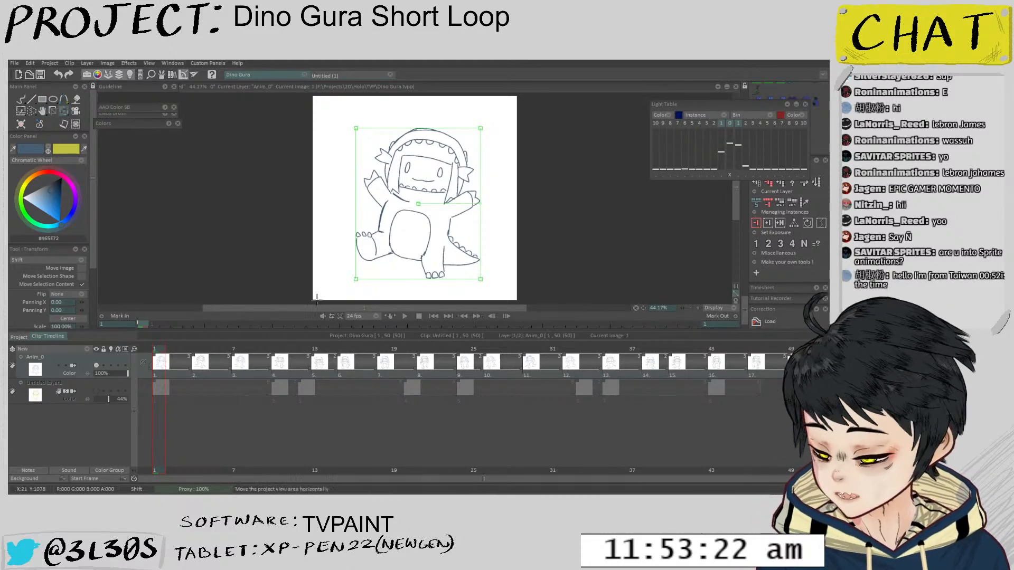
Play back the dinosaur line animation to review its motion
key(space)
drag(491, 212, 529, 159)
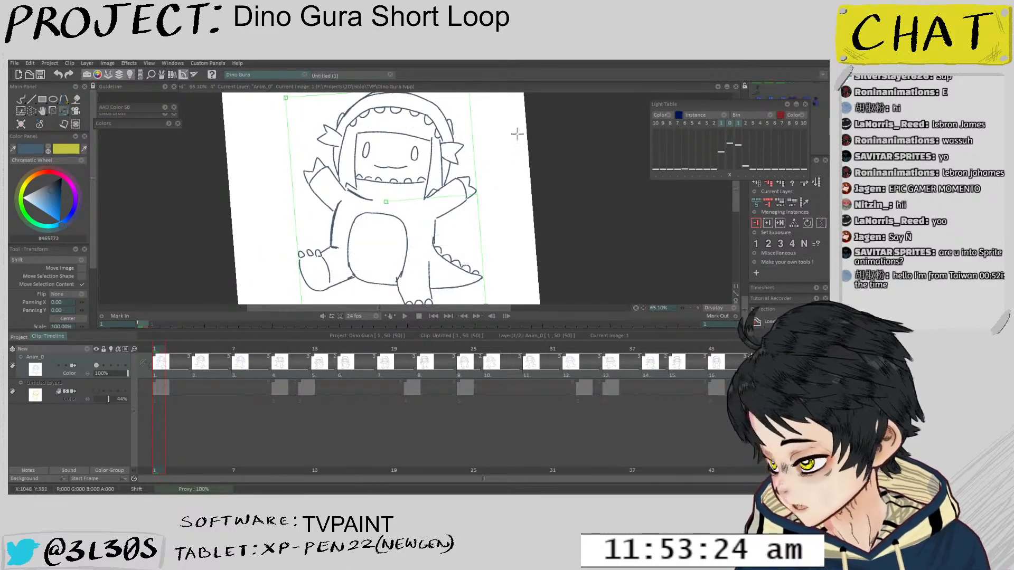
drag(478, 188, 480, 192)
scroll(479, 192, down, 2)
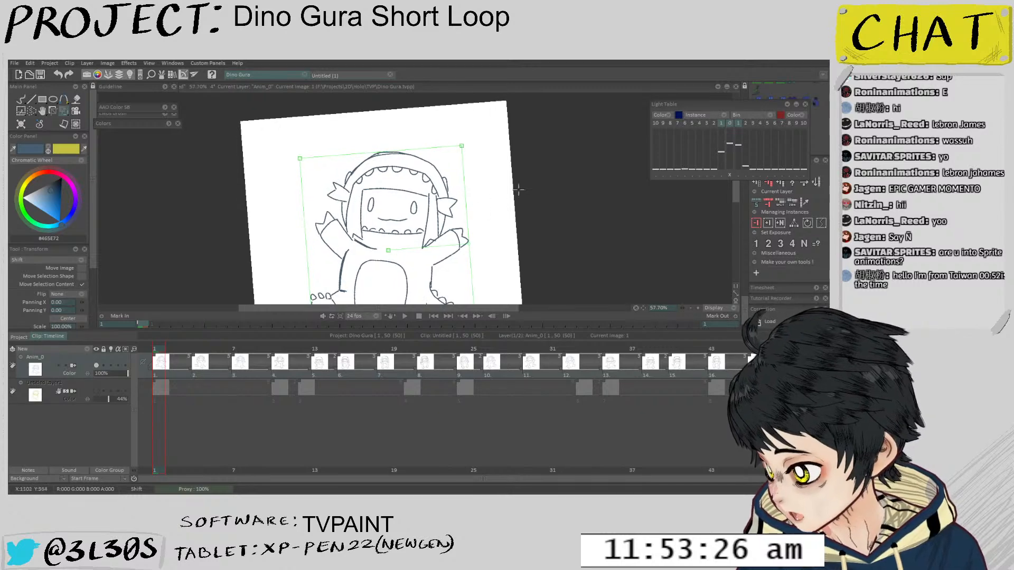
key(Tab)
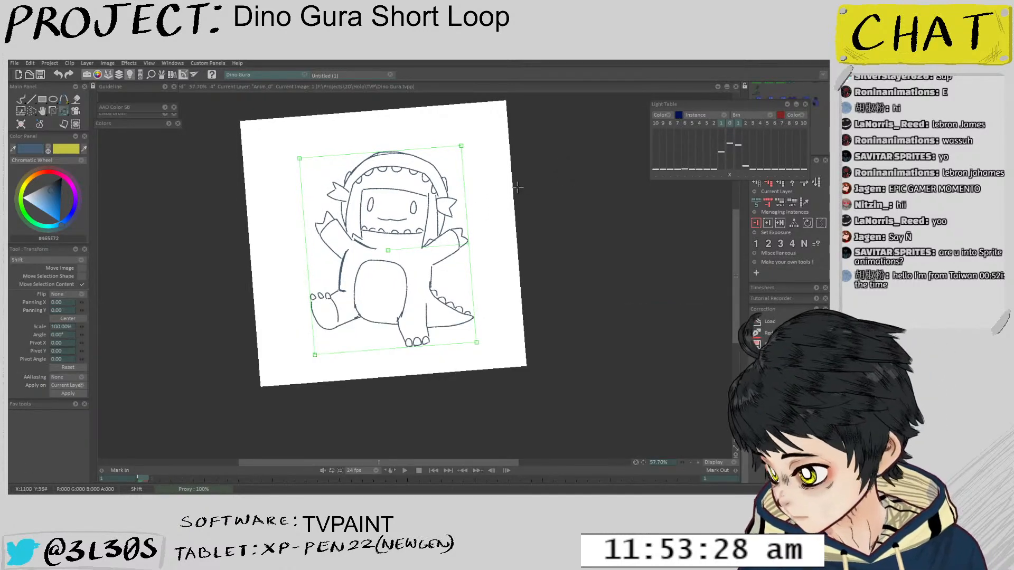
key(space)
mouse_move(518, 185)
mouse_down()
mouse_move(534, 195)
mouse_move(521, 185)
mouse_up()
key(Return)
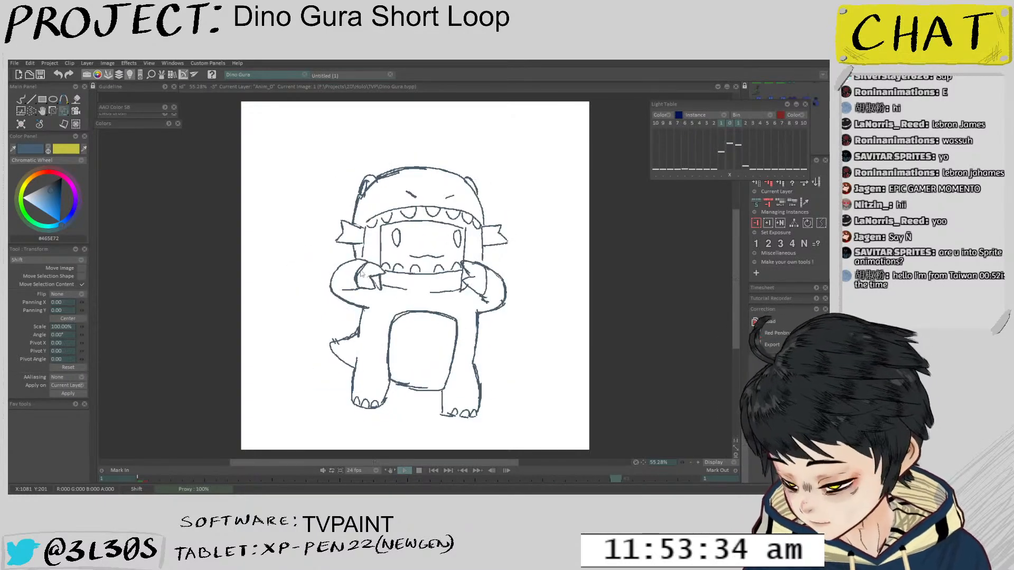
key(Return)
Show the rough construction layer beneath Anim_0, set its opacity to 72%, and return to frame 1
mouse_move(185, 483)
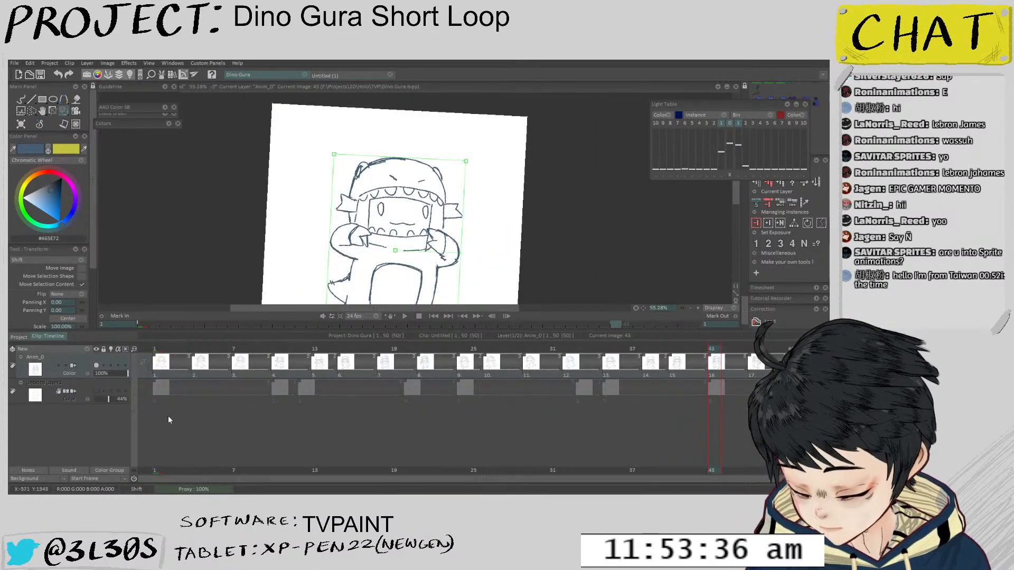
click(97, 391)
drag(108, 398, 119, 398)
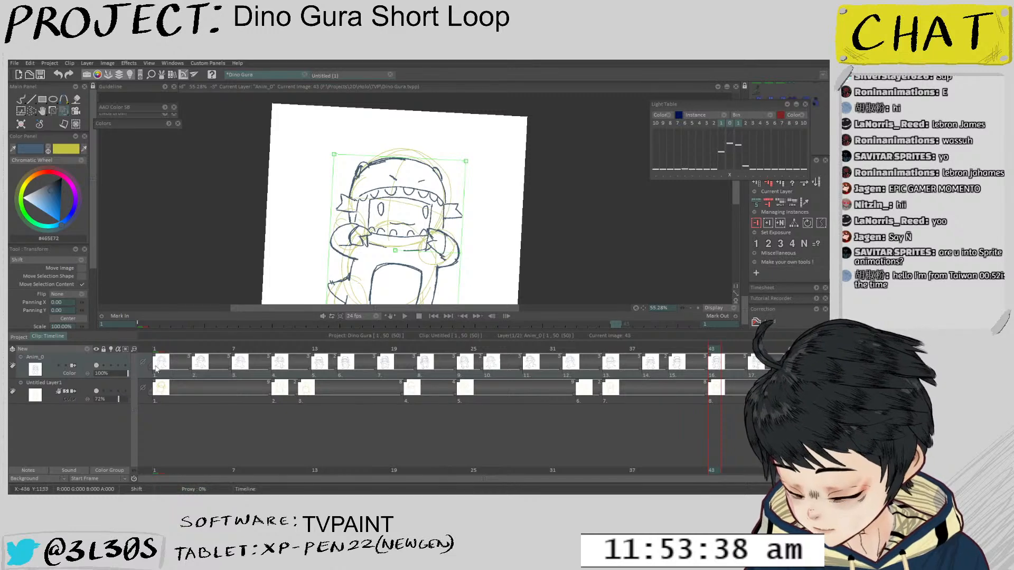
click(156, 366)
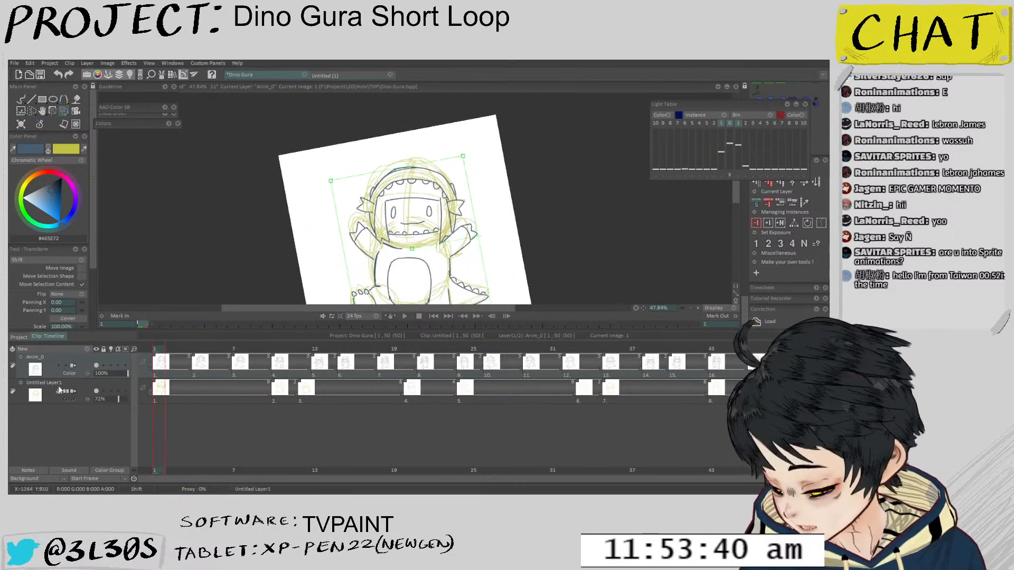
Hide the Anim_0 layer and play back the rough construction animation on its own
click(96, 366)
scroll(501, 237, down, 1)
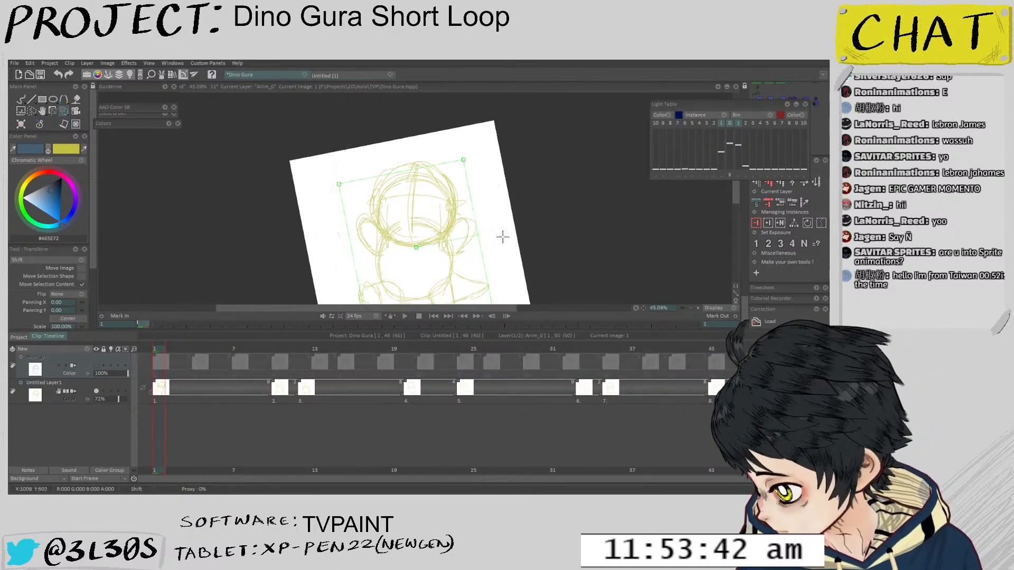
mouse_move(502, 236)
mouse_down()
mouse_move(504, 214)
mouse_move(502, 233)
mouse_up()
key(Return)
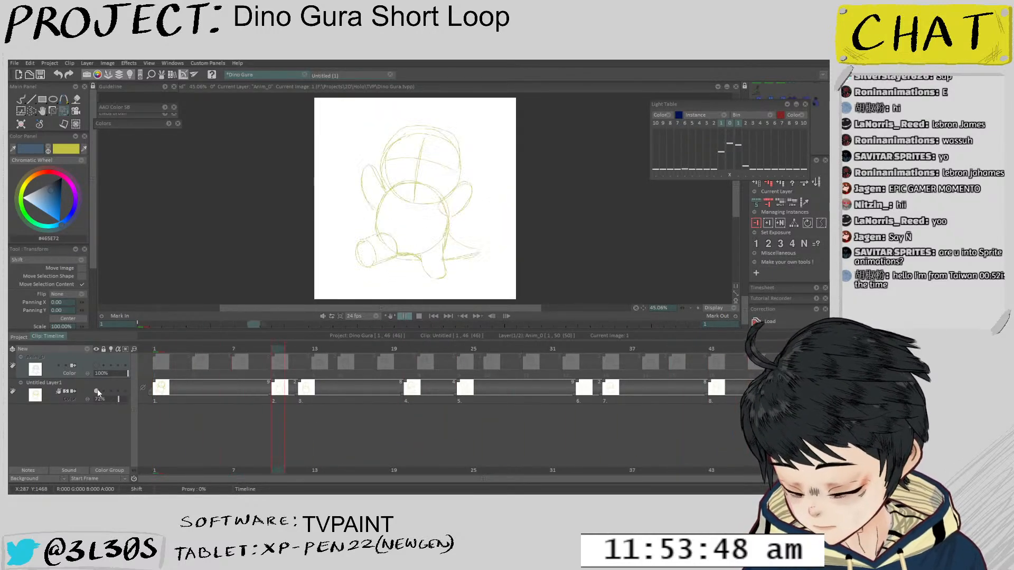
Show the Anim_0 line drawings again and play them back together with the rough construction layer
click(98, 370)
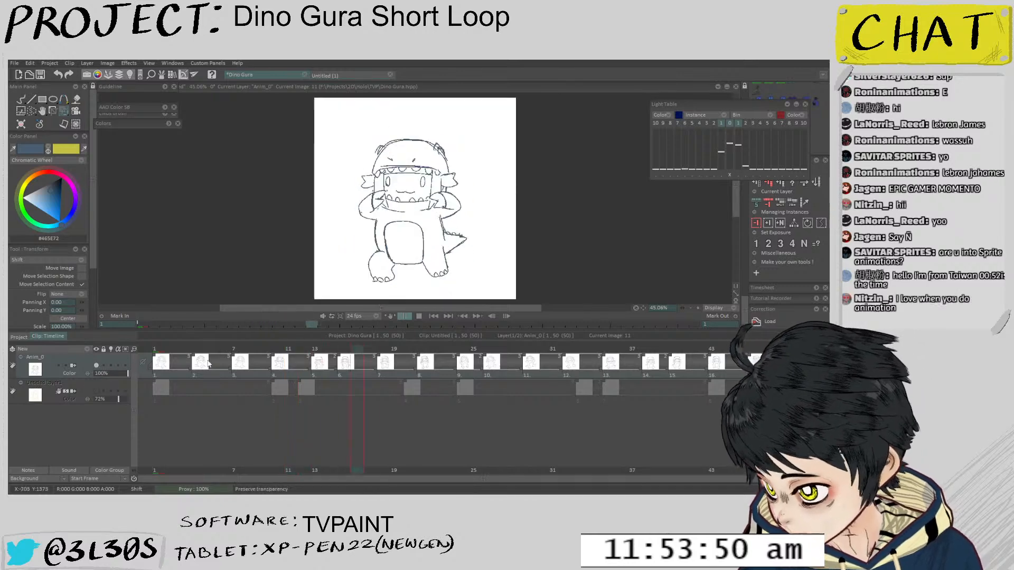
click(97, 392)
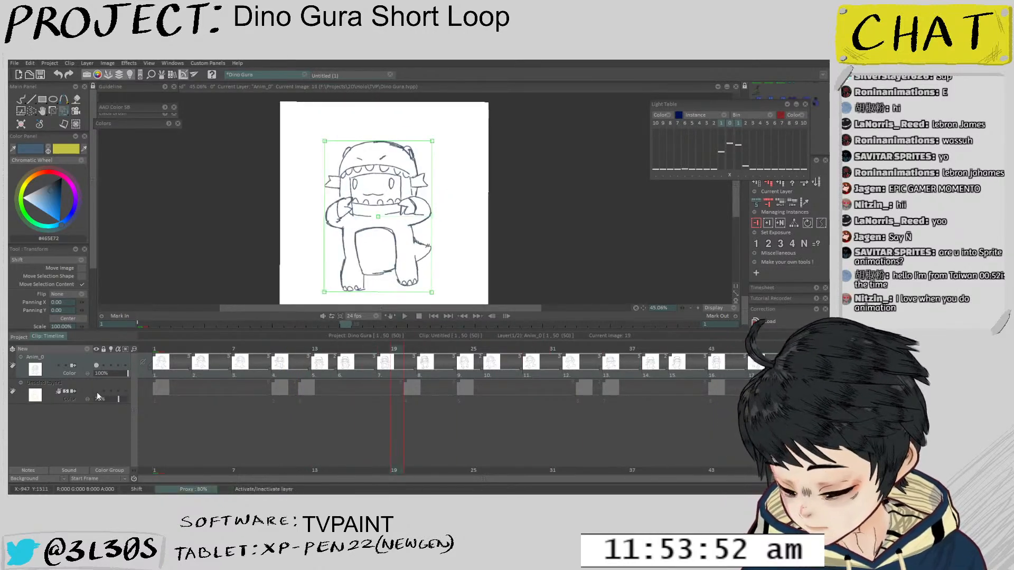
click(98, 393)
key(space)
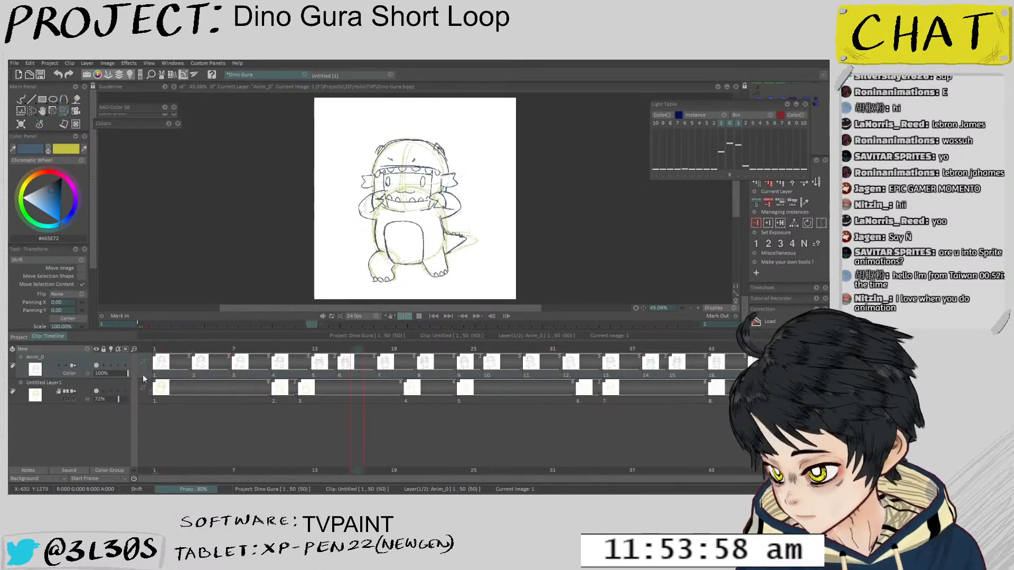
Return to frame 1 and play back the line drawings with the rough layer hidden
click(156, 346)
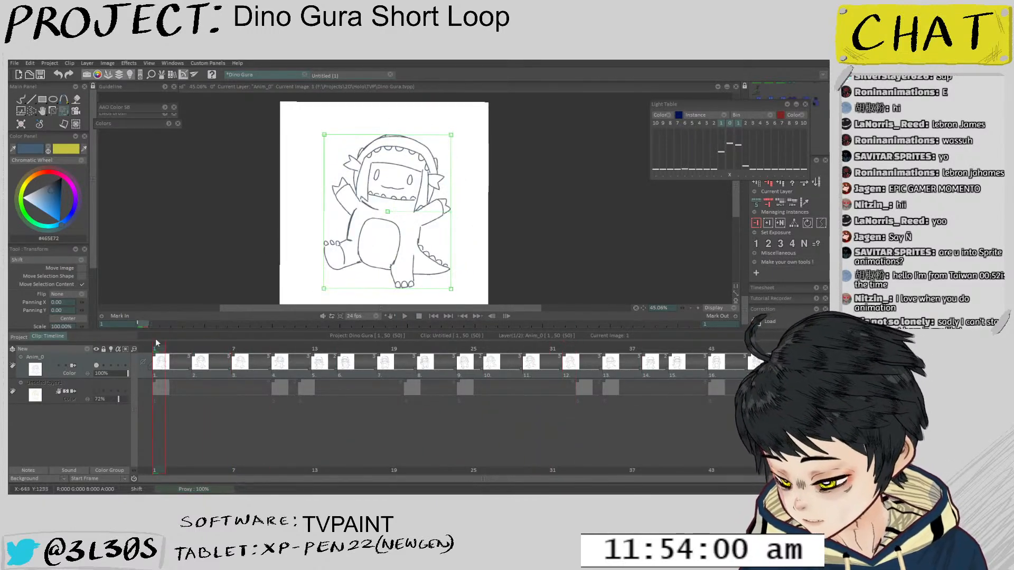
key(Return)
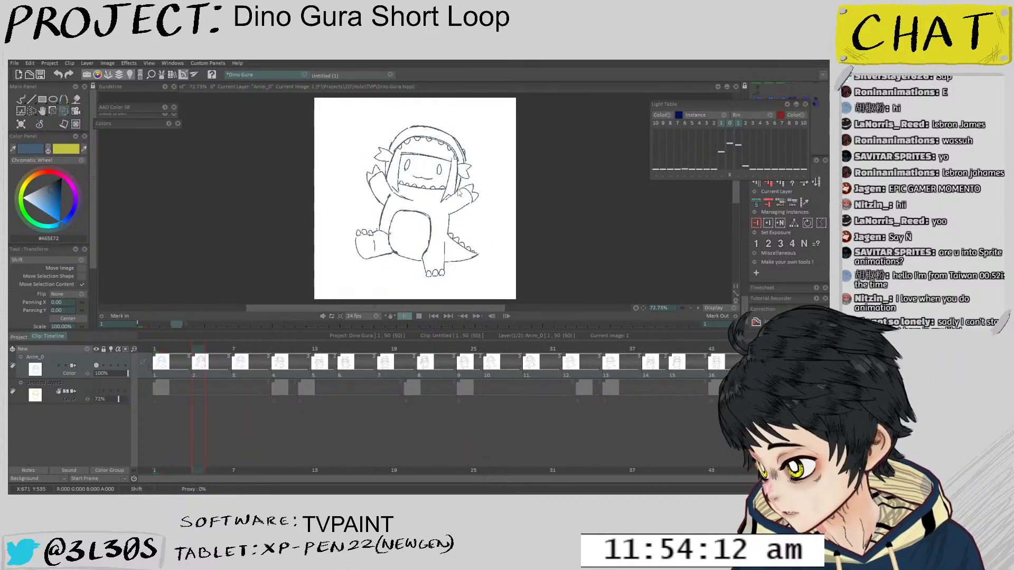
key(Return)
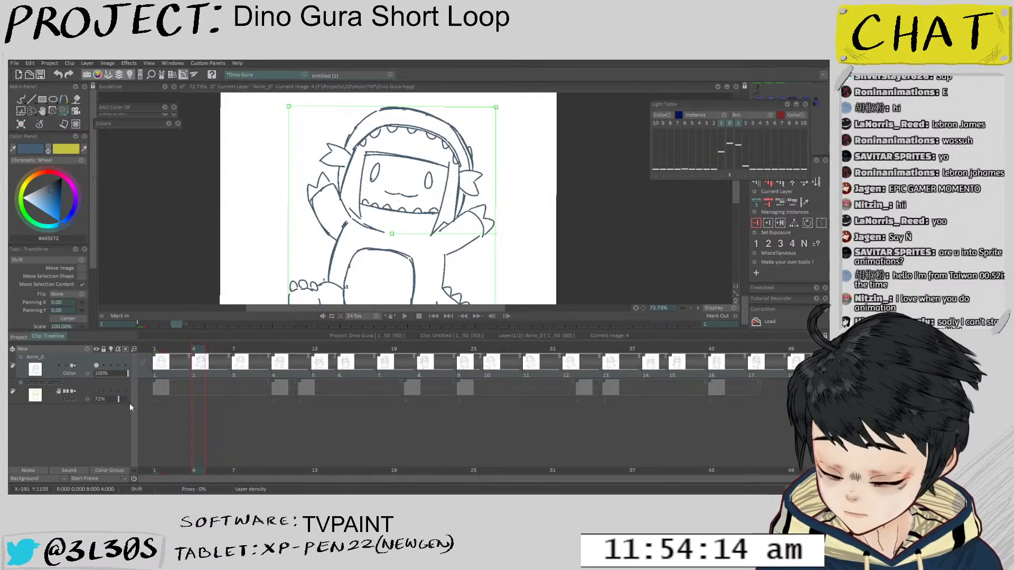
Add a new animation layer above Anim_0 and bookmark frame 26, where the mirrored arms-up pose starts
click(21, 349)
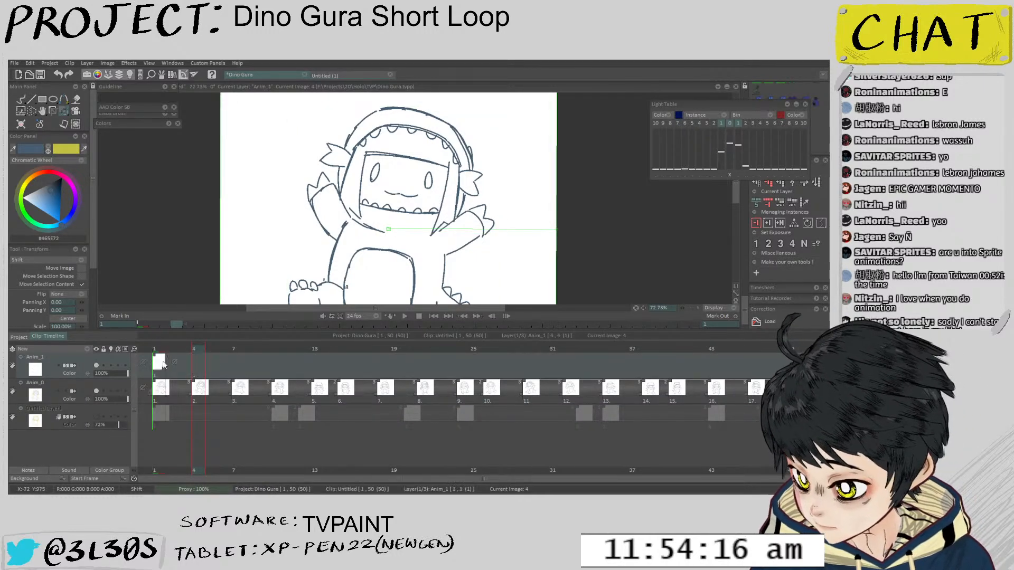
click(421, 349)
scroll(483, 240, down, 2)
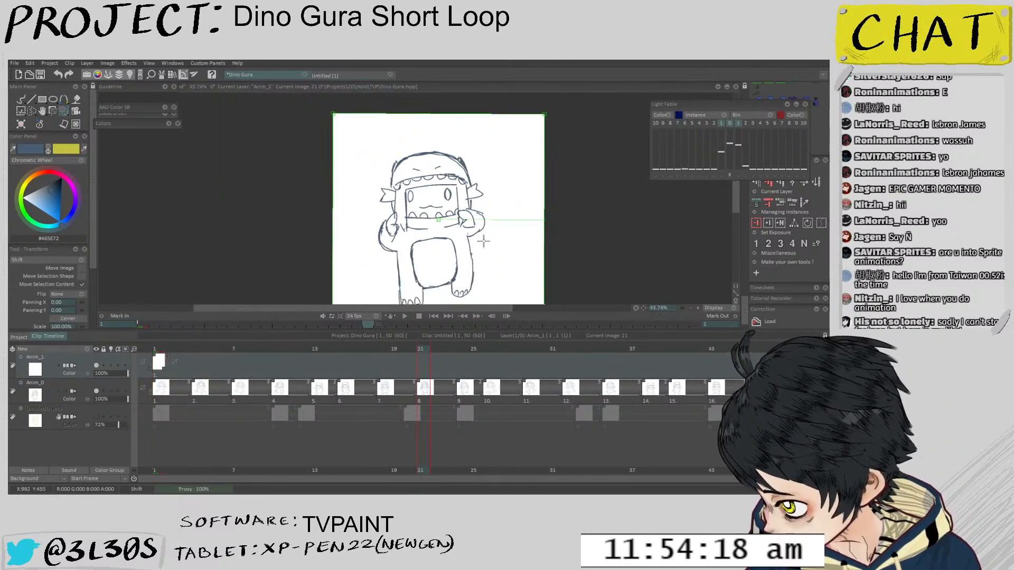
scroll(483, 241, down, 1)
drag(420, 349, 460, 349)
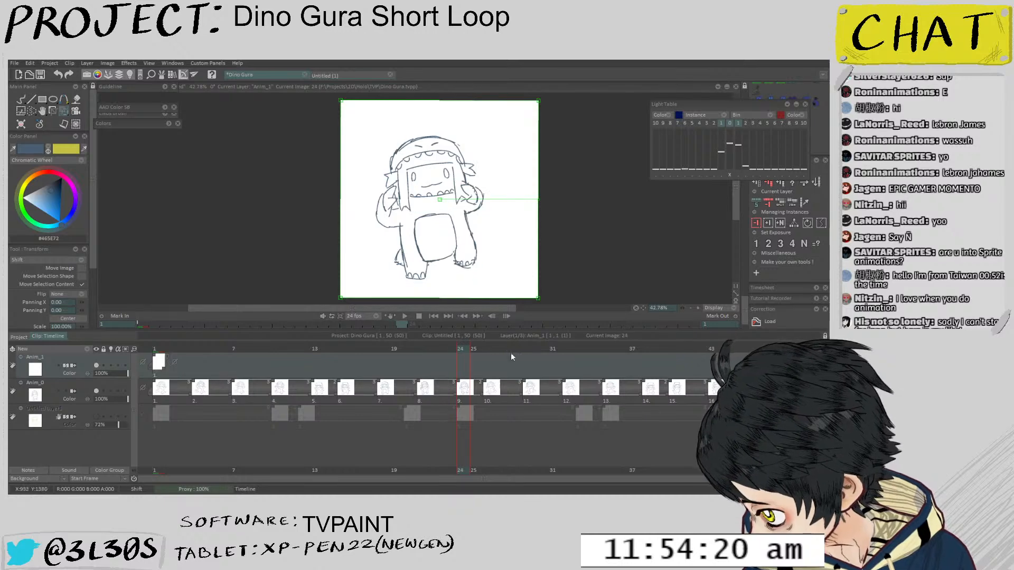
key(Right)
key(Right)
right_click(489, 348)
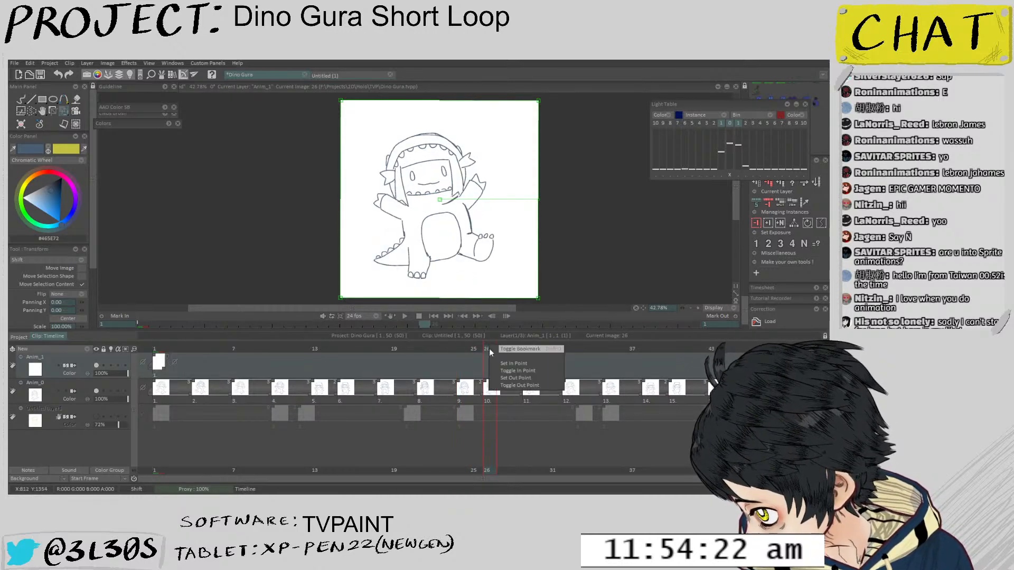
click(515, 349)
Extend Anim_1's blank image through frame 25 and split it at frames 4, 7, 10, 13, 15, 18, 21 and 24 to match Anim_0
mouse_move(489, 349)
mouse_down()
mouse_move(253, 349)
mouse_move(171, 367)
mouse_move(470, 363)
mouse_move(480, 352)
mouse_up()
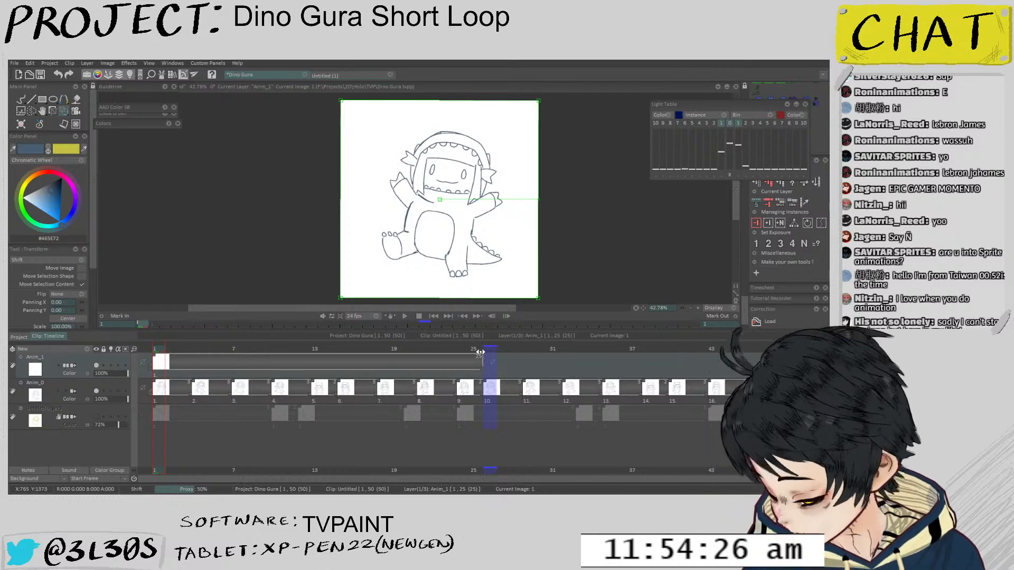
drag(532, 211, 532, 208)
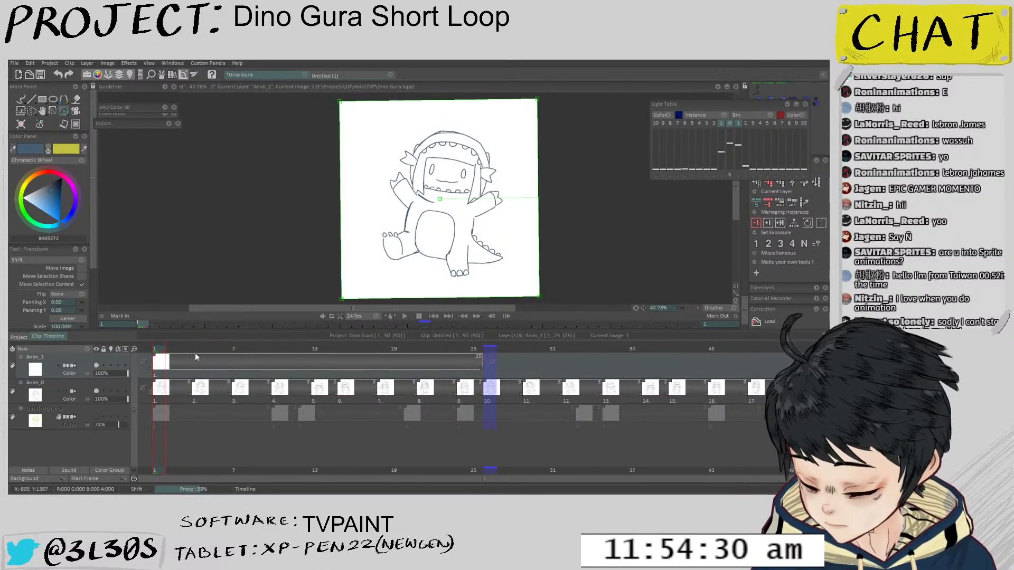
click(196, 357)
click(235, 353)
click(279, 348)
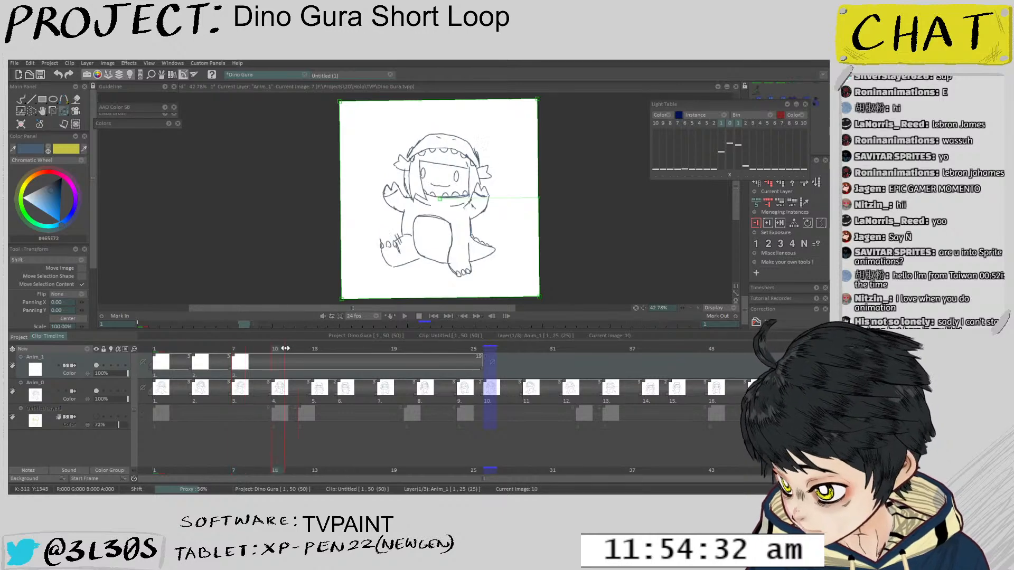
click(281, 356)
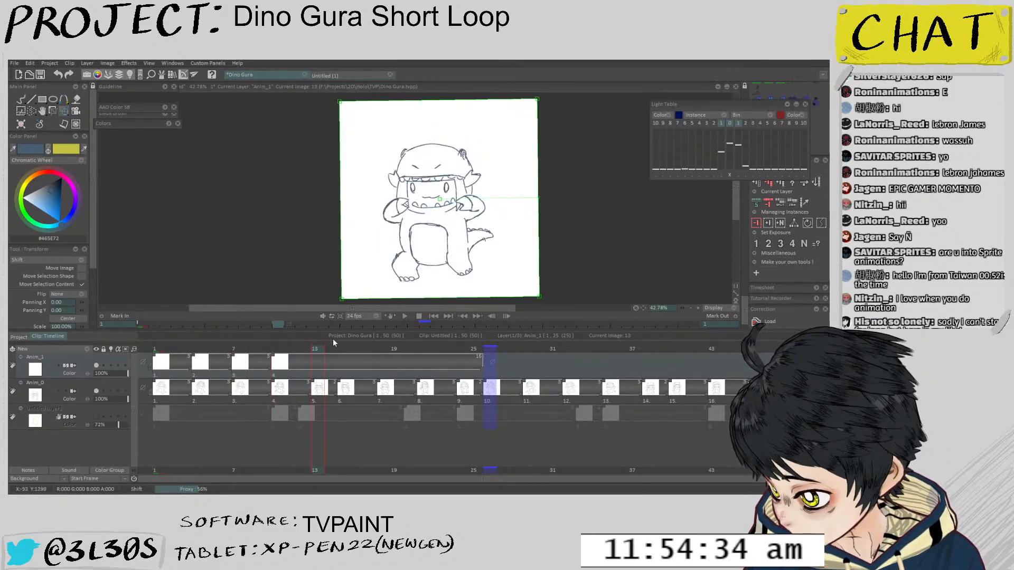
click(334, 351)
click(346, 353)
click(380, 353)
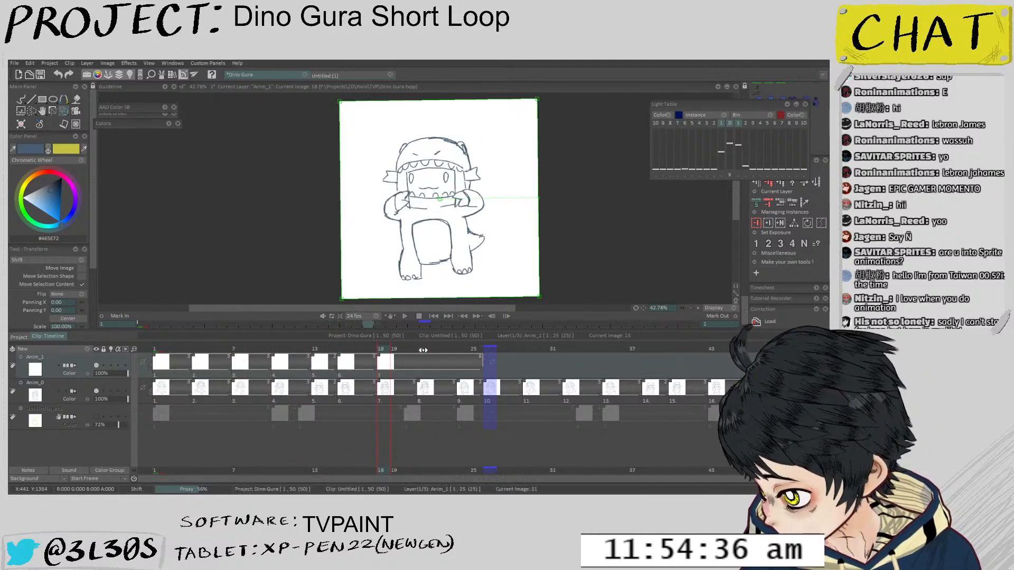
click(423, 350)
click(461, 353)
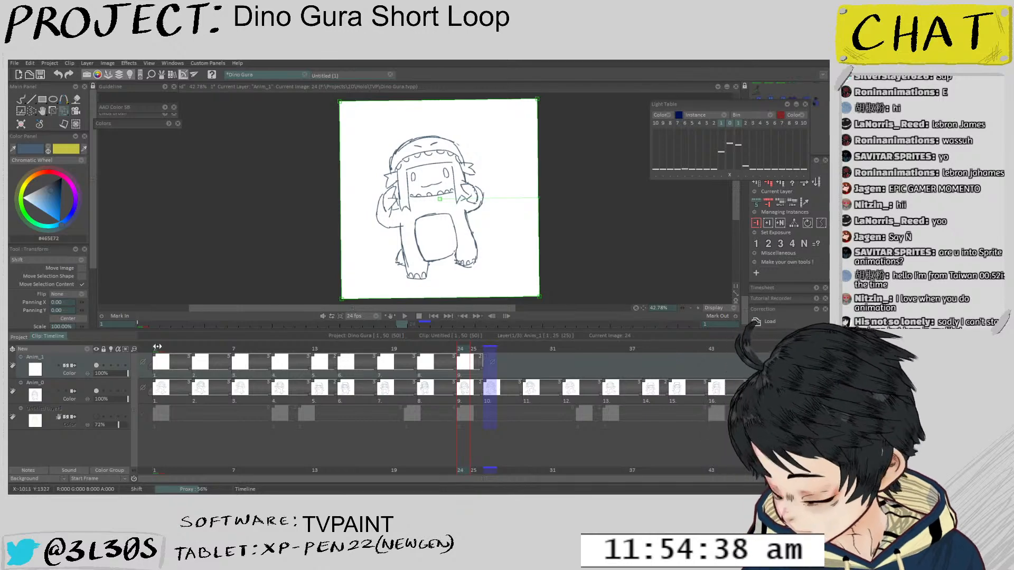
Go to frame 1, then lower the rough layer's opacity to 27% and Anim_0's to 31% as tracing guides
click(158, 347)
drag(119, 425, 103, 425)
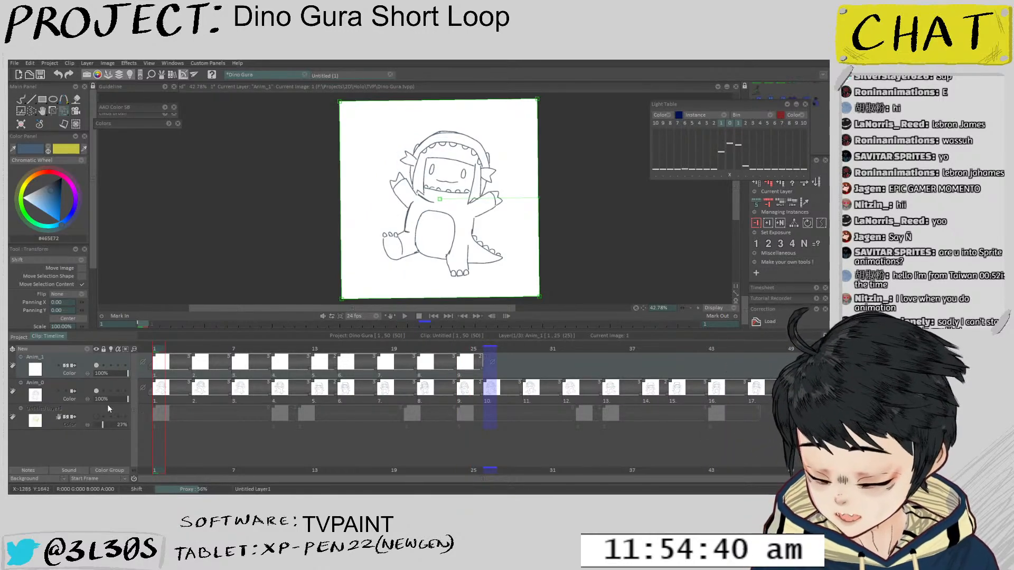
click(105, 399)
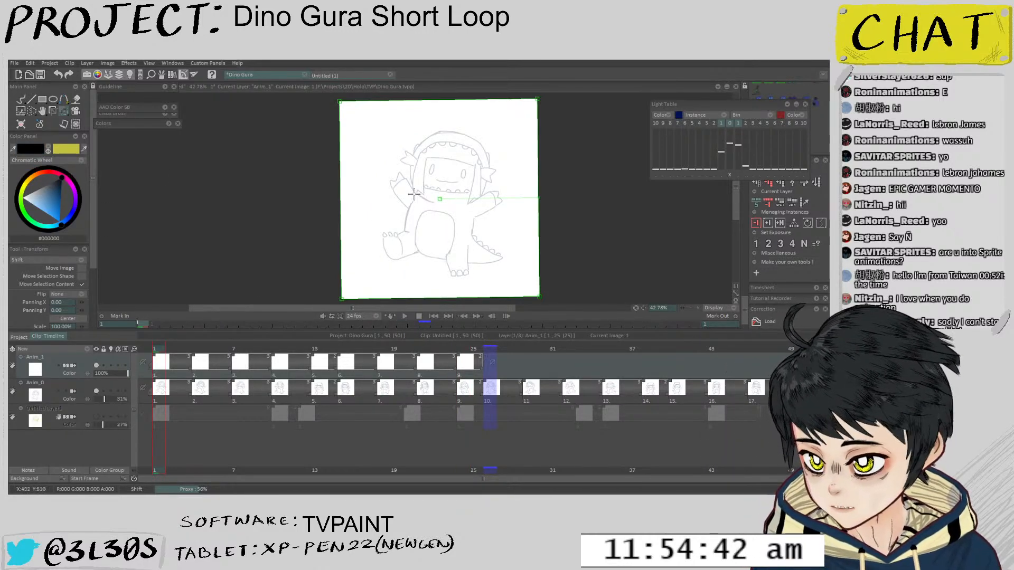
Switch to the Pen Brush for inking black line art on the first image of Anim_1
scroll(460, 161, up, 8)
key(b)
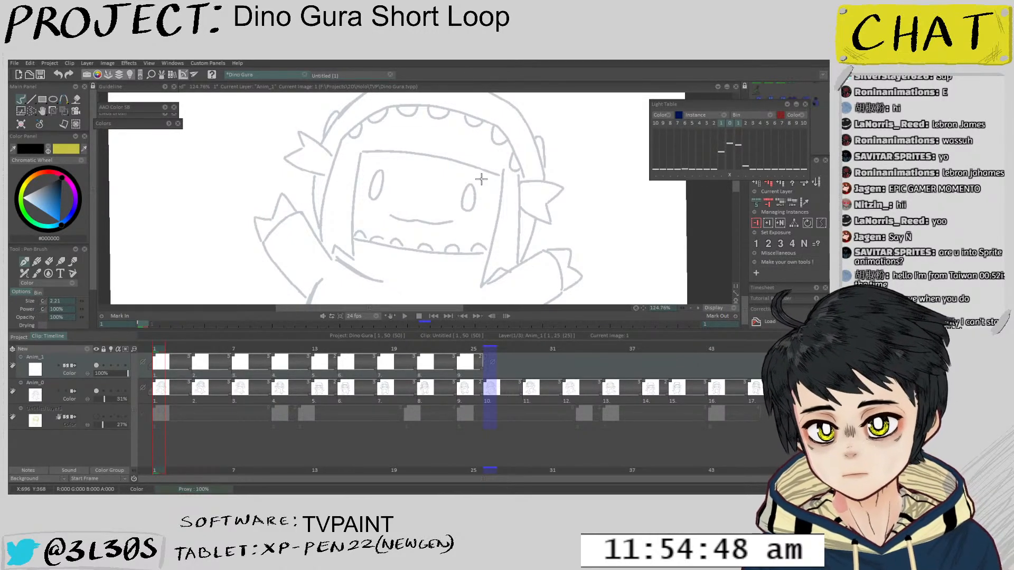
key(Tab)
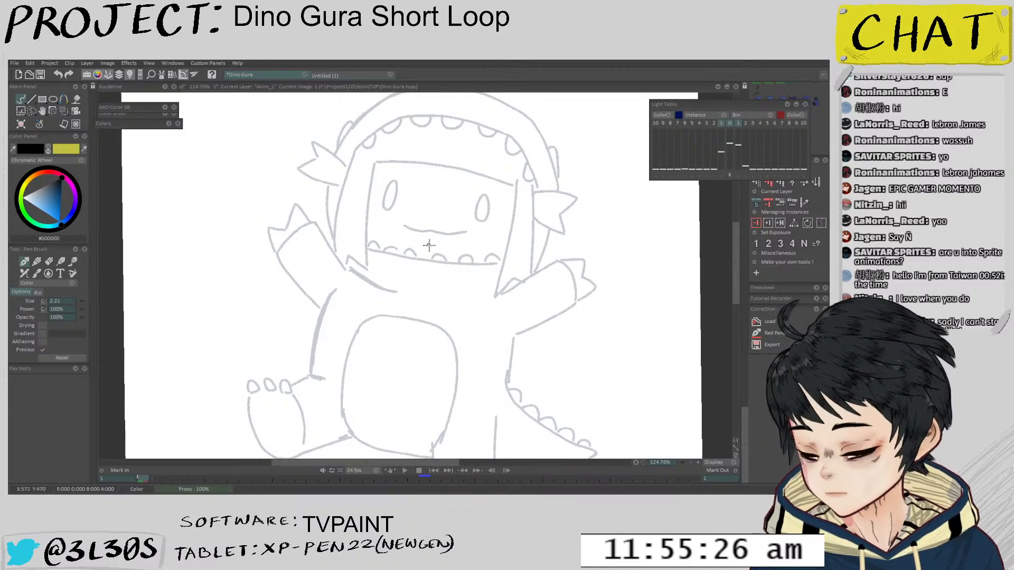
drag(398, 231, 413, 241)
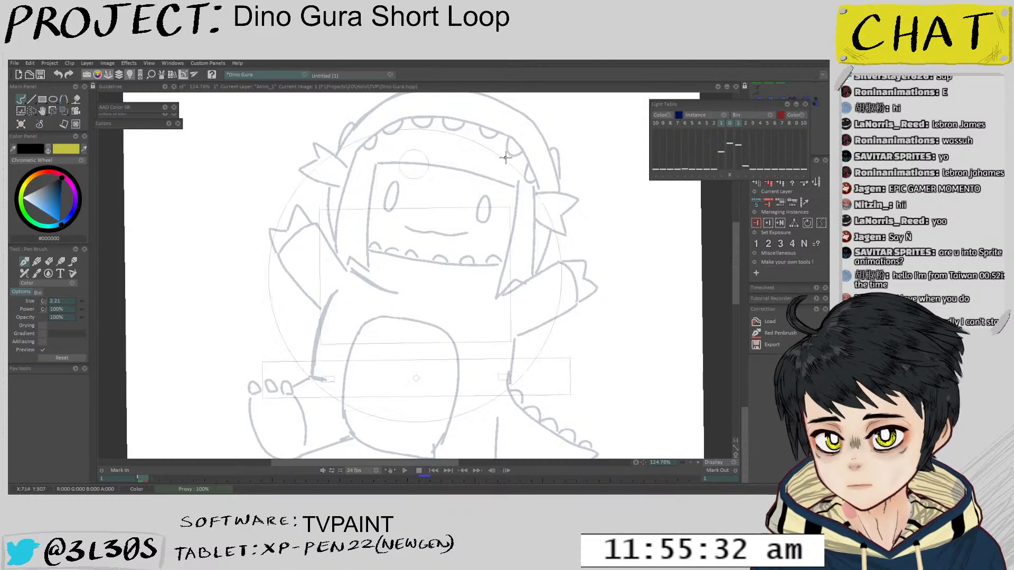
mouse_move(521, 159)
mouse_down()
mouse_move(511, 156)
mouse_move(518, 143)
mouse_up()
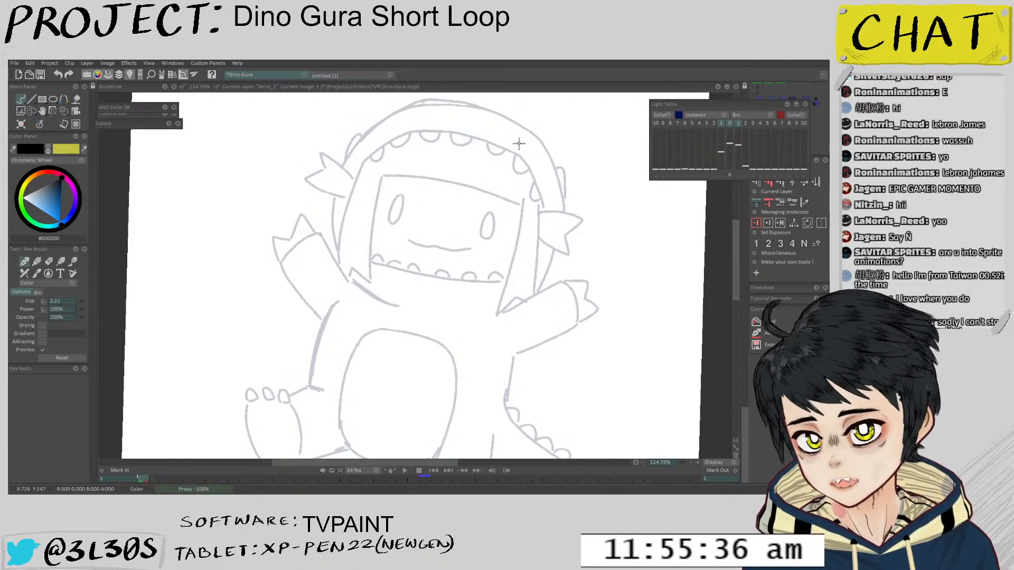
scroll(518, 143, down, 2)
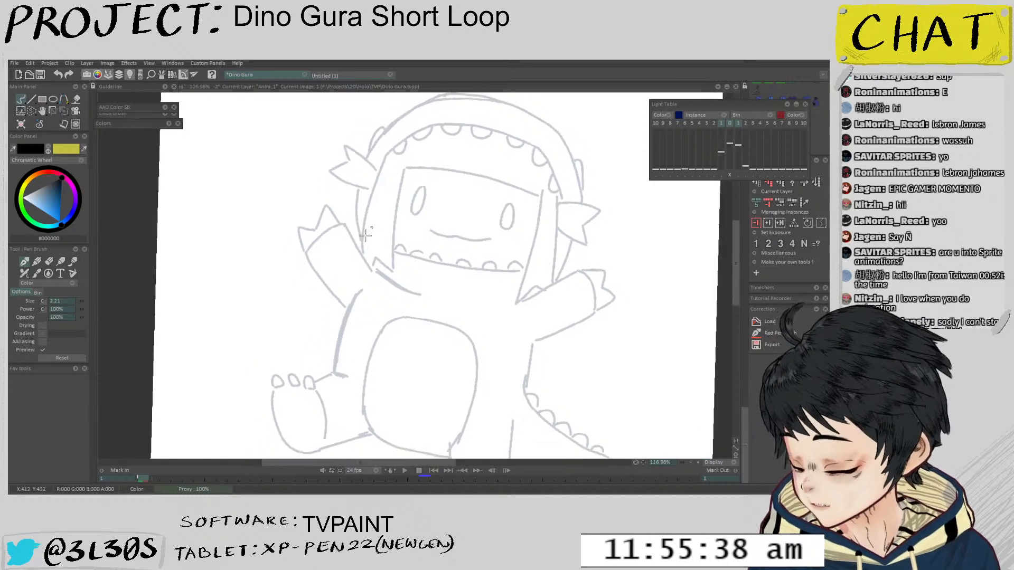
scroll(426, 183, up, 3)
scroll(426, 184, down, 3)
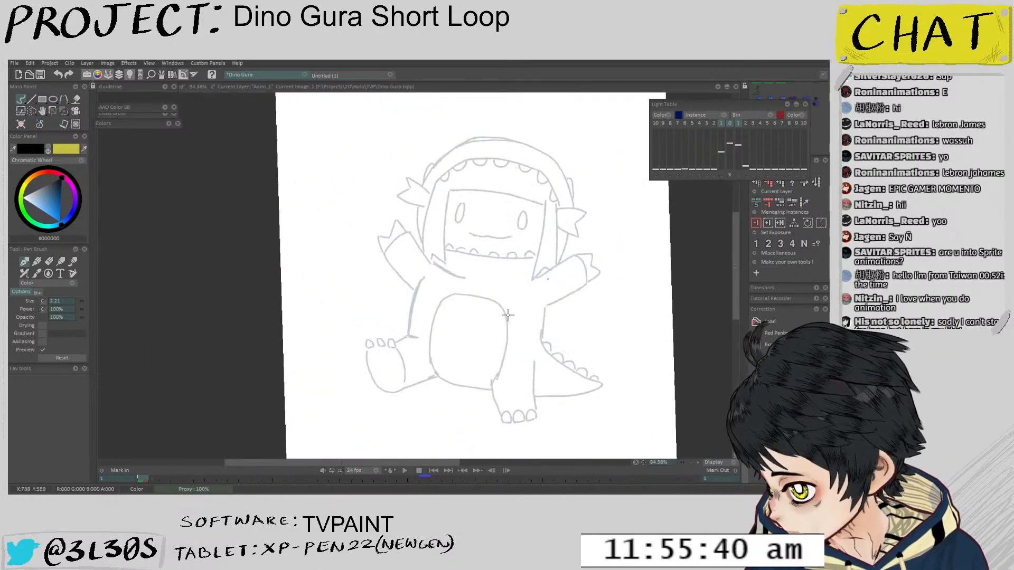
mouse_move(491, 317)
mouse_down()
mouse_move(583, 258)
mouse_move(431, 245)
mouse_move(410, 311)
mouse_up()
scroll(432, 245, up, 2)
key(ctrl+z)
scroll(447, 191, up, 2)
Ink the hair strand along the left side of the face, including its jagged tip, on Anim_1's first image
drag(391, 194, 406, 338)
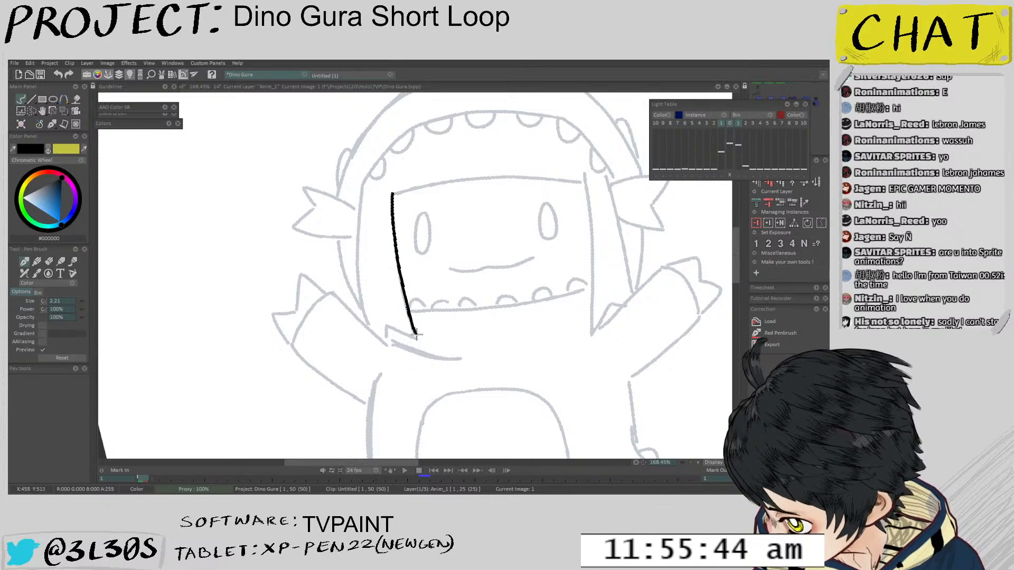
key(ctrl+z)
mouse_move(391, 195)
mouse_down()
mouse_move(408, 336)
mouse_move(418, 336)
mouse_move(388, 325)
mouse_move(417, 336)
mouse_up()
key(ctrl+z)
key(ctrl+z)
scroll(384, 309, up, 1)
mouse_move(362, 197)
mouse_down()
mouse_move(362, 340)
mouse_move(363, 198)
mouse_up()
key(ctrl+z)
drag(386, 341, 384, 358)
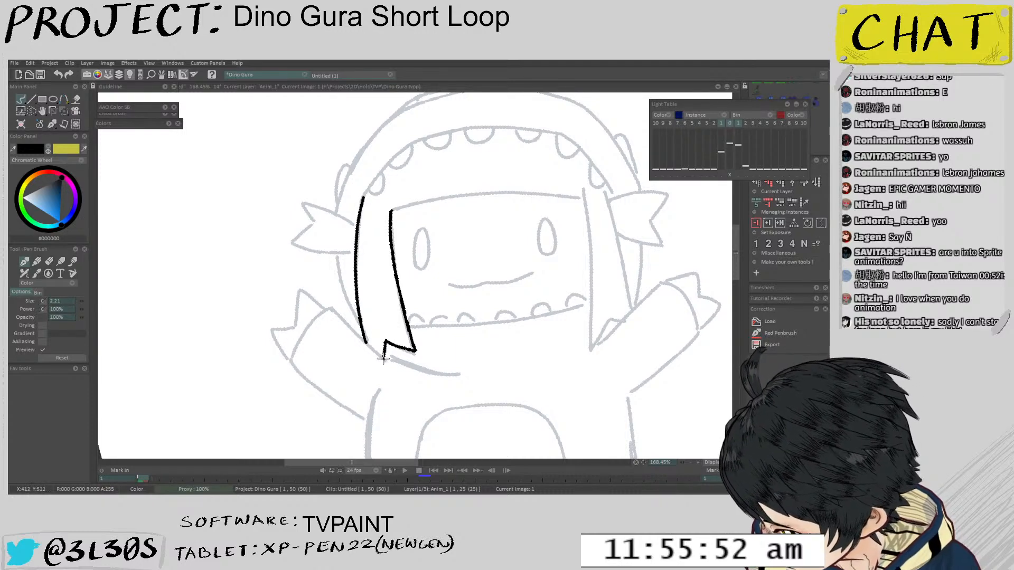
Ink the upper edge and rounded sleeve end of the raised arm on the character's left-hand side of the drawing
scroll(345, 326, down, 1)
mouse_move(324, 294)
mouse_down()
mouse_move(384, 349)
mouse_move(325, 293)
mouse_up()
key(ctrl+z)
mouse_move(339, 298)
mouse_down()
mouse_move(363, 234)
mouse_move(334, 241)
mouse_move(313, 281)
mouse_move(350, 227)
mouse_move(311, 278)
mouse_move(388, 341)
mouse_up()
scroll(362, 234, up, 1)
key(ctrl+z)
key(ctrl+z)
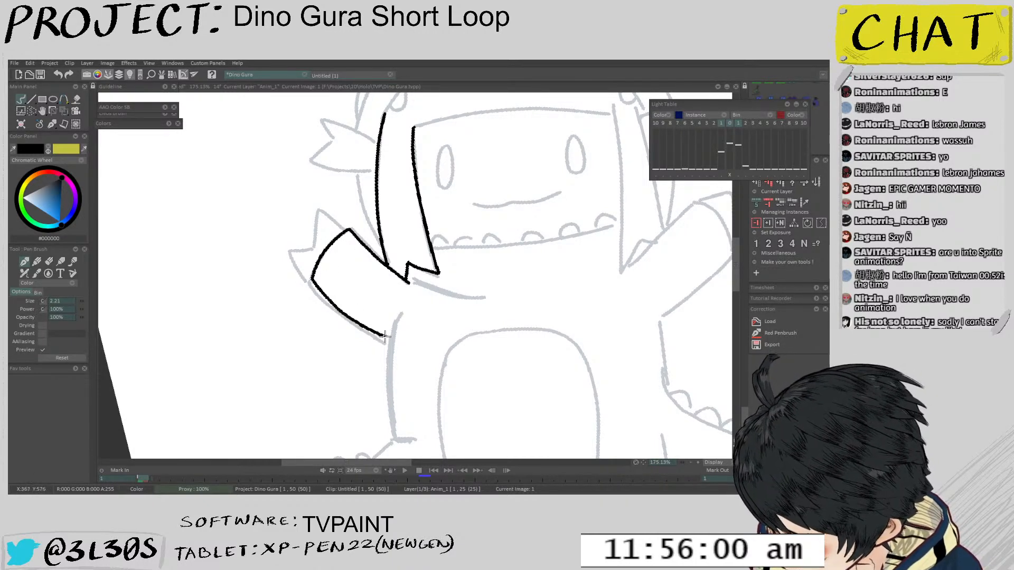
Redraw the lower edge of the same raised arm from the sleeve end down to the body
key(ctrl+z)
drag(311, 279, 391, 342)
scroll(413, 331, down, 2)
scroll(414, 331, down, 3)
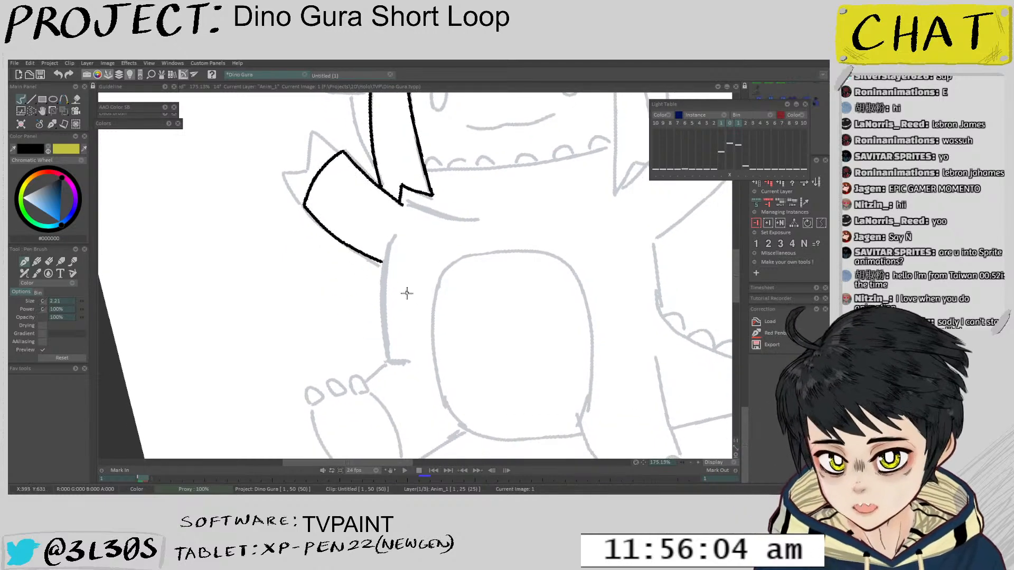
scroll(407, 297, up, 3)
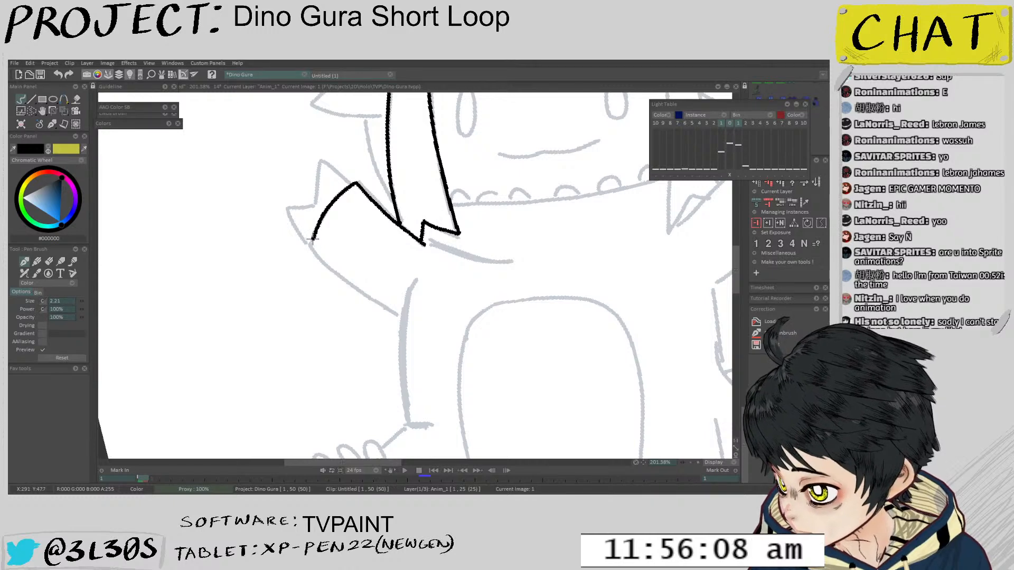
mouse_move(313, 242)
mouse_down()
mouse_move(342, 276)
mouse_move(402, 305)
mouse_up()
Show the clip timeline, enlarge it and fit the whole character in the canvas view above it
scroll(394, 333, down, 6)
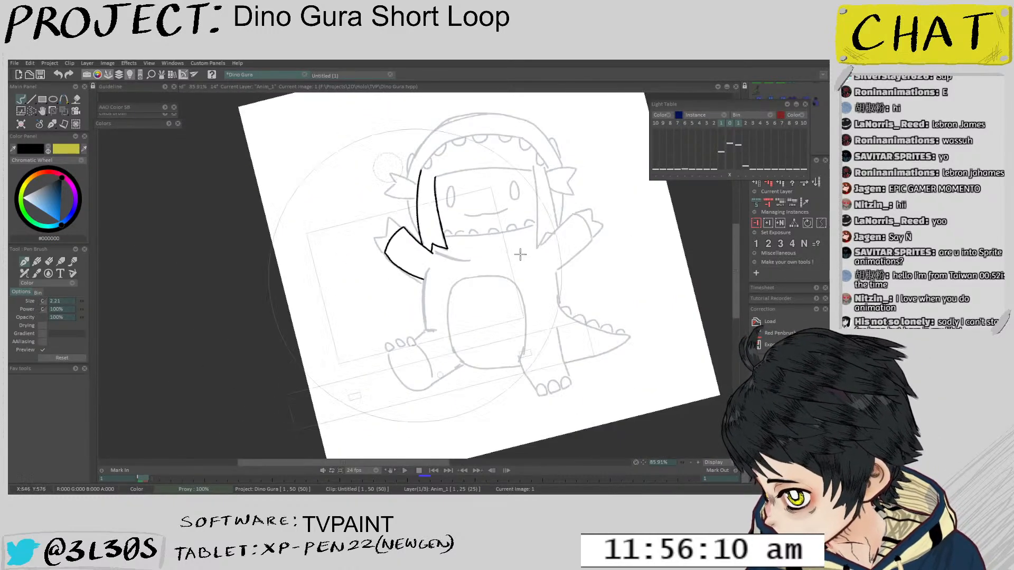
drag(518, 254, 521, 263)
key(Tab)
drag(485, 217, 477, 227)
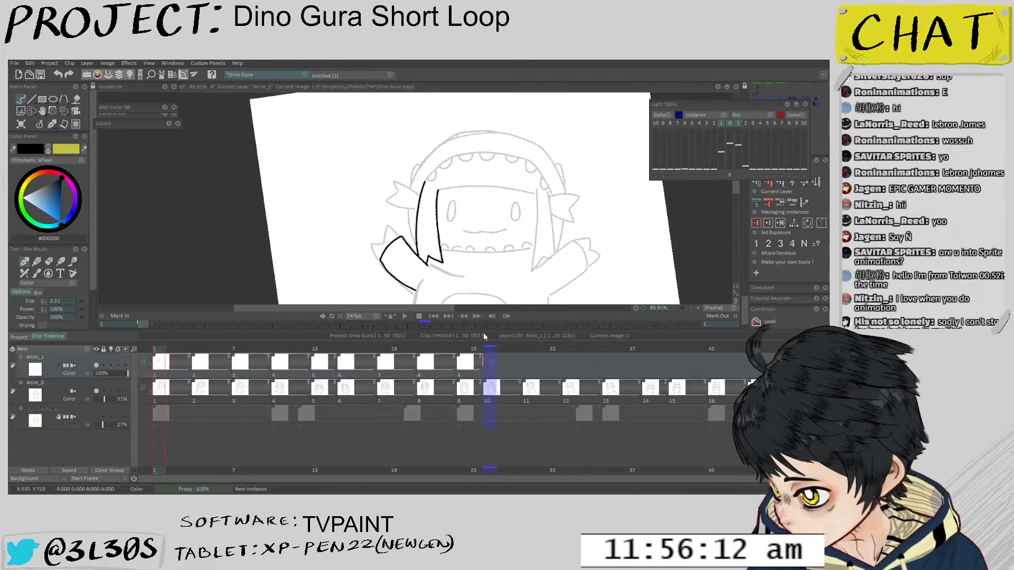
drag(514, 354, 513, 334)
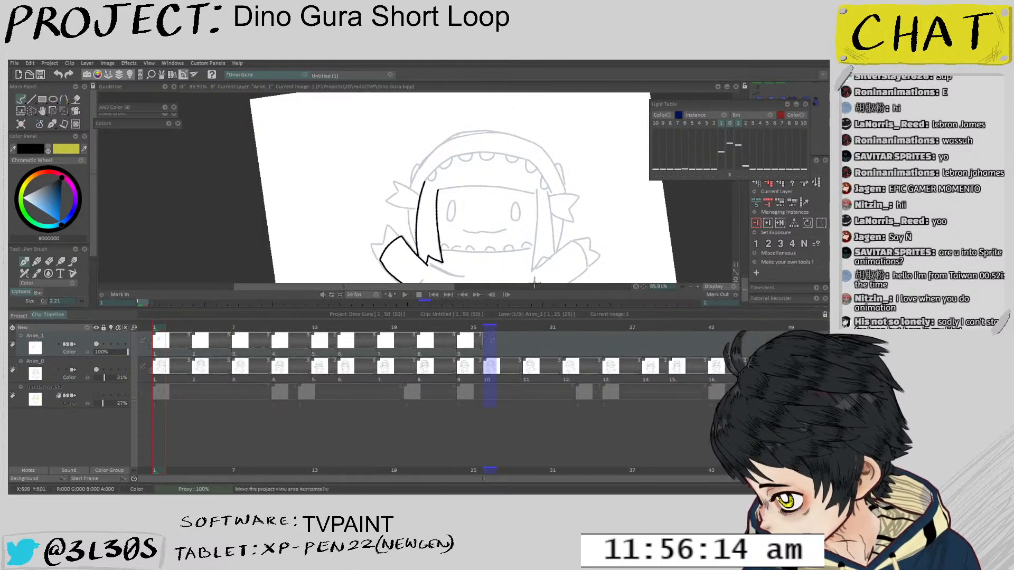
mouse_move(460, 232)
mouse_down()
mouse_move(479, 222)
mouse_move(486, 199)
mouse_move(475, 191)
mouse_move(475, 210)
mouse_move(472, 197)
mouse_up()
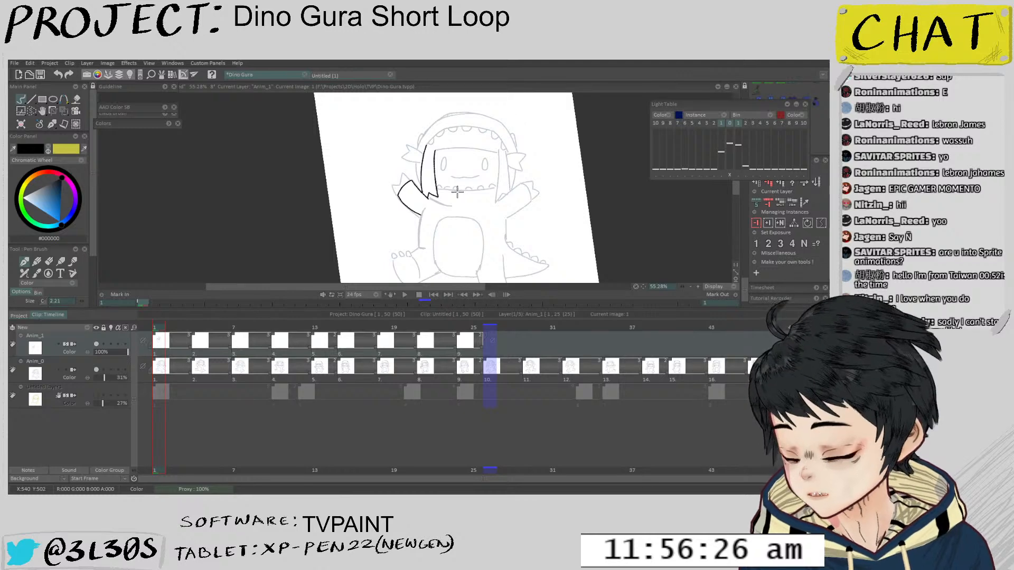
drag(486, 251, 466, 219)
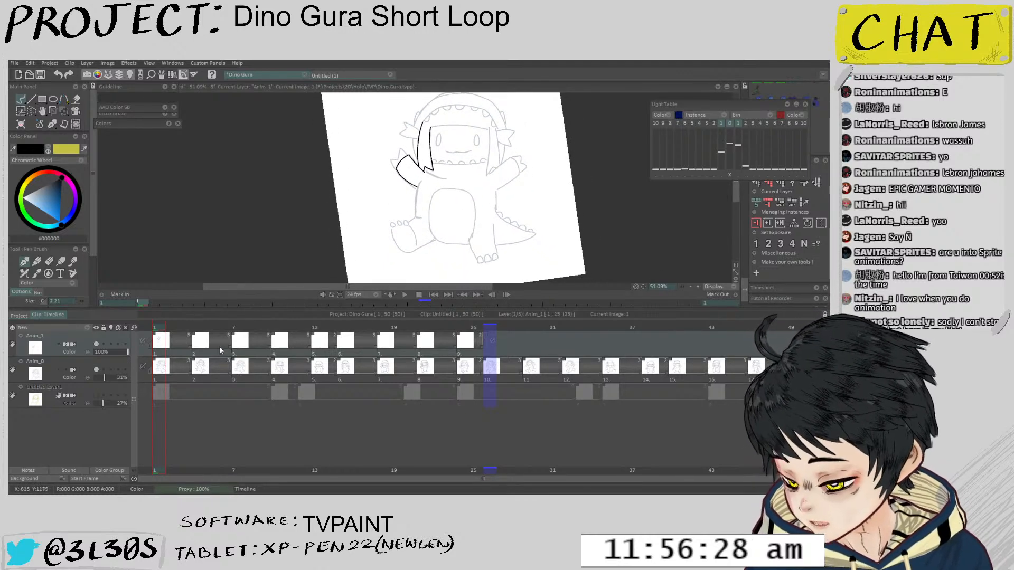
Duplicate the Anim_0 layer and hide the copy beneath it
click(54, 366)
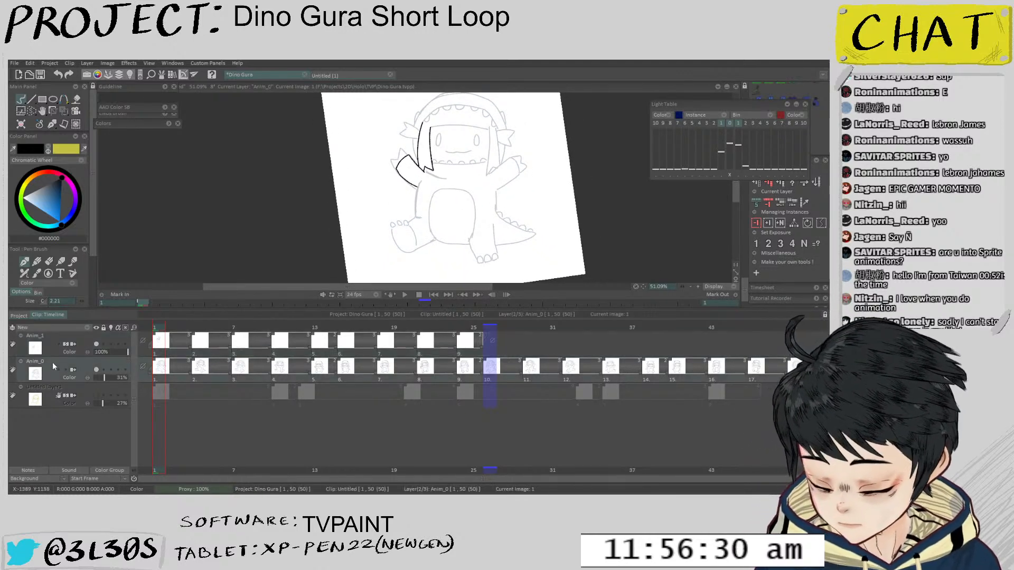
right_click(49, 364)
click(84, 352)
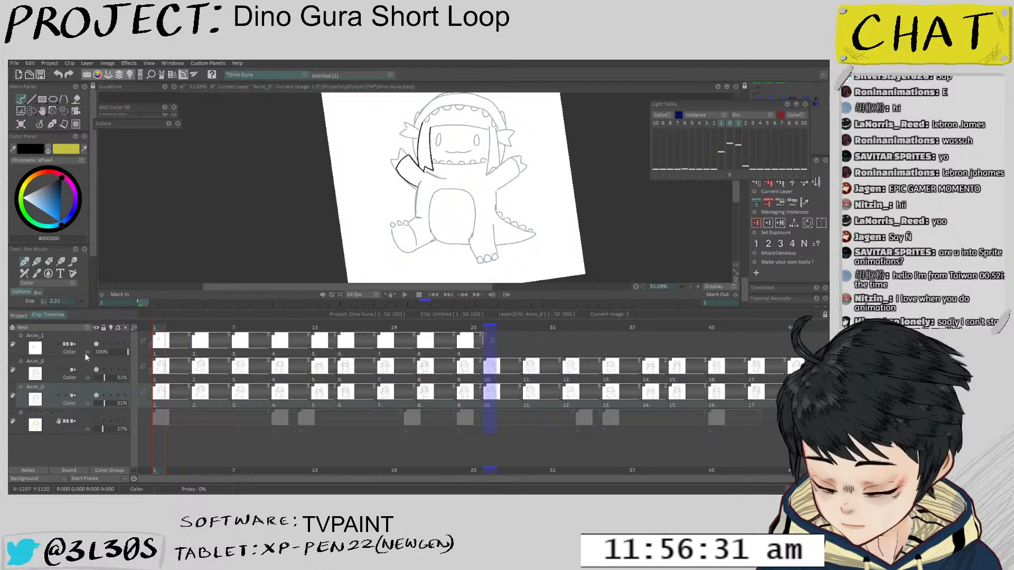
click(96, 395)
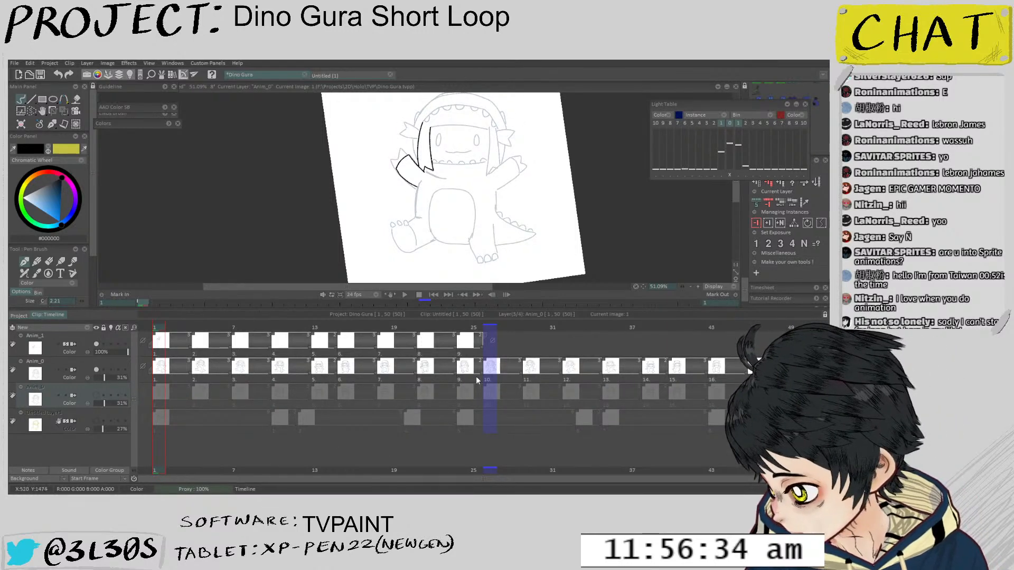
drag(474, 379, 166, 389)
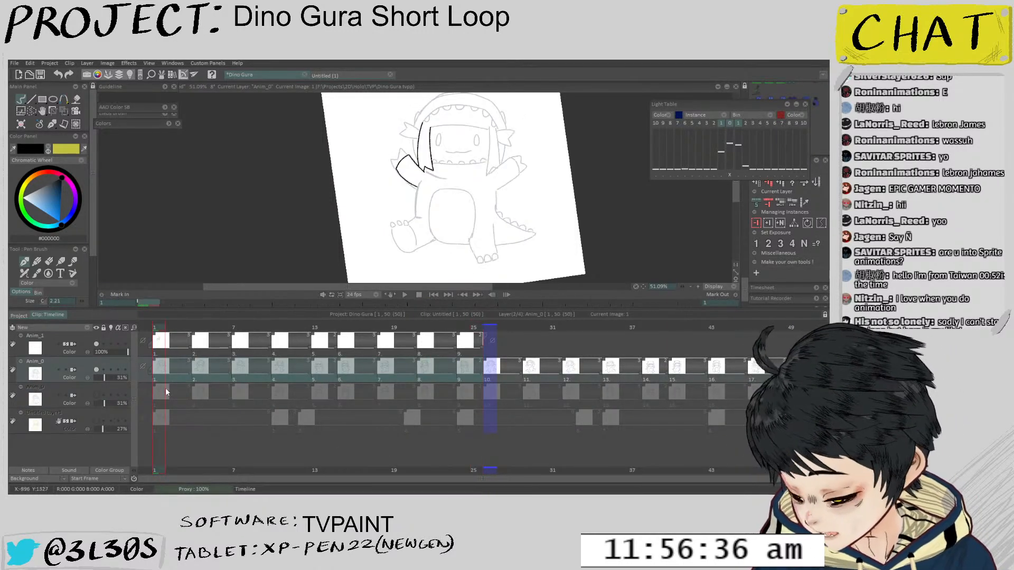
click(134, 478)
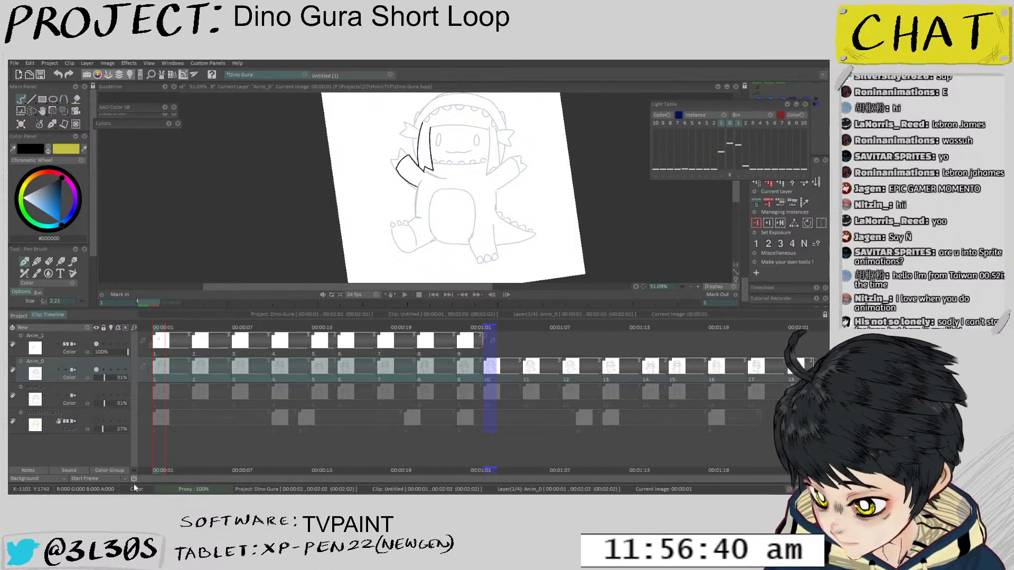
click(134, 478)
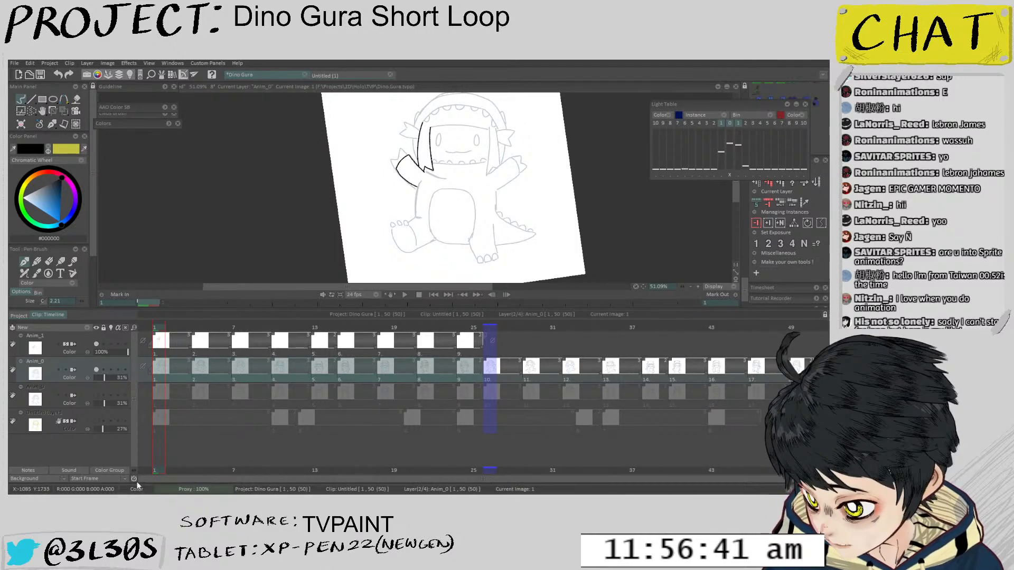
Check Anim_0's pose at frame 25, hide Anim_1, and step through Anim_0's first three frames before returning to frame 1
click(475, 328)
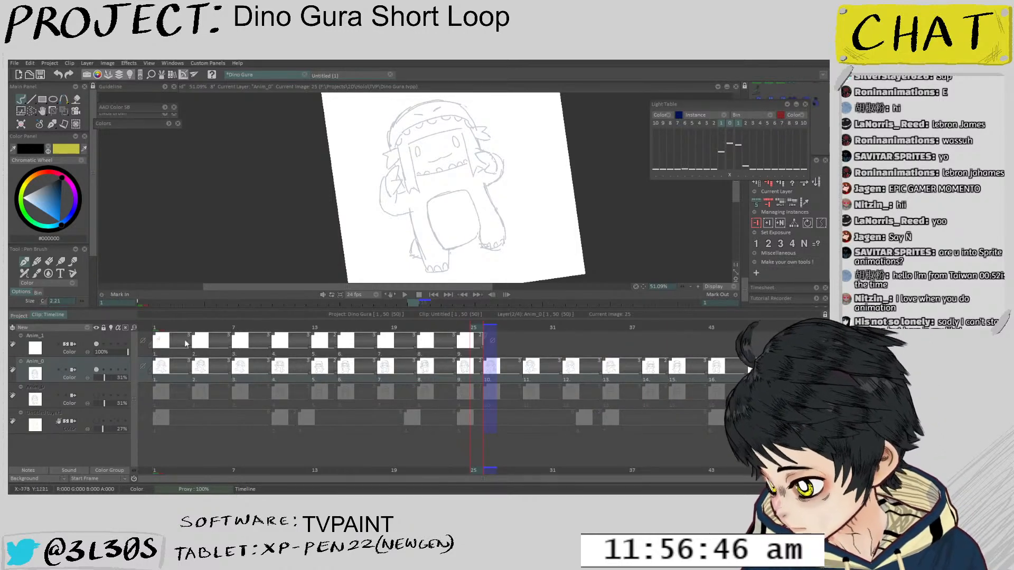
mouse_move(157, 328)
mouse_down()
mouse_move(465, 365)
mouse_move(154, 391)
mouse_up()
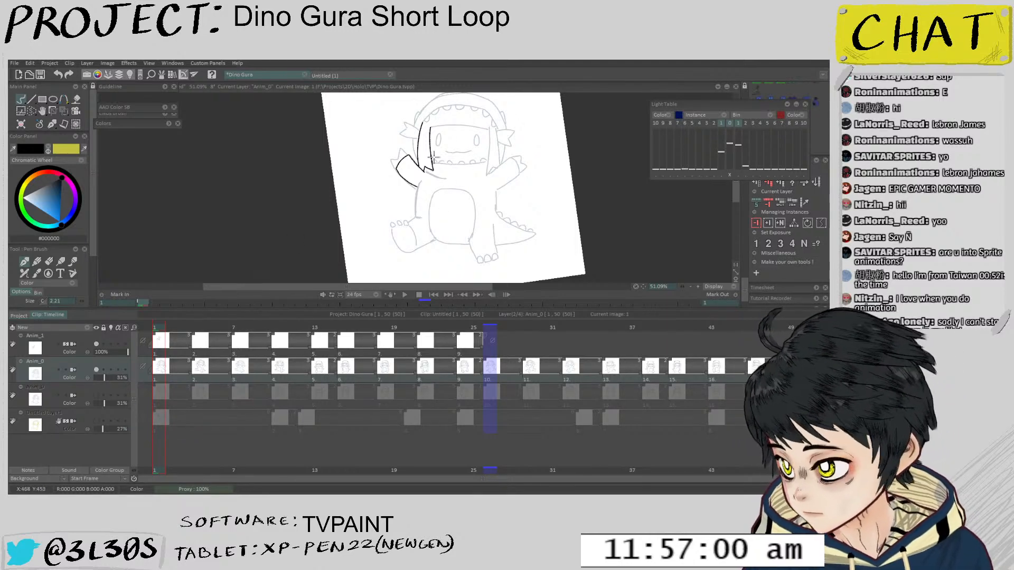
click(96, 345)
key(Right)
key(Right)
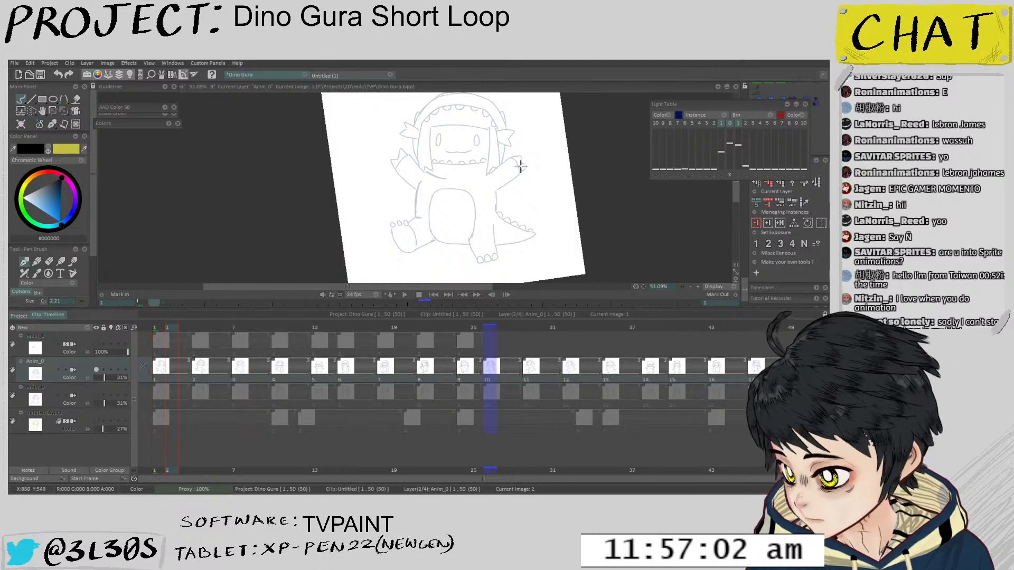
click(166, 380)
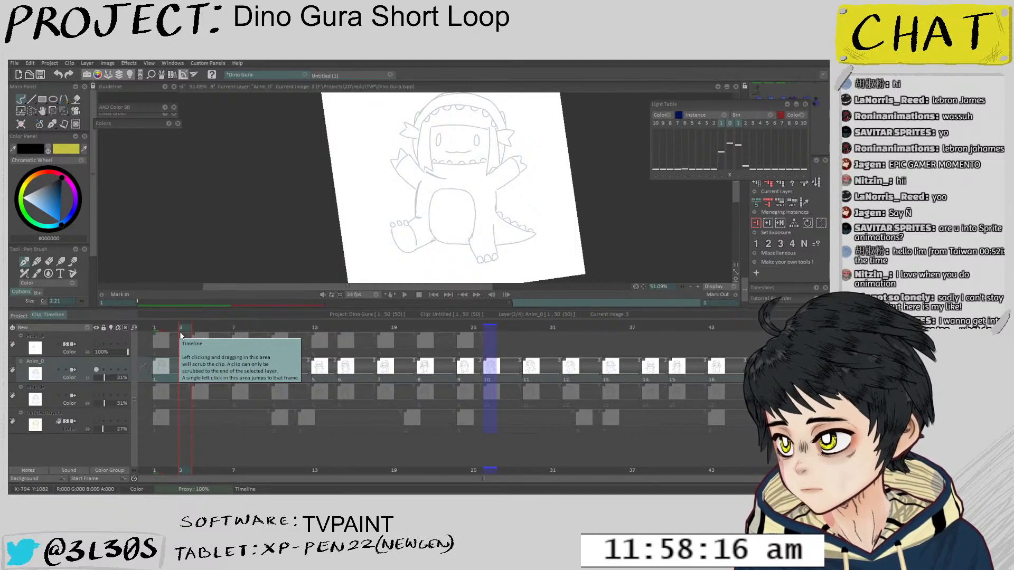
drag(180, 336, 155, 336)
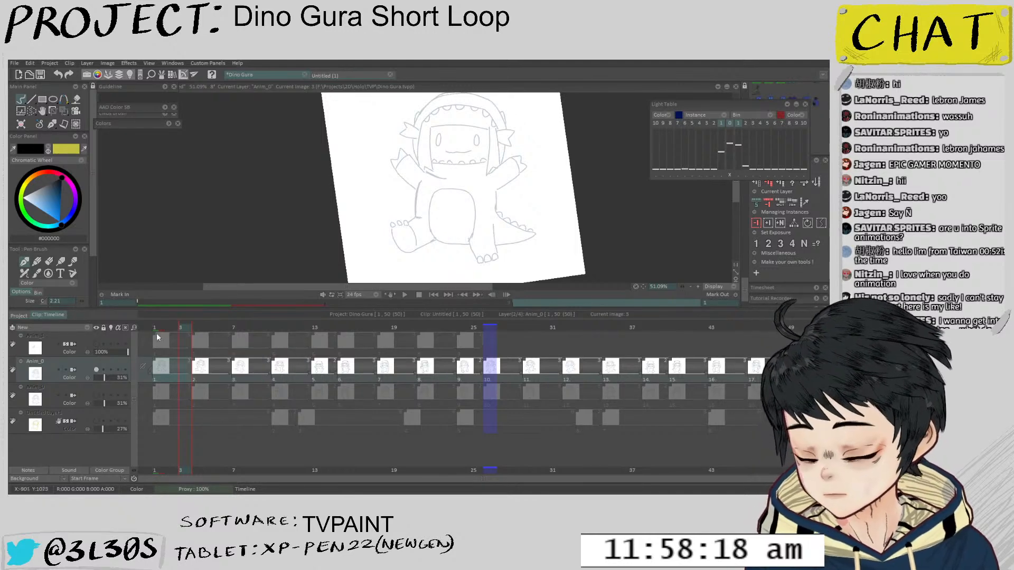
Hide Anim_0, show the rough sketch layer Untitled Layer1 and set its opacity to 100%
click(96, 370)
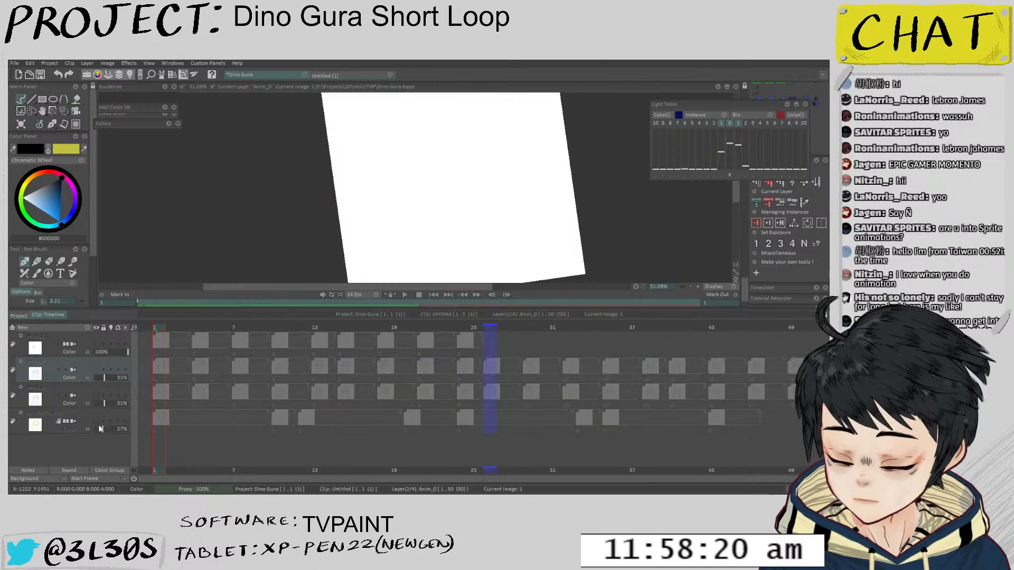
click(97, 433)
click(96, 421)
drag(125, 429, 128, 432)
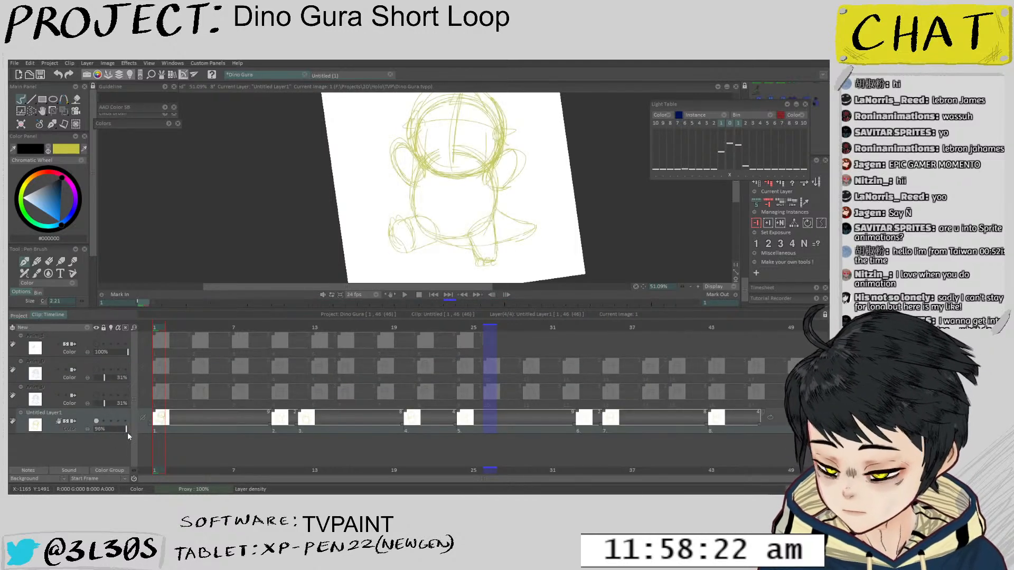
Review the rough sketch poses at frames 10, 12, 20 and 24, and play back the rough animation
click(277, 429)
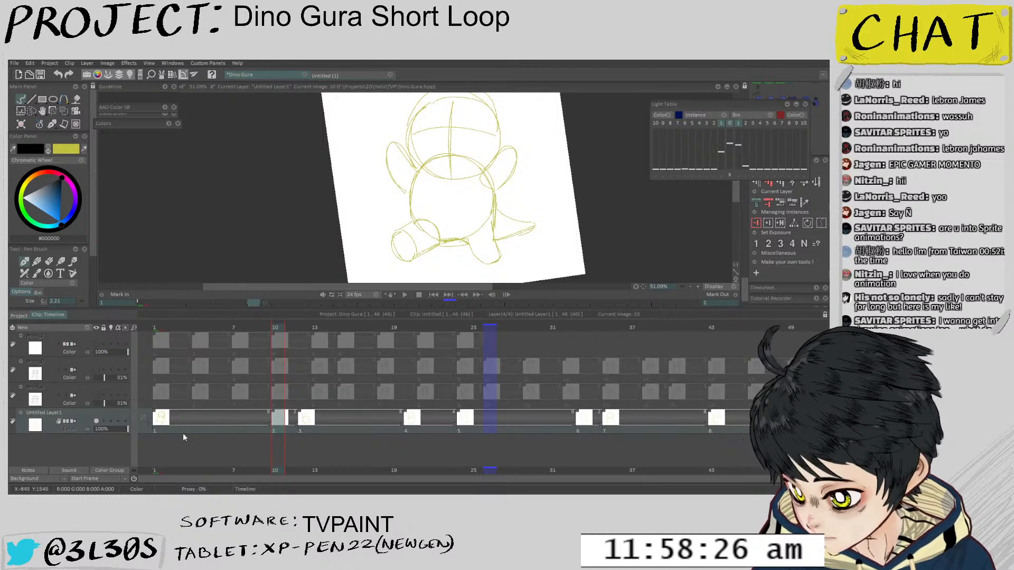
click(303, 428)
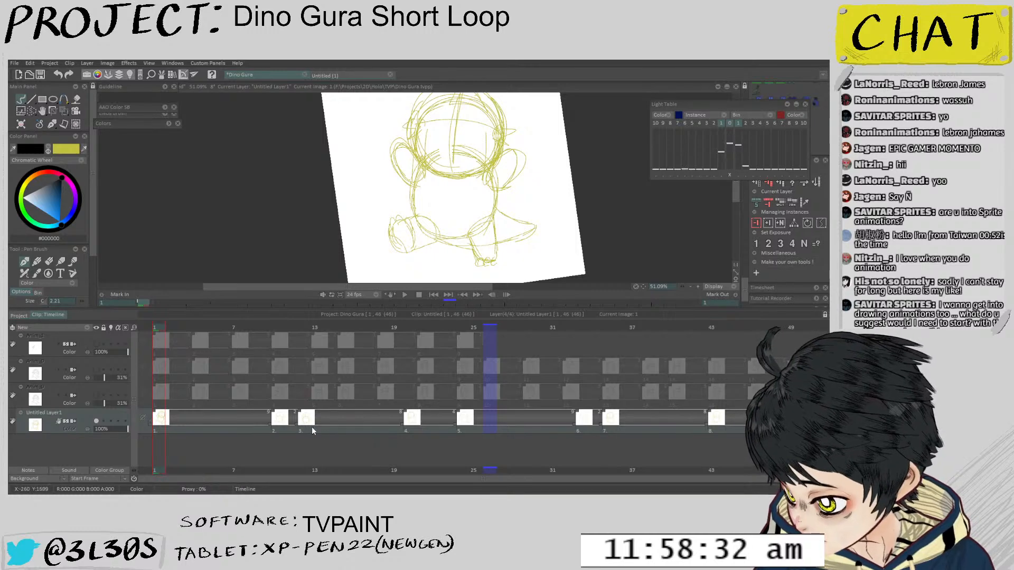
click(414, 430)
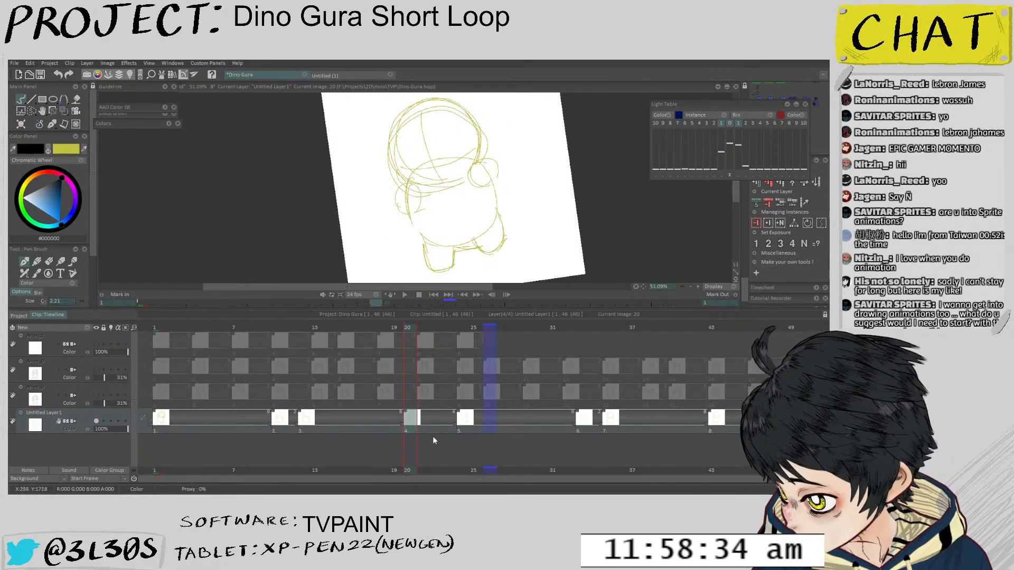
click(468, 427)
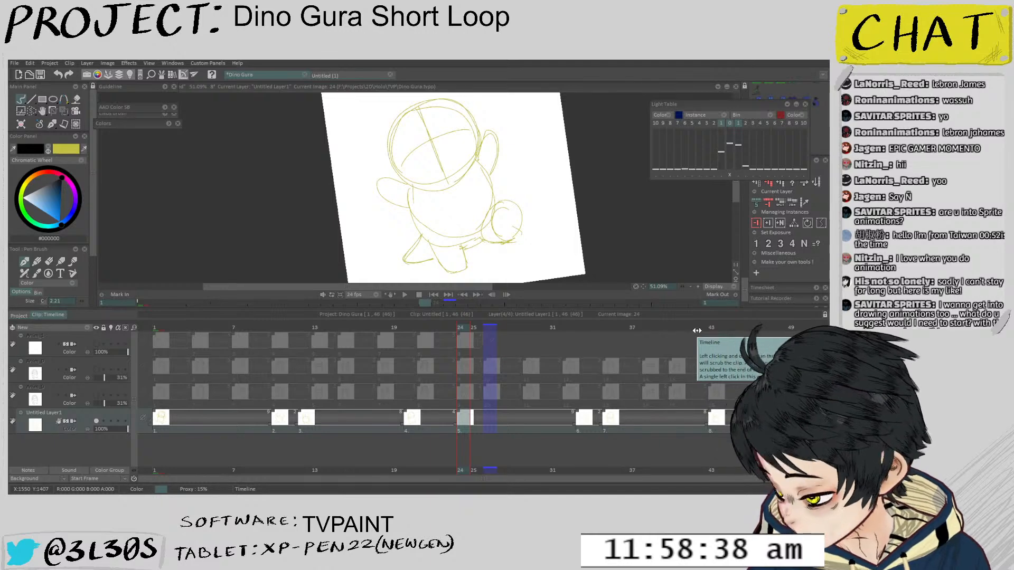
click(404, 297)
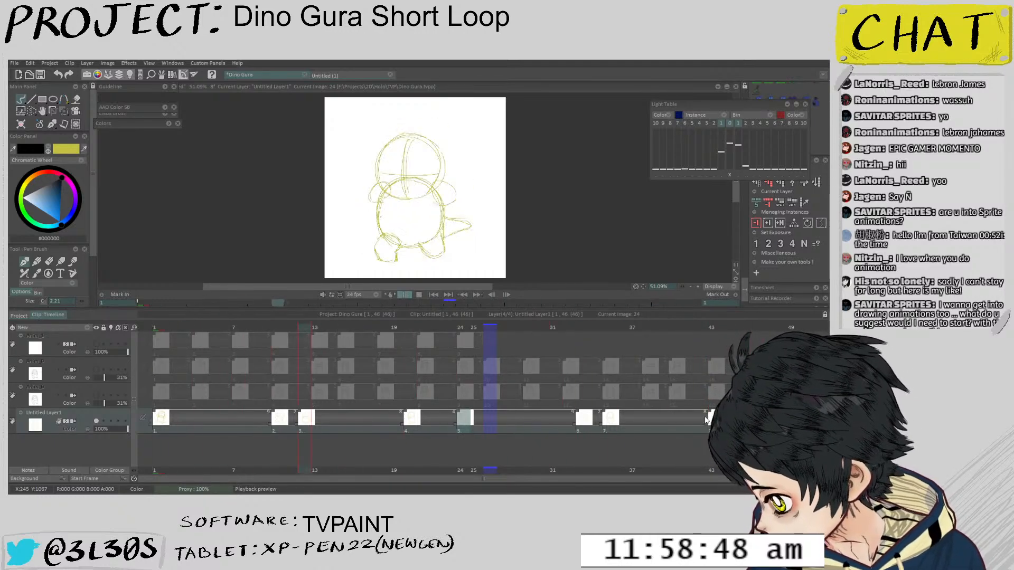
click(384, 327)
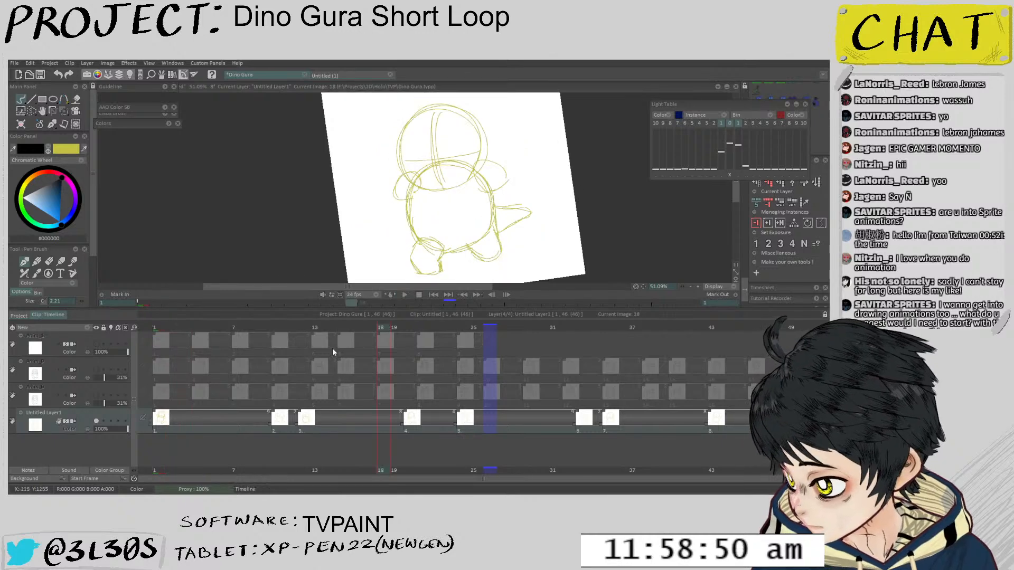
Hide the rough sketch layer, show Anim_0 and play back its animation
click(97, 422)
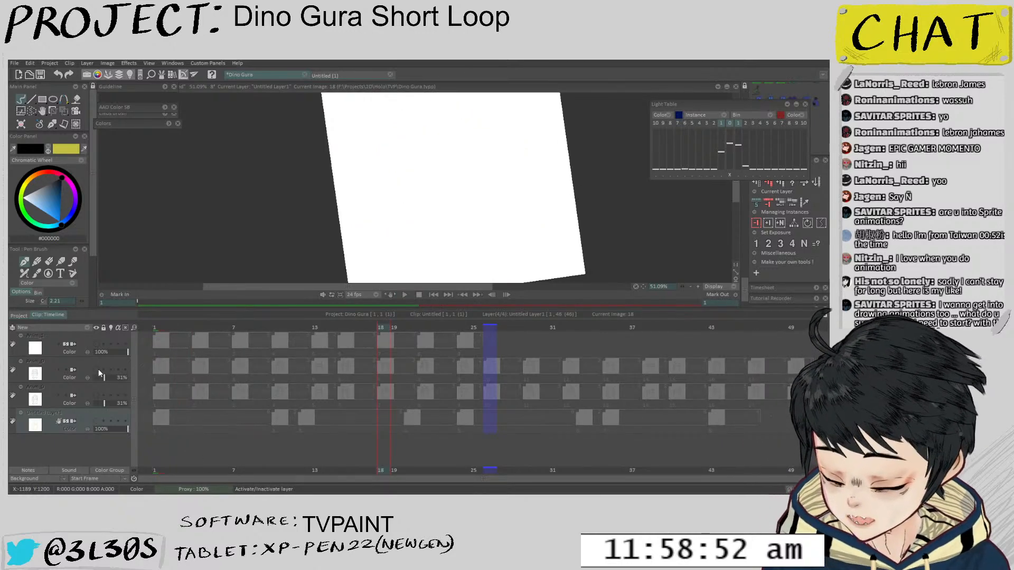
click(97, 370)
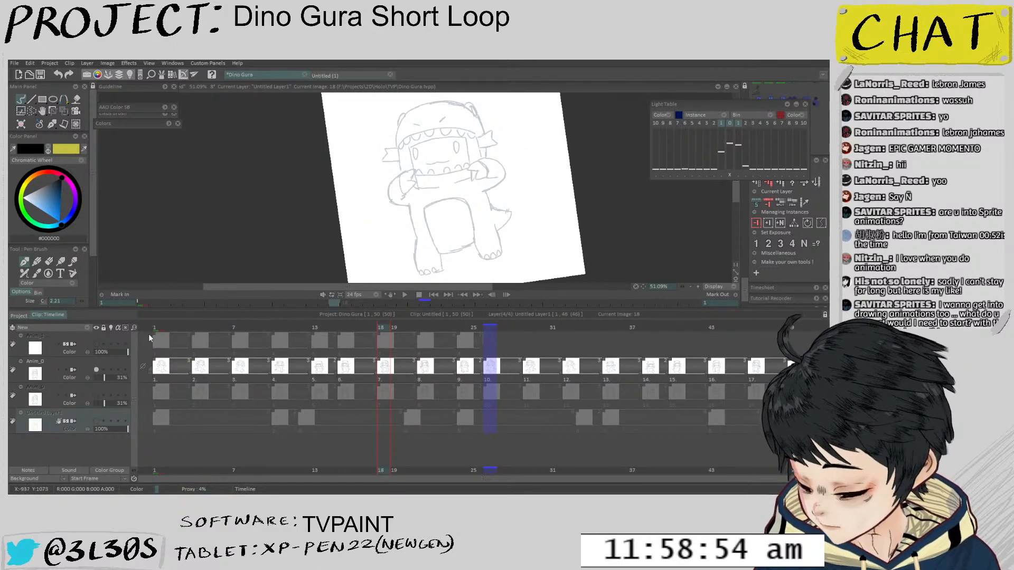
click(404, 295)
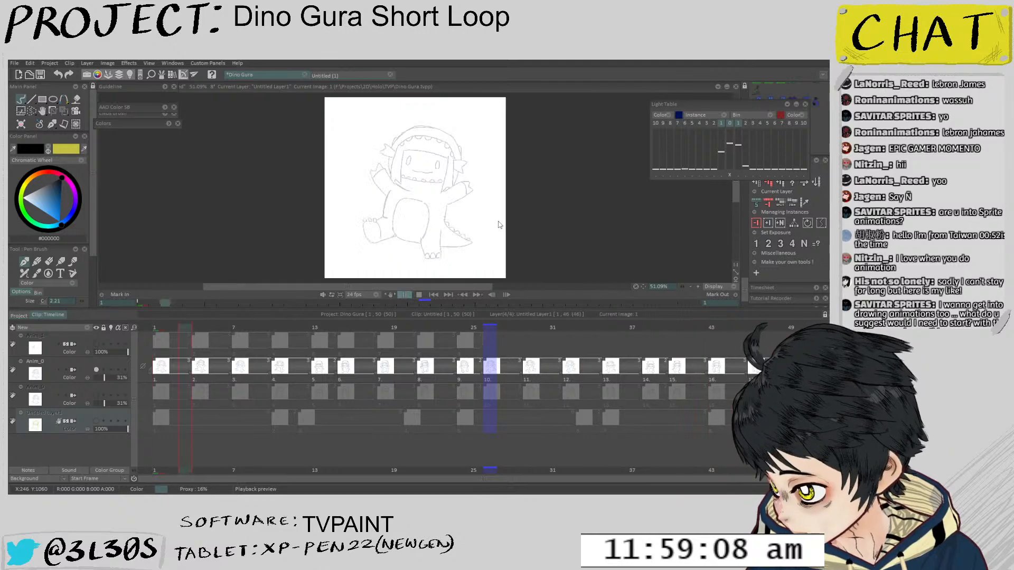
click(419, 296)
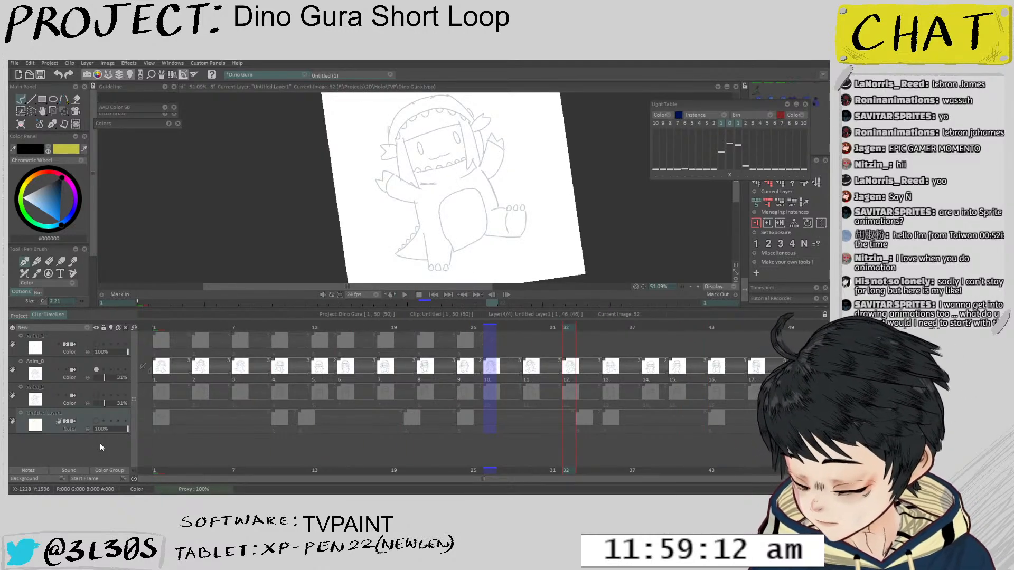
Delete the visible Anim_0 layer
right_click(86, 366)
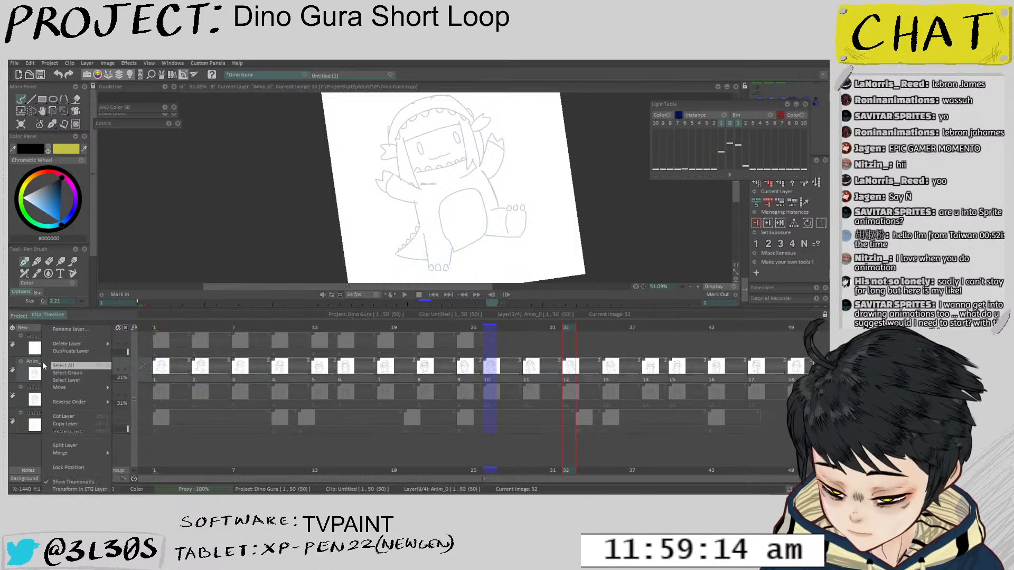
click(107, 346)
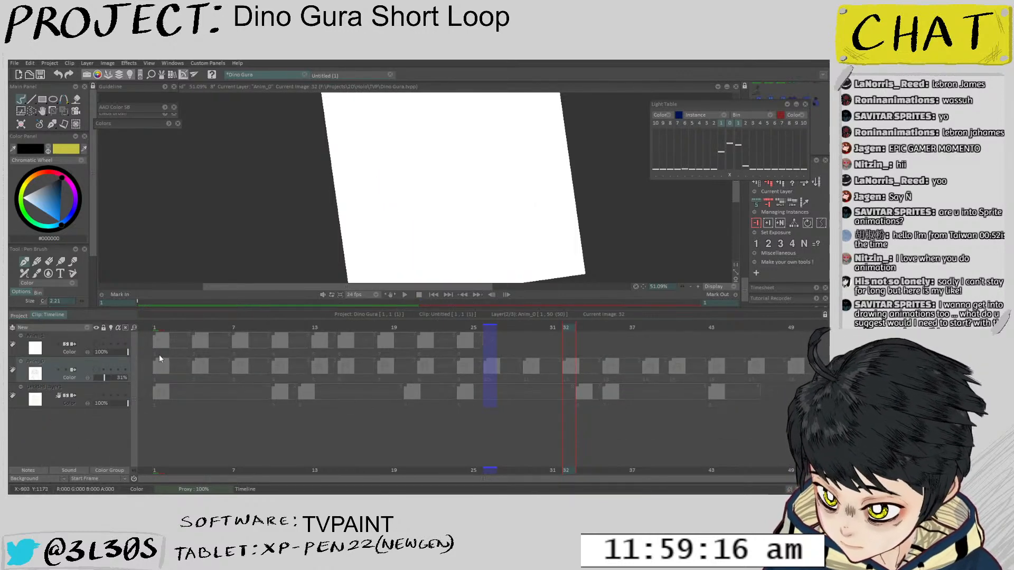
Show the Anim_1 layer over Anim_0 and undo its black line strokes on the first frame
click(97, 347)
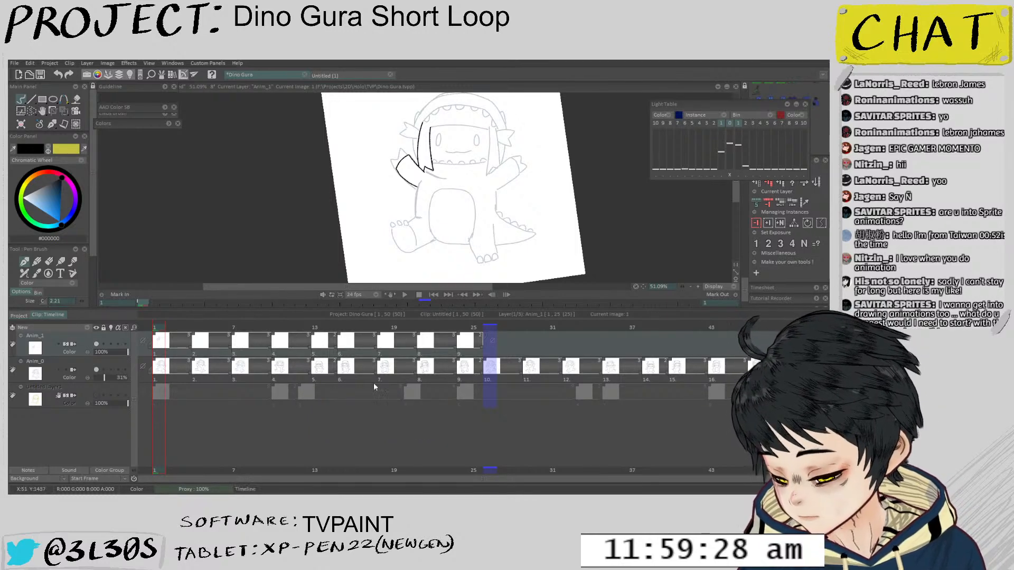
click(96, 343)
click(78, 368)
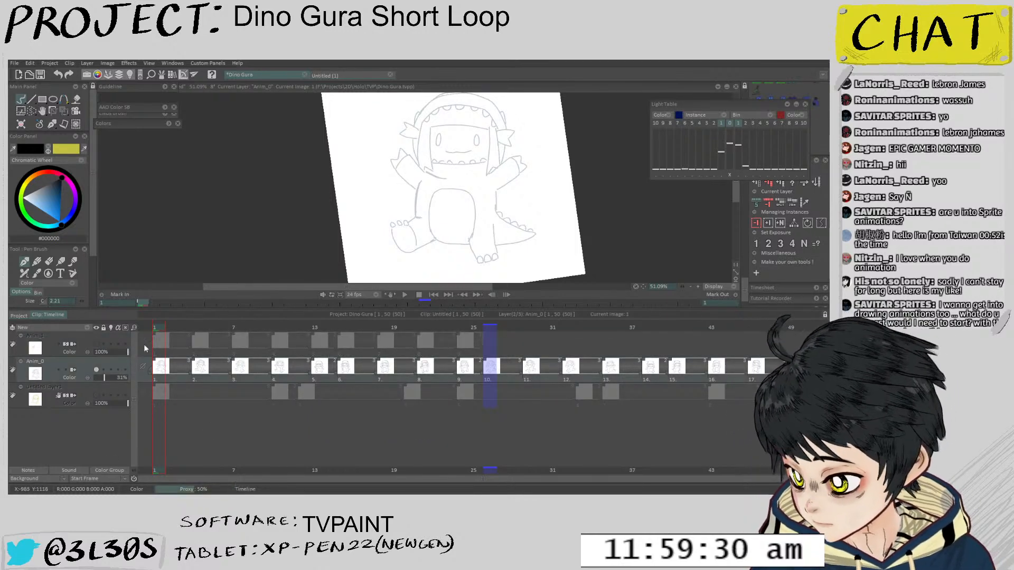
click(96, 344)
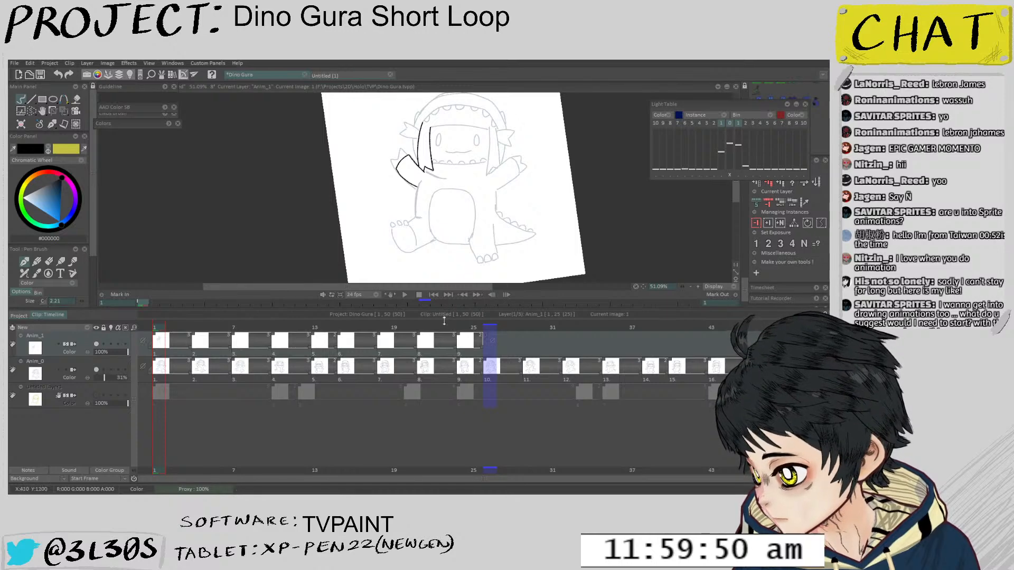
drag(449, 309, 449, 352)
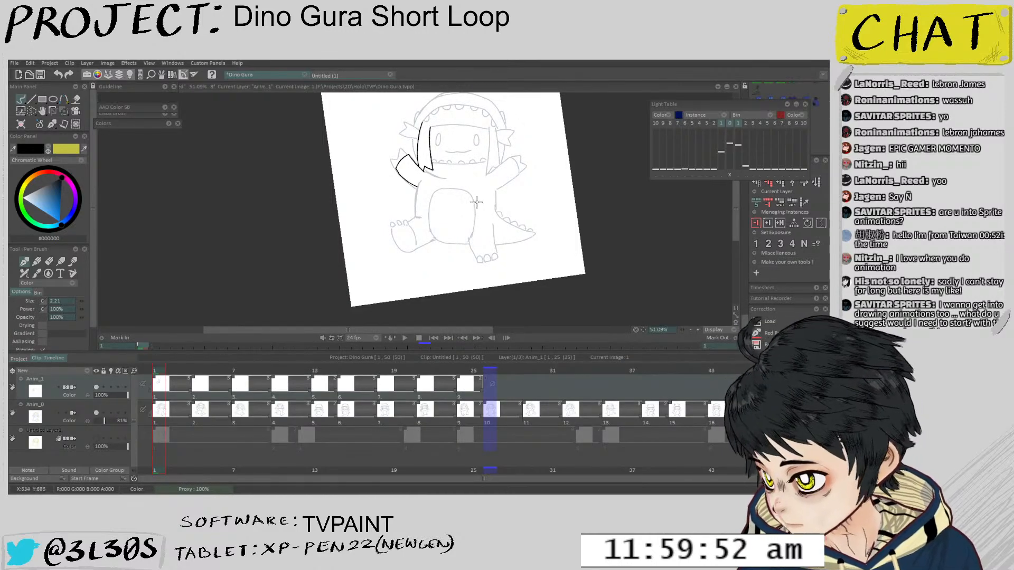
key(ctrl+z)
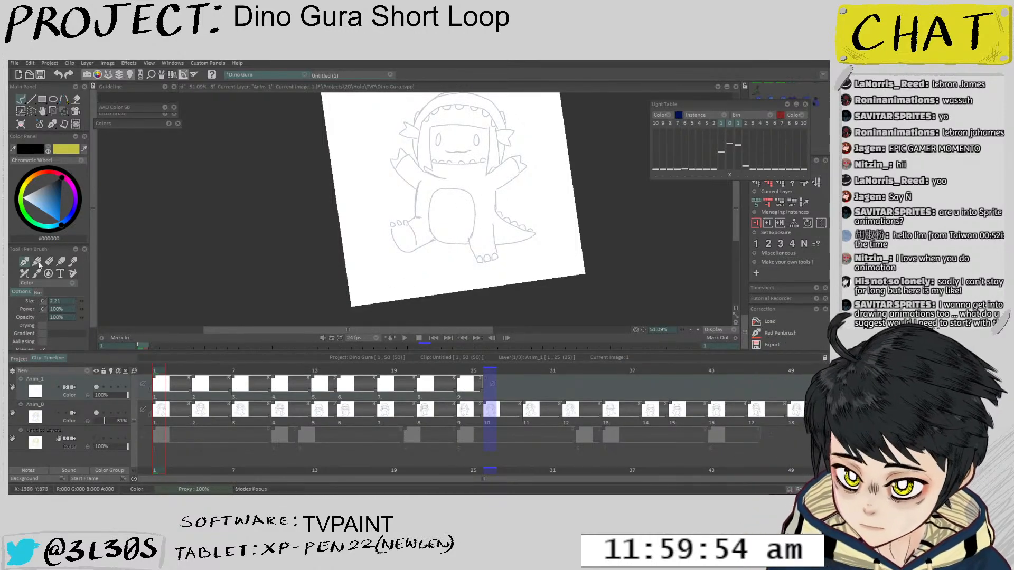
Create a new 1080 × 1080 project at 24 fps with progressive field and enlarge its canvas area
click(14, 65)
click(24, 72)
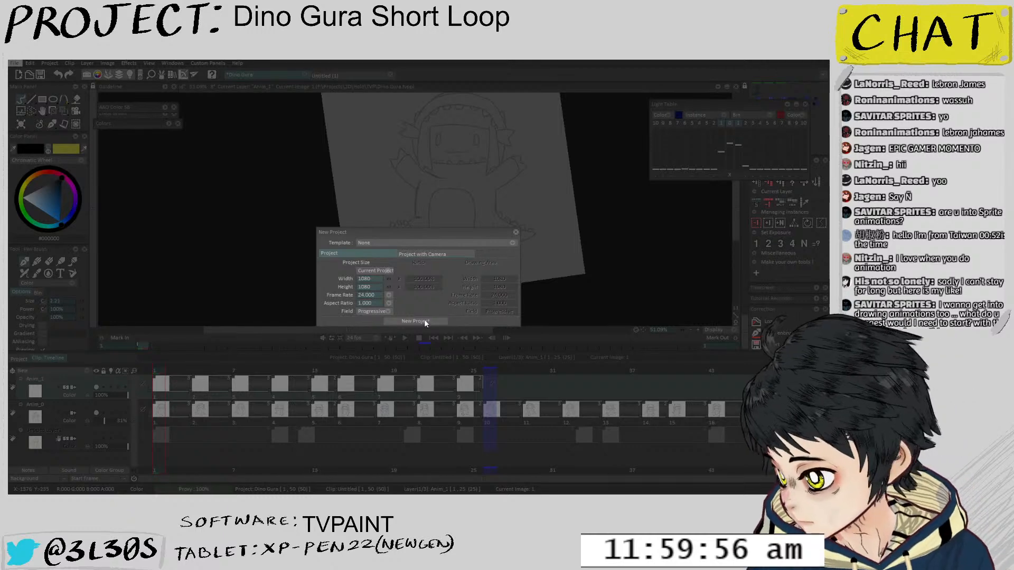
key(Return)
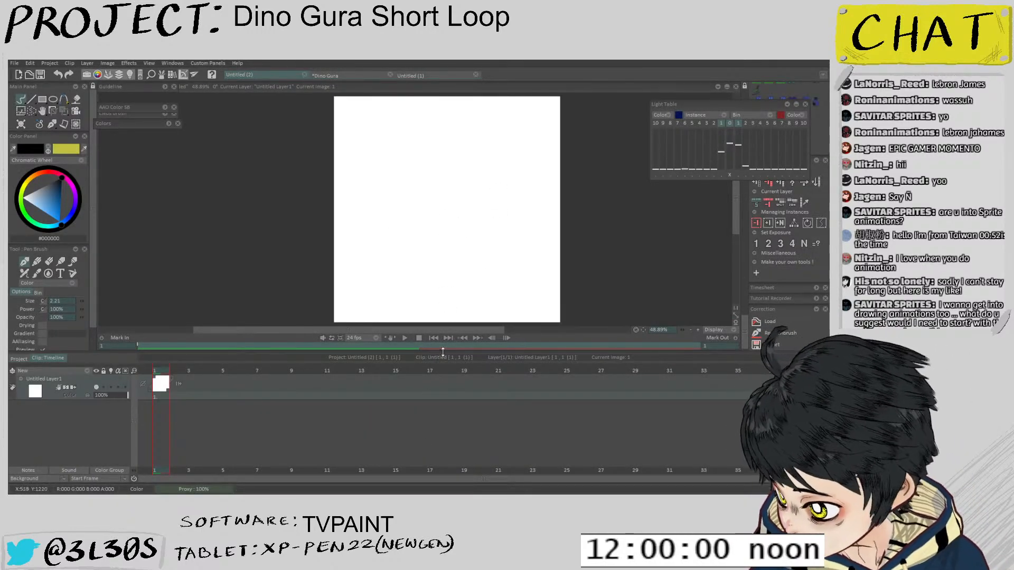
drag(443, 352, 443, 397)
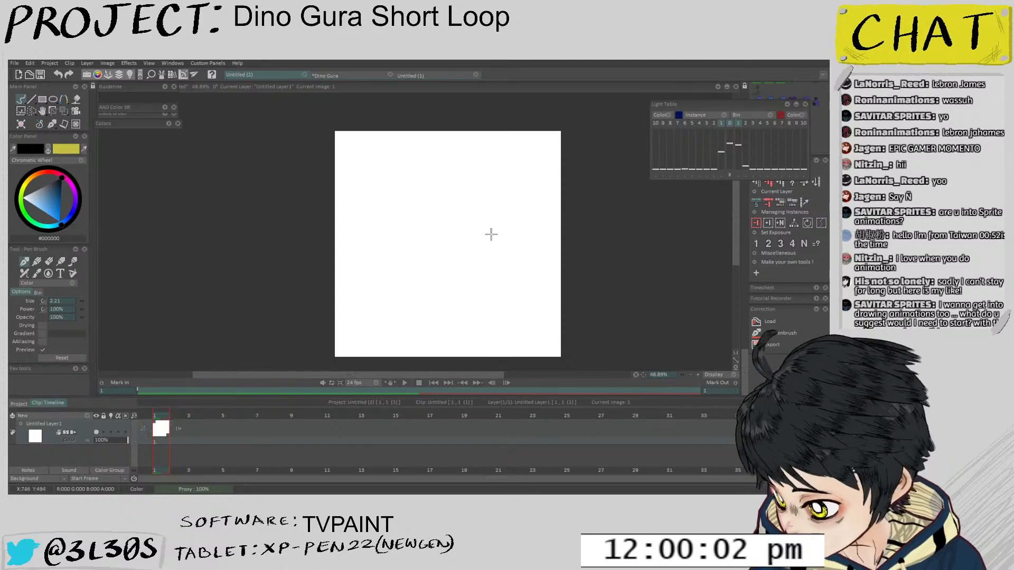
scroll(427, 258, up, 3)
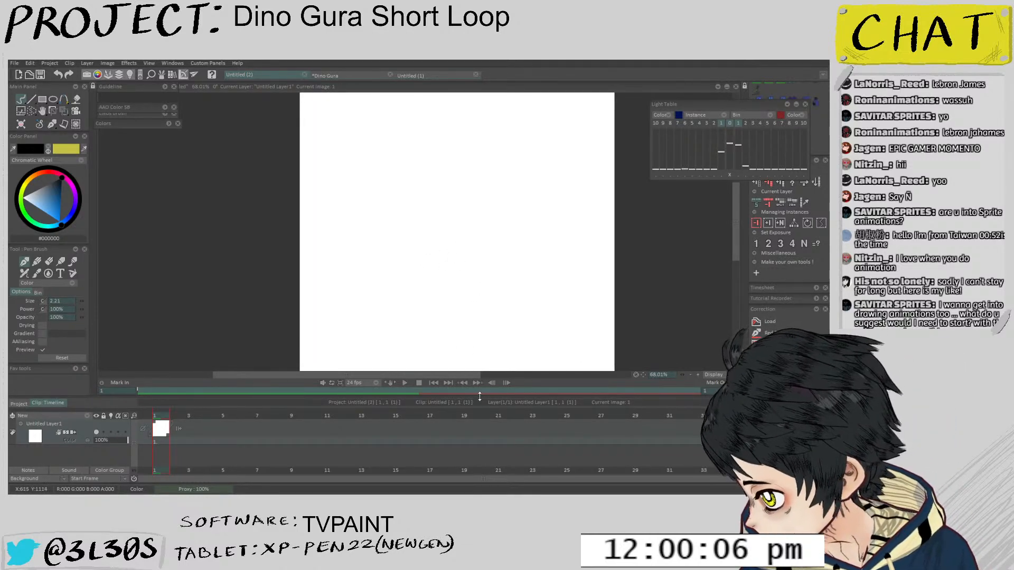
drag(479, 396, 480, 424)
scroll(467, 259, down, 2)
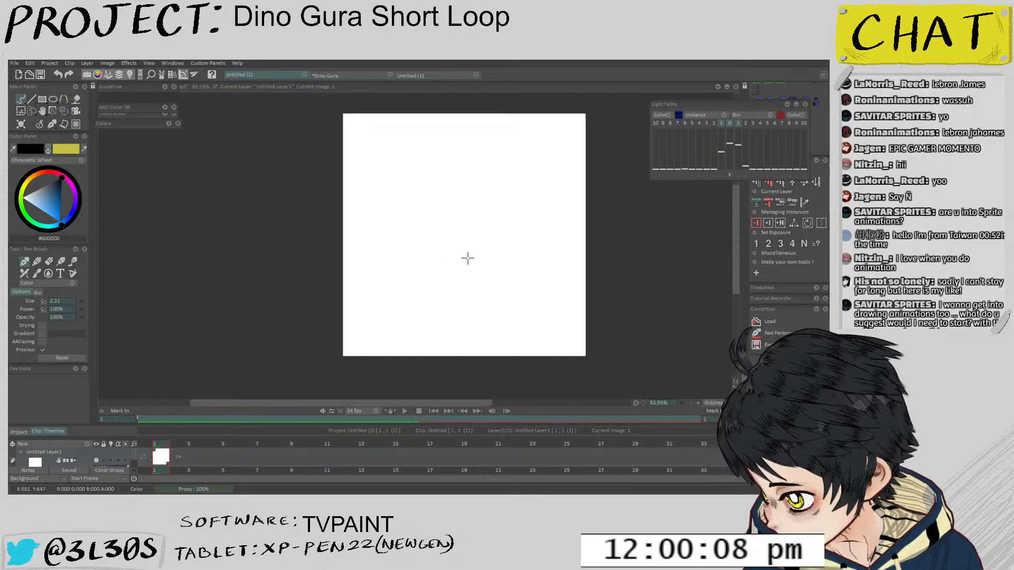
drag(468, 258, 434, 272)
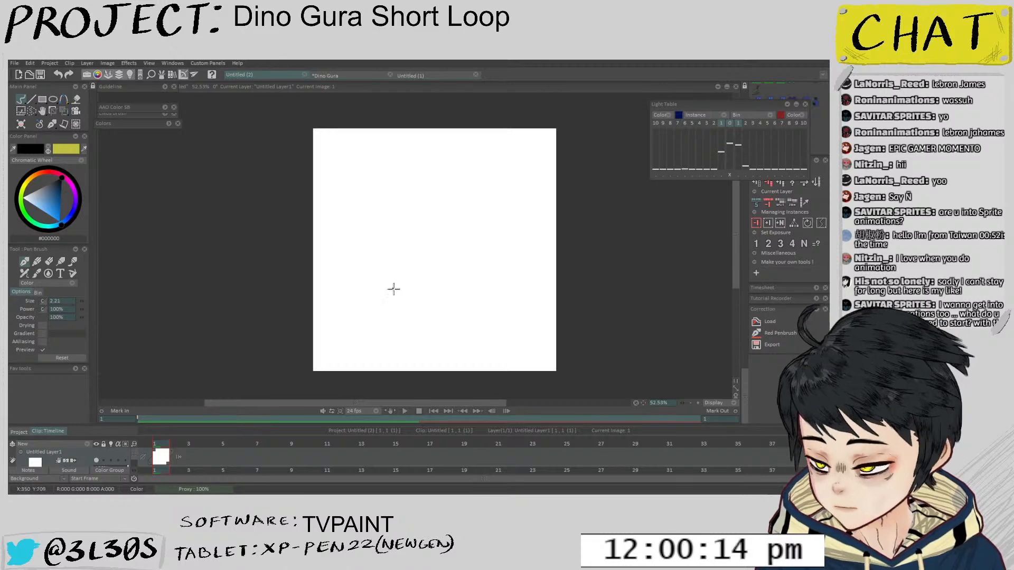
Test the pen brush with zigzag scribbles on the blank canvas at different zoom levels and undo them
drag(391, 294, 477, 247)
key(plus)
key(plus)
key(plus)
key(plus)
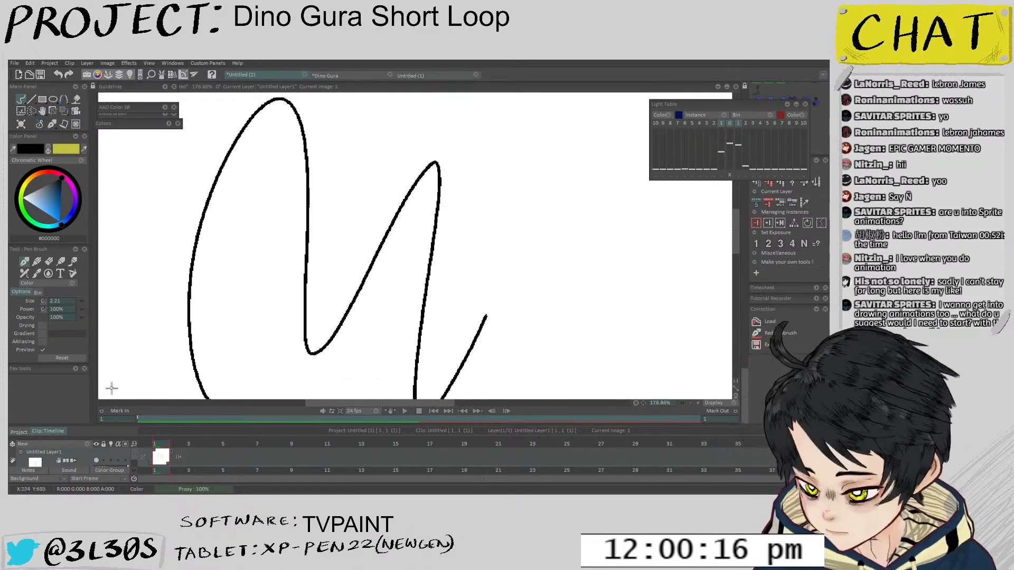
drag(511, 168, 581, 309)
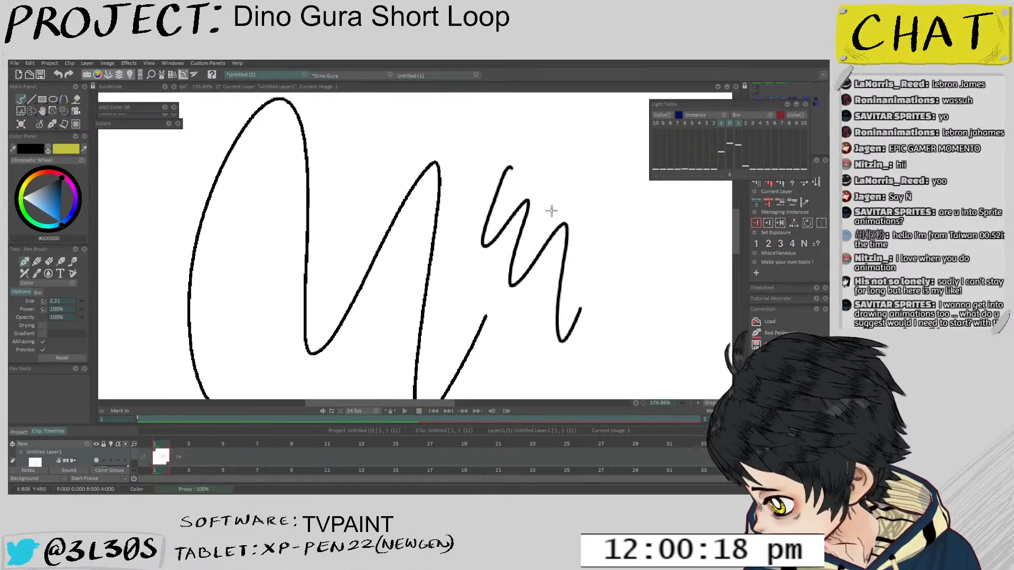
key(minus)
key(minus)
key(ctrl+z)
key(ctrl+z)
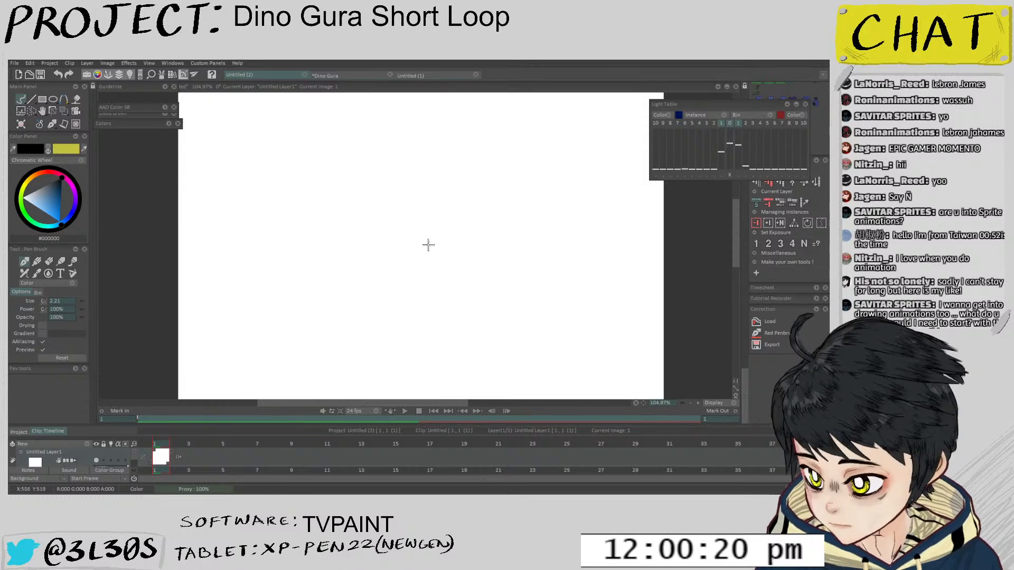
key(minus)
key(minus)
mouse_move(388, 182)
mouse_down()
mouse_move(389, 214)
mouse_move(515, 319)
mouse_up()
key(ctrl+z)
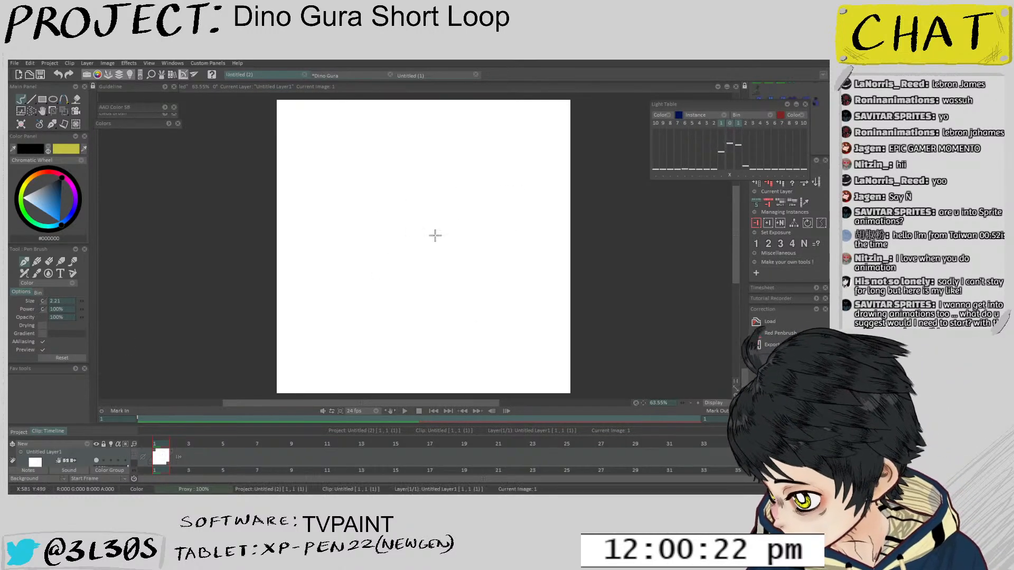
Draw a simple figure on frame 1 with a round head, short torso and raised arm ending in a circular hand
mouse_move(347, 164)
mouse_down()
mouse_move(371, 273)
mouse_move(433, 178)
mouse_move(351, 173)
mouse_move(362, 231)
mouse_move(367, 152)
mouse_move(372, 218)
mouse_move(384, 161)
mouse_move(420, 184)
mouse_move(396, 224)
mouse_move(424, 251)
mouse_up()
key(ctrl+z)
key(ctrl+z)
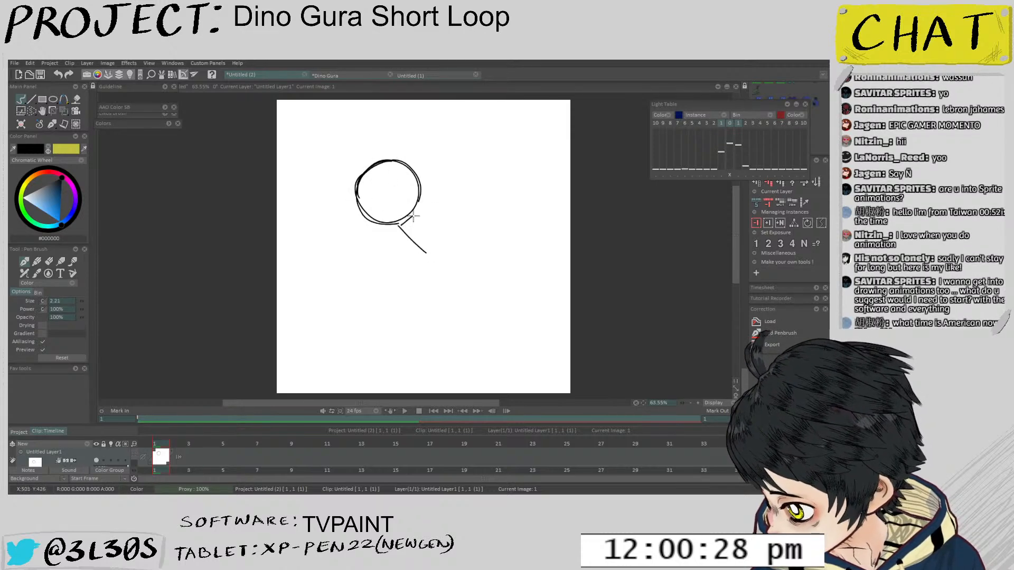
mouse_move(424, 209)
mouse_down()
mouse_move(447, 240)
mouse_move(457, 173)
mouse_up()
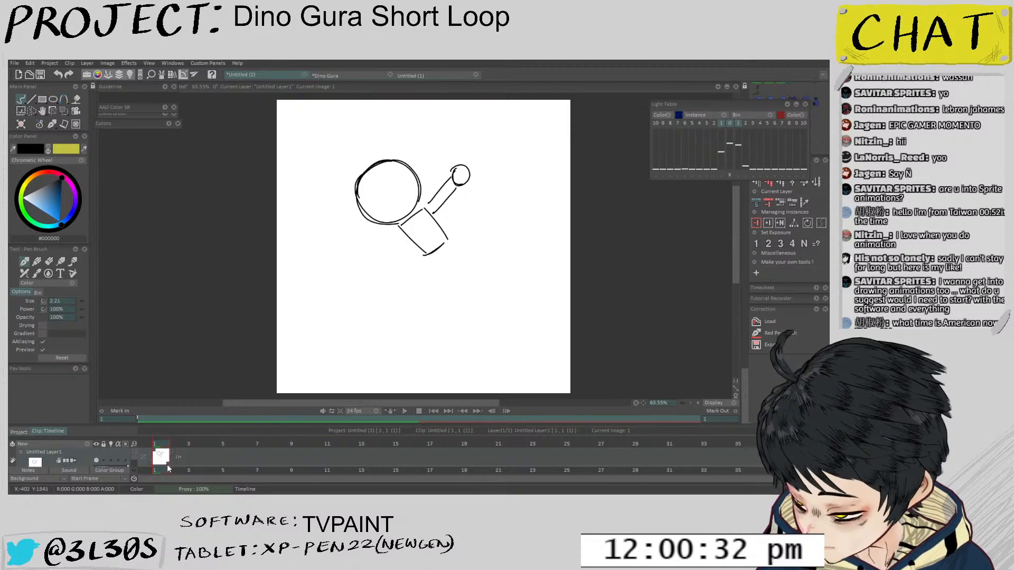
Extend the figure drawing's exposure to frame 2, then try a few strokes above the hand and undo them
drag(167, 464, 185, 464)
click(179, 447)
mouse_move(477, 159)
mouse_down()
mouse_move(457, 141)
mouse_move(458, 153)
mouse_up()
drag(457, 141, 473, 144)
key(ctrl+z)
key(ctrl+z)
key(ctrl+z)
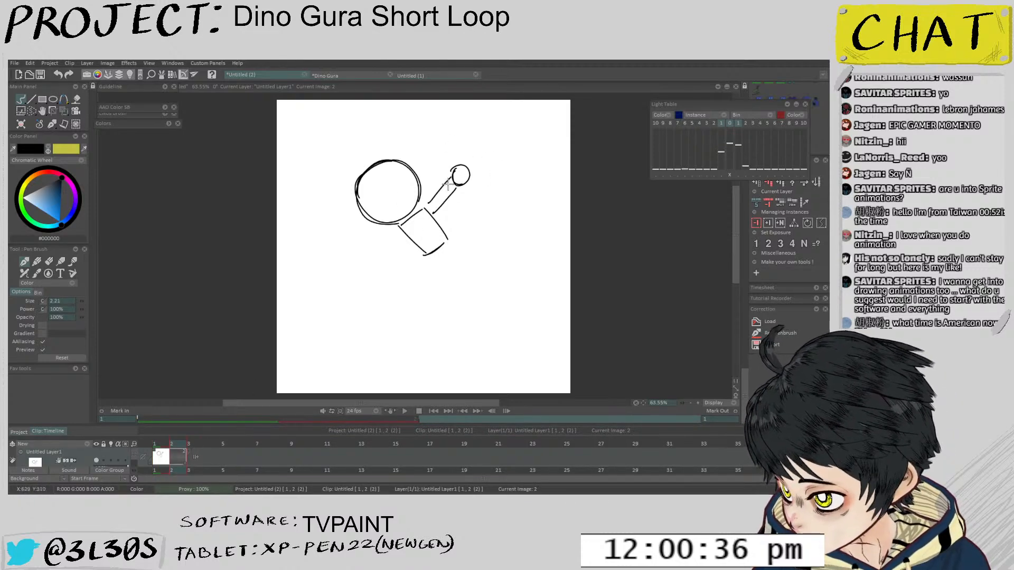
Select the figure's raised arm on frame 2 and warp it towards the head with the perspective transform
drag(425, 209, 454, 172)
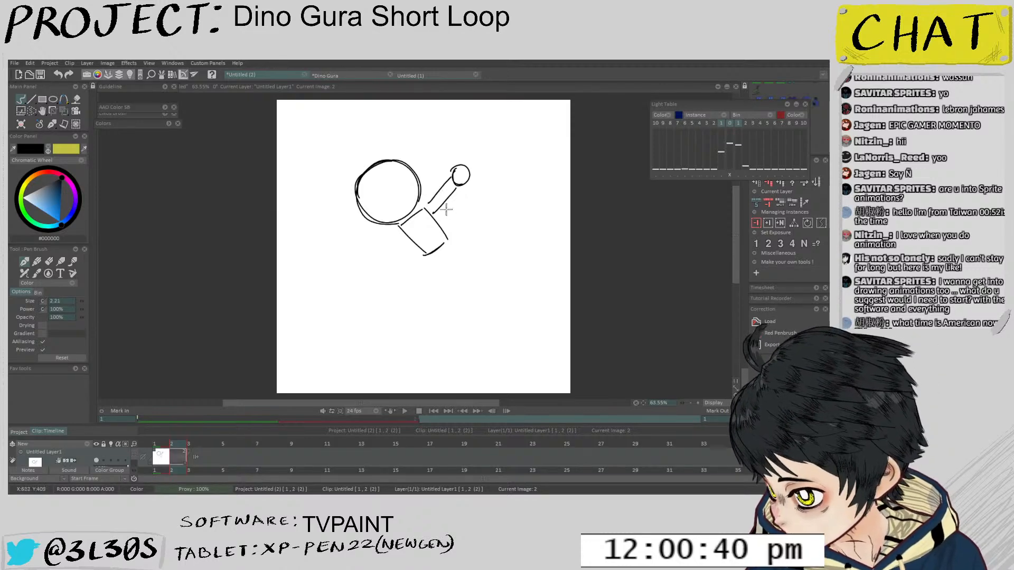
key(s)
mouse_move(430, 214)
mouse_down()
mouse_move(459, 203)
mouse_move(432, 174)
mouse_up()
key(p)
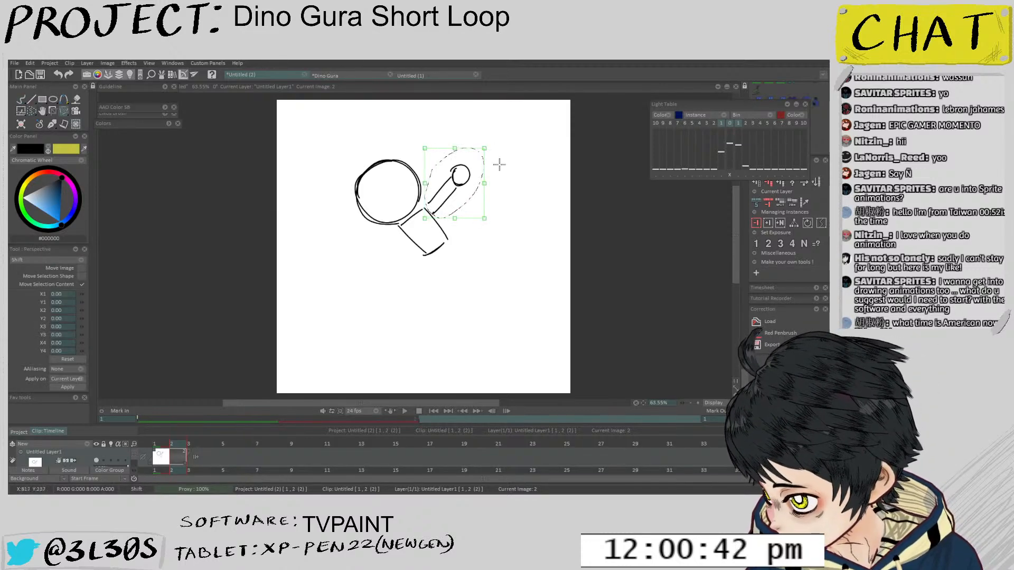
drag(484, 148, 415, 148)
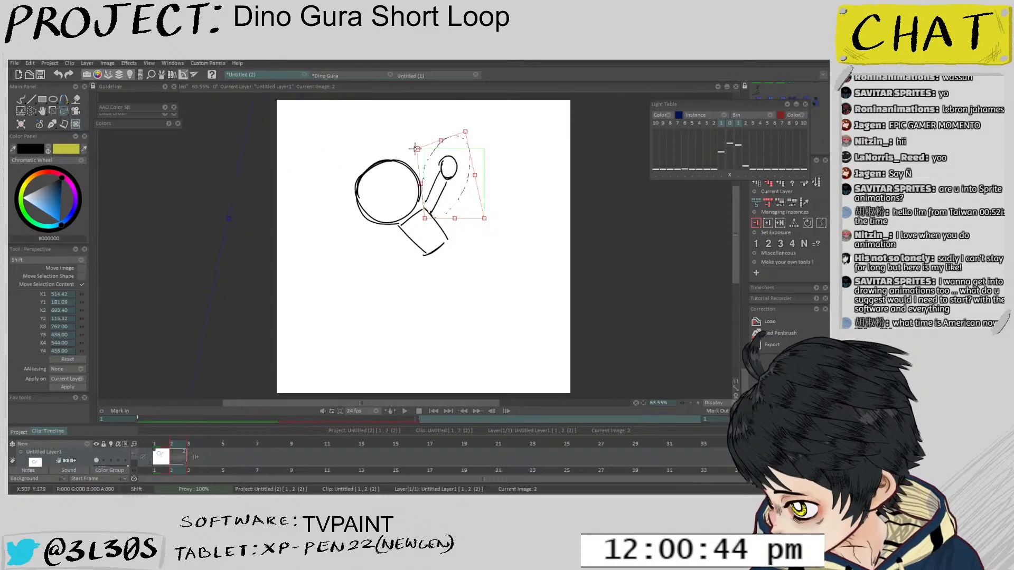
drag(475, 176, 481, 168)
drag(417, 148, 412, 151)
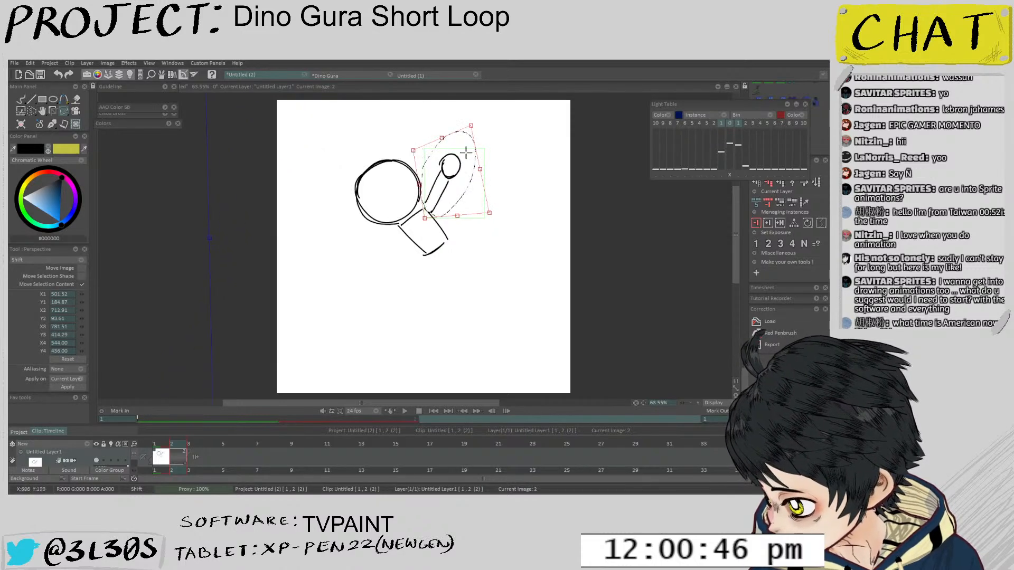
Remove the arm from frame 2 and redraw it swung closer to the head, using the light table as reference
key(ctrl+d)
key(b)
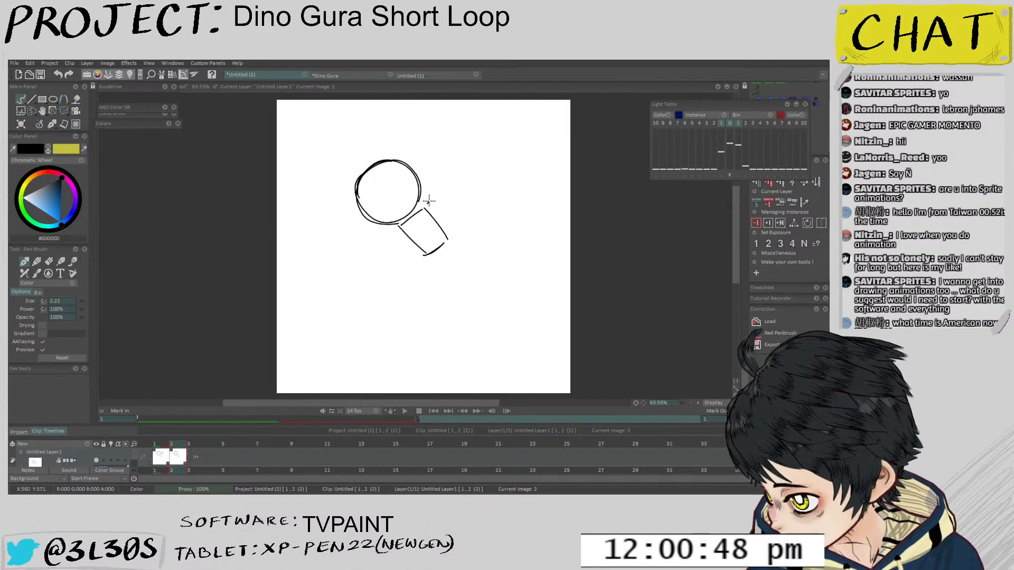
key(l)
mouse_move(424, 200)
mouse_down()
mouse_move(449, 157)
mouse_move(429, 205)
mouse_up()
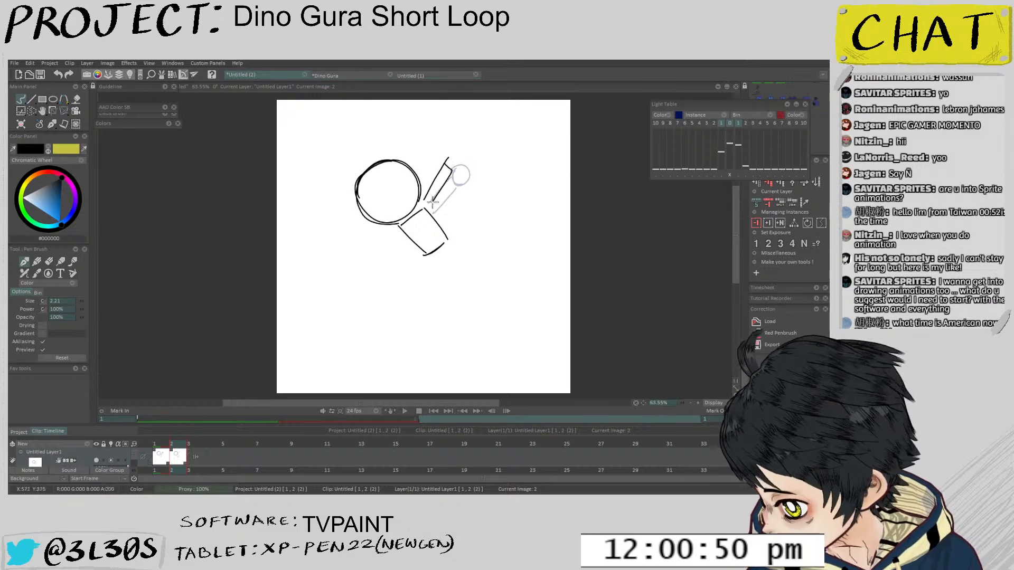
drag(443, 164, 452, 169)
mouse_move(449, 166)
mouse_down()
mouse_move(448, 151)
mouse_move(443, 182)
mouse_up()
scroll(473, 144, down, 3)
scroll(454, 179, up, 2)
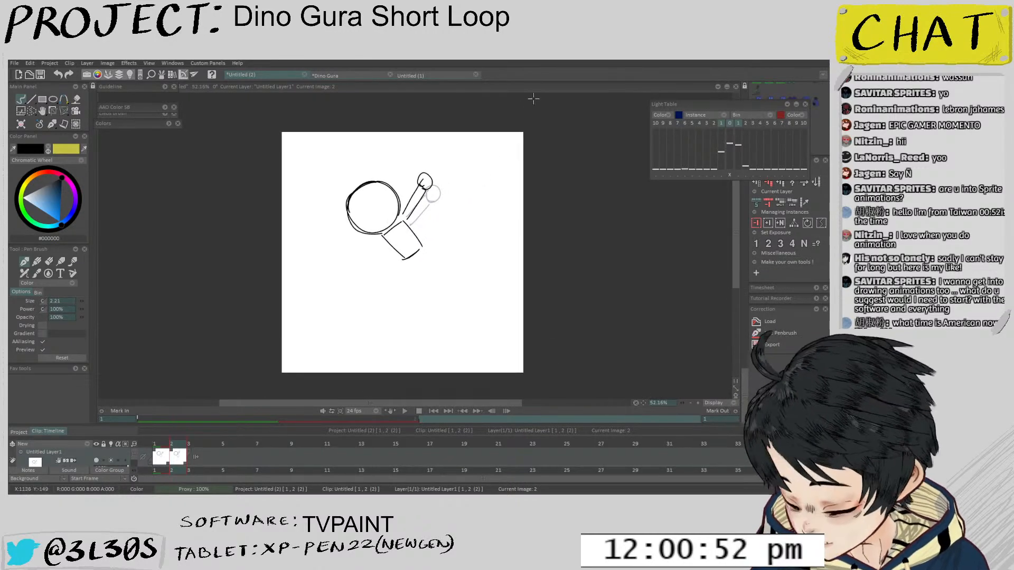
Flip between frames 1 and 2 to check the arm's movement
key(Left)
key(Right)
key(Left)
key(Right)
key(Left)
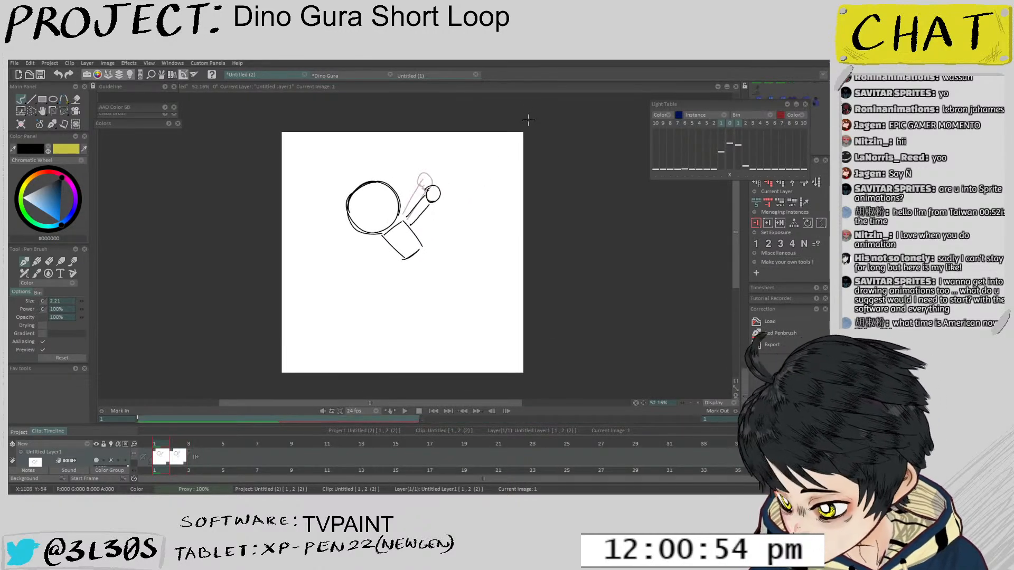
key(Right)
key(Left)
View the project overview, return to the clip timeline and compare the arm on both frames again
click(19, 432)
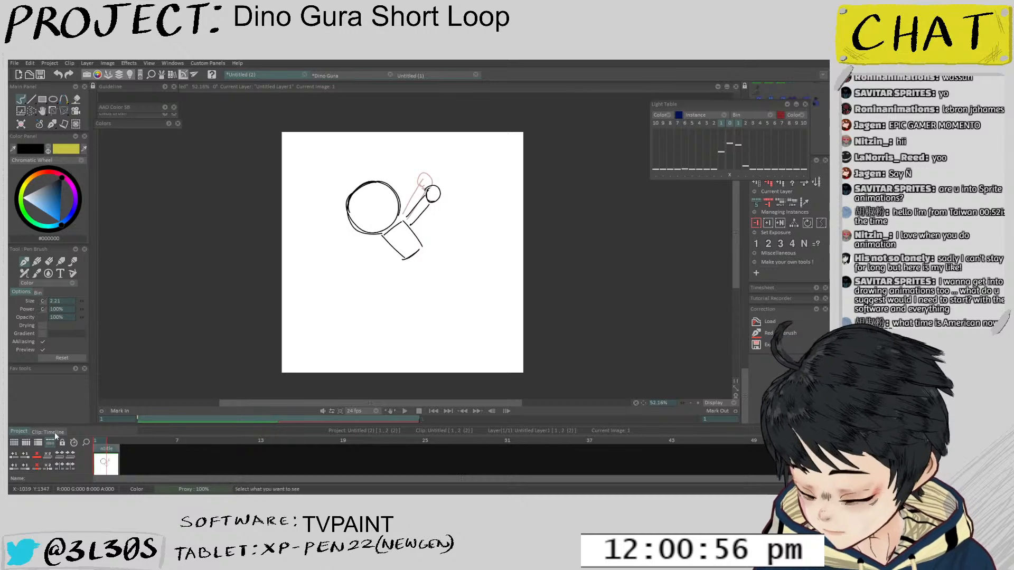
click(54, 432)
click(178, 455)
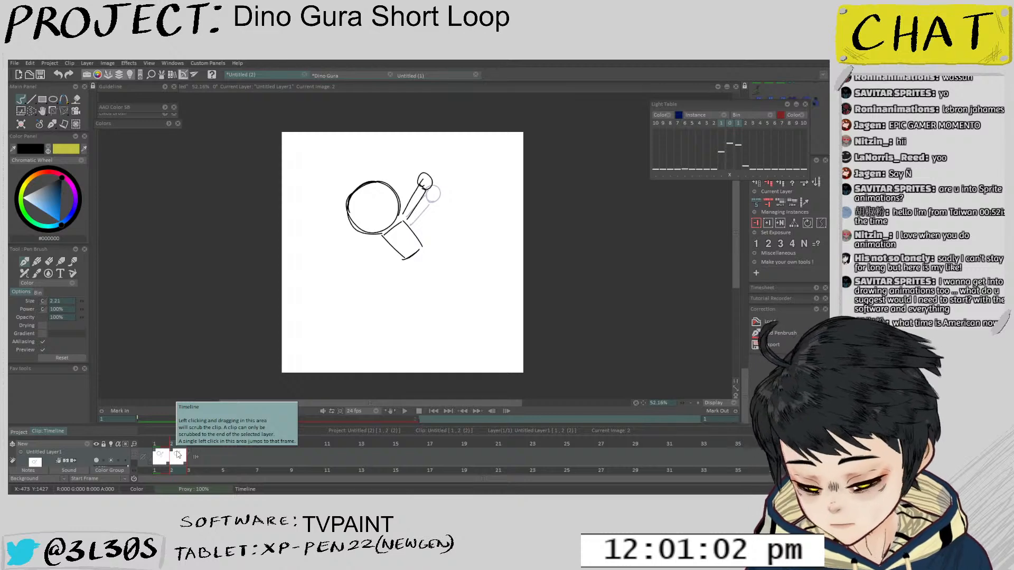
key(Left)
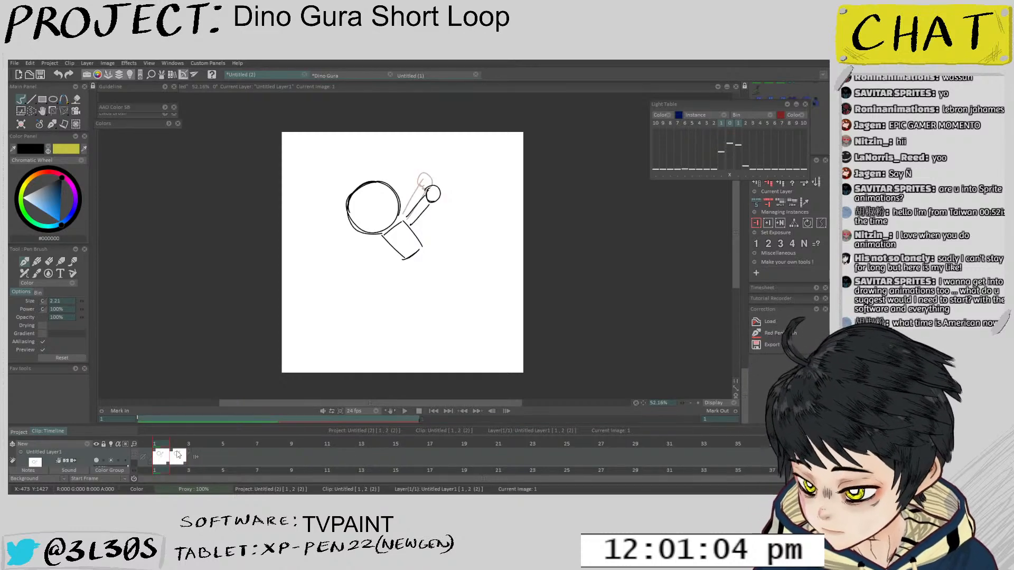
key(Right)
key(Left)
key(Right)
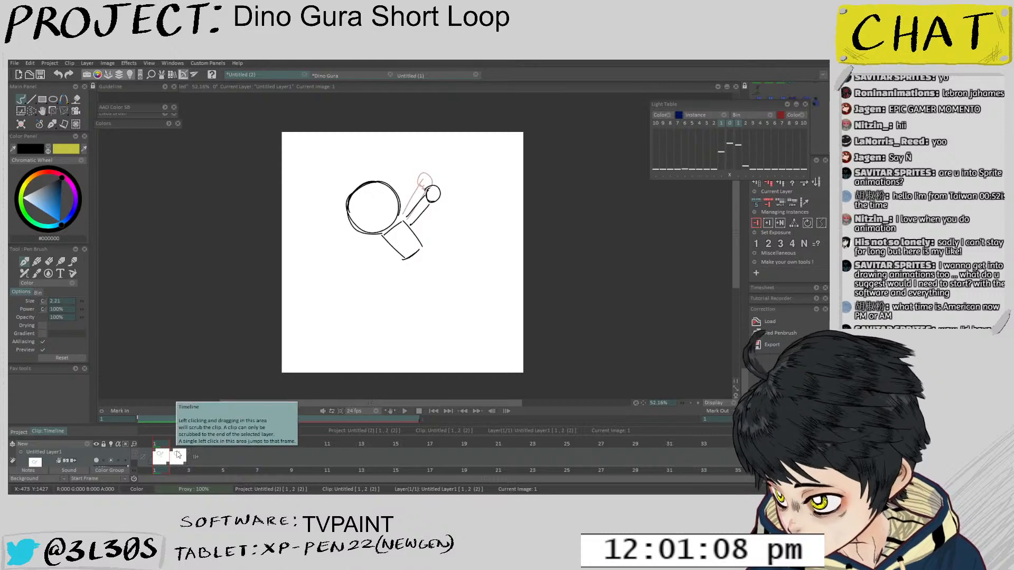
Switch to the Dino Gura project, try a pen line beside the body on Anim_1 and undo it
click(326, 75)
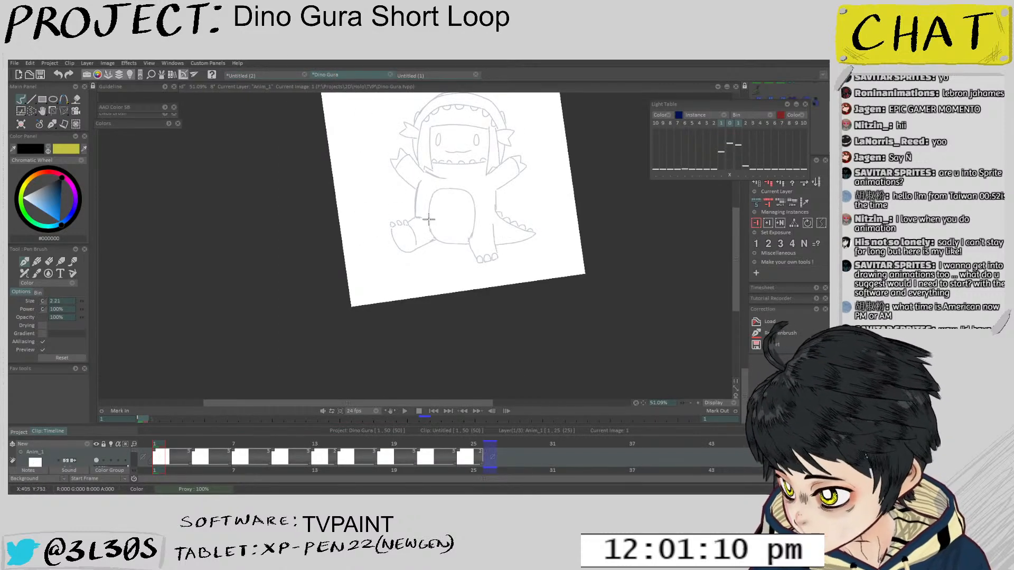
mouse_move(422, 219)
mouse_down()
mouse_move(426, 243)
mouse_move(429, 194)
mouse_move(411, 225)
mouse_move(389, 227)
mouse_move(470, 284)
mouse_move(403, 200)
mouse_move(407, 299)
mouse_move(416, 199)
mouse_up()
key(ctrl+z)
key(ctrl+z)
scroll(428, 194, up, 2)
key(ctrl+z)
key(ctrl+z)
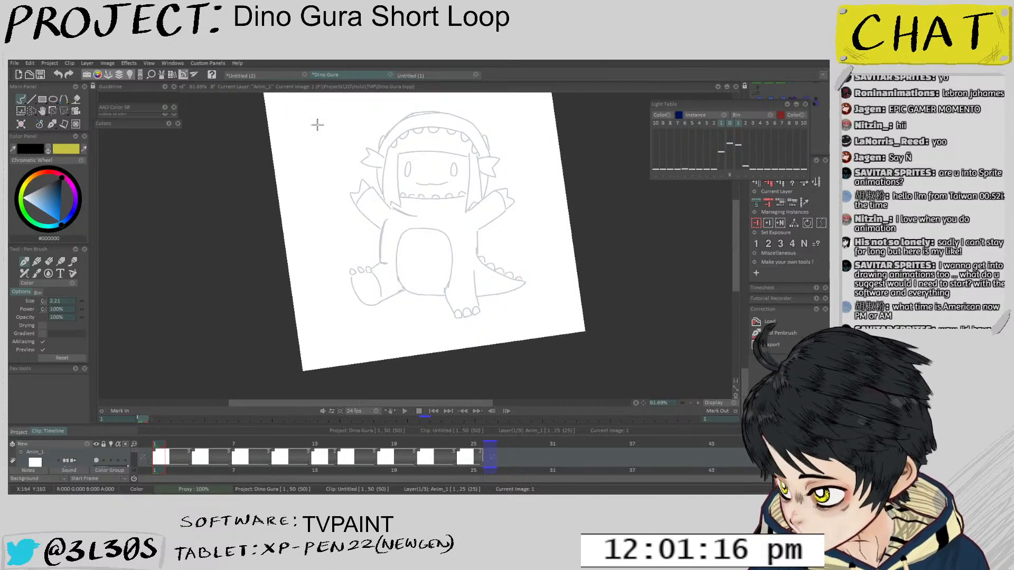
Switch back to the Untitled (2) project and view the two-frame arm drawing
key(ctrl+Tab)
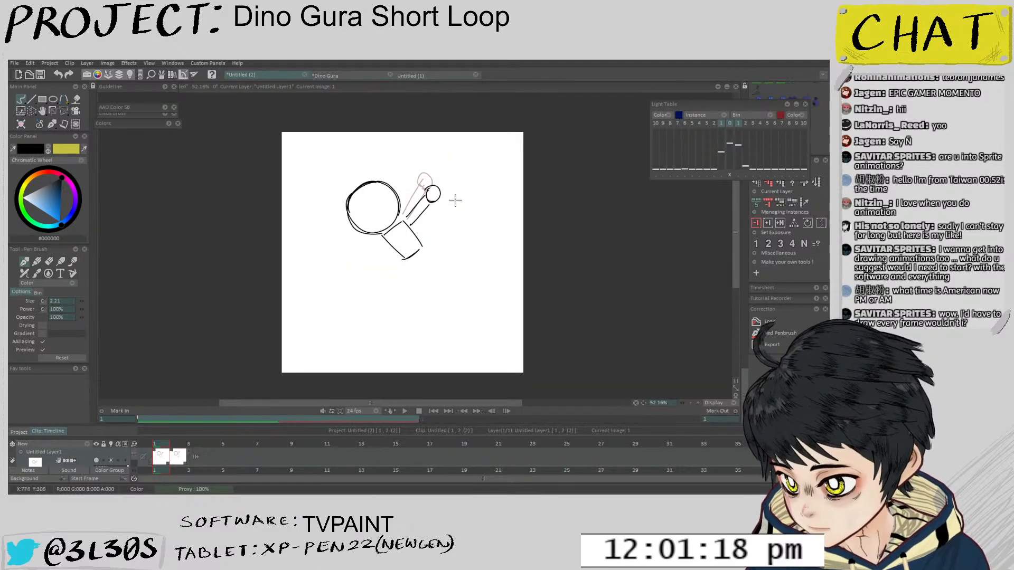
scroll(459, 201, up, 1)
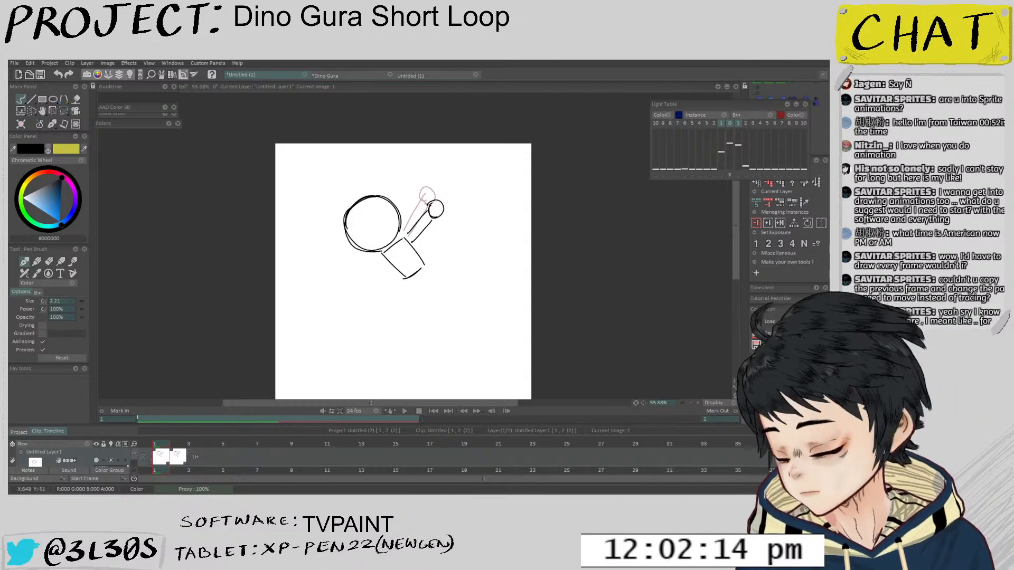
scroll(402, 170, down, 3)
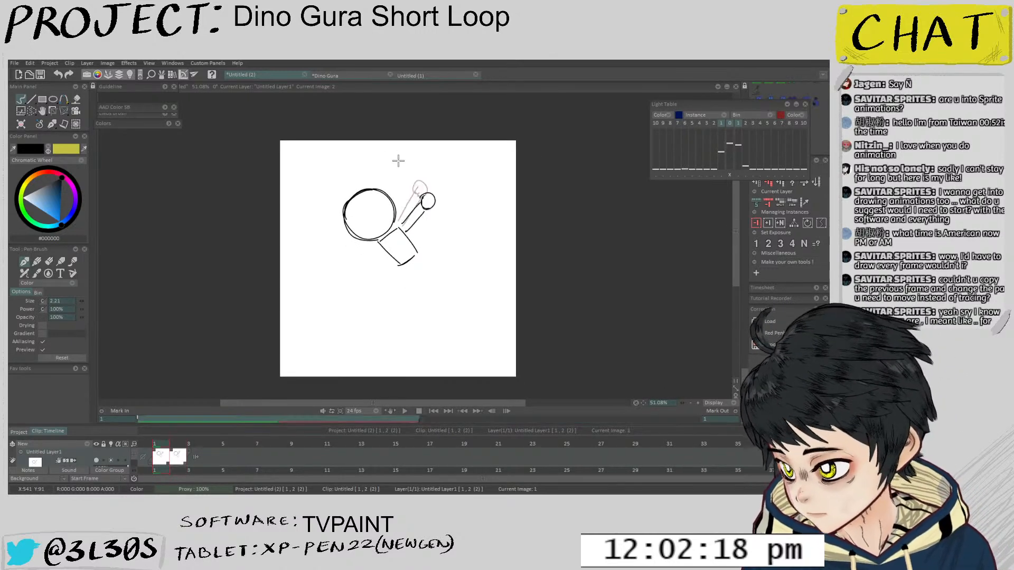
Close the Untitled (2) project without saving and close Untitled (1), leaving only the Dino Gura project open
click(305, 75)
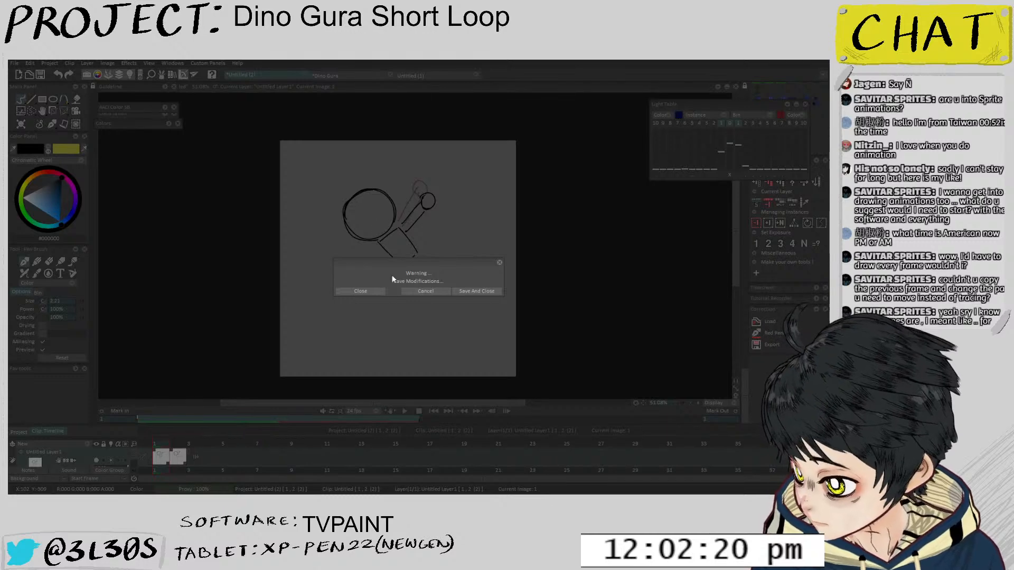
click(361, 291)
click(389, 75)
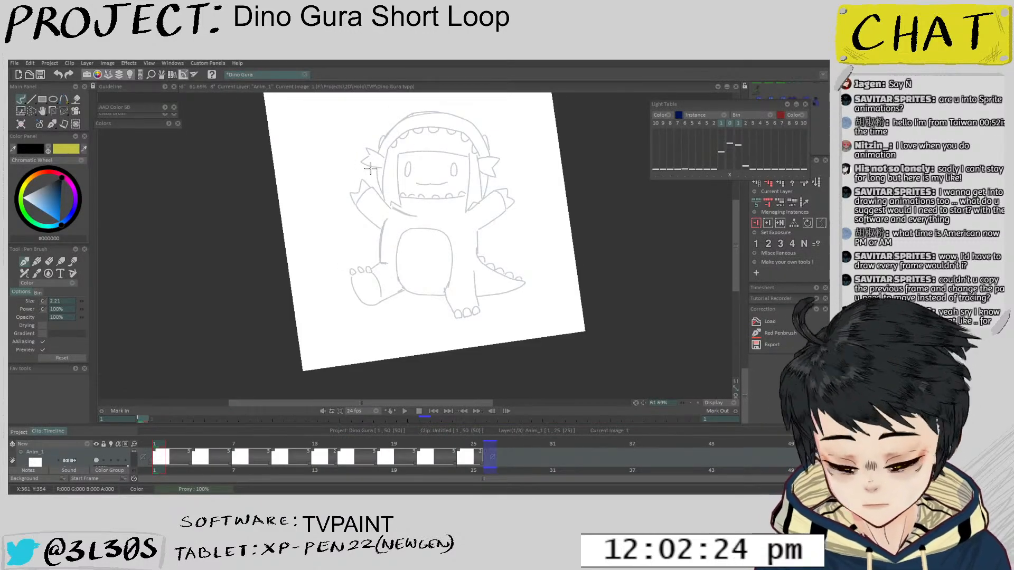
Hide and restore the timeline of the Dino Gura clip, and enlarge the timeline area slightly
mouse_move(453, 180)
mouse_down()
mouse_move(515, 170)
mouse_move(430, 202)
mouse_move(468, 165)
mouse_move(477, 100)
mouse_up()
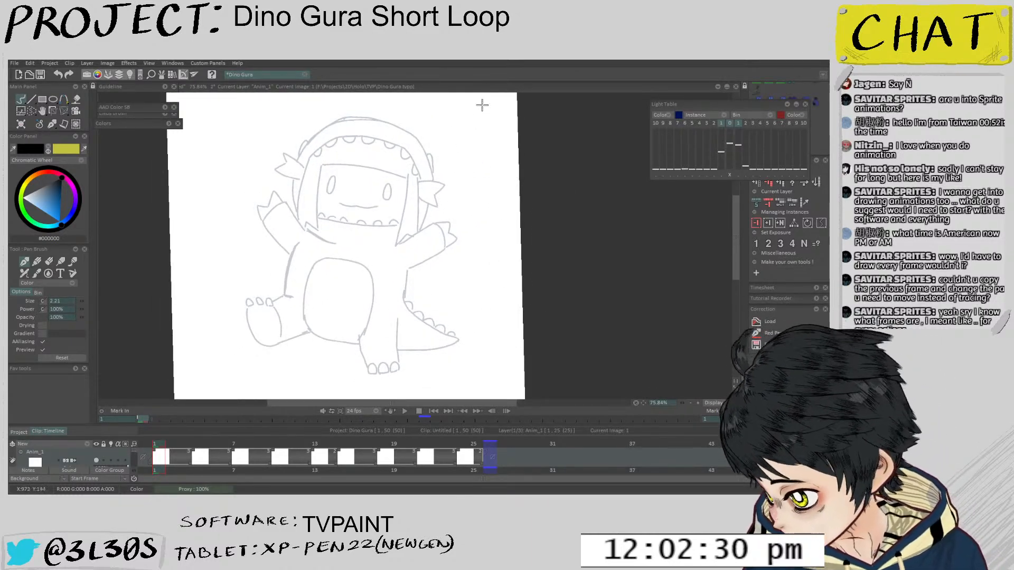
key(Tab)
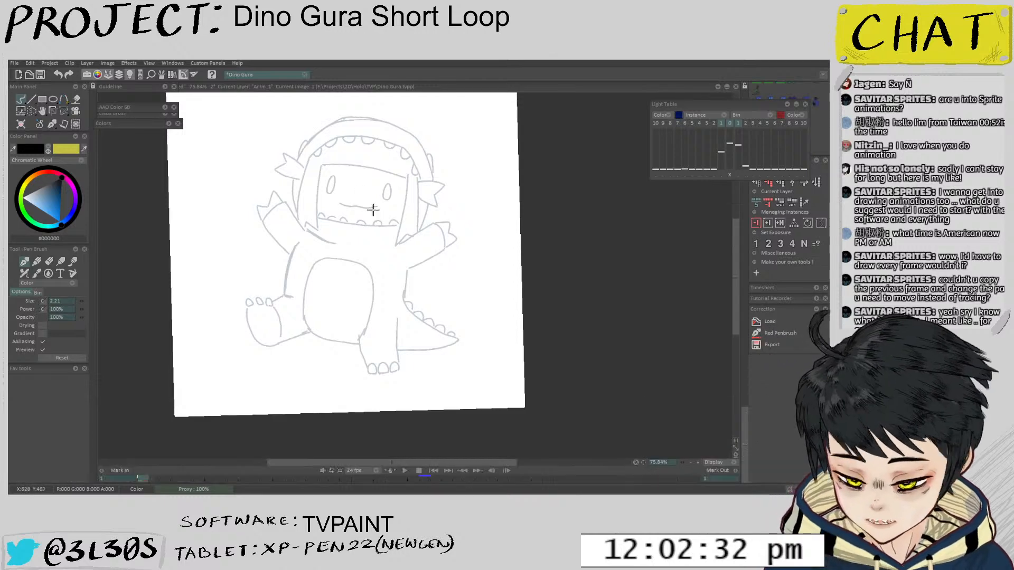
key(Tab)
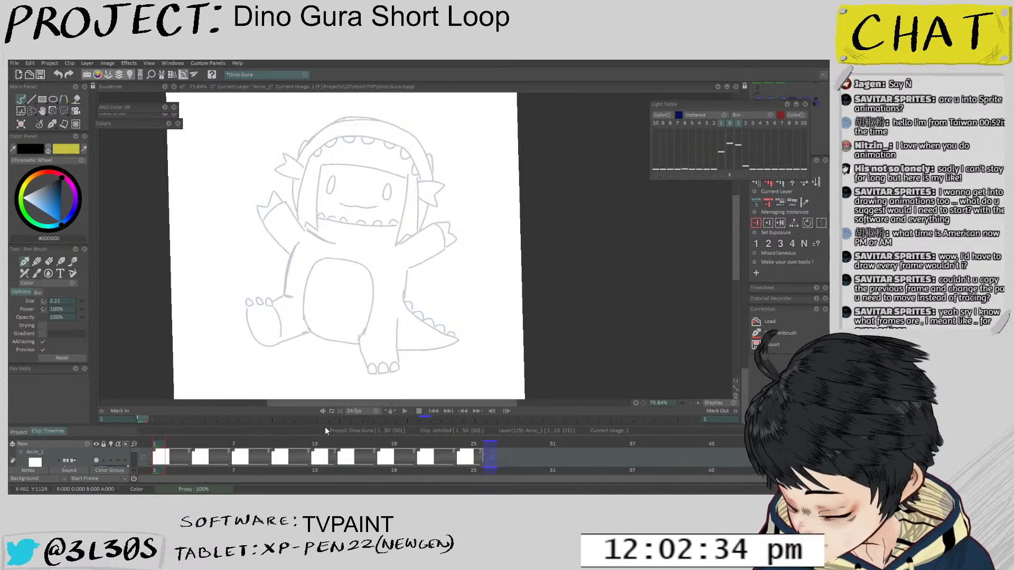
drag(326, 427, 326, 419)
drag(390, 281, 397, 240)
scroll(398, 242, down, 1)
key(alt+space)
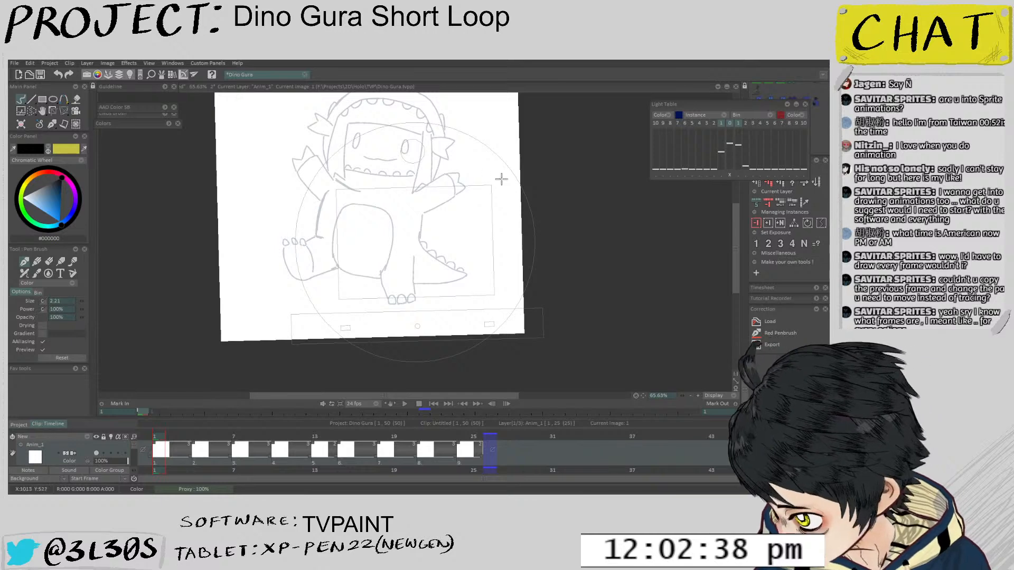
drag(501, 179, 503, 186)
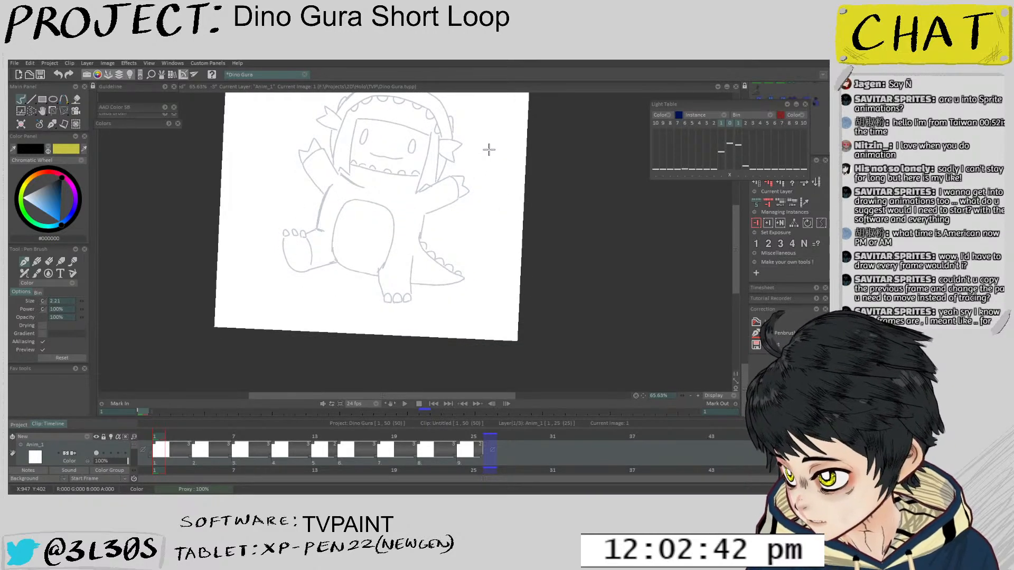
key(alt+space)
mouse_move(489, 150)
mouse_down()
mouse_move(454, 158)
mouse_move(470, 154)
mouse_move(462, 139)
mouse_move(486, 158)
mouse_move(481, 133)
mouse_move(470, 158)
mouse_move(426, 170)
mouse_move(407, 194)
mouse_up()
key(alt+space)
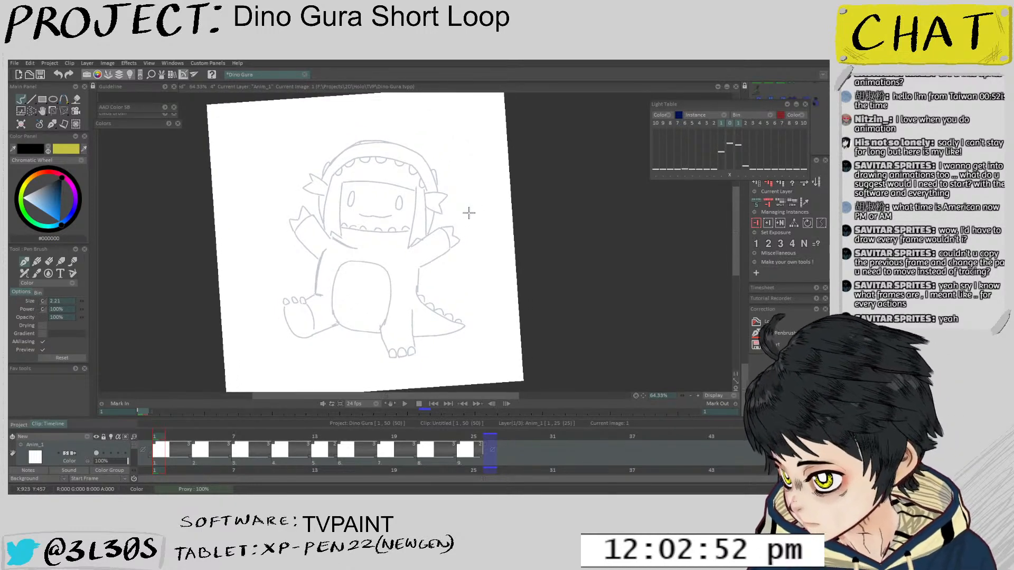
key(alt+space)
drag(499, 166, 499, 147)
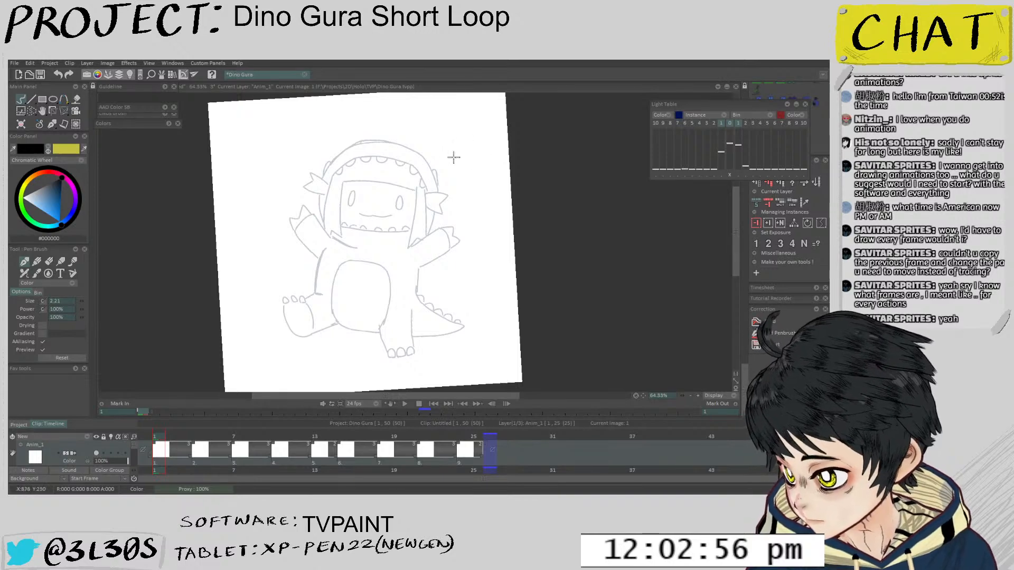
scroll(457, 157, up, 4)
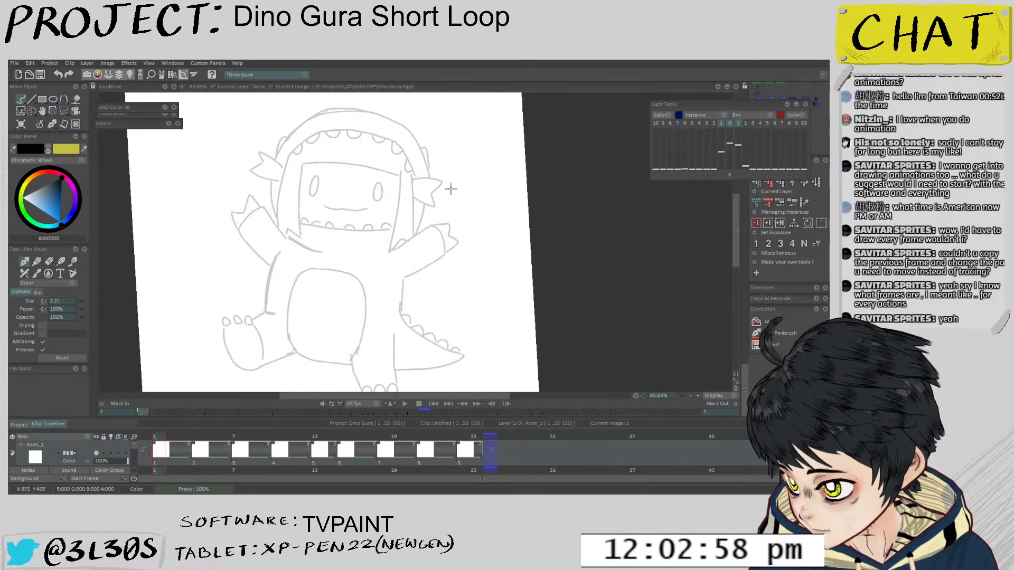
drag(450, 188, 466, 171)
scroll(466, 171, up, 2)
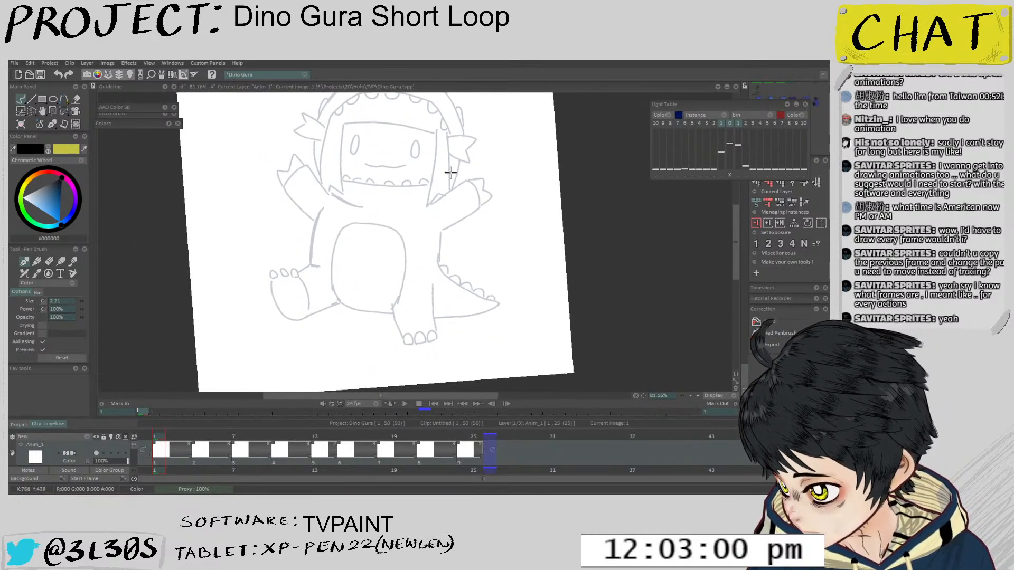
Flip repeatedly between frames 1 and 4 to compare the character's first two poses
key(Right)
key(Right)
key(Right)
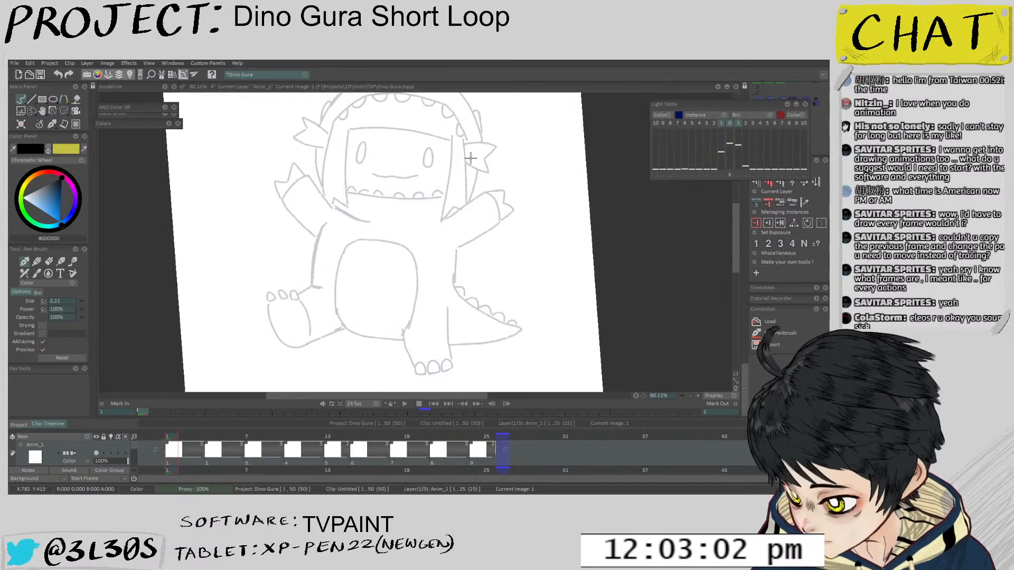
key(Left)
key(Left)
key(Left)
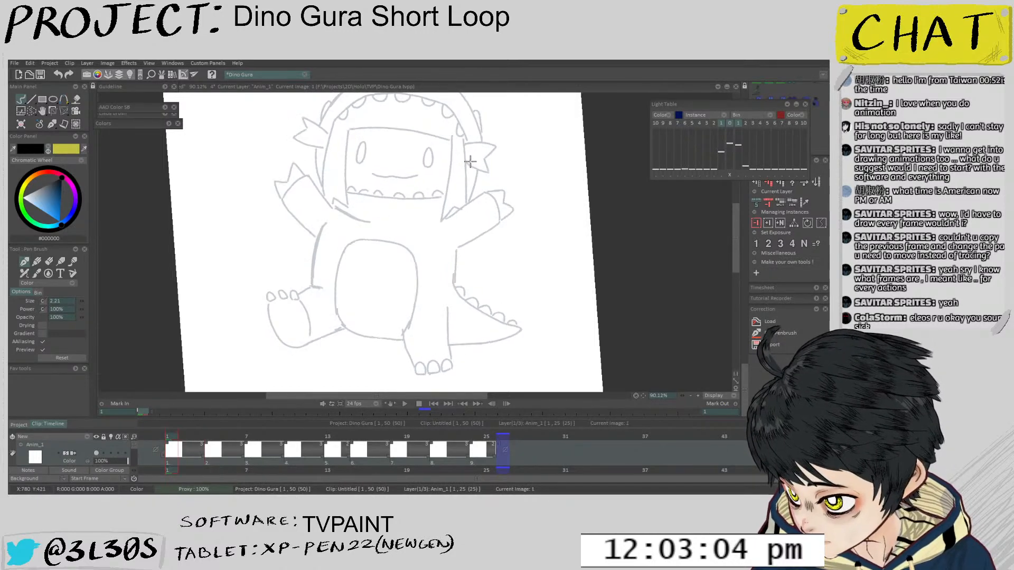
key(Right)
key(Right)
key(Right)
key(Left)
key(Left)
key(Left)
key(Right)
key(Right)
key(Right)
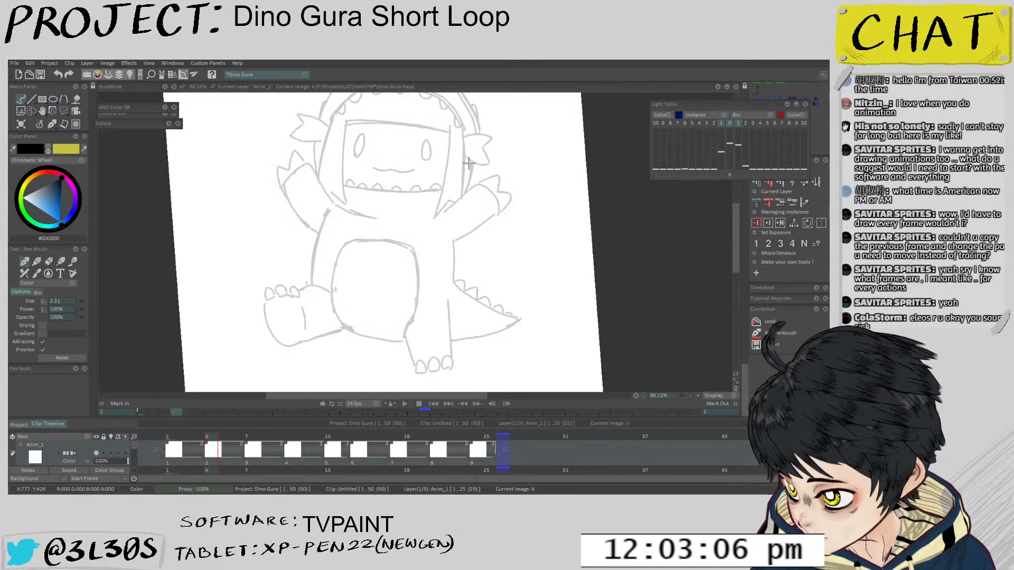
key(Left)
key(Left)
key(Left)
key(Right)
key(Right)
key(Right)
key(Left)
key(Left)
key(Left)
key(Right)
key(Right)
key(Right)
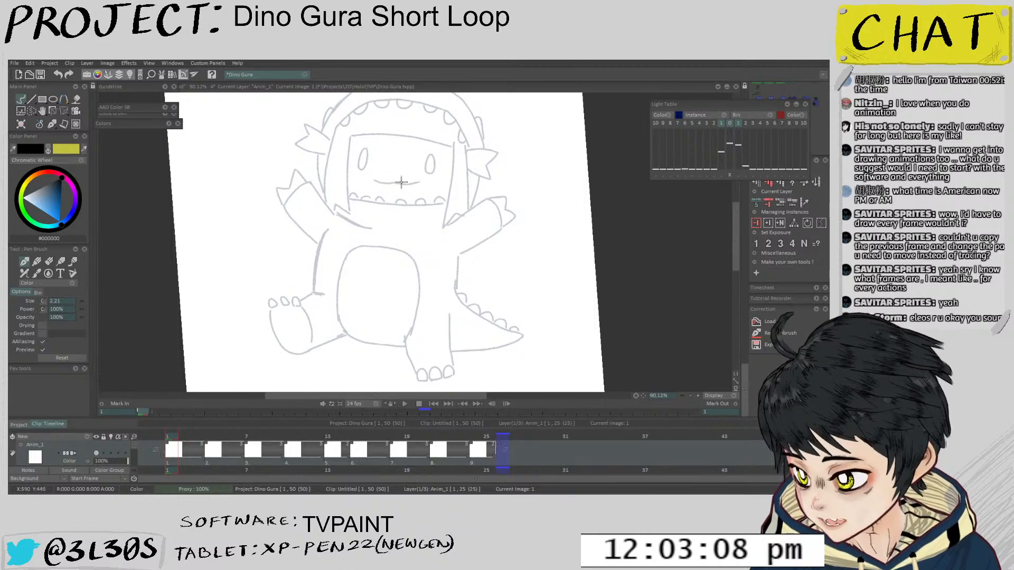
key(Left)
key(Left)
key(Left)
Ink the outer edge of the hair strand on the left side of the face on Anim_1 frame 1, redoing unsatisfactory strokes
scroll(384, 219, up, 1)
scroll(383, 219, up, 1)
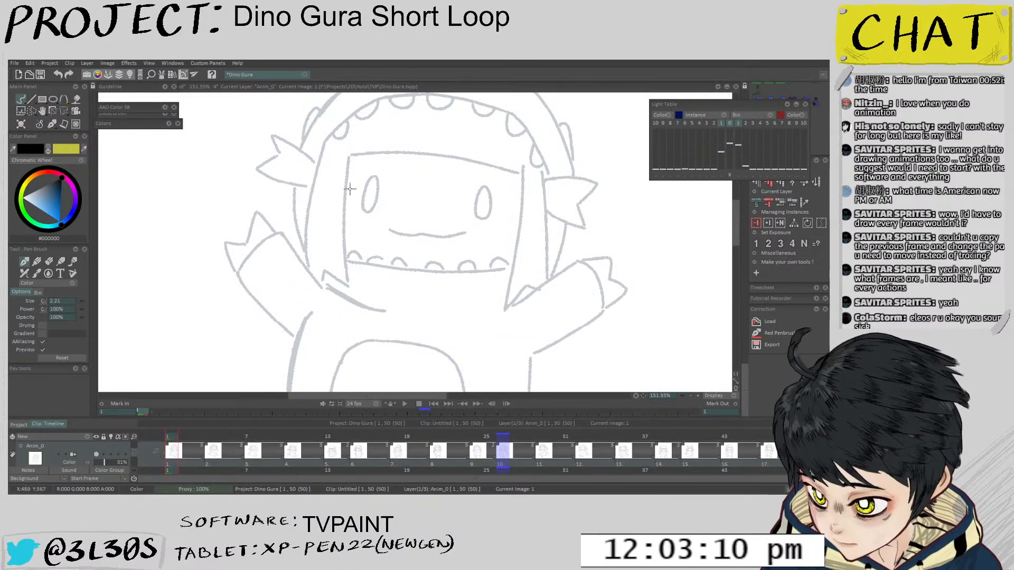
drag(326, 140, 305, 255)
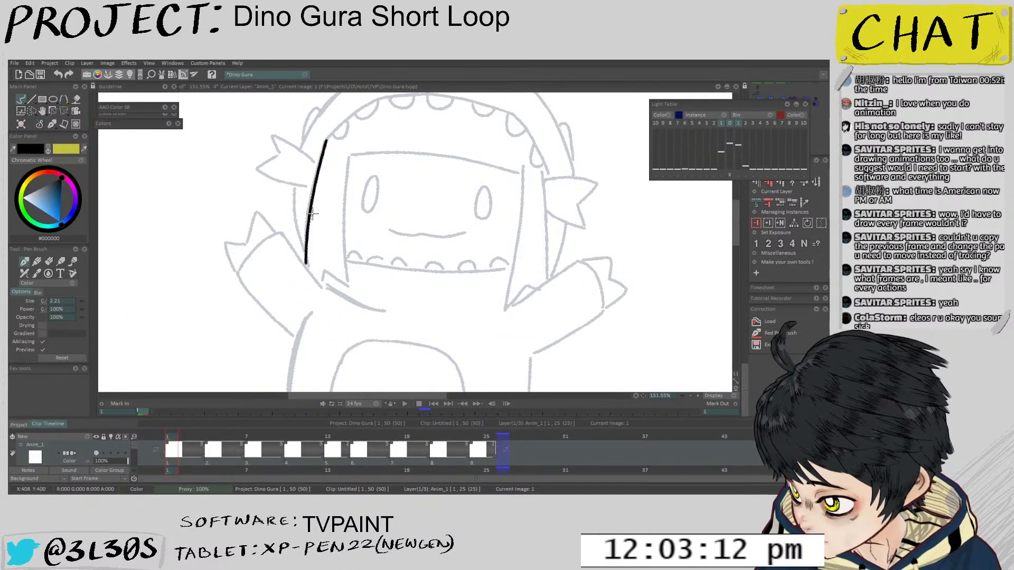
key(ctrl+z)
scroll(304, 275, up, 1)
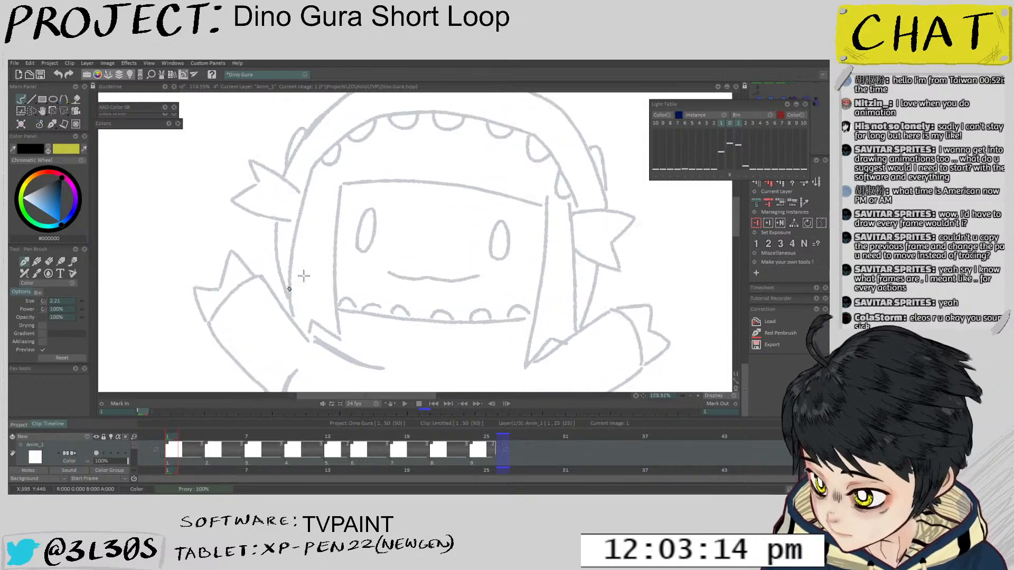
scroll(304, 275, up, 2)
mouse_move(289, 323)
mouse_down()
mouse_move(317, 153)
mouse_move(290, 323)
mouse_move(300, 196)
mouse_move(317, 154)
mouse_move(346, 343)
mouse_up()
key(ctrl+z)
key(ctrl+z)
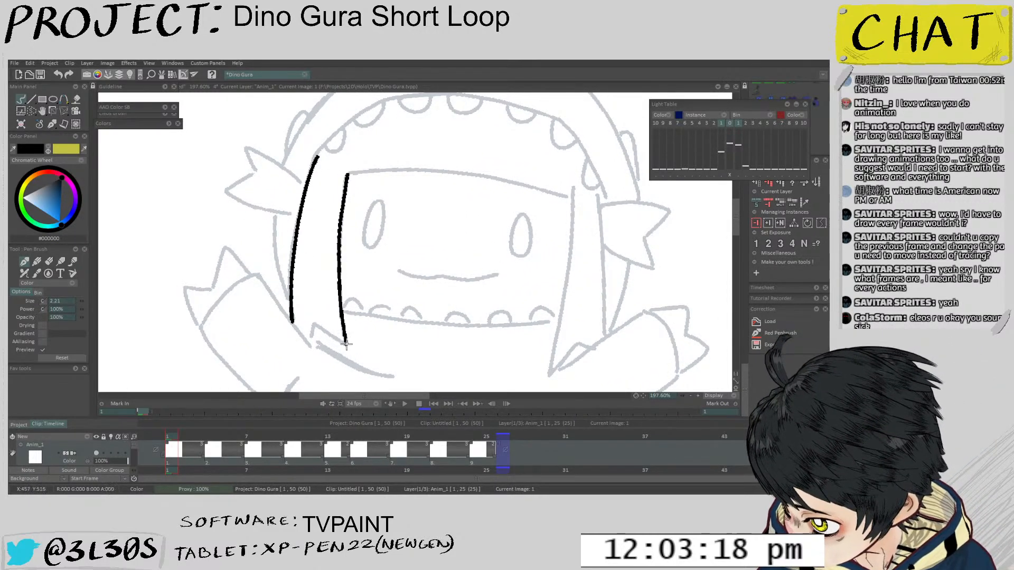
Redraw the inner edge of the left hair strand and ink the slanted line at its lower tip
key(ctrl+z)
mouse_move(347, 173)
mouse_down()
mouse_move(341, 349)
mouse_move(348, 171)
mouse_up()
key(ctrl+z)
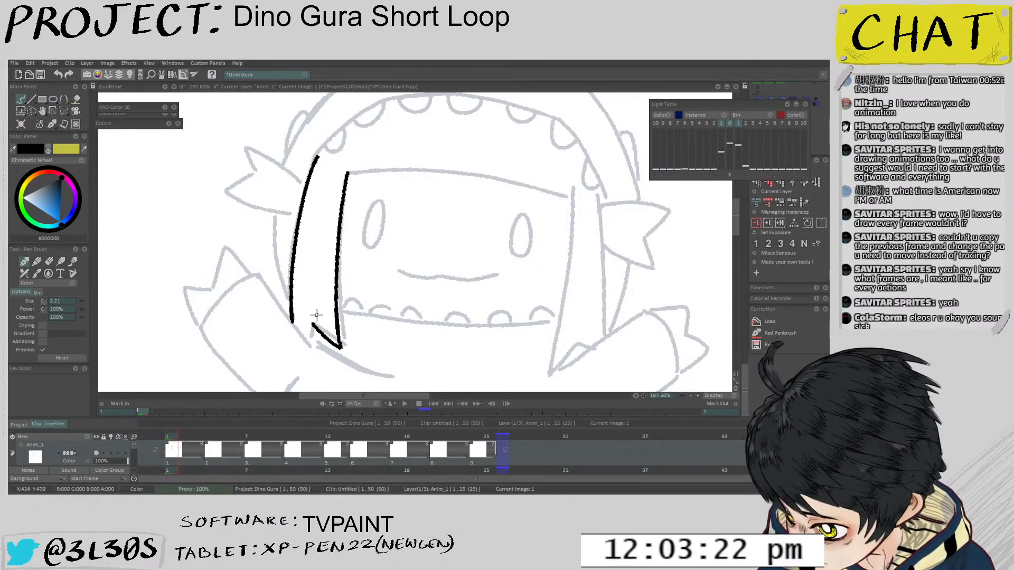
drag(316, 316, 326, 281)
key(ctrl+z)
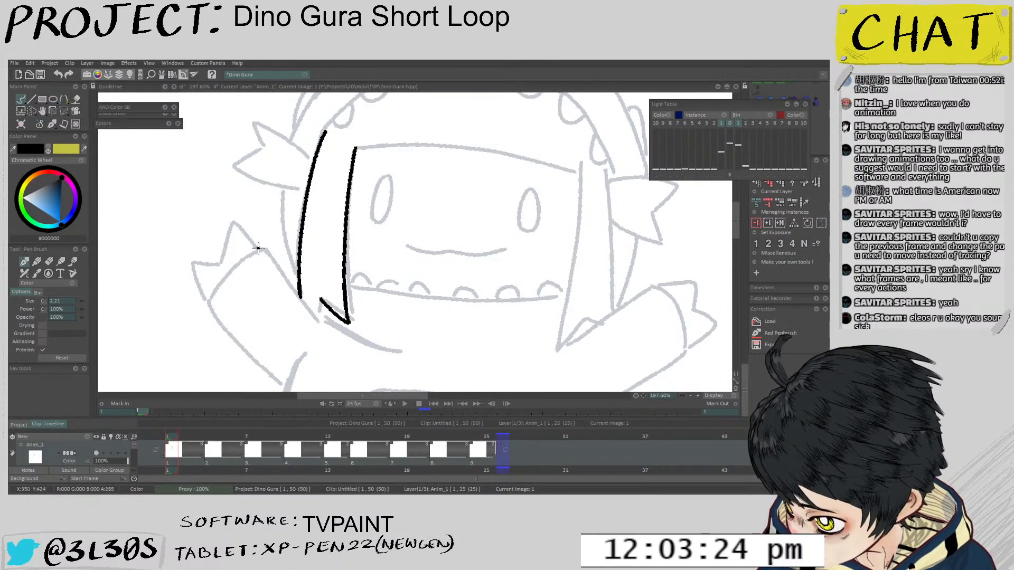
Ink the upper edge and pointed claws of the raised left arm over the sketch, redoing strokes as needed
mouse_move(252, 244)
mouse_down()
mouse_move(320, 326)
mouse_move(245, 236)
mouse_move(320, 323)
mouse_up()
key(ctrl+z)
key(ctrl+z)
mouse_move(221, 262)
mouse_down()
mouse_move(234, 221)
mouse_move(220, 264)
mouse_up()
key(ctrl+z)
mouse_move(216, 266)
mouse_down()
mouse_move(248, 215)
mouse_move(237, 214)
mouse_move(251, 270)
mouse_move(339, 336)
mouse_up()
key(ctrl+z)
Ink the lower edge of the left arm from the outer claw to the body, redrawing it until it follows the sketch
mouse_move(233, 219)
mouse_down()
mouse_move(288, 305)
mouse_move(332, 345)
mouse_up()
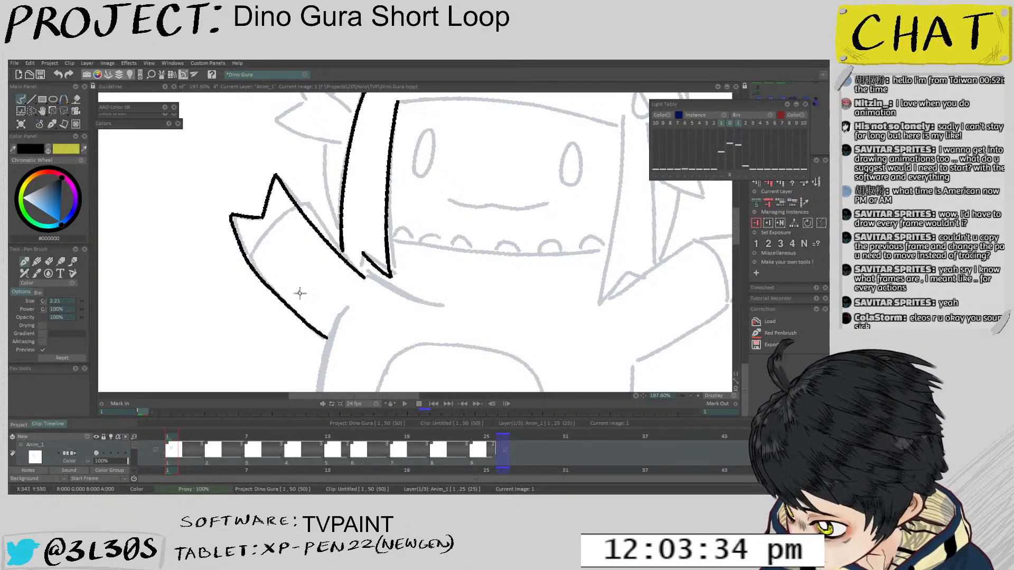
key(ctrl+z)
mouse_move(232, 218)
mouse_down()
mouse_move(297, 304)
mouse_move(333, 332)
mouse_up()
key(ctrl+z)
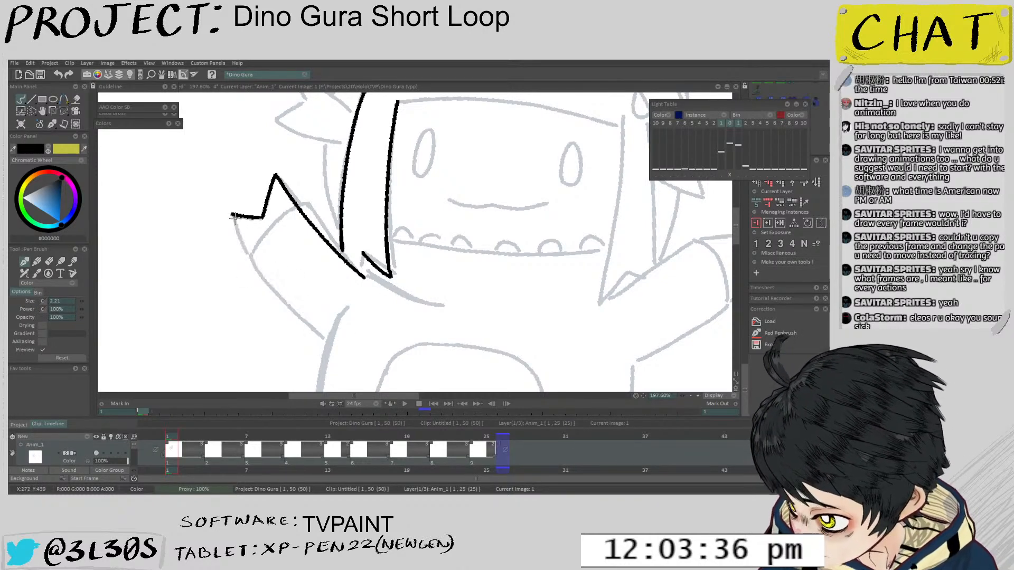
mouse_move(230, 214)
mouse_down()
mouse_move(248, 265)
mouse_move(332, 330)
mouse_up()
Ink the curved line across the left hand and join the hair strand's notched tip to the arm
scroll(316, 285, up, 2)
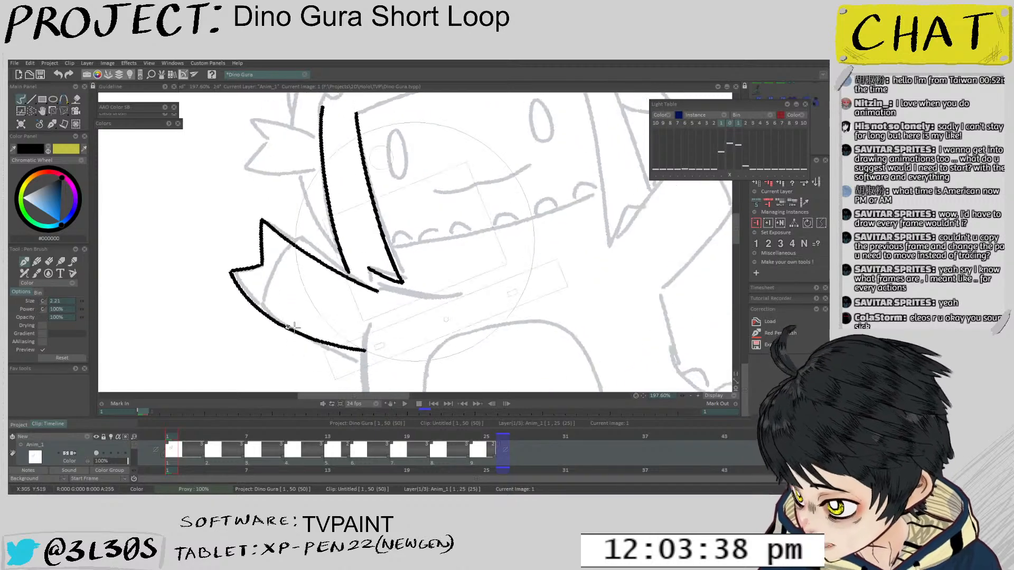
drag(261, 315, 286, 251)
scroll(333, 234, down, 3)
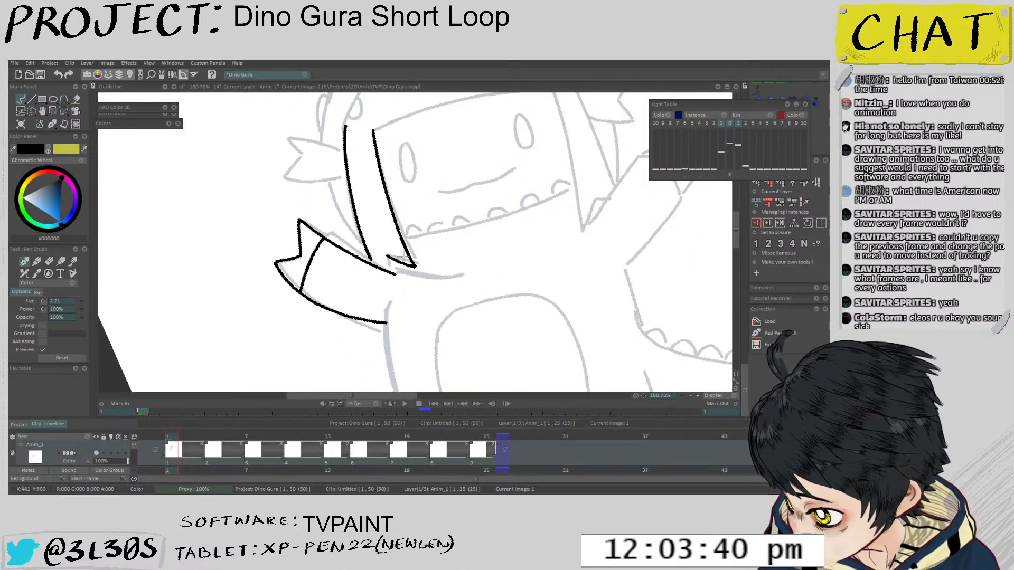
scroll(346, 289, up, 2)
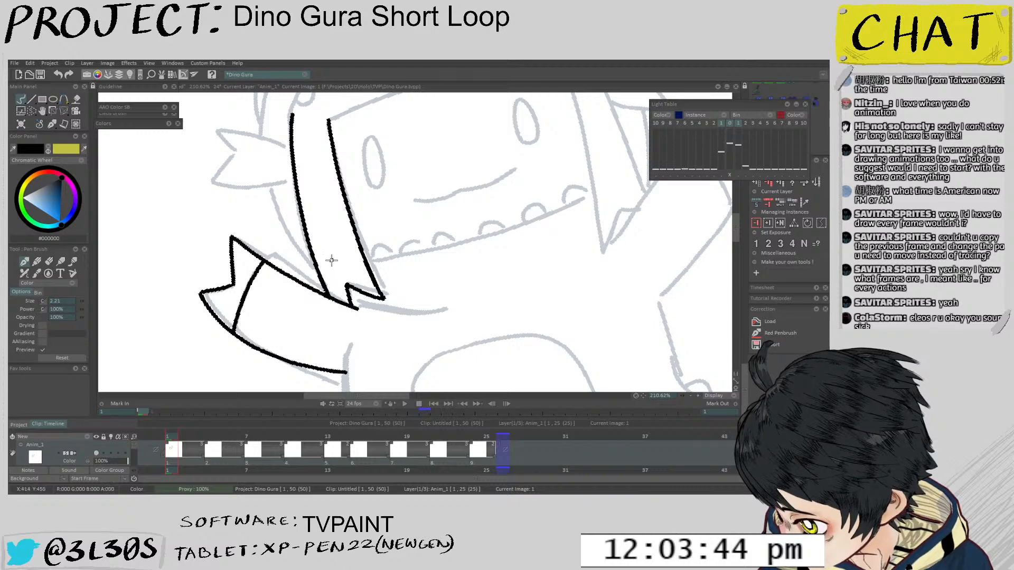
scroll(338, 275, up, 1)
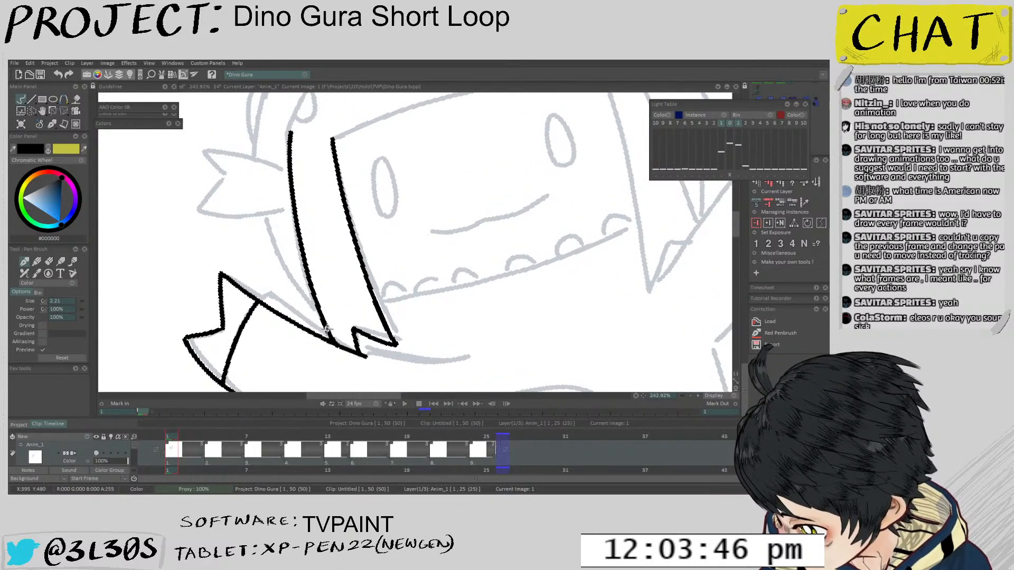
Ink the hood's side edge from below the left fin down to the arm, redoing the stroke once
drag(295, 237, 332, 350)
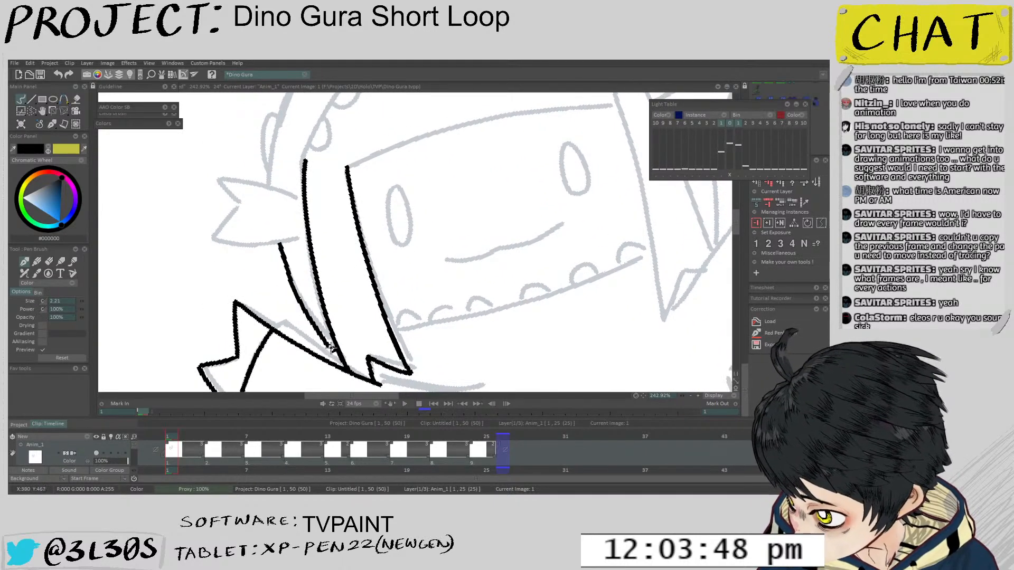
key(ctrl+z)
drag(279, 241, 325, 341)
Ink the upper point of the left hood fin, from its inner notch over the tip to the hair strand
mouse_move(311, 251)
mouse_down()
mouse_move(320, 311)
mouse_move(357, 197)
mouse_up()
scroll(353, 236, up, 2)
mouse_move(335, 153)
mouse_down()
mouse_move(355, 238)
mouse_move(350, 300)
mouse_move(294, 214)
mouse_up()
key(ctrl+z)
mouse_move(286, 260)
mouse_down()
mouse_move(295, 214)
mouse_move(351, 319)
mouse_up()
key(ctrl+z)
drag(295, 214, 346, 308)
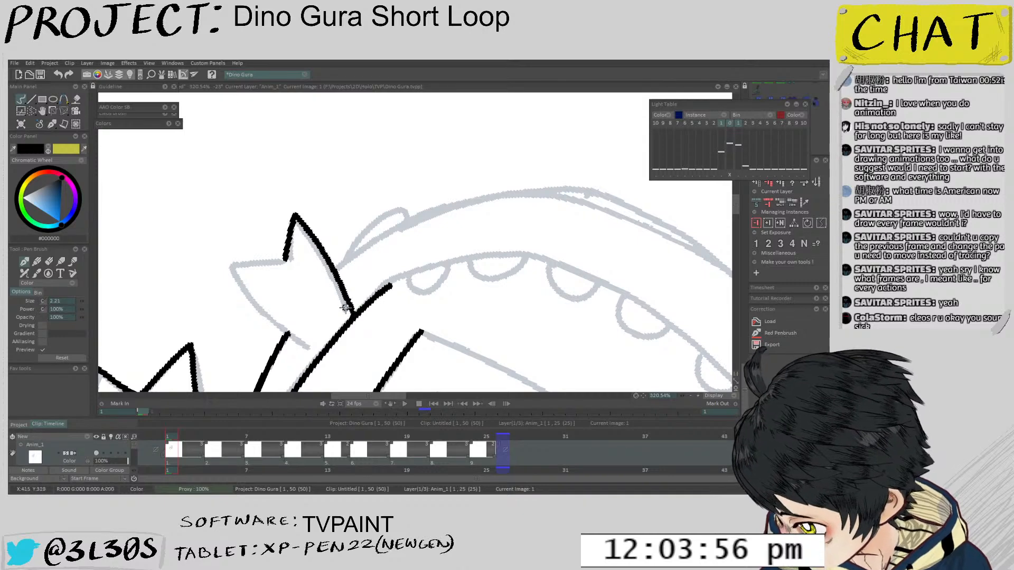
Complete the left hood fin with its second point and the lower edge running back to the hair strand
drag(289, 260, 226, 264)
key(ctrl+z)
drag(289, 260, 222, 267)
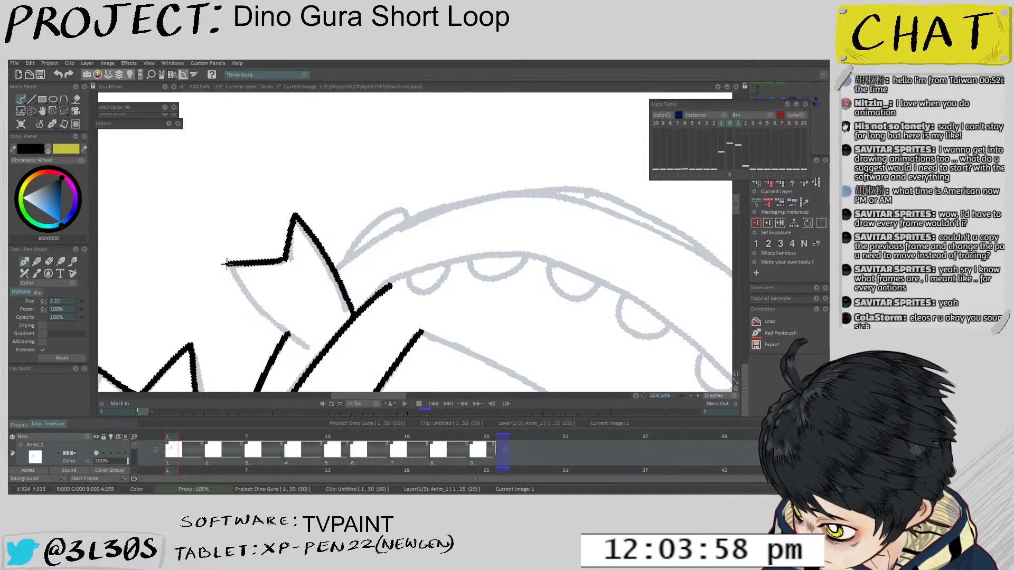
key(ctrl+z)
mouse_move(288, 259)
mouse_down()
mouse_move(230, 262)
mouse_move(284, 336)
mouse_move(311, 354)
mouse_up()
key(ctrl+z)
mouse_move(230, 264)
mouse_down()
mouse_move(285, 334)
mouse_move(317, 354)
mouse_move(238, 277)
mouse_move(313, 346)
mouse_up()
key(ctrl+z)
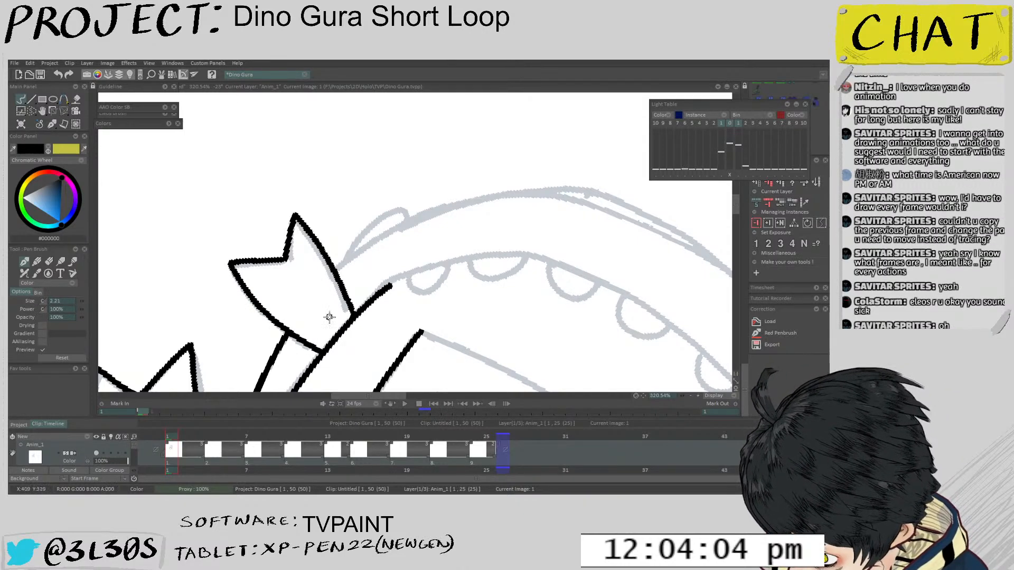
Ink the fringe line across the forehead from the top of the left hair strand, redoing earlier attempts
drag(401, 253, 372, 232)
drag(420, 331, 493, 285)
drag(493, 285, 439, 310)
drag(388, 287, 371, 281)
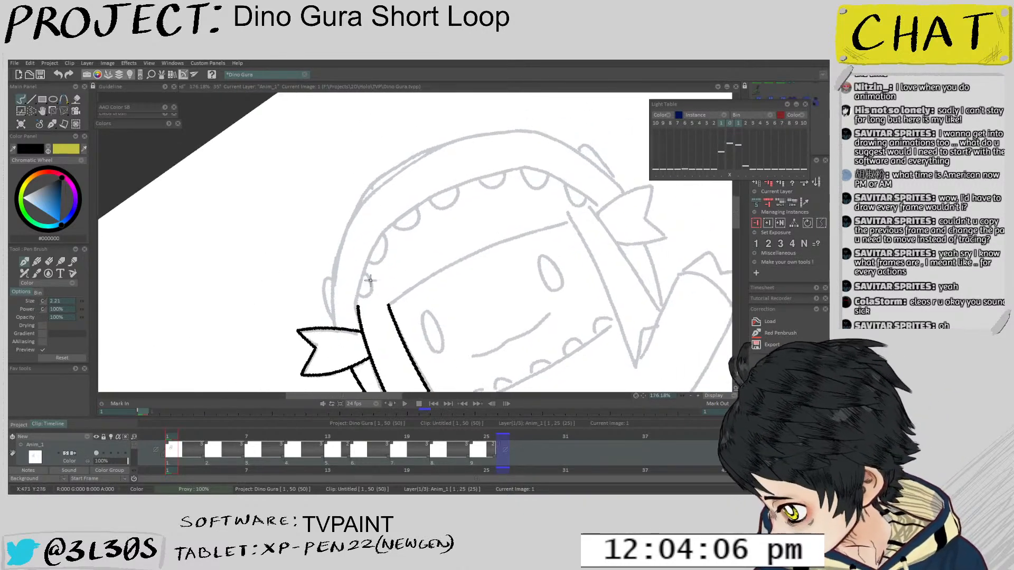
drag(480, 328, 494, 316)
drag(442, 339, 458, 333)
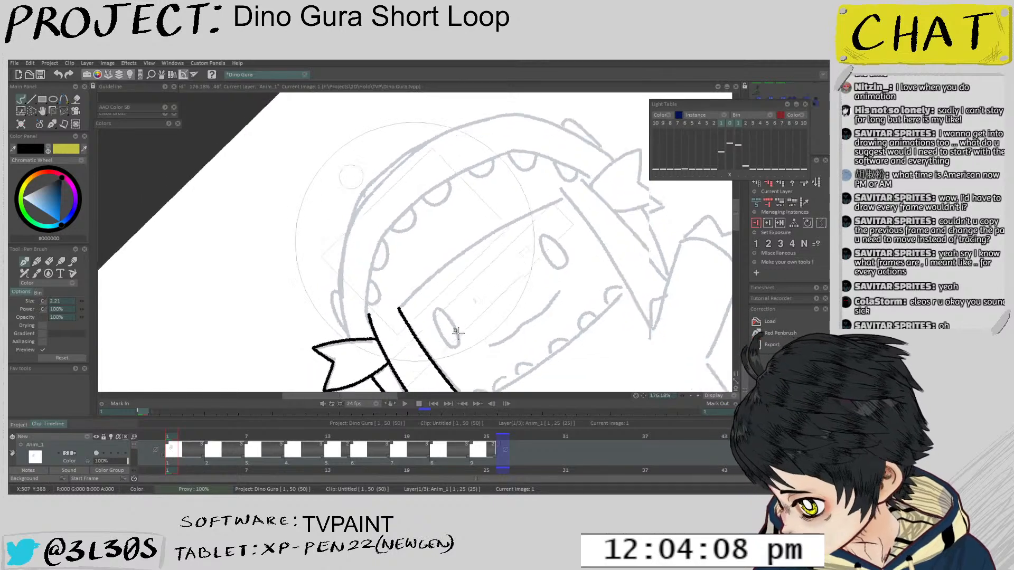
scroll(422, 327, up, 3)
key(ctrl+z)
drag(386, 323, 554, 205)
key(ctrl+z)
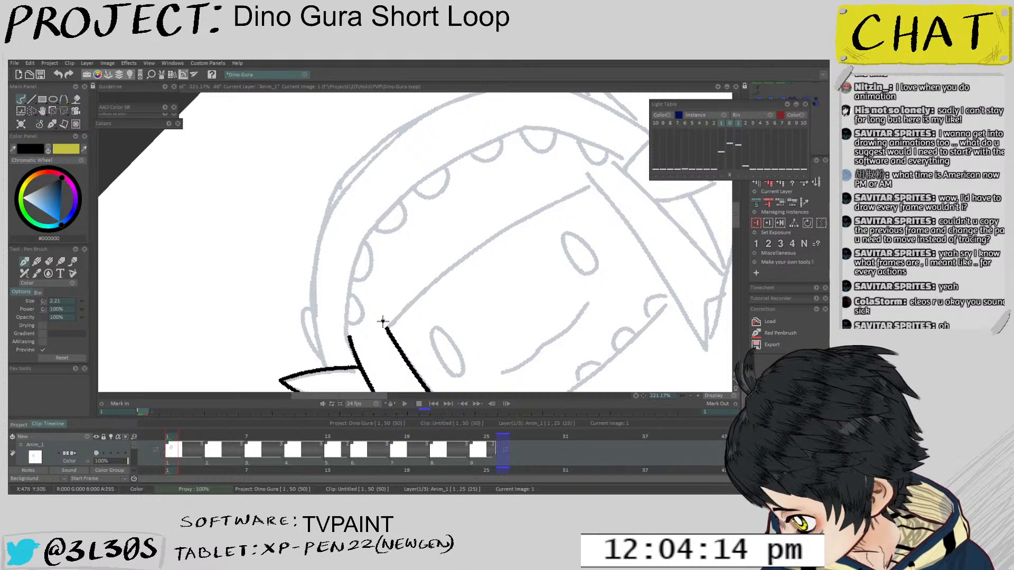
mouse_move(388, 327)
mouse_down()
mouse_move(427, 290)
mouse_move(591, 187)
mouse_move(607, 262)
mouse_up()
drag(543, 278, 505, 317)
Ink the curved neckline below the left hair strand's tip, redoing the first stroke
mouse_move(592, 251)
mouse_down()
mouse_move(530, 226)
mouse_move(575, 303)
mouse_move(444, 231)
mouse_up()
scroll(296, 290, up, 4)
drag(253, 312, 344, 339)
key(ctrl+z)
mouse_move(258, 309)
mouse_down()
mouse_move(346, 339)
mouse_move(319, 305)
mouse_up()
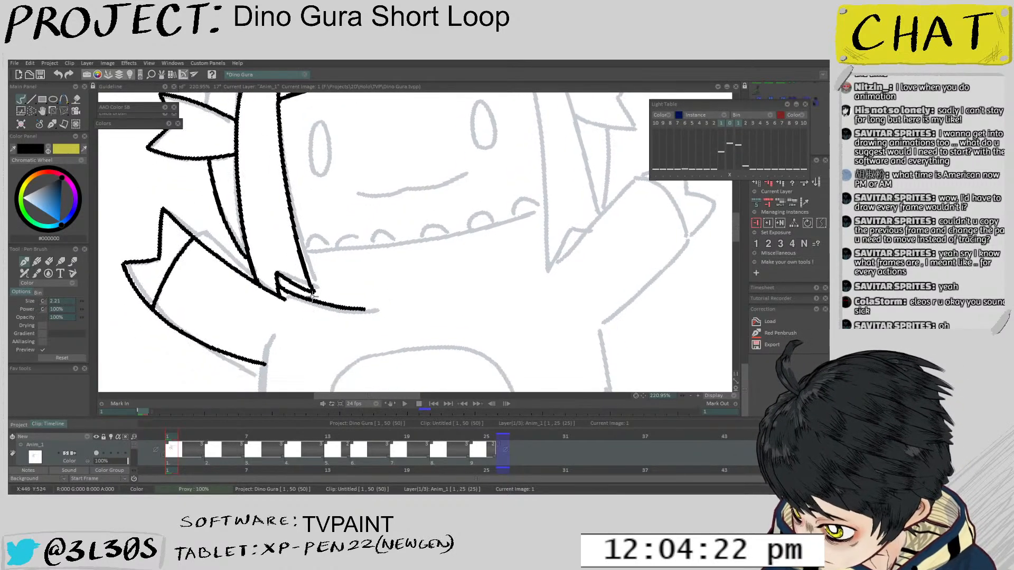
Start the hood's inner edge with an inked line rising from the top of the left hair strand
scroll(288, 307, up, 2)
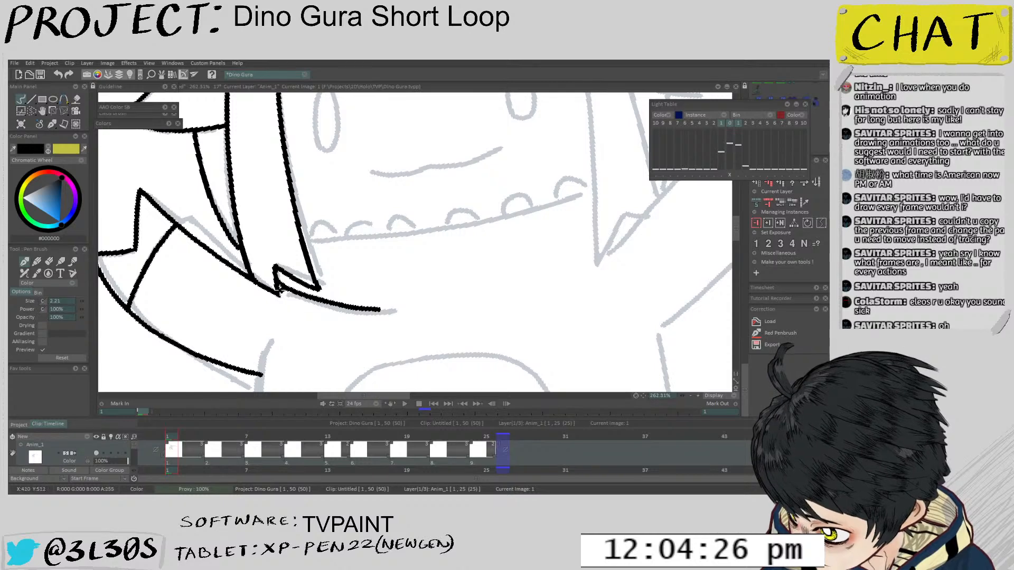
drag(286, 285, 305, 329)
scroll(250, 298, up, 2)
drag(244, 295, 285, 317)
scroll(317, 267, down, 10)
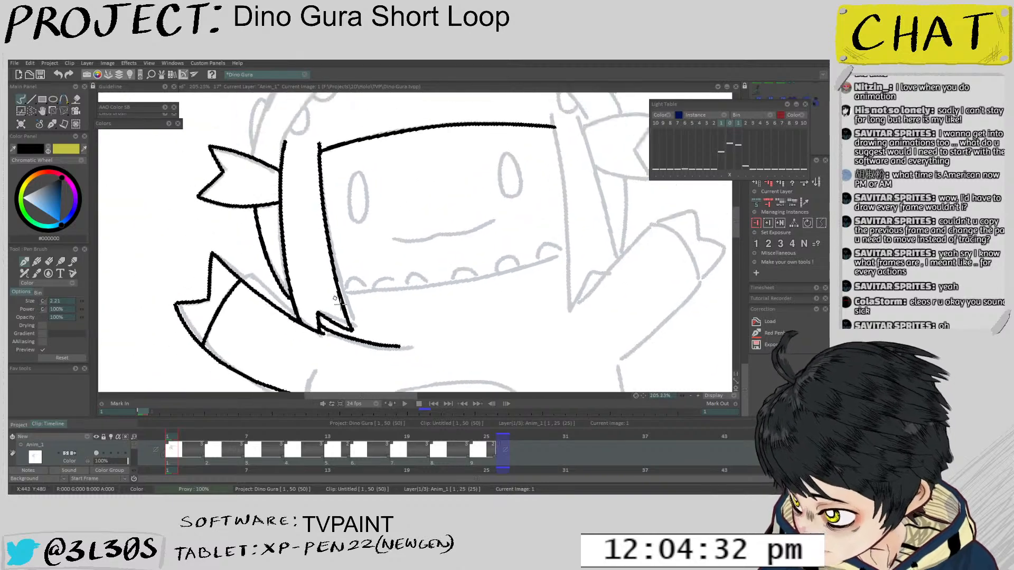
mouse_move(369, 233)
mouse_down()
mouse_move(341, 290)
mouse_move(348, 336)
mouse_move(385, 342)
mouse_move(377, 350)
mouse_move(369, 302)
mouse_move(387, 279)
mouse_move(341, 327)
mouse_move(346, 299)
mouse_up()
scroll(377, 349, up, 4)
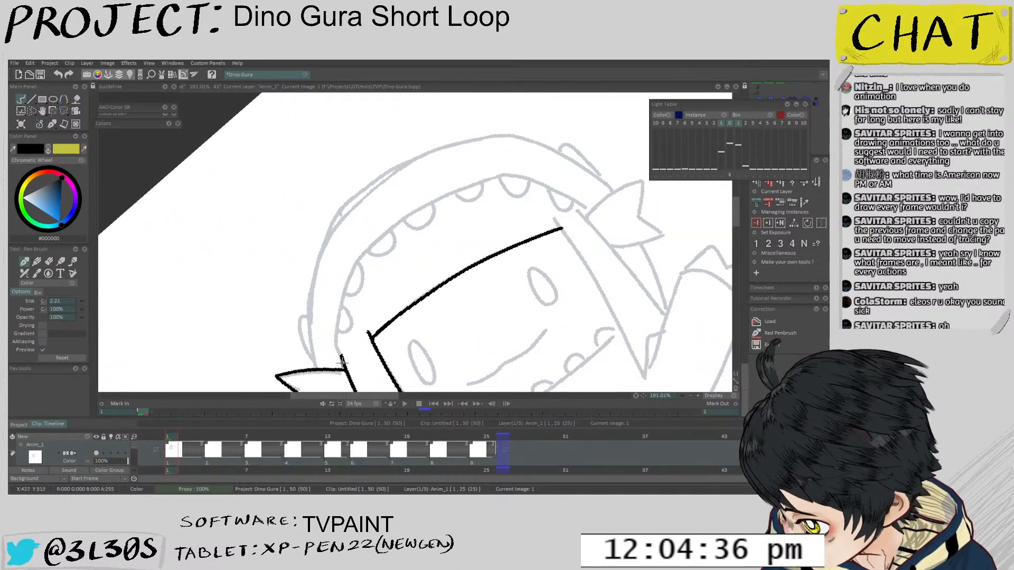
drag(340, 369, 358, 266)
key(e)
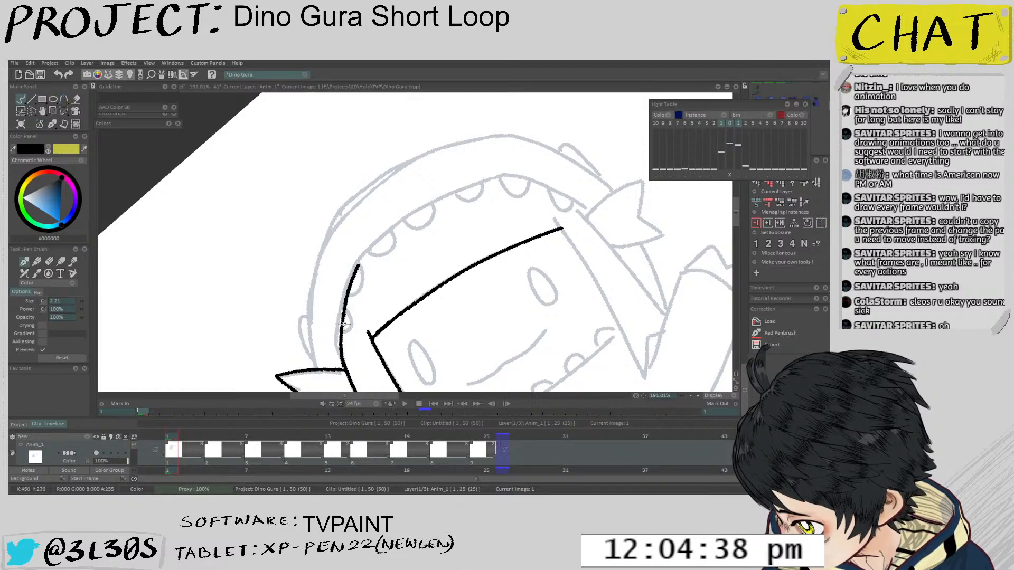
Extend the hood's inner edge over the forehead to its right end, redoing misplaced strokes along the sketch
drag(343, 325, 380, 340)
scroll(399, 310, up, 1)
mouse_move(397, 267)
mouse_down()
mouse_move(399, 311)
mouse_move(387, 292)
mouse_move(451, 216)
mouse_up()
key(ctrl+z)
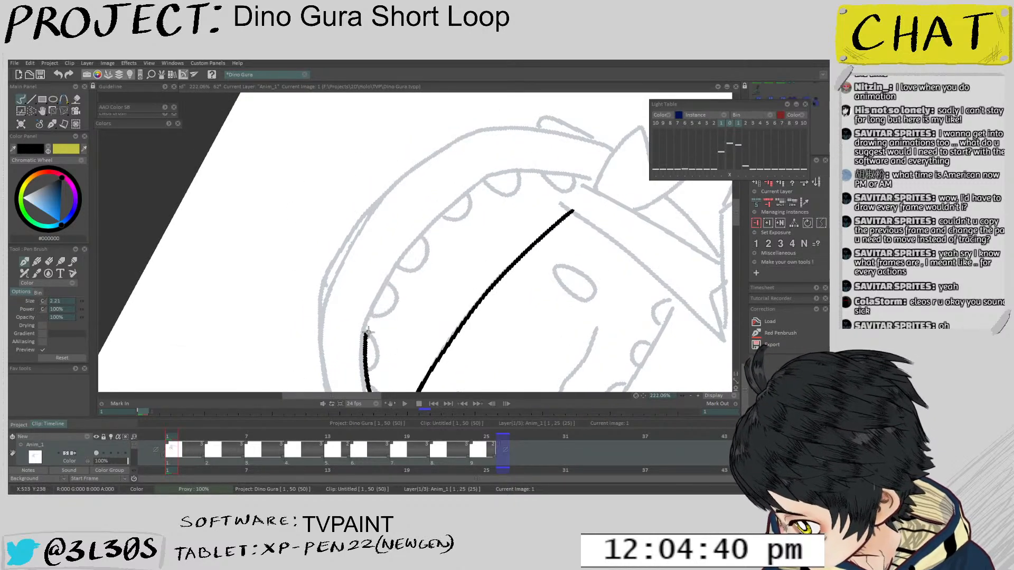
mouse_move(366, 334)
mouse_down()
mouse_move(409, 262)
mouse_move(491, 179)
mouse_up()
drag(437, 301, 457, 274)
mouse_move(460, 181)
mouse_down()
mouse_move(423, 289)
mouse_move(434, 347)
mouse_up()
scroll(441, 322, up, 1)
mouse_move(446, 296)
mouse_down()
mouse_move(412, 318)
mouse_move(405, 304)
mouse_move(394, 359)
mouse_move(457, 239)
mouse_up()
key(ctrl+z)
key(ctrl+z)
mouse_move(389, 358)
mouse_down()
mouse_move(430, 267)
mouse_move(457, 238)
mouse_up()
Ink the rounded teeth under the hood's inner edge from the right end past the middle, redoing uneven ones
drag(472, 245, 455, 351)
mouse_move(379, 280)
mouse_down()
mouse_move(410, 276)
mouse_move(392, 289)
mouse_move(412, 276)
mouse_up()
key(ctrl+z)
mouse_move(312, 255)
mouse_down()
mouse_move(353, 273)
mouse_move(380, 213)
mouse_move(391, 227)
mouse_move(386, 202)
mouse_move(370, 216)
mouse_up()
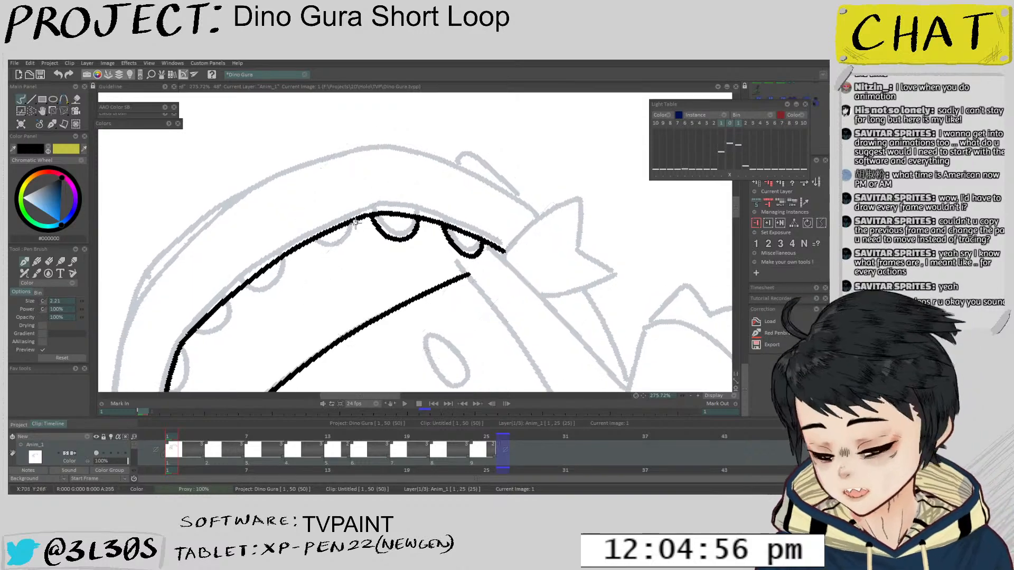
mouse_move(306, 244)
mouse_down()
mouse_move(338, 260)
mouse_move(361, 222)
mouse_up()
key(ctrl+z)
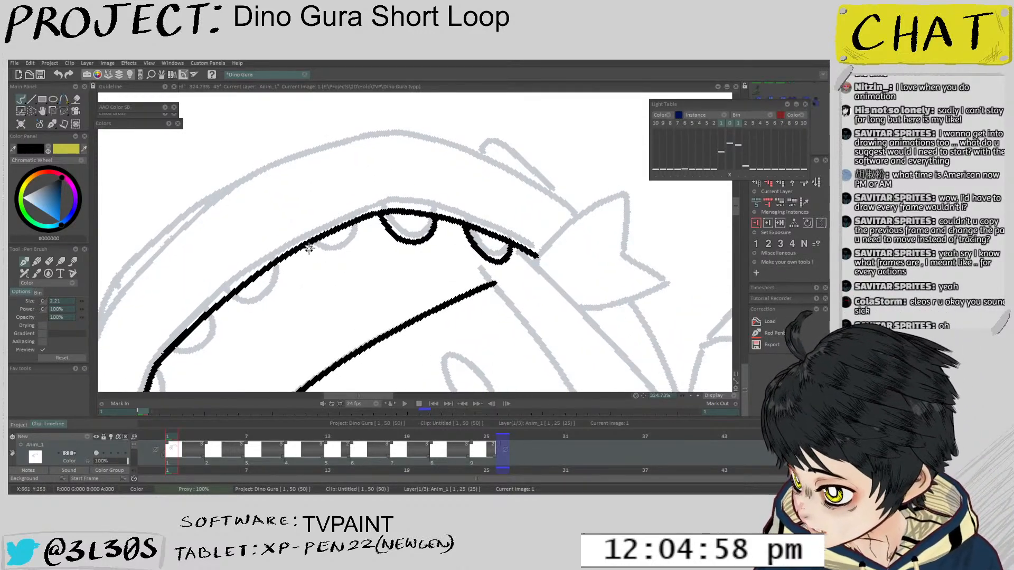
mouse_move(306, 245)
mouse_down()
mouse_move(360, 248)
mouse_move(364, 221)
mouse_up()
drag(337, 265, 366, 213)
mouse_move(254, 256)
mouse_down()
mouse_move(296, 263)
mouse_move(318, 210)
mouse_up()
mouse_move(305, 265)
mouse_down()
mouse_move(337, 292)
mouse_move(328, 254)
mouse_up()
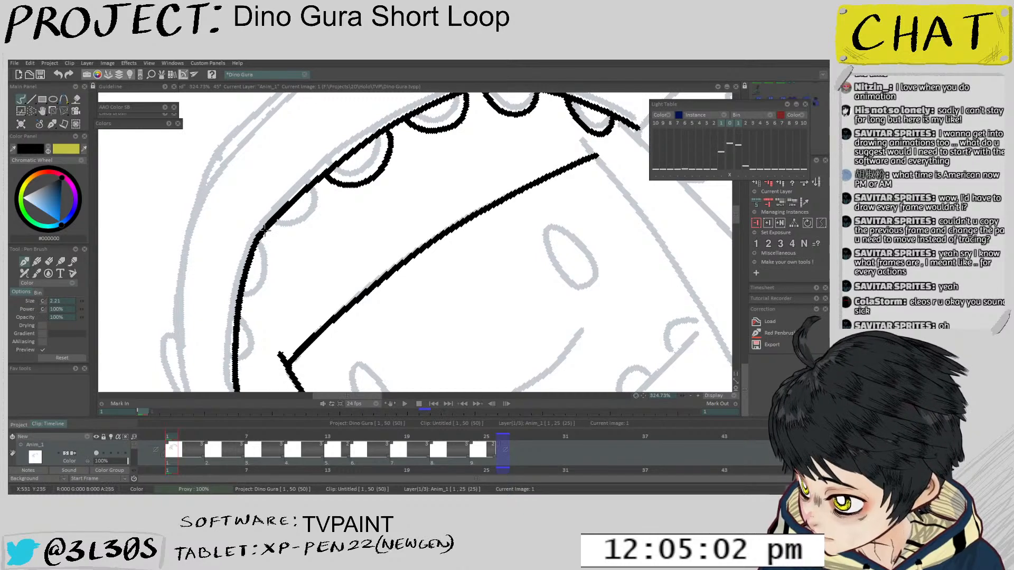
Ink the remaining rounded teeth down the left side of the hood's inner edge
drag(265, 229, 319, 203)
key(ctrl+z)
mouse_move(264, 230)
mouse_down()
mouse_move(323, 219)
mouse_move(319, 180)
mouse_up()
drag(309, 291, 338, 240)
mouse_move(280, 192)
mouse_down()
mouse_move(299, 228)
mouse_move(264, 255)
mouse_move(303, 243)
mouse_move(290, 280)
mouse_move(263, 293)
mouse_move(343, 283)
mouse_move(399, 251)
mouse_up()
Erase the misshapen tooth near the top of the hood opening and redraw it as a wider rounded curve
scroll(291, 316, down, 3)
scroll(291, 316, down, 3)
scroll(344, 222, up, 7)
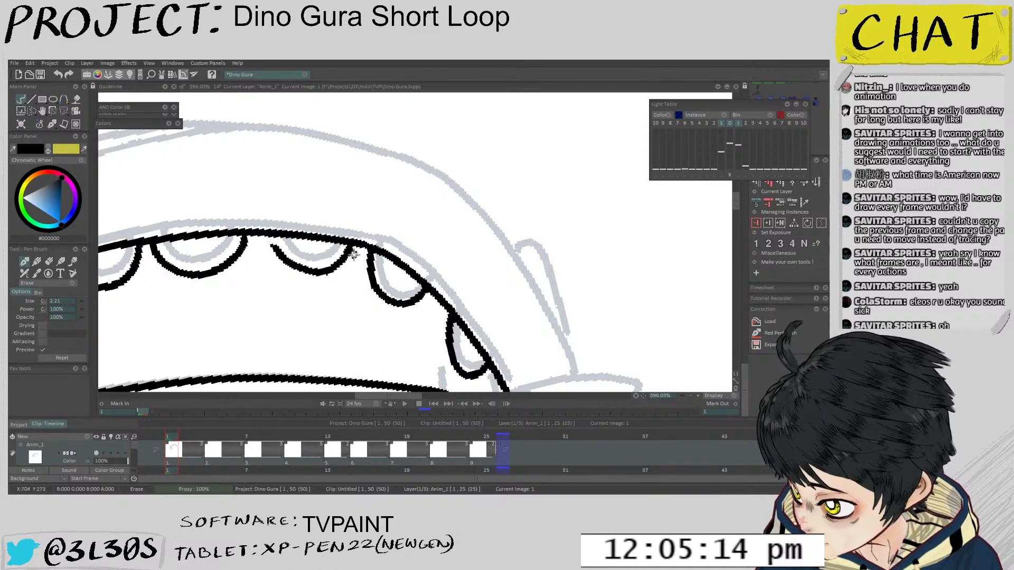
key(f)
click(332, 264)
key(b)
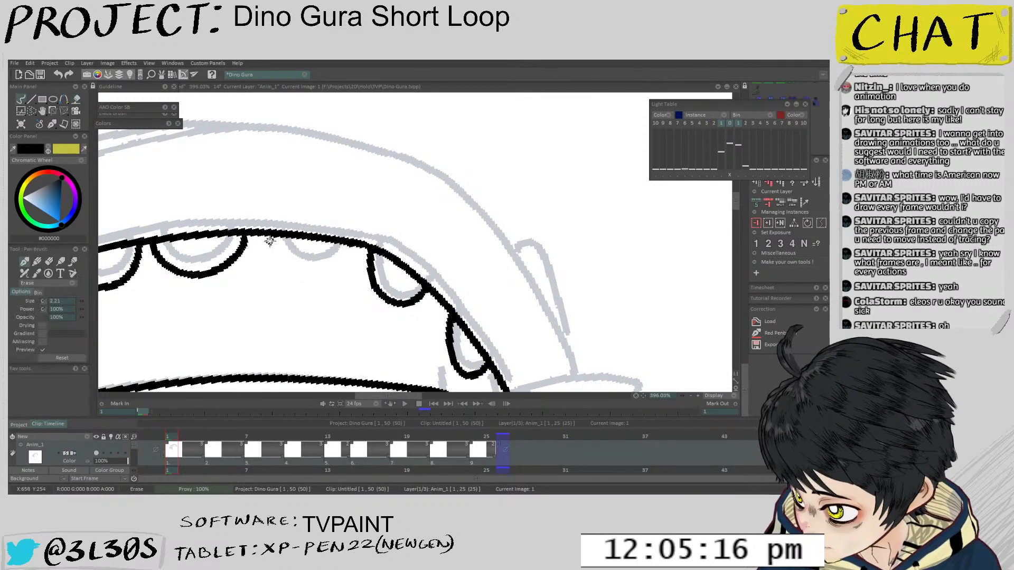
mouse_move(260, 236)
mouse_down()
mouse_move(278, 266)
mouse_move(310, 284)
mouse_move(335, 275)
mouse_move(348, 249)
mouse_up()
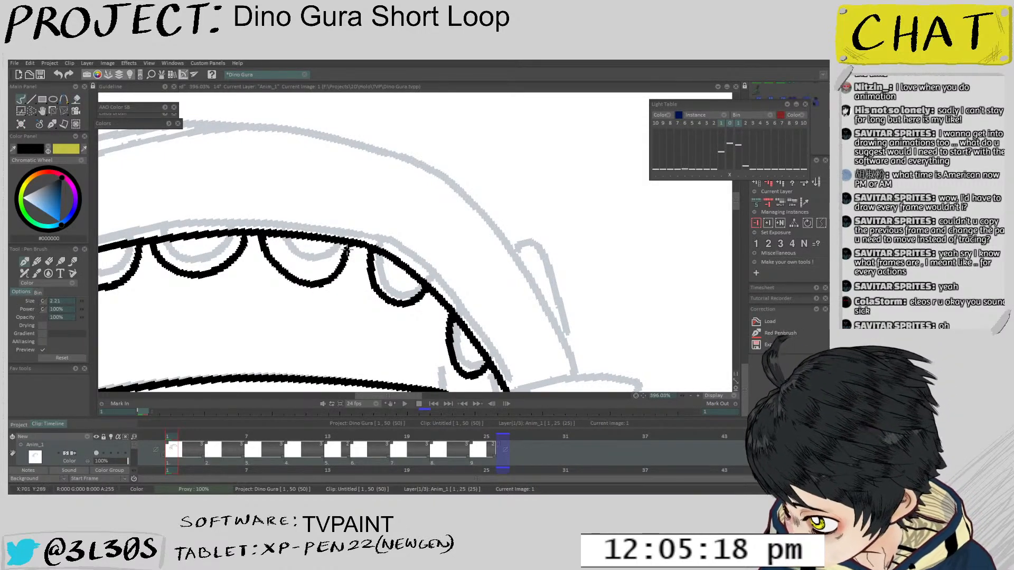
key(ctrl+z)
mouse_move(259, 234)
mouse_down()
mouse_move(303, 287)
mouse_move(347, 257)
mouse_move(346, 211)
mouse_move(323, 235)
mouse_move(364, 252)
mouse_move(395, 221)
mouse_move(407, 310)
mouse_move(381, 344)
mouse_move(245, 343)
mouse_up()
Ink the left section of the hood's outer edge upward from the left fin, discarding unsatisfactory strokes
scroll(312, 239, down, 5)
scroll(352, 214, up, 2)
scroll(352, 213, up, 2)
key(ctrl+z)
scroll(454, 185, down, 3)
scroll(245, 343, up, 1)
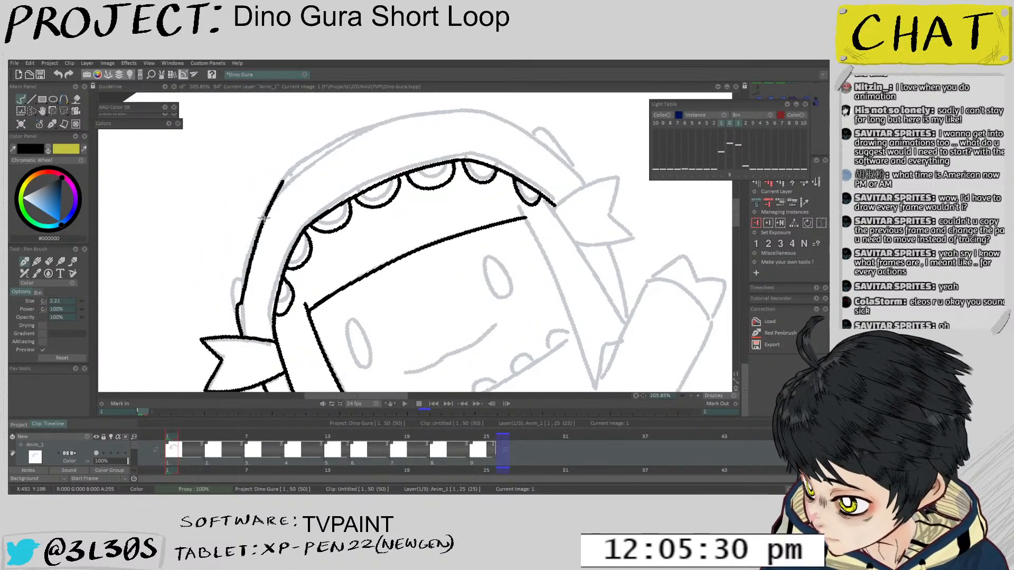
mouse_move(278, 193)
mouse_down()
mouse_move(264, 286)
mouse_move(328, 318)
mouse_move(343, 372)
mouse_up()
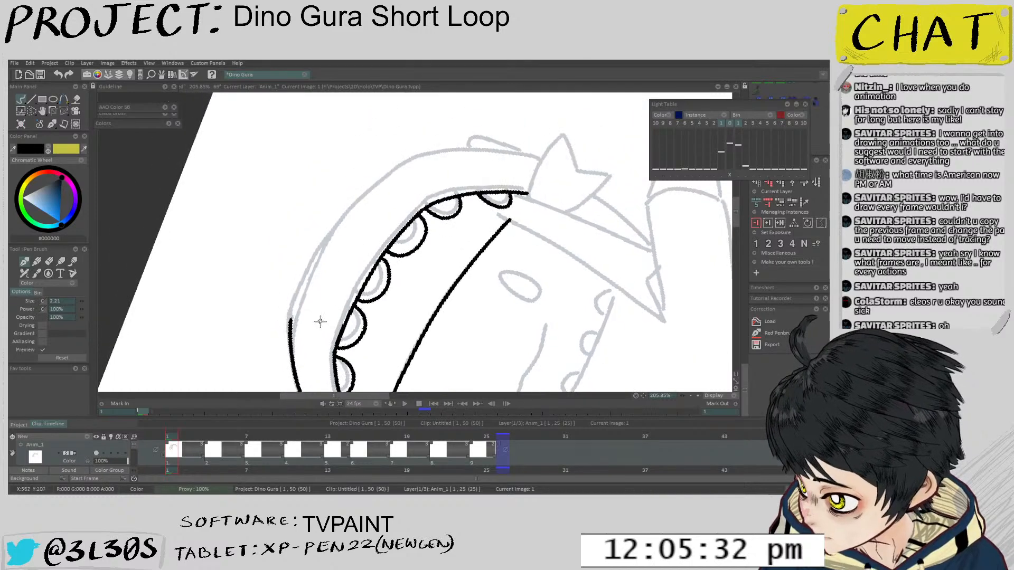
drag(319, 321, 298, 248)
key(ctrl+z)
mouse_move(302, 377)
mouse_down()
mouse_move(280, 294)
mouse_move(280, 228)
mouse_move(271, 298)
mouse_move(297, 369)
mouse_move(275, 305)
mouse_move(296, 177)
mouse_move(306, 170)
mouse_up()
key(ctrl+z)
key(ctrl+z)
Continue the hood's outer edge over the top and down to the right fin, including the small bump, redoing failed strokes
mouse_move(306, 170)
mouse_down()
mouse_move(299, 283)
mouse_move(318, 317)
mouse_up()
mouse_move(312, 268)
mouse_down()
mouse_move(308, 363)
mouse_move(305, 219)
mouse_up()
key(ctrl+z)
mouse_move(275, 354)
mouse_down()
mouse_move(290, 259)
mouse_move(309, 221)
mouse_up()
key(ctrl+z)
drag(317, 301, 335, 253)
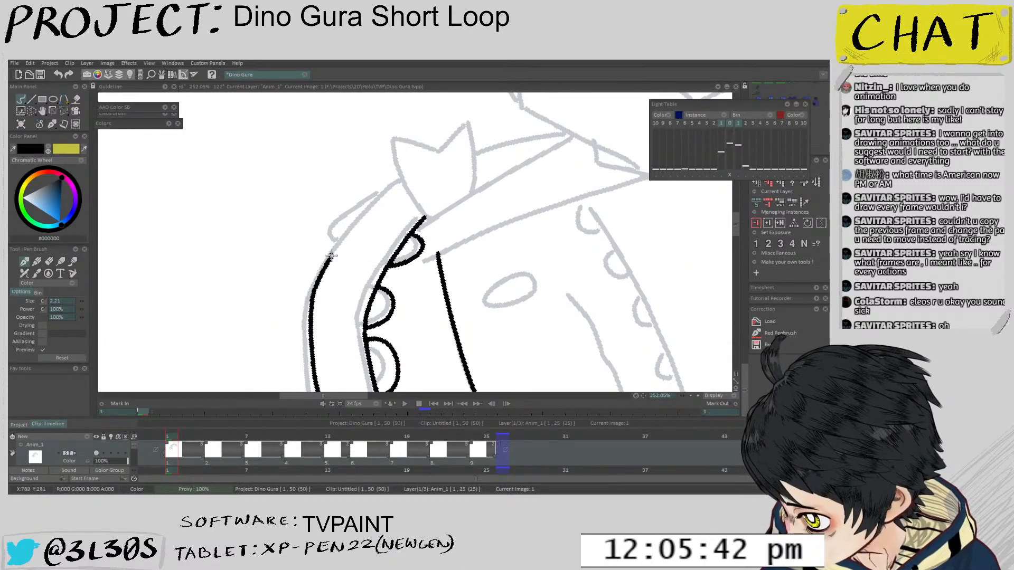
key(ctrl+z)
drag(312, 306, 327, 268)
key(ctrl+z)
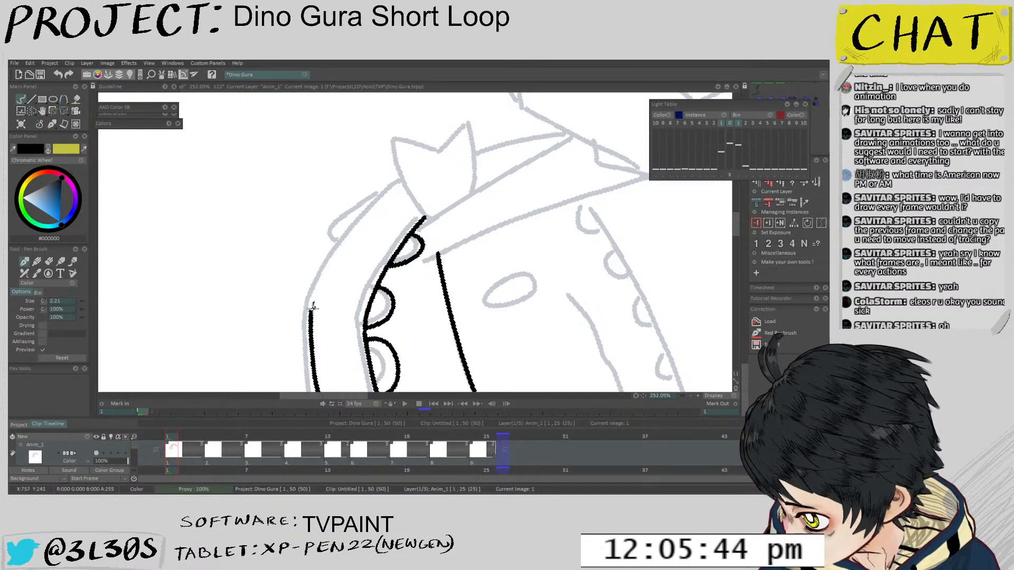
drag(309, 314, 346, 244)
key(ctrl+z)
mouse_move(313, 301)
mouse_down()
mouse_move(350, 241)
mouse_move(338, 239)
mouse_move(341, 228)
mouse_move(366, 192)
mouse_move(390, 181)
mouse_move(365, 211)
mouse_move(428, 296)
mouse_move(444, 253)
mouse_up()
Add two short nostril marks on the top of the hood just inside its outer edge
scroll(349, 241, up, 1)
scroll(402, 183, down, 1)
drag(296, 201, 310, 201)
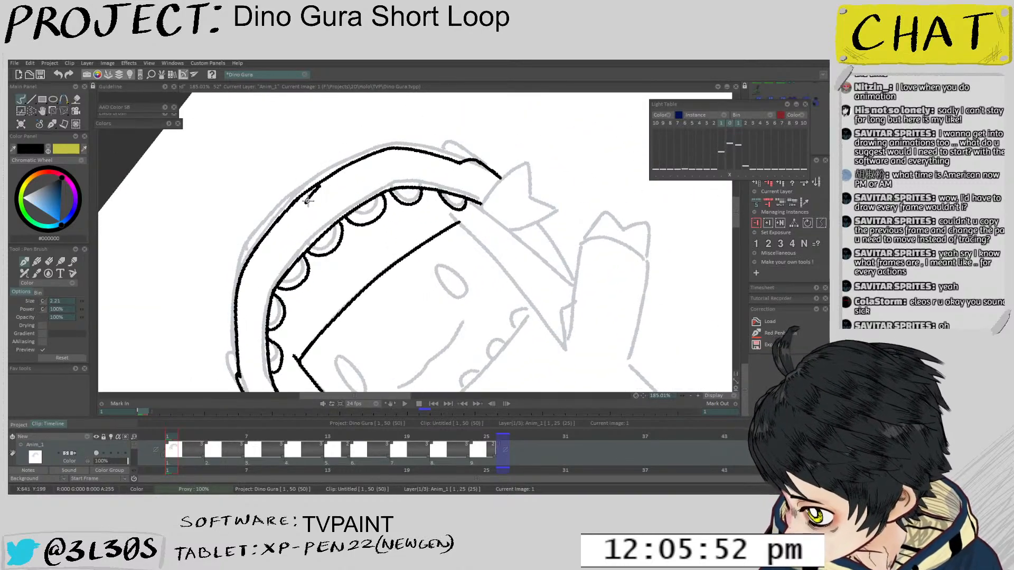
scroll(275, 229, down, 4)
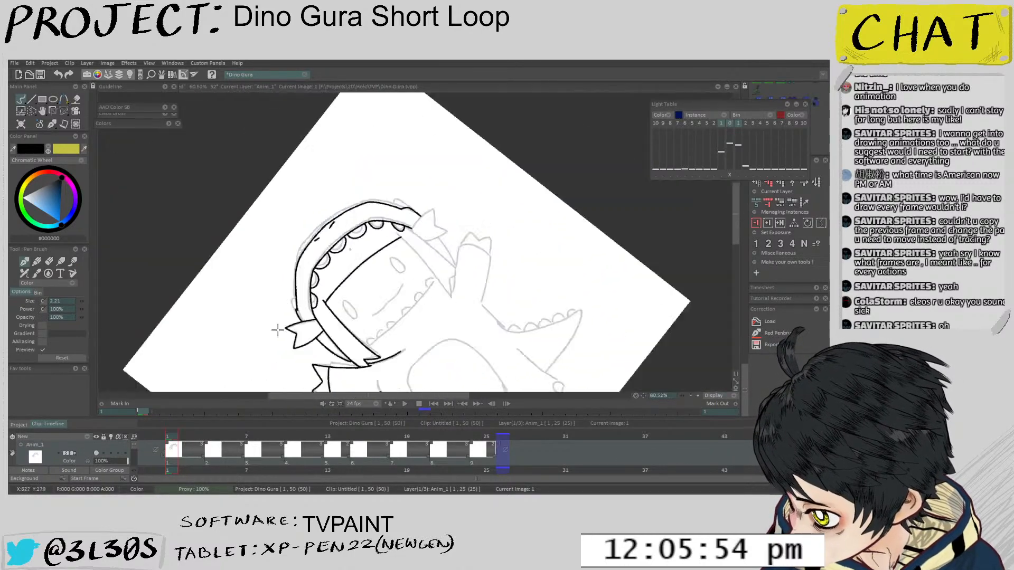
scroll(305, 247, up, 6)
drag(305, 247, 395, 210)
Ink the two-pointed right hood fin and the outer line of the right hair strand below it
scroll(357, 187, up, 3)
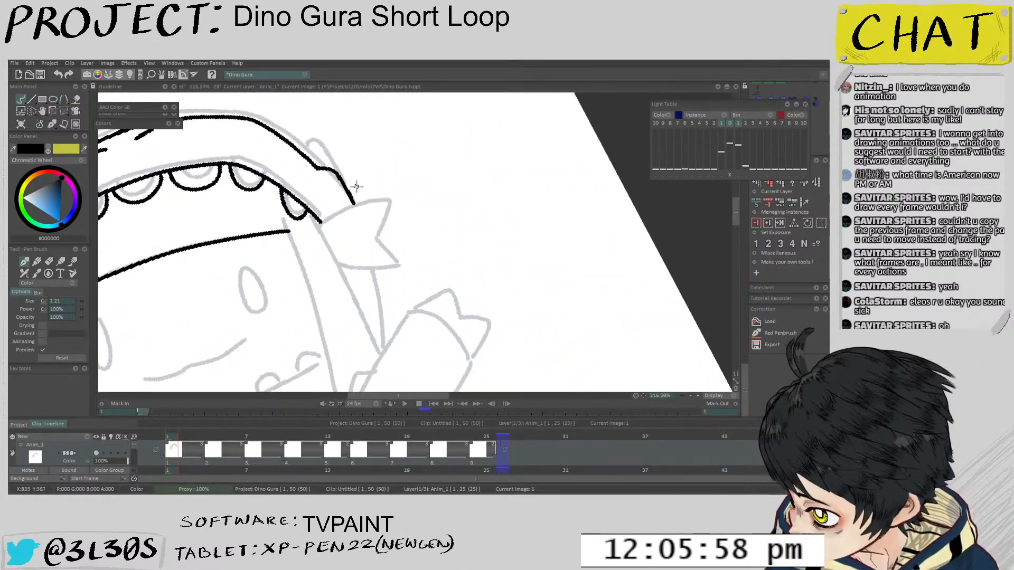
mouse_move(325, 228)
mouse_down()
mouse_move(391, 197)
mouse_move(380, 234)
mouse_move(402, 264)
mouse_move(340, 261)
mouse_move(328, 219)
mouse_up()
key(ctrl+z)
key(ctrl+z)
drag(302, 181, 368, 312)
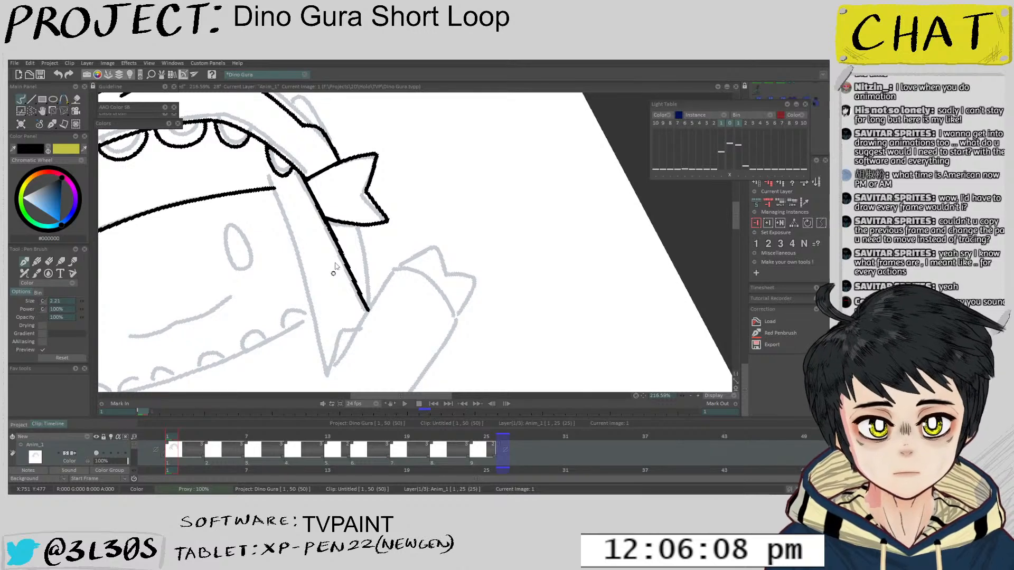
Ink the right hair strand's inner line down to its point and the small notch rising from the tip
mouse_move(362, 272)
mouse_down()
mouse_move(288, 266)
mouse_move(327, 215)
mouse_up()
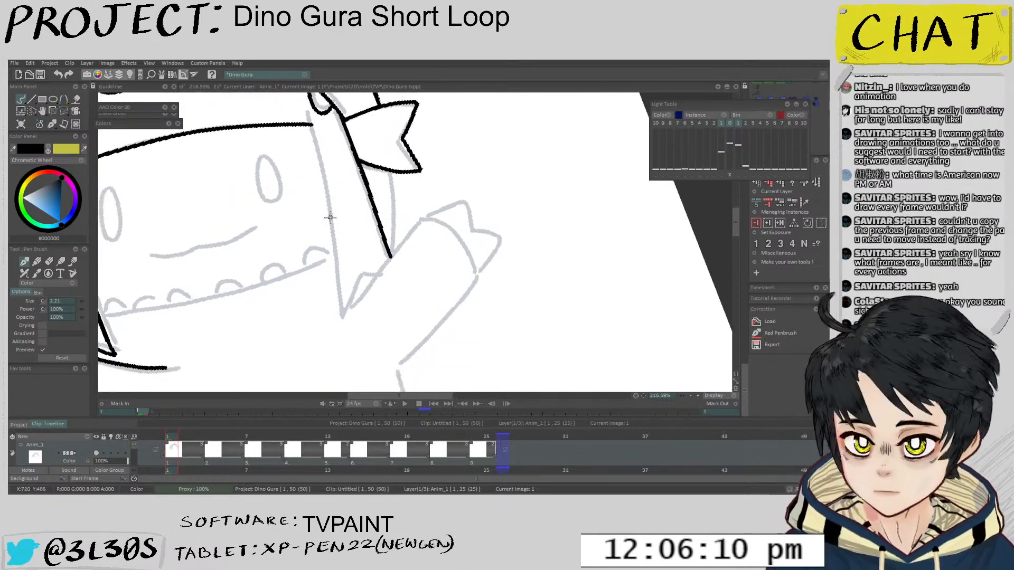
scroll(318, 176, up, 1)
mouse_move(312, 117)
mouse_down()
mouse_move(333, 207)
mouse_move(340, 336)
mouse_move(364, 295)
mouse_up()
key(ctrl+z)
key(ctrl+z)
key(ctrl+z)
drag(341, 336, 373, 285)
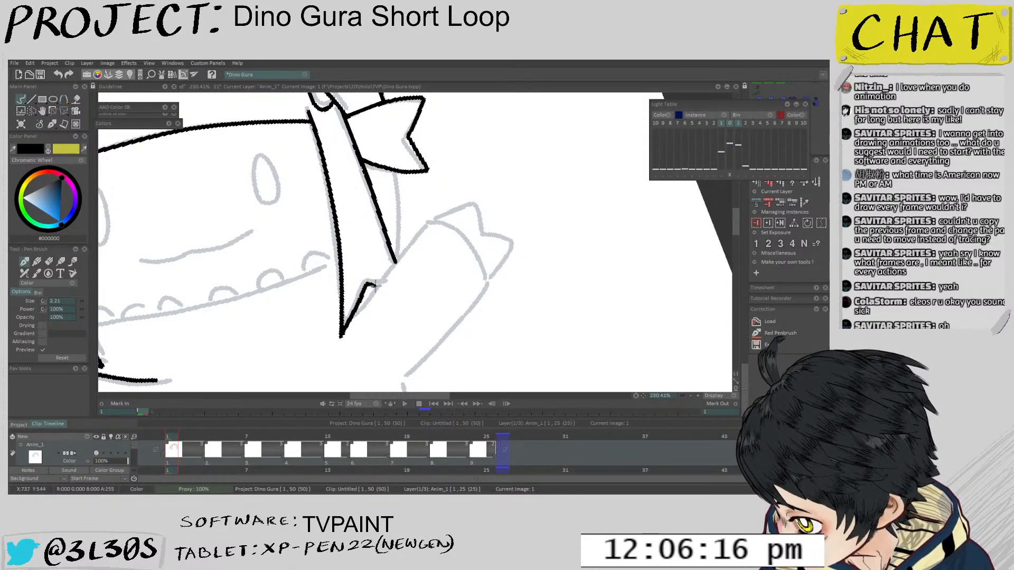
Erase the left hair strand's tip and redraw it longer, with a zigzag notch meeting the neckline
mouse_move(550, 307)
mouse_down()
mouse_move(475, 331)
mouse_move(400, 324)
mouse_up()
mouse_move(317, 364)
mouse_down()
mouse_move(343, 303)
mouse_move(378, 344)
mouse_move(342, 326)
mouse_up()
key(e)
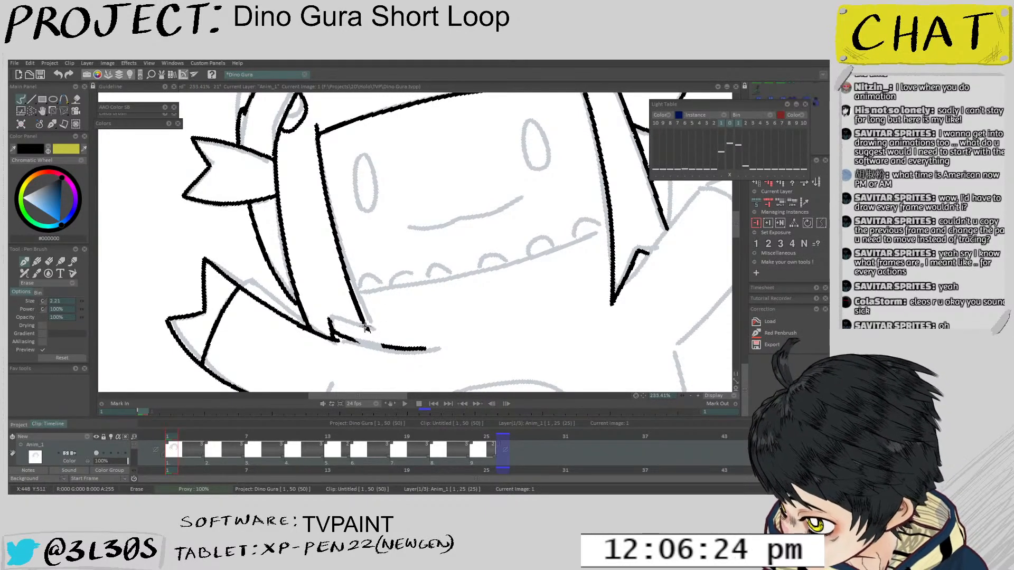
drag(331, 321, 373, 341)
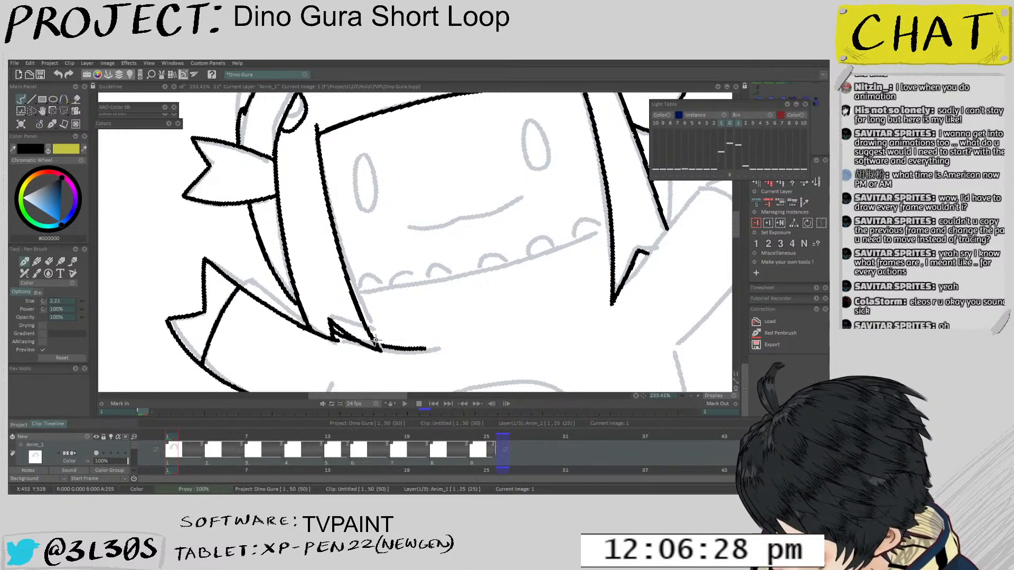
Ink the left eye as a narrow upright oval over the sketch, redoing the first attempts
scroll(415, 292, down, 5)
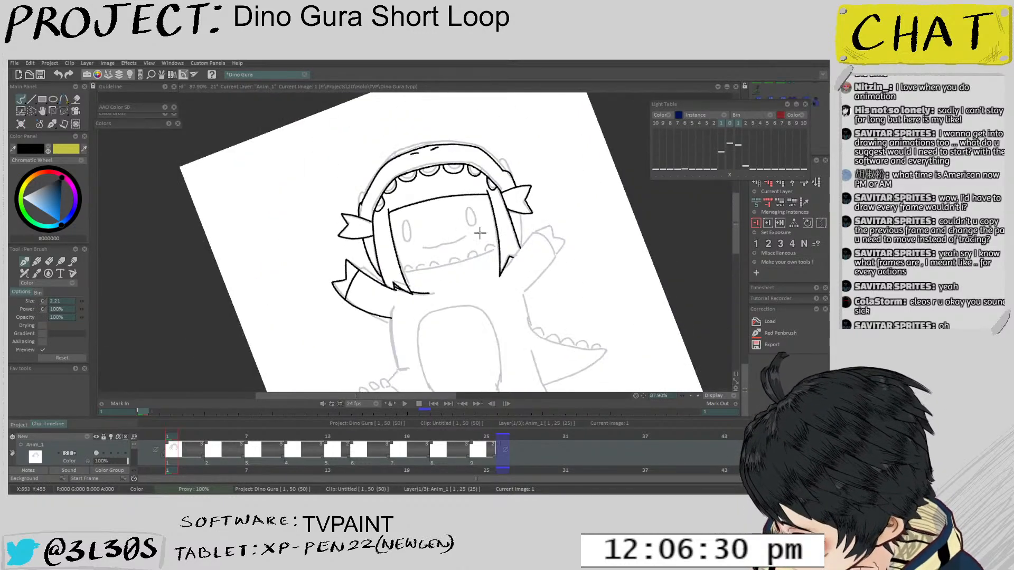
scroll(442, 228, up, 5)
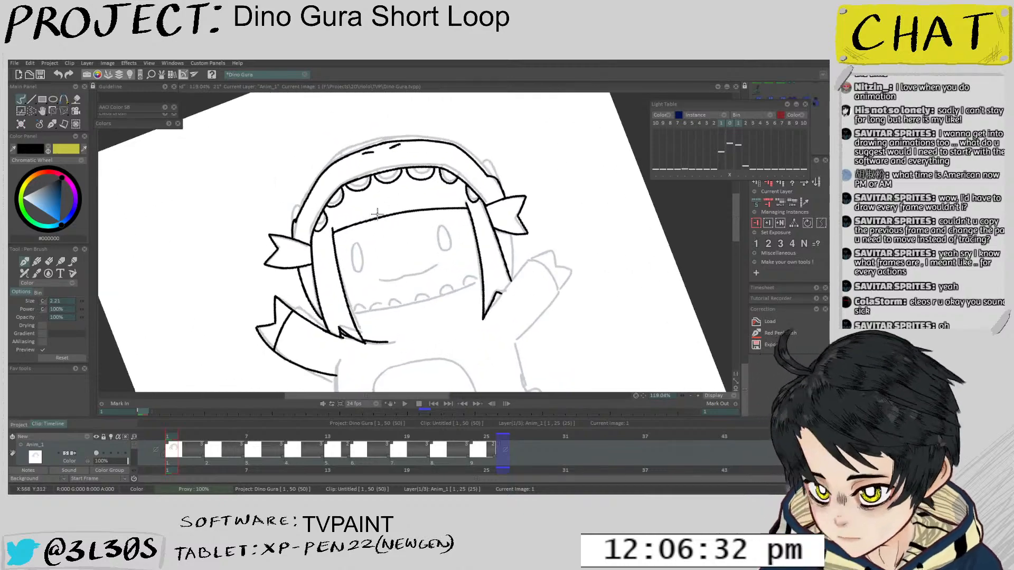
scroll(379, 261, up, 2)
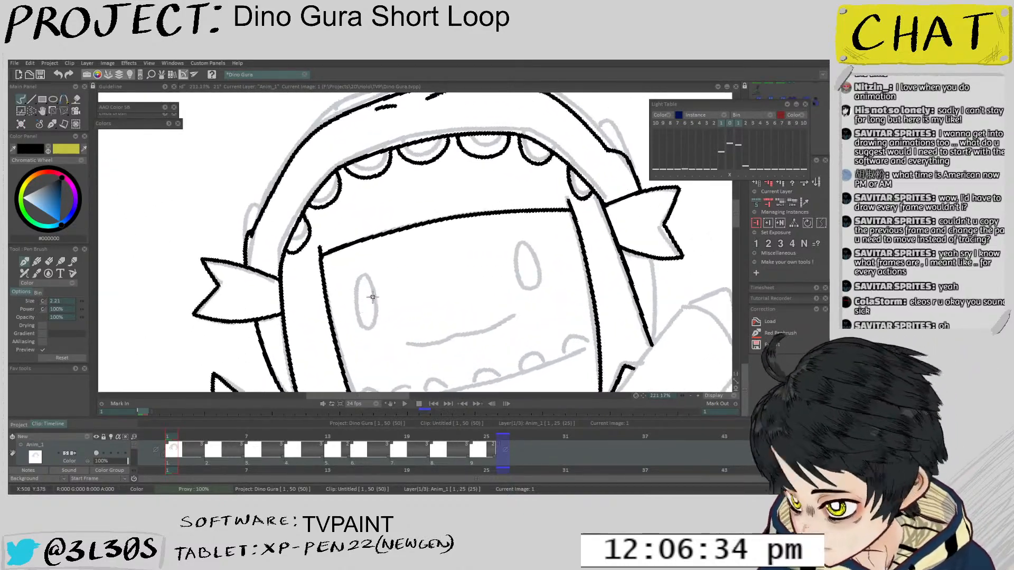
scroll(342, 264, up, 2)
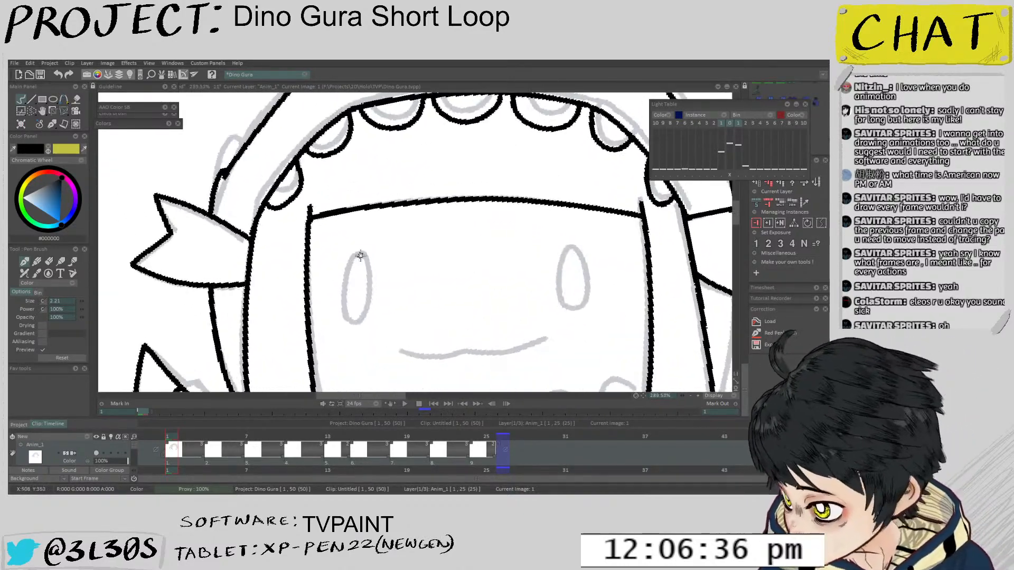
mouse_move(348, 264)
mouse_down()
mouse_move(346, 312)
mouse_move(346, 262)
mouse_move(349, 316)
mouse_move(359, 317)
mouse_move(369, 260)
mouse_move(363, 250)
mouse_move(341, 278)
mouse_move(347, 316)
mouse_move(362, 311)
mouse_move(367, 281)
mouse_move(358, 252)
mouse_move(342, 270)
mouse_up()
key(ctrl+z)
key(ctrl+z)
scroll(387, 252, down, 2)
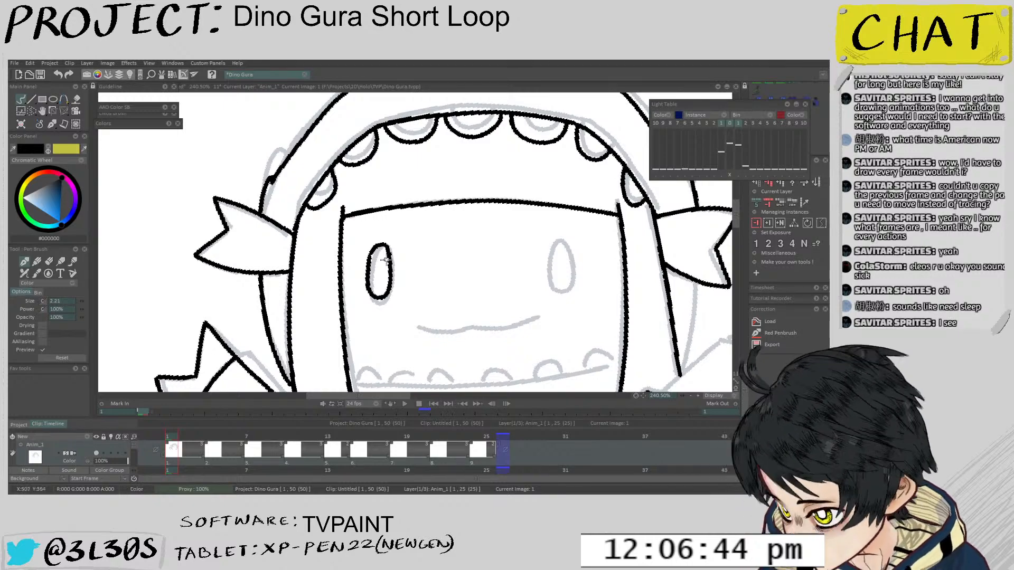
Ink the right eye as a matching narrow oval, redoing the first attempt
mouse_move(387, 262)
mouse_down()
mouse_move(482, 215)
mouse_move(445, 213)
mouse_up()
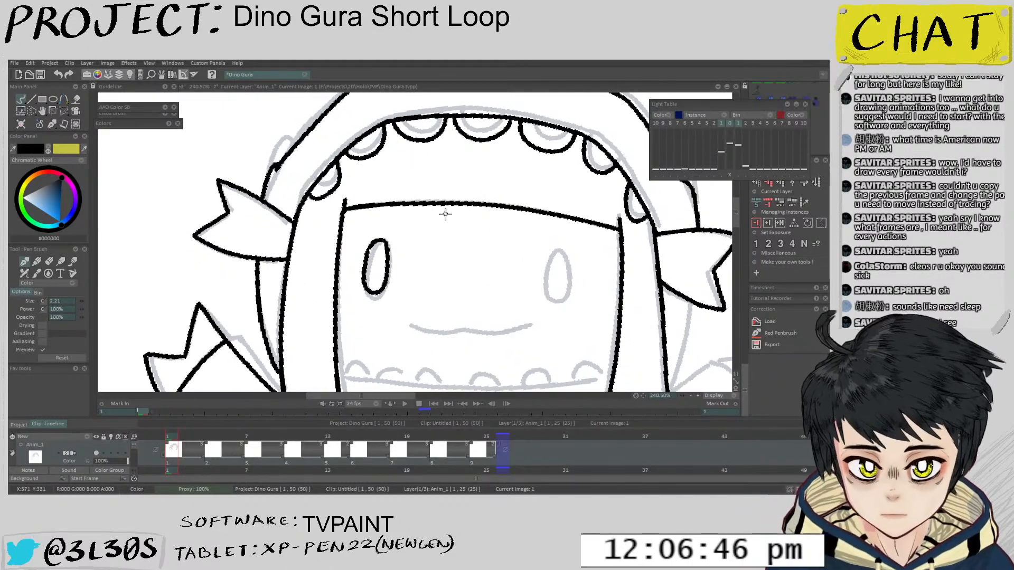
scroll(370, 242, up, 2)
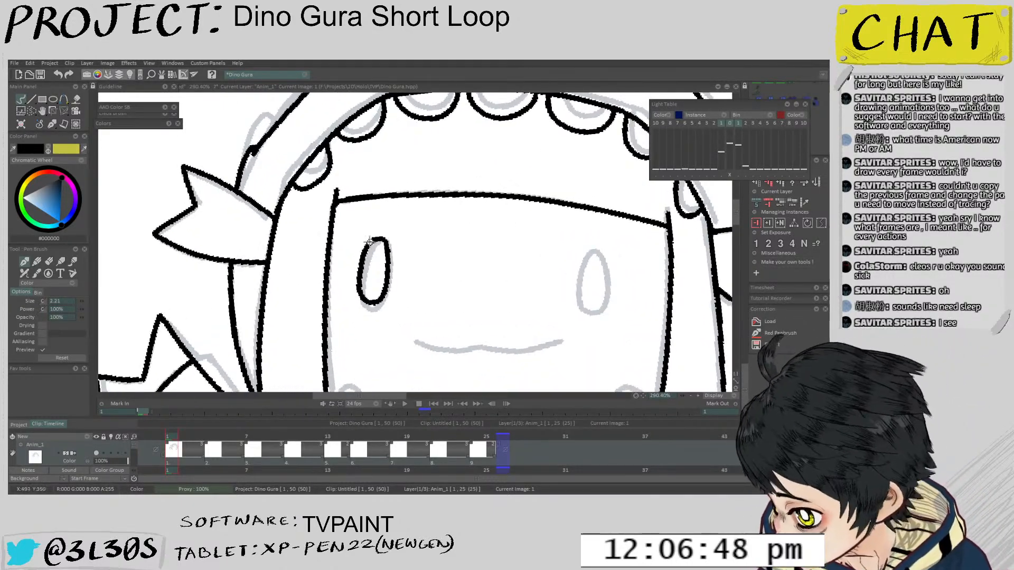
mouse_move(590, 256)
mouse_down()
mouse_move(577, 273)
mouse_move(579, 261)
mouse_move(582, 307)
mouse_move(604, 305)
mouse_move(609, 281)
mouse_move(599, 250)
mouse_move(583, 253)
mouse_move(579, 296)
mouse_move(593, 312)
mouse_move(607, 295)
mouse_move(581, 250)
mouse_up()
key(ctrl+z)
scroll(579, 270, down, 5)
Ink the wavy smiling mouth between the eyes, redoing the first stroke
drag(579, 325, 510, 258)
scroll(510, 259, up, 3)
scroll(510, 259, up, 3)
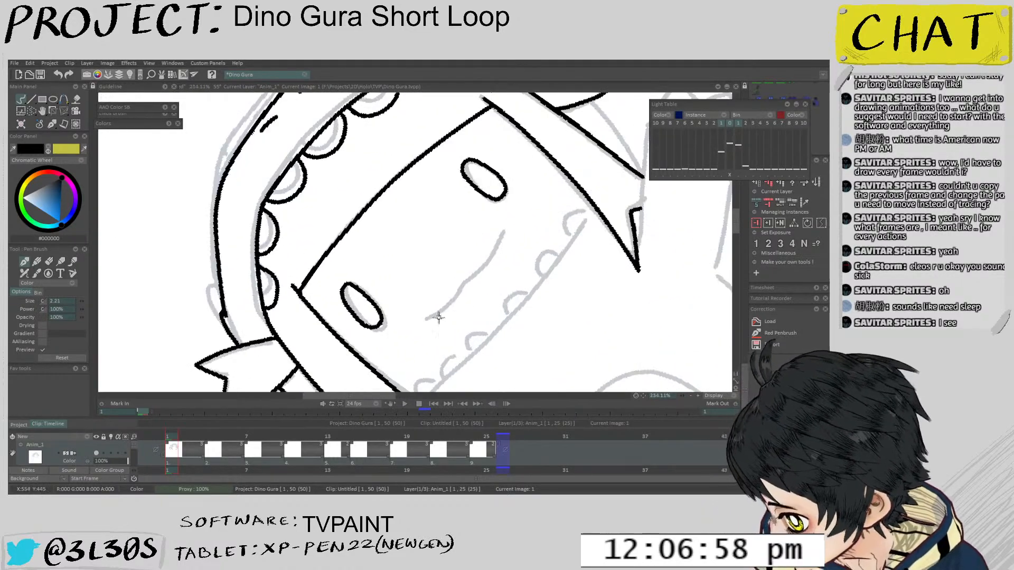
mouse_move(427, 322)
mouse_down()
mouse_move(502, 241)
mouse_move(539, 243)
mouse_move(516, 314)
mouse_move(465, 280)
mouse_up()
key(ctrl+z)
Ink the leftmost lower tooth and the hood opening's lower edge from the left hair strand to the right one
scroll(503, 232, down, 6)
scroll(465, 280, up, 2)
scroll(475, 238, down, 3)
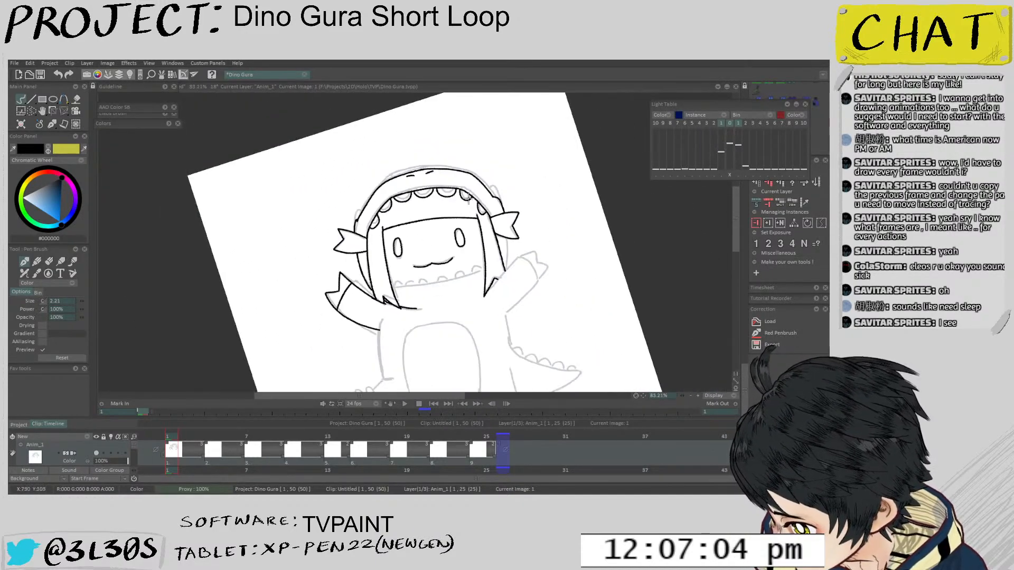
scroll(496, 182, up, 5)
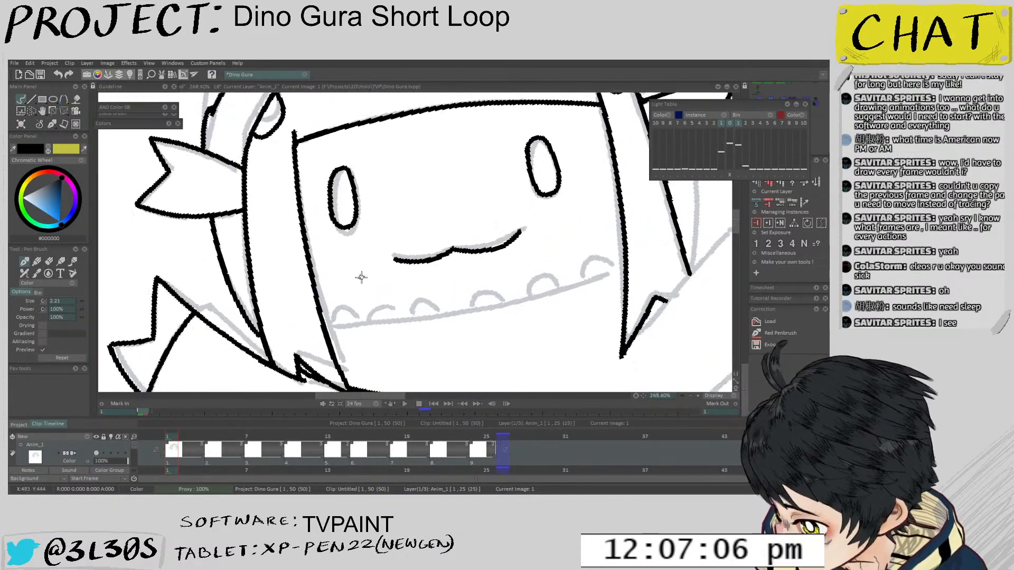
mouse_move(323, 320)
mouse_down()
mouse_move(343, 303)
mouse_move(359, 320)
mouse_move(346, 325)
mouse_move(528, 301)
mouse_move(353, 327)
mouse_move(400, 324)
mouse_up()
key(ctrl+z)
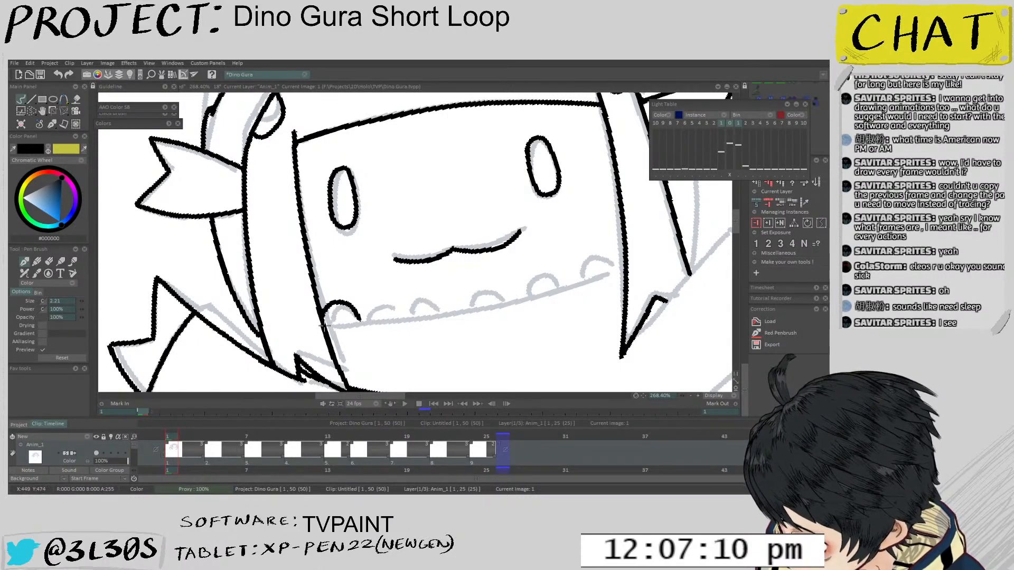
mouse_move(323, 324)
mouse_down()
mouse_move(515, 304)
mouse_move(626, 270)
mouse_up()
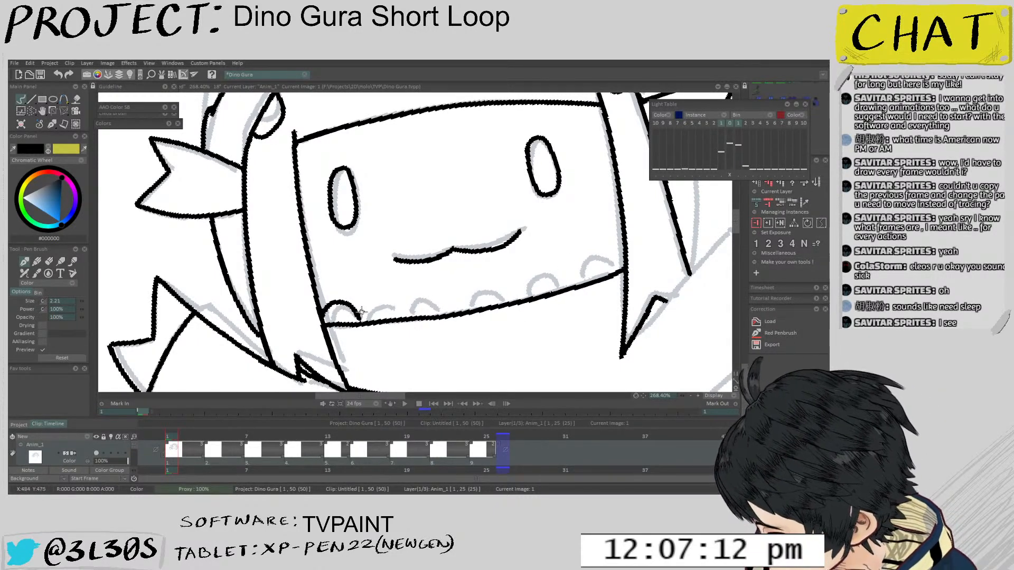
mouse_move(368, 321)
mouse_down()
mouse_move(398, 299)
mouse_move(413, 319)
mouse_up()
key(ctrl+z)
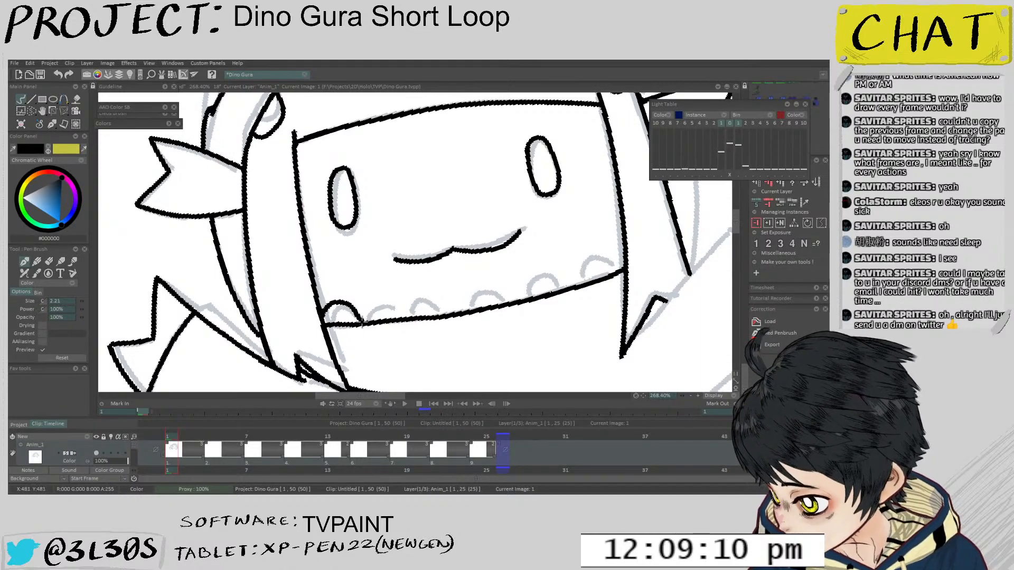
key(space)
mouse_move(413, 252)
mouse_down()
mouse_move(437, 200)
mouse_move(396, 249)
mouse_up()
drag(372, 292, 378, 300)
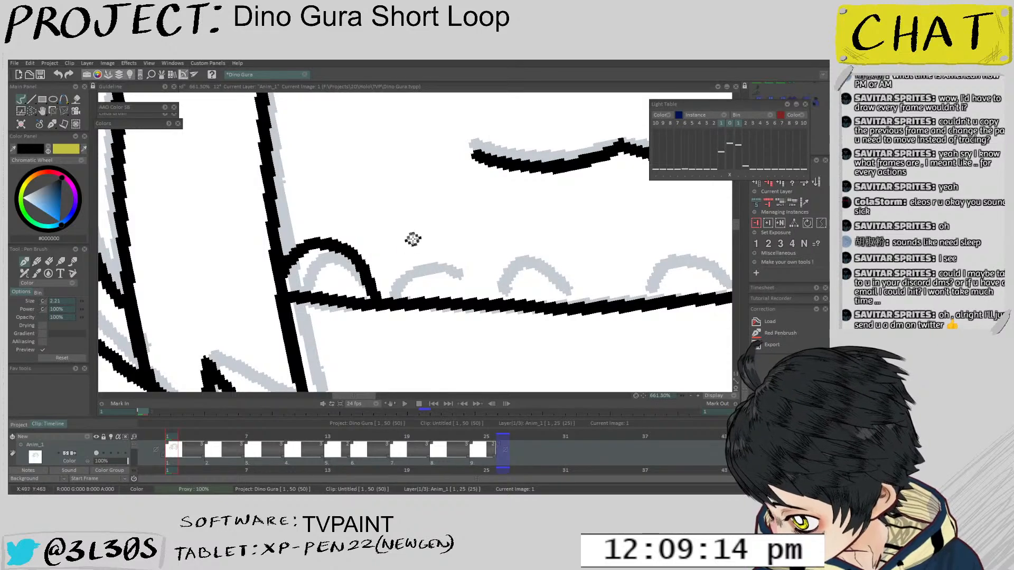
scroll(466, 276, down, 4)
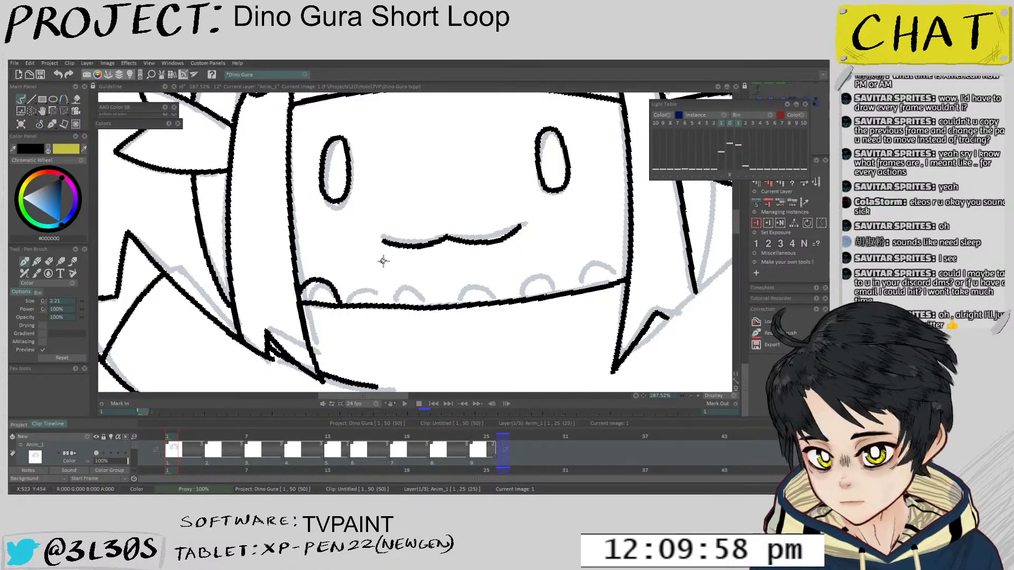
mouse_move(382, 261)
mouse_down()
mouse_move(369, 242)
mouse_move(354, 265)
mouse_move(383, 286)
mouse_move(421, 235)
mouse_move(351, 291)
mouse_move(355, 327)
mouse_move(376, 307)
mouse_move(406, 337)
mouse_up()
mouse_move(423, 309)
mouse_down()
mouse_move(402, 300)
mouse_move(449, 299)
mouse_move(454, 318)
mouse_move(434, 294)
mouse_move(453, 321)
mouse_up()
key(ctrl+z)
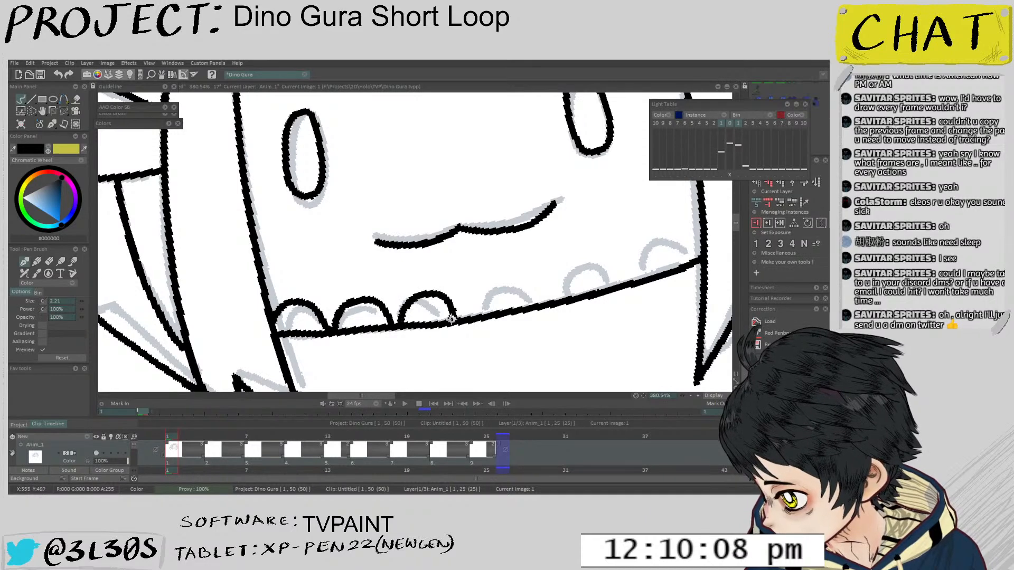
key(ctrl+z)
key(ctrl+z)
mouse_move(341, 328)
mouse_down()
mouse_move(373, 297)
mouse_move(404, 330)
mouse_up()
key(ctrl+z)
key(ctrl+z)
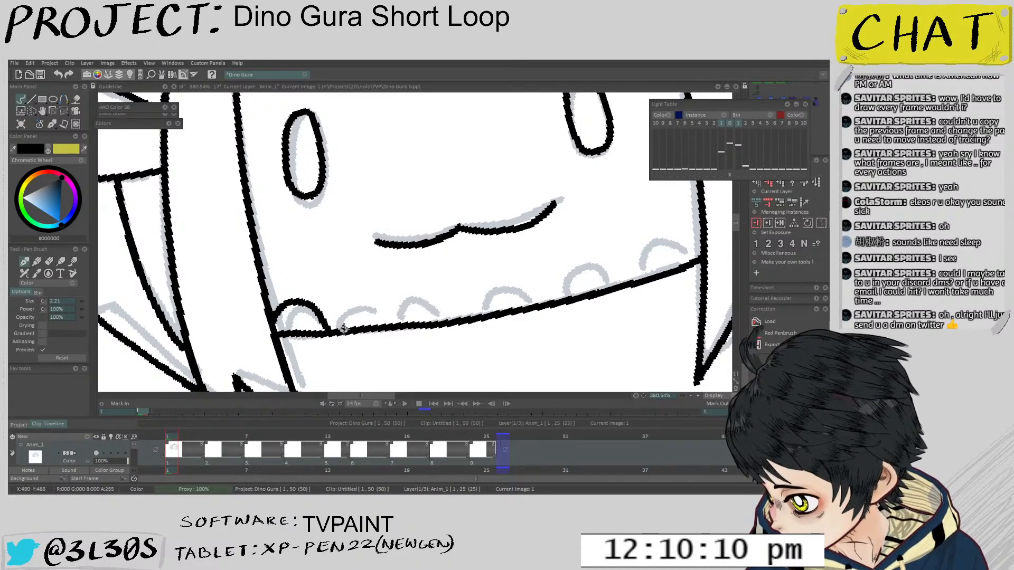
Ink the remaining lower teeth as rounded arches along the hood opening's lower edge, up to the right hair strand
mouse_move(336, 331)
mouse_down()
mouse_move(360, 302)
mouse_move(395, 317)
mouse_move(435, 289)
mouse_move(462, 318)
mouse_move(406, 324)
mouse_move(427, 294)
mouse_move(459, 312)
mouse_up()
key(ctrl+z)
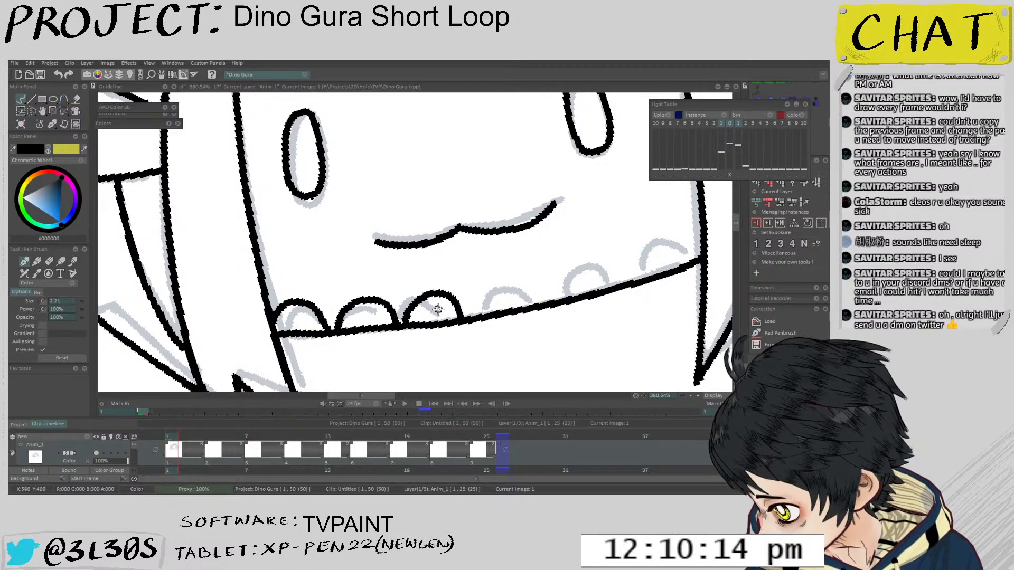
scroll(452, 294, up, 2)
key(ctrl+z)
mouse_move(272, 338)
mouse_down()
mouse_move(345, 306)
mouse_move(355, 330)
mouse_move(402, 279)
mouse_move(454, 312)
mouse_move(421, 299)
mouse_move(438, 267)
mouse_move(496, 301)
mouse_move(570, 274)
mouse_up()
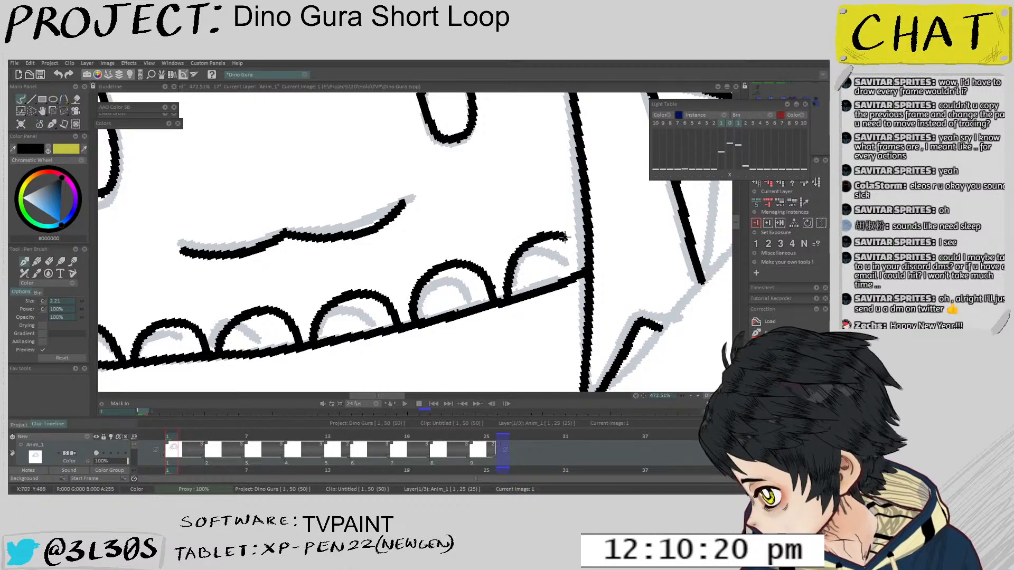
scroll(606, 233, down, 5)
scroll(563, 237, up, 5)
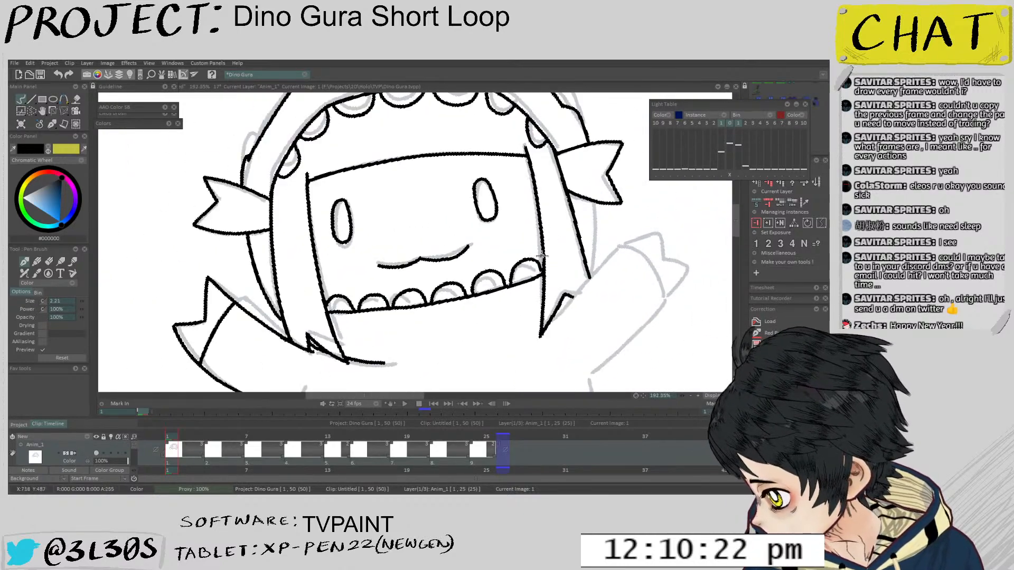
mouse_move(489, 310)
mouse_down()
mouse_move(494, 280)
mouse_move(535, 263)
mouse_up()
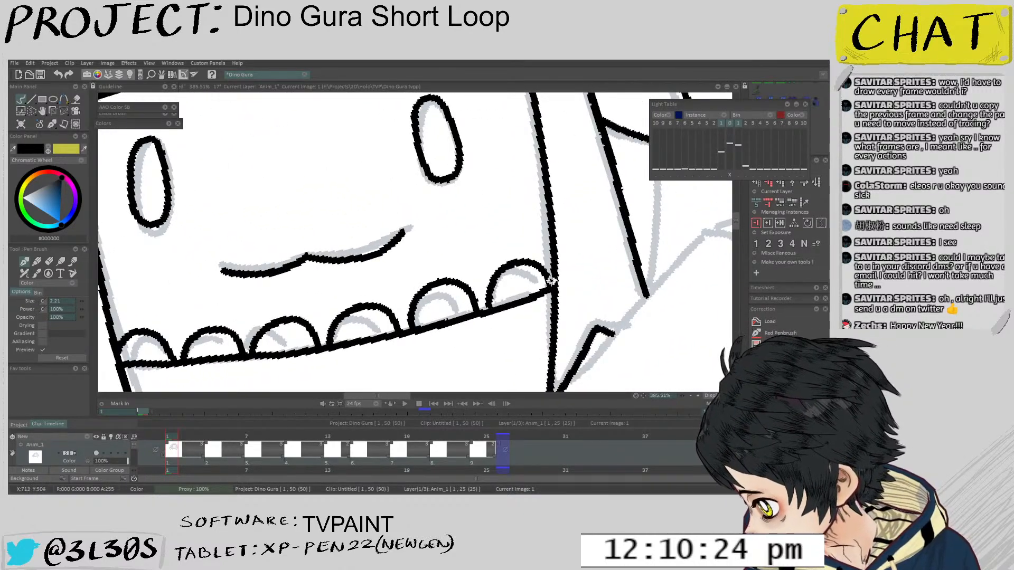
scroll(554, 272, down, 5)
scroll(564, 278, up, 3)
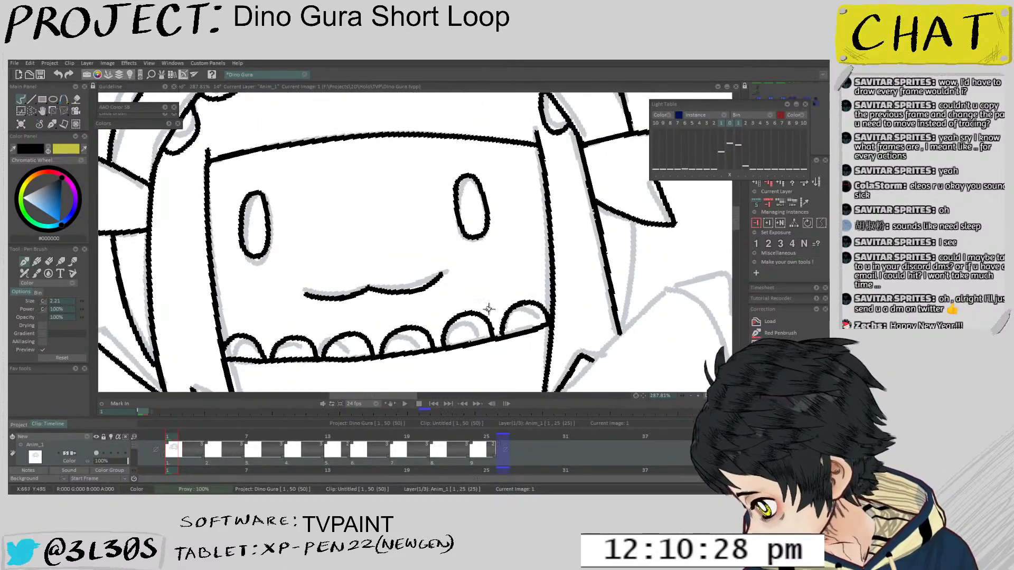
Undo the two rightmost lower teeth and ink them again as rounded arches on the hood's lower edge
key(ctrl+z)
key(ctrl+z)
scroll(470, 325, up, 1)
mouse_move(439, 338)
mouse_down()
mouse_move(479, 300)
mouse_move(505, 327)
mouse_up()
key(ctrl+z)
mouse_move(433, 341)
mouse_down()
mouse_move(439, 316)
mouse_move(469, 301)
mouse_move(499, 328)
mouse_move(530, 285)
mouse_up()
scroll(576, 273, down, 8)
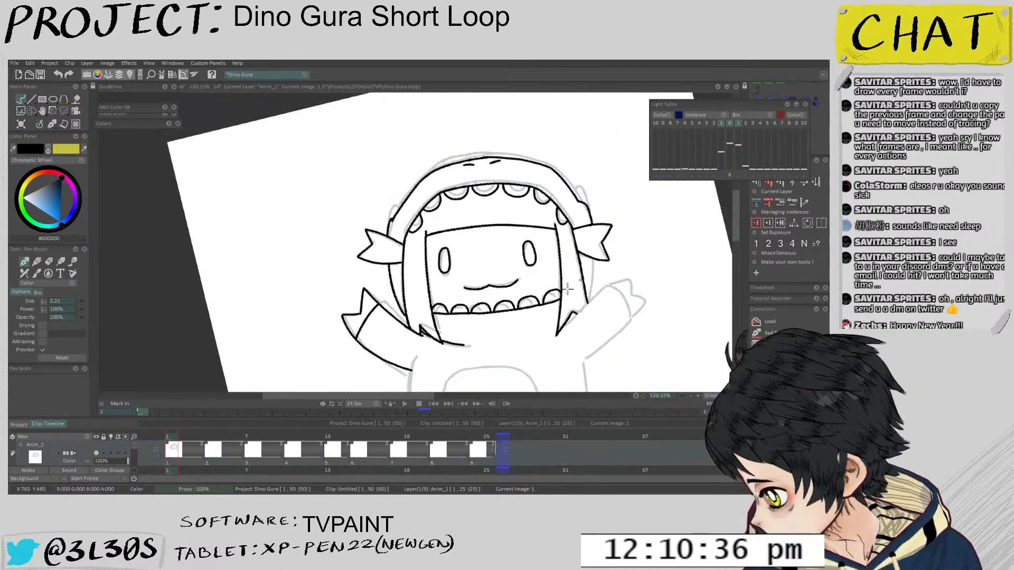
Ink the hood's side line from below the right fin down to the hair strand tip, redoing the first stroke
scroll(527, 288, up, 4)
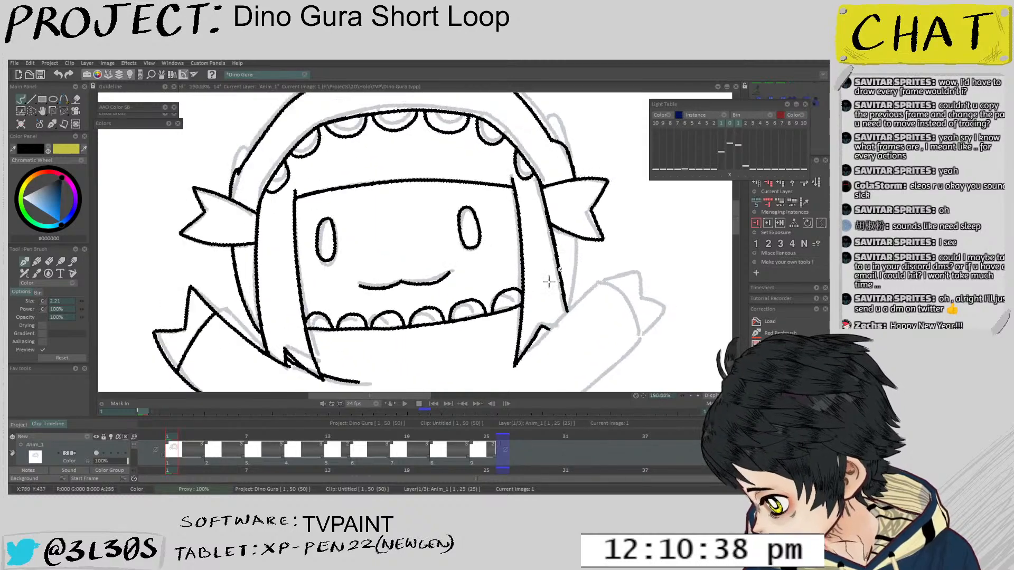
scroll(570, 249, up, 2)
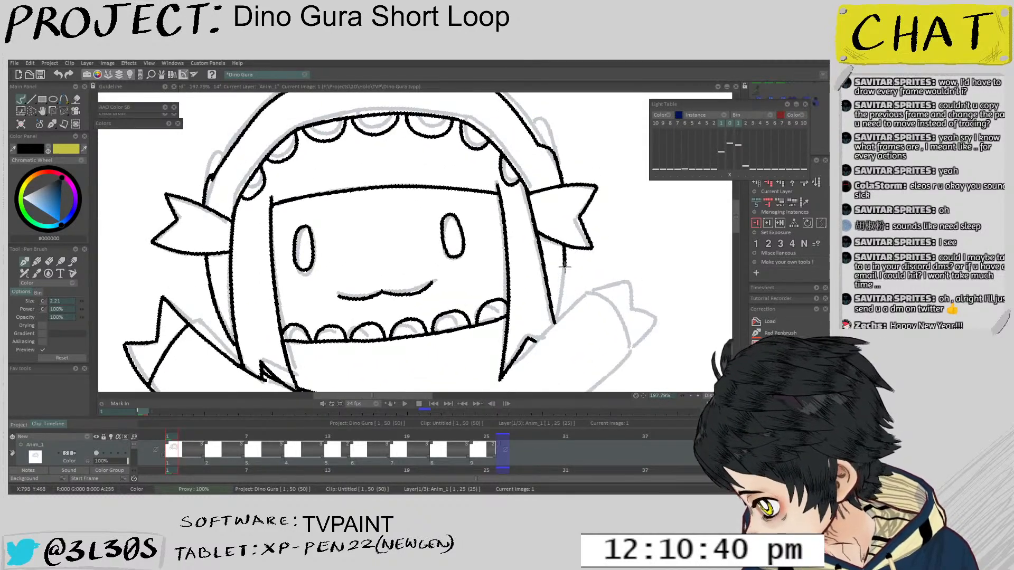
drag(563, 274, 553, 321)
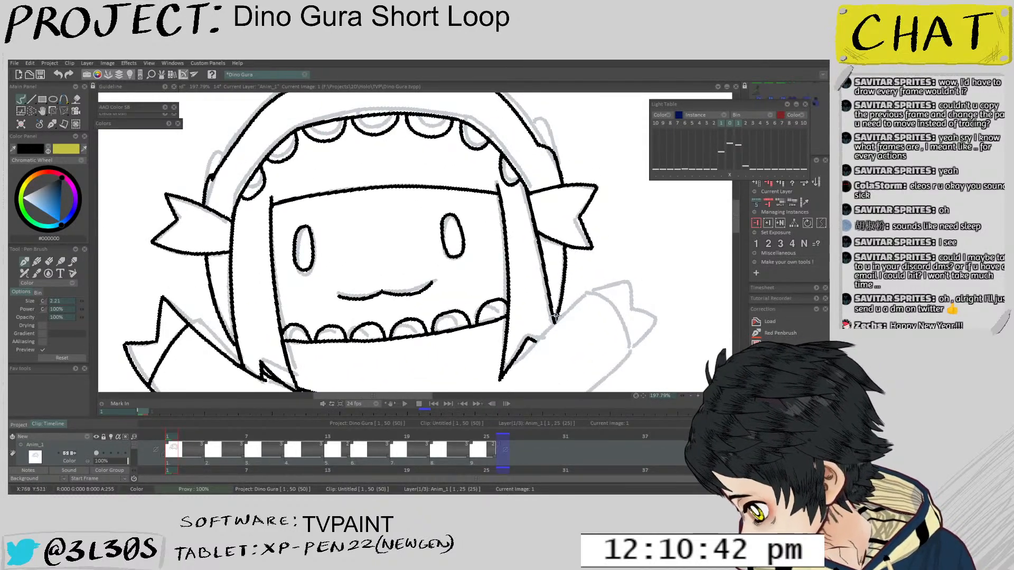
scroll(594, 253, down, 5)
scroll(597, 248, up, 4)
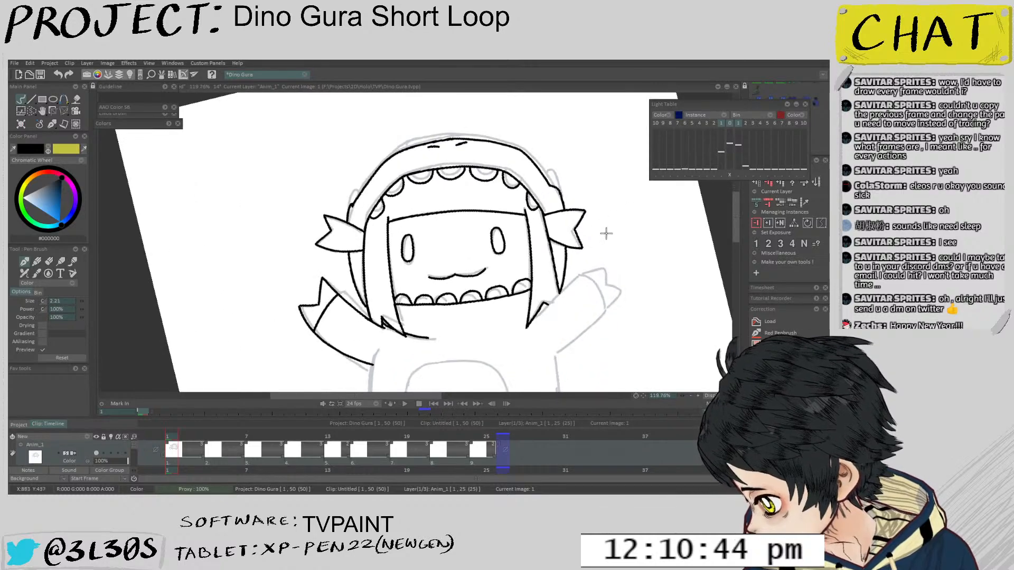
scroll(575, 240, up, 2)
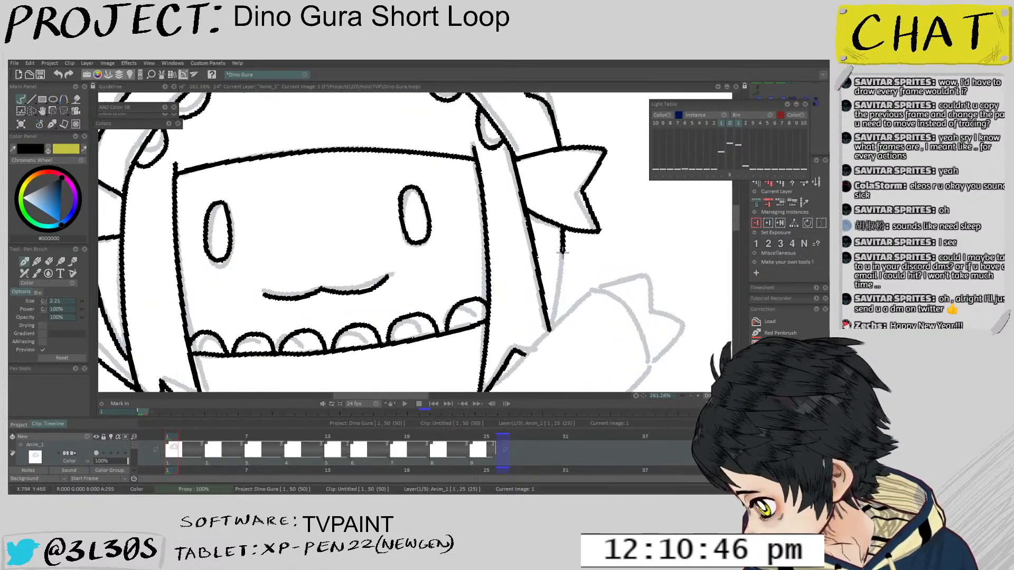
scroll(563, 298, down, 2)
scroll(561, 298, up, 3)
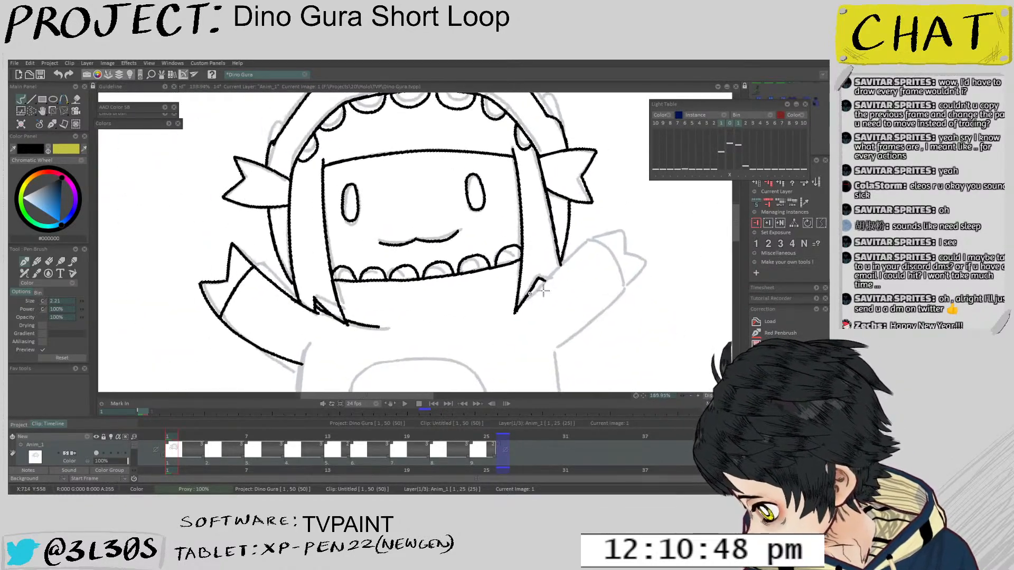
Ink the upper edge of the right raised arm from the hair tip to the wrist
key(ctrl+z)
drag(523, 304, 605, 225)
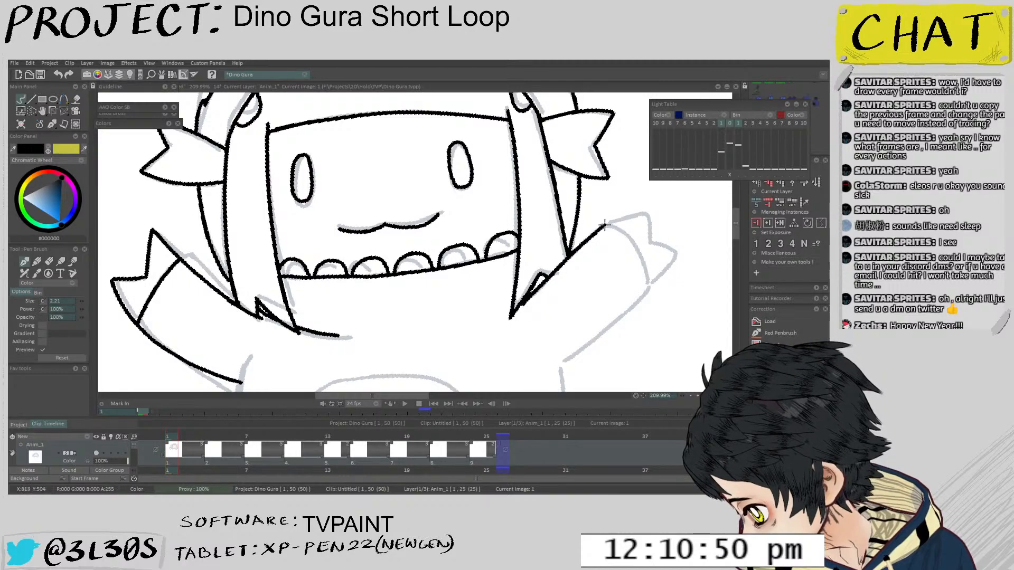
scroll(623, 220, up, 2)
scroll(581, 206, down, 3)
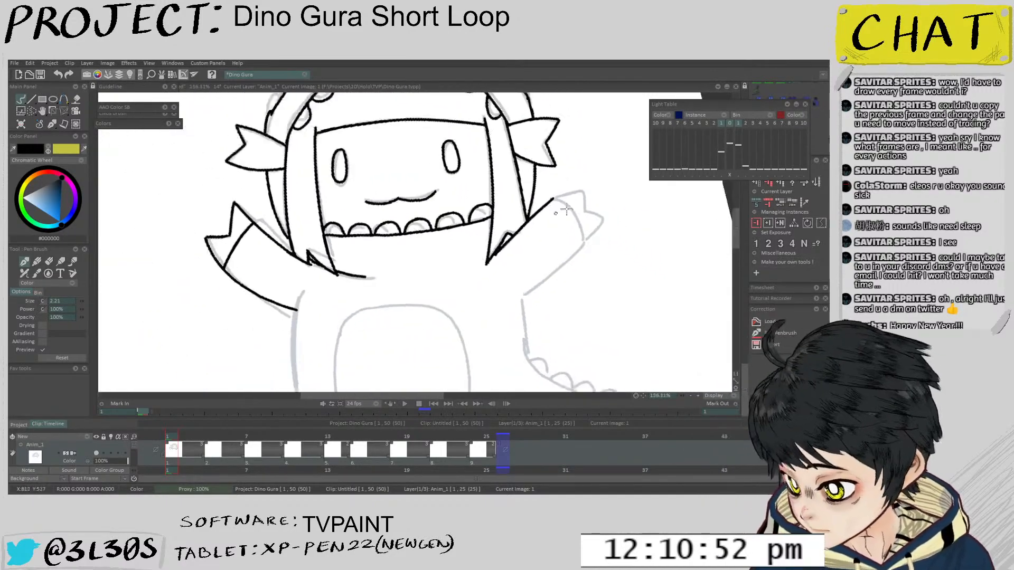
Ink the right arm's curved wrist line and its lower edge down to the body, redoing the first attempt
scroll(564, 190, up, 2)
mouse_move(550, 197)
mouse_down()
mouse_move(580, 221)
mouse_move(592, 277)
mouse_move(494, 355)
mouse_up()
key(ctrl+z)
mouse_move(596, 270)
mouse_down()
mouse_move(604, 235)
mouse_move(509, 317)
mouse_up()
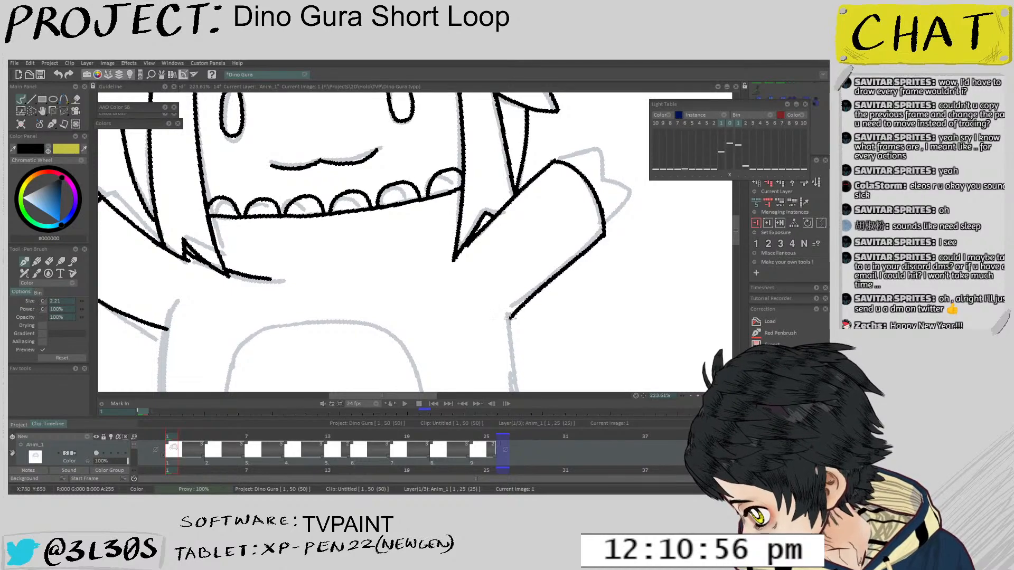
scroll(596, 257, down, 4)
drag(638, 267, 607, 264)
scroll(603, 263, up, 3)
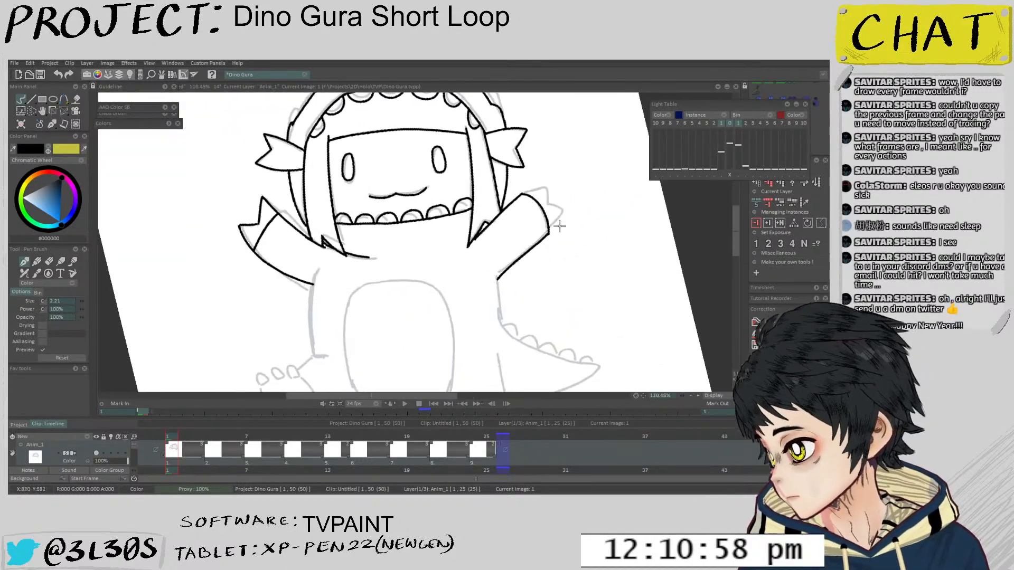
Ink the pointed claws of the right hand over the sketch, redoing strokes until the outline meets the wrist line
scroll(546, 190, up, 4)
mouse_move(494, 219)
mouse_down()
mouse_move(520, 194)
mouse_move(513, 206)
mouse_move(546, 194)
mouse_up()
key(ctrl+z)
drag(546, 193, 554, 239)
key(ctrl+z)
key(ctrl+z)
drag(494, 218, 543, 195)
drag(543, 196, 553, 237)
key(ctrl+z)
mouse_move(494, 219)
mouse_down()
mouse_move(546, 196)
mouse_move(555, 239)
mouse_up()
mouse_move(554, 239)
mouse_down()
mouse_move(589, 235)
mouse_move(602, 249)
mouse_move(558, 318)
mouse_up()
key(ctrl+z)
key(ctrl+z)
scroll(593, 286, down, 2)
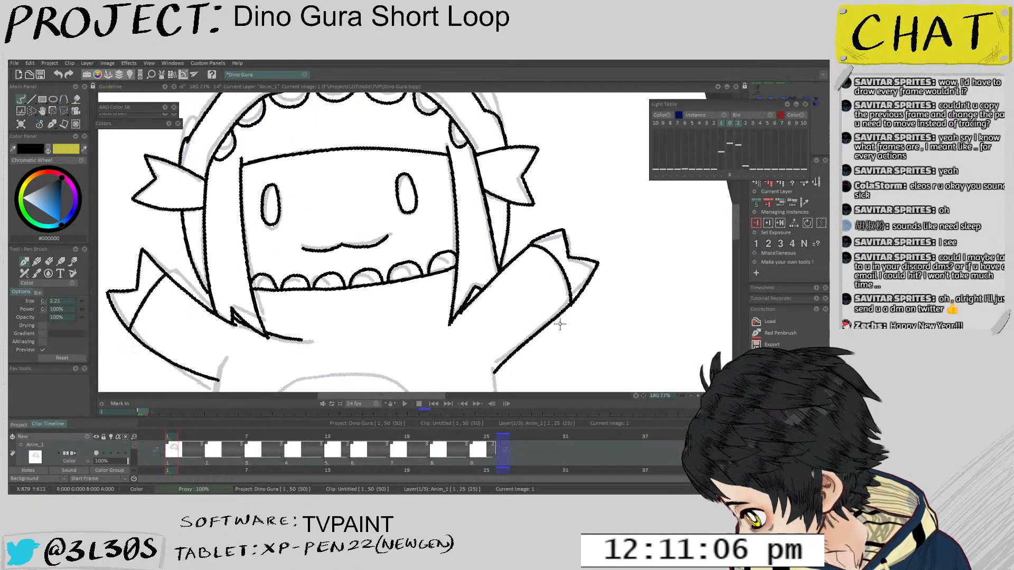
scroll(559, 325, up, 4)
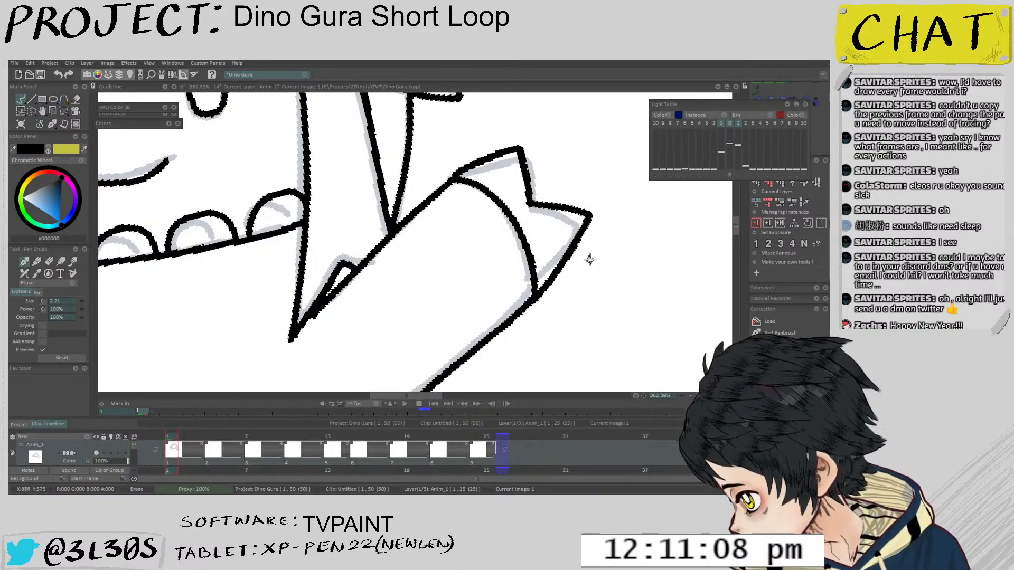
scroll(570, 280, down, 7)
scroll(567, 290, up, 2)
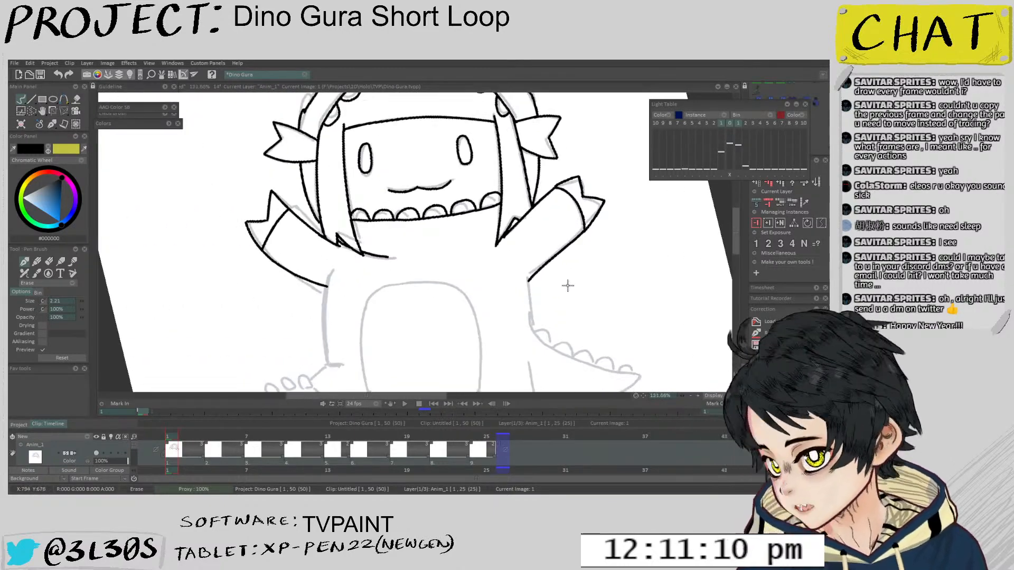
Erase the left raised arm's upper edge between the wrist line and the hair strand
drag(575, 292, 564, 298)
key(e)
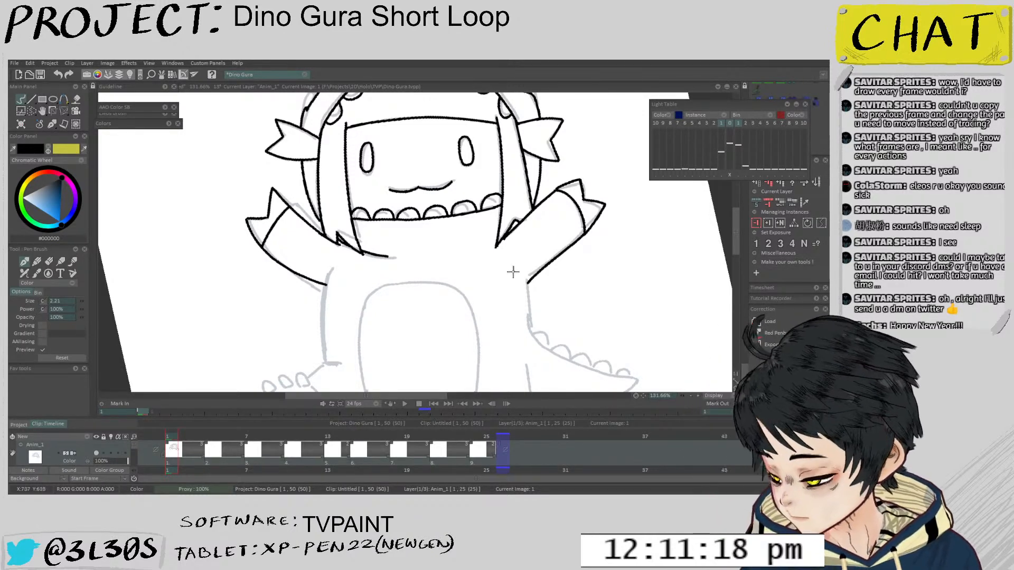
scroll(303, 238, up, 5)
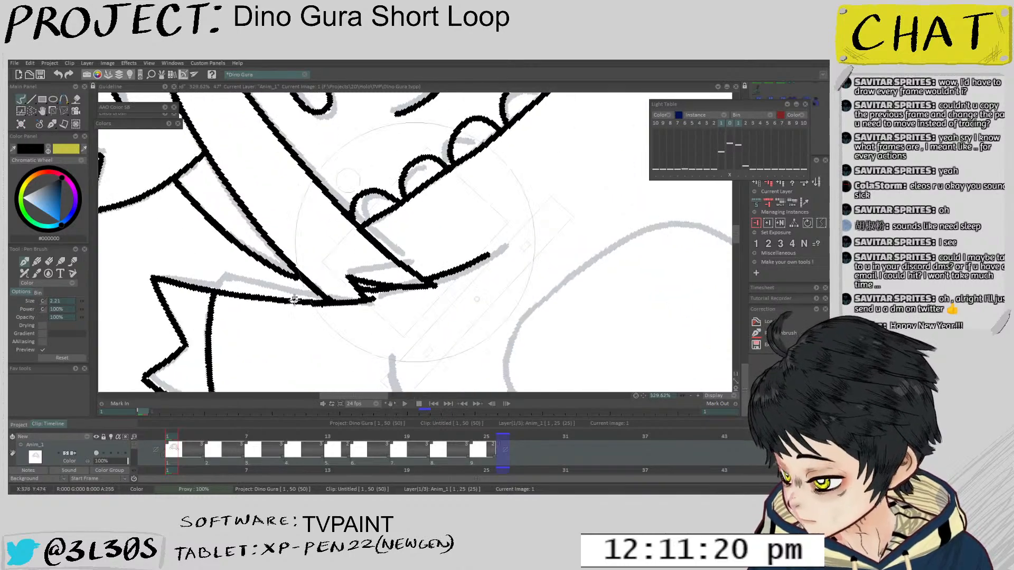
scroll(302, 237, up, 1)
key(e)
drag(241, 210, 304, 267)
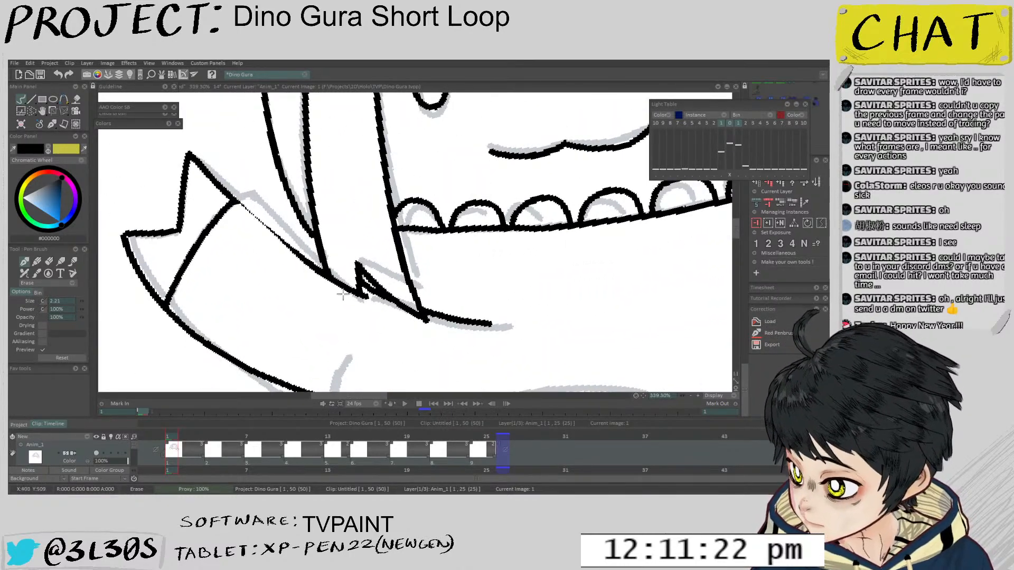
drag(252, 215, 365, 299)
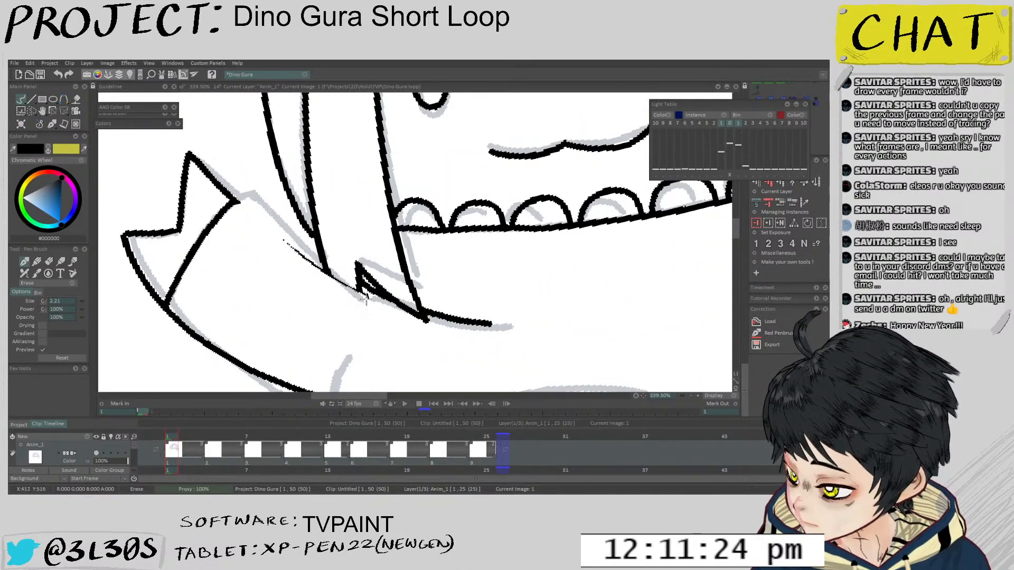
mouse_move(278, 238)
mouse_down()
mouse_move(373, 300)
mouse_move(305, 247)
mouse_up()
Redraw the left arm's upper edge as one smooth line from the claw tip past the hair strand
mouse_move(189, 148)
mouse_down()
mouse_move(236, 205)
mouse_move(200, 157)
mouse_move(264, 210)
mouse_move(198, 156)
mouse_move(339, 267)
mouse_up()
key(ctrl+z)
key(ctrl+z)
drag(195, 153, 381, 296)
drag(363, 271, 441, 327)
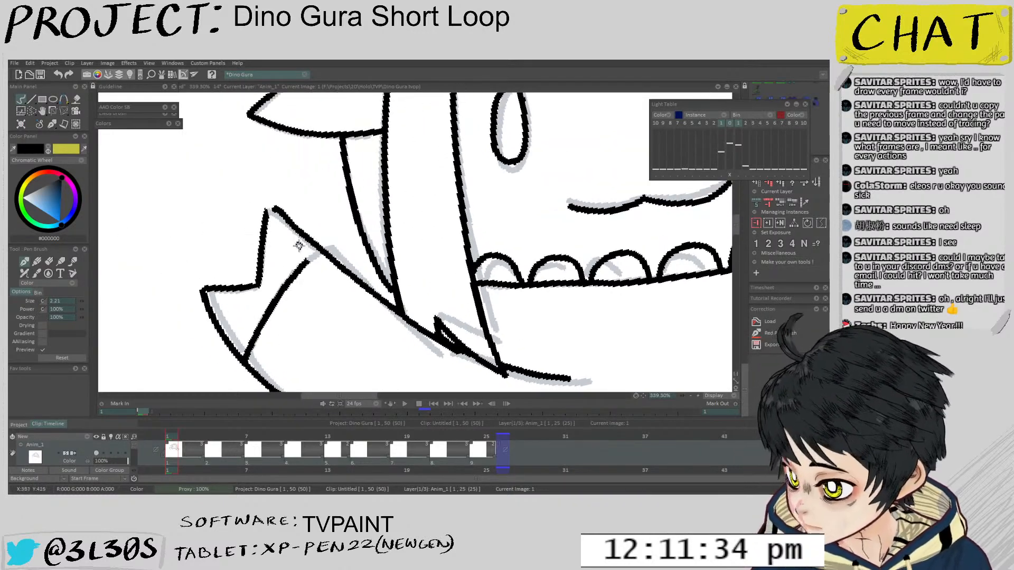
Erase the upper end of the left wrist line and redraw it to meet the arm's new upper edge
key(e)
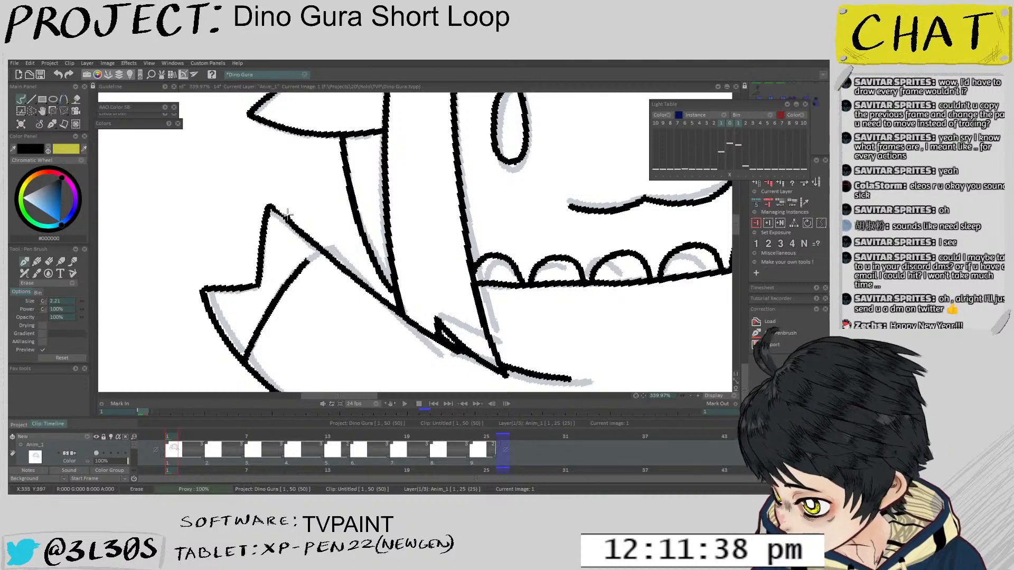
mouse_move(343, 333)
mouse_down()
mouse_move(382, 351)
mouse_move(422, 352)
mouse_up()
scroll(353, 341, up, 3)
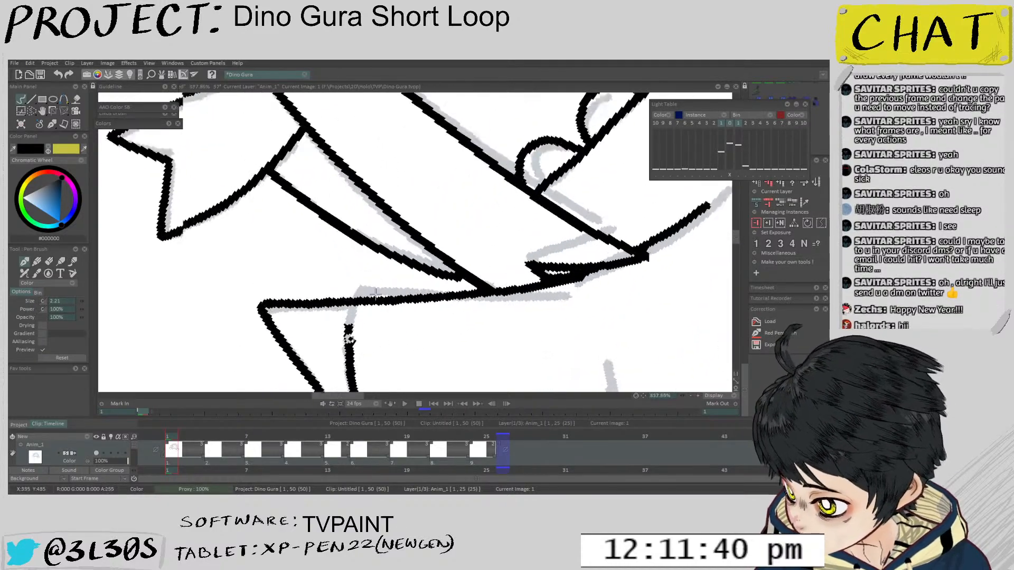
drag(358, 303, 350, 340)
scroll(422, 225, down, 3)
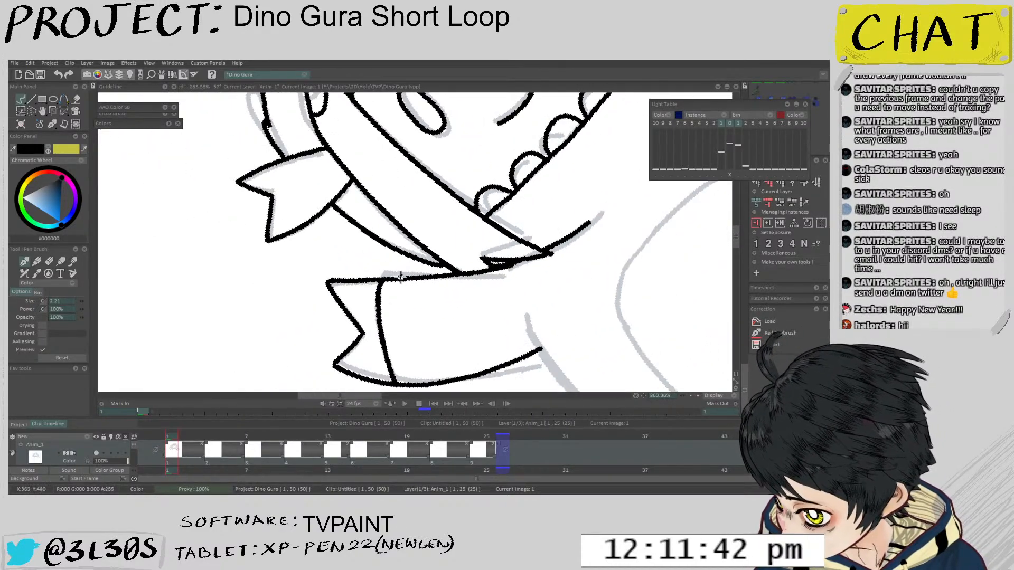
scroll(390, 294, up, 3)
key(e)
mouse_move(381, 274)
mouse_down()
mouse_move(376, 336)
mouse_move(380, 275)
mouse_up()
key(e)
key(ctrl+z)
drag(379, 346, 382, 267)
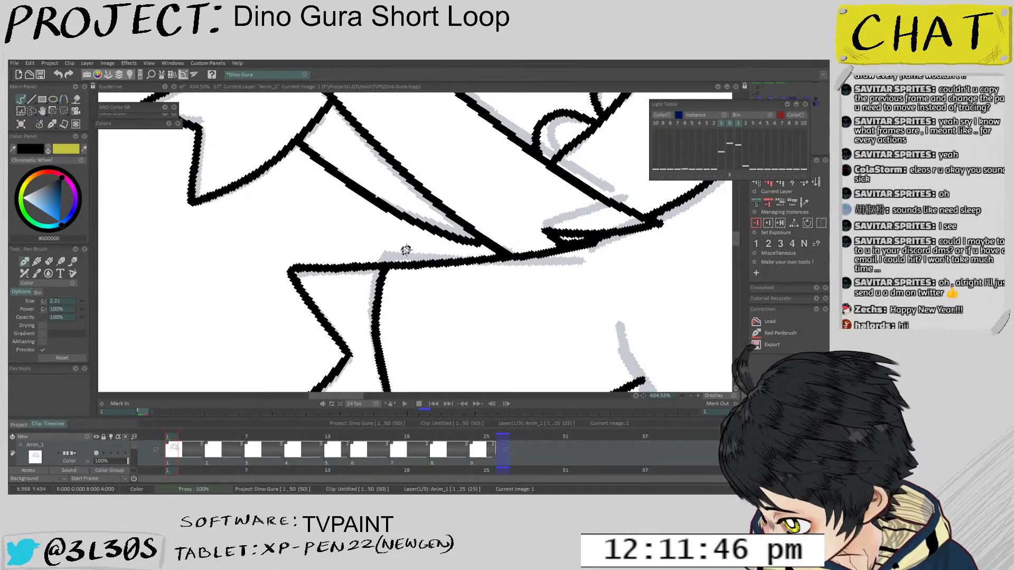
Ink the left side of the body from the arm down to the leg, redoing the first stroke
scroll(399, 263, down, 4)
scroll(490, 232, down, 2)
mouse_move(524, 189)
mouse_down()
mouse_move(528, 281)
mouse_move(466, 262)
mouse_up()
drag(604, 229, 475, 235)
drag(478, 299, 457, 222)
drag(348, 250, 397, 256)
mouse_move(328, 229)
mouse_down()
mouse_move(363, 199)
mouse_move(320, 333)
mouse_move(334, 269)
mouse_up()
key(ctrl+z)
mouse_move(346, 165)
mouse_down()
mouse_move(336, 198)
mouse_move(337, 325)
mouse_up()
Ink the belly patch's left side and lower edge in one curve along the sketch
drag(439, 266, 386, 315)
mouse_move(442, 277)
mouse_down()
mouse_move(434, 247)
mouse_move(414, 261)
mouse_move(427, 248)
mouse_up()
mouse_move(420, 251)
mouse_down()
mouse_move(385, 290)
mouse_move(379, 280)
mouse_up()
key(ctrl+z)
mouse_move(368, 200)
mouse_down()
mouse_move(361, 291)
mouse_move(377, 332)
mouse_move(406, 346)
mouse_move(492, 348)
mouse_up()
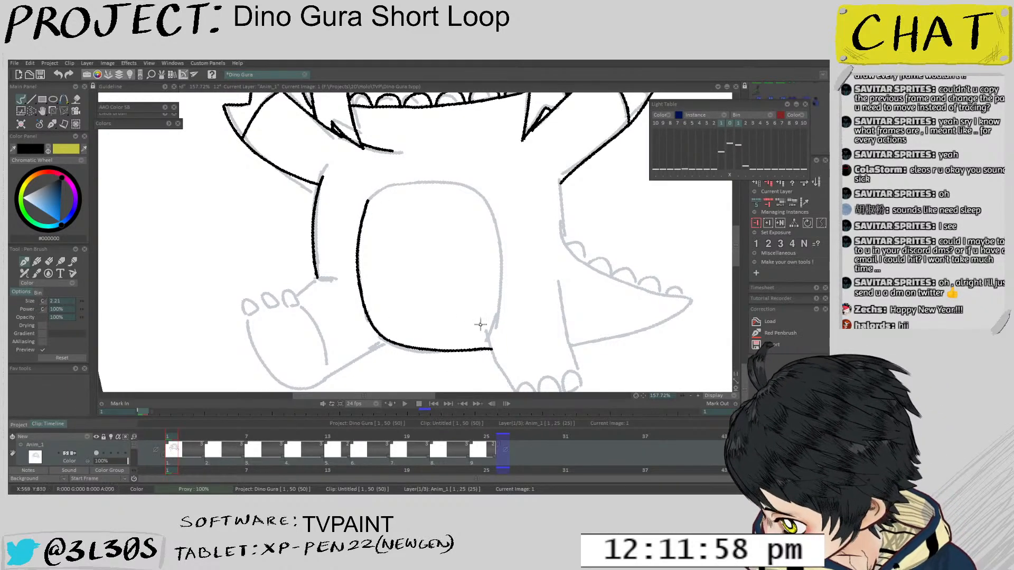
scroll(495, 331, up, 2)
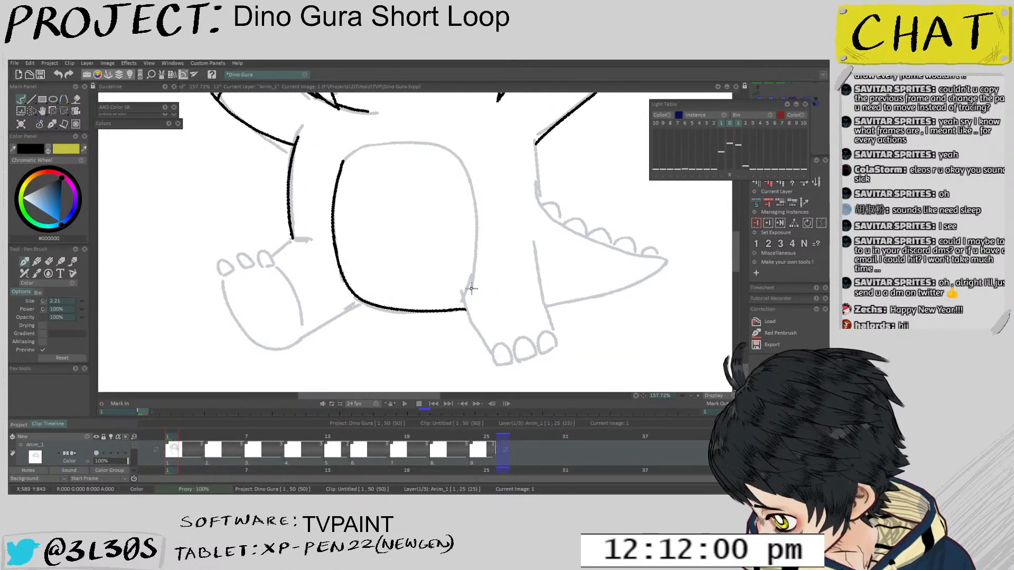
Ink the right leg's inner edge from the belly patch's lower corner down to the foot, redoing misplaced strokes
drag(469, 322, 472, 277)
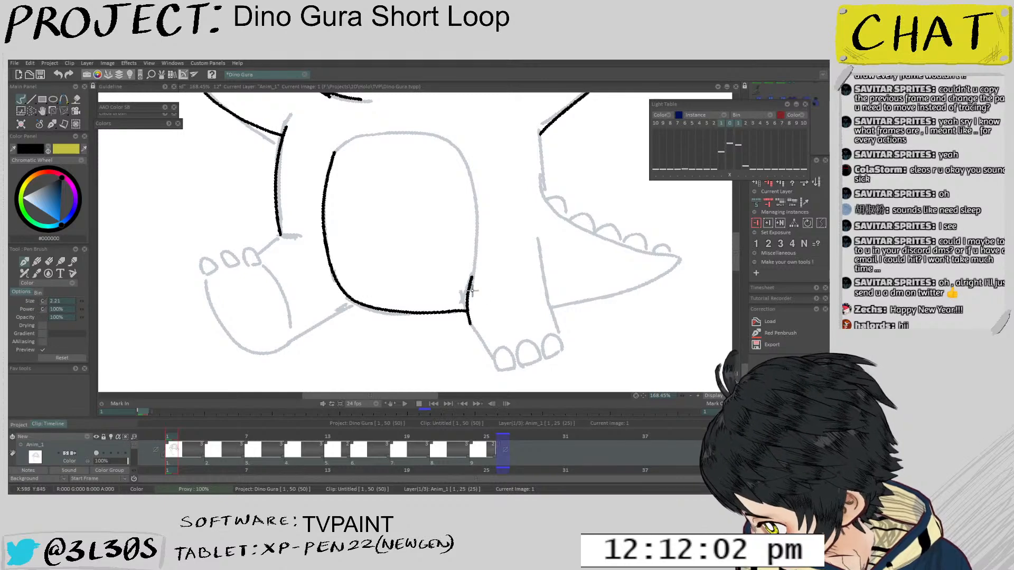
key(ctrl+z)
mouse_move(472, 326)
mouse_down()
mouse_move(474, 275)
mouse_move(468, 318)
mouse_move(477, 328)
mouse_move(460, 291)
mouse_up()
key(ctrl+z)
key(ctrl+z)
Ink the three rounded toes of the right foot, redrawing each one until it is clean
scroll(479, 332, up, 2)
mouse_move(477, 343)
mouse_down()
mouse_move(483, 320)
mouse_move(486, 347)
mouse_move(503, 332)
mouse_move(521, 338)
mouse_move(505, 315)
mouse_move(526, 334)
mouse_move(501, 333)
mouse_up()
scroll(488, 327, up, 1)
key(ctrl+z)
key(ctrl+z)
key(ctrl+z)
key(ctrl+z)
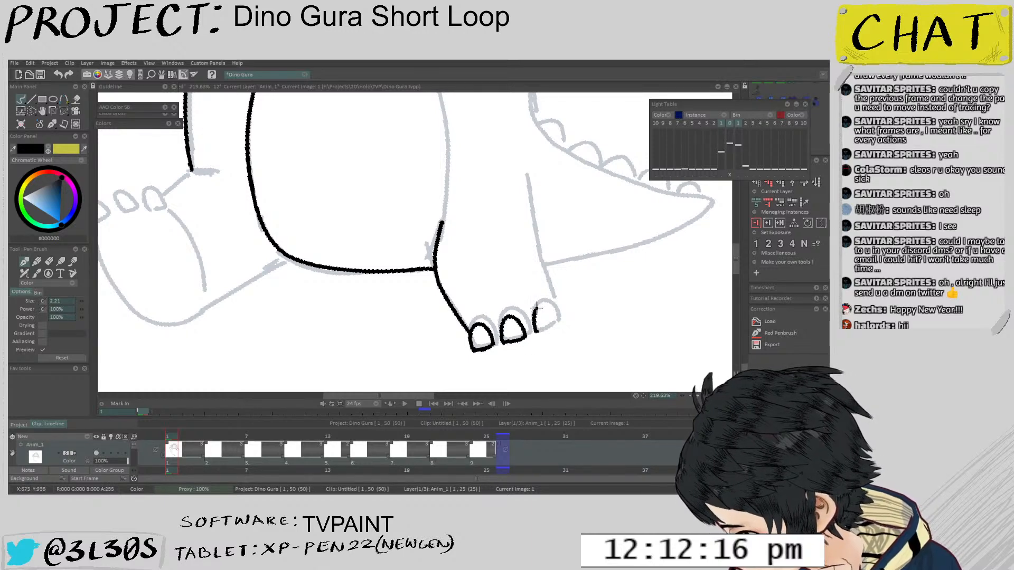
key(ctrl+z)
key(ctrl+z)
drag(533, 334, 539, 306)
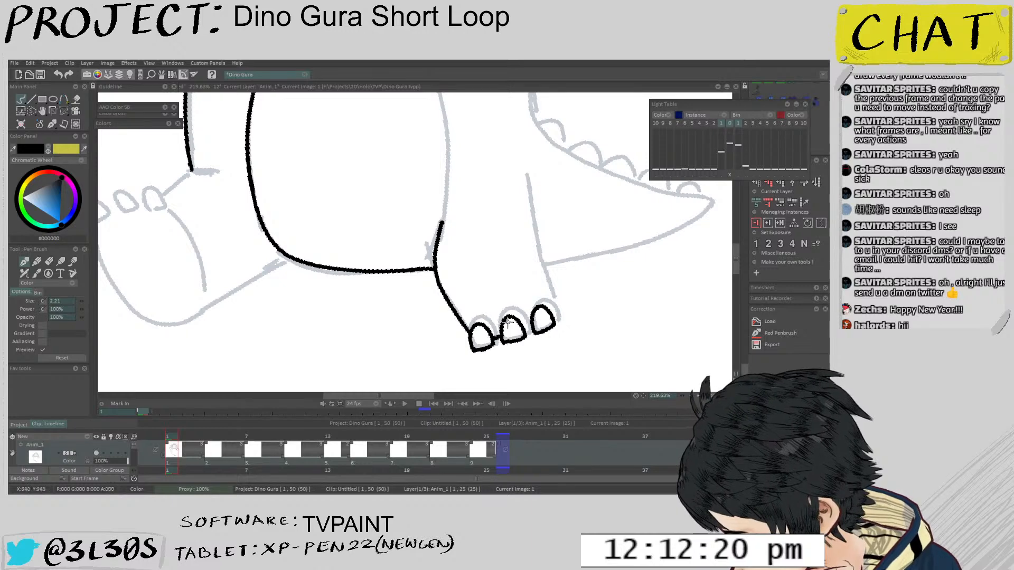
Redraw the right leg's outer edge as one smooth line from the hip down to the last toe
scroll(533, 324, down, 2)
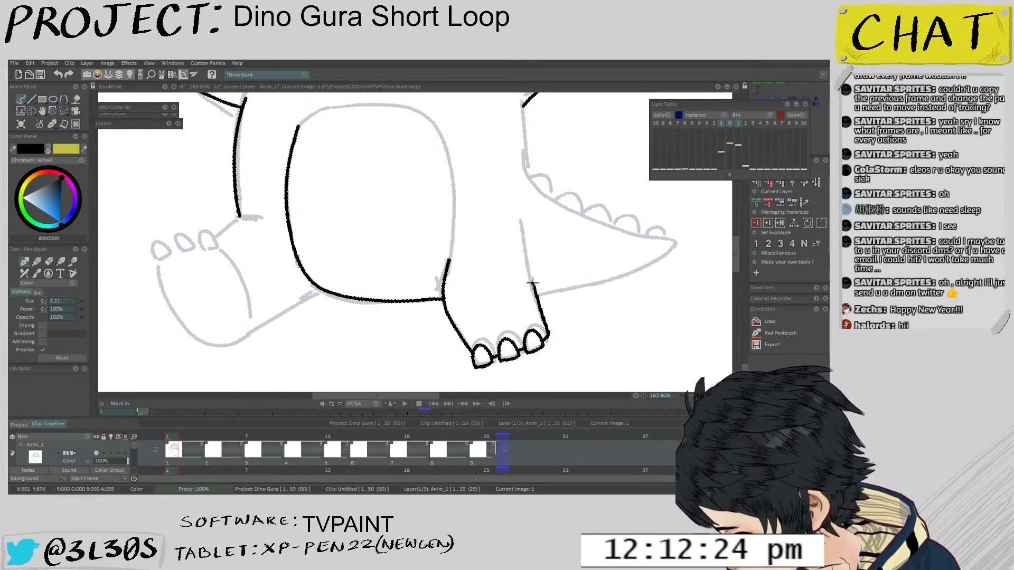
key(ctrl+z)
mouse_move(526, 228)
mouse_down()
mouse_move(529, 281)
mouse_move(527, 266)
mouse_up()
key(ctrl+z)
key(ctrl+z)
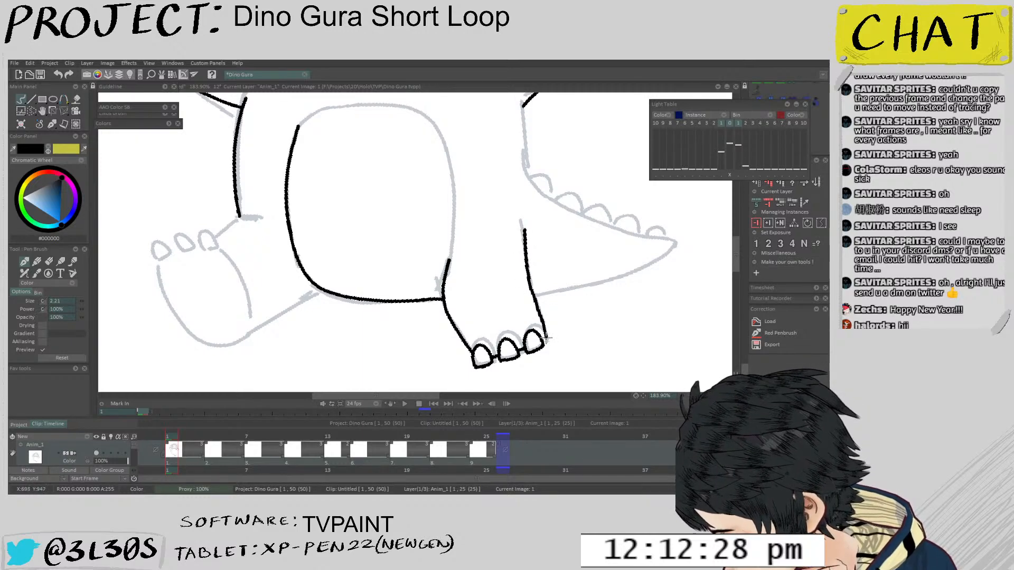
scroll(551, 334, up, 7)
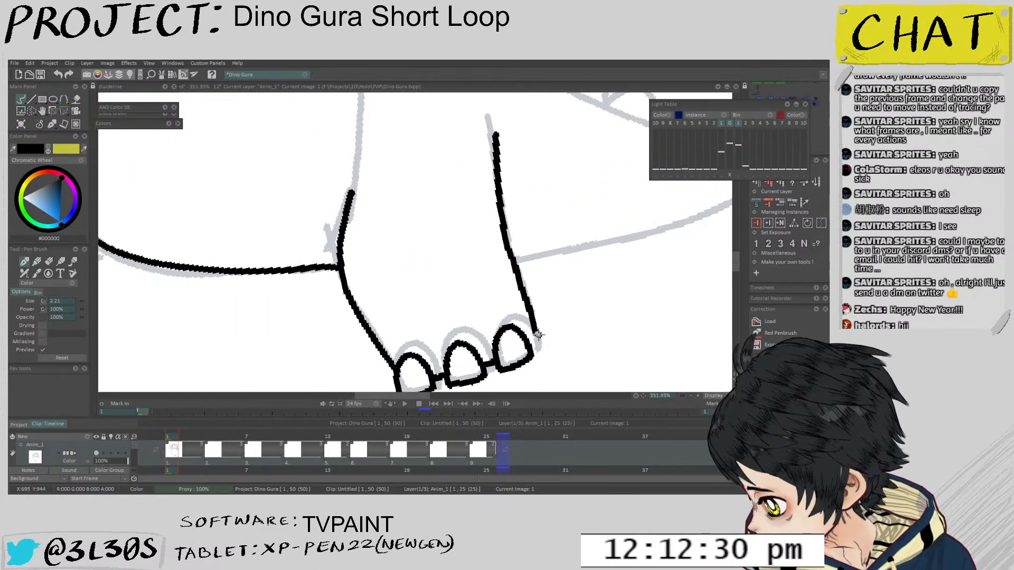
scroll(614, 269, down, 7)
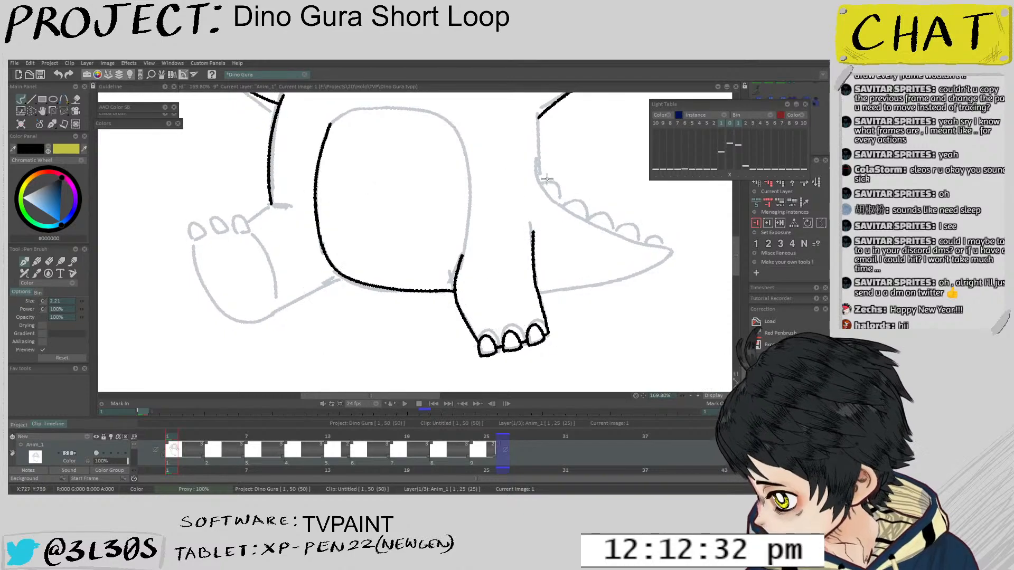
Ink the belly patch's right side and top, closing its outline at the upper left corner
drag(475, 294, 515, 380)
mouse_move(447, 322)
mouse_down()
mouse_move(507, 346)
mouse_move(511, 304)
mouse_move(508, 323)
mouse_move(506, 315)
mouse_move(528, 371)
mouse_move(478, 227)
mouse_move(423, 207)
mouse_move(346, 222)
mouse_up()
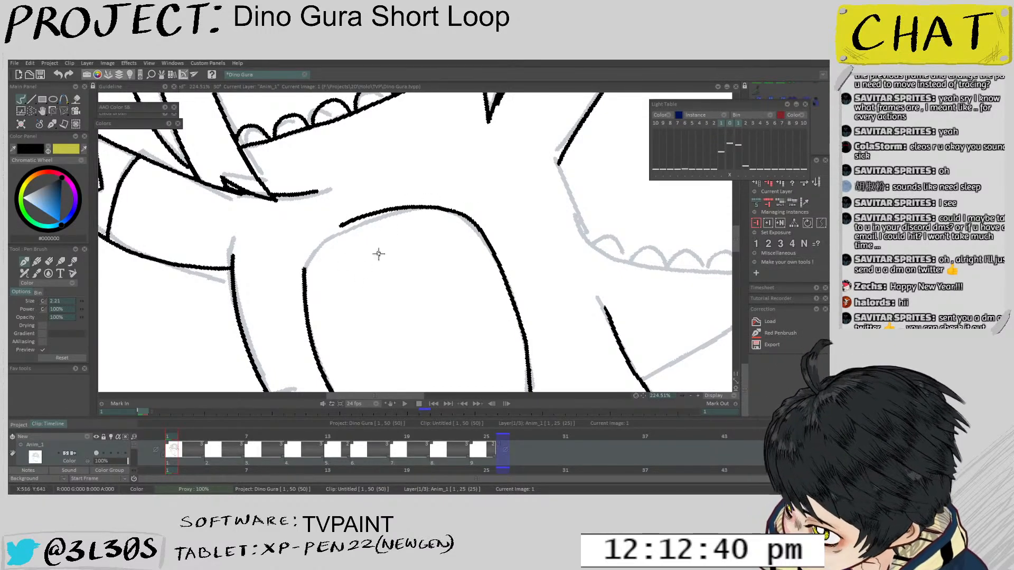
key(ctrl+z)
mouse_move(332, 338)
mouse_down()
mouse_move(448, 312)
mouse_move(441, 326)
mouse_up()
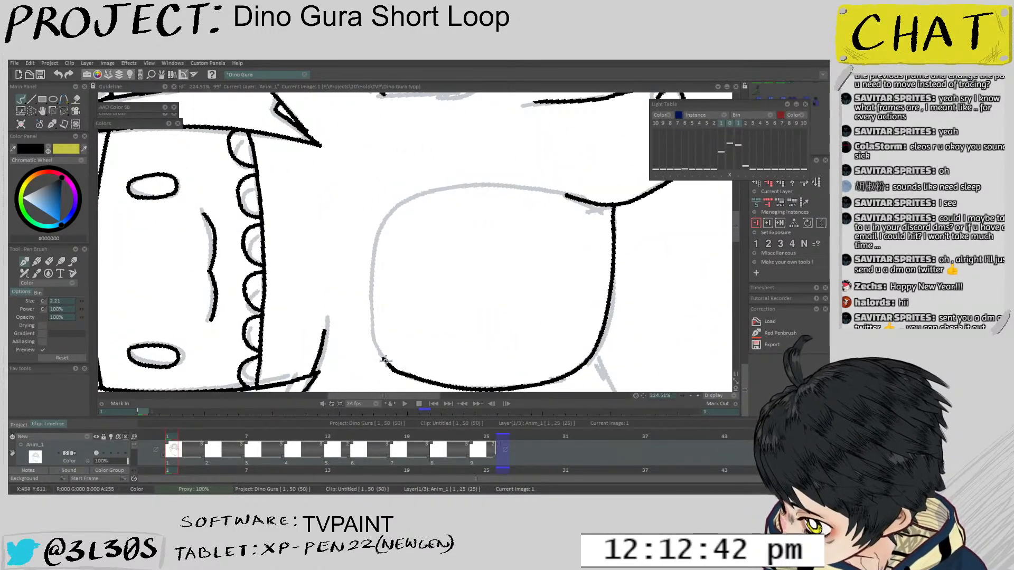
drag(384, 360, 369, 298)
key(ctrl+z)
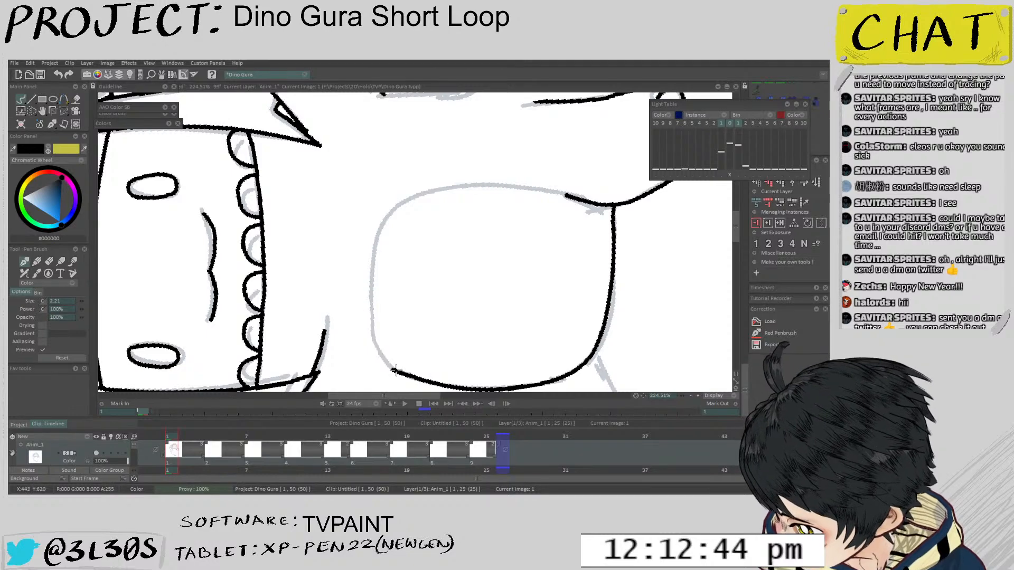
drag(391, 370, 369, 273)
mouse_move(401, 316)
mouse_down()
mouse_move(472, 330)
mouse_move(434, 341)
mouse_move(397, 310)
mouse_move(423, 347)
mouse_move(482, 231)
mouse_move(468, 240)
mouse_move(420, 362)
mouse_move(448, 268)
mouse_move(496, 209)
mouse_up()
key(ctrl+z)
key(ctrl+z)
scroll(509, 208, down, 5)
drag(591, 251, 398, 222)
scroll(460, 182, up, 4)
mouse_move(460, 182)
mouse_down()
mouse_move(493, 314)
mouse_move(441, 294)
mouse_move(437, 256)
mouse_move(467, 197)
mouse_up()
scroll(466, 197, up, 1)
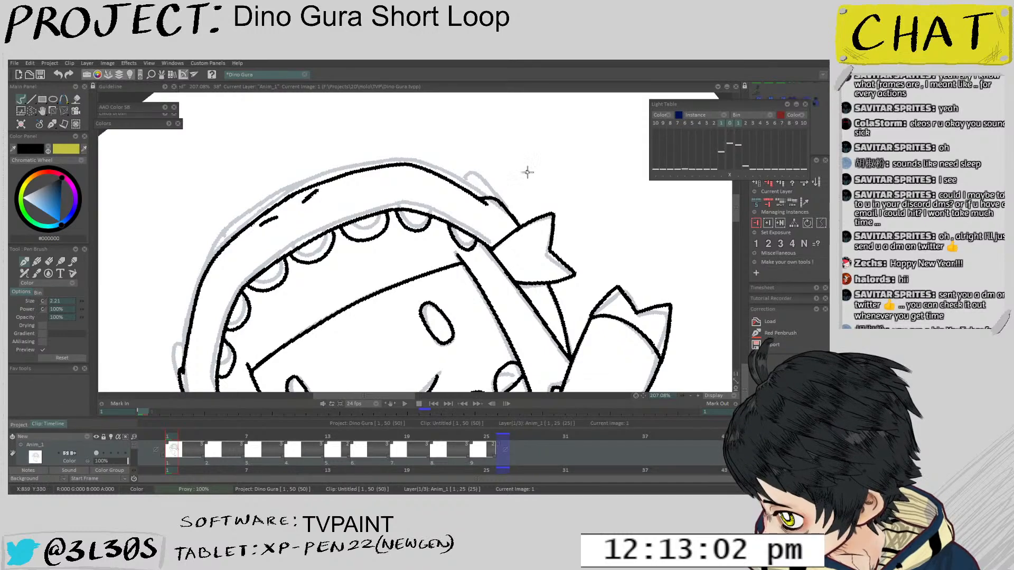
Ink the right side of the body from the raised arm downward and continue along the tail's upper edge to its tip
scroll(528, 172, down, 3)
drag(588, 154, 478, 222)
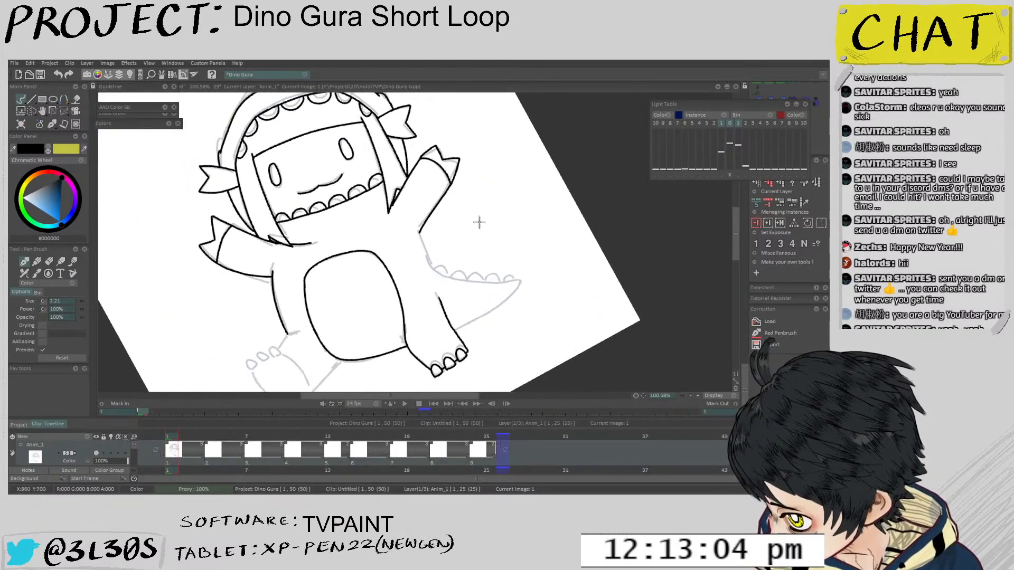
scroll(486, 225, up, 3)
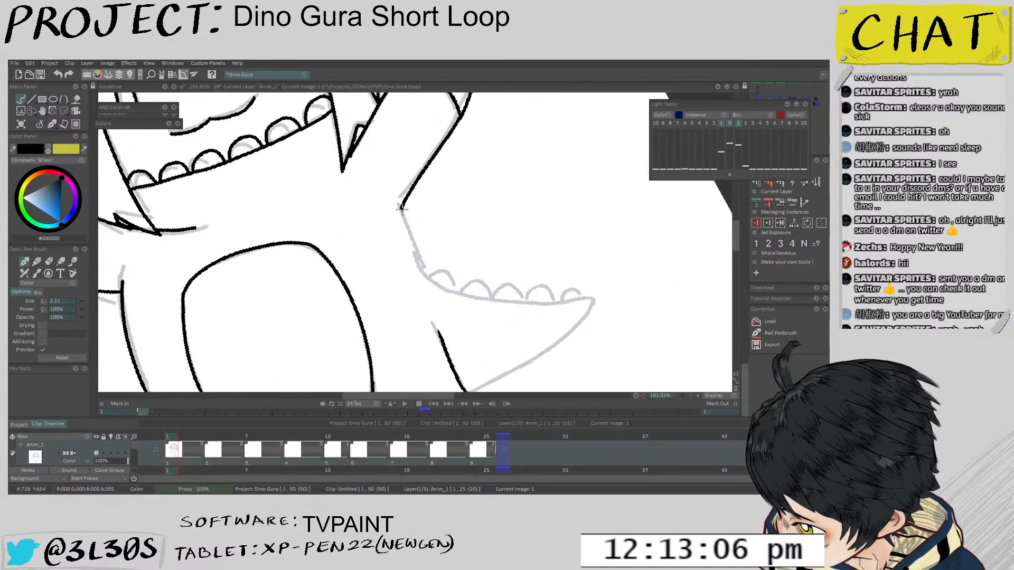
drag(401, 207, 429, 280)
key(ctrl+z)
drag(399, 205, 417, 256)
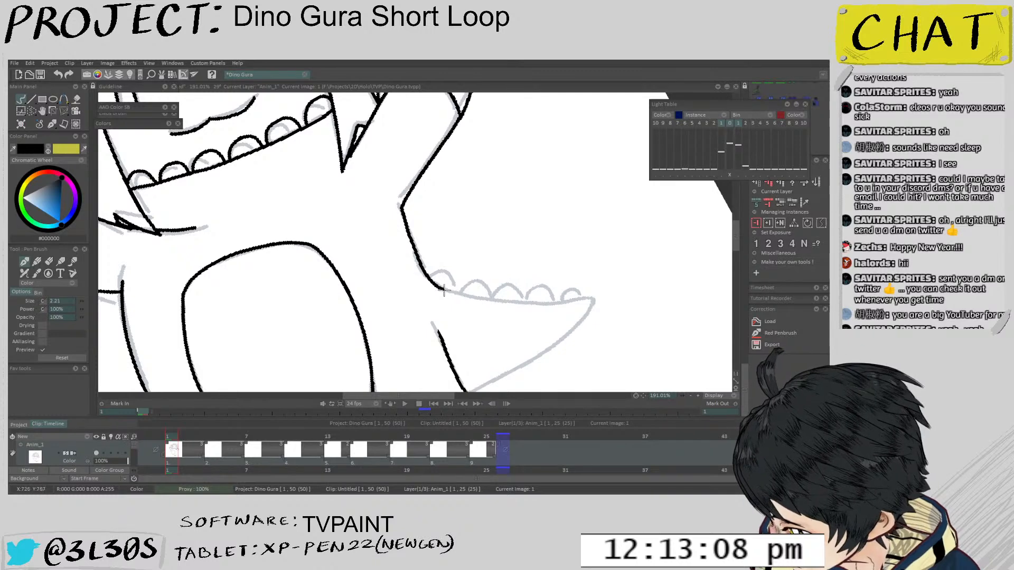
drag(444, 289, 596, 301)
Ink the tail's lower edge from the tip back to the right leg, redoing it to follow the sketch
scroll(596, 301, up, 2)
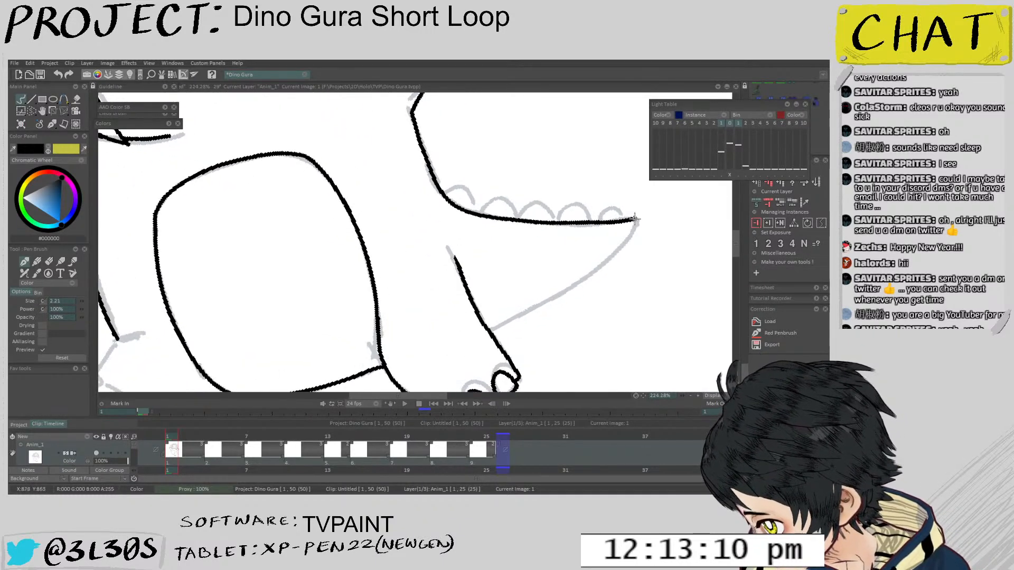
mouse_move(634, 221)
mouse_down()
mouse_move(575, 288)
mouse_move(513, 325)
mouse_up()
key(ctrl+z)
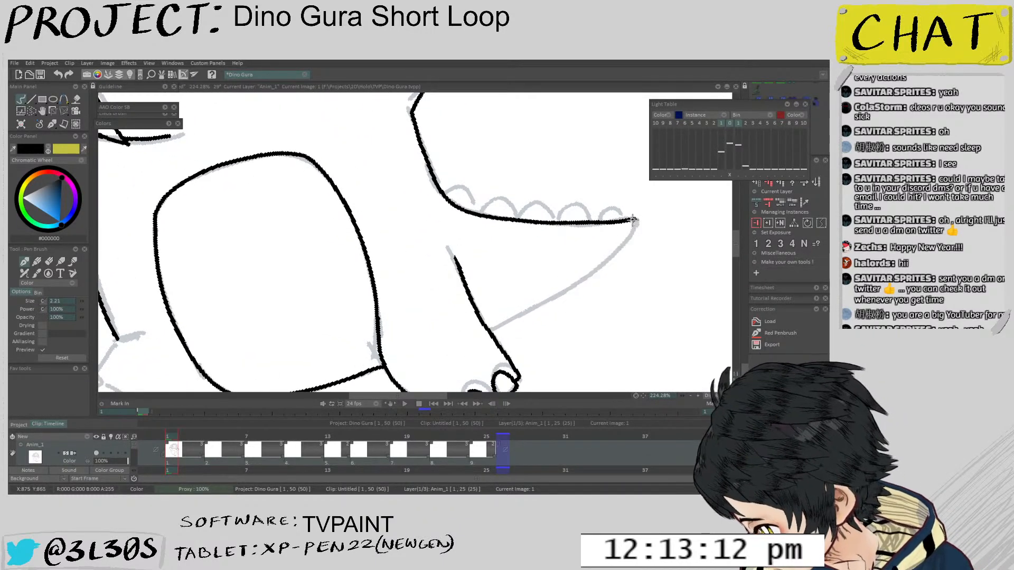
mouse_move(637, 220)
mouse_down()
mouse_move(612, 256)
mouse_move(499, 331)
mouse_up()
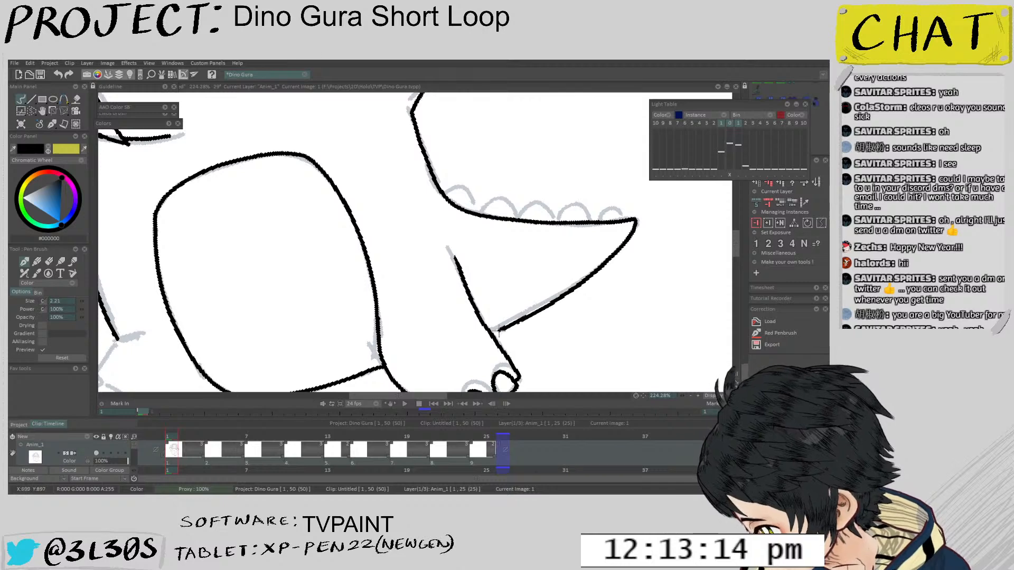
scroll(623, 260, up, 2)
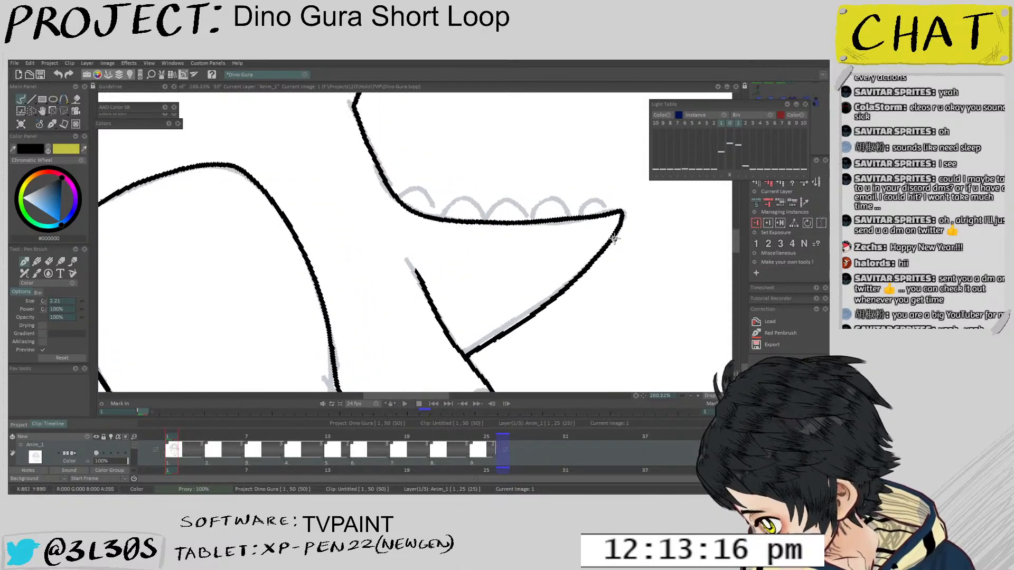
key(ctrl+z)
mouse_move(623, 212)
mouse_down()
mouse_move(558, 291)
mouse_move(465, 352)
mouse_up()
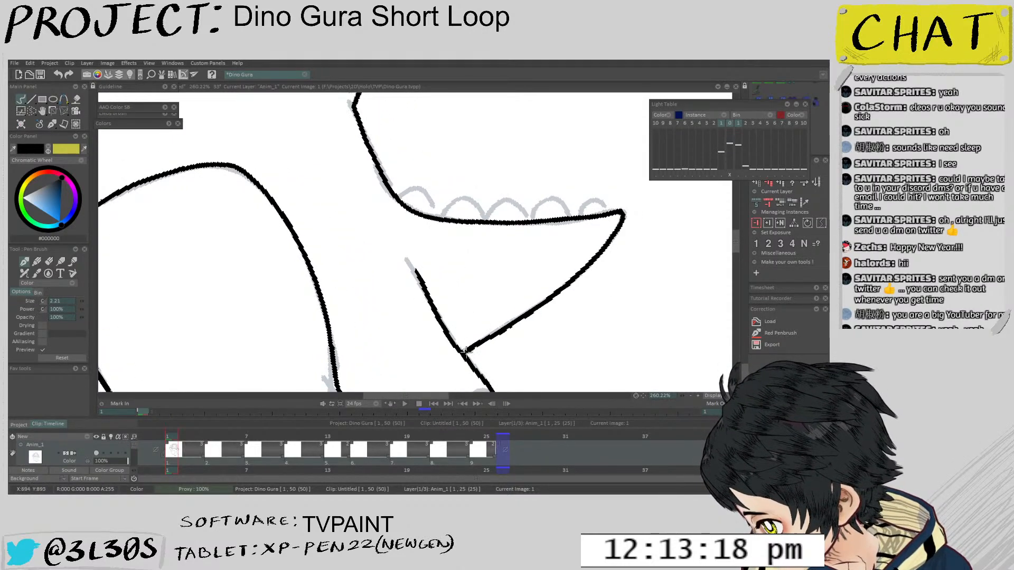
Ink the first two rounded spikes on the tail's upper edge, starting at the tail's base
scroll(550, 288, down, 5)
drag(588, 285, 532, 339)
scroll(531, 339, up, 4)
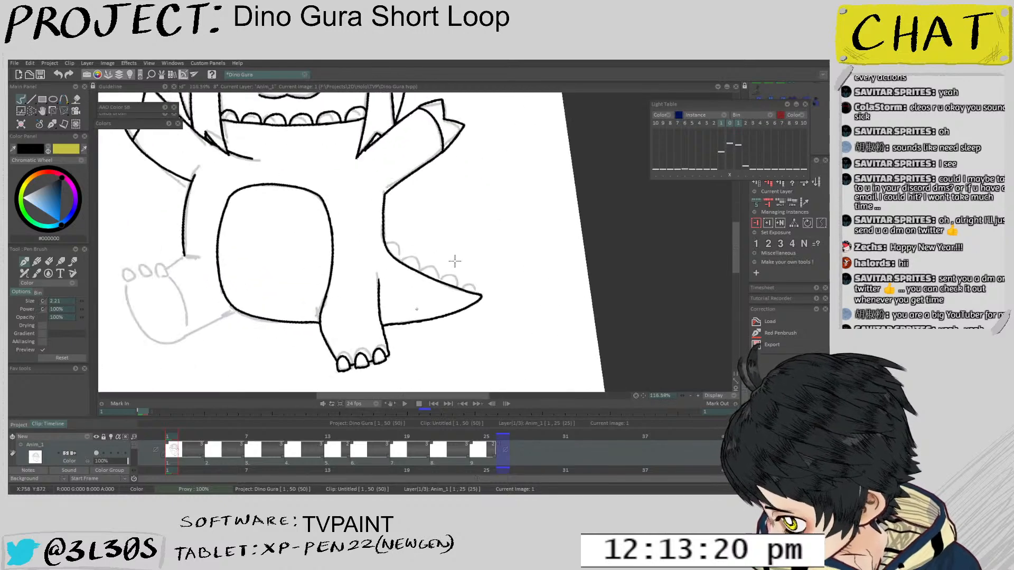
drag(452, 260, 427, 308)
scroll(427, 308, up, 3)
mouse_move(360, 302)
mouse_down()
mouse_move(385, 321)
mouse_move(397, 296)
mouse_move(420, 316)
mouse_move(401, 285)
mouse_move(417, 316)
mouse_move(407, 294)
mouse_move(384, 297)
mouse_move(427, 335)
mouse_move(437, 298)
mouse_move(453, 292)
mouse_move(462, 324)
mouse_up()
key(ctrl+z)
scroll(447, 316, up, 2)
key(ctrl+z)
key(ctrl+z)
scroll(441, 294, up, 2)
key(ctrl+z)
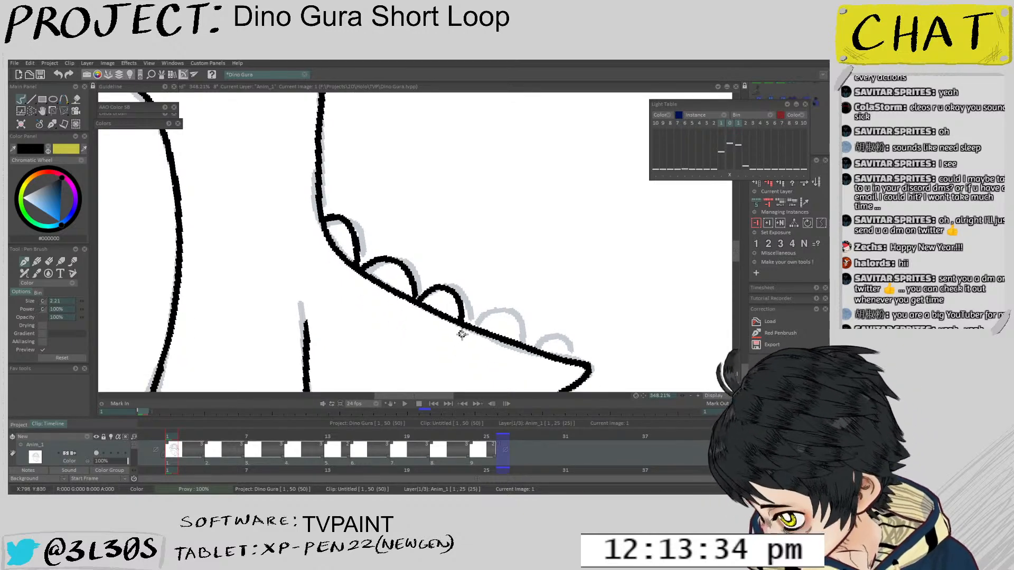
key(ctrl+z)
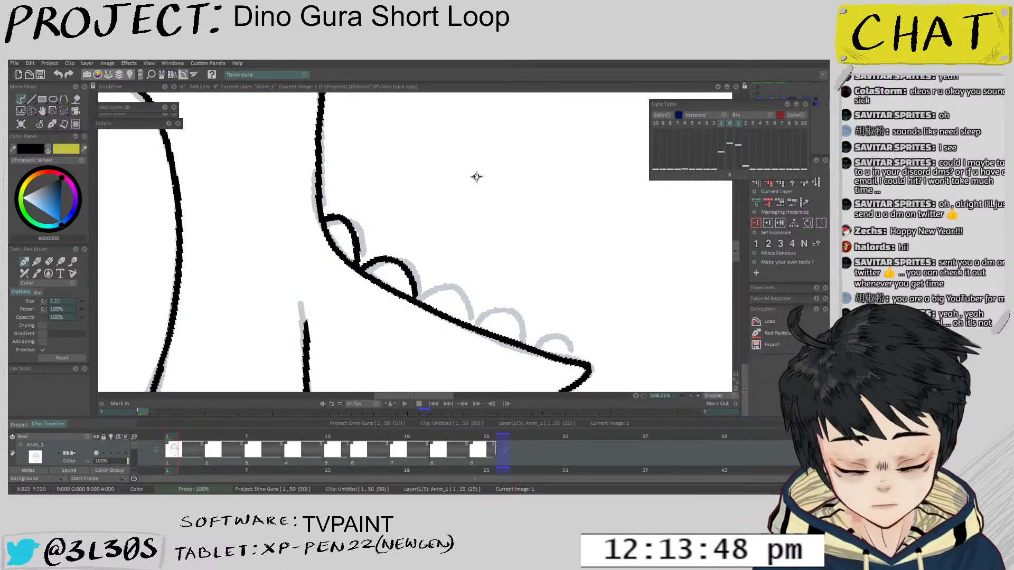
Hide the Anim_1 line art, play back the rough sketch animation, and show the line art again
scroll(487, 138, down, 8)
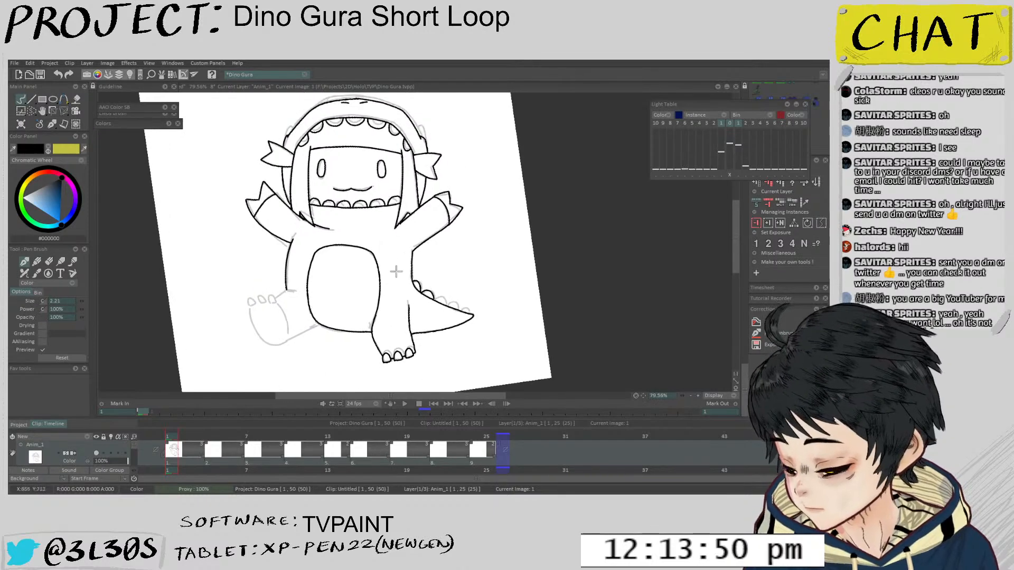
click(96, 455)
scroll(135, 445, down, 1)
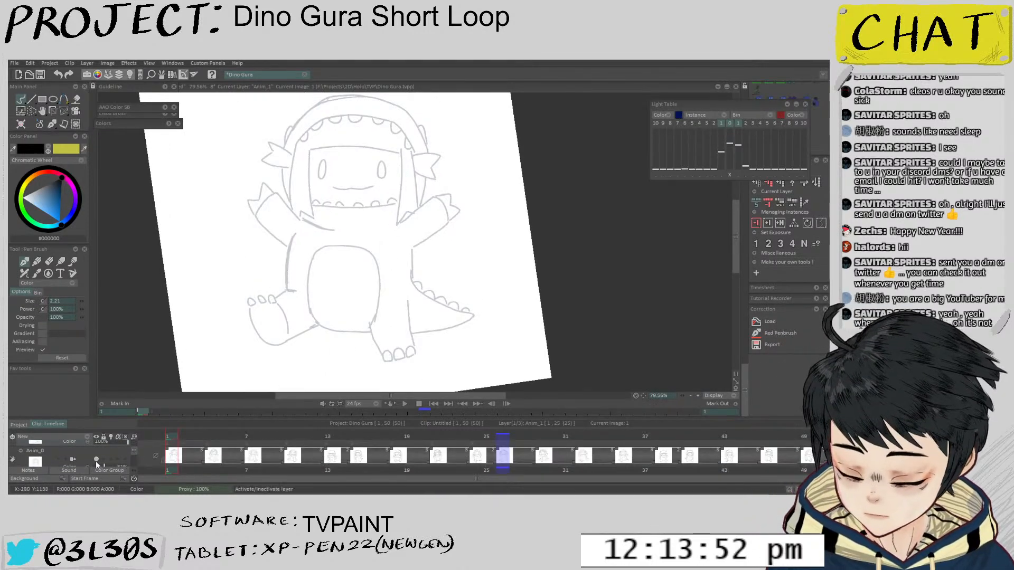
key(Return)
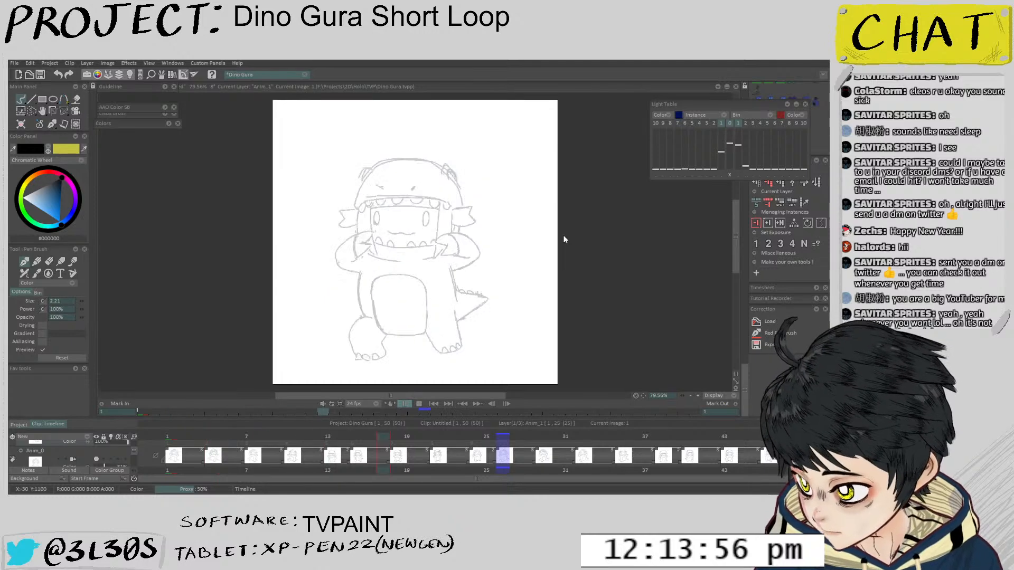
key(Return)
scroll(135, 448, up, 1)
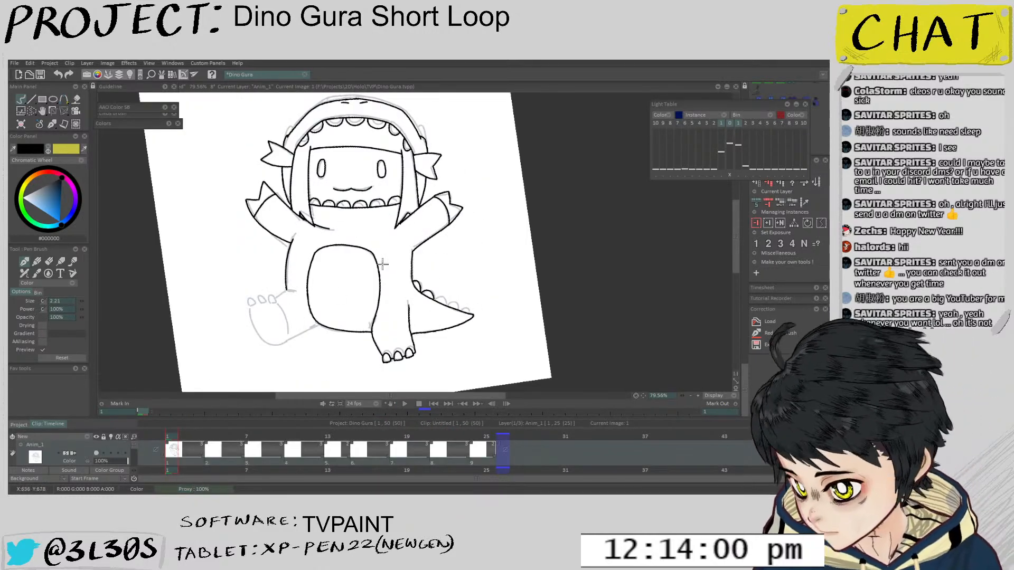
Ink the short shoulder line running from the right hair strand's tip toward the chest, redoing it until it fits
scroll(438, 201, up, 2)
drag(439, 208, 472, 268)
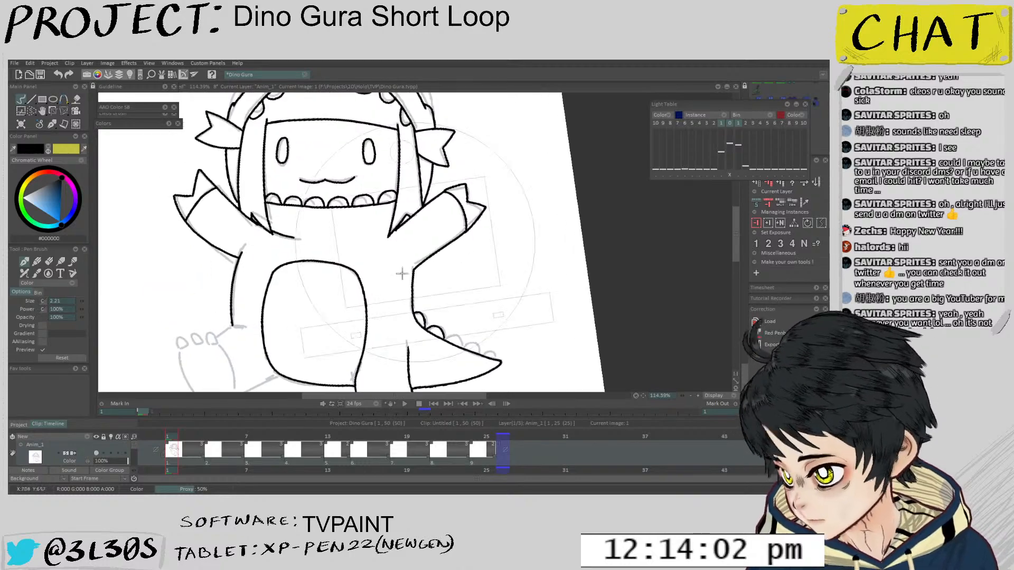
drag(373, 323, 437, 342)
mouse_move(352, 253)
mouse_down()
mouse_move(384, 238)
mouse_move(365, 285)
mouse_up()
scroll(385, 238, up, 2)
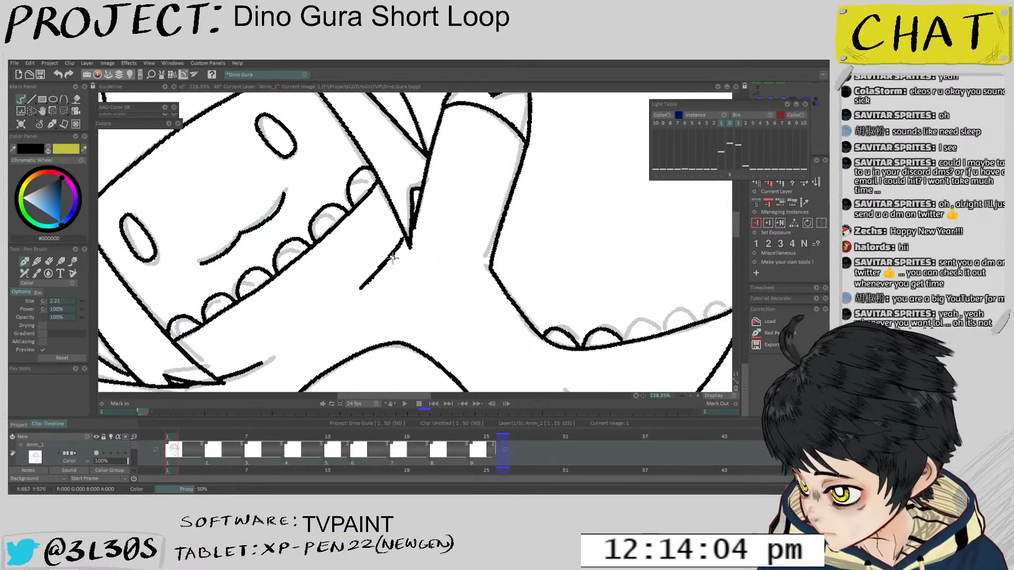
key(ctrl+z)
mouse_move(407, 240)
mouse_down()
mouse_move(346, 304)
mouse_move(341, 242)
mouse_move(453, 213)
mouse_move(355, 305)
mouse_up()
key(ctrl+z)
key(ctrl+z)
mouse_move(455, 233)
mouse_down()
mouse_move(339, 331)
mouse_move(311, 288)
mouse_up()
Ink the three remaining rounded spikes along the tail's upper edge toward the tip, redoing uneven ones
drag(545, 328, 409, 274)
scroll(410, 274, up, 6)
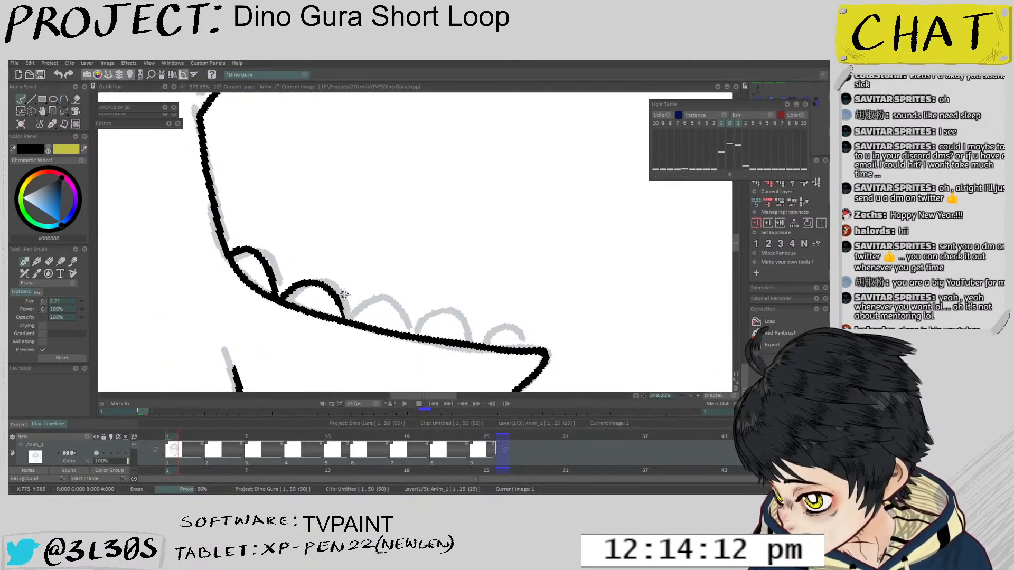
key(ctrl+z)
mouse_move(342, 320)
mouse_down()
mouse_move(349, 299)
mouse_move(386, 292)
mouse_move(411, 336)
mouse_move(443, 323)
mouse_move(404, 282)
mouse_up()
scroll(351, 301, up, 2)
key(ctrl+z)
scroll(404, 282, up, 1)
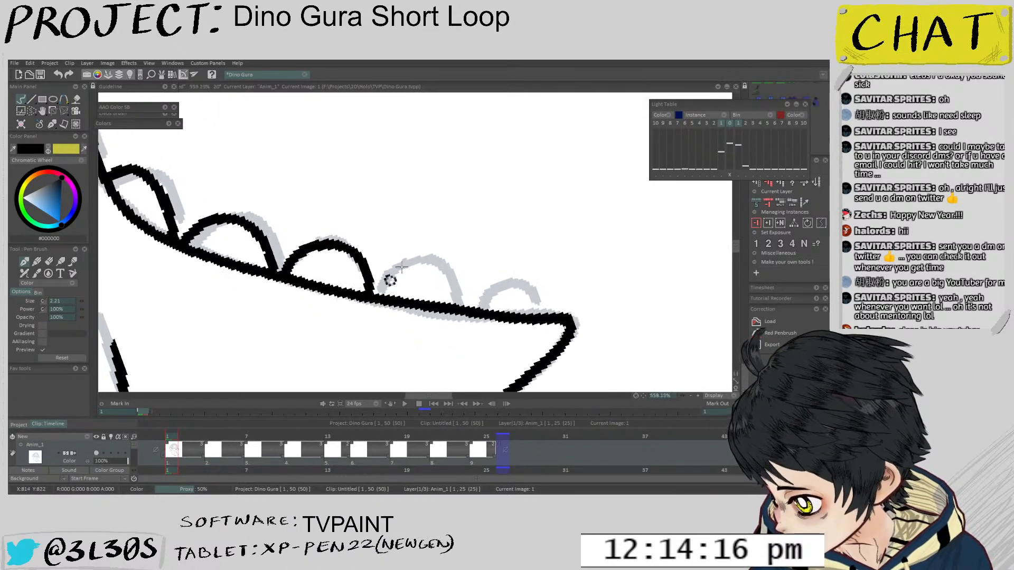
key(ctrl+z)
mouse_move(283, 272)
mouse_down()
mouse_move(303, 250)
mouse_move(356, 271)
mouse_move(364, 296)
mouse_up()
key(ctrl+z)
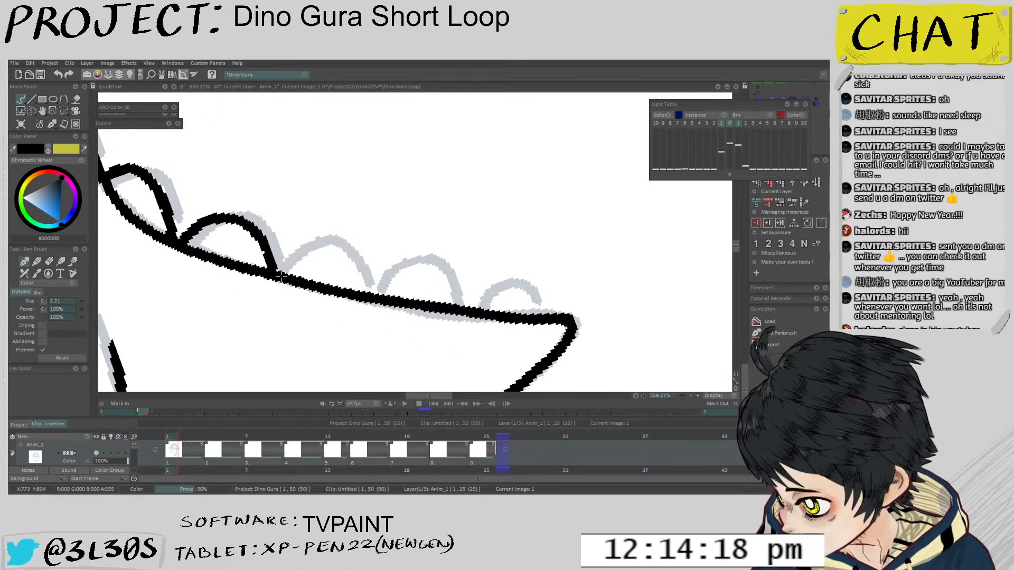
mouse_move(282, 273)
mouse_down()
mouse_move(313, 247)
mouse_move(362, 268)
mouse_move(365, 296)
mouse_move(399, 265)
mouse_move(429, 265)
mouse_move(455, 304)
mouse_up()
key(ctrl+z)
mouse_move(371, 299)
mouse_down()
mouse_move(388, 274)
mouse_move(439, 279)
mouse_move(448, 309)
mouse_move(489, 287)
mouse_move(534, 314)
mouse_up()
Ink the short leg line above the left foot and the foot's three rounded toes
scroll(514, 272, down, 6)
scroll(514, 272, down, 6)
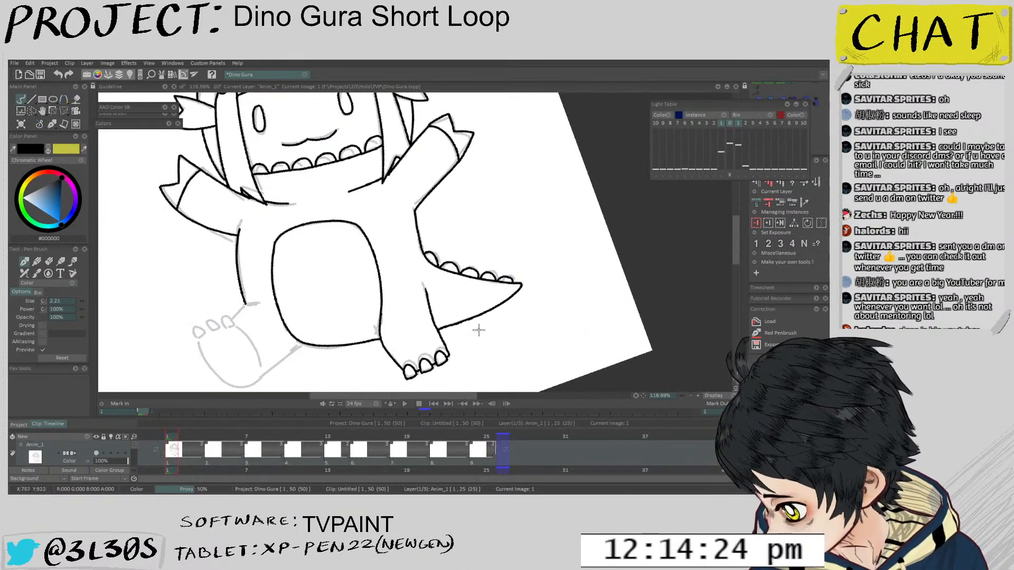
scroll(439, 228, up, 6)
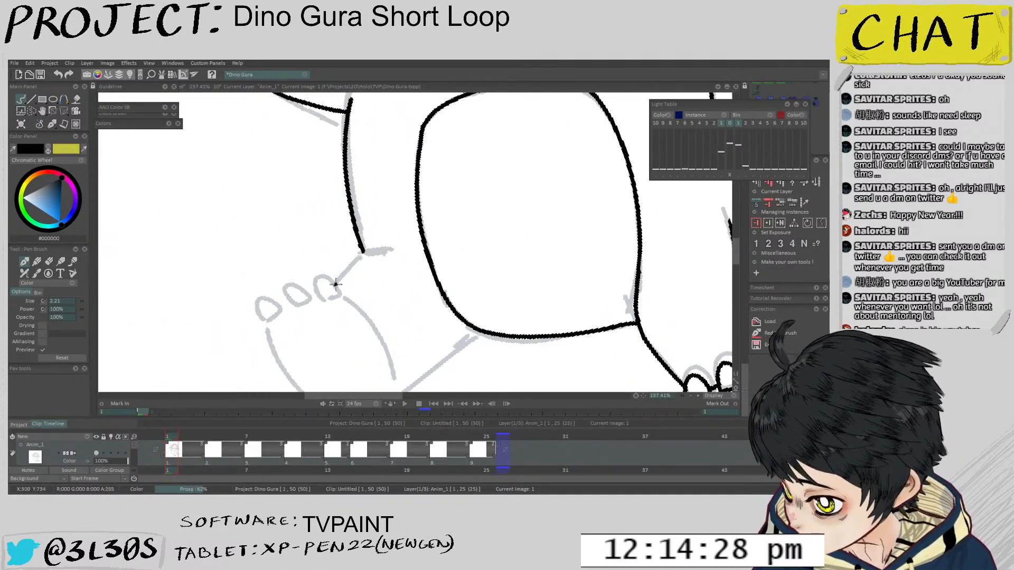
drag(336, 284, 365, 252)
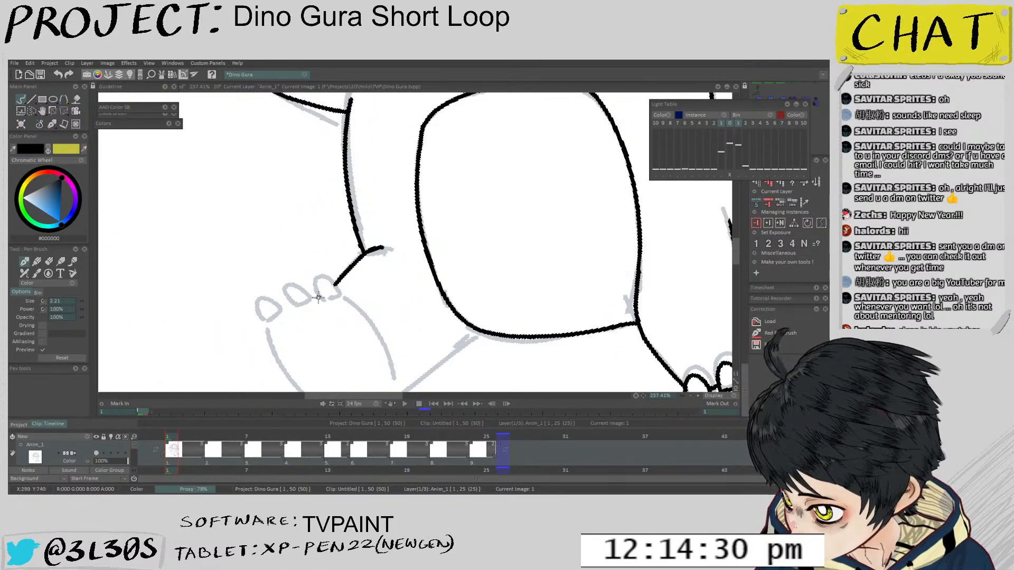
mouse_move(315, 299)
mouse_down()
mouse_move(336, 284)
mouse_move(339, 298)
mouse_move(319, 303)
mouse_move(338, 299)
mouse_move(312, 293)
mouse_up()
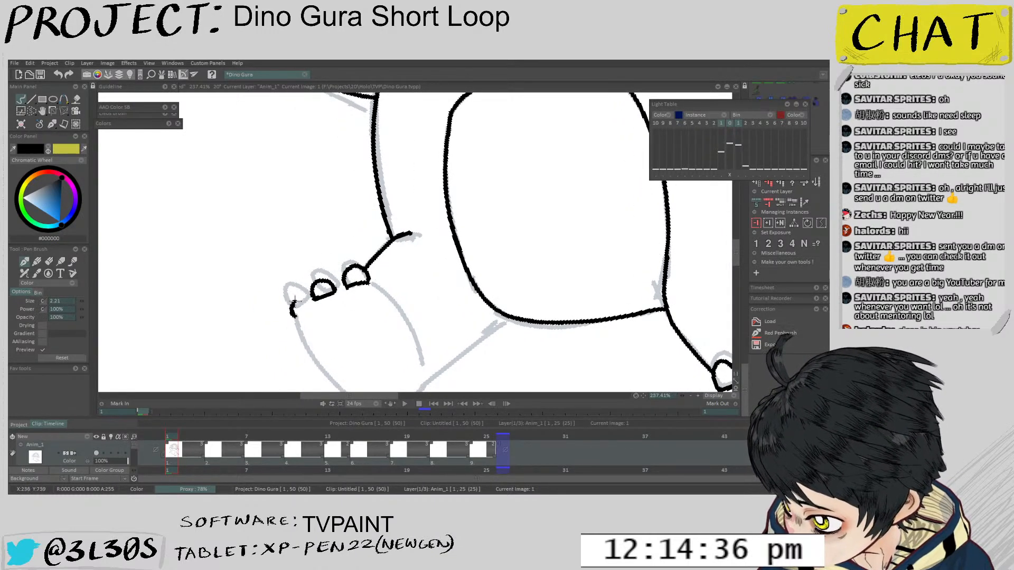
key(ctrl+z)
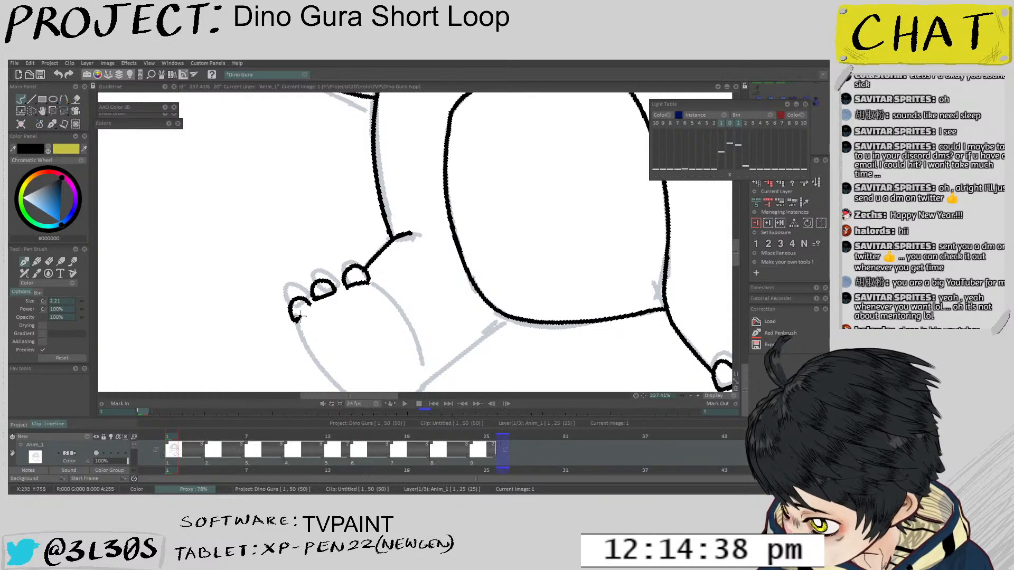
Ink the left foot's outline from the outer toe around the sole to the belly, and try the inner foot curve
drag(396, 297, 370, 242)
mouse_move(270, 270)
mouse_down()
mouse_move(301, 323)
mouse_move(336, 346)
mouse_move(373, 343)
mouse_move(481, 268)
mouse_up()
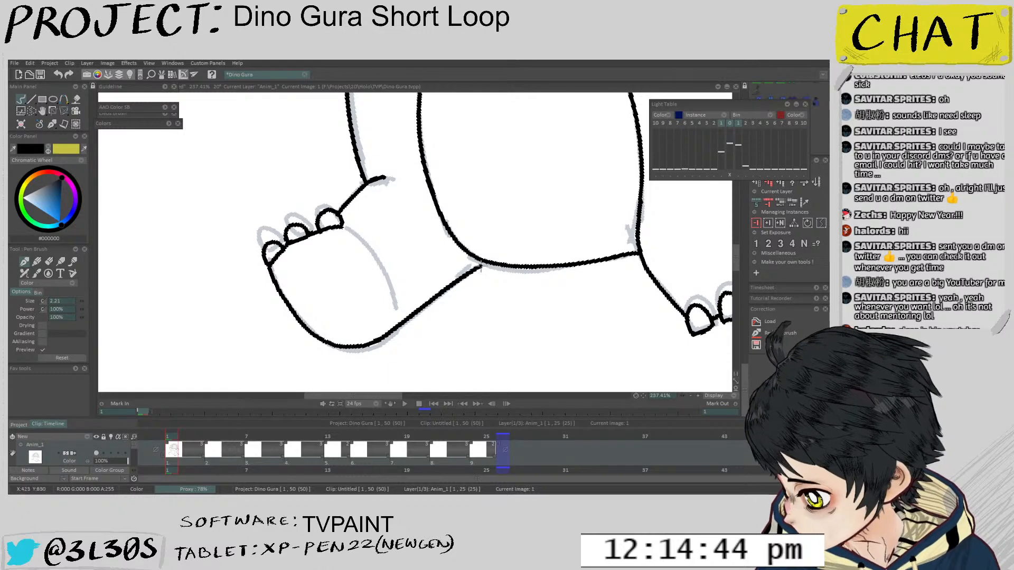
drag(352, 227, 388, 273)
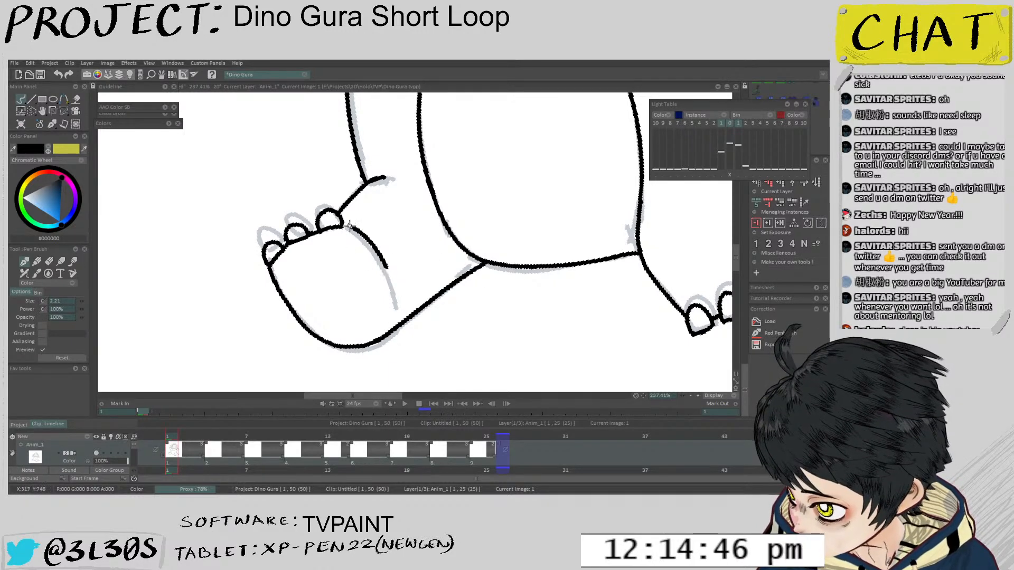
key(ctrl+z)
Ink the short base line closing the left foot's middle toe, redoing it until it joins the outer toe cleanly
scroll(348, 279, up, 4)
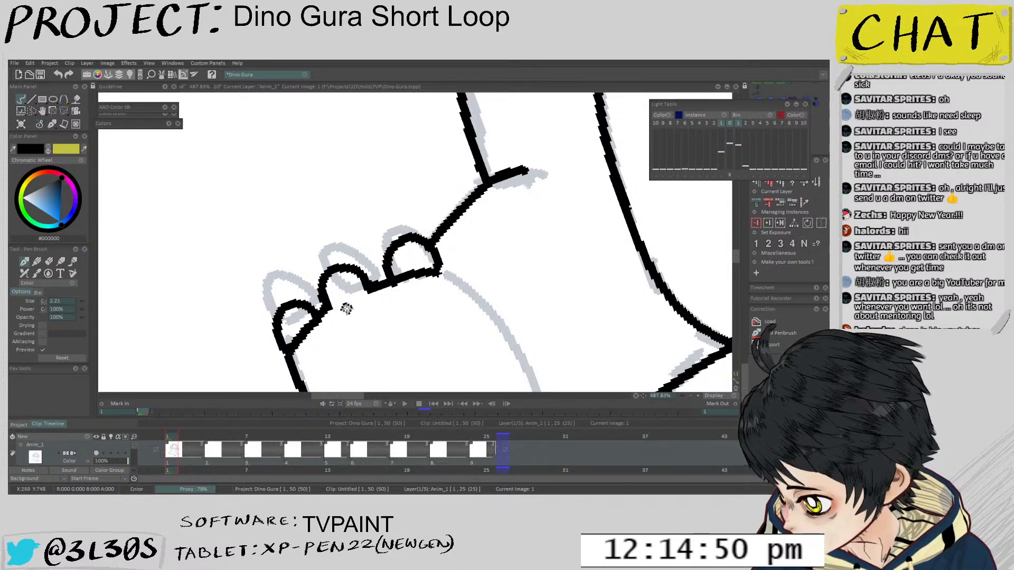
drag(321, 319, 373, 288)
key(ctrl+z)
drag(318, 320, 374, 288)
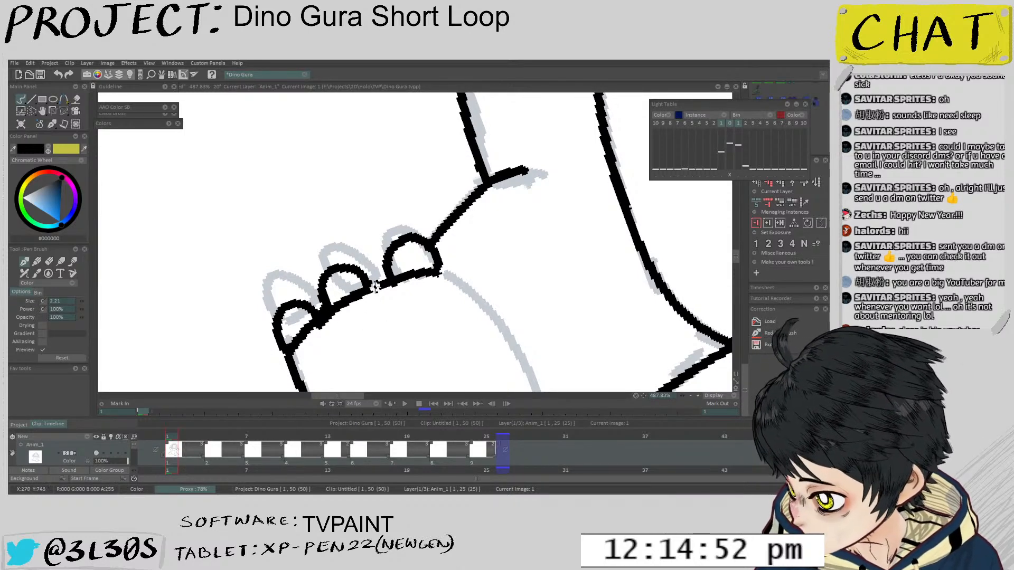
key(ctrl+z)
drag(317, 319, 374, 289)
Inspect frame 1's inked character, checking the face and hair up close, and look at the next drawing at frame 4
scroll(390, 278, down, 5)
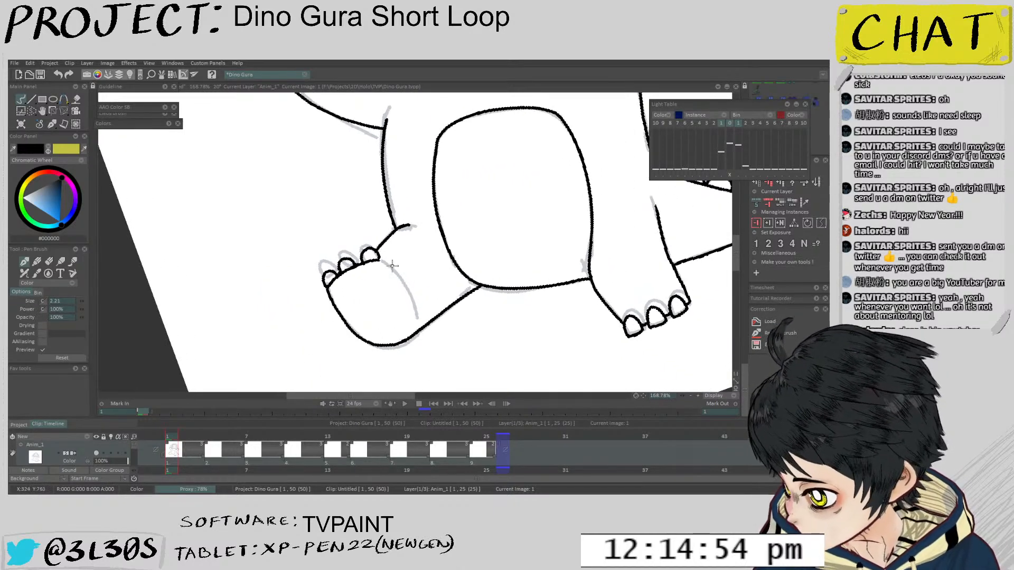
scroll(455, 200, down, 3)
drag(460, 208, 467, 292)
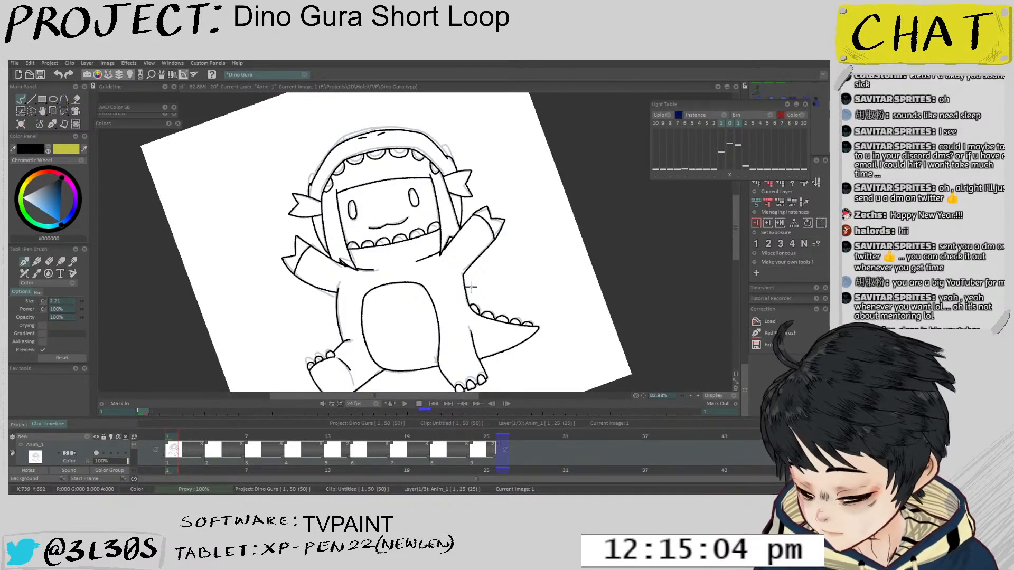
scroll(431, 211, up, 7)
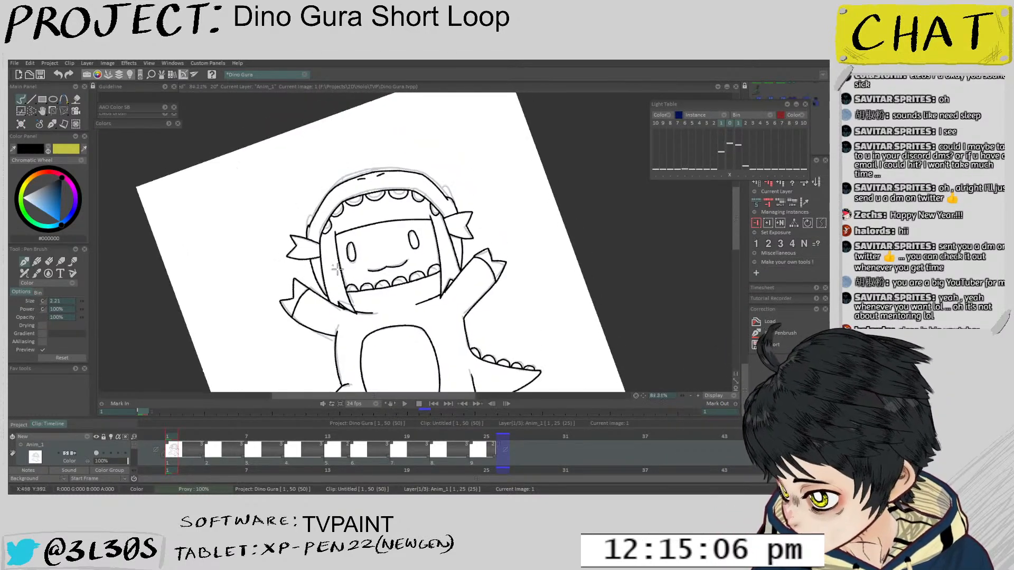
scroll(333, 316, up, 2)
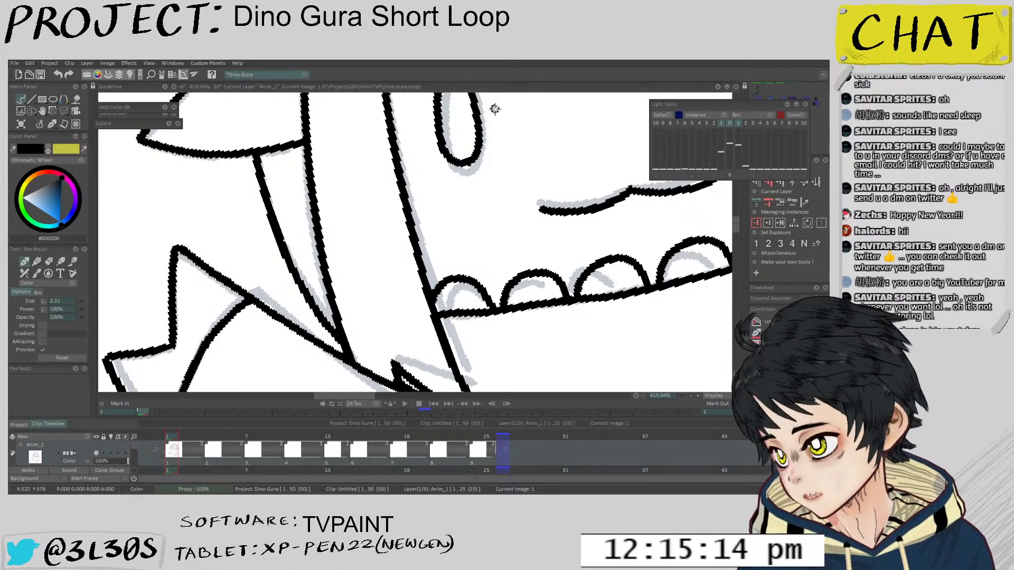
scroll(516, 138, down, 8)
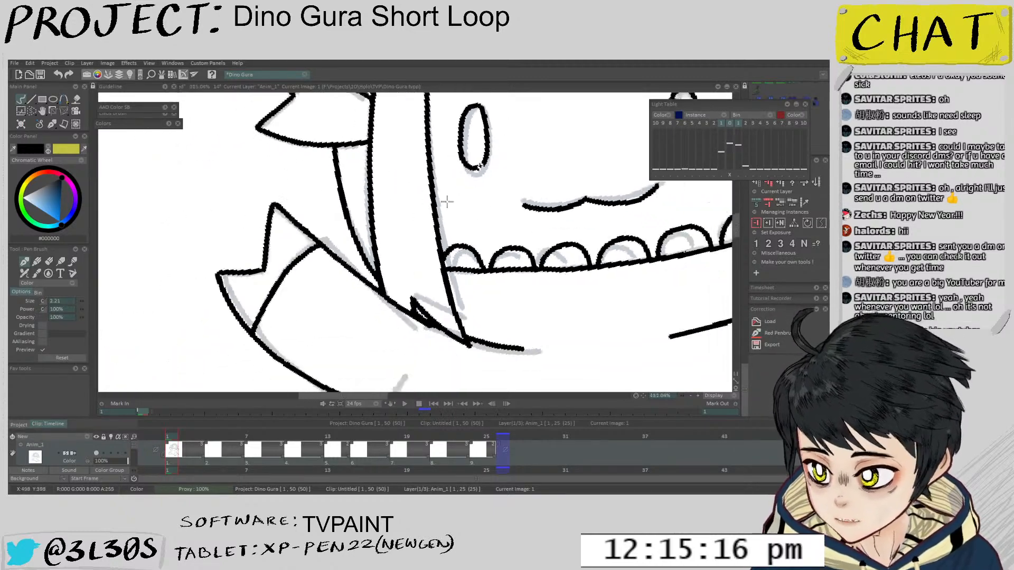
key(Right)
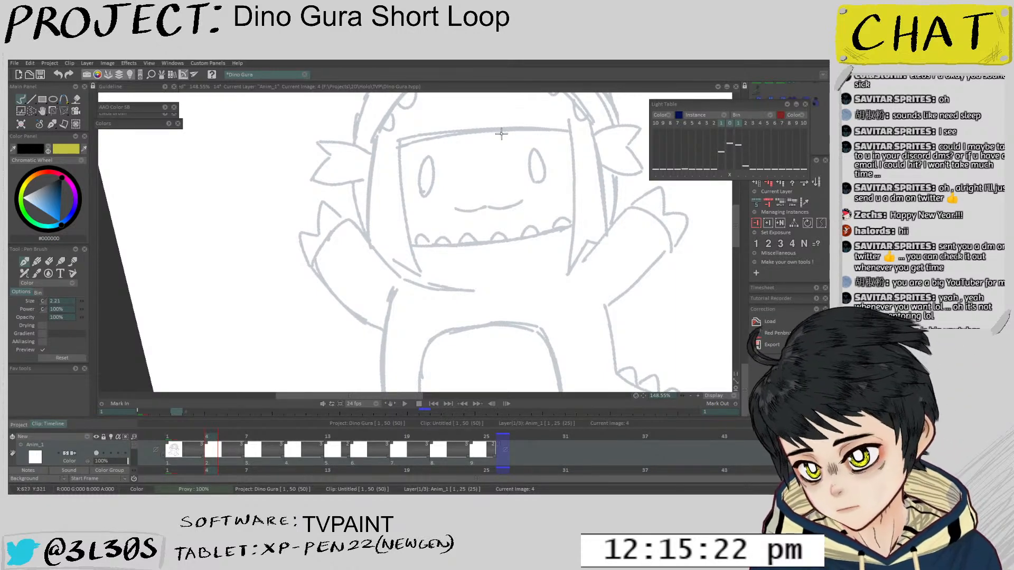
drag(468, 159, 429, 183)
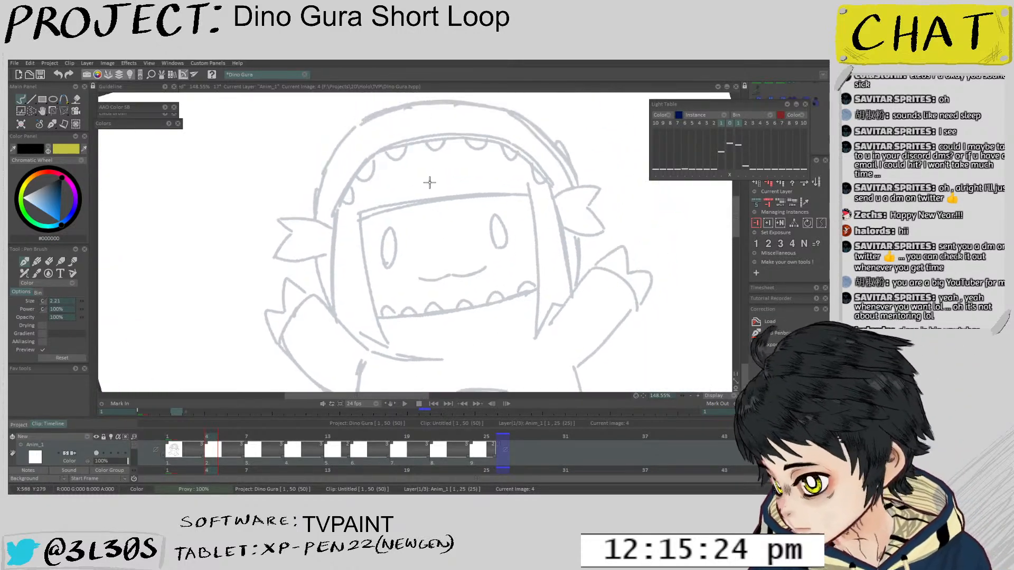
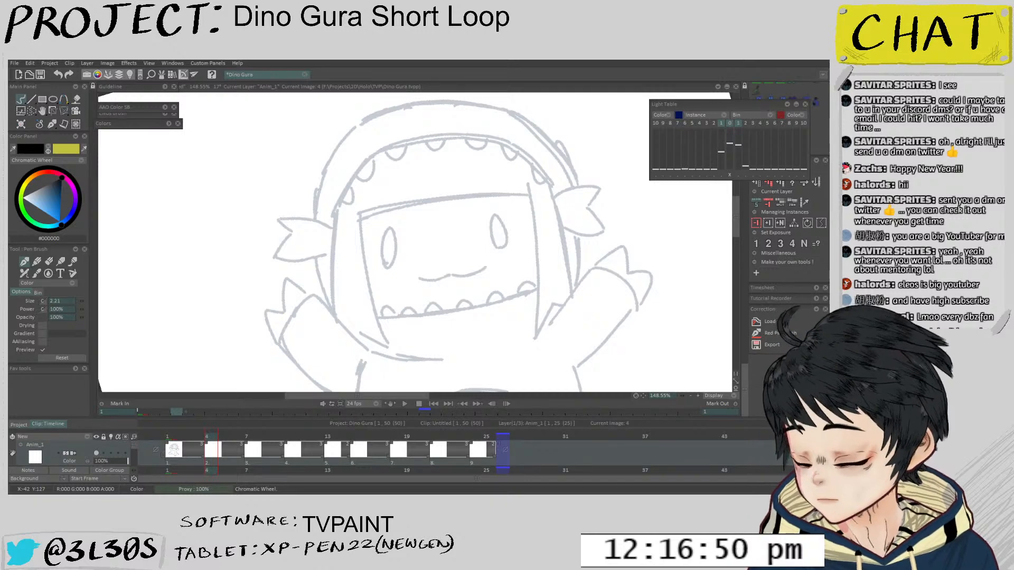
Return to frame 1, reset the canvas rotation, and flip between the frame 1 line art and the frame 4 sketch
key(Home)
scroll(409, 231, down, 5)
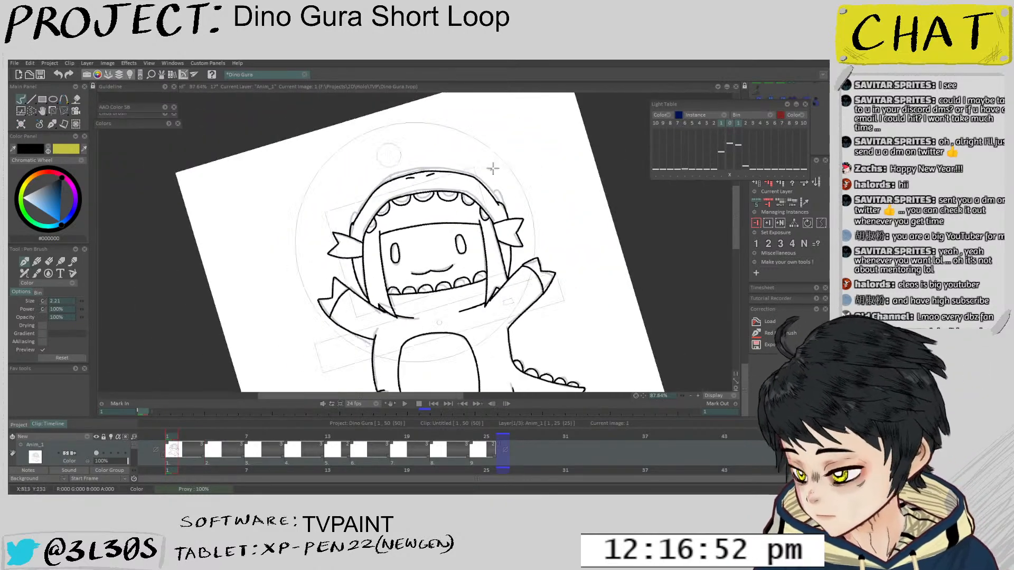
mouse_move(493, 167)
mouse_down()
mouse_move(523, 170)
mouse_move(493, 163)
mouse_up()
key(r)
scroll(494, 163, down, 3)
key(Right)
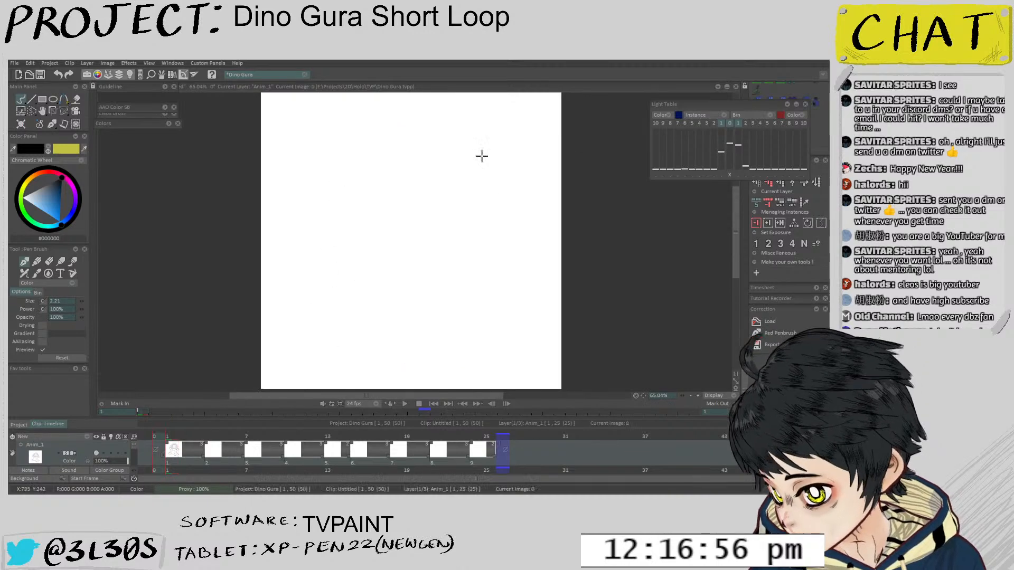
key(Left)
key(Right)
key(Left)
key(Left)
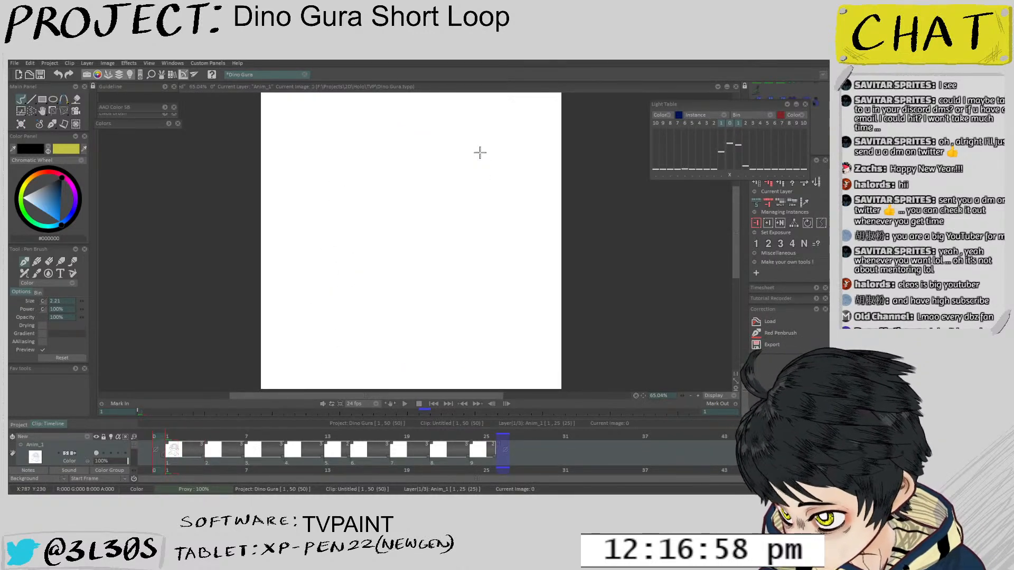
key(Right)
key(Right)
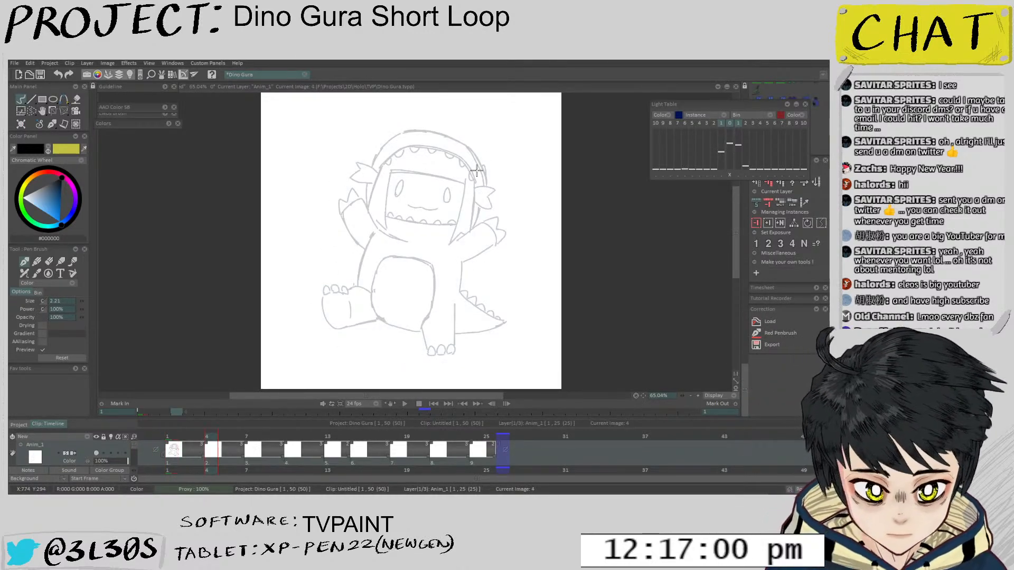
Turn on the light table at frame 4 and flip repeatedly between frames to compare the inked drawing with the new sketch
key(l)
key(Left)
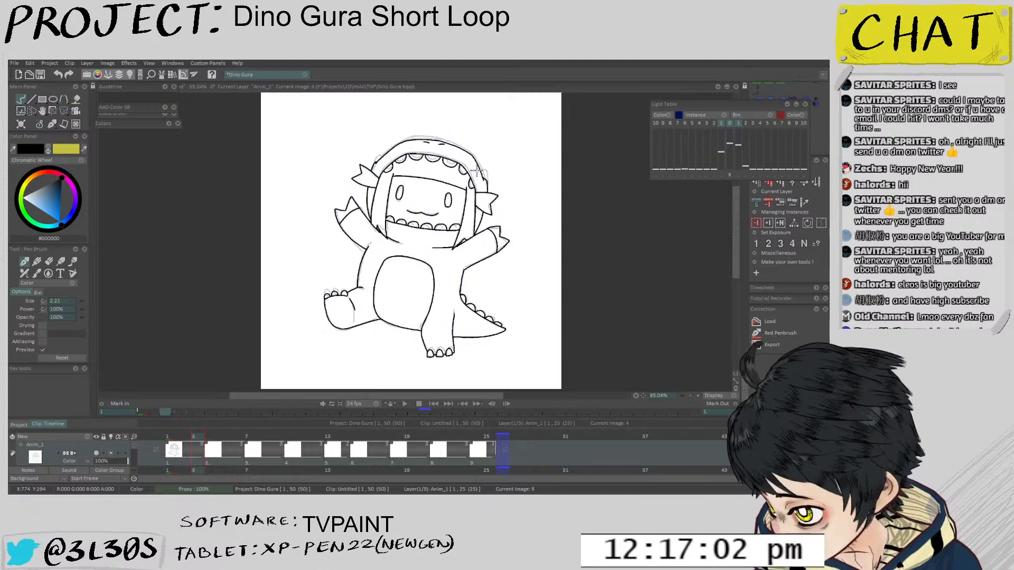
key(Right)
key(Left)
key(Right)
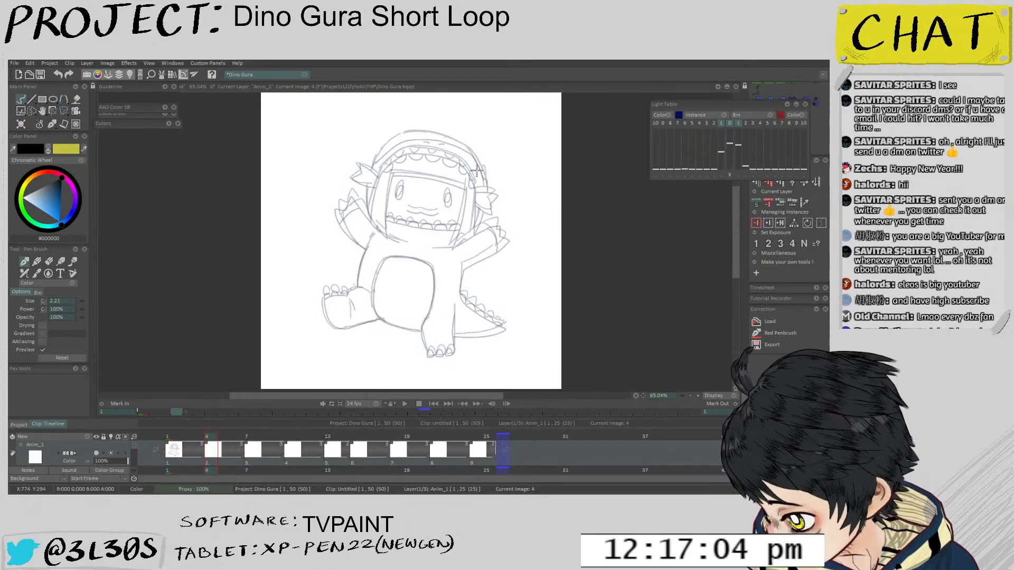
key(Left)
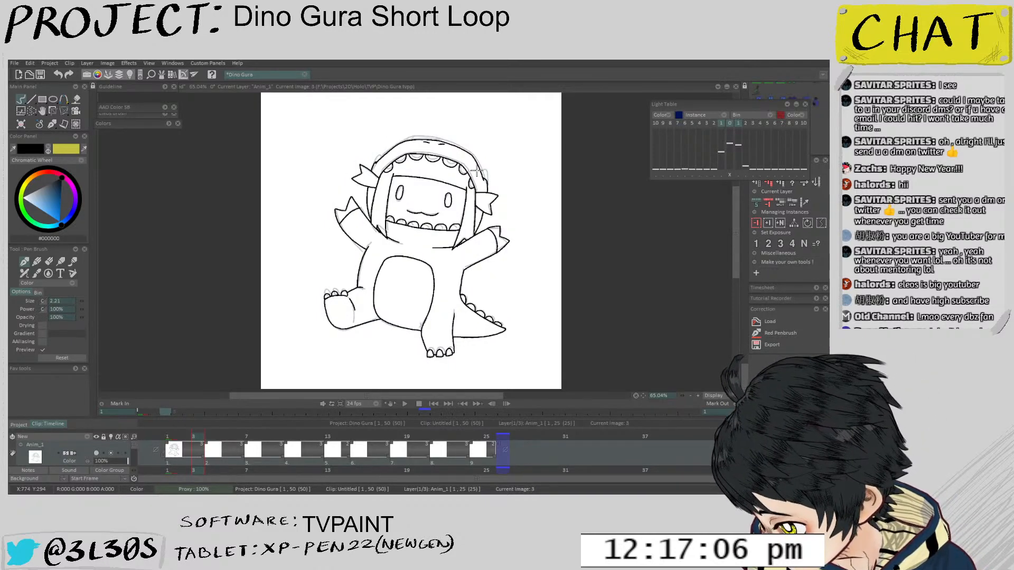
key(Right)
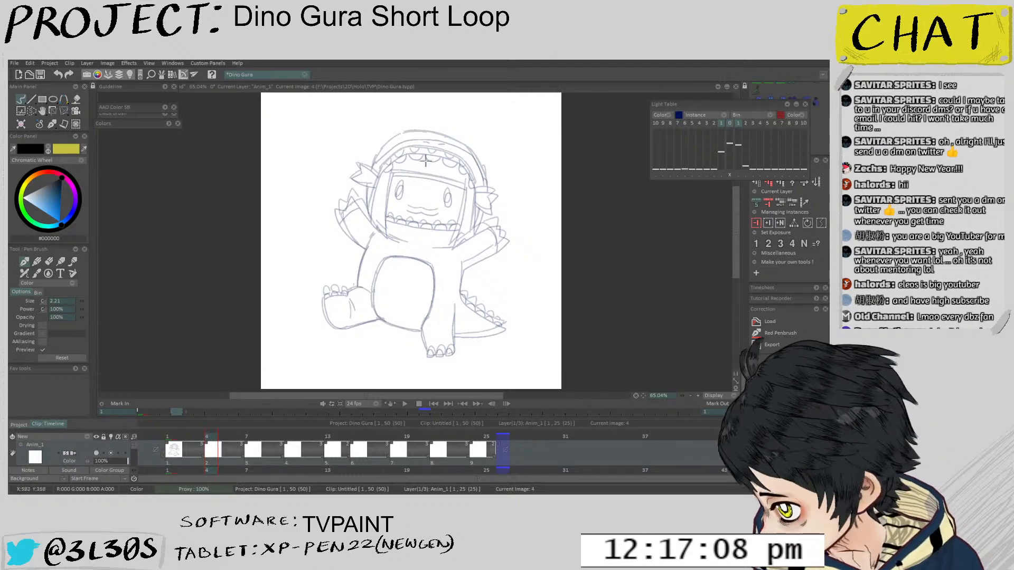
key(Left)
key(Right)
key(Left)
key(Right)
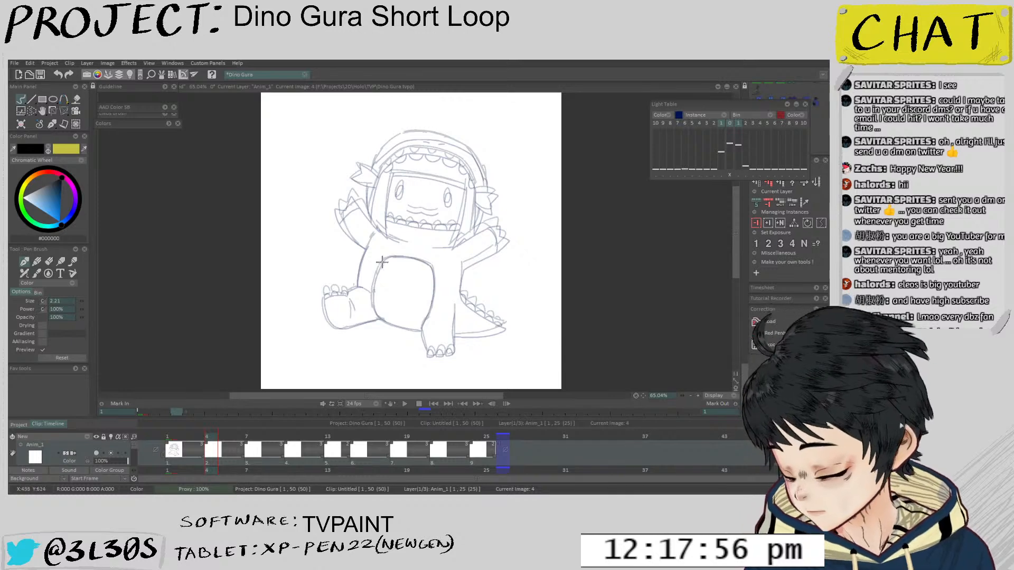
Lower the previous drawing's opacity in the light table and flip between the first drawing and frame 4 to compare them
mouse_move(524, 153)
mouse_down()
mouse_move(528, 160)
mouse_move(525, 150)
mouse_up()
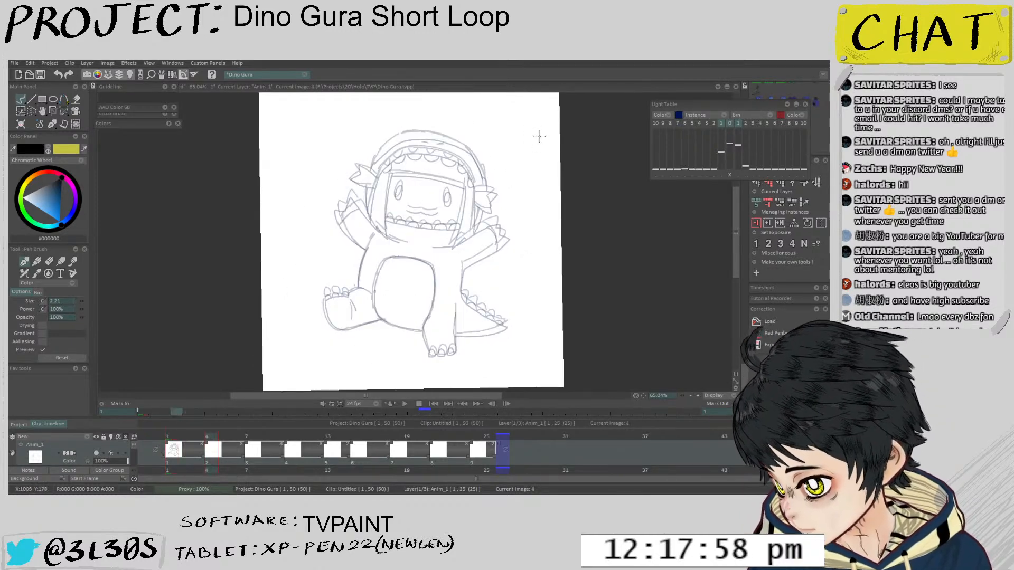
key(Left)
key(Right)
key(Left)
key(Right)
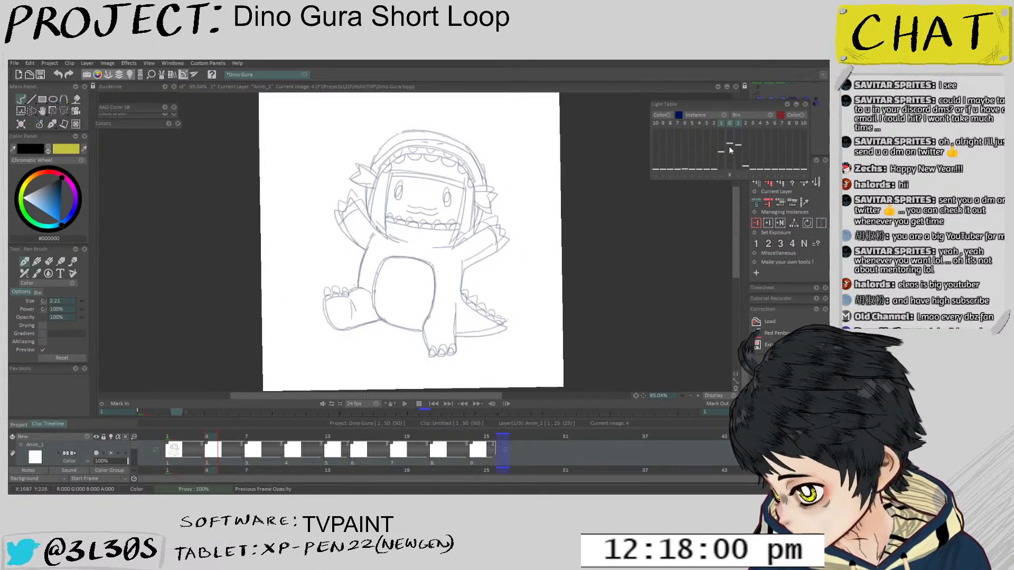
drag(552, 220, 525, 113)
scroll(536, 152, up, 2)
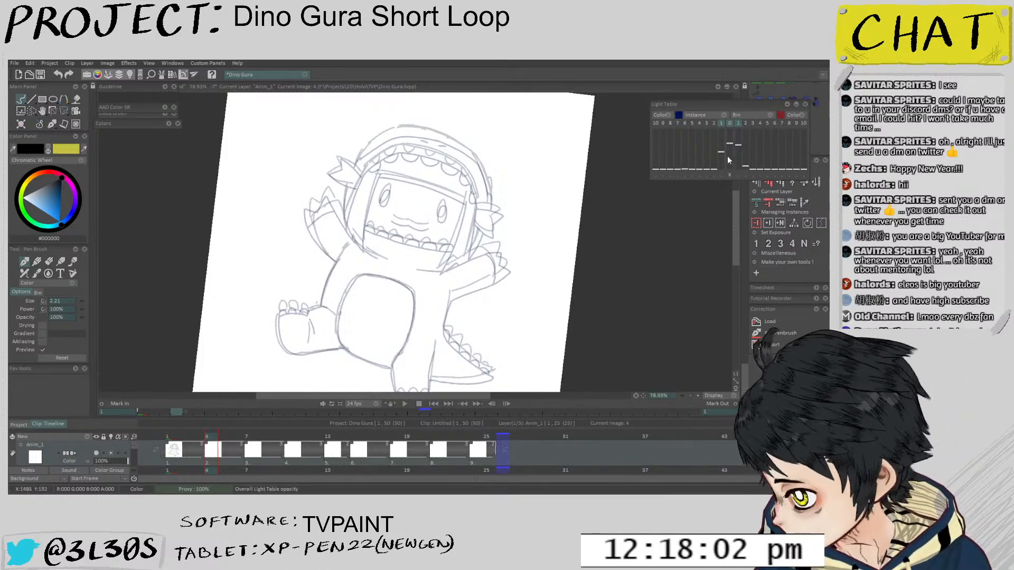
drag(721, 155, 718, 162)
drag(552, 192, 589, 130)
key(Left)
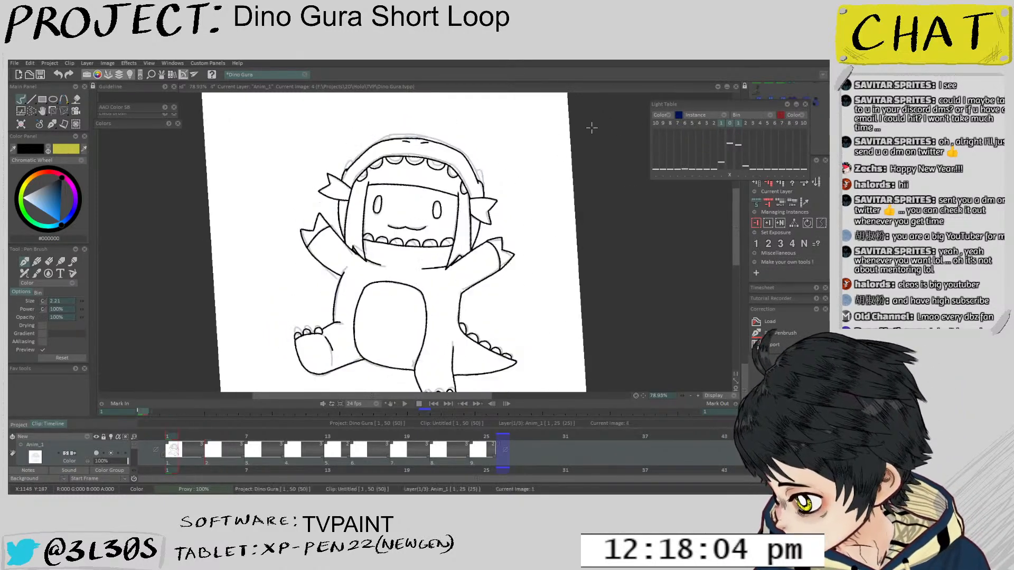
key(Right)
Offset the previous drawing in the light table to X -5.00, Y -13.00 to match frame 4's sketch, and check the alignment by flipping frames
click(723, 178)
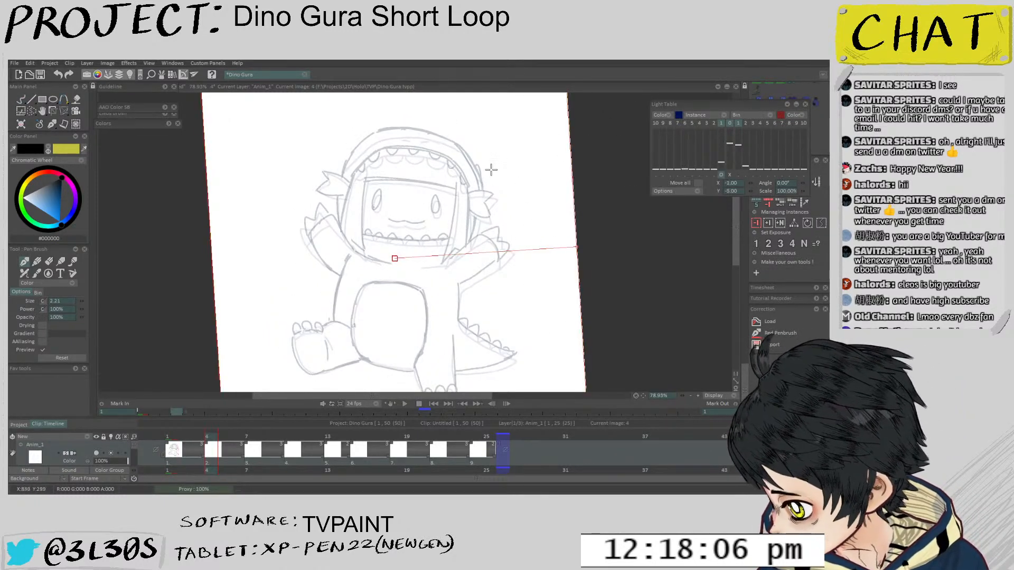
drag(491, 169, 489, 164)
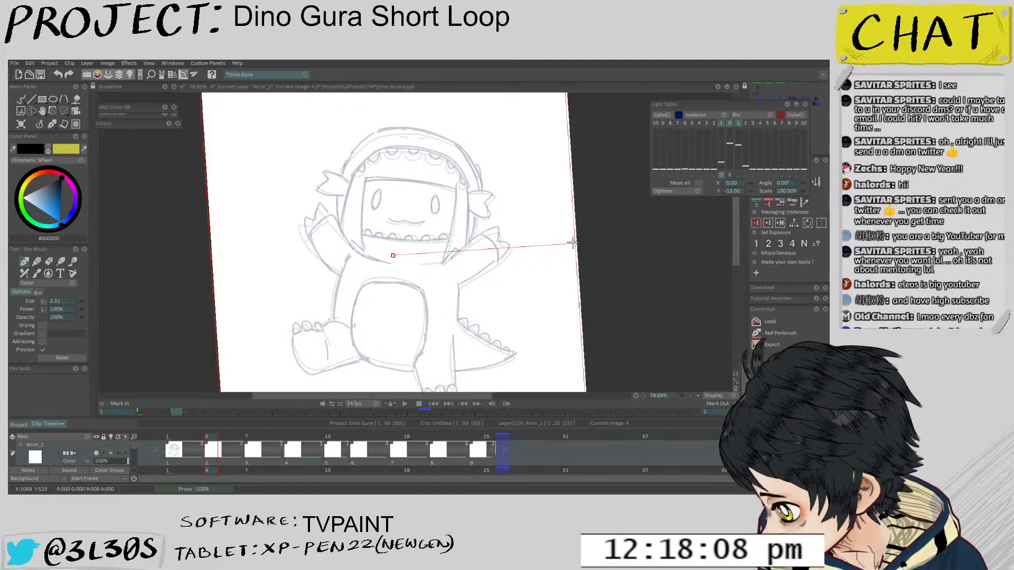
key(Escape)
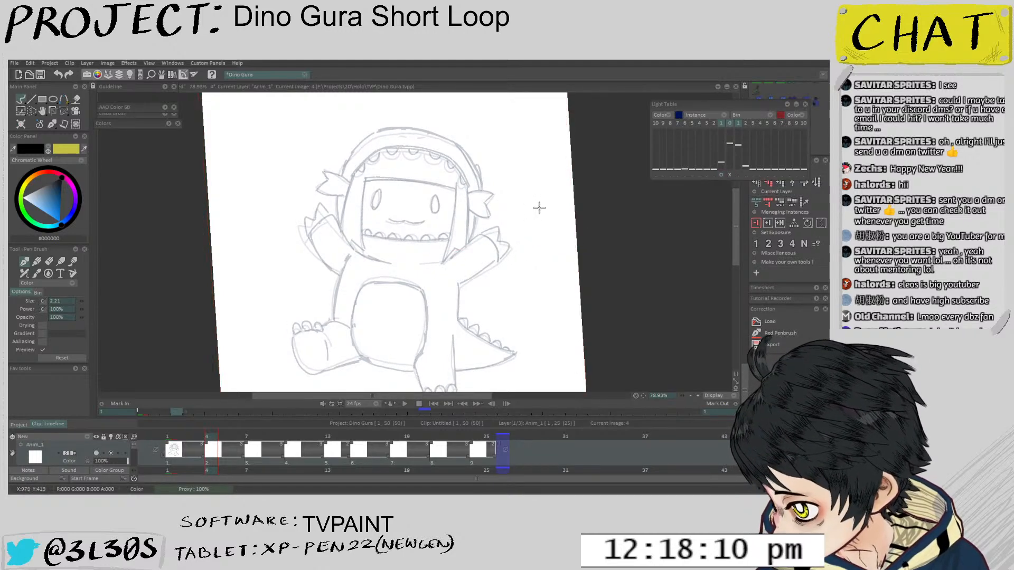
key(Left)
key(Right)
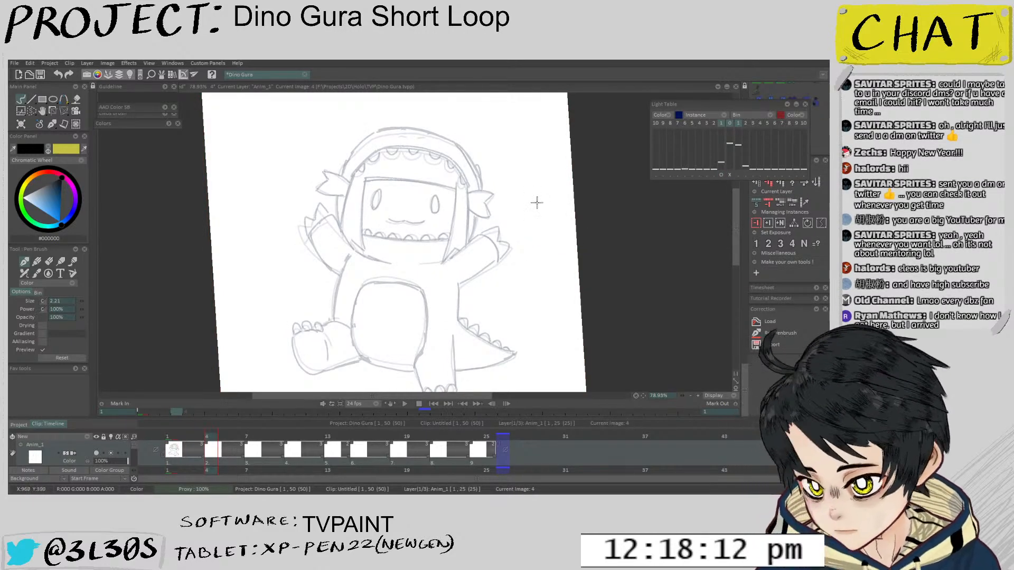
key(Left)
key(Right)
drag(439, 243, 451, 194)
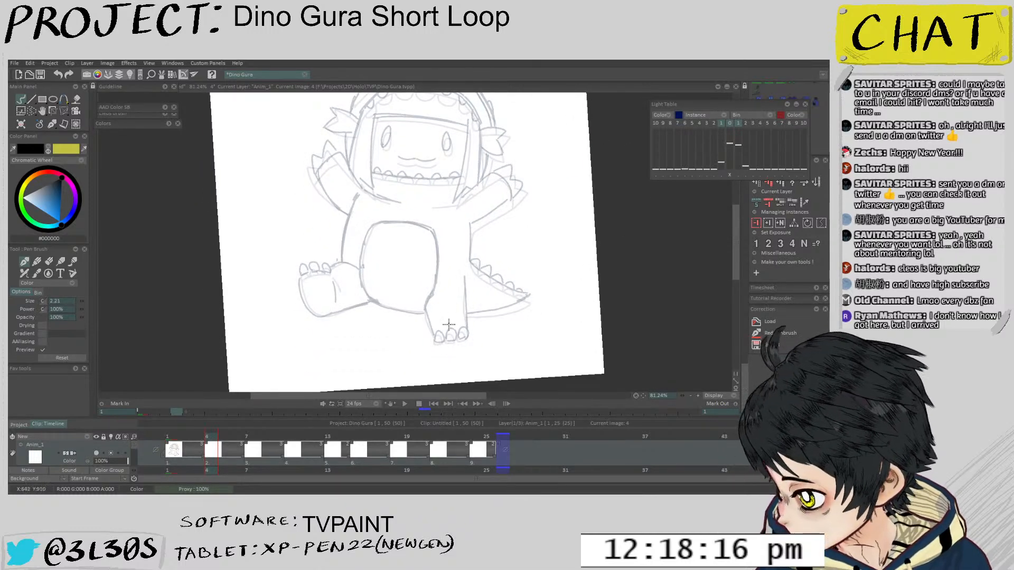
drag(449, 325, 464, 198)
mouse_move(360, 259)
mouse_down()
mouse_move(371, 301)
mouse_move(326, 295)
mouse_up()
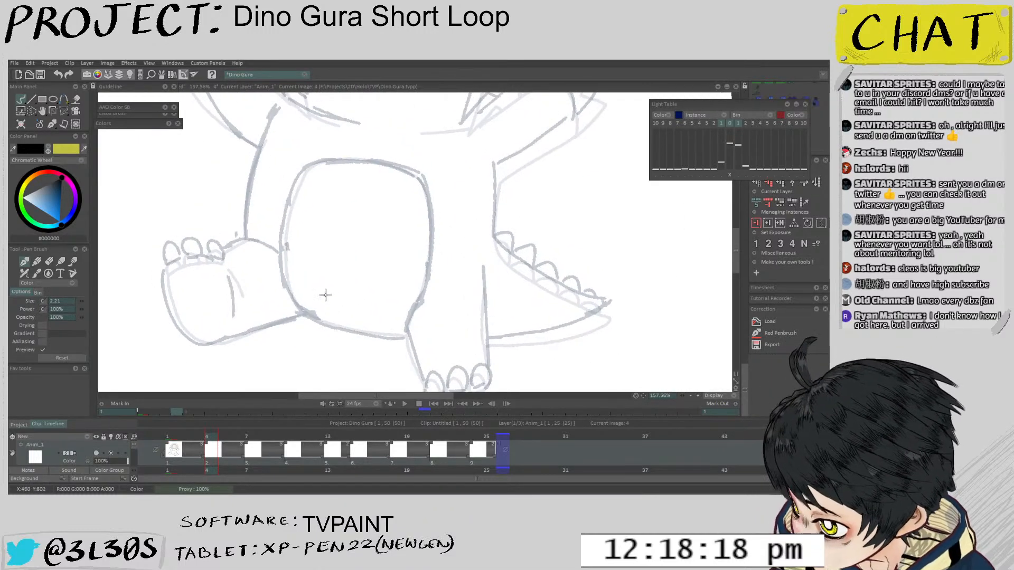
drag(371, 330, 409, 331)
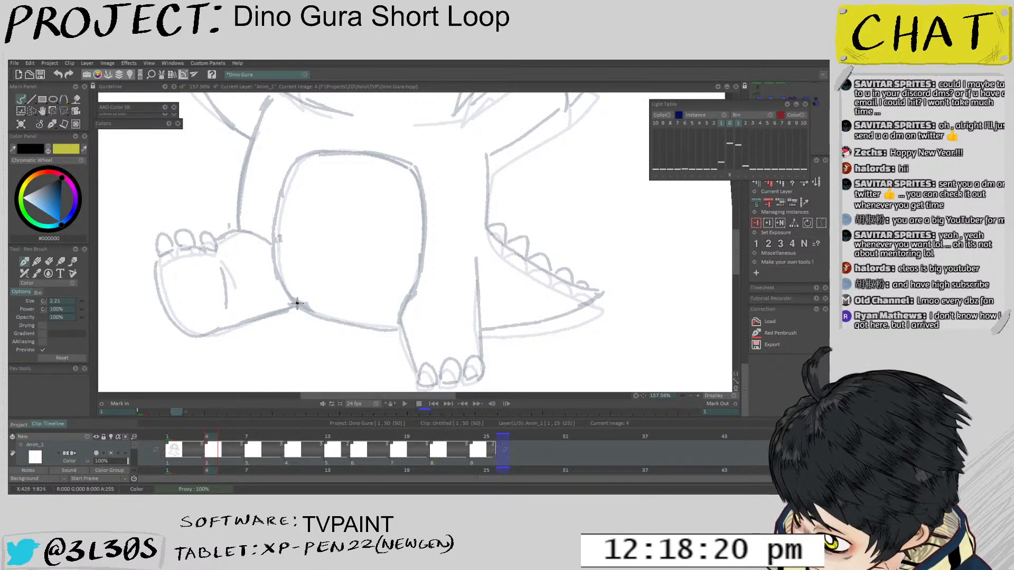
mouse_move(297, 302)
mouse_down()
mouse_move(397, 324)
mouse_move(408, 369)
mouse_up()
key(ctrl+z)
scroll(400, 319, up, 1)
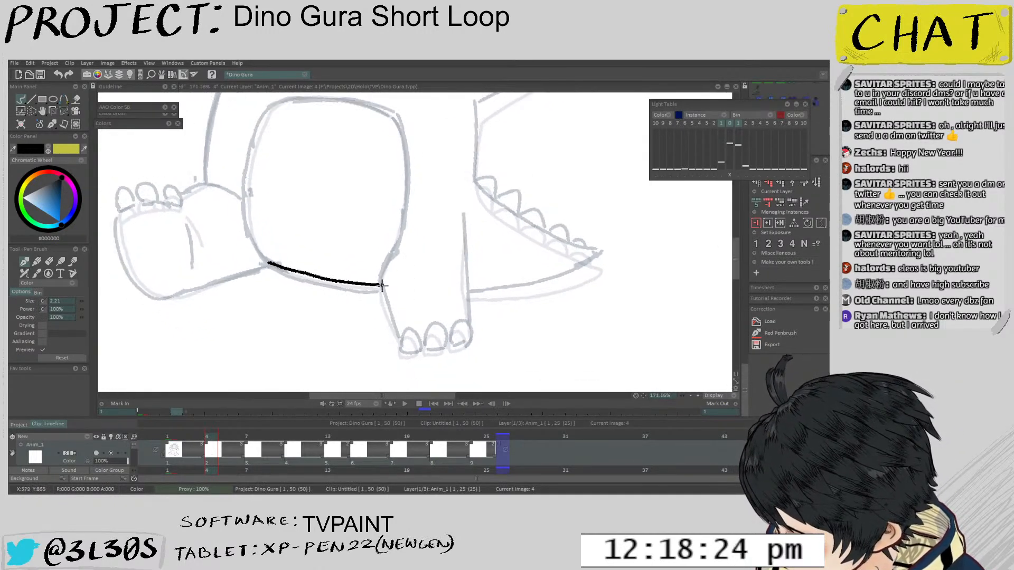
key(ctrl+z)
mouse_move(396, 227)
mouse_down()
mouse_move(380, 281)
mouse_move(384, 266)
mouse_move(390, 321)
mouse_up()
key(ctrl+z)
key(ctrl+z)
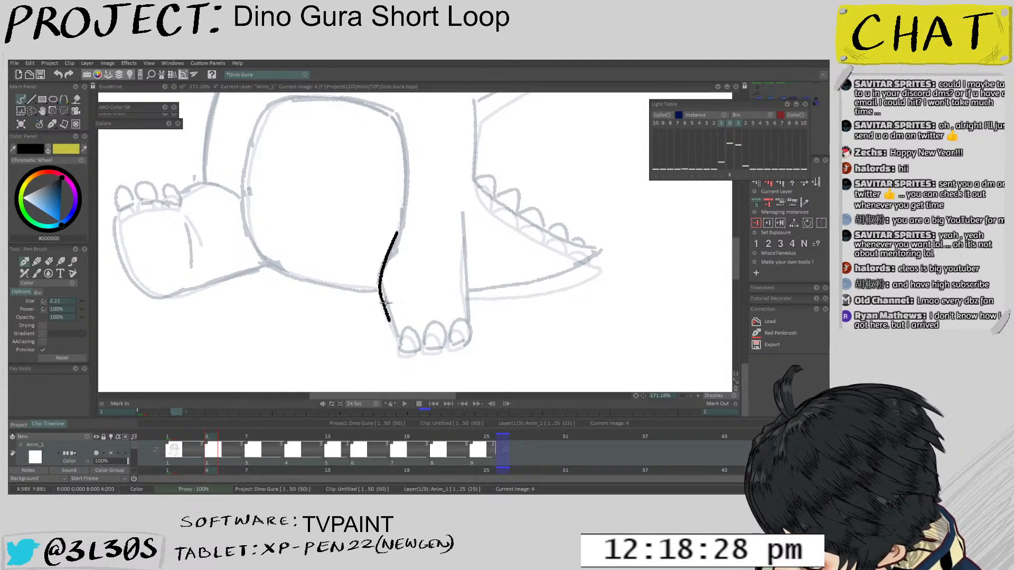
key(ctrl+z)
Ink the inner edge of the leg beside the tail and its three rounded toes on frame 4
drag(377, 274, 398, 340)
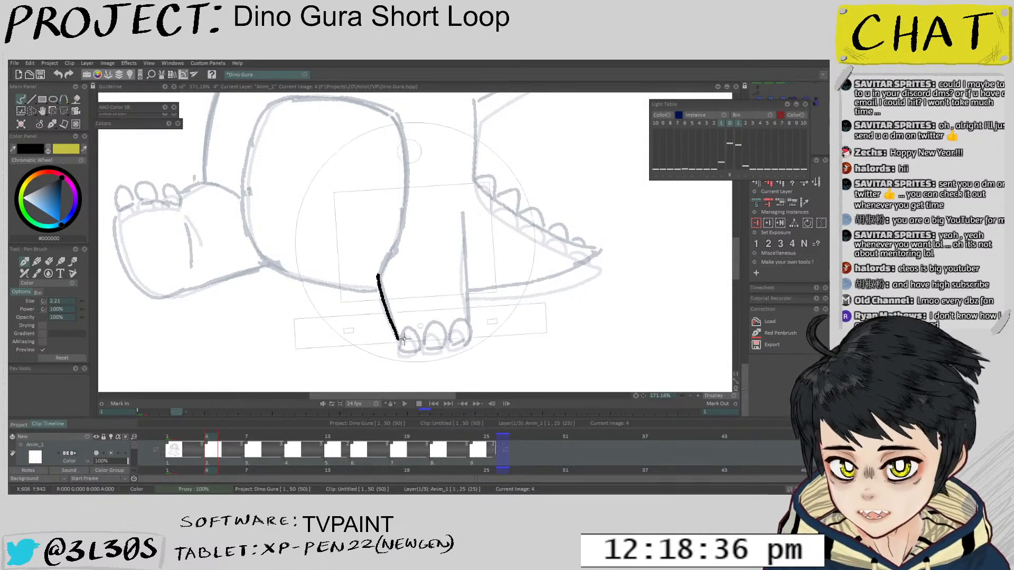
scroll(418, 321, up, 5)
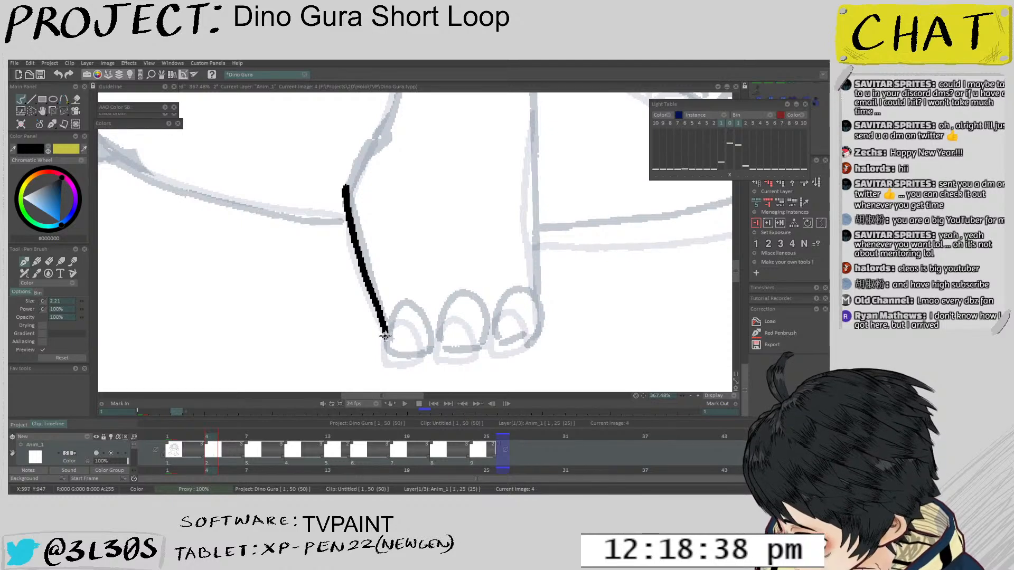
mouse_move(384, 336)
mouse_down()
mouse_move(409, 365)
mouse_move(419, 358)
mouse_move(406, 324)
mouse_move(389, 330)
mouse_move(435, 358)
mouse_move(465, 317)
mouse_up()
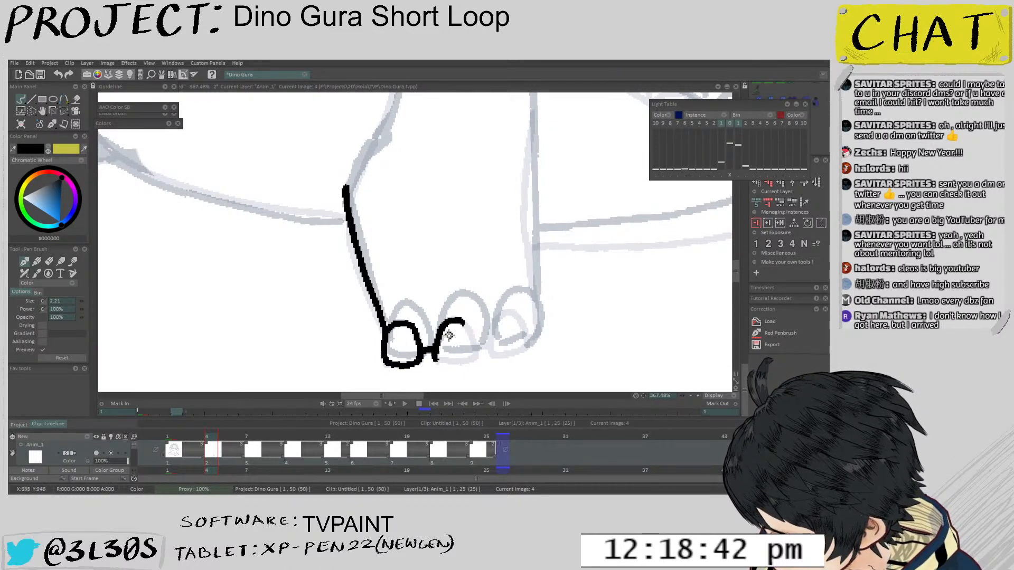
key(ctrl+z)
mouse_move(436, 360)
mouse_down()
mouse_move(460, 321)
mouse_move(474, 352)
mouse_move(443, 363)
mouse_move(466, 364)
mouse_move(490, 342)
mouse_move(499, 313)
mouse_move(514, 312)
mouse_move(520, 354)
mouse_up()
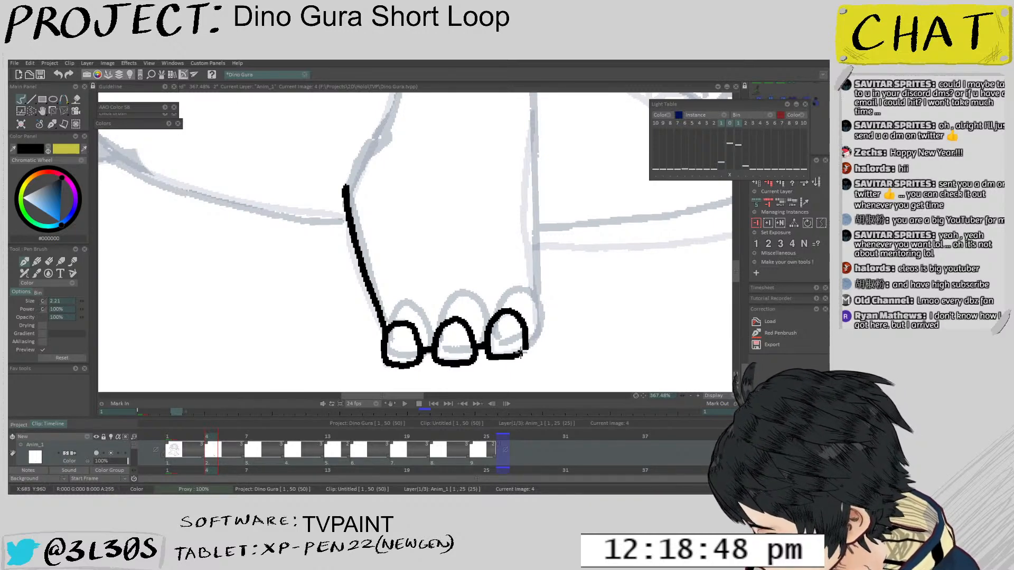
Ink the outer edge of the leg beside the tail, from the last toe up toward the body
drag(549, 288, 500, 320)
mouse_move(484, 366)
mouse_down()
mouse_move(482, 285)
mouse_move(460, 338)
mouse_up()
drag(471, 275, 453, 301)
mouse_move(460, 259)
mouse_down()
mouse_move(470, 239)
mouse_move(465, 320)
mouse_up()
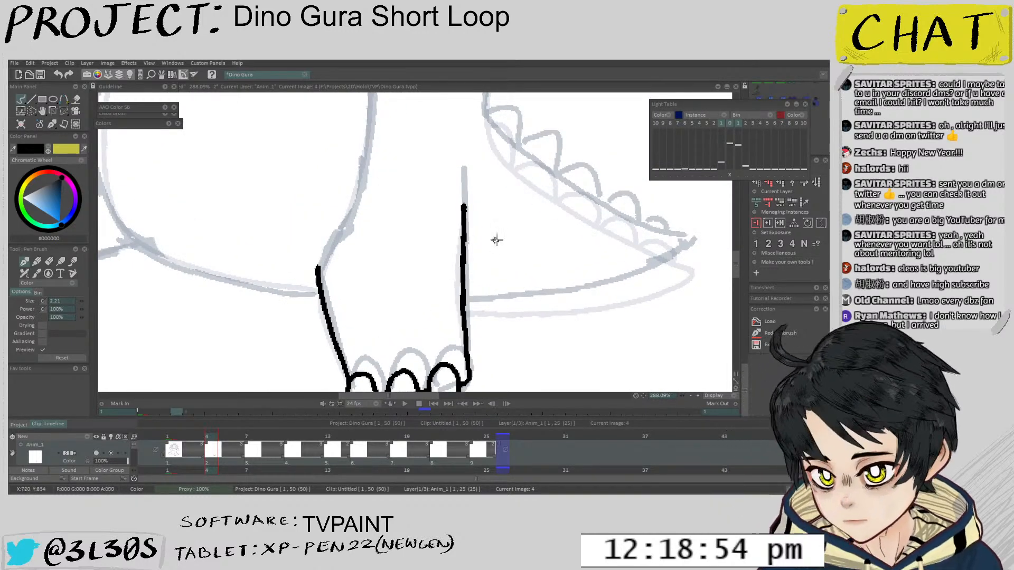
Ink the lower curve of the belly patch until it meets the inner edge of the inked leg
drag(496, 240, 535, 213)
scroll(535, 213, down, 2)
mouse_move(403, 262)
mouse_down()
mouse_move(485, 210)
mouse_move(399, 276)
mouse_move(410, 322)
mouse_up()
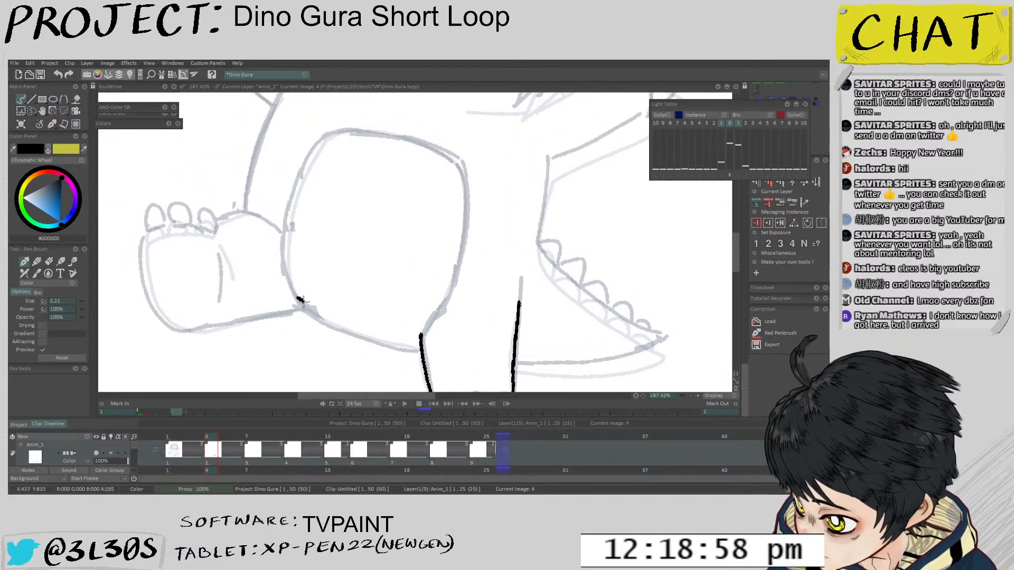
drag(300, 300, 415, 342)
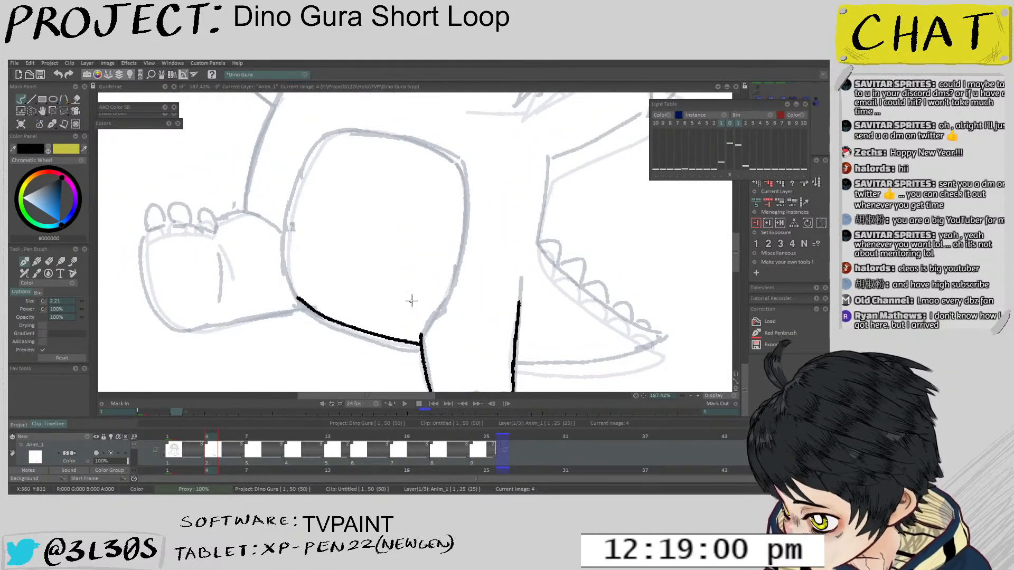
drag(407, 299, 420, 336)
key(ctrl+z)
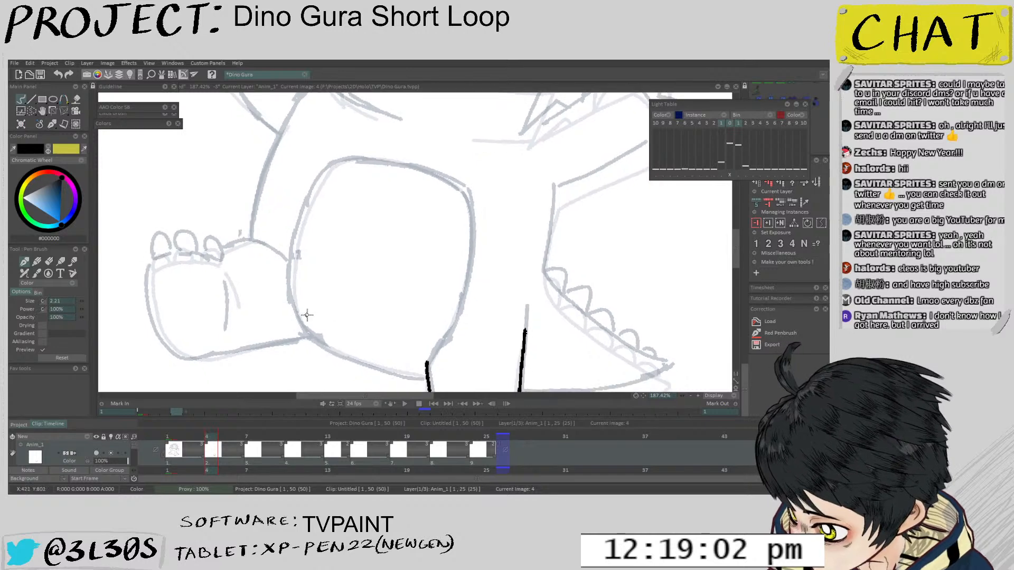
drag(294, 301, 310, 332)
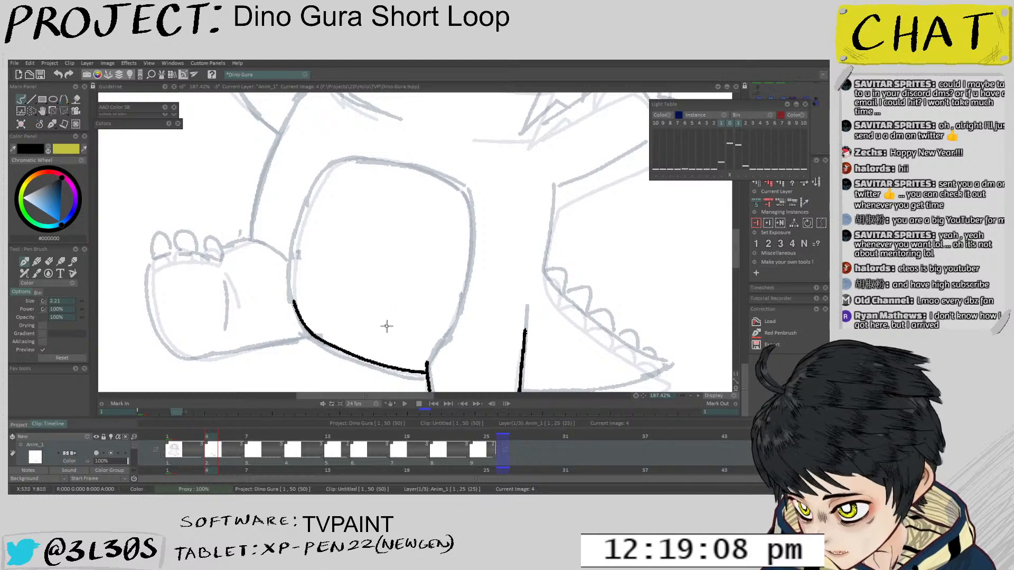
Extend the belly patch outline up the side next to the raised foot, redoing the stroke until it follows the sketch smoothly
mouse_move(387, 327)
mouse_down()
mouse_move(385, 356)
mouse_move(396, 367)
mouse_up()
mouse_move(312, 330)
mouse_down()
mouse_move(321, 289)
mouse_move(311, 332)
mouse_move(306, 270)
mouse_up()
key(e)
key(ctrl+z)
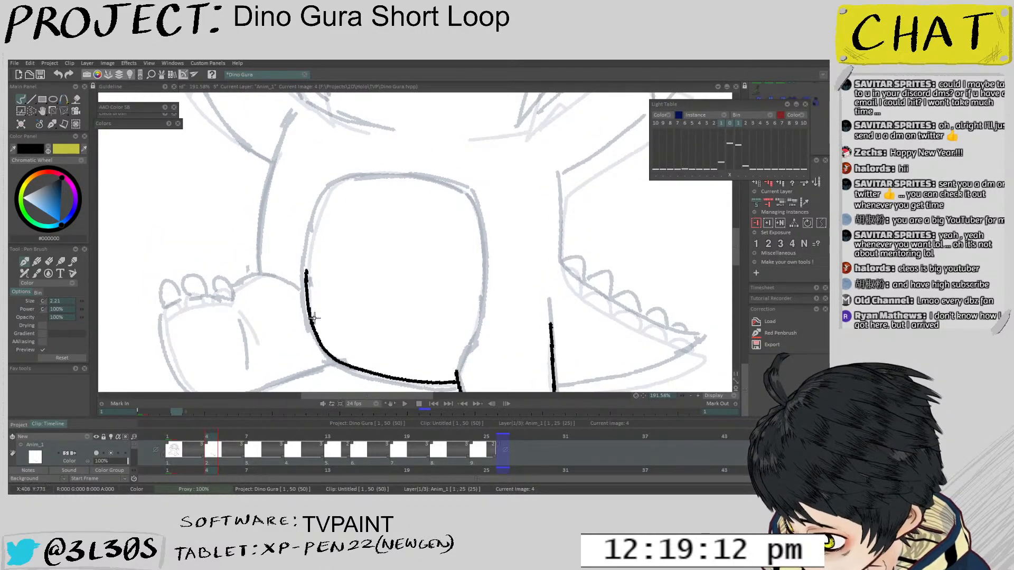
key(ctrl+z)
drag(320, 346, 307, 240)
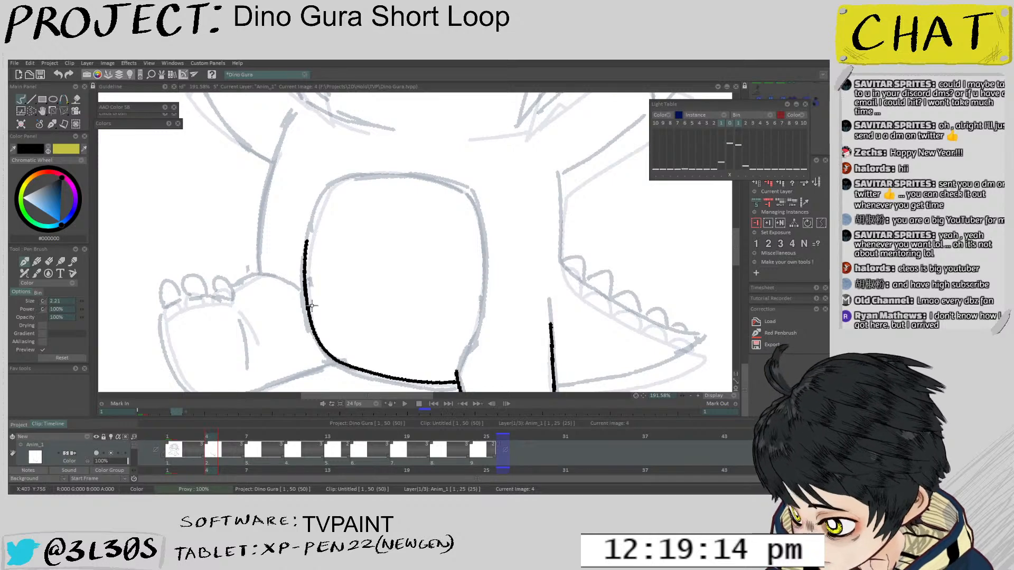
key(ctrl+z)
mouse_move(320, 344)
mouse_down()
mouse_move(304, 278)
mouse_move(306, 208)
mouse_up()
key(ctrl+z)
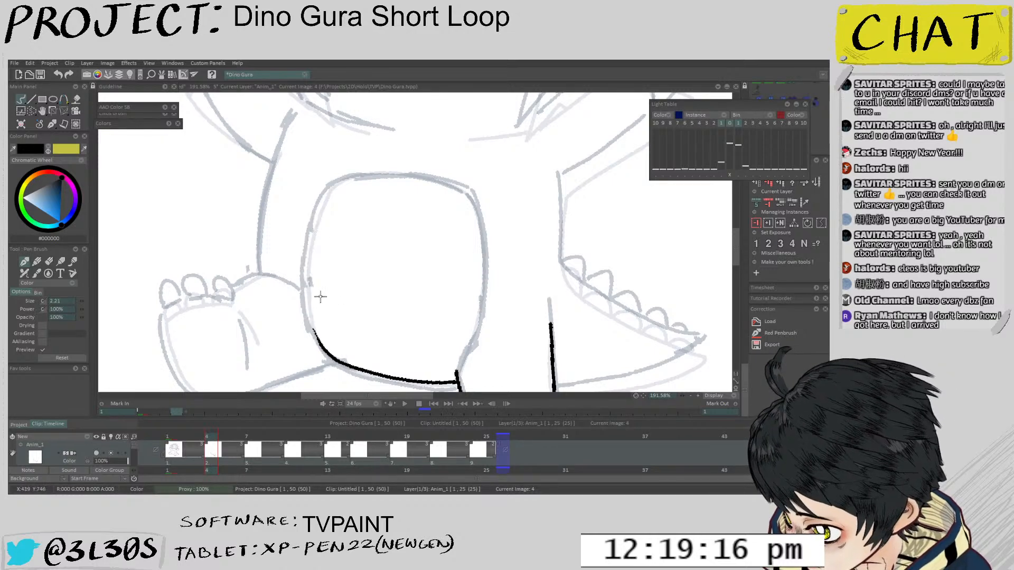
drag(321, 296, 318, 318)
mouse_move(315, 364)
mouse_down()
mouse_move(300, 291)
mouse_move(316, 230)
mouse_up()
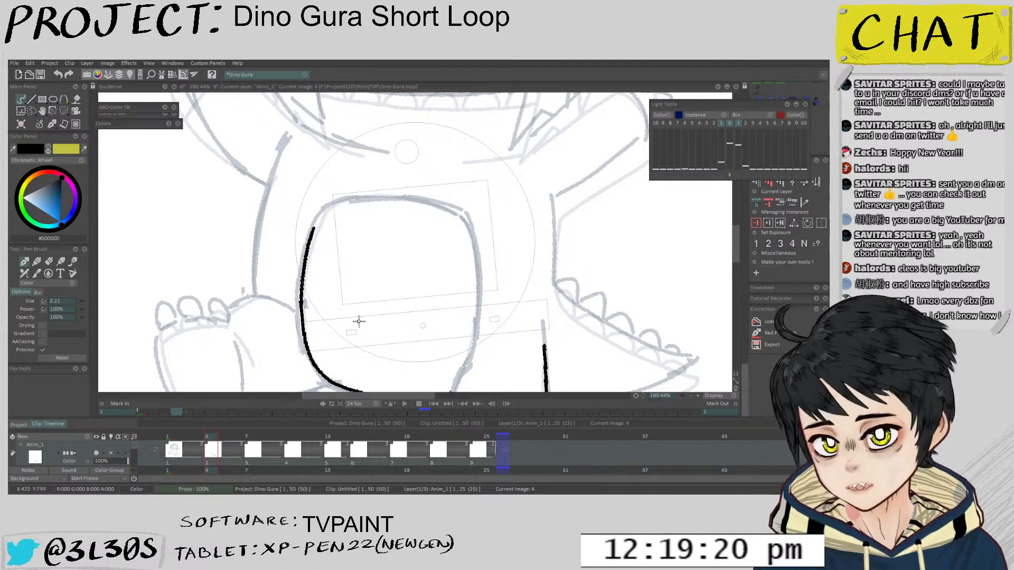
Ink the upper corner and the top edge of the belly patch over the sketch
mouse_move(423, 321)
mouse_down()
mouse_move(374, 334)
mouse_move(438, 355)
mouse_move(381, 287)
mouse_up()
scroll(381, 287, up, 3)
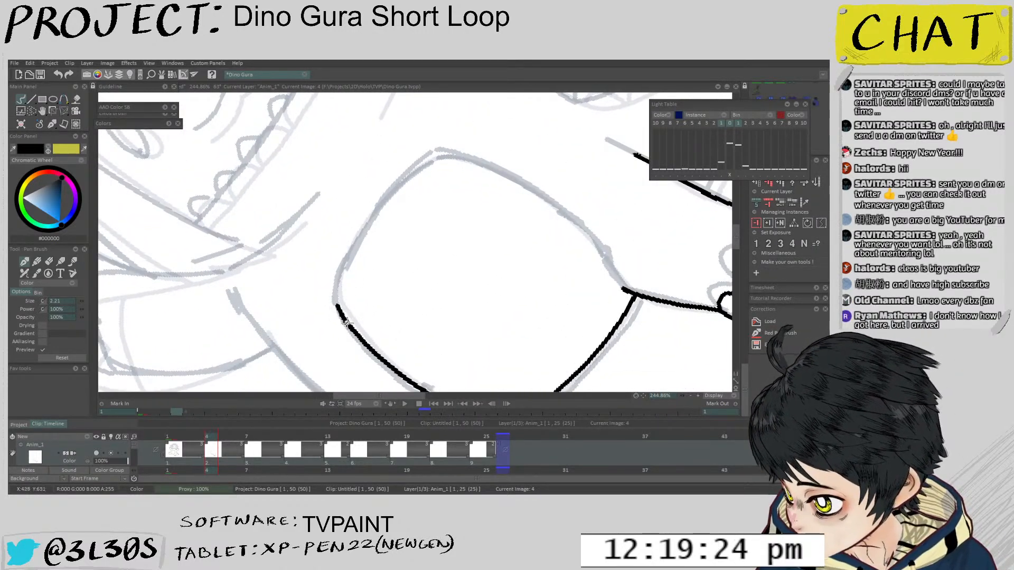
mouse_move(340, 291)
mouse_down()
mouse_move(391, 338)
mouse_move(395, 323)
mouse_up()
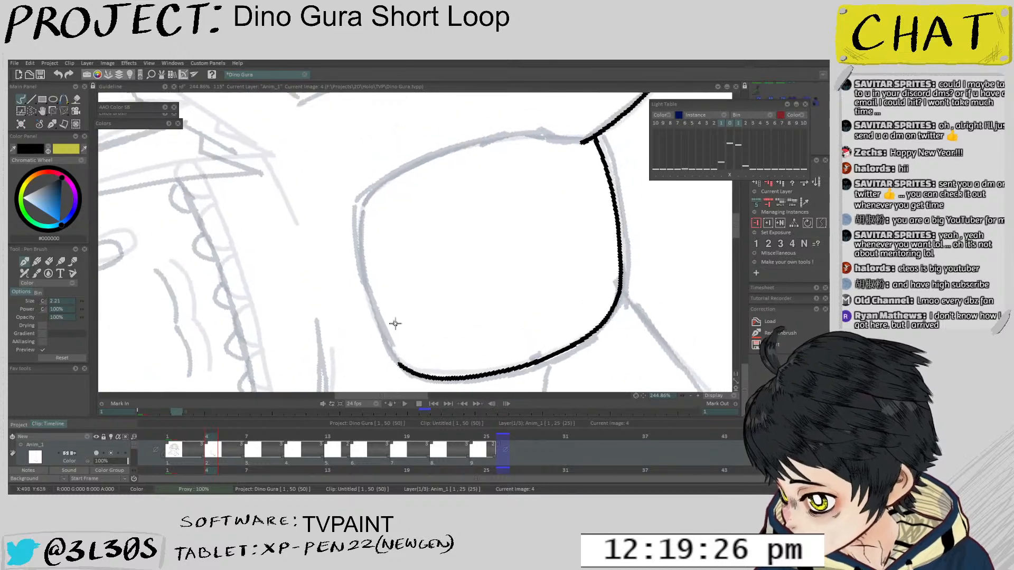
mouse_move(398, 363)
mouse_down()
mouse_move(376, 332)
mouse_move(354, 248)
mouse_move(362, 201)
mouse_up()
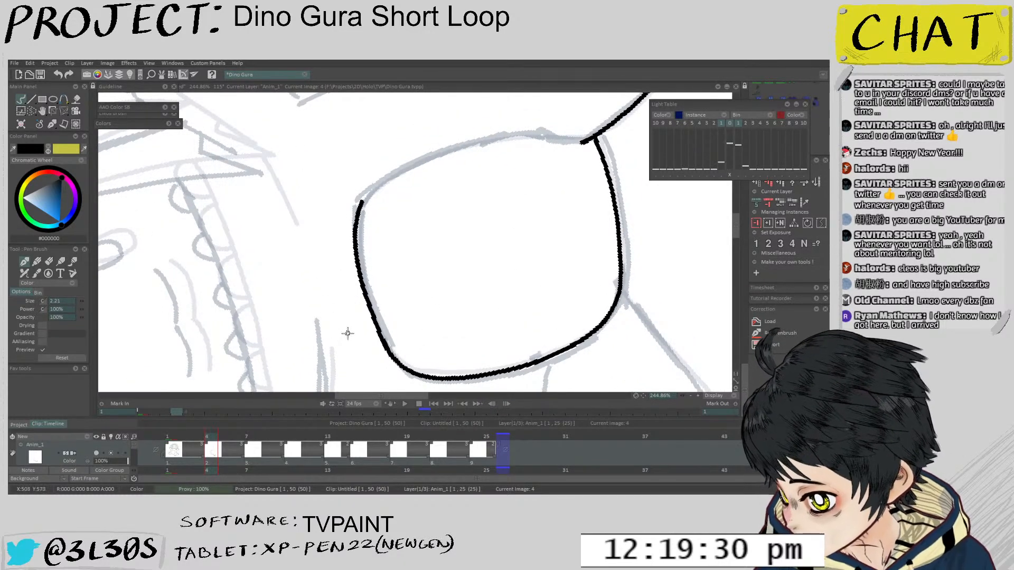
Ink the tail-side edge of the belly patch down to the leg and clean up the join with the eraser
mouse_move(348, 324)
mouse_down()
mouse_move(368, 379)
mouse_move(371, 306)
mouse_move(382, 314)
mouse_move(365, 280)
mouse_move(398, 326)
mouse_move(371, 332)
mouse_move(379, 352)
mouse_move(373, 224)
mouse_up()
key(ctrl+z)
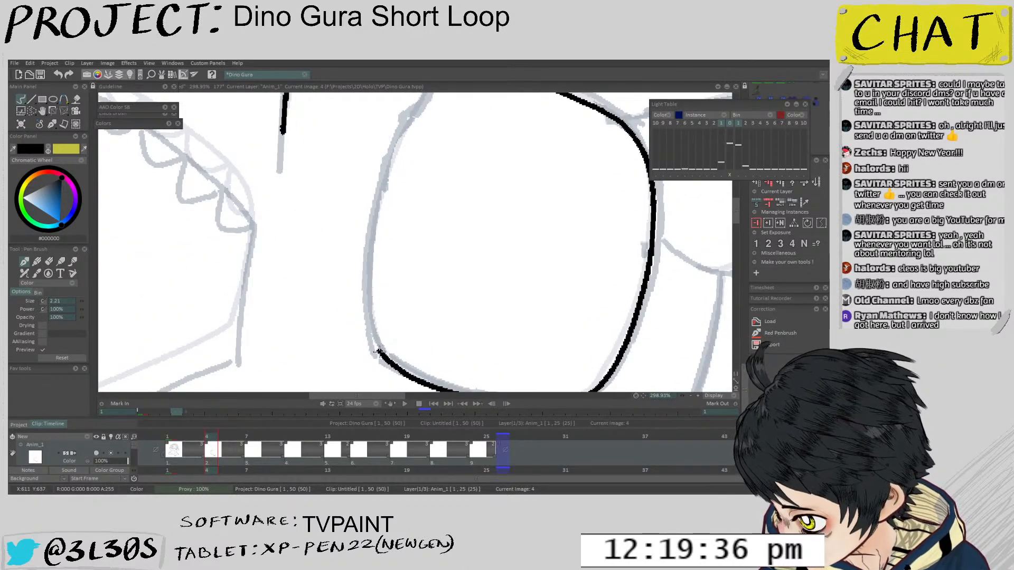
mouse_move(378, 351)
mouse_down()
mouse_move(369, 281)
mouse_move(378, 232)
mouse_up()
key(ctrl+z)
drag(373, 330, 373, 214)
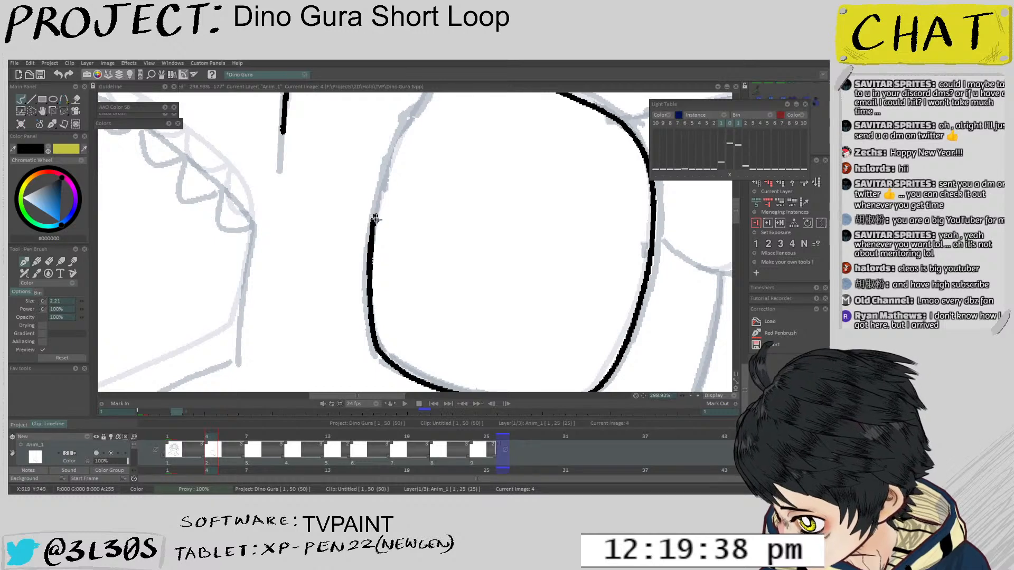
key(ctrl+z)
drag(374, 332, 377, 208)
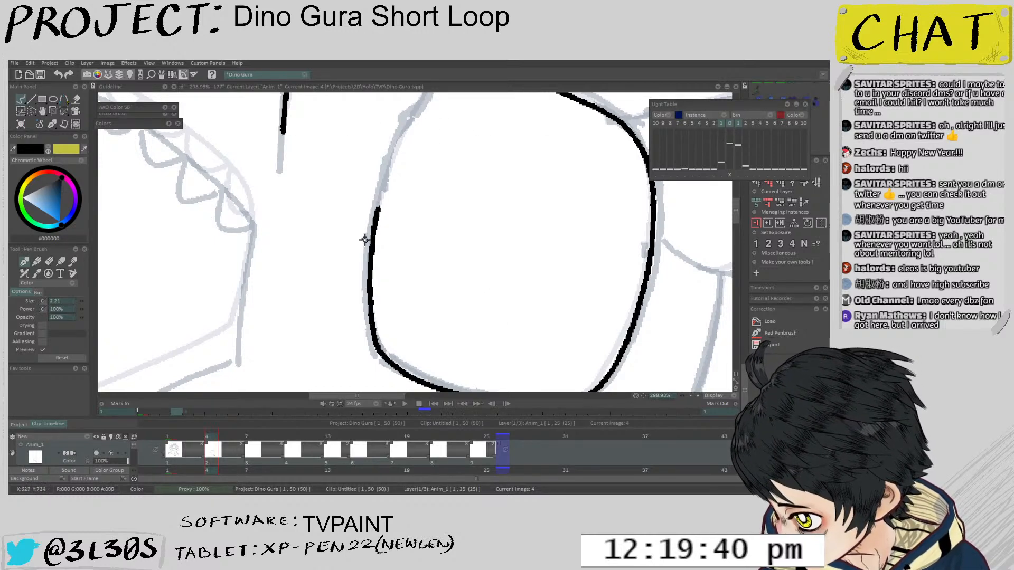
drag(383, 130, 384, 225)
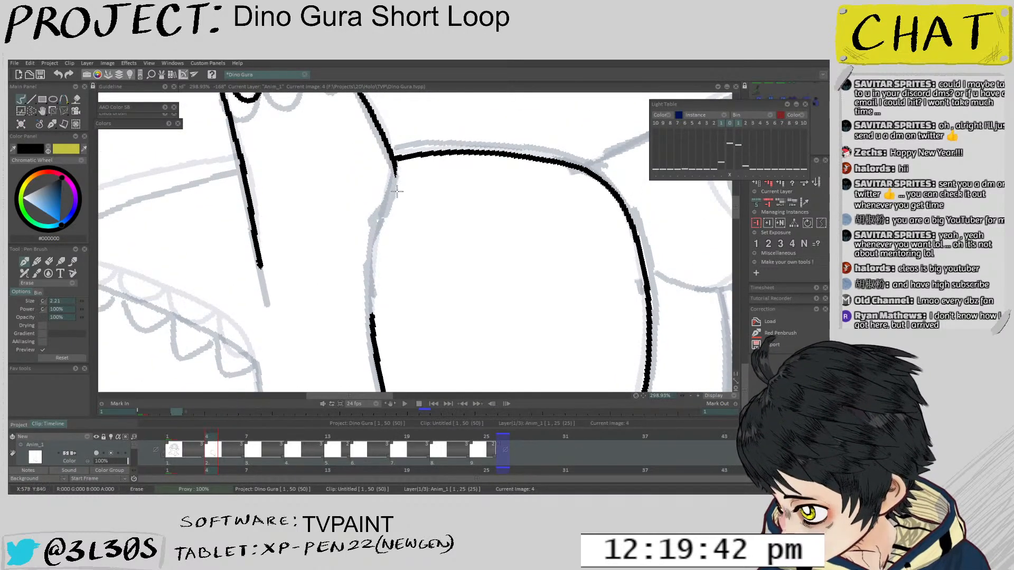
mouse_move(393, 165)
mouse_down()
mouse_move(371, 319)
mouse_move(469, 283)
mouse_move(473, 239)
mouse_move(485, 309)
mouse_move(493, 244)
mouse_move(486, 290)
mouse_up()
Compare the new belly and leg line art on frame 4 with frame 1 by flipping between the frames
scroll(370, 287, down, 5)
mouse_move(419, 322)
mouse_down()
mouse_move(383, 260)
mouse_move(444, 204)
mouse_move(511, 199)
mouse_move(444, 211)
mouse_up()
scroll(511, 199, down, 2)
scroll(444, 211, up, 1)
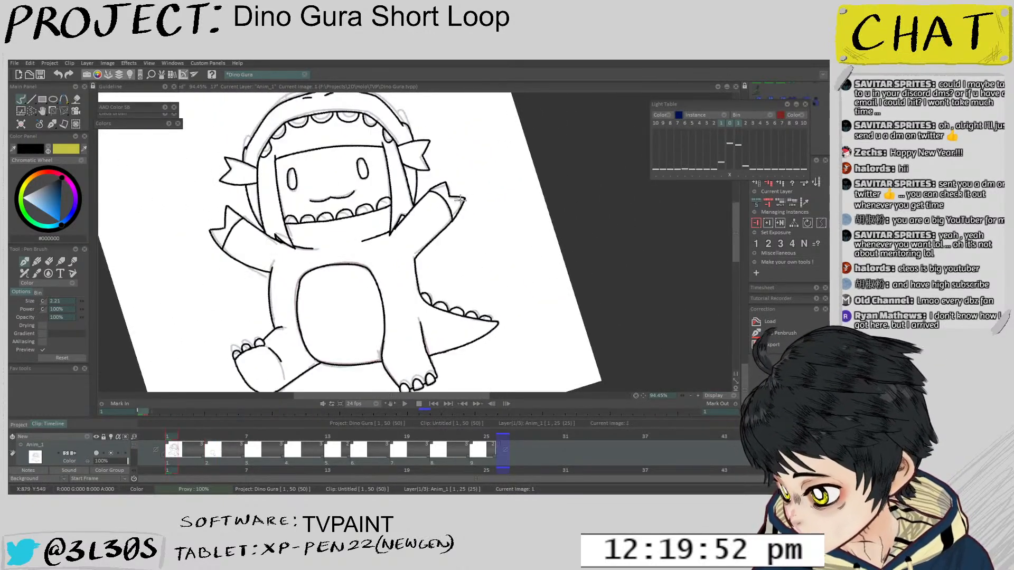
scroll(412, 221, down, 2)
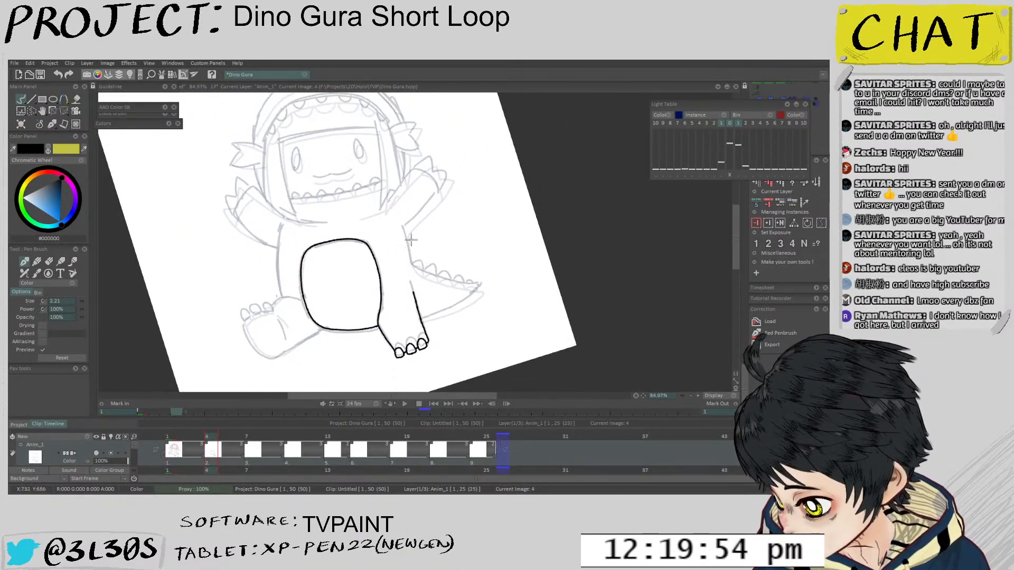
key(Home)
key(Right)
key(Left)
key(Right)
Transform frame 4's line art with the Perspective tool, discarding the first distortion and pulling its upper edge slightly upward
key(ctrl+t)
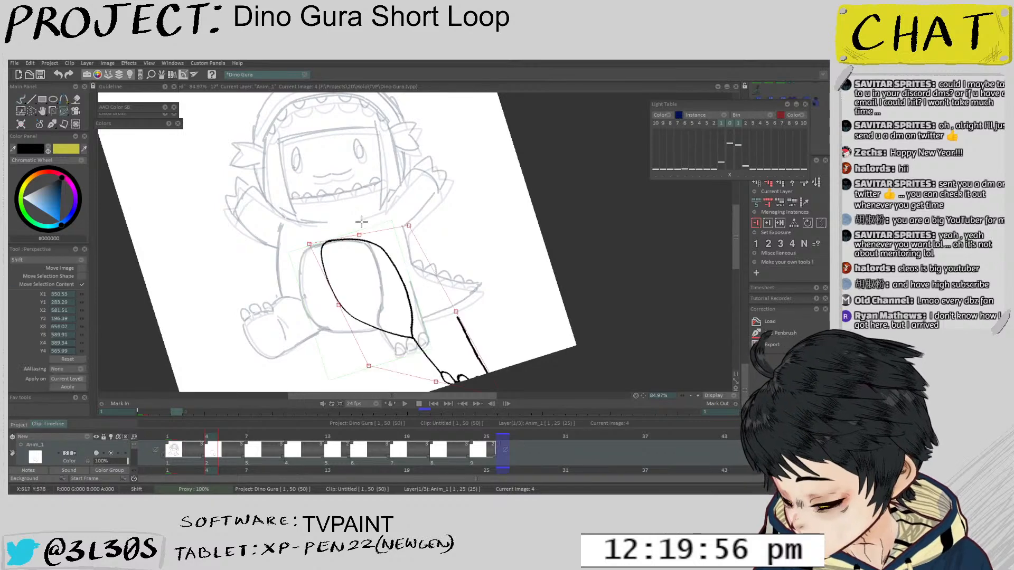
right_click(414, 280)
click(432, 289)
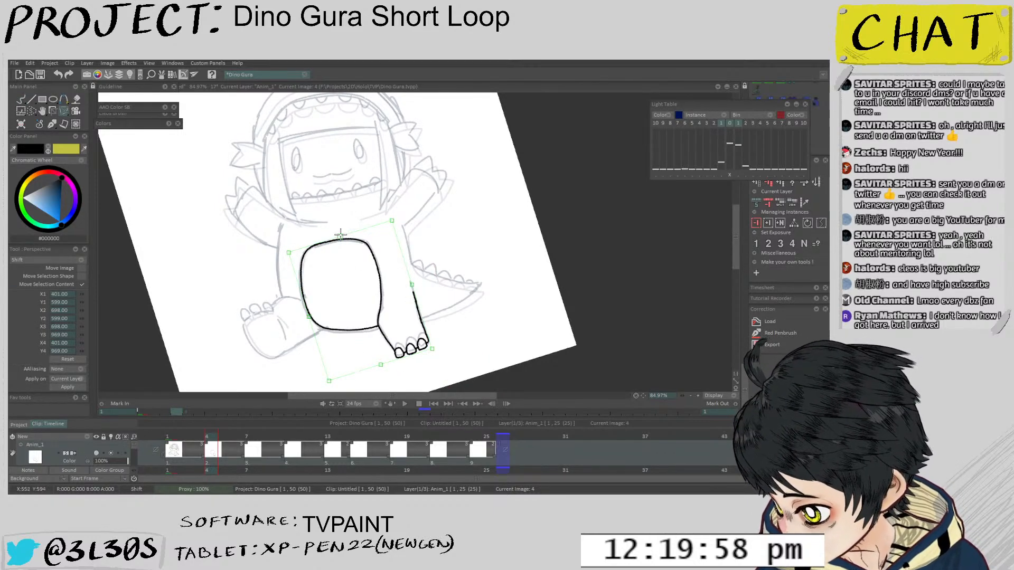
drag(340, 234, 340, 229)
Flip between frames 1 and 4 to check the adjusted line art, and switch back to the pen brush
key(Left)
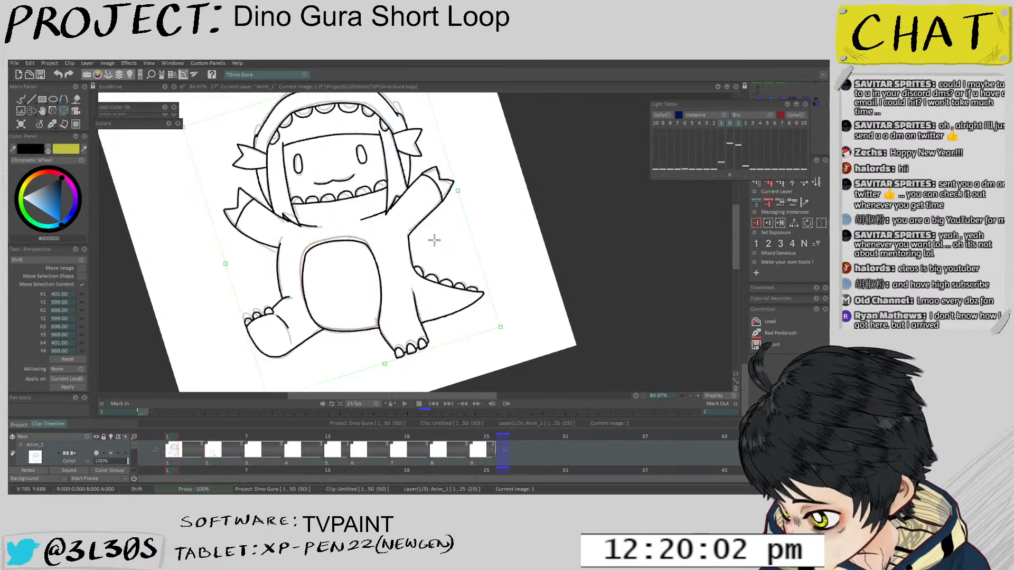
key(Right)
key(Left)
key(b)
key(Right)
key(Left)
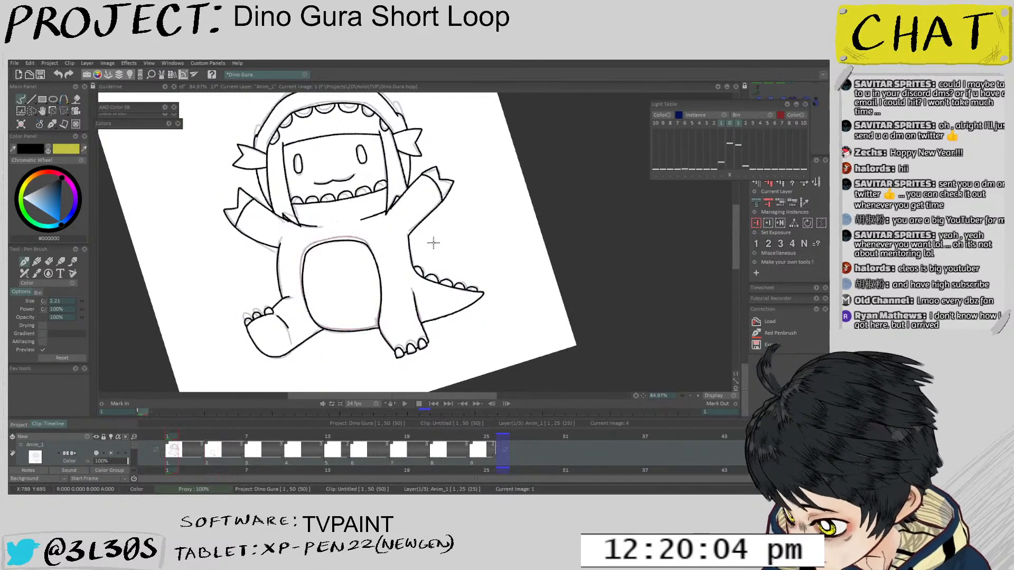
key(Right)
Try to ink a first stretch of the tail's lower edge outward from the leg on frame 4
mouse_move(427, 308)
mouse_down()
mouse_move(380, 300)
mouse_move(412, 254)
mouse_move(392, 293)
mouse_up()
scroll(391, 292, up, 1)
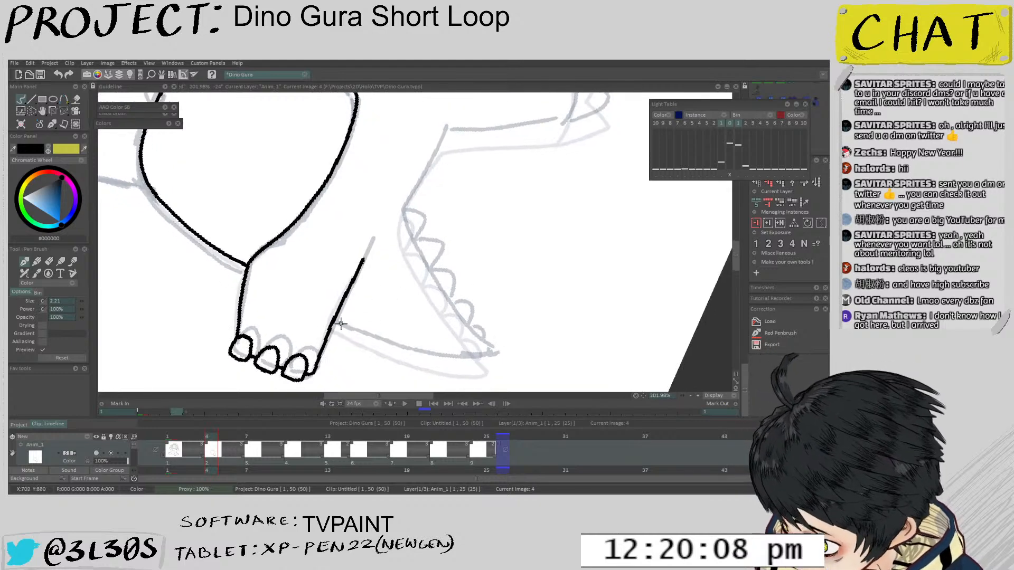
drag(333, 322, 390, 341)
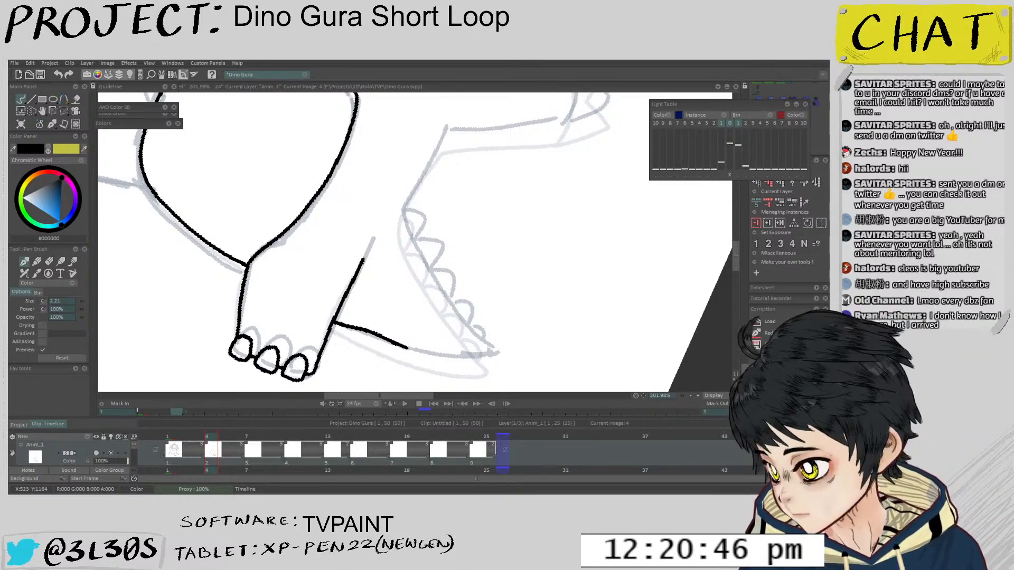
drag(366, 329, 381, 275)
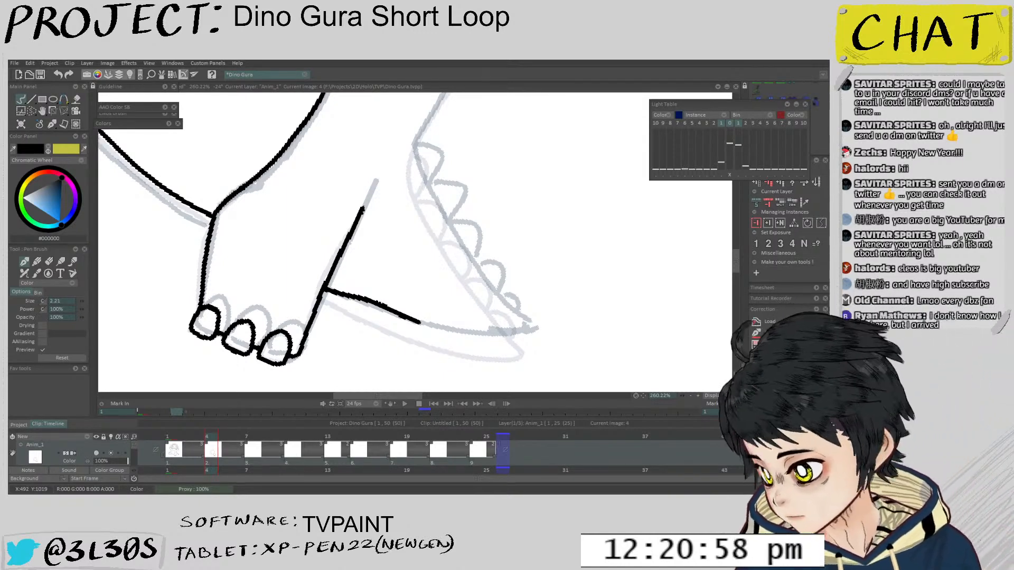
mouse_move(418, 340)
mouse_down()
mouse_move(454, 328)
mouse_move(484, 218)
mouse_move(442, 270)
mouse_move(415, 251)
mouse_move(380, 317)
mouse_move(355, 322)
mouse_move(361, 347)
mouse_move(408, 285)
mouse_move(468, 239)
mouse_up()
key(e)
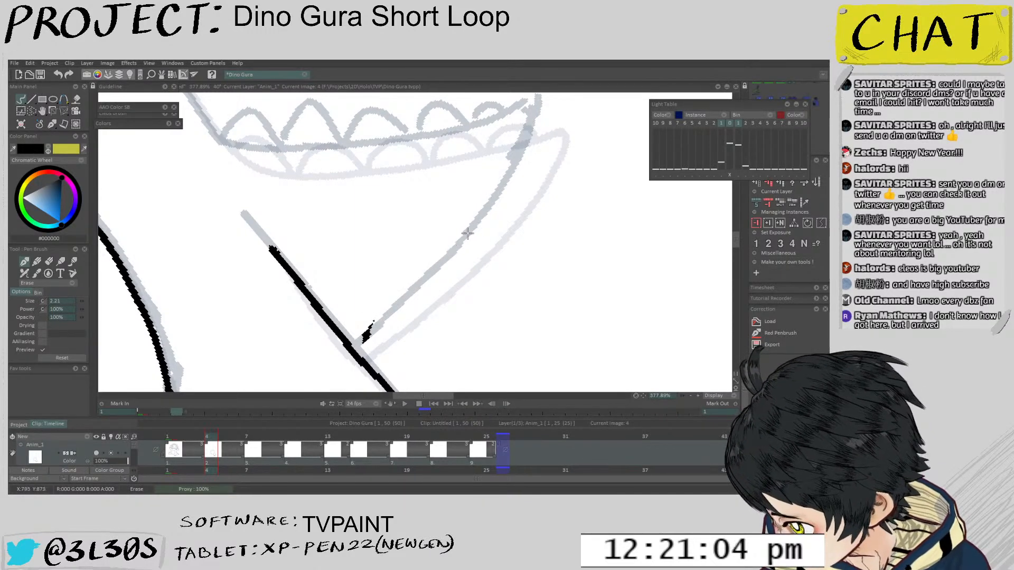
Try to ink the full tail outline from the leg around the tip to the back, undoing the unsatisfying strokes
drag(351, 351, 557, 143)
key(ctrl+z)
key(ctrl+z)
mouse_move(347, 344)
mouse_down()
mouse_move(567, 138)
mouse_move(366, 324)
mouse_move(524, 183)
mouse_move(541, 139)
mouse_move(563, 140)
mouse_up()
key(ctrl+z)
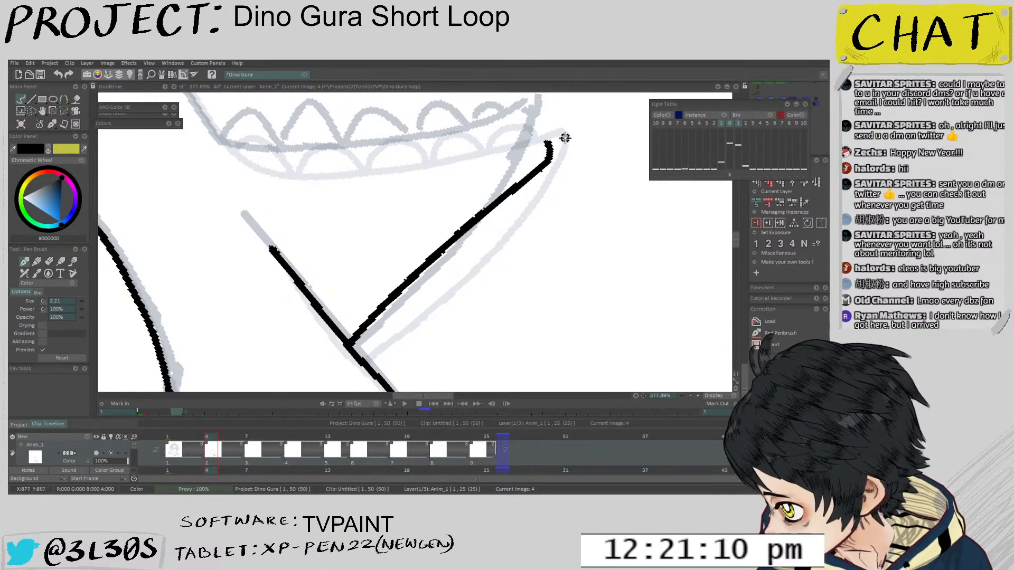
key(ctrl+z)
mouse_move(324, 376)
mouse_down()
mouse_move(539, 192)
mouse_move(539, 175)
mouse_move(308, 201)
mouse_move(197, 179)
mouse_up()
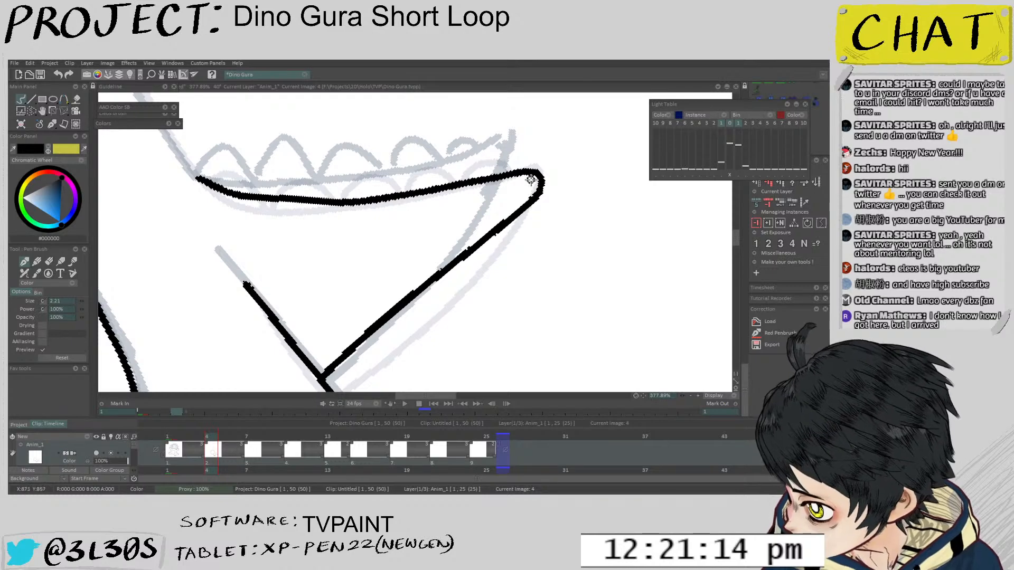
key(ctrl+z)
mouse_move(328, 384)
mouse_down()
mouse_move(534, 171)
mouse_move(397, 190)
mouse_move(213, 186)
mouse_move(188, 174)
mouse_up()
scroll(381, 172, down, 3)
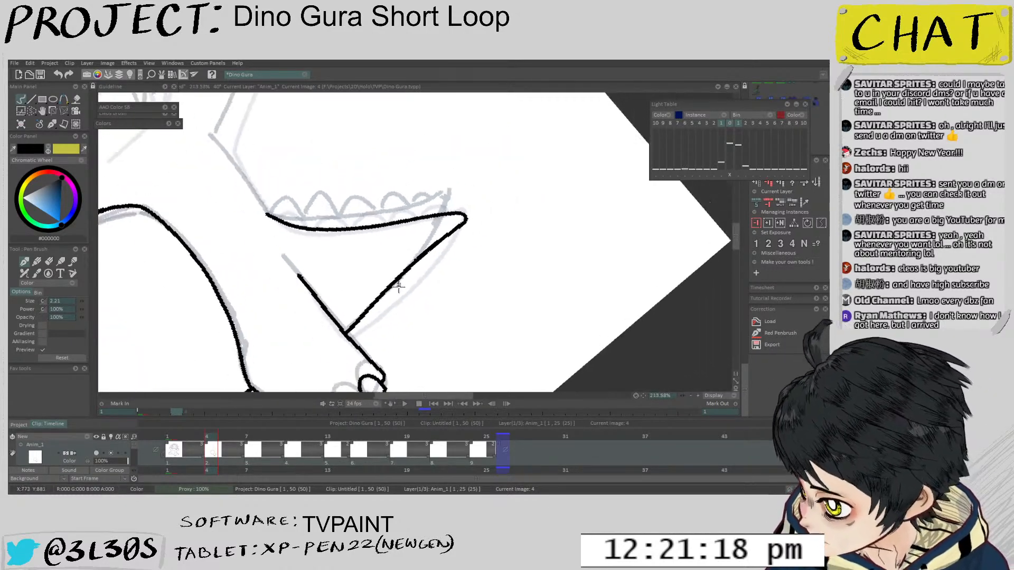
key(ctrl+z)
Ink frame 4's tail outline along the sketch, from the leg around the tip and back to the body
mouse_move(326, 355)
mouse_down()
mouse_move(397, 298)
mouse_move(455, 200)
mouse_up()
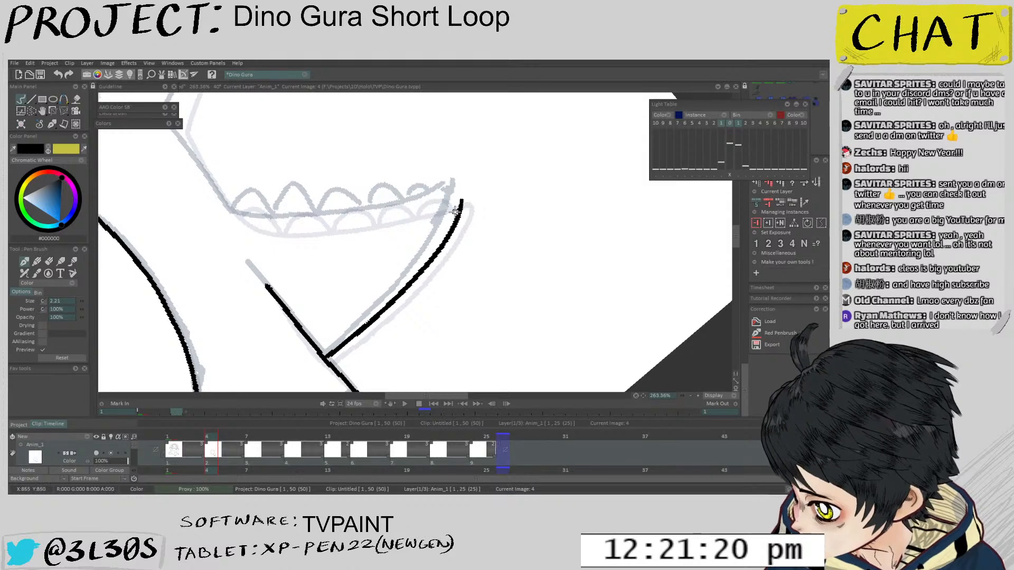
key(ctrl+z)
mouse_move(325, 357)
mouse_down()
mouse_move(435, 241)
mouse_move(449, 183)
mouse_move(343, 220)
mouse_move(283, 226)
mouse_move(231, 215)
mouse_move(336, 218)
mouse_move(440, 187)
mouse_move(450, 194)
mouse_move(376, 308)
mouse_move(327, 359)
mouse_up()
key(ctrl+z)
key(ctrl+z)
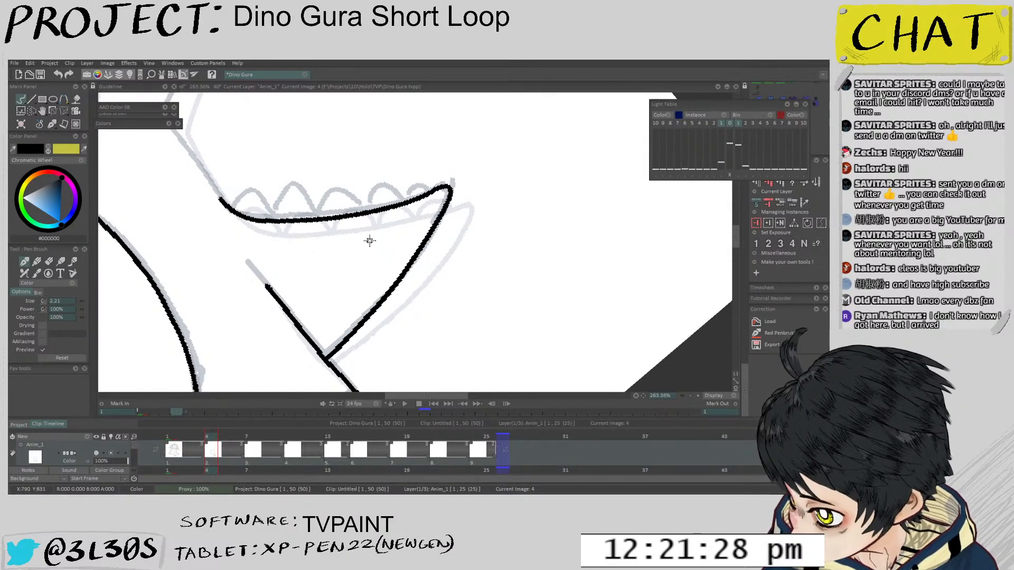
Compare the new tail line art on frame 4 with frame 1 by flipping between the frames
drag(370, 241, 359, 251)
drag(425, 185, 468, 218)
mouse_move(351, 133)
mouse_down()
mouse_move(376, 206)
mouse_move(343, 312)
mouse_up()
key(Left)
key(Right)
key(o)
mouse_move(463, 312)
mouse_down()
mouse_move(452, 242)
mouse_move(392, 251)
mouse_up()
key(Left)
key(Right)
key(Left)
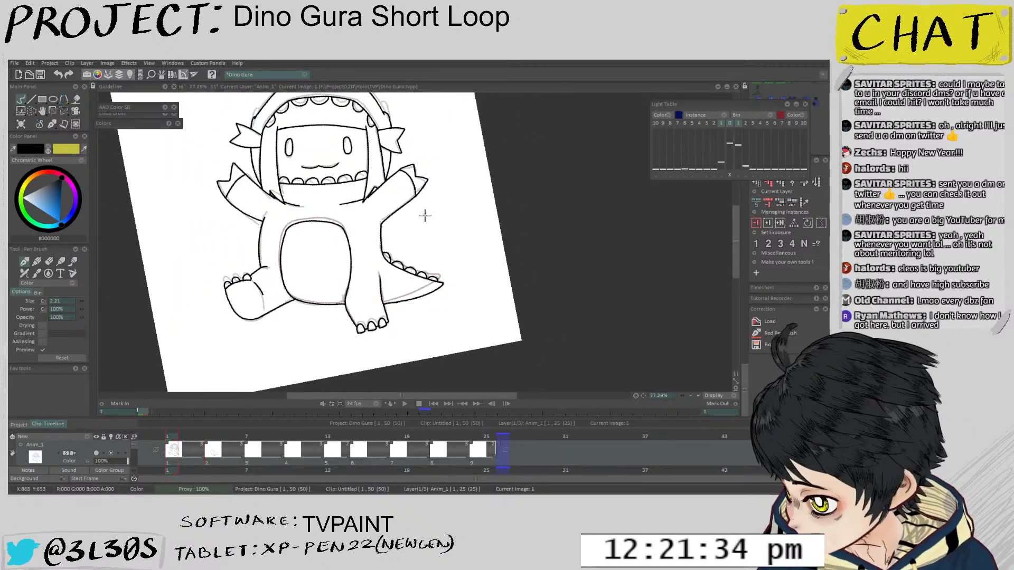
key(Right)
key(Left)
key(Right)
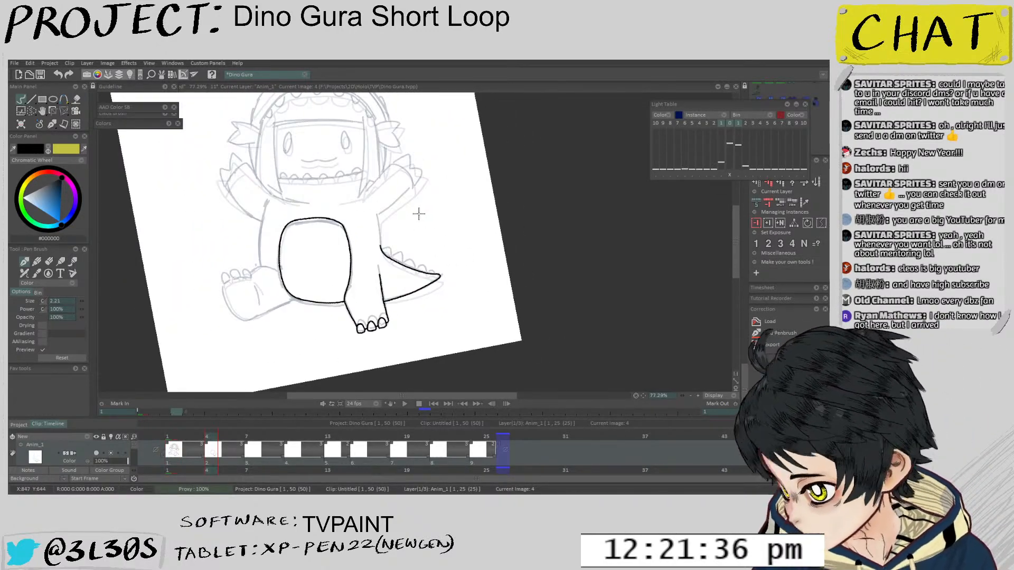
key(Left)
scroll(417, 214, up, 2)
key(Right)
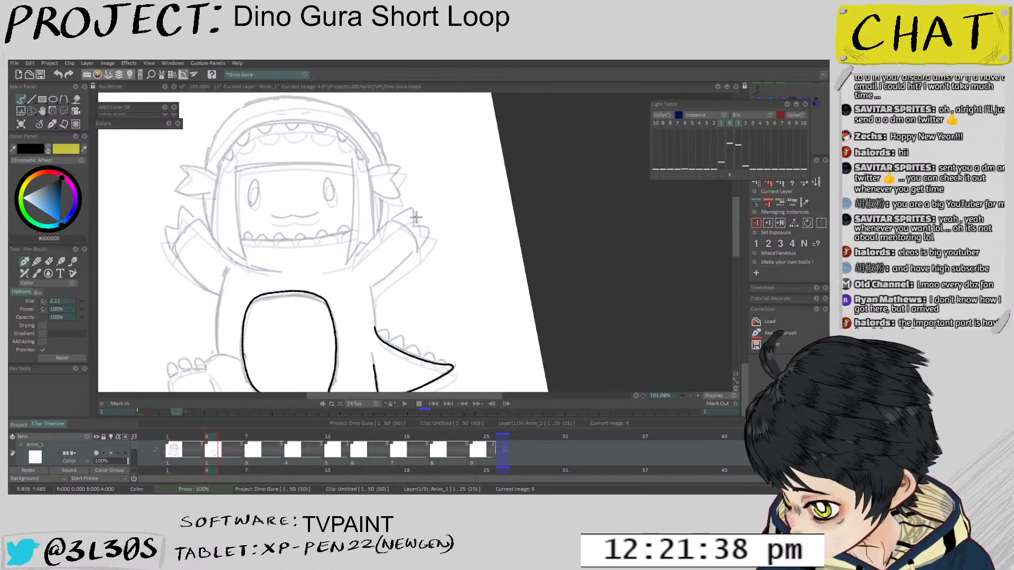
key(Left)
key(Right)
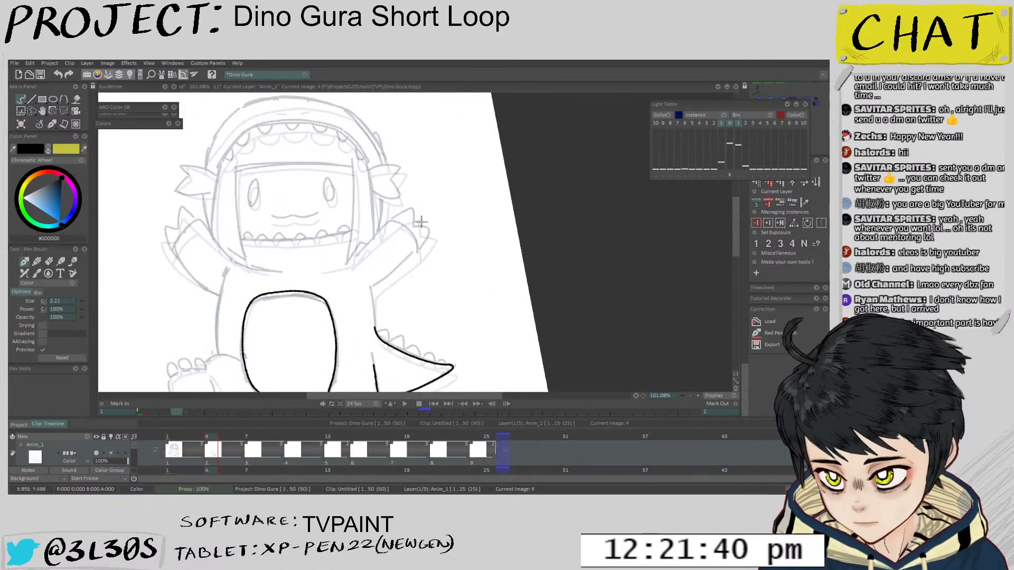
Realign the previous frame's light table image over frame 4's tail, with X -14, Y -12 and angle 2.73°
click(721, 175)
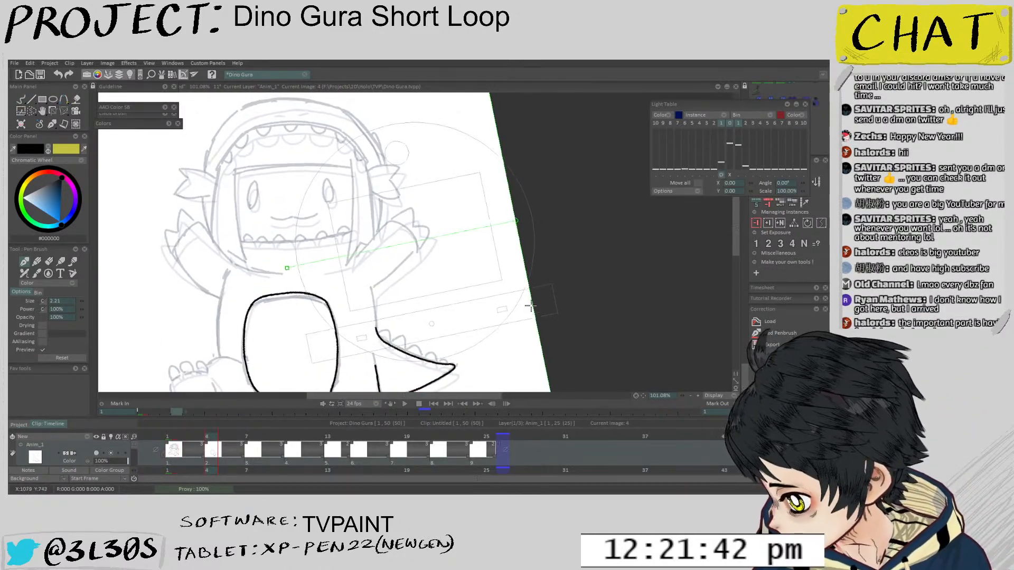
drag(527, 302, 515, 291)
drag(503, 209, 491, 194)
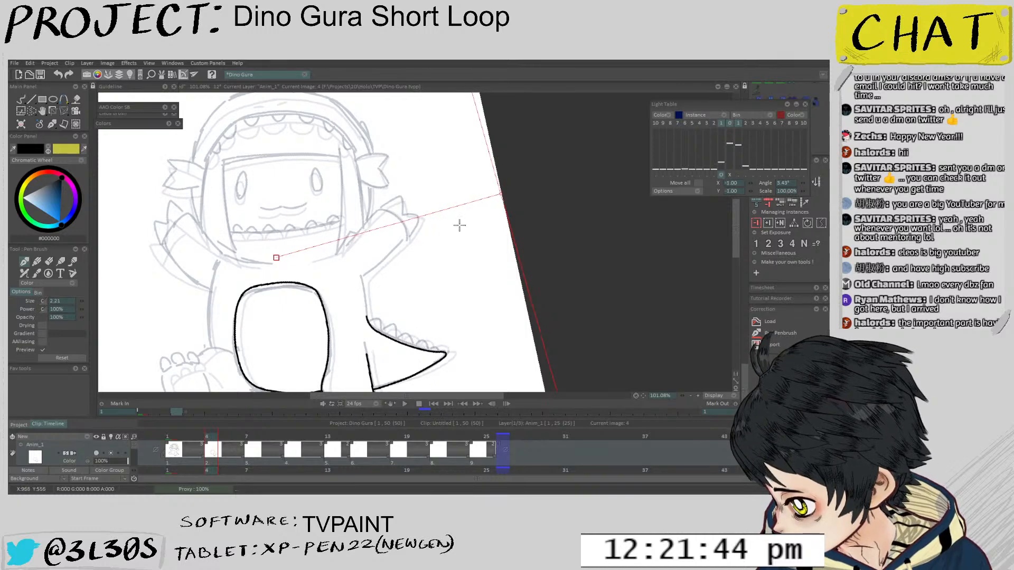
key(Return)
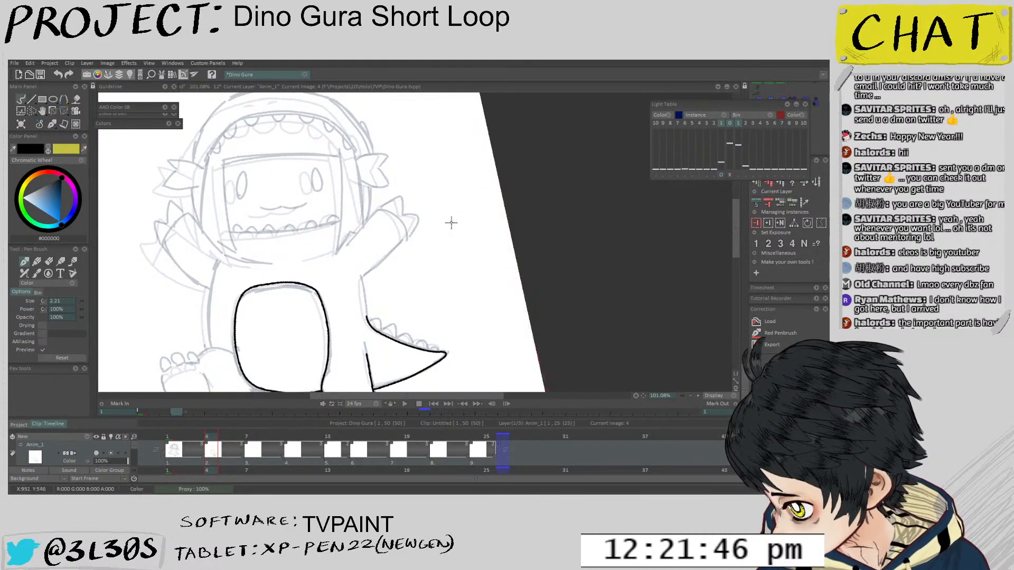
click(721, 175)
drag(490, 236, 490, 191)
drag(457, 225, 460, 221)
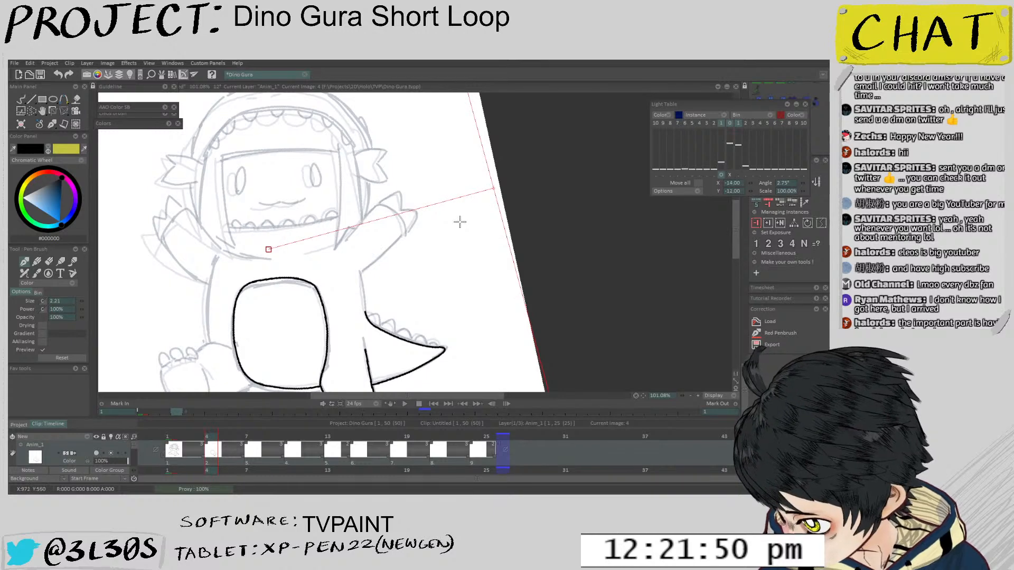
key(Return)
Ink a row of five rounded spikes along the tail's upper edge
scroll(358, 312, up, 4)
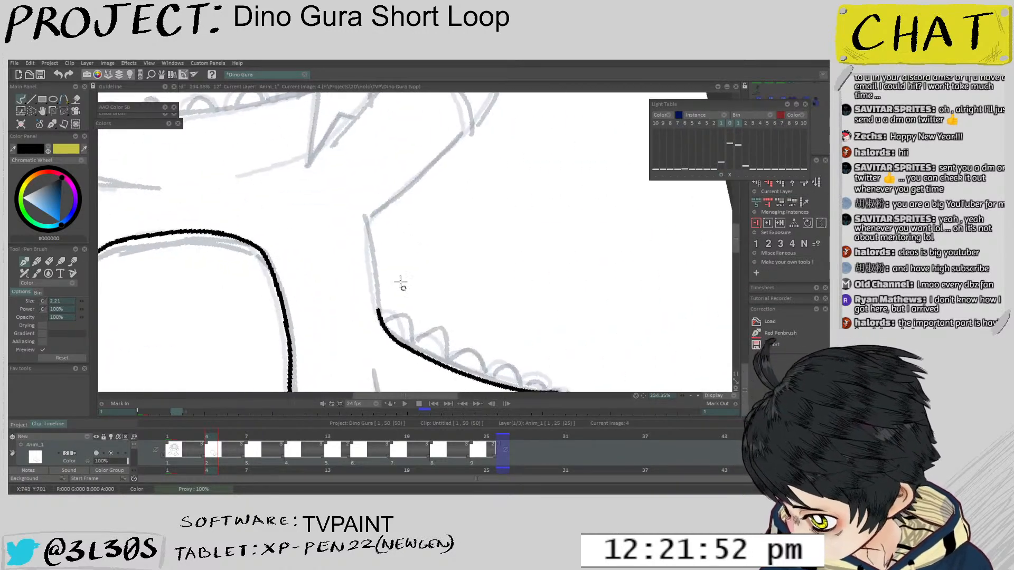
drag(389, 272, 407, 311)
key(ctrl+z)
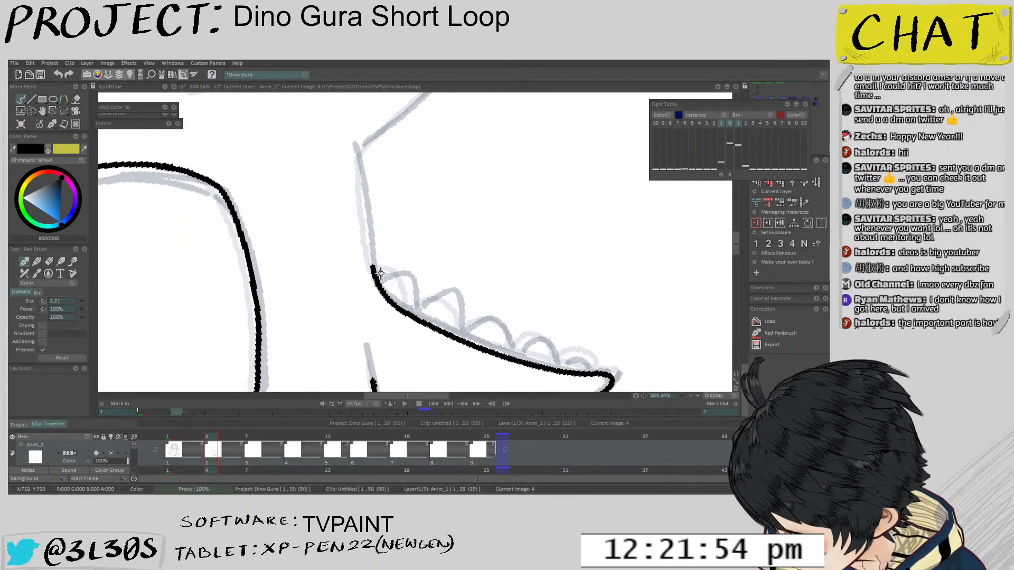
drag(390, 268, 409, 309)
mouse_move(373, 269)
mouse_down()
mouse_move(394, 272)
mouse_move(407, 302)
mouse_move(439, 300)
mouse_move(456, 328)
mouse_move(437, 302)
mouse_up()
key(ctrl+z)
mouse_move(459, 335)
mouse_down()
mouse_move(430, 287)
mouse_move(484, 312)
mouse_move(525, 312)
mouse_move(540, 290)
mouse_up()
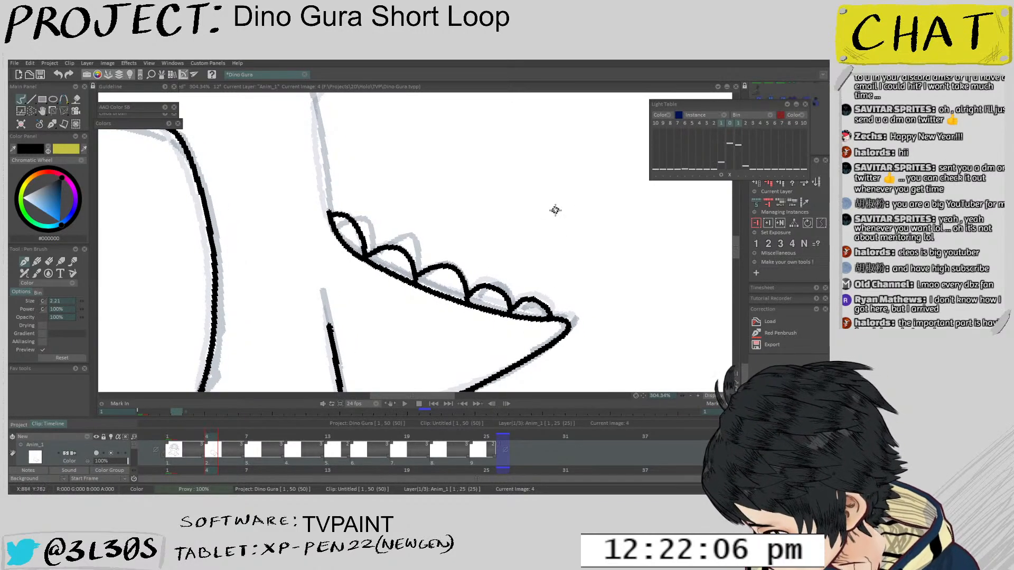
Undo the last three tail spikes and redraw them up to the tail tip
scroll(523, 240, down, 6)
scroll(487, 243, up, 7)
key(ctrl+z)
key(ctrl+z)
key(ctrl+z)
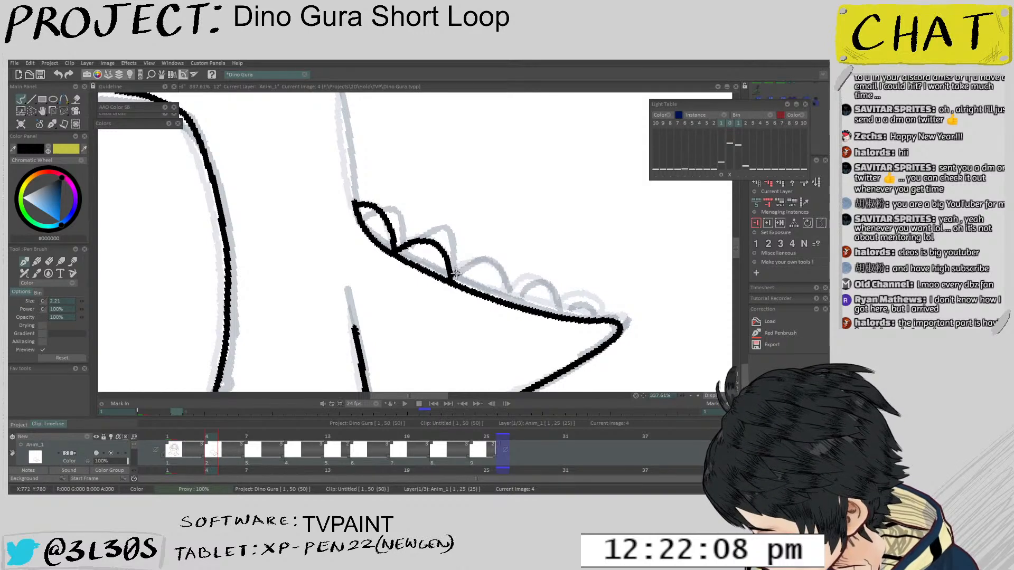
drag(487, 269, 504, 296)
key(ctrl+z)
mouse_move(450, 279)
mouse_down()
mouse_move(479, 267)
mouse_move(502, 299)
mouse_move(535, 286)
mouse_move(554, 316)
mouse_move(562, 303)
mouse_move(598, 320)
mouse_up()
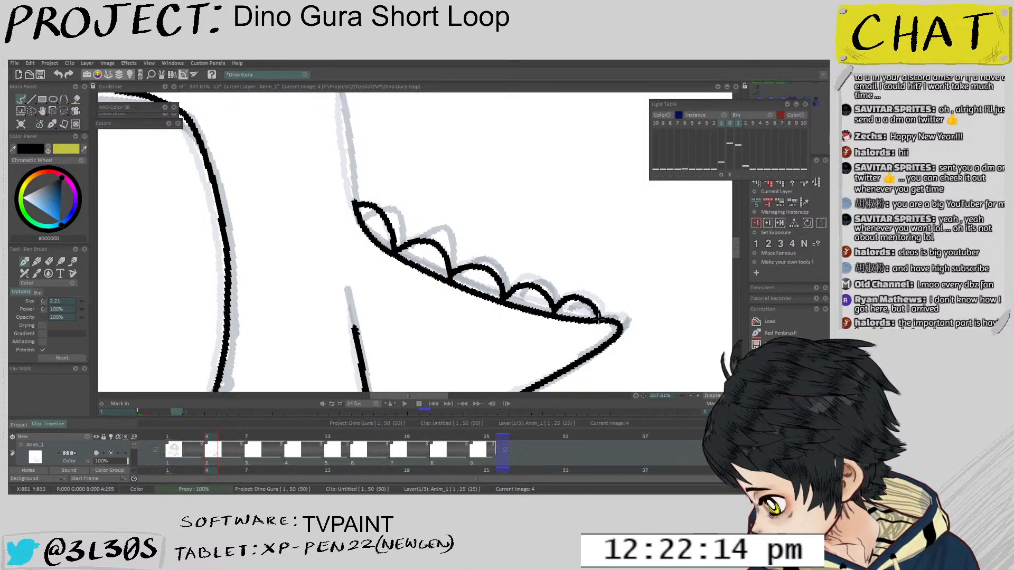
Realign the previous frame's light table image for the foot opposite the tail, with X 2, Y 1 and angle -2.34°
scroll(597, 280, down, 5)
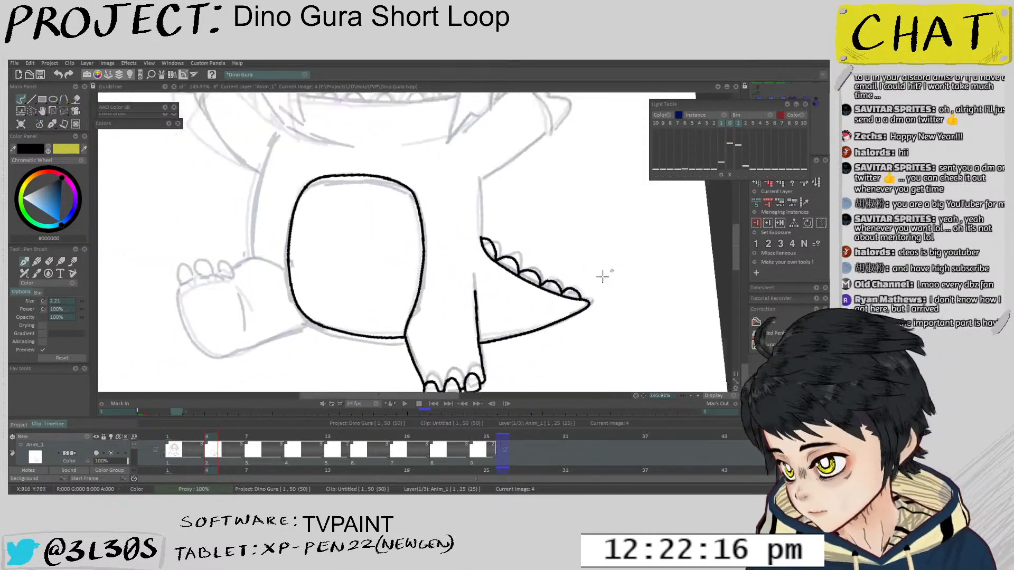
key(Home)
scroll(486, 235, down, 2)
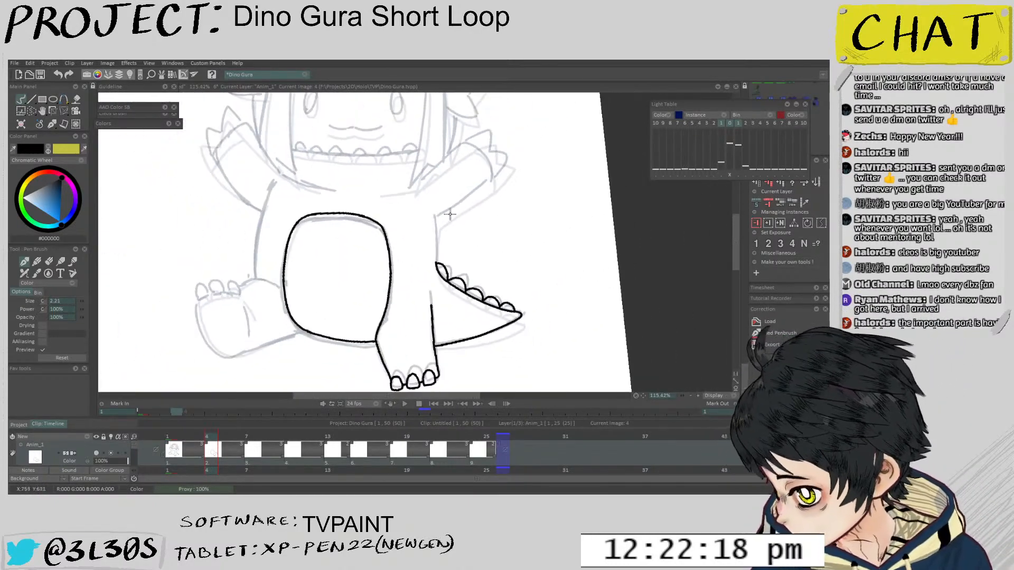
key(Right)
scroll(422, 204, up, 3)
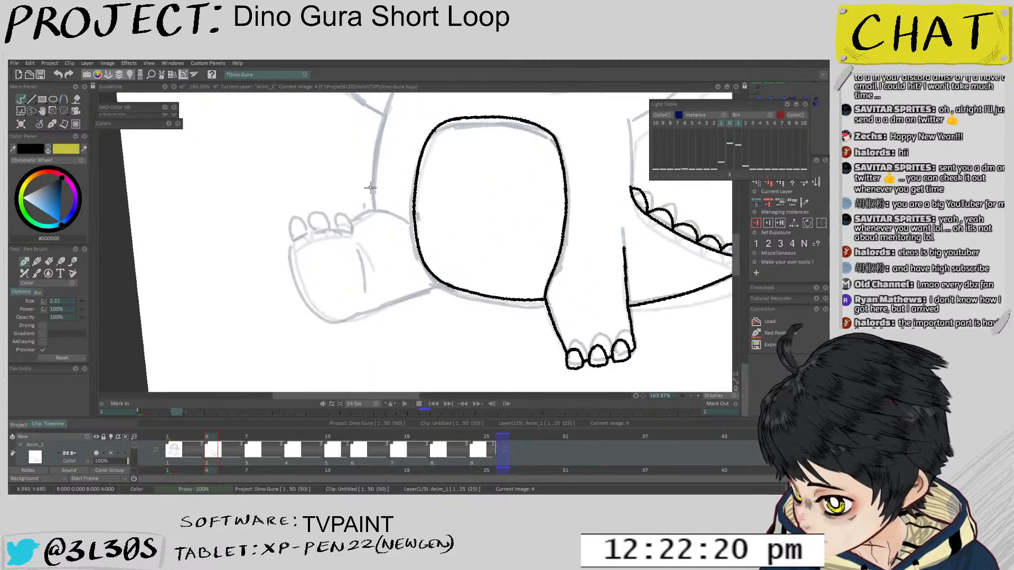
click(720, 175)
scroll(652, 231, down, 6)
drag(568, 292, 412, 321)
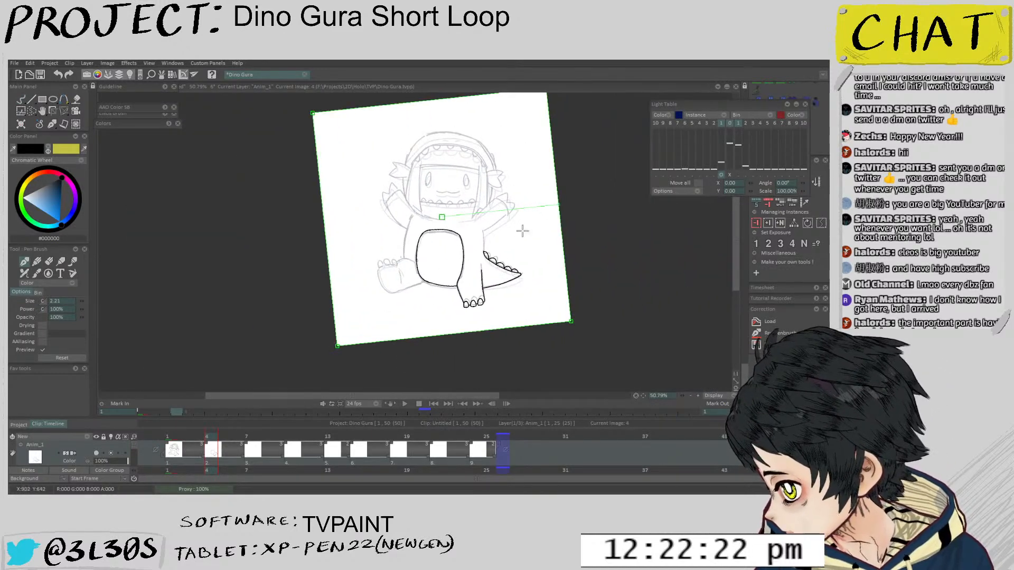
scroll(535, 219, up, 3)
drag(570, 191, 568, 201)
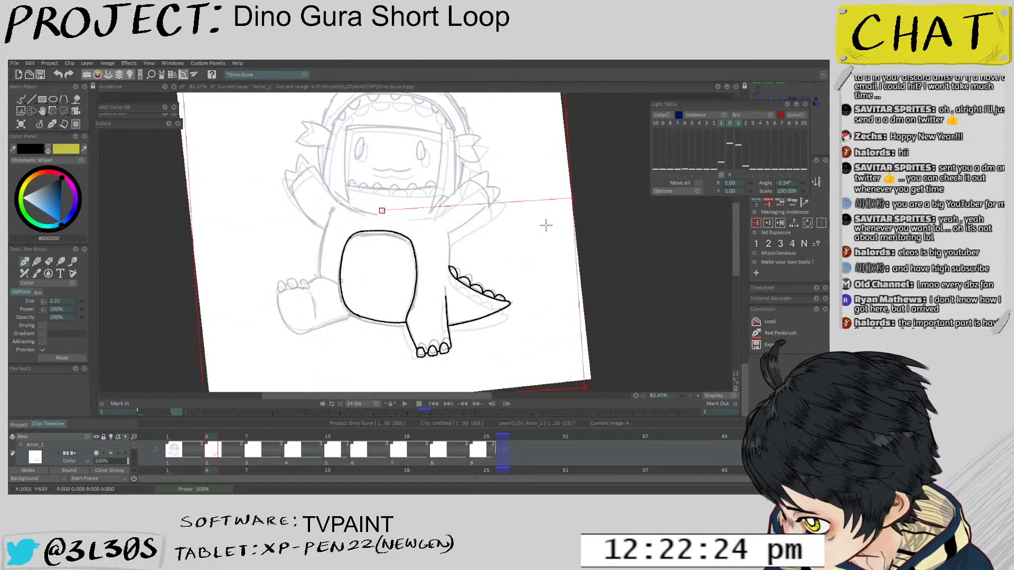
Ink the innermost toe and the outline of the foot opposite the tail, around to the belly patch
scroll(423, 208, up, 5)
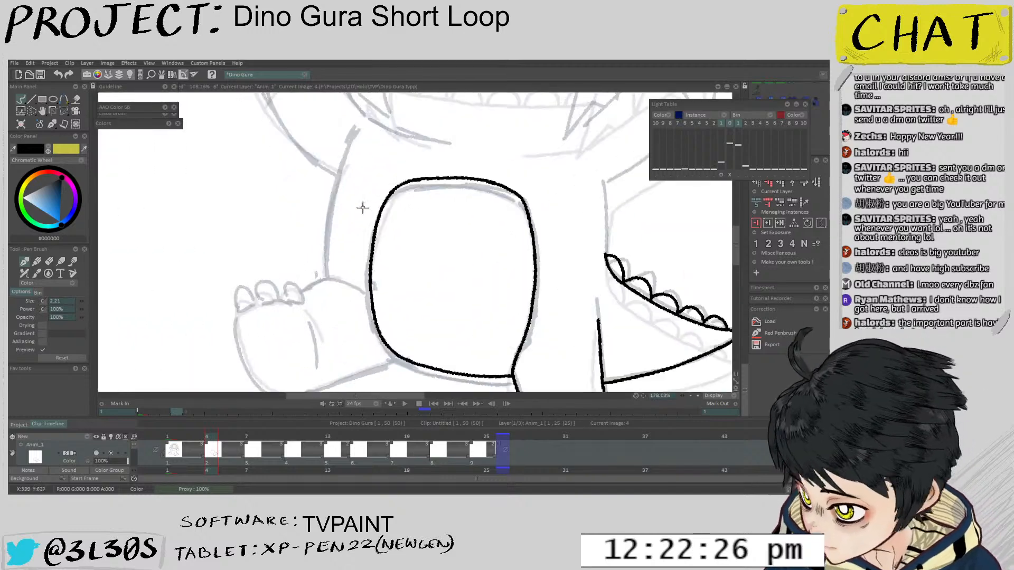
scroll(295, 275, up, 4)
mouse_move(301, 278)
mouse_down()
mouse_move(322, 259)
mouse_move(335, 282)
mouse_up()
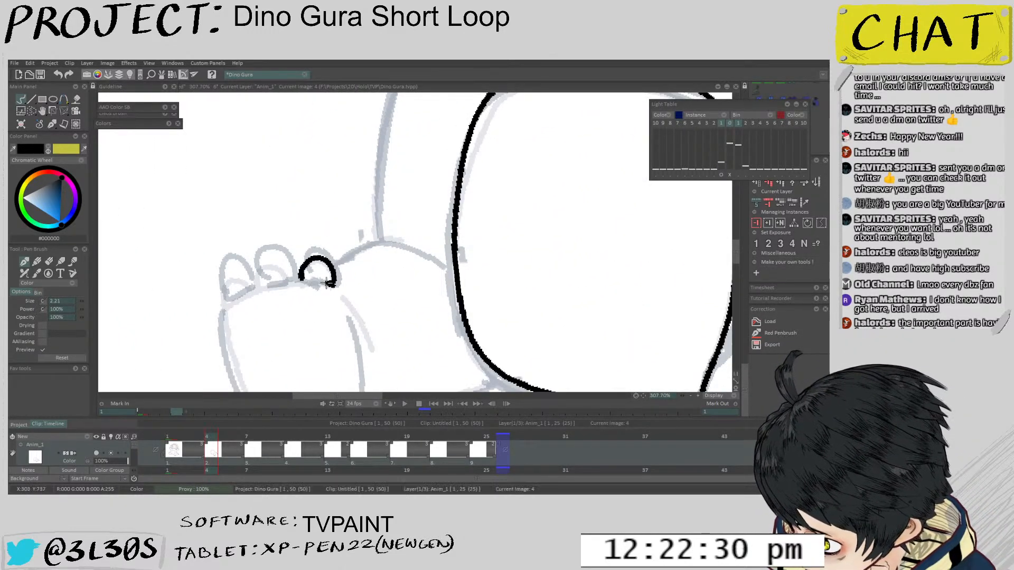
mouse_move(283, 290)
mouse_down()
mouse_move(325, 190)
mouse_move(280, 206)
mouse_up()
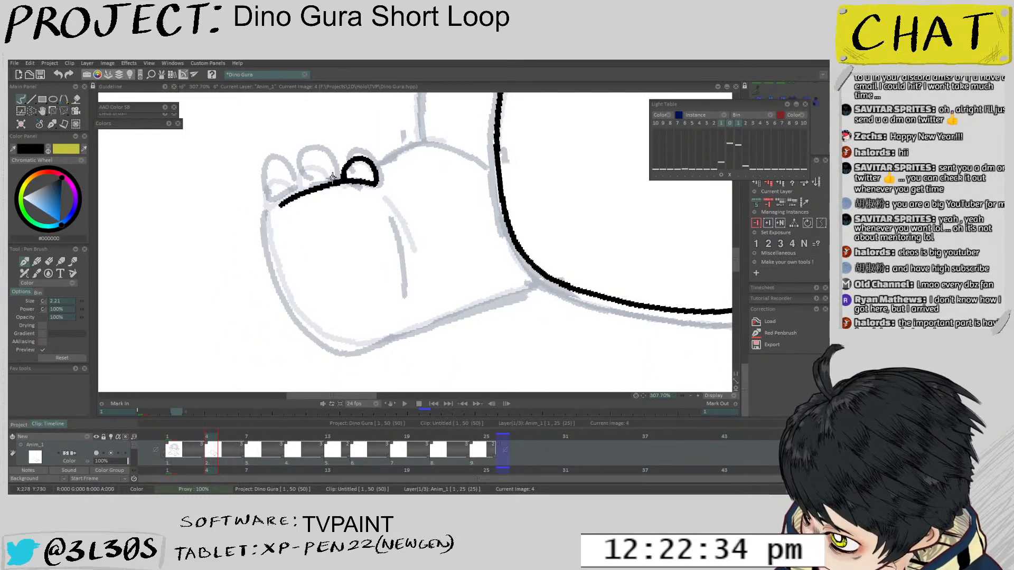
key(ctrl+z)
mouse_move(376, 185)
mouse_down()
mouse_move(331, 182)
mouse_move(281, 201)
mouse_move(271, 212)
mouse_move(275, 266)
mouse_move(295, 308)
mouse_move(348, 346)
mouse_move(417, 323)
mouse_up()
key(ctrl+z)
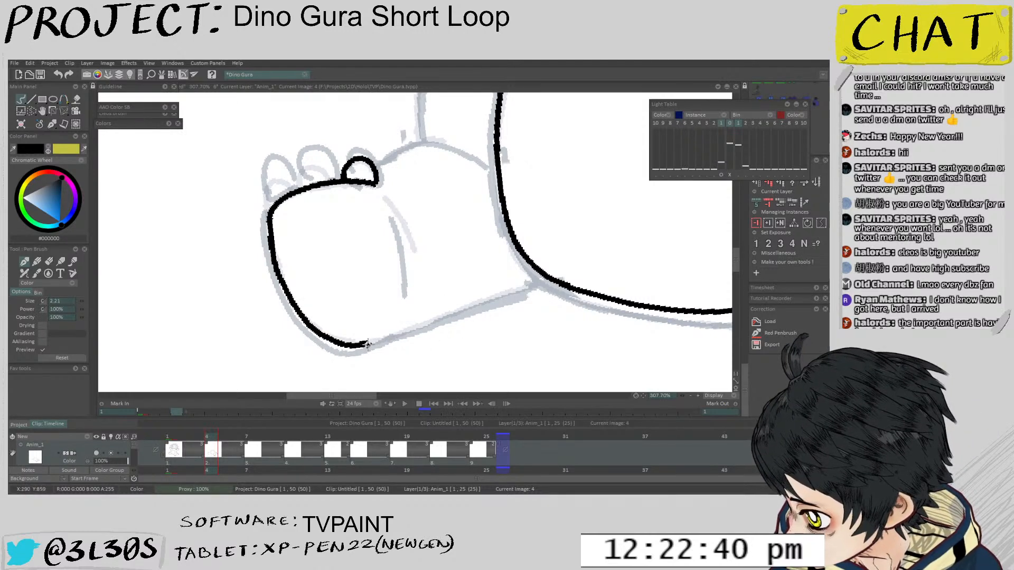
drag(367, 344, 536, 278)
Ink the two remaining toes, the crease on the foot and the top edge of that leg
mouse_move(452, 287)
mouse_down()
mouse_move(433, 308)
mouse_move(444, 298)
mouse_up()
drag(355, 248, 379, 304)
drag(364, 240, 355, 319)
scroll(283, 279, up, 3)
mouse_move(258, 315)
mouse_down()
mouse_move(269, 289)
mouse_move(297, 306)
mouse_move(322, 305)
mouse_move(285, 278)
mouse_move(308, 288)
mouse_move(370, 284)
mouse_move(417, 258)
mouse_up()
scroll(376, 217, down, 2)
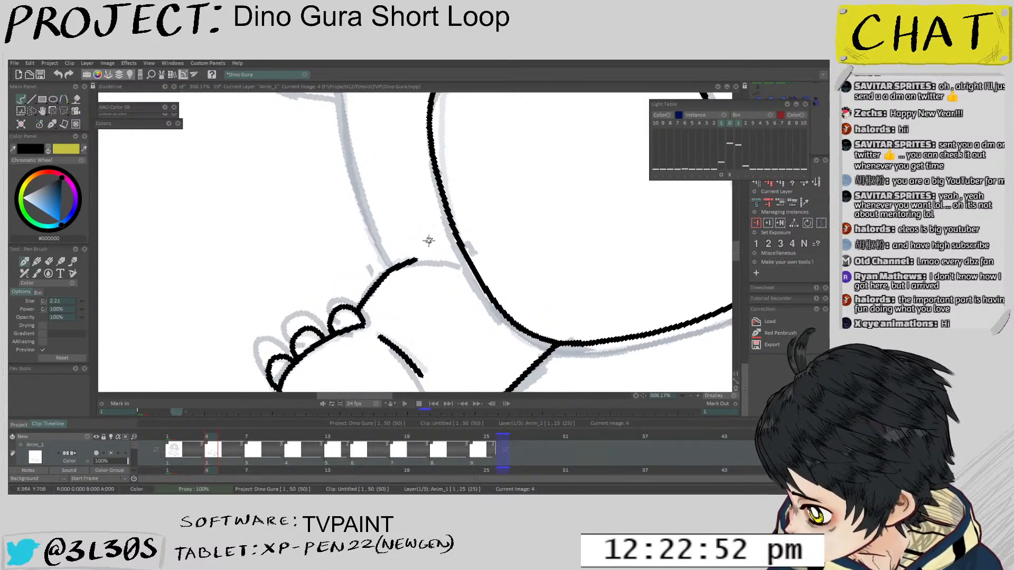
Ink the side of the body from the top of that leg up to the arm
scroll(429, 232, down, 3)
scroll(435, 198, up, 2)
drag(371, 197, 386, 309)
drag(384, 215, 390, 317)
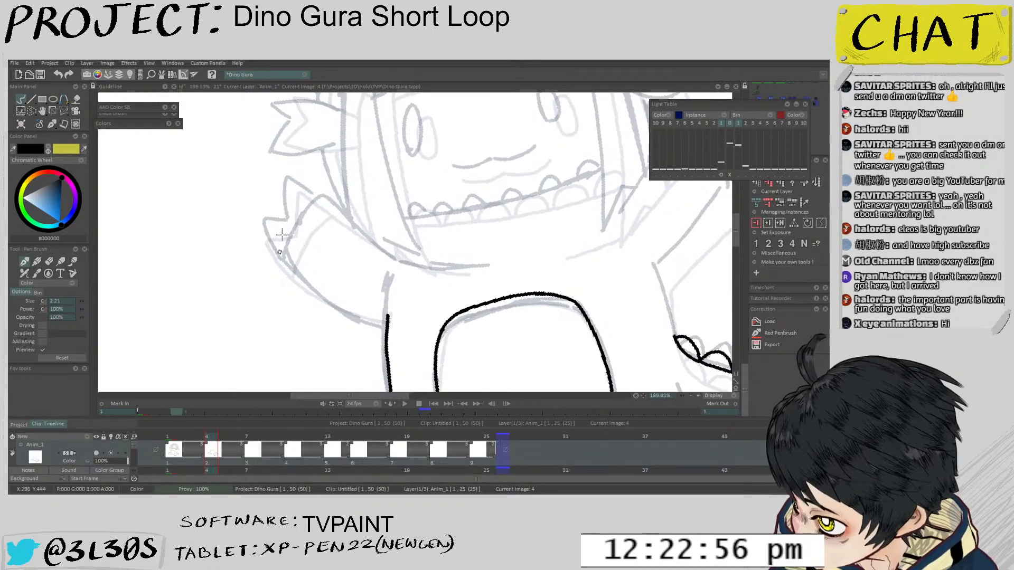
Ink the underside of the arm opposite the tail, from the lowest fingertip to the side of the body
mouse_move(265, 227)
mouse_down()
mouse_move(299, 280)
mouse_move(360, 317)
mouse_up()
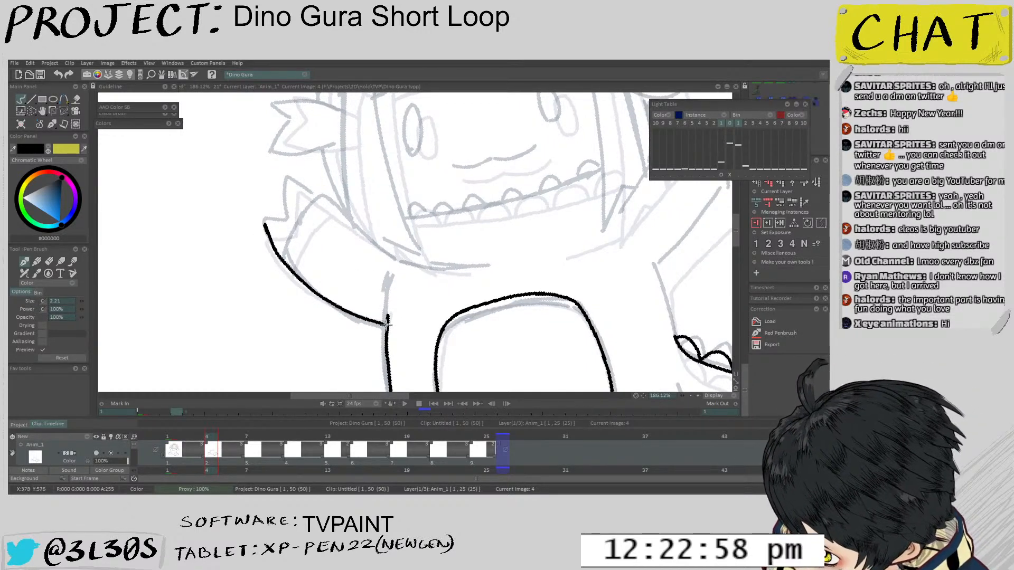
key(ctrl+z)
key(ctrl+z)
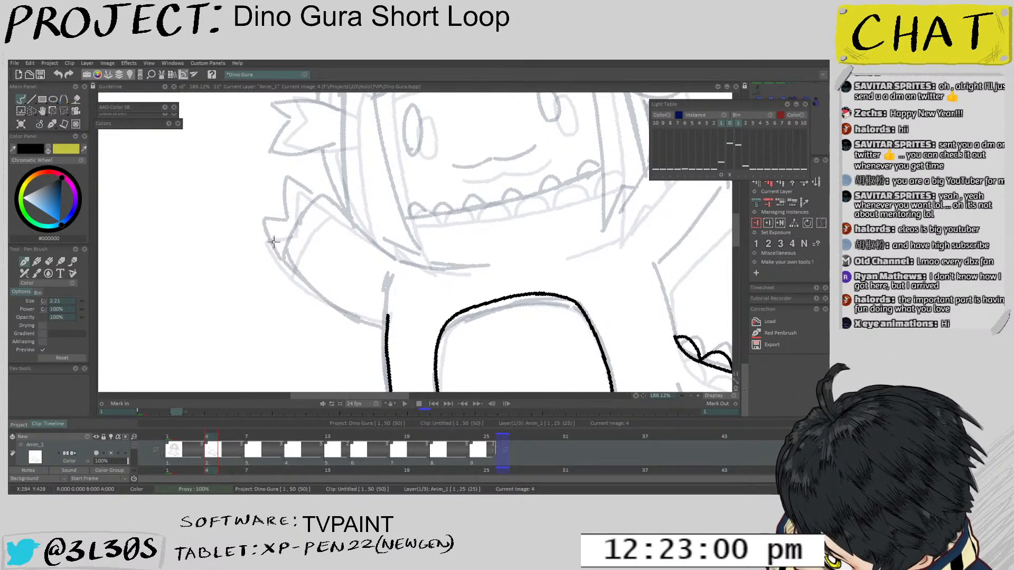
mouse_move(268, 238)
mouse_down()
mouse_move(320, 293)
mouse_move(380, 323)
mouse_up()
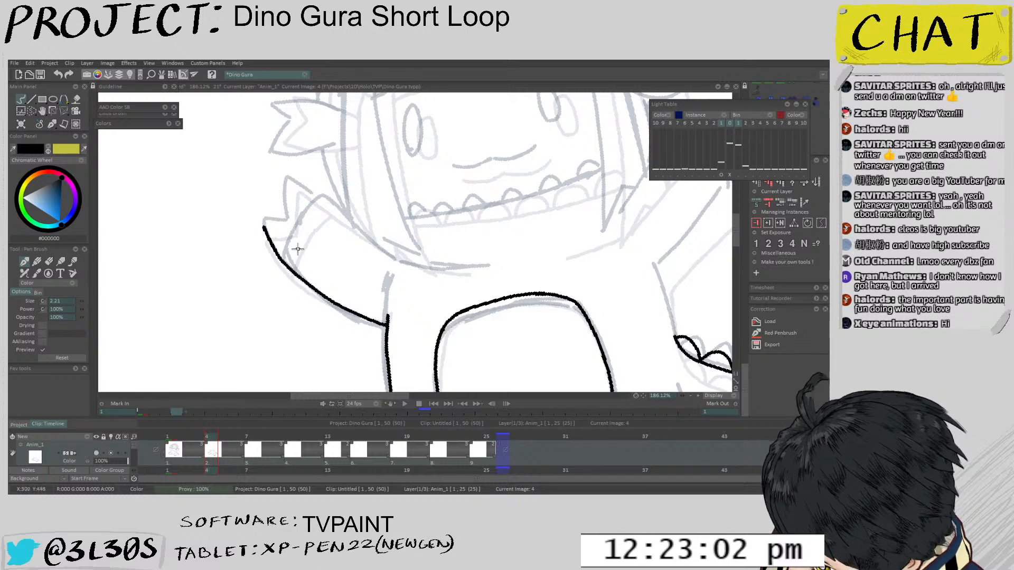
key(ctrl+z)
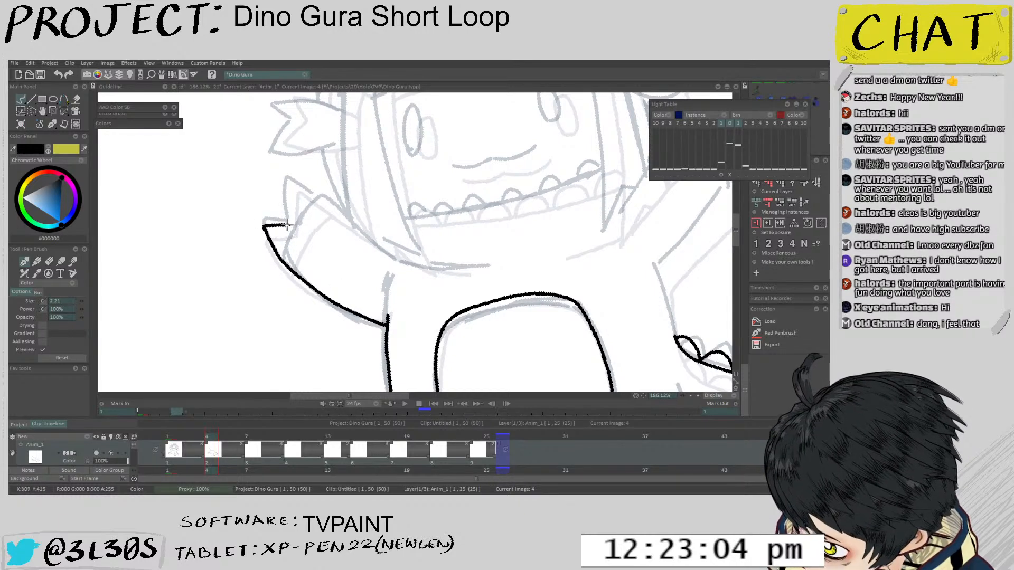
drag(287, 226, 290, 225)
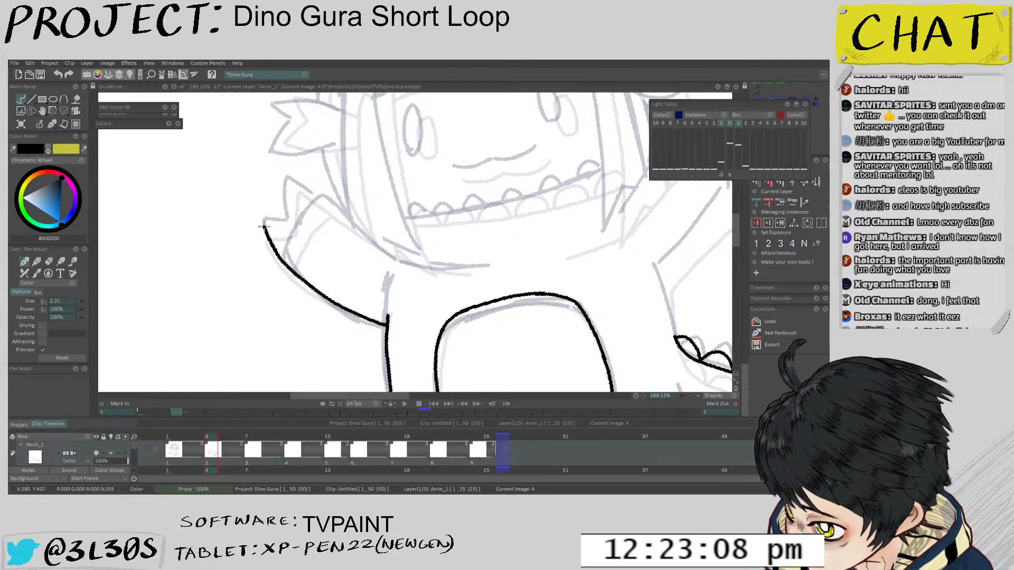
key(ctrl+z)
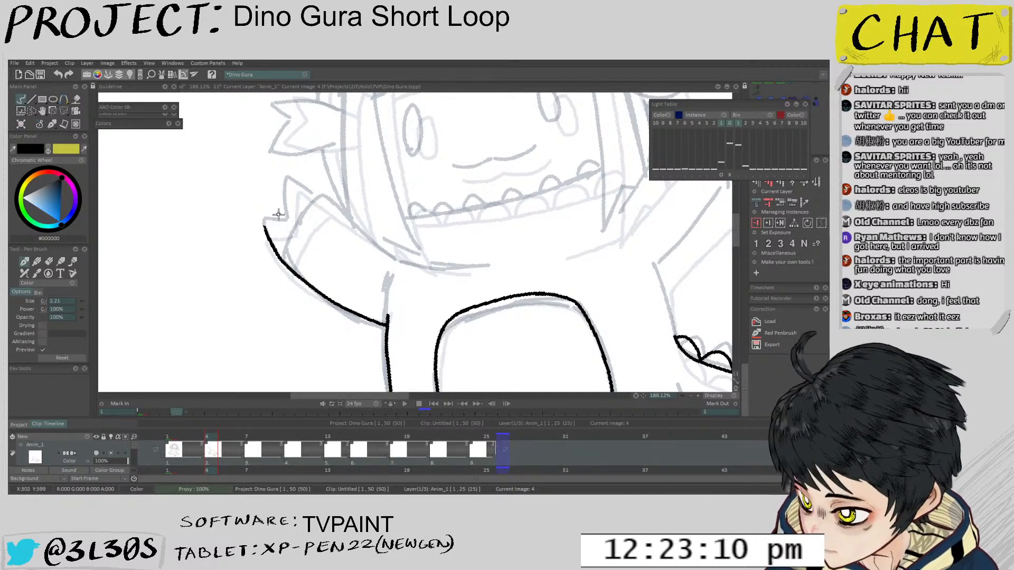
Ink the pointed fingertips of that hand and the arm's upper edge down to the hood
scroll(280, 215, up, 4)
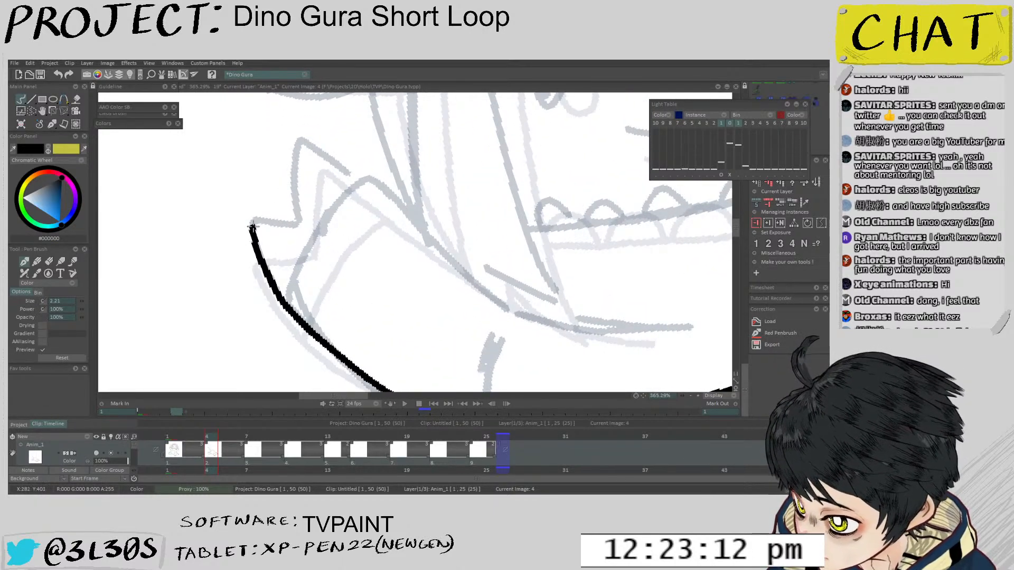
mouse_move(253, 227)
mouse_down()
mouse_move(299, 234)
mouse_move(306, 153)
mouse_move(393, 209)
mouse_move(458, 267)
mouse_up()
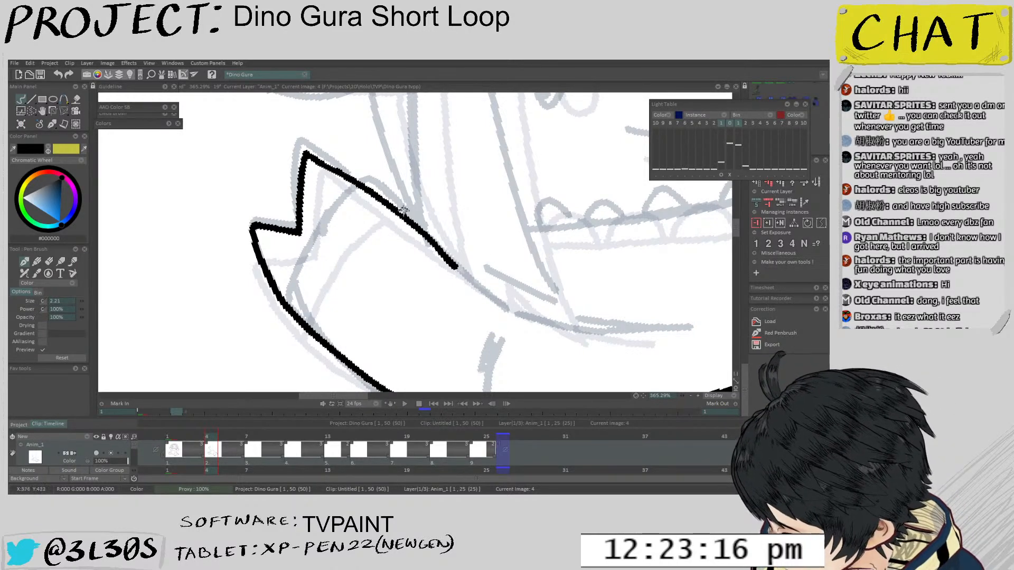
key(ctrl+z)
drag(305, 152, 513, 311)
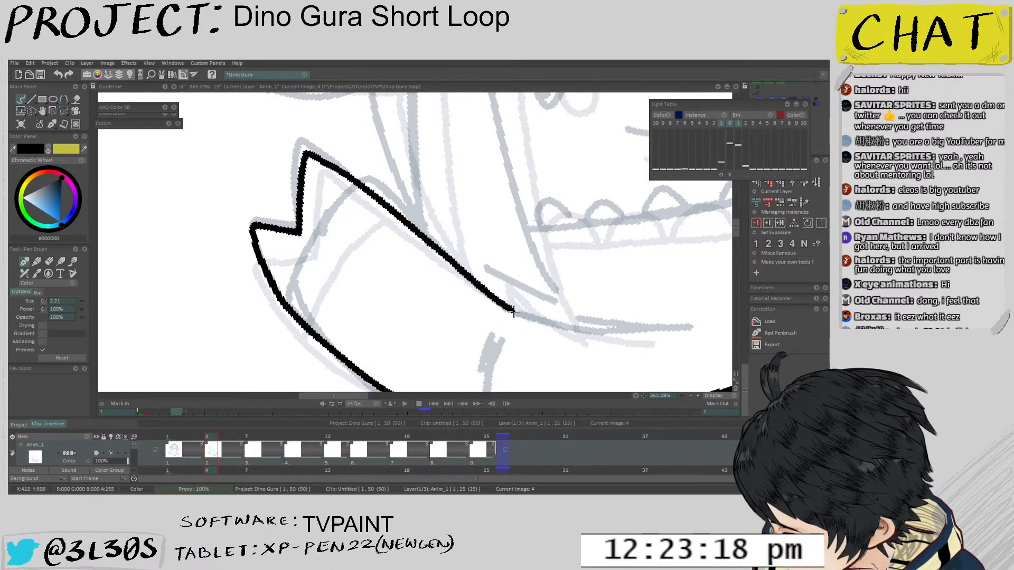
mouse_move(307, 326)
mouse_down()
mouse_move(306, 311)
mouse_move(373, 203)
mouse_move(336, 258)
mouse_up()
scroll(336, 258, up, 1)
key(ctrl+z)
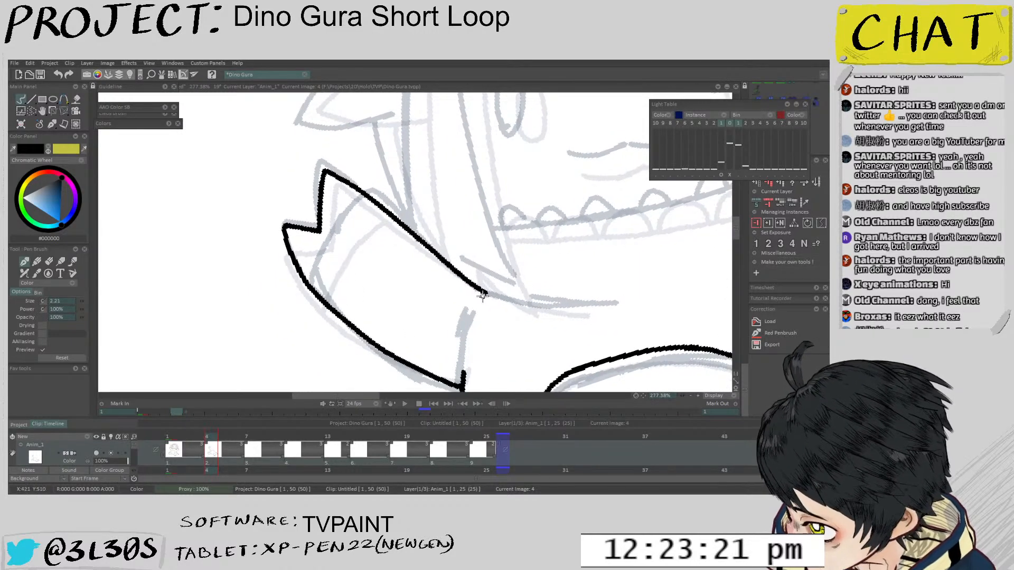
Realign the previous frame's light table image for the upper body, with X 3, Y -16 and angle -2.12°
click(724, 175)
mouse_move(471, 260)
mouse_down()
mouse_move(474, 233)
mouse_move(496, 226)
mouse_up()
scroll(496, 226, down, 10)
drag(523, 267, 620, 195)
drag(585, 239, 583, 240)
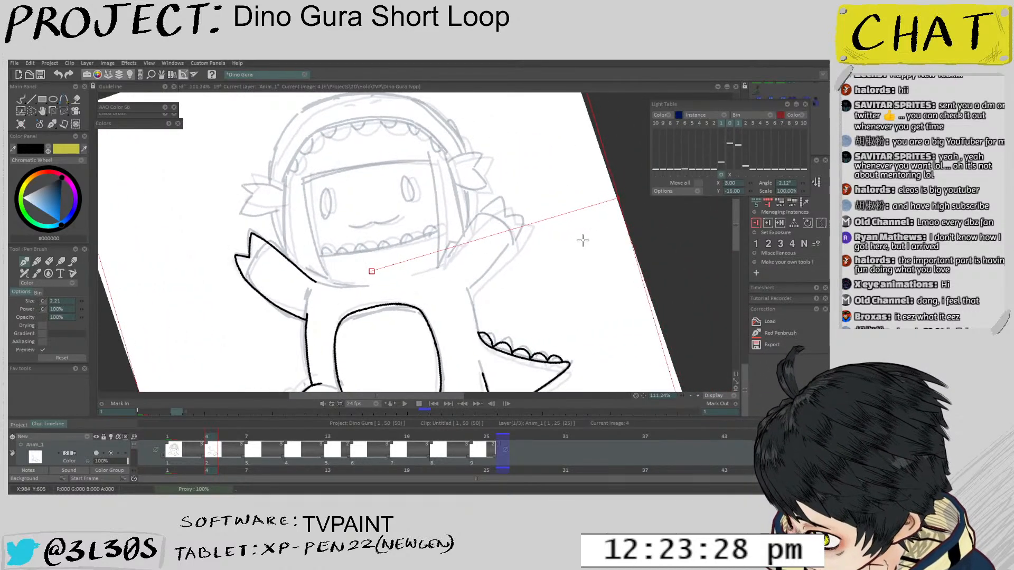
Erase the body-side stretch of the arm's underside and re-ink it with a flatter curve
key(e)
mouse_move(274, 286)
mouse_down()
mouse_move(315, 302)
mouse_move(316, 342)
mouse_move(327, 346)
mouse_up()
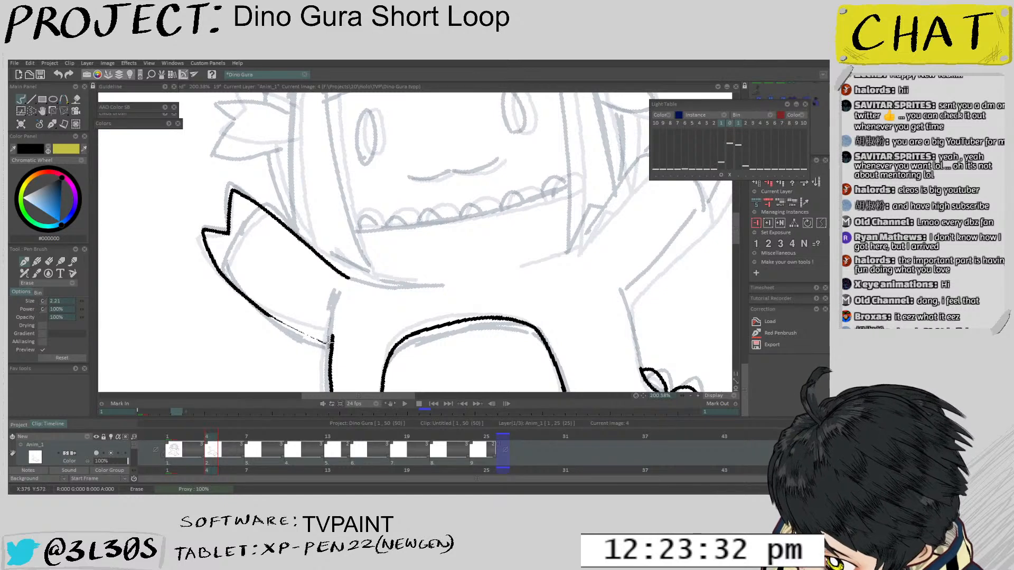
key(e)
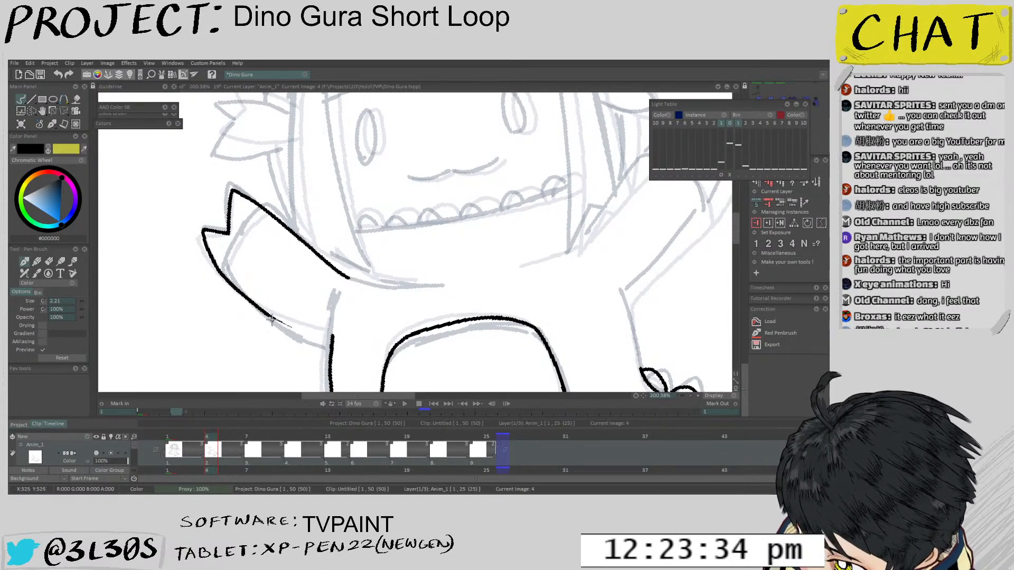
key(e)
drag(265, 314, 309, 332)
key(ctrl+z)
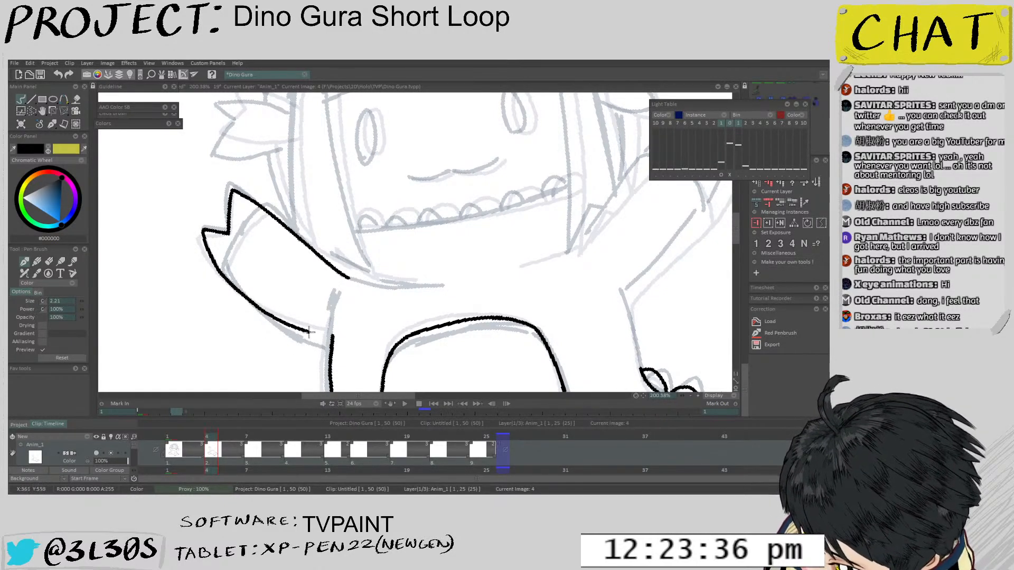
mouse_move(278, 292)
mouse_down()
mouse_move(296, 325)
mouse_move(290, 356)
mouse_move(307, 345)
mouse_move(275, 326)
mouse_up()
mouse_move(299, 268)
mouse_down()
mouse_move(277, 319)
mouse_move(301, 268)
mouse_up()
key(ctrl+z)
key(ctrl+z)
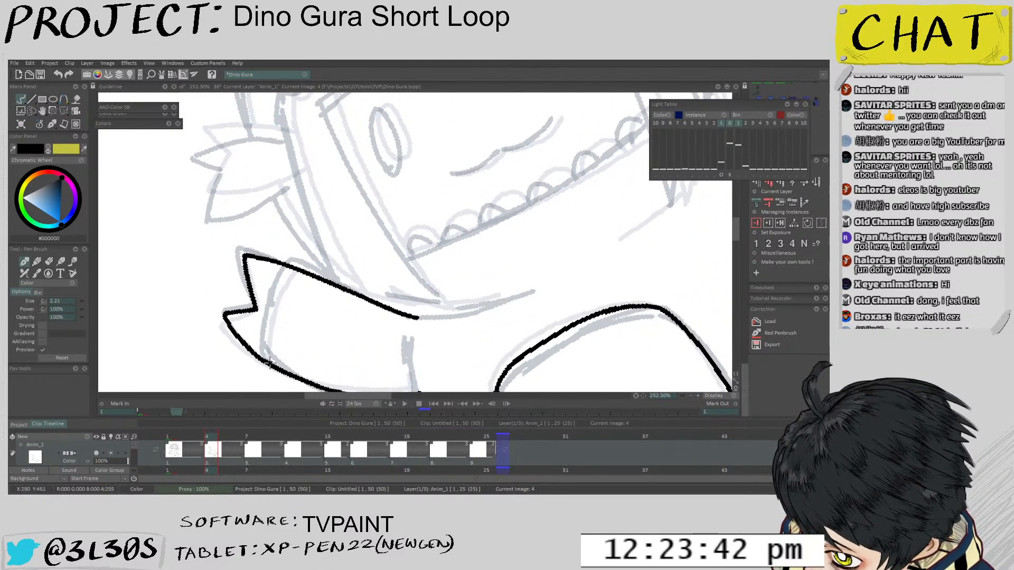
Ink the curved cuff line across the clawed hand at the left of the character
drag(269, 363, 297, 276)
drag(345, 212, 528, 158)
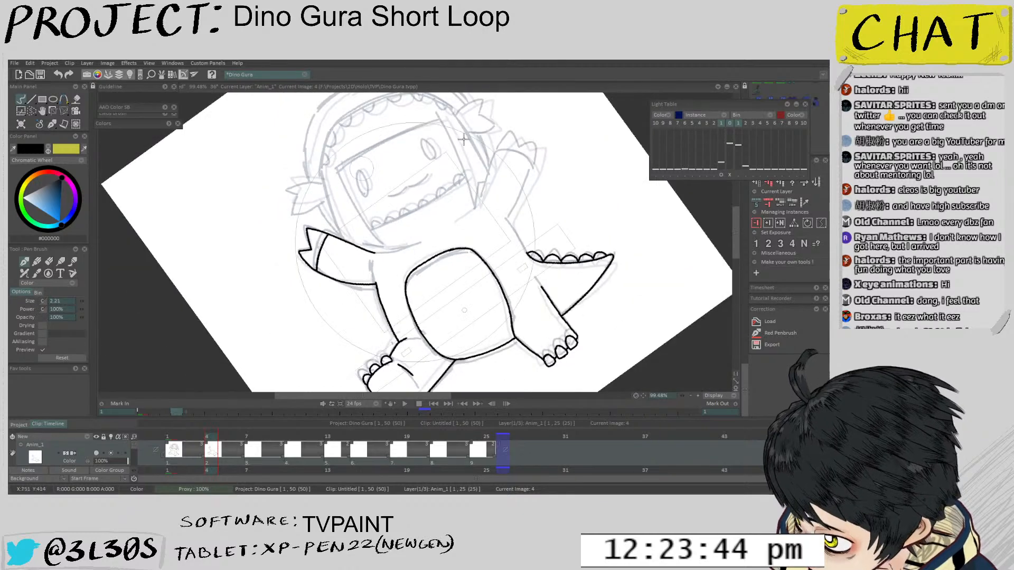
Save the project and turn off the light table's position offset for the previous drawing
drag(655, 105, 590, 223)
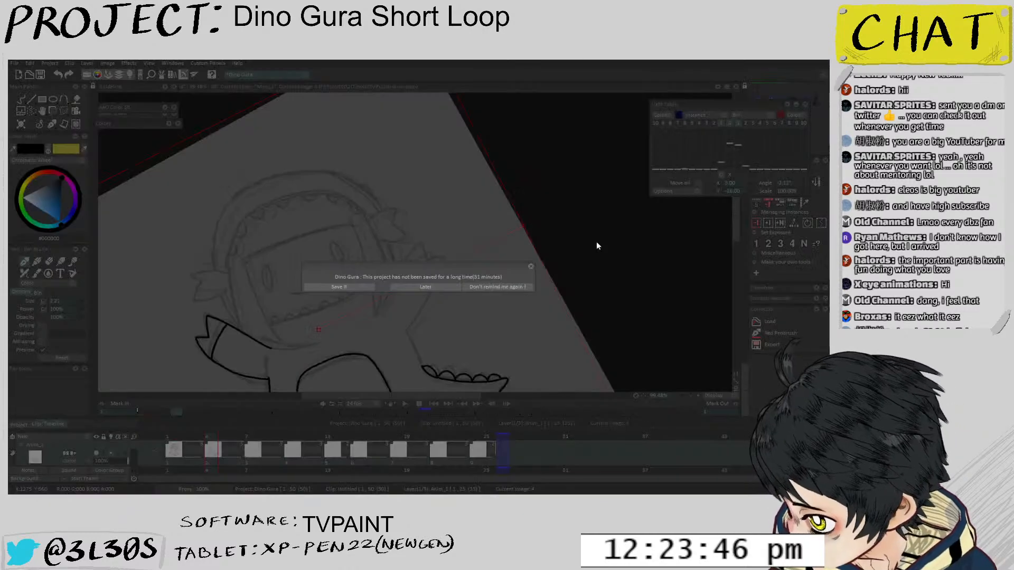
click(351, 290)
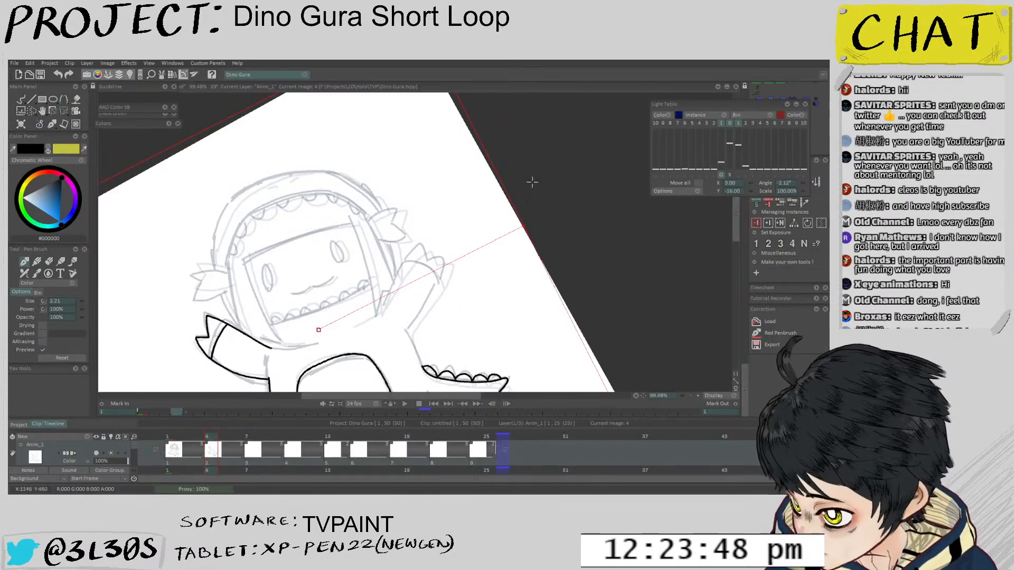
click(721, 182)
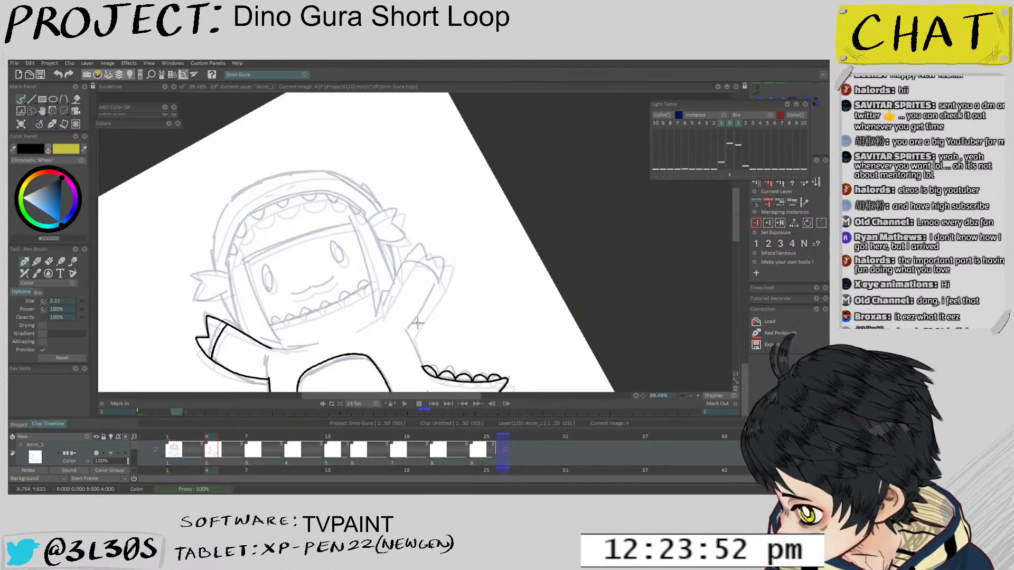
Ink the side of the body from the base of the tail spikes up to the right armpit
scroll(419, 280, up, 5)
scroll(395, 303, up, 1)
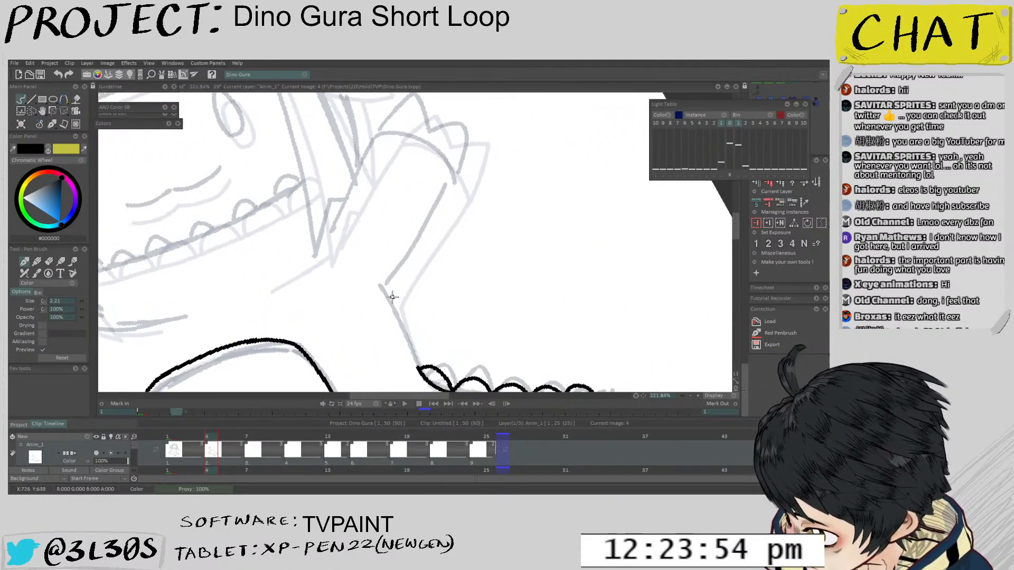
drag(400, 312, 422, 367)
key(ctrl+z)
drag(382, 284, 419, 367)
key(ctrl+z)
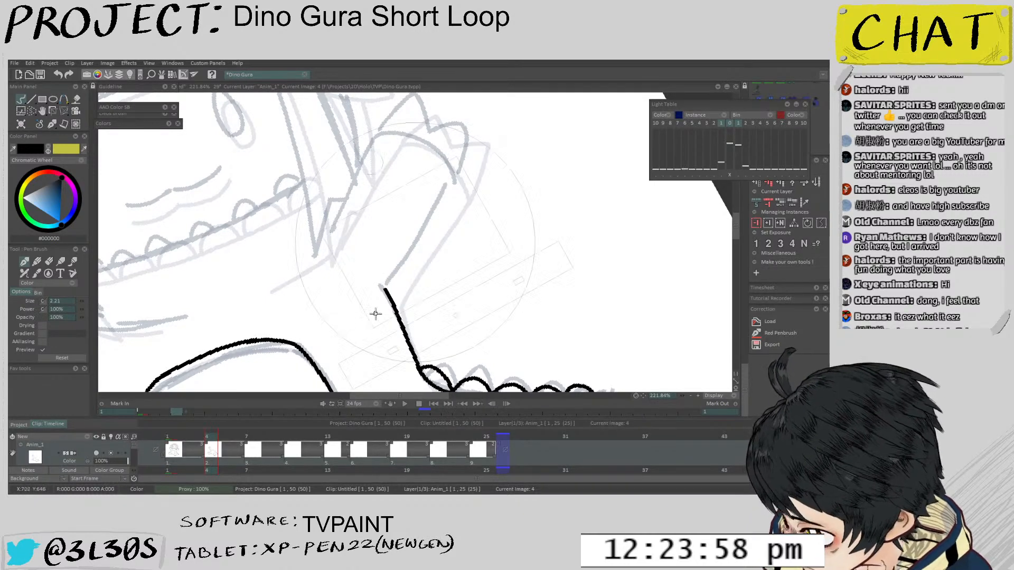
Ink the outer edge of the right raised arm from the hand down to the armpit
drag(375, 314, 381, 302)
scroll(381, 302, up, 1)
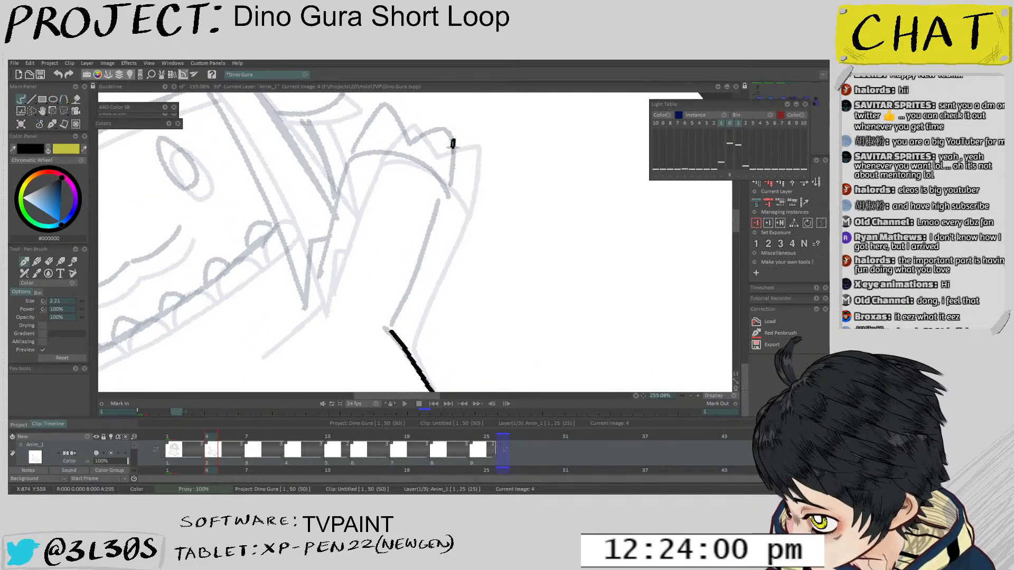
drag(453, 141, 392, 331)
key(ctrl+z)
drag(453, 139, 391, 332)
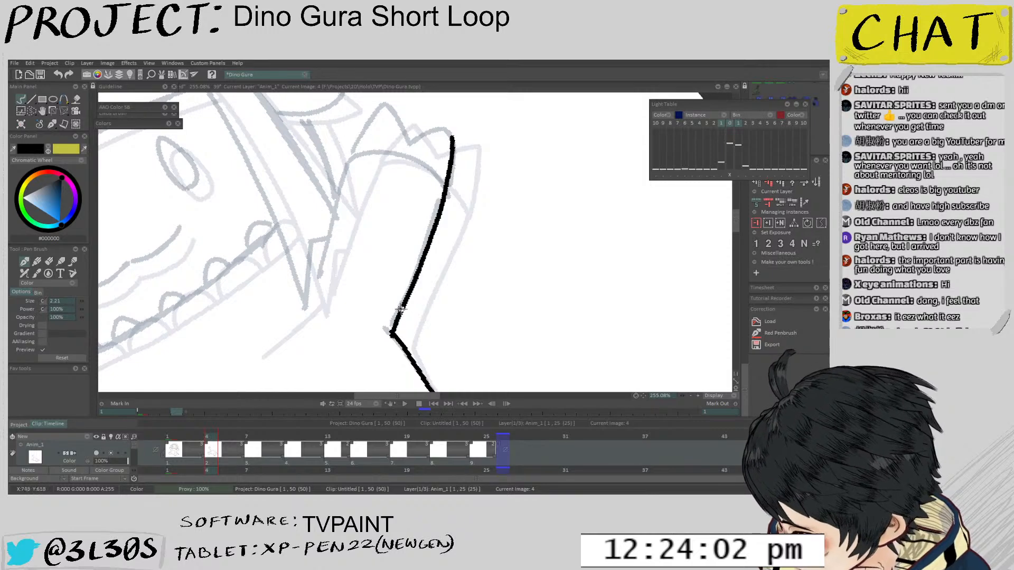
Reposition the previous drawing on the light table to line it up with the right hand
scroll(455, 167, down, 7)
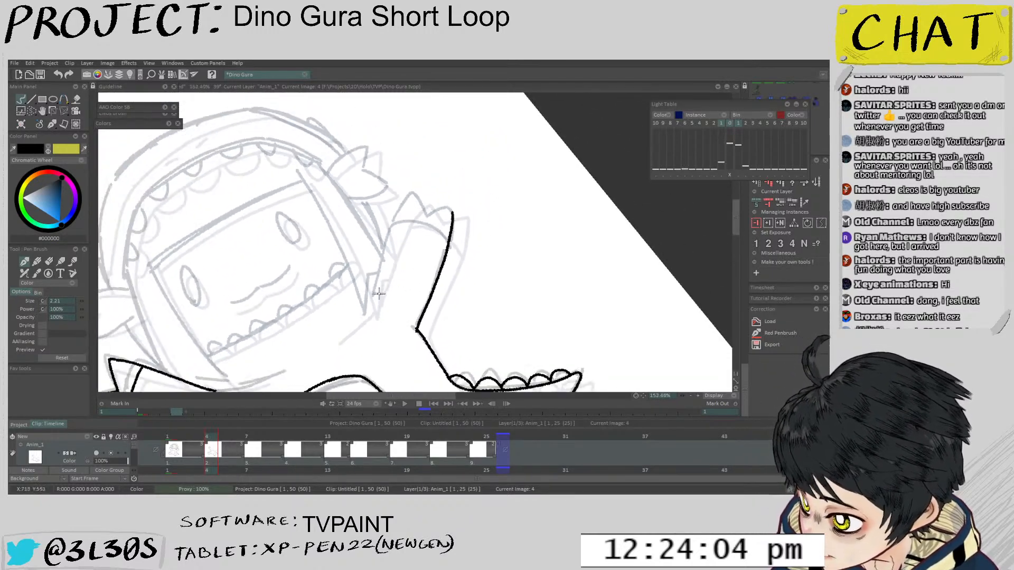
drag(353, 328, 506, 195)
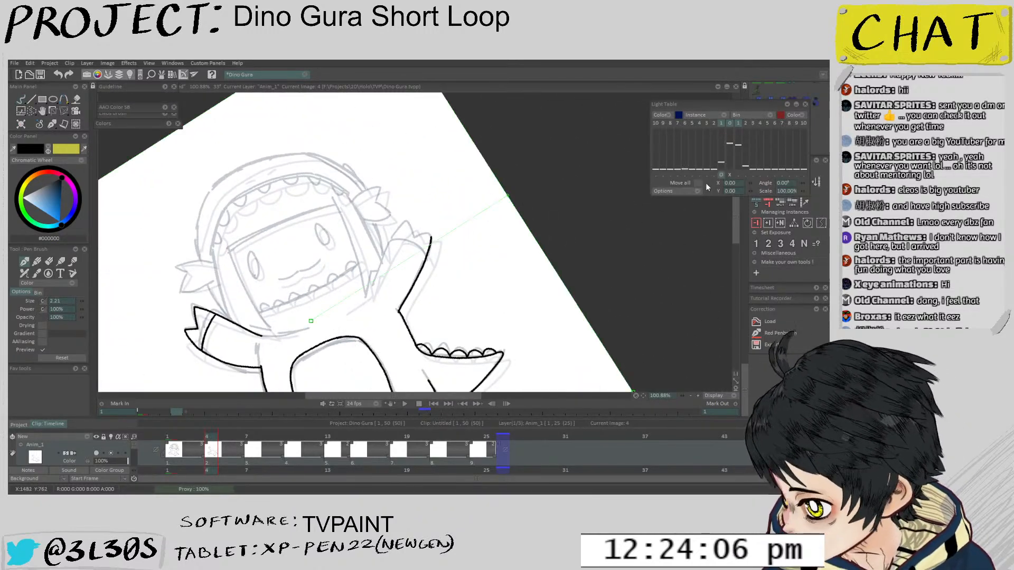
drag(406, 214, 402, 209)
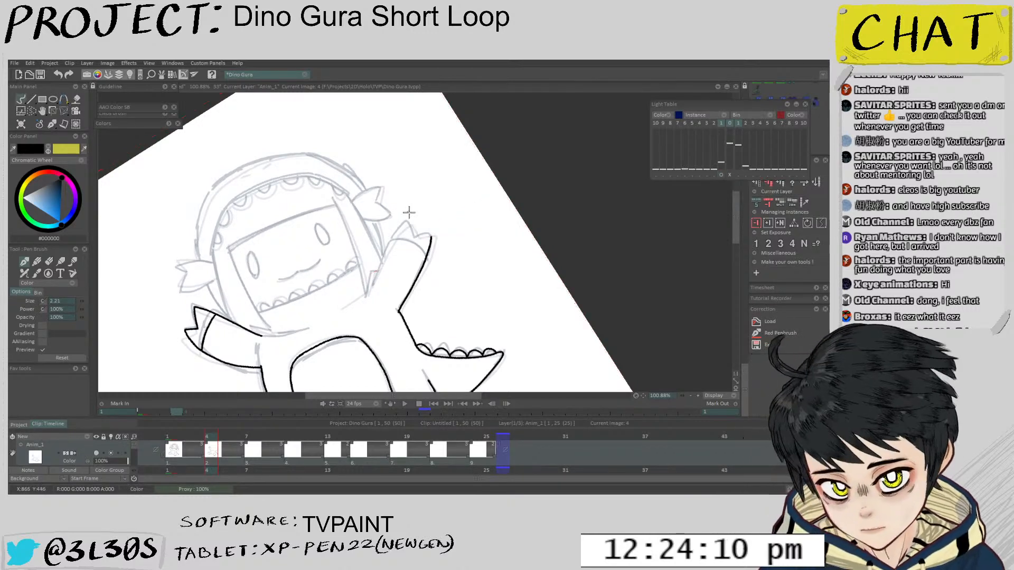
scroll(384, 289, up, 5)
scroll(385, 290, up, 1)
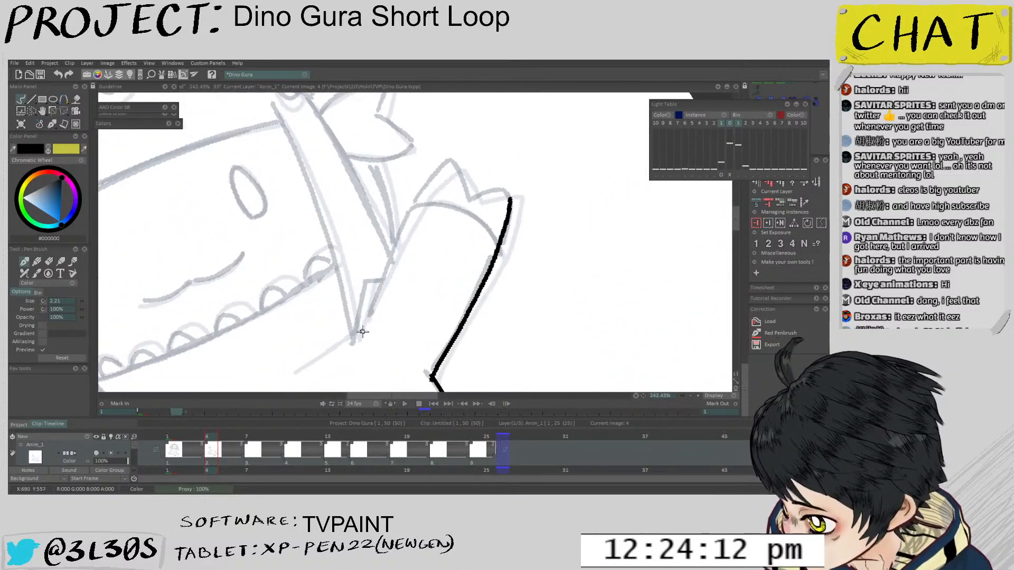
mouse_move(357, 333)
mouse_down()
mouse_move(400, 230)
mouse_move(419, 202)
mouse_move(377, 285)
mouse_move(447, 161)
mouse_up()
key(ctrl+z)
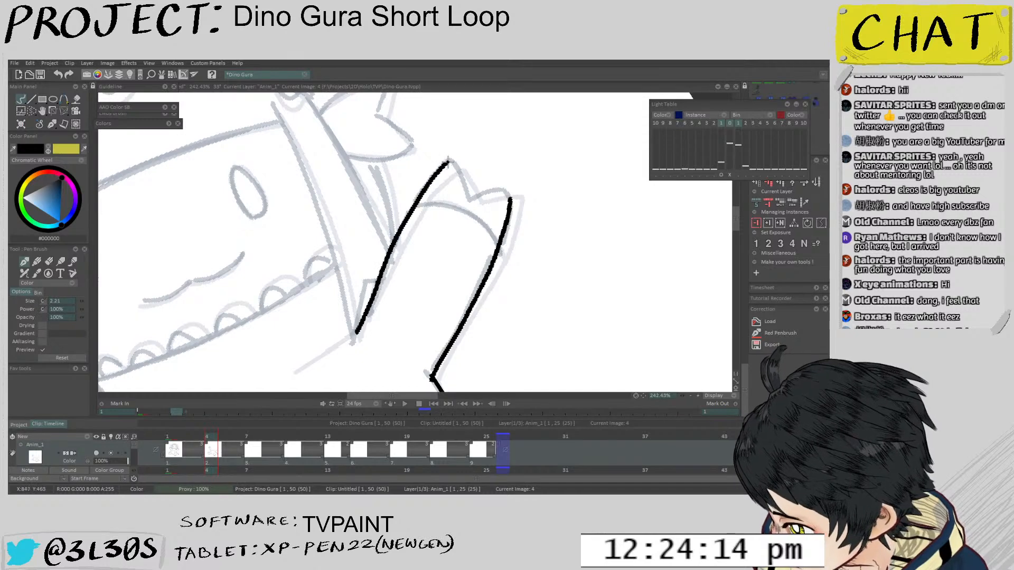
key(ctrl+z)
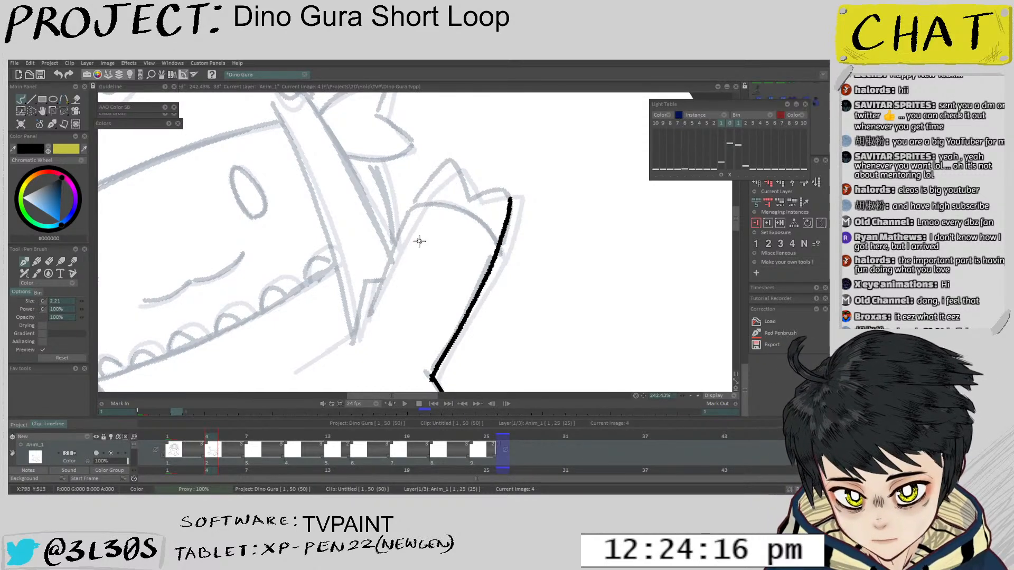
mouse_move(390, 318)
mouse_down()
mouse_move(356, 343)
mouse_move(389, 250)
mouse_move(443, 158)
mouse_up()
key(ctrl+z)
drag(353, 342, 437, 161)
key(ctrl+z)
drag(354, 342, 436, 161)
key(ctrl+z)
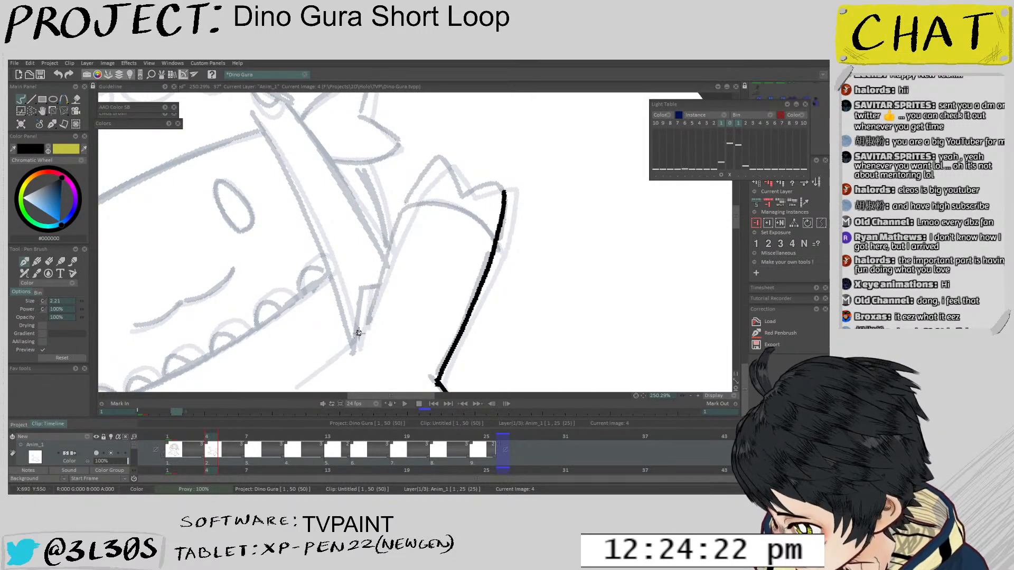
Ink the inner edge of the right raised arm from beside the hair tip up to the hand
drag(354, 343, 432, 170)
key(ctrl+z)
drag(354, 342, 435, 159)
key(ctrl+z)
drag(361, 319, 431, 163)
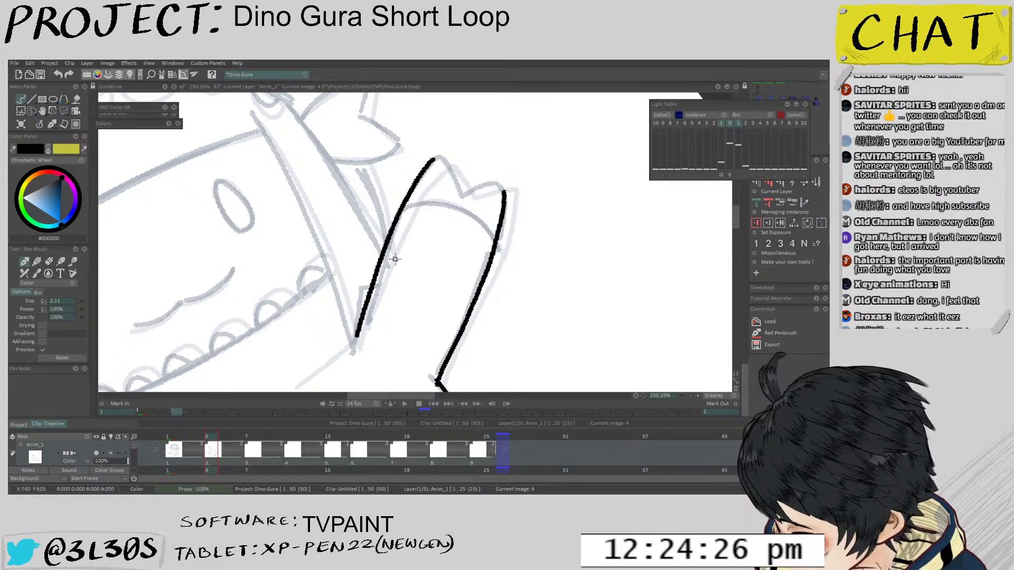
Ink the two pointed claws at the end of the right raised arm, joining both arm edges
drag(395, 259, 430, 328)
mouse_move(411, 189)
mouse_down()
mouse_move(416, 272)
mouse_move(387, 233)
mouse_move(396, 288)
mouse_move(411, 287)
mouse_move(428, 224)
mouse_up()
key(ctrl+z)
drag(404, 288, 425, 231)
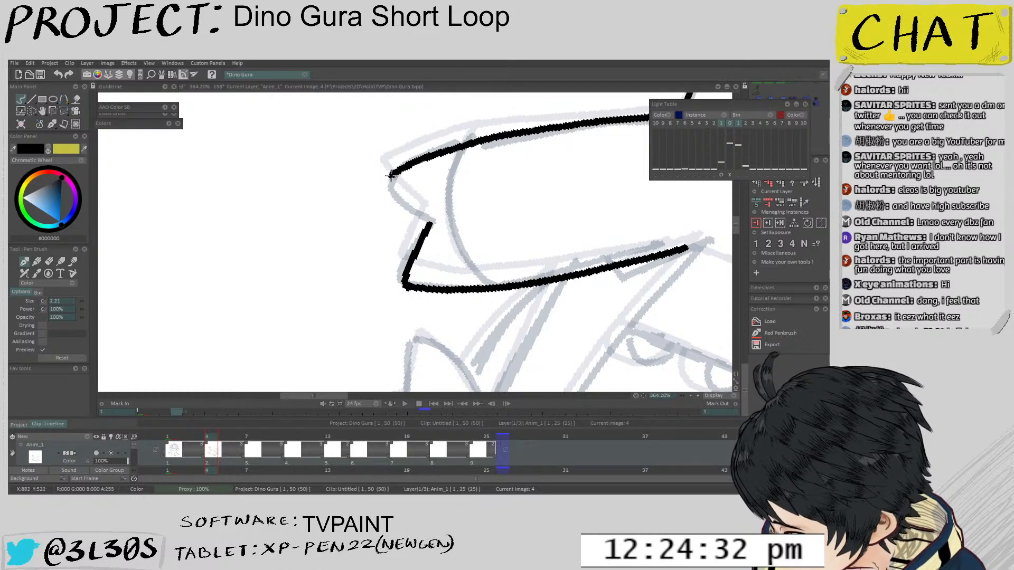
drag(384, 179, 428, 221)
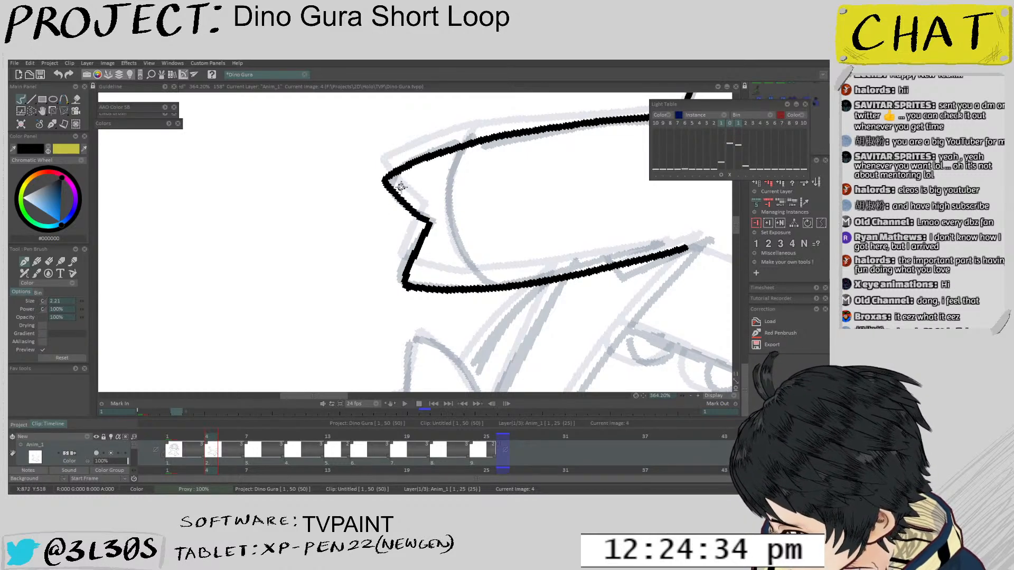
key(ctrl+z)
drag(380, 183, 434, 223)
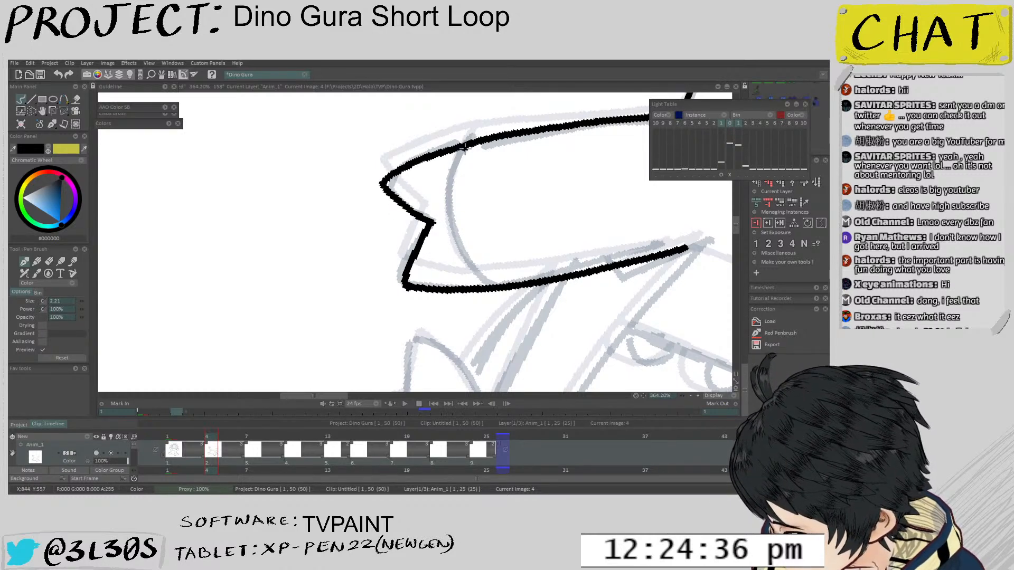
Ink the curved cuff line across the right hand and clean up the corner at the armpit
mouse_move(463, 147)
mouse_down()
mouse_move(453, 253)
mouse_move(499, 289)
mouse_move(449, 206)
mouse_move(464, 141)
mouse_move(549, 152)
mouse_move(486, 317)
mouse_move(448, 248)
mouse_move(466, 254)
mouse_move(491, 308)
mouse_move(465, 213)
mouse_move(445, 220)
mouse_up()
key(ctrl+z)
key(e)
drag(433, 285, 447, 293)
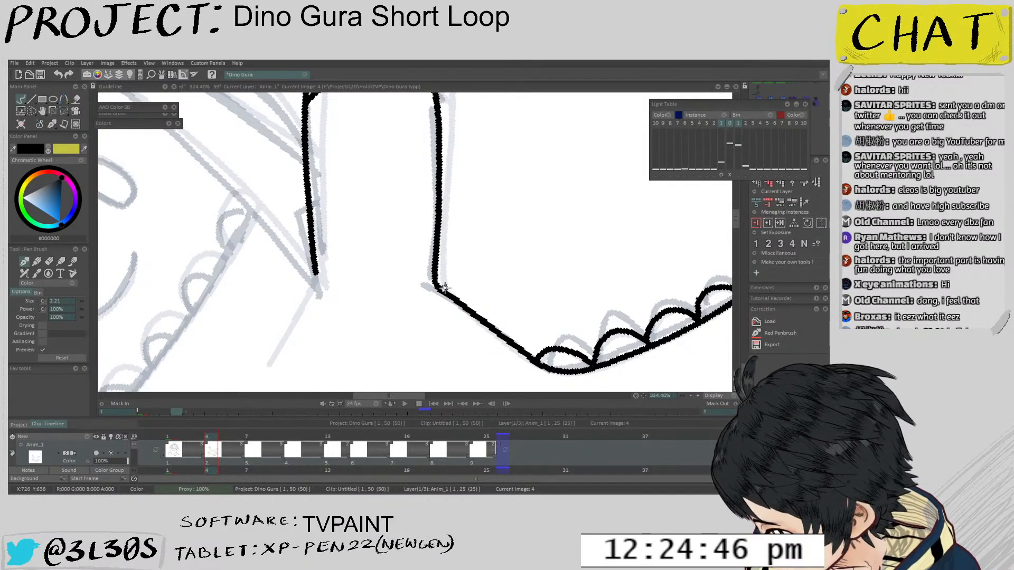
drag(445, 287, 503, 270)
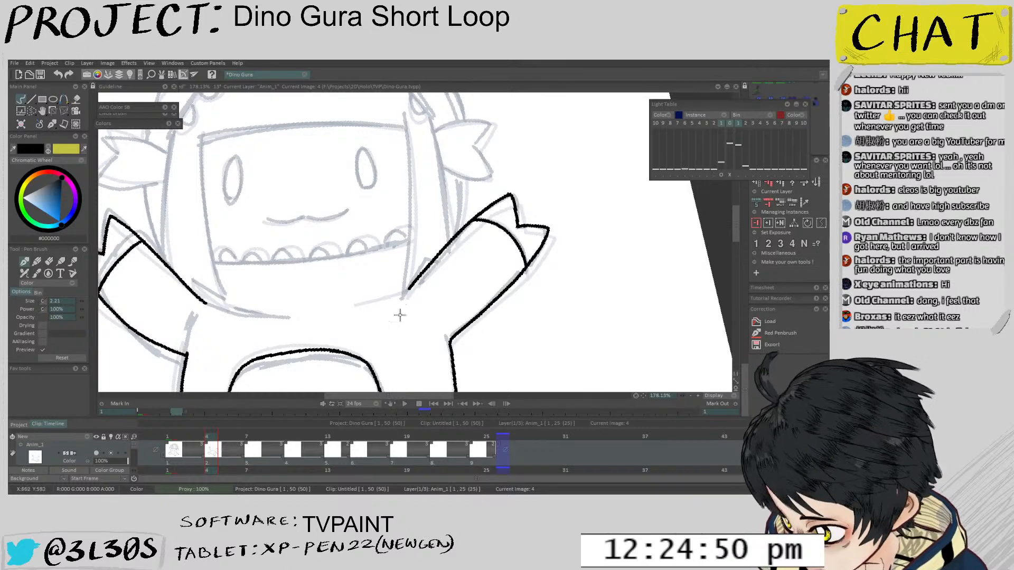
Flip between frames 1 and 4 to compare the head and hood position against the inked drawing
drag(400, 315, 396, 294)
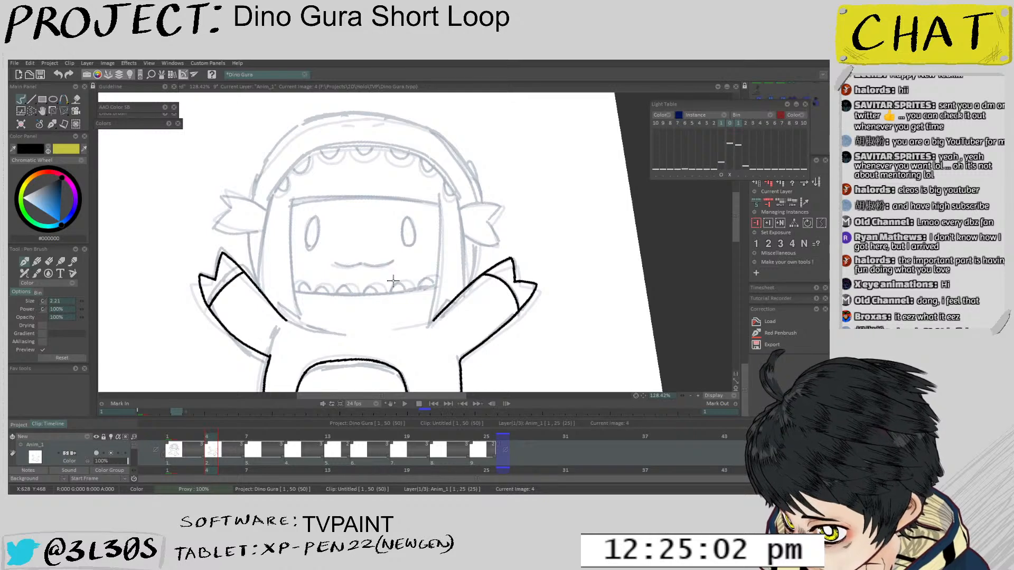
drag(389, 287, 394, 317)
drag(407, 255, 399, 278)
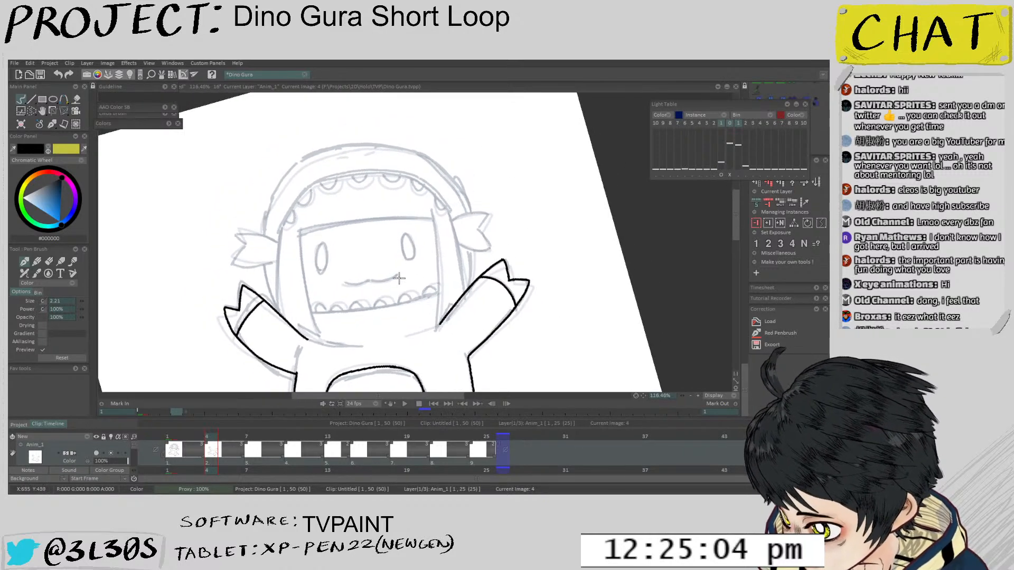
key(Left)
key(Right)
key(Left)
key(Right)
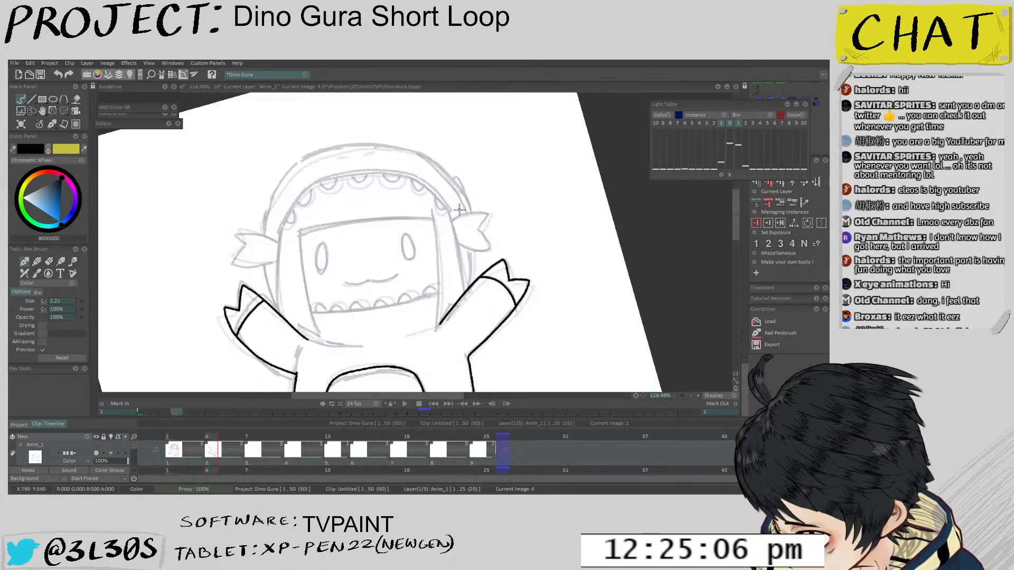
key(Left)
key(Right)
key(Left)
key(Right)
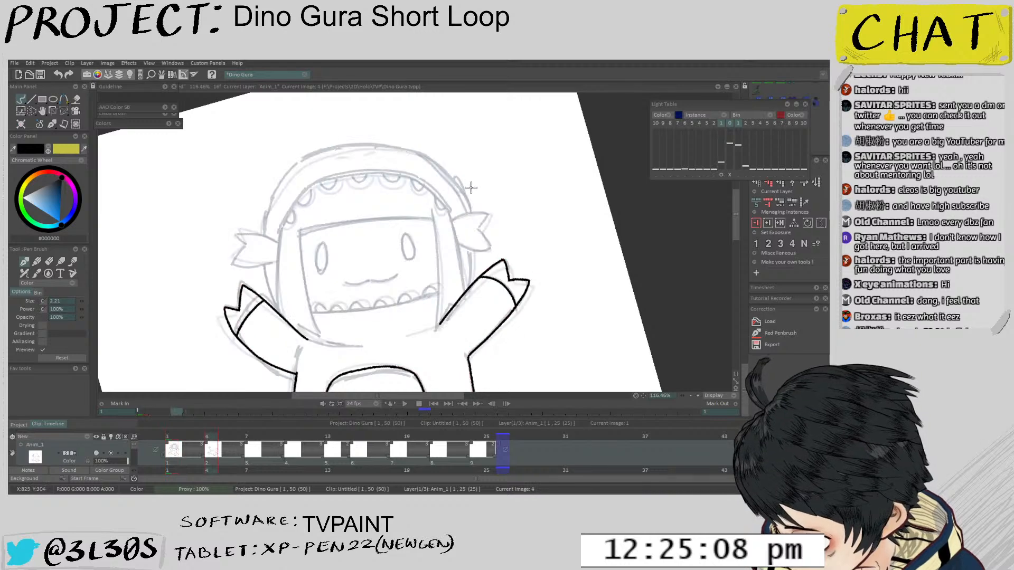
key(Left)
key(Right)
key(Left)
key(Right)
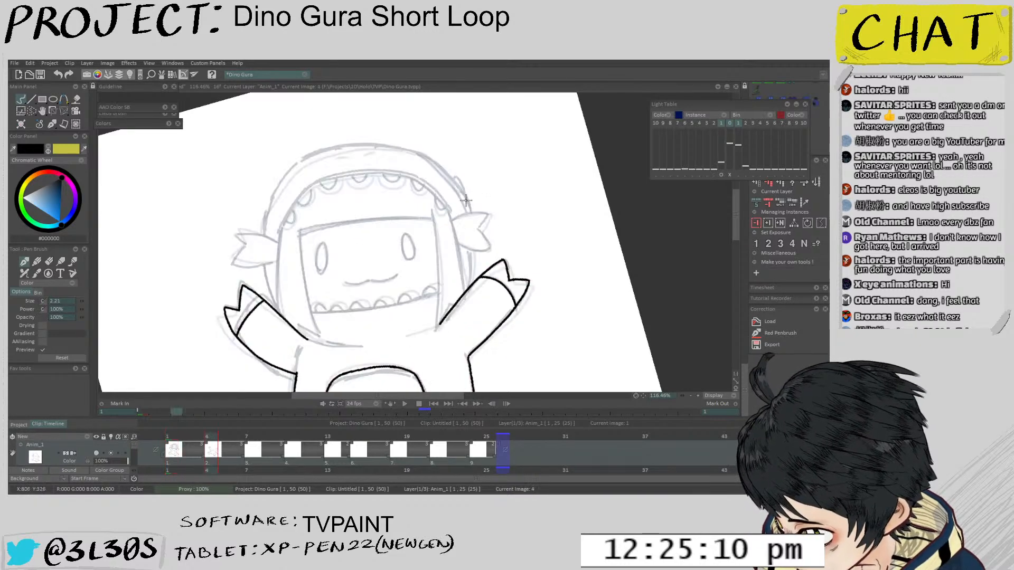
key(Left)
key(Right)
key(Left)
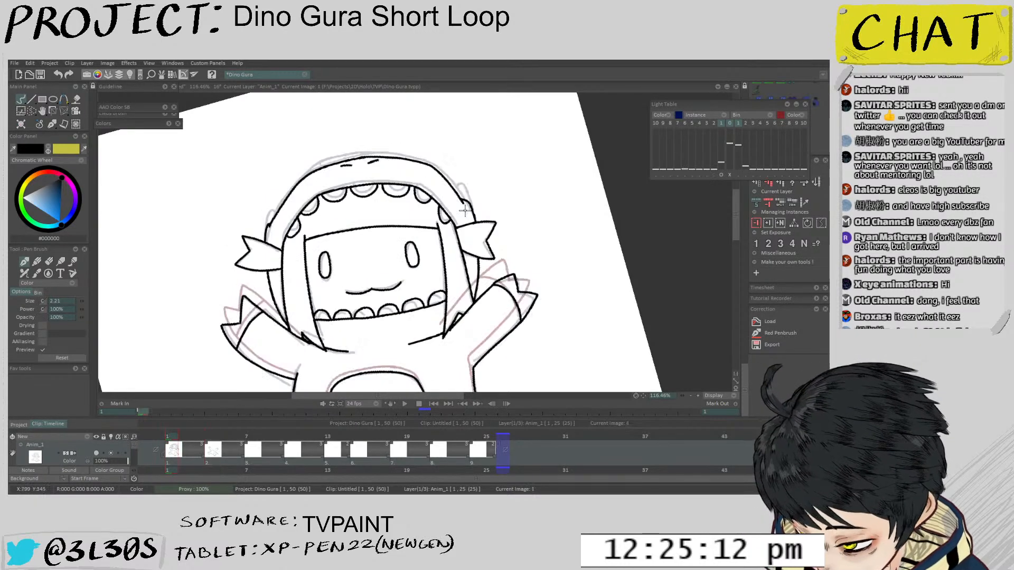
key(Right)
key(Left)
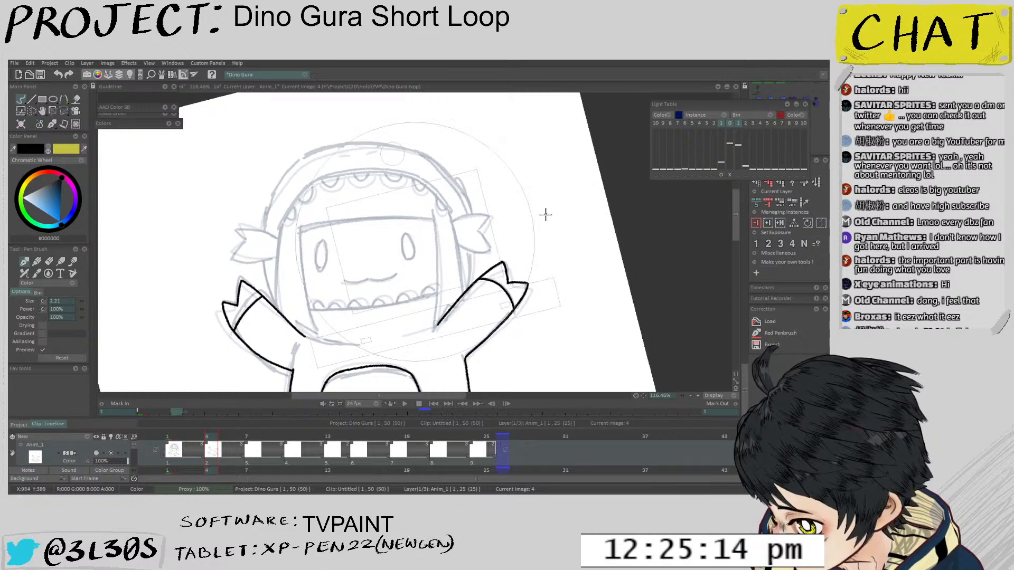
key(Right)
Offset the previous drawing on the light table to X -3.00, Y -20.00 and compare it with the neighbouring frame
drag(550, 215, 534, 211)
click(722, 176)
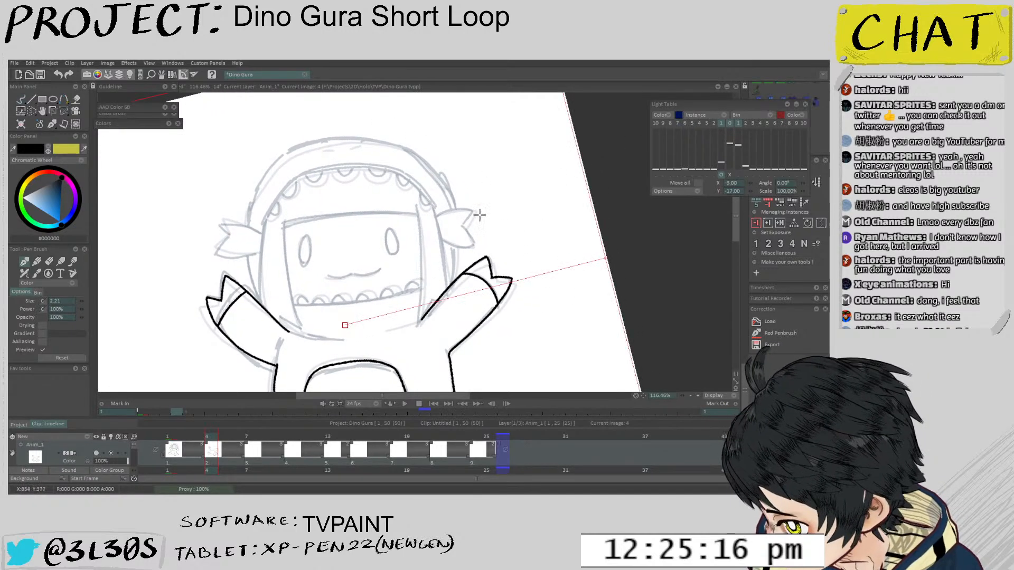
drag(476, 214, 475, 211)
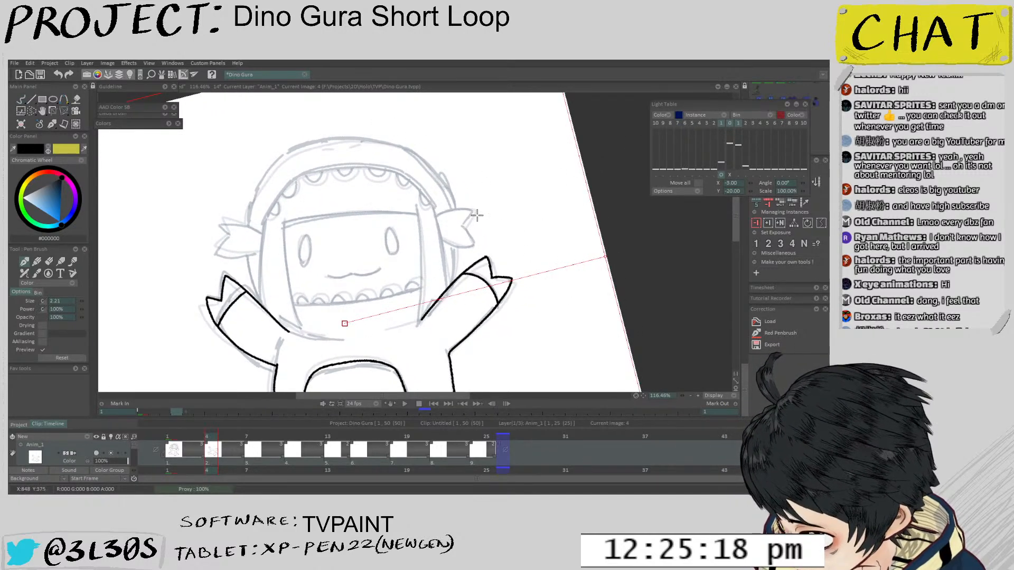
key(Return)
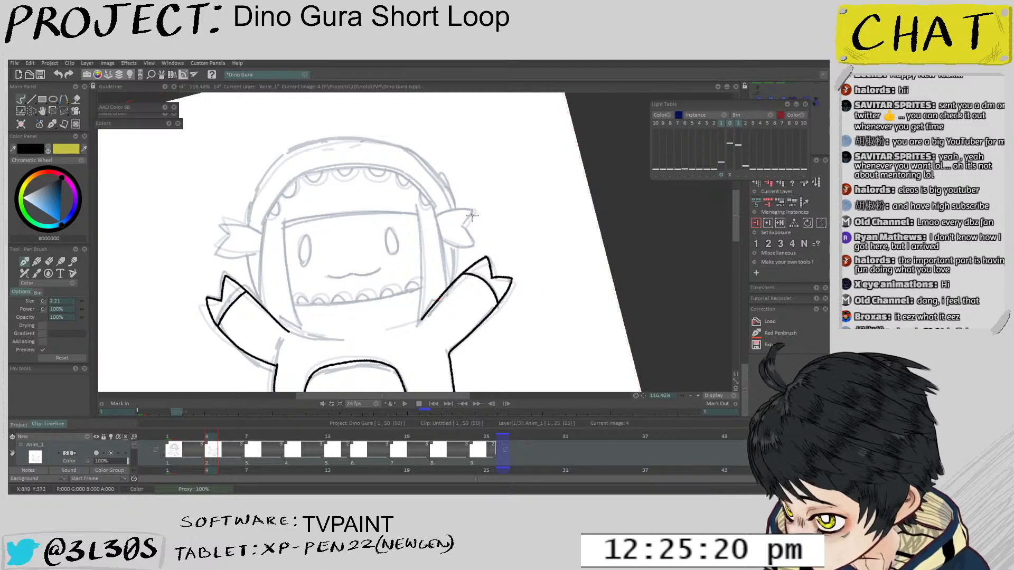
key(Left)
key(Right)
Ink the outer edge of the left hair strand from the hood down to the raised arm
mouse_move(352, 272)
mouse_down()
mouse_move(287, 246)
mouse_move(296, 216)
mouse_move(294, 232)
mouse_move(280, 187)
mouse_up()
mouse_move(258, 138)
mouse_down()
mouse_move(244, 240)
mouse_move(246, 304)
mouse_up()
key(ctrl+z)
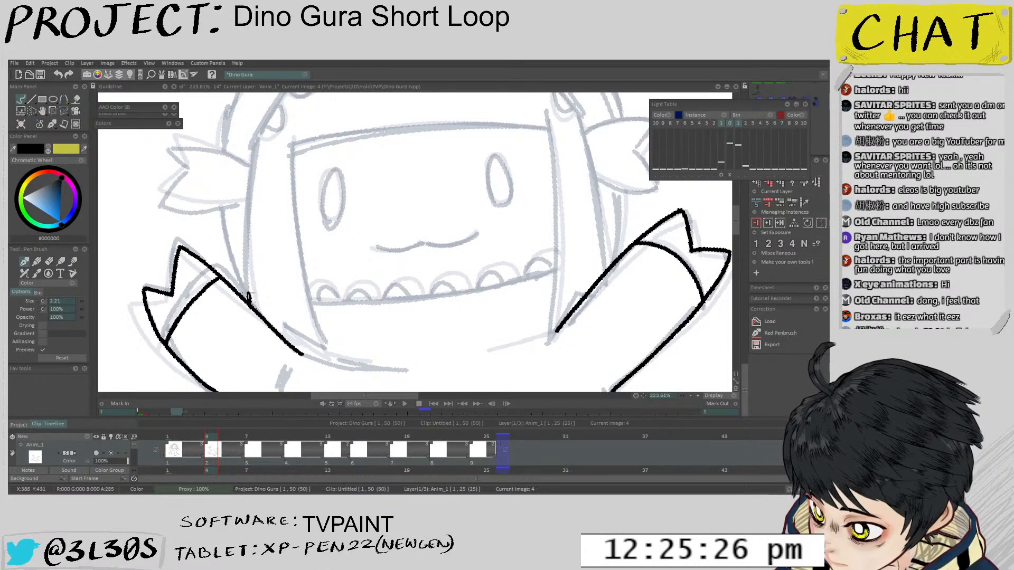
drag(258, 142, 243, 299)
key(ctrl+z)
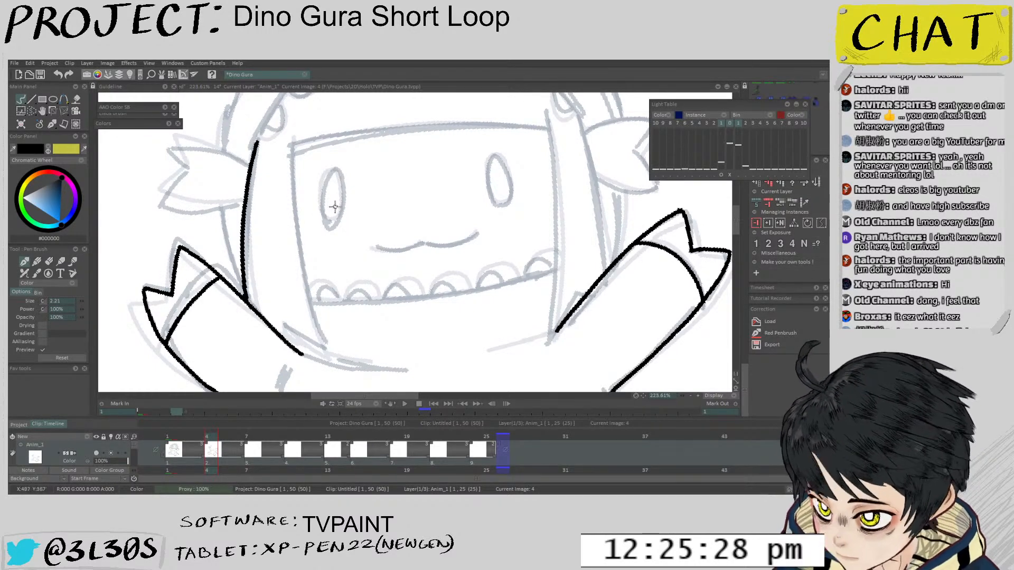
Ink the inner edge of the left hair strand along the side of the face down to its tip
mouse_move(290, 142)
mouse_down()
mouse_move(302, 299)
mouse_move(317, 338)
mouse_move(290, 137)
mouse_move(290, 209)
mouse_move(323, 350)
mouse_move(296, 236)
mouse_move(295, 138)
mouse_up()
key(ctrl+z)
key(ctrl+z)
key(ctrl+z)
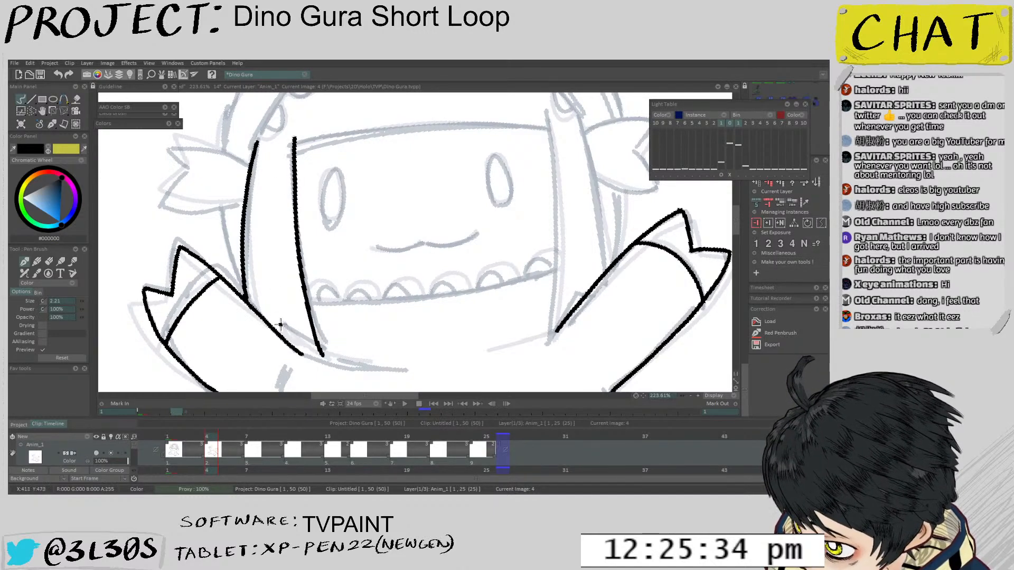
Ink the small pointed tip where the left hair strand meets the raised arm and the short neckline curve beyond it
mouse_move(281, 324)
mouse_down()
mouse_move(312, 352)
mouse_move(280, 324)
mouse_move(278, 335)
mouse_move(293, 330)
mouse_move(291, 342)
mouse_move(347, 350)
mouse_up()
key(ctrl+z)
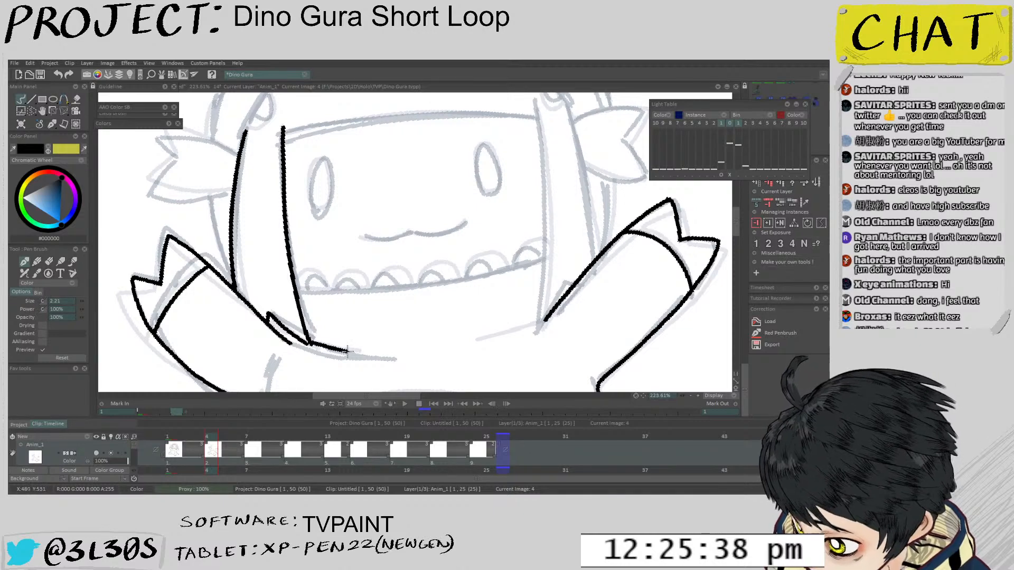
drag(270, 324, 292, 341)
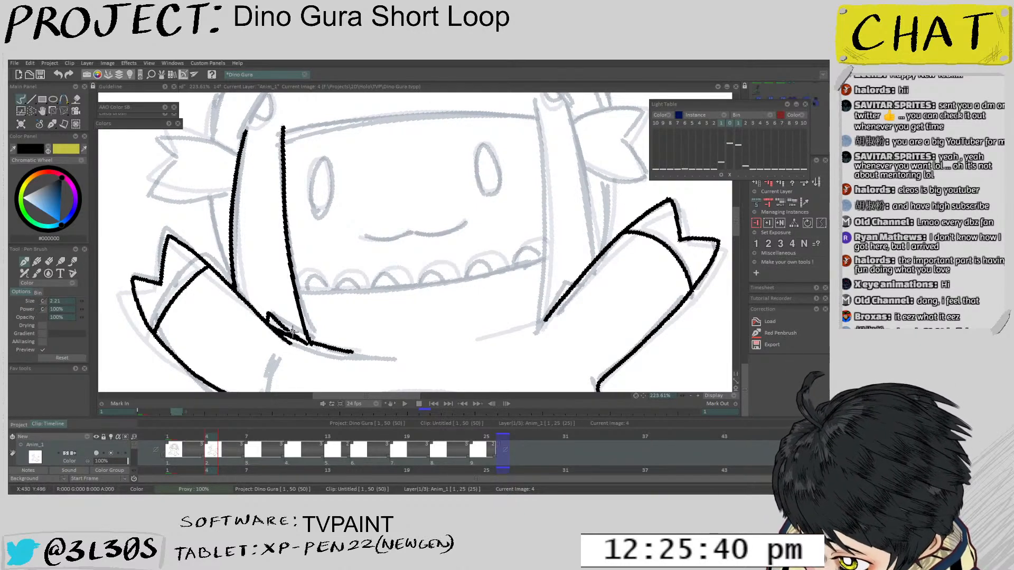
Shift the previous drawing on the light table so its head lines up with the current frame's head
drag(413, 265, 426, 303)
drag(379, 266, 401, 311)
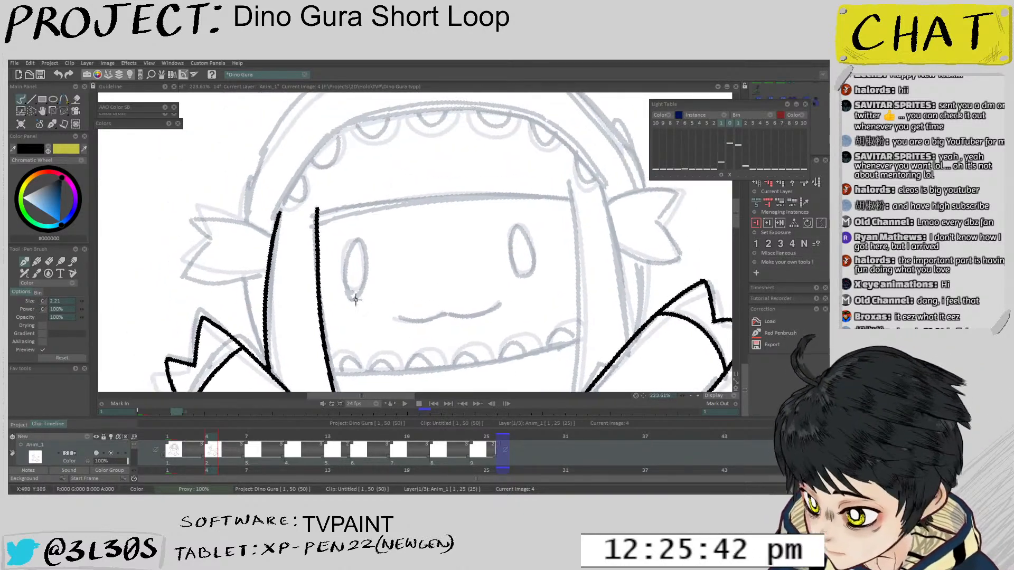
scroll(294, 311, up, 2)
drag(246, 263, 260, 283)
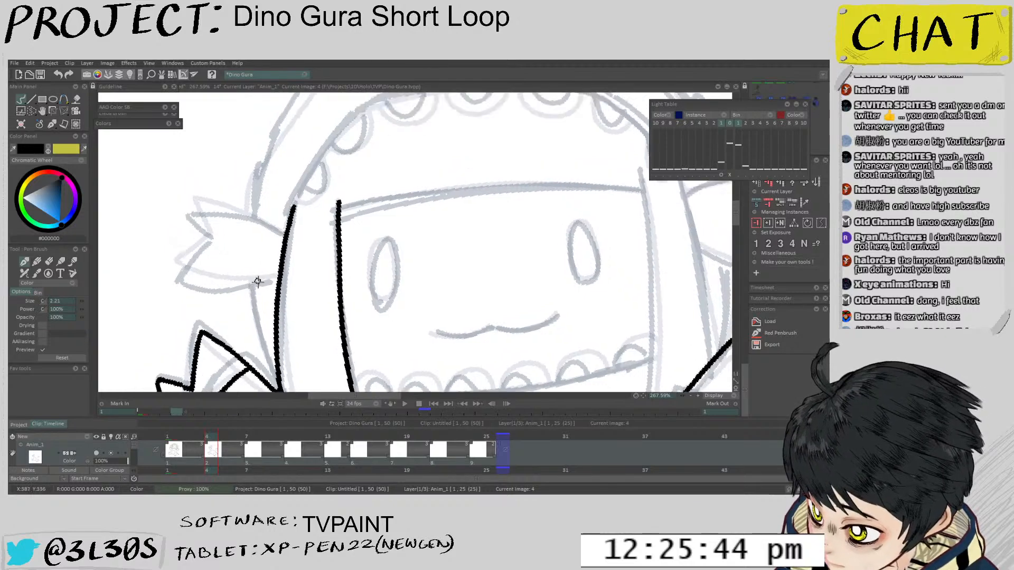
scroll(254, 310, down, 4)
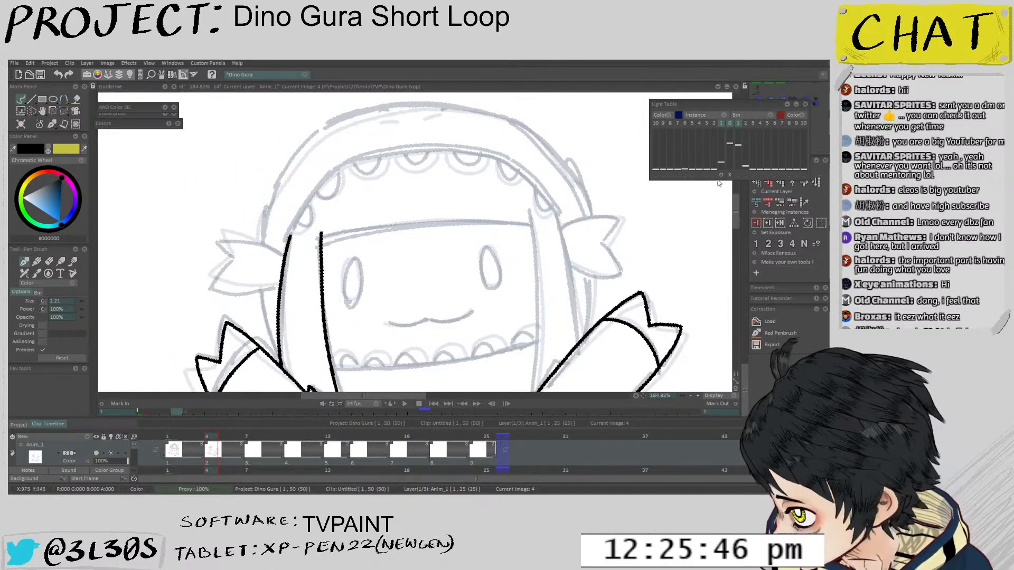
click(721, 176)
scroll(623, 221, down, 6)
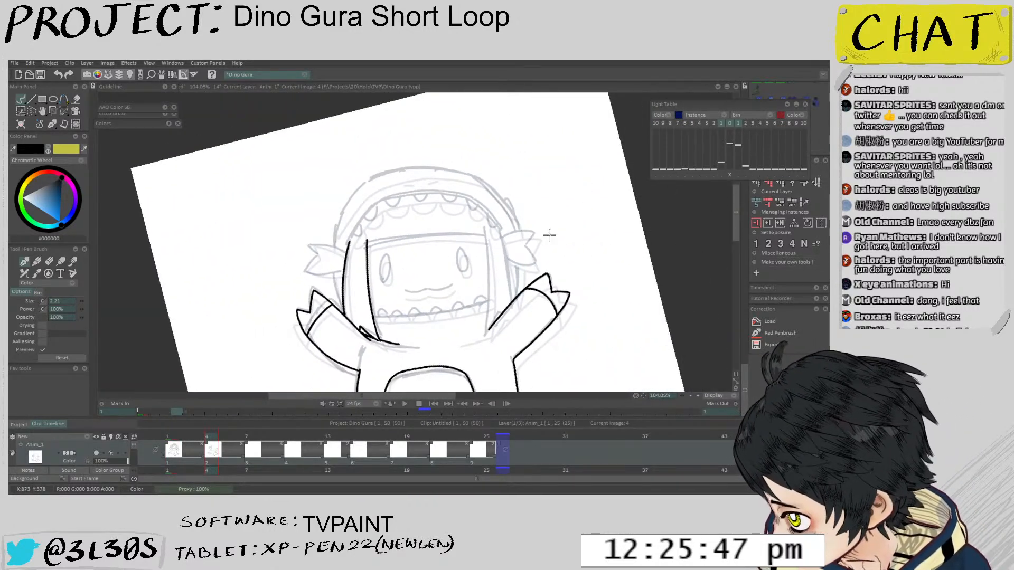
click(721, 175)
drag(614, 276, 560, 300)
mouse_move(632, 261)
mouse_down()
mouse_move(584, 294)
mouse_move(615, 259)
mouse_move(591, 281)
mouse_move(601, 283)
mouse_up()
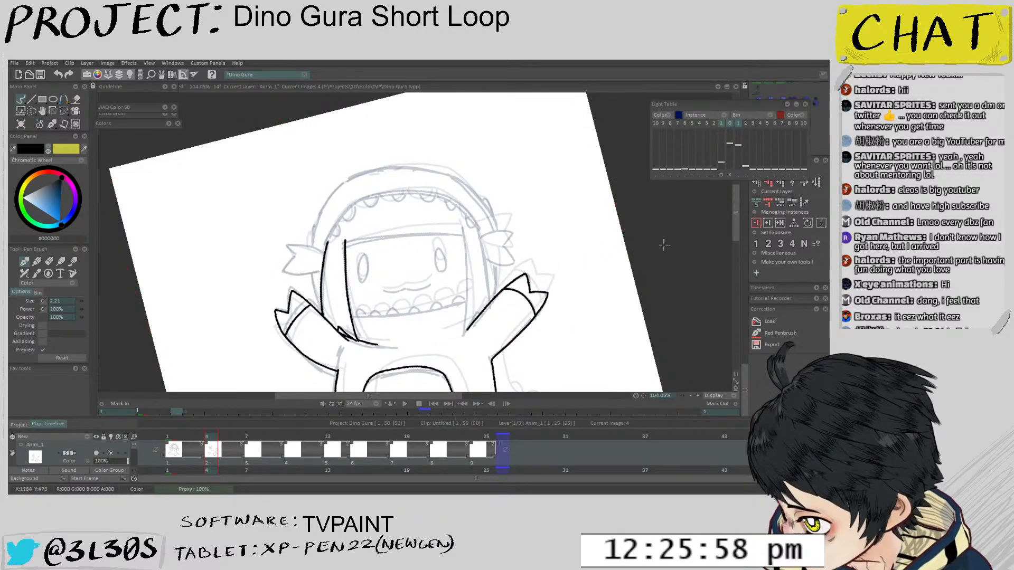
Ink the upper edge of the left side hair tuft out to its point and back into the notch
scroll(311, 243, up, 3)
scroll(333, 245, up, 1)
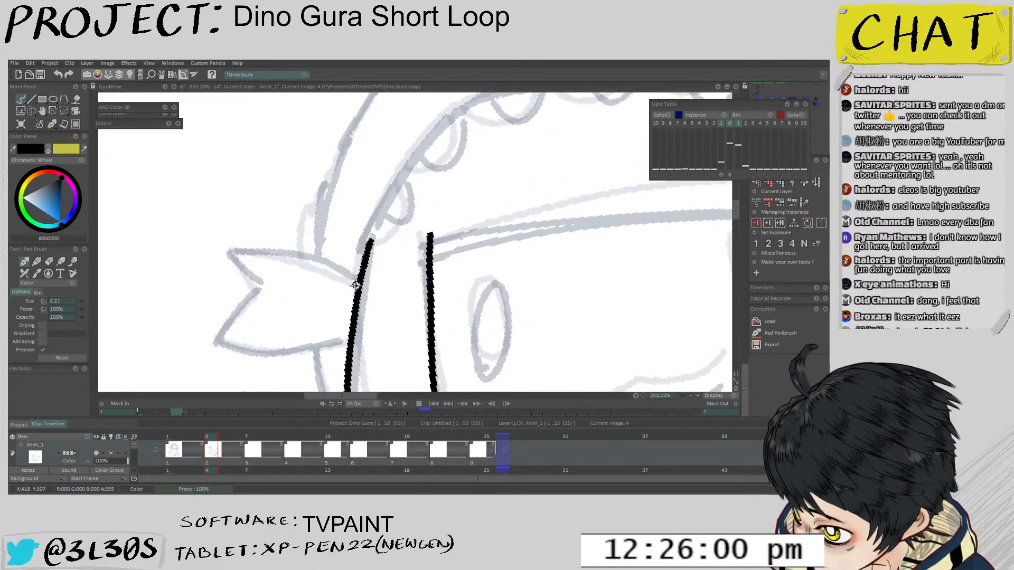
mouse_move(356, 285)
mouse_down()
mouse_move(267, 257)
mouse_move(227, 258)
mouse_move(340, 276)
mouse_move(235, 250)
mouse_up()
key(ctrl+z)
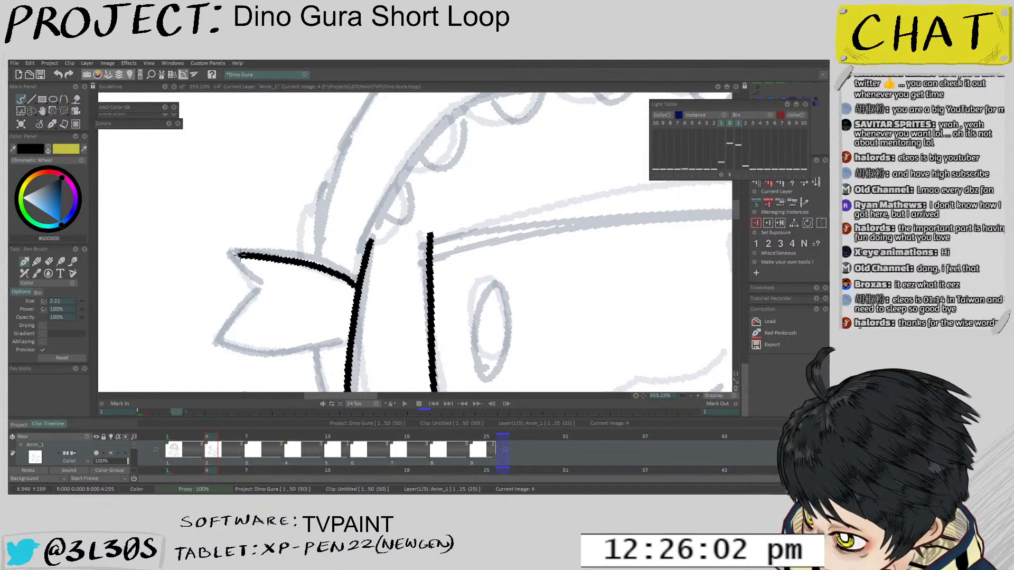
key(ctrl+z)
mouse_move(356, 286)
mouse_down()
mouse_move(232, 250)
mouse_move(262, 285)
mouse_up()
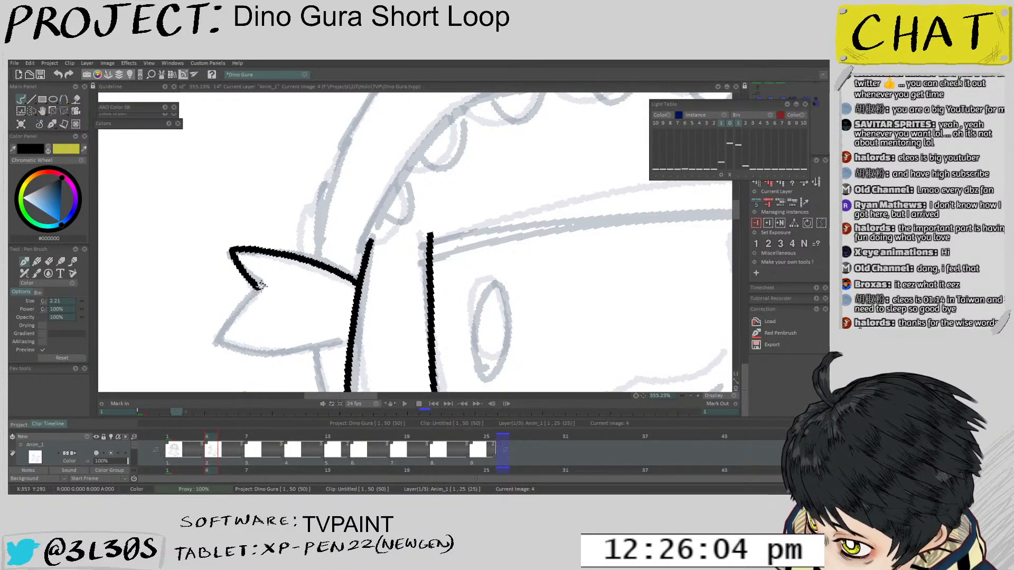
key(ctrl+z)
mouse_move(355, 286)
mouse_down()
mouse_move(284, 254)
mouse_move(231, 253)
mouse_move(257, 290)
mouse_up()
Ink the lower prong of the left side hair tuft from the notch back to the hair strand
scroll(268, 310, up, 1)
key(ctrl+z)
drag(352, 201, 306, 262)
key(ctrl+z)
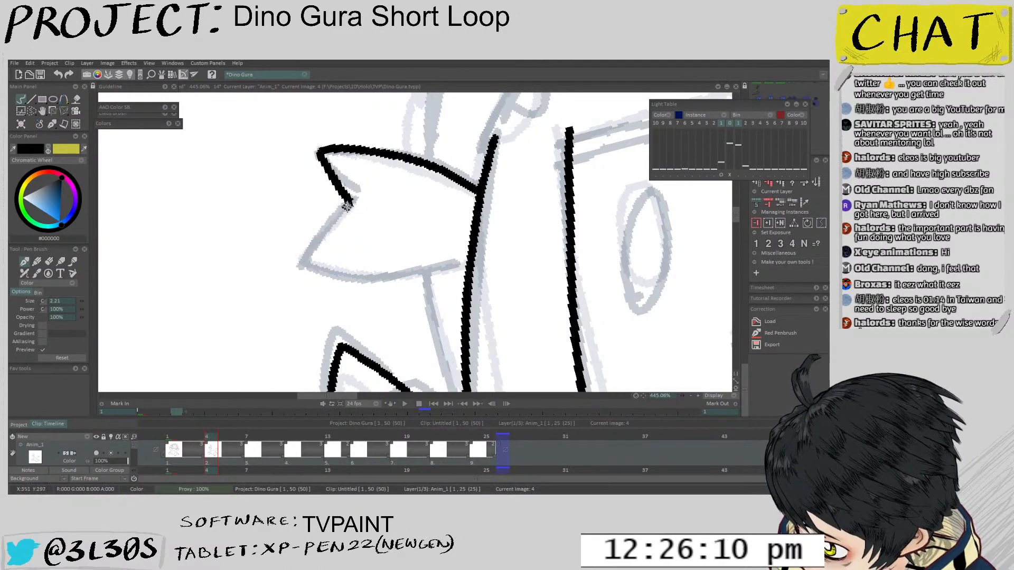
mouse_move(352, 201)
mouse_down()
mouse_move(309, 272)
mouse_move(372, 281)
mouse_move(467, 261)
mouse_up()
key(ctrl+z)
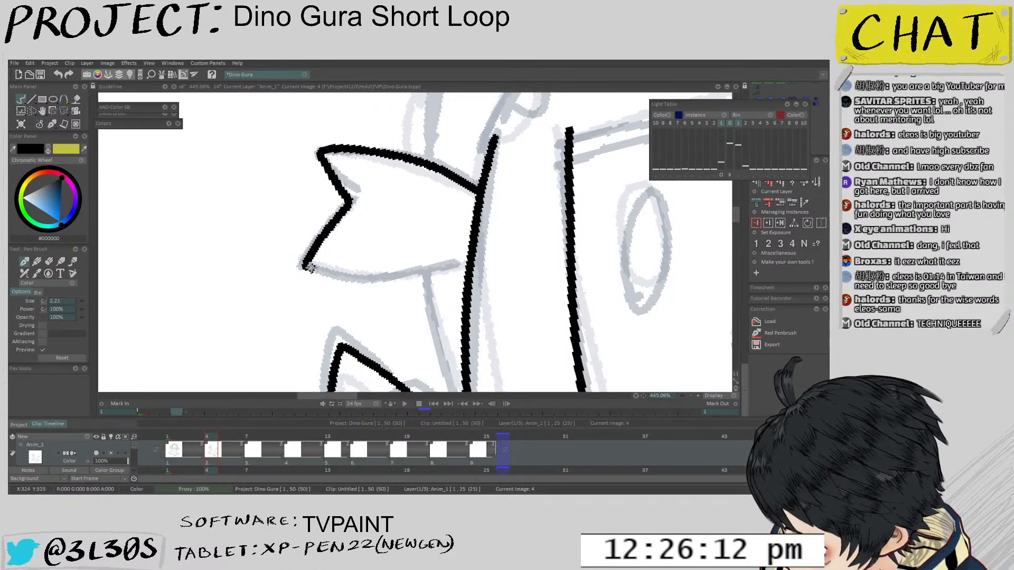
mouse_move(303, 267)
mouse_down()
mouse_move(361, 276)
mouse_move(476, 259)
mouse_up()
Ink the short line running from beneath the left hair tuft down to the raised arm
scroll(412, 233, down, 3)
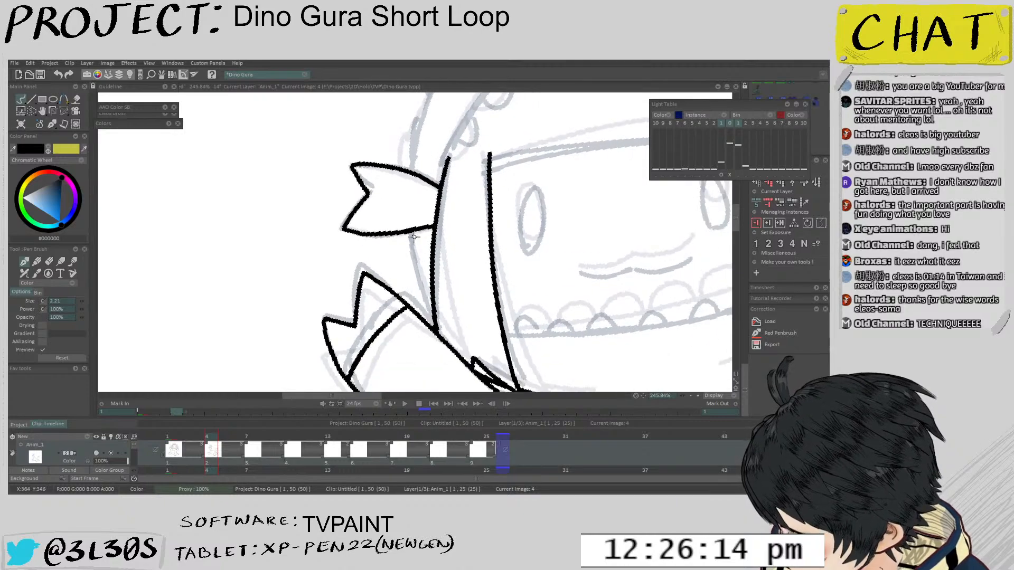
drag(412, 233, 435, 317)
scroll(403, 205, down, 3)
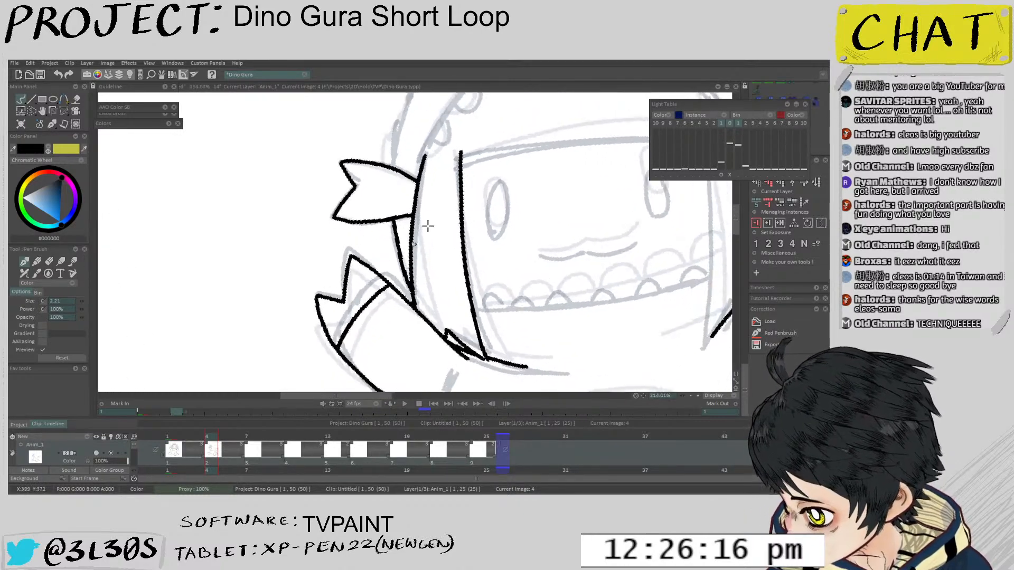
key(ctrl+z)
drag(399, 221, 419, 290)
Offset and rotate the previous drawing on the light table to match the head's tilt on frame 4
scroll(460, 227, down, 3)
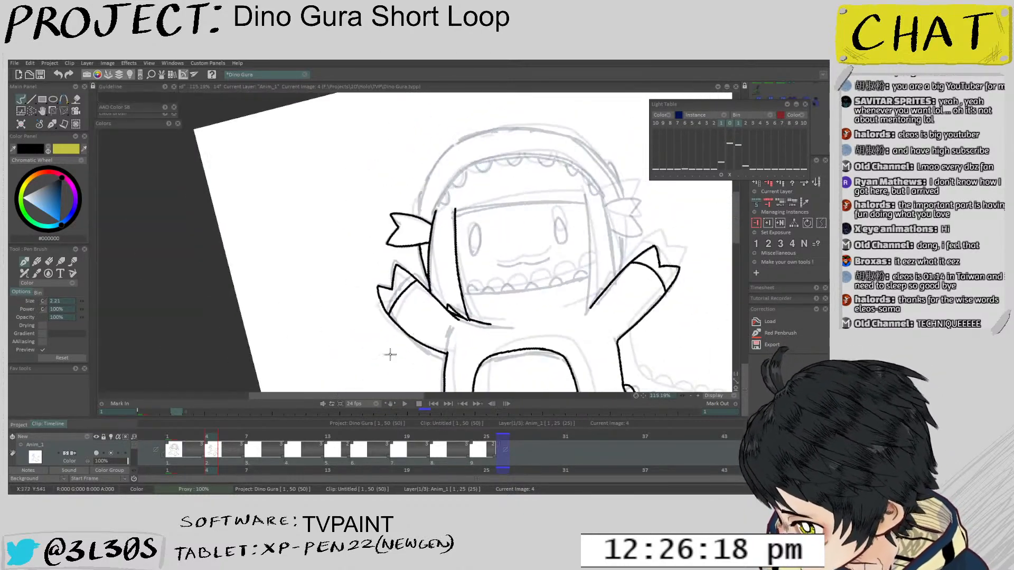
mouse_move(549, 247)
mouse_down()
mouse_move(591, 256)
mouse_move(592, 265)
mouse_up()
click(721, 175)
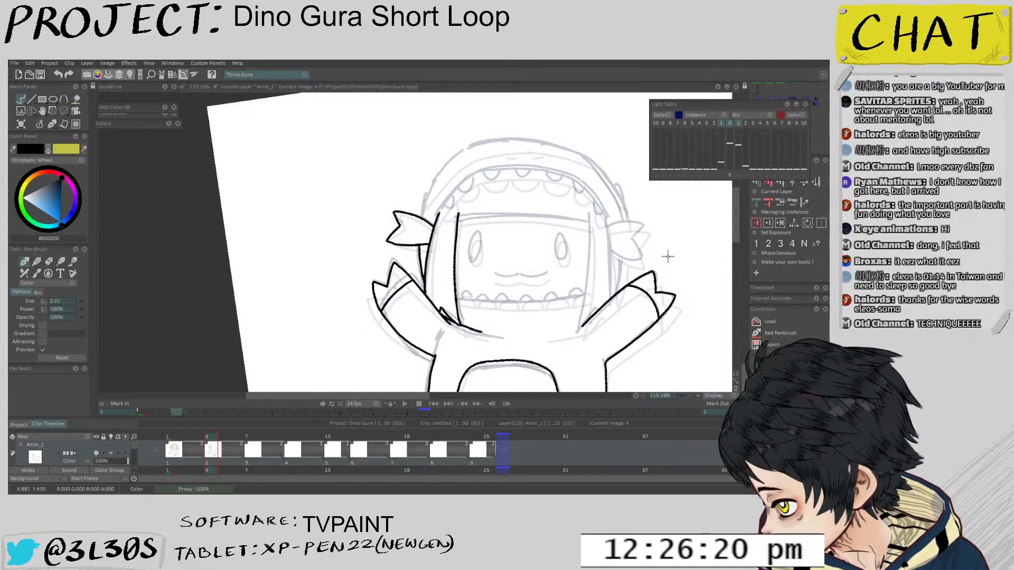
drag(667, 256, 570, 254)
drag(656, 183, 659, 197)
scroll(686, 195, up, 2)
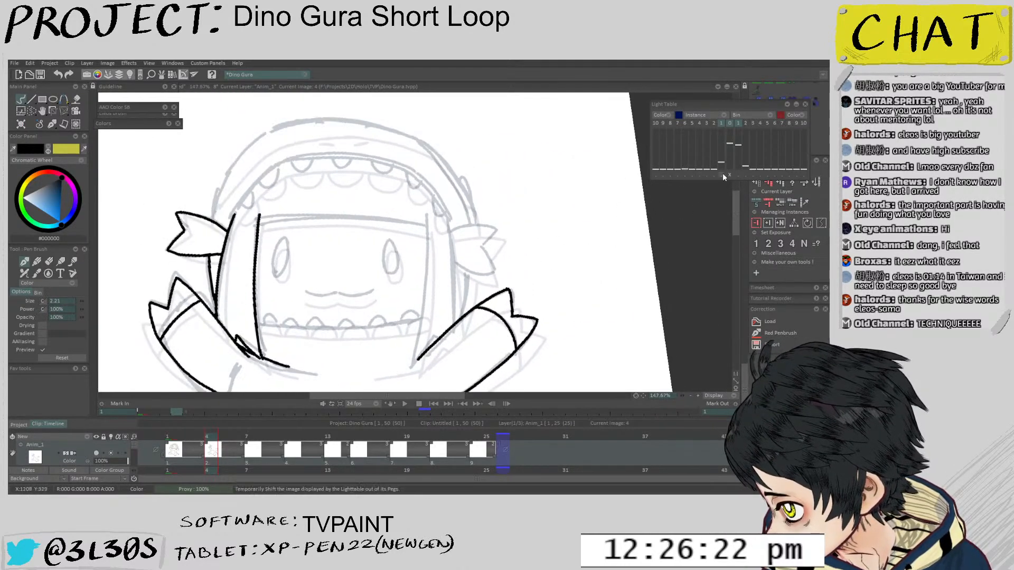
mouse_move(589, 268)
mouse_down()
mouse_move(518, 226)
mouse_move(523, 219)
mouse_up()
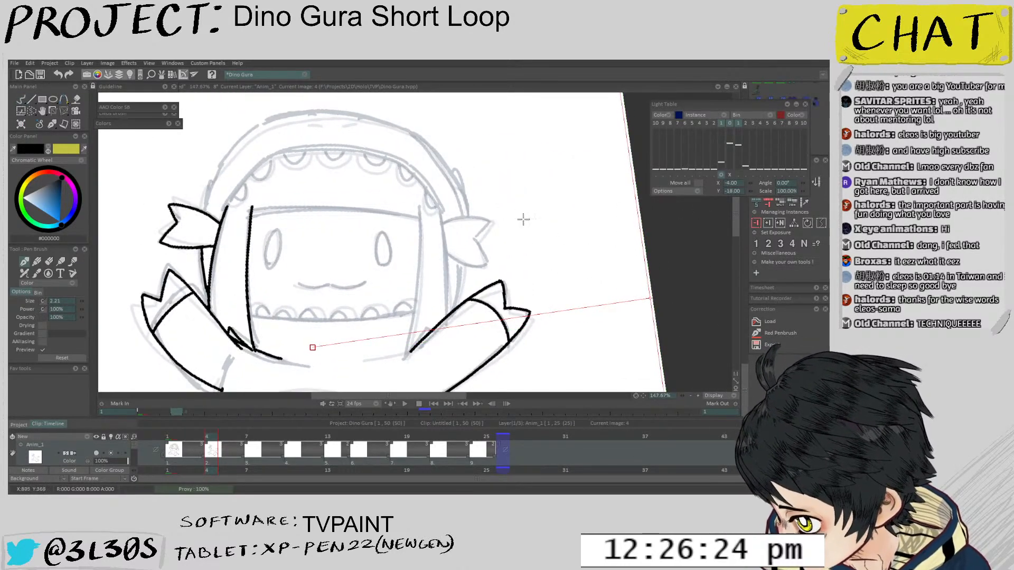
drag(649, 296, 644, 301)
drag(573, 245, 573, 236)
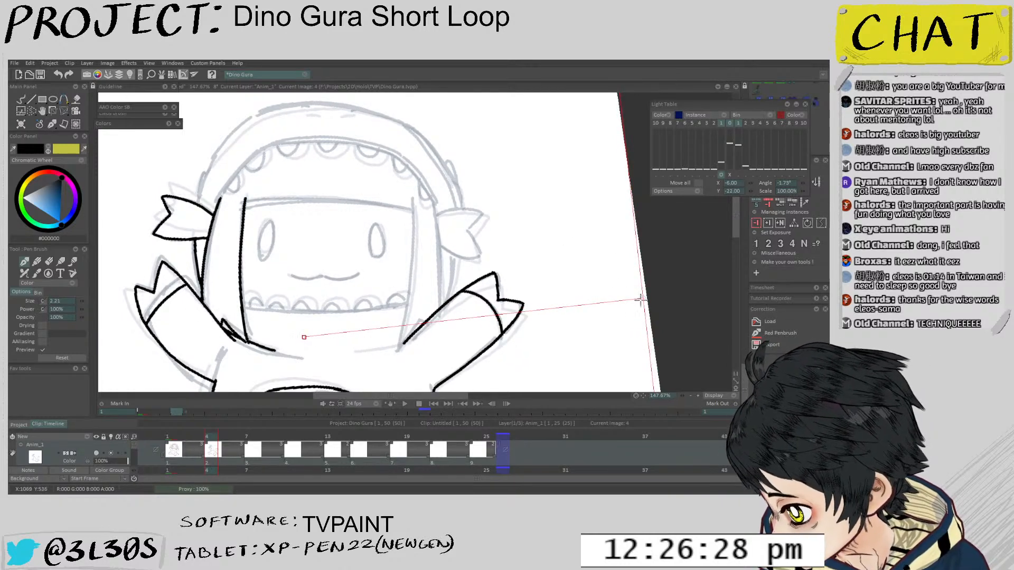
drag(642, 298, 644, 306)
drag(594, 270, 588, 268)
key(b)
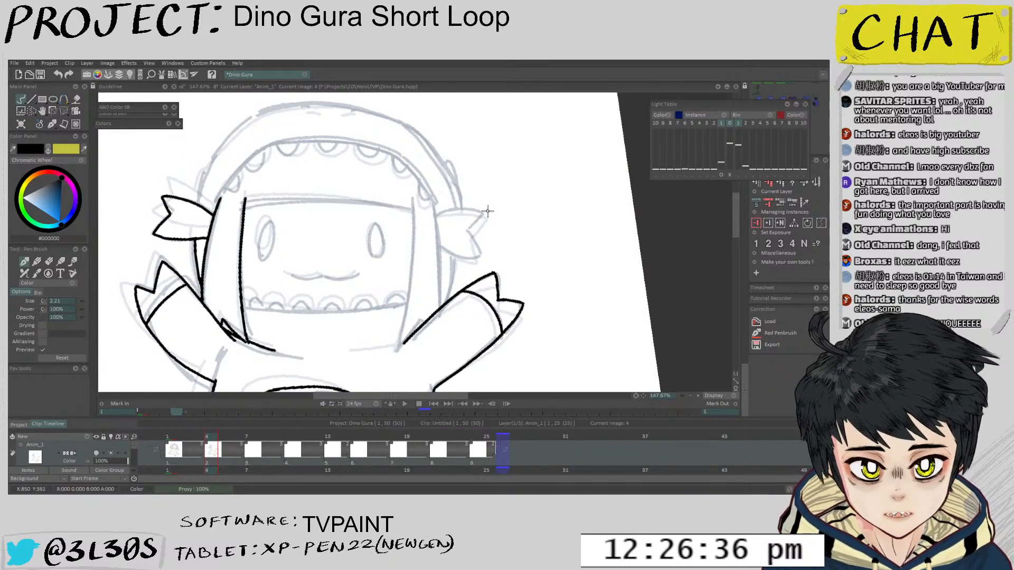
Erase and re-ink the left arm's upper edge between the hair strand's outer edge and the pointed tip
drag(488, 213, 489, 222)
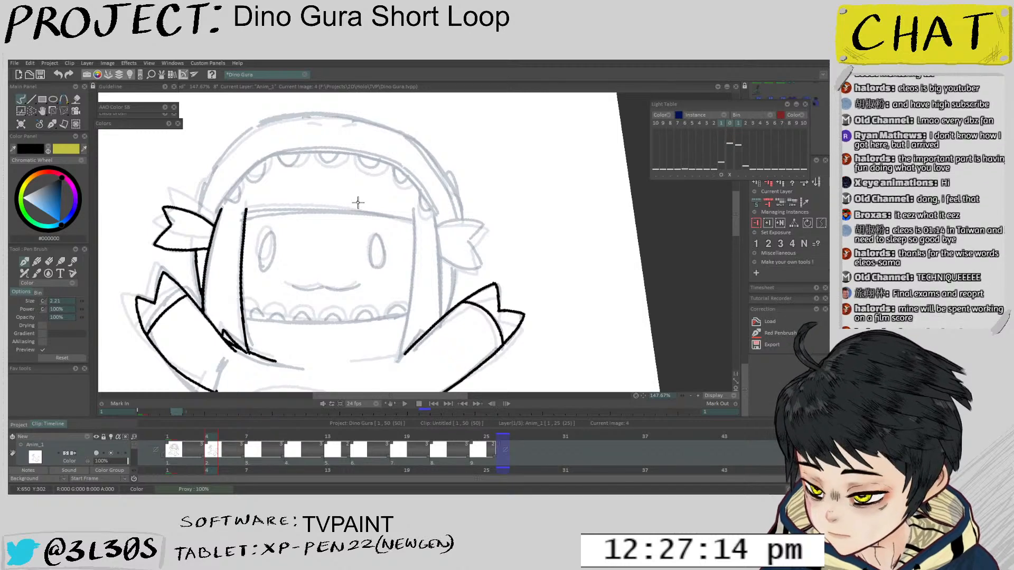
drag(397, 259, 386, 273)
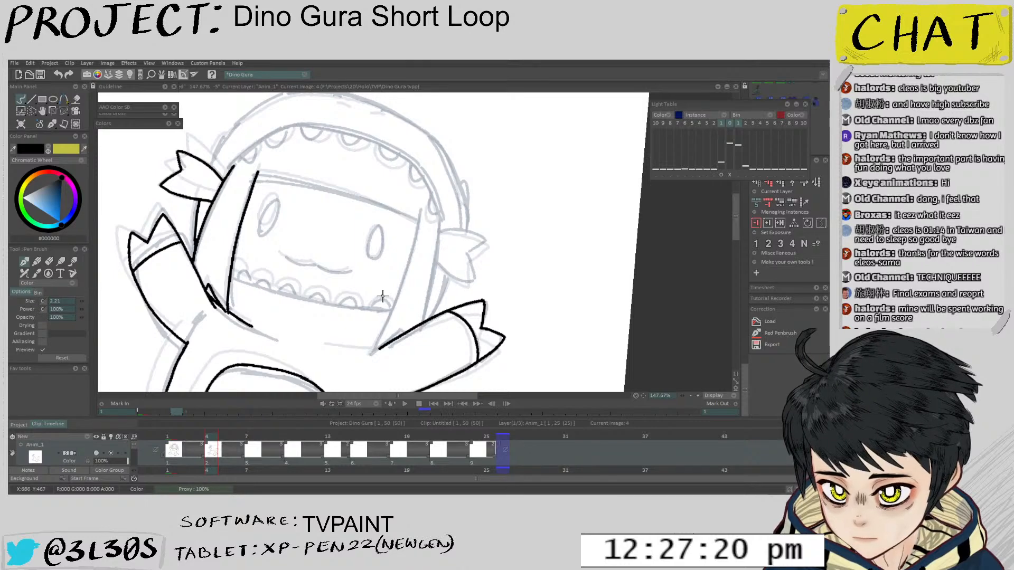
scroll(365, 295, up, 5)
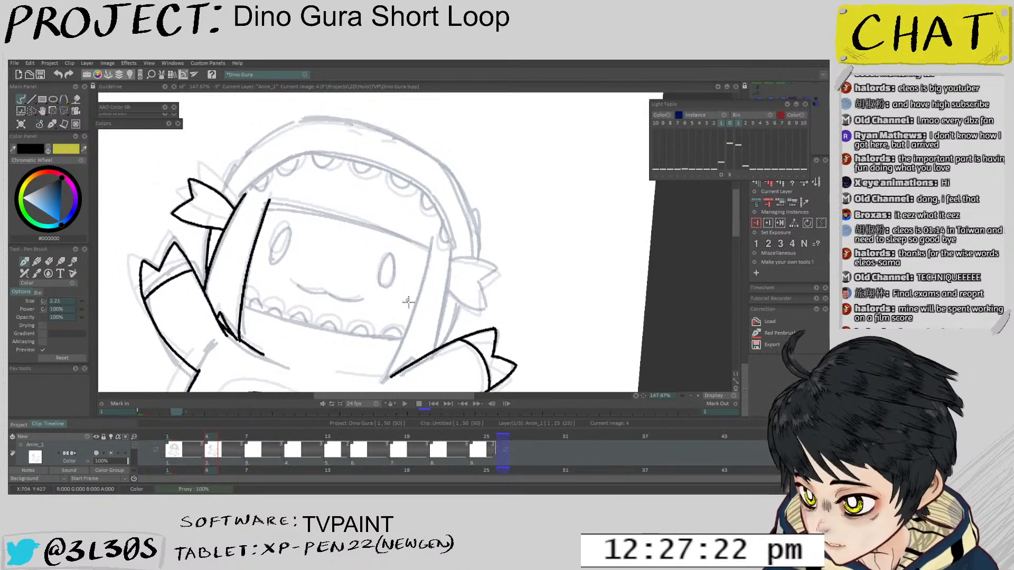
key(e)
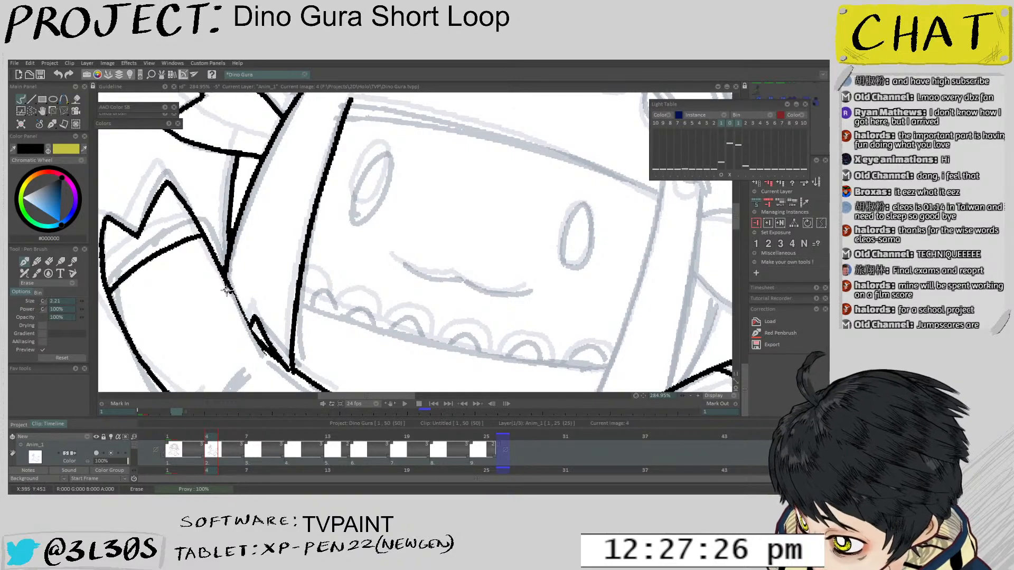
key(e)
drag(227, 289, 271, 363)
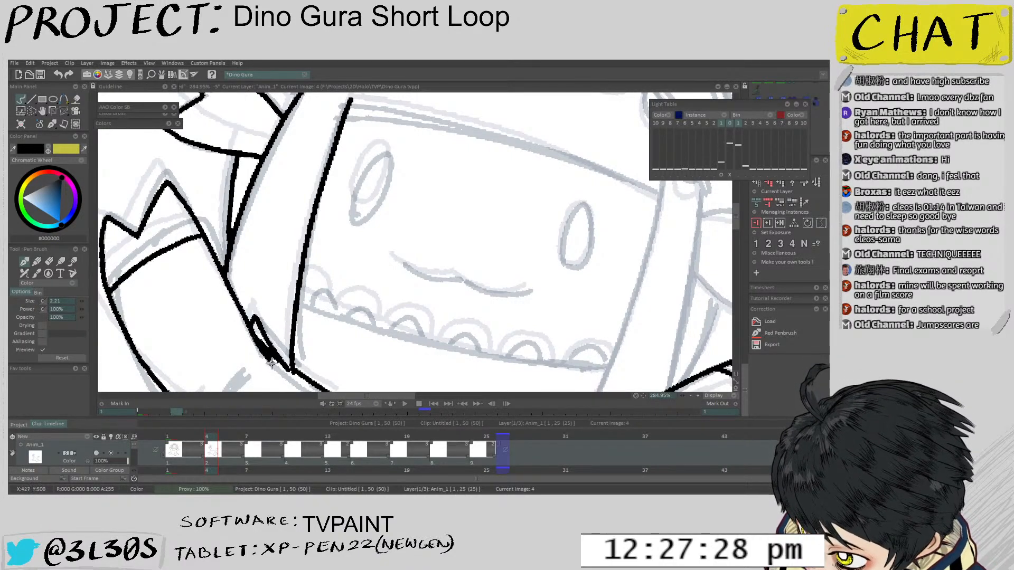
Ink the bottom edge of the fringe across the forehead, from the left hair strand to the right one
mouse_move(319, 271)
mouse_down()
mouse_move(338, 317)
mouse_move(378, 360)
mouse_move(403, 295)
mouse_up()
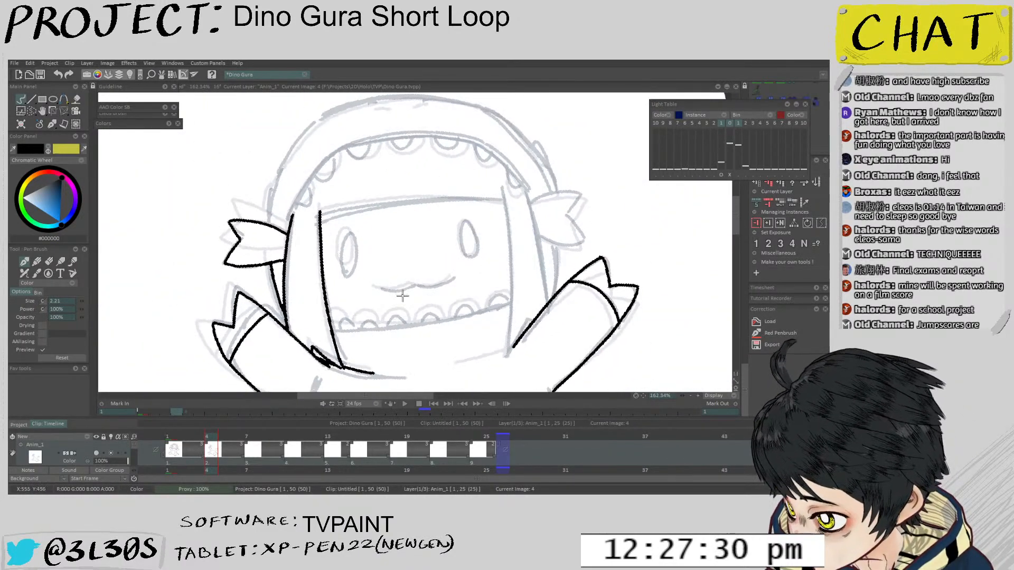
scroll(362, 302, up, 1)
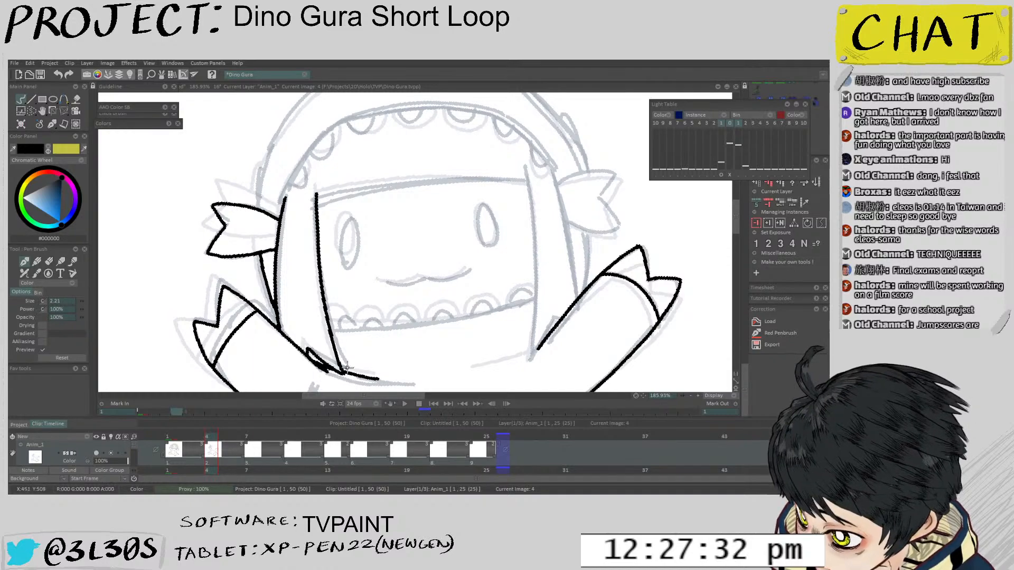
mouse_move(328, 370)
mouse_down()
mouse_move(372, 371)
mouse_move(448, 271)
mouse_up()
drag(388, 239, 382, 273)
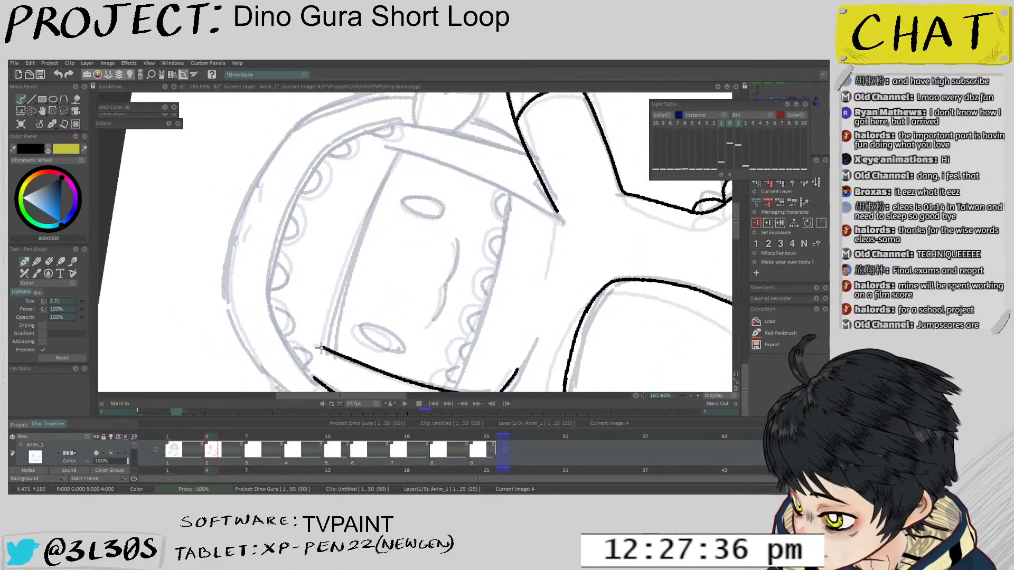
drag(326, 349, 397, 156)
key(ctrl+z)
mouse_move(326, 349)
mouse_down()
mouse_move(352, 258)
mouse_move(404, 153)
mouse_up()
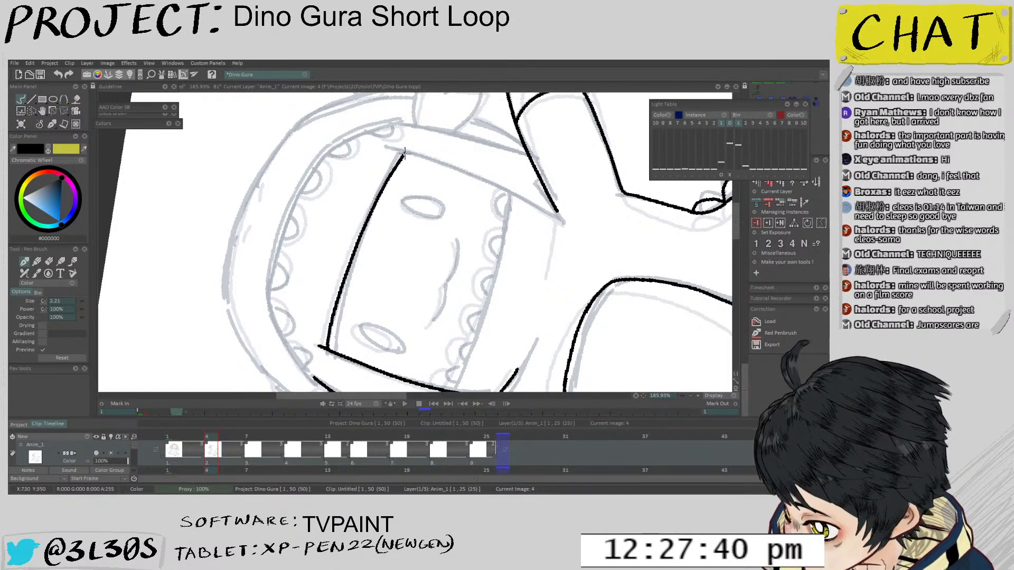
Ink the left eye as a narrow oval beside the left hair strand
drag(454, 200, 472, 230)
mouse_move(316, 315)
mouse_down()
mouse_move(333, 288)
mouse_move(314, 277)
mouse_move(323, 311)
mouse_move(343, 315)
mouse_move(318, 277)
mouse_move(304, 292)
mouse_move(316, 322)
mouse_move(331, 335)
mouse_move(354, 328)
mouse_move(336, 286)
mouse_move(317, 274)
mouse_move(300, 282)
mouse_move(313, 318)
mouse_move(346, 333)
mouse_move(351, 318)
mouse_move(317, 272)
mouse_up()
key(ctrl+z)
key(ctrl+z)
scroll(328, 304, up, 2)
key(ctrl+z)
key(ctrl+z)
Ink the right eye as a narrow oval over the sketch and compare it with the neighbouring frame
drag(501, 185, 462, 235)
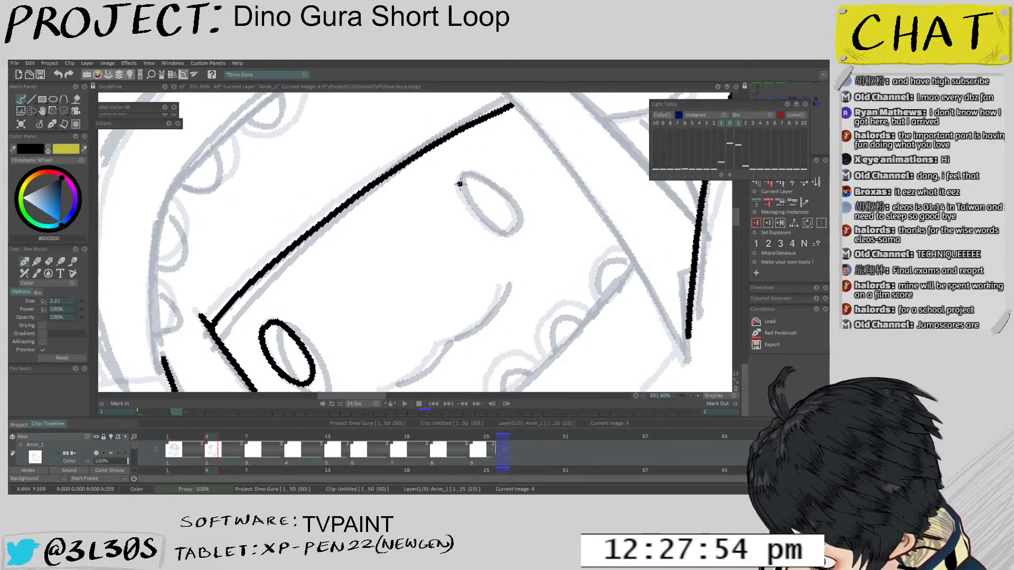
mouse_move(460, 184)
mouse_down()
mouse_move(493, 227)
mouse_move(477, 214)
mouse_move(513, 233)
mouse_move(520, 196)
mouse_move(477, 174)
mouse_move(460, 192)
mouse_up()
key(ctrl+z)
drag(463, 232, 464, 293)
key(Left)
key(Right)
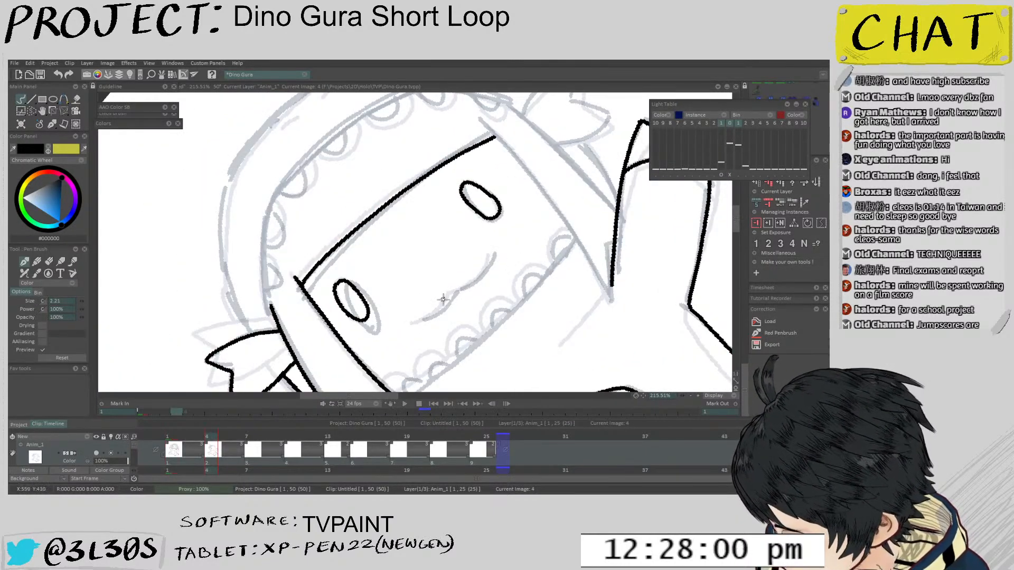
mouse_move(413, 324)
mouse_down()
mouse_move(451, 292)
mouse_move(417, 324)
mouse_up()
key(ctrl+z)
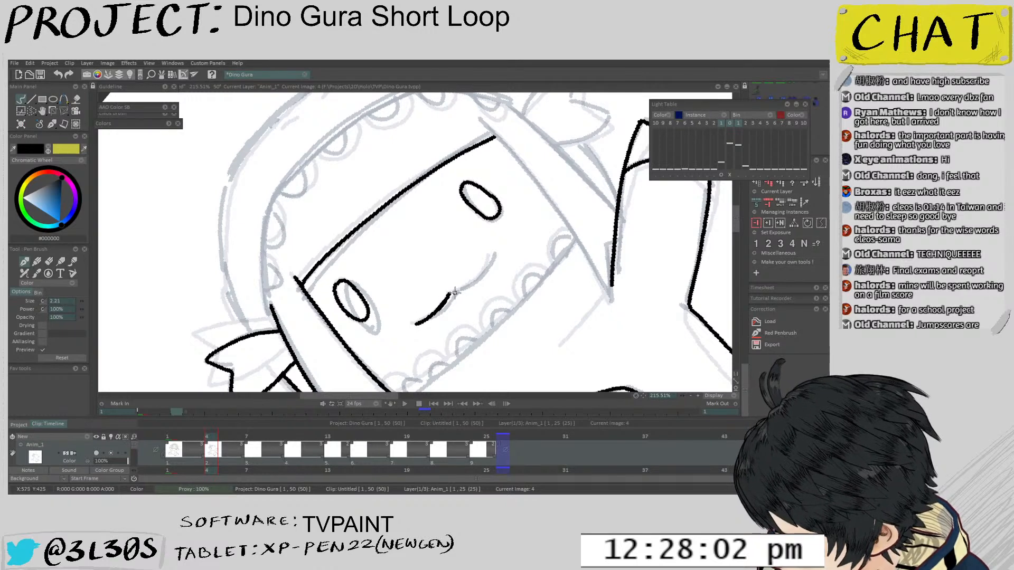
drag(453, 293, 494, 253)
key(ctrl+z)
drag(449, 293, 484, 270)
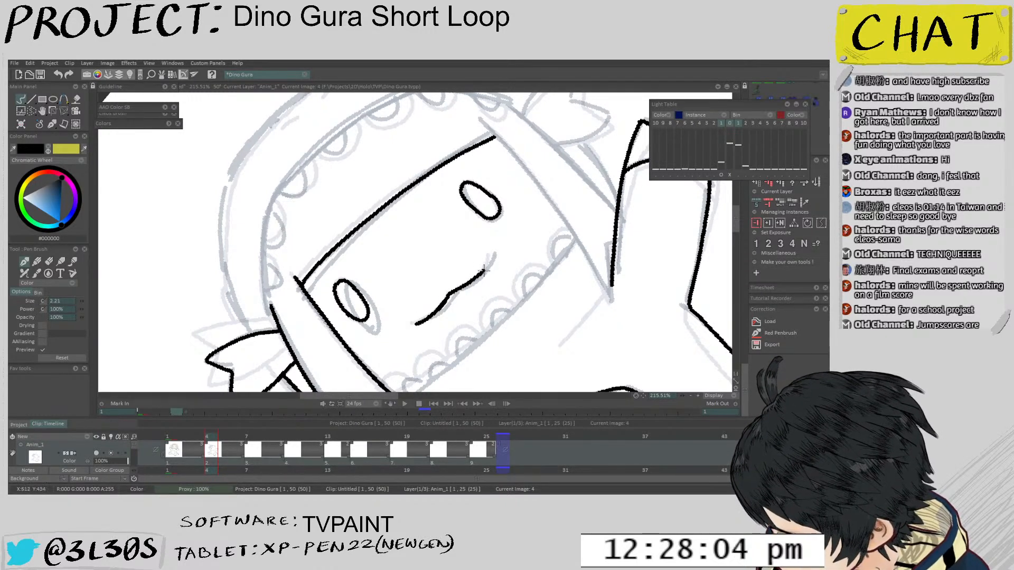
mouse_move(484, 319)
mouse_down()
mouse_move(467, 322)
mouse_move(471, 300)
mouse_up()
scroll(453, 271, up, 4)
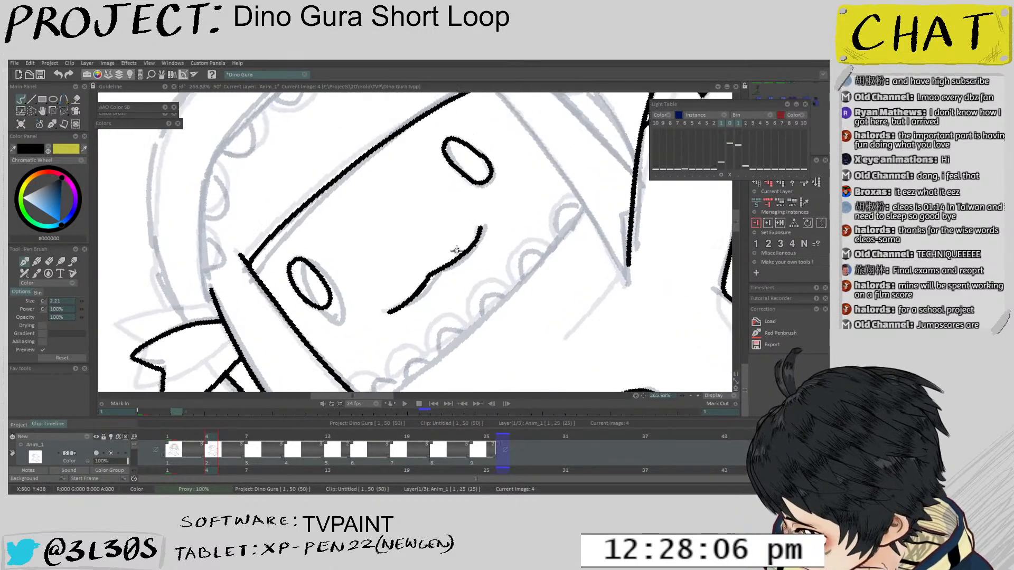
key(ctrl+z)
key(ctrl+z)
drag(341, 349, 420, 283)
key(ctrl+z)
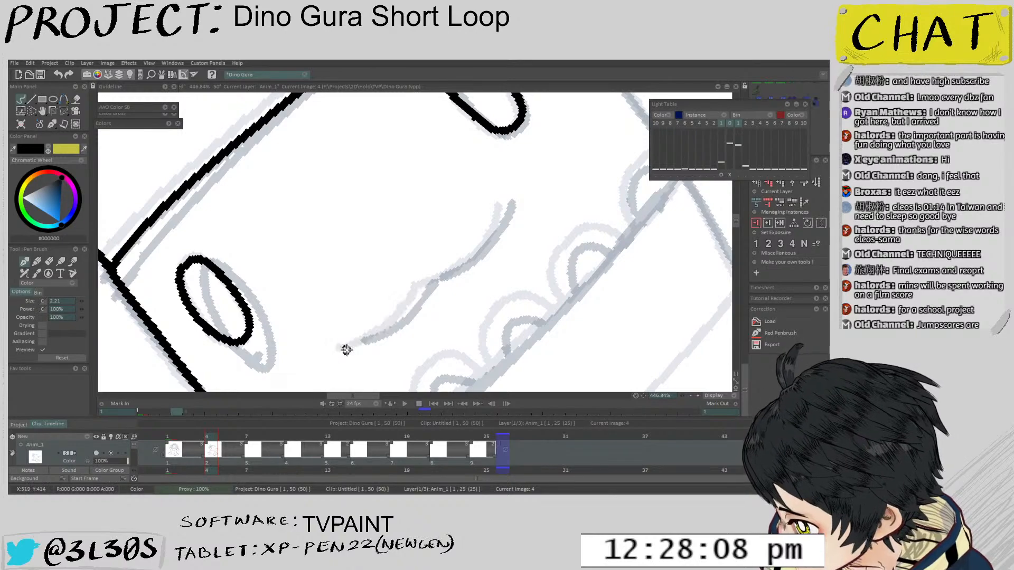
Ink the mouth as a wavy smile over the sketch and redraw its right half from the centre notch
mouse_move(338, 350)
mouse_down()
mouse_move(381, 330)
mouse_move(510, 199)
mouse_up()
scroll(504, 232, down, 1)
scroll(496, 236, down, 6)
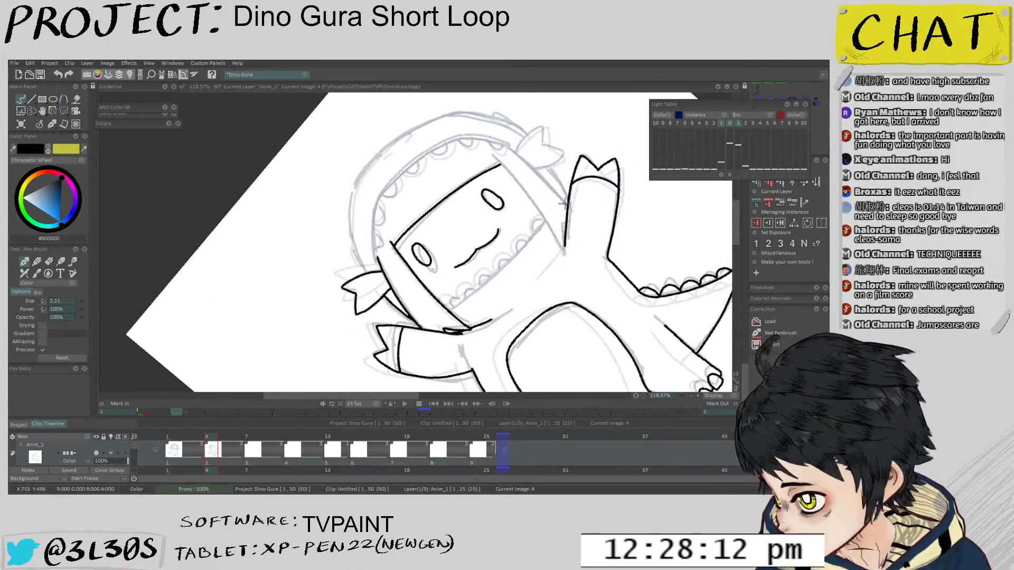
scroll(507, 231, up, 8)
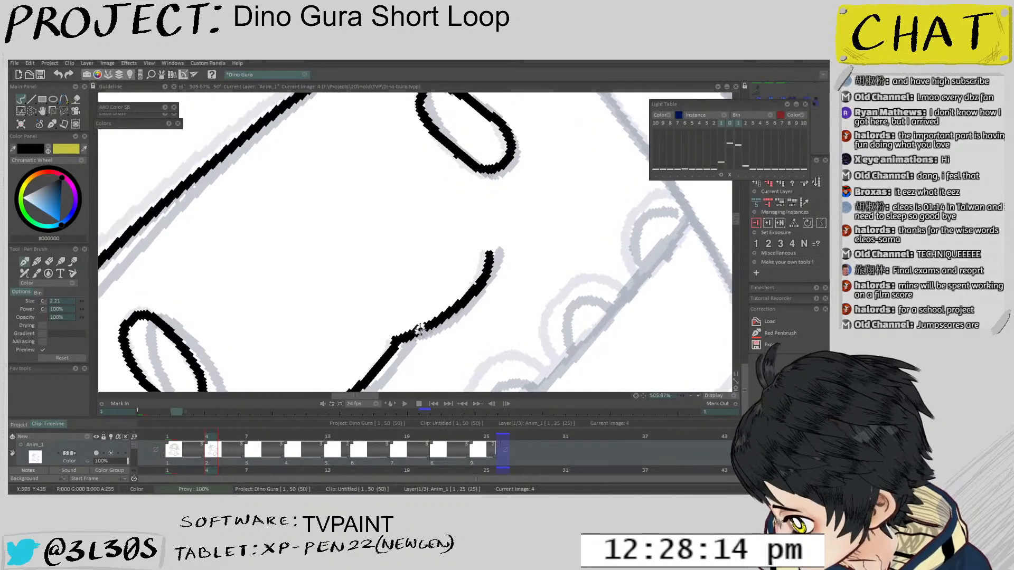
key(ctrl+z)
mouse_move(398, 340)
mouse_down()
mouse_move(484, 256)
mouse_move(458, 305)
mouse_move(401, 339)
mouse_up()
key(ctrl+z)
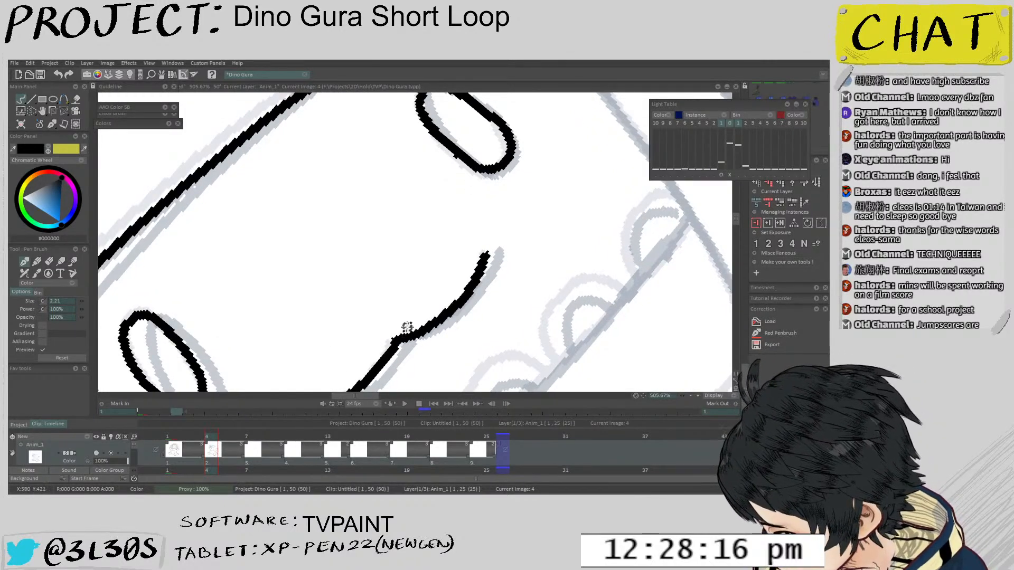
Ink the right hair strand's inner edge from above the fringe down to its pointed tip at the raised arm
scroll(502, 255, down, 8)
mouse_move(502, 179)
mouse_down()
mouse_move(533, 233)
mouse_move(481, 229)
mouse_move(452, 203)
mouse_move(466, 295)
mouse_up()
key(ctrl+z)
drag(441, 185, 465, 312)
key(ctrl+z)
mouse_move(441, 186)
mouse_down()
mouse_move(464, 310)
mouse_move(458, 363)
mouse_up()
scroll(465, 346, up, 2)
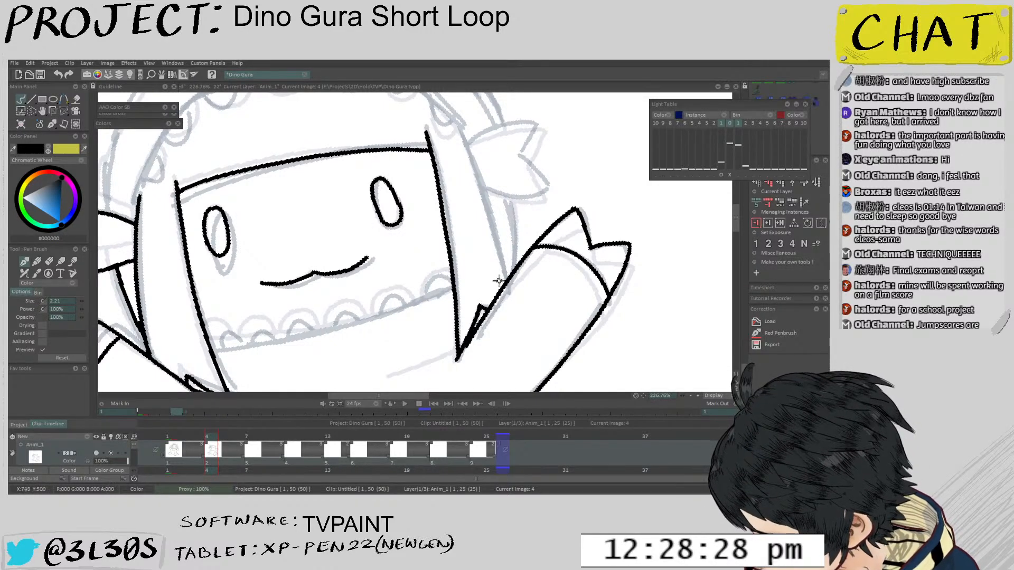
Ink the right hair strand's outer edge from the hood down to the raised arm
drag(481, 209, 466, 246)
drag(447, 166, 486, 305)
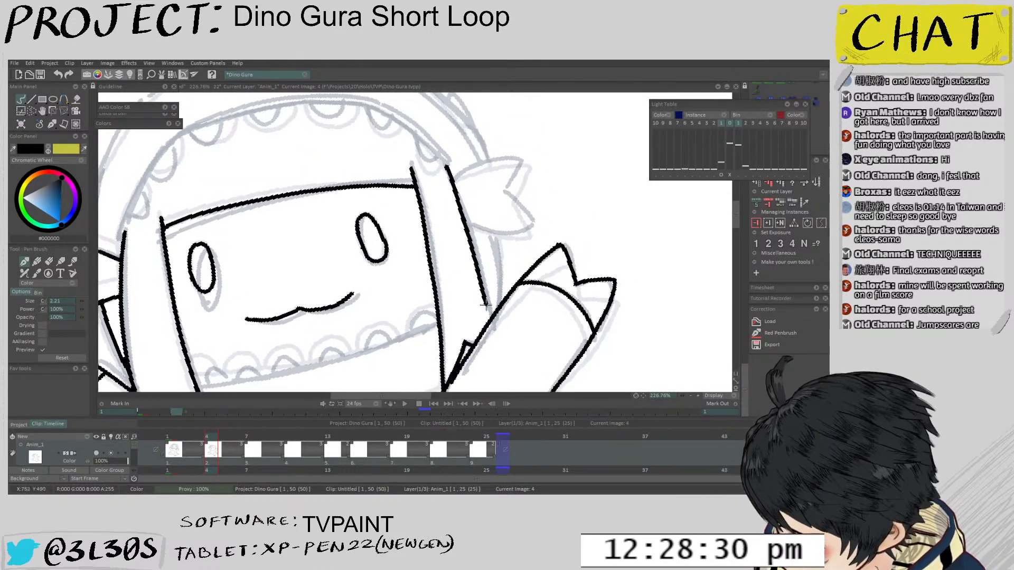
mouse_move(441, 244)
mouse_down()
mouse_move(425, 303)
mouse_move(484, 286)
mouse_move(507, 312)
mouse_move(531, 247)
mouse_move(453, 220)
mouse_move(459, 239)
mouse_move(446, 251)
mouse_up()
key(ctrl+z)
Ink the pointed bow beside the right hair strand and the short curved line running from it to the raised arm
drag(410, 315, 444, 215)
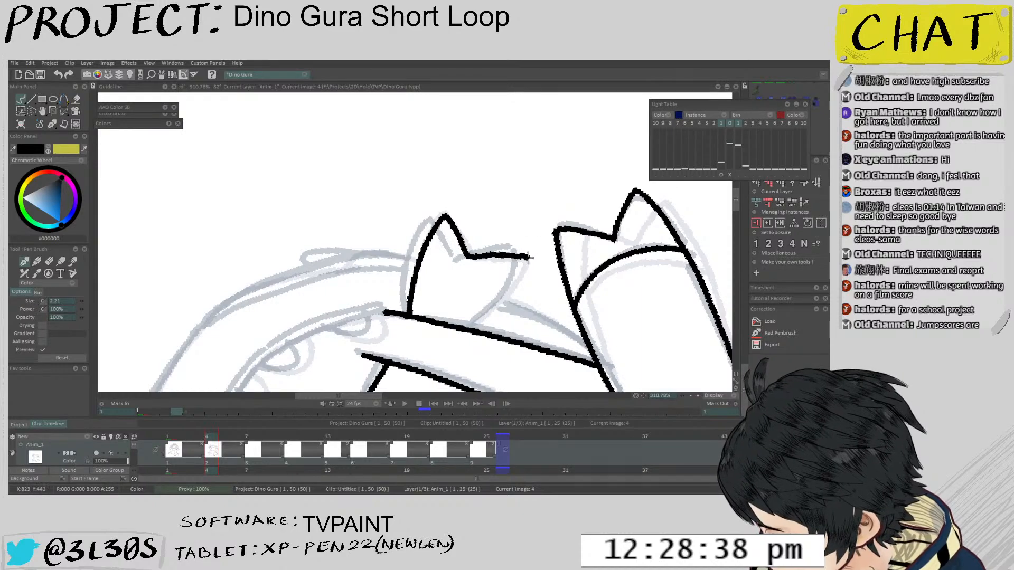
key(ctrl+z)
drag(524, 264, 485, 311)
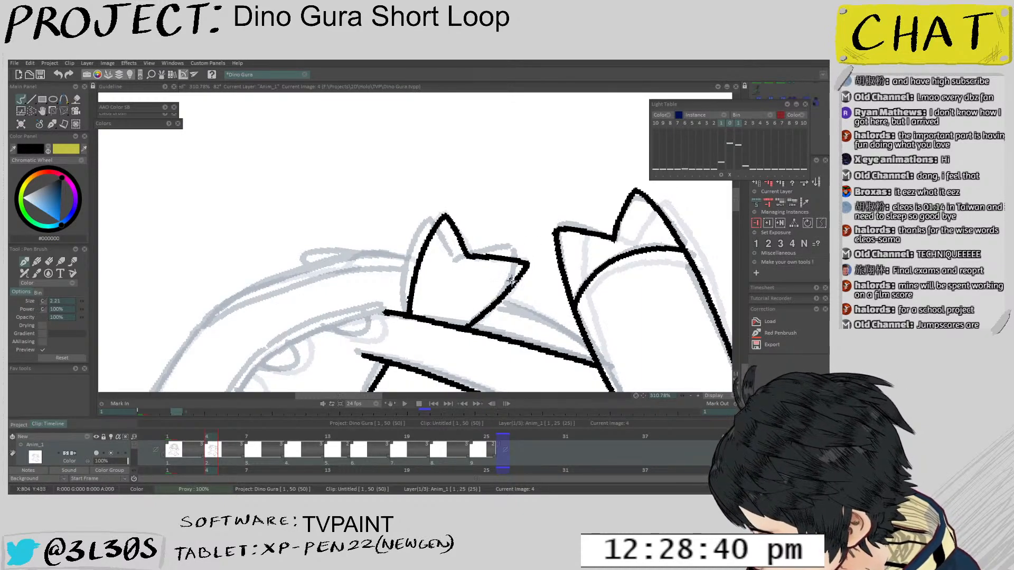
drag(491, 148, 538, 263)
mouse_move(447, 366)
mouse_down()
mouse_move(426, 258)
mouse_move(386, 296)
mouse_up()
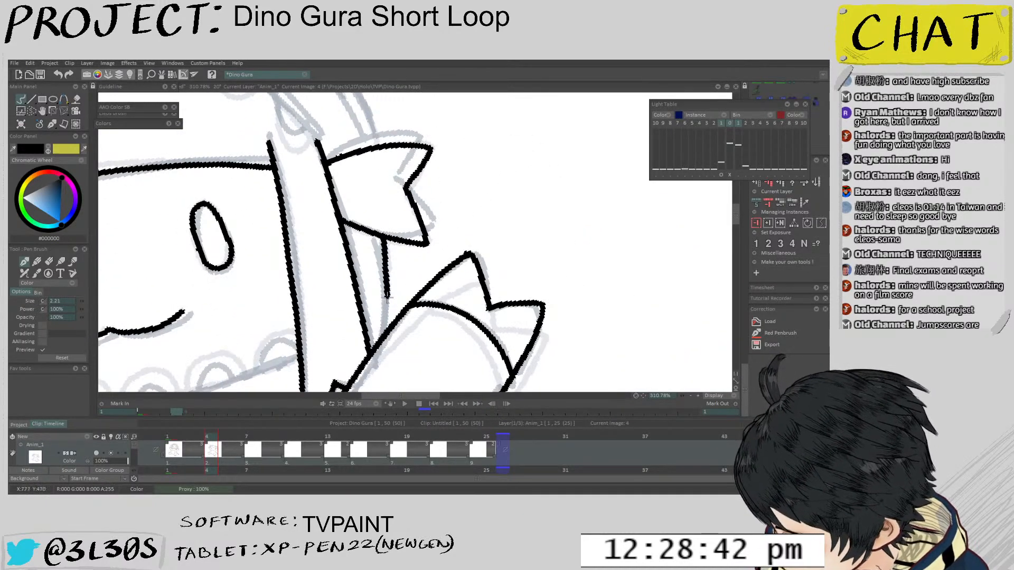
mouse_move(422, 245)
mouse_down()
mouse_move(430, 253)
mouse_move(425, 232)
mouse_move(447, 269)
mouse_move(439, 261)
mouse_move(429, 297)
mouse_up()
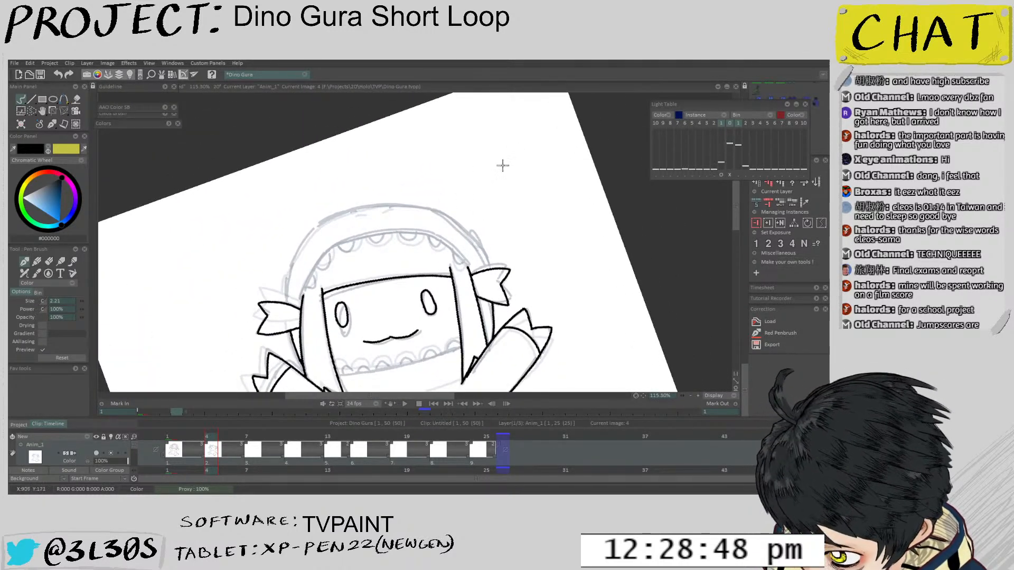
Ink the hood opening's lower edge beneath the mouth, from one hair strand to the other
drag(397, 331, 328, 335)
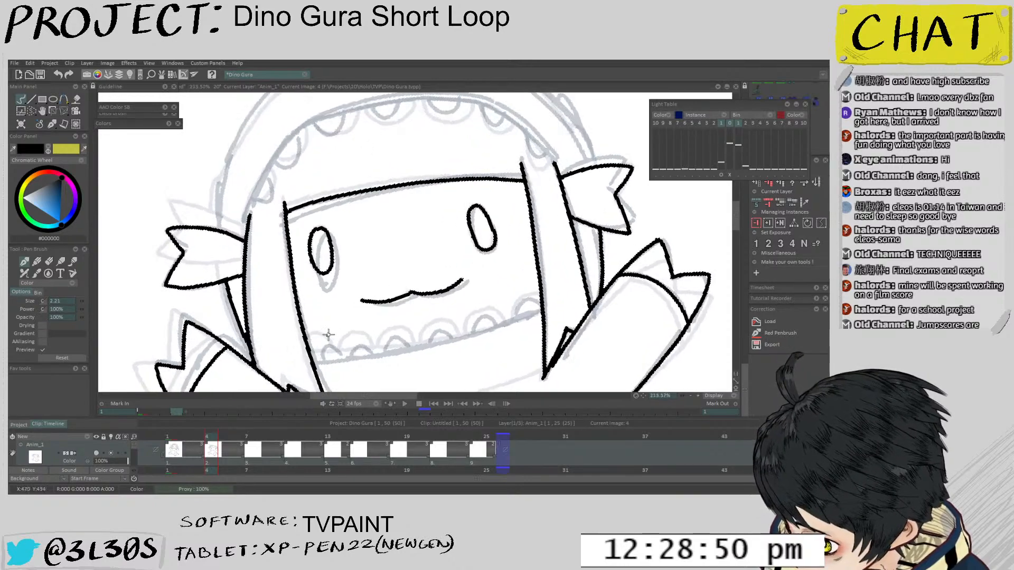
mouse_move(491, 328)
mouse_down()
mouse_move(517, 347)
mouse_move(573, 297)
mouse_move(570, 229)
mouse_move(530, 170)
mouse_move(490, 368)
mouse_up()
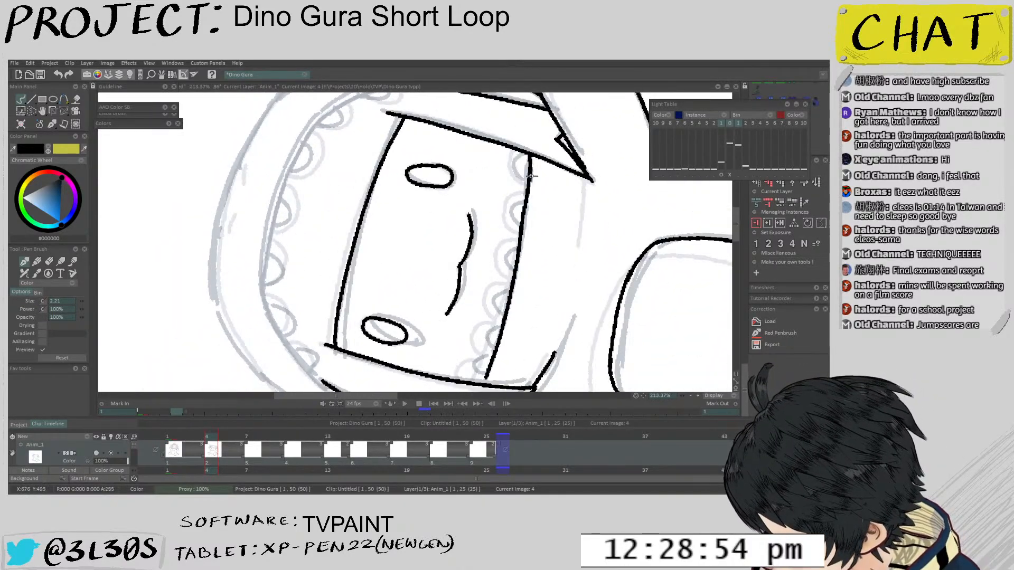
key(ctrl+z)
drag(531, 157, 490, 348)
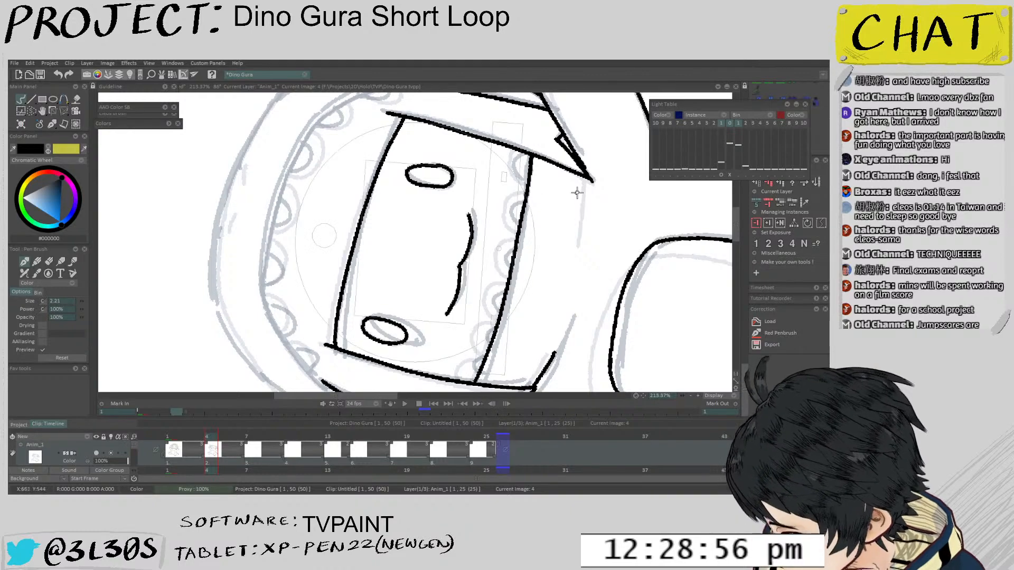
drag(577, 192, 469, 276)
Ink the first two scallops on the hood's lower edge, starting at the left hair strand
mouse_move(386, 341)
mouse_down()
mouse_move(350, 340)
mouse_move(402, 283)
mouse_move(380, 310)
mouse_move(366, 302)
mouse_move(372, 247)
mouse_move(344, 267)
mouse_move(441, 248)
mouse_move(353, 272)
mouse_move(409, 306)
mouse_move(246, 294)
mouse_move(269, 306)
mouse_move(275, 338)
mouse_move(242, 298)
mouse_up()
key(ctrl+z)
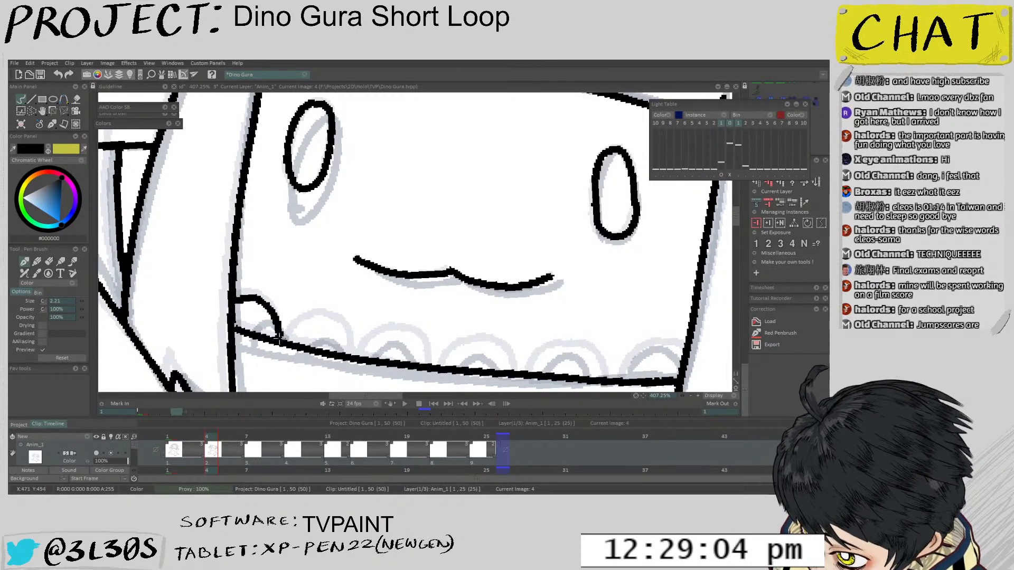
key(ctrl+z)
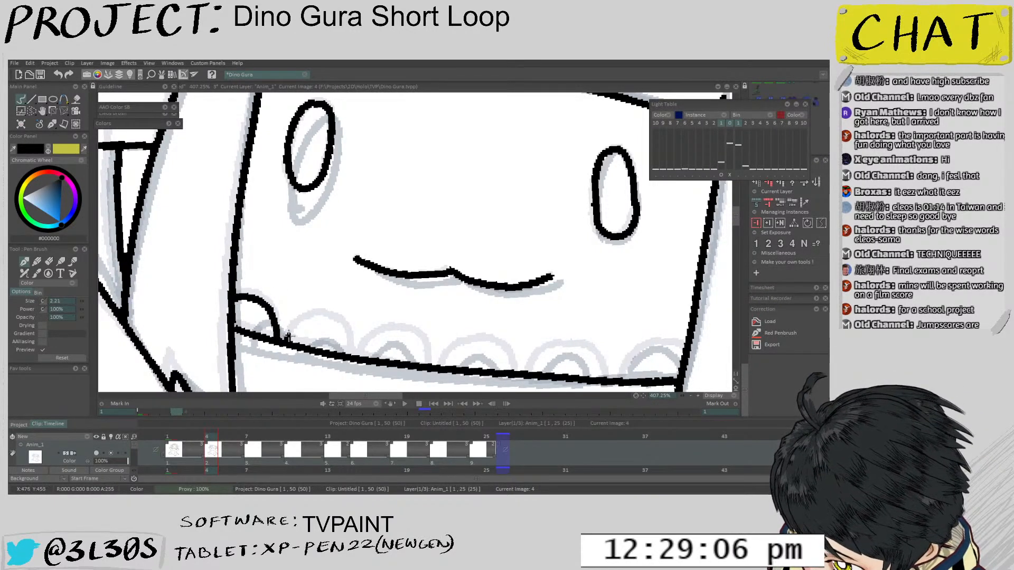
mouse_move(363, 355)
mouse_down()
mouse_move(392, 334)
mouse_move(428, 366)
mouse_up()
key(ctrl+z)
mouse_move(402, 332)
mouse_down()
mouse_move(361, 357)
mouse_move(385, 283)
mouse_up()
key(ctrl+z)
mouse_move(343, 334)
mouse_down()
mouse_move(382, 302)
mouse_move(427, 319)
mouse_move(434, 342)
mouse_up()
key(ctrl+z)
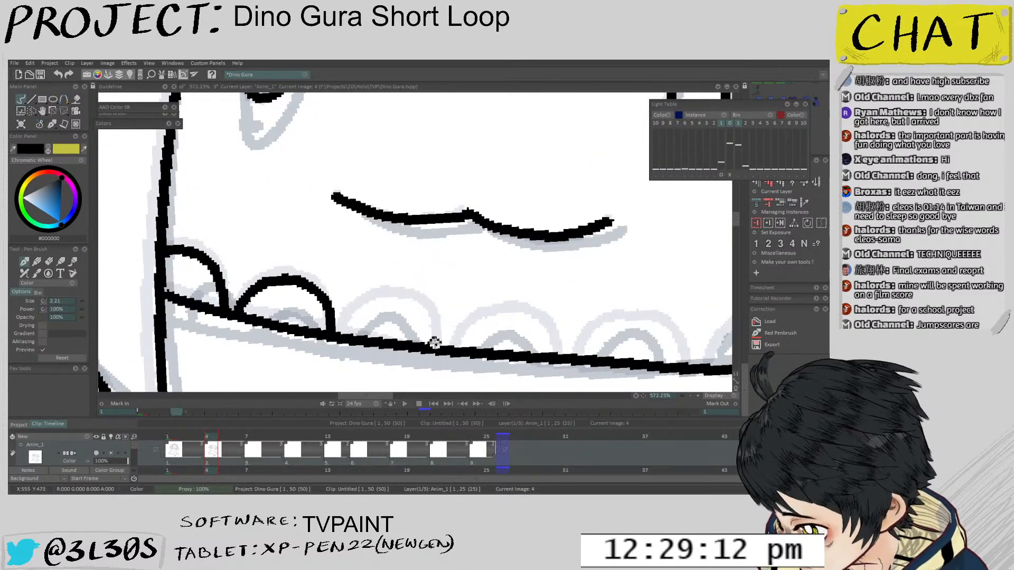
Ink the third, fourth and fifth scallops along the hood's lower edge beneath the mouth
mouse_move(414, 307)
mouse_down()
mouse_move(344, 338)
mouse_move(361, 309)
mouse_move(410, 301)
mouse_move(439, 346)
mouse_up()
key(ctrl+z)
mouse_move(480, 315)
mouse_down()
mouse_move(364, 303)
mouse_move(379, 275)
mouse_move(453, 303)
mouse_up()
scroll(450, 274, down, 1)
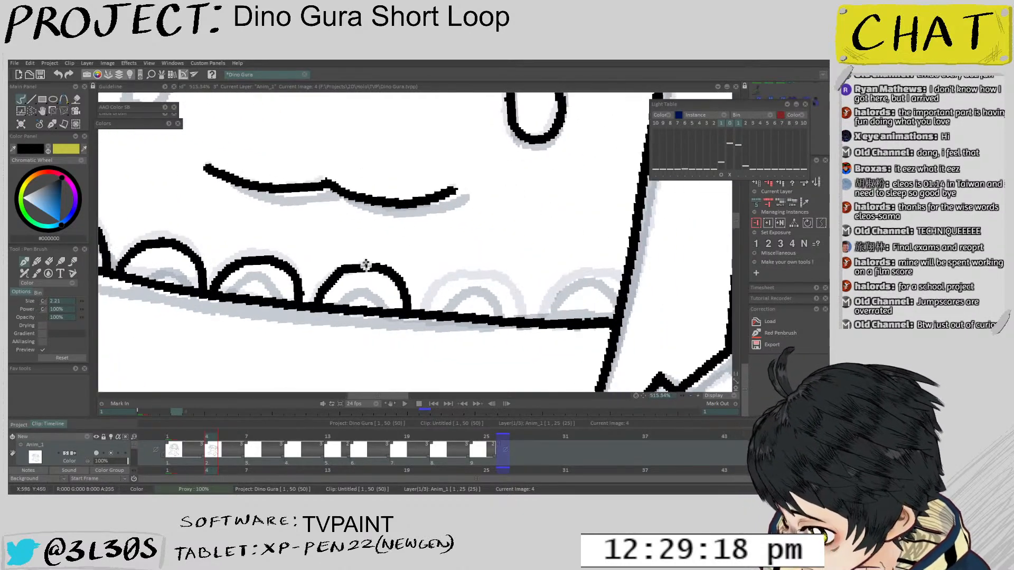
key(ctrl+z)
mouse_move(312, 306)
mouse_down()
mouse_move(343, 272)
mouse_move(387, 275)
mouse_move(411, 312)
mouse_up()
mouse_move(423, 312)
mouse_down()
mouse_move(452, 281)
mouse_move(497, 283)
mouse_move(519, 320)
mouse_up()
drag(582, 299, 533, 317)
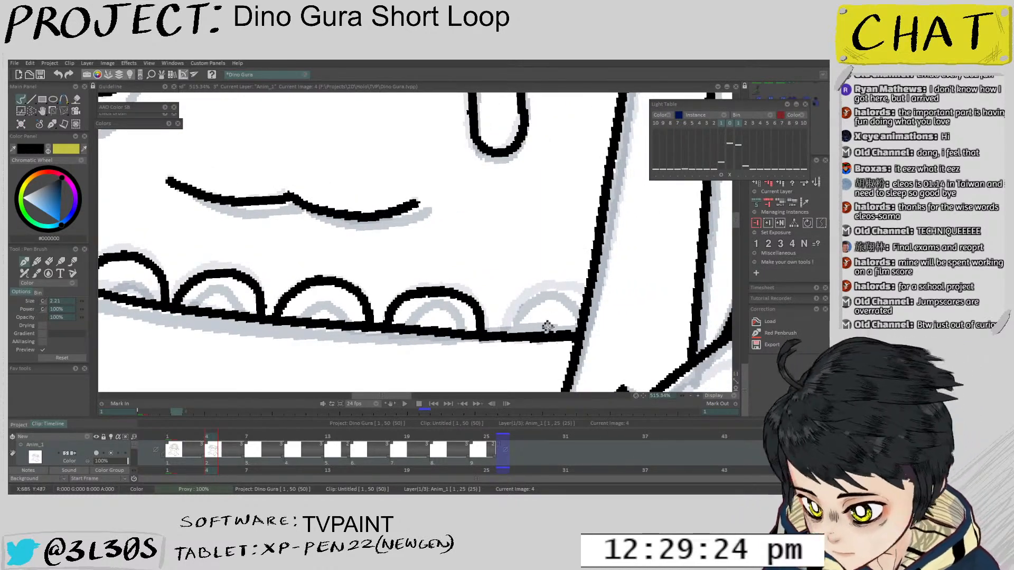
Ink the last partial scallop on the lower edge against the right hair strand, redrawing its arc
mouse_move(548, 327)
mouse_down()
mouse_move(520, 355)
mouse_move(587, 314)
mouse_move(575, 292)
mouse_move(547, 285)
mouse_move(532, 300)
mouse_up()
scroll(452, 312, down, 1)
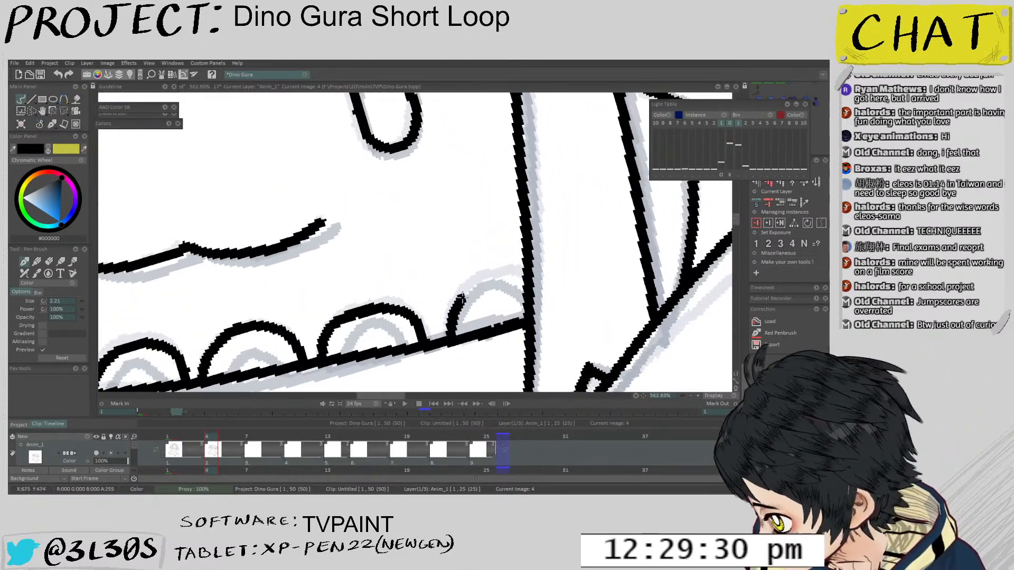
scroll(452, 363, down, 1)
scroll(452, 363, down, 1)
scroll(523, 295, up, 2)
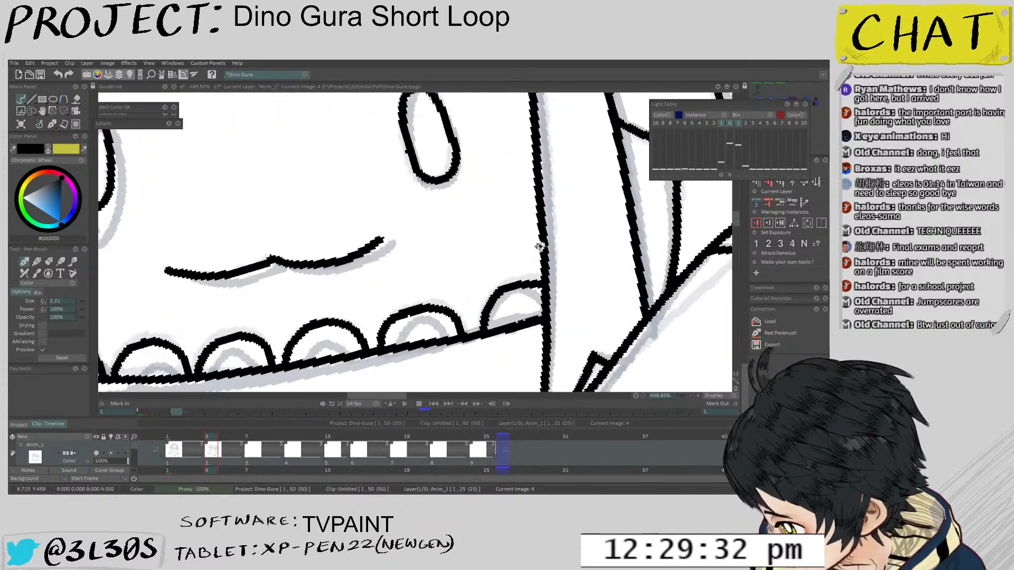
key(ctrl+z)
mouse_move(481, 332)
mouse_down()
mouse_move(494, 297)
mouse_move(526, 283)
mouse_up()
key(ctrl+z)
mouse_move(481, 333)
mouse_down()
mouse_move(489, 300)
mouse_move(530, 288)
mouse_up()
scroll(528, 293, down, 2)
scroll(511, 323, down, 1)
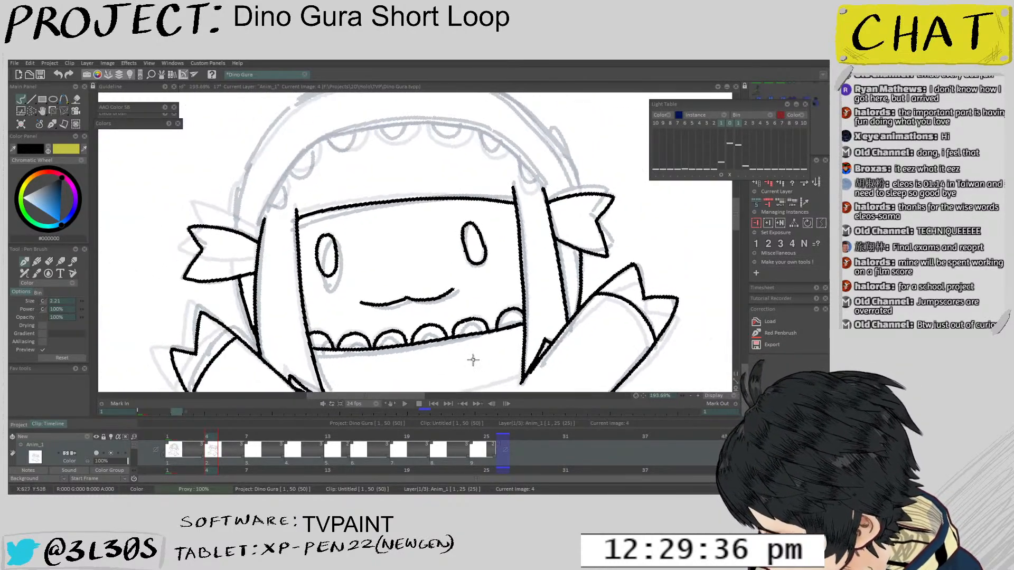
drag(455, 353, 488, 267)
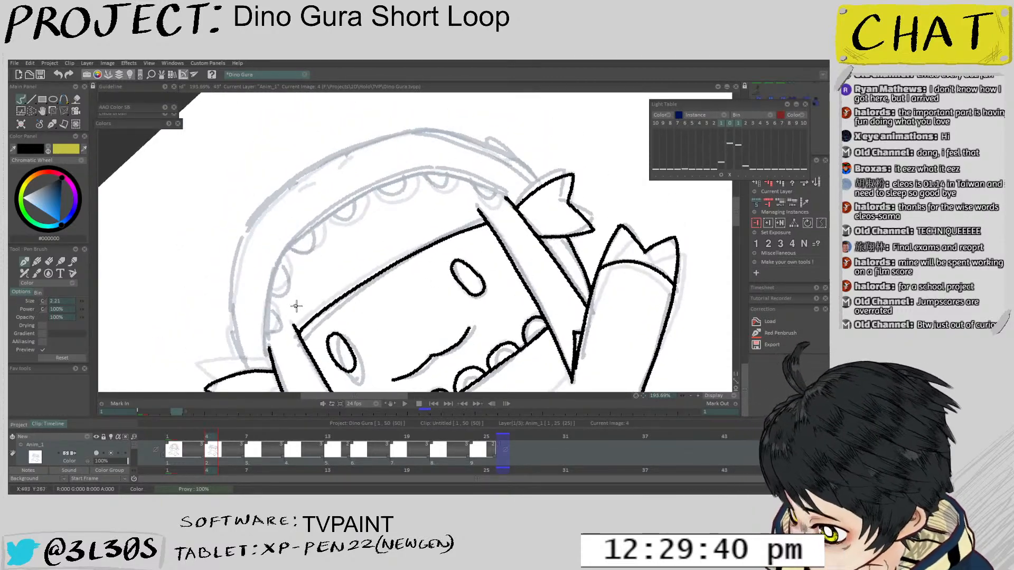
scroll(296, 306, up, 1)
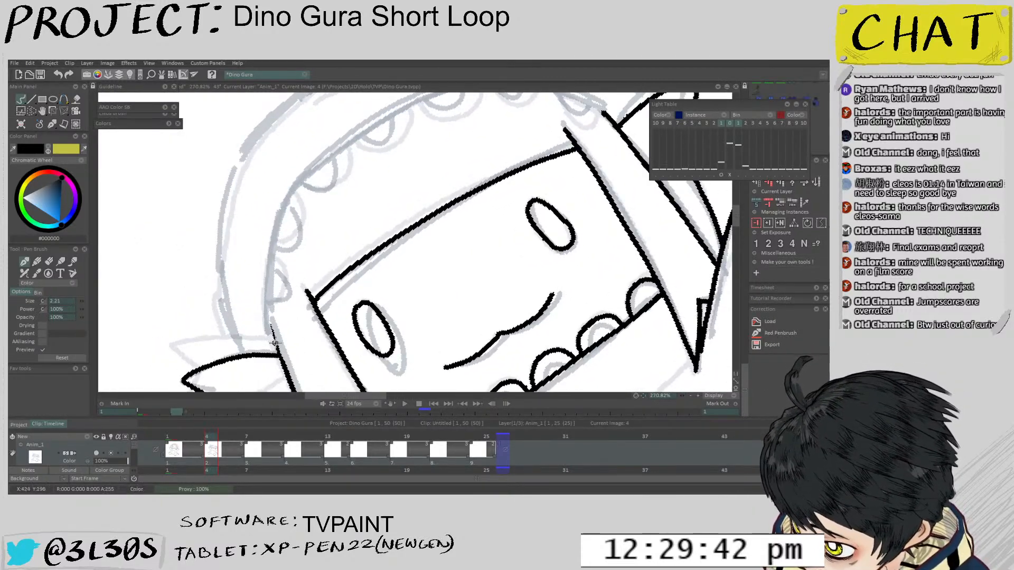
mouse_move(272, 328)
mouse_down()
mouse_move(284, 366)
mouse_move(274, 337)
mouse_move(276, 353)
mouse_move(284, 216)
mouse_up()
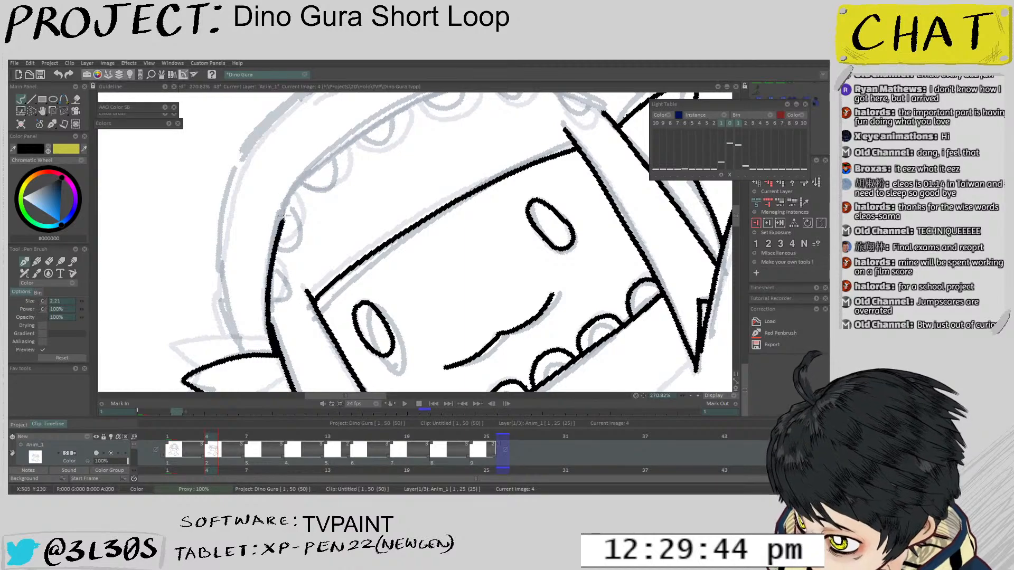
drag(294, 320, 308, 334)
mouse_move(302, 294)
mouse_down()
mouse_move(308, 319)
mouse_move(433, 282)
mouse_up()
Compare the hood with frame 1 and ink its inner edge over the head from the left hair strand to the right one
key(Left)
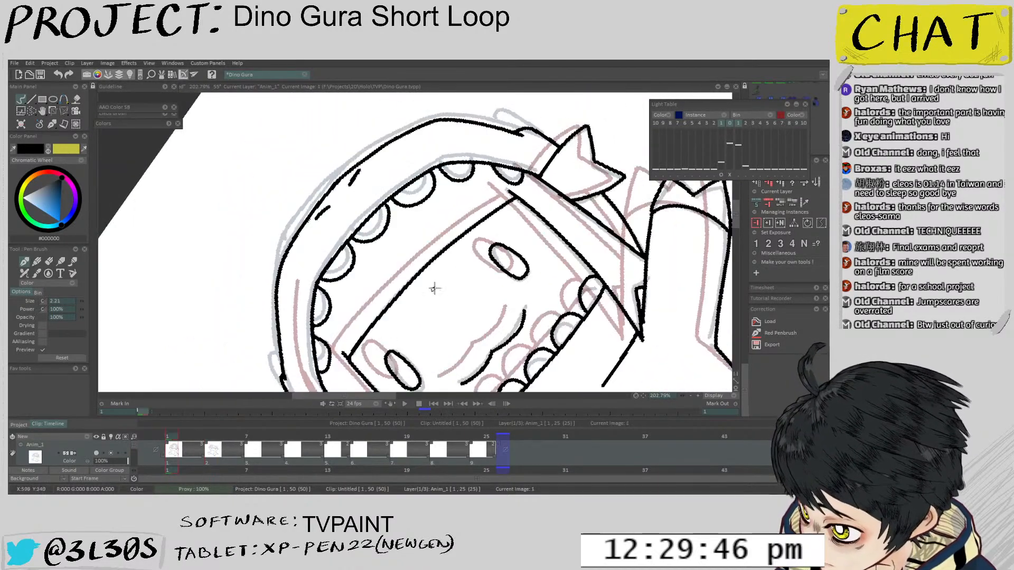
key(Right)
scroll(400, 235, down, 1)
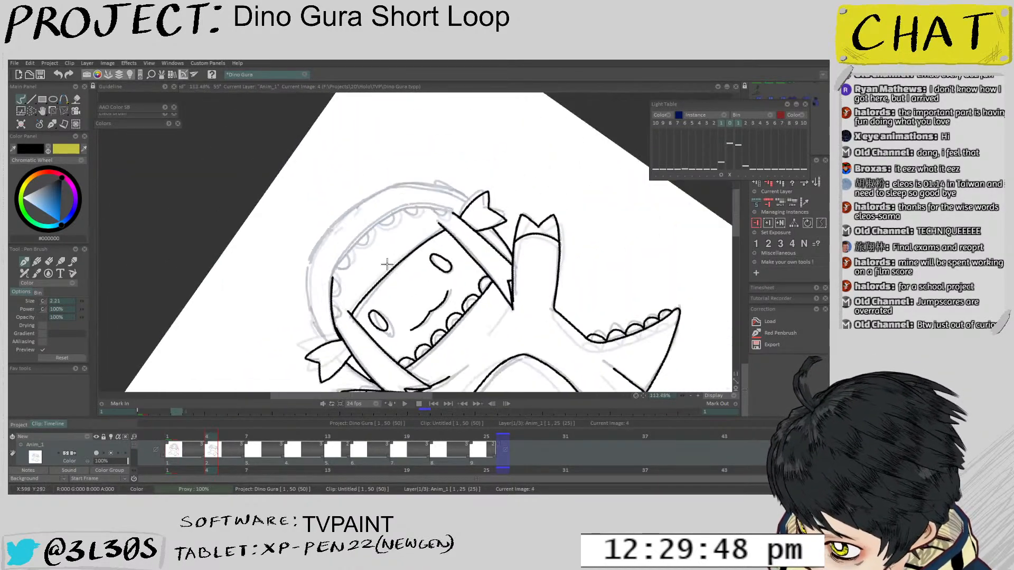
key(Left)
key(Right)
scroll(330, 273, up, 2)
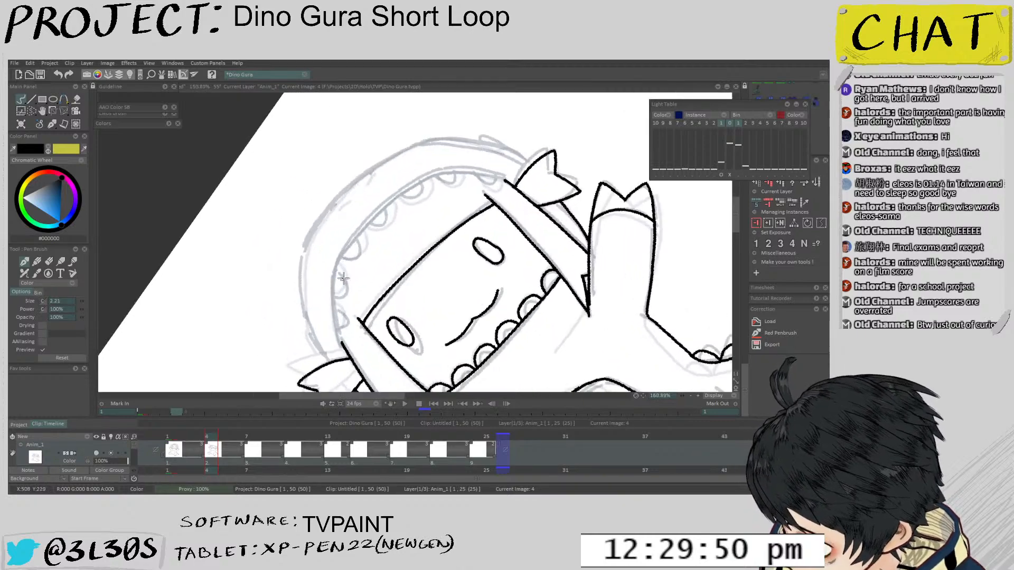
drag(331, 268, 338, 353)
scroll(337, 342, up, 1)
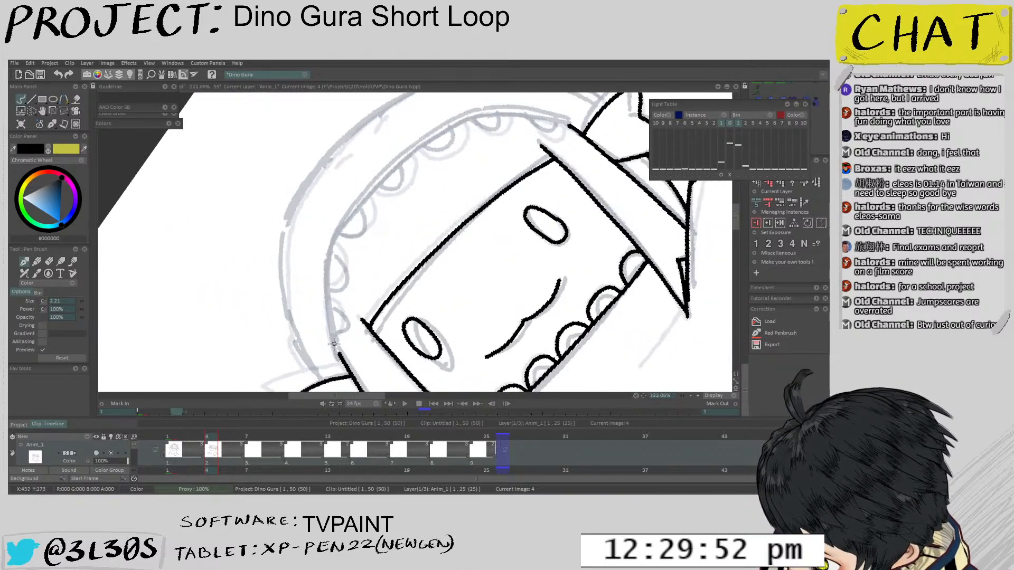
scroll(353, 294, up, 1)
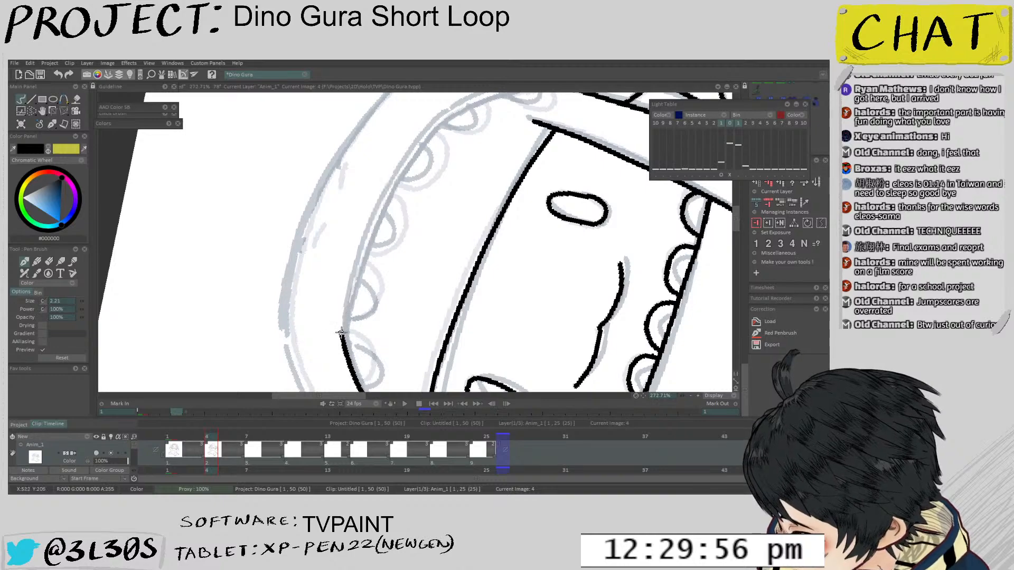
mouse_move(371, 258)
mouse_down()
mouse_move(398, 278)
mouse_move(359, 317)
mouse_move(377, 247)
mouse_move(454, 169)
mouse_move(518, 220)
mouse_up()
drag(555, 174, 524, 287)
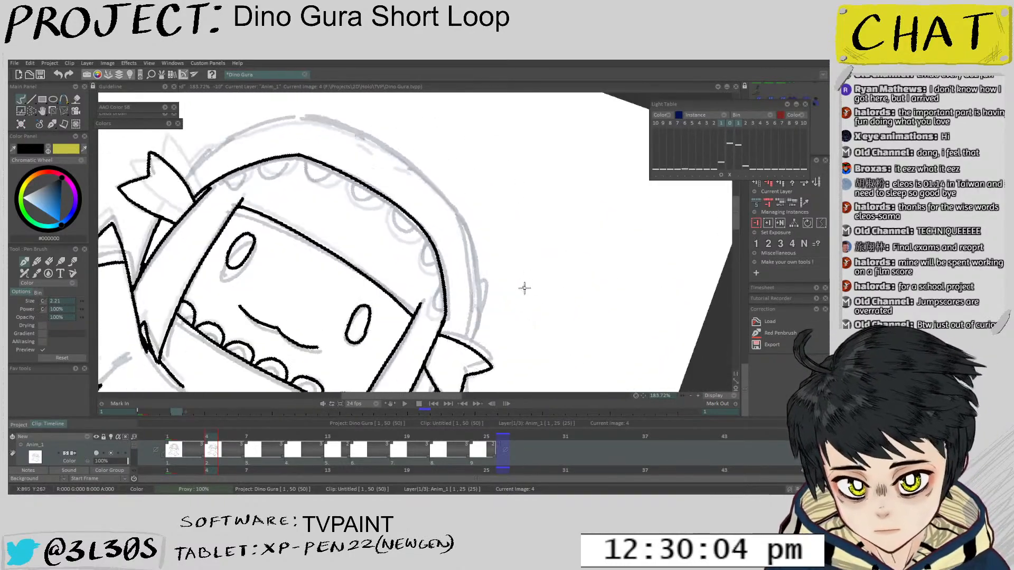
Ink the scallops along the hood's inner edge from the right hair strand up over the top of the head
mouse_move(538, 193)
mouse_down()
mouse_move(569, 213)
mouse_move(553, 254)
mouse_move(440, 362)
mouse_move(496, 320)
mouse_move(428, 330)
mouse_move(443, 283)
mouse_move(430, 323)
mouse_move(446, 341)
mouse_up()
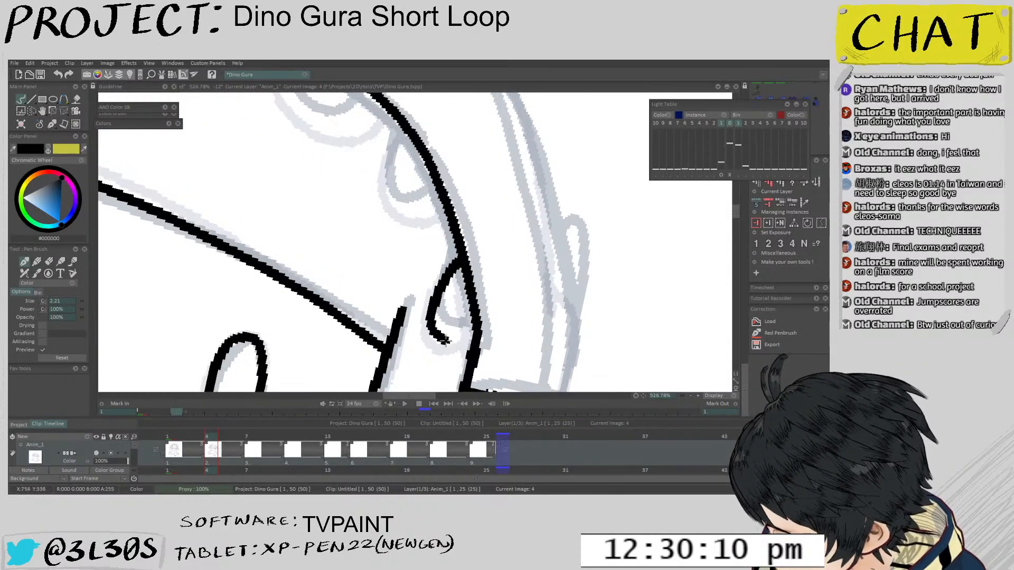
drag(457, 266, 447, 330)
mouse_move(393, 195)
mouse_down()
mouse_move(377, 236)
mouse_move(382, 264)
mouse_move(404, 275)
mouse_move(427, 270)
mouse_move(432, 248)
mouse_move(424, 295)
mouse_up()
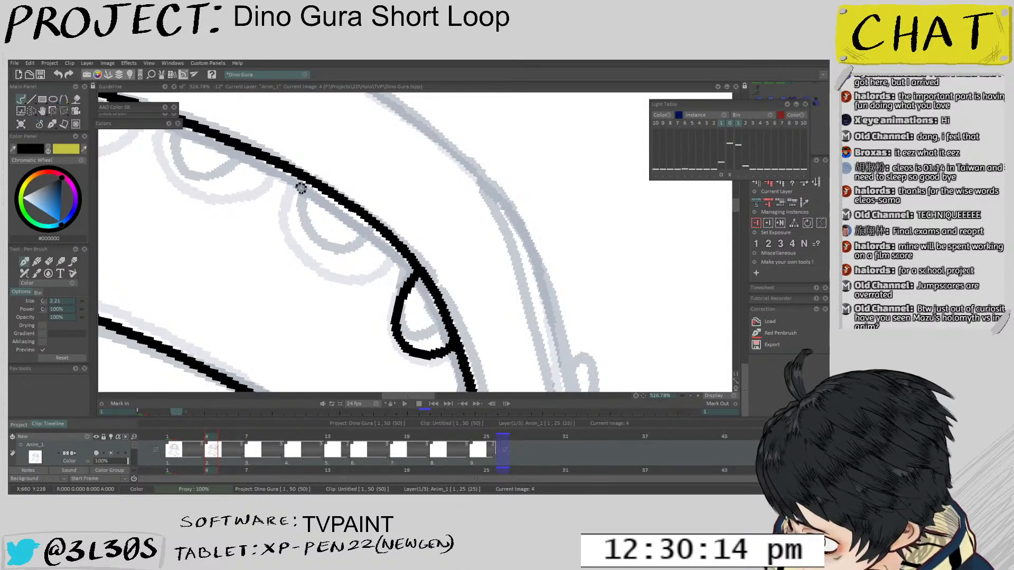
mouse_move(301, 188)
mouse_down()
mouse_move(300, 246)
mouse_move(384, 259)
mouse_move(451, 322)
mouse_up()
mouse_move(268, 216)
mouse_down()
mouse_move(263, 241)
mouse_move(277, 265)
mouse_move(313, 284)
mouse_move(355, 280)
mouse_move(375, 258)
mouse_move(432, 309)
mouse_move(340, 316)
mouse_move(385, 340)
mouse_move(251, 300)
mouse_move(280, 323)
mouse_move(318, 325)
mouse_move(358, 272)
mouse_up()
key(ctrl+z)
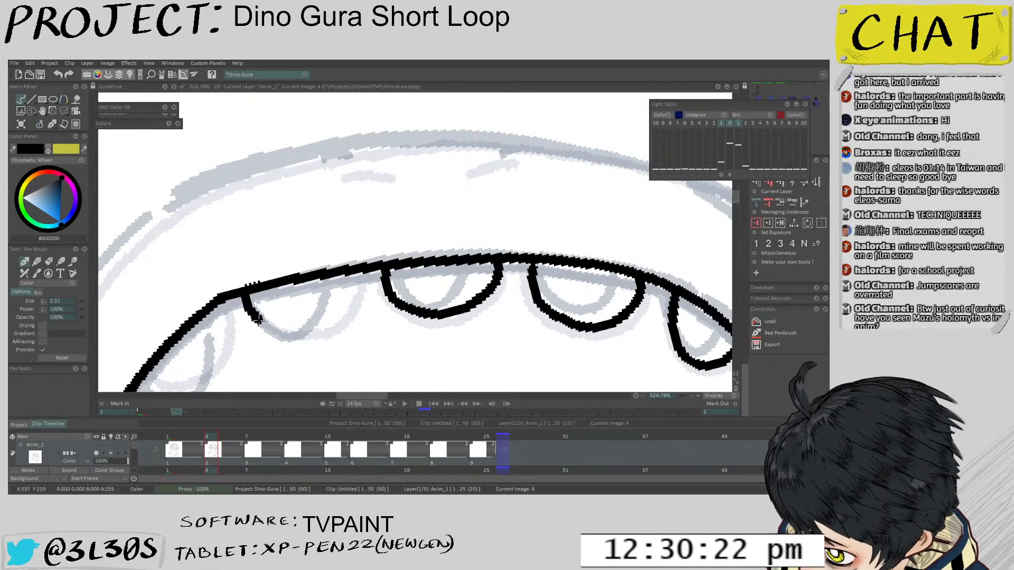
Ink the remaining scallops along the hood's inner edge down the left side to the left hair strand
mouse_move(259, 320)
mouse_down()
mouse_move(297, 329)
mouse_move(344, 309)
mouse_move(356, 272)
mouse_up()
key(ctrl+z)
mouse_move(244, 294)
mouse_down()
mouse_move(281, 332)
mouse_move(315, 329)
mouse_move(346, 305)
mouse_move(357, 207)
mouse_move(352, 242)
mouse_move(322, 268)
mouse_move(280, 265)
mouse_move(299, 279)
mouse_move(335, 264)
mouse_move(350, 210)
mouse_up()
key(ctrl+z)
drag(343, 292, 393, 217)
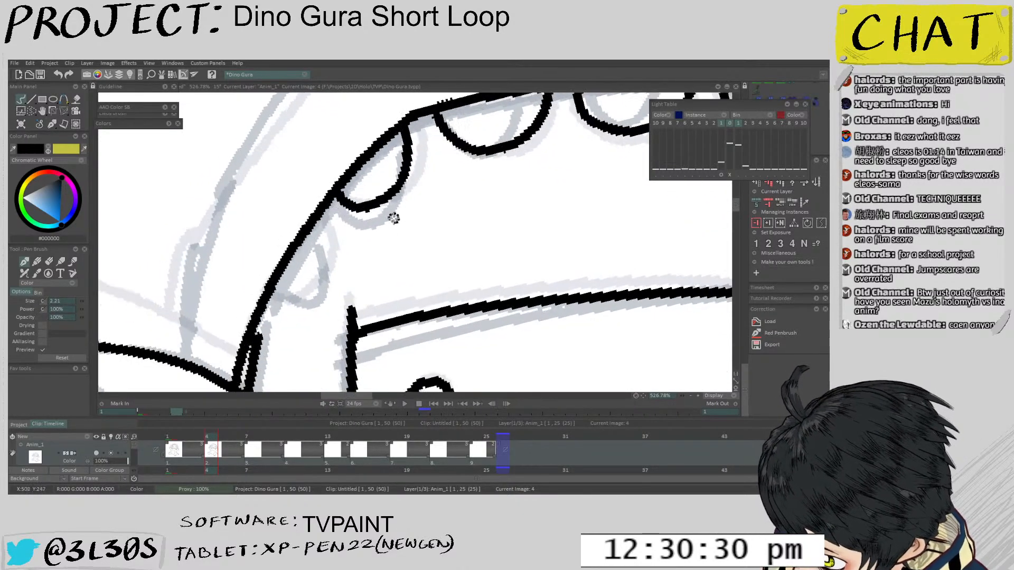
drag(319, 224, 317, 283)
scroll(293, 273, down, 8)
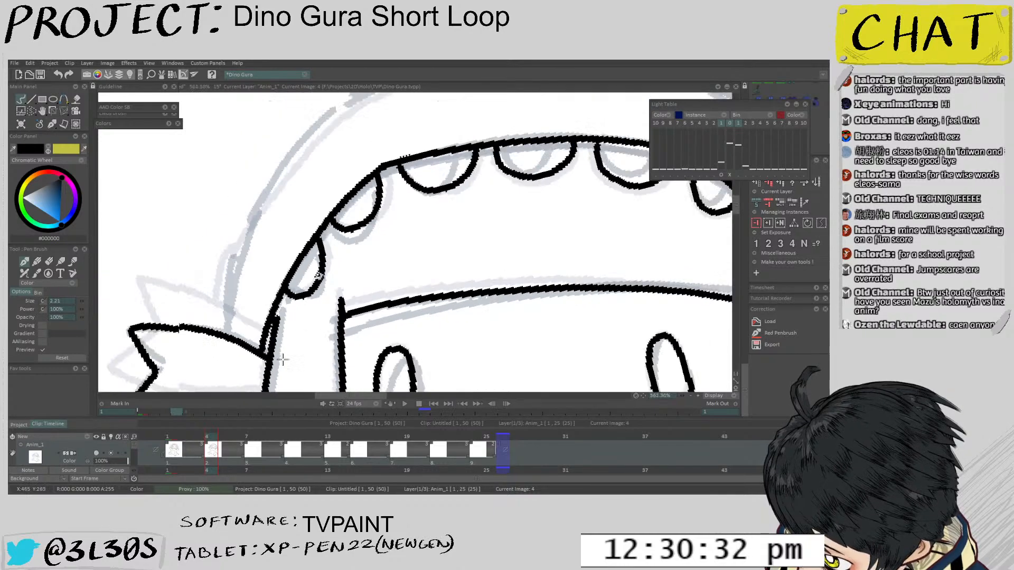
Compare the hood with frame 1 and nudge the light table's previous-frame reference over the inked head
key(Left)
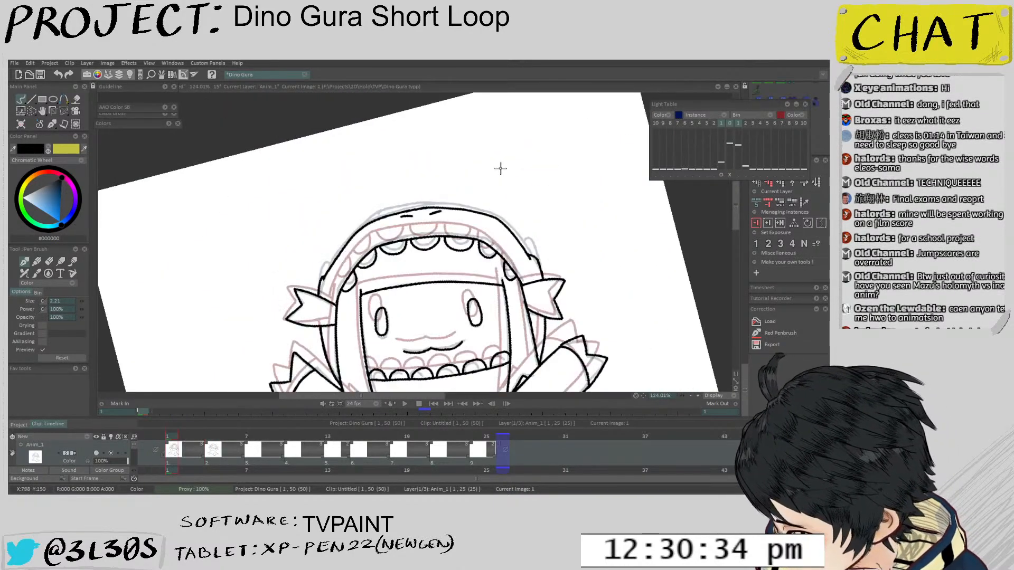
key(Right)
drag(414, 287, 377, 307)
scroll(377, 308, up, 3)
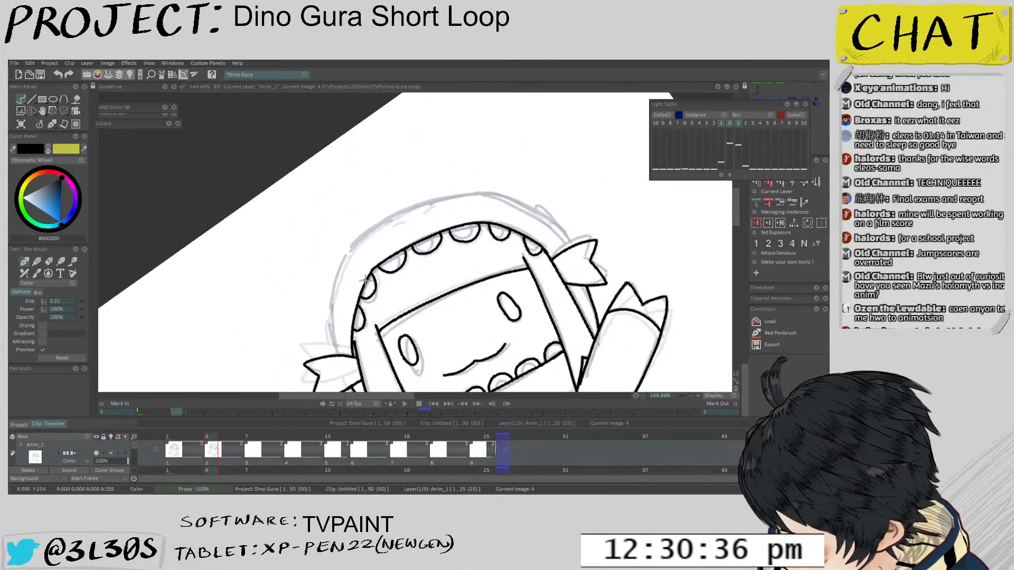
scroll(388, 264, down, 2)
key(Left)
key(Right)
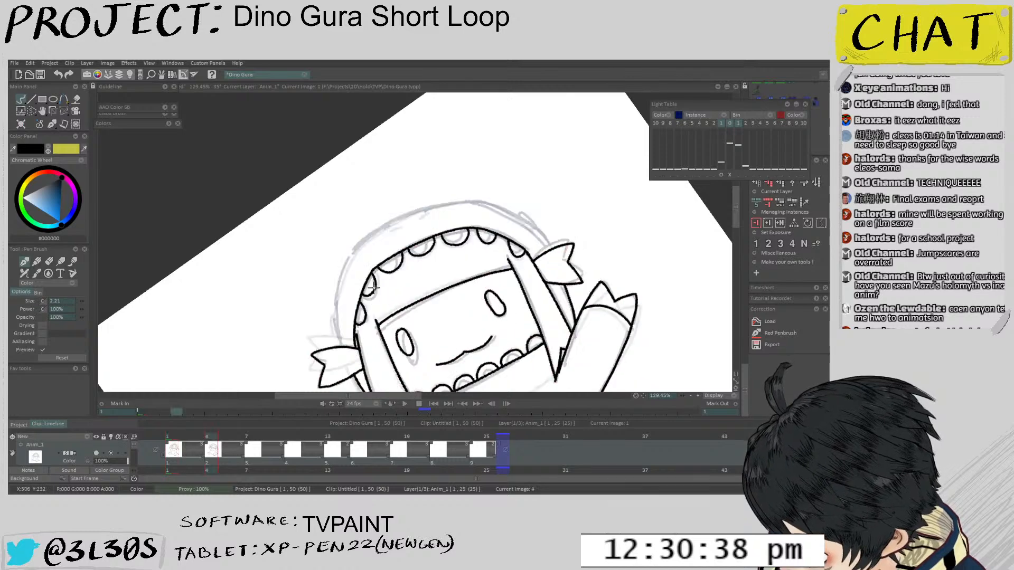
click(721, 175)
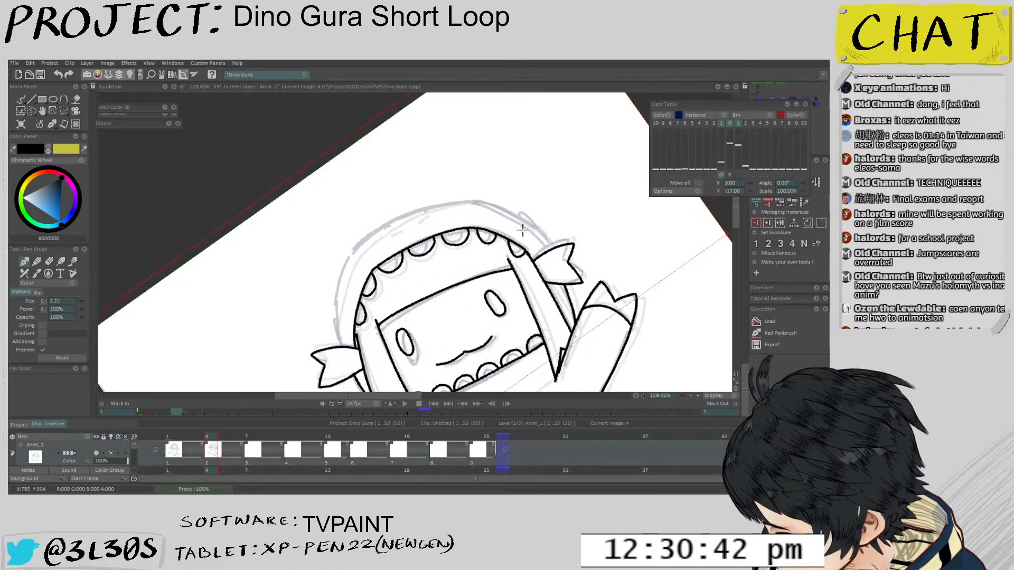
drag(523, 231, 519, 225)
key(d)
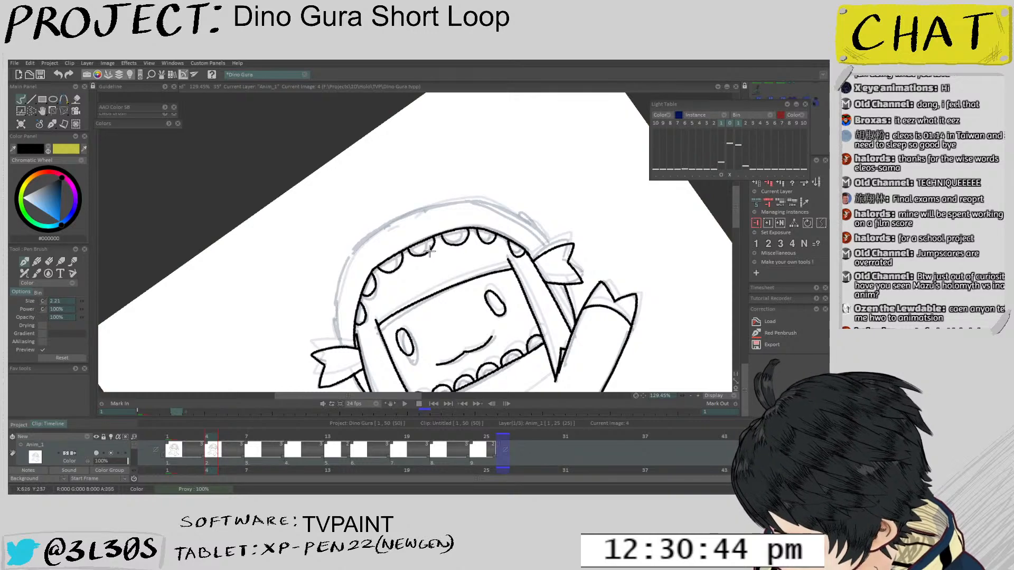
Ink the hood's outer edge just above the left fin and try the long curve up its left side
scroll(429, 252, up, 5)
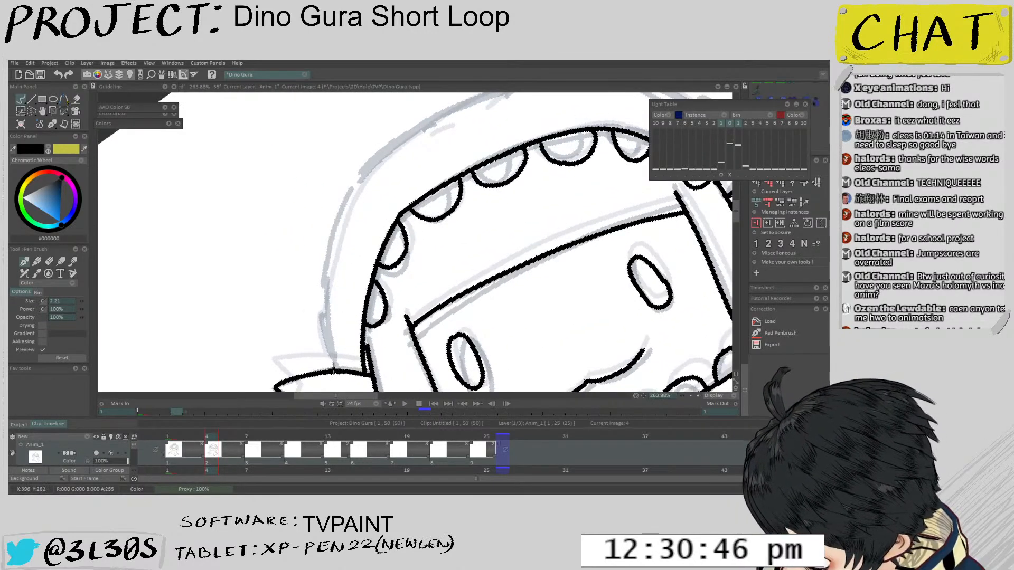
key(ctrl+z)
mouse_move(333, 370)
mouse_down()
mouse_move(323, 323)
mouse_move(343, 249)
mouse_up()
key(ctrl+z)
drag(326, 333, 368, 180)
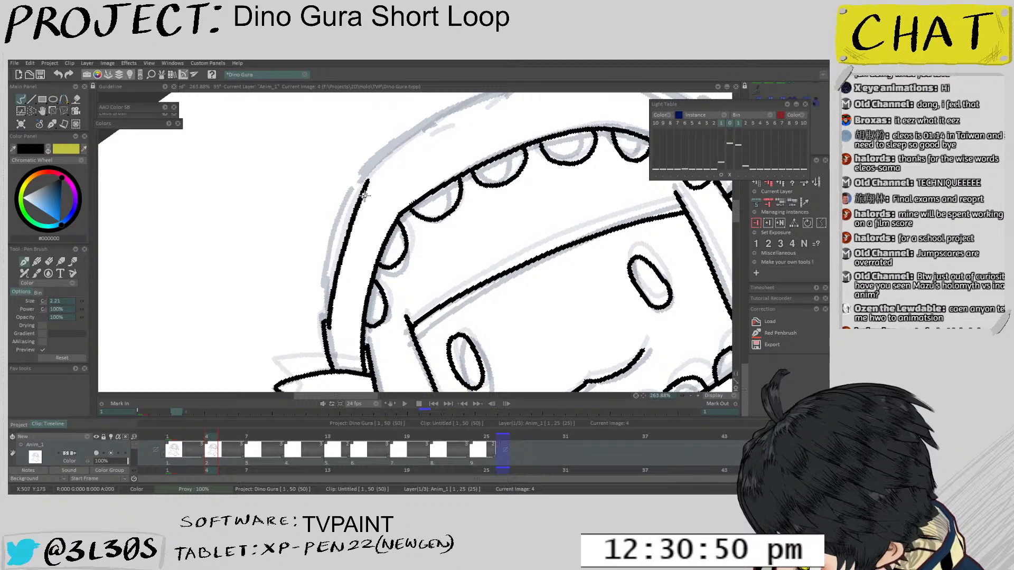
key(ctrl+z)
drag(324, 330, 368, 182)
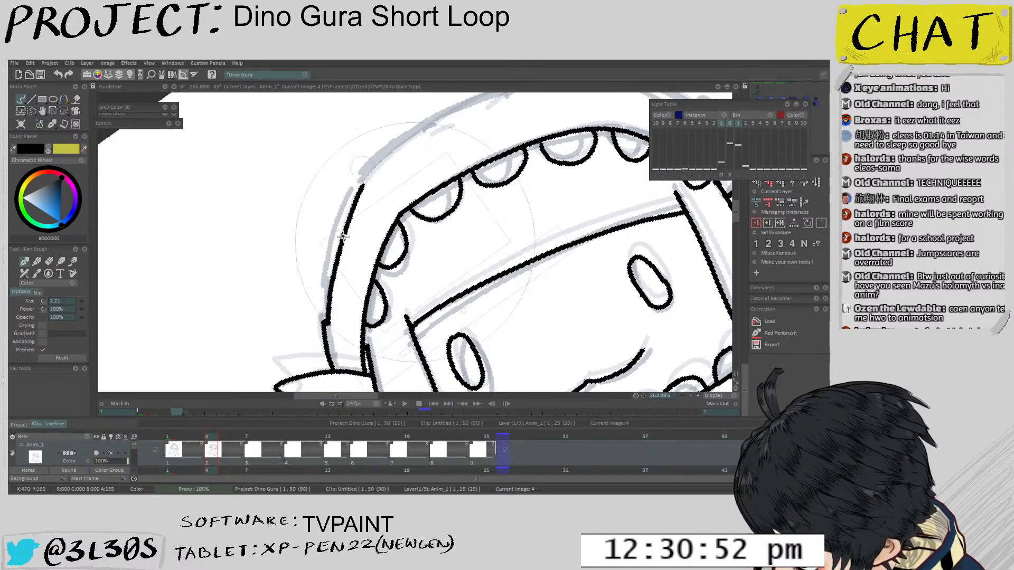
Undo the left-side curve and re-ink the hood's outer edge up and over the top of the head
mouse_move(344, 237)
mouse_down()
mouse_move(352, 336)
mouse_move(351, 288)
mouse_move(352, 296)
mouse_up()
scroll(341, 246, up, 1)
key(ctrl+z)
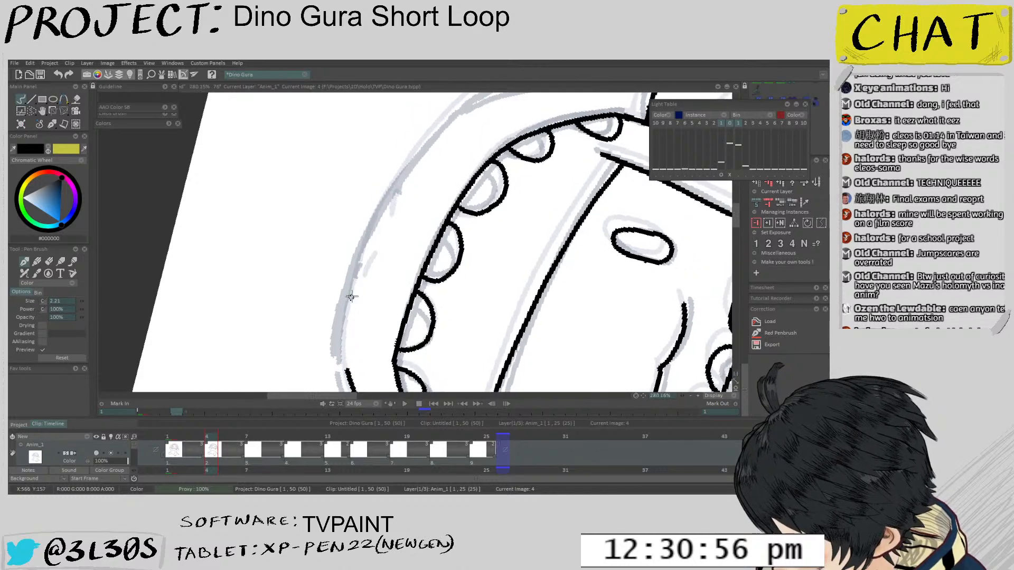
scroll(351, 297, down, 1)
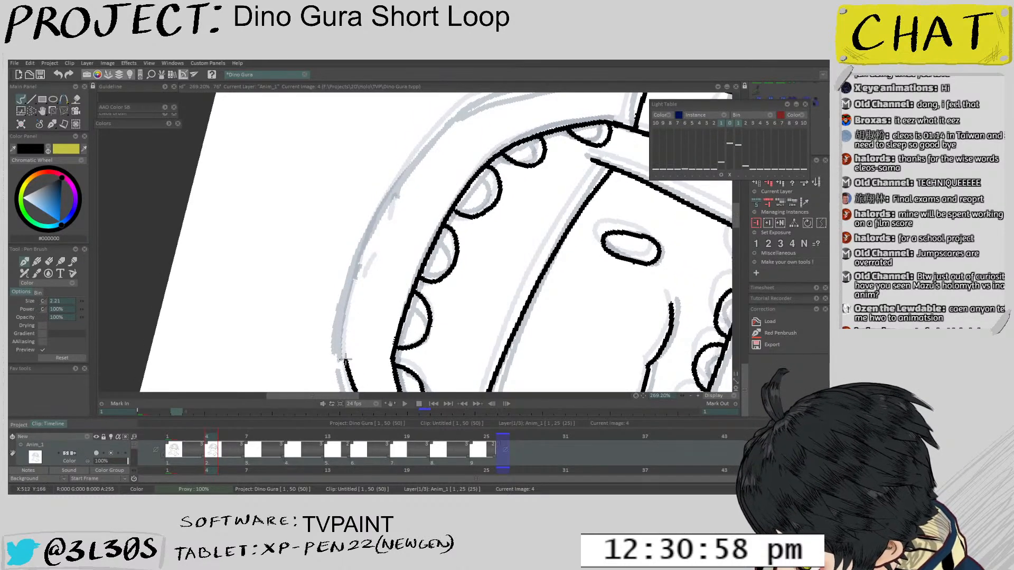
mouse_move(345, 359)
mouse_down()
mouse_move(381, 216)
mouse_move(358, 274)
mouse_move(368, 315)
mouse_up()
mouse_move(374, 359)
mouse_down()
mouse_move(369, 248)
mouse_move(396, 234)
mouse_move(383, 217)
mouse_move(398, 245)
mouse_up()
key(ctrl+z)
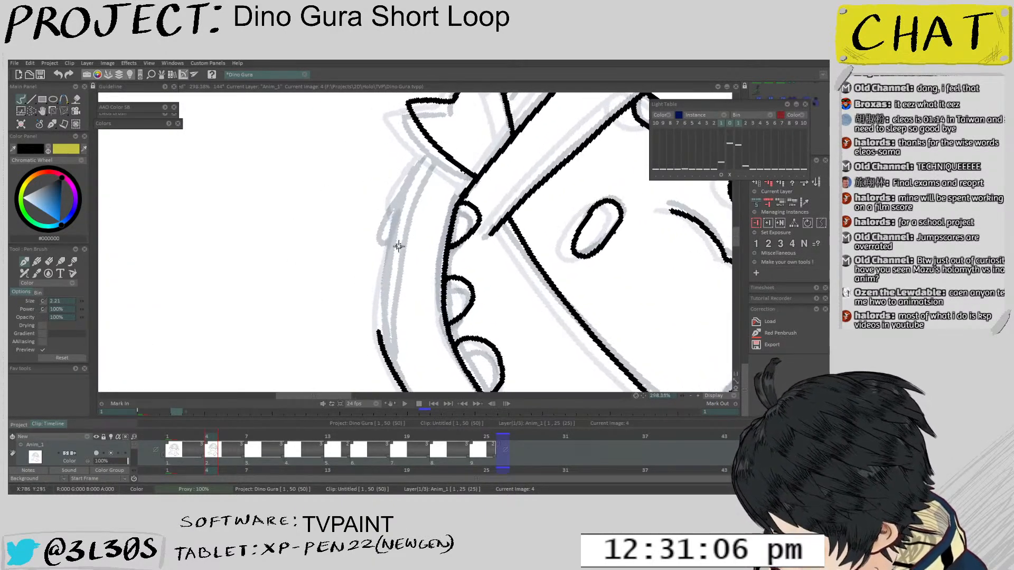
Ink the hood's outer edge down the right side, ending with a small bump that meets the right fin
drag(379, 332, 404, 213)
key(ctrl+z)
key(ctrl+z)
scroll(413, 205, up, 3)
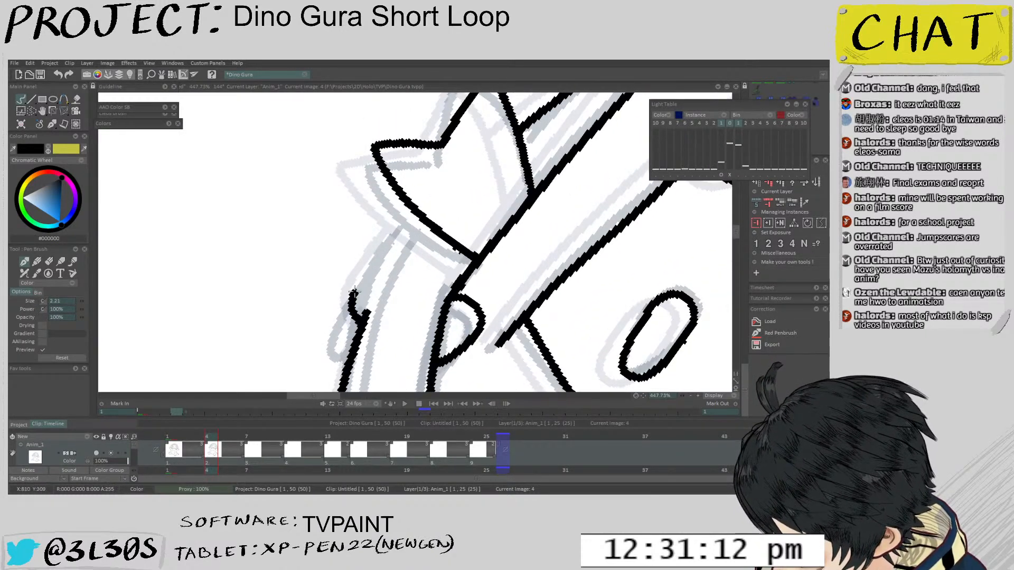
drag(362, 322, 384, 239)
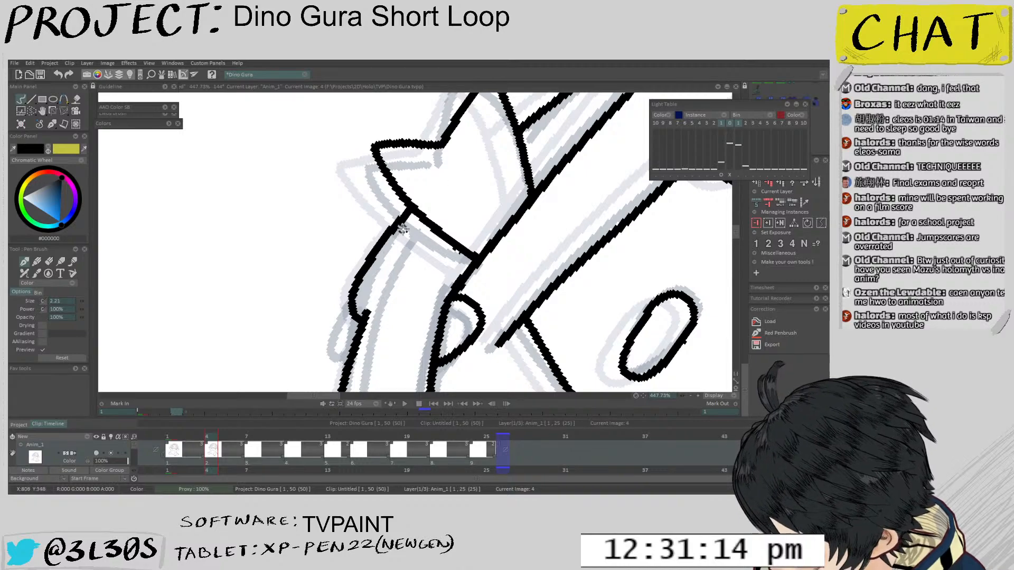
key(ctrl+z)
drag(363, 321, 404, 222)
scroll(450, 183, down, 5)
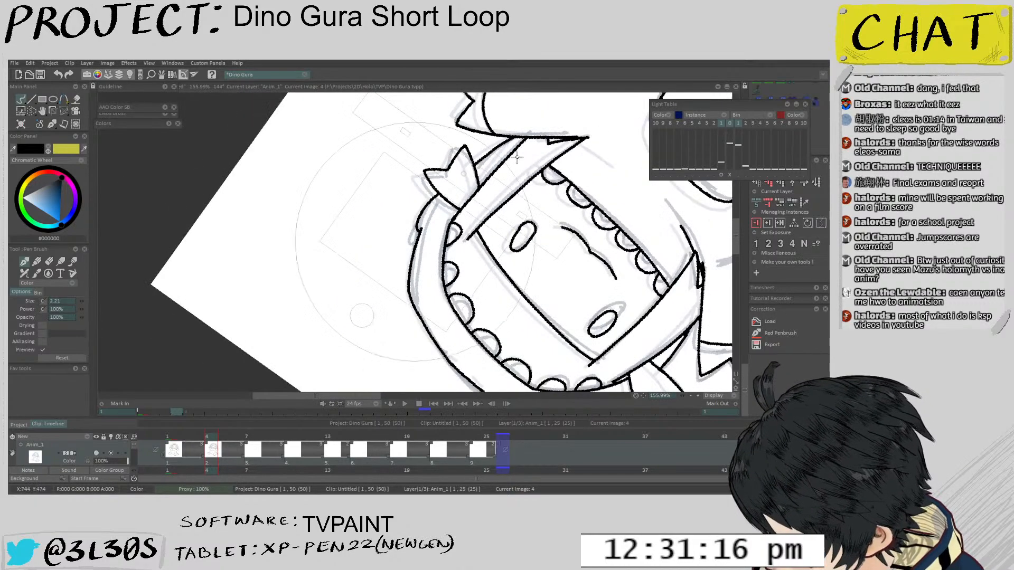
Join the loose strokes of the hood's outer edge across the upper left of the head
drag(486, 203, 489, 281)
drag(334, 349, 312, 327)
scroll(326, 303, up, 2)
scroll(326, 303, up, 1)
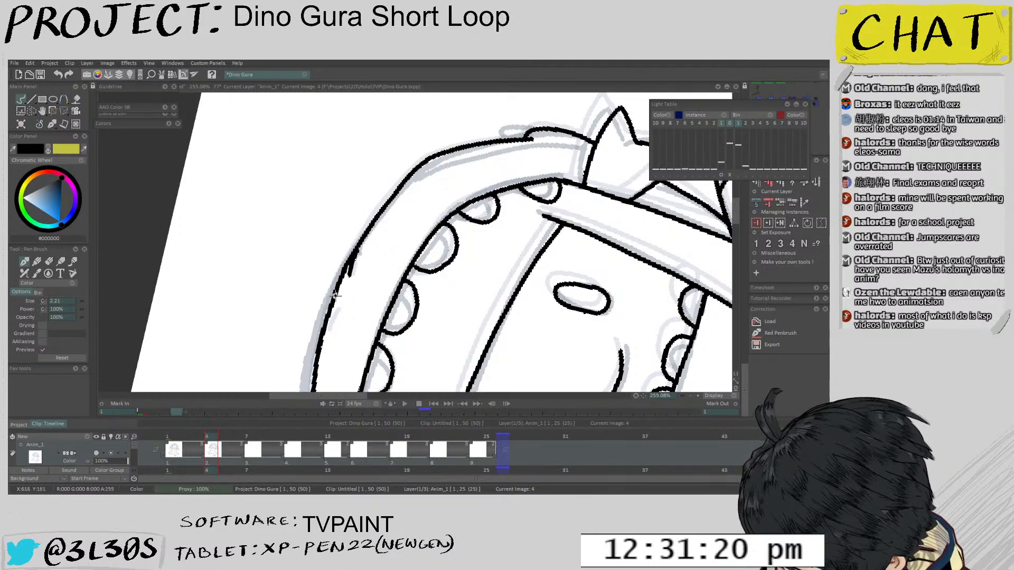
scroll(369, 274, down, 5)
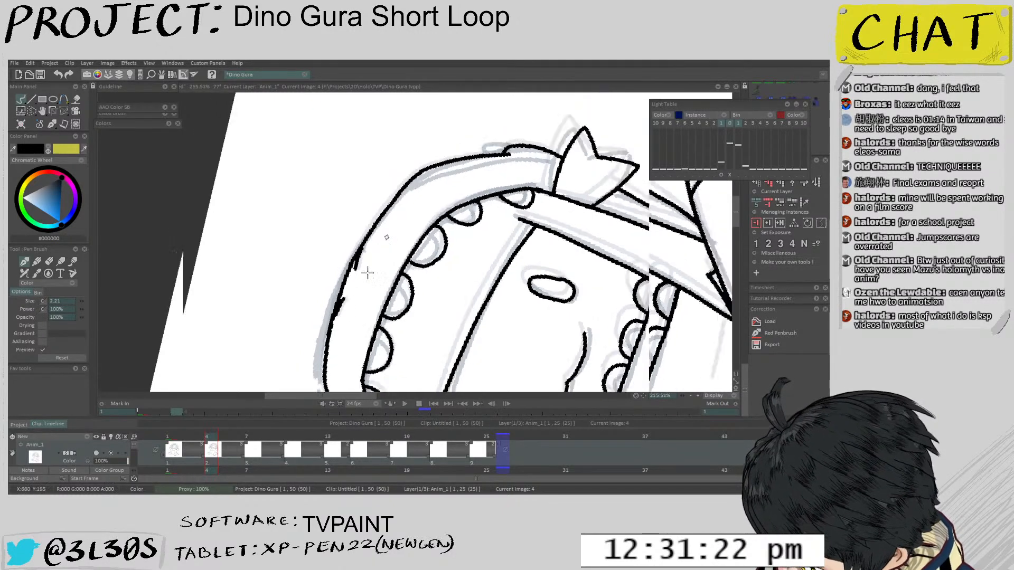
drag(504, 159, 528, 191)
Flip between frames 1 and 4 to check the inked hood outline against the first drawing
scroll(523, 179, down, 2)
key(Left)
key(Right)
key(Left)
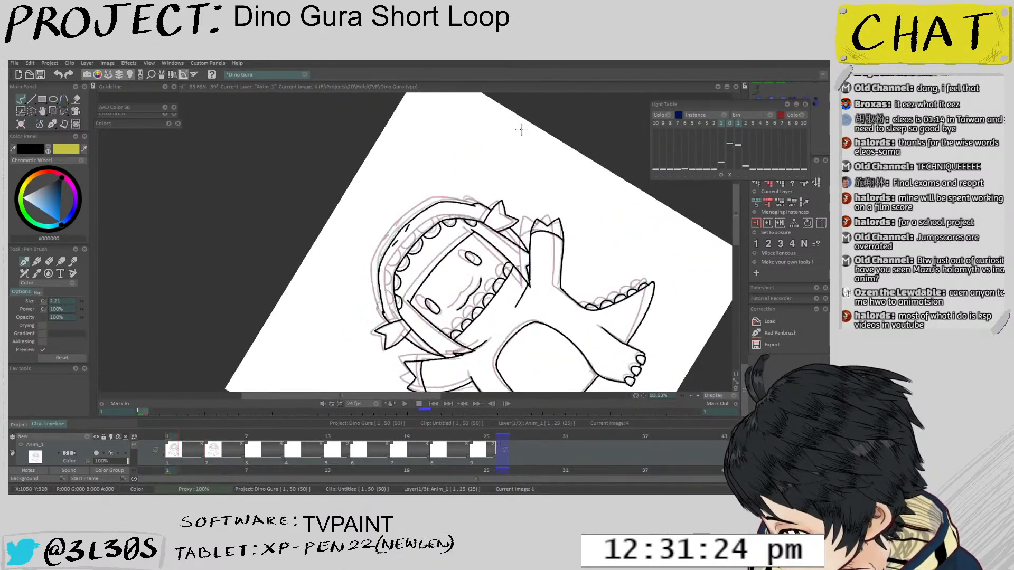
key(Left)
key(Right)
key(Right)
key(Left)
key(Right)
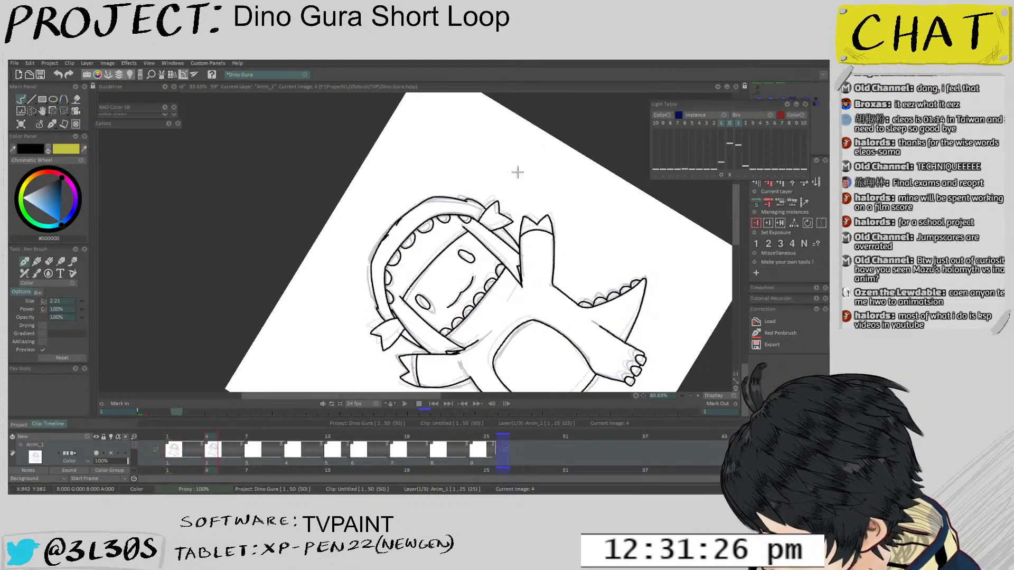
Ink the short shoulder line beneath the tip of the right hair strand, redrawing it once
scroll(515, 175, up, 5)
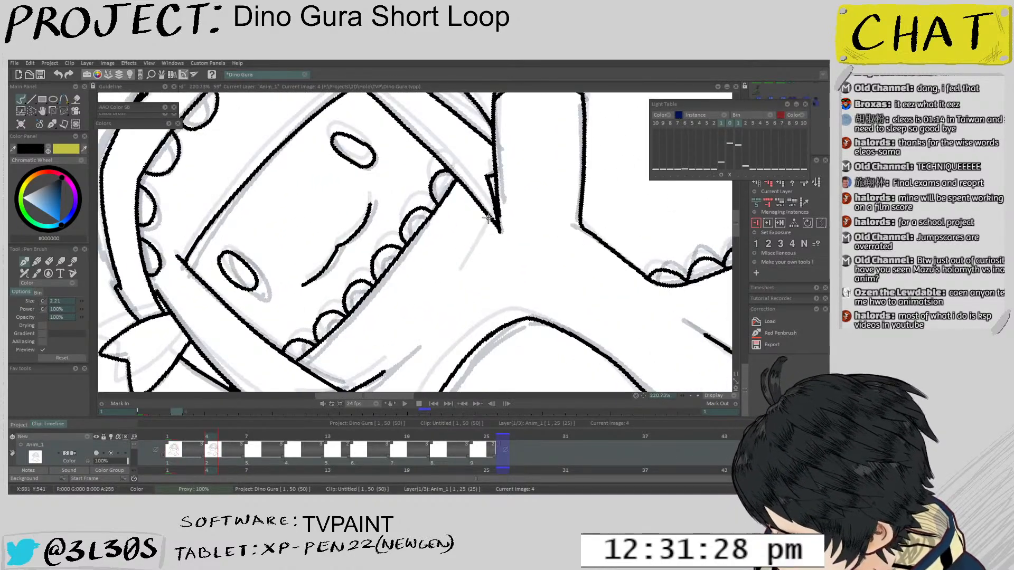
scroll(476, 253, down, 3)
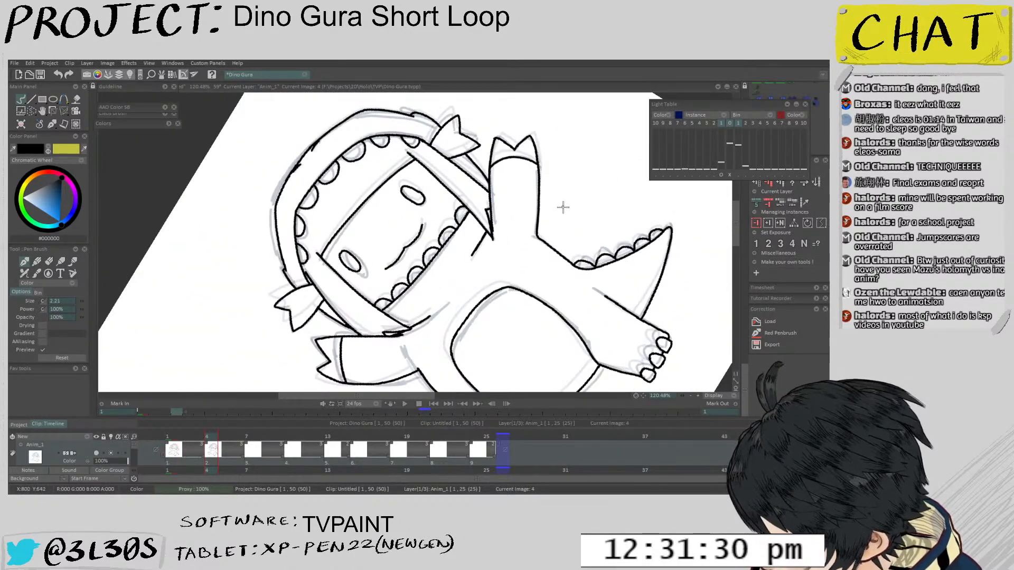
scroll(475, 244, up, 3)
key(ctrl+z)
scroll(462, 279, down, 6)
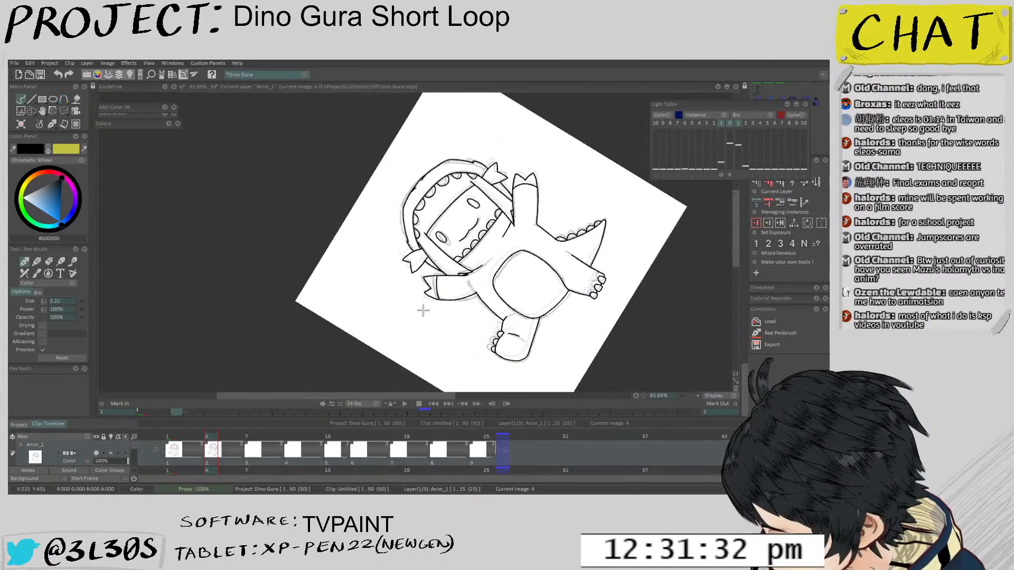
scroll(559, 201, up, 6)
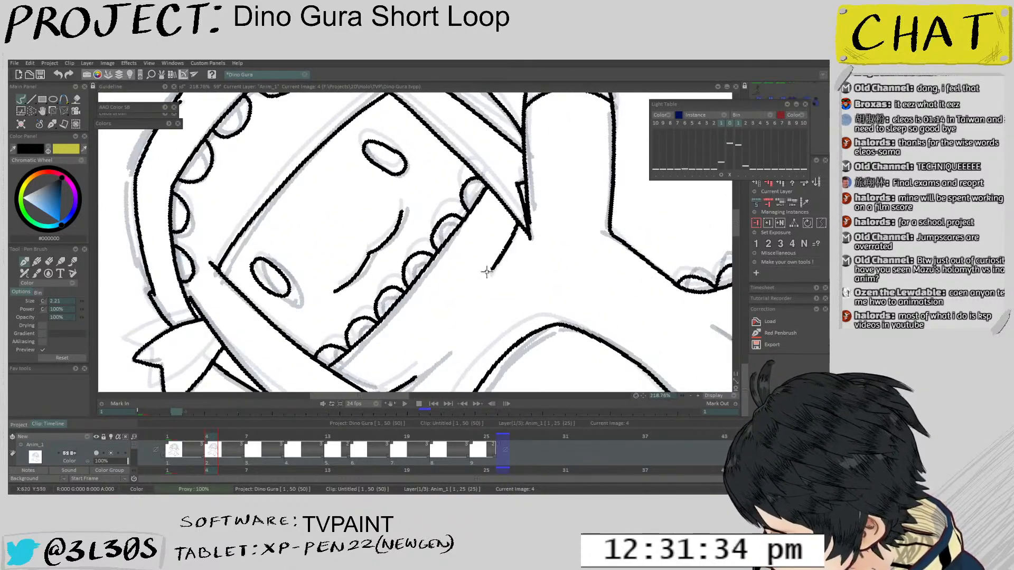
scroll(486, 271, down, 6)
scroll(509, 297, up, 2)
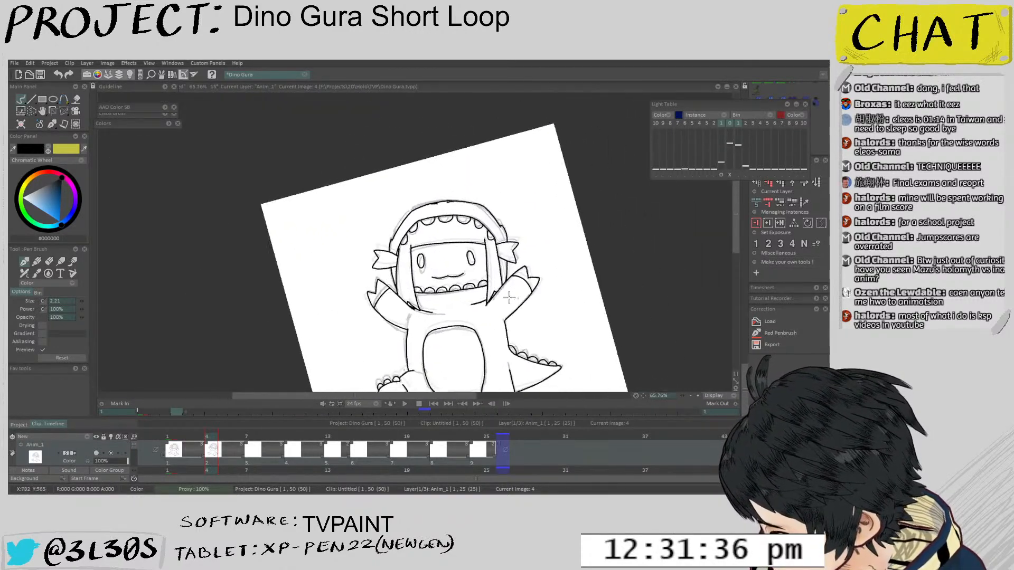
Erase the body's left side line between the arm and the leg and try new strokes for it
scroll(509, 298, up, 2)
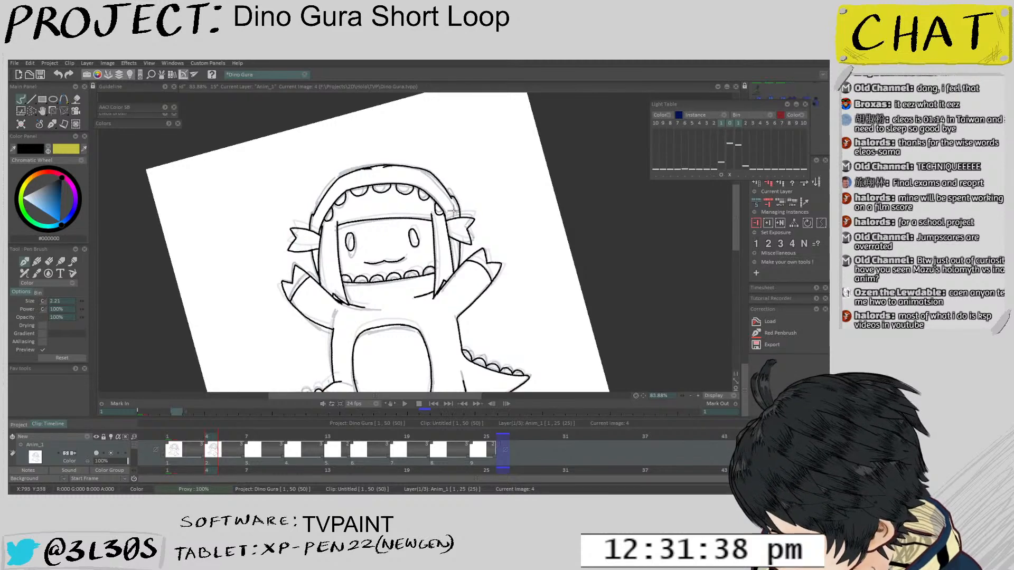
drag(453, 211, 482, 219)
scroll(446, 256, down, 4)
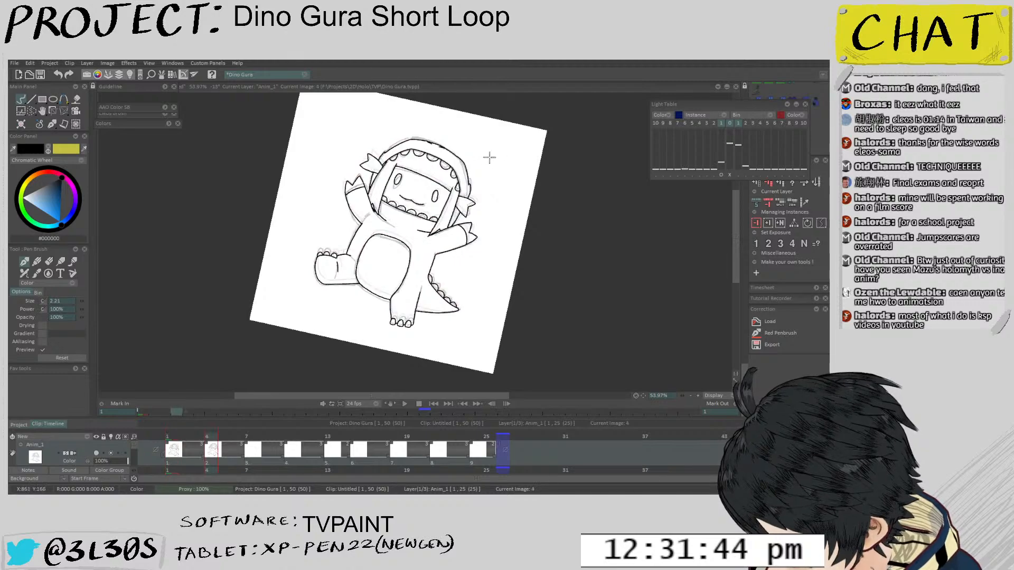
mouse_move(335, 242)
mouse_down()
mouse_move(351, 290)
mouse_move(378, 264)
mouse_move(391, 277)
mouse_move(403, 203)
mouse_move(378, 231)
mouse_move(387, 323)
mouse_up()
key(e)
drag(379, 262, 375, 236)
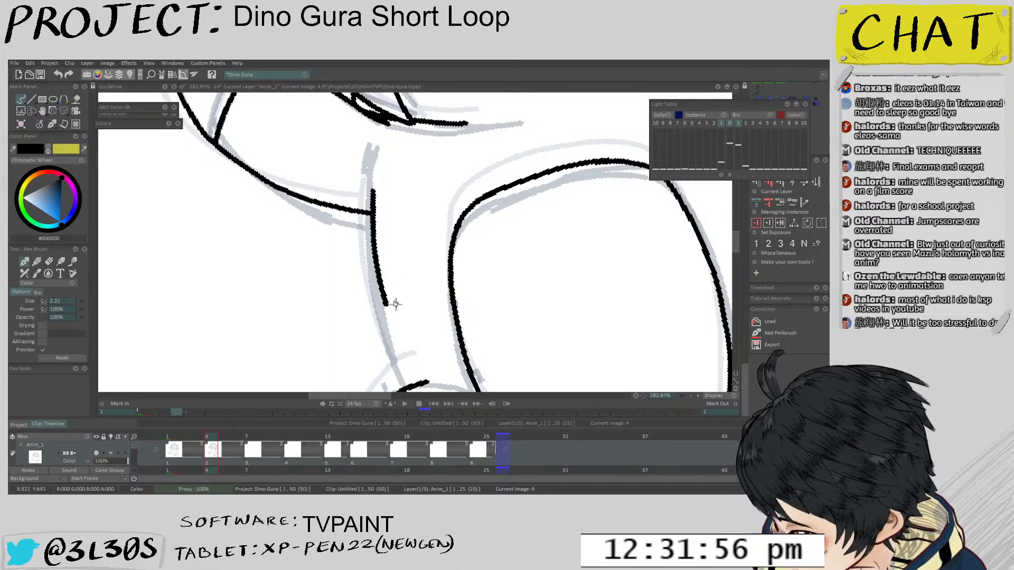
key(ctrl+z)
drag(407, 386, 377, 281)
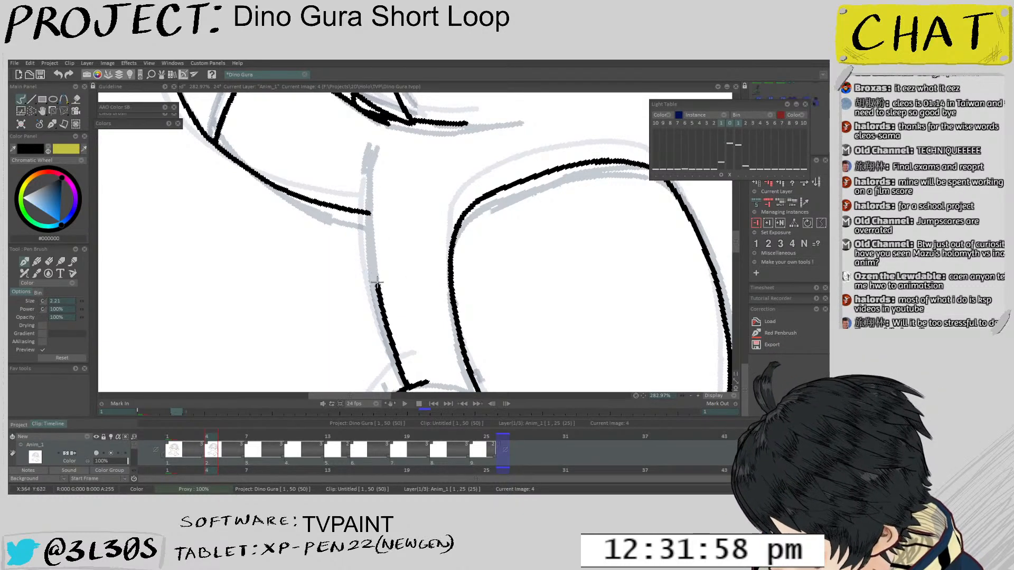
key(ctrl+z)
Re-ink the body's left side from the arm down to the leg and compare the result with frame 1
drag(370, 199, 372, 236)
mouse_move(371, 199)
mouse_down()
mouse_move(374, 270)
mouse_move(405, 384)
mouse_up()
key(ctrl+z)
key(ctrl+z)
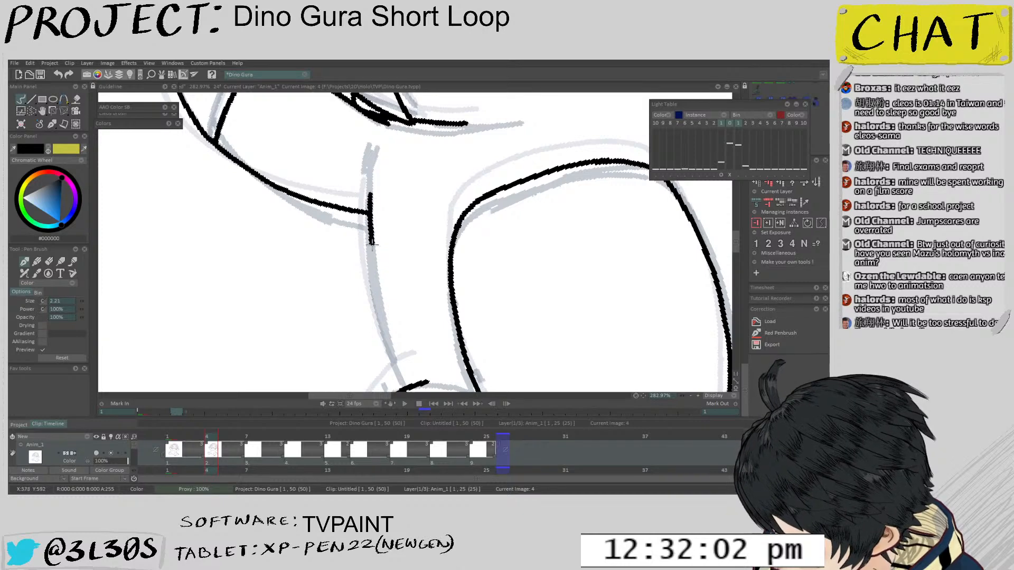
drag(371, 243, 410, 387)
key(ctrl+z)
drag(371, 240, 409, 386)
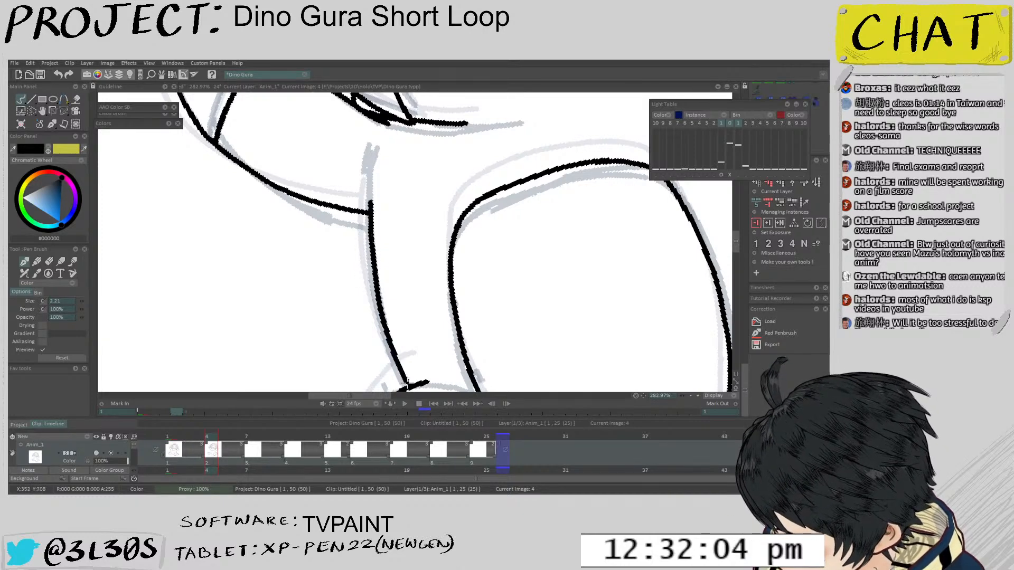
scroll(404, 282, down, 4)
scroll(462, 205, down, 4)
key(Left)
key(Right)
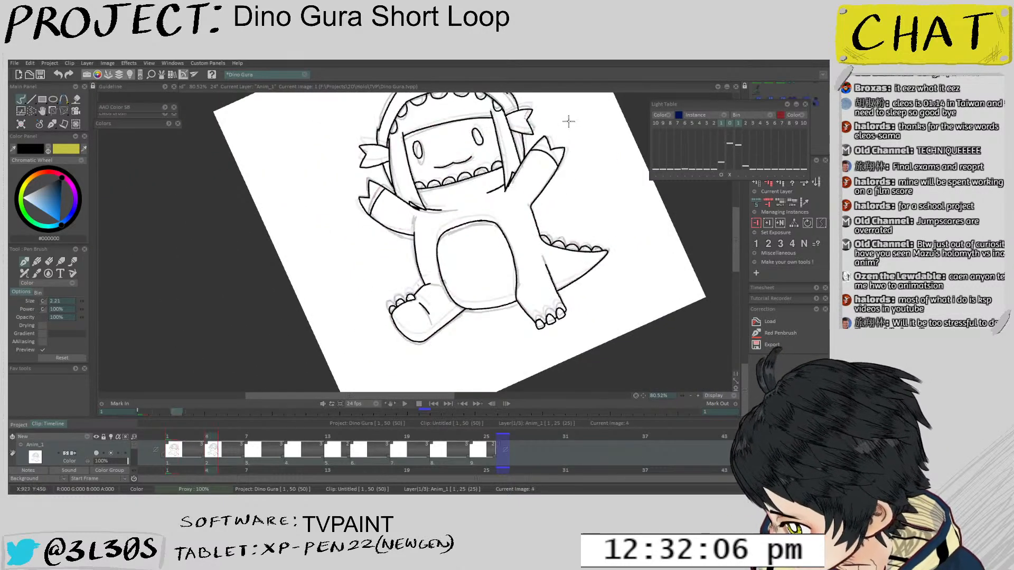
Flip between frames 1, 4 and 7 to compare the inked drawings with the rough sketch
key(Left)
key(Right)
key(Right)
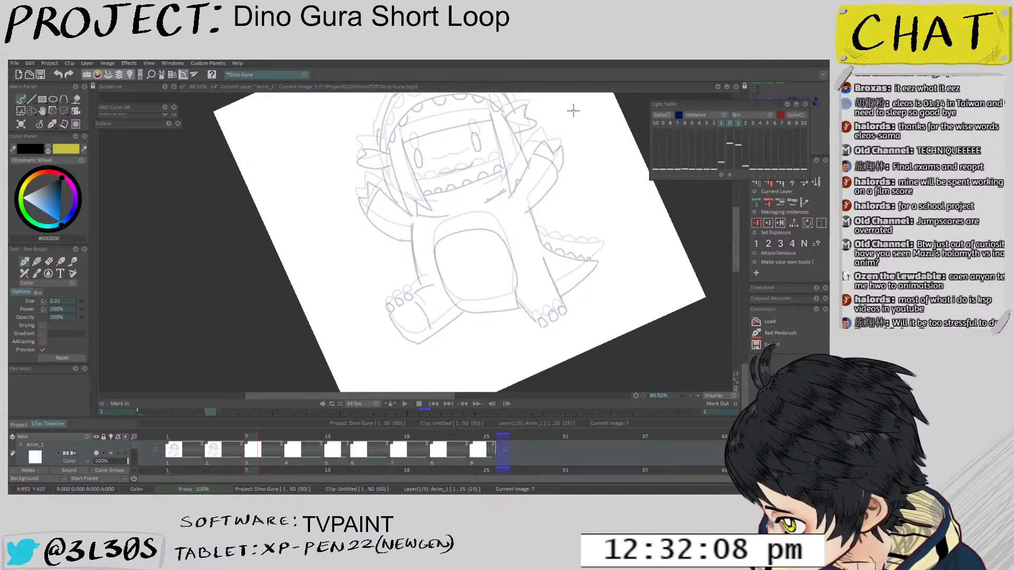
key(Left)
key(Left)
key(Right)
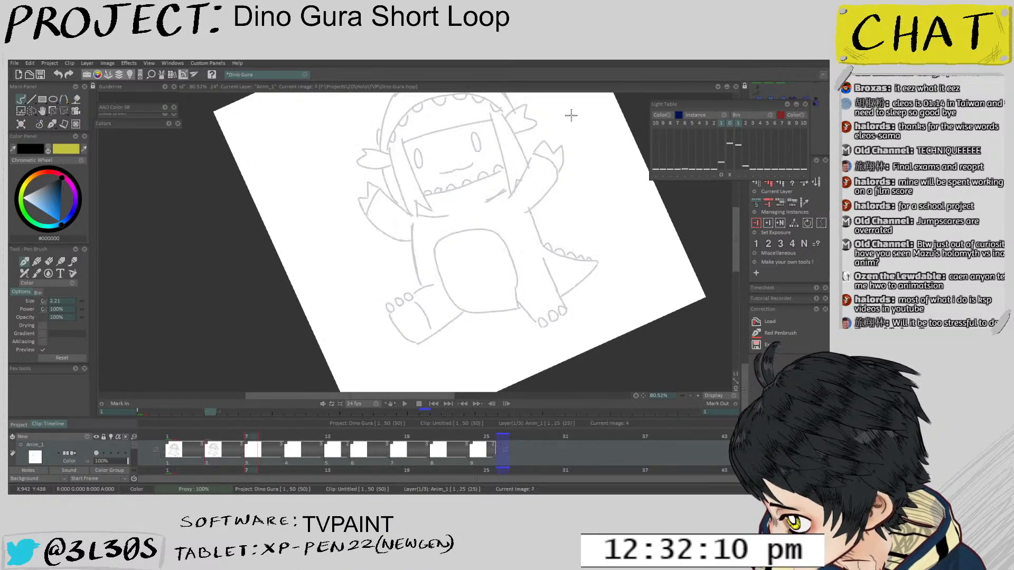
key(Left)
Select the right eye's outline on frame 4 and rotate it slightly with the Transform tool
scroll(528, 159, up, 5)
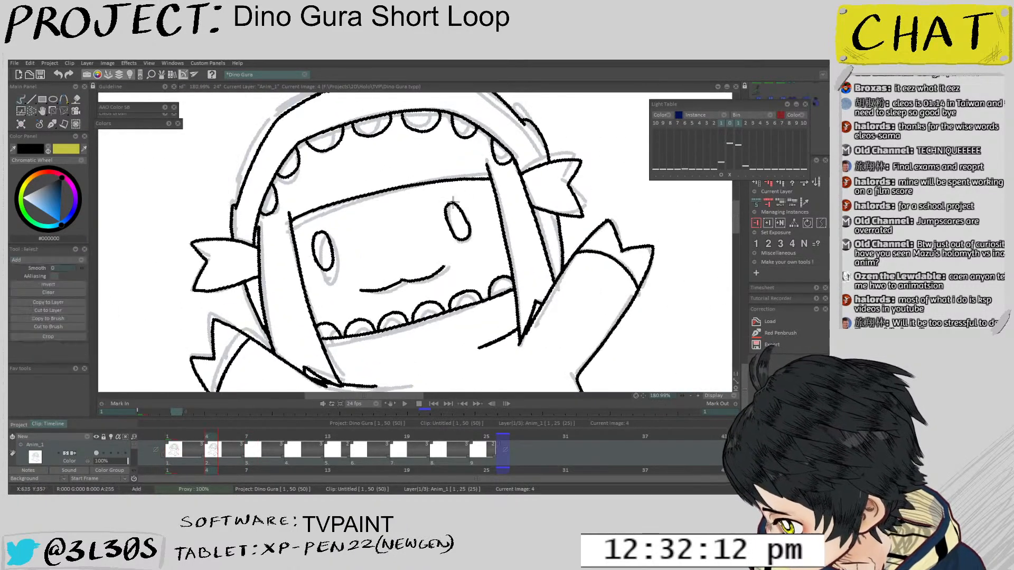
drag(452, 201, 466, 212)
key(t)
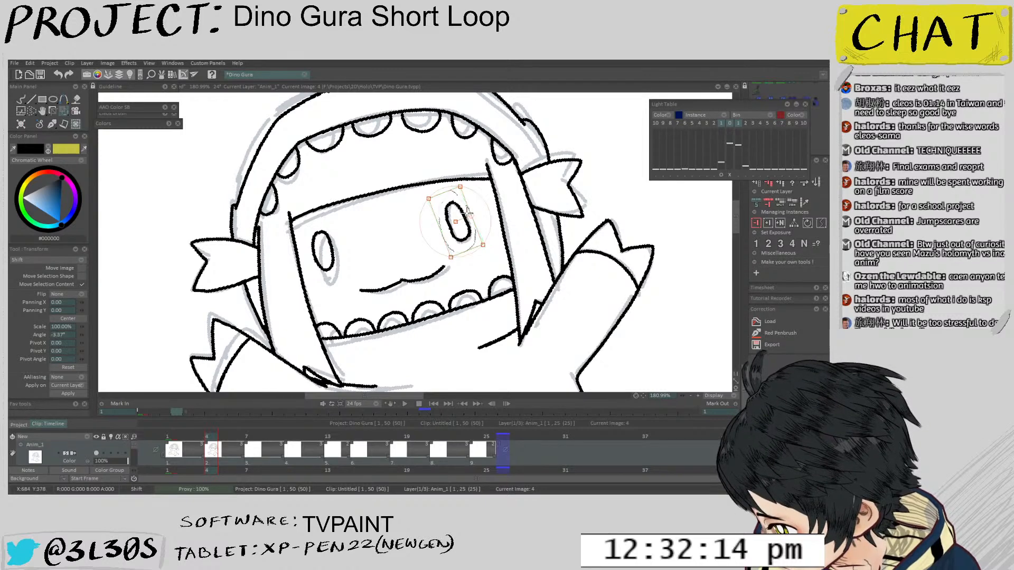
key(Return)
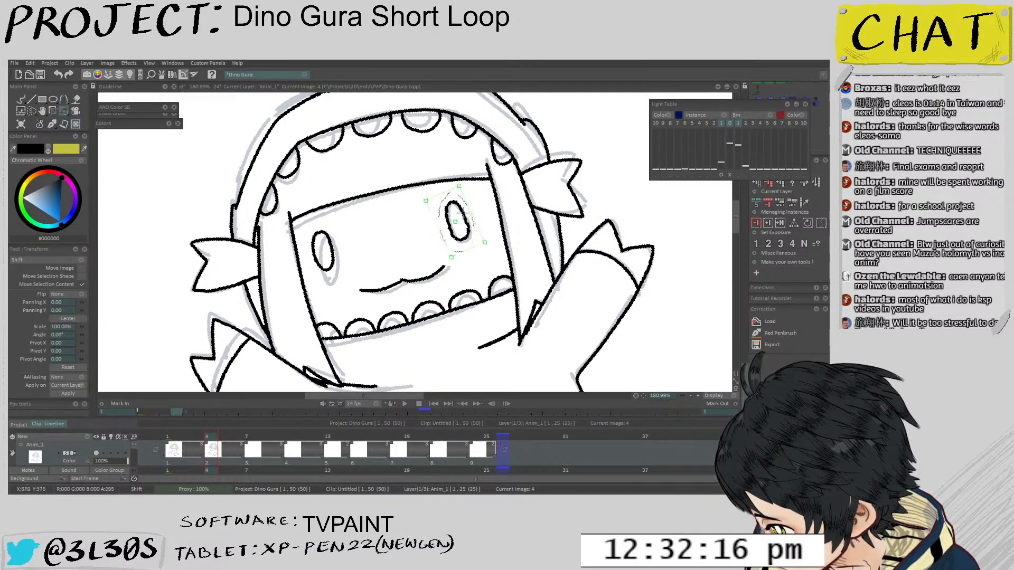
key(s)
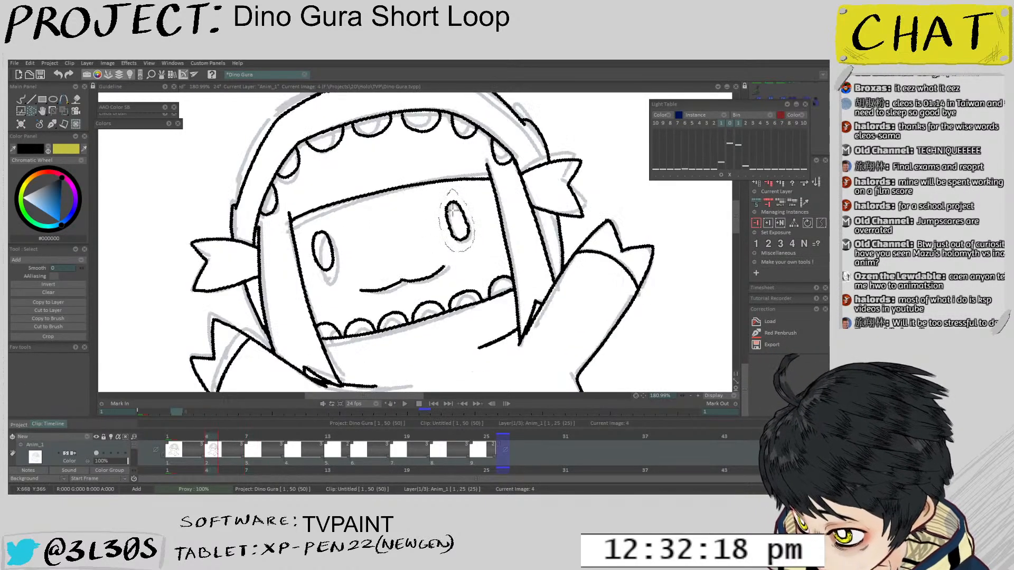
Try re-inking the right eye's outline on an extra instance at frame 5
key(Right)
key(b)
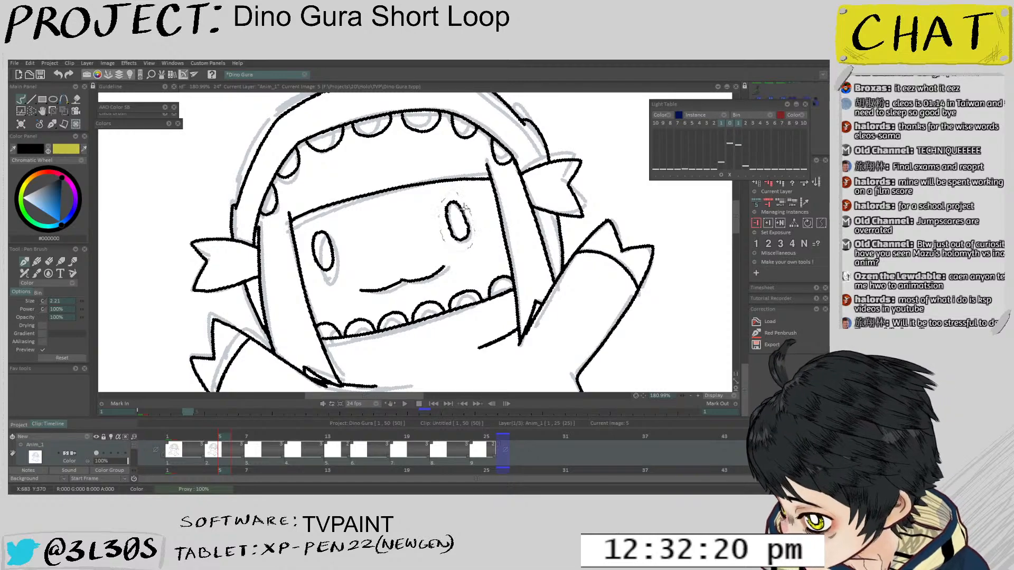
key(Insert)
scroll(451, 206, up, 5)
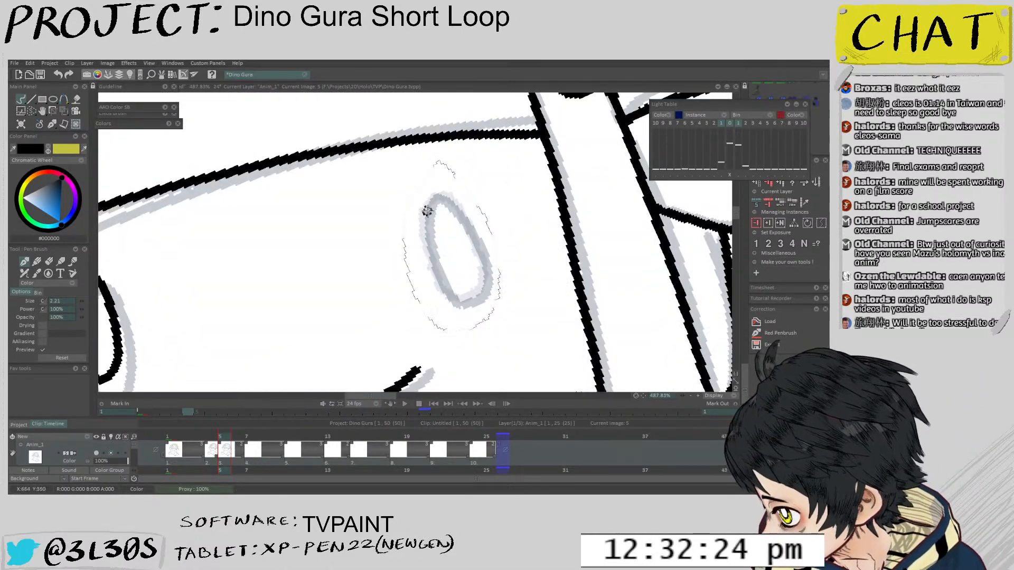
mouse_move(427, 210)
mouse_down()
mouse_move(428, 258)
mouse_move(457, 304)
mouse_up()
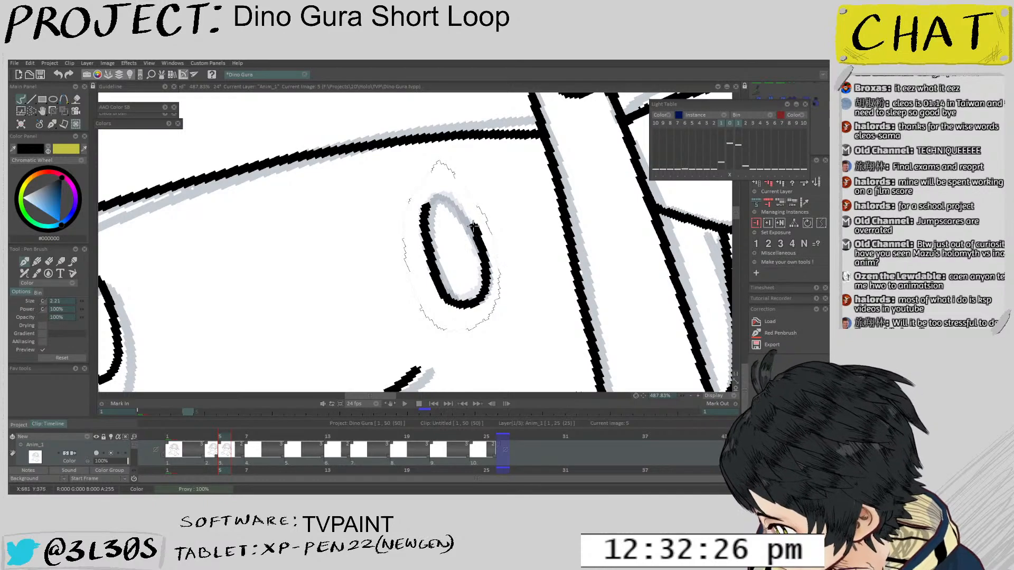
scroll(448, 203, down, 3)
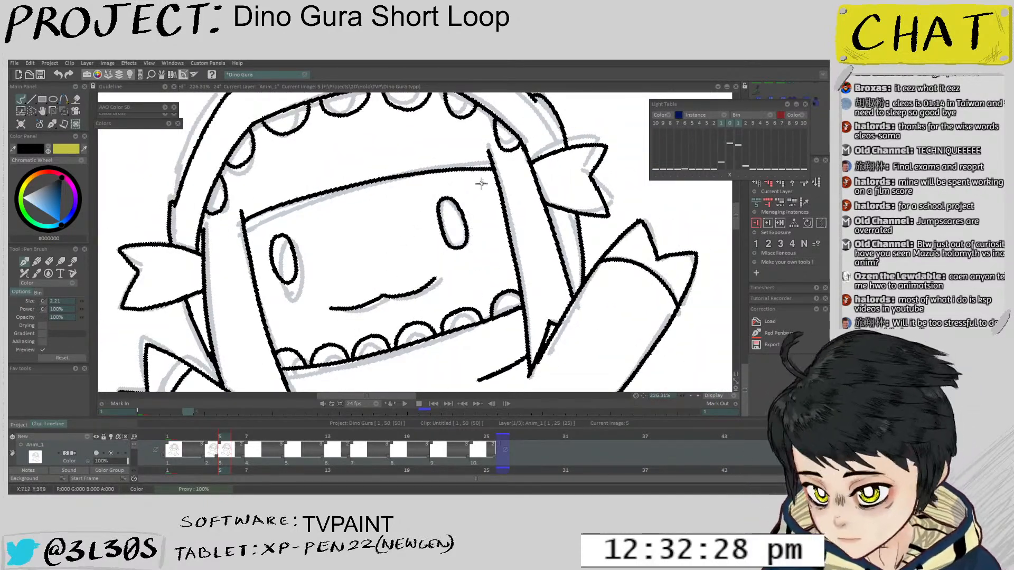
scroll(481, 183, down, 2)
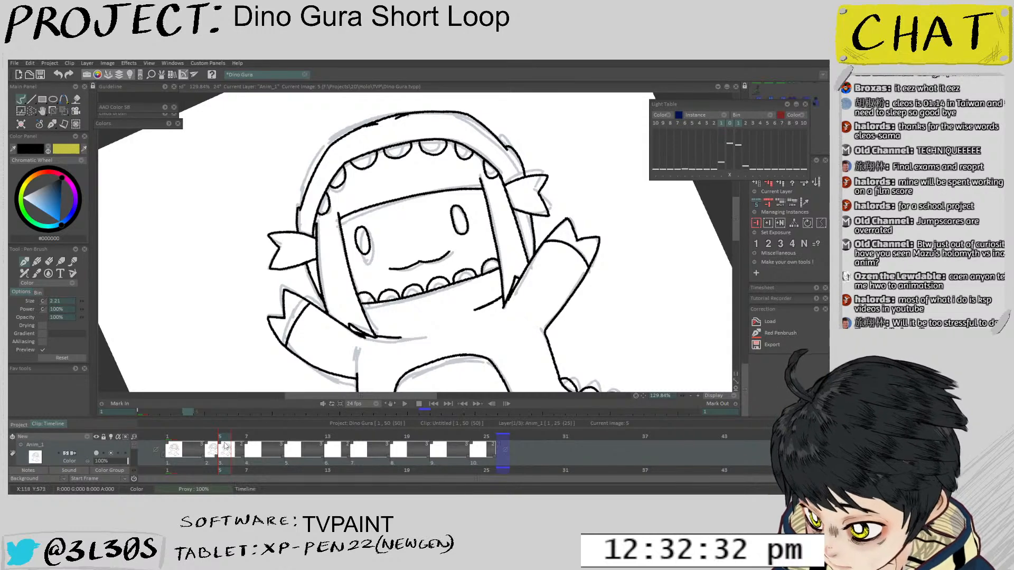
key(ctrl+z)
Set the paint bucket's source to Layer and fill the eyes black on frames 1 and 4
click(167, 436)
key(f)
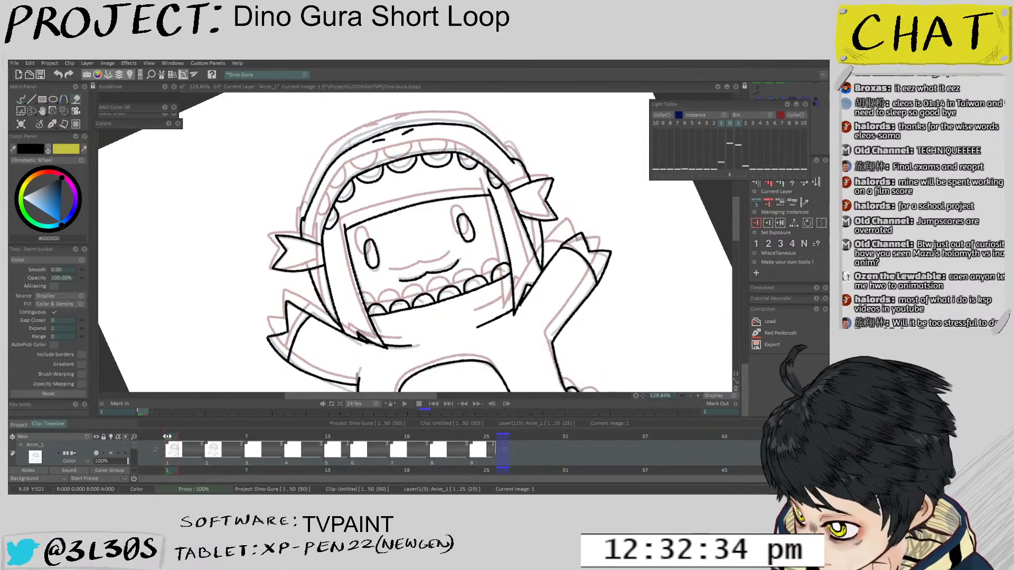
key(ctrl+z)
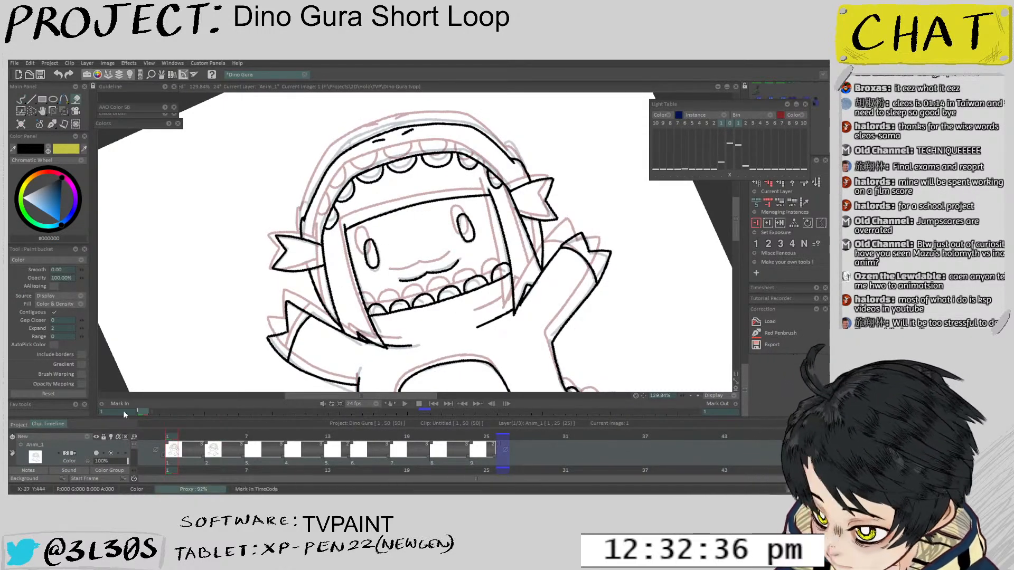
click(60, 296)
click(47, 294)
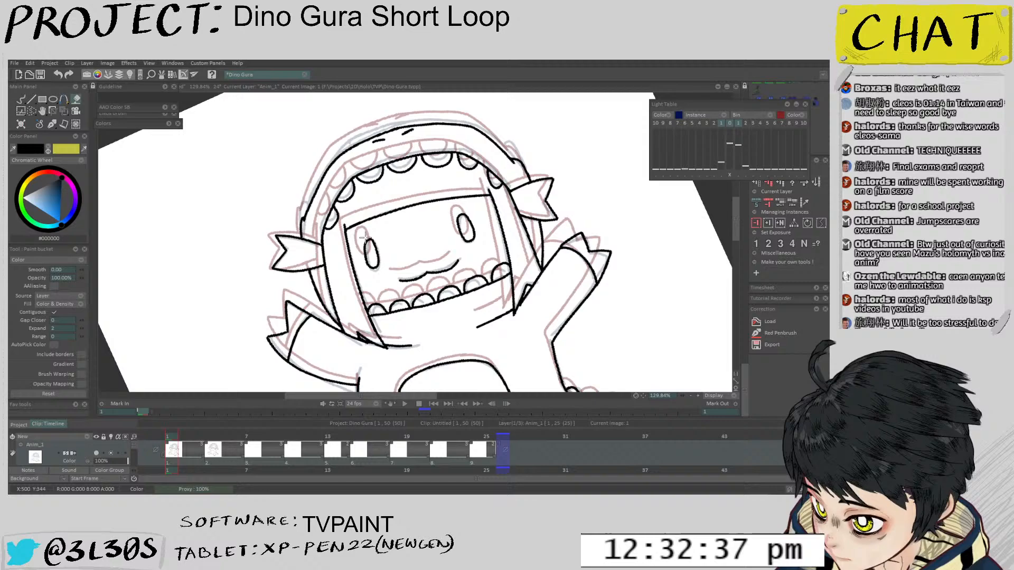
key(Right)
click(456, 217)
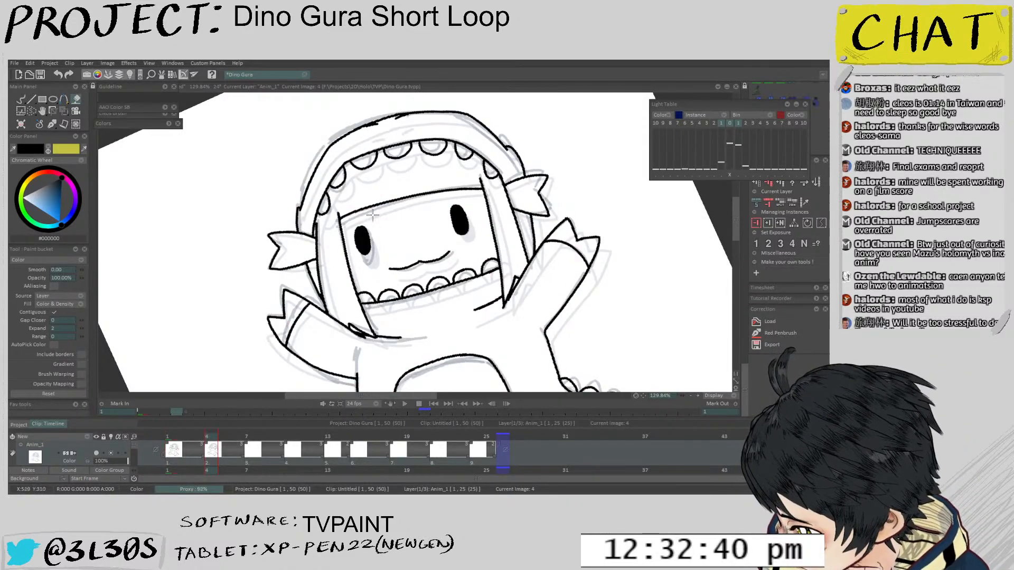
Straighten the view of the whole character and play the loop from frame 1 to check the motion
scroll(372, 214, up, 4)
key(b)
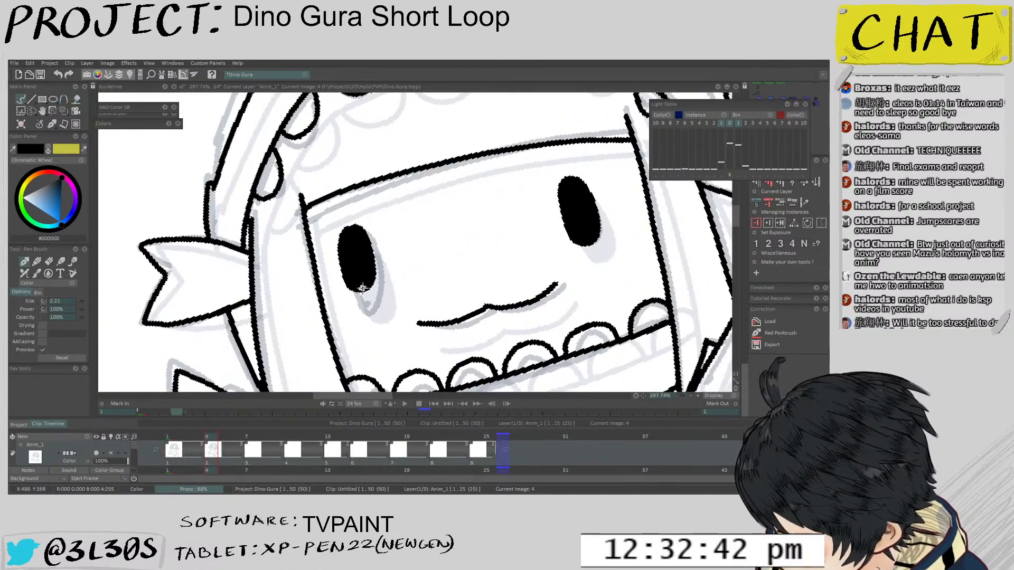
scroll(375, 233, down, 3)
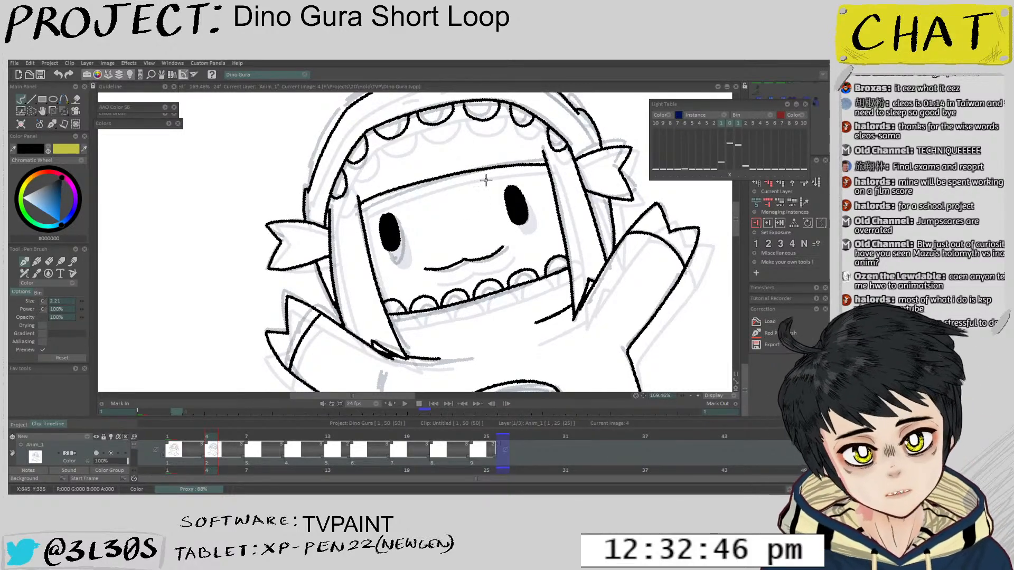
scroll(488, 174, down, 2)
mouse_move(489, 174)
mouse_down()
mouse_move(539, 150)
mouse_move(510, 196)
mouse_move(509, 177)
mouse_up()
scroll(520, 169, down, 2)
scroll(510, 195, down, 1)
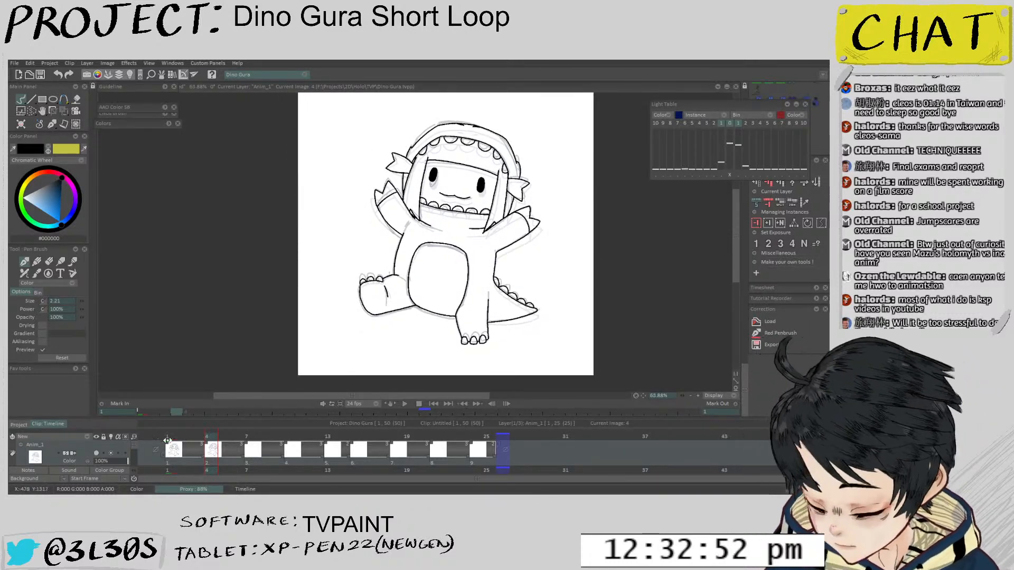
click(175, 449)
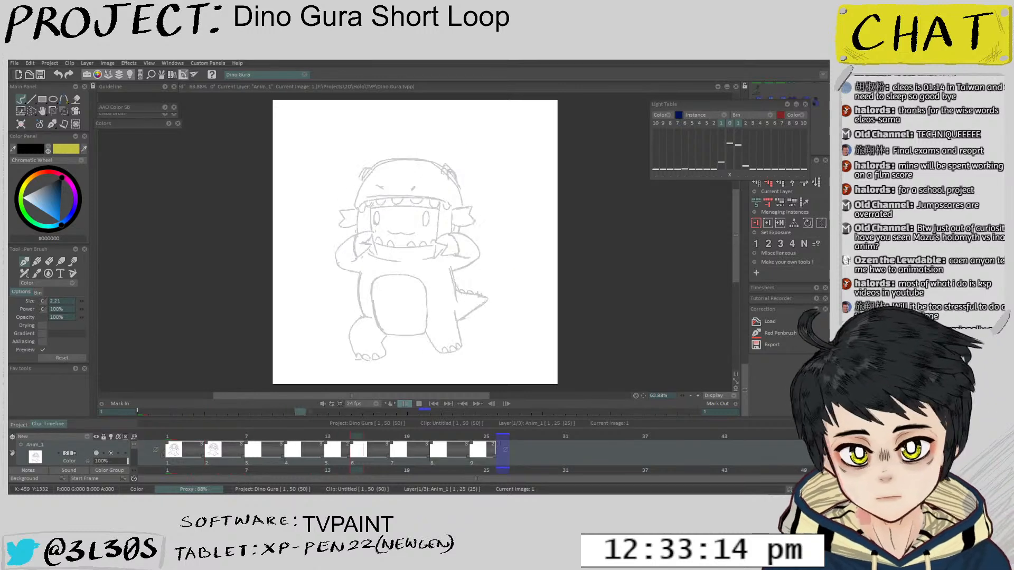
click(207, 451)
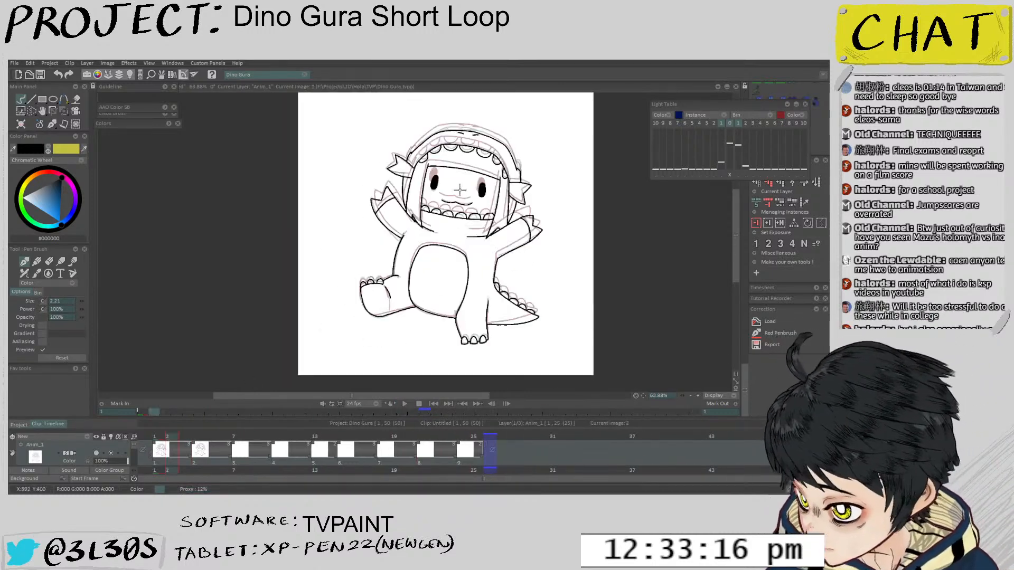
Flip between frames 1, 4 and 7 to compare the filled drawings with the frame 7 sketch
drag(532, 129, 509, 135)
key(Left)
key(Right)
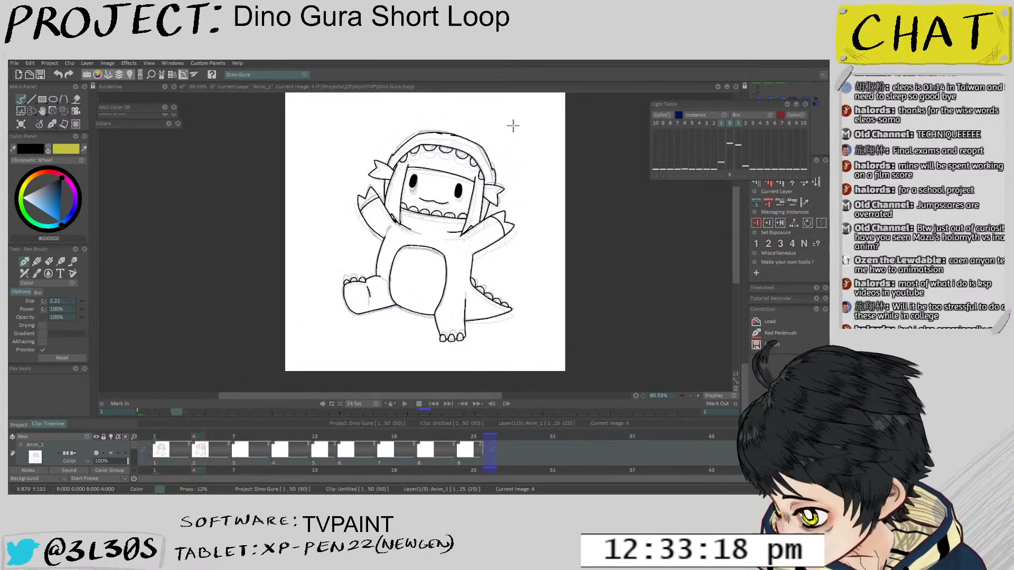
key(Left)
key(Right)
key(Right)
scroll(528, 133, up, 1)
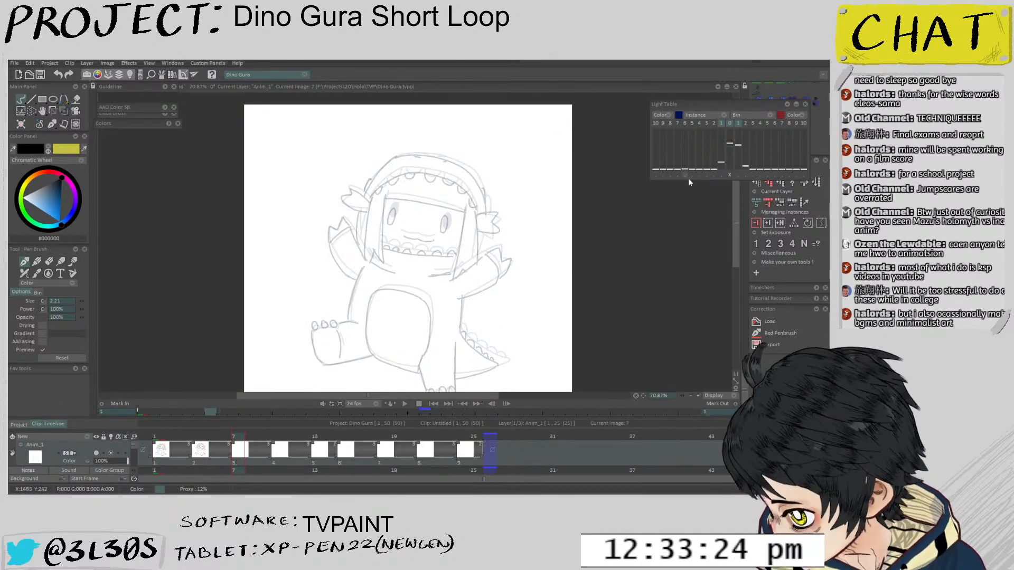
drag(453, 268, 436, 255)
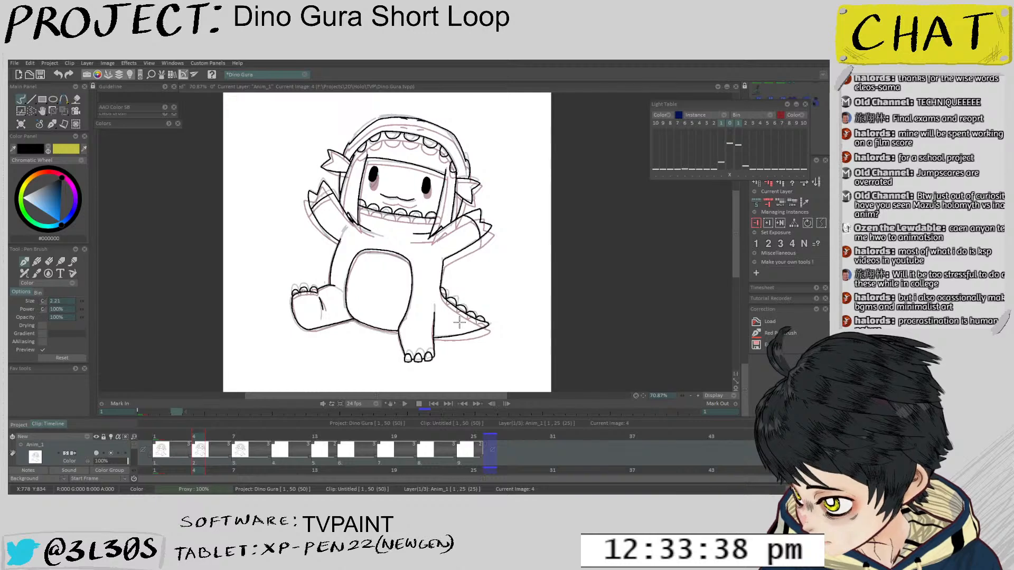
Stretch the frame 4 drawing slightly upward and squash the frame 7 drawing from its top edge with the Perspective transform
key(ctrl+t)
drag(391, 115, 390, 111)
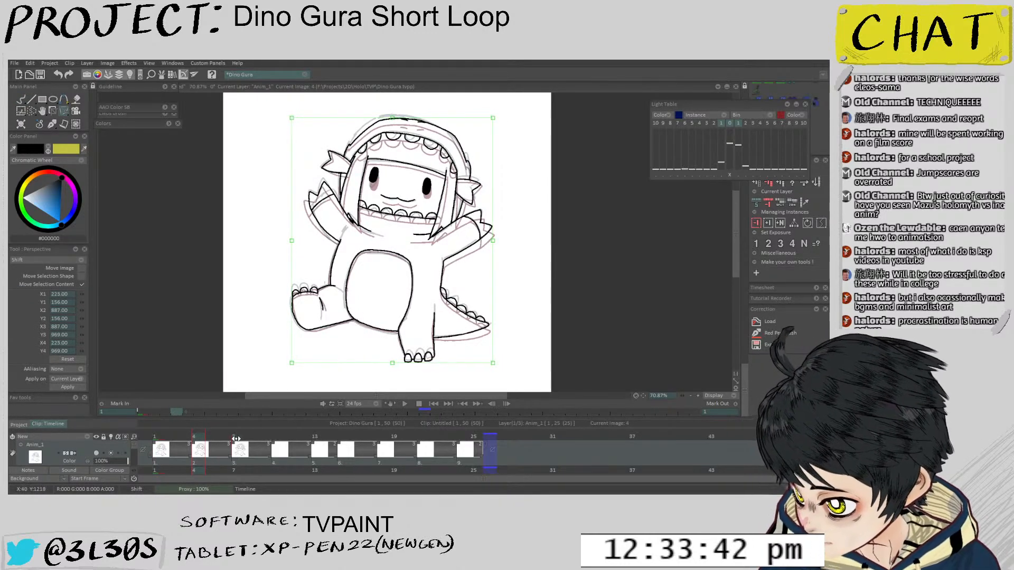
click(235, 439)
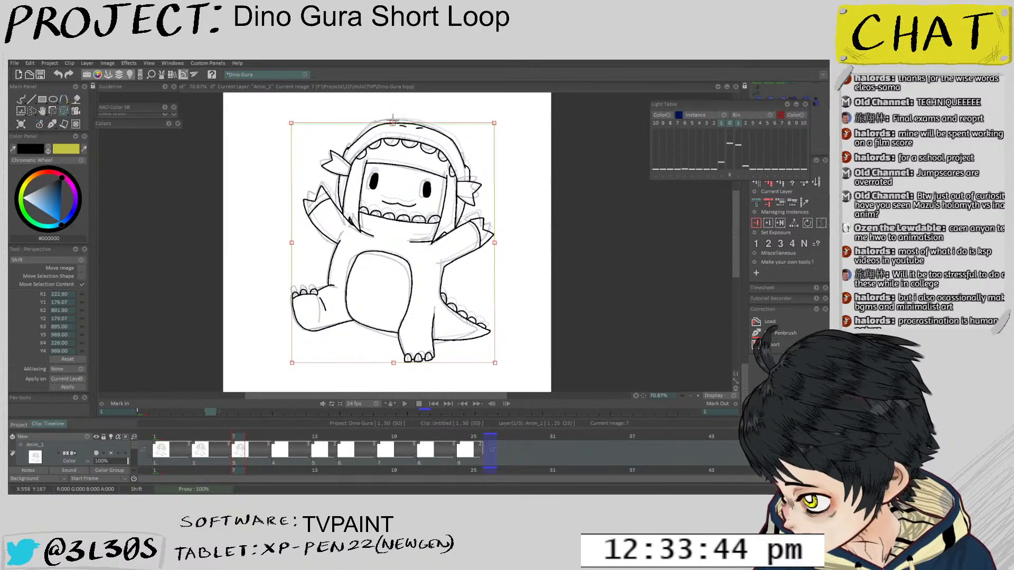
Play the loop to check how the stretched and squashed drawings move
click(204, 438)
key(Return)
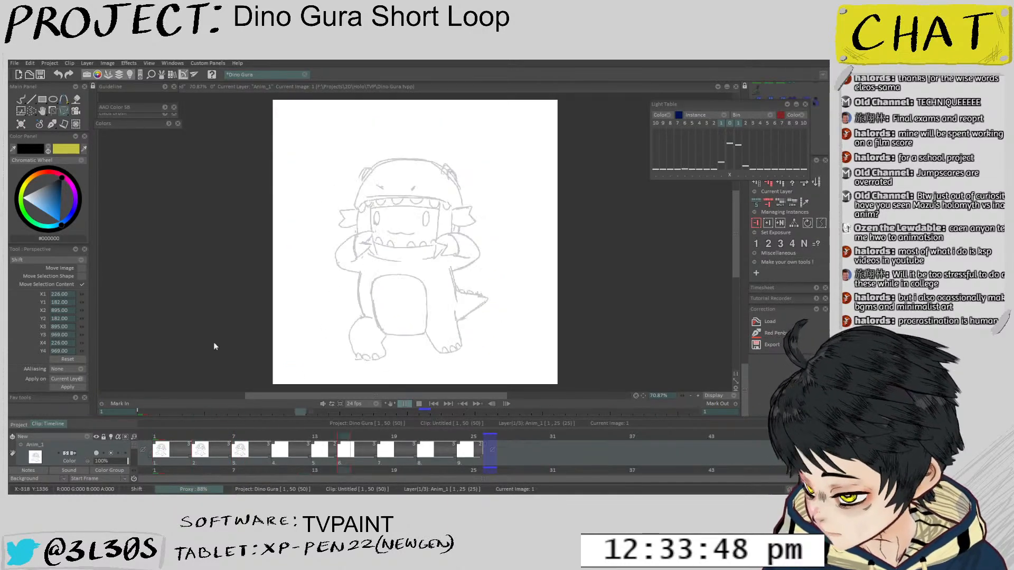
key(Return)
key(Return)
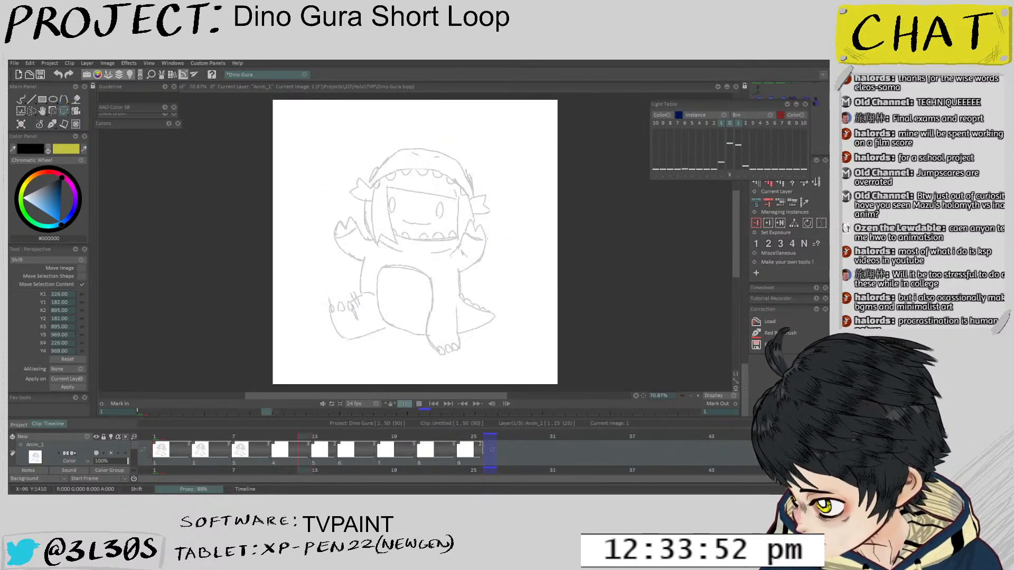
Lasso the raised foot on frame 7, narrow it slightly from its outer side with the Perspective transform, and deselect it
click(237, 437)
drag(334, 292, 330, 231)
scroll(343, 246, up, 2)
key(s)
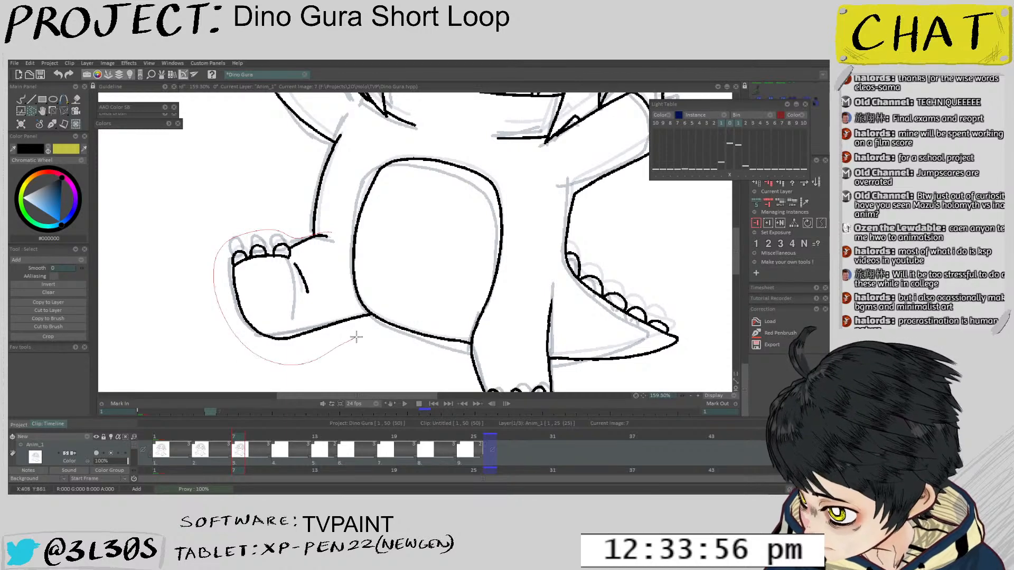
drag(334, 231, 332, 230)
key(ctrl+t)
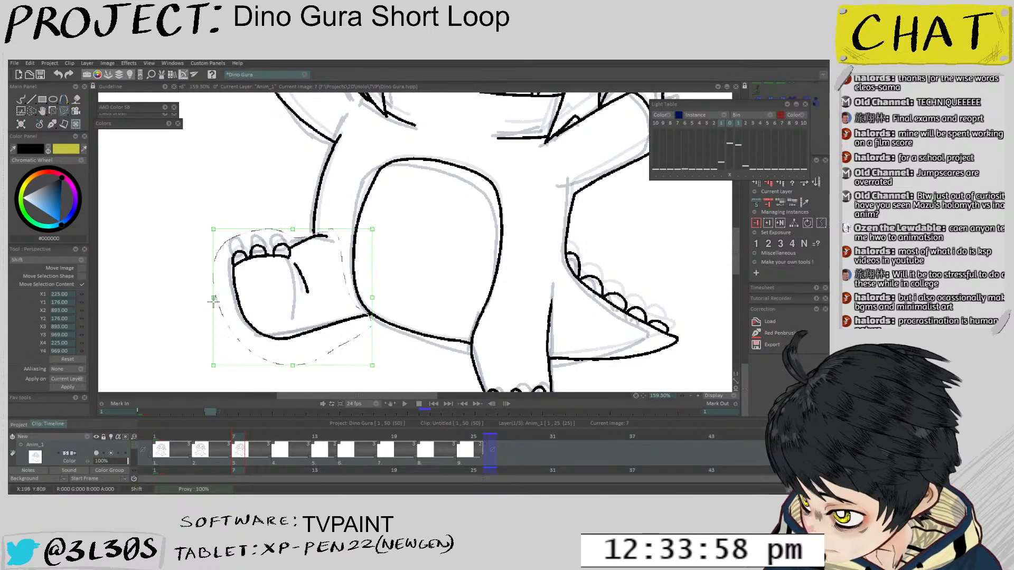
scroll(313, 239, down, 1)
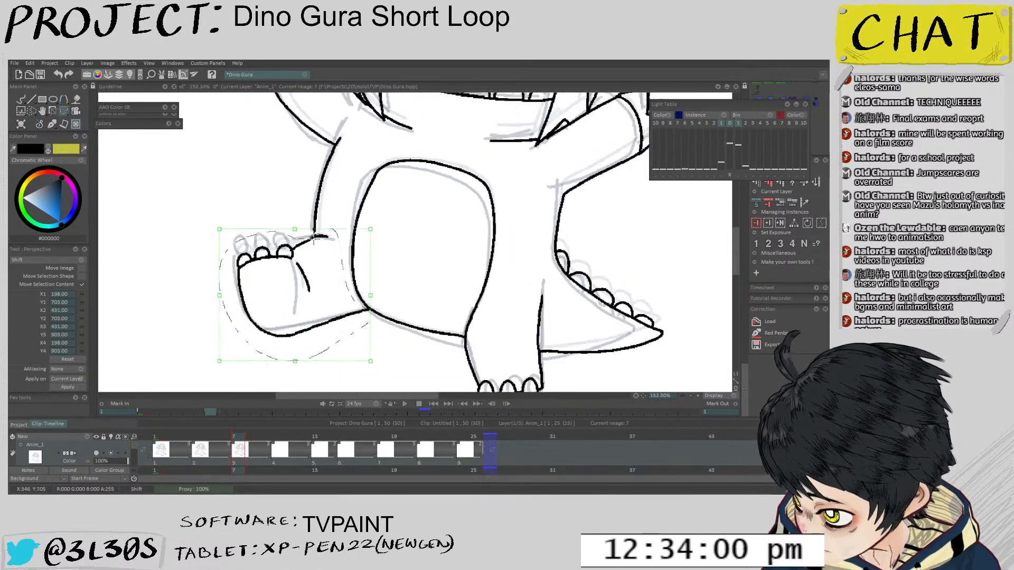
scroll(314, 239, up, 2)
key(ctrl+d)
key(b)
scroll(322, 223, up, 2)
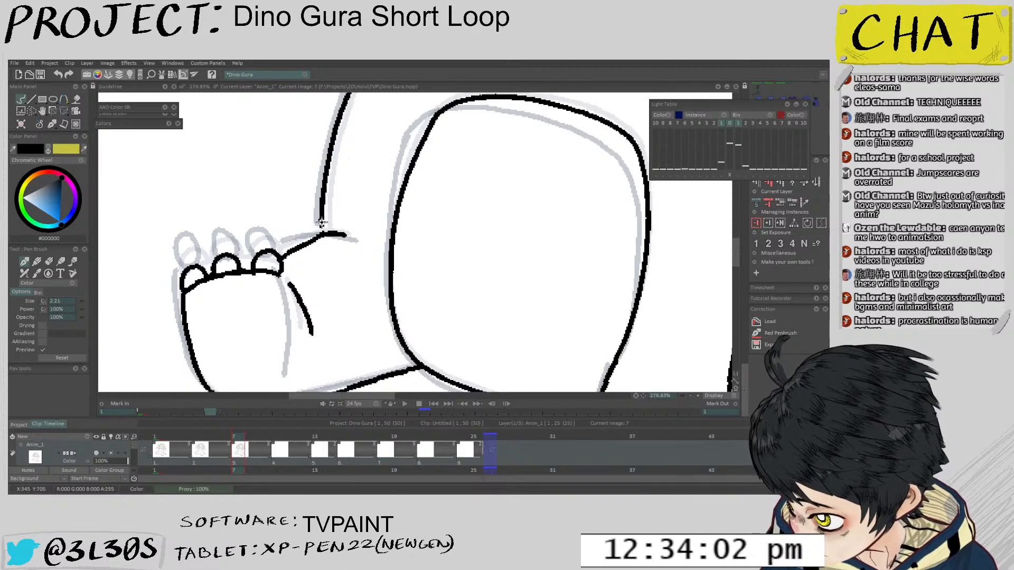
Flip through frames 1, 4 and 7 to check the adjusted foot against the other drawings
scroll(345, 190, down, 6)
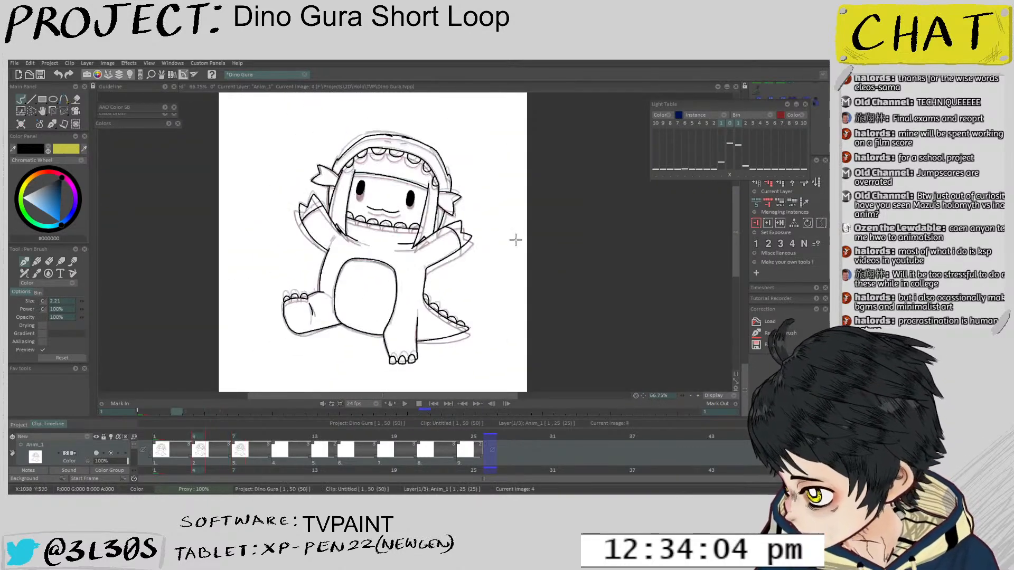
key(Left)
key(Left)
key(Right)
key(Right)
key(Right)
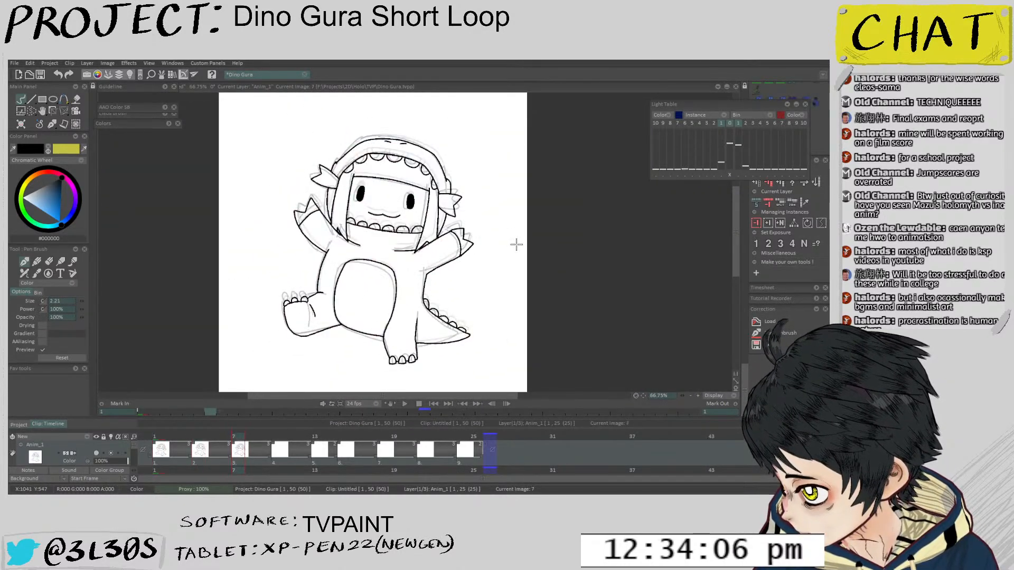
Play the loop from the start to review the motion, stopping back on frame 1
drag(228, 436, 125, 459)
key(Return)
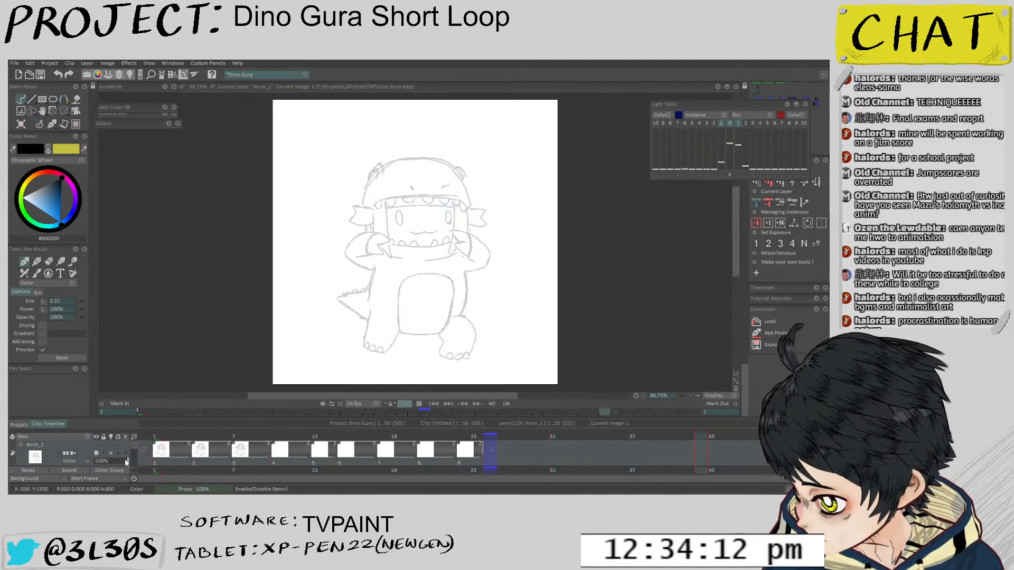
click(161, 448)
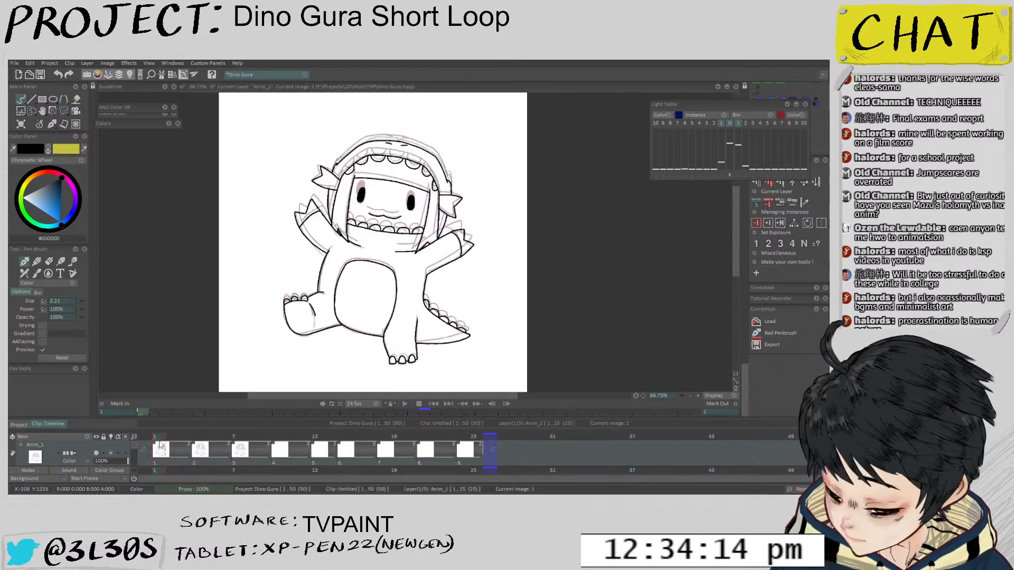
Reshape the whole frame 7 drawing slightly with the Perspective transform, nudging its lower edge upward, and play the loop to check it
click(201, 449)
click(240, 449)
key(ctrl+t)
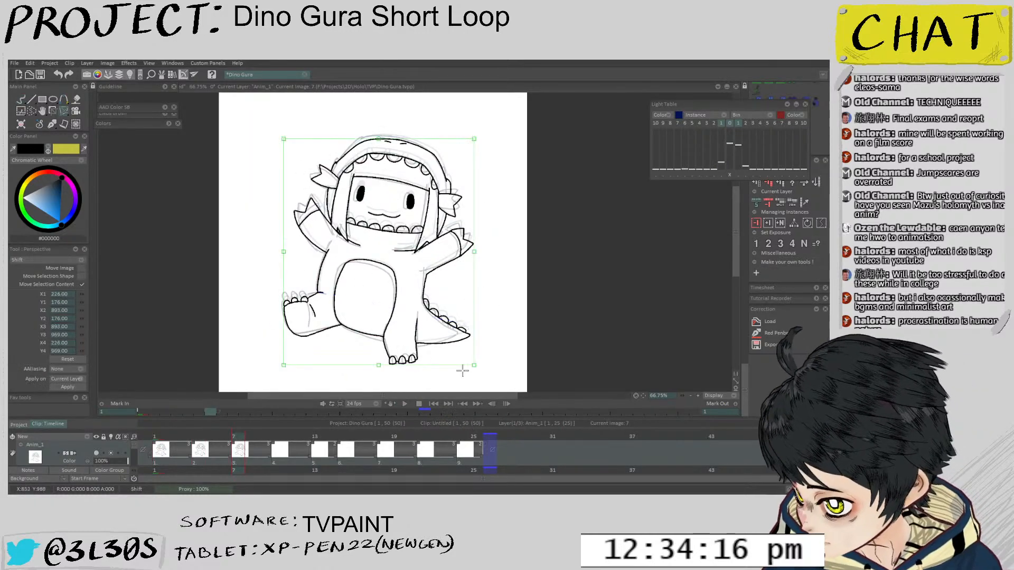
drag(476, 364, 476, 362)
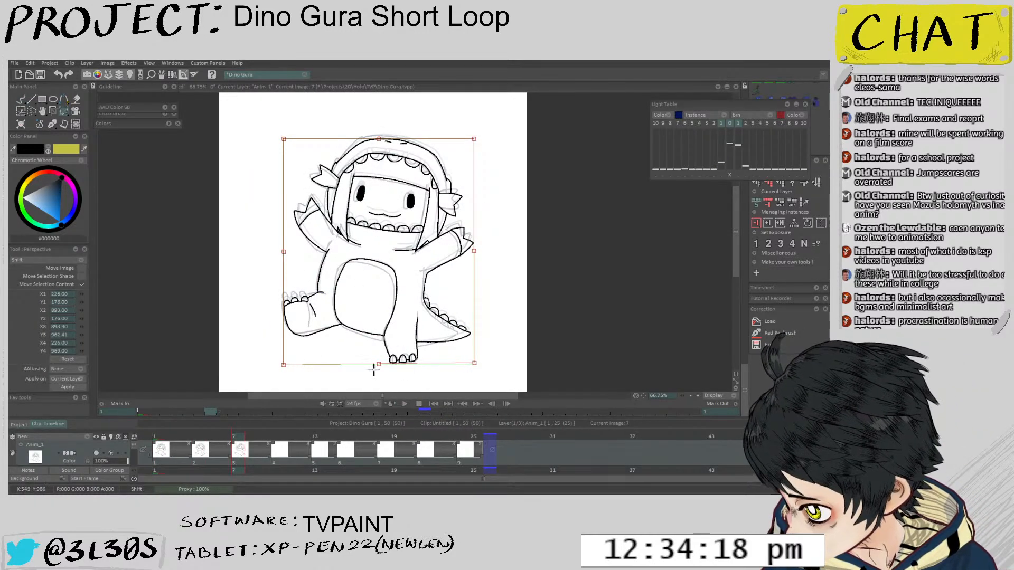
drag(378, 365, 378, 365)
key(ctrl+z)
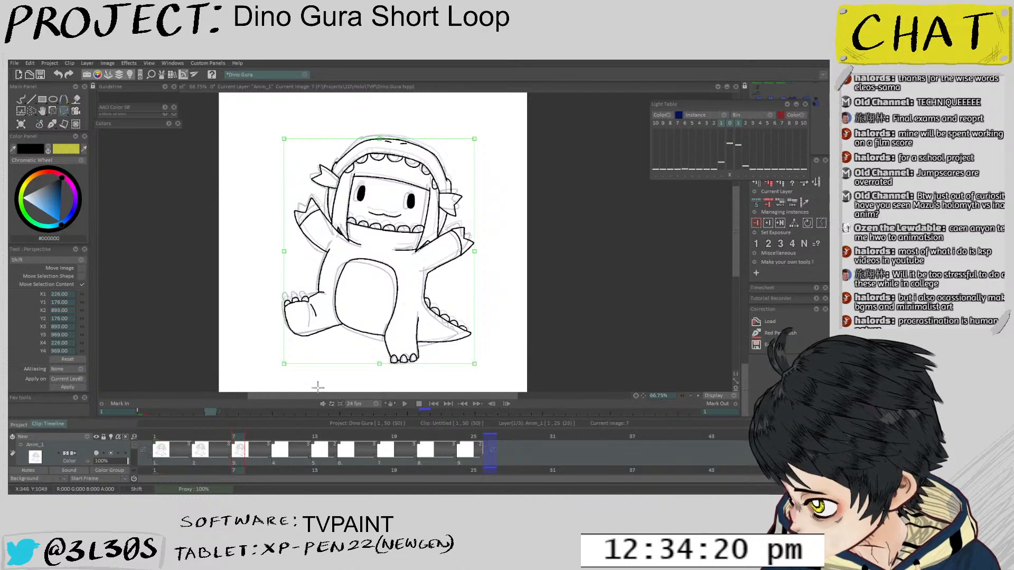
key(Return)
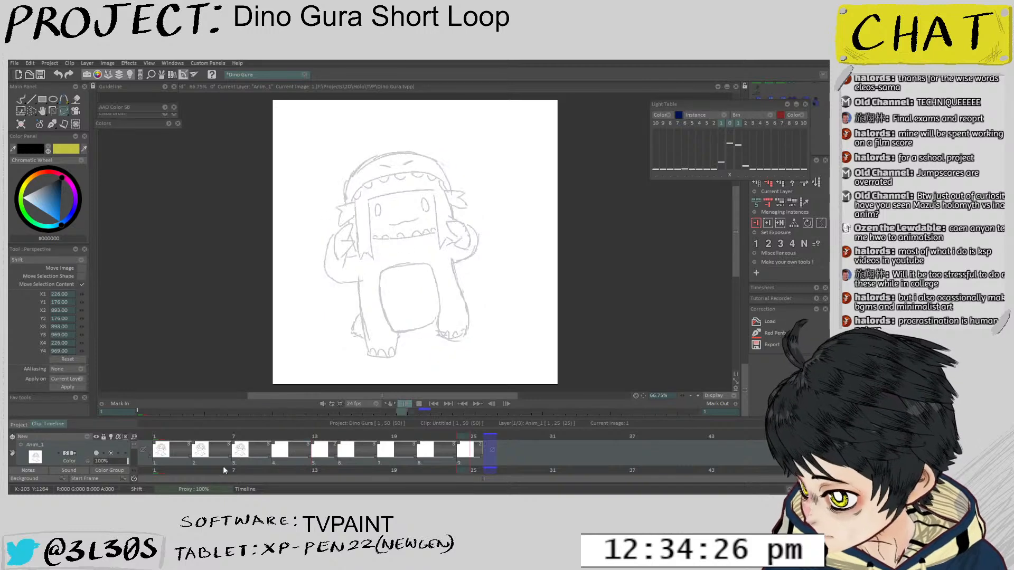
key(Return)
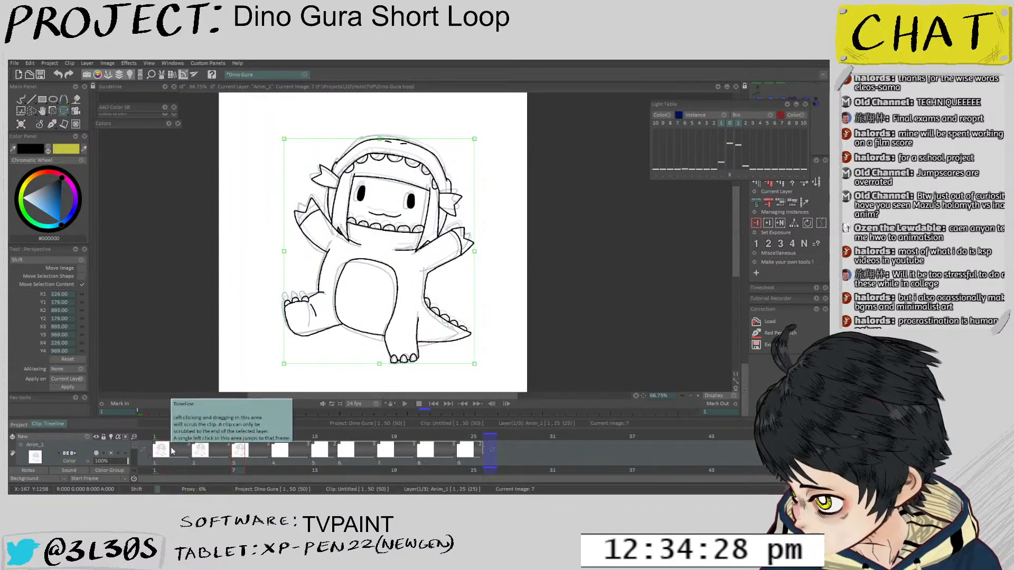
drag(380, 194, 363, 216)
scroll(363, 216, up, 5)
key(s)
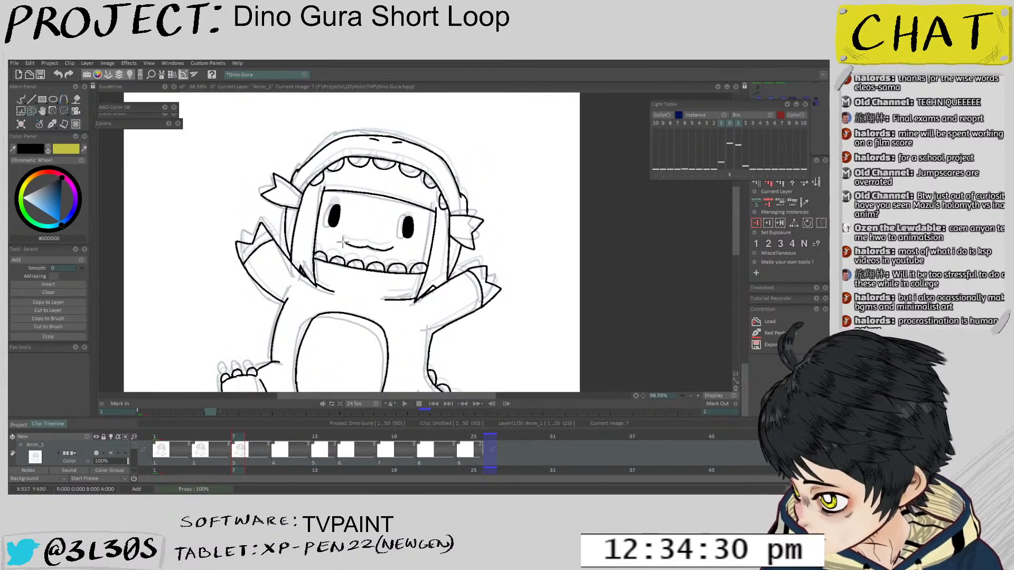
key(t)
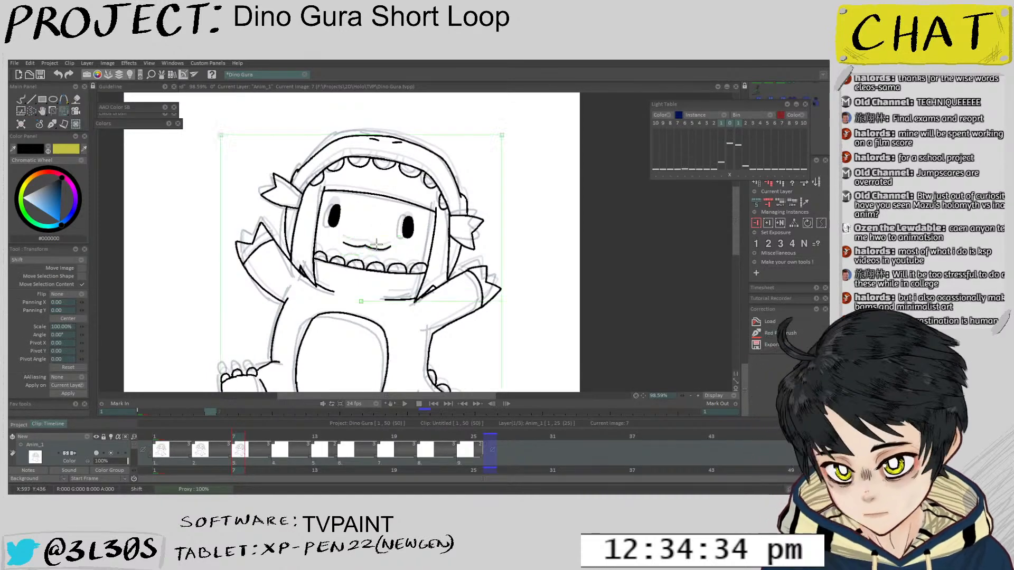
scroll(319, 246, down, 5)
Play the loop from frame 1 to review the motion of the inked drawings
click(160, 437)
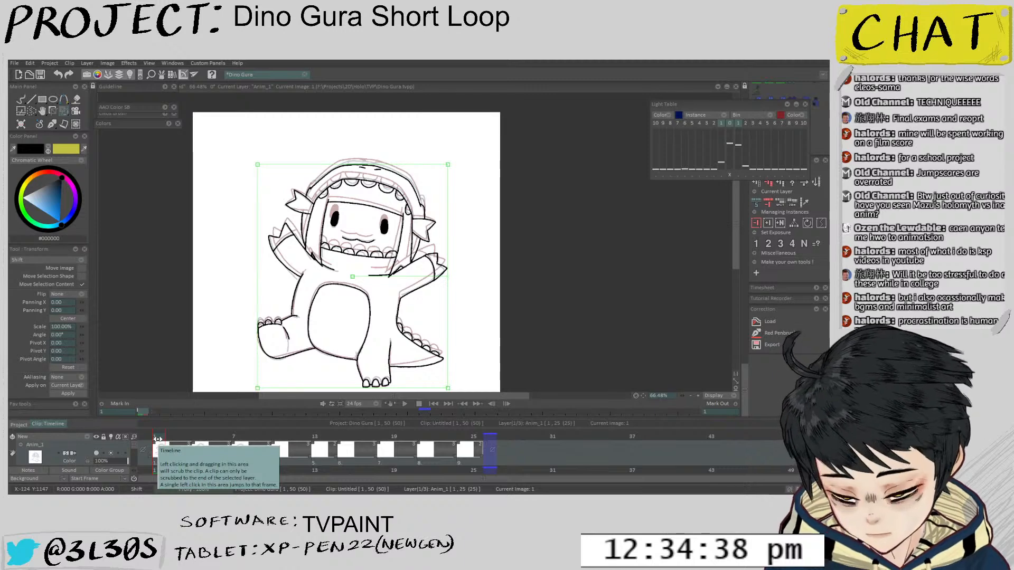
key(Return)
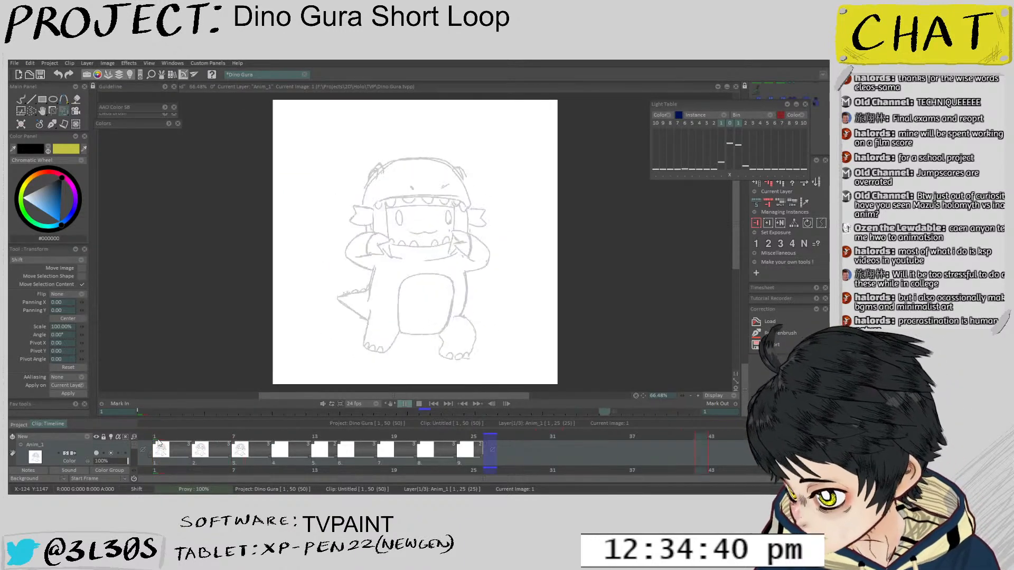
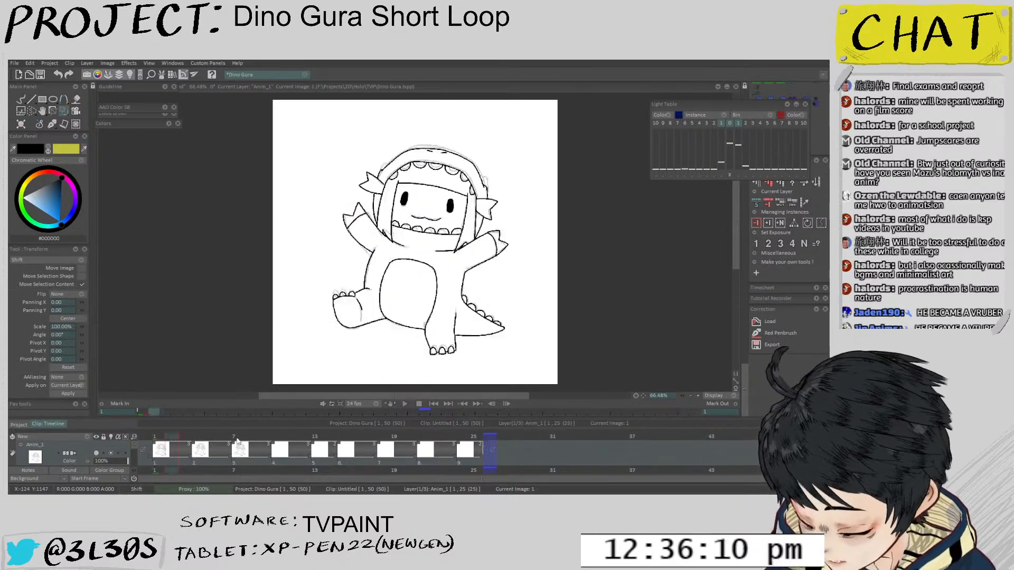
click(236, 468)
key(Return)
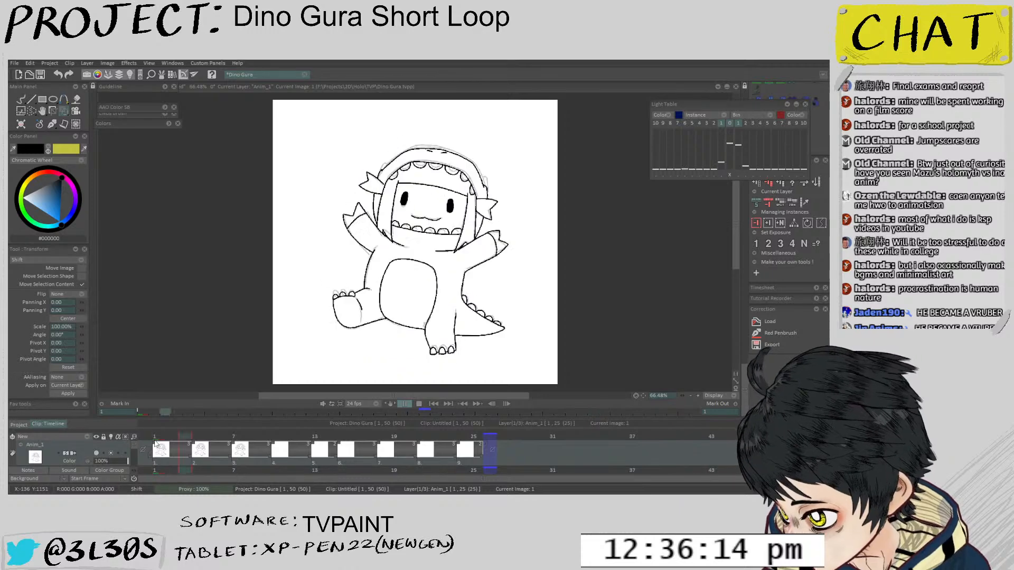
key(Return)
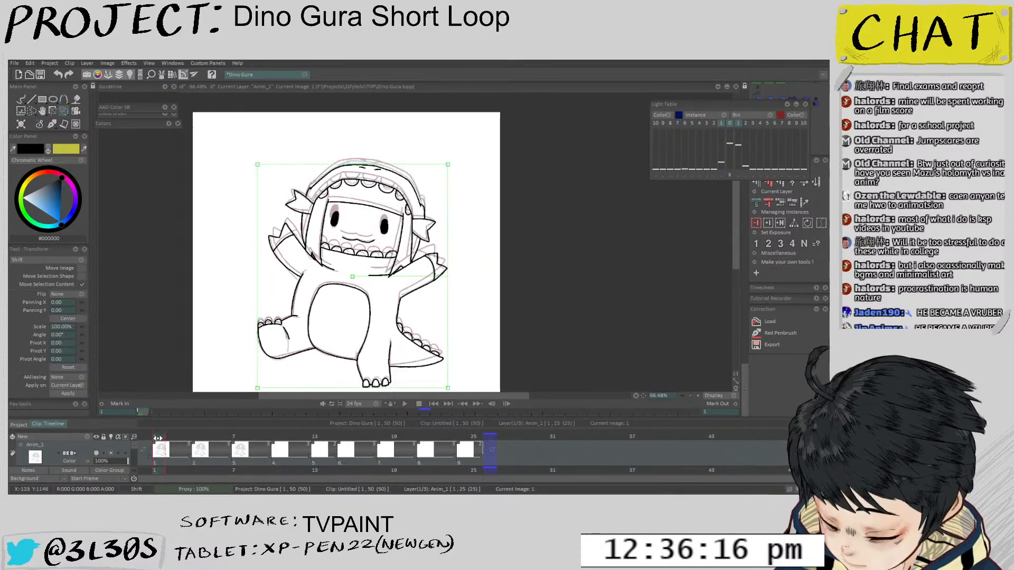
click(158, 438)
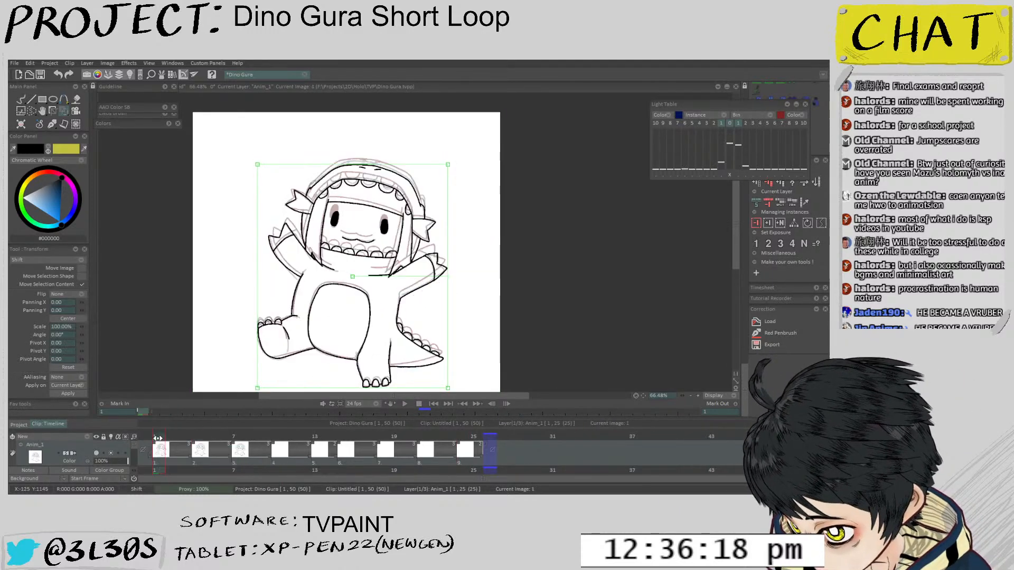
Select the mouth on frame 7 and use Transform to rotate it about 4° and shift it slightly
drag(389, 202, 386, 221)
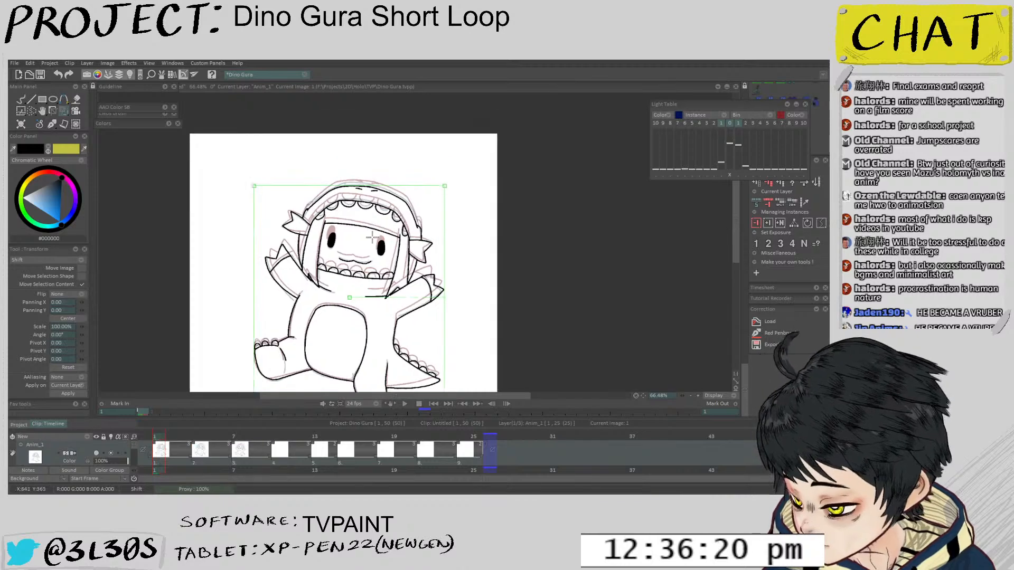
scroll(376, 233, up, 4)
key(Right)
key(Right)
key(s)
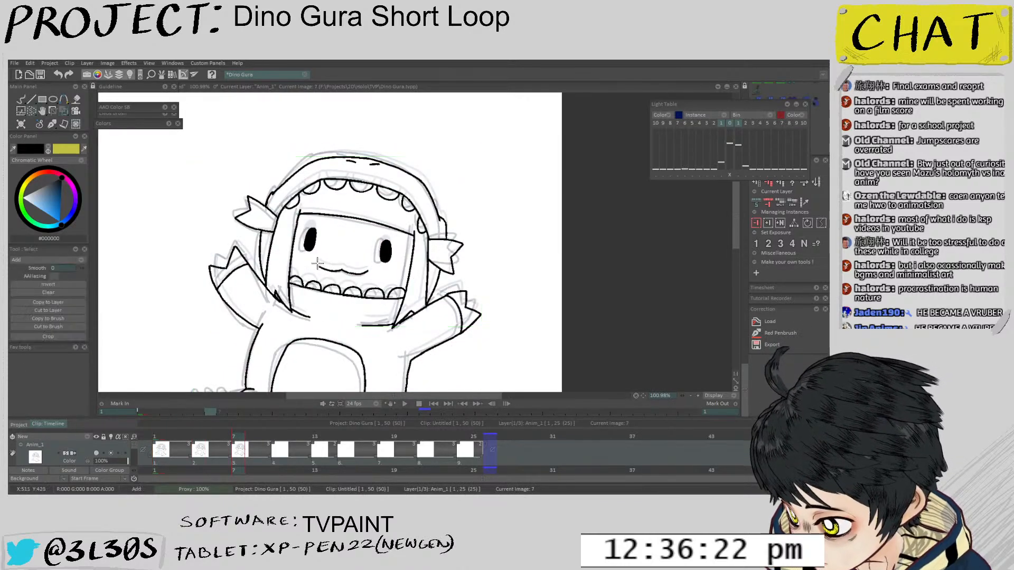
key(t)
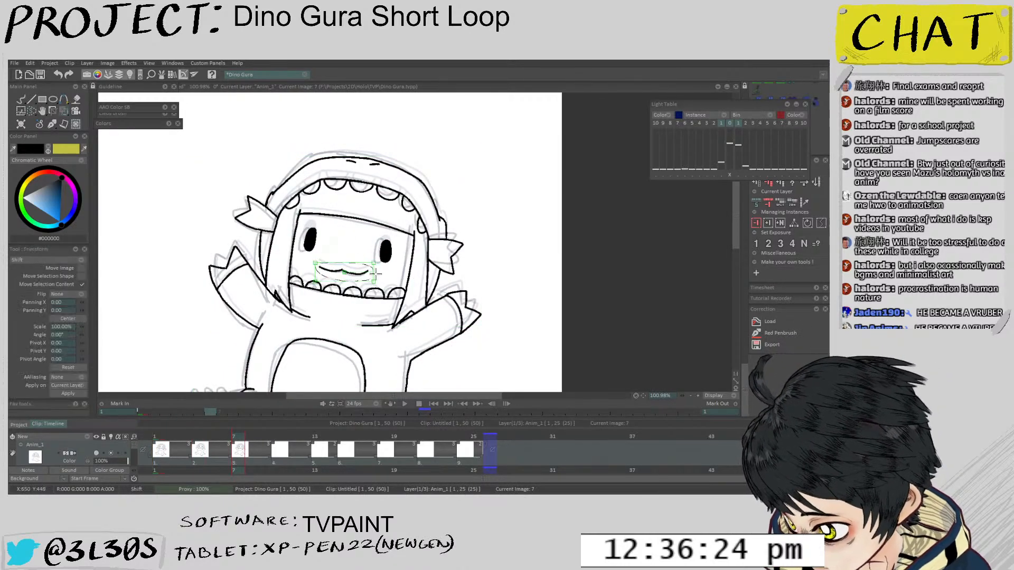
drag(373, 271, 361, 265)
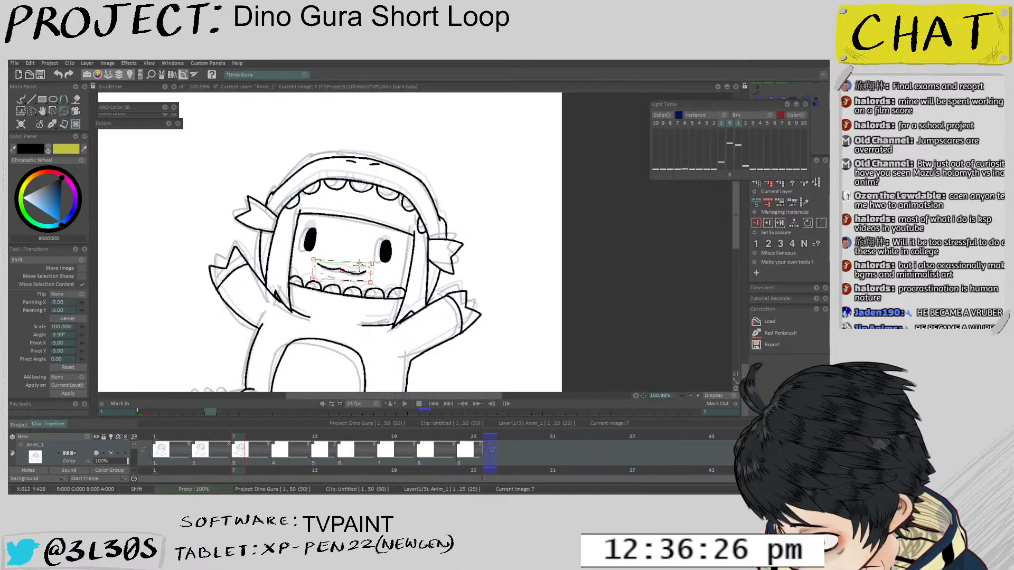
Retouch the mouth line on frame 7 with the pen brush, erasing rough parts and redrawing a clean curve
scroll(353, 260, up, 5)
key(b)
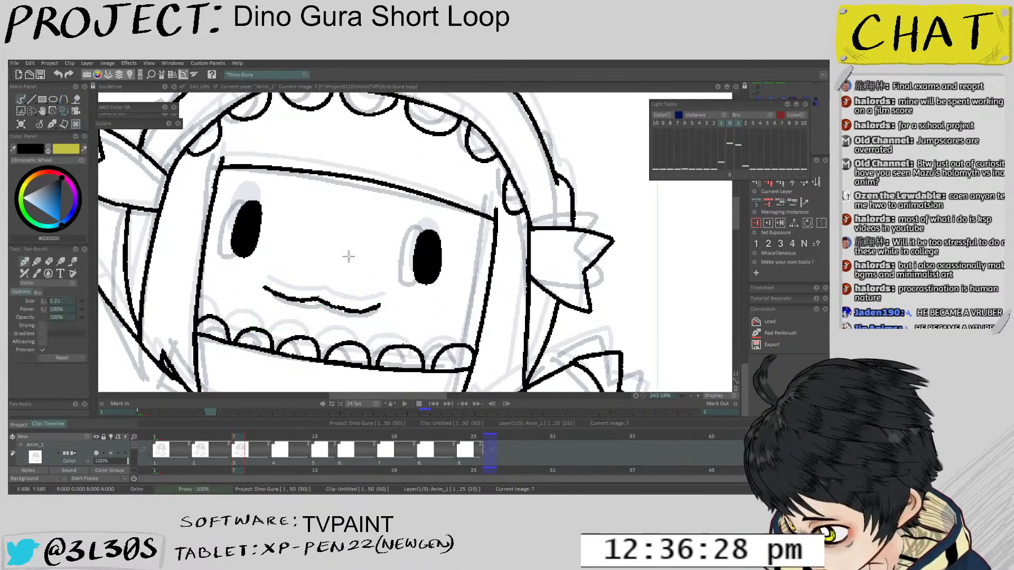
key(e)
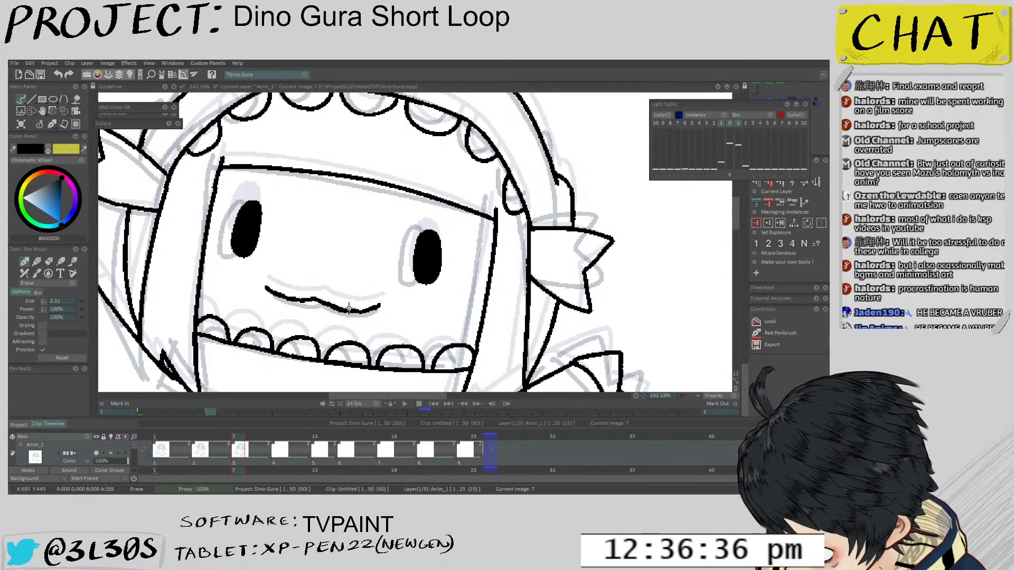
scroll(393, 264, down, 5)
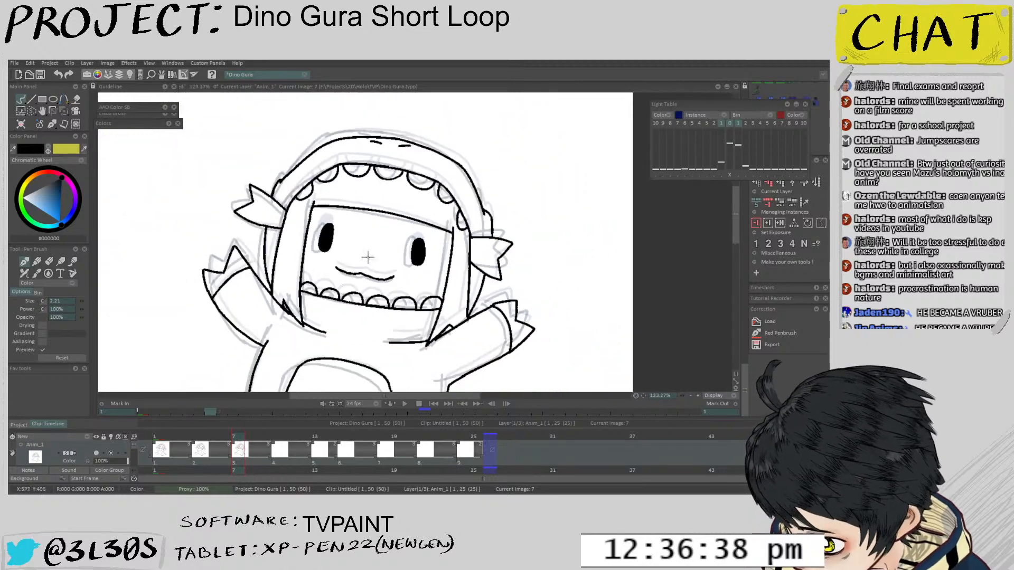
scroll(385, 271, up, 5)
scroll(375, 303, up, 2)
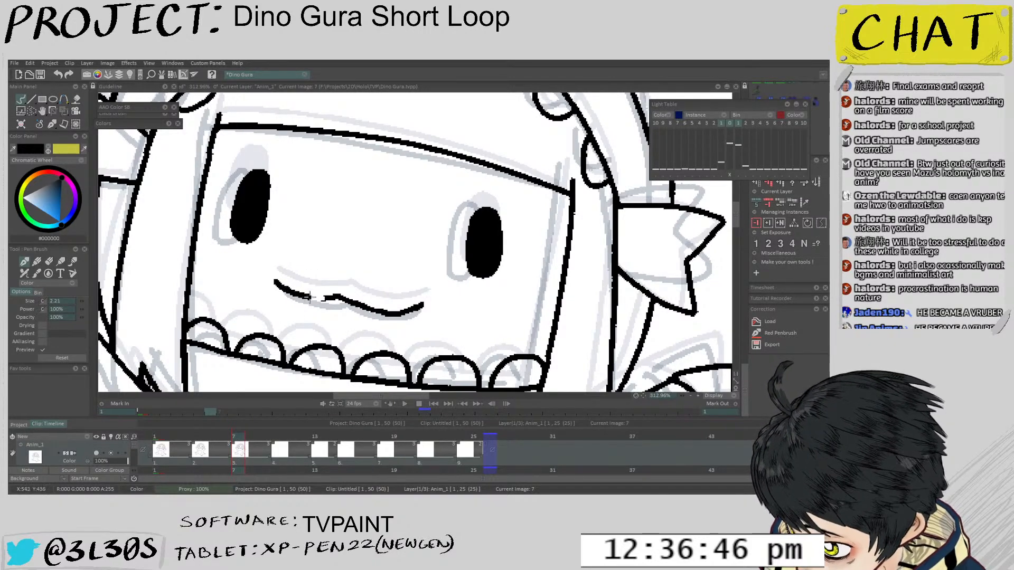
scroll(308, 275, down, 5)
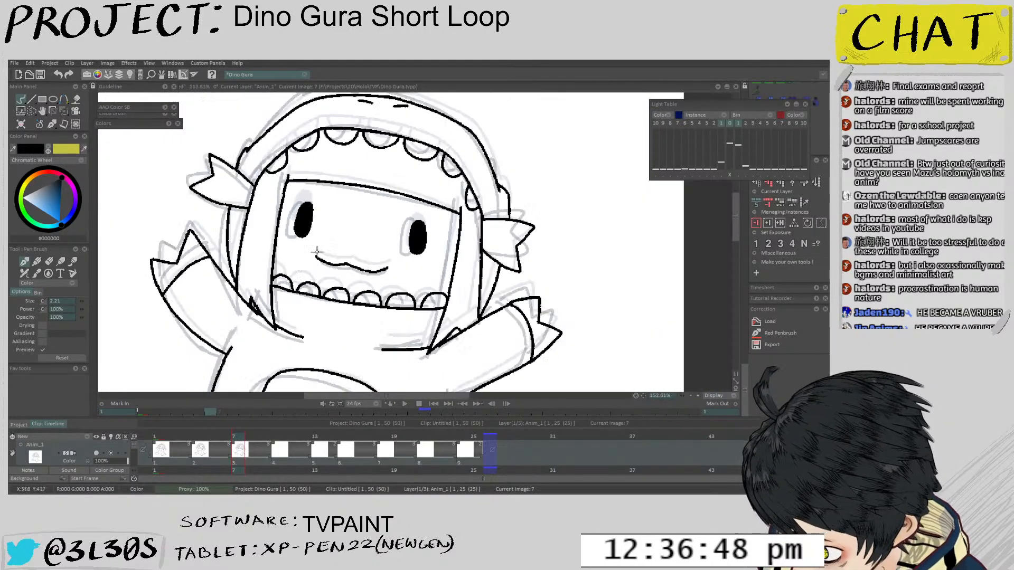
scroll(398, 176, up, 4)
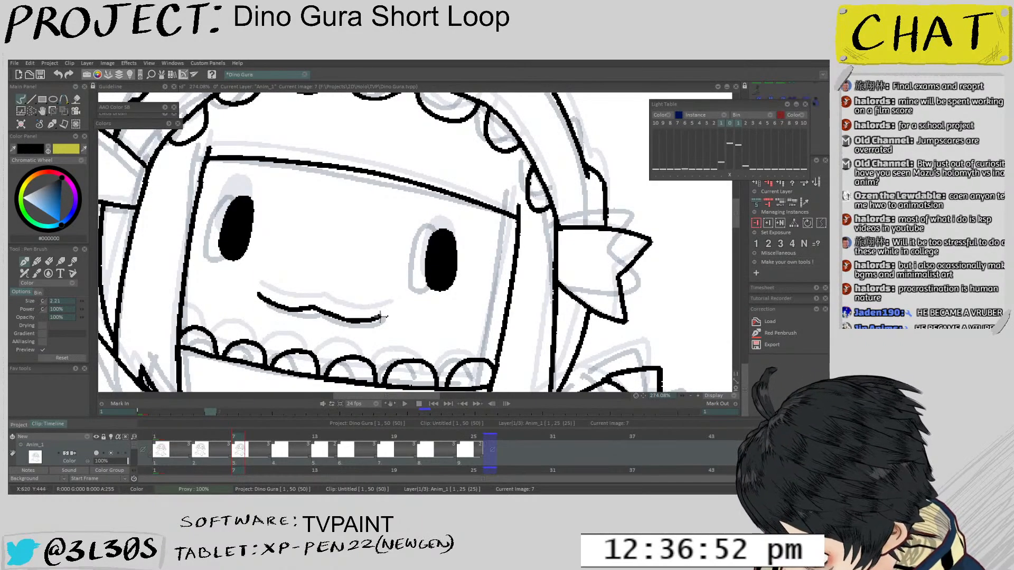
scroll(371, 292, down, 4)
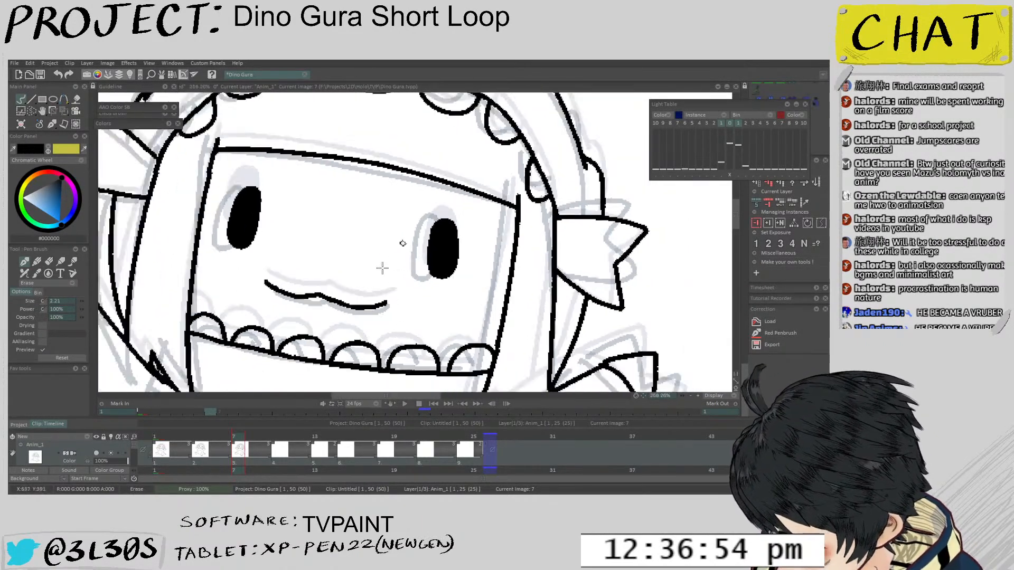
Flip back and forth between the inked frames 1, 4 and 7 to check the adjusted mouth and the overall motion
scroll(382, 246, down, 1)
key(Right)
key(Right)
key(Right)
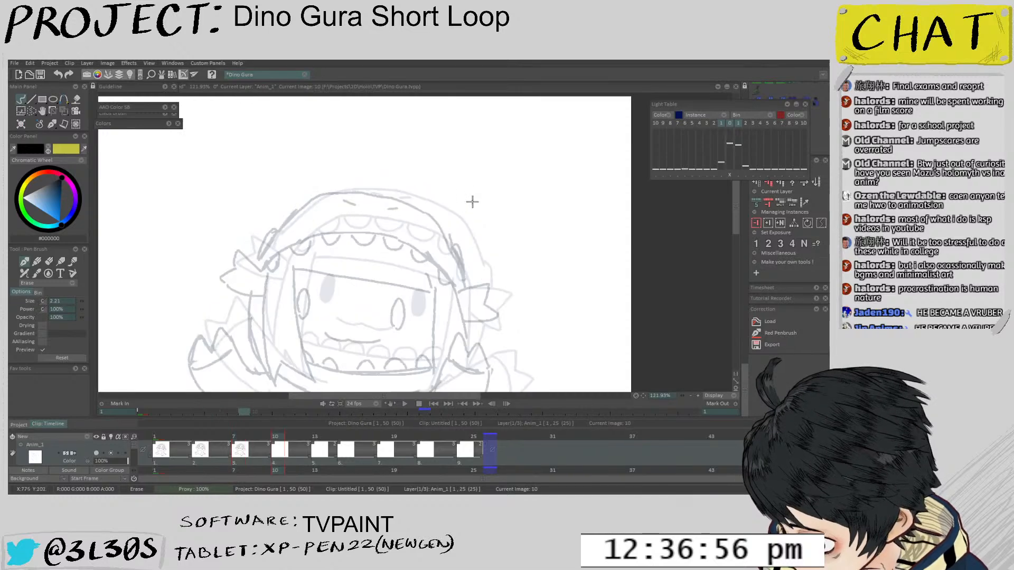
scroll(469, 192, down, 4)
key(Left)
key(Left)
key(Left)
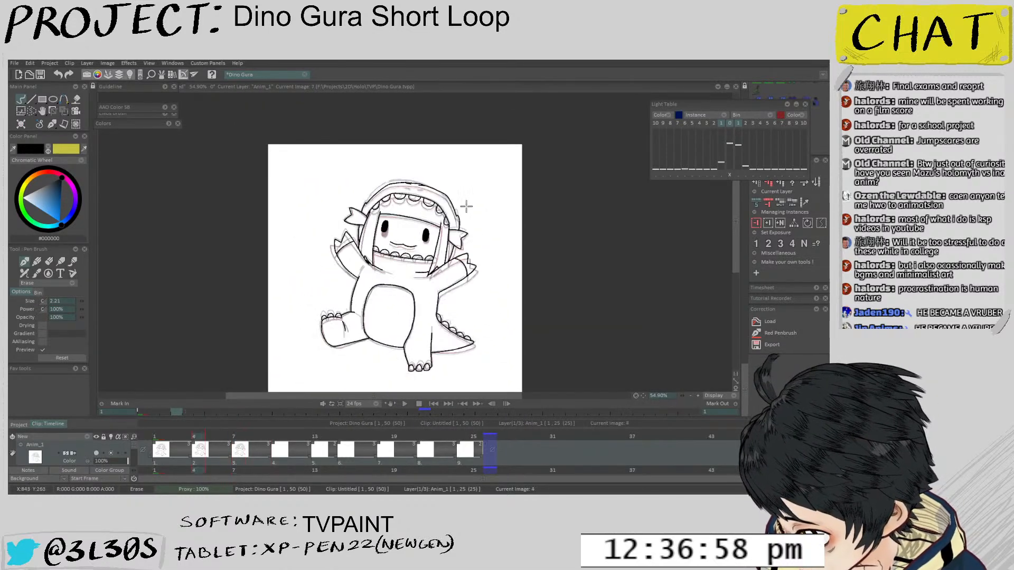
key(Left)
key(Left)
key(Left)
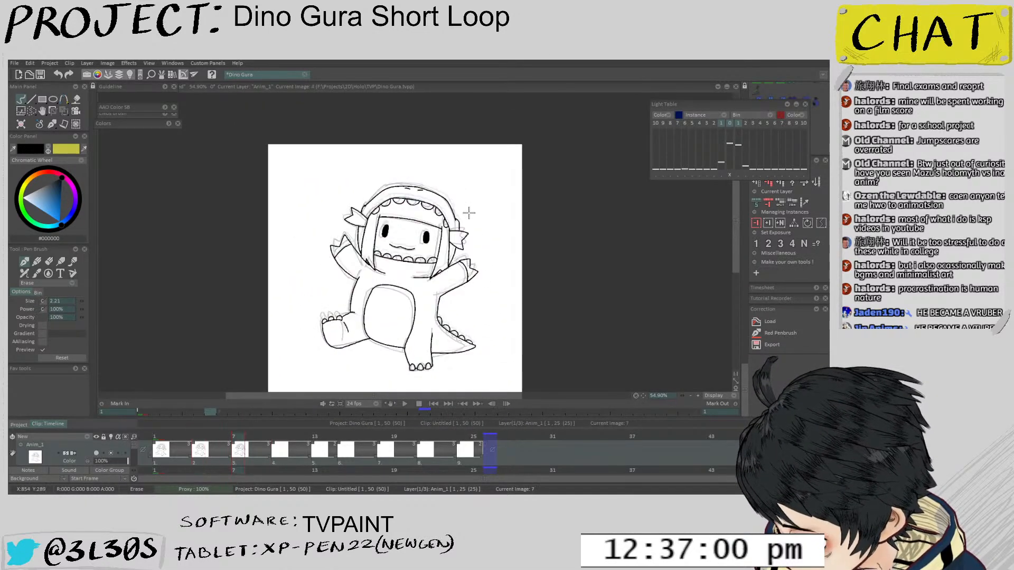
key(Right)
key(Right)
key(Right)
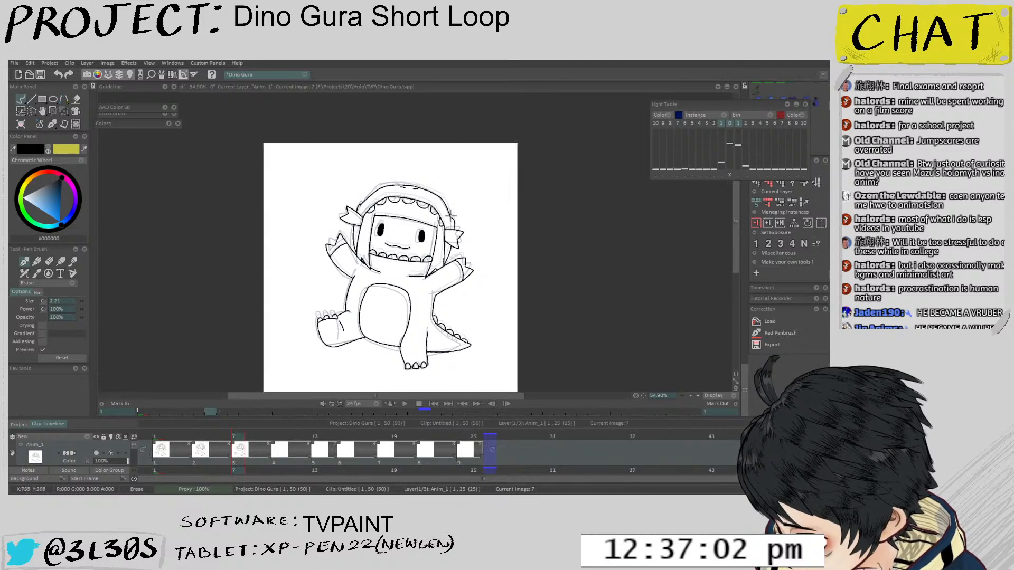
key(Left)
key(Left)
key(Left)
key(Left)
key(Left)
key(Left)
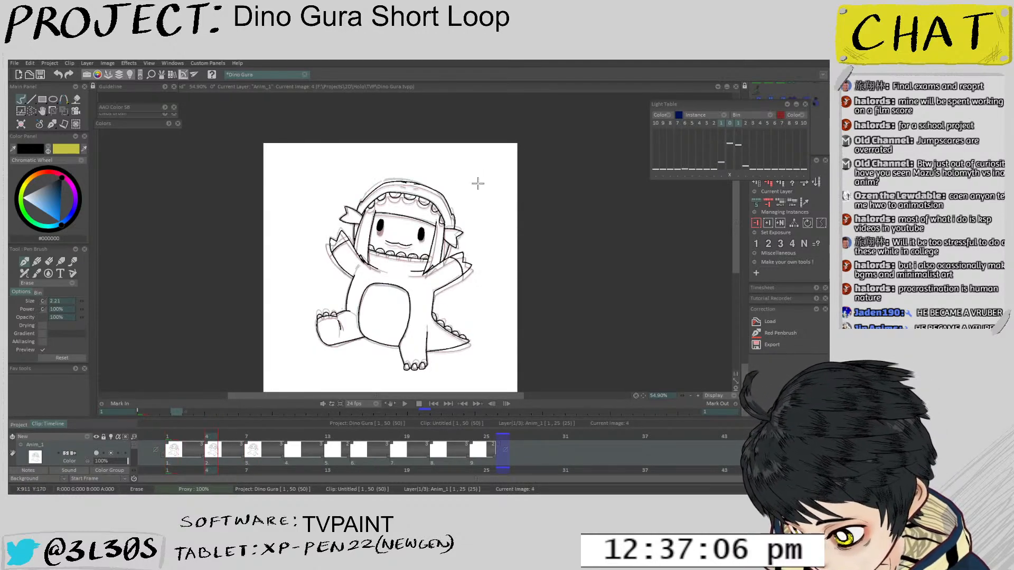
key(Left)
key(Left)
key(Left)
key(Right)
key(Right)
key(Right)
key(Right)
key(Right)
key(Right)
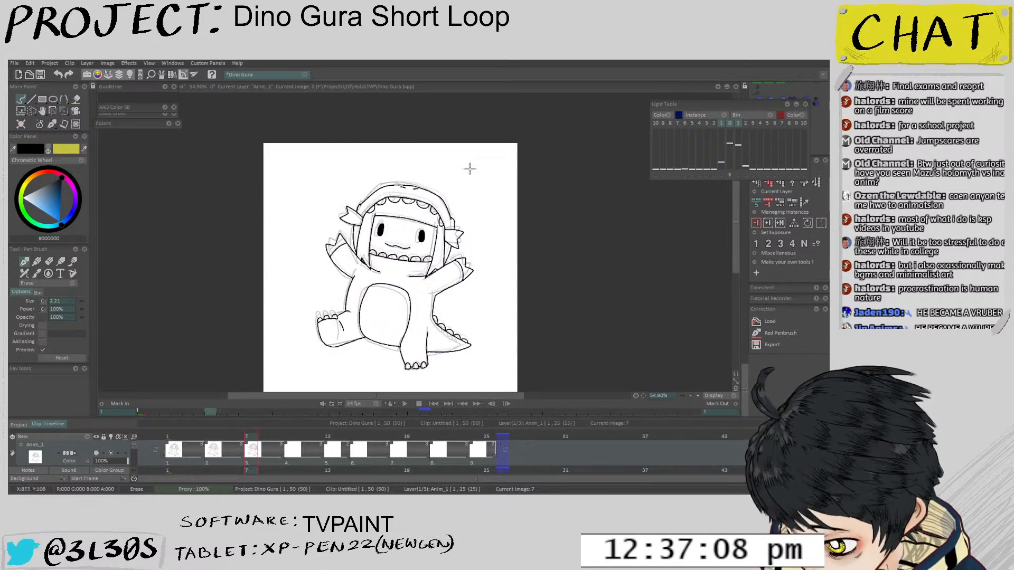
key(Left)
key(Left)
key(Right)
key(Right)
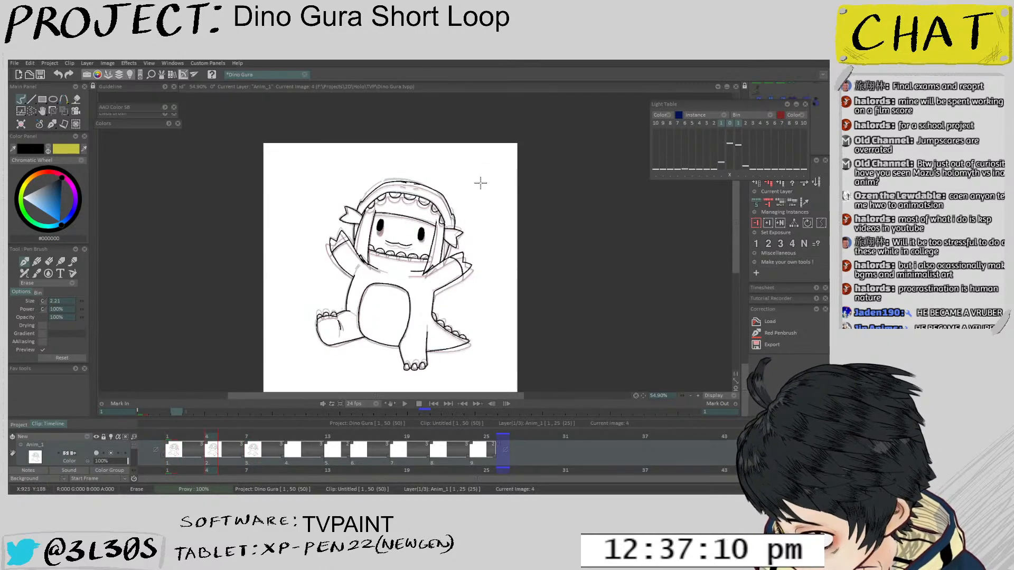
Adjust the whole frame 7 drawing slightly with the Perspective transform, nudging its top edge and its raised-foot side
key(ctrl+t)
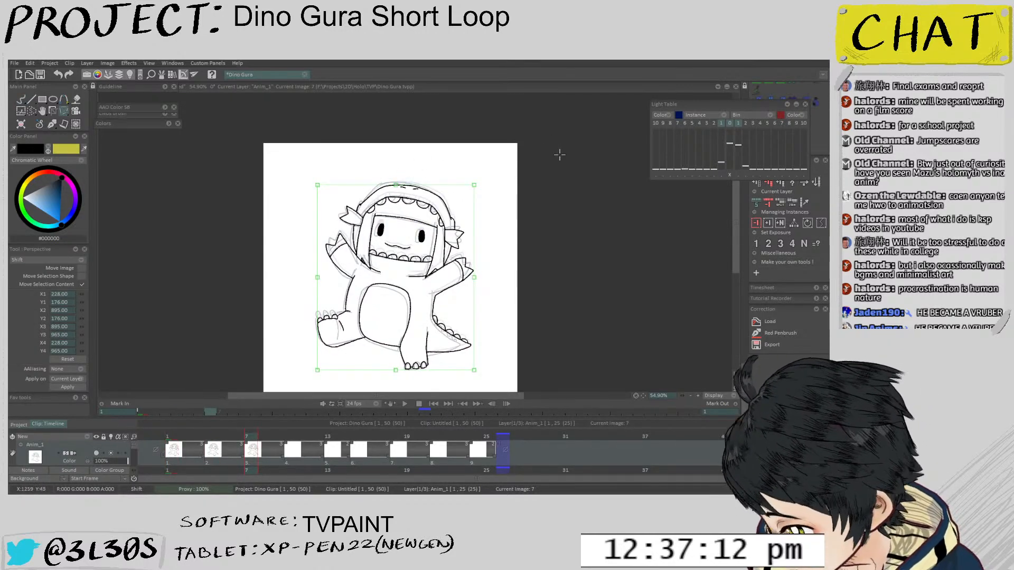
drag(394, 186, 393, 185)
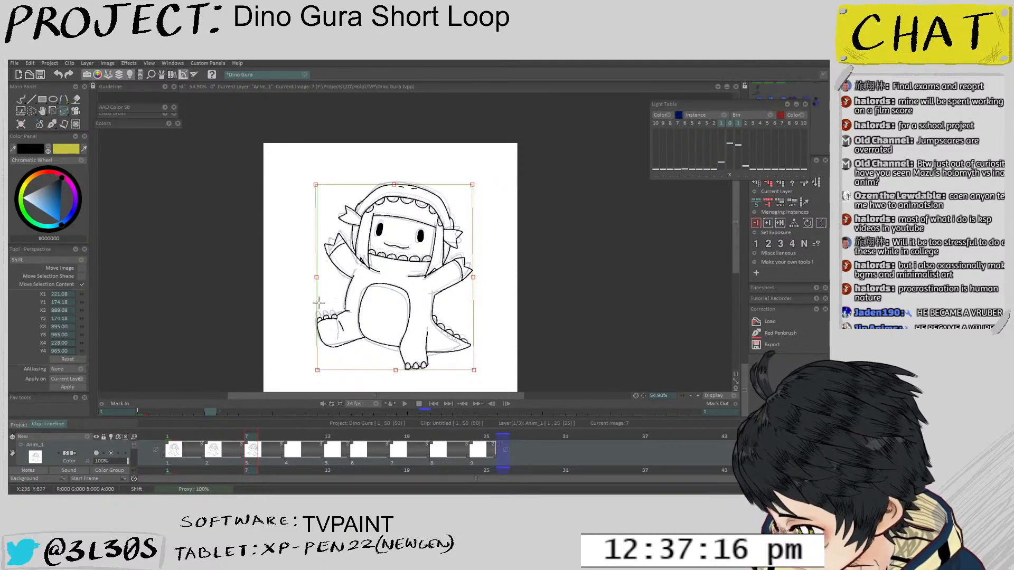
drag(316, 277, 316, 278)
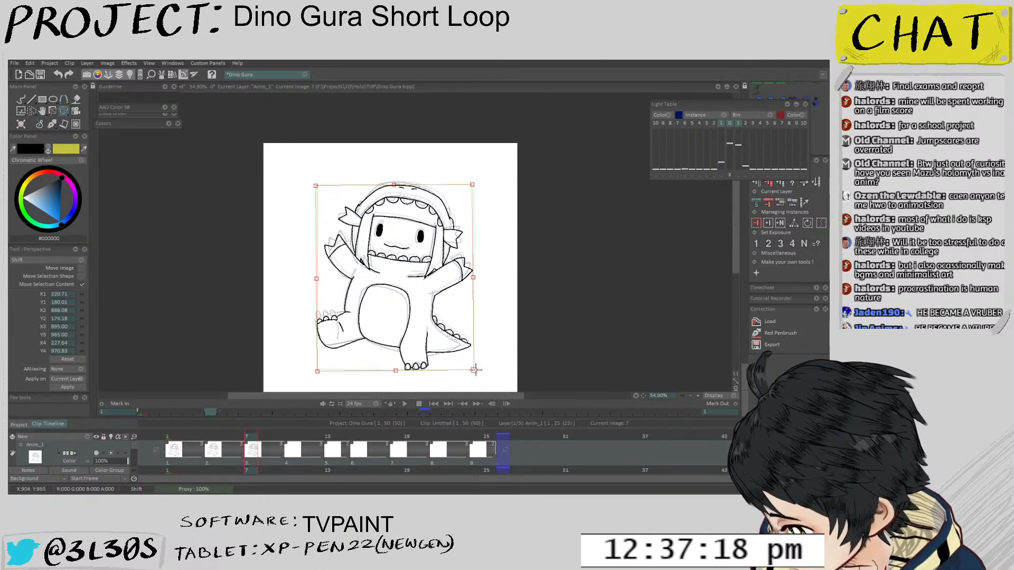
key(ctrl+z)
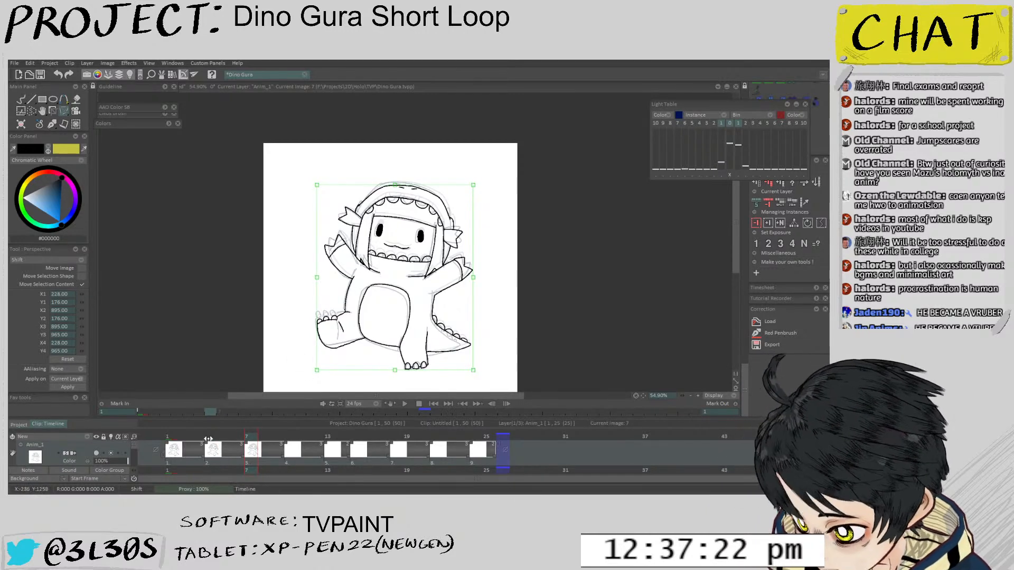
Play the loop from frame 1 to check the motion and move to the uninked drawing around frame 10
click(174, 449)
key(Return)
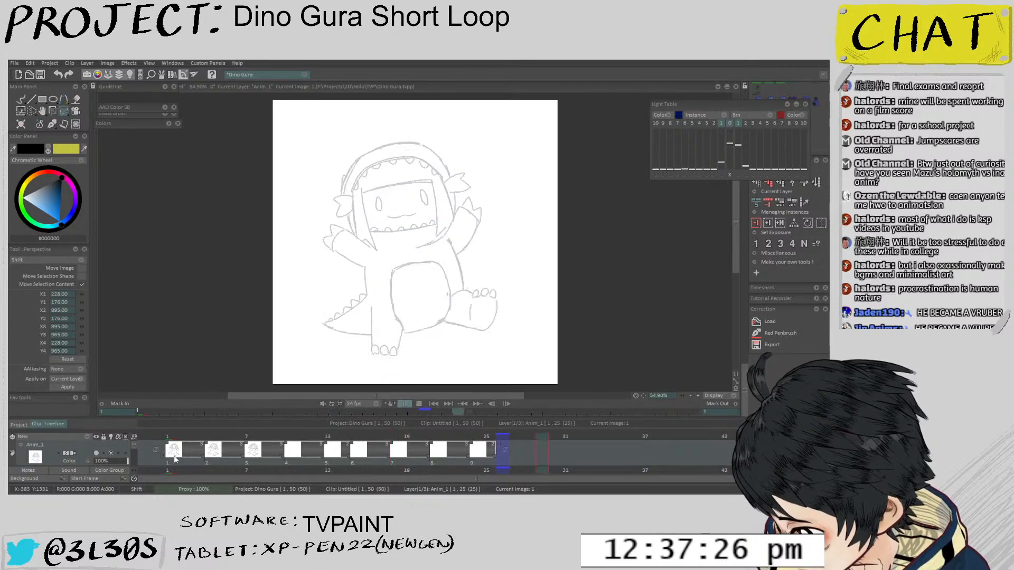
click(286, 452)
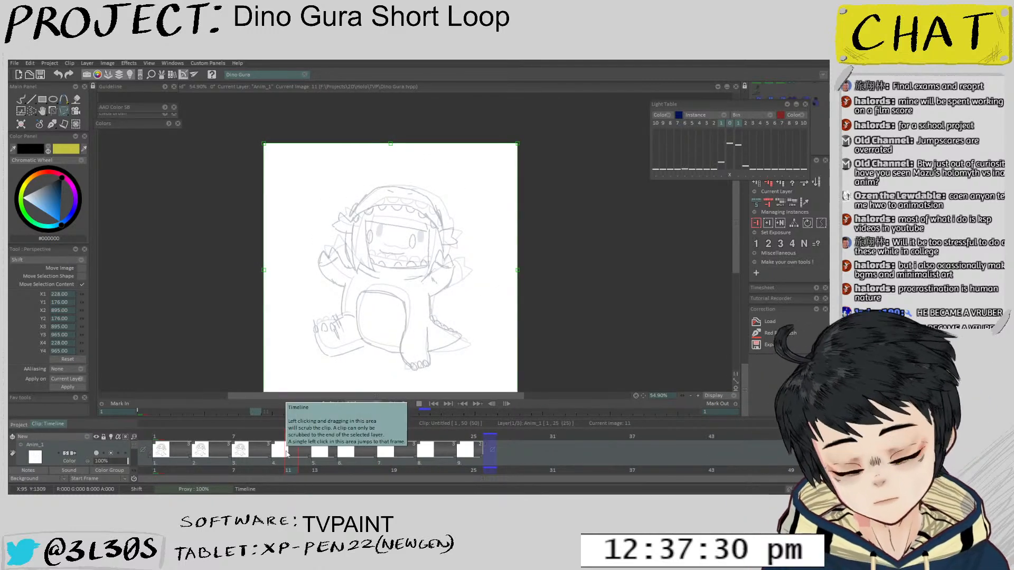
Flip between frame 10 and the preceding inked drawing to compare the head and face placement
drag(399, 242, 441, 186)
key(Left)
key(Right)
key(e)
drag(384, 260, 382, 235)
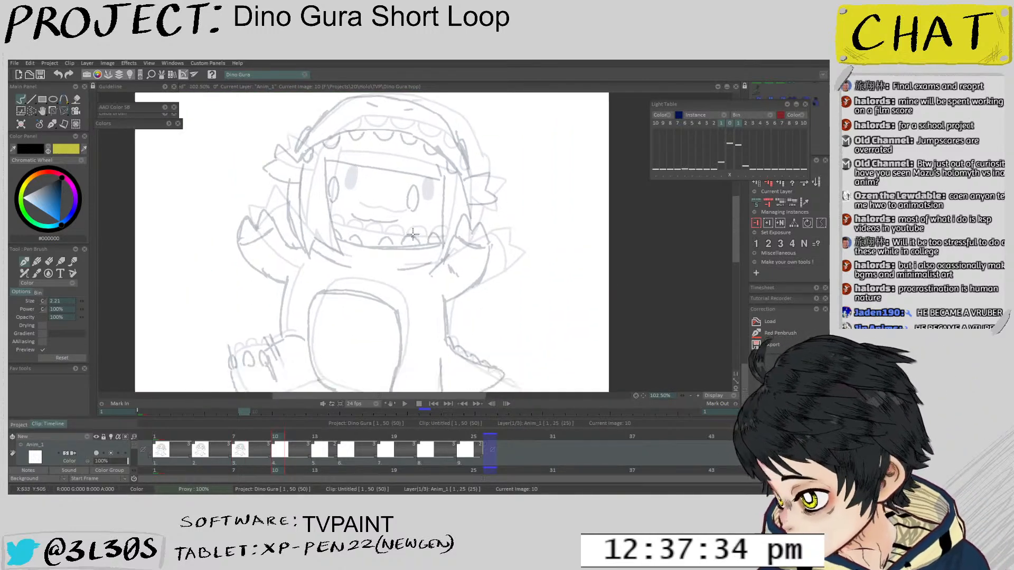
drag(410, 203, 373, 242)
key(Left)
key(Right)
Offset the previous drawing's light-table image to X -37, Y 23 and rotate it 0.49° to align it with frame 10
click(719, 182)
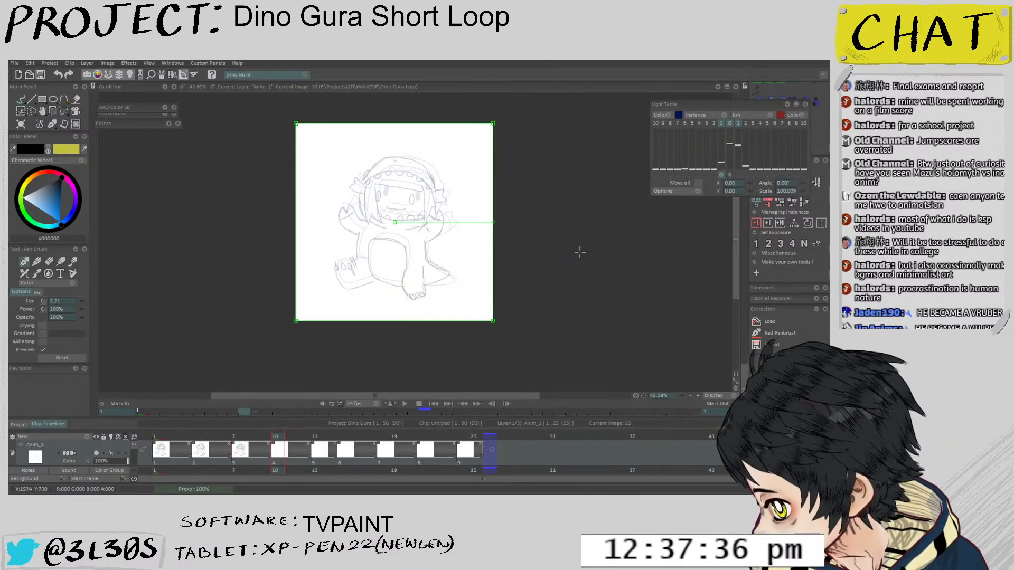
drag(462, 255, 461, 262)
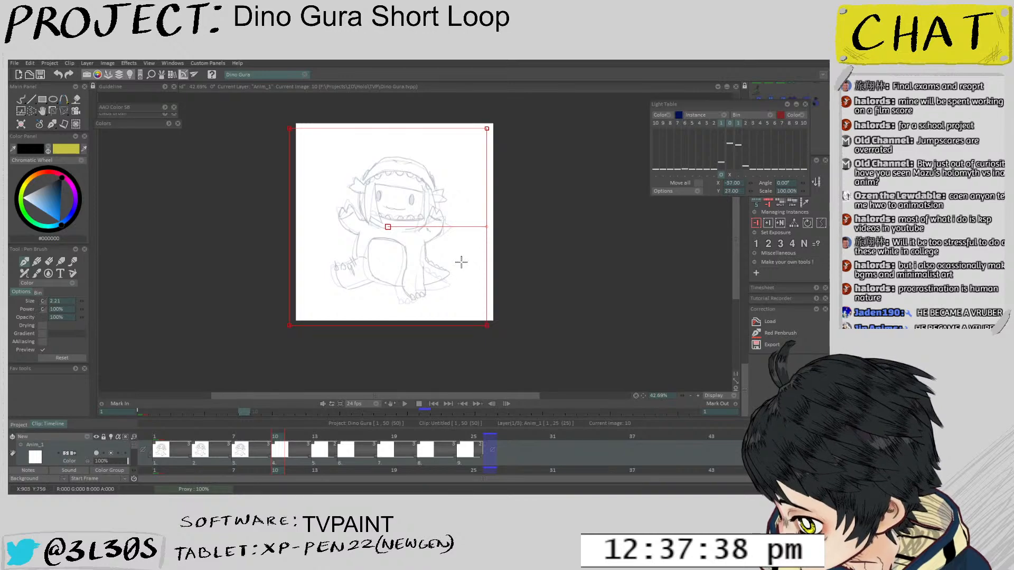
drag(490, 228, 486, 226)
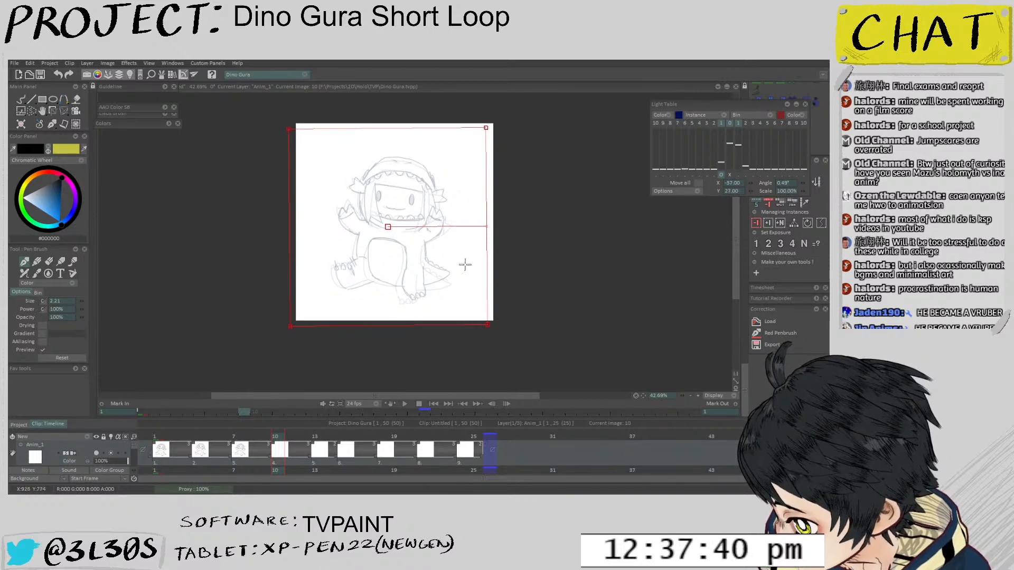
key(Escape)
scroll(399, 183, up, 4)
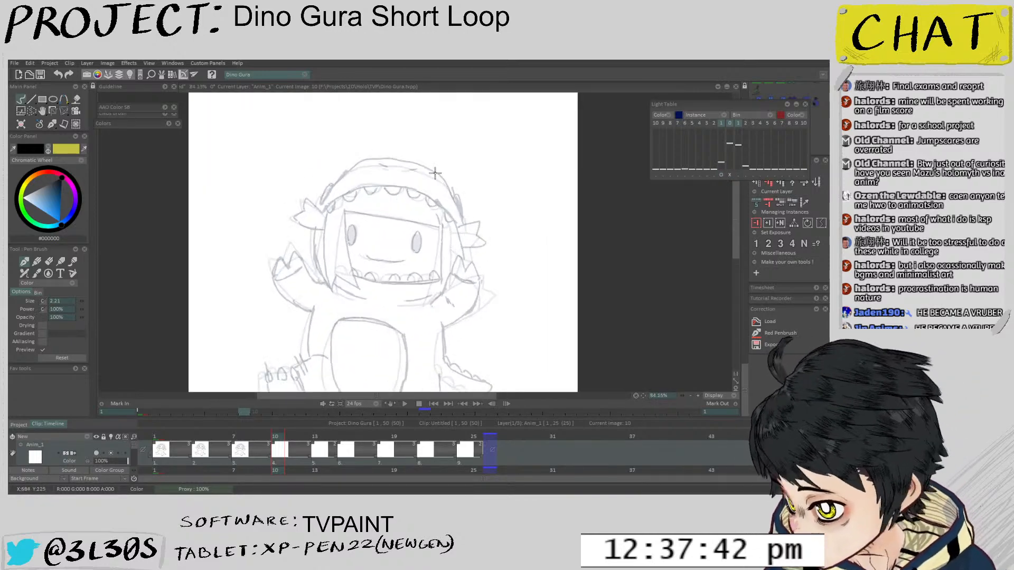
Refine the previous drawing's light-table alignment on frame 10 to about X -35, Y 25 and a 1.53° angle
click(722, 175)
drag(473, 323, 477, 322)
drag(565, 295, 563, 292)
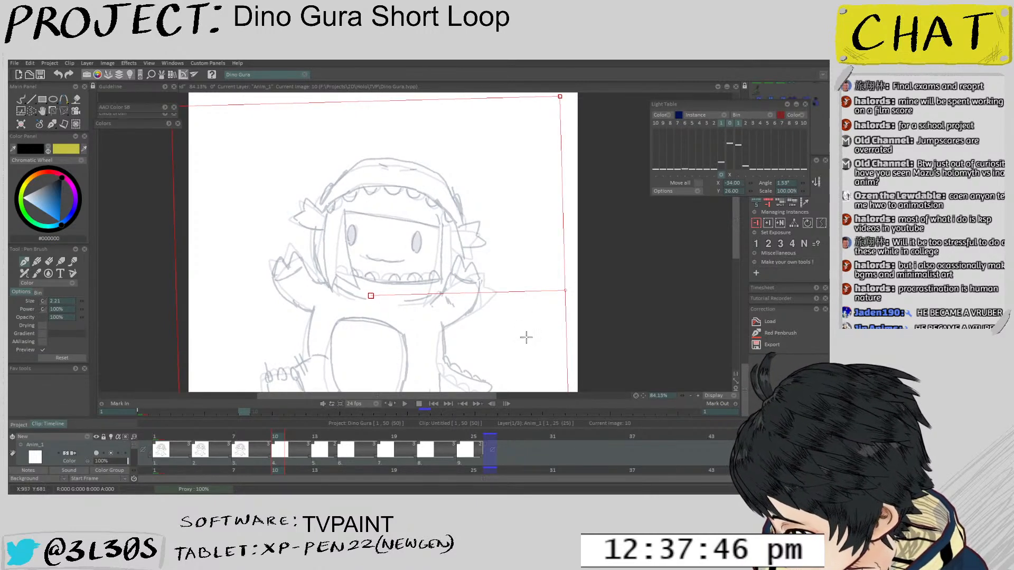
drag(525, 340, 527, 336)
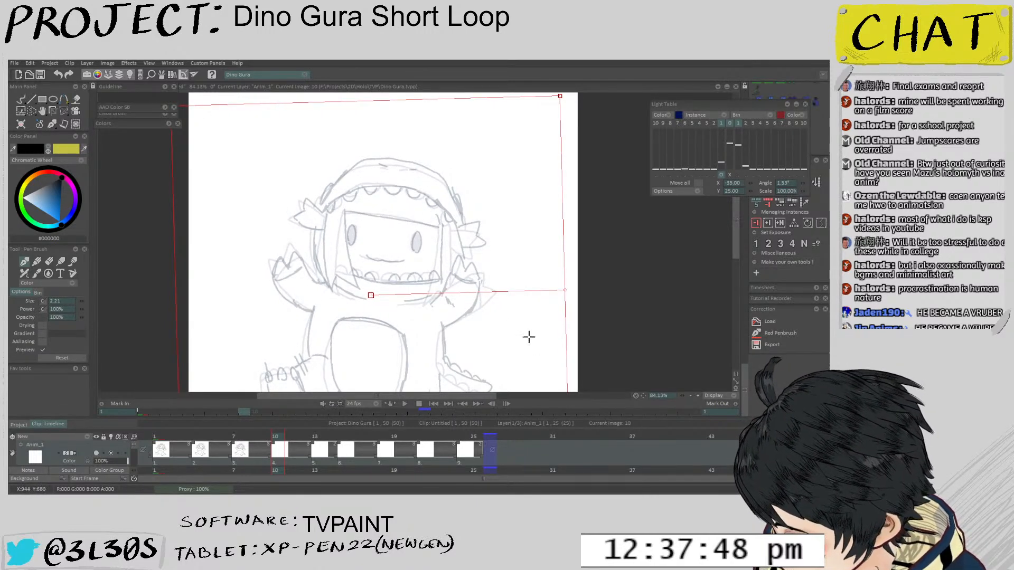
key(Escape)
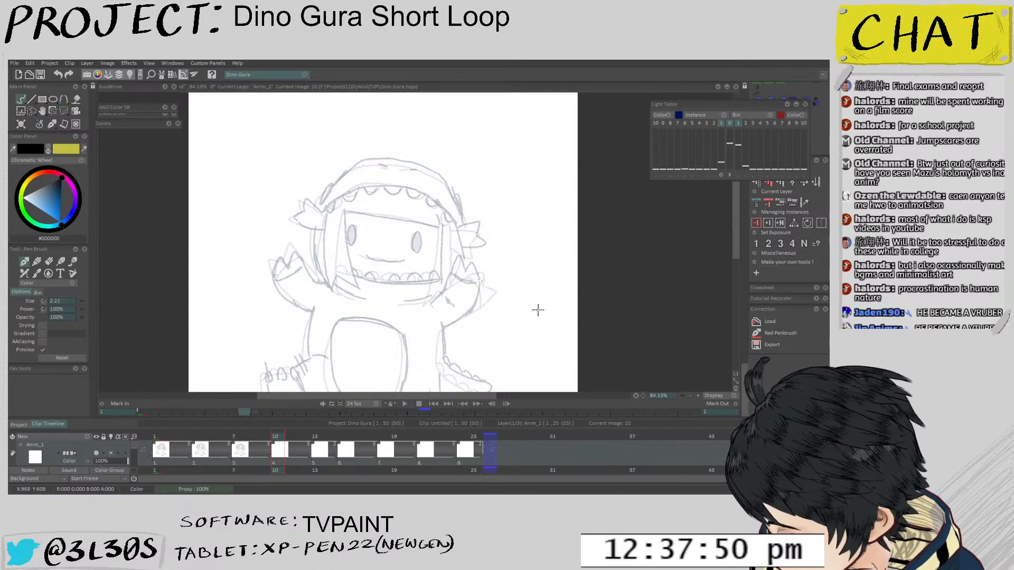
click(726, 181)
drag(498, 328, 501, 334)
key(Escape)
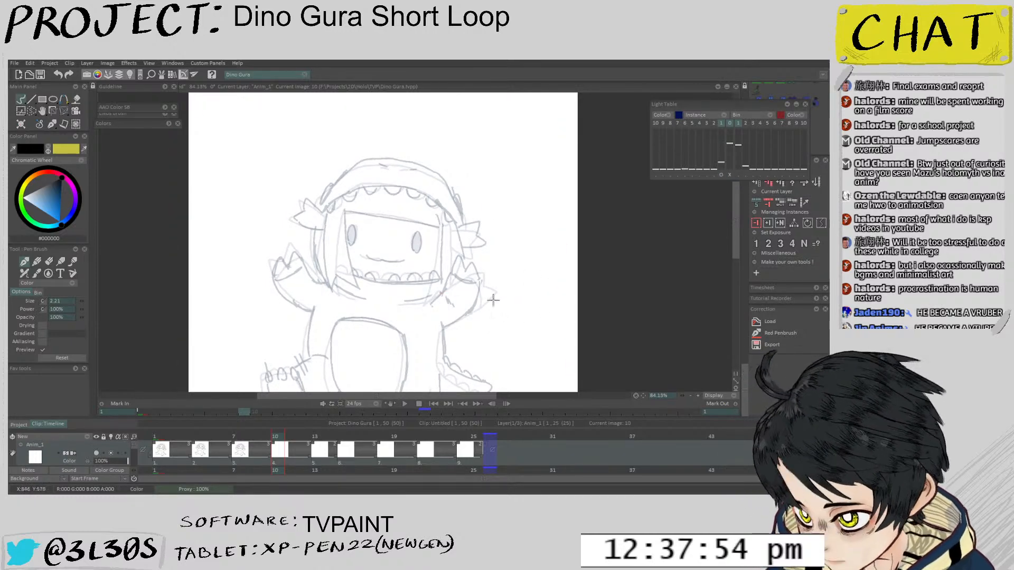
Ink the left hair lock beside the face on frame 10 with the pen brush, including its notched, pointed tip
scroll(351, 235, up, 5)
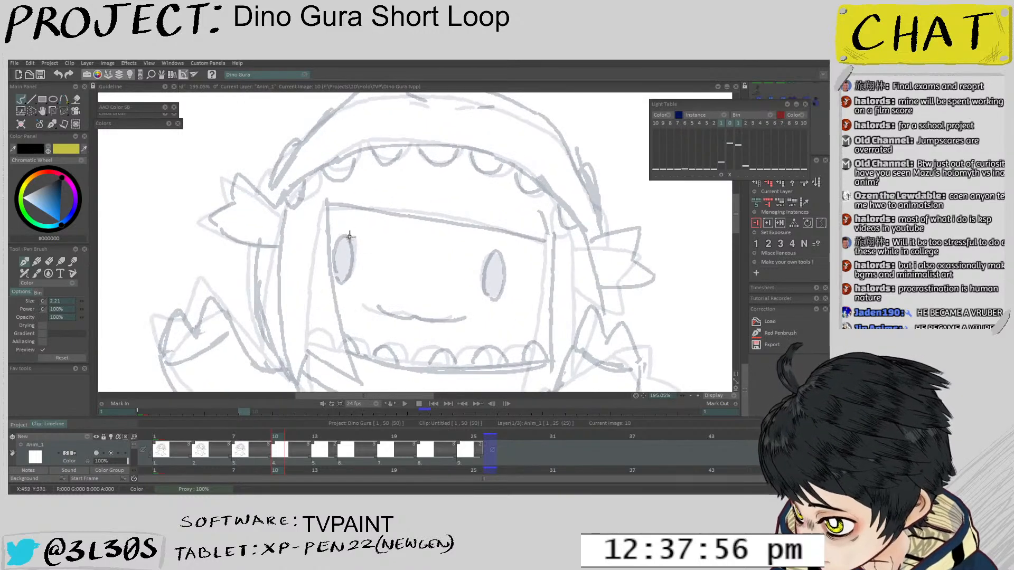
drag(357, 287, 352, 248)
drag(319, 187, 350, 338)
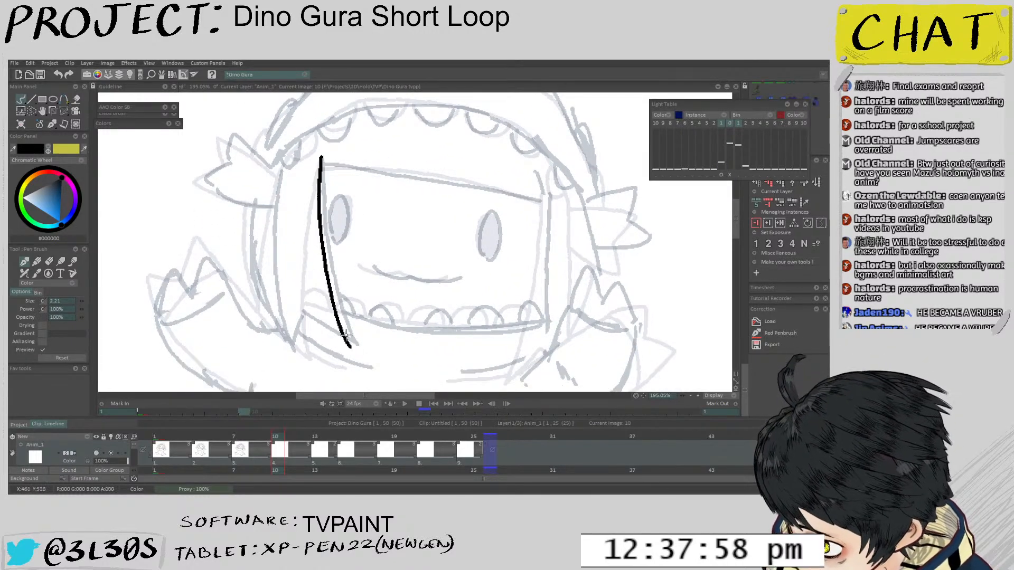
key(ctrl+z)
mouse_move(320, 156)
mouse_down()
mouse_move(320, 224)
mouse_move(354, 344)
mouse_up()
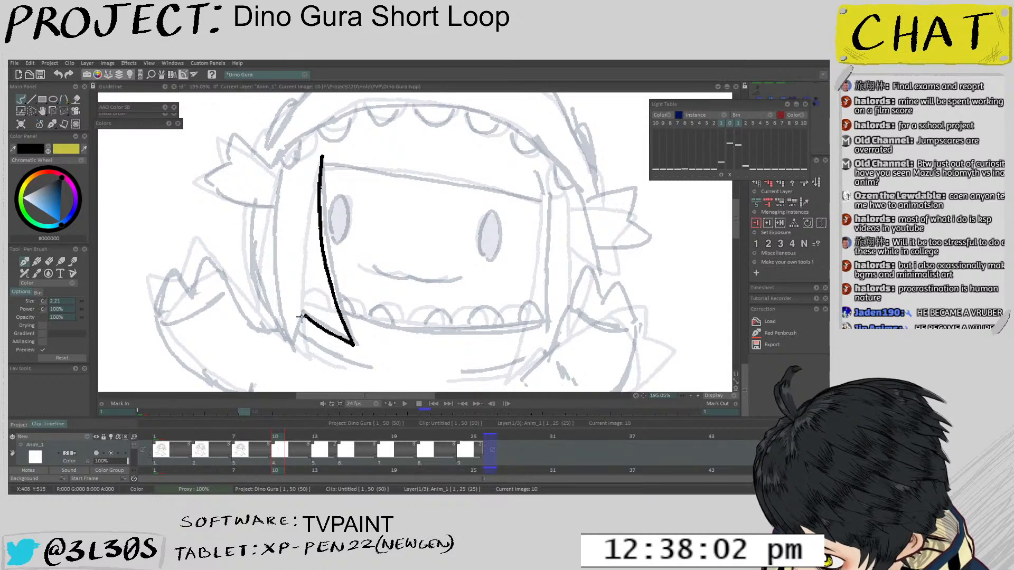
mouse_move(293, 340)
mouse_down()
mouse_move(288, 185)
mouse_move(280, 200)
mouse_move(288, 332)
mouse_move(278, 221)
mouse_move(285, 173)
mouse_up()
key(ctrl+z)
key(ctrl+z)
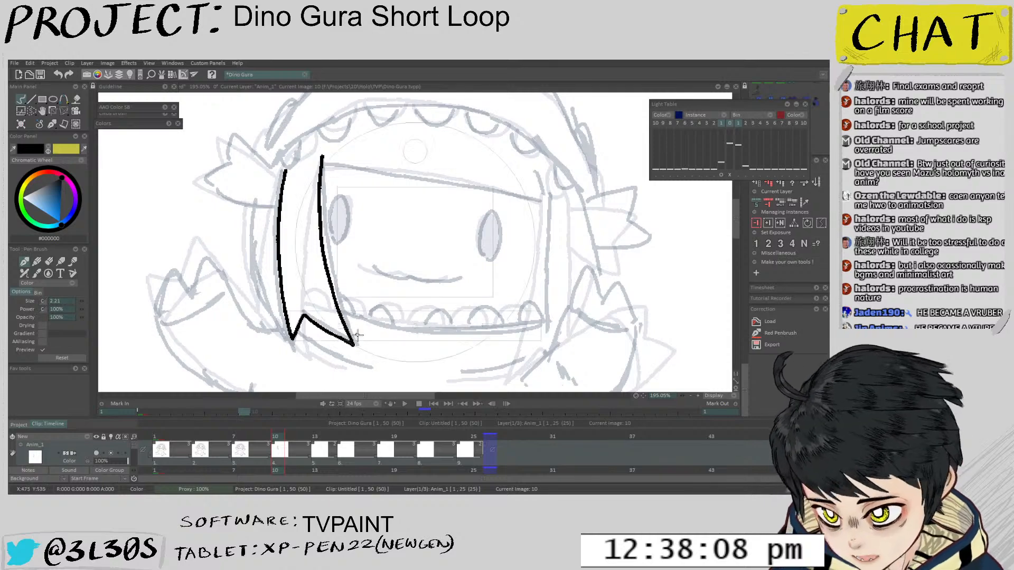
Ink the fringe line across the forehead on frame 10 as one clean curve, redrawing it until it follows the sketch
drag(341, 279, 407, 270)
mouse_move(496, 317)
mouse_down()
mouse_move(545, 281)
mouse_move(547, 183)
mouse_up()
drag(362, 243, 344, 290)
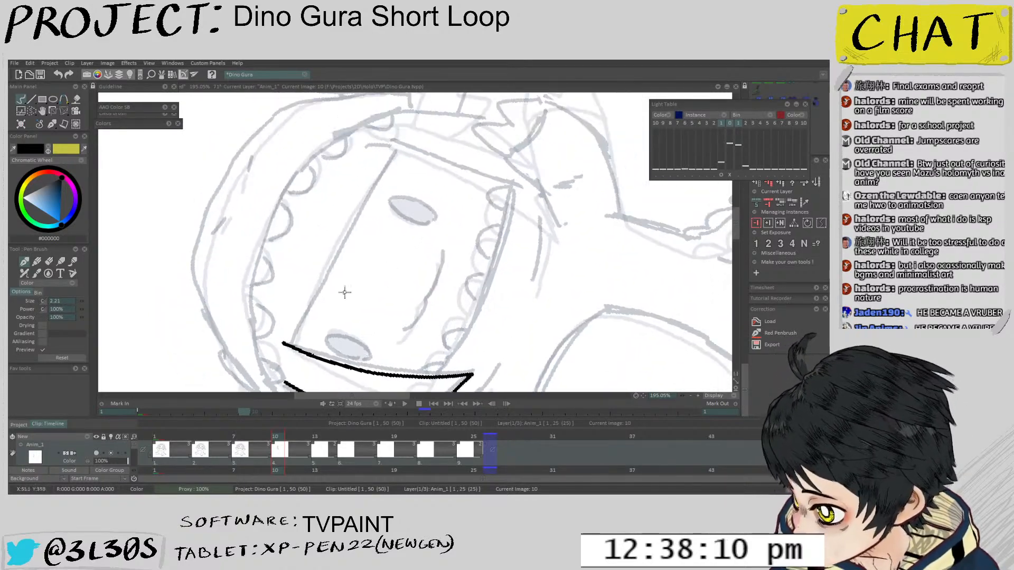
scroll(304, 319, up, 1)
mouse_move(294, 352)
mouse_down()
mouse_move(316, 285)
mouse_move(404, 129)
mouse_up()
key(ctrl+z)
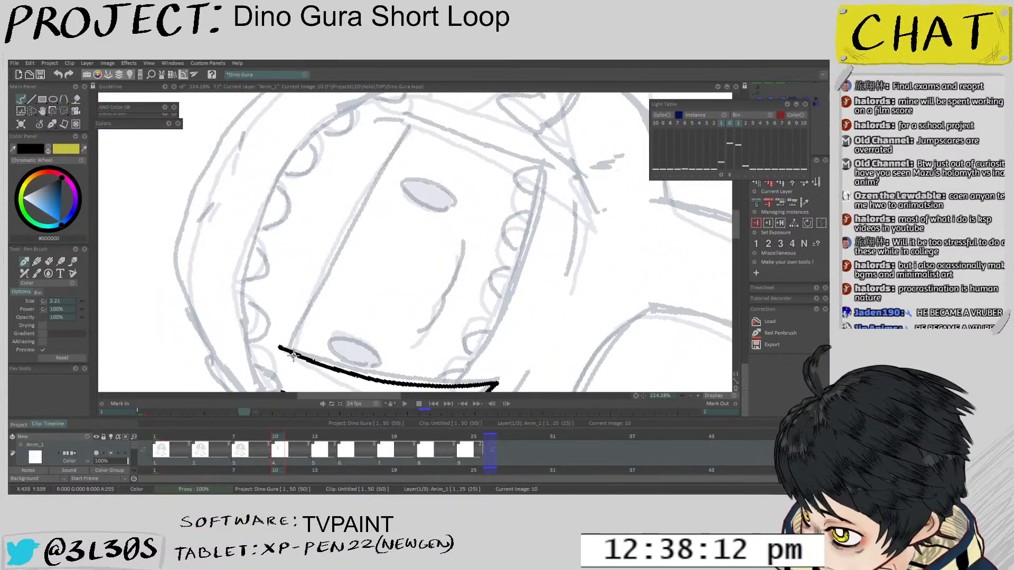
mouse_move(289, 351)
mouse_down()
mouse_move(361, 200)
mouse_move(418, 118)
mouse_up()
key(ctrl+z)
mouse_move(291, 351)
mouse_down()
mouse_move(316, 286)
mouse_move(421, 126)
mouse_move(339, 241)
mouse_move(417, 127)
mouse_up()
key(ctrl+z)
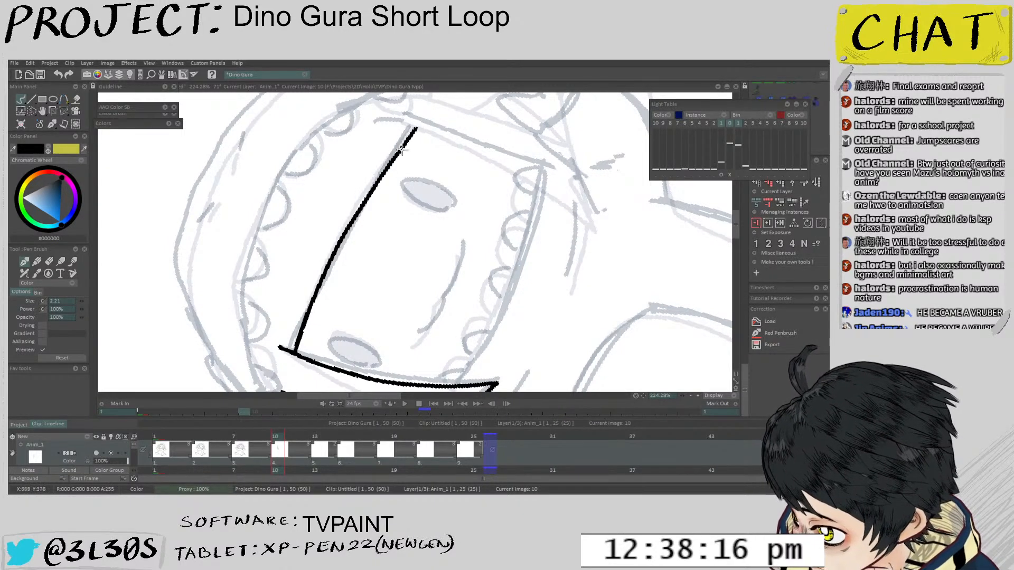
key(ctrl+z)
mouse_move(293, 350)
mouse_down()
mouse_move(379, 179)
mouse_move(421, 125)
mouse_move(346, 226)
mouse_move(298, 349)
mouse_move(367, 191)
mouse_move(414, 124)
mouse_move(505, 152)
mouse_move(471, 251)
mouse_move(504, 221)
mouse_up()
key(ctrl+z)
key(ctrl+z)
mouse_move(505, 220)
mouse_down()
mouse_move(440, 191)
mouse_move(432, 168)
mouse_up()
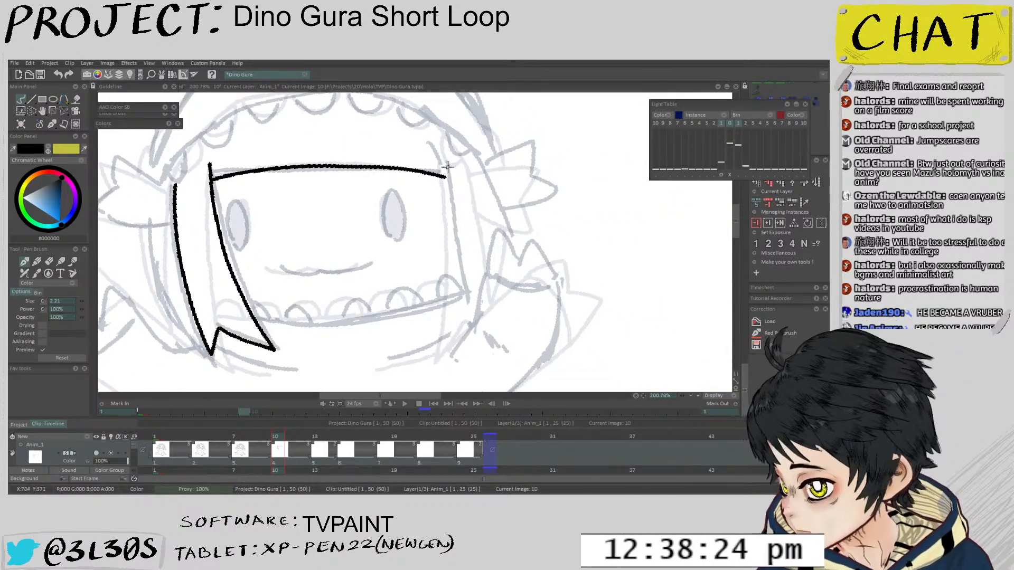
Ink the hair line down the right side of the face on frame 10, undoing and redrawing it for a smooth curve
drag(446, 162, 459, 290)
key(ctrl+z)
drag(444, 163, 462, 348)
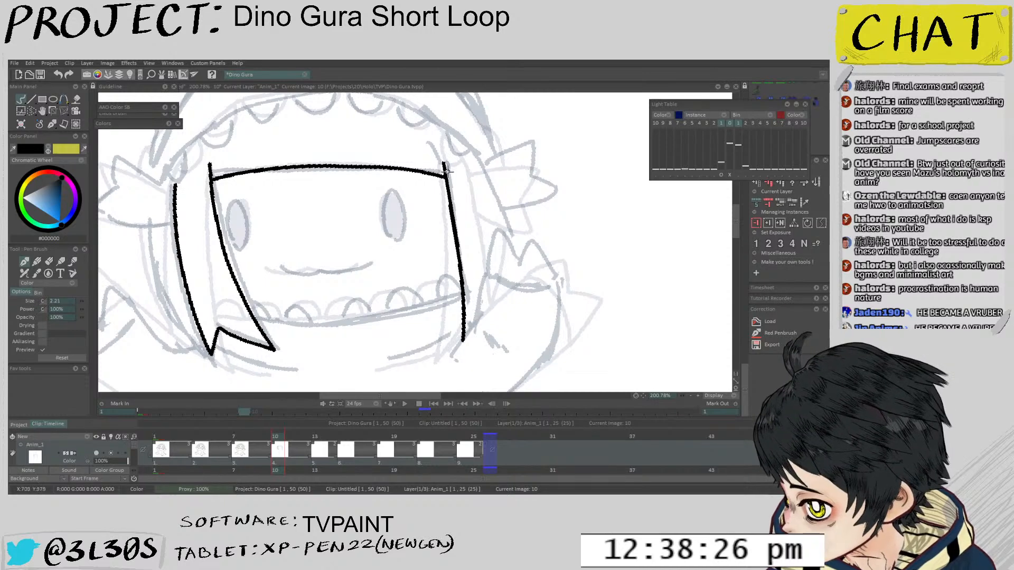
key(ctrl+z)
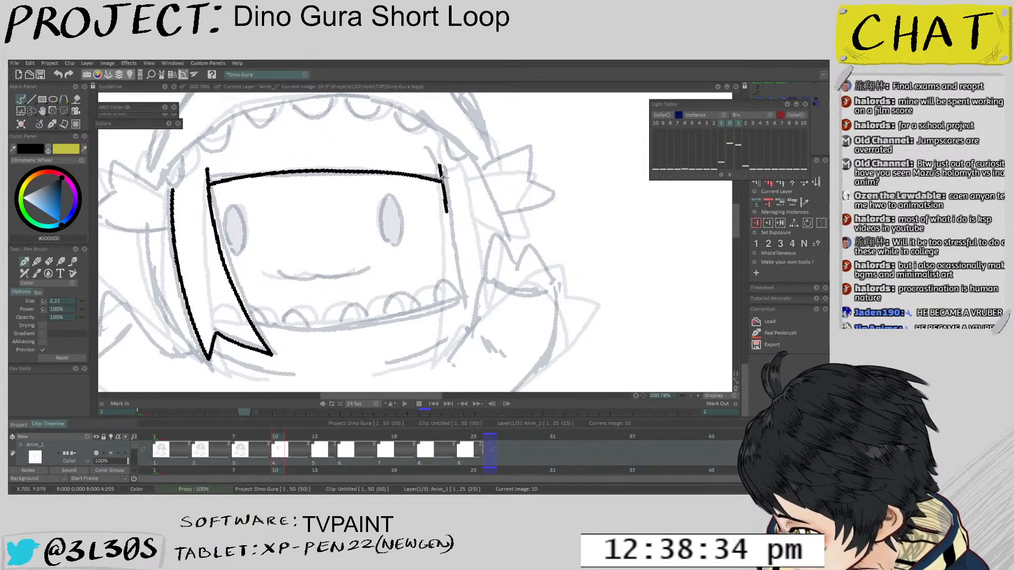
drag(439, 167, 461, 349)
key(ctrl+z)
drag(444, 187, 459, 328)
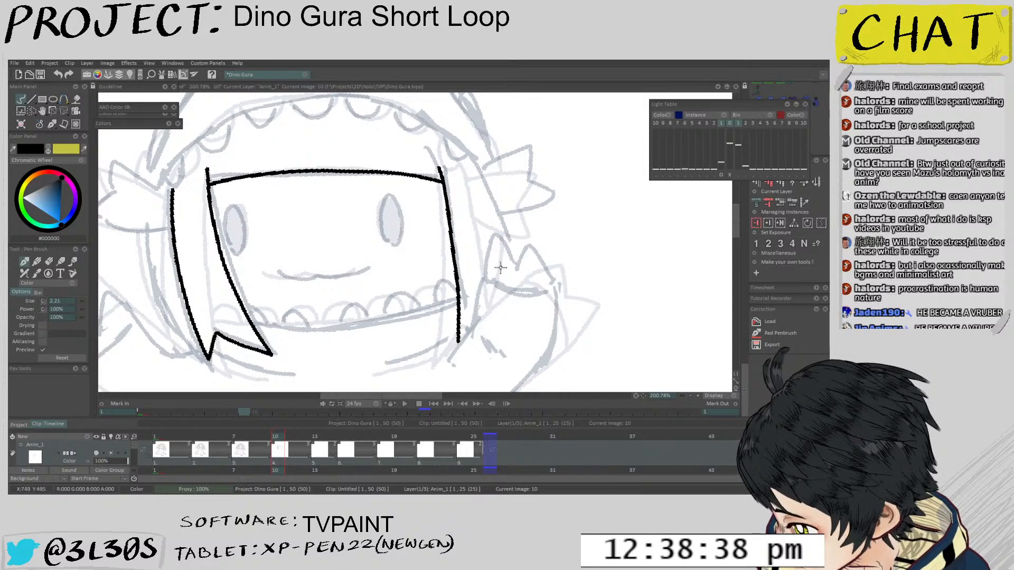
scroll(501, 268, down, 5)
scroll(501, 285, up, 4)
scroll(448, 220, up, 3)
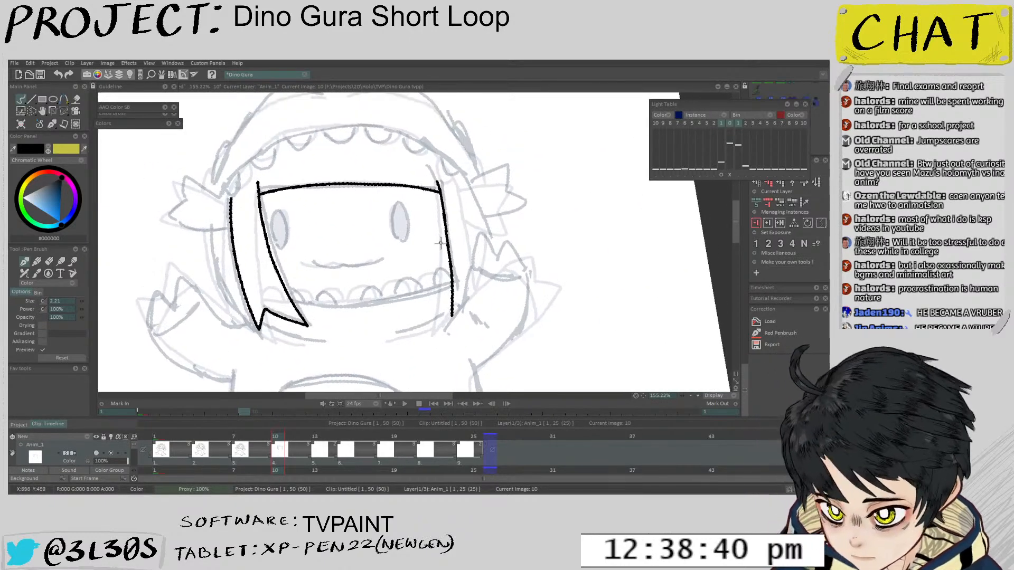
key(ctrl+z)
drag(430, 168, 459, 313)
key(ctrl+z)
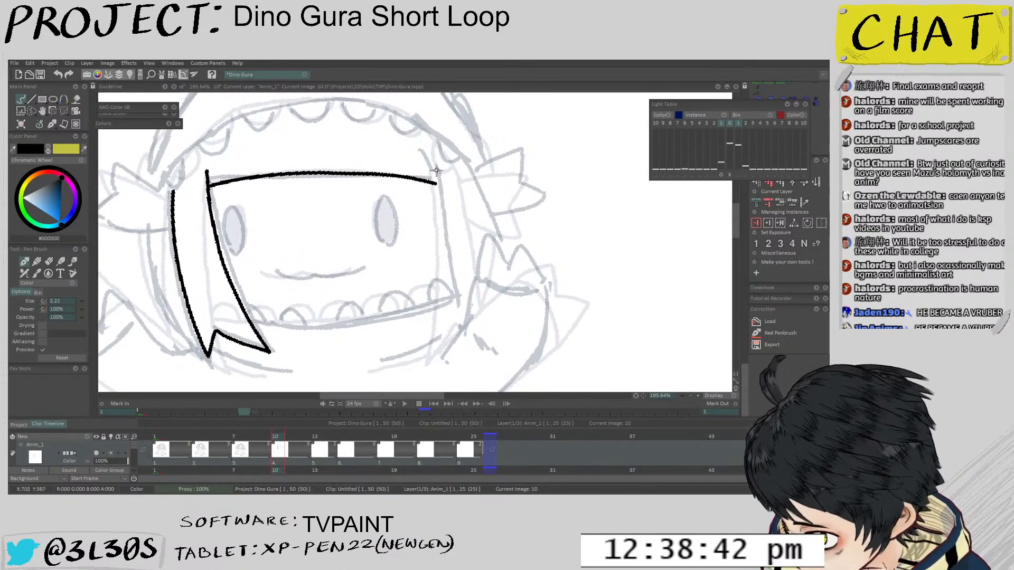
mouse_move(440, 200)
mouse_down()
mouse_move(450, 339)
mouse_move(426, 354)
mouse_up()
Outline the right eye on frame 10 with the pen brush and fill it with black
drag(374, 210, 375, 298)
scroll(380, 244, up, 3)
key(ctrl+z)
mouse_move(366, 252)
mouse_down()
mouse_move(380, 301)
mouse_move(392, 264)
mouse_up()
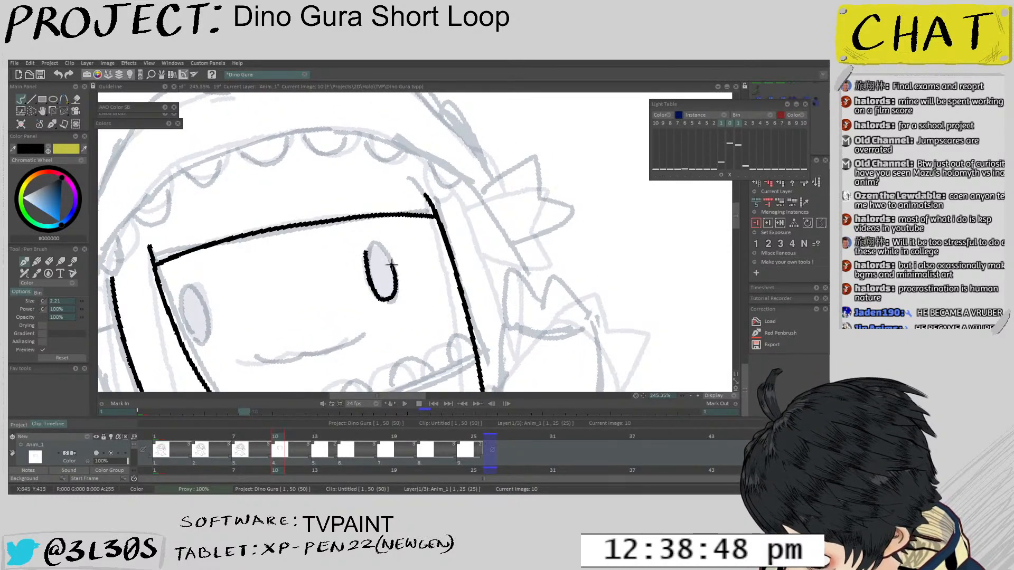
click(380, 258)
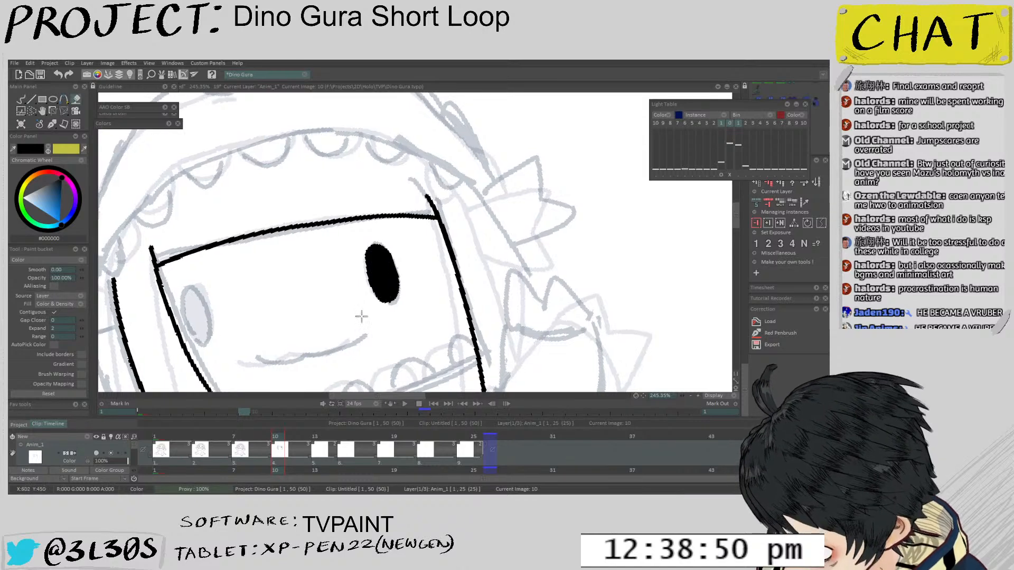
Outline the left eye on frame 10 over the sketch and fill it with black
scroll(295, 264, up, 2)
key(ctrl+z)
mouse_move(276, 264)
mouse_down()
mouse_move(284, 321)
mouse_move(281, 312)
mouse_move(297, 334)
mouse_move(317, 317)
mouse_move(308, 269)
mouse_up()
key(ctrl+z)
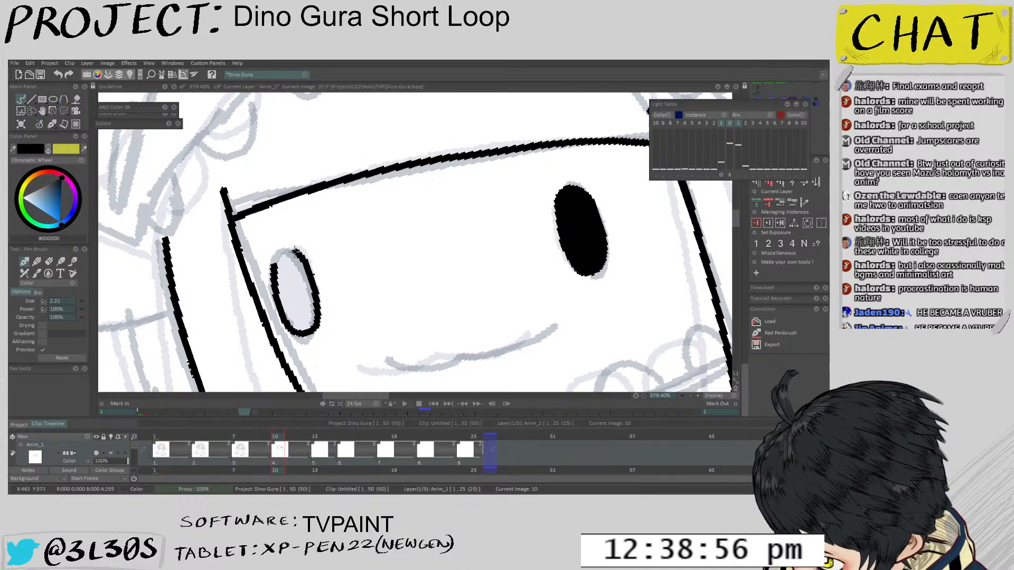
key(f)
click(285, 285)
scroll(401, 243, down, 4)
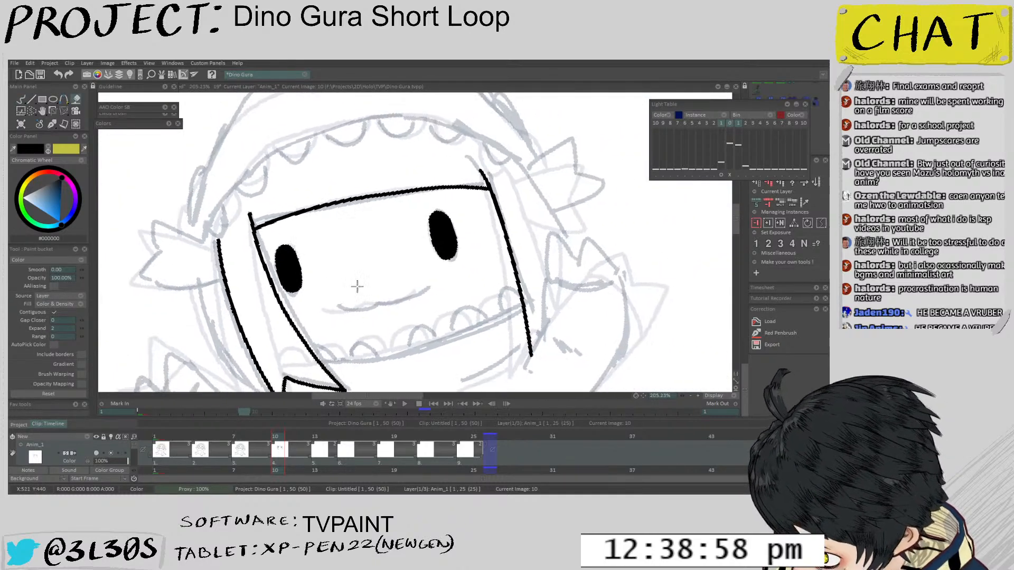
Ink the wavy, cat-like mouth on frame 10 with the pen brush, redrawing it until both curves are clean
scroll(388, 268, up, 3)
key(b)
scroll(369, 285, up, 1)
drag(289, 334, 442, 313)
key(ctrl+z)
scroll(432, 301, up, 1)
key(ctrl+z)
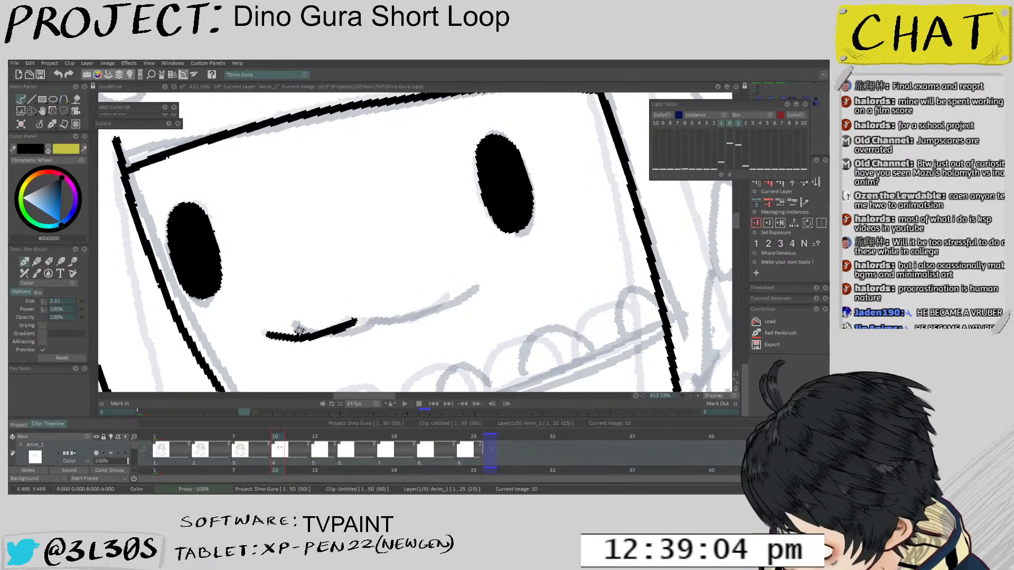
key(ctrl+z)
mouse_move(265, 336)
mouse_down()
mouse_move(305, 340)
mouse_move(342, 320)
mouse_up()
key(ctrl+z)
mouse_move(267, 335)
mouse_down()
mouse_move(421, 313)
mouse_move(450, 293)
mouse_up()
Flip through frames 1, 4, 7 and 10 to compare the newly inked eyes and mouth with the earlier faces
drag(508, 211, 370, 349)
mouse_move(512, 199)
mouse_down()
mouse_move(433, 244)
mouse_move(475, 204)
mouse_up()
key(Left)
key(Right)
key(s)
drag(367, 272, 471, 169)
key(Left)
key(Left)
key(Left)
key(Left)
key(Right)
key(Right)
key(Right)
key(Right)
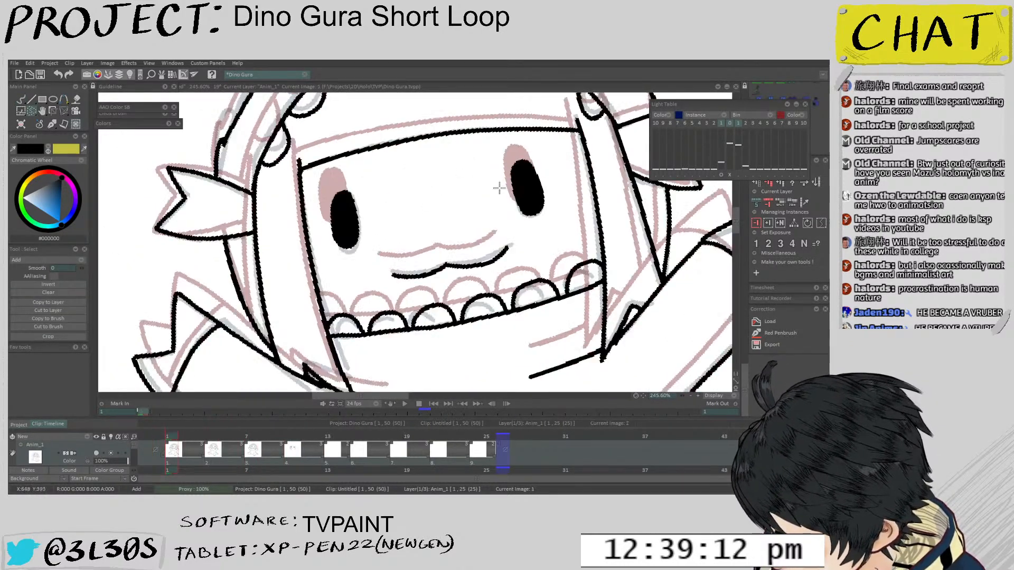
key(Right)
key(Right)
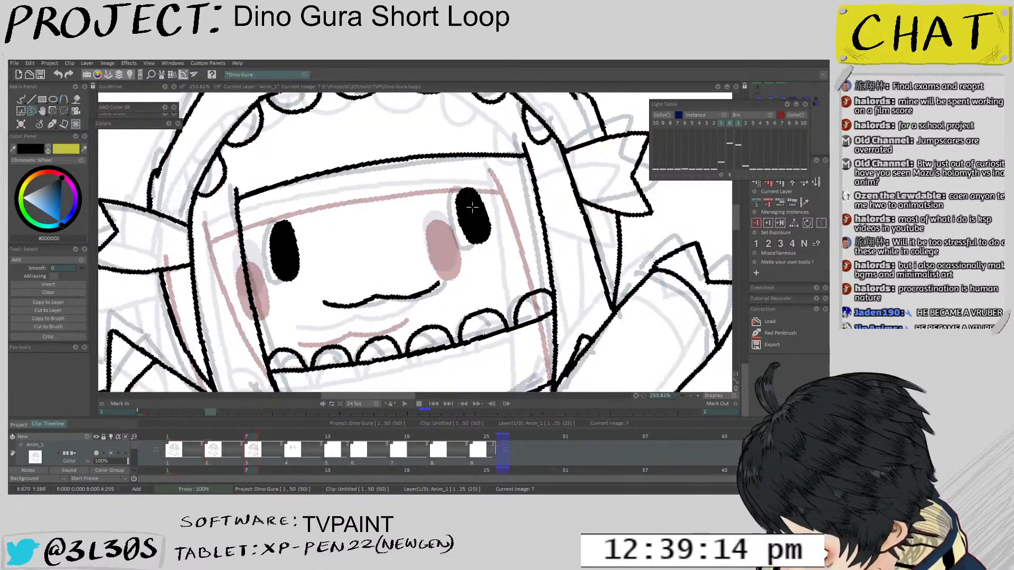
scroll(445, 253, down, 5)
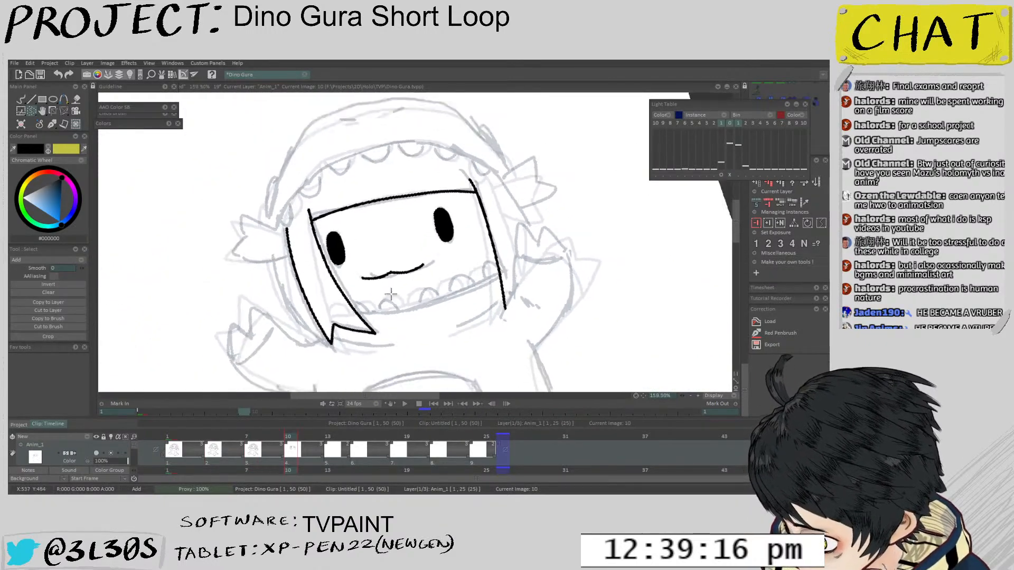
Return to the pen brush and flip between frames 7 and 10 to compare the hair and hood lines
key(b)
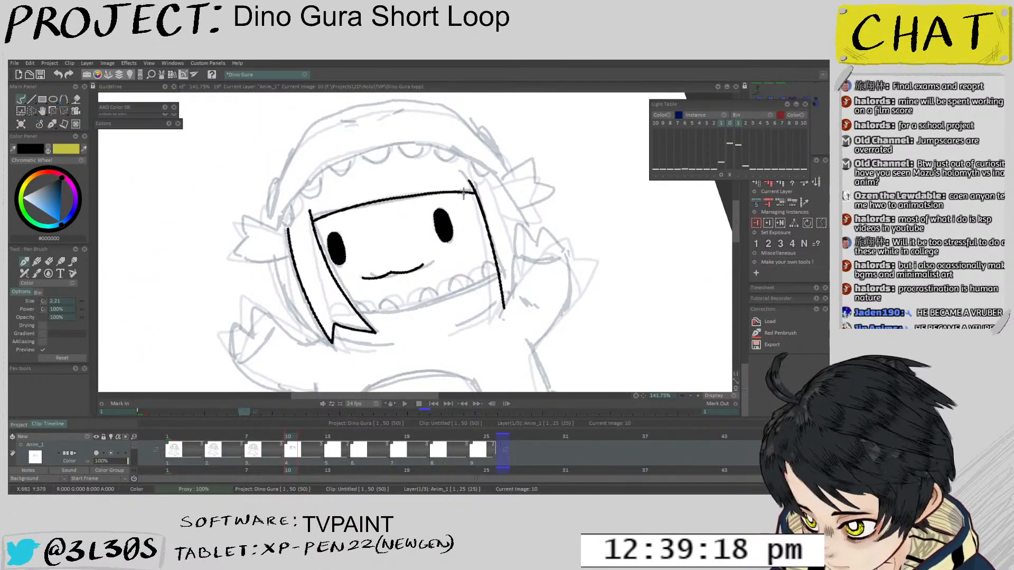
key(Left)
scroll(418, 230, up, 1)
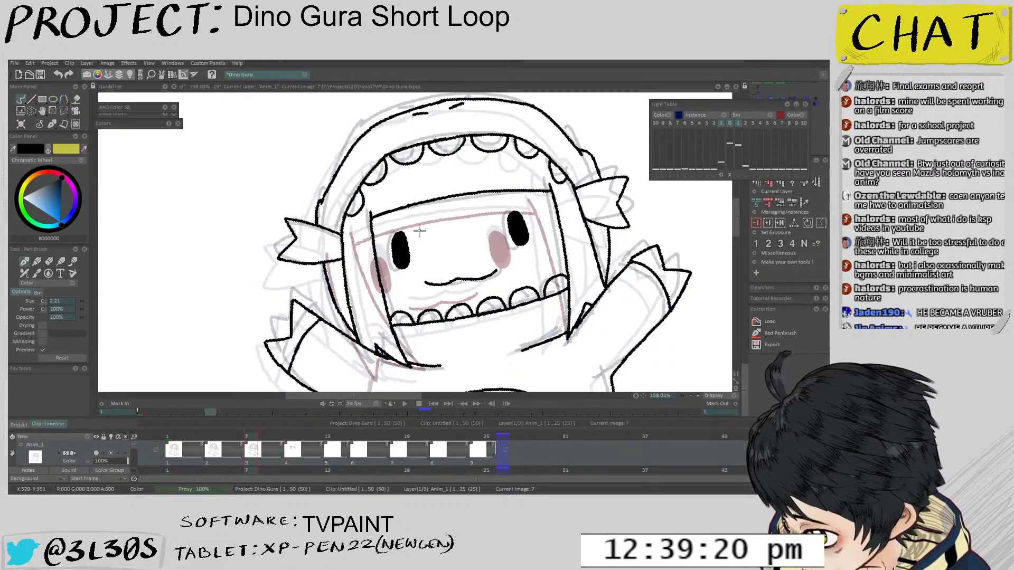
key(Right)
key(Right)
key(Right)
scroll(423, 249, up, 3)
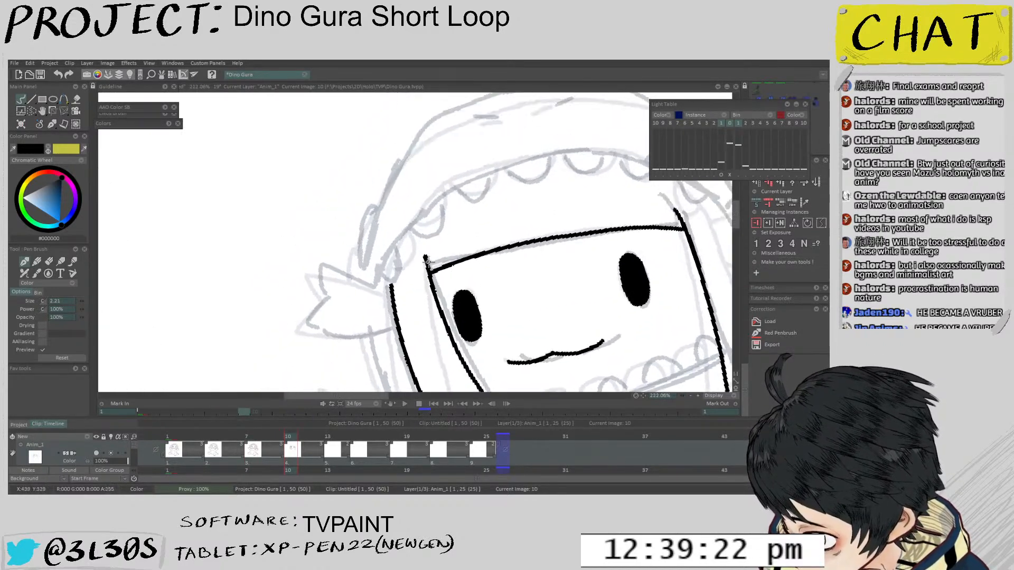
Flip through frames 4, 7 and 10 to compare the hood and left hair tuft before inking them
scroll(426, 260, up, 3)
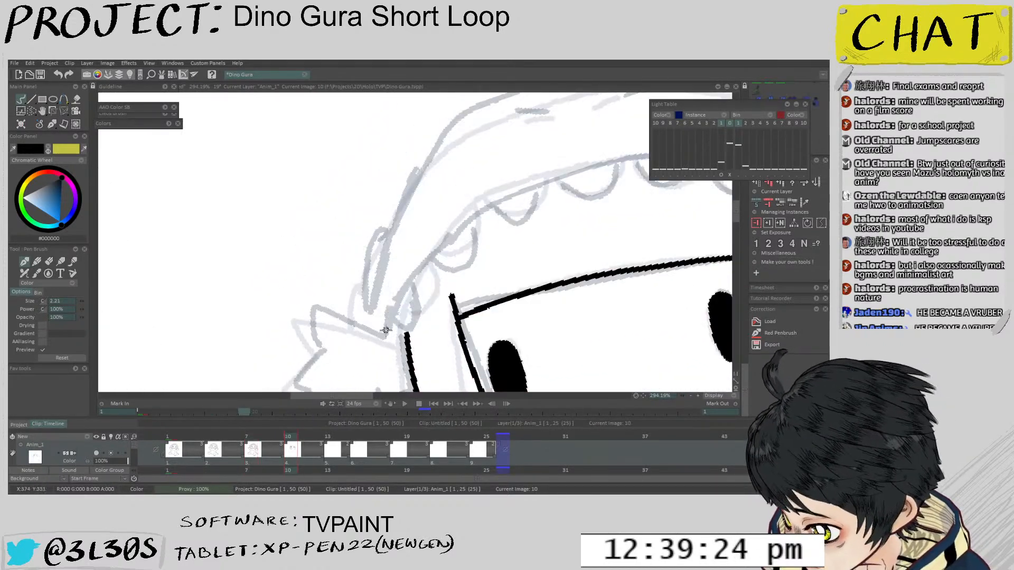
mouse_move(386, 330)
mouse_down()
mouse_move(405, 237)
mouse_move(370, 253)
mouse_up()
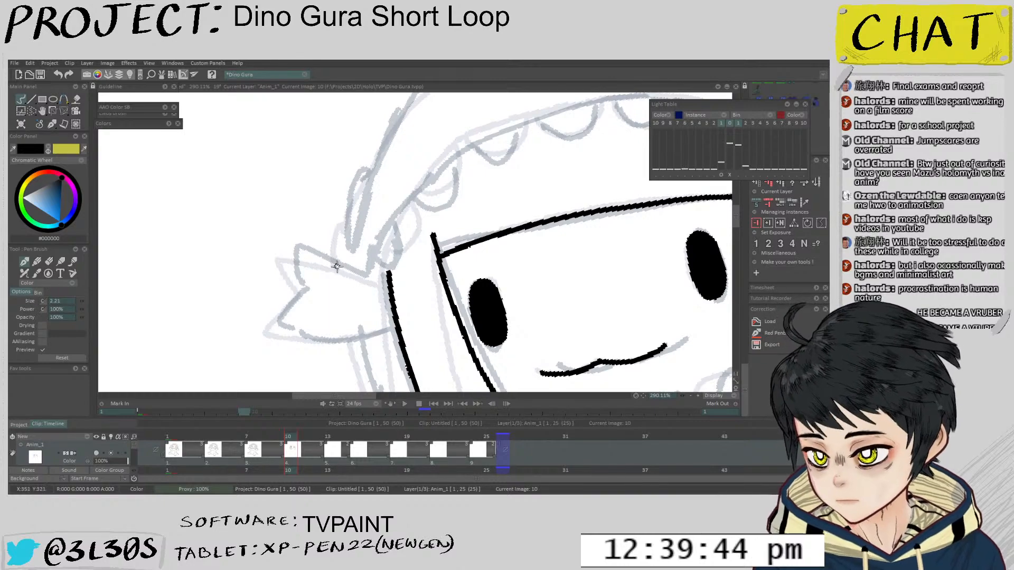
scroll(339, 210, down, 6)
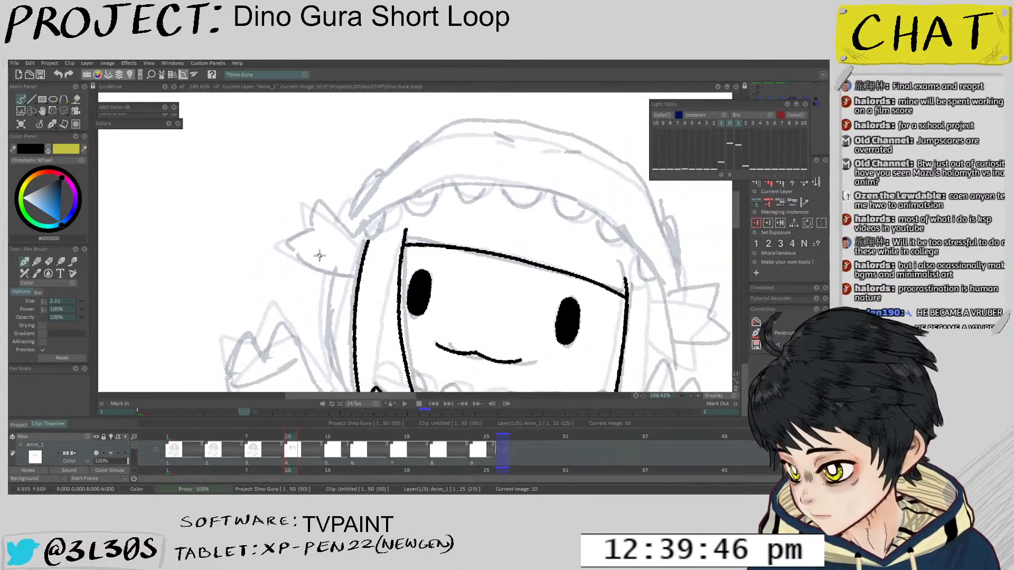
key(Left)
key(Right)
key(Left)
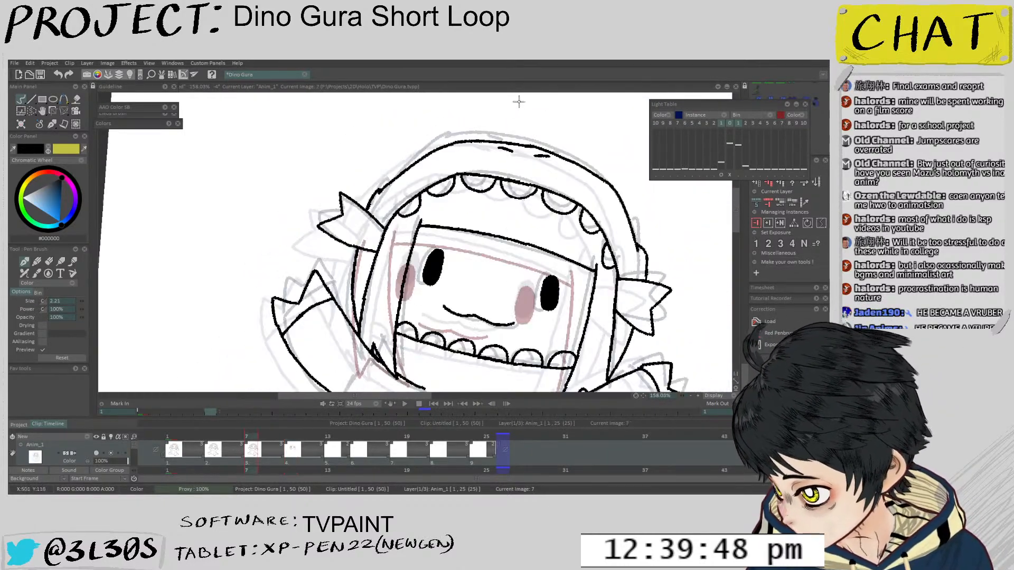
key(Left)
key(Right)
key(Right)
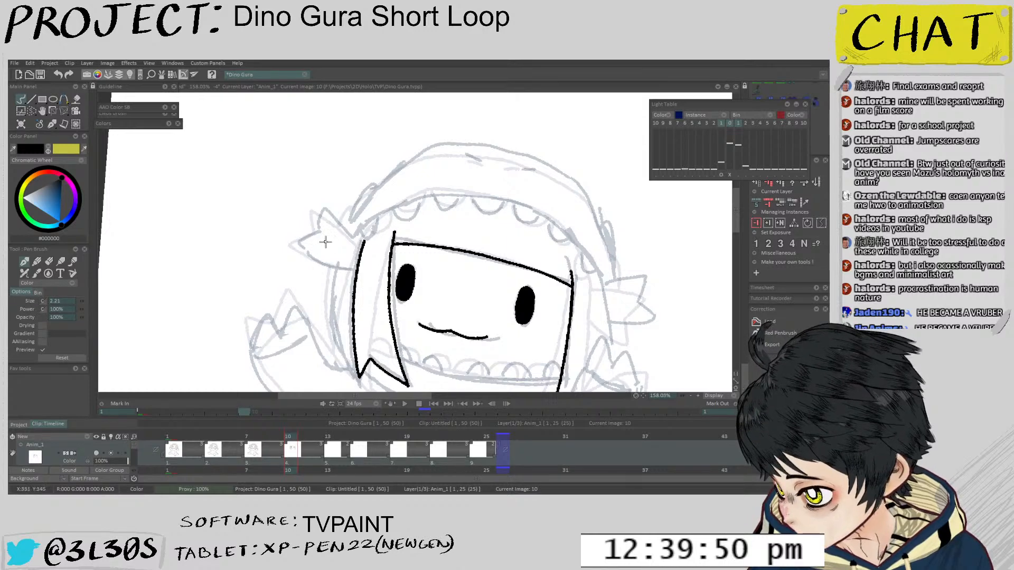
Ink the pointed hair tuft on the left side of the head on frame 10, redoing strokes until its outline is clean
scroll(325, 242, up, 4)
mouse_move(311, 244)
mouse_down()
mouse_move(318, 199)
mouse_move(391, 264)
mouse_up()
key(ctrl+z)
drag(316, 198, 385, 257)
key(ctrl+z)
mouse_move(317, 238)
mouse_down()
mouse_move(269, 260)
mouse_move(381, 313)
mouse_up()
key(ctrl+z)
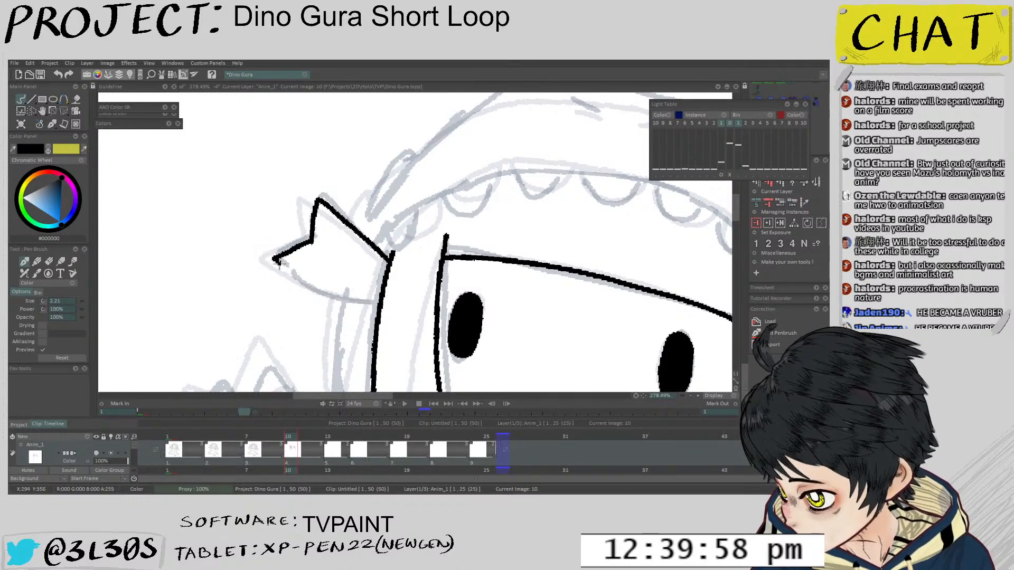
mouse_move(273, 260)
mouse_down()
mouse_move(310, 289)
mouse_move(363, 306)
mouse_up()
key(ctrl+z)
mouse_move(273, 258)
mouse_down()
mouse_move(329, 296)
mouse_move(380, 301)
mouse_up()
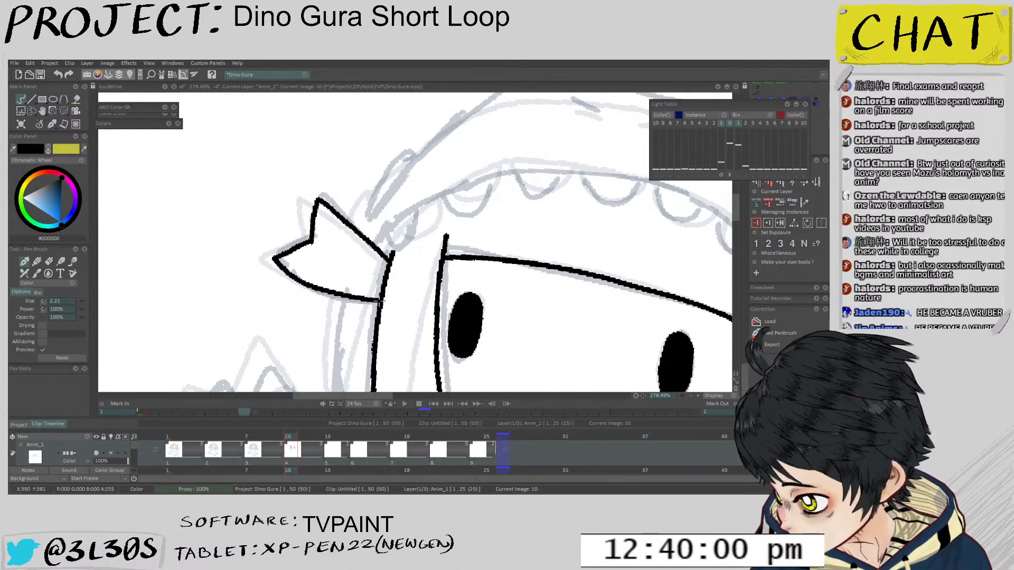
Ink the outer edge of the right side hair on frame 10, redrawing the stroke over the sketch
scroll(511, 228, down, 5)
drag(636, 238, 515, 258)
scroll(516, 259, up, 2)
scroll(515, 259, up, 1)
drag(466, 209, 499, 289)
key(ctrl+z)
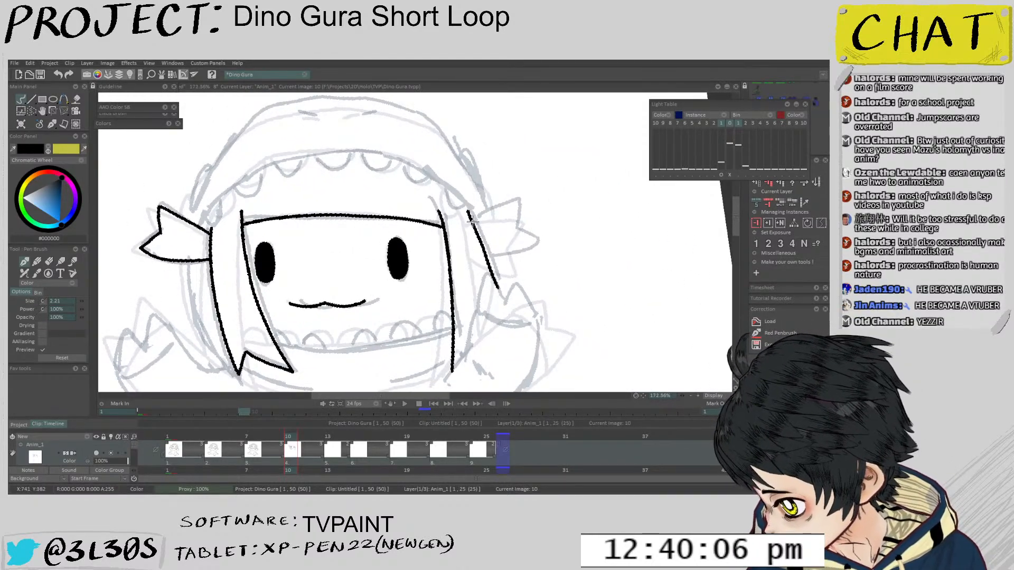
key(ctrl+z)
mouse_move(468, 210)
mouse_down()
mouse_move(496, 282)
mouse_move(523, 194)
mouse_up()
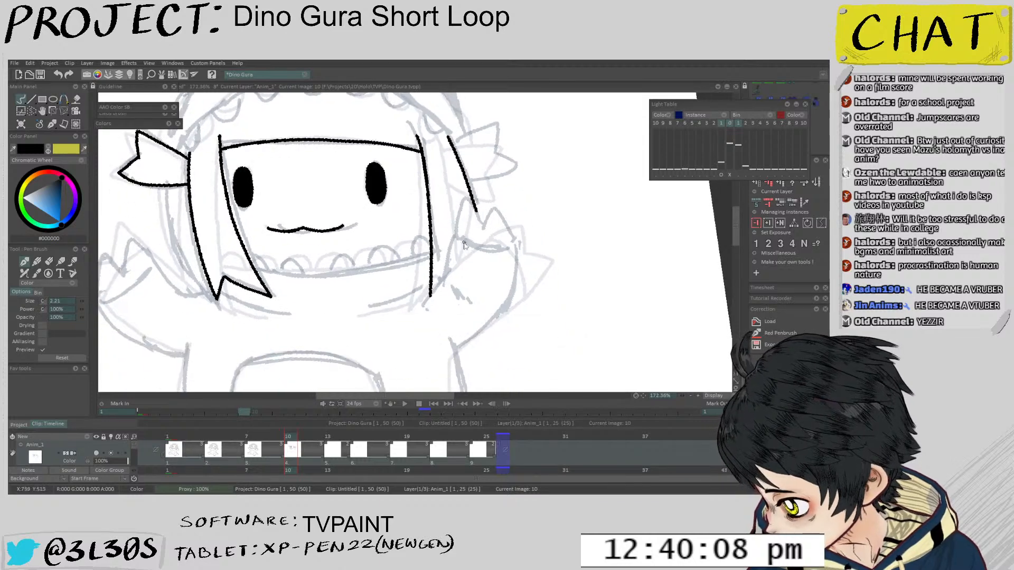
Ink the rising line from the right hair tip and the pointed claws with their curved base on frame 10
scroll(442, 273, up, 1)
mouse_move(422, 311)
mouse_down()
mouse_move(443, 273)
mouse_move(520, 249)
mouse_up()
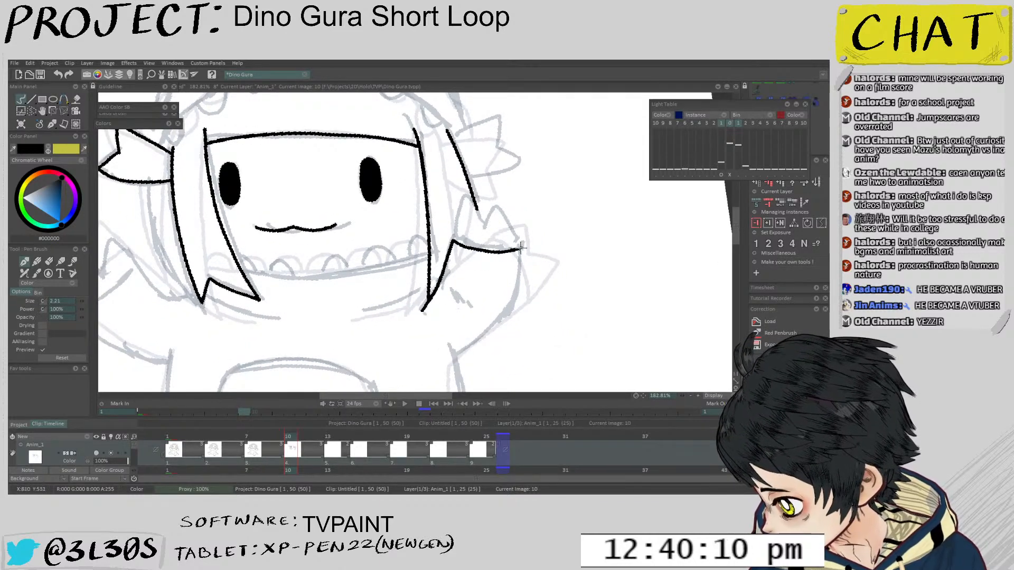
key(ctrl+z)
mouse_move(453, 241)
mouse_down()
mouse_move(503, 253)
mouse_move(521, 243)
mouse_move(464, 204)
mouse_up()
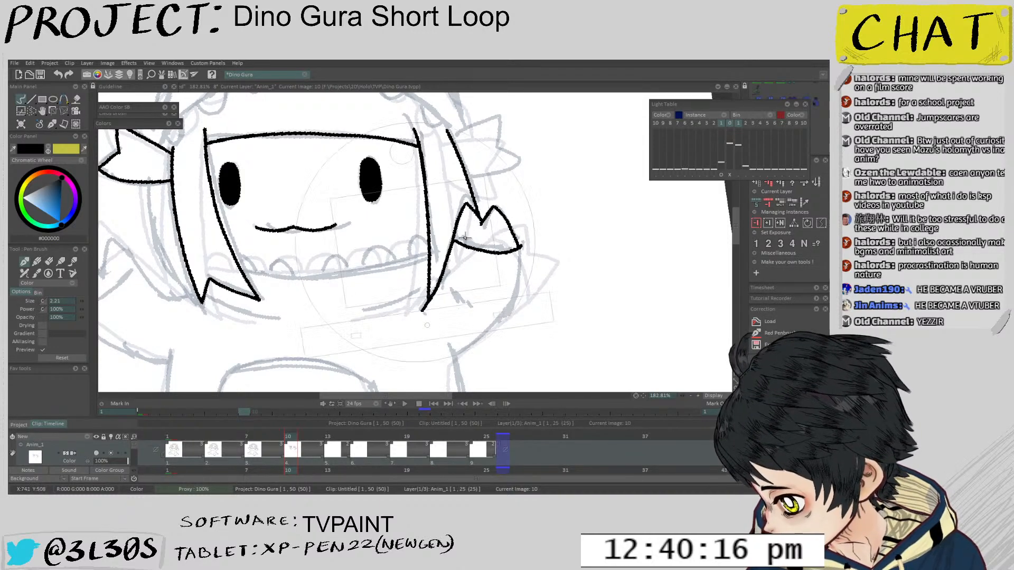
Ink the two-pointed hair tuft on the right side of the head, joining it to the outer hair line
drag(480, 273, 487, 232)
drag(481, 174, 472, 285)
drag(452, 203, 438, 213)
mouse_move(404, 244)
mouse_down()
mouse_move(458, 192)
mouse_move(467, 232)
mouse_move(493, 234)
mouse_up()
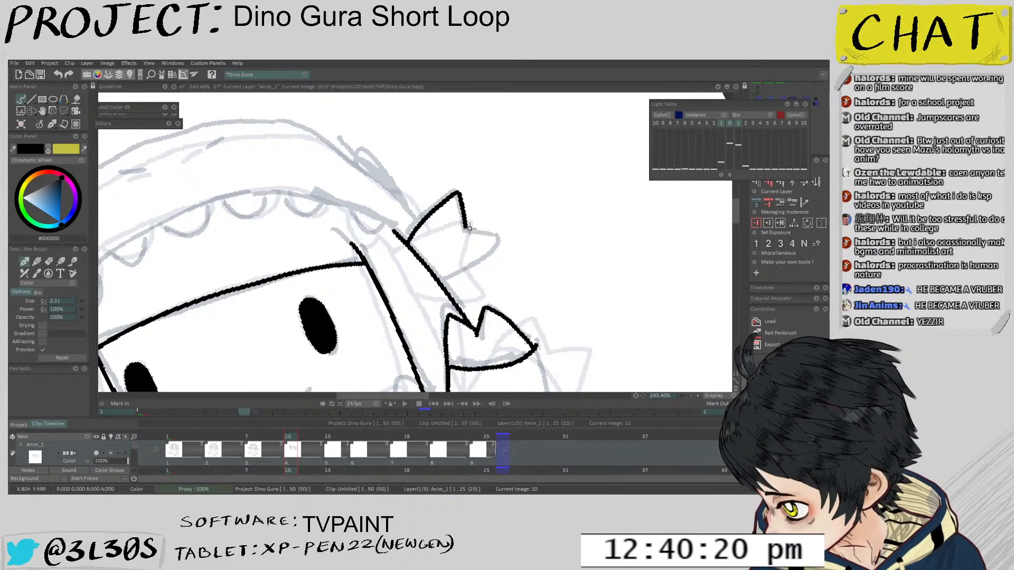
mouse_move(479, 324)
mouse_down()
mouse_move(504, 218)
mouse_move(462, 261)
mouse_up()
key(ctrl+z)
drag(484, 193, 459, 259)
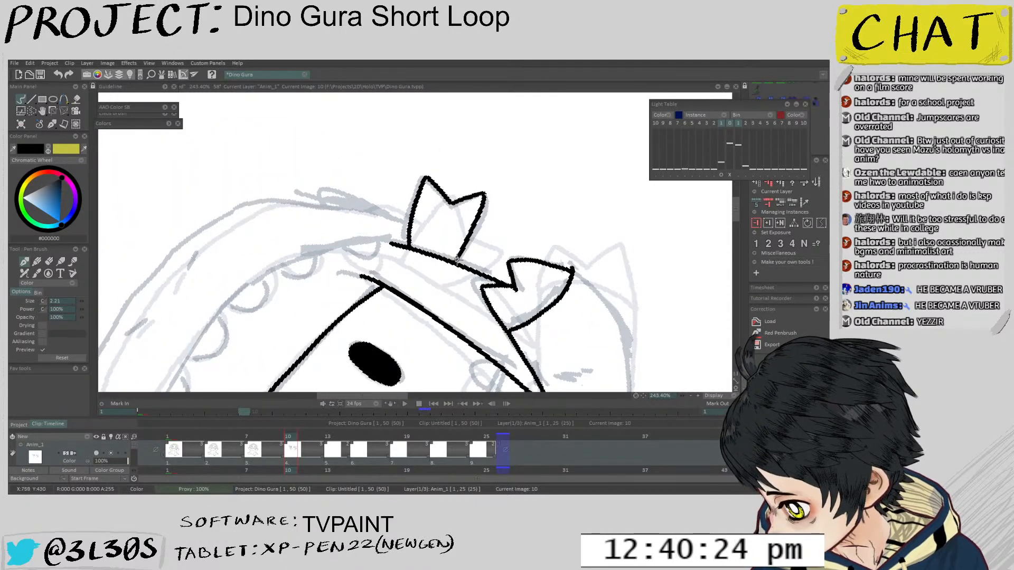
Ink the hood opening's lower edge below the mouth between both hair strands, redrawing it until the curve is clean
drag(538, 203, 563, 329)
mouse_move(510, 269)
mouse_down()
mouse_move(436, 259)
mouse_move(470, 220)
mouse_move(430, 240)
mouse_move(447, 215)
mouse_move(462, 235)
mouse_move(484, 234)
mouse_up()
scroll(447, 240, down, 3)
mouse_move(451, 231)
mouse_down()
mouse_move(454, 219)
mouse_move(354, 328)
mouse_up()
key(ctrl+z)
drag(431, 211, 357, 327)
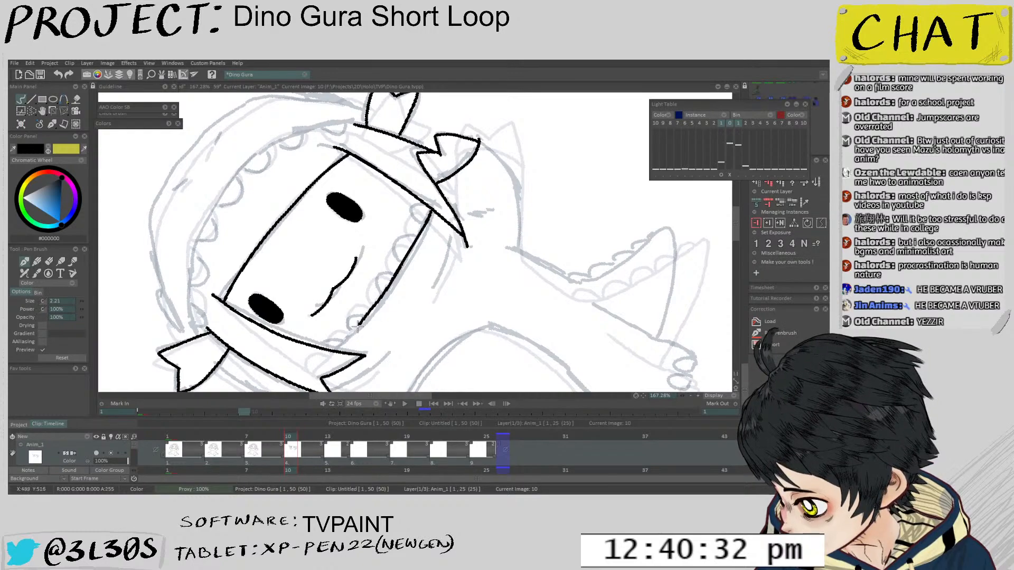
key(ctrl+z)
mouse_move(431, 212)
mouse_down()
mouse_move(377, 306)
mouse_move(341, 350)
mouse_up()
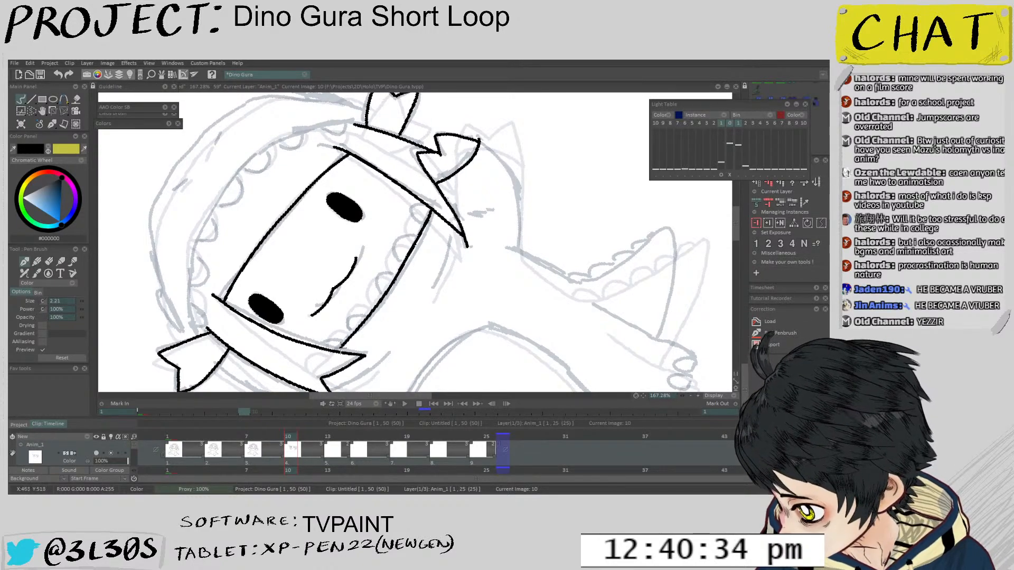
Adjust the light-table offset of the previous drawing so it lines up with the face on frame 10
mouse_move(414, 244)
mouse_down()
mouse_move(462, 223)
mouse_move(489, 334)
mouse_move(430, 350)
mouse_up()
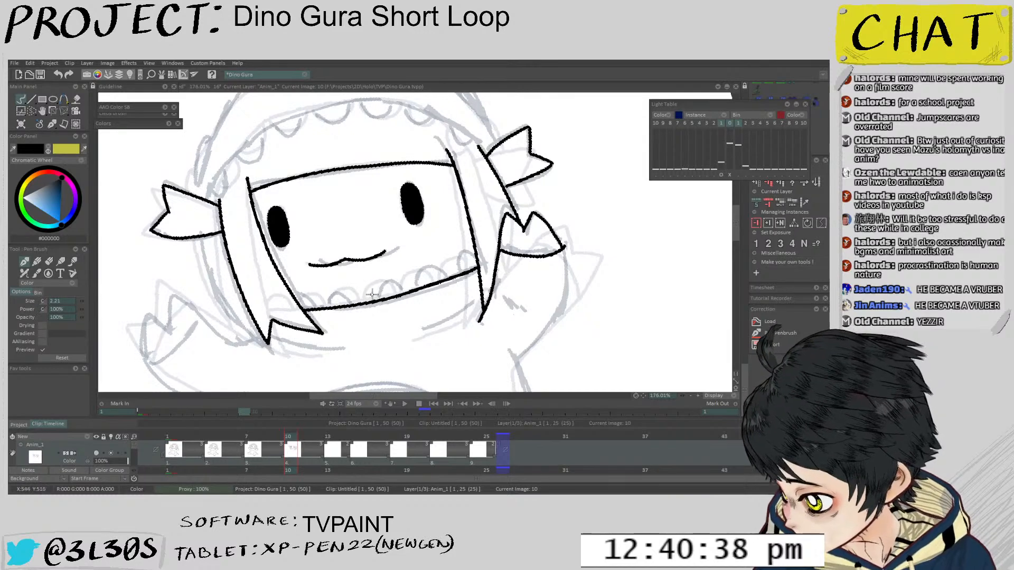
click(722, 175)
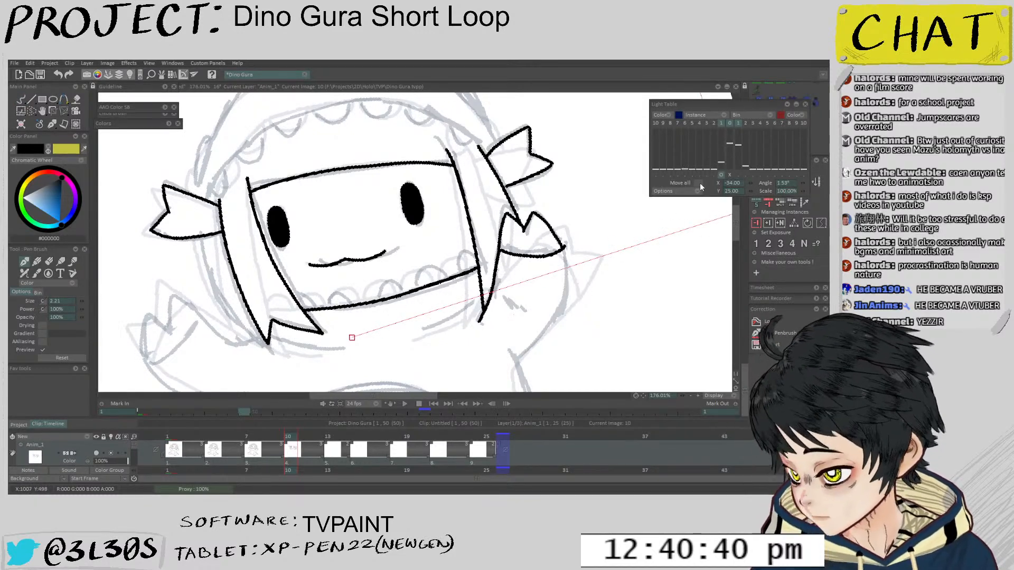
drag(446, 228, 461, 210)
key(d)
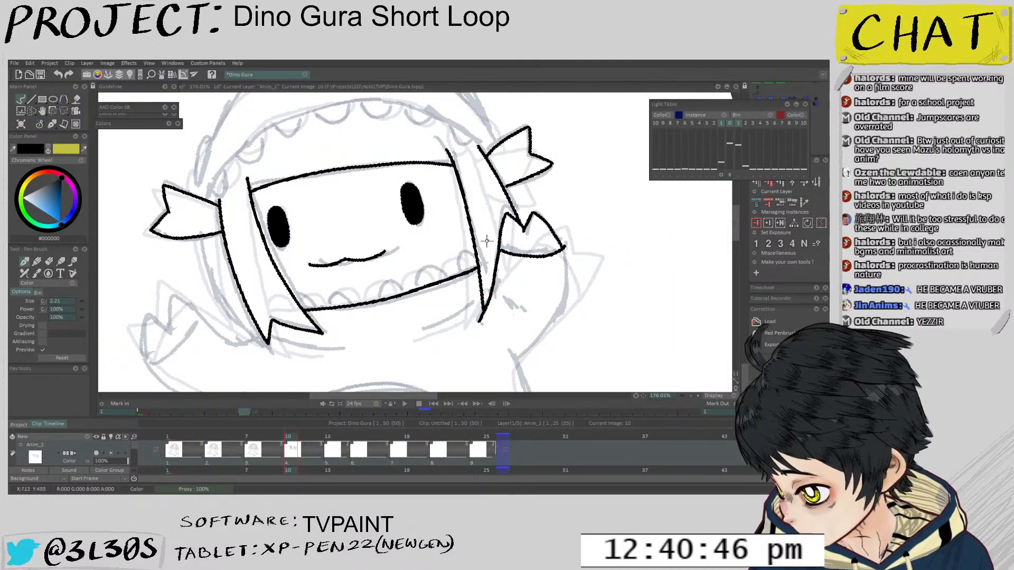
Ink a row of five rounded teeth along the hood's lower edge on frame 10
mouse_move(429, 244)
mouse_down()
mouse_move(477, 222)
mouse_move(469, 247)
mouse_move(560, 230)
mouse_up()
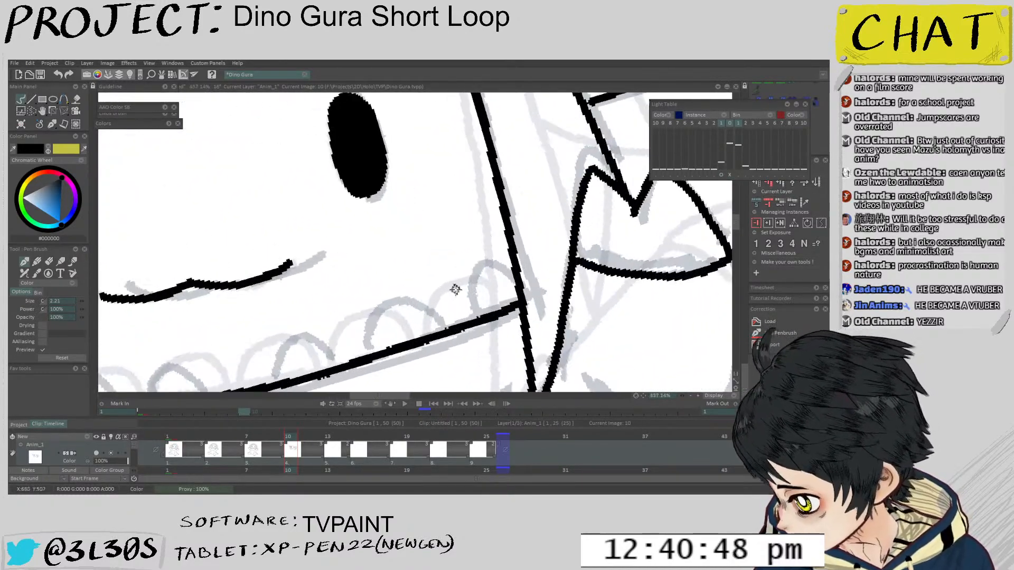
mouse_move(434, 333)
mouse_down()
mouse_move(473, 282)
mouse_move(512, 305)
mouse_up()
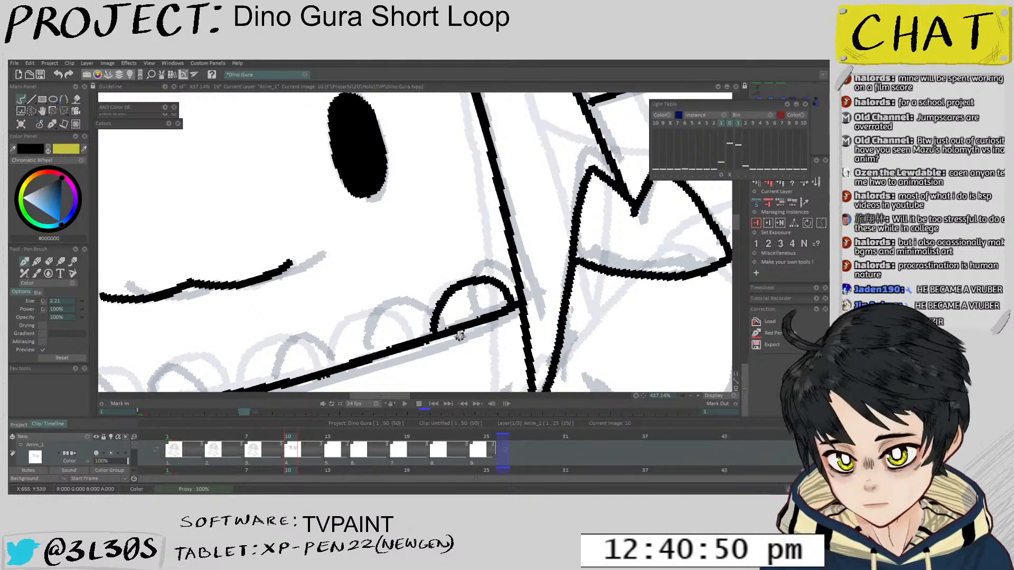
drag(432, 360, 492, 317)
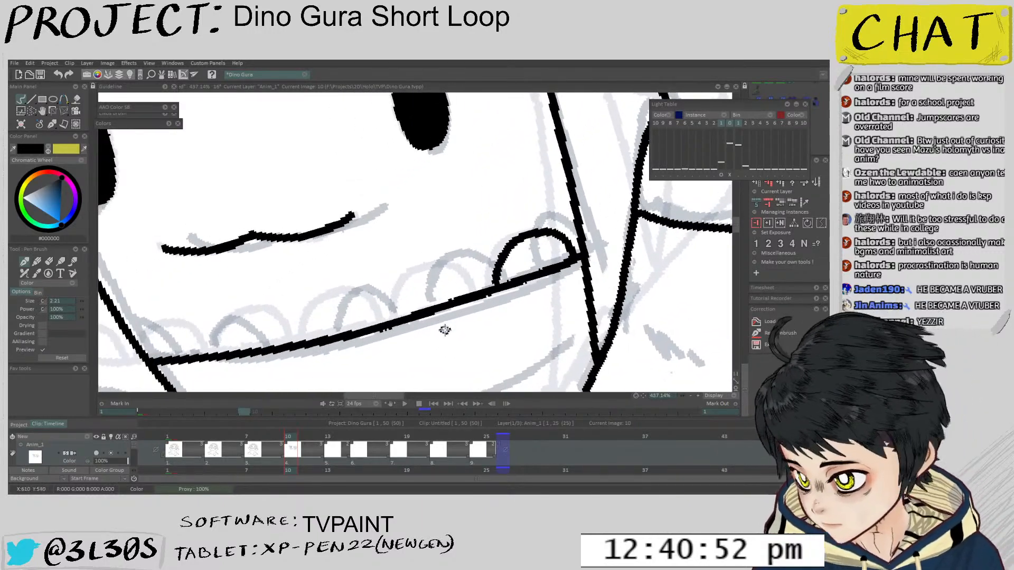
mouse_move(395, 317)
mouse_down()
mouse_move(404, 286)
mouse_move(455, 269)
mouse_move(474, 297)
mouse_move(452, 252)
mouse_move(493, 252)
mouse_move(515, 278)
mouse_up()
key(ctrl+z)
mouse_move(336, 322)
mouse_down()
mouse_move(368, 278)
mouse_move(411, 280)
mouse_move(420, 307)
mouse_move(380, 275)
mouse_move(340, 298)
mouse_move(336, 329)
mouse_move(380, 284)
mouse_move(365, 267)
mouse_move(330, 269)
mouse_move(315, 309)
mouse_up()
key(ctrl+z)
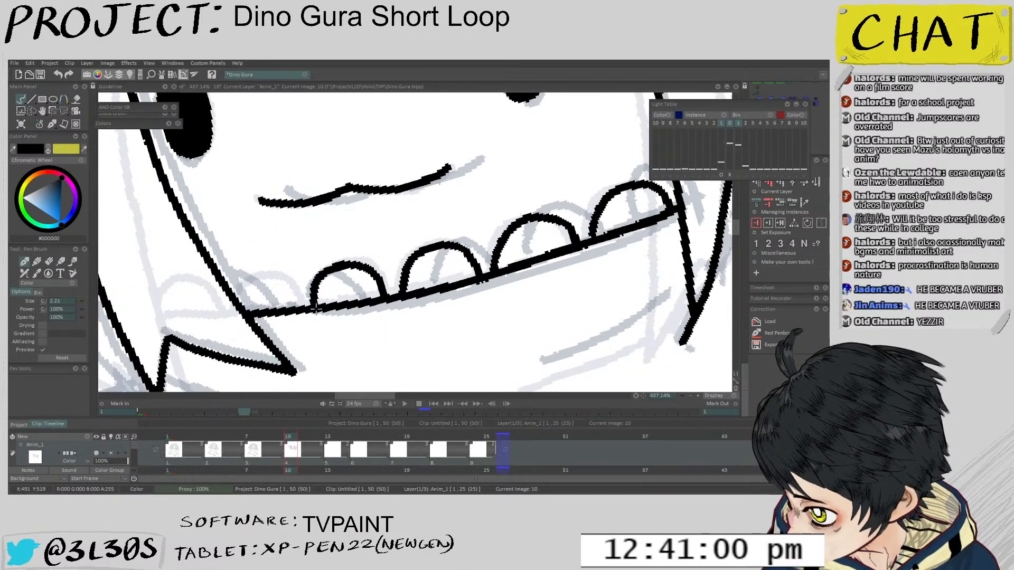
scroll(378, 256, down, 7)
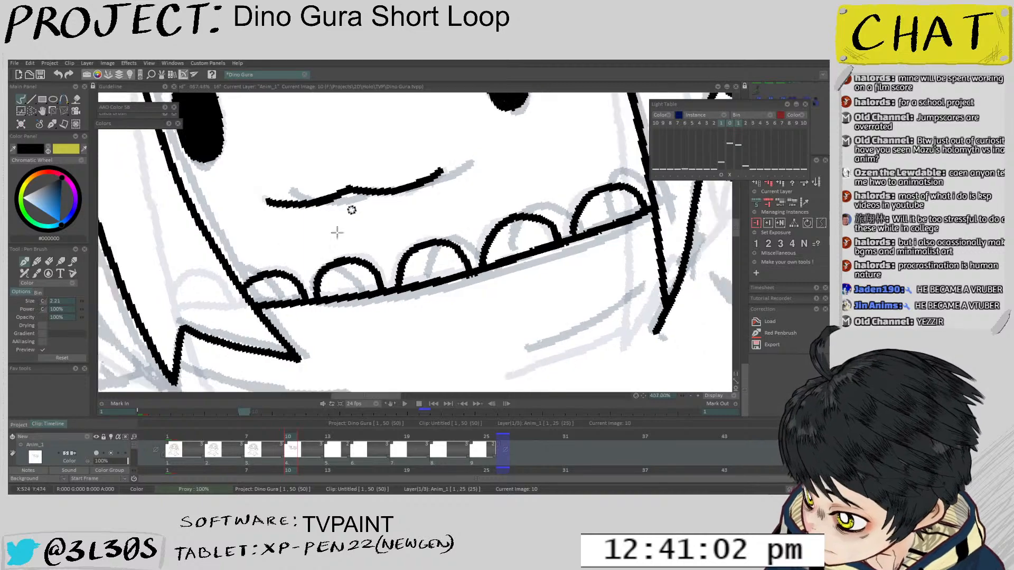
Flip through frames 4, 7 and 10 to check the motion of the newly inked teeth and hair
drag(378, 256, 377, 280)
scroll(377, 280, up, 1)
key(Left)
key(Right)
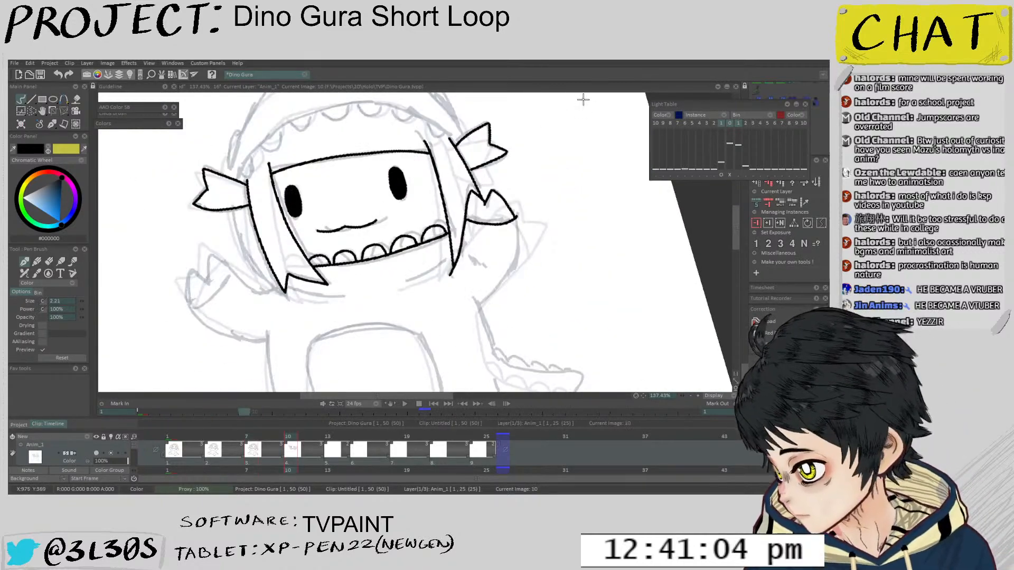
key(Left)
key(Left)
key(Right)
key(Right)
key(Left)
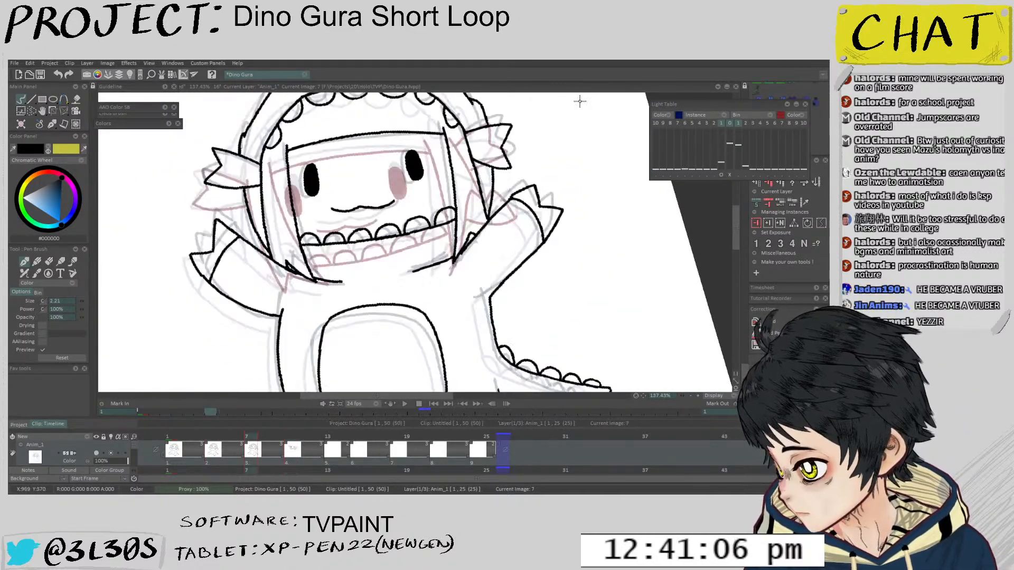
key(Right)
Ink the hood's left side curve from under the hair tuft to the hair tip, checking it against frame 7
scroll(355, 244, up, 1)
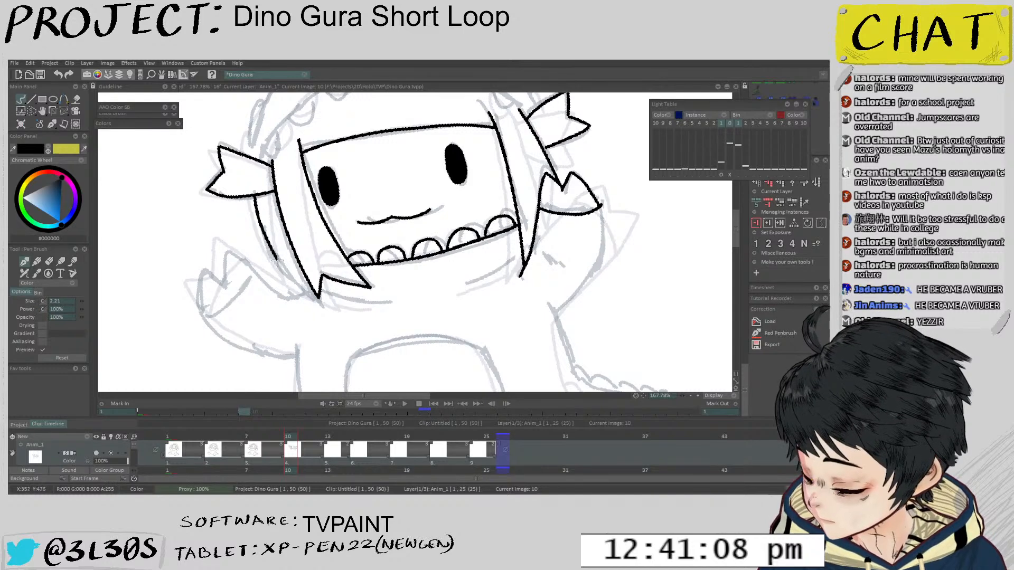
scroll(305, 296, down, 5)
key(Left)
key(Right)
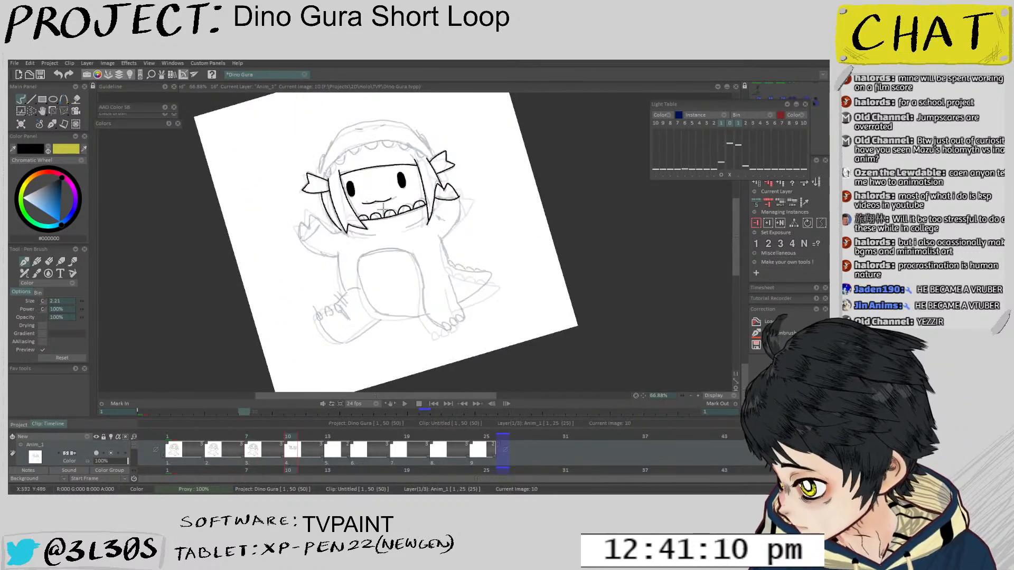
scroll(357, 206, up, 3)
scroll(354, 217, up, 2)
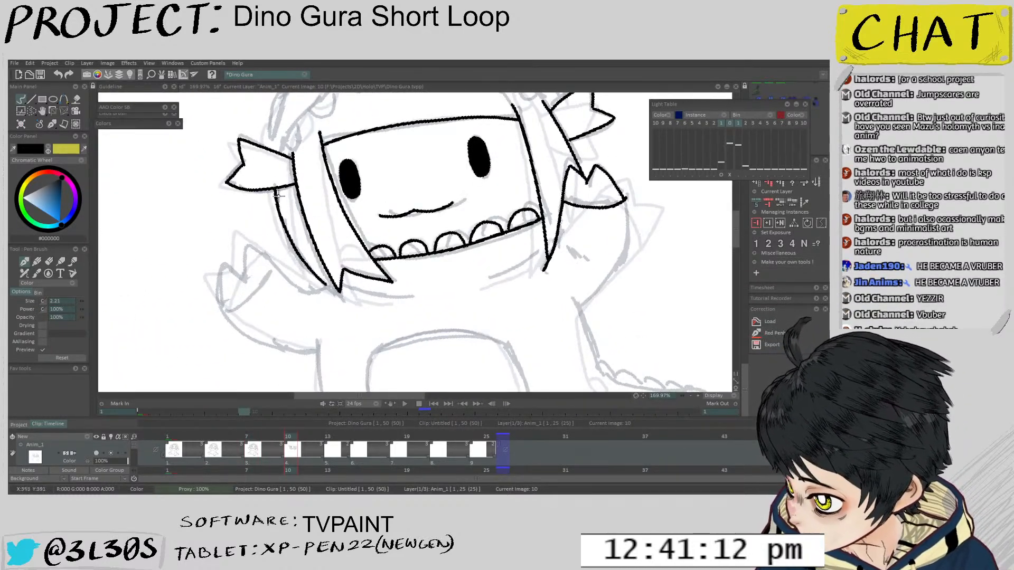
key(ctrl+z)
drag(274, 191, 312, 272)
key(ctrl+z)
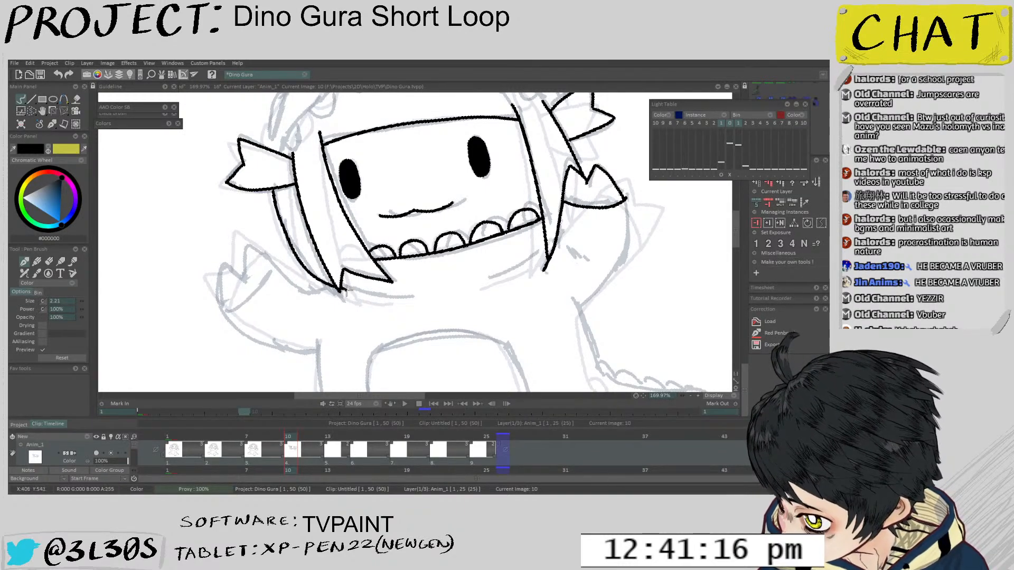
Ink the short curve continuing from the left hair tip beneath the hood's lower edge on frame 10
mouse_move(343, 291)
mouse_down()
mouse_move(322, 245)
mouse_move(343, 198)
mouse_move(325, 216)
mouse_up()
key(ctrl+z)
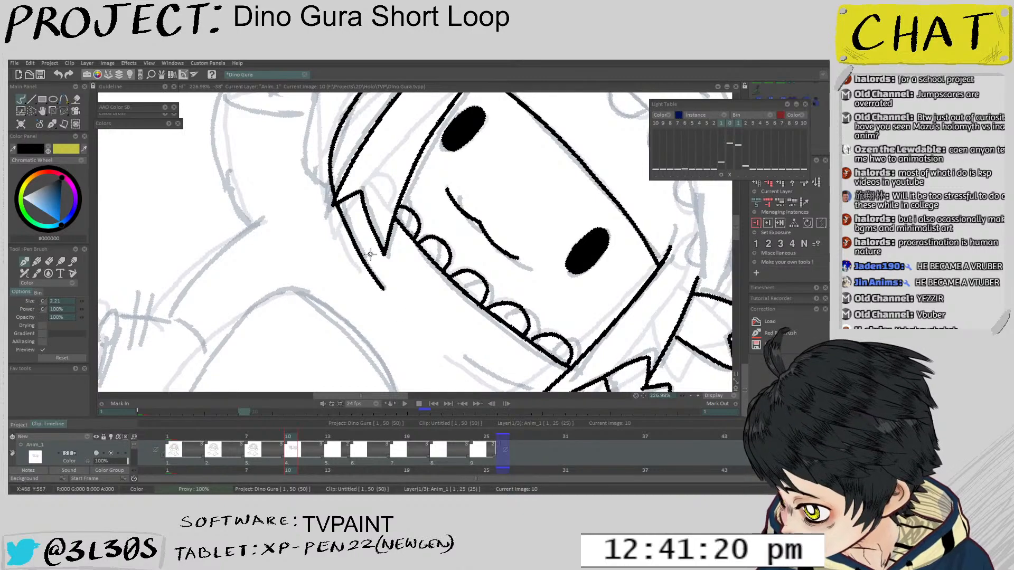
drag(401, 314, 516, 262)
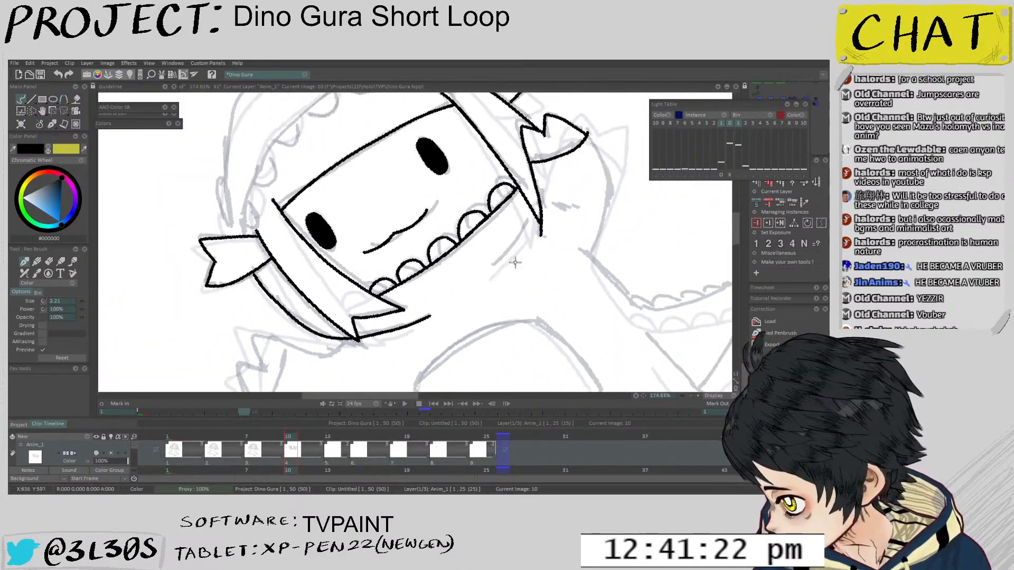
Flip between frame 10 and the preceding key drawings to compare the neckline, arms and belly
key(Left)
key(Left)
key(Right)
key(Right)
mouse_move(446, 332)
mouse_down()
mouse_move(414, 237)
mouse_move(364, 185)
mouse_up()
key(Left)
key(Right)
key(Left)
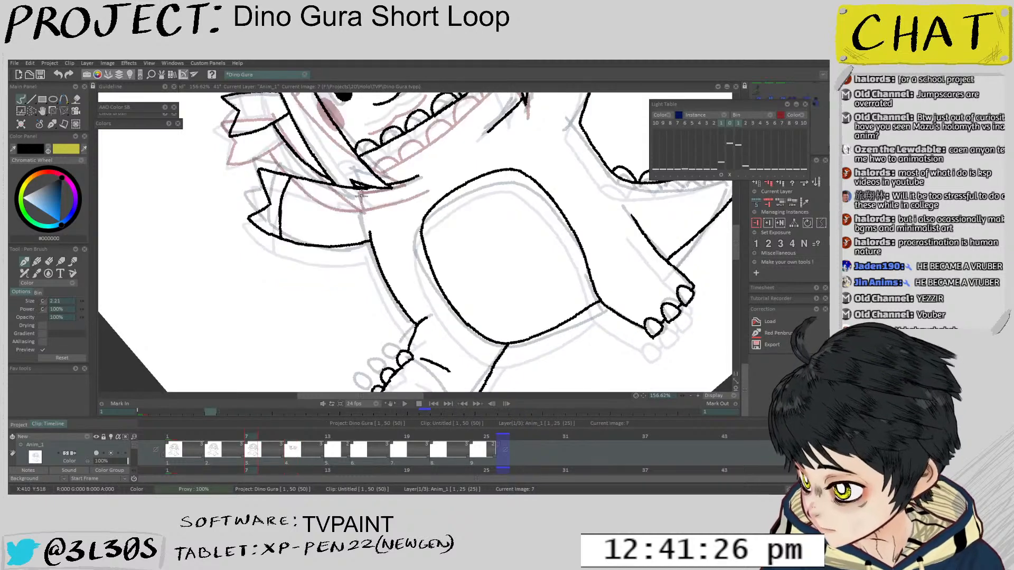
key(Right)
drag(433, 232, 482, 296)
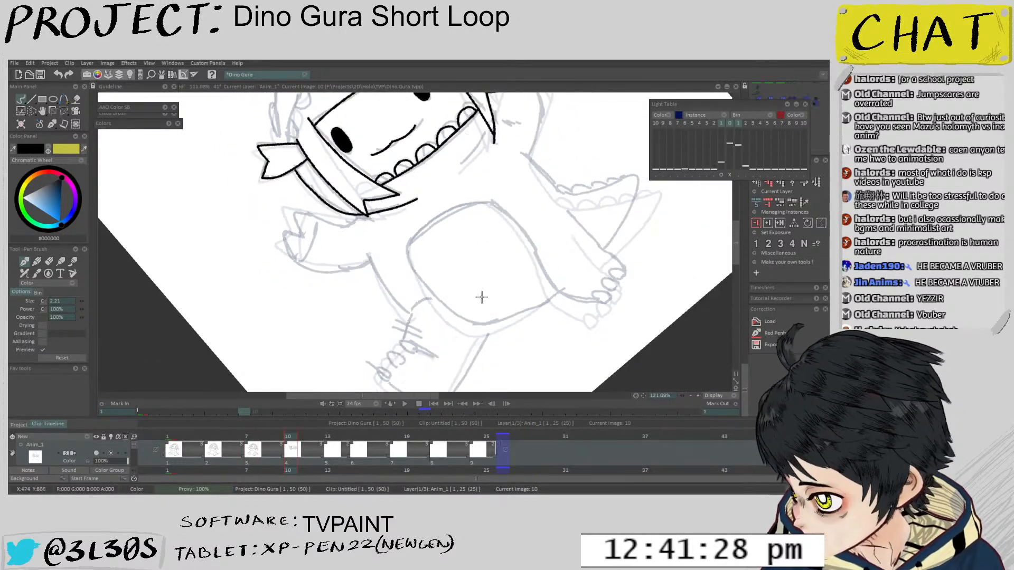
Reset the previous drawing's light-table offset to X 0.00, Y 0.00 and angle 0.00°
drag(628, 249, 620, 299)
drag(666, 264, 522, 328)
click(721, 175)
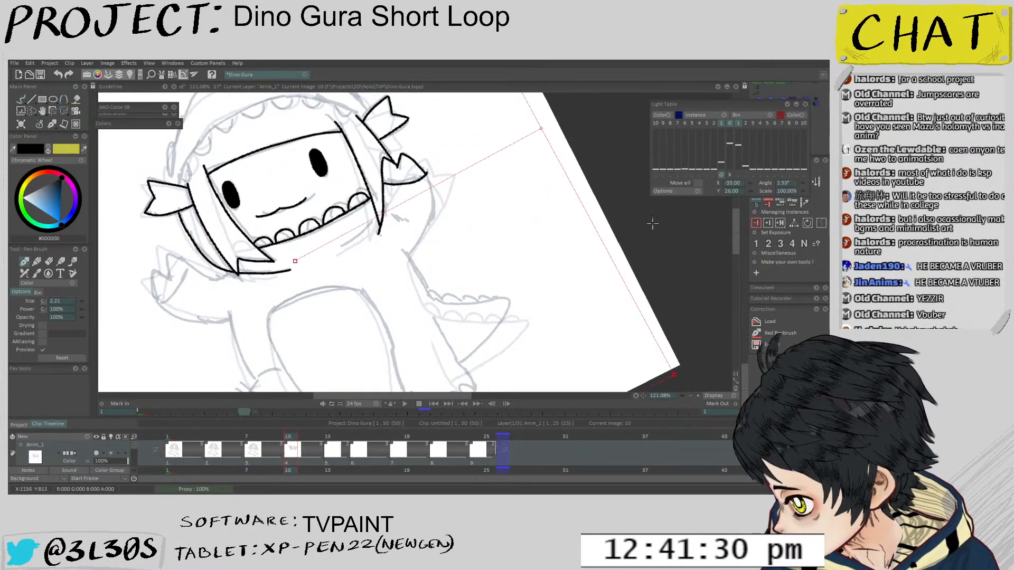
drag(626, 242, 555, 253)
click(722, 173)
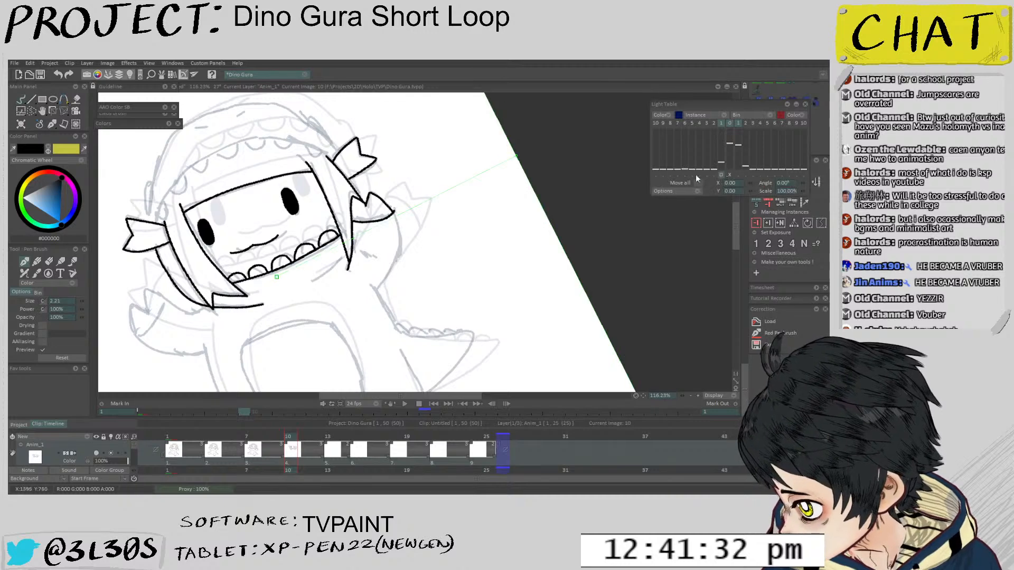
Shift and rotate the previous drawing's light-table image to line it up with frame 10's raised hand
drag(516, 156, 436, 183)
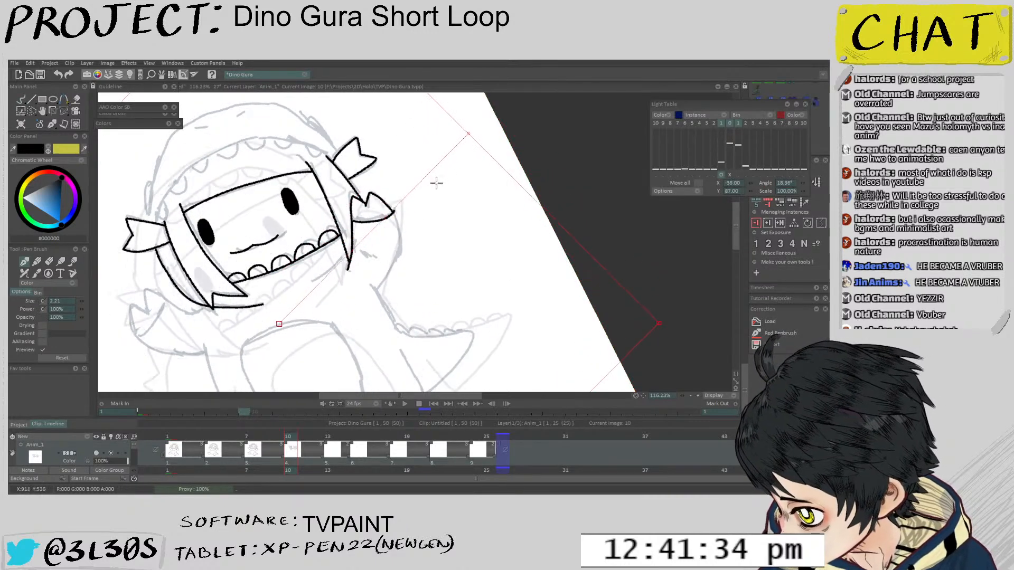
mouse_move(476, 132)
mouse_down()
mouse_move(425, 177)
mouse_move(437, 161)
mouse_move(448, 165)
mouse_move(465, 137)
mouse_up()
key(Escape)
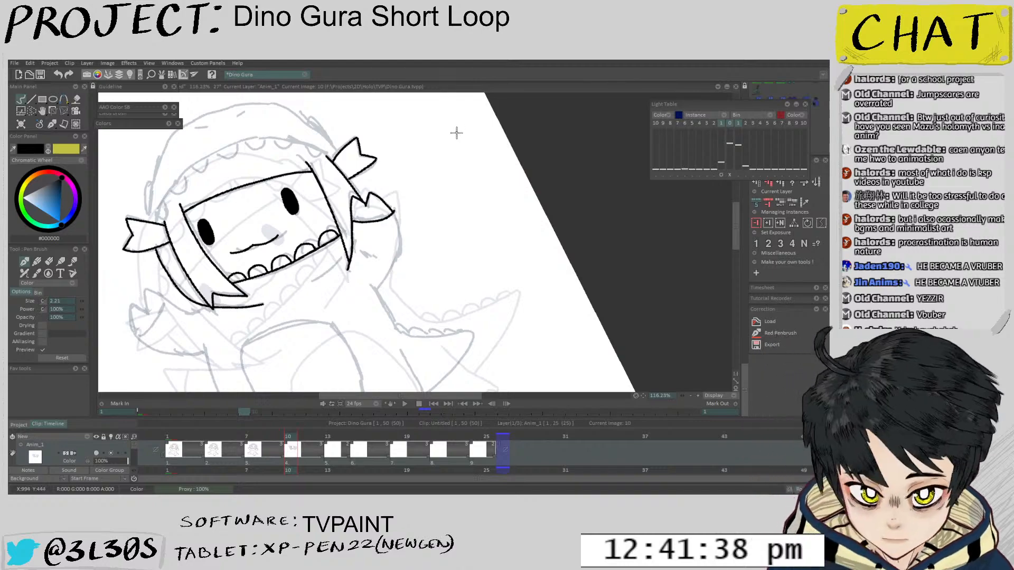
On frame 7, clean up the junction where the raised right hand's first claw meets the line across the paw
key(Left)
key(Left)
key(Left)
scroll(379, 194, up, 8)
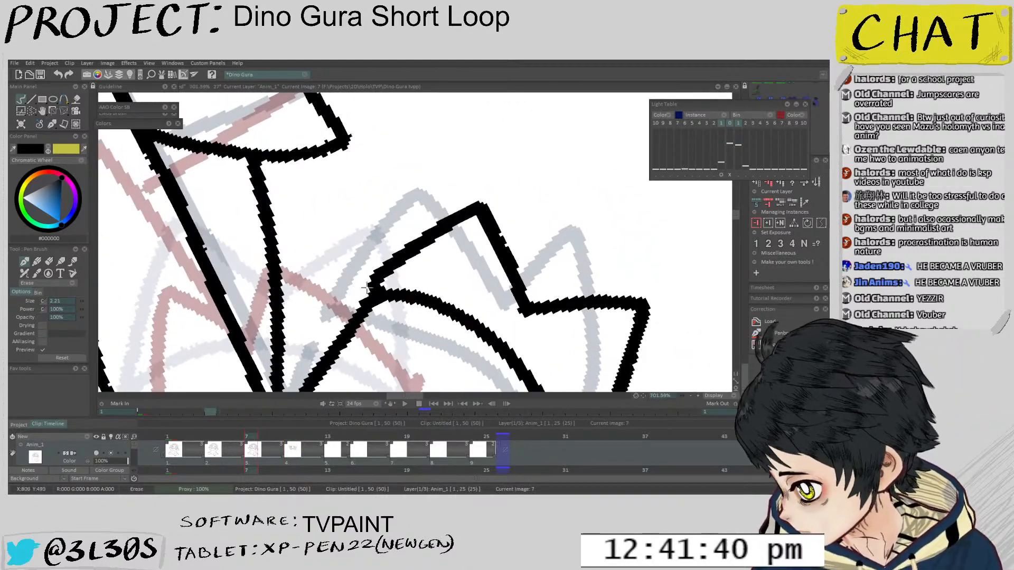
mouse_move(472, 208)
mouse_down()
mouse_move(346, 302)
mouse_move(481, 207)
mouse_up()
scroll(501, 205, down, 6)
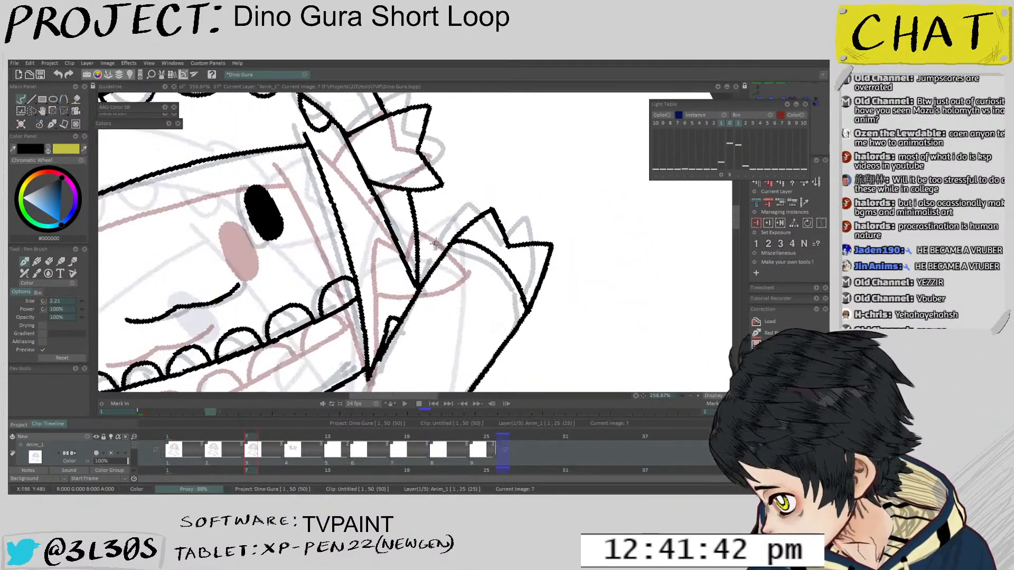
scroll(501, 205, up, 4)
scroll(501, 205, up, 3)
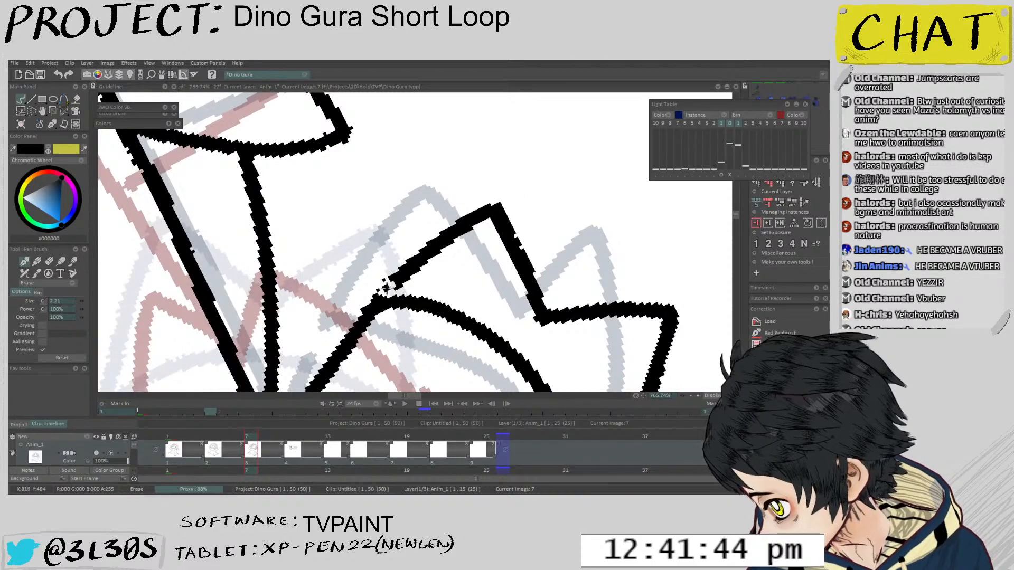
scroll(381, 293, down, 3)
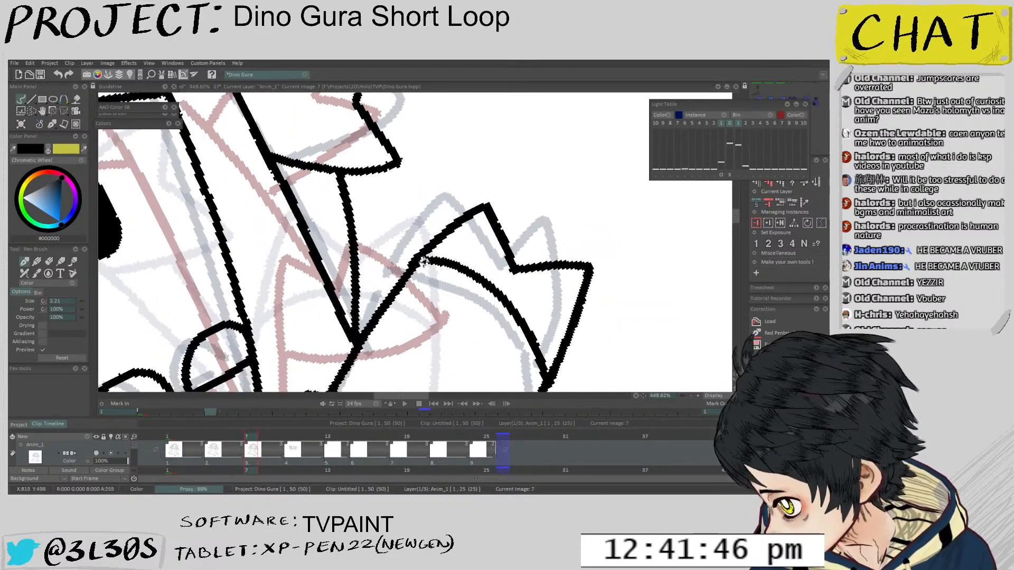
scroll(472, 315, down, 4)
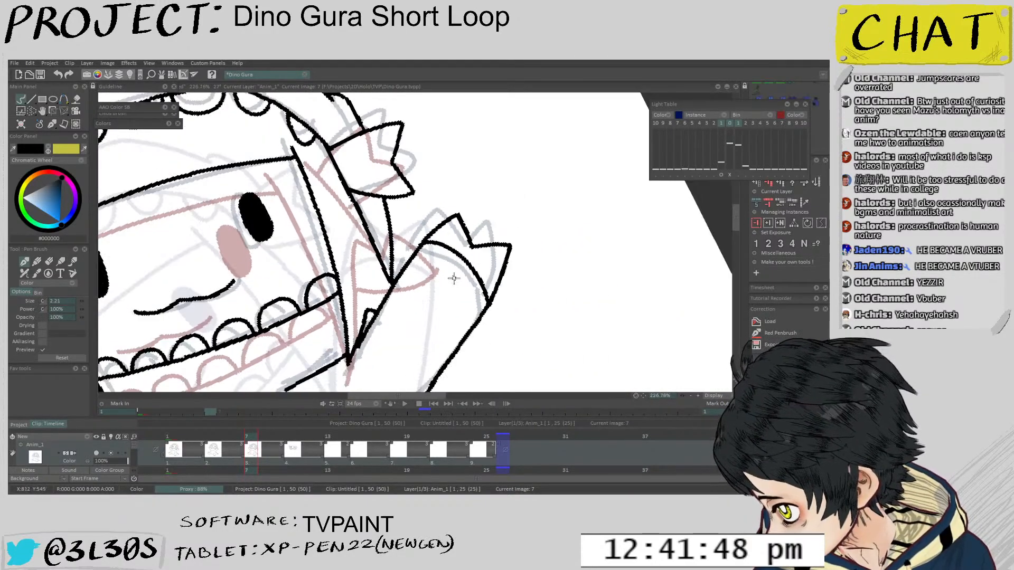
On frame 10, erase the raised right hand's second claw and redraw it further out from the first claw
key(Right)
drag(438, 282, 425, 252)
scroll(425, 252, up, 2)
key(e)
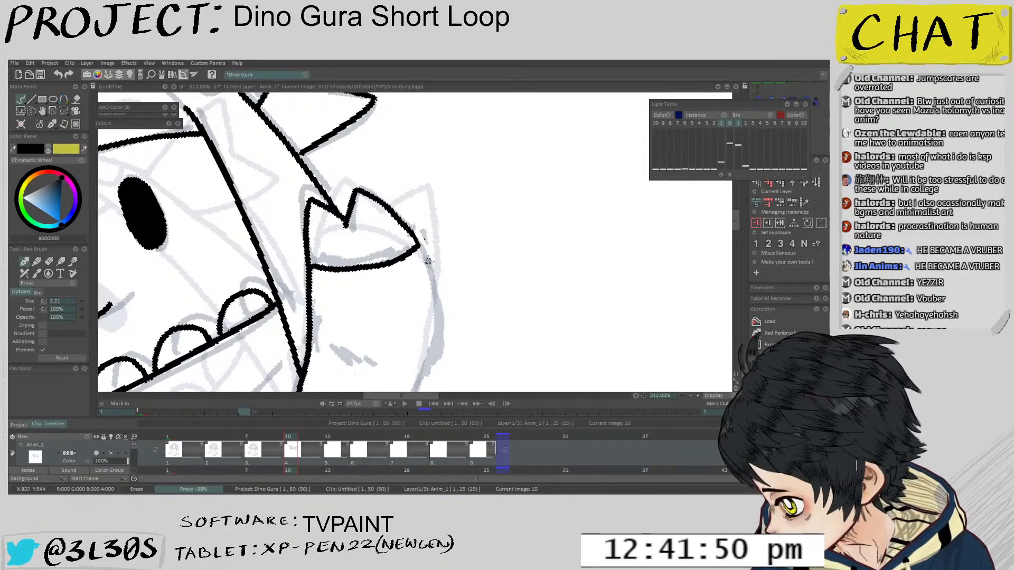
drag(345, 222, 352, 211)
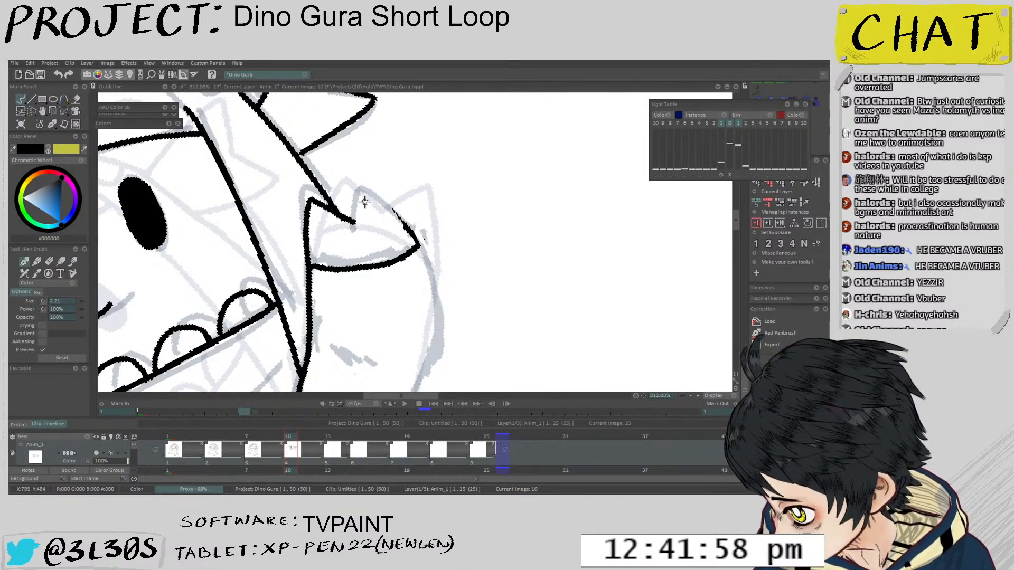
mouse_move(352, 225)
mouse_down()
mouse_move(372, 187)
mouse_move(410, 227)
mouse_up()
key(e)
drag(373, 186, 412, 232)
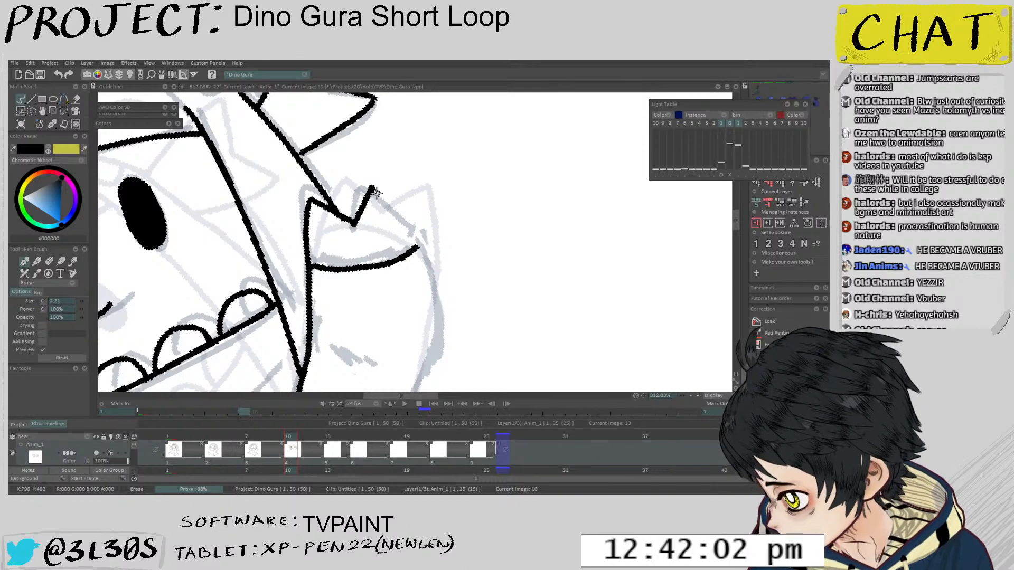
Erase the curved line at the base of the right hand's claws on frame 10 and redraw it with a deeper bend
key(e)
mouse_move(386, 267)
mouse_down()
mouse_move(424, 243)
mouse_move(374, 268)
mouse_up()
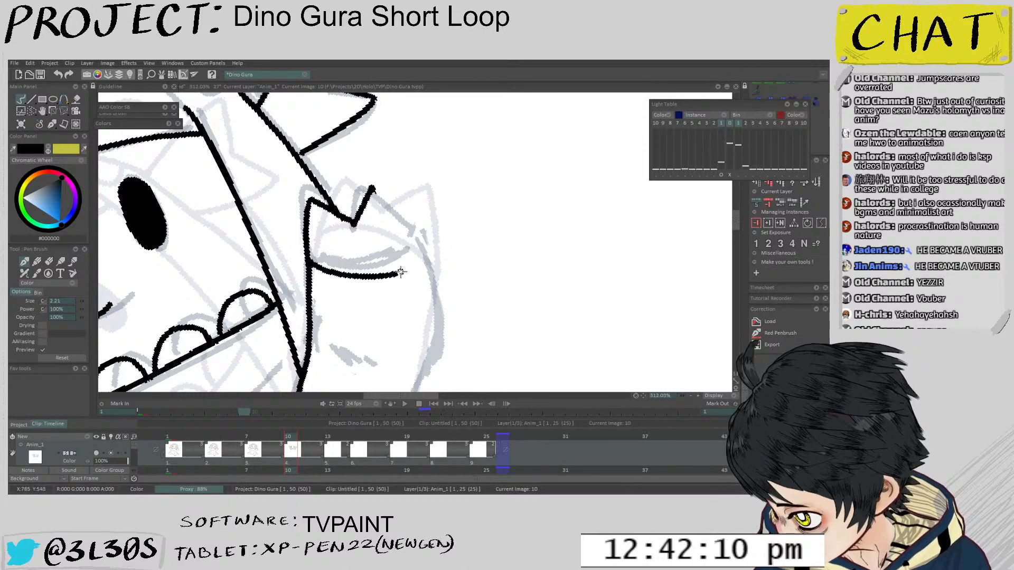
key(e)
mouse_move(310, 264)
mouse_down()
mouse_move(394, 270)
mouse_move(421, 249)
mouse_up()
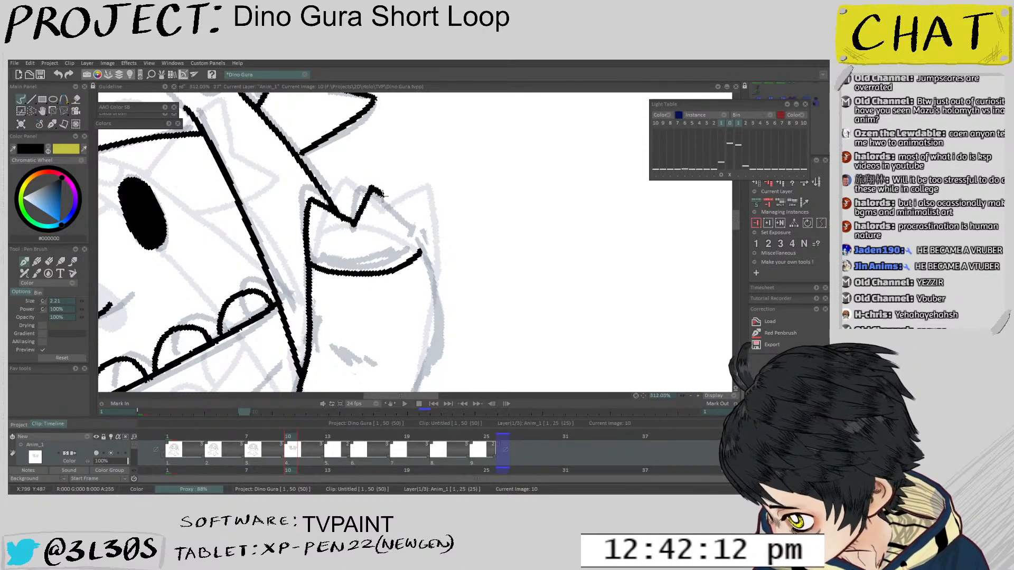
Ink the right hand's outer edge from the second claw's tip down past the curved line, redoing the stroke until it flows
drag(383, 196, 434, 284)
key(ctrl+z)
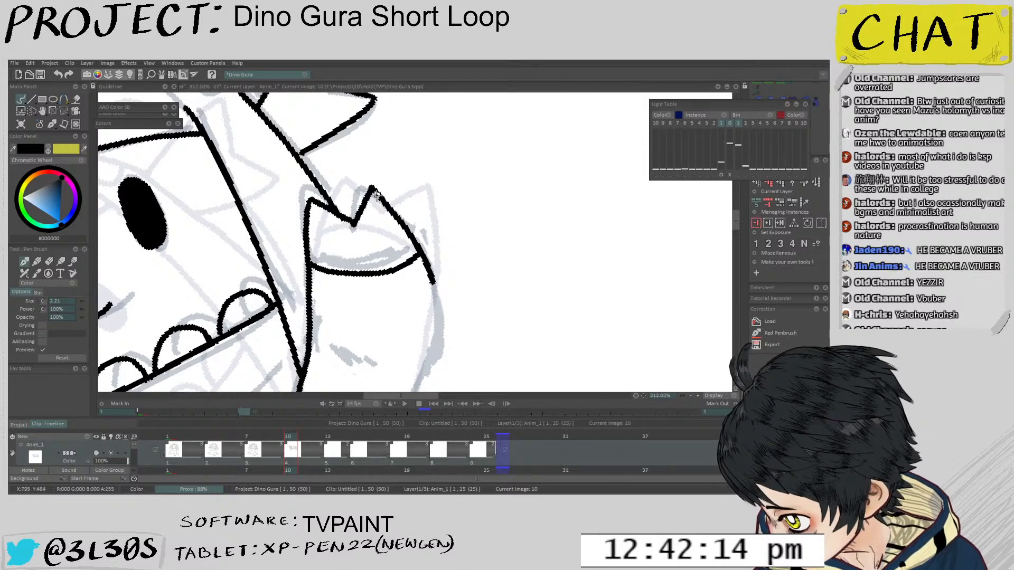
key(ctrl+z)
mouse_move(372, 188)
mouse_down()
mouse_move(401, 217)
mouse_move(392, 205)
mouse_move(441, 301)
mouse_up()
key(ctrl+z)
key(ctrl+z)
mouse_move(376, 188)
mouse_down()
mouse_move(400, 217)
mouse_move(436, 322)
mouse_up()
scroll(365, 213, down, 3)
scroll(365, 214, up, 3)
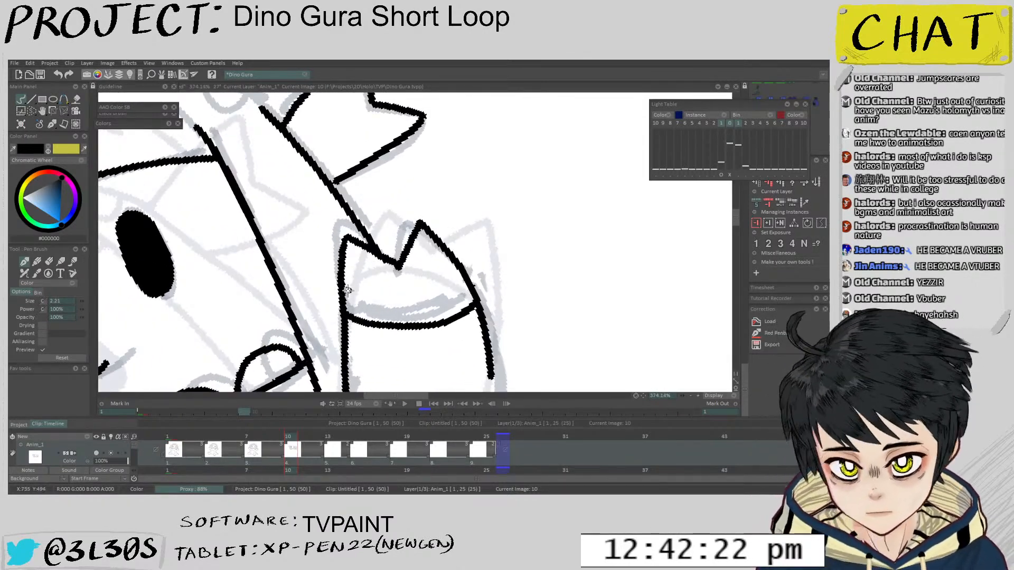
Touch up the inner edge of the raised right hand on frame 10
key(e)
mouse_move(336, 309)
mouse_down()
mouse_move(341, 235)
mouse_move(342, 316)
mouse_move(355, 209)
mouse_move(345, 155)
mouse_up()
key(e)
scroll(366, 285, down, 1)
scroll(366, 285, down, 3)
scroll(442, 189, up, 3)
Ink the raised right arm's outer curve down to where it meets the body
mouse_move(422, 221)
mouse_down()
mouse_move(401, 307)
mouse_move(415, 247)
mouse_move(343, 364)
mouse_up()
key(ctrl+z)
key(ctrl+z)
drag(422, 224, 353, 367)
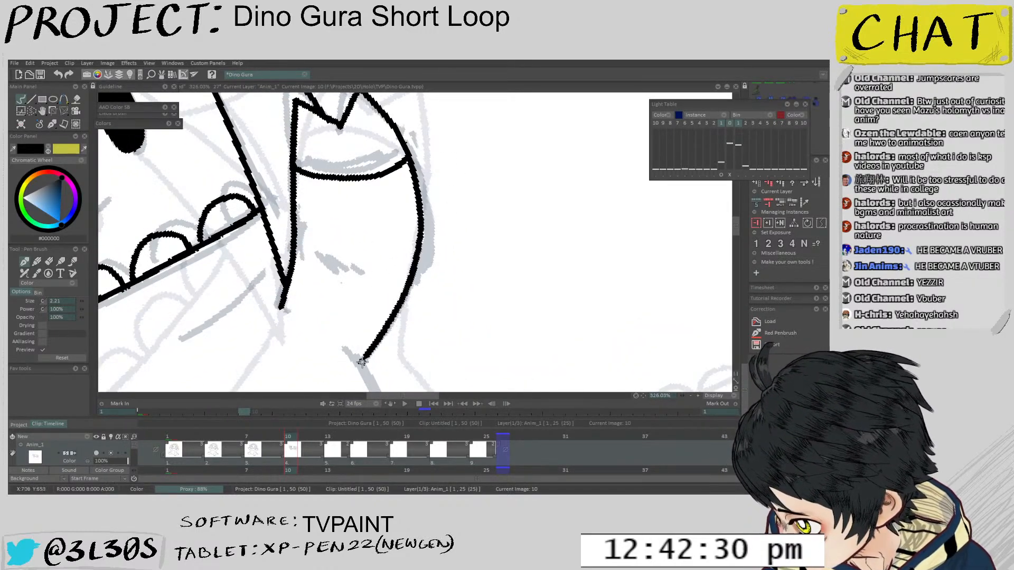
scroll(433, 252, down, 4)
scroll(433, 252, up, 3)
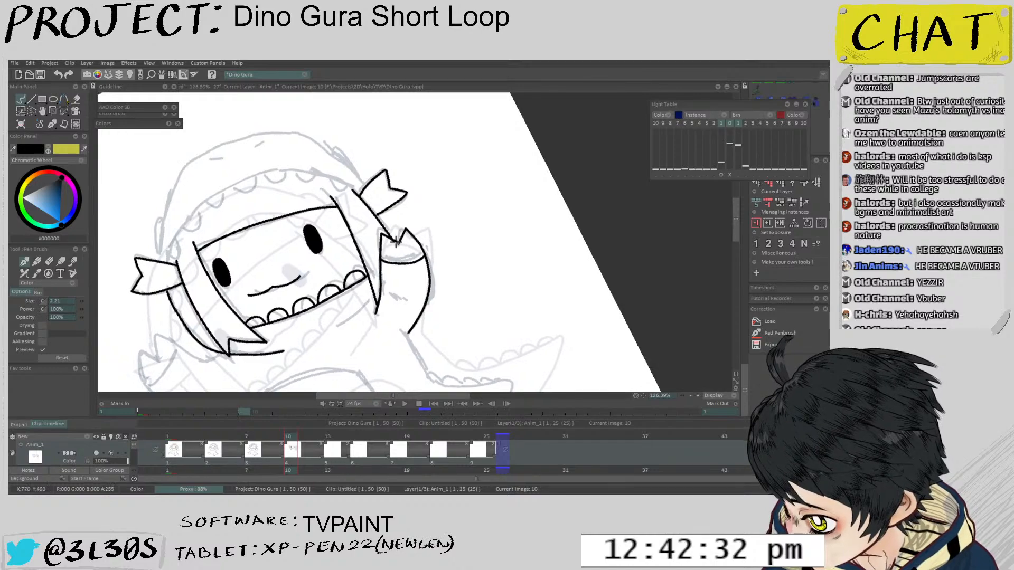
Ink the short curve beneath the hood's lower teeth, running inward from the right hair tip on frame 10
drag(353, 311, 431, 252)
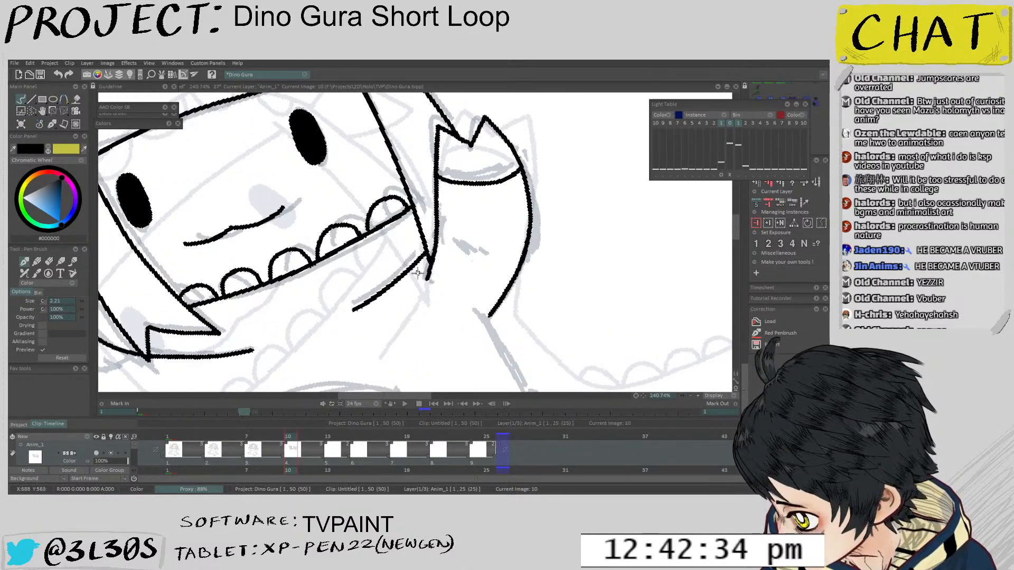
scroll(404, 295, down, 3)
scroll(404, 296, up, 3)
key(ctrl+z)
mouse_move(369, 306)
mouse_down()
mouse_move(433, 251)
mouse_move(374, 302)
mouse_up()
key(ctrl+z)
scroll(382, 291, down, 5)
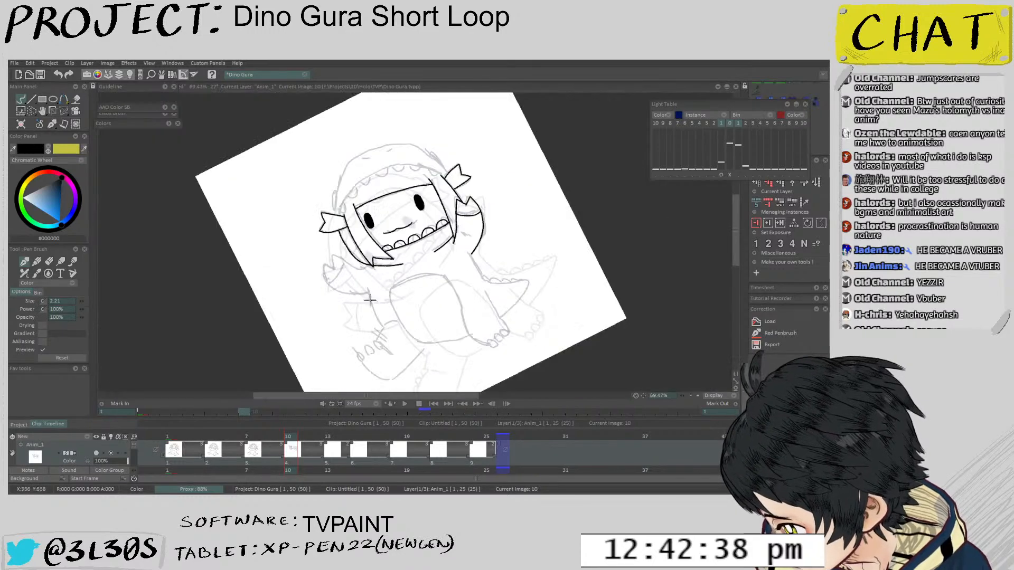
scroll(453, 314, up, 3)
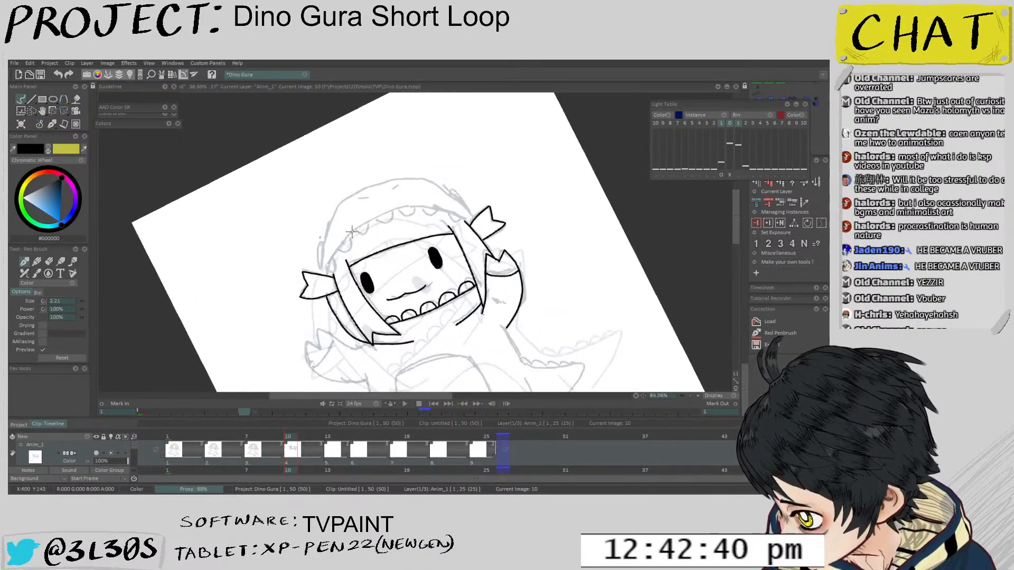
Shift the previous drawing's light-table image so its head and hood line up with frame 10's
click(720, 175)
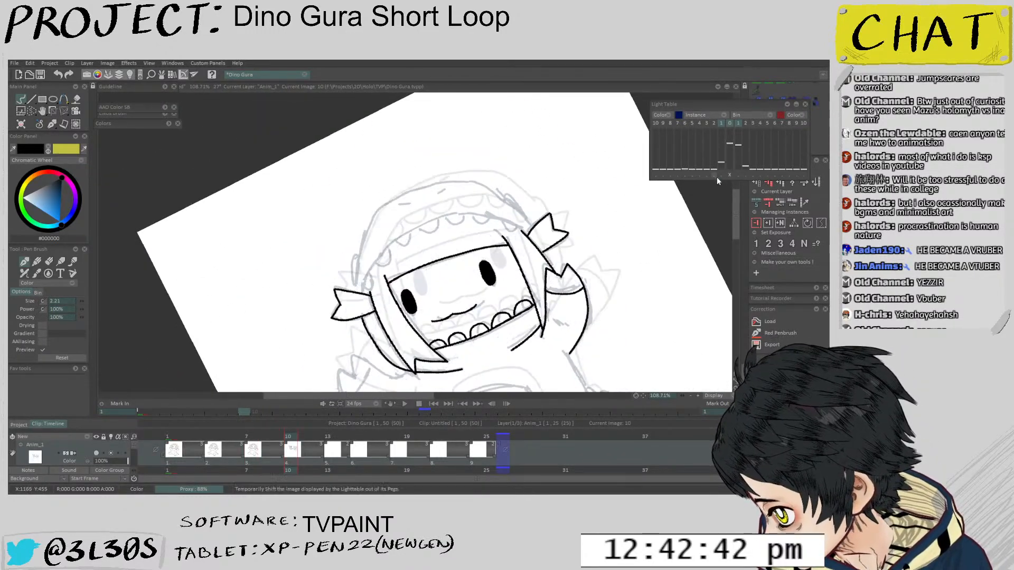
scroll(453, 243, down, 1)
click(721, 174)
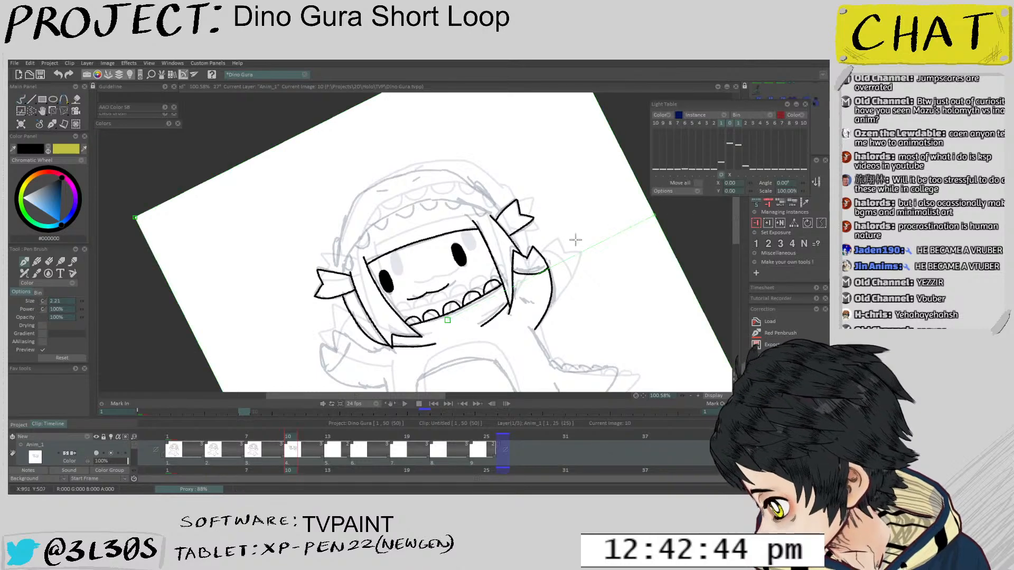
drag(518, 276, 509, 293)
key(Escape)
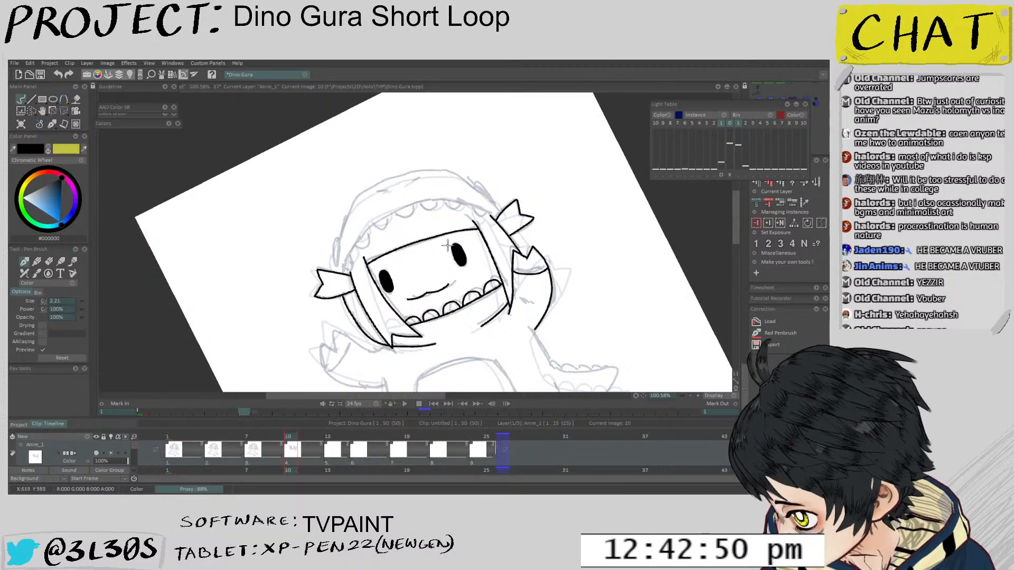
Ink the left part of the hood opening's upper edge, starting from the left hair tuft on frame 10
scroll(447, 246, up, 5)
drag(317, 334, 370, 216)
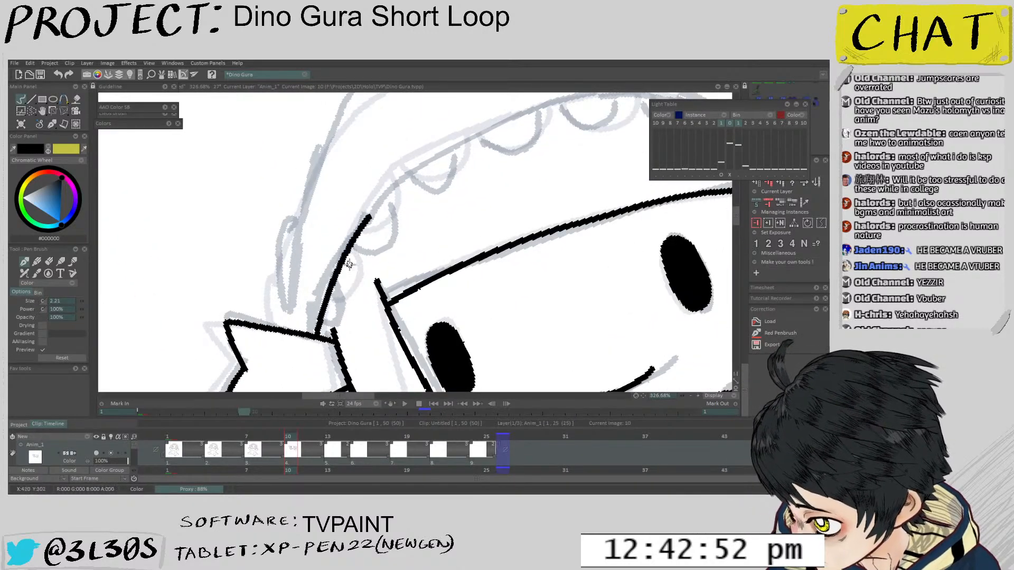
key(ctrl+z)
drag(323, 336, 418, 201)
mouse_move(385, 259)
mouse_down()
mouse_move(355, 335)
mouse_move(372, 346)
mouse_move(377, 330)
mouse_up()
mouse_move(389, 186)
mouse_down()
mouse_move(384, 253)
mouse_move(351, 342)
mouse_move(465, 199)
mouse_up()
mouse_move(436, 245)
mouse_down()
mouse_move(457, 245)
mouse_move(387, 375)
mouse_up()
Continue the hood opening's upper edge across the forehead to the right hair tuft
drag(497, 336, 521, 226)
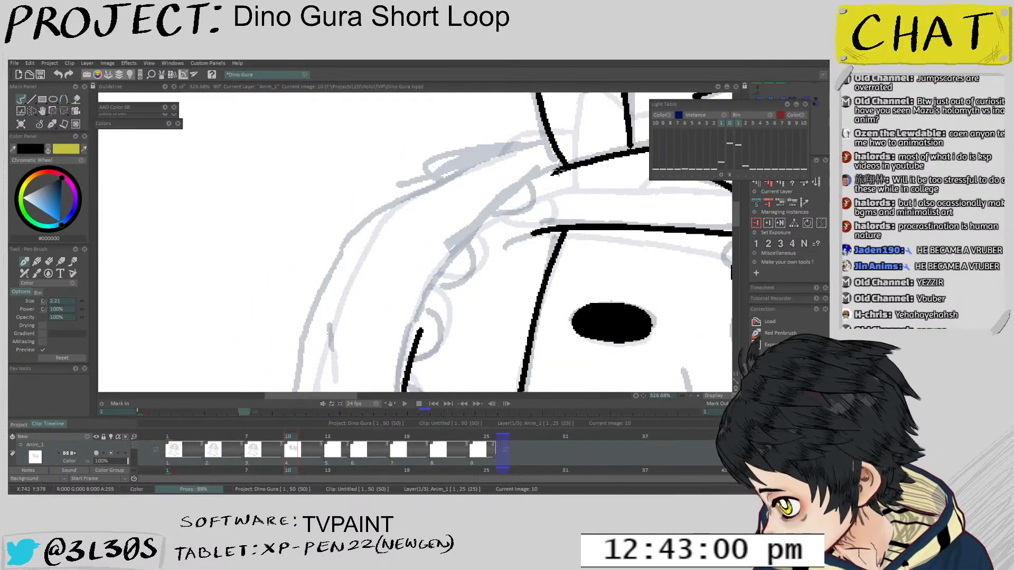
key(e)
mouse_move(420, 333)
mouse_down()
mouse_move(561, 170)
mouse_move(520, 227)
mouse_up()
mouse_move(515, 169)
mouse_down()
mouse_move(531, 211)
mouse_move(507, 322)
mouse_up()
drag(506, 322, 462, 246)
scroll(462, 247, down, 2)
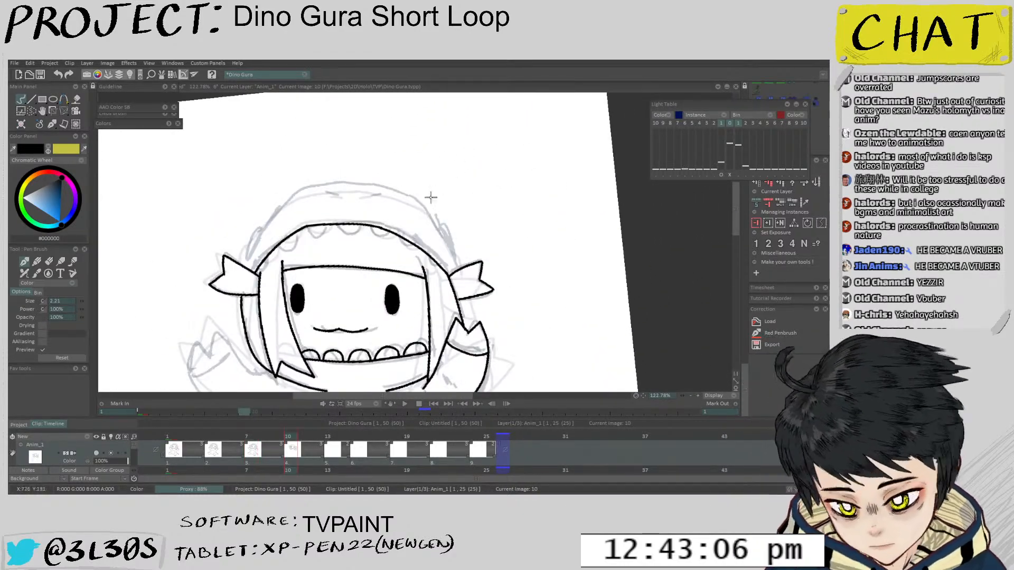
Ink four upper hood teeth from the centre to the right hair tuft, and erase the hair line overlapping the last one
scroll(345, 226, up, 3)
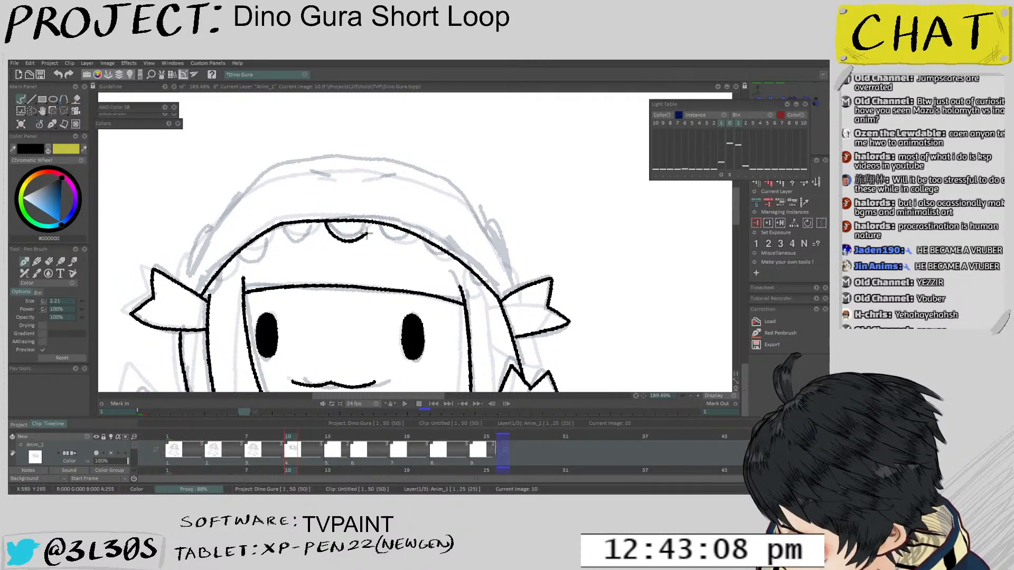
scroll(358, 224, up, 3)
key(ctrl+z)
mouse_move(317, 241)
mouse_down()
mouse_move(346, 248)
mouse_move(383, 222)
mouse_move(420, 265)
mouse_move(456, 251)
mouse_move(471, 284)
mouse_move(499, 291)
mouse_up()
key(ctrl+z)
mouse_move(462, 252)
mouse_down()
mouse_move(515, 283)
mouse_move(523, 315)
mouse_up()
scroll(518, 302, down, 1)
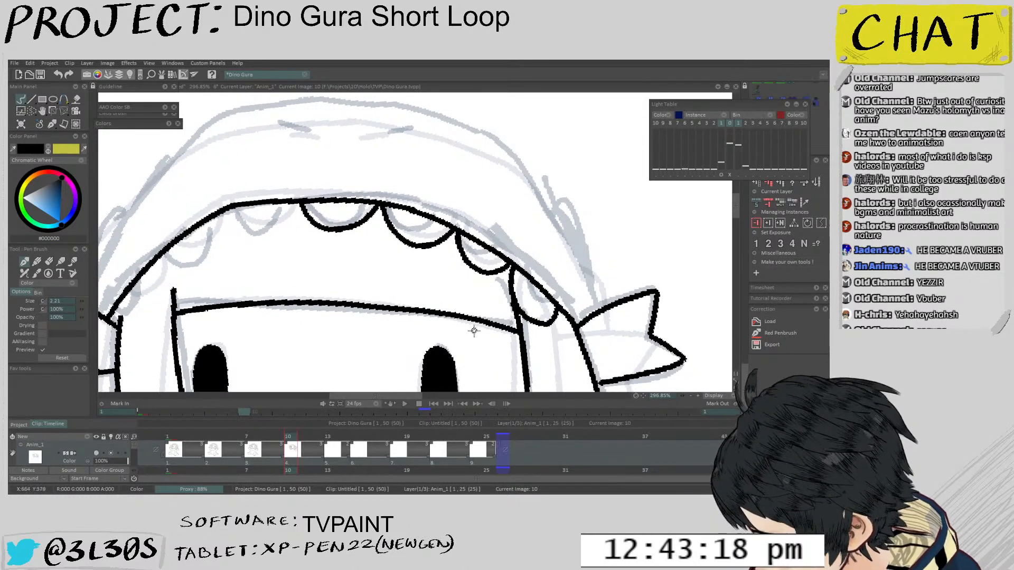
key(ctrl+z)
mouse_move(510, 267)
mouse_down()
mouse_move(517, 305)
mouse_move(542, 319)
mouse_up()
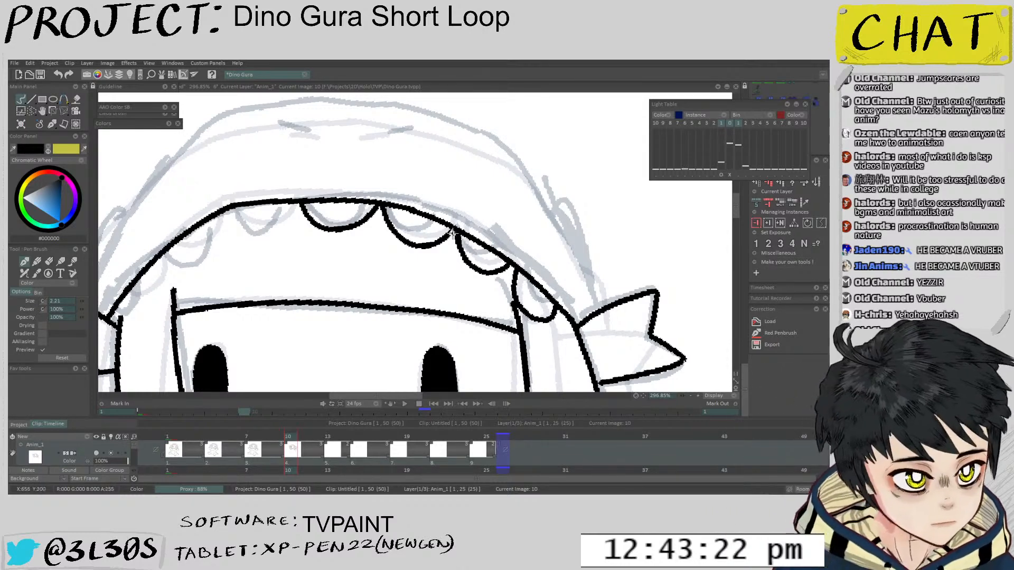
key(e)
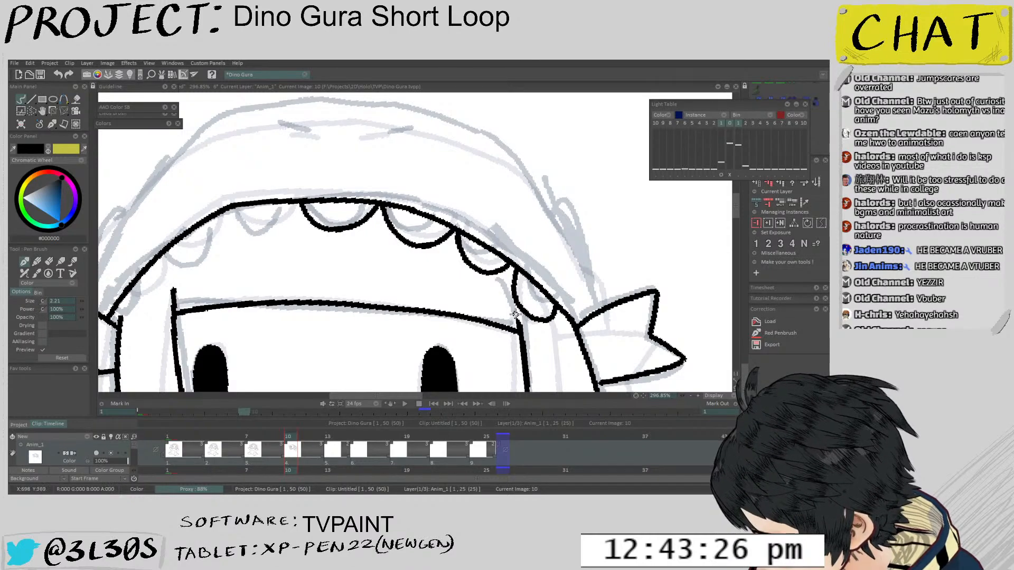
drag(448, 364, 473, 355)
Ink the remaining upper hood teeth from the centre down to the left hair tuft on frame 10
drag(339, 280, 421, 261)
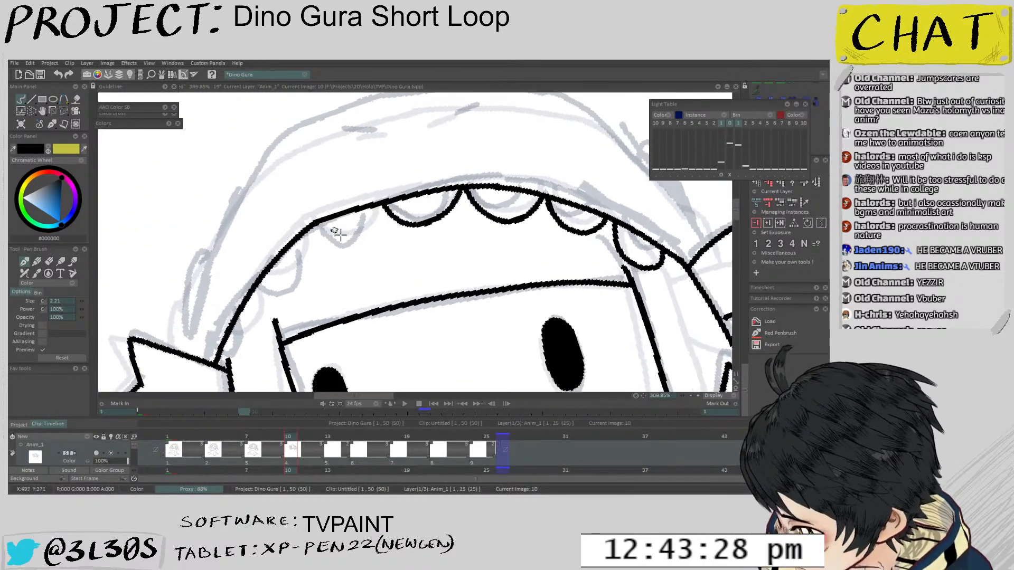
mouse_move(334, 226)
mouse_down()
mouse_move(351, 217)
mouse_move(372, 248)
mouse_move(390, 203)
mouse_up()
key(ctrl+z)
mouse_move(300, 226)
mouse_down()
mouse_move(326, 250)
mouse_move(364, 244)
mouse_move(385, 217)
mouse_up()
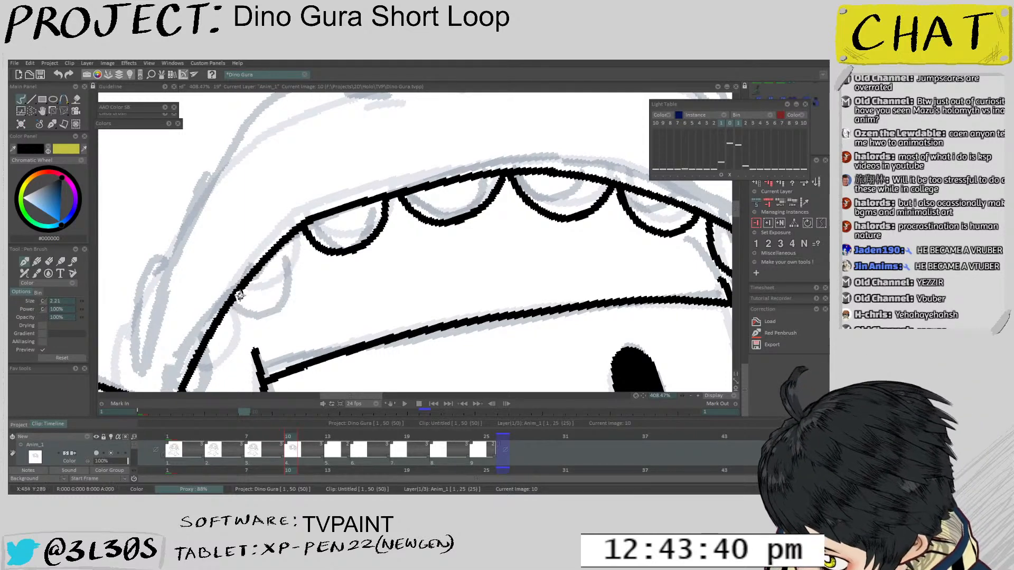
mouse_move(239, 296)
mouse_down()
mouse_move(258, 306)
mouse_move(289, 288)
mouse_move(291, 252)
mouse_move(256, 302)
mouse_move(284, 295)
mouse_move(261, 307)
mouse_move(286, 293)
mouse_move(293, 256)
mouse_up()
key(ctrl+z)
key(ctrl+z)
mouse_move(220, 368)
mouse_down()
mouse_move(298, 272)
mouse_move(286, 233)
mouse_move(274, 307)
mouse_up()
scroll(285, 235, down, 5)
scroll(296, 320, down, 4)
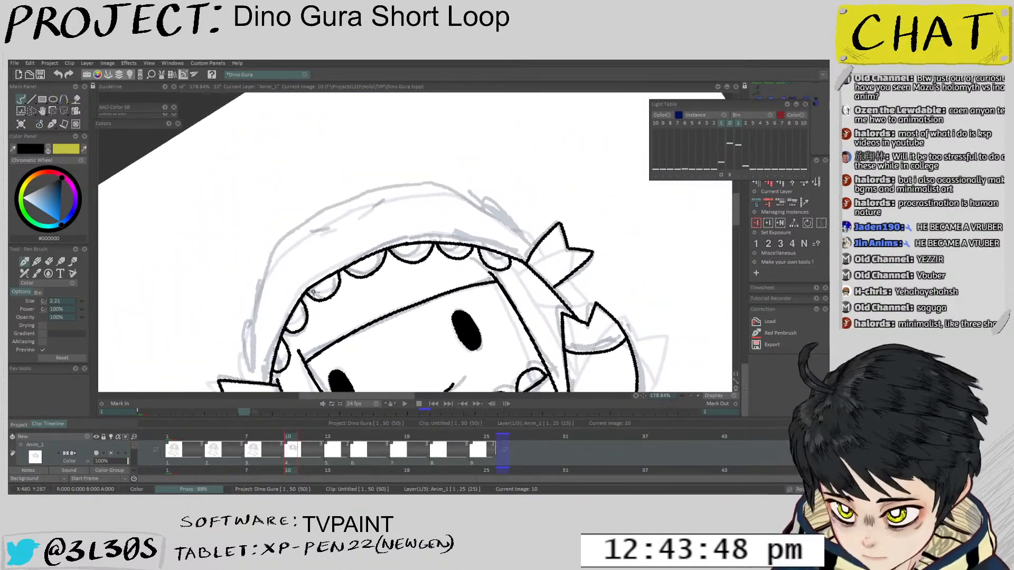
Flip between frame 7 and the neighbouring key drawings to compare the hood's outline and nostril marks
mouse_move(367, 130)
mouse_down()
mouse_move(445, 165)
mouse_move(431, 181)
mouse_move(453, 166)
mouse_up()
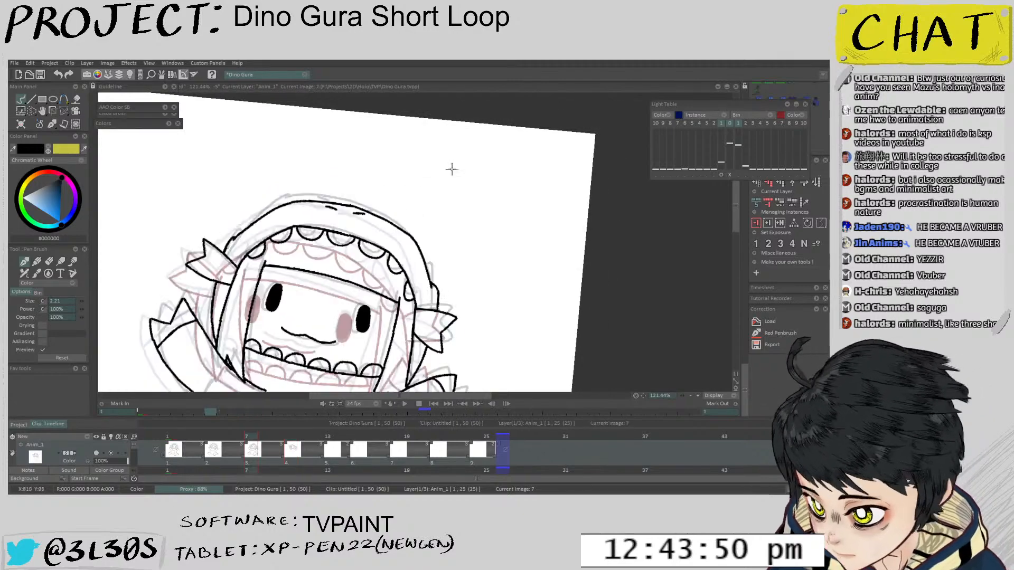
key(Left)
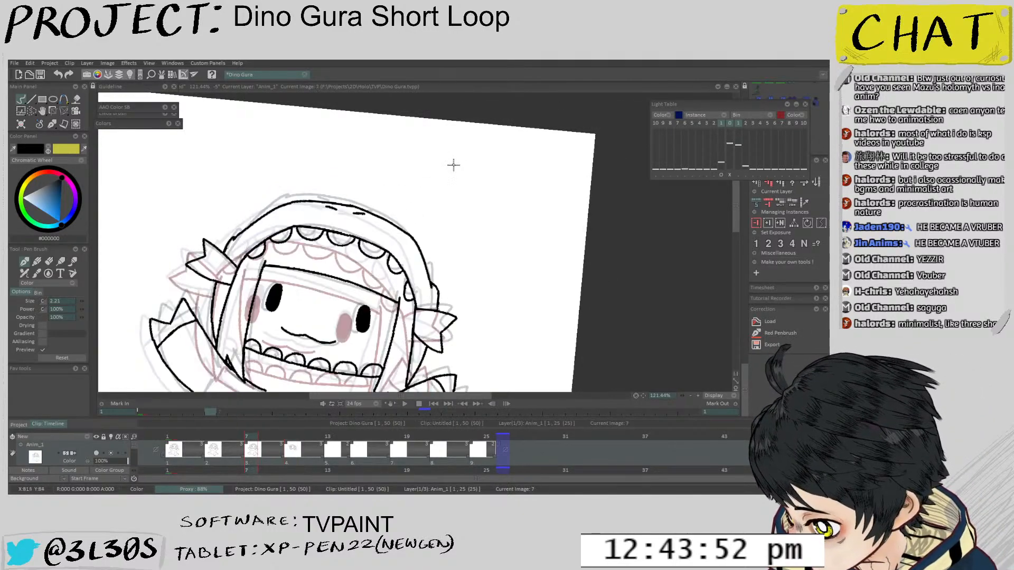
key(Left)
key(Right)
key(Right)
key(space)
key(Left)
mouse_move(346, 296)
mouse_down()
mouse_move(402, 282)
mouse_move(407, 292)
mouse_move(390, 283)
mouse_move(434, 240)
mouse_up()
key(Left)
key(Right)
key(space)
Clean up the rough spot in the hood's outer outline near the nostril marks on frame 7, and return to frame 10
key(e)
drag(363, 247, 316, 341)
mouse_move(394, 207)
mouse_down()
mouse_move(340, 312)
mouse_move(407, 204)
mouse_up()
key(e)
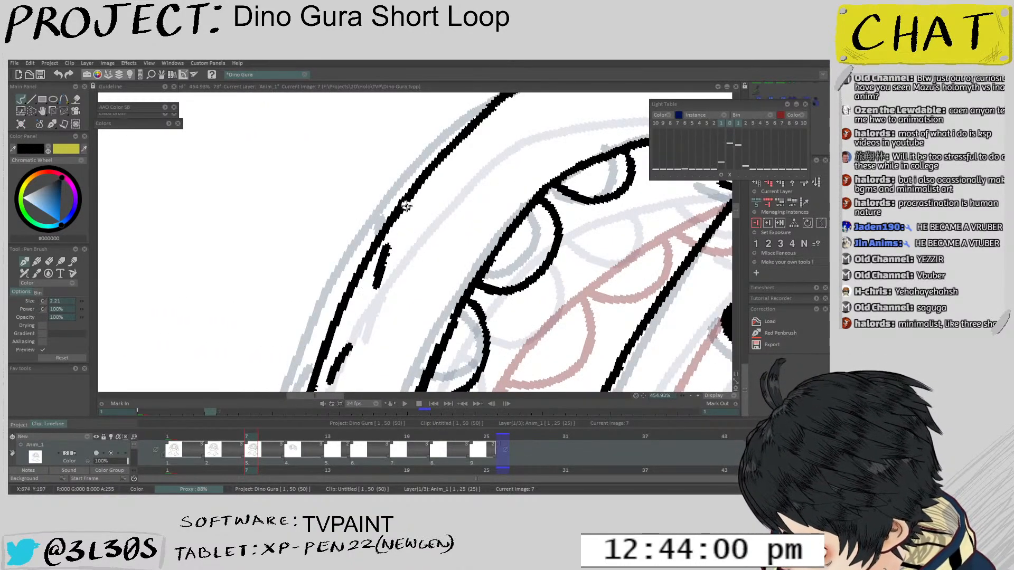
mouse_move(392, 283)
mouse_down()
mouse_move(337, 340)
mouse_move(351, 217)
mouse_up()
drag(536, 231, 511, 259)
key(Left)
key(Right)
key(Right)
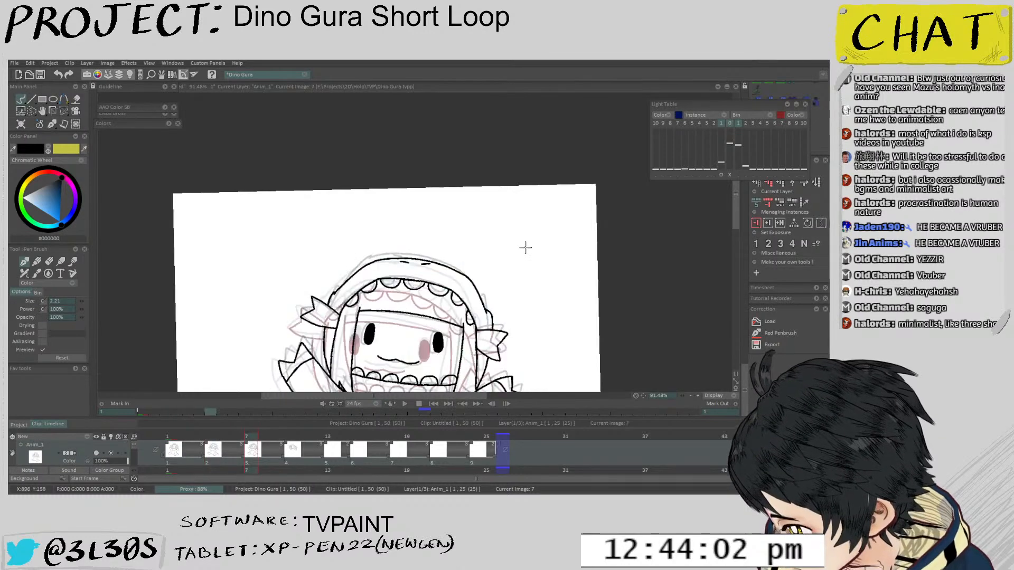
scroll(522, 242, down, 3)
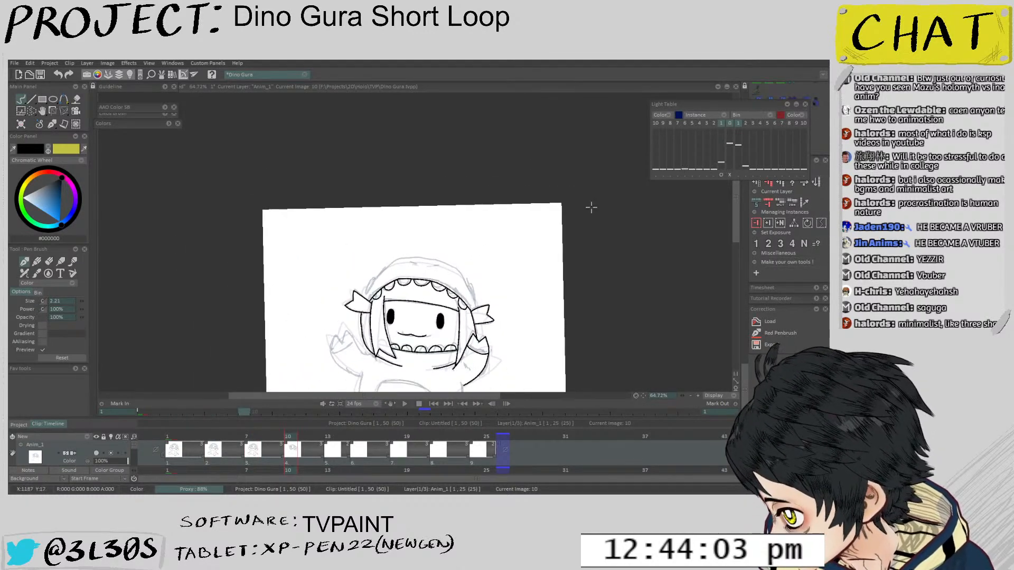
Offset the previous drawing in the light table to X -36, Y 19 to align it with frame 10's head
double_click(721, 174)
click(721, 174)
drag(529, 263, 520, 263)
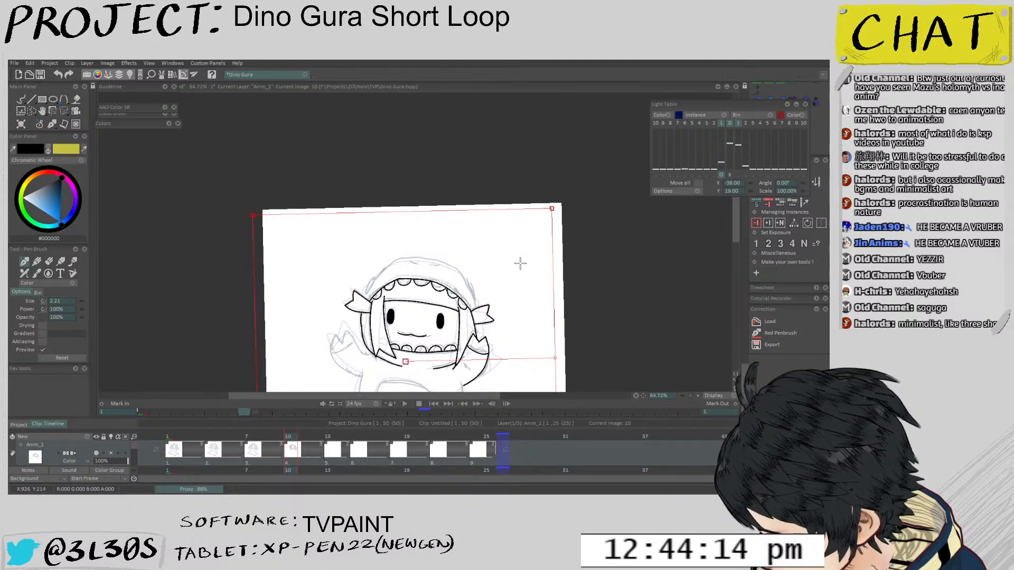
key(d)
Ink the small hood bump just above the left hair tuft on frame 10
scroll(398, 284, up, 6)
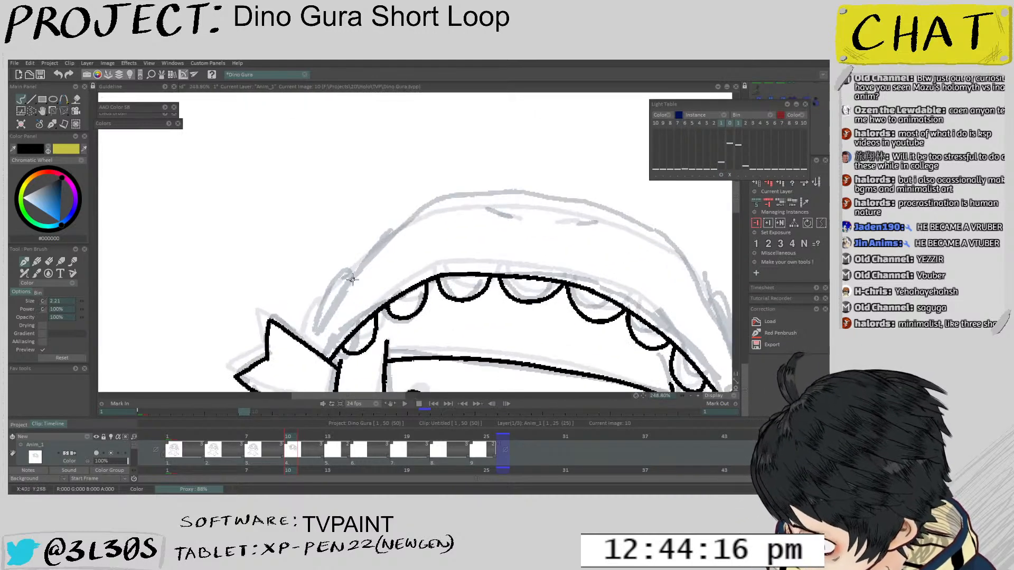
mouse_move(309, 338)
mouse_down()
mouse_move(341, 252)
mouse_move(368, 220)
mouse_up()
scroll(342, 261, down, 1)
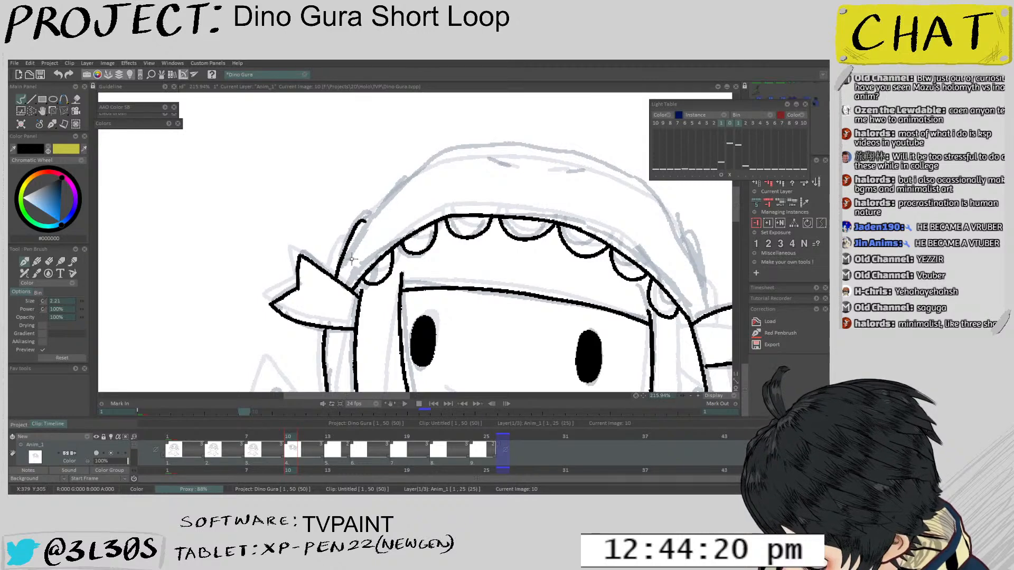
key(ctrl+z)
drag(336, 278, 366, 220)
mouse_move(465, 317)
mouse_down()
mouse_move(503, 309)
mouse_move(500, 343)
mouse_up()
drag(370, 265, 394, 265)
Ink the hood's outer outline from the left bump up toward the crown, retrying the stroke until it fits the sketch
drag(357, 334, 406, 212)
key(ctrl+z)
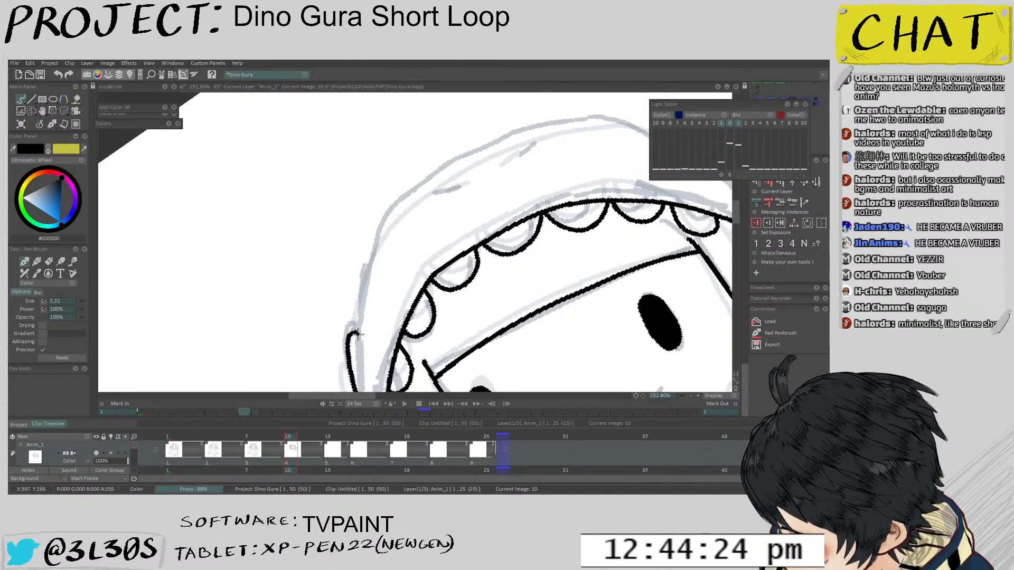
drag(357, 335, 388, 216)
key(ctrl+z)
mouse_move(355, 333)
mouse_down()
mouse_move(390, 225)
mouse_move(355, 343)
mouse_move(390, 222)
mouse_up()
key(ctrl+z)
key(ctrl+z)
Continue the hood's outer outline past the left nostril mark onto the crown
drag(377, 293, 405, 305)
mouse_move(405, 305)
mouse_down()
mouse_move(409, 340)
mouse_move(382, 345)
mouse_move(444, 212)
mouse_move(504, 176)
mouse_move(469, 230)
mouse_up()
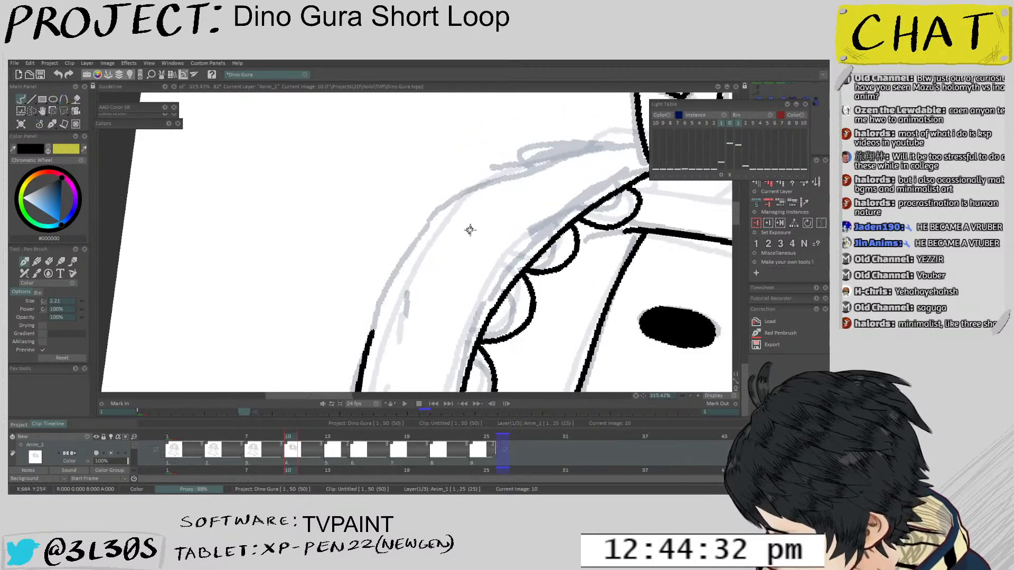
drag(372, 335, 452, 202)
key(ctrl+z)
drag(372, 338, 465, 194)
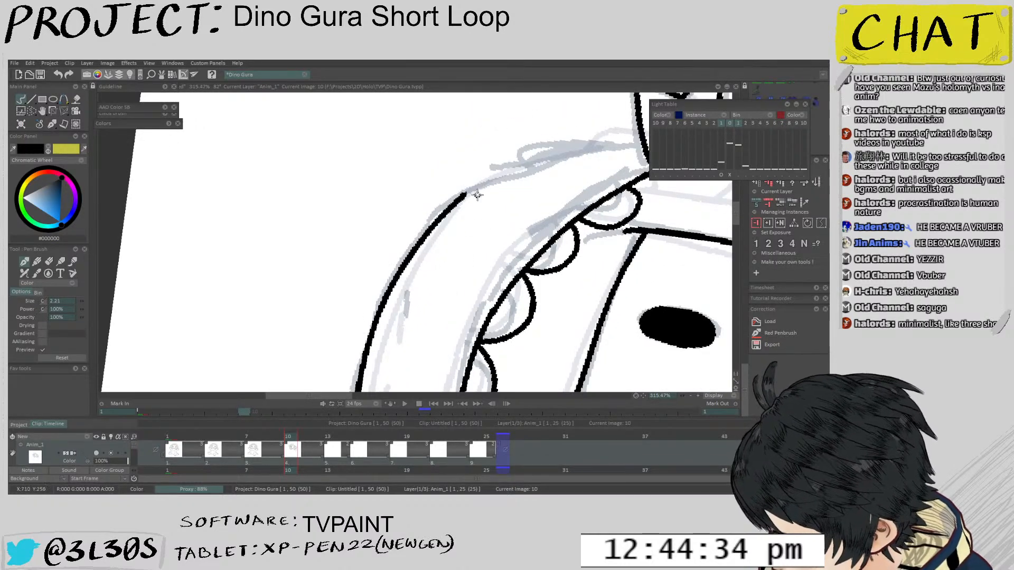
Complete the hood's outer outline over the crown and down the right side, including the bump beside the right hair tuft
mouse_move(425, 316)
mouse_down()
mouse_move(489, 277)
mouse_move(487, 258)
mouse_up()
drag(461, 195, 450, 342)
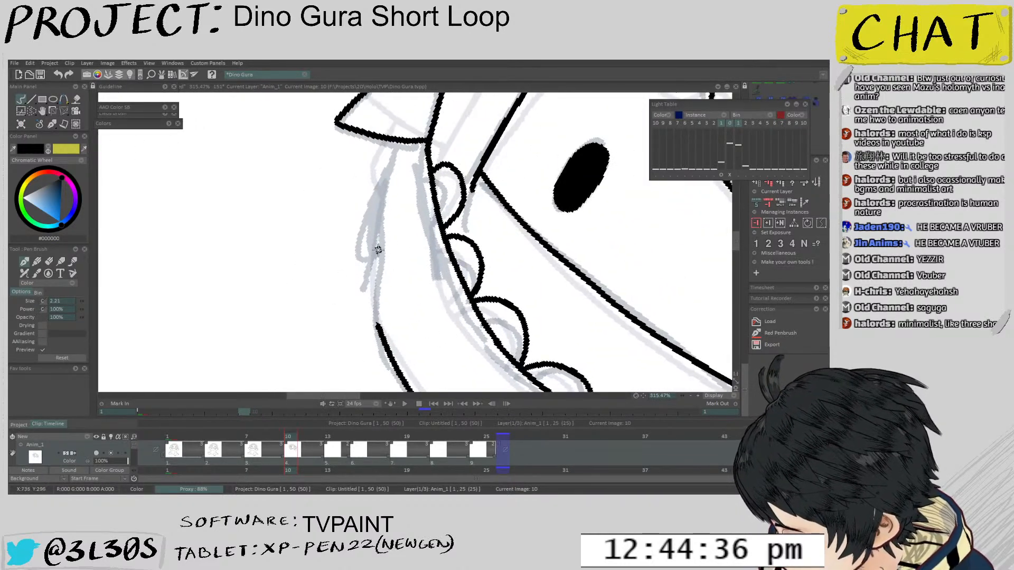
mouse_move(379, 227)
mouse_down()
mouse_move(373, 335)
mouse_move(384, 198)
mouse_move(373, 329)
mouse_up()
key(ctrl+z)
key(ctrl+z)
drag(380, 233, 482, 225)
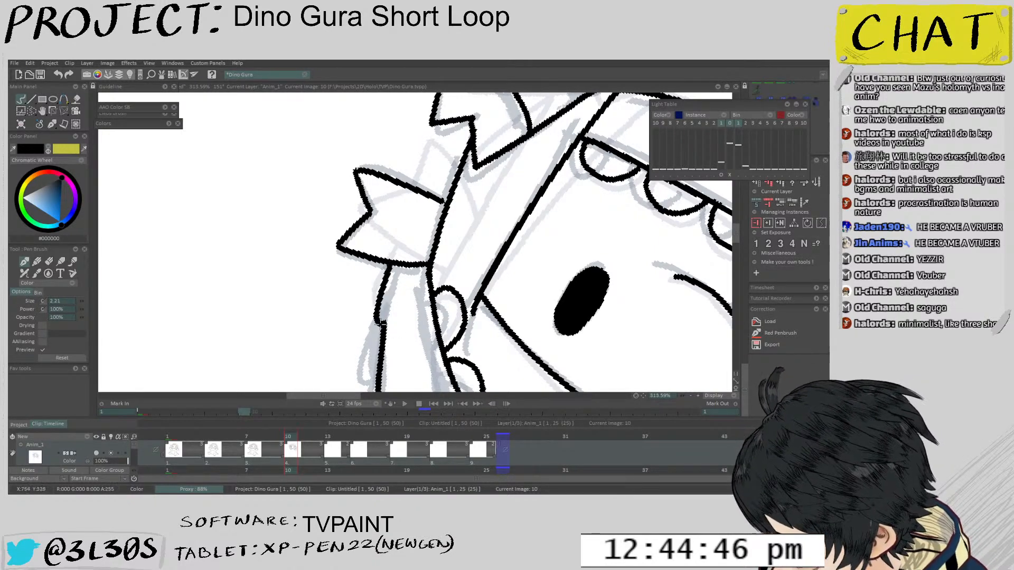
mouse_move(409, 254)
mouse_down()
mouse_move(384, 317)
mouse_move(426, 226)
mouse_up()
mouse_move(447, 231)
mouse_down()
mouse_move(343, 362)
mouse_move(317, 169)
mouse_up()
drag(485, 282, 451, 274)
Flip between frame 10 and the earlier key drawings to compare the head shape, hood and pose
scroll(447, 275, down, 3)
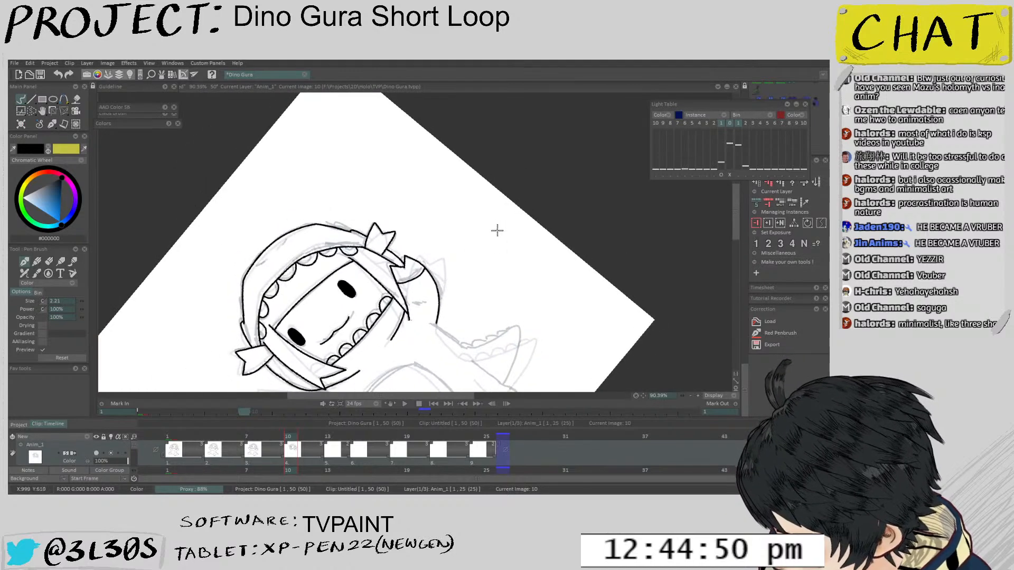
drag(499, 237, 413, 182)
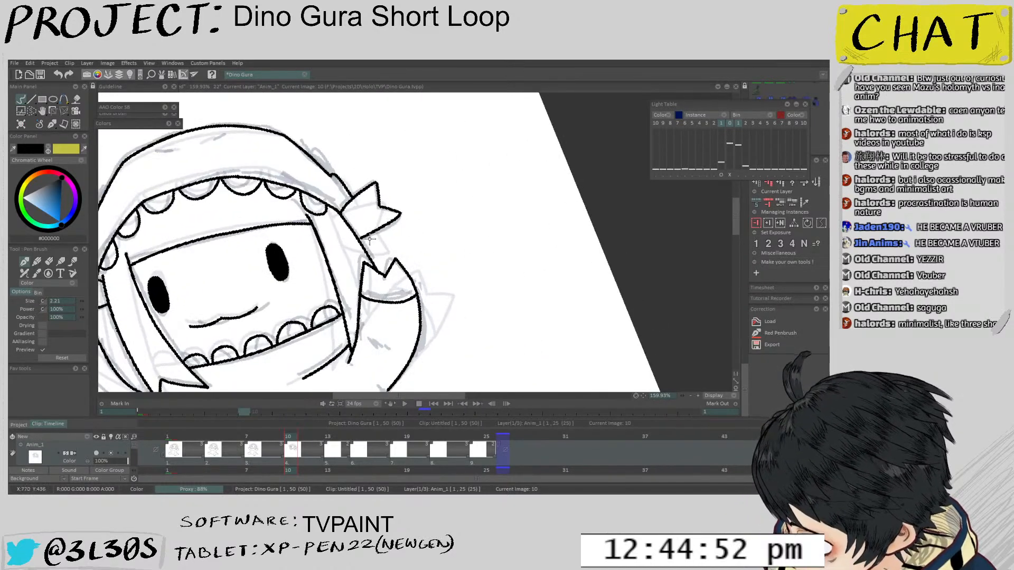
scroll(374, 243, down, 12)
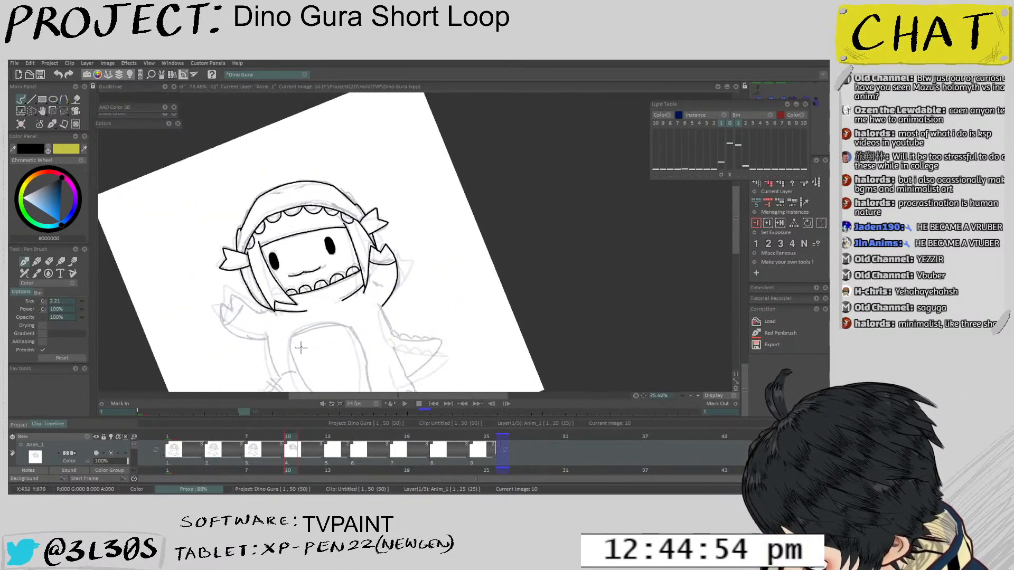
key(Left)
key(Left)
key(Left)
key(Left)
key(Left)
key(Left)
key(Right)
key(Right)
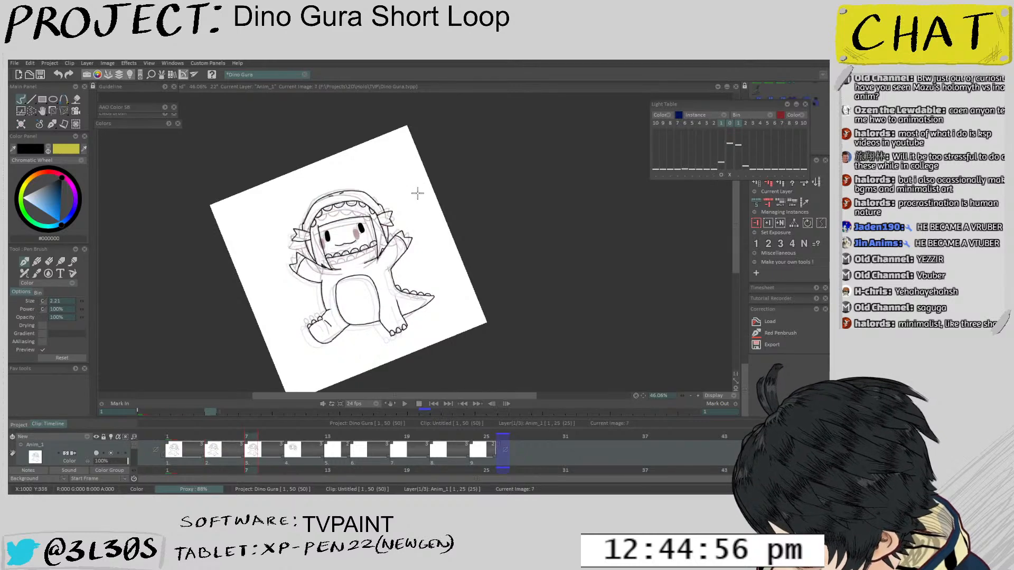
key(Left)
key(Left)
key(Right)
key(Right)
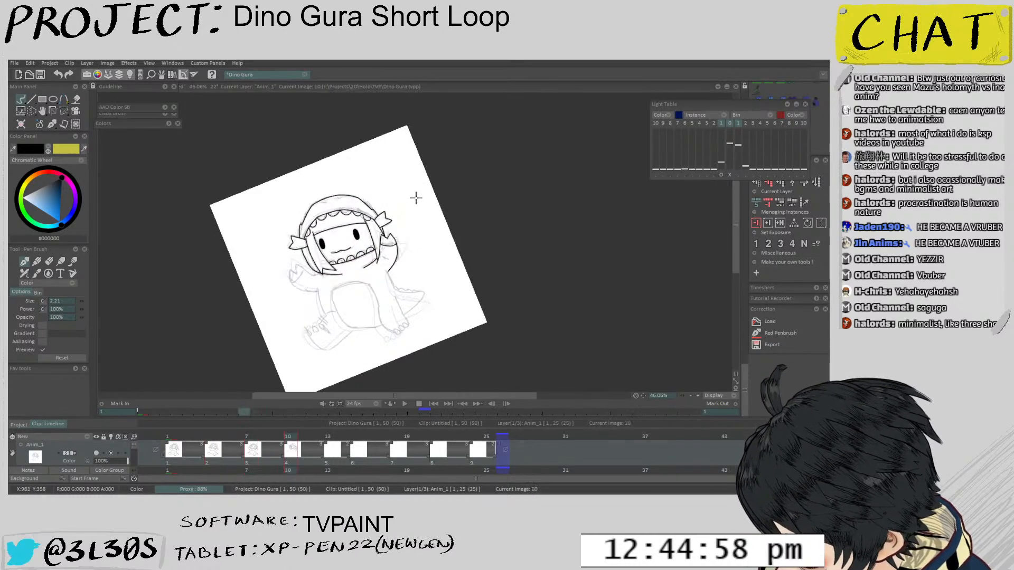
key(Left)
key(Right)
Erase the right hair lock's inner line beside the face on frame 10 and redraw it slanting toward the raised arm
scroll(415, 198, up, 14)
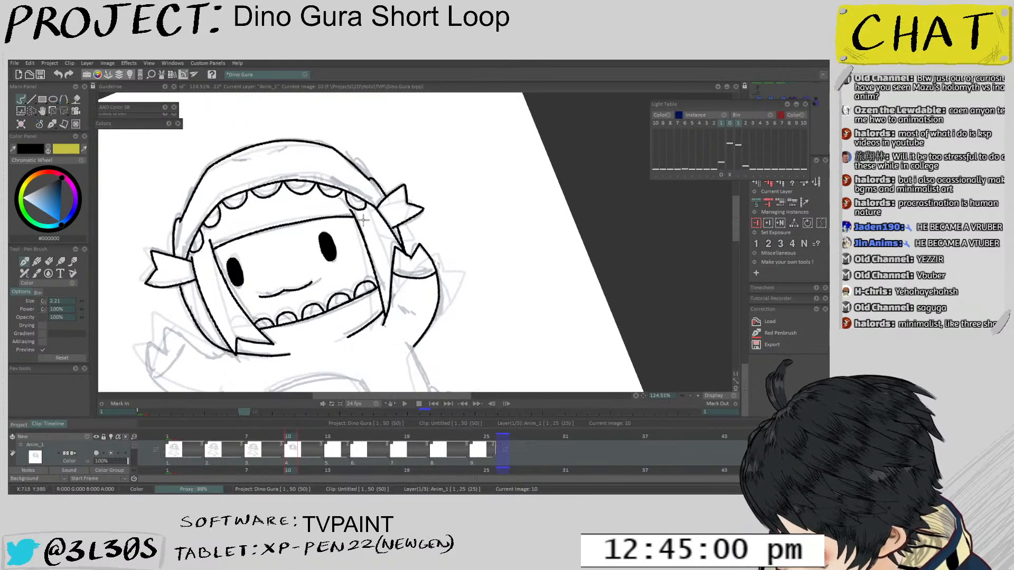
scroll(370, 207, up, 1)
key(e)
mouse_move(338, 213)
mouse_down()
mouse_move(354, 225)
mouse_move(386, 330)
mouse_up()
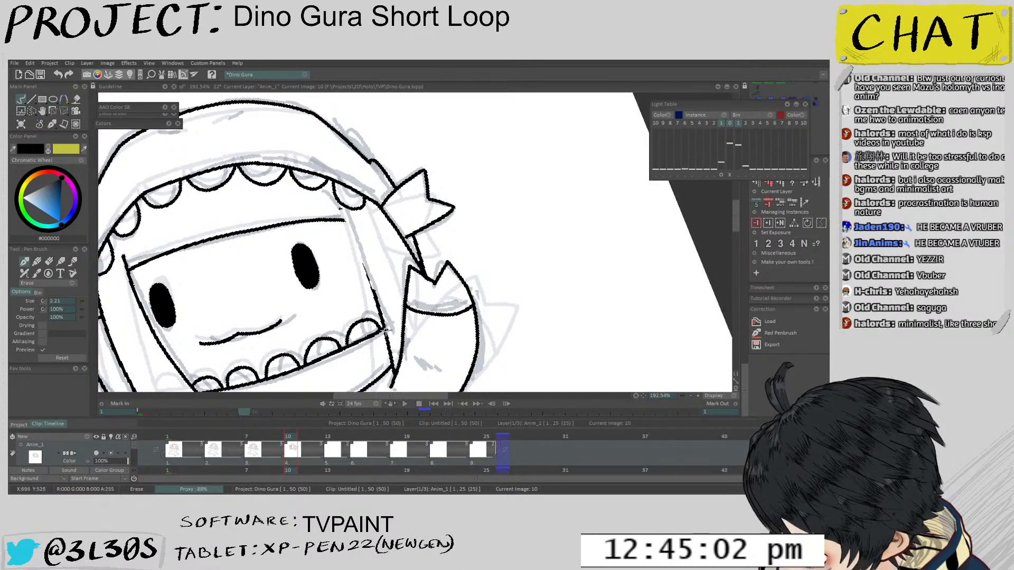
drag(391, 369, 387, 323)
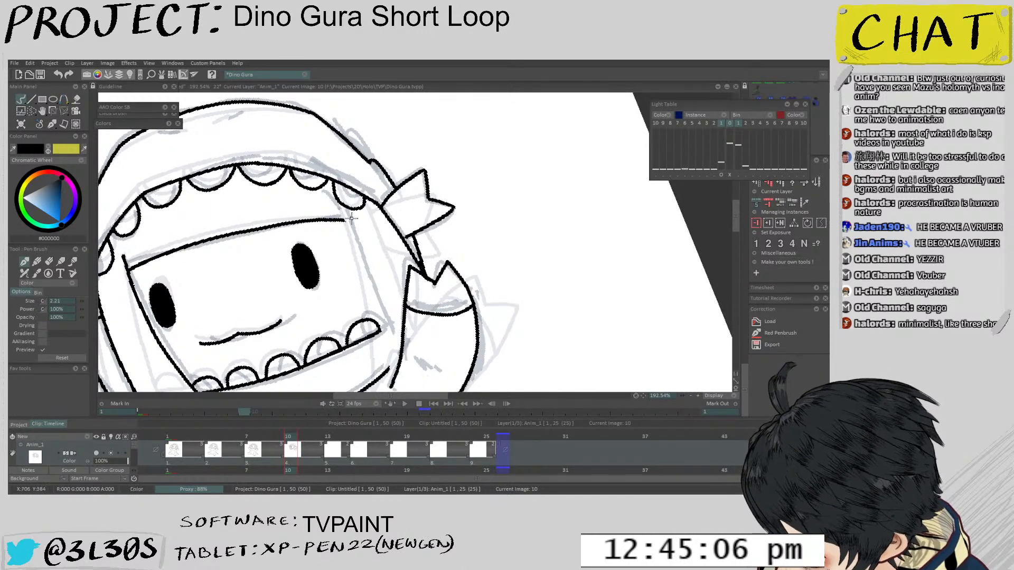
drag(345, 212, 390, 323)
key(ctrl+z)
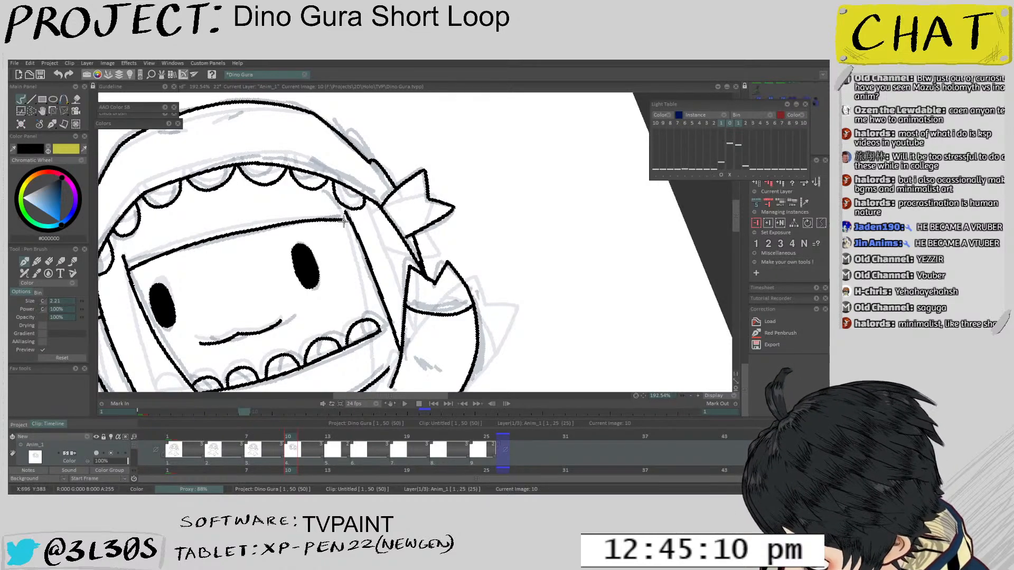
Join the hood's lower edge to the hair lock's tip beside the raised arm, and tidy the overlapping line ends
mouse_move(347, 318)
mouse_down()
mouse_move(386, 341)
mouse_move(400, 272)
mouse_up()
mouse_move(400, 273)
mouse_down()
mouse_move(444, 273)
mouse_move(432, 297)
mouse_up()
drag(458, 277, 428, 302)
key(ctrl+z)
key(ctrl+z)
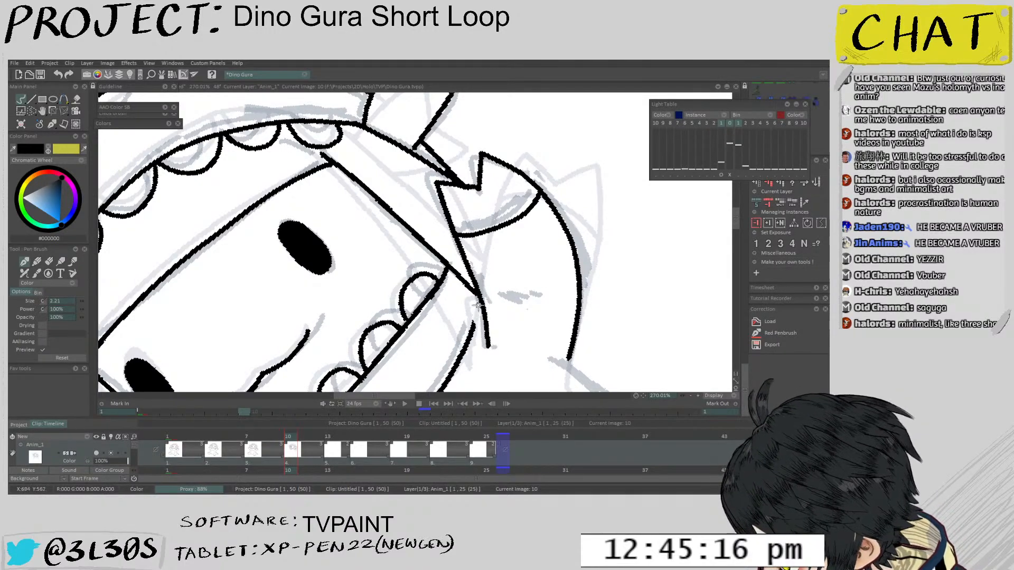
drag(515, 274, 484, 266)
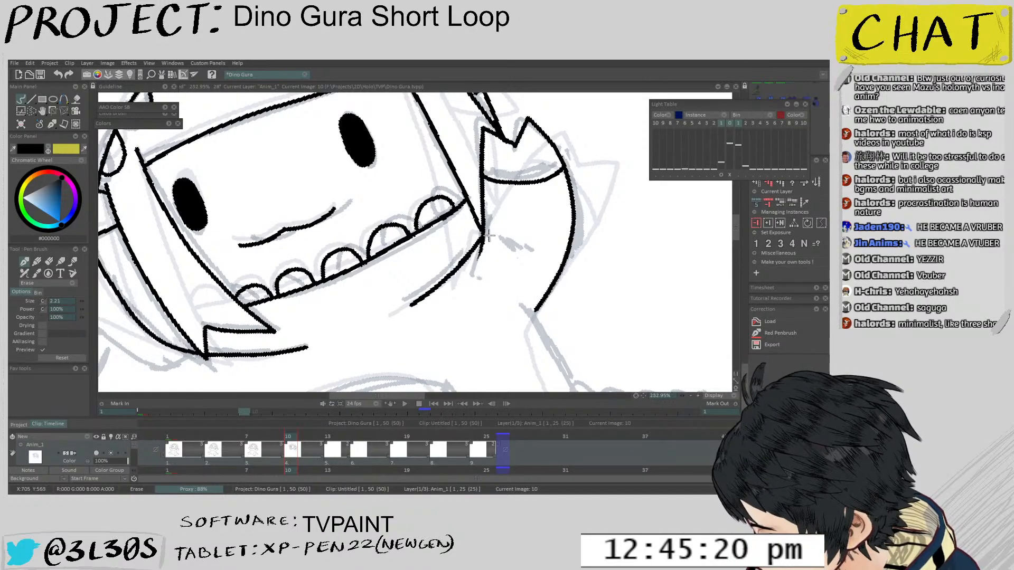
Flip back through the earlier key drawings to check the redrawn hair lock and raised arm against them
scroll(522, 230, down, 5)
key(Left)
key(Left)
key(Left)
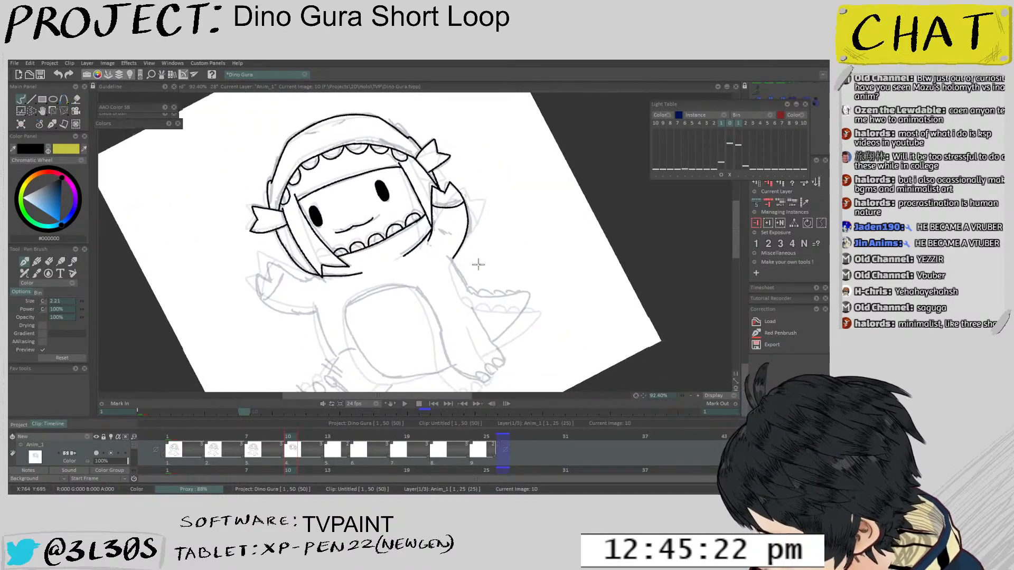
key(Right)
key(Right)
key(Right)
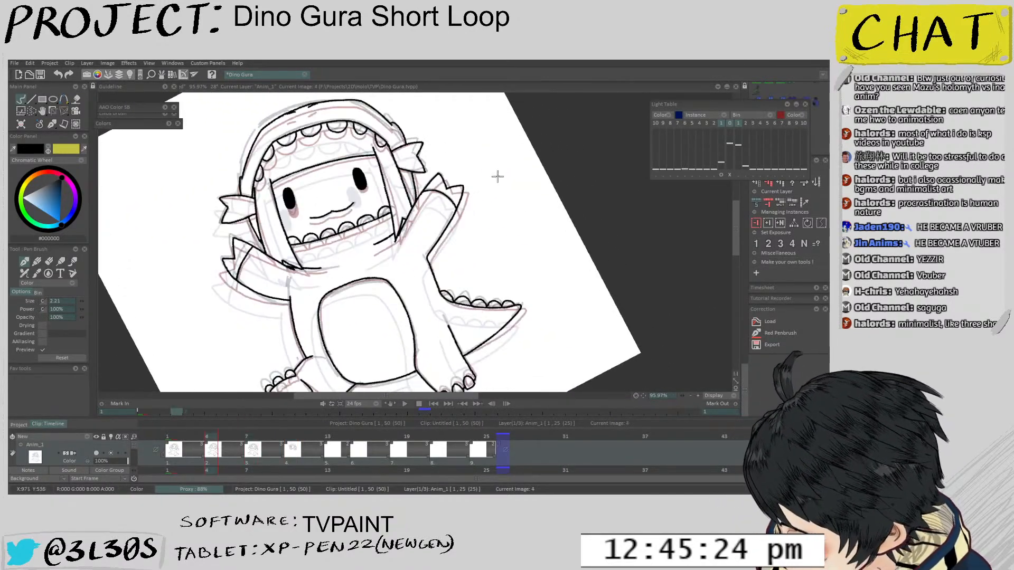
scroll(457, 165, up, 3)
scroll(457, 165, up, 2)
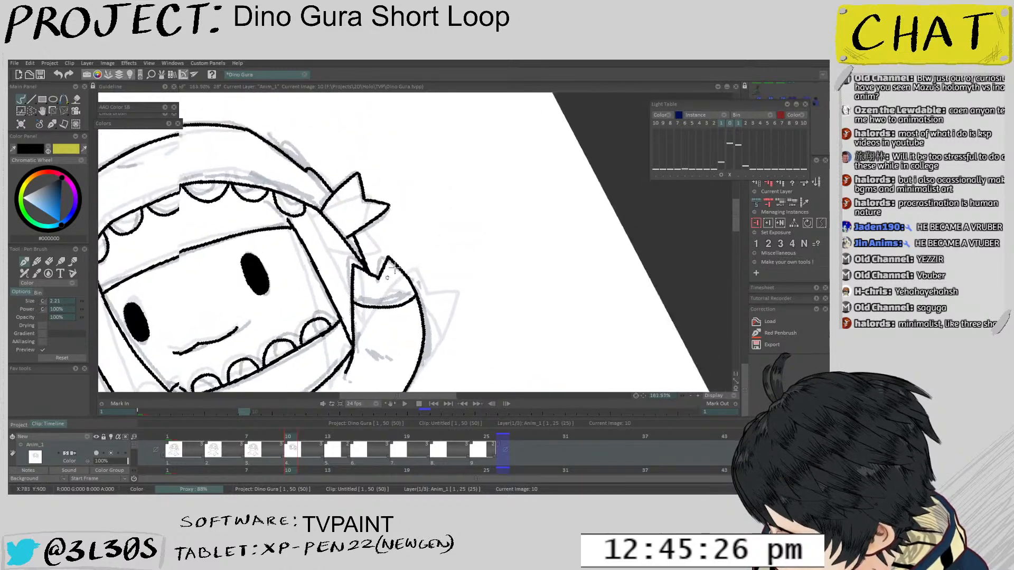
Redraw the curved line across the raised hand below its claws on frame 10
drag(356, 321, 398, 319)
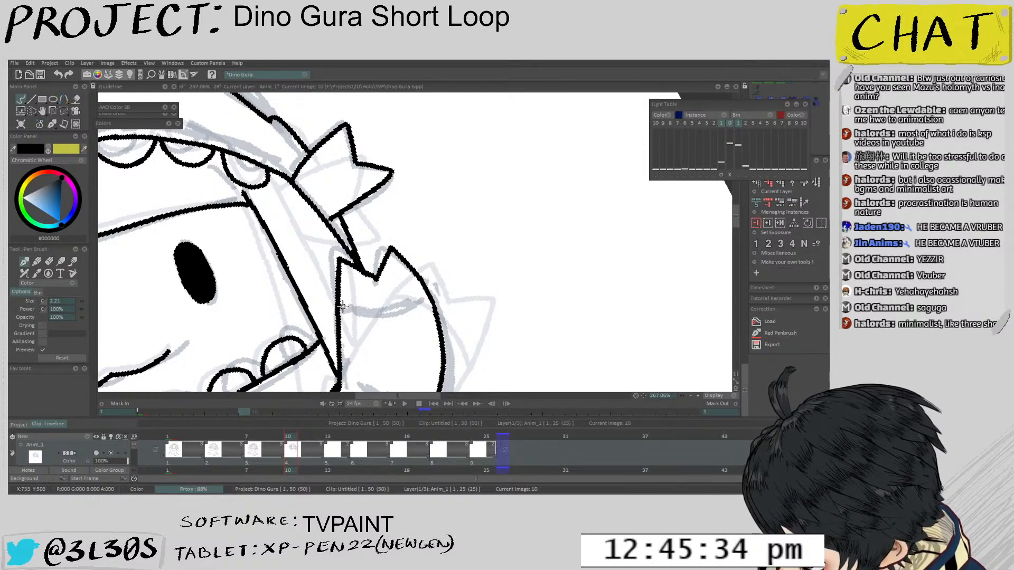
drag(348, 309, 420, 298)
scroll(373, 267, up, 3)
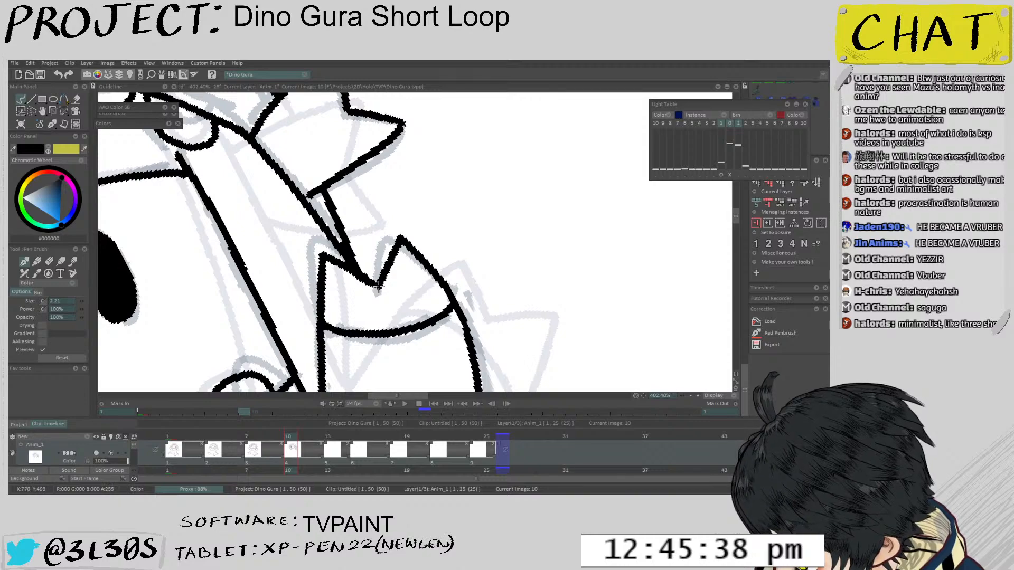
Clean up the overlapping hair lines between the right tuft and the raised hand's claws
scroll(433, 229, down, 5)
scroll(413, 242, up, 5)
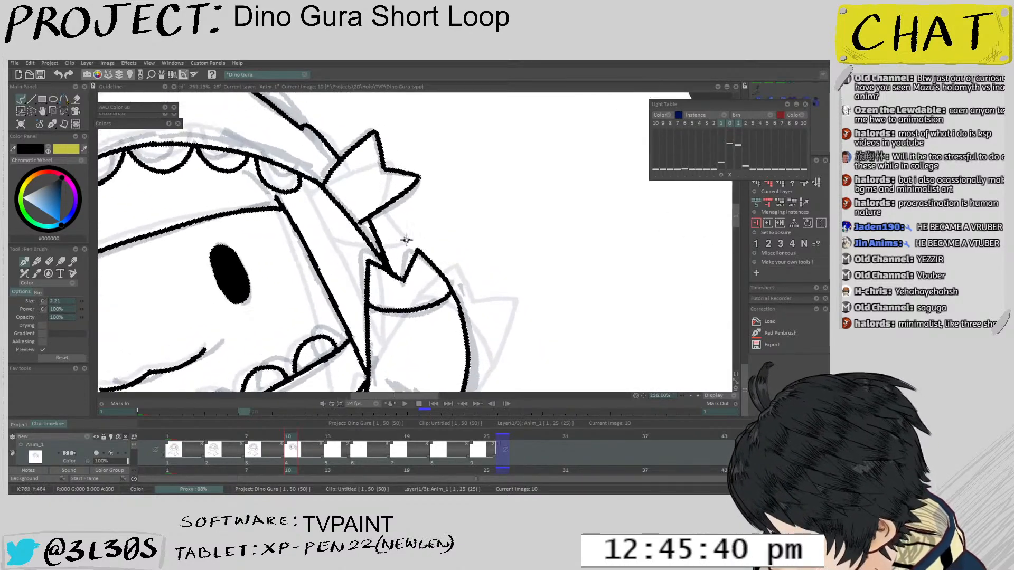
scroll(413, 242, up, 1)
key(e)
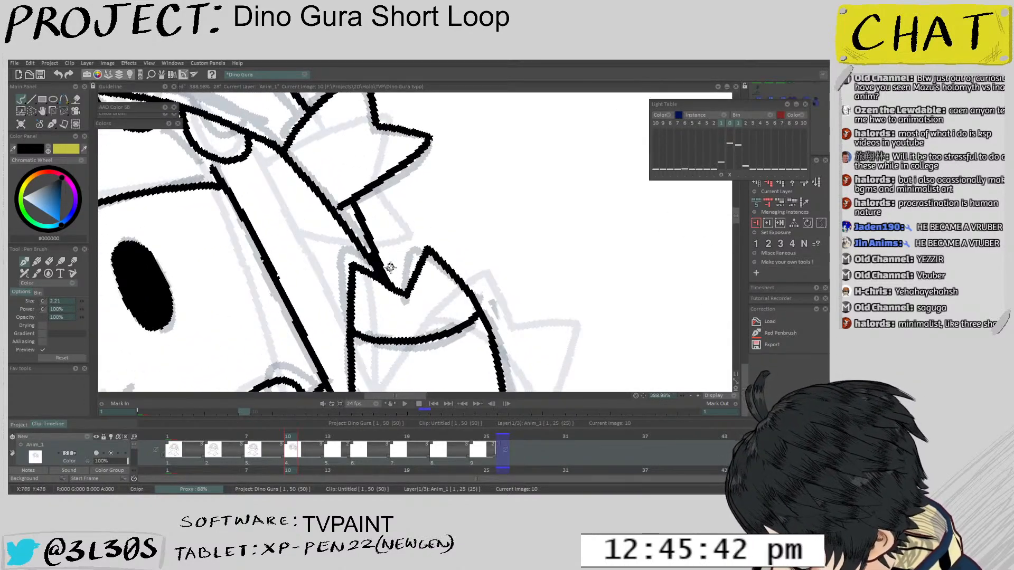
scroll(390, 267, down, 6)
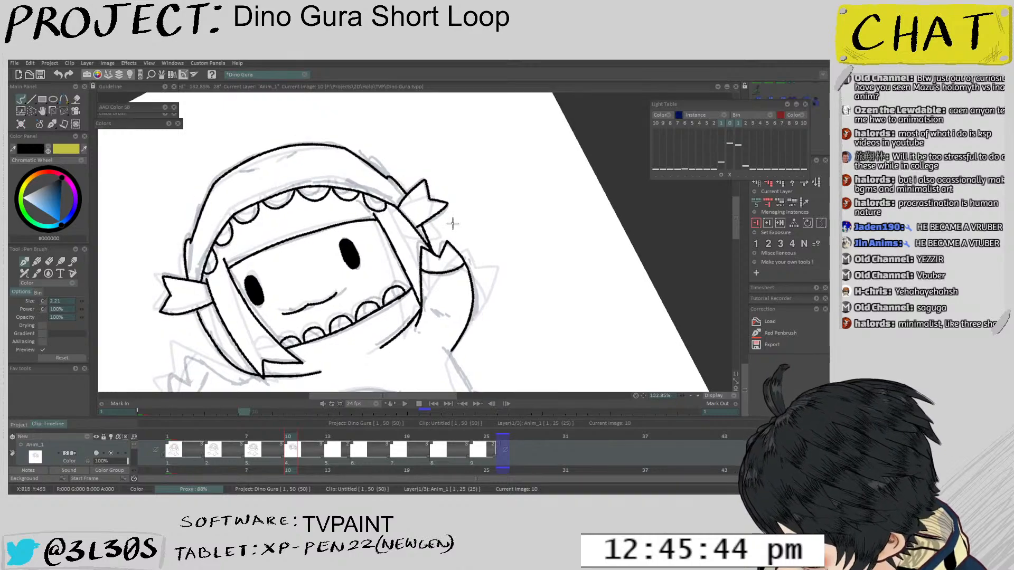
scroll(452, 224, up, 6)
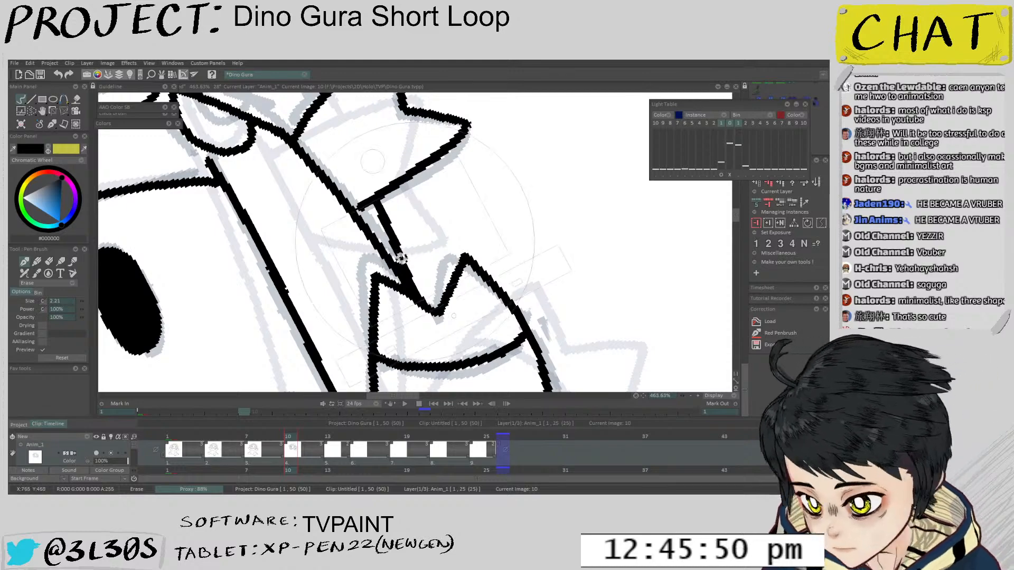
Ink the left arm's outer curve on frame 10 from the first claw tip down to the underside near the body
scroll(398, 260, down, 6)
drag(373, 360, 438, 349)
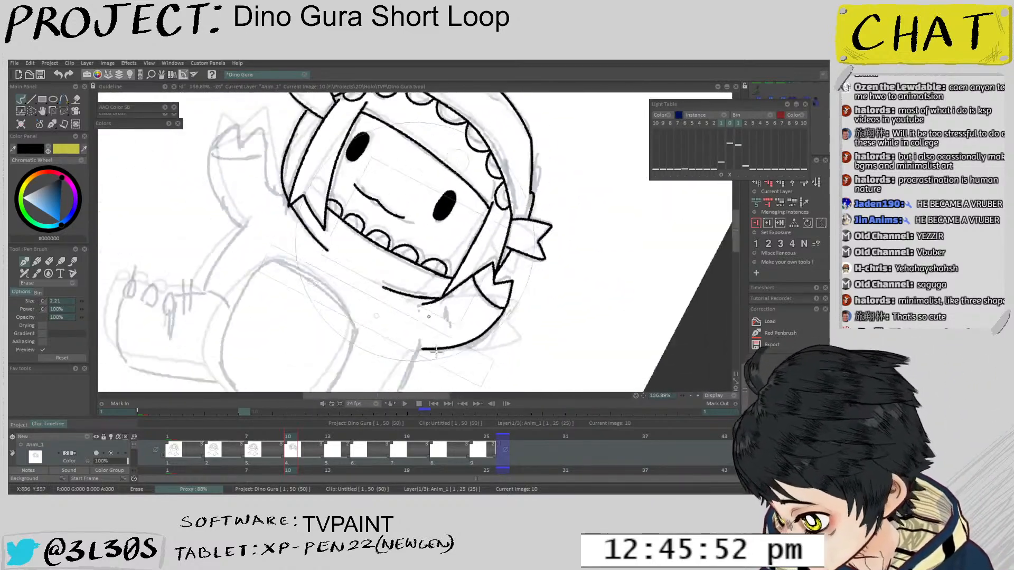
drag(343, 270, 430, 328)
drag(317, 250, 335, 288)
scroll(359, 248, up, 2)
scroll(381, 207, up, 2)
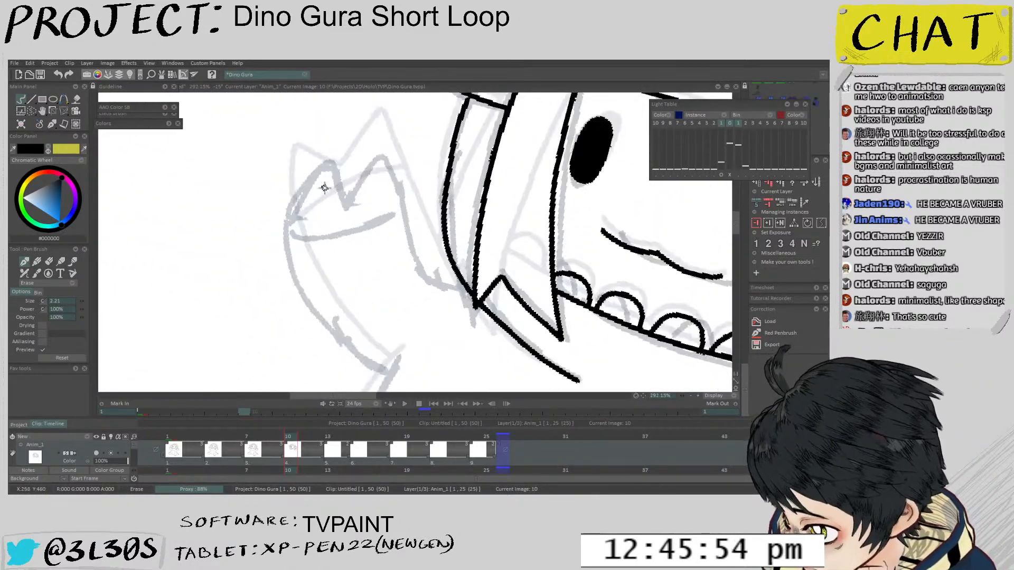
drag(349, 269, 356, 231)
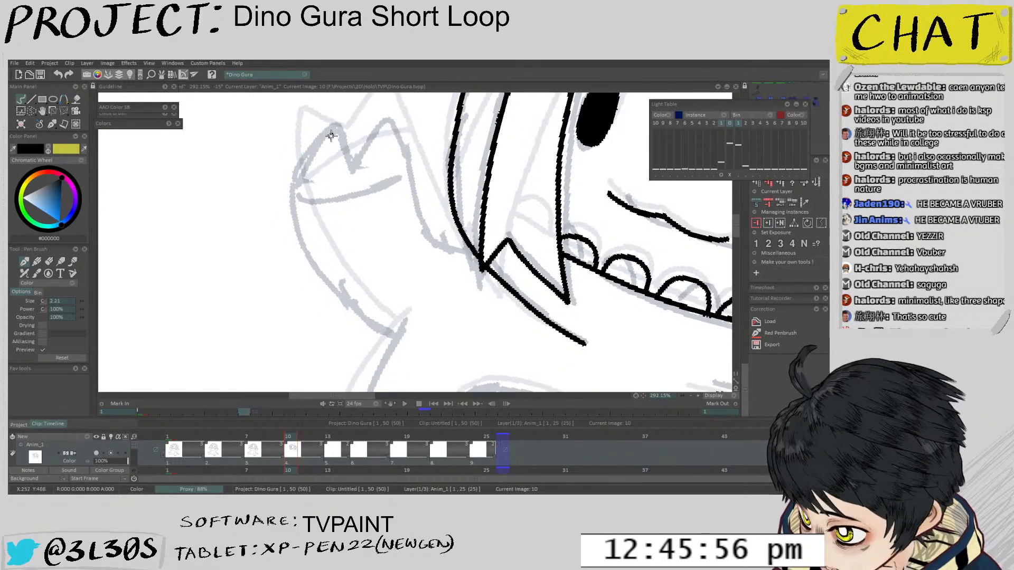
mouse_move(332, 132)
mouse_down()
mouse_move(302, 178)
mouse_move(306, 245)
mouse_move(300, 187)
mouse_move(310, 247)
mouse_move(357, 299)
mouse_move(407, 326)
mouse_up()
key(ctrl+z)
key(ctrl+z)
key(ctrl+z)
mouse_move(334, 130)
mouse_down()
mouse_move(297, 206)
mouse_move(330, 290)
mouse_move(406, 340)
mouse_up()
key(ctrl+z)
Ink the left hand's claw tips and the arm's inner edge down to the hair tip on frame 10
mouse_move(334, 130)
mouse_down()
mouse_move(351, 170)
mouse_move(390, 126)
mouse_up()
key(ctrl+z)
mouse_move(353, 170)
mouse_down()
mouse_move(385, 124)
mouse_move(406, 193)
mouse_up()
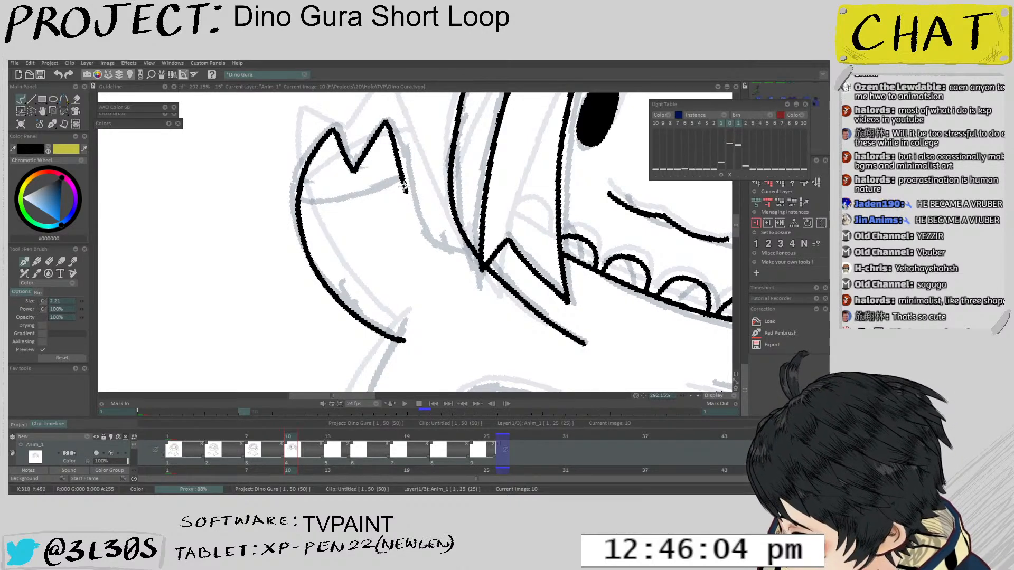
key(ctrl+z)
key(ctrl+z)
mouse_move(355, 170)
mouse_down()
mouse_move(394, 123)
mouse_move(415, 224)
mouse_up()
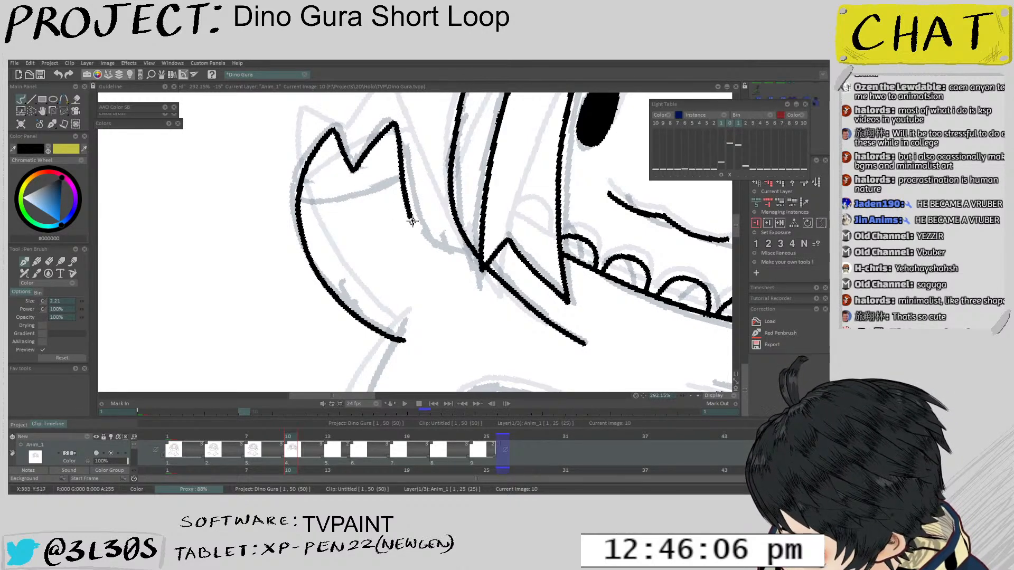
key(ctrl+z)
drag(393, 123, 411, 213)
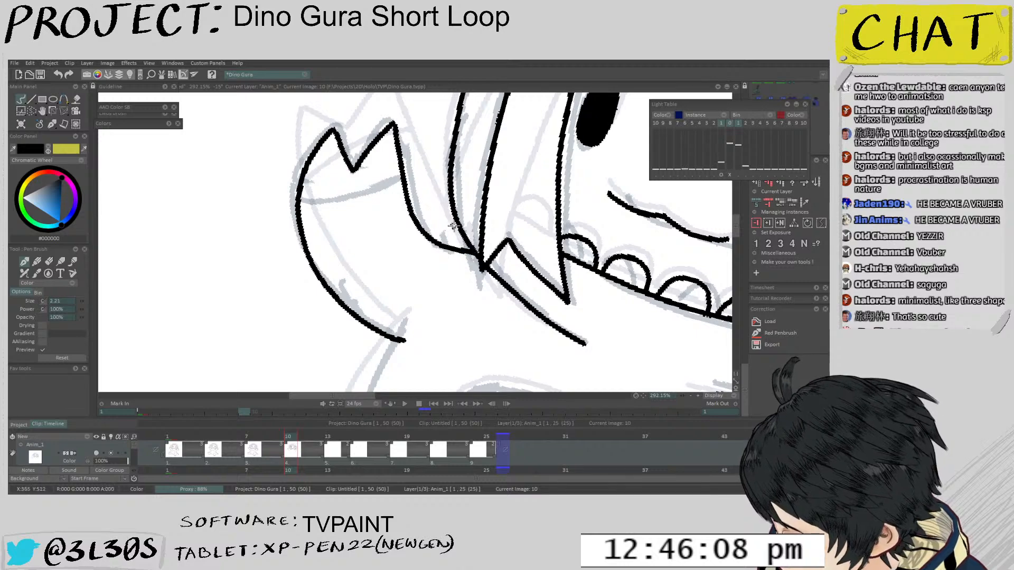
Ink the curved line across the left hand below its claws on frame 10
mouse_move(302, 198)
mouse_down()
mouse_move(339, 204)
mouse_move(399, 180)
mouse_up()
key(ctrl+z)
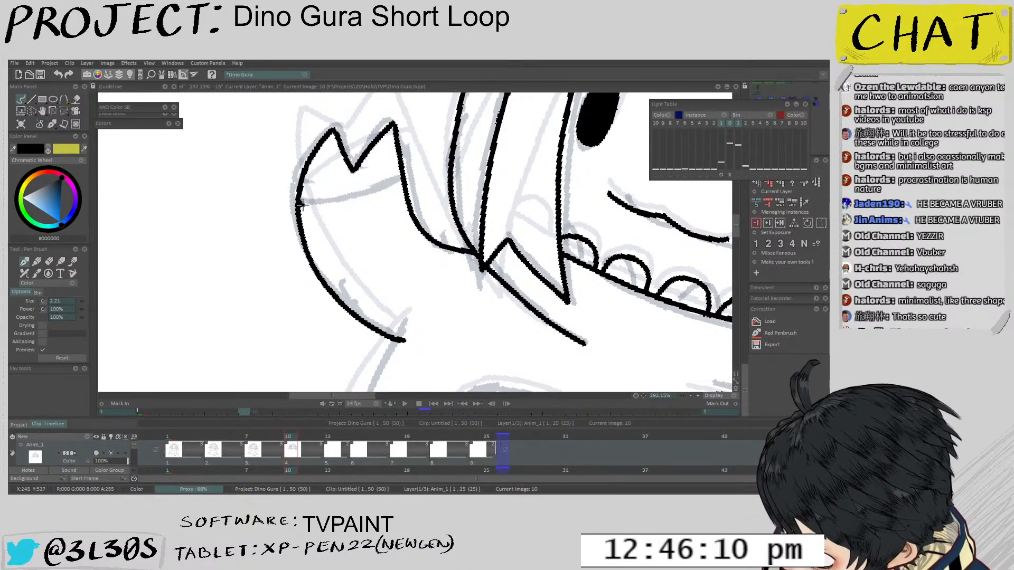
mouse_move(299, 205)
mouse_down()
mouse_move(401, 181)
mouse_move(486, 285)
mouse_up()
Erase the right arm's inner line from below the claws down past the hood's lower corner on frame 10
drag(565, 264, 501, 318)
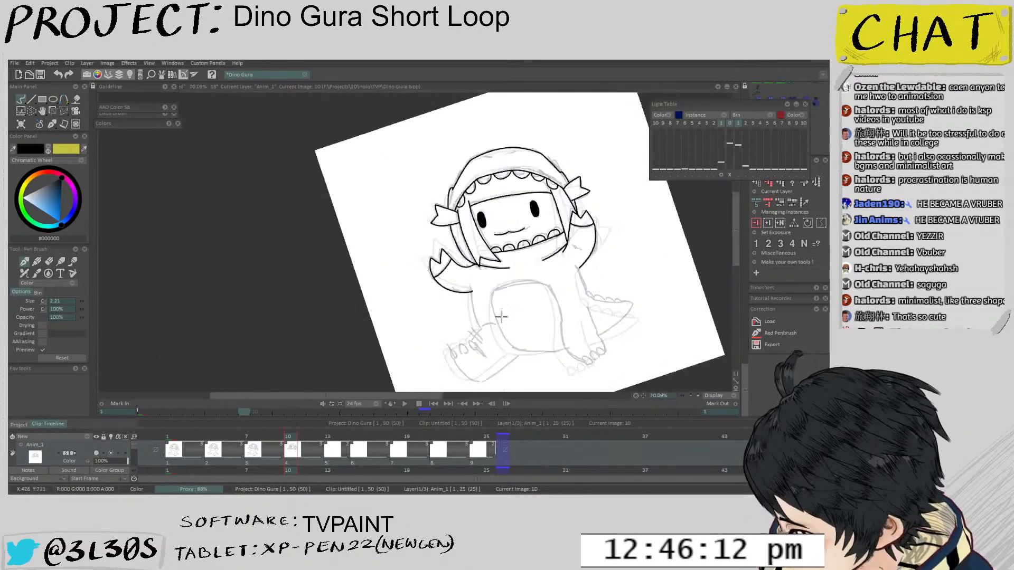
drag(602, 283, 575, 235)
scroll(576, 236, up, 4)
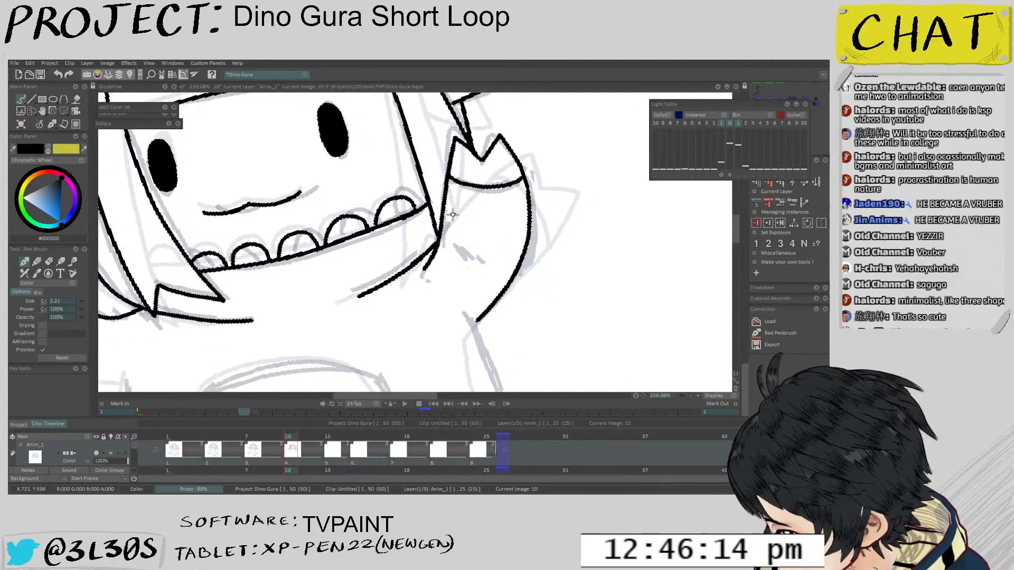
drag(445, 179, 441, 236)
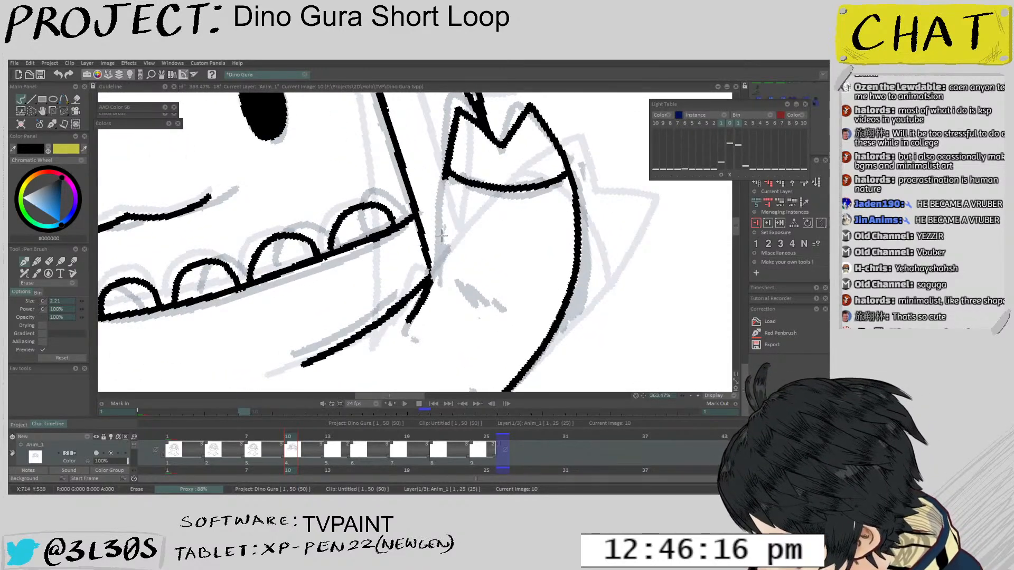
drag(423, 316, 435, 288)
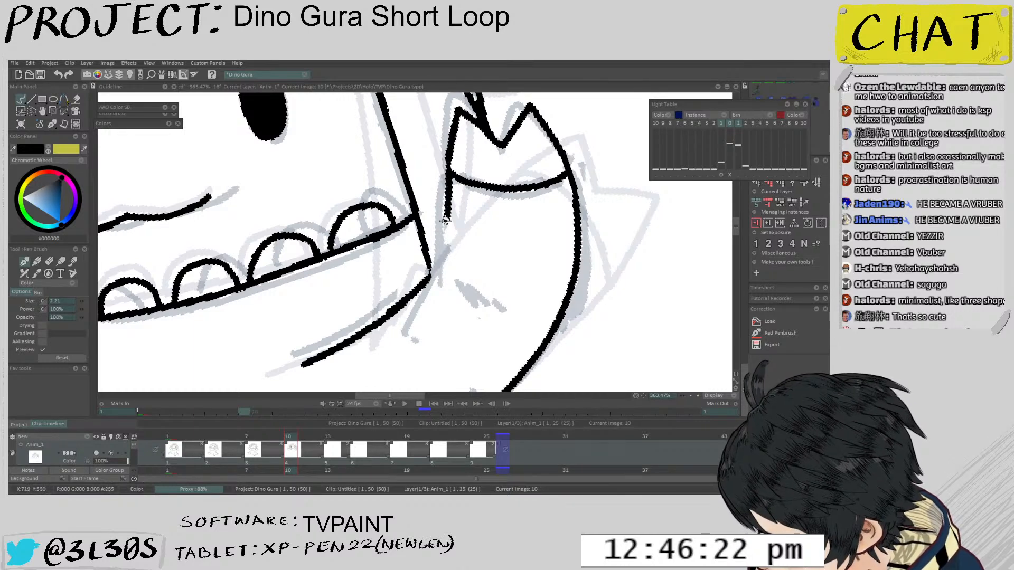
Try to redraw the right arm's inner line from the claws' base down past the hood's corner
drag(449, 172, 442, 270)
key(ctrl+z)
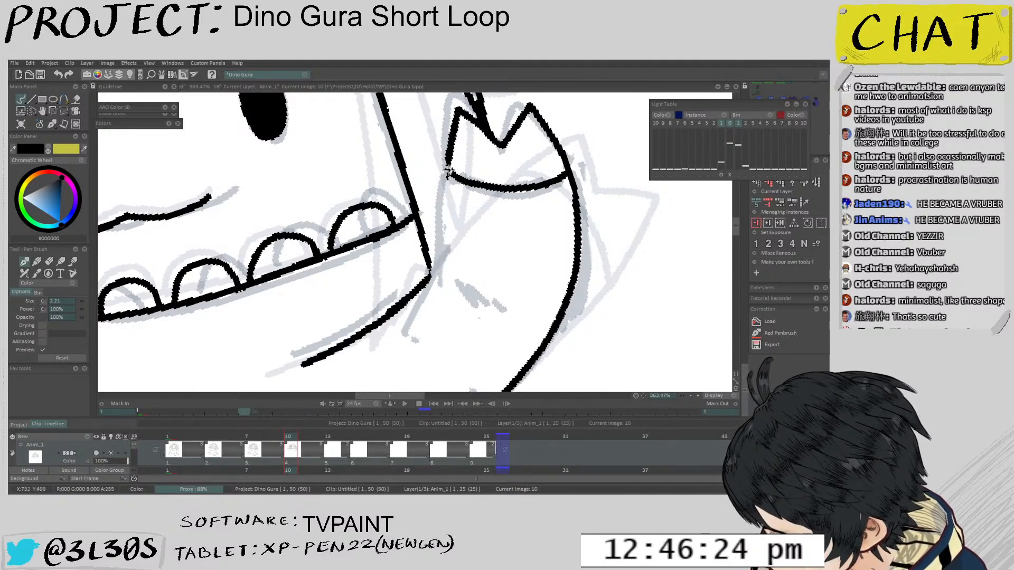
mouse_move(449, 169)
mouse_down()
mouse_move(435, 291)
mouse_move(445, 211)
mouse_move(434, 267)
mouse_move(401, 338)
mouse_up()
key(ctrl+z)
Flip back to the key drawing on frame 7 to check the raised arms against it
scroll(469, 242, down, 10)
key(Left)
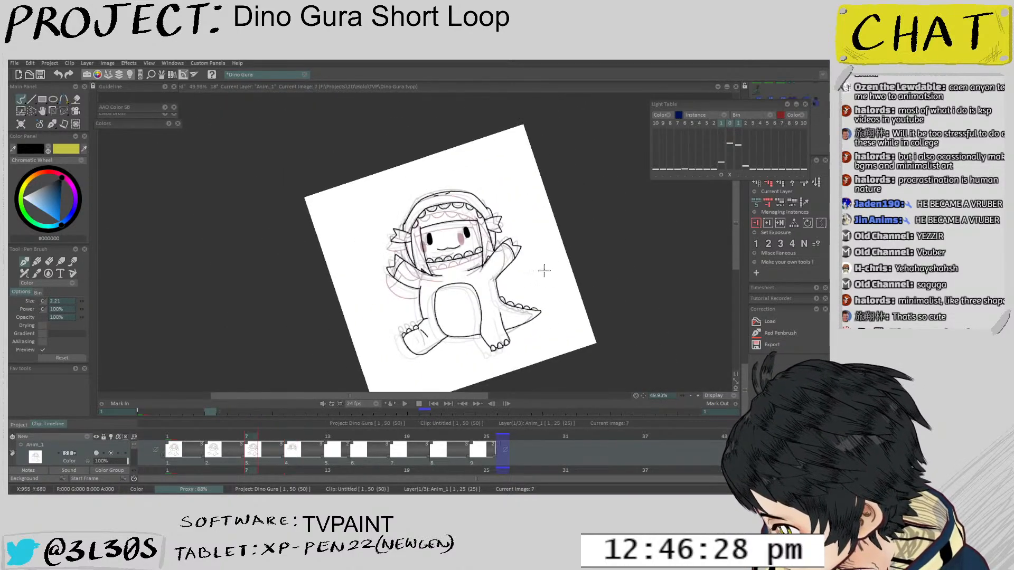
On image 10, ink and trim the inner line of the tail-side arm where it meets the hood, checking against image 7
key(Right)
scroll(544, 270, up, 7)
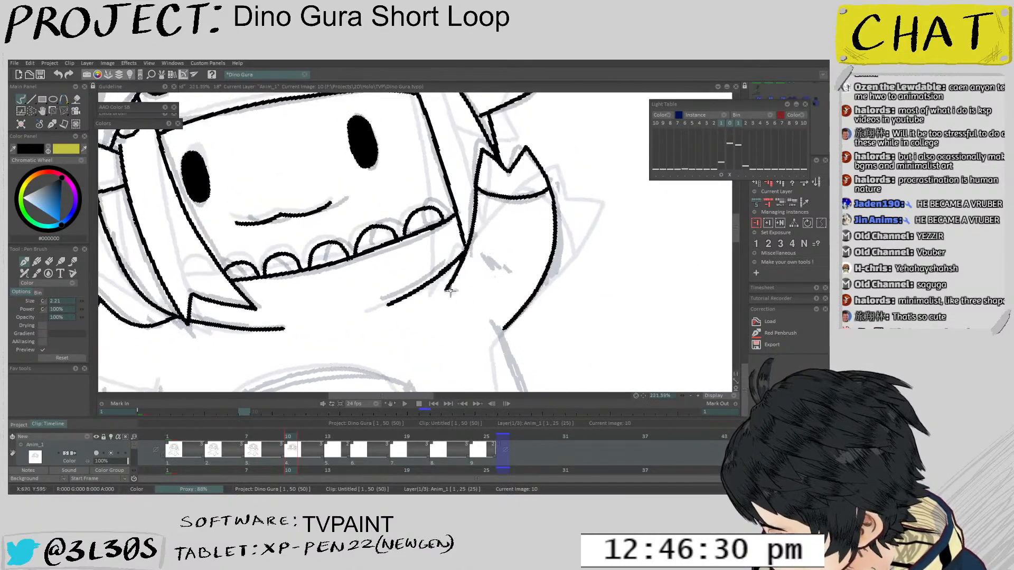
scroll(484, 252, down, 7)
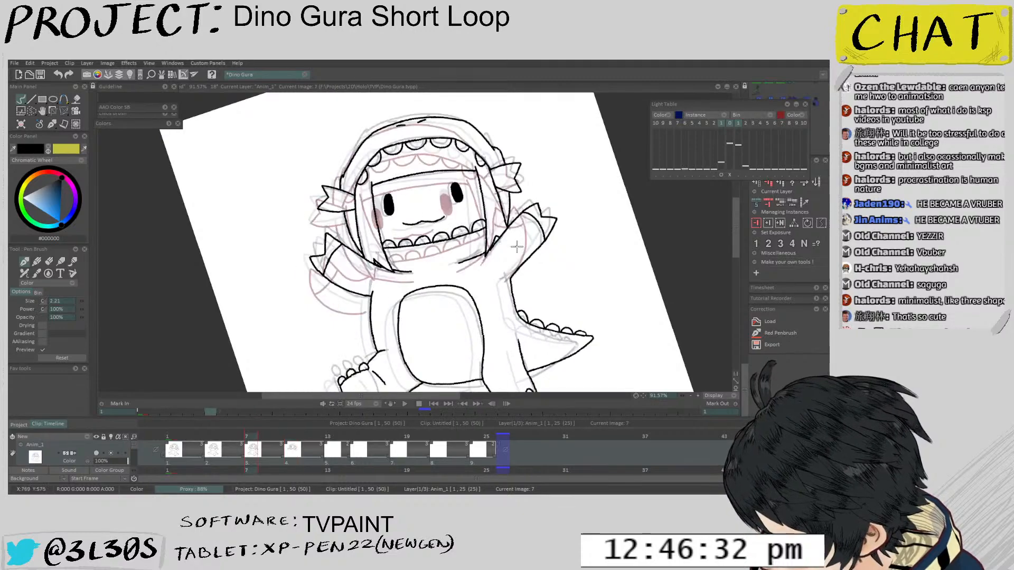
scroll(501, 247, up, 7)
scroll(504, 245, up, 1)
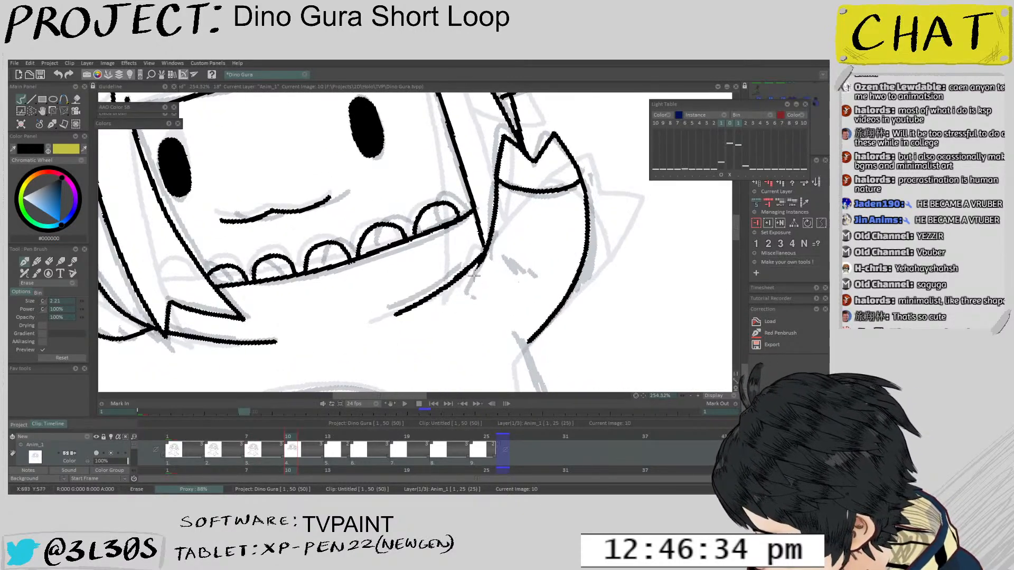
scroll(515, 260, down, 7)
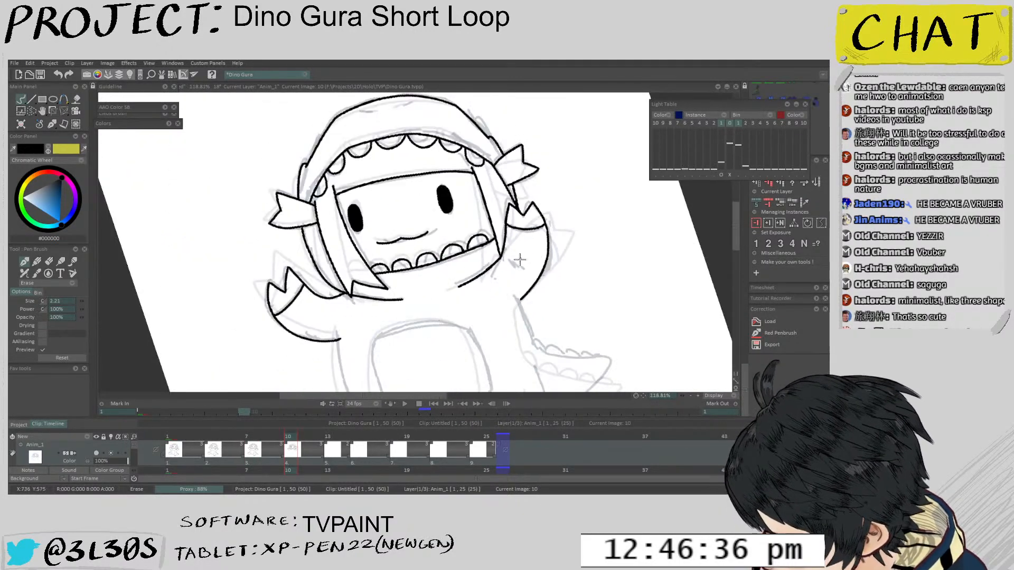
scroll(538, 221, up, 8)
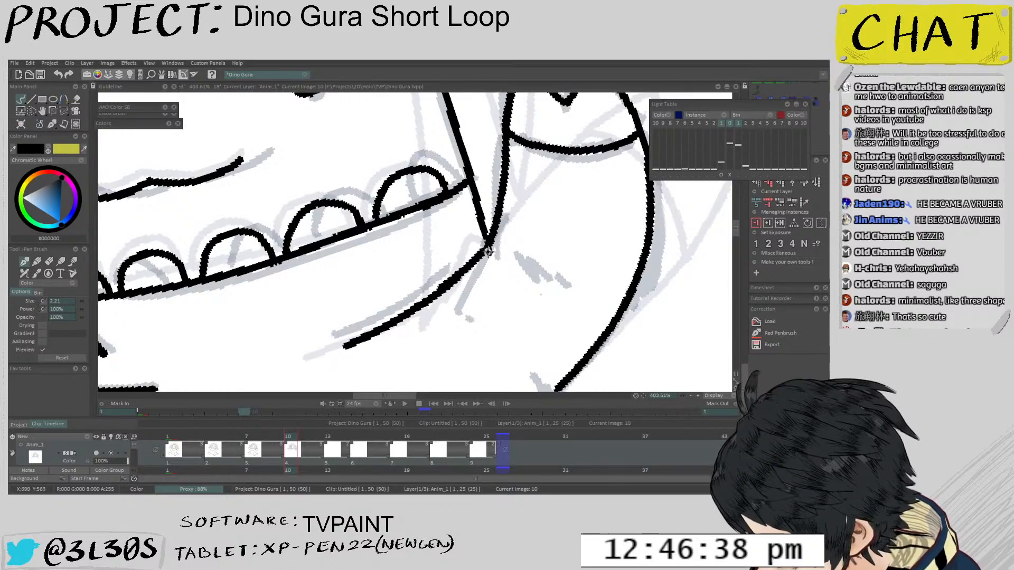
scroll(494, 248, down, 8)
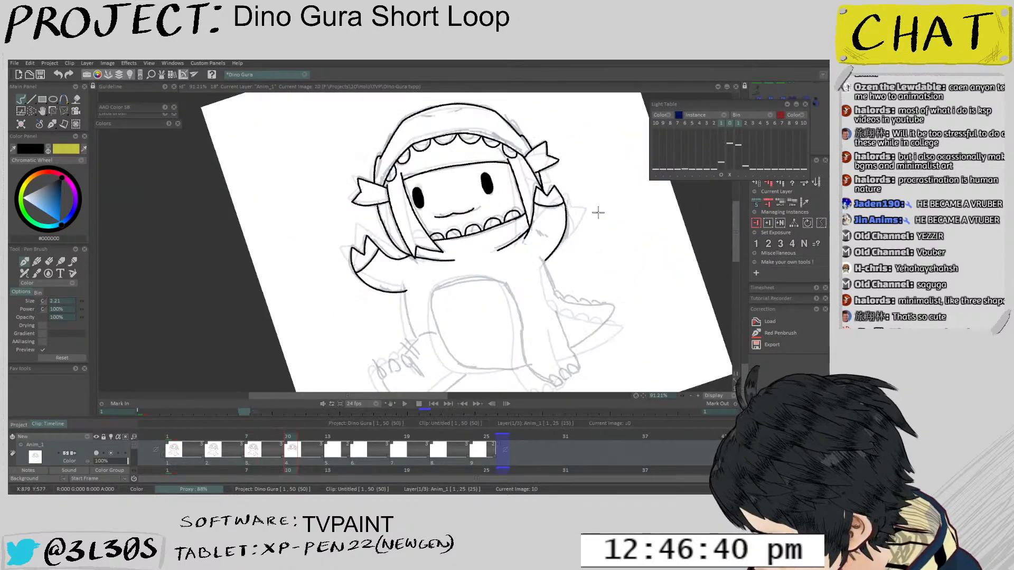
scroll(478, 213, up, 4)
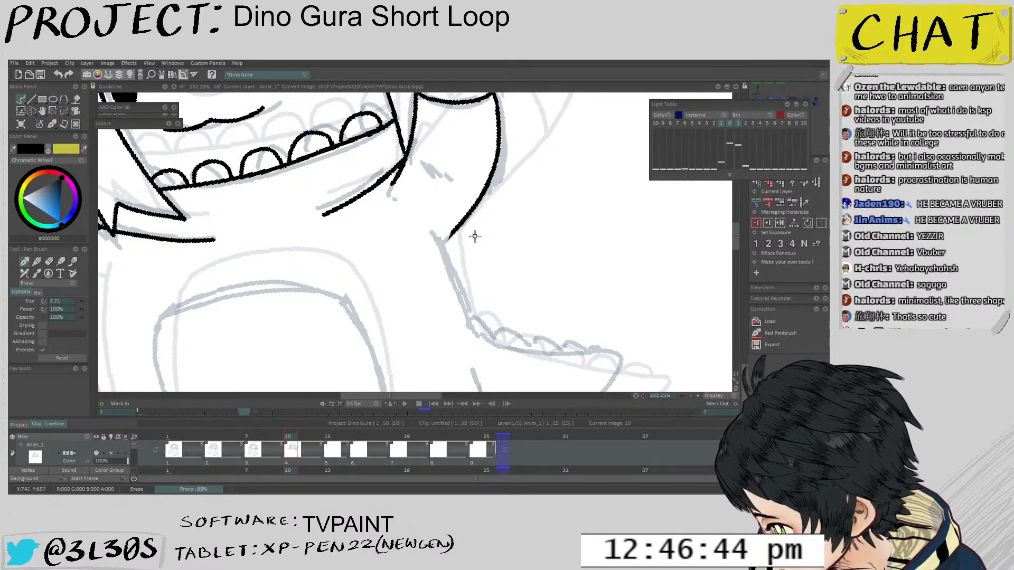
Ink the back from the tail-side arm down into the tail's upper edge, pointed tip and underside on image 10
scroll(474, 236, down, 2)
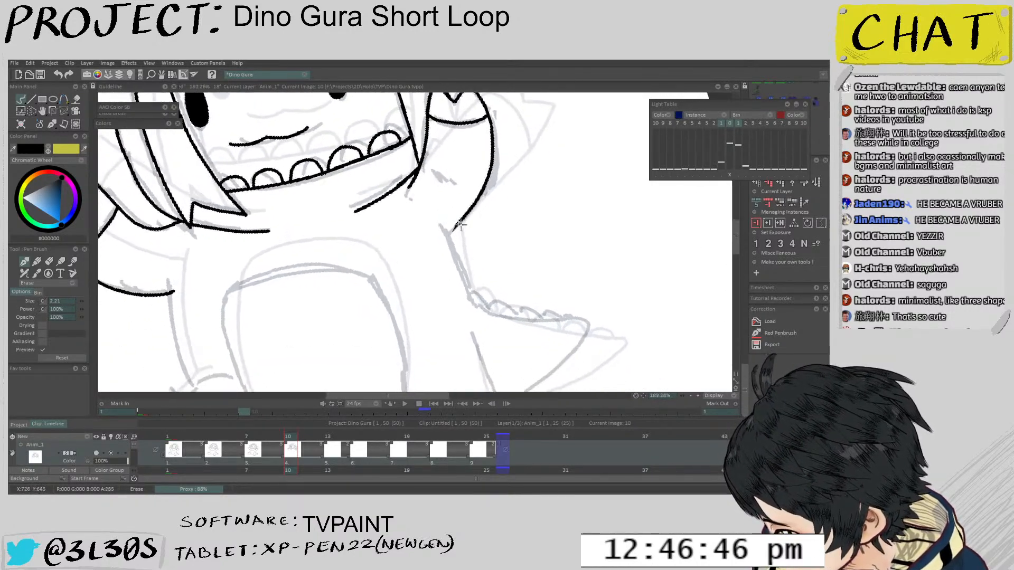
scroll(459, 224, up, 1)
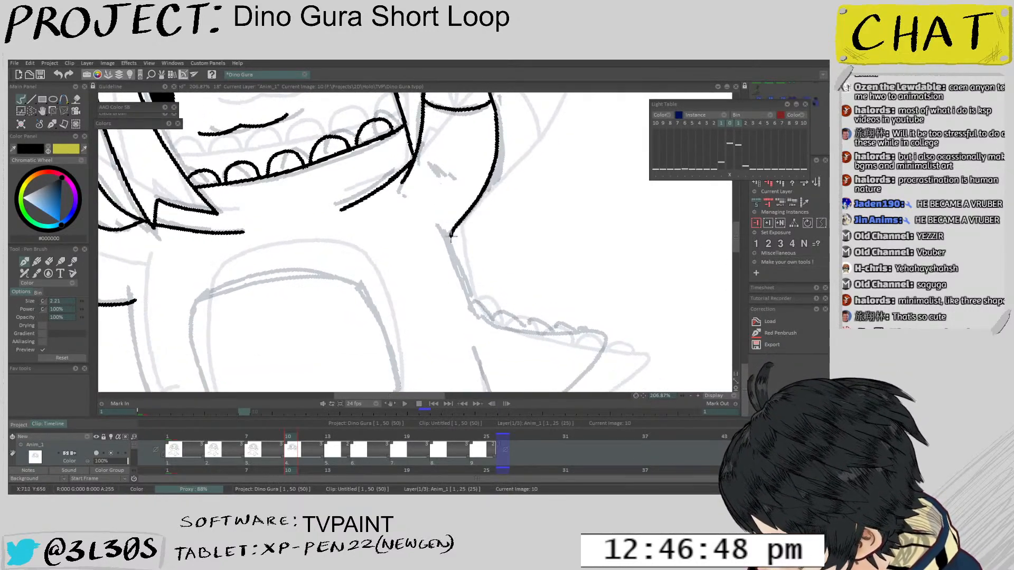
drag(473, 305, 435, 202)
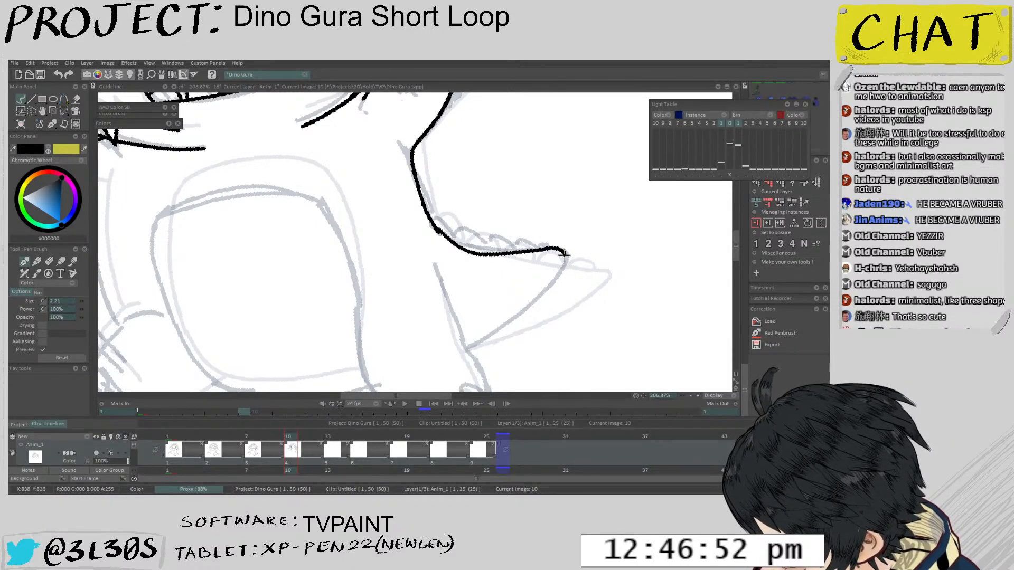
drag(564, 253, 469, 348)
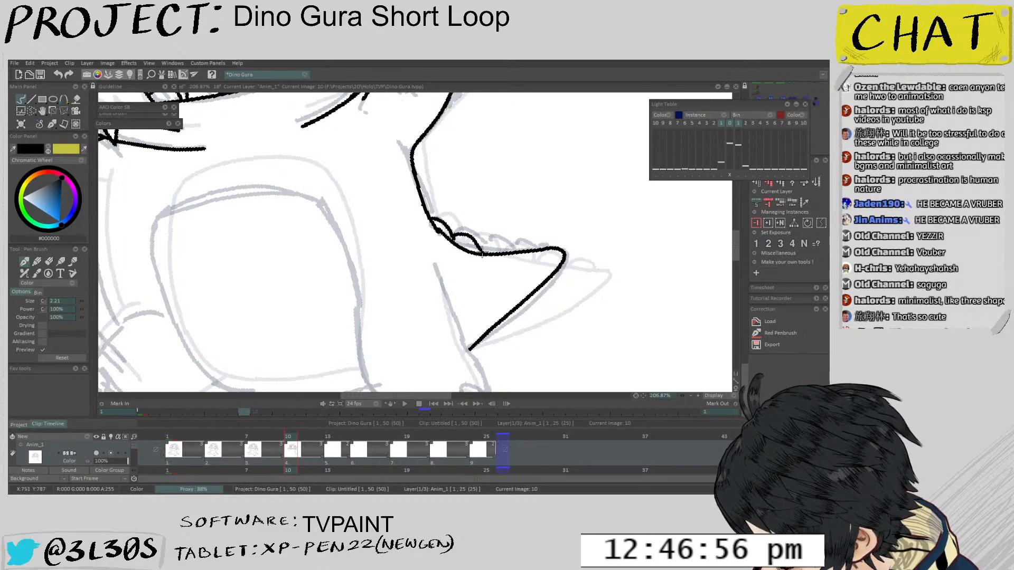
Redraw the row of small rounded spikes along the tail's upper edge, following the rough sketch
key(ctrl+z)
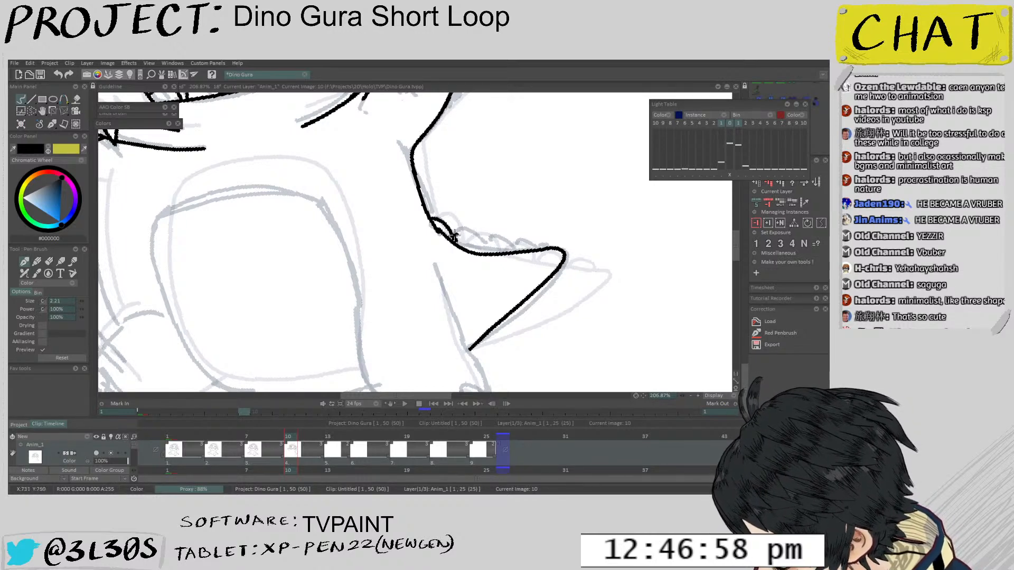
key(ctrl+z)
drag(498, 248, 510, 253)
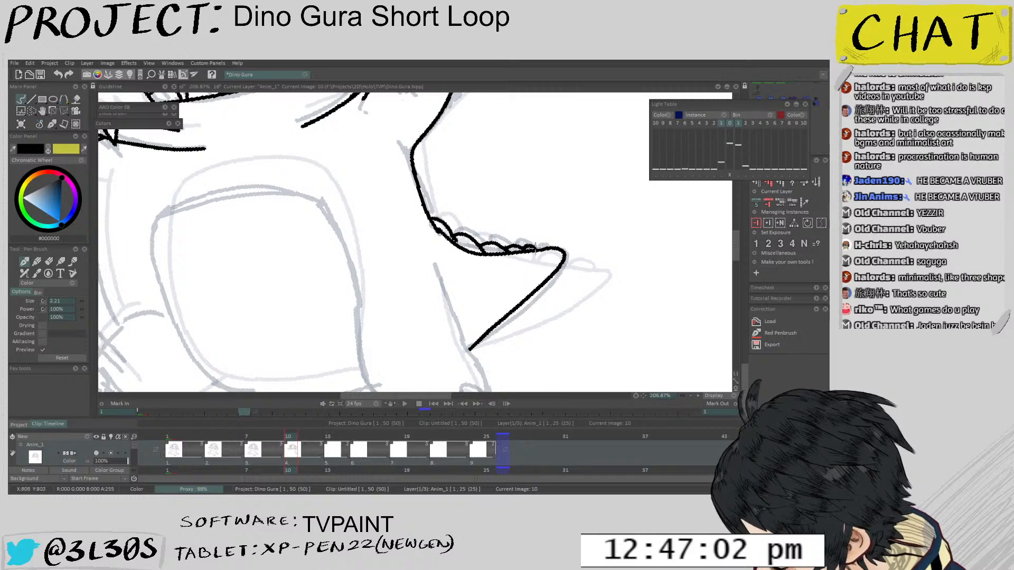
Flip between image 10 and the preceding drawings to compare the pose of the body and tail
scroll(500, 220, down, 3)
mouse_move(429, 256)
mouse_down()
mouse_move(433, 241)
mouse_move(464, 295)
mouse_move(412, 259)
mouse_up()
key(ctrl+z)
scroll(412, 258, down, 2)
key(Left)
key(Right)
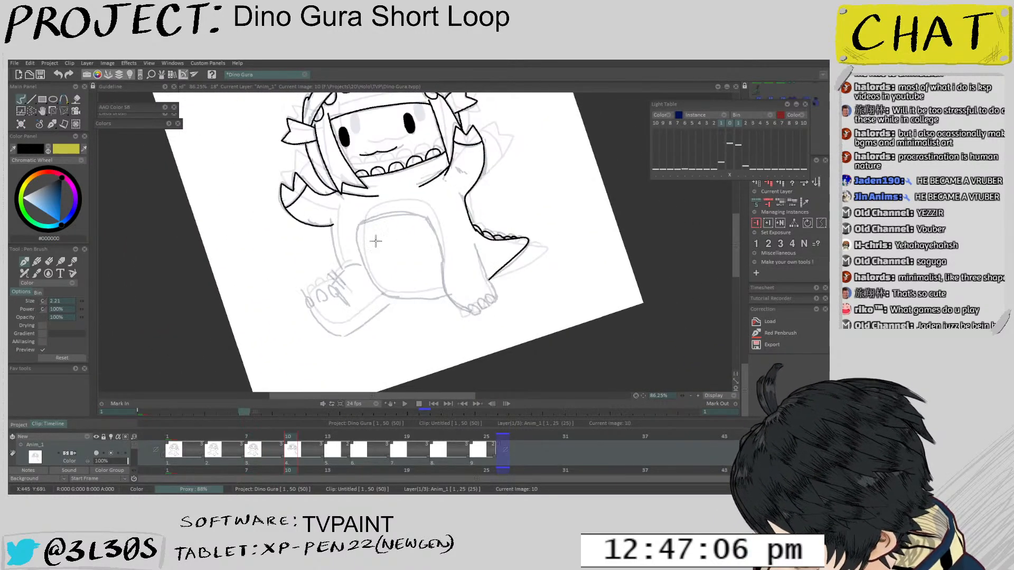
key(Left)
key(Left)
key(Right)
key(Right)
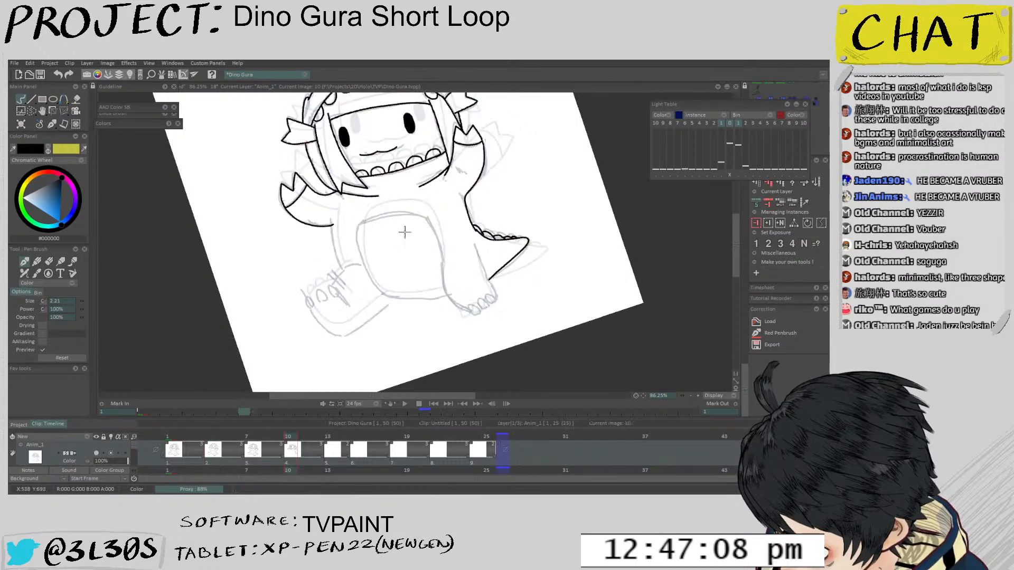
key(Left)
key(Right)
Ink the side of the body from the armpit opposite the tail down to the raised foot, redoing the stroke until it fits
scroll(352, 230, up, 4)
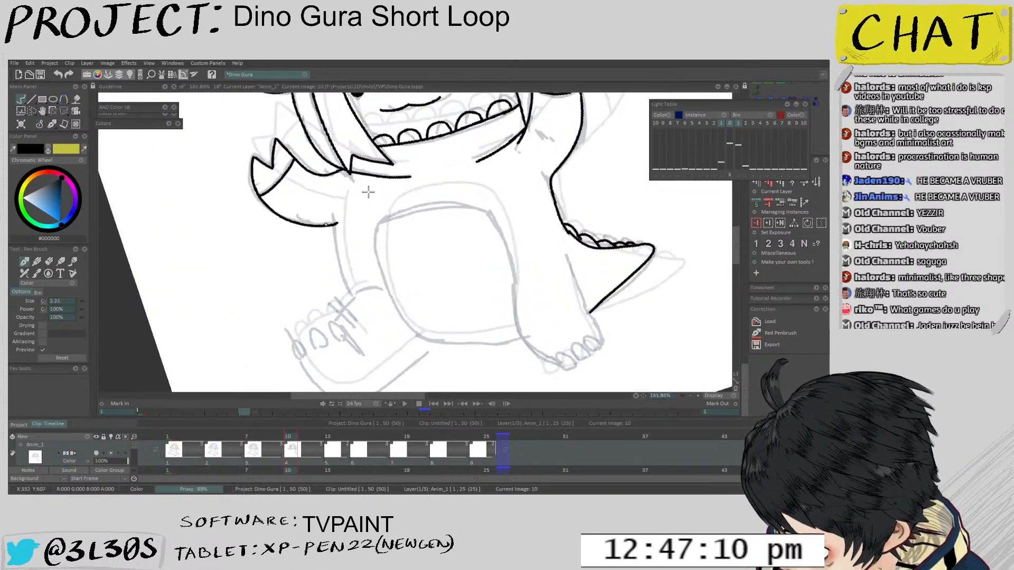
key(ctrl+z)
drag(334, 205, 346, 285)
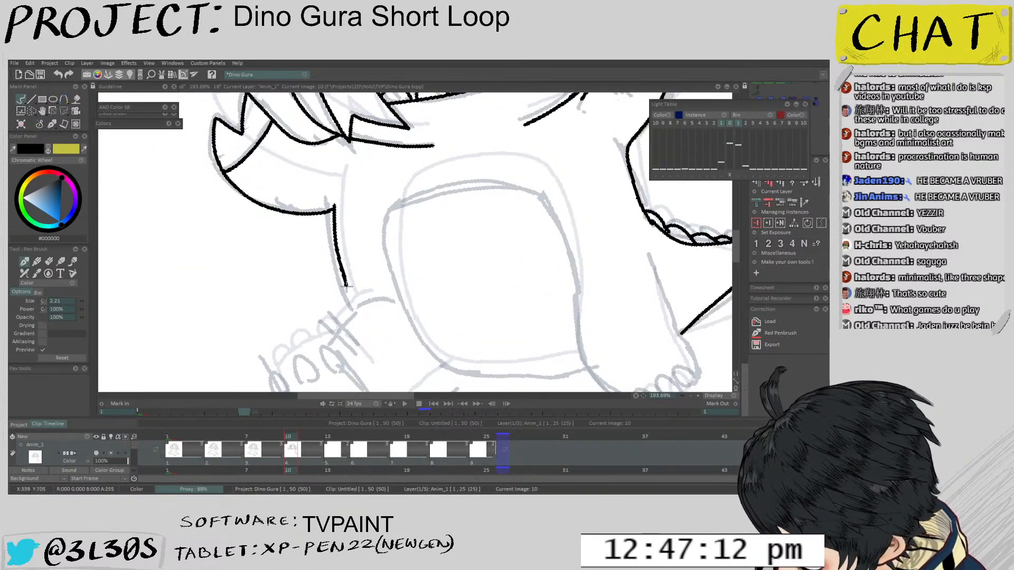
scroll(385, 231, down, 4)
scroll(385, 211, up, 4)
key(ctrl+z)
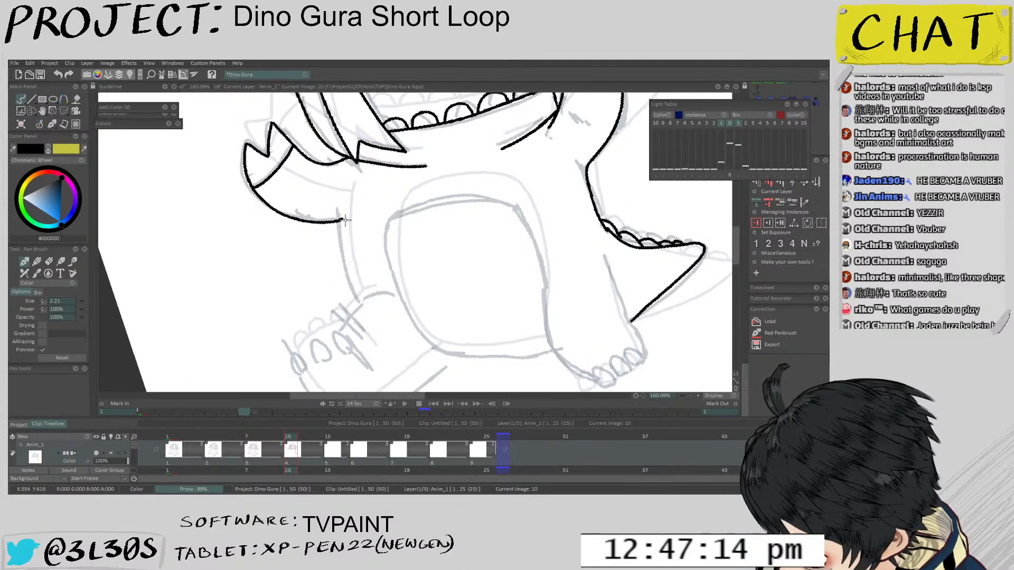
scroll(351, 262, up, 3)
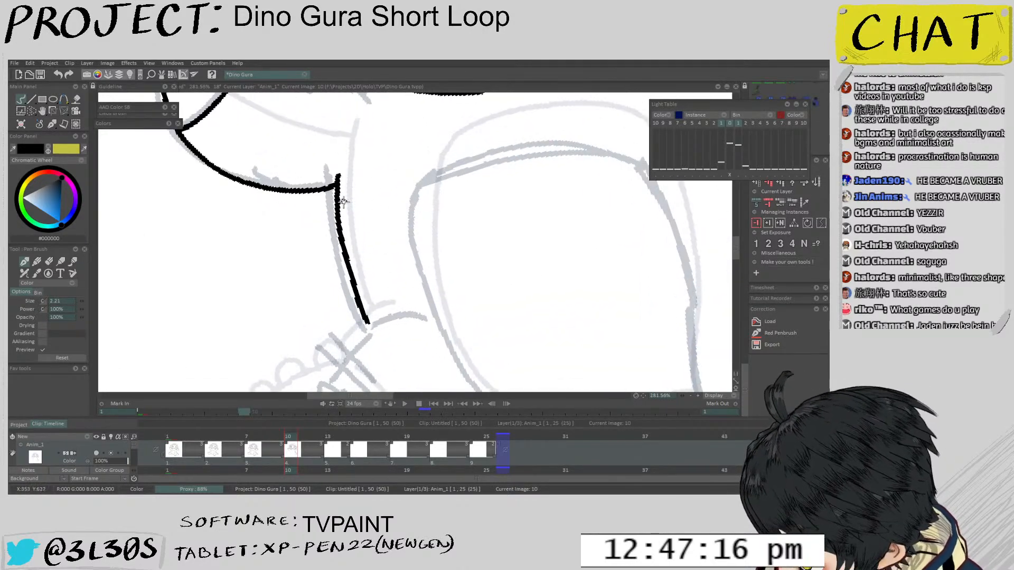
key(ctrl+z)
mouse_move(338, 174)
mouse_down()
mouse_move(369, 329)
mouse_move(336, 202)
mouse_move(349, 286)
mouse_move(376, 343)
mouse_up()
key(ctrl+z)
scroll(407, 254, down, 5)
scroll(417, 185, down, 4)
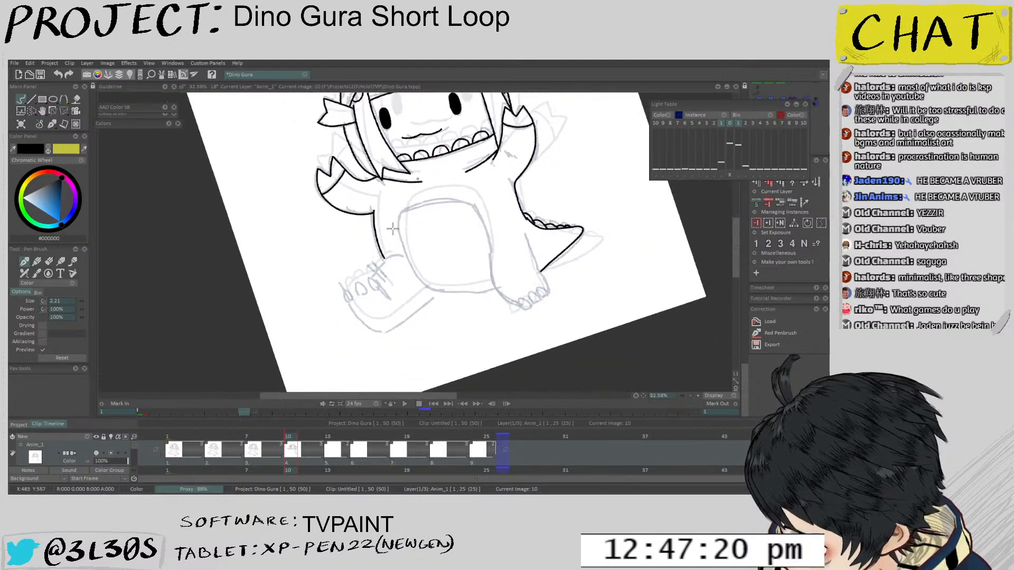
Flip back and forth between image 10 and the earlier drawings to check the motion of the body and belly
key(Left)
key(Right)
key(Left)
key(Right)
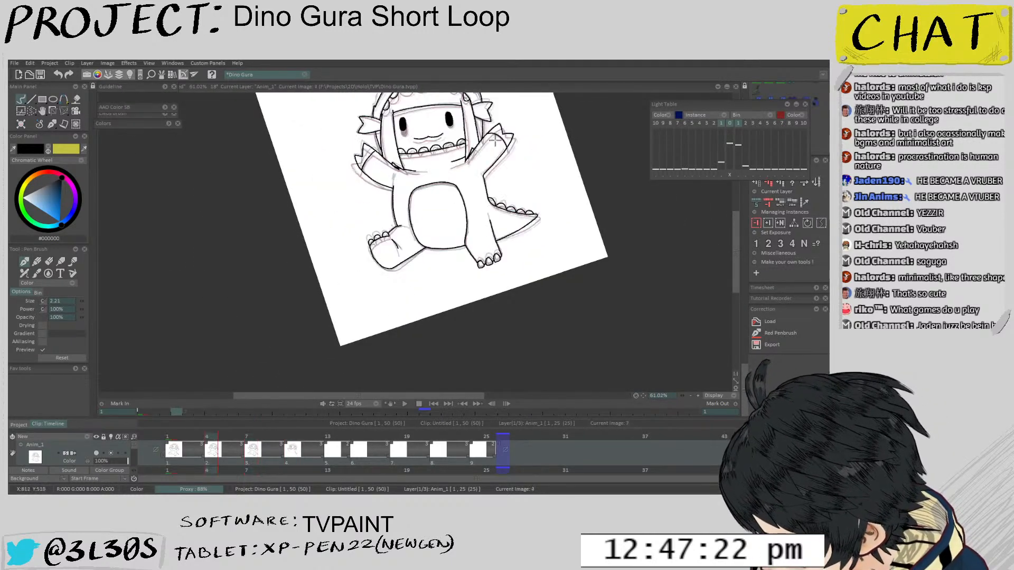
key(Left)
key(Right)
drag(463, 200, 431, 249)
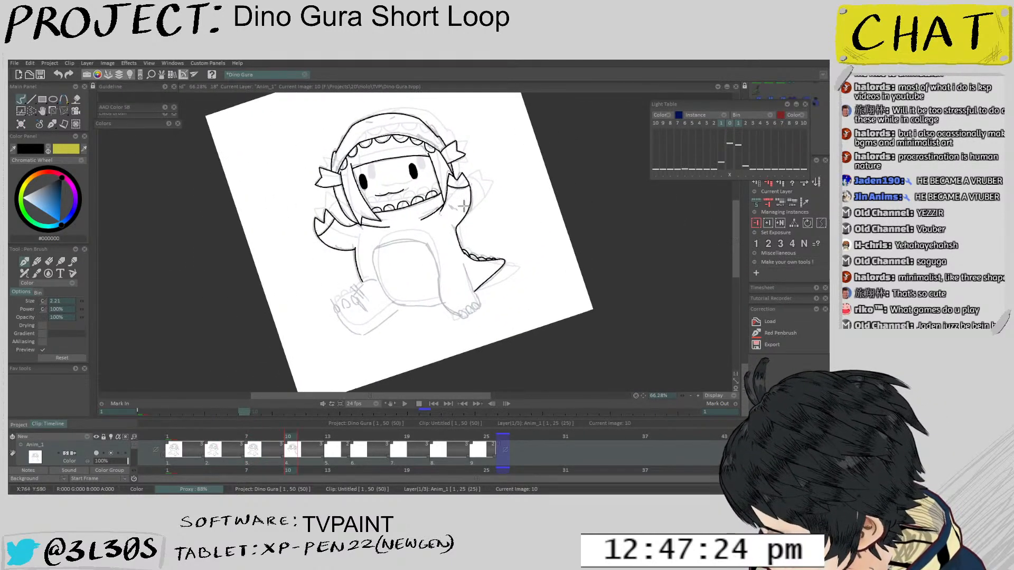
key(Left)
key(Right)
scroll(415, 232, up, 4)
key(Left)
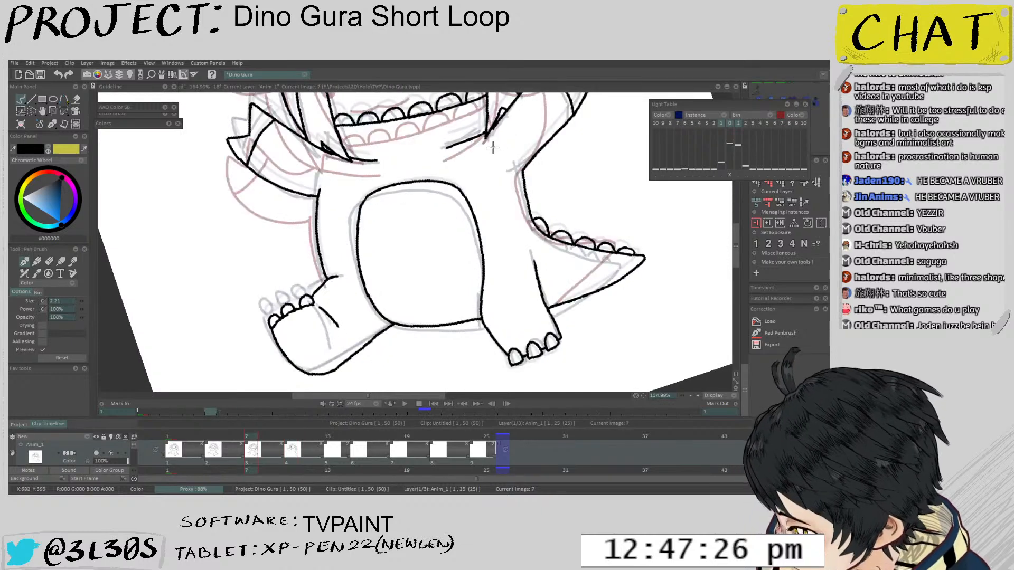
scroll(487, 162, up, 1)
key(Right)
scroll(416, 233, up, 2)
scroll(347, 191, up, 1)
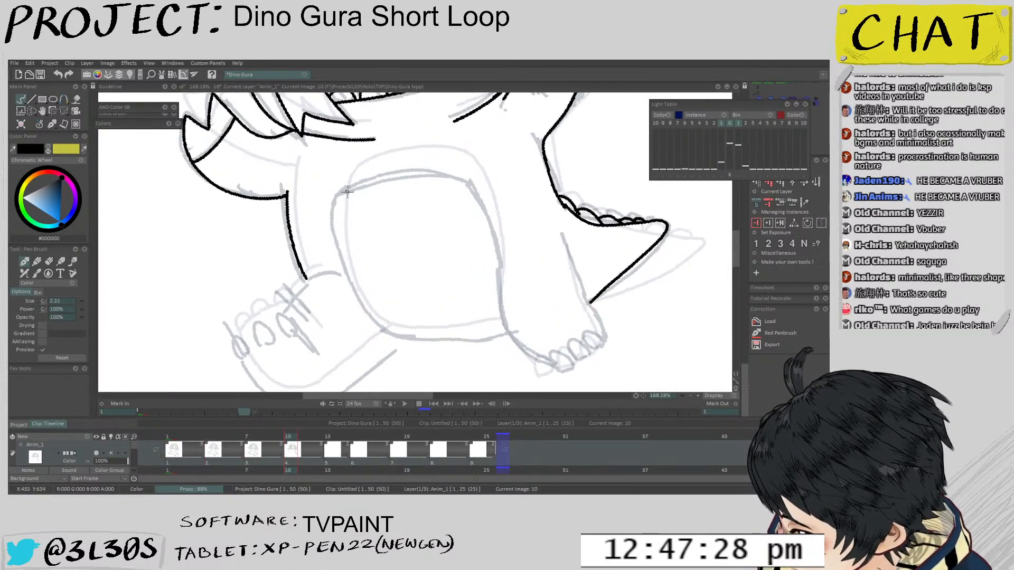
drag(333, 207, 338, 245)
key(ctrl+z)
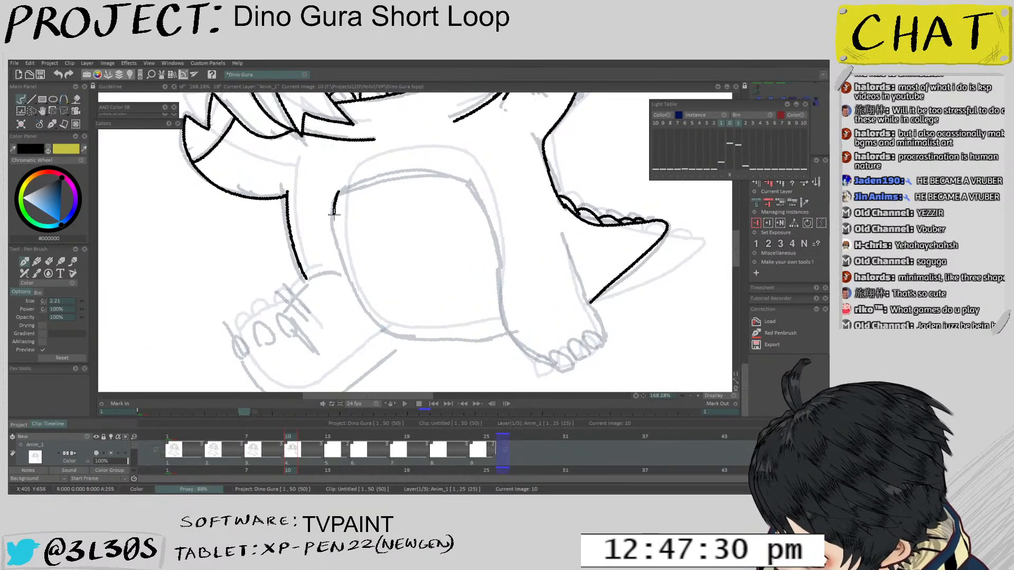
key(ctrl+z)
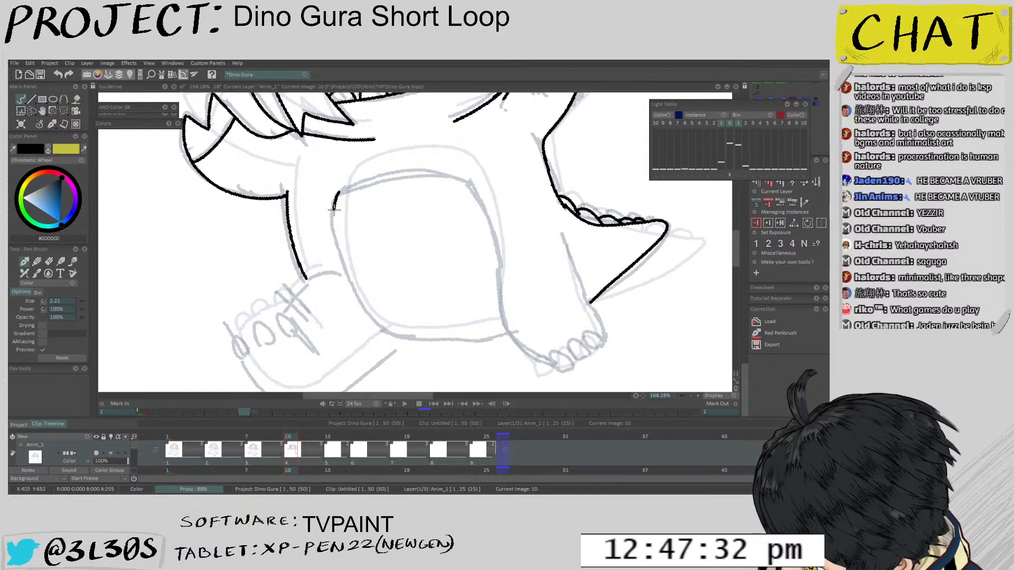
key(ctrl+z)
Ink the rounded belly patch outline on image 10 along its sides, bottom edge and top curve
drag(333, 207, 358, 295)
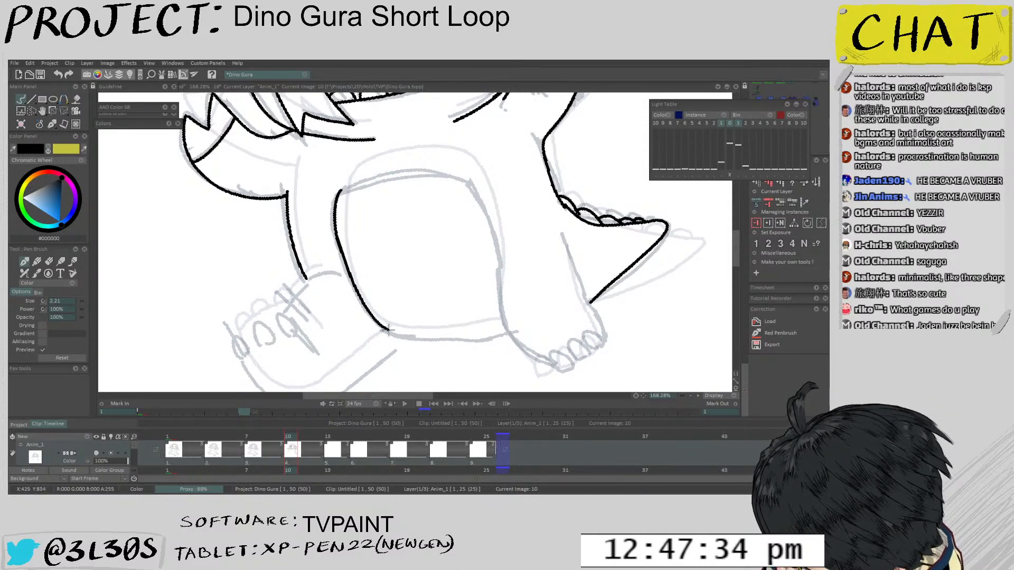
drag(541, 238, 534, 265)
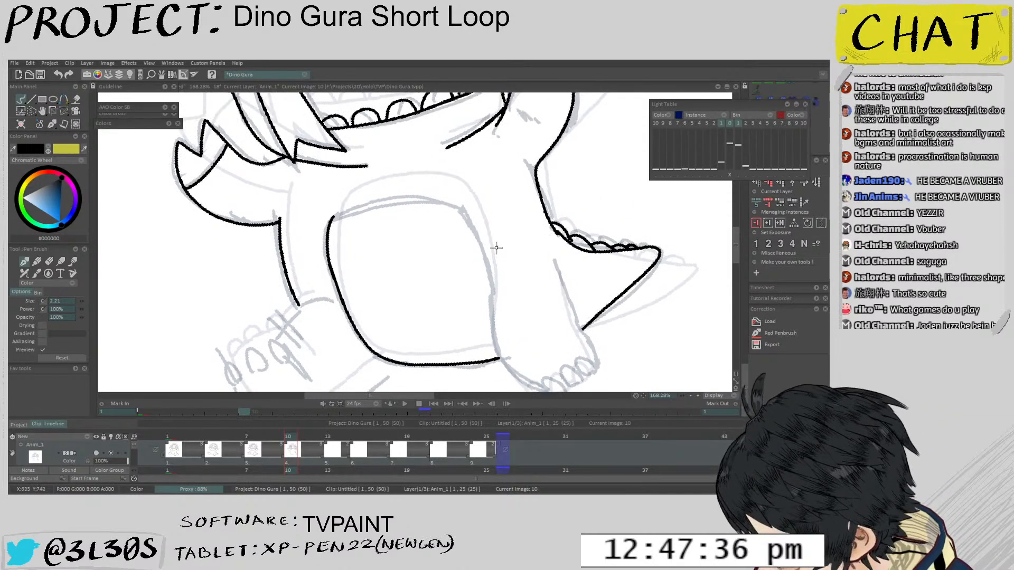
mouse_move(493, 297)
mouse_down()
mouse_move(473, 211)
mouse_move(430, 194)
mouse_move(382, 195)
mouse_up()
drag(430, 163, 472, 184)
Compare with the earlier drawings, then ink the tail-side leg on image 10 with its three round toes and outer edge
key(Left)
key(Left)
key(Right)
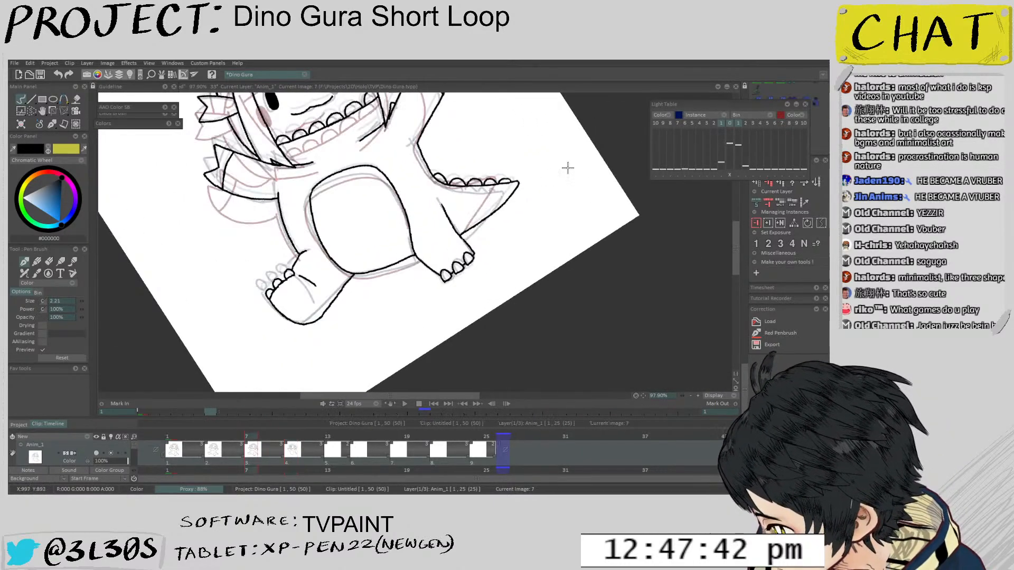
key(Left)
key(Right)
key(Right)
scroll(444, 243, up, 4)
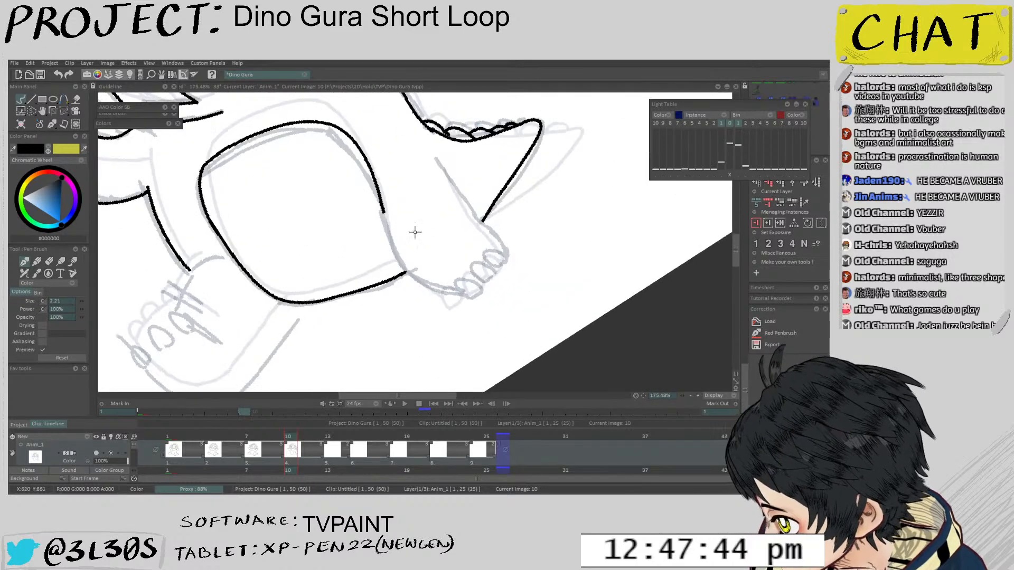
mouse_move(381, 219)
mouse_down()
mouse_move(392, 260)
mouse_move(424, 293)
mouse_up()
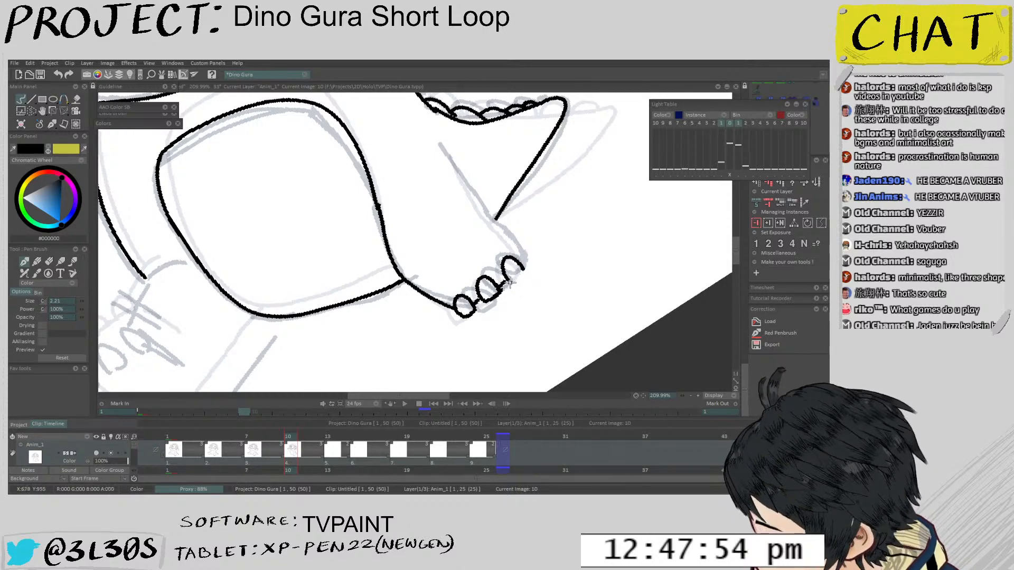
drag(521, 268, 517, 281)
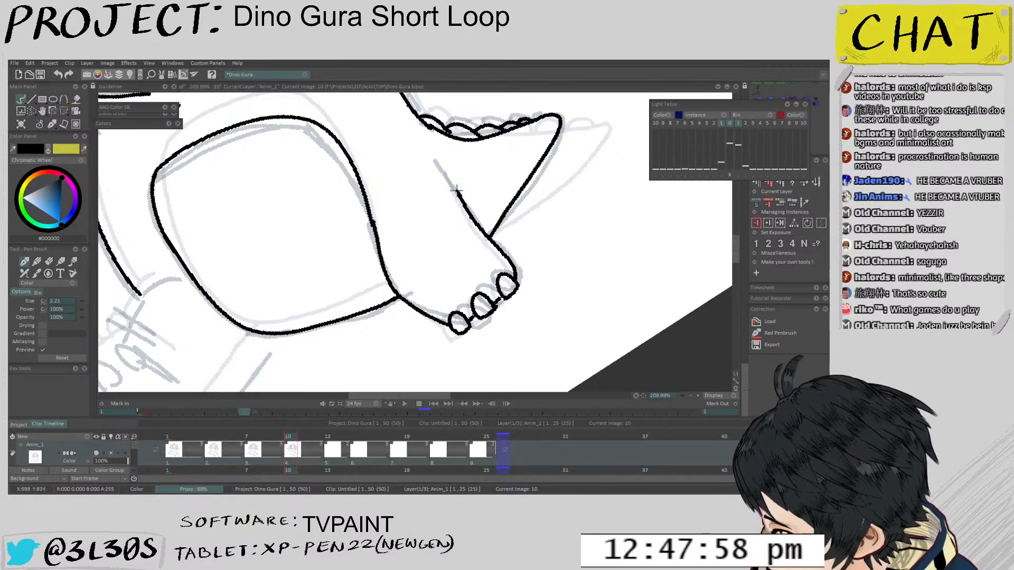
mouse_move(494, 289)
mouse_down()
mouse_move(536, 221)
mouse_move(480, 269)
mouse_move(508, 273)
mouse_move(539, 249)
mouse_up()
Compare image 10 with its neighbour, return to image 1, straighten the canvas and play back the animation
key(Left)
key(Right)
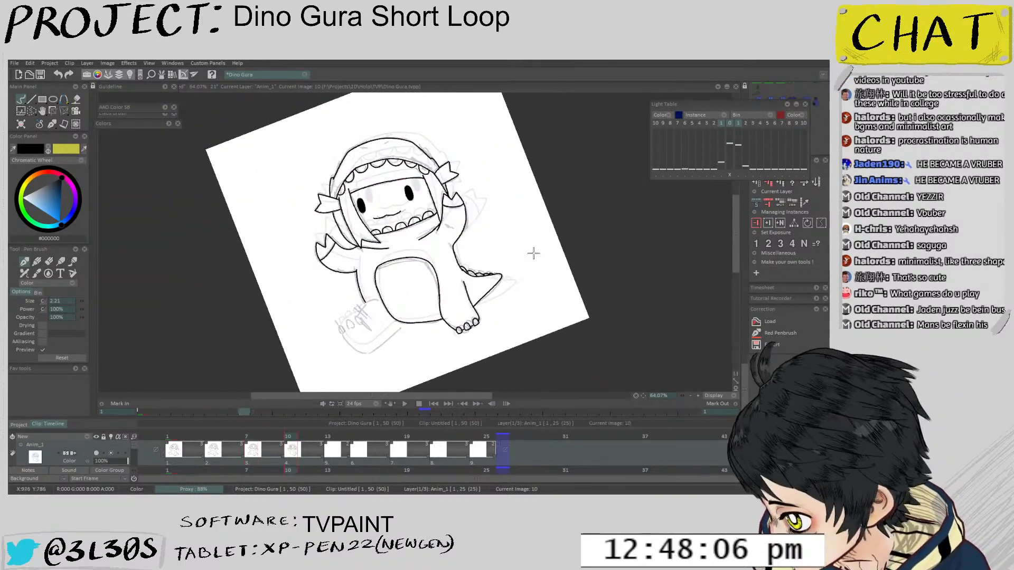
key(Left)
click(172, 437)
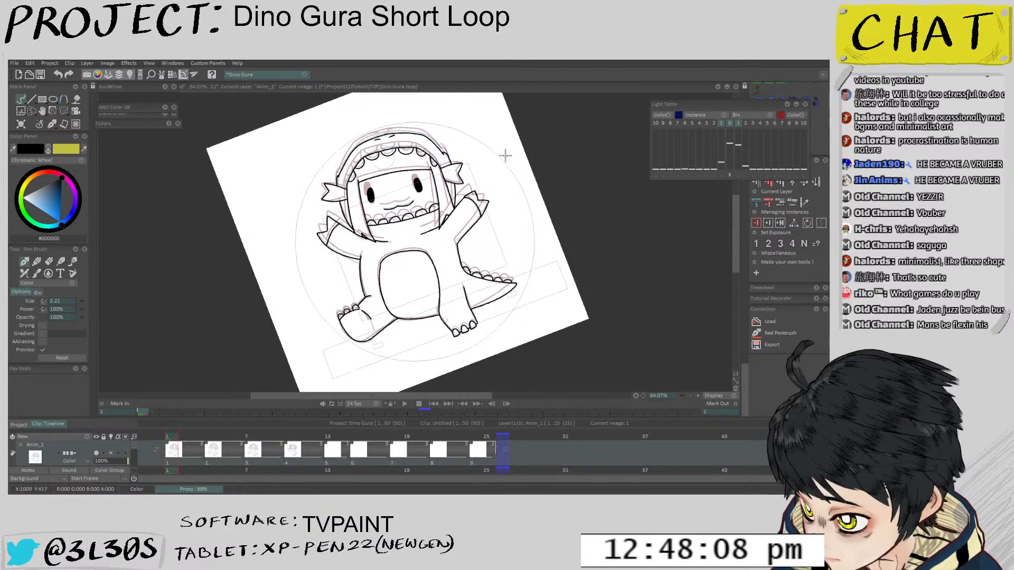
mouse_move(505, 156)
mouse_down()
mouse_move(498, 169)
mouse_move(509, 169)
mouse_move(525, 92)
mouse_move(469, 157)
mouse_up()
key(Return)
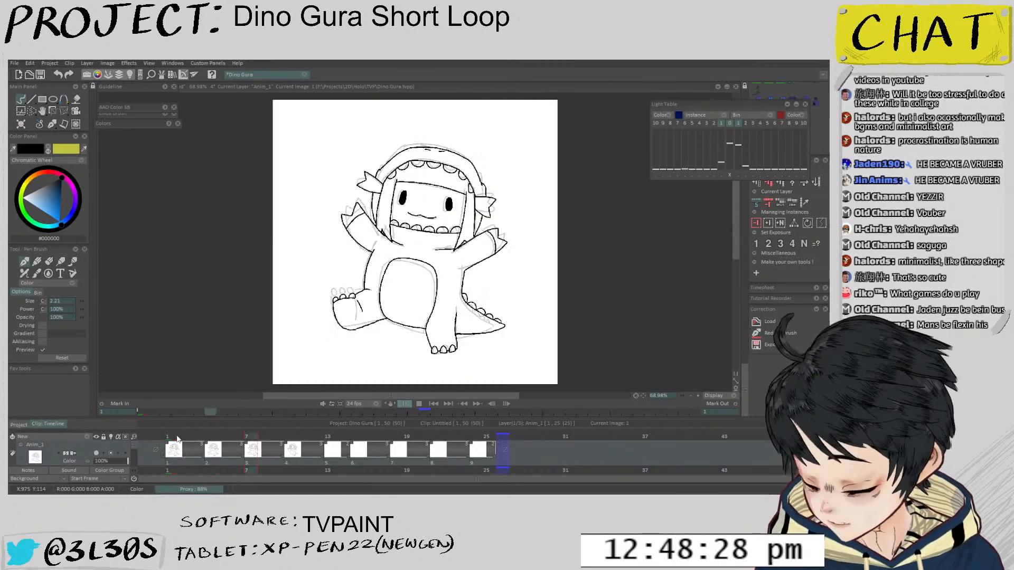
Return to image 1 and play the animation through to review the inked drawings in motion
click(172, 457)
click(170, 460)
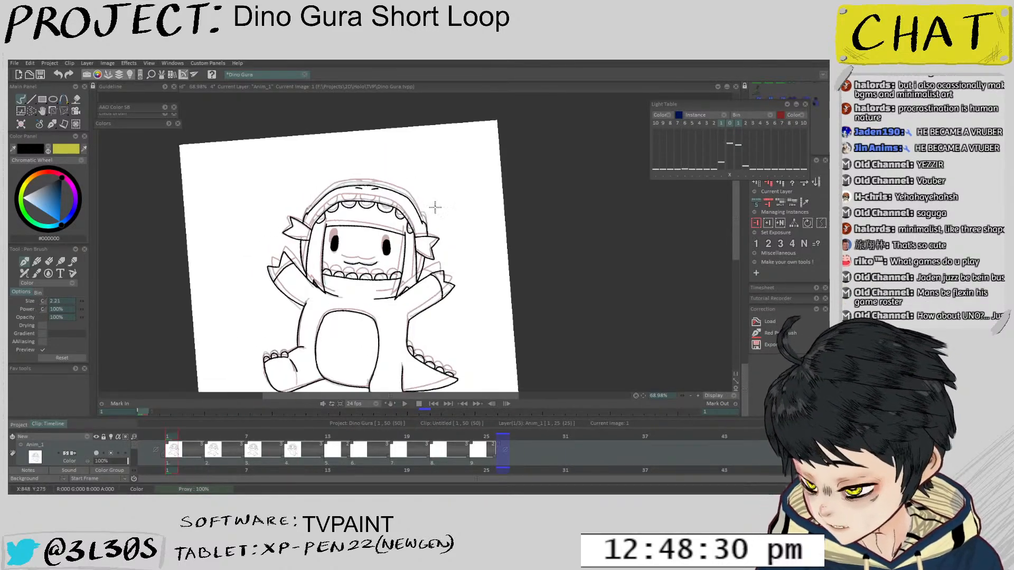
key(Return)
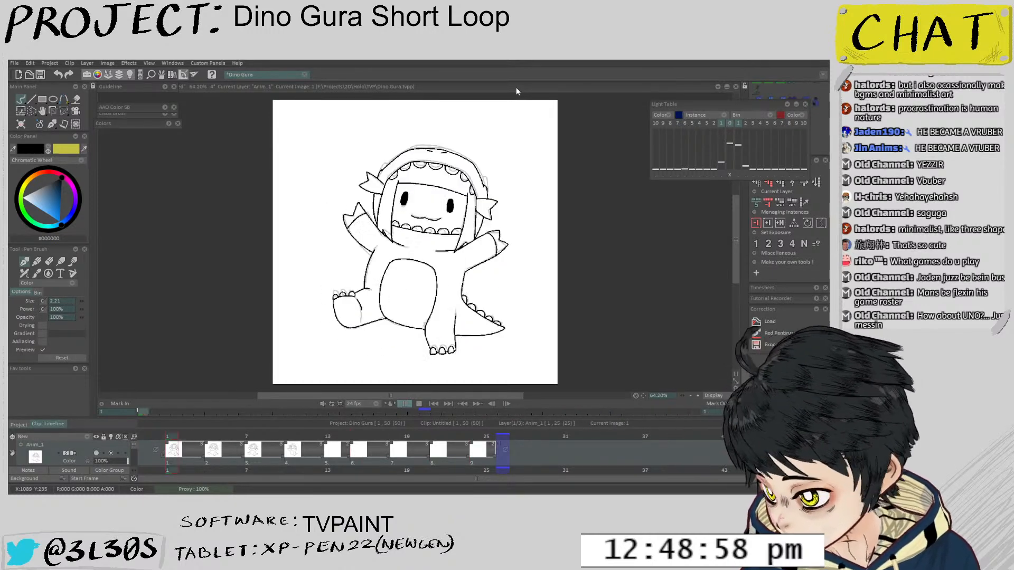
click(172, 442)
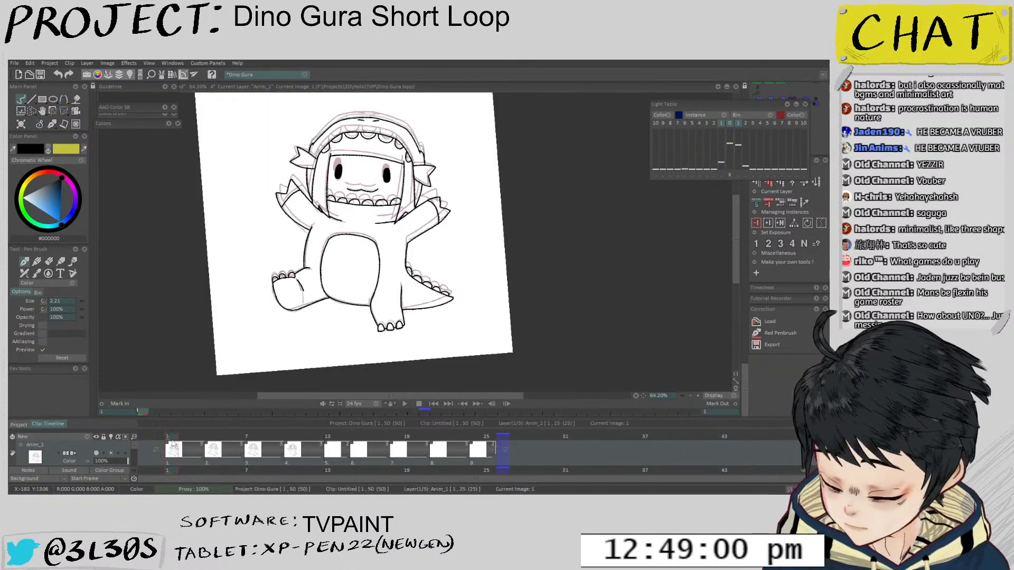
Flip between the drawings at images 1, 4 and 7 to check the movement of the head and arms
click(206, 449)
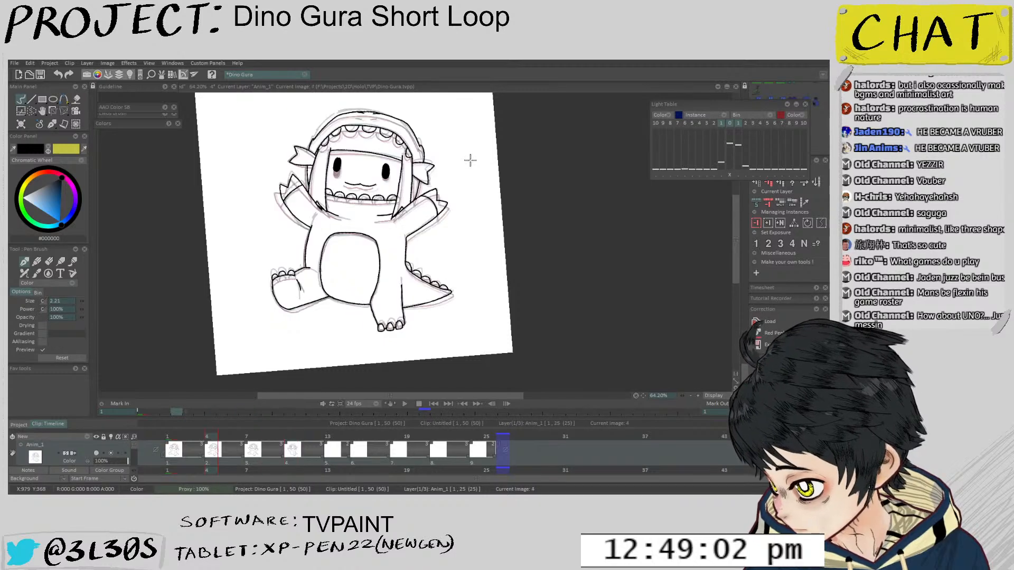
key(Left)
key(Right)
key(Right)
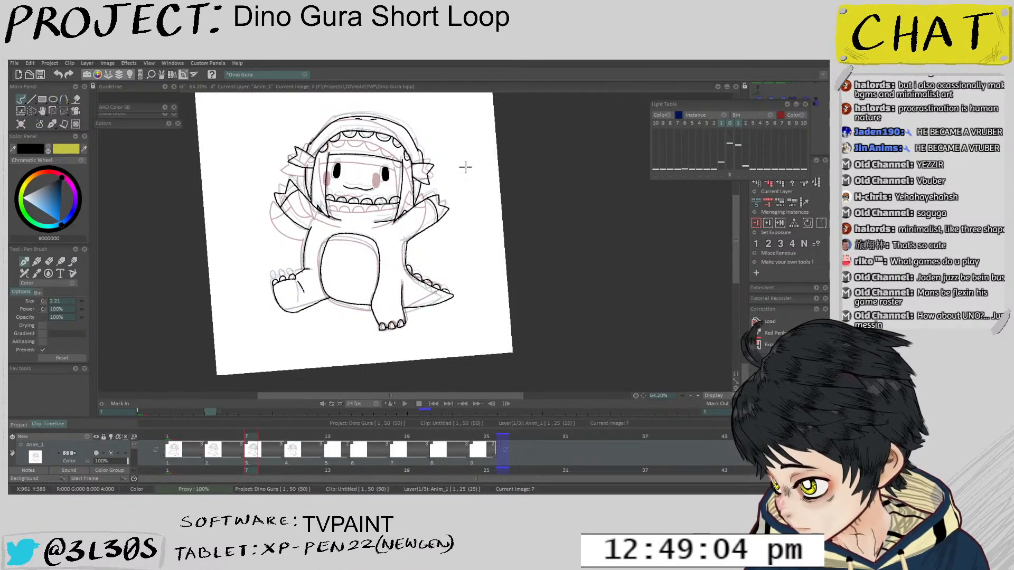
key(Home)
scroll(459, 169, up, 4)
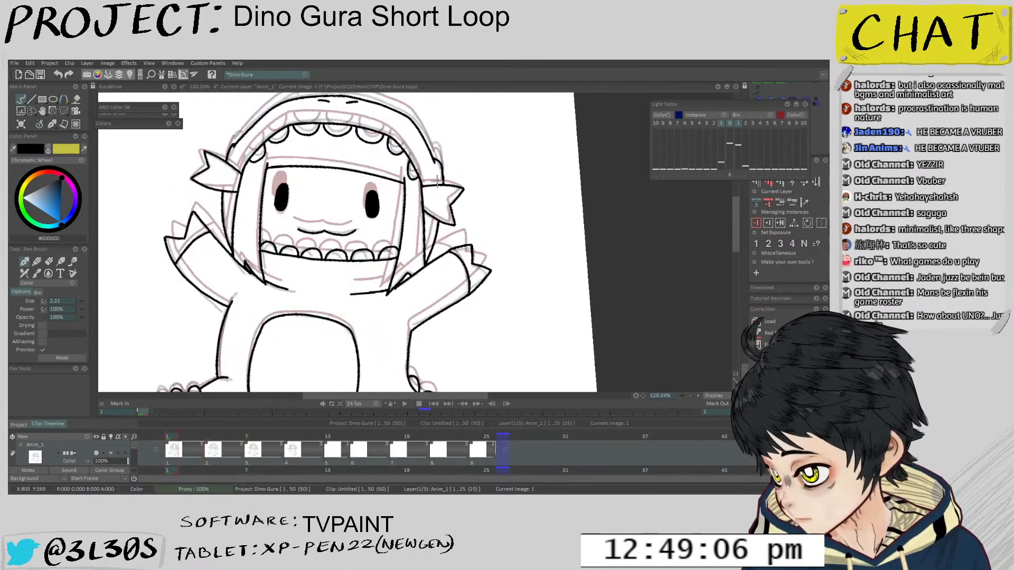
key(Right)
key(Right)
key(Left)
key(Left)
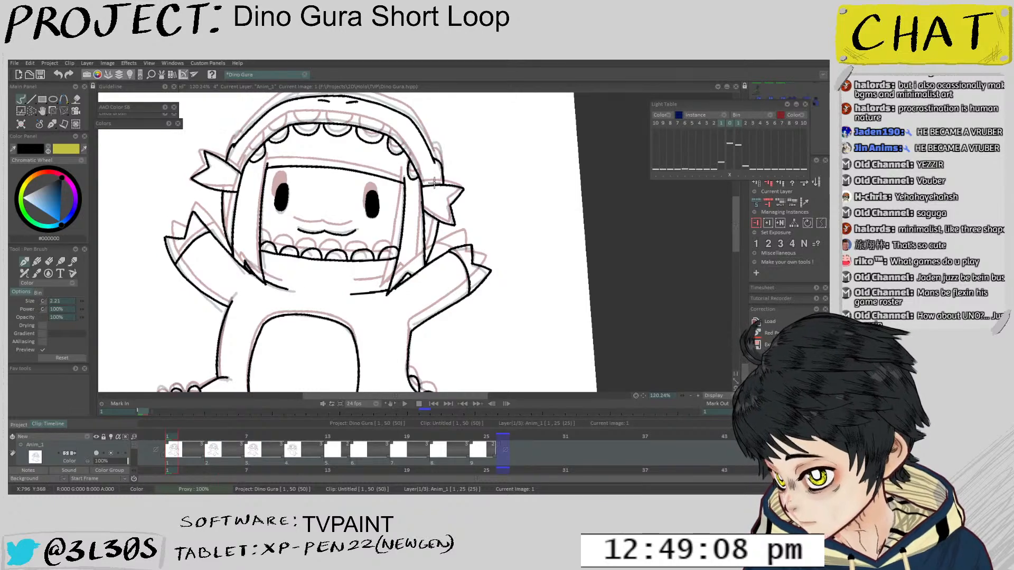
key(Right)
key(Right)
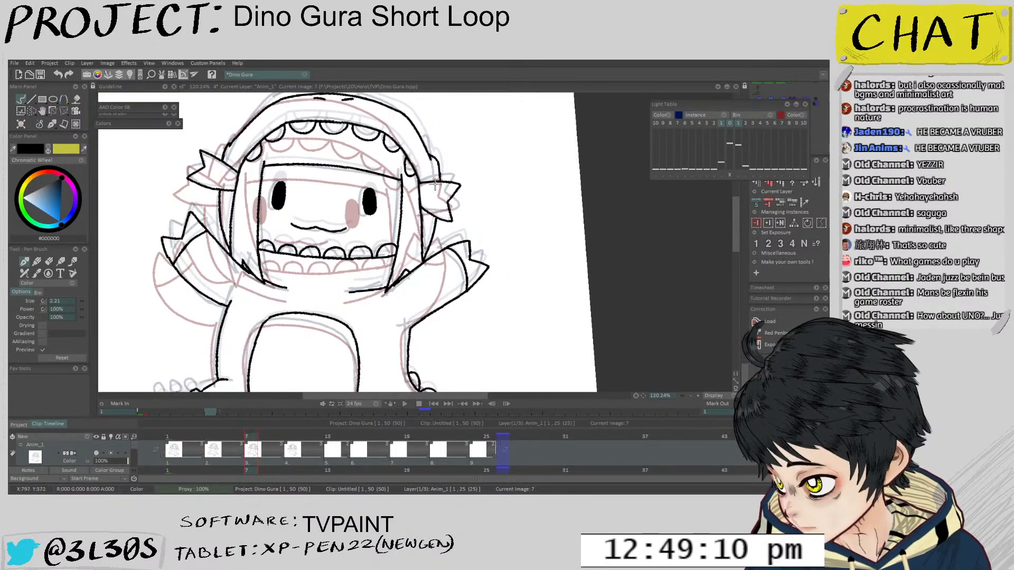
key(Left)
key(Left)
key(Left)
scroll(459, 181, down, 2)
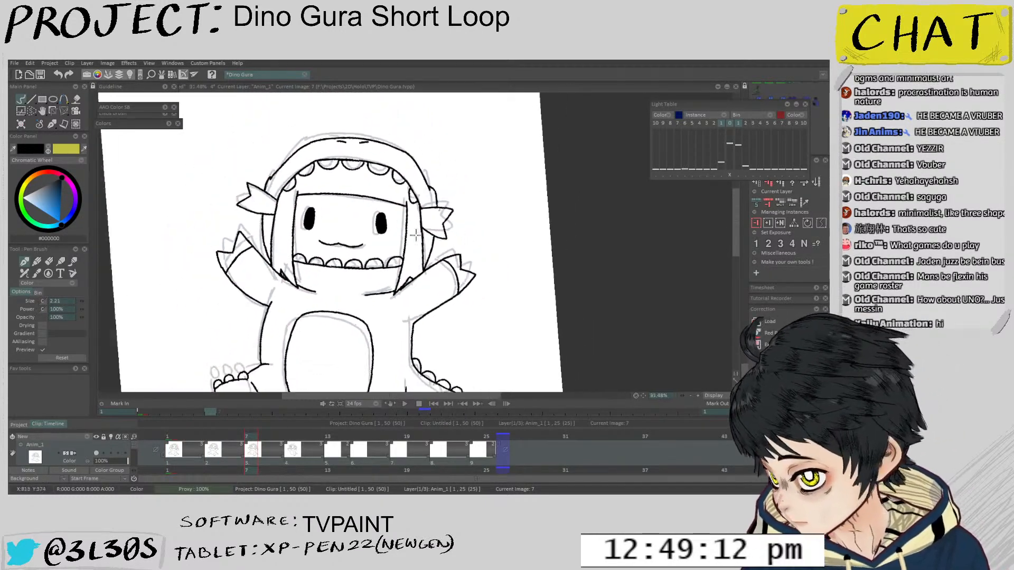
Flip repeatedly between the drawings at images 7 and 10 to compare the head, arm and belly poses
key(Right)
key(Right)
key(Right)
key(Right)
key(Right)
key(Right)
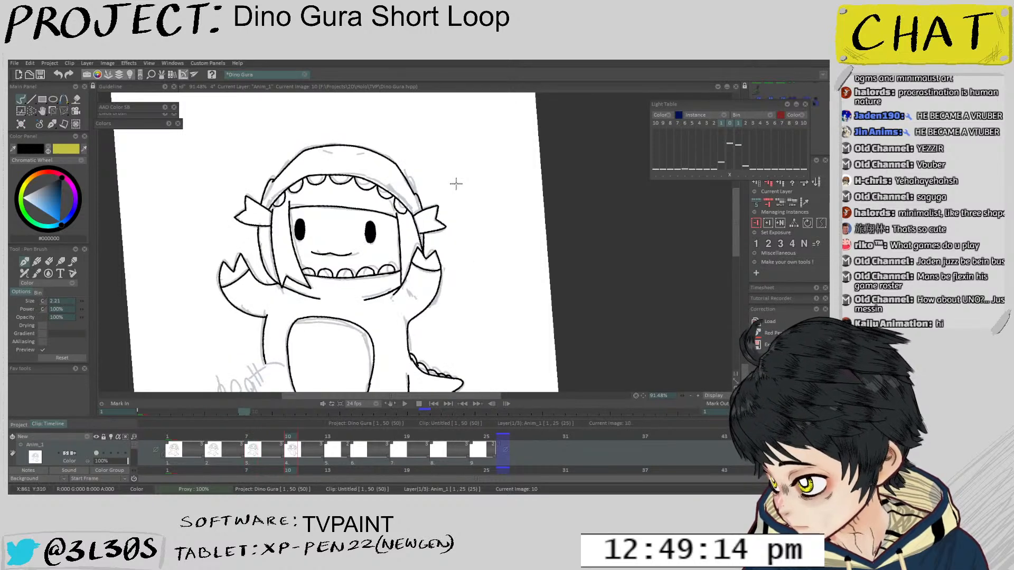
key(Right)
key(Right)
key(Right)
key(Left)
key(Left)
key(Left)
key(Left)
key(Left)
key(Left)
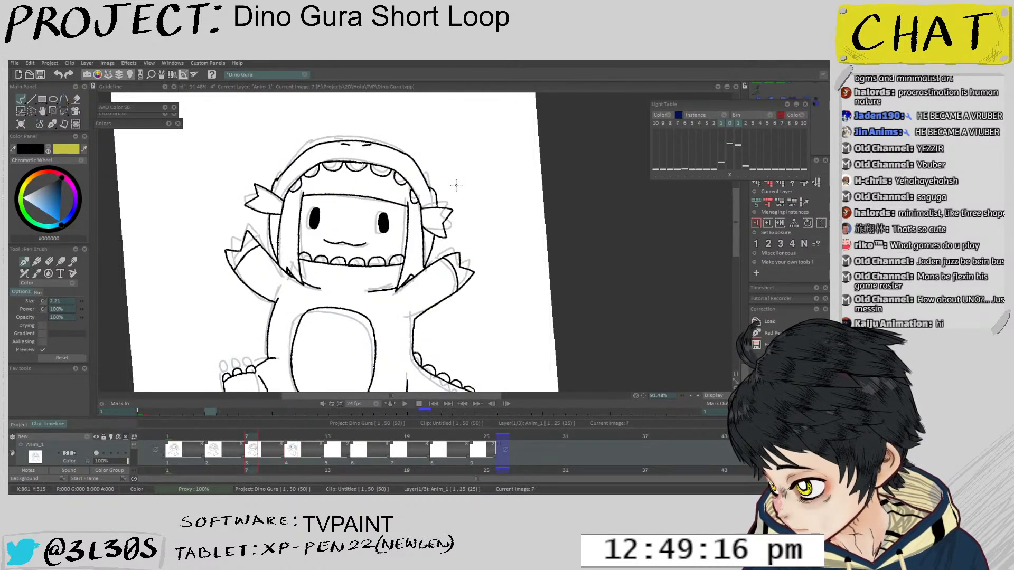
key(Right)
key(Right)
key(Right)
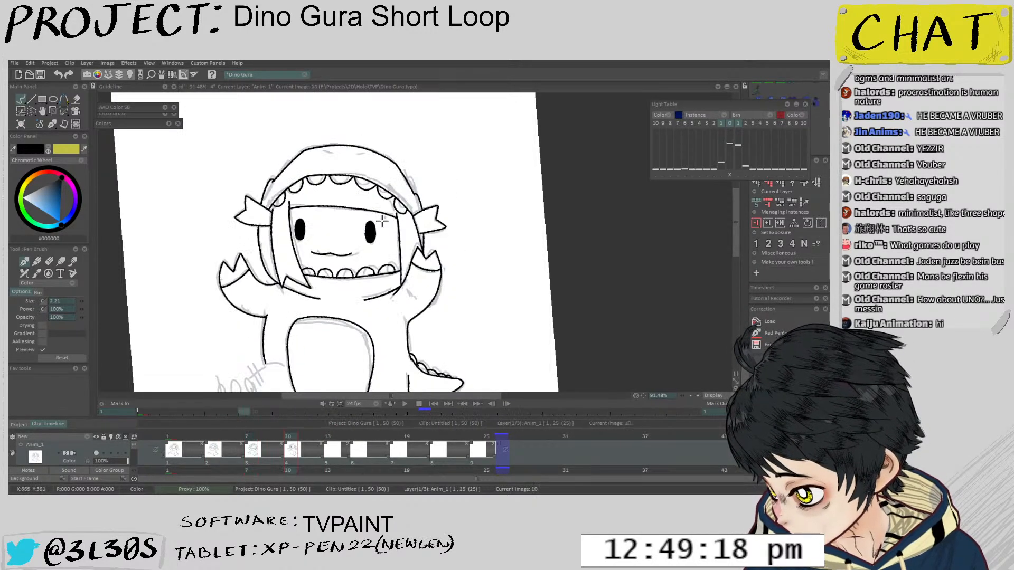
key(Left)
key(Left)
key(Left)
key(Right)
key(Right)
key(Right)
key(Right)
key(Right)
key(Right)
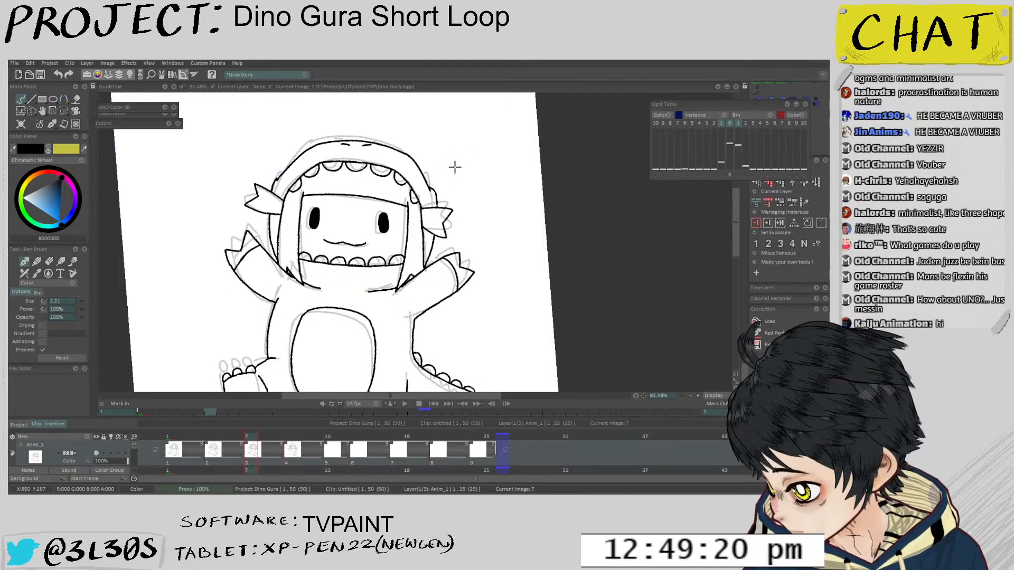
key(Left)
key(Left)
key(Left)
scroll(449, 197, down, 5)
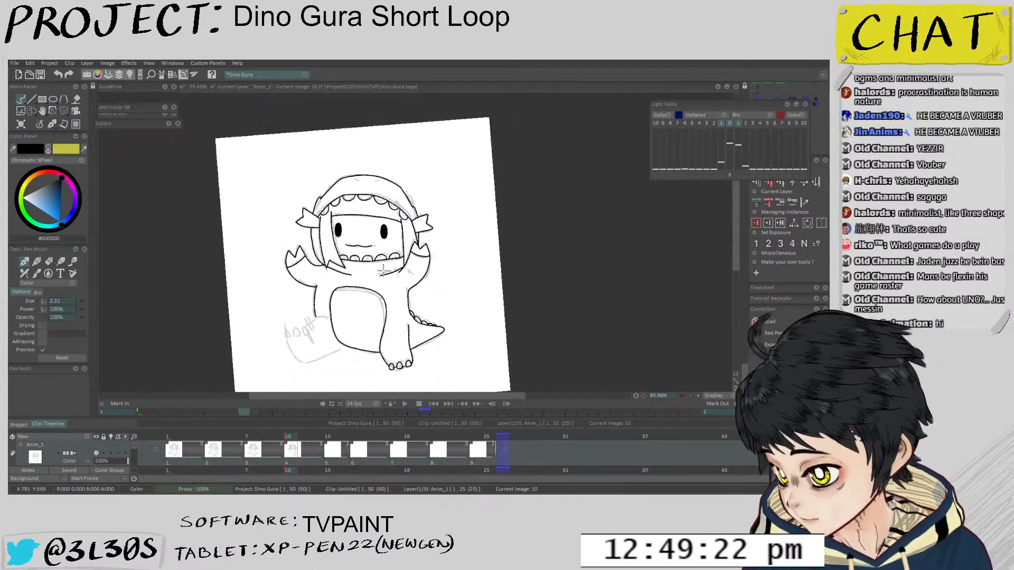
Play the animation again from image 1, stepping between drawings to judge the motion up to image 10
scroll(438, 198, up, 3)
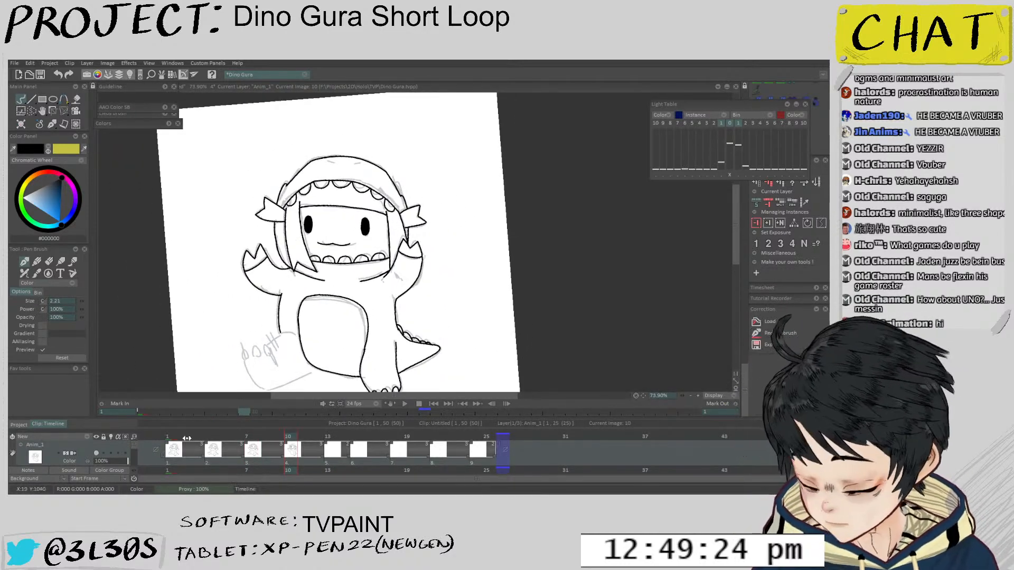
click(171, 460)
key(Return)
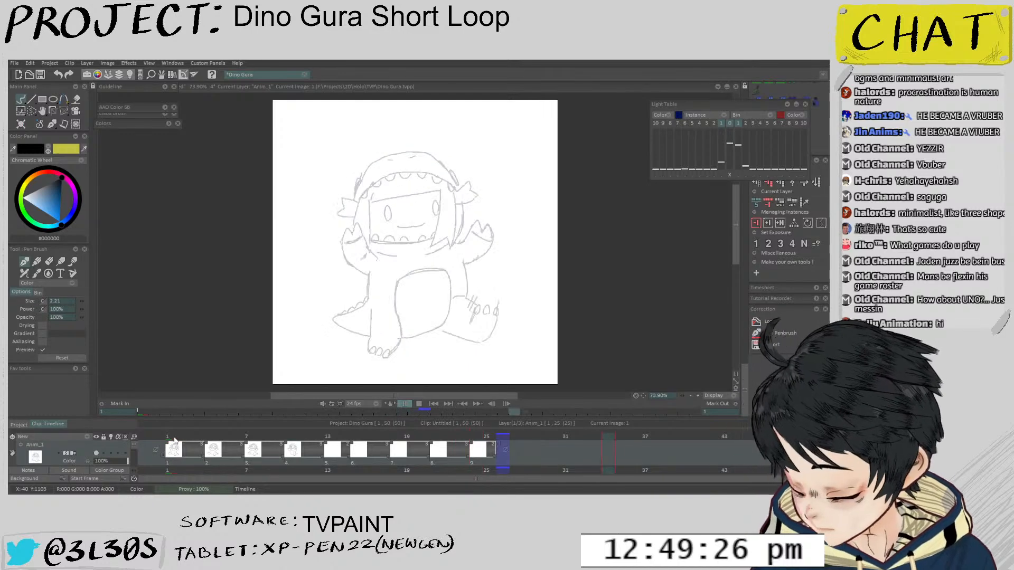
key(Return)
key(Left)
key(Left)
key(Right)
key(Right)
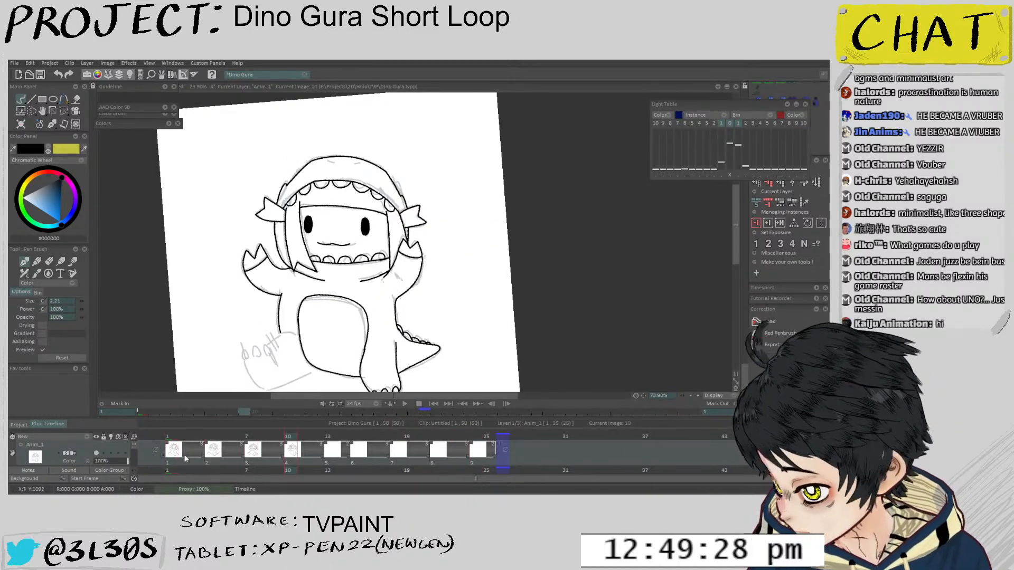
click(172, 447)
key(Return)
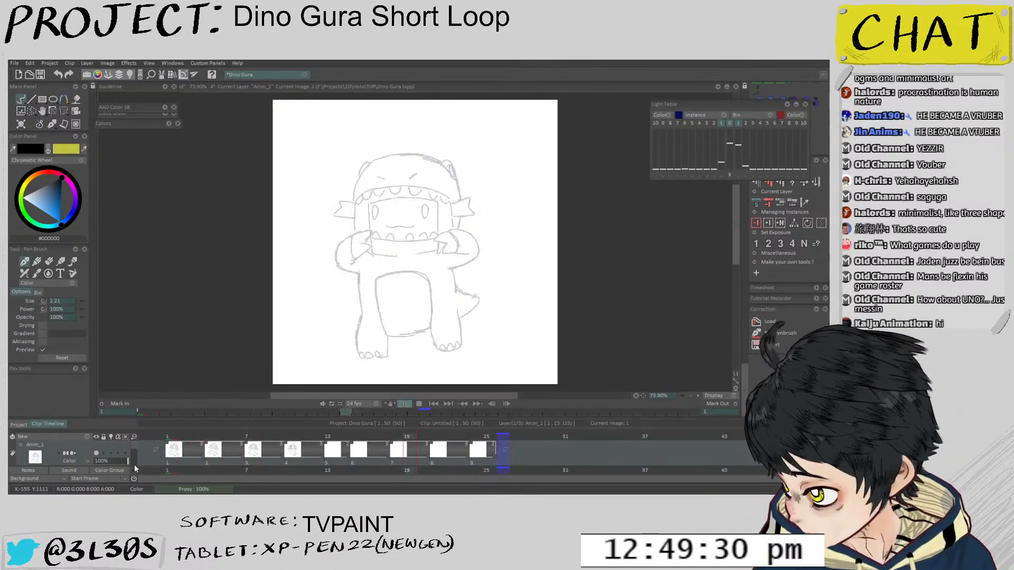
key(Return)
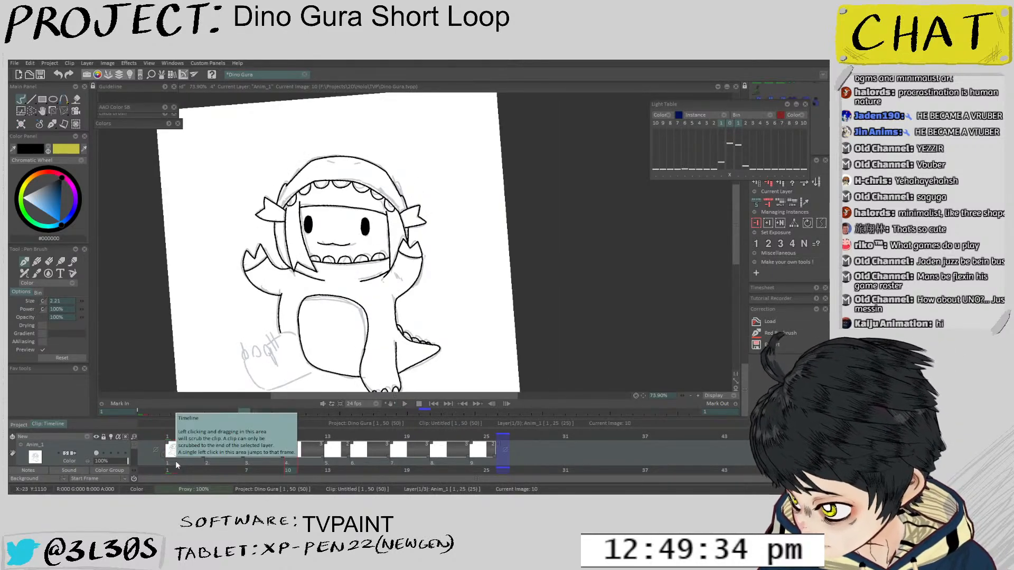
Make a separate drawing at image 11 from the image 10 line art and clear the mouth from it
click(253, 450)
key(Right)
scroll(344, 195, up, 8)
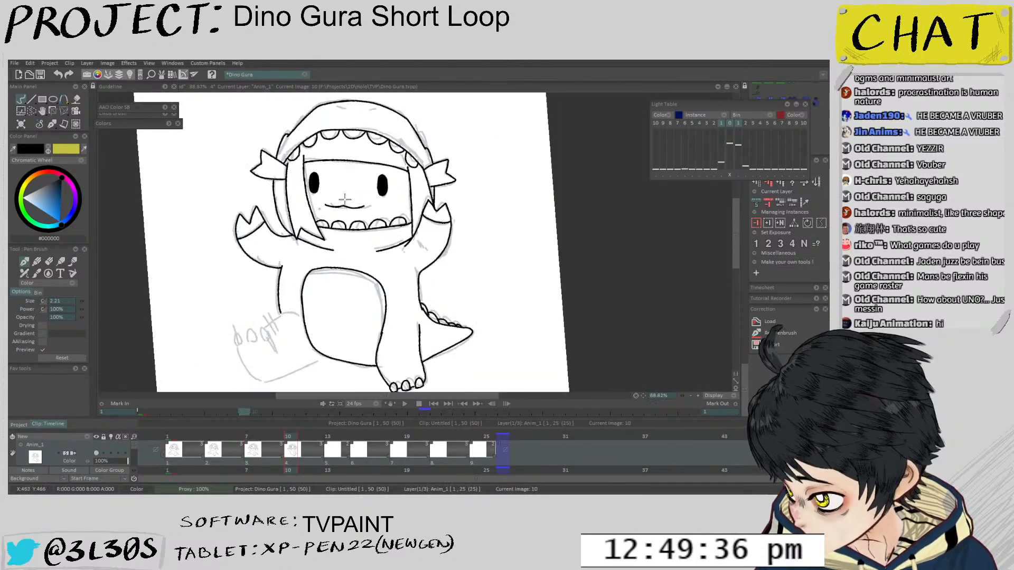
key(f)
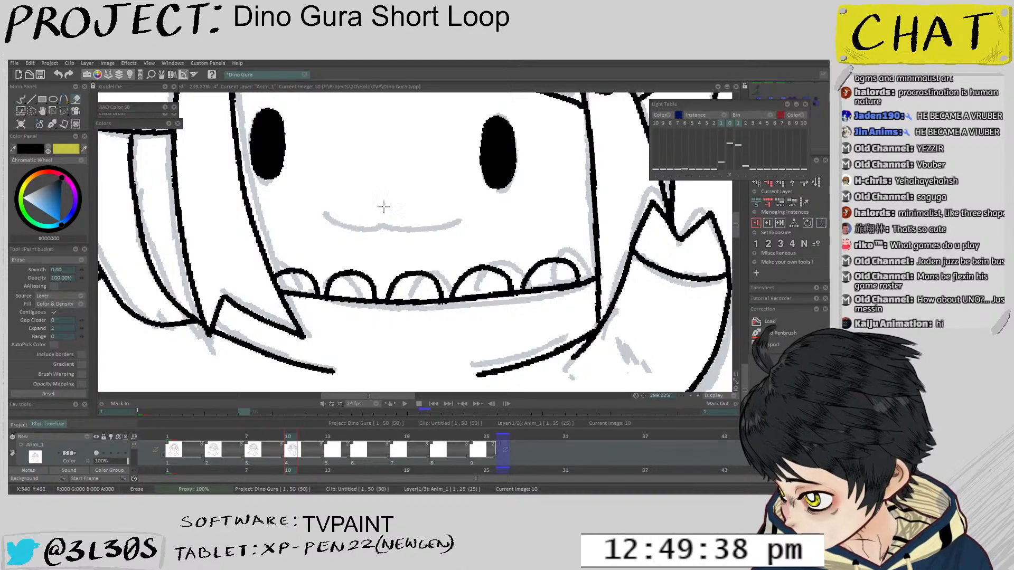
key(Right)
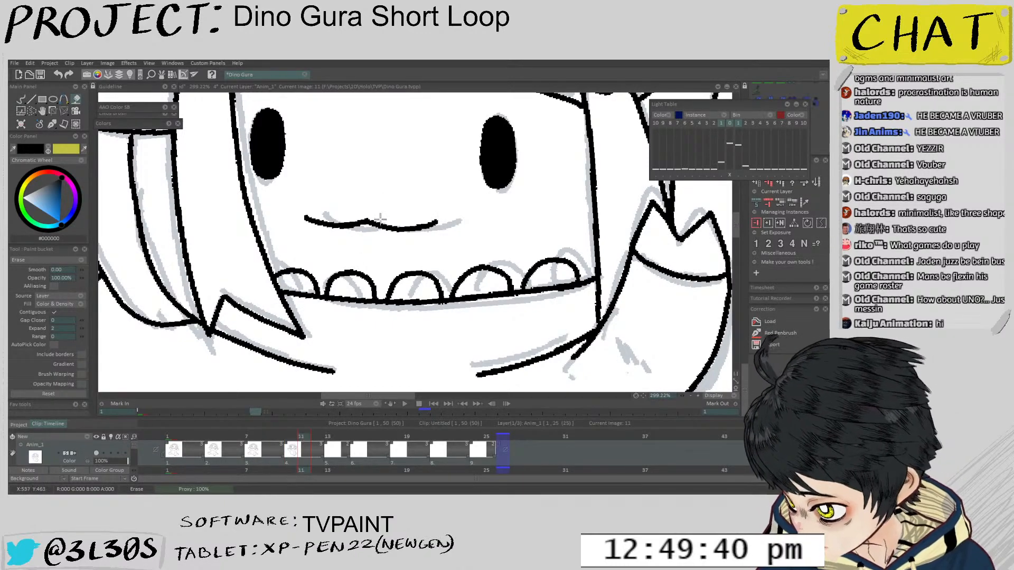
key(b)
key(f)
key(b)
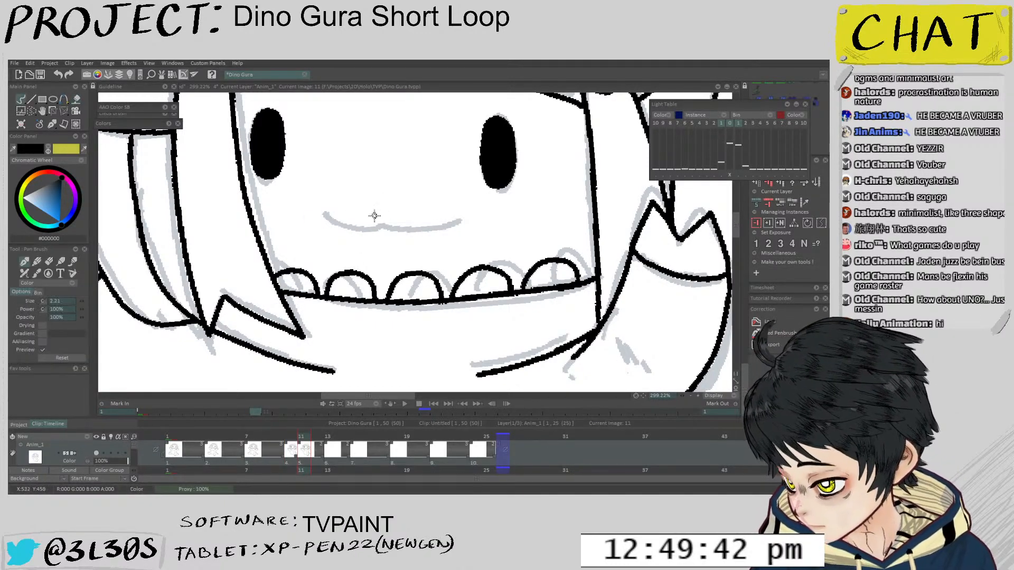
Try inking a wavy open mouth on the separate drawing at image 11, and undo the attempt
scroll(366, 210, up, 2)
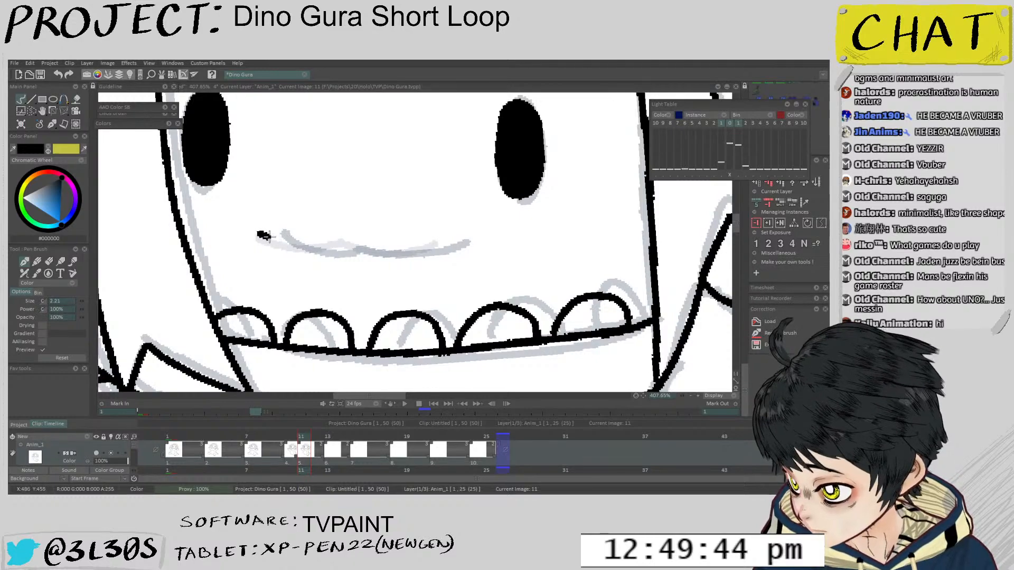
key(ctrl+z)
mouse_move(263, 236)
mouse_down()
mouse_move(336, 238)
mouse_move(263, 236)
mouse_move(261, 260)
mouse_move(308, 268)
mouse_up()
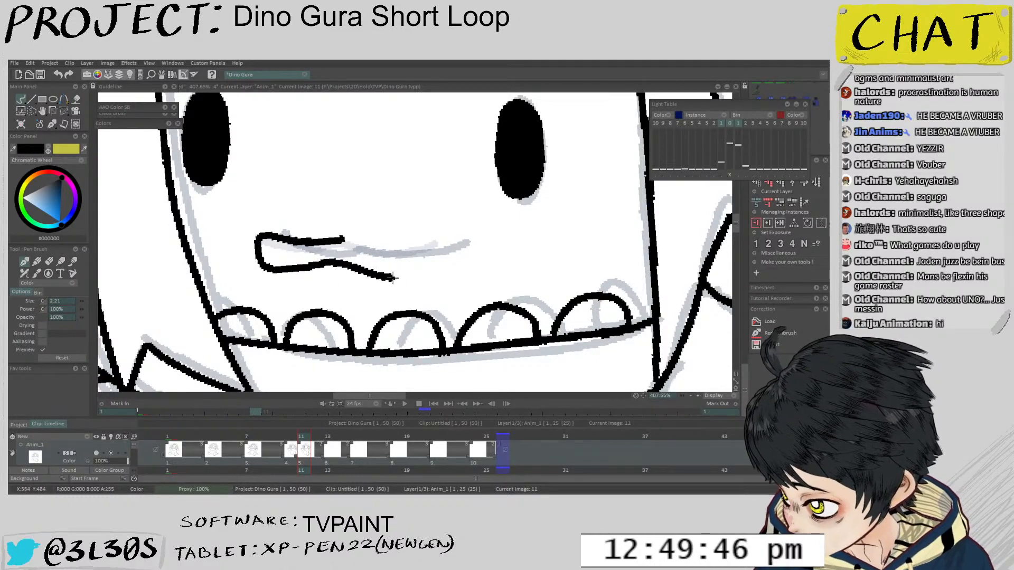
drag(358, 244, 342, 239)
scroll(343, 240, down, 4)
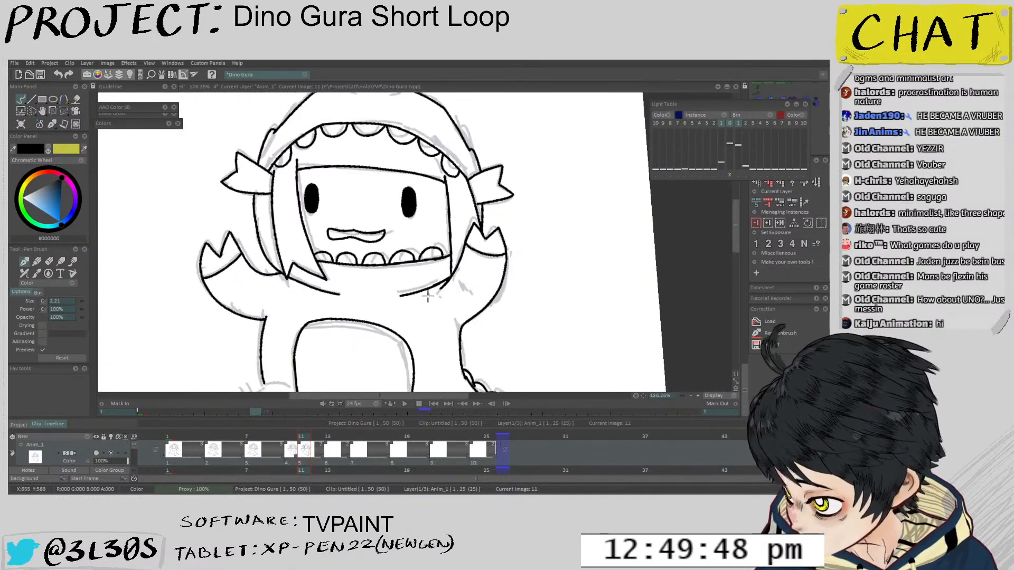
scroll(329, 213, up, 2)
scroll(328, 213, up, 2)
key(ctrl+z)
key(ctrl+z)
drag(260, 237, 428, 244)
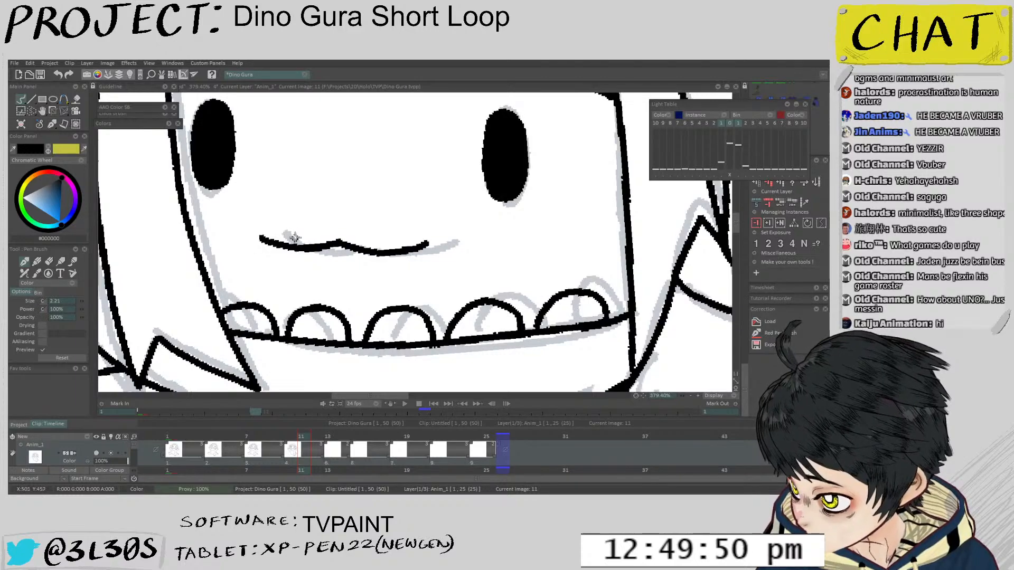
Compare the drawing at image 10 with its neighbours at images 7 and 13
scroll(470, 275, down, 6)
key(Right)
key(Right)
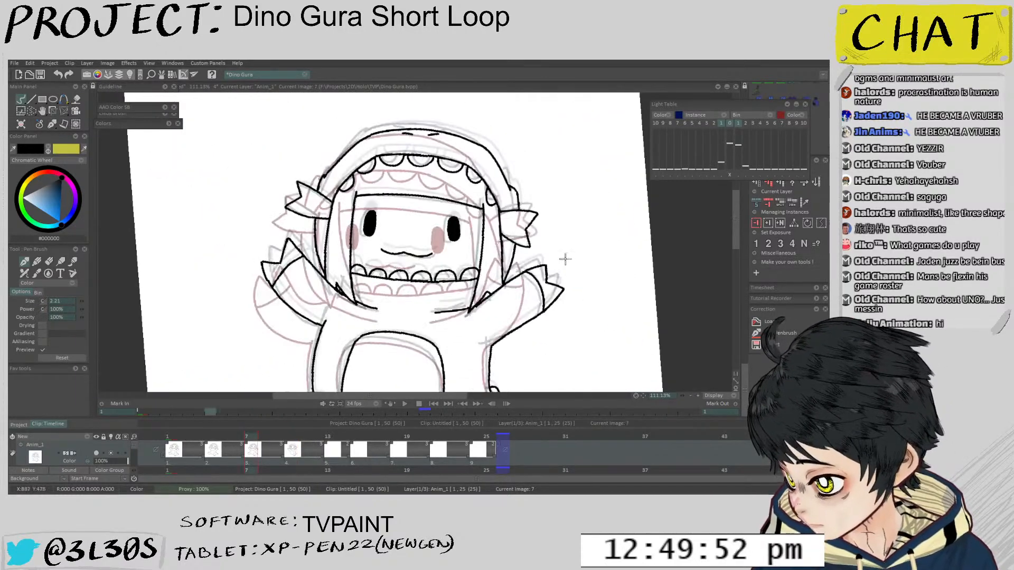
scroll(562, 277, down, 4)
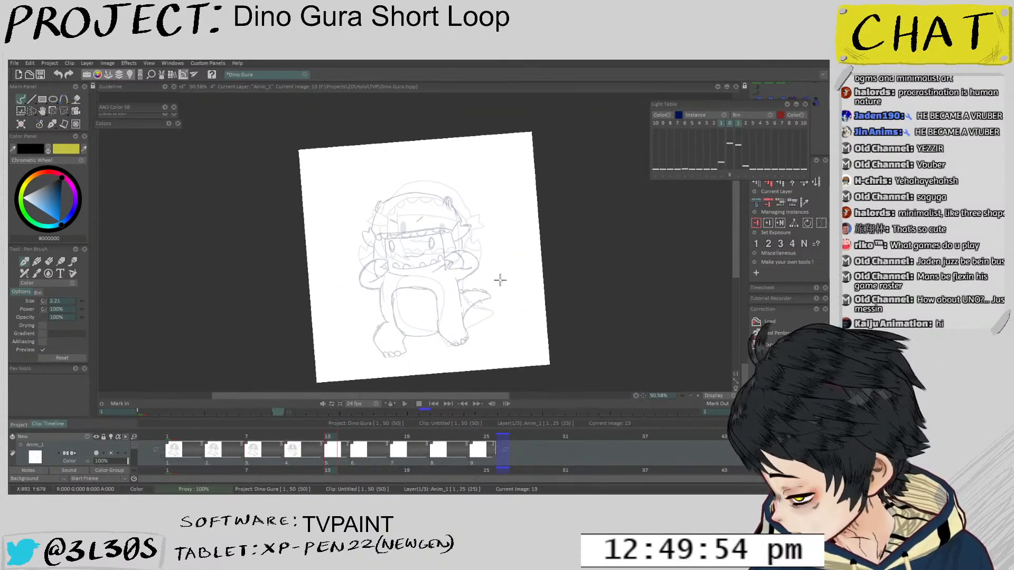
key(Left)
key(Left)
key(Left)
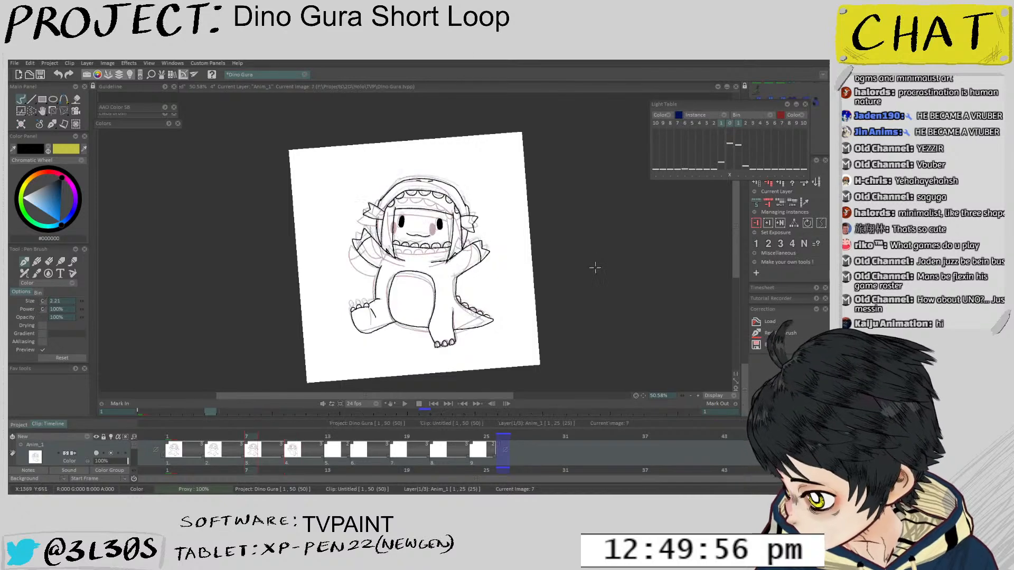
Ink the three toes and the short crossing ankle strokes on the raised foot at image 10
scroll(445, 231, up, 2)
scroll(445, 232, up, 4)
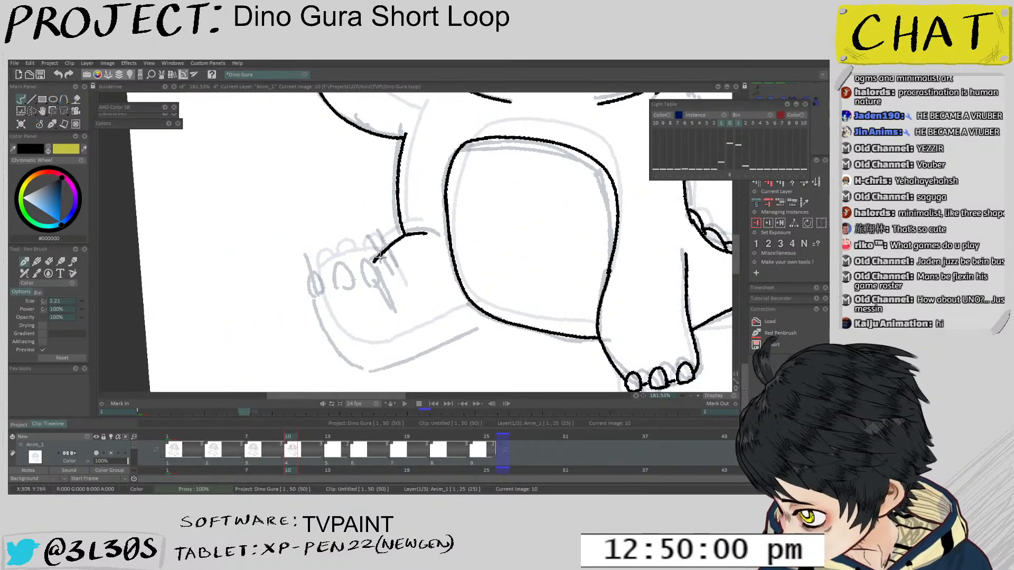
scroll(379, 258, up, 2)
scroll(379, 259, down, 4)
scroll(375, 293, up, 3)
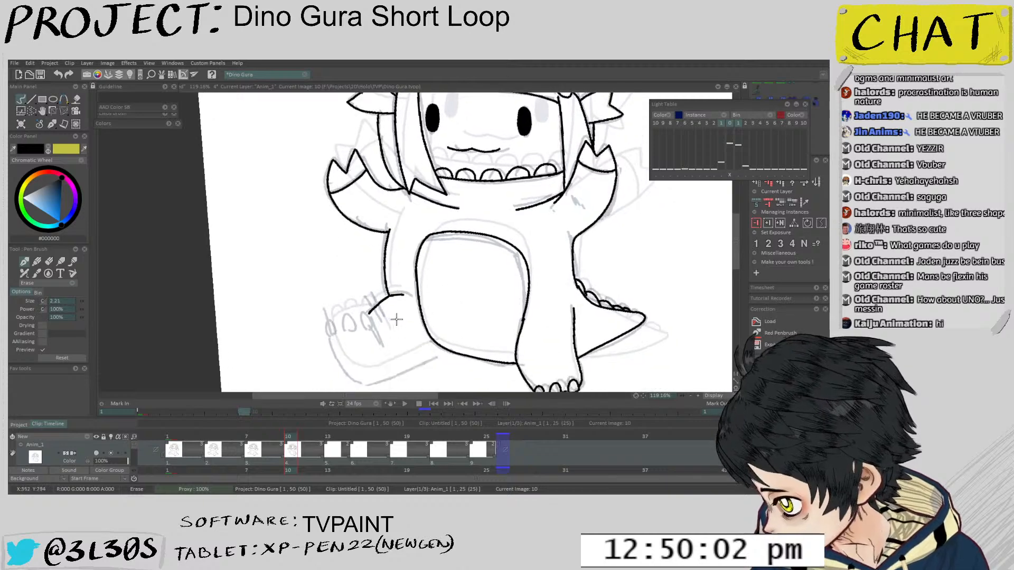
scroll(376, 293, up, 1)
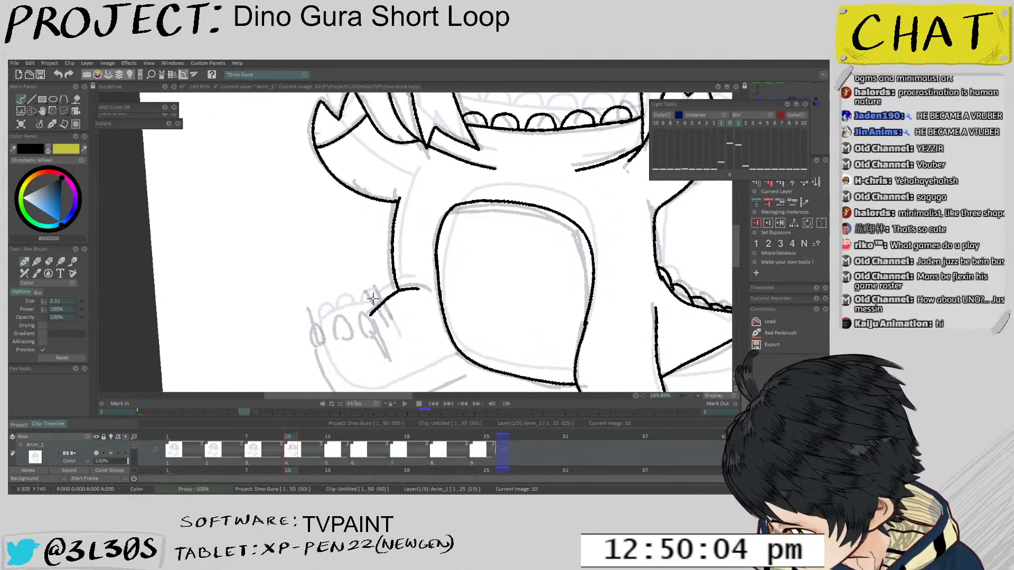
scroll(400, 334, up, 1)
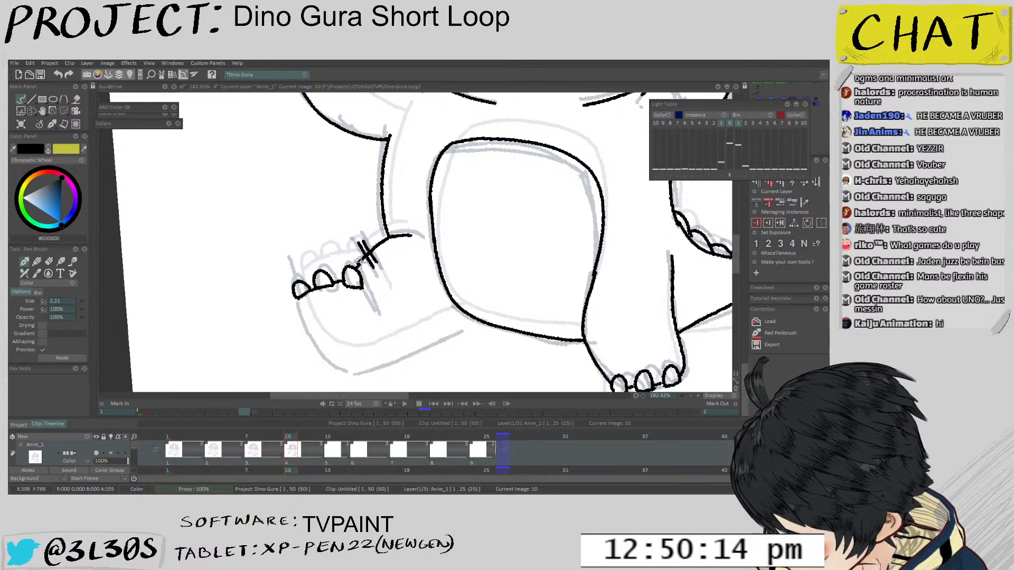
scroll(364, 262, up, 3)
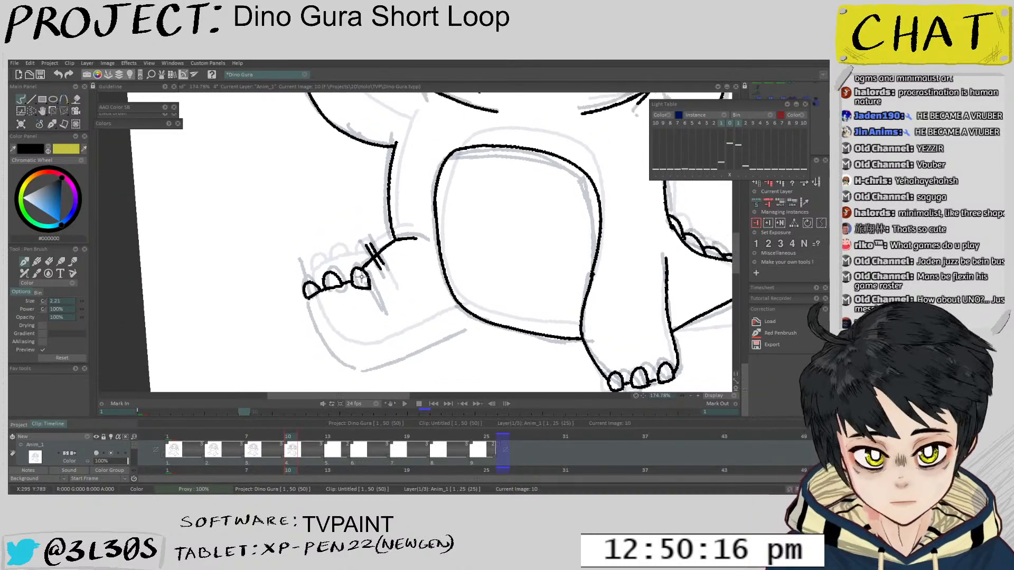
scroll(399, 253, down, 3)
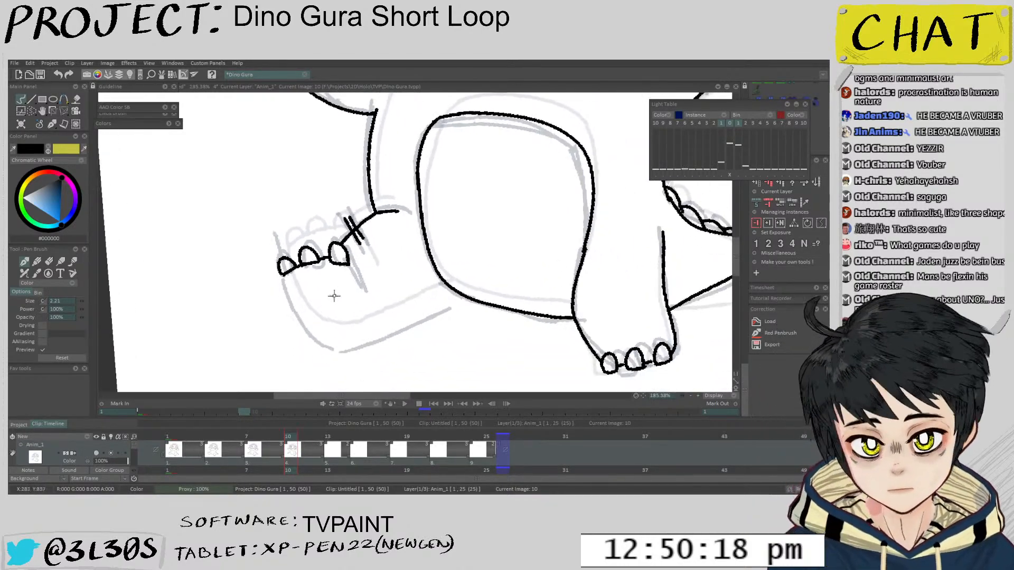
Ink the raised foot's curved sole and the leg's underside up to the belly at image 10, redoing the sole stroke until it fits
drag(300, 312, 366, 328)
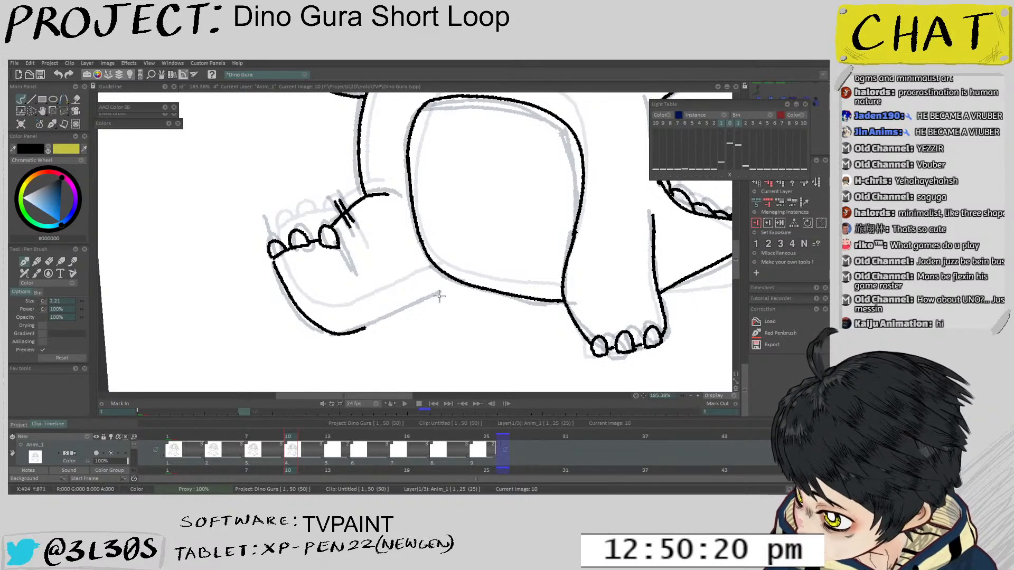
key(ctrl+z)
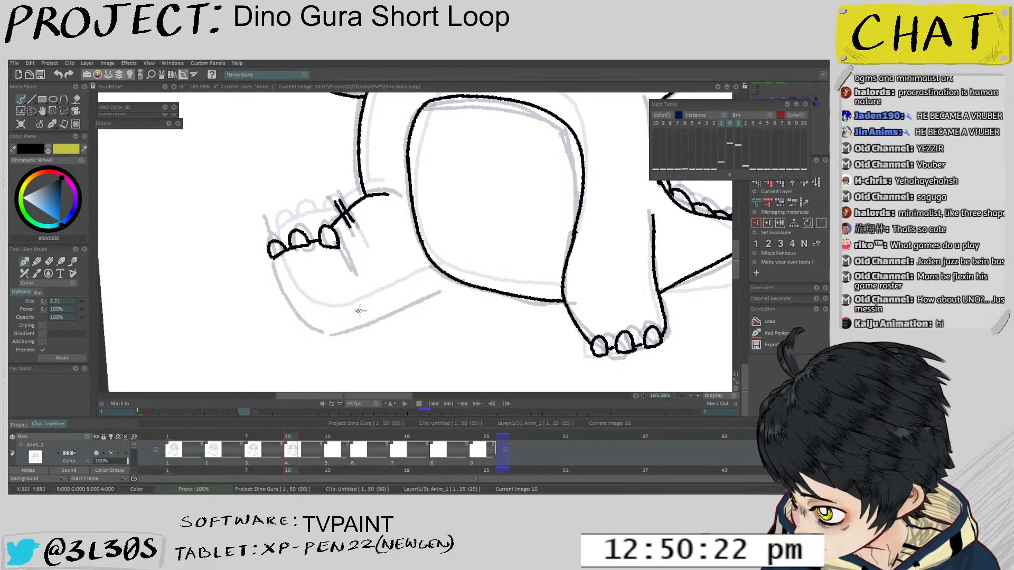
drag(275, 263, 308, 317)
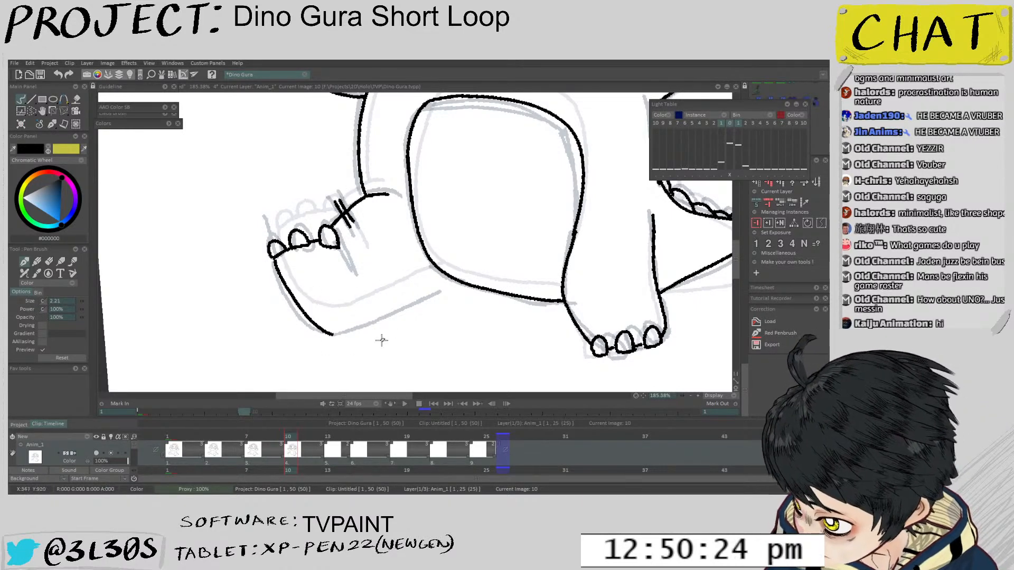
key(ctrl+z)
drag(273, 258, 282, 285)
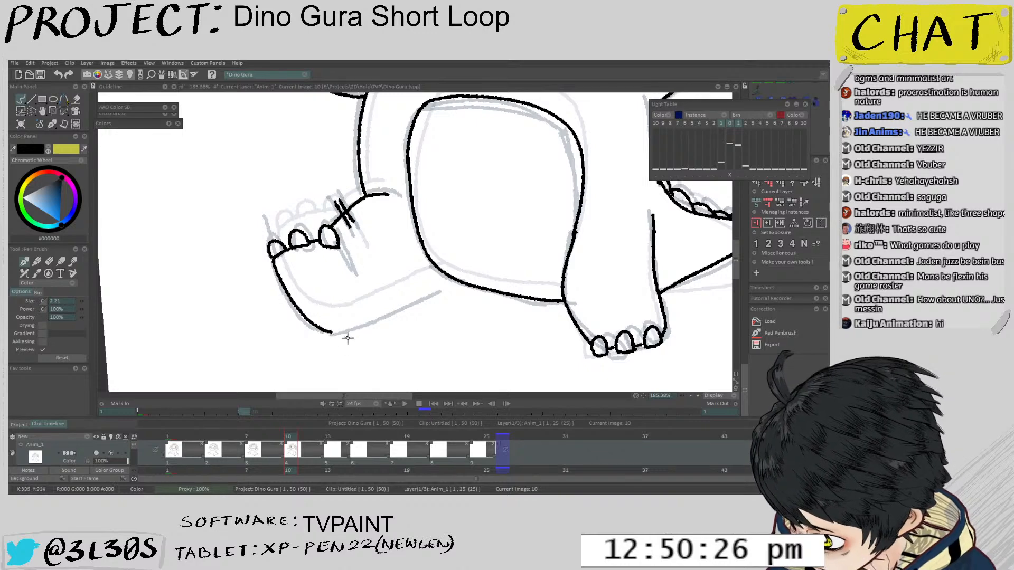
drag(332, 332, 430, 292)
scroll(458, 280, down, 3)
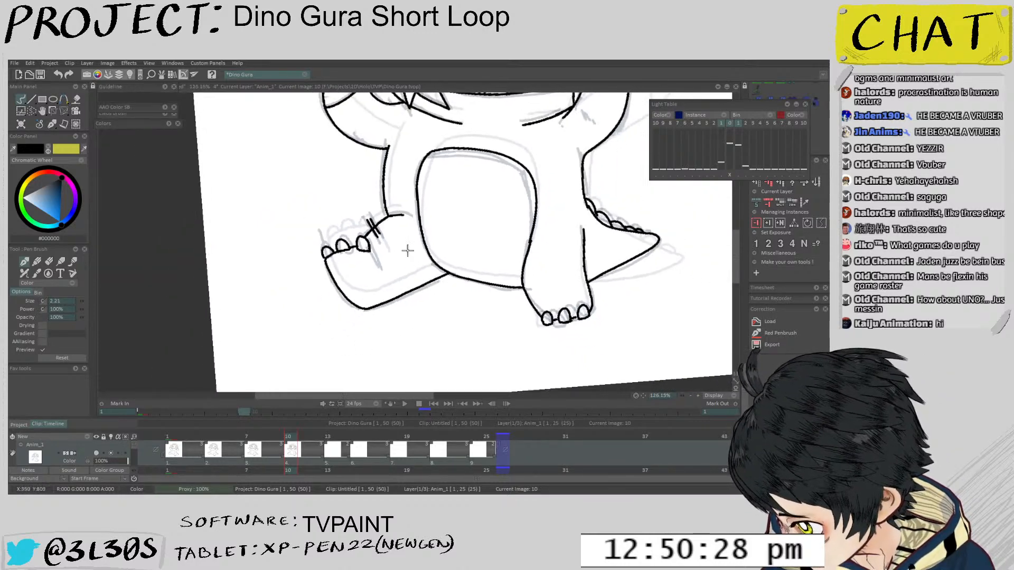
scroll(377, 273, down, 2)
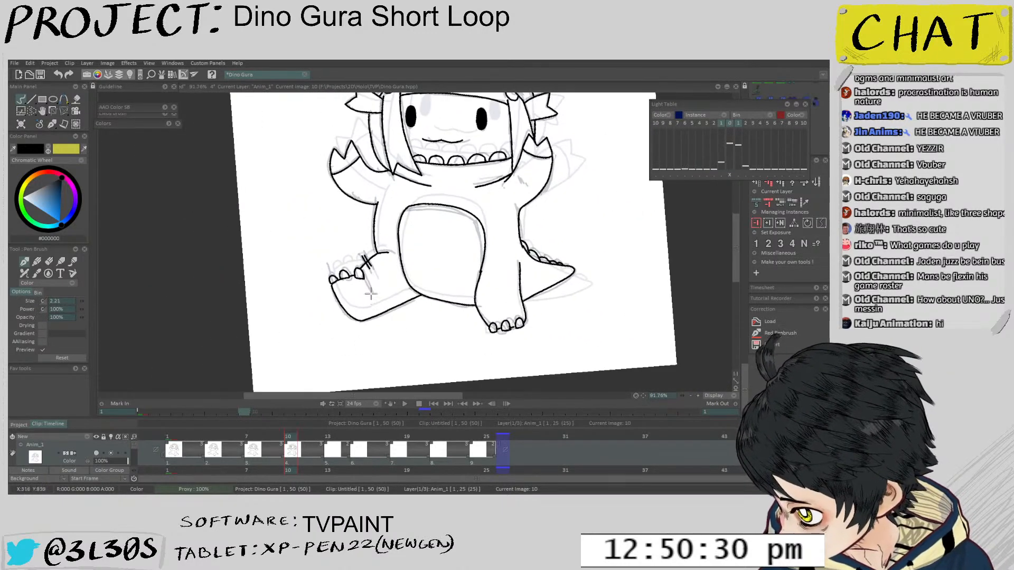
scroll(372, 307, down, 1)
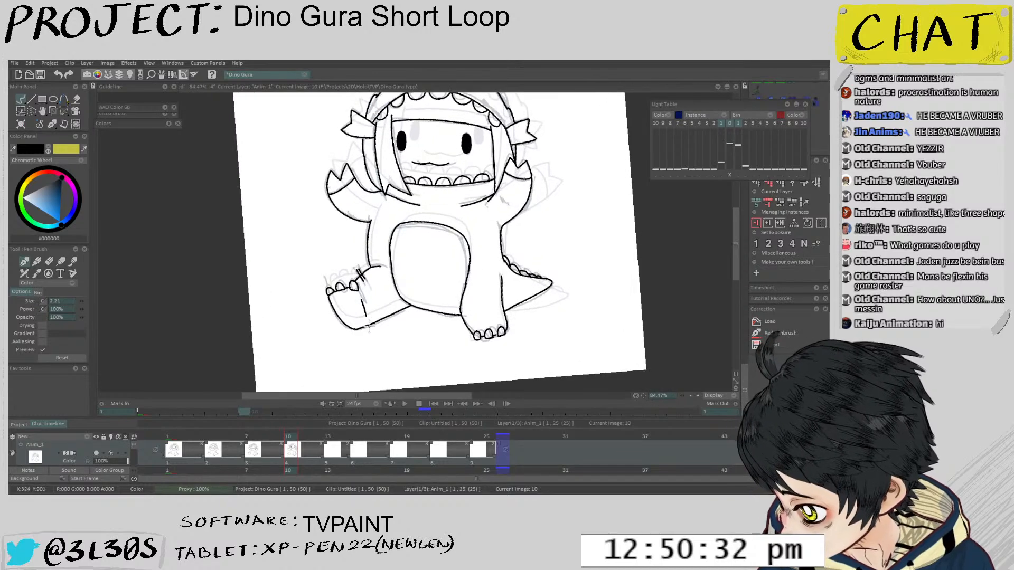
Play the animation from image 1 to judge the motion, and step through the drawings to image 7
scroll(362, 331, down, 2)
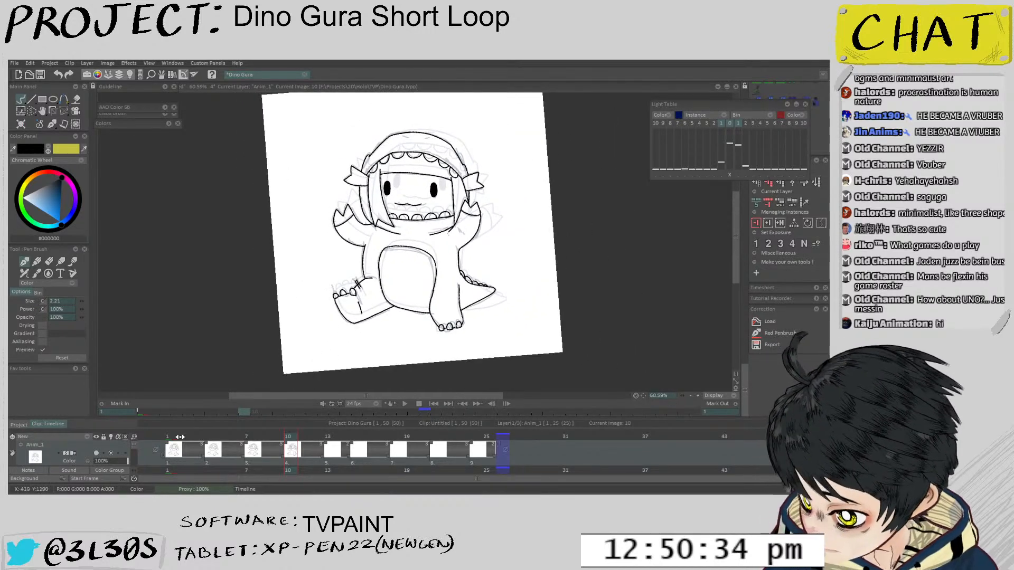
click(175, 453)
key(Return)
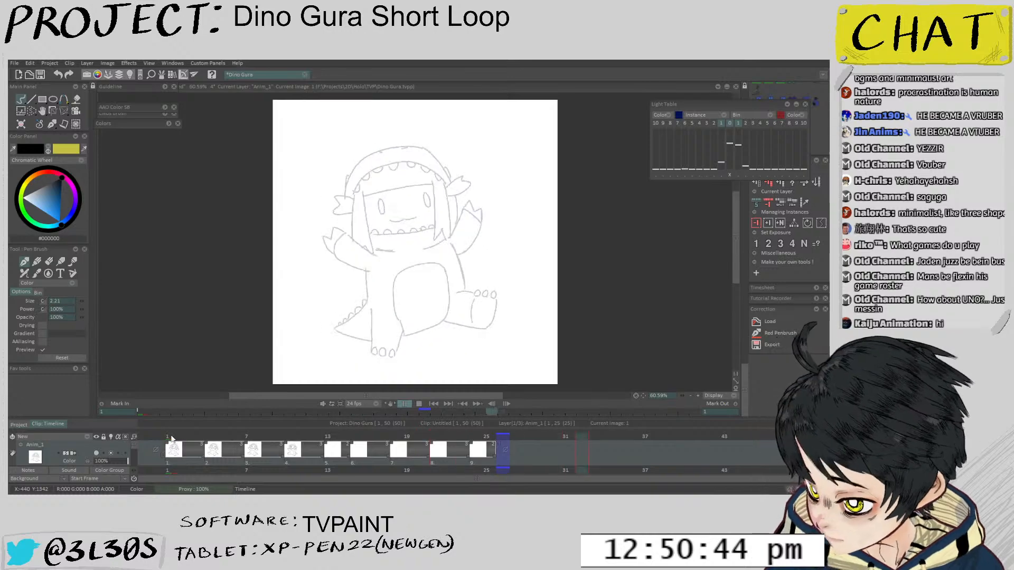
click(172, 434)
key(Right)
key(Right)
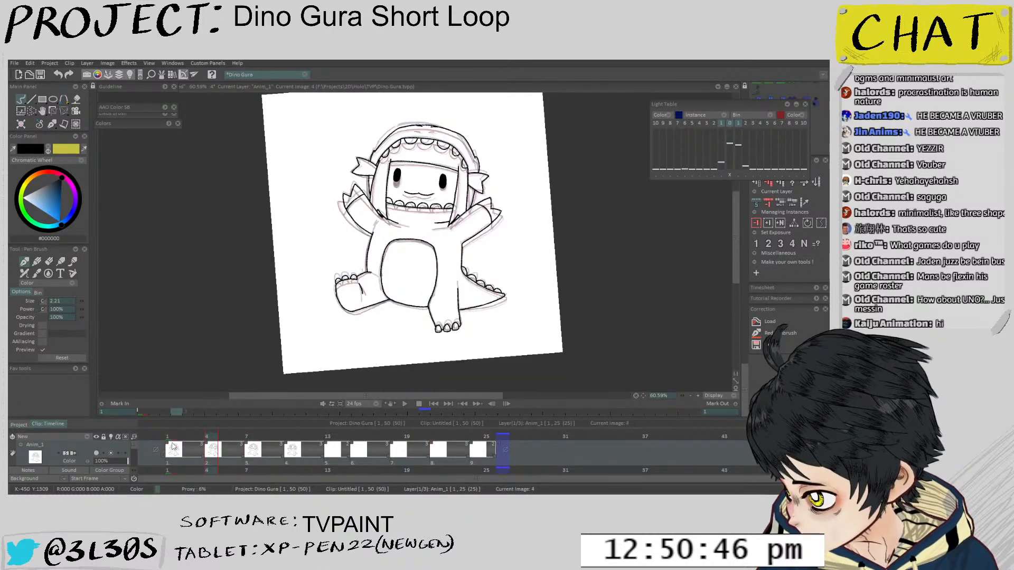
Select the hood's lower row of teeth and its edge line at image 7, and delete them along with the leftover marks
scroll(414, 274, up, 5)
scroll(411, 272, up, 1)
key(s)
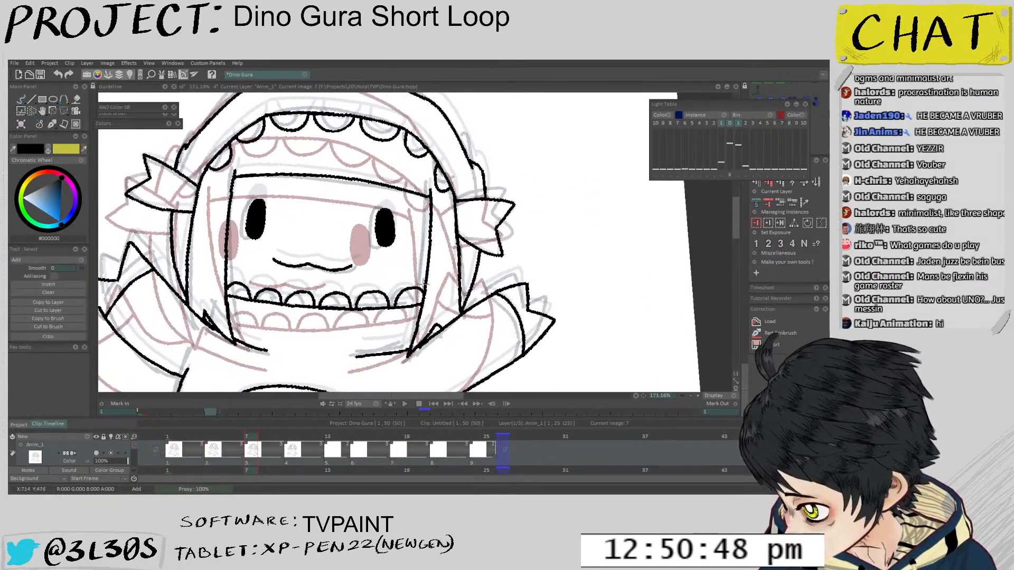
drag(238, 276, 430, 274)
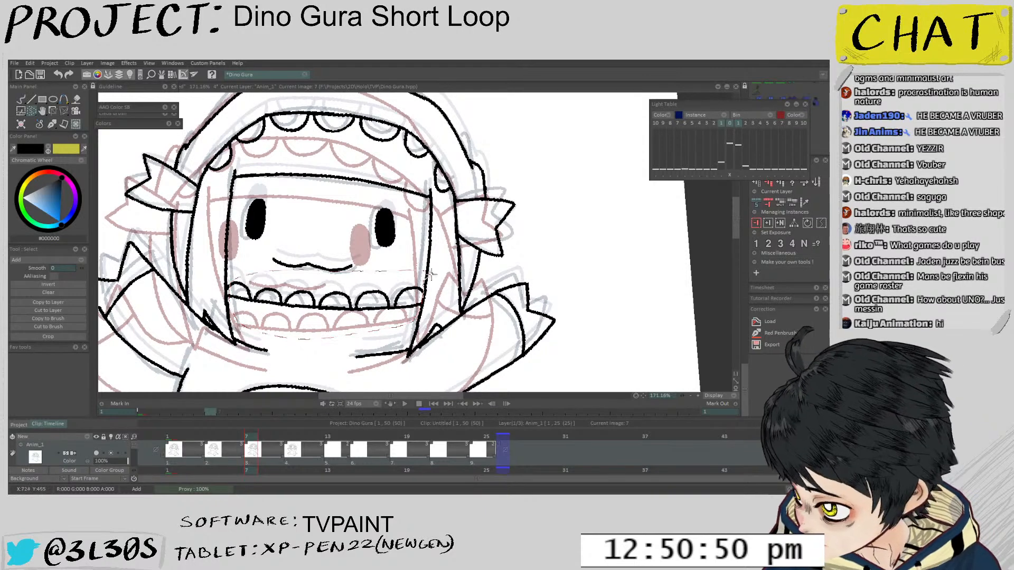
key(ctrl+d)
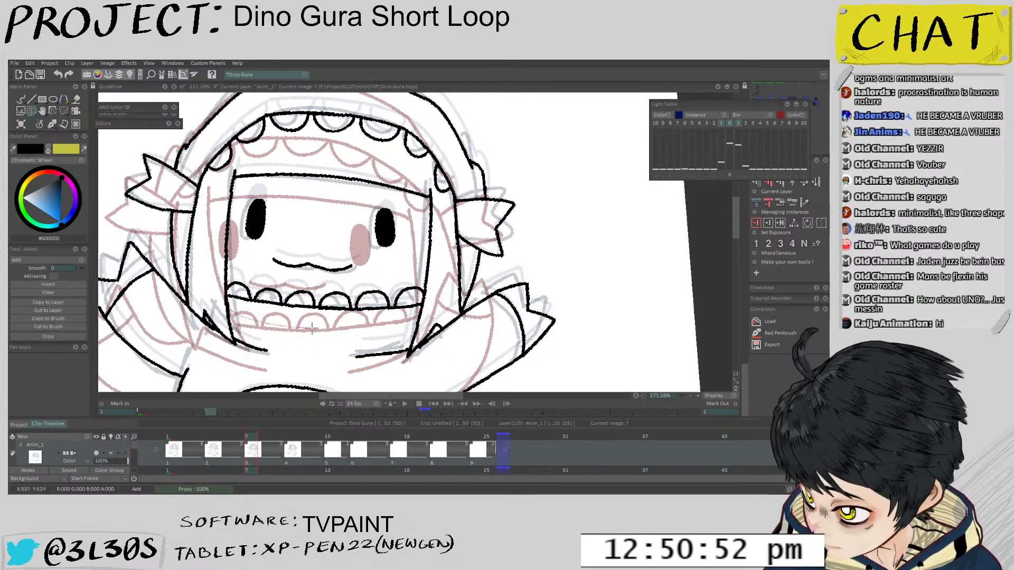
mouse_move(423, 289)
mouse_down()
mouse_move(343, 282)
mouse_move(238, 322)
mouse_up()
key(Delete)
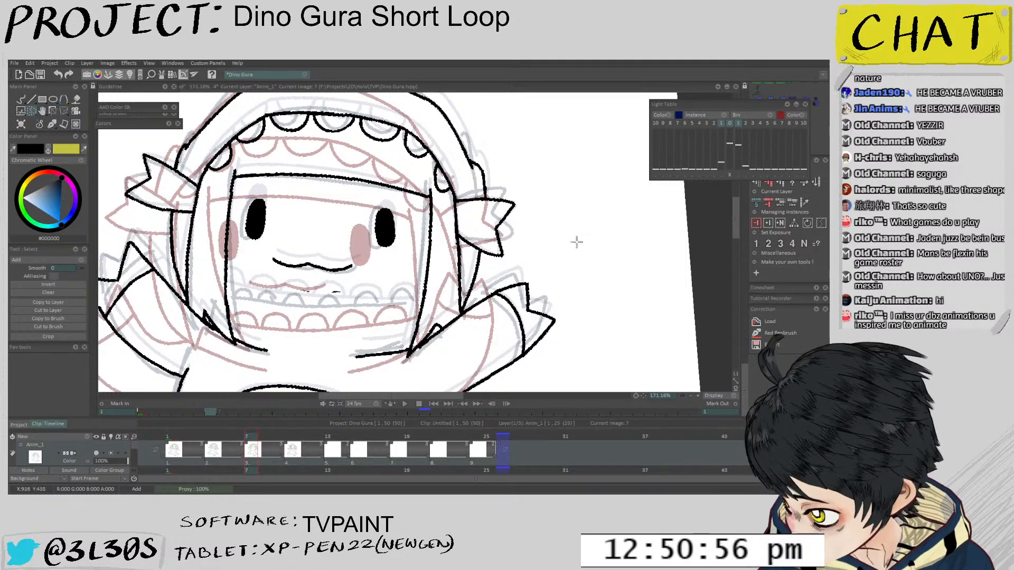
key(b)
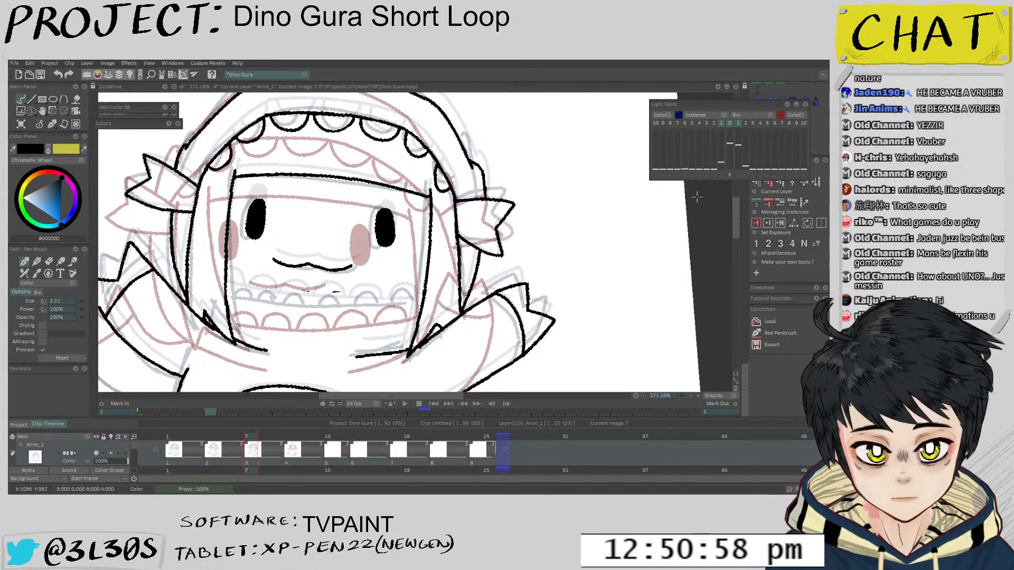
key(s)
drag(293, 283, 354, 299)
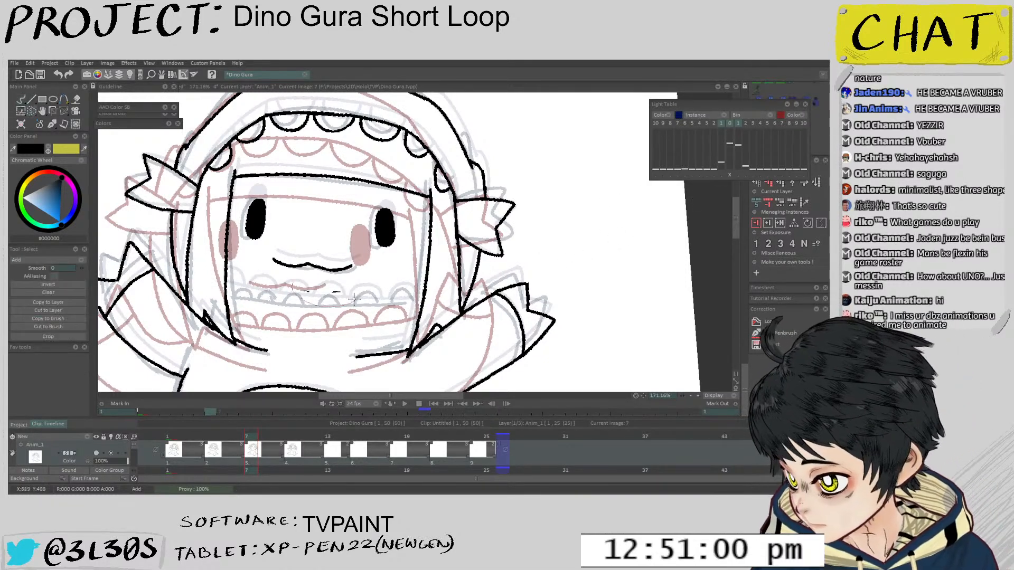
scroll(720, 184, down, 2)
Compare the face at image 7 with the drawings at images 4 and 1
click(721, 175)
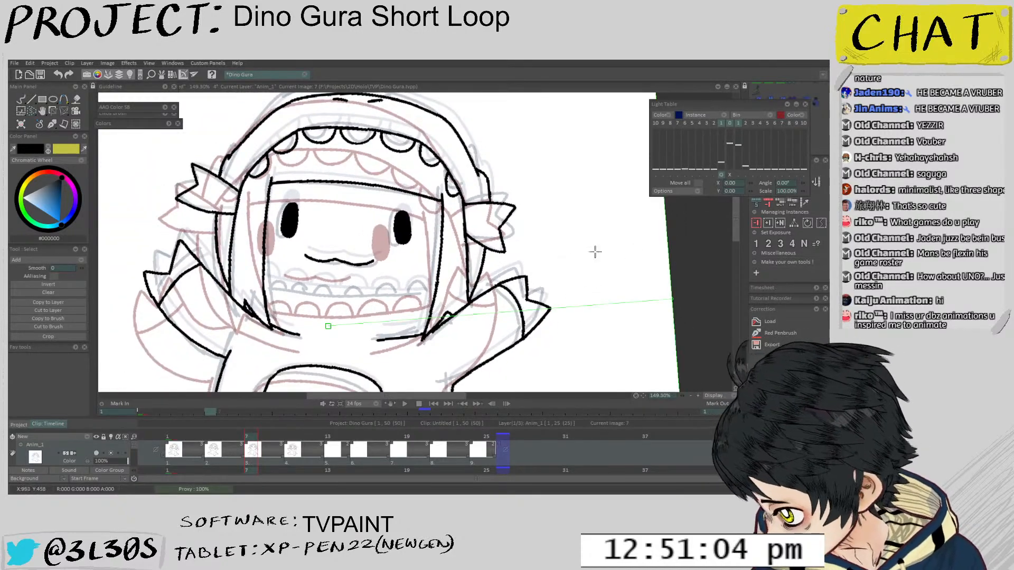
click(721, 175)
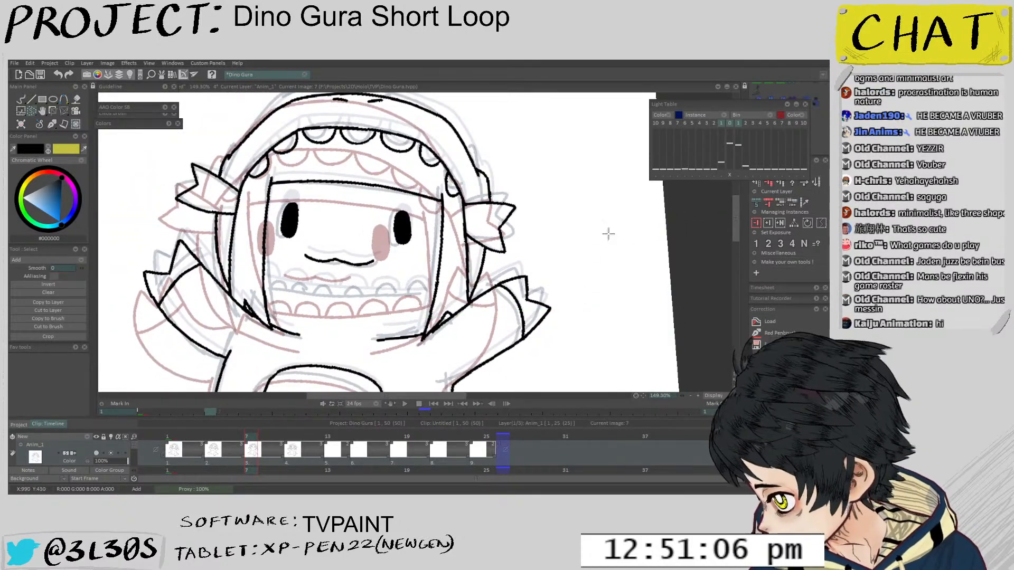
key(Left)
key(Right)
key(Left)
key(Left)
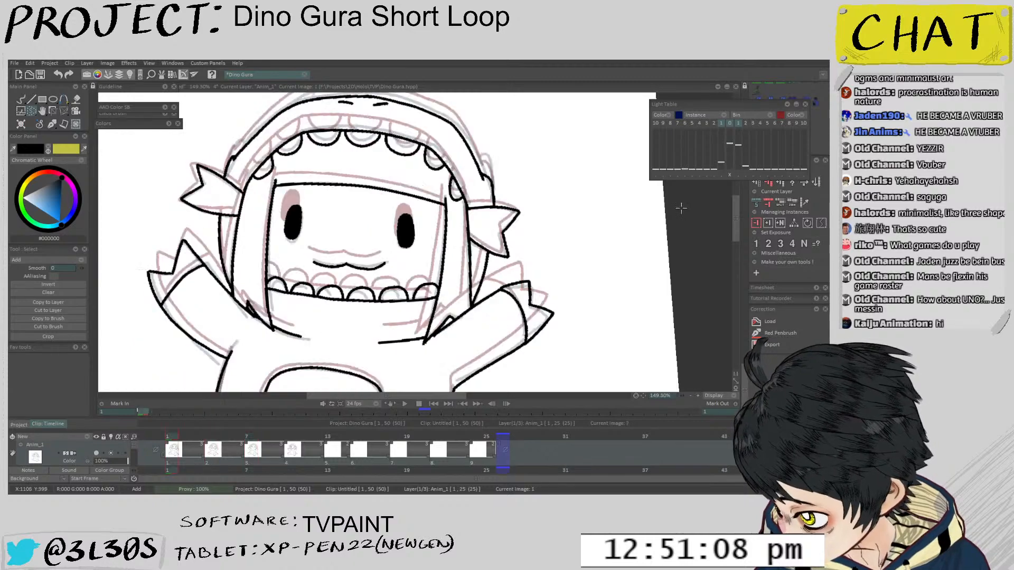
key(Right)
key(Right)
Ink a new curved lower edge for the hood opening below the mouth at image 7
key(b)
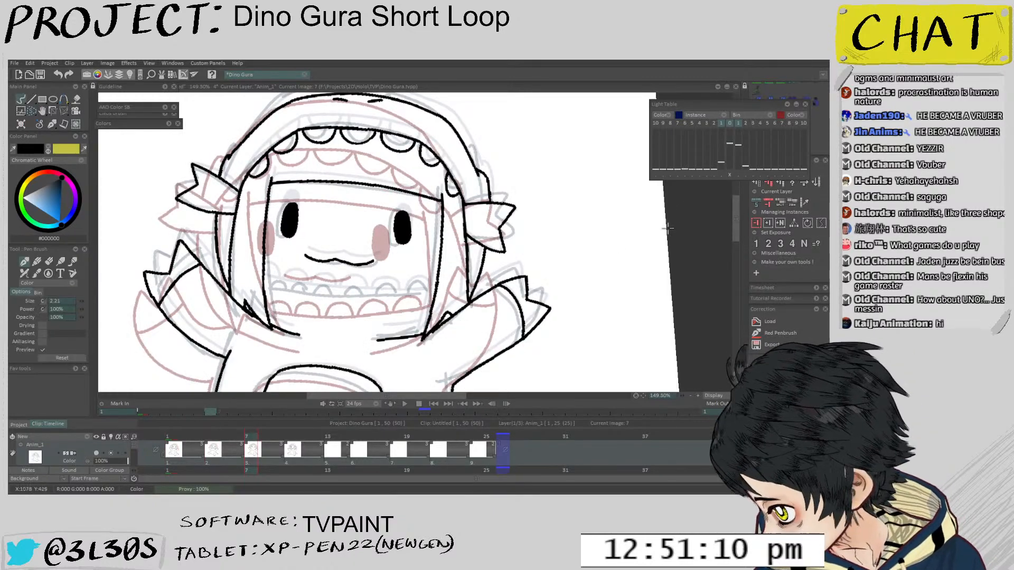
scroll(288, 285, up, 1)
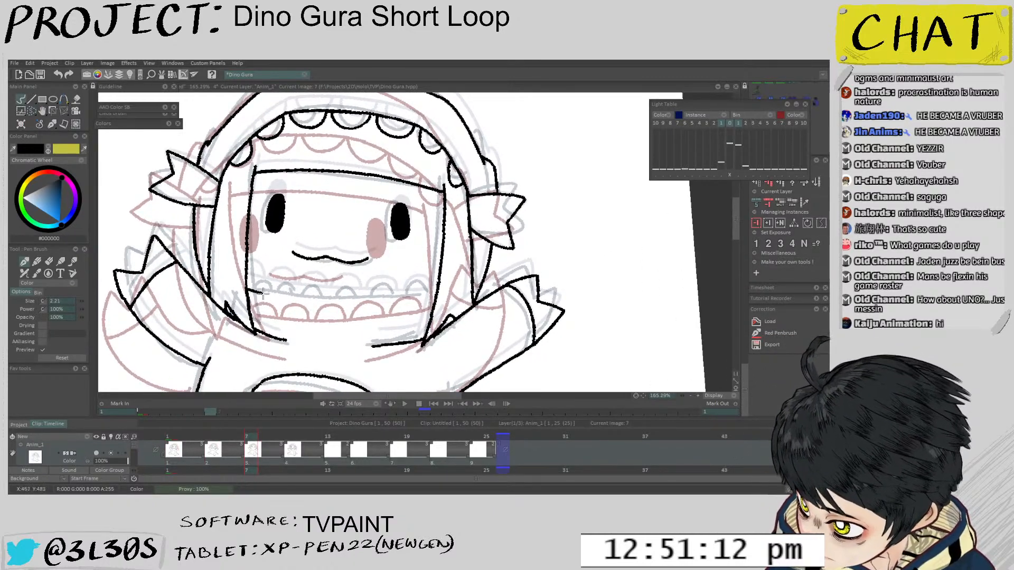
drag(262, 294, 352, 299)
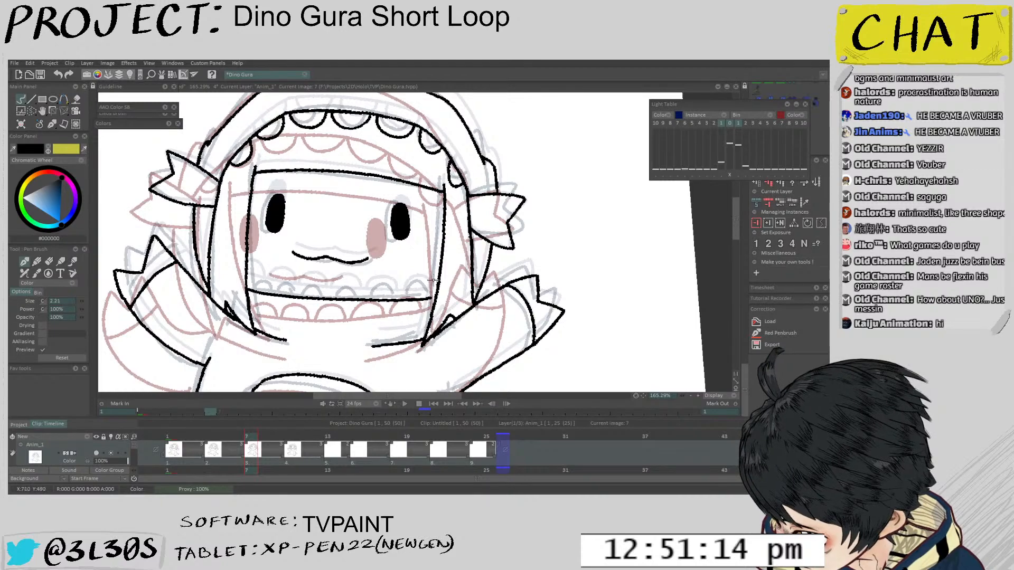
Try inking a row of rounded teeth along the hood's new lower edge at image 7, redoing individual teeth
scroll(310, 281, up, 6)
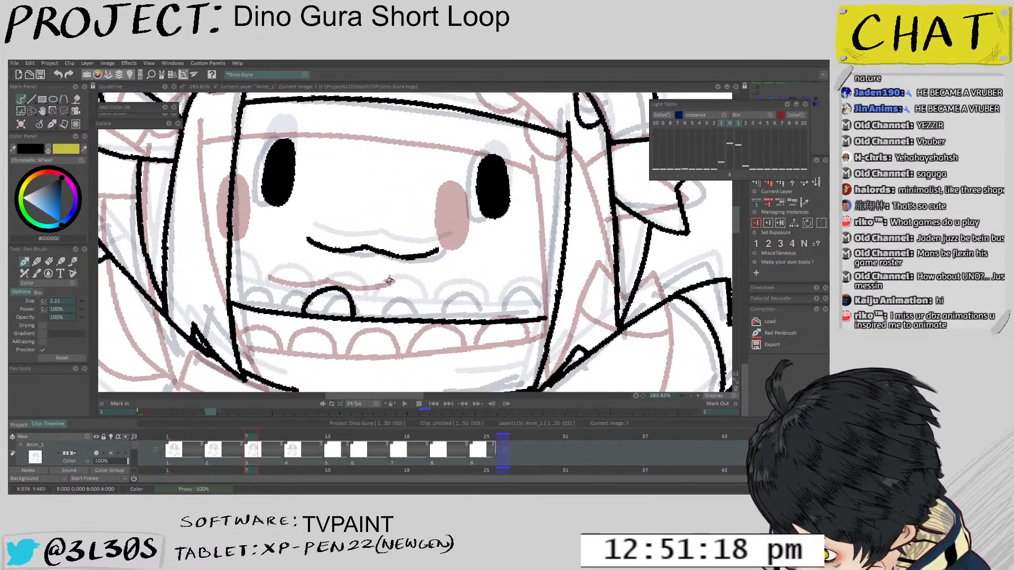
key(ctrl+z)
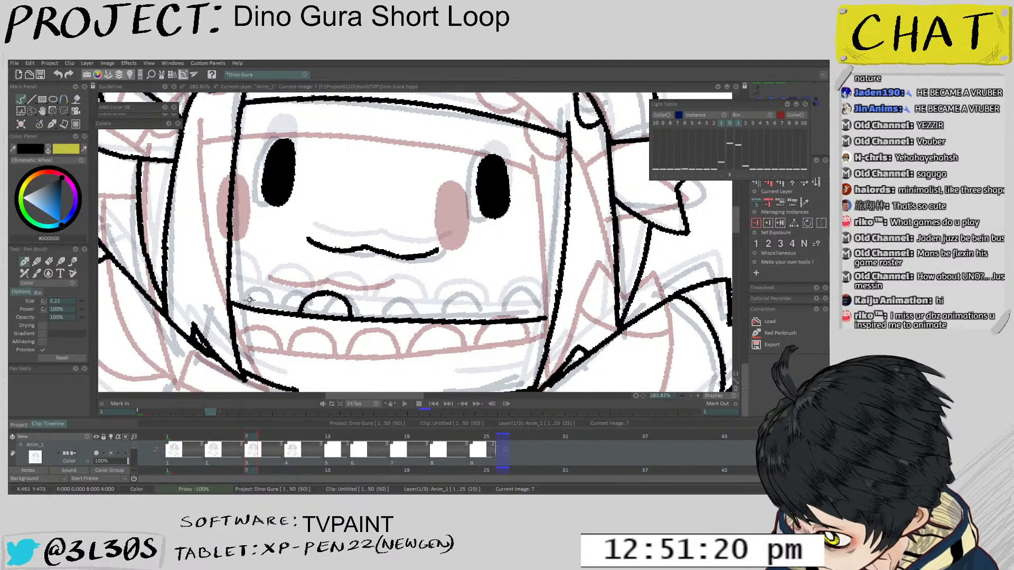
key(ctrl+z)
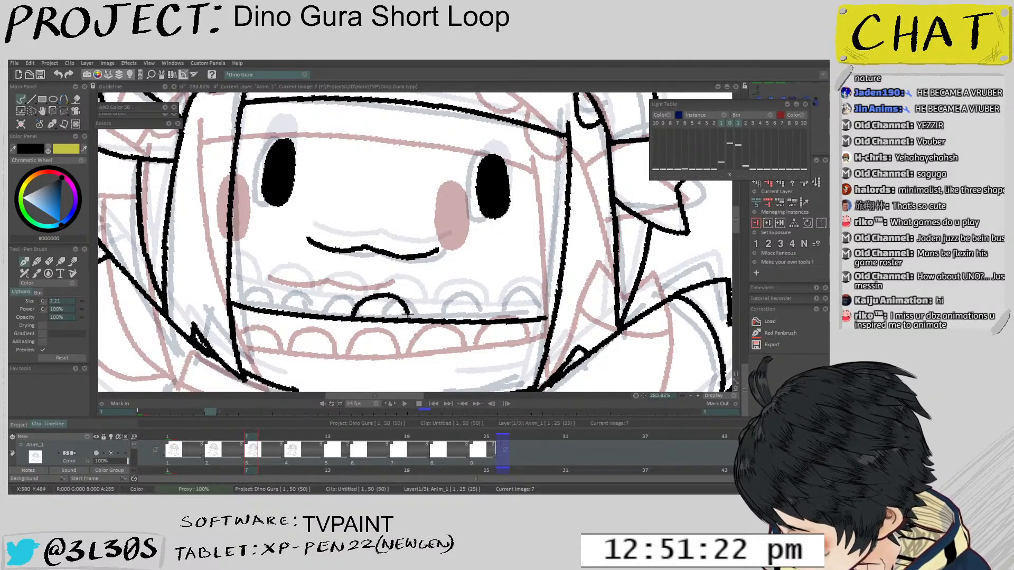
mouse_move(423, 320)
mouse_down()
mouse_move(456, 295)
mouse_move(473, 320)
mouse_move(537, 316)
mouse_up()
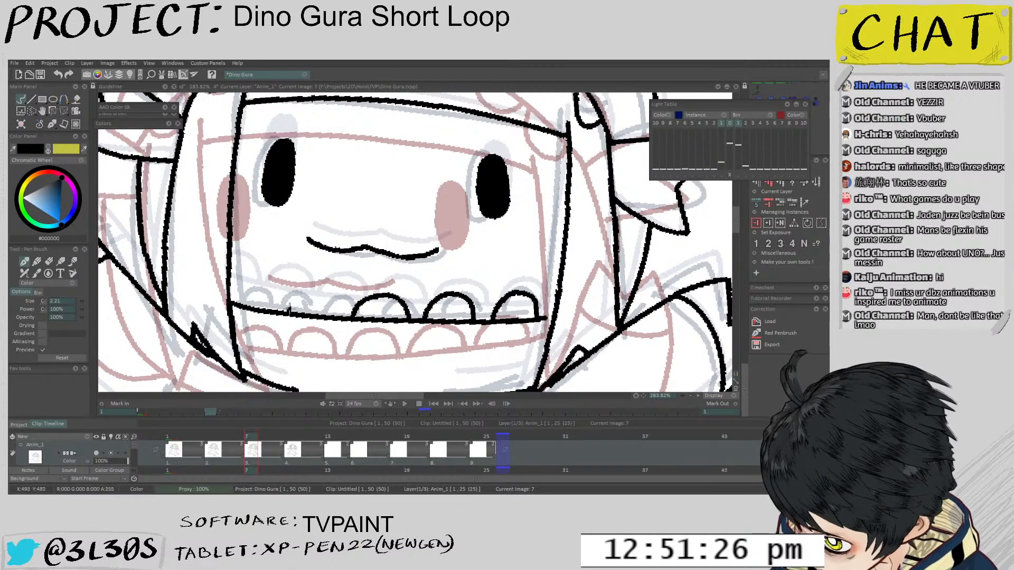
key(ctrl+z)
drag(336, 317, 329, 301)
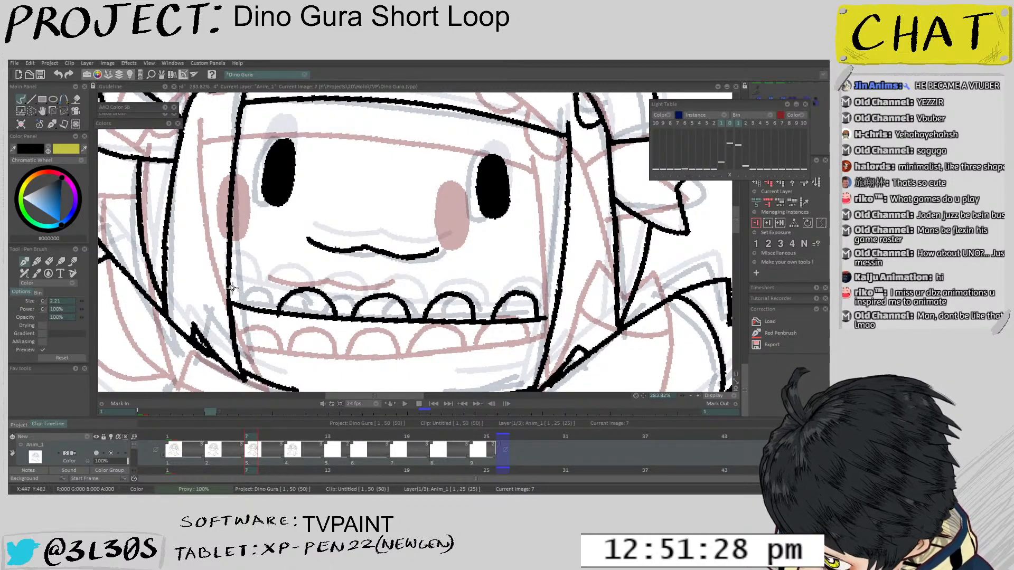
Check image 7 against image 4, and restore the undone teeth along the hood's lower edge at image 7
scroll(303, 269, down, 7)
key(Left)
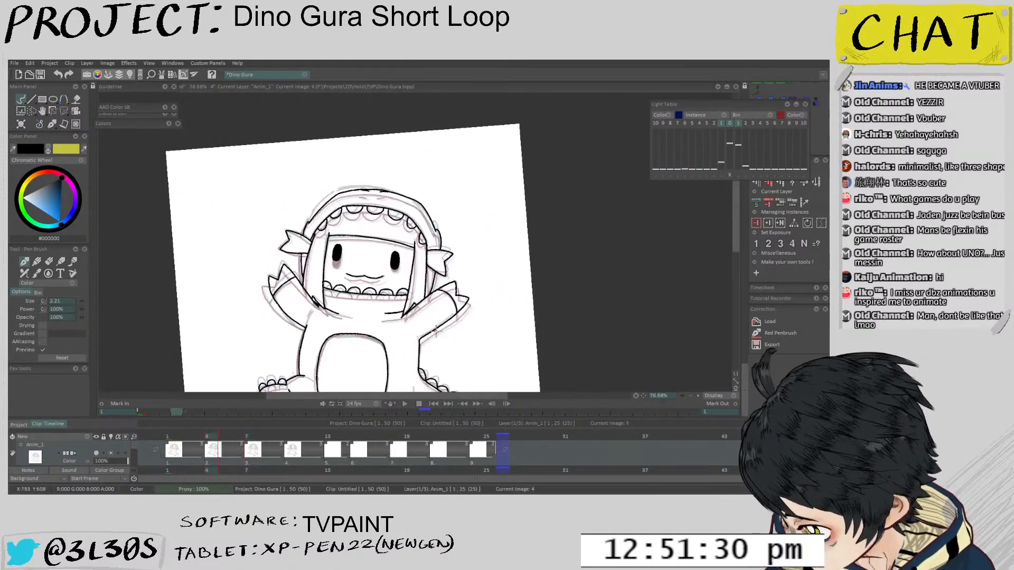
key(Right)
scroll(389, 227, up, 6)
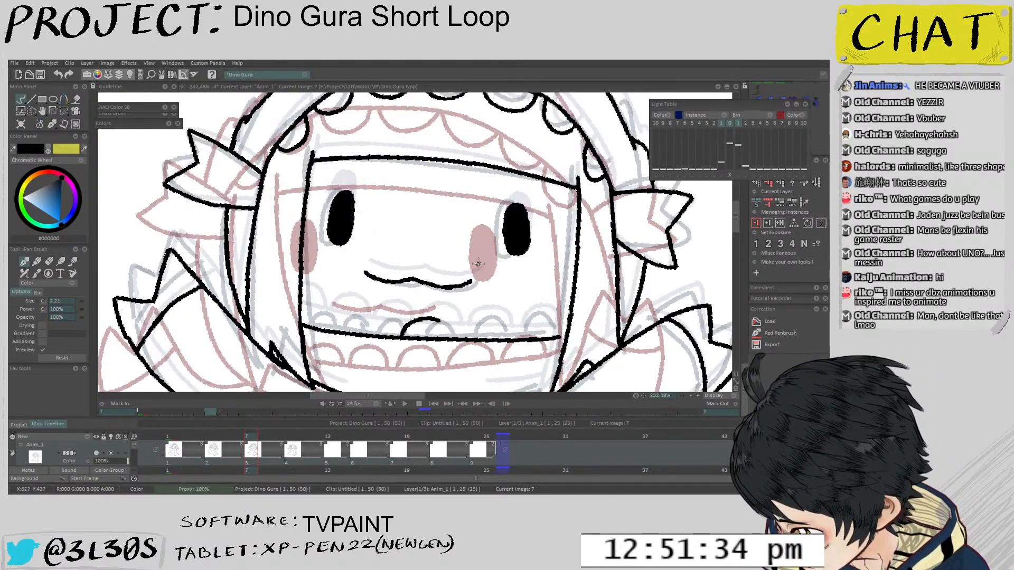
click(69, 74)
click(70, 75)
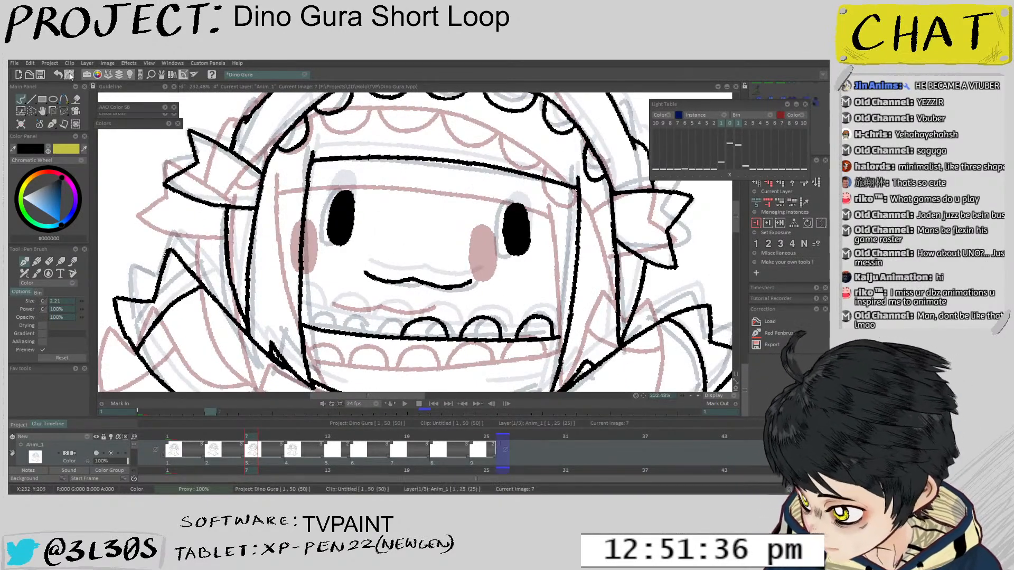
click(69, 74)
click(69, 74)
Flip between images 1, 4, 7 and their neighbours to compare the lower teeth and face placement
key(Left)
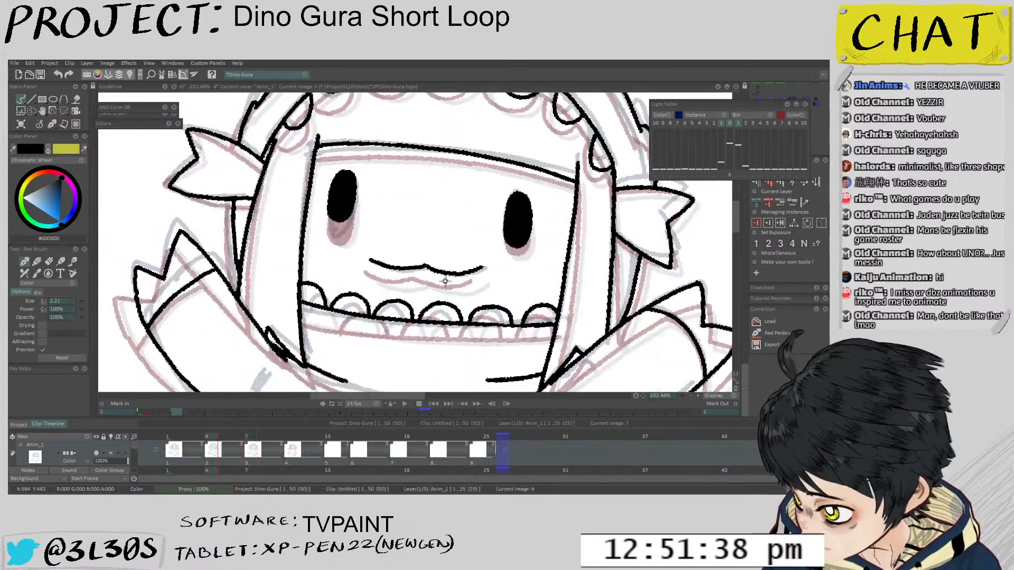
key(Right)
key(Left)
key(Left)
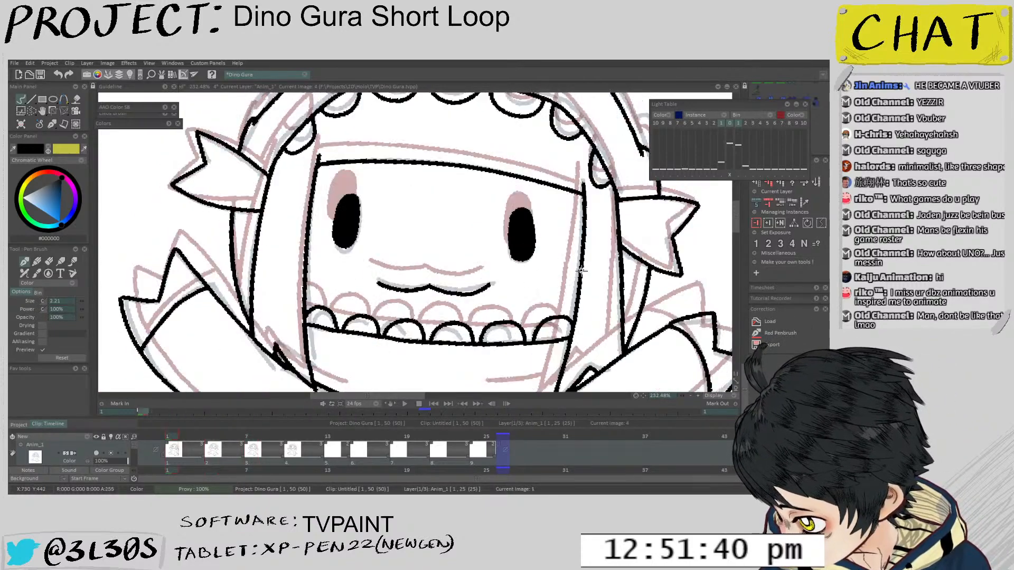
key(Right)
key(Right)
key(Right)
key(Left)
key(Left)
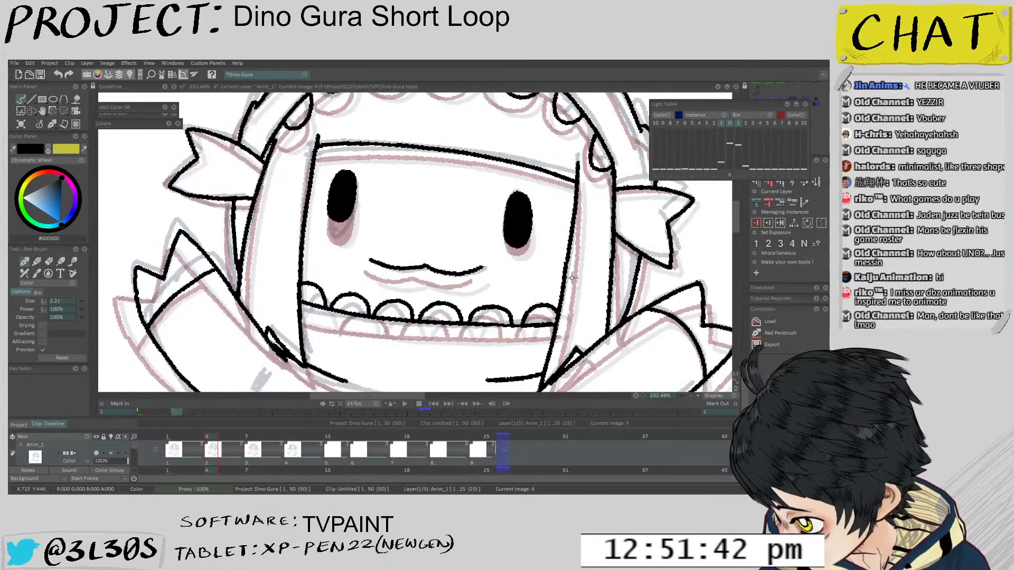
scroll(576, 279, down, 2)
drag(577, 279, 604, 263)
key(Left)
key(Right)
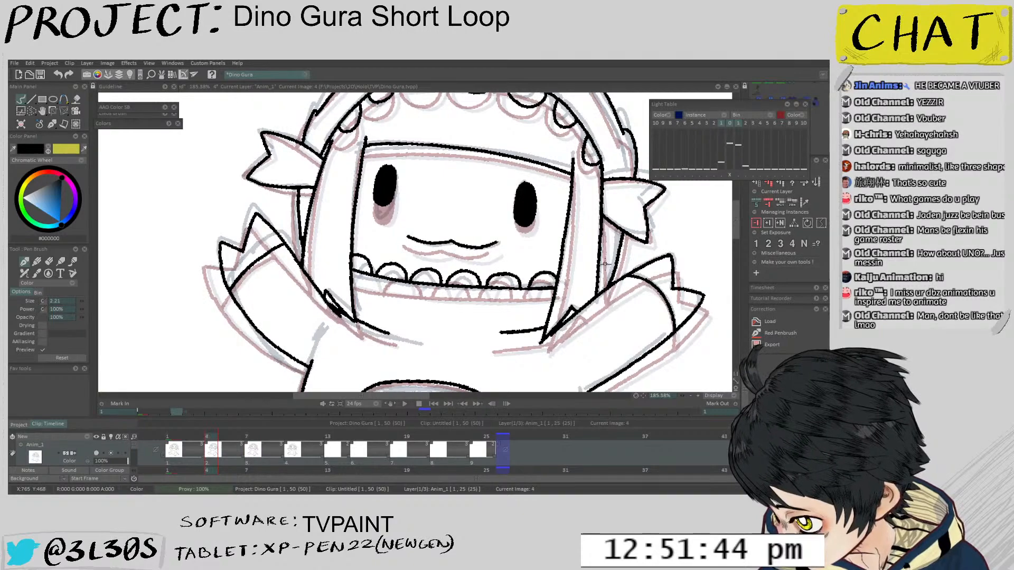
key(Right)
Redraw the leftmost inked tooth on the hood's lower edge at image 7, slightly narrower
scroll(405, 287, up, 4)
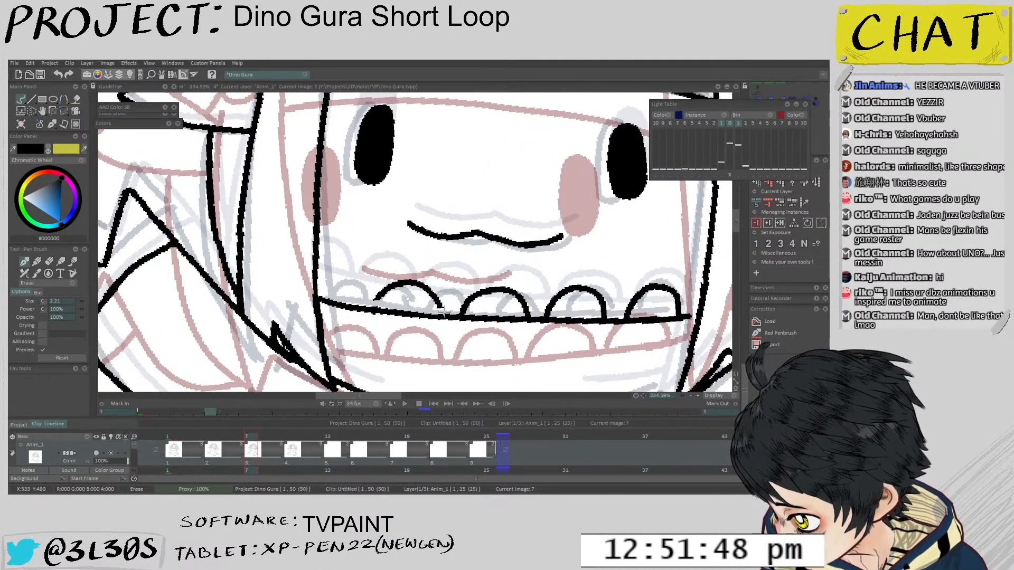
mouse_move(440, 306)
mouse_down()
mouse_move(405, 293)
mouse_move(445, 294)
mouse_up()
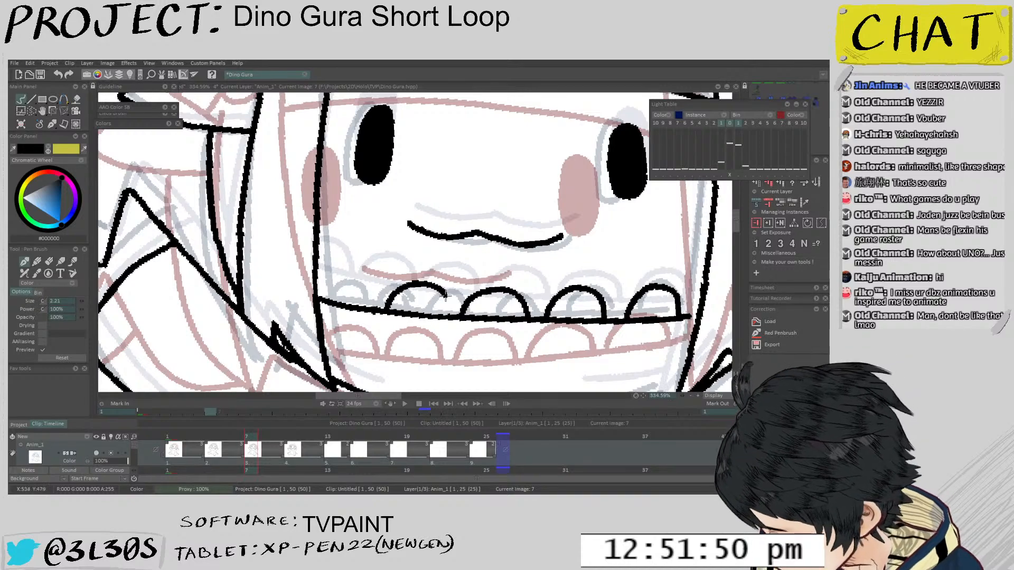
mouse_move(329, 299)
mouse_down()
mouse_move(360, 280)
mouse_move(374, 308)
mouse_up()
key(ctrl+z)
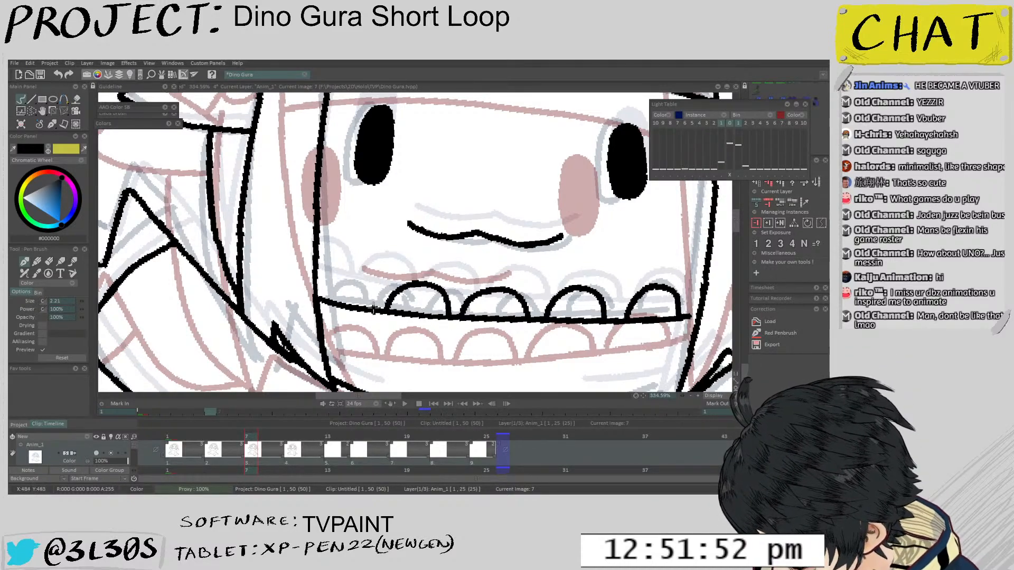
Play the loop and flip through the inked drawings up to image 10 to check the motion
scroll(339, 268, down, 5)
key(Left)
key(Right)
key(Right)
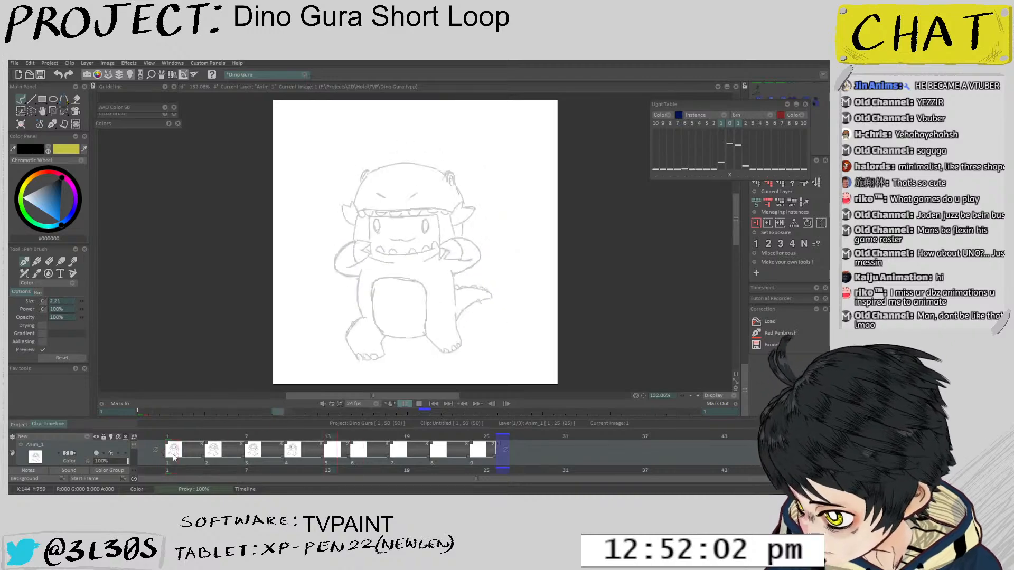
key(Return)
key(Right)
key(Right)
key(Right)
key(Right)
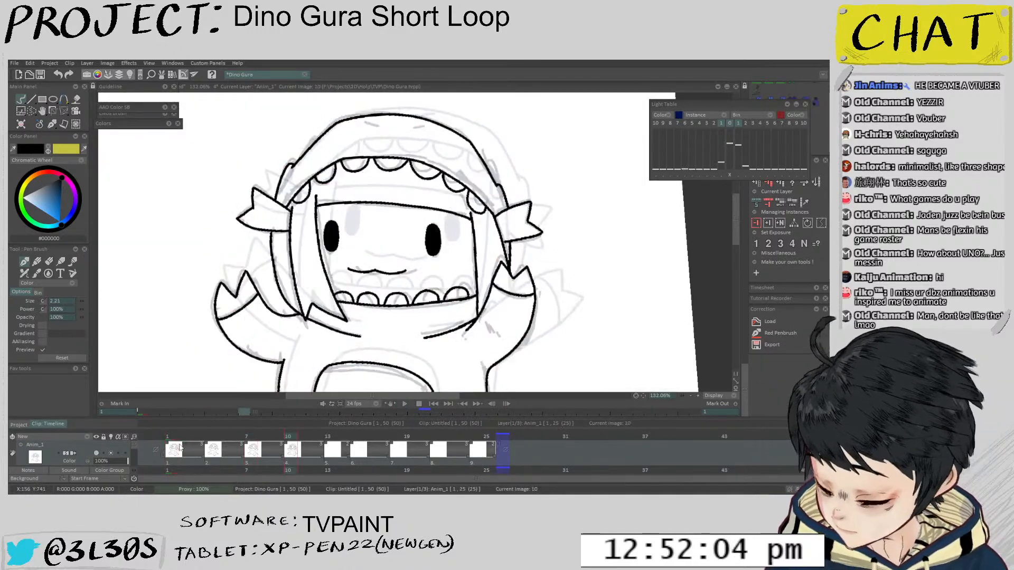
Compare the rough sketch at image 13 with the inked drawings at images 10 and 7
scroll(470, 235, down, 6)
scroll(475, 237, up, 4)
scroll(515, 233, up, 2)
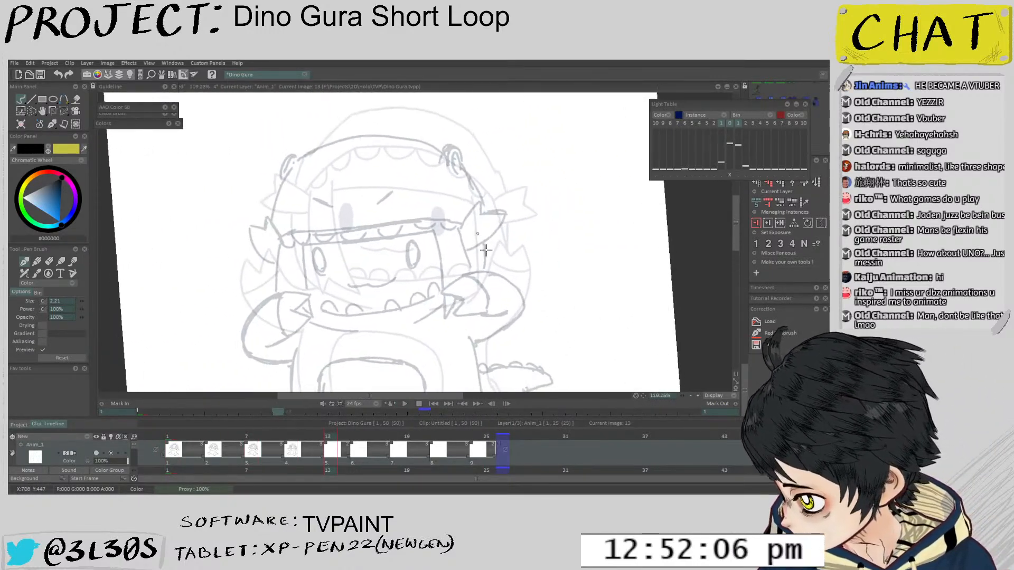
scroll(507, 238, down, 1)
key(Left)
key(Left)
key(Right)
key(Right)
drag(502, 266, 486, 252)
scroll(487, 253, up, 1)
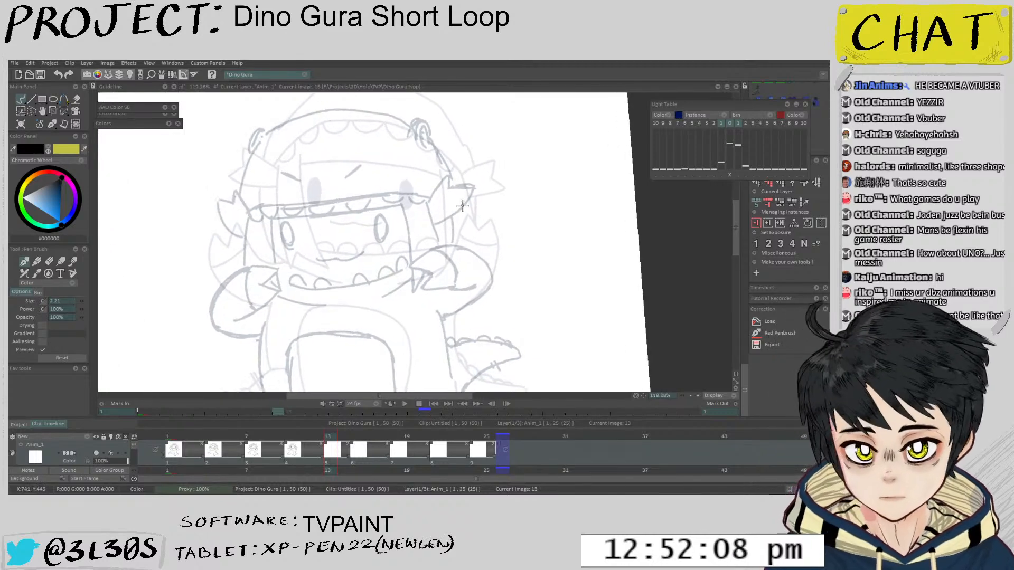
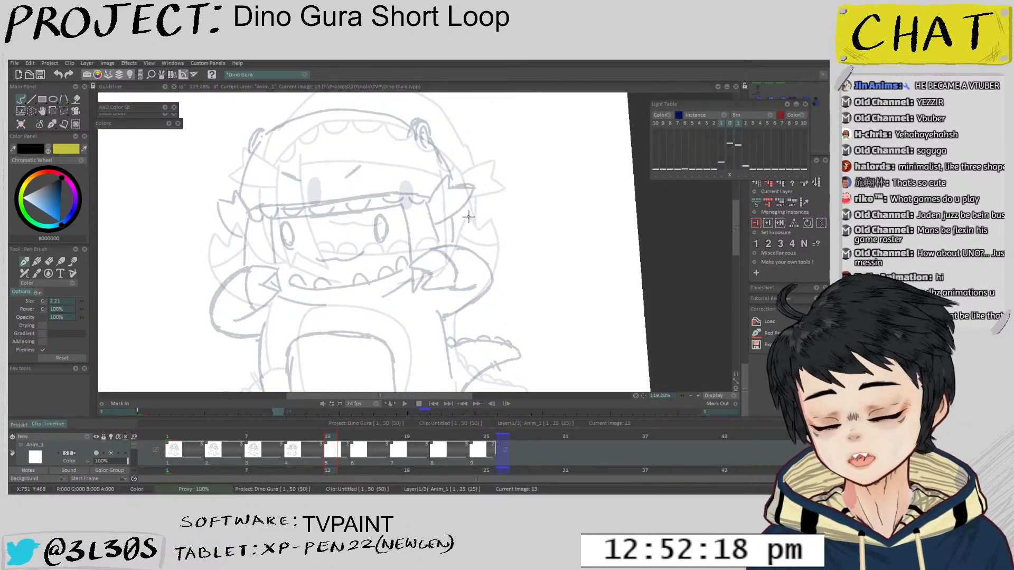
Ink the hood's slightly wavy brim line across the forehead at image 13, following the rough sketch
drag(504, 175, 517, 179)
scroll(517, 180, down, 3)
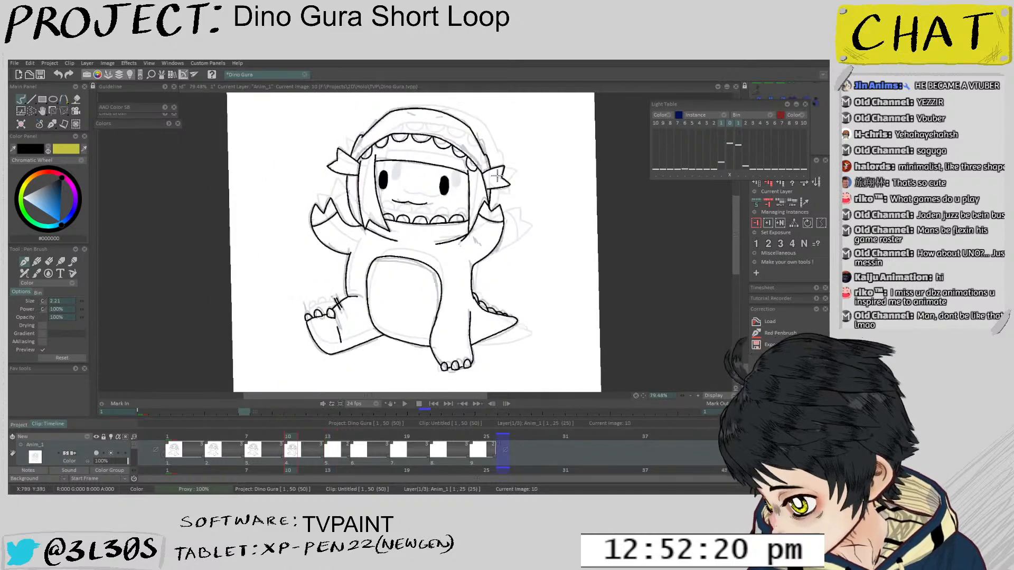
scroll(395, 213, up, 5)
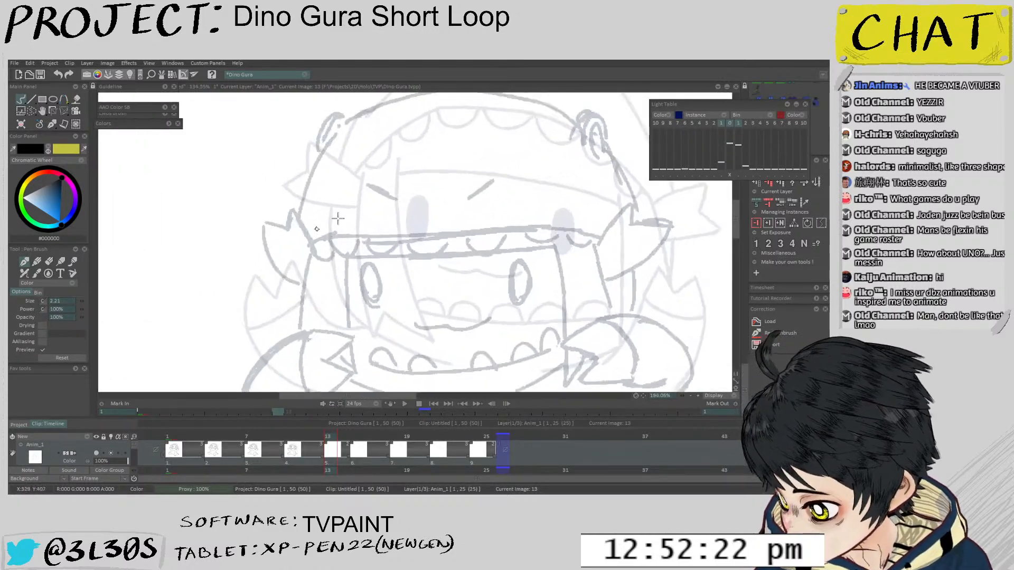
key(ctrl+z)
mouse_move(312, 245)
mouse_down()
mouse_move(554, 231)
mouse_move(623, 242)
mouse_up()
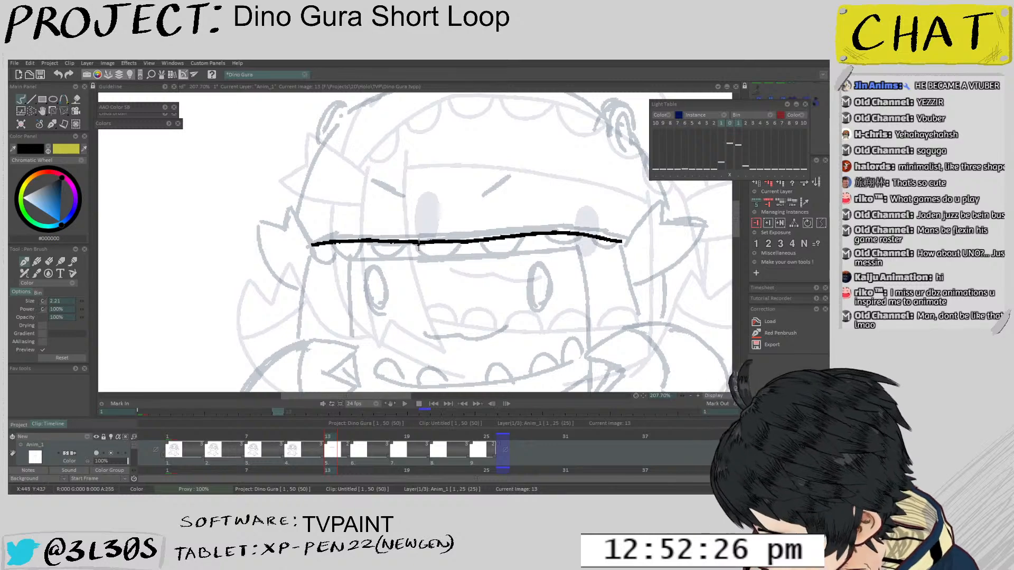
Shift the previous drawing's light table overlay at image 10 by about X -33, Y 51 to align it with the hood
scroll(475, 230, down, 3)
drag(435, 290, 409, 325)
key(Left)
key(Left)
key(Right)
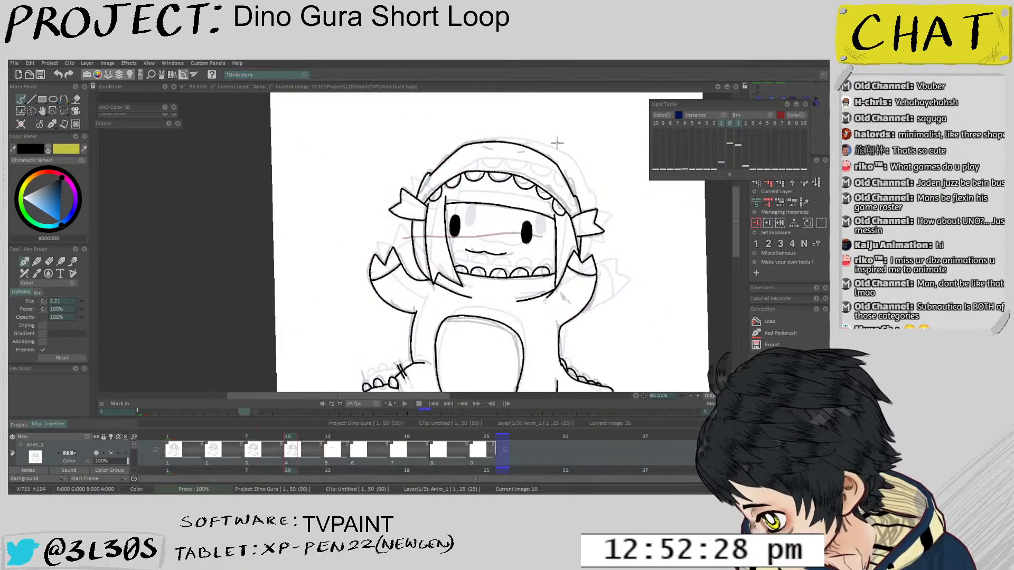
mouse_move(556, 143)
mouse_down()
mouse_move(547, 141)
mouse_move(524, 199)
mouse_move(515, 157)
mouse_up()
scroll(532, 195, up, 2)
drag(532, 196, 531, 193)
click(722, 176)
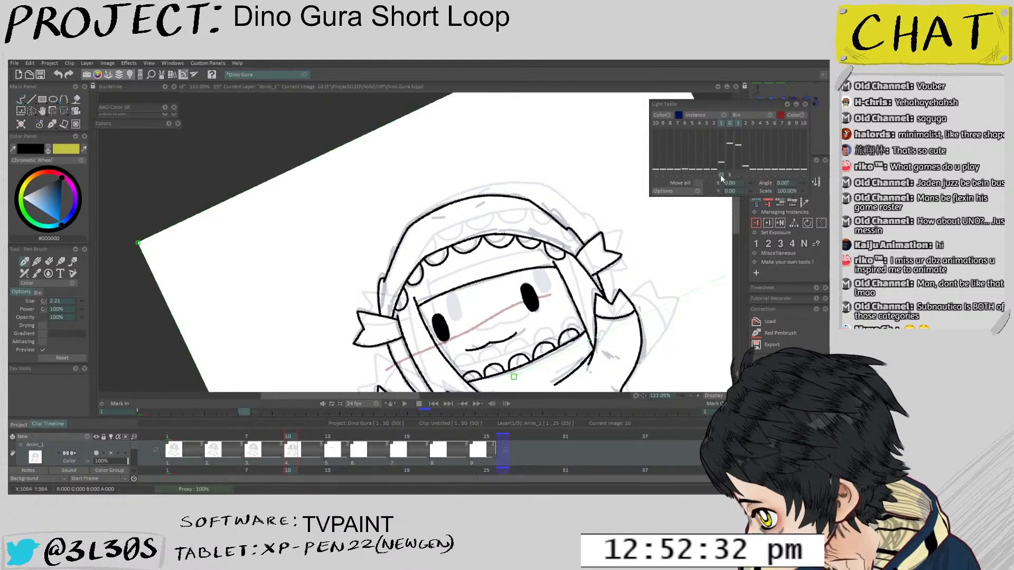
mouse_move(596, 278)
mouse_down()
mouse_move(579, 264)
mouse_move(587, 297)
mouse_up()
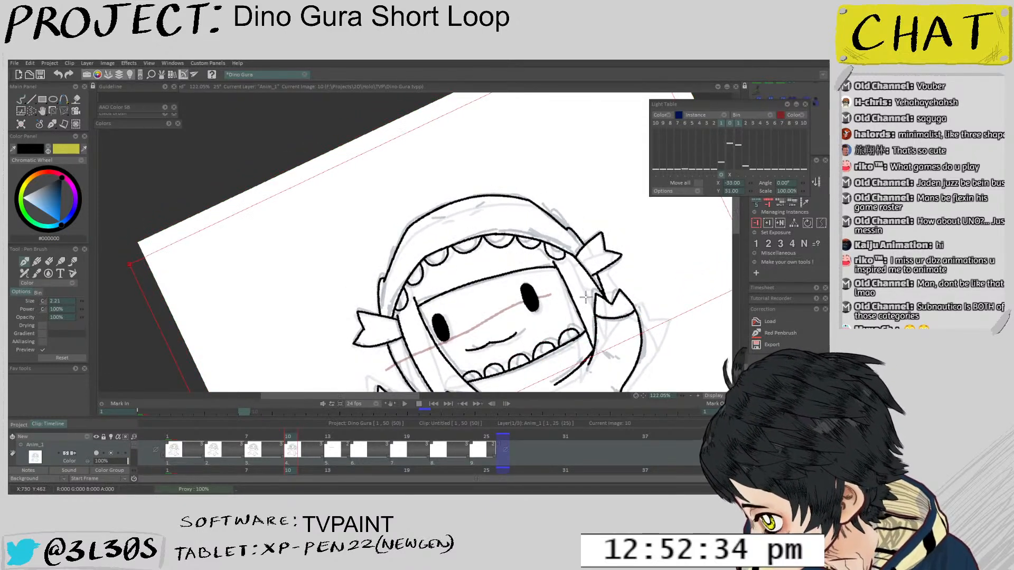
key(Escape)
Ink the two short marks near the top of the hood at image 10, and play the loop from image 1
scroll(545, 326, up, 4)
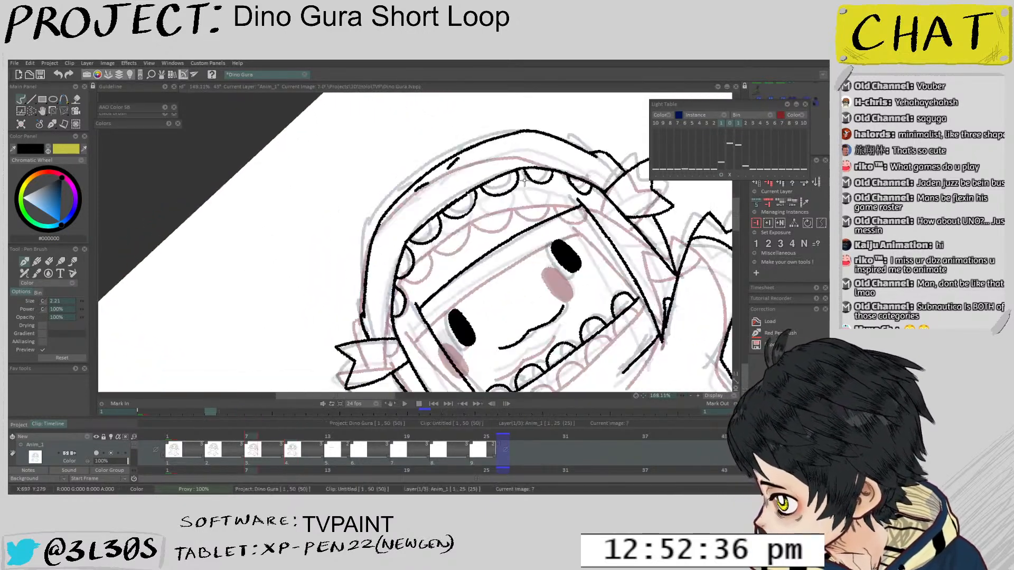
scroll(475, 177, up, 1)
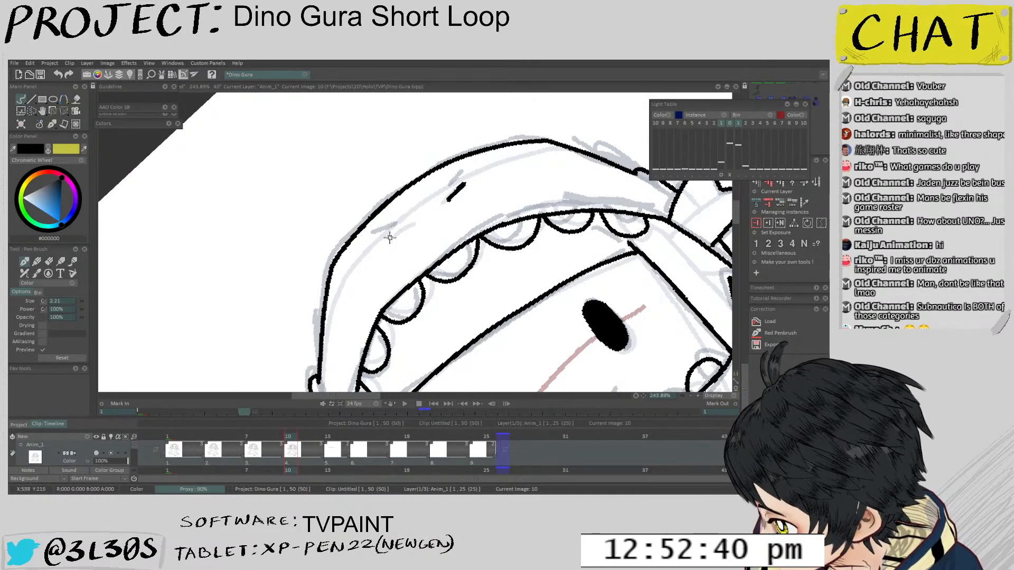
scroll(418, 226, down, 7)
drag(518, 186, 562, 172)
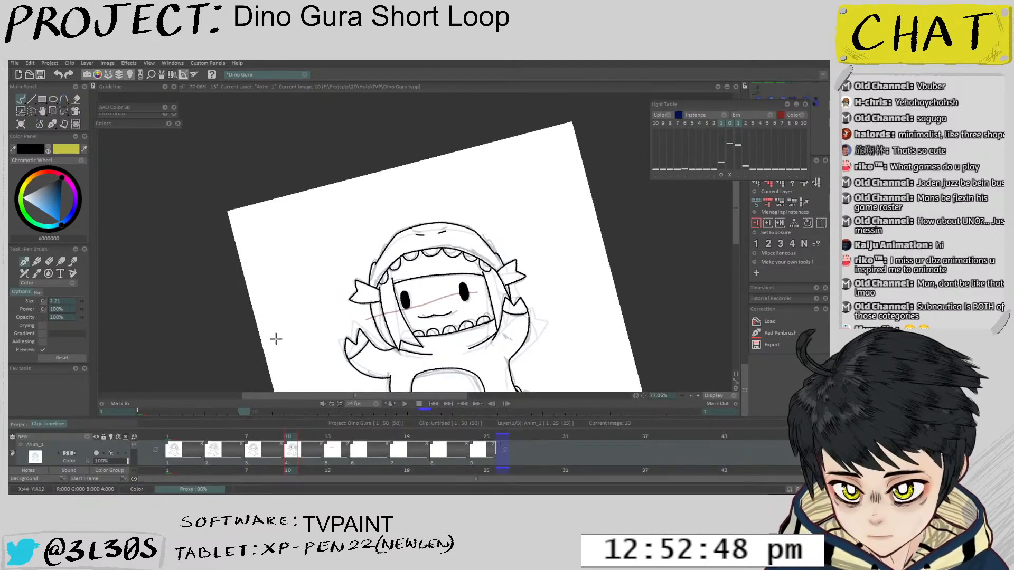
mouse_move(486, 152)
mouse_down()
mouse_move(488, 176)
mouse_move(491, 152)
mouse_move(500, 158)
mouse_move(480, 151)
mouse_move(489, 186)
mouse_move(488, 144)
mouse_up()
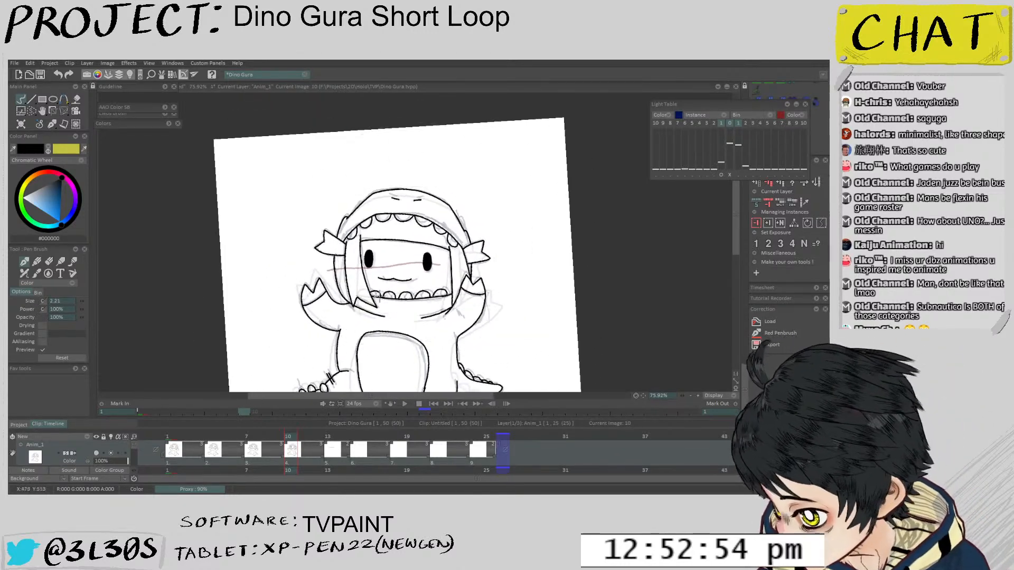
click(169, 440)
key(Return)
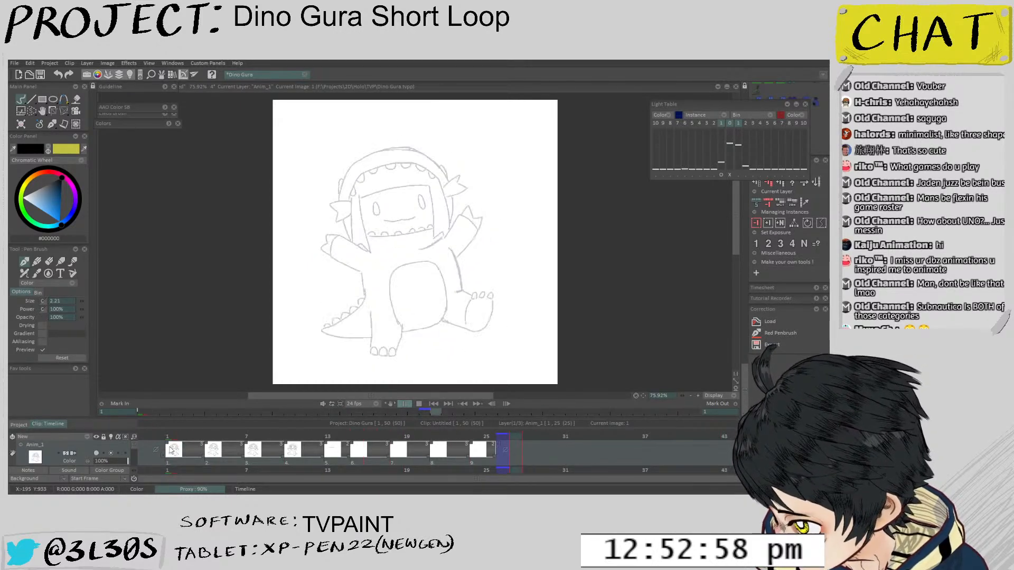
Ink the two short slanted marks on the hood above the brim line at image 13, redrawing them as thick strokes
click(329, 436)
scroll(341, 210, up, 5)
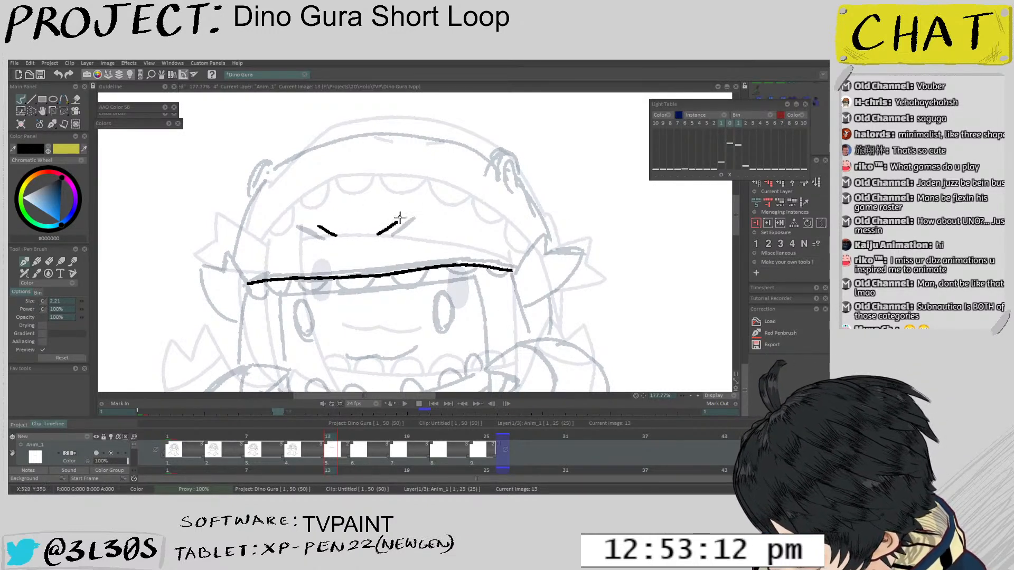
scroll(391, 248, up, 1)
key(ctrl+z)
key(ctrl+z)
drag(324, 256, 338, 265)
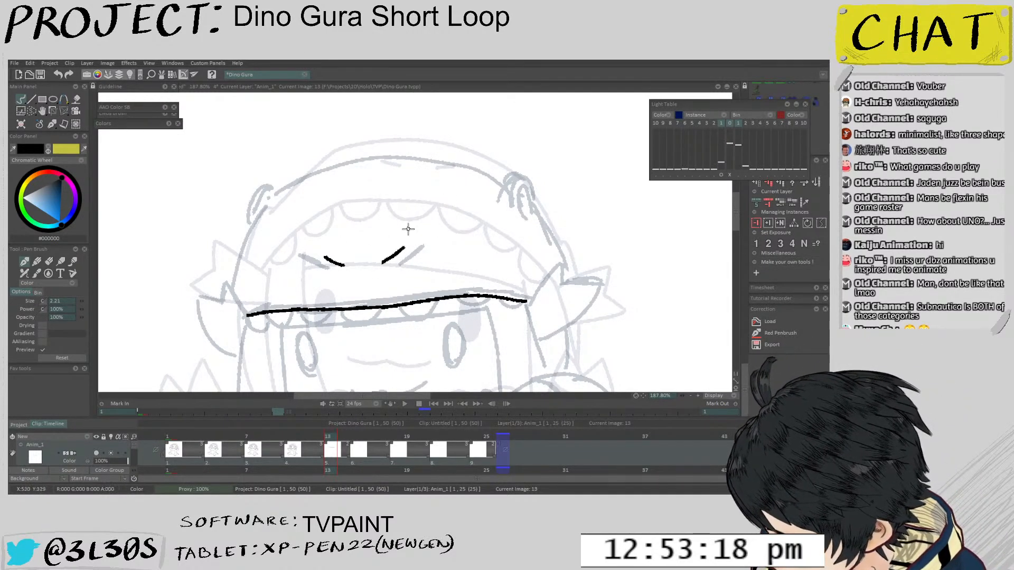
key(ctrl+z)
drag(381, 265, 401, 249)
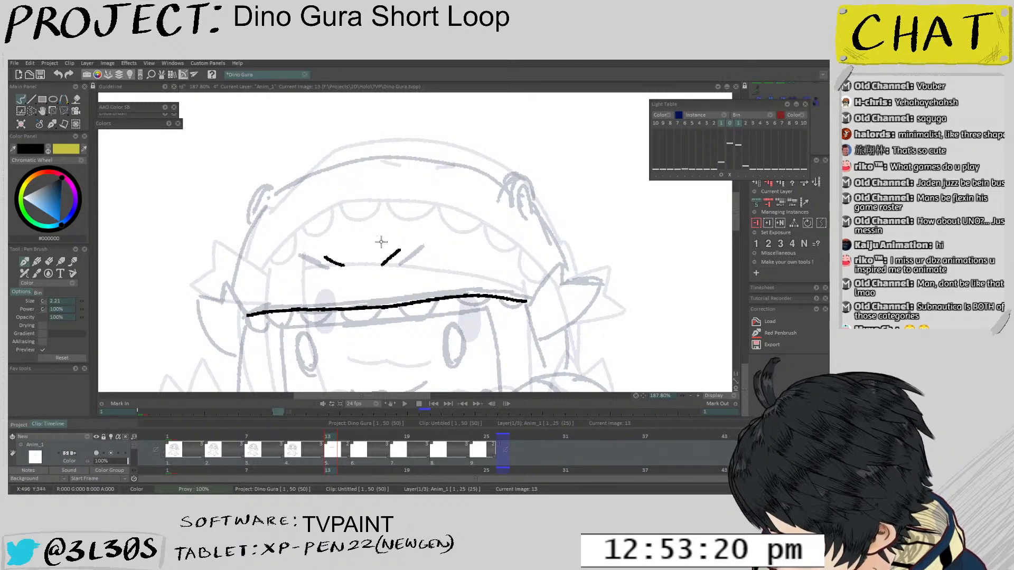
key(ctrl+z)
key(ctrl+z)
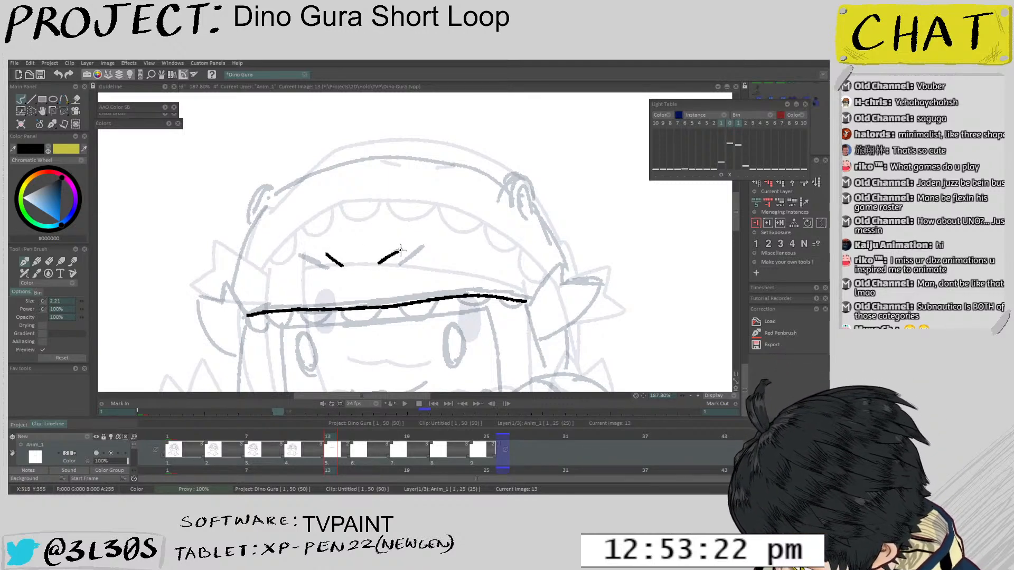
key(ctrl+z)
key(ctrl+z)
drag(381, 263, 401, 250)
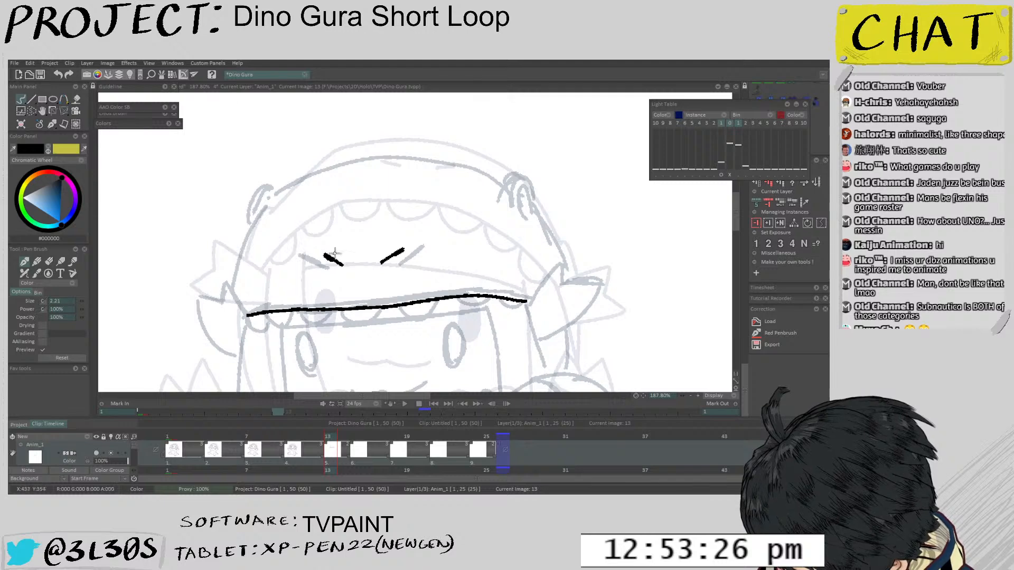
scroll(431, 206, down, 6)
key(Left)
key(Right)
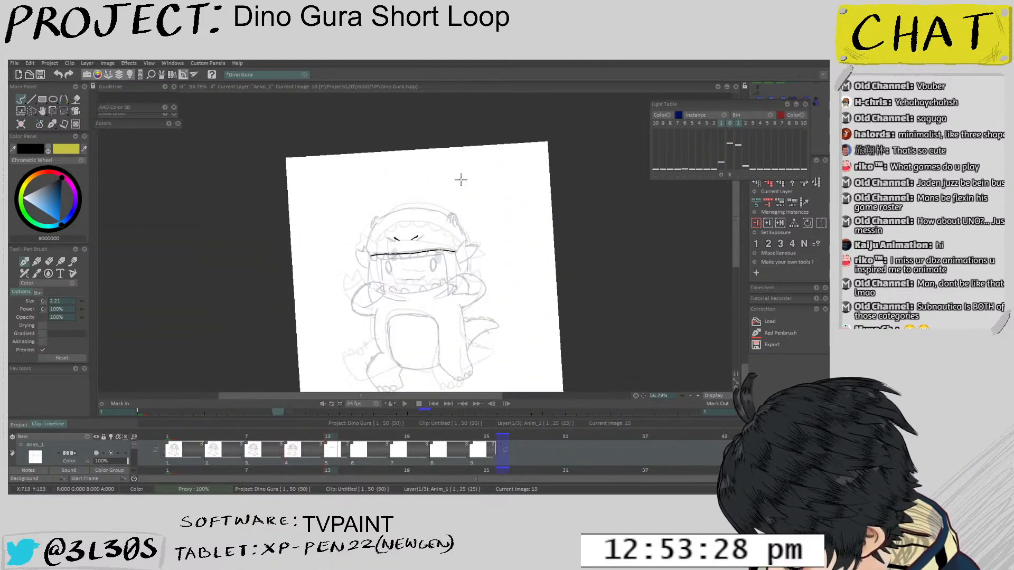
Ink the row of rounded upper teeth hanging below the hood's brim line at image 13, following the rough sketch
scroll(415, 233, up, 6)
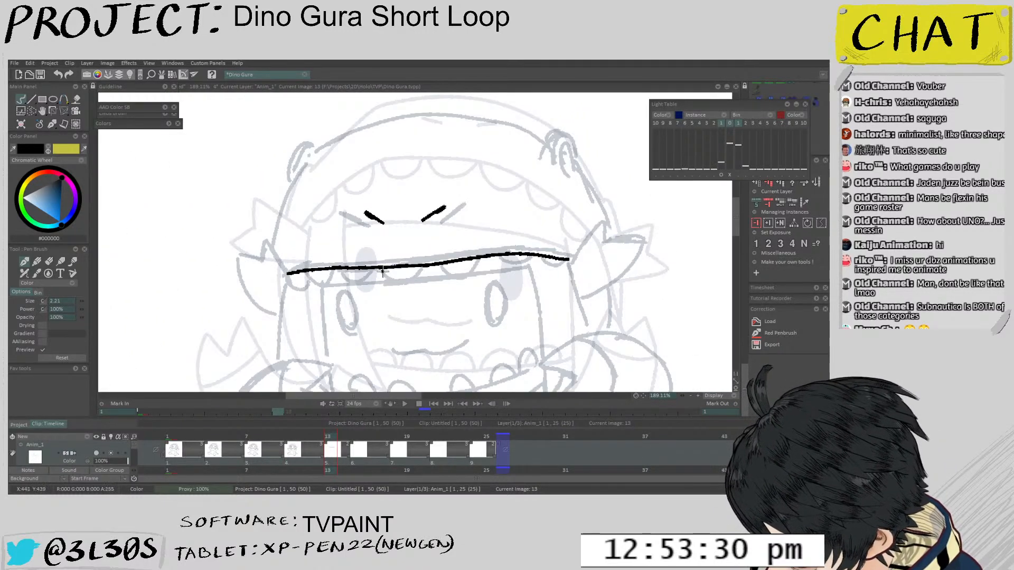
mouse_move(379, 268)
mouse_down()
mouse_move(412, 282)
mouse_move(425, 266)
mouse_move(456, 279)
mouse_move(478, 258)
mouse_move(452, 278)
mouse_up()
key(ctrl+z)
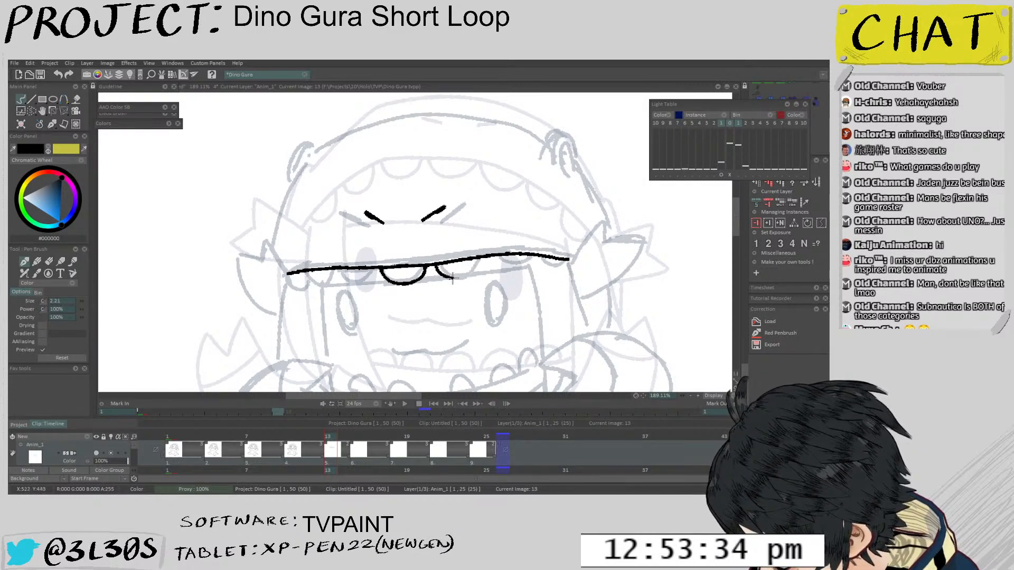
drag(503, 243, 465, 215)
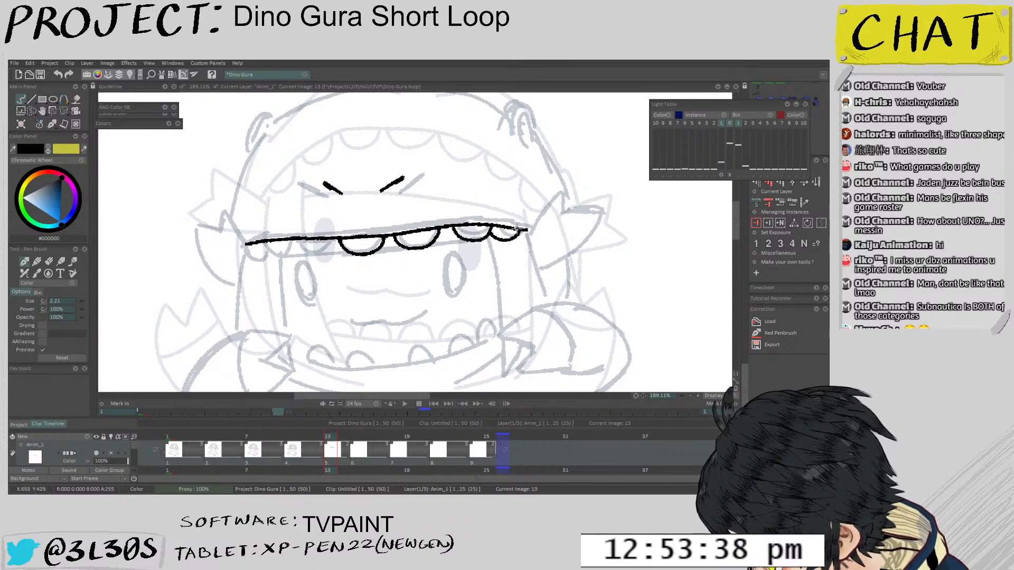
drag(361, 238, 399, 245)
mouse_move(331, 246)
mouse_down()
mouse_move(362, 261)
mouse_move(372, 243)
mouse_move(349, 265)
mouse_up()
key(ctrl+z)
mouse_move(325, 225)
mouse_down()
mouse_move(346, 299)
mouse_move(307, 306)
mouse_up()
scroll(348, 299, up, 1)
scroll(333, 295, up, 2)
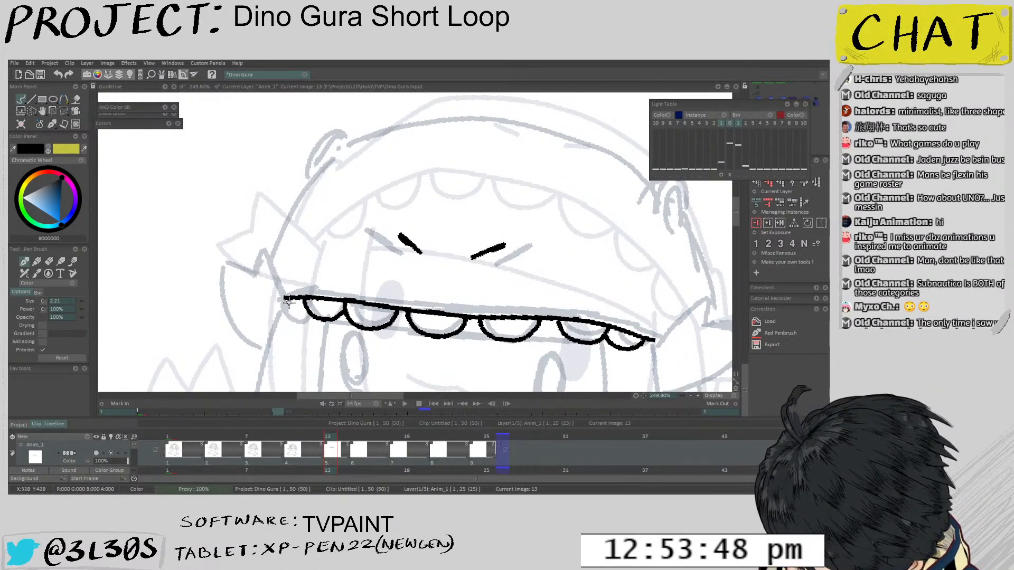
Flip between image 13 and the preceding images to compare the inked hood and teeth across the drawings
scroll(299, 309, down, 6)
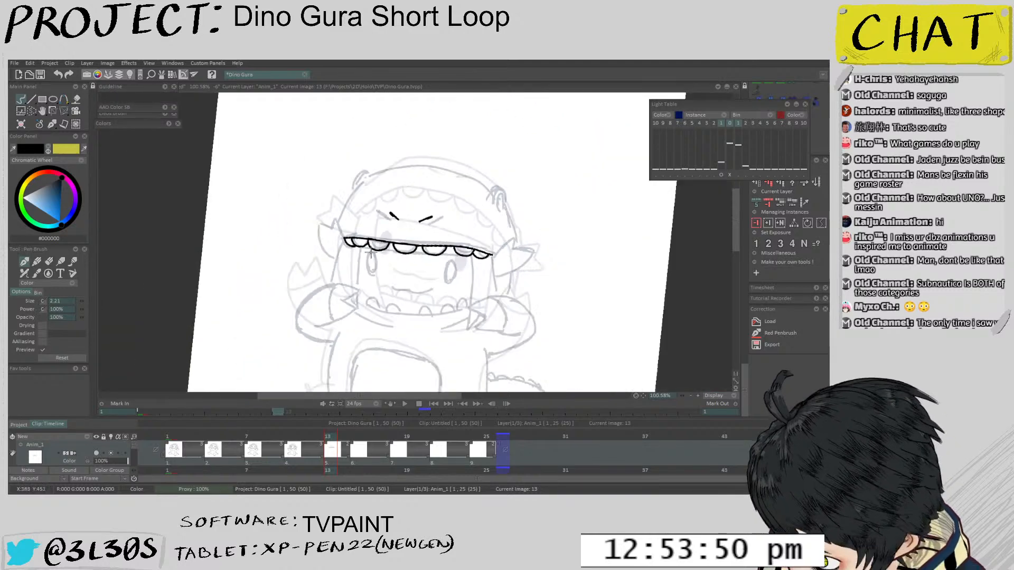
key(Left)
key(Left)
key(Left)
key(Right)
key(Right)
key(Right)
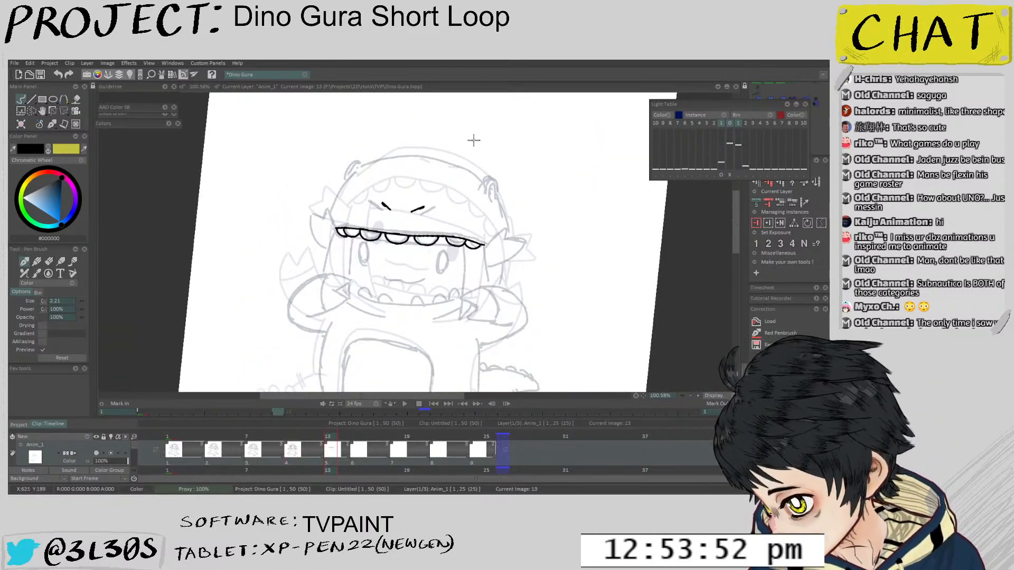
key(Left)
key(Right)
Ink the hood's side line from the brim's left corner down to the raised arm at image 13
scroll(340, 238, up, 3)
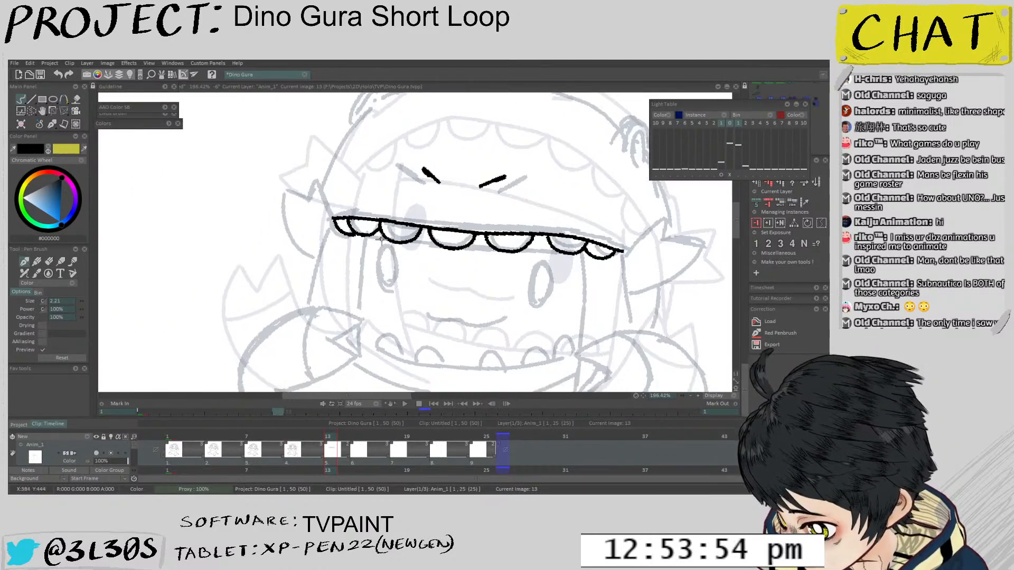
scroll(380, 239, down, 1)
scroll(354, 254, up, 1)
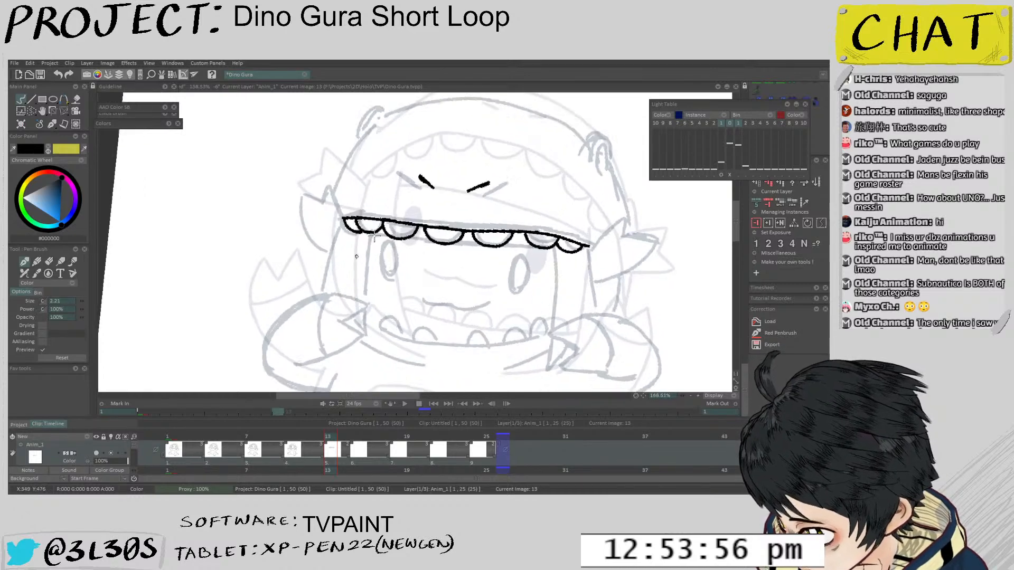
drag(344, 227, 323, 301)
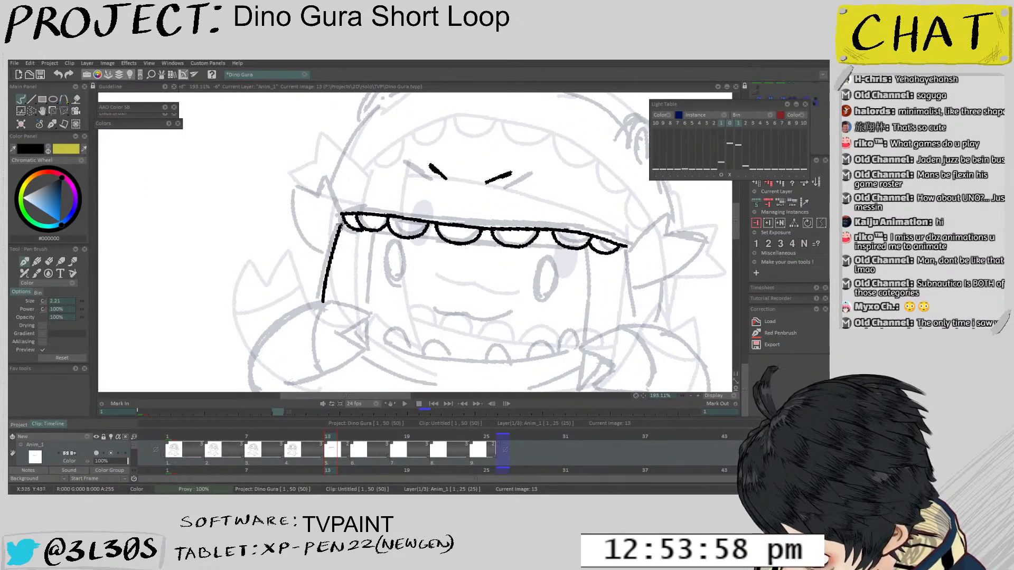
key(ctrl+z)
key(ctrl+z)
drag(344, 221, 323, 309)
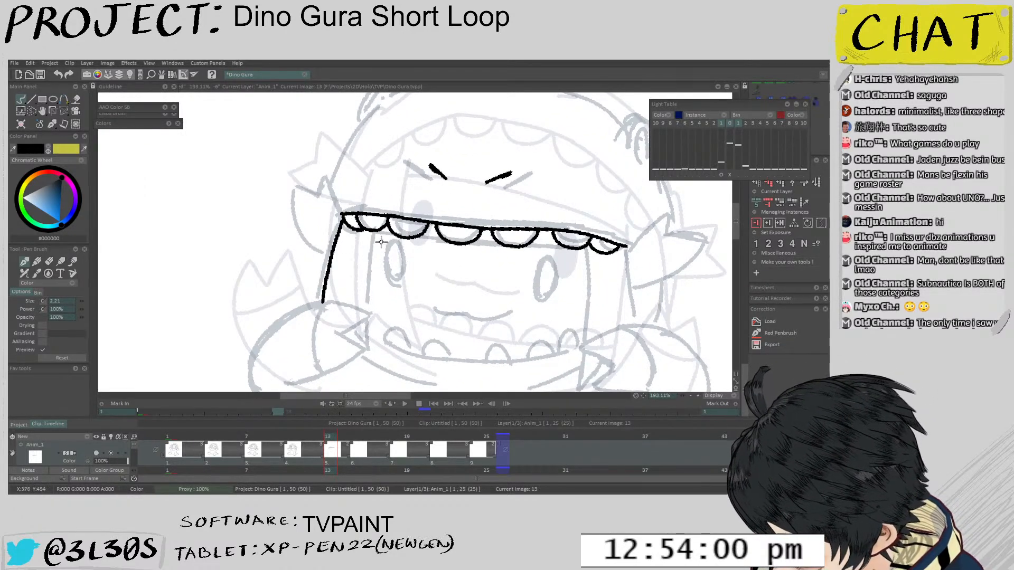
Ink the curved cuff line of the left raised arm and the lower point of its paw at image 13
scroll(369, 293, down, 1)
scroll(345, 331, up, 3)
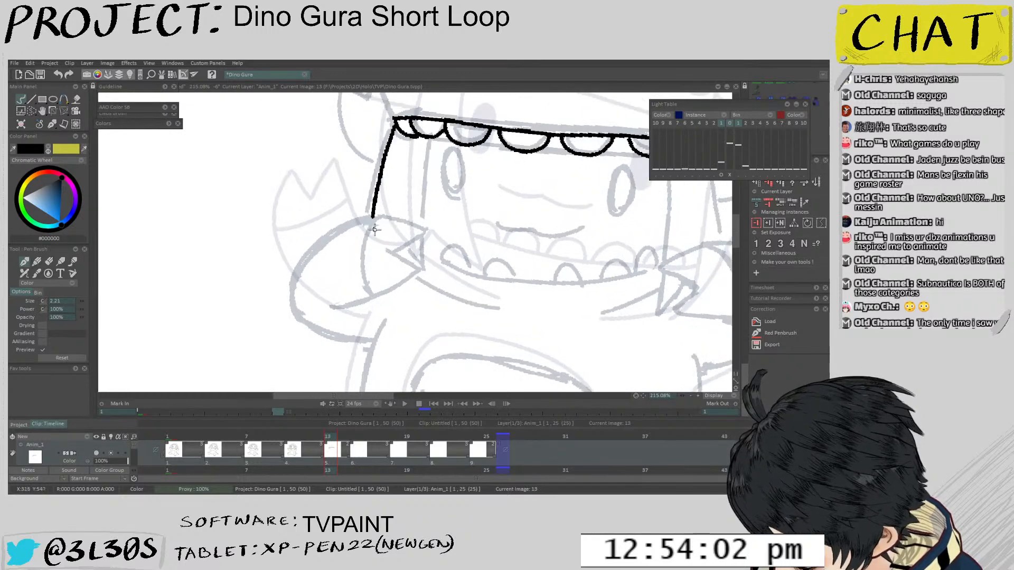
drag(372, 221, 366, 296)
key(ctrl+z)
mouse_move(373, 219)
mouse_down()
mouse_move(366, 301)
mouse_move(410, 284)
mouse_up()
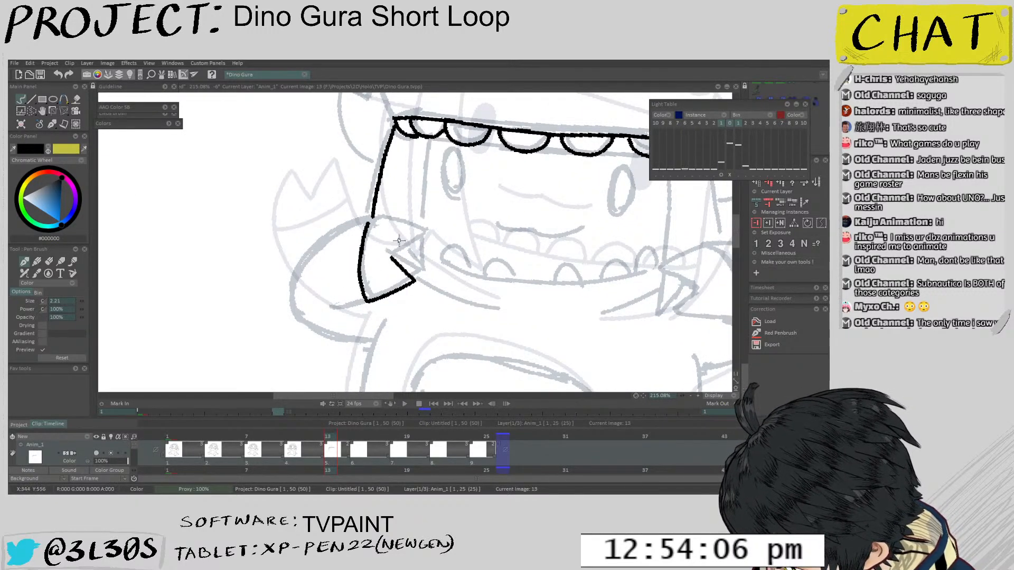
scroll(396, 247, up, 2)
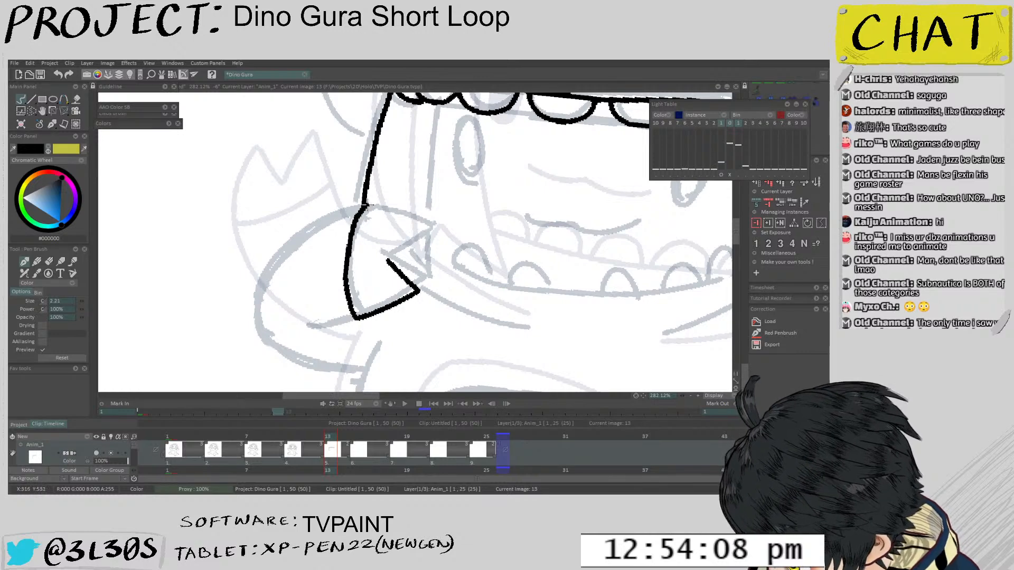
Ink the left paw's upper edge from the bottom end of the hood's side line to the upper point
mouse_move(356, 230)
mouse_down()
mouse_move(366, 211)
mouse_move(413, 215)
mouse_move(369, 211)
mouse_move(419, 225)
mouse_up()
key(ctrl+z)
key(ctrl+z)
key(ctrl+z)
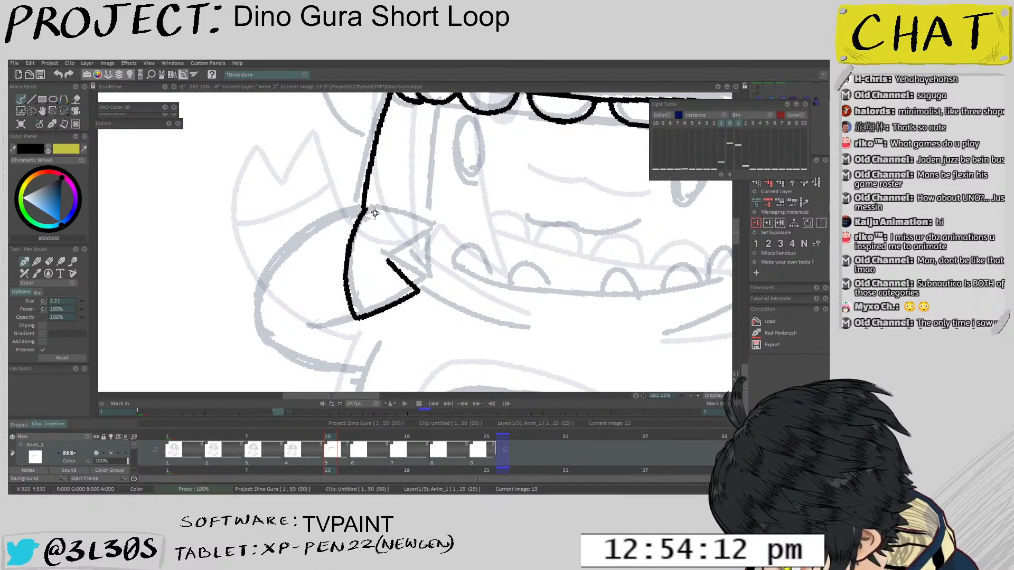
drag(365, 208, 424, 222)
mouse_move(431, 259)
mouse_down()
mouse_move(424, 242)
mouse_move(411, 280)
mouse_up()
scroll(424, 241, up, 1)
key(ctrl+z)
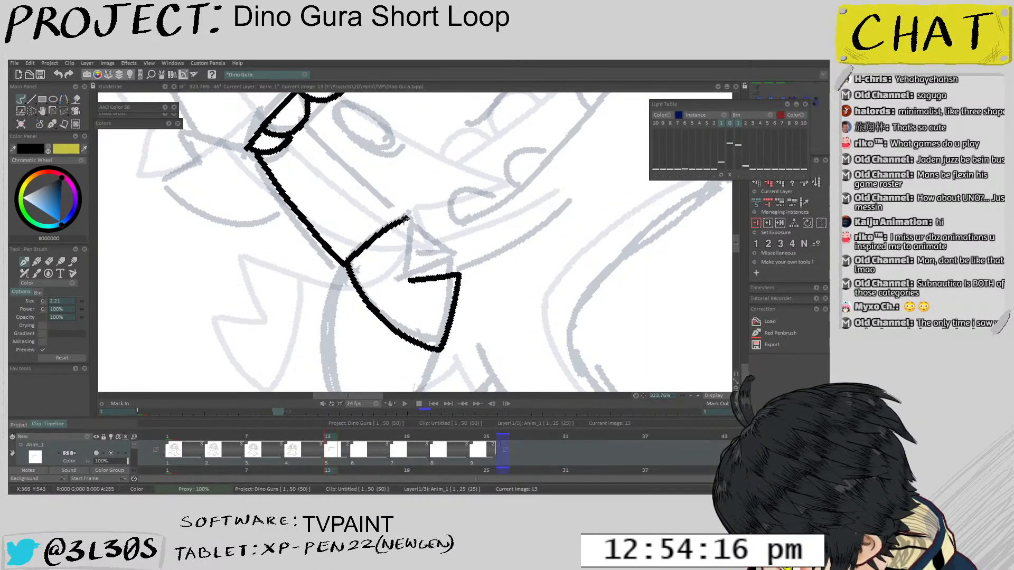
Ink the notch between the left paw's two points, redrawing its strokes so they meet cleanly
drag(407, 220, 409, 271)
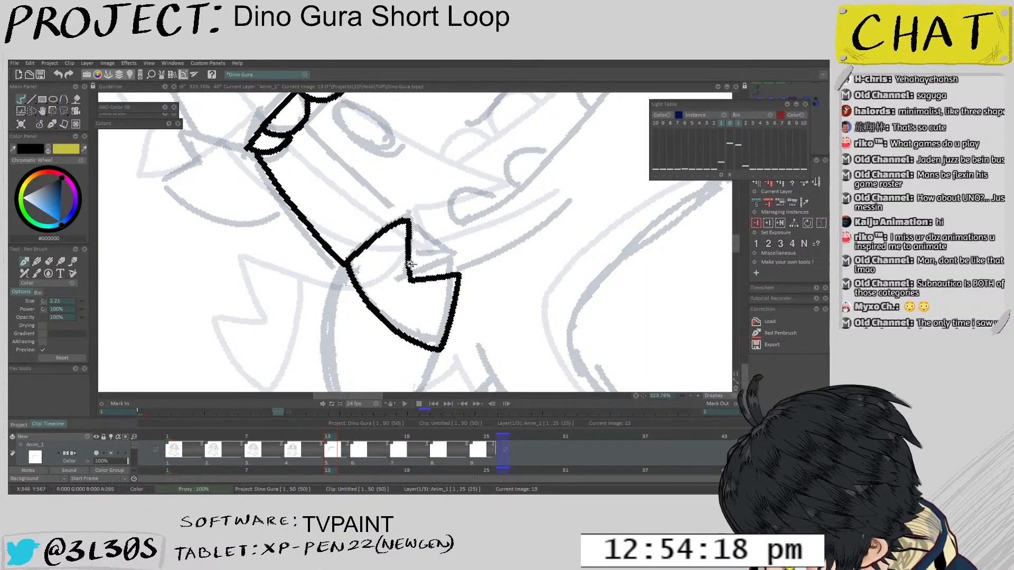
key(ctrl+z)
drag(407, 221, 407, 258)
scroll(412, 280, down, 6)
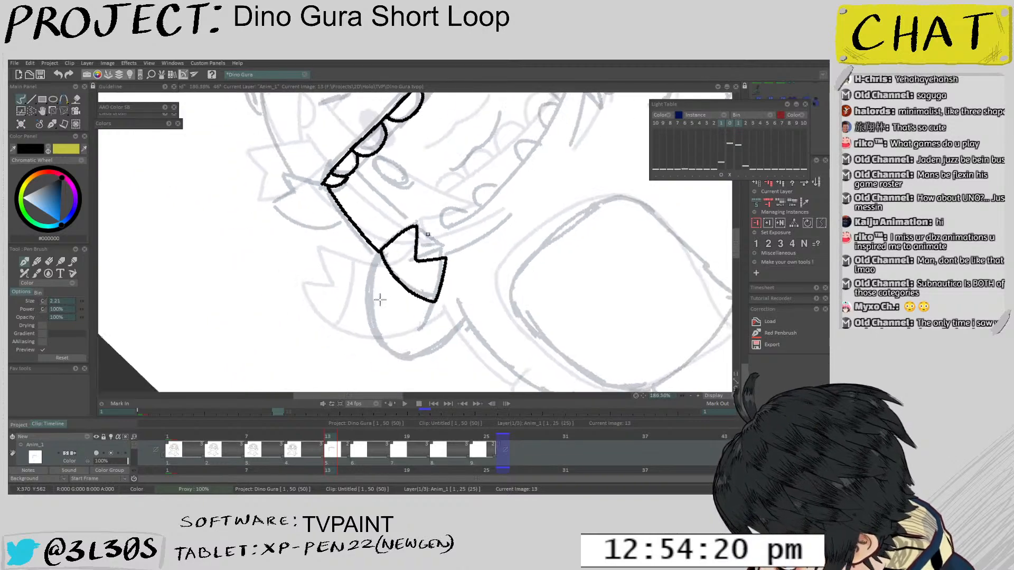
scroll(415, 268, up, 5)
key(e)
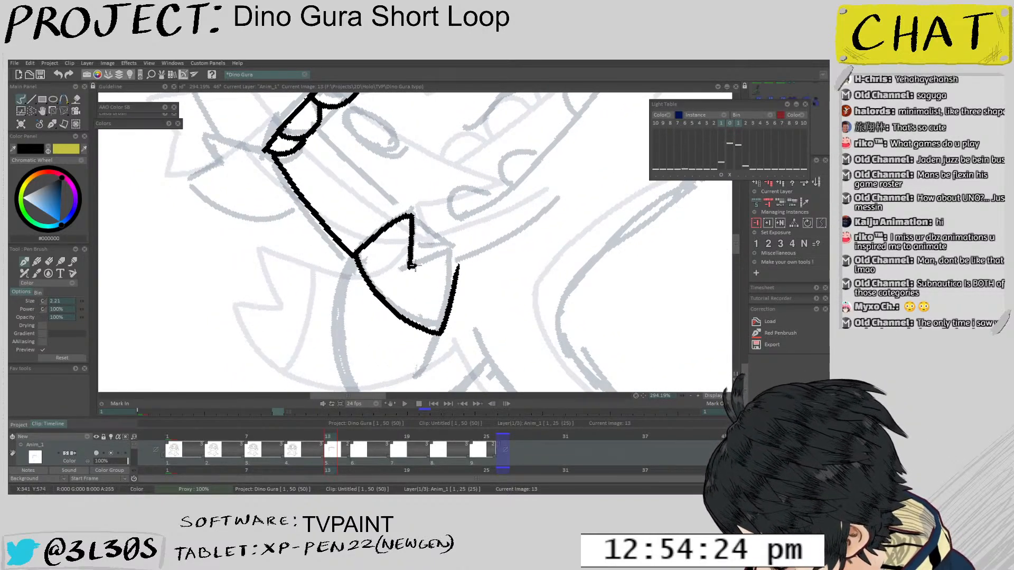
mouse_move(411, 267)
mouse_down()
mouse_move(460, 253)
mouse_move(453, 283)
mouse_move(465, 225)
mouse_up()
Ink the rounded outline of the left arm and the short fold line running from the paw's lower corner
mouse_move(358, 203)
mouse_down()
mouse_move(346, 283)
mouse_move(348, 229)
mouse_move(355, 319)
mouse_move(405, 351)
mouse_move(499, 302)
mouse_up()
key(ctrl+z)
drag(445, 273, 431, 317)
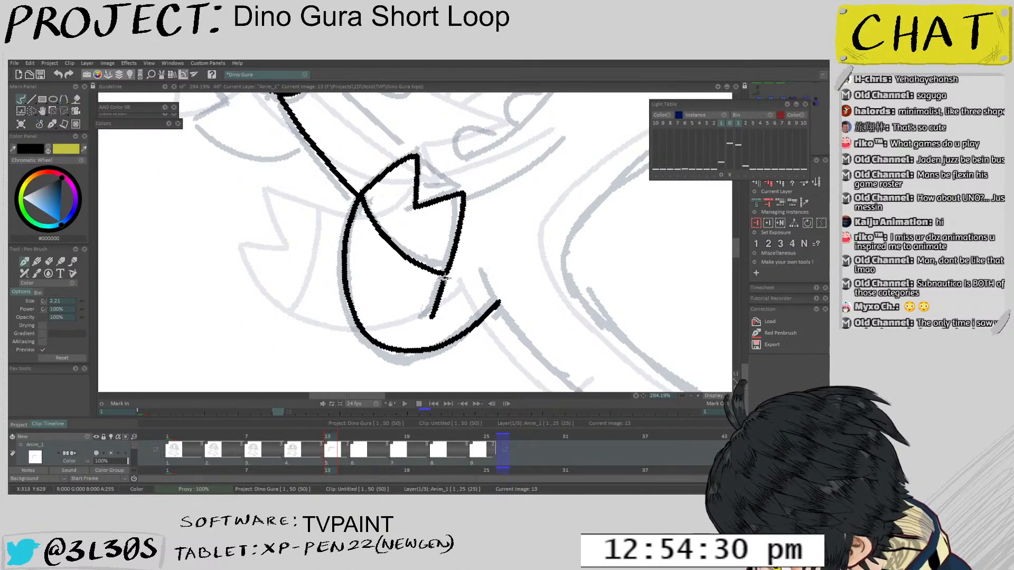
key(ctrl+z)
drag(446, 275, 428, 324)
drag(462, 256, 413, 318)
Ink the left side of the body from beneath the arm down to the top of the leg at image 13
drag(516, 192, 503, 265)
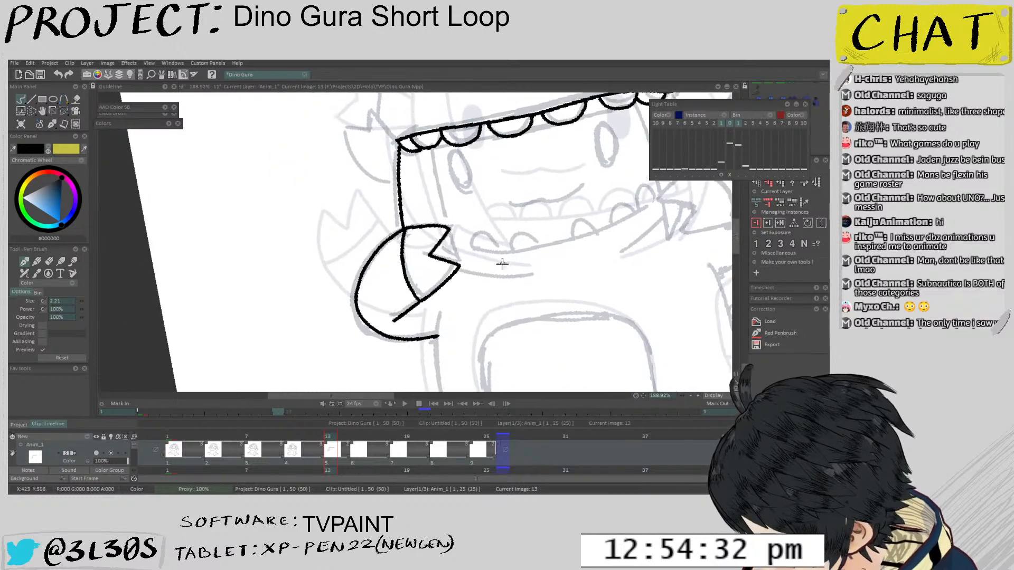
mouse_move(497, 308)
mouse_down()
mouse_move(457, 206)
mouse_move(404, 320)
mouse_up()
key(ctrl+z)
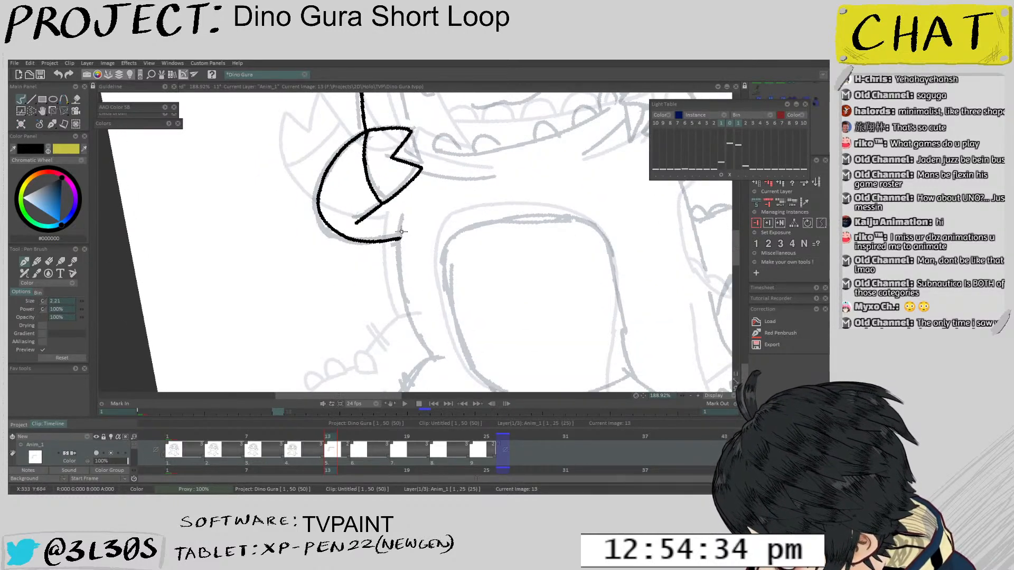
drag(401, 228, 417, 336)
mouse_move(414, 300)
mouse_down()
mouse_move(408, 279)
mouse_move(429, 205)
mouse_move(421, 249)
mouse_move(435, 210)
mouse_up()
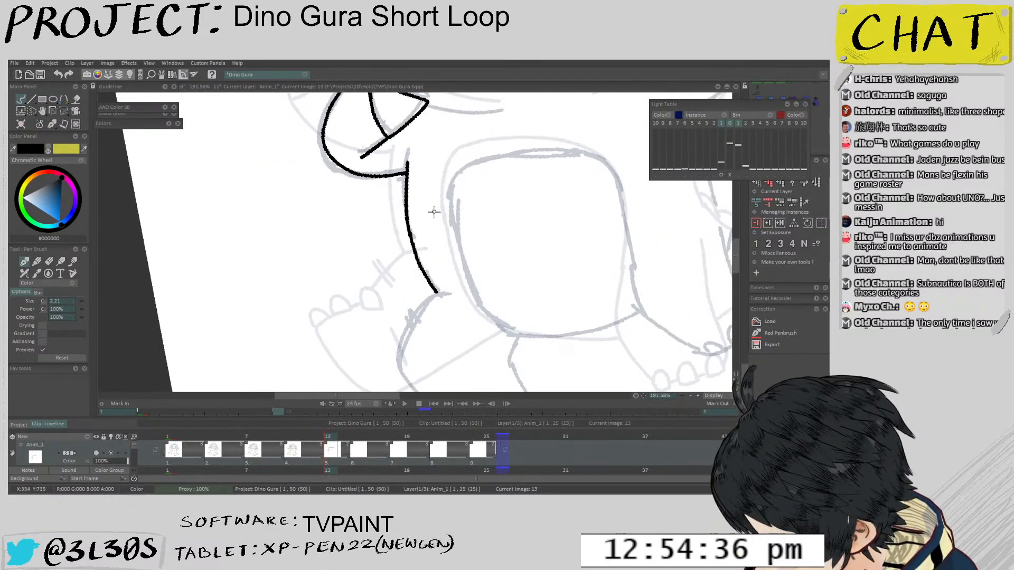
key(ctrl+z)
key(ctrl+z)
mouse_move(406, 170)
mouse_down()
mouse_move(421, 261)
mouse_move(443, 295)
mouse_move(435, 219)
mouse_up()
key(Left)
key(Right)
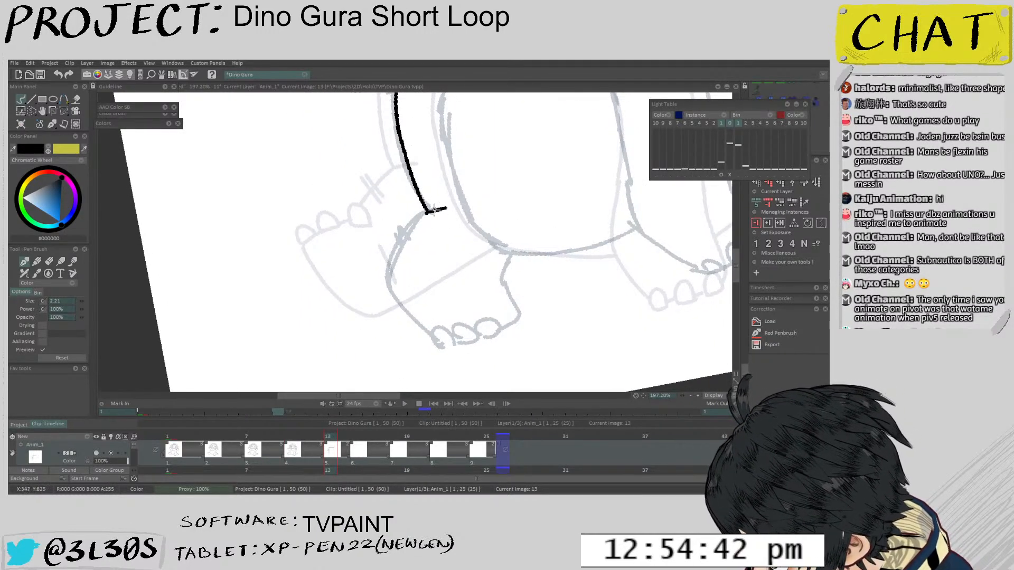
Ink the left leg's outer curve from the body's side line down to the toes
mouse_move(437, 211)
mouse_down()
mouse_move(449, 210)
mouse_move(388, 294)
mouse_move(406, 235)
mouse_move(389, 301)
mouse_move(439, 343)
mouse_move(440, 289)
mouse_up()
key(ctrl+z)
key(ctrl+z)
Flip between image 13 and the preceding images to compare the leg and foot positions
key(Left)
scroll(525, 225, down, 3)
key(Left)
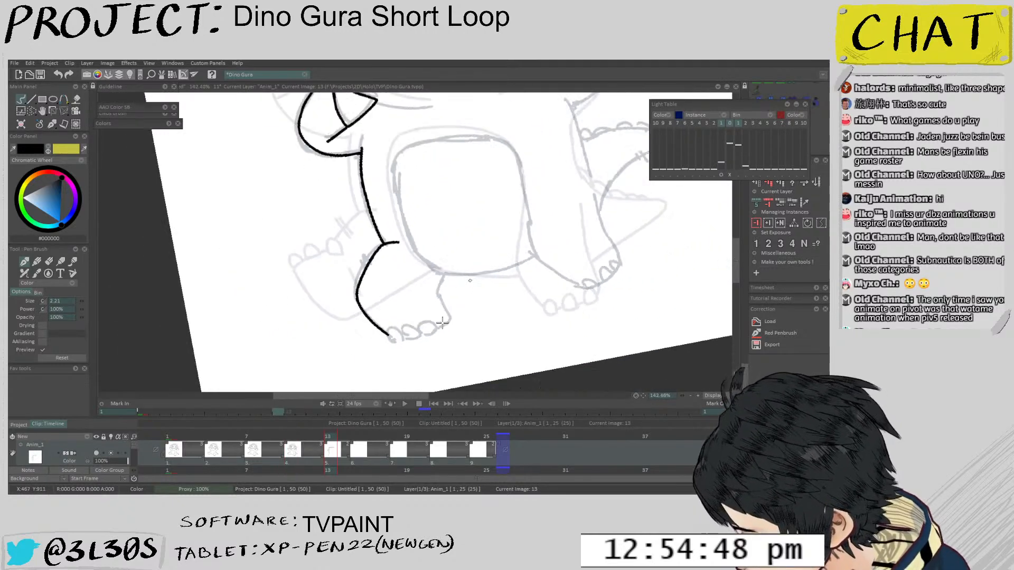
key(Right)
key(Right)
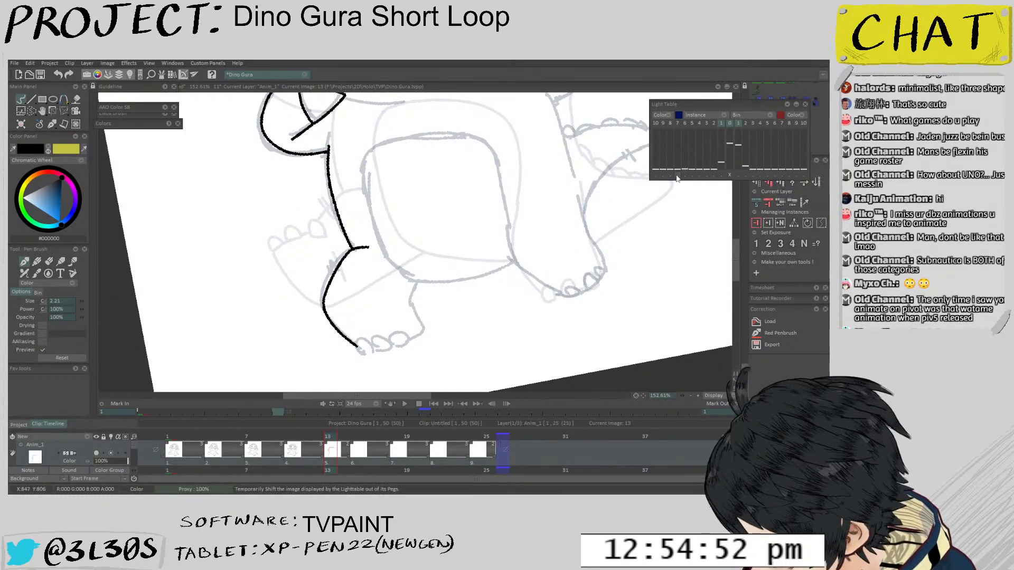
key(Left)
key(Left)
key(Right)
key(Right)
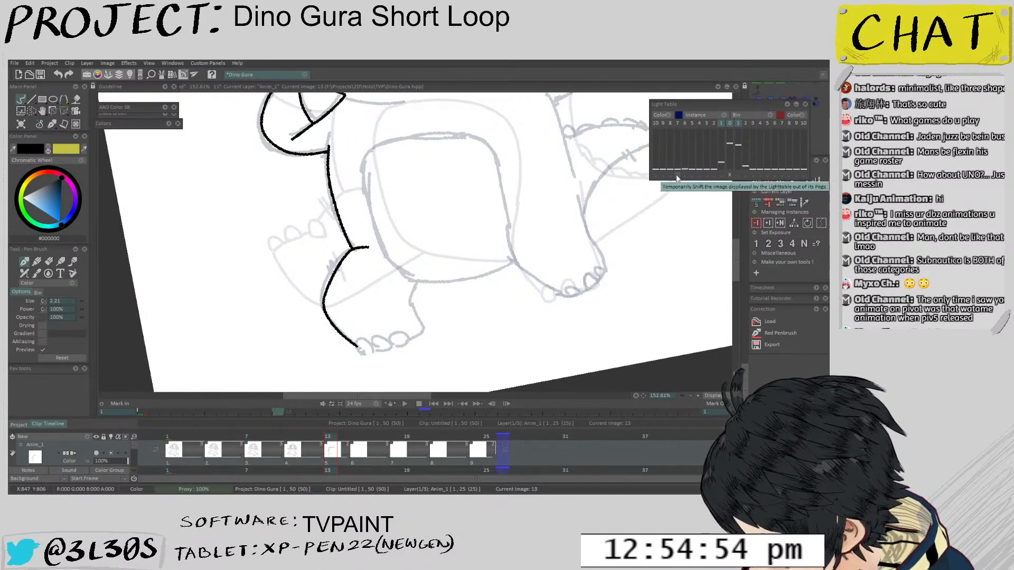
Ink the left foot's three rounded toes and its inner edge up toward the belly at image 13
scroll(374, 312, up, 2)
mouse_move(362, 357)
mouse_down()
mouse_move(373, 343)
mouse_move(374, 351)
mouse_up()
key(ctrl+z)
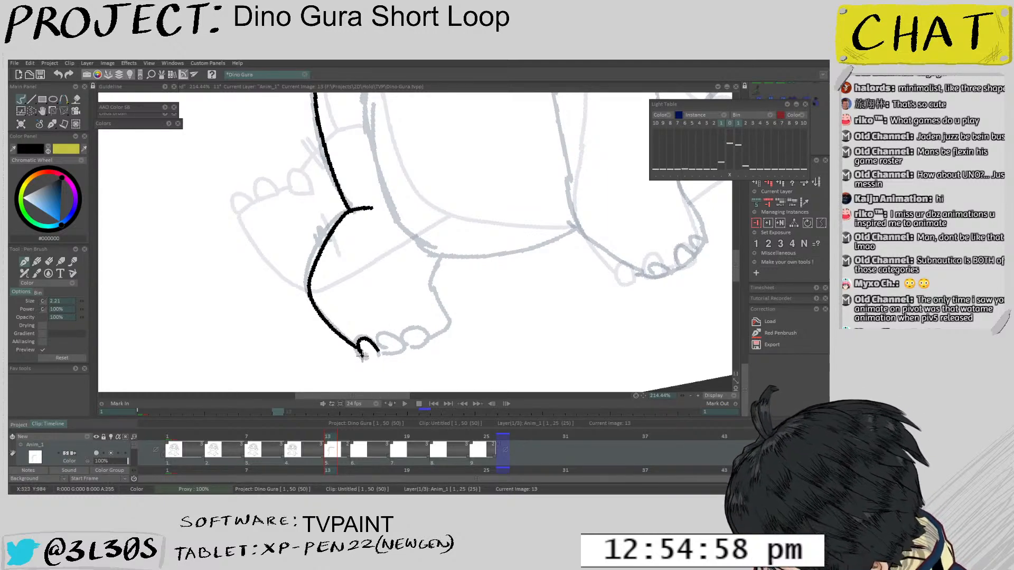
mouse_move(382, 353)
mouse_down()
mouse_move(396, 334)
mouse_move(386, 346)
mouse_move(404, 342)
mouse_up()
key(ctrl+z)
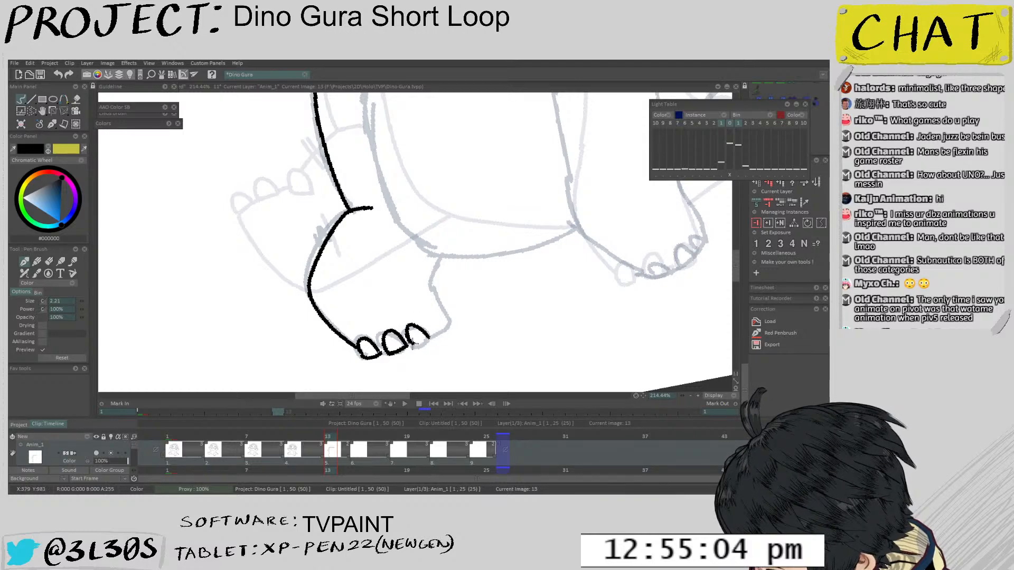
drag(415, 313, 420, 337)
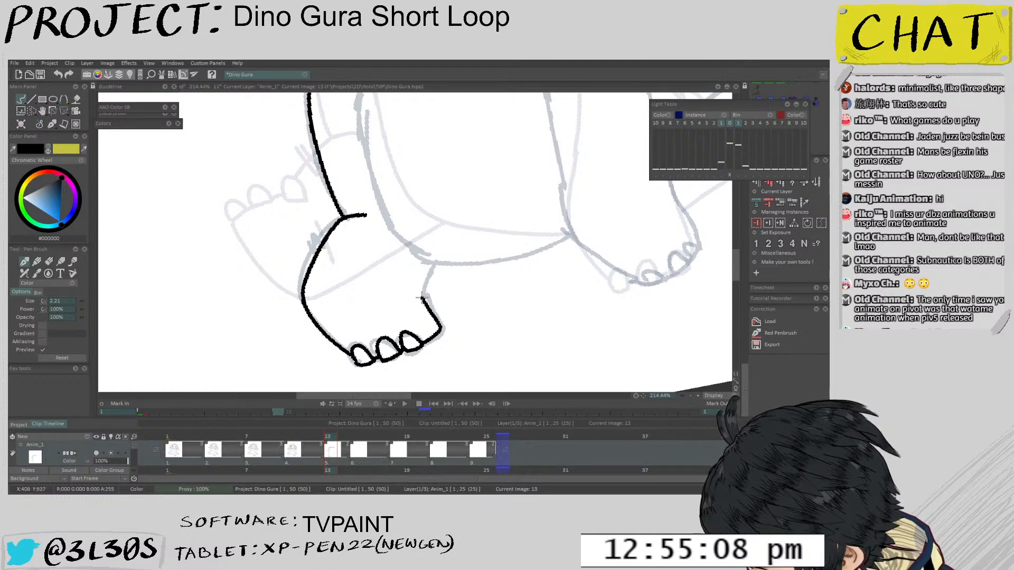
Ink the belly patch's left side and its bottom edge across to the right leg at image 13
scroll(432, 262, down, 3)
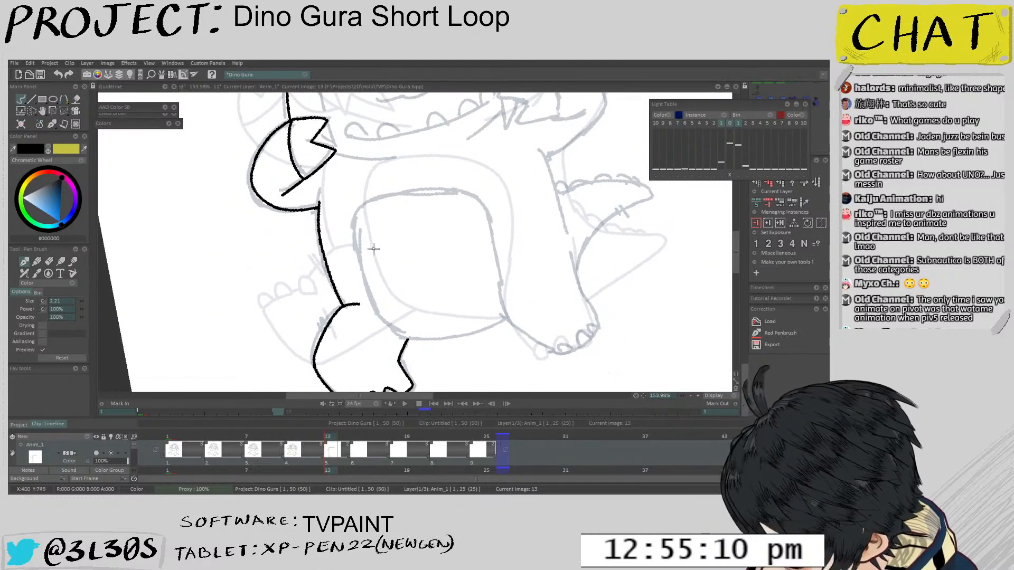
mouse_move(353, 239)
mouse_down()
mouse_move(386, 324)
mouse_move(437, 336)
mouse_up()
key(ctrl+z)
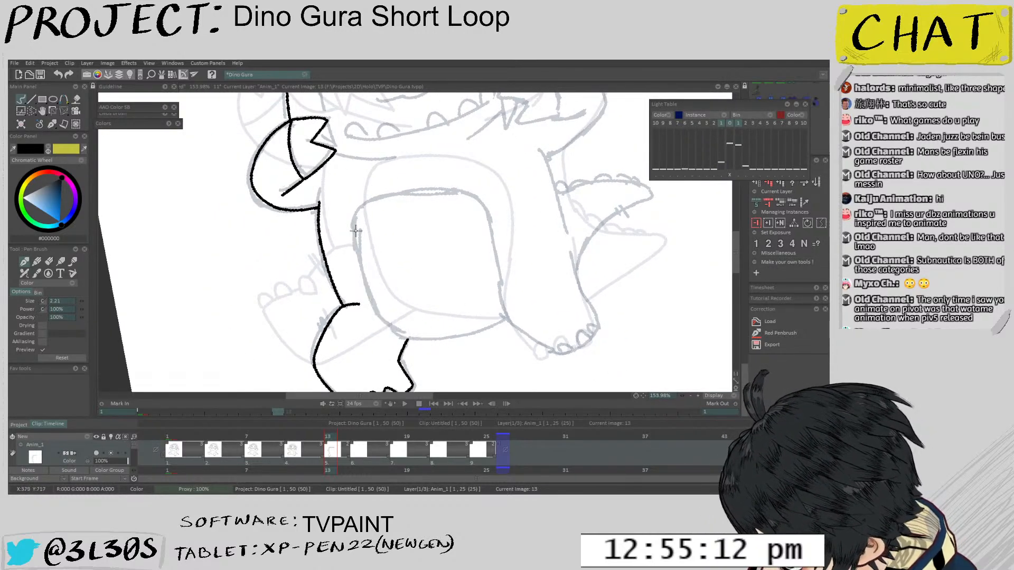
drag(356, 256, 390, 328)
key(ctrl+z)
mouse_move(353, 216)
mouse_down()
mouse_move(358, 270)
mouse_move(386, 324)
mouse_up()
drag(437, 336, 498, 324)
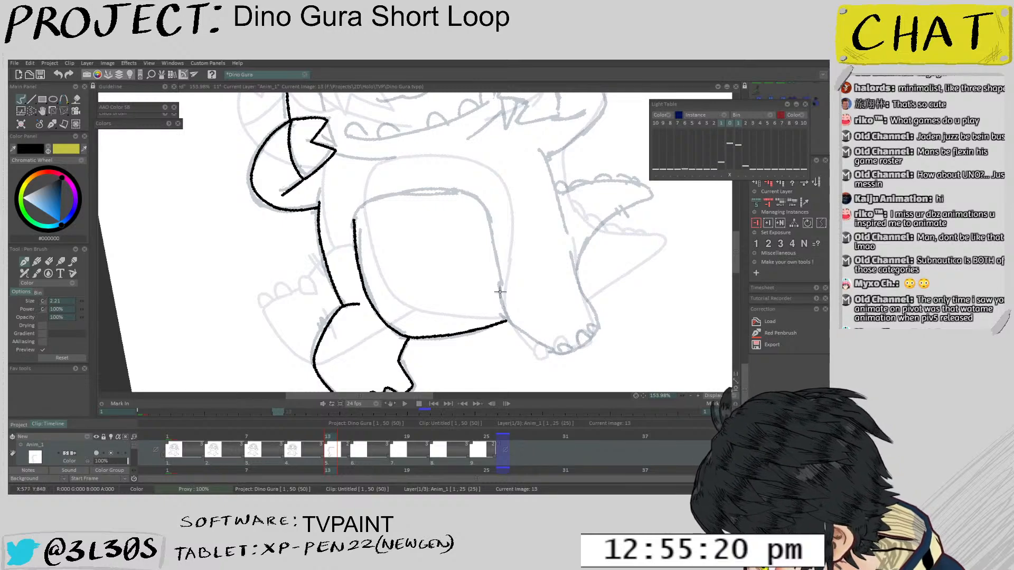
Ink the belly patch's right side and top edge at image 13, closing its outline
key(ctrl+z)
drag(499, 285, 504, 334)
key(ctrl+z)
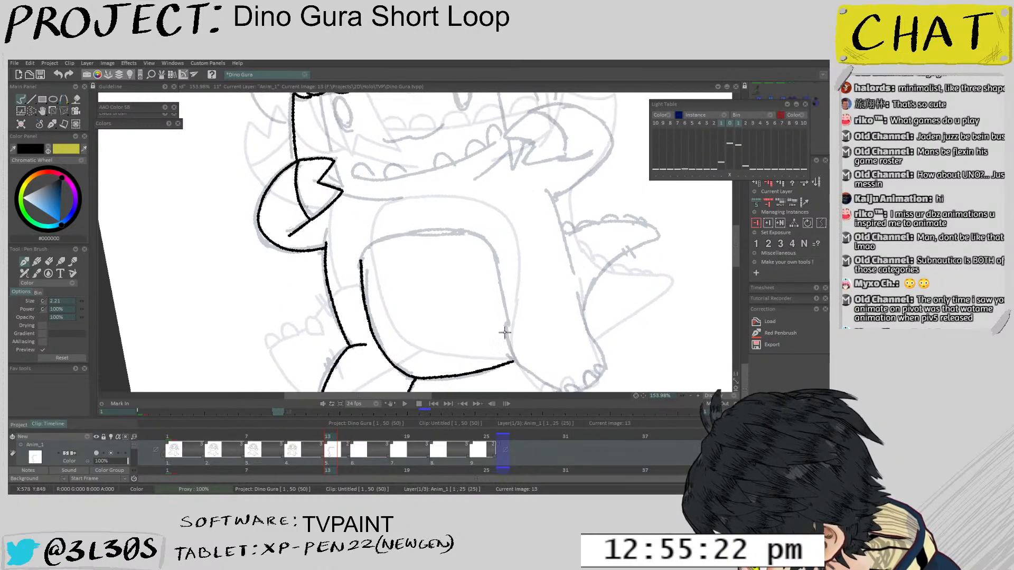
drag(453, 353, 535, 294)
drag(549, 235, 566, 188)
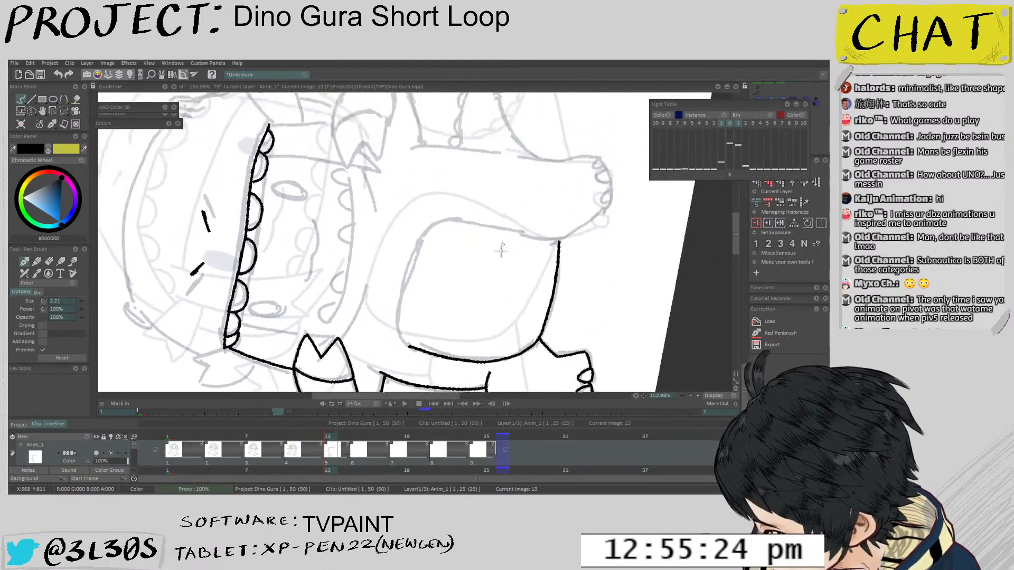
scroll(403, 328, up, 1)
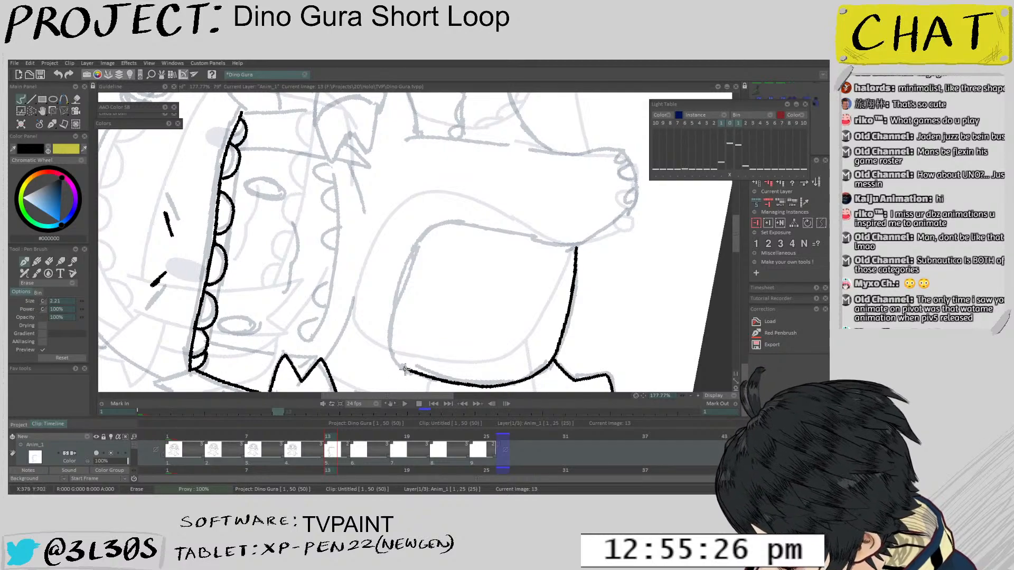
mouse_move(392, 349)
mouse_down()
mouse_move(421, 237)
mouse_move(446, 351)
mouse_move(508, 299)
mouse_up()
mouse_move(469, 245)
mouse_down()
mouse_move(470, 337)
mouse_move(461, 244)
mouse_move(536, 168)
mouse_move(490, 227)
mouse_up()
scroll(464, 327, up, 1)
scroll(413, 319, up, 1)
key(ctrl+z)
key(ctrl+z)
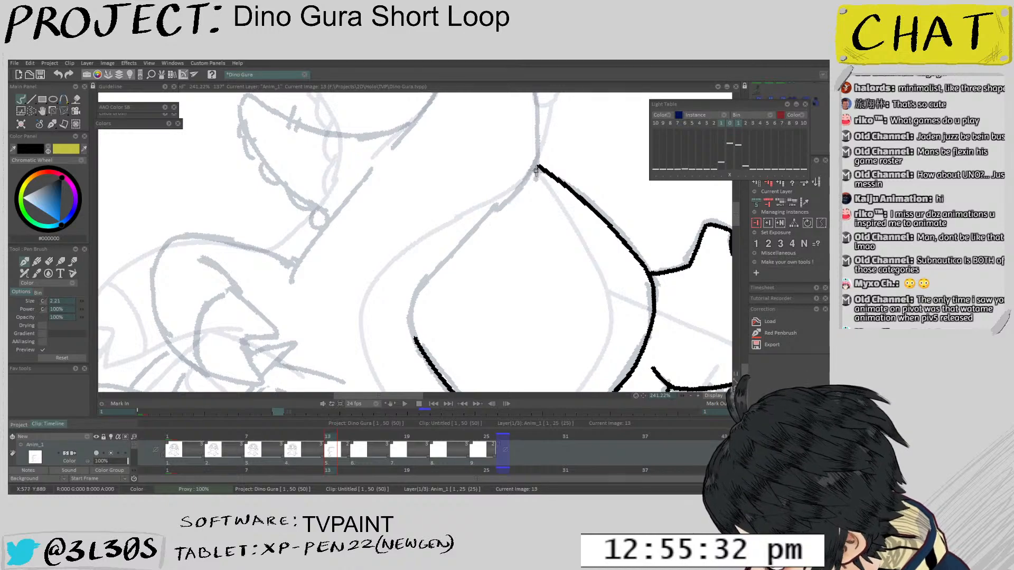
mouse_move(536, 168)
mouse_down()
mouse_move(413, 315)
mouse_move(416, 338)
mouse_move(509, 296)
mouse_move(515, 177)
mouse_up()
scroll(424, 328, down, 5)
drag(509, 276, 513, 238)
scroll(510, 227, down, 2)
Return to image 10 and erase the right side of its inked belly patch
key(Left)
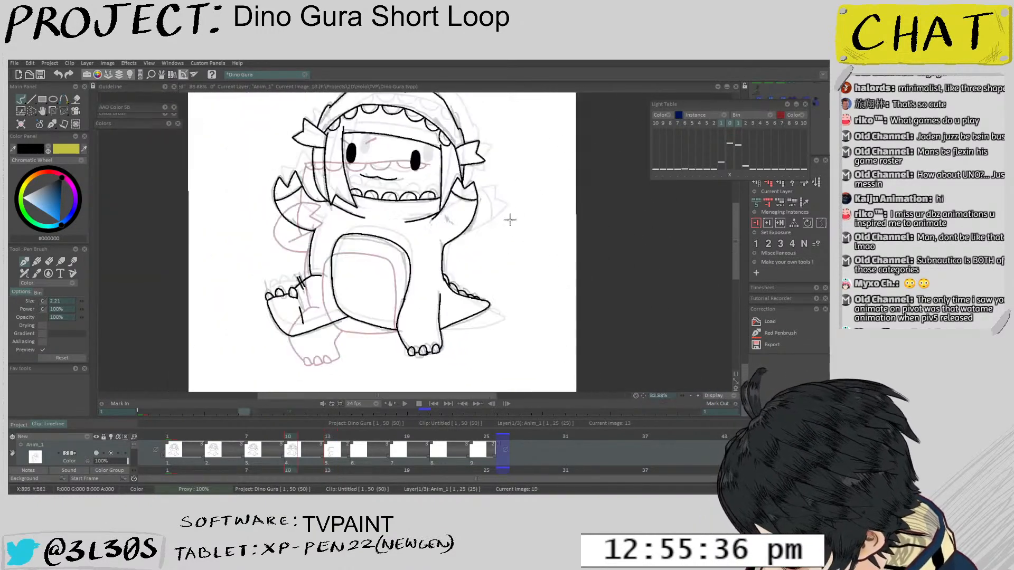
key(Right)
key(Left)
scroll(419, 261, up, 3)
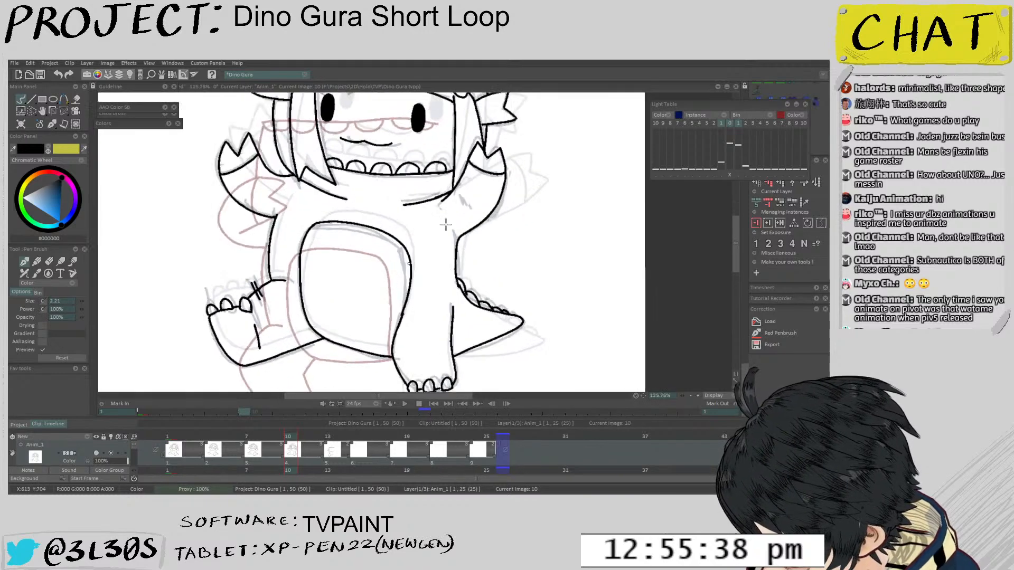
scroll(420, 261, up, 1)
drag(414, 261, 395, 352)
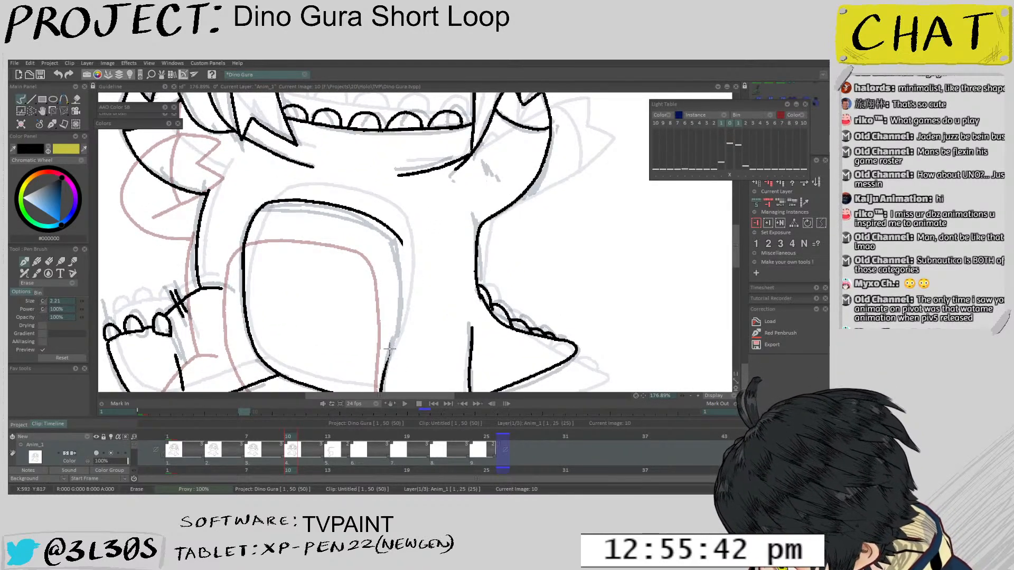
Redraw the belly patch's right side at image 10 as one smooth curve from the upper corner down to the leg
key(e)
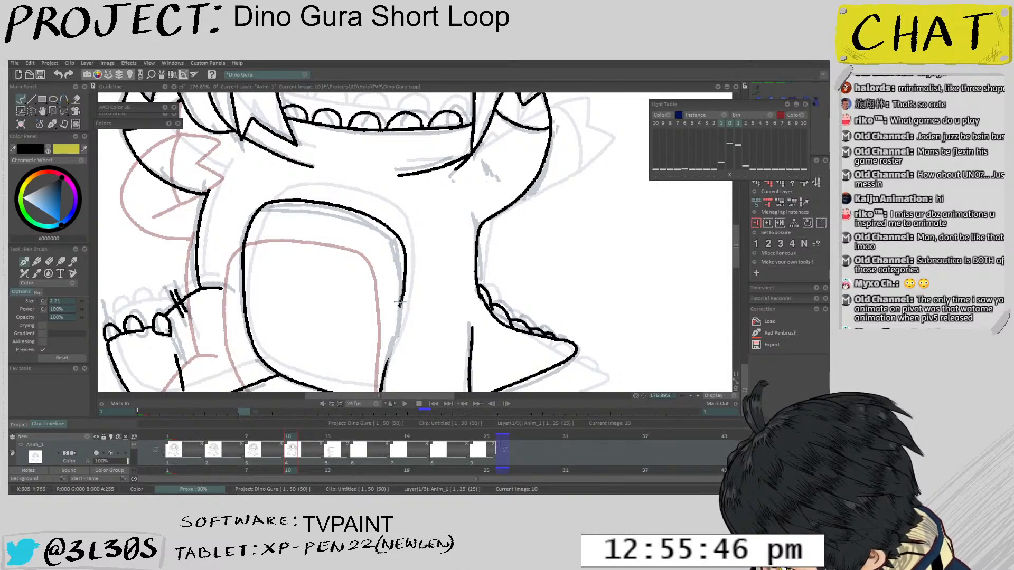
scroll(400, 302, up, 2)
key(ctrl+z)
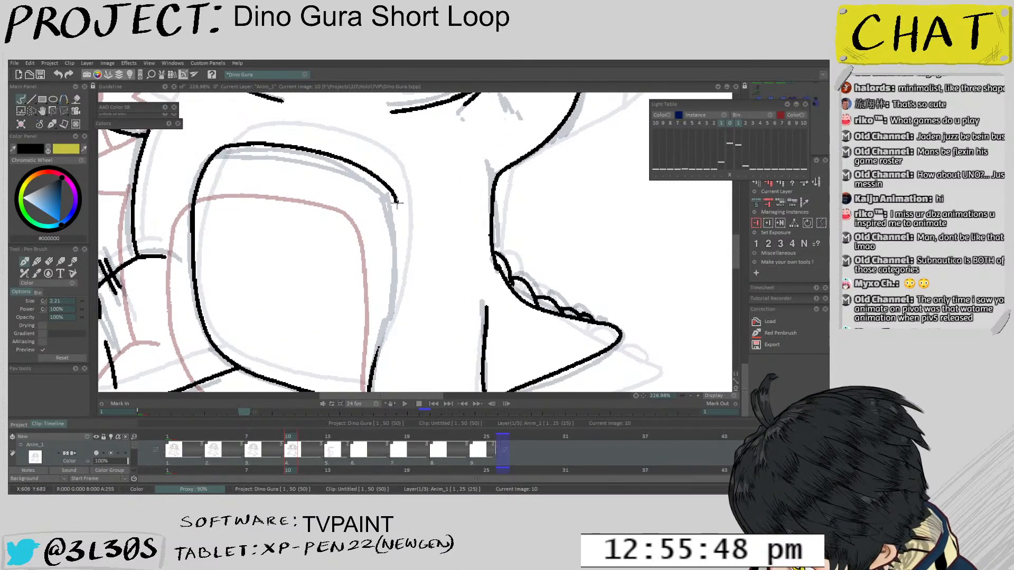
drag(399, 271, 369, 367)
scroll(401, 296, down, 3)
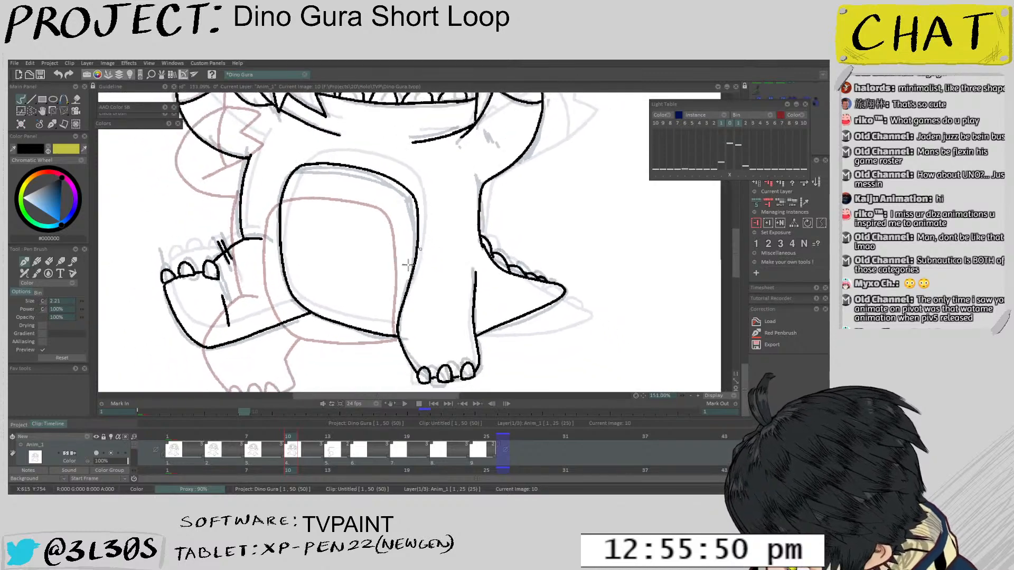
scroll(435, 214, up, 4)
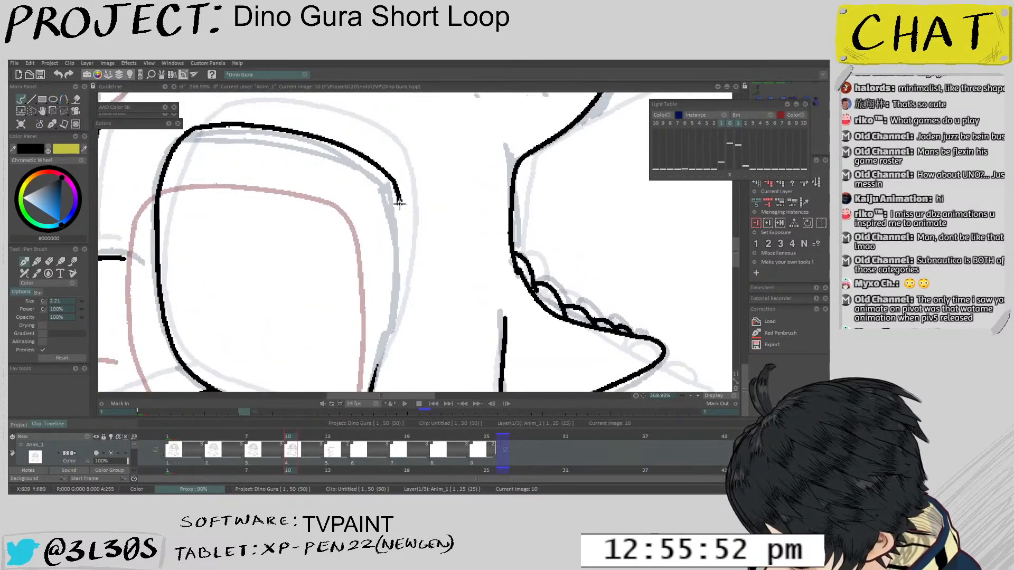
mouse_move(400, 202)
mouse_down()
mouse_move(407, 226)
mouse_move(374, 376)
mouse_up()
scroll(443, 240, down, 6)
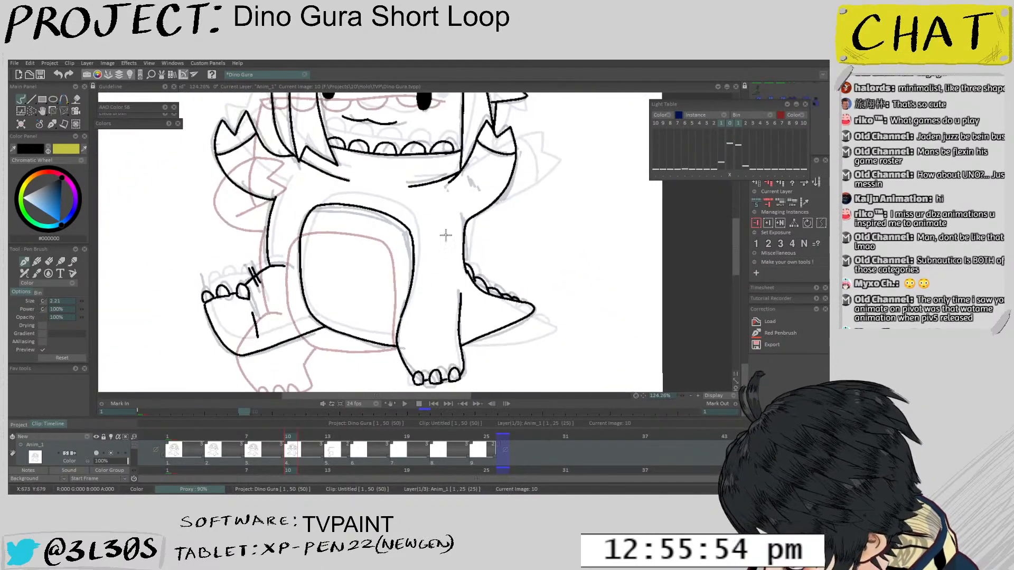
scroll(445, 235, down, 3)
Select the belly patch's upper-left curve at image 10 and stretch its upper corner slightly outward with the Perspective tool
scroll(363, 239, up, 5)
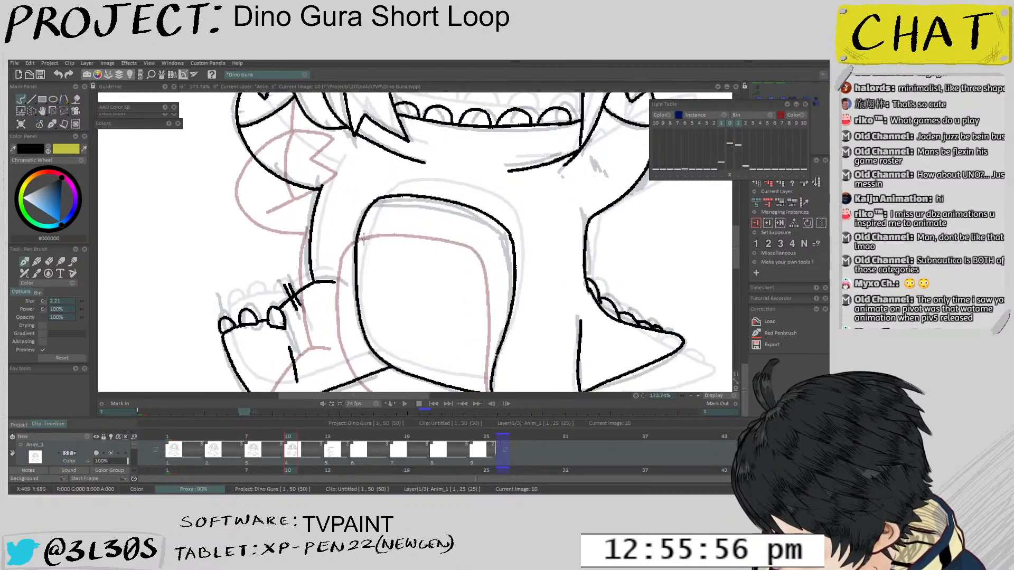
key(s)
mouse_move(363, 239)
mouse_down()
mouse_move(363, 331)
mouse_move(388, 211)
mouse_move(352, 212)
mouse_up()
key(t)
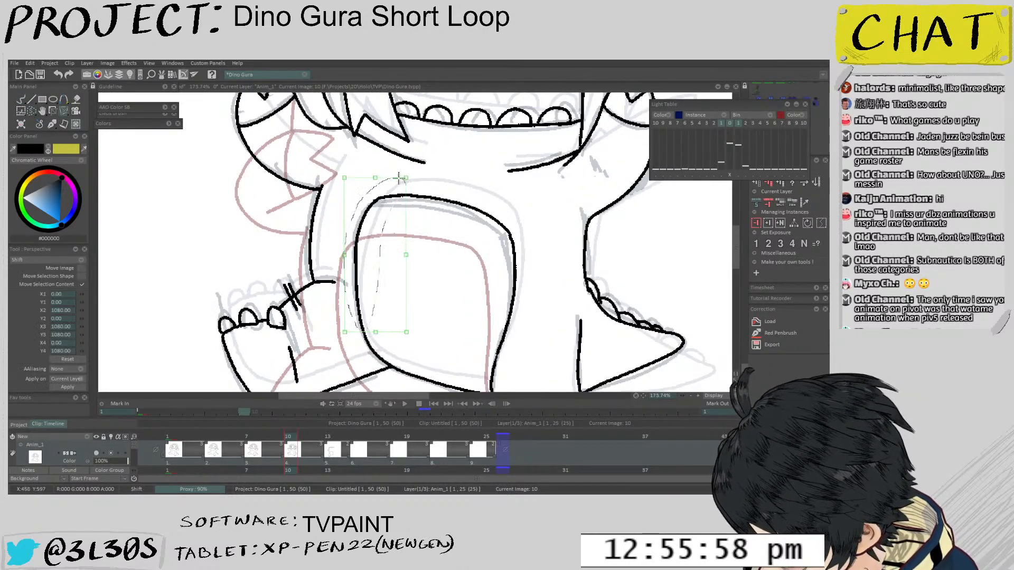
drag(405, 177, 415, 173)
key(Return)
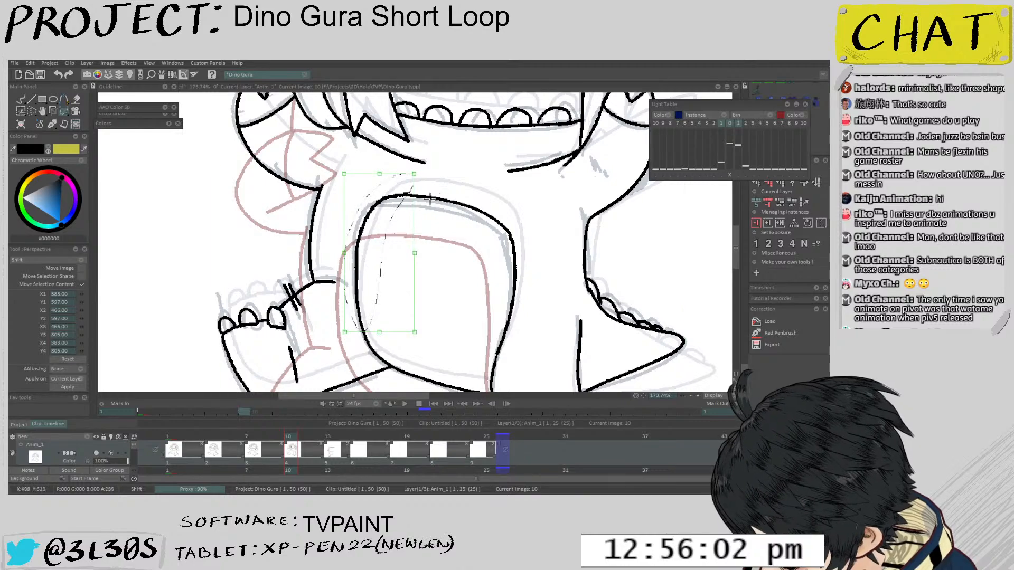
Touch up the line around the belly patch's upper-left corner at image 10 with the eraser and pen
key(b)
scroll(392, 254, up, 5)
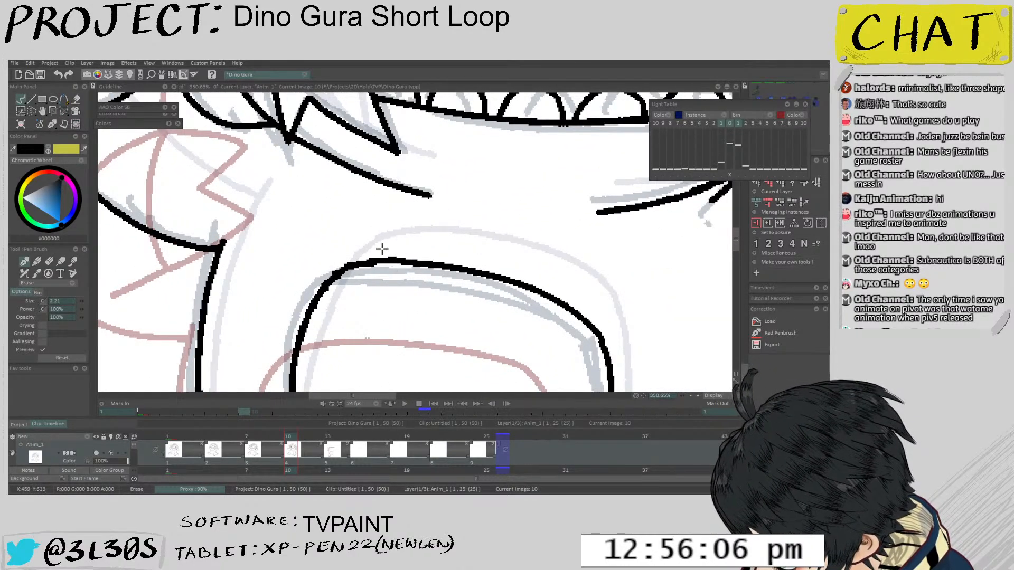
key(e)
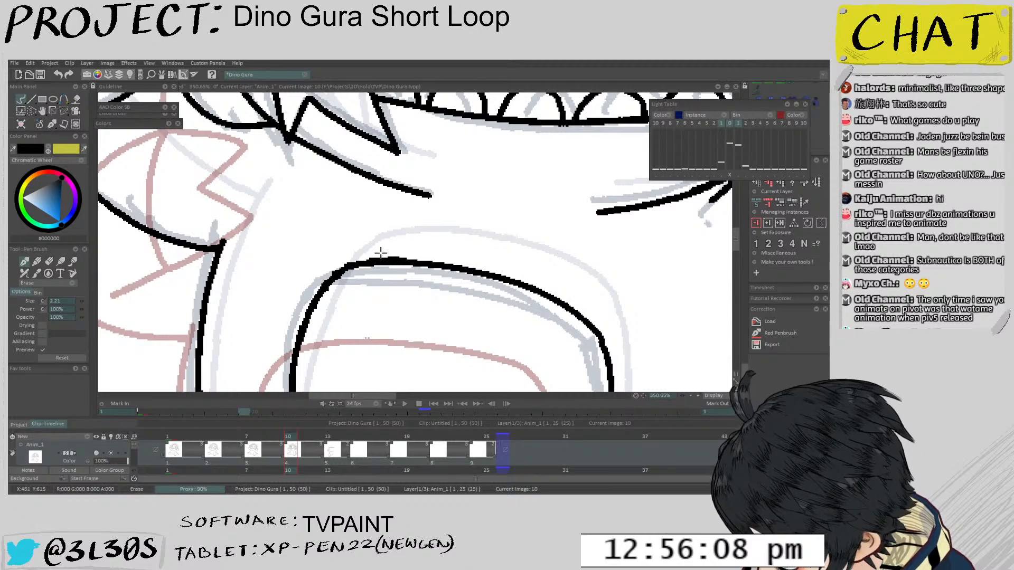
drag(392, 321, 443, 199)
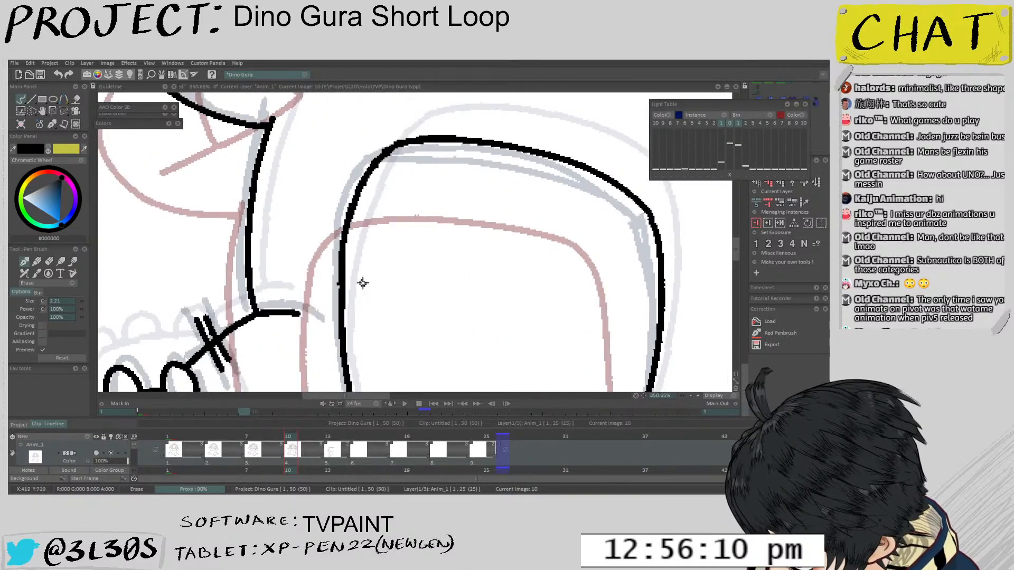
drag(355, 317, 361, 290)
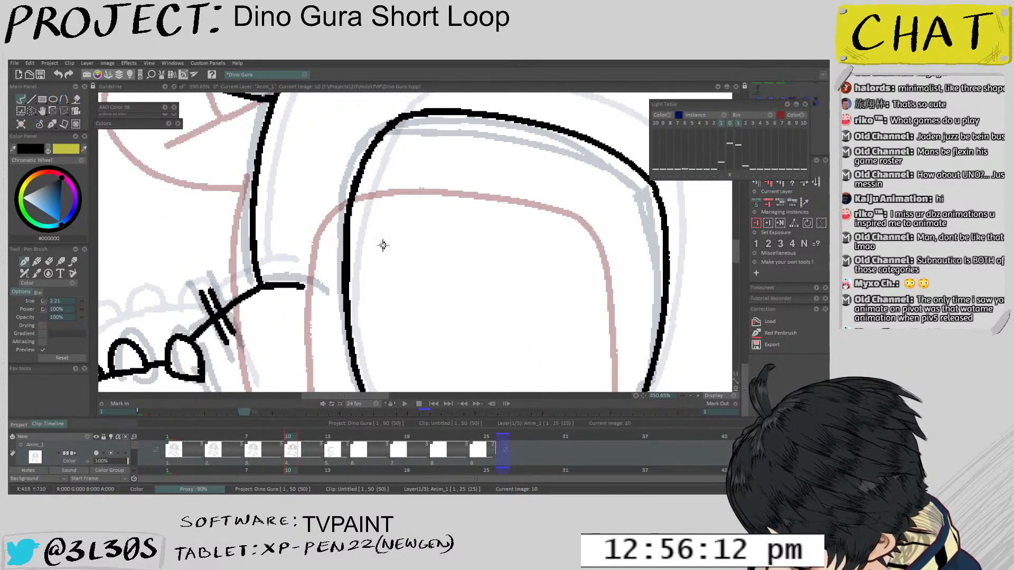
scroll(382, 244, down, 8)
scroll(423, 239, up, 8)
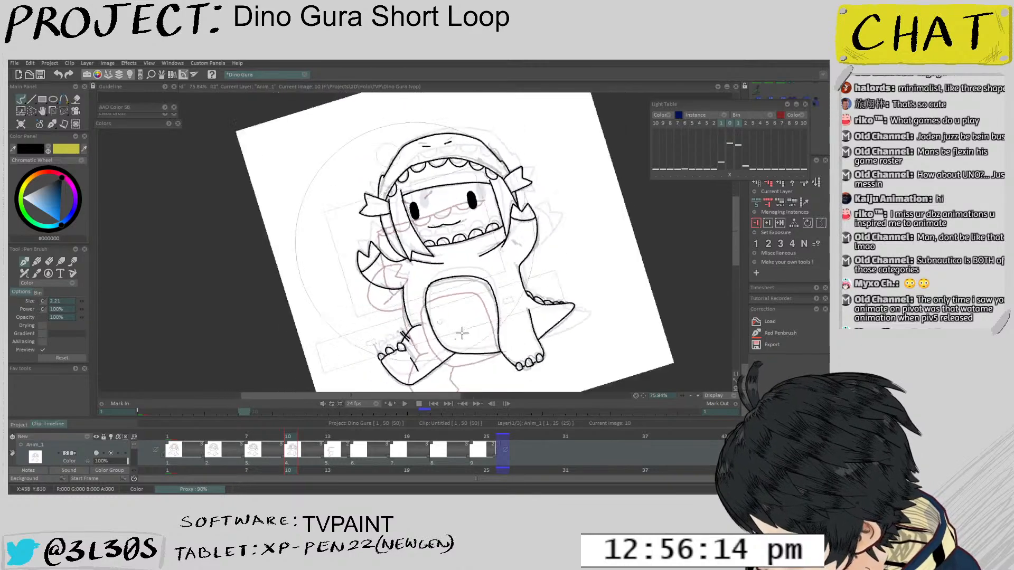
scroll(473, 236, up, 1)
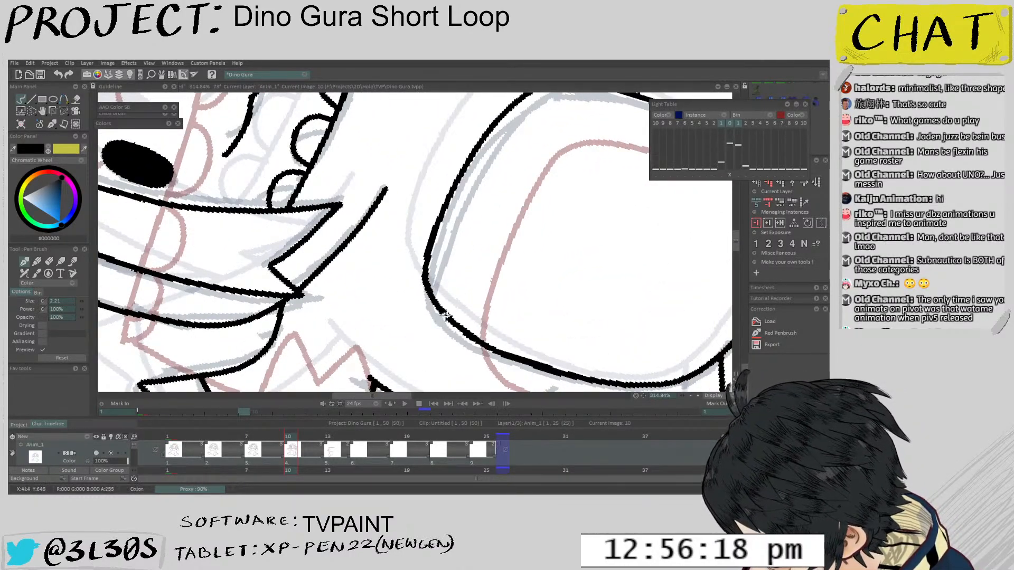
scroll(448, 234, up, 3)
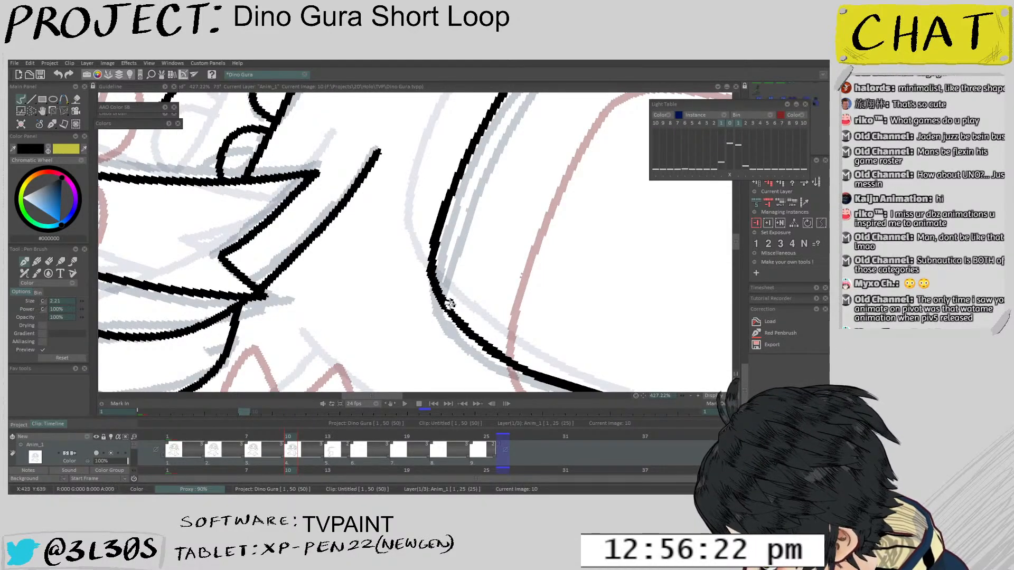
scroll(446, 301, down, 7)
scroll(421, 312, down, 4)
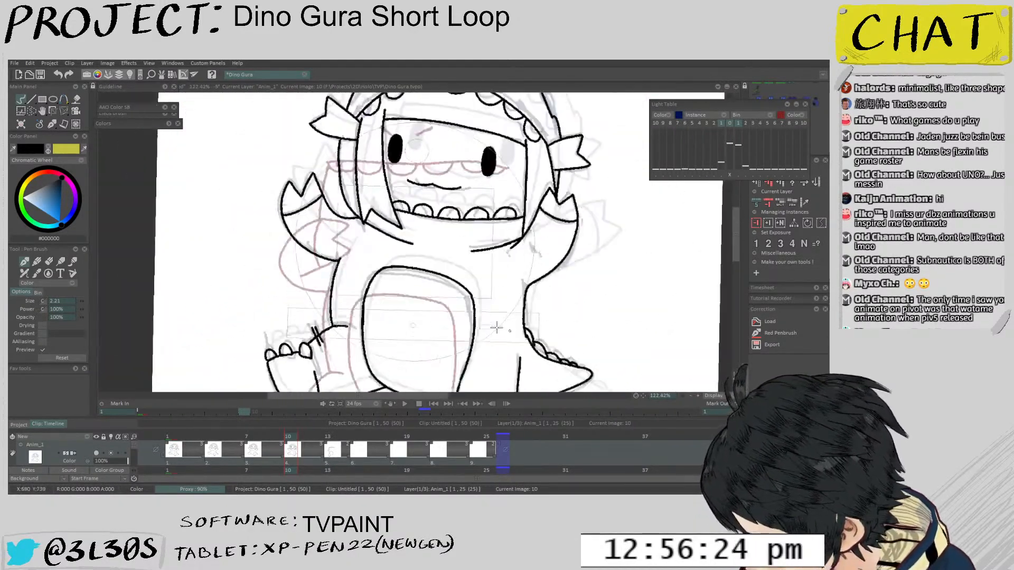
Re-ink the belly patch's left side up into its upper-left curve at image 10 to even out the line
scroll(469, 266, down, 2)
scroll(391, 261, up, 5)
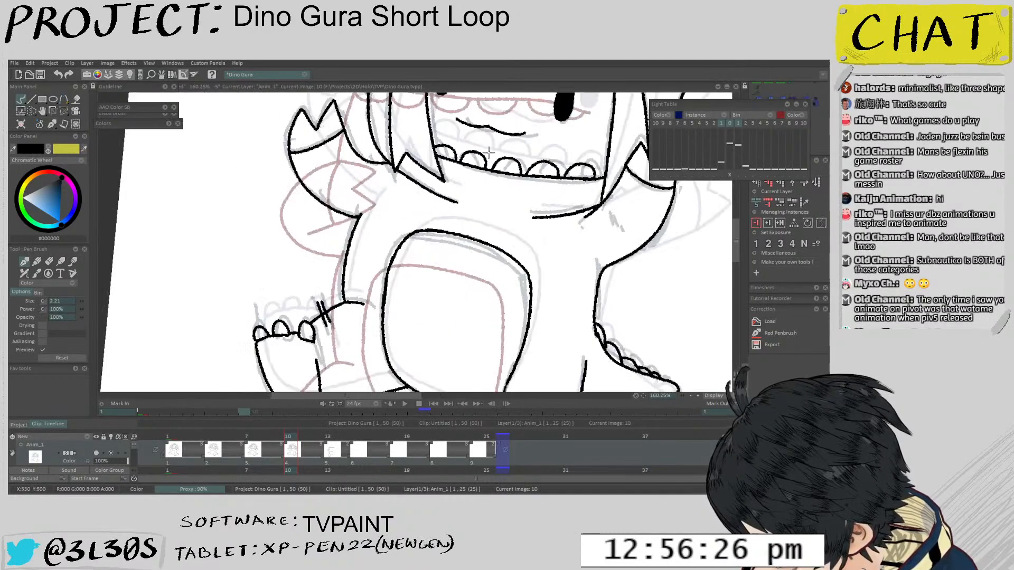
scroll(390, 261, up, 2)
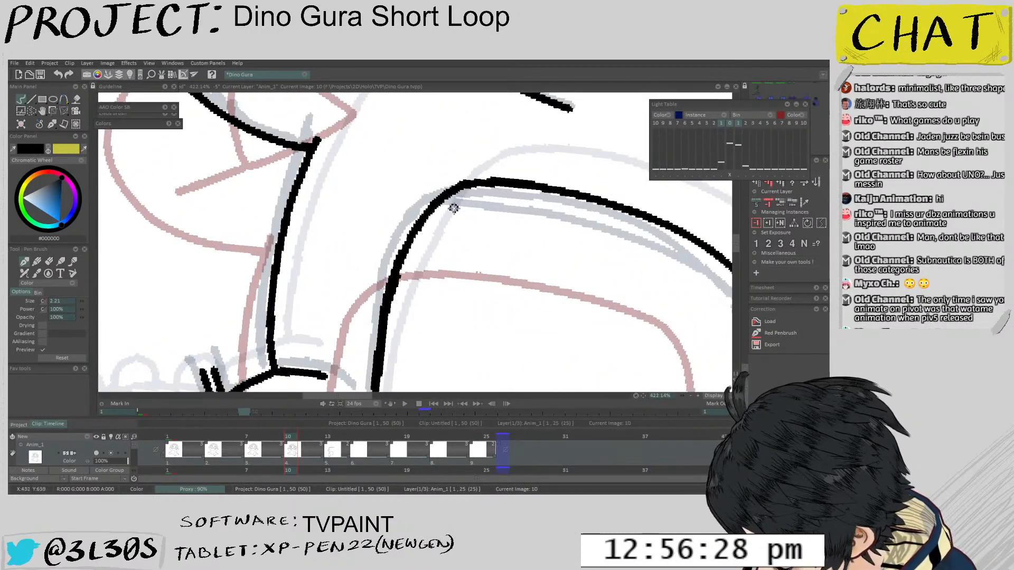
scroll(449, 230, up, 1)
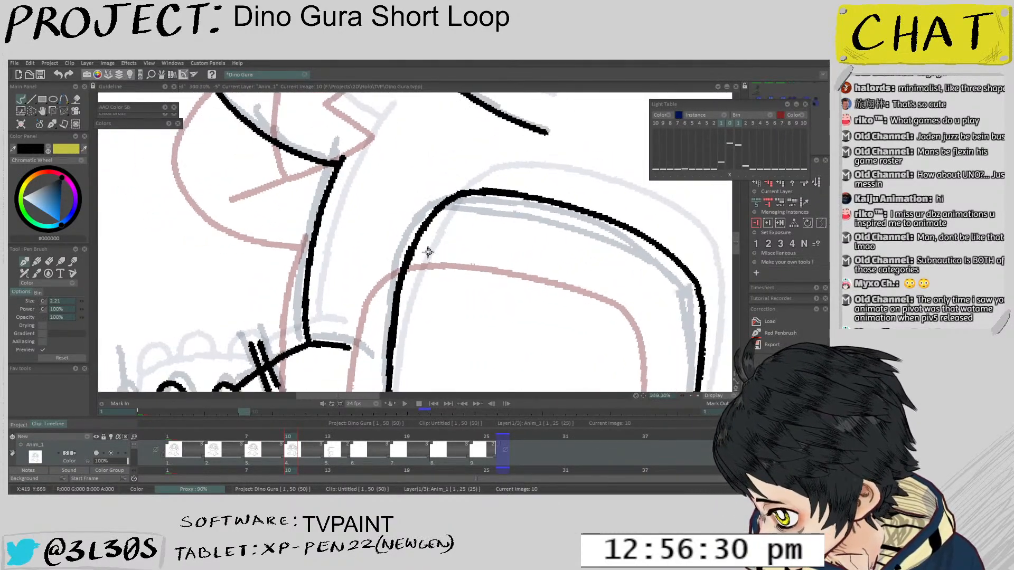
key(e)
drag(386, 341, 415, 234)
key(ctrl+z)
drag(383, 321, 417, 235)
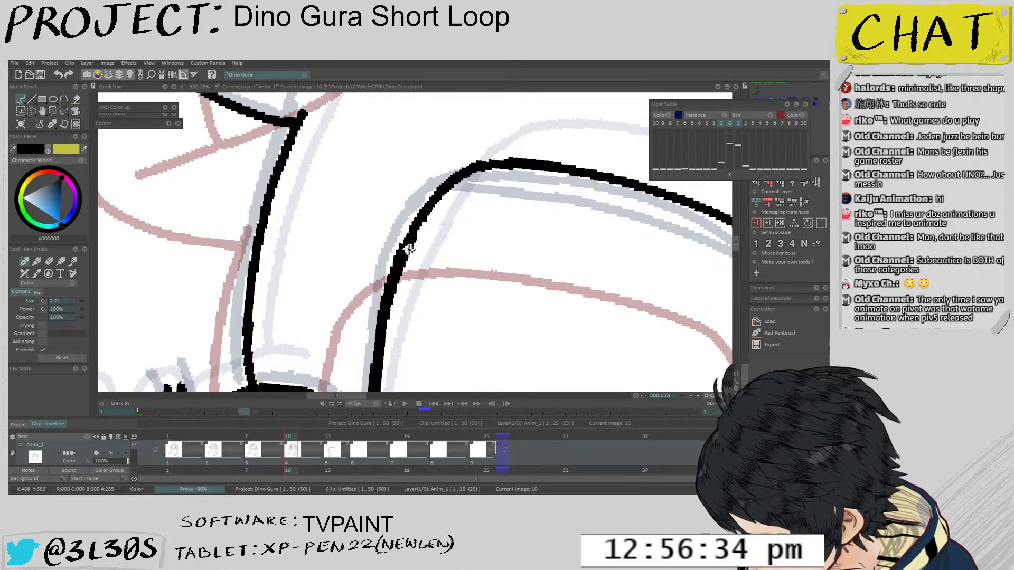
key(ctrl+z)
drag(391, 296, 410, 248)
scroll(449, 227, down, 3)
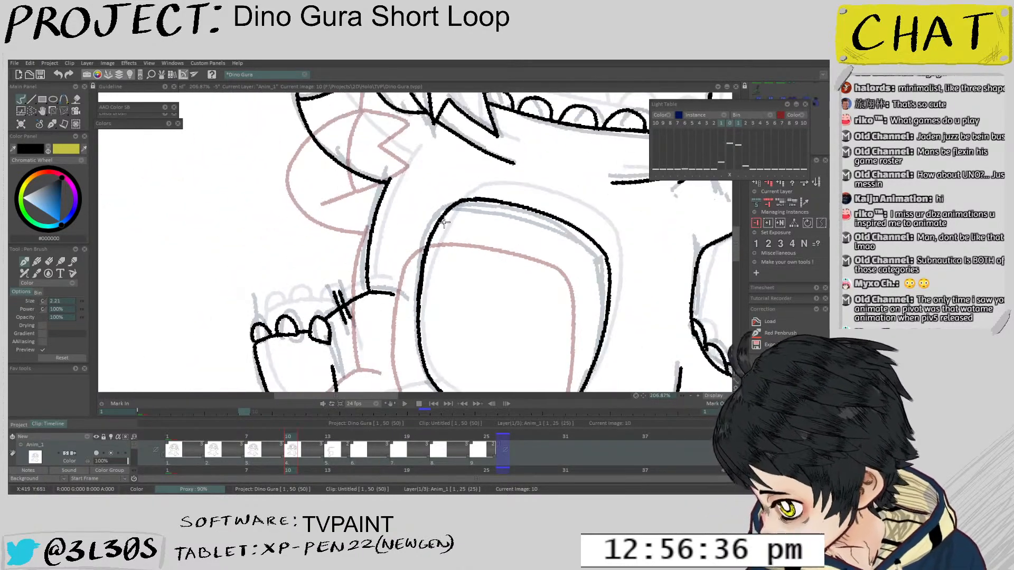
Trim the excess ink along the belly patch's upper-left corner and top edge at image 10
scroll(446, 232, up, 3)
key(e)
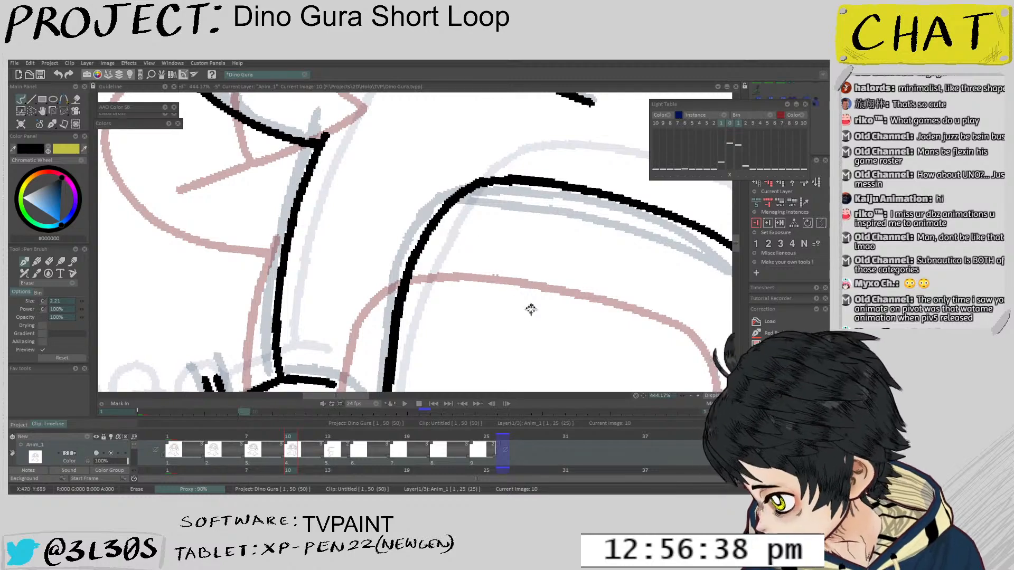
scroll(533, 330, down, 6)
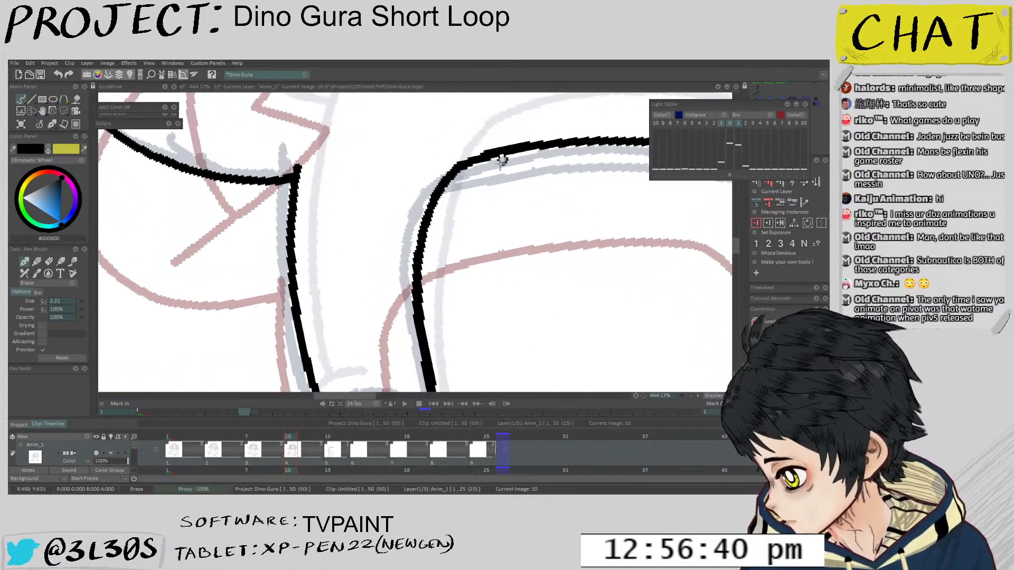
drag(581, 253, 562, 321)
scroll(556, 256, down, 3)
Flip between image 10 and its neighbouring images to compare the belly patch and pose
key(Left)
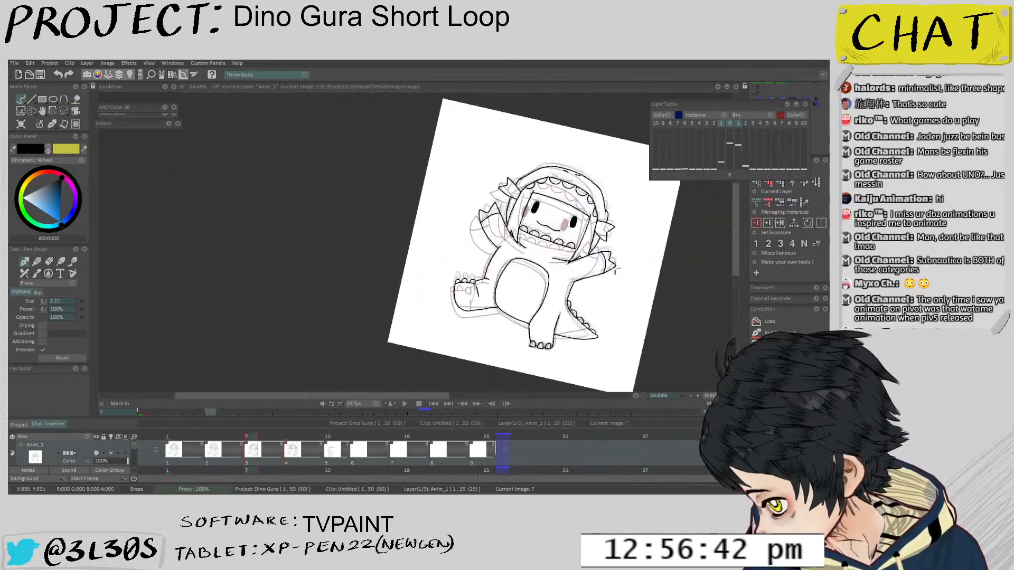
key(Right)
key(Right)
key(Left)
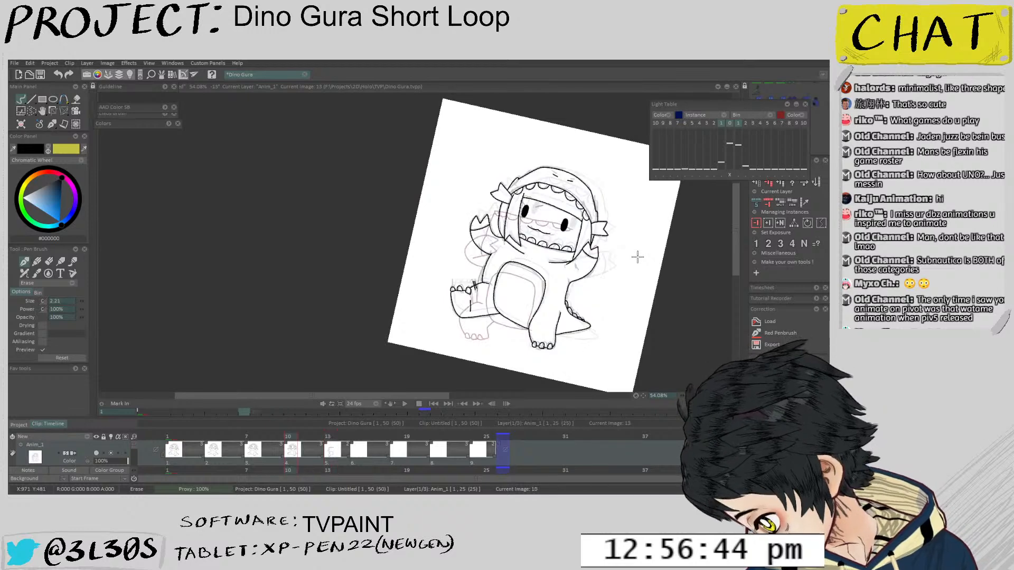
Flip between image 13, image 10 and the earlier images to compare the face opening and pose
key(Right)
key(Left)
key(Right)
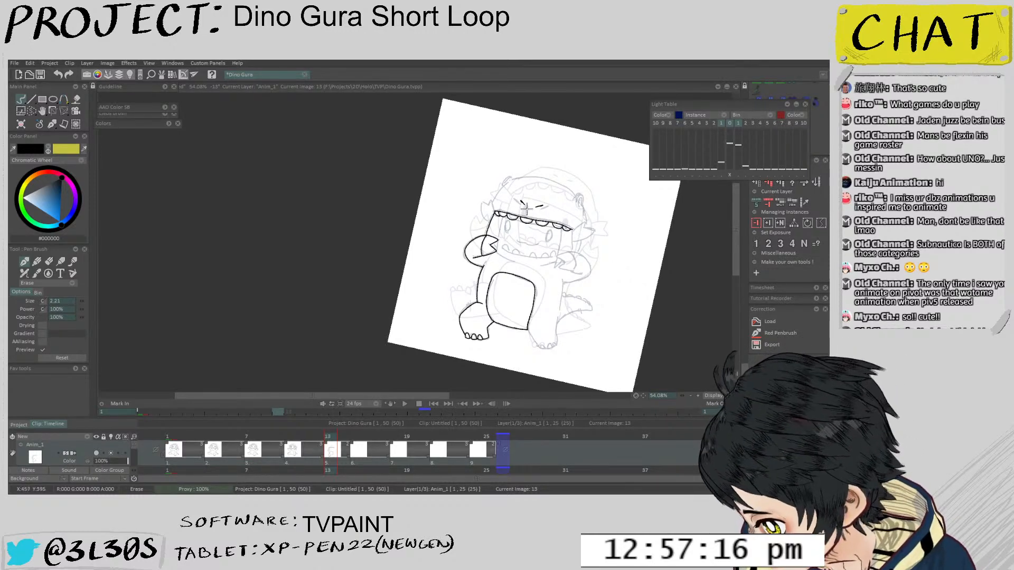
scroll(526, 209, up, 5)
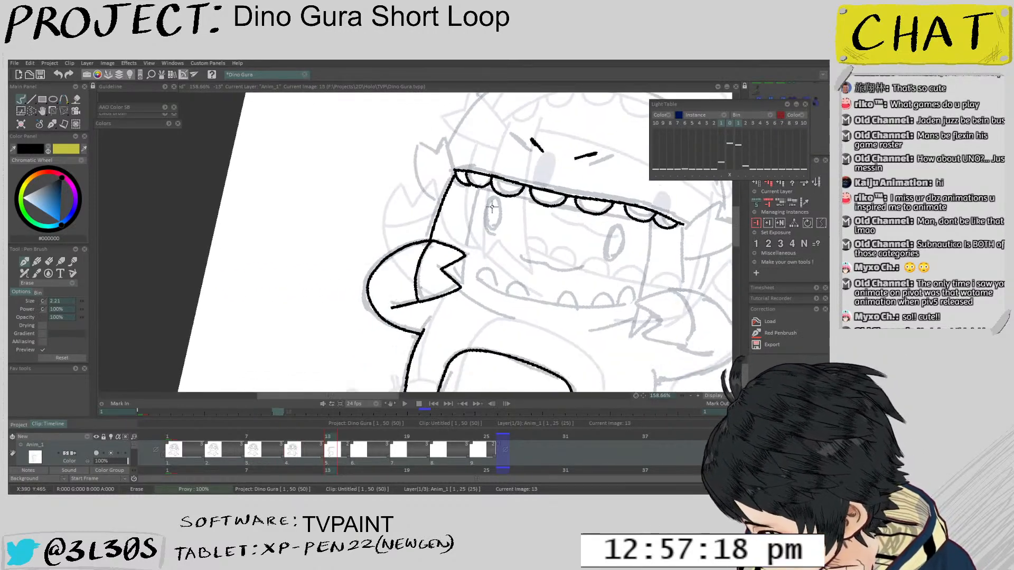
scroll(491, 207, down, 3)
key(Left)
key(Left)
key(Left)
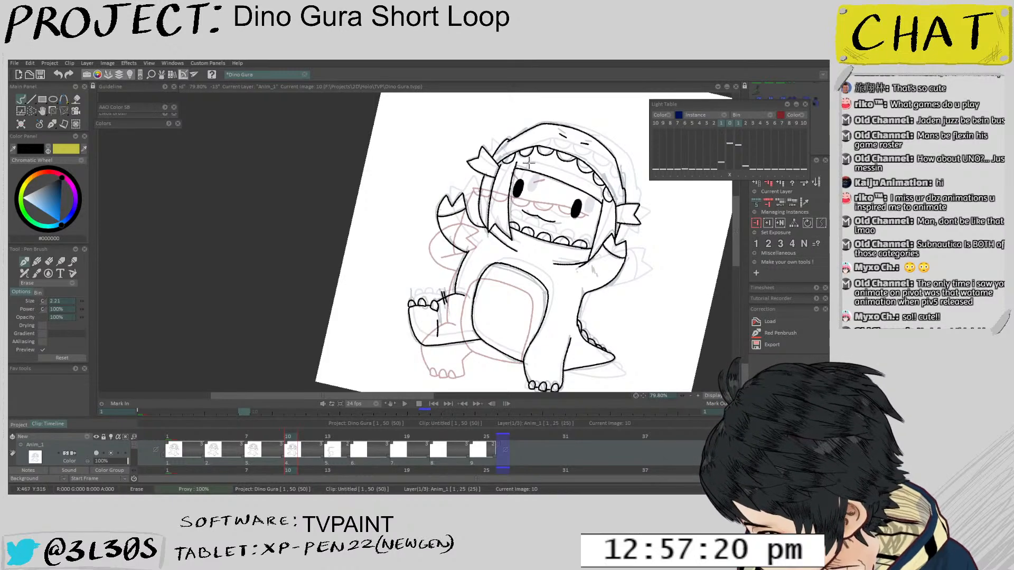
key(Left)
key(Left)
key(Right)
key(Right)
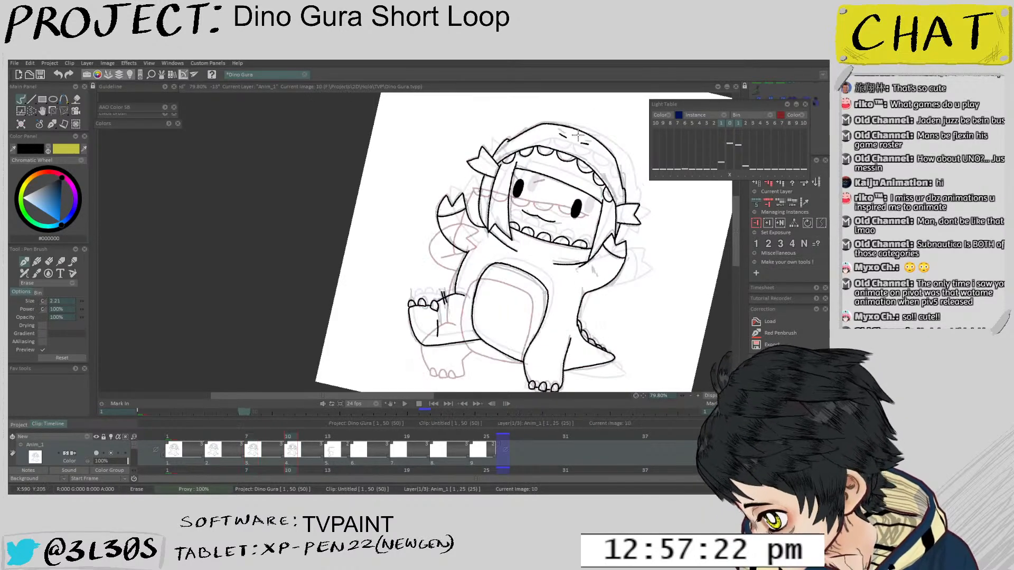
key(Left)
key(Left)
key(Right)
key(Right)
key(Right)
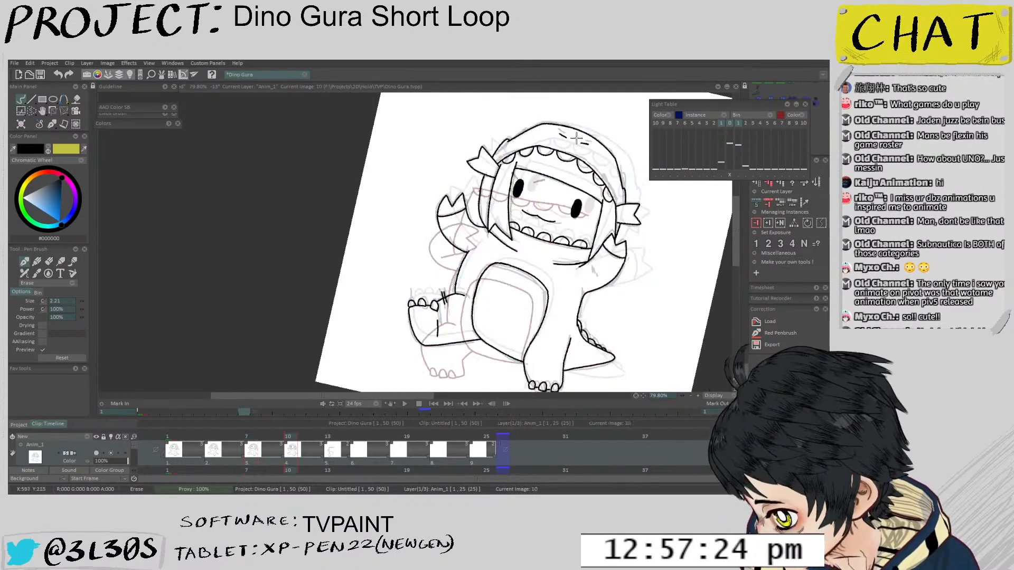
Ink the face opening's left inner edge at image 13 from the upper teeth down to the left hand's claws
scroll(544, 176, up, 4)
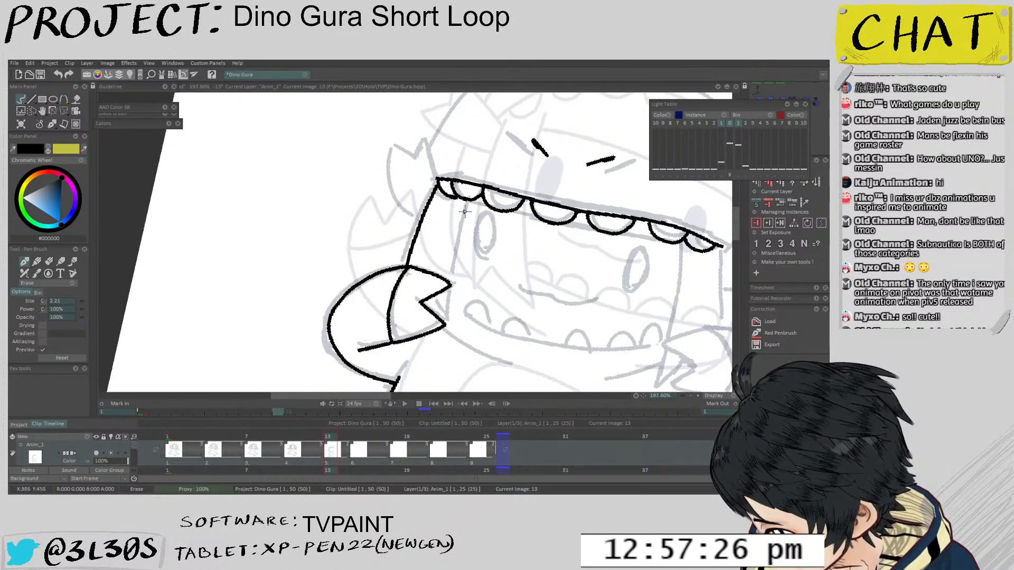
key(Left)
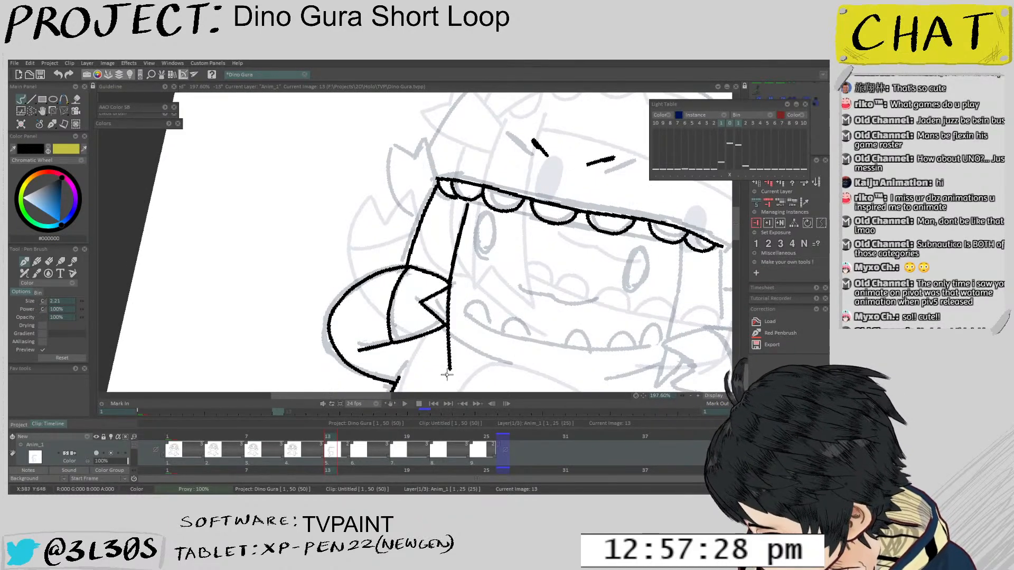
key(Right)
key(Left)
key(Right)
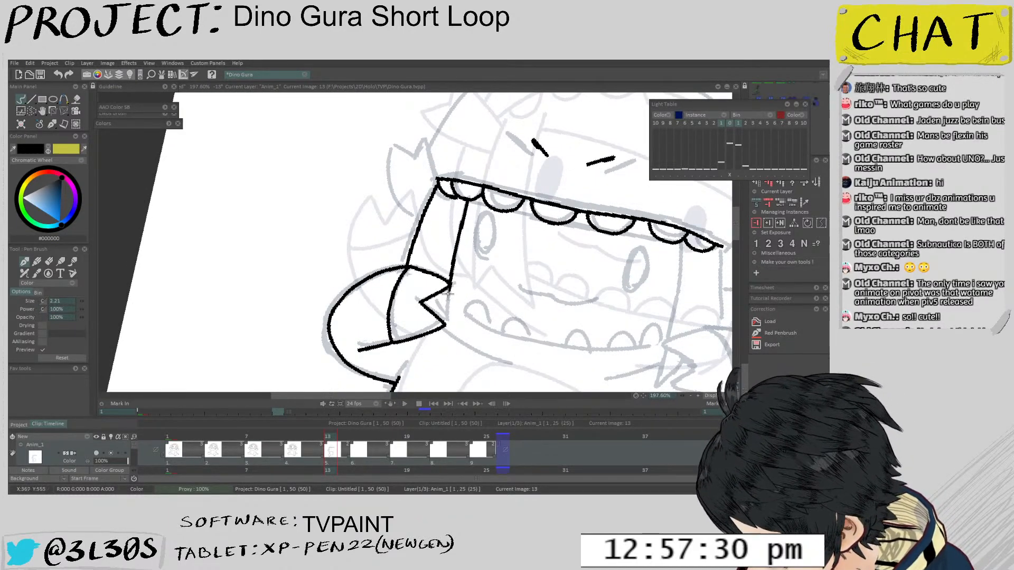
drag(448, 278, 469, 201)
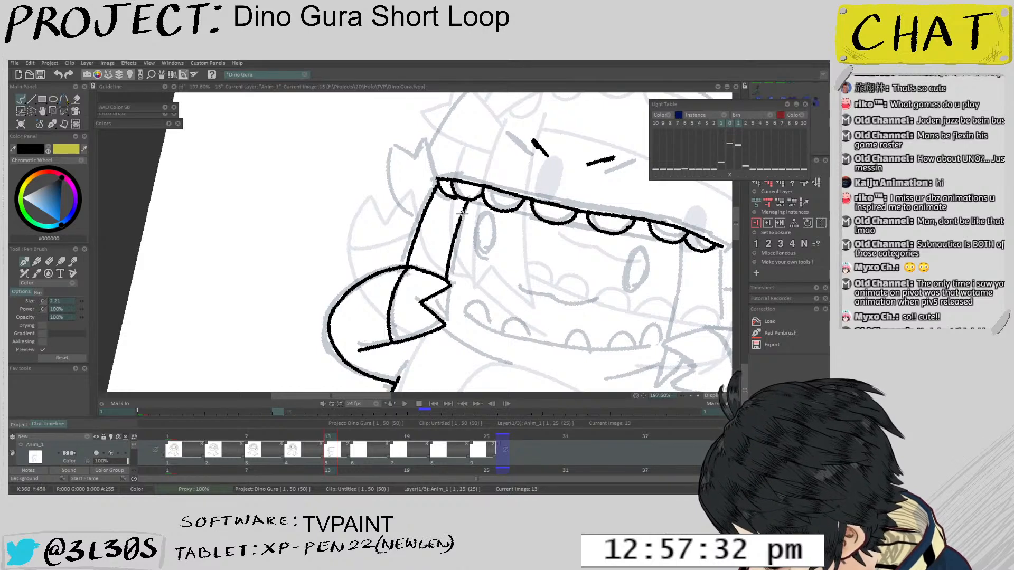
Ink the lowest claw of the left hand at image 13 and rough in the jaw curve beside it
mouse_move(442, 305)
mouse_down()
mouse_move(444, 284)
mouse_move(438, 329)
mouse_move(434, 291)
mouse_move(488, 318)
mouse_up()
key(ctrl+z)
mouse_move(416, 285)
mouse_down()
mouse_move(486, 318)
mouse_move(416, 281)
mouse_move(420, 295)
mouse_move(471, 317)
mouse_up()
key(ctrl+z)
key(Left)
key(Right)
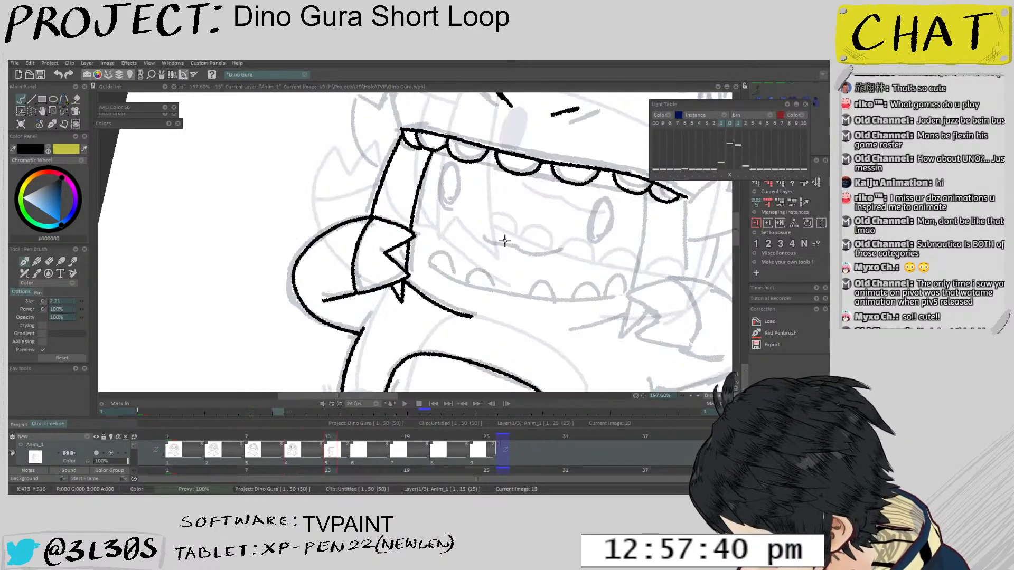
Re-ink the lower jaw curve at image 13 from the left hand toward the chin and check it against the neighbouring images
key(ctrl+z)
drag(405, 280, 478, 316)
key(ctrl+z)
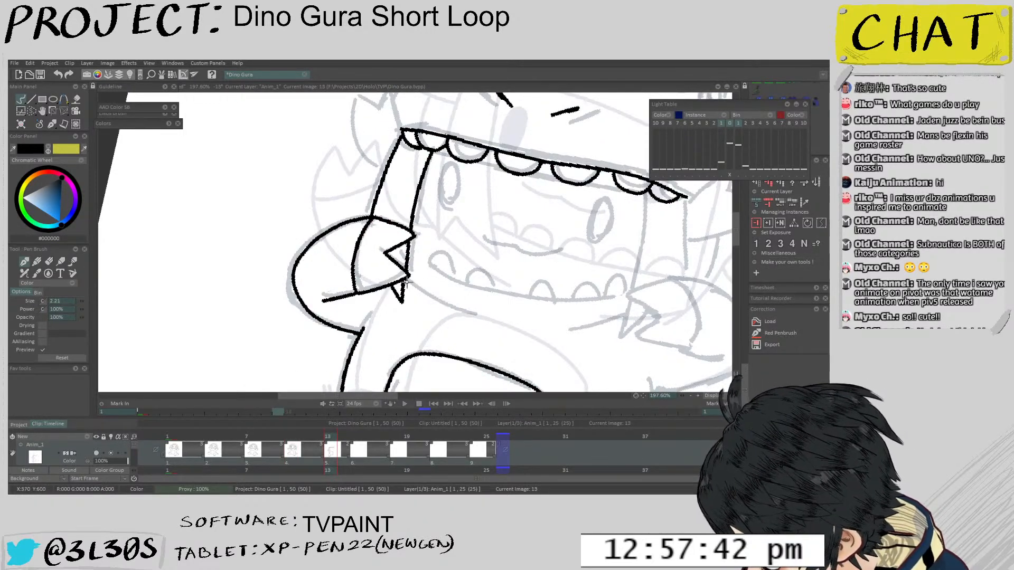
drag(406, 282, 480, 318)
drag(479, 280, 448, 364)
mouse_move(475, 295)
mouse_down()
mouse_move(528, 237)
mouse_move(536, 184)
mouse_move(551, 167)
mouse_up()
key(Left)
key(Right)
key(Left)
key(Right)
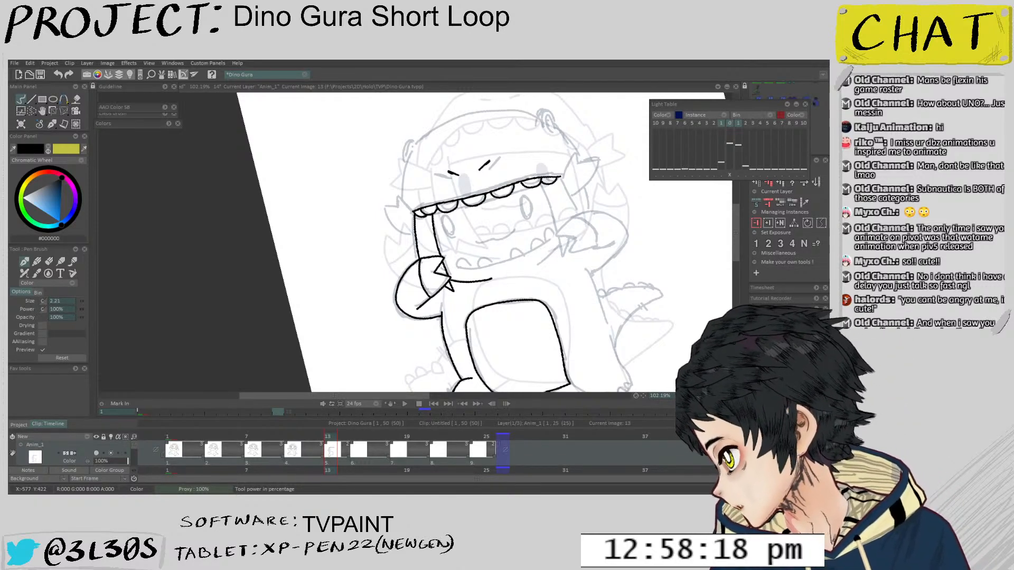
Ink the short line segments linking the lower edges of the upper teeth at image 13
drag(506, 227, 438, 263)
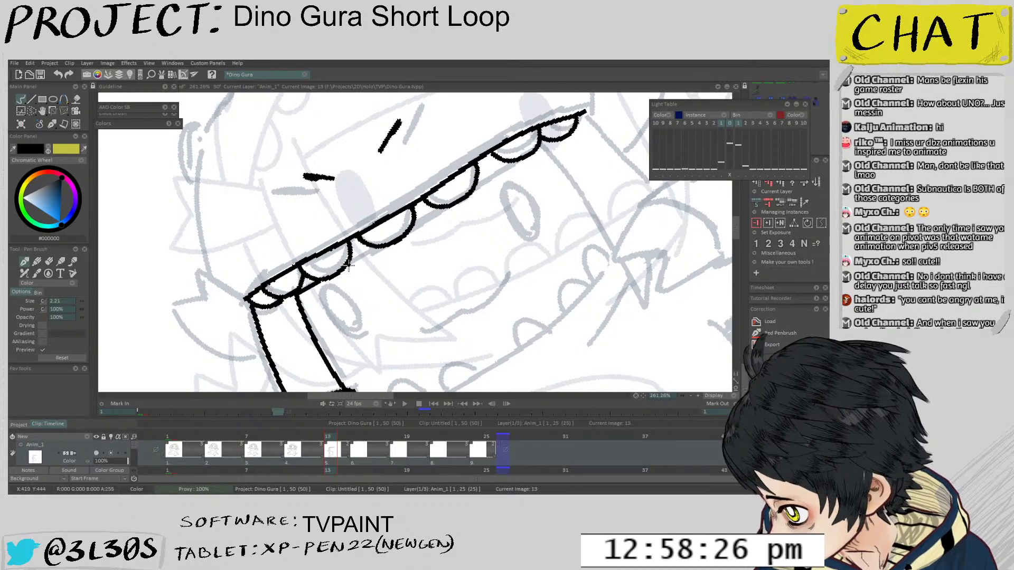
drag(349, 264, 384, 241)
scroll(415, 226, up, 2)
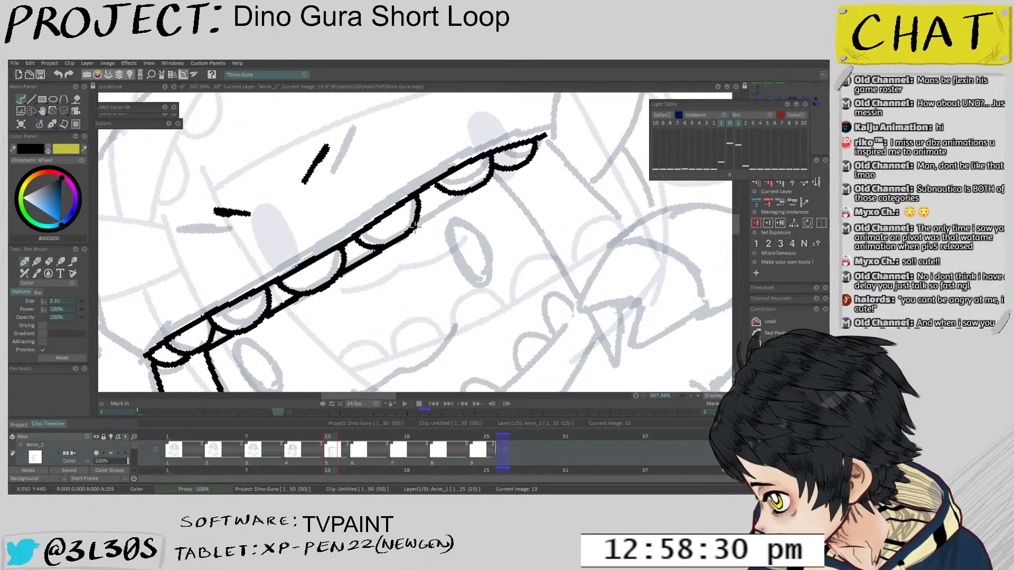
drag(410, 234, 501, 177)
scroll(512, 169, down, 8)
mouse_move(583, 163)
mouse_down()
mouse_move(550, 181)
mouse_move(544, 232)
mouse_move(457, 239)
mouse_up()
Ink the right hand's claws and cuff curve plus the rounded arm outline around them at image 13
scroll(528, 227, up, 5)
scroll(521, 217, up, 2)
key(ctrl+z)
mouse_move(491, 217)
mouse_down()
mouse_move(462, 235)
mouse_move(497, 251)
mouse_move(484, 286)
mouse_move(539, 281)
mouse_up()
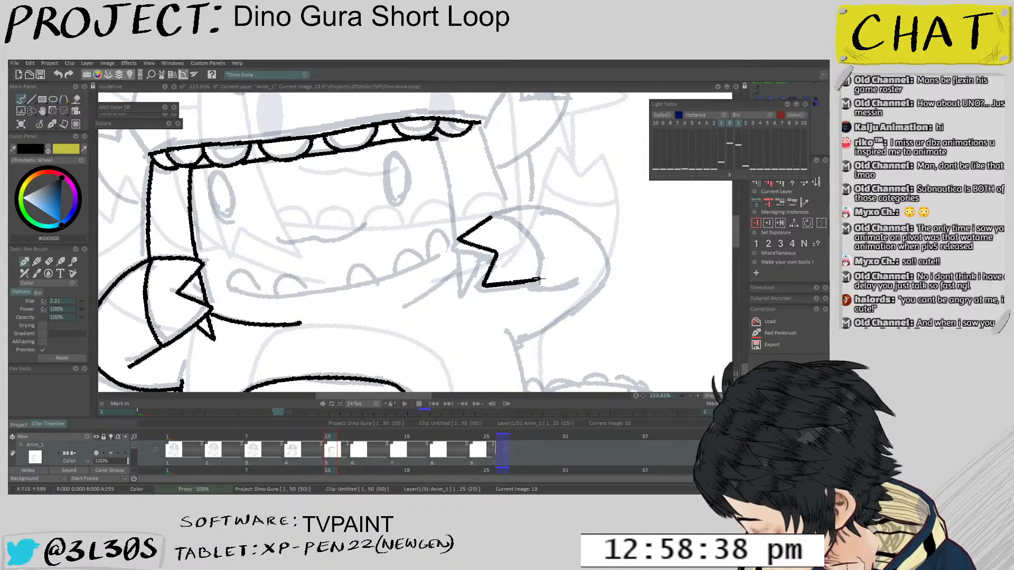
mouse_move(491, 214)
mouse_down()
mouse_move(535, 239)
mouse_move(541, 278)
mouse_up()
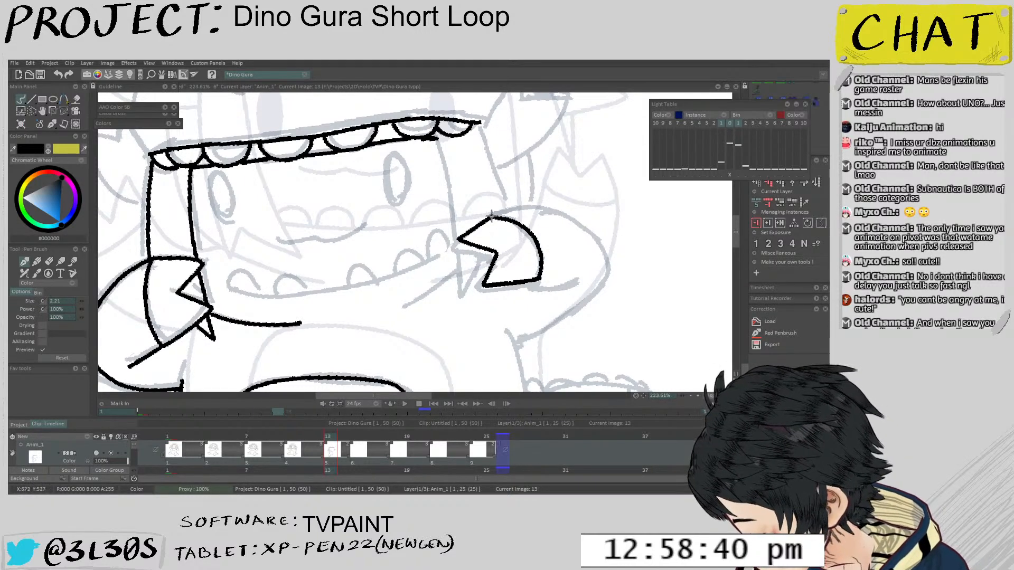
mouse_move(513, 210)
mouse_down()
mouse_move(563, 215)
mouse_move(595, 247)
mouse_move(597, 279)
mouse_move(516, 343)
mouse_up()
drag(530, 283, 581, 272)
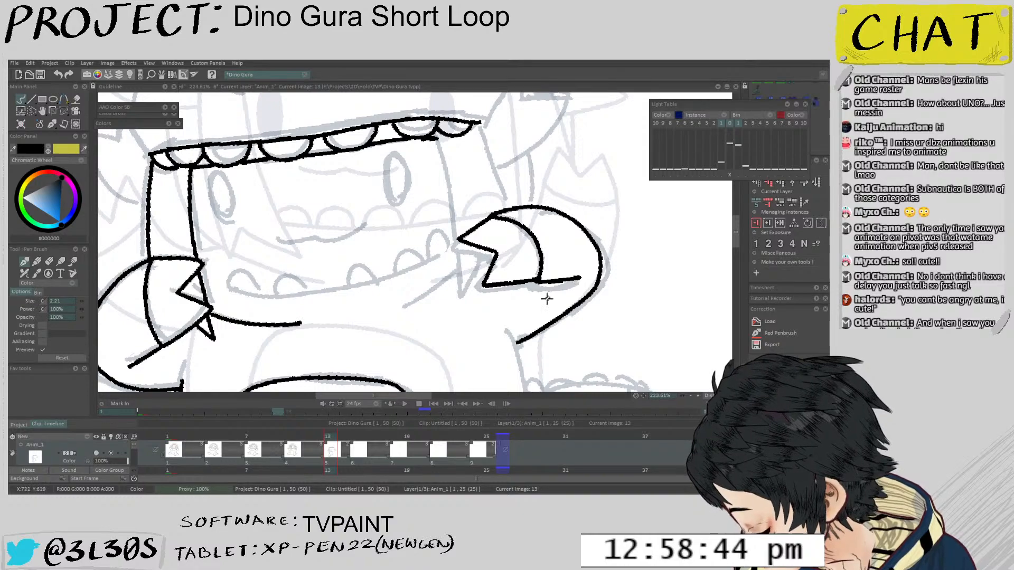
Clear the right hand's claws, cuff curve and lower line at image 13, keeping only the outer arm outline
scroll(519, 326, down, 1)
scroll(519, 325, down, 2)
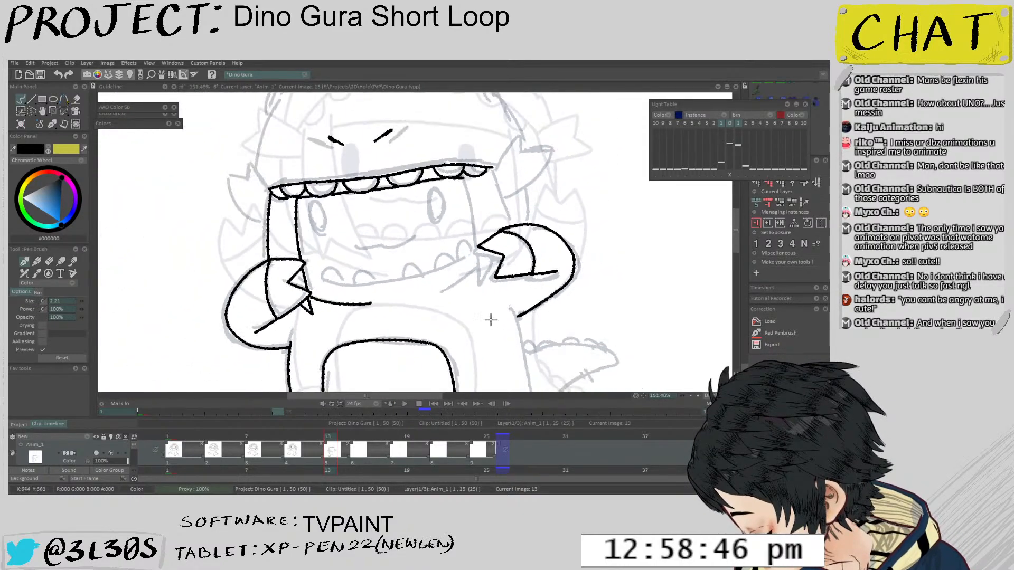
scroll(527, 253, up, 3)
scroll(526, 253, down, 2)
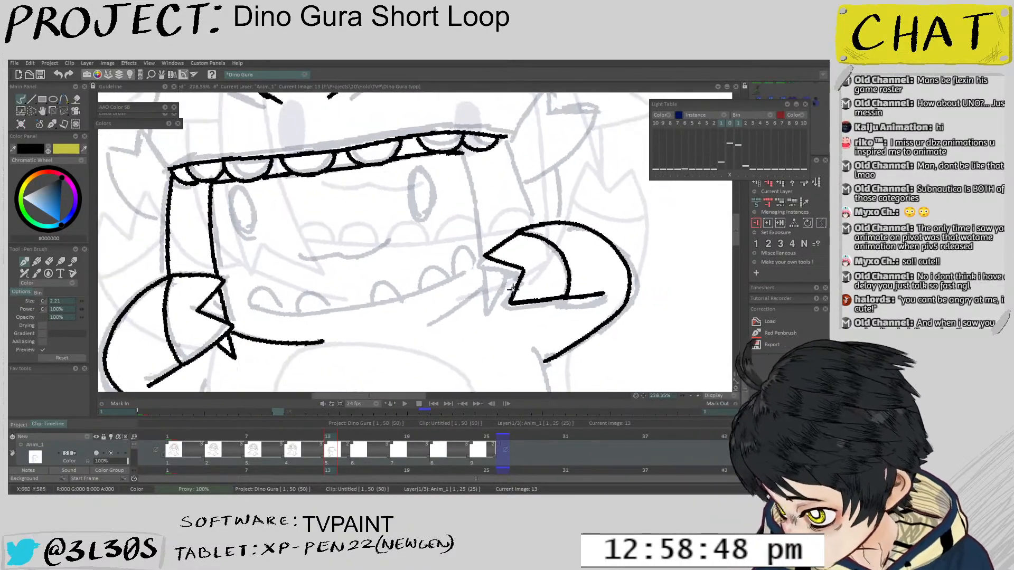
scroll(608, 304, up, 2)
key(e)
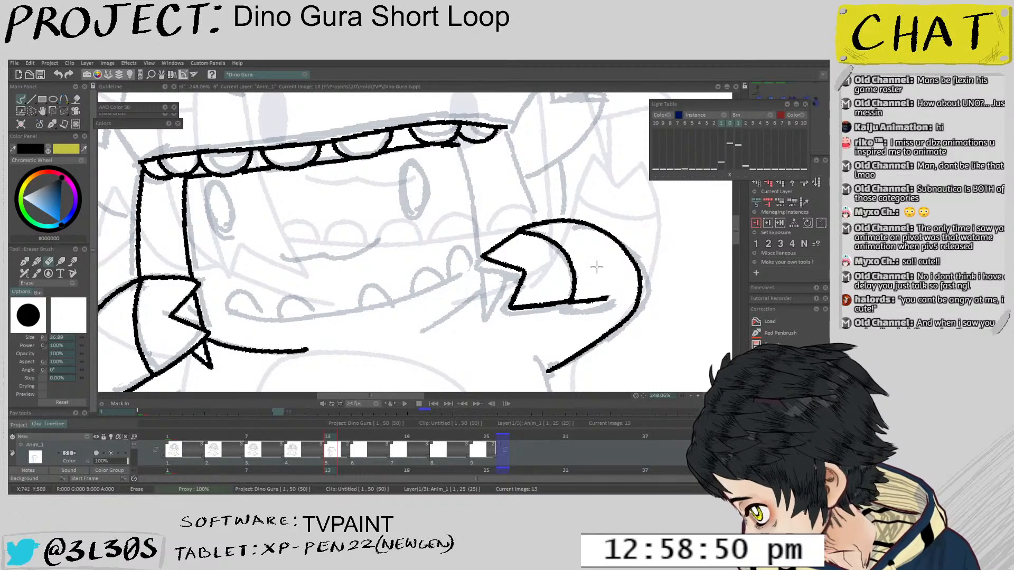
drag(575, 221, 522, 225)
key(ctrl+z)
key(ctrl+z)
key(s)
mouse_move(617, 282)
mouse_down()
mouse_move(549, 224)
mouse_move(530, 330)
mouse_move(615, 280)
mouse_up()
key(Delete)
key(e)
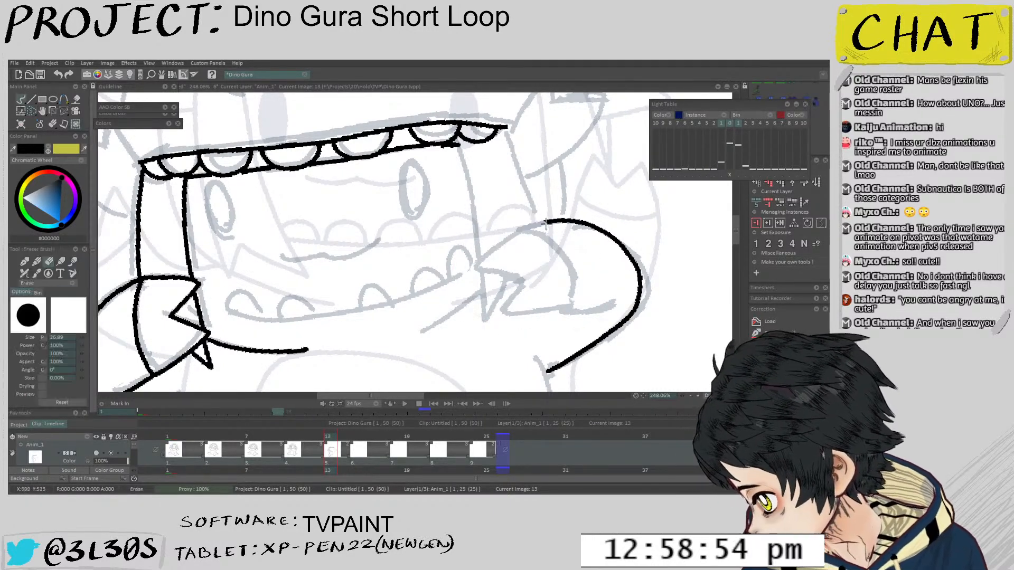
key(ctrl+z)
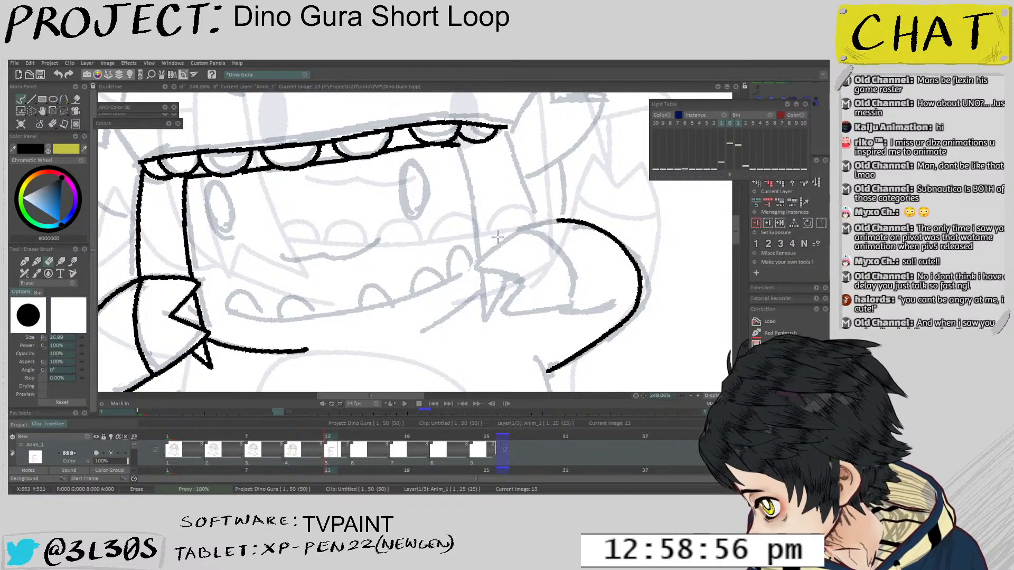
key(b)
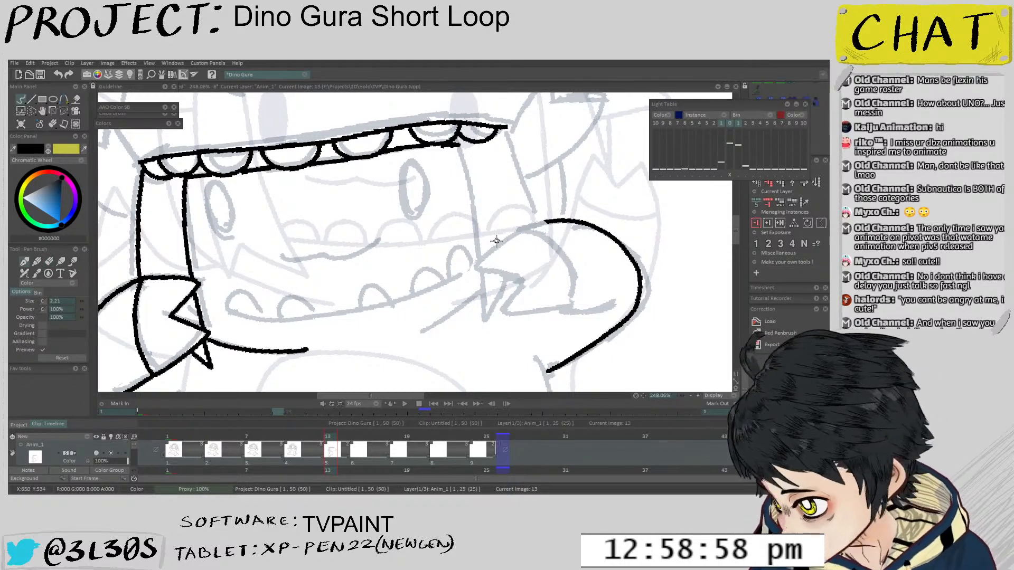
Extend the right arm's upper outline to the claw tip and re-ink the claws and cuff curve at image 13
mouse_move(485, 244)
mouse_down()
mouse_move(545, 222)
mouse_move(478, 249)
mouse_up()
key(ctrl+z)
key(ctrl+z)
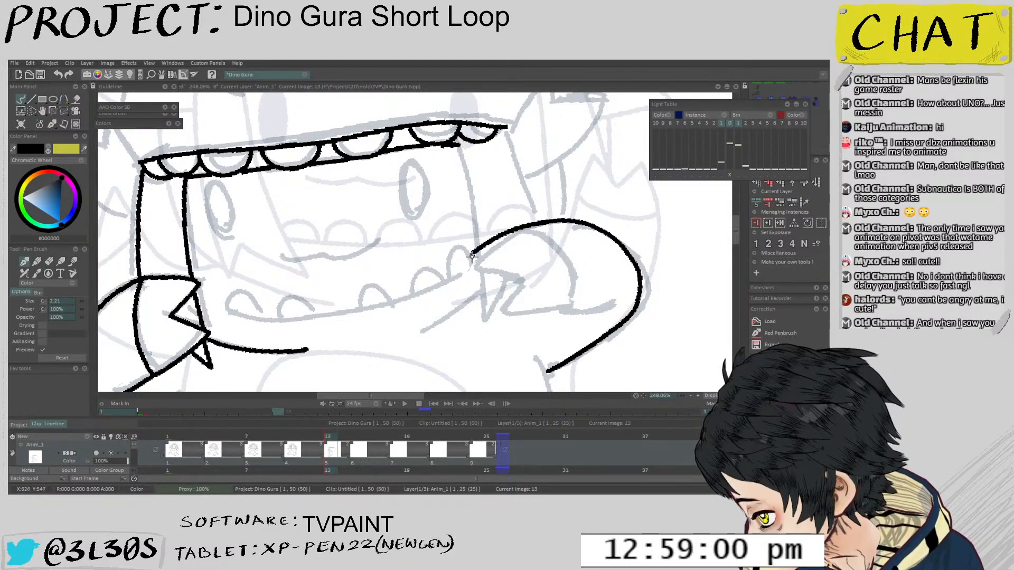
key(ctrl+z)
mouse_move(544, 222)
mouse_down()
mouse_move(476, 254)
mouse_move(528, 273)
mouse_up()
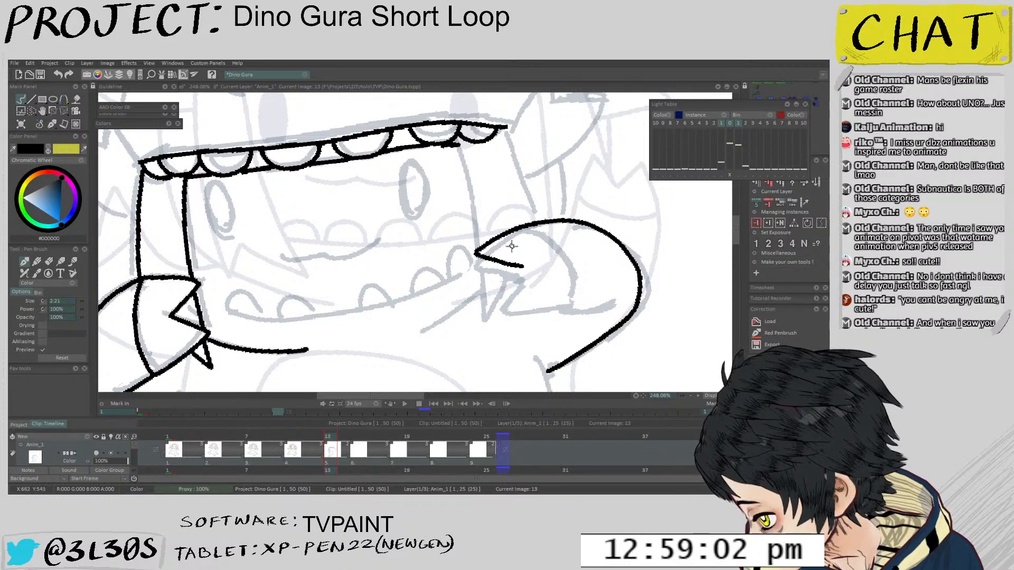
key(ctrl+z)
mouse_move(475, 251)
mouse_down()
mouse_move(524, 267)
mouse_move(508, 302)
mouse_move(573, 305)
mouse_up()
mouse_move(532, 226)
mouse_down()
mouse_move(553, 235)
mouse_move(571, 273)
mouse_move(568, 305)
mouse_move(567, 266)
mouse_move(527, 226)
mouse_move(567, 264)
mouse_move(566, 301)
mouse_up()
key(ctrl+z)
key(ctrl+z)
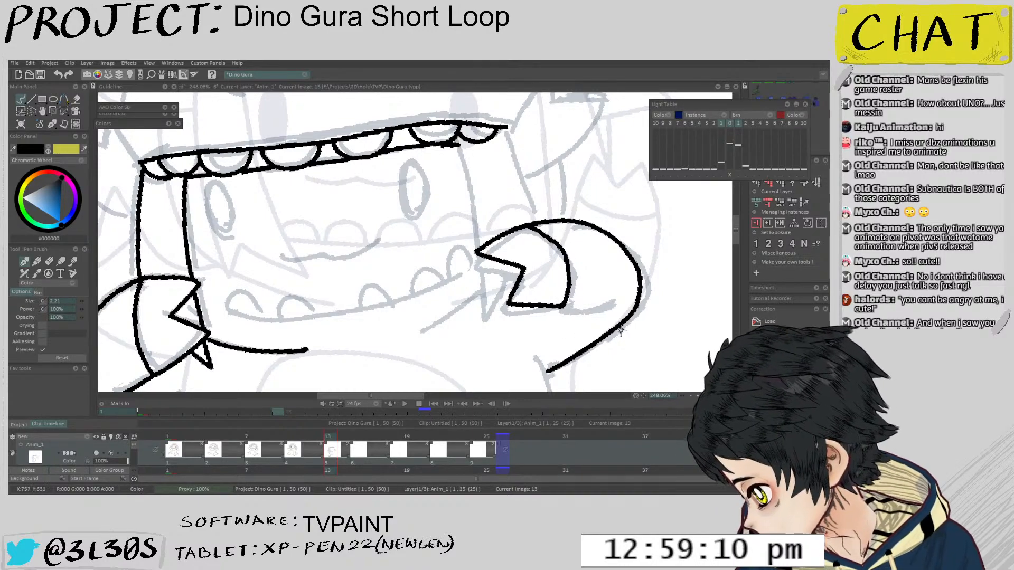
Ink the short line extending the right hand's lower edge past the cuff at image 13
mouse_move(621, 331)
mouse_down()
mouse_move(653, 257)
mouse_move(653, 230)
mouse_up()
mouse_move(557, 217)
mouse_down()
mouse_move(496, 260)
mouse_move(549, 268)
mouse_move(571, 257)
mouse_up()
key(ctrl+z)
drag(512, 290, 572, 255)
scroll(573, 259, down, 5)
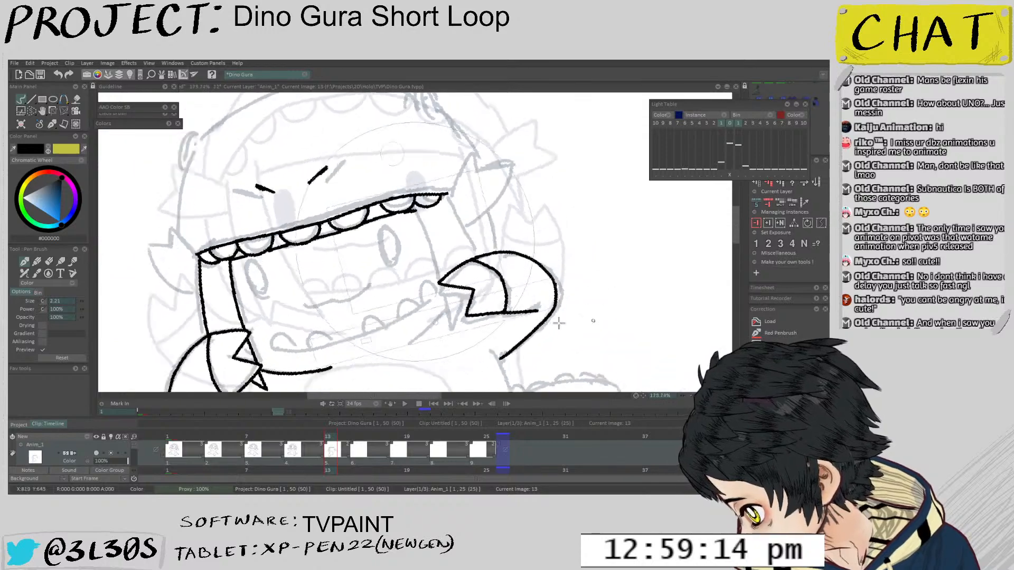
Ink the body's right side and the right leg's outer line at image 13, leaving a gap at the tail
mouse_move(559, 323)
mouse_down()
mouse_move(553, 287)
mouse_move(507, 251)
mouse_move(538, 242)
mouse_move(516, 269)
mouse_move(514, 312)
mouse_move(531, 272)
mouse_move(509, 177)
mouse_move(486, 237)
mouse_up()
scroll(538, 242, up, 2)
key(ctrl+z)
drag(487, 186, 491, 263)
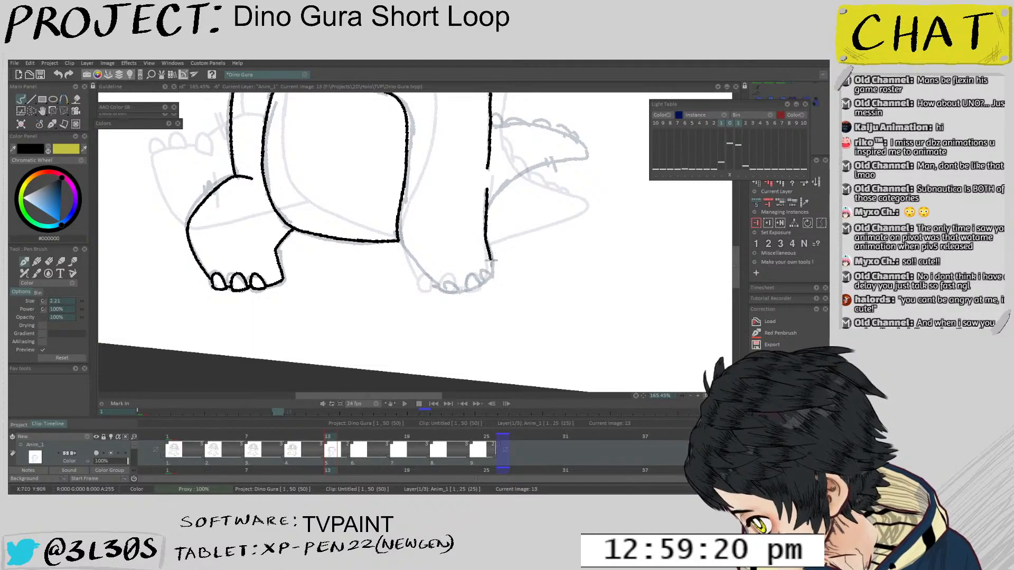
key(Left)
key(Left)
key(Right)
key(Right)
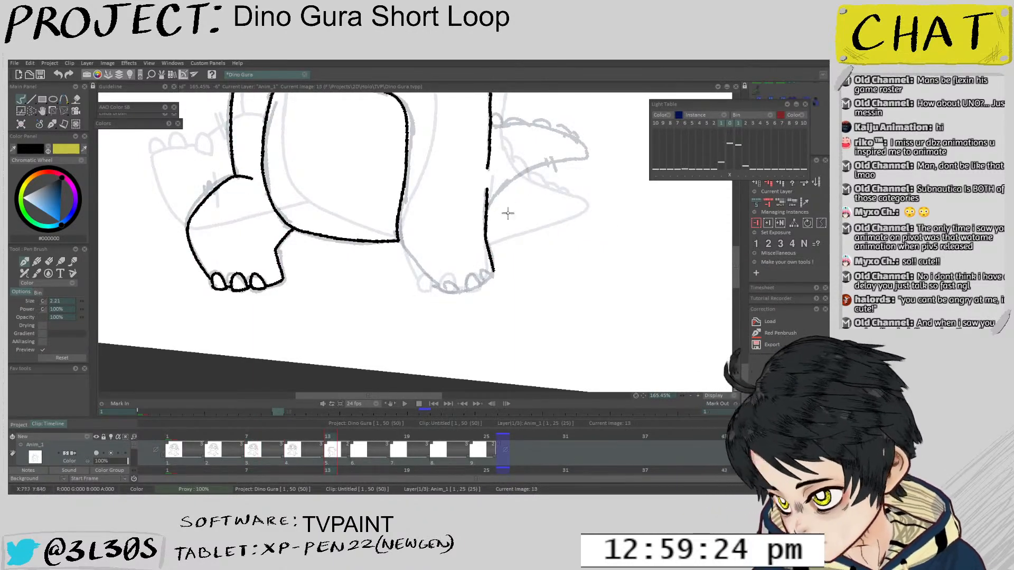
Erase the lower end of the right leg's outer line and re-ink it angling outward toward the foot
scroll(507, 214, up, 4)
key(e)
mouse_move(471, 308)
mouse_down()
mouse_move(478, 334)
mouse_move(480, 317)
mouse_up()
drag(465, 280, 477, 340)
key(ctrl+z)
drag(466, 278, 476, 310)
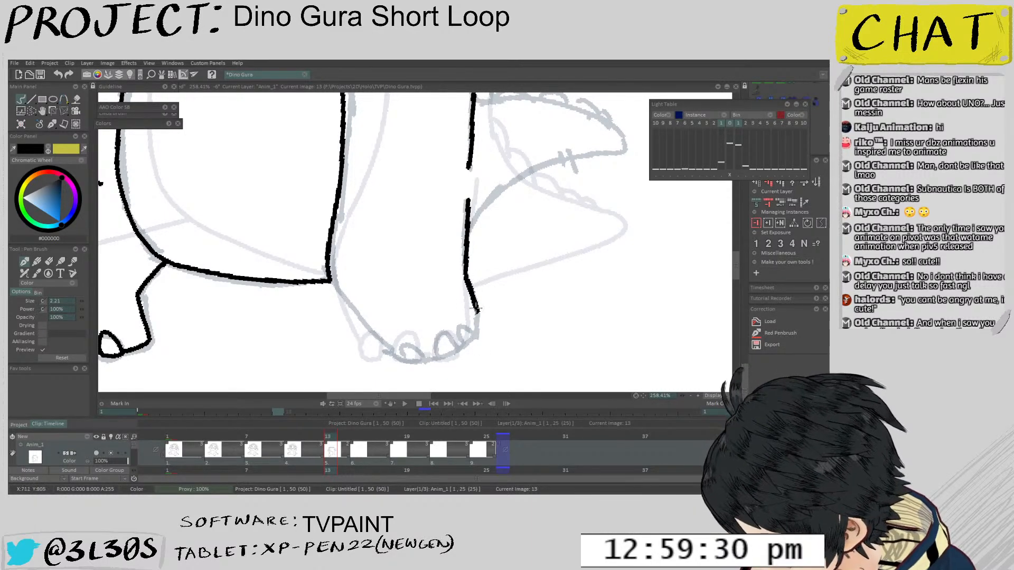
Ink the right foot's three rounded toes at image 13, redrawing the strokes until they follow the sketch
mouse_move(458, 346)
mouse_down()
mouse_move(467, 331)
mouse_move(470, 342)
mouse_up()
key(ctrl+z)
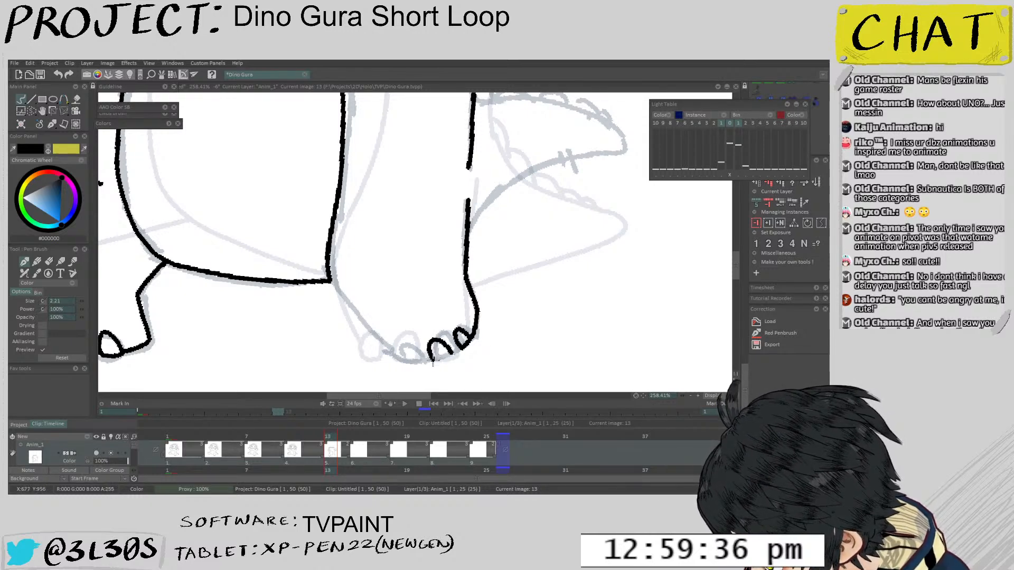
key(ctrl+z)
key(ctrl+z)
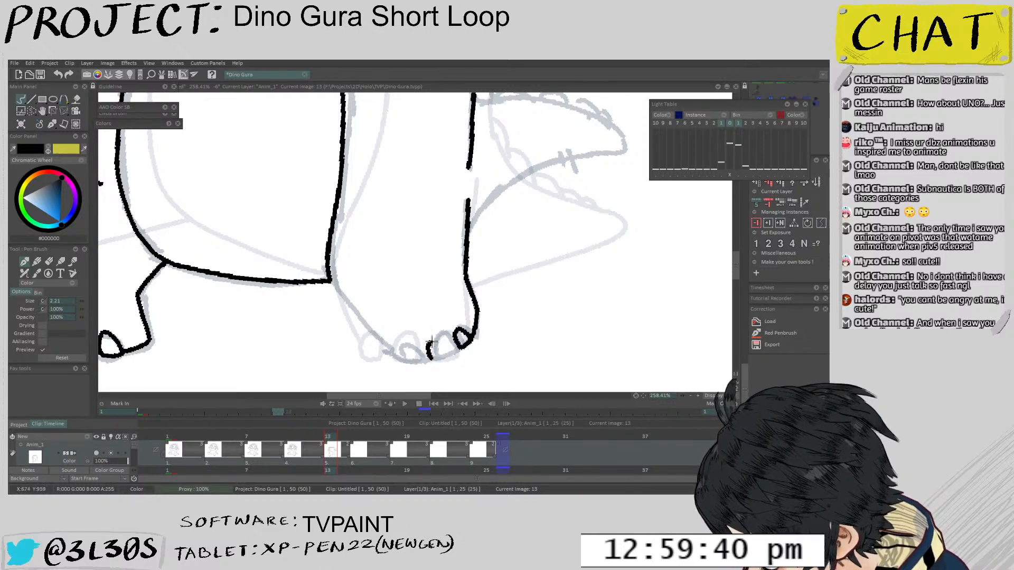
mouse_move(431, 342)
mouse_down()
mouse_move(451, 353)
mouse_move(432, 359)
mouse_move(470, 342)
mouse_up()
key(ctrl+z)
key(ctrl+z)
key(ctrl+z)
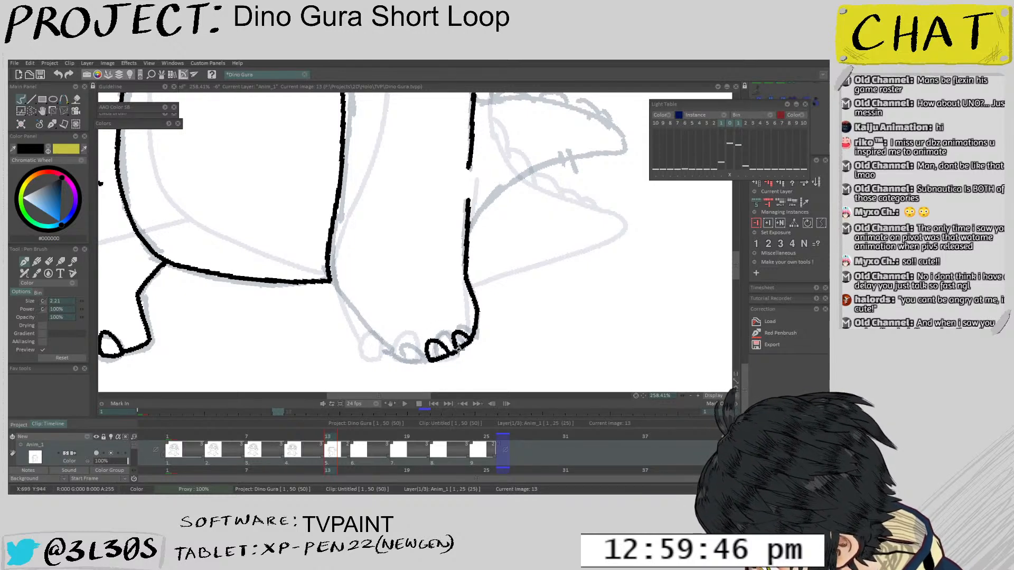
drag(402, 345, 406, 360)
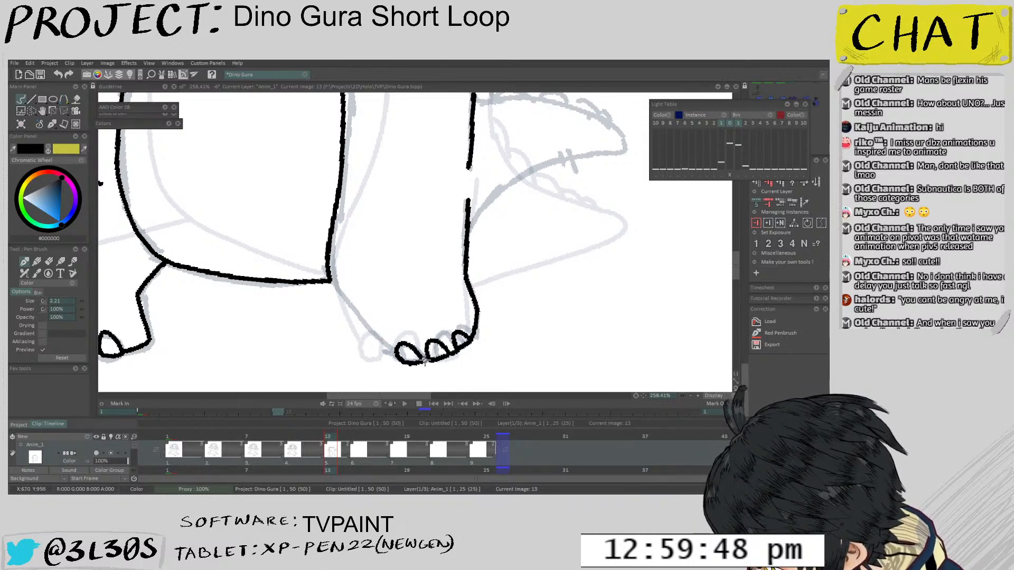
Ink the right leg's inner outline from the belly patch's corner to the toes and compare with the neighbouring images
mouse_move(328, 269)
mouse_down()
mouse_move(343, 305)
mouse_move(397, 359)
mouse_up()
scroll(477, 319, down, 5)
key(Left)
mouse_move(460, 301)
mouse_down()
mouse_move(518, 205)
mouse_move(479, 260)
mouse_up()
key(Left)
key(Right)
key(Right)
scroll(498, 239, up, 4)
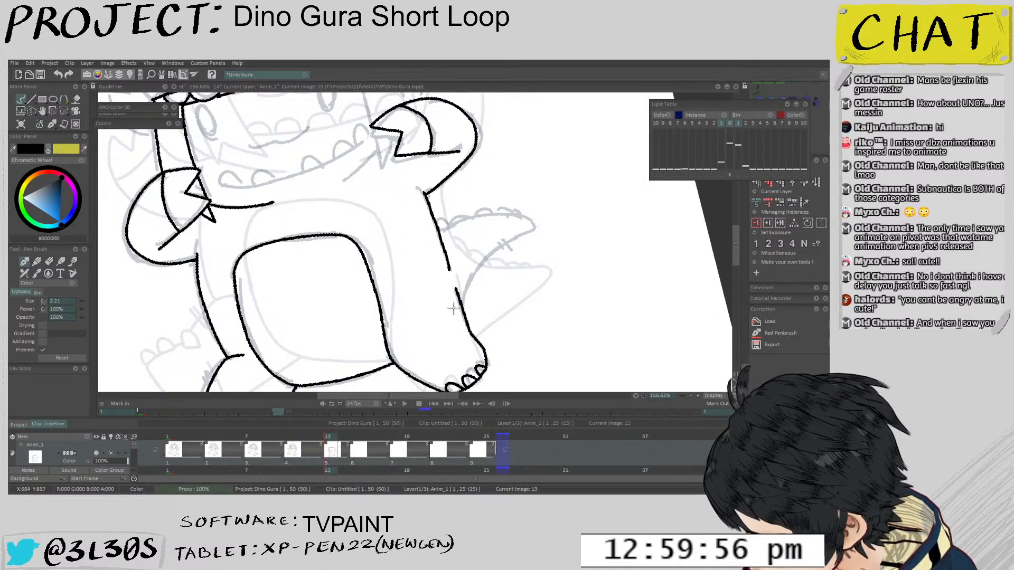
Ink the tail's pointed outline and the row of small bumps along its upper edge at image 13
mouse_move(461, 309)
mouse_down()
mouse_move(482, 266)
mouse_move(532, 222)
mouse_move(524, 270)
mouse_move(541, 169)
mouse_move(411, 146)
mouse_move(392, 208)
mouse_move(395, 274)
mouse_up()
scroll(455, 121, up, 3)
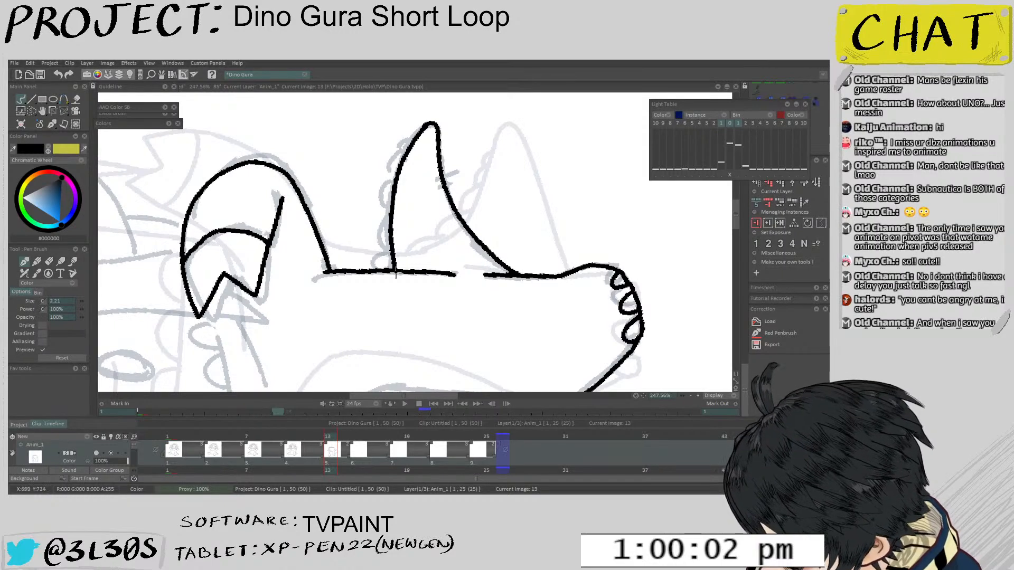
mouse_move(408, 195)
mouse_down()
mouse_move(438, 209)
mouse_move(520, 199)
mouse_move(407, 270)
mouse_up()
scroll(444, 211, up, 2)
mouse_move(266, 253)
mouse_down()
mouse_move(296, 271)
mouse_move(280, 255)
mouse_move(303, 266)
mouse_move(375, 257)
mouse_move(366, 255)
mouse_move(395, 243)
mouse_move(449, 262)
mouse_up()
key(ctrl+z)
key(ctrl+z)
key(ctrl+z)
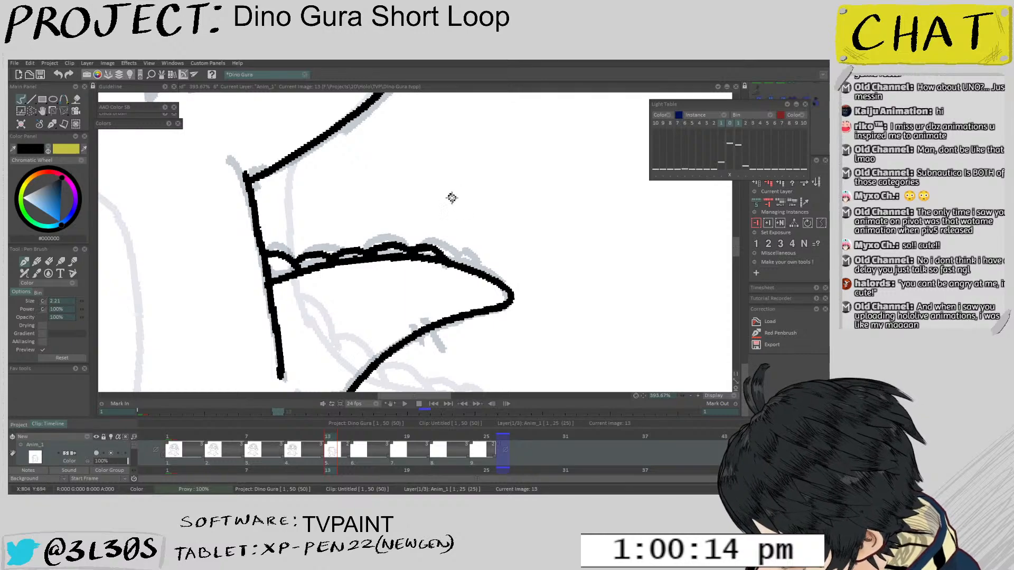
Check the whole inked pose at image 13 against the neighbouring drawing
scroll(484, 276, down, 8)
scroll(486, 174, down, 3)
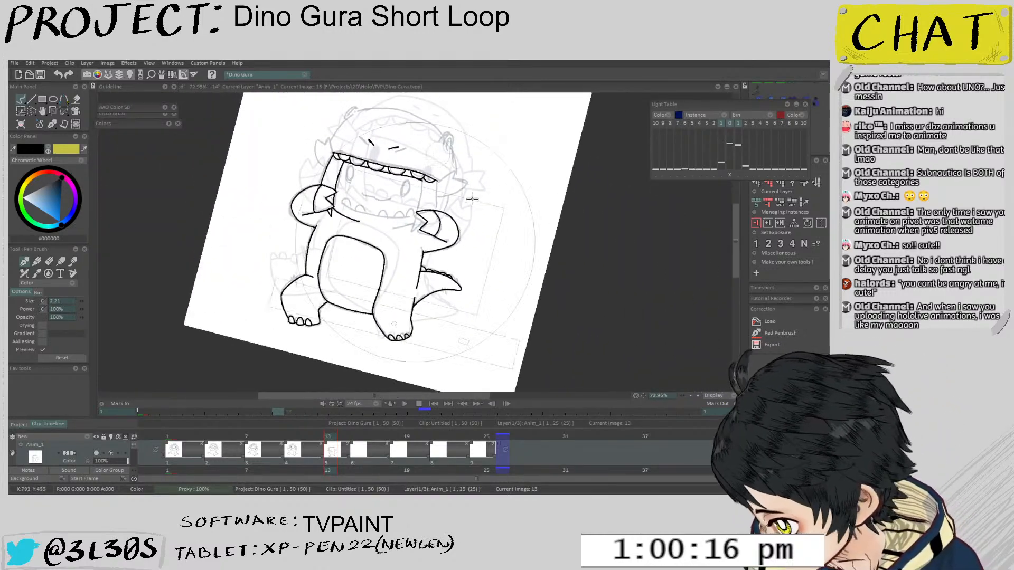
drag(486, 173, 465, 204)
scroll(457, 206, down, 2)
key(ctrl+Left)
key(ctrl+Right)
scroll(477, 221, up, 1)
scroll(454, 222, up, 1)
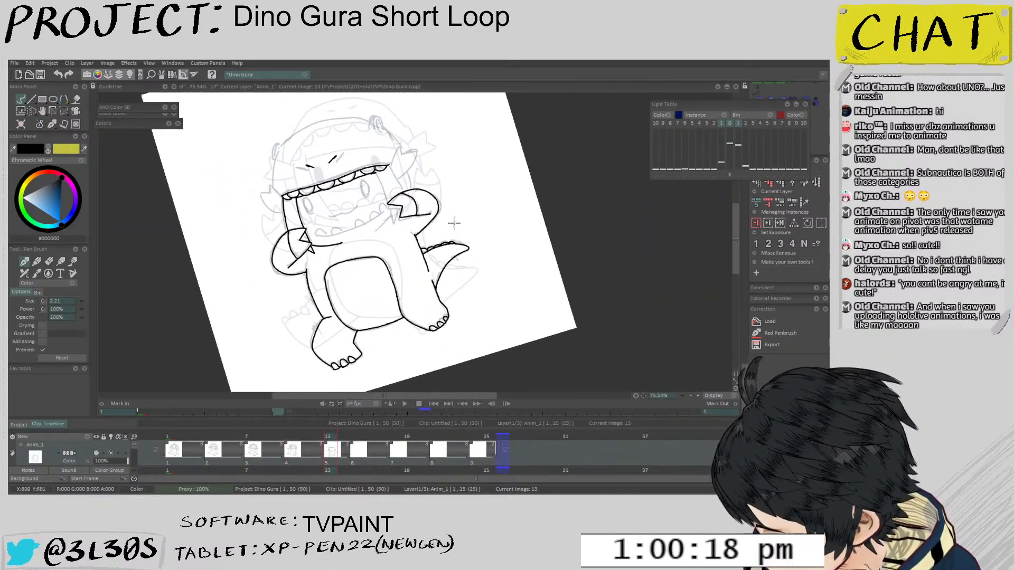
Play the loop from image 1 and examine the short tick marks on that image's left leg
click(169, 459)
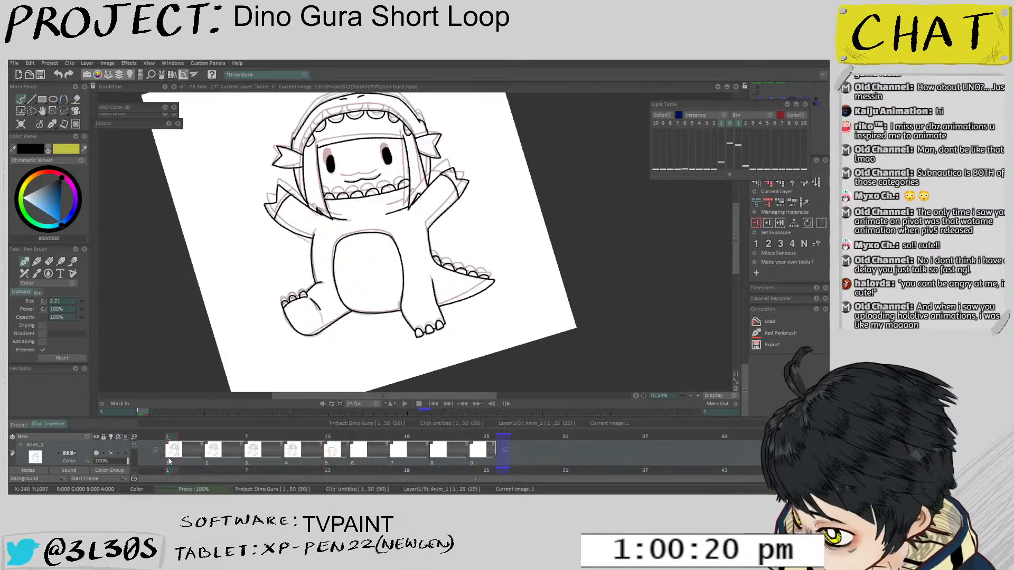
key(Return)
key(Return)
scroll(330, 267, up, 4)
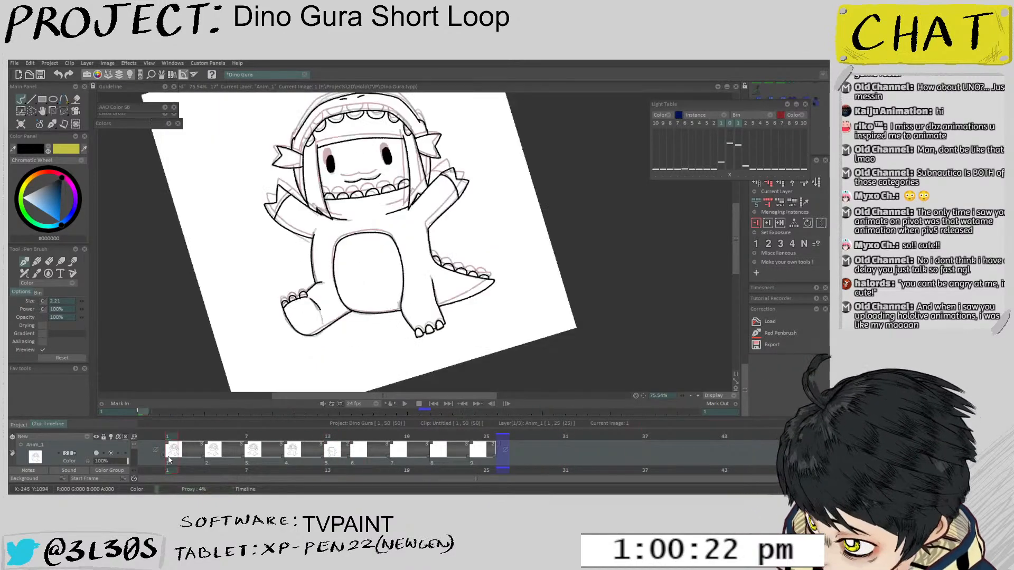
scroll(330, 267, up, 4)
scroll(308, 310, up, 8)
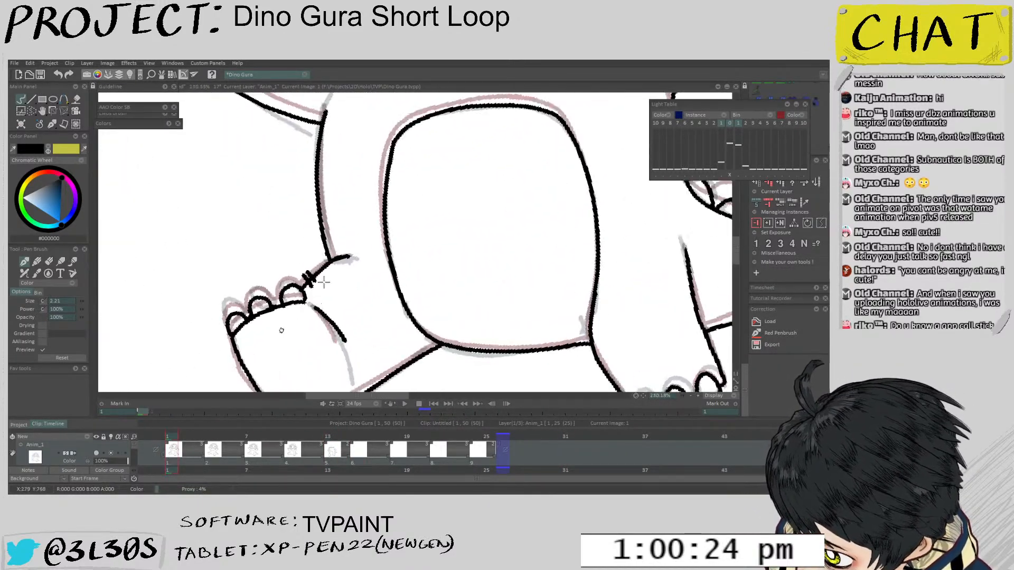
scroll(237, 387, down, 15)
drag(330, 278, 315, 324)
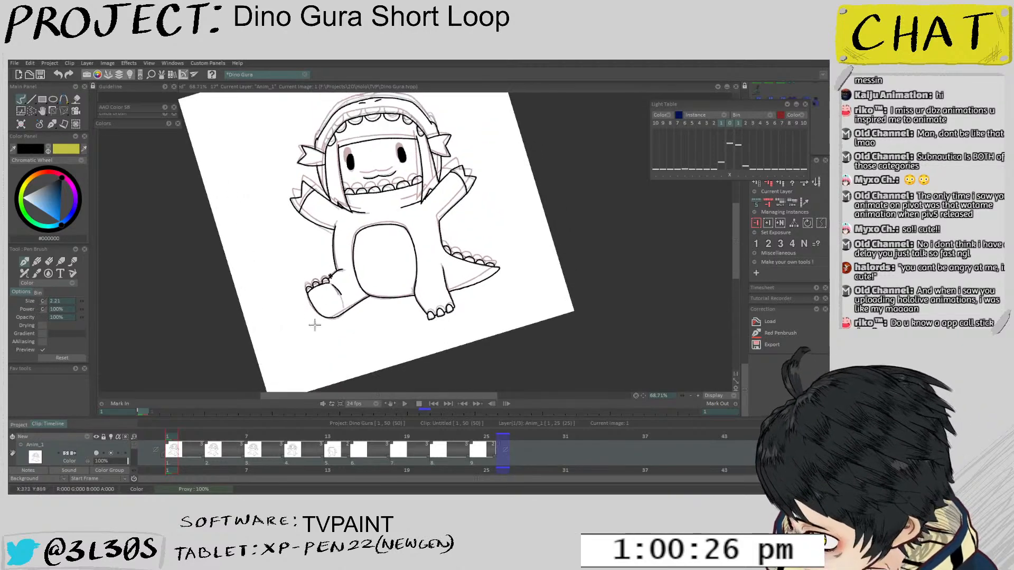
Ink the short crossing tick marks on the tail's lower edge and the left leg's outer line at image 13
click(329, 436)
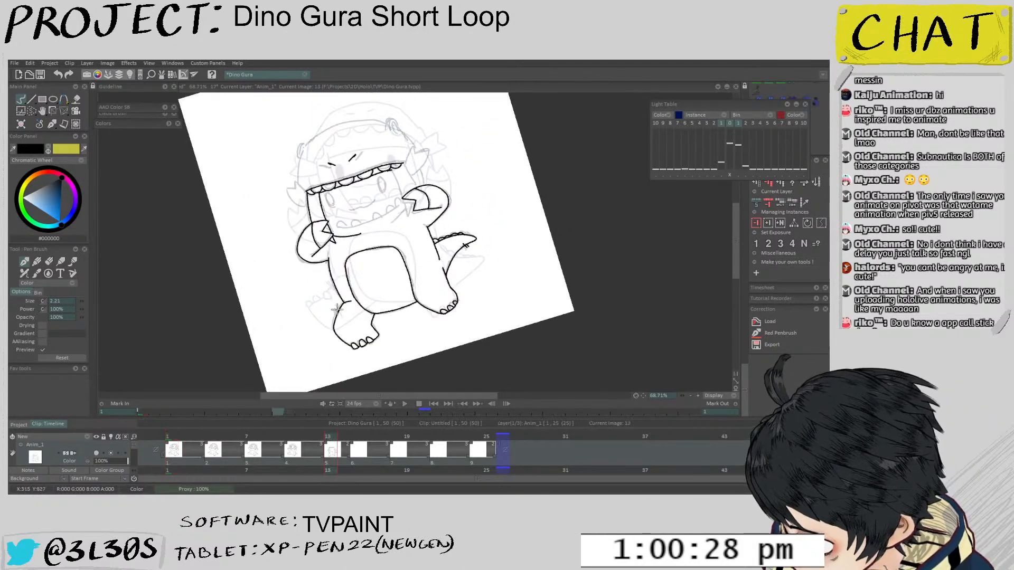
scroll(355, 261, up, 2)
scroll(355, 261, up, 1)
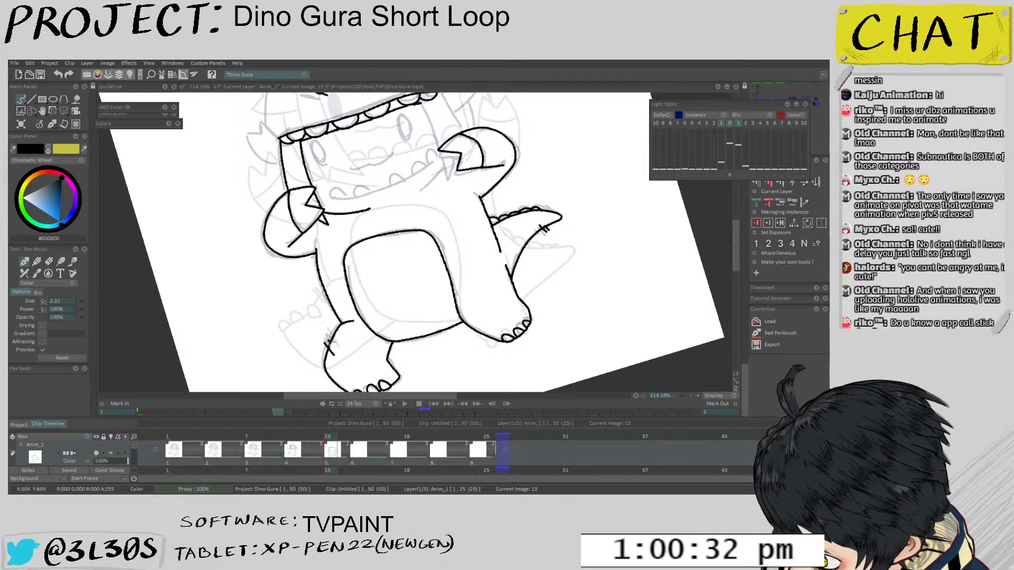
Play the loop from image 1 to review the animation
scroll(355, 270, down, 2)
click(171, 439)
key(Return)
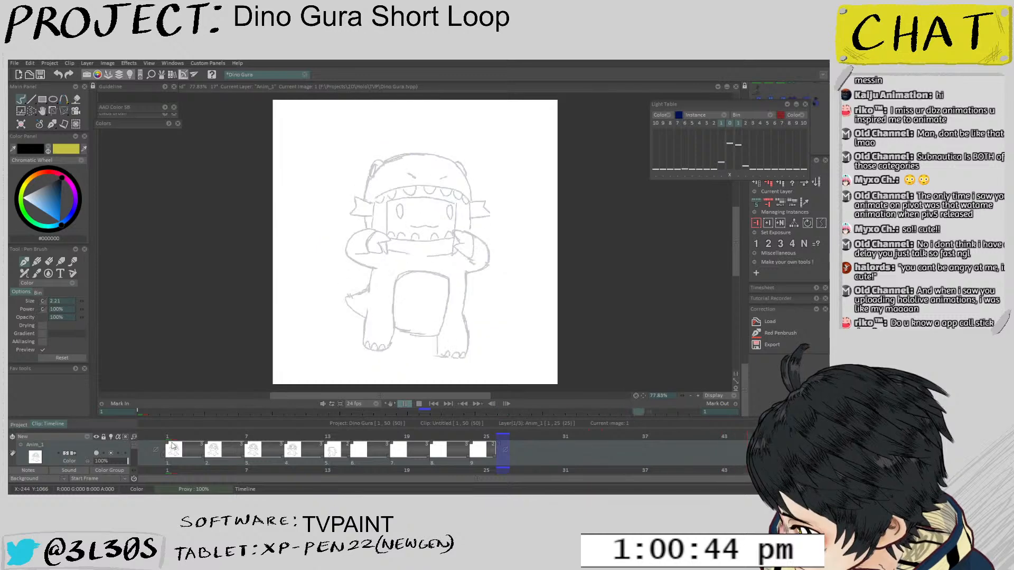
Erase the curved band inside the right hand at image 13 and re-ink it along the sketch
click(328, 436)
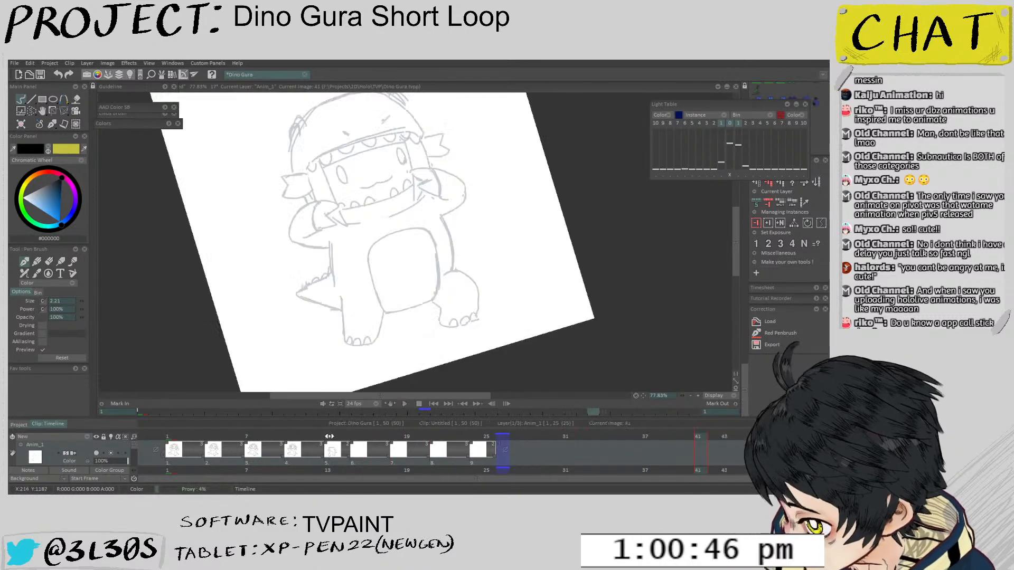
scroll(398, 228, up, 5)
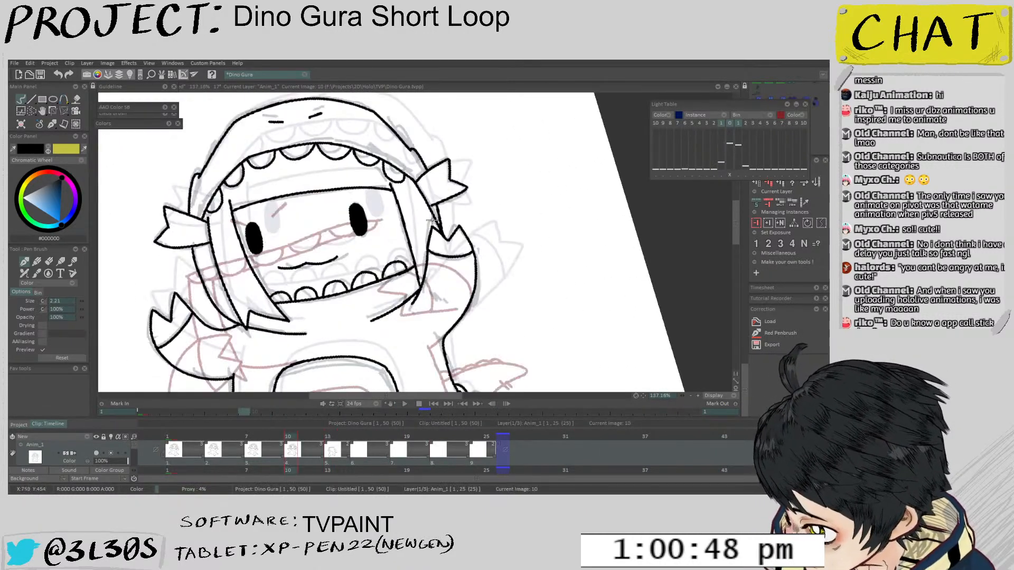
scroll(426, 257, up, 3)
key(e)
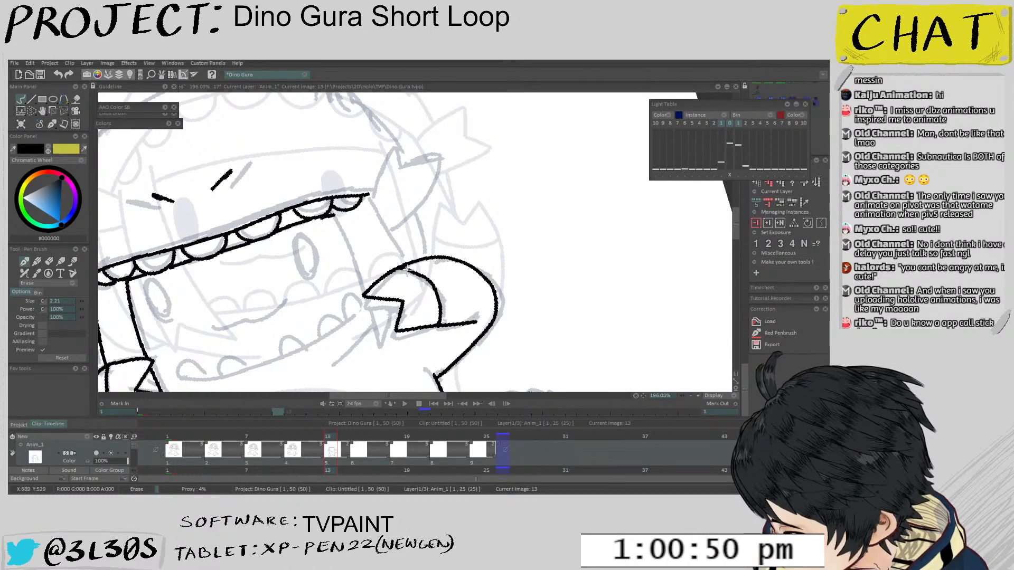
mouse_move(399, 273)
mouse_down()
mouse_move(440, 309)
mouse_move(428, 278)
mouse_up()
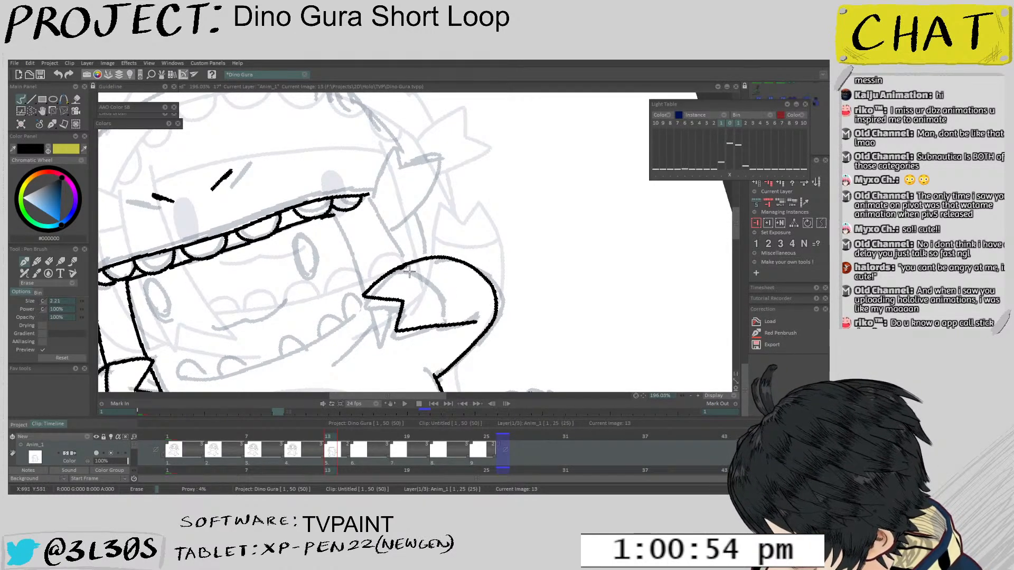
scroll(418, 269, up, 2)
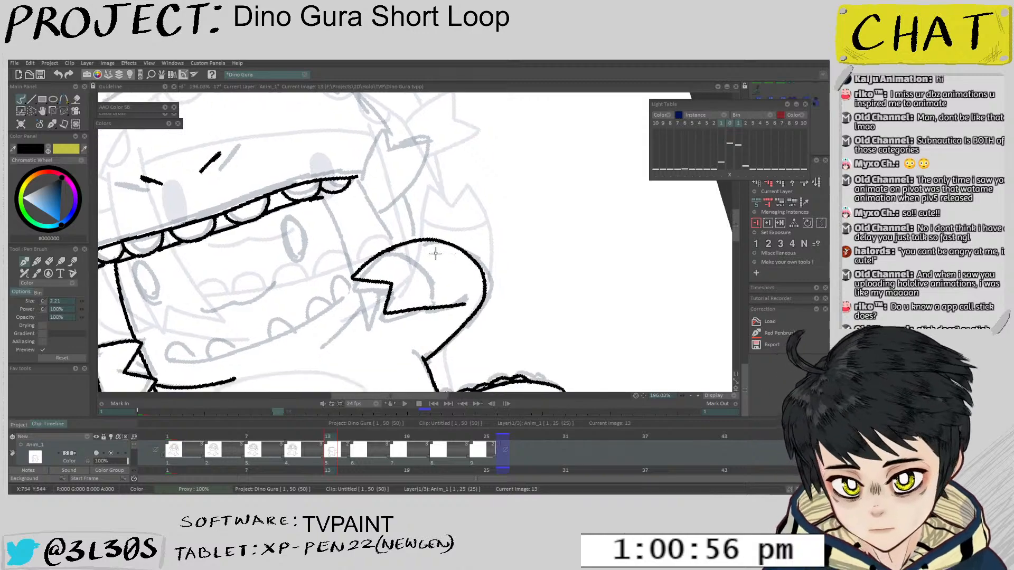
drag(584, 262, 425, 191)
mouse_move(468, 252)
mouse_down()
mouse_move(536, 265)
mouse_move(512, 216)
mouse_move(447, 275)
mouse_up()
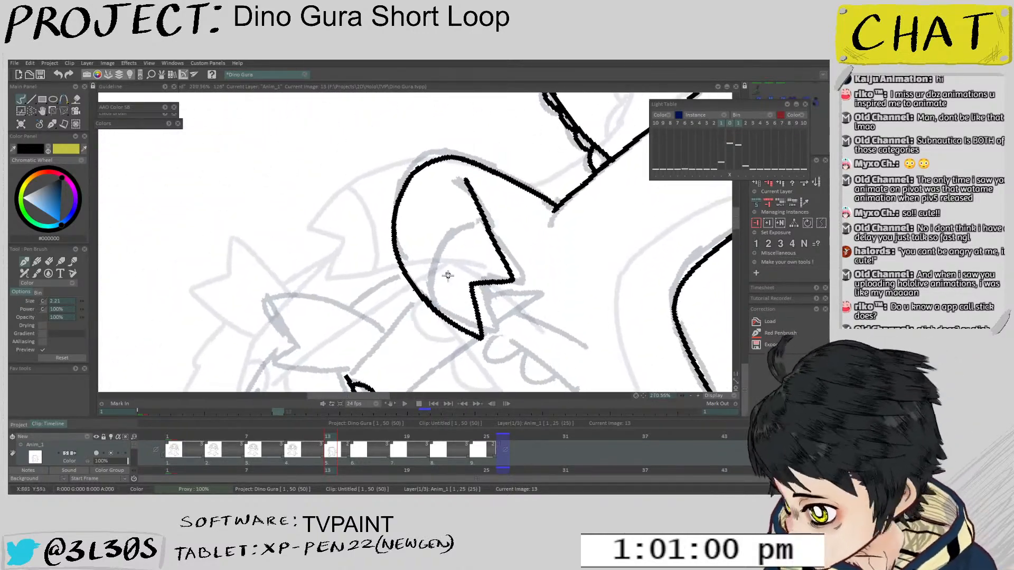
mouse_move(438, 314)
mouse_down()
mouse_move(443, 272)
mouse_move(487, 225)
mouse_up()
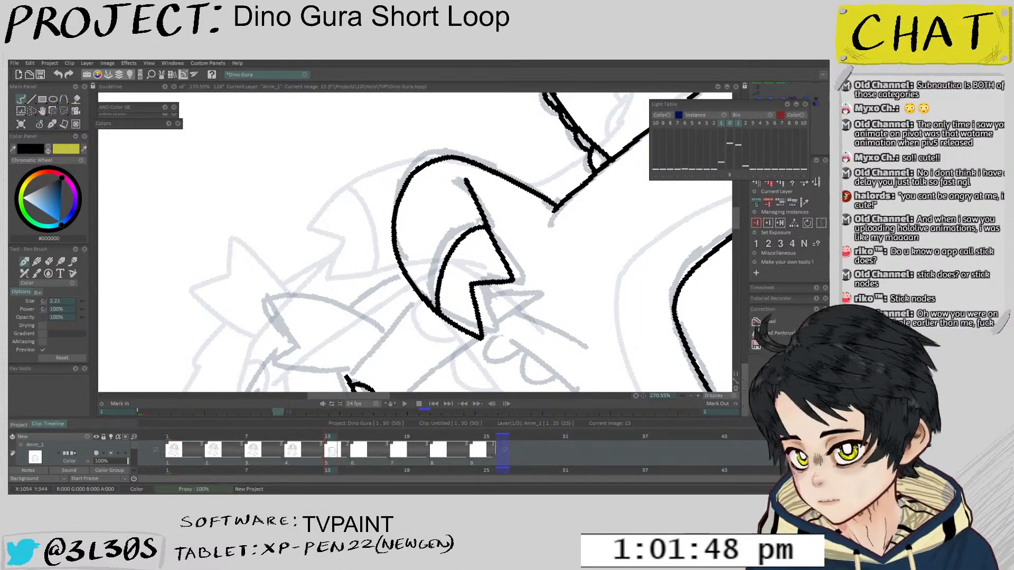
Ink the face opening's right edge at image 13 from the tooth row down past the right hand's tip
key(alt+space)
drag(507, 158, 523, 296)
drag(475, 223, 520, 219)
drag(392, 204, 430, 339)
key(ctrl+z)
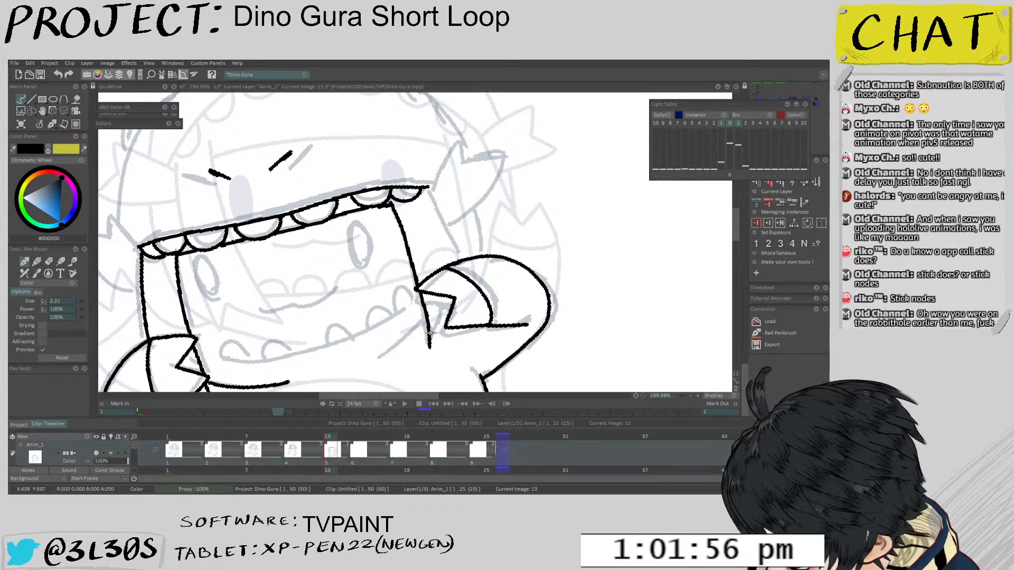
drag(433, 331, 432, 230)
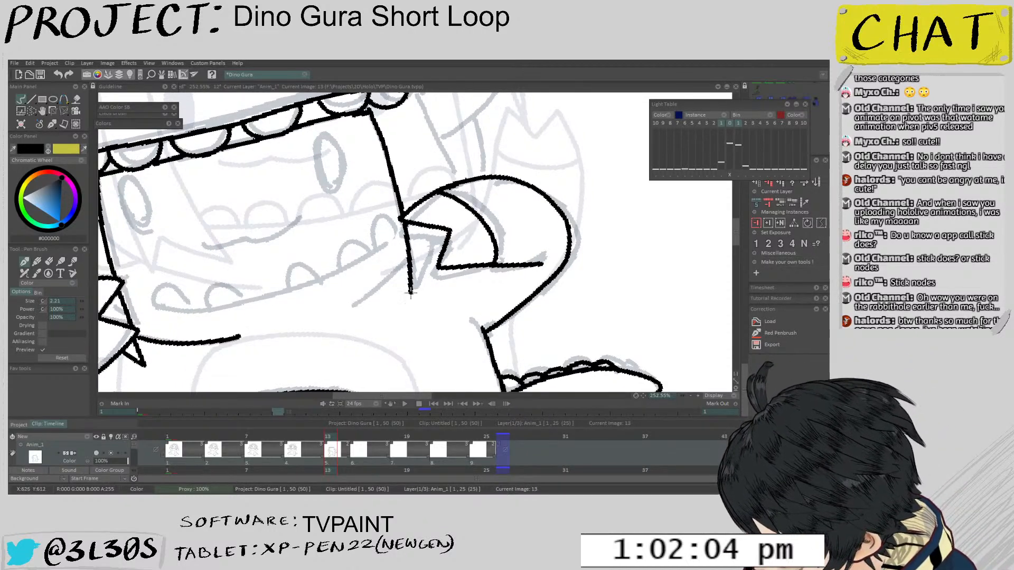
Ink the small pointed claw below the right hand at image 13, redrawing its strokes to follow the sketch
key(ctrl+z)
key(ctrl+z)
mouse_move(437, 239)
mouse_down()
mouse_move(405, 225)
mouse_move(414, 293)
mouse_move(437, 234)
mouse_move(404, 226)
mouse_move(414, 294)
mouse_move(443, 225)
mouse_move(425, 298)
mouse_up()
key(ctrl+z)
key(ctrl+z)
Ink the outer line beside the face opening's right edge, from the tooth row's end to the right arm
drag(403, 176, 431, 253)
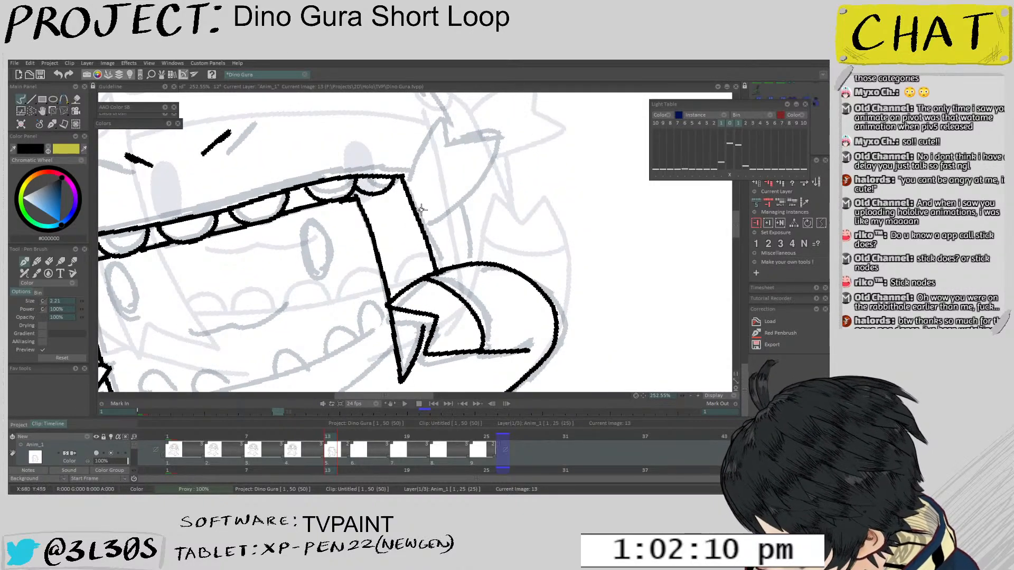
key(ctrl+z)
drag(404, 180, 437, 275)
scroll(432, 248, down, 5)
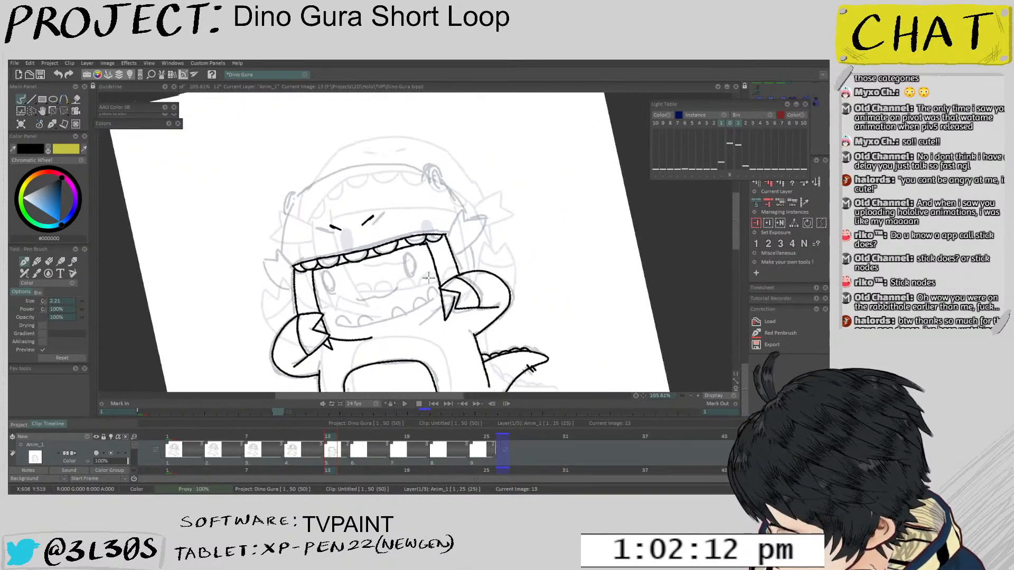
Ink the jagged fins on the left and right sides of the head at image 13
scroll(270, 249, up, 5)
mouse_move(343, 309)
mouse_down()
mouse_move(295, 250)
mouse_move(290, 286)
mouse_move(256, 281)
mouse_move(261, 310)
mouse_move(310, 364)
mouse_up()
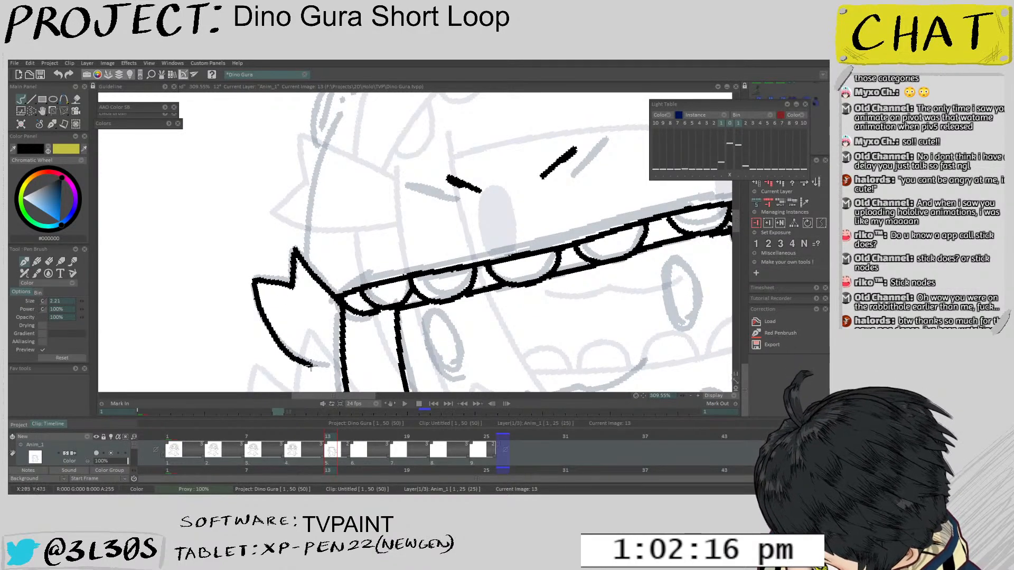
scroll(362, 332, down, 4)
scroll(512, 263, up, 3)
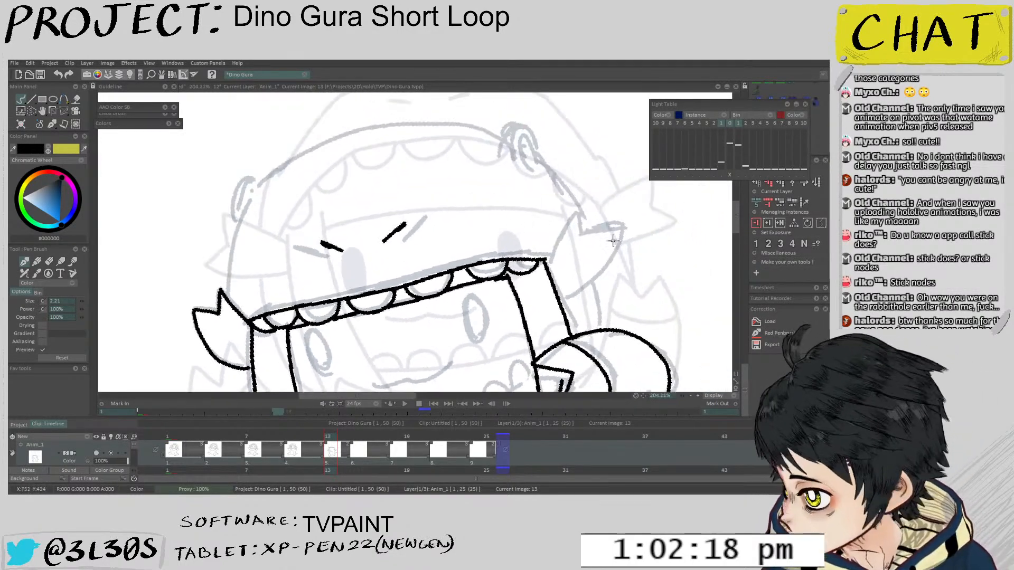
mouse_move(467, 300)
mouse_down()
mouse_move(503, 245)
mouse_move(509, 269)
mouse_move(556, 251)
mouse_move(523, 325)
mouse_move(484, 352)
mouse_up()
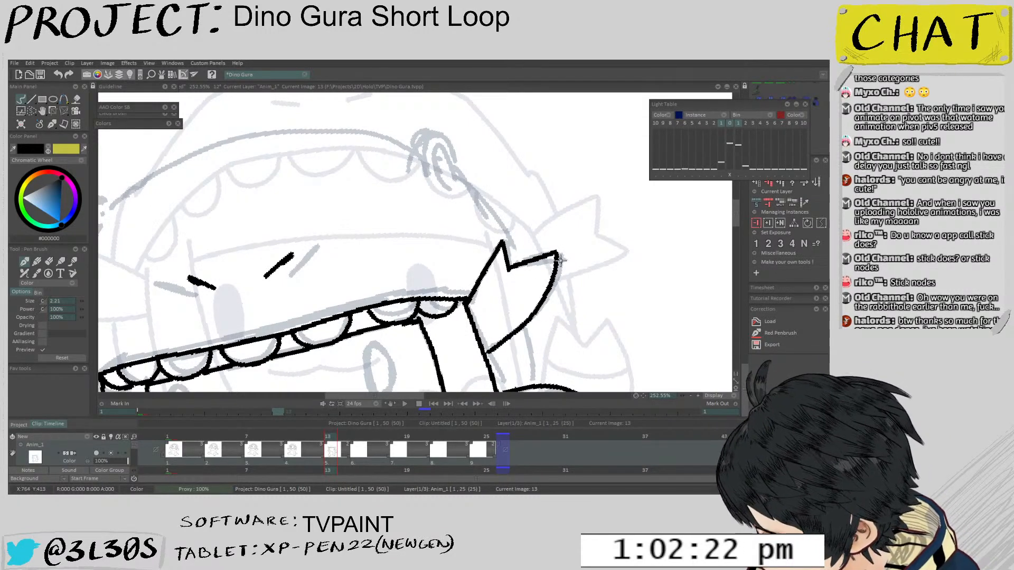
Ink the short line from beneath the left head fin to the left arm, redrawing it until it curves outward
scroll(532, 254, down, 5)
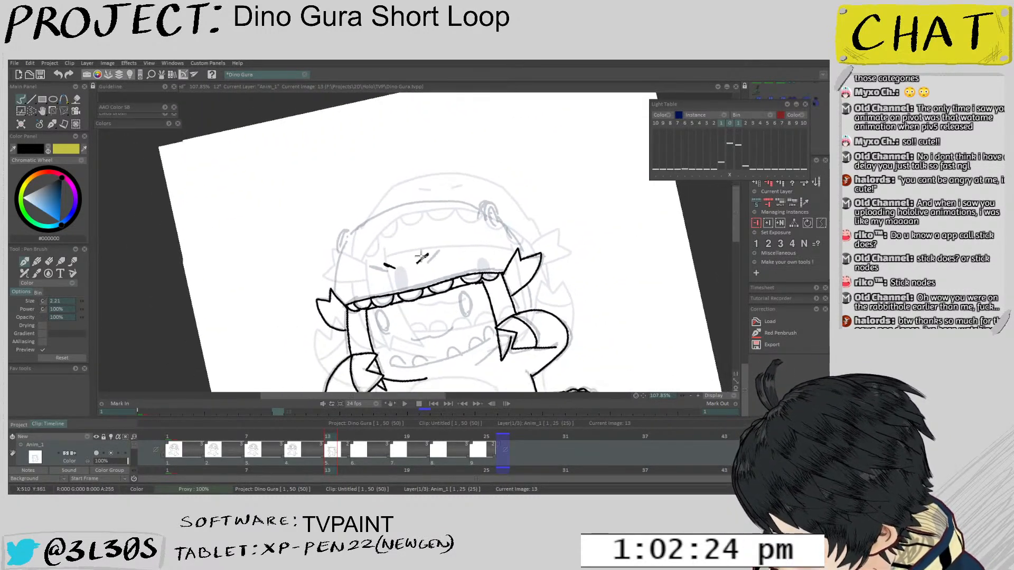
scroll(421, 257, up, 4)
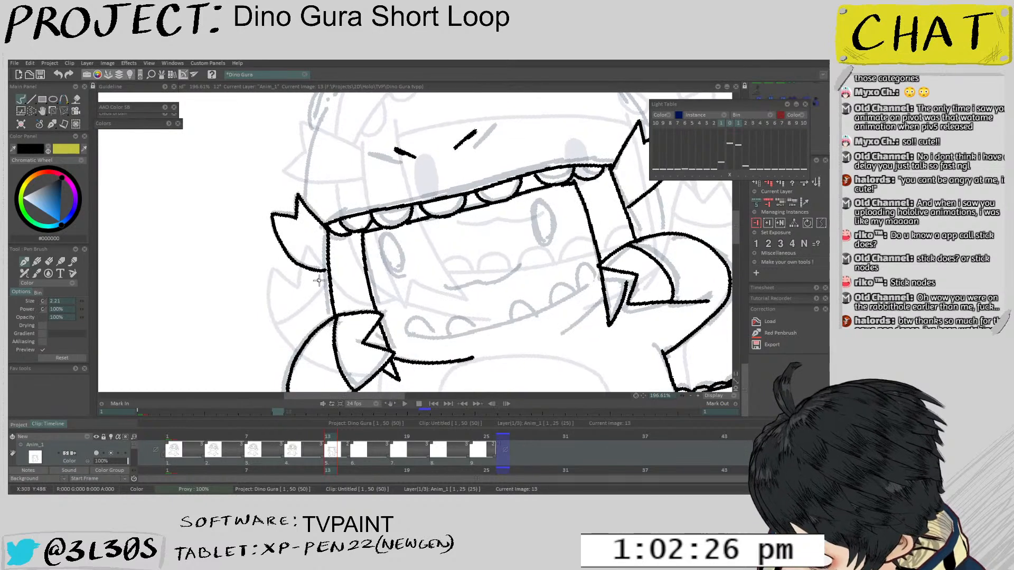
drag(315, 270, 336, 317)
key(ctrl+z)
drag(315, 271, 334, 316)
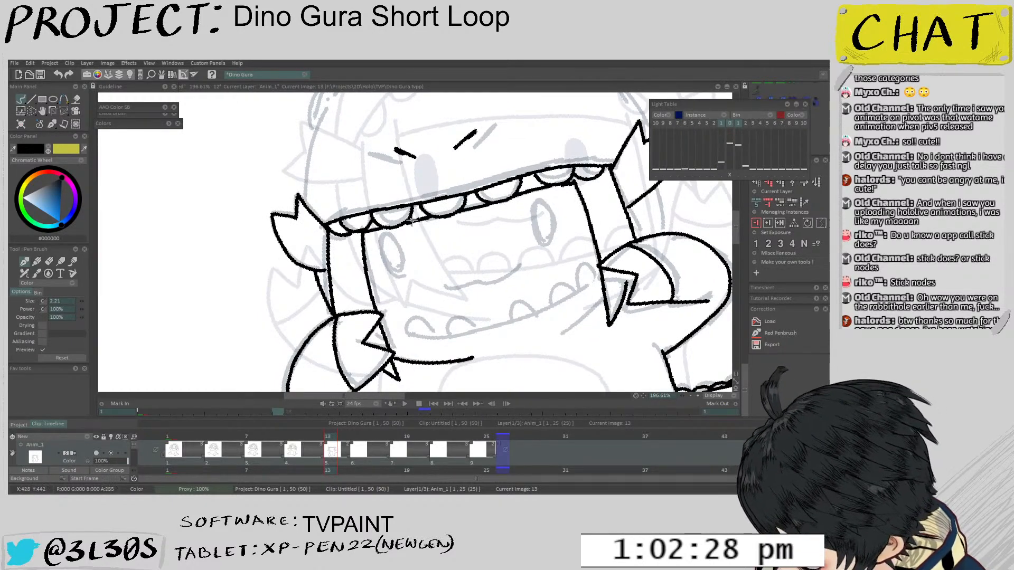
key(ctrl+z)
drag(310, 267, 331, 317)
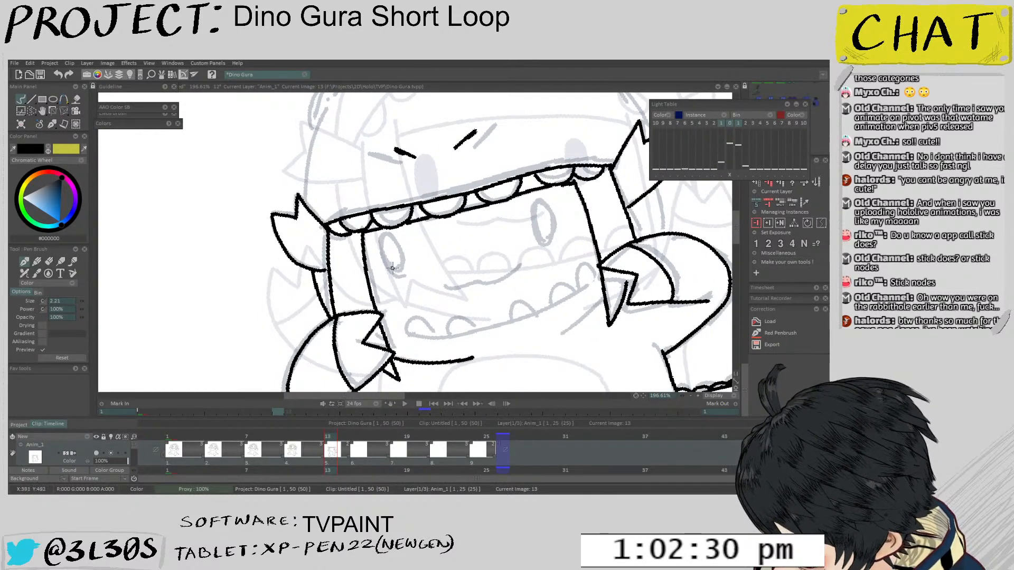
mouse_move(392, 268)
mouse_down()
mouse_move(384, 237)
mouse_move(397, 243)
mouse_move(399, 274)
mouse_up()
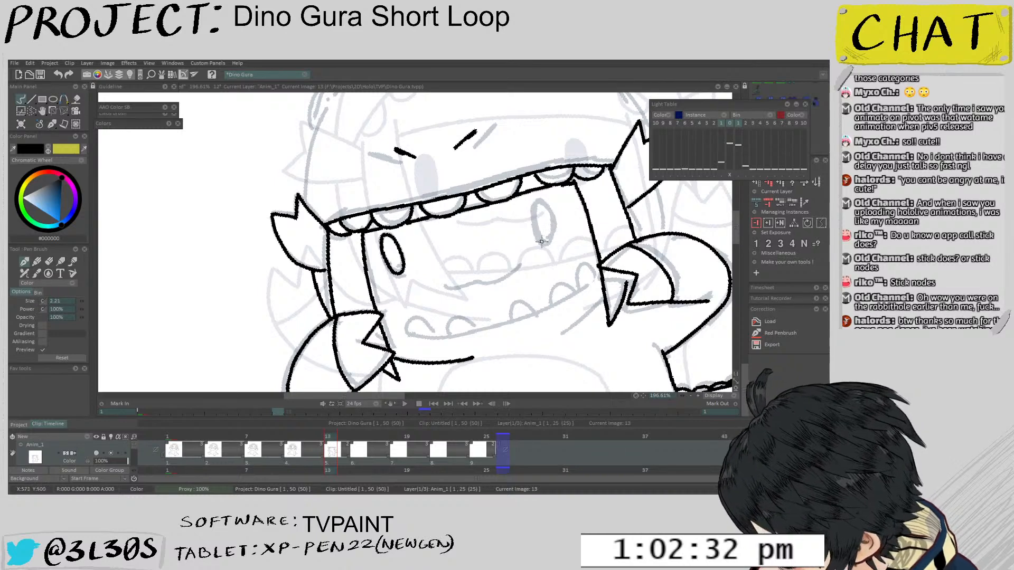
key(ctrl+z)
key(ctrl+z)
Shift and rotate the previous drawing's light-table reference to about X -90, Y 73 and 7.7° so its face fits image 13's face opening
scroll(602, 290, down, 2)
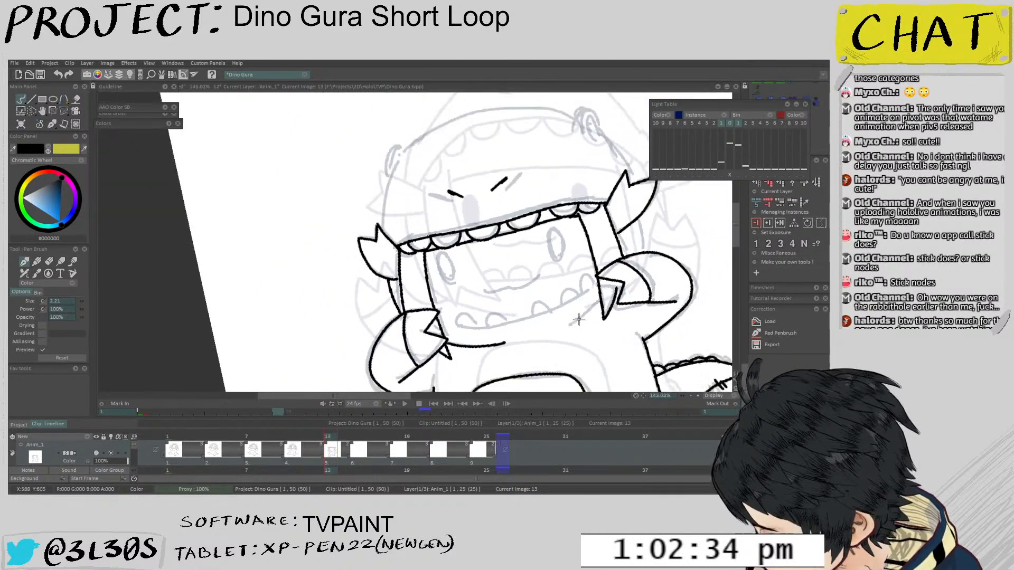
click(721, 176)
scroll(594, 264, down, 3)
drag(582, 319, 460, 352)
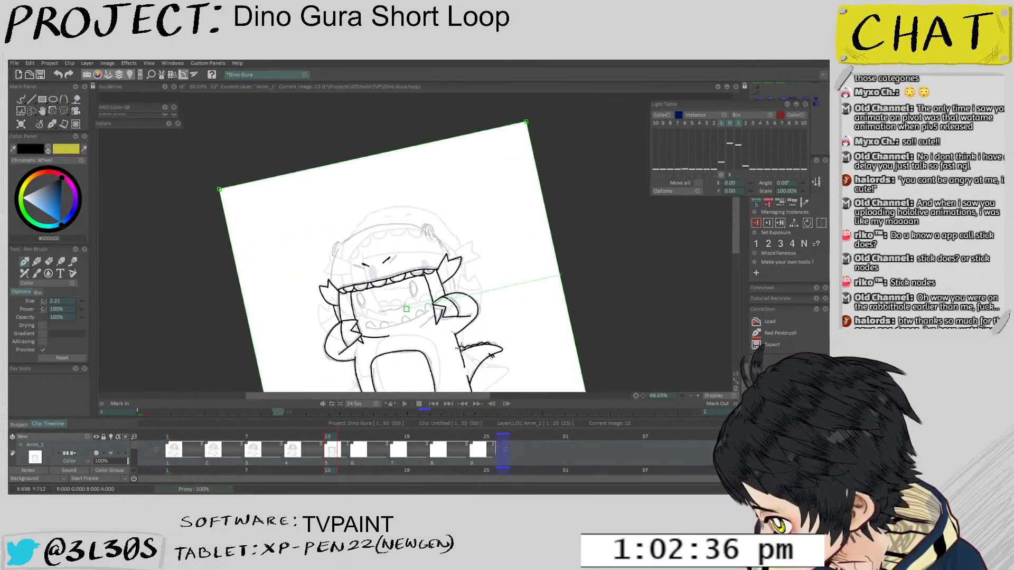
scroll(578, 312, up, 2)
drag(577, 263, 513, 253)
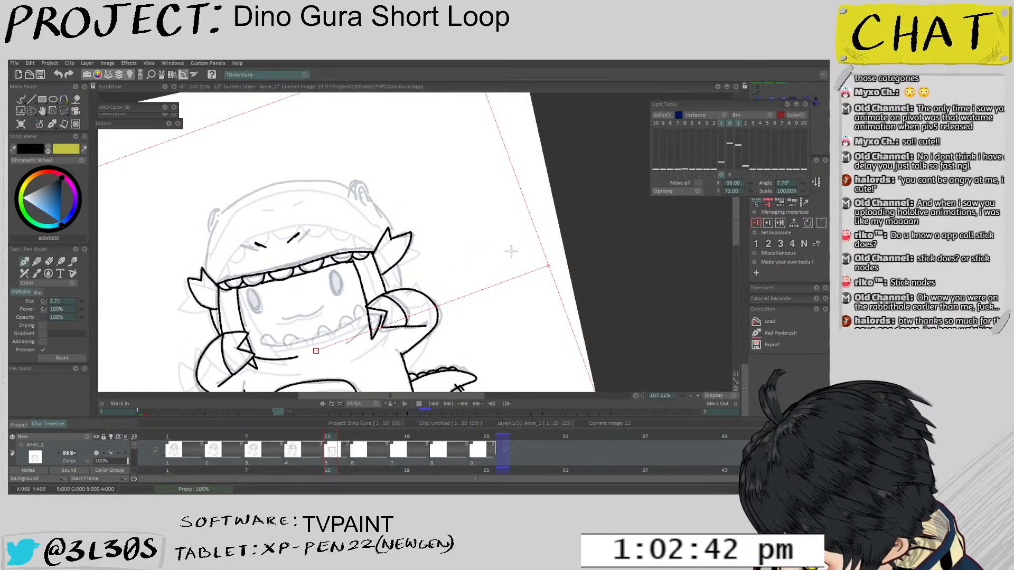
key(Escape)
Ink the two oval eyes inside image 13's face opening and fill them with black
scroll(256, 300, up, 5)
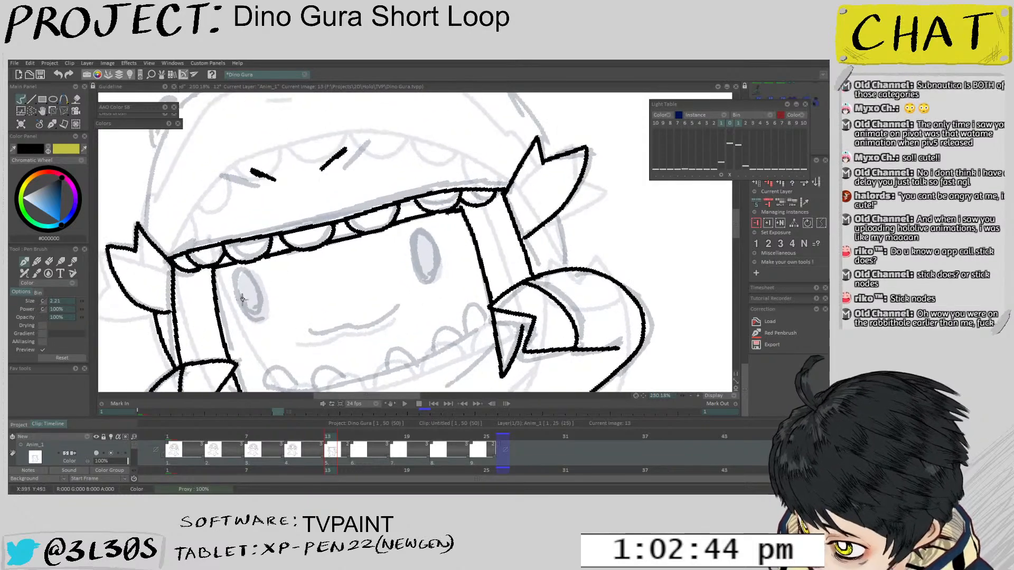
mouse_move(242, 299)
mouse_down()
mouse_move(254, 321)
mouse_move(240, 299)
mouse_move(242, 272)
mouse_move(261, 285)
mouse_move(254, 323)
mouse_up()
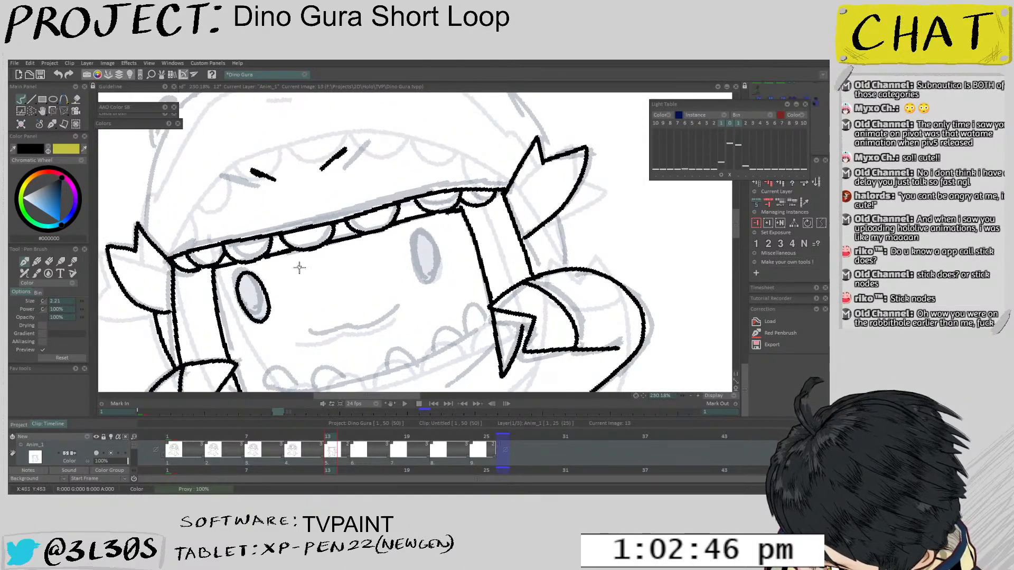
drag(424, 278, 414, 238)
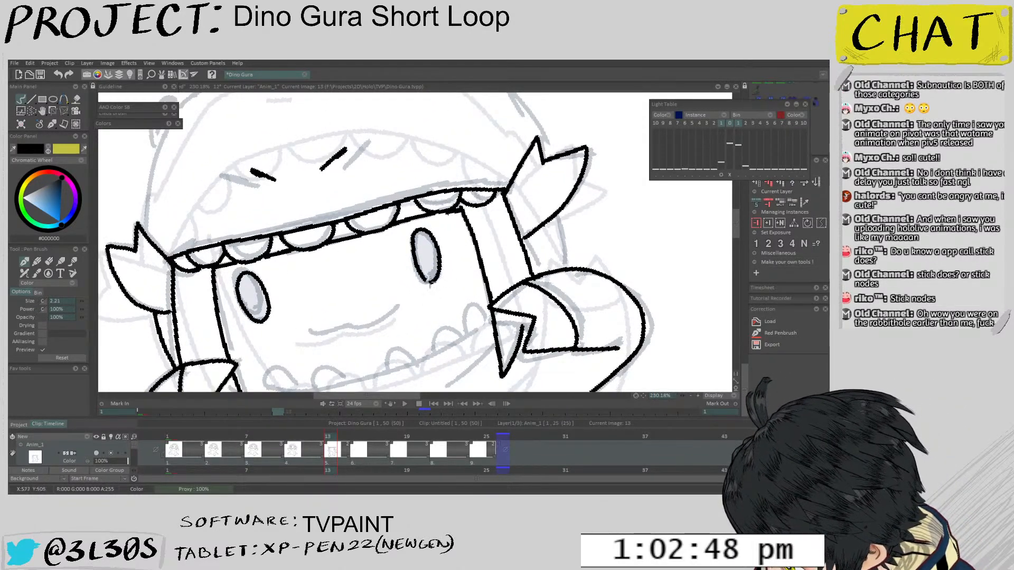
click(427, 258)
click(253, 298)
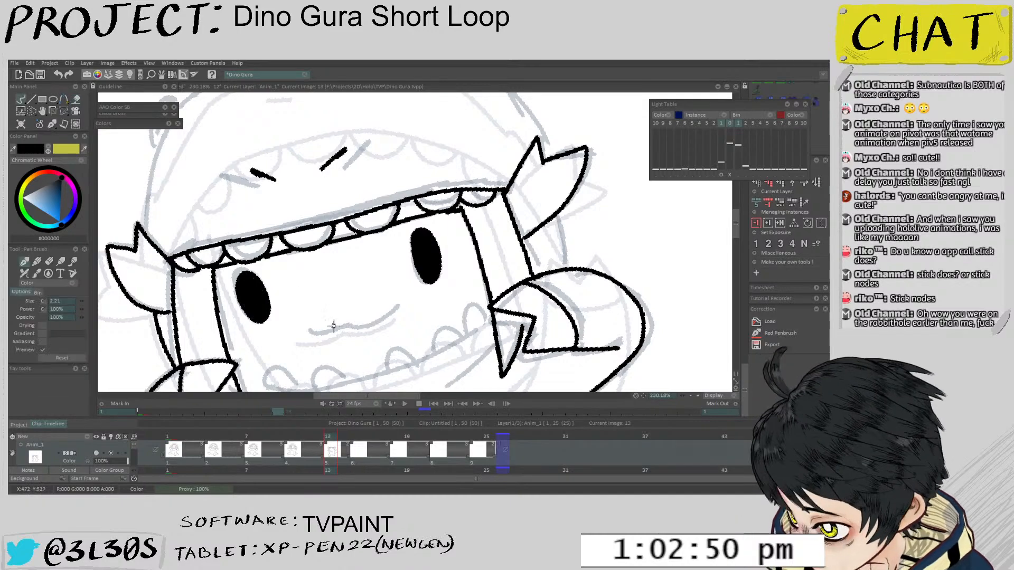
Ink the wavy smiling mouth below the eyes, redrawing the line until it follows the reference cleanly
key(ctrl+z)
scroll(317, 349, up, 3)
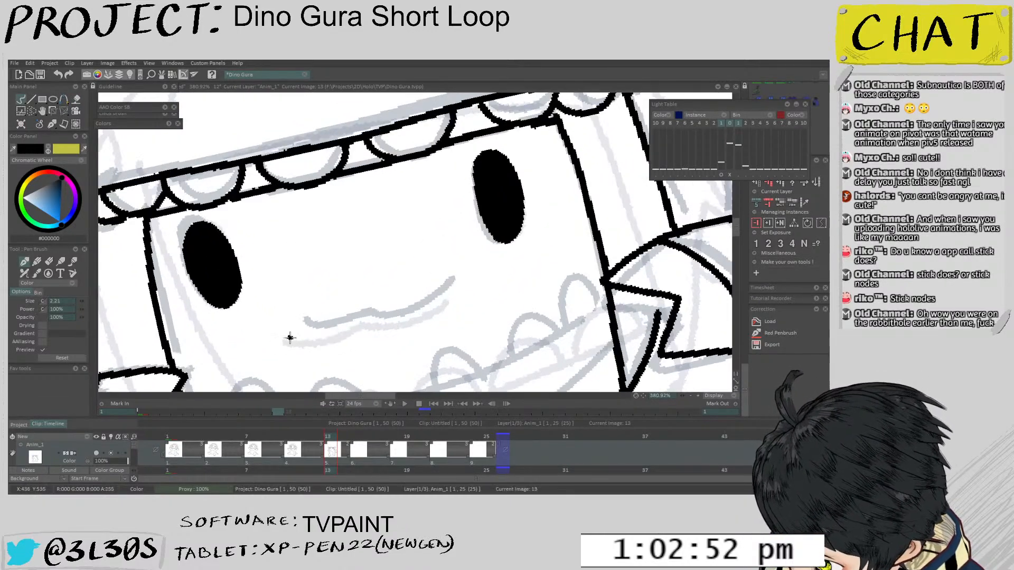
drag(287, 338, 438, 305)
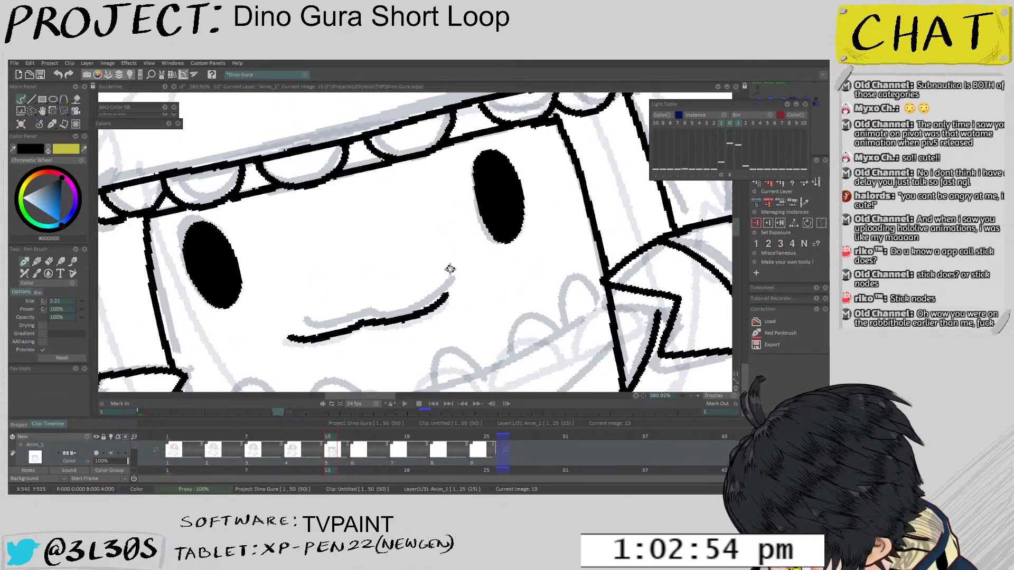
scroll(450, 269, down, 3)
scroll(449, 269, up, 2)
key(ctrl+z)
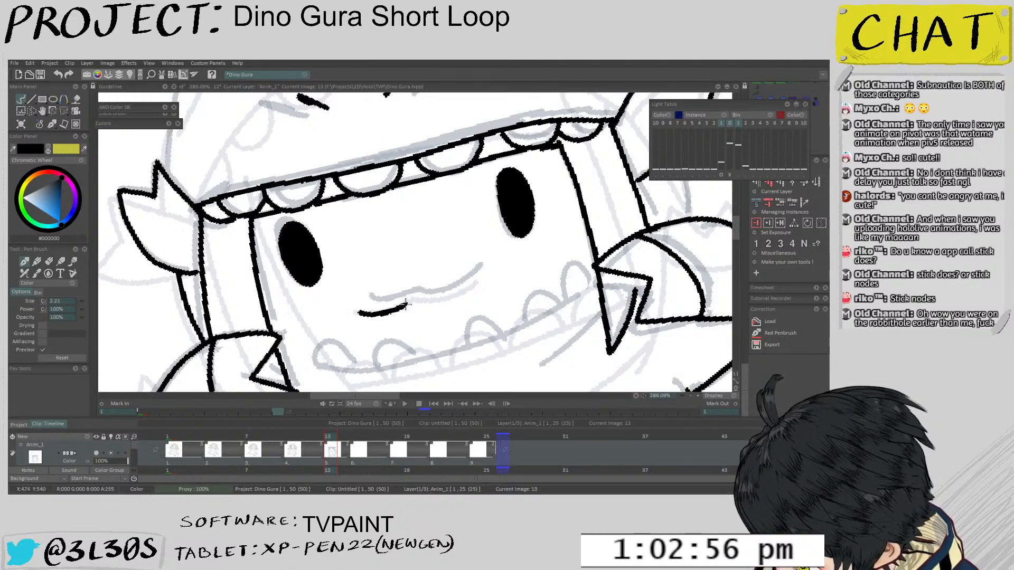
key(ctrl+z)
drag(384, 313, 480, 275)
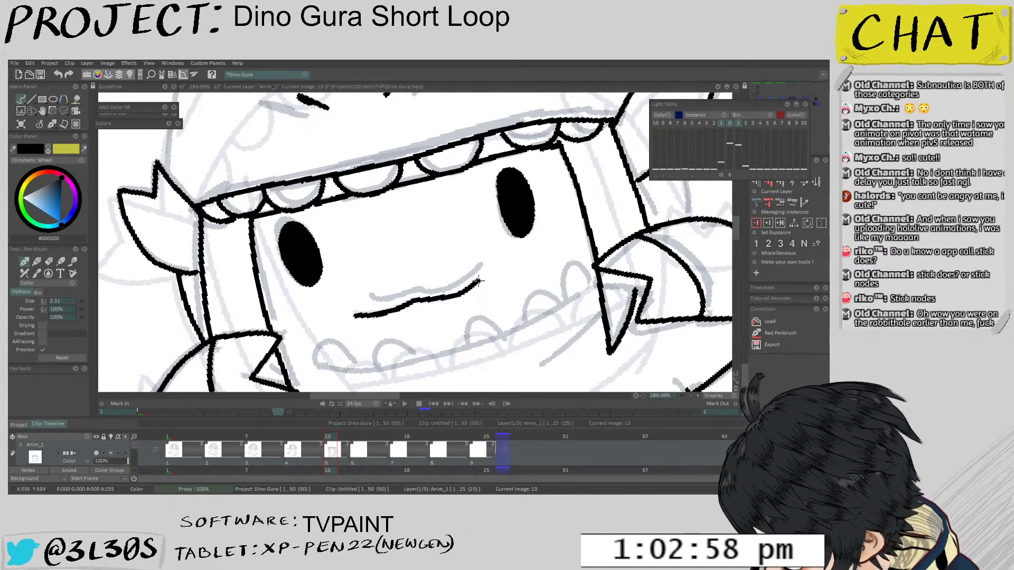
scroll(400, 286, down, 2)
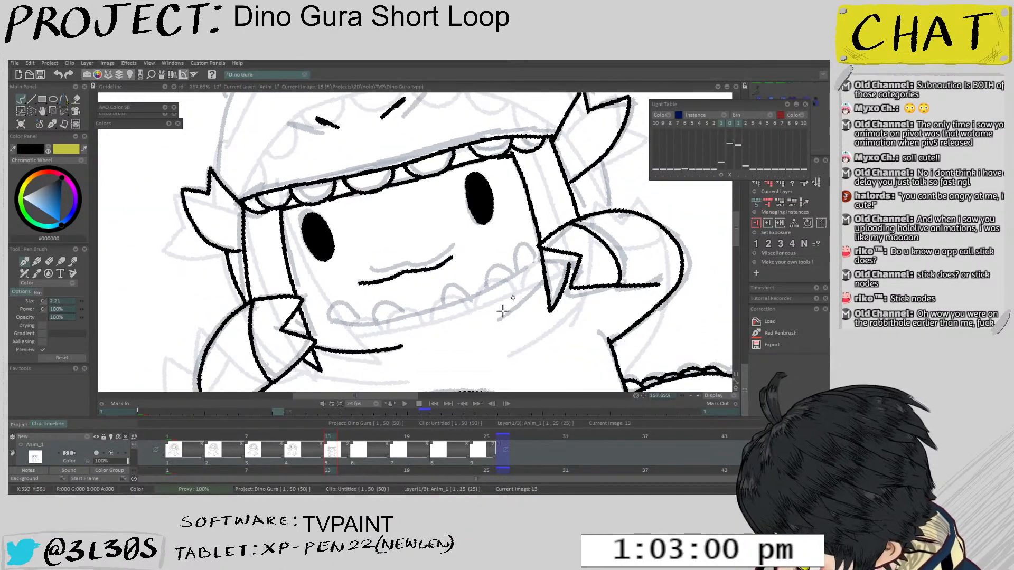
Clean up and redraw the short line running from the left hand's claws toward the chest beneath the face
scroll(357, 301, down, 3)
scroll(391, 325, up, 2)
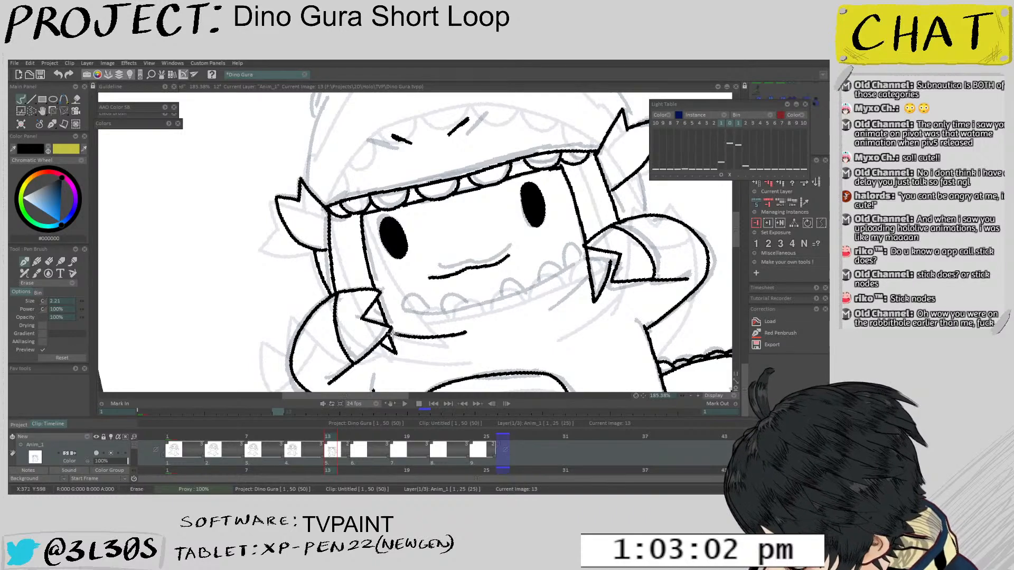
key(f)
click(452, 336)
key(b)
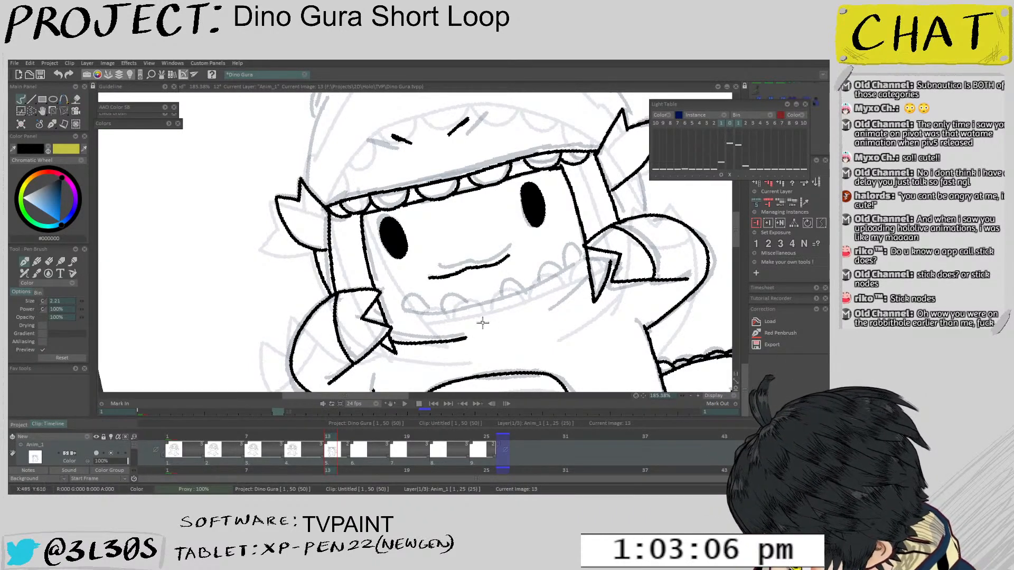
scroll(424, 323, up, 2)
drag(382, 345, 471, 343)
scroll(356, 306, down, 2)
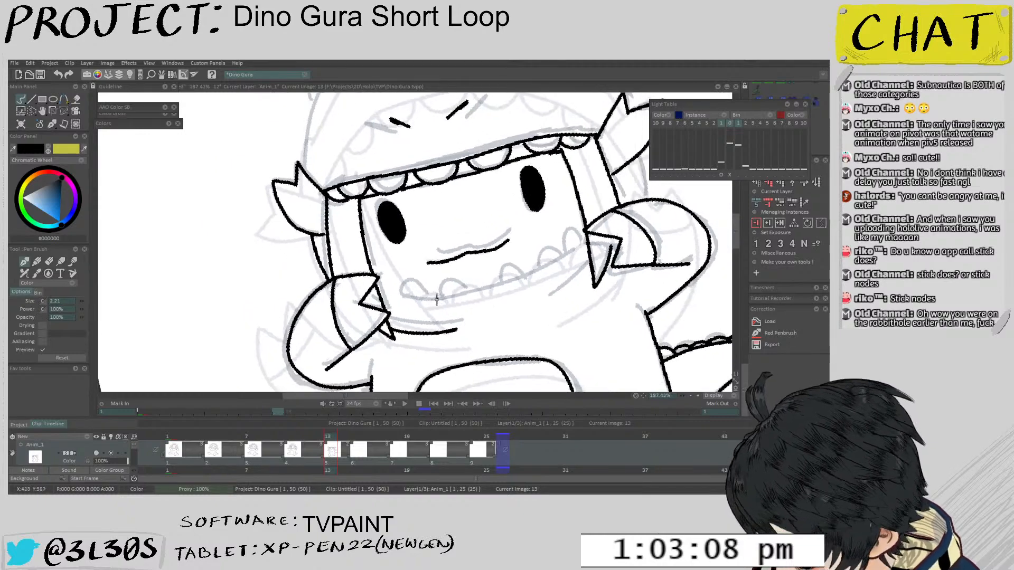
Ink the curved lower edge of the face opening from the left hand's claws to the right hand
scroll(357, 306, up, 1)
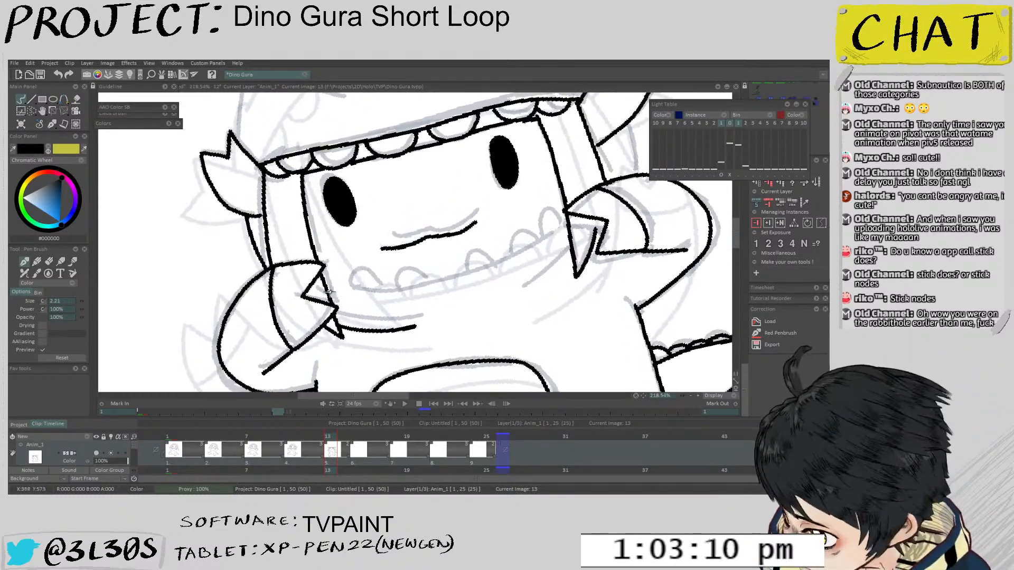
mouse_move(324, 293)
mouse_down()
mouse_move(499, 268)
mouse_move(569, 226)
mouse_up()
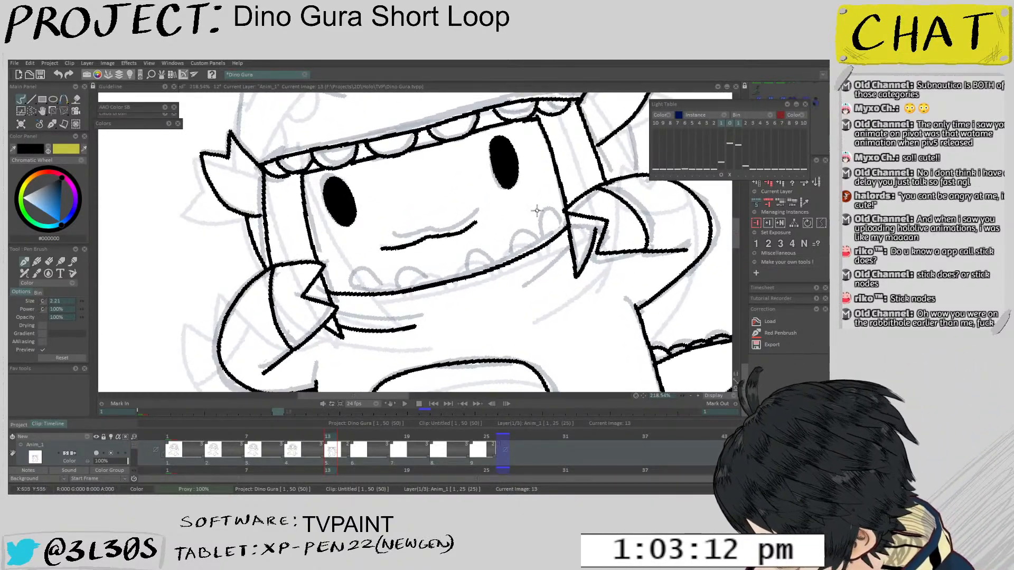
key(ctrl+z)
mouse_move(338, 298)
mouse_down()
mouse_move(502, 274)
mouse_move(569, 231)
mouse_move(533, 257)
mouse_move(407, 295)
mouse_move(334, 297)
mouse_up()
key(ctrl+z)
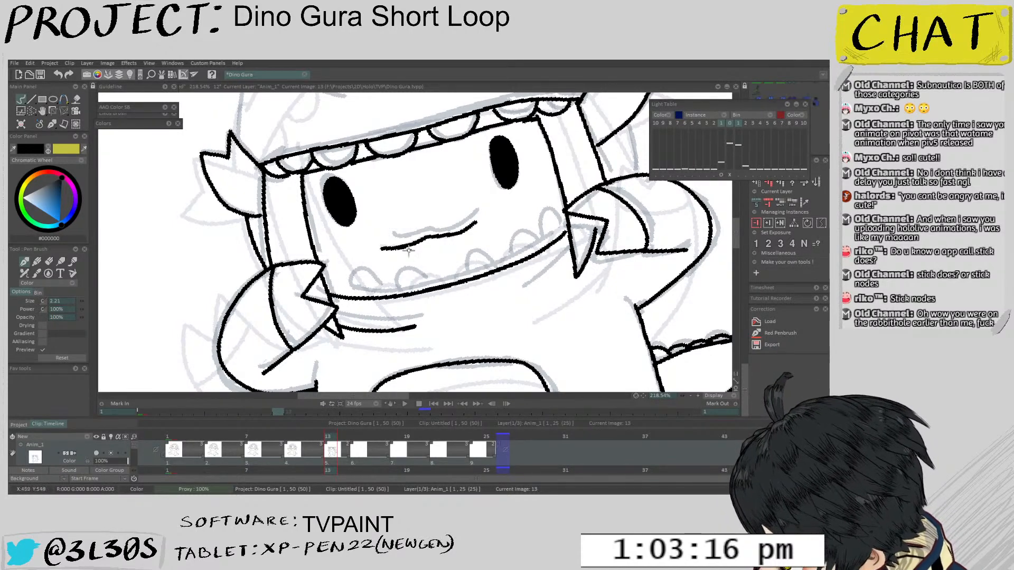
Ink the row of rounded lower teeth along the face opening's bottom edge and compare it with the previous image
key(ctrl+z)
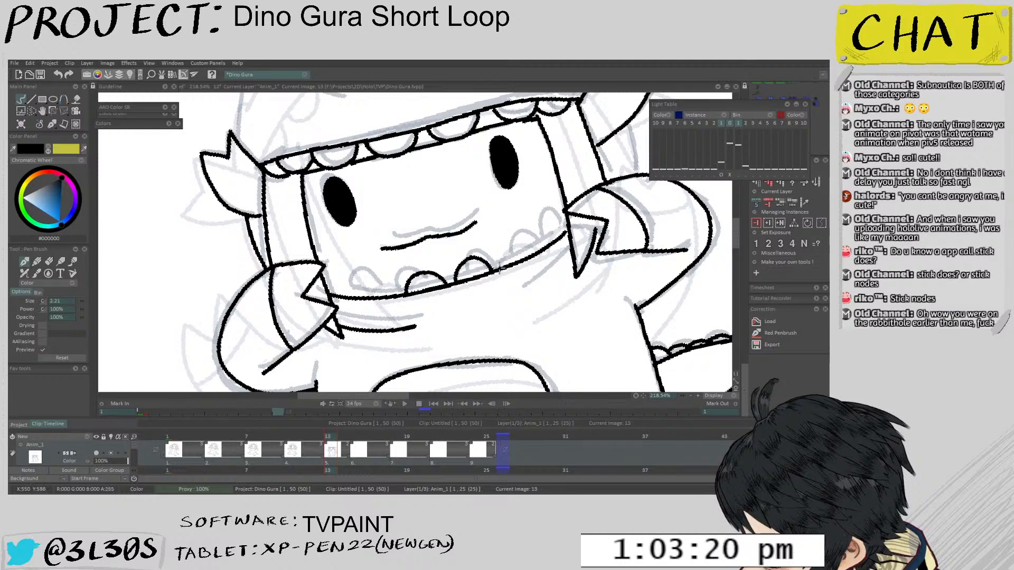
mouse_move(499, 268)
mouse_down()
mouse_move(515, 241)
mouse_move(538, 252)
mouse_up()
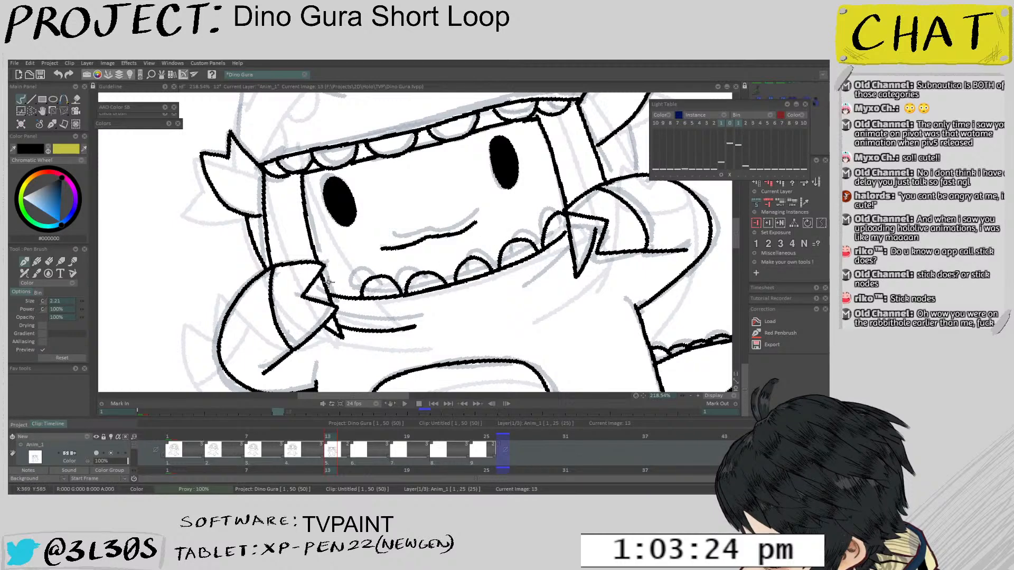
scroll(426, 211, down, 5)
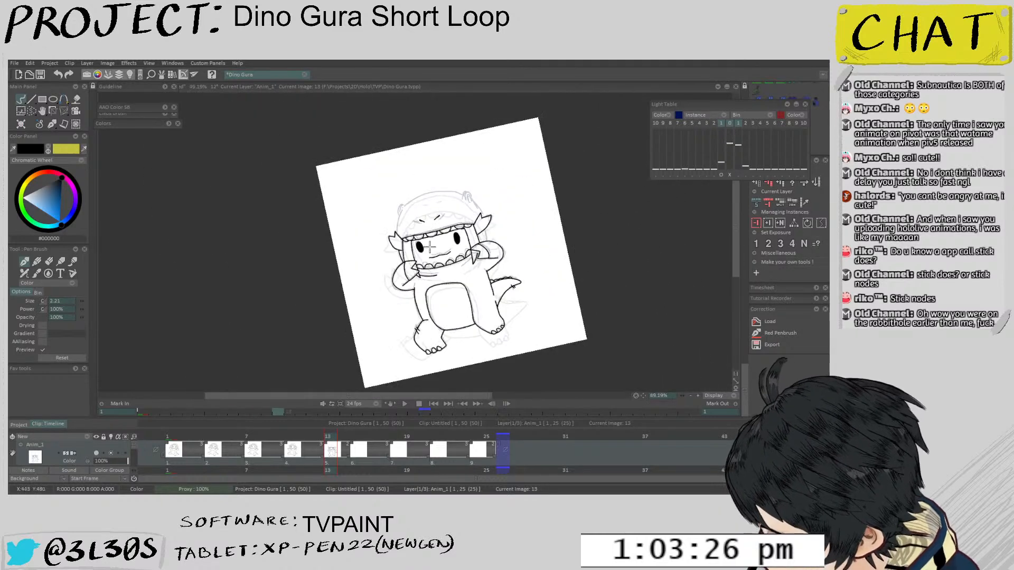
key(Left)
key(Right)
Ink the line beneath the right head fin and the hood's outline with both eye bumps, down to the left fin
scroll(525, 170, up, 5)
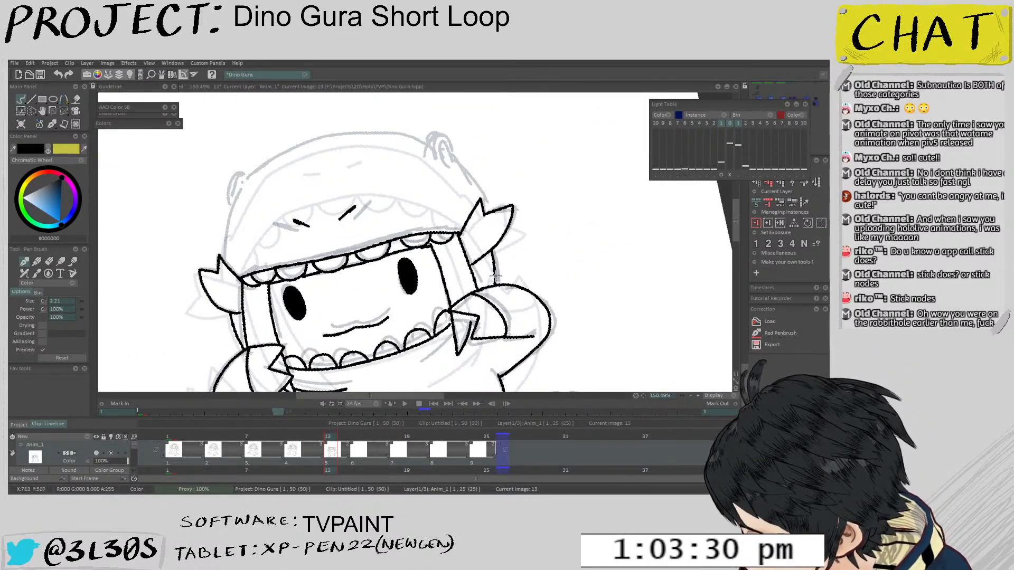
scroll(487, 285, up, 3)
drag(488, 285, 482, 272)
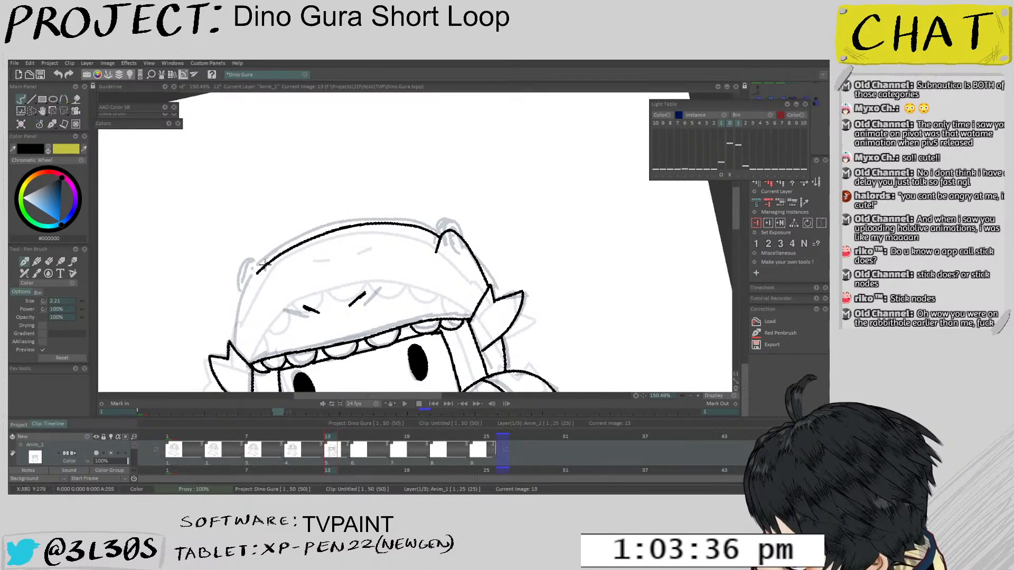
key(ctrl+z)
mouse_move(259, 268)
mouse_down()
mouse_move(244, 275)
mouse_move(233, 353)
mouse_up()
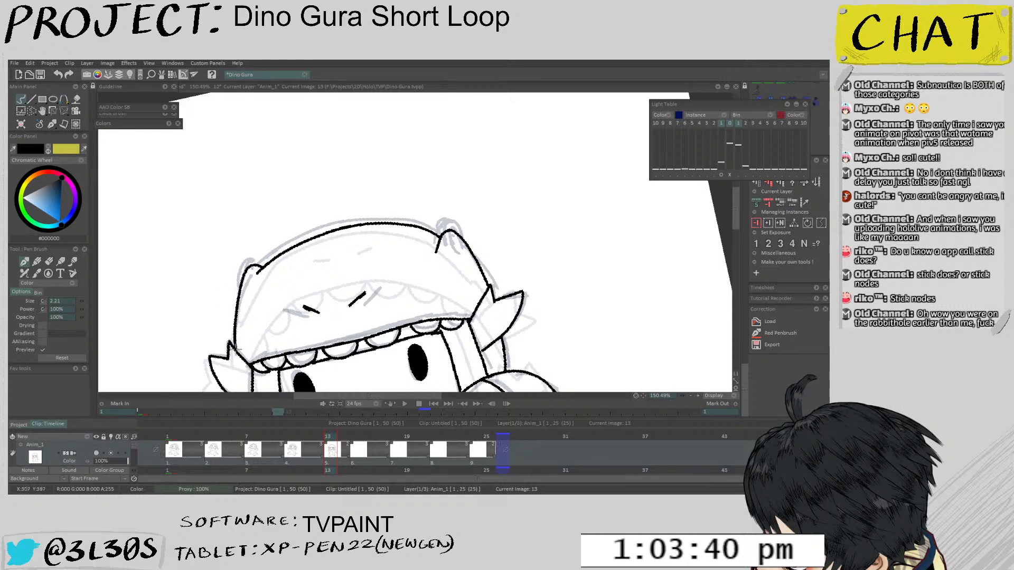
Ink an oval eye inside the hood's right eye bump, redraw it, and fill it with black
scroll(390, 209, down, 3)
scroll(389, 210, up, 4)
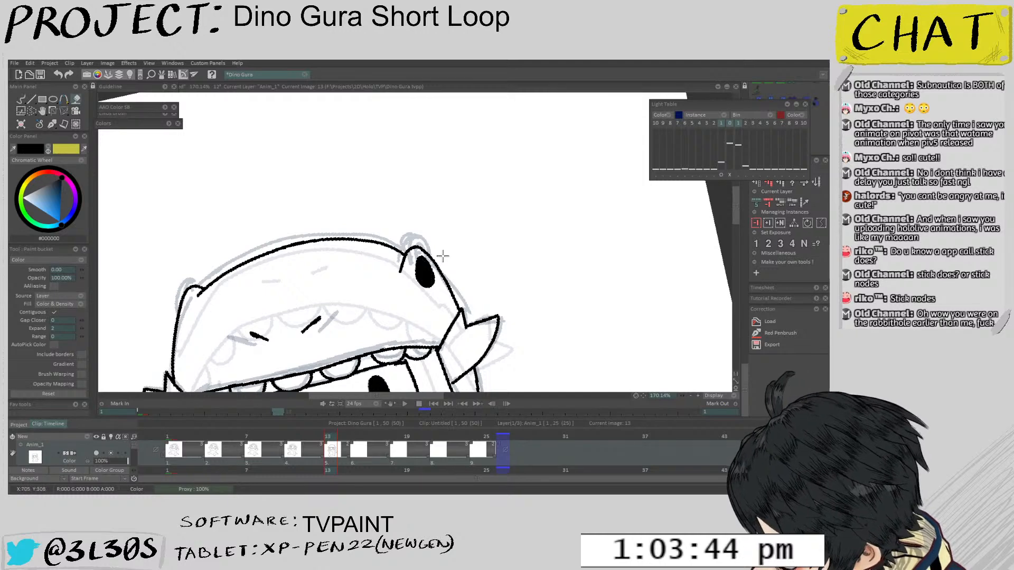
key(ctrl+z)
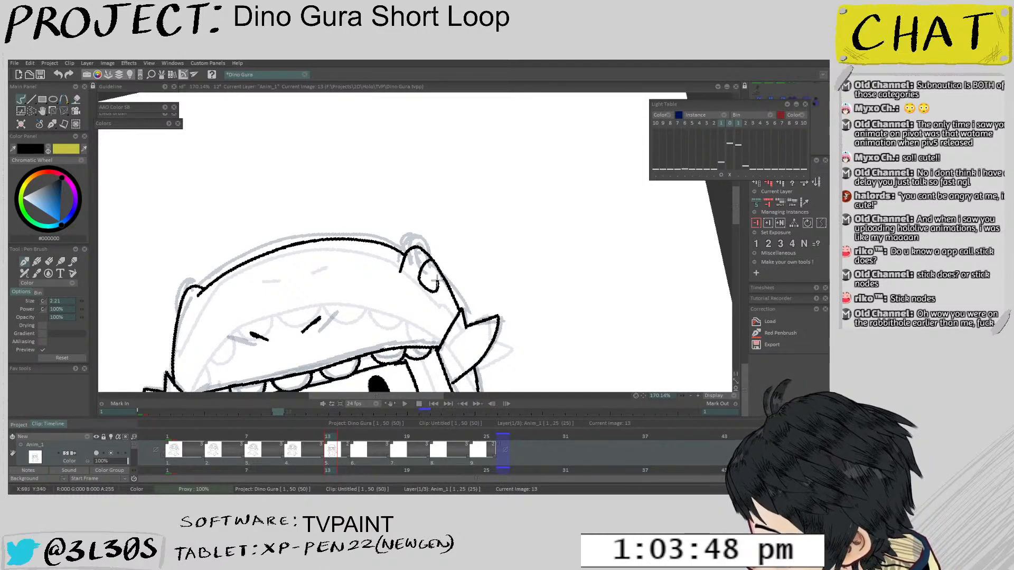
key(f)
click(428, 278)
scroll(404, 236, down, 8)
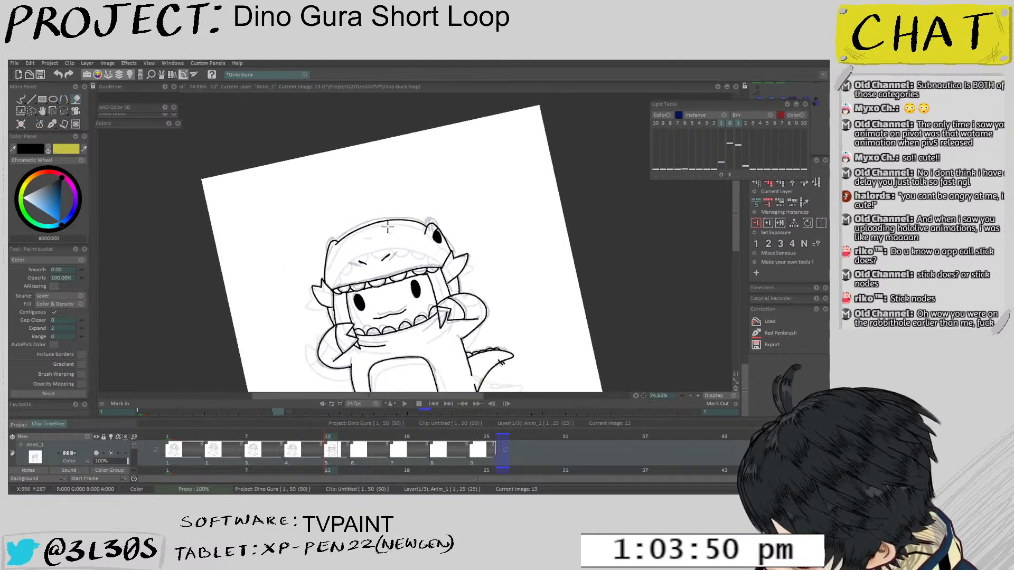
Play the loop from the first image and step through images 1 to 7 to check the motion
key(Right)
key(Right)
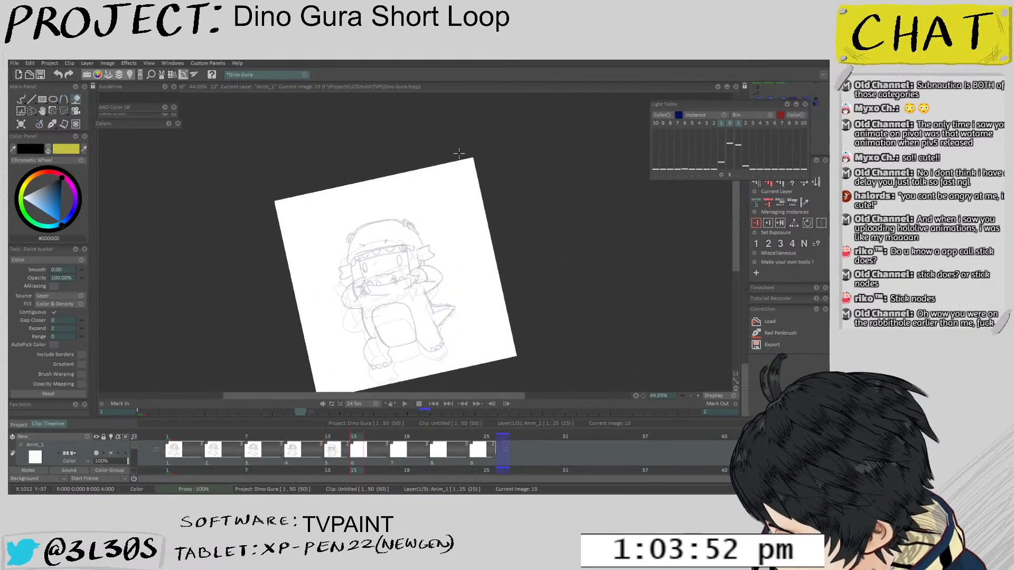
drag(174, 469, 136, 477)
key(Return)
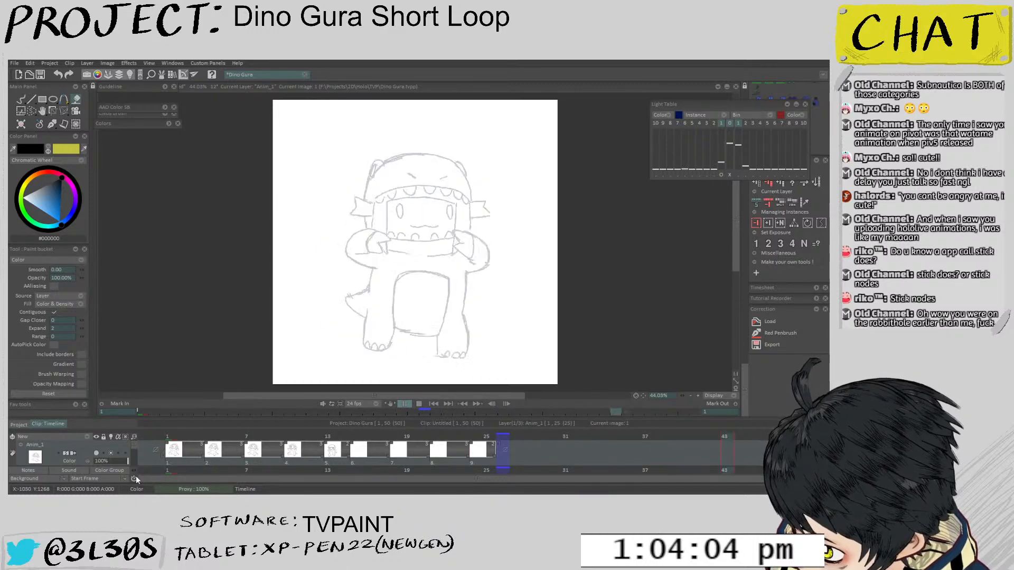
click(176, 448)
key(Right)
key(Right)
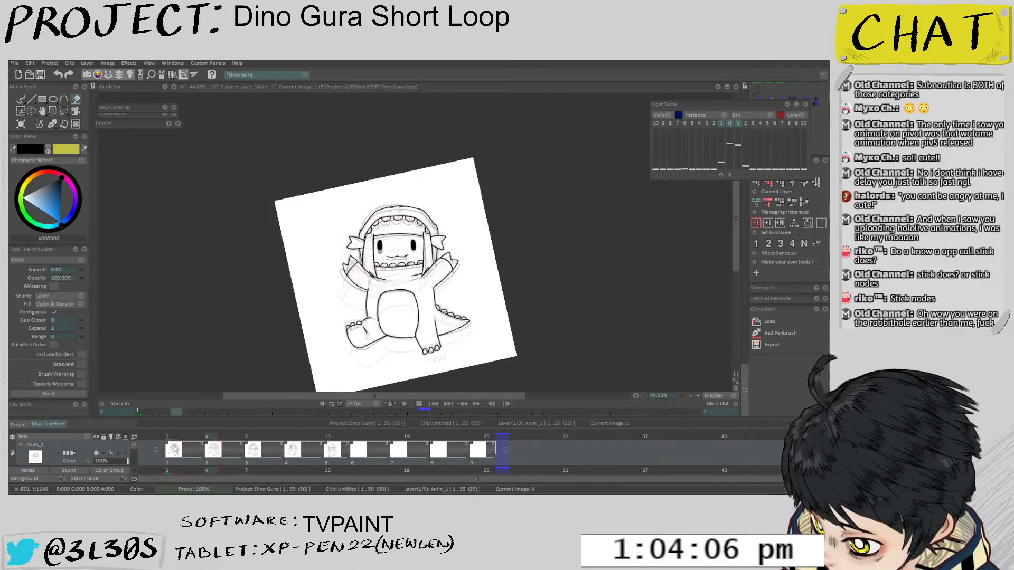
key(Left)
key(Right)
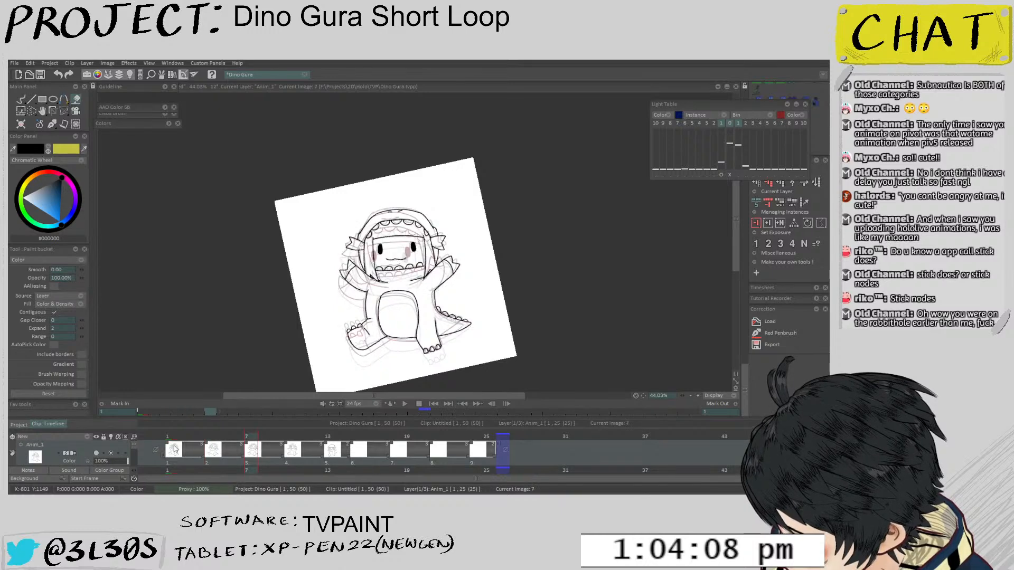
Nudge image 7's whole drawing slightly using the Perspective tool in Shift mode
scroll(511, 295, up, 2)
key(ctrl+t)
drag(353, 193, 352, 192)
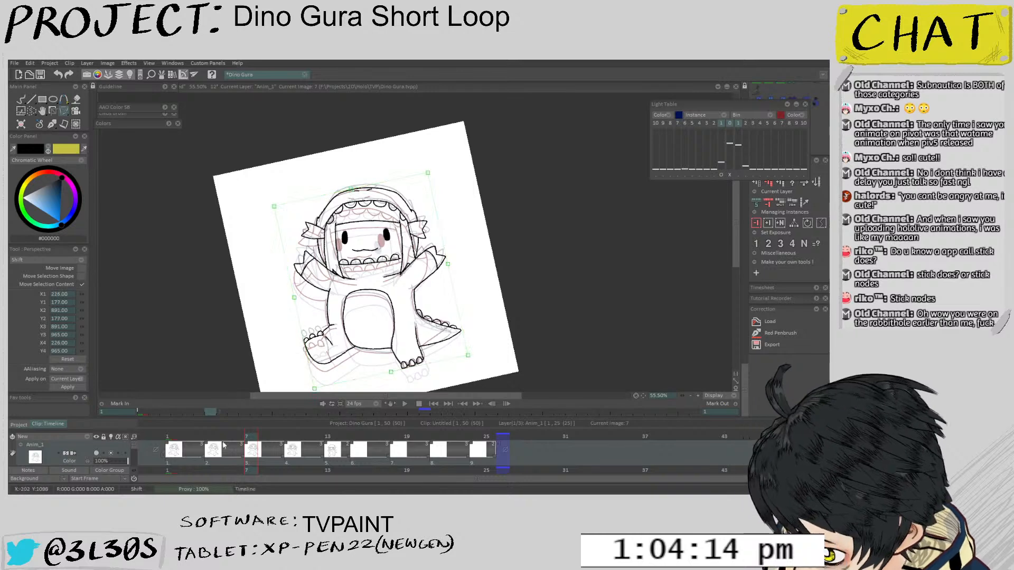
Return to the first image and replay the loop to check the adjusted image 7 in motion
key(Left)
key(Left)
key(Left)
key(Left)
key(Left)
key(Left)
key(Return)
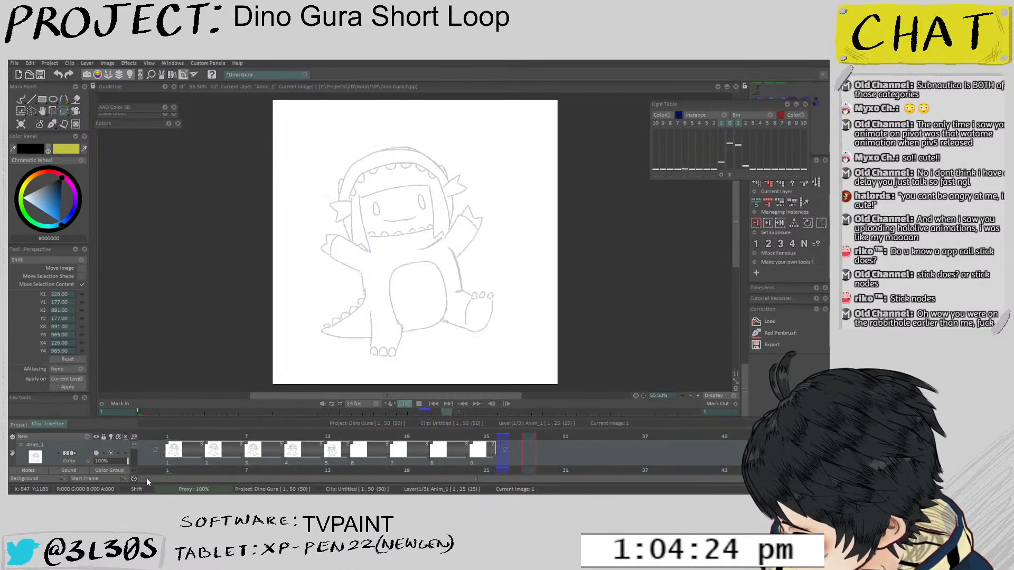
Go to image 15, turn the canvas closer to upright, and save the project
click(354, 440)
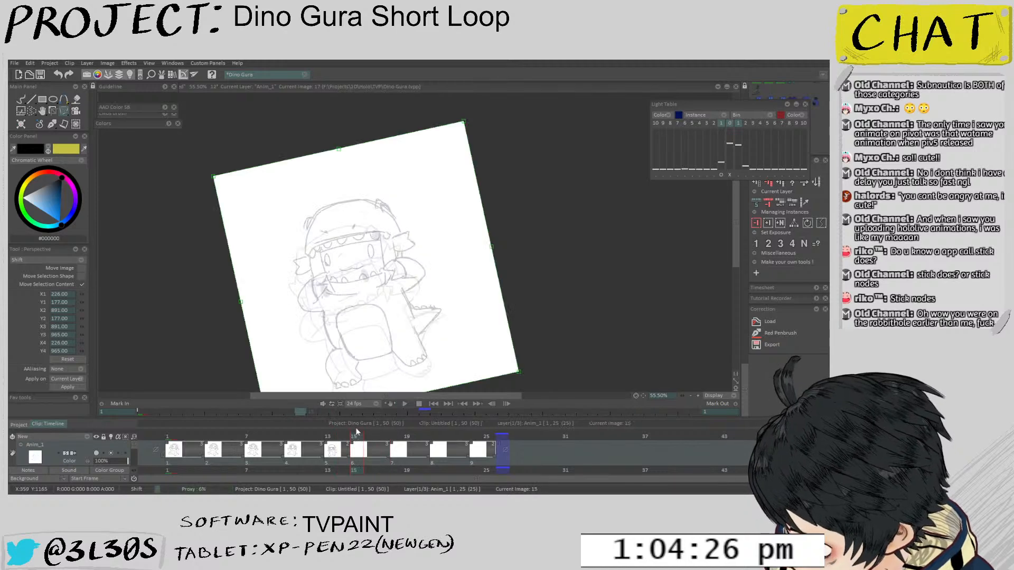
mouse_move(354, 301)
mouse_down()
mouse_move(351, 263)
mouse_move(349, 284)
mouse_up()
key(ctrl+s)
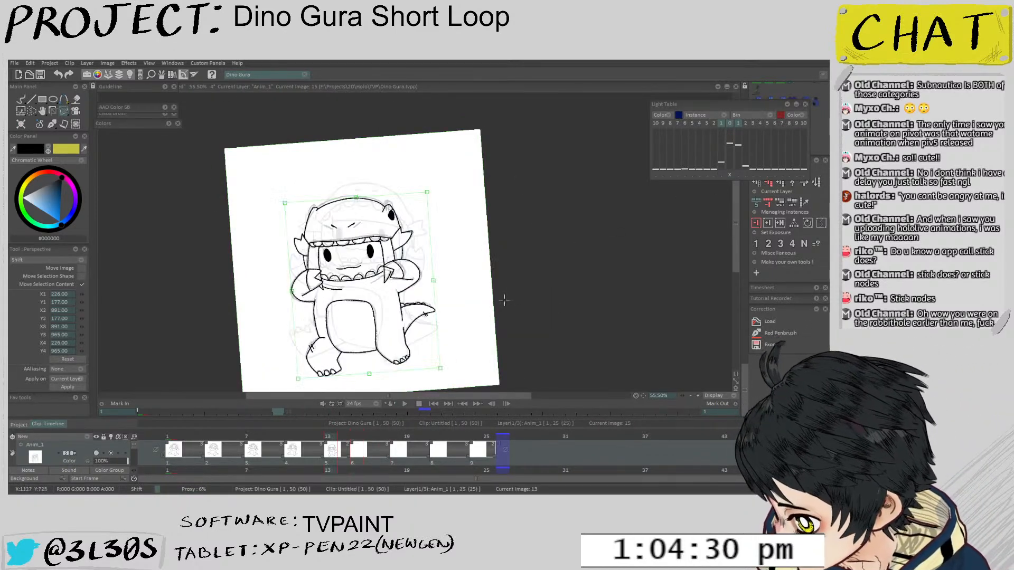
Shift and rotate the previous drawing's light-table reference at image 15 to about X -1, Y -28 and -1°
scroll(347, 239, up, 3)
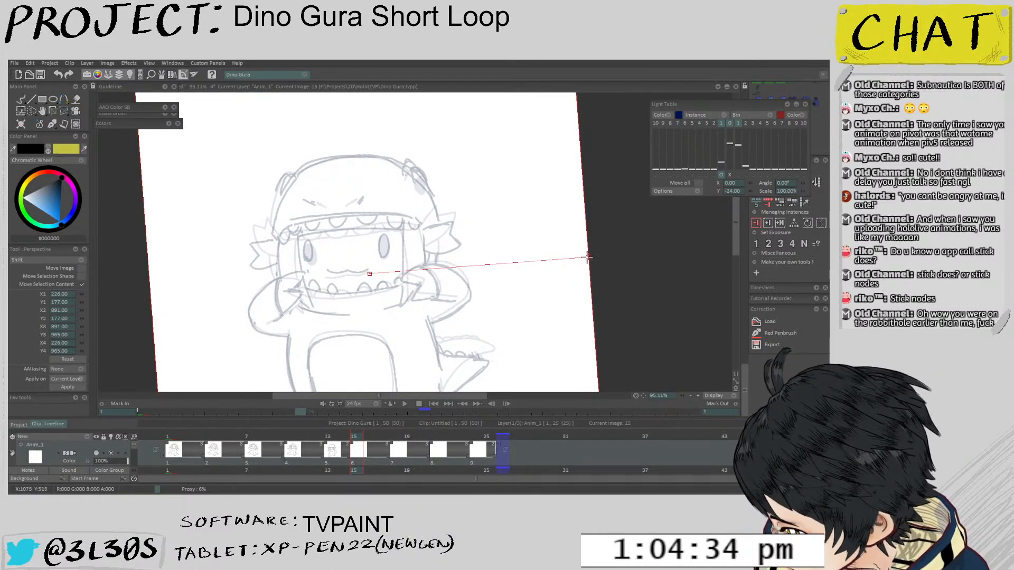
drag(588, 258, 566, 250)
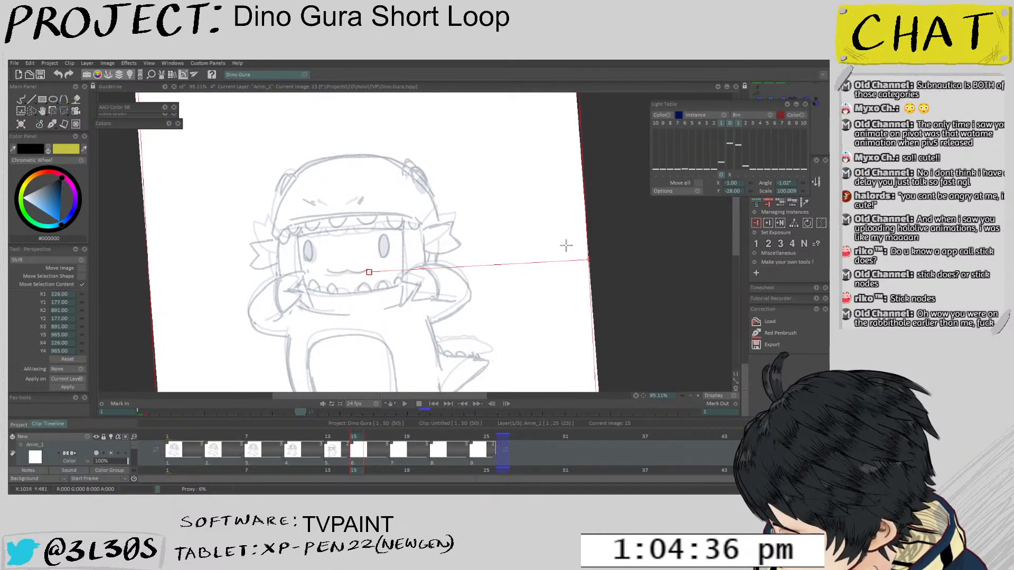
key(Escape)
drag(366, 245, 376, 265)
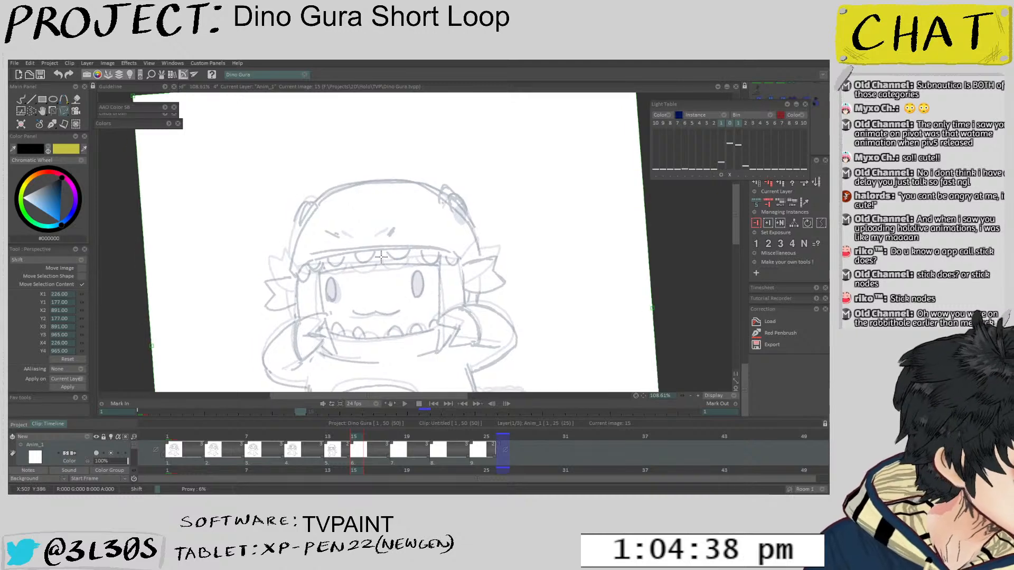
Ink the outlines of both oval eyes over image 15's sketch and fill them solid black
scroll(381, 260, up, 2)
scroll(380, 260, down, 1)
scroll(332, 275, up, 3)
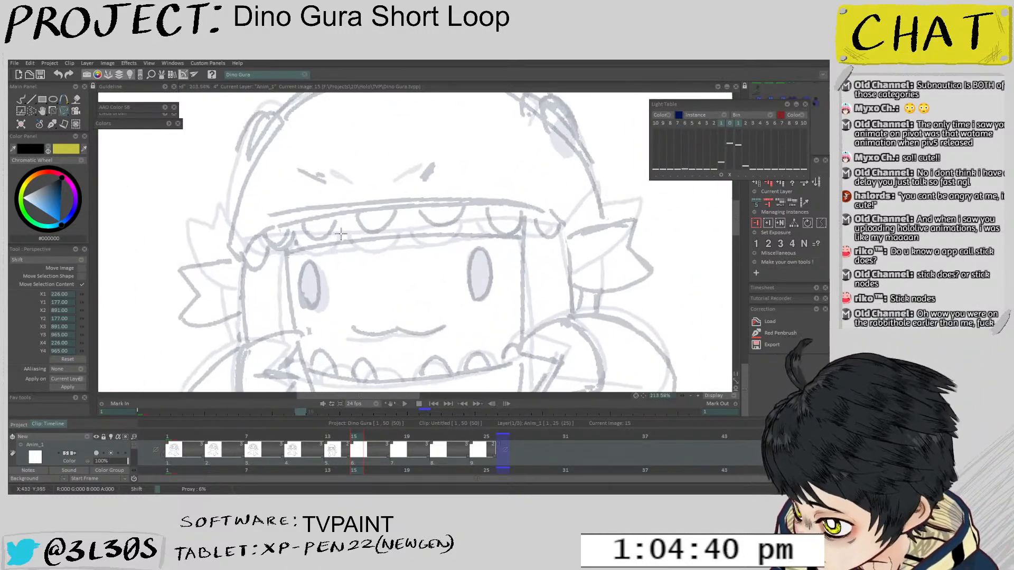
key(b)
drag(306, 264, 304, 309)
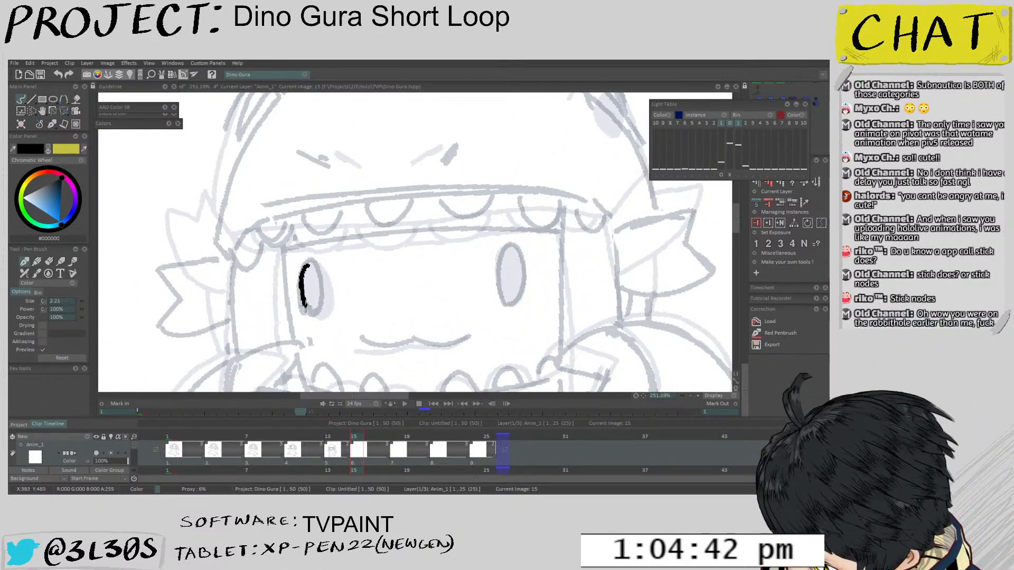
drag(324, 266, 311, 261)
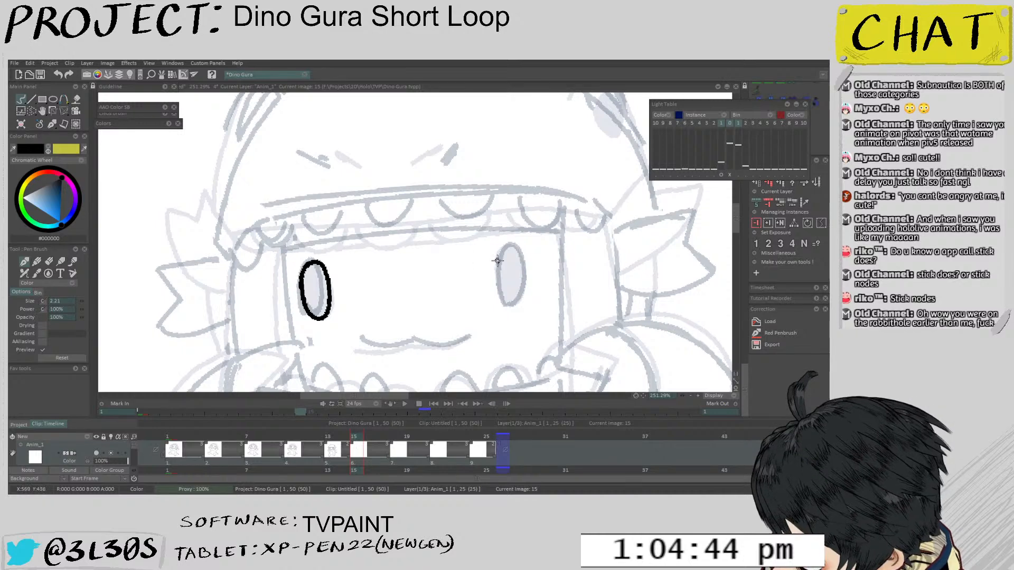
drag(497, 256, 502, 297)
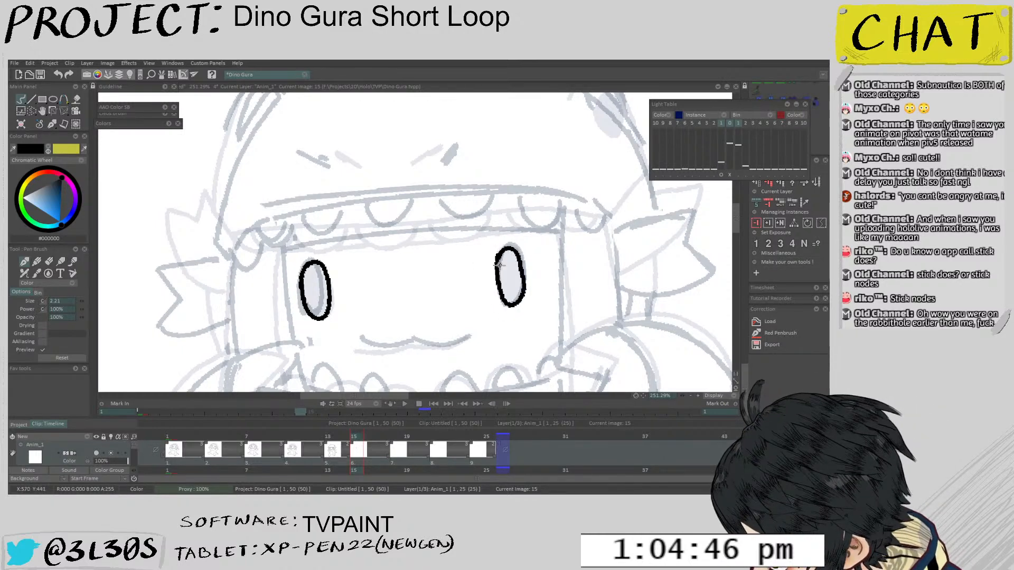
key(f)
click(508, 280)
click(320, 282)
key(e)
scroll(489, 247, up, 1)
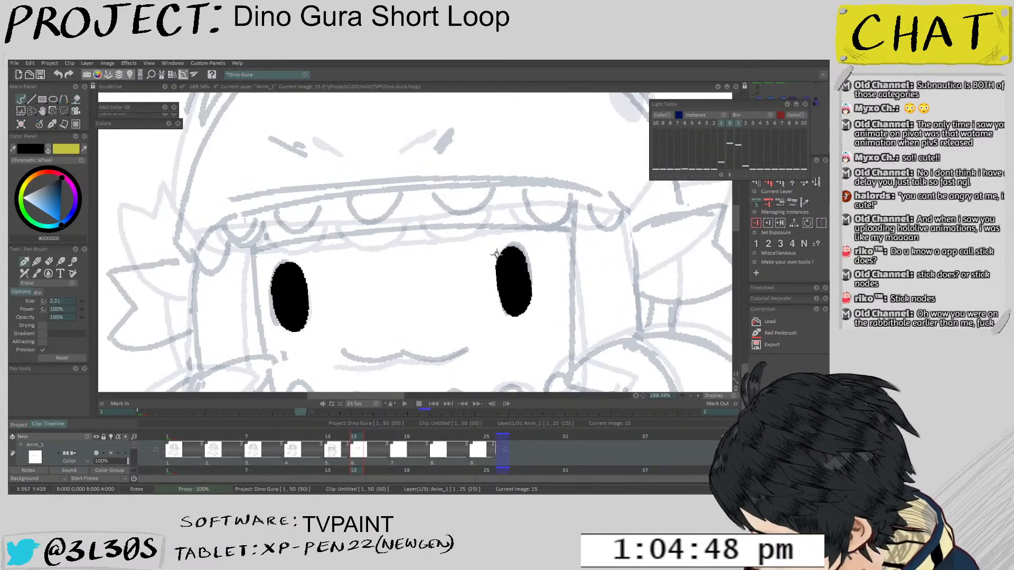
Ink the wavy mouth on image 15 and flip back through the previous drawings to compare the face
key(e)
drag(329, 347, 460, 332)
scroll(452, 252, down, 6)
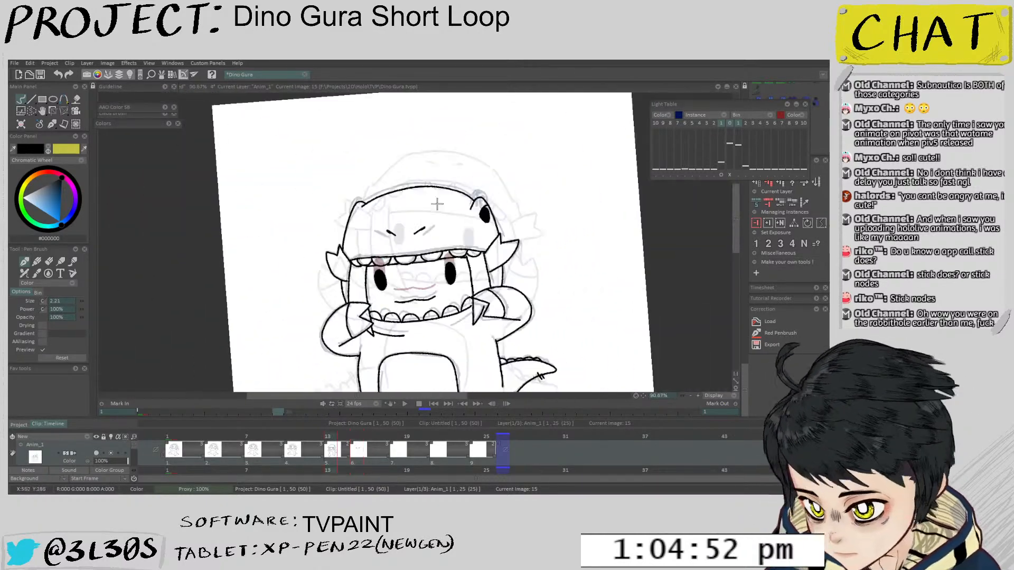
key(Left)
key(Left)
key(Right)
key(Right)
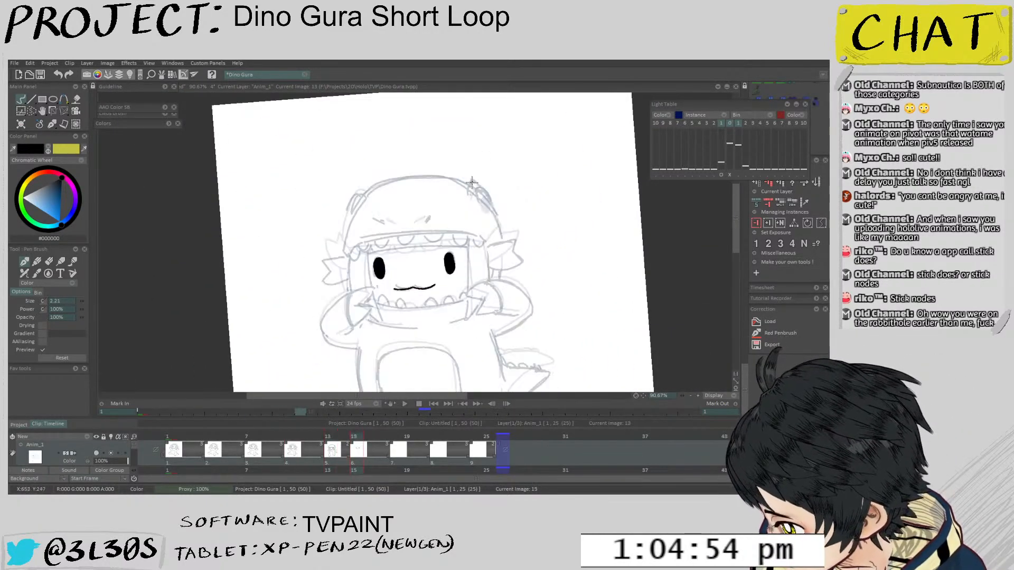
Ink the hood's curved brim line, the notched fin on the tail side, and the head's side edge beneath it
mouse_move(404, 242)
mouse_down()
mouse_move(393, 263)
mouse_move(417, 259)
mouse_up()
scroll(393, 262, up, 3)
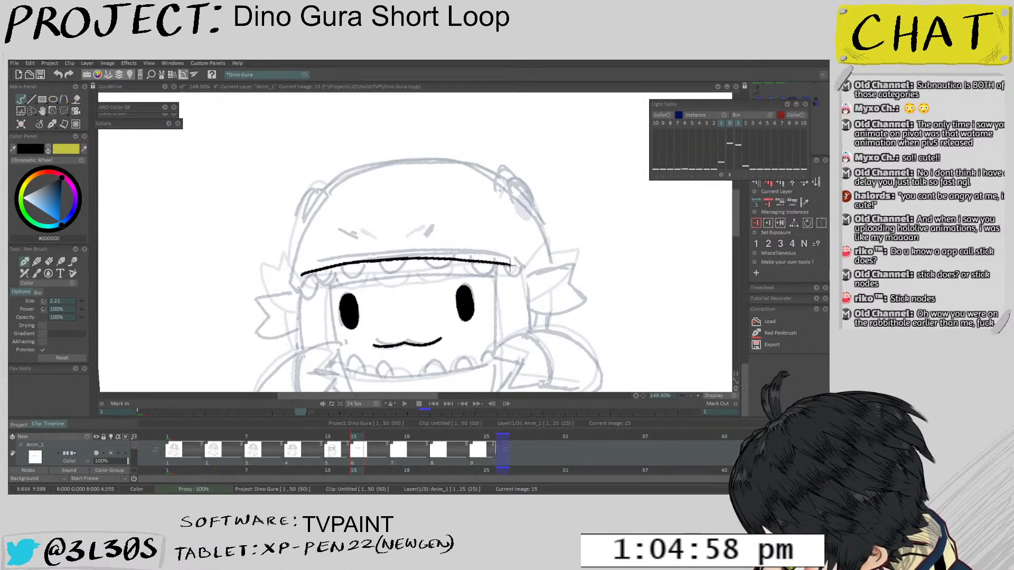
scroll(561, 274, up, 1)
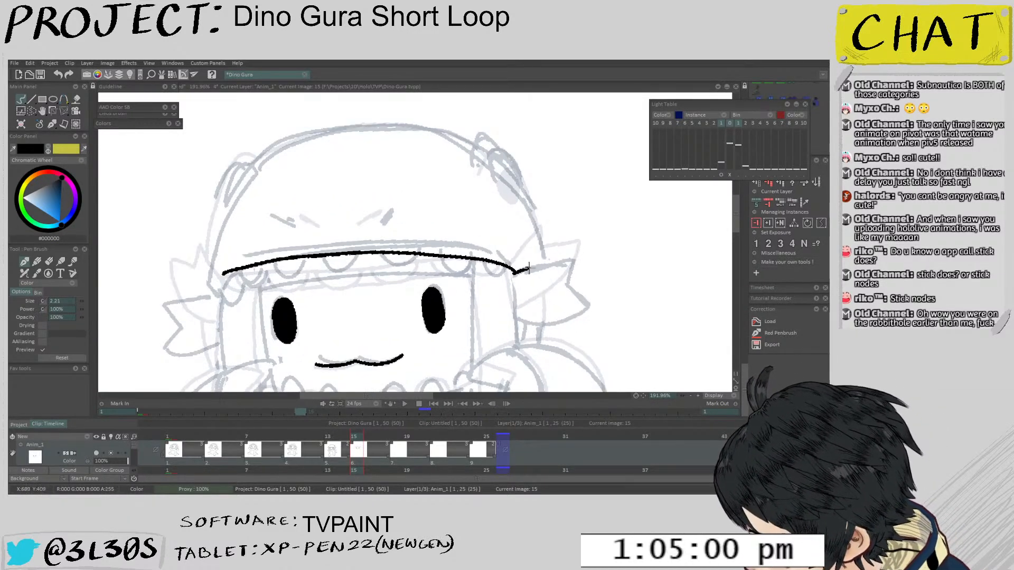
drag(514, 274, 558, 261)
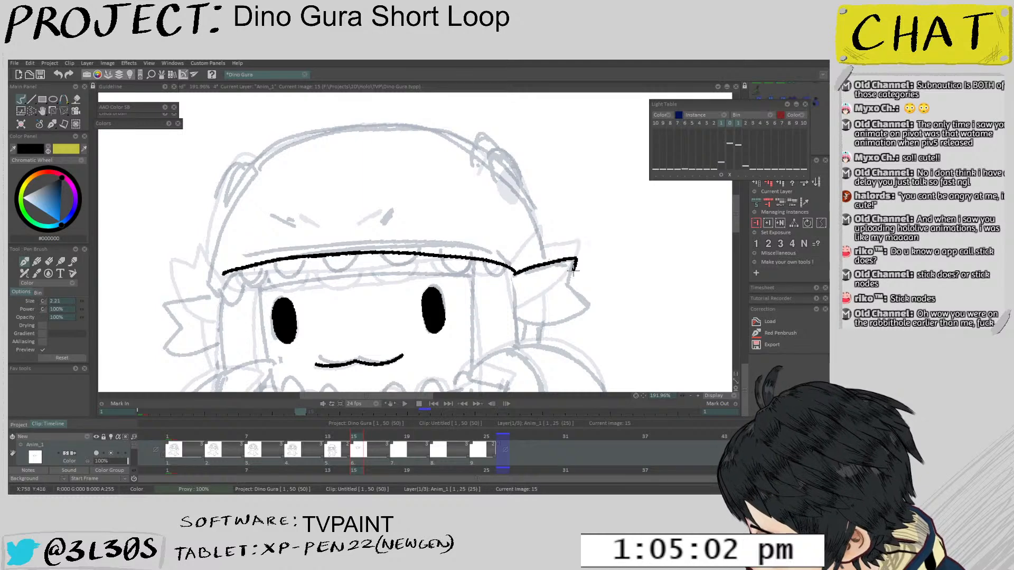
mouse_move(586, 300)
mouse_down()
mouse_move(543, 323)
mouse_move(521, 321)
mouse_up()
drag(513, 274, 520, 316)
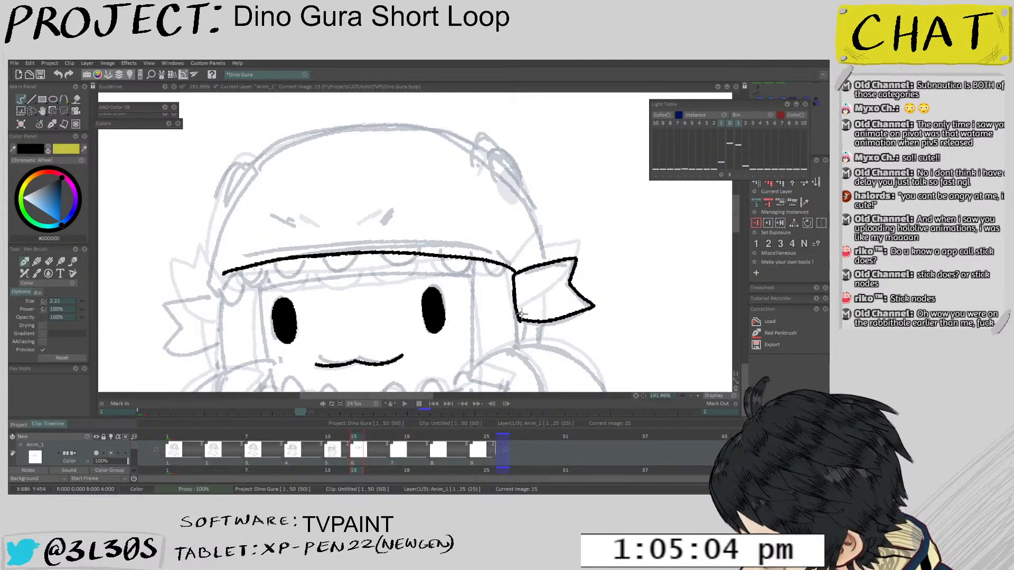
key(ctrl+z)
drag(513, 273, 517, 317)
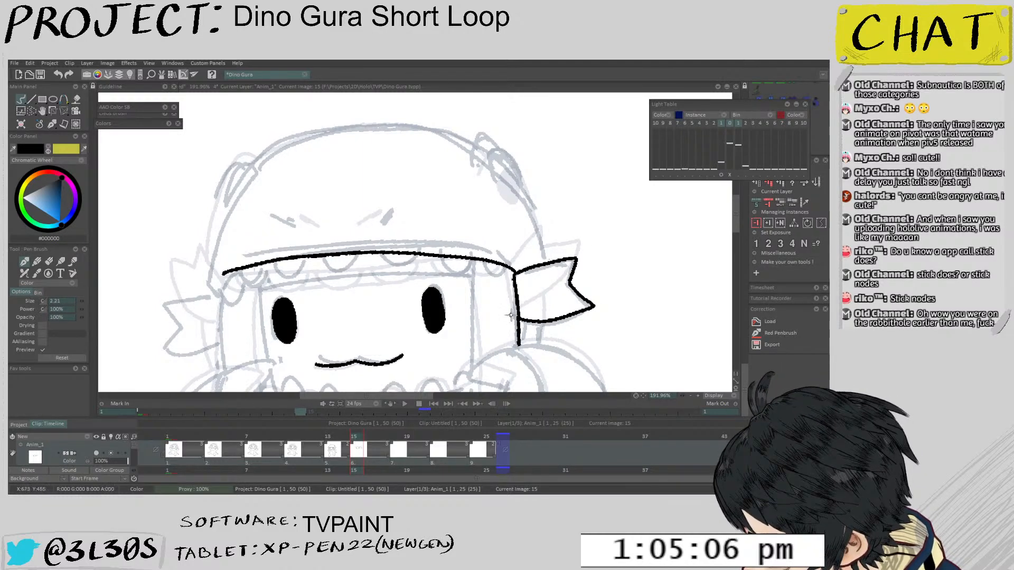
Ink the face opening's vertical edge on the tail side and the raised hand and bent arm beside it
mouse_move(475, 282)
mouse_down()
mouse_move(477, 260)
mouse_move(477, 340)
mouse_up()
drag(526, 327, 532, 249)
mouse_move(483, 271)
mouse_down()
mouse_move(511, 283)
mouse_move(505, 318)
mouse_move(550, 312)
mouse_up()
key(ctrl+z)
key(ctrl+z)
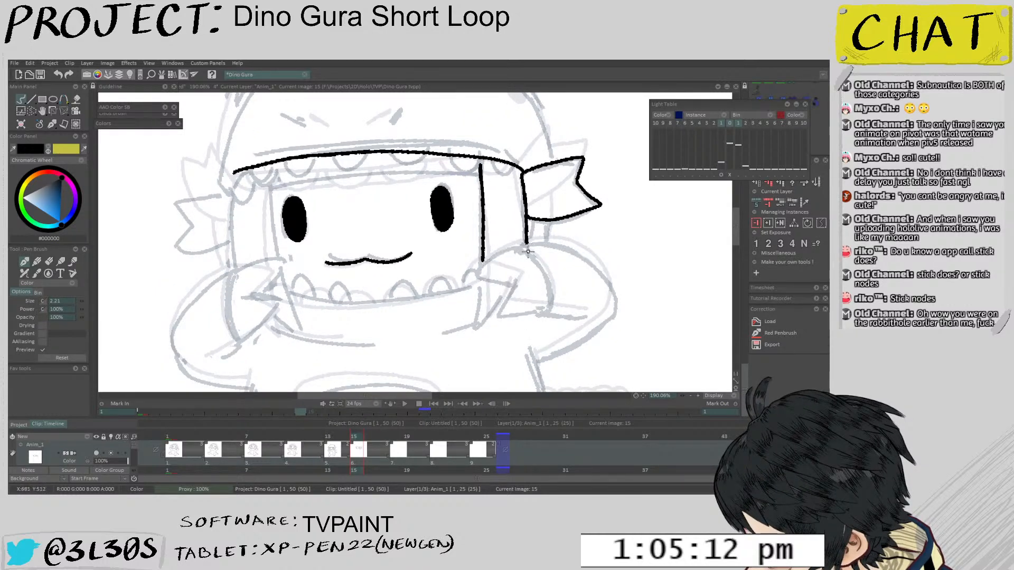
mouse_move(515, 289)
mouse_down()
mouse_move(509, 322)
mouse_move(557, 314)
mouse_up()
drag(536, 243, 518, 235)
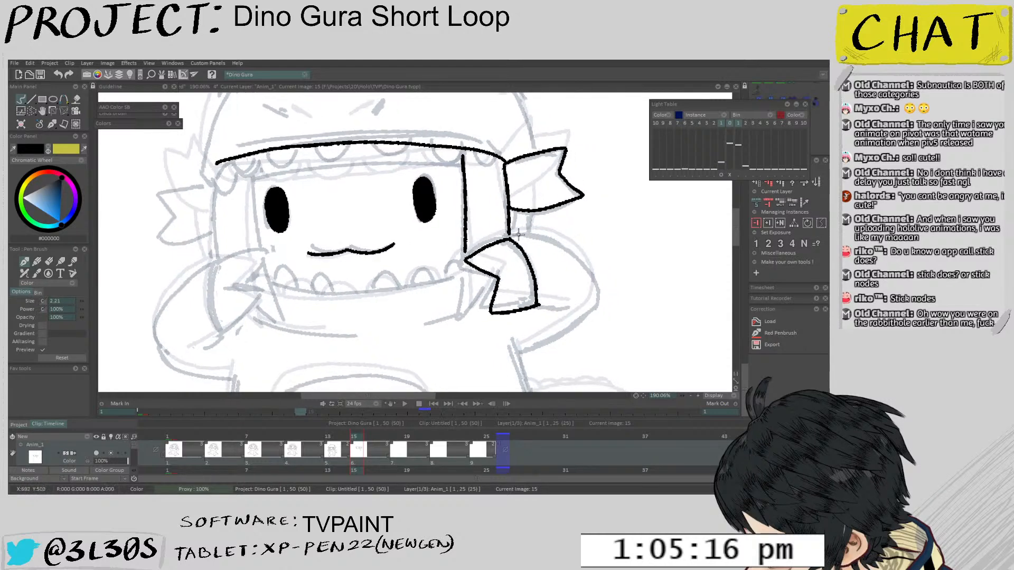
drag(593, 295, 519, 354)
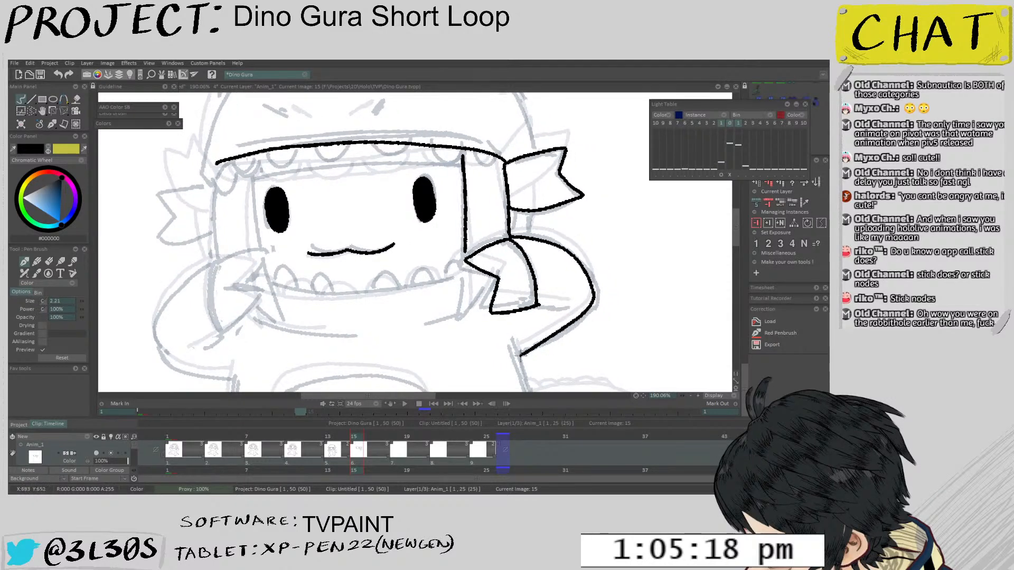
drag(537, 306, 533, 255)
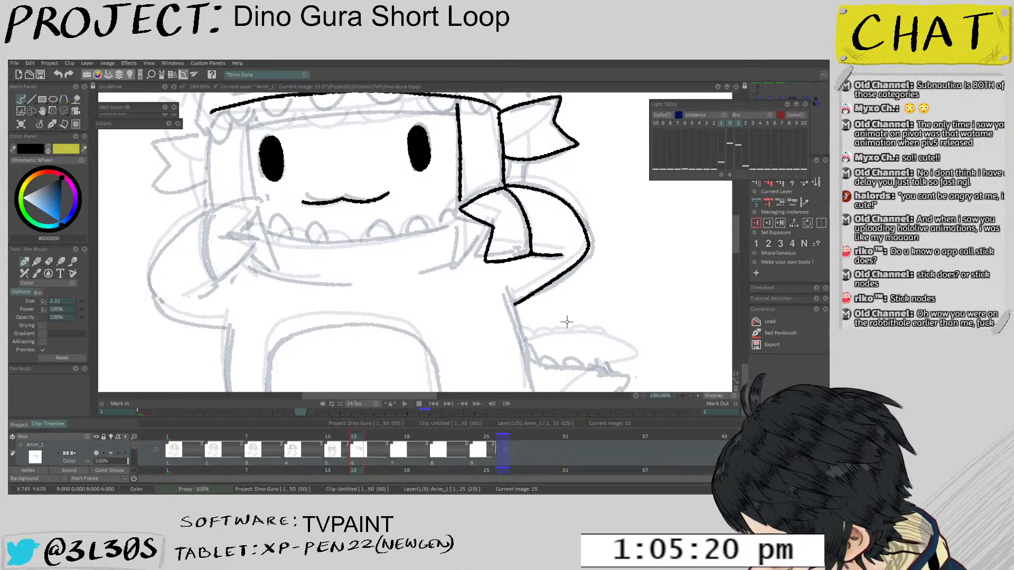
Ink the body's side below the arm and the pointed tail with small rounded spikes along its upper edge
mouse_move(567, 321)
mouse_down()
mouse_move(515, 239)
mouse_move(487, 313)
mouse_move(496, 320)
mouse_up()
mouse_move(503, 299)
mouse_down()
mouse_move(524, 256)
mouse_move(573, 260)
mouse_move(587, 272)
mouse_move(549, 308)
mouse_move(492, 332)
mouse_up()
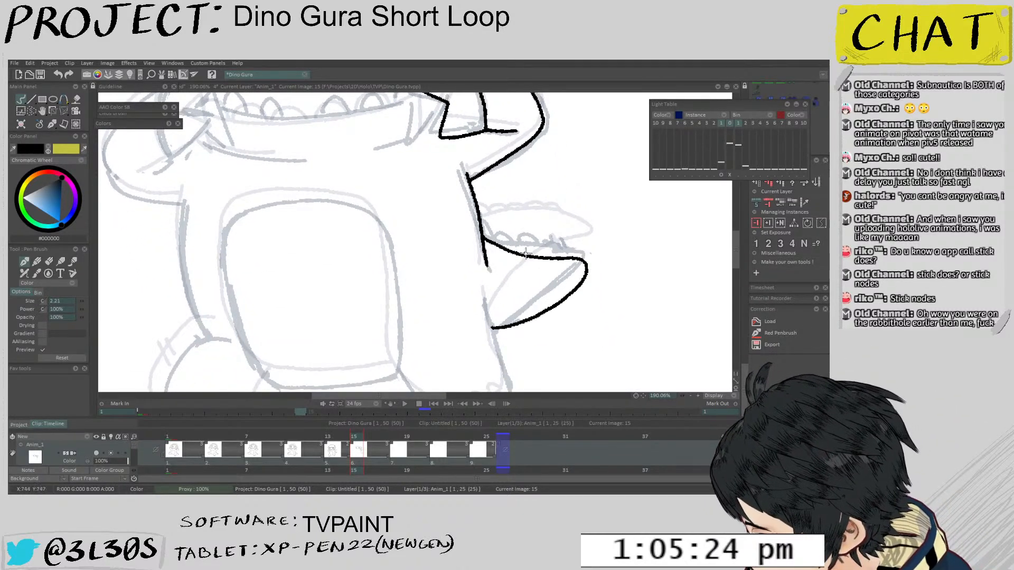
key(ctrl+z)
mouse_move(481, 237)
mouse_down()
mouse_move(539, 257)
mouse_move(577, 253)
mouse_move(580, 266)
mouse_move(497, 332)
mouse_up()
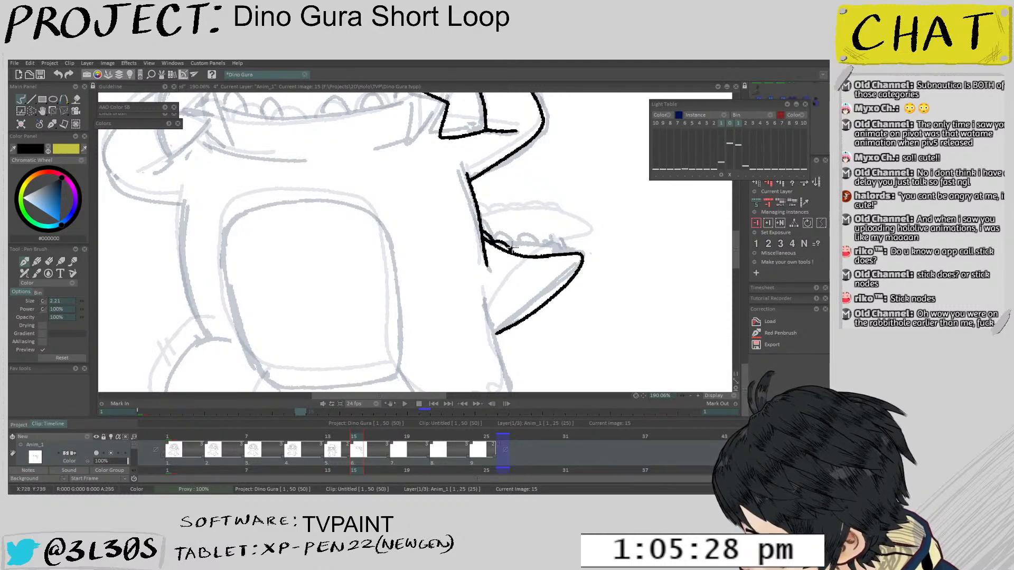
drag(565, 246, 569, 254)
scroll(528, 237, down, 5)
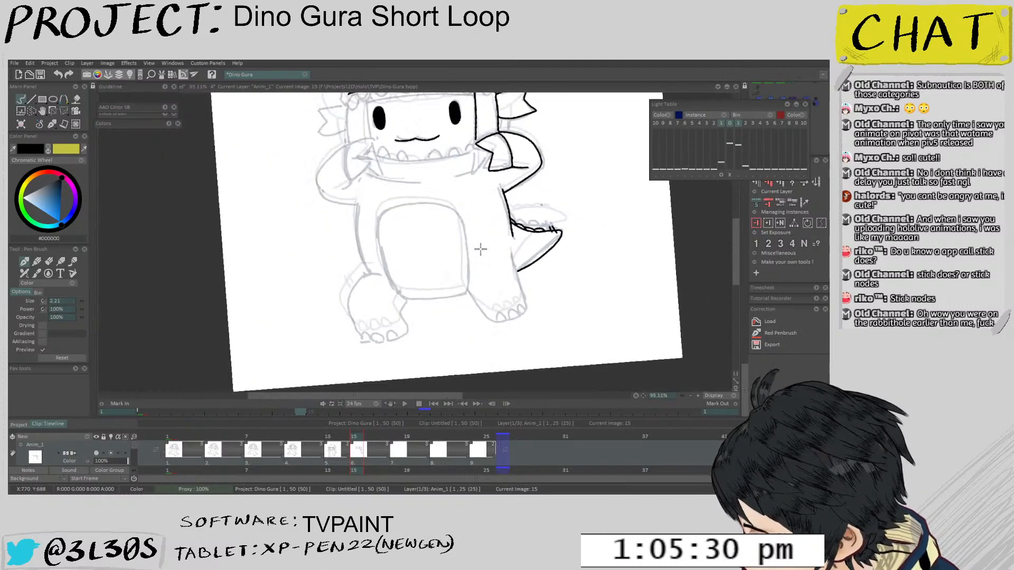
Turn off the shifted placement of the previous drawing's light-table reference, with the legs in view
drag(480, 249, 470, 232)
scroll(508, 246, up, 2)
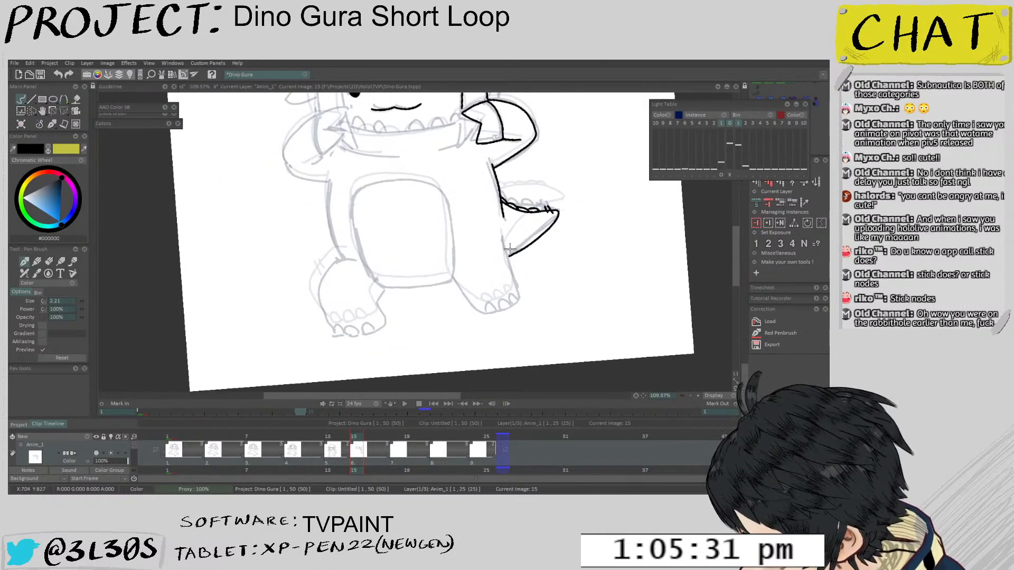
drag(549, 256, 532, 284)
click(721, 177)
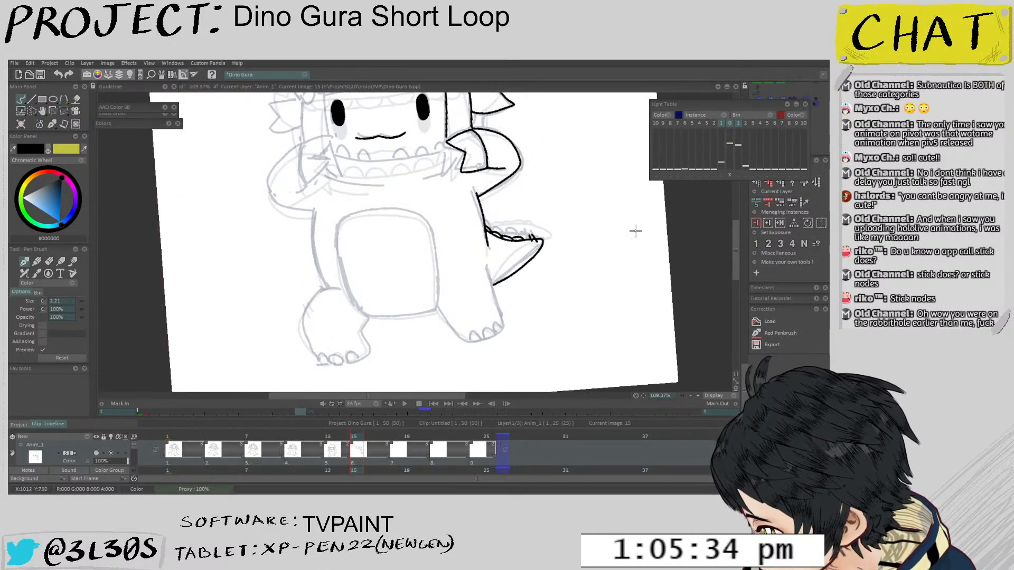
Ink the tail-side leg down to the foot, including its three rounded toes and inner edge
scroll(489, 273, up, 2)
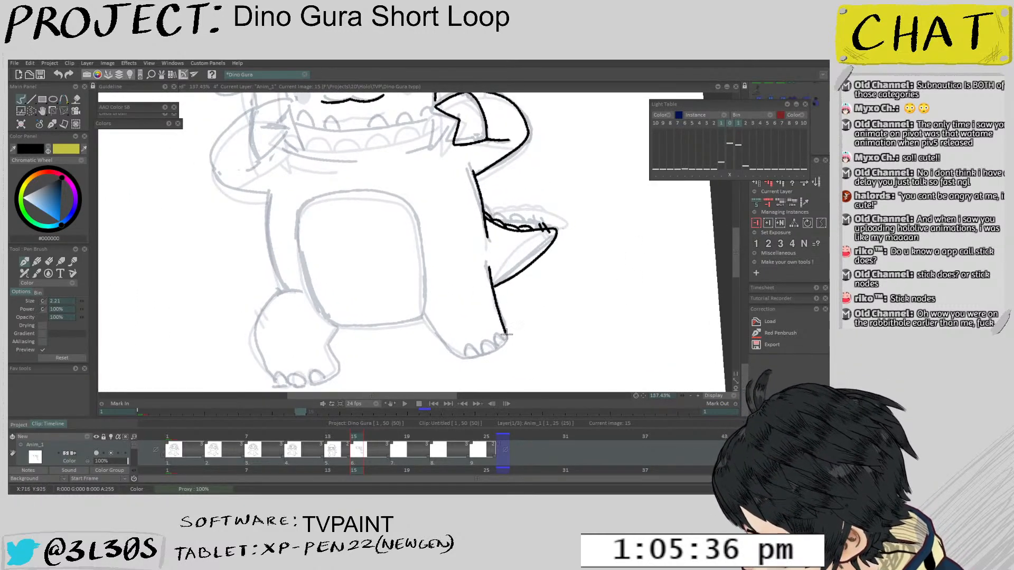
scroll(505, 336, up, 2)
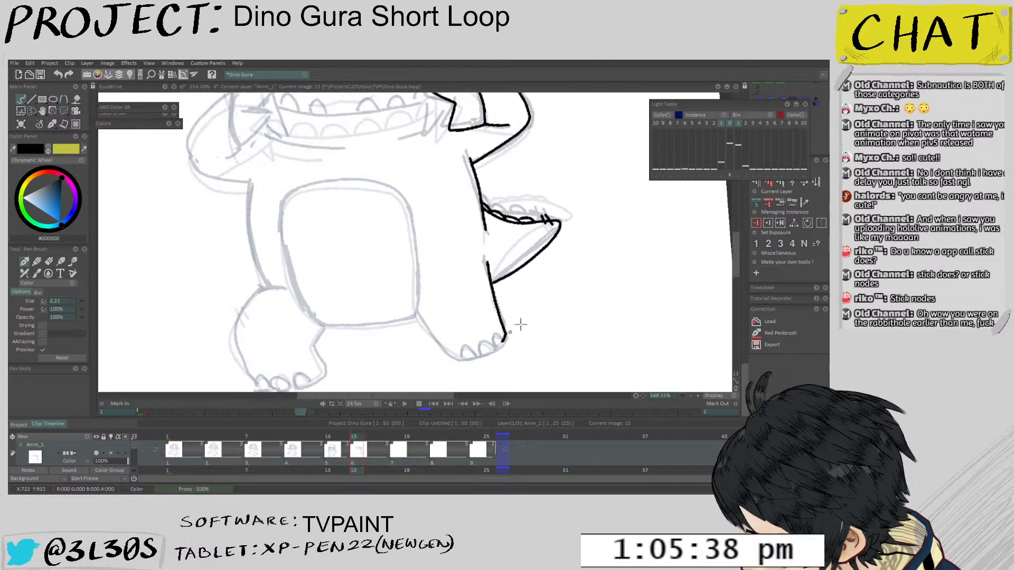
mouse_move(501, 341)
mouse_down()
mouse_move(486, 349)
mouse_move(488, 336)
mouse_move(490, 355)
mouse_move(450, 358)
mouse_up()
key(ctrl+z)
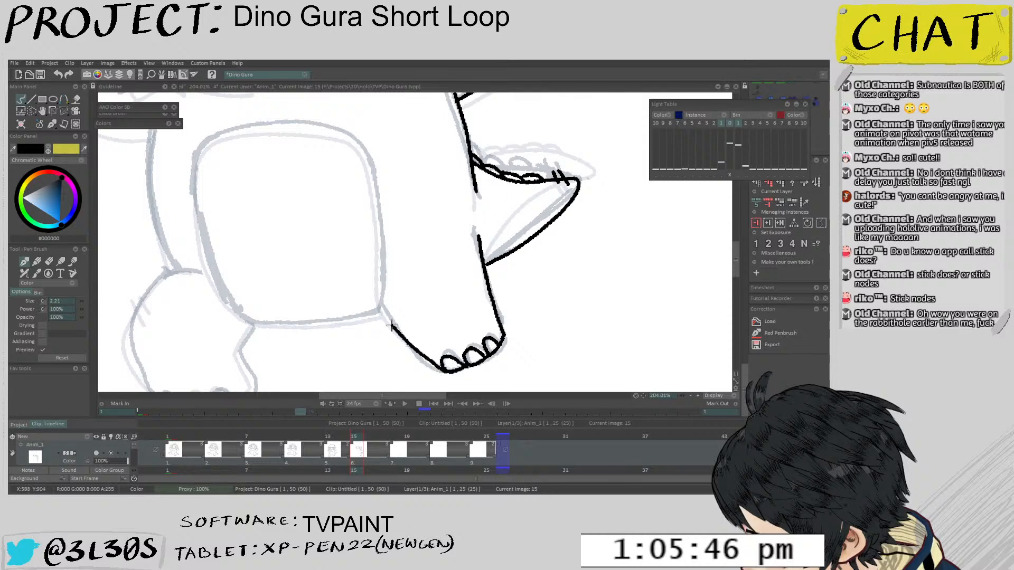
Ink the rounded belly patch outline and flip through the previous drawings to compare it
drag(378, 300, 378, 209)
mouse_move(367, 155)
mouse_down()
mouse_move(303, 125)
mouse_move(248, 124)
mouse_up()
mouse_move(201, 148)
mouse_down()
mouse_move(193, 178)
mouse_move(199, 222)
mouse_up()
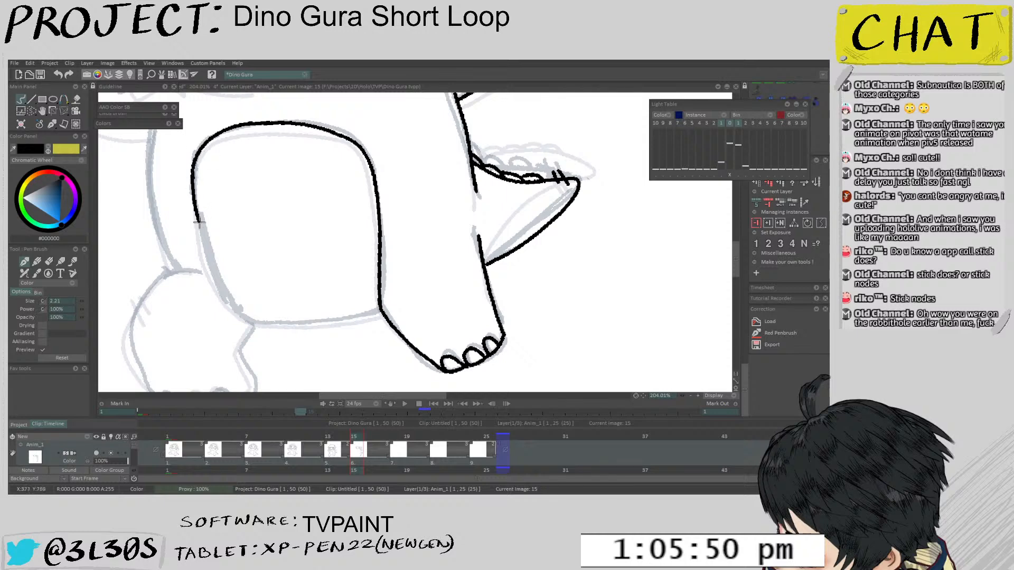
mouse_move(227, 293)
mouse_down()
mouse_move(266, 324)
mouse_move(334, 320)
mouse_up()
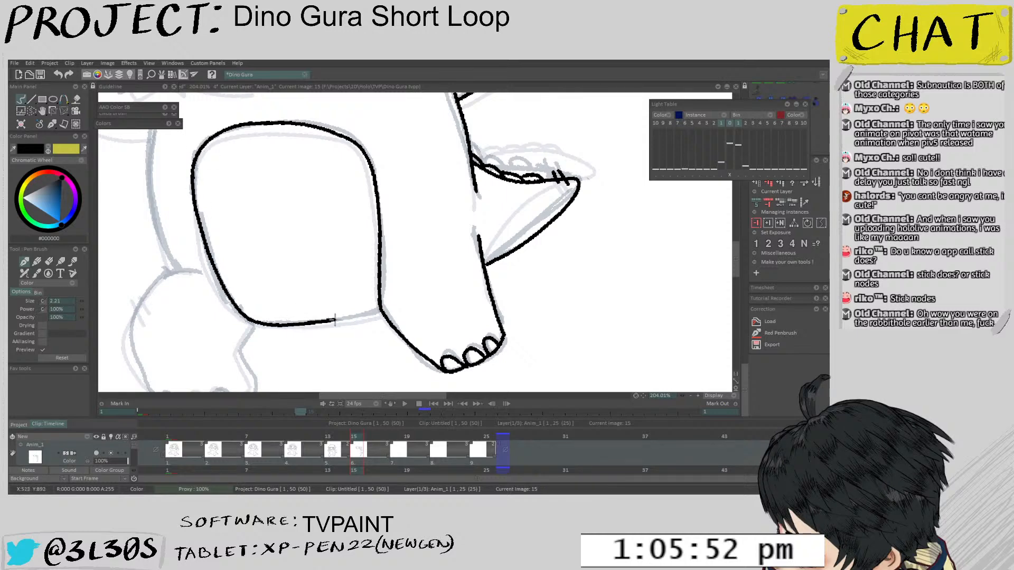
scroll(388, 255, down, 5)
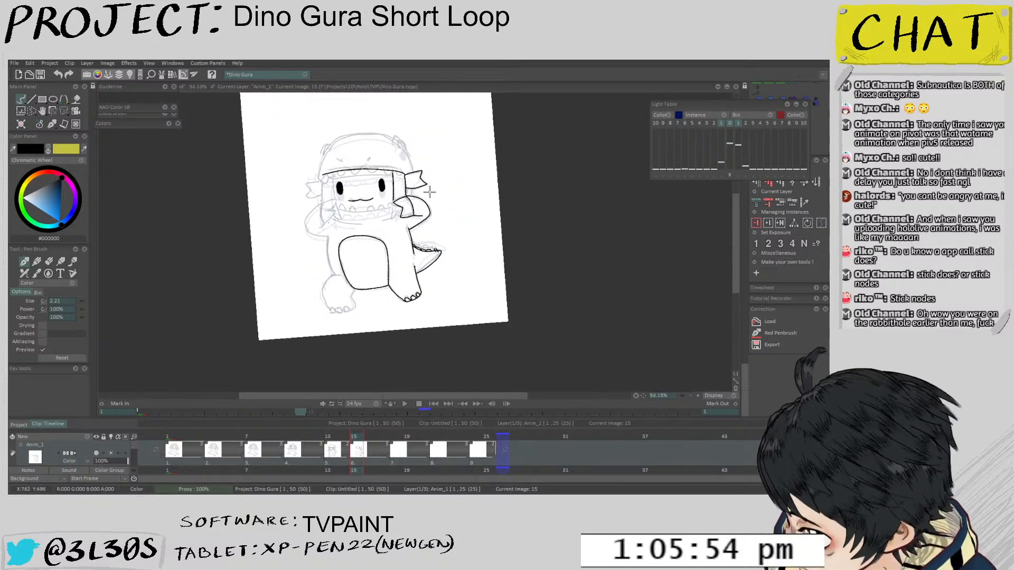
key(Left)
key(Left)
key(Right)
key(Right)
Erase the belly patch's top line with the Paint bucket in Erase mode and redraw the curve
scroll(314, 247, up, 5)
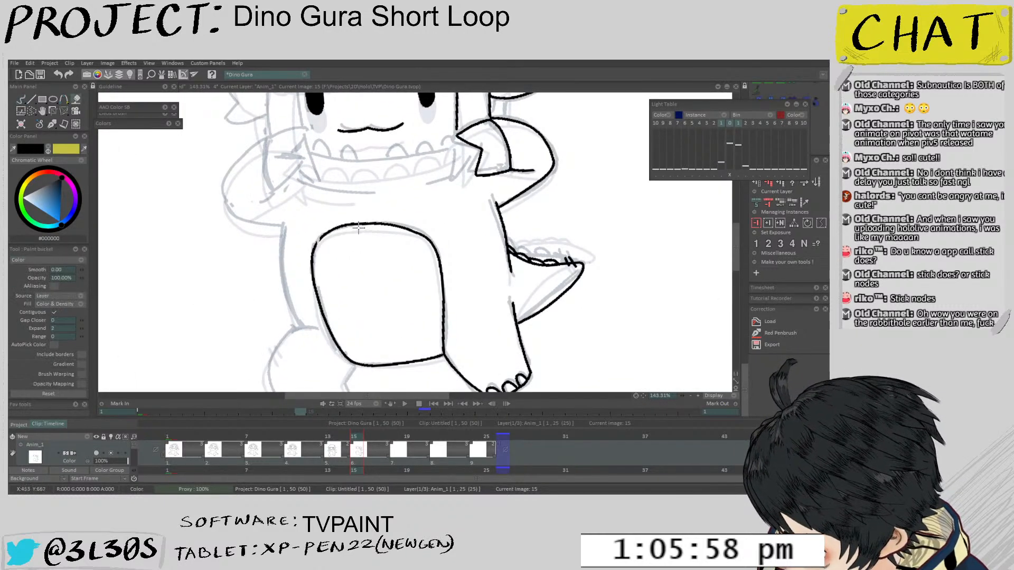
key(f)
key(ctrl+z)
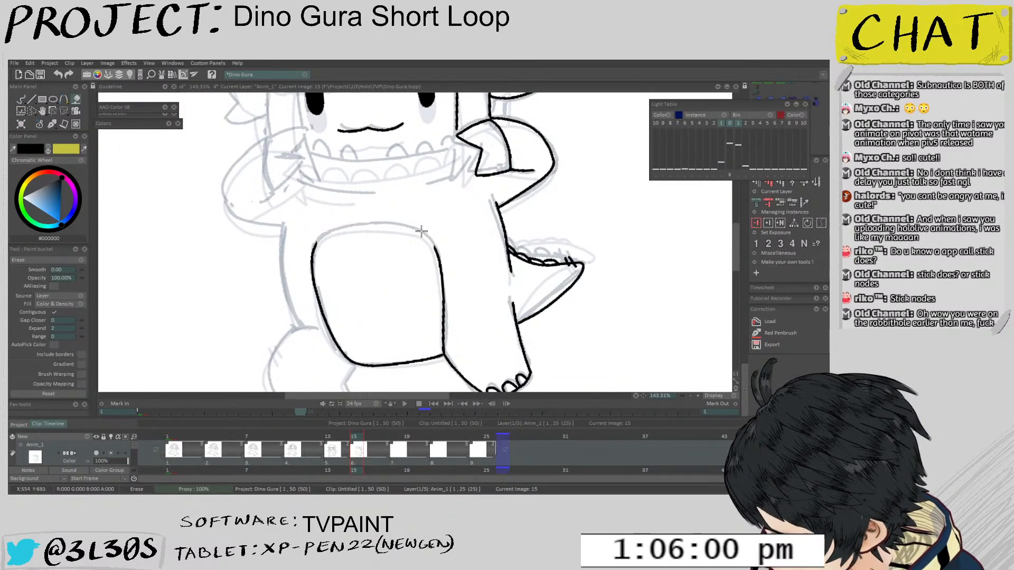
scroll(428, 240, up, 3)
key(b)
mouse_move(429, 253)
mouse_down()
mouse_move(390, 226)
mouse_move(321, 220)
mouse_move(265, 227)
mouse_move(212, 259)
mouse_up()
scroll(250, 233, down, 1)
mouse_move(249, 205)
mouse_down()
mouse_move(256, 292)
mouse_move(256, 205)
mouse_move(252, 213)
mouse_move(263, 199)
mouse_move(254, 267)
mouse_up()
drag(302, 232, 247, 376)
key(Left)
key(Right)
key(Left)
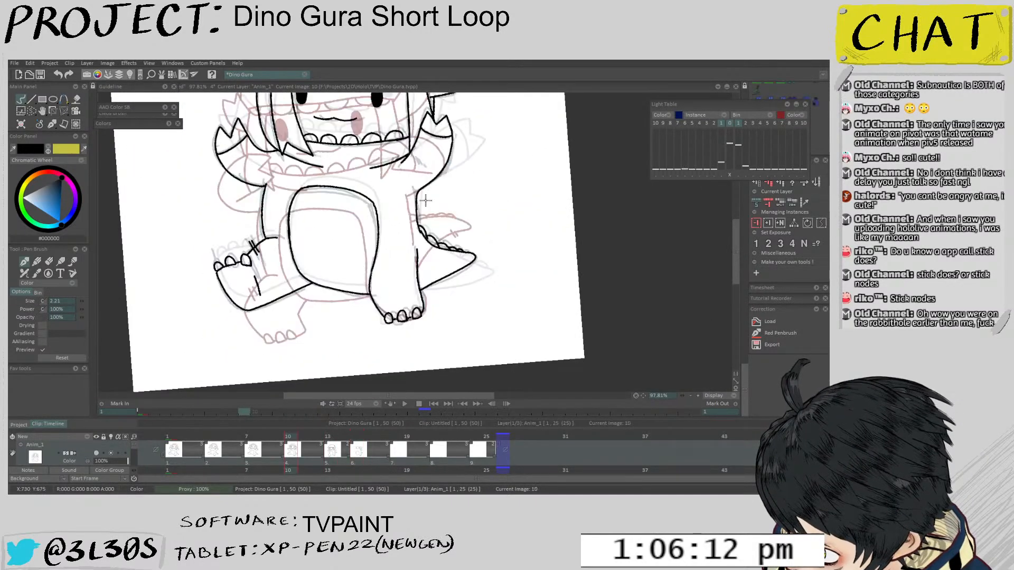
key(Right)
scroll(304, 296, up, 4)
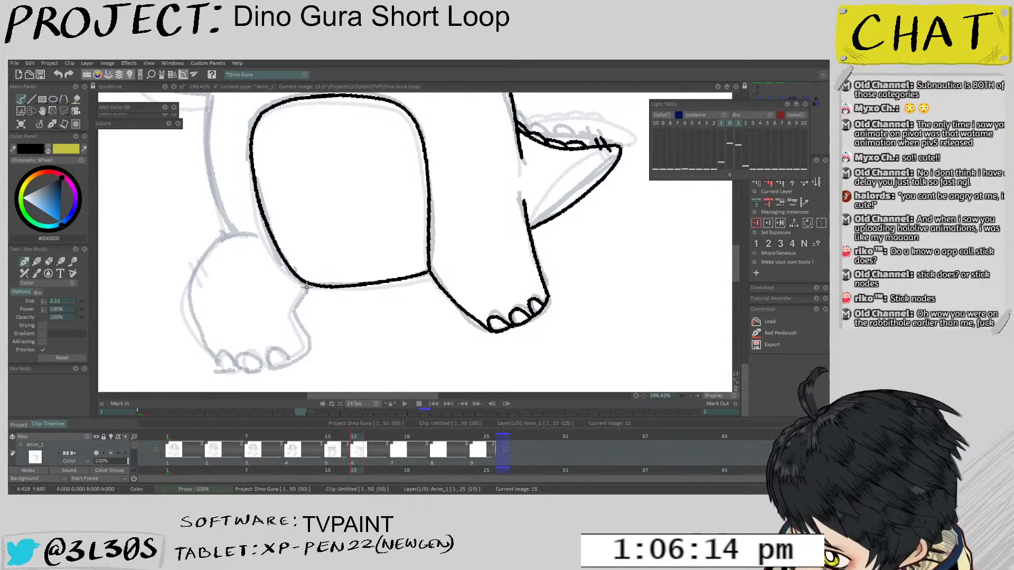
key(ctrl+z)
drag(308, 285, 289, 306)
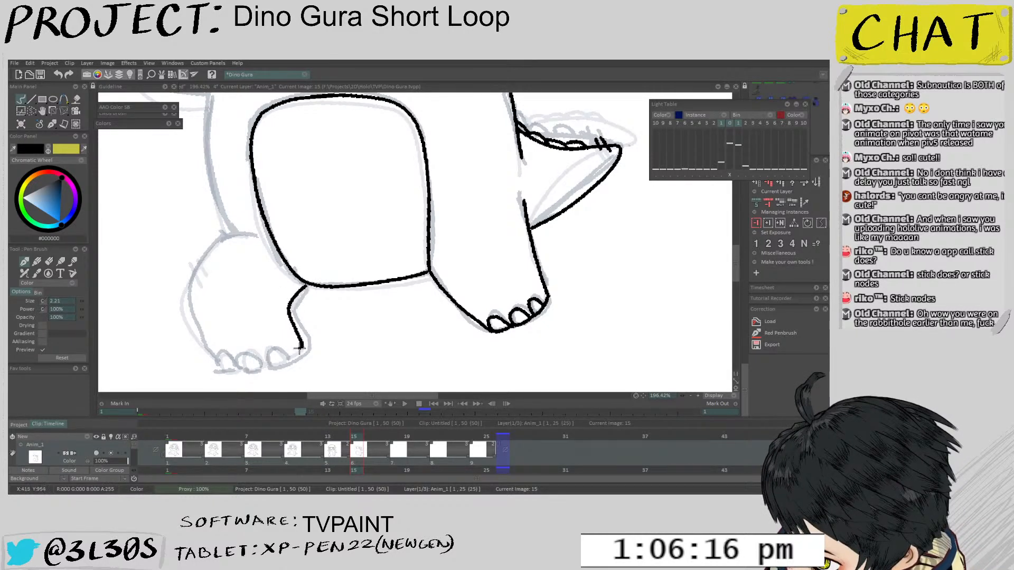
key(ctrl+z)
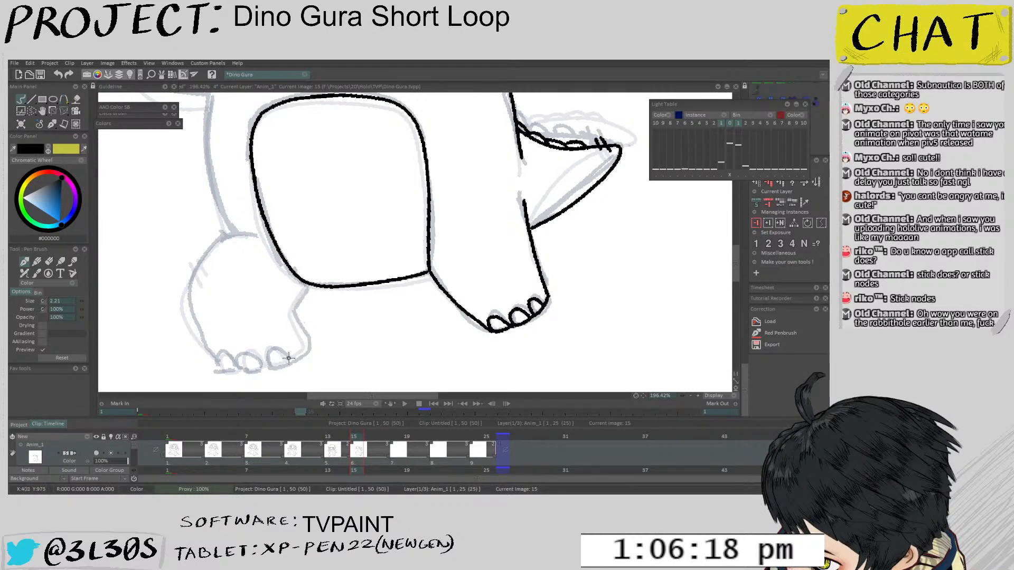
Ink the leg opposite the tail with its three rounded toes, inner edge and thigh curve, plus the adjoining body side line
mouse_move(301, 346)
mouse_down()
mouse_move(287, 312)
mouse_move(307, 283)
mouse_move(362, 294)
mouse_up()
mouse_move(339, 347)
mouse_down()
mouse_move(299, 342)
mouse_move(299, 358)
mouse_move(312, 356)
mouse_move(279, 341)
mouse_move(284, 361)
mouse_move(294, 358)
mouse_move(267, 365)
mouse_move(244, 323)
mouse_move(240, 293)
mouse_move(279, 230)
mouse_move(319, 348)
mouse_up()
mouse_move(303, 222)
mouse_down()
mouse_move(320, 353)
mouse_move(330, 158)
mouse_up()
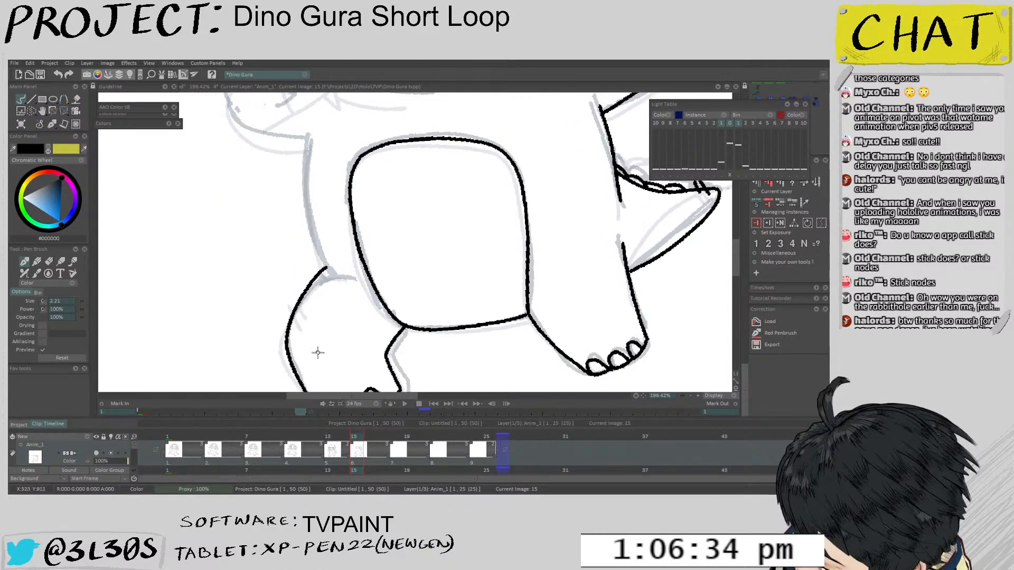
drag(294, 300, 286, 256)
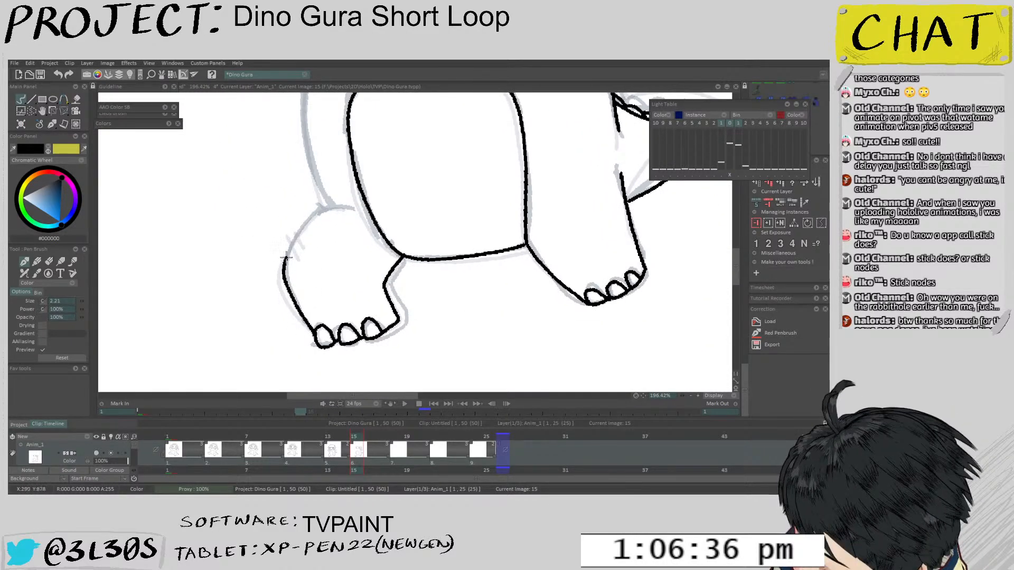
scroll(332, 199, up, 1)
key(ctrl+z)
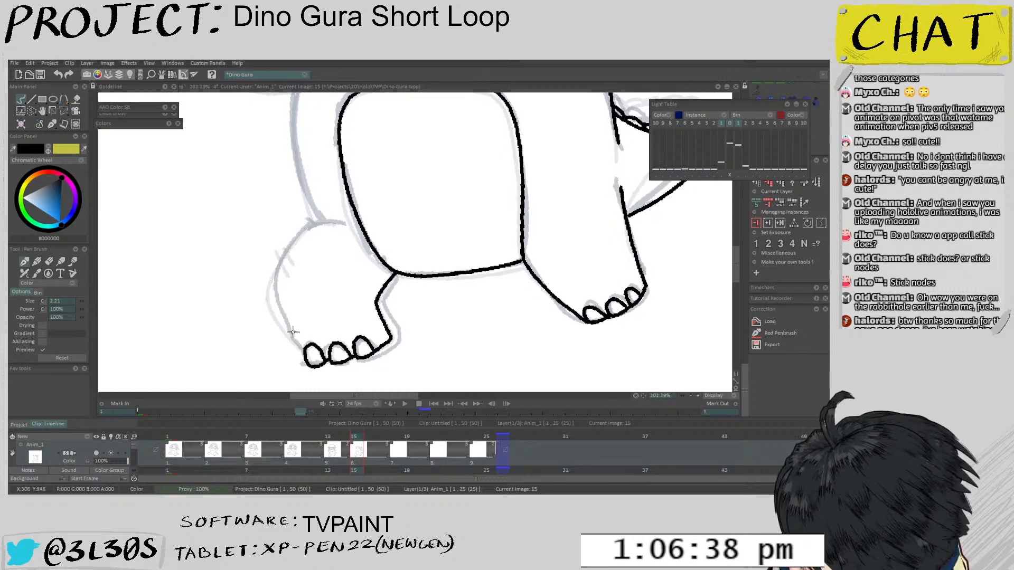
mouse_move(303, 348)
mouse_down()
mouse_move(277, 289)
mouse_move(295, 239)
mouse_move(332, 216)
mouse_move(290, 308)
mouse_move(288, 231)
mouse_move(283, 254)
mouse_move(307, 351)
mouse_up()
key(ctrl+z)
scroll(352, 238, down, 4)
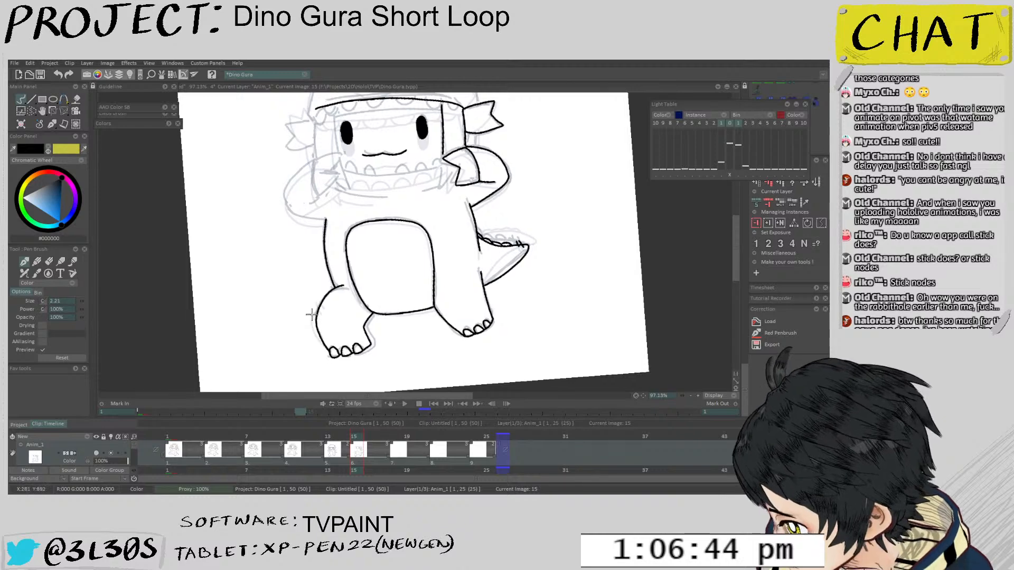
Ink the arm's rounded elbow and outer curve, starting from the upper end of the body side line opposite the tail
scroll(355, 270, up, 3)
scroll(315, 331, up, 3)
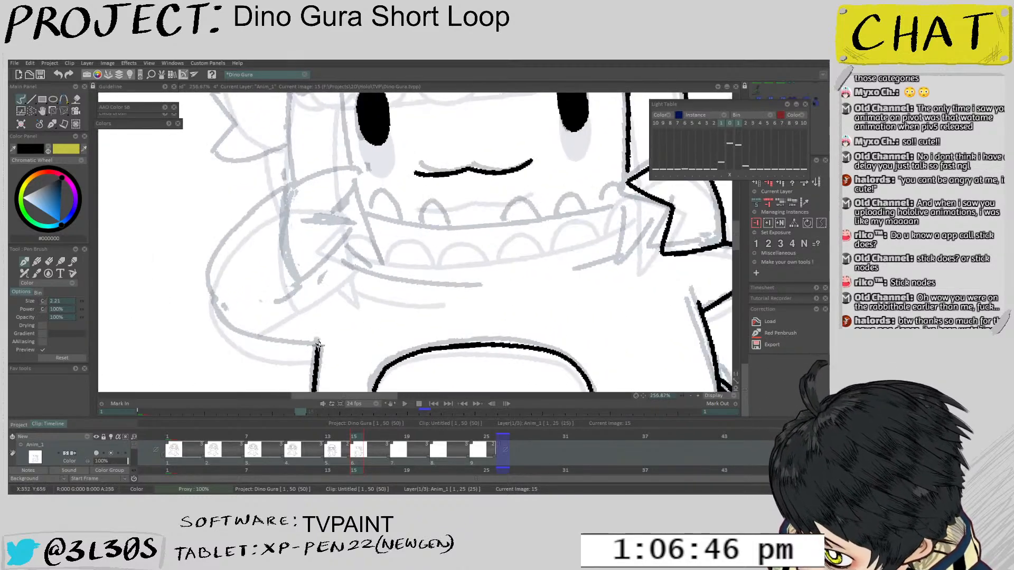
mouse_move(316, 336)
mouse_down()
mouse_move(362, 351)
mouse_move(333, 317)
mouse_move(339, 324)
mouse_up()
mouse_move(354, 360)
mouse_down()
mouse_move(313, 352)
mouse_move(257, 317)
mouse_up()
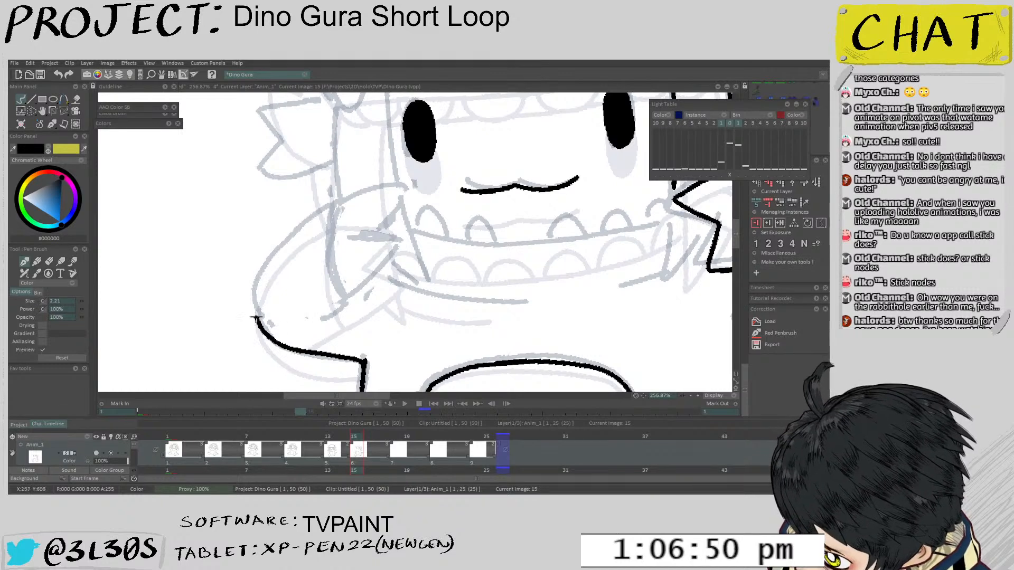
key(ctrl+z)
mouse_move(364, 361)
mouse_down()
mouse_move(262, 331)
mouse_move(294, 228)
mouse_up()
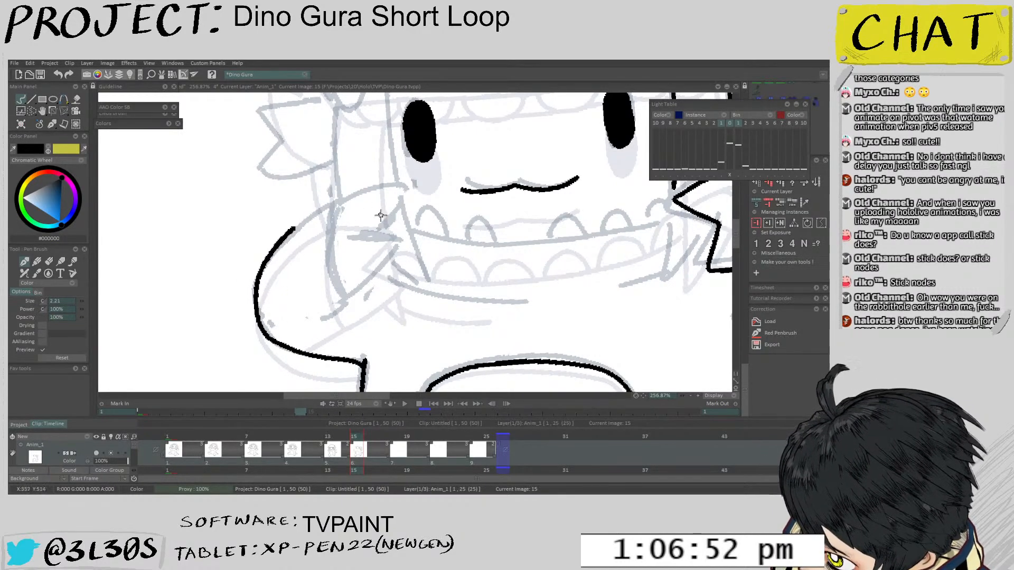
Ink the raised hand's pointed claws, lower arm edge and curved cuff line, and compare the pose with the previous drawing
drag(376, 360, 459, 321)
mouse_move(315, 325)
mouse_down()
mouse_move(322, 291)
mouse_move(370, 217)
mouse_move(380, 262)
mouse_move(368, 288)
mouse_move(397, 264)
mouse_move(403, 336)
mouse_up()
key(ctrl+z)
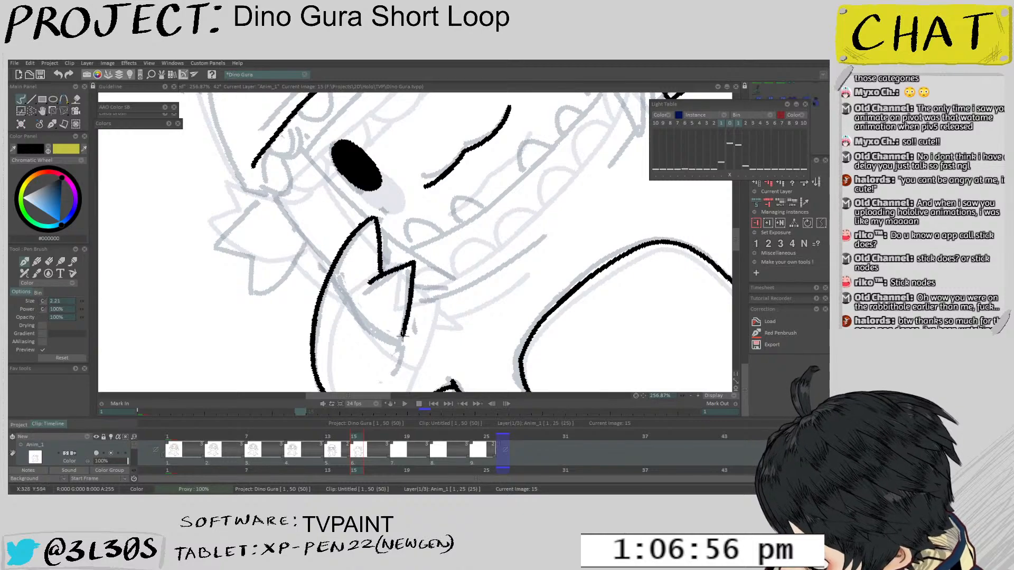
mouse_move(328, 285)
mouse_down()
mouse_move(388, 342)
mouse_move(392, 386)
mouse_up()
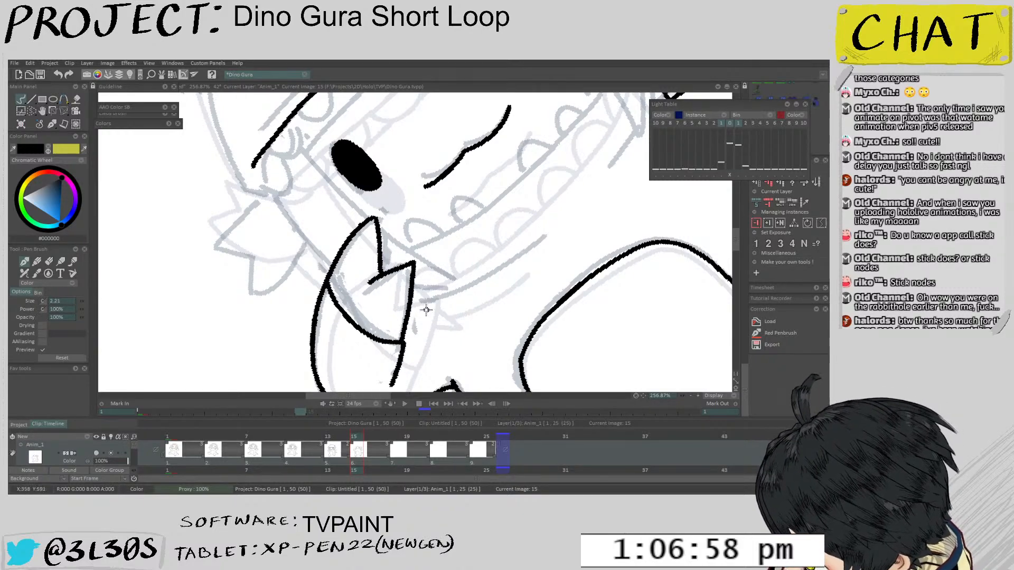
key(ctrl+z)
scroll(425, 311, down, 5)
scroll(415, 320, up, 3)
mouse_move(408, 335)
mouse_down()
mouse_move(500, 350)
mouse_move(473, 350)
mouse_up()
scroll(587, 254, down, 5)
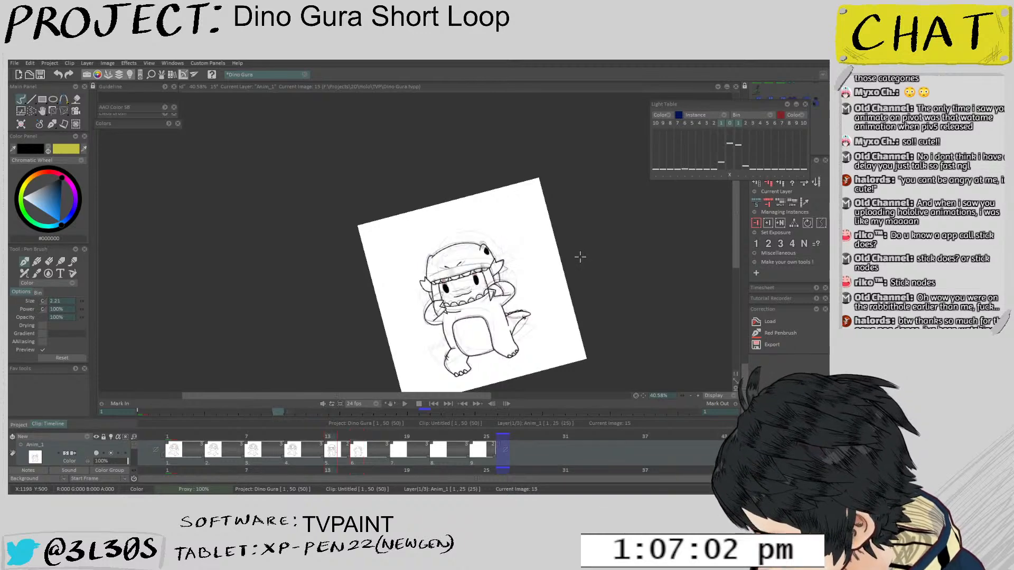
Erase the raised hand's cuff line with the Paint bucket in Erase mode and redraw it as a cleaner curve
scroll(443, 292, up, 3)
scroll(443, 292, up, 2)
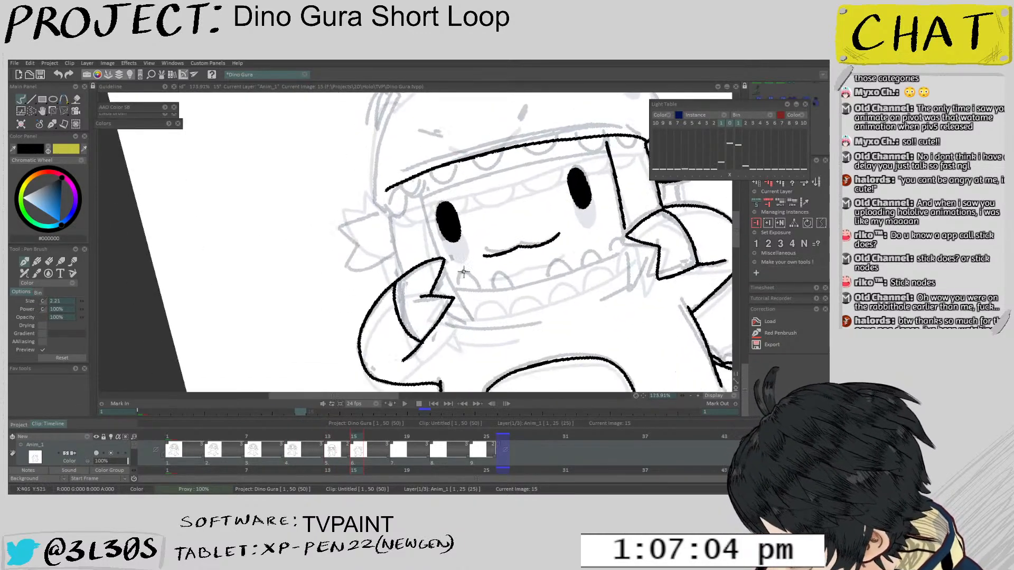
key(e)
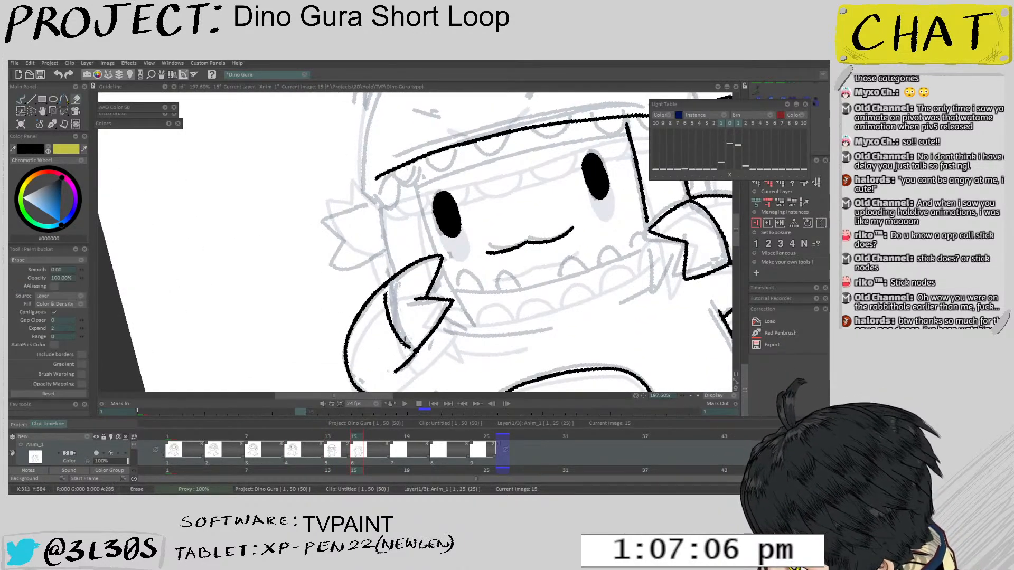
drag(387, 296, 410, 347)
key(b)
drag(391, 279, 416, 344)
key(ctrl+z)
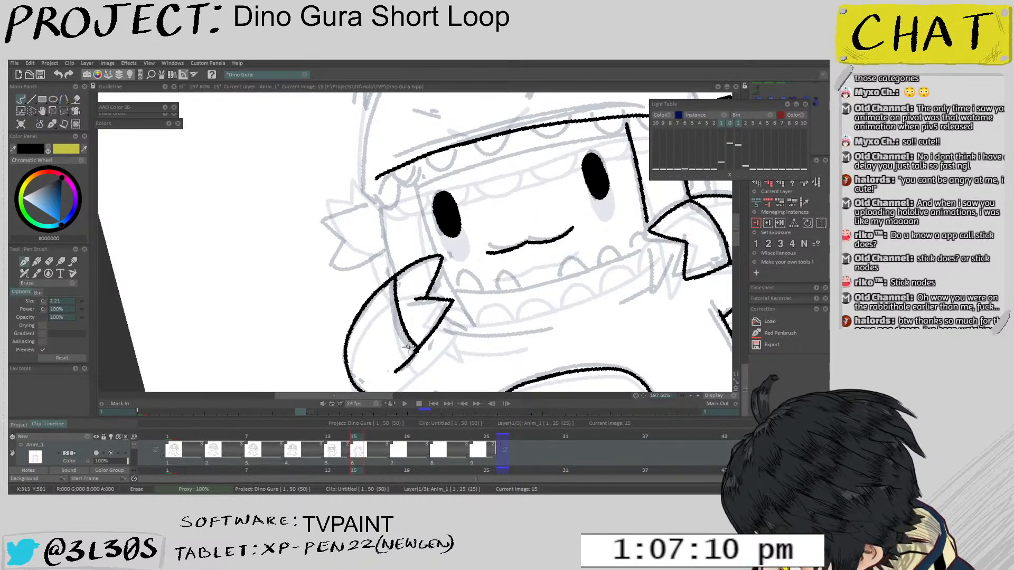
scroll(422, 343, down, 2)
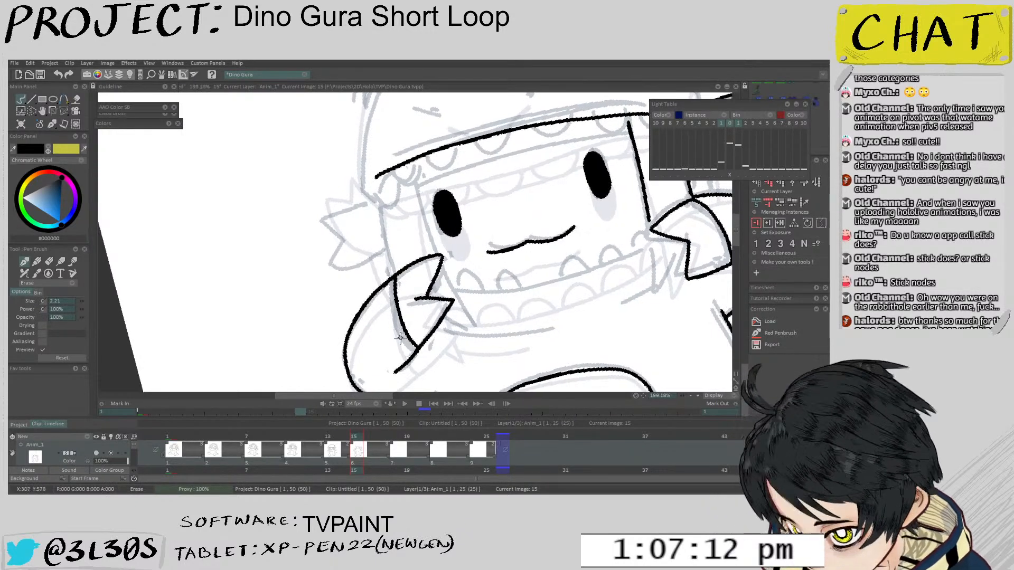
key(b)
Flip through the previous drawings, and shift the previous drawing's light-table reference to X 11, Y -47 to line up with the head
key(Left)
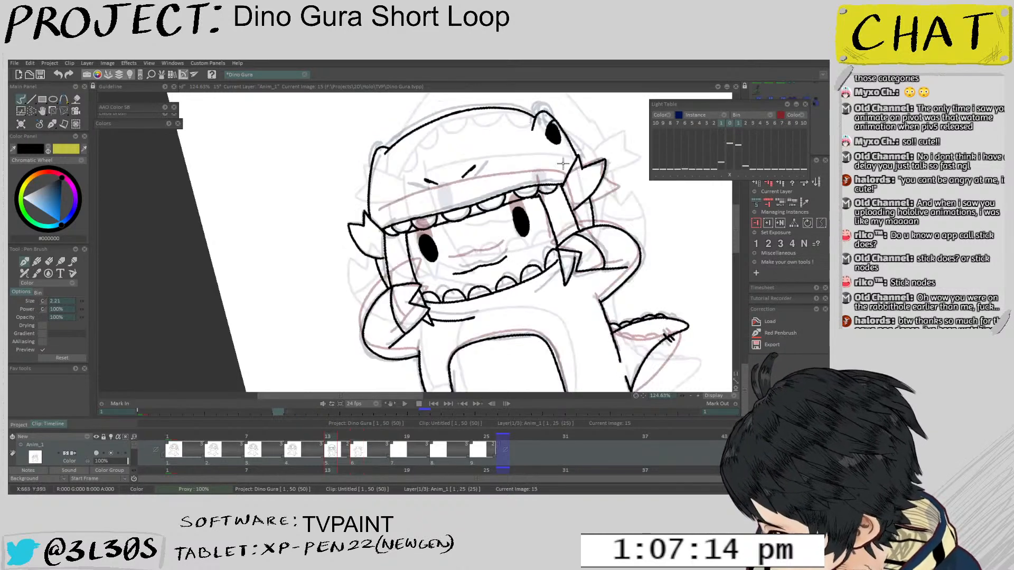
key(Left)
key(Right)
key(Right)
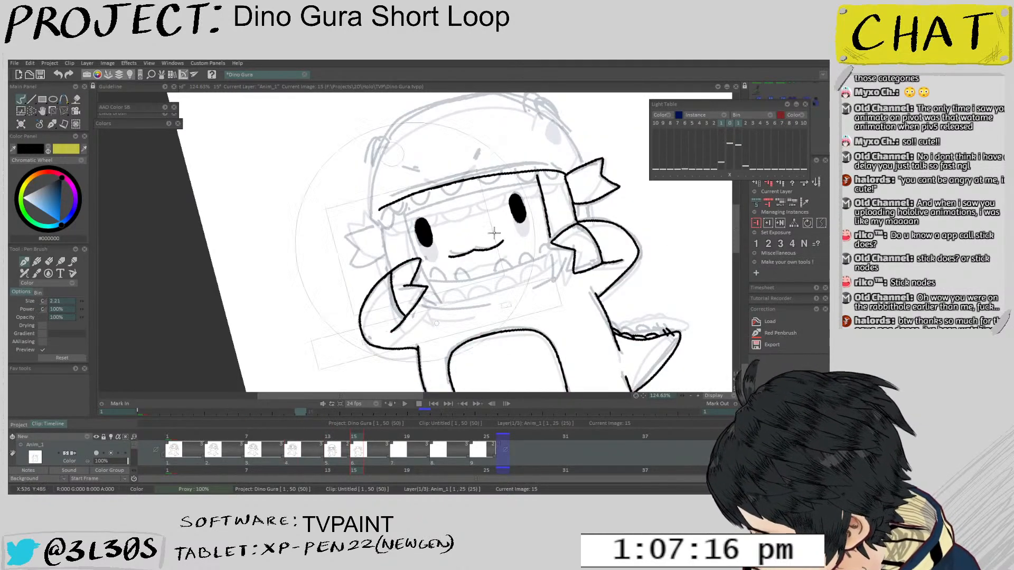
drag(539, 190, 497, 231)
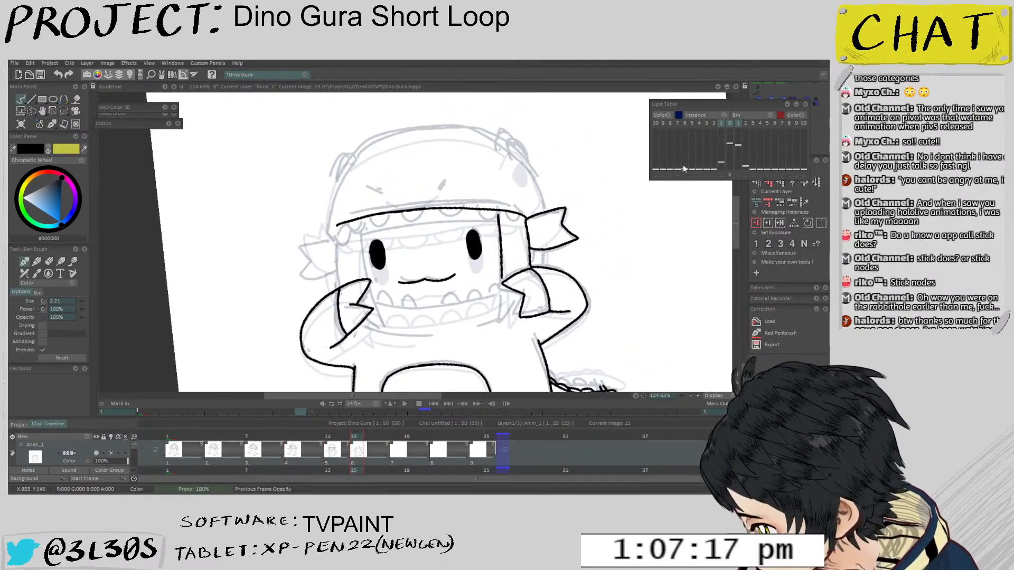
click(720, 175)
drag(519, 191, 526, 163)
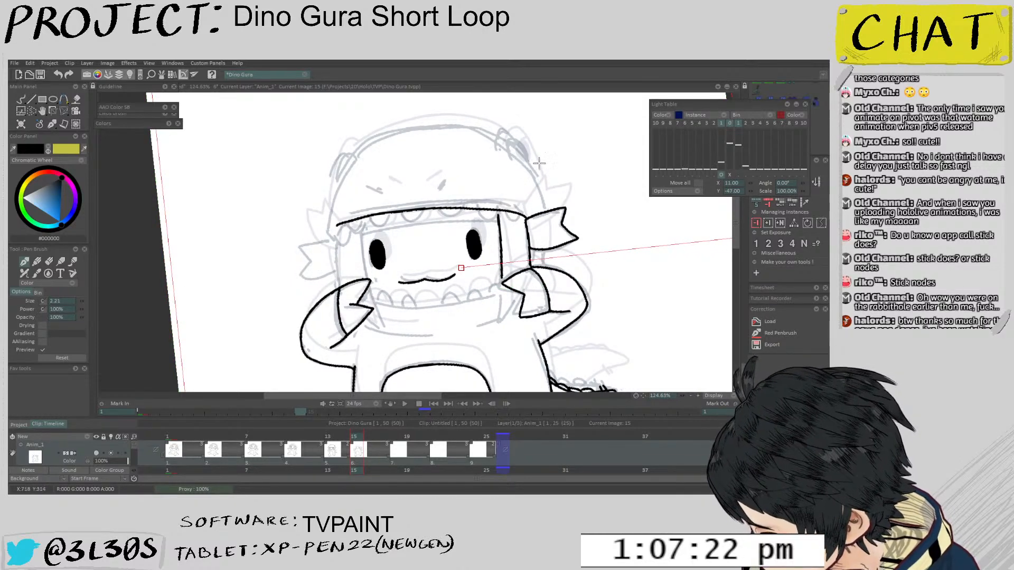
key(d)
Ink a rounded upper tooth under the dino hood's rim and the two slanted angry brow strokes above it
scroll(439, 205, up, 4)
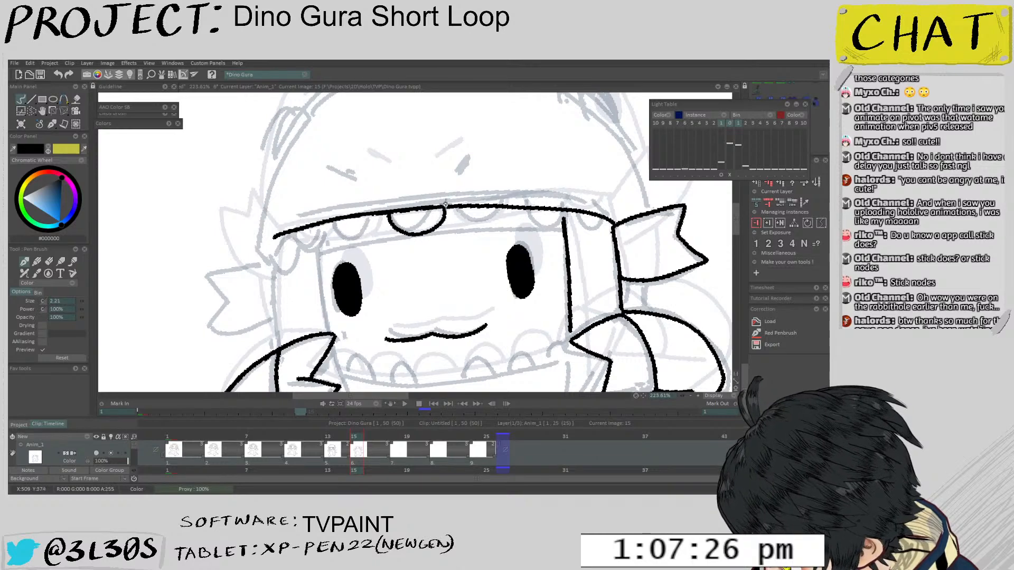
key(ctrl+z)
drag(385, 213, 392, 224)
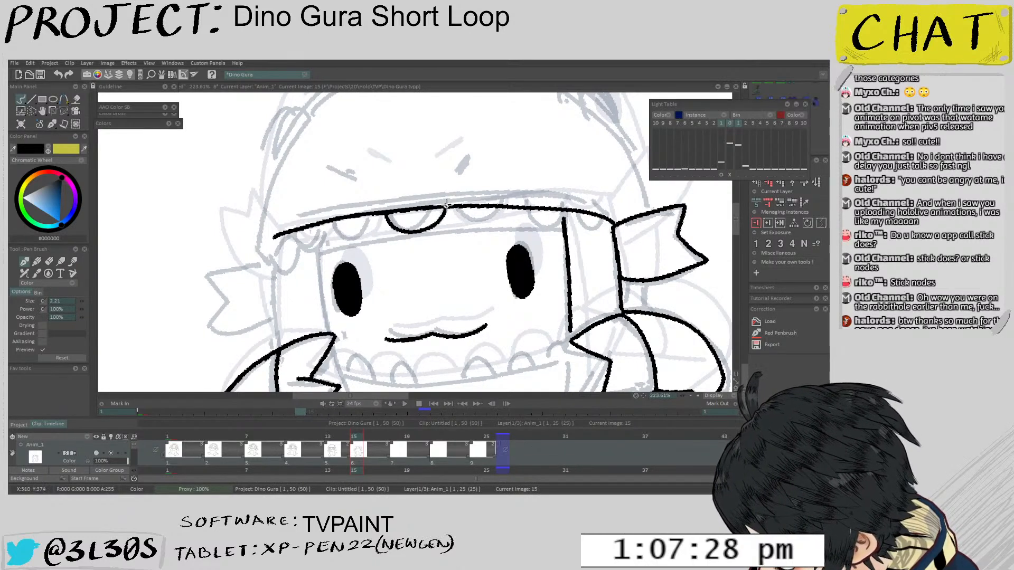
drag(410, 161, 389, 241)
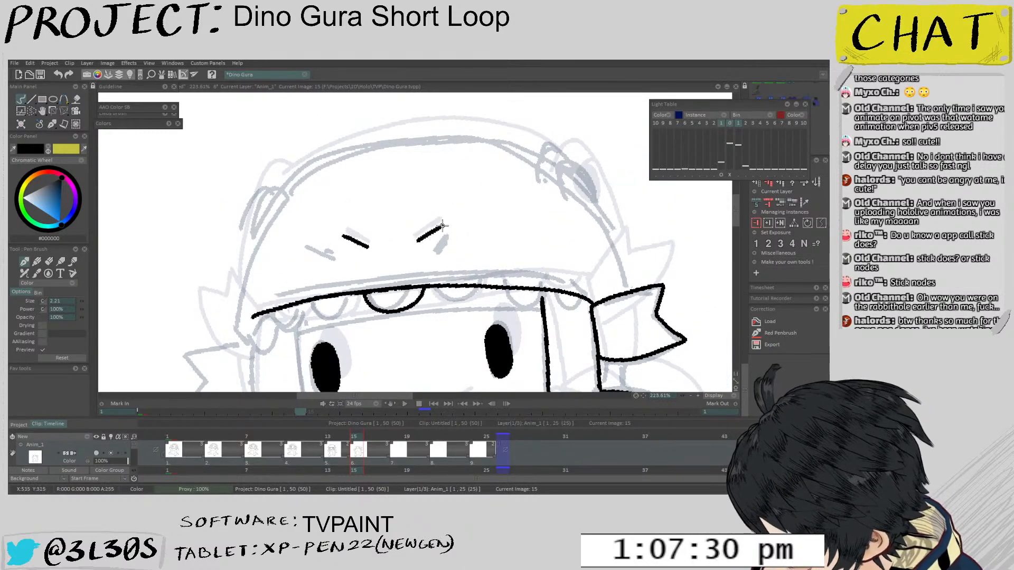
Ink the next rounded tooth along the hood's upper jaw rim on frame 15, checking it against the previous drawing
mouse_move(474, 265)
mouse_down()
mouse_move(463, 258)
mouse_move(436, 297)
mouse_up()
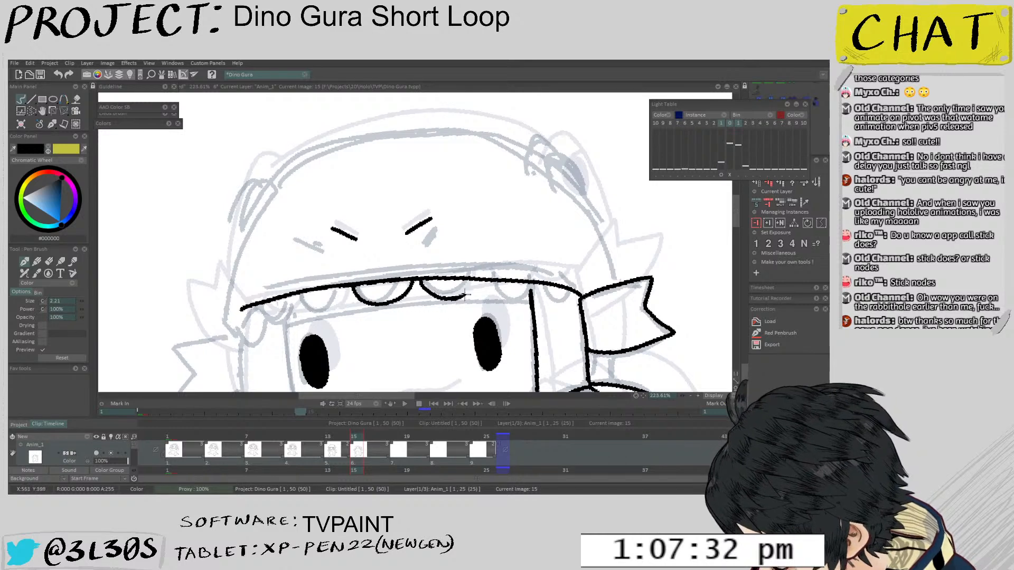
key(ctrl+z)
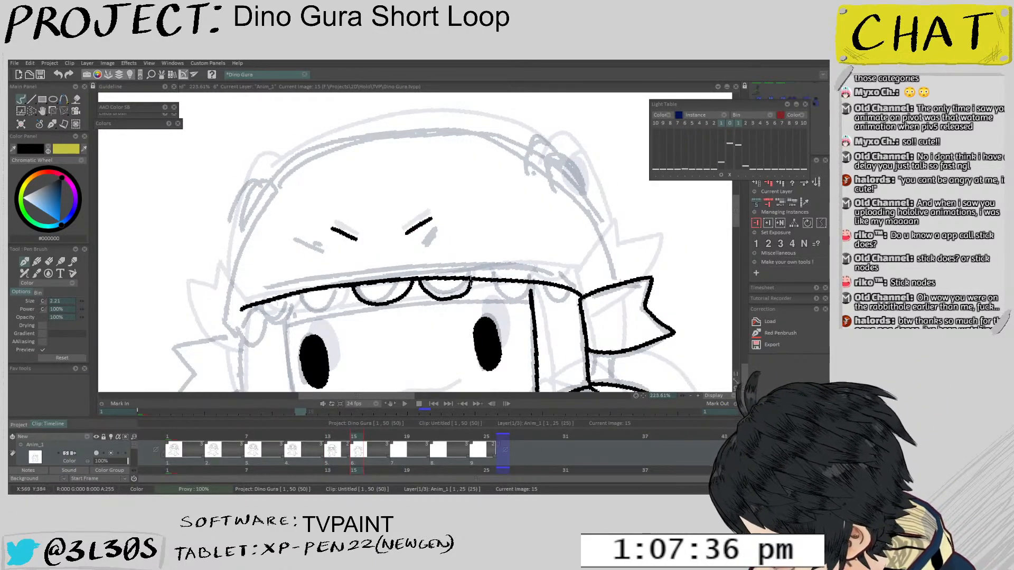
key(Left)
key(Right)
drag(487, 274, 473, 248)
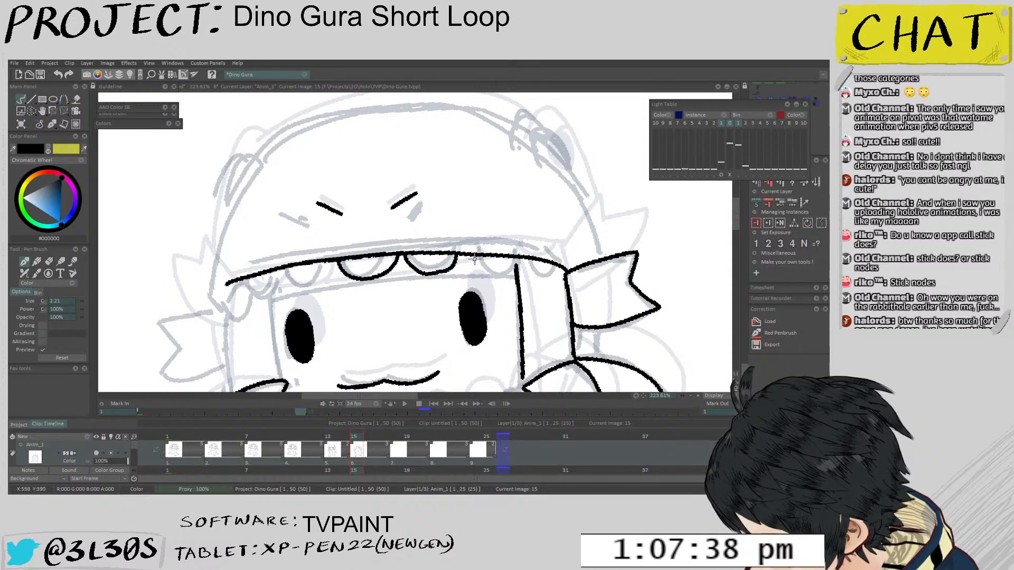
Ink the remaining two teeth toward the right end of the hood's upper jaw rim, comparing with the frame 13 drawing
key(Left)
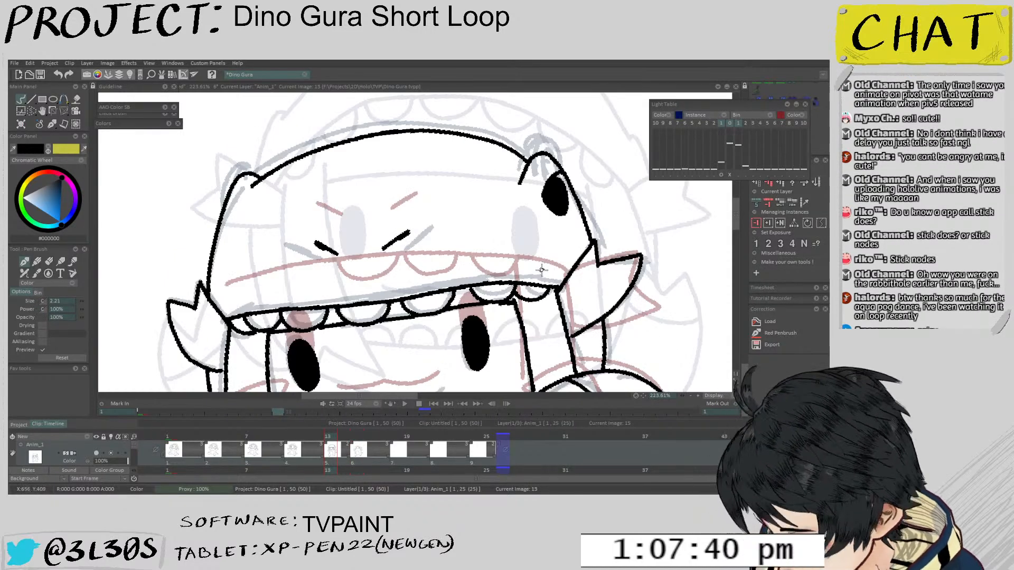
key(Right)
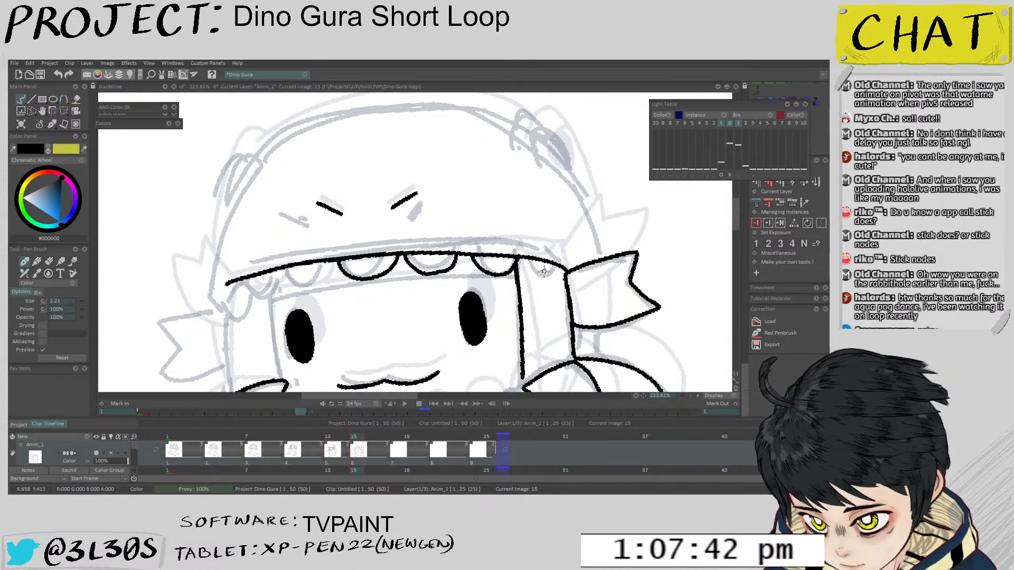
key(Left)
key(Right)
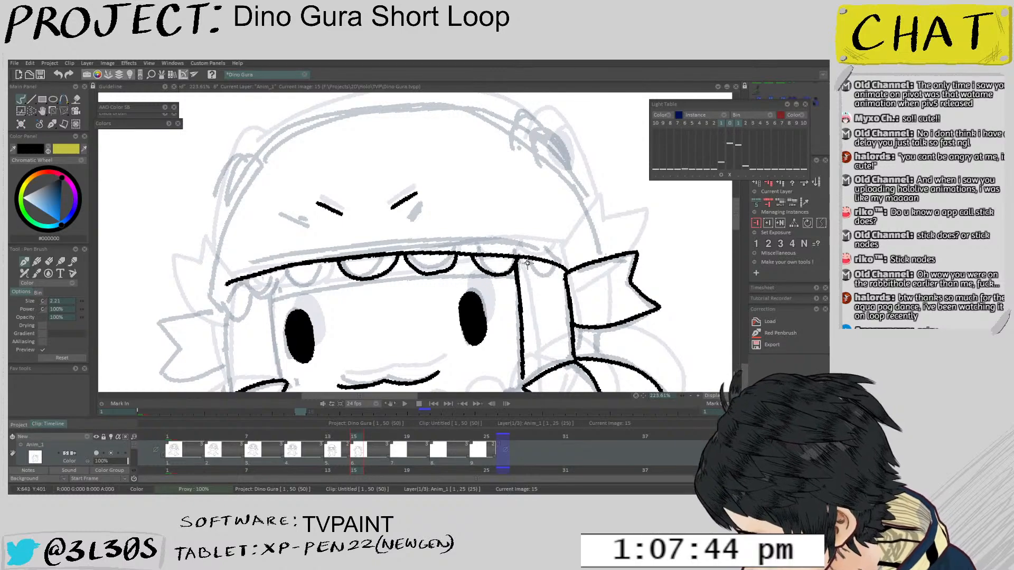
key(ctrl+z)
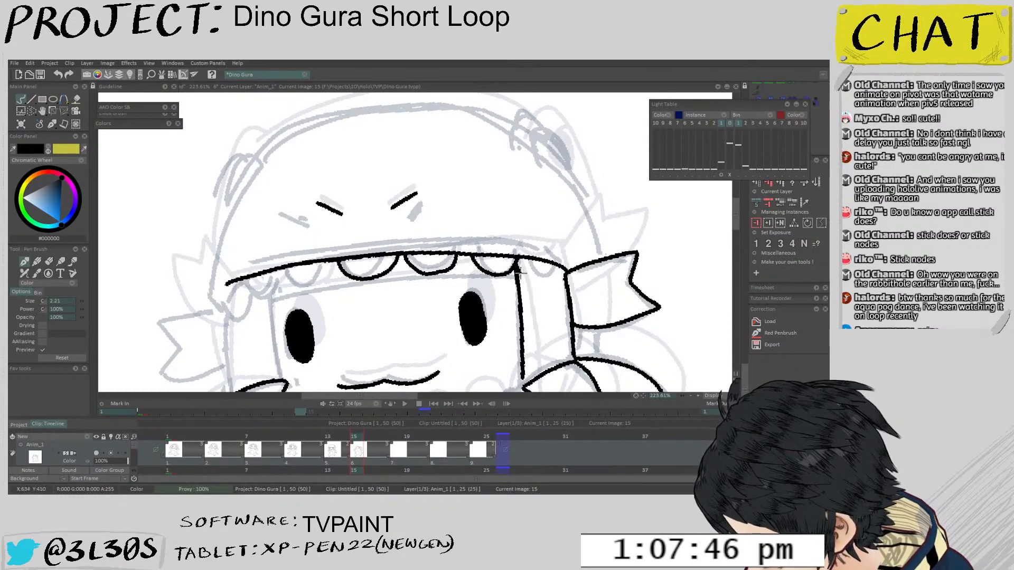
key(ctrl+z)
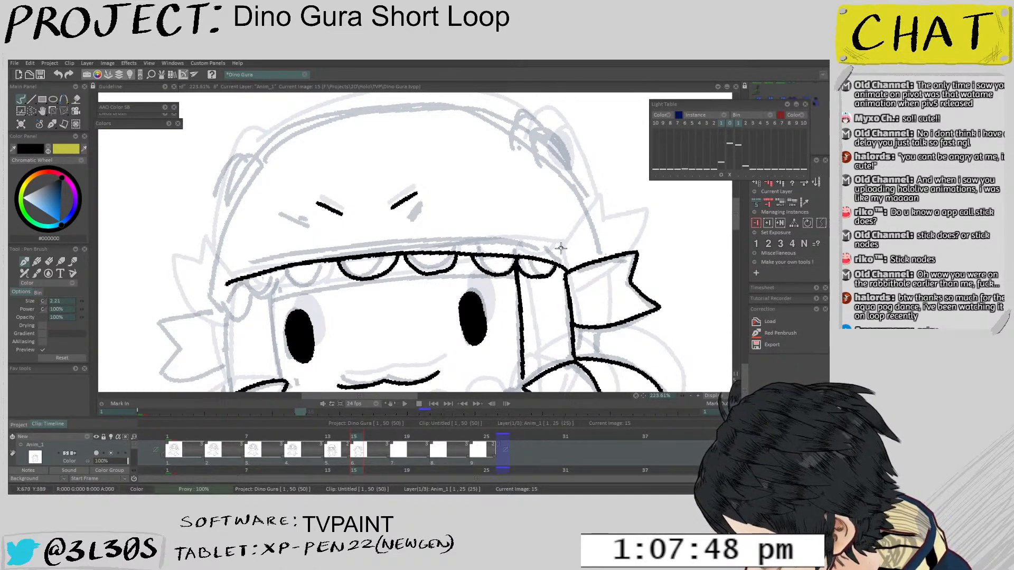
scroll(561, 247, up, 3)
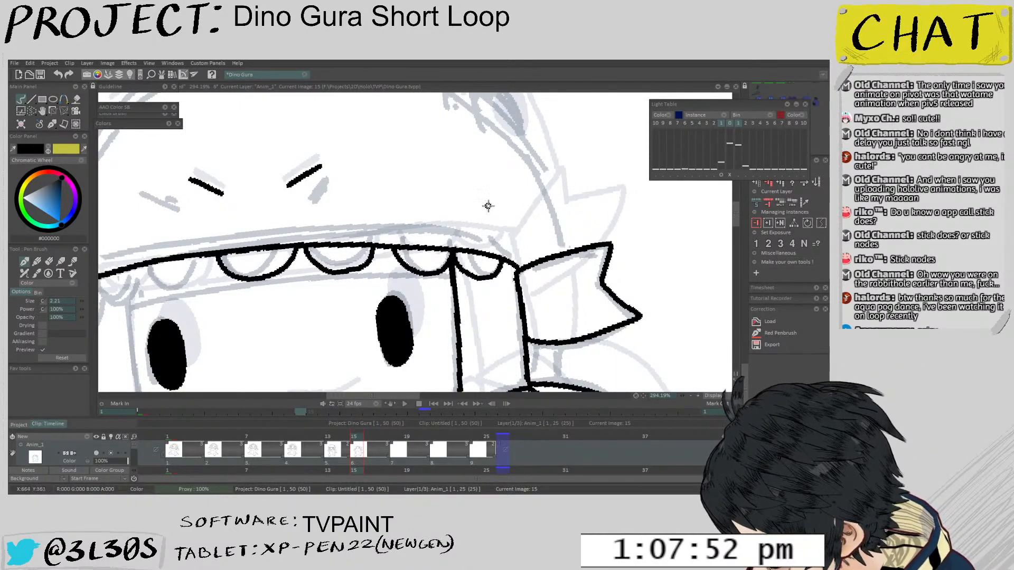
Play the whole animation from frame 1 to review the motion and return to the first frame
scroll(488, 206, down, 10)
key(Left)
key(Left)
click(169, 462)
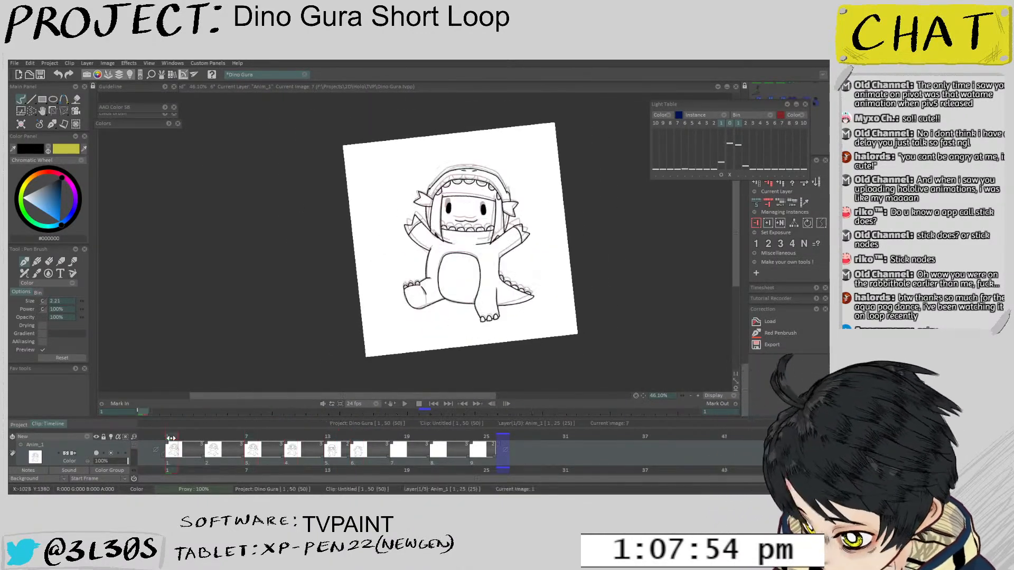
key(Return)
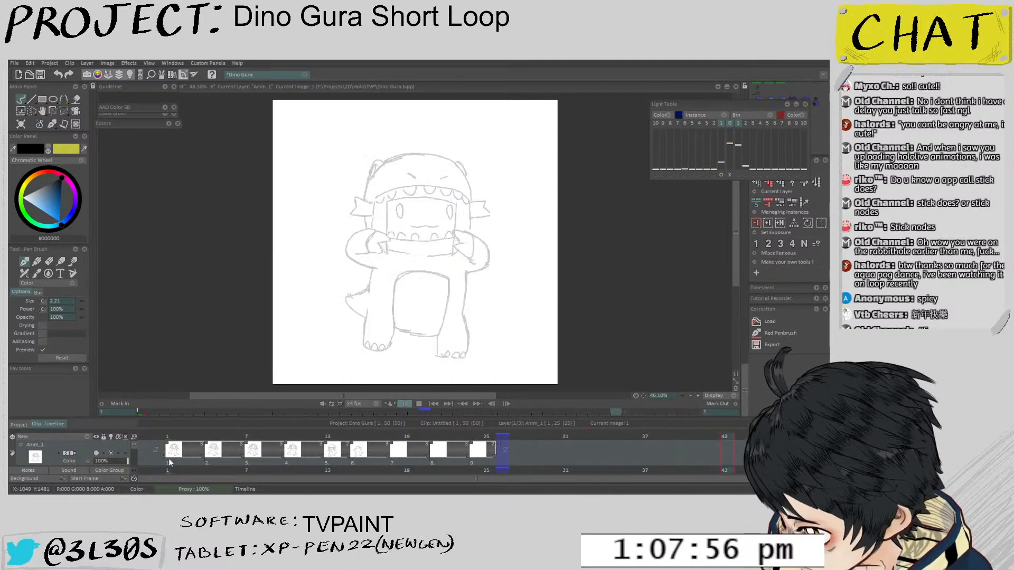
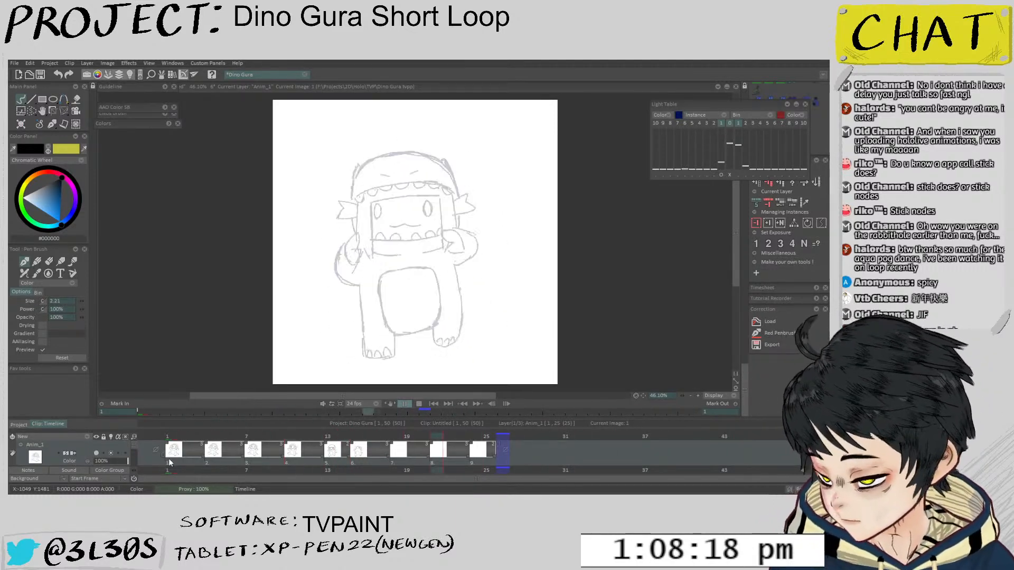
click(172, 437)
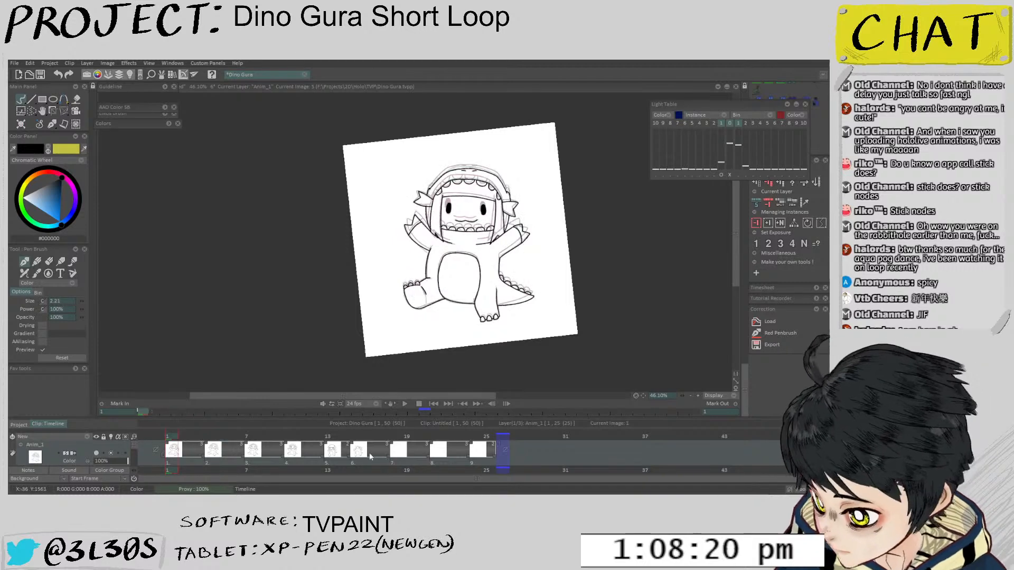
Return to frame 15 and ink two more teeth toward the left end of the hood's upper jaw rim
click(353, 436)
scroll(438, 226, up, 5)
scroll(437, 227, up, 3)
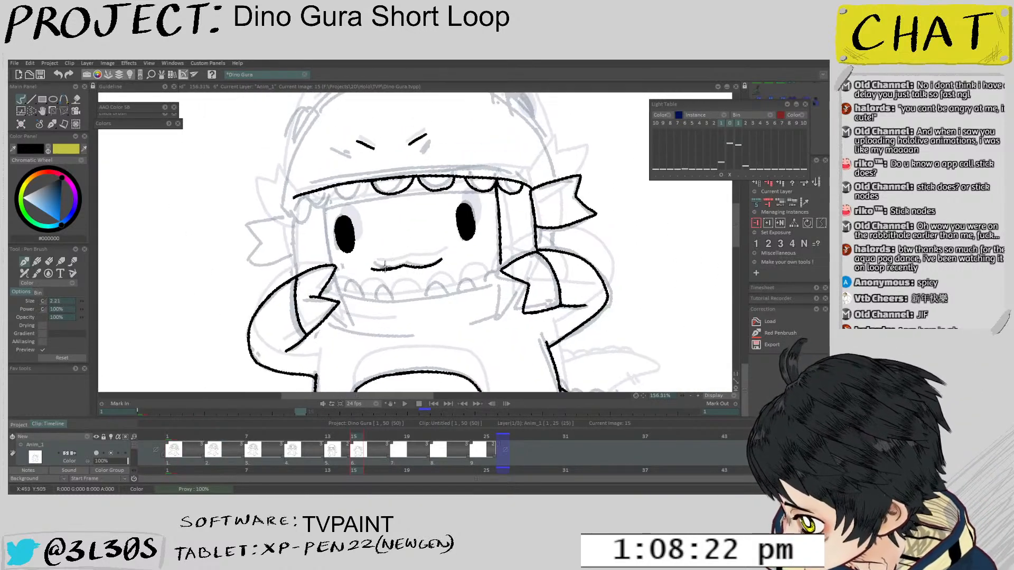
scroll(316, 272, up, 2)
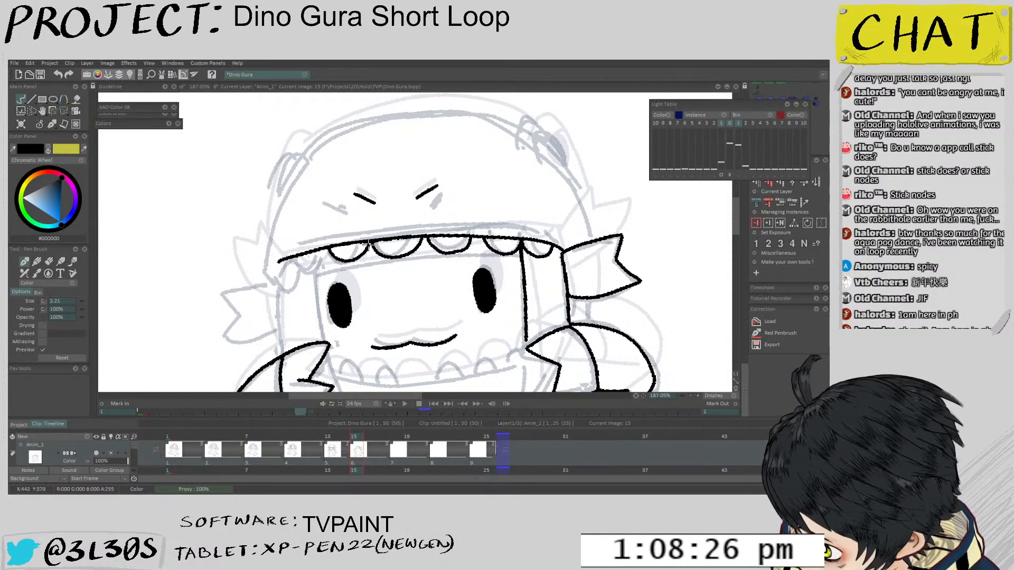
scroll(362, 241, up, 1)
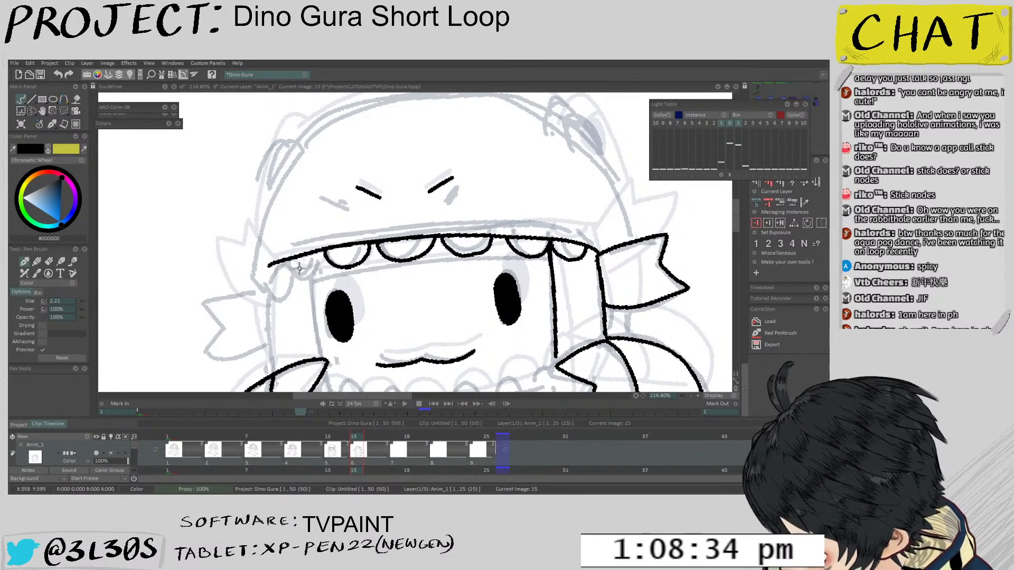
mouse_move(287, 262)
mouse_down()
mouse_move(308, 275)
mouse_move(325, 261)
mouse_up()
key(Left)
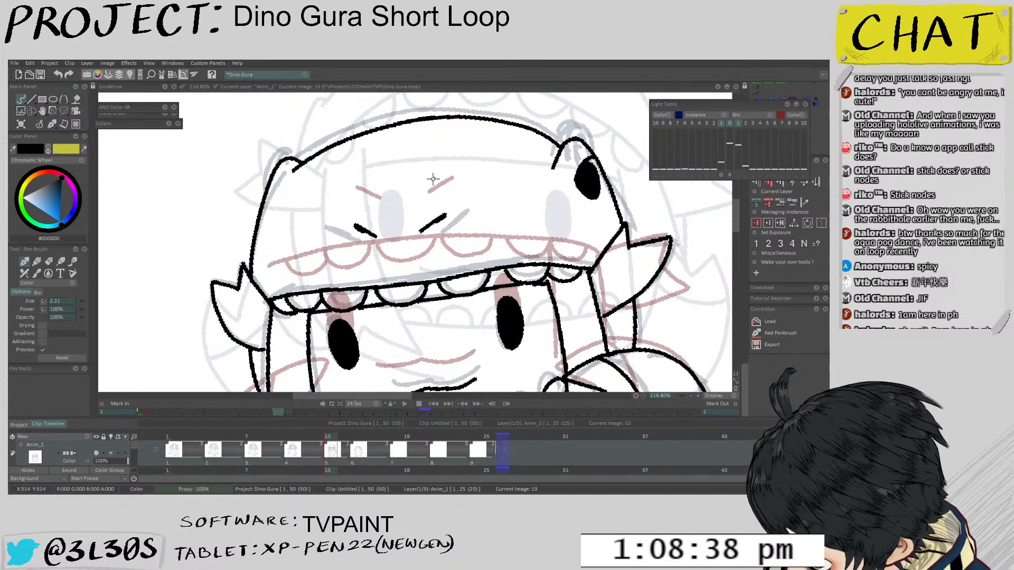
key(Right)
Redraw the left end of the upper jaw rim so it curves downward, and ink the last tooth beneath it
drag(270, 264, 298, 275)
key(ctrl+z)
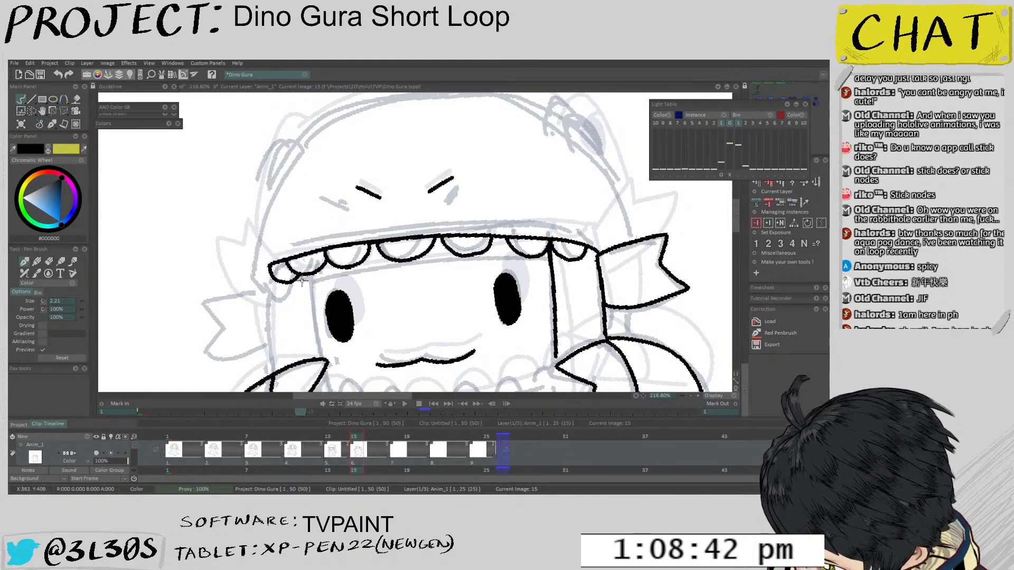
key(Left)
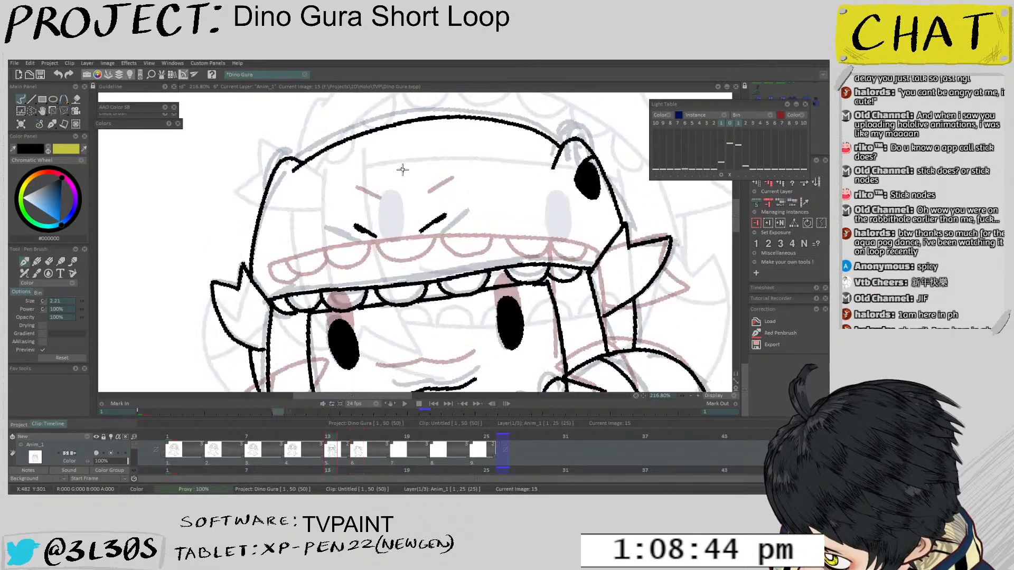
key(Right)
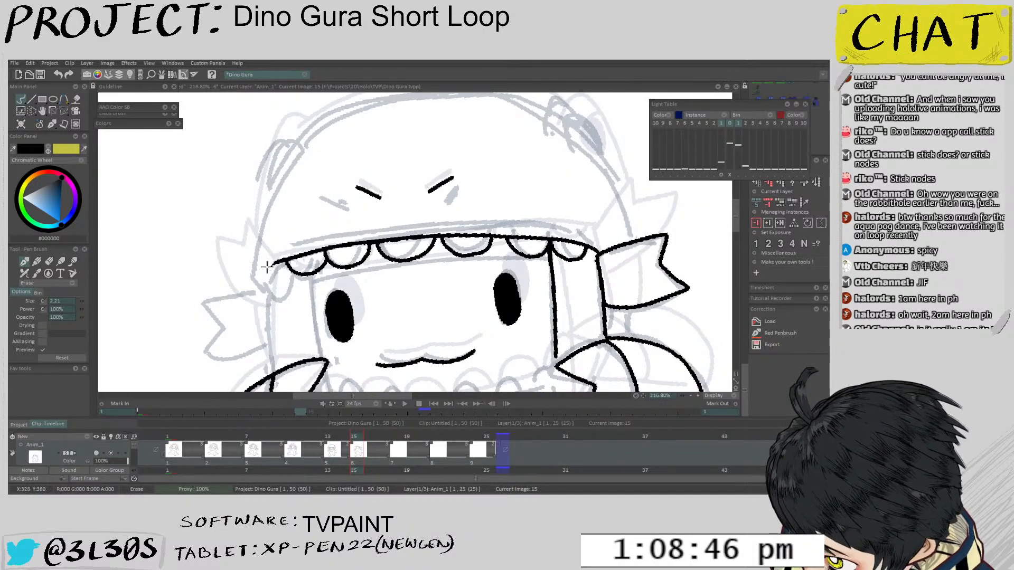
drag(264, 282, 286, 261)
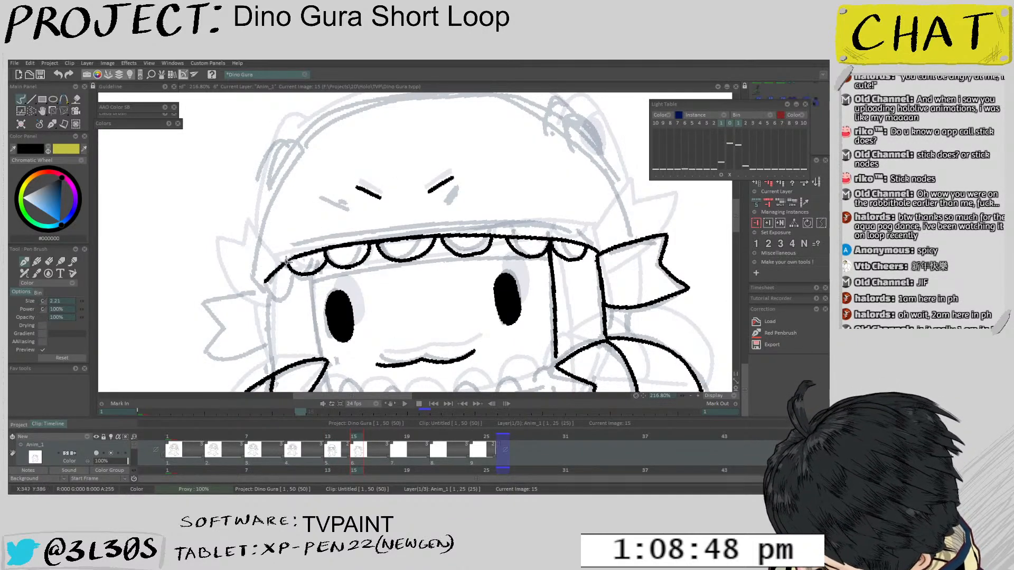
key(ctrl+z)
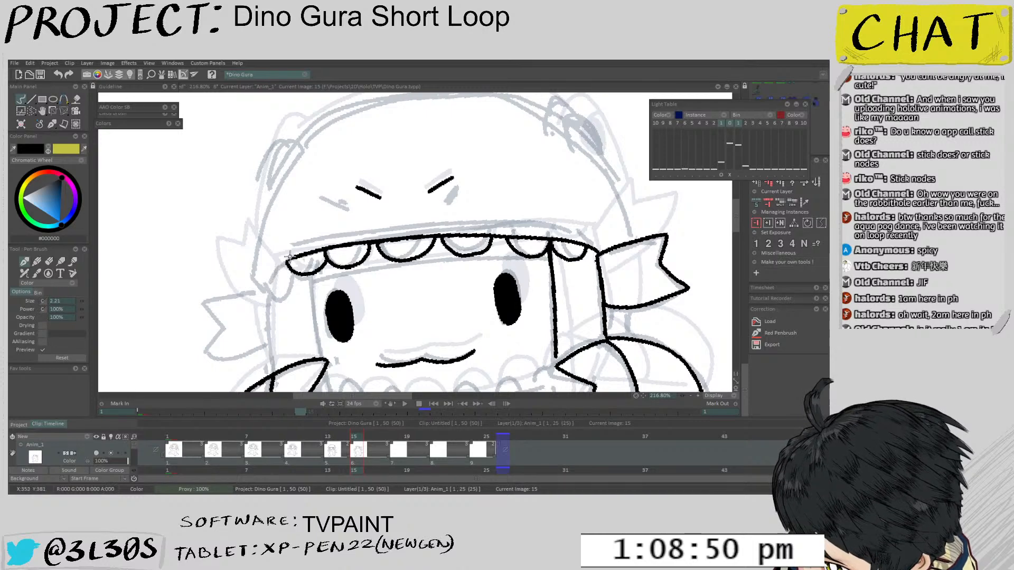
drag(294, 257, 264, 282)
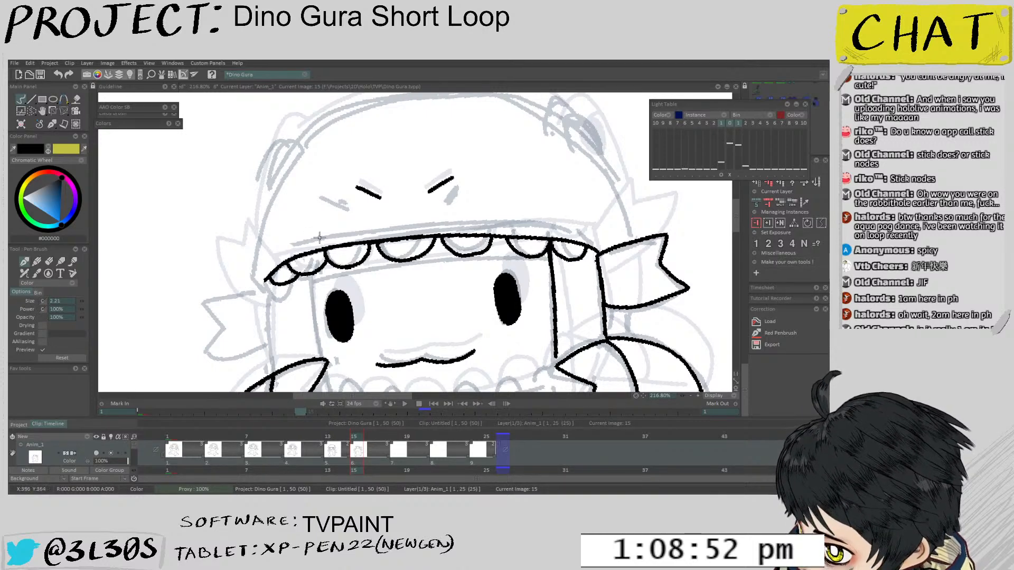
Ink the two vertical lines on the left side of the face, running from the jaw rim down to the raised hand
scroll(397, 213, down, 2)
drag(312, 226, 310, 269)
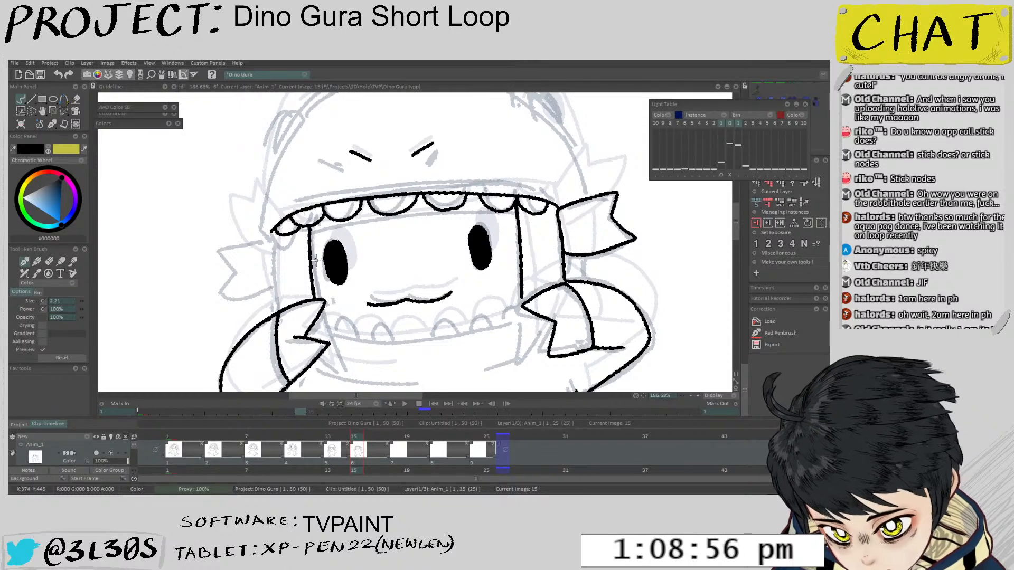
key(ctrl+z)
drag(310, 226, 310, 274)
drag(273, 230, 271, 317)
key(ctrl+z)
mouse_move(273, 230)
mouse_down()
mouse_move(271, 309)
mouse_move(261, 273)
mouse_up()
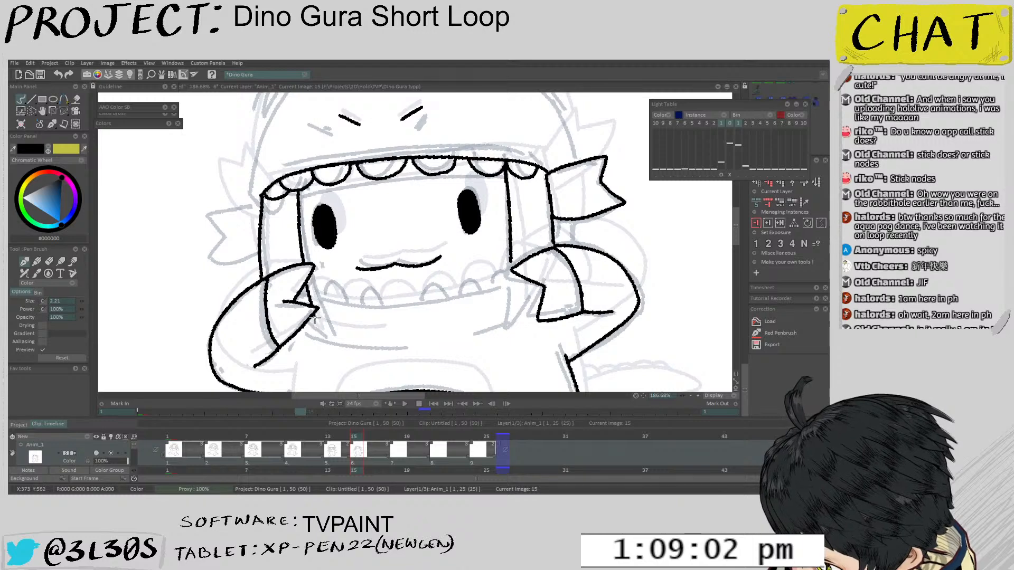
Ink the curved line under the left hand and the pointed strand hanging below the right hand
drag(307, 328, 323, 338)
scroll(312, 306, down, 1)
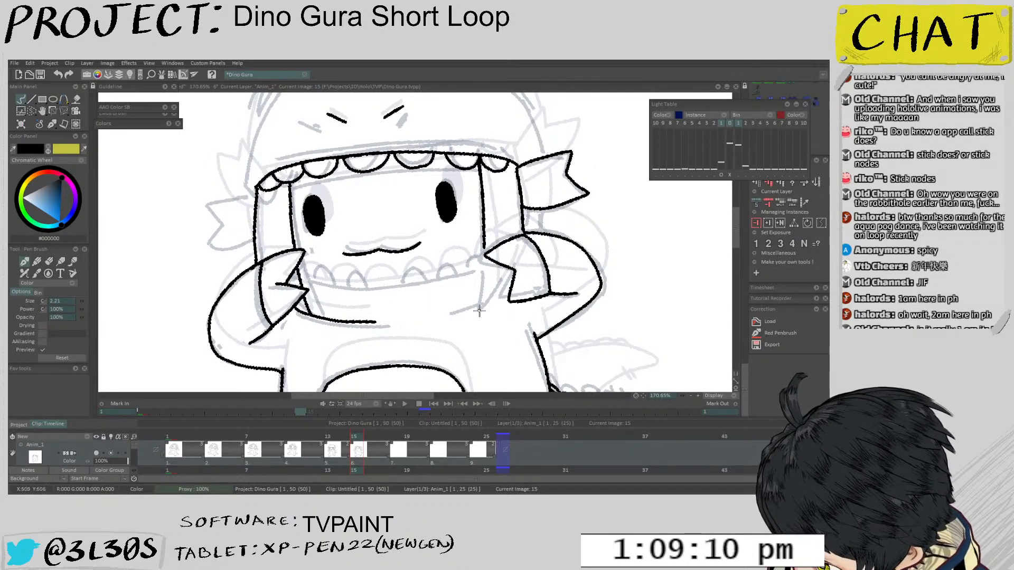
scroll(483, 296, up, 3)
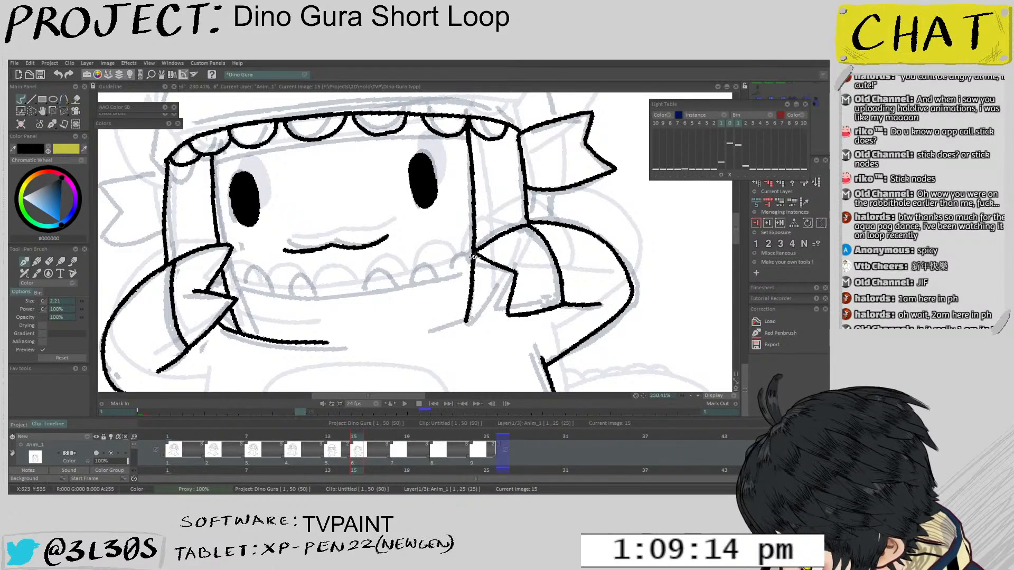
mouse_move(473, 244)
mouse_down()
mouse_move(464, 326)
mouse_move(472, 256)
mouse_move(464, 326)
mouse_move(491, 285)
mouse_up()
key(ctrl+z)
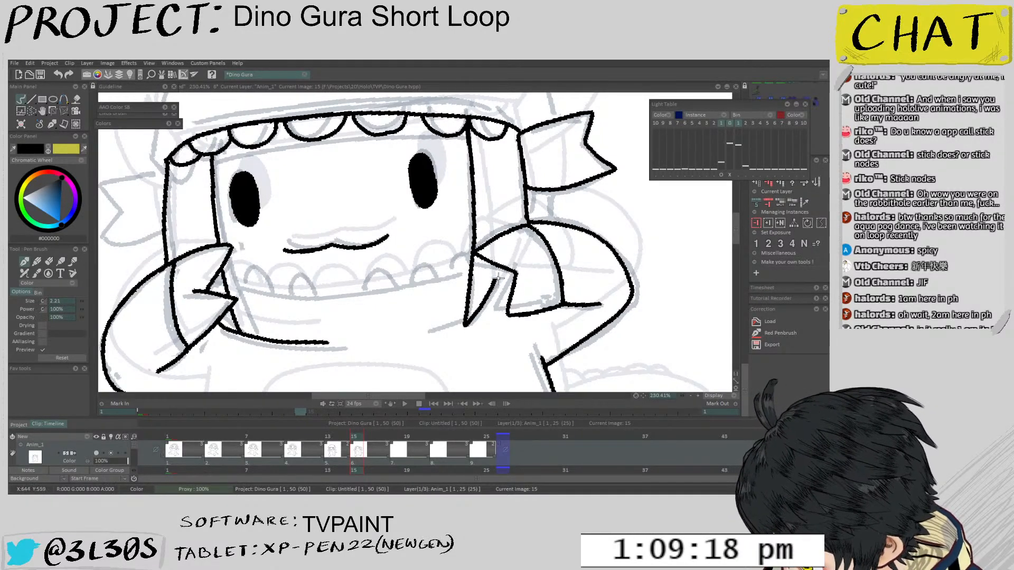
Remove the hood's right side line and redraw it cleanly from the jaw rim down to the arm
scroll(478, 199, up, 2)
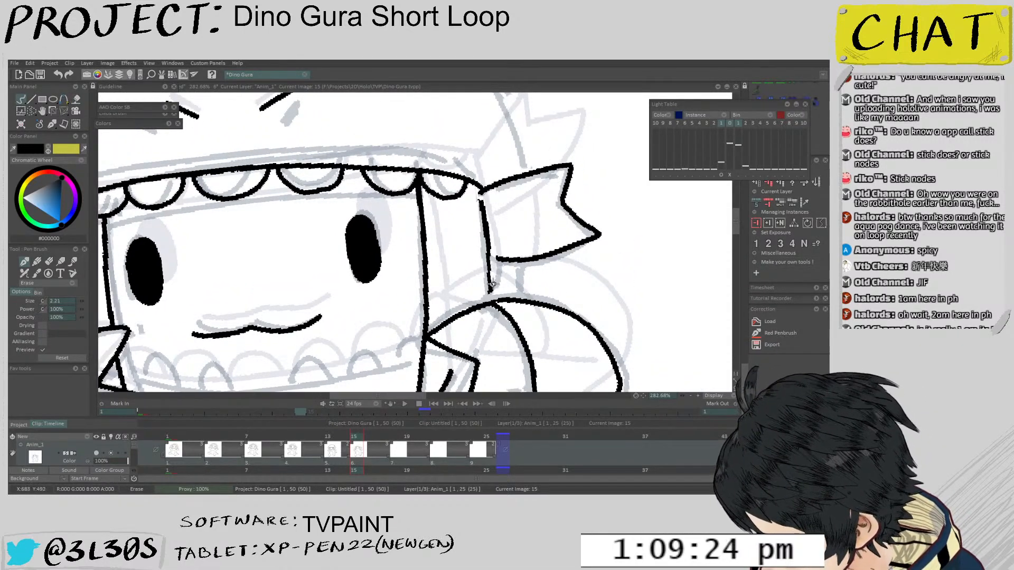
key(f)
click(486, 237)
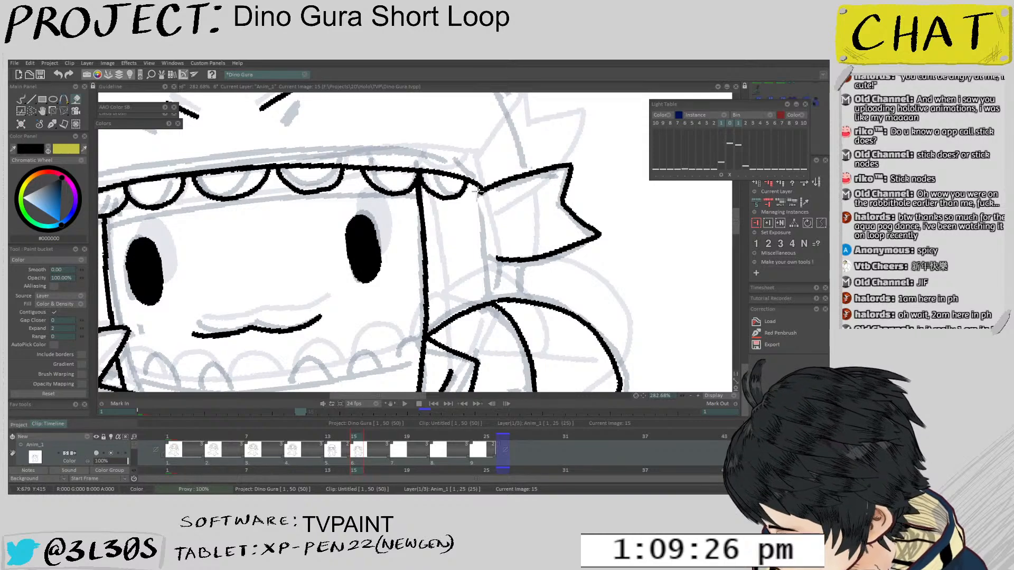
key(b)
drag(477, 185, 481, 239)
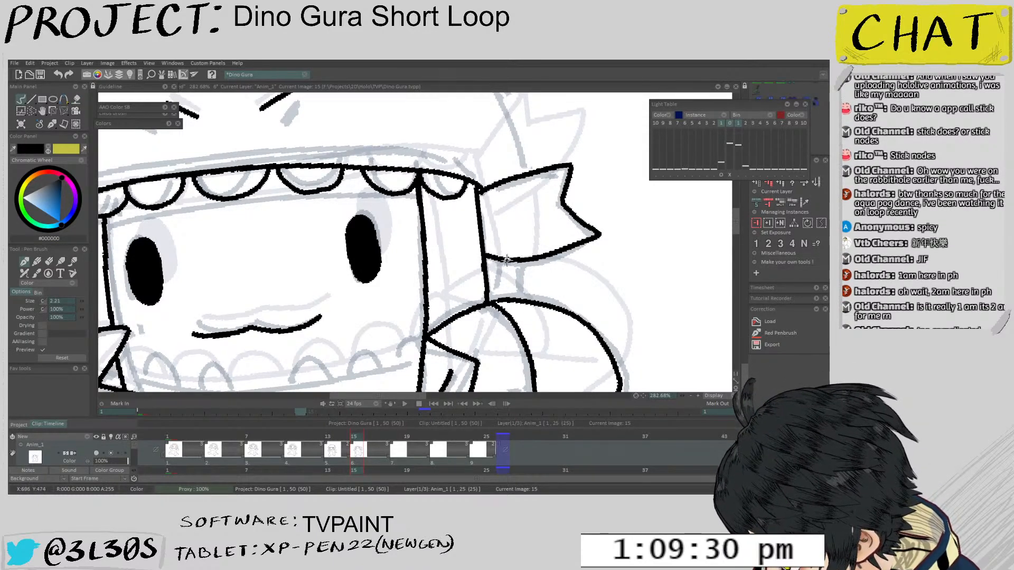
Refine the slanted edge of the pointed strand so it meets the underside of the right hand
drag(503, 277, 480, 212)
drag(434, 295, 417, 339)
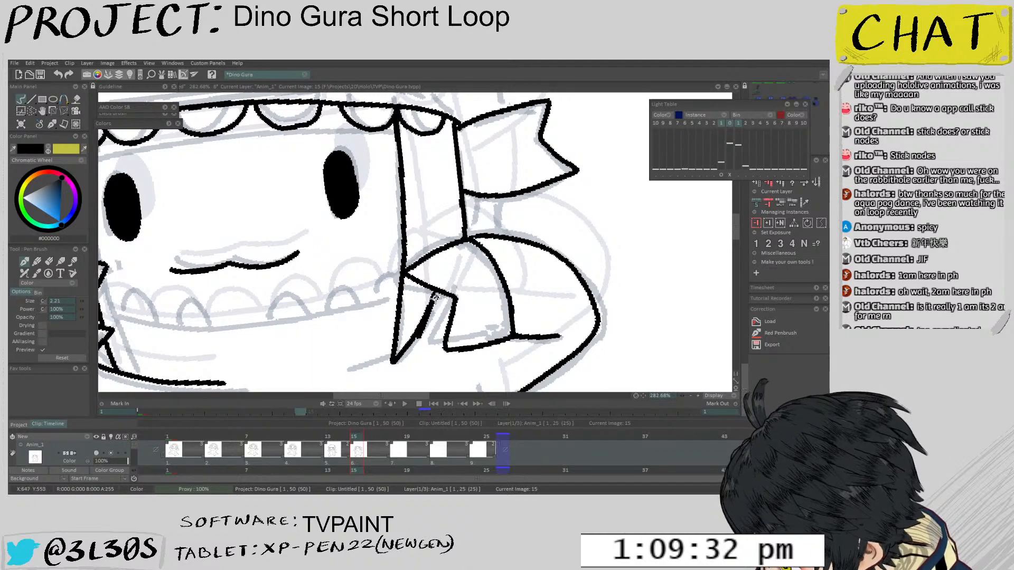
key(ctrl+z)
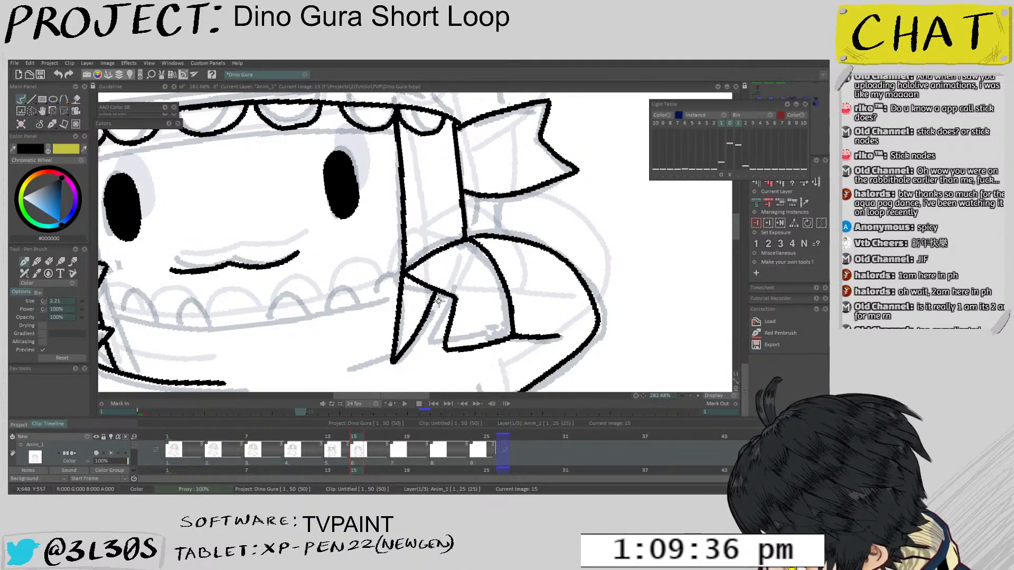
scroll(439, 299, down, 3)
scroll(439, 280, up, 2)
scroll(294, 297, up, 2)
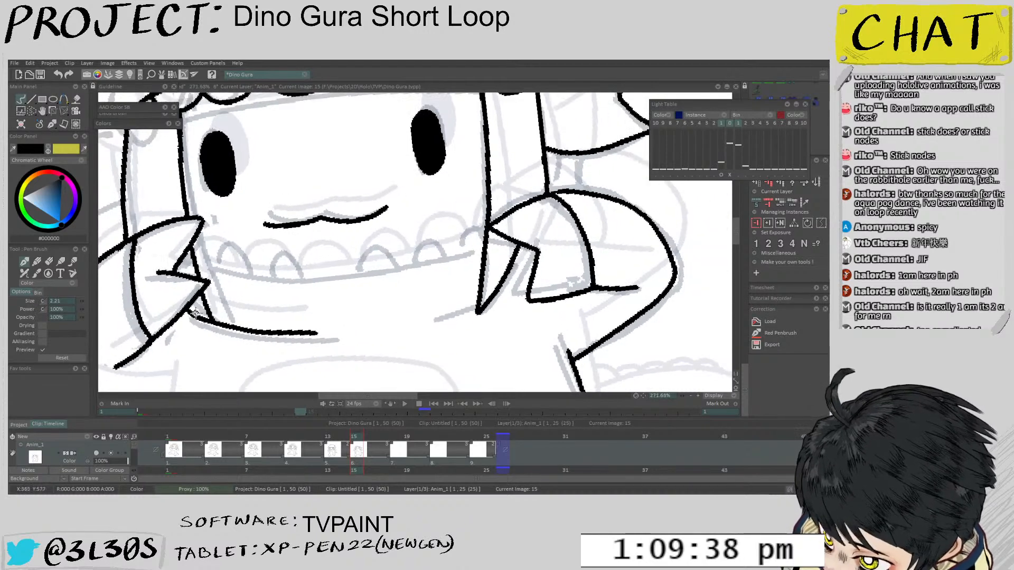
Clean up the line under the left hand and ink the pointed strand hanging below it
key(e)
mouse_move(195, 312)
mouse_down()
mouse_move(218, 339)
mouse_move(193, 312)
mouse_move(214, 322)
mouse_move(217, 343)
mouse_move(270, 296)
mouse_up()
key(e)
key(ctrl+z)
scroll(270, 296, up, 1)
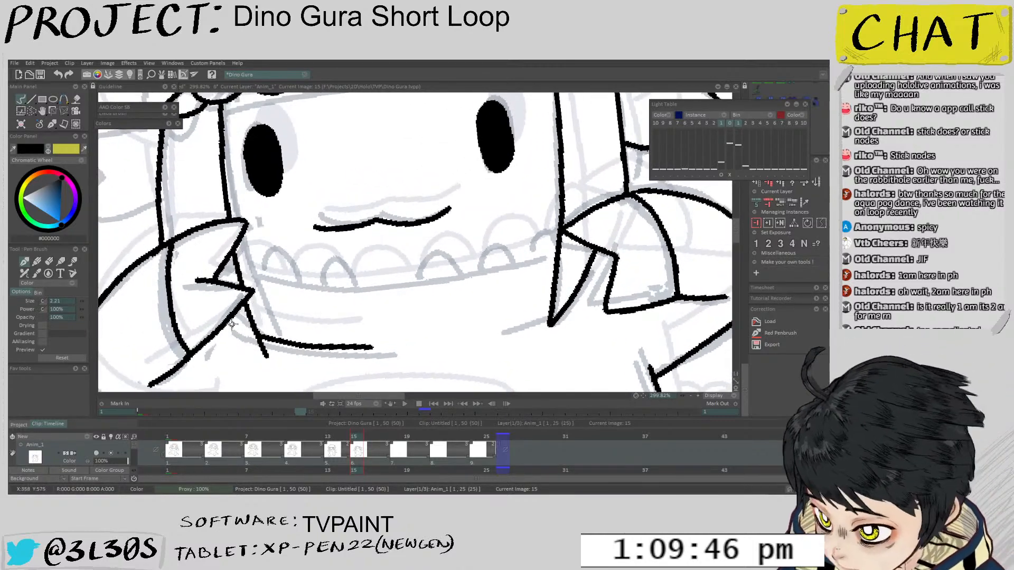
key(ctrl+z)
drag(223, 324, 269, 359)
scroll(314, 233, down, 5)
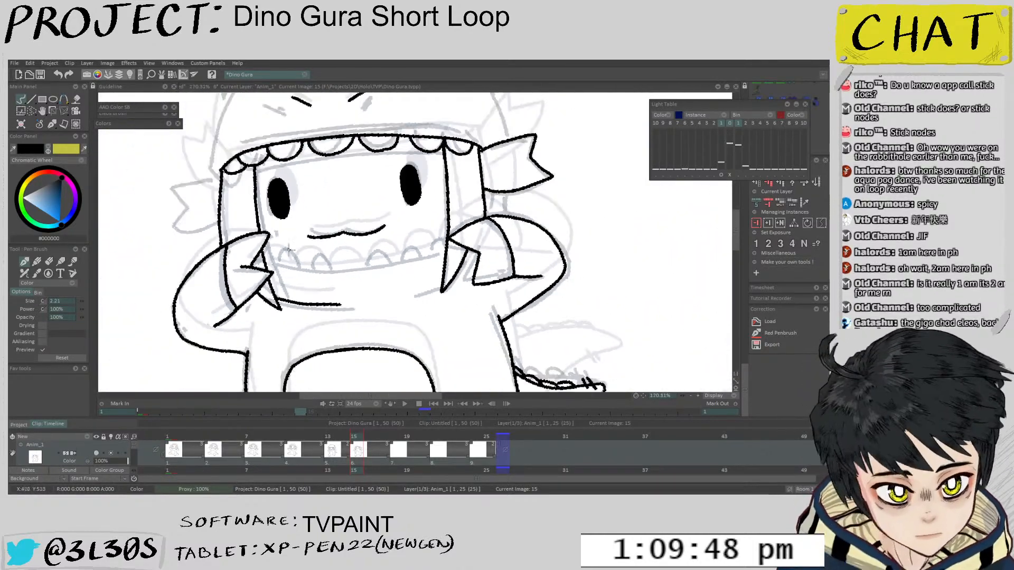
Play the loop from frame 1 and compare the drawing on frame 13 with frame 15
drag(369, 208, 367, 229)
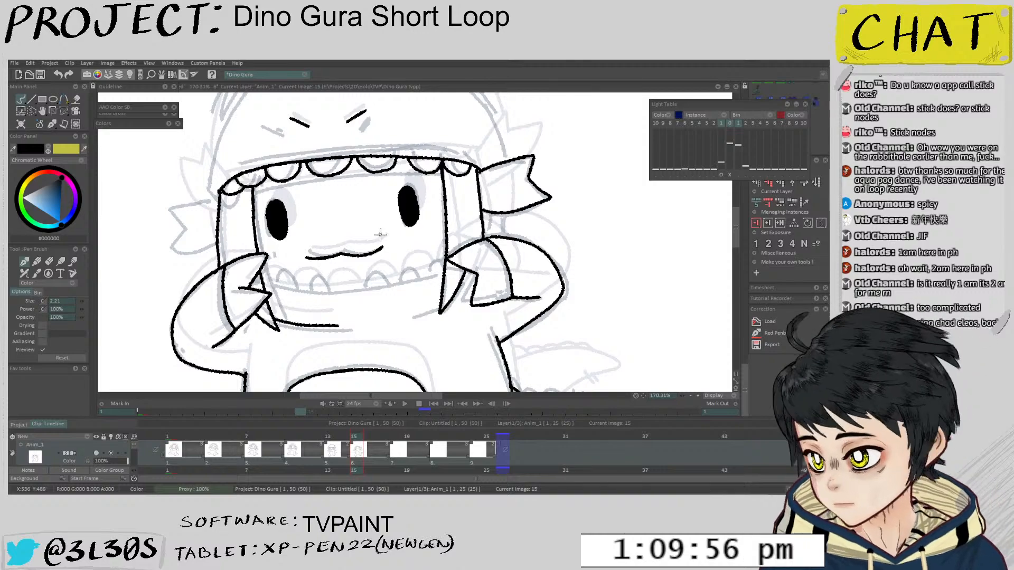
drag(386, 218, 362, 238)
scroll(333, 272, down, 3)
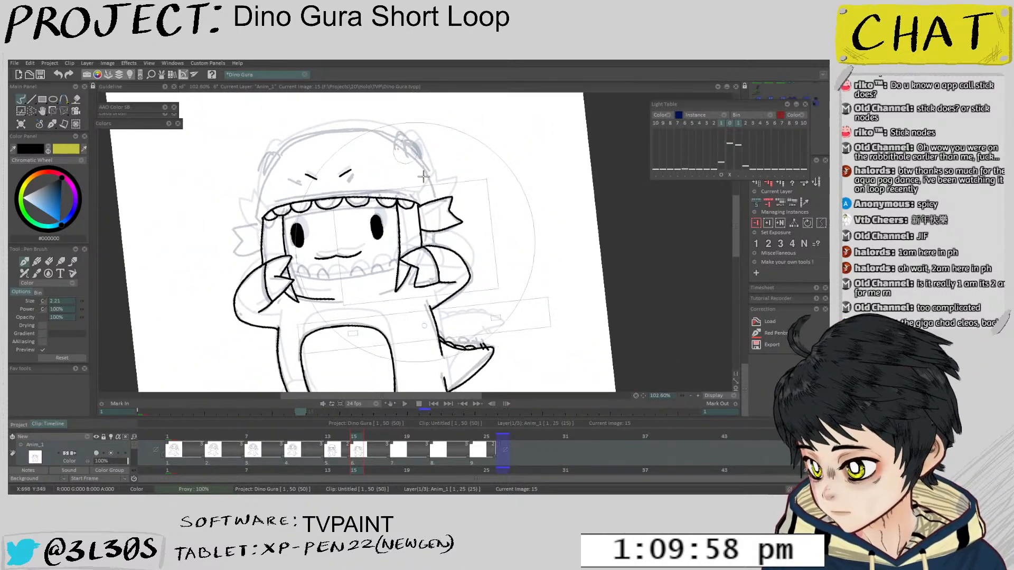
click(172, 449)
key(Return)
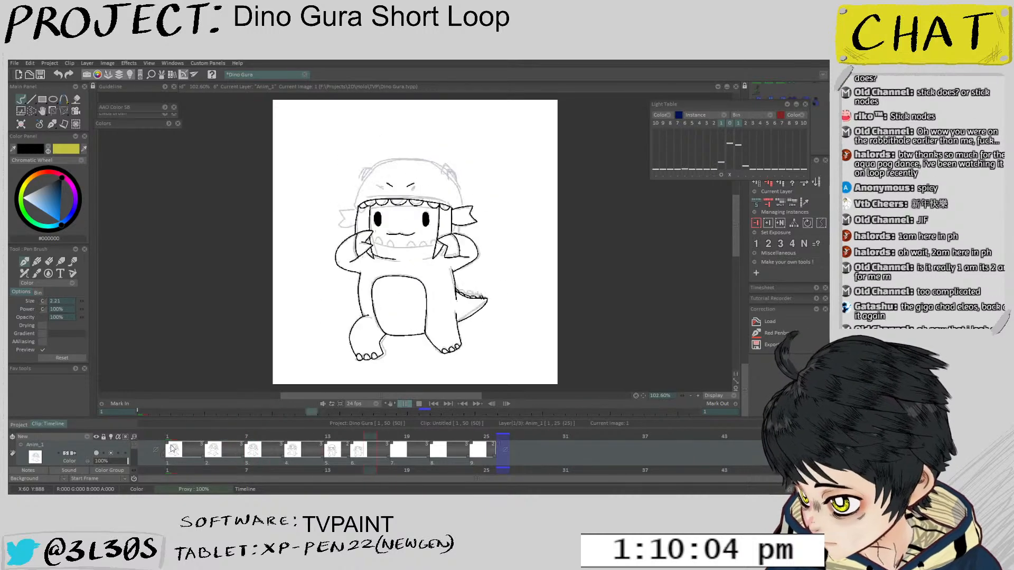
key(Return)
key(Right)
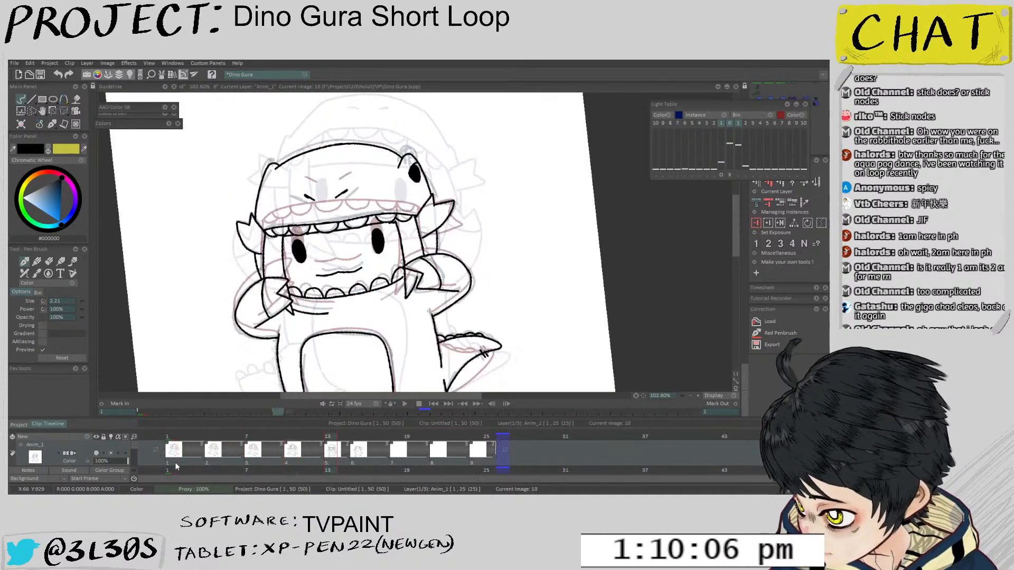
key(Right)
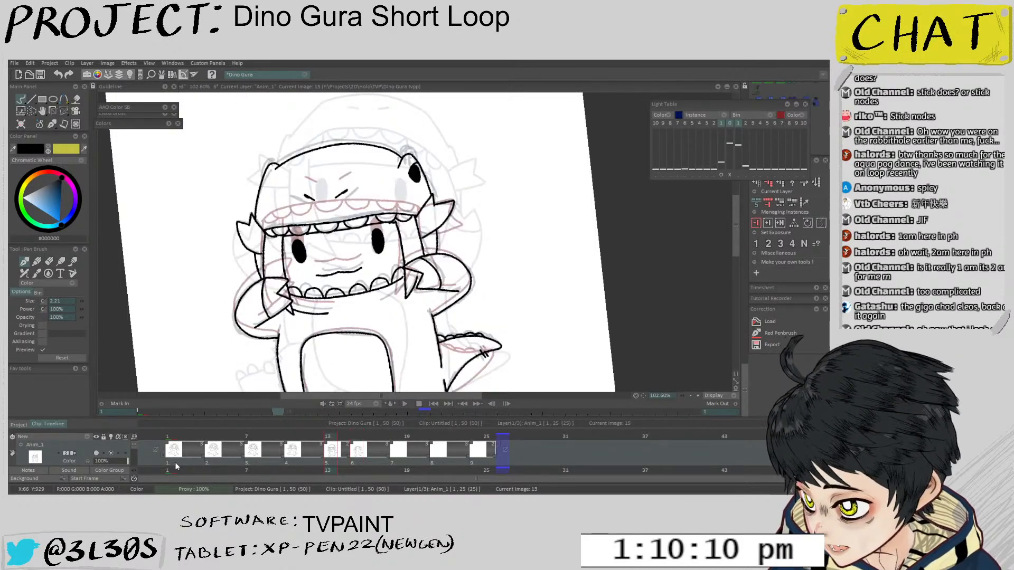
Ink the lower jaw line as one smooth curve from the left hand across to the right hand
mouse_move(366, 250)
mouse_down()
mouse_move(341, 258)
mouse_move(325, 244)
mouse_move(324, 320)
mouse_up()
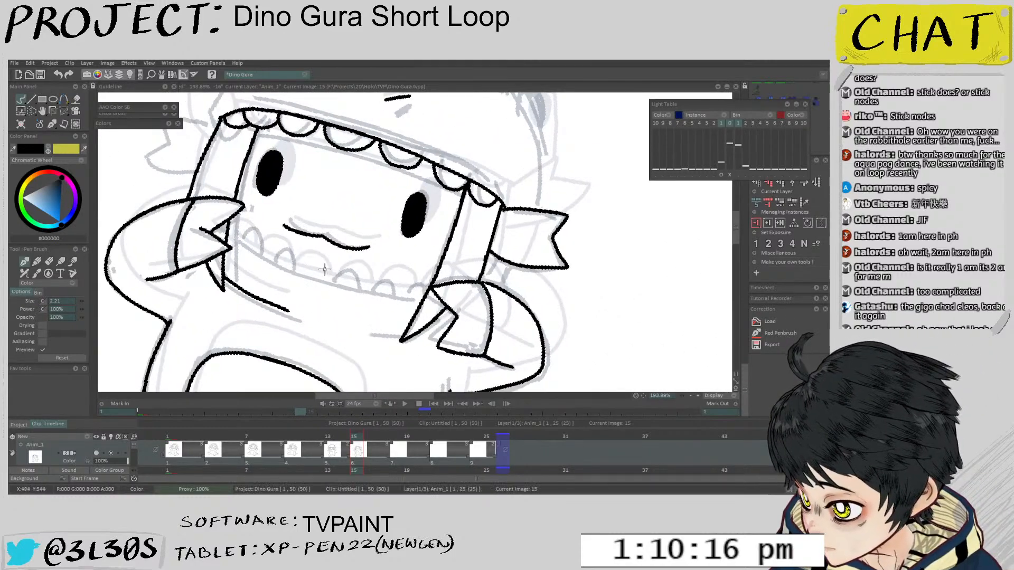
mouse_move(375, 300)
mouse_down()
mouse_move(225, 252)
mouse_move(362, 312)
mouse_up()
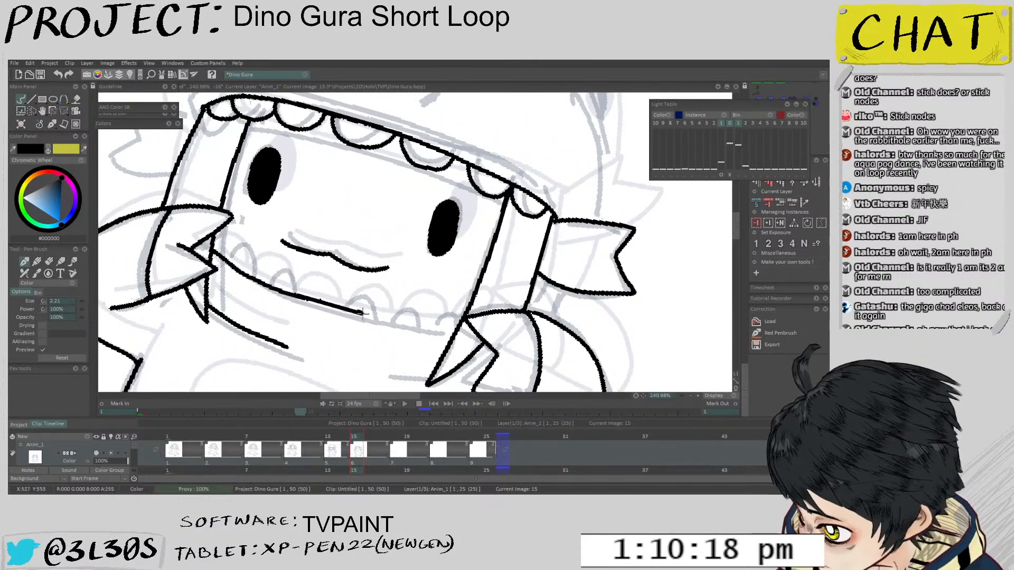
key(ctrl+z)
drag(226, 268, 441, 328)
key(ctrl+z)
mouse_move(214, 245)
mouse_down()
mouse_move(329, 304)
mouse_move(442, 326)
mouse_up()
drag(326, 310, 370, 359)
drag(349, 275, 380, 232)
key(Left)
key(Right)
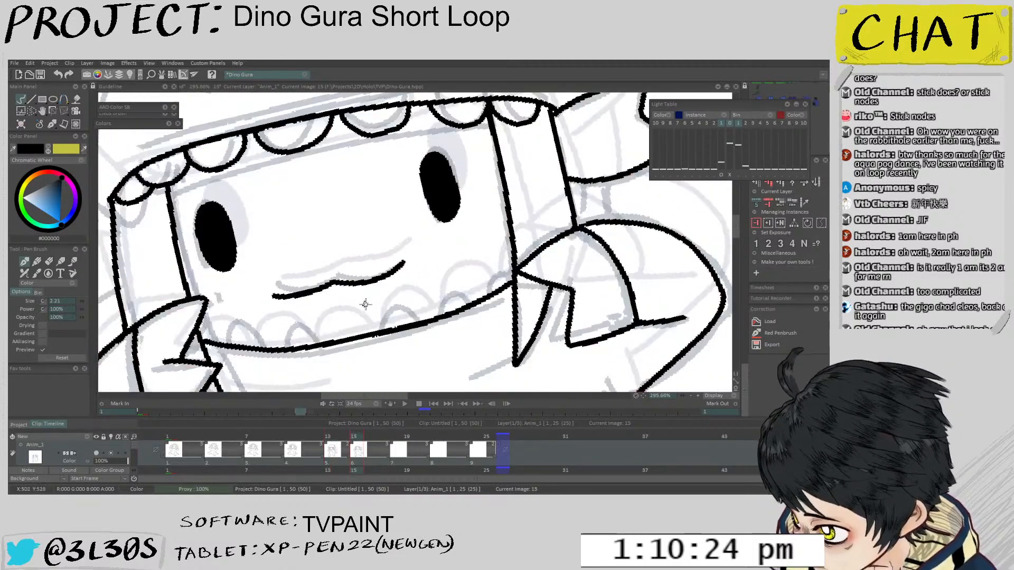
Ink rounded teeth along the middle and right part of the lower jaw line, with a partial tooth at the right face line
scroll(401, 237, up, 2)
mouse_move(306, 332)
mouse_down()
mouse_move(314, 306)
mouse_move(341, 296)
mouse_up()
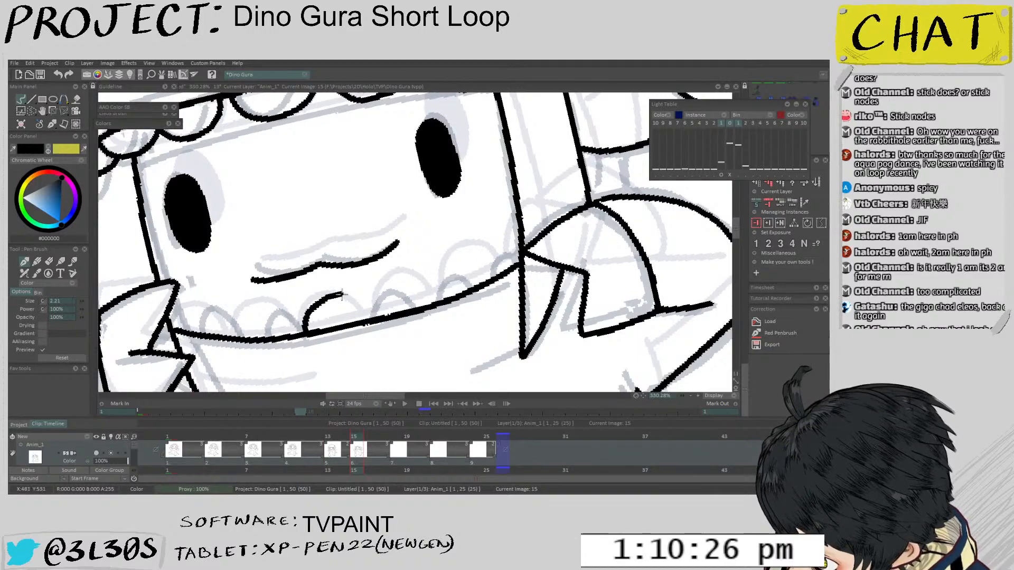
key(ctrl+z)
mouse_move(305, 332)
mouse_down()
mouse_move(312, 309)
mouse_move(344, 297)
mouse_move(366, 320)
mouse_up()
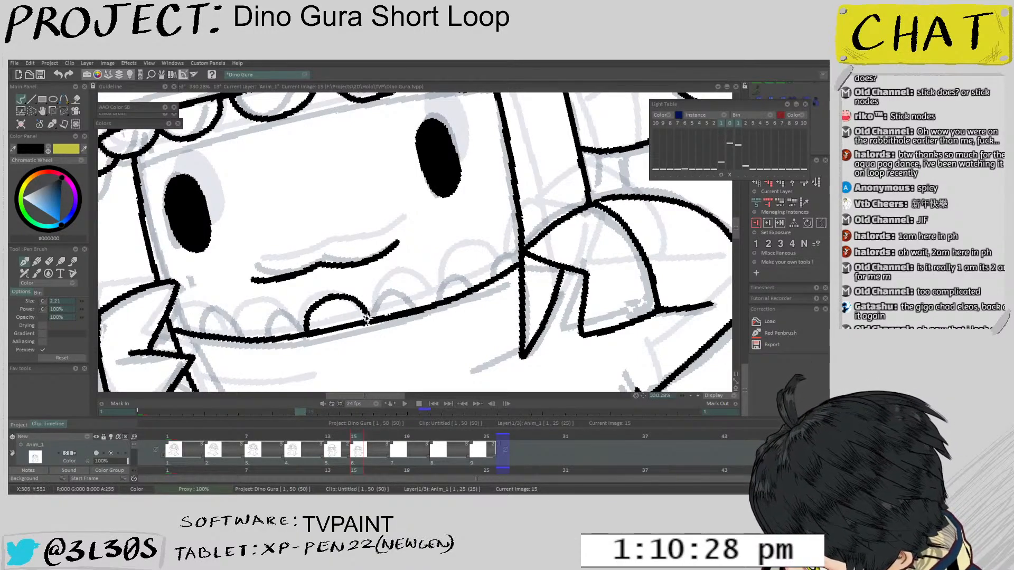
key(ctrl+z)
scroll(322, 328, down, 2)
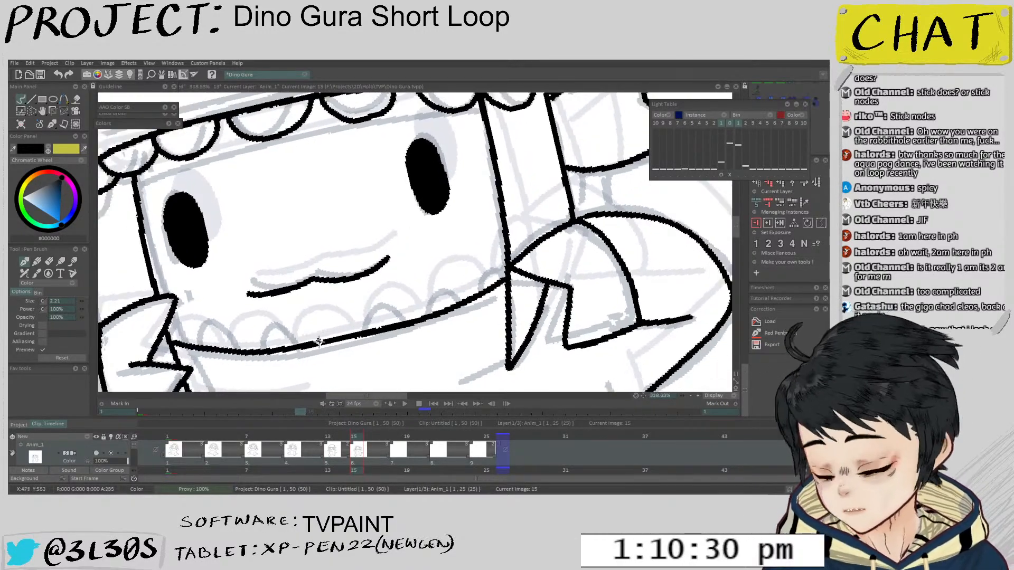
mouse_move(301, 345)
mouse_down()
mouse_move(314, 315)
mouse_move(339, 309)
mouse_move(356, 320)
mouse_move(402, 293)
mouse_move(424, 305)
mouse_move(391, 288)
mouse_move(419, 295)
mouse_move(427, 309)
mouse_move(451, 270)
mouse_move(488, 286)
mouse_move(500, 280)
mouse_move(508, 238)
mouse_up()
key(ctrl+z)
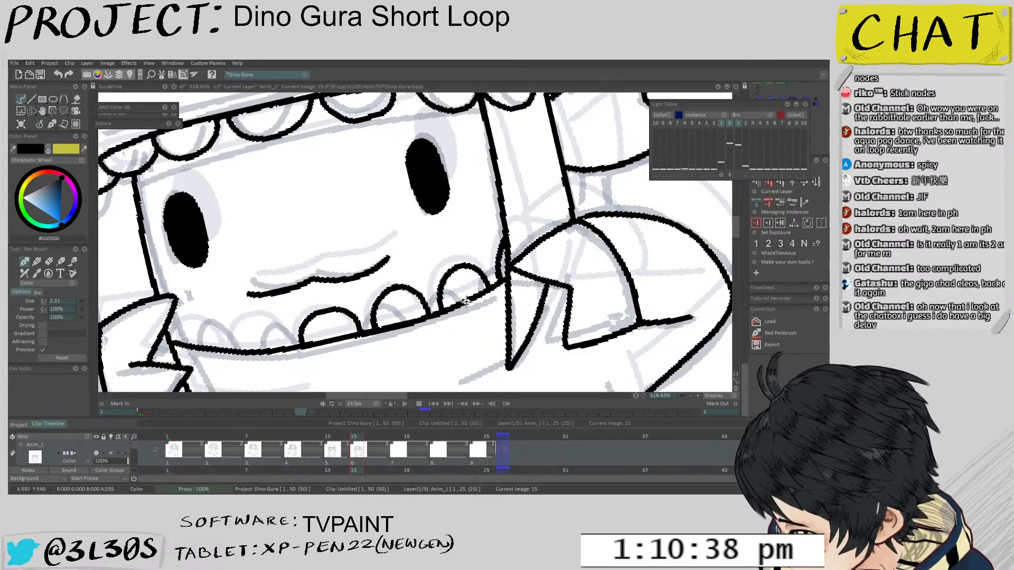
drag(476, 289, 496, 266)
Ink the remaining rounded teeth at the left end of the lower jaw line
mouse_move(254, 324)
mouse_down()
mouse_move(284, 298)
mouse_move(301, 313)
mouse_move(263, 292)
mouse_move(290, 292)
mouse_move(305, 314)
mouse_up()
key(ctrl+z)
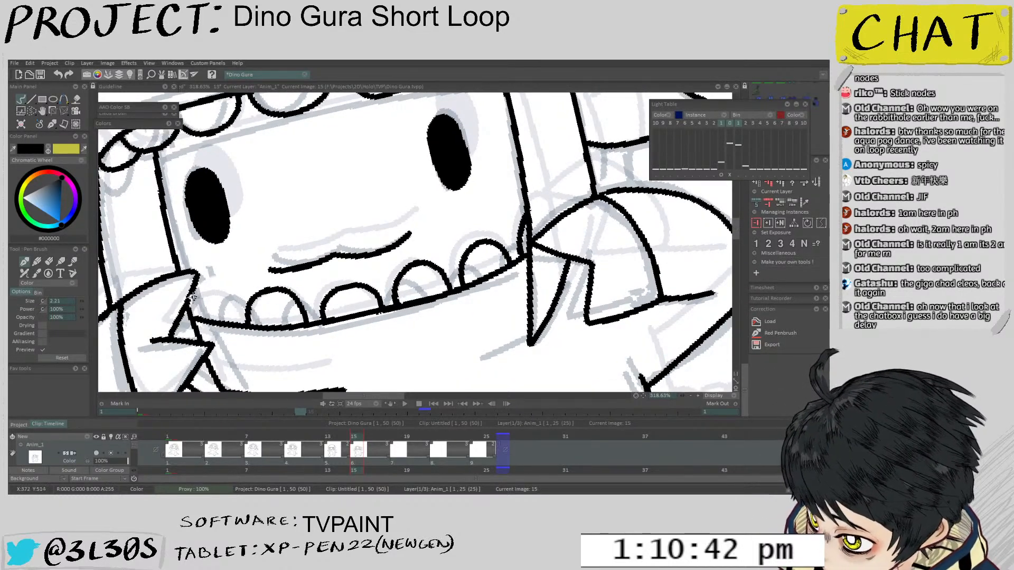
drag(191, 294, 229, 309)
scroll(271, 228, down, 6)
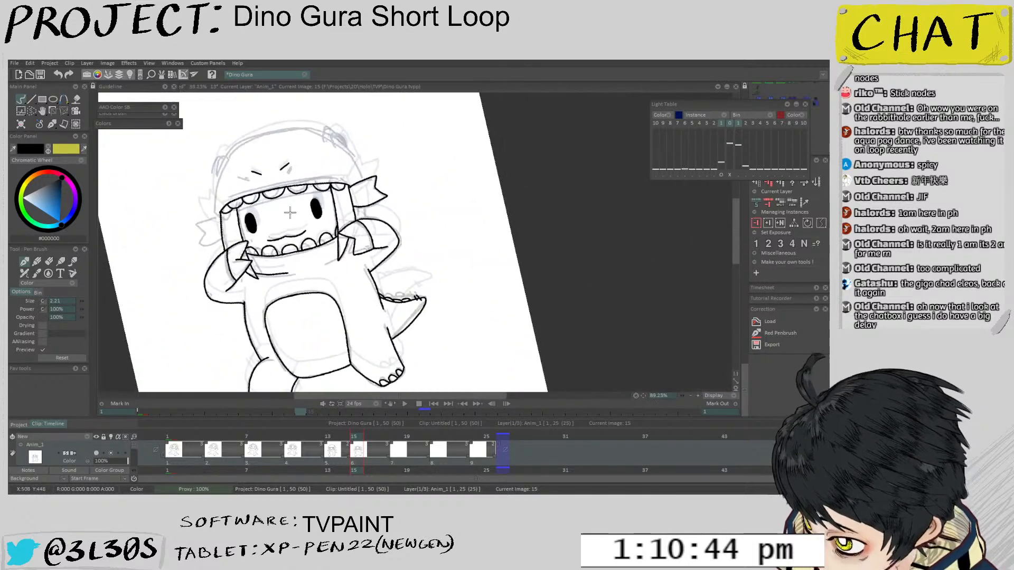
Compare the line art with frame 13 and clean up the tip of the hood's right fin on frame 15
key(Left)
key(Left)
key(Right)
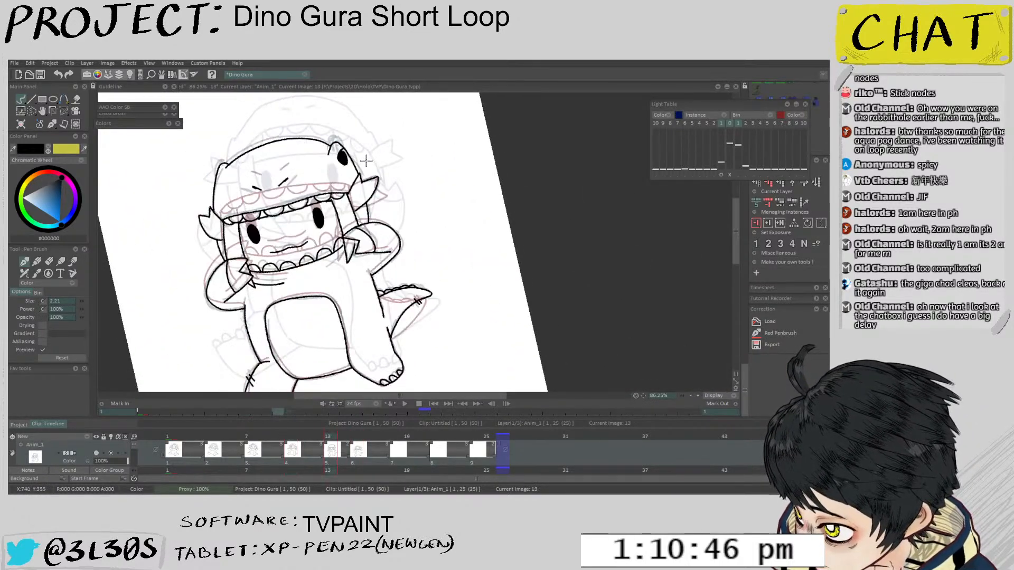
key(Right)
drag(301, 248, 343, 279)
scroll(371, 216, up, 4)
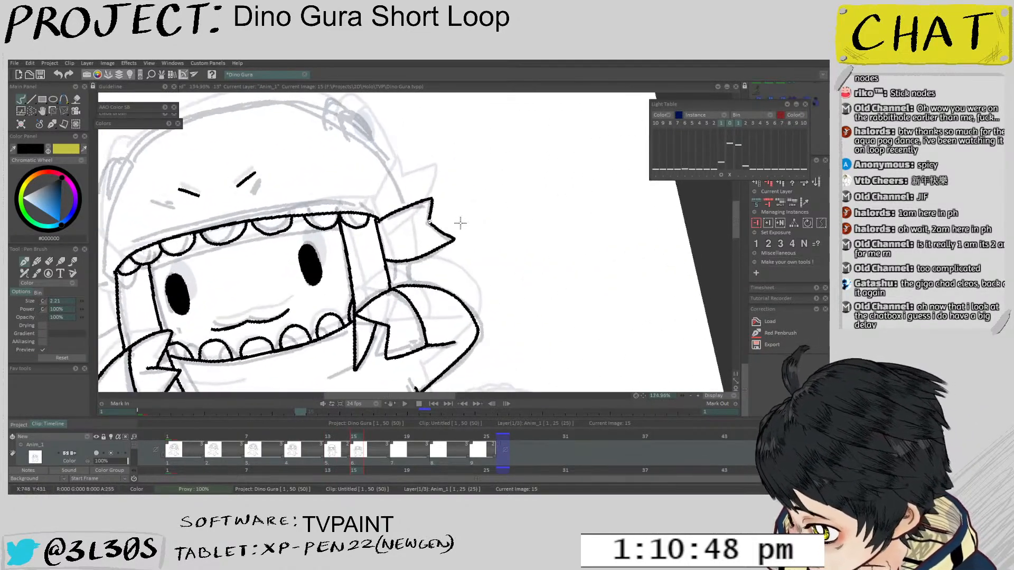
key(e)
drag(437, 230, 453, 242)
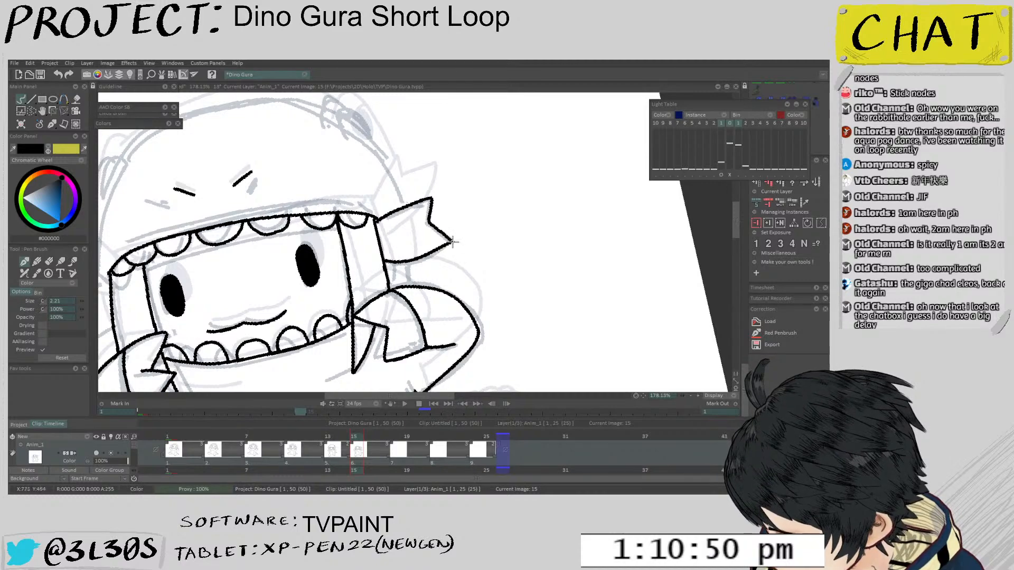
Ink the forked fin on the left side of the hood, ending at the hood's side line
drag(274, 327, 379, 288)
drag(360, 375, 438, 376)
mouse_move(230, 361)
mouse_down()
mouse_move(298, 311)
mouse_move(337, 253)
mouse_move(302, 280)
mouse_move(325, 311)
mouse_move(356, 327)
mouse_move(391, 310)
mouse_move(339, 259)
mouse_up()
scroll(298, 312, up, 2)
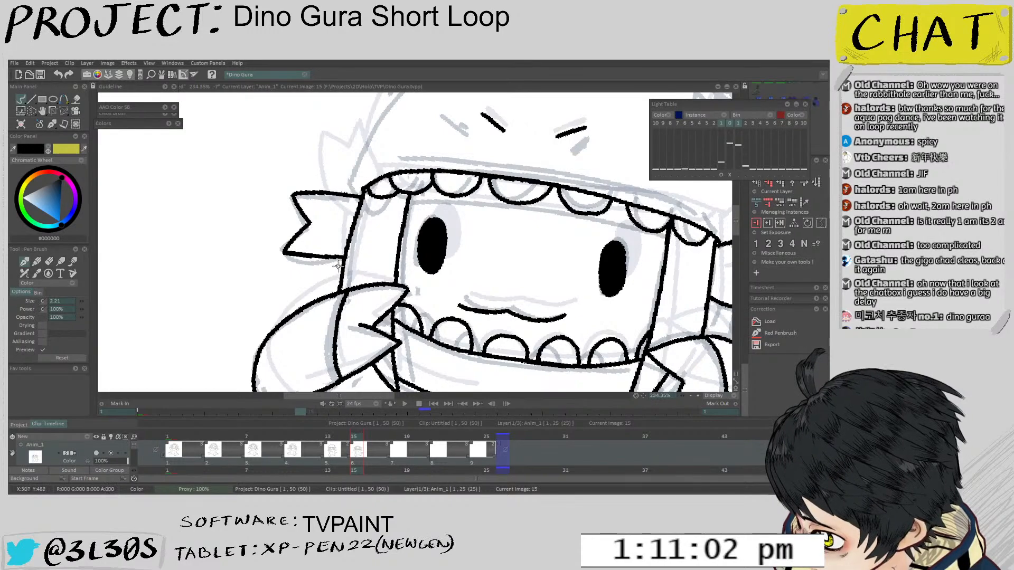
mouse_move(336, 292)
mouse_down()
mouse_move(309, 390)
mouse_move(495, 197)
mouse_move(387, 268)
mouse_move(422, 217)
mouse_up()
mouse_move(334, 318)
mouse_down()
mouse_move(423, 179)
mouse_move(455, 150)
mouse_up()
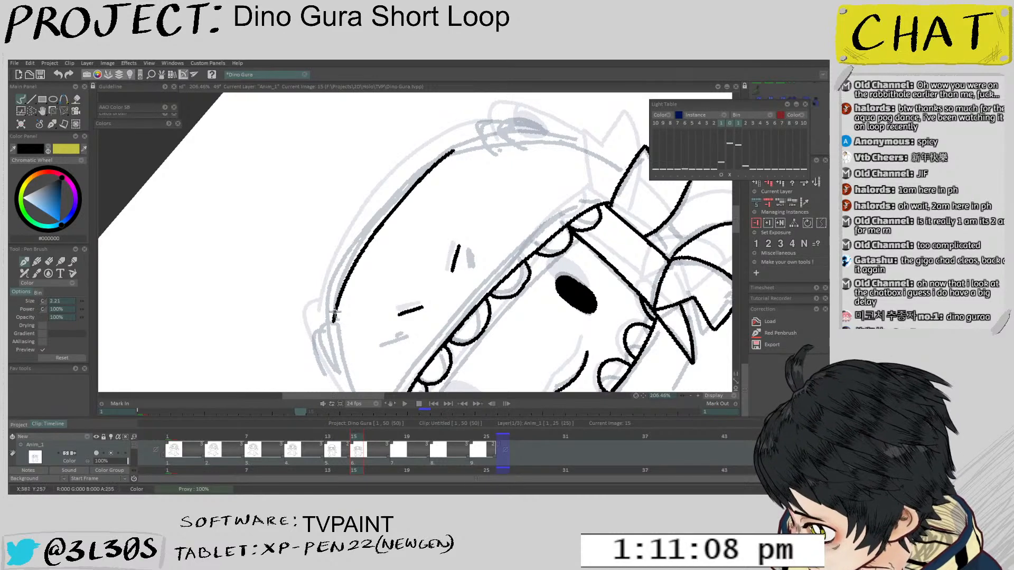
key(ctrl+z)
mouse_move(334, 323)
mouse_down()
mouse_move(344, 283)
mouse_move(415, 185)
mouse_move(500, 140)
mouse_up()
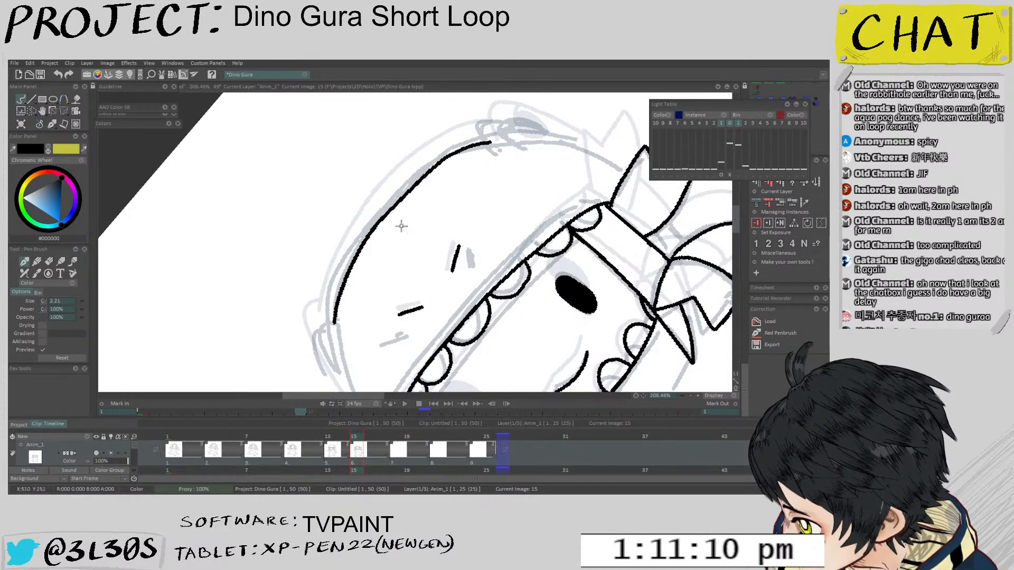
key(ctrl+z)
mouse_move(333, 322)
mouse_down()
mouse_move(348, 270)
mouse_move(433, 169)
mouse_move(497, 141)
mouse_up()
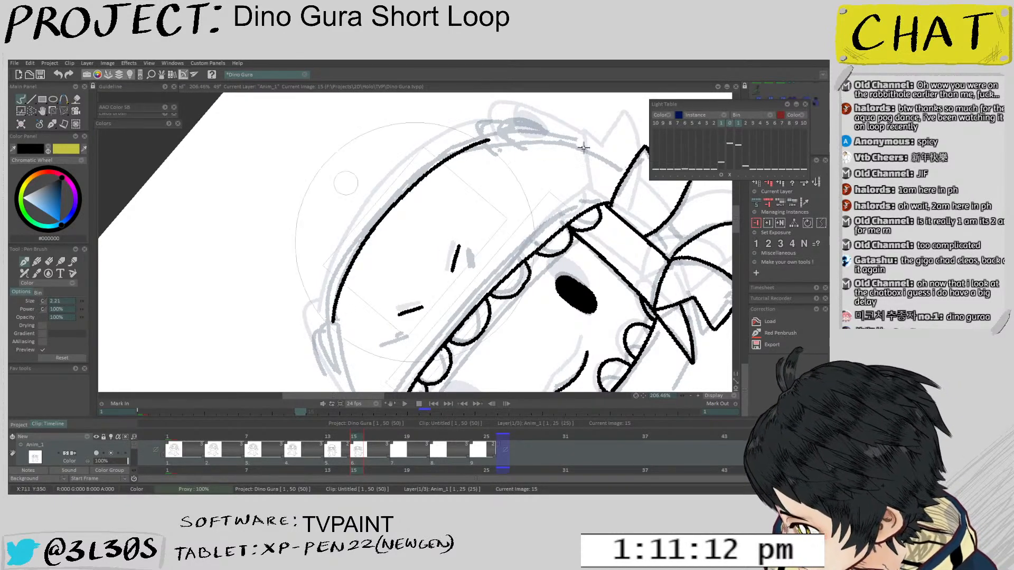
drag(586, 150, 484, 271)
scroll(459, 253, down, 3)
key(ctrl+z)
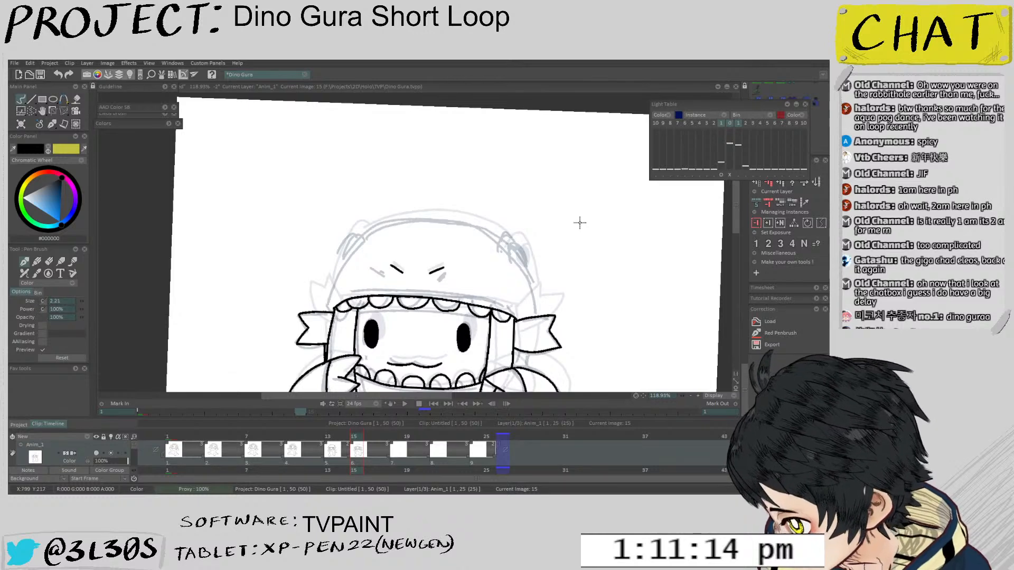
Shift the previous image in the light table so its head outline lines up with the current rough sketch
key(Left)
key(Right)
click(721, 175)
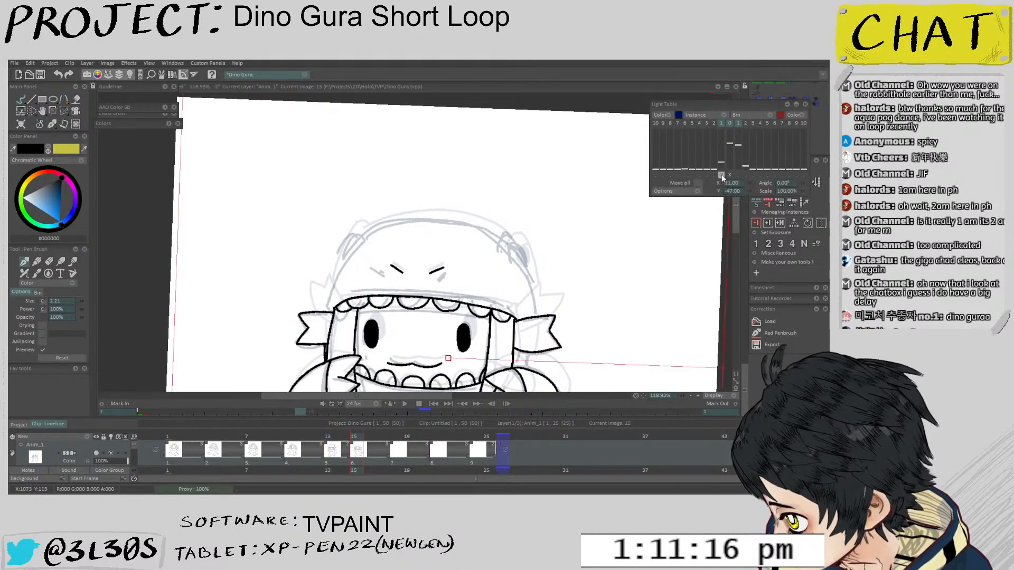
click(729, 175)
click(721, 175)
drag(523, 286, 527, 271)
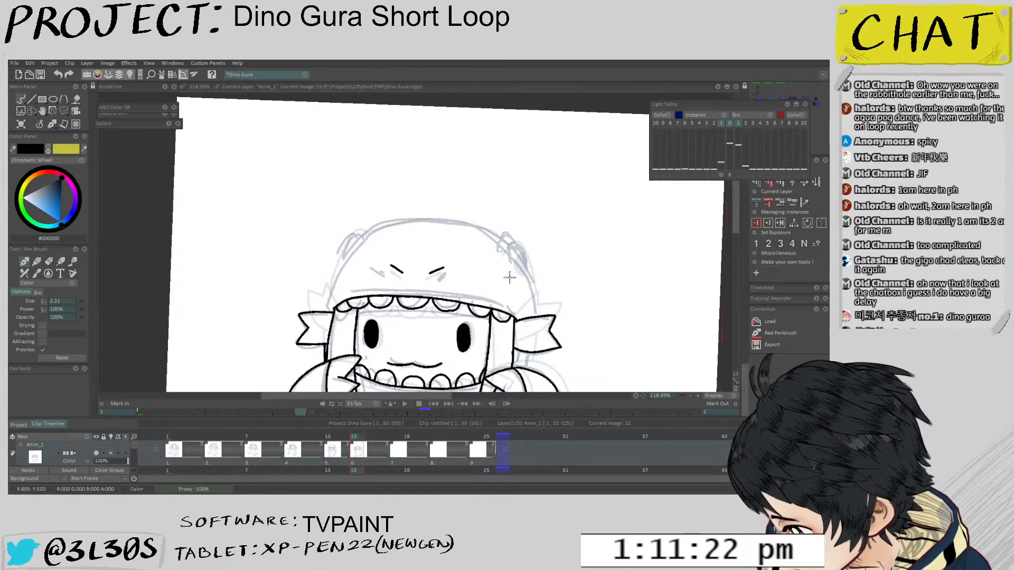
Ink the hood's left side from above the left fin up to the left eye bump, redrawing the stroke until clean
scroll(333, 289, up, 4)
mouse_move(318, 339)
mouse_down()
mouse_move(345, 234)
mouse_move(388, 189)
mouse_up()
key(ctrl+z)
drag(317, 340, 364, 197)
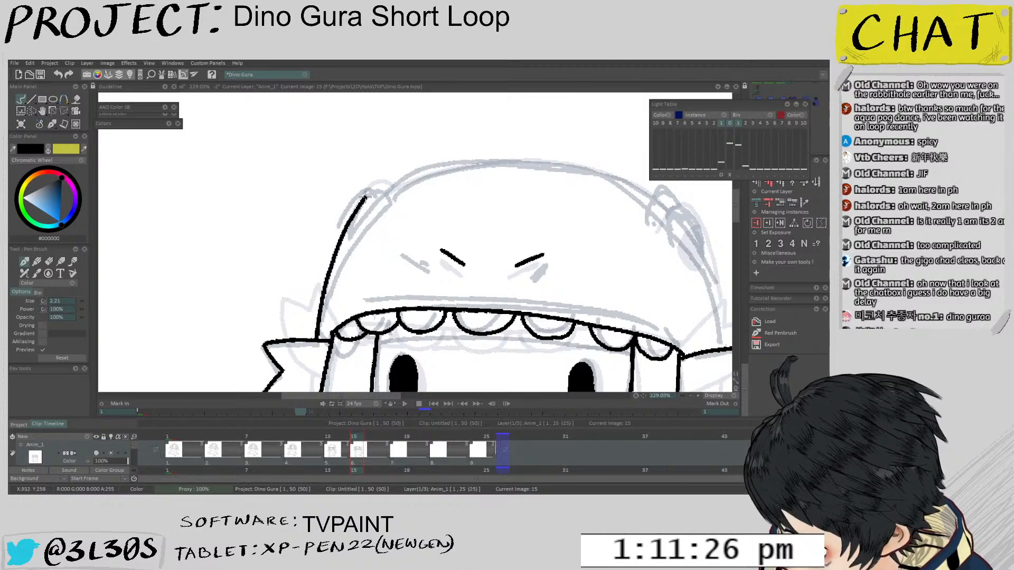
key(ctrl+z)
scroll(320, 306, up, 1)
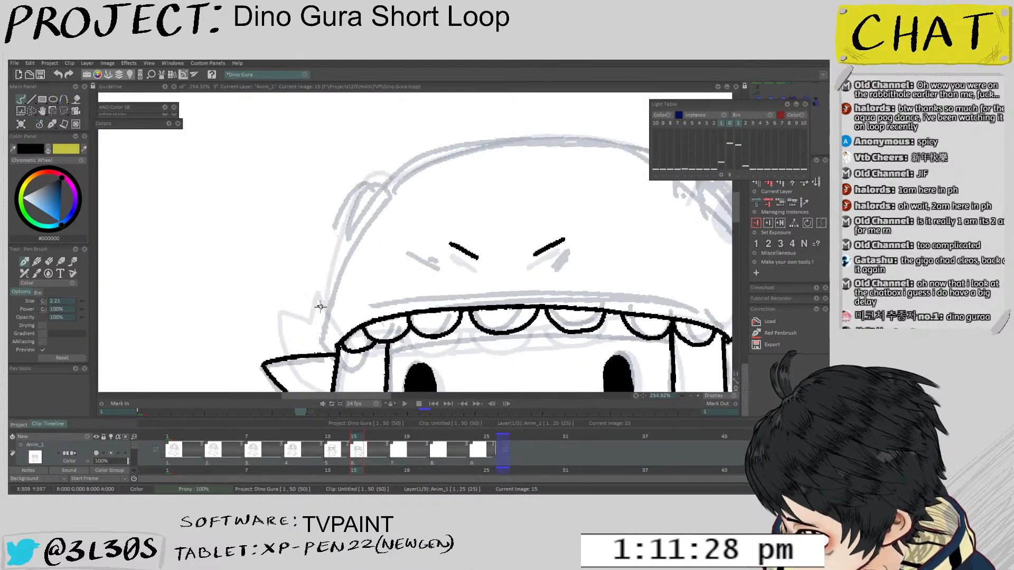
mouse_move(321, 355)
mouse_down()
mouse_move(331, 270)
mouse_move(364, 187)
mouse_move(388, 183)
mouse_up()
drag(391, 252, 460, 270)
drag(358, 219, 356, 193)
key(e)
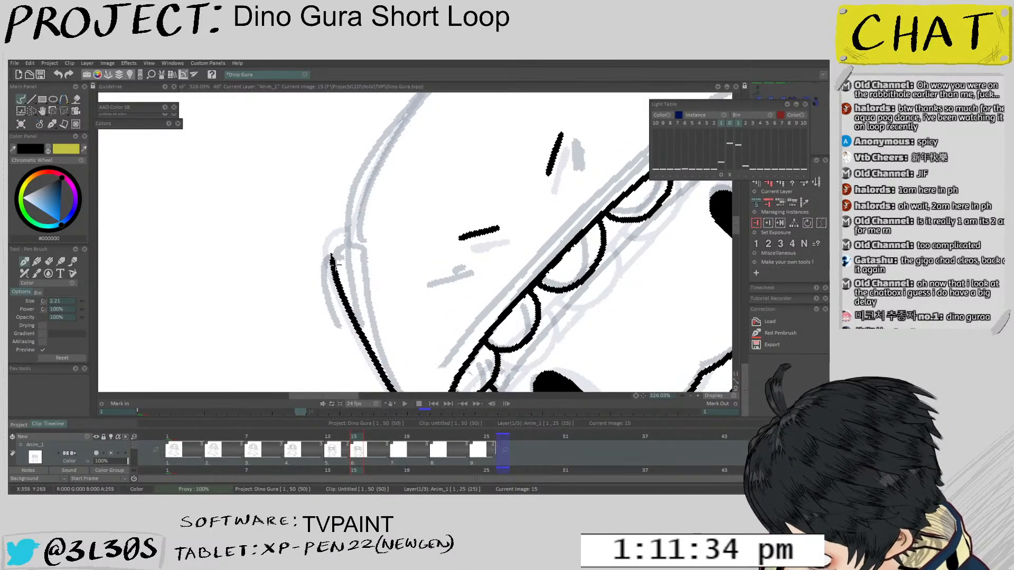
drag(367, 225, 321, 279)
key(ctrl+z)
key(ctrl+z)
Ink the left part of the hood's top curve, starting at the left eye bump
mouse_move(307, 320)
mouse_down()
mouse_move(342, 211)
mouse_move(370, 280)
mouse_move(414, 335)
mouse_move(401, 365)
mouse_up()
mouse_move(308, 357)
mouse_down()
mouse_move(326, 290)
mouse_move(422, 155)
mouse_up()
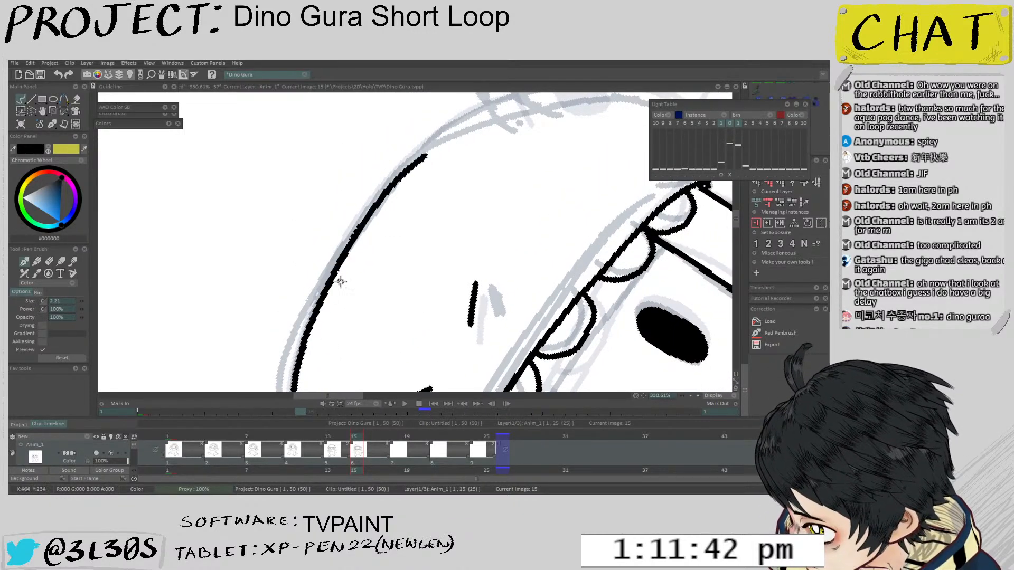
key(ctrl+z)
drag(298, 356, 407, 161)
drag(363, 246, 349, 324)
mouse_move(385, 163)
mouse_down()
mouse_move(370, 230)
mouse_move(373, 216)
mouse_up()
key(e)
key(e)
Continue the hood's top curve over the crown until it reaches the right eye bump
mouse_move(343, 299)
mouse_down()
mouse_move(389, 204)
mouse_move(448, 139)
mouse_up()
key(ctrl+z)
key(ctrl+z)
drag(345, 294, 425, 160)
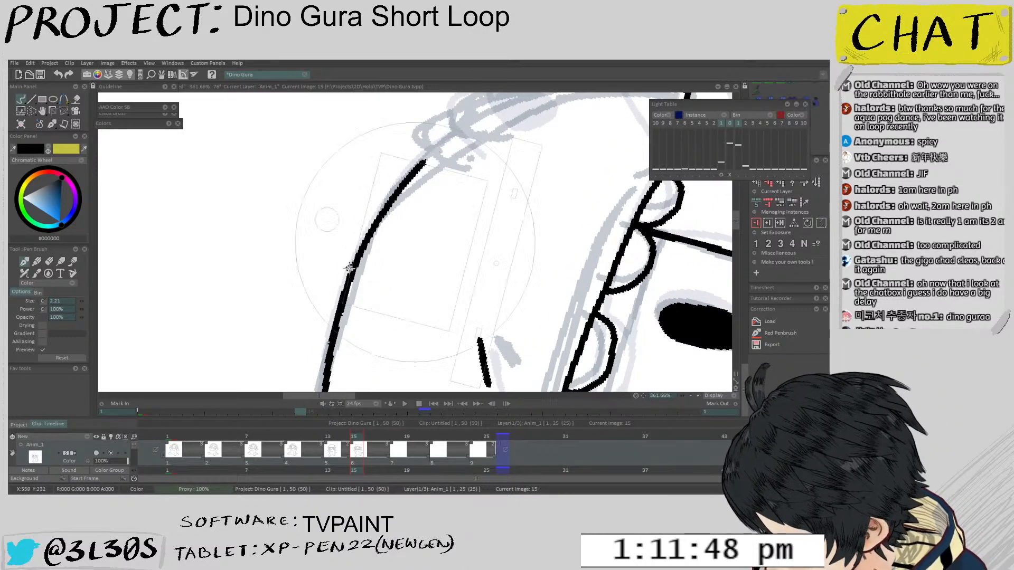
drag(350, 267, 372, 296)
drag(385, 247, 364, 350)
drag(362, 283, 379, 230)
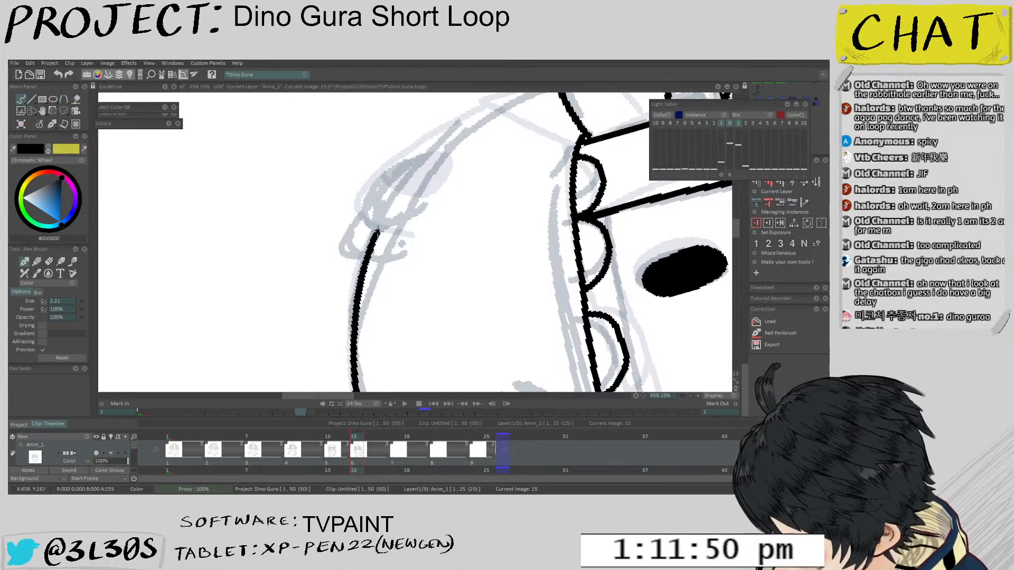
Ink the small curve of the left eye bump and the inner edge of the right eye bump
mouse_move(446, 179)
mouse_down()
mouse_move(477, 277)
mouse_move(391, 220)
mouse_up()
key(ctrl+z)
mouse_move(374, 277)
mouse_down()
mouse_move(407, 210)
mouse_move(453, 238)
mouse_move(504, 346)
mouse_up()
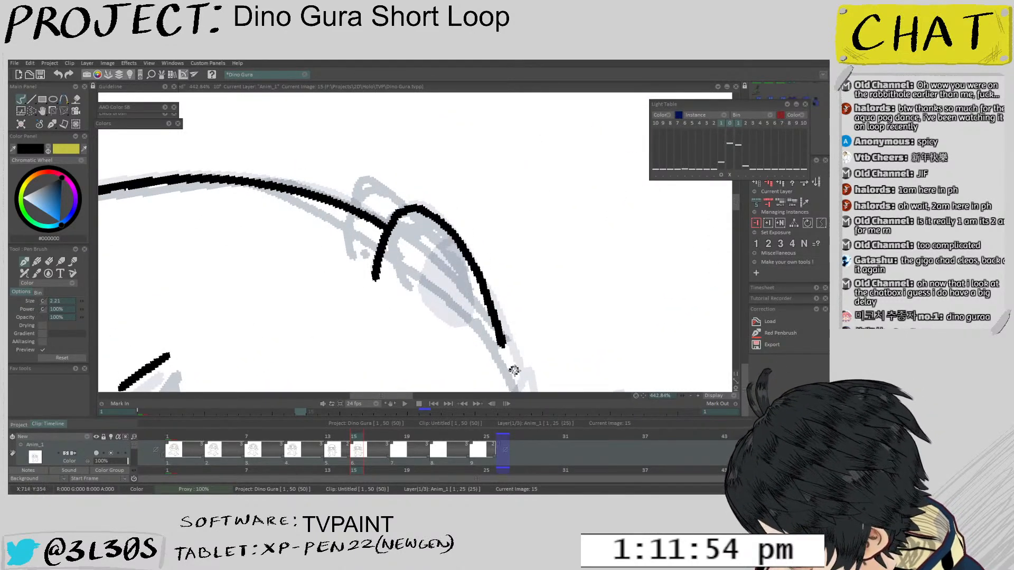
mouse_move(478, 302)
mouse_down()
mouse_move(446, 255)
mouse_move(449, 240)
mouse_up()
key(ctrl+z)
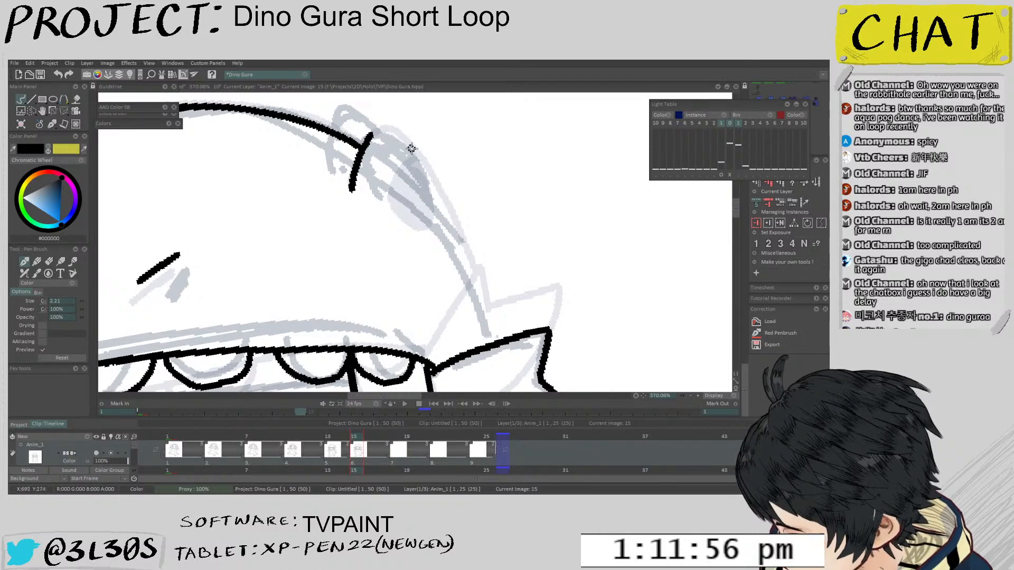
Ink the right eye bump's top and the hood's right side down to the right fin, redrawing the stroke until clean
drag(399, 136, 442, 184)
key(ctrl+z)
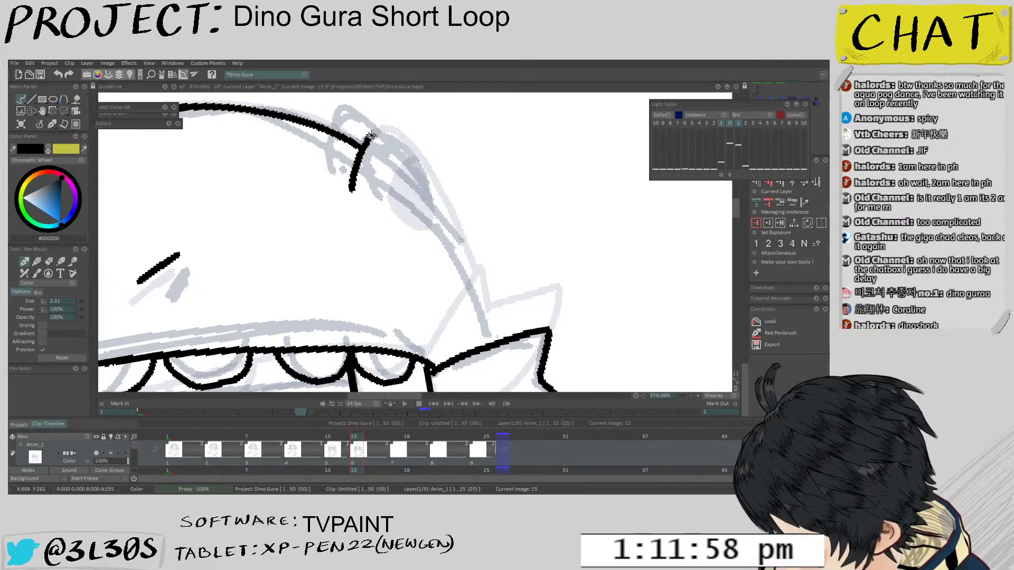
key(ctrl+z)
mouse_move(390, 131)
mouse_down()
mouse_move(424, 159)
mouse_move(451, 215)
mouse_move(481, 329)
mouse_up()
key(ctrl+z)
scroll(464, 316, down, 3)
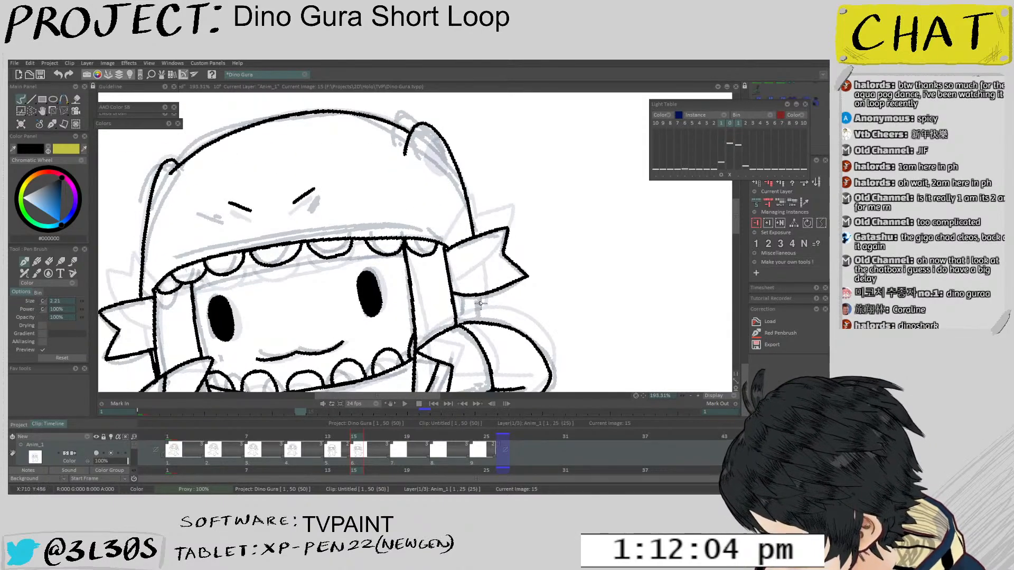
Outline the pupil on the hood's right eye bump and fill it with black
scroll(483, 297, up, 3)
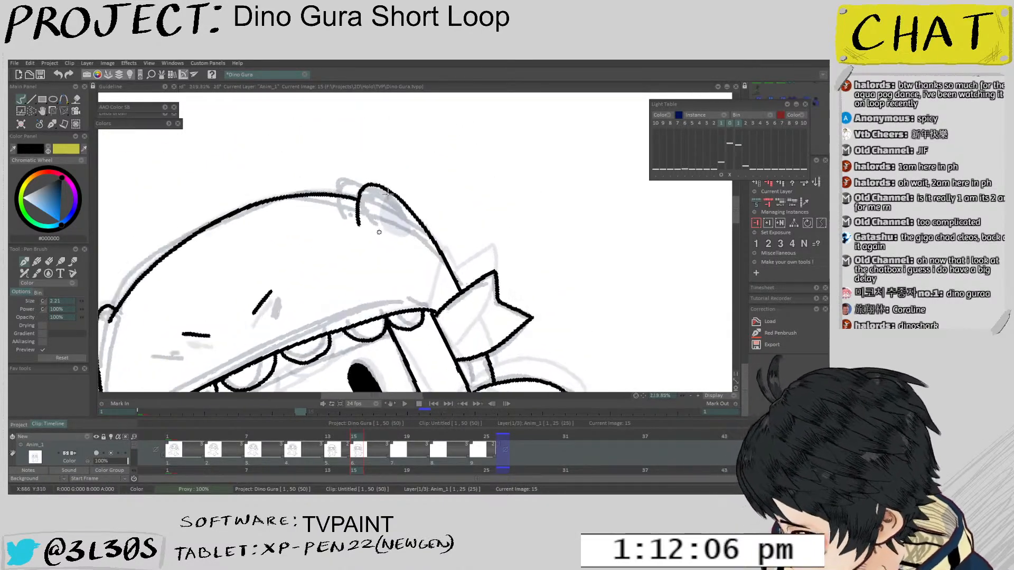
mouse_move(373, 236)
mouse_down()
mouse_move(382, 194)
mouse_move(394, 185)
mouse_move(418, 224)
mouse_move(416, 244)
mouse_up()
key(ctrl+z)
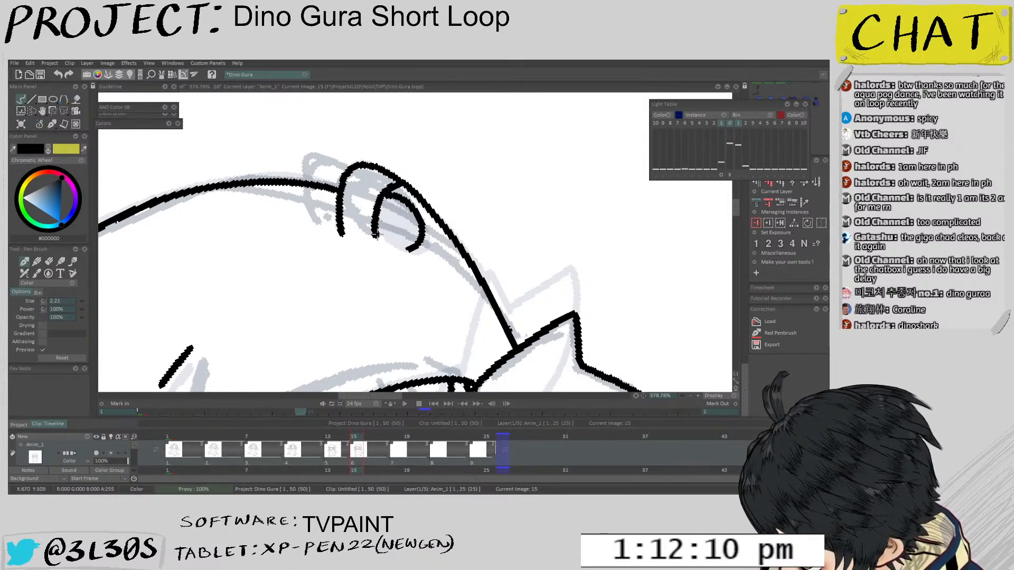
scroll(376, 235, down, 5)
key(f)
click(388, 230)
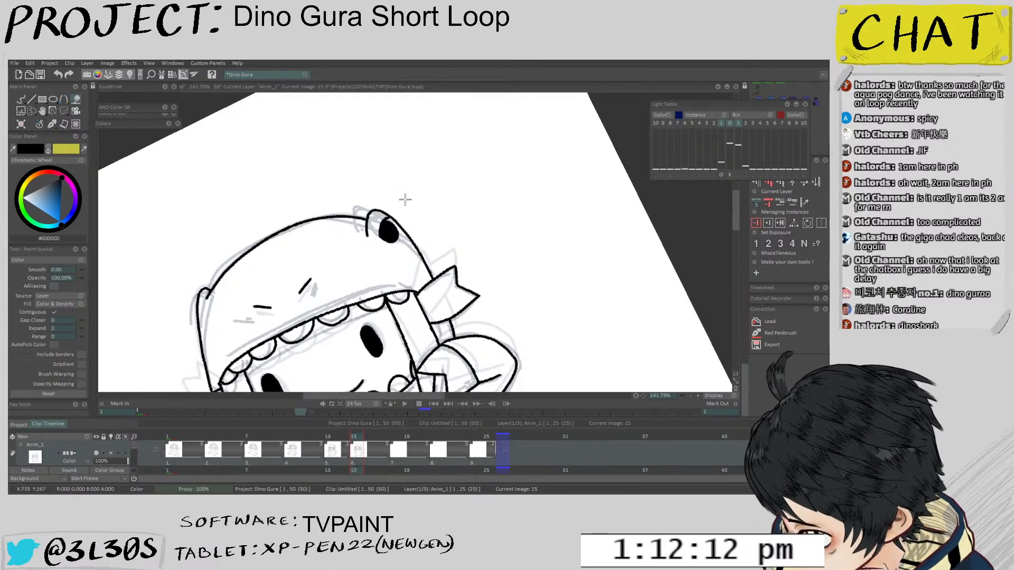
scroll(405, 199, down, 4)
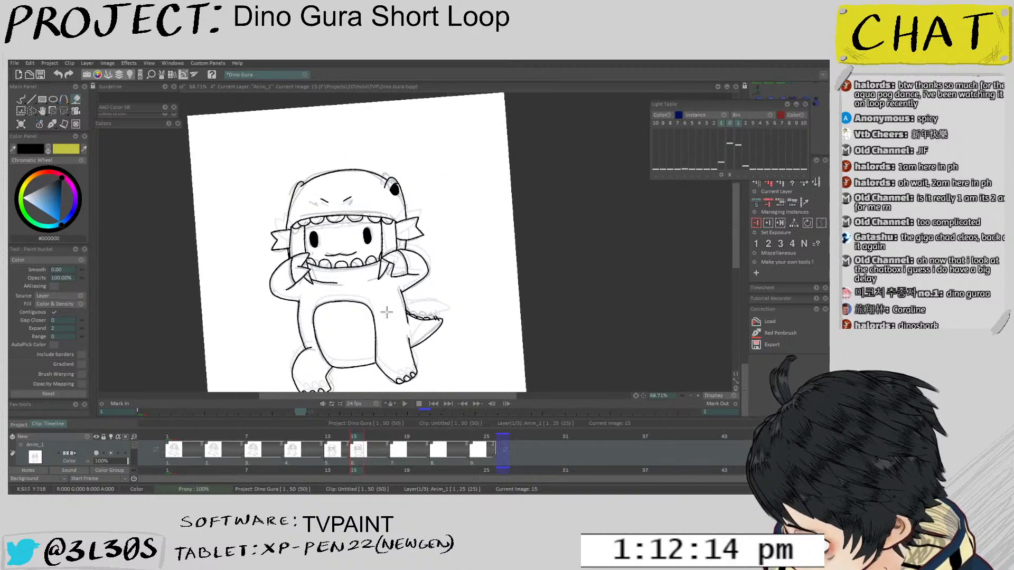
Ink the short crease line running down the body from the right hand's claws
scroll(386, 313, up, 5)
drag(387, 312, 398, 270)
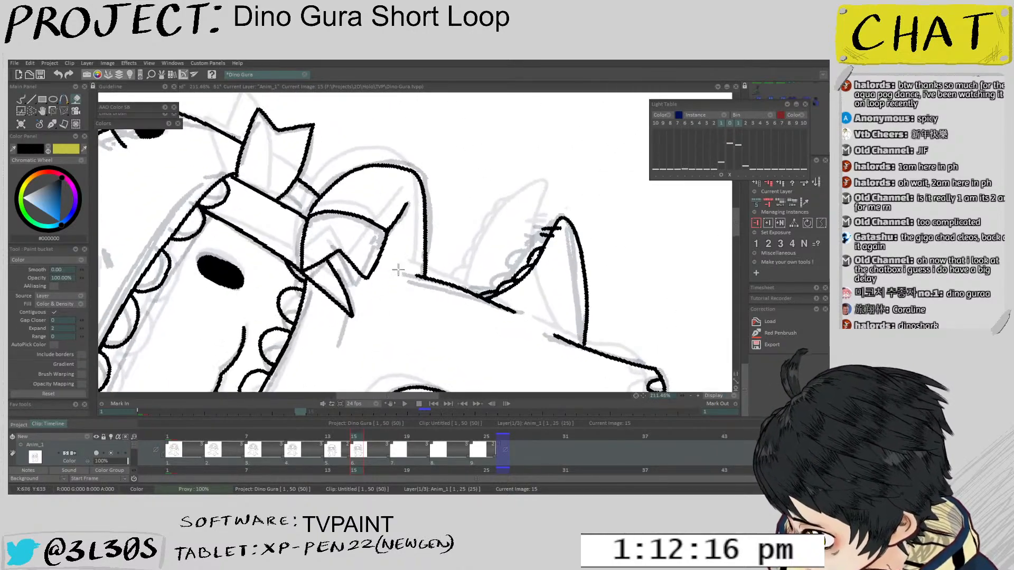
key(b)
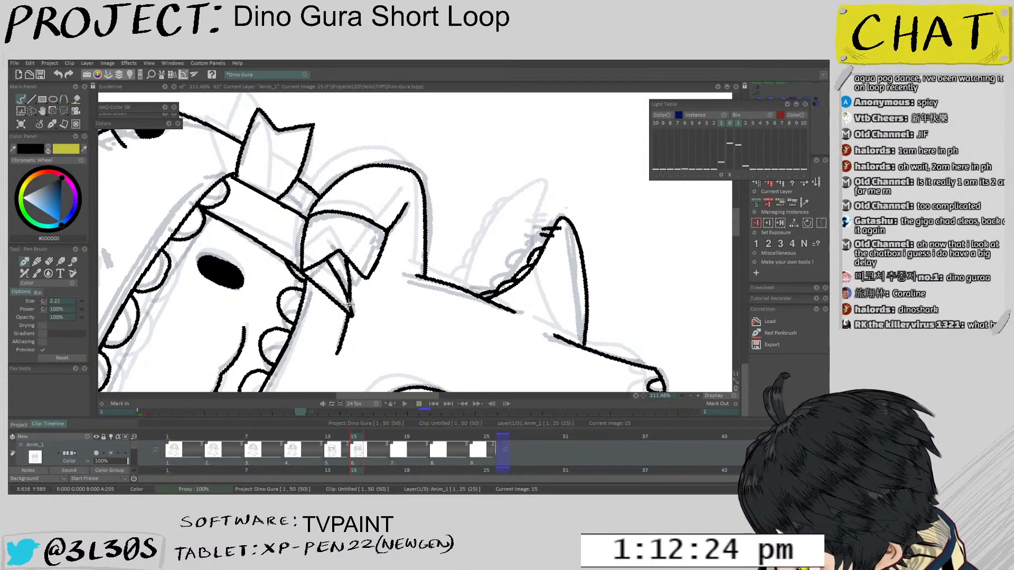
drag(349, 298, 324, 328)
drag(444, 338, 327, 312)
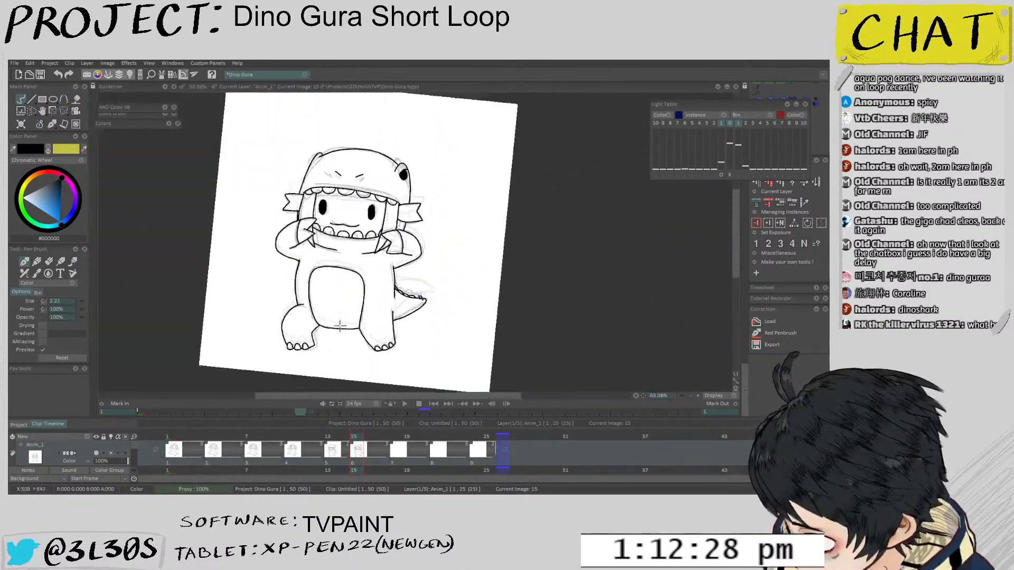
On frame 13, ink the same short crease line below the right hand's claws
mouse_move(459, 179)
mouse_down()
mouse_move(457, 246)
mouse_move(467, 275)
mouse_move(458, 304)
mouse_move(453, 286)
mouse_move(423, 274)
mouse_move(400, 314)
mouse_up()
key(Left)
key(ctrl+z)
key(ctrl+z)
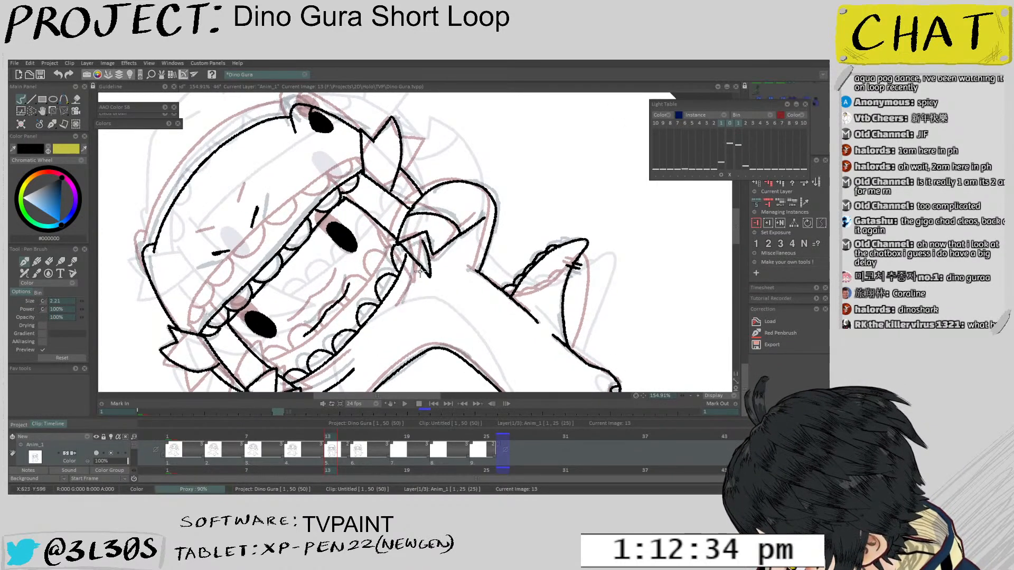
drag(423, 267, 399, 317)
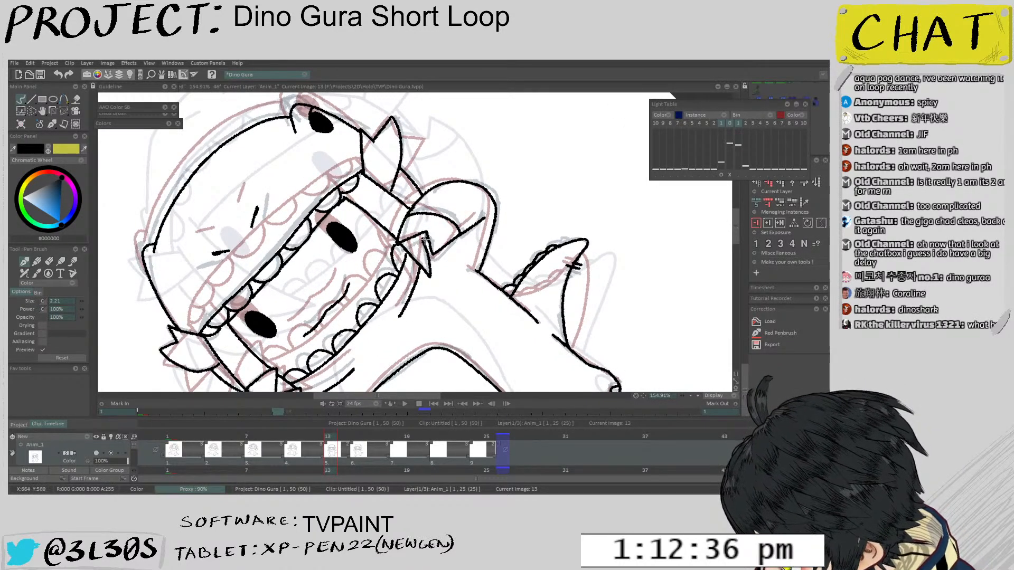
Flip back and forth through the inked frames 1 to 15 and play the loop to check the motion
scroll(429, 238, down, 5)
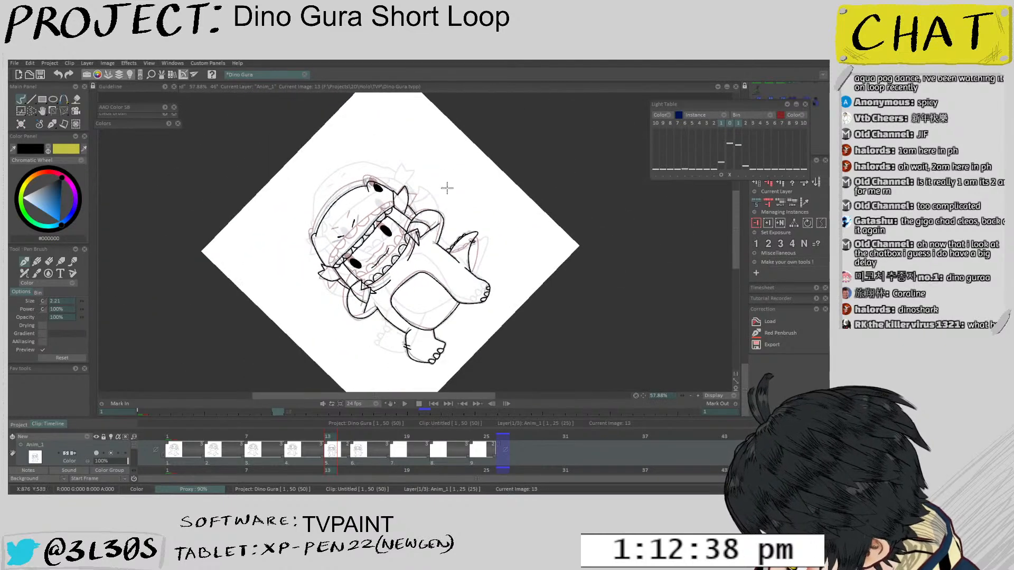
key(Left)
key(Left)
key(Left)
key(Left)
key(Left)
key(Left)
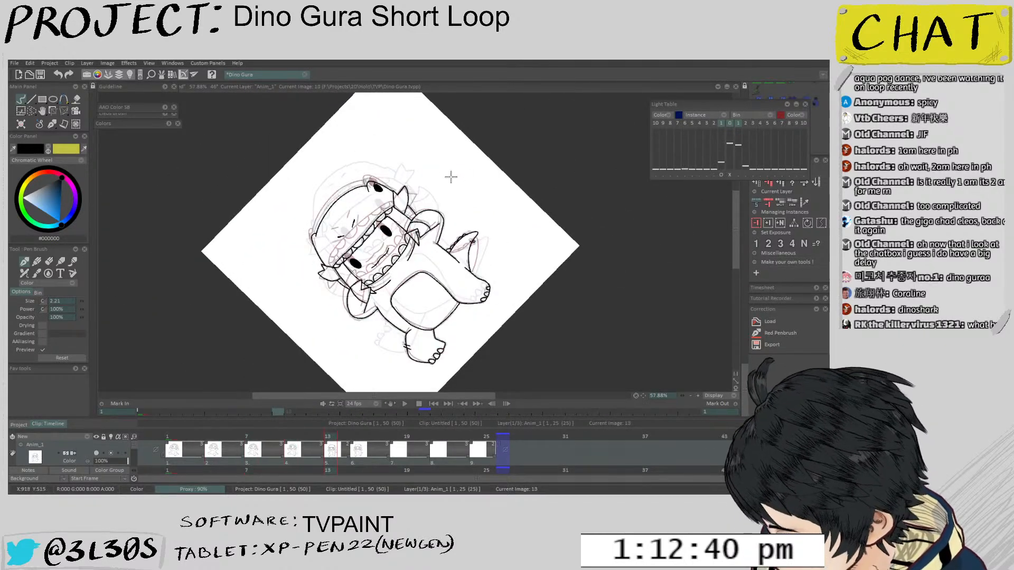
key(Left)
key(Left)
key(Left)
key(Left)
key(Left)
key(Left)
key(Right)
key(Right)
key(Right)
key(Right)
key(Right)
key(Right)
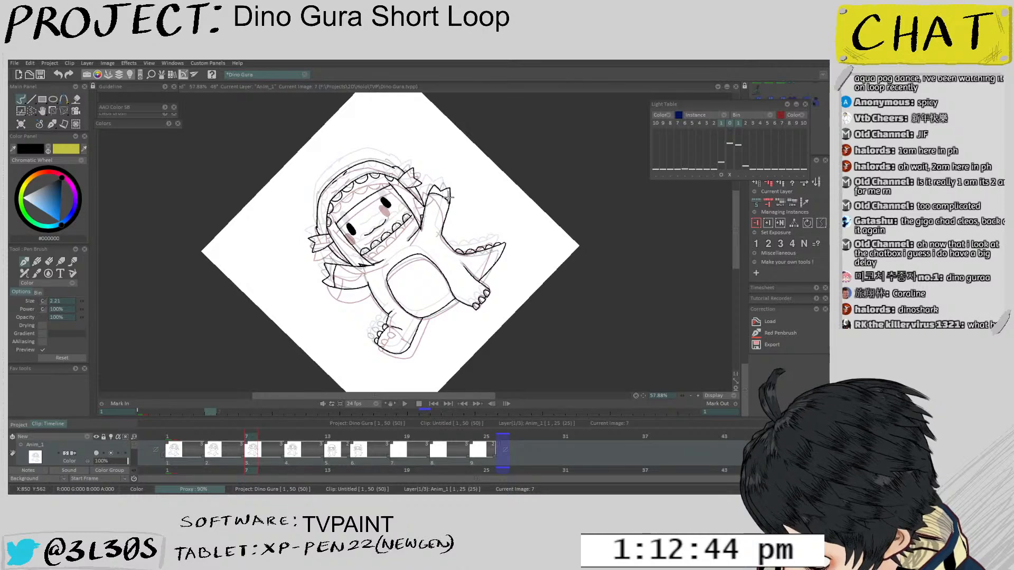
key(Right)
key(Right)
key(Right)
key(Right)
key(Right)
key(Right)
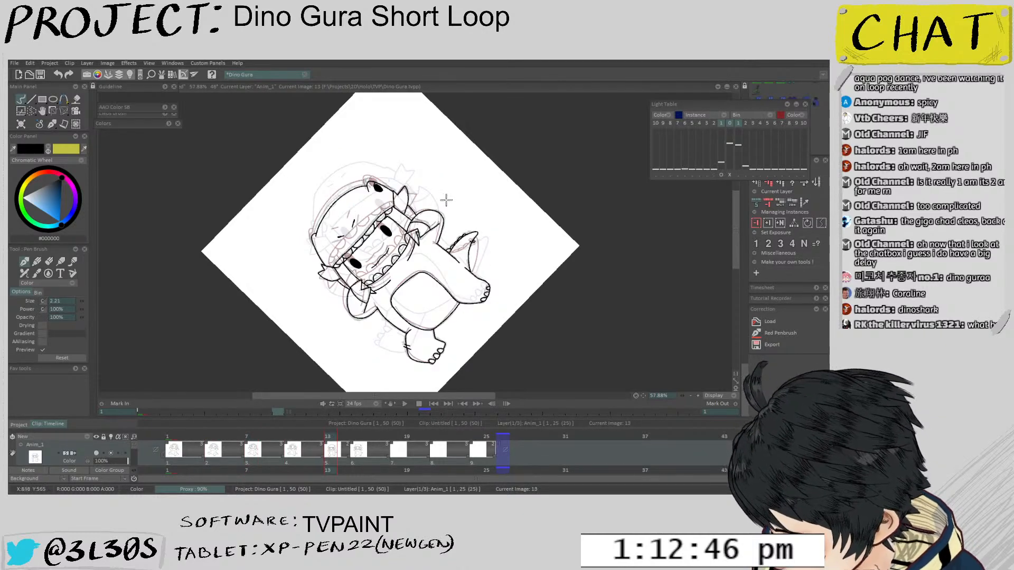
key(Right)
key(Right)
key(Left)
key(Left)
key(Left)
key(Left)
key(Left)
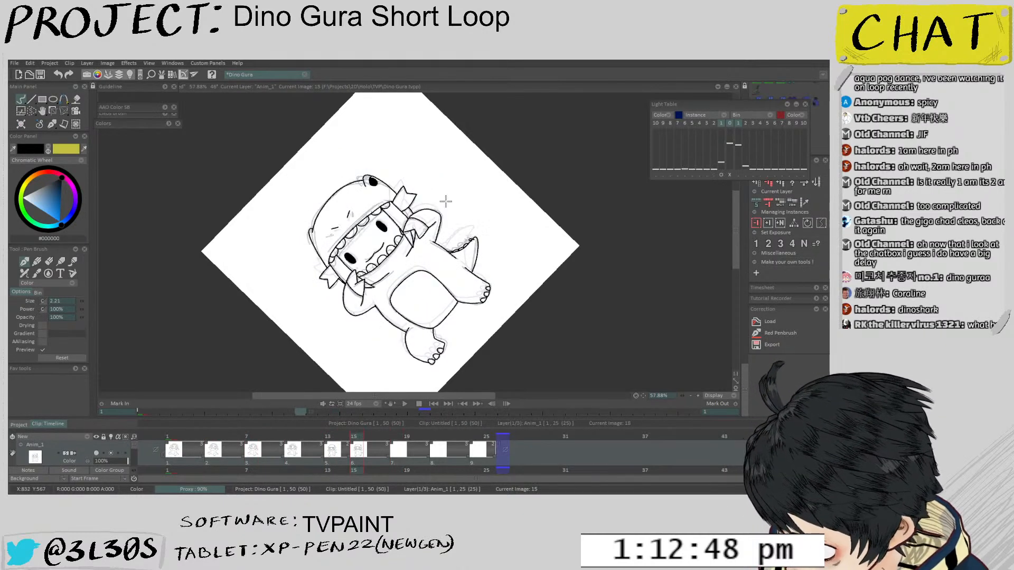
key(Left)
key(Left)
key(Left)
key(Left)
key(Left)
key(Left)
key(Left)
key(Left)
key(Left)
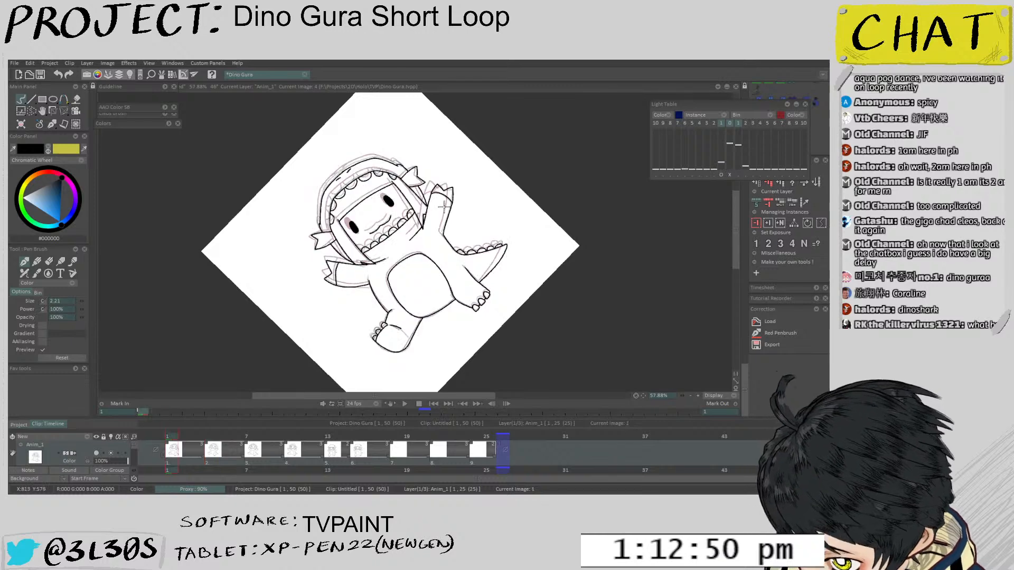
key(Return)
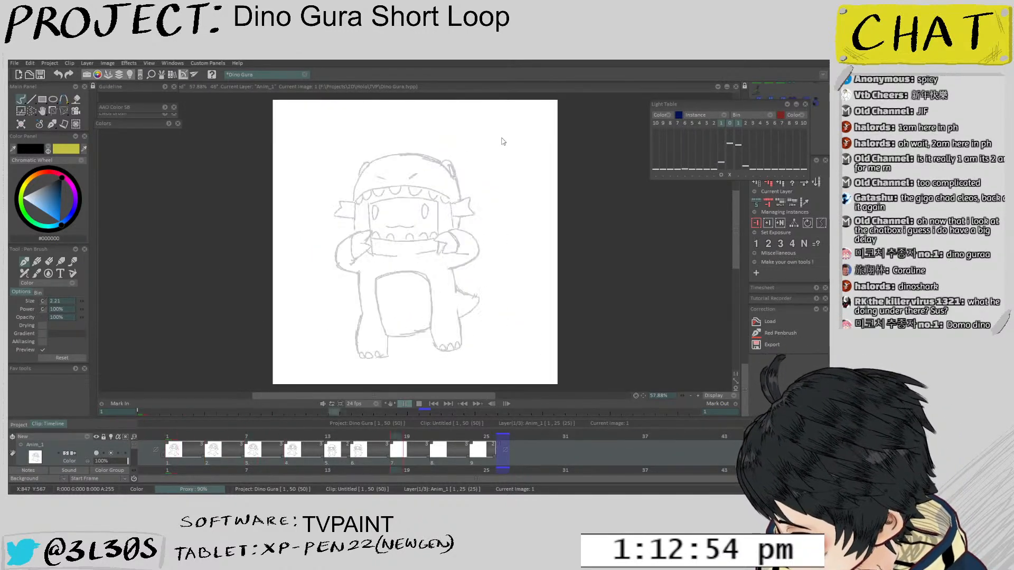
Go to the rough sketch at frame 18 and rotate the canvas nearly upright
click(375, 435)
drag(375, 436, 389, 448)
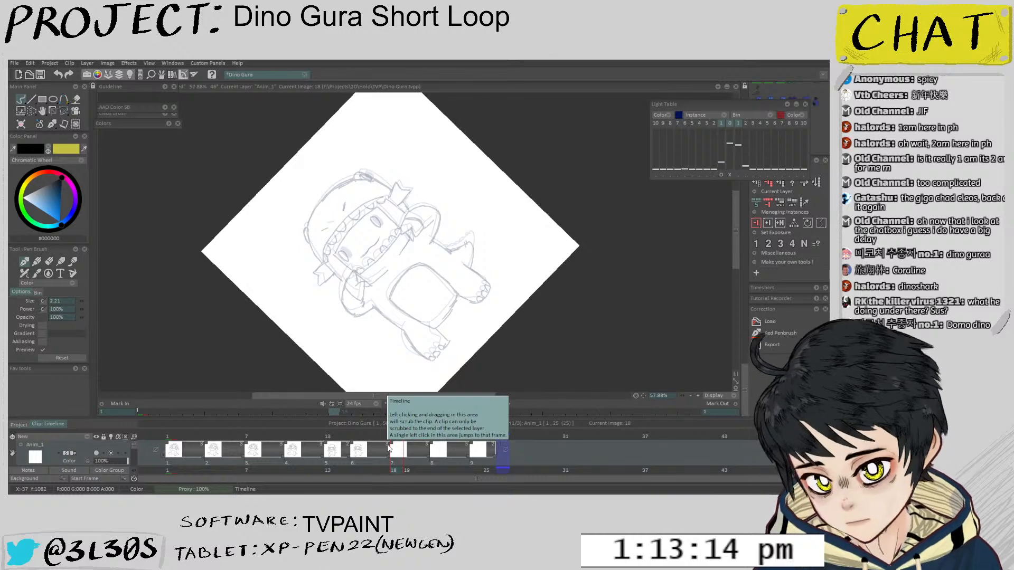
drag(529, 148, 504, 224)
scroll(476, 252, down, 3)
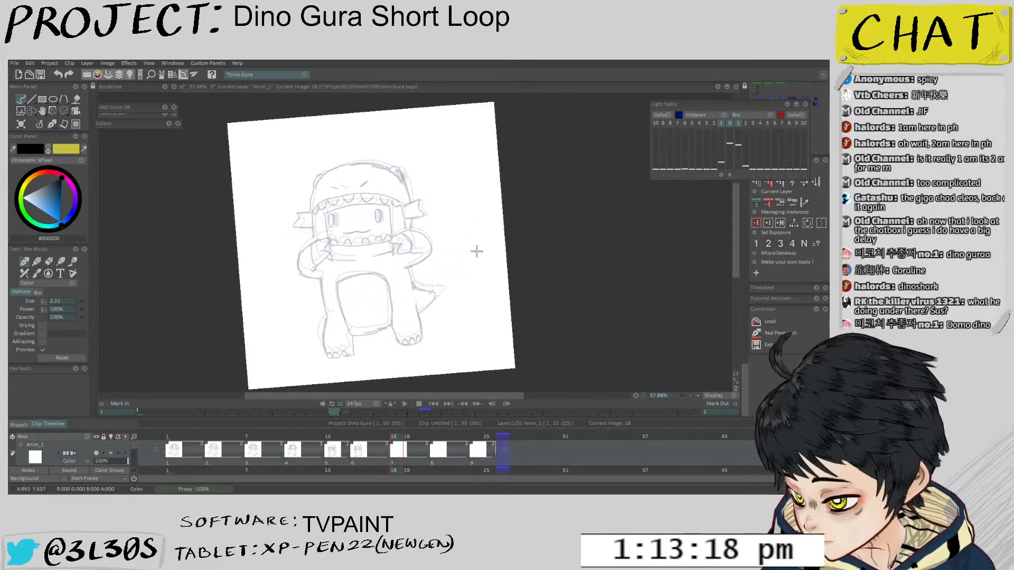
Flip between the inked frames 13 and 15 and the frame 18 sketch to compare the poses
key(Left)
key(Left)
key(Right)
key(Right)
key(Left)
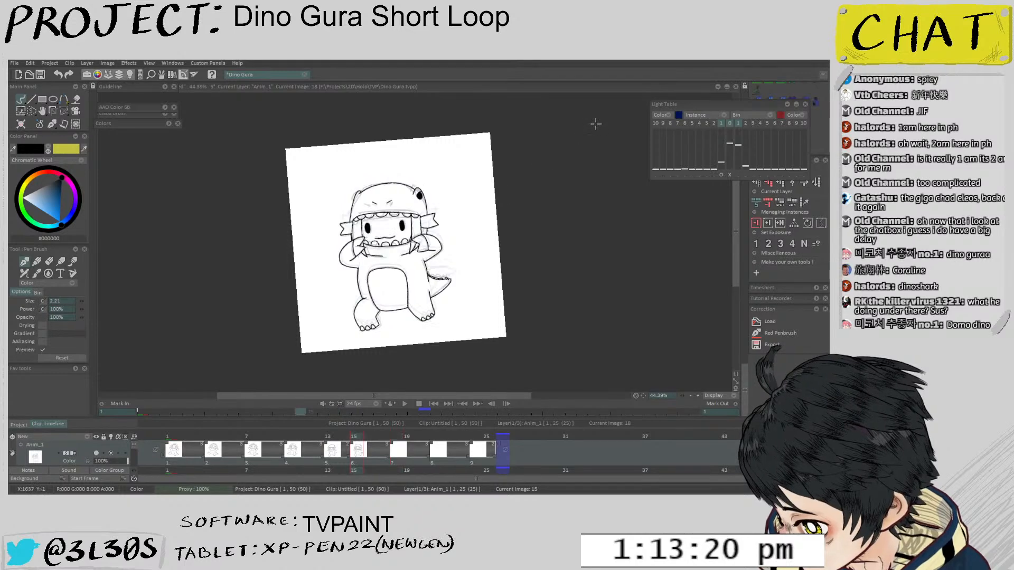
key(Left)
key(Right)
key(Left)
key(Right)
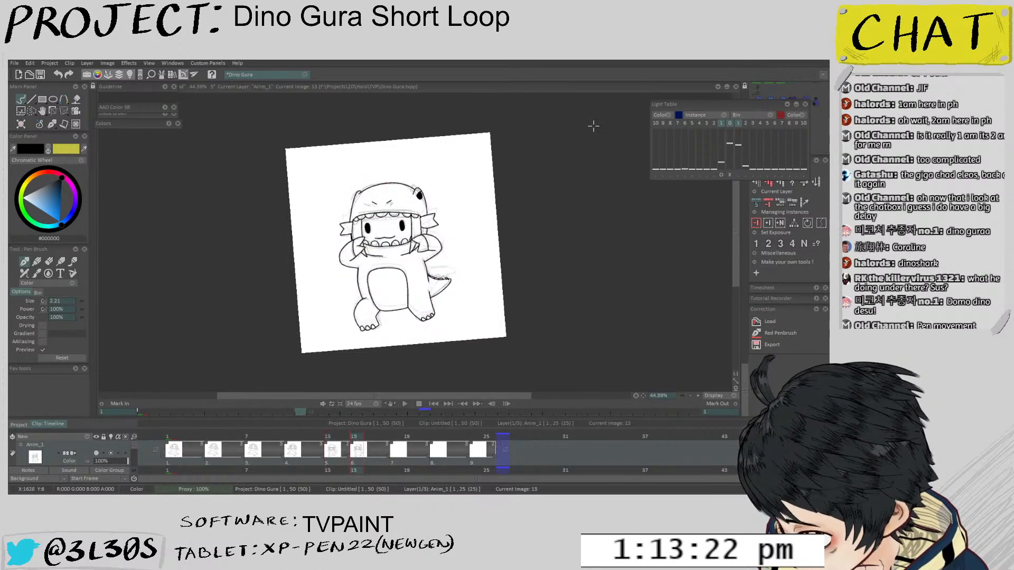
key(Left)
key(Right)
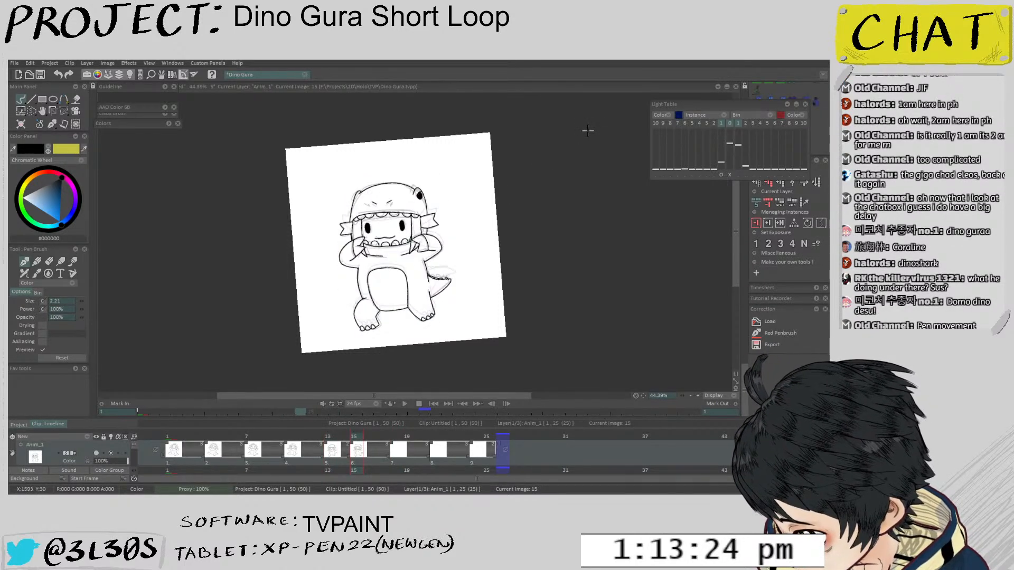
key(Right)
key(Left)
key(Right)
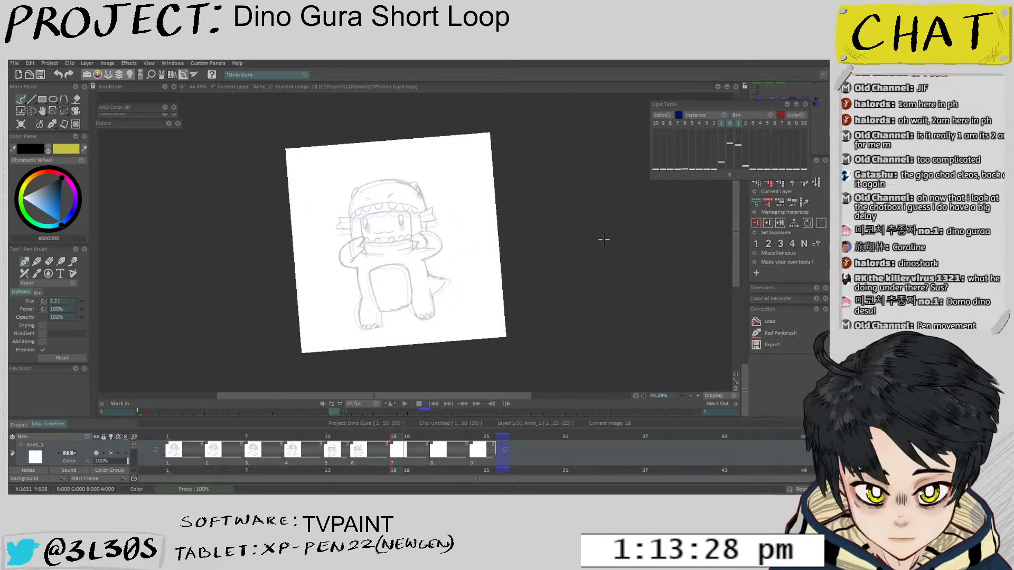
key(Left)
key(Right)
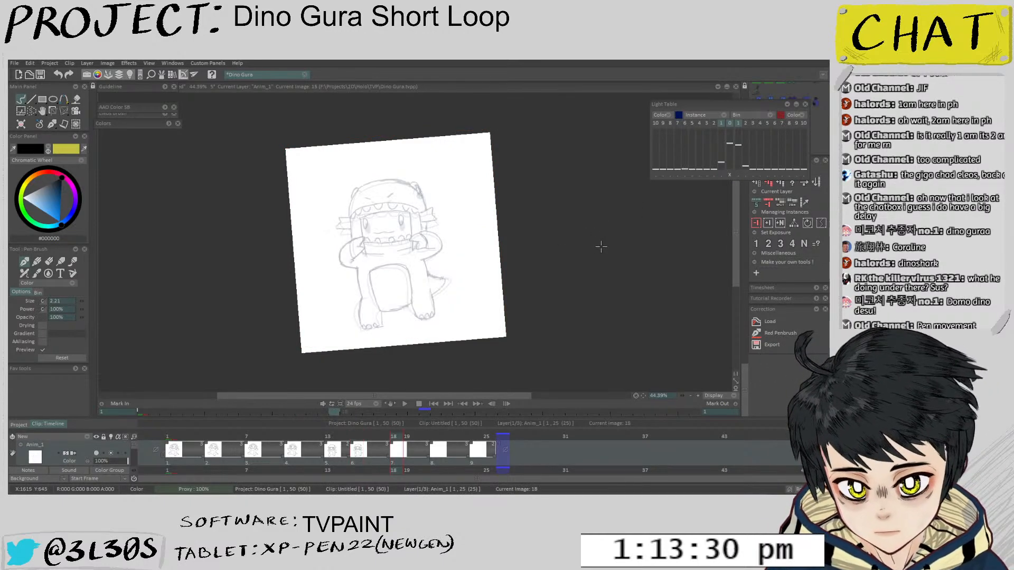
scroll(491, 192, up, 5)
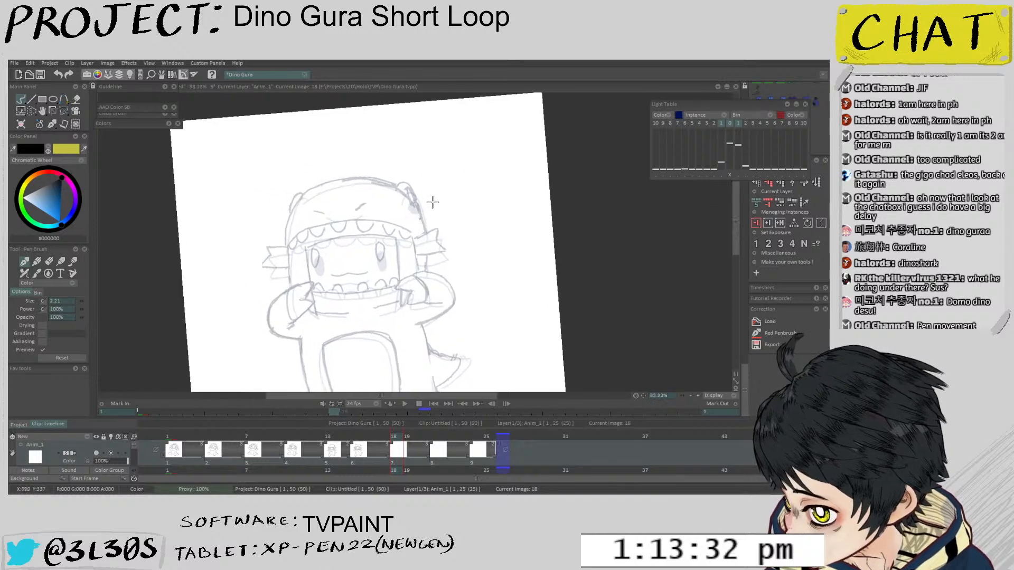
key(Left)
key(Right)
Shift the previous image in the light table upward so its head lines up with the frame 18 sketch
mouse_move(412, 228)
mouse_down()
mouse_move(352, 310)
mouse_move(357, 327)
mouse_up()
scroll(369, 322, up, 3)
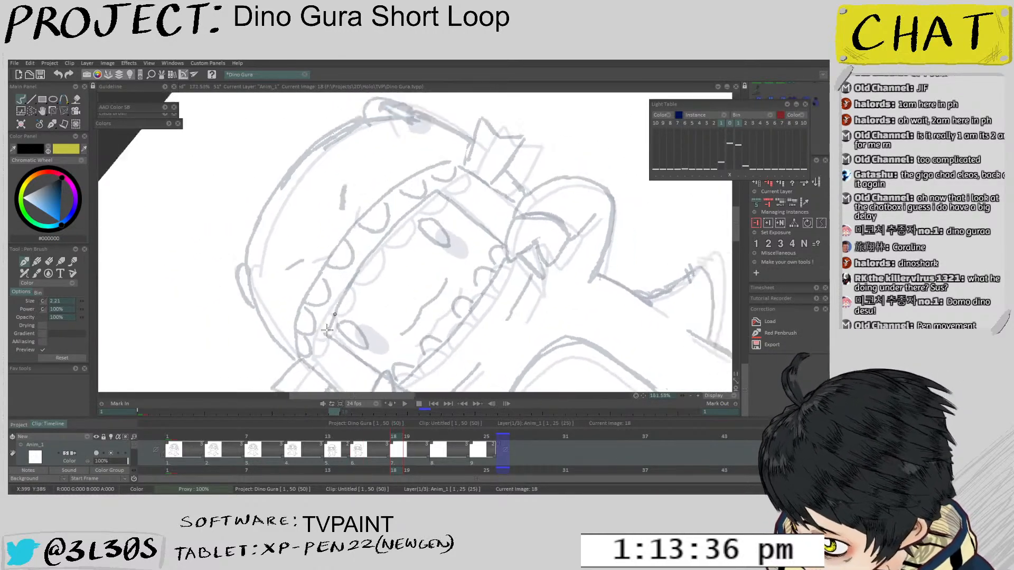
scroll(535, 305, down, 4)
mouse_move(535, 305)
mouse_down()
mouse_move(582, 373)
mouse_move(642, 275)
mouse_move(605, 310)
mouse_up()
click(721, 176)
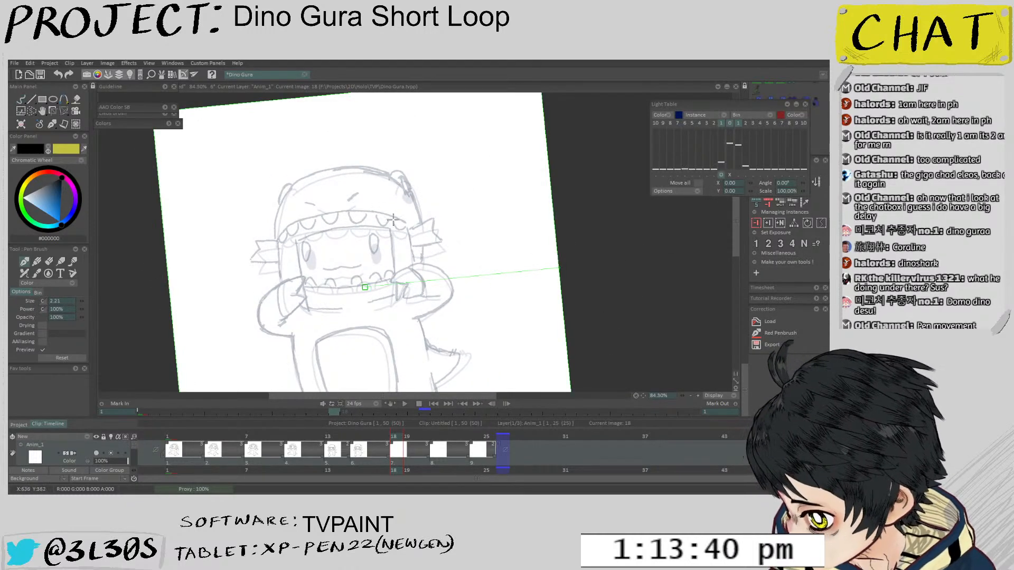
drag(392, 212, 390, 199)
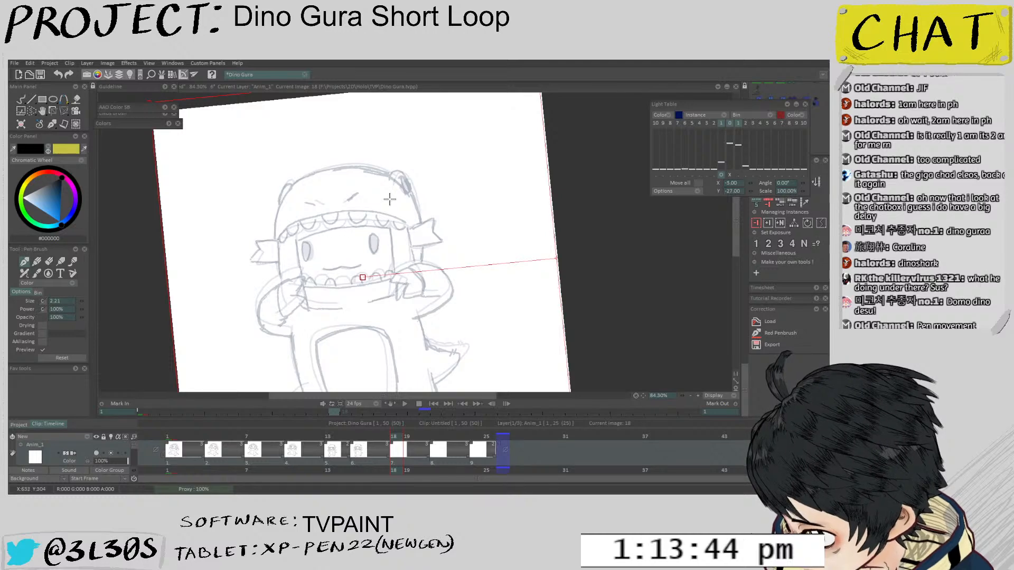
key(b)
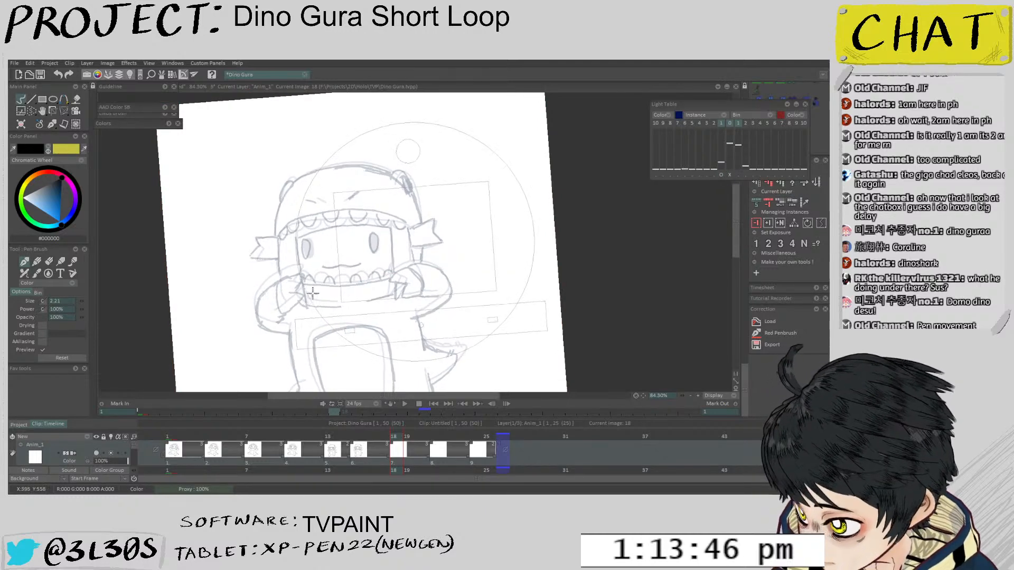
Outline both of the face's oval eyes on frame 18 and fill them with black
scroll(390, 220, up, 6)
mouse_move(290, 242)
mouse_down()
mouse_move(280, 283)
mouse_move(283, 251)
mouse_move(282, 287)
mouse_move(301, 312)
mouse_move(311, 306)
mouse_move(316, 260)
mouse_up()
key(ctrl+z)
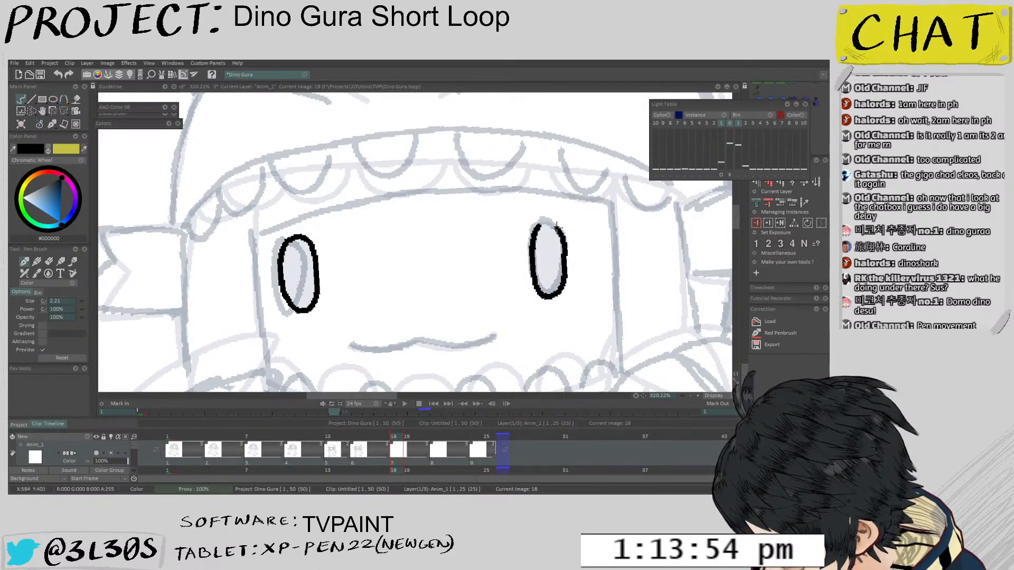
key(f)
click(549, 265)
click(302, 270)
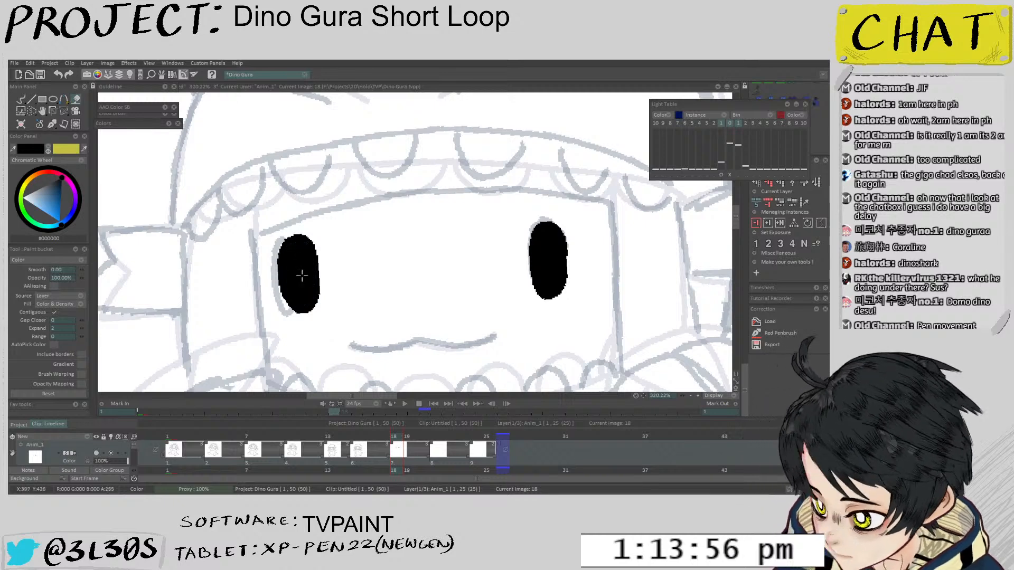
scroll(316, 275, up, 1)
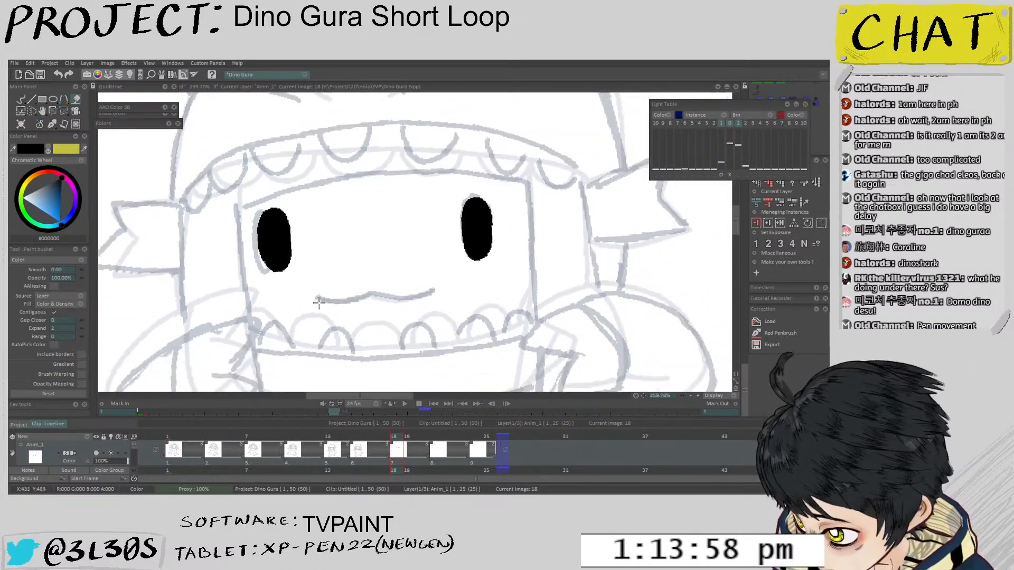
Ink the wavy smiling mouth over the frame 18 sketch with the black pen brush
key(b)
mouse_move(307, 295)
mouse_down()
mouse_move(439, 297)
mouse_move(470, 285)
mouse_up()
key(ctrl+z)
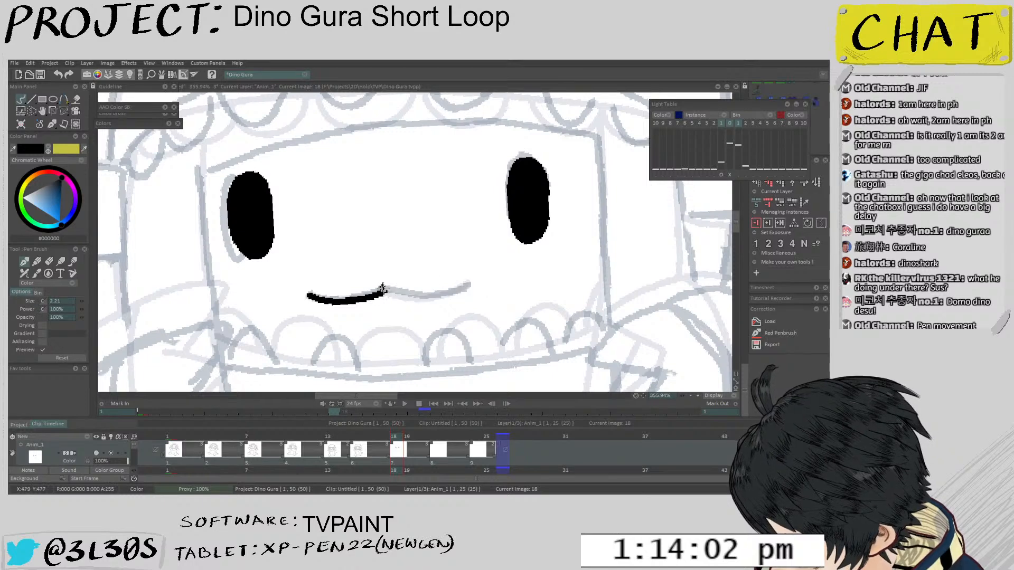
key(ctrl+z)
scroll(309, 303, up, 3)
mouse_move(285, 304)
mouse_down()
mouse_move(349, 308)
mouse_move(382, 295)
mouse_move(455, 302)
mouse_move(491, 290)
mouse_up()
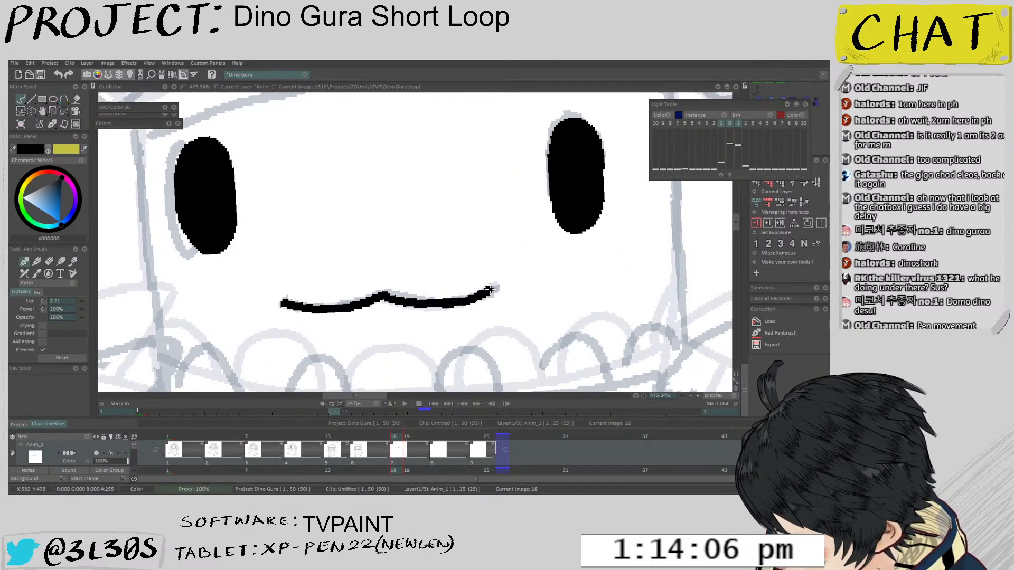
key(ctrl+z)
mouse_move(380, 296)
mouse_down()
mouse_move(461, 303)
mouse_move(500, 285)
mouse_up()
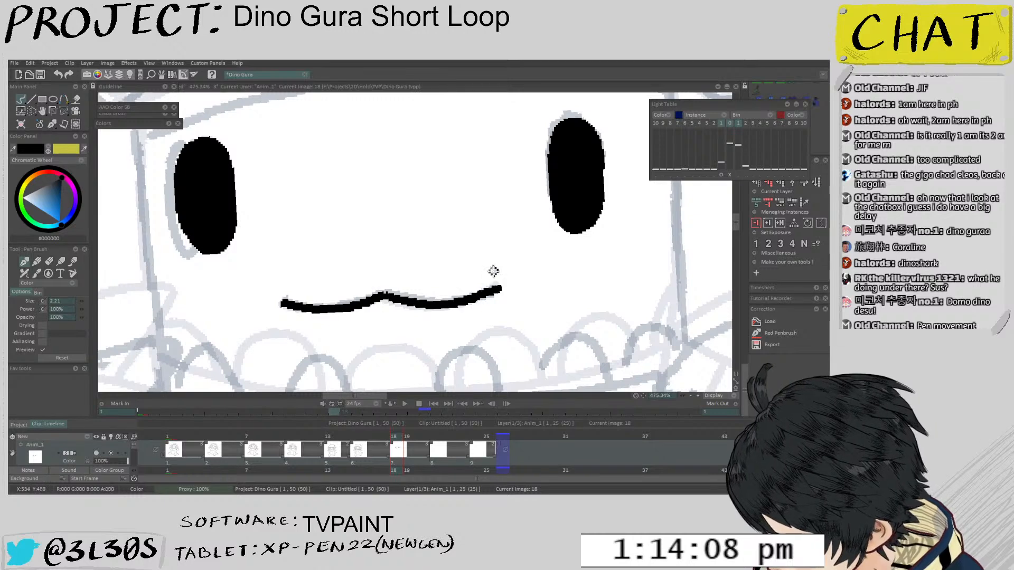
scroll(493, 269, down, 6)
scroll(413, 256, down, 3)
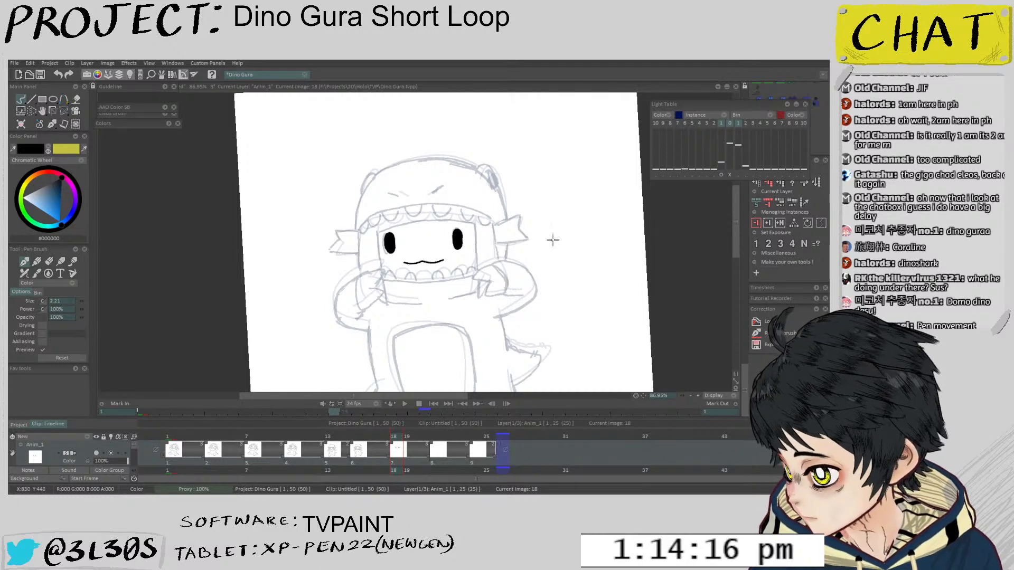
Ink the long curved upper edge of the hood's mouth opening across the forehead on frame 18
drag(567, 262, 559, 201)
scroll(450, 196, up, 3)
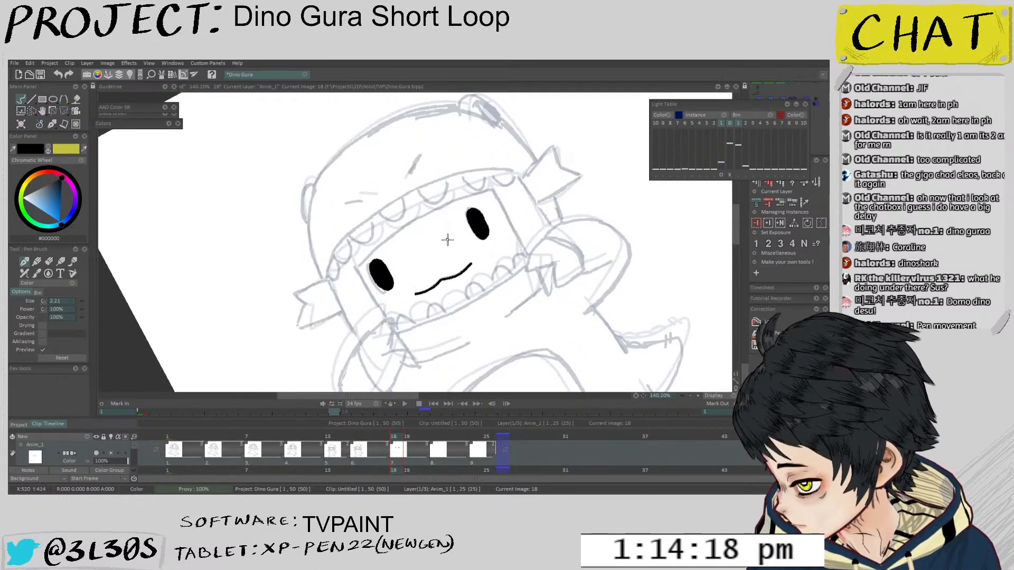
scroll(355, 238, up, 2)
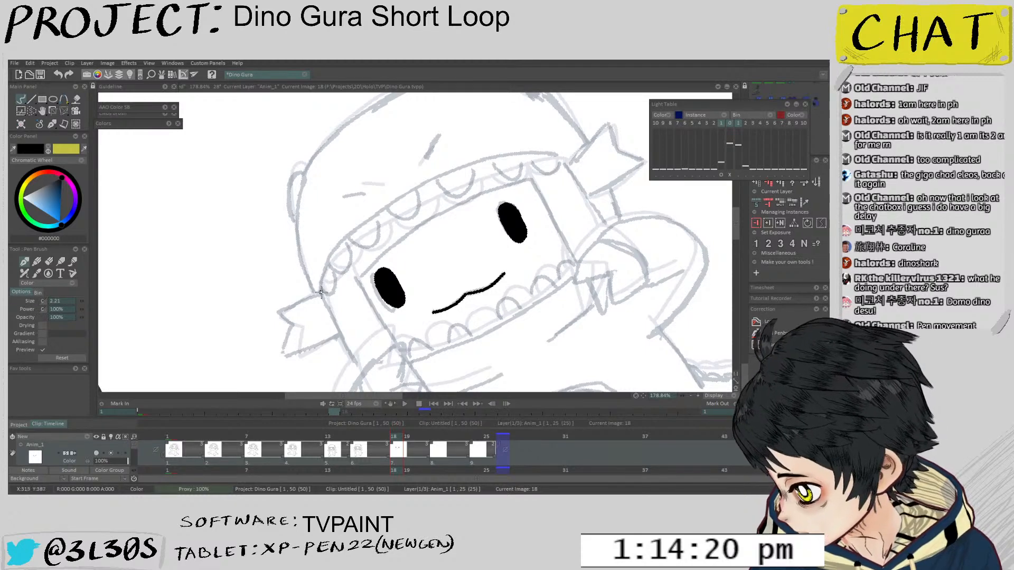
mouse_move(319, 290)
mouse_down()
mouse_move(425, 186)
mouse_move(455, 173)
mouse_up()
drag(387, 230, 390, 224)
scroll(378, 247, up, 1)
key(ctrl+z)
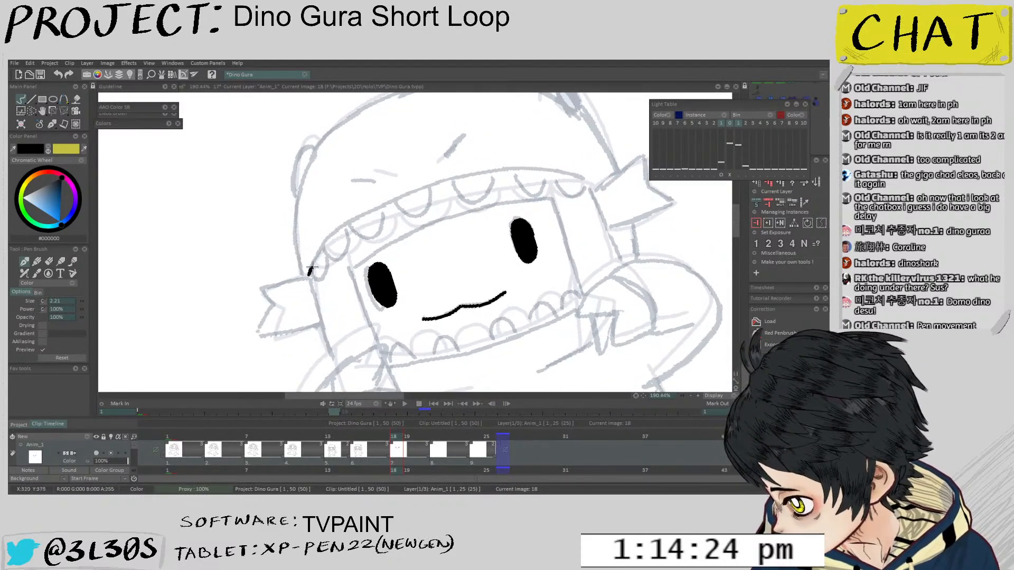
mouse_move(311, 269)
mouse_down()
mouse_move(384, 205)
mouse_move(320, 257)
mouse_move(326, 297)
mouse_move(395, 254)
mouse_up()
key(ctrl+z)
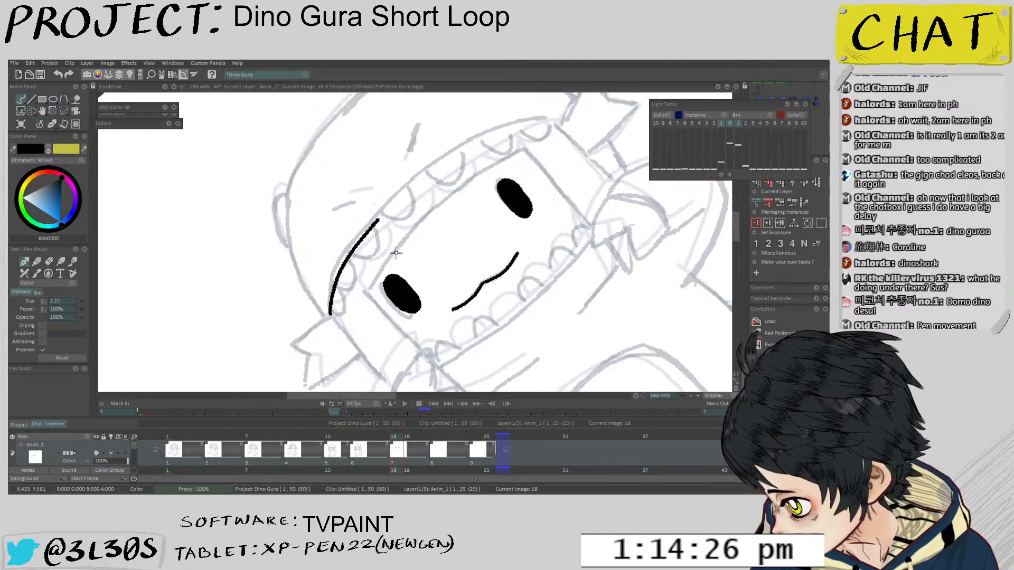
scroll(395, 253, up, 2)
mouse_move(328, 264)
mouse_down()
mouse_move(438, 170)
mouse_move(525, 150)
mouse_move(452, 224)
mouse_up()
scroll(476, 158, up, 2)
mouse_move(389, 227)
mouse_down()
mouse_move(531, 171)
mouse_move(446, 263)
mouse_up()
scroll(532, 171, down, 3)
scroll(460, 246, up, 3)
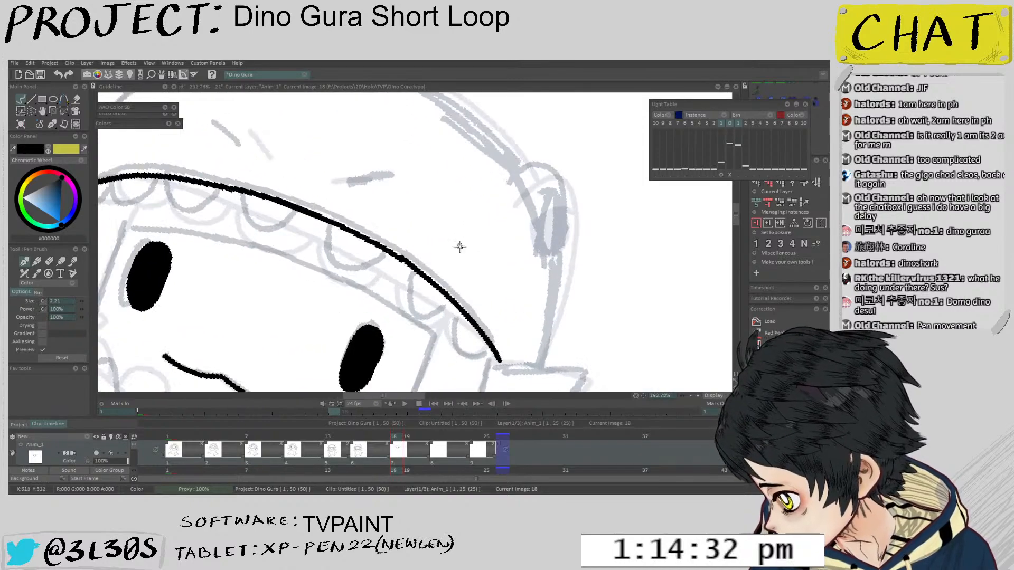
Flip between inked frames 13 and 15 and frame 18 to compare the hood edge and its teeth
mouse_move(406, 306)
mouse_down()
mouse_move(458, 307)
mouse_move(484, 244)
mouse_up()
key(Left)
key(Left)
key(Right)
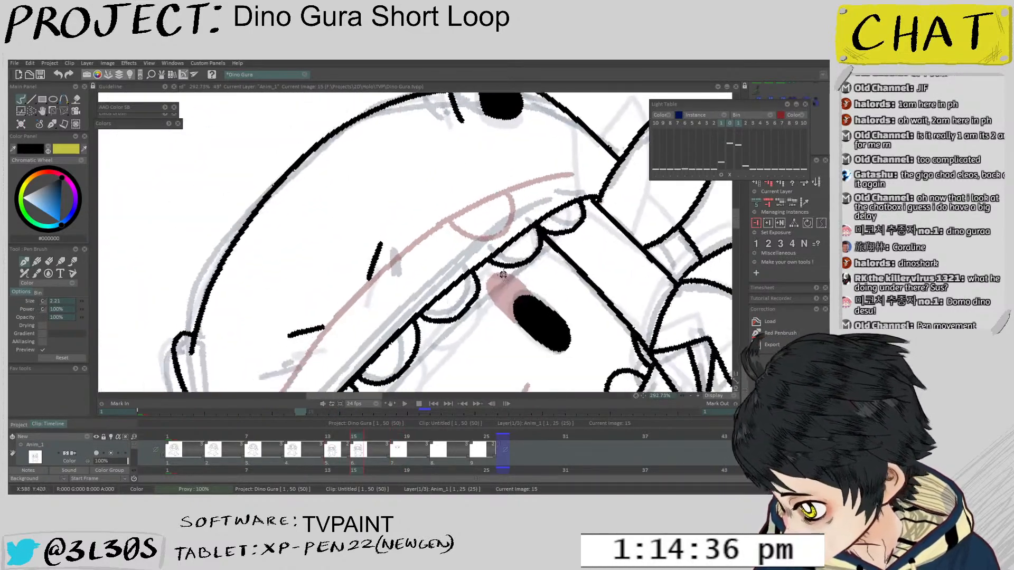
scroll(481, 277, down, 4)
key(Left)
key(Right)
scroll(465, 348, up, 3)
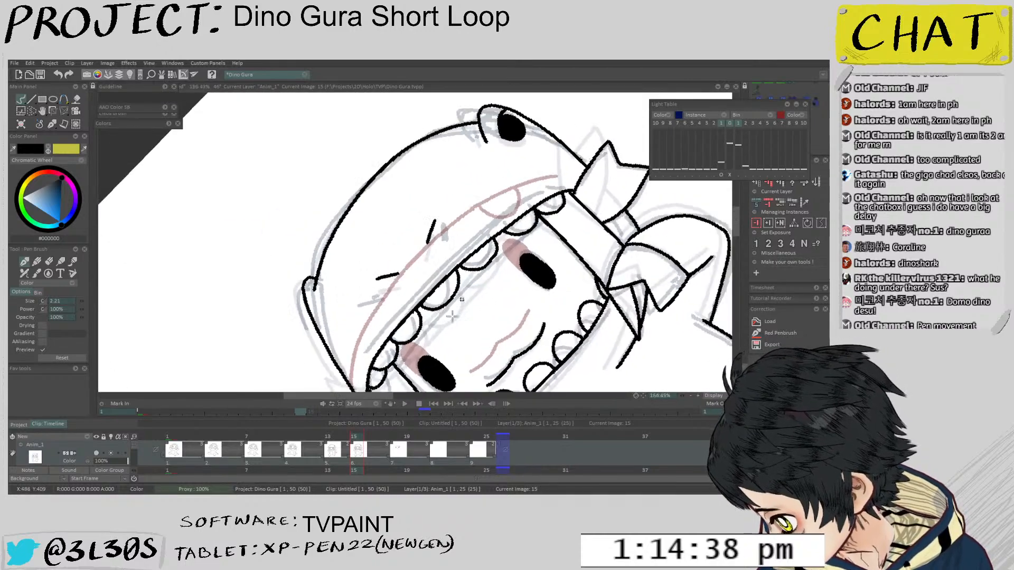
key(Left)
key(Right)
key(Left)
key(Right)
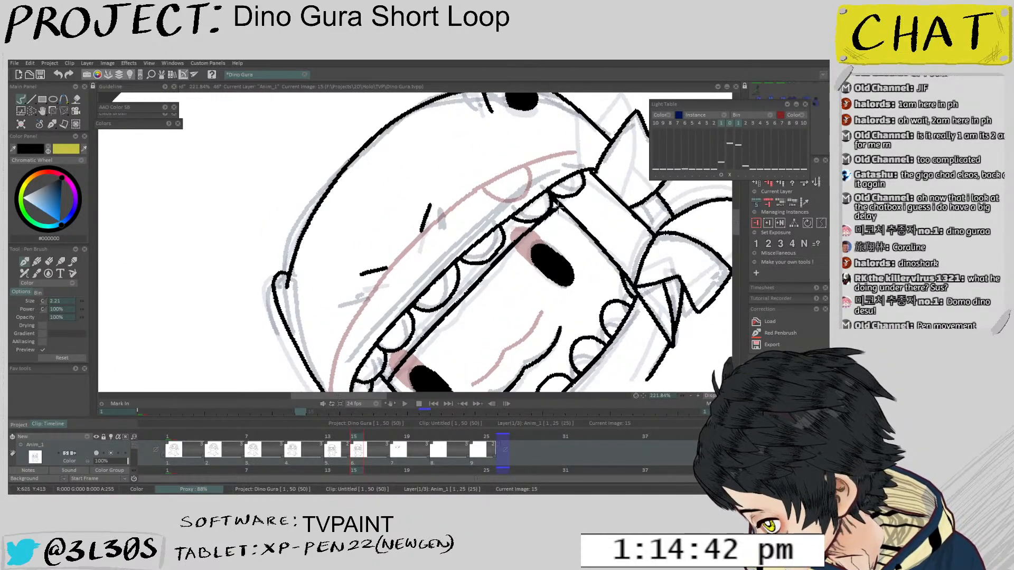
scroll(552, 214, down, 3)
scroll(537, 257, down, 1)
key(Right)
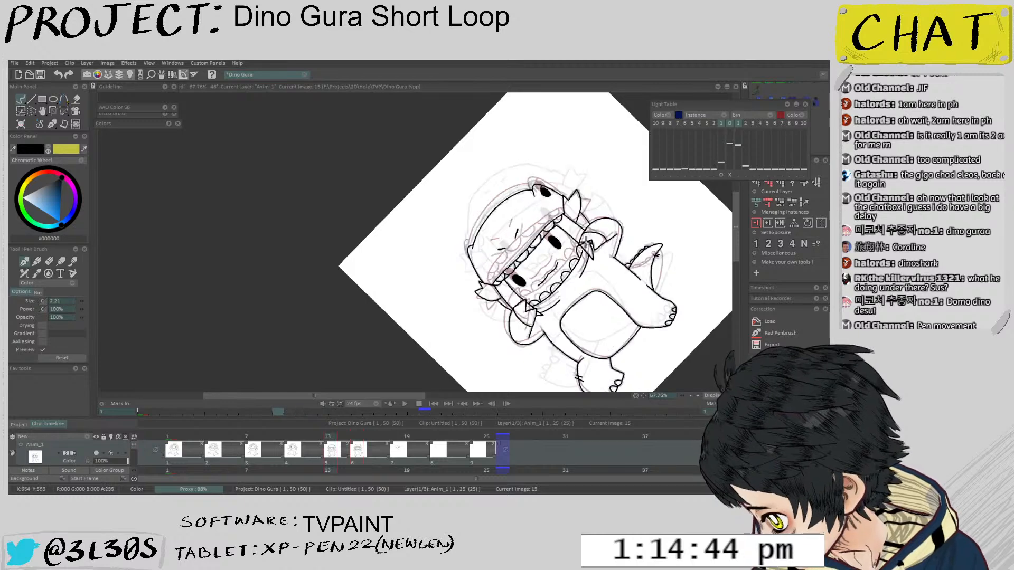
key(Left)
key(Right)
Ink the three rounded teeth at the right end of the hood's upper edge on frame 18
mouse_move(586, 250)
mouse_down()
mouse_move(593, 287)
mouse_move(501, 375)
mouse_up()
scroll(486, 246, up, 5)
scroll(442, 220, up, 1)
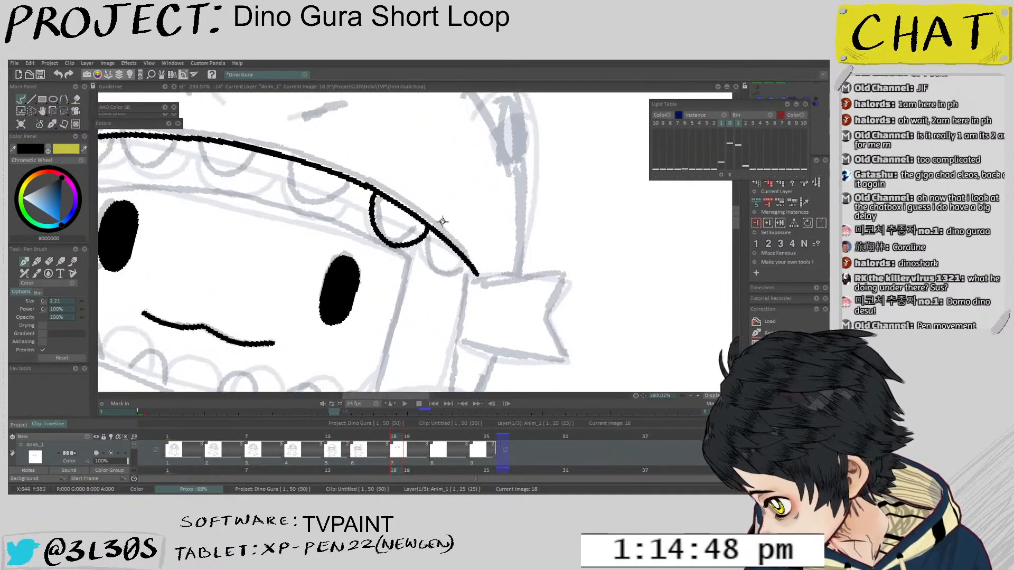
key(e)
mouse_move(414, 244)
mouse_down()
mouse_move(440, 281)
mouse_move(459, 277)
mouse_move(421, 248)
mouse_move(428, 272)
mouse_move(446, 282)
mouse_up()
key(ctrl+z)
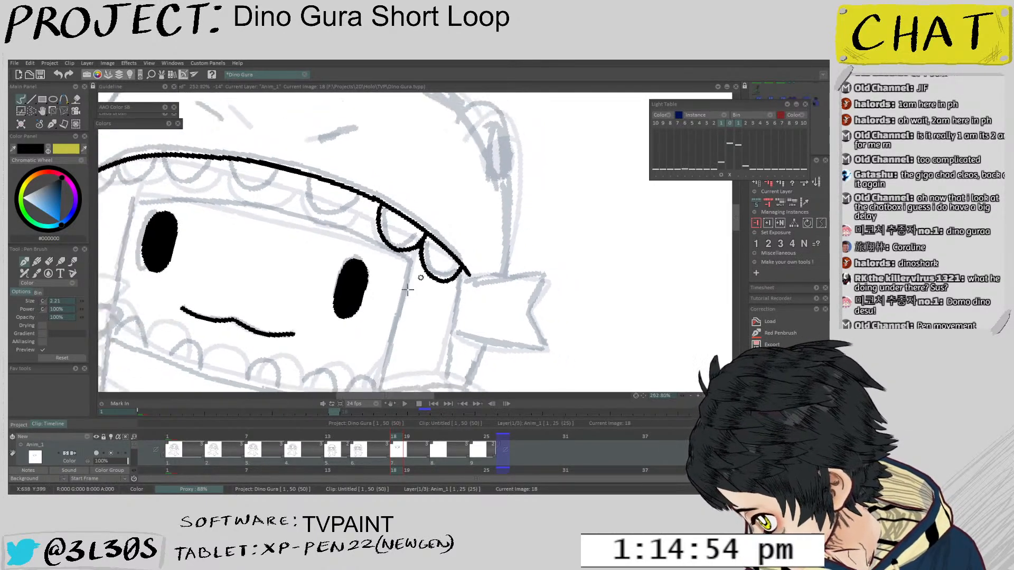
mouse_move(301, 232)
mouse_down()
mouse_move(312, 256)
mouse_move(337, 263)
mouse_move(373, 231)
mouse_move(341, 262)
mouse_move(306, 231)
mouse_up()
key(ctrl+z)
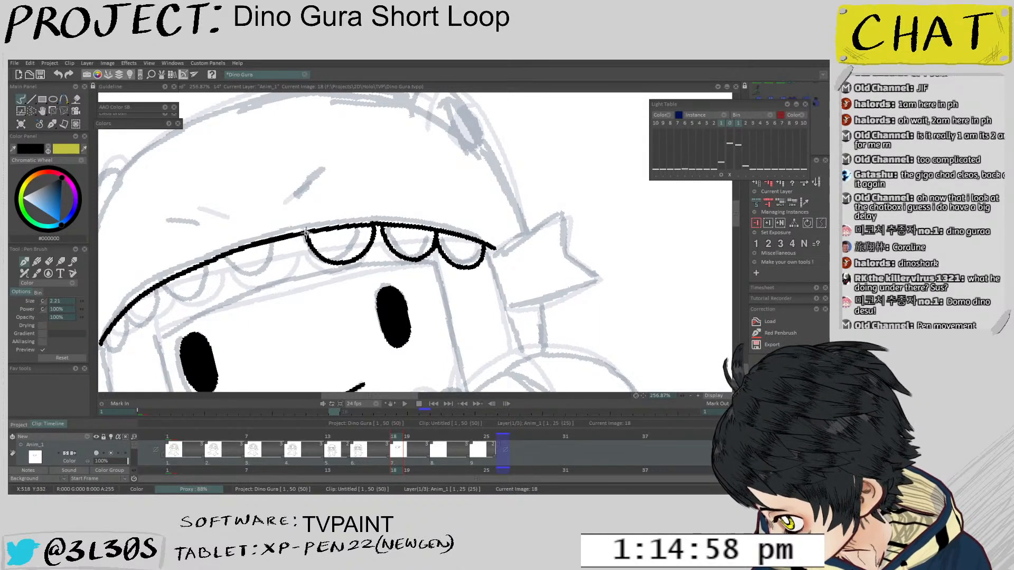
Ink the remaining four rounded teeth along the hood's upper edge toward its left end
drag(362, 296, 329, 326)
mouse_move(230, 283)
mouse_down()
mouse_move(282, 291)
mouse_move(305, 250)
mouse_up()
key(ctrl+z)
key(ctrl+z)
mouse_move(228, 280)
mouse_down()
mouse_move(244, 297)
mouse_move(280, 293)
mouse_move(290, 256)
mouse_move(239, 291)
mouse_move(259, 298)
mouse_move(288, 284)
mouse_move(295, 252)
mouse_up()
key(ctrl+z)
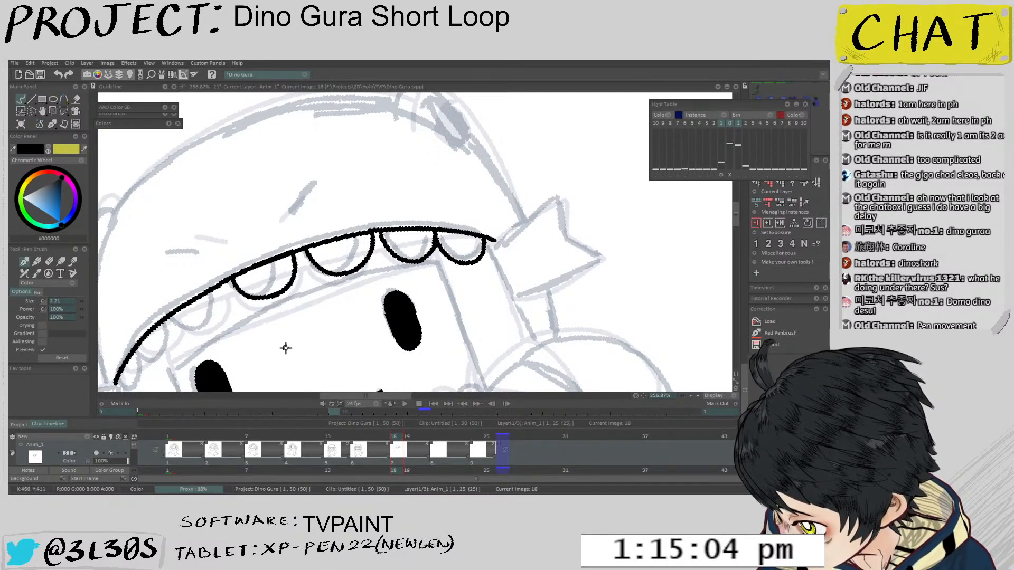
drag(304, 359, 391, 305)
mouse_move(260, 270)
mouse_down()
mouse_move(293, 284)
mouse_move(309, 244)
mouse_up()
drag(242, 312, 269, 281)
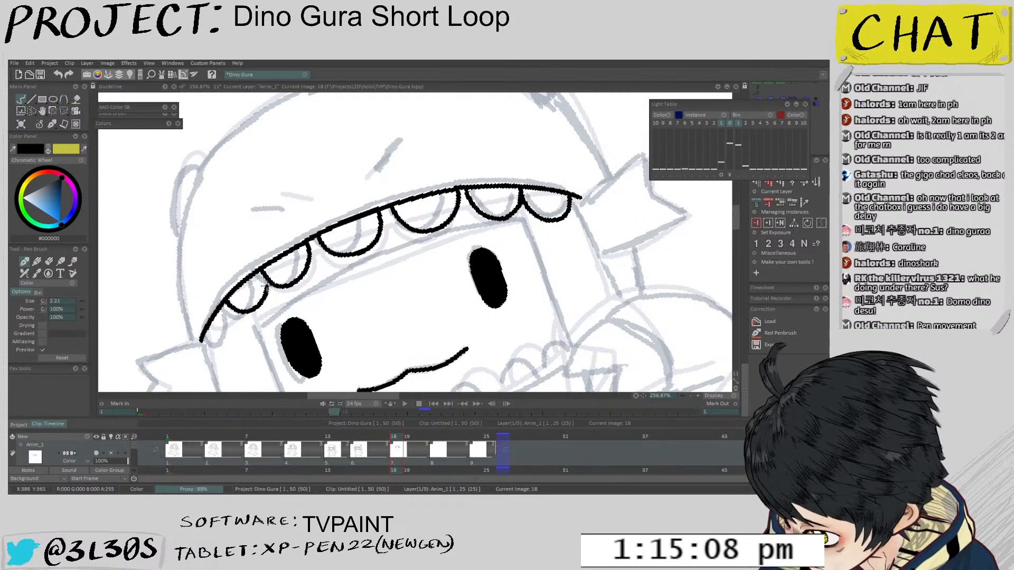
key(ctrl+z)
mouse_move(222, 305)
mouse_down()
mouse_move(263, 304)
mouse_move(264, 282)
mouse_move(230, 311)
mouse_move(254, 314)
mouse_move(267, 279)
mouse_up()
key(ctrl+z)
drag(246, 294, 264, 254)
drag(227, 300, 257, 276)
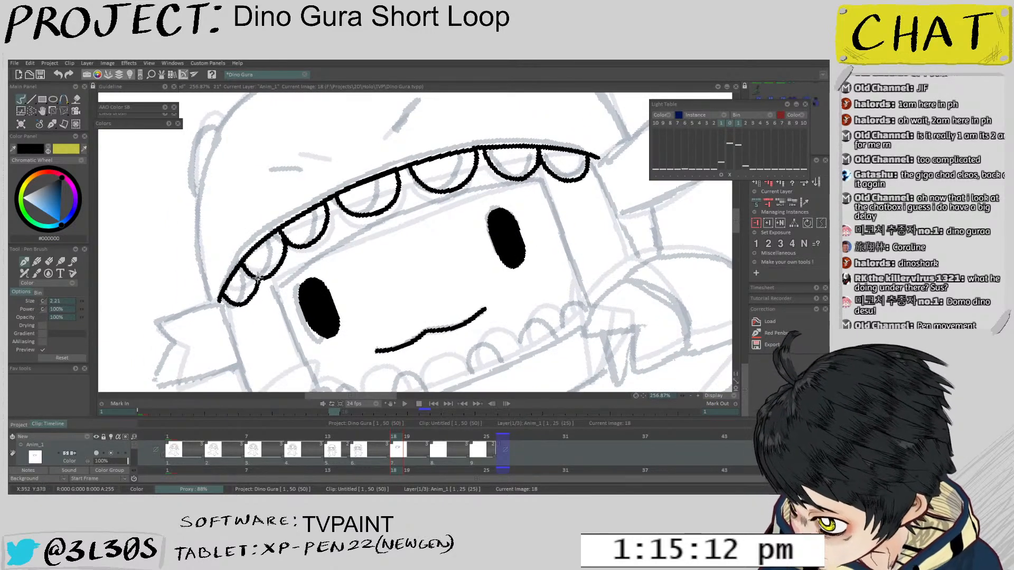
Flip between the previous inked frames and frame 18 to compare the head and body poses
drag(301, 236, 206, 388)
key(Left)
key(Left)
key(Right)
key(Right)
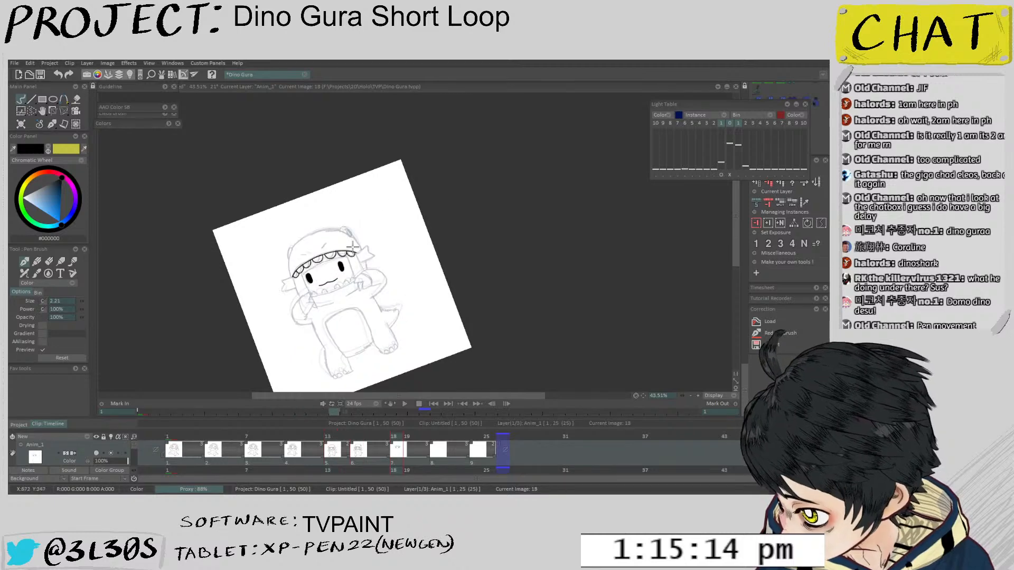
scroll(340, 267, up, 5)
key(Left)
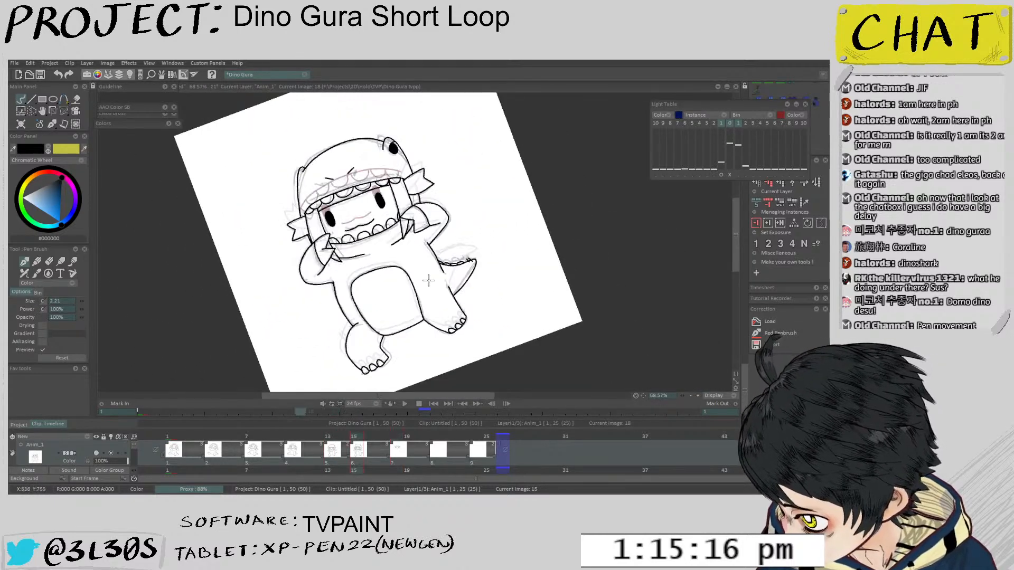
key(Right)
scroll(453, 185, up, 2)
mouse_move(438, 321)
mouse_down()
mouse_move(415, 243)
mouse_move(385, 252)
mouse_up()
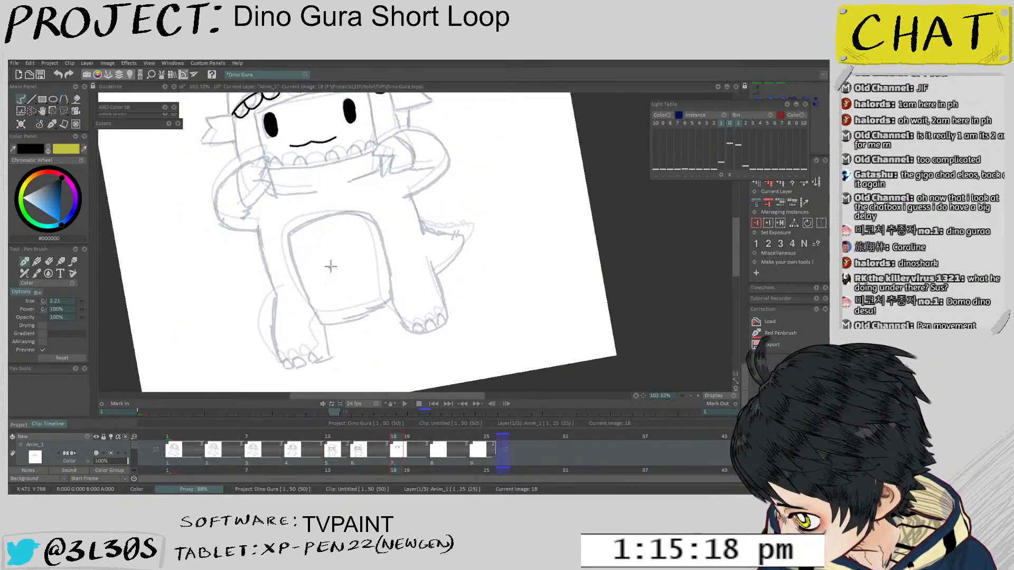
drag(329, 265, 355, 285)
key(Left)
key(Left)
key(Right)
key(Right)
key(Right)
key(Right)
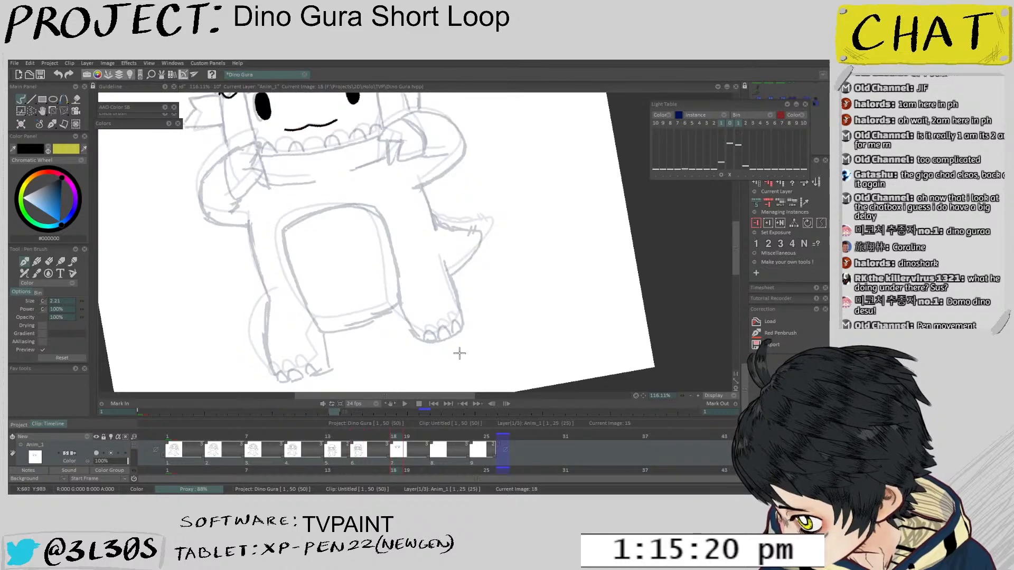
Shift the previous image in the light table so its body lines up with the frame 18 sketch, and compare the frames
click(721, 176)
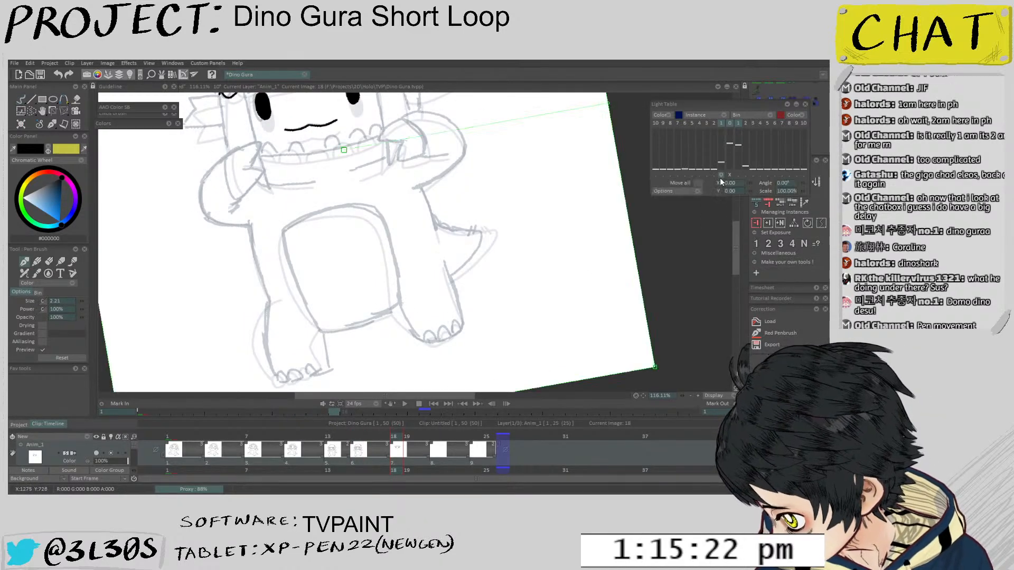
drag(502, 275, 481, 281)
key(Escape)
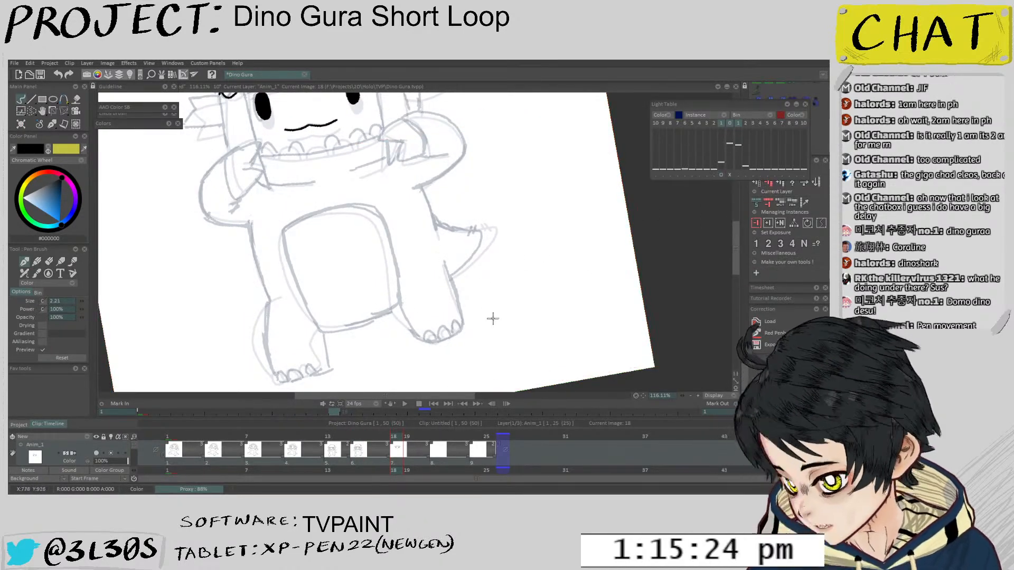
key(Left)
key(Right)
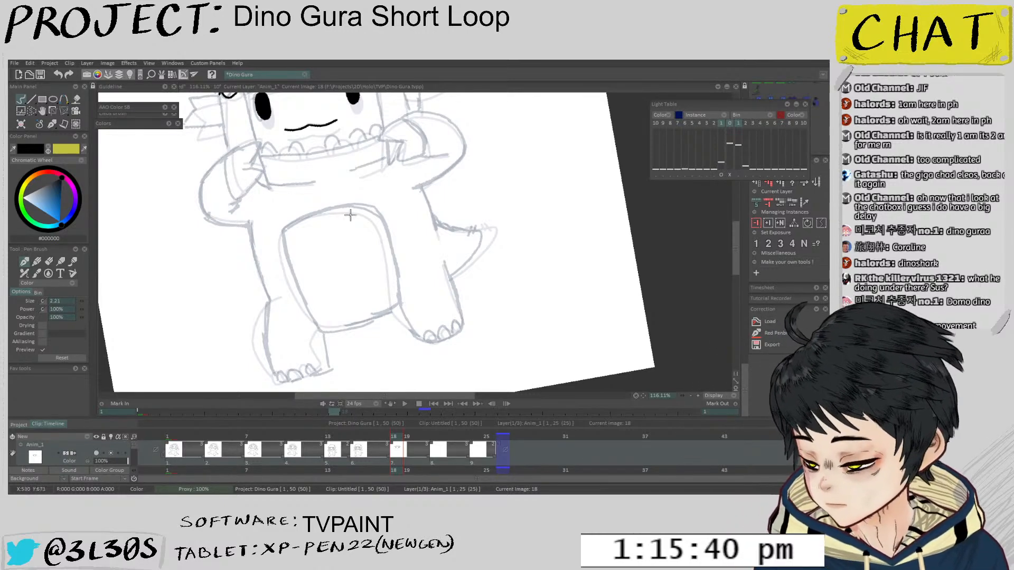
Ink the inner curve and the straight slanted edge of the character's left-hand raised sleeve on frame 18
scroll(261, 167, up, 5)
drag(223, 198, 233, 256)
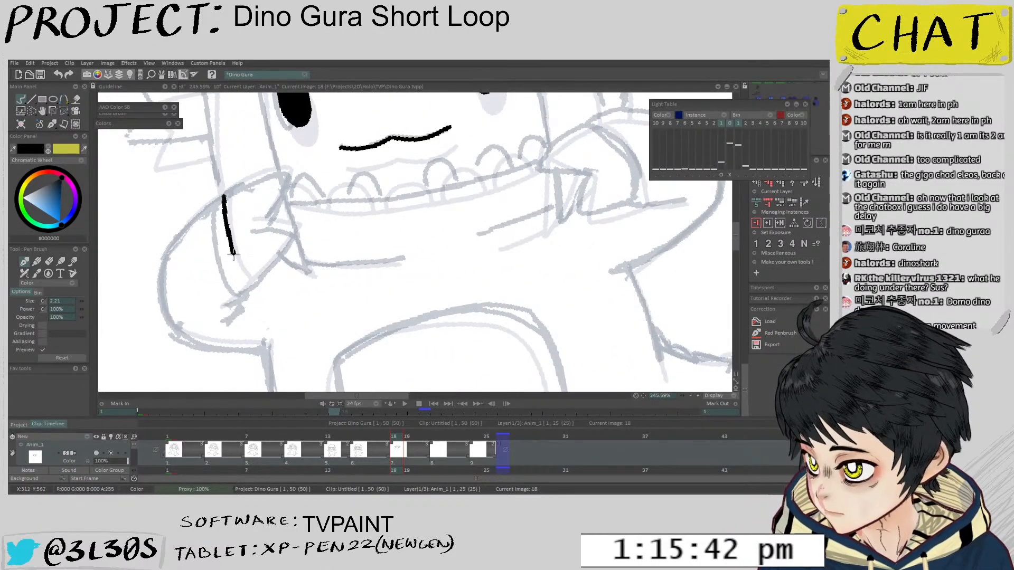
key(ctrl+z)
mouse_move(226, 191)
mouse_down()
mouse_move(231, 240)
mouse_move(253, 288)
mouse_up()
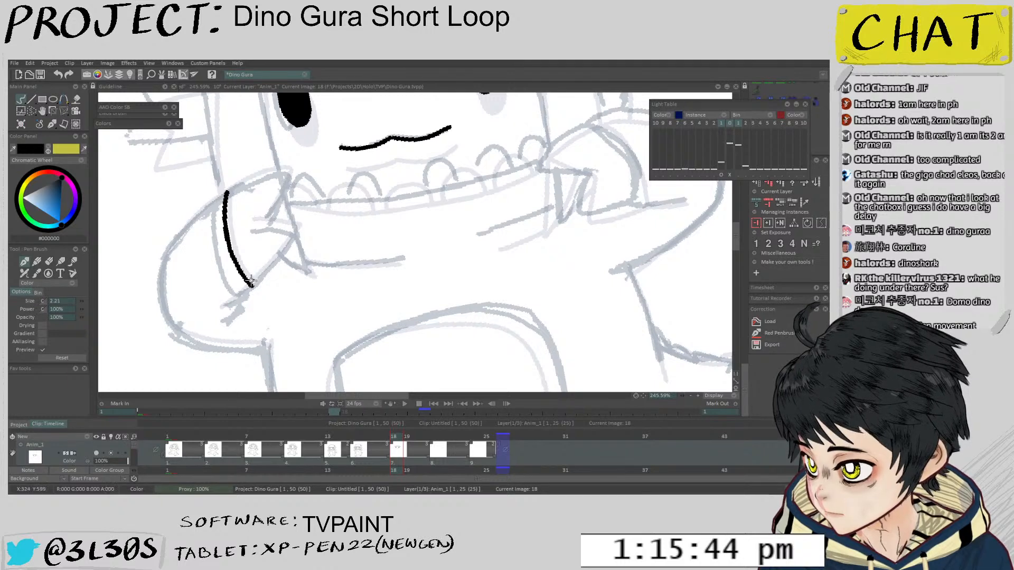
scroll(304, 334, up, 2)
key(ctrl+z)
mouse_move(215, 219)
mouse_down()
mouse_move(248, 312)
mouse_move(274, 341)
mouse_move(338, 255)
mouse_up()
scroll(338, 256, up, 1)
drag(366, 168, 278, 315)
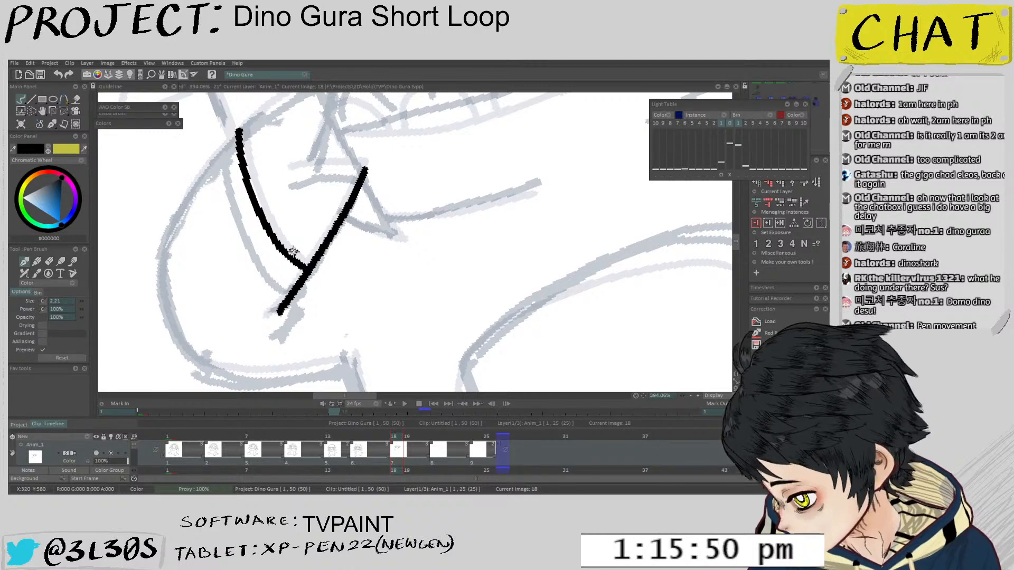
Ink the raised hand's claws and the arm's rounded outer contour down to where it meets the body
mouse_move(284, 252)
mouse_down()
mouse_move(310, 302)
mouse_move(340, 312)
mouse_up()
scroll(301, 248, up, 2)
drag(280, 246, 377, 209)
key(ctrl+z)
mouse_move(285, 242)
mouse_down()
mouse_move(379, 205)
mouse_move(282, 240)
mouse_move(301, 267)
mouse_move(289, 278)
mouse_move(280, 156)
mouse_move(175, 276)
mouse_move(267, 222)
mouse_move(274, 156)
mouse_move(238, 177)
mouse_move(216, 288)
mouse_up()
key(ctrl+z)
scroll(268, 222, down, 1)
scroll(268, 222, down, 1)
key(ctrl+z)
mouse_move(248, 148)
mouse_down()
mouse_move(221, 263)
mouse_move(231, 297)
mouse_move(219, 248)
mouse_move(257, 308)
mouse_move(294, 325)
mouse_move(332, 325)
mouse_move(455, 277)
mouse_up()
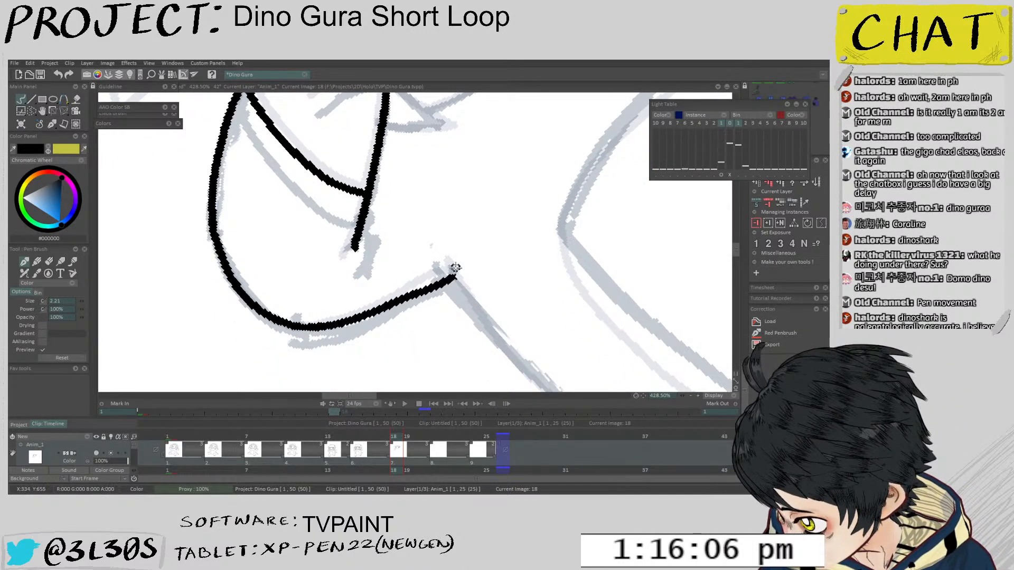
Ink the side of the torso from beneath the left-hand arm down to the top of the leg
scroll(455, 271, down, 3)
drag(543, 285, 409, 217)
scroll(377, 213, up, 1)
mouse_move(346, 153)
mouse_down()
mouse_move(341, 214)
mouse_move(344, 161)
mouse_move(363, 320)
mouse_up()
key(ctrl+z)
key(ctrl+z)
key(e)
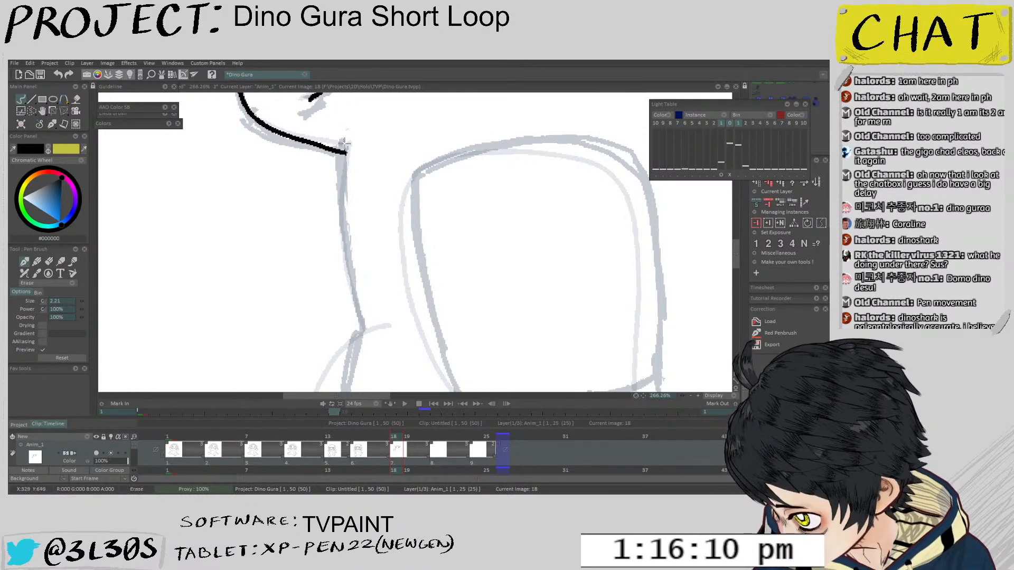
drag(342, 149, 363, 330)
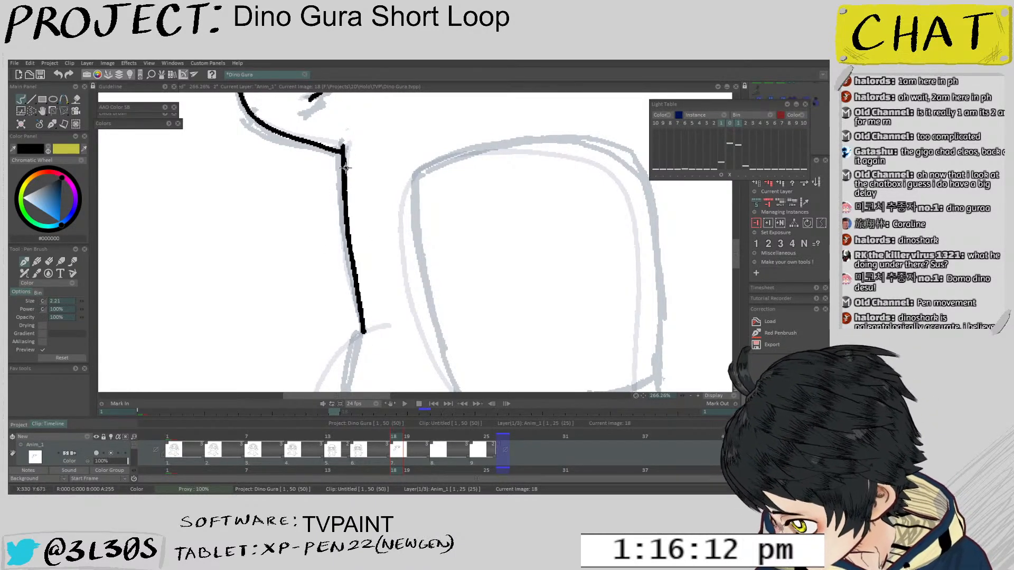
key(ctrl+z)
drag(343, 153, 365, 335)
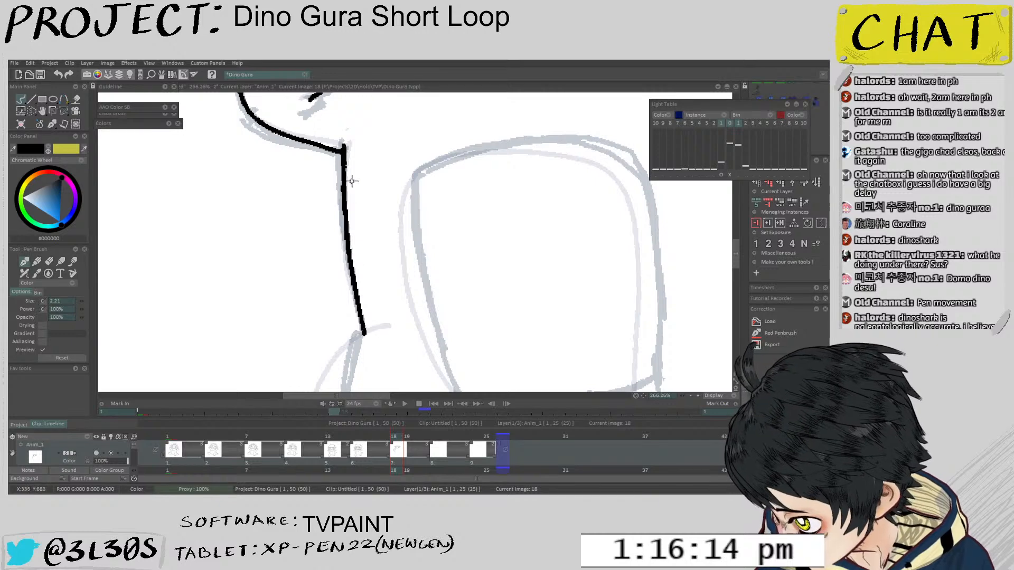
Flip back through the earlier frames to compare the lower body and leg pose with frame 18
scroll(384, 340, down, 6)
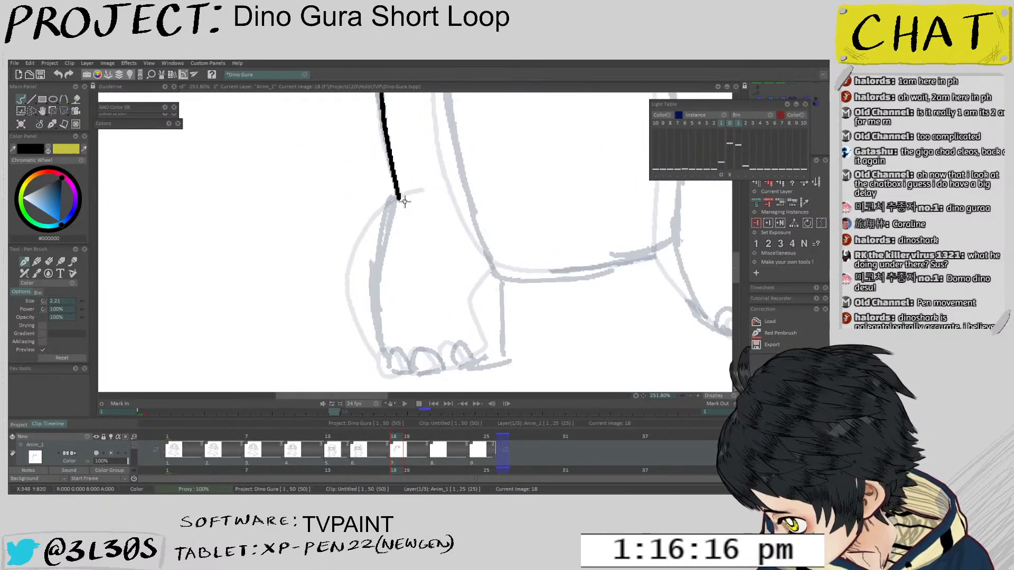
scroll(439, 270, up, 2)
key(Left)
key(Left)
key(Left)
key(Left)
key(Left)
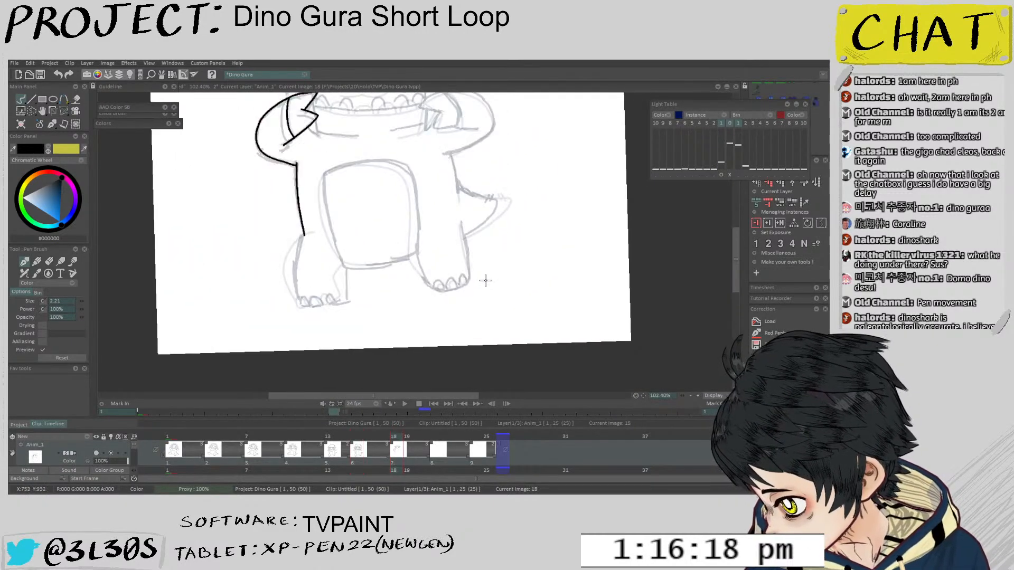
Return to frame 18 and shift its inked drawing slightly with the Transform tool
key(Right)
key(Right)
key(Right)
key(Right)
key(Right)
scroll(475, 316, down, 1)
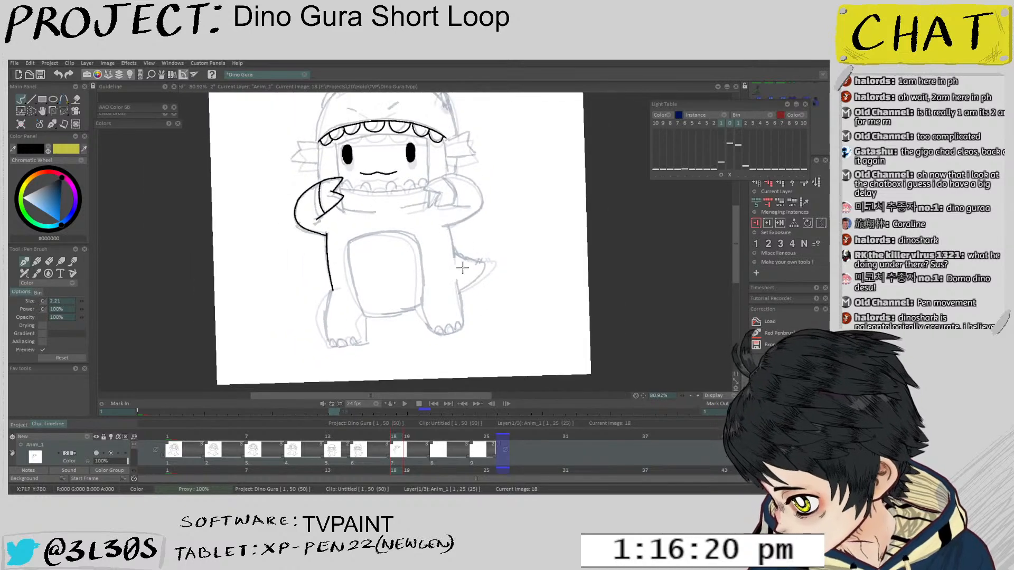
key(t)
drag(417, 146, 417, 144)
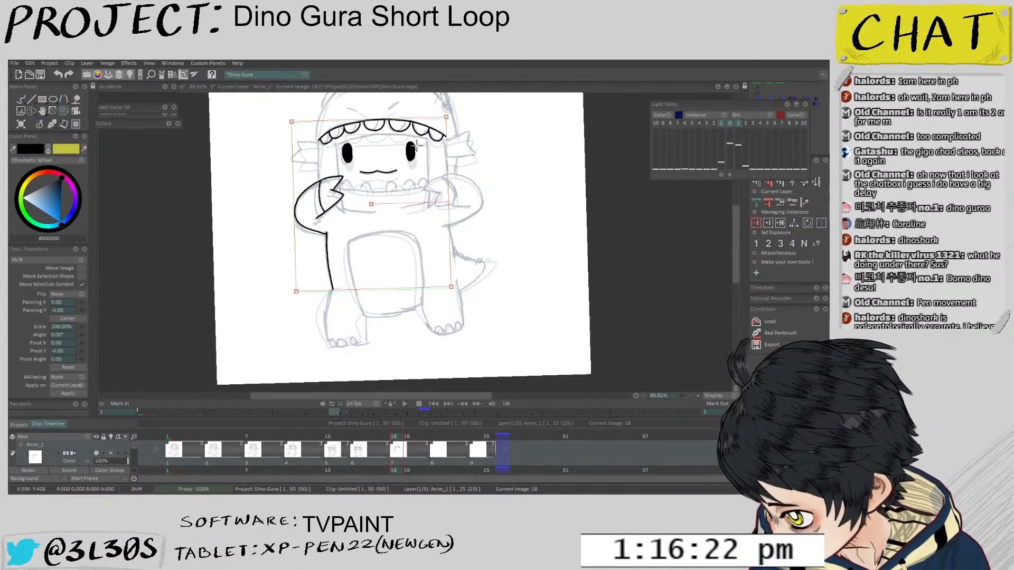
drag(406, 293, 403, 287)
scroll(403, 286, up, 3)
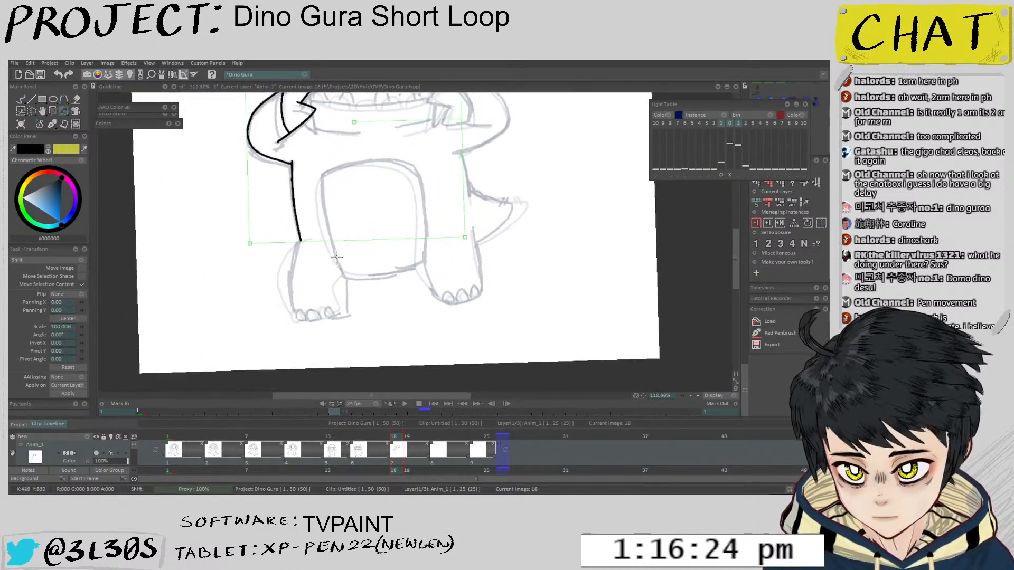
Ink the outer contour of the left-hand leg from the bottom of the torso line down to the foot
key(b)
scroll(314, 256, up, 2)
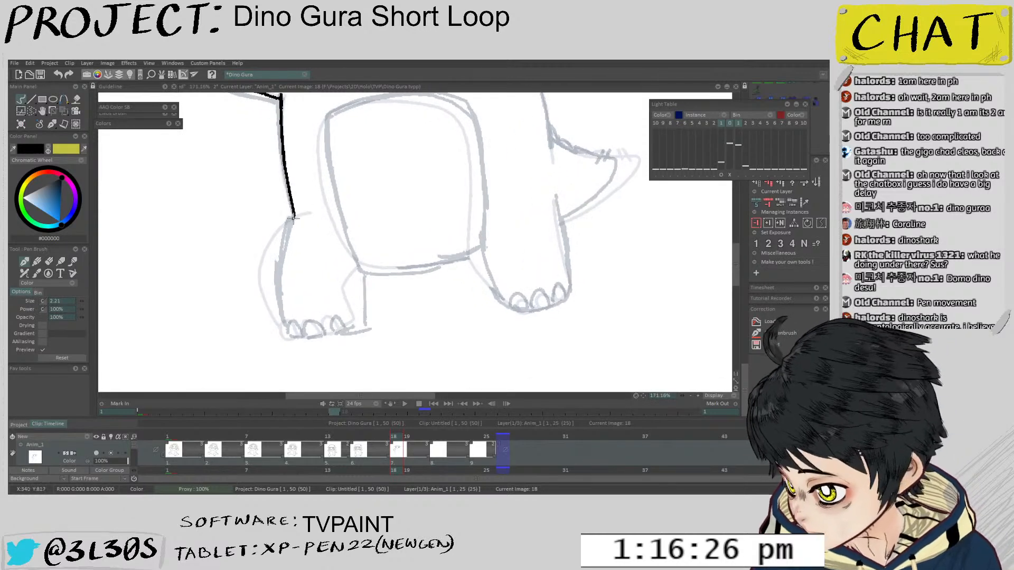
drag(294, 215, 283, 303)
scroll(285, 328, up, 3)
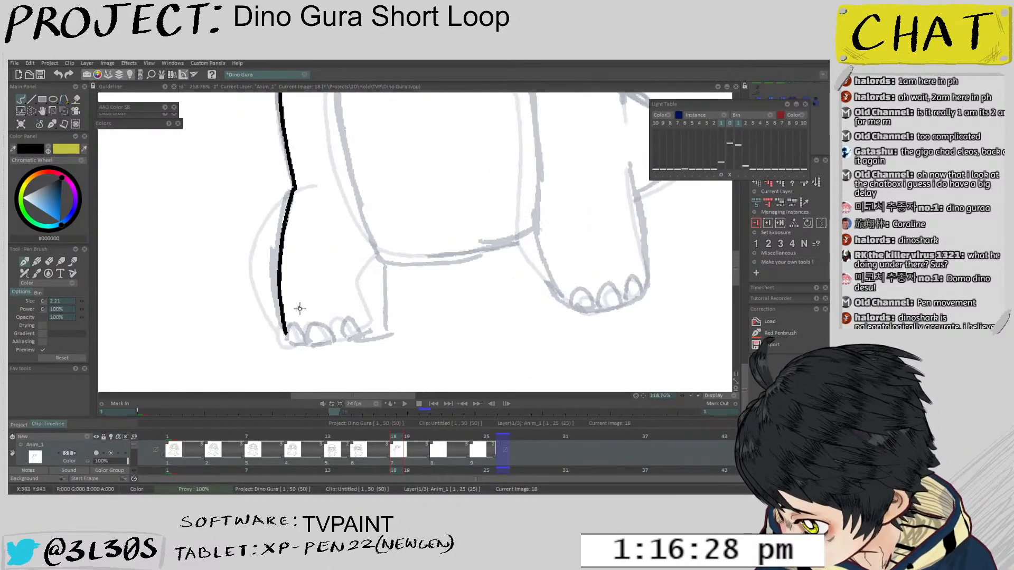
Ink the left-hand foot's three toes and sole, and the leg's inner edge up to the belly patch
key(ctrl+z)
mouse_move(305, 329)
mouse_down()
mouse_move(310, 350)
mouse_move(320, 333)
mouse_move(346, 333)
mouse_move(329, 351)
mouse_move(345, 341)
mouse_move(314, 333)
mouse_move(319, 343)
mouse_move(343, 320)
mouse_move(371, 346)
mouse_move(360, 342)
mouse_move(373, 316)
mouse_move(380, 338)
mouse_move(360, 344)
mouse_move(399, 339)
mouse_up()
key(ctrl+z)
key(ctrl+z)
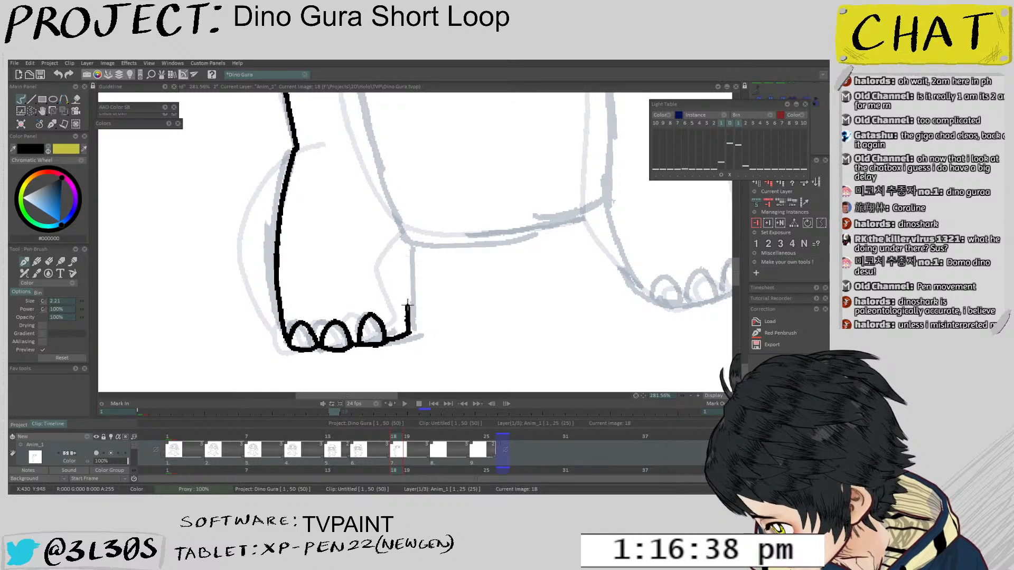
mouse_move(407, 305)
mouse_down()
mouse_move(408, 241)
mouse_move(418, 248)
mouse_up()
scroll(350, 256, down, 5)
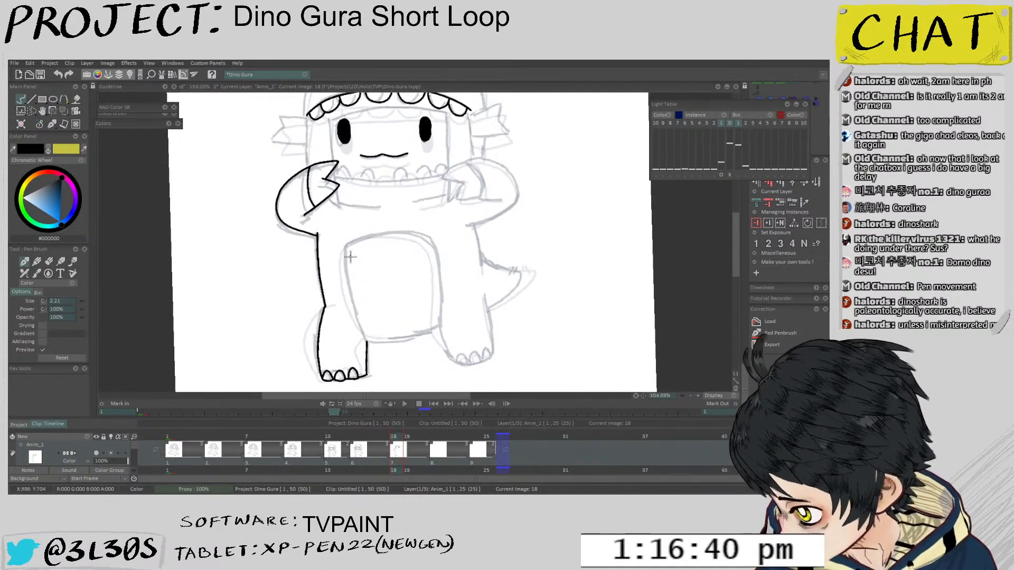
Flip back through the earlier inked frames to compare the belly patch and leg with frame 18
scroll(350, 256, up, 2)
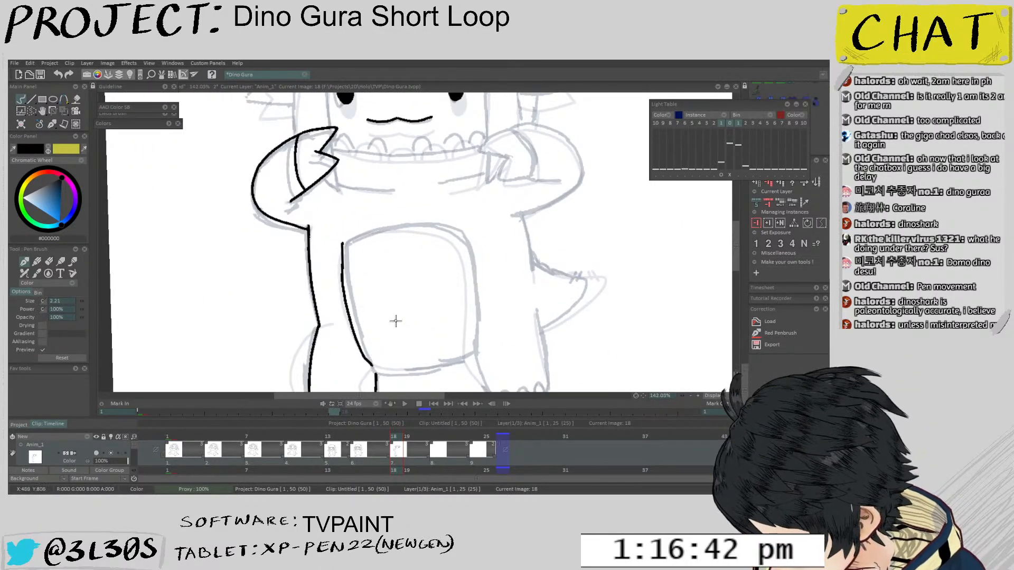
key(Left)
key(Left)
key(Left)
scroll(507, 253, down, 6)
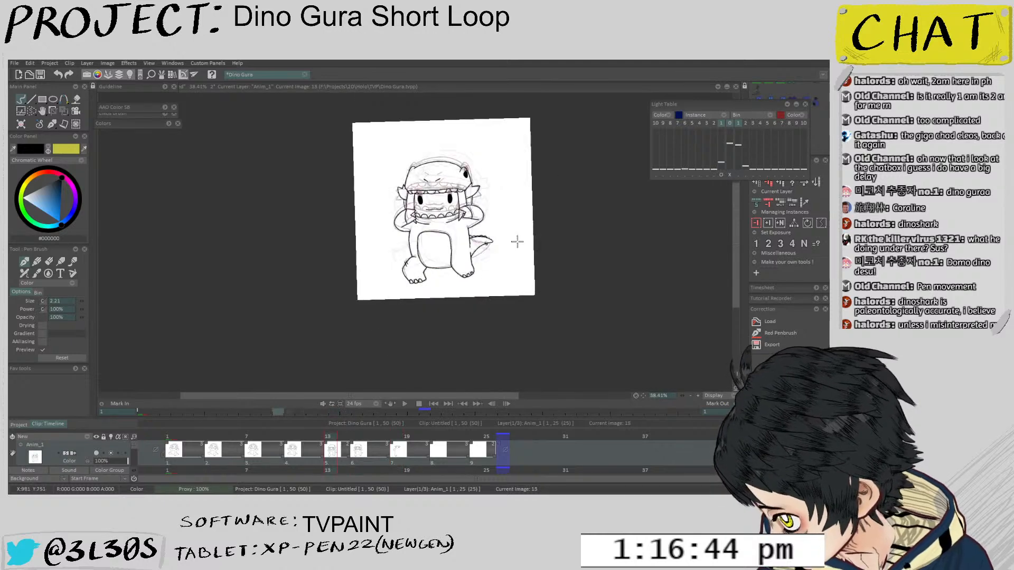
key(Right)
key(Right)
key(Right)
scroll(433, 263, up, 8)
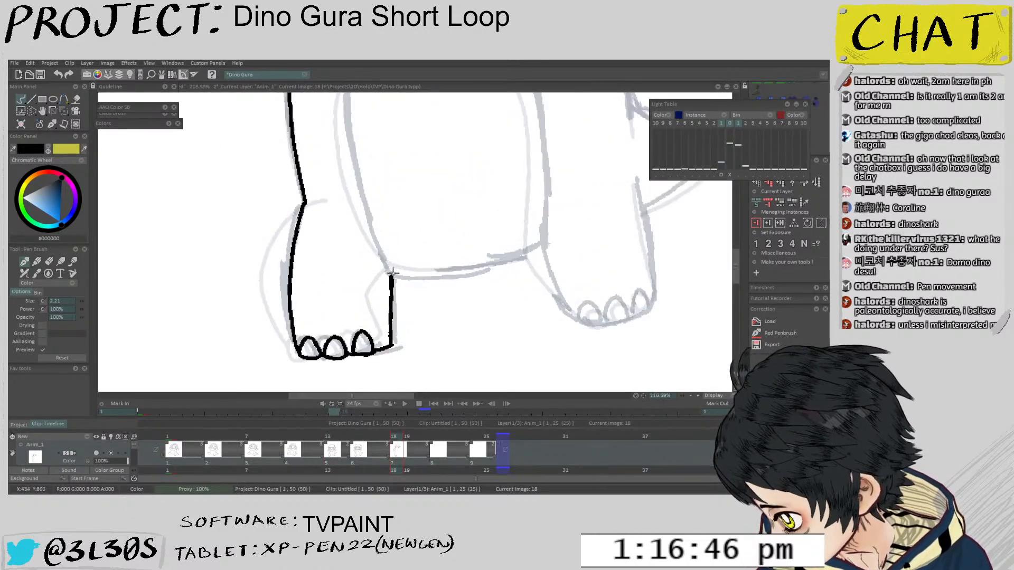
Ink the belly patch's bottom edge from the top of the left-hand leg across to the opposite corner
drag(403, 268, 366, 306)
scroll(444, 314, down, 3)
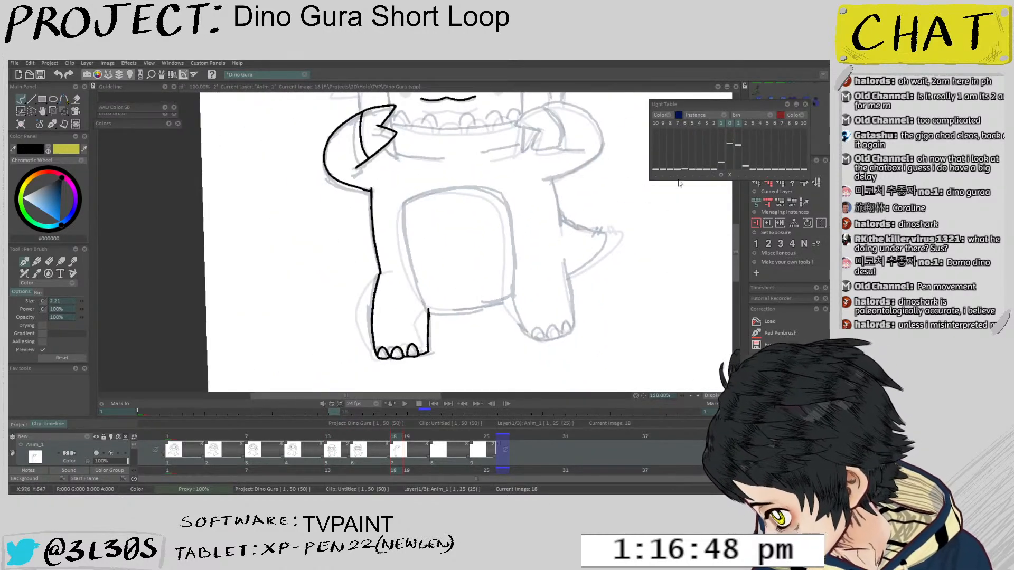
scroll(550, 279, up, 5)
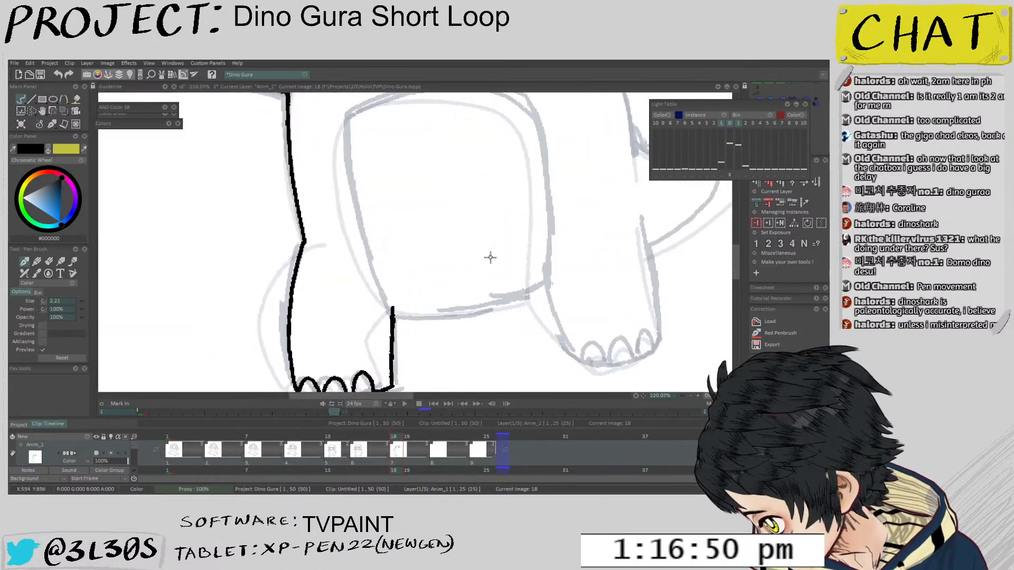
key(ctrl+z)
mouse_move(407, 315)
mouse_down()
mouse_move(470, 318)
mouse_move(454, 314)
mouse_move(585, 286)
mouse_up()
key(ctrl+z)
drag(376, 318, 588, 284)
scroll(401, 302, down, 2)
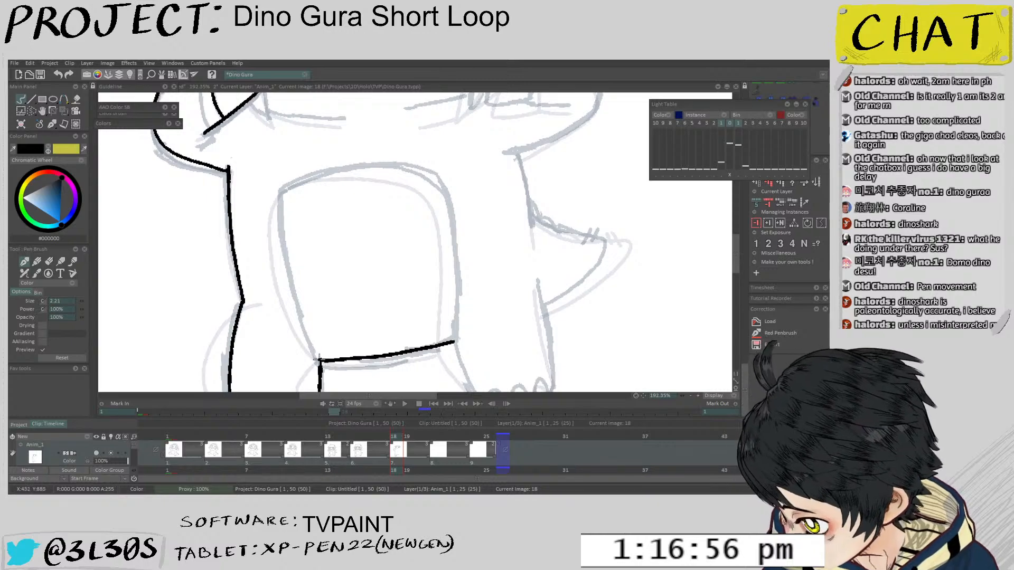
Ink the belly patch's left-hand side and its curved top edge
mouse_move(319, 360)
mouse_down()
mouse_move(286, 271)
mouse_move(288, 184)
mouse_up()
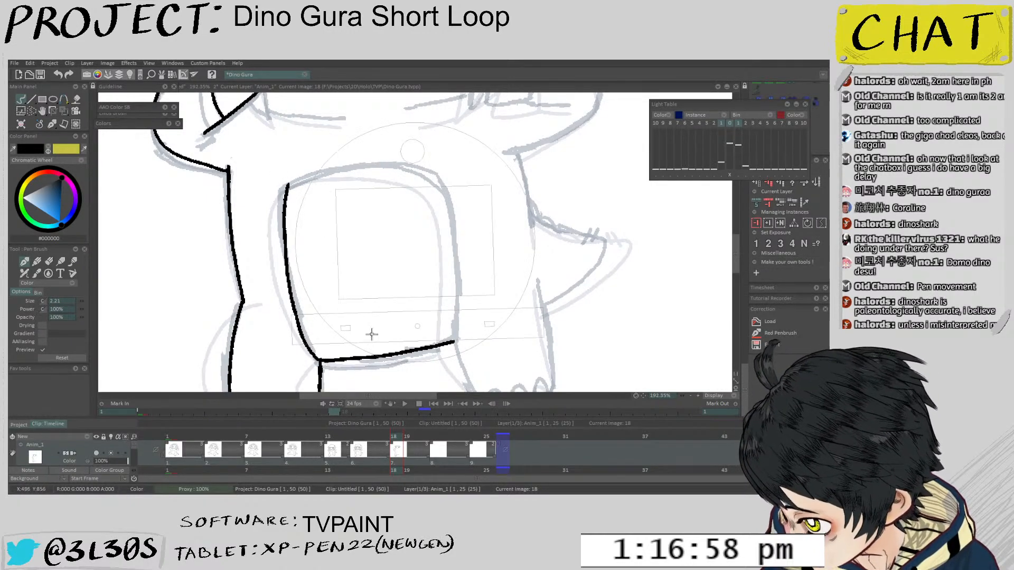
drag(371, 335, 406, 337)
scroll(277, 231, up, 2)
mouse_move(274, 233)
mouse_down()
mouse_move(362, 172)
mouse_move(415, 160)
mouse_up()
mouse_move(535, 205)
mouse_down()
mouse_move(470, 172)
mouse_move(418, 302)
mouse_move(403, 272)
mouse_up()
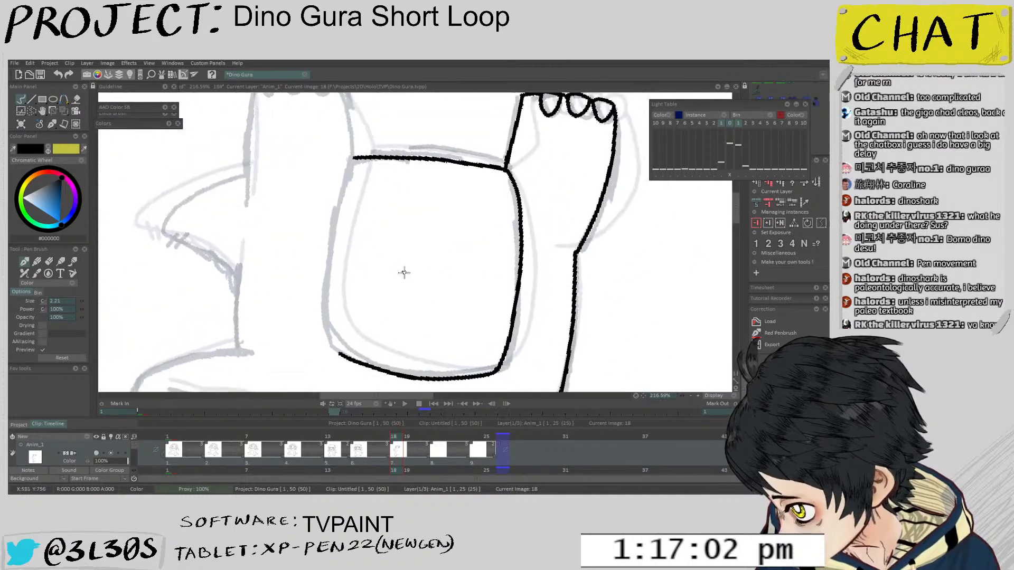
Ink the belly patch's right-hand side, closing the outline between its top and bottom edges
mouse_move(352, 156)
mouse_down()
mouse_move(334, 269)
mouse_move(341, 356)
mouse_up()
key(ctrl+z)
drag(332, 302, 353, 157)
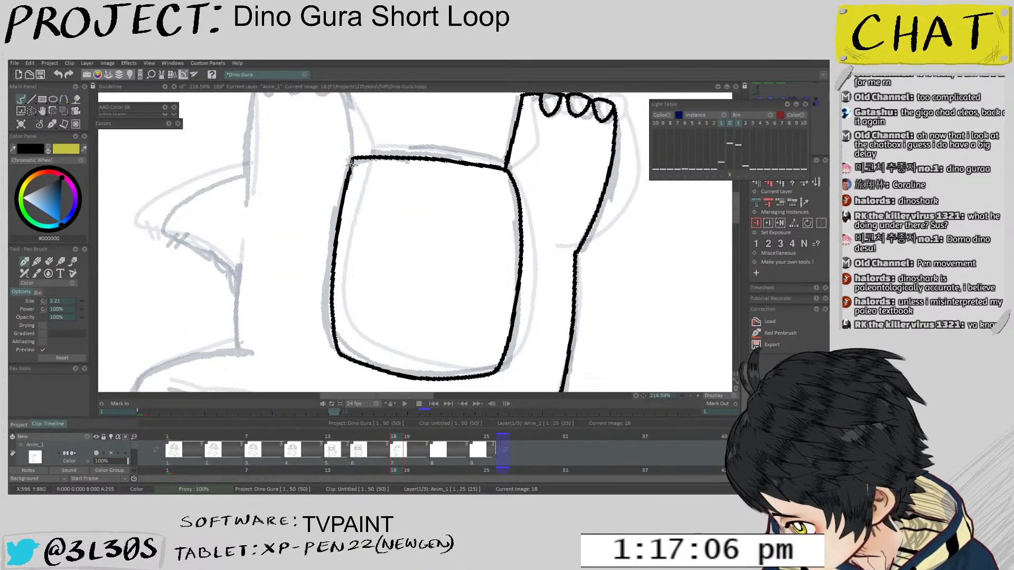
scroll(321, 229, down, 3)
Clean up the belly patch's upper right-hand corner so the side and top lines join smoothly
scroll(321, 229, up, 4)
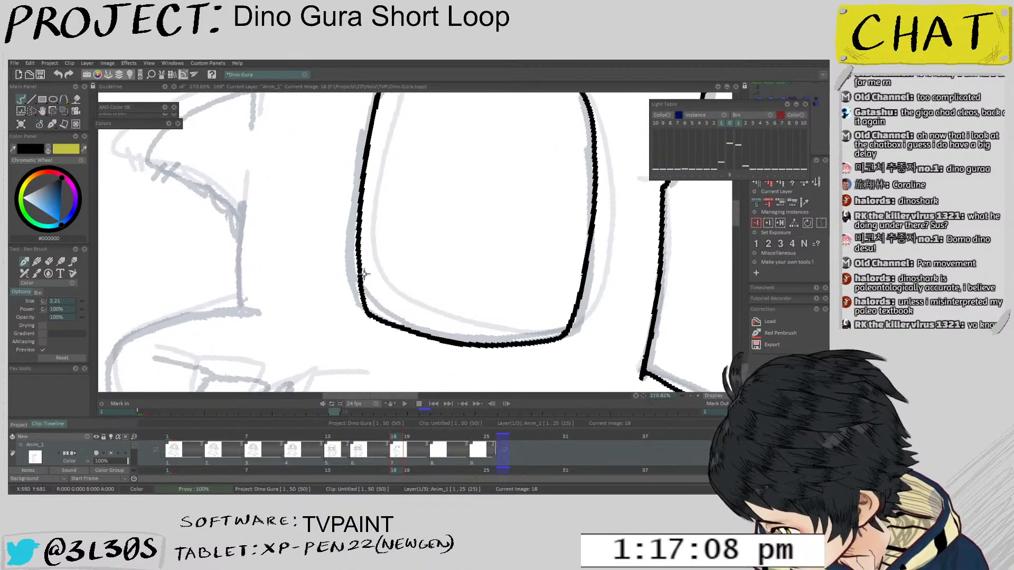
key(e)
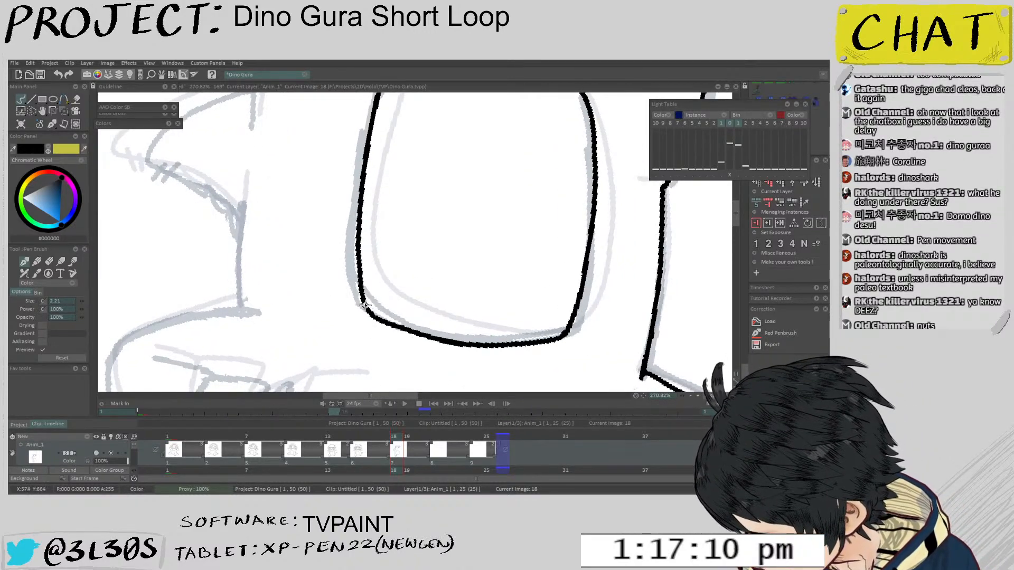
drag(365, 304, 376, 319)
mouse_move(376, 271)
mouse_down()
mouse_move(391, 193)
mouse_move(344, 299)
mouse_up()
drag(441, 185, 480, 264)
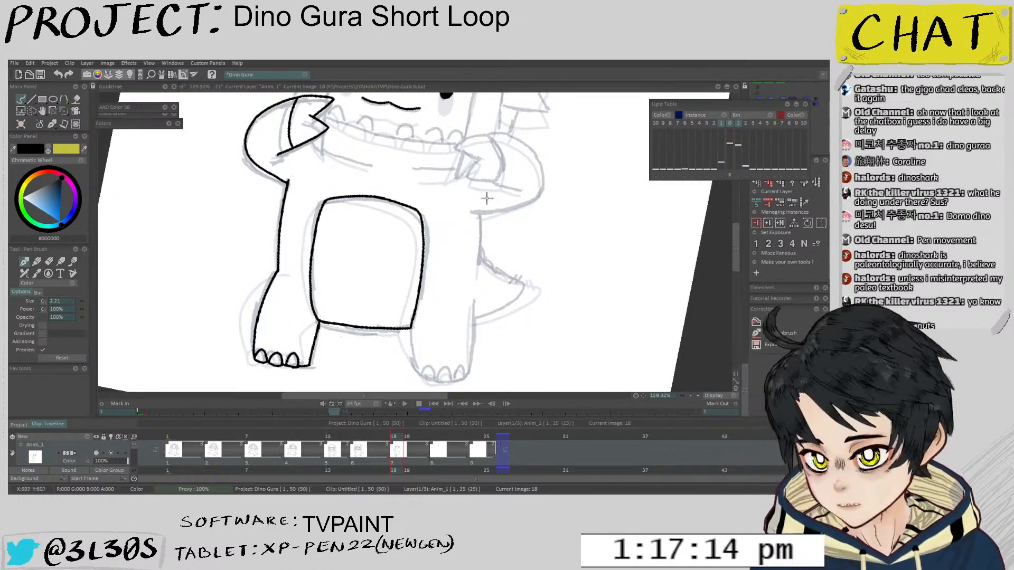
Add a short crease line where the torso meets the top of the left-hand leg
drag(498, 184, 457, 193)
drag(457, 200, 451, 186)
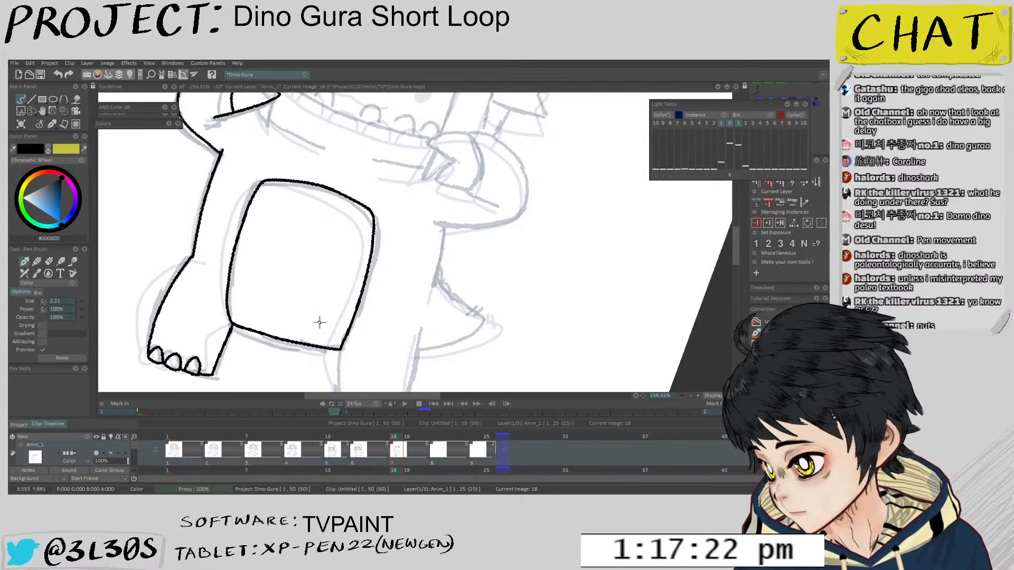
drag(319, 322, 369, 366)
mouse_move(237, 358)
mouse_down()
mouse_move(330, 249)
mouse_move(348, 172)
mouse_up()
key(e)
mouse_move(311, 207)
mouse_down()
mouse_move(309, 220)
mouse_move(329, 207)
mouse_up()
mouse_move(338, 262)
mouse_down()
mouse_move(290, 333)
mouse_move(296, 301)
mouse_up()
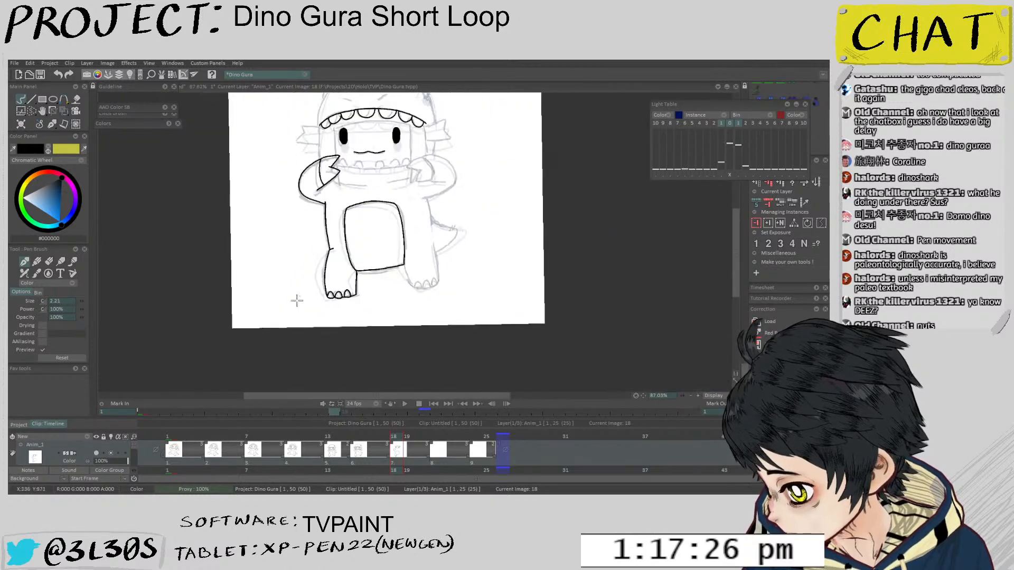
Flip back and forth between frames 13, 15 and 18 to compare the body and leg poses
key(Left)
key(Right)
key(Left)
key(Left)
key(Right)
key(Right)
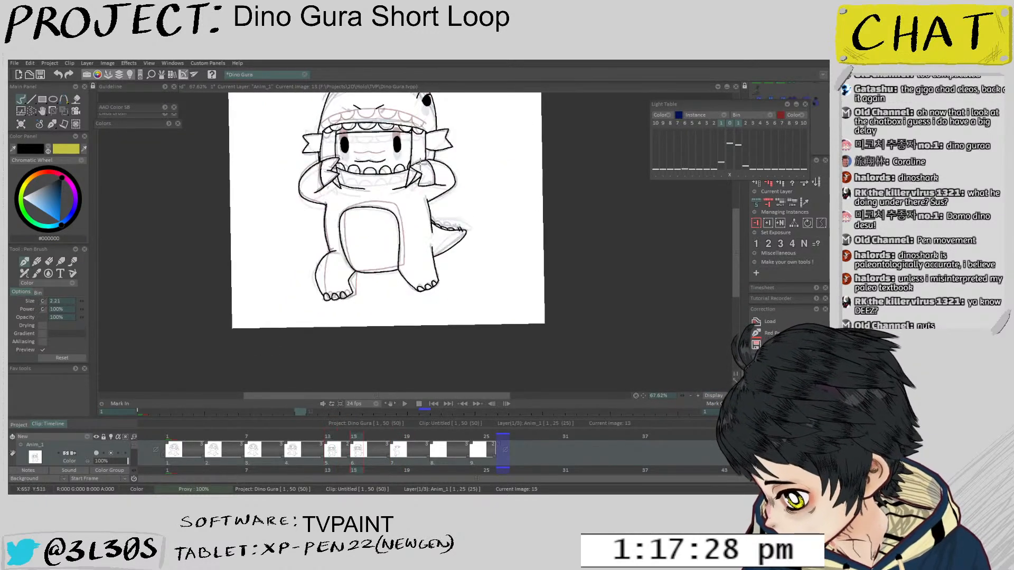
key(Left)
key(Left)
key(Right)
key(Right)
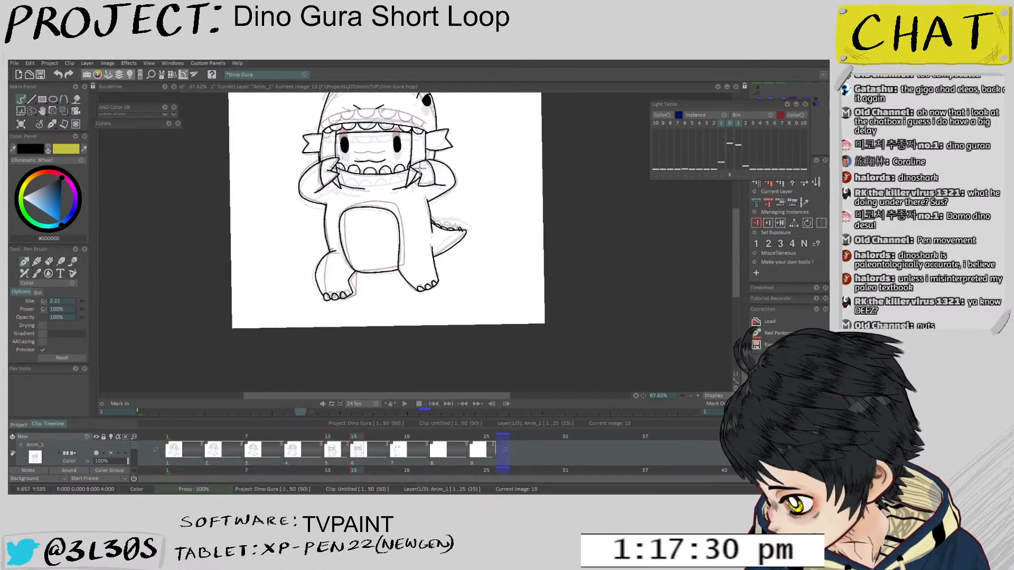
key(Left)
key(Right)
scroll(397, 214, down, 1)
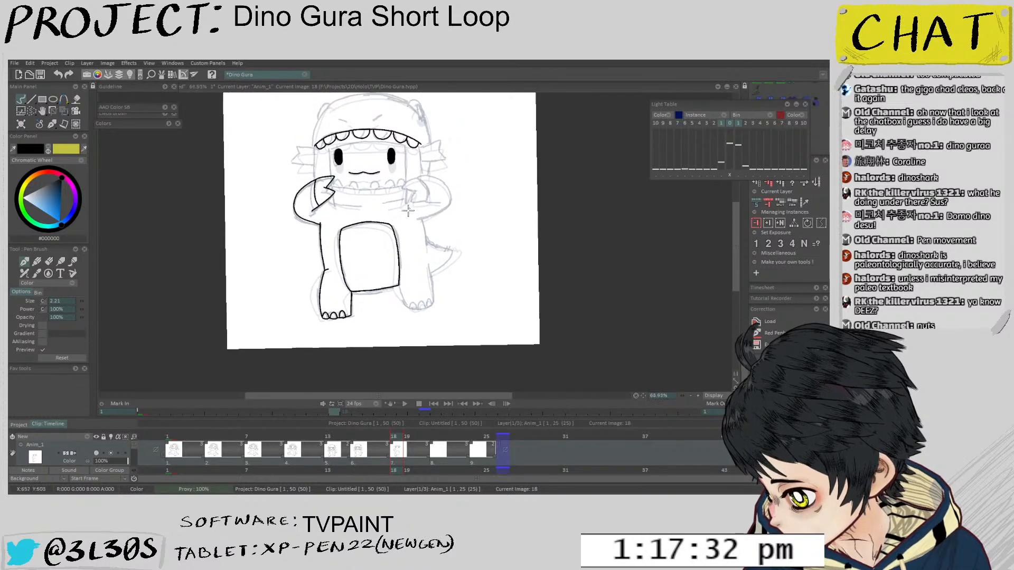
key(Left)
key(Left)
key(Right)
key(Right)
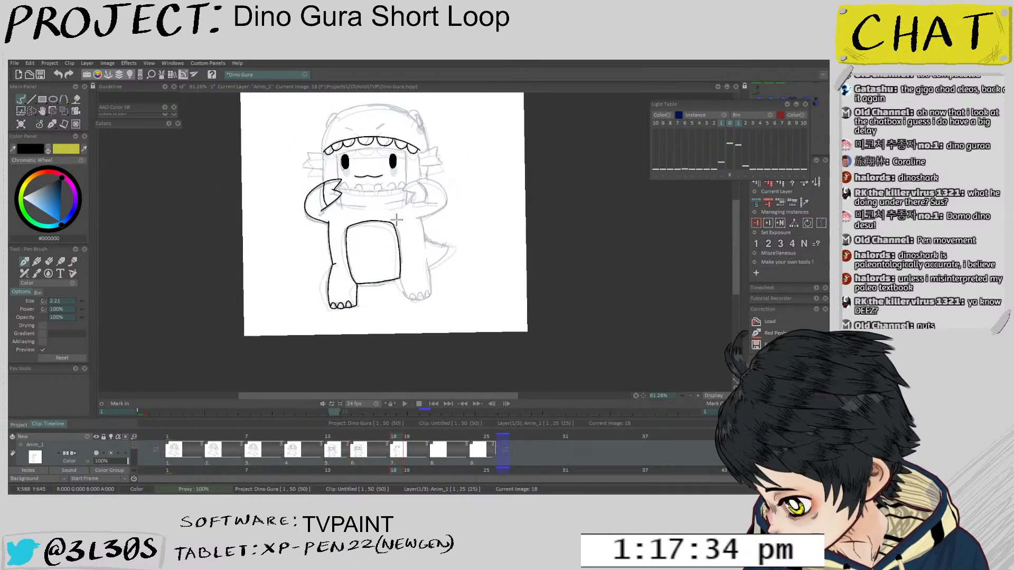
key(Left)
key(Left)
key(Right)
key(Right)
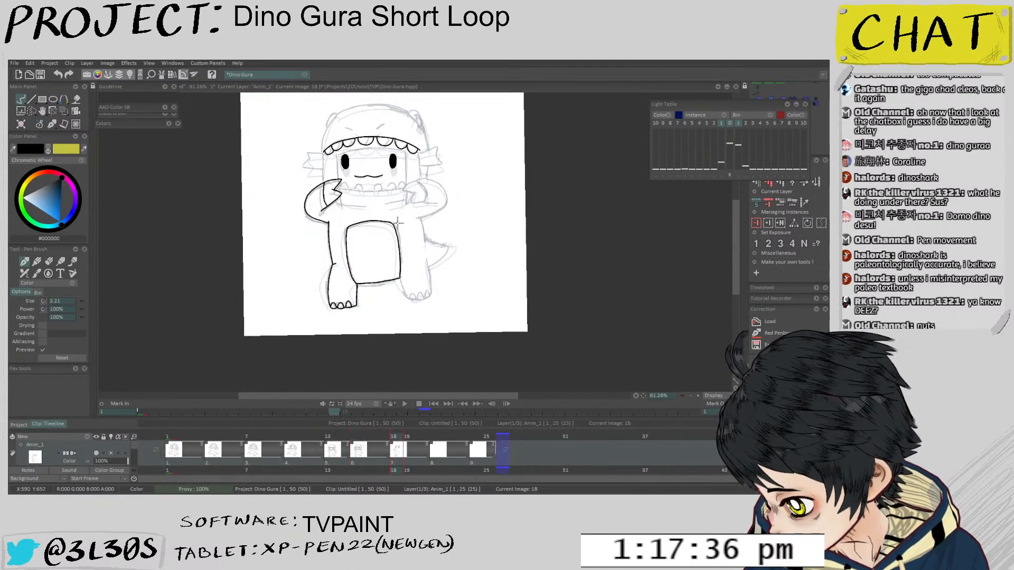
On frame 15, erase the left-hand leg's outer contour and redraw it as a smooth curve down to the toes
scroll(403, 219, up, 1)
key(ctrl+t)
drag(353, 136, 353, 150)
key(Left)
key(Left)
key(Left)
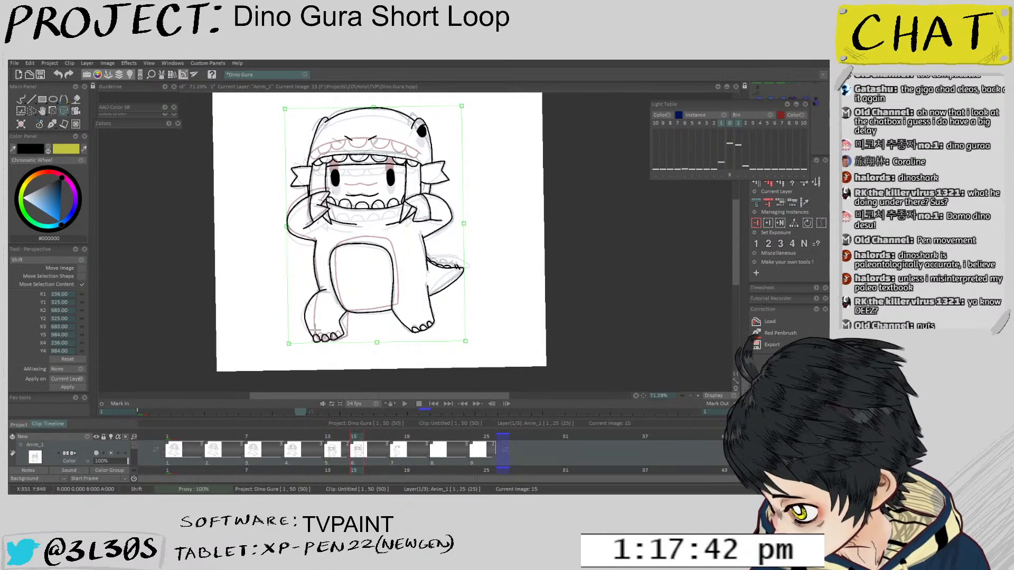
scroll(314, 324, up, 5)
key(e)
drag(301, 277, 296, 318)
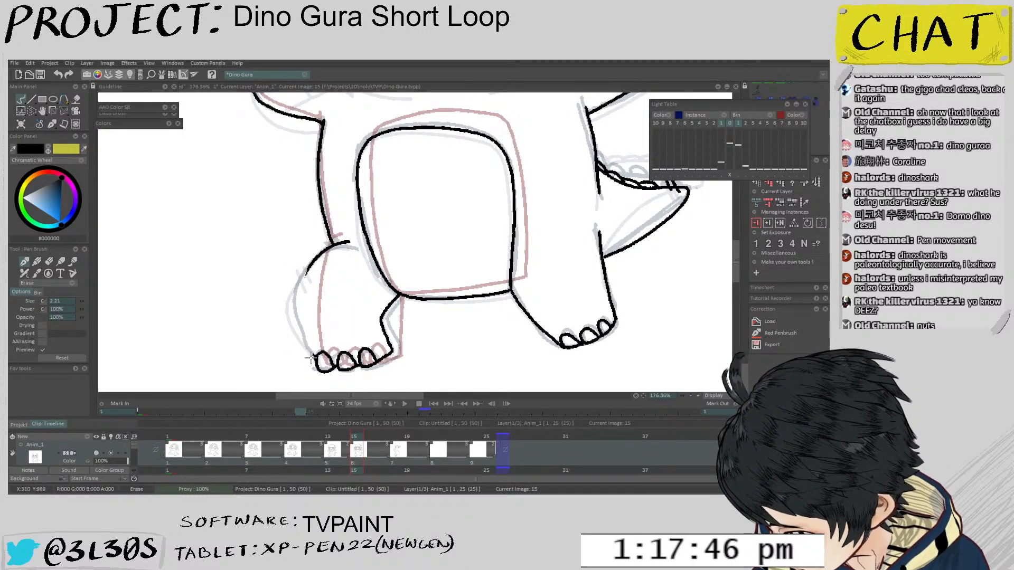
scroll(312, 282, up, 2)
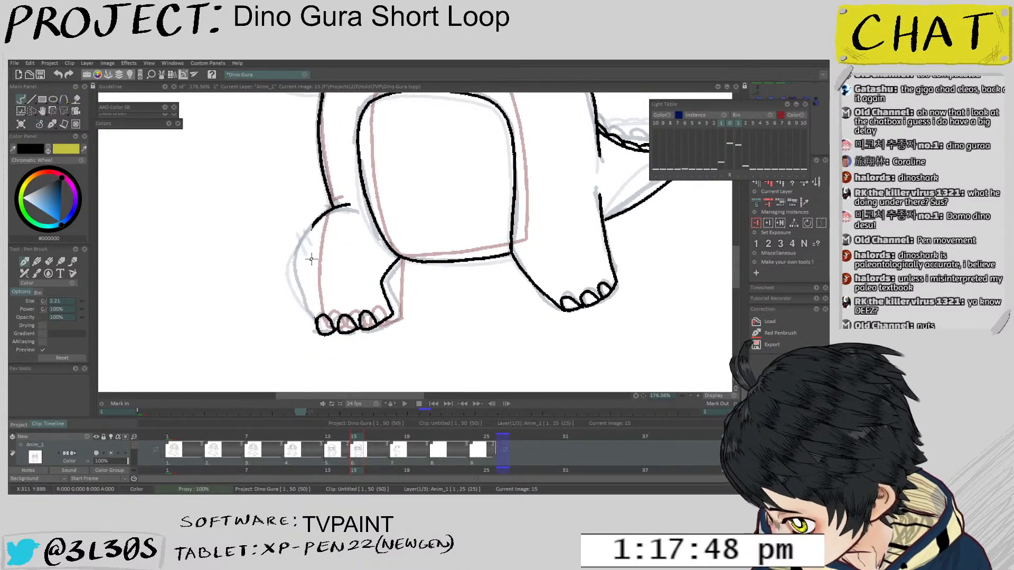
mouse_move(310, 222)
mouse_down()
mouse_move(297, 263)
mouse_move(313, 326)
mouse_up()
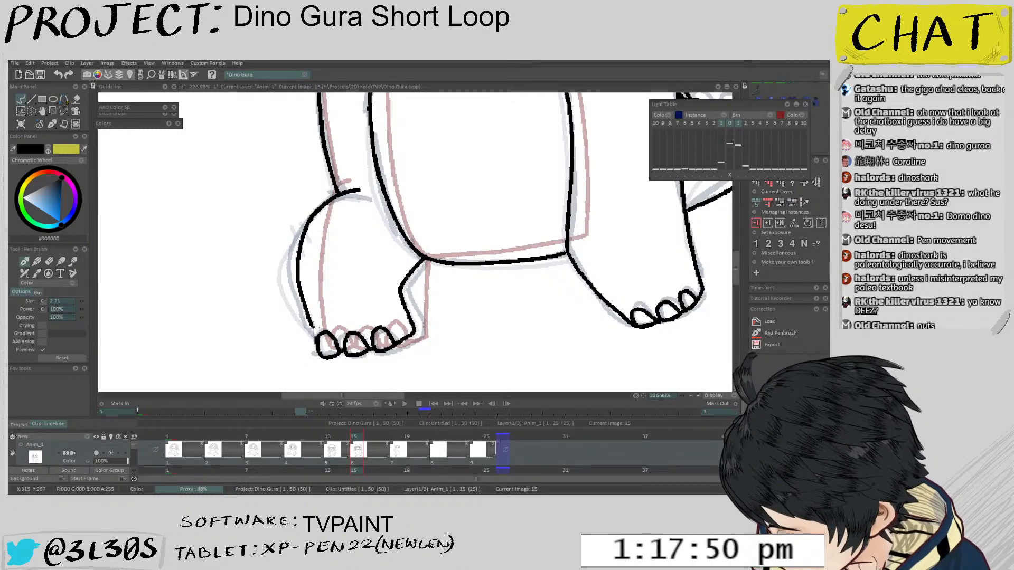
Flip through frames 13 to 18 to check how the redrawn leg contour moves between poses
scroll(311, 340, down, 3)
key(Right)
key(Right)
key(Right)
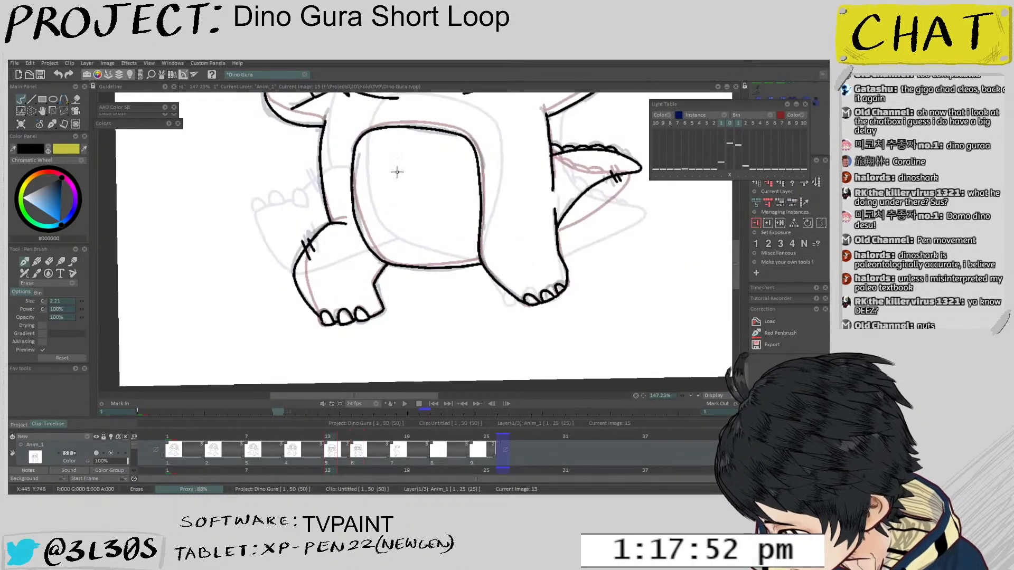
scroll(434, 141, down, 2)
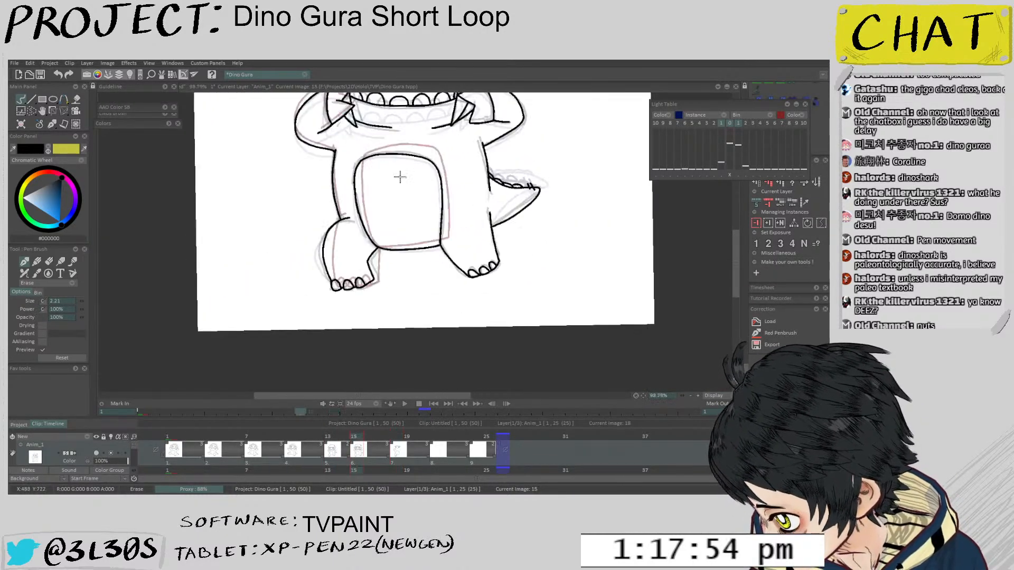
scroll(448, 147, down, 3)
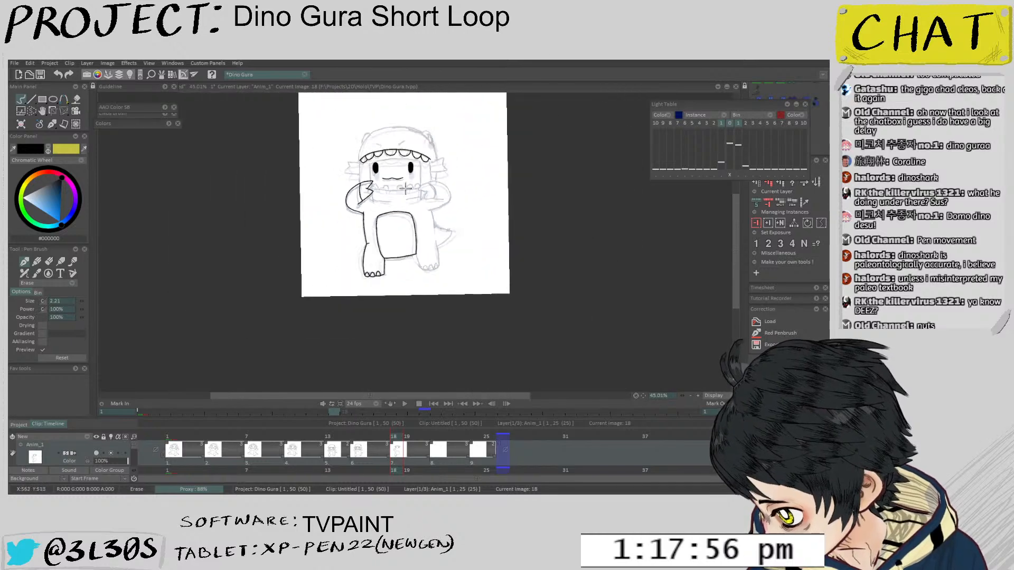
key(Left)
key(Left)
key(Left)
key(Right)
key(Right)
key(Right)
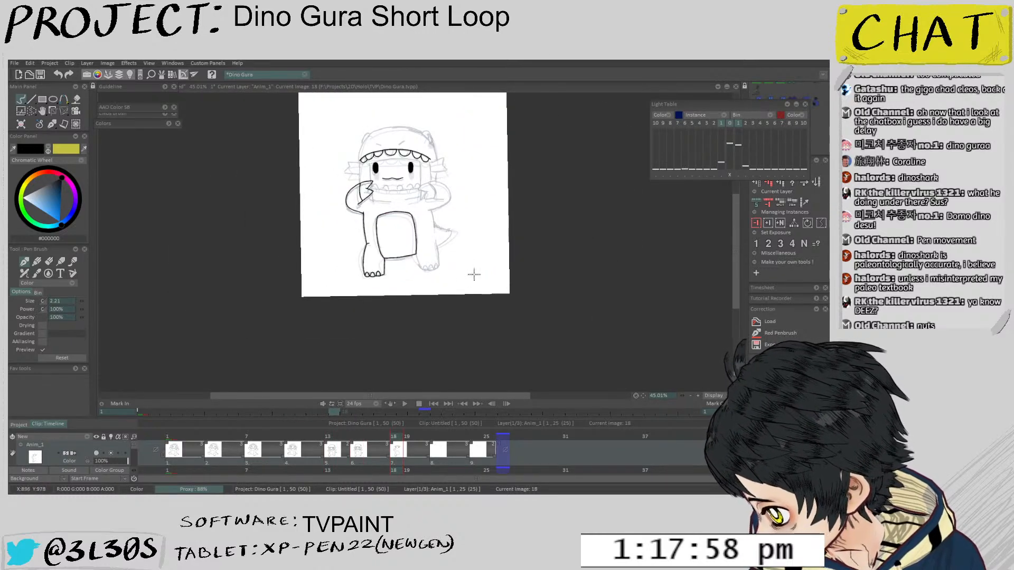
On frame 18, ink the right-hand leg's outline from the belly patch's lower corner around the sole and up the outer side
scroll(449, 272, up, 6)
drag(355, 211, 373, 264)
key(ctrl+z)
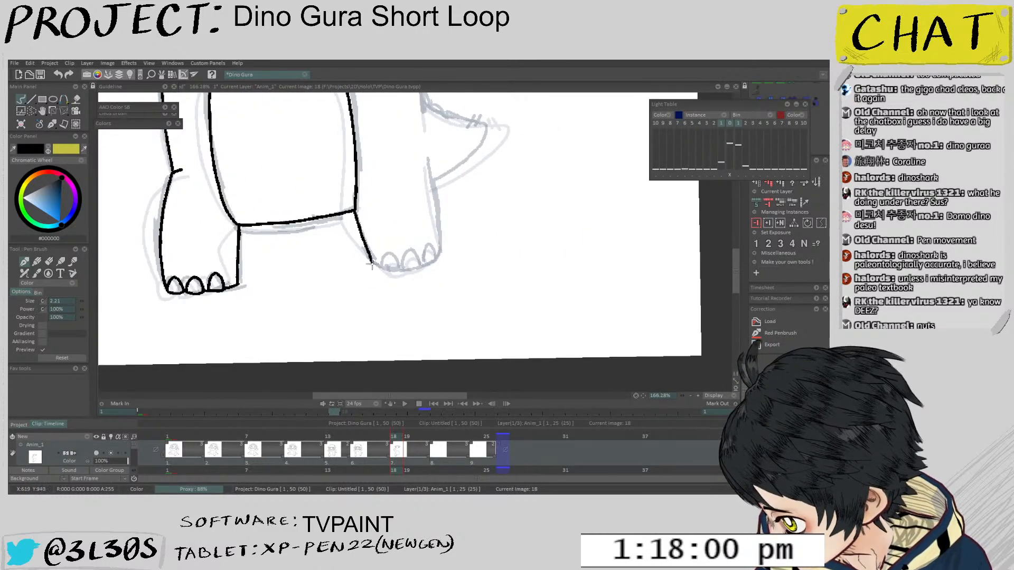
key(ctrl+z)
key(ctrl+z)
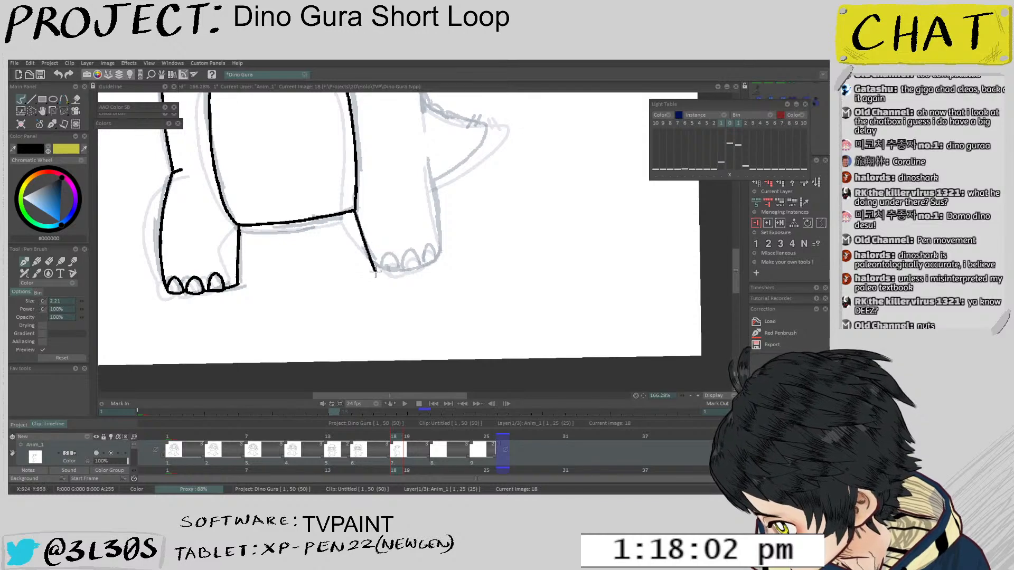
drag(404, 275, 428, 258)
key(ctrl+z)
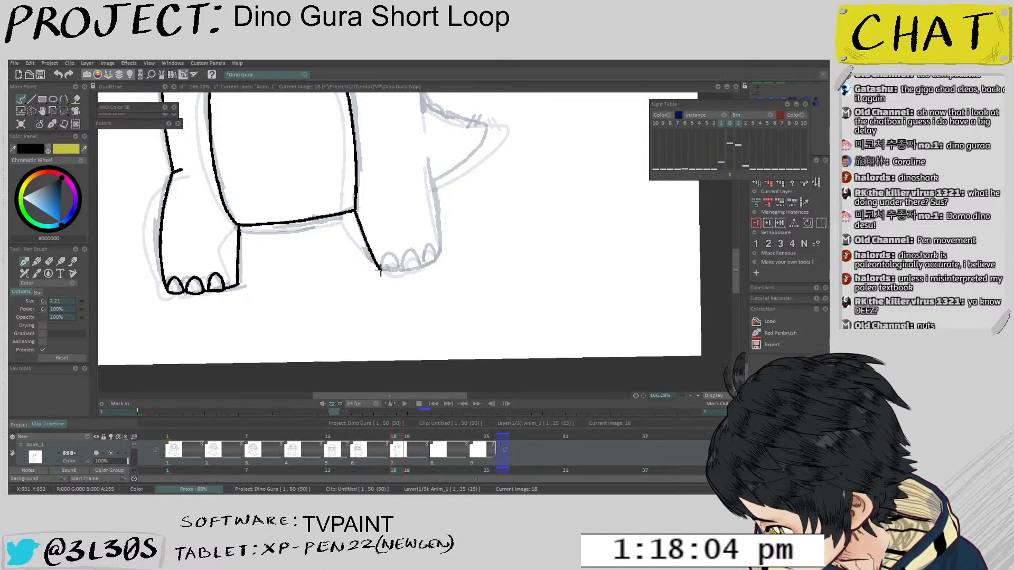
mouse_move(427, 162)
mouse_down()
mouse_move(439, 258)
mouse_move(433, 202)
mouse_up()
key(ctrl+z)
Ink three small rounded toes along the front of the right-hand foot
scroll(401, 256, up, 2)
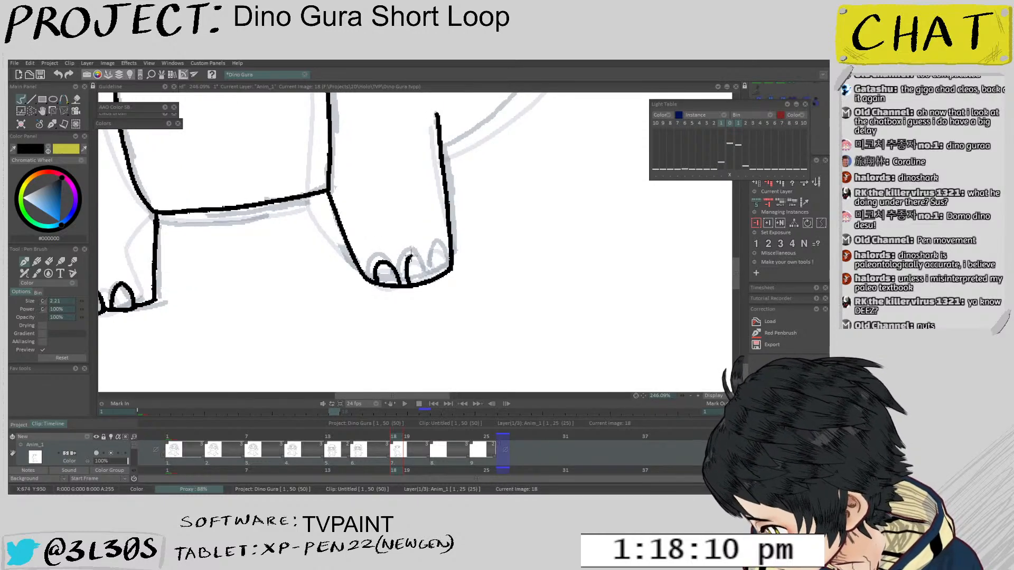
key(ctrl+z)
mouse_move(410, 257)
mouse_down()
mouse_move(431, 261)
mouse_move(407, 270)
mouse_move(428, 276)
mouse_up()
key(ctrl+z)
key(ctrl+z)
key(ctrl+z)
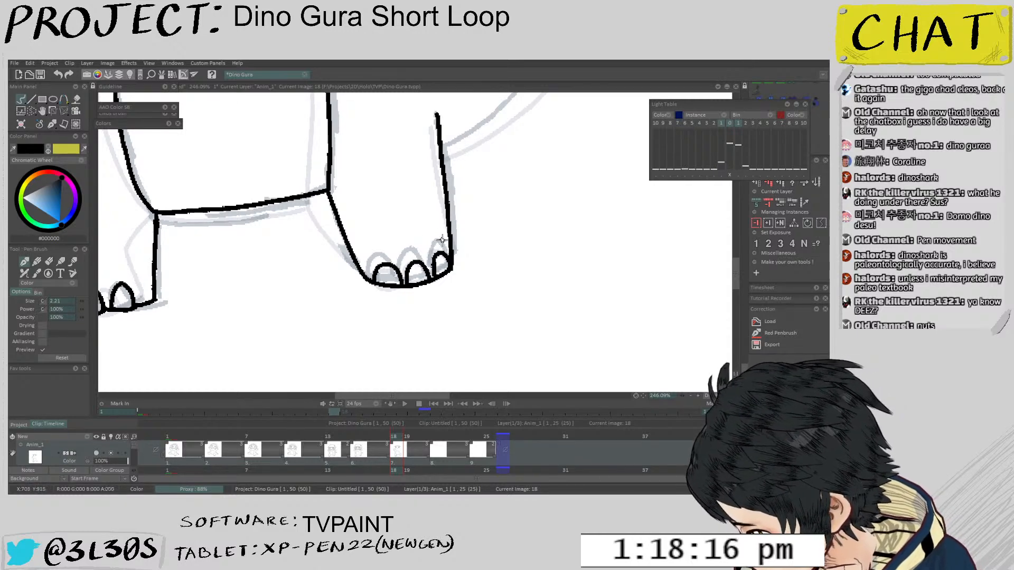
Flip repeatedly through frames 13, 15 and 18 to check how the body and both legs move between poses
scroll(441, 241, down, 1)
scroll(405, 275, up, 2)
scroll(418, 291, down, 4)
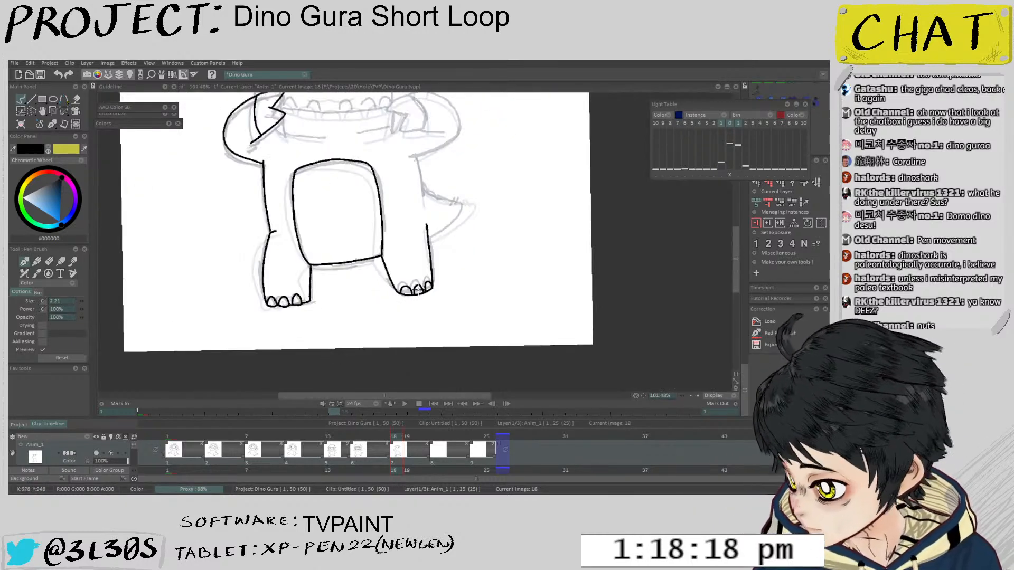
scroll(319, 328, down, 2)
key(Left)
key(Right)
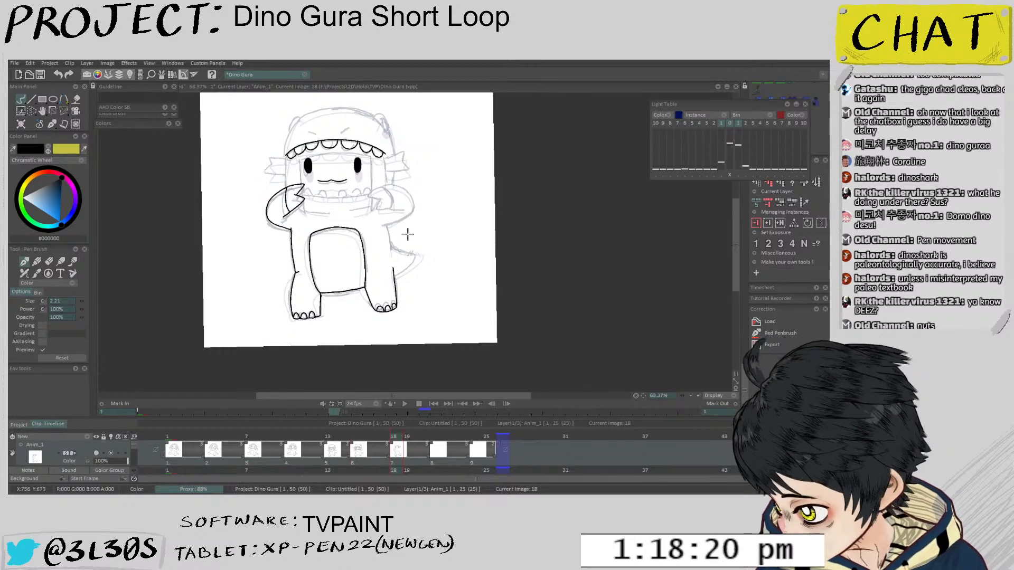
key(Left)
key(Left)
key(Right)
key(Right)
key(Left)
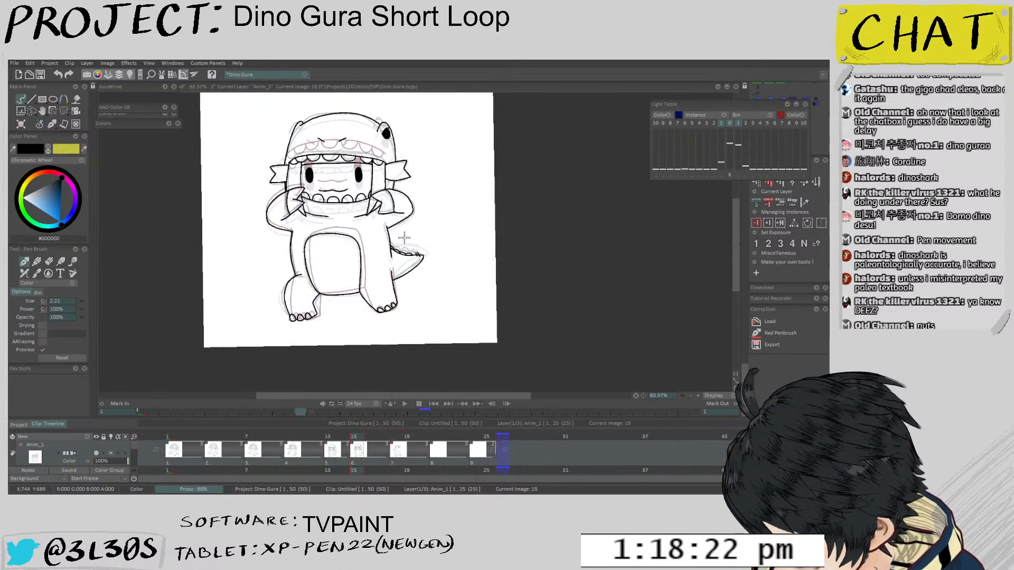
key(Right)
key(Left)
key(Left)
key(Right)
key(Right)
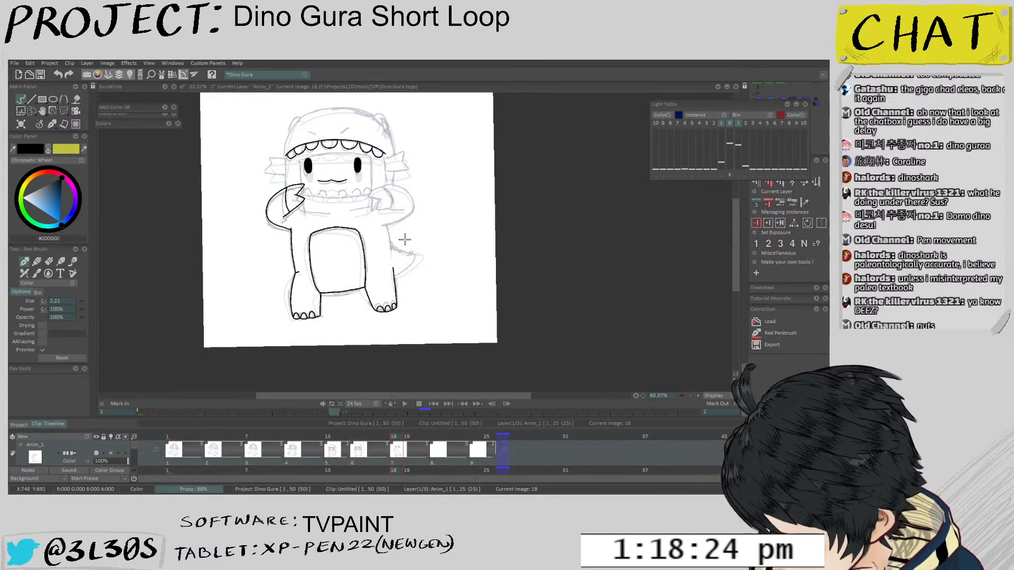
key(Left)
key(Left)
key(Right)
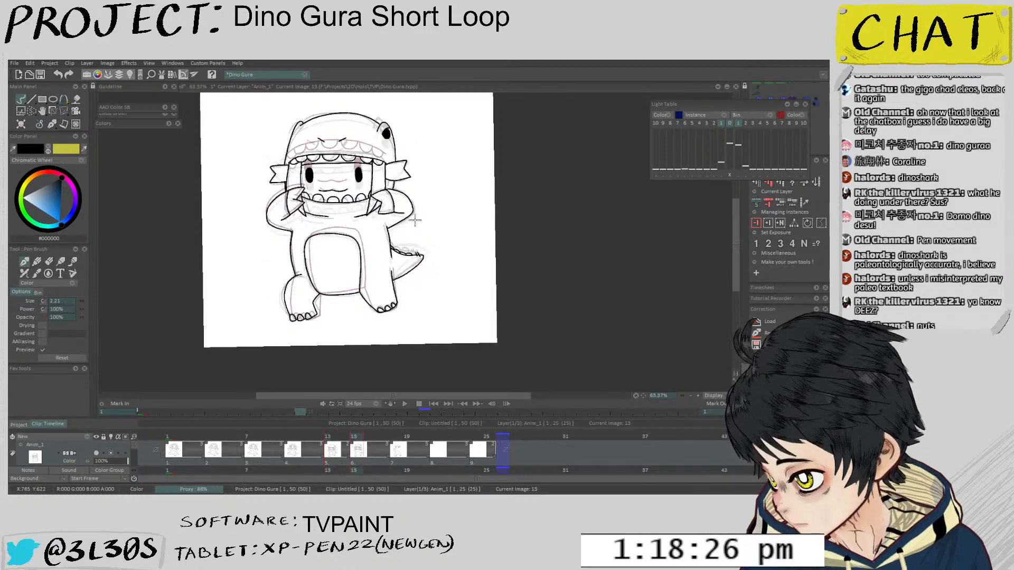
key(Right)
key(Left)
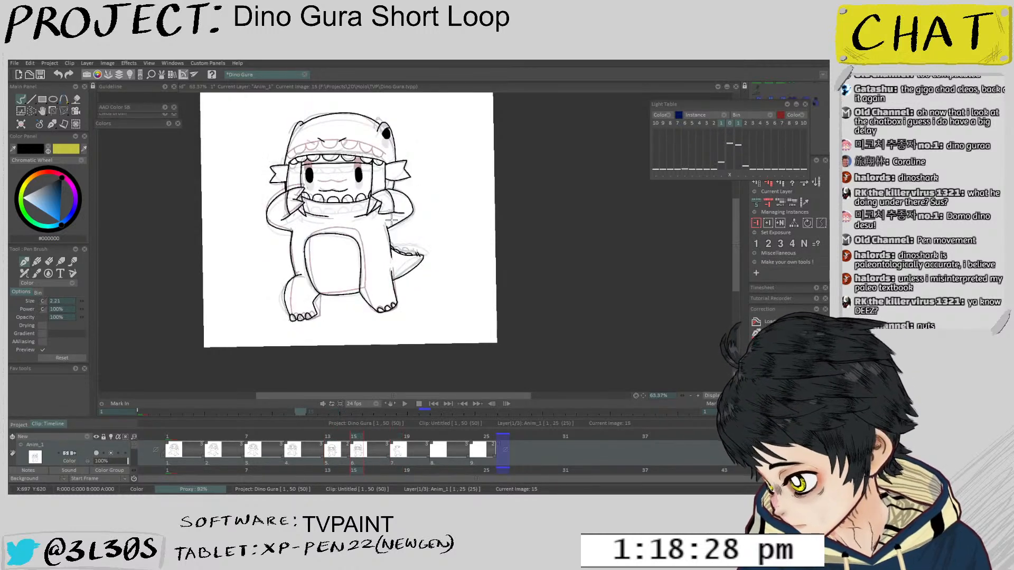
key(Left)
key(Right)
key(Right)
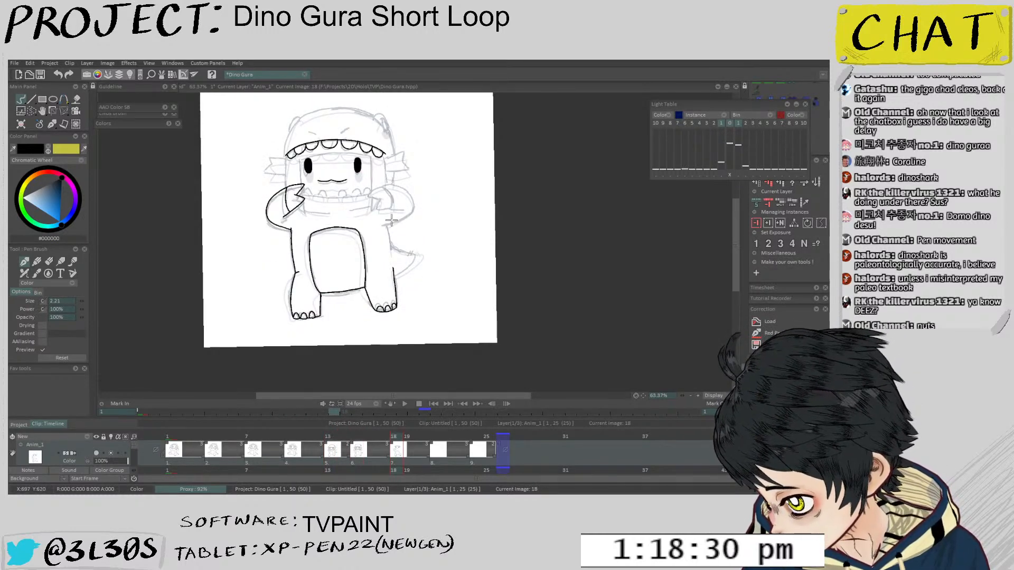
key(Left)
key(Right)
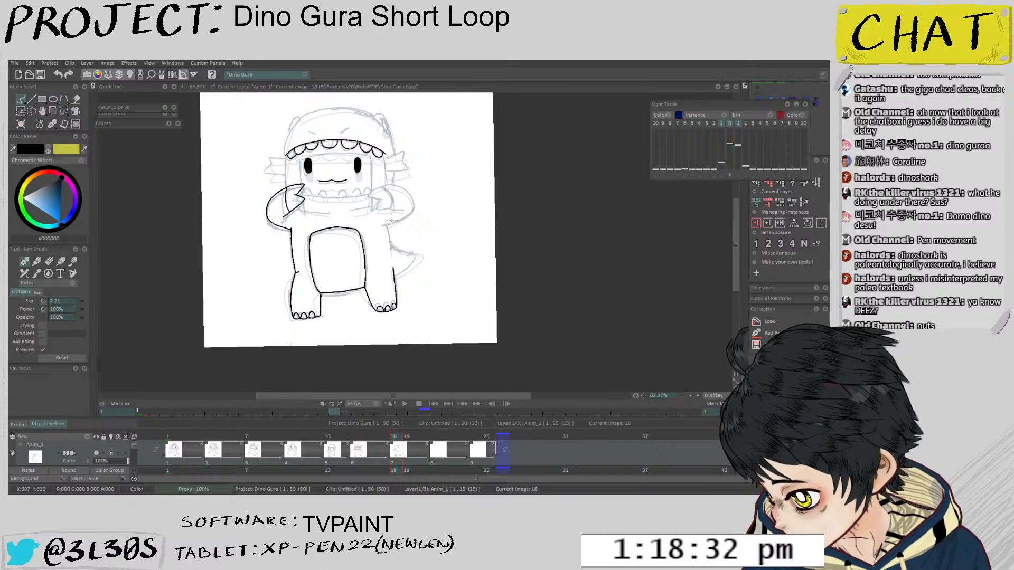
key(Left)
key(Left)
key(Left)
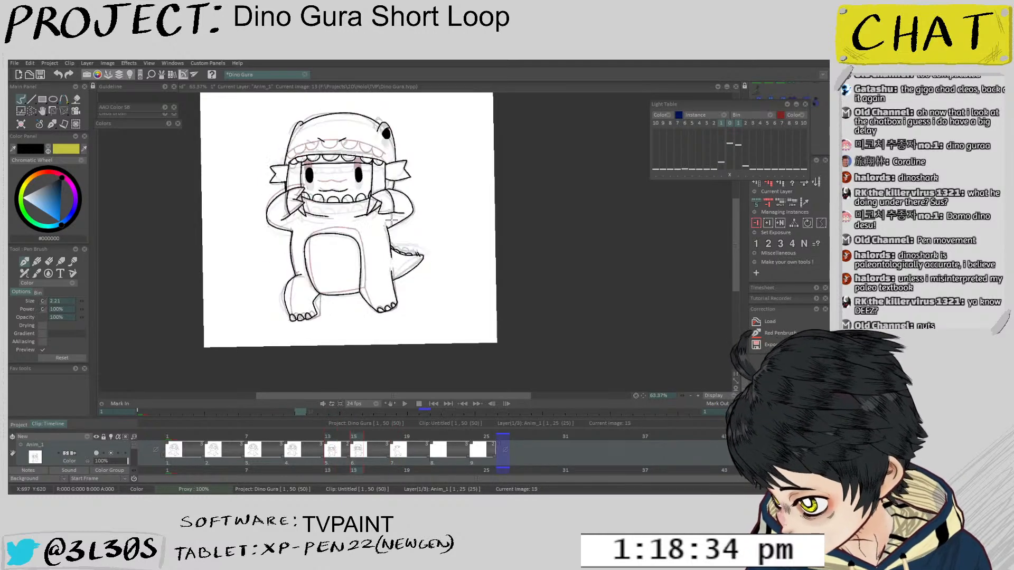
Shift frame 15's drawing slightly to the right with the transform tool, and check the motion against the neighbouring frames
key(ctrl+t)
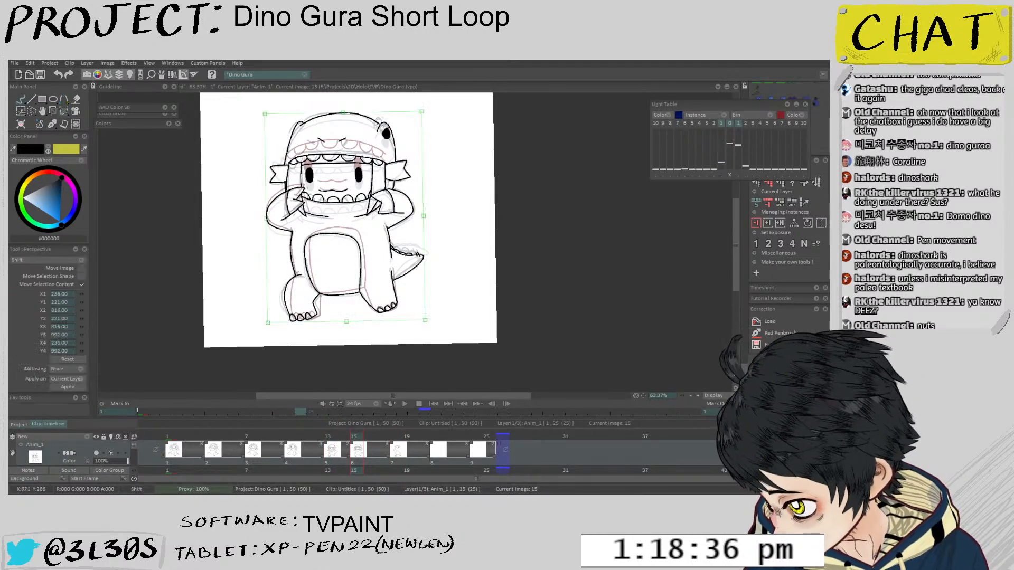
drag(343, 111, 356, 122)
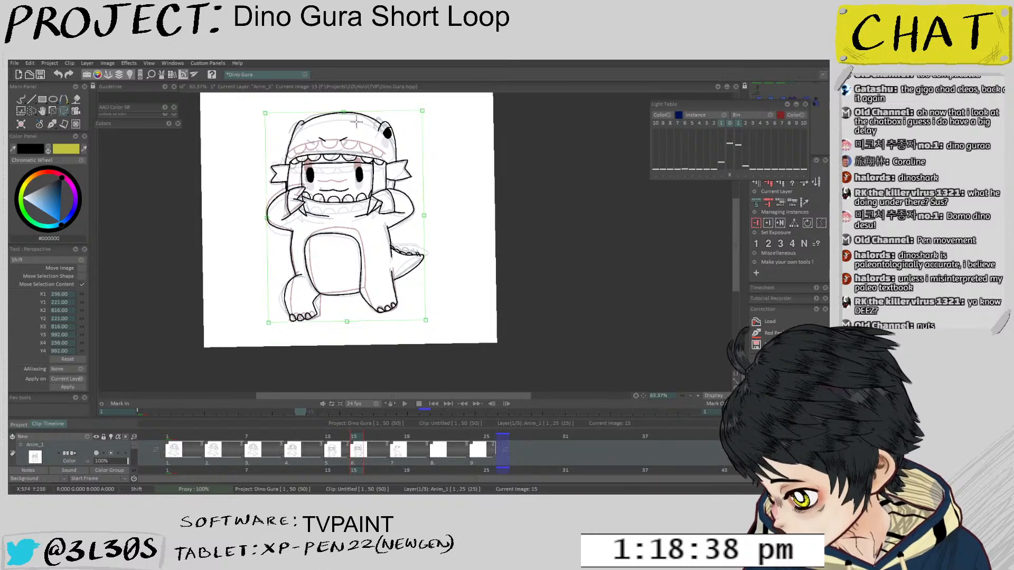
key(Left)
key(Left)
key(Right)
key(Right)
key(Right)
key(Right)
key(Right)
key(b)
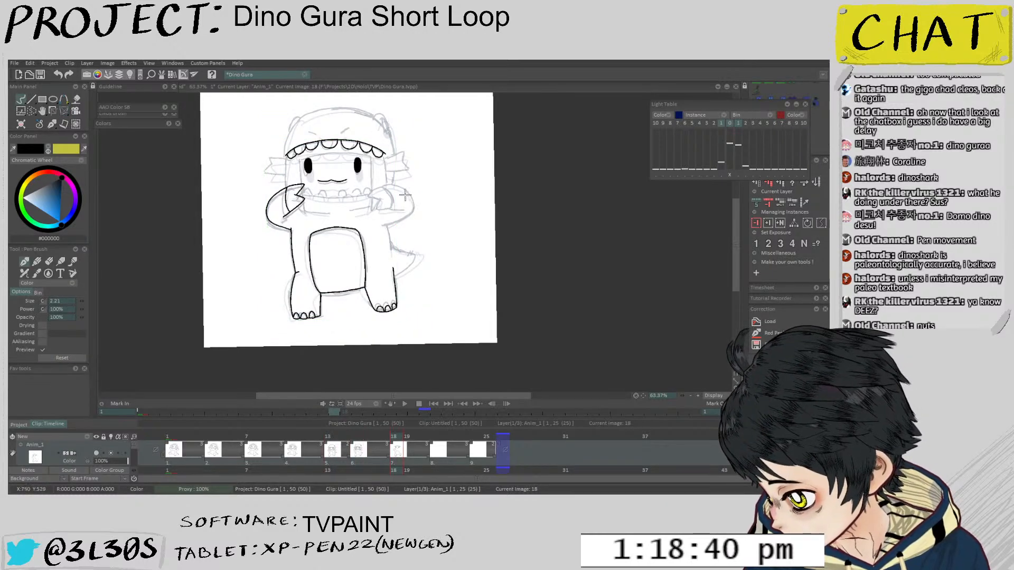
On frame 18, ink the torso's right-hand side from below the arm and outline the tail down to the leg
scroll(371, 221, up, 4)
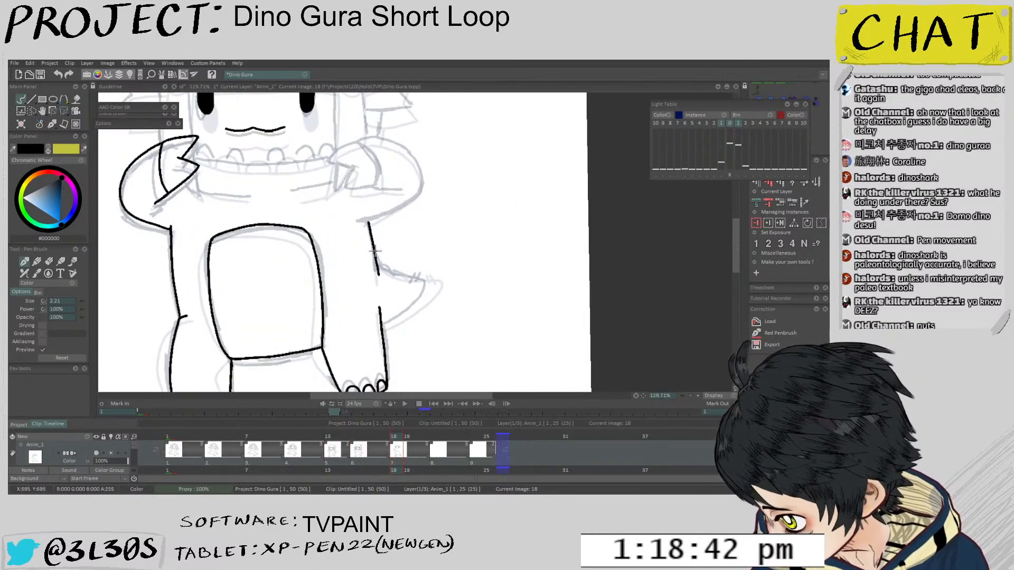
drag(367, 222, 370, 267)
scroll(370, 268, up, 2)
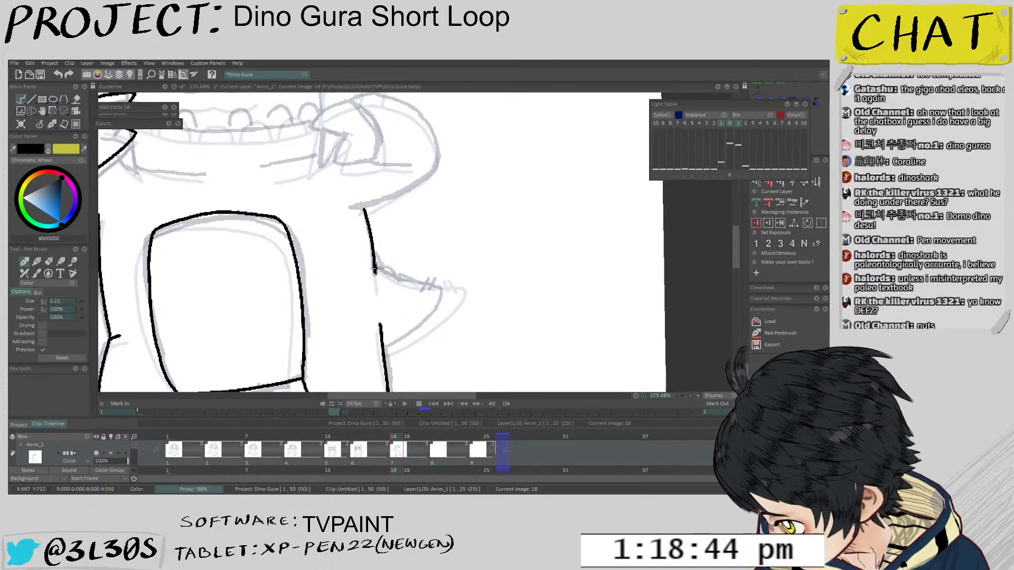
key(ctrl+z)
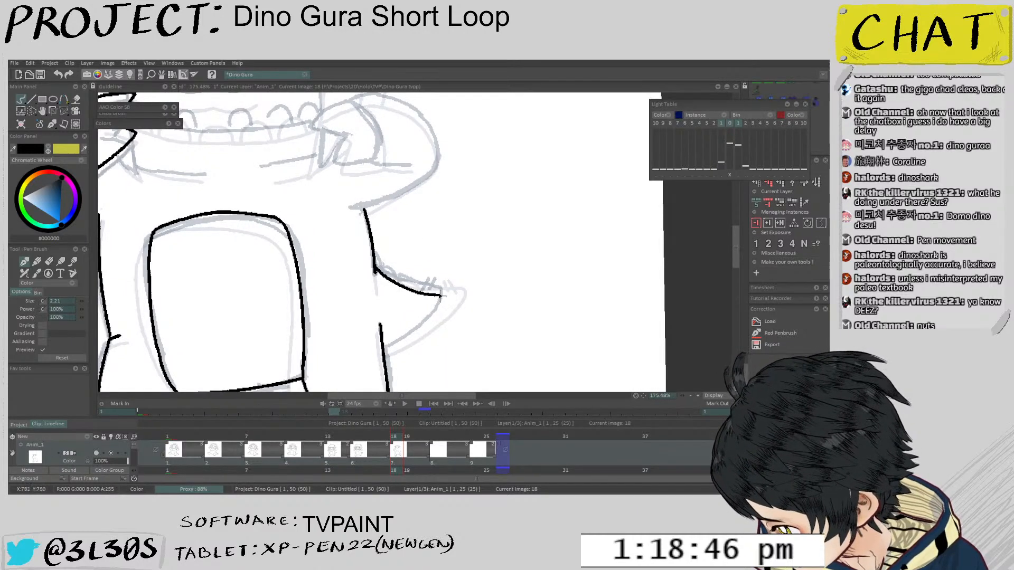
mouse_move(443, 297)
mouse_down()
mouse_move(398, 341)
mouse_move(424, 339)
mouse_up()
scroll(422, 359, up, 2)
scroll(401, 220, up, 2)
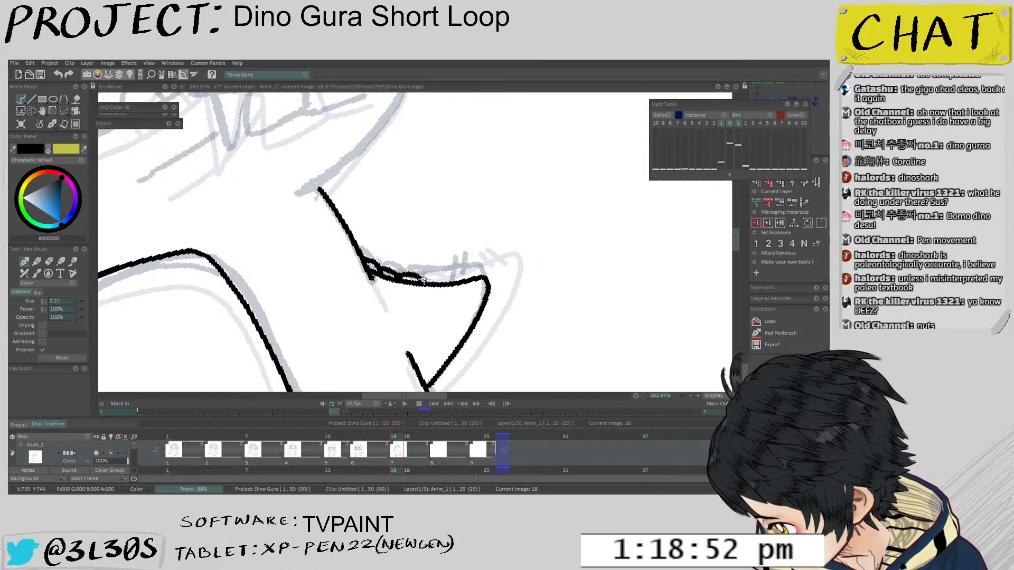
Ink small scalloped ridges along the tail's upper edge and two short stripes near its tip
drag(399, 275, 423, 278)
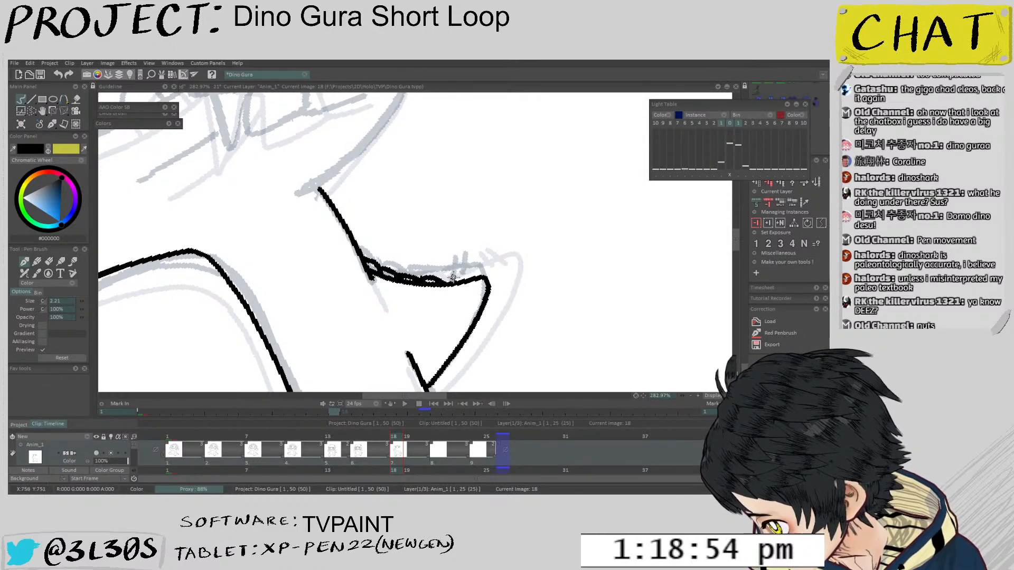
key(ctrl+z)
key(ctrl+z)
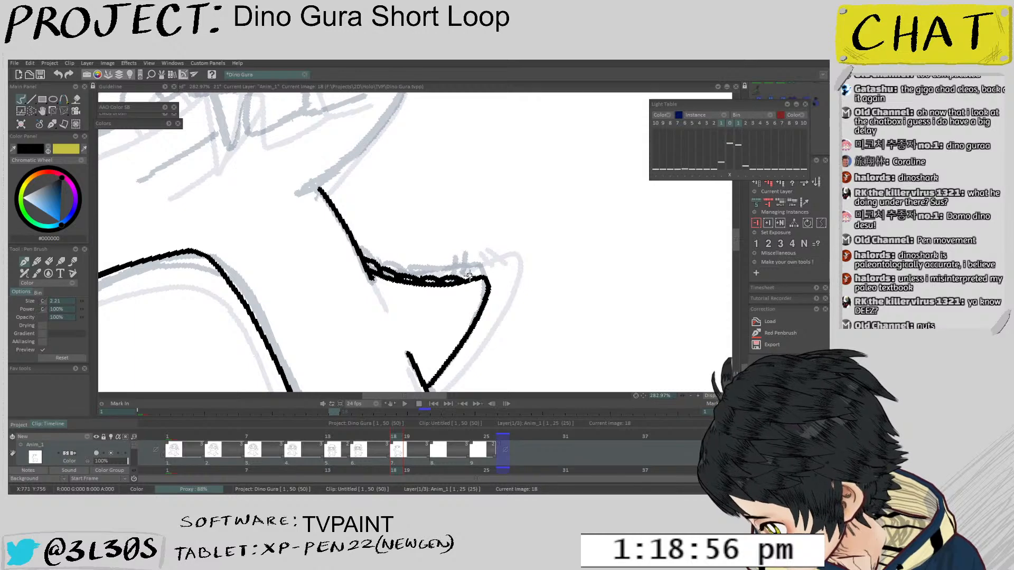
scroll(470, 267, down, 5)
scroll(478, 252, up, 3)
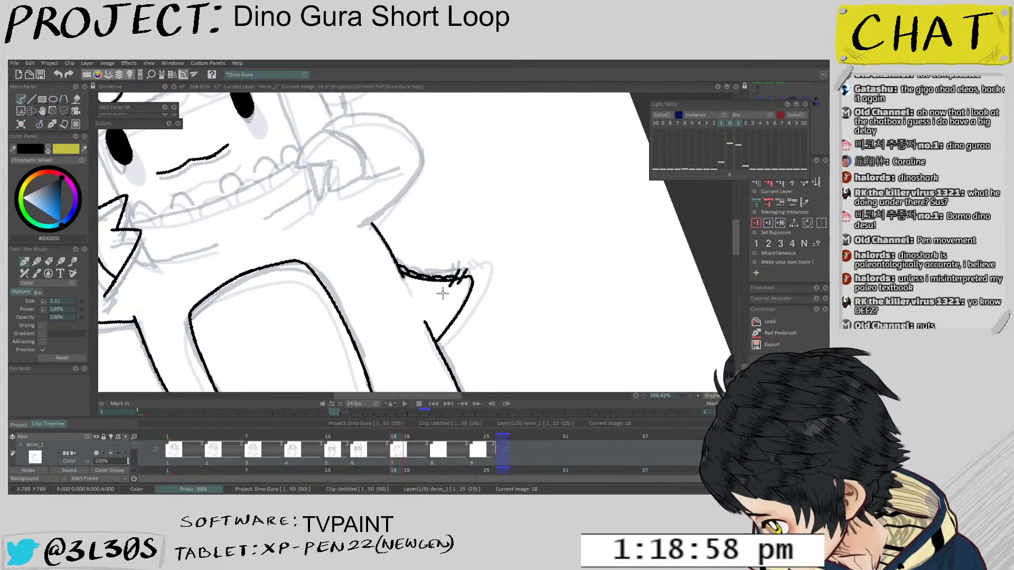
Redraw the short stripes on the lower edge of the tail tip, comparing frame 18 with the following drawing
scroll(492, 239, down, 3)
key(Right)
key(Left)
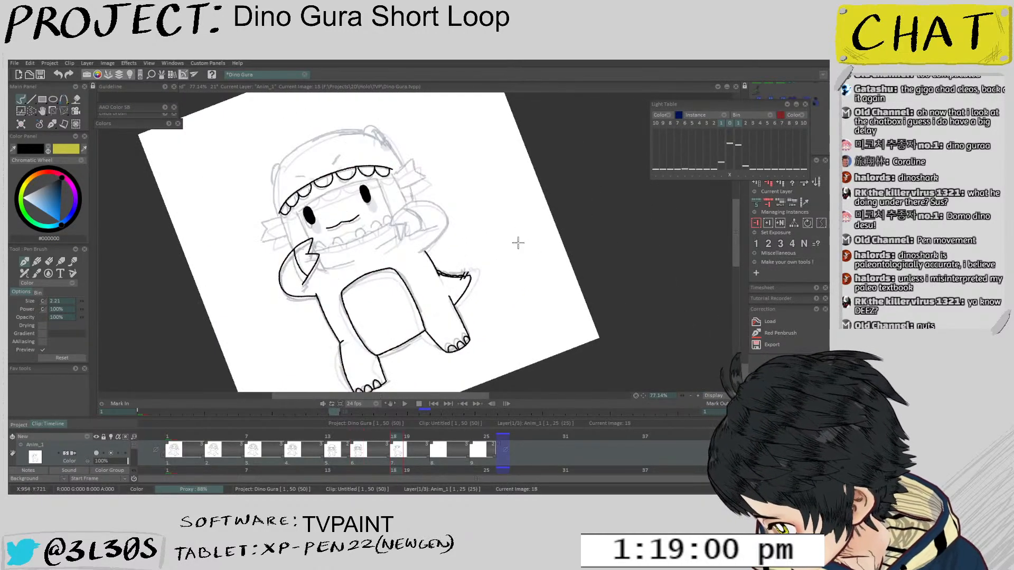
key(Right)
key(Left)
key(Right)
key(Left)
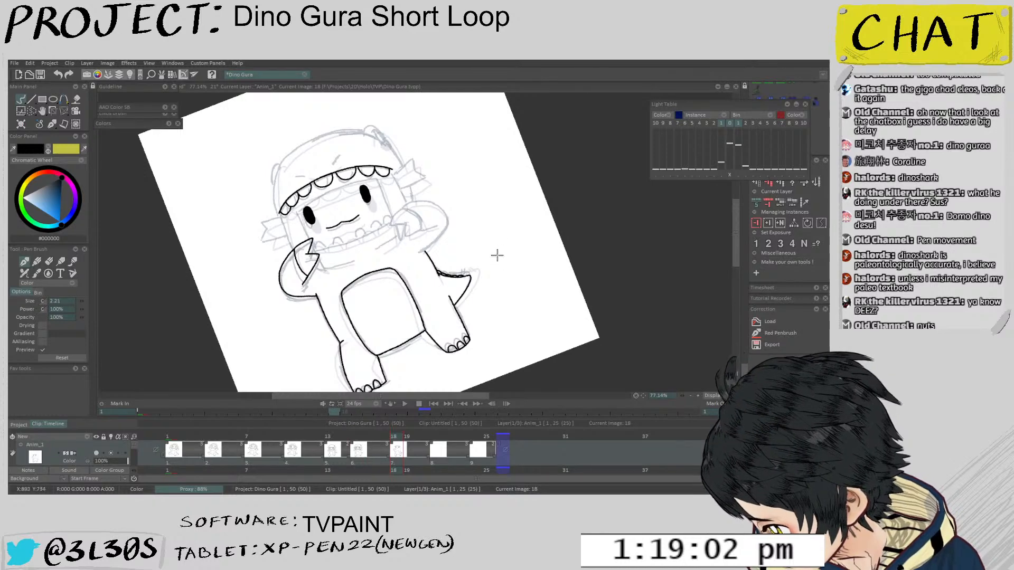
scroll(497, 255, up, 2)
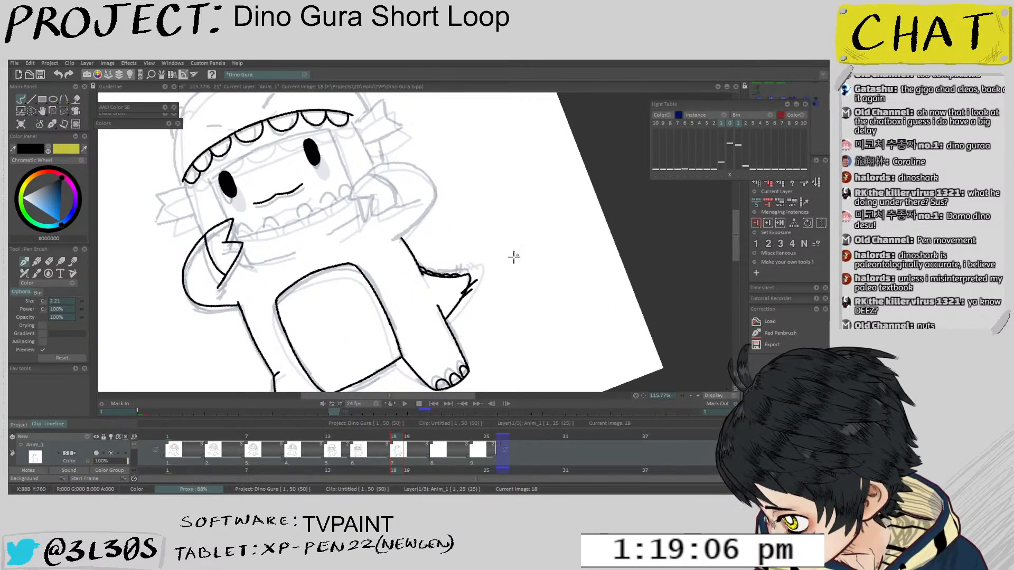
scroll(514, 256, down, 2)
key(Right)
key(Left)
key(Right)
key(Left)
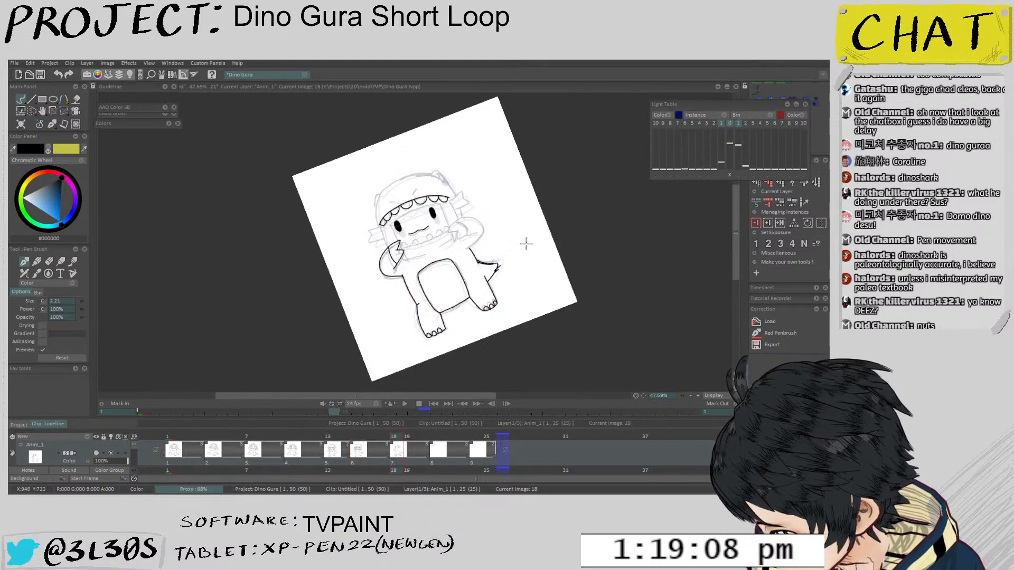
Ink the right-hand arm's outer contour as one smooth curve from the torso around the elbow to the hand near the mouth
scroll(525, 243, up, 8)
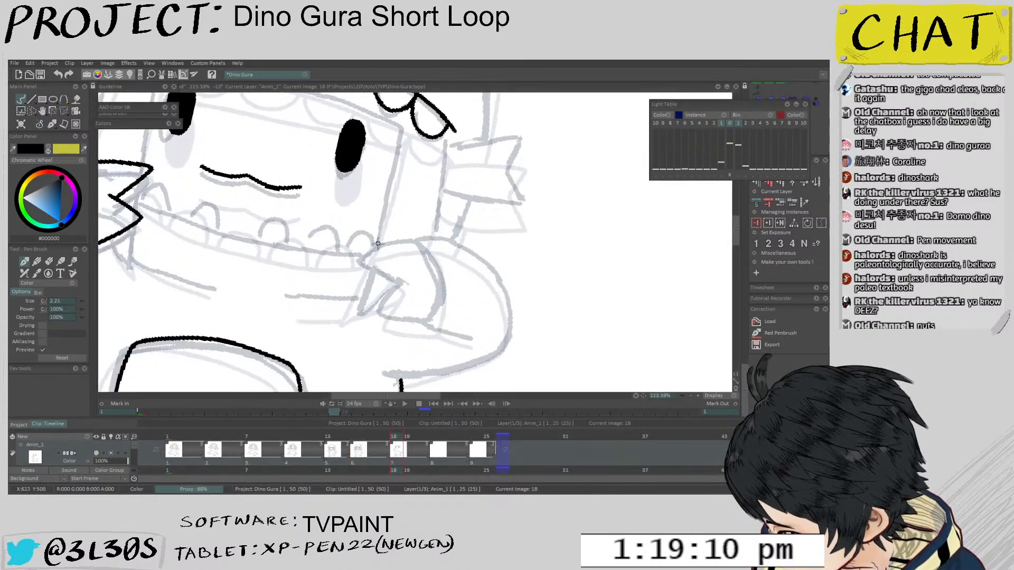
mouse_move(377, 243)
mouse_down()
mouse_move(457, 245)
mouse_move(493, 281)
mouse_move(508, 338)
mouse_up()
key(ctrl+z)
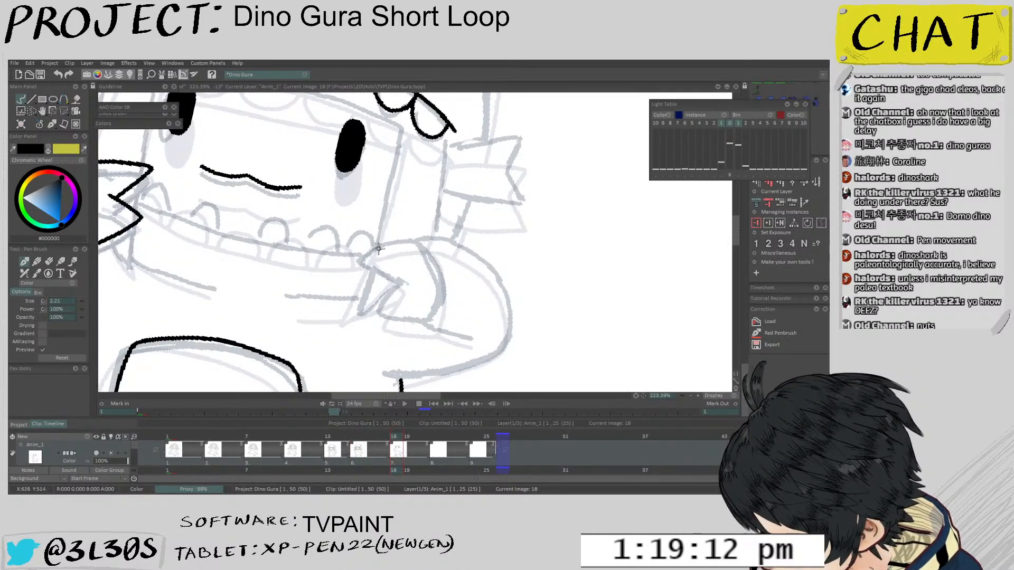
mouse_move(377, 249)
mouse_down()
mouse_move(427, 239)
mouse_move(464, 255)
mouse_move(493, 285)
mouse_move(507, 325)
mouse_move(495, 354)
mouse_move(401, 387)
mouse_move(430, 286)
mouse_move(413, 321)
mouse_up()
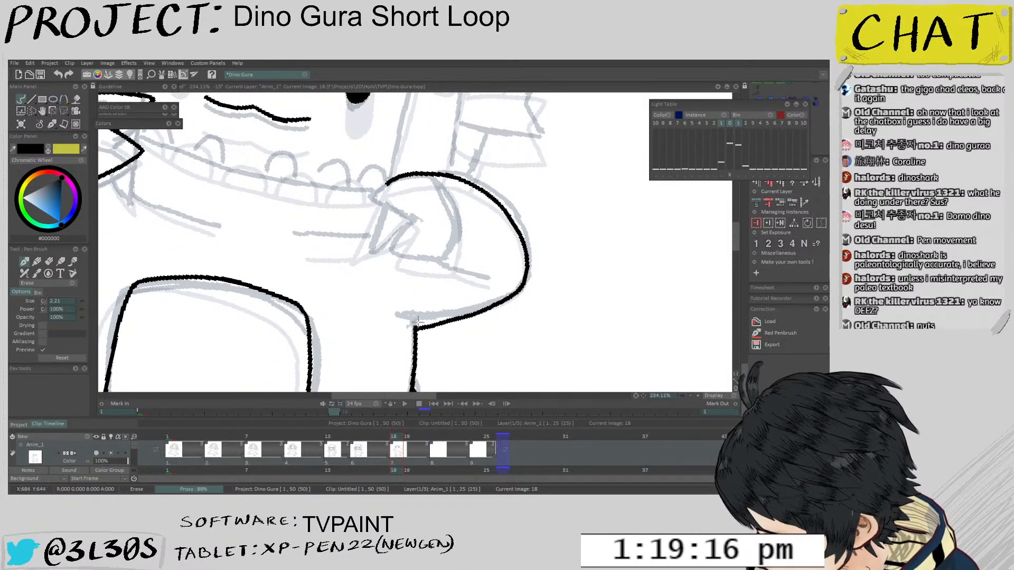
key(ctrl+z)
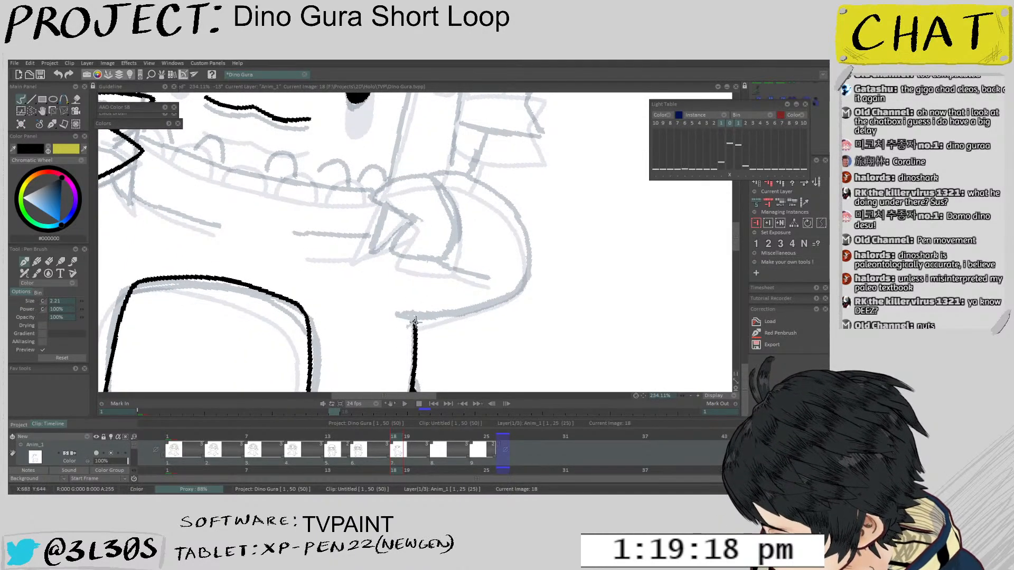
mouse_move(430, 338)
mouse_down()
mouse_move(455, 346)
mouse_move(495, 324)
mouse_move(451, 323)
mouse_move(504, 287)
mouse_move(444, 327)
mouse_move(524, 267)
mouse_up()
key(ctrl+z)
mouse_move(516, 220)
mouse_down()
mouse_move(462, 179)
mouse_move(424, 173)
mouse_move(359, 192)
mouse_up()
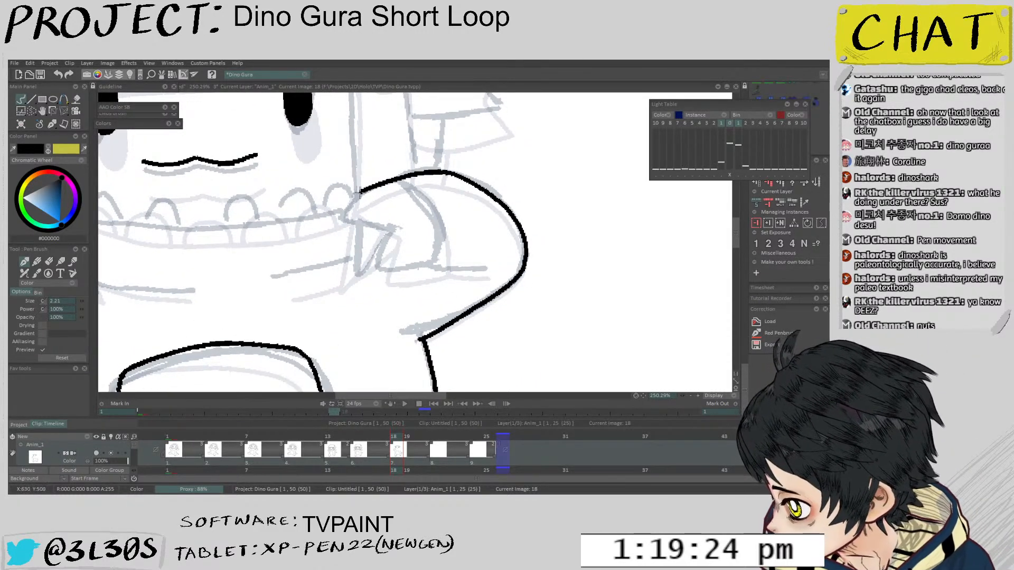
key(ctrl+z)
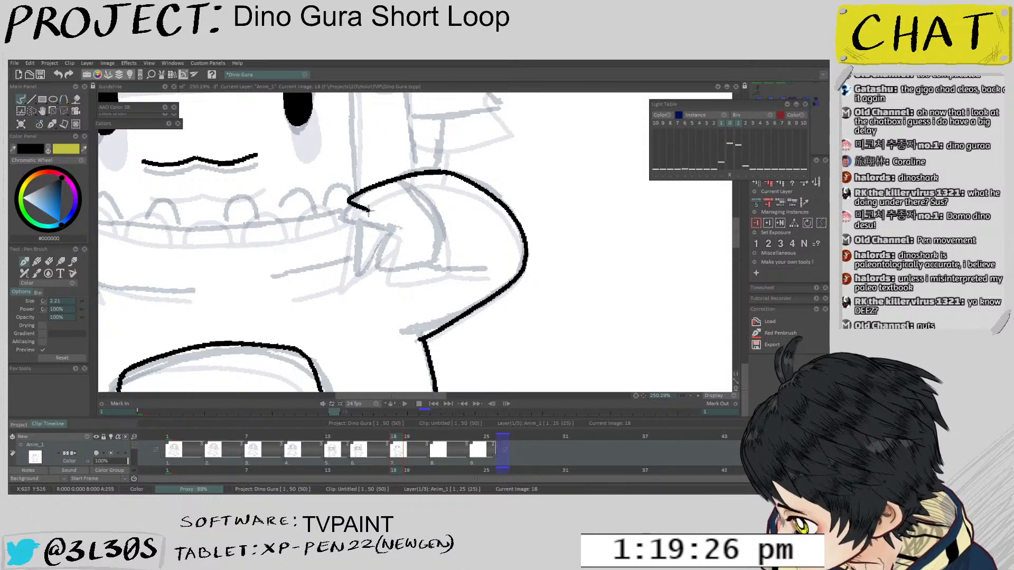
drag(384, 267, 434, 253)
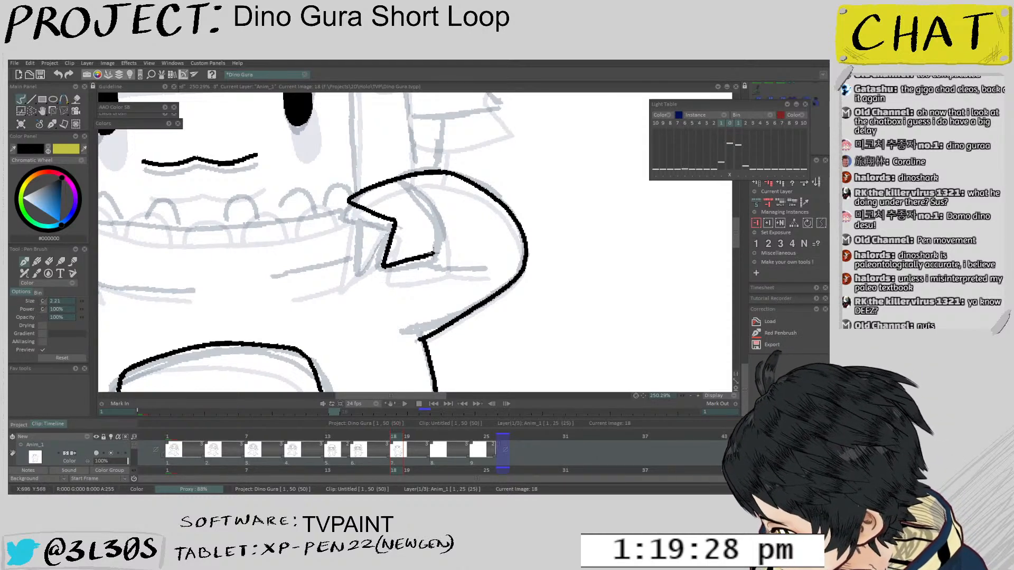
drag(407, 181, 446, 220)
key(ctrl+z)
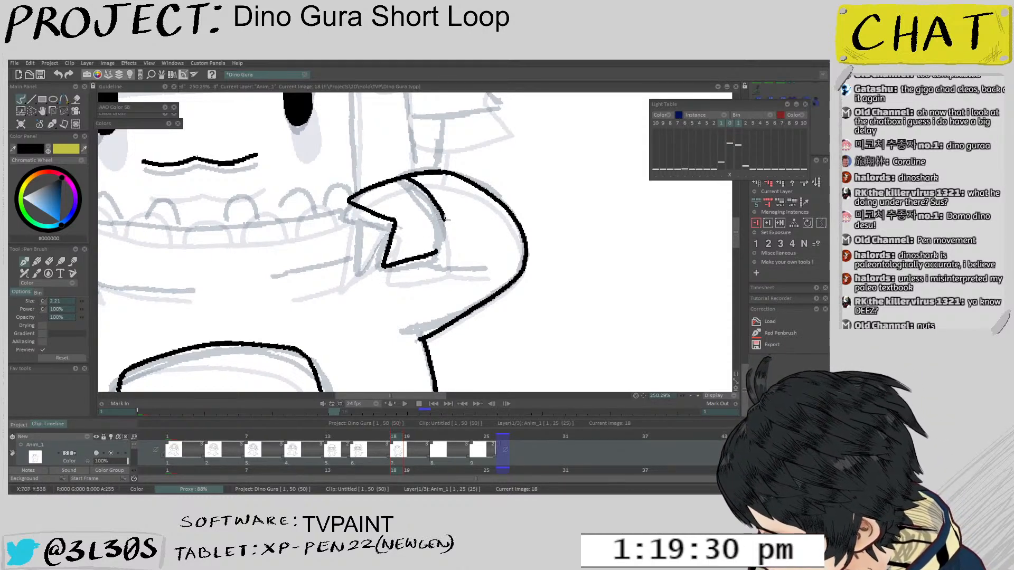
key(ctrl+z)
key(ctrl+z)
key(ctrl+z)
key(ctrl+z)
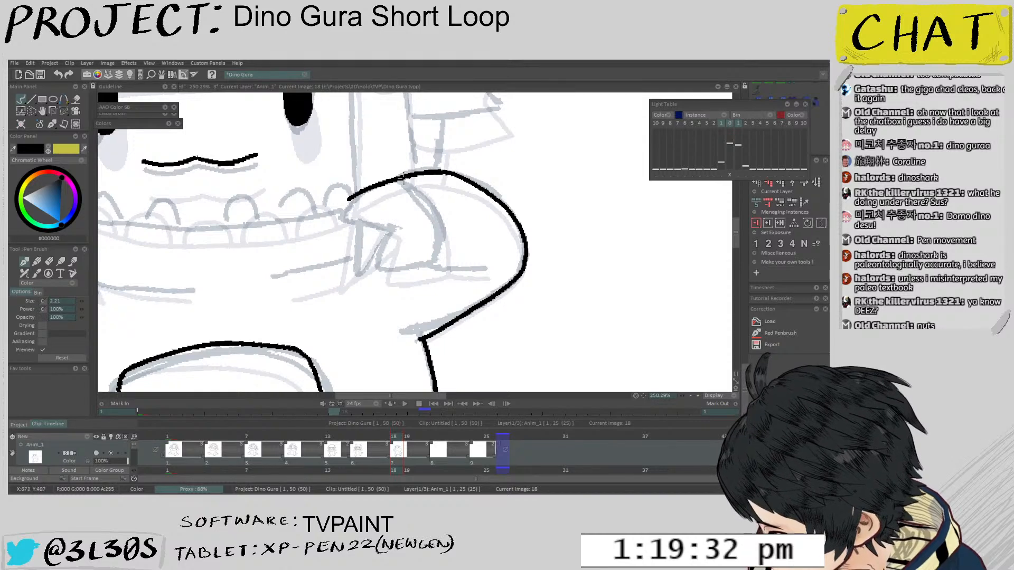
Ink the right-hand arm's cuff curve, the hand's zigzag claws and the straight lower edge of the forearm
drag(429, 199, 436, 256)
drag(414, 298, 463, 271)
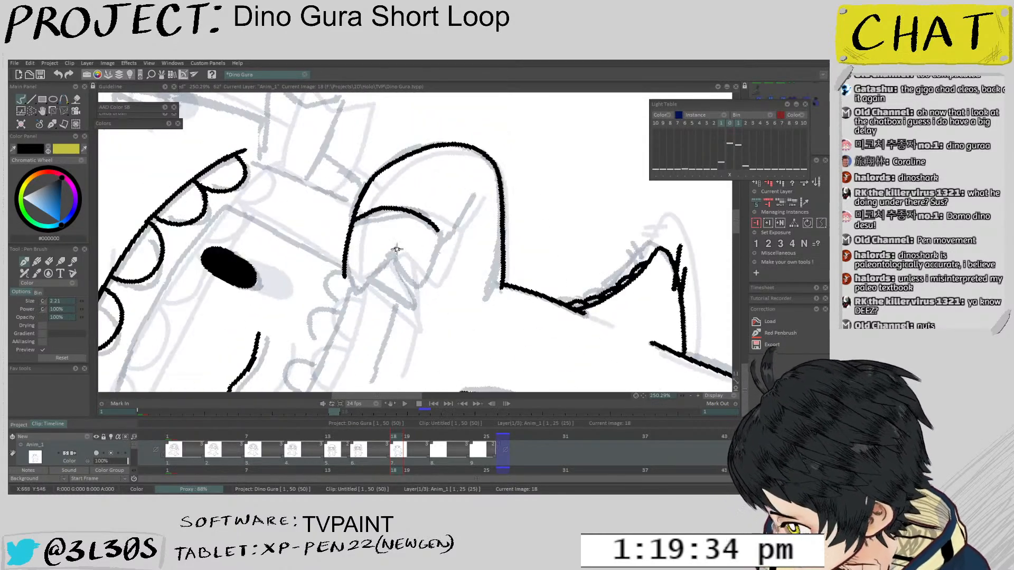
drag(389, 250, 427, 251)
mouse_move(322, 290)
mouse_down()
mouse_move(390, 242)
mouse_move(381, 252)
mouse_move(399, 294)
mouse_move(492, 197)
mouse_up()
key(ctrl+z)
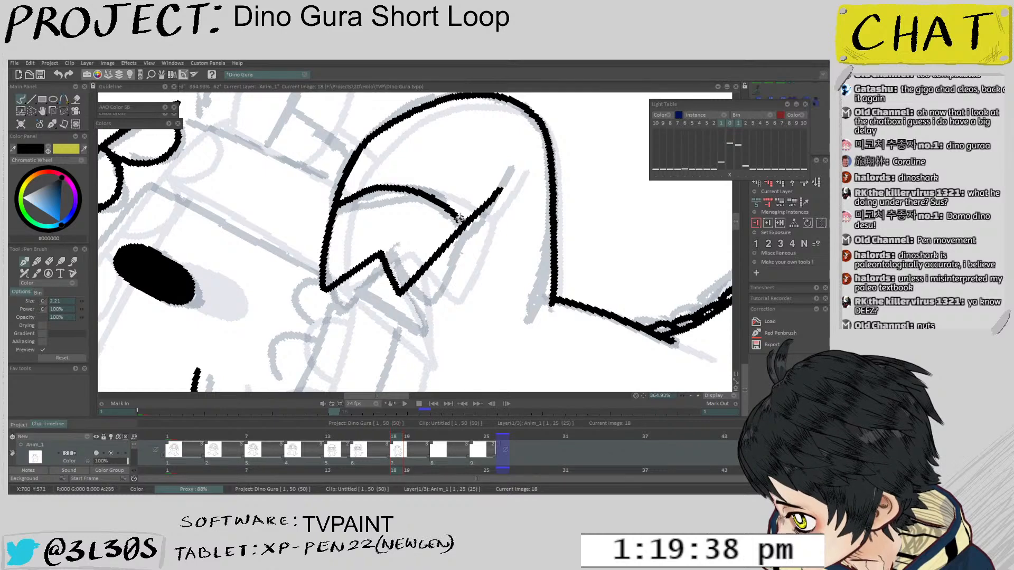
key(ctrl+z)
key(ctrl+z)
mouse_move(380, 252)
mouse_down()
mouse_move(406, 281)
mouse_move(510, 171)
mouse_move(417, 291)
mouse_move(511, 168)
mouse_up()
key(ctrl+z)
key(ctrl+z)
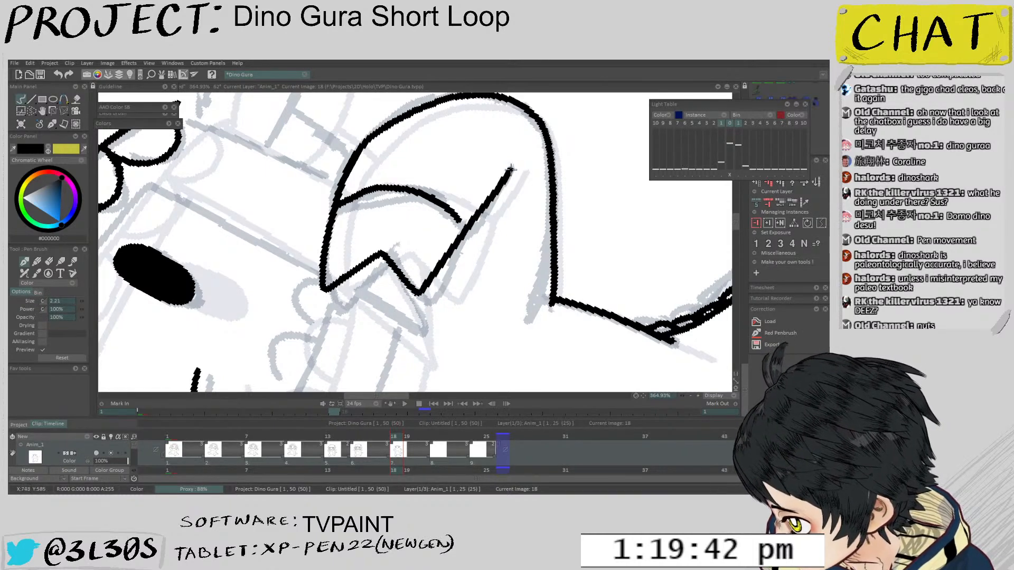
mouse_move(429, 270)
mouse_down()
mouse_move(511, 226)
mouse_move(484, 182)
mouse_move(469, 237)
mouse_move(421, 278)
mouse_up()
Ink the hood's outer right-hand edge from the end of the upper tooth row down to the arm
scroll(421, 278, up, 7)
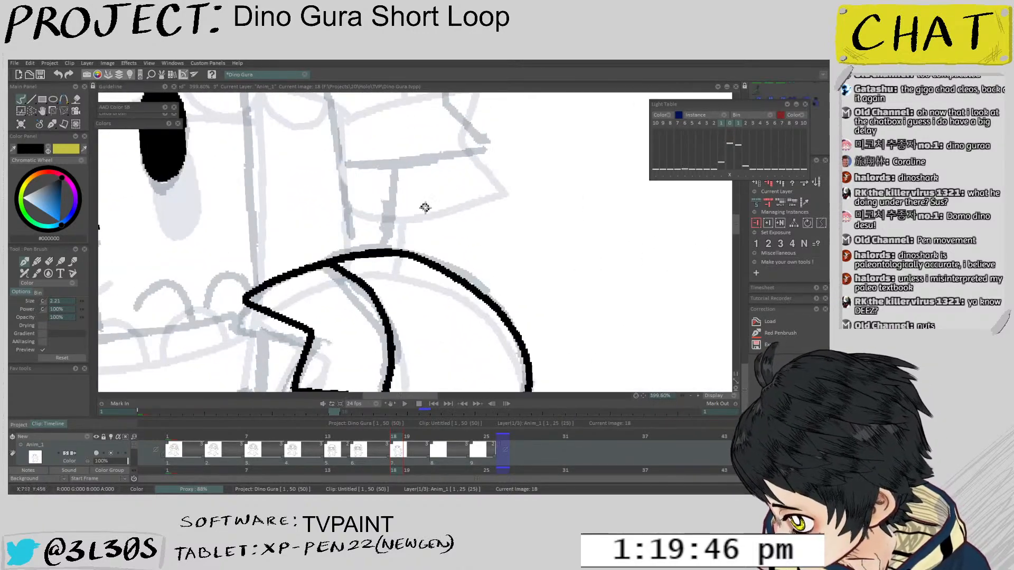
mouse_move(364, 254)
mouse_down()
mouse_move(428, 258)
mouse_move(448, 270)
mouse_move(452, 358)
mouse_move(455, 258)
mouse_move(390, 301)
mouse_move(483, 212)
mouse_up()
key(ctrl+z)
mouse_move(382, 330)
mouse_down()
mouse_move(414, 276)
mouse_move(499, 214)
mouse_move(530, 253)
mouse_move(493, 296)
mouse_move(405, 246)
mouse_move(418, 312)
mouse_up()
scroll(499, 214, down, 7)
scroll(410, 259, up, 3)
key(ctrl+z)
drag(399, 230, 418, 302)
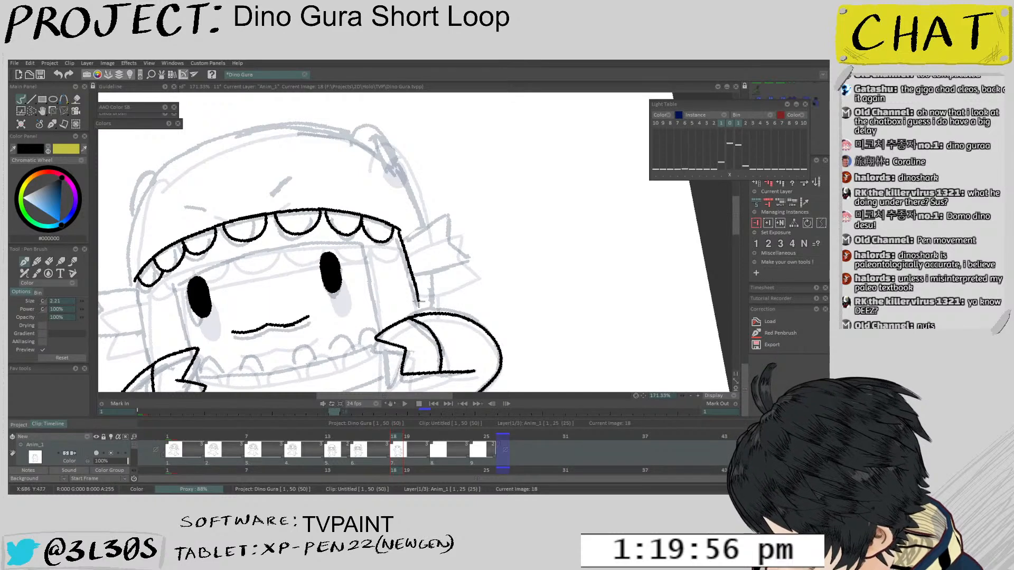
Ink the inner right-hand edge of the face opening from the upper tooth row down to the hand's tip
drag(369, 271, 381, 335)
key(ctrl+z)
drag(364, 245, 380, 328)
key(ctrl+z)
drag(365, 238, 380, 330)
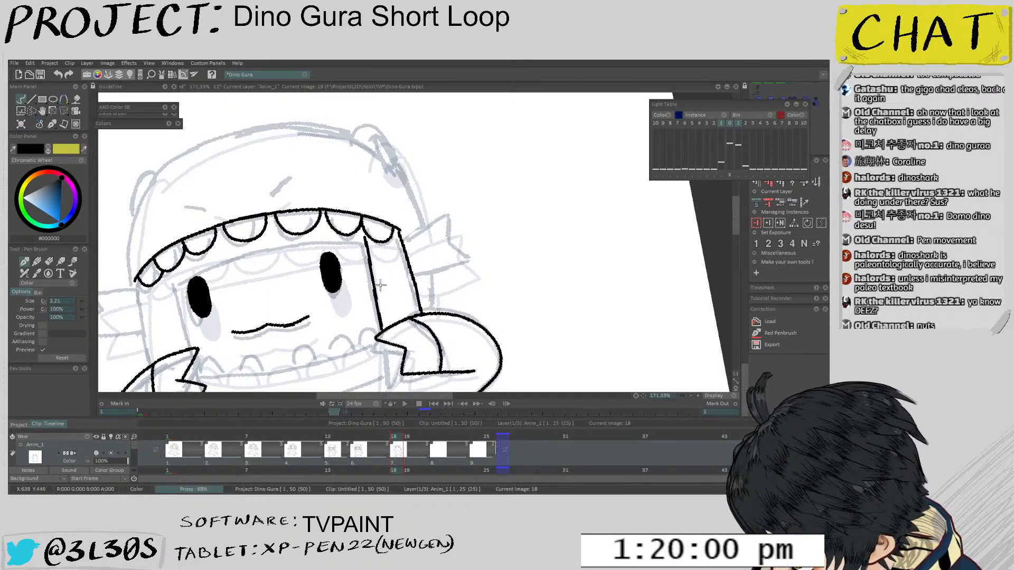
scroll(411, 307, up, 1)
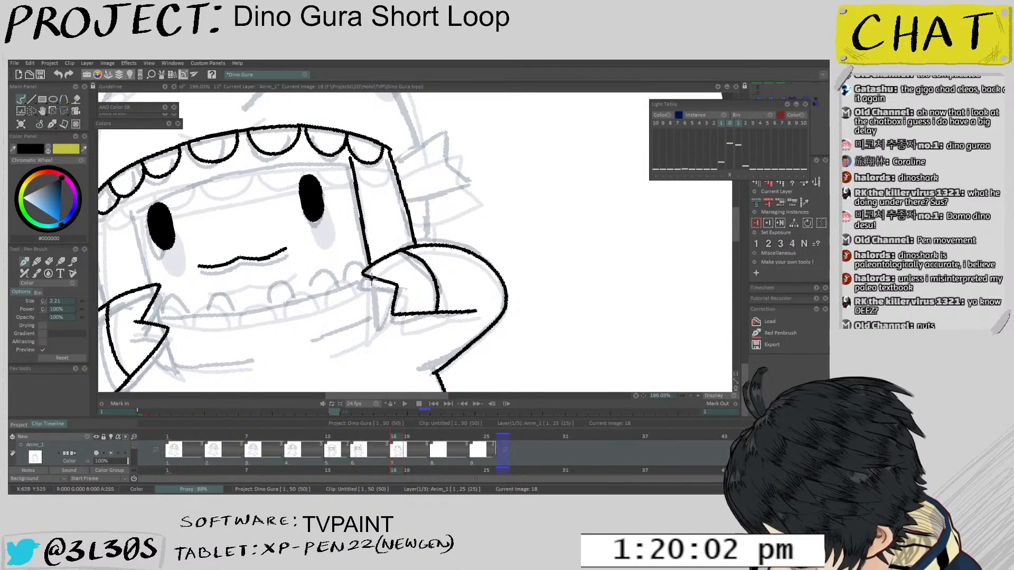
Ink the pointed lower claw beneath the right-hand hand, joining it to the zigzag fingers
key(ctrl+z)
drag(369, 274, 379, 334)
drag(368, 276, 378, 334)
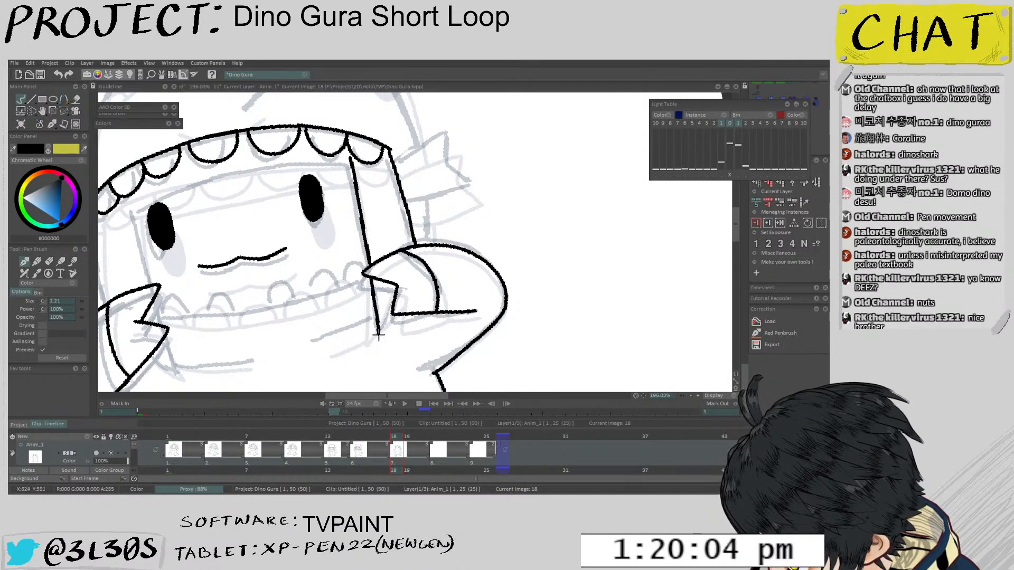
key(ctrl+z)
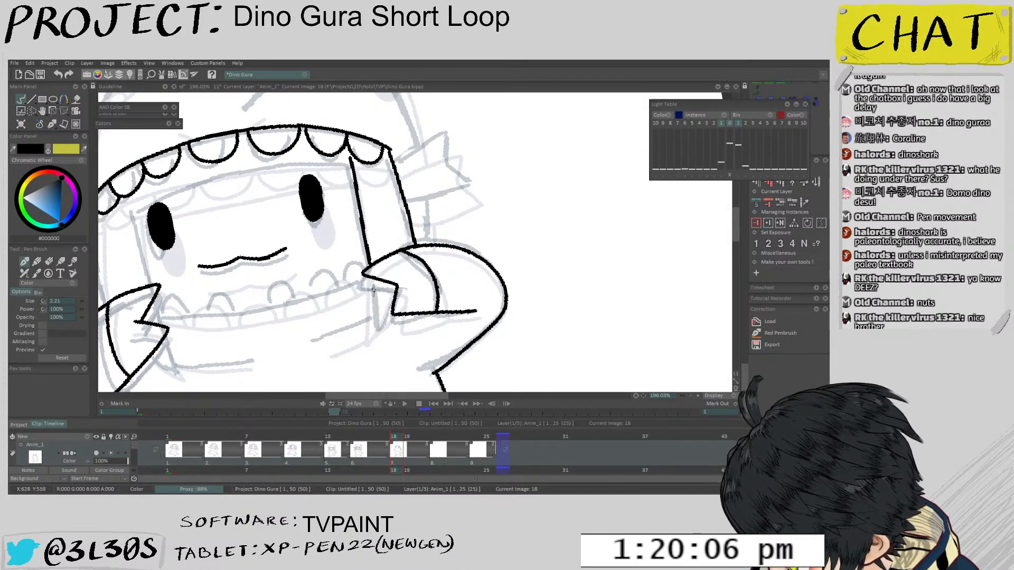
mouse_move(384, 351)
mouse_down()
mouse_move(396, 355)
mouse_move(459, 271)
mouse_up()
scroll(453, 275, up, 4)
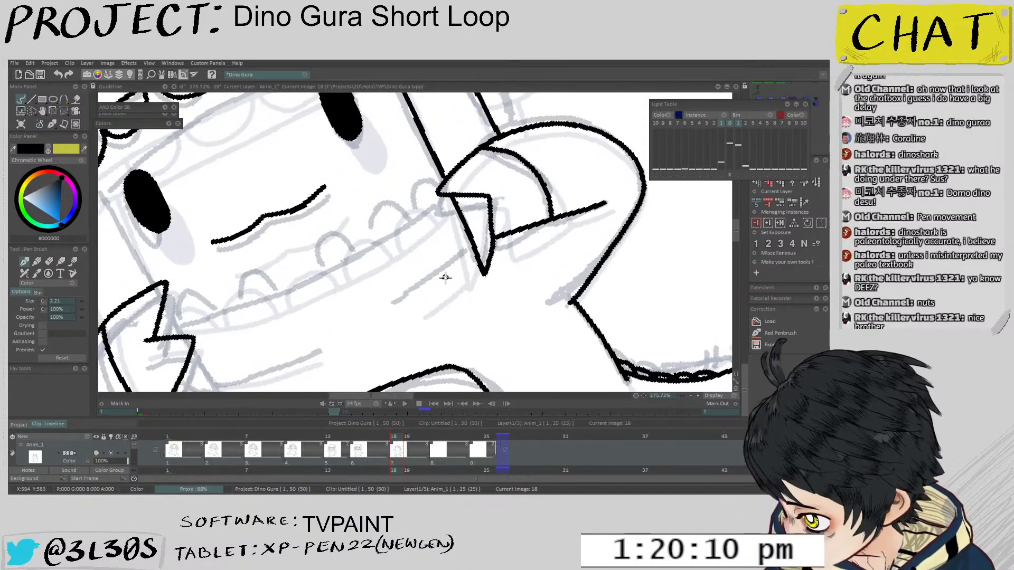
Ink the short curved jaw folds running inward from below the right-hand and left-hand hands
drag(478, 252, 417, 305)
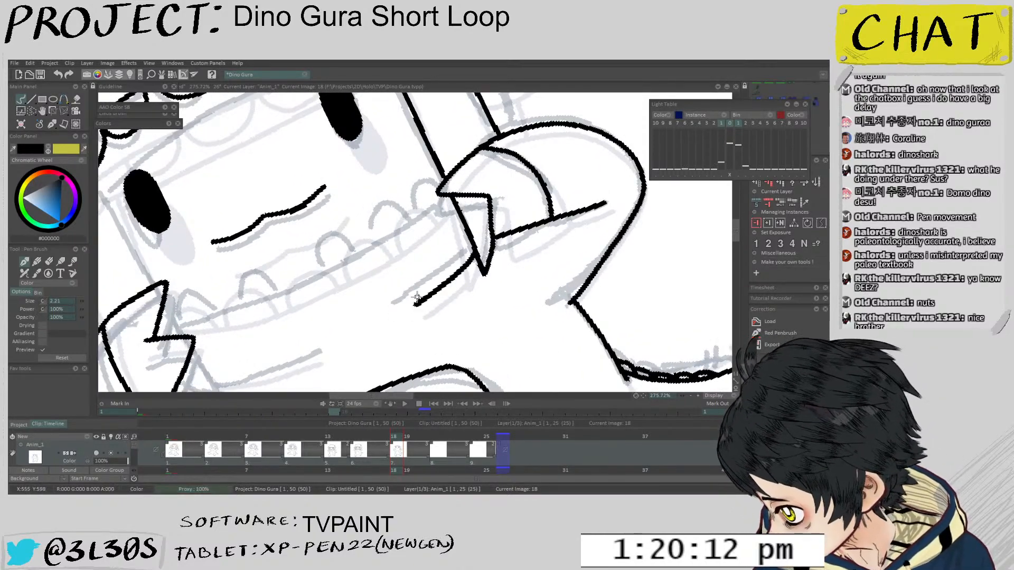
key(ctrl+z)
mouse_move(479, 251)
mouse_down()
mouse_move(398, 346)
mouse_move(440, 325)
mouse_move(440, 304)
mouse_move(427, 324)
mouse_move(435, 278)
mouse_move(378, 339)
mouse_up()
key(ctrl+z)
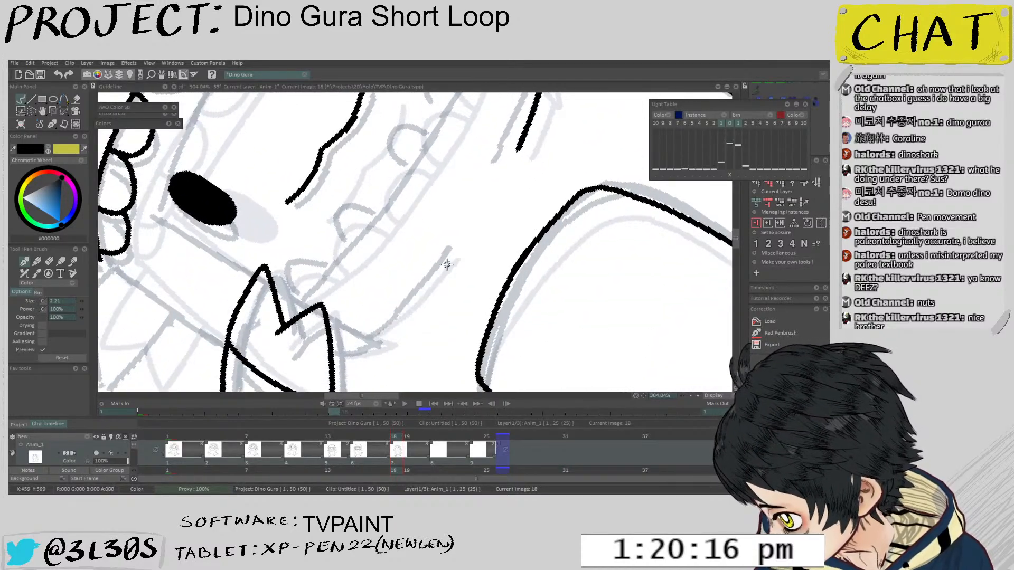
mouse_move(454, 256)
mouse_down()
mouse_move(370, 340)
mouse_move(449, 353)
mouse_up()
scroll(449, 353, up, 3)
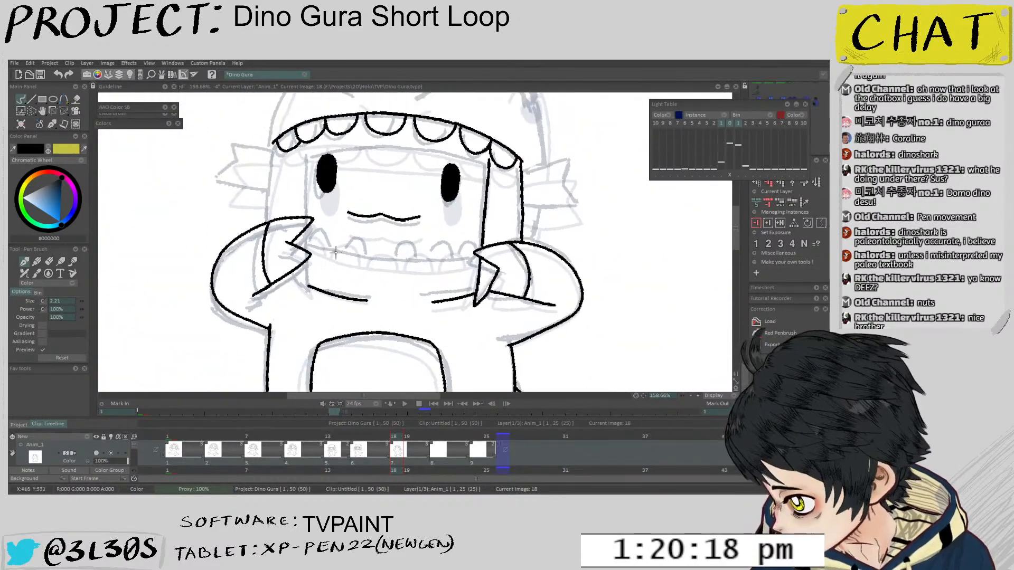
Ink the inner left-hand edge of the face opening and the pointed claw below the left-hand hand
drag(301, 160, 298, 248)
key(ctrl+z)
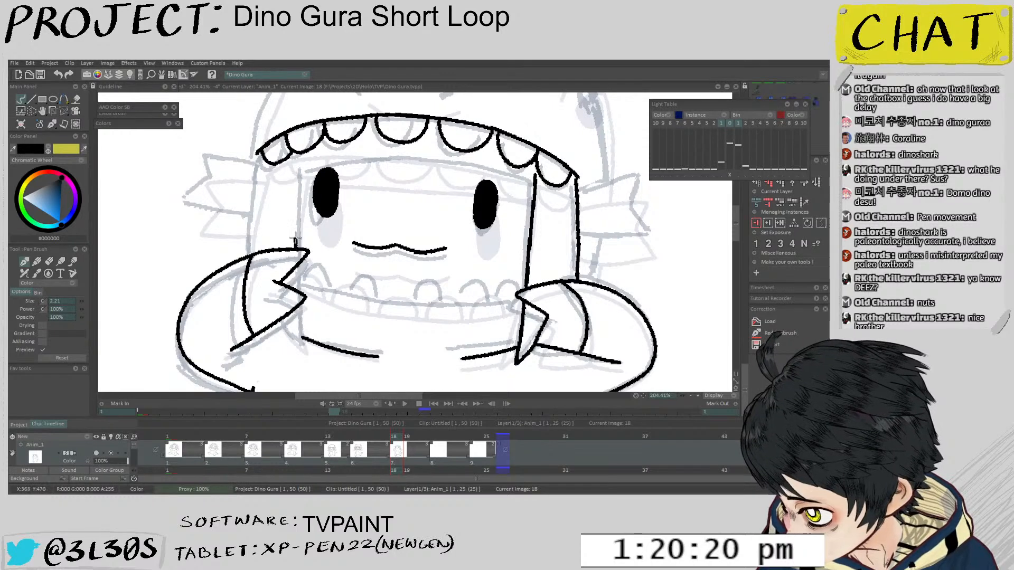
drag(305, 161, 300, 339)
key(ctrl+z)
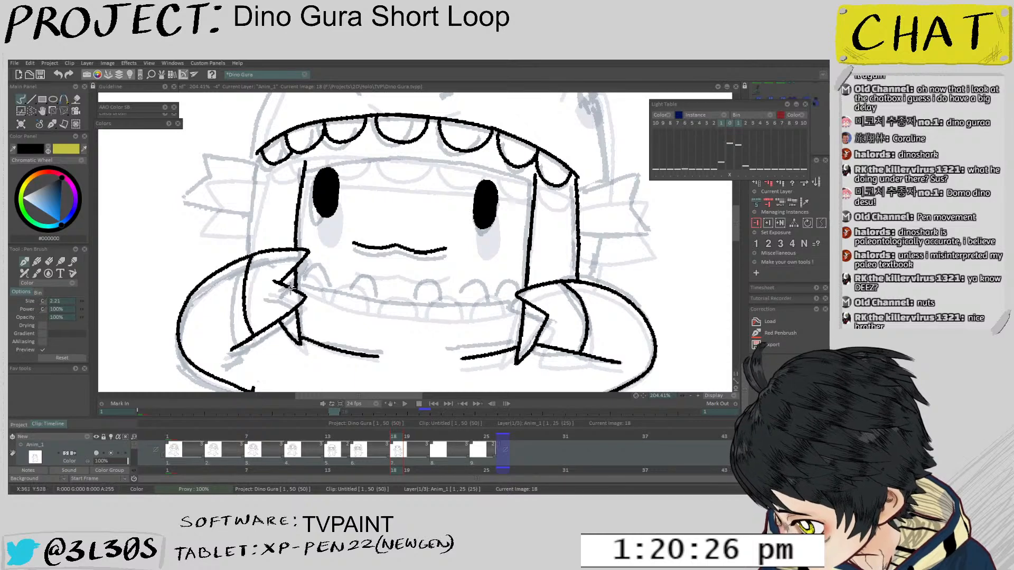
Ink the hood's outer left-hand edge between the end of the upper tooth row and the arm
scroll(292, 317, up, 1)
mouse_move(263, 185)
mouse_down()
mouse_move(255, 275)
mouse_move(264, 189)
mouse_up()
key(ctrl+z)
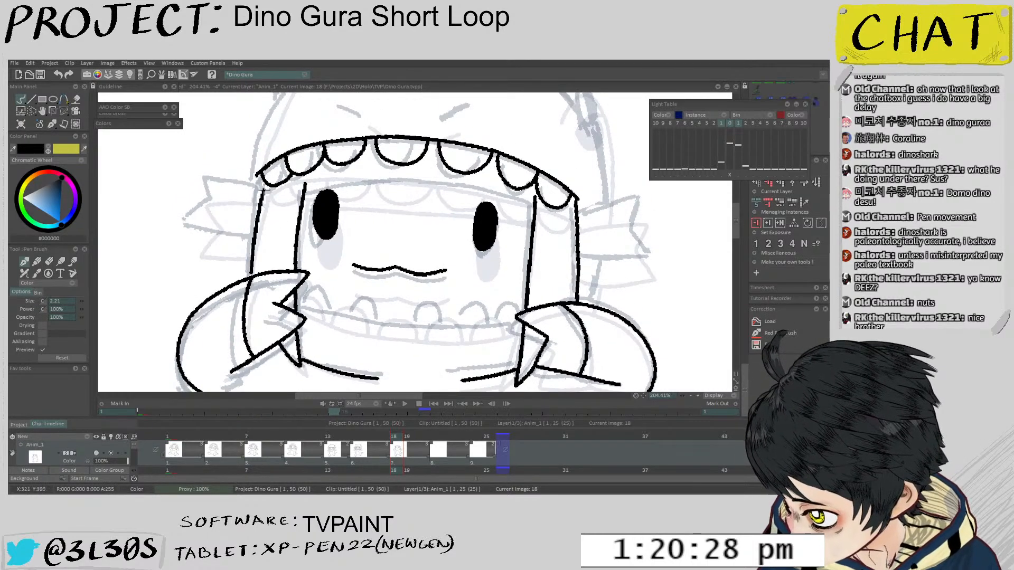
key(ctrl+z)
drag(250, 278, 260, 189)
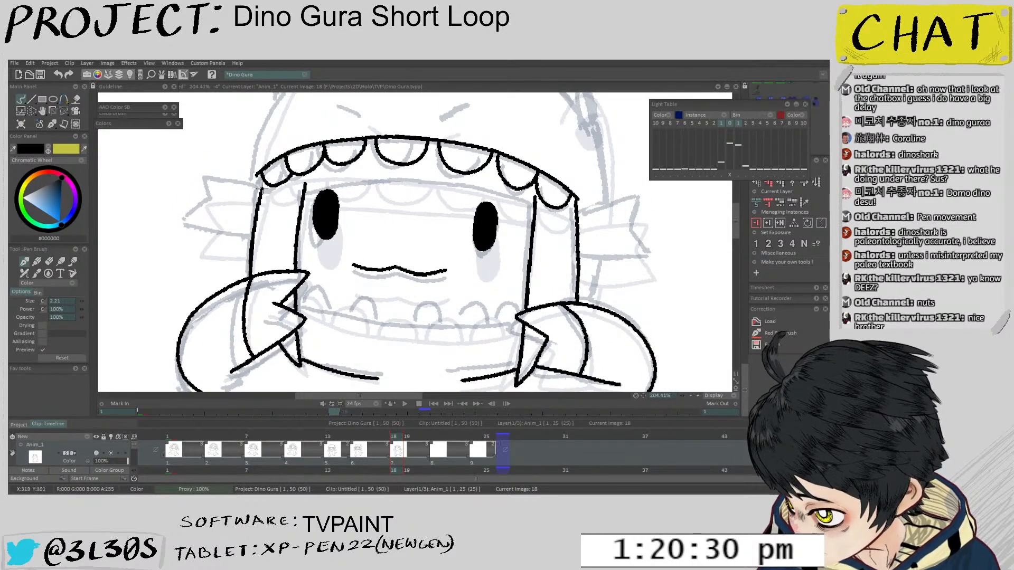
Erase the rough left-hand corner of the upper tooth row's outline and redraw it as a clean curve
scroll(293, 206, up, 3)
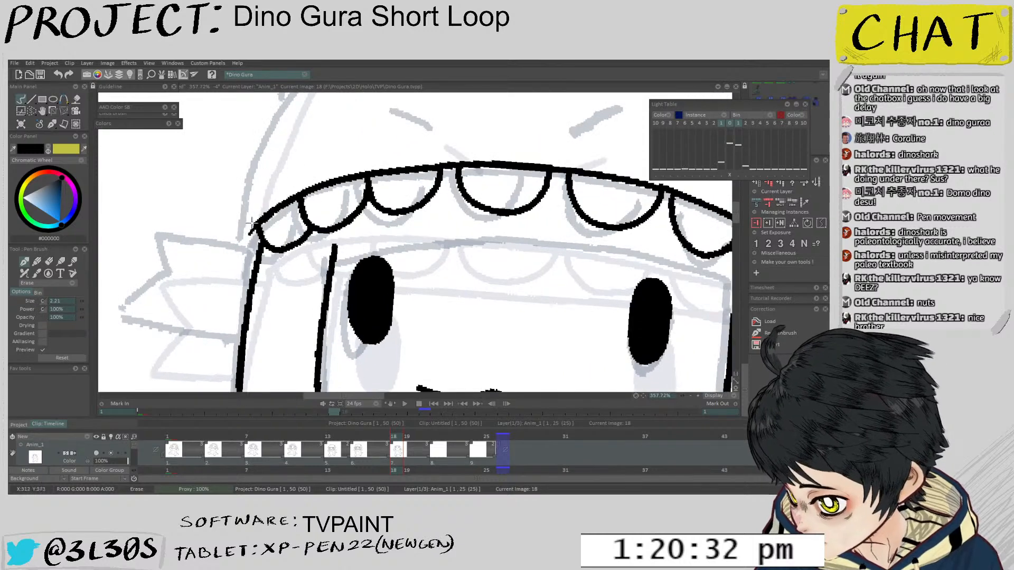
mouse_move(279, 194)
mouse_down()
mouse_move(258, 238)
mouse_move(296, 198)
mouse_up()
key(e)
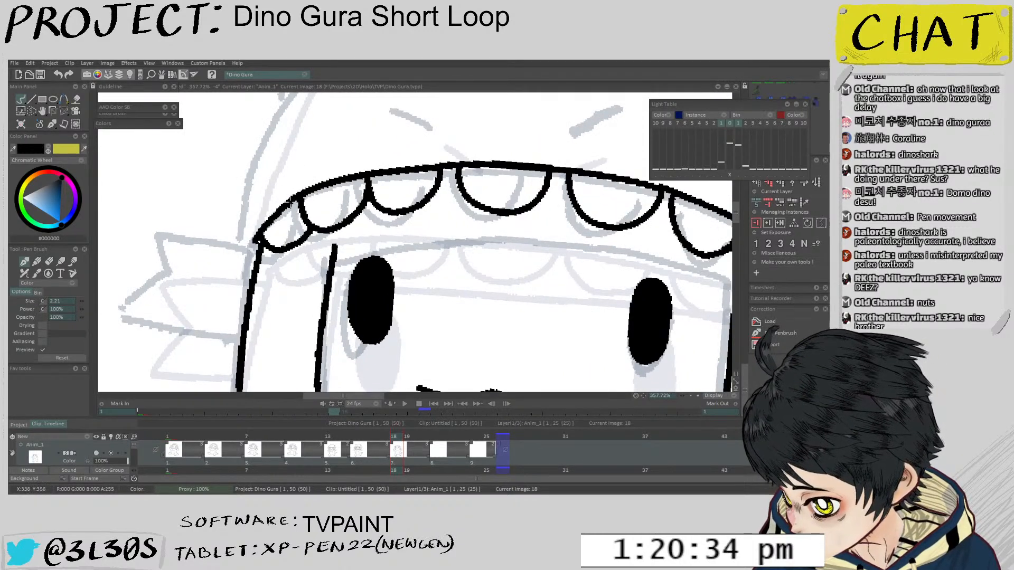
key(ctrl+z)
drag(256, 241, 300, 197)
scroll(416, 236, down, 5)
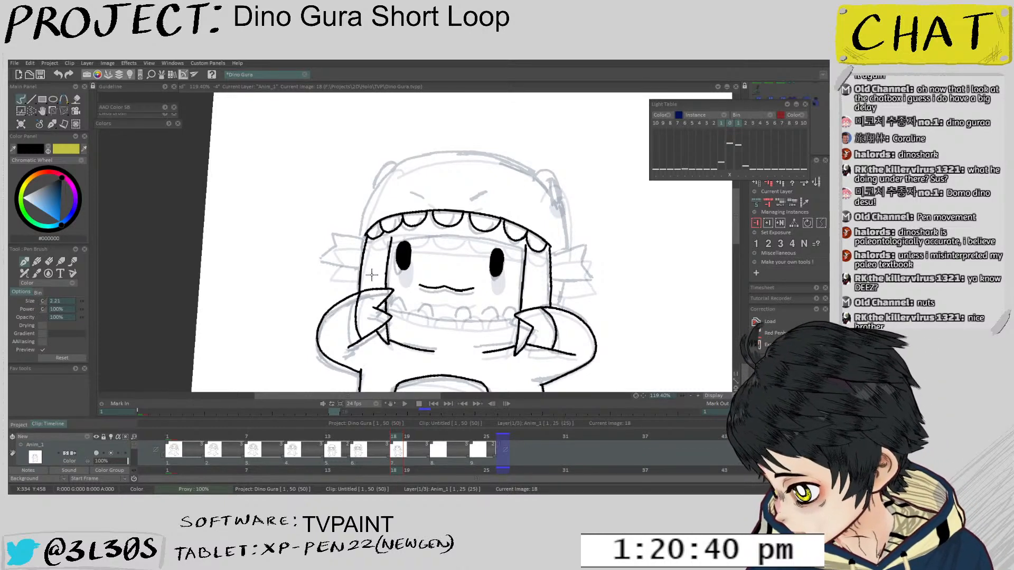
Ink the face opening's upper edge as one curve below the upper teeth, between the two inner side lines
drag(615, 273, 571, 114)
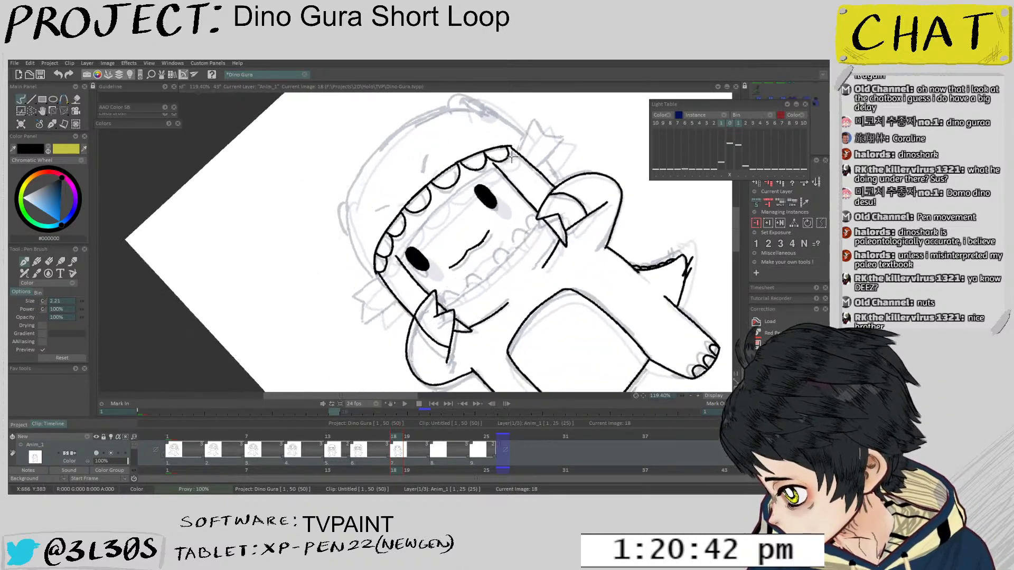
scroll(415, 242, up, 2)
mouse_move(388, 267)
mouse_down()
mouse_move(304, 357)
mouse_move(429, 235)
mouse_up()
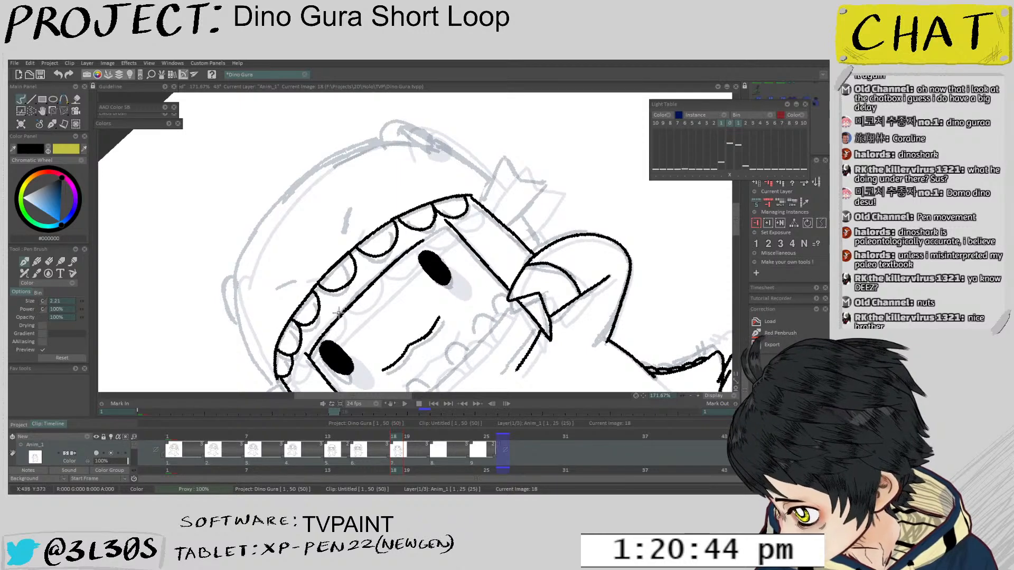
key(ctrl+z)
drag(311, 349, 436, 235)
scroll(454, 227, down, 3)
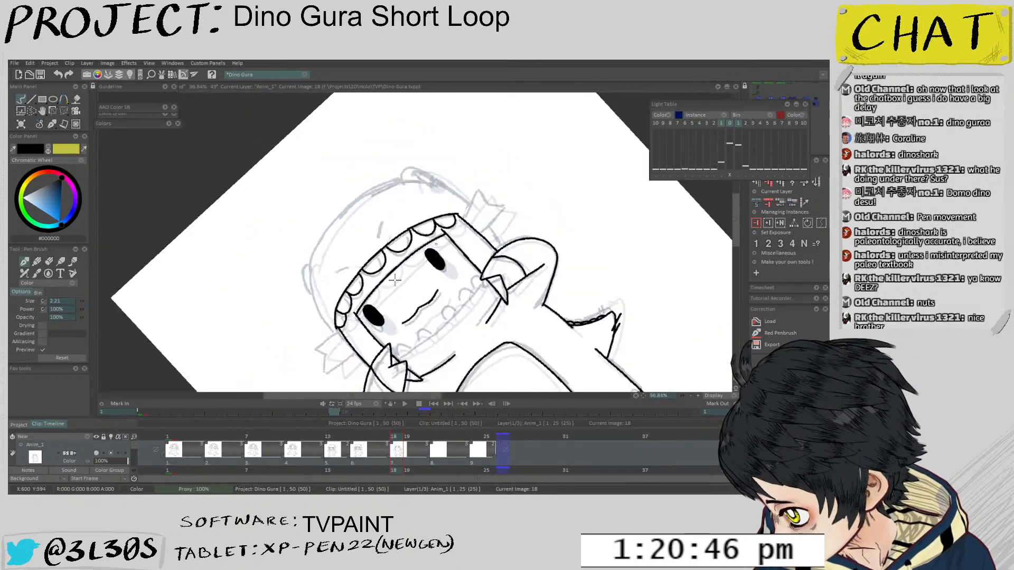
Offset the previous drawing's light table overlay to X -3.00, Y -13.00 to align it with frame 18
drag(510, 240, 467, 239)
scroll(489, 303, up, 2)
drag(418, 337, 431, 336)
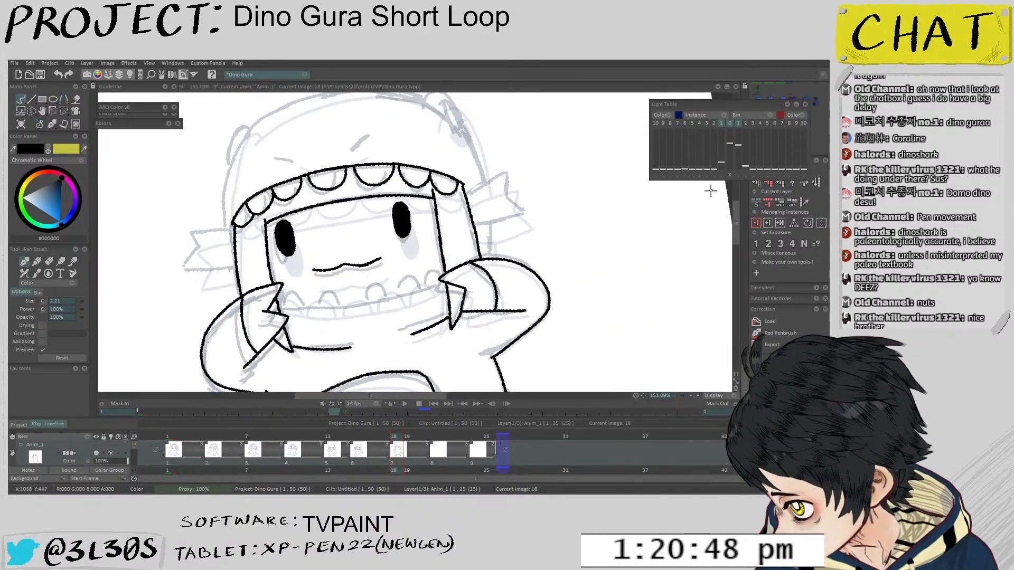
click(721, 175)
drag(515, 260, 513, 250)
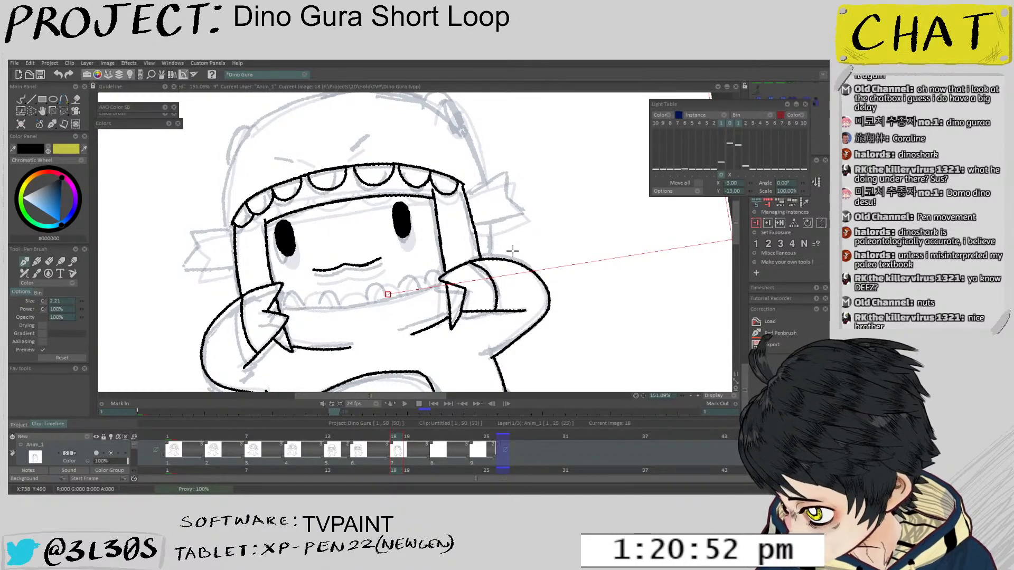
key(d)
Ink the lower jaw line as one smooth curve across the face between the two hands
drag(405, 343, 489, 269)
mouse_move(398, 293)
mouse_down()
mouse_move(417, 296)
mouse_move(296, 338)
mouse_move(509, 177)
mouse_up()
key(ctrl+z)
mouse_move(444, 252)
mouse_down()
mouse_move(505, 180)
mouse_move(449, 243)
mouse_move(349, 312)
mouse_move(282, 340)
mouse_up()
key(ctrl+z)
drag(537, 215, 535, 252)
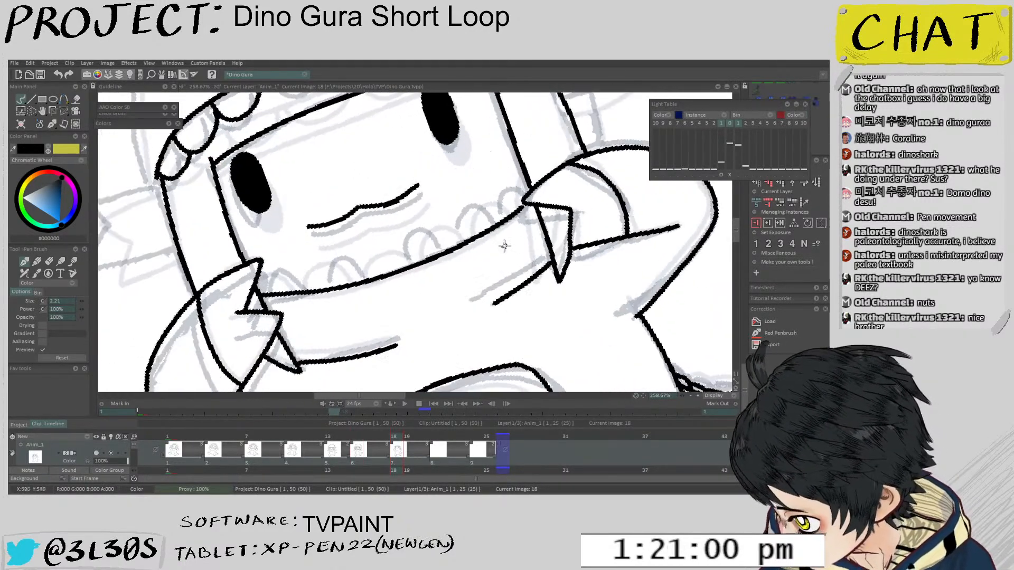
Ink three rounded lower teeth and a partial one along the jaw line's right-hand part, comparing with the previous drawing
drag(321, 298, 346, 268)
mouse_move(323, 330)
mouse_down()
mouse_move(370, 283)
mouse_move(399, 310)
mouse_move(488, 224)
mouse_move(543, 241)
mouse_up()
drag(552, 185, 545, 228)
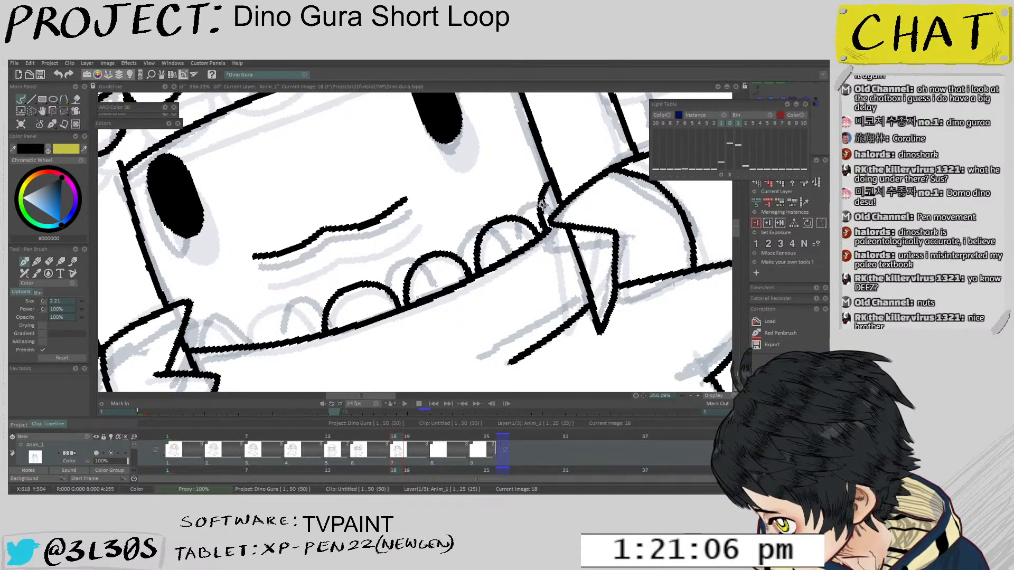
key(Left)
key(Right)
Ink the remaining rounded lower teeth along the jaw line toward the left-hand hand
drag(393, 349, 404, 335)
mouse_move(317, 306)
mouse_down()
mouse_move(294, 285)
mouse_move(259, 333)
mouse_move(267, 299)
mouse_move(325, 305)
mouse_move(309, 289)
mouse_move(262, 309)
mouse_move(259, 334)
mouse_up()
key(ctrl+z)
key(ctrl+z)
drag(199, 311, 253, 331)
Flip between frame 18 and the previous drawing, and examine the inked teeth and right-hand hand up close
scroll(281, 251, down, 10)
key(Left)
key(Right)
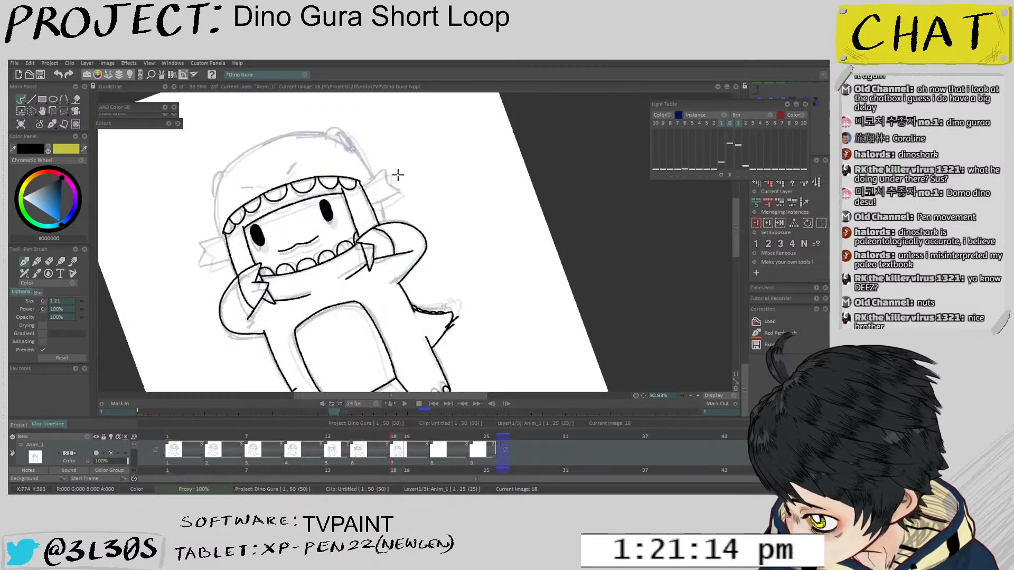
key(Left)
key(Right)
scroll(374, 260, up, 7)
scroll(373, 264, up, 3)
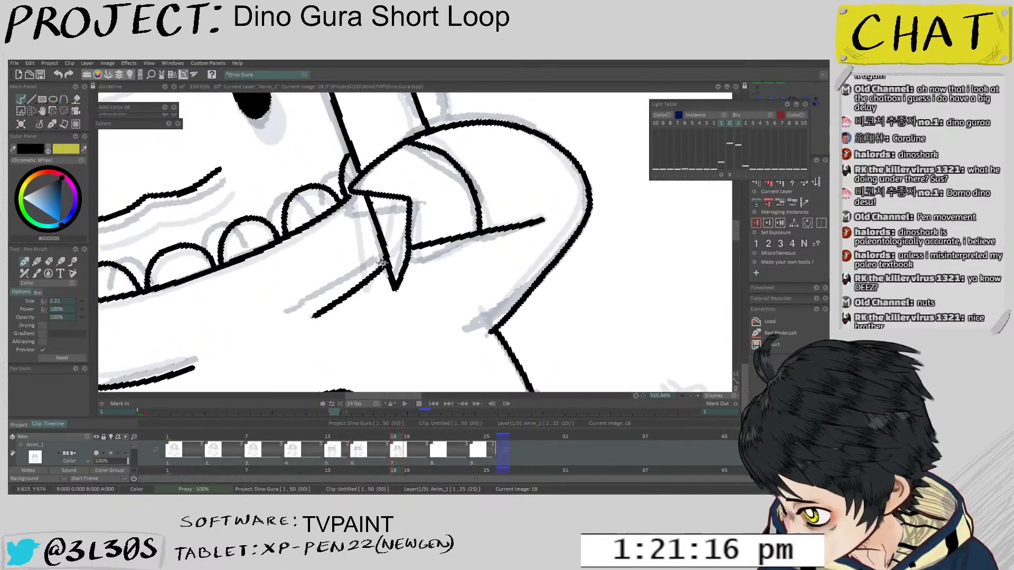
scroll(372, 264, down, 8)
scroll(391, 229, up, 8)
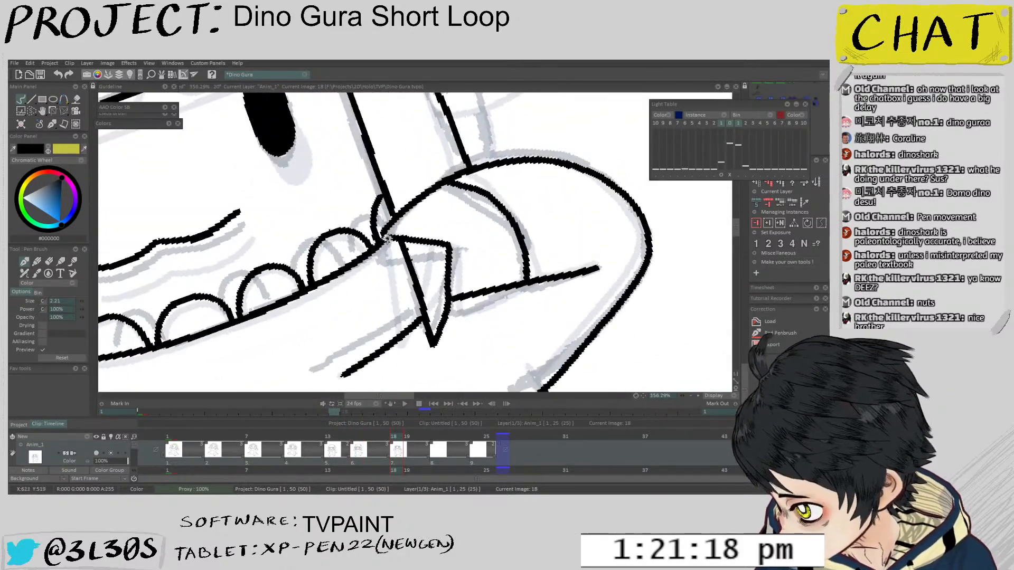
scroll(392, 229, down, 9)
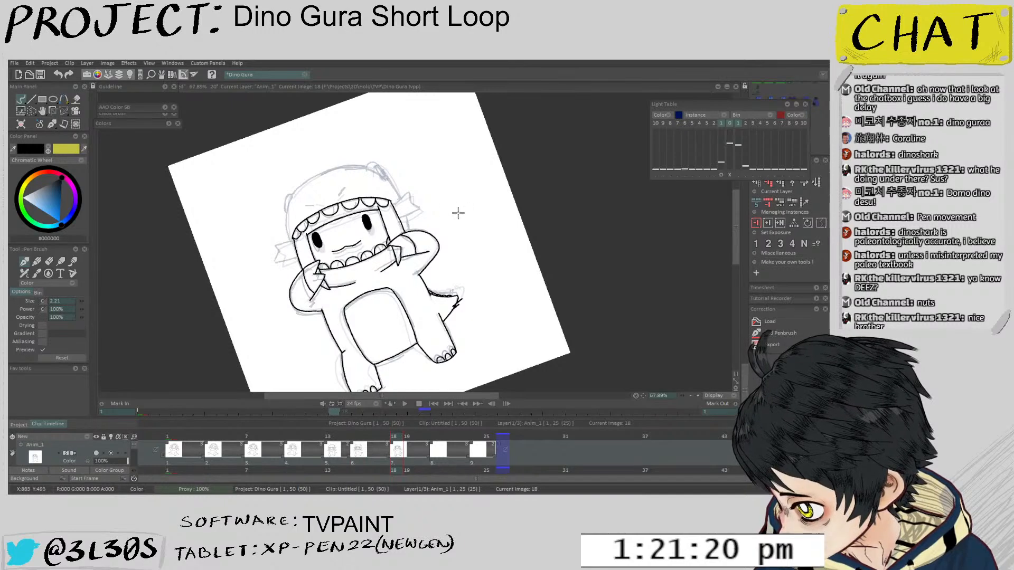
Turn off the light table shift of the previous drawing and flip between frame 18 and that drawing
scroll(459, 210, down, 3)
drag(591, 212, 515, 238)
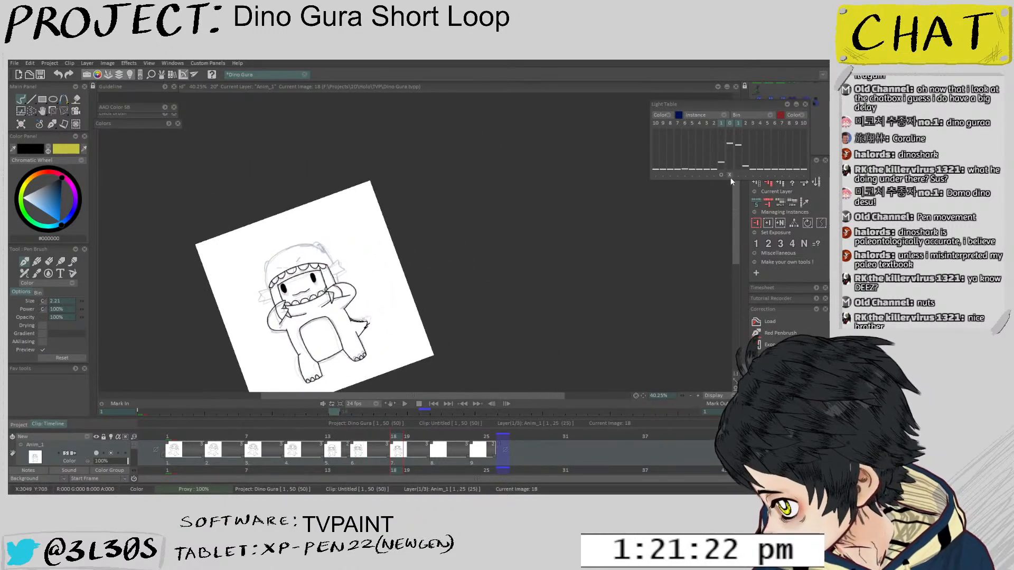
click(722, 175)
key(Left)
key(Right)
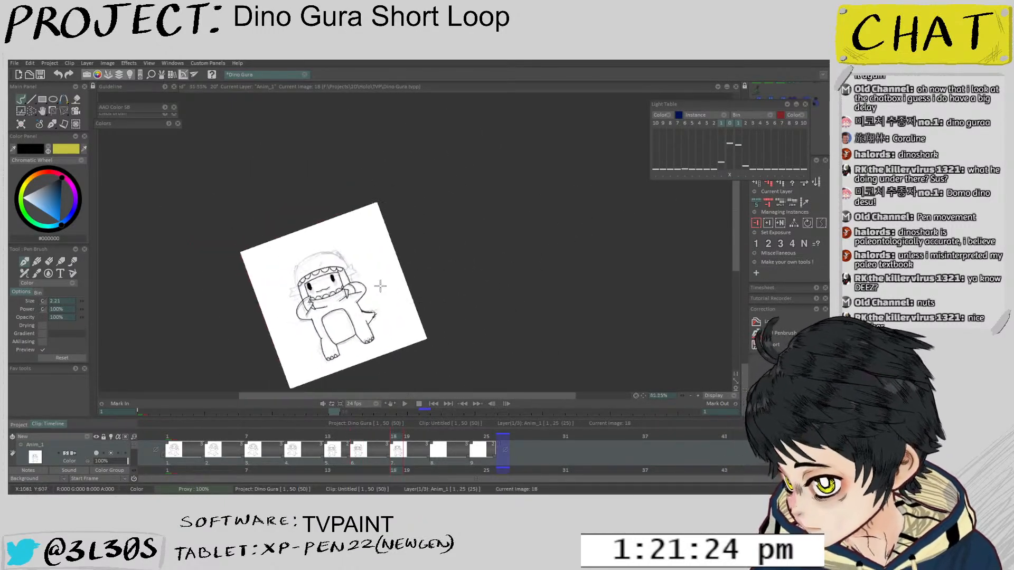
Ink the notched, two-pointed fin attached to the right-hand edge of the hood over the rough sketch
scroll(302, 272, up, 12)
mouse_move(259, 315)
mouse_down()
mouse_move(335, 267)
mouse_move(338, 300)
mouse_move(412, 280)
mouse_up()
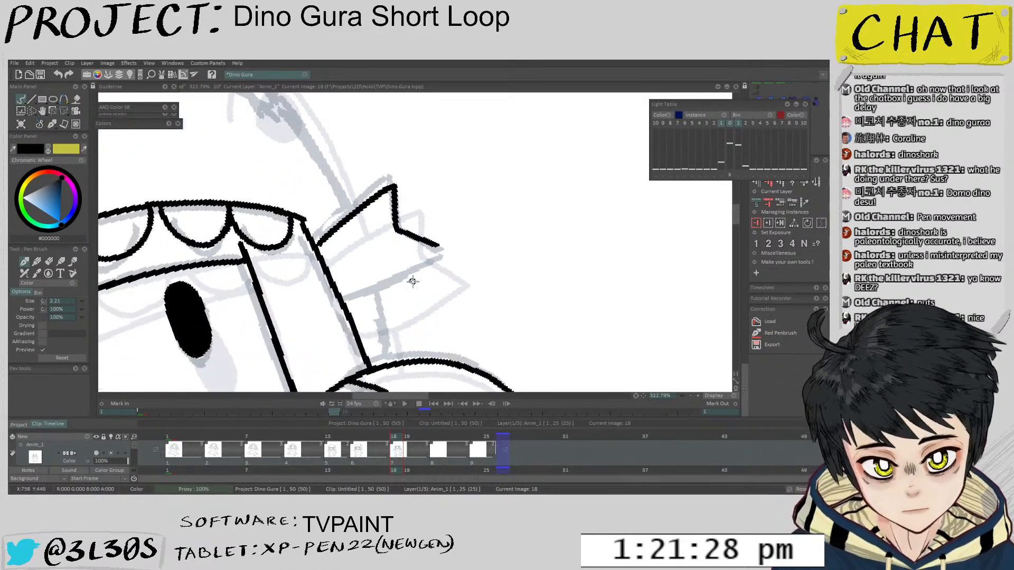
scroll(417, 296, up, 1)
mouse_move(426, 314)
mouse_down()
mouse_move(421, 261)
mouse_move(360, 322)
mouse_up()
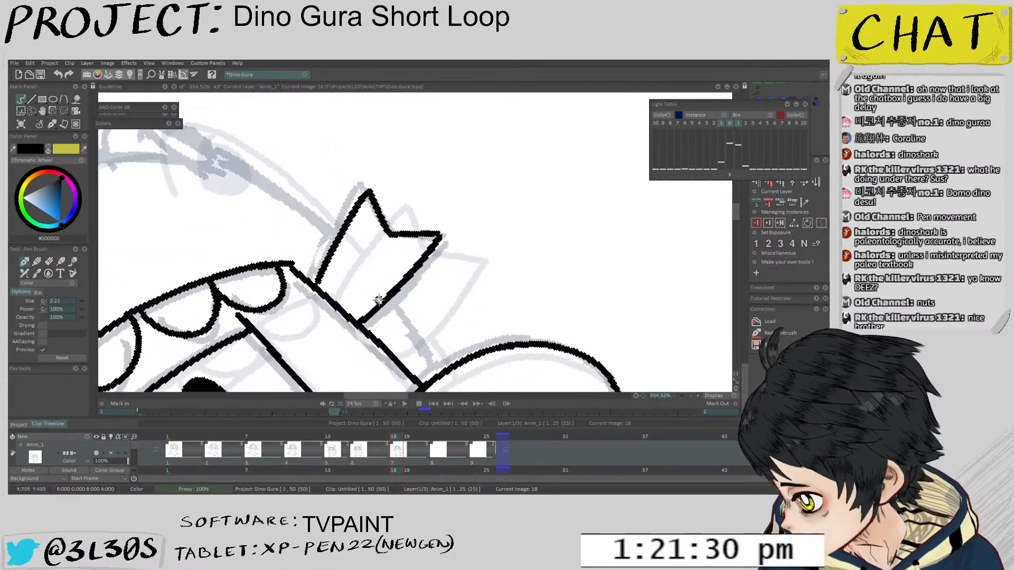
Ink the matching notched fin on the left-hand edge of the hood
scroll(455, 246, down, 3)
drag(444, 238, 401, 201)
scroll(384, 179, up, 2)
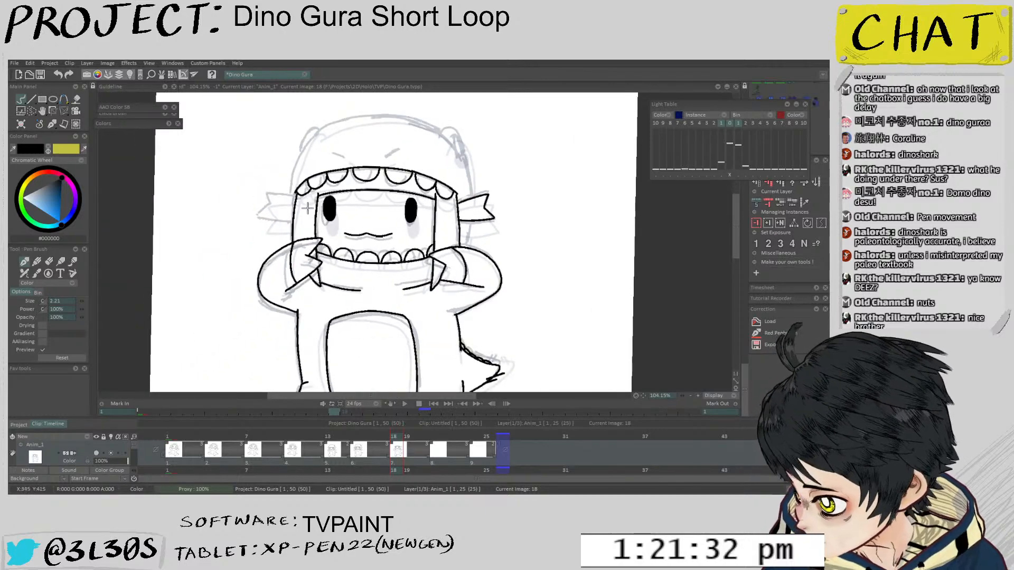
scroll(308, 227, up, 2)
mouse_move(305, 256)
mouse_down()
mouse_move(212, 250)
mouse_move(232, 283)
mouse_move(202, 318)
mouse_move(298, 328)
mouse_move(311, 307)
mouse_up()
scroll(478, 275, down, 6)
Flip repeatedly between frame 18 and the earlier drawings to compare the fins and head position
key(Left)
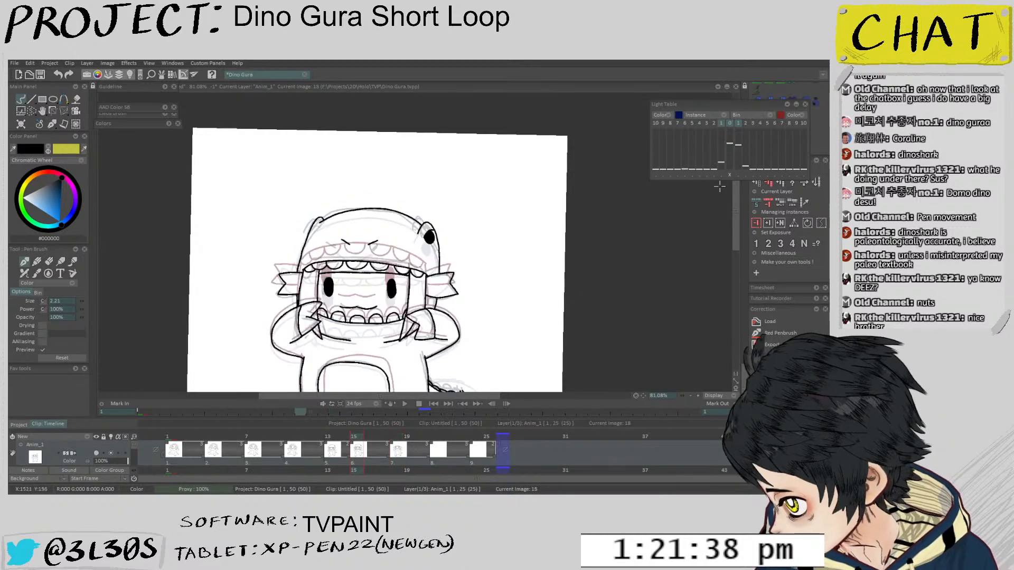
key(Right)
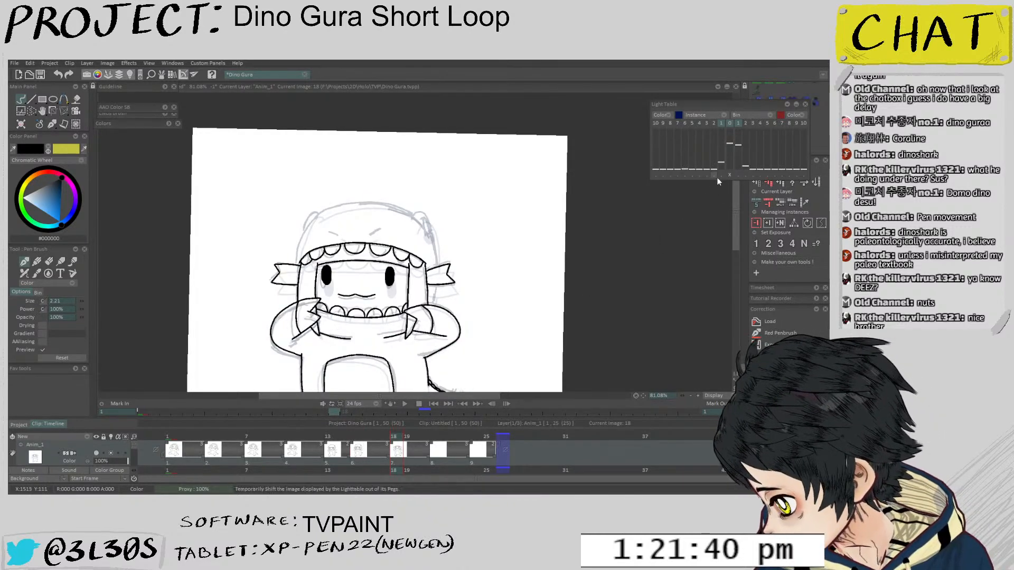
key(Left)
key(Left)
key(Left)
key(Right)
key(Right)
key(Right)
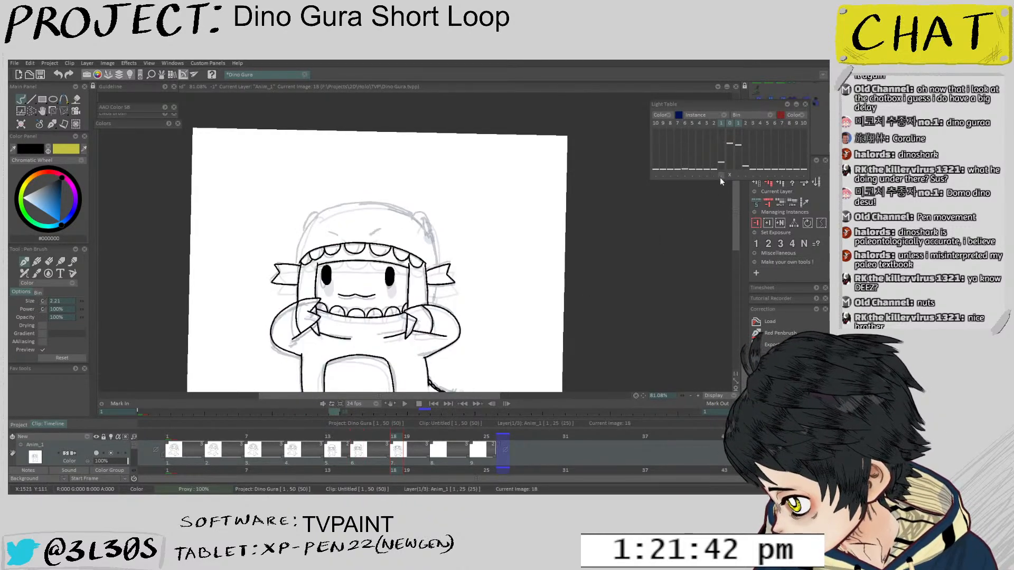
click(720, 176)
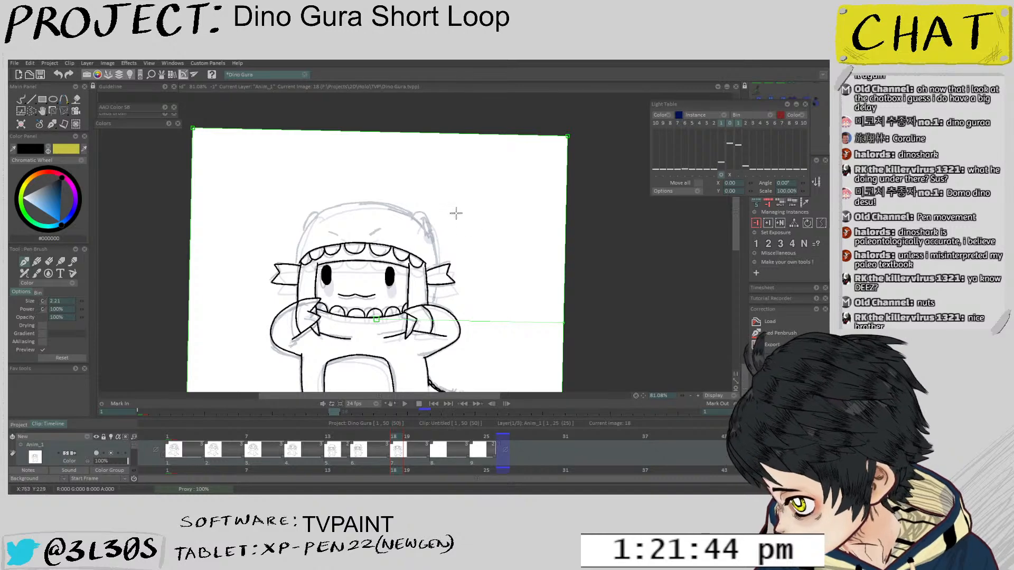
drag(434, 199, 433, 197)
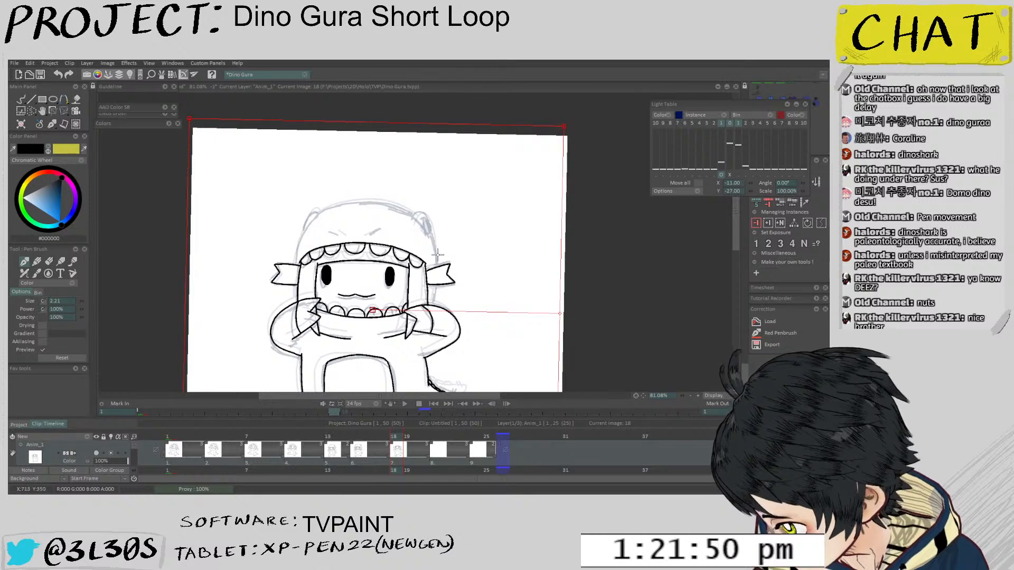
scroll(438, 254, up, 3)
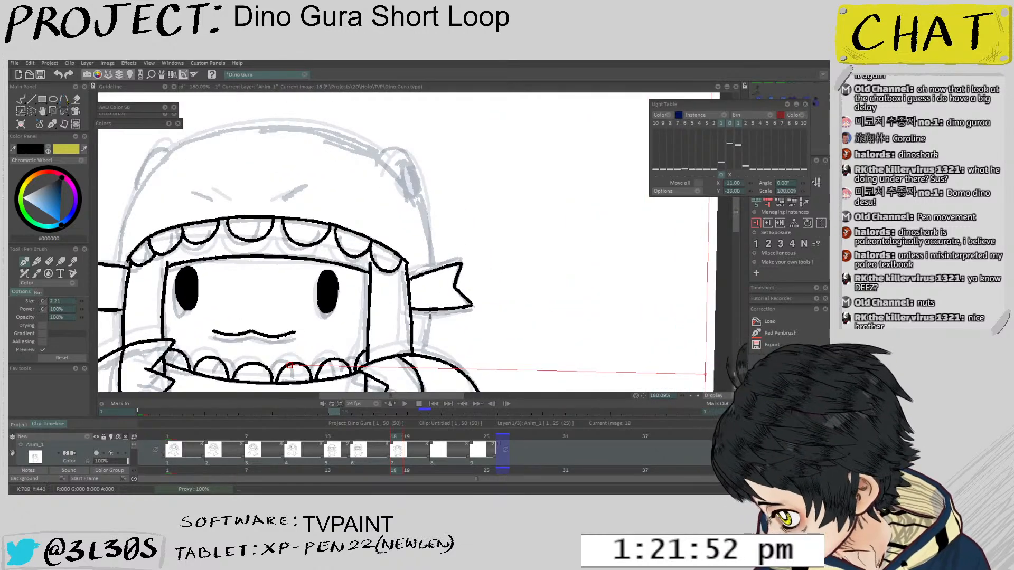
drag(430, 316, 435, 333)
drag(725, 197, 722, 179)
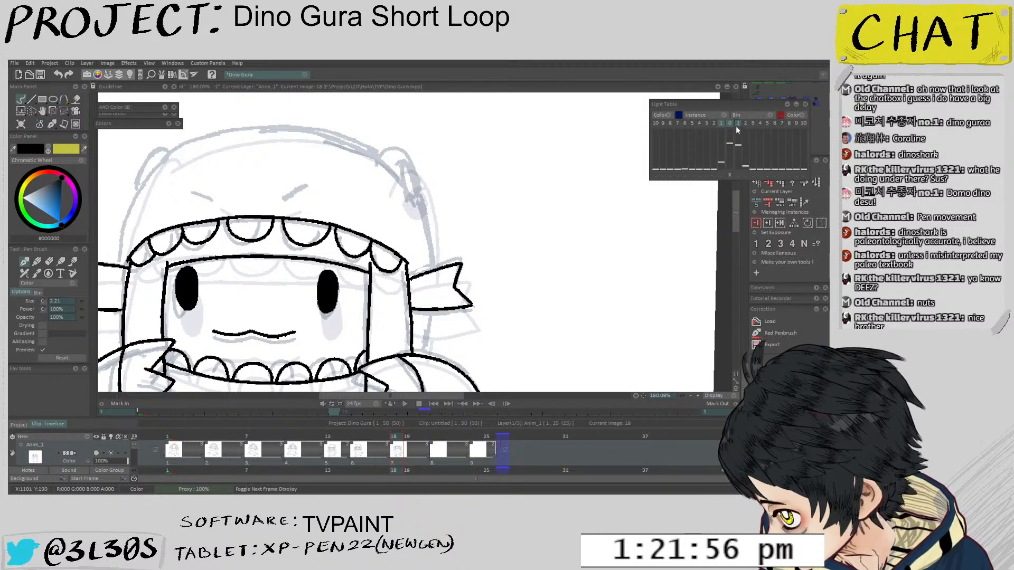
Shift the previous drawing slightly upward on the light table and ink the head's right side, from below the fin up through the rounded bump
click(720, 176)
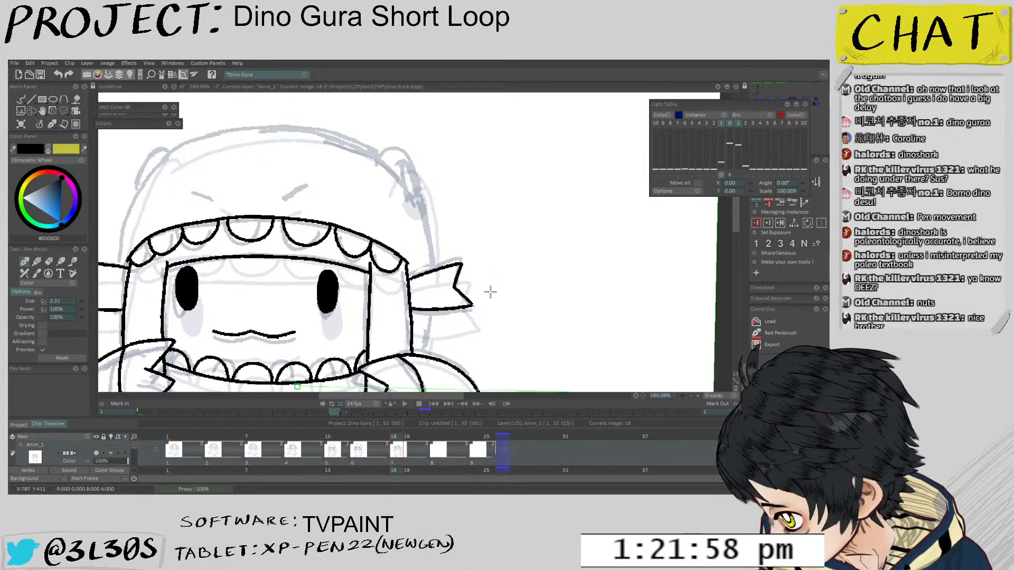
mouse_move(490, 292)
mouse_down()
mouse_move(487, 270)
mouse_move(487, 280)
mouse_up()
key(Escape)
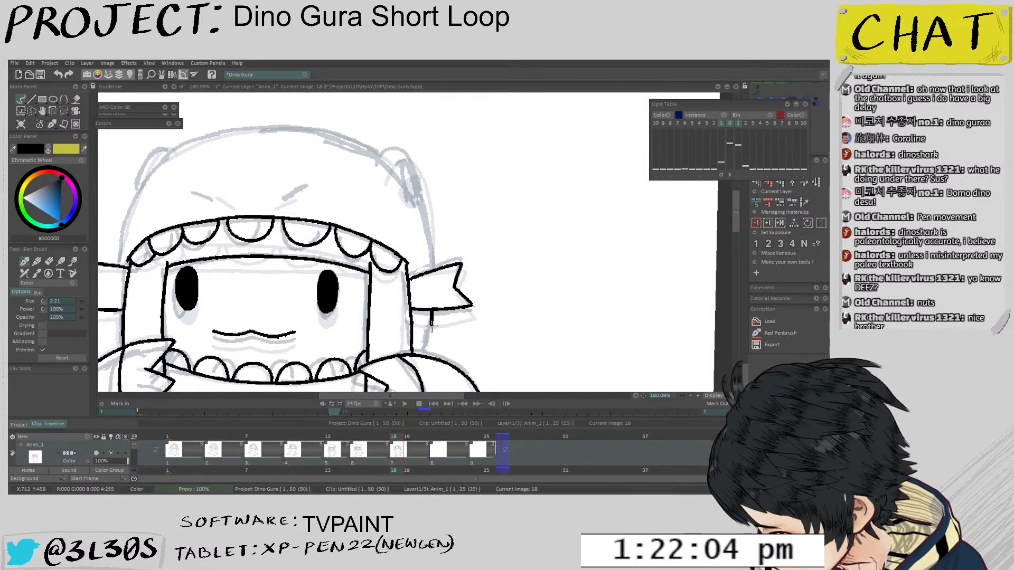
scroll(429, 353, up, 5)
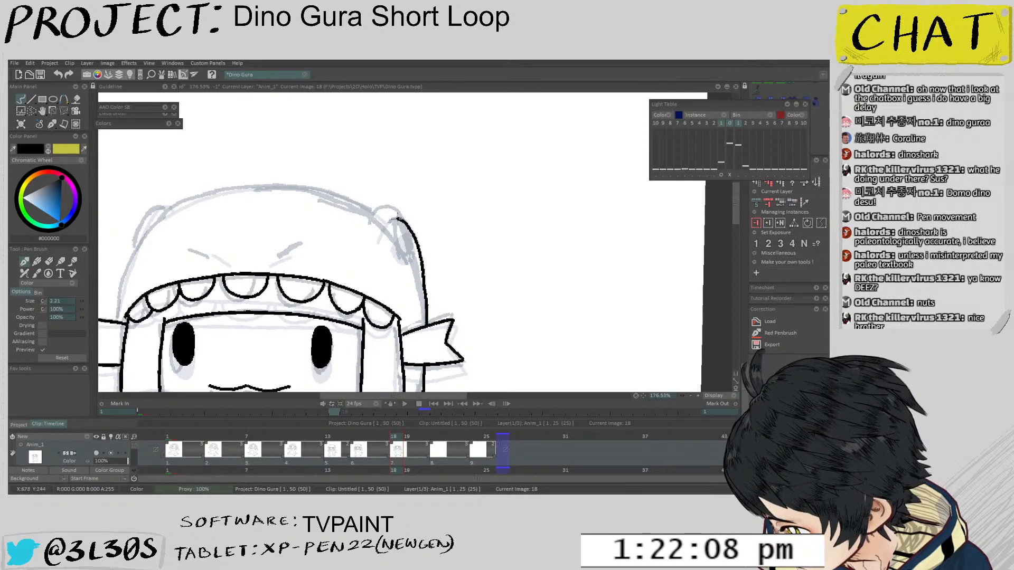
drag(391, 218, 429, 239)
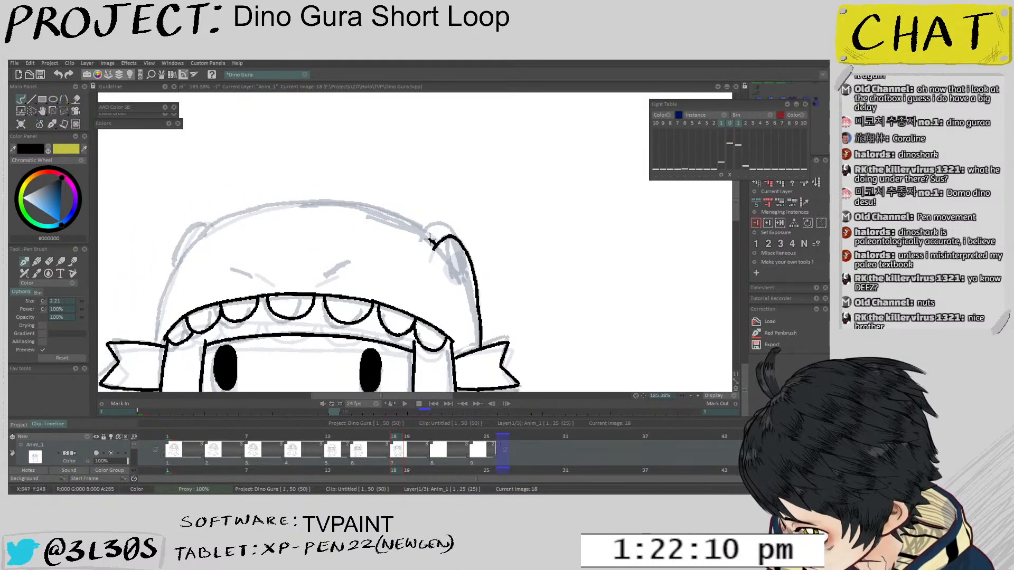
Ink the top of the head as one smooth arc between the two bumps, undoing and redrawing the stroke for a cleaner curve
mouse_move(359, 213)
mouse_down()
mouse_move(262, 216)
mouse_move(203, 235)
mouse_up()
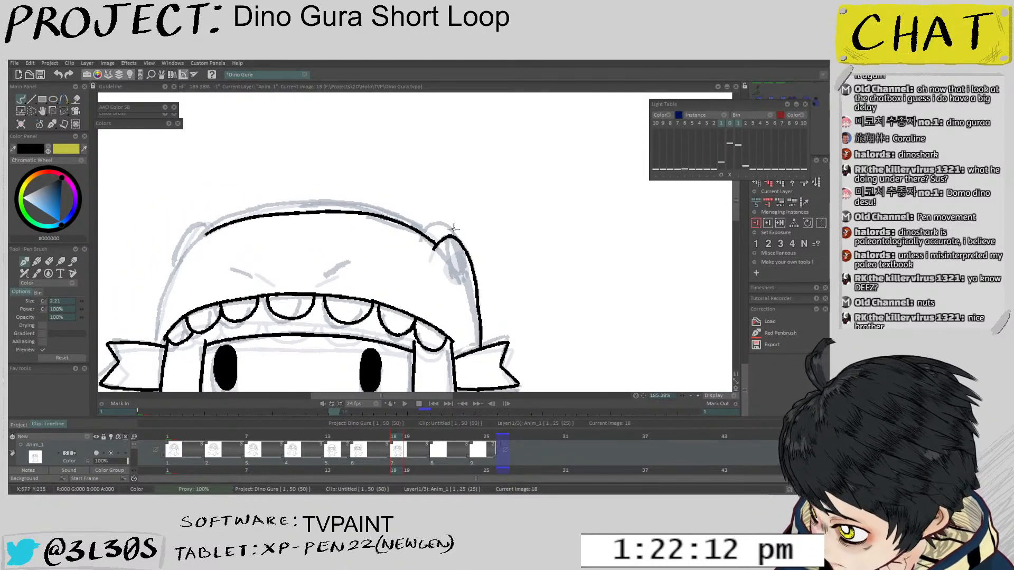
scroll(437, 233, up, 1)
key(ctrl+z)
mouse_move(378, 212)
mouse_down()
mouse_move(245, 211)
mouse_move(414, 230)
mouse_move(303, 205)
mouse_move(214, 220)
mouse_move(183, 240)
mouse_up()
key(ctrl+z)
scroll(320, 272, down, 3)
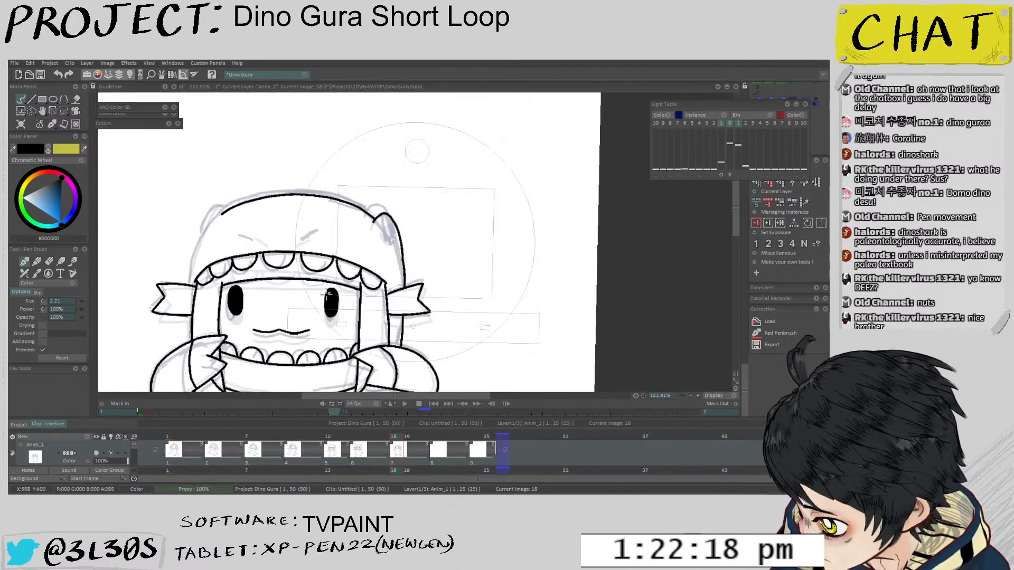
scroll(319, 272, up, 2)
key(ctrl+z)
drag(294, 284, 315, 259)
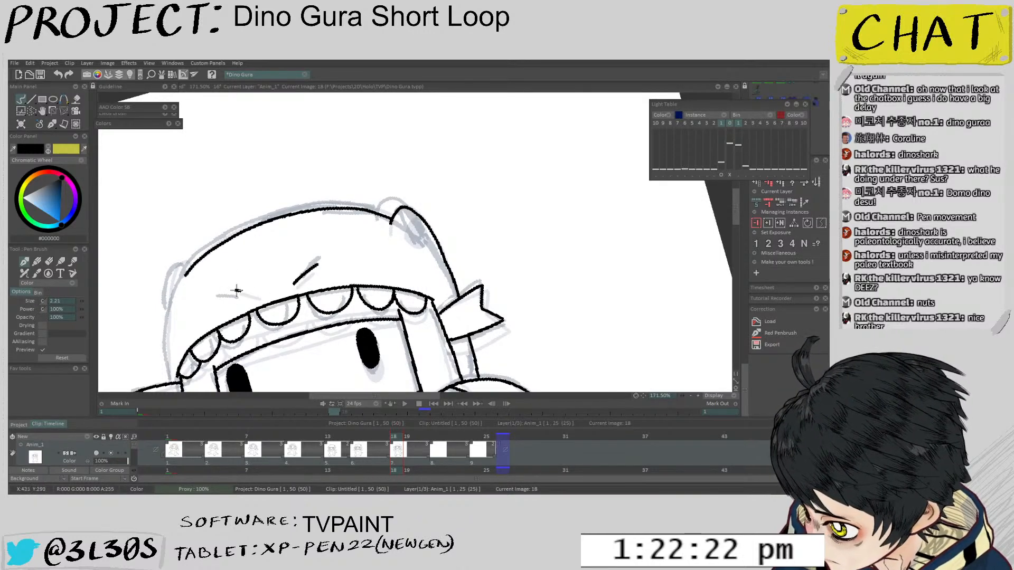
scroll(394, 284, down, 3)
scroll(480, 249, up, 3)
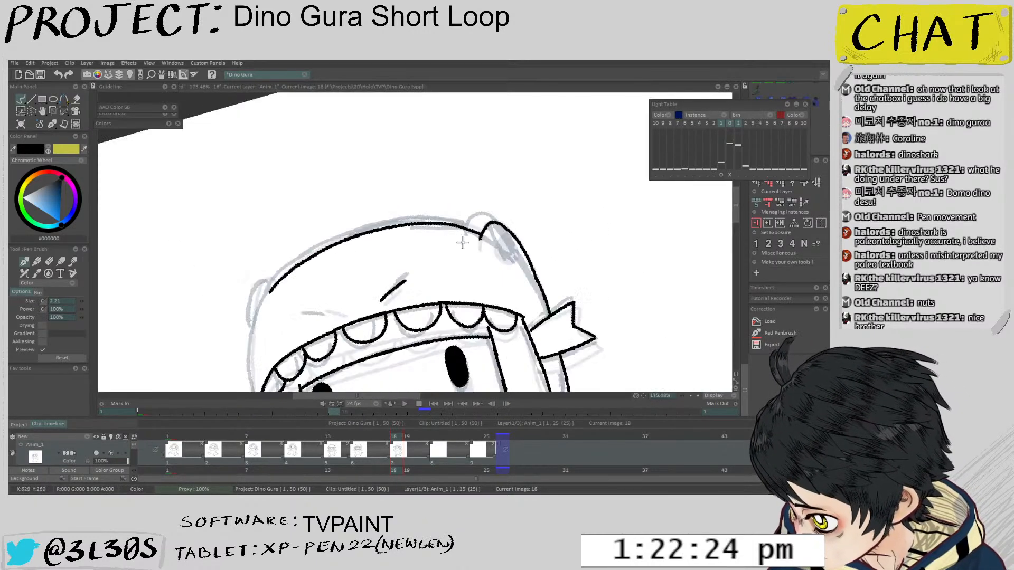
Flip back through the earlier drawings and return to frame 18 to compare the forehead and brow placement
key(Left)
key(Left)
key(Left)
scroll(464, 270, down, 2)
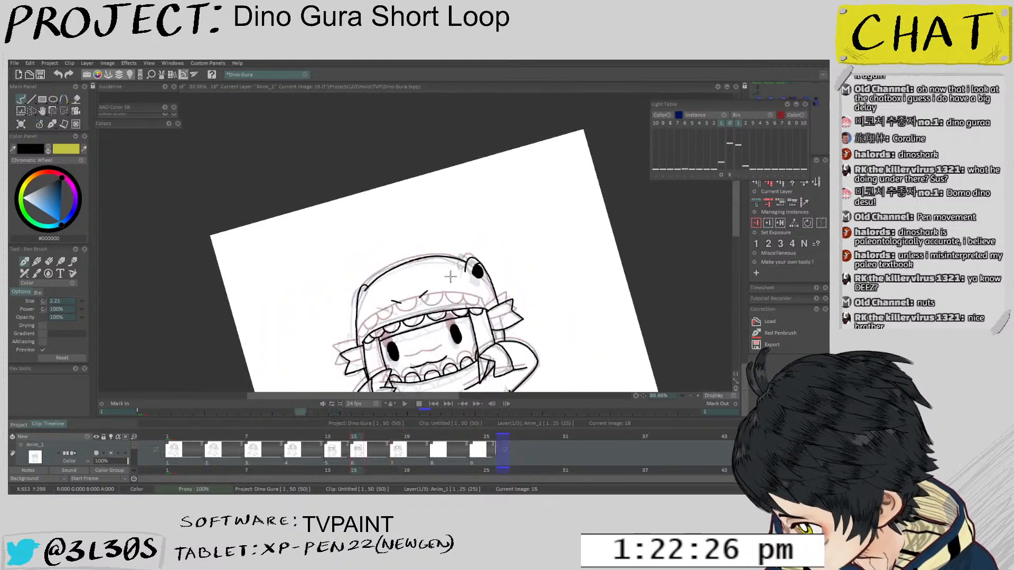
key(Left)
key(Left)
key(Right)
key(Right)
key(Right)
key(Right)
key(Right)
click(720, 175)
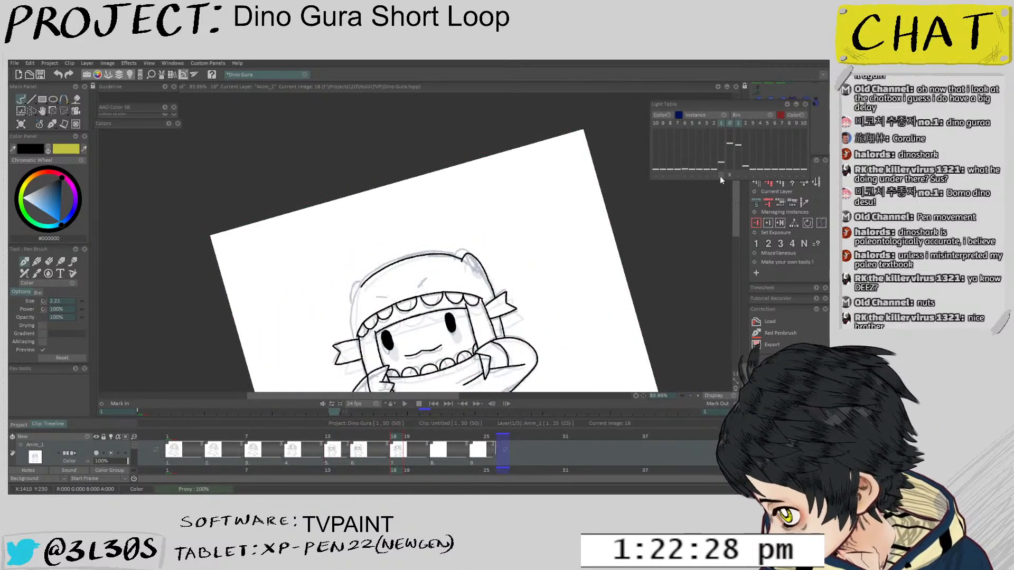
mouse_move(486, 274)
mouse_down()
mouse_move(484, 264)
mouse_move(487, 273)
mouse_up()
scroll(438, 288, up, 5)
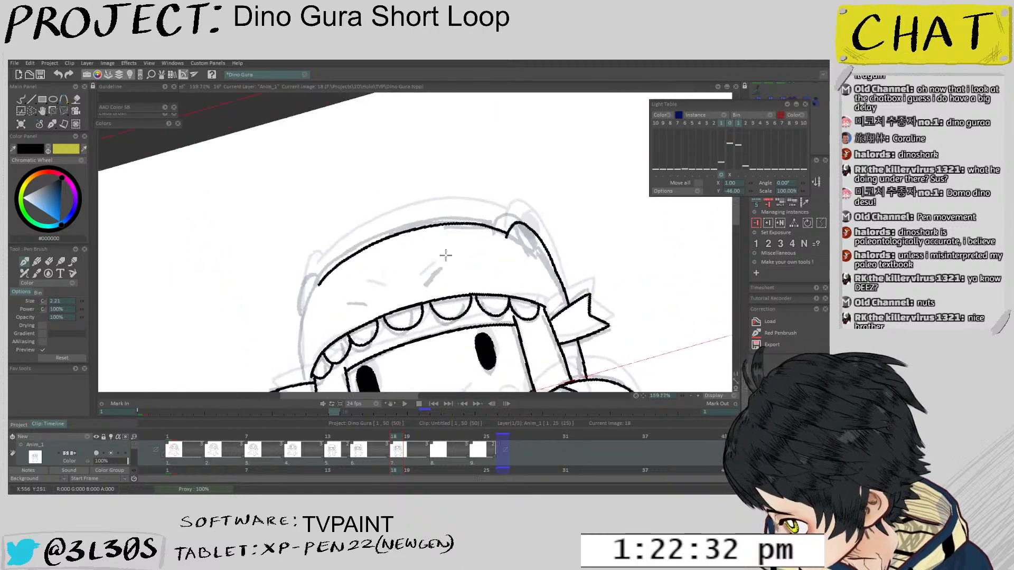
drag(417, 285, 409, 283)
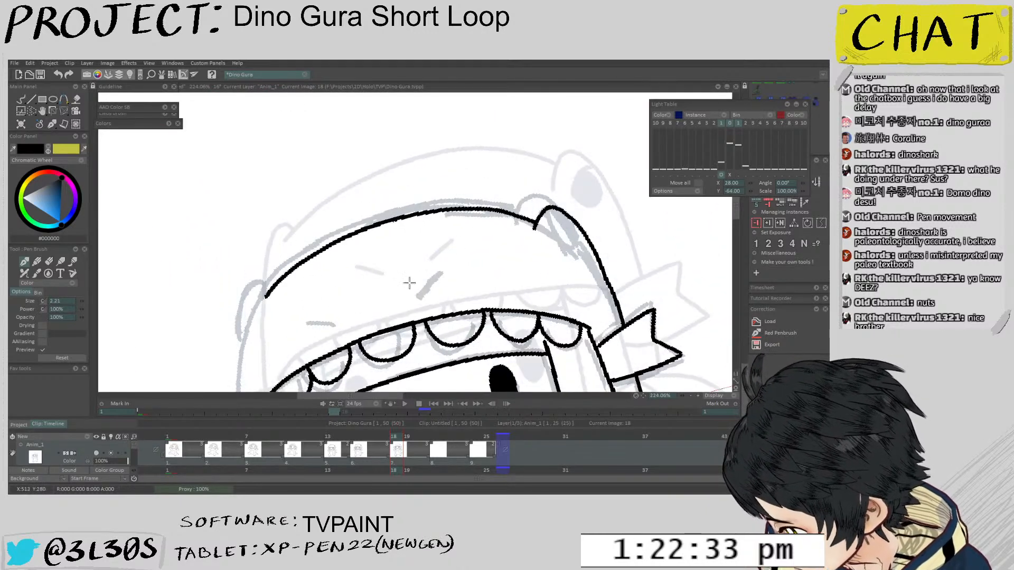
right_click(721, 175)
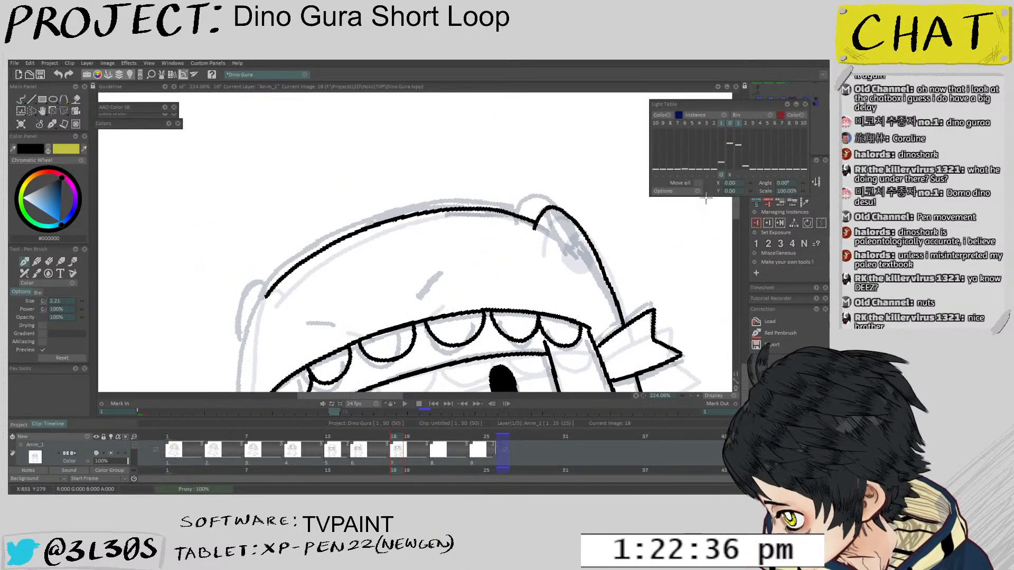
Shift the previous drawing upward on the light table and ink the two short brow marks on the hood's forehead
drag(548, 280, 535, 234)
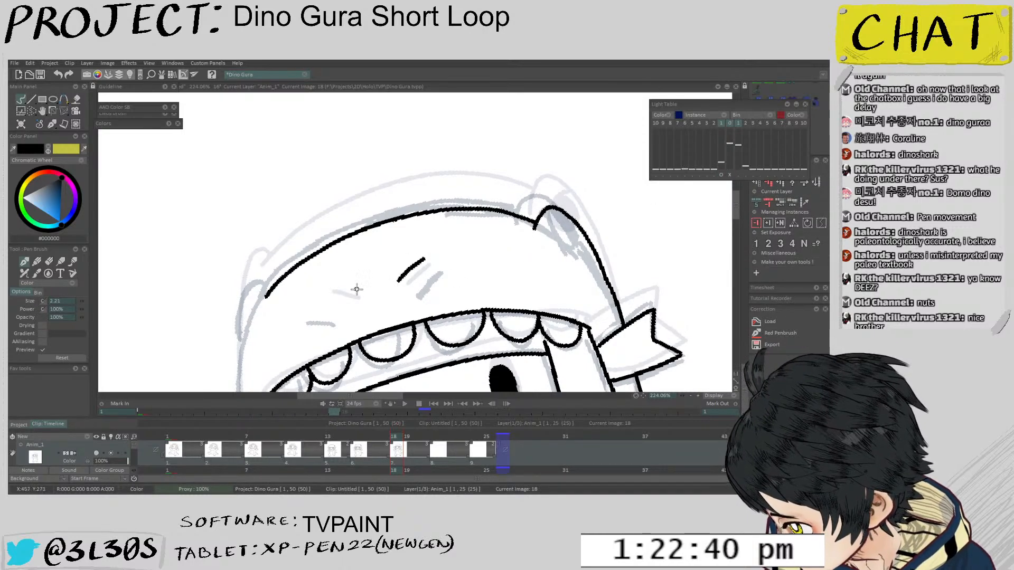
drag(349, 318, 292, 221)
click(721, 177)
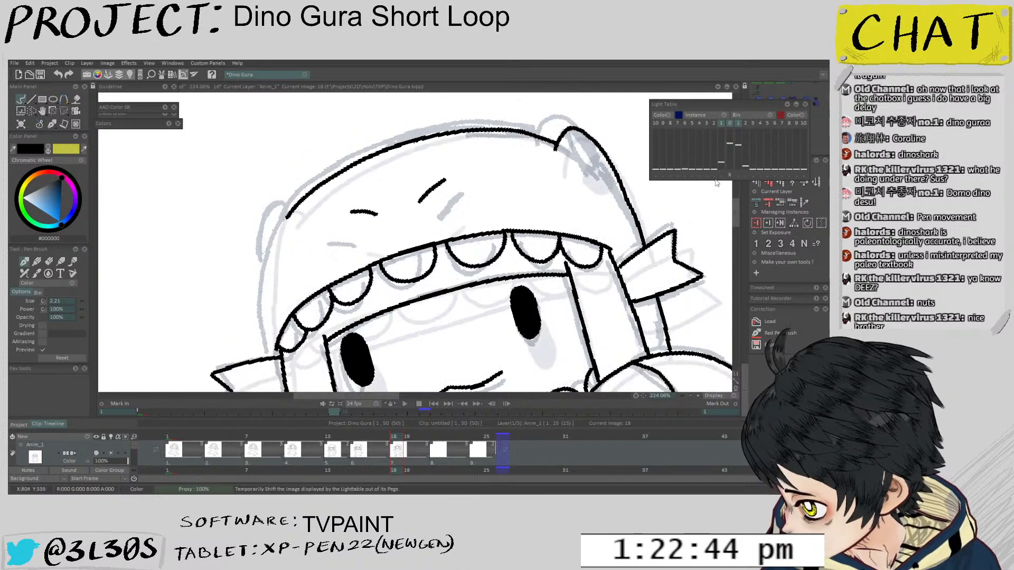
Realign the previous drawing on the light table and ink the head's left side up through its rounded bump, redrawing the line as needed
mouse_move(423, 239)
mouse_down()
mouse_move(407, 227)
mouse_move(347, 258)
mouse_up()
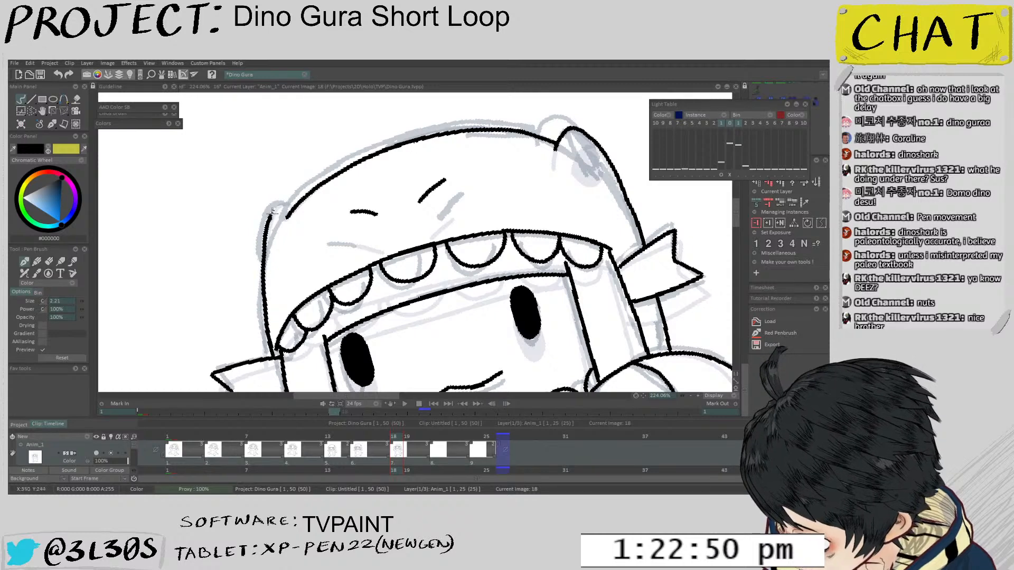
key(ctrl+z)
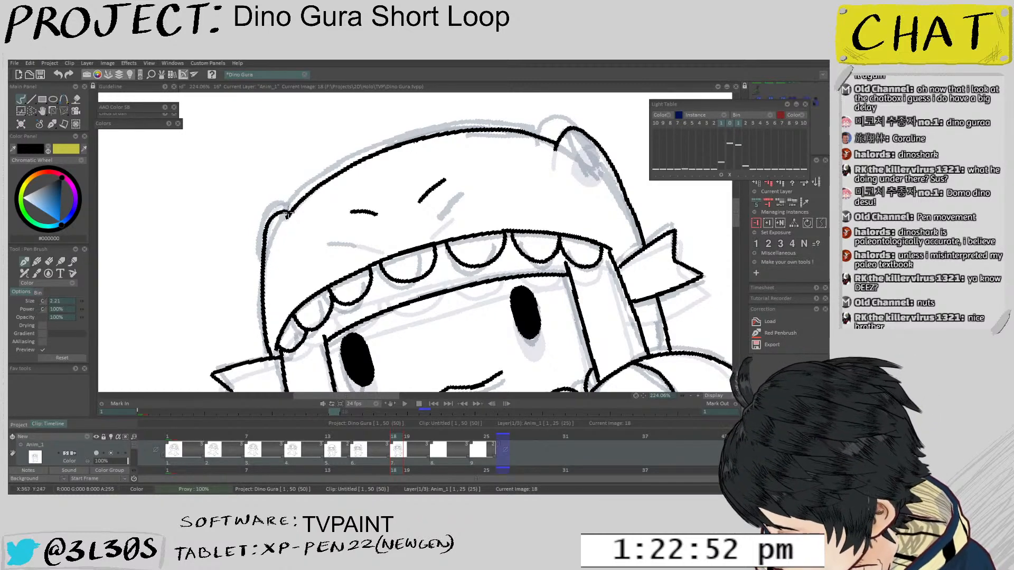
key(ctrl+z)
key(ctrl+z)
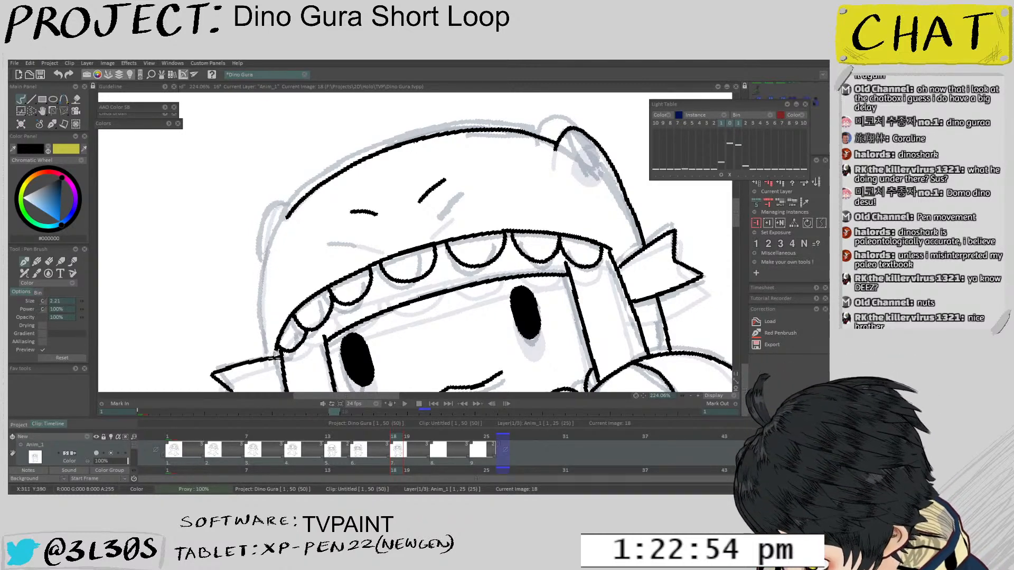
key(ctrl+z)
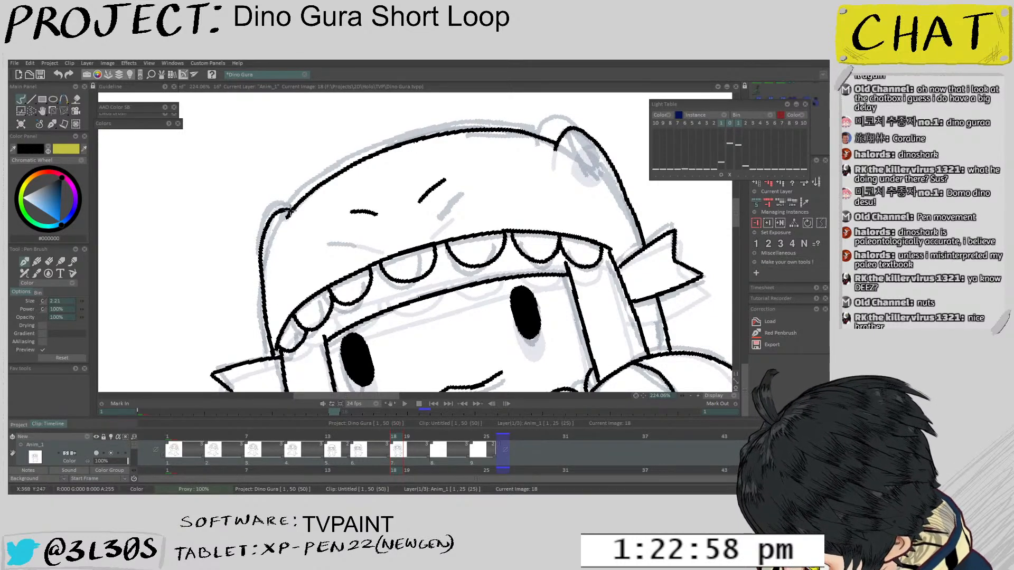
mouse_move(297, 223)
mouse_down()
mouse_move(281, 266)
mouse_move(325, 173)
mouse_up()
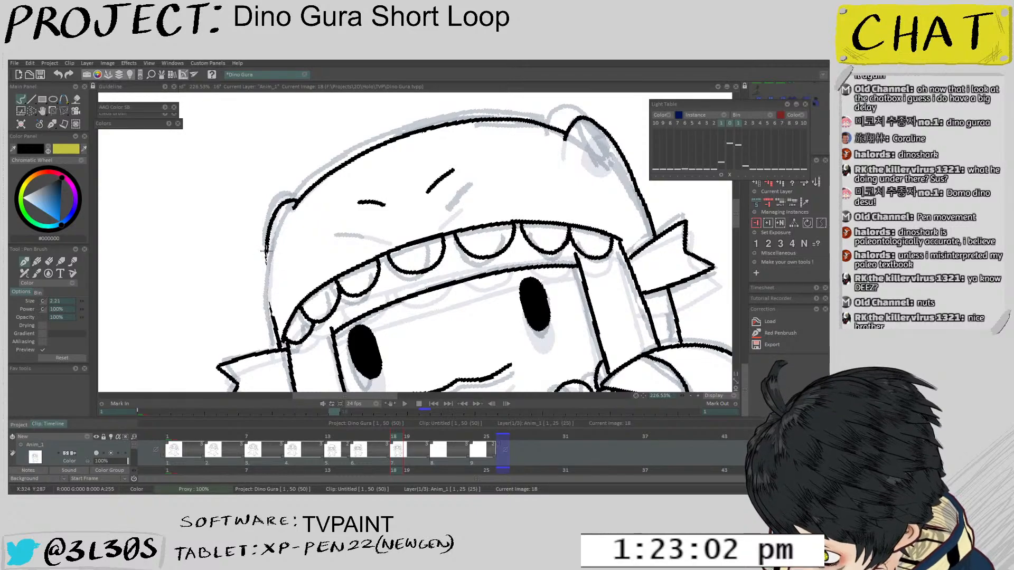
mouse_move(302, 243)
mouse_down()
mouse_move(260, 310)
mouse_move(247, 269)
mouse_up()
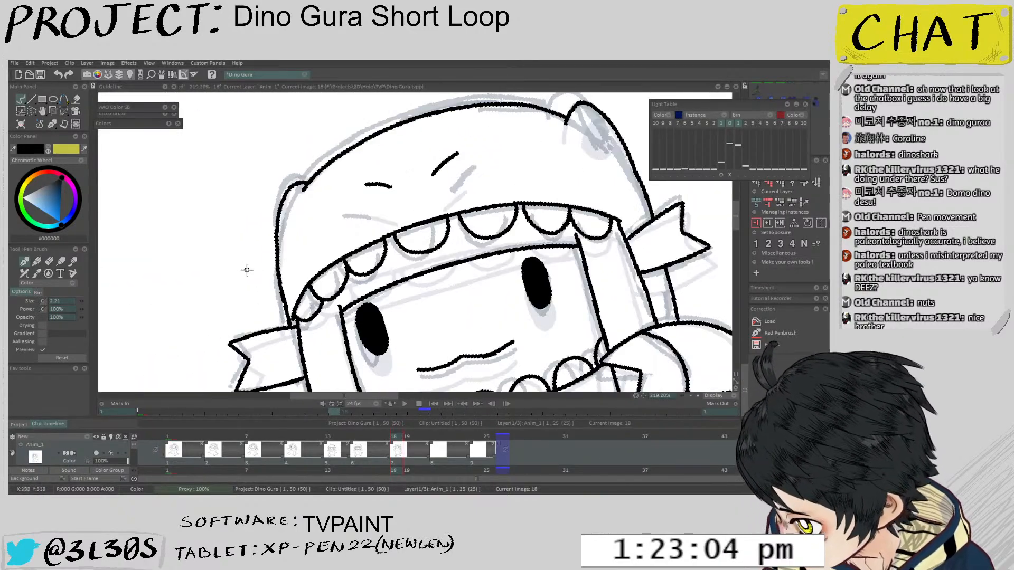
mouse_move(305, 198)
mouse_down()
mouse_move(310, 277)
mouse_move(274, 269)
mouse_move(317, 248)
mouse_move(312, 233)
mouse_move(288, 256)
mouse_move(295, 363)
mouse_up()
key(ctrl+z)
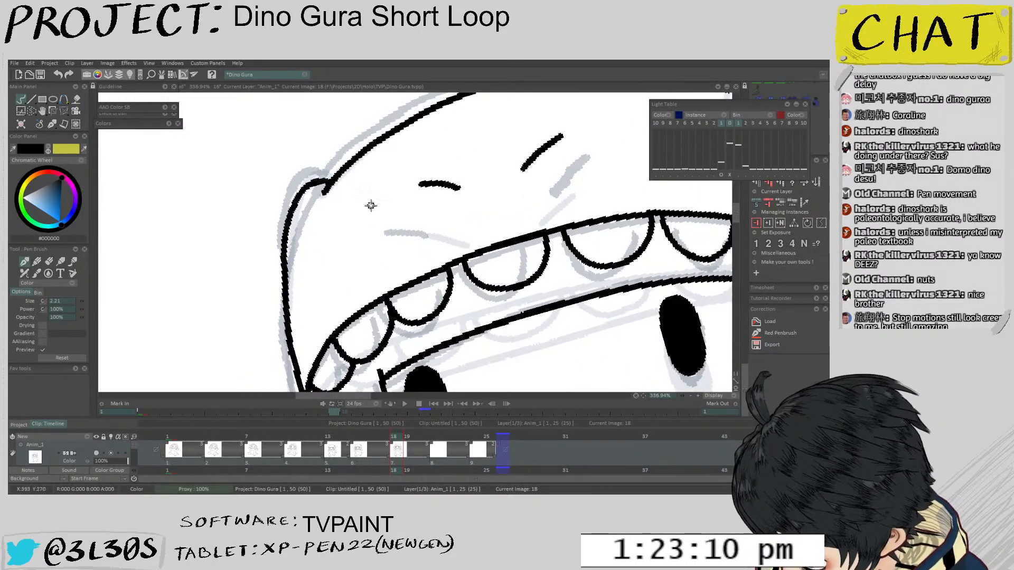
Ink the small round eye on the hood's right bump in frame 18 and fill it with black
mouse_move(371, 206)
mouse_down()
mouse_move(448, 230)
mouse_move(426, 208)
mouse_move(350, 285)
mouse_up()
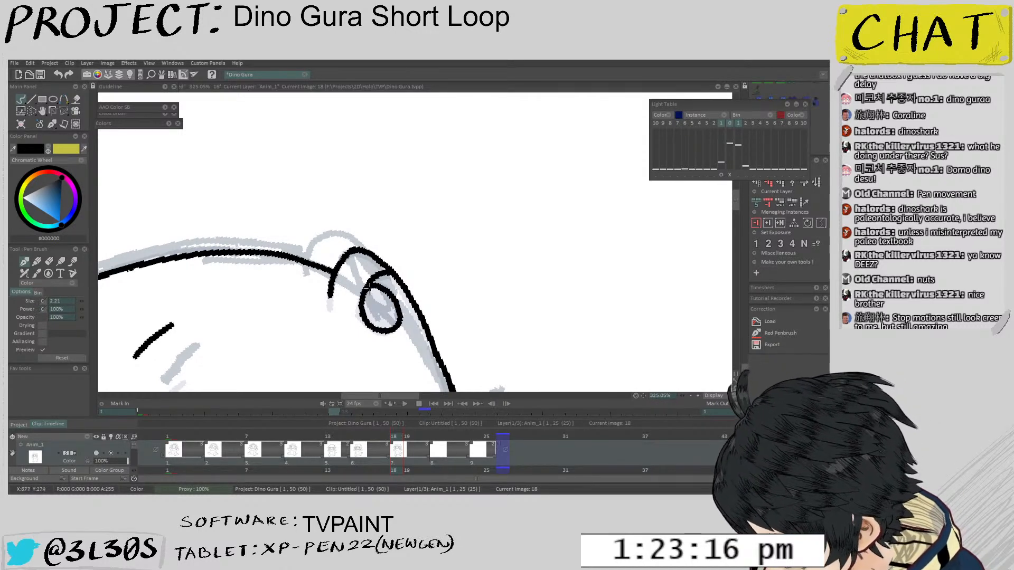
key(f)
drag(399, 290, 436, 206)
Play the animation from the first frame to check the inked drawings in motion
key(Return)
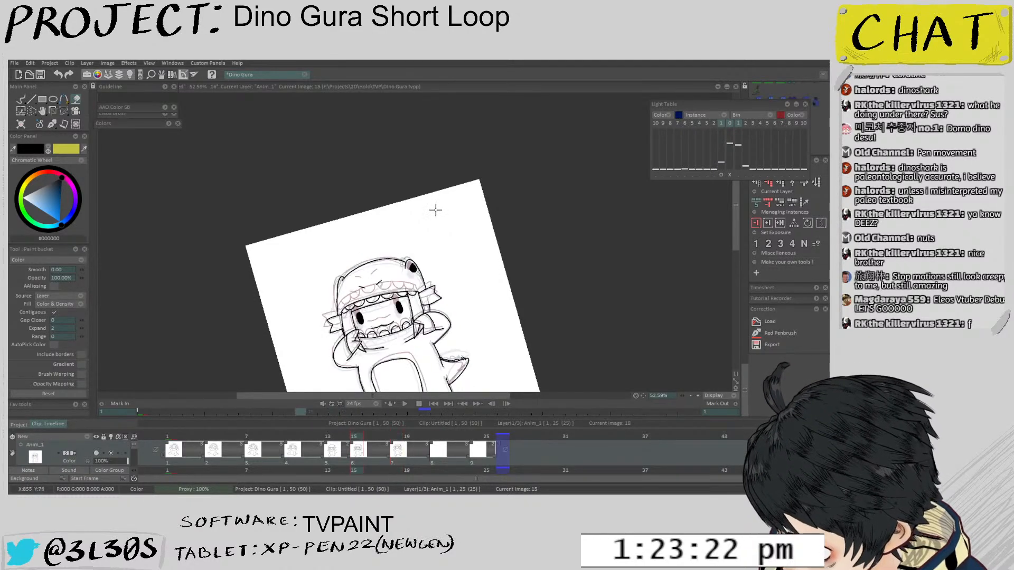
scroll(435, 207, up, 2)
scroll(419, 234, down, 3)
drag(428, 259, 399, 231)
click(170, 447)
key(Return)
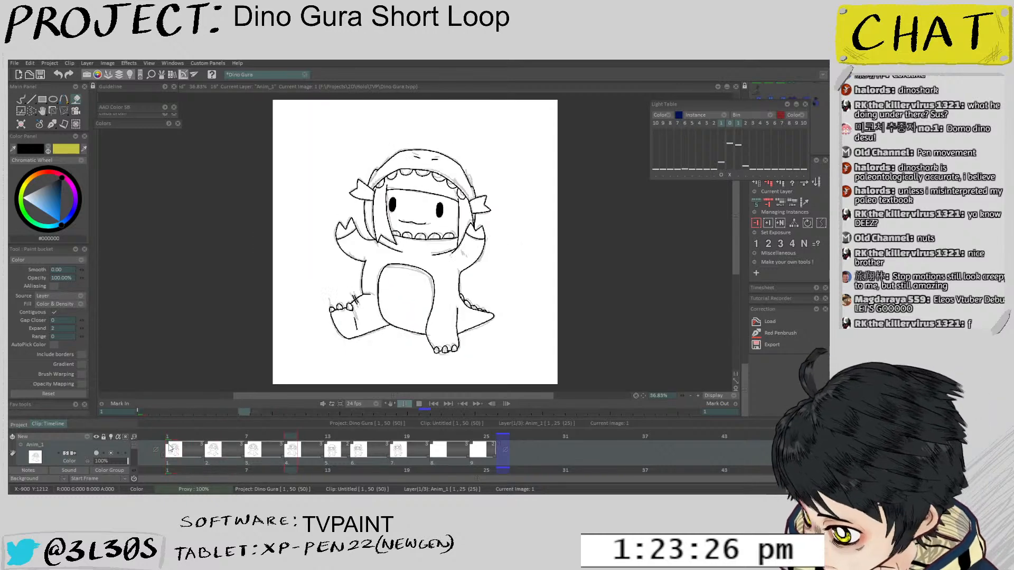
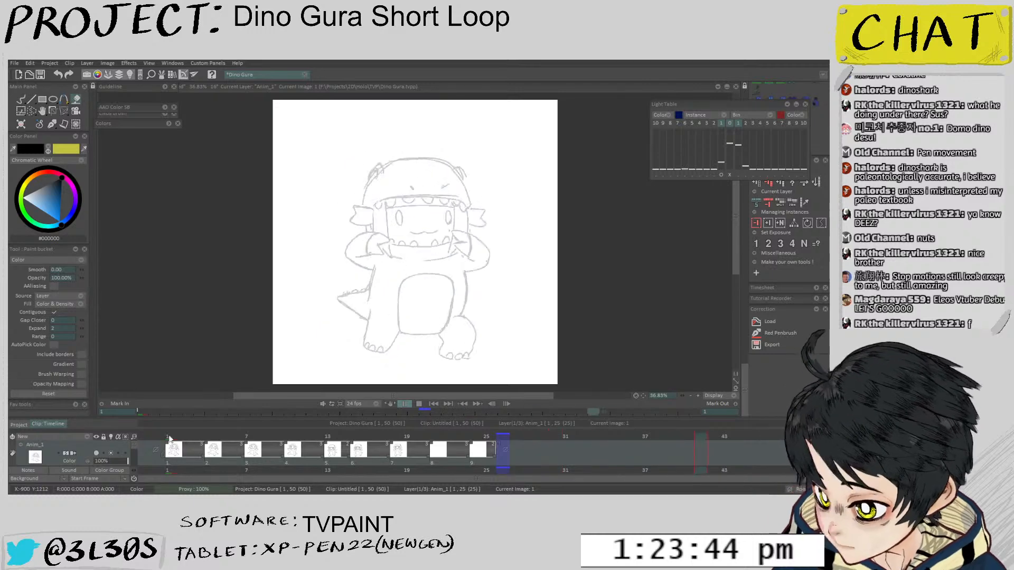
key(Return)
Compare frame 21's rough sketch with the inked drawings before it and replay the loop to check the motion
click(433, 437)
scroll(412, 286, up, 4)
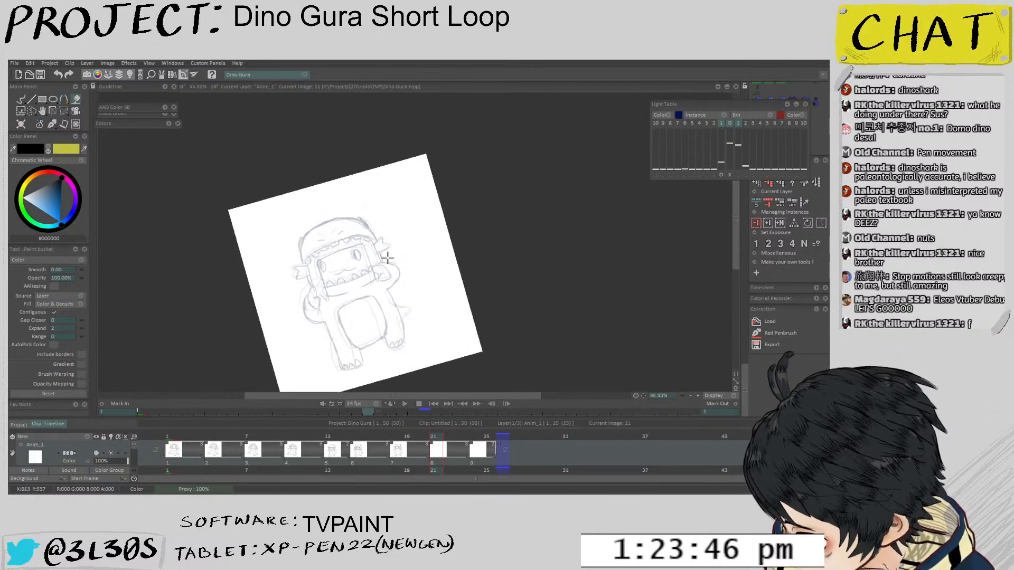
key(b)
drag(369, 328, 355, 320)
key(Left)
key(Left)
key(Left)
key(Left)
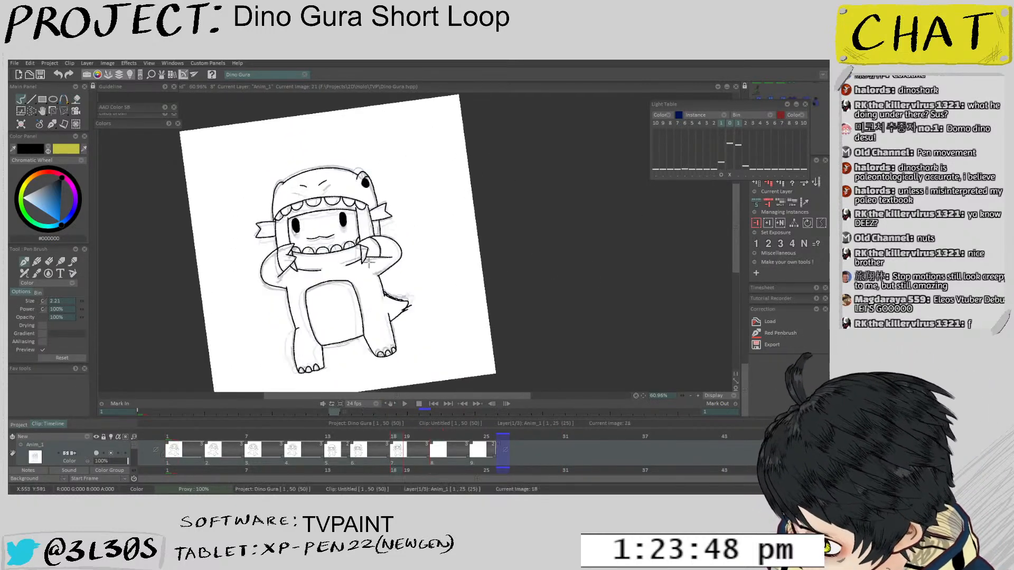
key(Return)
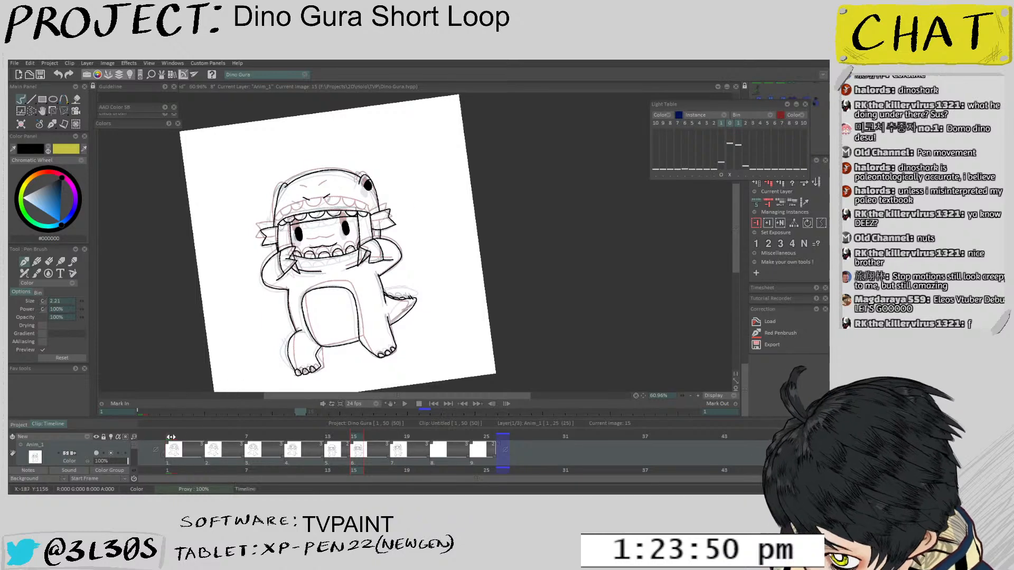
key(Return)
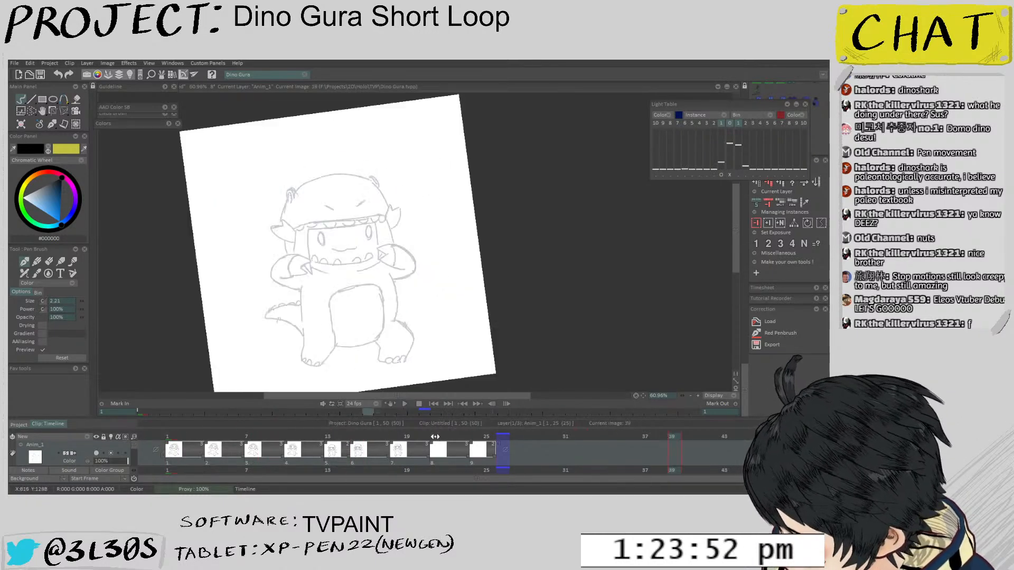
Shift the previous drawing on frame 21's light table to line it up with the rough sketch
scroll(274, 265, up, 2)
scroll(274, 265, up, 2)
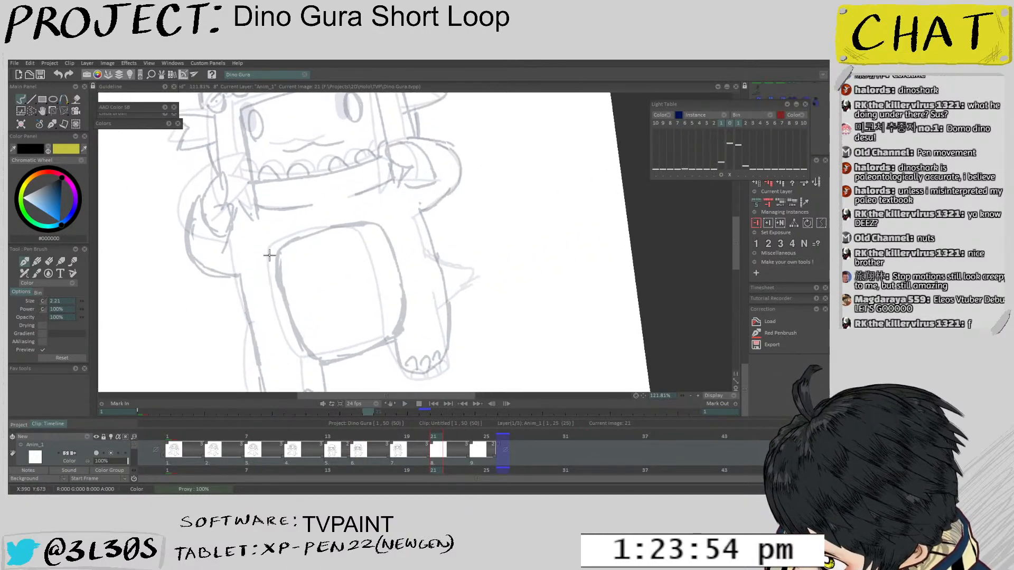
key(ctrl+z)
scroll(366, 334, down, 3)
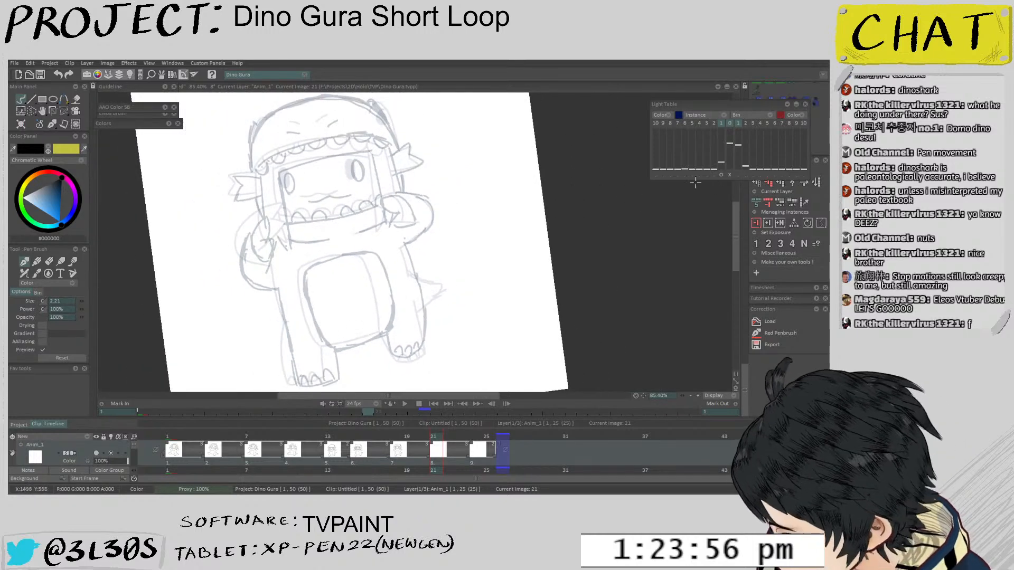
click(721, 175)
drag(496, 253, 507, 254)
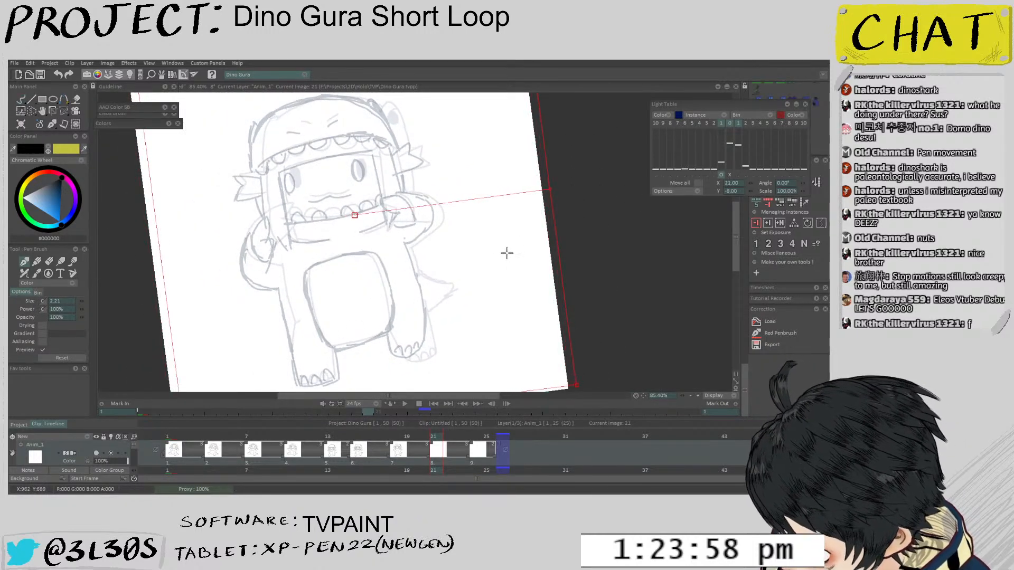
Nudge frame 18's inked drawing slightly with the transform tool and apply the new position
drag(394, 440, 368, 440)
click(394, 439)
key(ctrl+t)
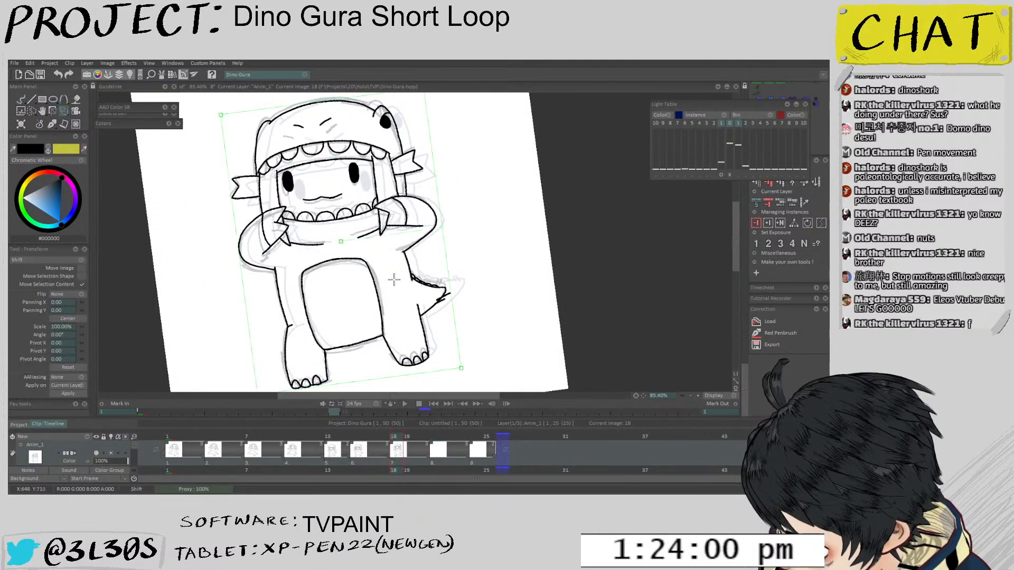
drag(393, 280, 392, 280)
key(Return)
Move frame 15's inked drawing slightly to the right and replay the loop from the first frame
drag(334, 438, 354, 438)
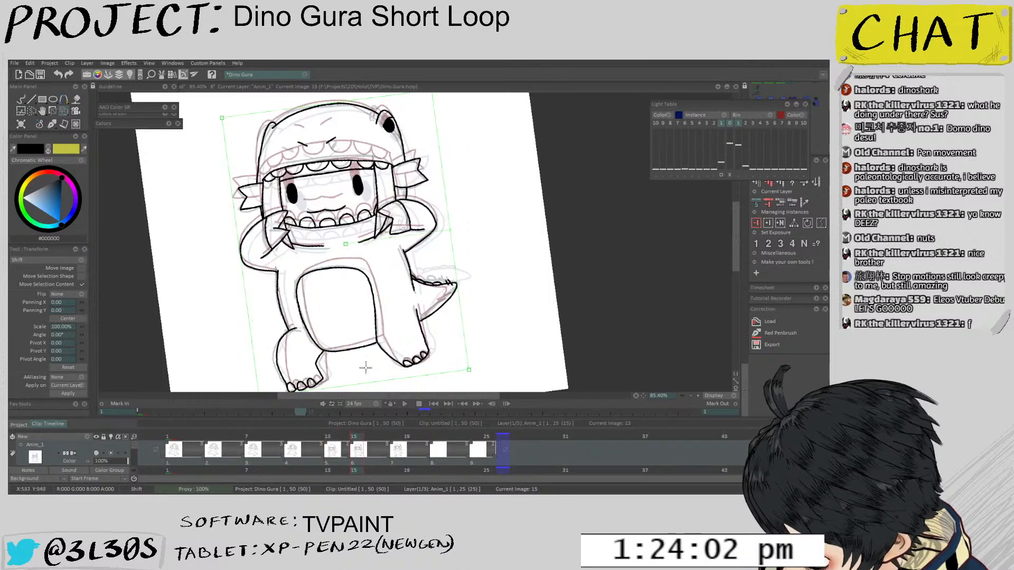
drag(398, 280, 400, 279)
click(275, 440)
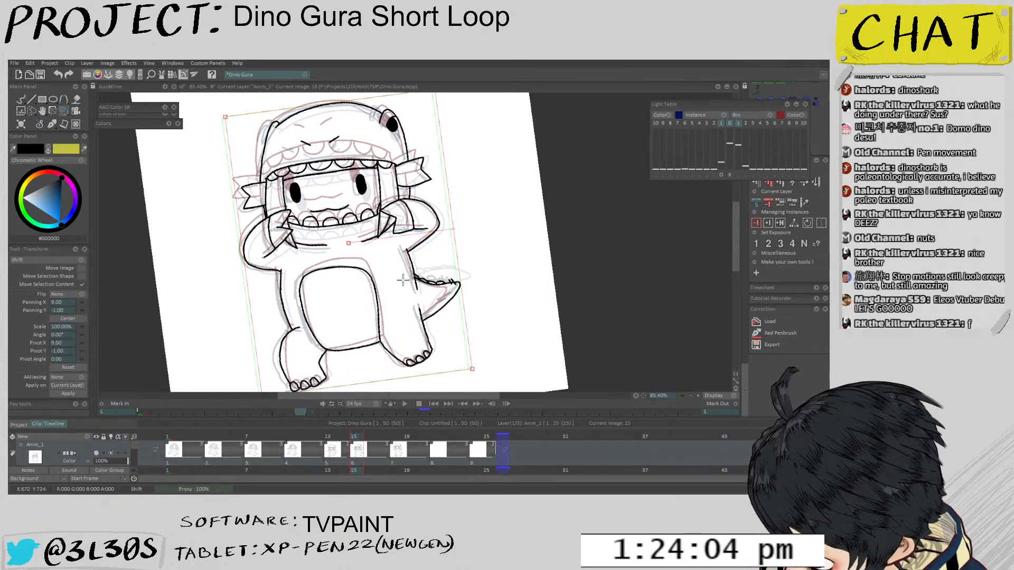
drag(275, 440, 158, 477)
key(Return)
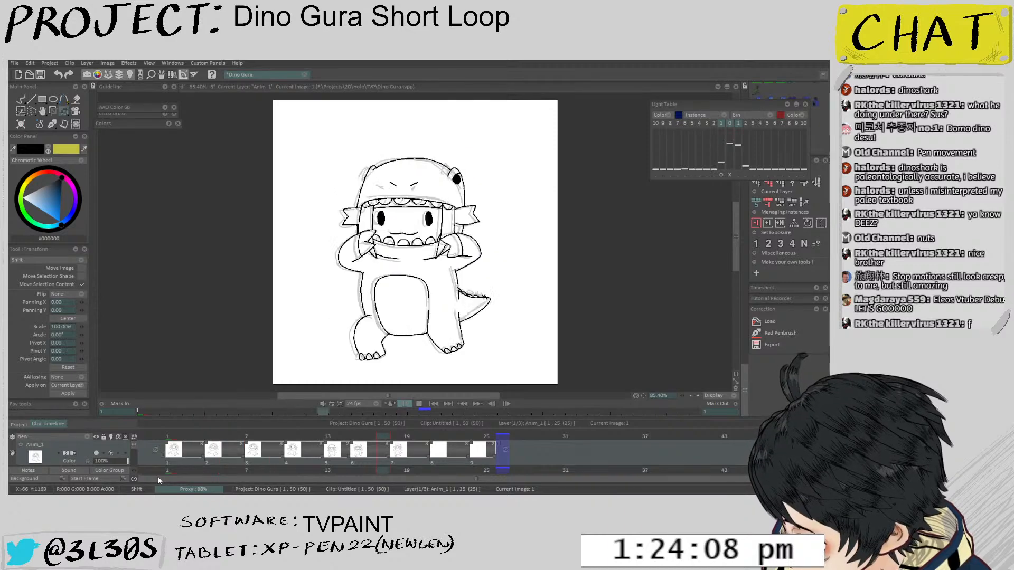
Ink the rounded belly patch outline on frame 21 over the rough, undoing and redrawing its right and upper sides
click(432, 436)
key(b)
drag(353, 303, 307, 243)
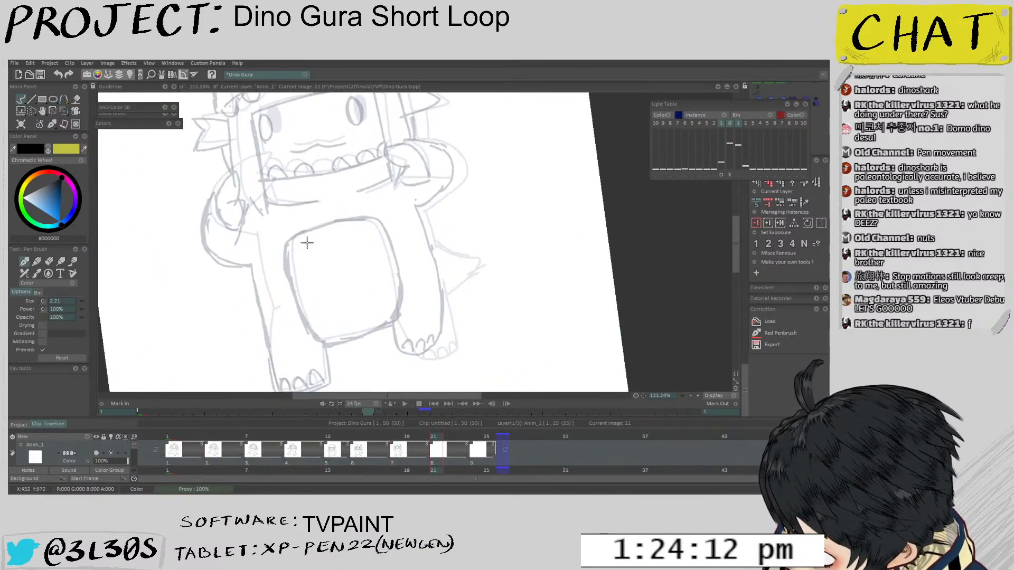
drag(312, 321, 328, 341)
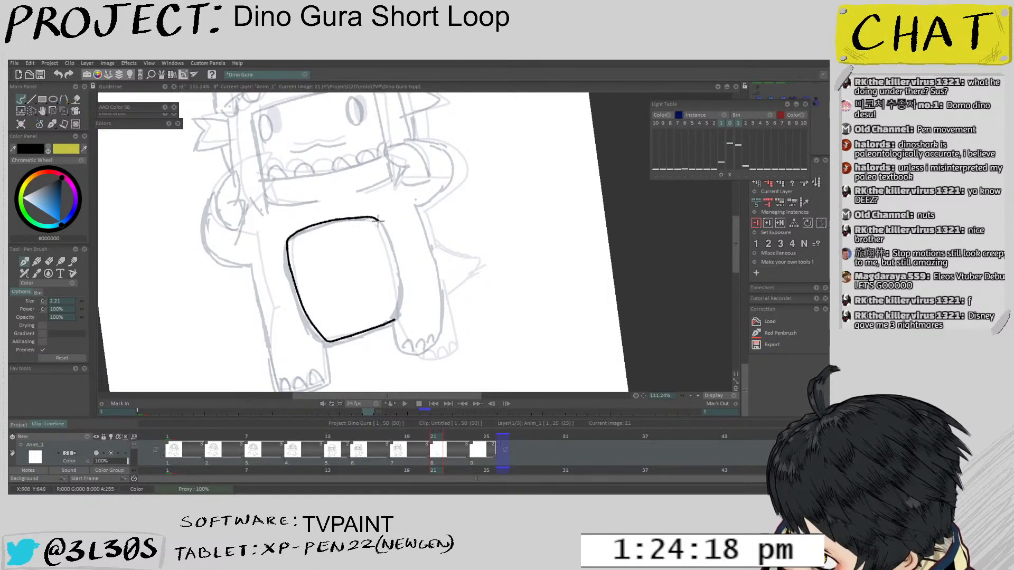
drag(391, 274, 394, 316)
key(ctrl+z)
scroll(389, 284, up, 4)
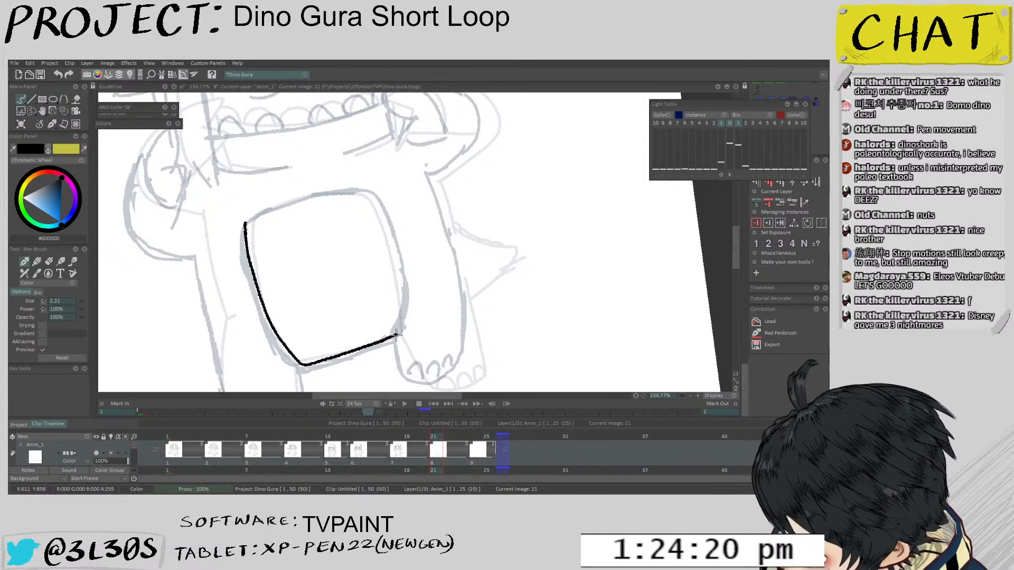
key(ctrl+z)
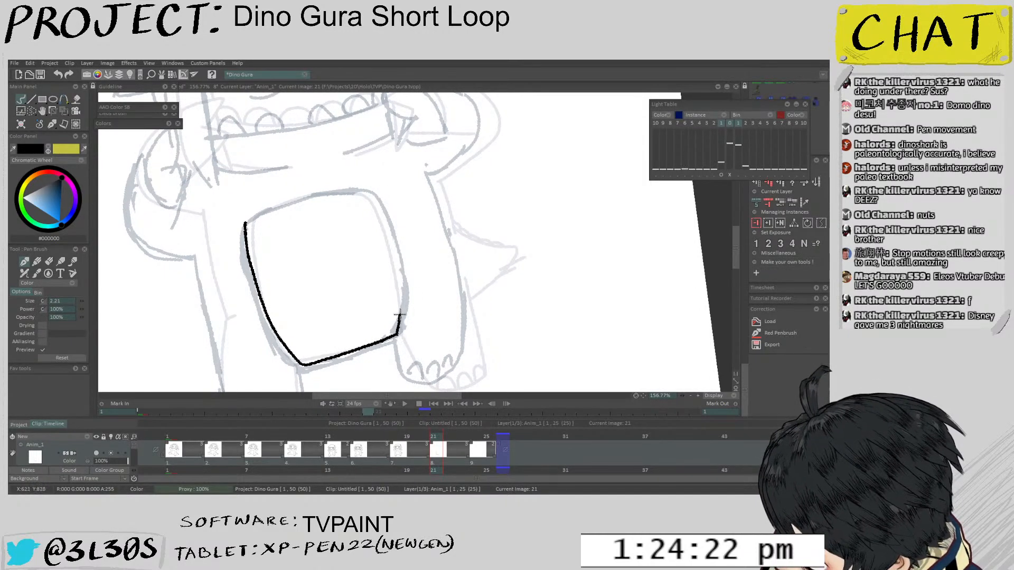
drag(337, 187, 255, 216)
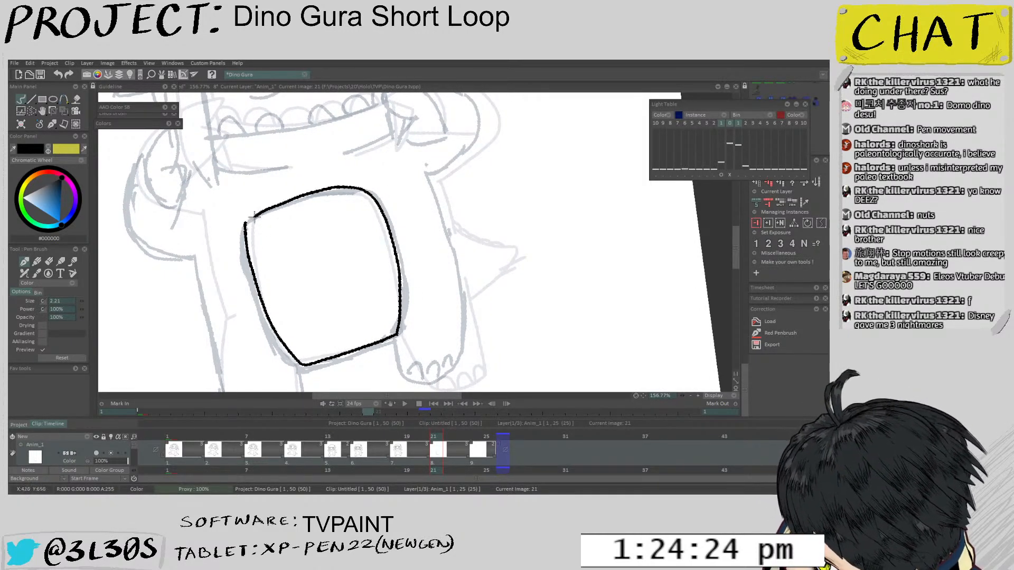
Close the gap at the belly patch's upper-left corner and clean up its outline with pen and eraser
mouse_move(303, 328)
mouse_down()
mouse_move(362, 354)
mouse_move(325, 322)
mouse_move(320, 343)
mouse_up()
scroll(312, 288, up, 3)
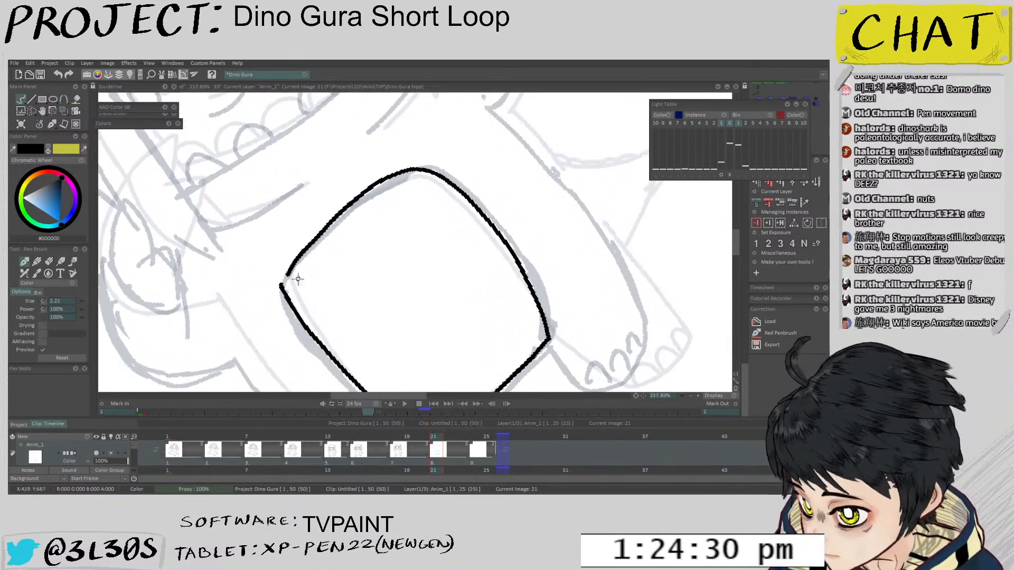
drag(419, 332, 462, 327)
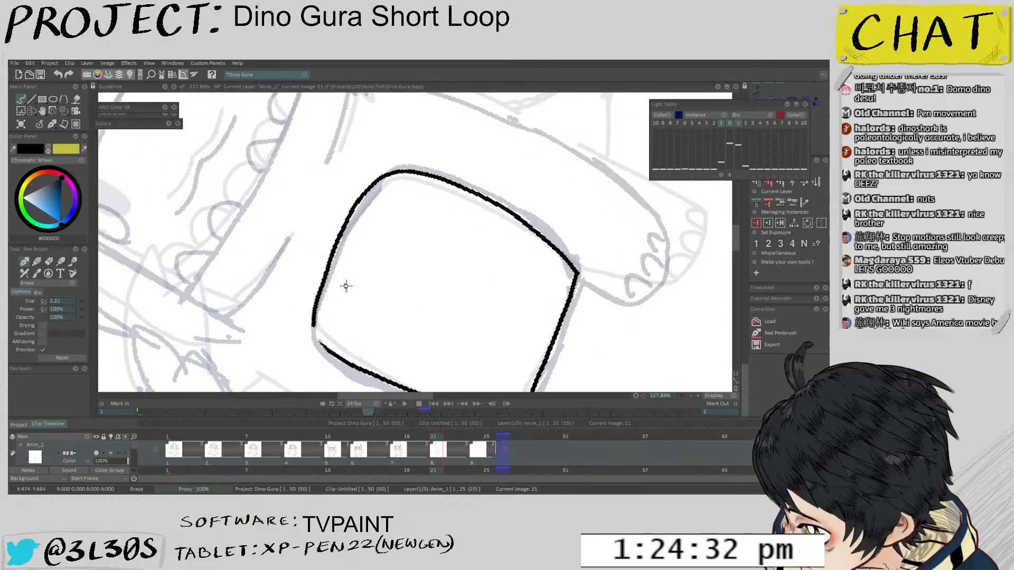
scroll(342, 277, down, 1)
drag(384, 179, 383, 184)
key(f)
right_click(380, 185)
key(b)
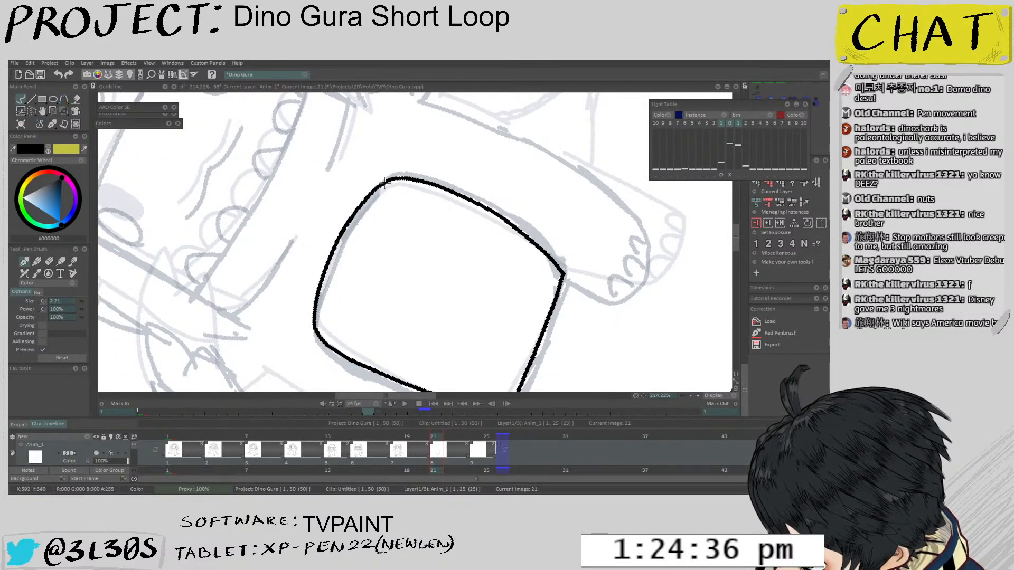
drag(396, 195, 385, 196)
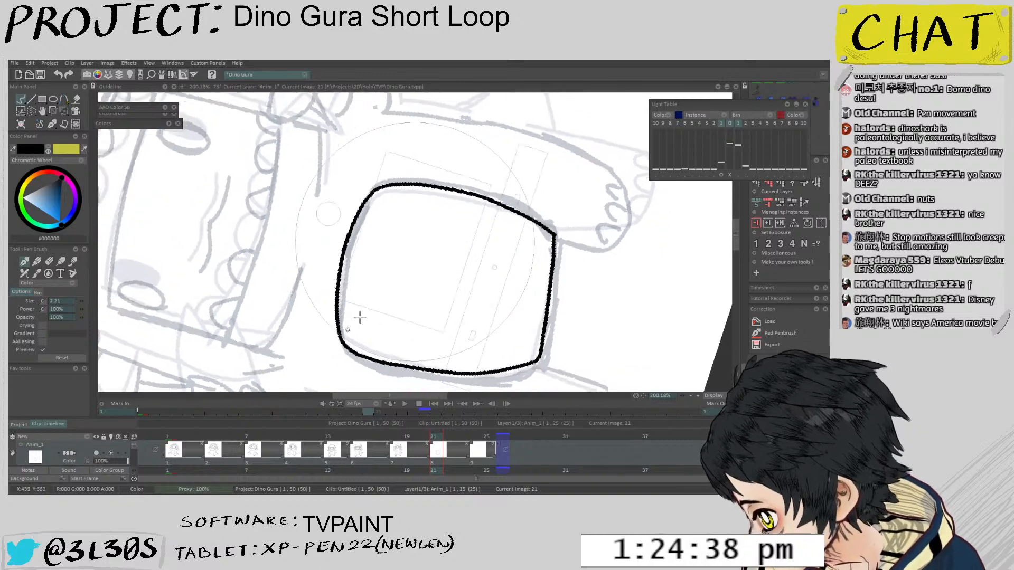
scroll(373, 198, up, 1)
scroll(374, 198, up, 1)
key(e)
scroll(400, 186, down, 5)
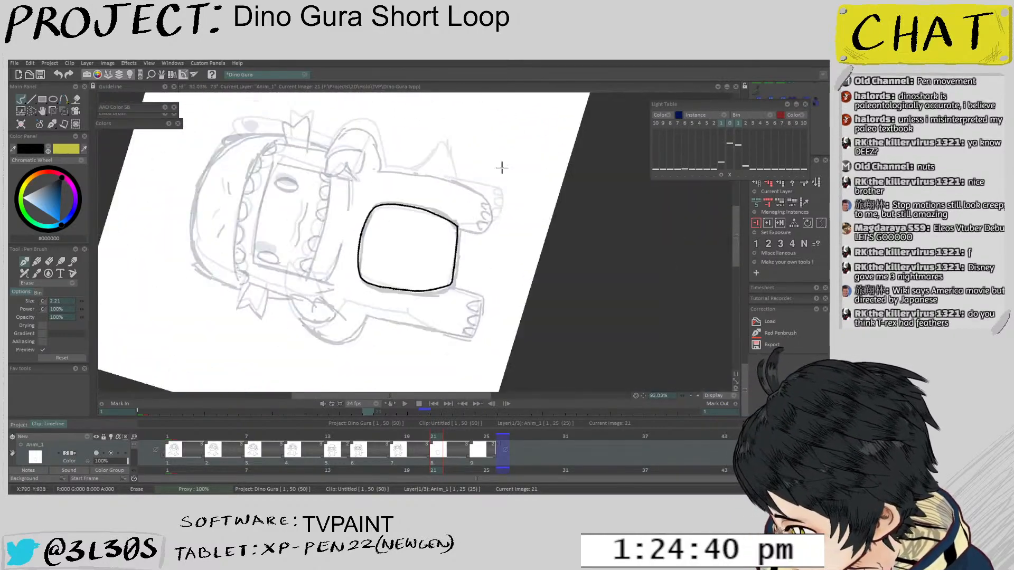
Flip between frame 21 and the previous drawings to compare the leg and foot placement around the belly patch
drag(579, 217, 423, 247)
scroll(423, 247, up, 2)
scroll(475, 219, up, 2)
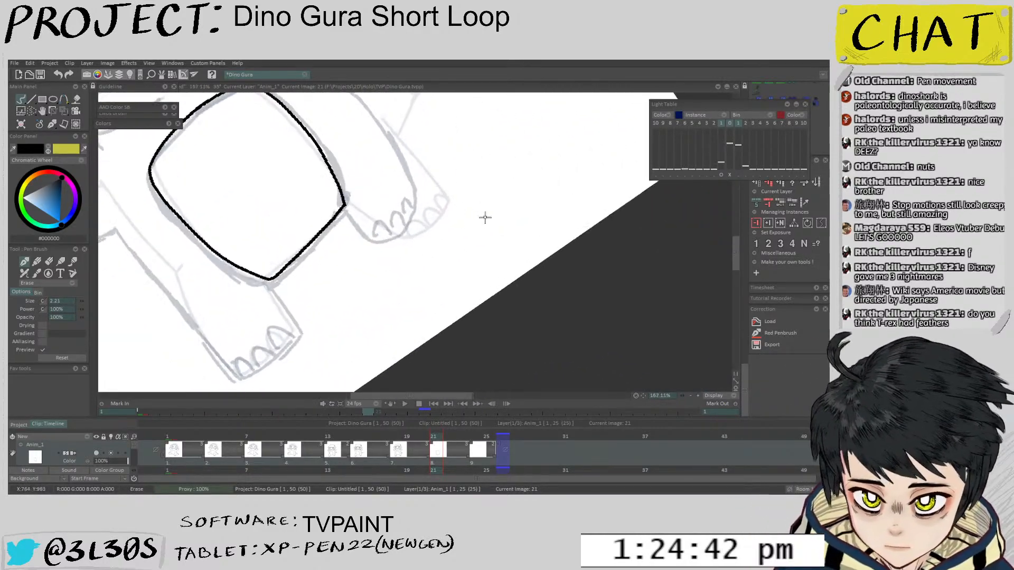
drag(484, 217, 335, 235)
scroll(334, 234, up, 4)
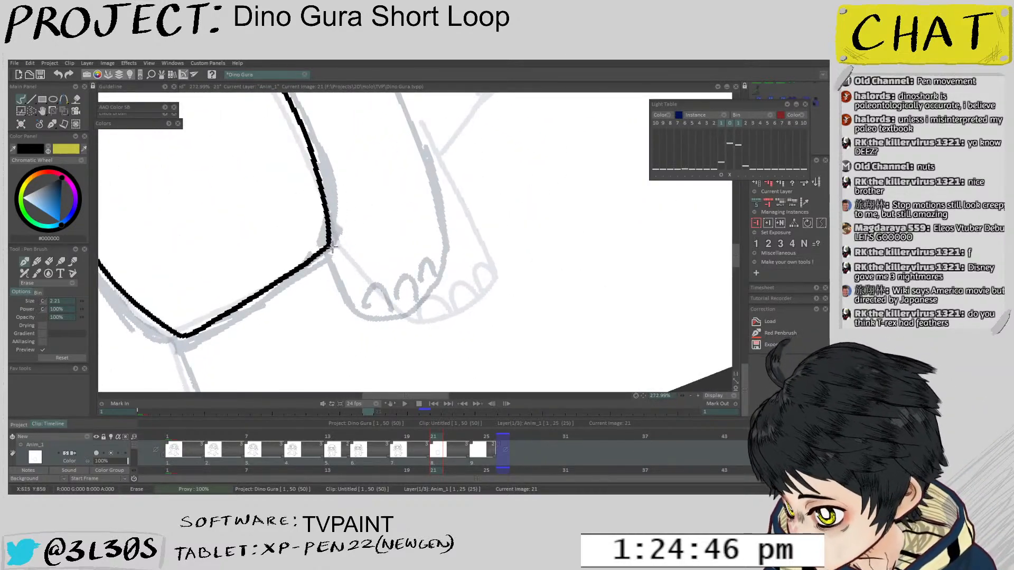
scroll(373, 255, down, 8)
key(Left)
key(Right)
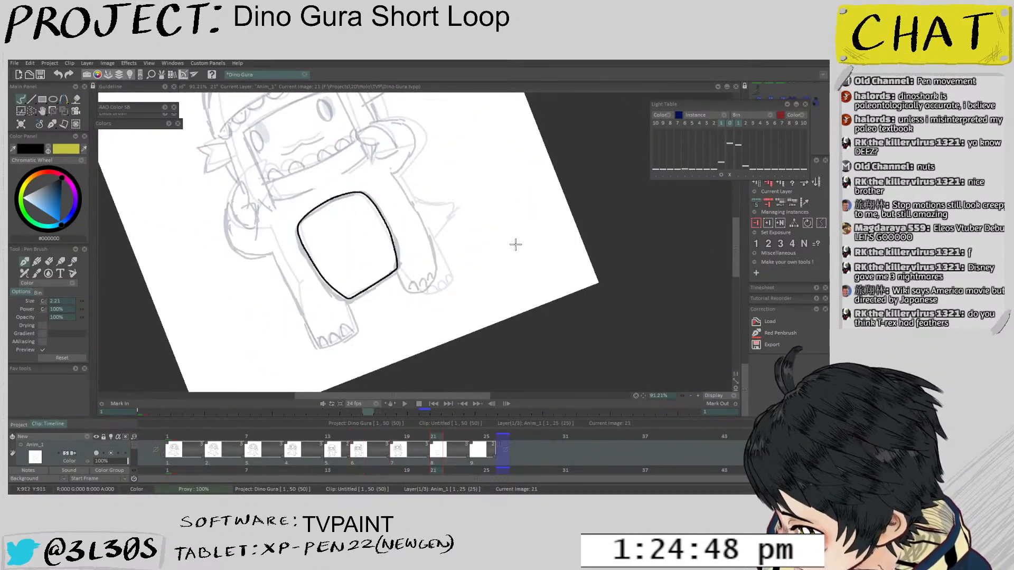
scroll(401, 274, up, 2)
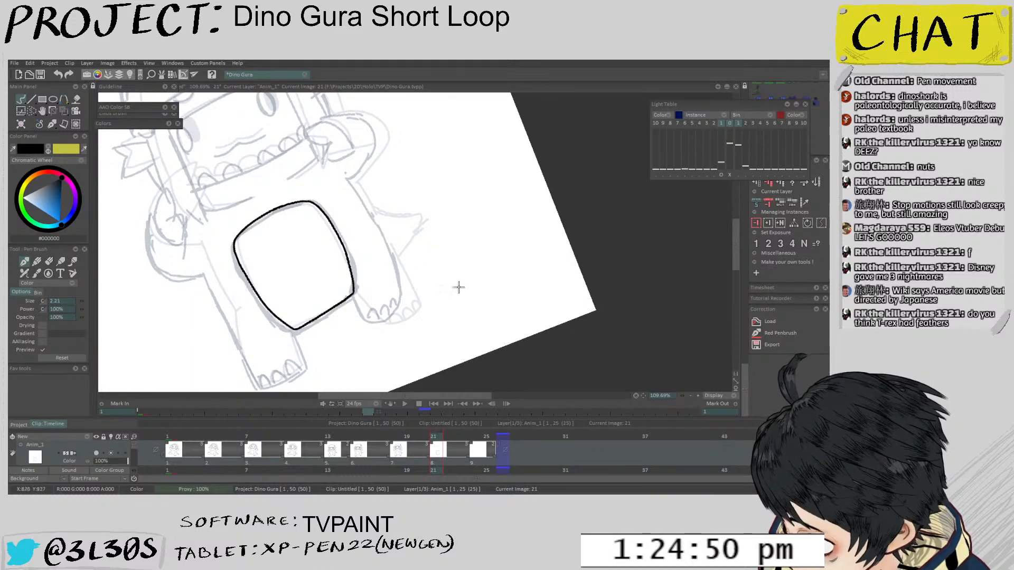
key(Left)
key(Left)
key(Right)
key(Right)
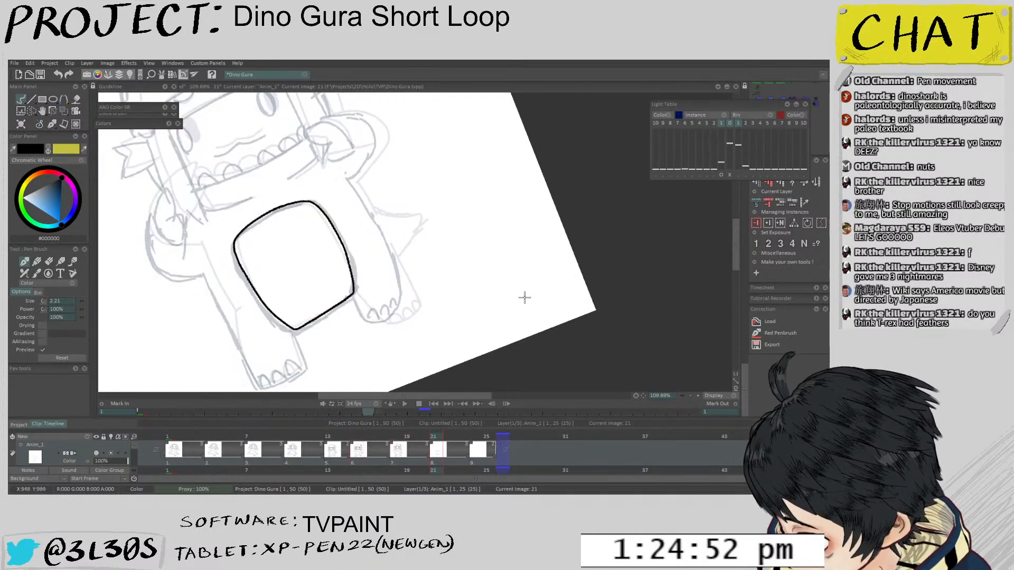
Ink the right foot's inner edge and three rounded toes on frame 21 over the rough
scroll(356, 293, up, 6)
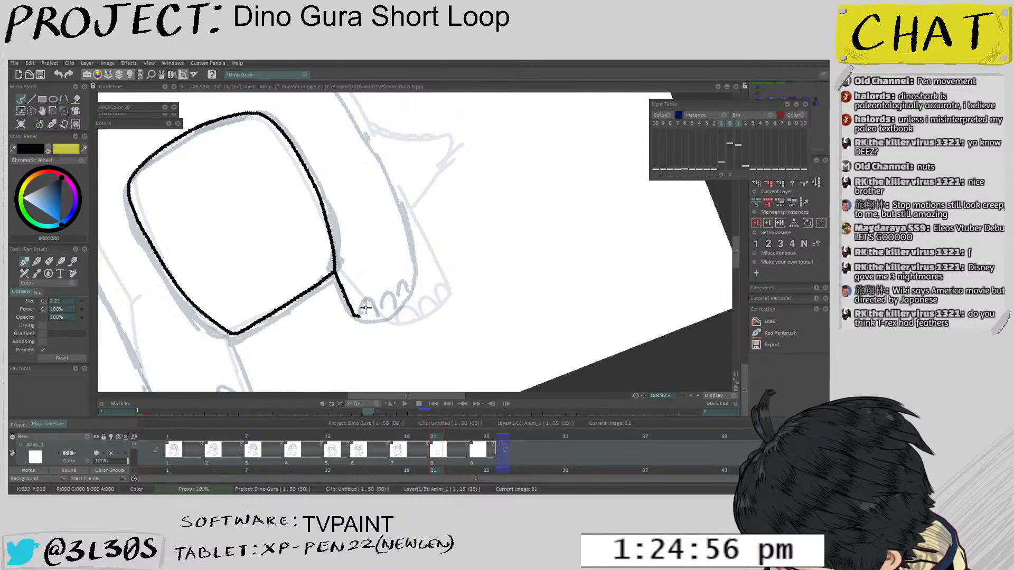
drag(366, 302, 378, 313)
key(ctrl+z)
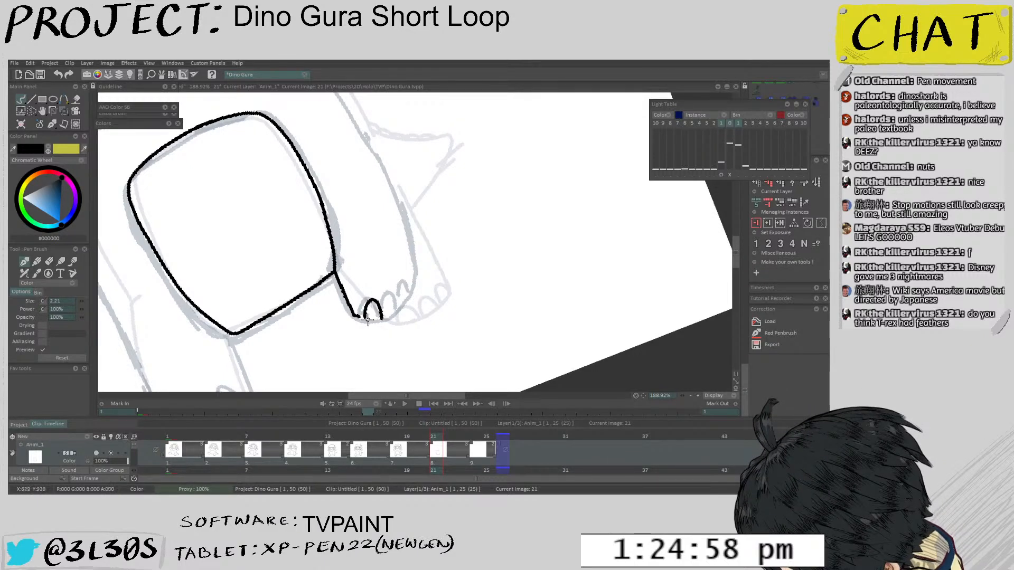
key(e)
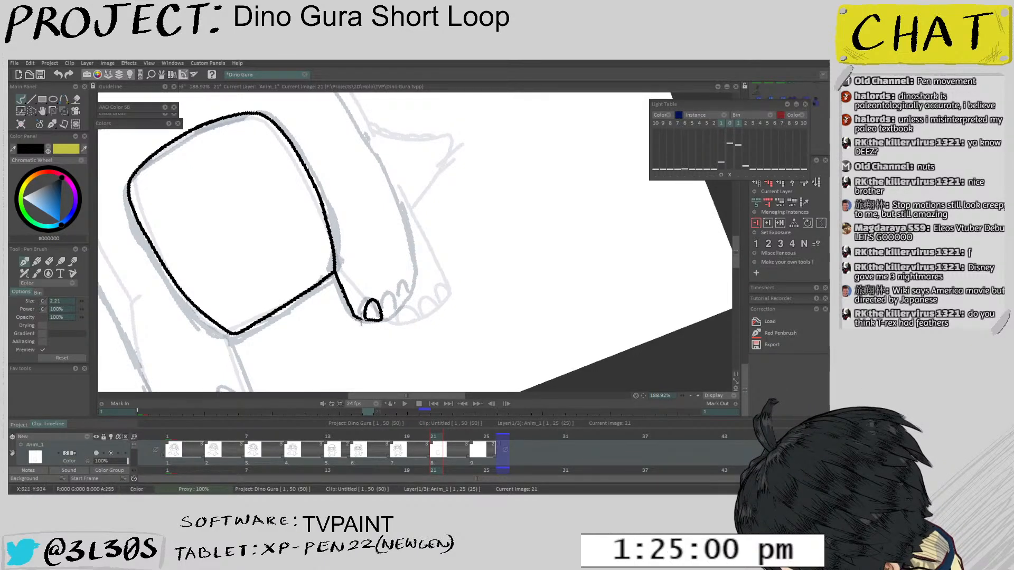
drag(402, 286, 378, 314)
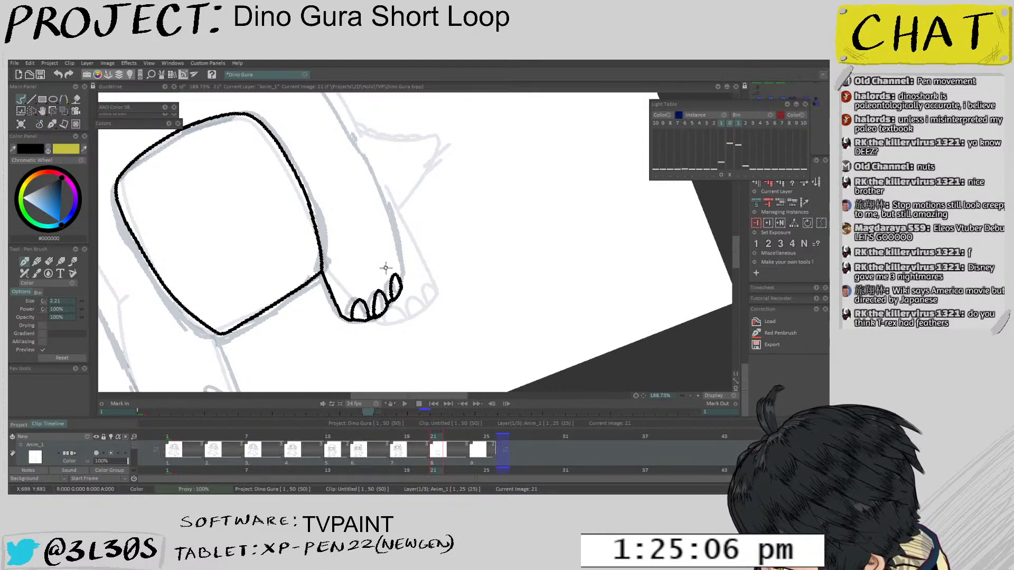
Ink the right leg's outer line on frame 21 from below the arm to the toes, redrawing the first stroke
scroll(385, 268, down, 2)
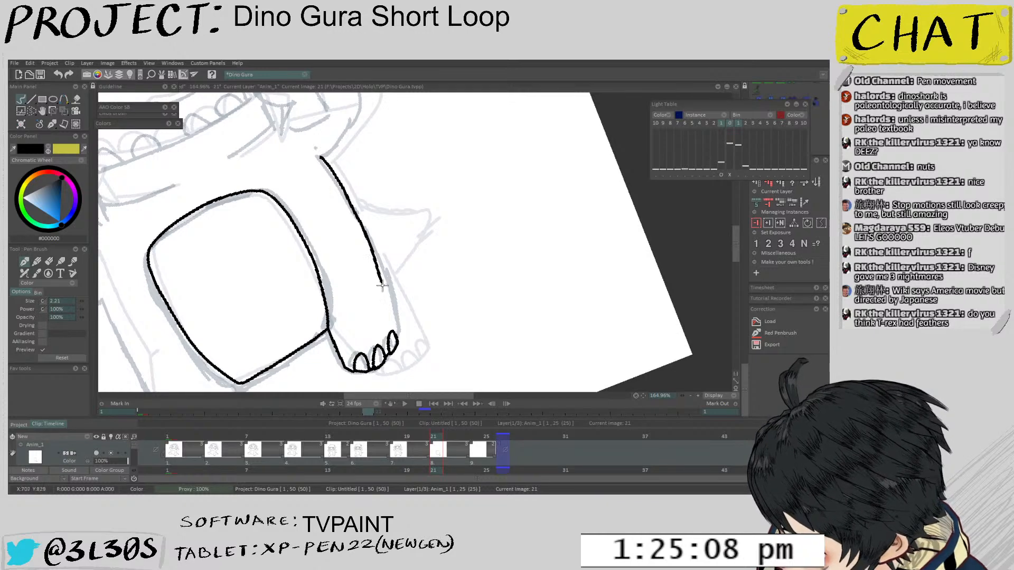
key(ctrl+z)
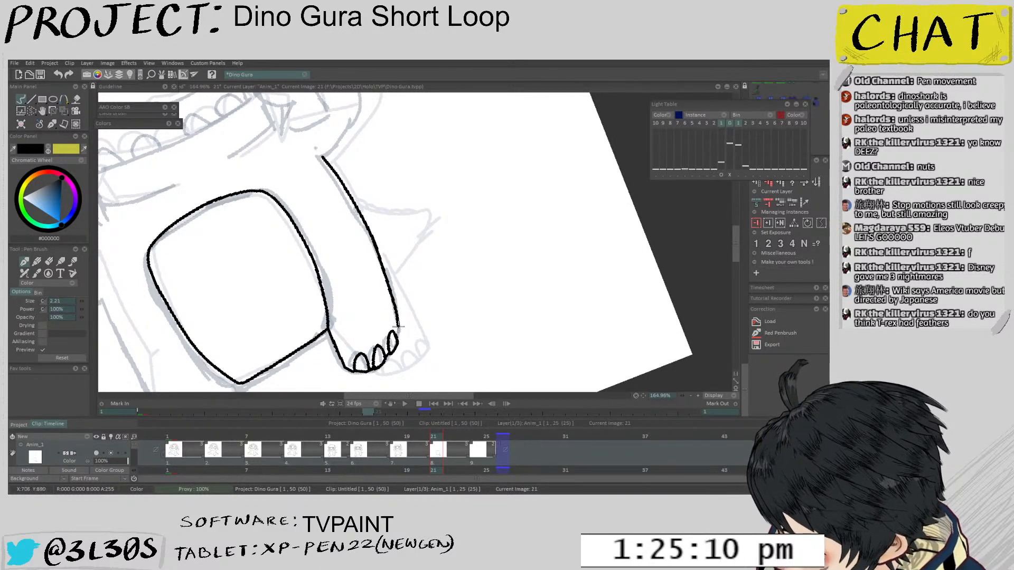
scroll(387, 313, down, 3)
scroll(373, 301, up, 2)
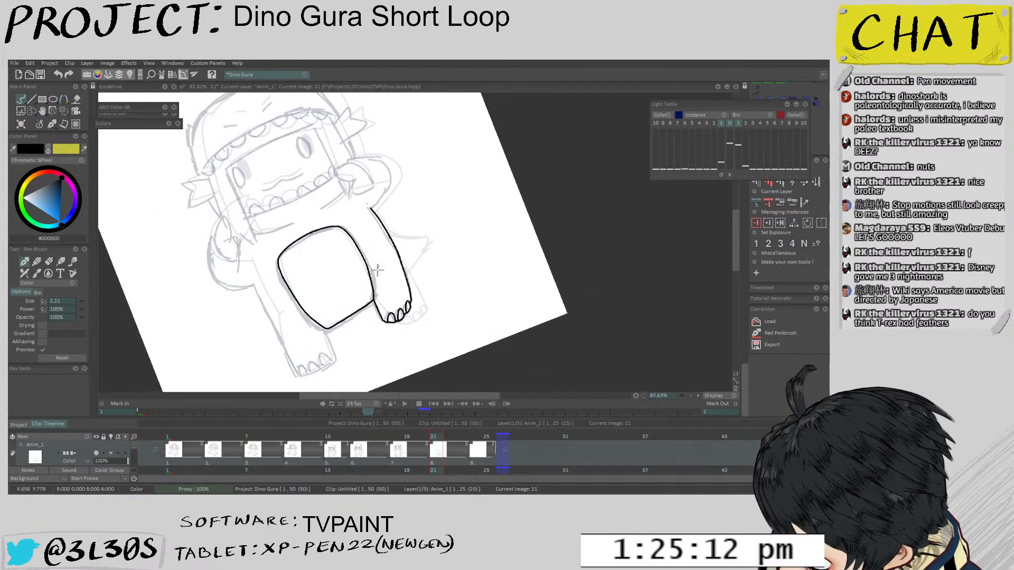
Flip between frame 21 and the preceding drawings to compare the right leg and belly patch placement
scroll(380, 280, up, 2)
key(Left)
key(Left)
key(Left)
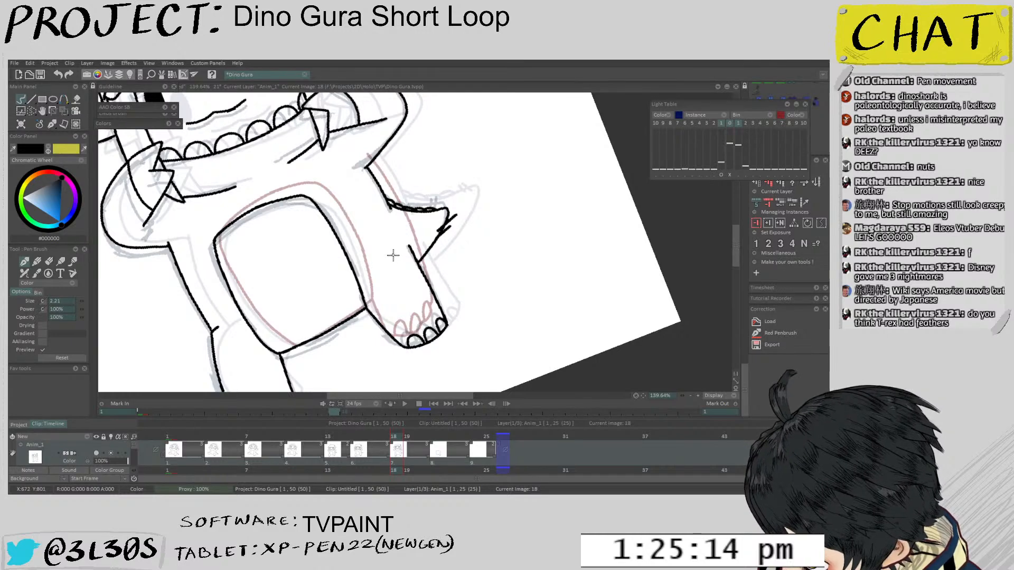
key(Right)
key(Left)
key(Right)
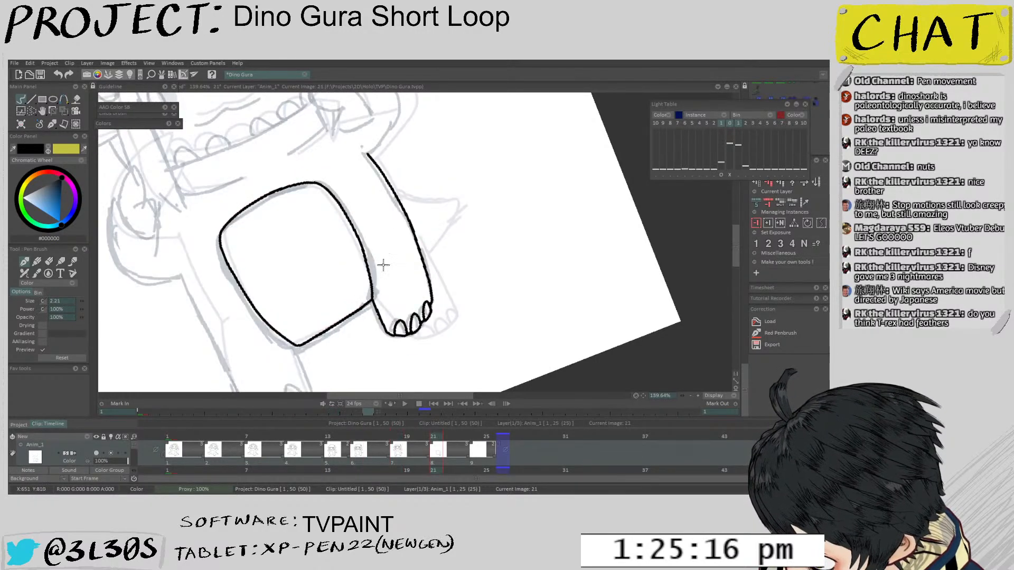
key(Left)
key(Right)
Try to ink the left leg's inner edge on frame 21 from the belly patch's lower corner to the foot
drag(346, 346, 346, 276)
scroll(346, 277, up, 1)
scroll(304, 288, up, 3)
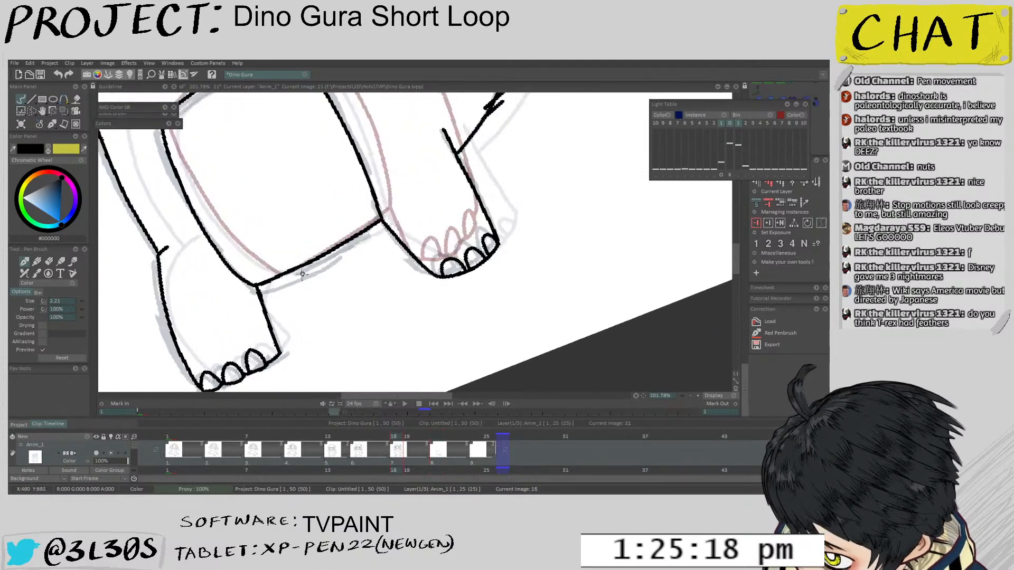
drag(318, 312, 326, 288)
mouse_move(285, 250)
mouse_down()
mouse_move(307, 322)
mouse_move(282, 337)
mouse_move(310, 321)
mouse_move(227, 361)
mouse_up()
key(ctrl+z)
scroll(308, 326, up, 2)
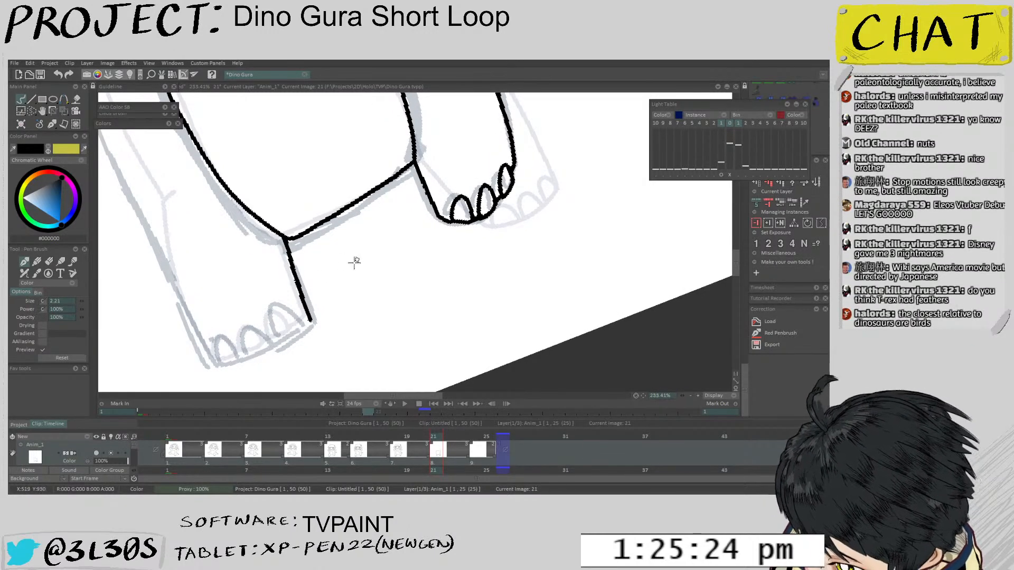
Flip between frames 21 and 18 to check how the belly patch and legs shift
scroll(394, 211, down, 6)
key(Left)
key(Left)
key(Right)
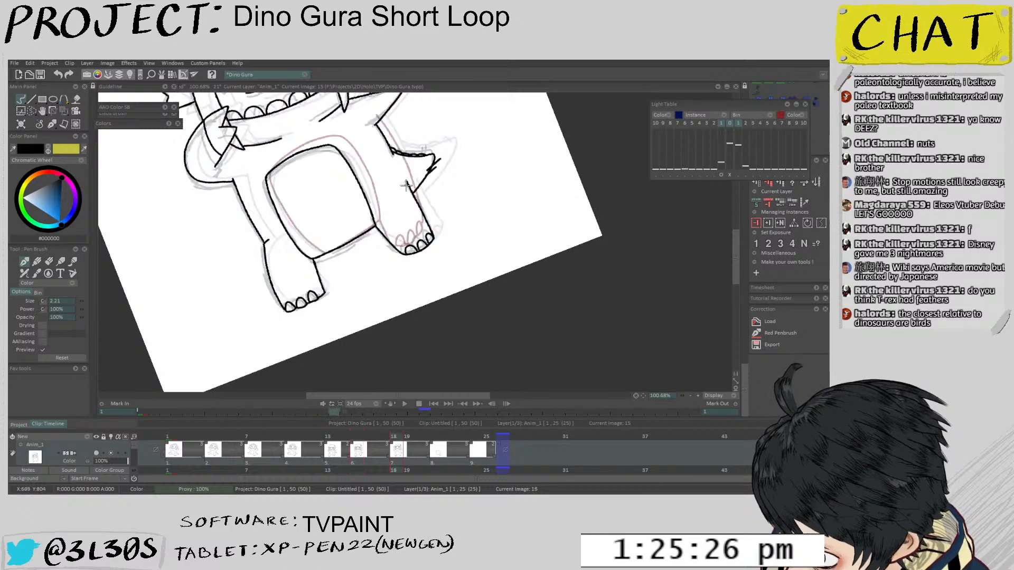
key(Right)
key(Left)
key(Right)
drag(356, 258, 362, 312)
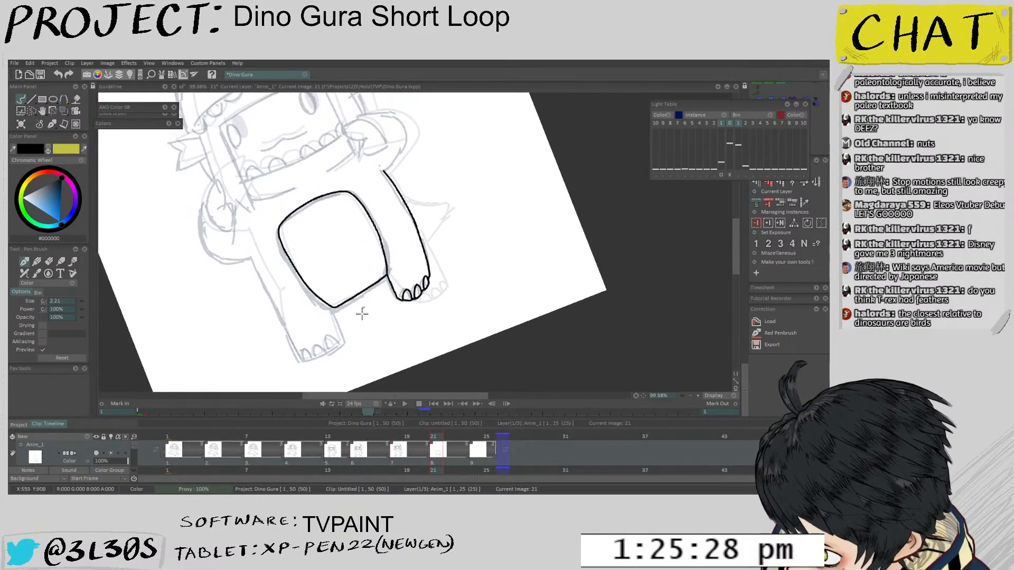
Nudge frame 21's inked belly patch and right leg slightly with the Transform tool, checking them against the previous drawing
scroll(362, 312, down, 1)
key(ctrl+t)
drag(385, 216, 383, 214)
key(Return)
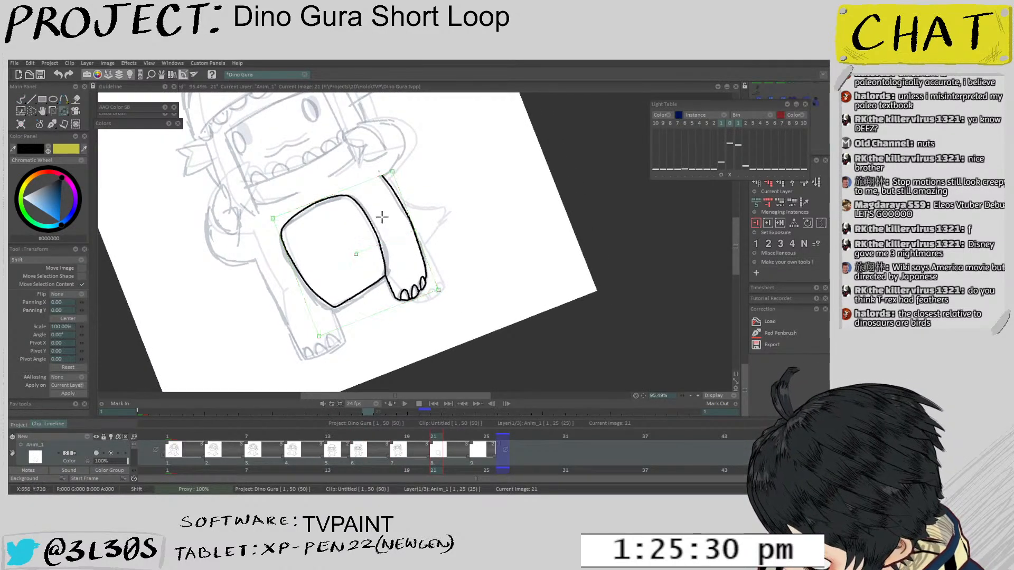
key(Left)
key(Right)
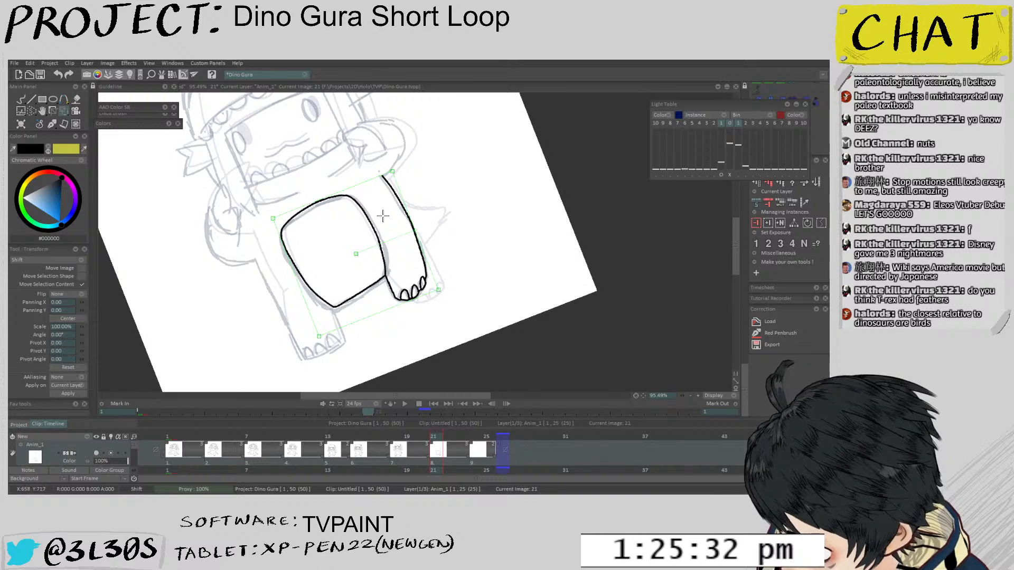
drag(382, 216, 383, 215)
key(Return)
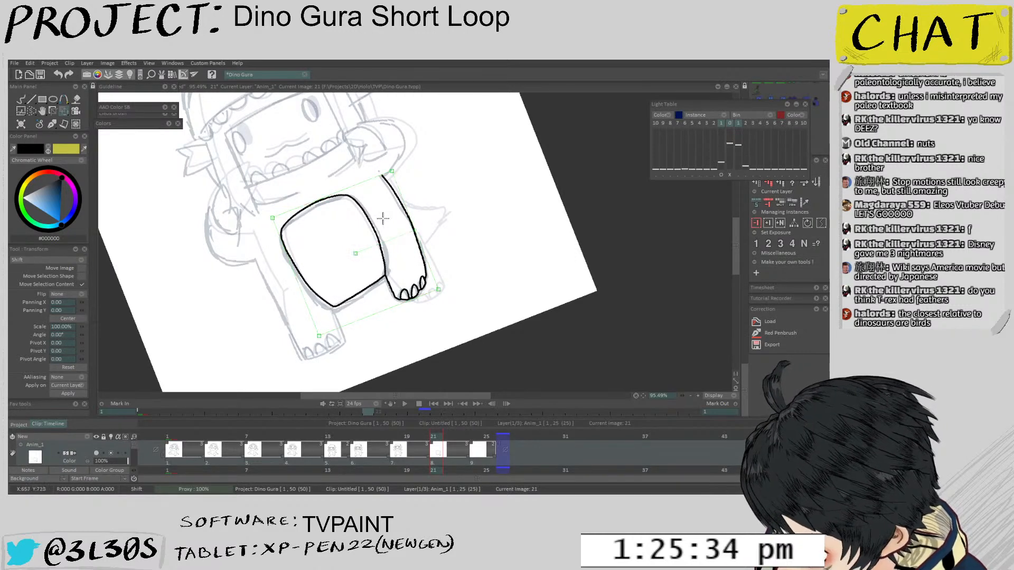
key(Left)
key(Right)
scroll(338, 314, up, 3)
key(b)
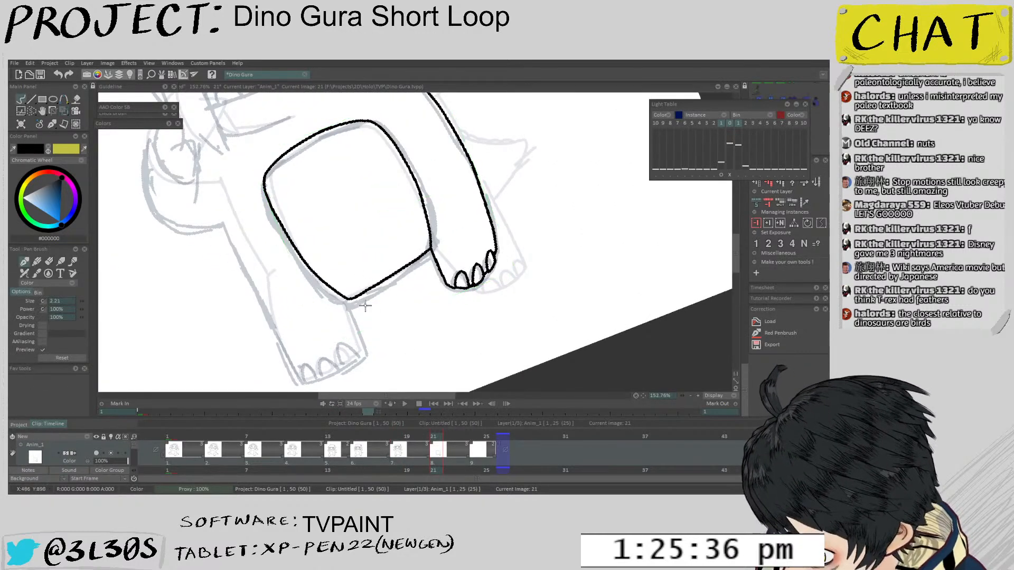
Step back through the earlier drawings and return to frame 21 to review the body movement
key(Left)
key(Left)
key(Left)
key(Left)
key(Left)
key(Left)
scroll(383, 198, down, 2)
key(Right)
key(Right)
key(Right)
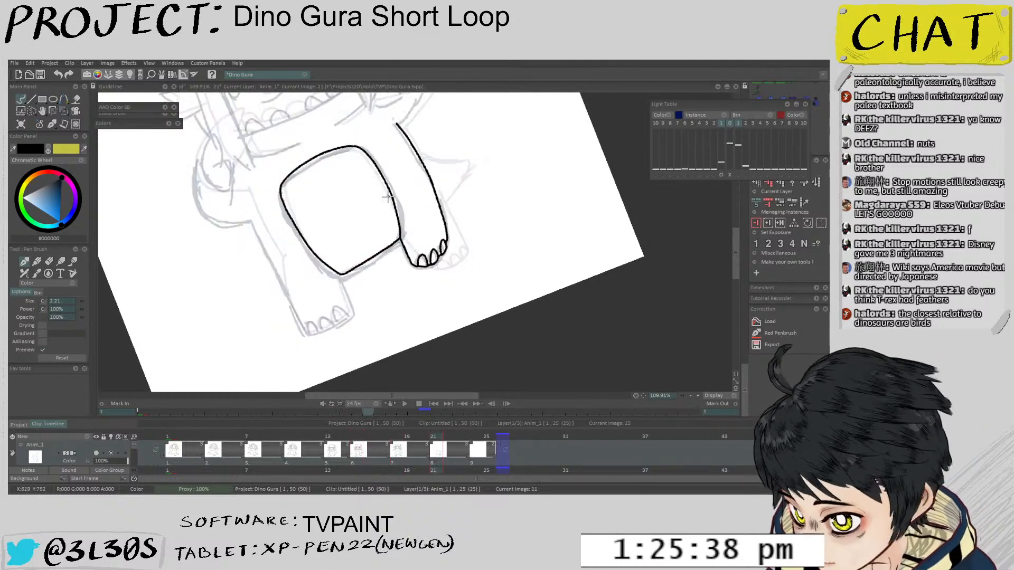
key(Right)
key(Right)
key(Right)
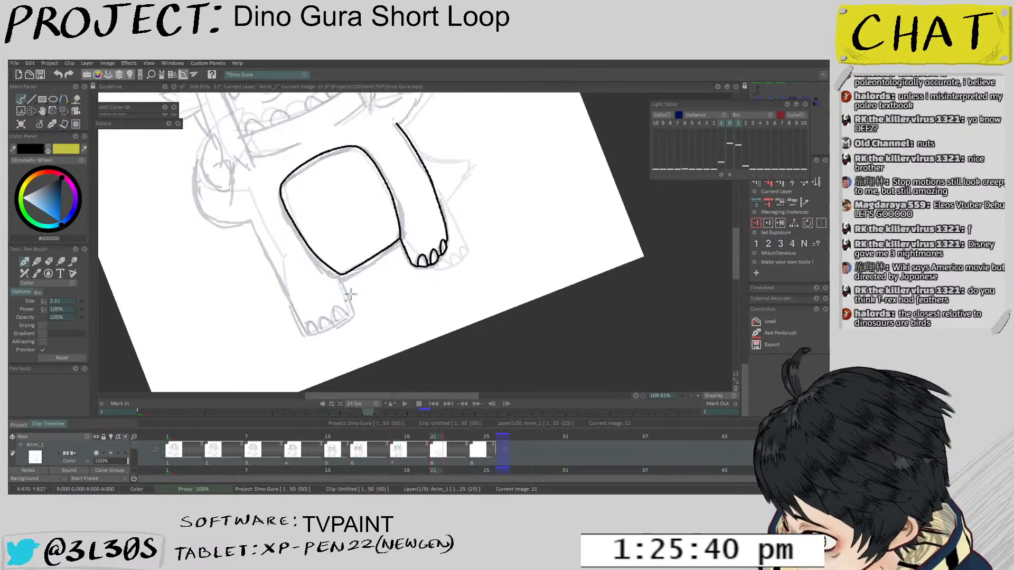
Ink the left leg's inner edge, sole and three toes on frame 21, undoing and redrawing strokes as needed
scroll(384, 229, up, 3)
drag(331, 271, 342, 311)
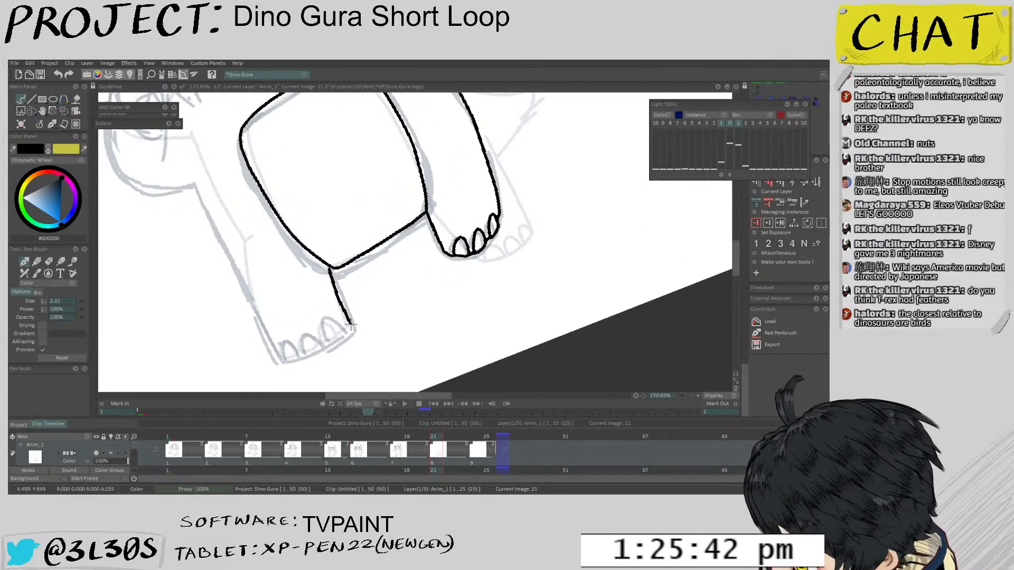
key(ctrl+z)
mouse_move(331, 267)
mouse_down()
mouse_move(353, 328)
mouse_move(344, 311)
mouse_move(338, 335)
mouse_move(318, 323)
mouse_move(341, 336)
mouse_move(323, 320)
mouse_move(320, 346)
mouse_move(274, 344)
mouse_move(290, 360)
mouse_move(281, 350)
mouse_move(269, 365)
mouse_move(265, 353)
mouse_move(293, 359)
mouse_move(278, 353)
mouse_up()
key(ctrl+z)
key(ctrl+z)
scroll(336, 323, up, 1)
key(ctrl+z)
key(ctrl+z)
key(ctrl+z)
scroll(269, 320, down, 4)
drag(241, 240, 252, 271)
scroll(398, 199, down, 3)
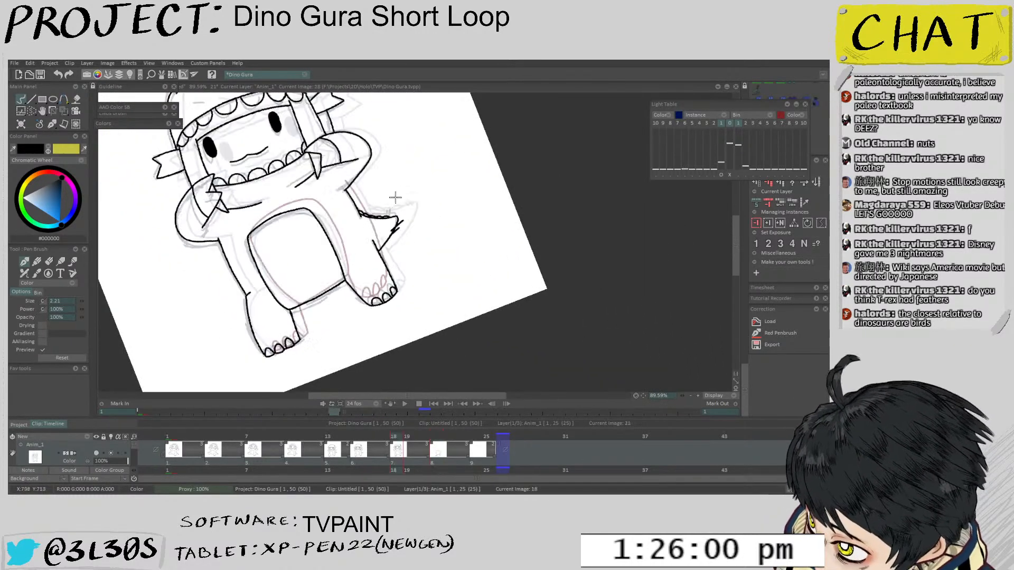
Flip repeatedly between frames 15, 18 and 21 to compare the left foot's position and size
scroll(400, 193, up, 2)
key(Left)
key(Left)
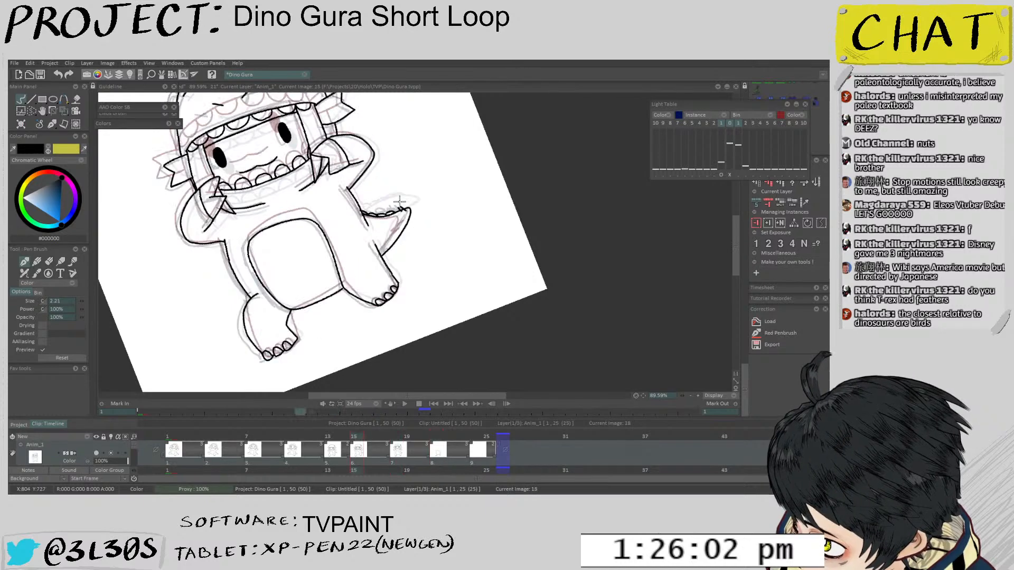
key(Right)
key(Right)
key(Left)
key(Left)
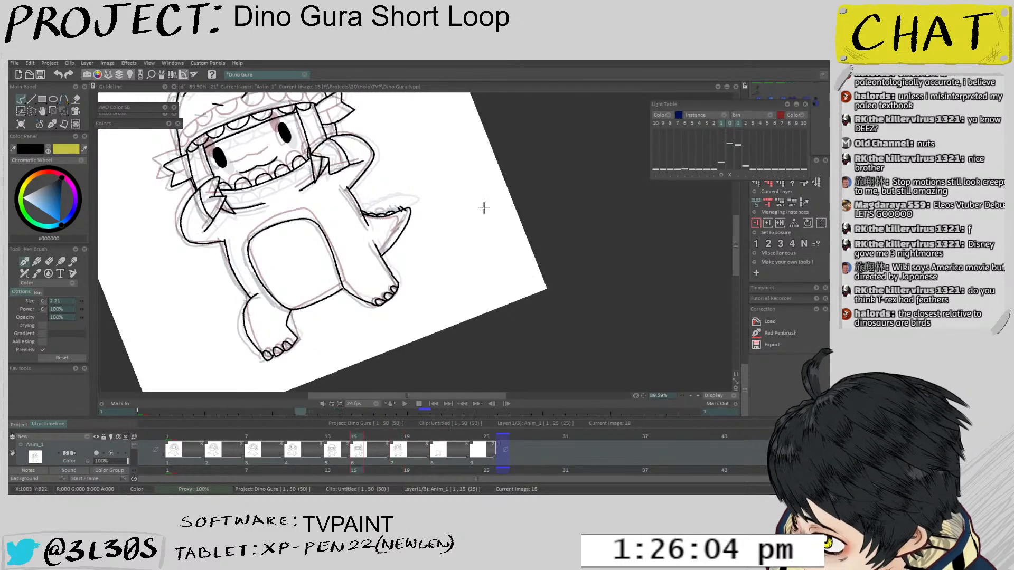
key(Right)
key(Right)
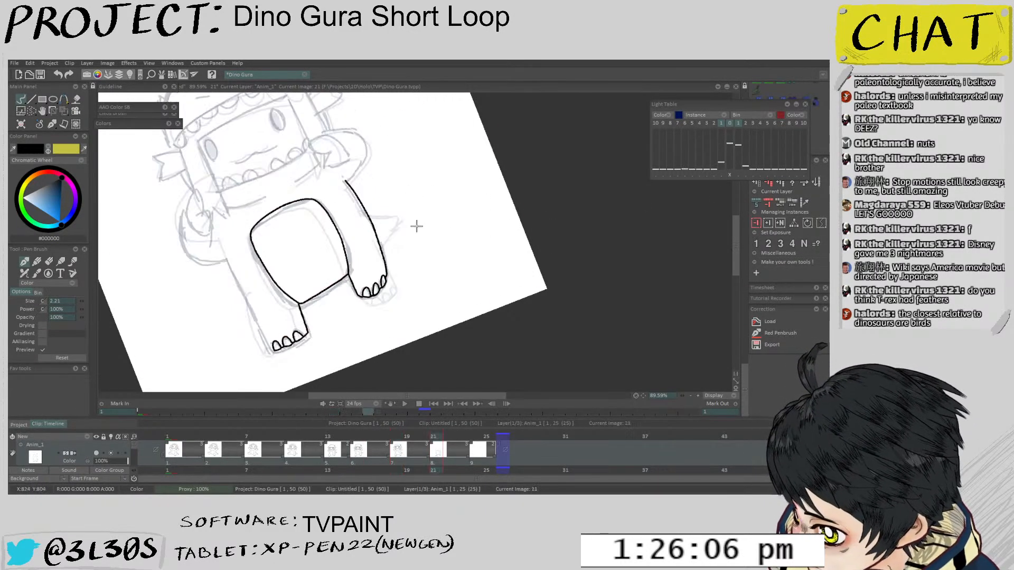
key(Left)
key(Left)
key(Right)
key(Right)
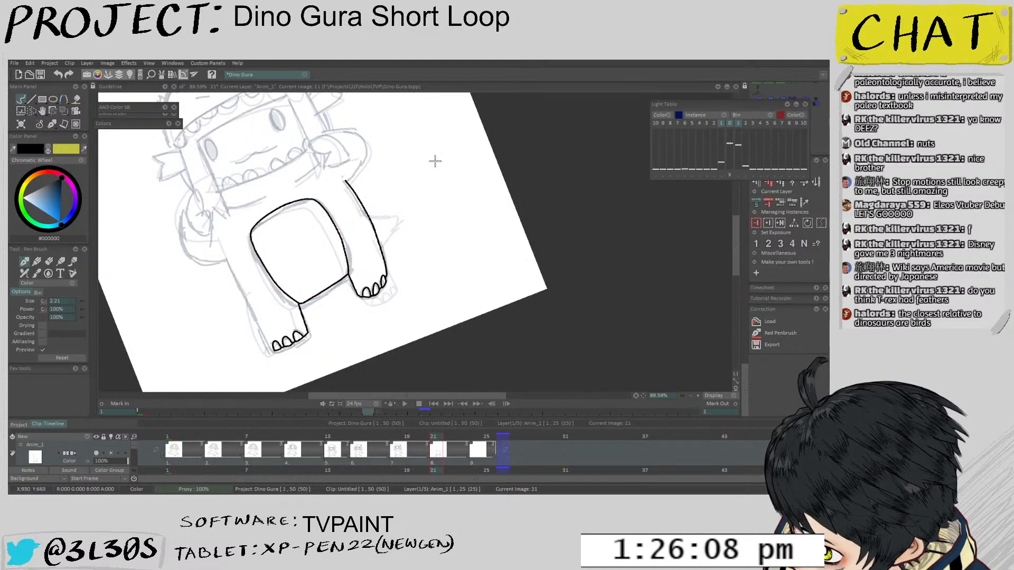
Select the inked left foot on frame 21 and stretch it slightly downward with the Perspective transform, then deselect it
key(s)
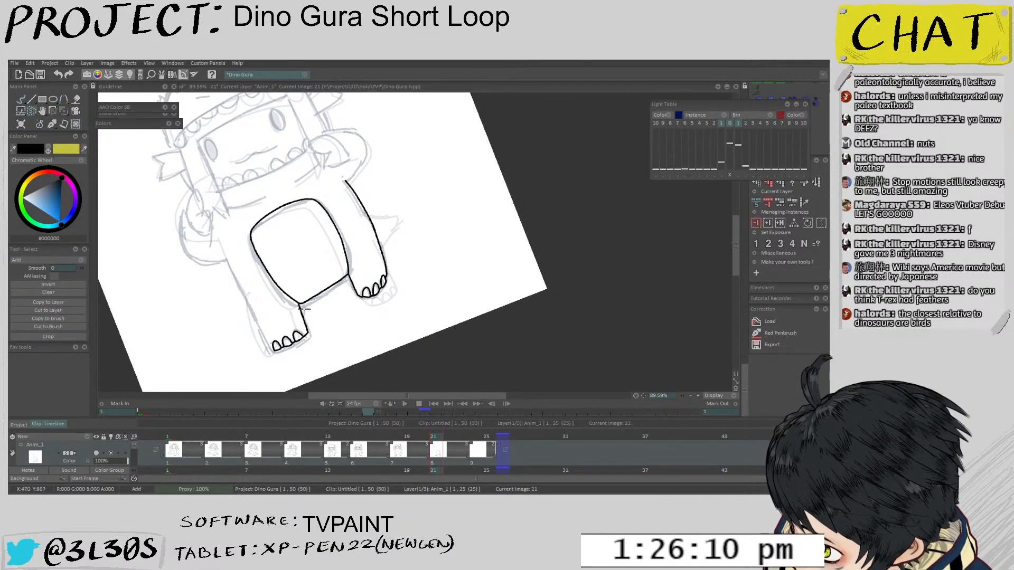
mouse_move(261, 316)
mouse_down()
mouse_move(284, 361)
mouse_move(314, 322)
mouse_up()
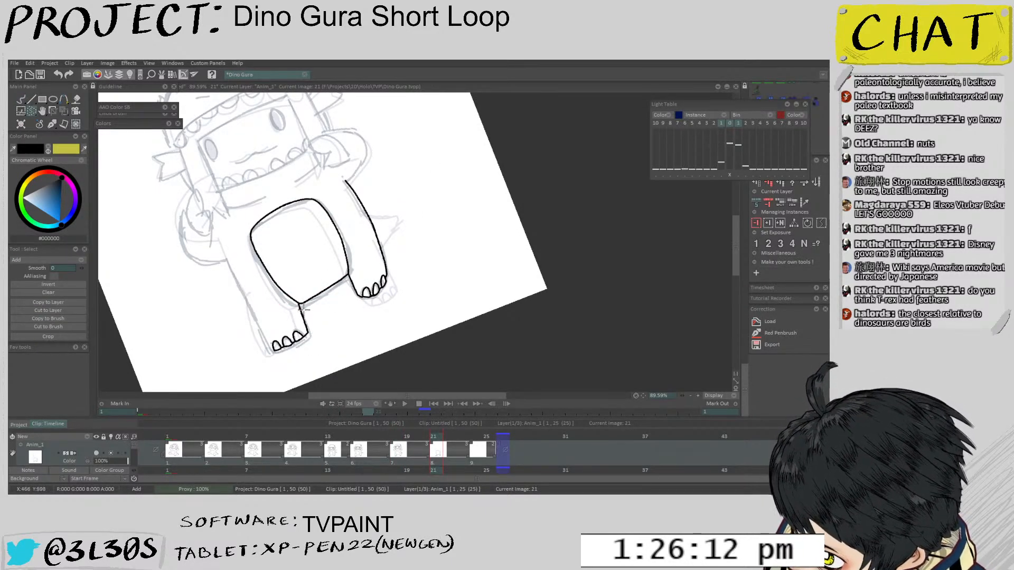
drag(271, 355, 314, 310)
key(ctrl+t)
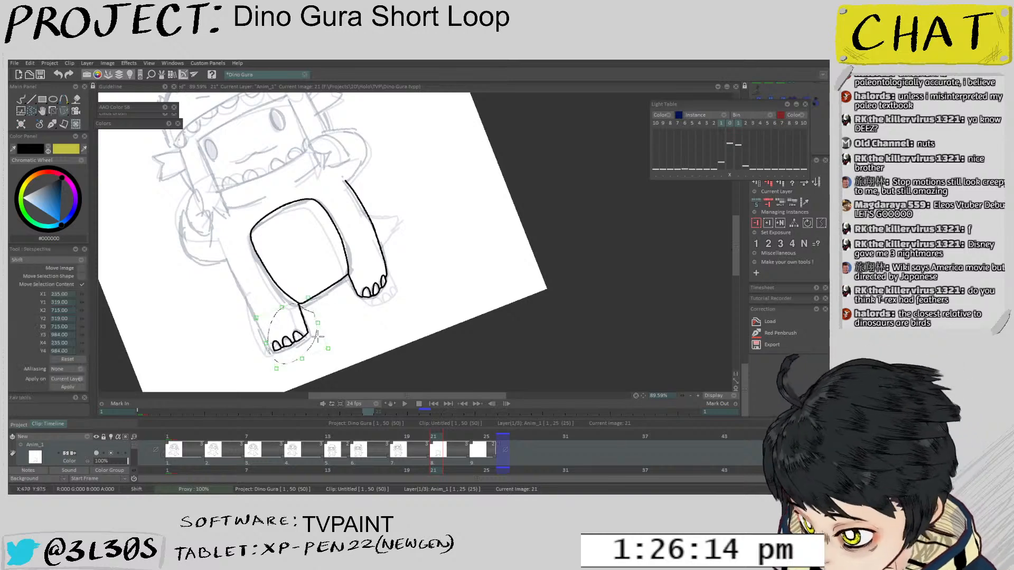
drag(300, 359, 301, 362)
key(Return)
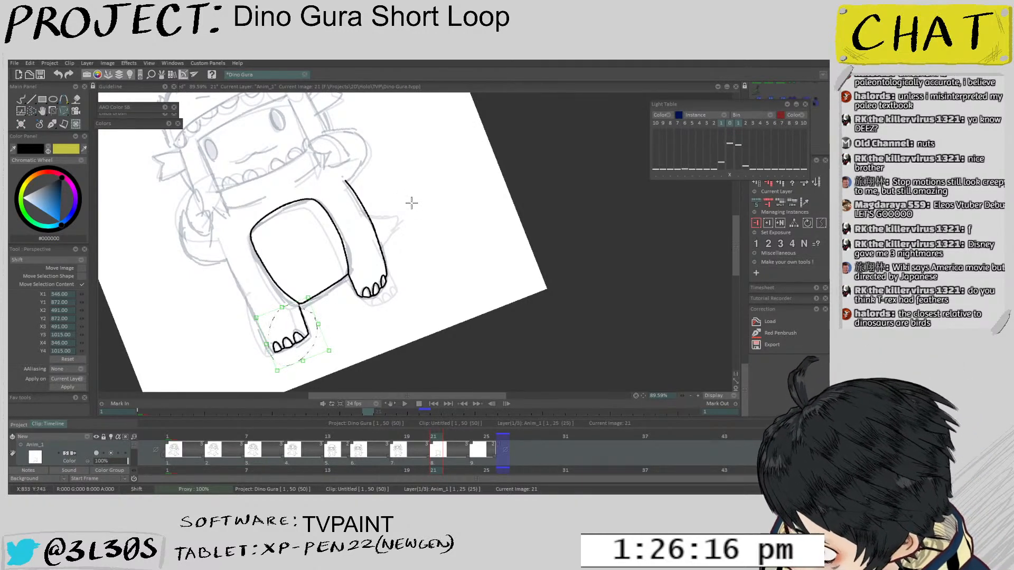
key(ctrl+d)
key(b)
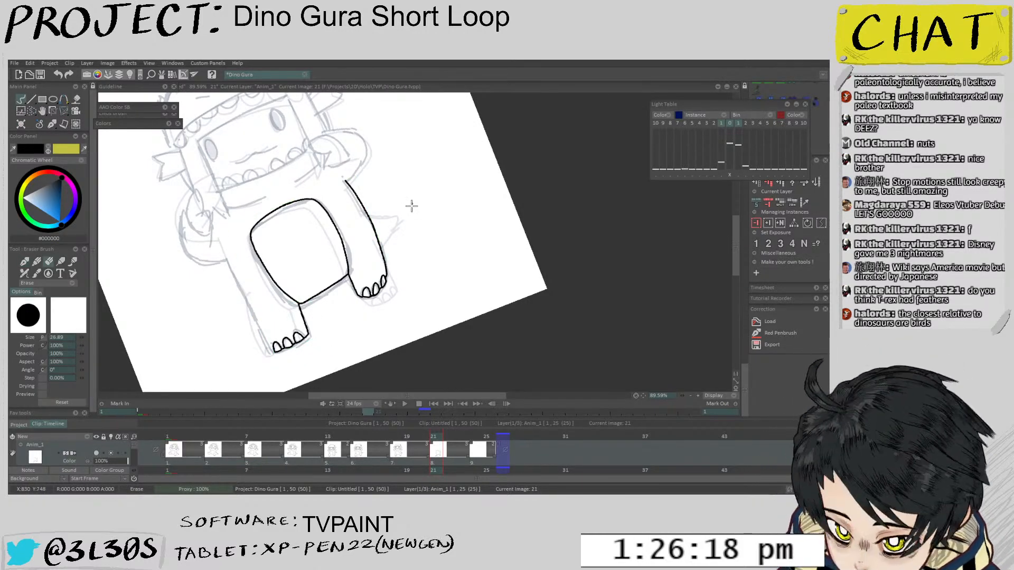
Ink the left leg's outer line on frame 21 from below the arm to the toes, redrawing the first stroke
drag(223, 295, 258, 260)
scroll(260, 216, up, 3)
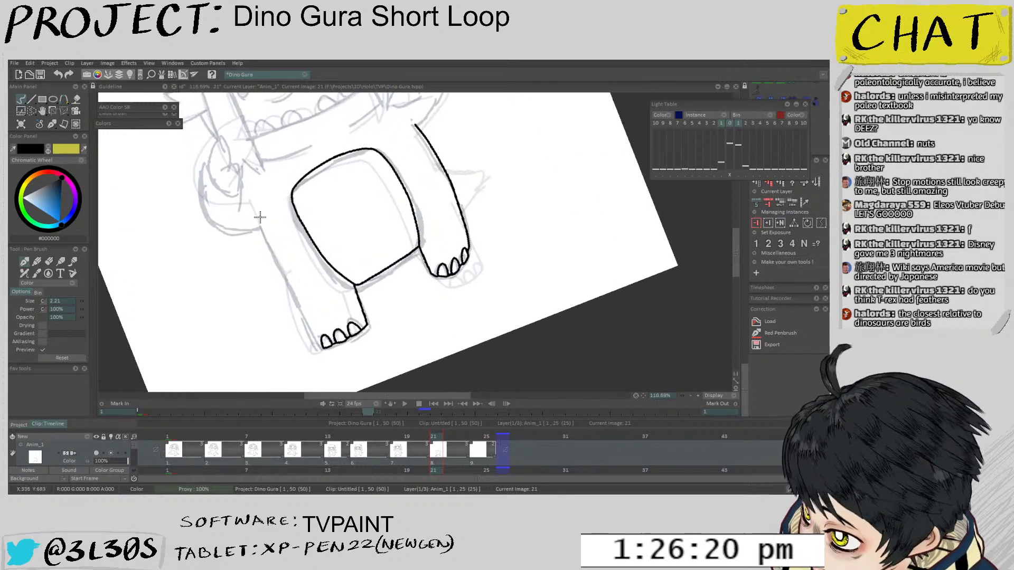
drag(259, 222, 293, 285)
key(ctrl+z)
drag(252, 207, 268, 239)
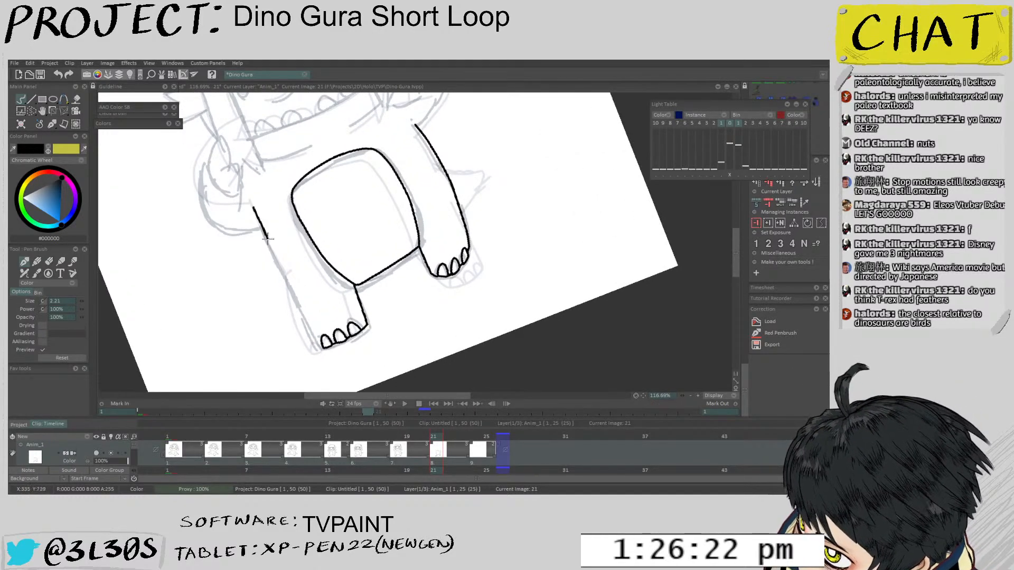
drag(287, 275, 299, 305)
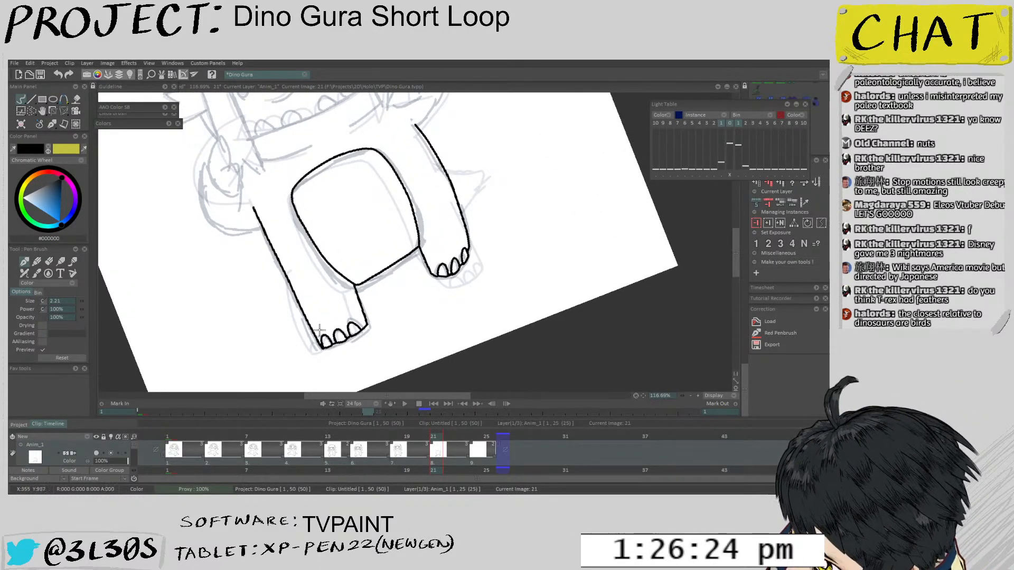
Flip back through the previous frames and return to frame 21 to examine both inked legs within the whole figure
scroll(354, 236, down, 3)
key(Left)
key(Left)
key(Left)
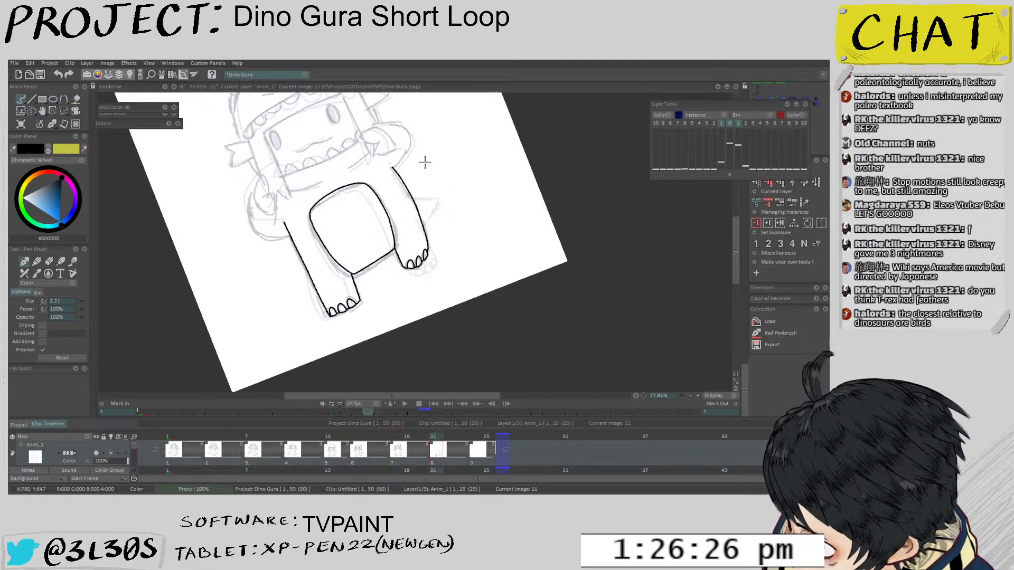
scroll(428, 159, down, 4)
key(Right)
key(Right)
key(Right)
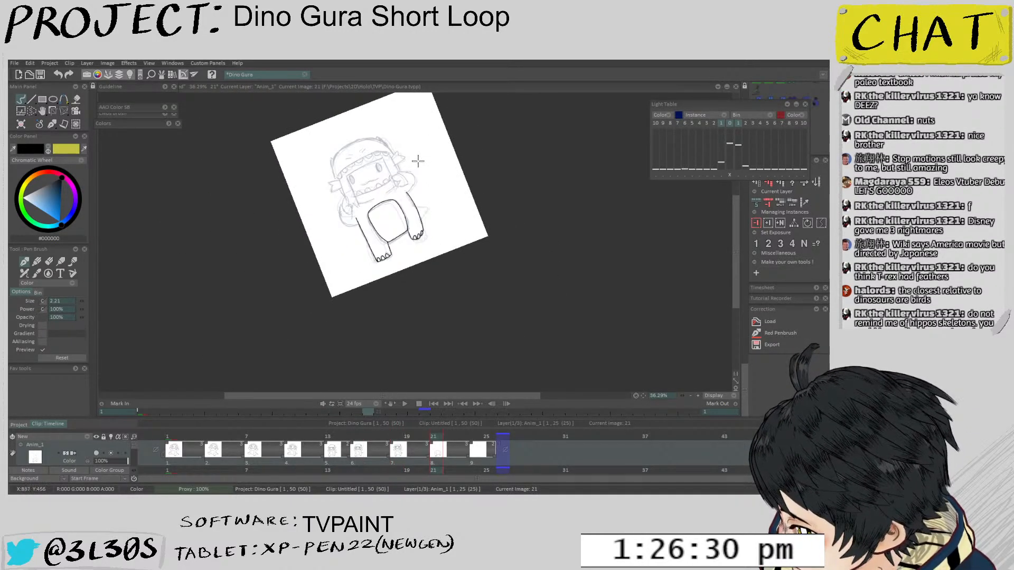
Flip back from frame 21 through the earlier frames and settle on frame 15, comparing the inked arm and claws on the tail side
key(Left)
key(Left)
key(Left)
scroll(387, 187, up, 1)
scroll(387, 187, up, 6)
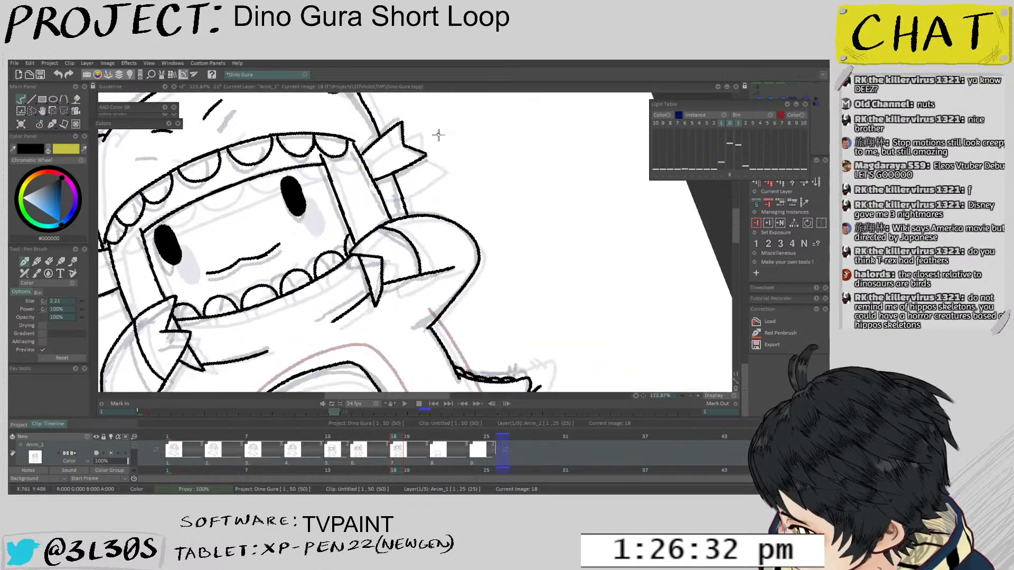
key(Left)
key(Left)
key(Left)
key(Left)
key(Left)
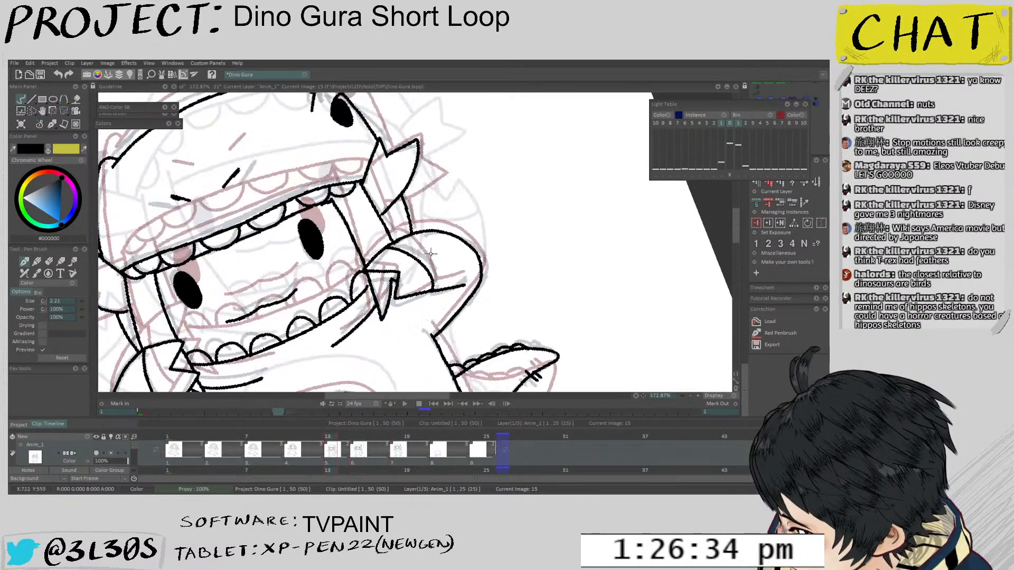
key(Right)
key(Right)
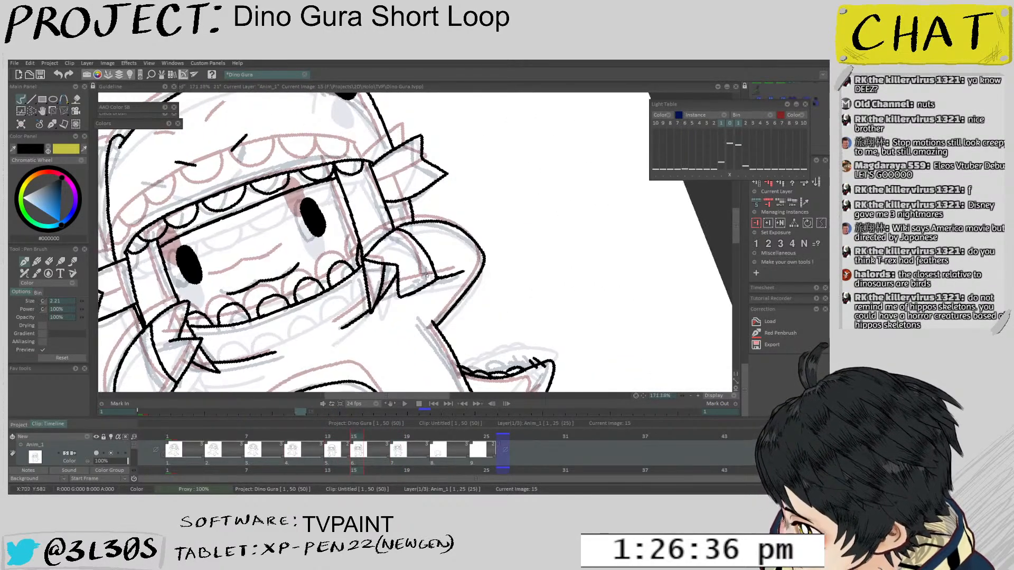
Erase the sleeve's lower edge beside the claws on frame 15's tail-side arm and redraw it joined to the claw
scroll(433, 264, up, 2)
key(e)
mouse_move(373, 323)
mouse_down()
mouse_move(430, 299)
mouse_move(374, 309)
mouse_move(401, 303)
mouse_up()
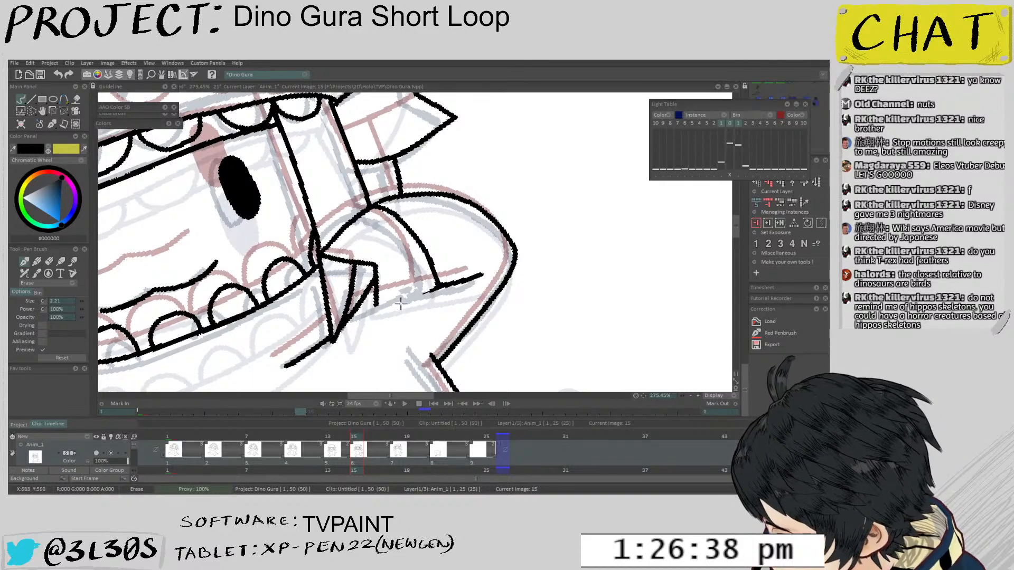
scroll(376, 303, down, 1)
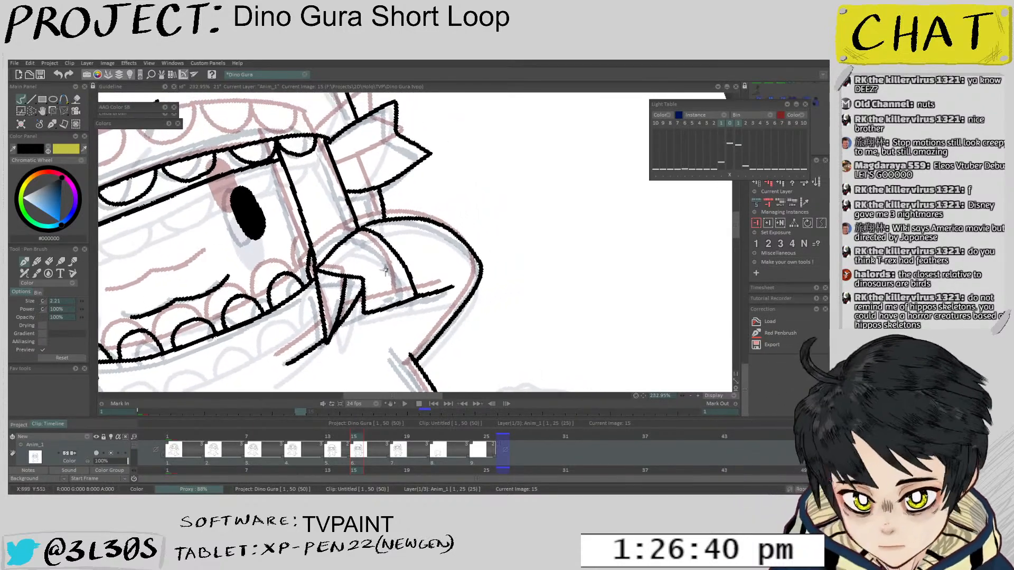
scroll(373, 226, up, 1)
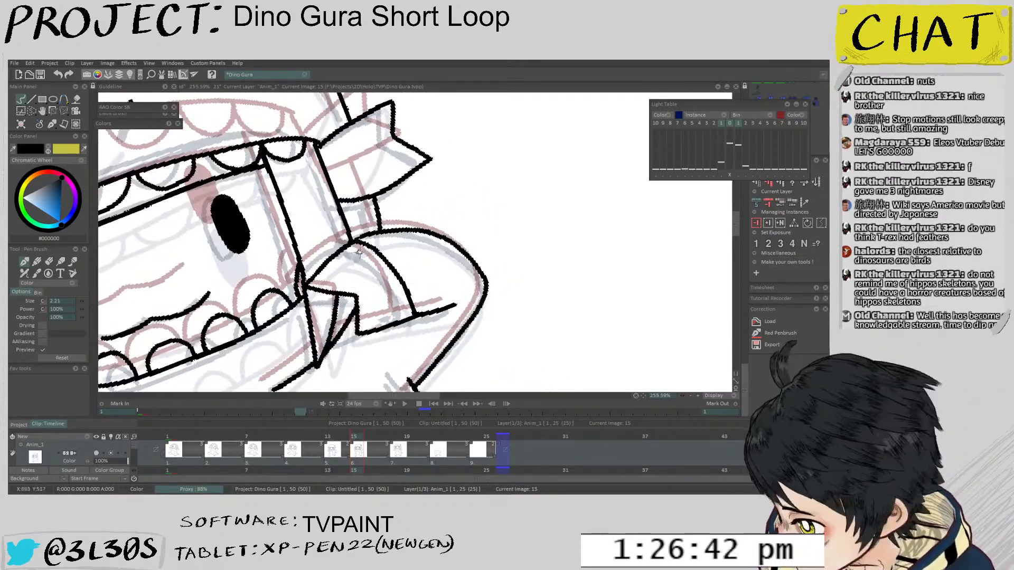
Erase and re-ink the upper edge of the tail-side claws on frame 15, trimming the hand's tip away from the hood's edge
drag(313, 289, 330, 292)
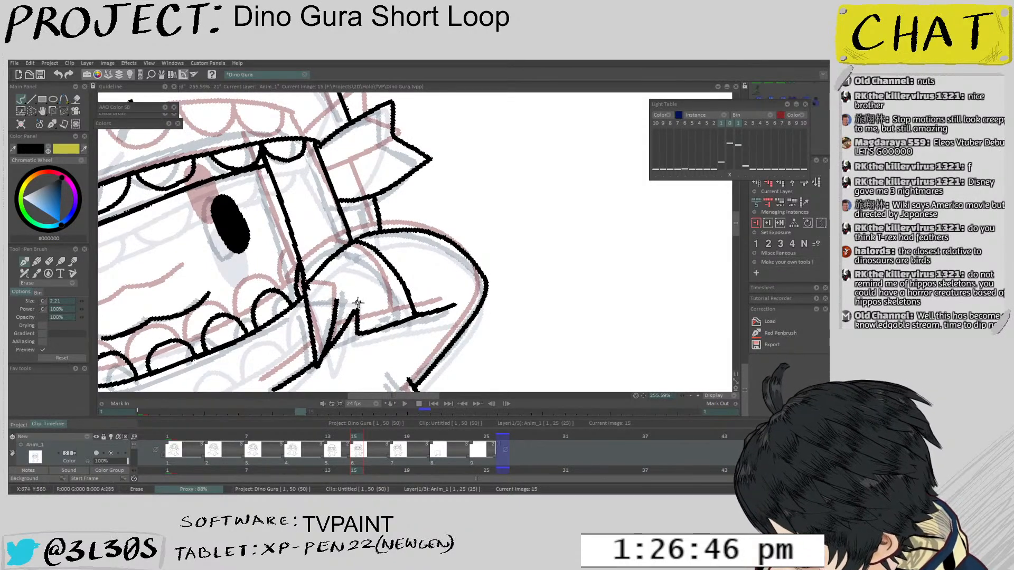
drag(360, 295, 357, 328)
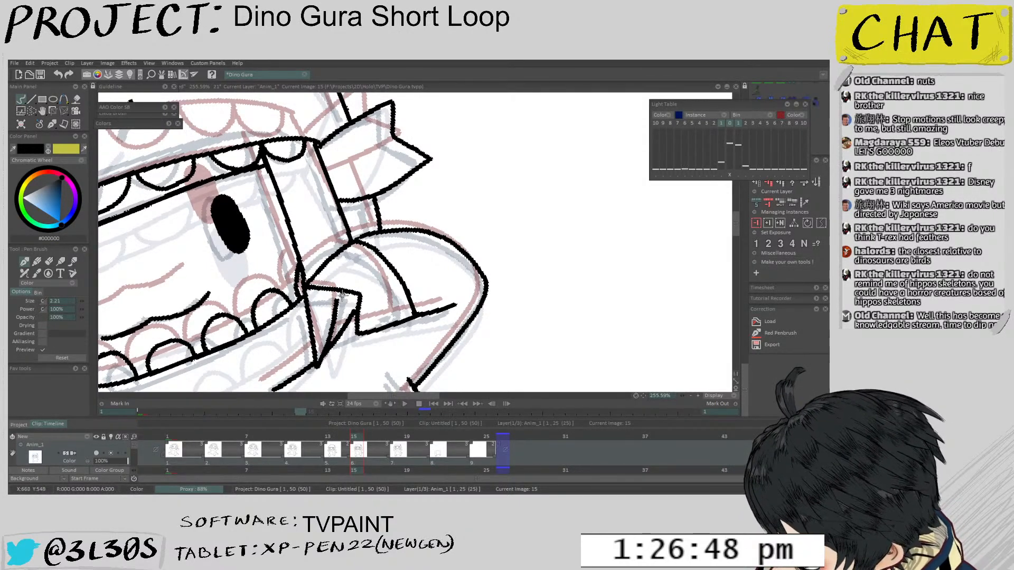
drag(351, 294, 313, 289)
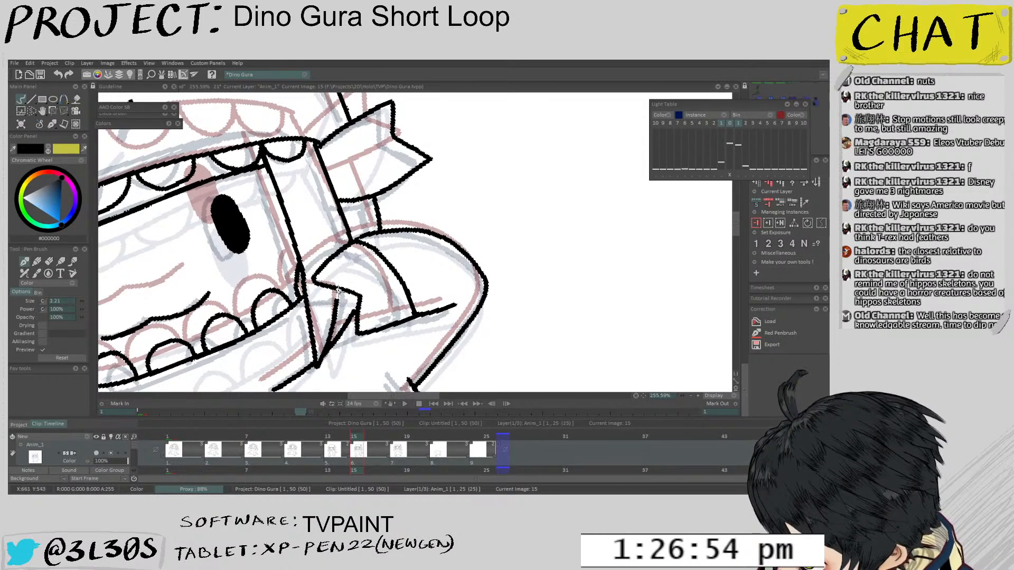
scroll(334, 308, down, 5)
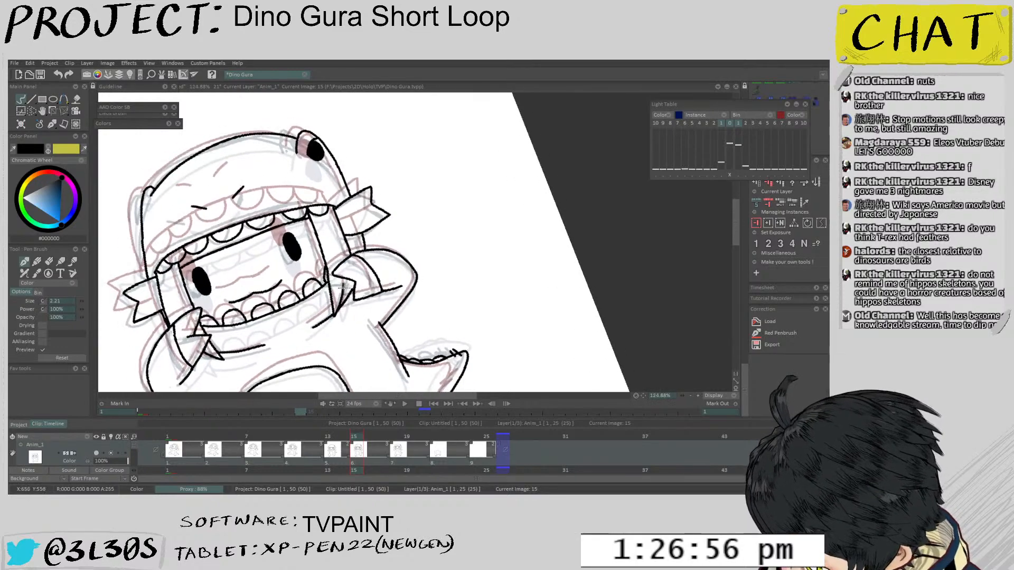
scroll(340, 293, up, 5)
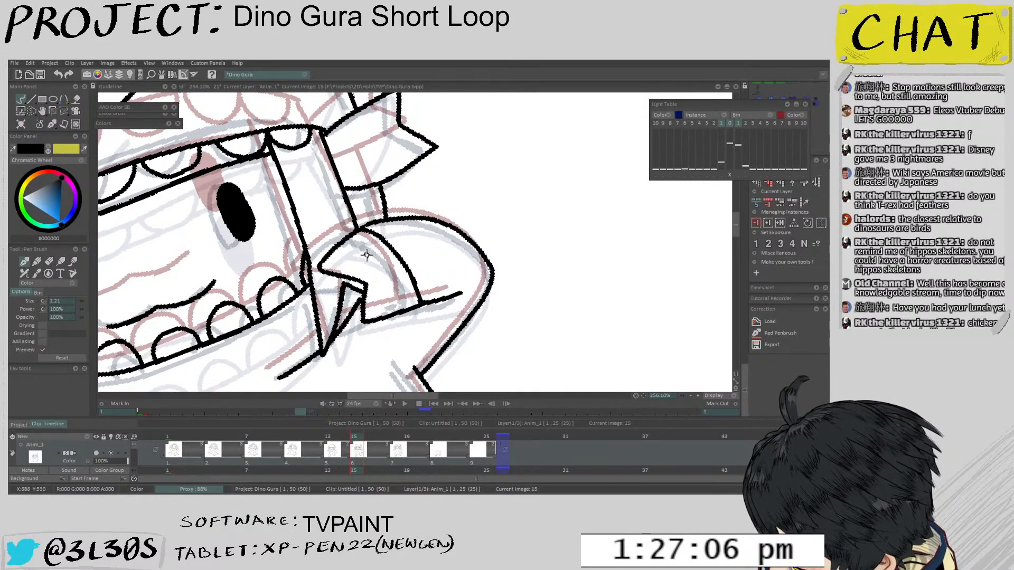
Flip between frame 15 and its neighbouring frames to compare the tail-side hand, then examine the claws on frame 15 up close
scroll(375, 256, up, 1)
scroll(363, 298, down, 7)
key(Right)
key(Right)
key(Right)
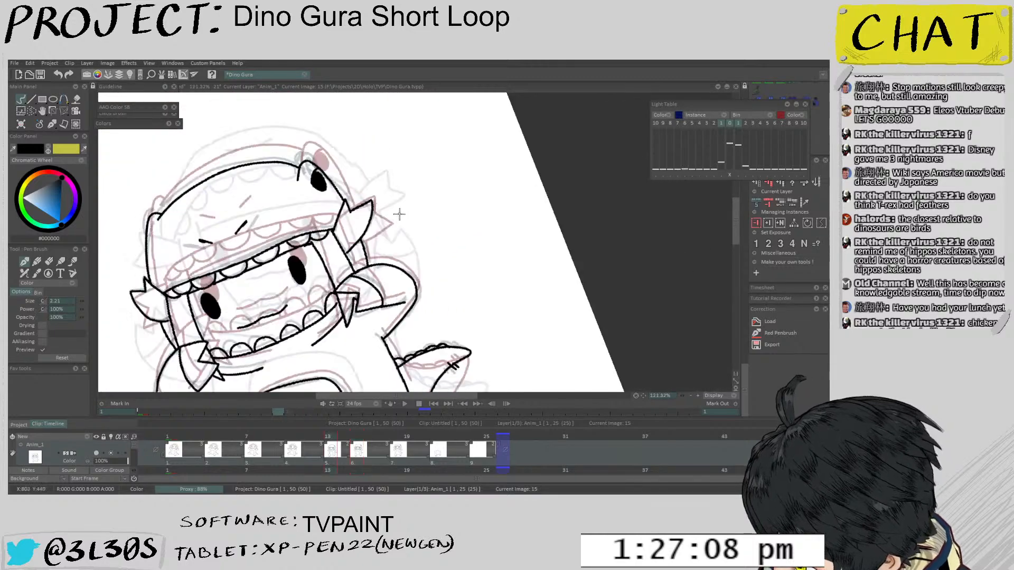
key(Left)
key(Left)
key(Left)
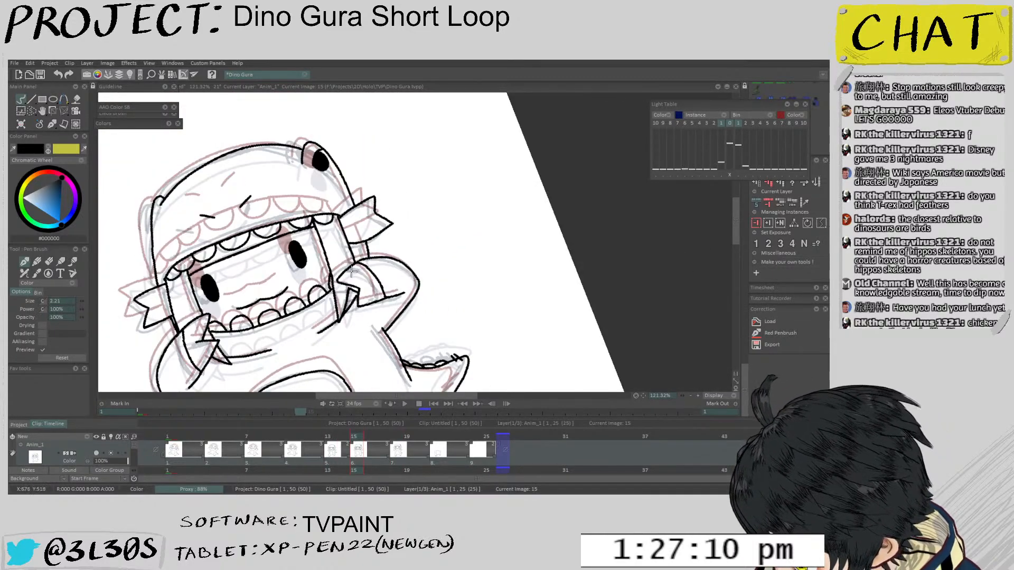
scroll(352, 271, up, 7)
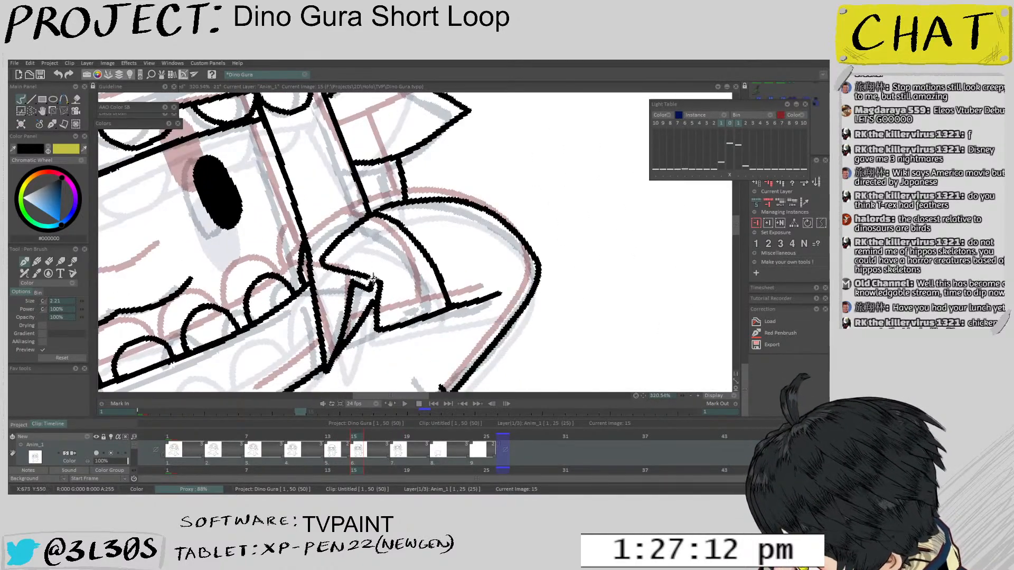
scroll(373, 279, down, 1)
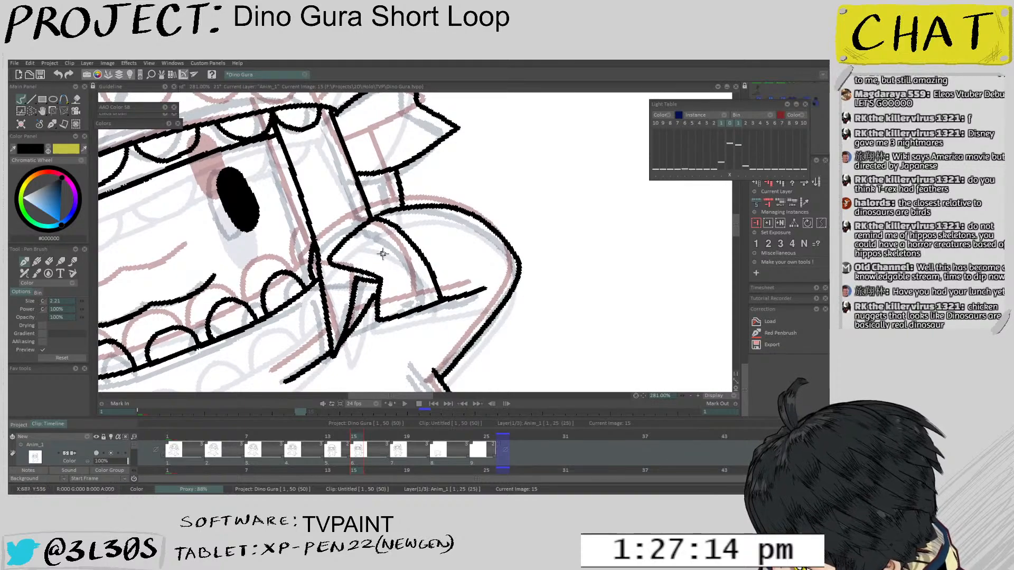
Go to frame 18 and try touching up the tip of the claw on the hand right of the mouth
key(Right)
key(Right)
key(Right)
scroll(324, 331, down, 2)
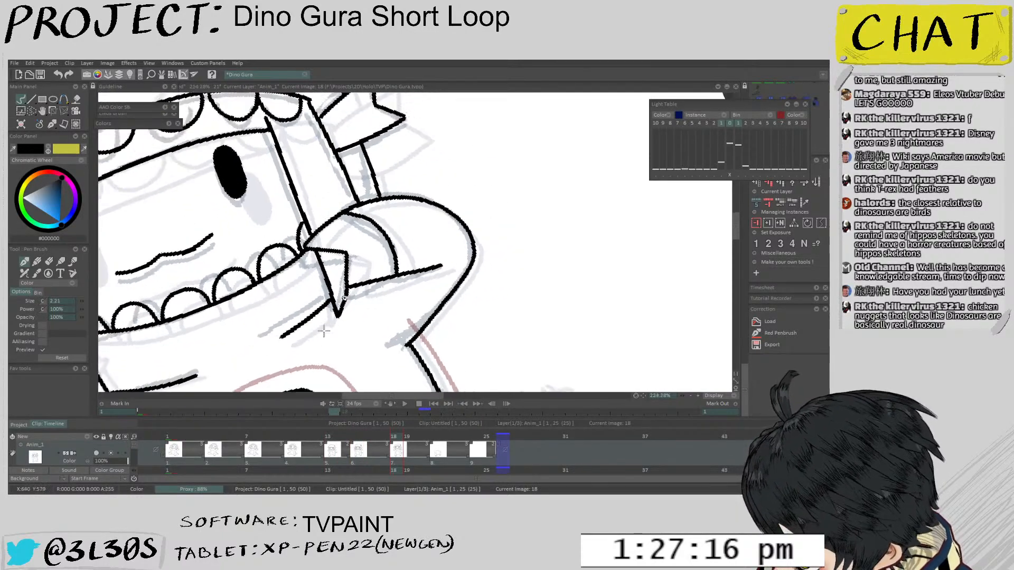
scroll(344, 298, down, 1)
scroll(358, 265, up, 1)
key(e)
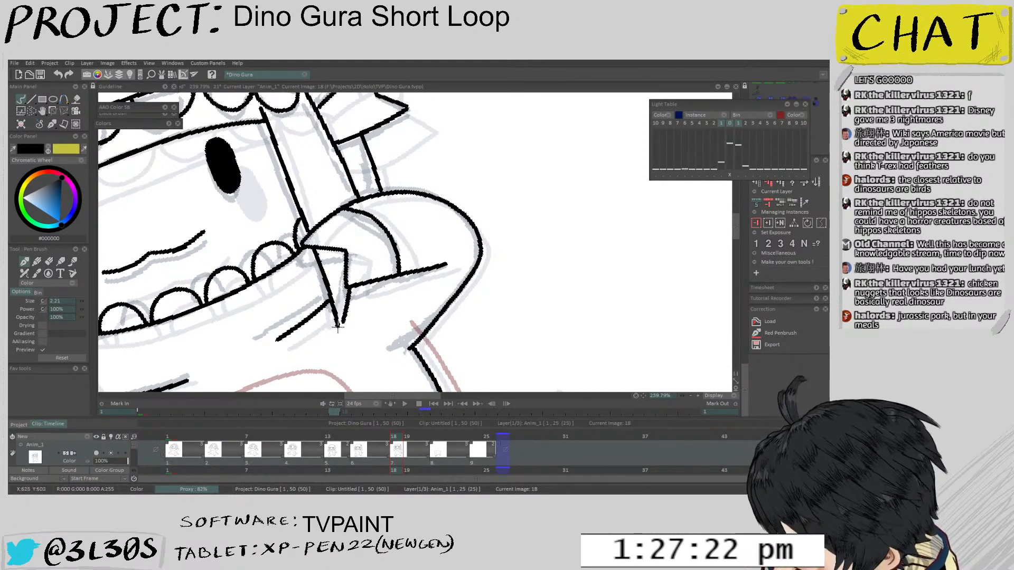
mouse_move(337, 328)
mouse_down()
mouse_move(350, 289)
mouse_move(339, 327)
mouse_up()
key(ctrl+z)
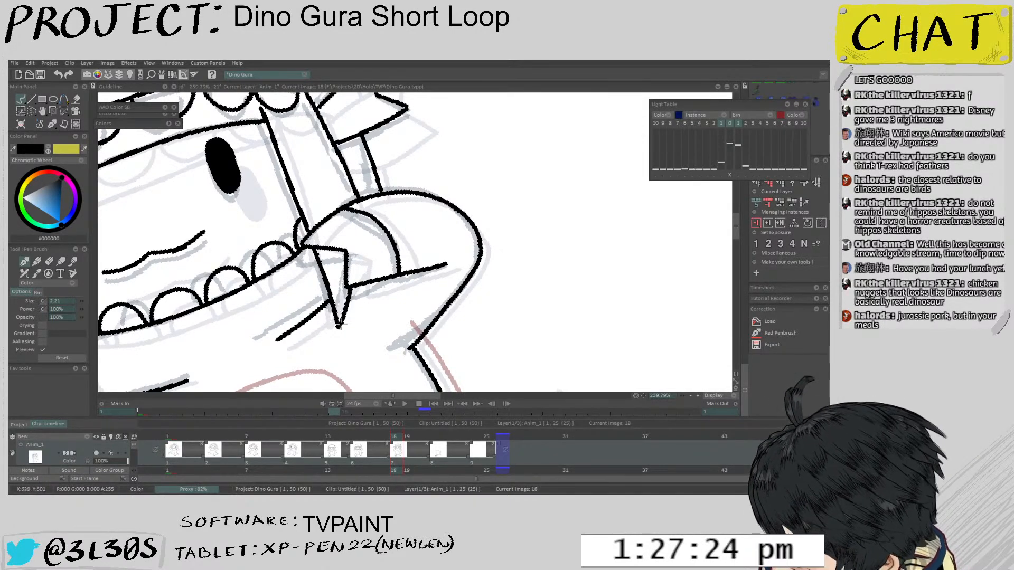
Erase the upper claw edges and the adjoining lower palm line of the hand right of the mouth on frame 18
scroll(365, 251, down, 6)
key(Left)
key(Right)
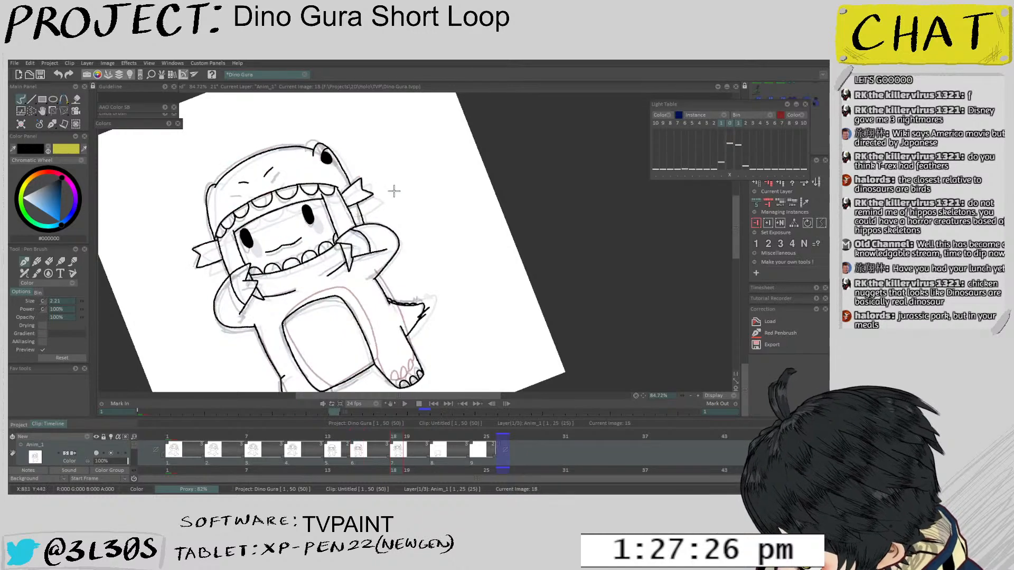
scroll(308, 256, up, 8)
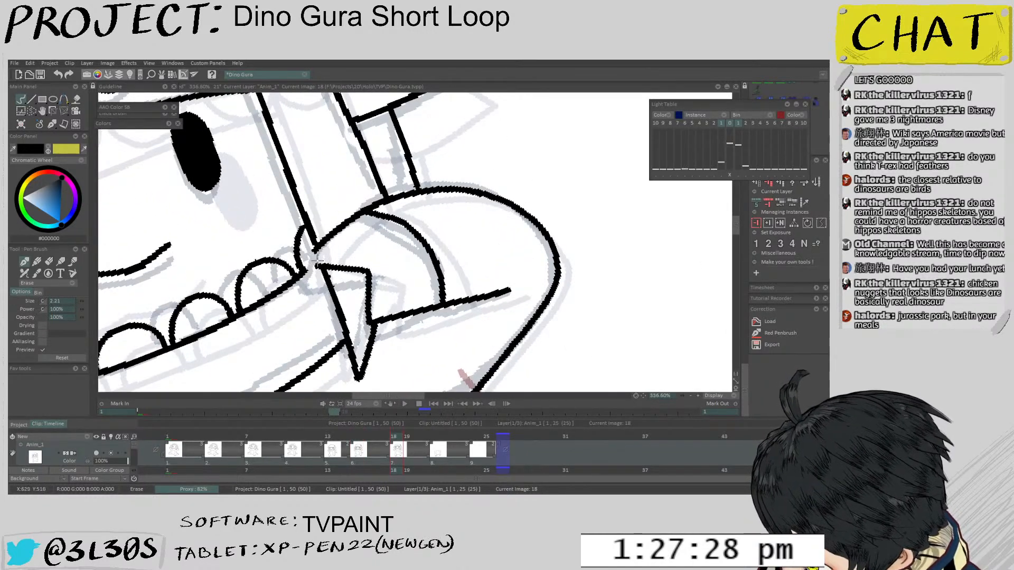
mouse_move(317, 255)
mouse_down()
mouse_move(369, 272)
mouse_move(369, 320)
mouse_move(421, 314)
mouse_up()
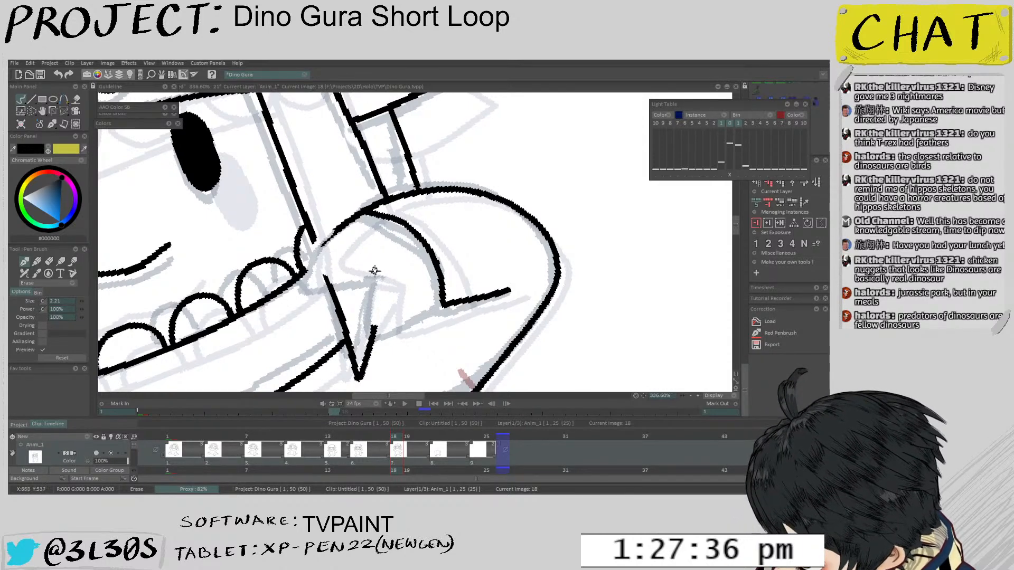
Redraw the upper edge of the claw from the mouth corner, undoing the unsatisfactory strokes
mouse_move(319, 246)
mouse_down()
mouse_move(346, 225)
mouse_move(306, 263)
mouse_move(388, 282)
mouse_move(384, 261)
mouse_move(398, 314)
mouse_move(488, 302)
mouse_up()
key(ctrl+z)
scroll(336, 232, up, 2)
key(ctrl+z)
key(ctrl+z)
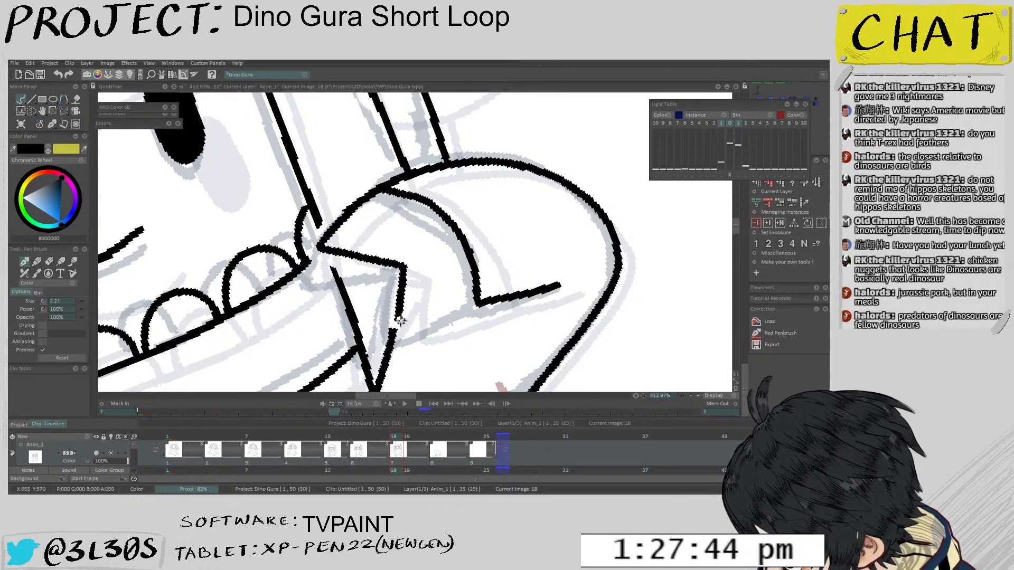
Try connecting the claw's side edge to the arm with a lower palm line
drag(398, 322, 477, 309)
key(ctrl+z)
drag(398, 322, 458, 310)
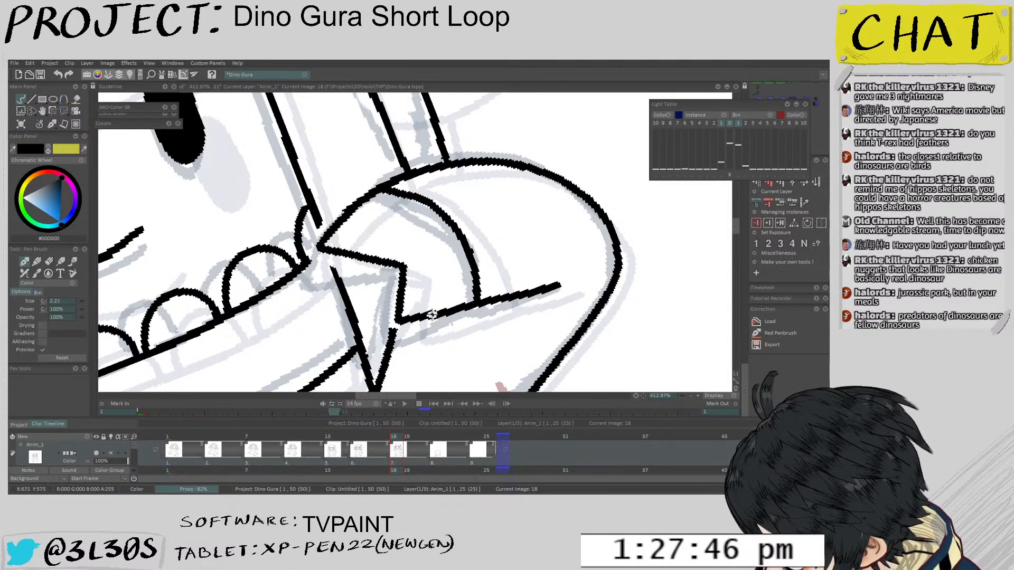
key(ctrl+z)
key(ctrl+z)
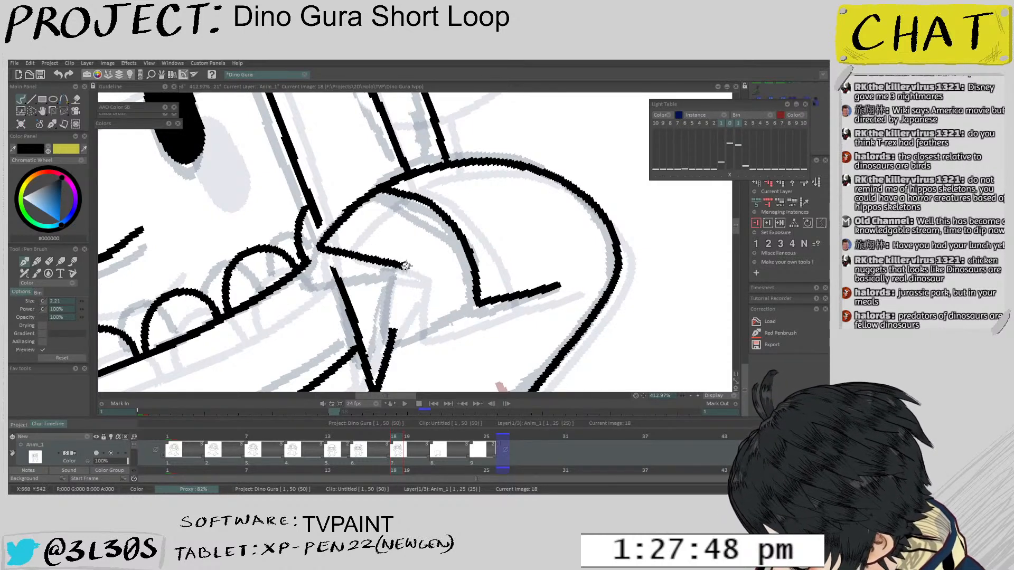
Redraw the claw's side edge and the lower palm line so they join the arm line
mouse_move(399, 265)
mouse_down()
mouse_move(383, 323)
mouse_move(477, 300)
mouse_up()
key(ctrl+z)
key(ctrl+z)
drag(381, 324, 479, 305)
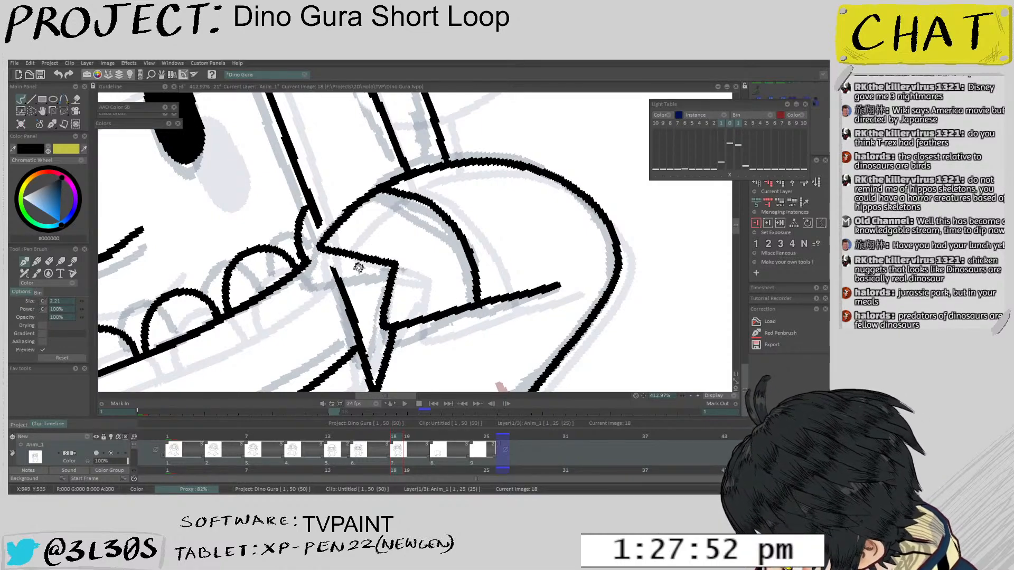
Close the gaps where the face's side line meets the claw and the corner of the mouth
drag(318, 223, 311, 270)
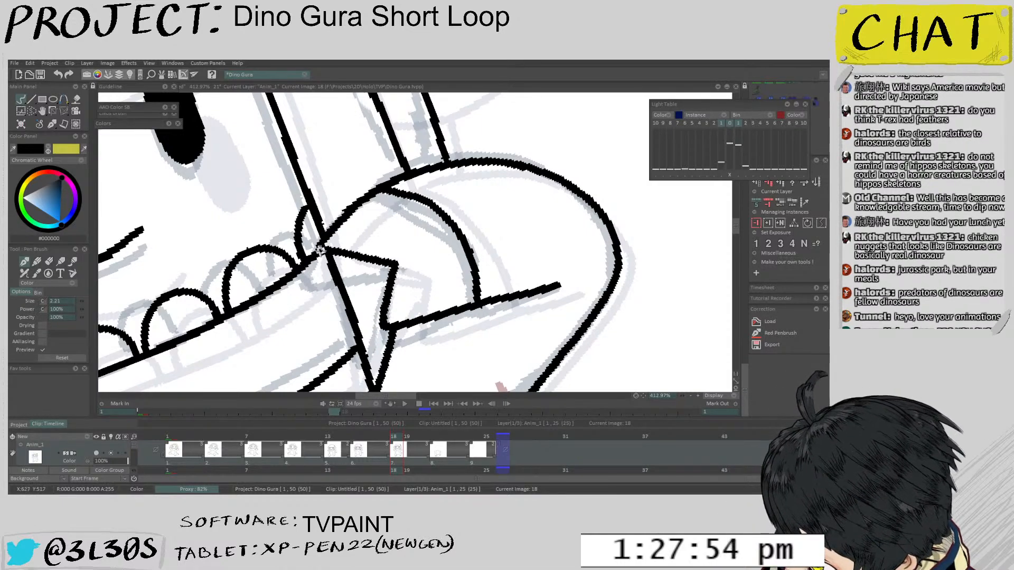
scroll(320, 250, down, 5)
scroll(365, 224, up, 4)
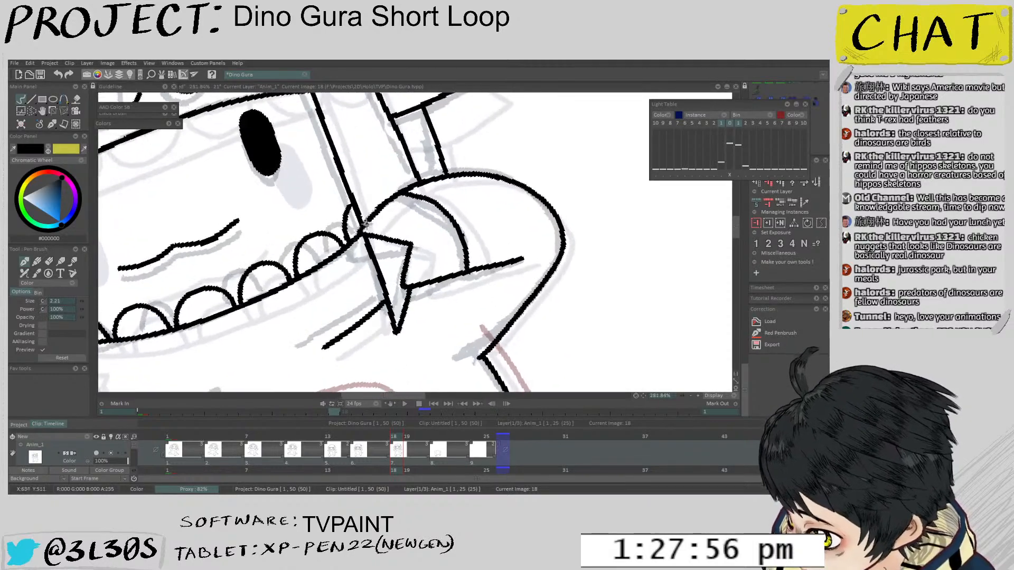
scroll(359, 224, up, 3)
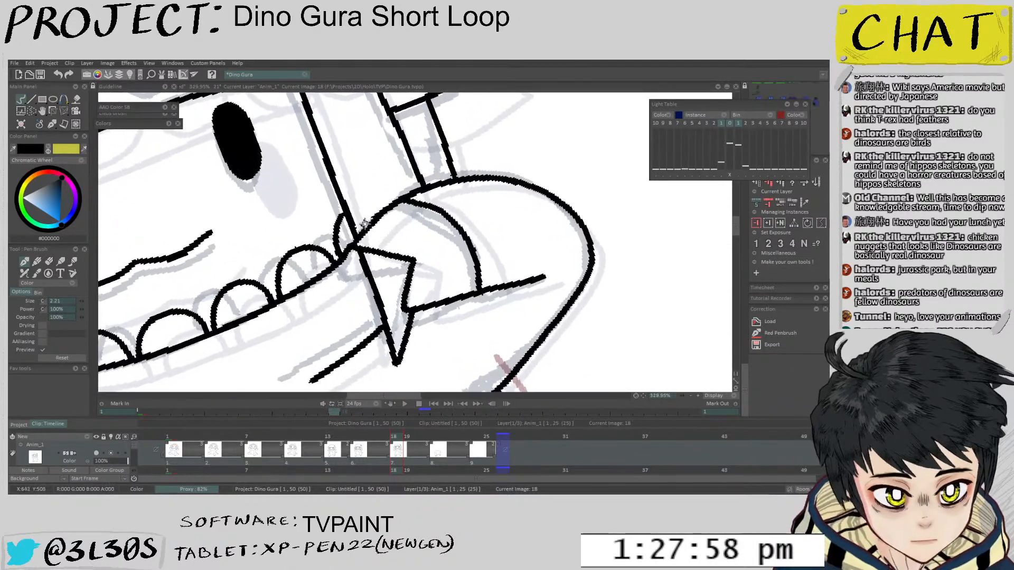
scroll(356, 254, up, 1)
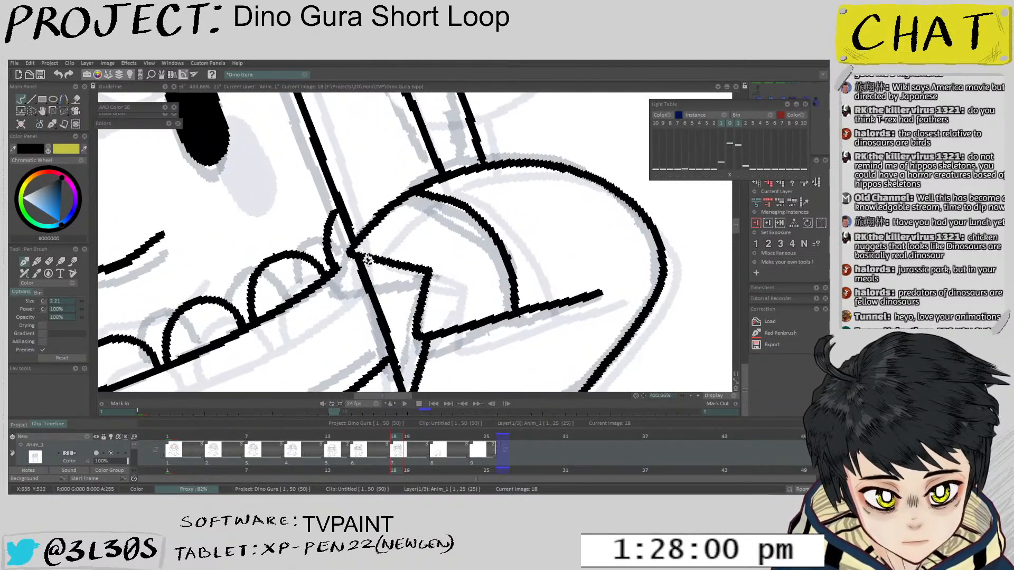
scroll(354, 259, up, 2)
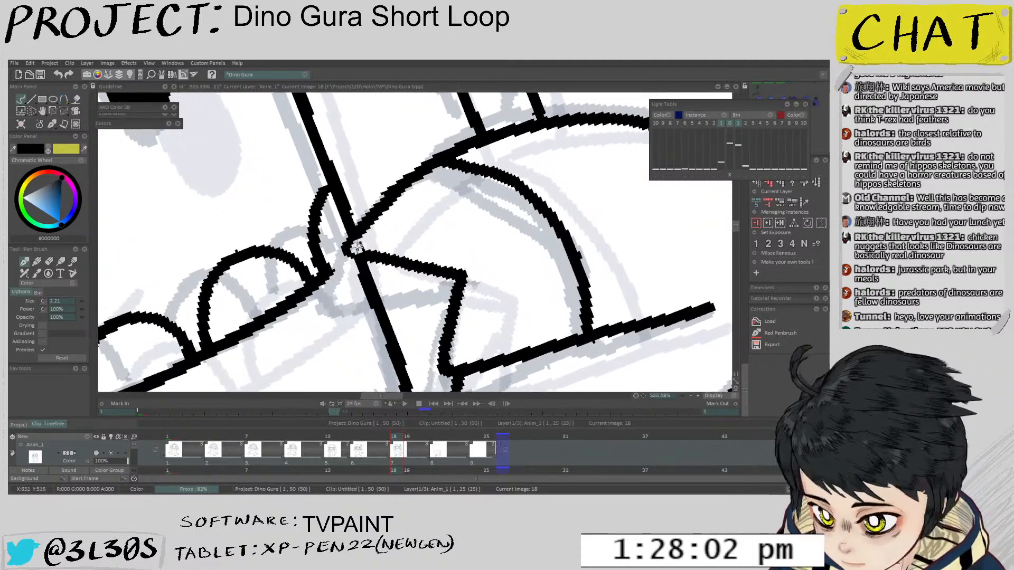
scroll(337, 253, down, 15)
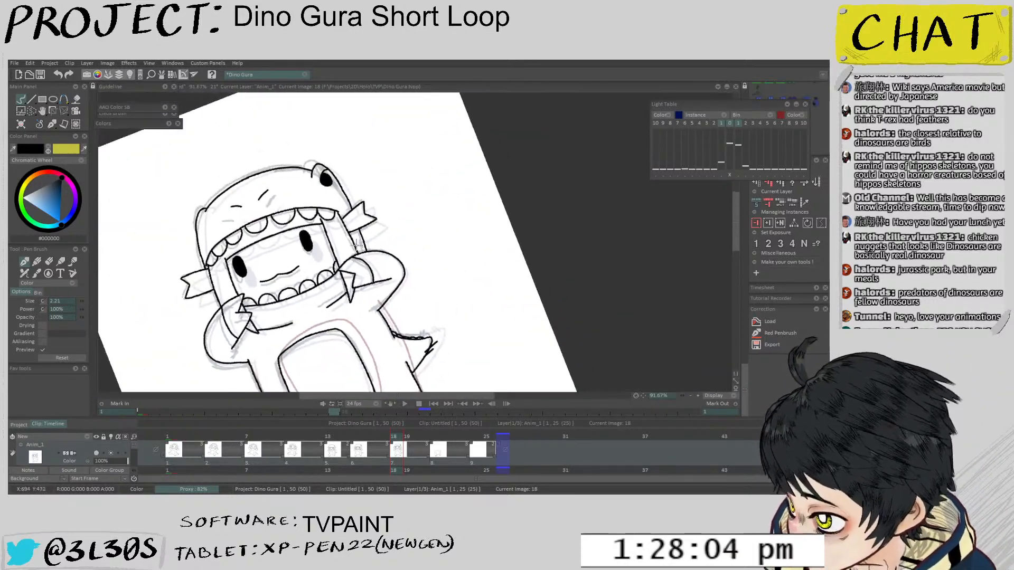
Flip between frames 13, 15 and 18 to compare the poses, and play back the animation loop
key(Left)
key(Right)
key(Left)
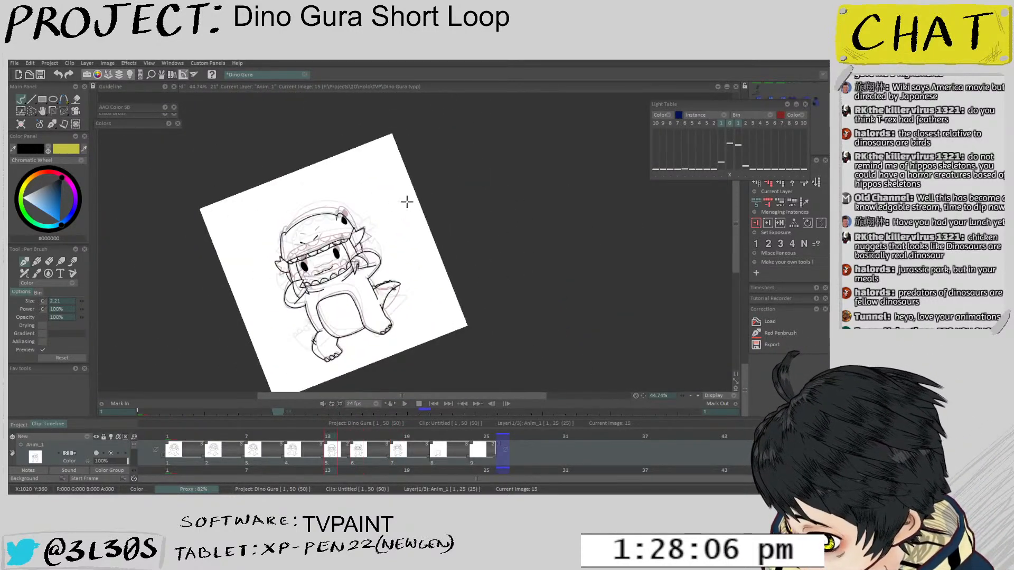
key(Right)
key(Right)
key(Left)
key(Right)
key(Left)
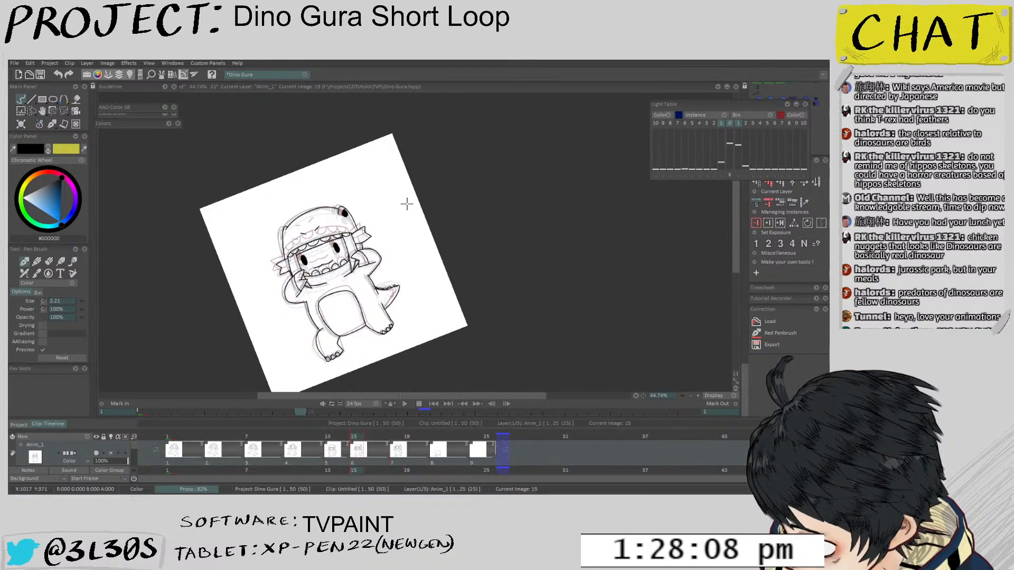
key(Left)
key(Right)
key(Right)
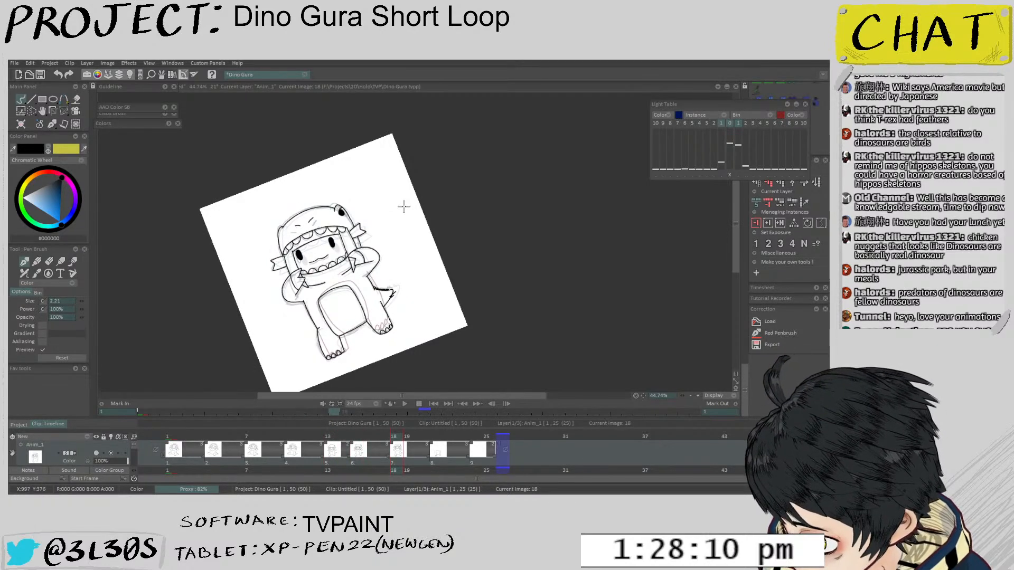
key(Return)
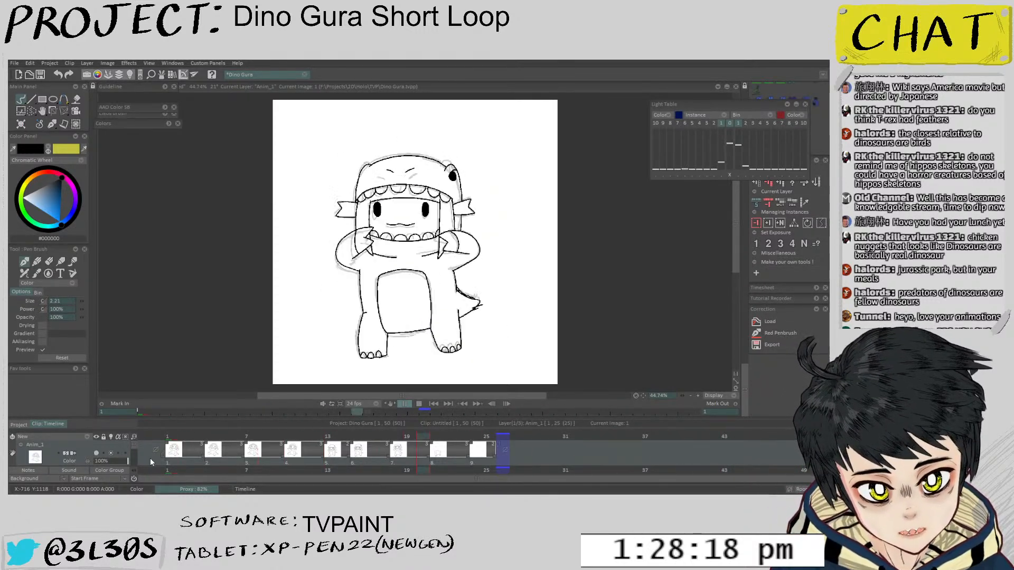
click(173, 460)
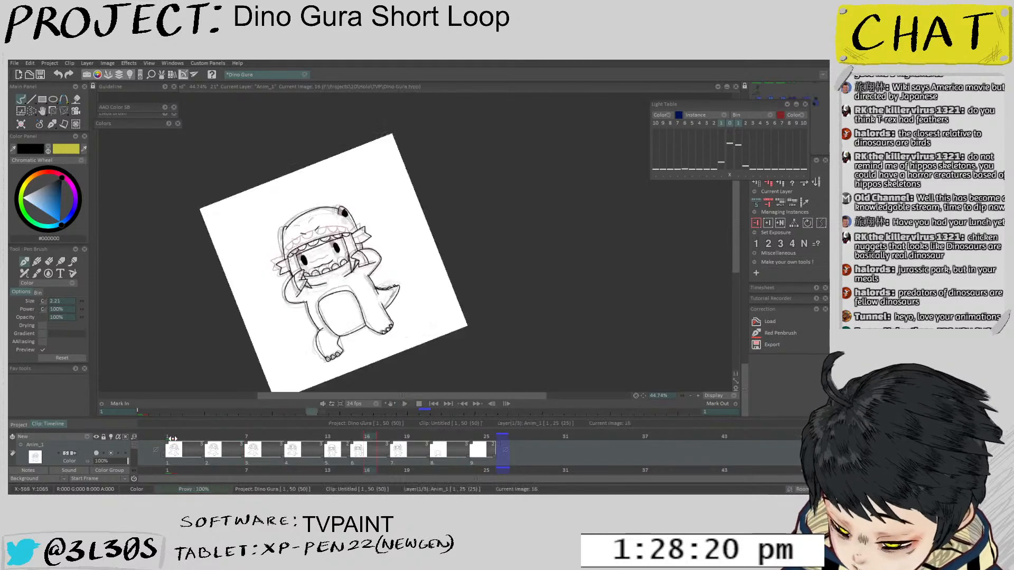
Step back and forth through the drawings on frames 1, 4, 7 and 10 to check the motion
key(ctrl+Right)
key(ctrl+Right)
key(ctrl+Right)
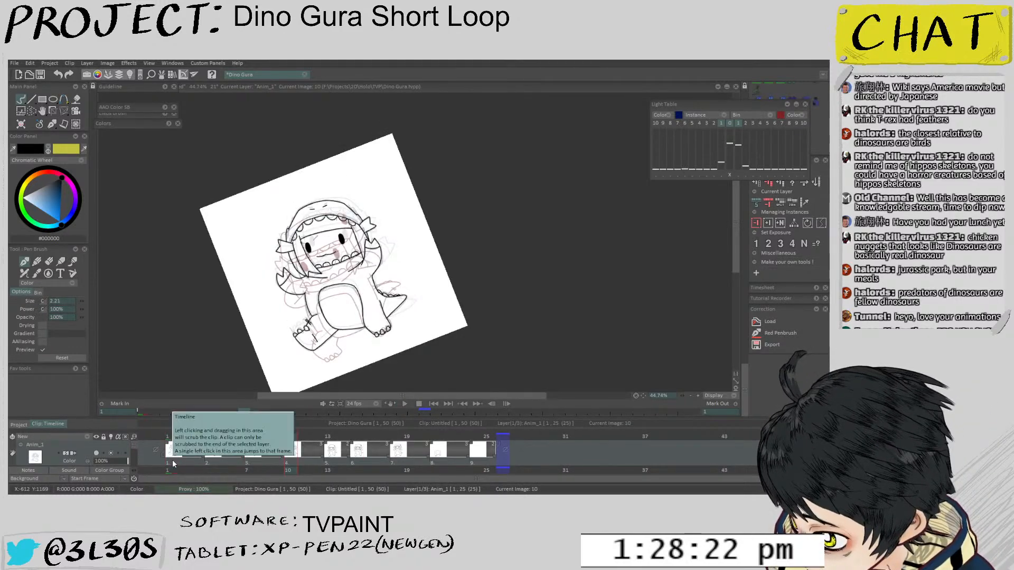
key(ctrl+Left)
key(ctrl+Left)
key(ctrl+Left)
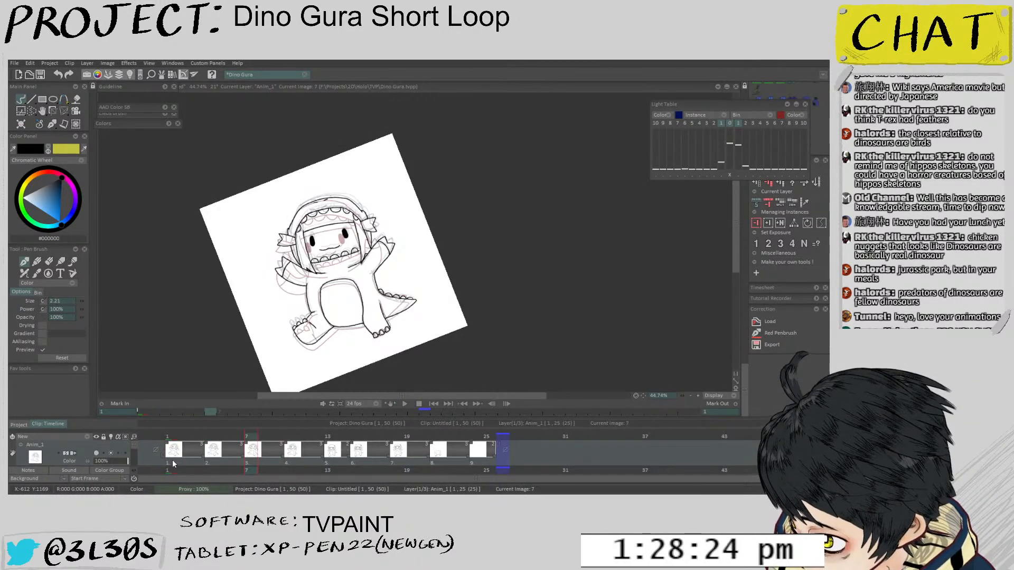
key(ctrl+Right)
key(ctrl+Right)
key(ctrl+Right)
key(ctrl+Left)
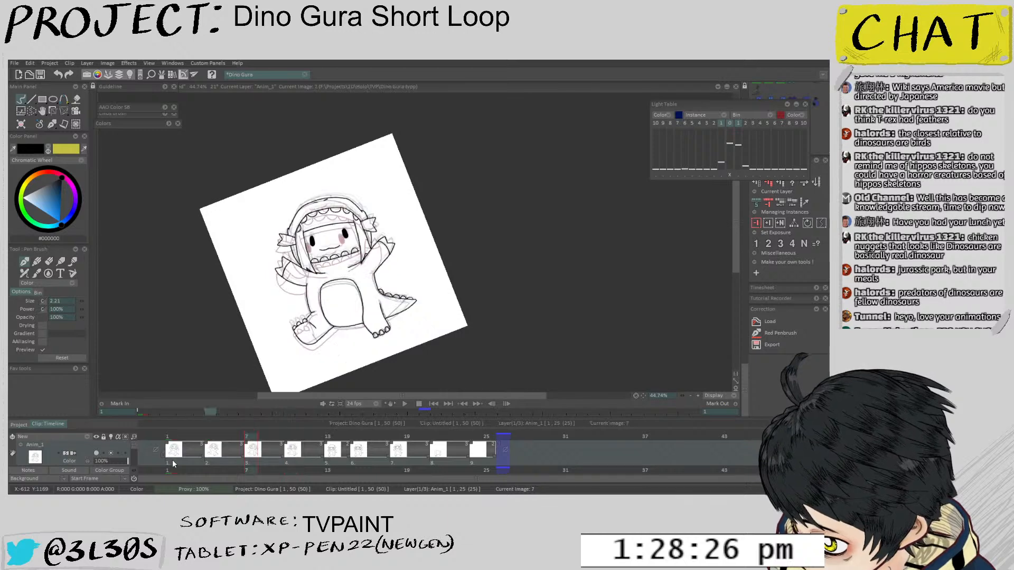
key(ctrl+Right)
key(ctrl+Left)
key(ctrl+Left)
key(ctrl+Left)
key(ctrl+Right)
key(ctrl+Left)
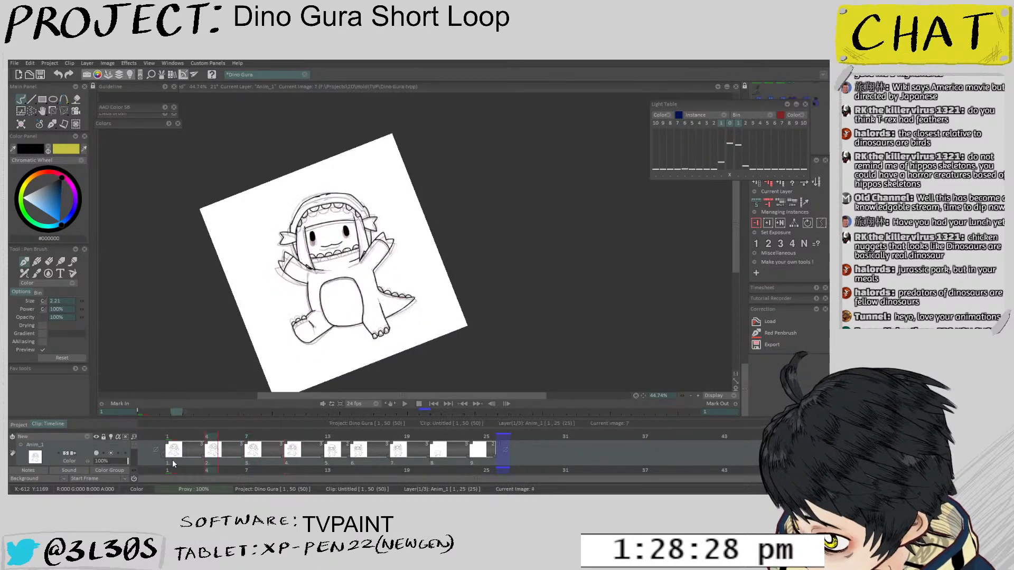
key(ctrl+Right)
key(ctrl+Right)
key(ctrl+Left)
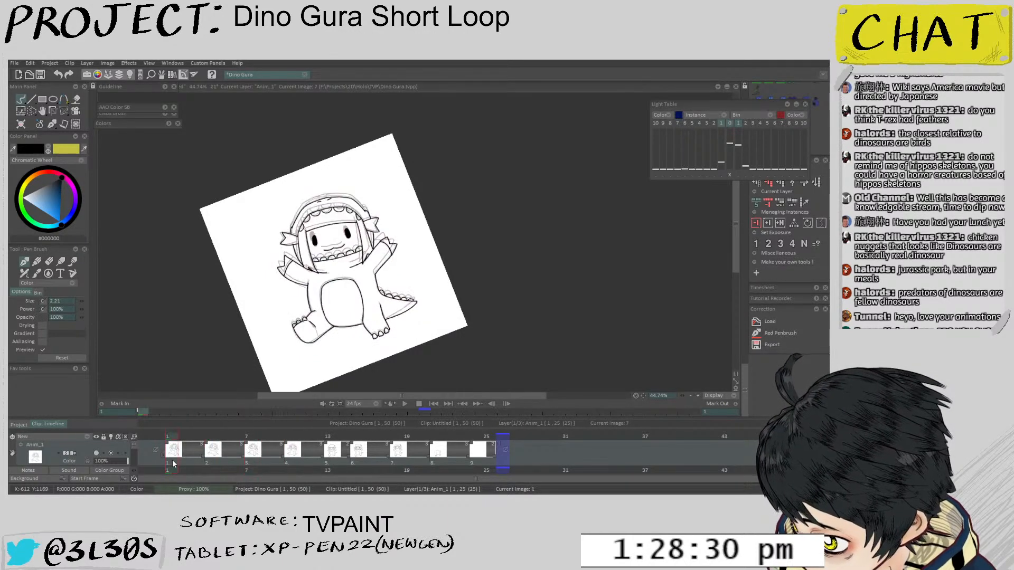
key(ctrl+Right)
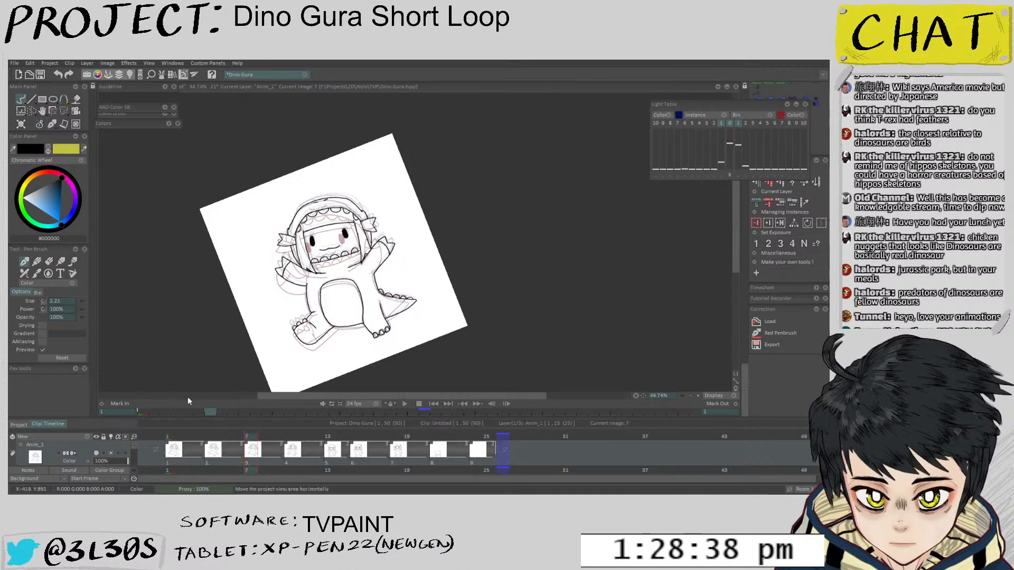
Play the animation loop from the first frame and stop the playback
click(168, 451)
key(Return)
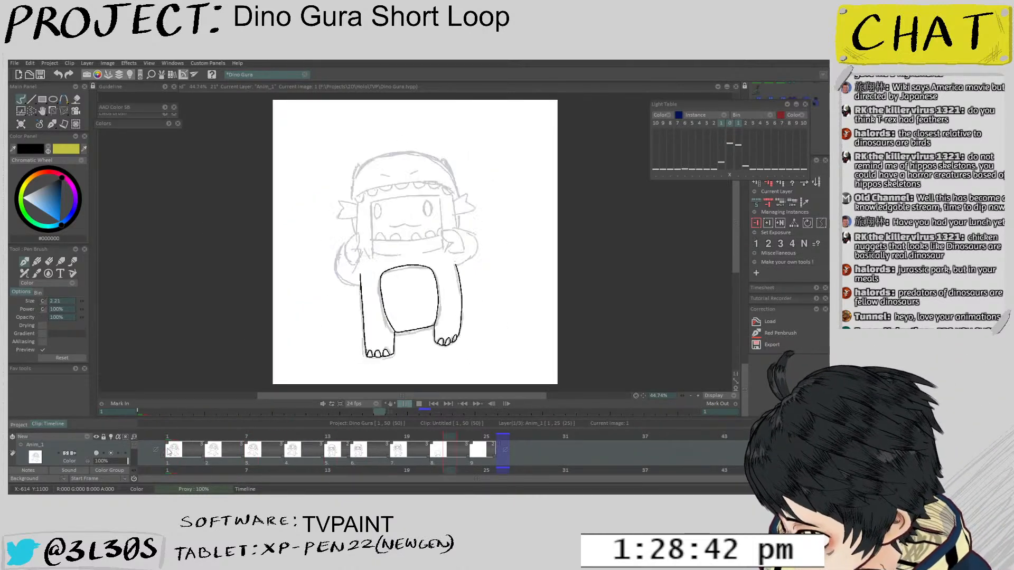
key(Return)
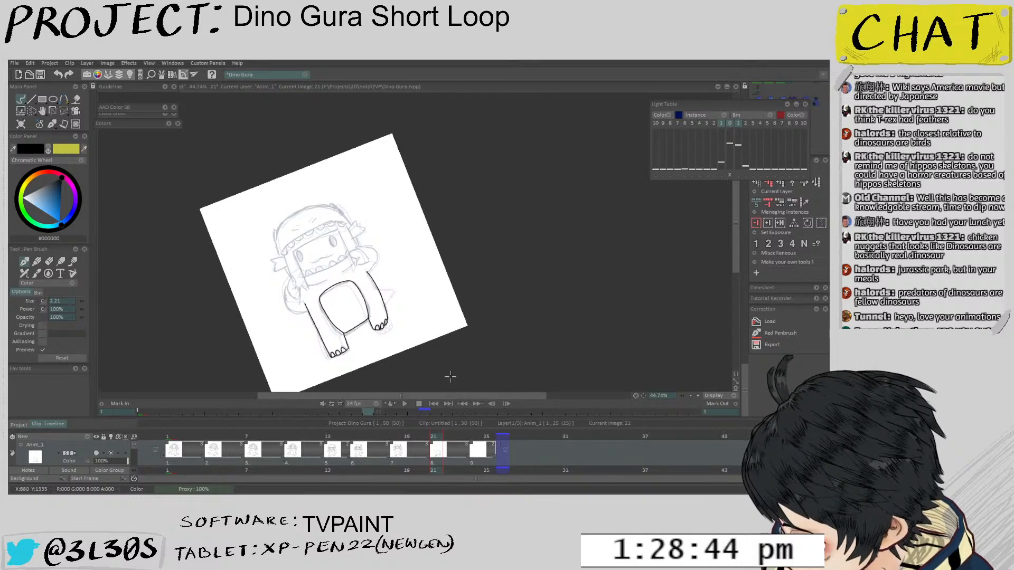
Compare frame 21 with the preceding drawings and return to the hand beside the mouth on frame 18
key(Left)
key(Left)
key(Left)
scroll(387, 214, up, 4)
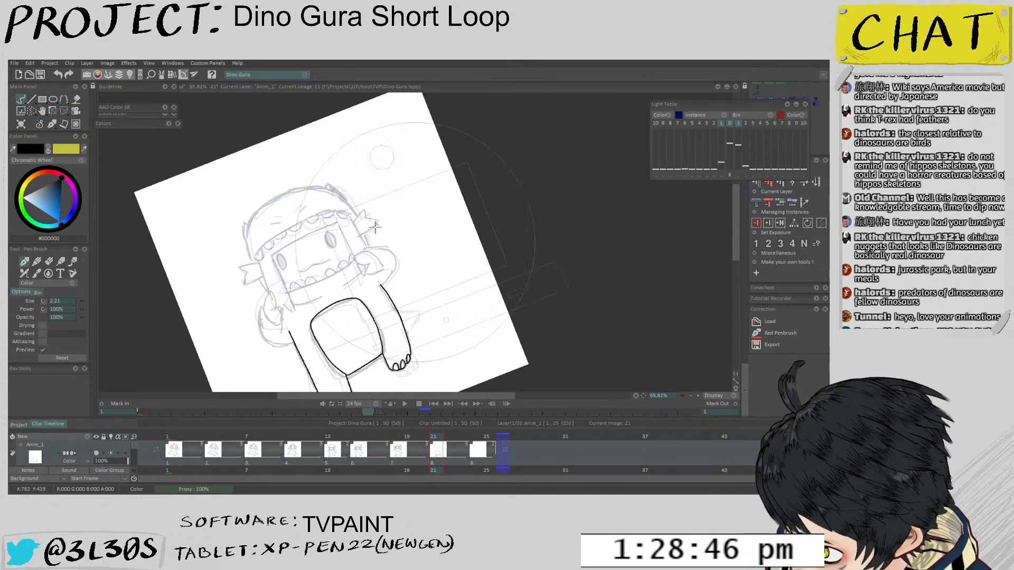
key(Left)
key(Right)
key(Right)
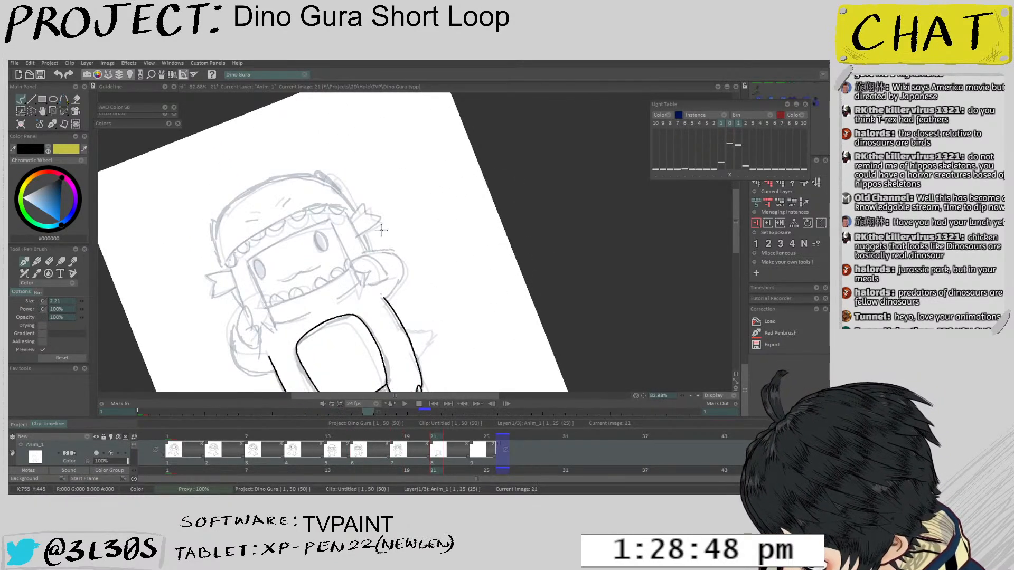
key(Left)
key(Left)
key(Right)
key(Right)
key(Right)
scroll(370, 254, up, 8)
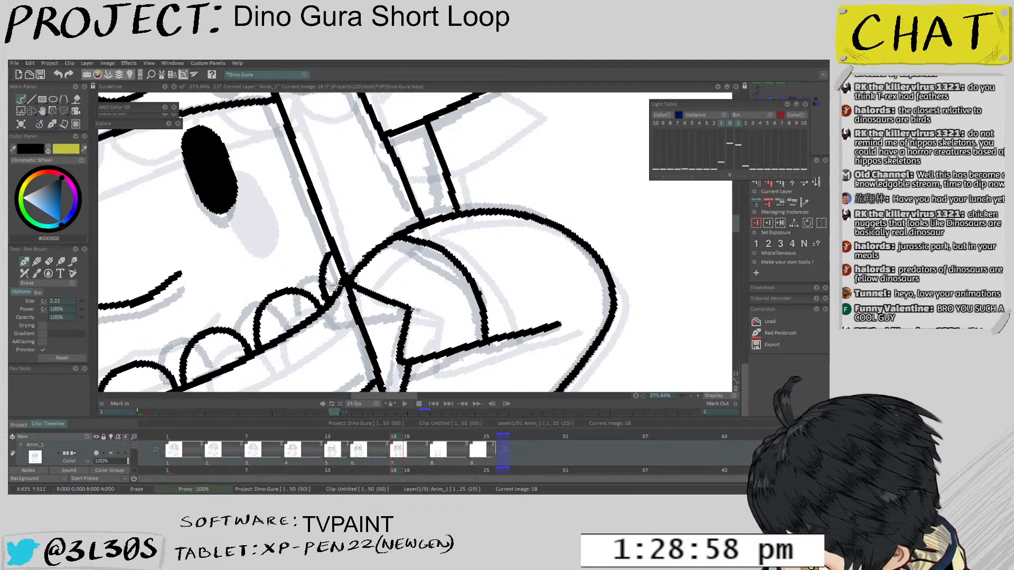
Check frame 18 against the preceding drawings and inspect both hands and the mouth up close
scroll(338, 288, down, 8)
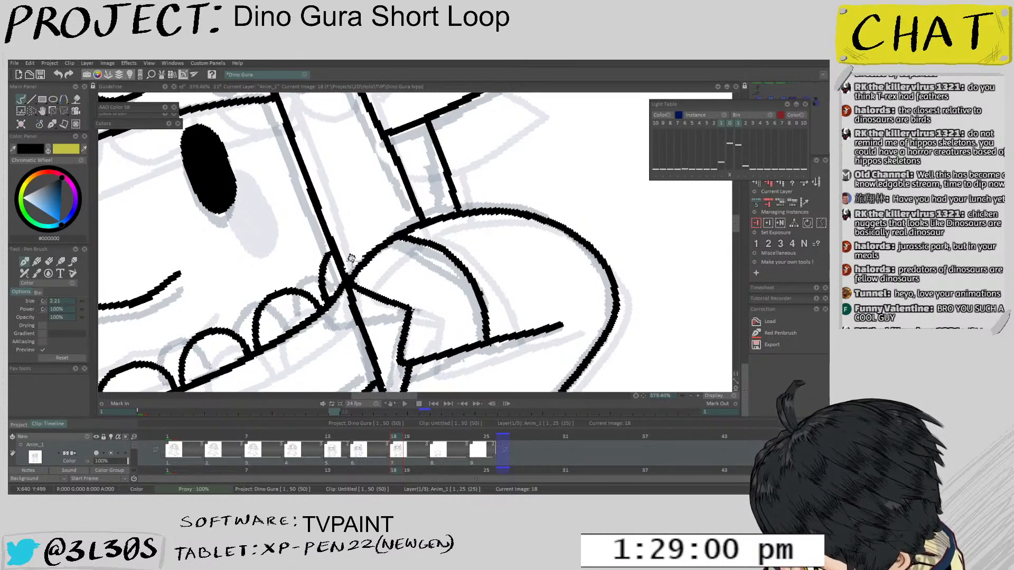
key(Left)
key(Left)
key(Left)
key(Right)
key(Right)
key(Right)
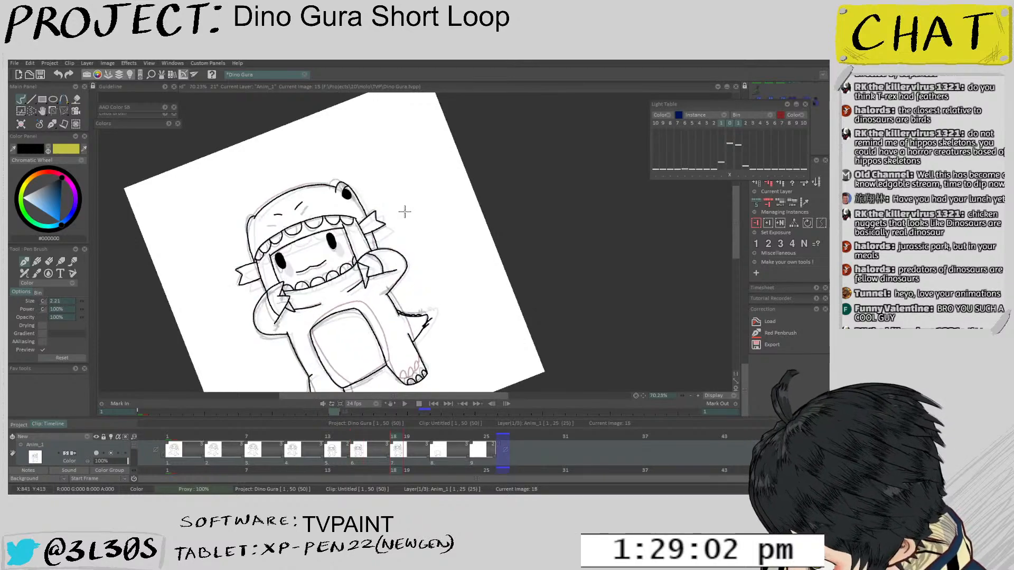
scroll(292, 298, up, 5)
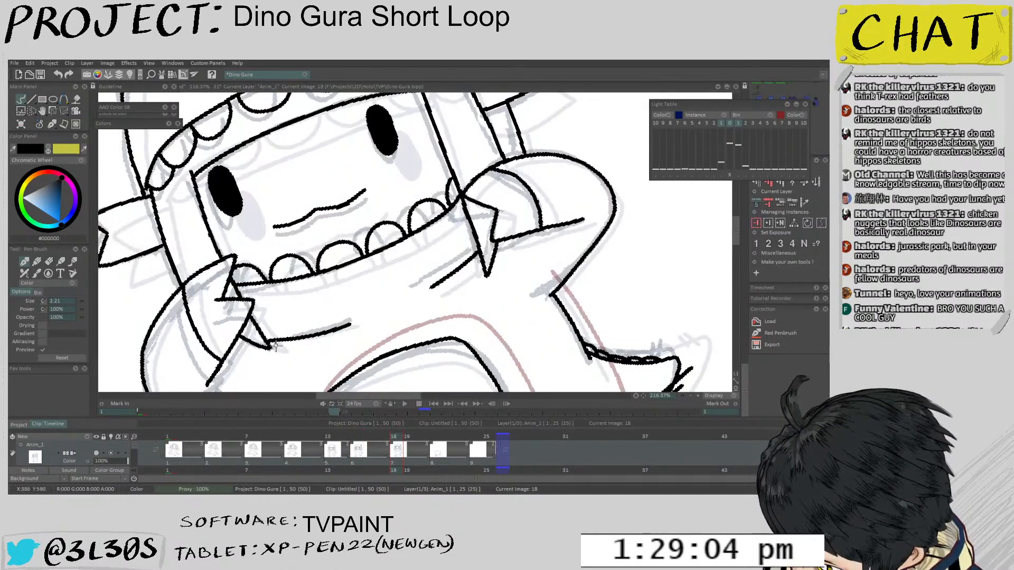
Erase the line under the mouth beside the left hand on frame 18 and redraw it with a cleaner stroke
key(e)
drag(275, 339, 350, 325)
key(b)
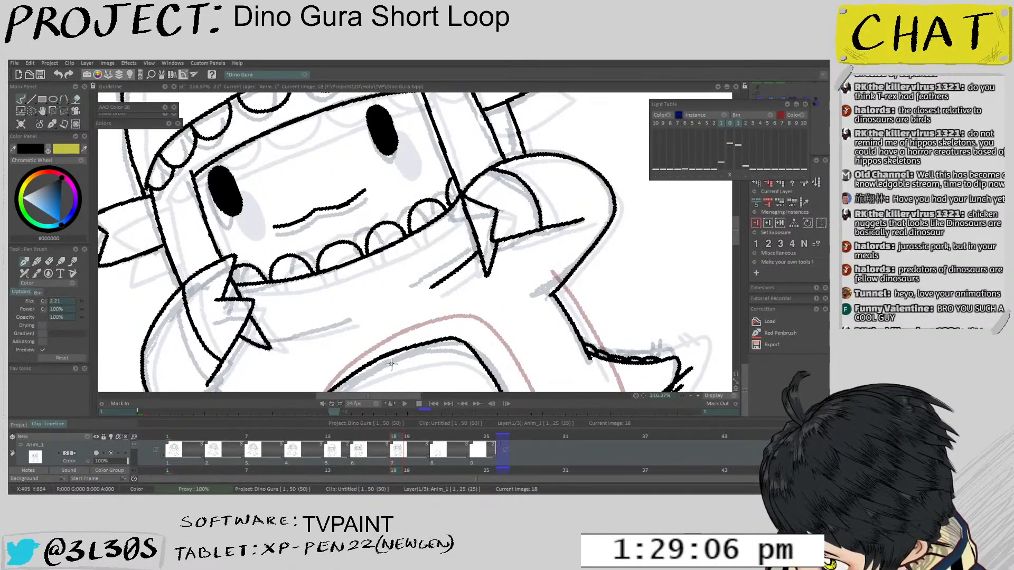
mouse_move(434, 331)
mouse_down()
mouse_move(506, 276)
mouse_move(444, 263)
mouse_move(450, 288)
mouse_move(416, 371)
mouse_up()
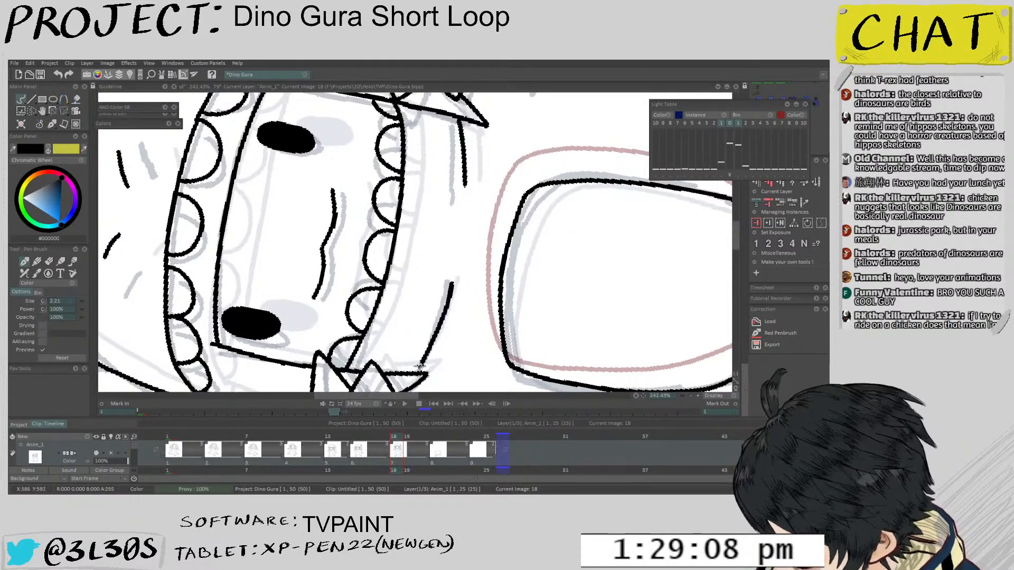
key(ctrl+z)
drag(453, 281, 415, 372)
key(ctrl+z)
mouse_move(454, 282)
mouse_down()
mouse_move(420, 364)
mouse_move(388, 382)
mouse_up()
scroll(430, 342, down, 1)
drag(520, 259, 410, 368)
drag(466, 247, 428, 301)
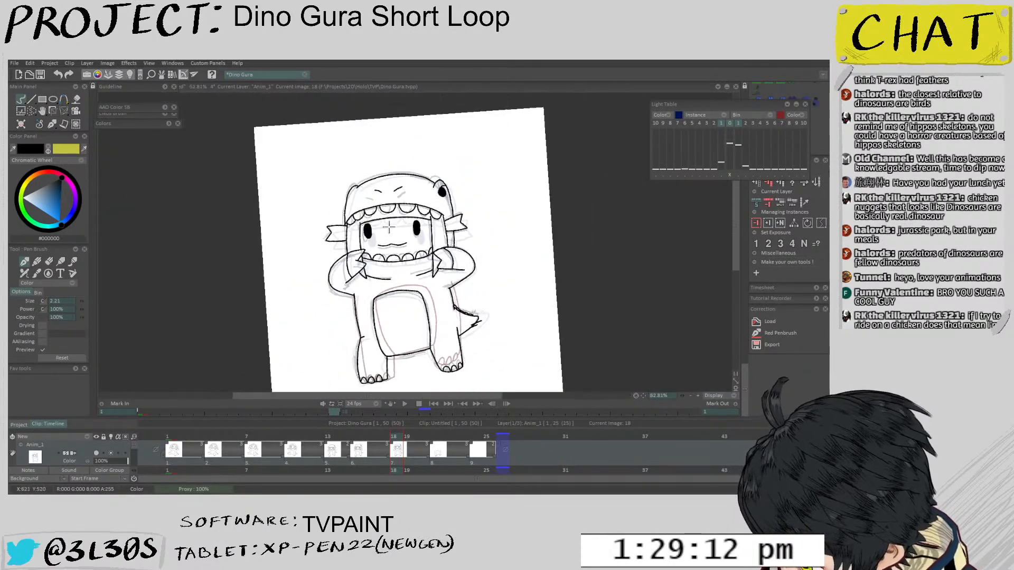
Step forward and back through the drawings around frame 18 to check the motion
key(Left)
key(Right)
key(Right)
key(Right)
key(Right)
key(Right)
key(Right)
key(Left)
key(Left)
key(Left)
key(Left)
key(Left)
key(Left)
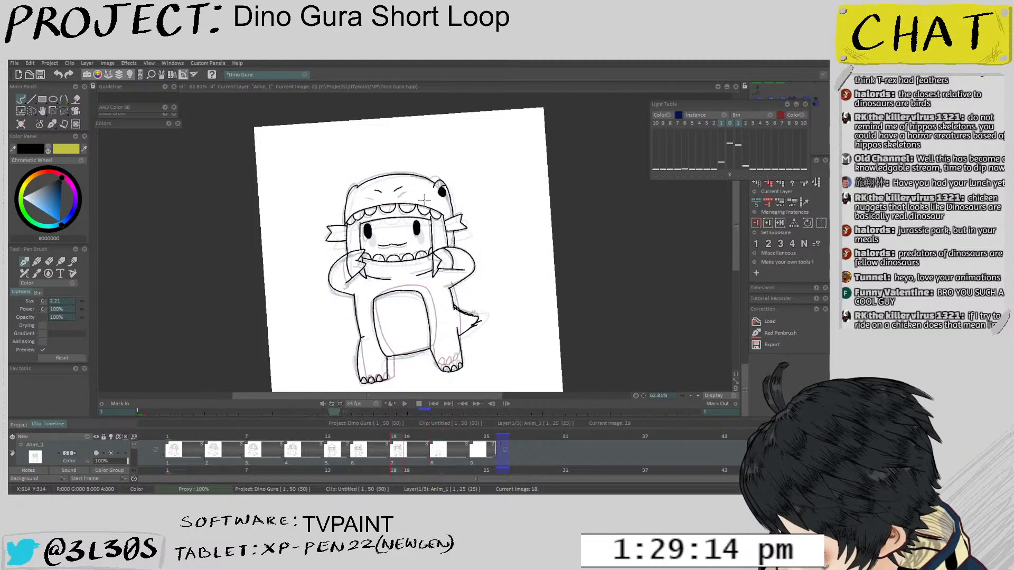
Compare the unfinished drawing on frame 21 repeatedly with the drawing on frame 18
key(Right)
key(Right)
key(Right)
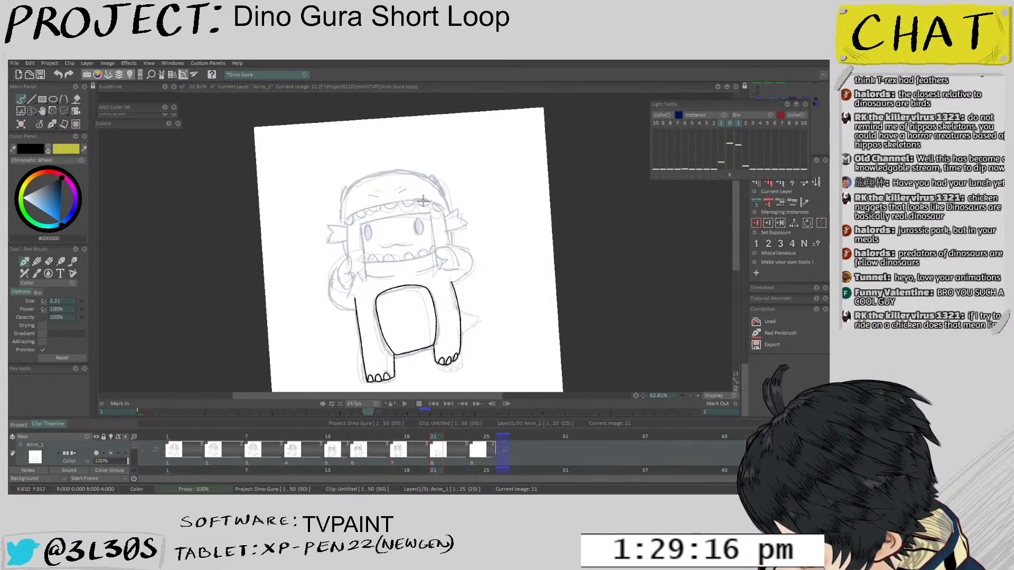
key(Left)
key(Right)
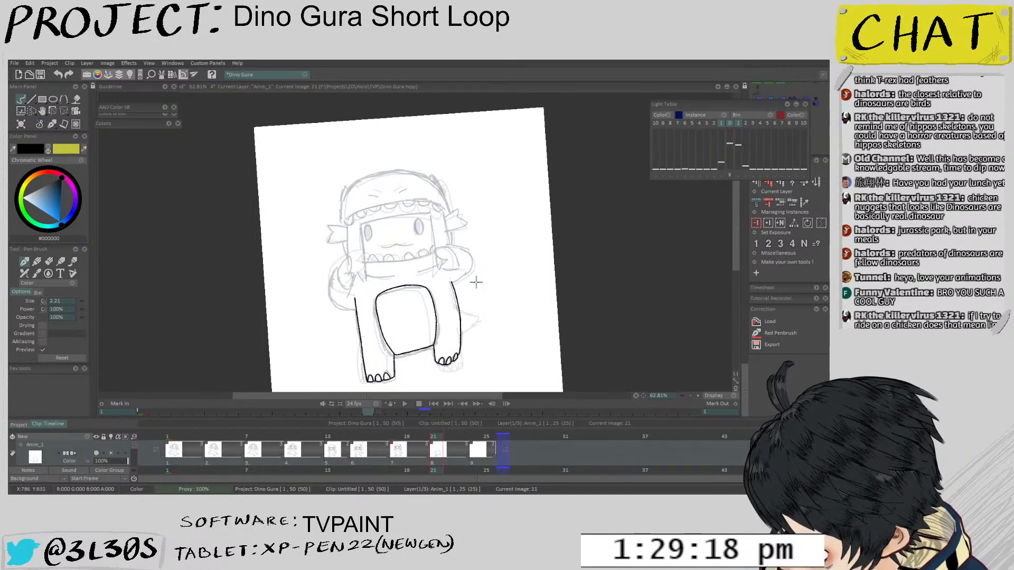
key(Left)
key(Right)
scroll(475, 317, up, 3)
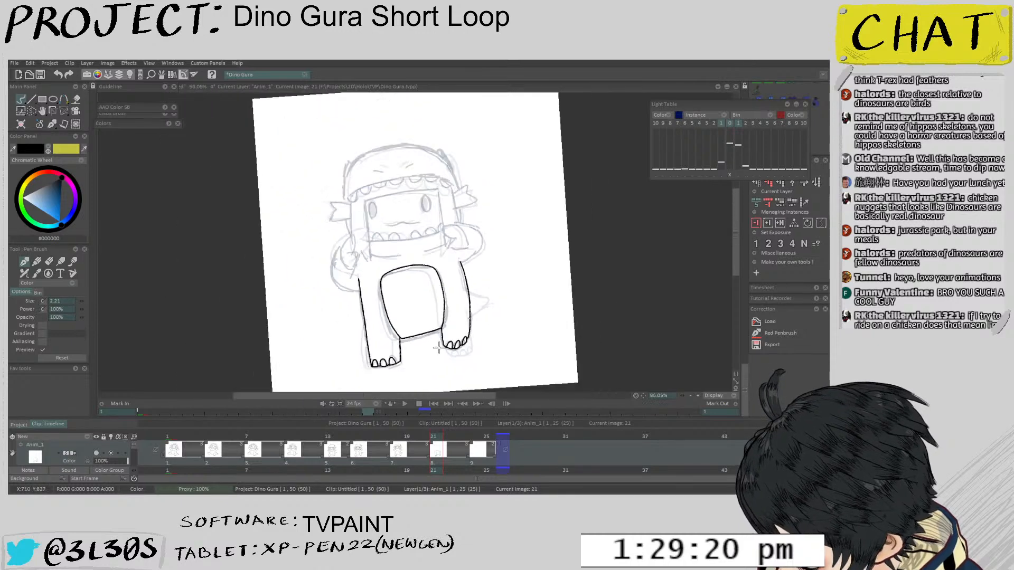
scroll(516, 281, down, 3)
key(Left)
key(Right)
scroll(486, 288, down, 1)
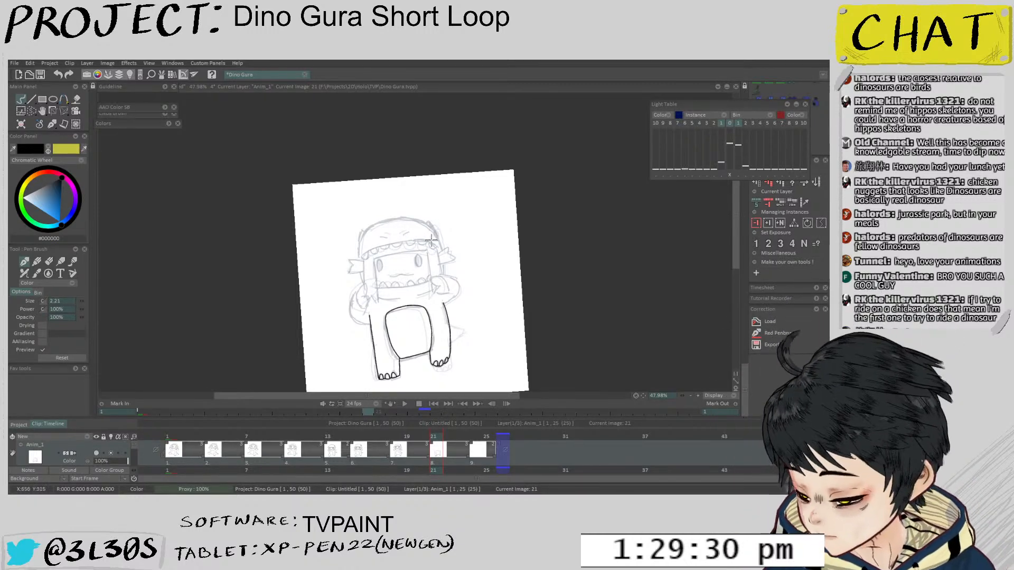
Flip between frames 15, 18 and 21 to judge how the pose should continue
key(Left)
key(Left)
key(Right)
key(Right)
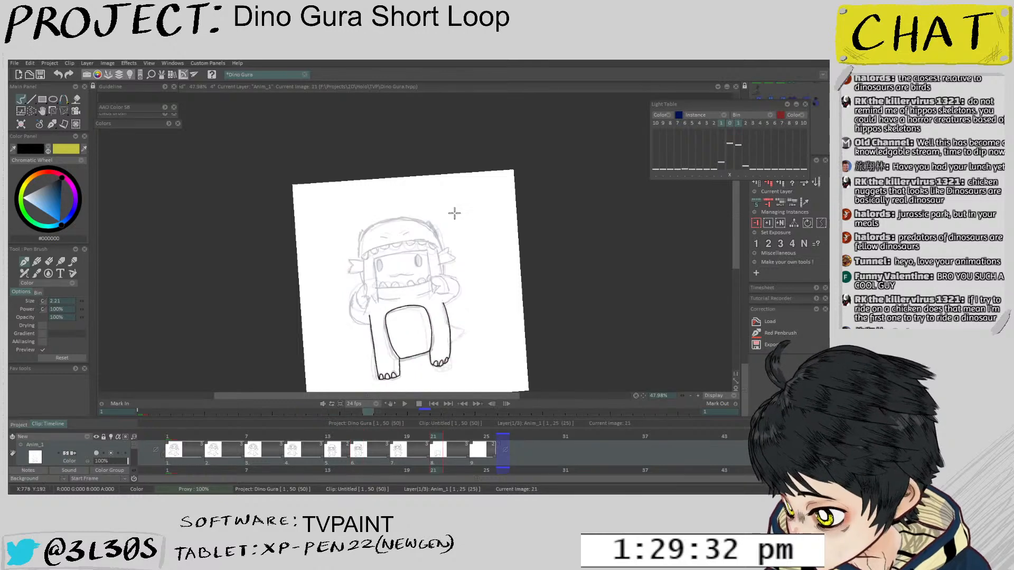
key(Left)
key(Left)
key(Right)
key(Right)
key(Left)
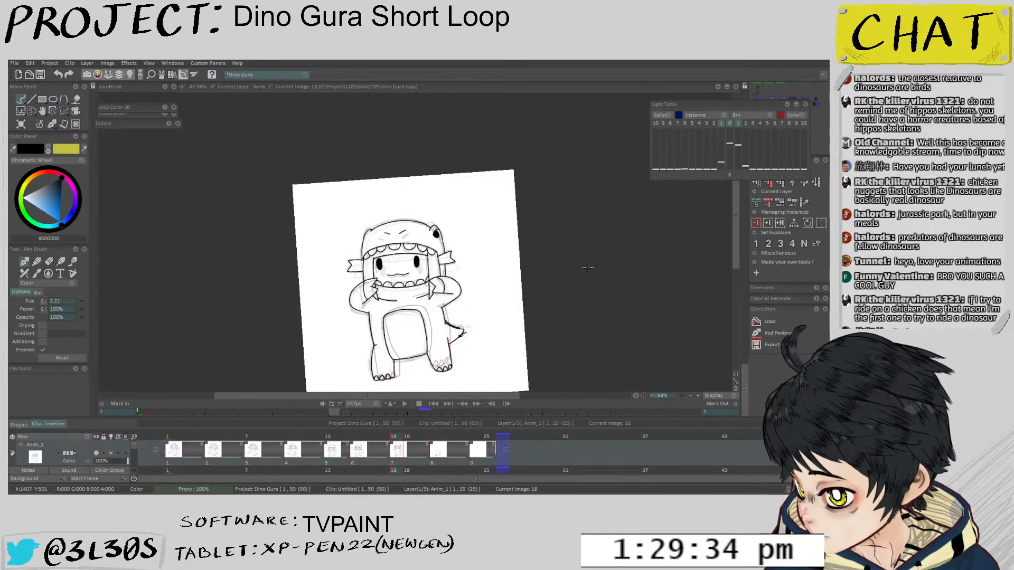
key(Left)
key(Right)
On frame 21, shift the light table's previous drawing to X 13, Y -3 and rotate it slightly to line up with the pose
scroll(446, 306, up, 5)
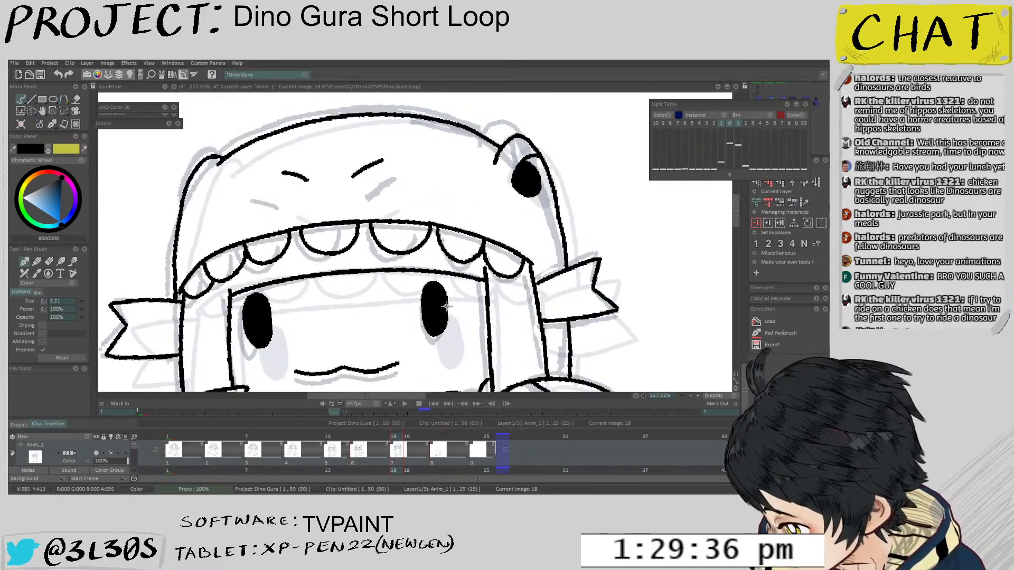
key(Right)
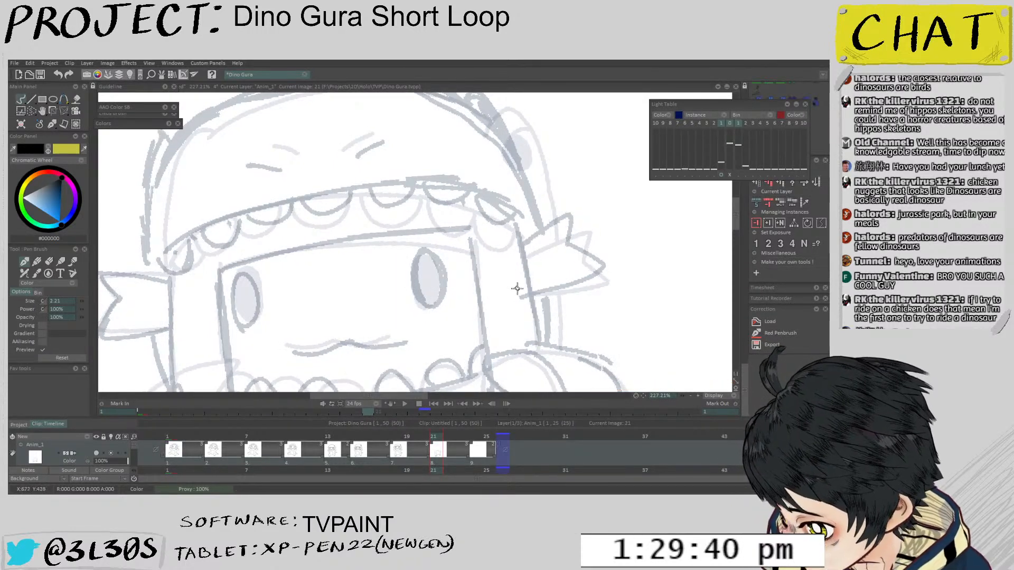
scroll(471, 314, down, 1)
scroll(471, 315, down, 4)
click(722, 175)
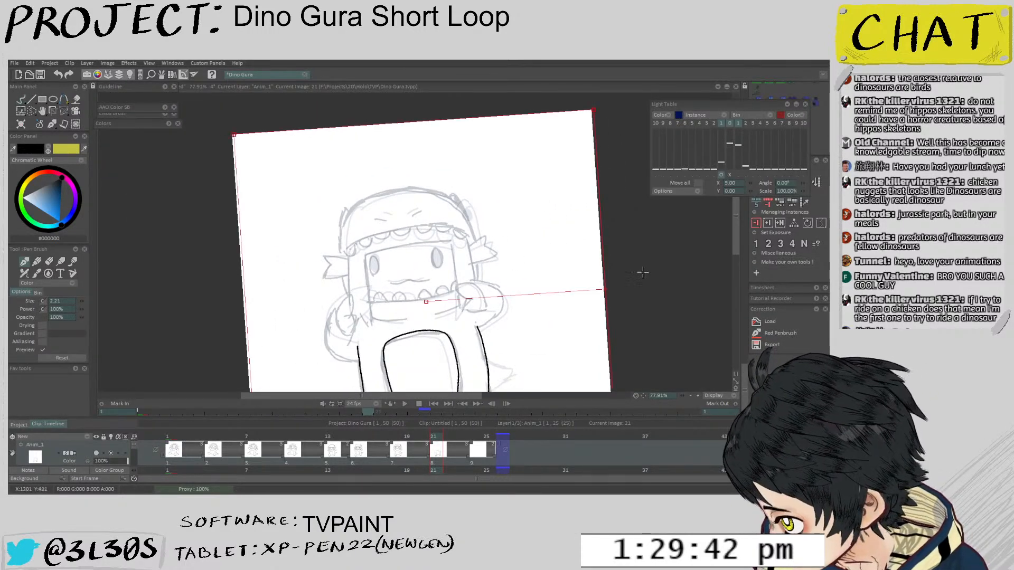
drag(643, 273, 593, 268)
drag(565, 298, 557, 309)
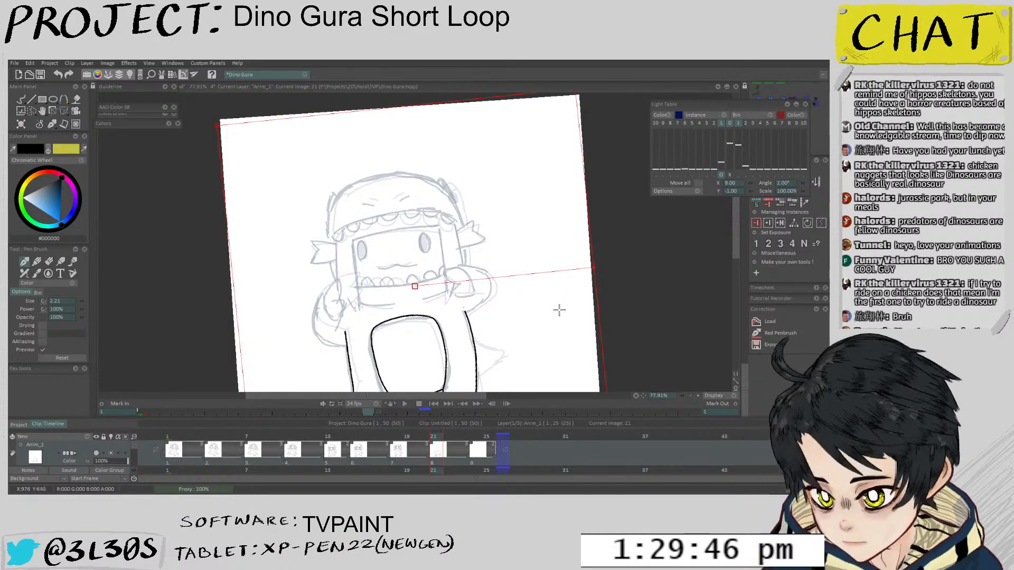
drag(601, 265, 575, 290)
key(Escape)
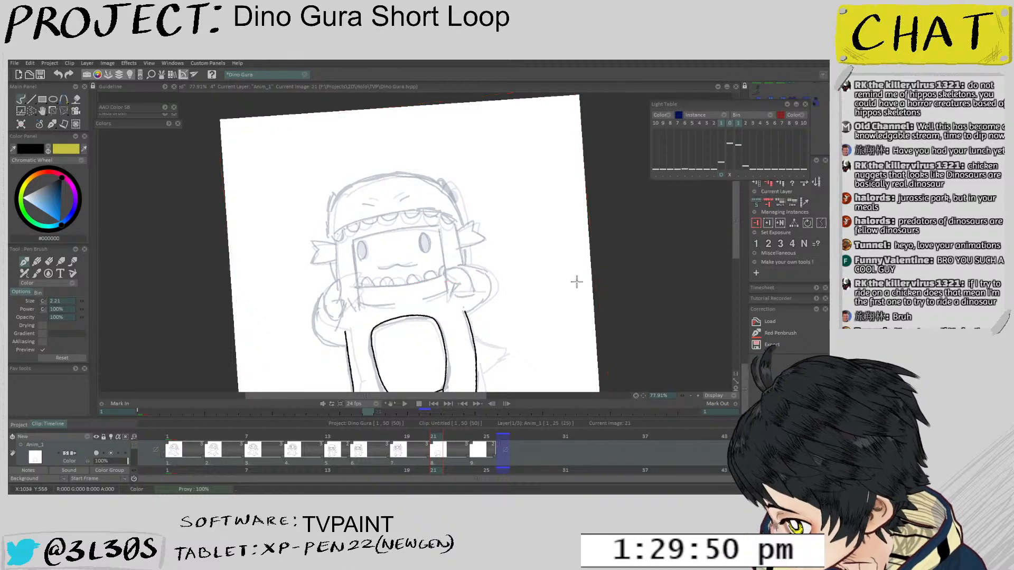
scroll(408, 236, up, 2)
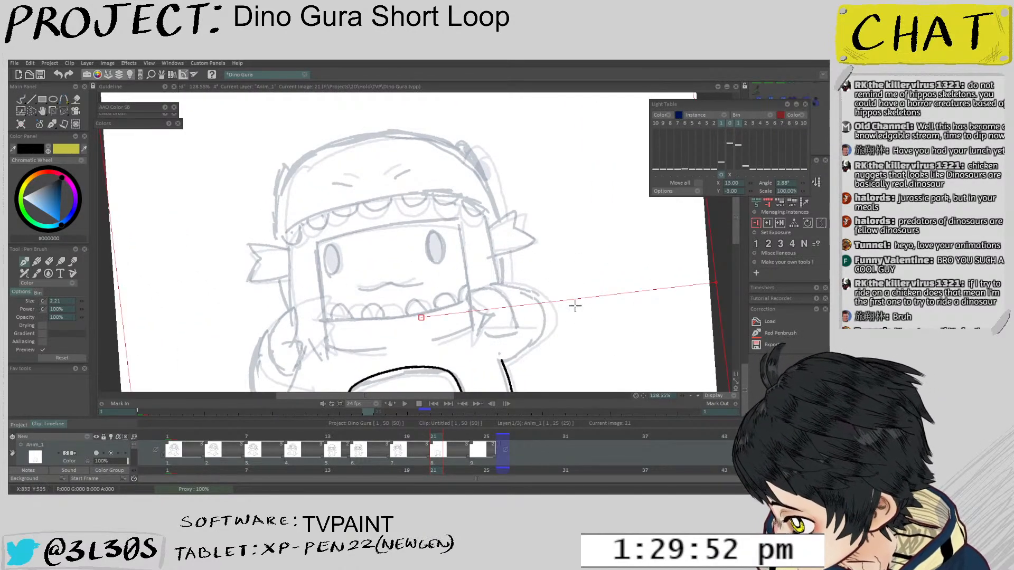
key(Escape)
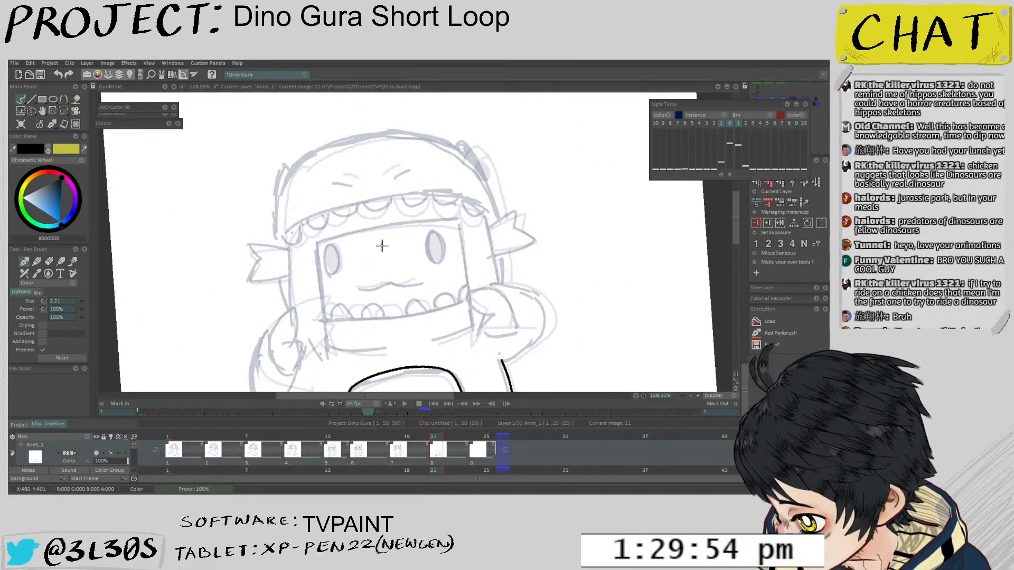
Outline the left eye on frame 21 over the light table guide and fill it with black
scroll(340, 252, up, 3)
mouse_move(327, 225)
mouse_down()
mouse_move(322, 277)
mouse_move(337, 293)
mouse_move(347, 289)
mouse_move(349, 244)
mouse_move(326, 223)
mouse_move(317, 246)
mouse_move(345, 289)
mouse_up()
key(ctrl+z)
mouse_move(351, 255)
mouse_down()
mouse_move(332, 221)
mouse_move(316, 244)
mouse_up()
key(f)
click(334, 262)
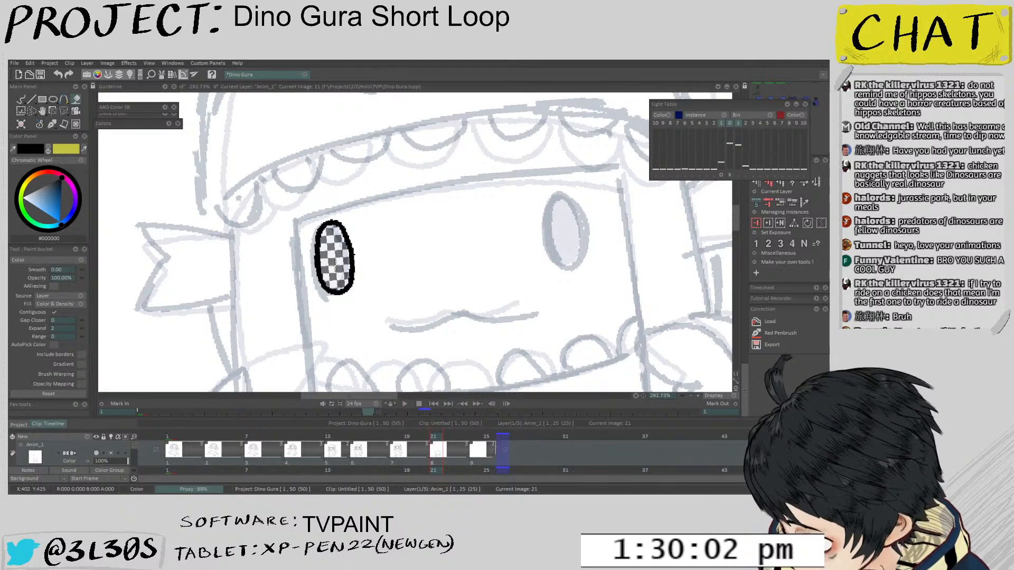
Outline the right eye on frame 21 and fill it with black
mouse_move(566, 190)
mouse_down()
mouse_move(533, 185)
mouse_move(511, 238)
mouse_move(530, 191)
mouse_move(517, 196)
mouse_up()
scroll(533, 185, up, 1)
key(b)
key(f)
click(529, 227)
scroll(495, 212, down, 3)
key(b)
scroll(495, 221, down, 3)
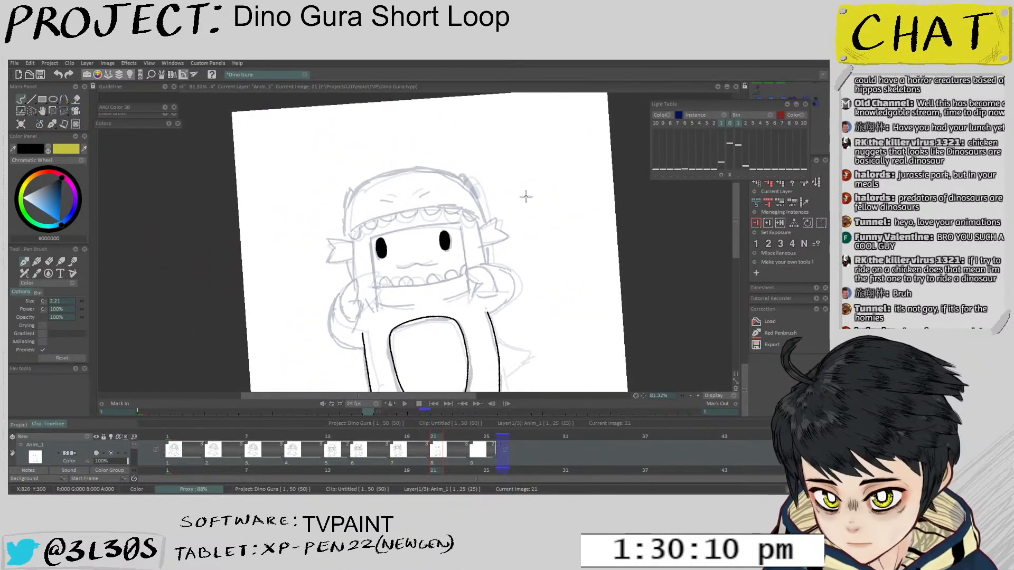
Check the new eyes on frame 21 against the preceding drawings on frames 18 and 15
key(Left)
key(Left)
key(Left)
key(Right)
key(Left)
key(Left)
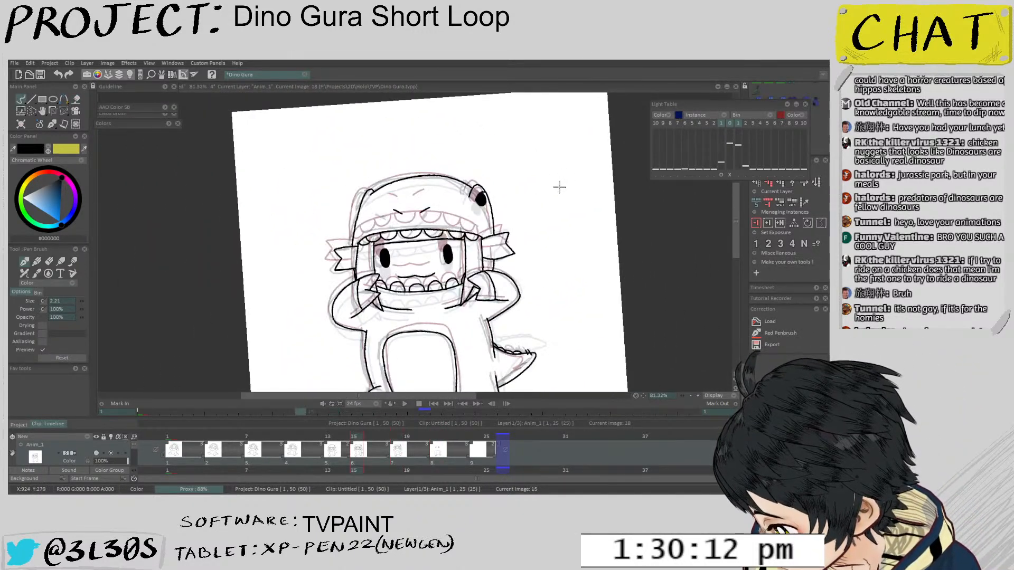
key(Right)
key(Right)
Draw the wavy mouth line below the eyes on frame 21
drag(437, 274, 405, 300)
scroll(405, 300, up, 5)
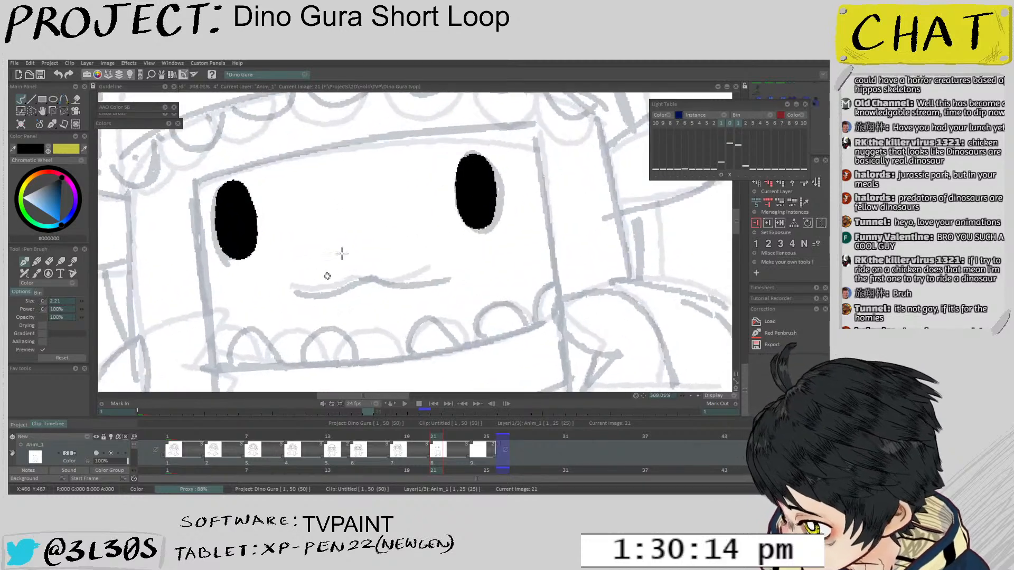
mouse_move(285, 295)
mouse_down()
mouse_move(314, 298)
mouse_move(377, 276)
mouse_move(422, 288)
mouse_move(472, 256)
mouse_up()
scroll(486, 267, down, 3)
scroll(486, 266, down, 3)
Flip between frames 18 and 21 to compare the eyes and mouth
key(Left)
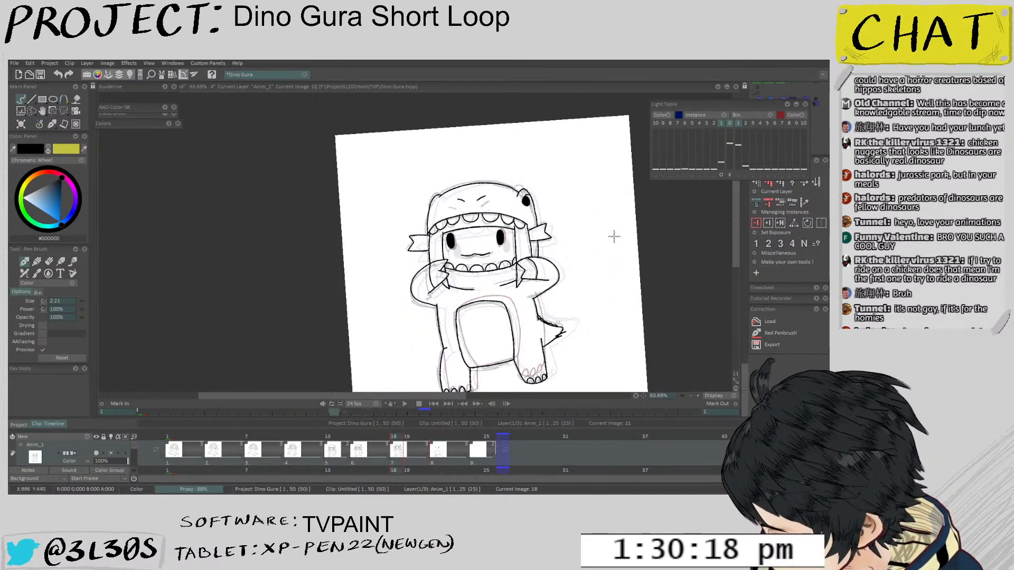
key(Right)
scroll(490, 277, up, 1)
key(Left)
key(Right)
key(Left)
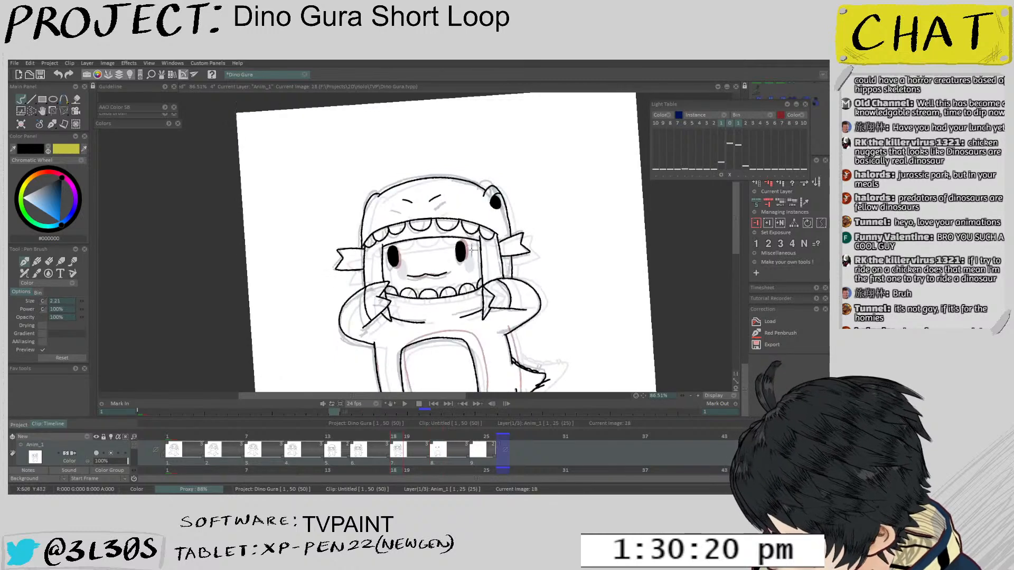
key(Right)
Ink the left arm's outer curve on frame 21 from the body up to the first claw of the raised hand
scroll(417, 330, up, 2)
scroll(387, 243, up, 1)
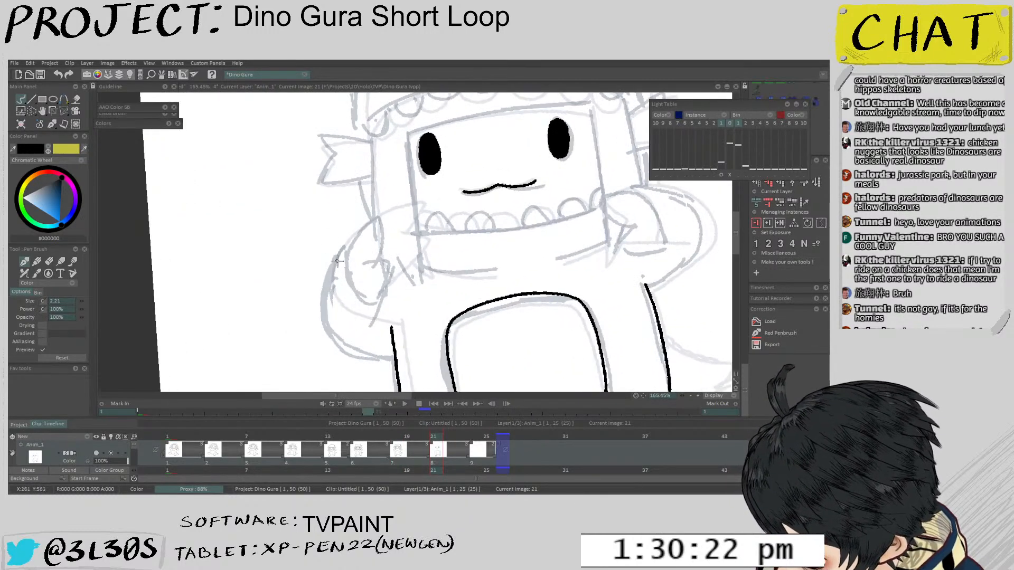
drag(343, 242, 325, 319)
drag(384, 346, 393, 344)
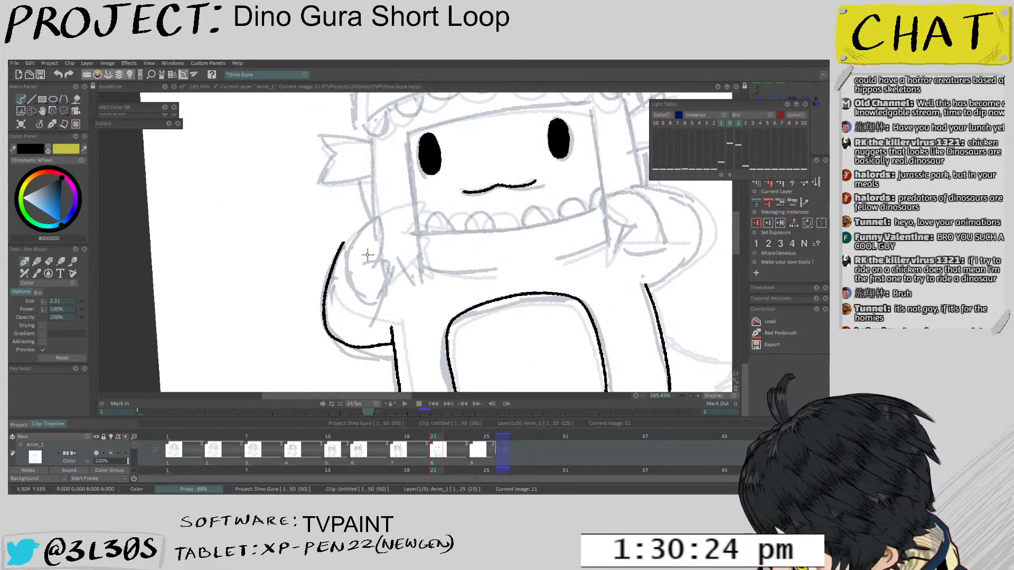
drag(364, 218, 370, 242)
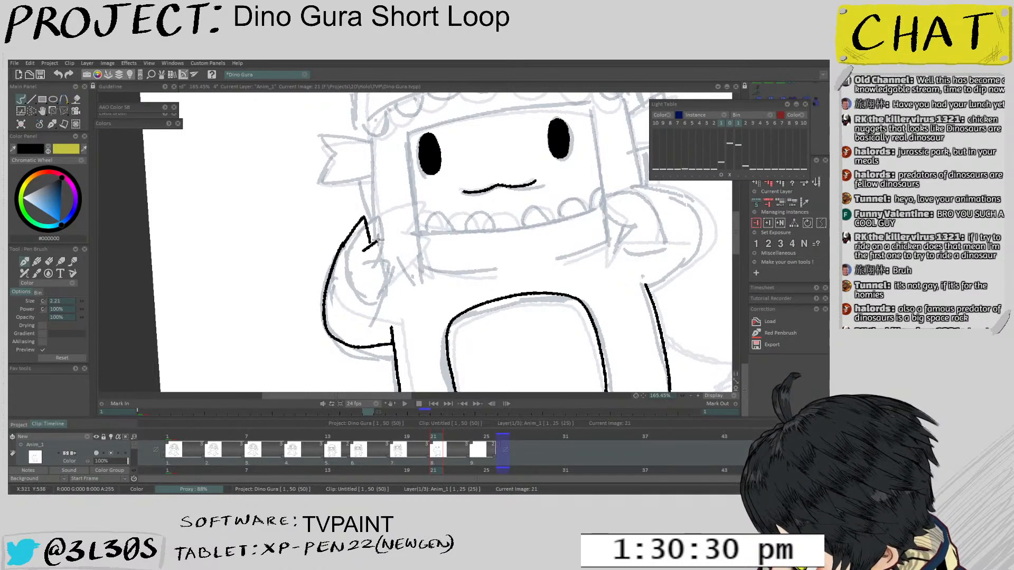
key(ctrl+z)
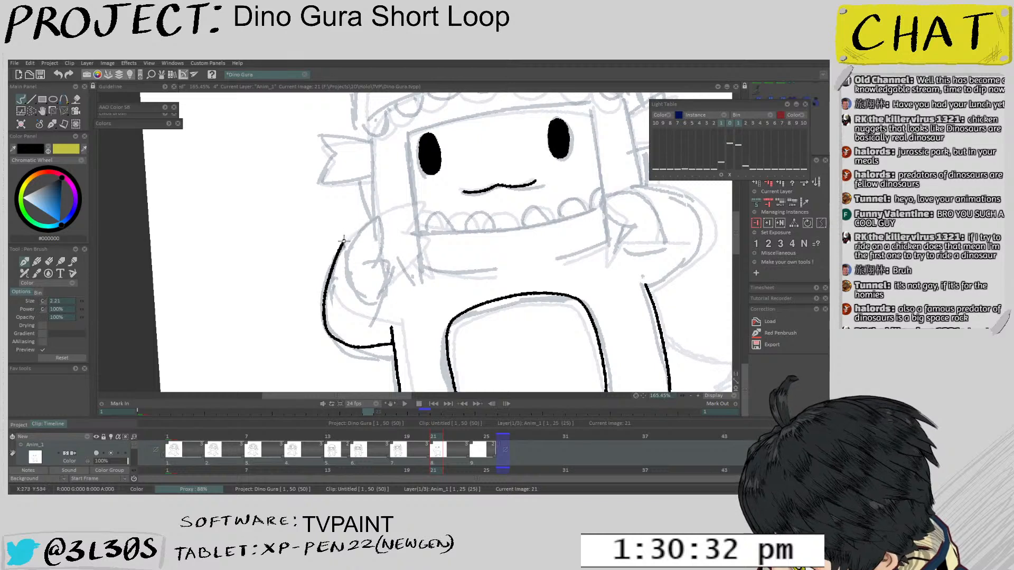
drag(358, 252, 370, 282)
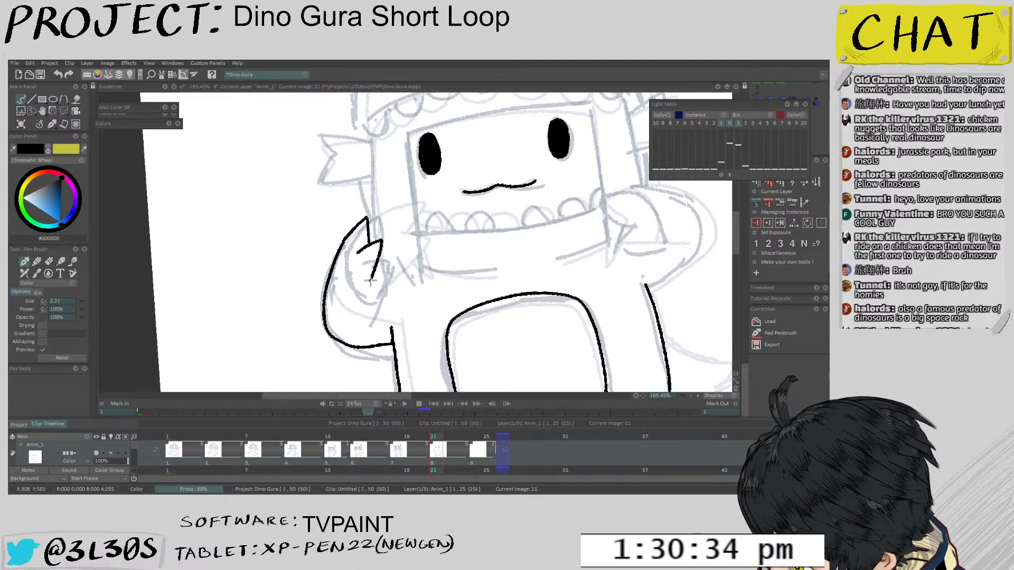
key(ctrl+z)
mouse_move(338, 248)
mouse_down()
mouse_move(355, 285)
mouse_move(340, 276)
mouse_move(368, 286)
mouse_up()
key(ctrl+z)
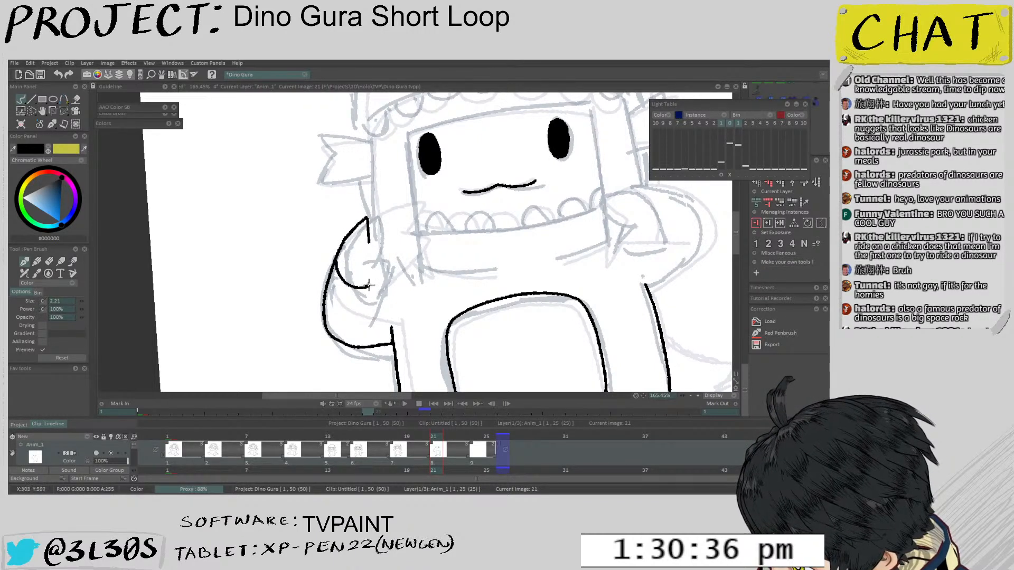
key(ctrl+z)
key(ctrl+z)
drag(342, 248, 363, 285)
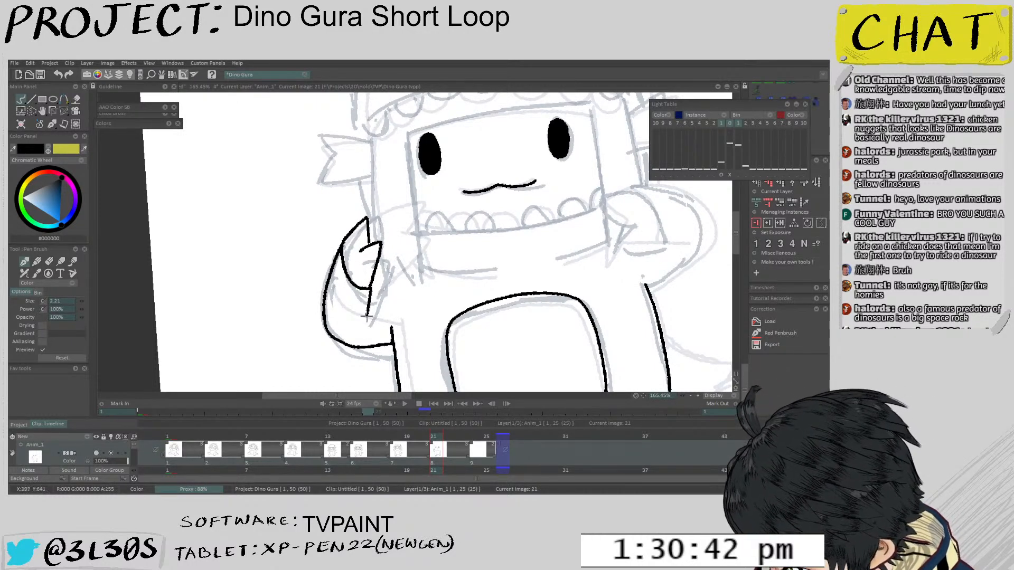
scroll(369, 280, down, 3)
scroll(364, 269, up, 5)
key(ctrl+z)
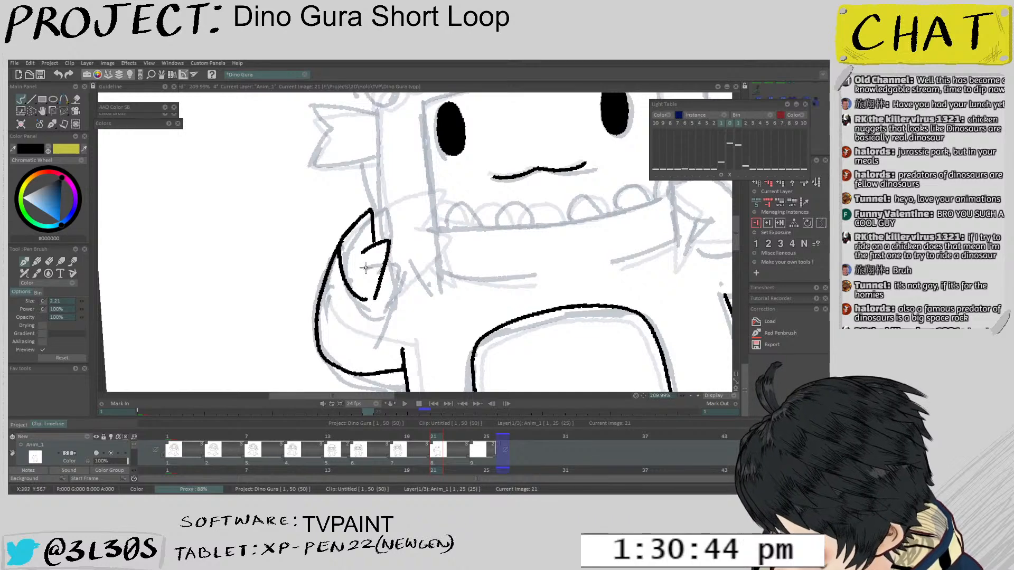
key(ctrl+z)
key(ctrl+z)
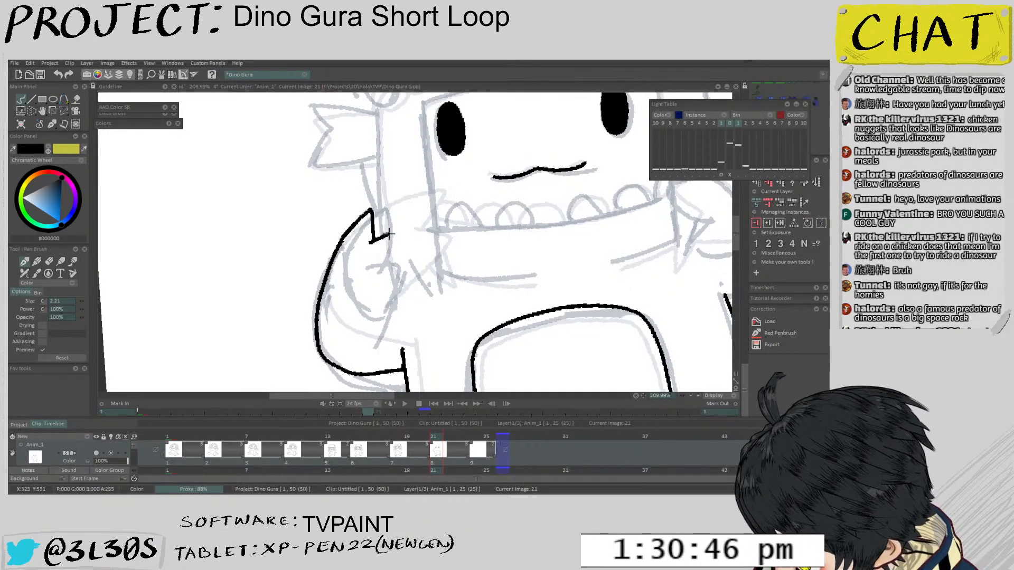
key(ctrl+z)
Draw the left hand's second claw and the inner palm curve on frame 21, closing the hand shape
drag(400, 236, 380, 299)
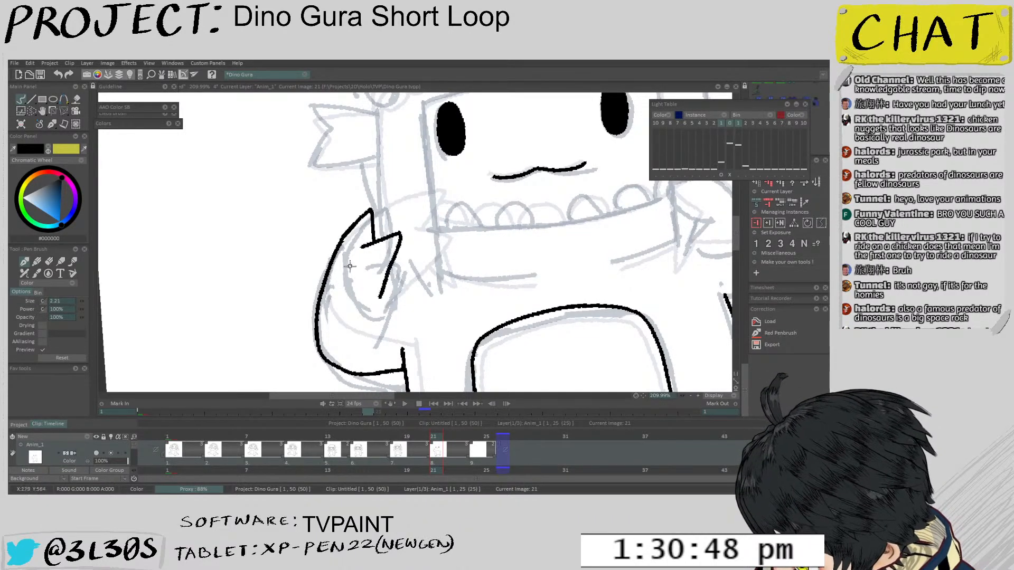
drag(338, 252, 350, 288)
key(ctrl+z)
mouse_move(340, 243)
mouse_down()
mouse_move(354, 284)
mouse_move(378, 294)
mouse_up()
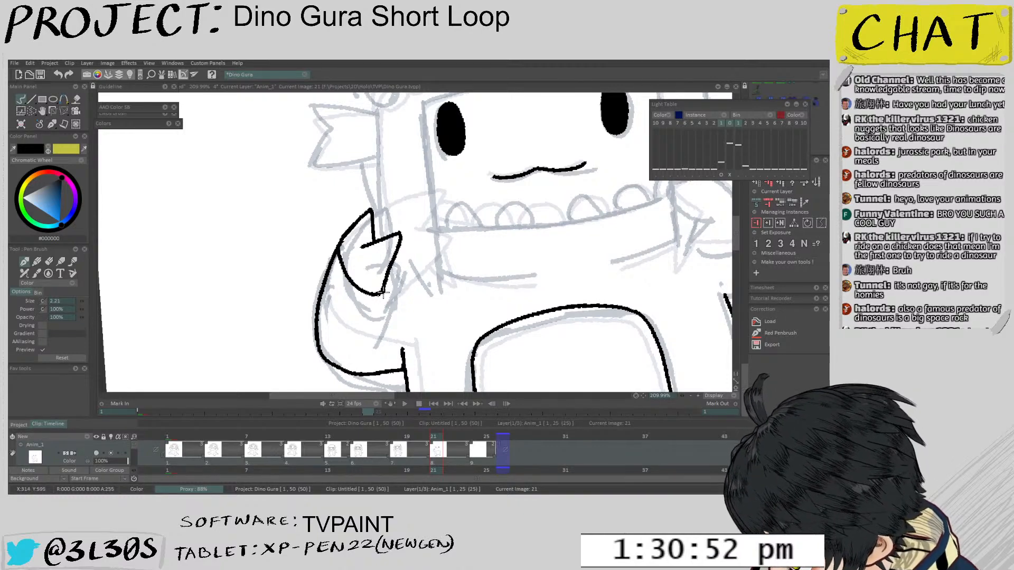
scroll(391, 280, down, 4)
scroll(426, 233, up, 3)
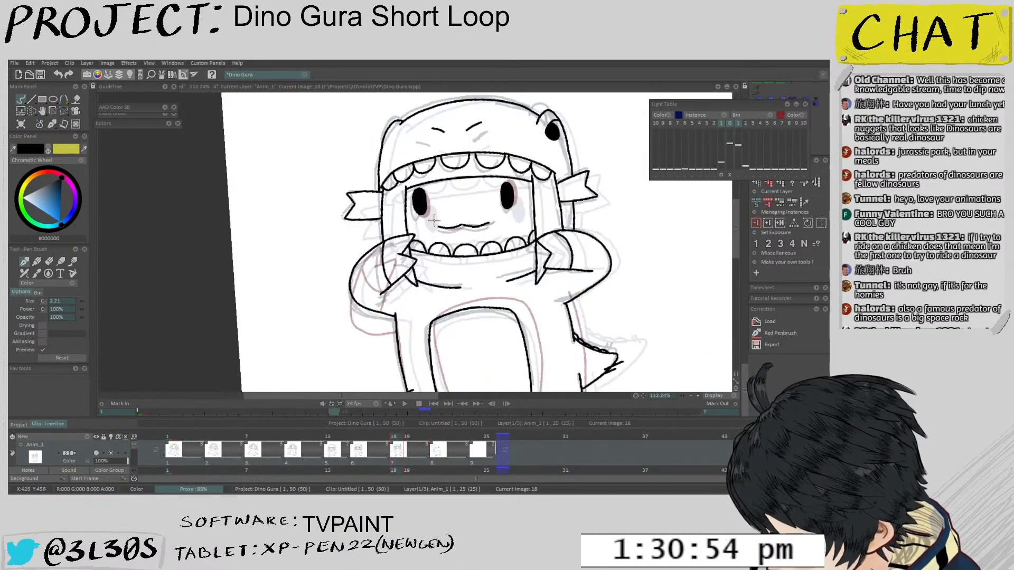
Ink the inner edge of the left hand's second claw on frame 21, from the claw tip down to the palm line
scroll(426, 233, up, 3)
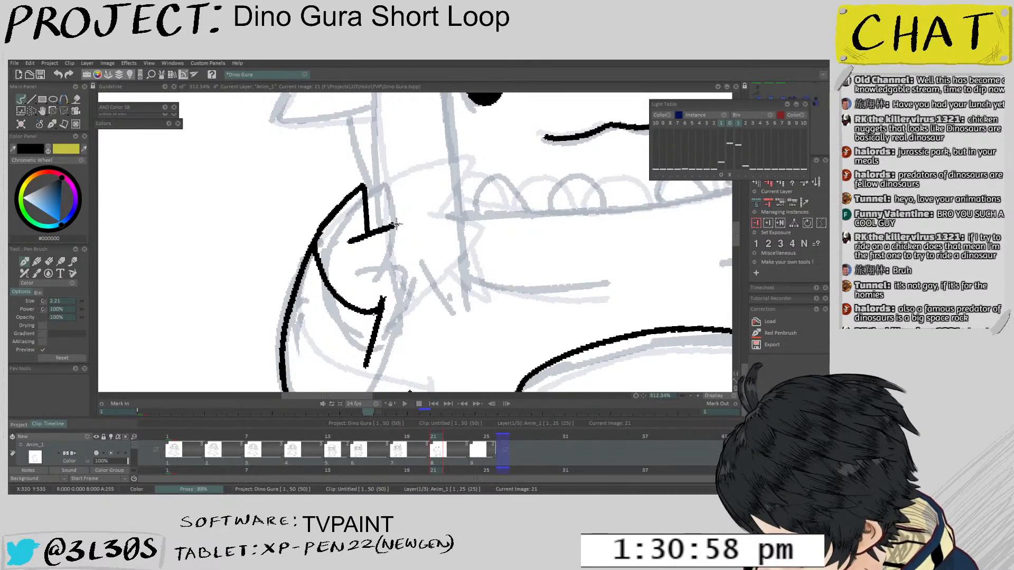
drag(396, 224, 385, 301)
drag(394, 235, 397, 225)
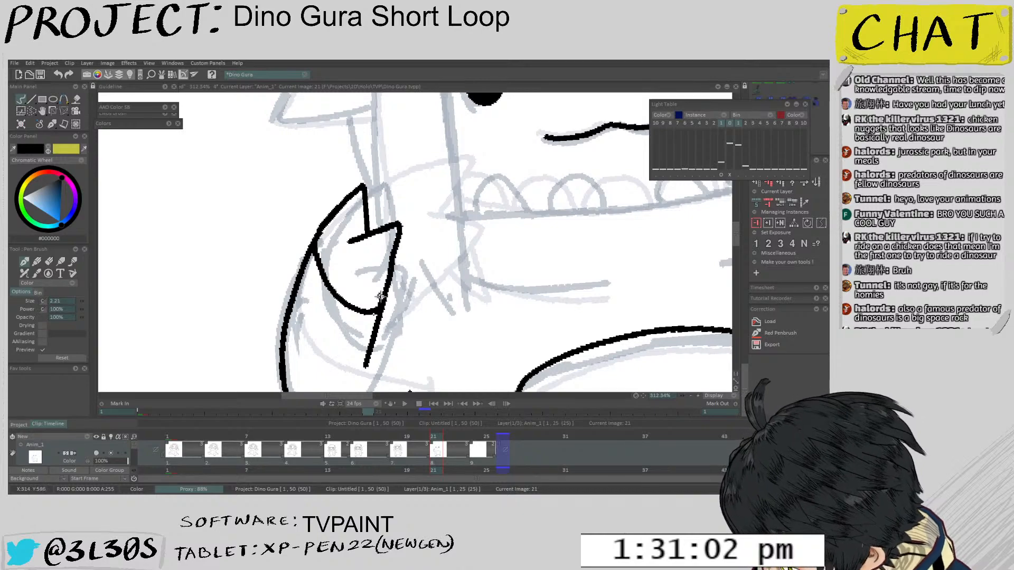
drag(401, 226, 384, 305)
key(ctrl+z)
drag(402, 226, 382, 307)
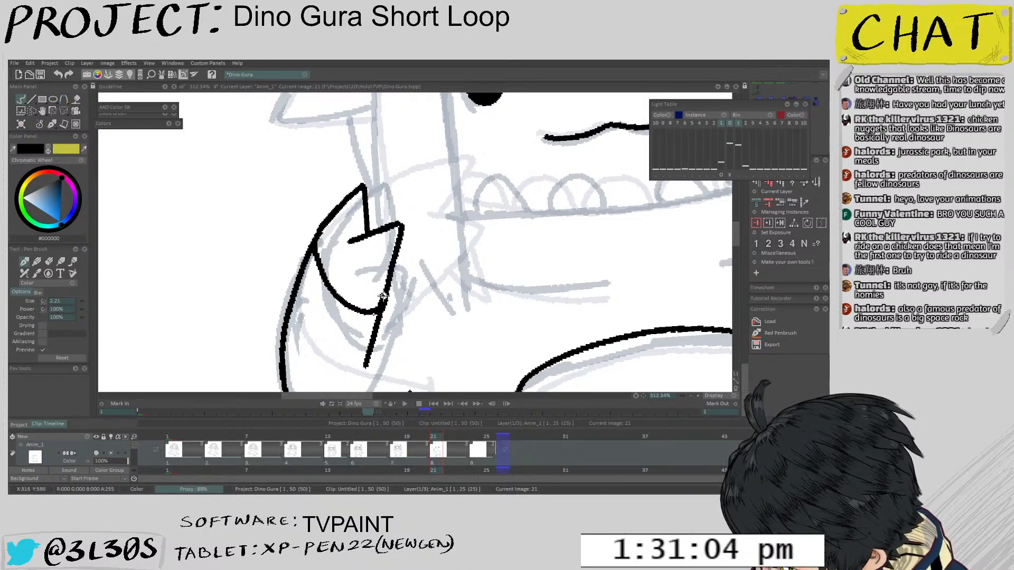
scroll(411, 259, down, 5)
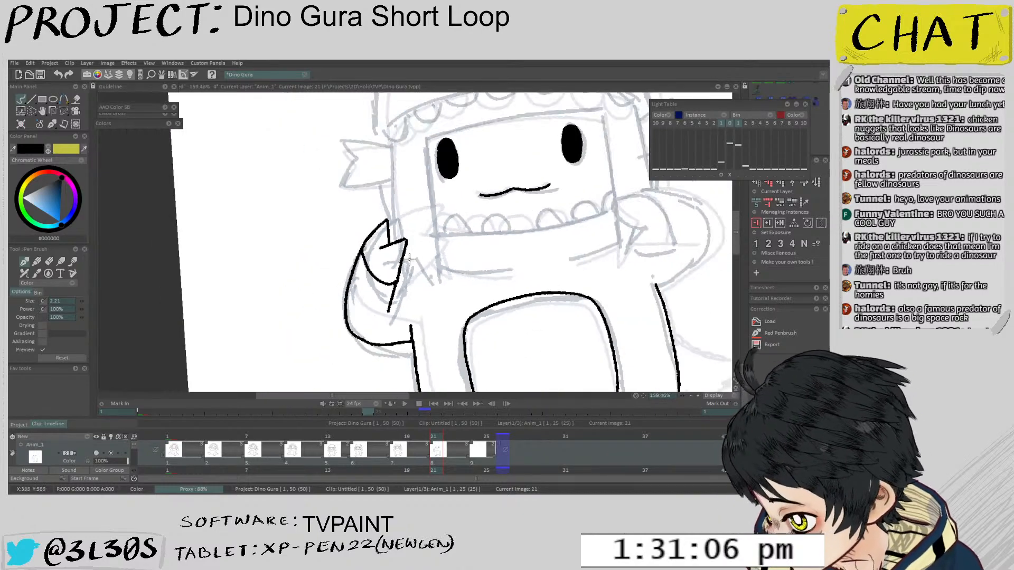
scroll(411, 259, up, 4)
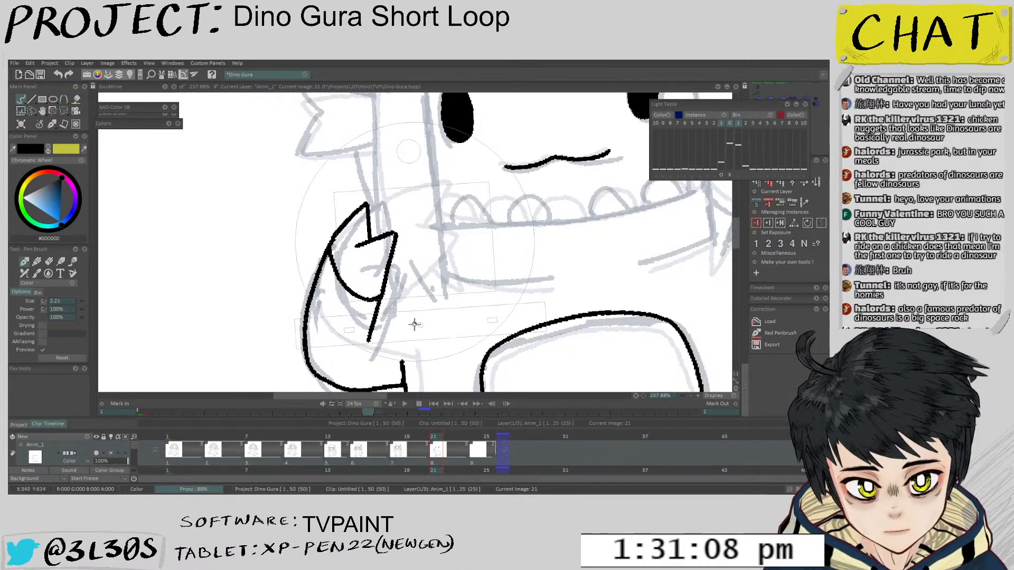
drag(414, 323, 423, 323)
scroll(411, 288, up, 1)
scroll(410, 288, up, 2)
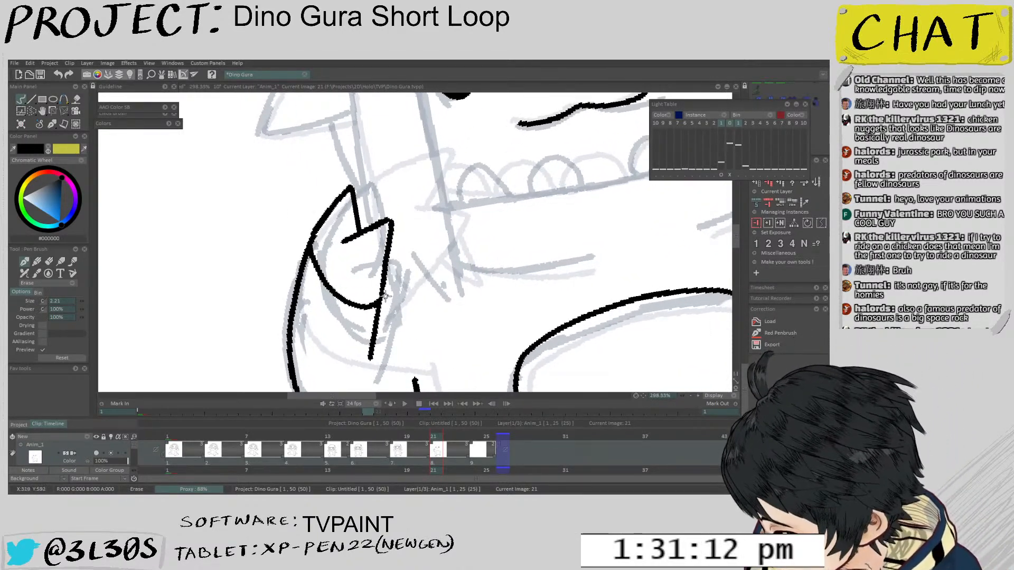
scroll(379, 308, down, 4)
scroll(380, 306, up, 3)
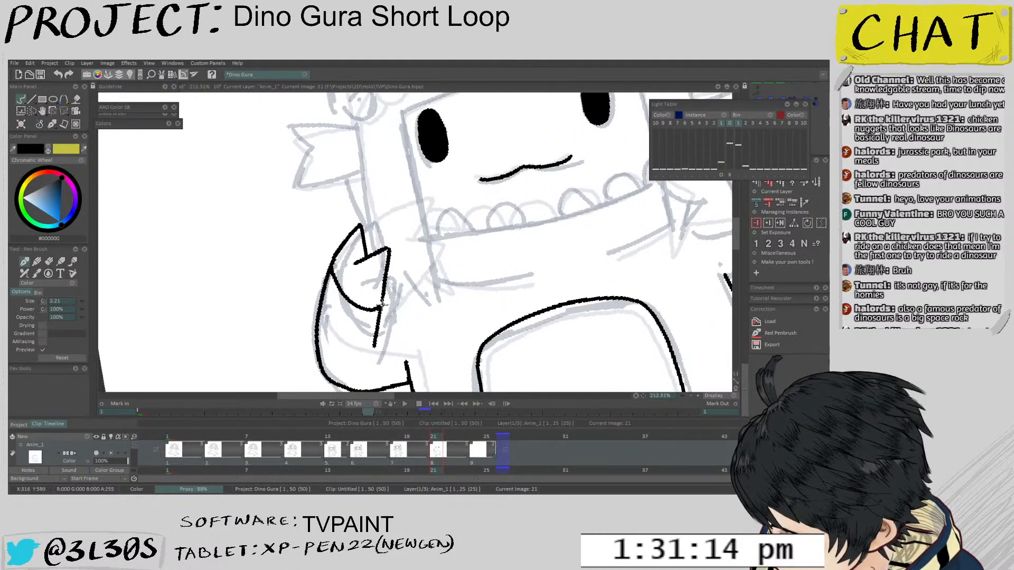
scroll(433, 249, down, 7)
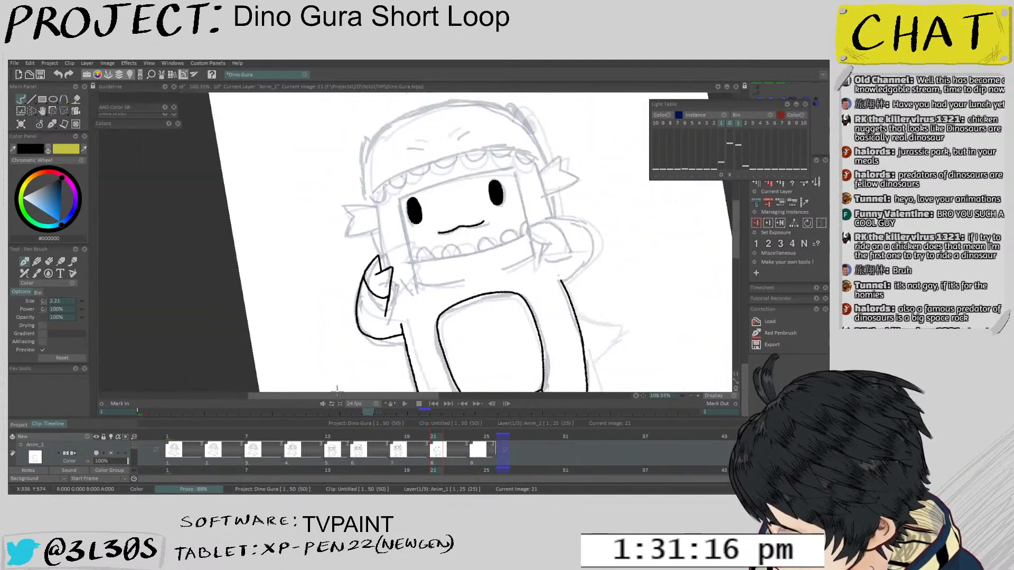
Flip back and forth between frames 15, 18 and 21 to compare the arm and hand poses
drag(527, 179, 484, 206)
scroll(491, 210, up, 3)
key(Left)
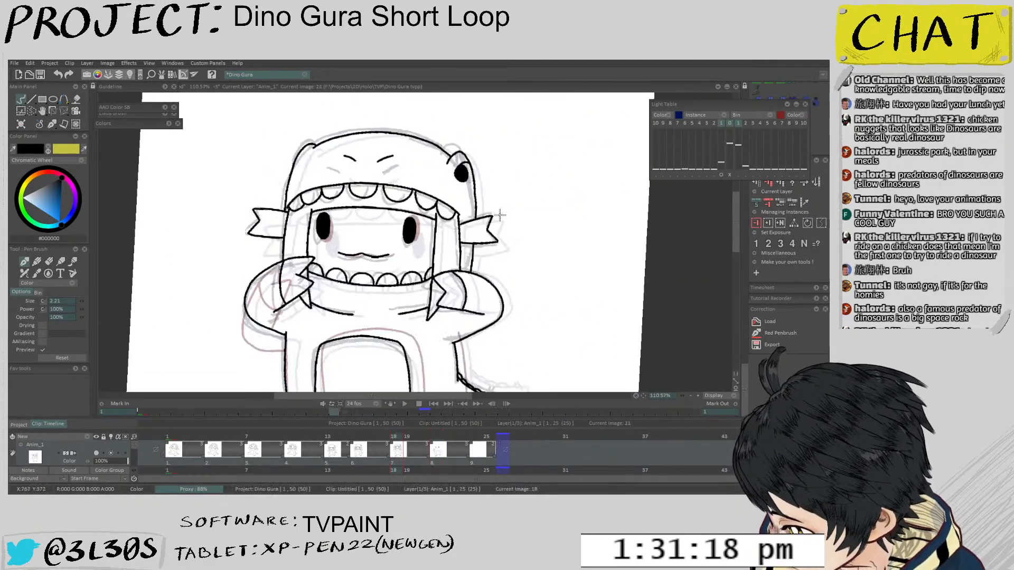
key(Right)
key(Left)
key(Left)
key(Right)
key(Right)
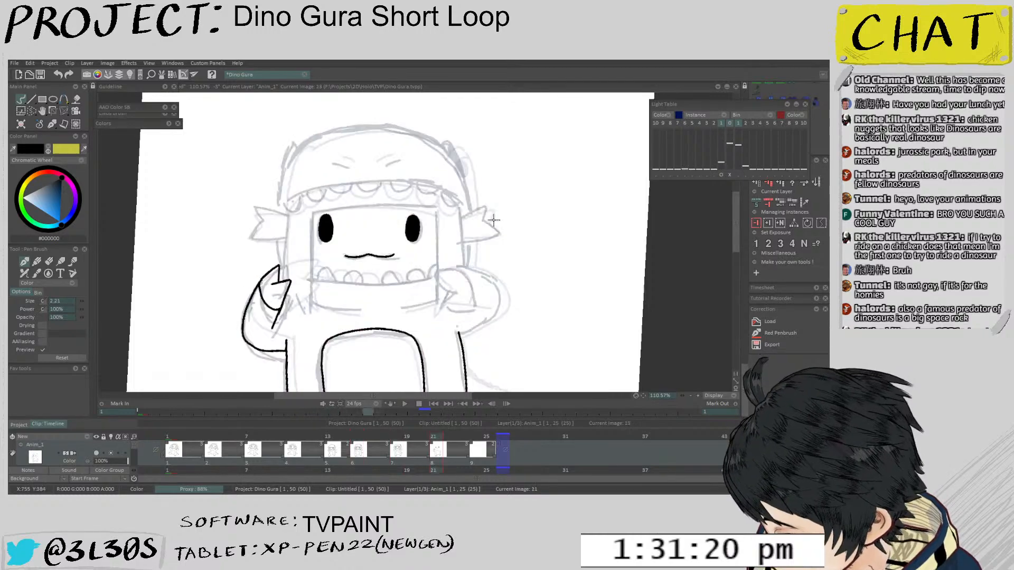
key(Left)
key(Left)
key(Left)
key(Right)
key(Right)
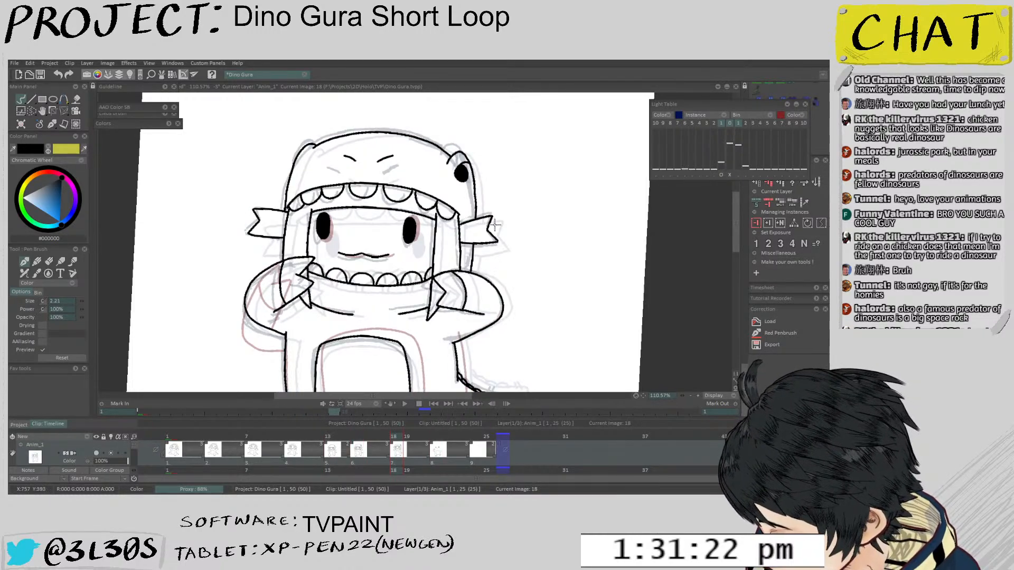
key(Right)
key(Left)
key(Right)
key(Left)
key(Left)
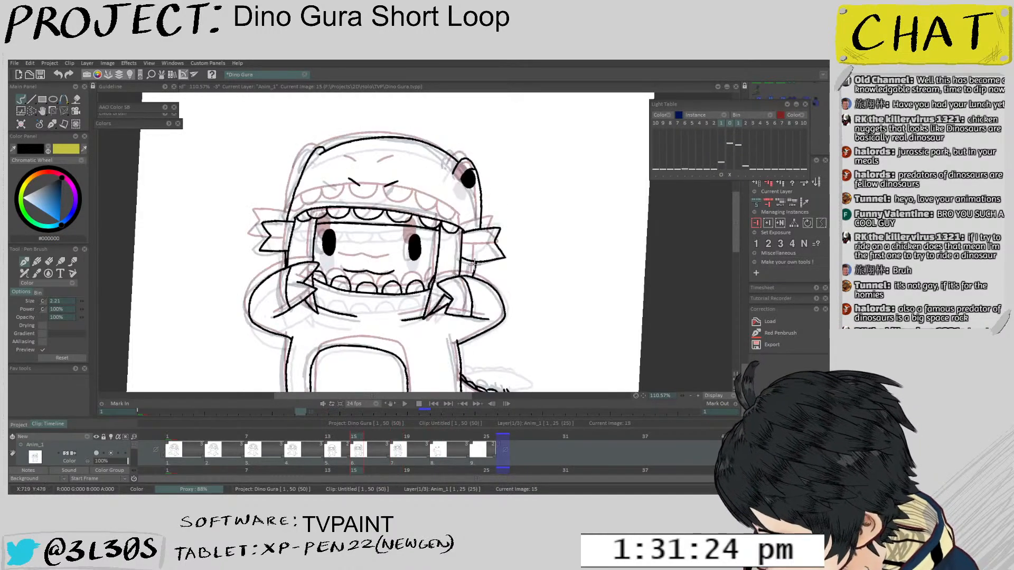
key(Right)
key(Left)
key(Left)
key(Right)
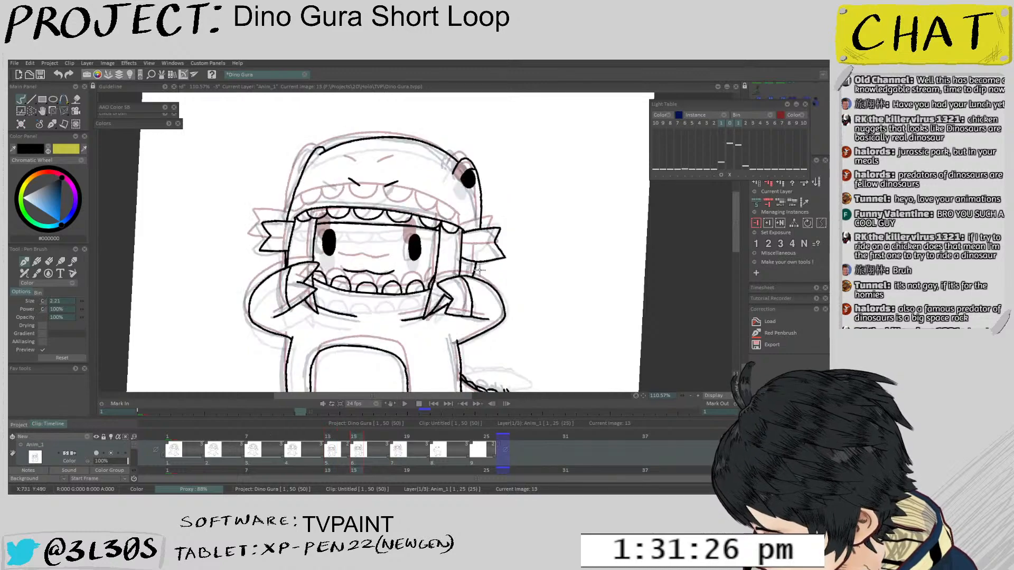
Try a curved wrist line across the right arm on frame 18, from the arm's upper edge to the hand's lower line
scroll(480, 270, up, 5)
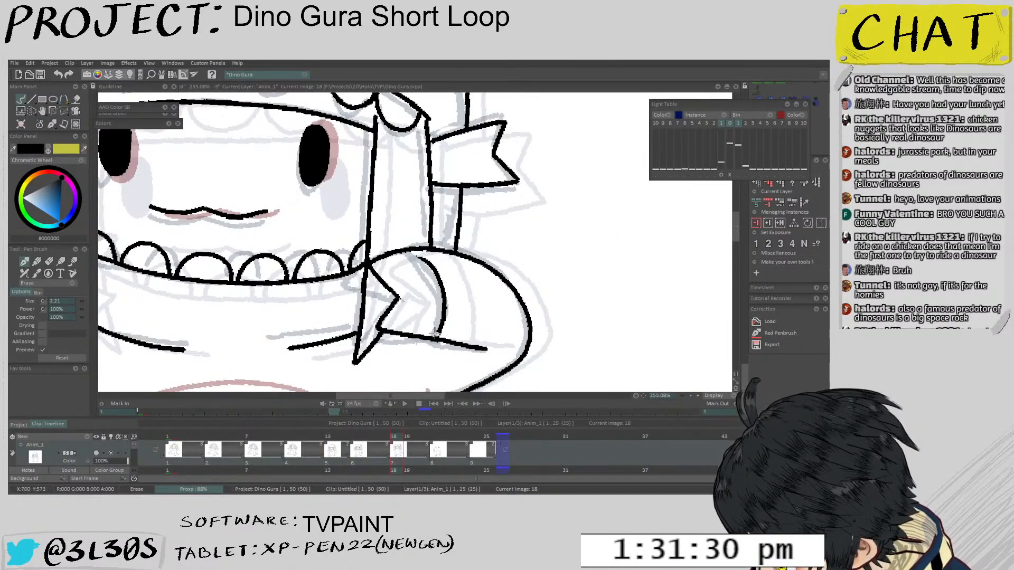
mouse_move(434, 332)
mouse_down()
mouse_move(445, 308)
mouse_move(427, 248)
mouse_up()
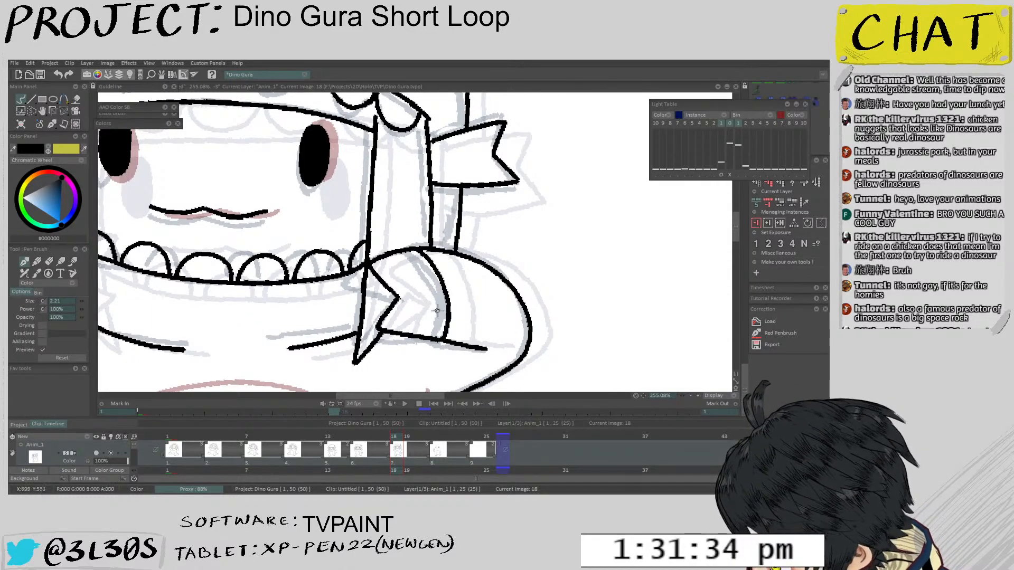
scroll(436, 311, down, 5)
scroll(429, 278, up, 3)
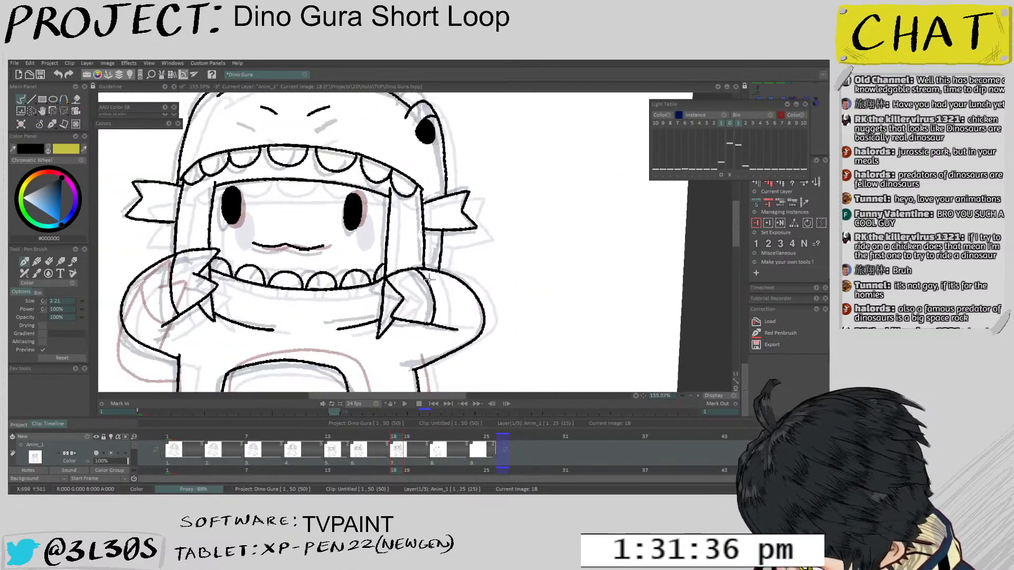
scroll(428, 278, up, 1)
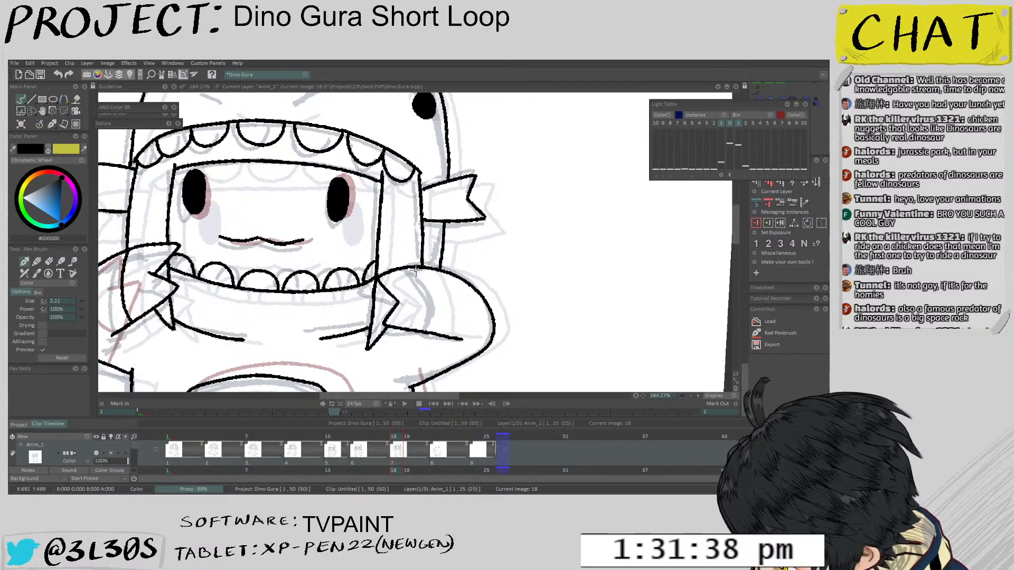
Flip through frames 15 to 21 to check how the right hand moves
scroll(426, 331, down, 3)
key(Right)
key(Right)
key(Right)
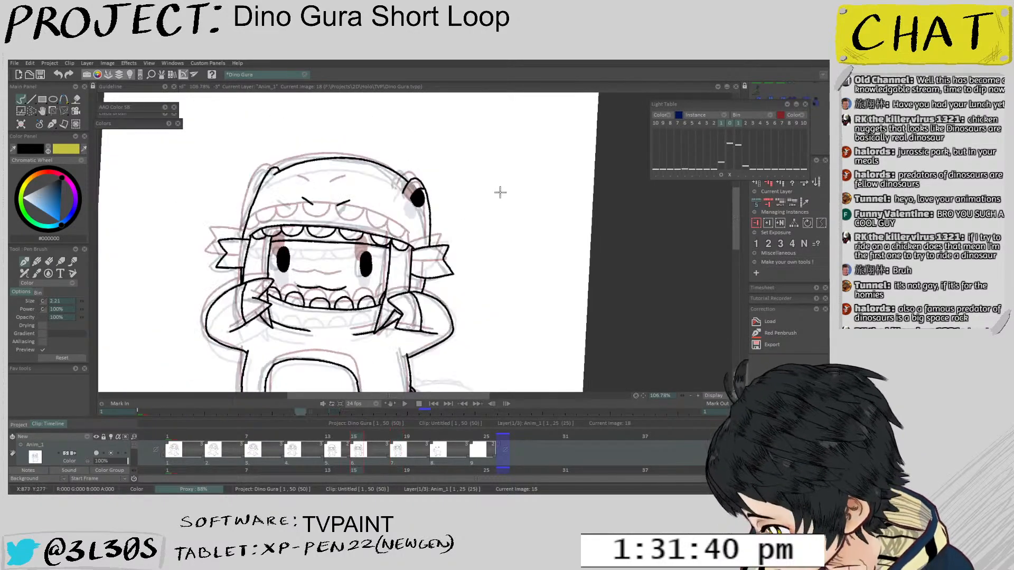
key(Left)
key(Left)
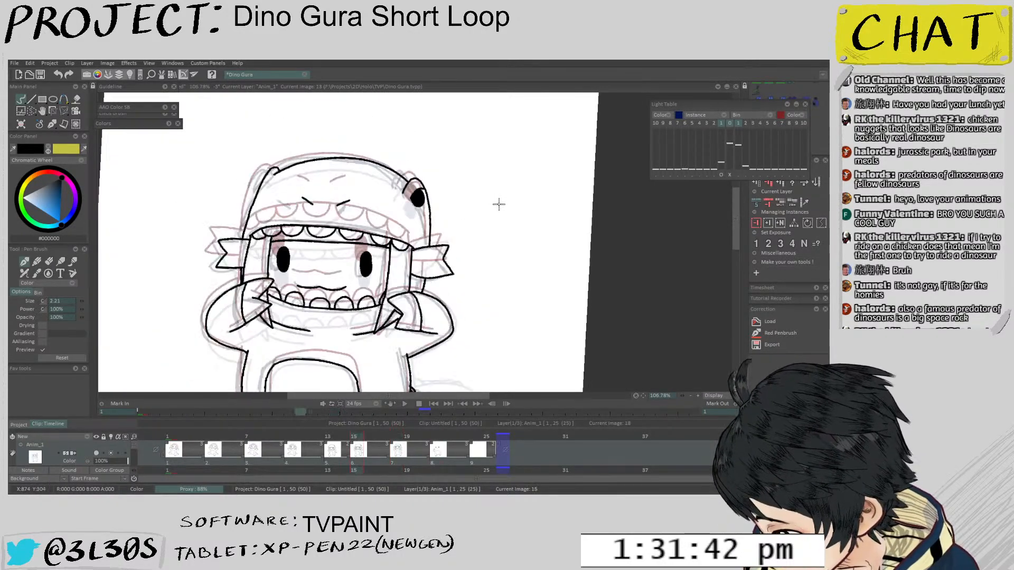
key(Right)
key(Right)
Ink the right hand's claws and wrist curve on frame 21, plus the arm's outer curve down to the body
scroll(396, 296, up, 4)
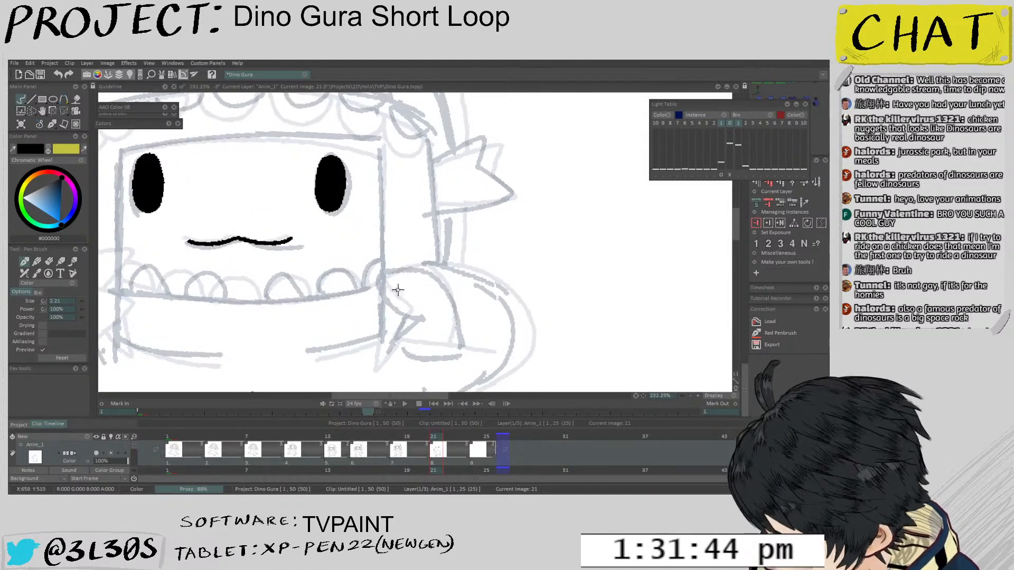
mouse_move(387, 281)
mouse_down()
mouse_move(422, 315)
mouse_move(402, 344)
mouse_move(445, 352)
mouse_move(421, 315)
mouse_move(411, 354)
mouse_move(461, 353)
mouse_move(454, 292)
mouse_move(432, 265)
mouse_move(389, 280)
mouse_move(409, 242)
mouse_up()
key(ctrl+z)
mouse_move(409, 242)
mouse_down()
mouse_move(473, 256)
mouse_move(505, 313)
mouse_up()
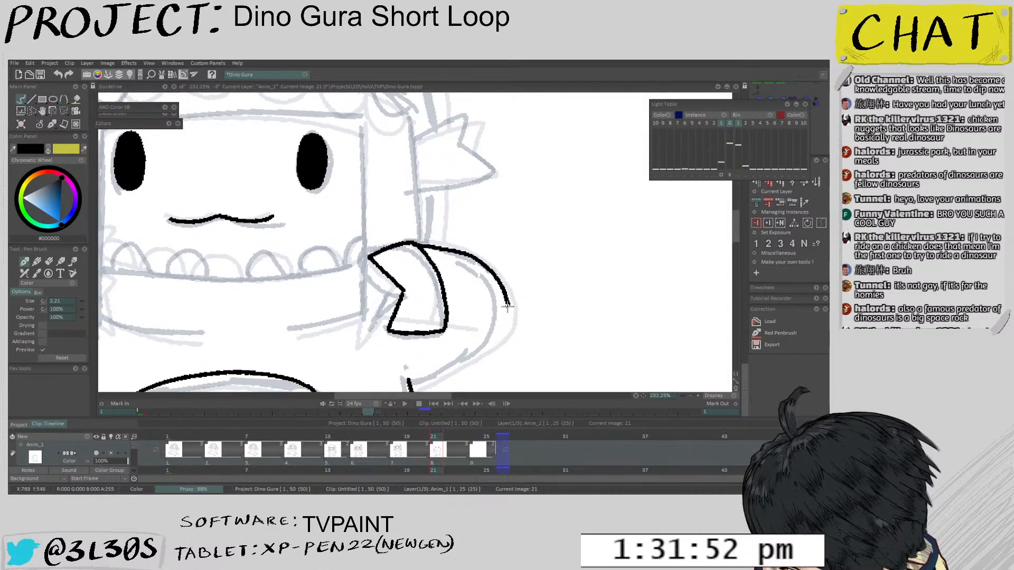
key(ctrl+z)
mouse_move(407, 240)
mouse_down()
mouse_move(471, 257)
mouse_move(494, 284)
mouse_move(496, 329)
mouse_move(431, 379)
mouse_up()
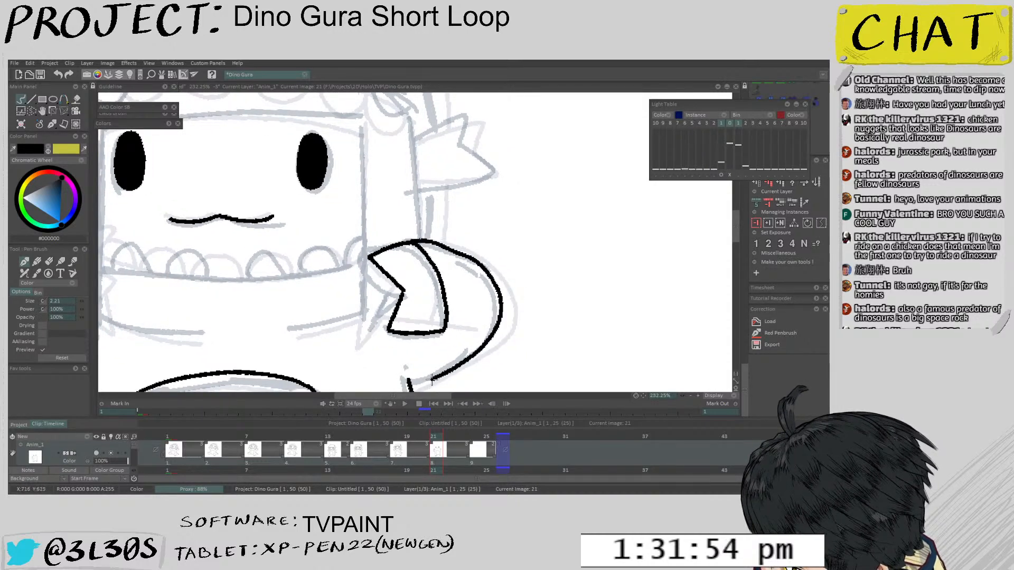
Redraw the right hand's lower edge on frame 21 as a straight line from the claw tip past the wrist curve
scroll(454, 337, down, 5)
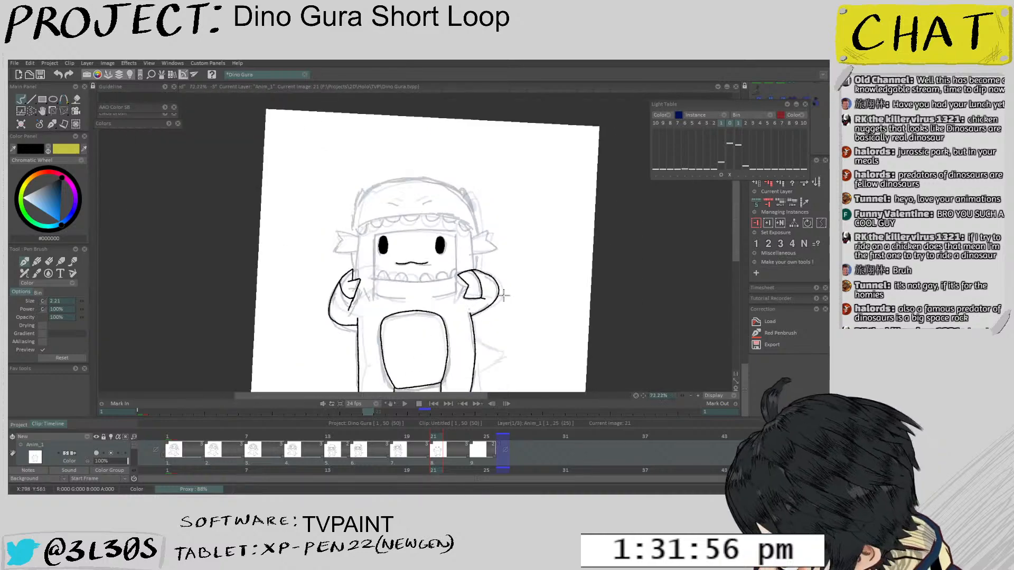
key(Right)
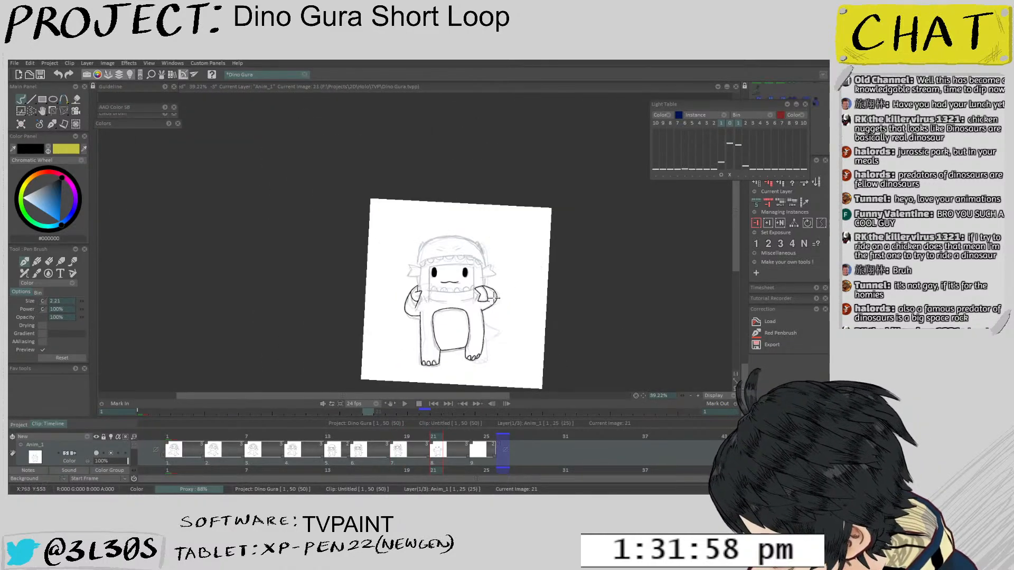
scroll(475, 299, up, 5)
mouse_move(512, 317)
mouse_down()
mouse_move(550, 232)
mouse_move(489, 262)
mouse_move(494, 241)
mouse_up()
scroll(505, 237, up, 1)
scroll(505, 237, up, 1)
key(e)
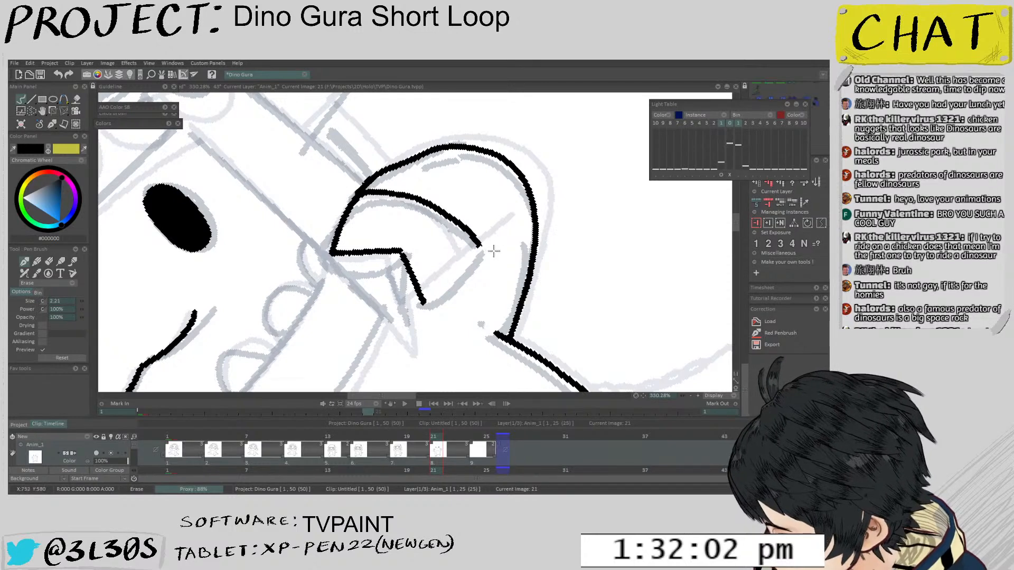
drag(421, 298, 512, 215)
scroll(393, 350, down, 3)
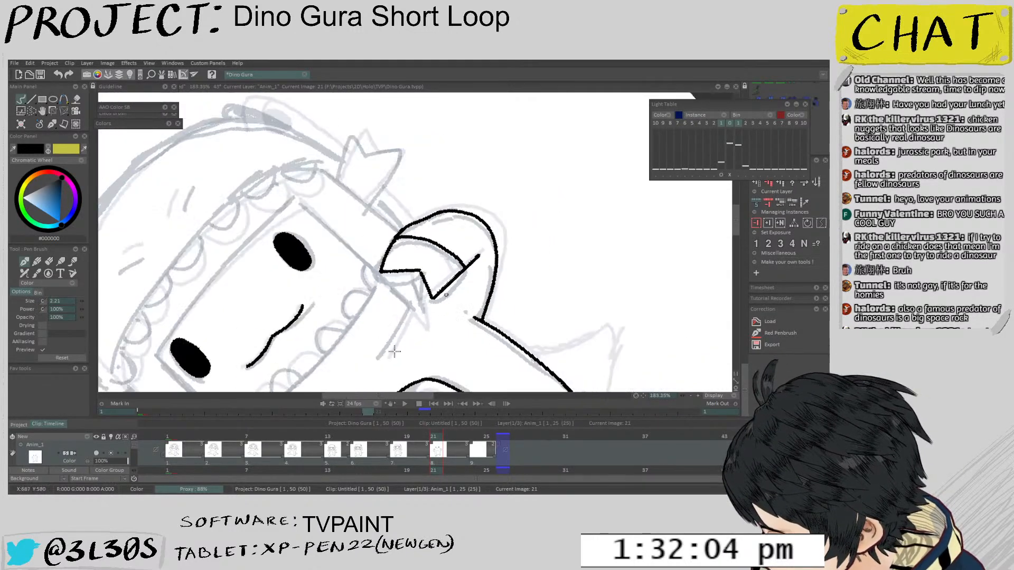
Clean up the right hand's claw corner and the start of the arm's outer curve at the wrist on frame 21
drag(394, 351, 359, 338)
scroll(430, 232, up, 3)
scroll(405, 268, up, 1)
key(e)
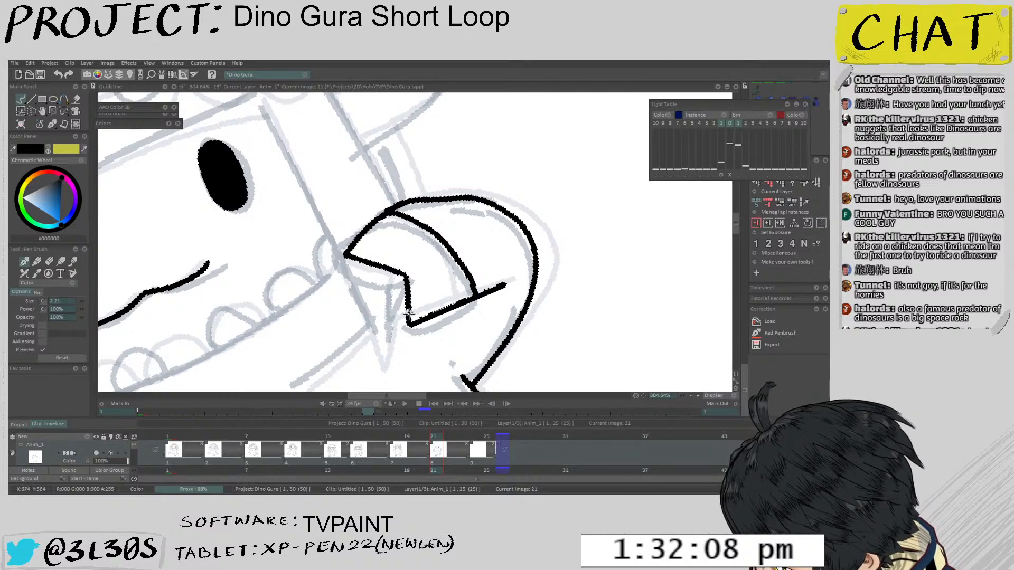
scroll(410, 255, down, 3)
drag(484, 189, 405, 308)
scroll(405, 308, up, 3)
key(e)
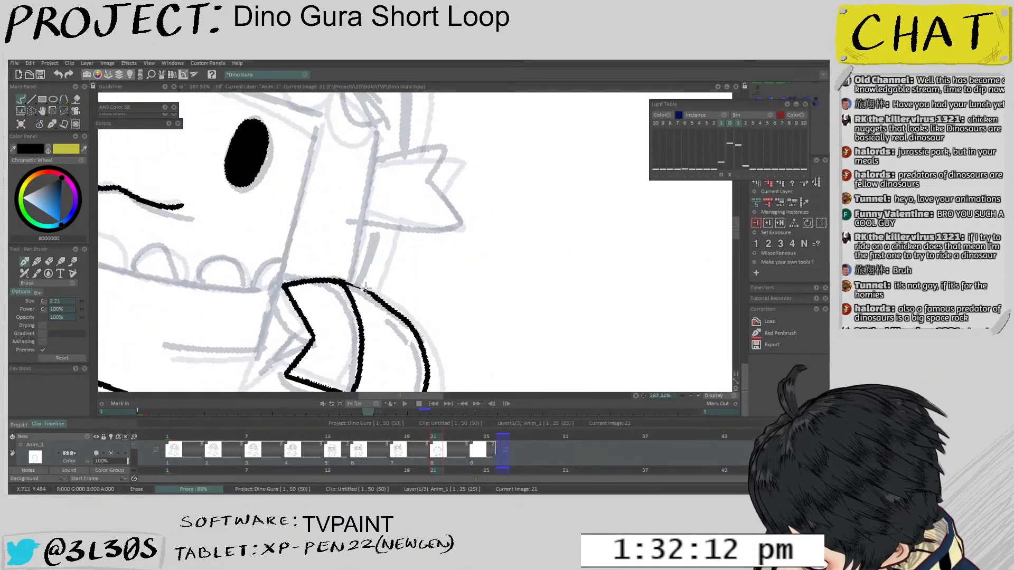
mouse_move(344, 284)
mouse_down()
mouse_move(405, 323)
mouse_move(364, 293)
mouse_move(403, 320)
mouse_move(357, 386)
mouse_move(385, 358)
mouse_move(460, 326)
mouse_move(478, 274)
mouse_move(432, 322)
mouse_move(509, 269)
mouse_up()
scroll(403, 320, down, 9)
scroll(513, 263, down, 2)
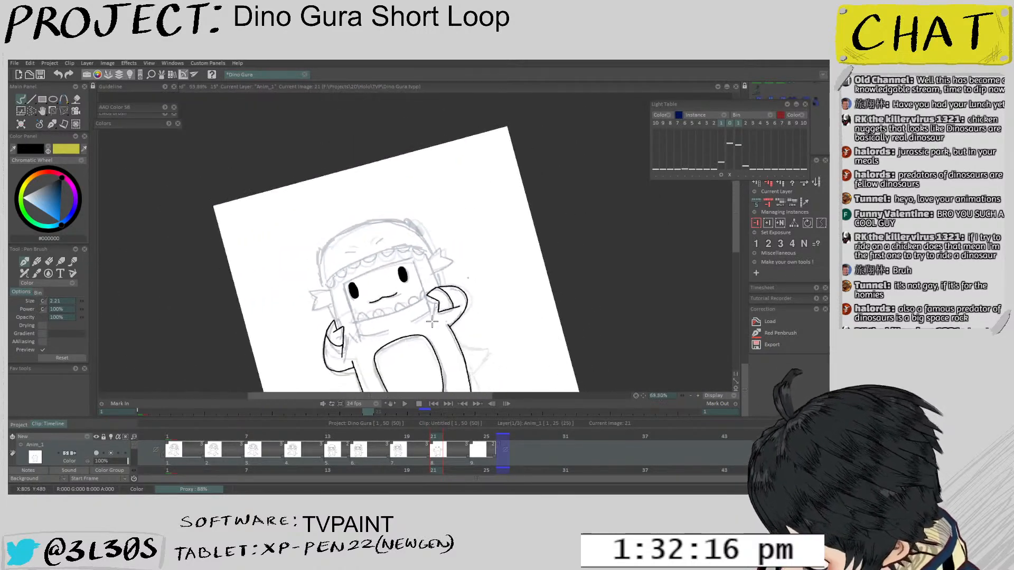
Step back and forth through the animation frames to check the arm motion leading into frame 21
scroll(512, 263, up, 2)
key(Left)
key(Left)
key(Left)
key(Left)
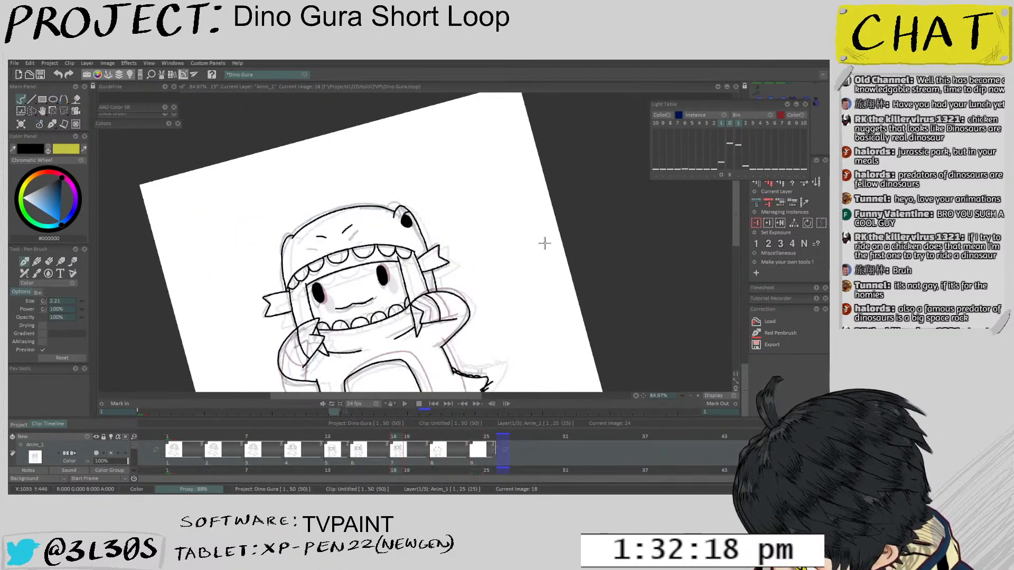
key(Right)
key(Right)
key(Right)
key(Left)
key(Left)
key(Left)
key(Left)
key(Left)
key(Left)
key(Left)
key(Left)
key(Left)
key(Left)
key(Left)
key(Left)
key(Left)
key(Left)
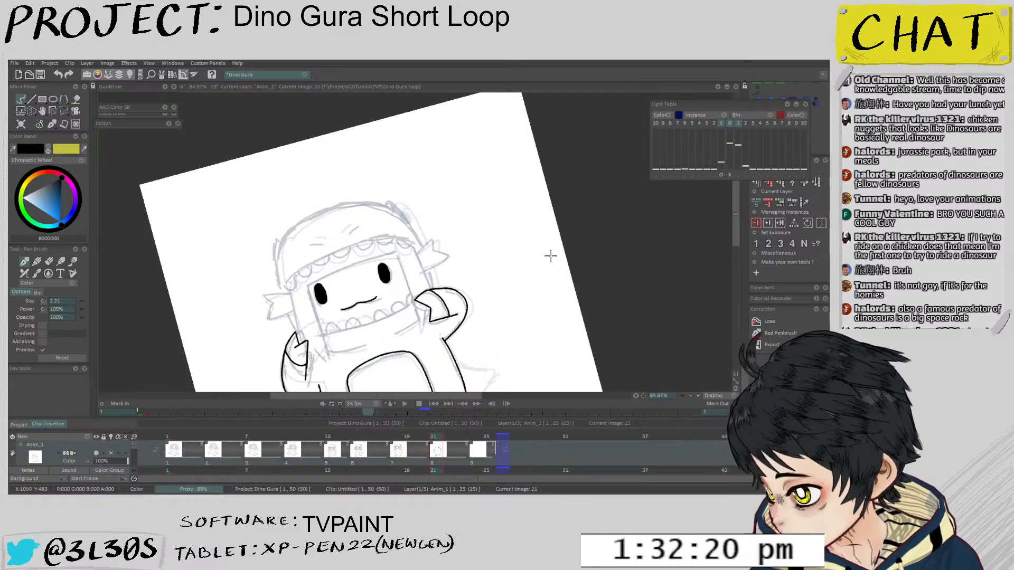
key(Right)
key(Right)
key(Right)
key(Right)
key(Right)
key(Right)
key(Right)
key(Right)
key(Right)
key(Right)
key(Right)
key(Right)
key(Right)
key(Right)
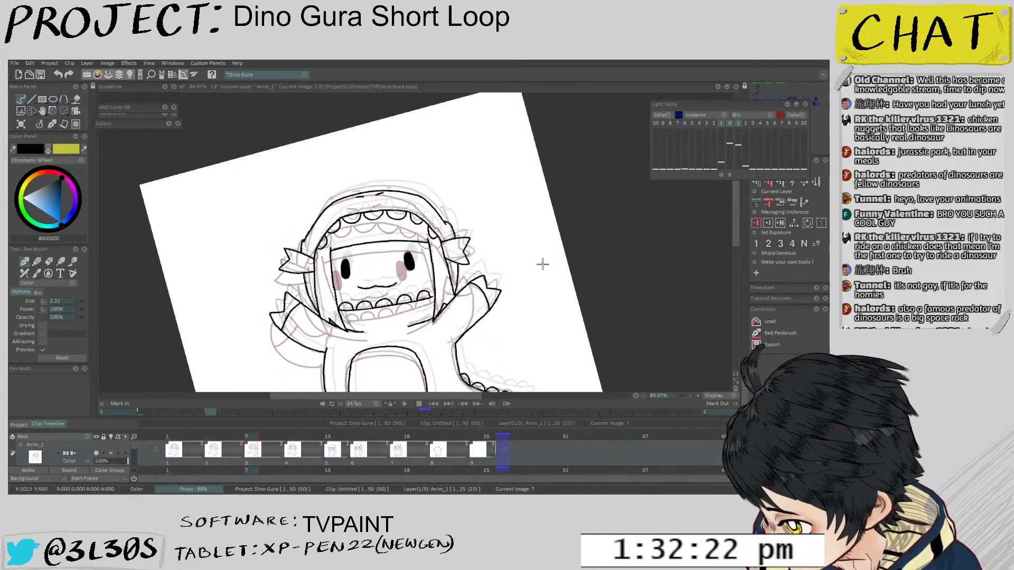
key(Right)
key(Right)
key(Right)
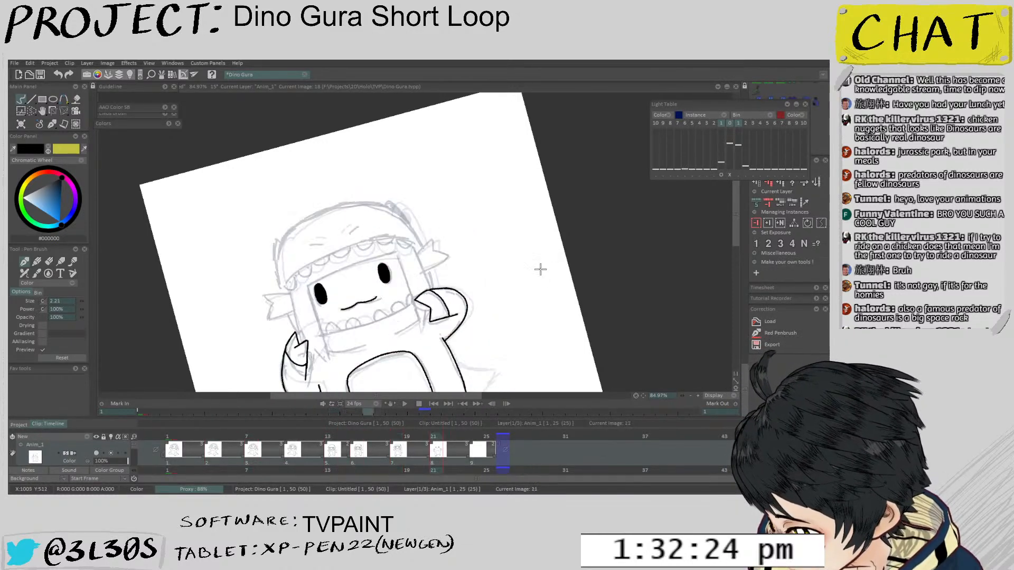
key(Left)
key(Left)
key(Right)
key(Right)
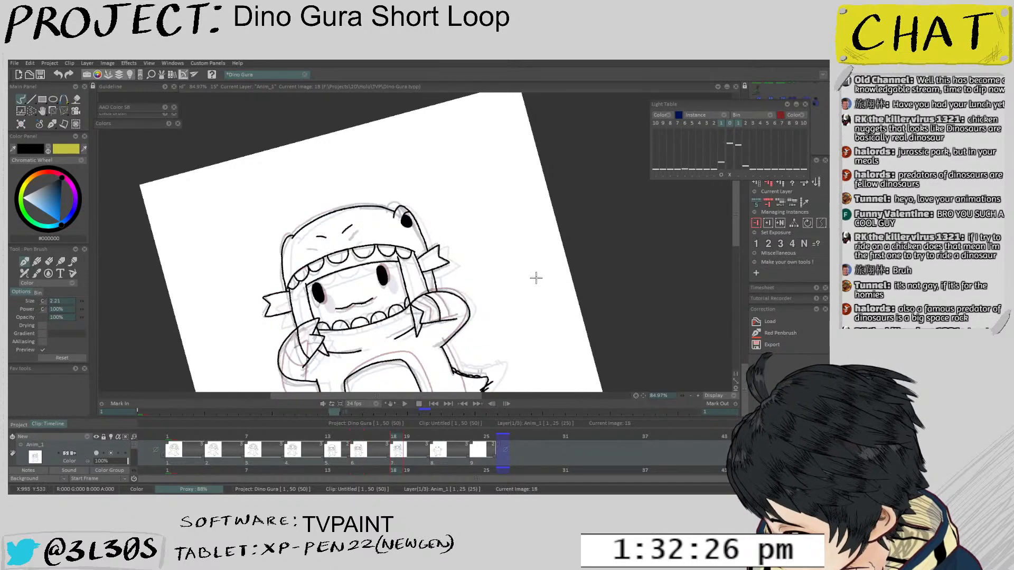
Redraw the upper edge of the face opening on frame 21 as one smooth curve and compare it with the previous drawing
drag(485, 350, 465, 338)
scroll(422, 317, up, 5)
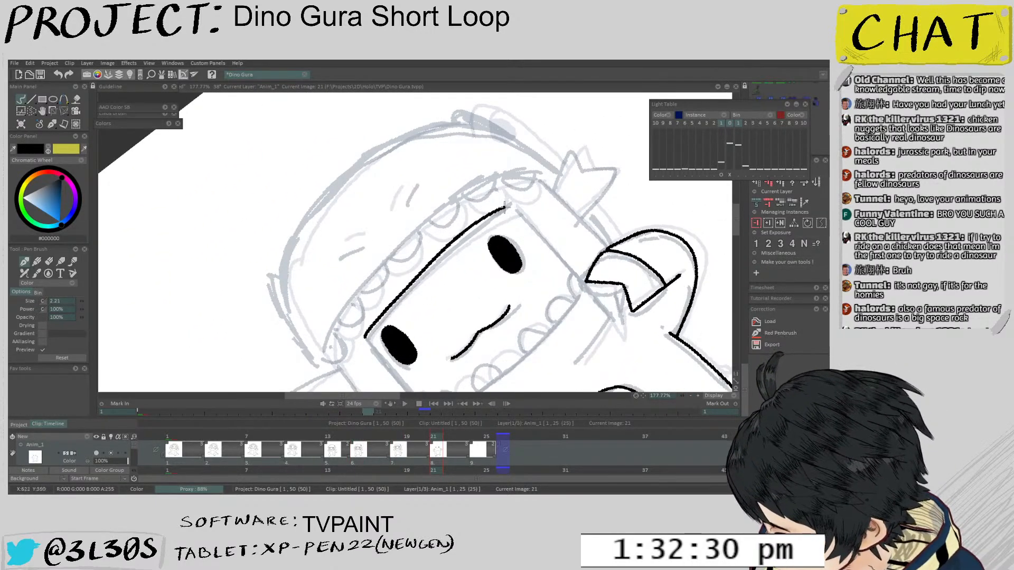
drag(396, 297, 507, 209)
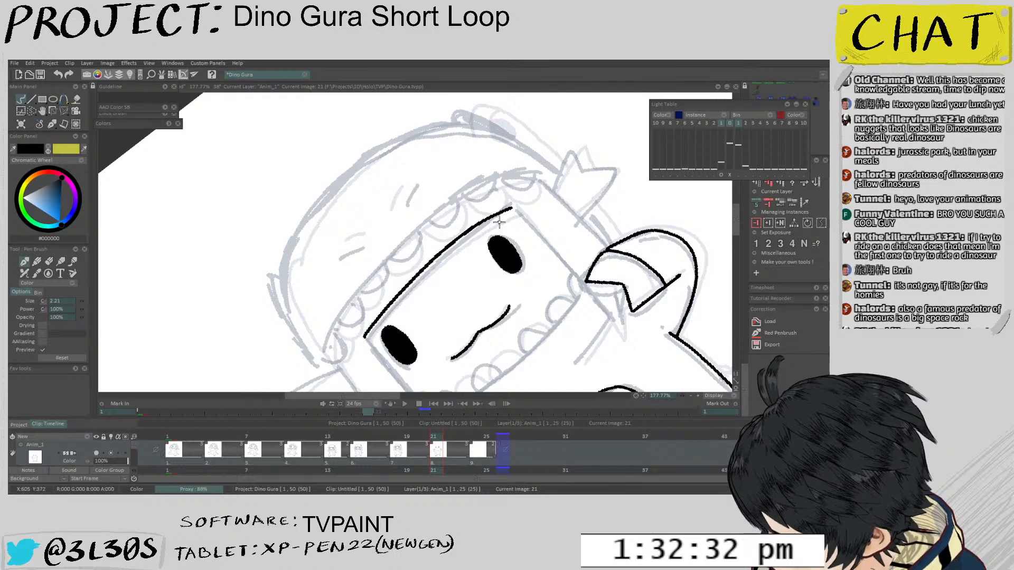
key(ctrl+z)
mouse_move(368, 330)
mouse_down()
mouse_move(509, 208)
mouse_move(465, 260)
mouse_move(443, 264)
mouse_up()
key(Left)
key(Right)
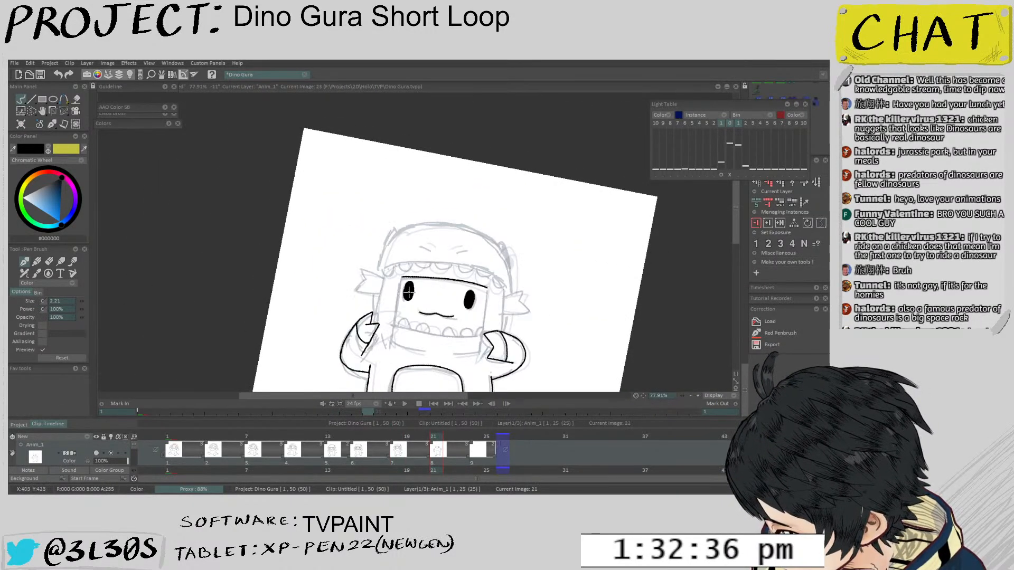
scroll(408, 290, up, 5)
key(ctrl+z)
mouse_move(392, 225)
mouse_down()
mouse_move(372, 374)
mouse_move(376, 330)
mouse_up()
key(ctrl+z)
drag(395, 224, 376, 370)
key(ctrl+z)
key(ctrl+z)
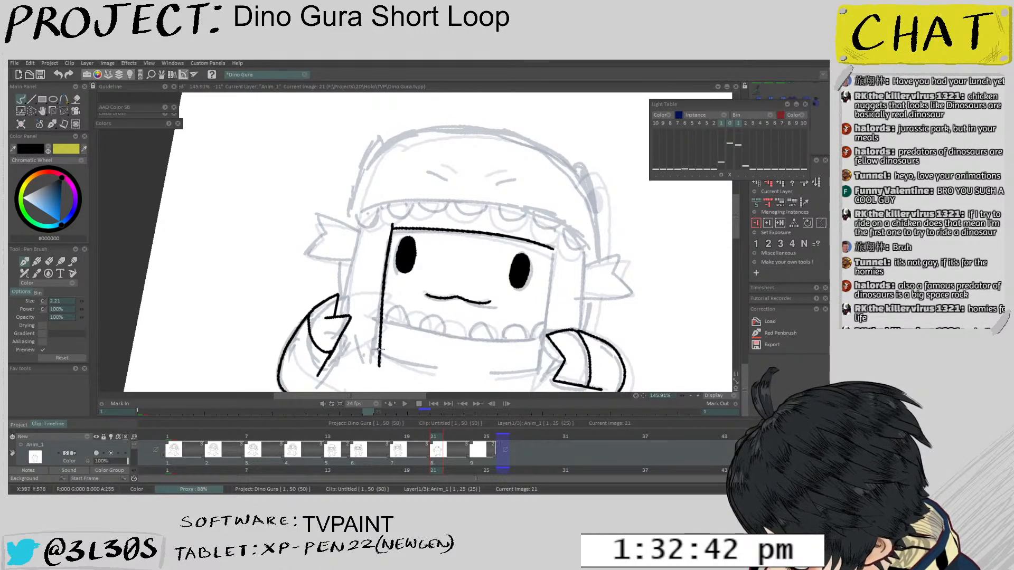
key(ctrl+z)
Ink the left hair strand's inner edge on frame 21 from the face opening's upper corner down to a pointed tip
scroll(392, 222, up, 1)
scroll(392, 222, up, 1)
drag(391, 202, 365, 374)
key(ctrl+z)
drag(391, 189, 368, 370)
key(ctrl+z)
mouse_move(391, 190)
mouse_down()
mouse_move(365, 372)
mouse_move(353, 359)
mouse_up()
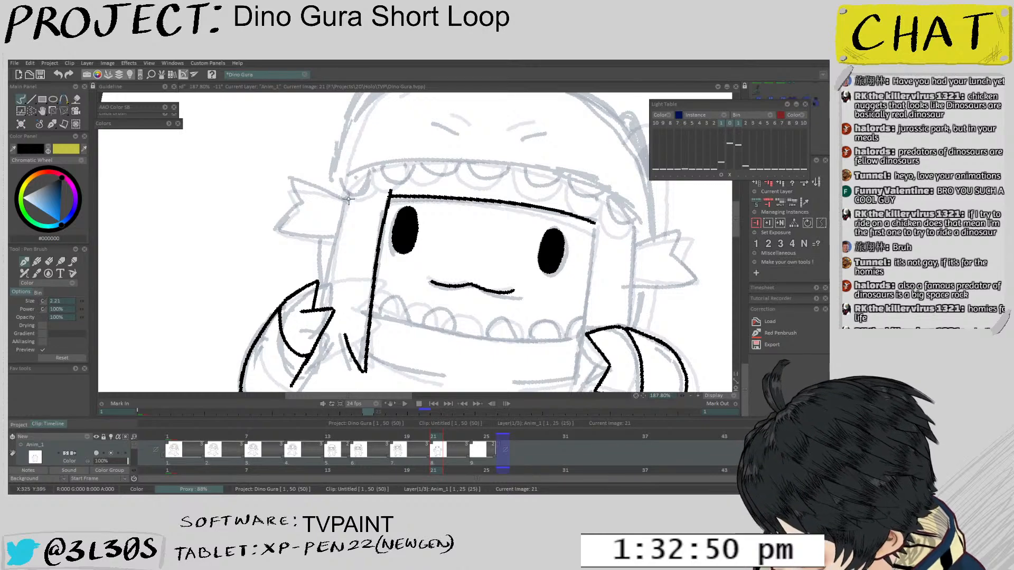
Ink the left hair strand's outer edge on frame 21 from the hood down to the raised hand's claw
drag(350, 202, 323, 313)
key(ctrl+z)
drag(348, 195, 332, 281)
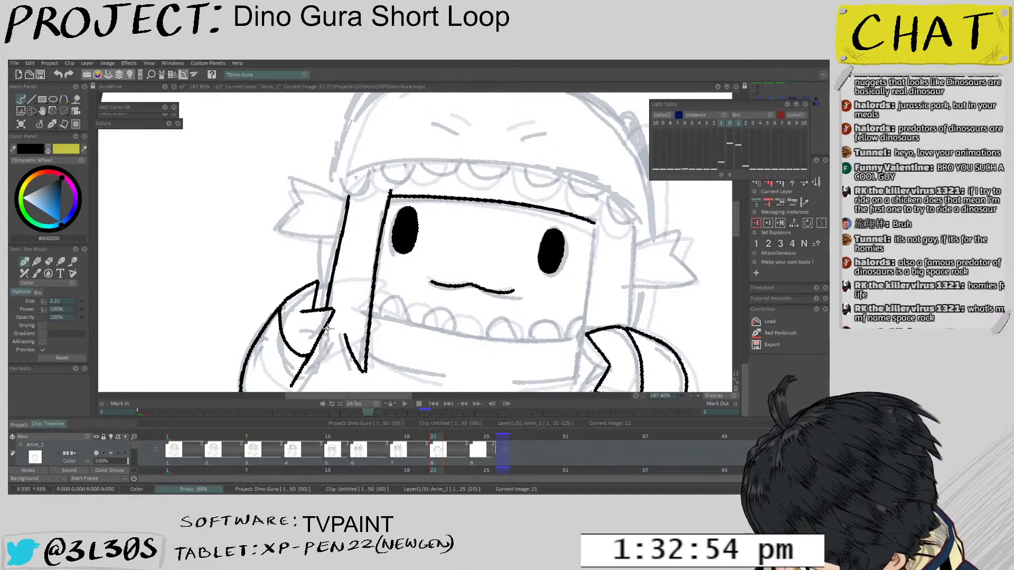
key(ctrl+z)
key(ctrl+z)
drag(350, 194, 332, 309)
key(ctrl+z)
drag(351, 196, 331, 311)
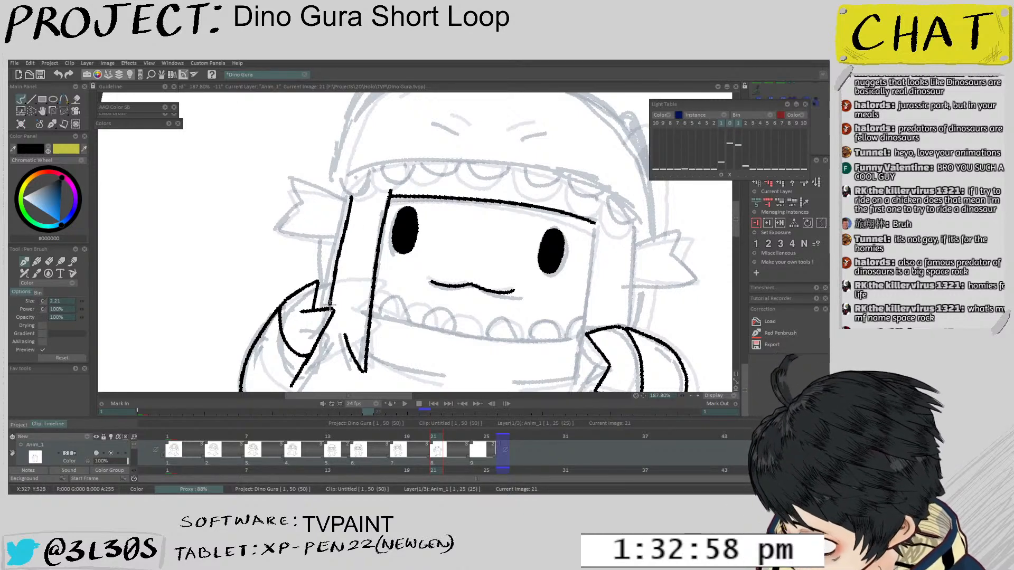
Ink the jagged lower end of the left hair strand on frame 21, erasing and redrawing its inner point
scroll(335, 313, up, 1)
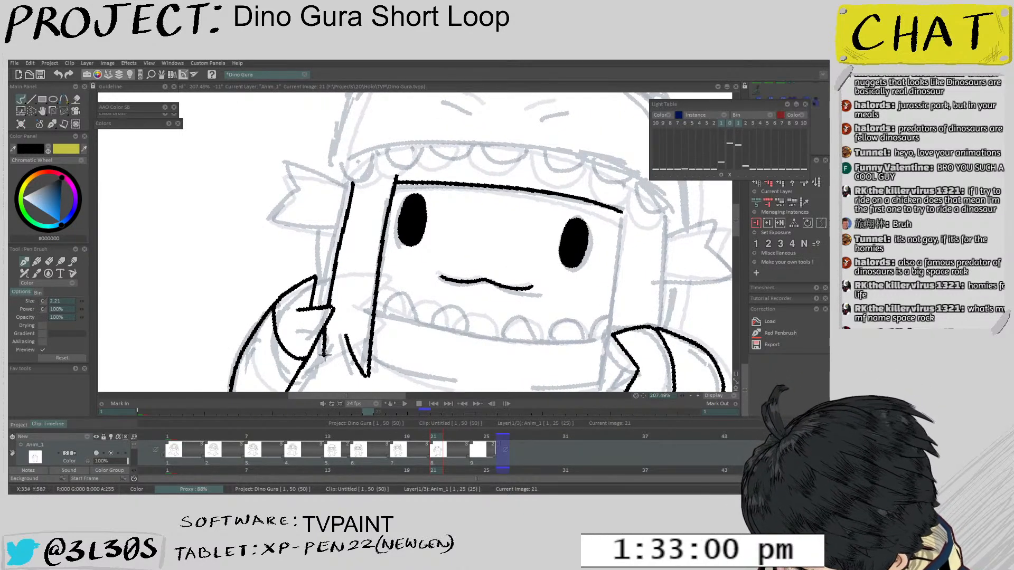
mouse_move(348, 331)
mouse_down()
mouse_move(344, 353)
mouse_move(352, 347)
mouse_up()
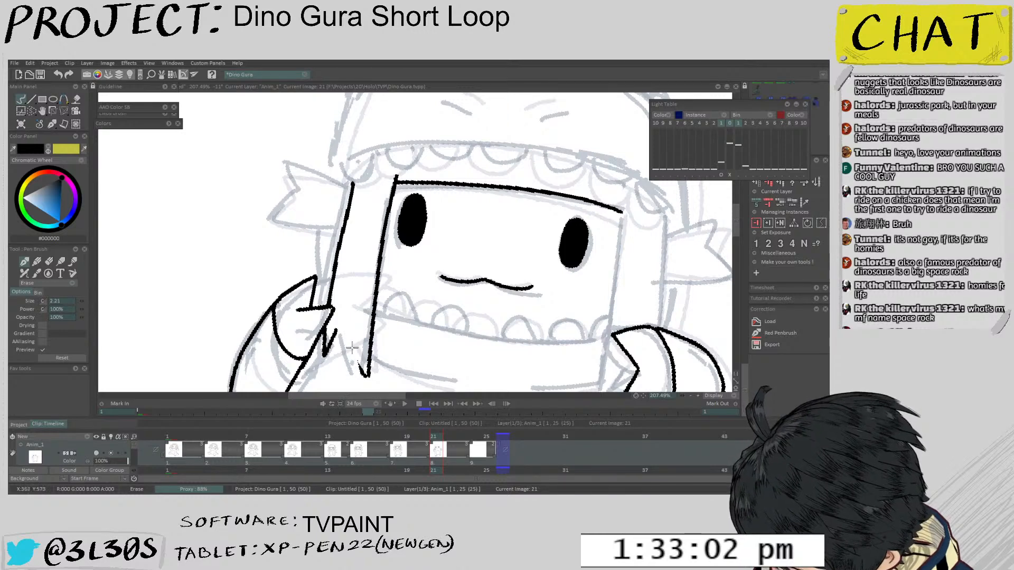
scroll(344, 338, up, 1)
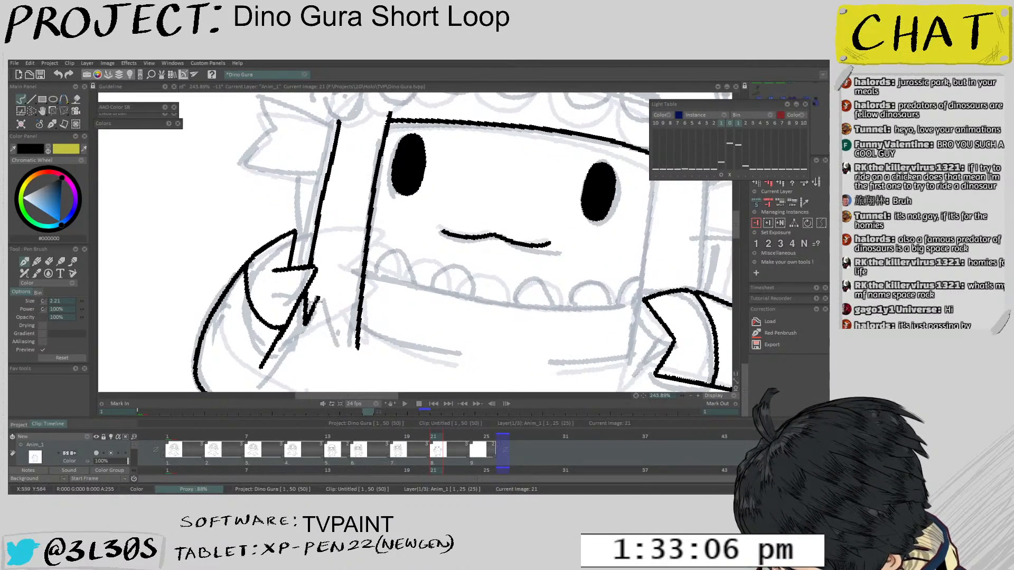
drag(316, 293, 357, 359)
scroll(369, 282, down, 4)
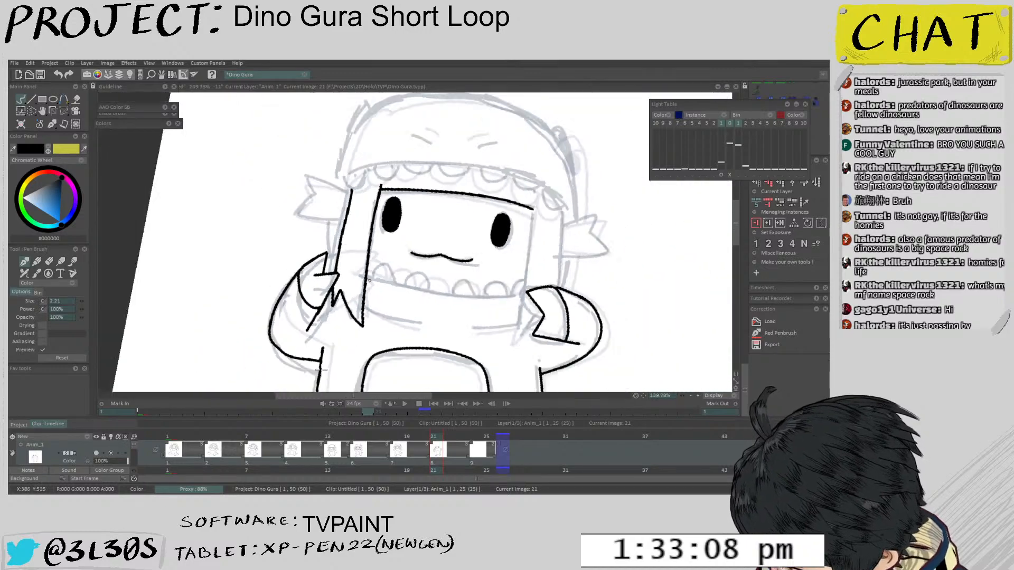
Ink the hood's brim curve on frame 21 from its left end above the hair strand across the top of the face
drag(417, 220, 490, 284)
scroll(490, 283, down, 2)
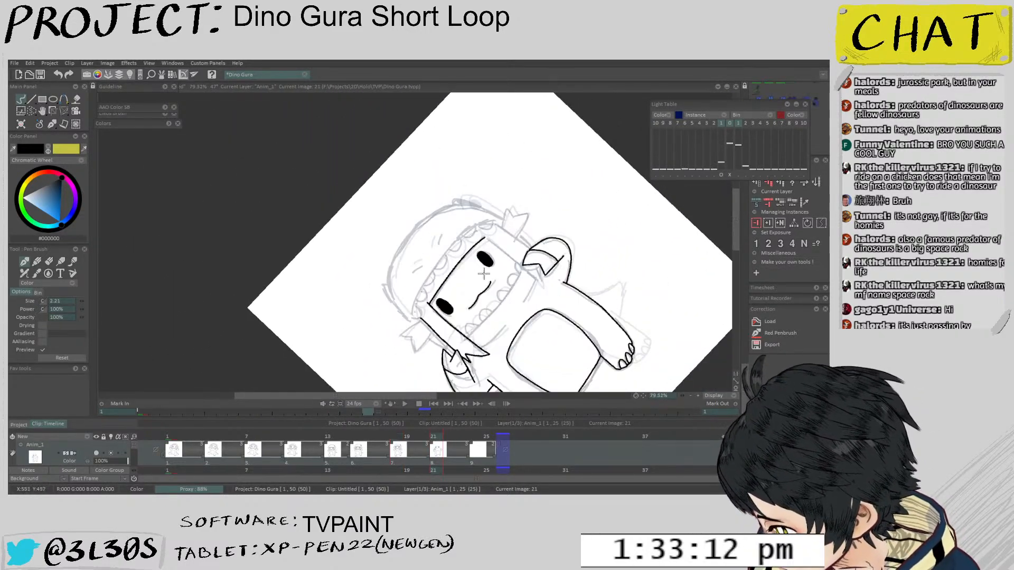
scroll(440, 297, up, 4)
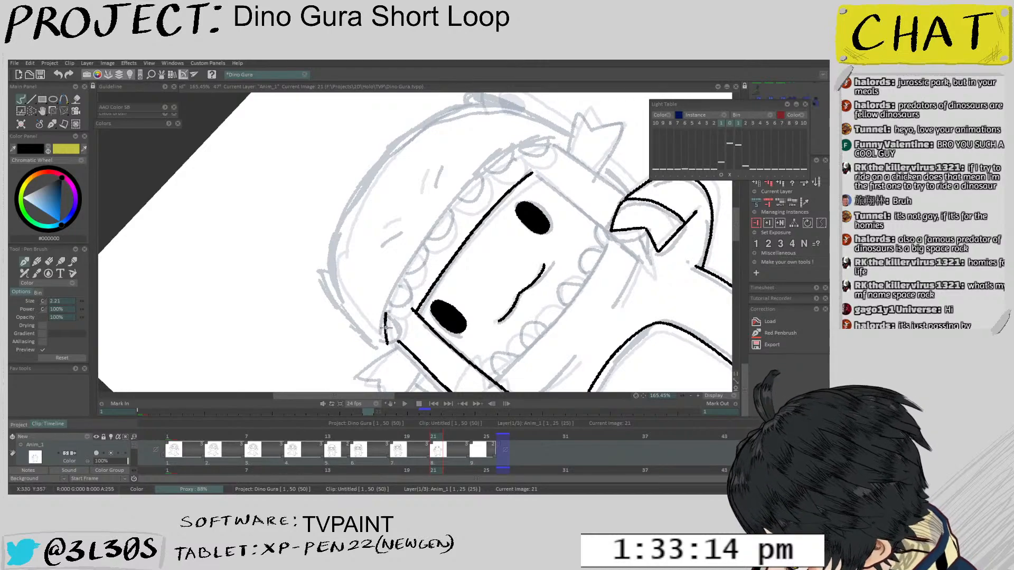
mouse_move(385, 340)
mouse_down()
mouse_move(472, 175)
mouse_move(428, 239)
mouse_up()
scroll(429, 239, up, 3)
mouse_move(385, 275)
mouse_down()
mouse_move(396, 258)
mouse_move(464, 203)
mouse_up()
key(ctrl+z)
mouse_move(384, 277)
mouse_down()
mouse_move(427, 226)
mouse_move(519, 187)
mouse_move(473, 318)
mouse_move(475, 231)
mouse_up()
scroll(468, 202, down, 3)
key(ctrl+z)
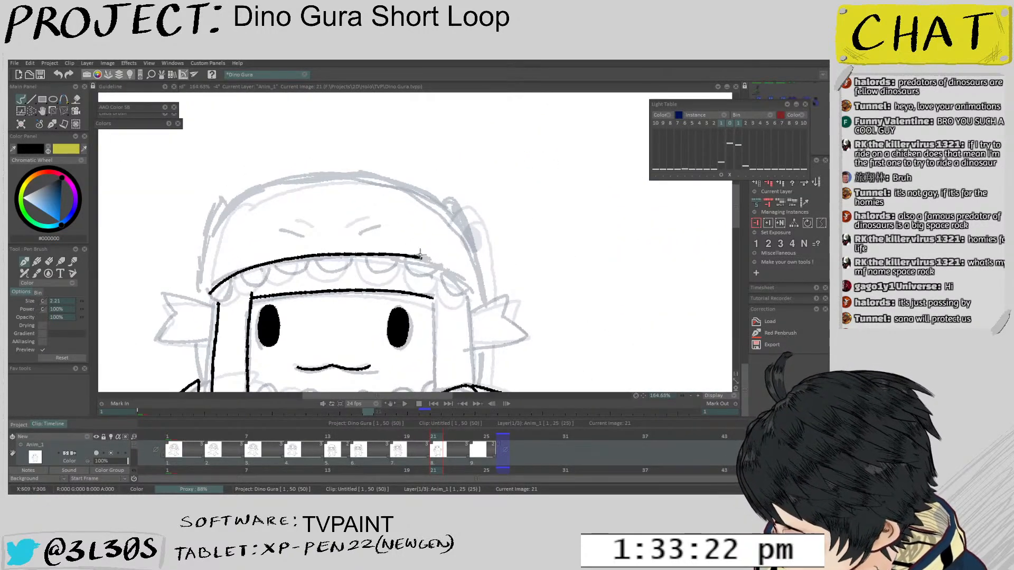
Trim the end of the hood's brim curve on frame 21 and ink its right part down to the side of the head
scroll(459, 275, up, 2)
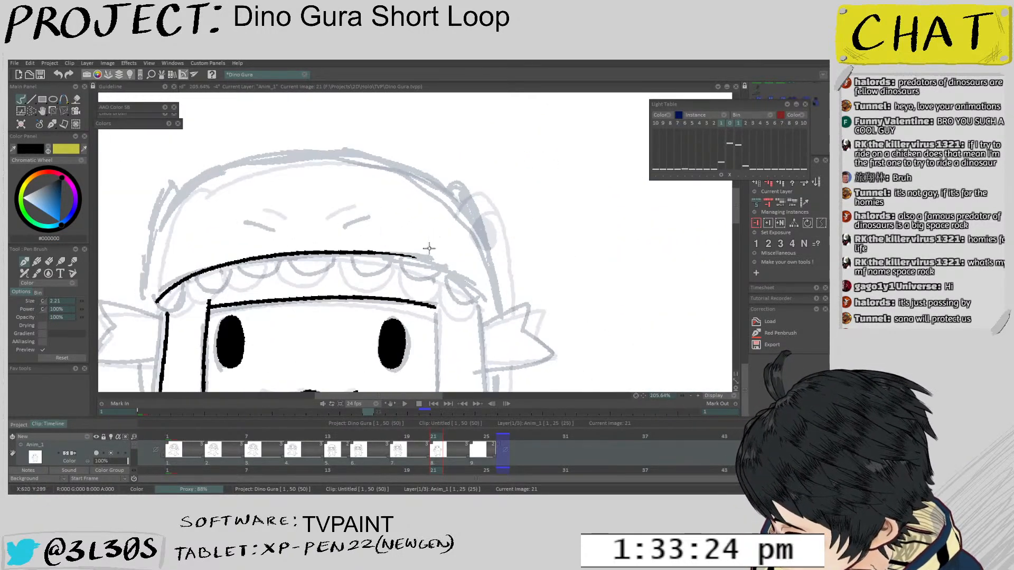
key(e)
mouse_move(422, 256)
mouse_down()
mouse_move(381, 258)
mouse_move(443, 275)
mouse_move(486, 318)
mouse_move(437, 276)
mouse_move(378, 256)
mouse_up()
key(ctrl+z)
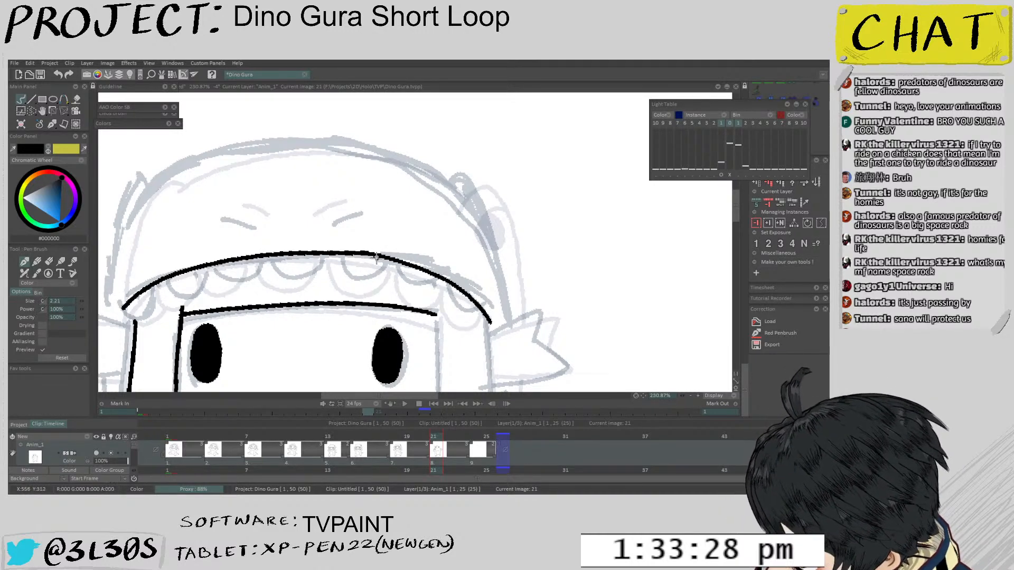
key(ctrl+z)
drag(481, 306, 412, 266)
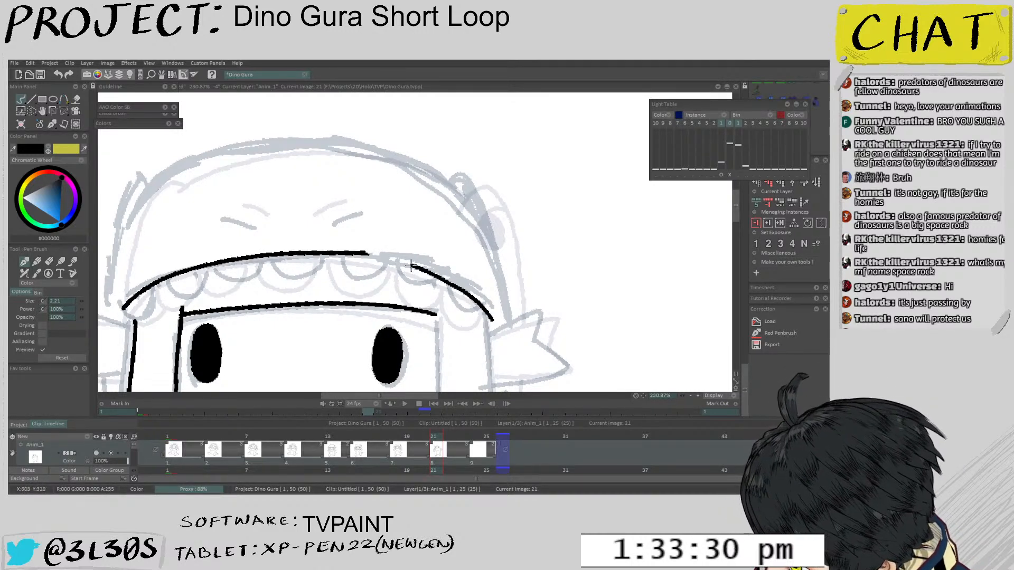
Bridge the gap between the two parts of the brim curve on frame 21 and erase the uneven edges at the join
mouse_move(399, 210)
mouse_down()
mouse_move(460, 228)
mouse_move(466, 300)
mouse_move(408, 265)
mouse_move(384, 288)
mouse_up()
key(e)
mouse_move(363, 284)
mouse_down()
mouse_move(373, 331)
mouse_move(377, 303)
mouse_up()
key(e)
drag(362, 254, 370, 326)
key(ctrl+z)
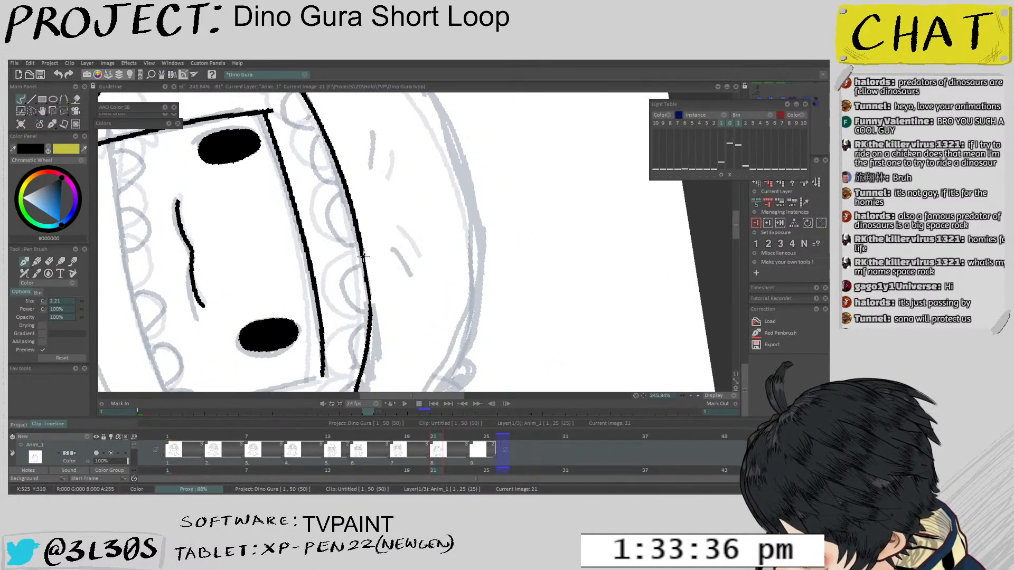
key(ctrl+z)
mouse_move(364, 259)
mouse_down()
mouse_move(371, 324)
mouse_move(392, 243)
mouse_move(371, 249)
mouse_up()
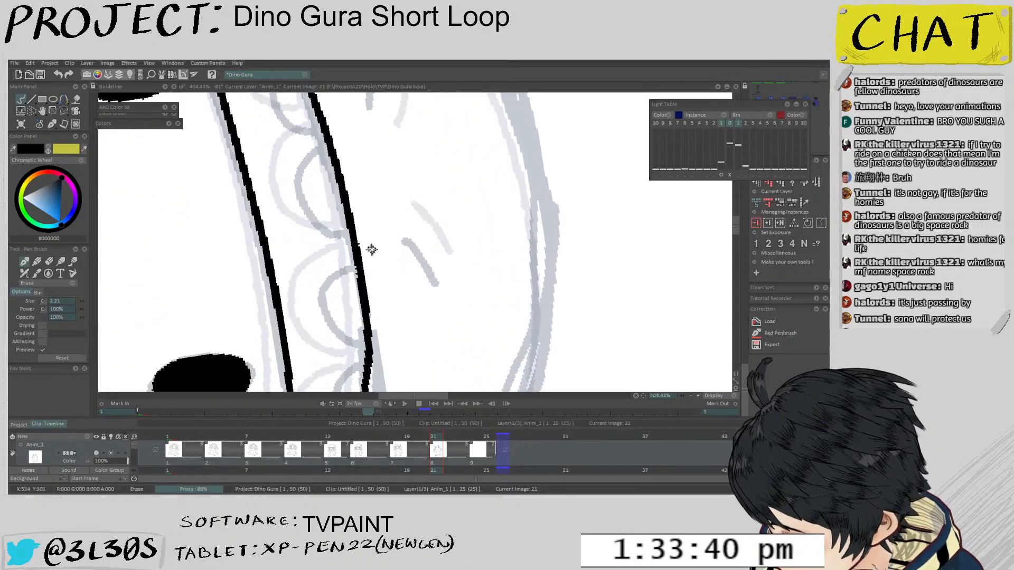
key(e)
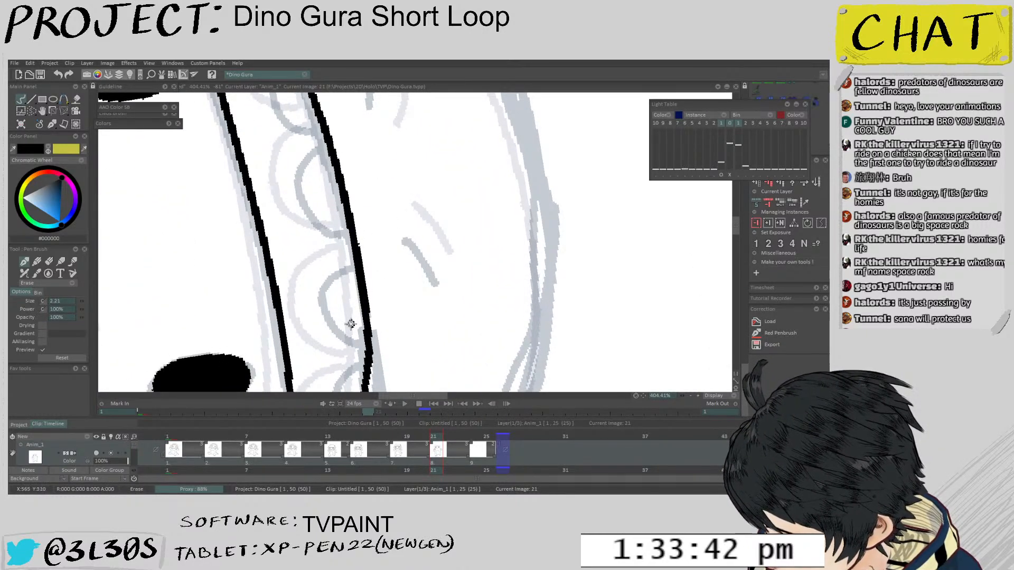
drag(361, 241, 375, 342)
scroll(365, 301, down, 2)
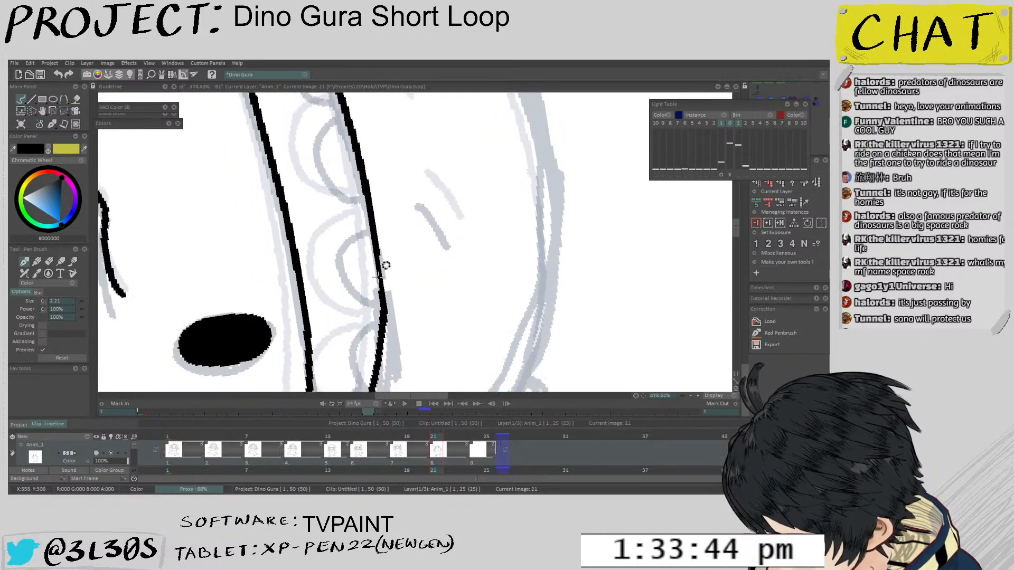
scroll(391, 264, down, 5)
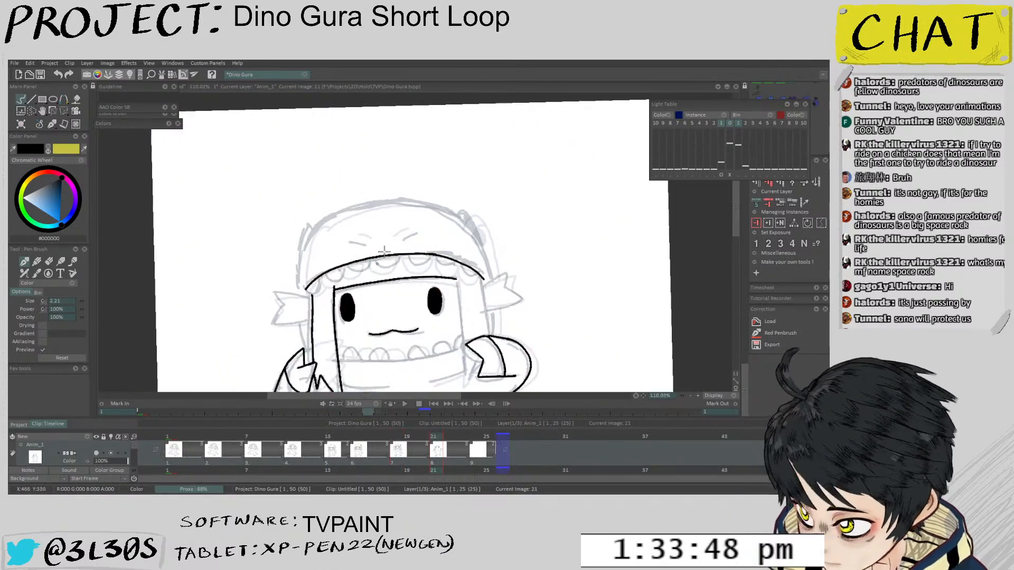
Ink the rounded middle tooth under the hood's brim on frame 21
scroll(435, 207, up, 4)
mouse_move(382, 284)
mouse_down()
mouse_move(414, 282)
mouse_move(435, 261)
mouse_up()
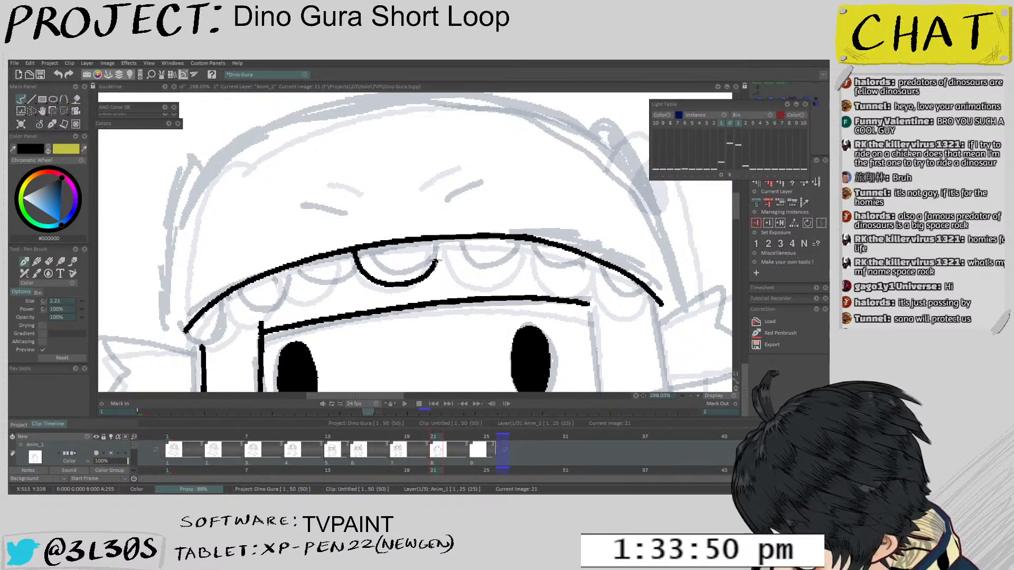
key(ctrl+z)
mouse_move(356, 248)
mouse_down()
mouse_move(370, 278)
mouse_move(408, 282)
mouse_move(440, 241)
mouse_up()
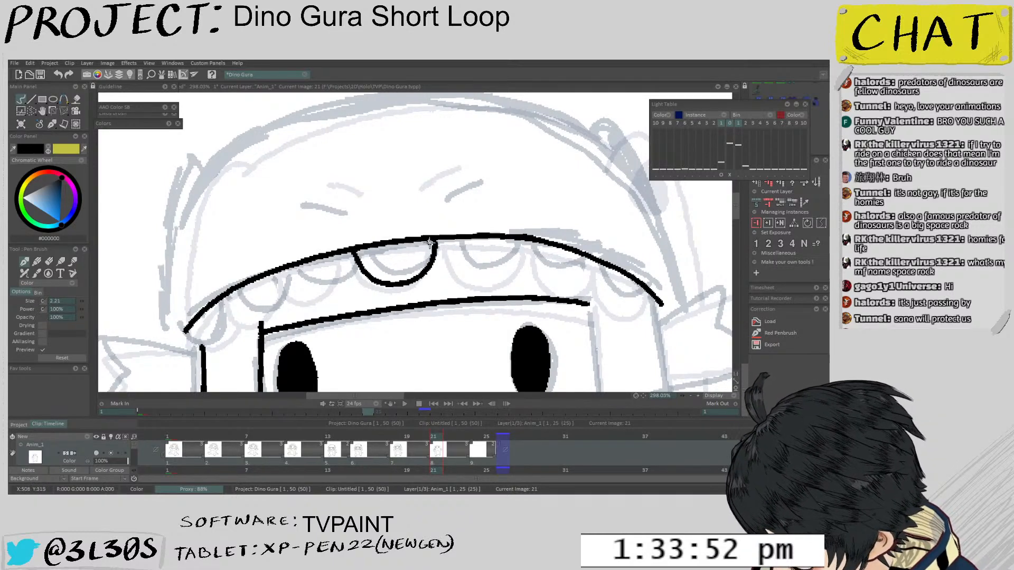
key(ctrl+z)
mouse_move(354, 252)
mouse_down()
mouse_move(365, 276)
mouse_move(391, 284)
mouse_move(421, 277)
mouse_move(439, 236)
mouse_up()
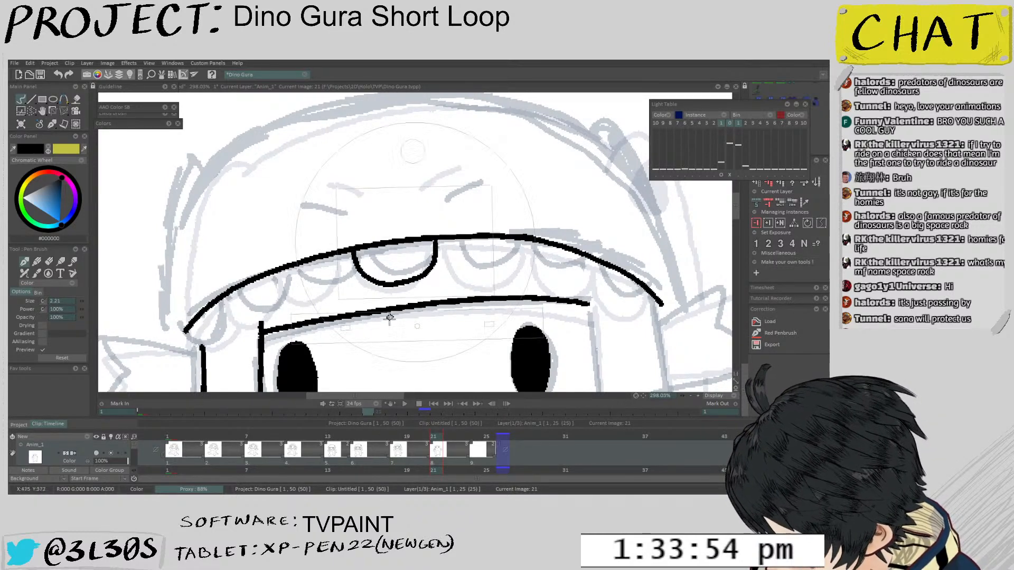
Ink the three rounded teeth between the middle tooth and the brim's left end on frame 21
mouse_move(416, 325)
mouse_down()
mouse_move(309, 326)
mouse_move(344, 320)
mouse_move(350, 280)
mouse_up()
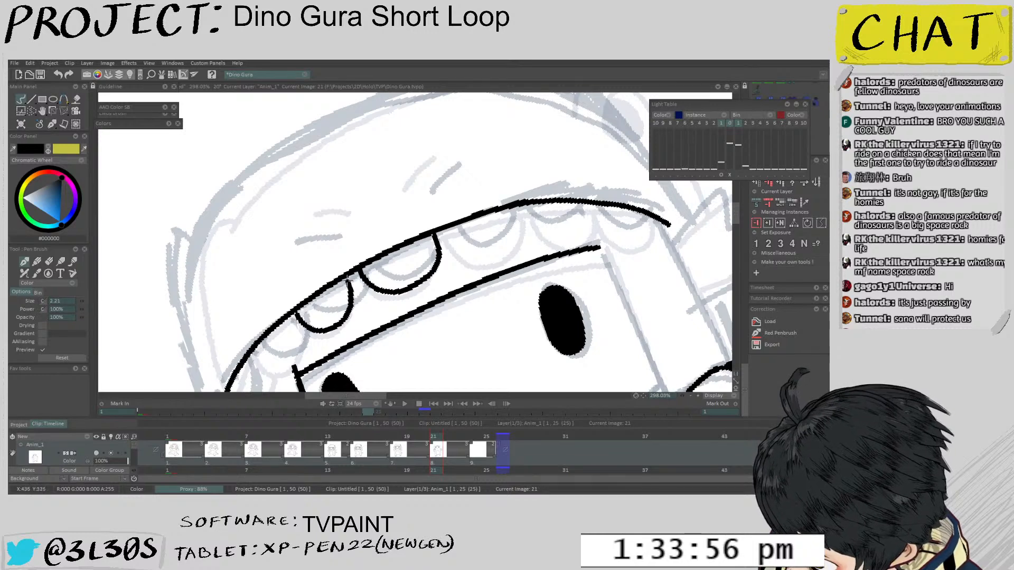
key(ctrl+z)
mouse_move(294, 314)
mouse_down()
mouse_move(334, 329)
mouse_move(353, 303)
mouse_up()
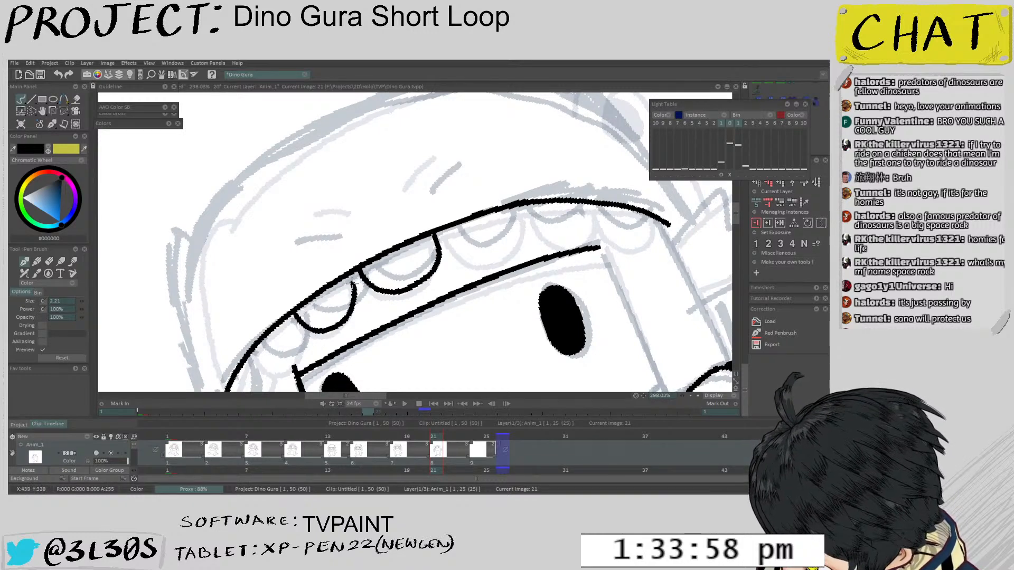
scroll(349, 298, up, 1)
mouse_move(267, 287)
mouse_down()
mouse_move(312, 298)
mouse_move(330, 273)
mouse_up()
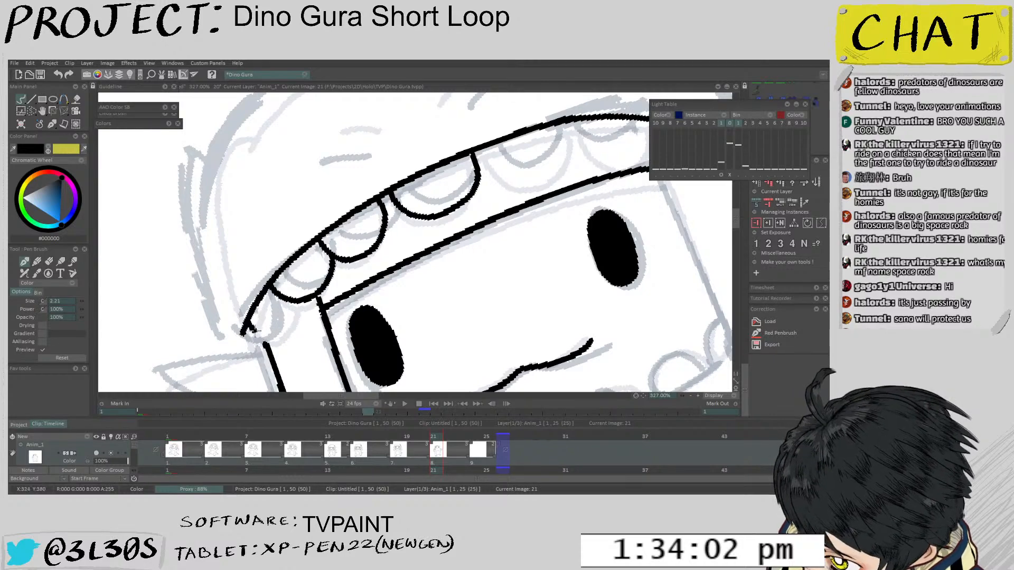
mouse_move(252, 330)
mouse_down()
mouse_move(274, 334)
mouse_move(298, 314)
mouse_up()
Ink the rounded tooth directly to the right of the middle tooth under the hood's brim on frame 21
scroll(315, 274, down, 6)
mouse_move(497, 279)
mouse_down()
mouse_move(515, 277)
mouse_move(369, 349)
mouse_up()
scroll(370, 243, up, 3)
scroll(395, 224, up, 1)
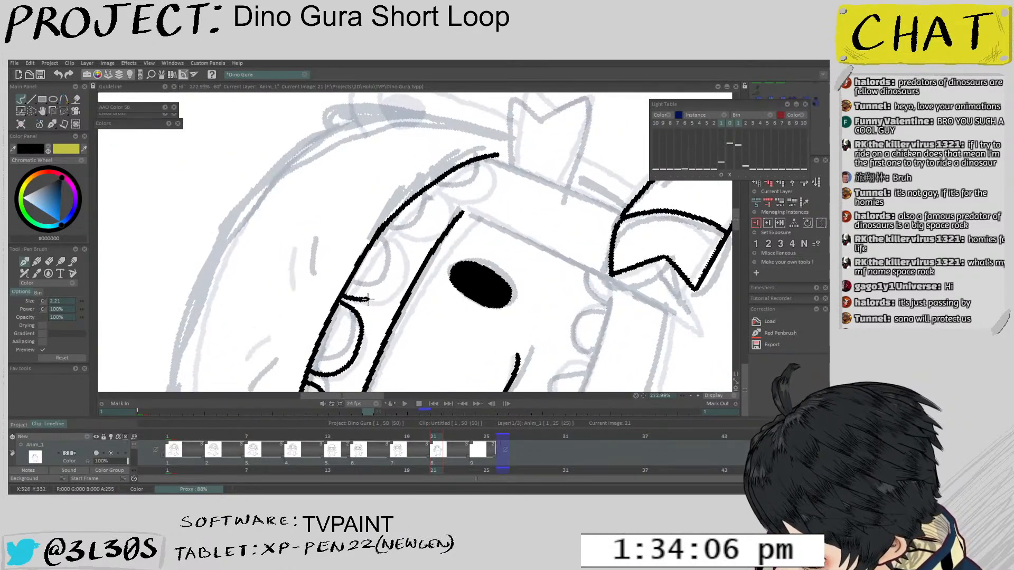
mouse_move(368, 299)
mouse_down()
mouse_move(400, 248)
mouse_move(404, 227)
mouse_up()
key(ctrl+z)
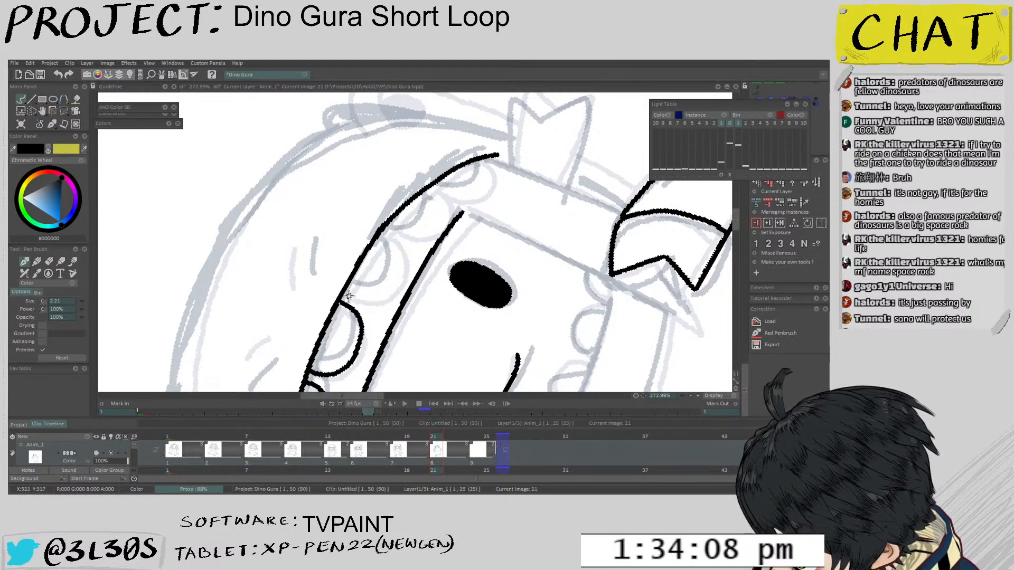
mouse_move(370, 301)
mouse_down()
mouse_move(402, 262)
mouse_move(385, 230)
mouse_up()
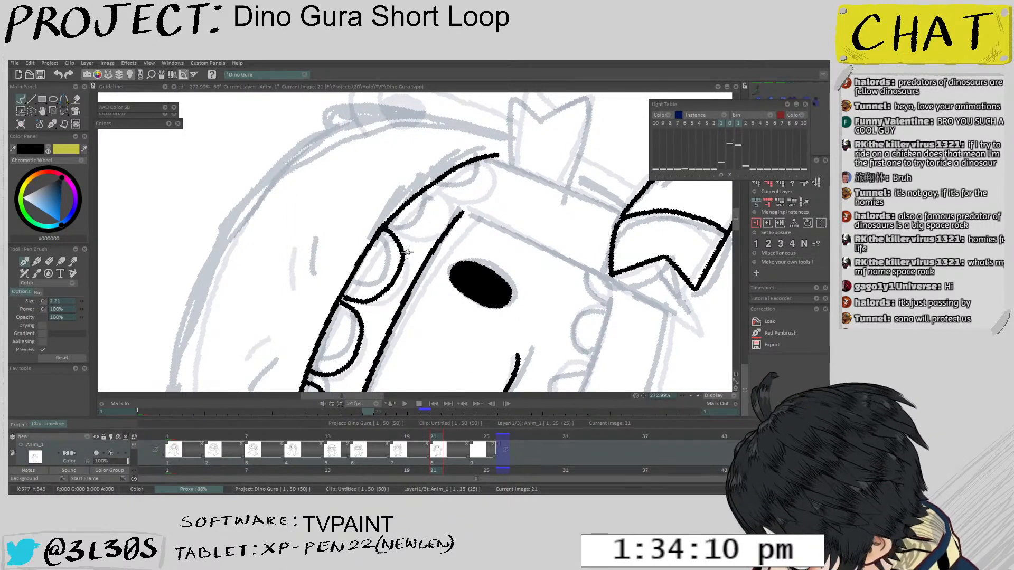
Ink the last two upper teeth on frame 21, ending at the right end of the hood's brim
drag(455, 311, 473, 298)
scroll(473, 299, up, 1)
mouse_move(390, 294)
mouse_down()
mouse_move(415, 281)
mouse_move(424, 249)
mouse_up()
key(ctrl+z)
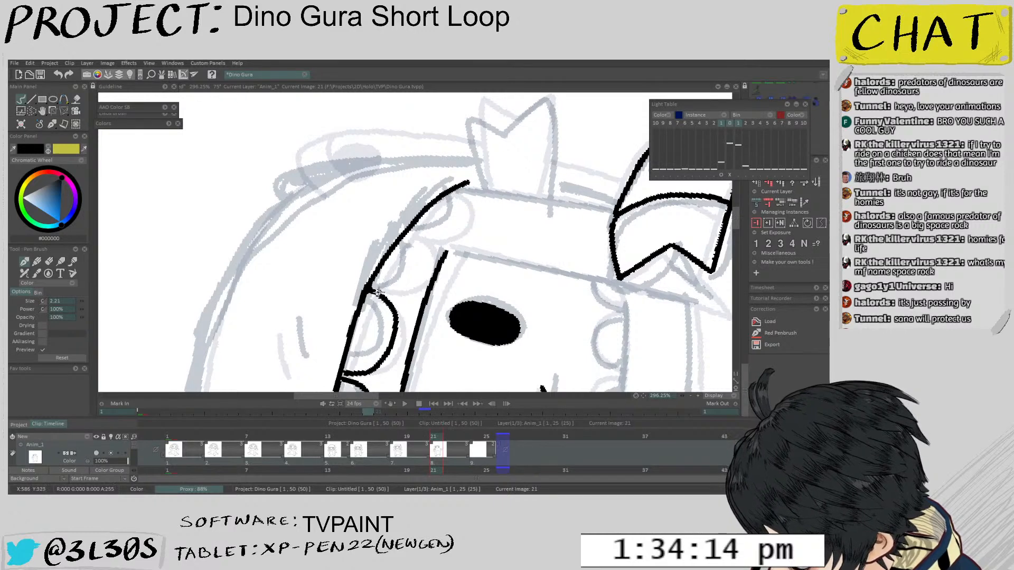
mouse_move(400, 293)
mouse_down()
mouse_move(427, 260)
mouse_move(407, 230)
mouse_up()
mouse_move(455, 218)
mouse_down()
mouse_move(483, 217)
mouse_move(439, 240)
mouse_move(455, 227)
mouse_move(431, 203)
mouse_move(445, 213)
mouse_move(438, 256)
mouse_move(415, 260)
mouse_move(375, 337)
mouse_up()
scroll(438, 241, up, 1)
key(ctrl+z)
drag(523, 246, 493, 378)
drag(475, 264, 444, 316)
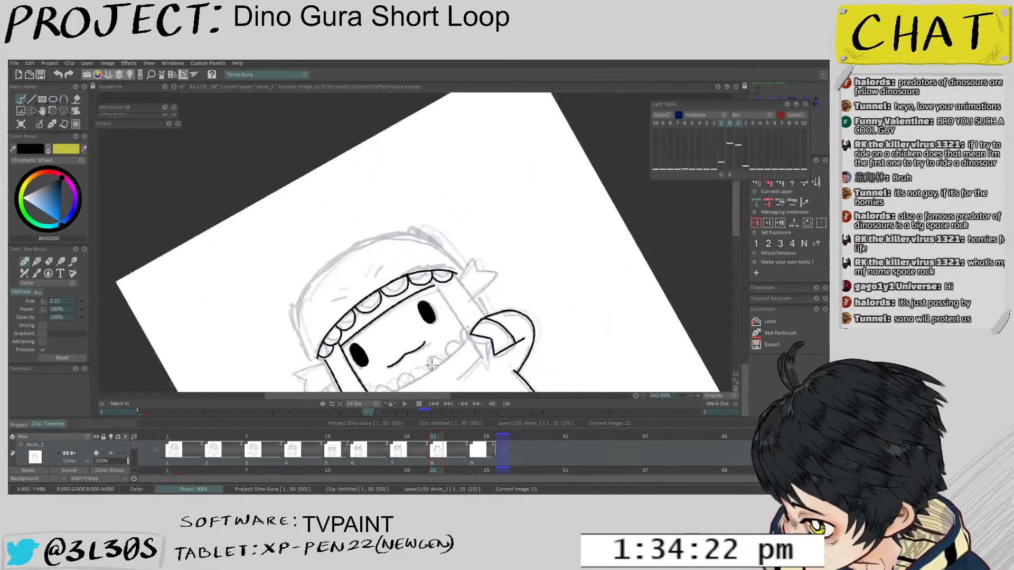
Flip between frame 21 and the preceding drawings to compare the hood brim, teeth and right side of the face
drag(549, 301, 456, 245)
key(Left)
key(Left)
key(Right)
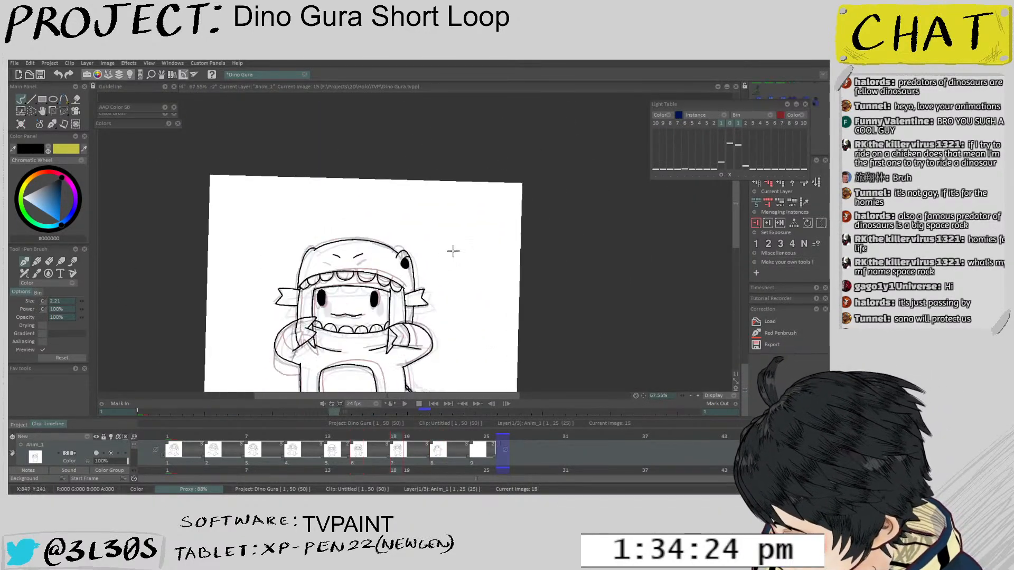
key(Right)
drag(405, 321, 395, 279)
drag(384, 257, 395, 182)
key(Left)
key(Left)
key(Right)
key(Right)
key(Left)
key(Right)
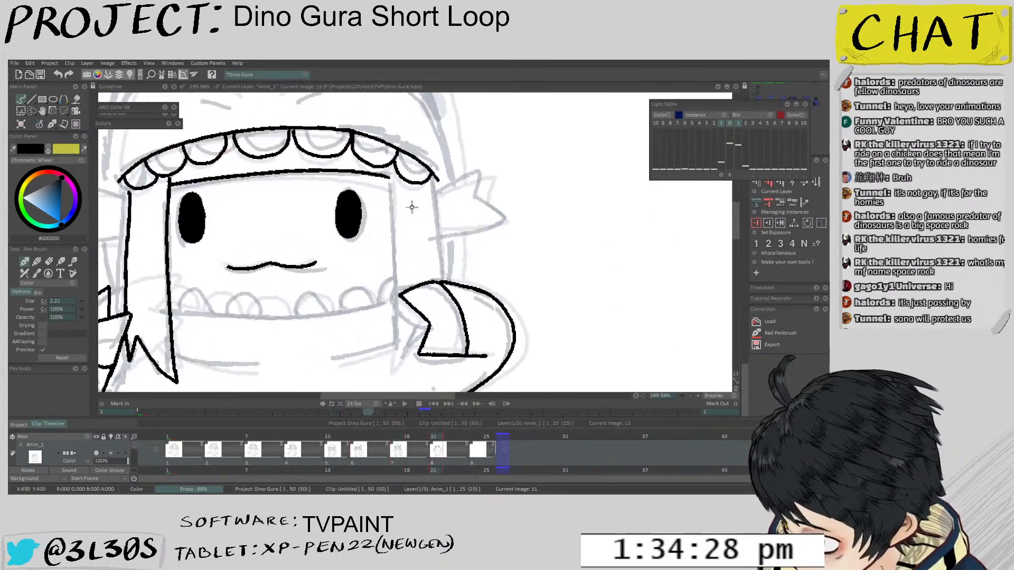
key(Right)
key(Left)
drag(397, 233, 395, 356)
key(ctrl+z)
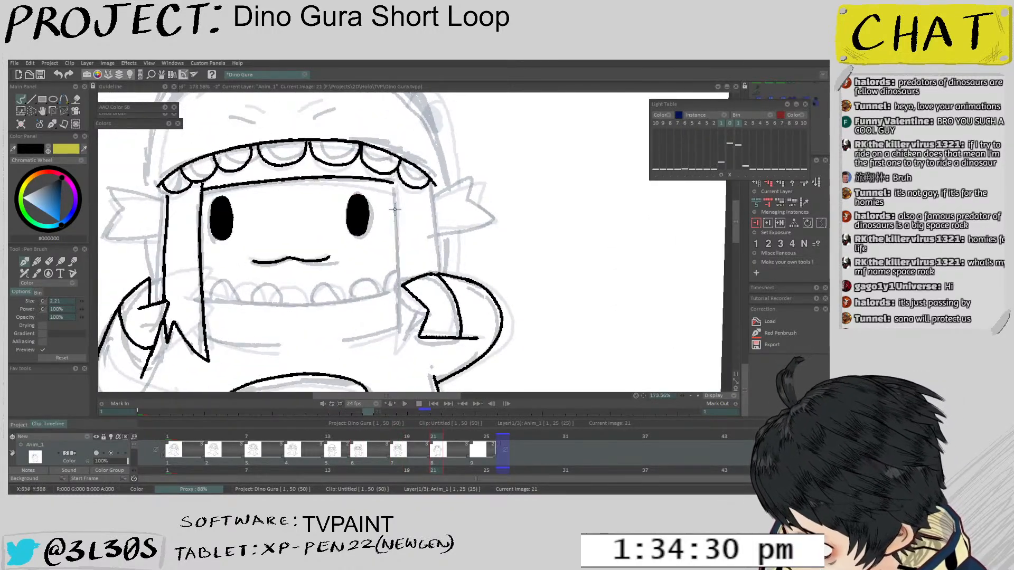
drag(397, 197, 397, 348)
key(ctrl+z)
key(Right)
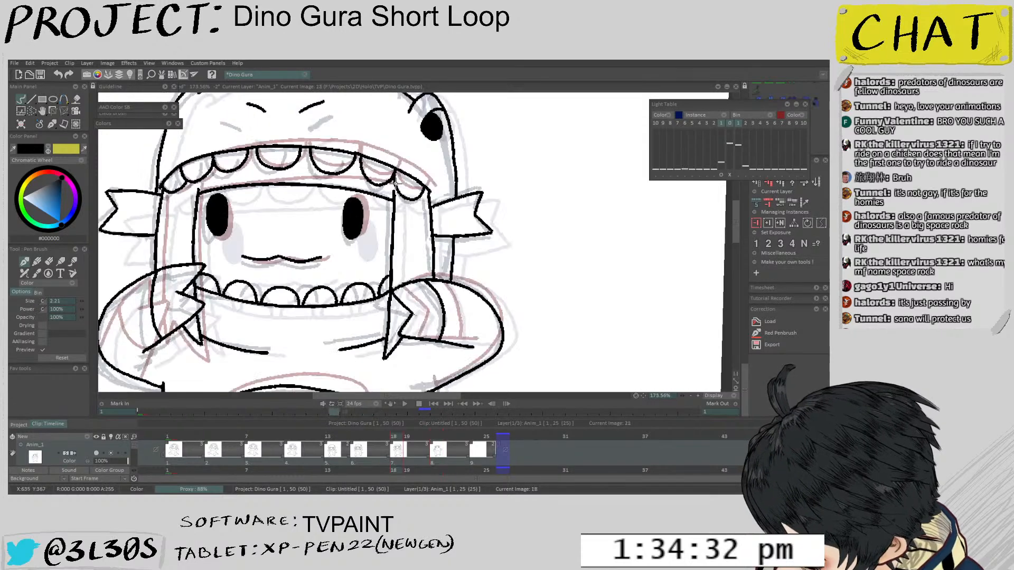
key(Left)
drag(395, 181, 396, 349)
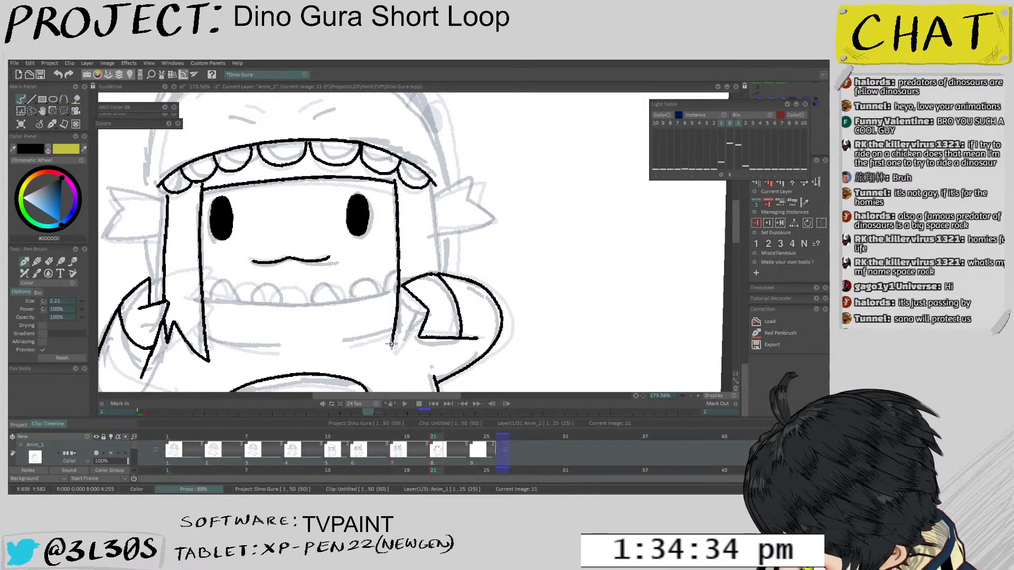
key(ctrl+z)
drag(394, 182, 396, 329)
key(ctrl+z)
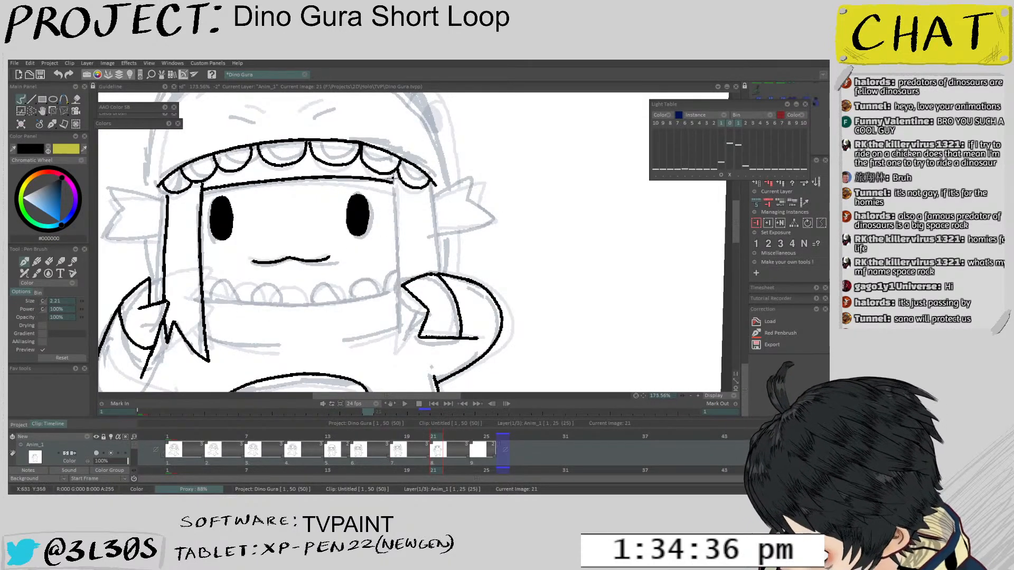
drag(393, 182, 396, 330)
key(ctrl+z)
drag(394, 182, 393, 335)
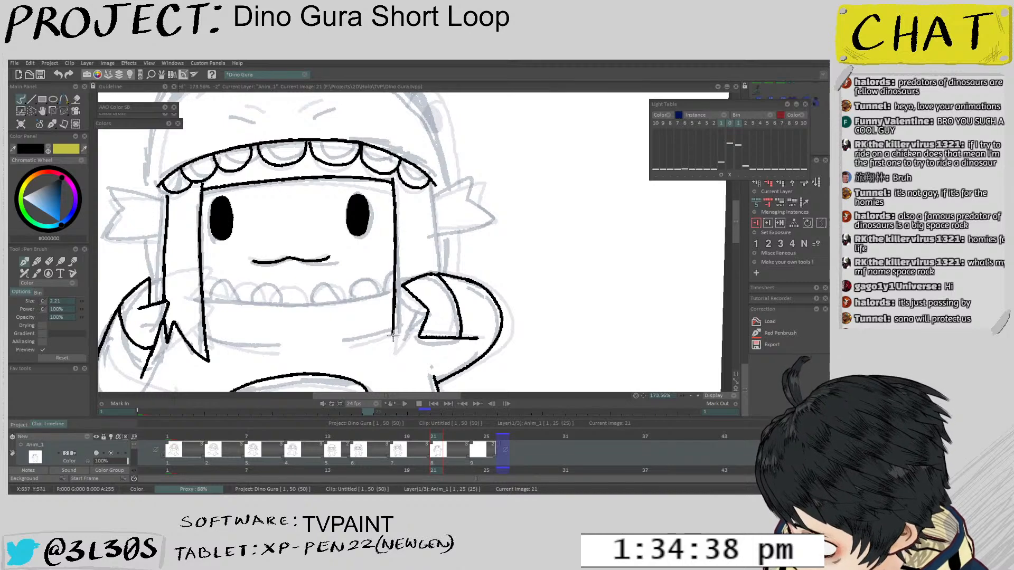
key(Left)
key(Right)
key(Left)
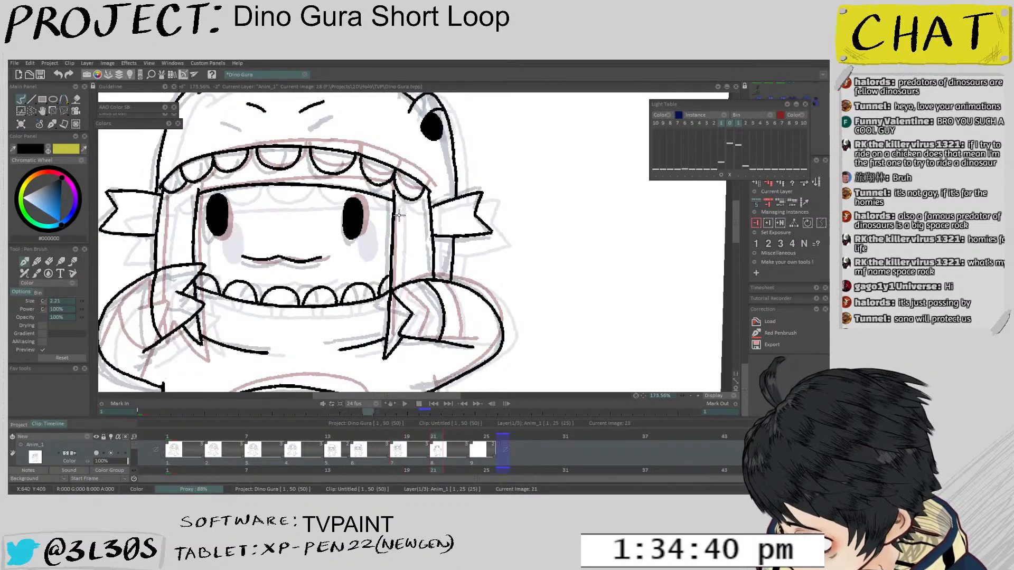
key(Right)
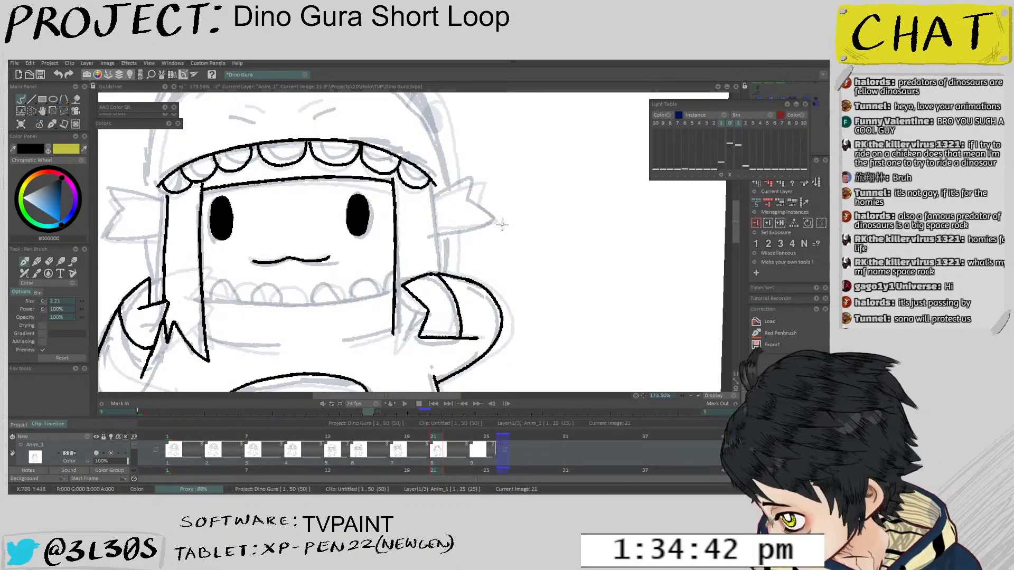
key(ctrl+z)
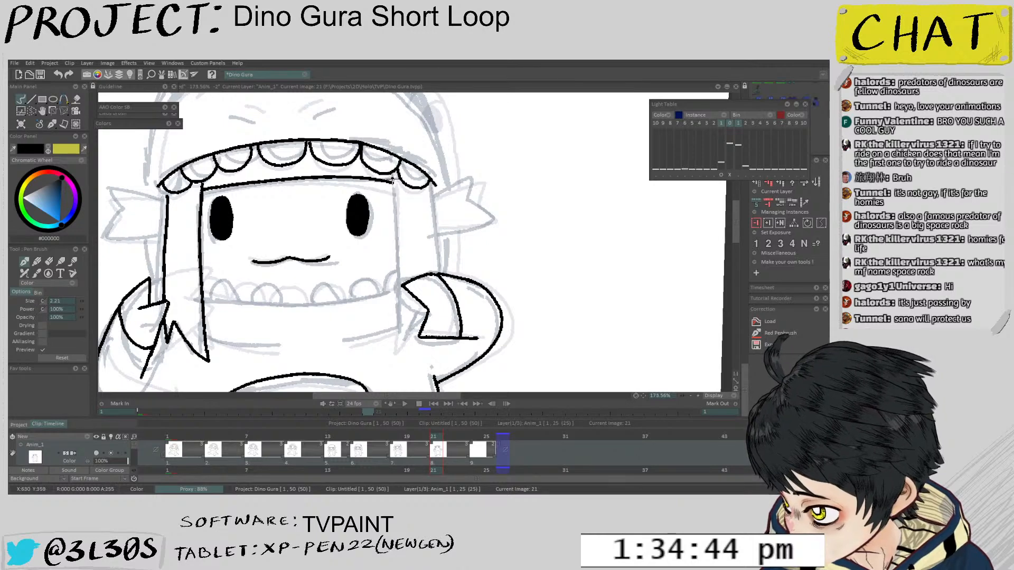
Ink the right side of the face opening on frame 21, from its top corner down to the hair strand's tip
drag(393, 177, 387, 356)
key(ctrl+z)
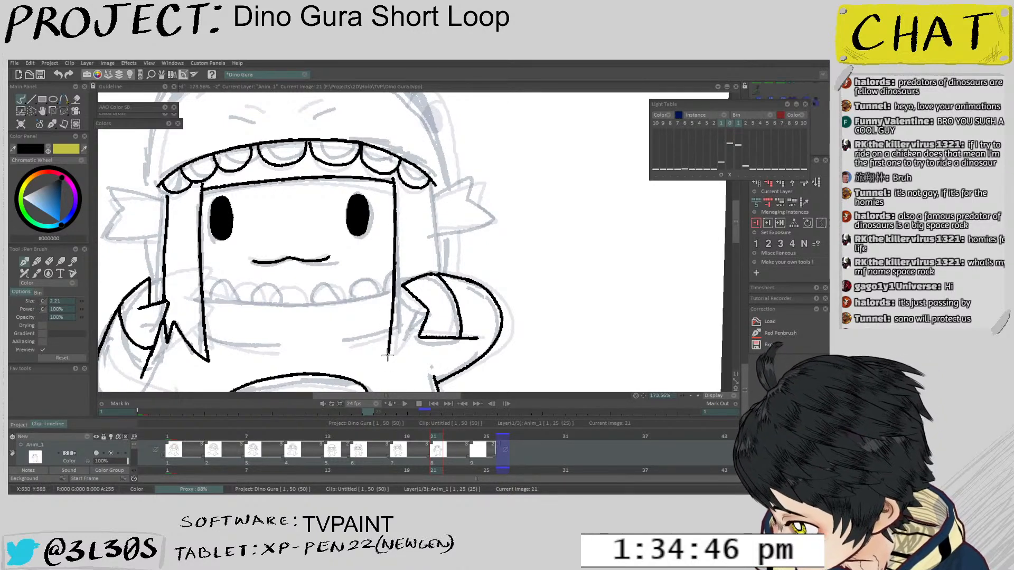
key(Right)
key(Left)
key(Right)
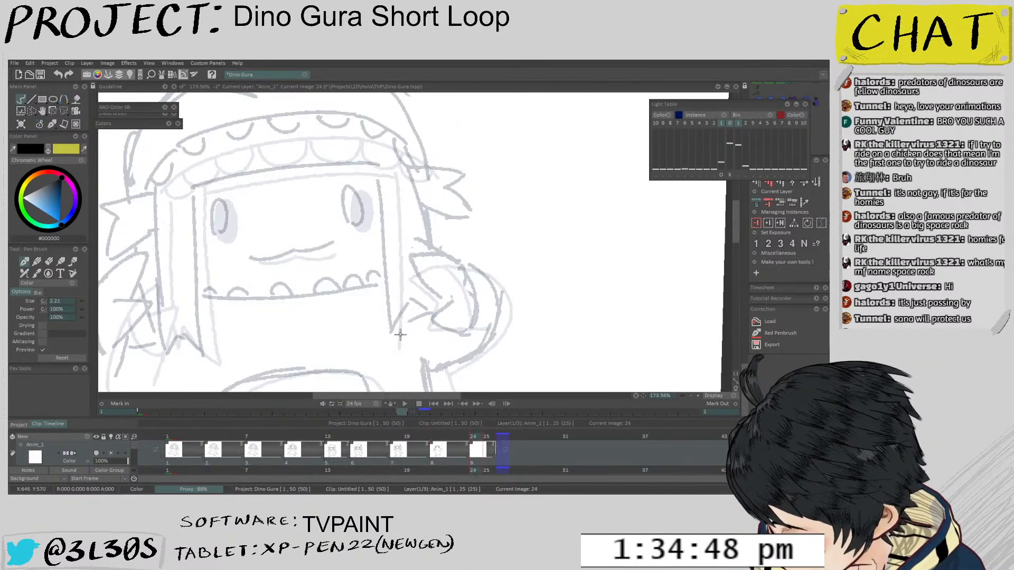
Ink the right hair strand's pointed tip on frame 21, running from its lowest point back up to the raised cuff
scroll(407, 302, up, 1)
key(Left)
scroll(407, 302, up, 1)
key(e)
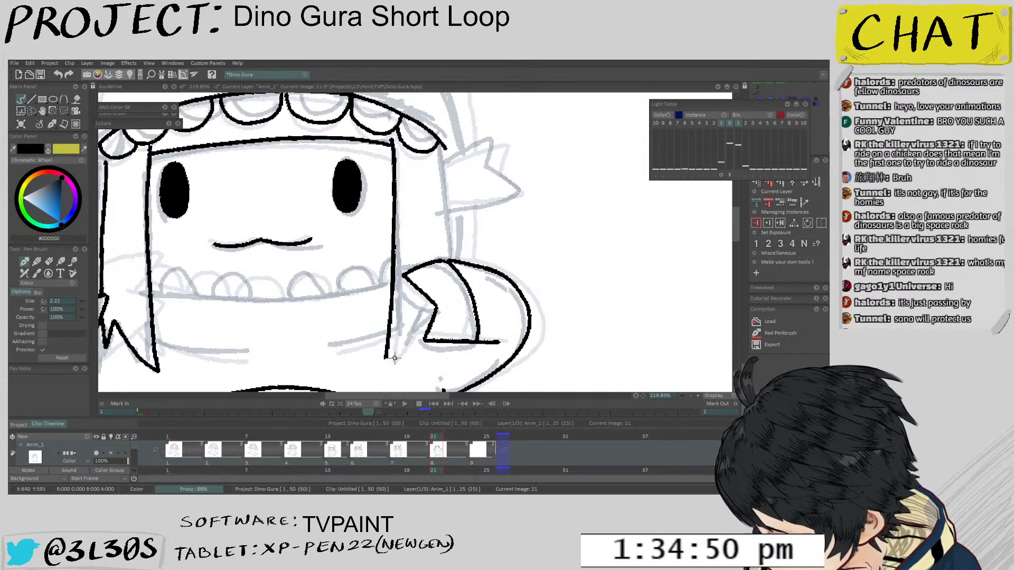
key(ctrl+z)
mouse_move(388, 359)
mouse_down()
mouse_move(424, 298)
mouse_move(428, 315)
mouse_up()
key(ctrl+z)
key(ctrl+z)
key(ctrl+z)
key(ctrl+z)
key(ctrl+z)
drag(388, 358, 416, 314)
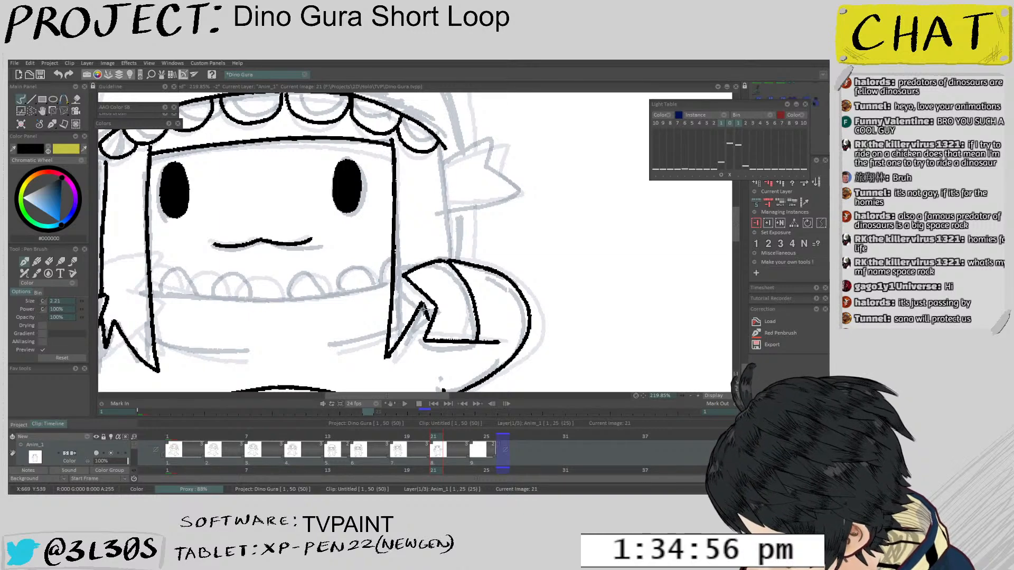
Ink the hood's right edge from the brim to the raised arm, plus the short chest crease beside the strand tip
drag(437, 148, 445, 258)
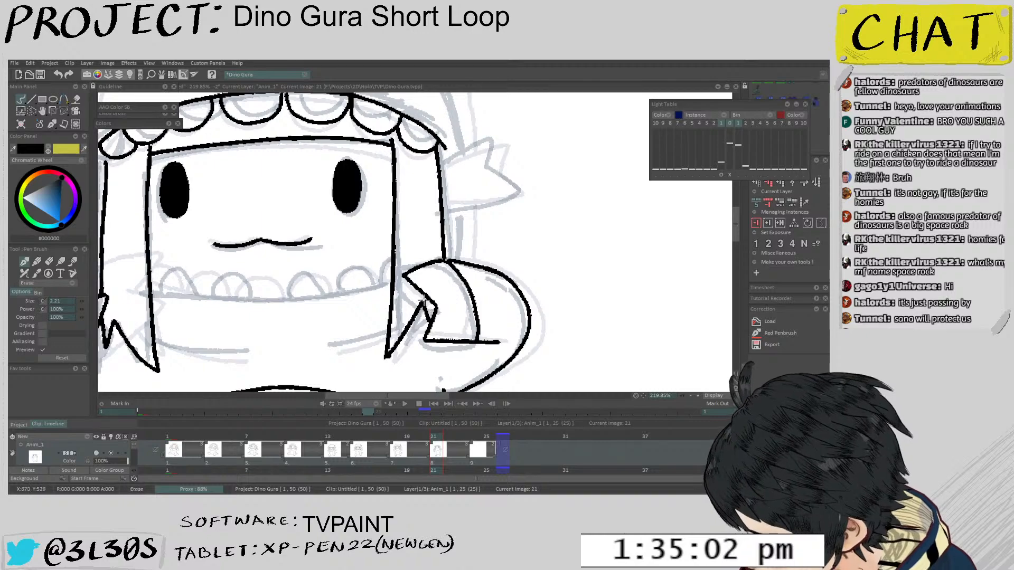
key(e)
mouse_move(428, 274)
mouse_down()
mouse_move(429, 317)
mouse_move(471, 245)
mouse_up()
mouse_move(453, 293)
mouse_down()
mouse_move(496, 242)
mouse_move(452, 292)
mouse_up()
key(ctrl+z)
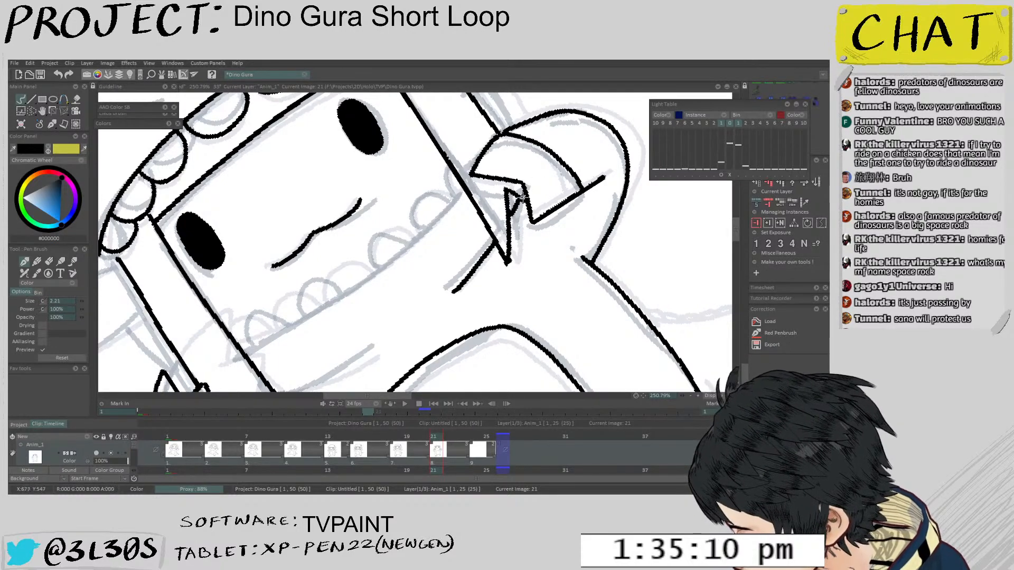
Finish the notched end of the right hair strand beside the cuff and compare it with the adjacent drawing
drag(512, 205, 513, 215)
drag(511, 206, 474, 311)
mouse_move(503, 178)
mouse_down()
mouse_move(496, 214)
mouse_move(507, 266)
mouse_up()
mouse_move(507, 266)
mouse_down()
mouse_move(459, 276)
mouse_move(505, 244)
mouse_move(472, 260)
mouse_up()
key(Left)
key(Right)
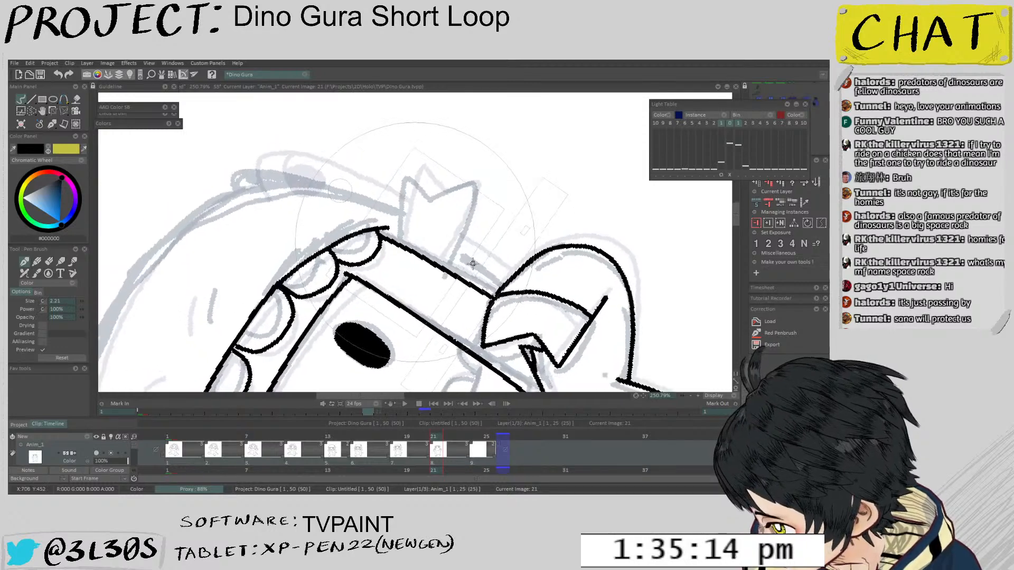
Ink the two-pointed fin on the hood's right side and the hood edge between the fin and the raised arm
drag(431, 204, 366, 296)
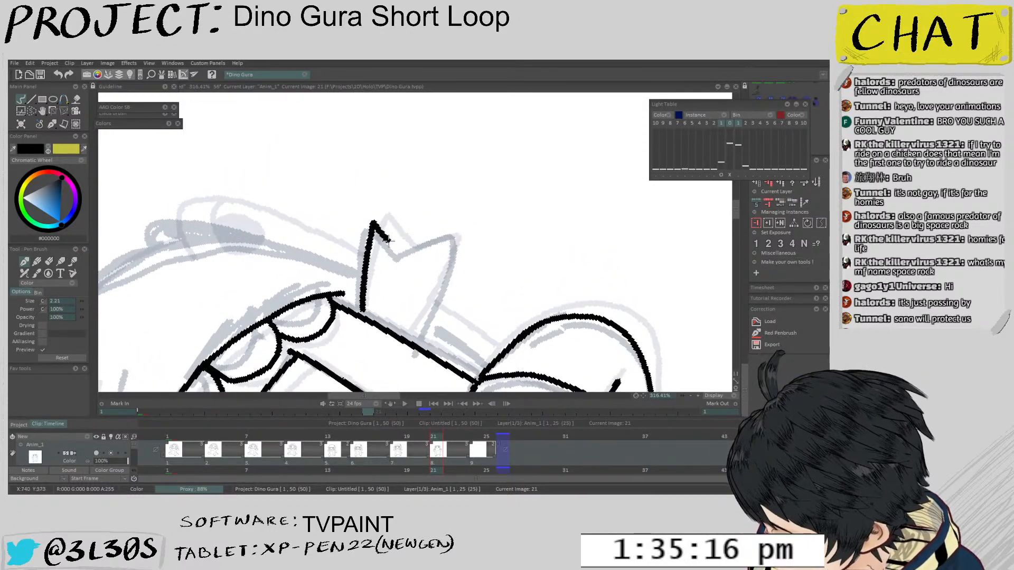
key(ctrl+z)
mouse_move(362, 312)
mouse_down()
mouse_move(373, 228)
mouse_move(395, 247)
mouse_move(448, 235)
mouse_move(414, 341)
mouse_move(396, 315)
mouse_move(466, 277)
mouse_up()
key(ctrl+z)
mouse_move(477, 211)
mouse_down()
mouse_move(512, 197)
mouse_move(514, 279)
mouse_up()
mouse_move(436, 252)
mouse_down()
mouse_move(422, 286)
mouse_move(433, 283)
mouse_move(436, 300)
mouse_up()
key(ctrl+z)
Ink the hood's upper right edge from the fin up to the start of the rounded eye bump
mouse_move(433, 278)
mouse_down()
mouse_move(441, 316)
mouse_move(391, 211)
mouse_move(346, 172)
mouse_up()
mouse_move(346, 172)
mouse_down()
mouse_move(450, 176)
mouse_move(357, 148)
mouse_move(270, 171)
mouse_up()
key(ctrl+z)
key(ctrl+z)
drag(391, 277, 488, 237)
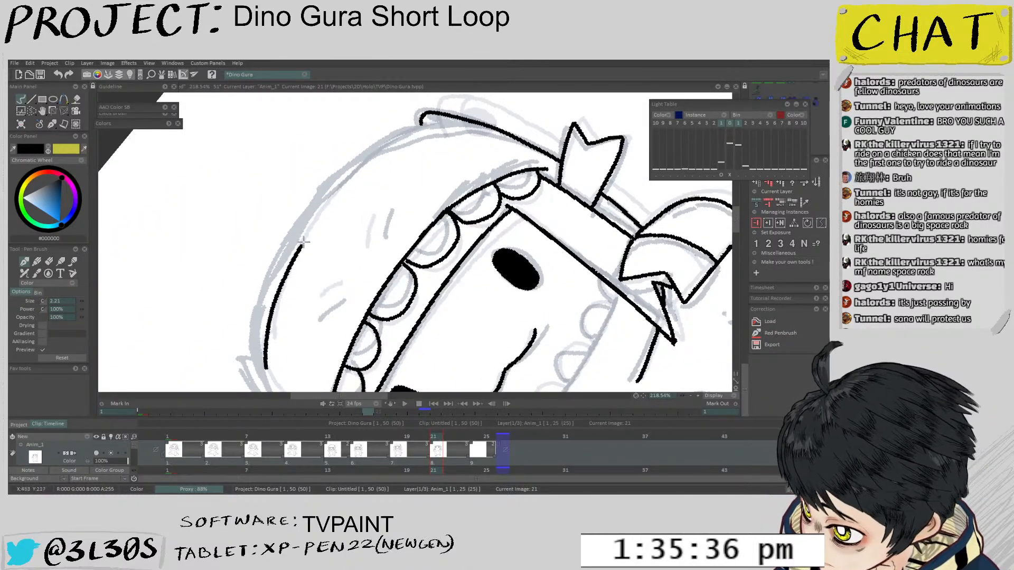
Ink the hood's curved crown on frame 21, from its left side across the top to the right eye bump
mouse_move(263, 365)
mouse_down()
mouse_move(303, 238)
mouse_move(399, 142)
mouse_up()
drag(312, 293, 394, 327)
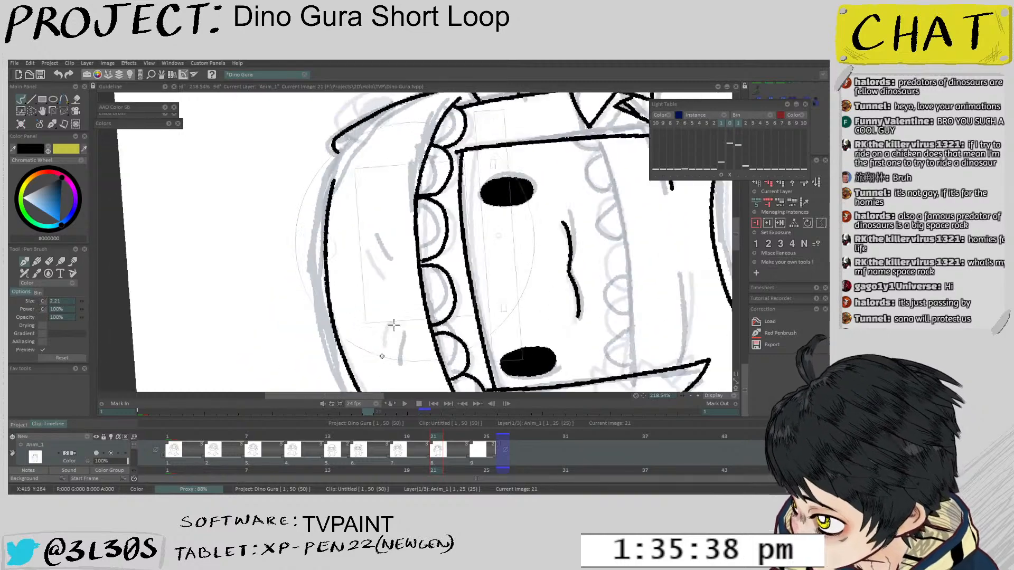
mouse_move(344, 156)
mouse_down()
mouse_move(355, 203)
mouse_move(335, 240)
mouse_move(359, 188)
mouse_move(288, 306)
mouse_move(298, 246)
mouse_up()
mouse_move(383, 243)
mouse_down()
mouse_move(423, 191)
mouse_move(346, 287)
mouse_up()
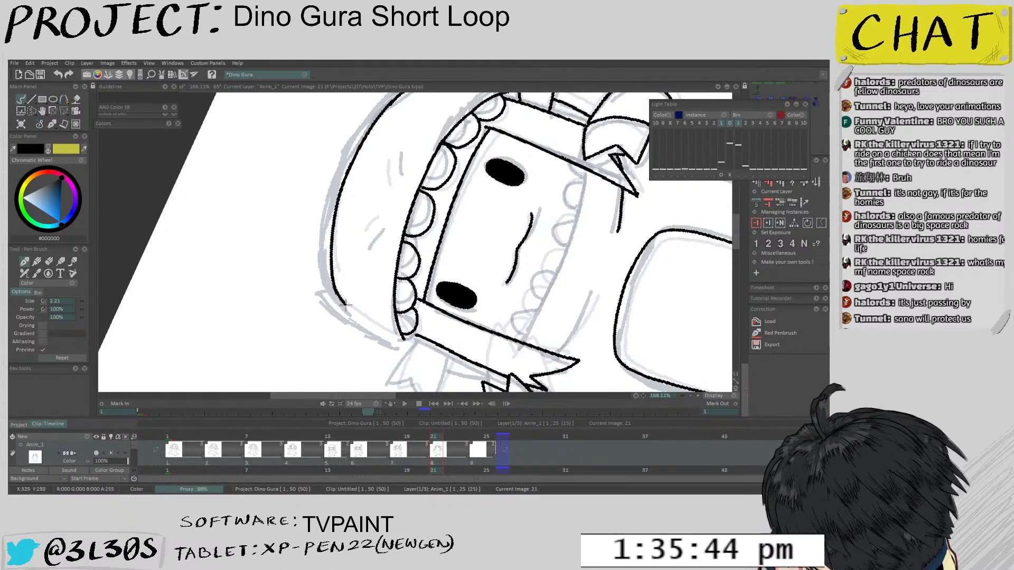
Ink the small bump on the hood's left side and the outline below it down to the brim
mouse_move(348, 320)
mouse_down()
mouse_move(391, 335)
mouse_move(338, 303)
mouse_move(401, 346)
mouse_up()
key(ctrl+z)
key(ctrl+z)
mouse_move(338, 306)
mouse_down()
mouse_move(408, 348)
mouse_move(329, 306)
mouse_move(378, 246)
mouse_move(356, 247)
mouse_move(346, 216)
mouse_up()
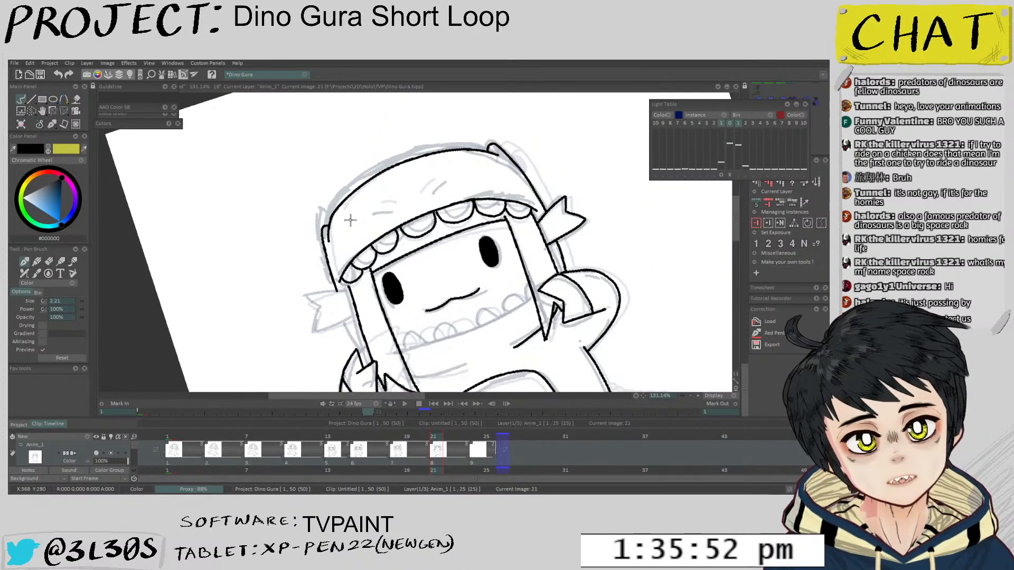
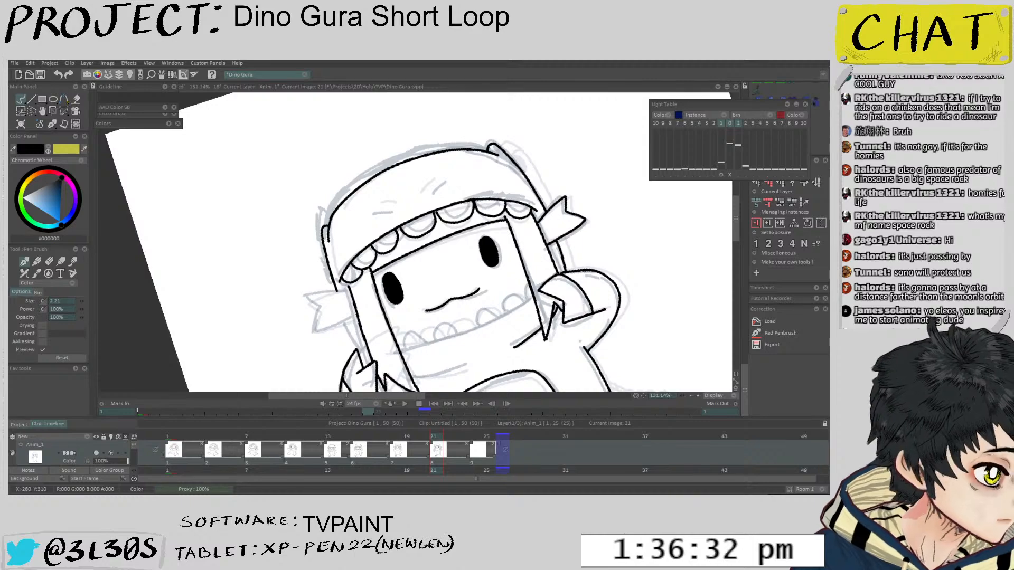
Ink the curved lower edge of the face opening on frame 21, spanning between the two hair strands
drag(423, 282, 401, 280)
drag(394, 326, 366, 275)
scroll(366, 276, up, 3)
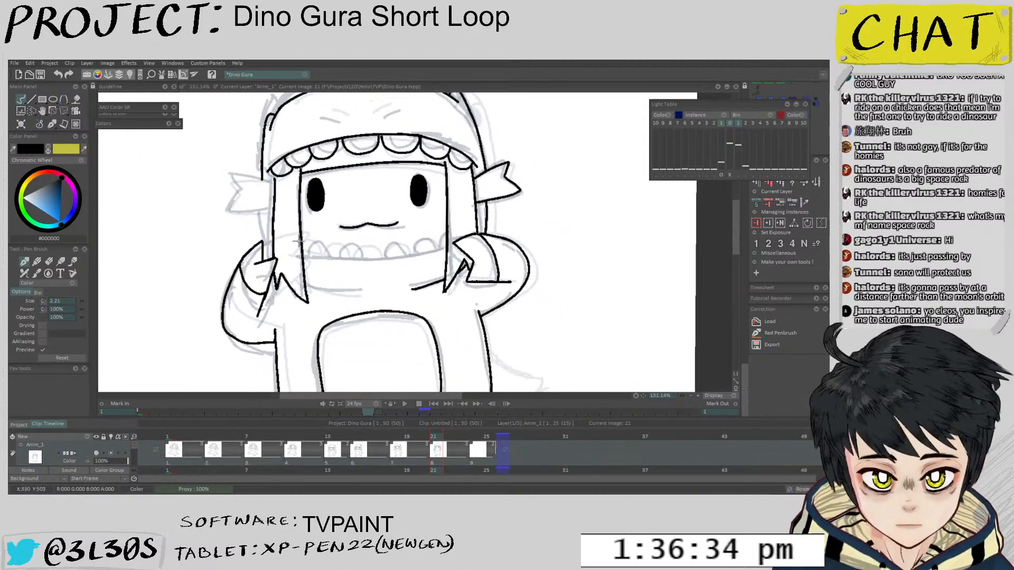
mouse_move(303, 259)
mouse_down()
mouse_move(444, 263)
mouse_move(486, 255)
mouse_up()
key(ctrl+z)
mouse_move(300, 255)
mouse_down()
mouse_move(468, 254)
mouse_move(466, 181)
mouse_up()
key(ctrl+z)
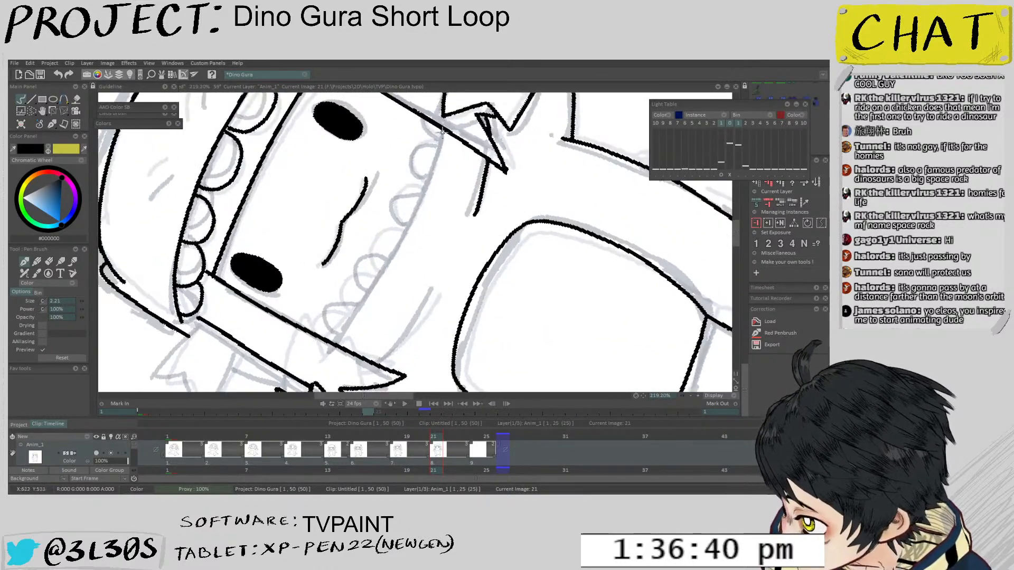
mouse_move(442, 135)
mouse_down()
mouse_move(331, 325)
mouse_move(395, 238)
mouse_move(443, 133)
mouse_move(381, 264)
mouse_move(331, 334)
mouse_move(383, 269)
mouse_move(433, 155)
mouse_move(377, 276)
mouse_move(328, 335)
mouse_up()
key(ctrl+z)
key(ctrl+z)
key(ctrl+z)
key(ctrl+z)
Ink the short chest crease beside the left hair strand, below the face opening on frame 21
scroll(328, 336, down, 5)
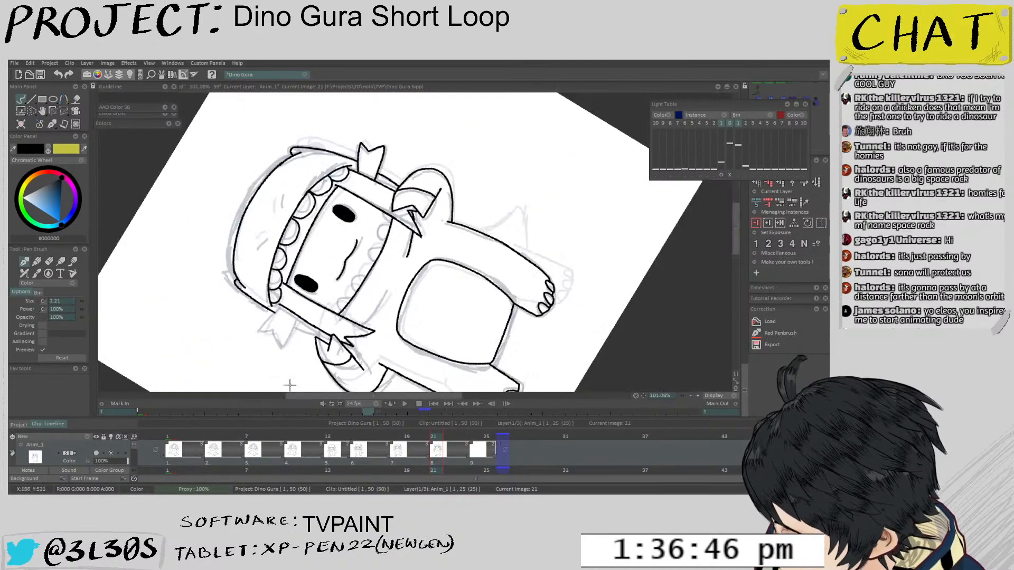
scroll(402, 349, up, 4)
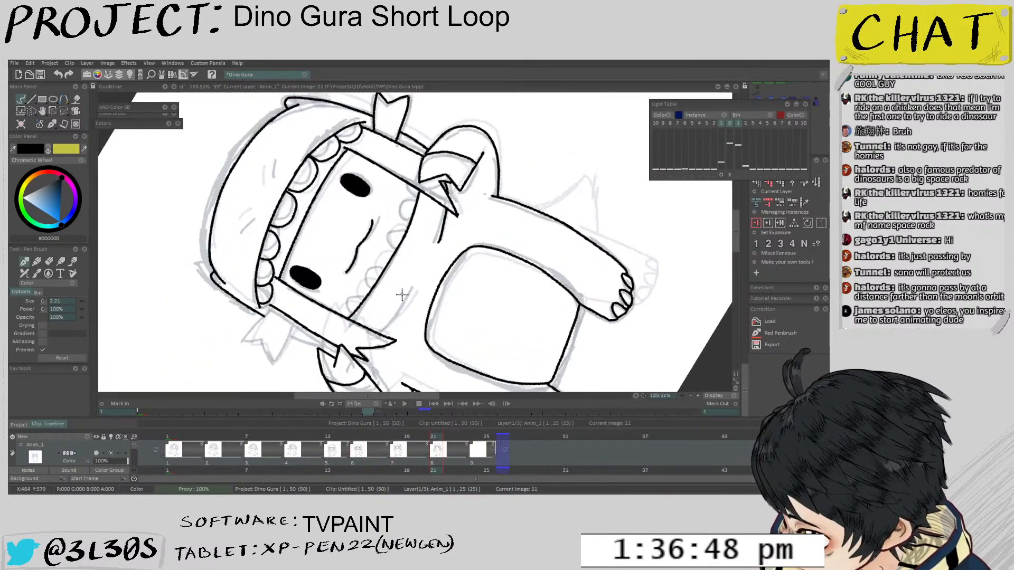
scroll(410, 295, down, 4)
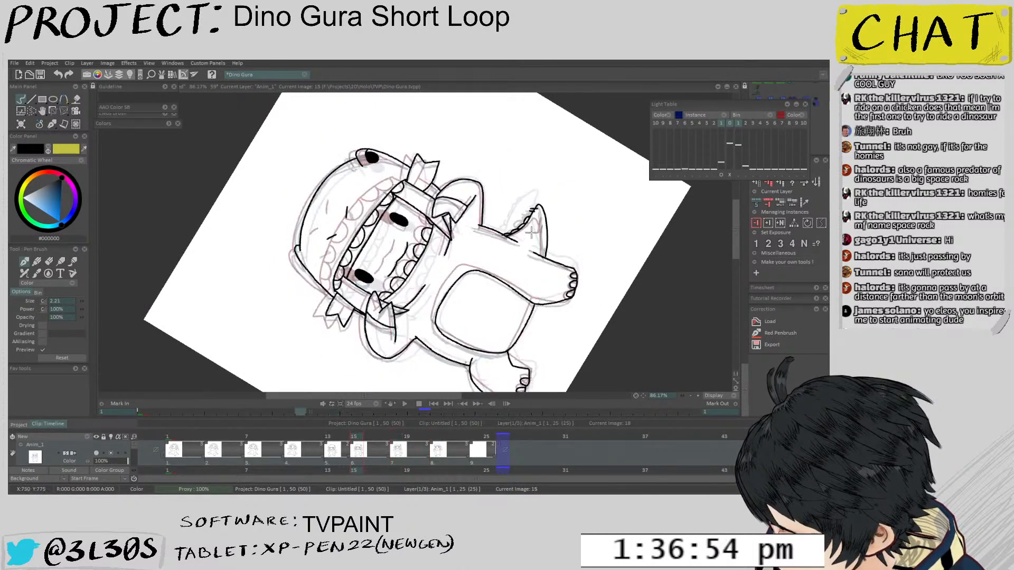
drag(491, 256, 487, 276)
scroll(487, 276, up, 2)
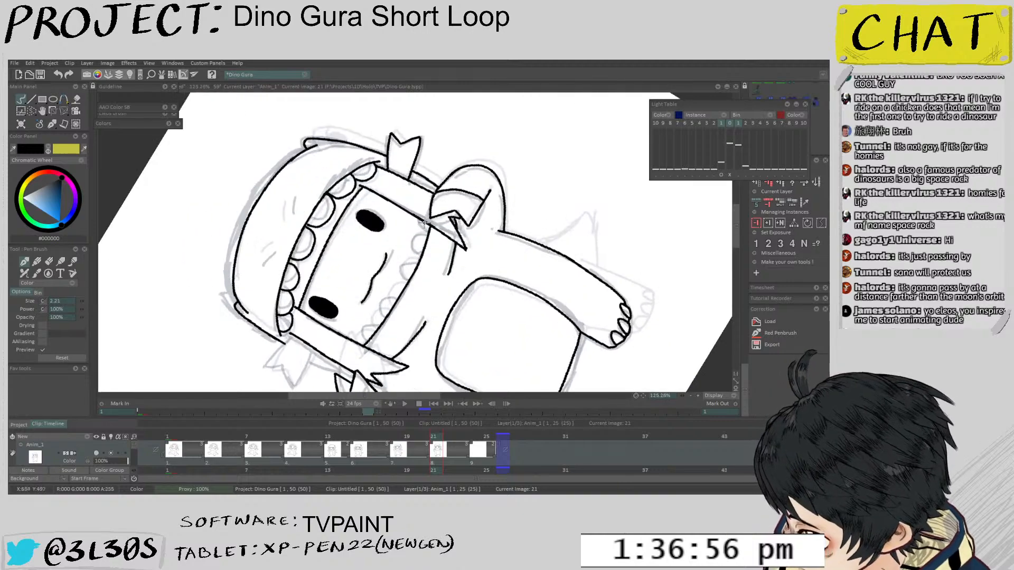
drag(417, 287, 388, 309)
Ink the two short brow marks on the hood above the brim on frame 21
scroll(415, 241, down, 2)
key(Left)
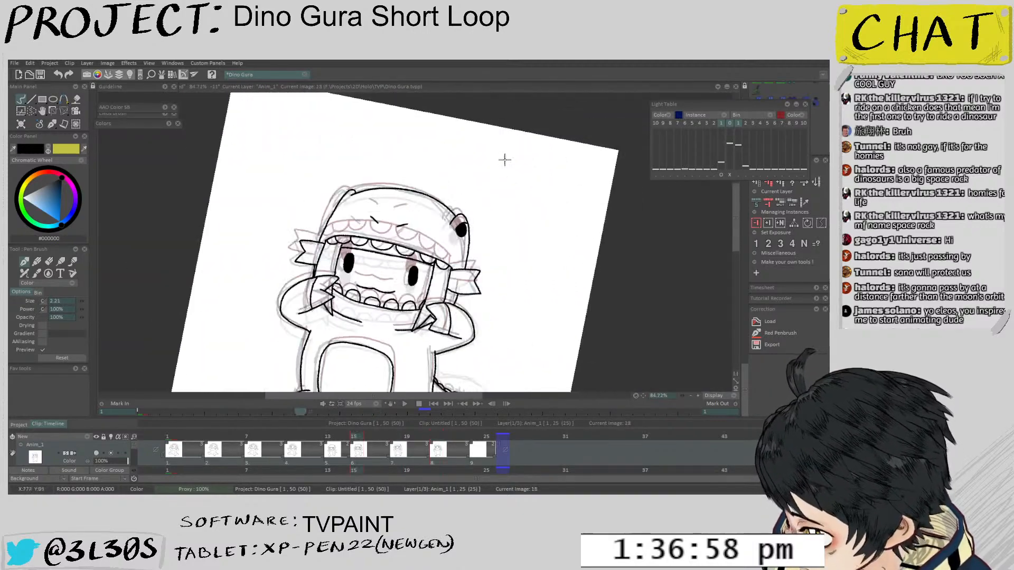
key(Right)
drag(401, 343, 480, 321)
scroll(421, 202, up, 3)
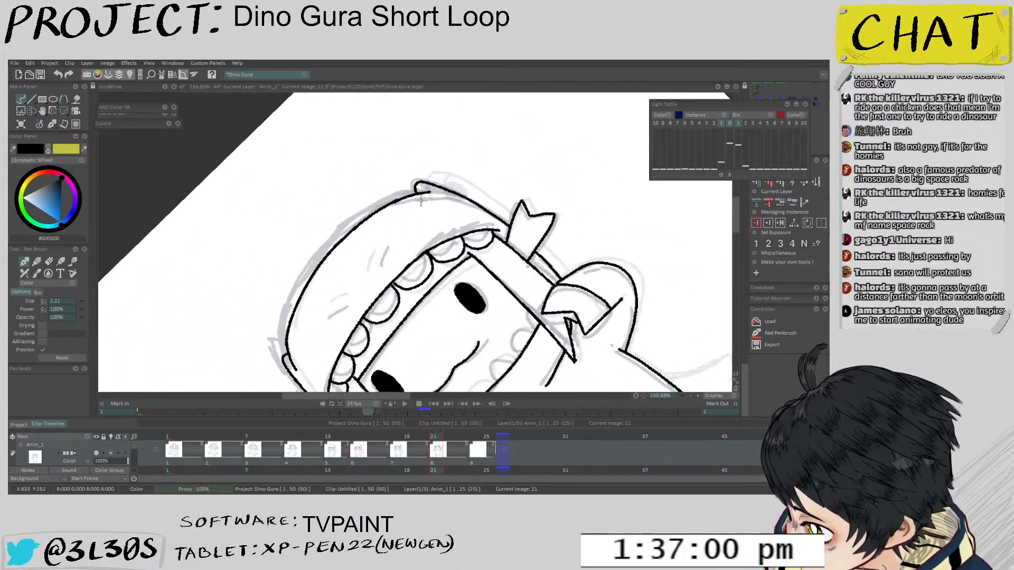
drag(378, 247, 370, 270)
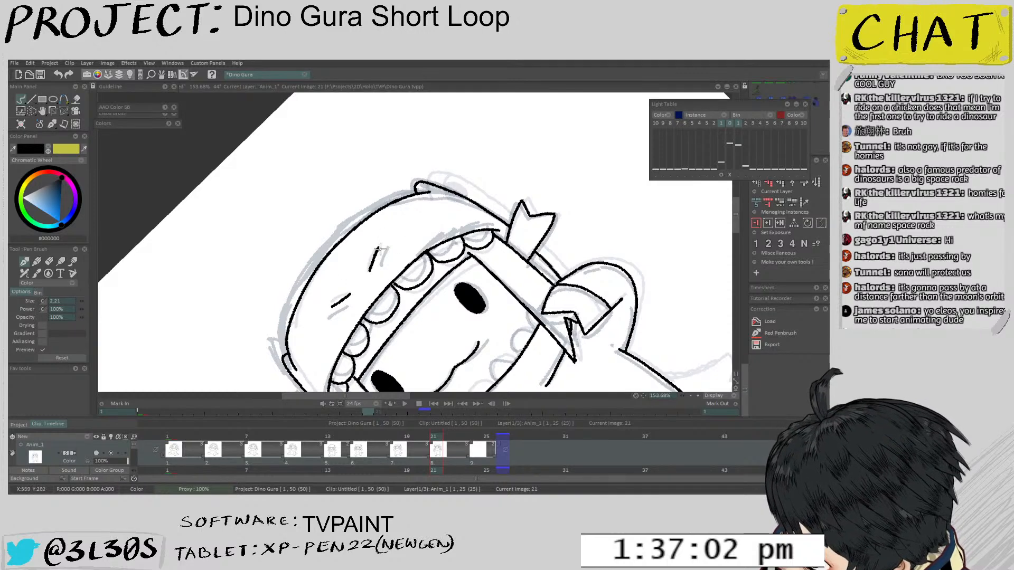
Flip through the preceding drawings and back to compare the hood's brow marks and outline with frame 21
scroll(449, 193, down, 6)
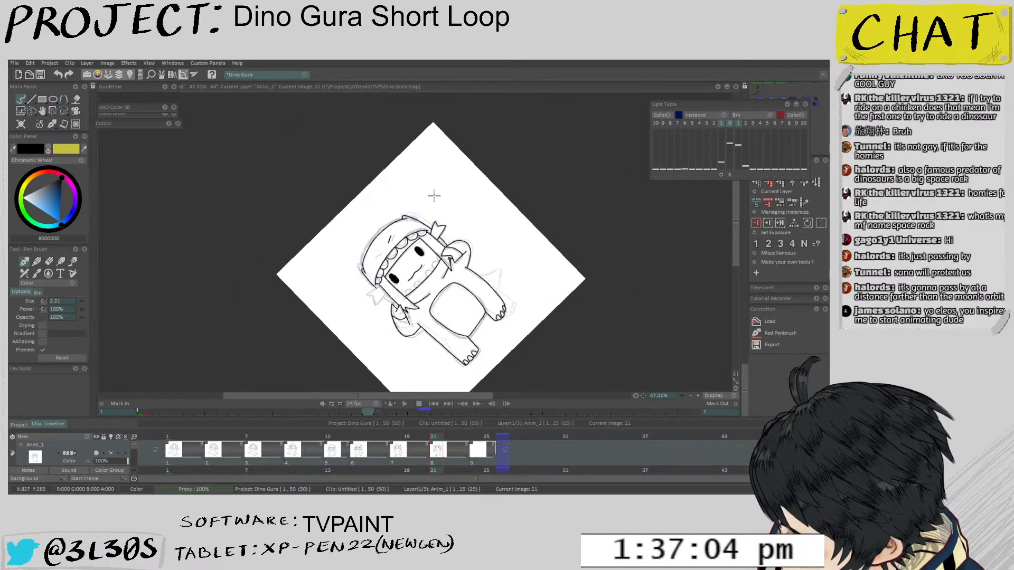
scroll(448, 190, up, 6)
key(Left)
key(Left)
key(Left)
key(Left)
key(Left)
key(Left)
key(Right)
key(Right)
key(Right)
key(Right)
key(Right)
key(Right)
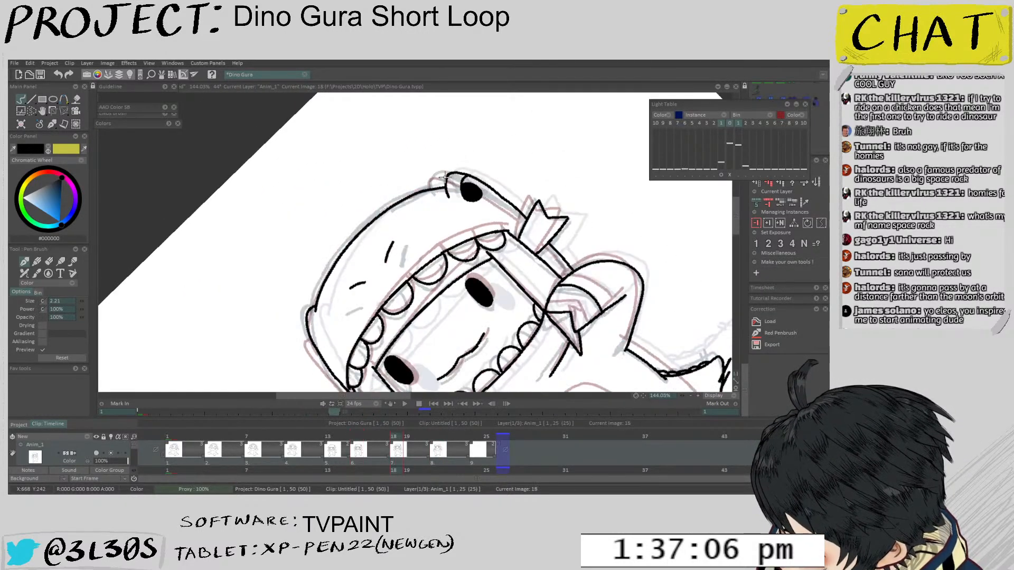
Redraw the left brow mark on the hood on frame 21 and check the whole figure
scroll(384, 258, up, 1)
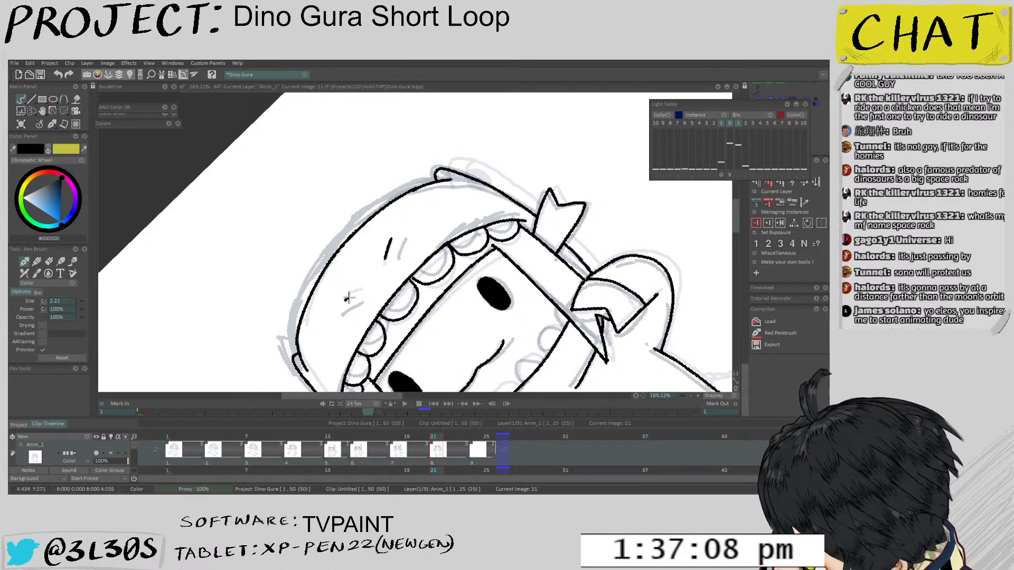
scroll(382, 263, down, 8)
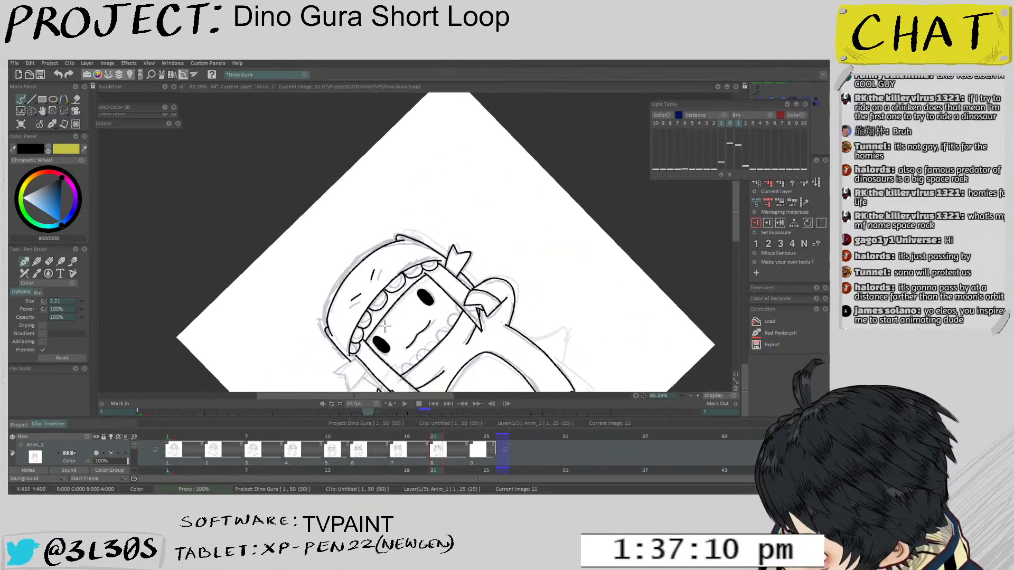
scroll(413, 262, up, 5)
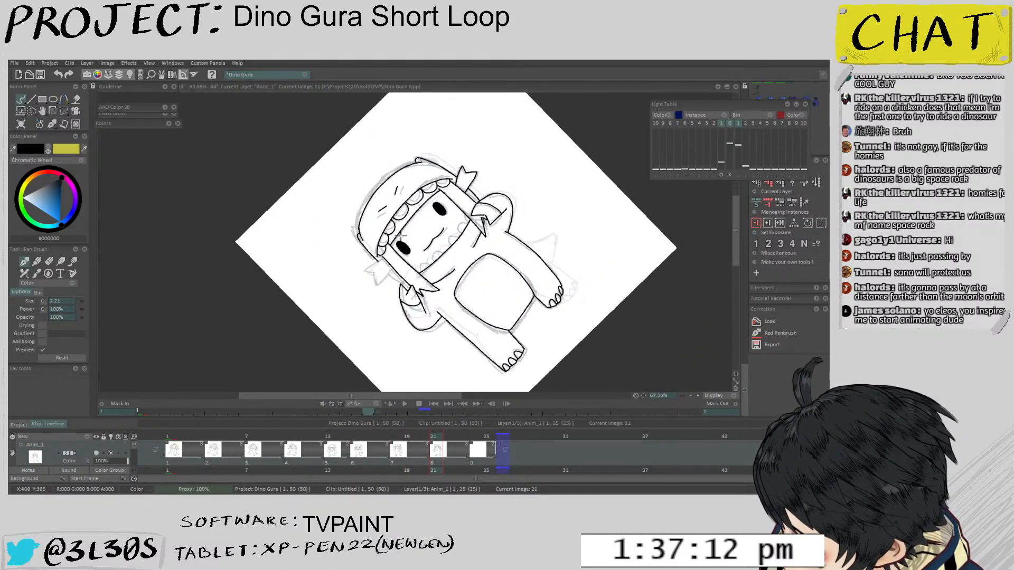
Ink the outer edge of the left hair strand where it meets the side fin on frame 21
scroll(417, 213, up, 1)
mouse_move(402, 235)
mouse_down()
mouse_move(349, 271)
mouse_move(375, 278)
mouse_move(377, 311)
mouse_move(429, 265)
mouse_up()
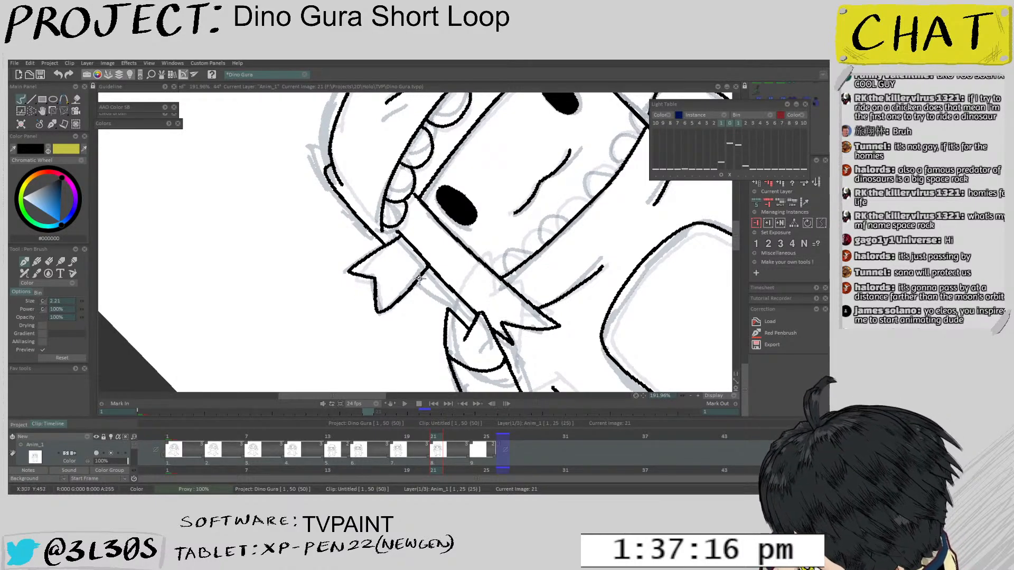
scroll(438, 280, down, 2)
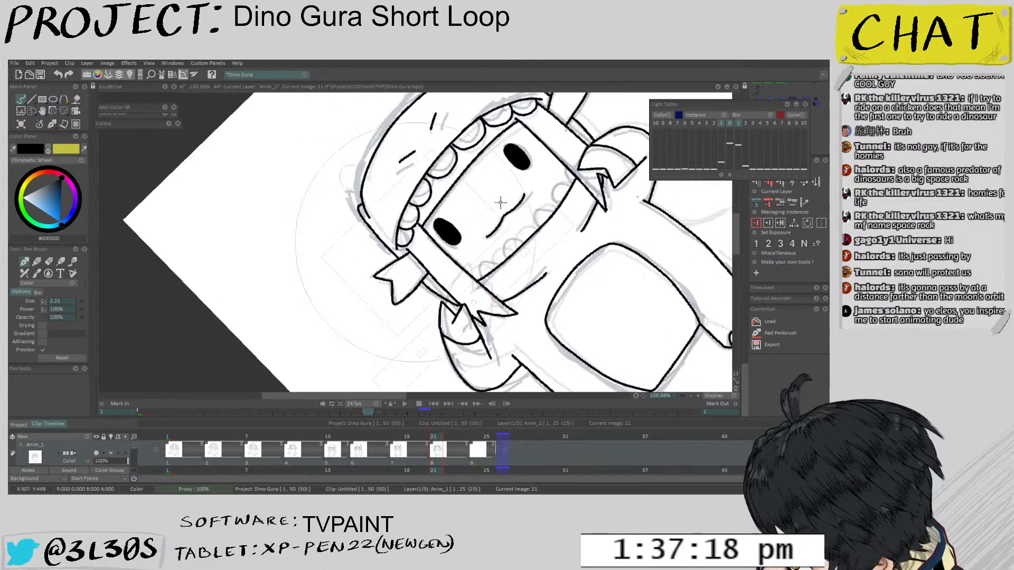
drag(454, 280, 387, 299)
scroll(409, 287, up, 1)
key(ctrl+z)
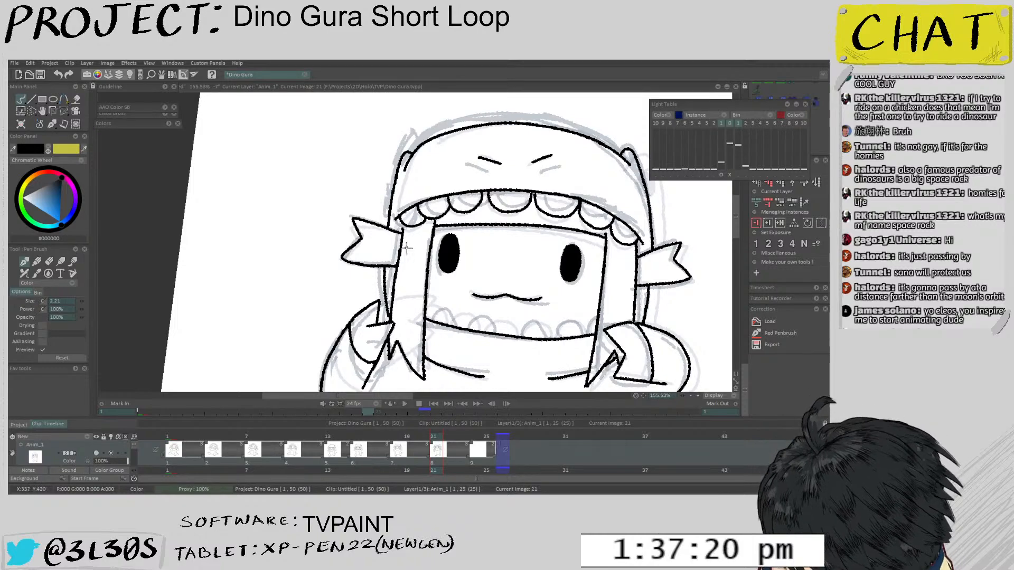
Examine the whole inked figure on frame 21 at different magnifications, from the hood to the feet
scroll(406, 247, down, 3)
scroll(418, 248, up, 2)
scroll(427, 248, down, 3)
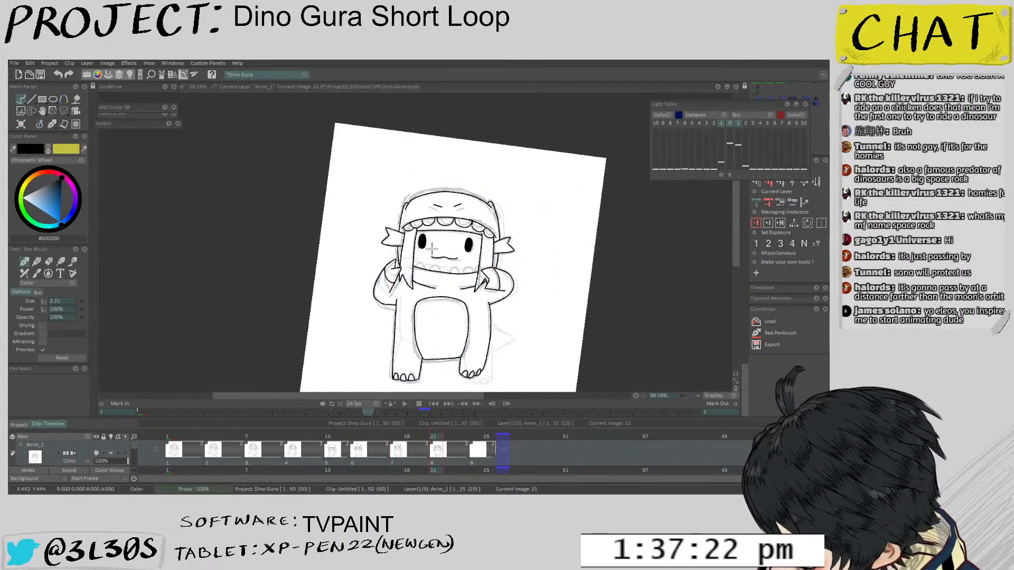
scroll(431, 249, up, 3)
scroll(428, 229, down, 2)
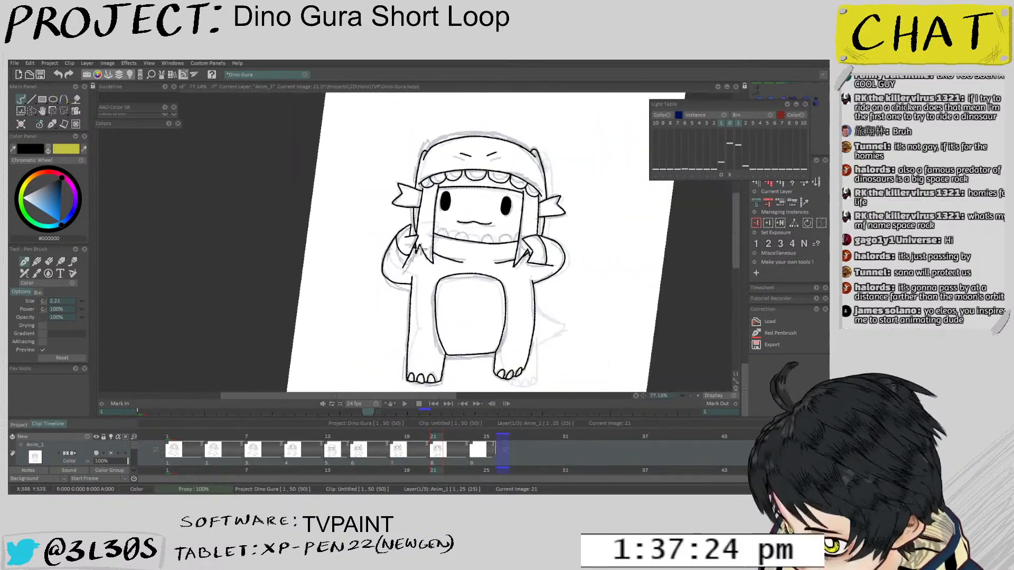
scroll(402, 248, up, 3)
scroll(407, 233, down, 3)
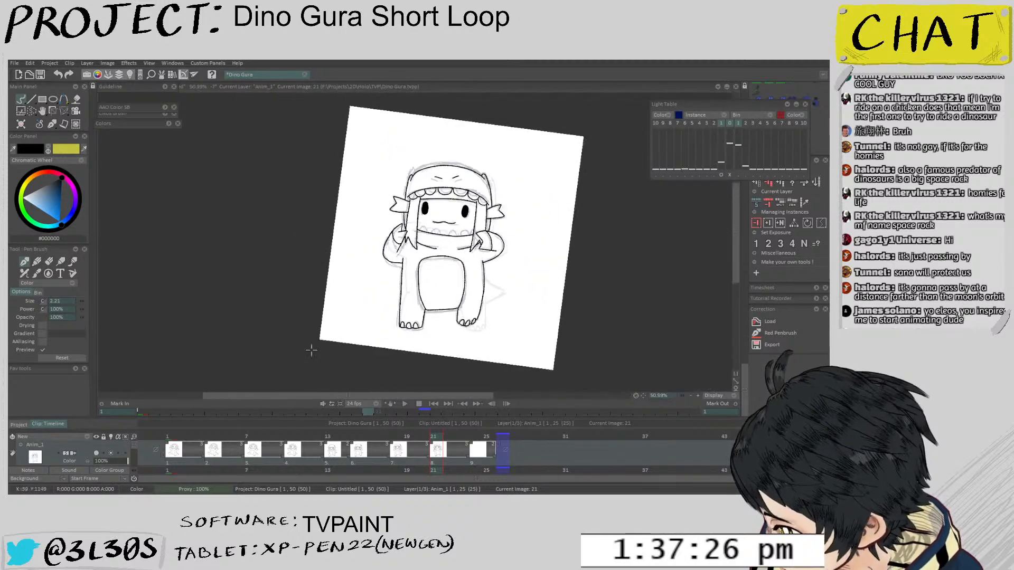
scroll(488, 219, up, 2)
scroll(489, 219, up, 2)
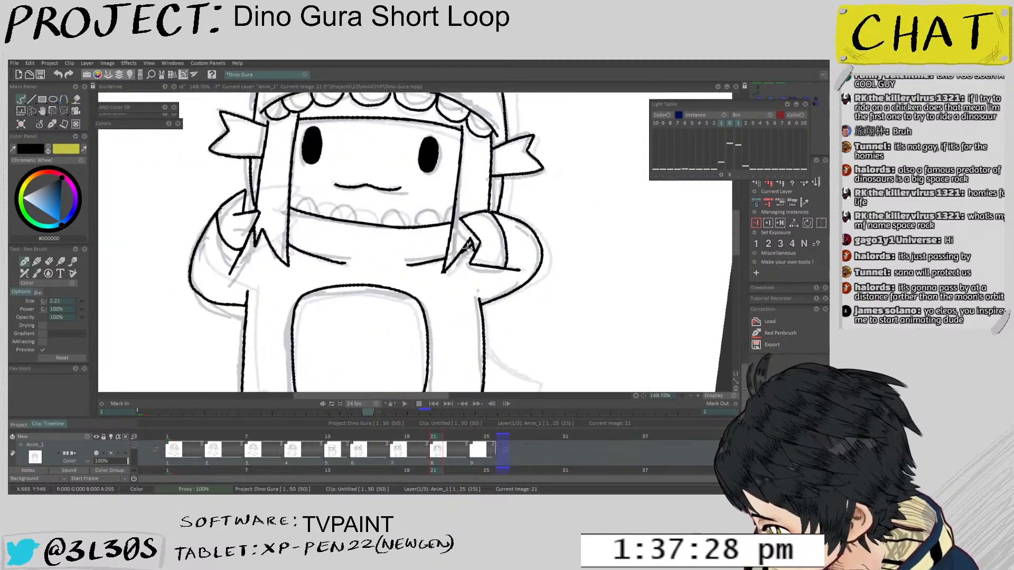
Flip back and forth between the drawings on frames 15, 18 and 21 to compare the face, hood and pose
scroll(472, 246, down, 4)
key(Left)
key(Right)
key(Left)
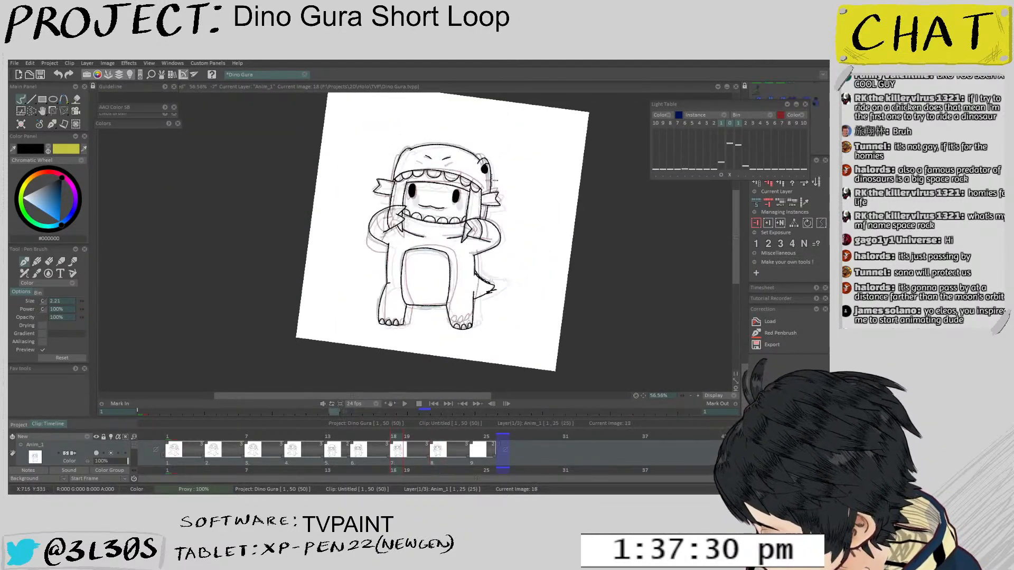
key(Left)
key(Right)
key(Left)
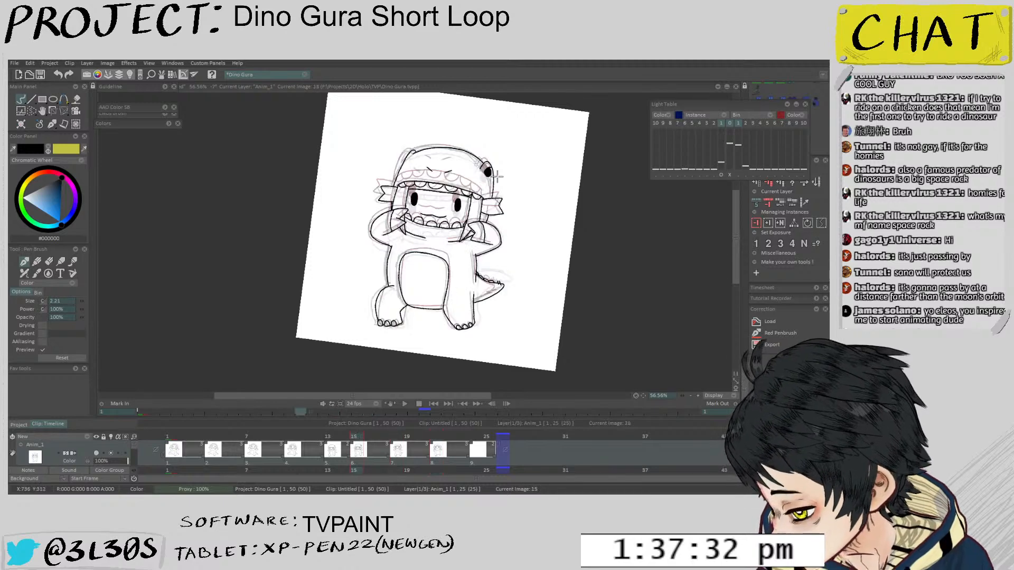
key(Right)
key(Right)
key(Left)
key(Right)
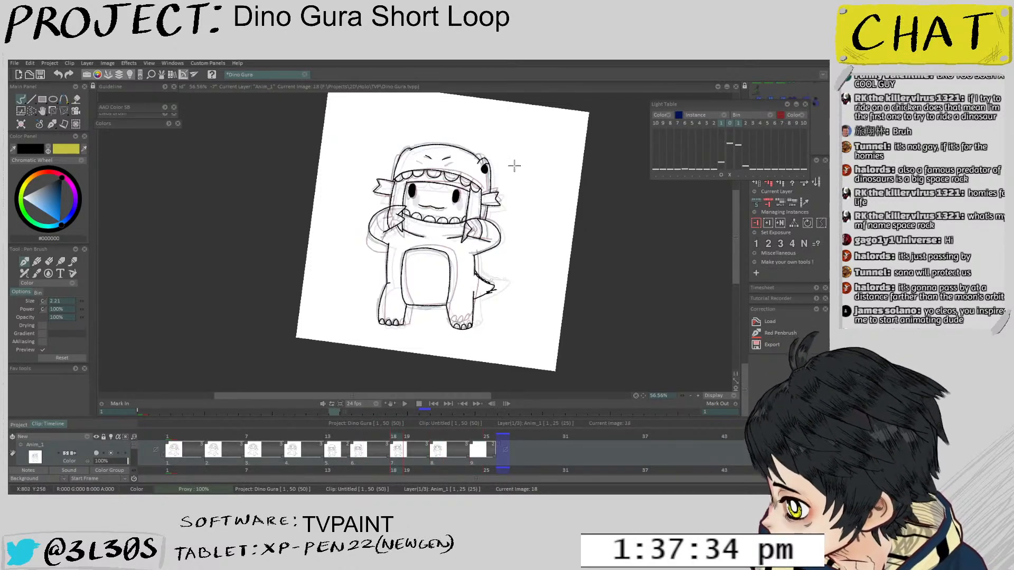
key(Left)
key(Right)
key(Left)
key(Right)
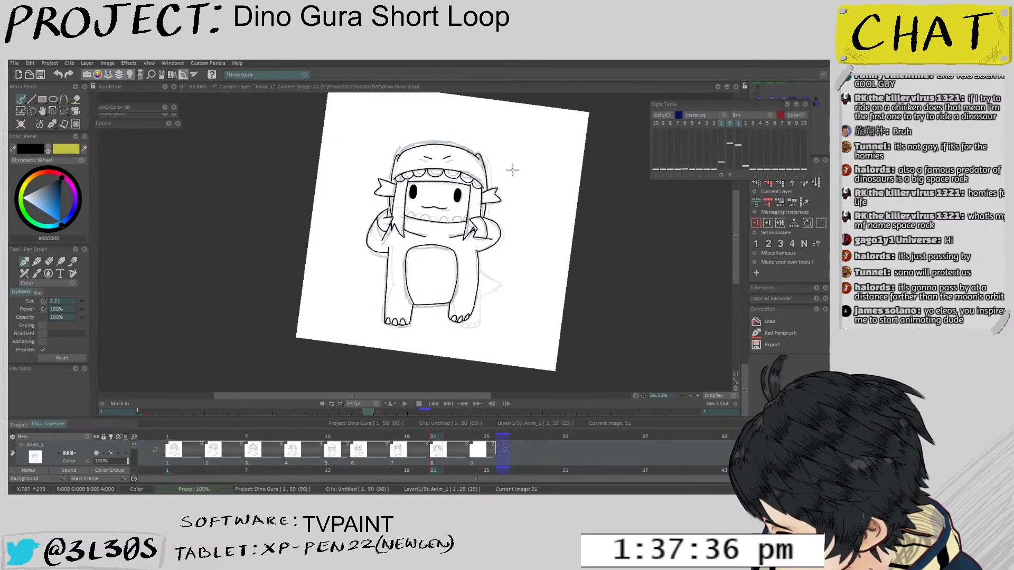
key(Left)
key(Right)
Ink the row of rounded teeth along the lower edge of the face opening on frame 21
drag(512, 169, 472, 136)
drag(459, 199, 480, 163)
key(Left)
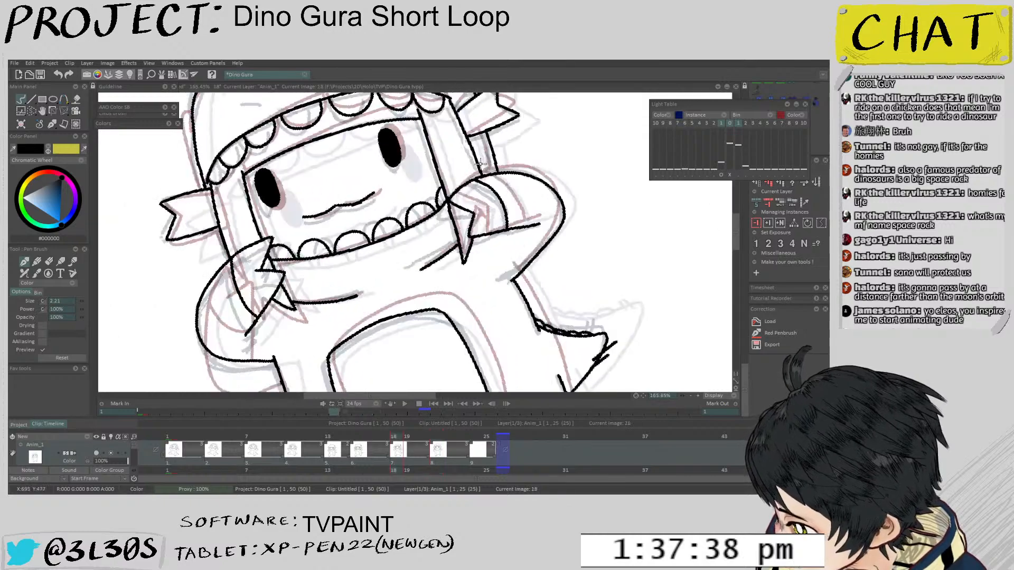
key(Left)
key(Right)
key(Right)
mouse_move(357, 230)
mouse_down()
mouse_move(376, 284)
mouse_move(414, 301)
mouse_up()
key(ctrl+z)
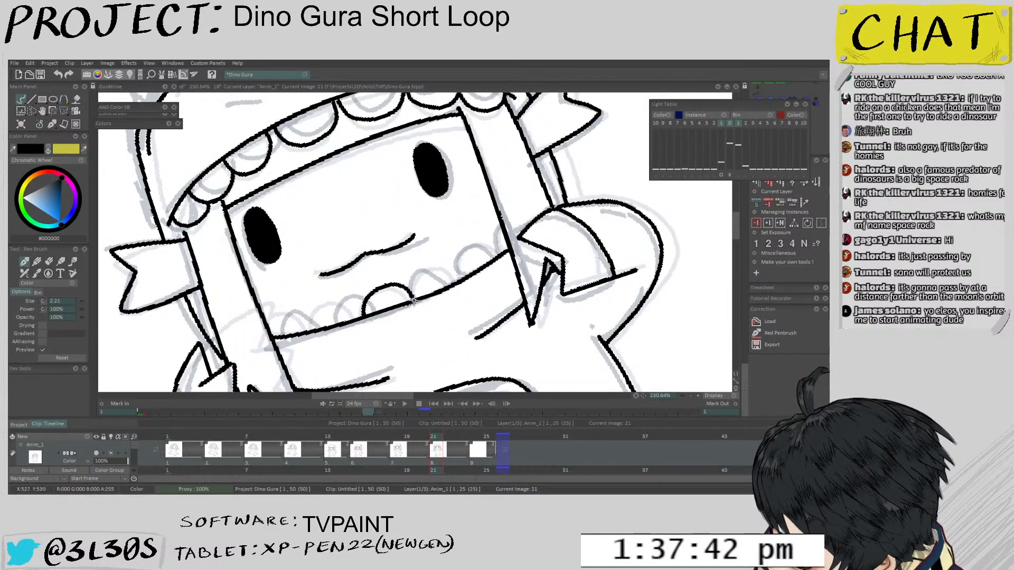
drag(463, 280, 475, 244)
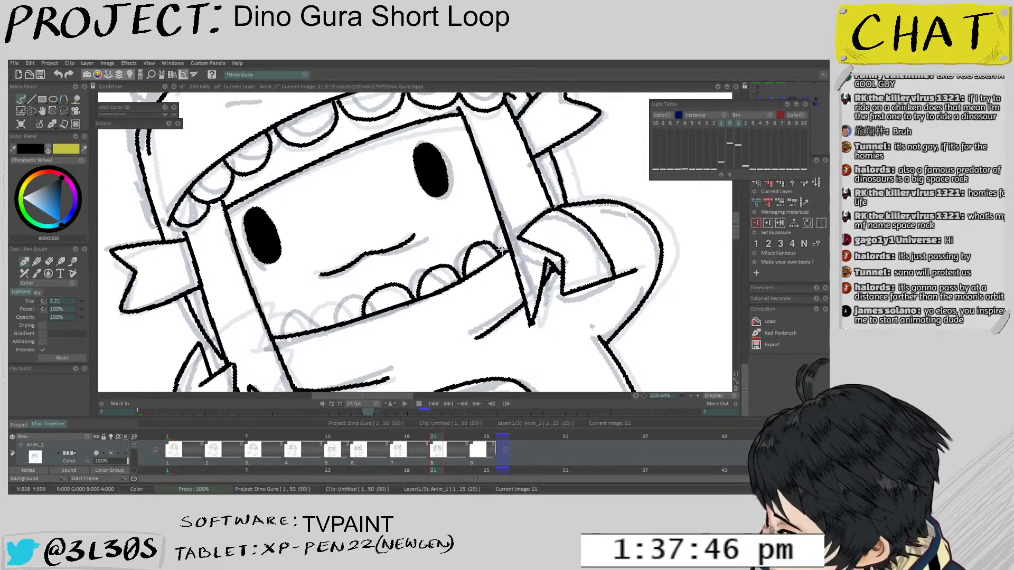
mouse_move(312, 331)
mouse_down()
mouse_move(341, 306)
mouse_move(353, 312)
mouse_move(306, 328)
mouse_move(274, 315)
mouse_up()
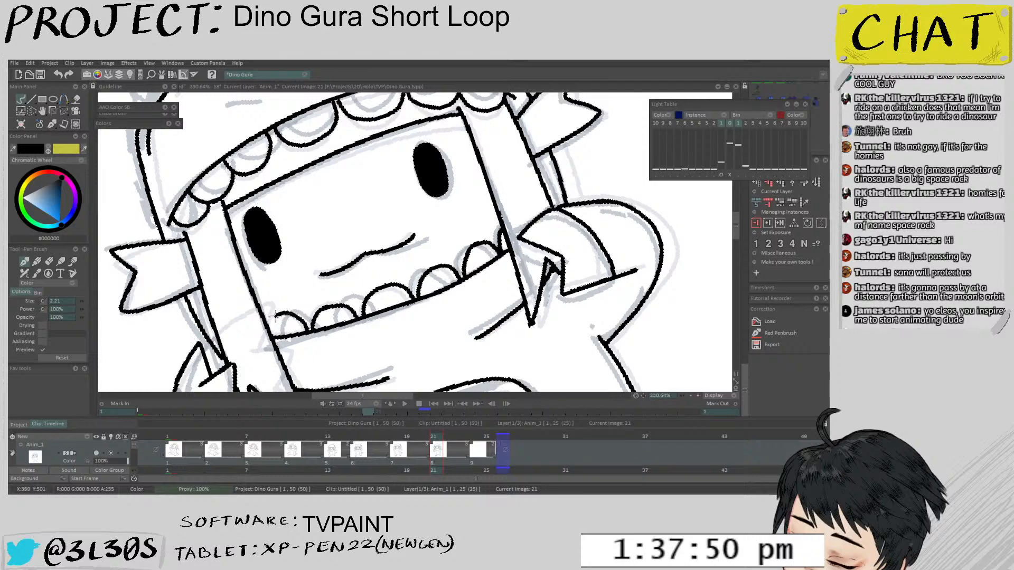
Flip back through the preceding drawings, return to frame 1 and play the loop to check the motion
scroll(288, 292, down, 5)
key(Left)
key(Left)
key(Left)
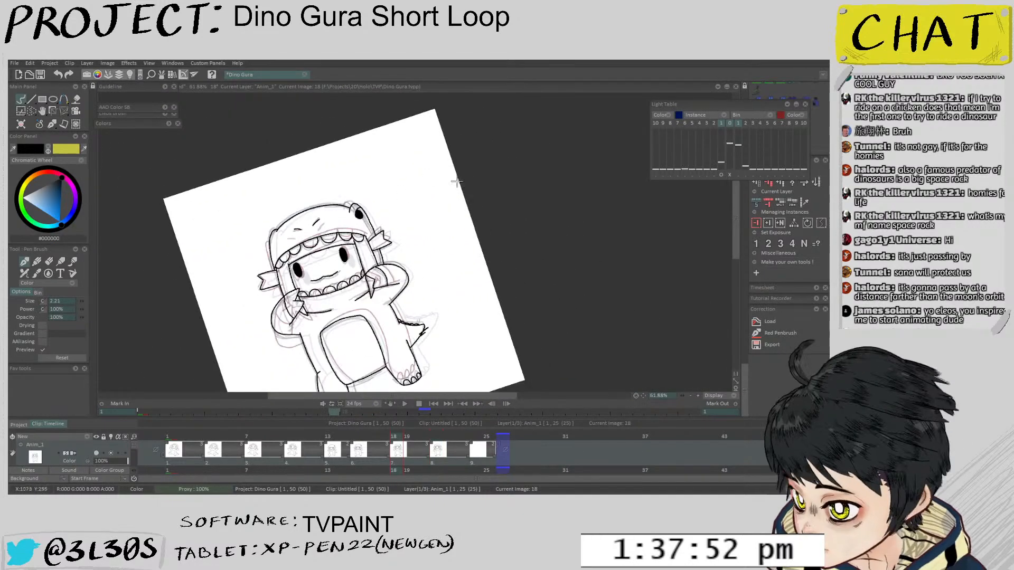
click(170, 435)
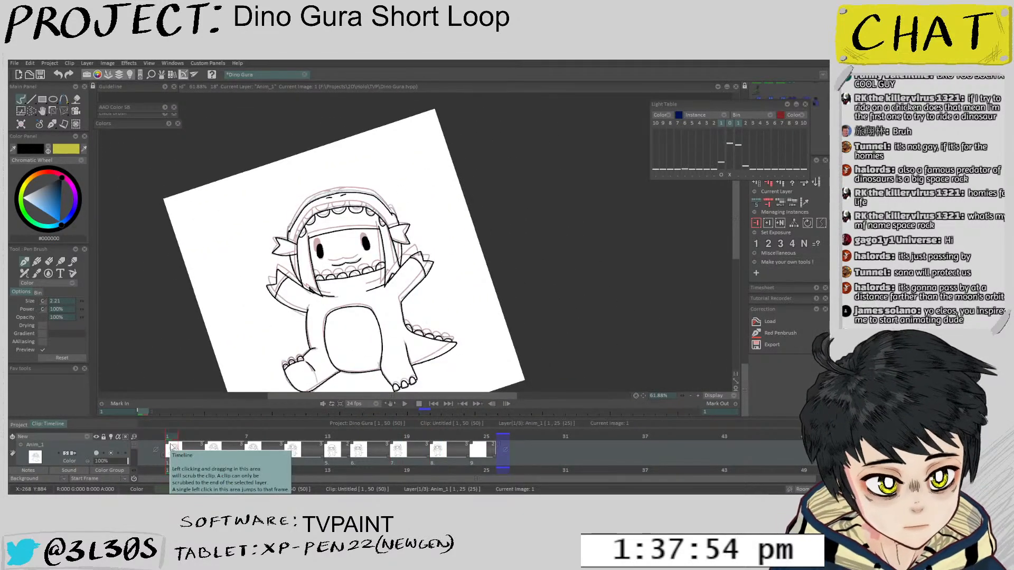
key(Return)
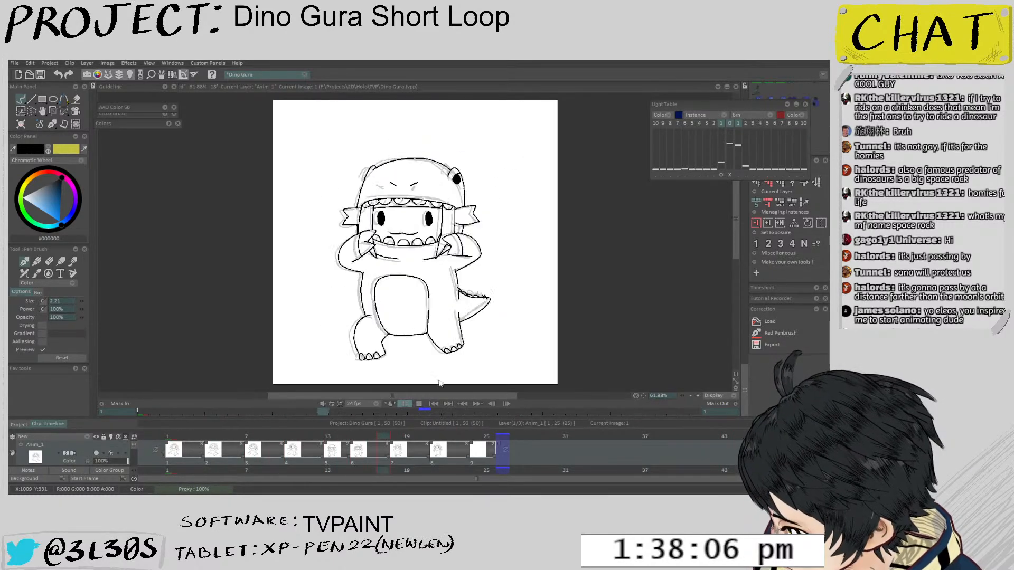
Go to the blank drawing on frame 24 and compare its light table underlay with frame 21
click(435, 437)
scroll(464, 313, down, 4)
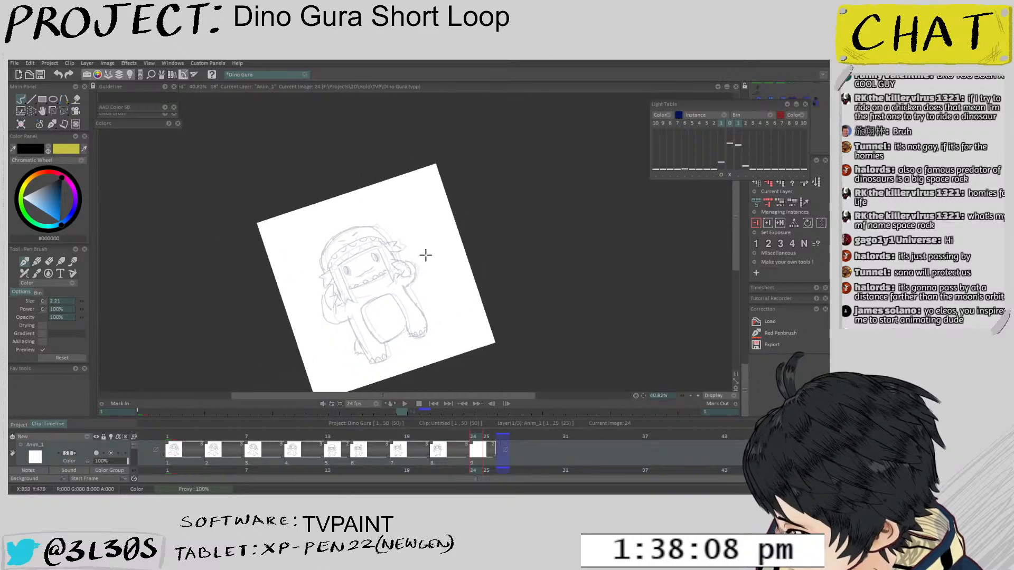
key(Right)
key(Left)
key(Left)
key(Right)
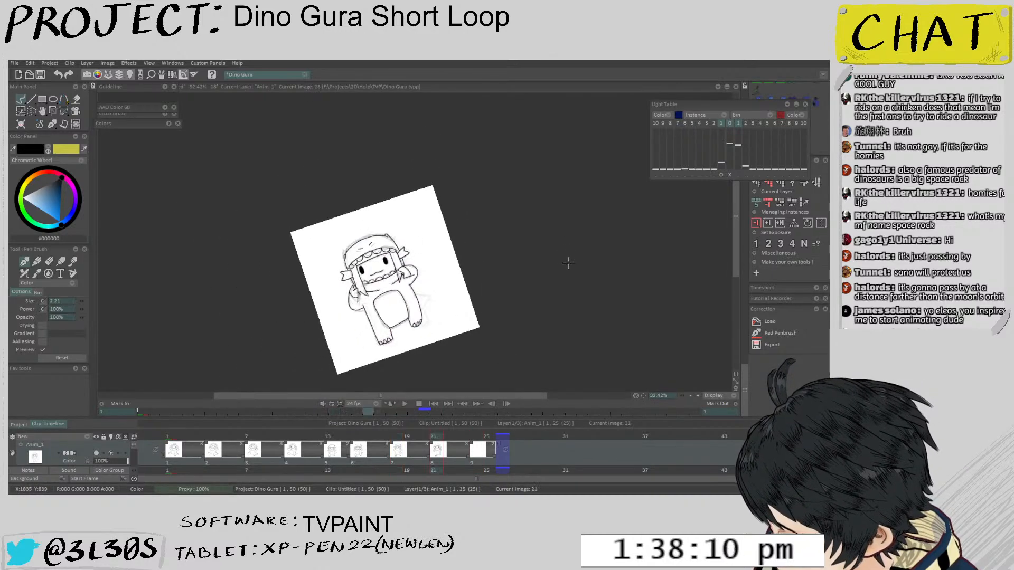
key(Right)
scroll(546, 276, up, 3)
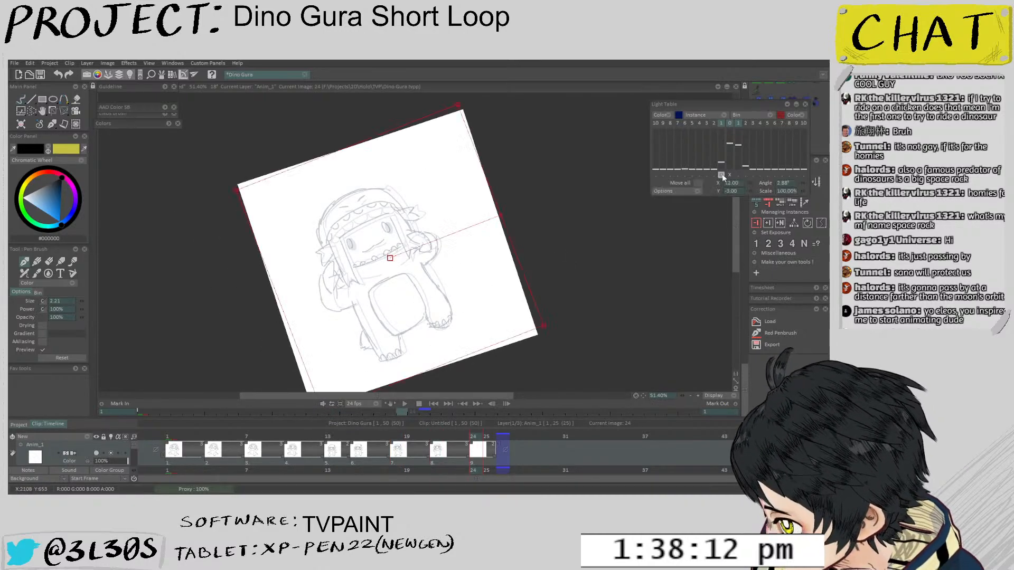
Flip between frames 18, 21 and 24 to examine the figure's pose change, ending on frame 24
key(Left)
key(Right)
key(Left)
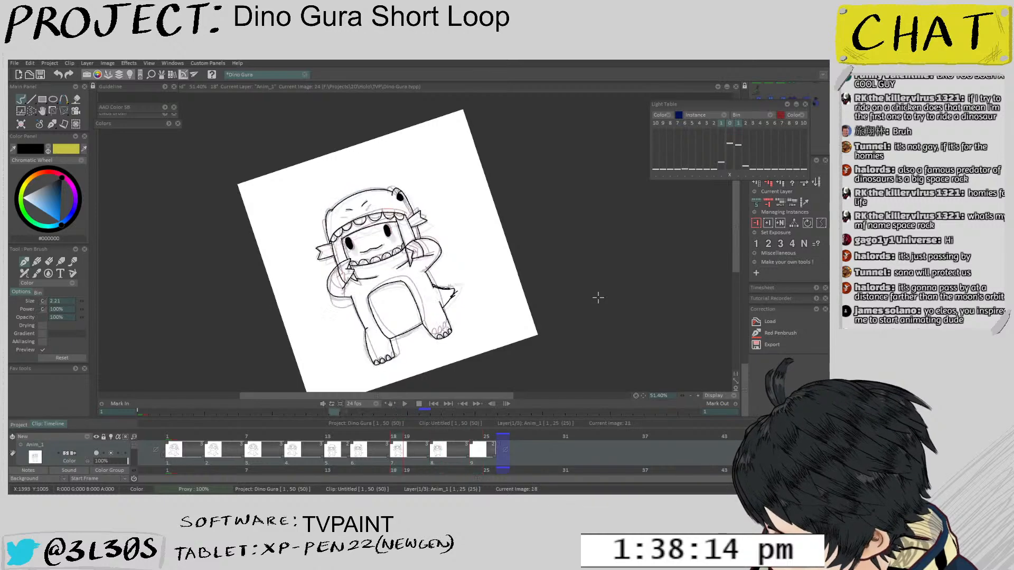
key(Right)
scroll(417, 281, up, 2)
key(Left)
key(Left)
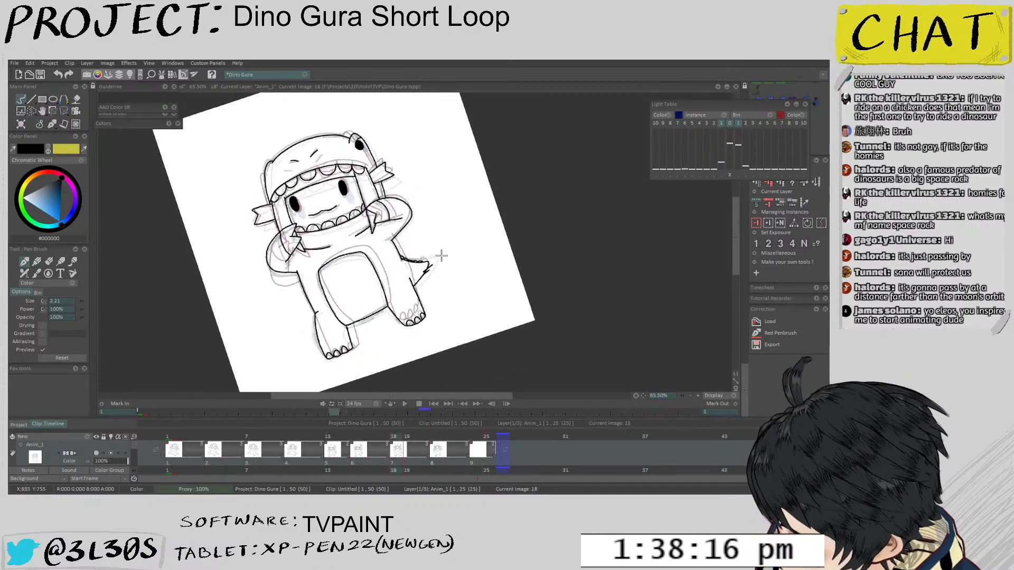
key(Right)
key(Right)
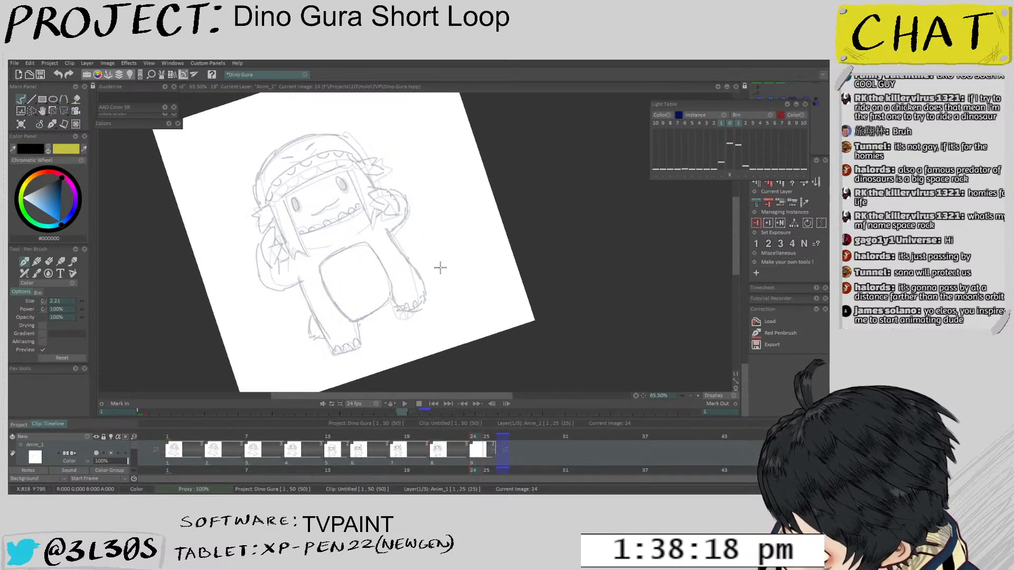
key(Left)
key(Left)
key(Right)
key(Right)
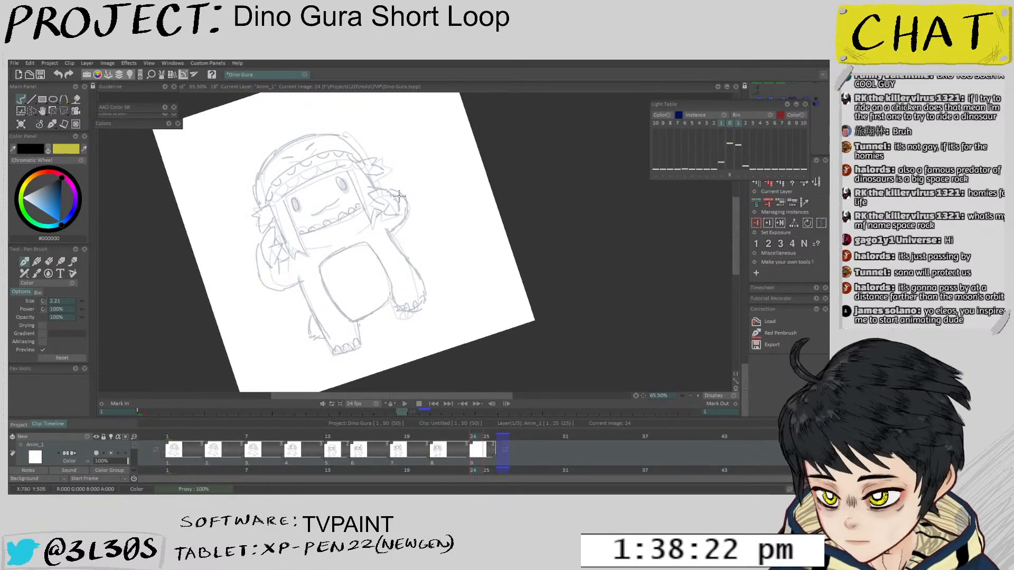
Ink the right hand's pointed outline and cuff plus the outer curve of the right arm on frame 24
scroll(399, 168, up, 2)
scroll(399, 167, up, 2)
drag(387, 200, 345, 208)
scroll(390, 190, up, 1)
key(ctrl+z)
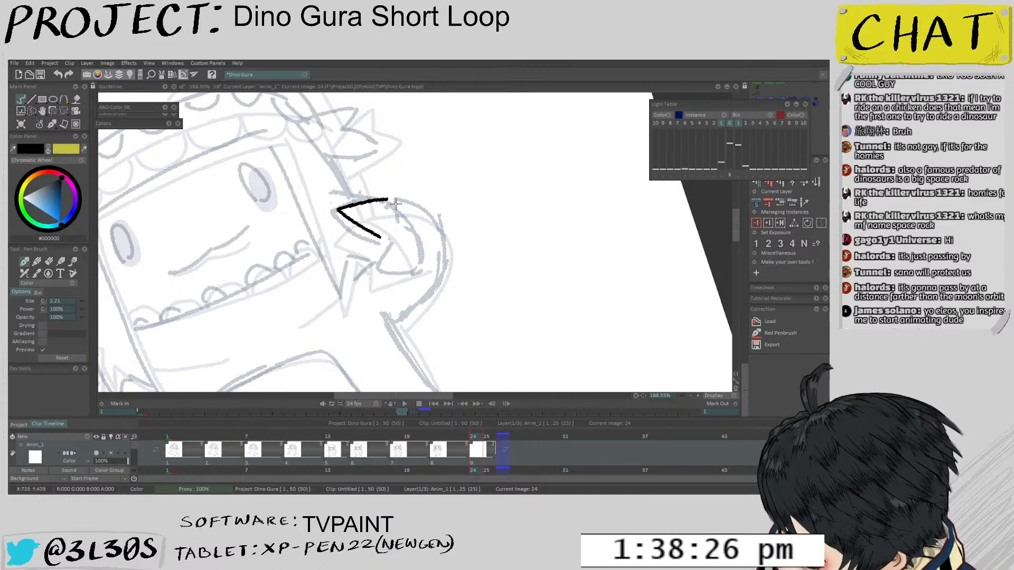
drag(412, 222, 424, 267)
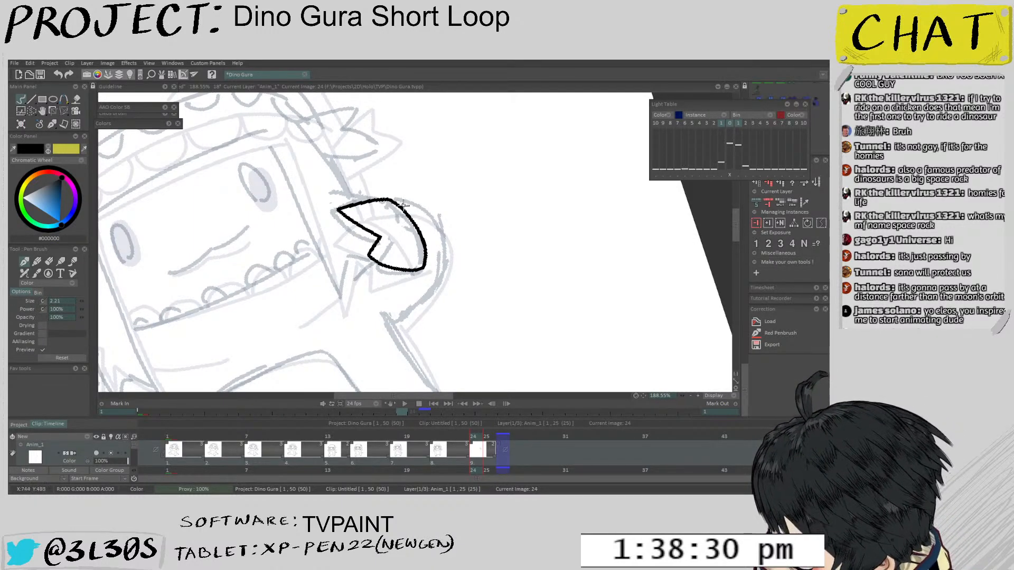
mouse_move(443, 232)
mouse_down()
mouse_move(444, 268)
mouse_move(393, 331)
mouse_up()
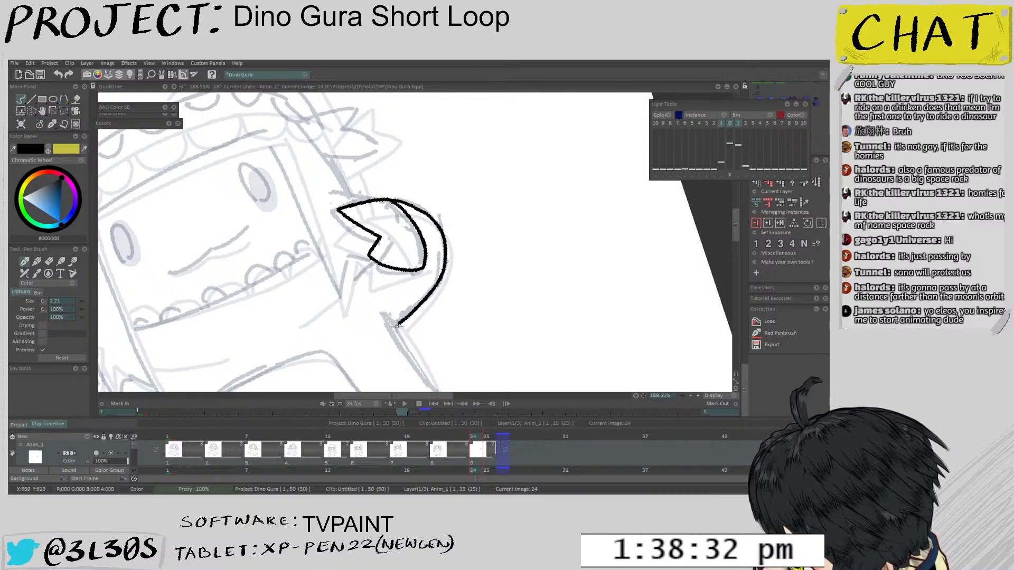
Ink the outer contour from the right armpit down the leg and the first two toes on frame 24
scroll(393, 331, down, 2)
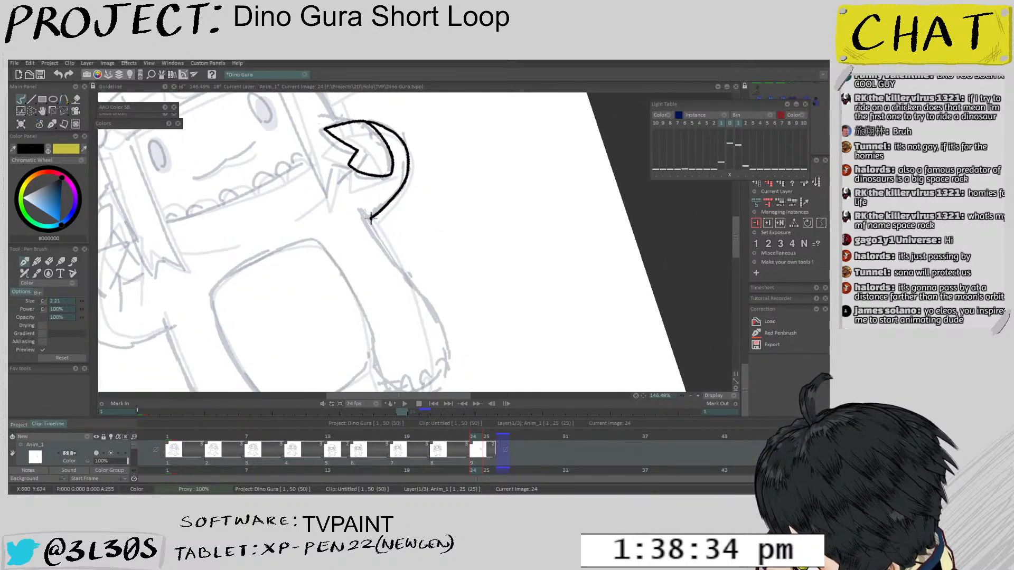
drag(371, 216, 419, 296)
key(ctrl+z)
drag(386, 246, 444, 345)
mouse_move(444, 345)
mouse_down()
mouse_move(436, 260)
mouse_move(434, 296)
mouse_up()
scroll(440, 268, up, 1)
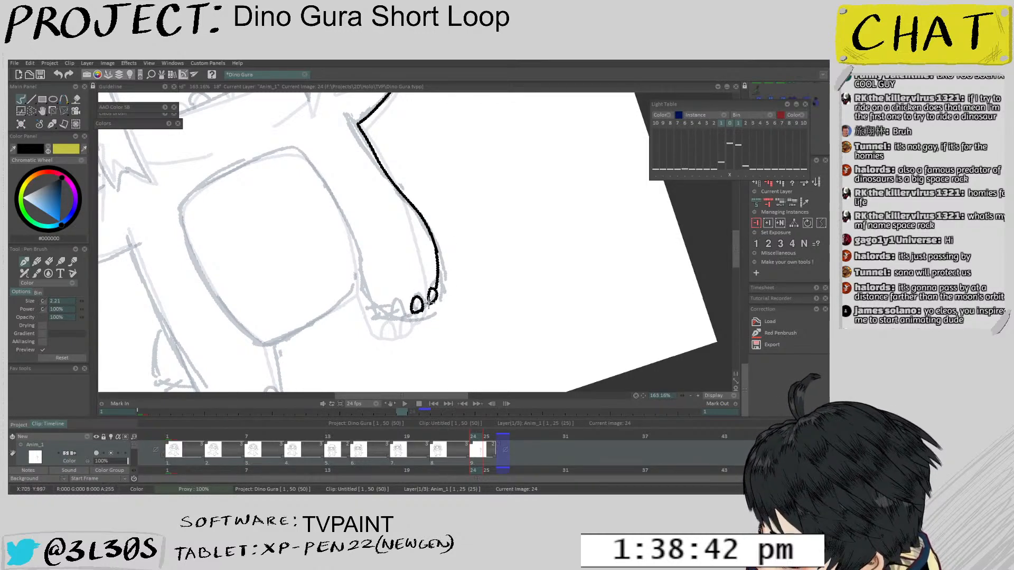
Ink the third toe, the sole and the inner edge of the right leg on frame 24
mouse_move(400, 303)
mouse_down()
mouse_move(376, 321)
mouse_move(361, 306)
mouse_move(391, 324)
mouse_move(364, 305)
mouse_move(361, 273)
mouse_up()
key(ctrl+z)
mouse_move(347, 226)
mouse_down()
mouse_move(312, 167)
mouse_move(279, 155)
mouse_move(223, 180)
mouse_move(182, 219)
mouse_up()
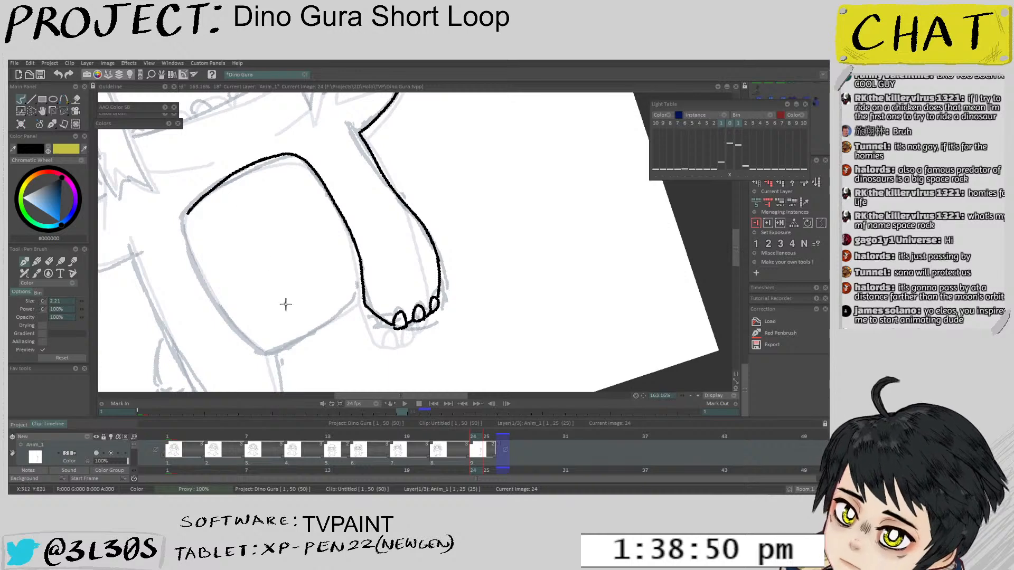
key(ctrl+z)
drag(342, 342, 342, 361)
drag(368, 326, 365, 288)
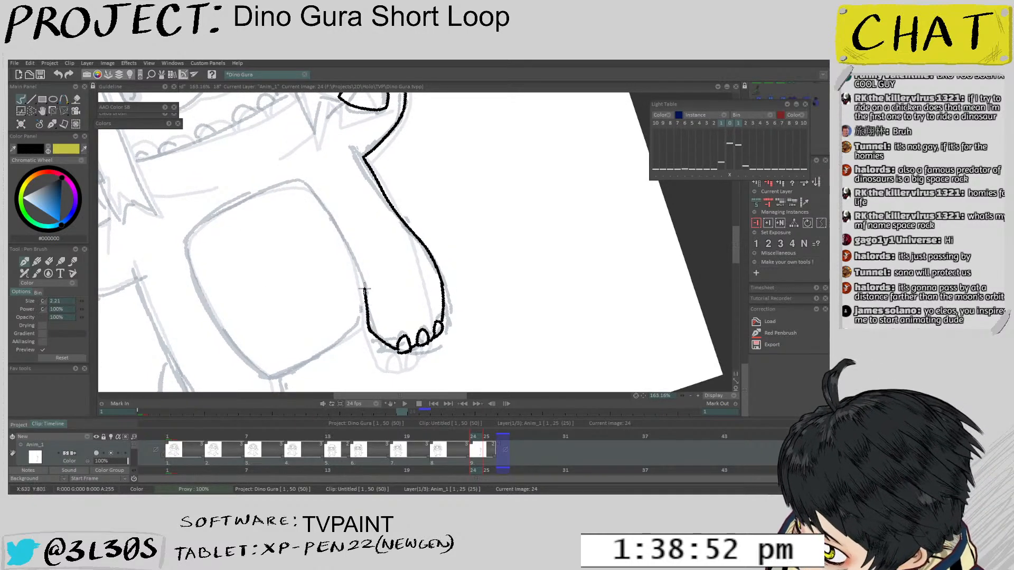
Ink the closed outline of the belly patch, joining it to the inner edge of the right leg on frame 24
mouse_move(330, 211)
mouse_down()
mouse_move(282, 180)
mouse_move(190, 231)
mouse_move(198, 286)
mouse_move(263, 374)
mouse_up()
scroll(296, 378, up, 2)
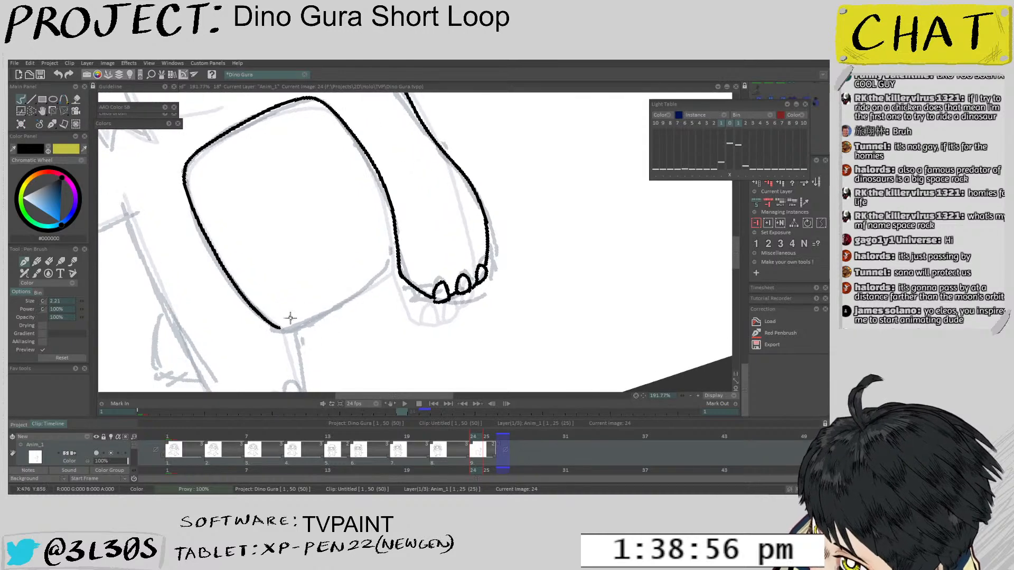
drag(277, 327, 317, 317)
drag(365, 286, 389, 268)
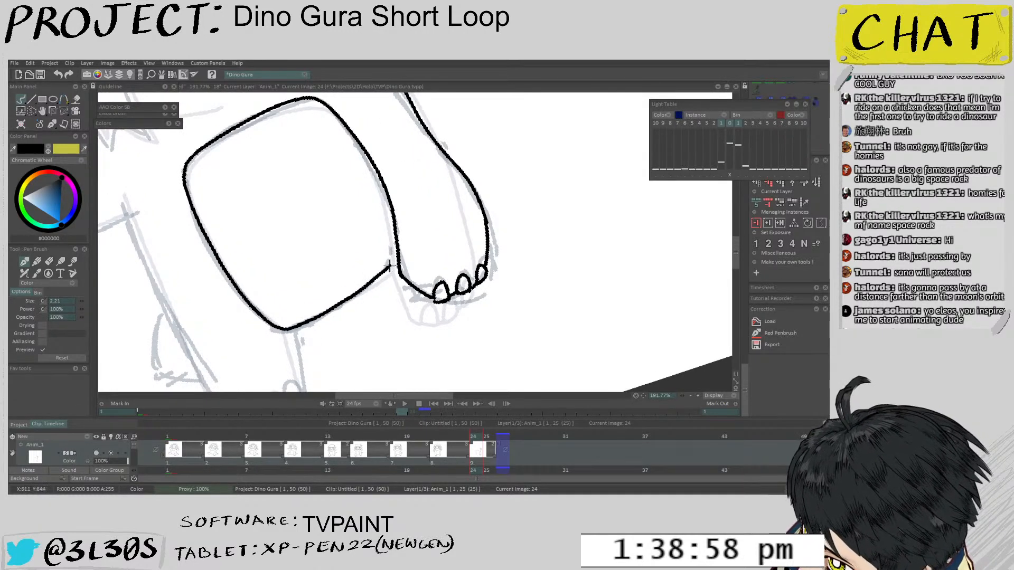
scroll(404, 221, down, 5)
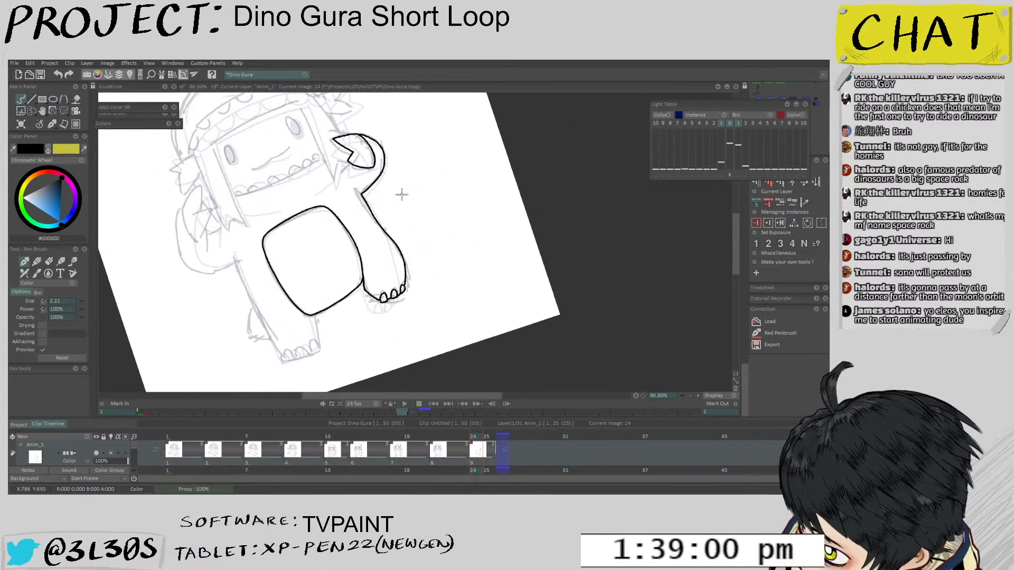
Clean up the lower corner of the belly patch outline on frame 24
scroll(380, 277, up, 1)
scroll(374, 304, down, 2)
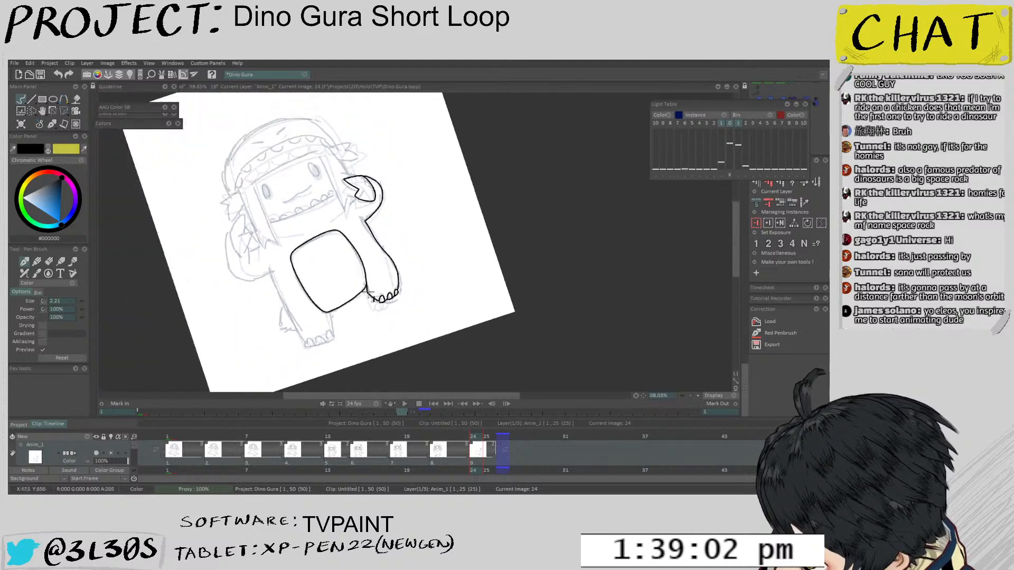
scroll(366, 313, up, 3)
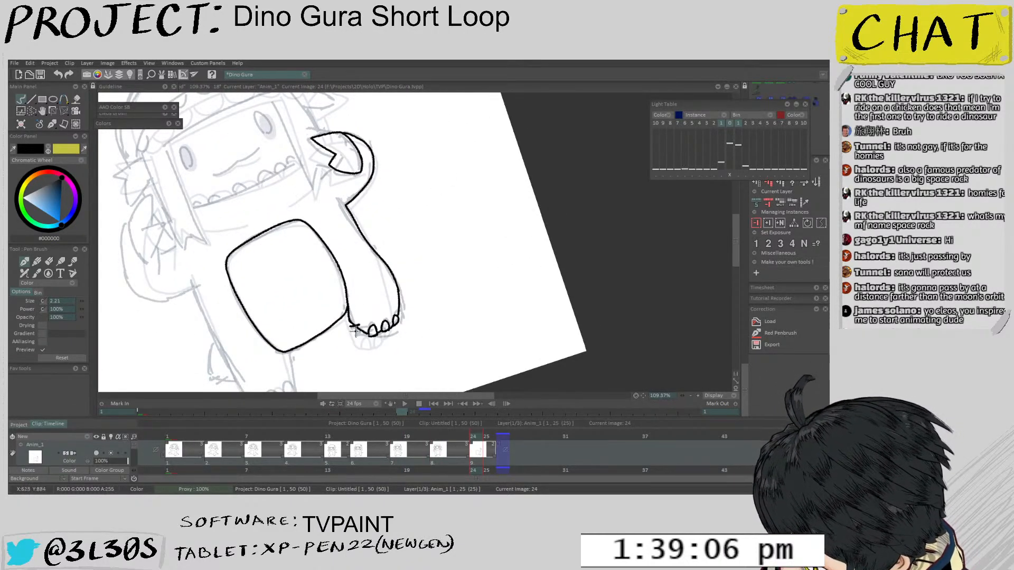
scroll(349, 314, down, 3)
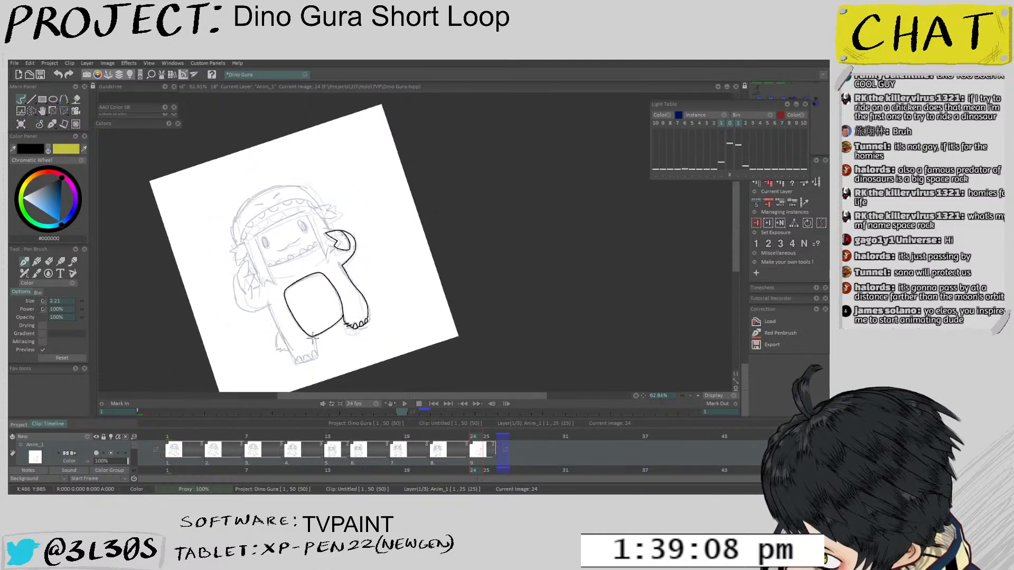
scroll(318, 295, up, 2)
scroll(318, 295, up, 2)
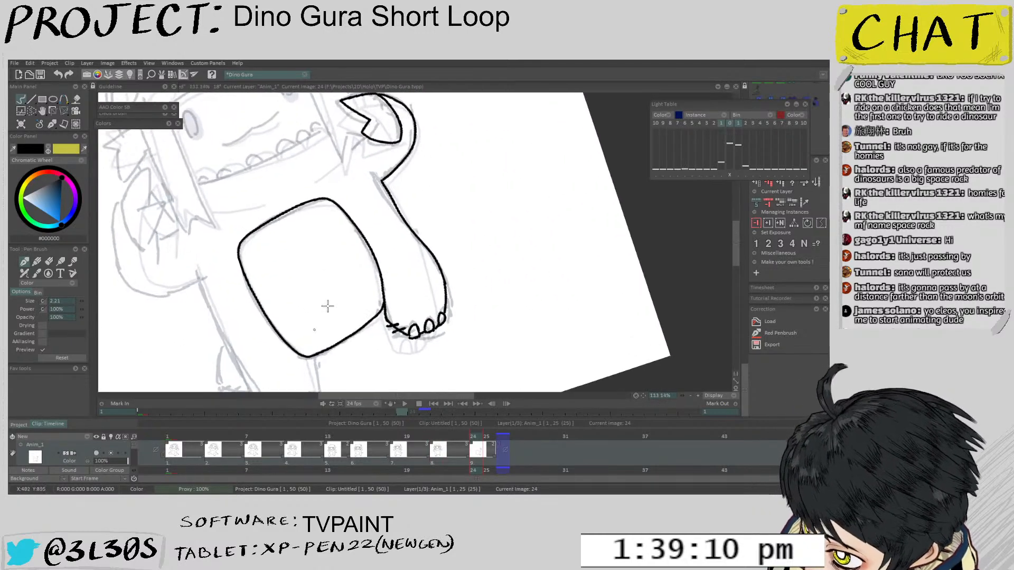
key(e)
drag(296, 353, 312, 356)
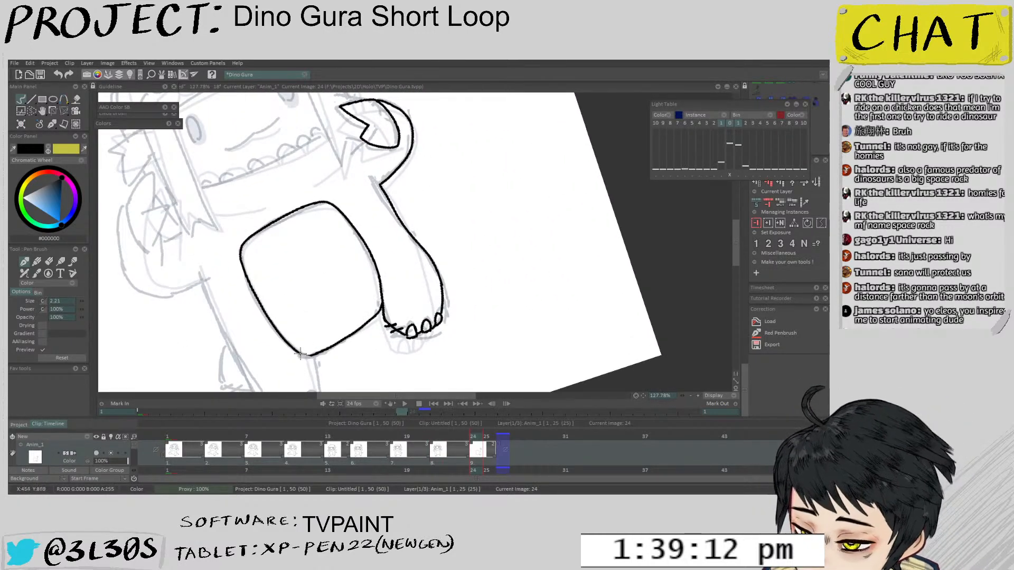
scroll(307, 300, down, 2)
key(ctrl+t)
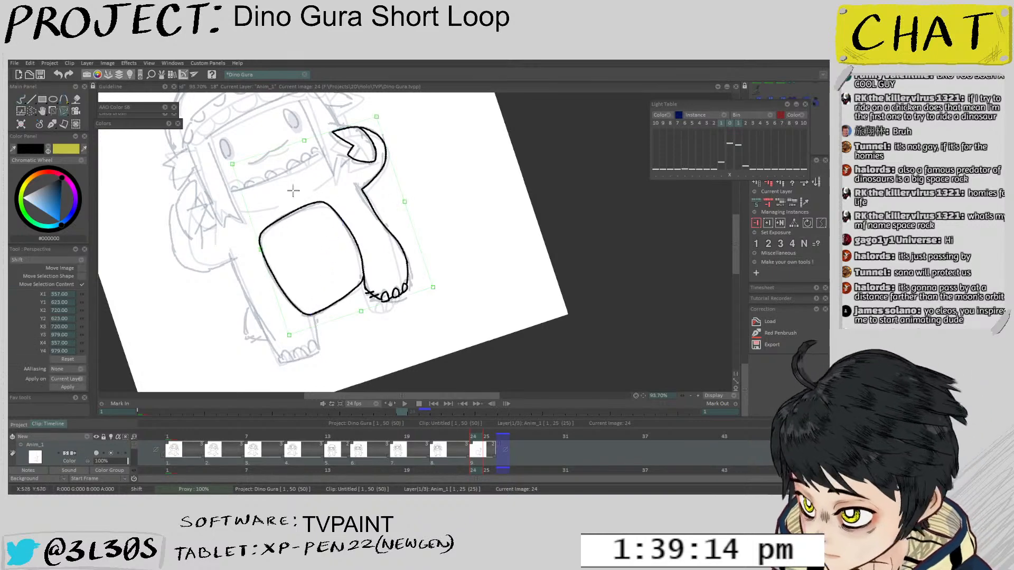
scroll(366, 174, up, 3)
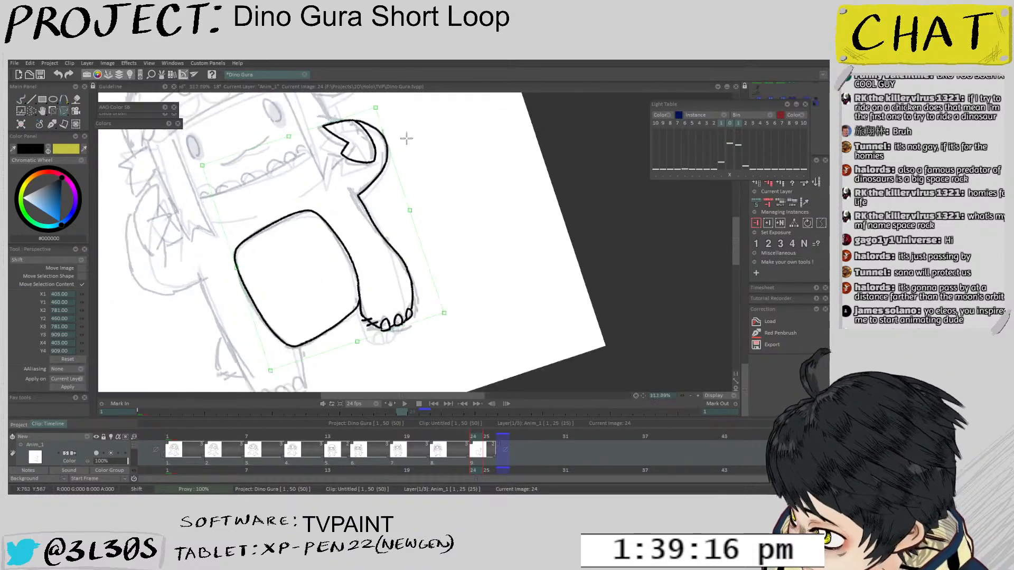
key(Return)
Erase and re-ink the contour segment just below the right armpit on frame 24
scroll(362, 196, up, 1)
drag(354, 213, 352, 214)
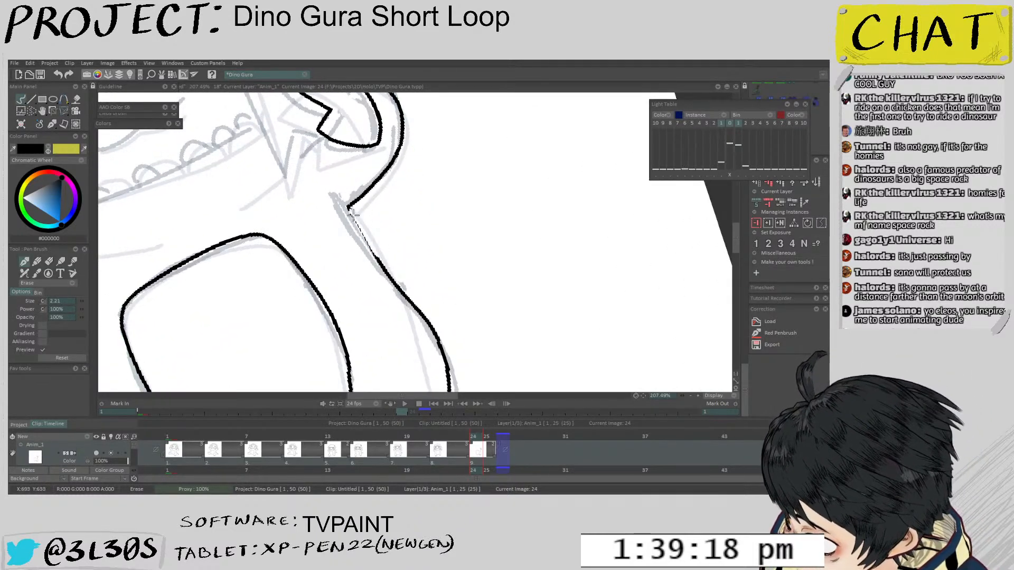
key(e)
scroll(374, 243, down, 2)
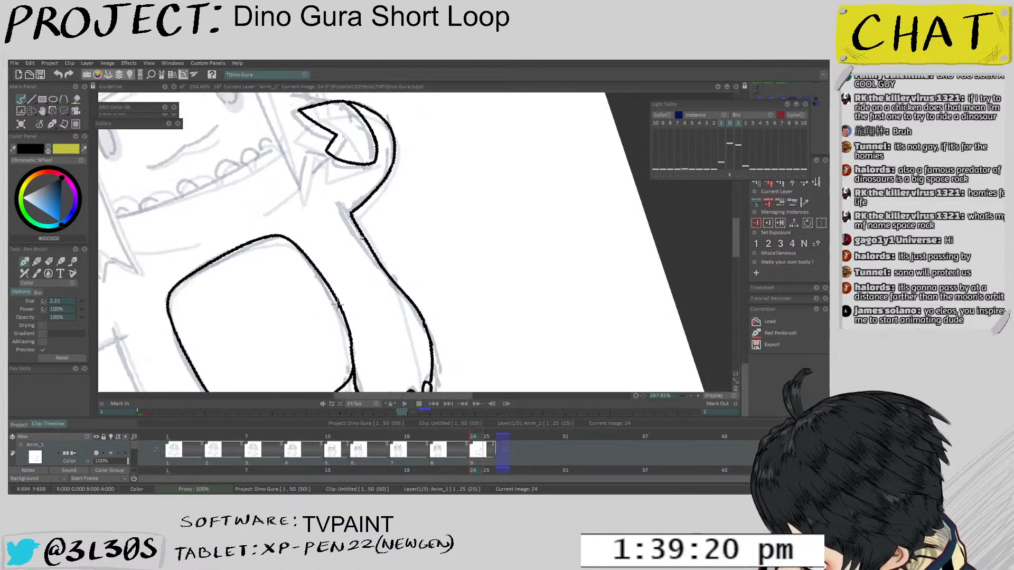
Ink the left leg's inner edge, sole and outer edge plus the small tail curve beside it on frame 24
mouse_move(327, 388)
mouse_down()
mouse_move(363, 276)
mouse_move(354, 243)
mouse_move(307, 324)
mouse_up()
scroll(328, 238, up, 2)
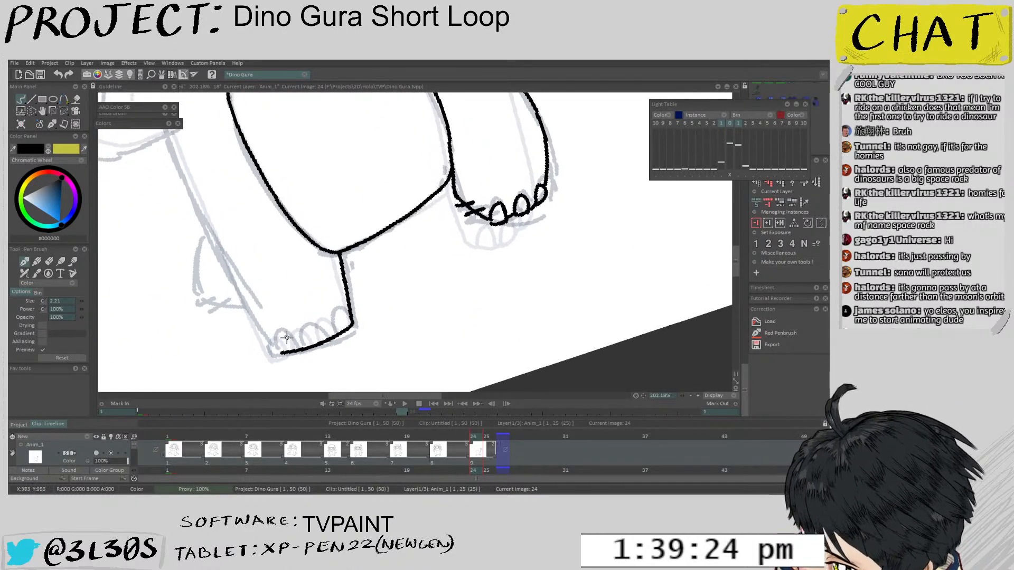
scroll(290, 311, down, 2)
mouse_move(290, 312)
mouse_down()
mouse_move(244, 265)
mouse_move(238, 299)
mouse_move(263, 312)
mouse_up()
key(ctrl+z)
mouse_move(247, 268)
mouse_down()
mouse_move(241, 302)
mouse_move(265, 312)
mouse_up()
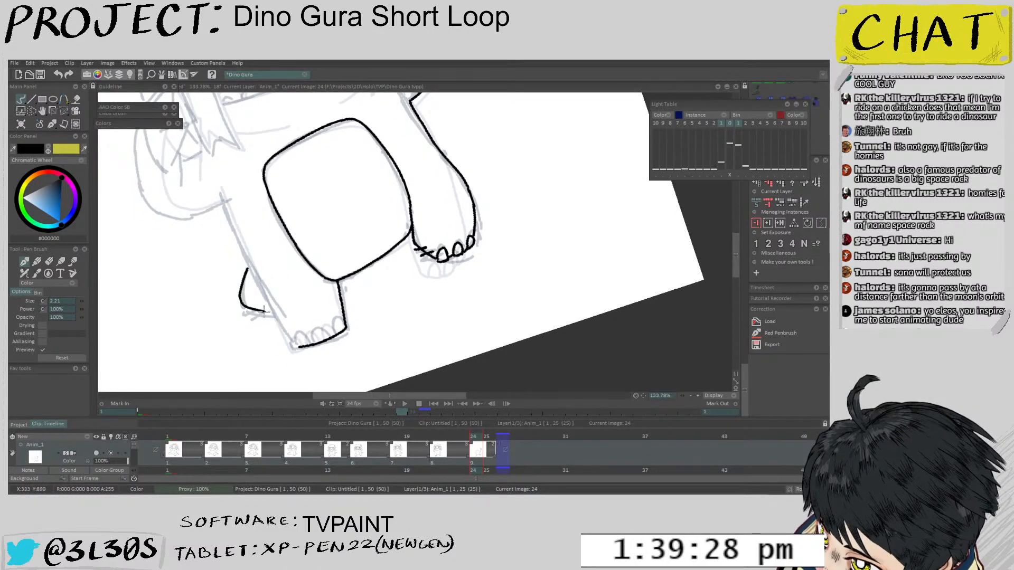
key(ctrl+z)
mouse_move(254, 274)
mouse_down()
mouse_move(240, 294)
mouse_move(267, 305)
mouse_move(246, 276)
mouse_move(265, 299)
mouse_up()
drag(235, 225, 309, 374)
Select the outer half of the tail on frame 1 and transform it to pull its tip slightly inward
key(Left)
key(Left)
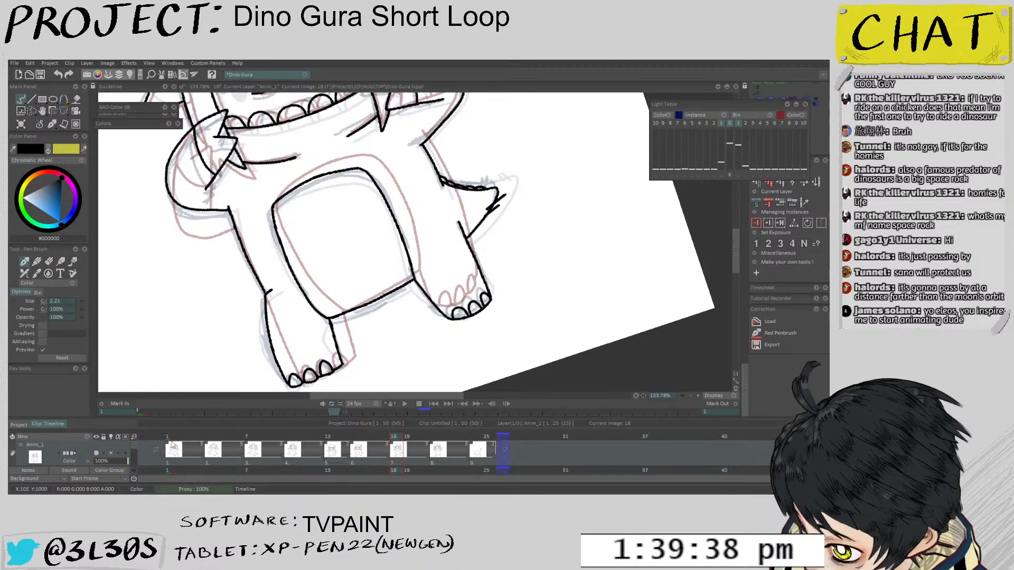
key(Home)
scroll(580, 229, up, 4)
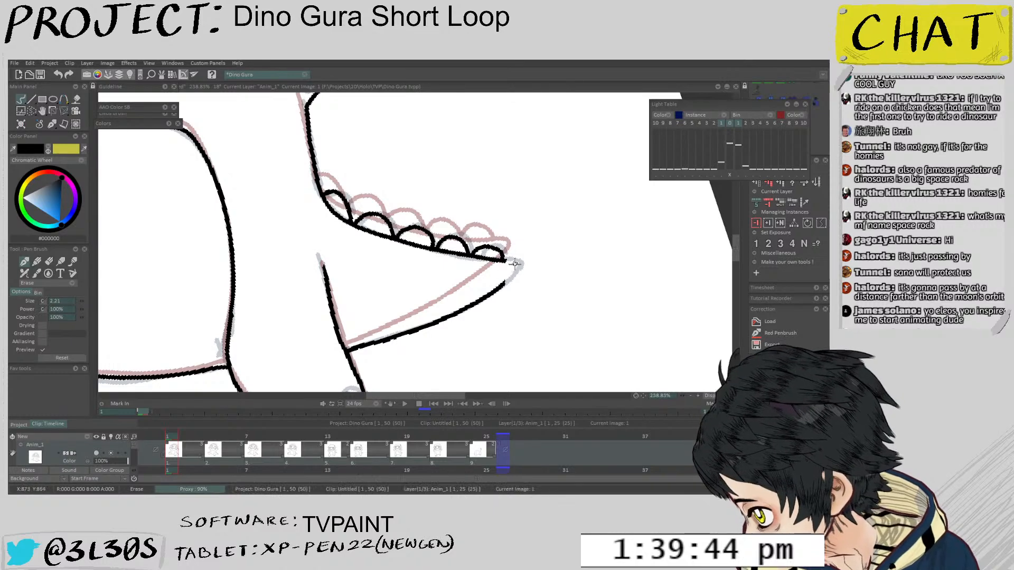
key(s)
mouse_move(392, 235)
mouse_down()
mouse_move(495, 340)
mouse_move(551, 227)
mouse_up()
key(ctrl+z)
key(ctrl+z)
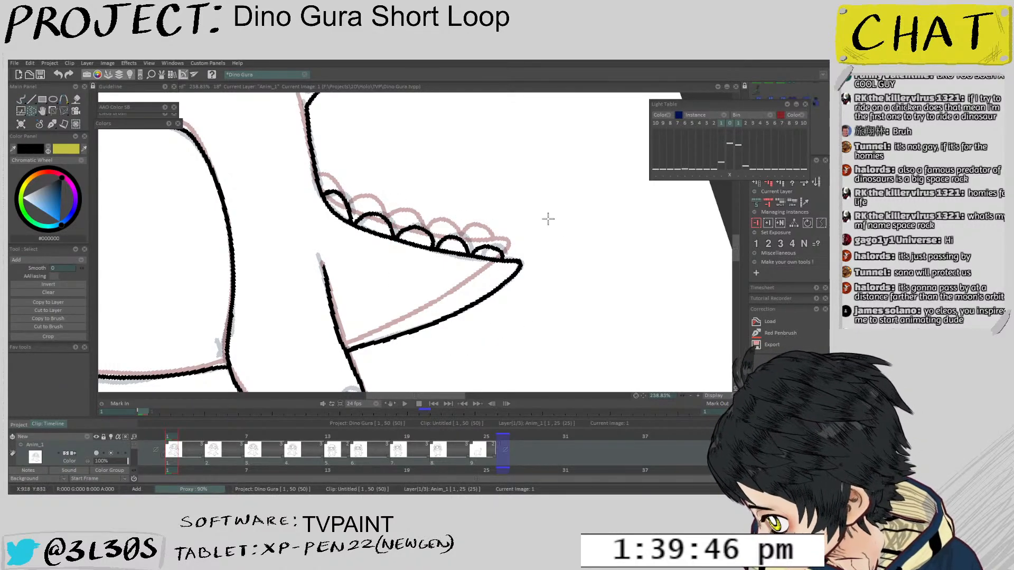
mouse_move(401, 211)
mouse_down()
mouse_move(547, 229)
mouse_move(407, 203)
mouse_up()
key(p)
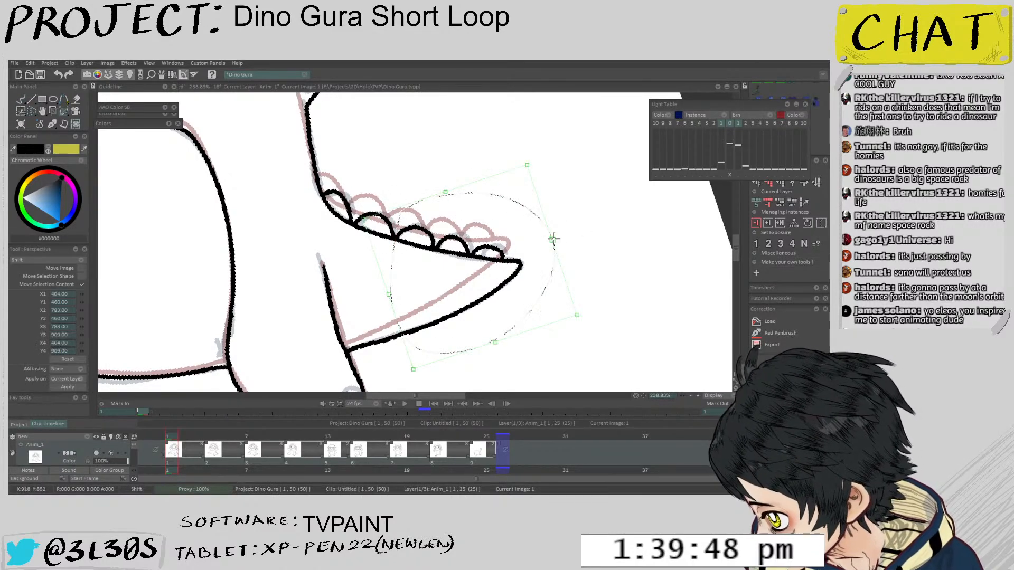
drag(552, 235, 543, 228)
key(e)
scroll(368, 285, up, 3)
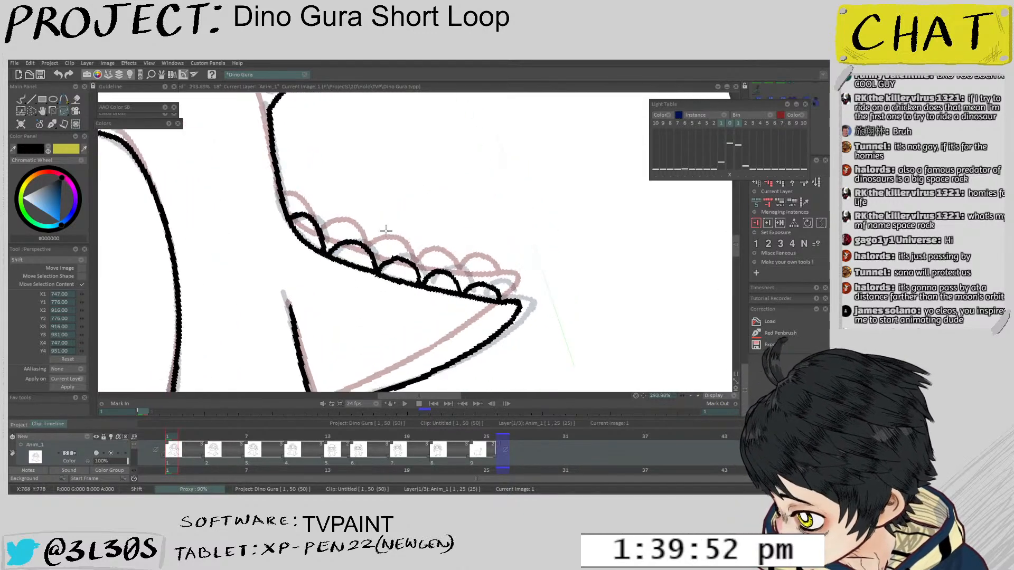
Step through the inked frames from frame 1 to frame 24 to examine the tail's shape and motion
scroll(376, 245, down, 6)
key(Right)
key(Right)
key(Right)
key(Right)
key(Right)
key(Right)
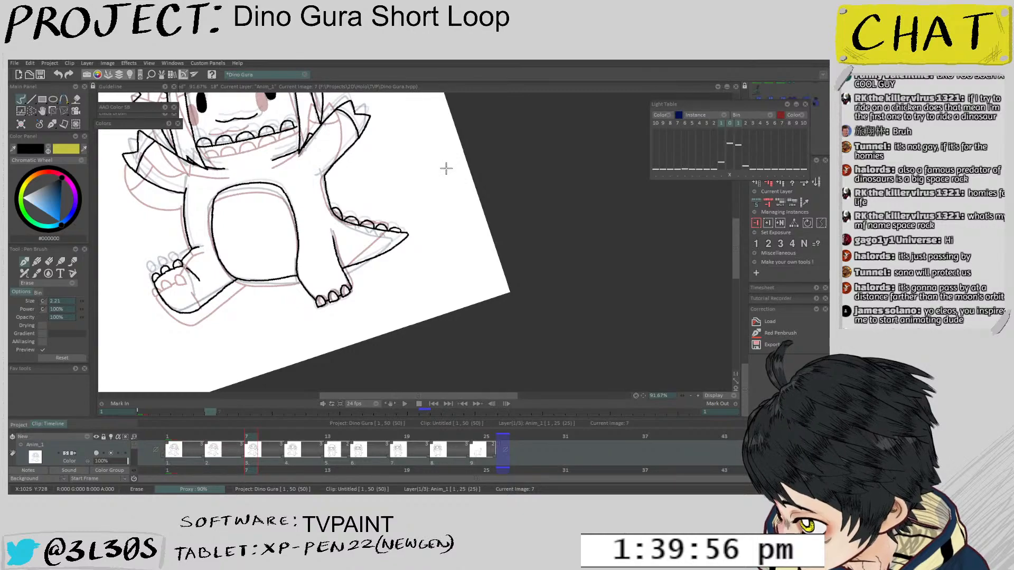
scroll(437, 233, up, 4)
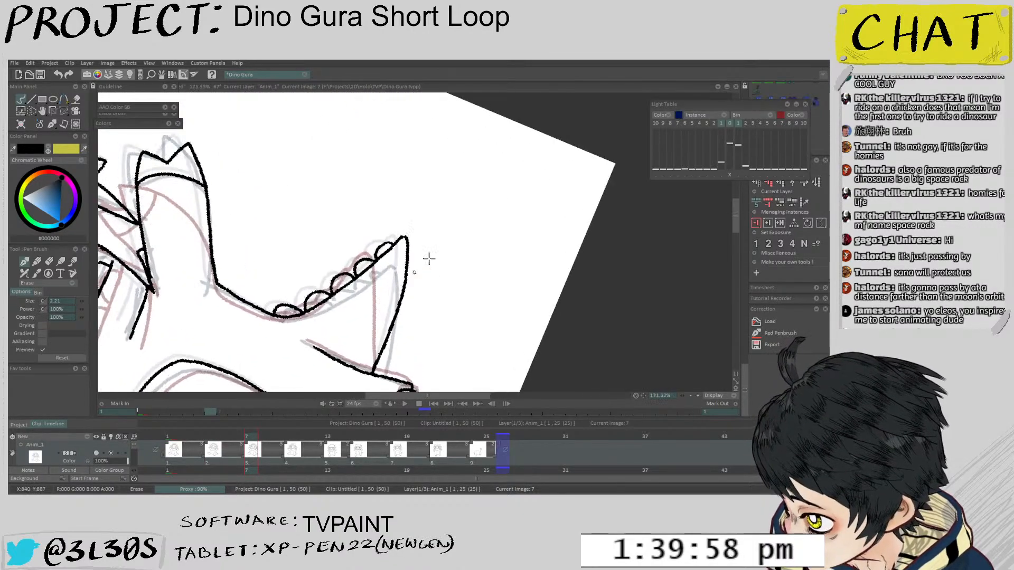
scroll(428, 258, down, 5)
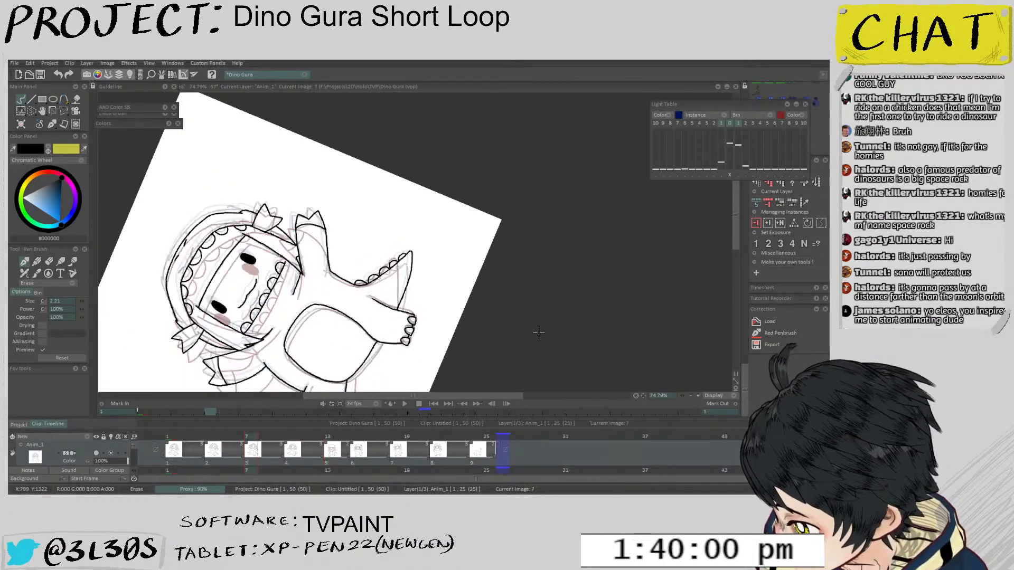
key(Left)
key(Left)
key(Left)
key(Right)
key(Right)
key(Right)
key(Right)
key(Right)
key(Right)
key(Right)
key(Right)
key(Right)
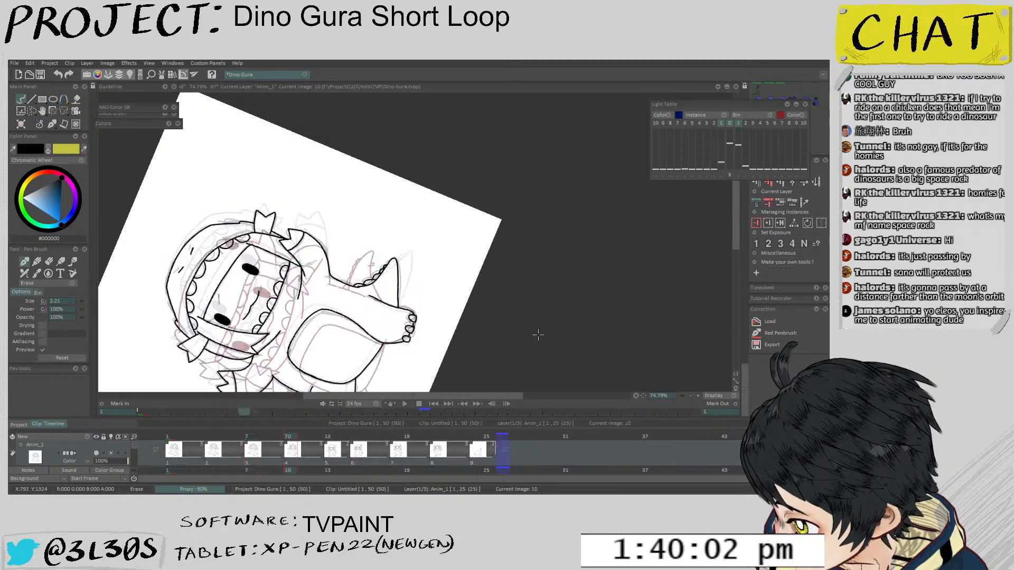
key(Right)
key(Right)
key(Right)
key(Right)
key(Right)
key(Right)
key(Right)
key(Right)
key(Right)
key(Right)
key(Right)
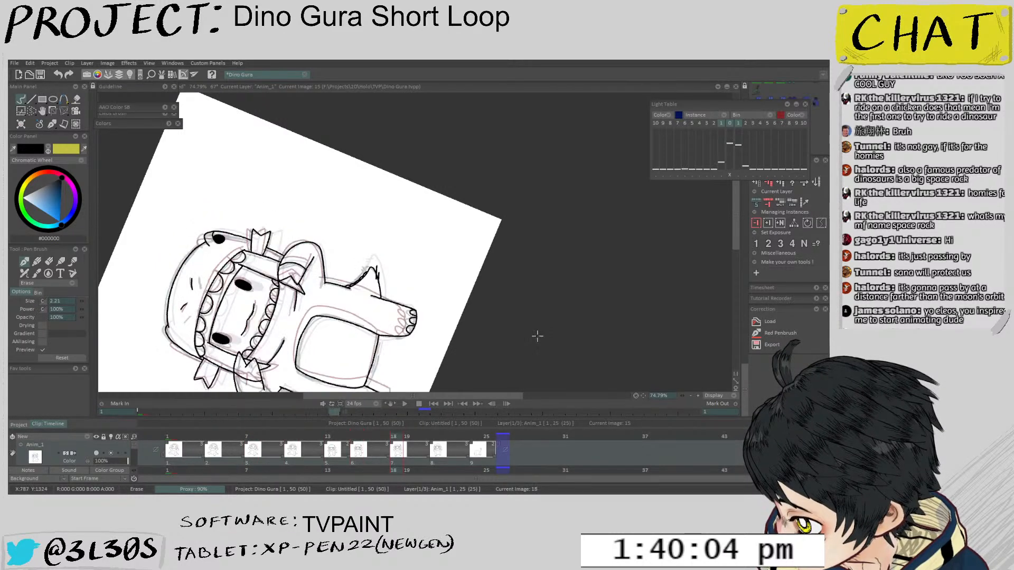
Close the corner where the left leg's outer edge meets the sole on frame 24
drag(385, 375, 323, 342)
drag(298, 288, 344, 211)
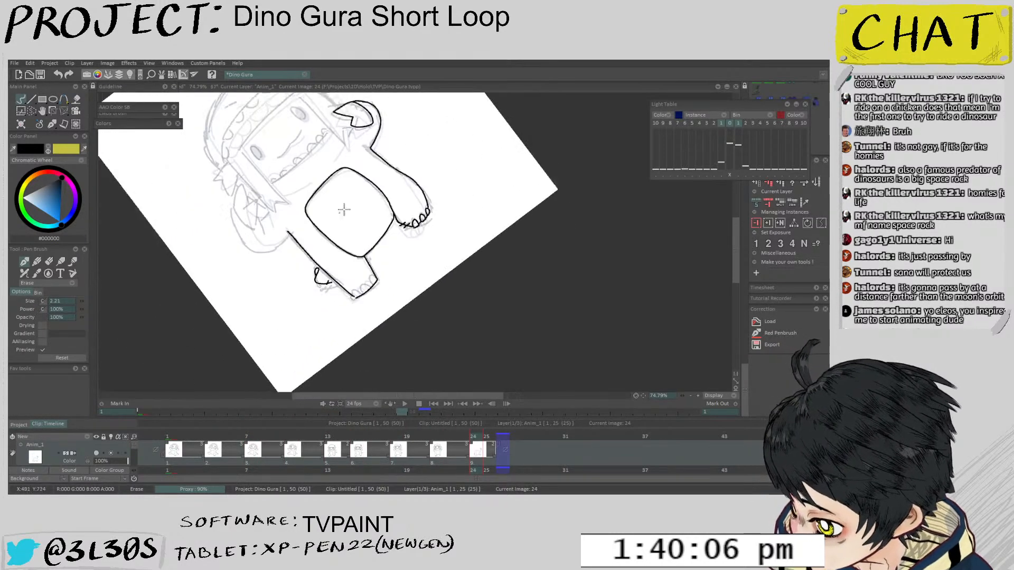
scroll(344, 210, up, 3)
scroll(336, 257, up, 1)
scroll(333, 274, up, 2)
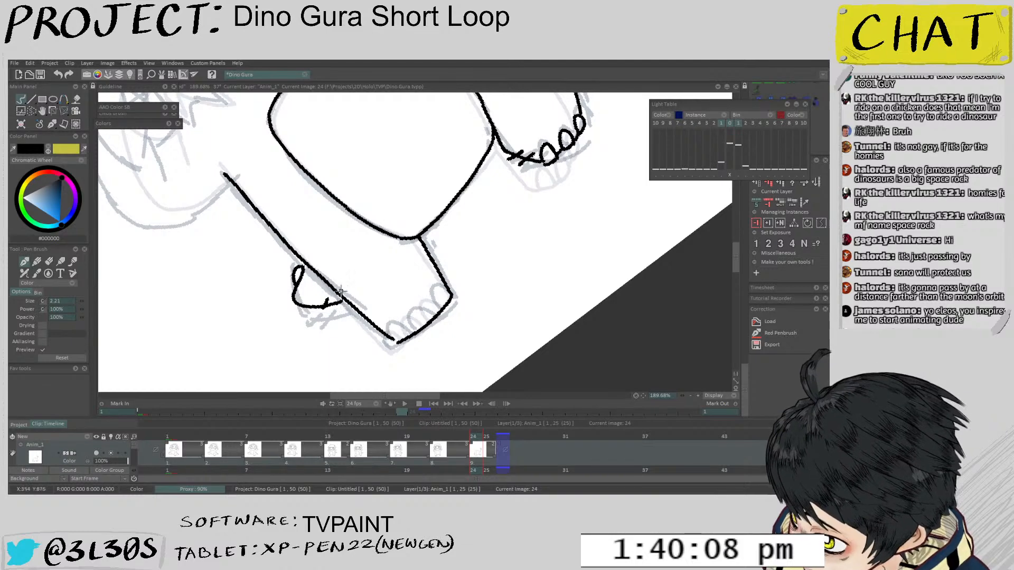
scroll(408, 297, up, 2)
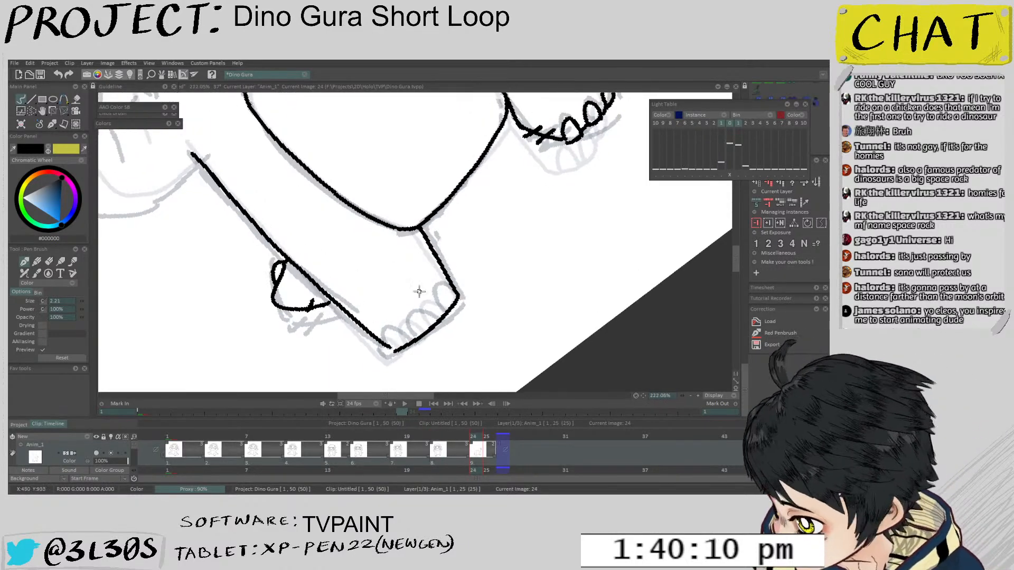
drag(402, 346, 425, 337)
key(ctrl+z)
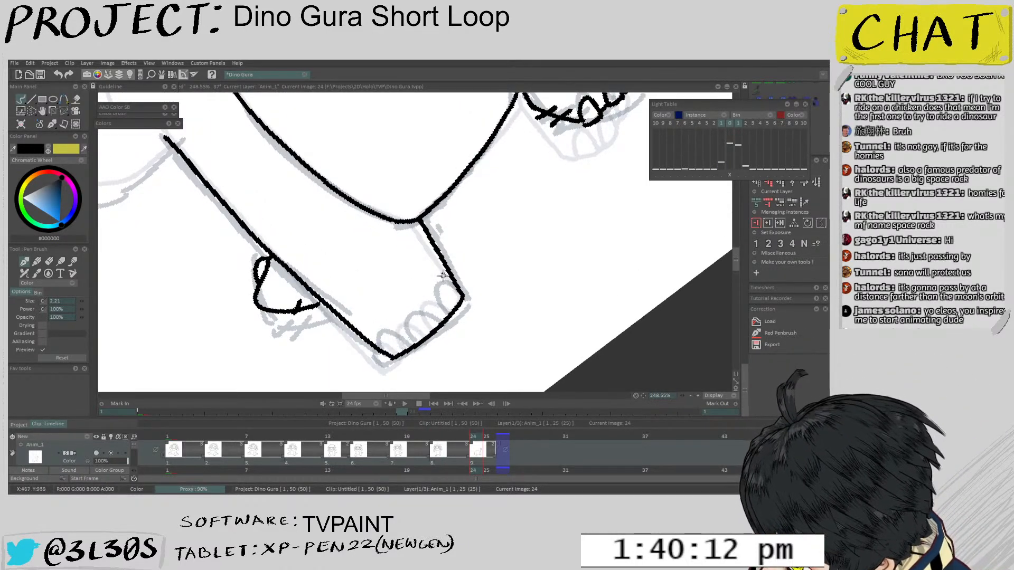
Compare with the preceding drawings and ink the three toes of the left foot on frame 24
key(ctrl+Left)
key(ctrl+Left)
key(ctrl+Right)
key(ctrl+Right)
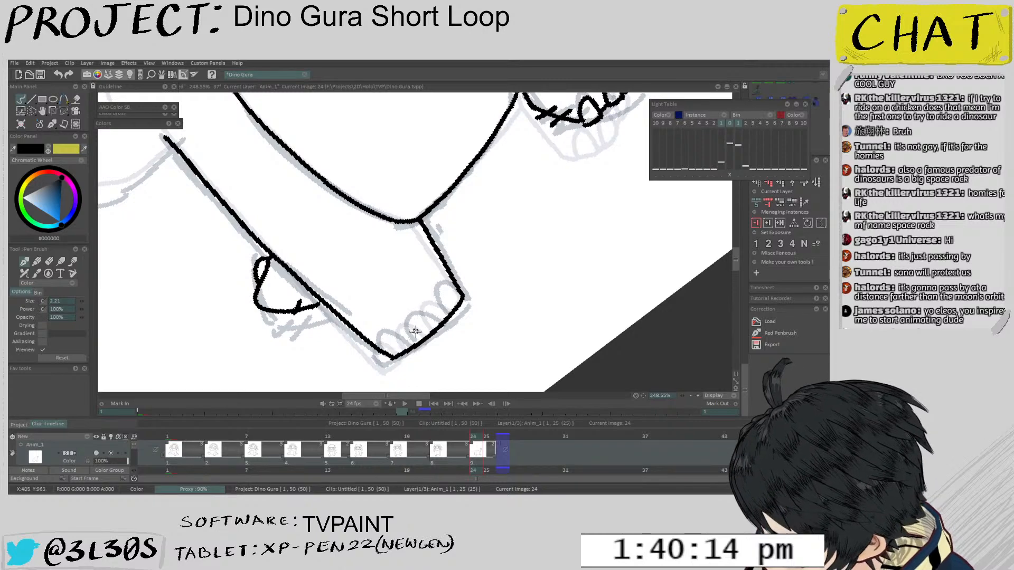
mouse_move(411, 338)
mouse_down()
mouse_move(422, 311)
mouse_move(440, 326)
mouse_up()
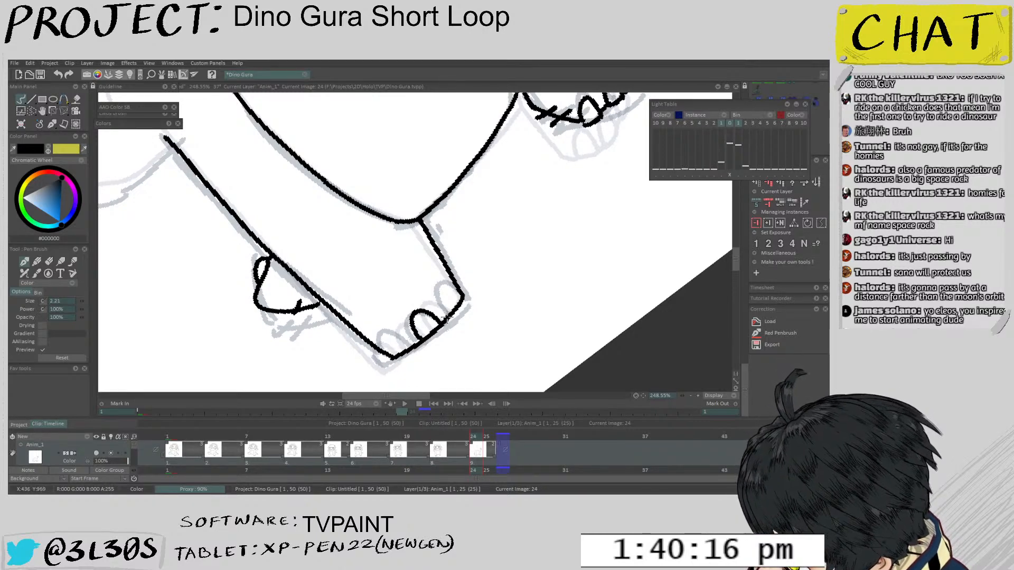
scroll(413, 319, down, 2)
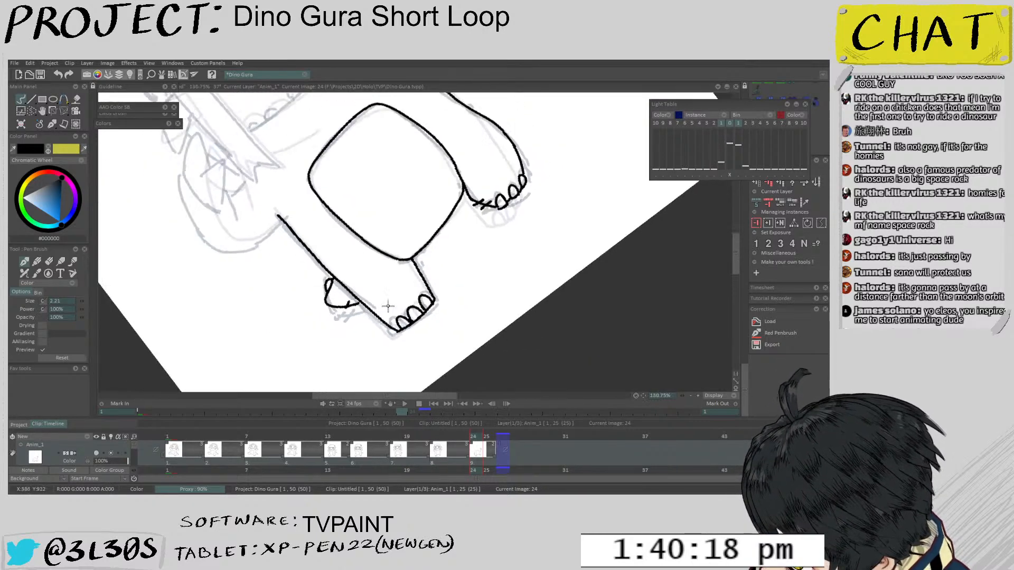
Flip back and forth between frames 18, 21 and 24 to examine how the body and legs move
scroll(417, 275, down, 4)
key(ctrl+Left)
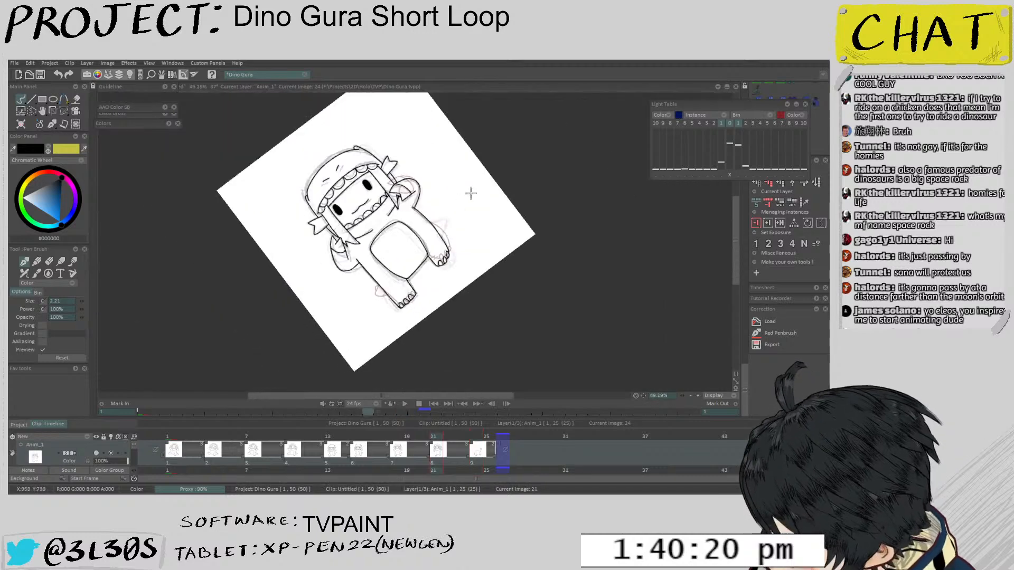
key(ctrl+Left)
key(ctrl+Right)
key(ctrl+Right)
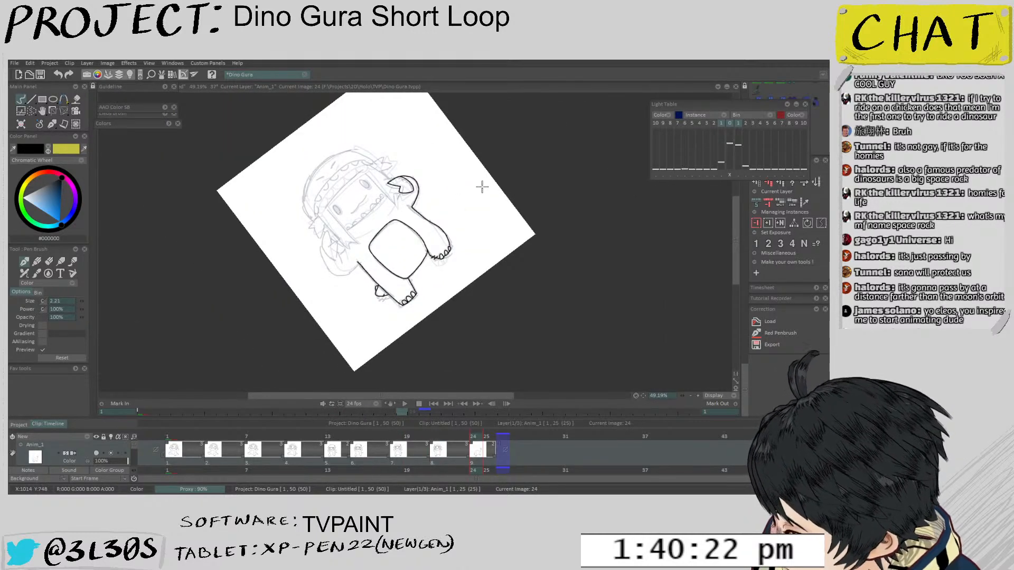
key(ctrl+Left)
key(ctrl+Left)
key(ctrl+Right)
key(ctrl+Right)
key(ctrl+Left)
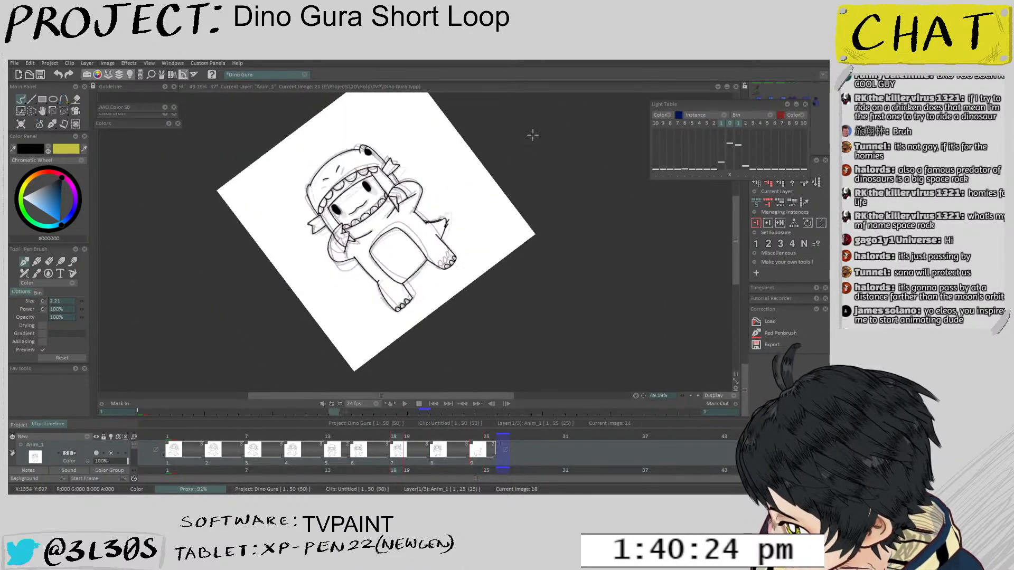
key(ctrl+Left)
key(ctrl+Right)
key(ctrl+Right)
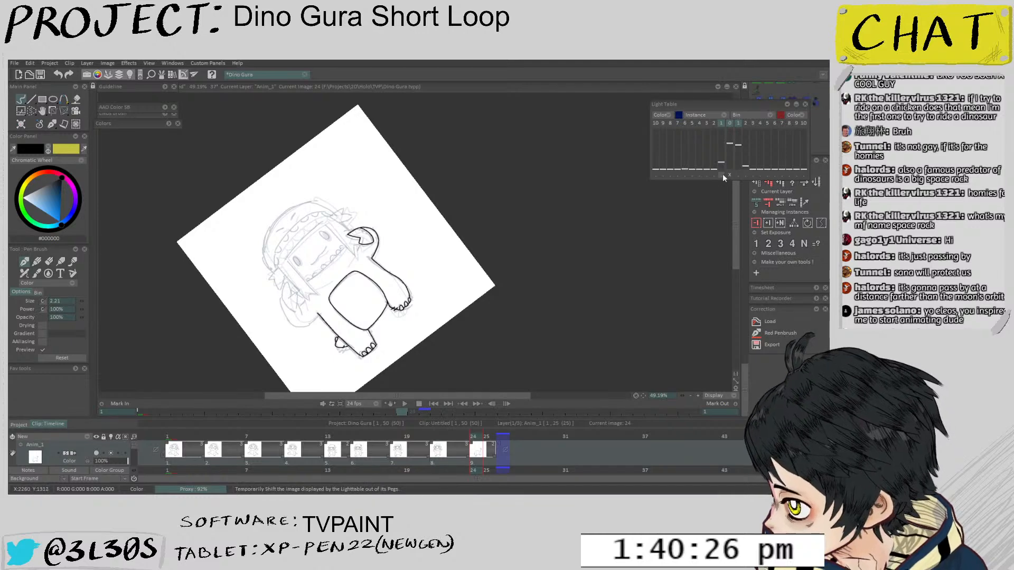
Temporarily shift the light table's previous image over frame 24's head and ink the left eye's outline
drag(401, 165, 430, 181)
scroll(271, 214, up, 5)
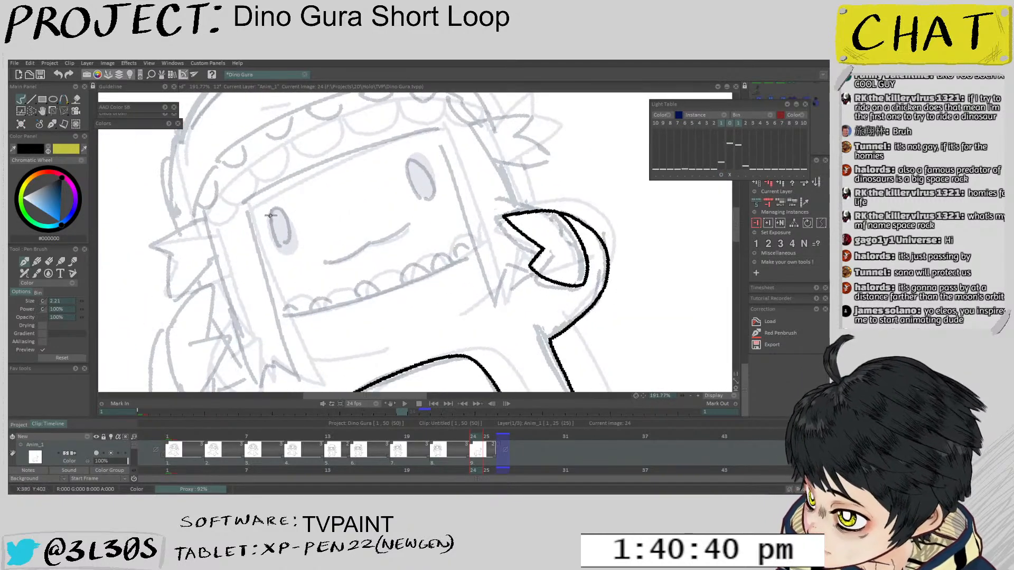
mouse_move(275, 241)
mouse_down()
mouse_move(297, 243)
mouse_move(273, 207)
mouse_up()
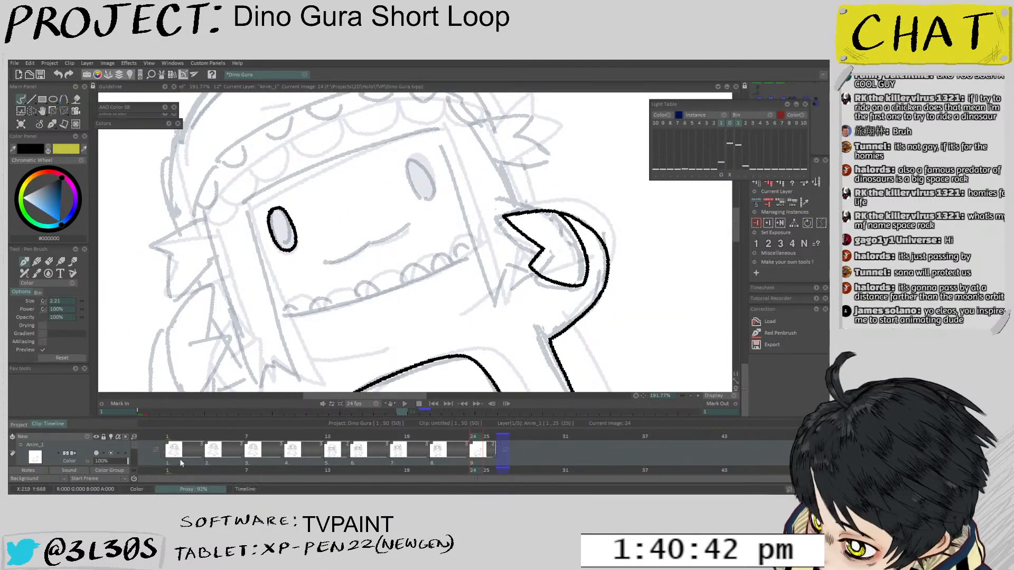
Copy frame 1's drawing into a new instance at frame 26 and flip it horizontally
click(172, 450)
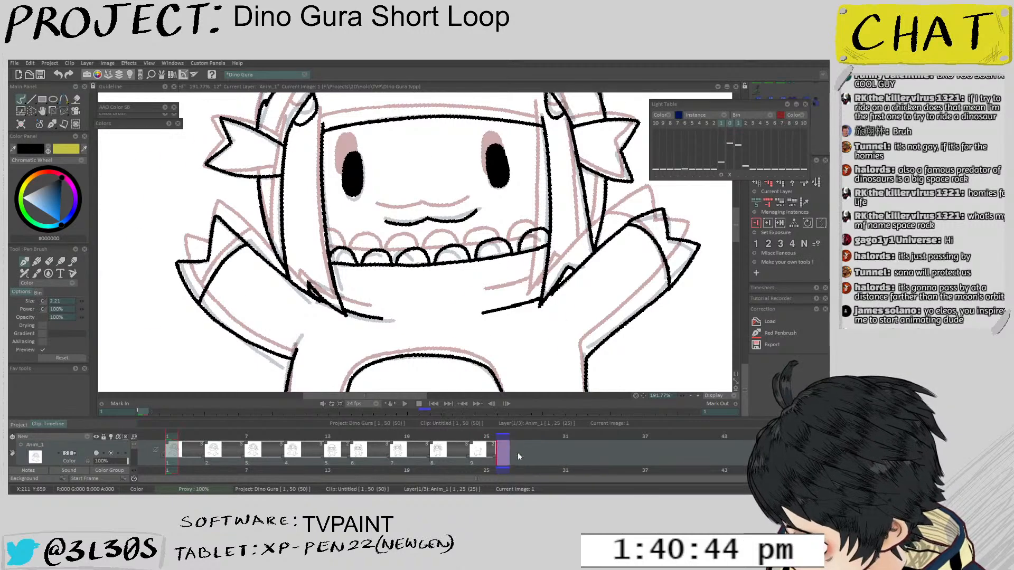
drag(518, 453, 517, 453)
key(ctrl+t)
scroll(518, 243, down, 7)
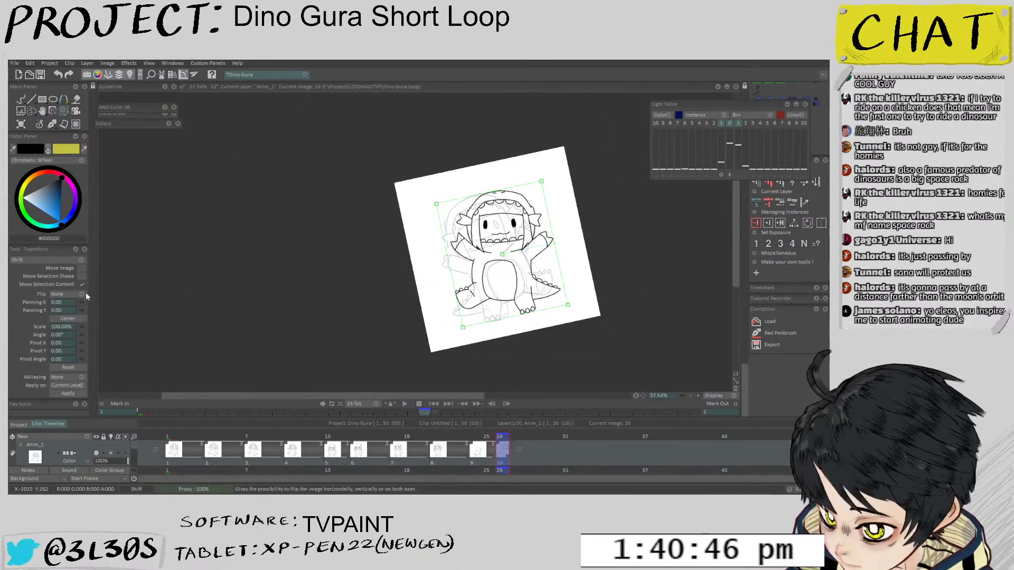
click(85, 295)
scroll(544, 231, up, 2)
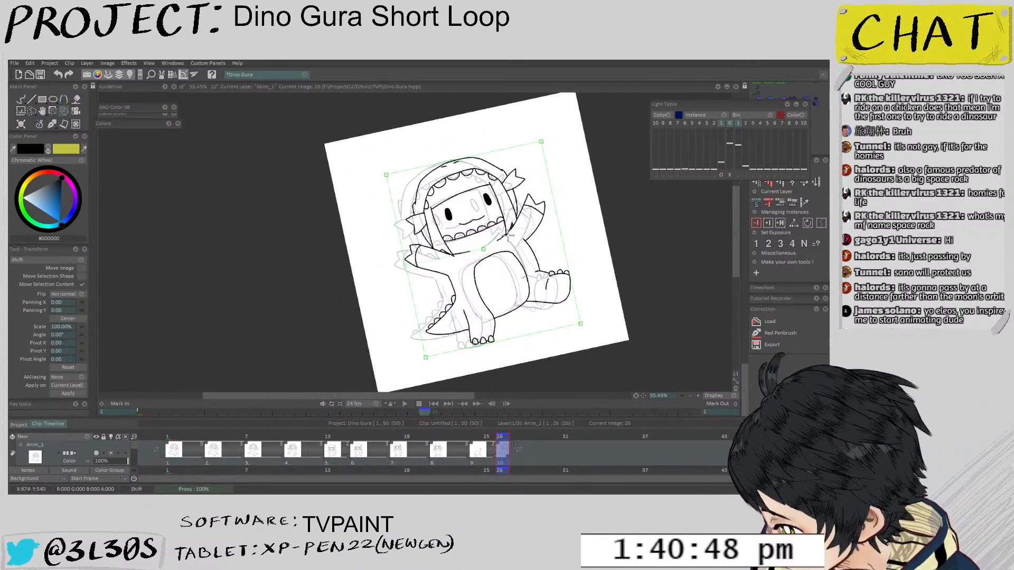
Shift the flipped drawing on frame 26 about -58 px in X so its body lines up with frame 24's light table image
drag(508, 237, 492, 239)
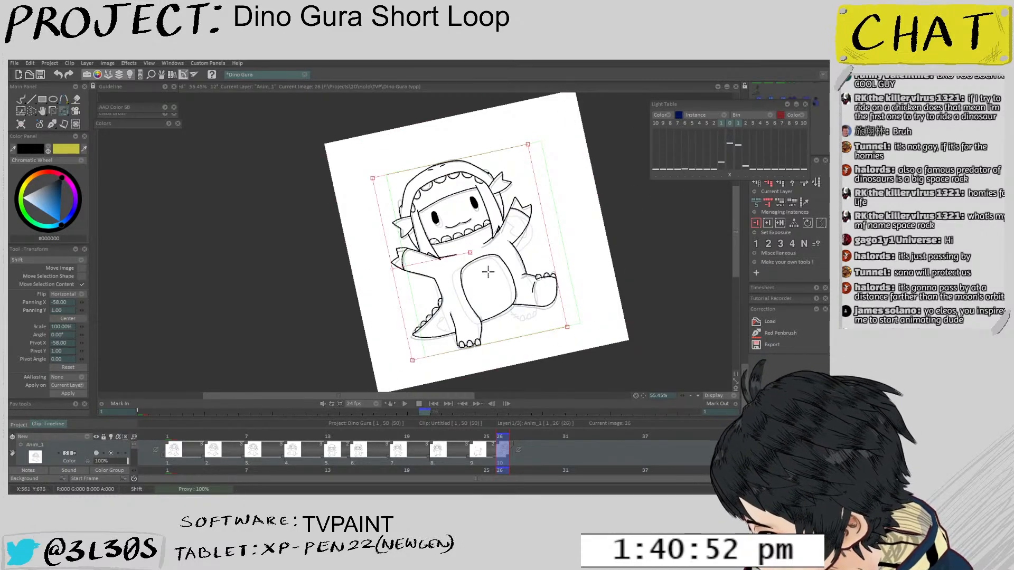
drag(489, 271, 489, 273)
key(Return)
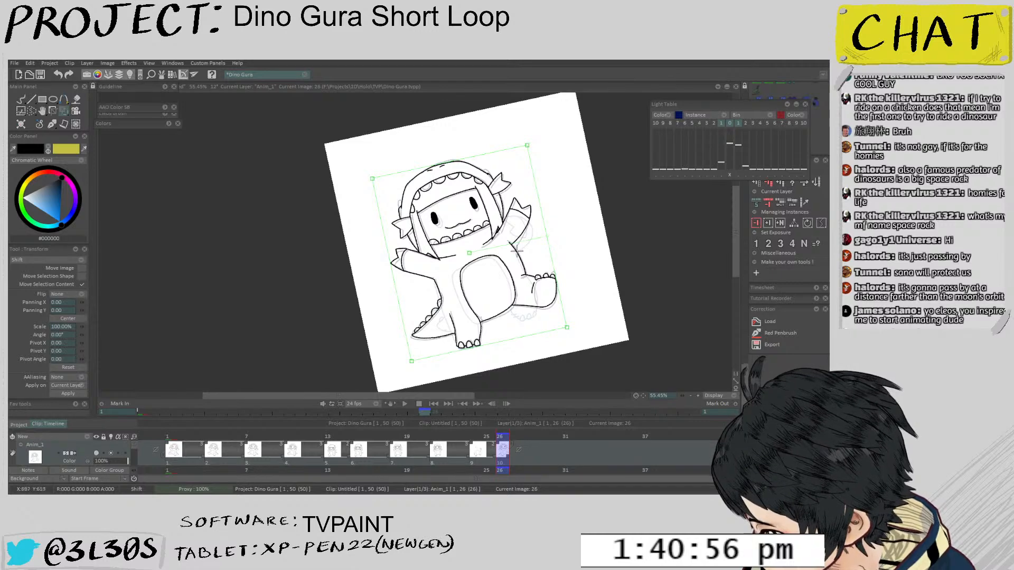
drag(517, 251, 520, 255)
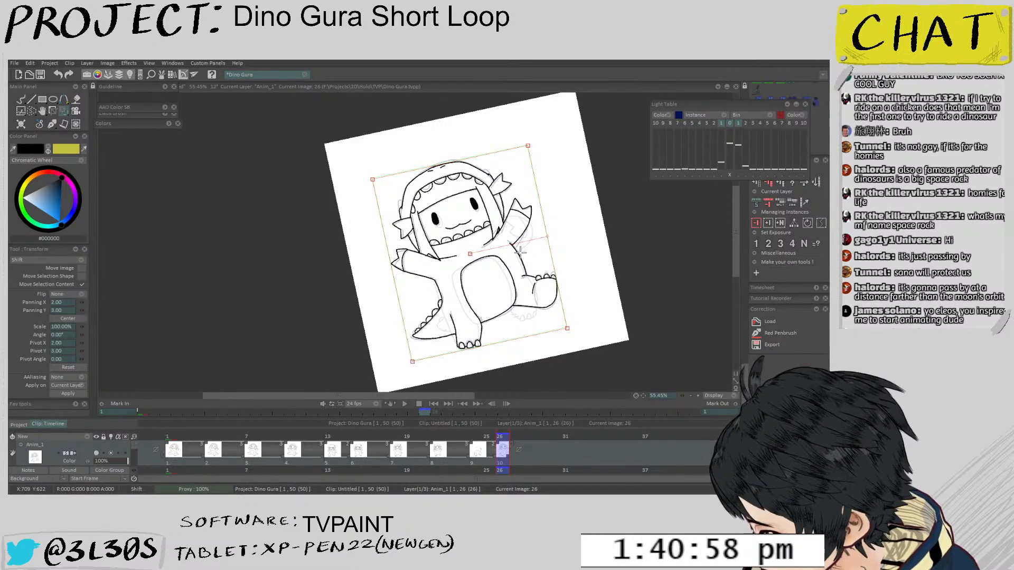
key(Return)
Return to frame 24, fade the light table's next image and strengthen its previous image around the head
key(Left)
key(Left)
key(b)
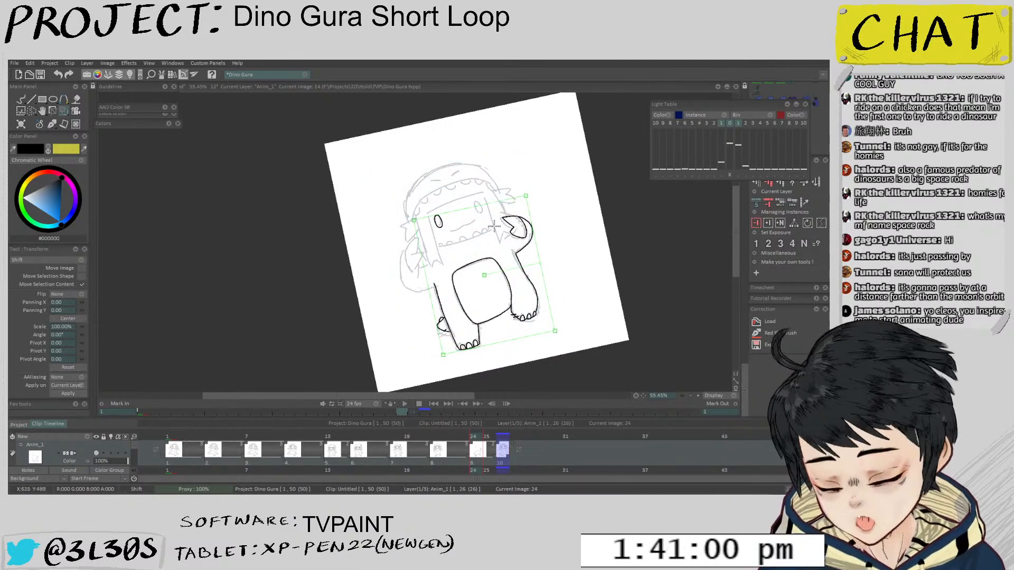
scroll(523, 246, up, 5)
scroll(472, 213, down, 3)
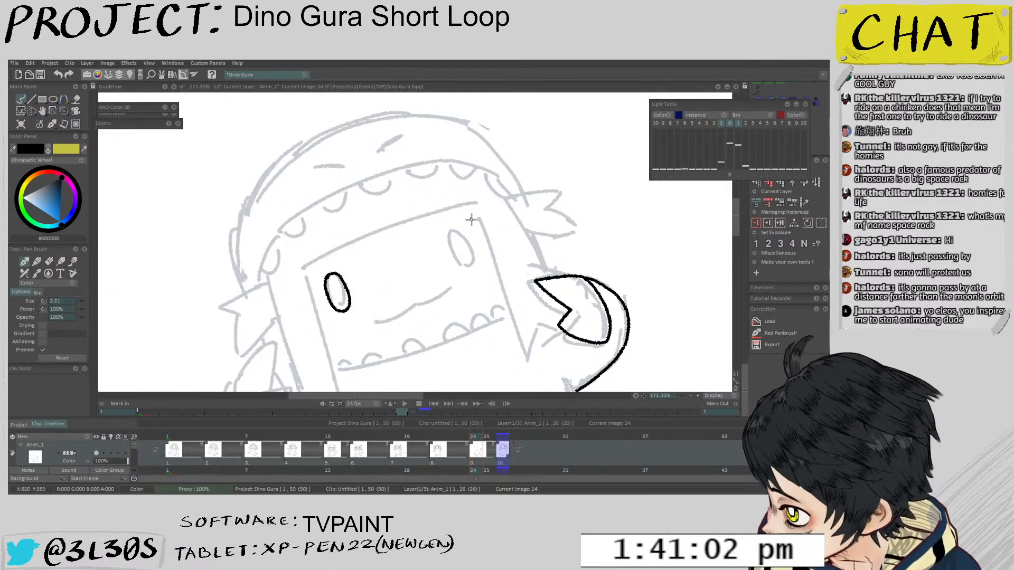
scroll(497, 255, up, 5)
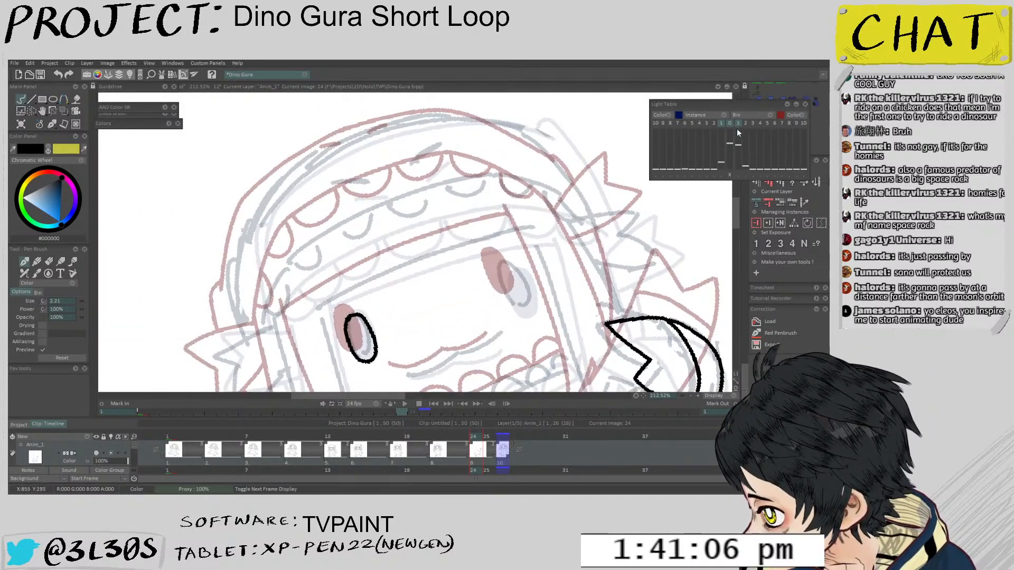
drag(738, 157, 720, 155)
drag(547, 264, 517, 241)
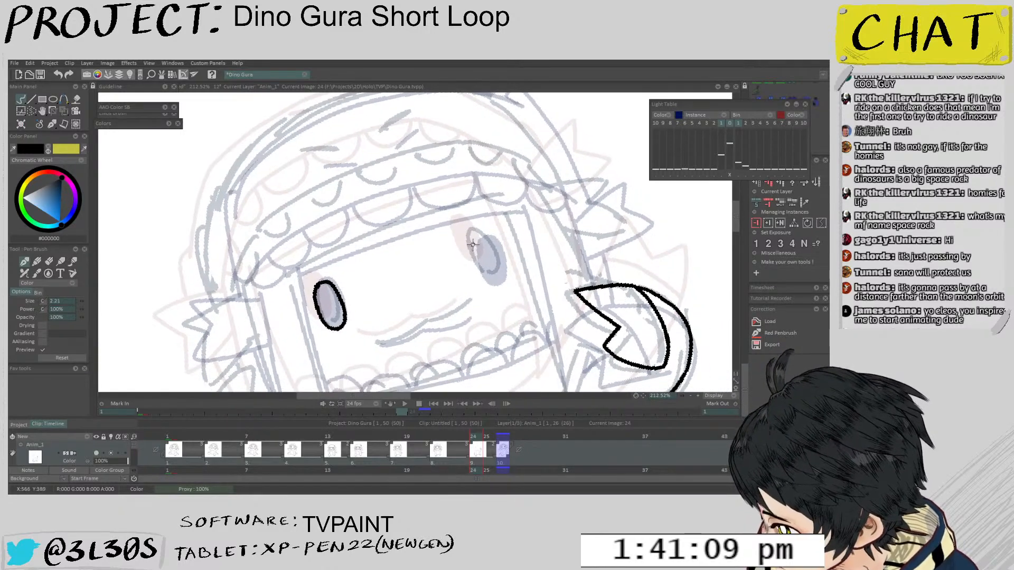
Shift the light table's previous image over frame 24's head and rotate it about 5.6° to match the face
click(720, 175)
scroll(573, 255, down, 4)
drag(536, 360, 464, 277)
scroll(465, 277, down, 4)
scroll(538, 226, up, 2)
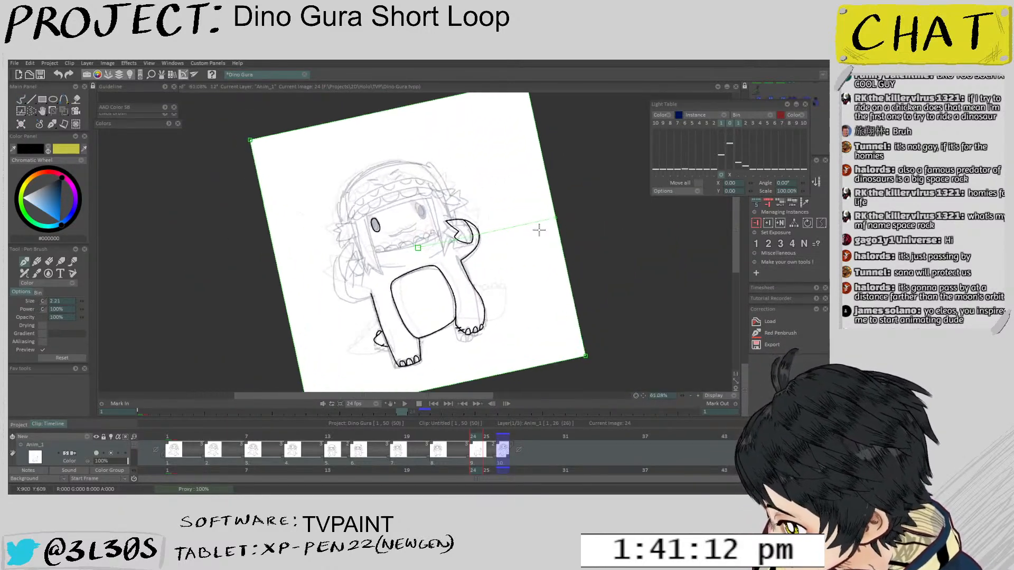
drag(538, 226, 558, 213)
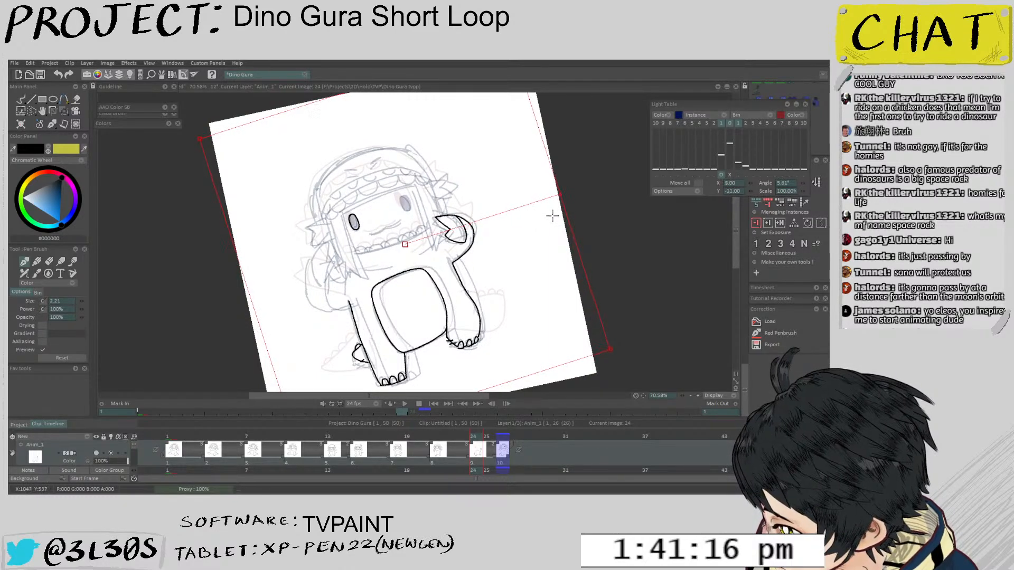
key(Escape)
Ink the outline of the right eye on frame 24 and fill both eyes with black
scroll(402, 266, up, 5)
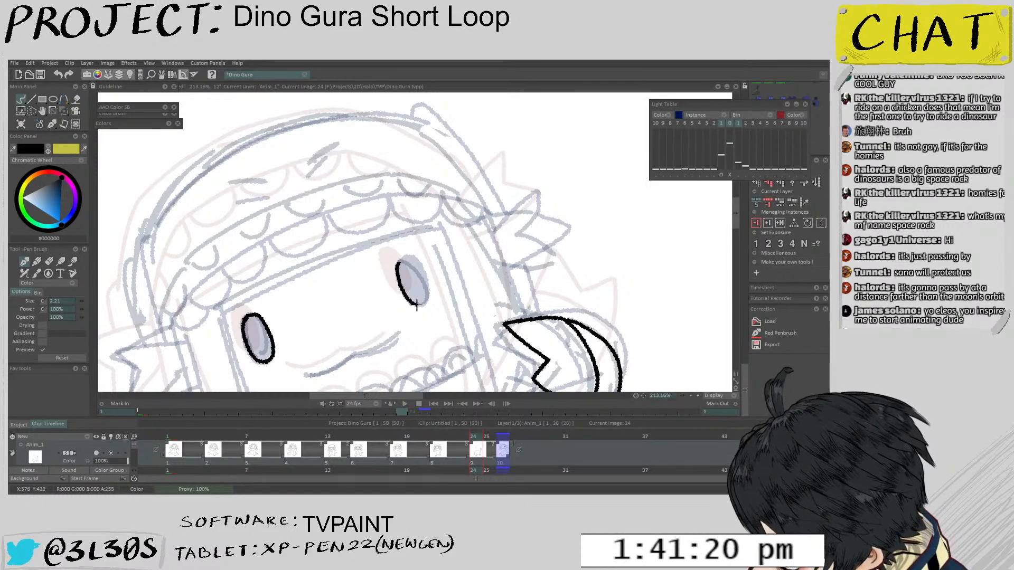
key(f)
click(409, 280)
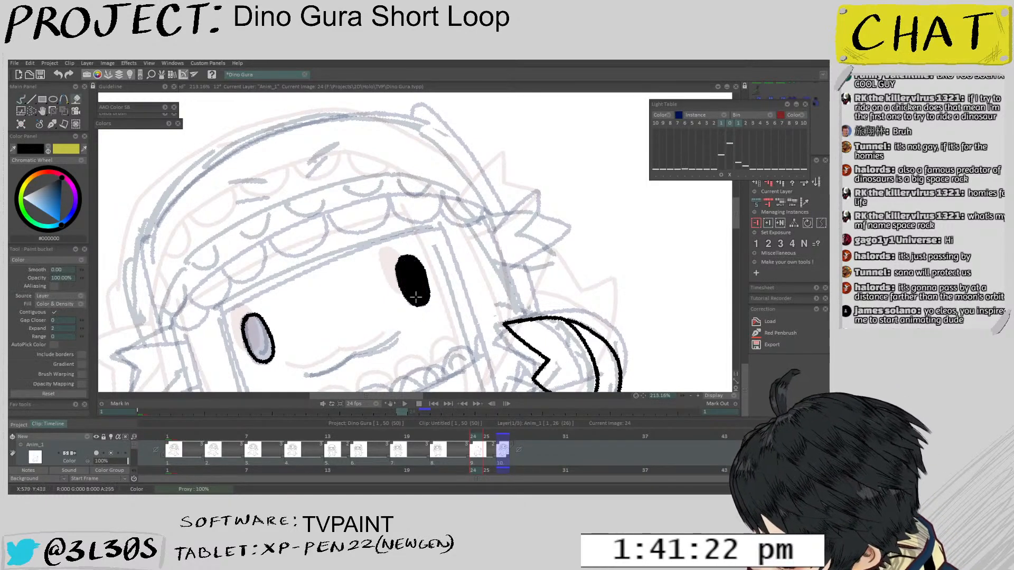
drag(414, 320, 428, 283)
click(281, 304)
Ink the smiling mouth line between the eyes and the row of teeth on frame 24
key(d)
mouse_move(390, 358)
mouse_down()
mouse_move(447, 355)
mouse_move(391, 358)
mouse_move(453, 277)
mouse_up()
scroll(395, 355, up, 1)
scroll(416, 308, down, 7)
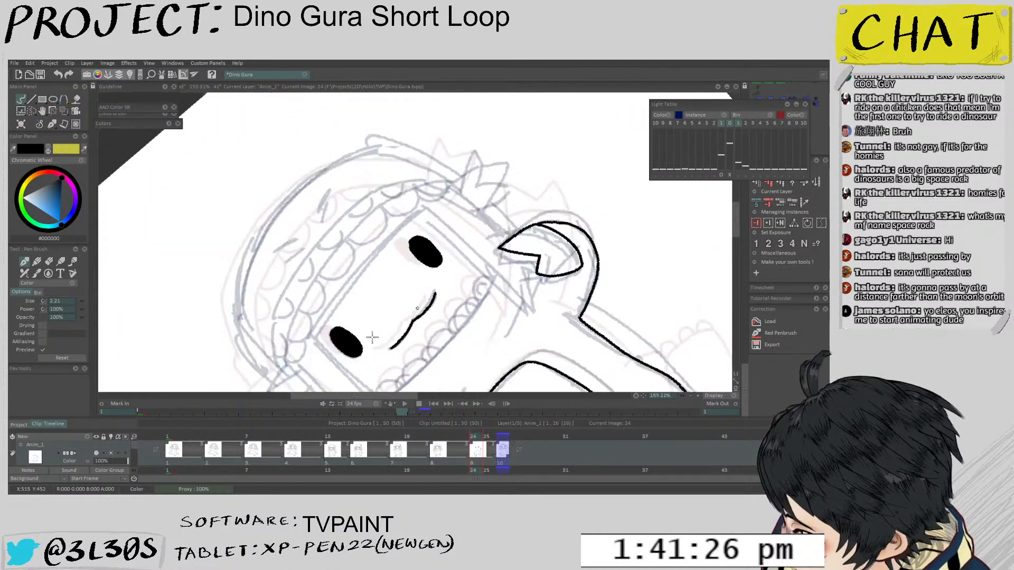
Shift the light table's next image over frame 24 by 17 in X and 3 in Y
click(745, 171)
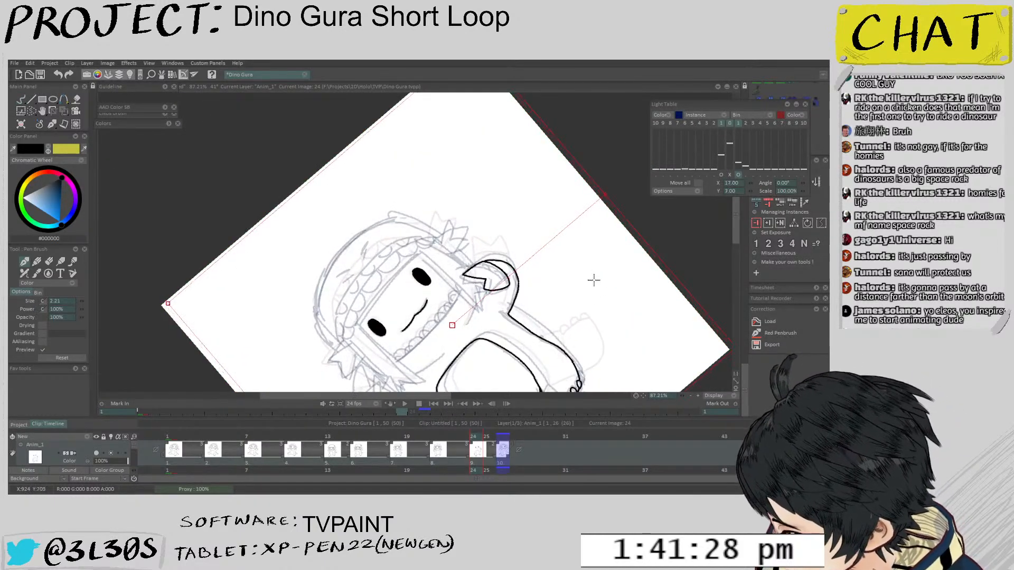
drag(593, 280, 594, 281)
key(Escape)
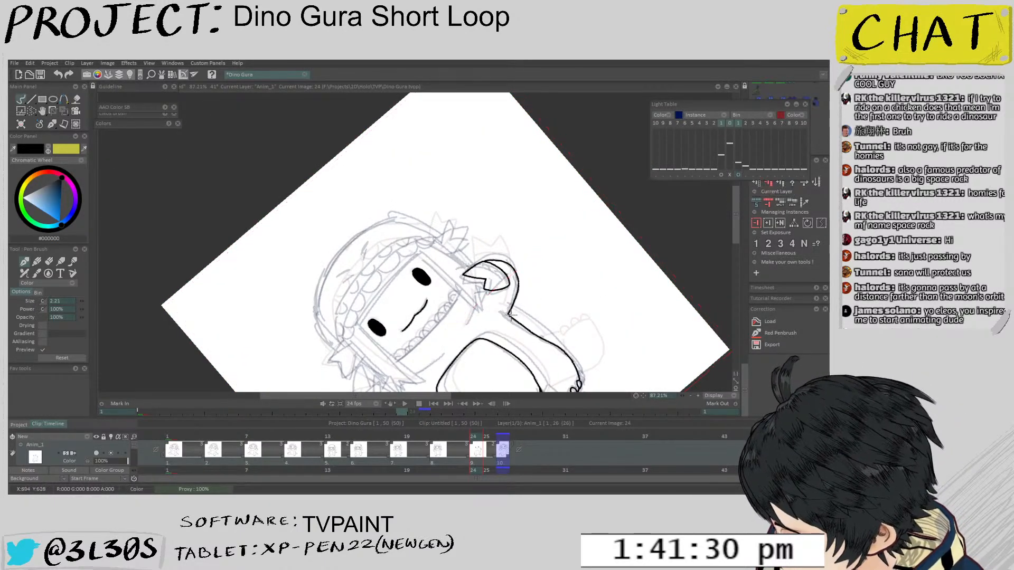
Ink the left raised arm on frame 24, including its zigzag clawed hand, cuff line and curved outer edge
drag(511, 316, 634, 269)
scroll(433, 230, down, 2)
scroll(433, 230, up, 3)
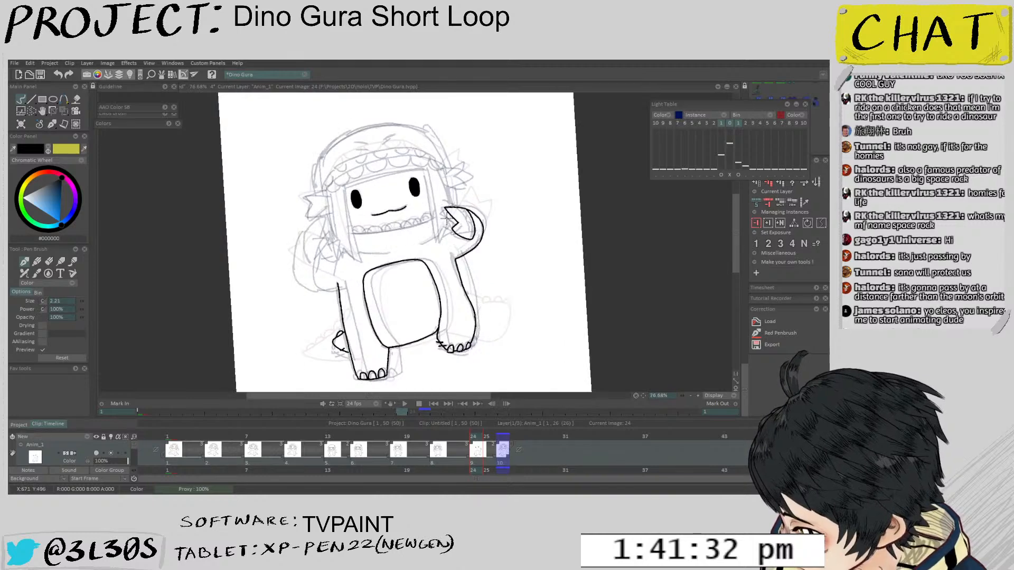
scroll(363, 280, up, 2)
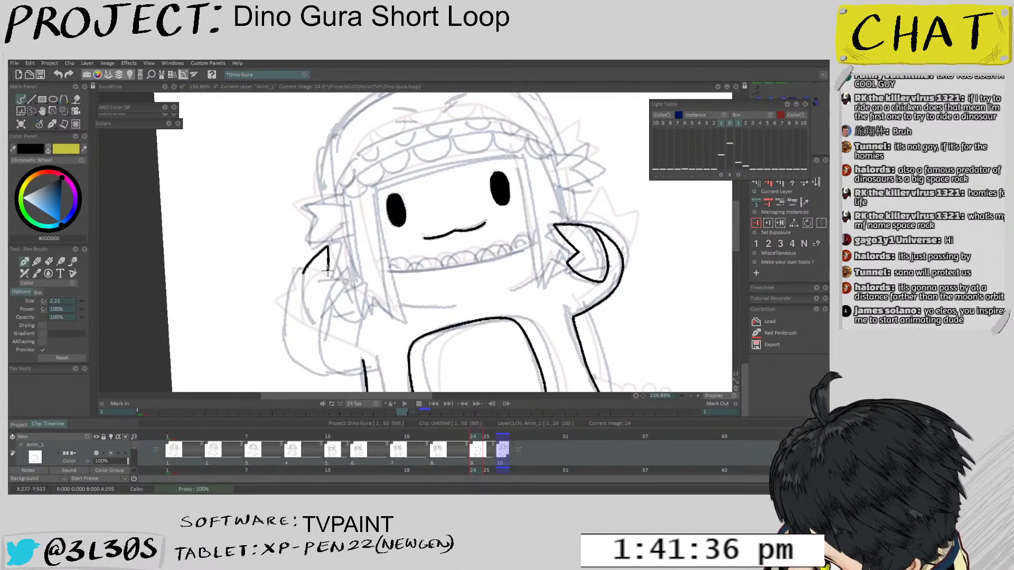
mouse_move(303, 275)
mouse_down()
mouse_move(328, 277)
mouse_move(312, 317)
mouse_move(337, 276)
mouse_move(327, 308)
mouse_up()
mouse_move(303, 273)
mouse_down()
mouse_move(293, 320)
mouse_move(305, 354)
mouse_move(329, 369)
mouse_up()
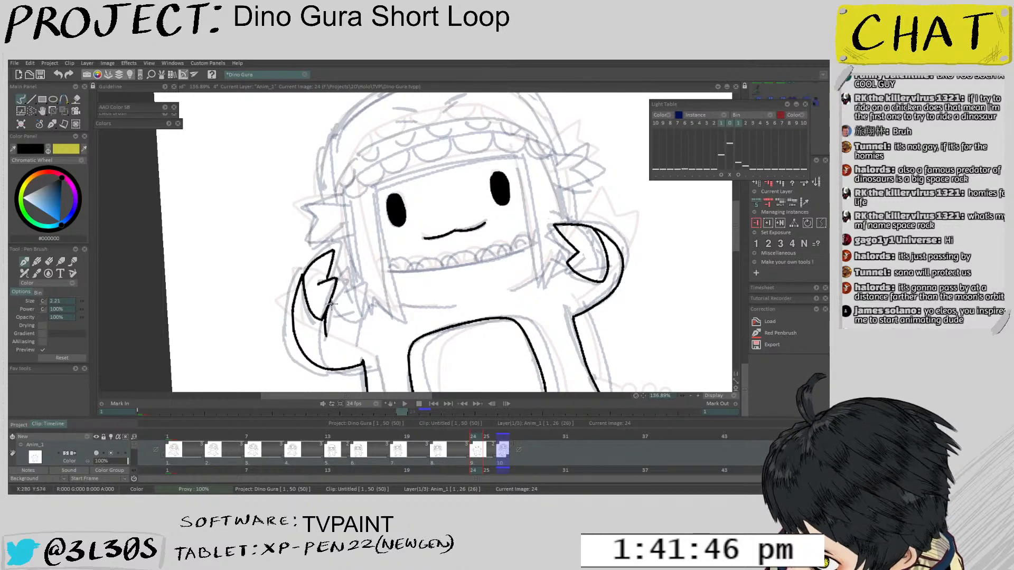
scroll(332, 304, up, 2)
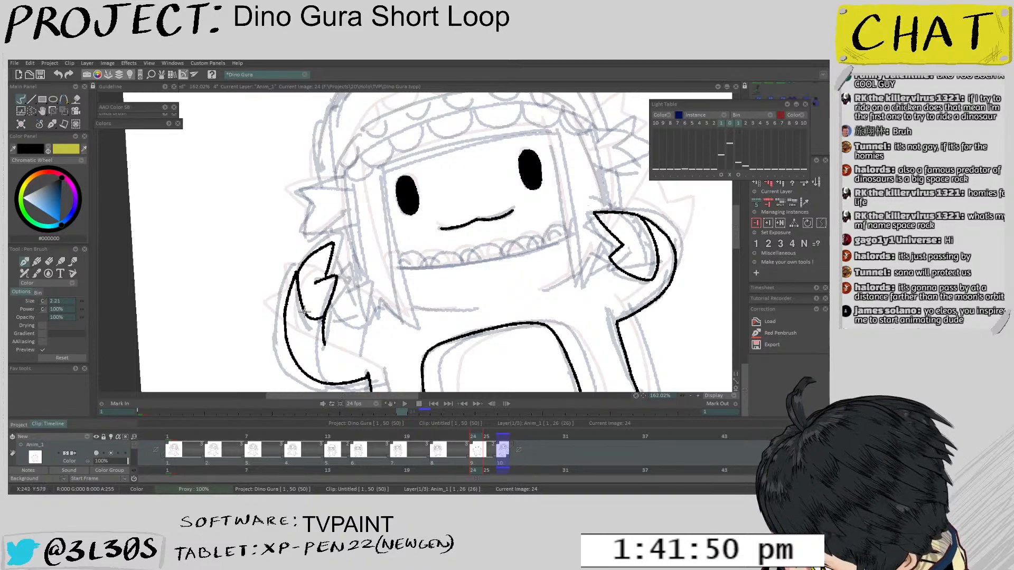
scroll(325, 301, down, 7)
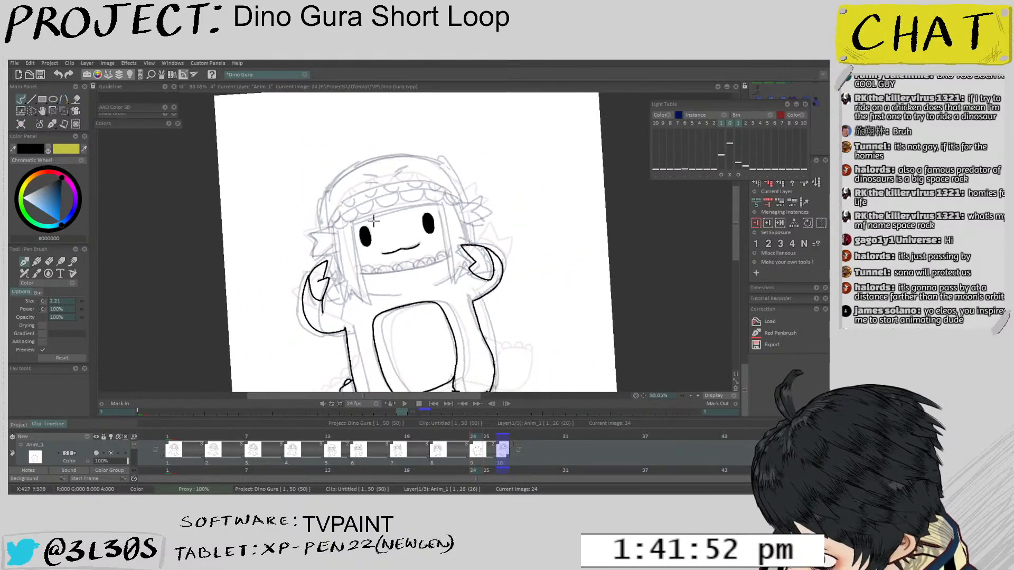
Erase the cuff line inside the right raised hand on frame 24 and redraw it closer to the claws
scroll(440, 200, up, 11)
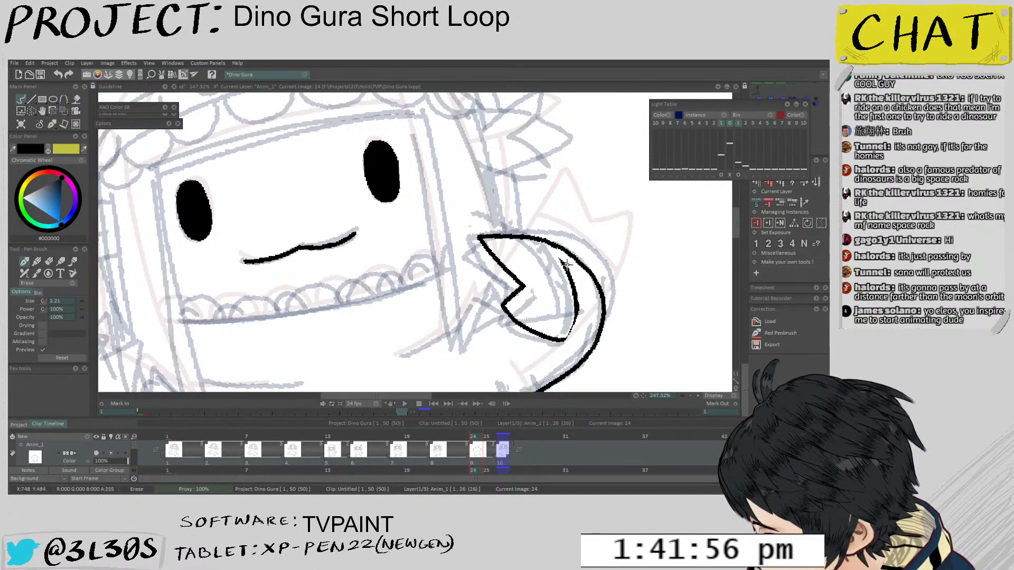
drag(566, 264, 572, 335)
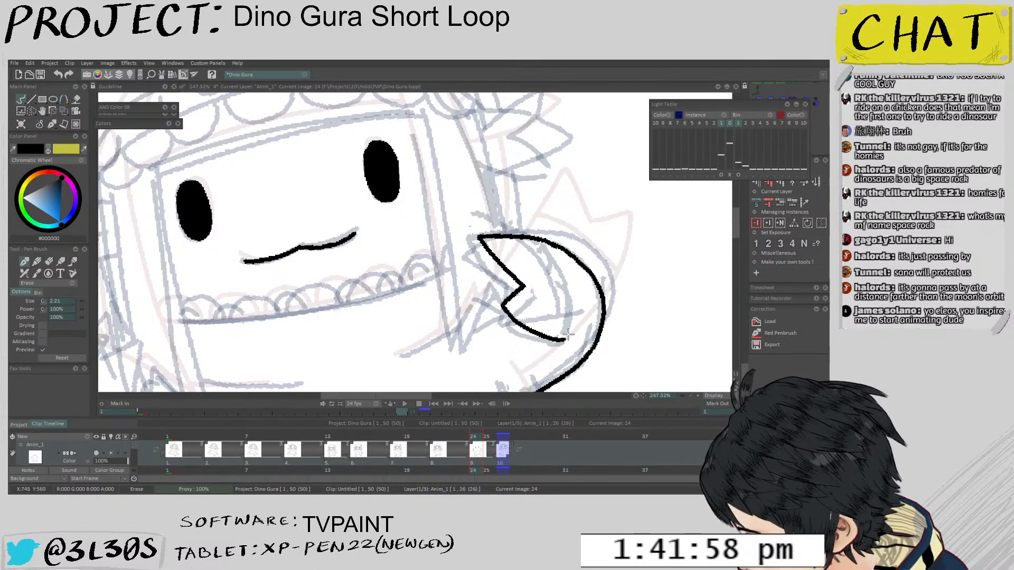
drag(548, 254, 561, 327)
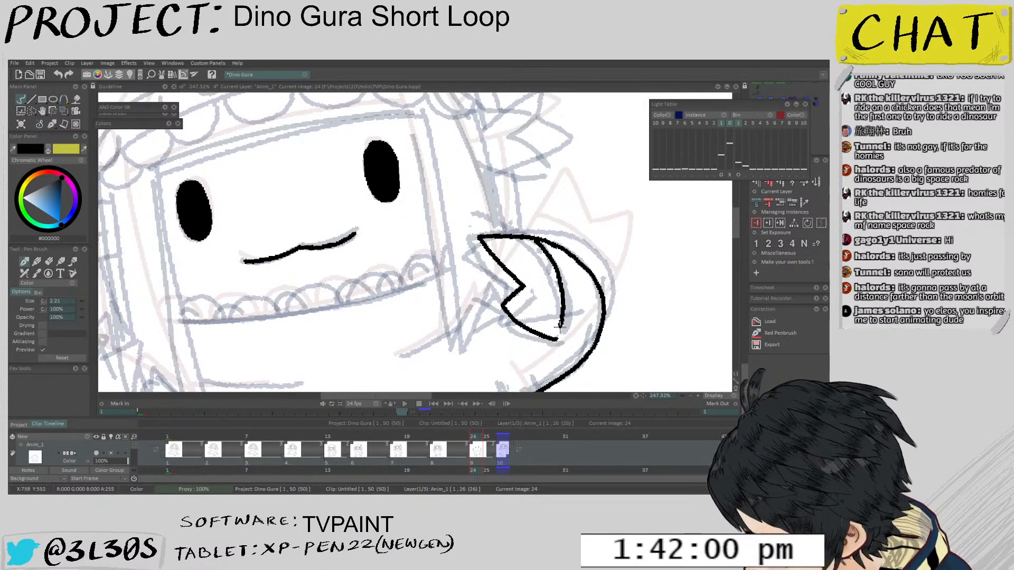
key(ctrl+z)
drag(547, 248, 561, 325)
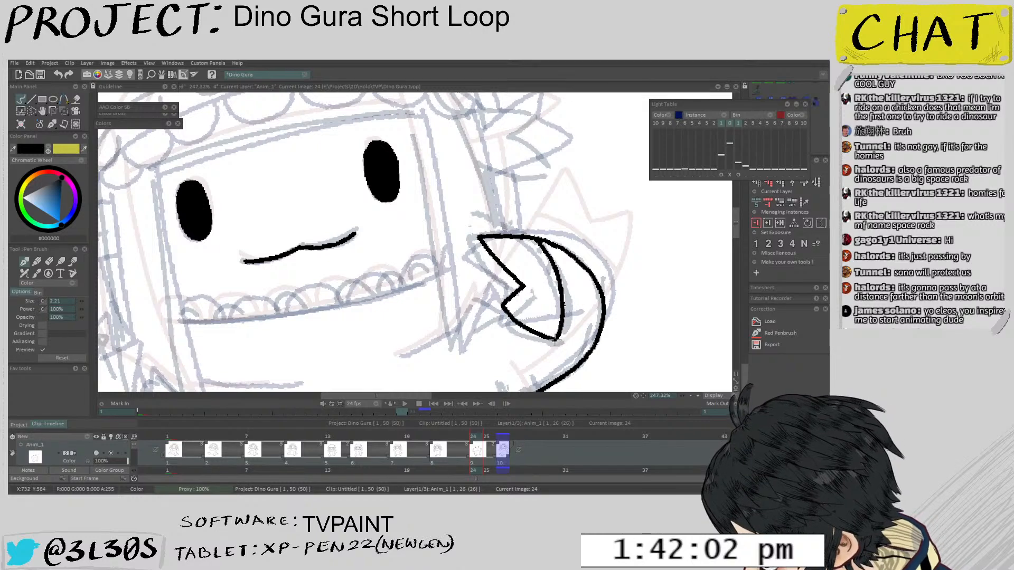
Flip back and forth between frames 15, 18 and 21 to examine how the head and arms move
scroll(582, 291, down, 10)
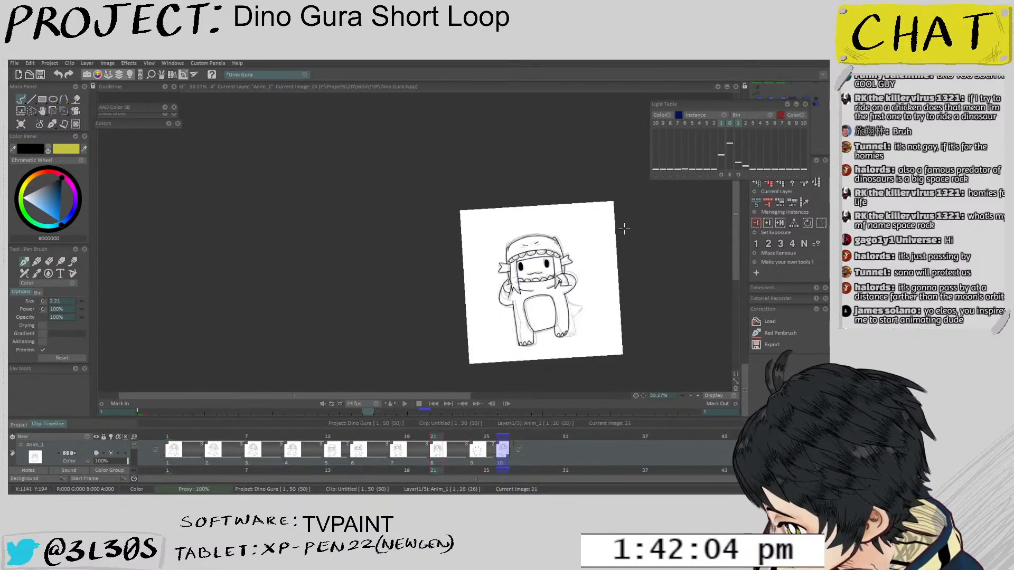
key(Left)
key(Left)
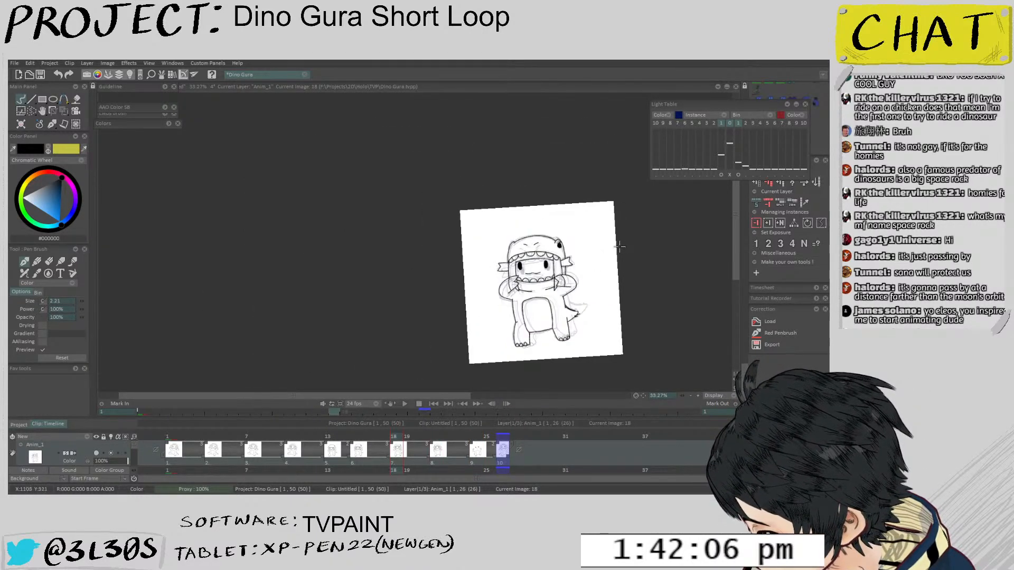
key(Right)
key(Left)
key(Left)
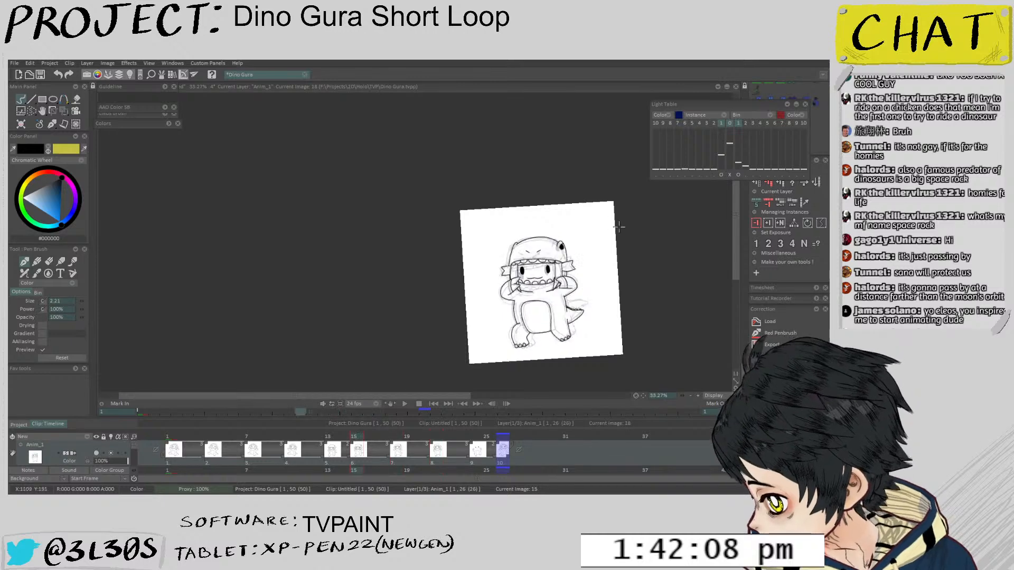
key(Right)
key(Right)
key(Left)
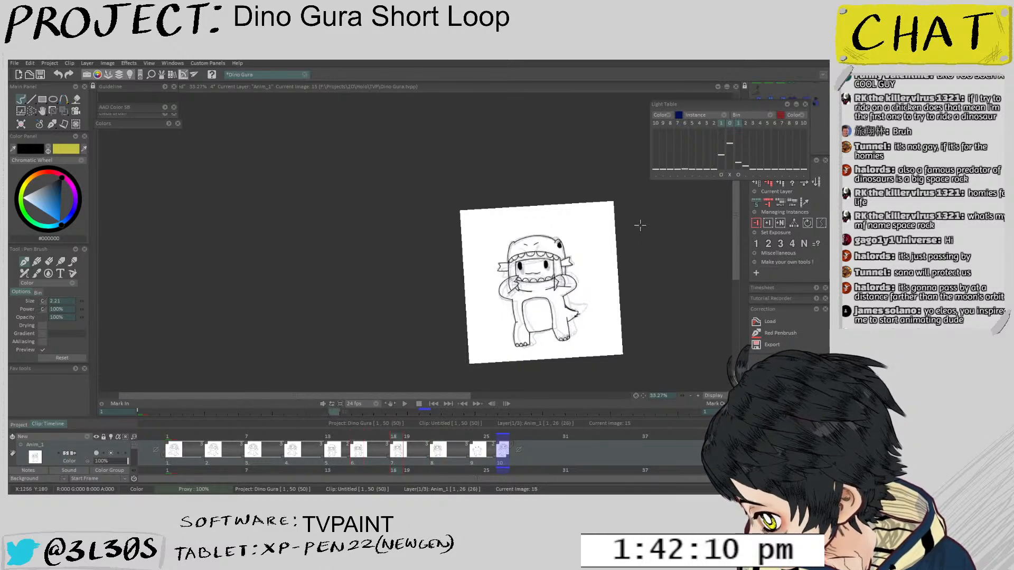
Close the upper point of the right head fin on frame 18 and erase the fin's lower edge line
scroll(607, 233, up, 5)
scroll(586, 264, up, 3)
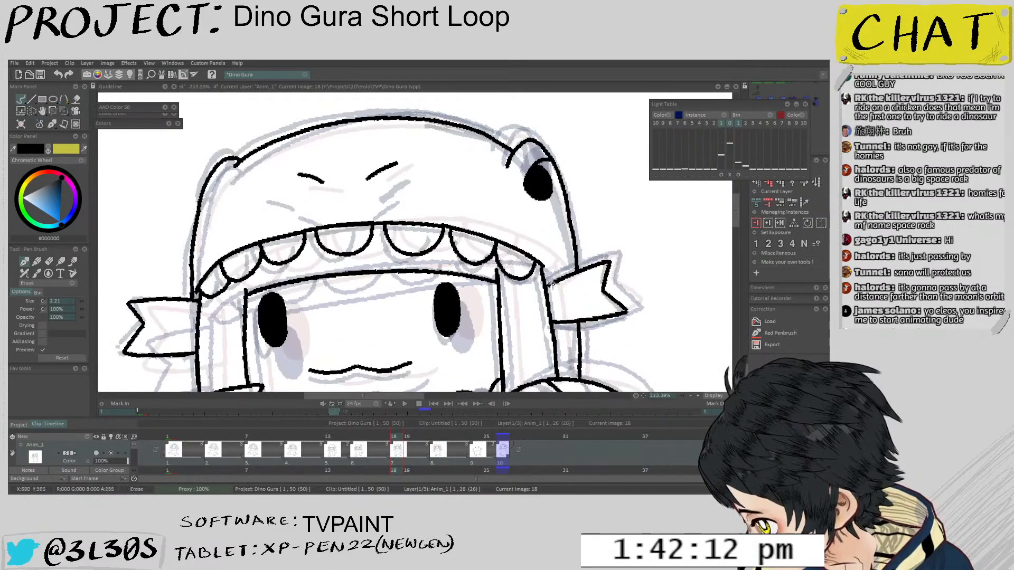
scroll(598, 275, up, 4)
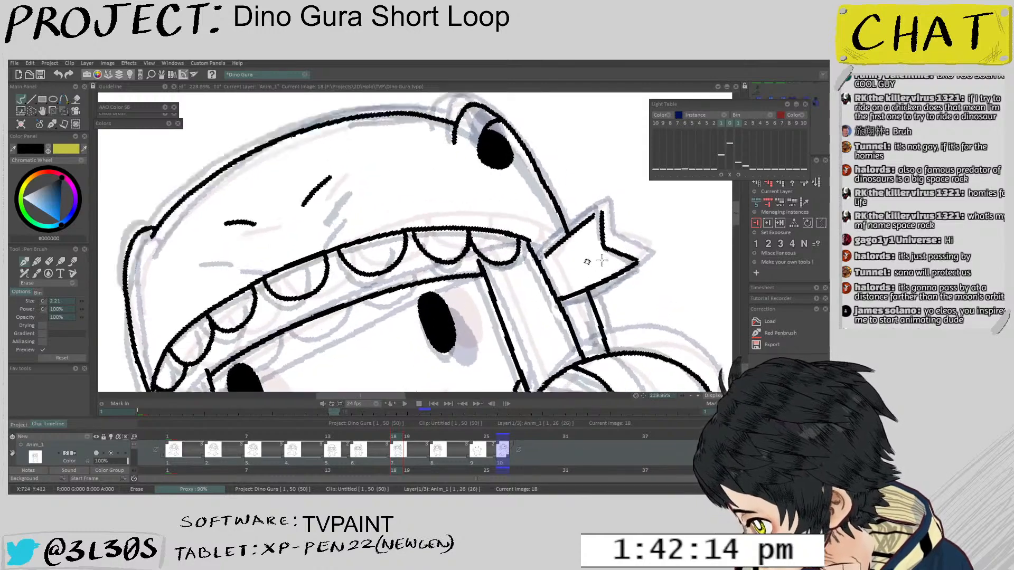
drag(557, 321, 616, 281)
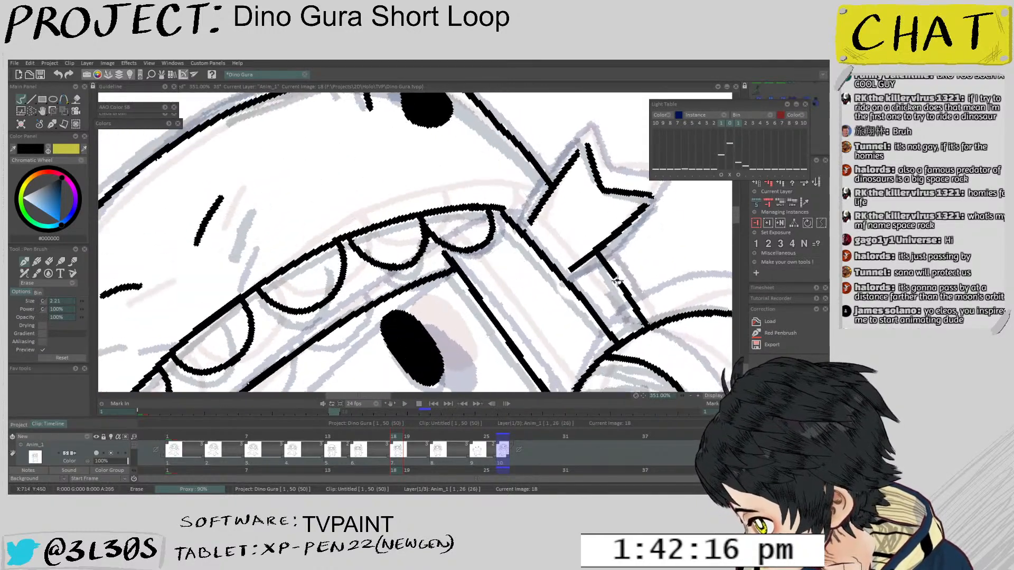
mouse_move(609, 244)
mouse_down()
mouse_move(539, 239)
mouse_move(554, 195)
mouse_move(505, 260)
mouse_move(560, 181)
mouse_up()
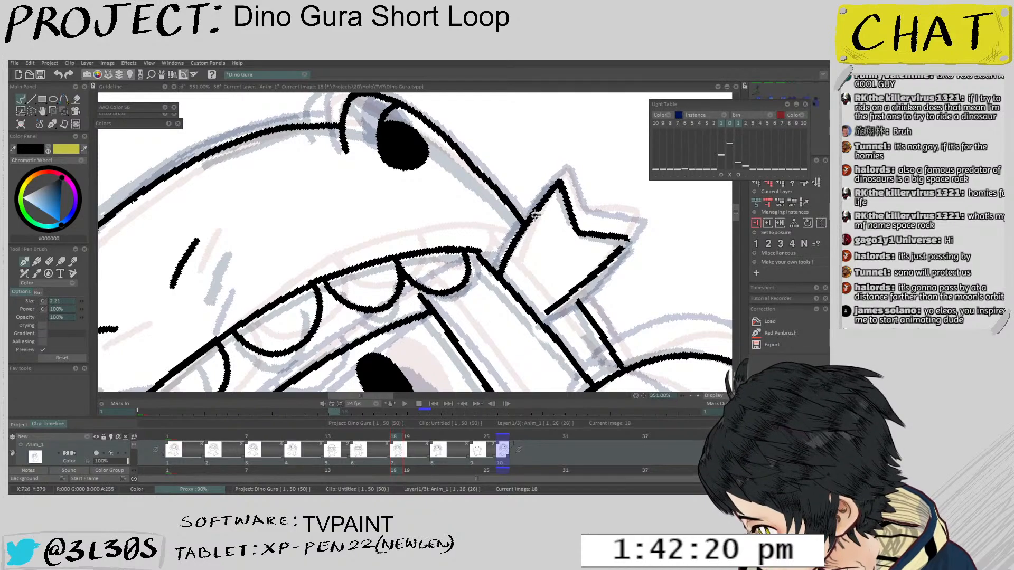
mouse_move(606, 307)
mouse_down()
mouse_move(587, 264)
mouse_move(560, 254)
mouse_up()
key(f)
click(576, 229)
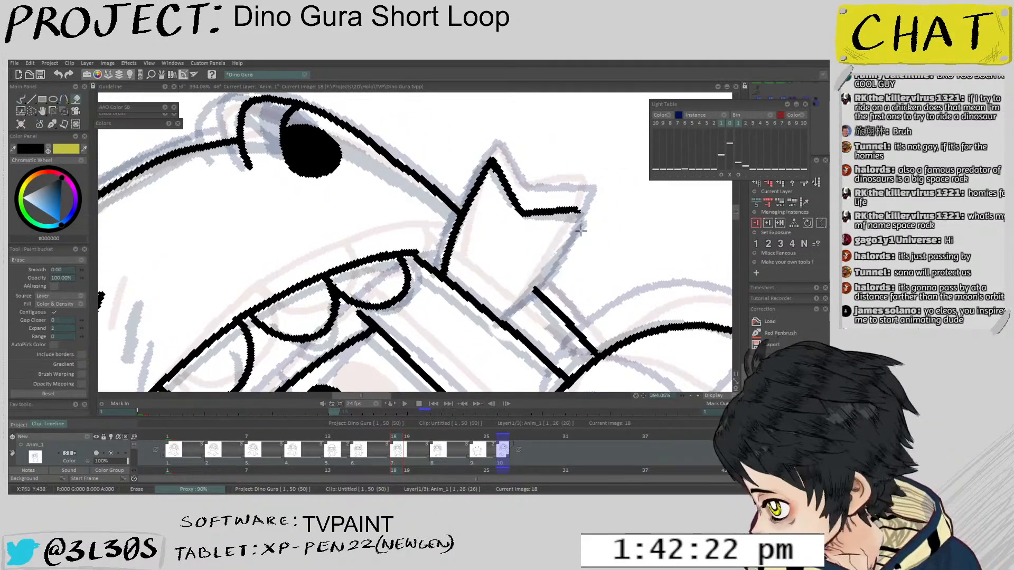
Redraw the lower edge of the right head fin on frame 18 to close its outline
key(b)
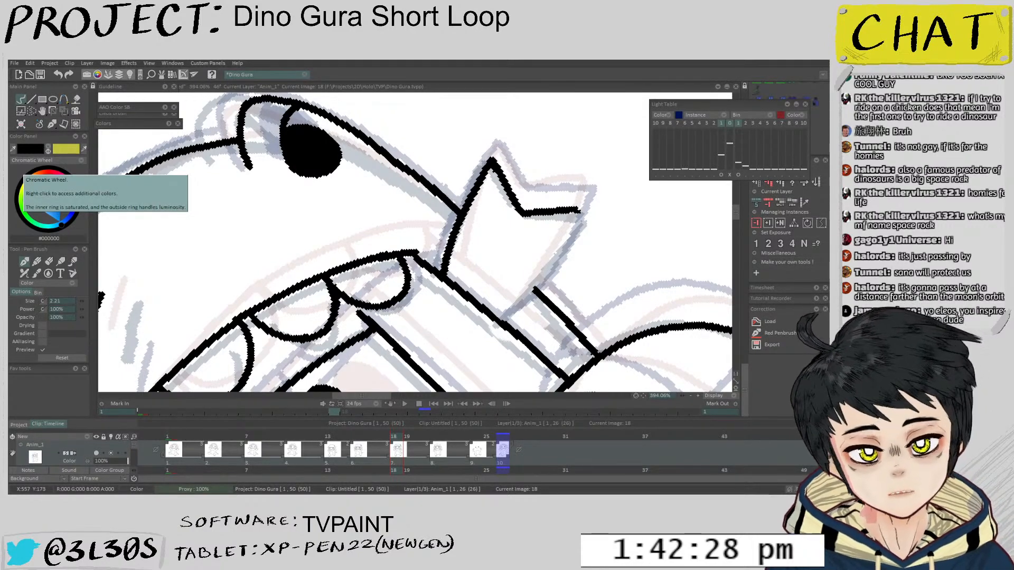
mouse_move(574, 221)
mouse_down()
mouse_move(574, 168)
mouse_move(510, 328)
mouse_move(567, 212)
mouse_move(500, 336)
mouse_up()
drag(553, 263, 520, 309)
drag(564, 175, 552, 303)
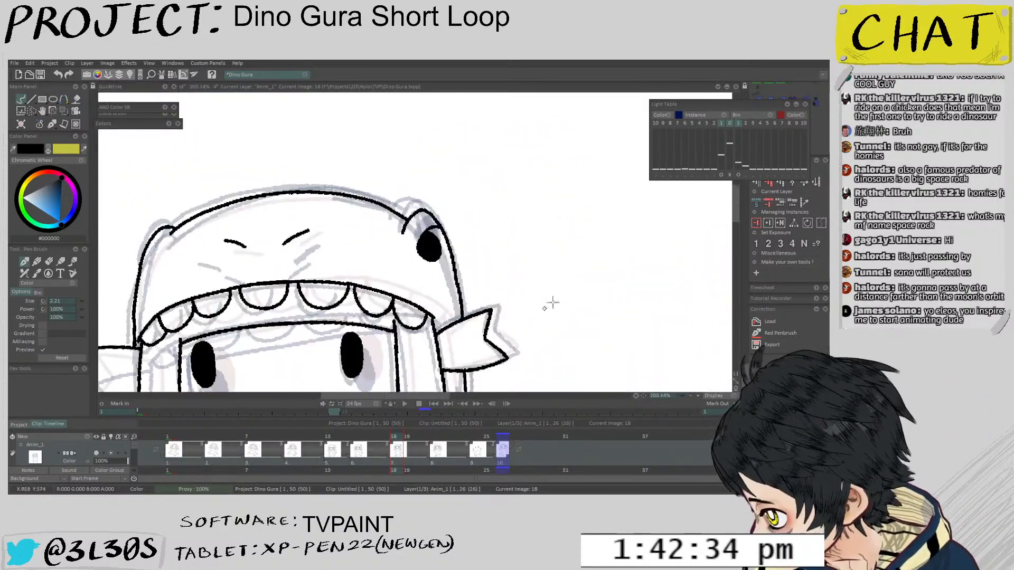
scroll(552, 302, down, 5)
Flip between frames 18 and 21 to compare the hood's outline and its right eye
key(Right)
key(Right)
key(Right)
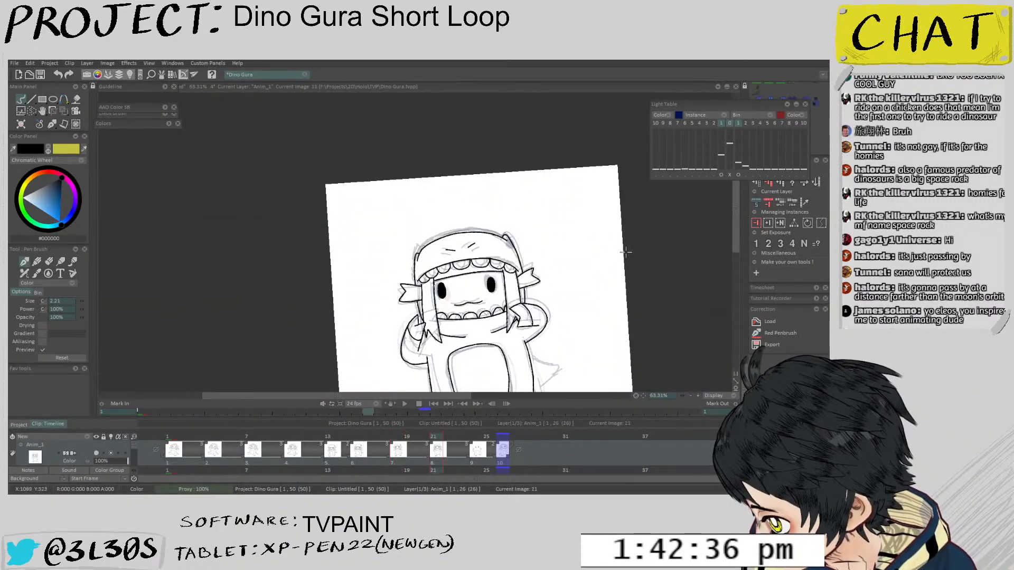
key(Right)
key(Left)
key(Left)
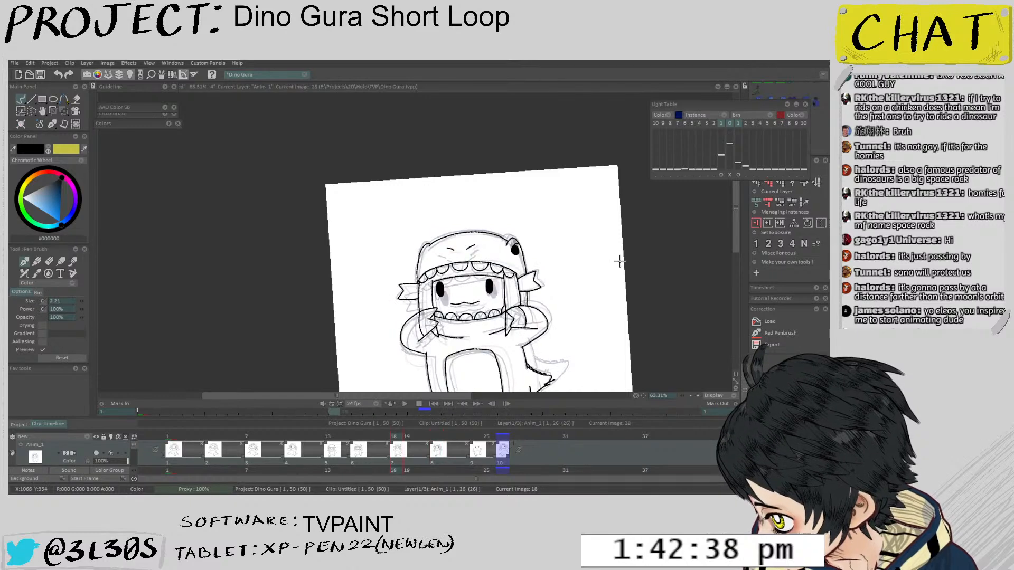
key(Right)
drag(514, 228, 514, 234)
scroll(514, 234, up, 5)
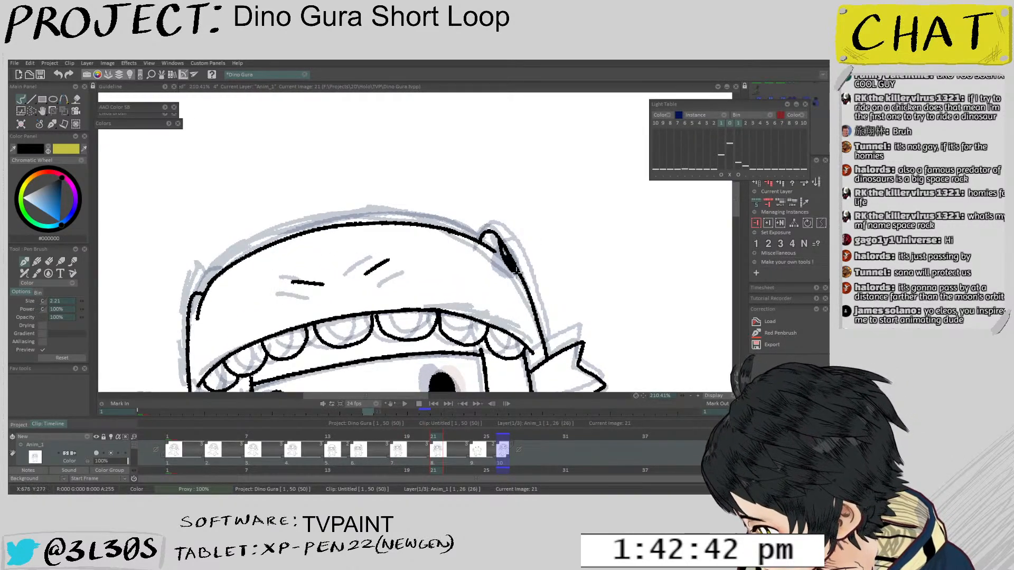
Step back to frame 13 and flip between it and the following drawing to examine the head's motion
scroll(515, 270, down, 5)
key(Left)
key(Left)
key(Left)
key(Left)
key(Left)
key(Left)
key(Left)
key(Left)
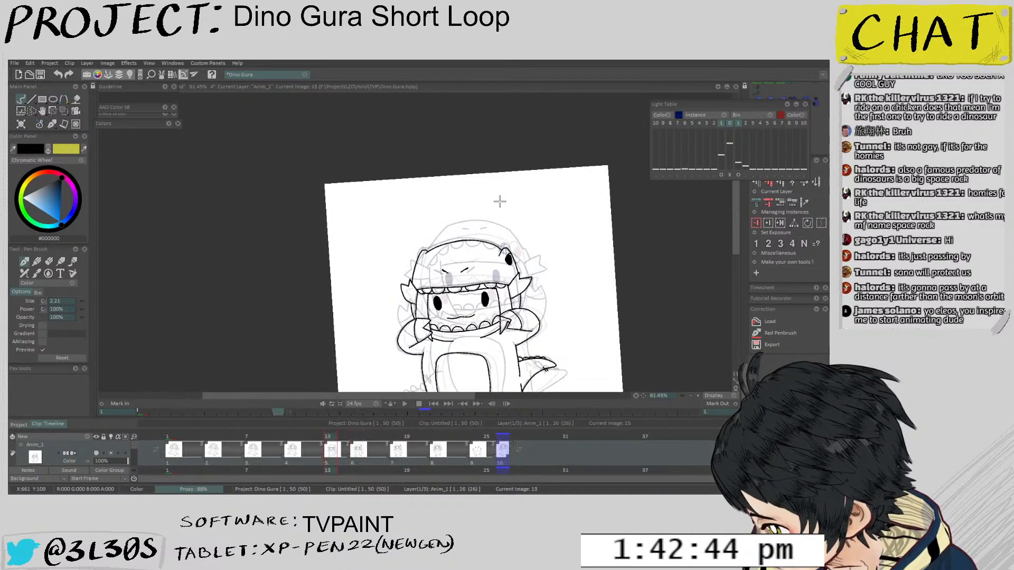
key(Right)
key(Right)
key(Left)
key(Left)
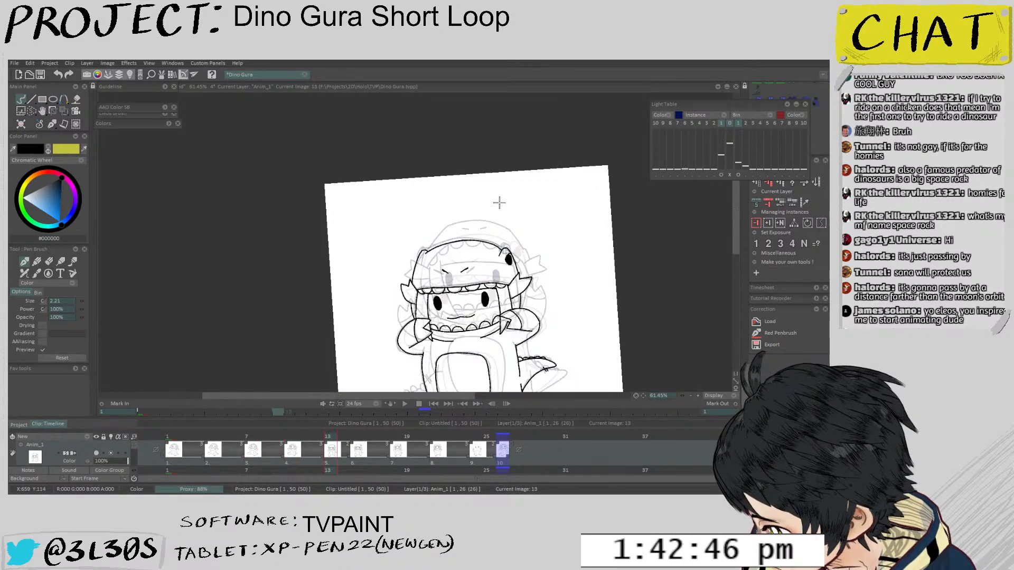
Step forward from frame 13 to frame 24 and back to frame 21 to check the flow of the head and arms
key(Right)
key(Right)
key(Right)
key(Right)
key(Right)
key(Right)
key(Right)
key(Right)
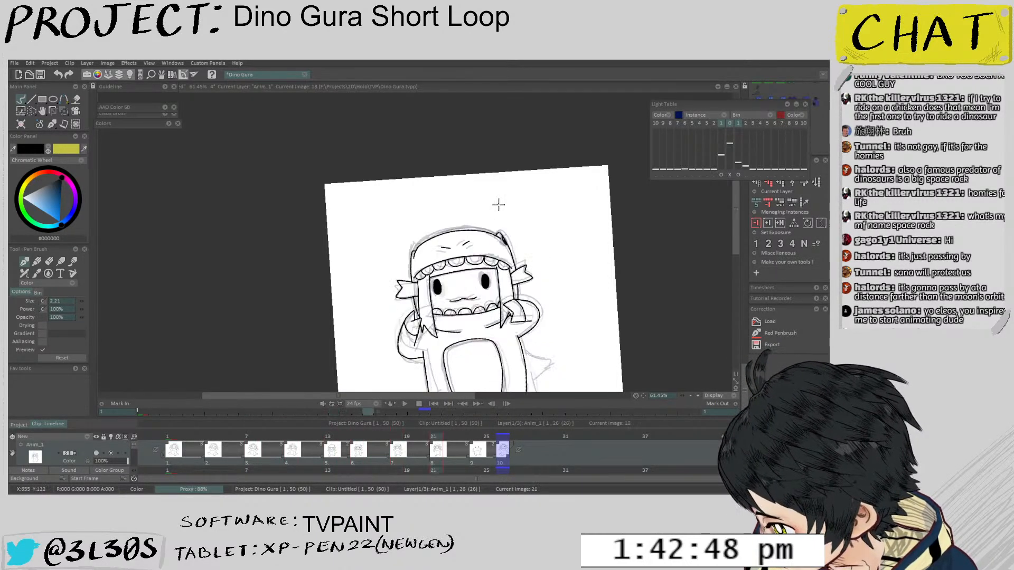
key(Right)
key(Right)
key(Right)
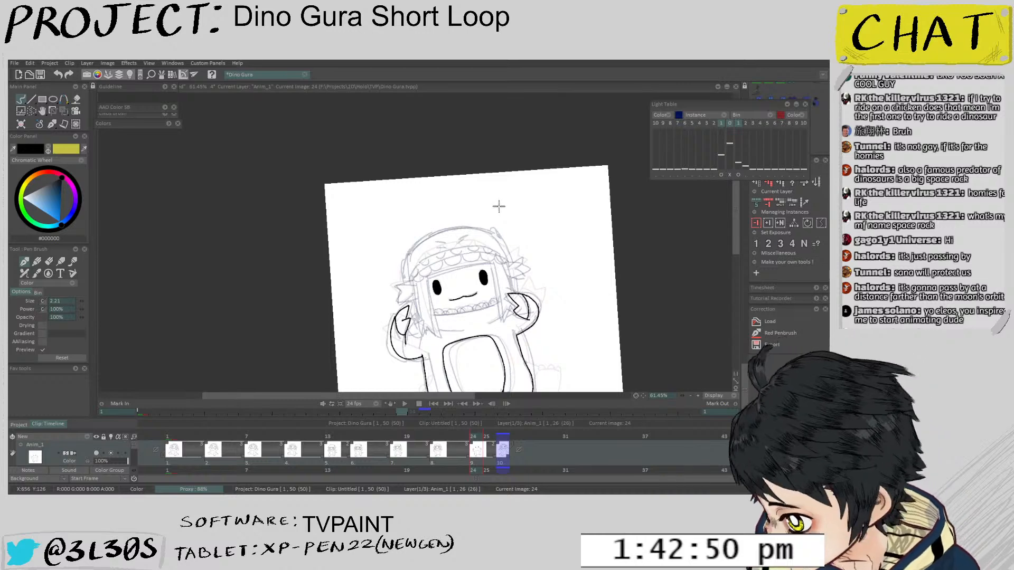
key(Left)
key(Left)
key(Left)
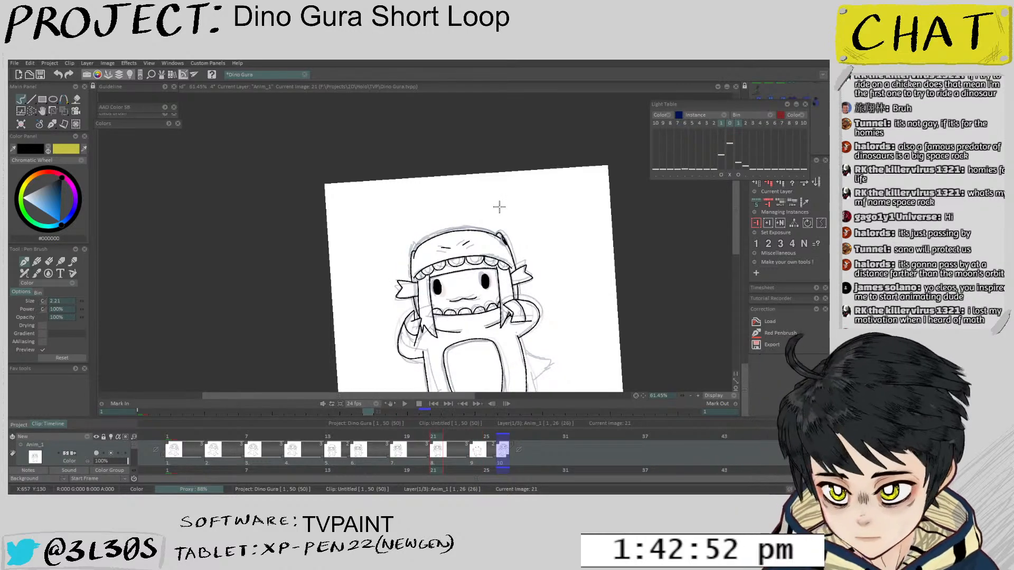
Compare the hood and side fins on frames 18, 21 and 24 up close
drag(501, 217, 498, 204)
scroll(499, 201, up, 2)
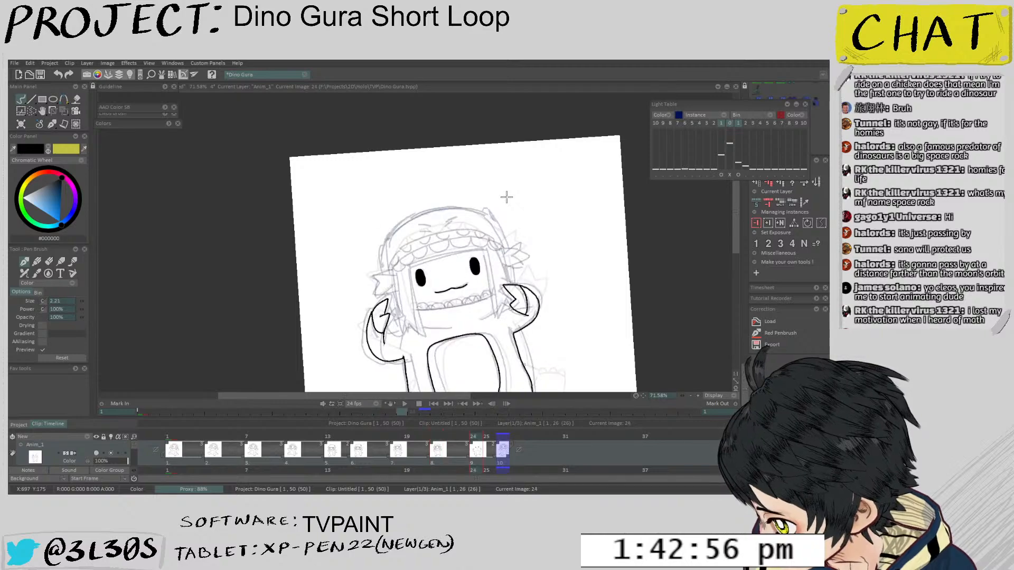
scroll(524, 198, up, 2)
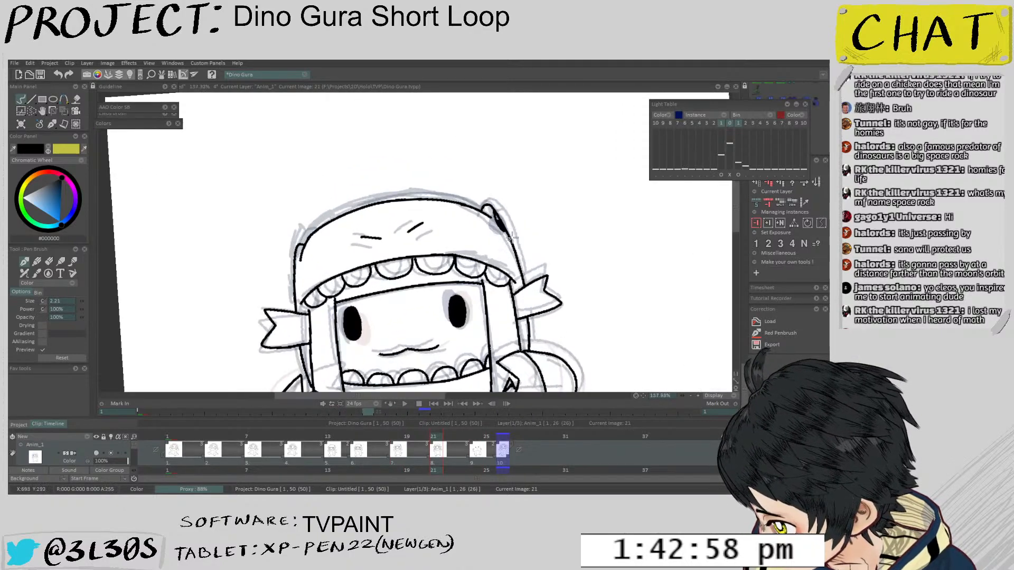
scroll(524, 198, up, 2)
scroll(507, 272, up, 2)
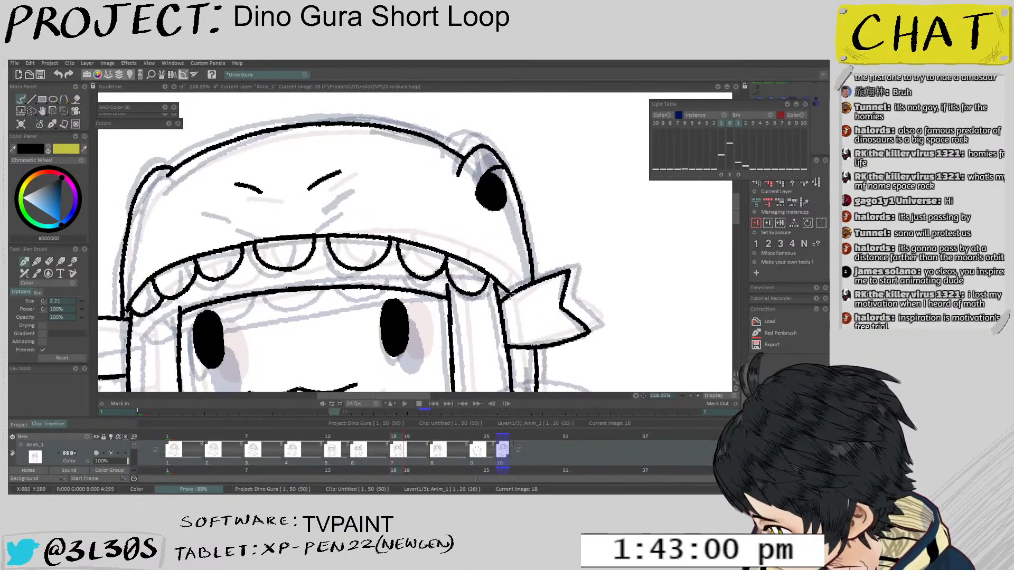
drag(503, 285, 495, 273)
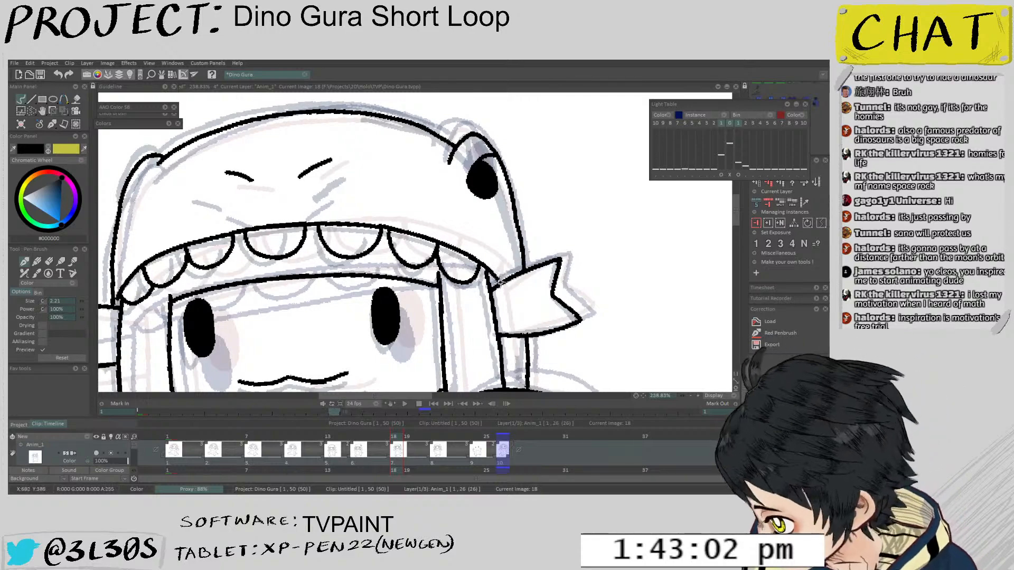
scroll(499, 279, down, 2)
scroll(501, 194, down, 2)
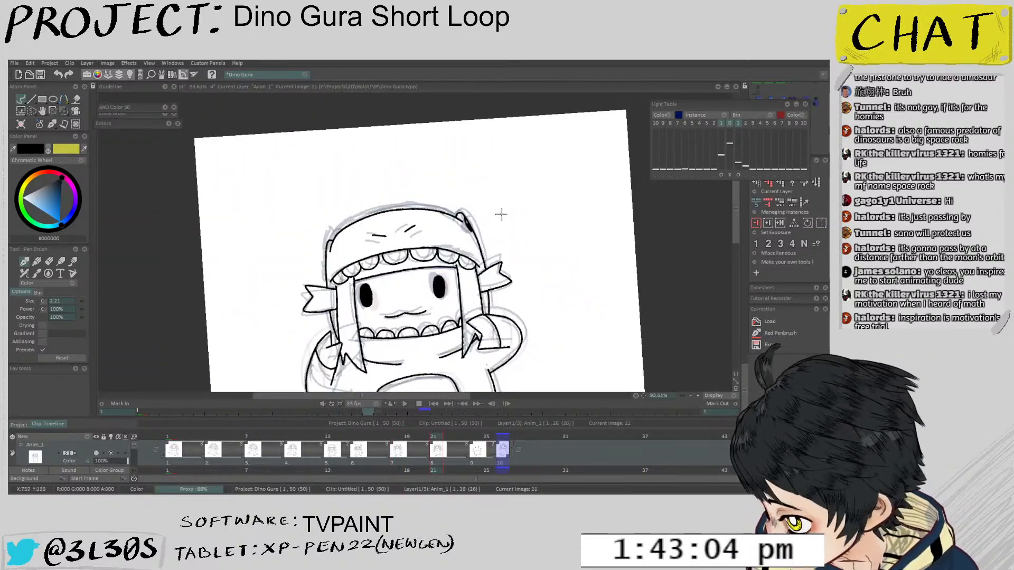
Extend both ends of the hood's toothed edge down to the side fins on frame 21 and clean up the joins
scroll(501, 213, up, 3)
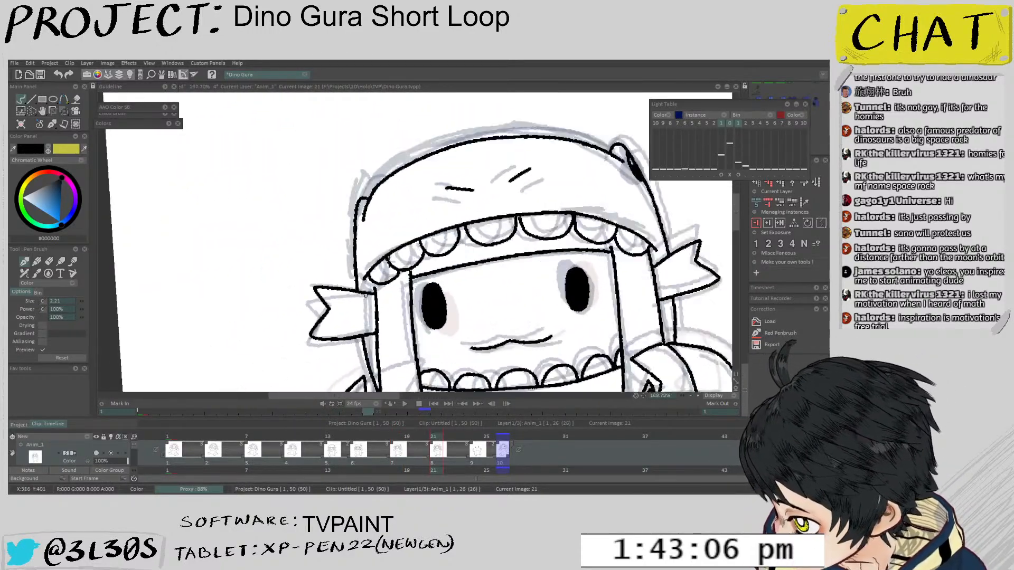
scroll(389, 260, up, 3)
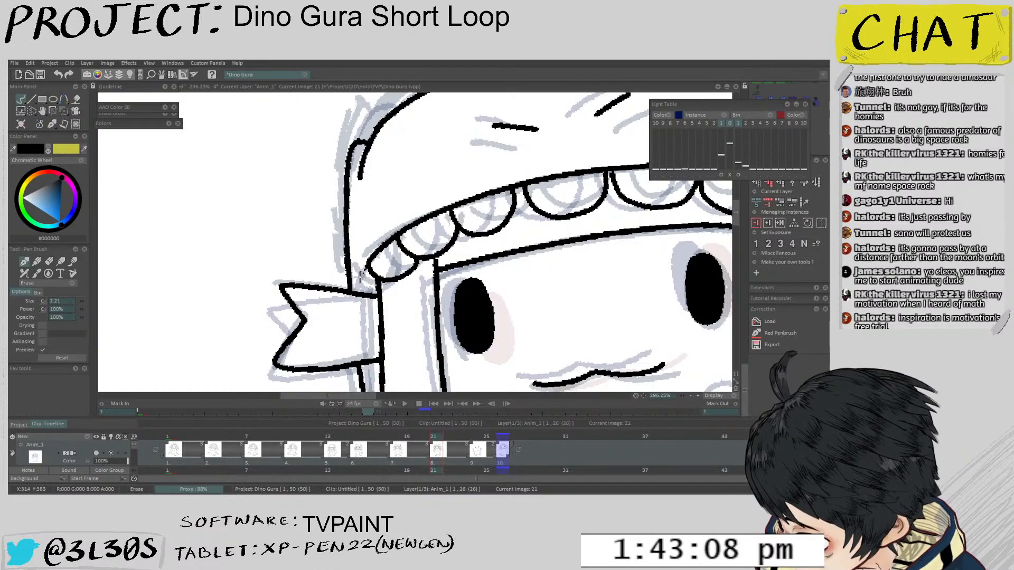
drag(364, 273, 372, 254)
key(e)
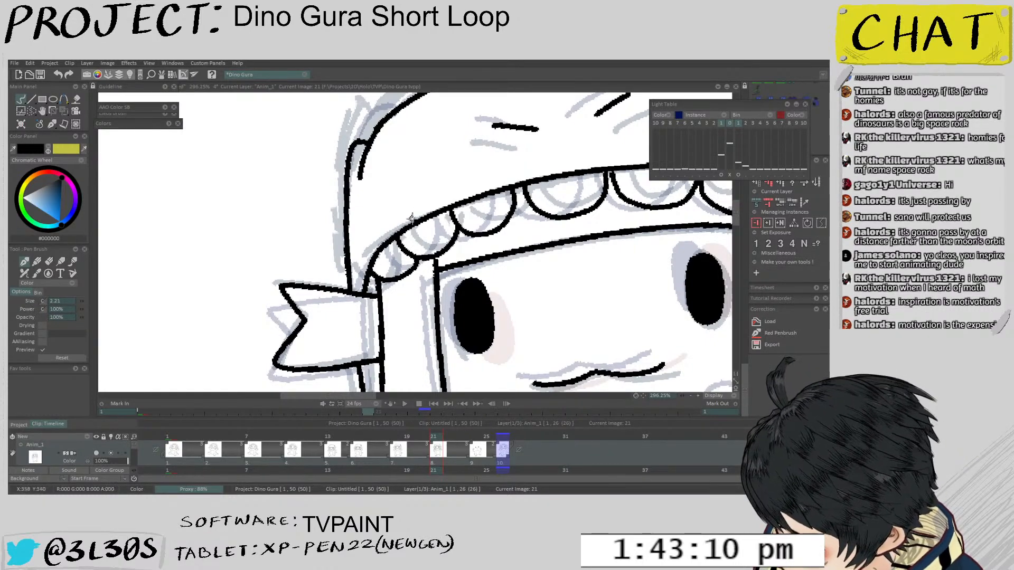
scroll(411, 218, down, 3)
scroll(551, 201, up, 1)
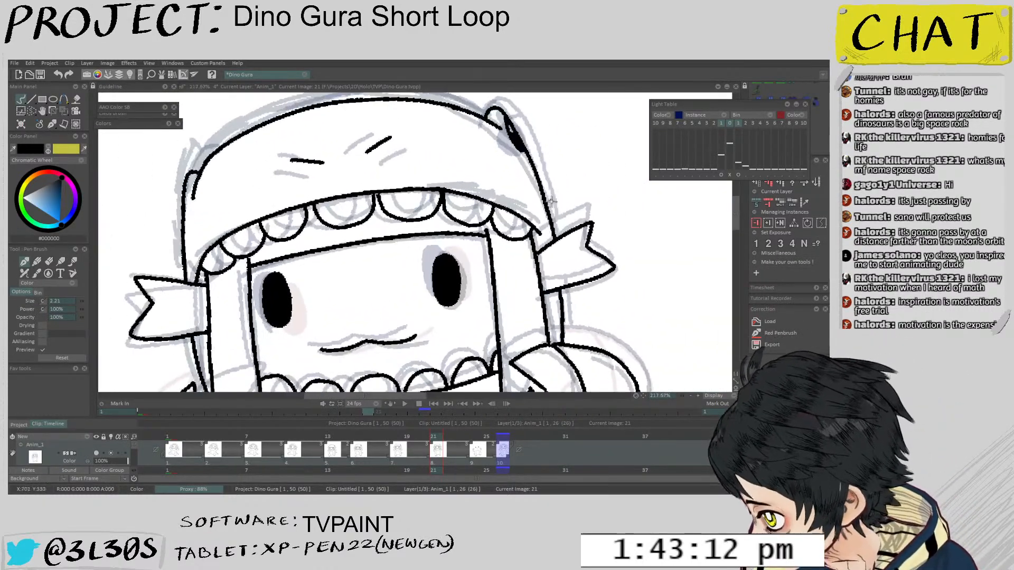
scroll(551, 200, up, 1)
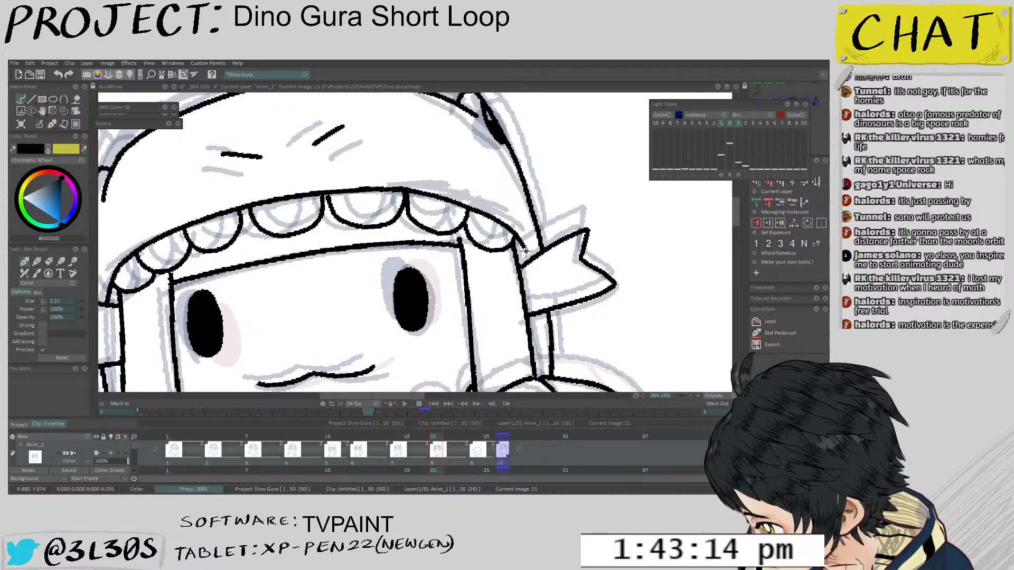
mouse_move(291, 341)
mouse_down()
mouse_move(425, 333)
mouse_move(520, 342)
mouse_up()
scroll(425, 333, up, 1)
key(e)
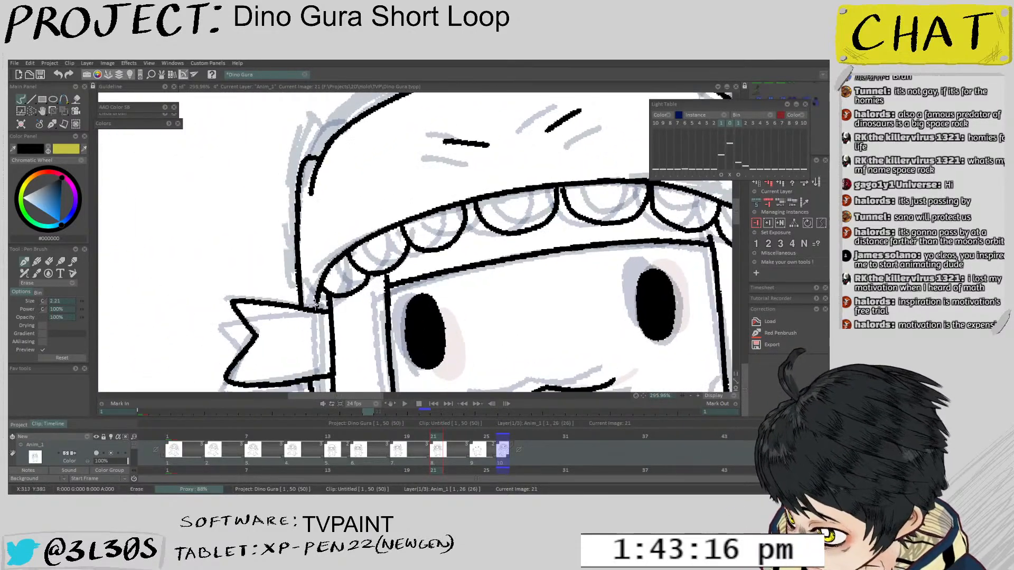
Go to frame 24 and save the project
scroll(323, 300, down, 2)
scroll(326, 290, down, 8)
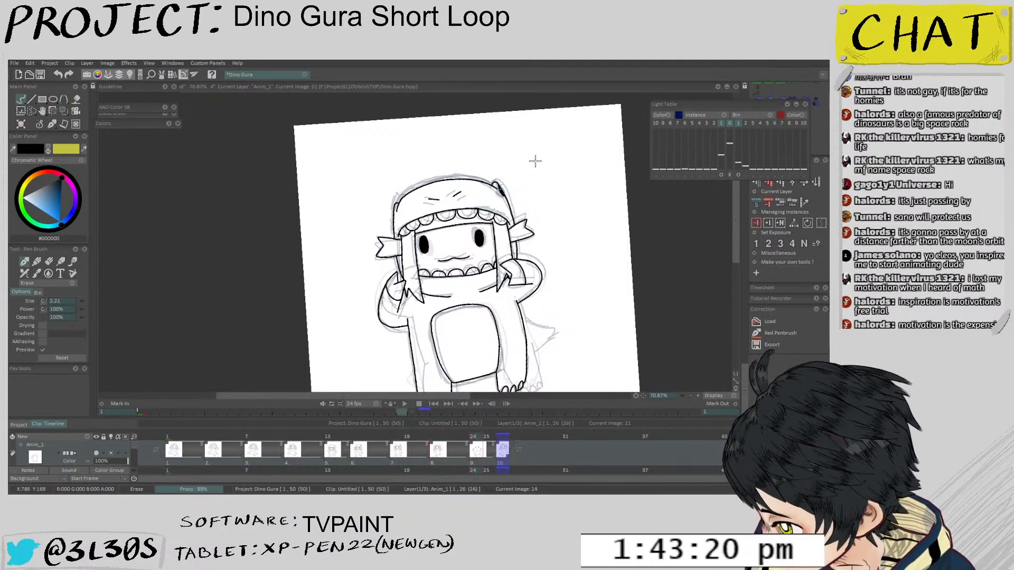
key(Right)
key(Right)
key(Right)
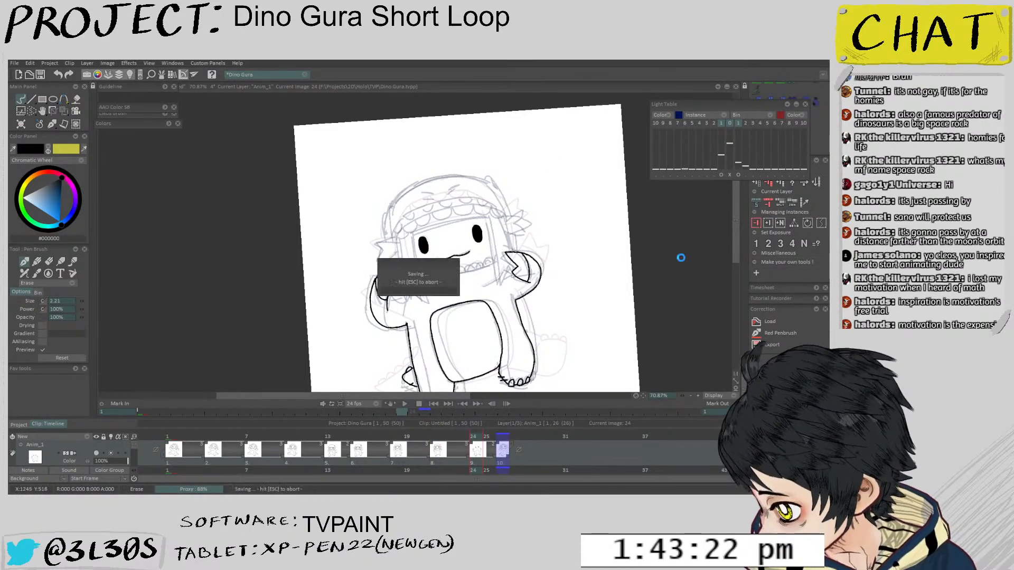
Ink the top edge of the face opening on frame 24 as one gently curved line above the eyes, redrawing it until it fits
scroll(485, 223, up, 1)
scroll(485, 223, up, 10)
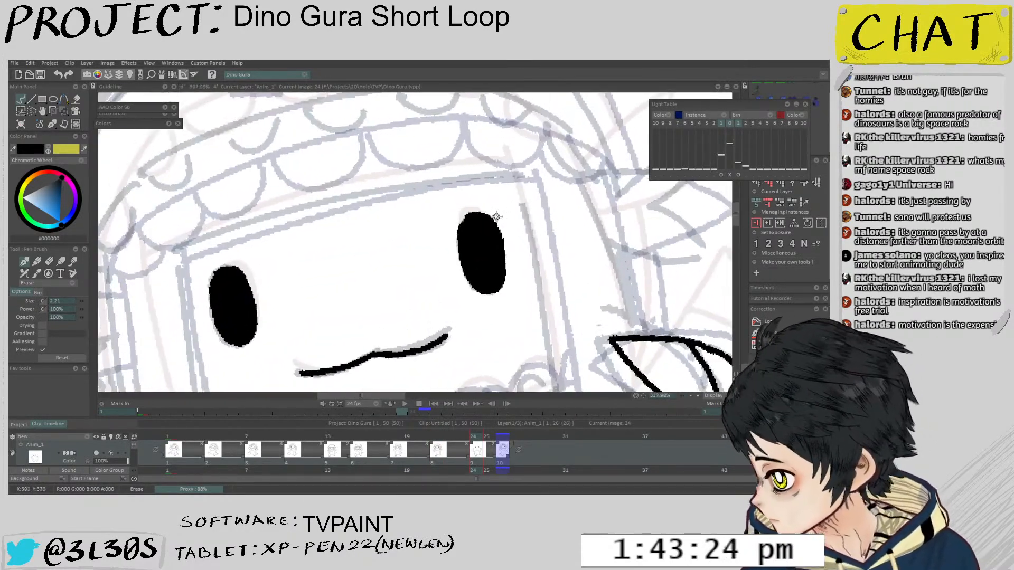
scroll(508, 237, down, 4)
mouse_move(454, 222)
mouse_down()
mouse_move(390, 240)
mouse_move(564, 165)
mouse_up()
scroll(400, 238, down, 1)
key(e)
key(ctrl+z)
drag(377, 245, 572, 178)
scroll(505, 205, down, 4)
key(ctrl+z)
drag(474, 218, 426, 253)
scroll(396, 256, up, 4)
mouse_move(349, 272)
mouse_down()
mouse_move(454, 220)
mouse_move(554, 192)
mouse_up()
scroll(480, 223, down, 6)
drag(420, 258, 476, 261)
scroll(476, 261, up, 3)
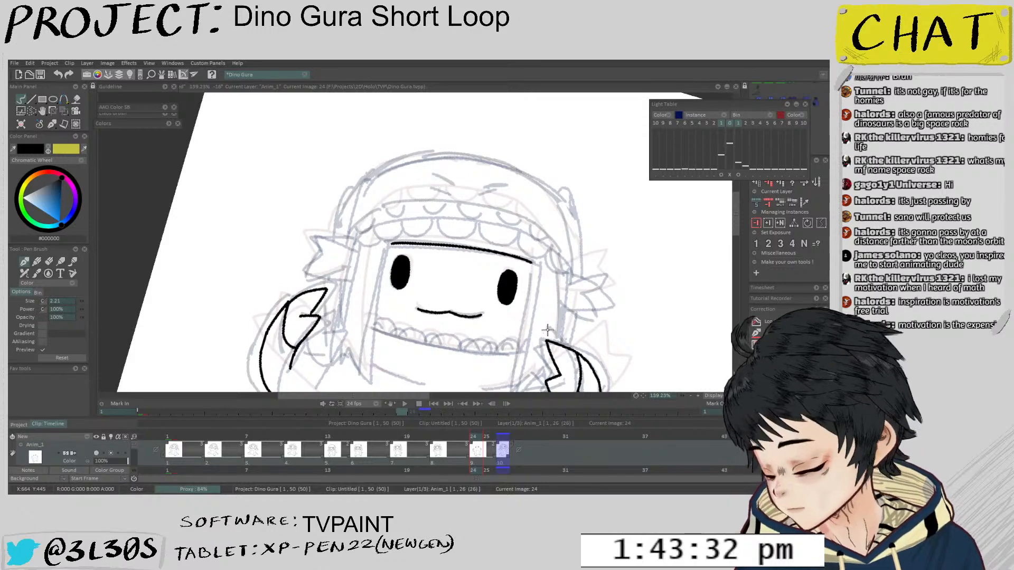
Ink the left edge of the face opening on frame 24 from its upper corner down past the lower teeth
drag(493, 329, 476, 280)
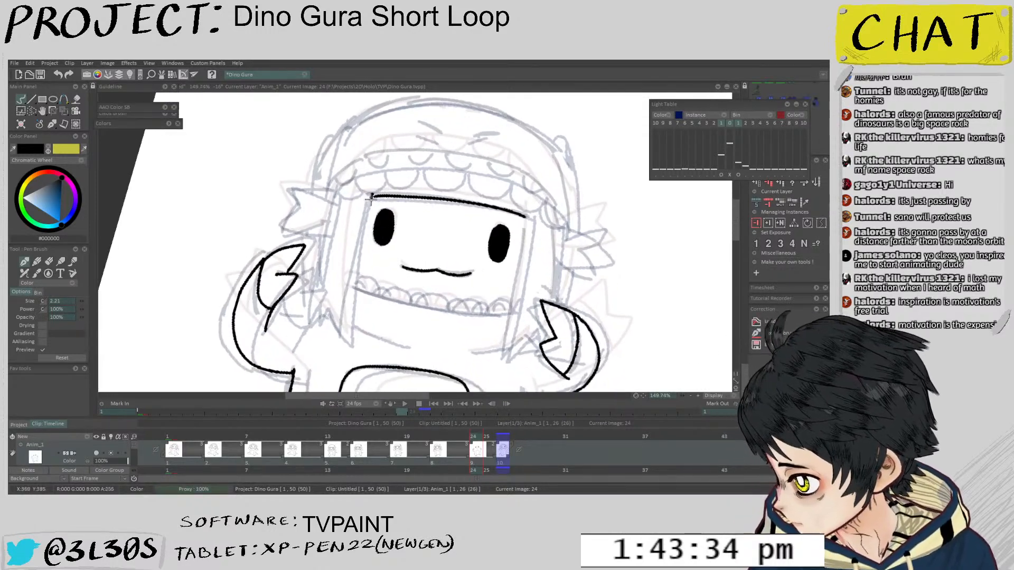
drag(372, 199, 344, 325)
key(ctrl+z)
scroll(374, 203, up, 2)
drag(374, 204, 340, 370)
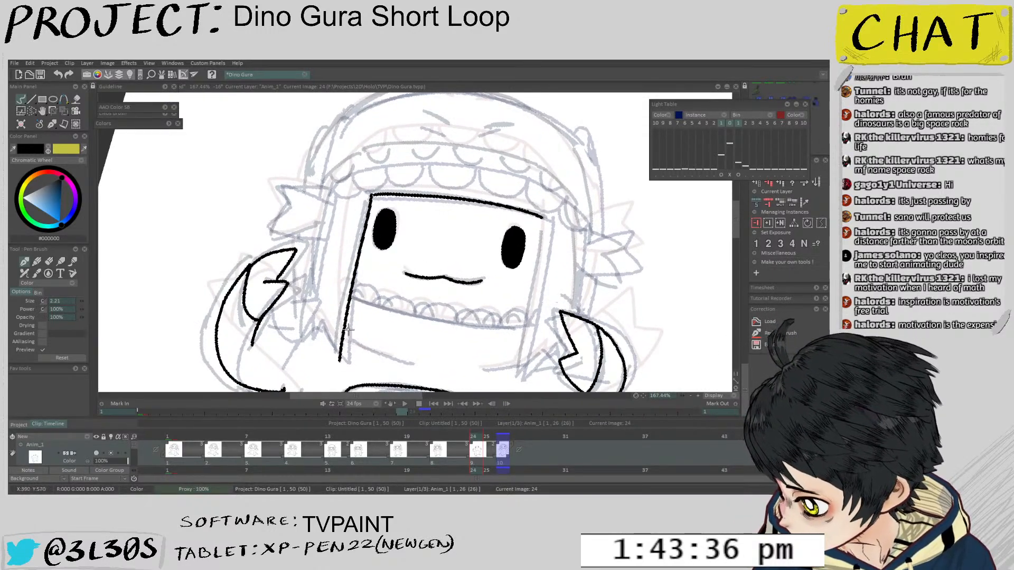
key(ctrl+z)
drag(373, 196, 340, 364)
key(ctrl+z)
drag(370, 197, 337, 364)
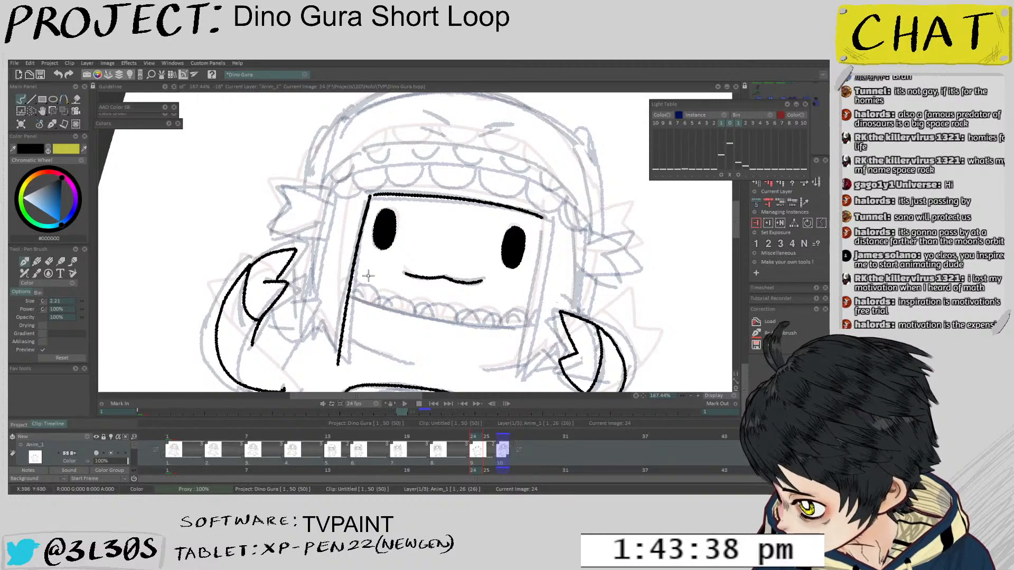
key(ctrl+z)
mouse_move(368, 275)
mouse_down()
mouse_move(349, 235)
mouse_move(425, 364)
mouse_up()
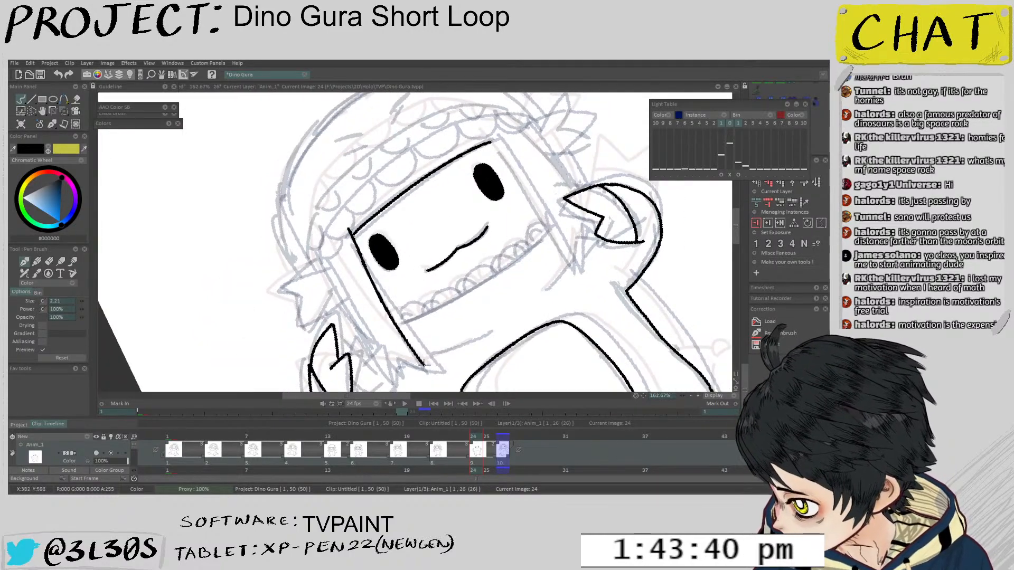
key(ctrl+z)
drag(367, 272, 371, 280)
key(ctrl+z)
drag(348, 237, 447, 373)
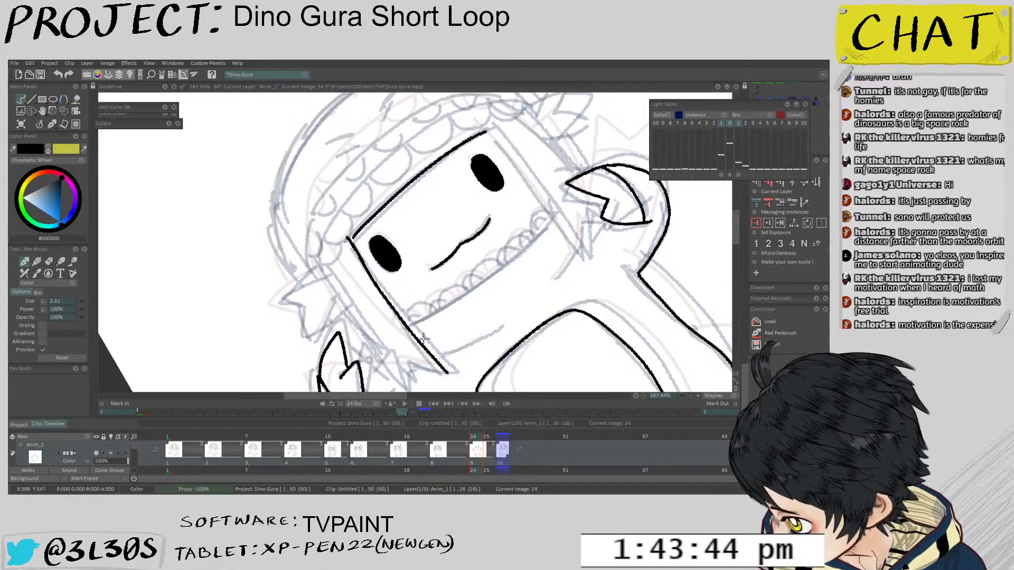
key(ctrl+z)
scroll(452, 376, down, 6)
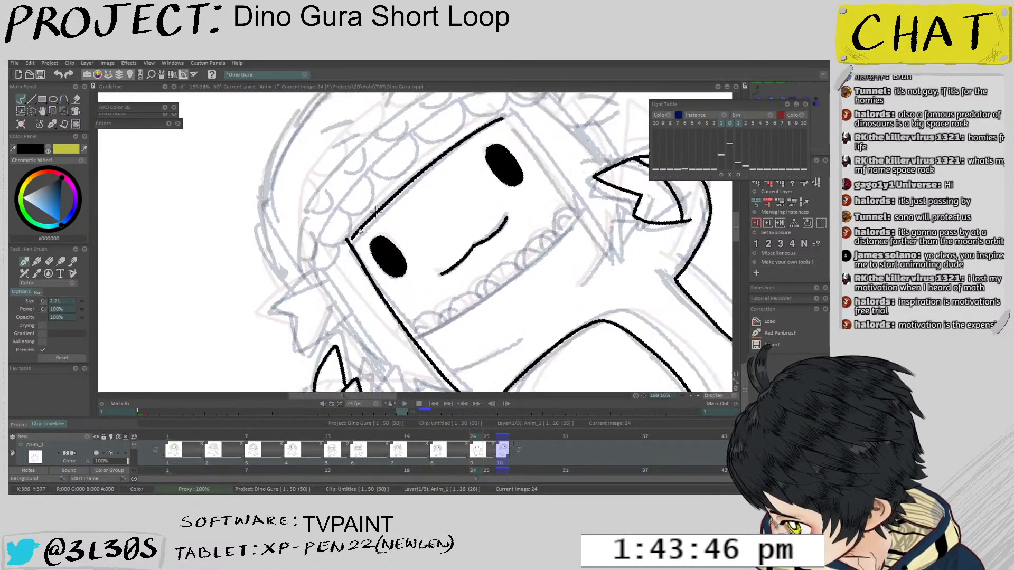
Ink the right edge of the face opening on frame 24 from its upper corner down, ending in a zigzag hair tip beside the hand
scroll(439, 193, up, 9)
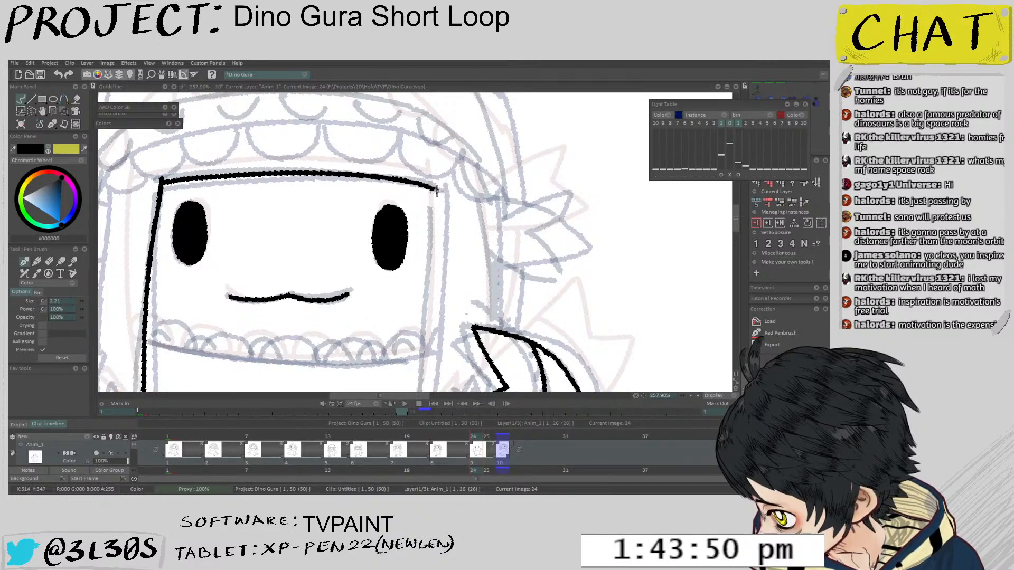
mouse_move(436, 191)
mouse_down()
mouse_move(429, 165)
mouse_move(424, 356)
mouse_move(430, 127)
mouse_move(412, 172)
mouse_up()
key(ctrl+z)
scroll(416, 148, down, 1)
scroll(416, 148, down, 1)
drag(419, 128, 406, 343)
key(ctrl+z)
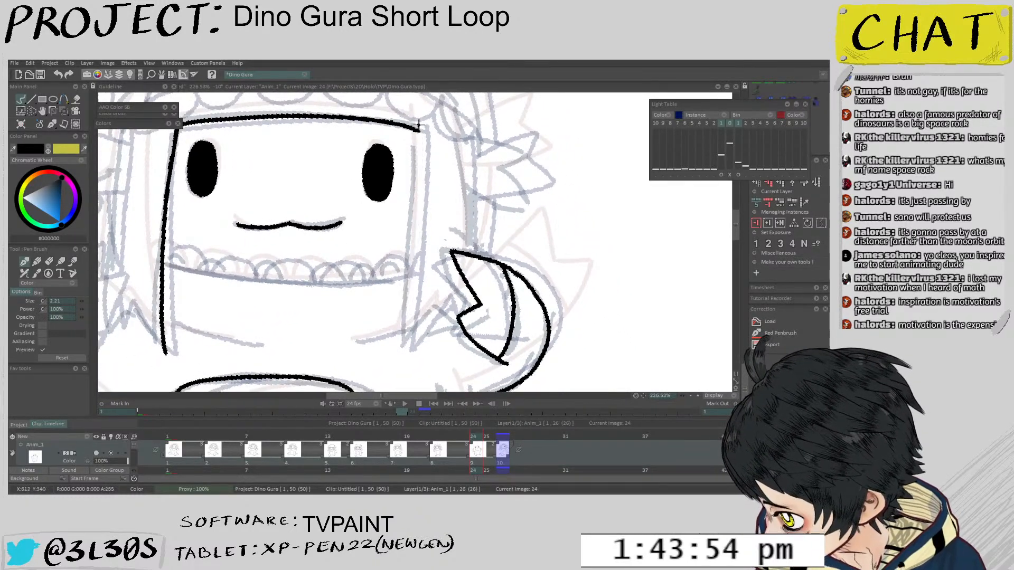
mouse_move(418, 127)
mouse_down()
mouse_move(413, 344)
mouse_move(453, 291)
mouse_up()
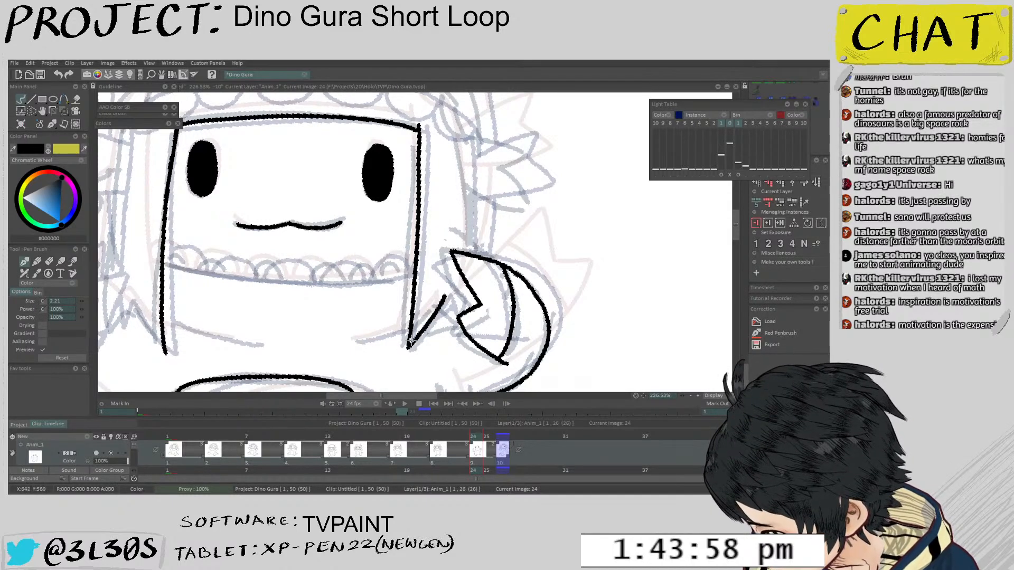
scroll(426, 318, up, 1)
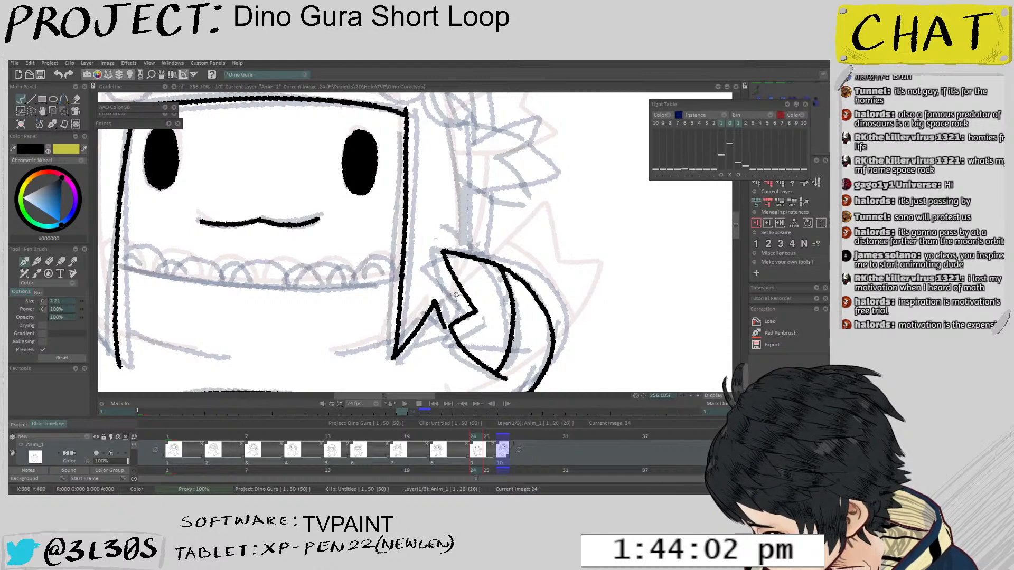
scroll(445, 326, down, 4)
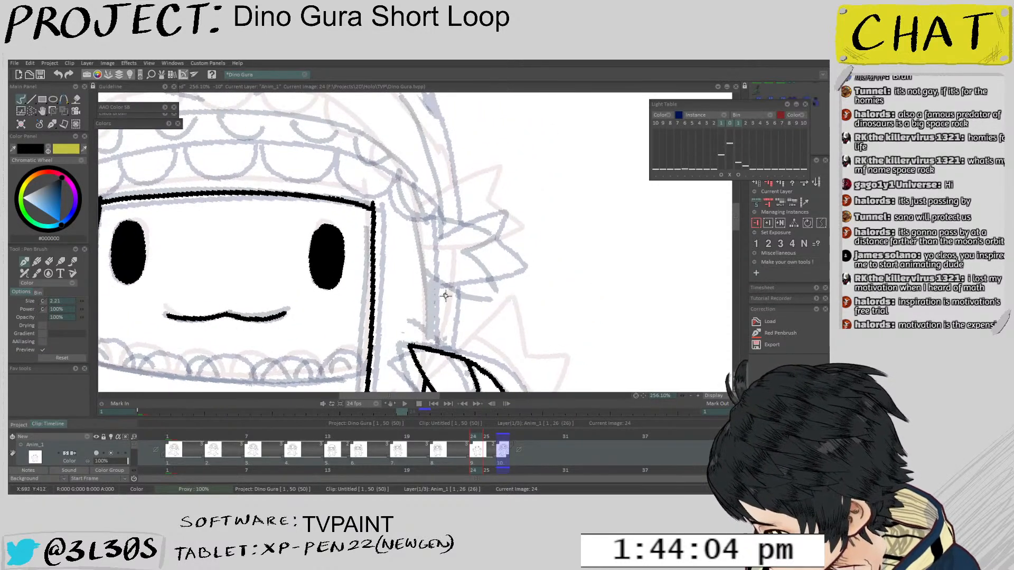
Play the animation from frame 1 to check the motion
scroll(522, 227, down, 5)
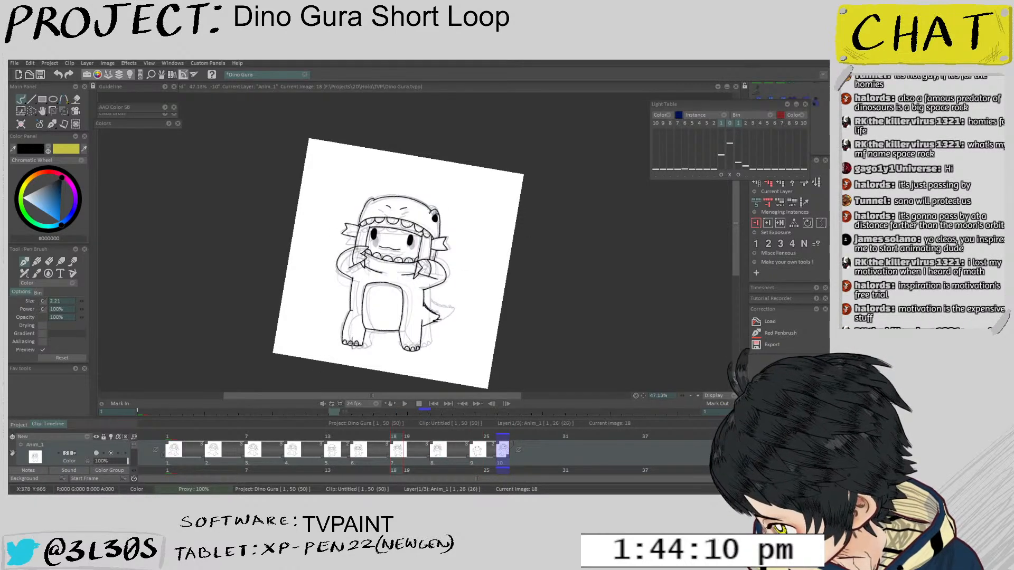
click(171, 447)
key(Return)
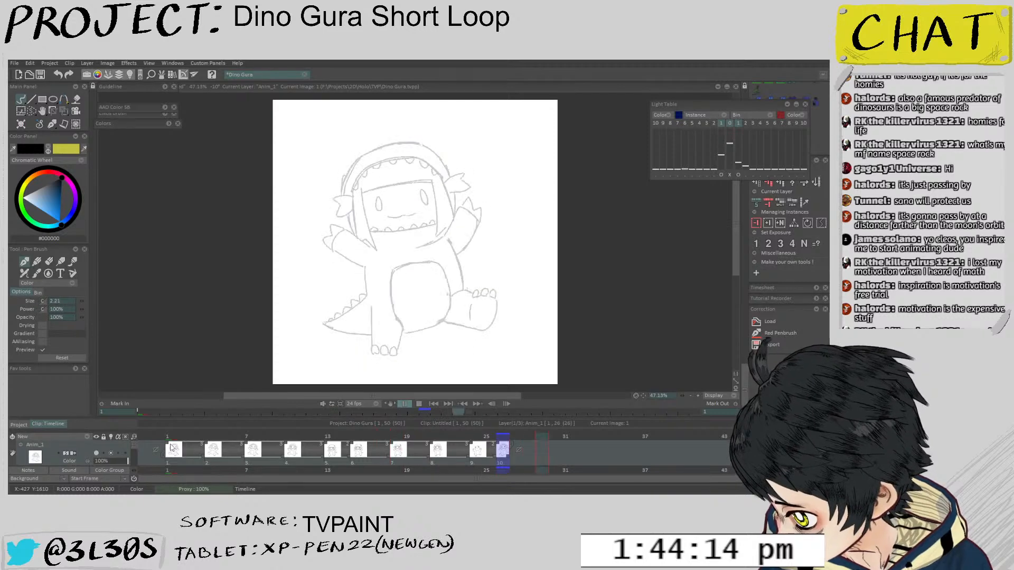
Return to frame 24 and ink the outer edge and pointed tip of the left hair lock, redrawing the line until it fits
click(478, 449)
mouse_move(405, 268)
mouse_down()
mouse_move(329, 301)
mouse_move(352, 205)
mouse_move(339, 199)
mouse_move(335, 237)
mouse_move(332, 224)
mouse_move(315, 222)
mouse_move(339, 351)
mouse_up()
key(ctrl+z)
drag(315, 217, 340, 355)
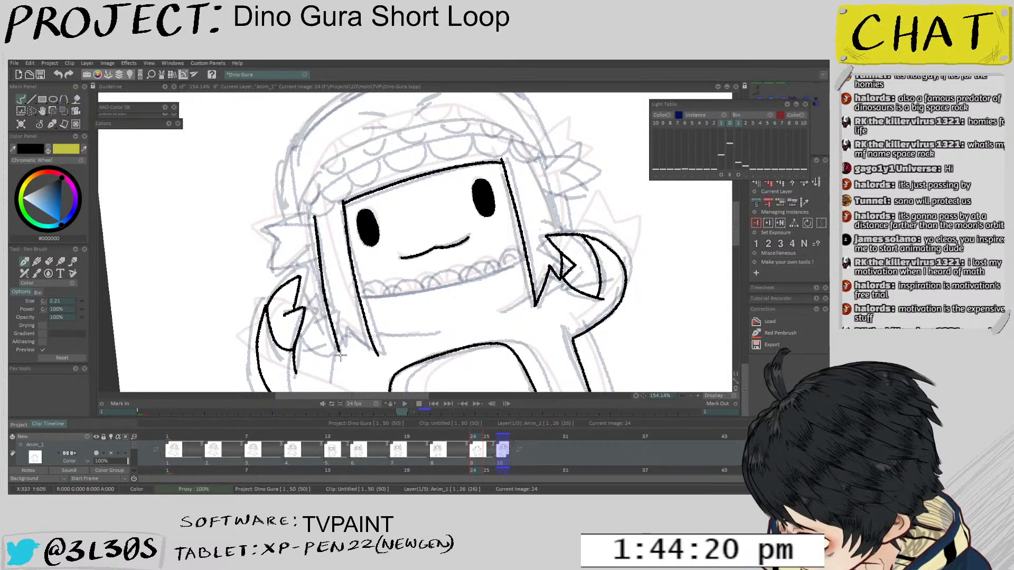
key(ctrl+z)
drag(313, 214, 330, 304)
key(ctrl+z)
mouse_move(313, 213)
mouse_down()
mouse_move(343, 354)
mouse_move(323, 256)
mouse_up()
key(ctrl+z)
key(ctrl+z)
drag(305, 191, 342, 367)
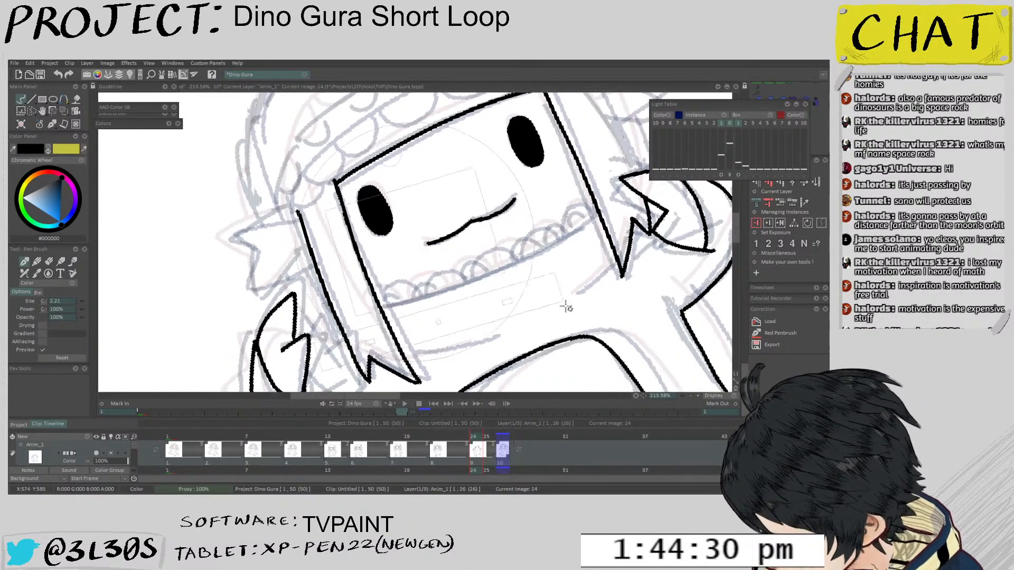
Ink the lower edge of the face opening on frame 24 and the row of rounded teeth along it
mouse_move(381, 316)
mouse_down()
mouse_move(493, 277)
mouse_move(586, 224)
mouse_move(490, 280)
mouse_up()
key(ctrl+z)
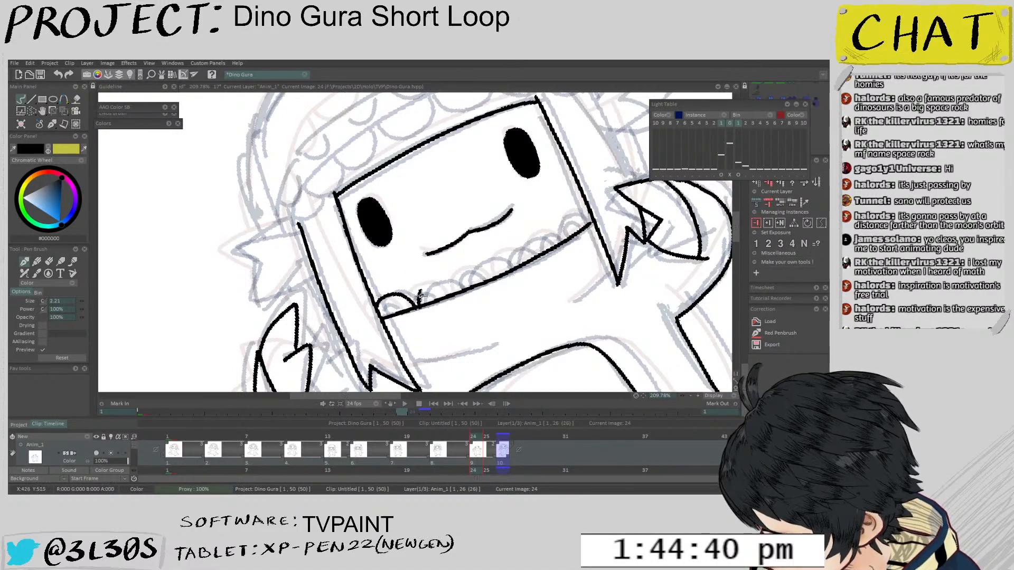
scroll(463, 289, up, 3)
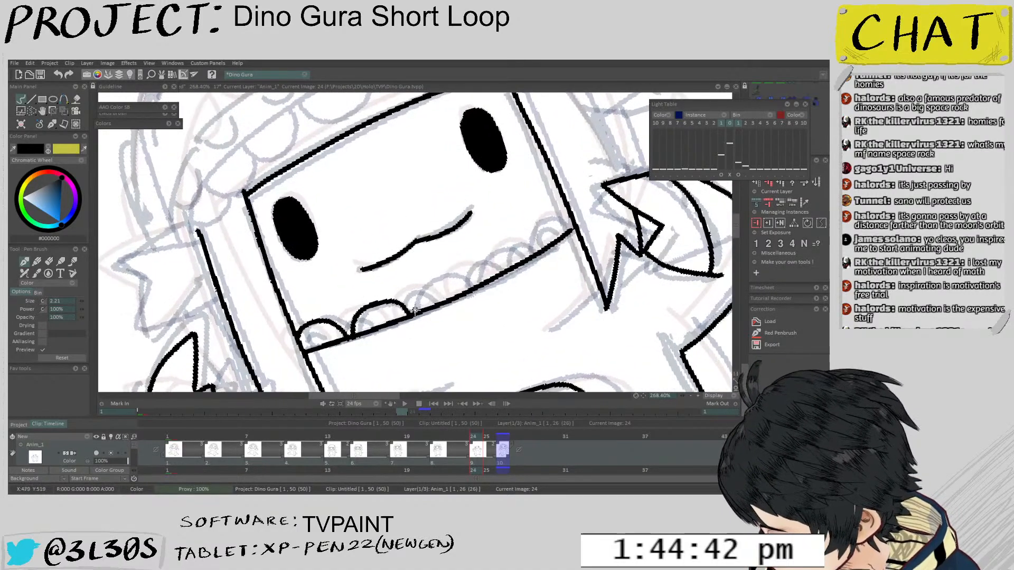
scroll(457, 281, up, 2)
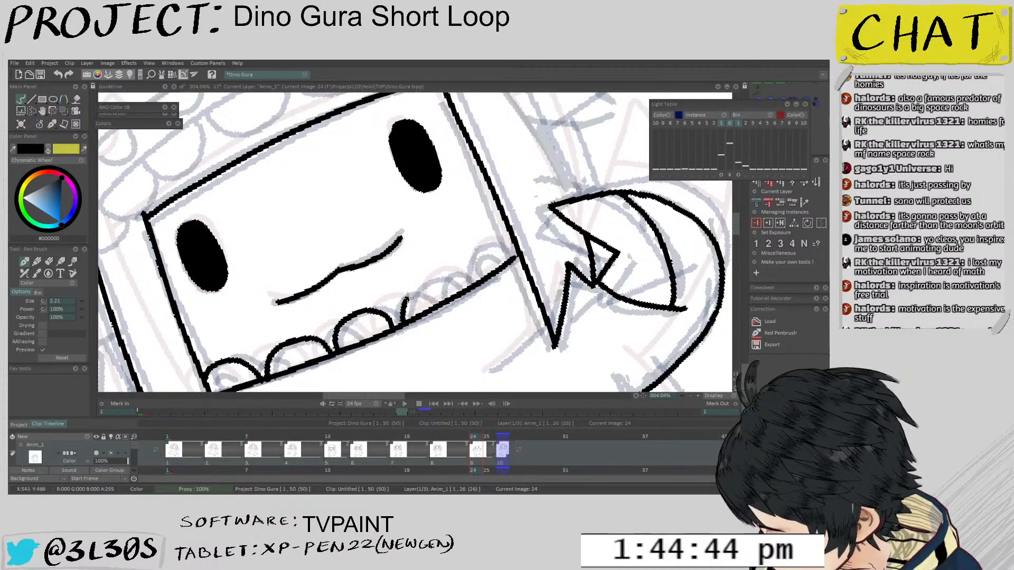
drag(463, 286, 411, 310)
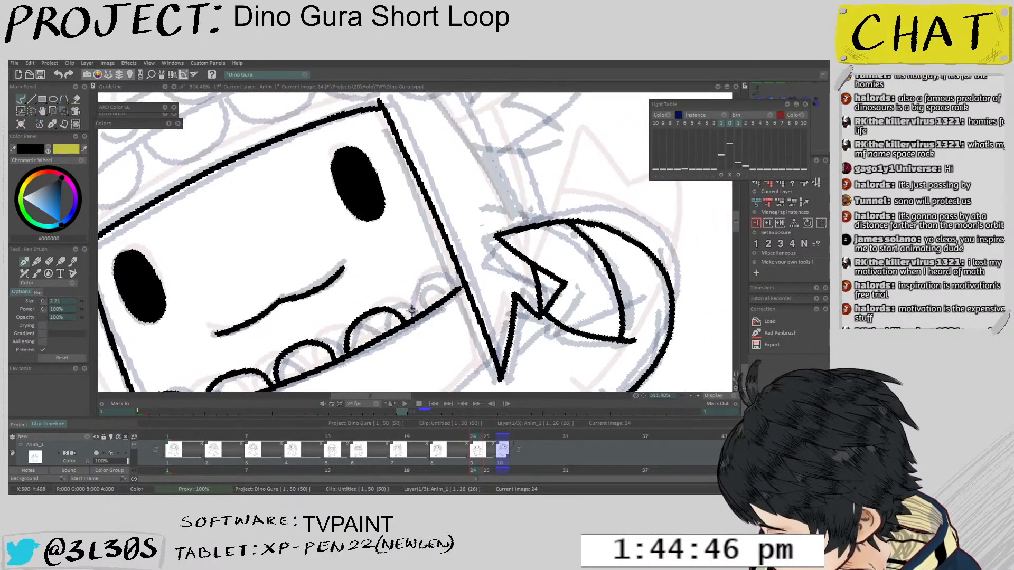
scroll(455, 287, down, 15)
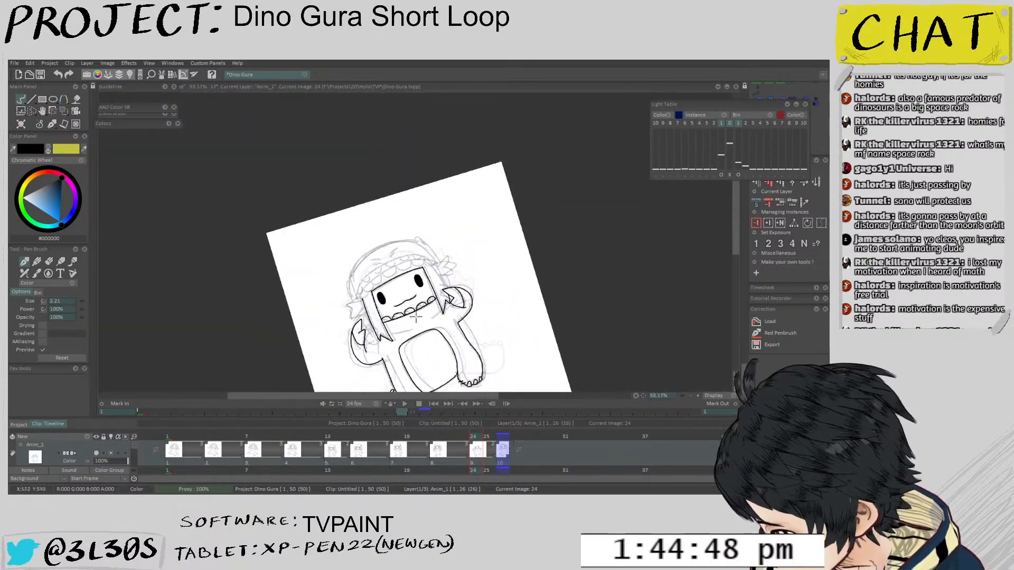
Compare frame 24 with its neighbouring drawings and finish the right end of the lower tooth row
key(Left)
key(Left)
key(Right)
key(Right)
scroll(491, 283, up, 11)
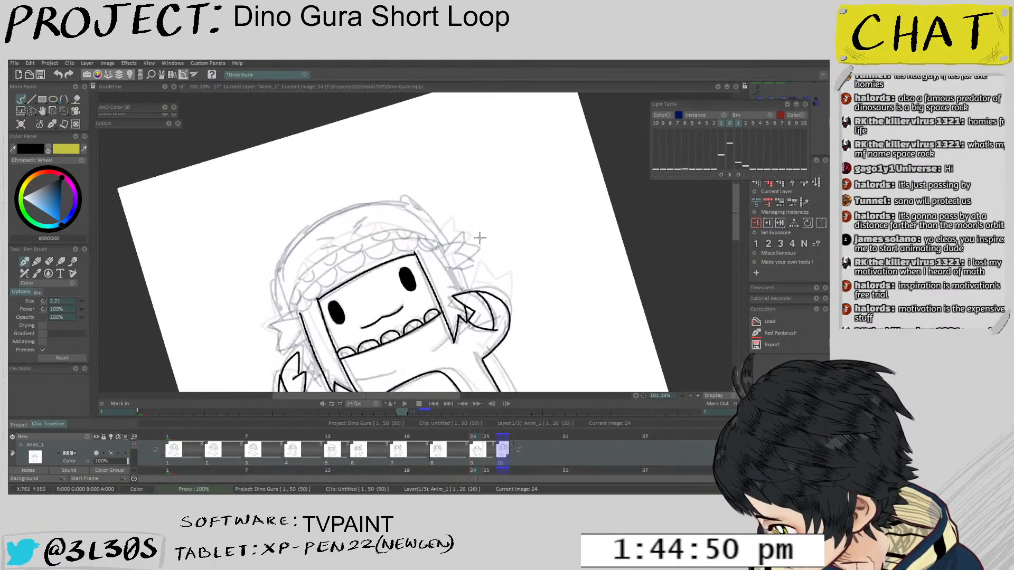
scroll(434, 308, up, 2)
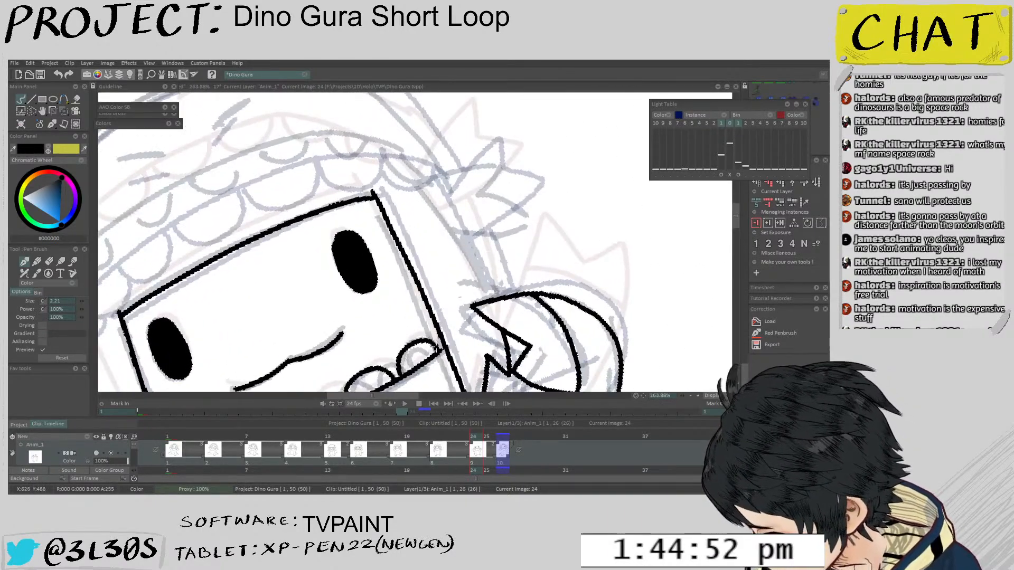
drag(442, 346, 445, 311)
Ink the outer edge of the right hair lock on frame 24 down to the raised hand, redrawing it once
scroll(503, 285, down, 10)
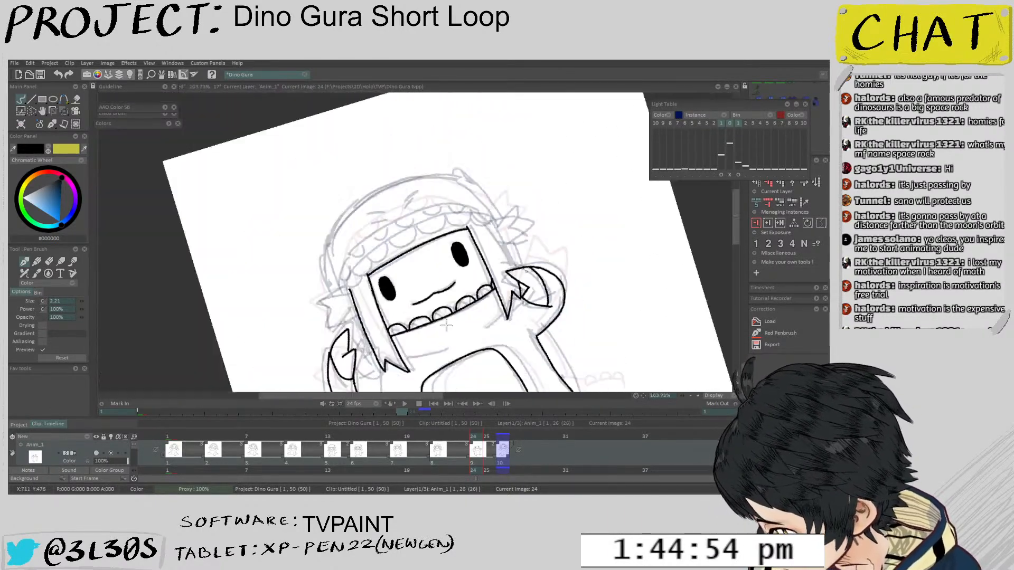
drag(503, 285, 534, 343)
scroll(534, 344, up, 4)
scroll(476, 222, up, 1)
scroll(464, 227, up, 6)
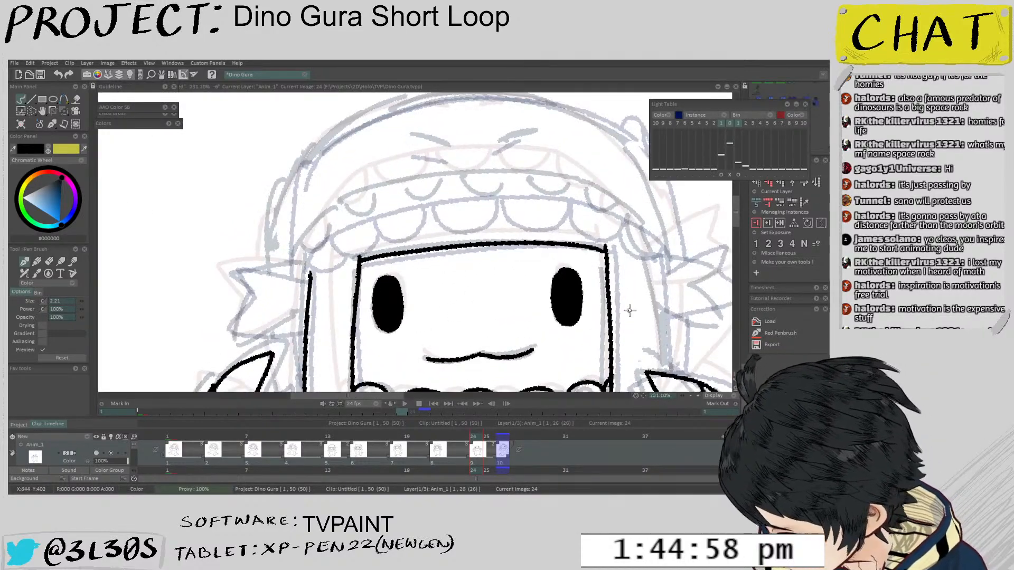
mouse_move(630, 310)
mouse_down()
mouse_move(464, 266)
mouse_move(448, 235)
mouse_move(454, 300)
mouse_up()
scroll(447, 178, up, 1)
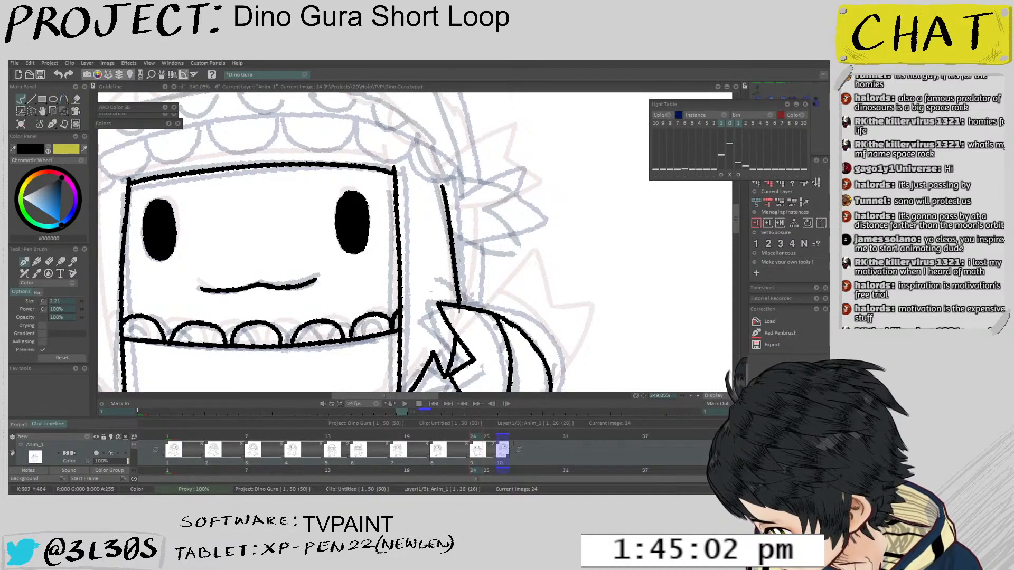
key(ctrl+z)
scroll(475, 246, up, 2)
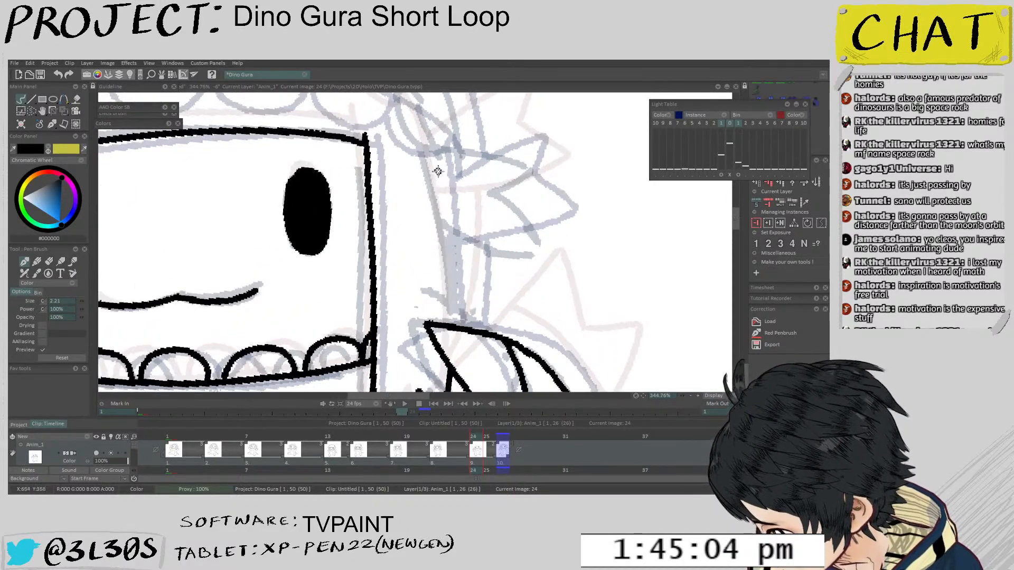
drag(443, 236, 452, 314)
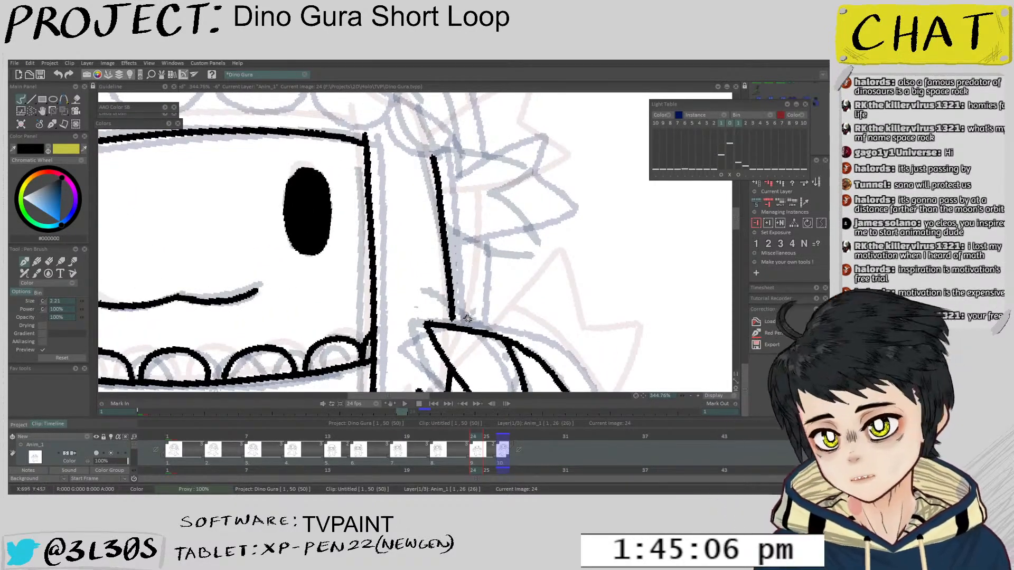
Play the loop from frame 1 to review the timing with the newly inked hair
scroll(452, 315, down, 8)
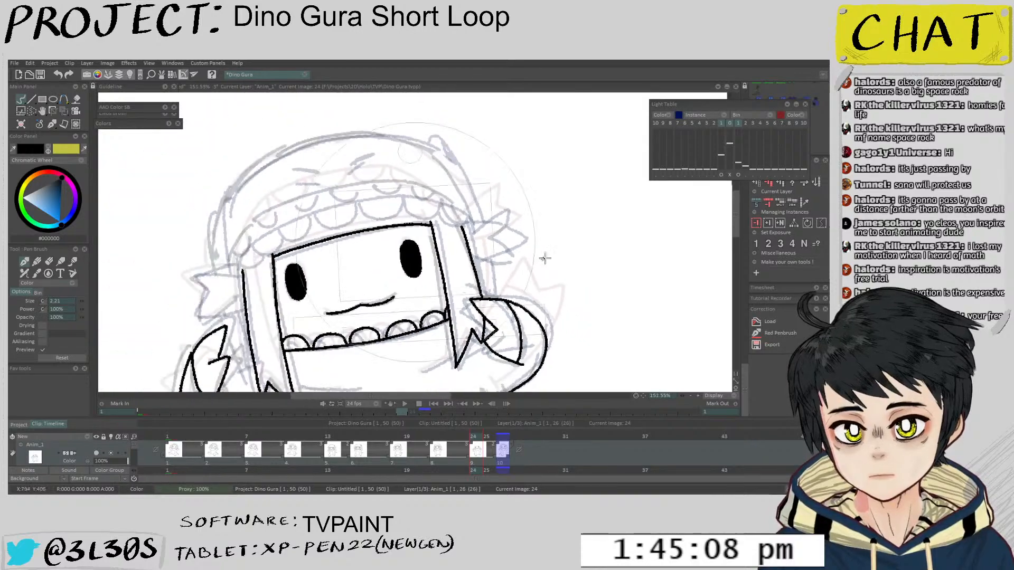
scroll(496, 308, down, 4)
drag(508, 270, 498, 248)
click(172, 458)
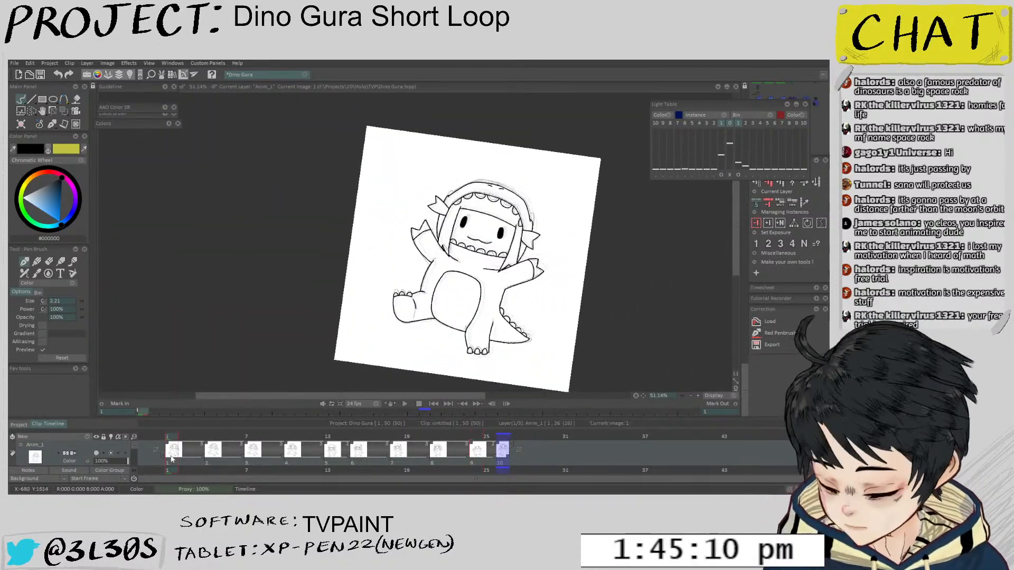
key(Return)
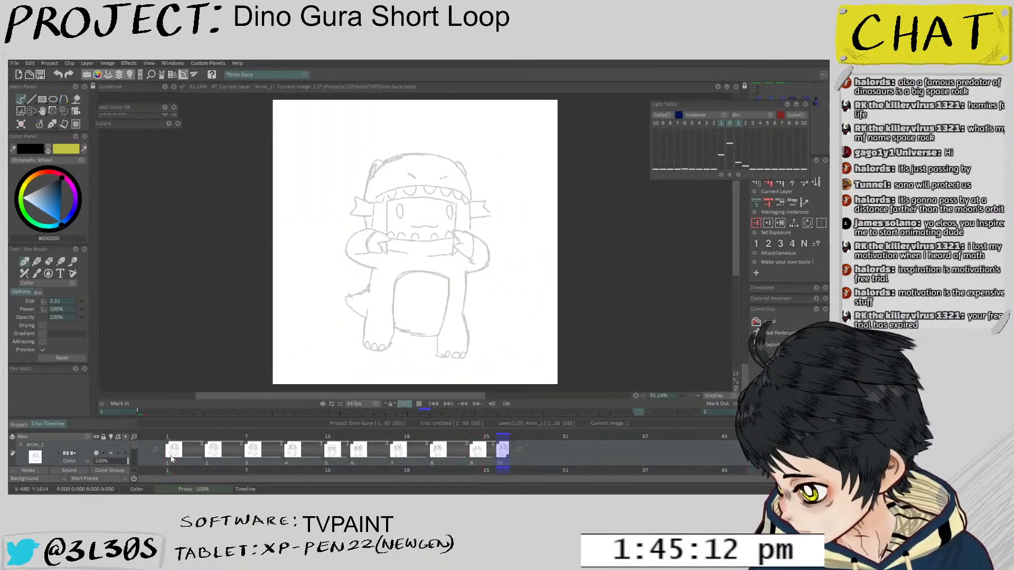
key(Return)
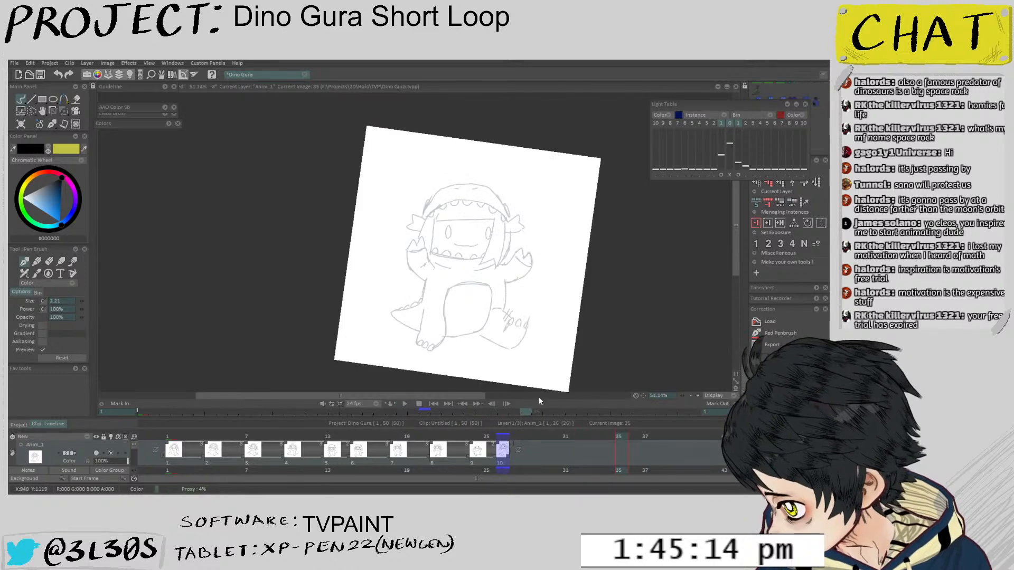
Extend the exposure of the last drawing, at frame 26, so it holds until frame 28, and play the loop
click(500, 441)
key(Down)
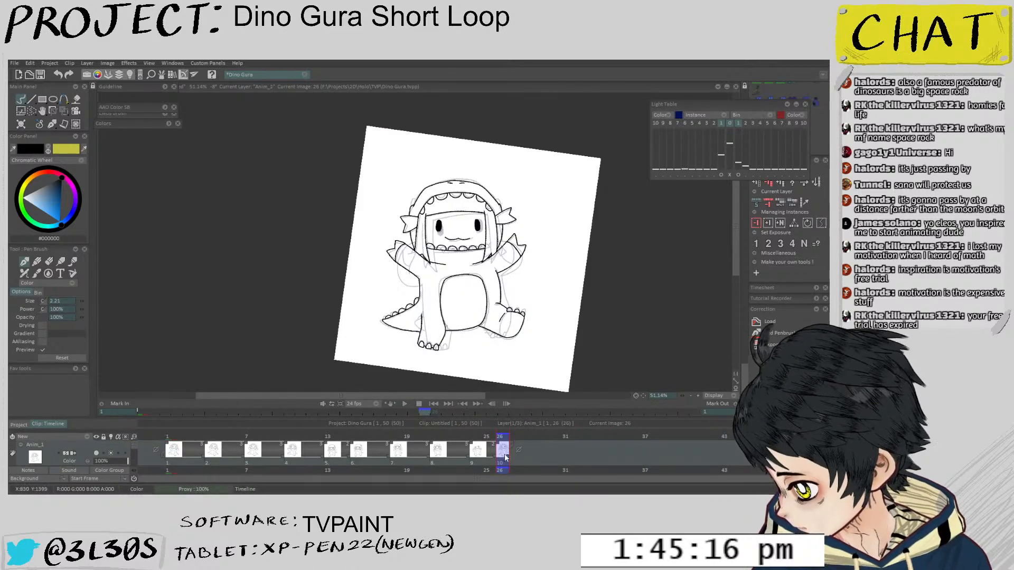
drag(510, 452, 522, 452)
key(Return)
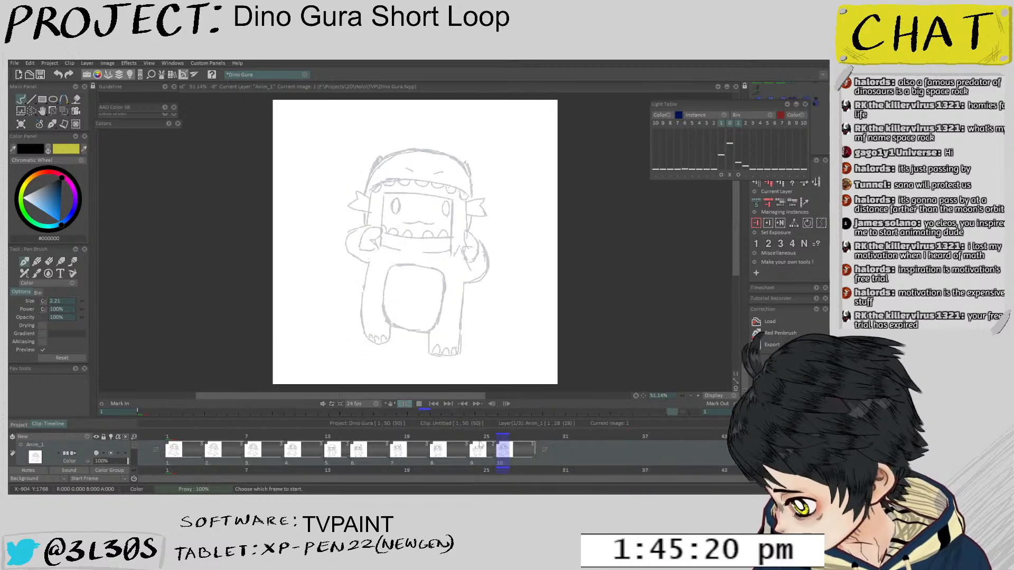
key(Return)
Go back to frame 24 and ink the hood's left side fin outward from the hair lock, redrawing its upper edge
drag(540, 247, 563, 204)
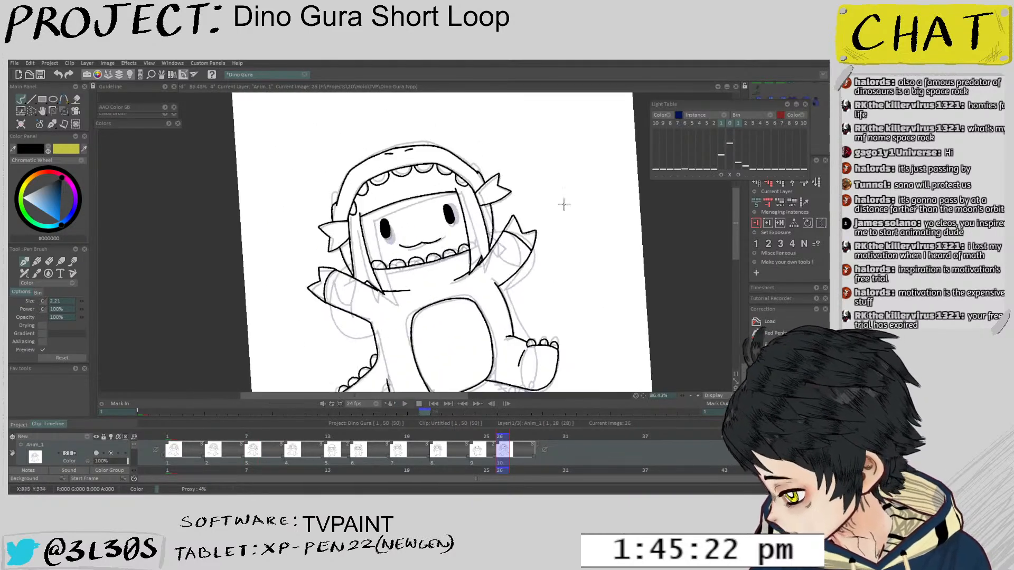
key(Left)
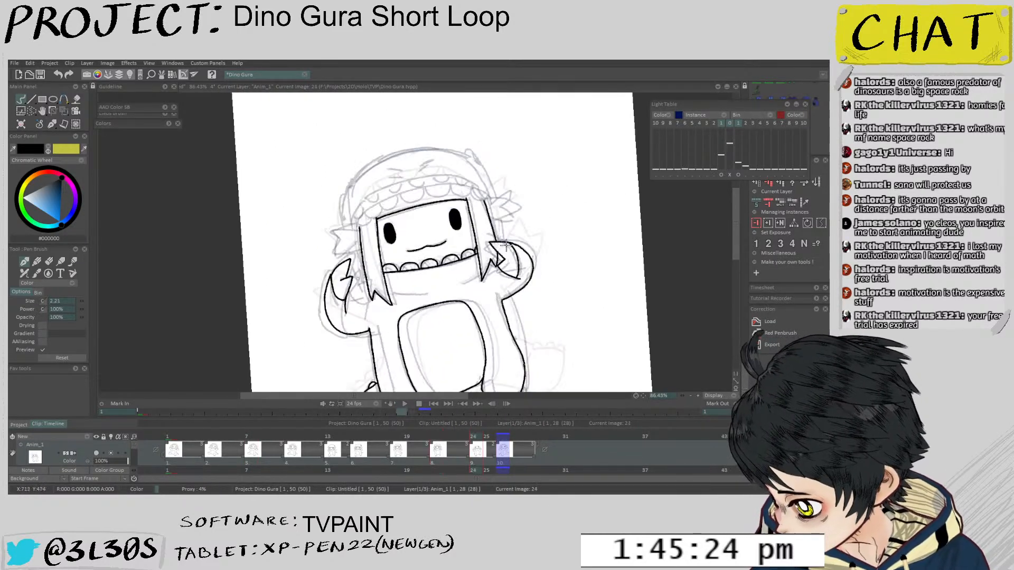
drag(513, 234, 496, 244)
scroll(481, 246, up, 3)
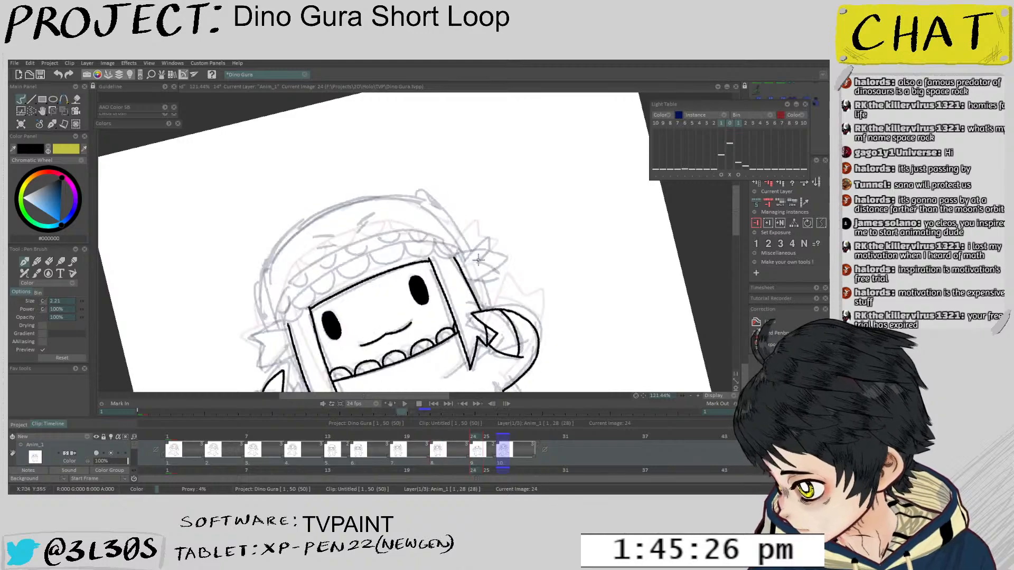
scroll(480, 246, up, 4)
scroll(342, 223, up, 2)
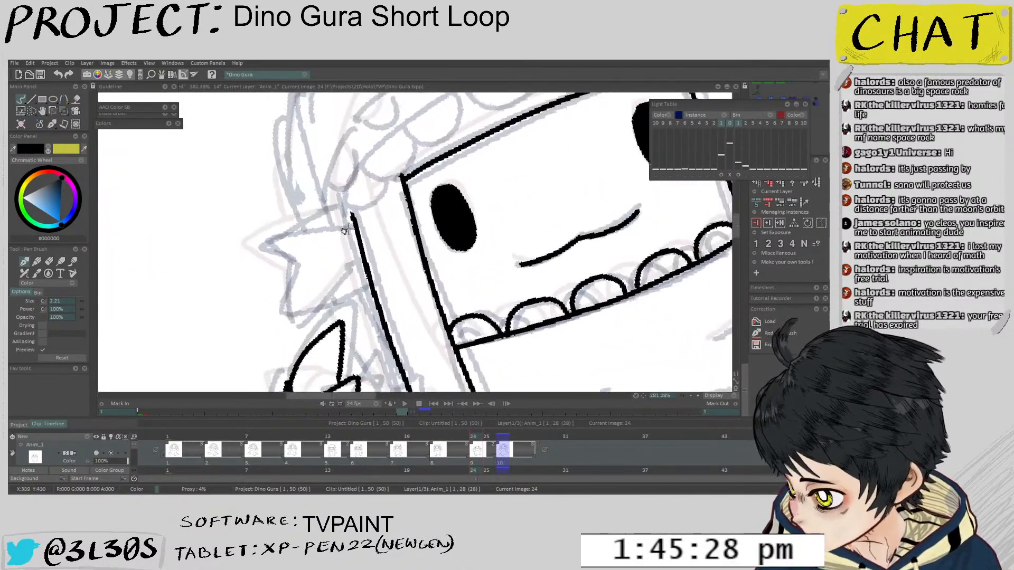
drag(365, 212, 272, 227)
drag(351, 216, 281, 231)
key(ctrl+z)
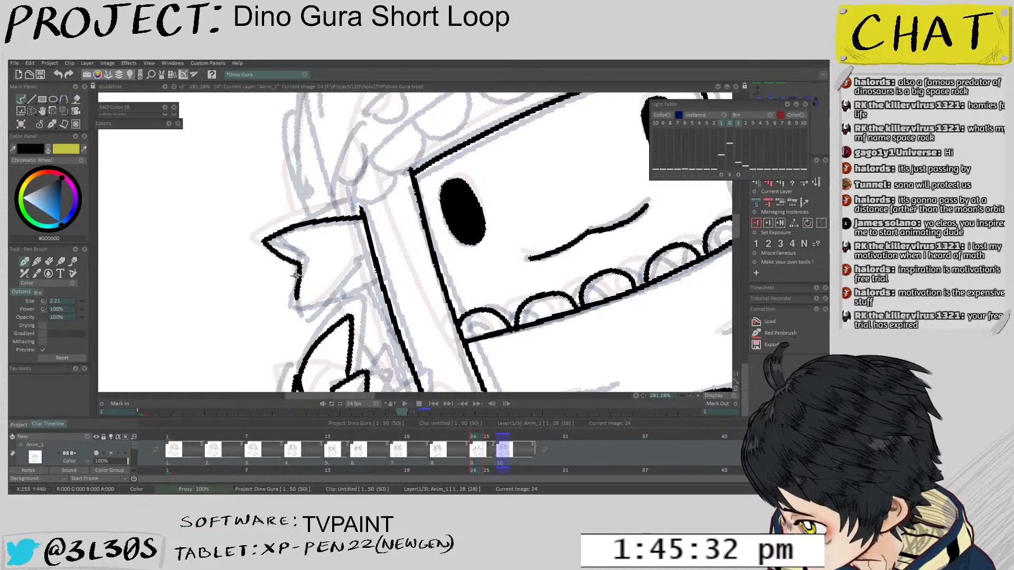
Ink the hood's front rim on frame 24 as a long curve above the face, redrawing its upper stretch until it follows the sketch
scroll(379, 281, down, 8)
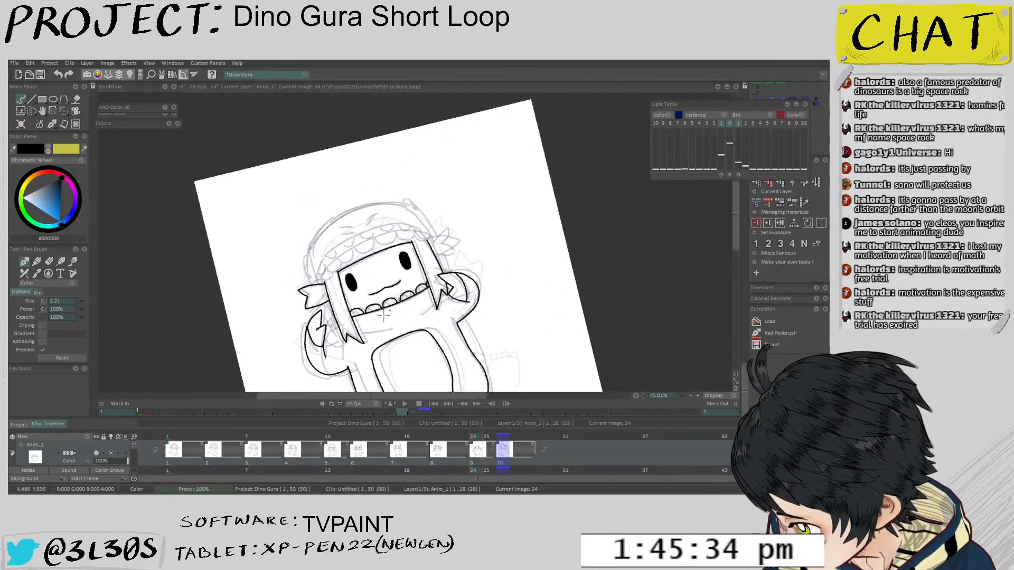
scroll(415, 238, up, 5)
scroll(394, 264, up, 1)
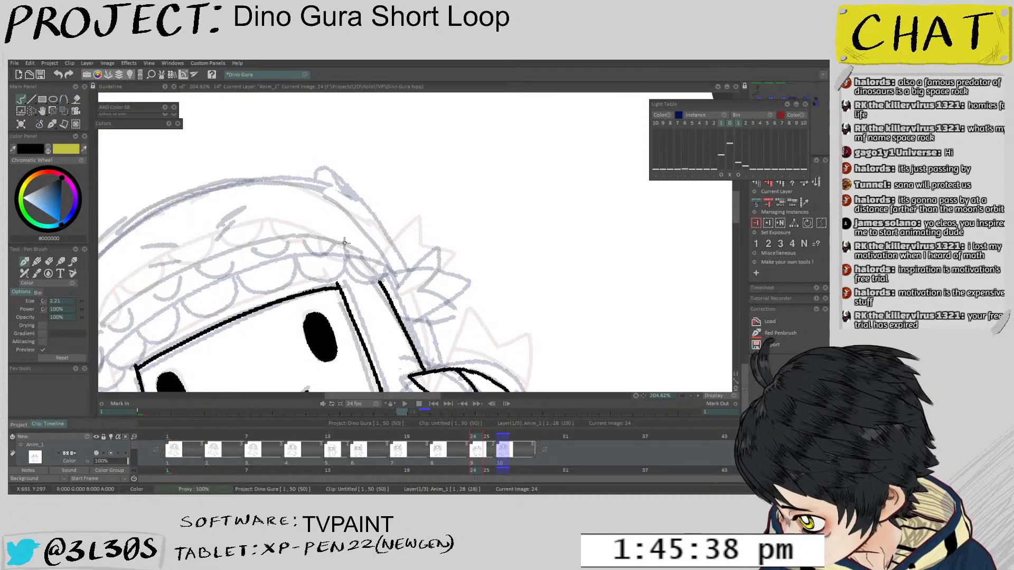
mouse_move(343, 242)
mouse_down()
mouse_move(223, 343)
mouse_move(221, 304)
mouse_move(387, 157)
mouse_up()
scroll(224, 344, up, 1)
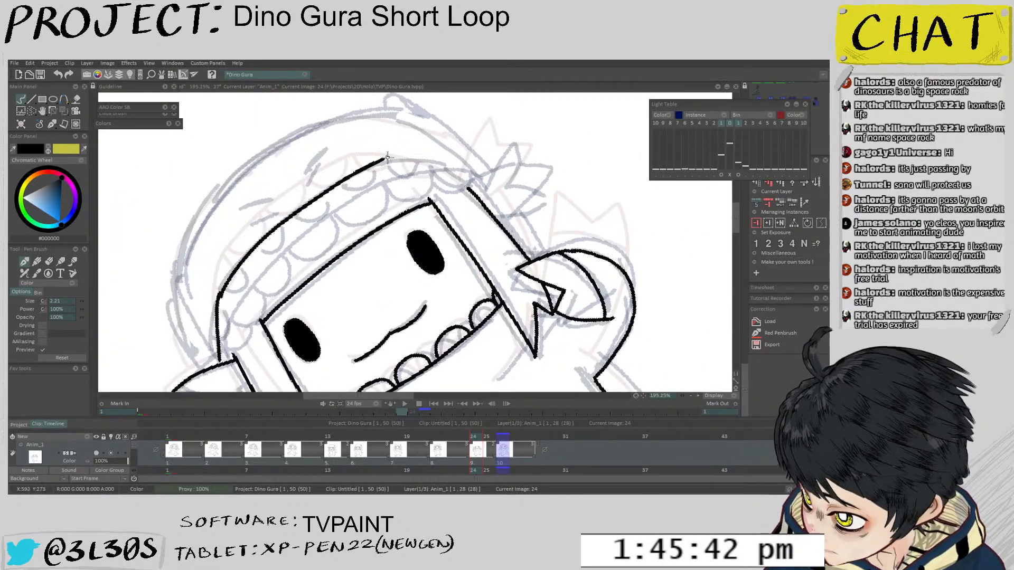
key(ctrl+z)
drag(220, 300, 376, 164)
key(ctrl+z)
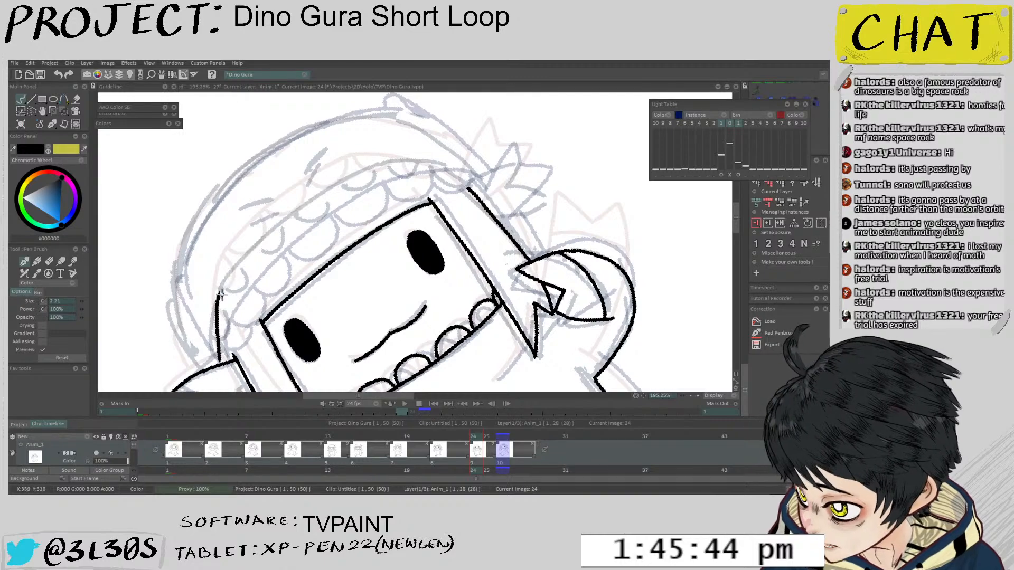
mouse_move(221, 299)
mouse_down()
mouse_move(396, 241)
mouse_move(402, 320)
mouse_move(449, 310)
mouse_move(432, 215)
mouse_move(413, 237)
mouse_up()
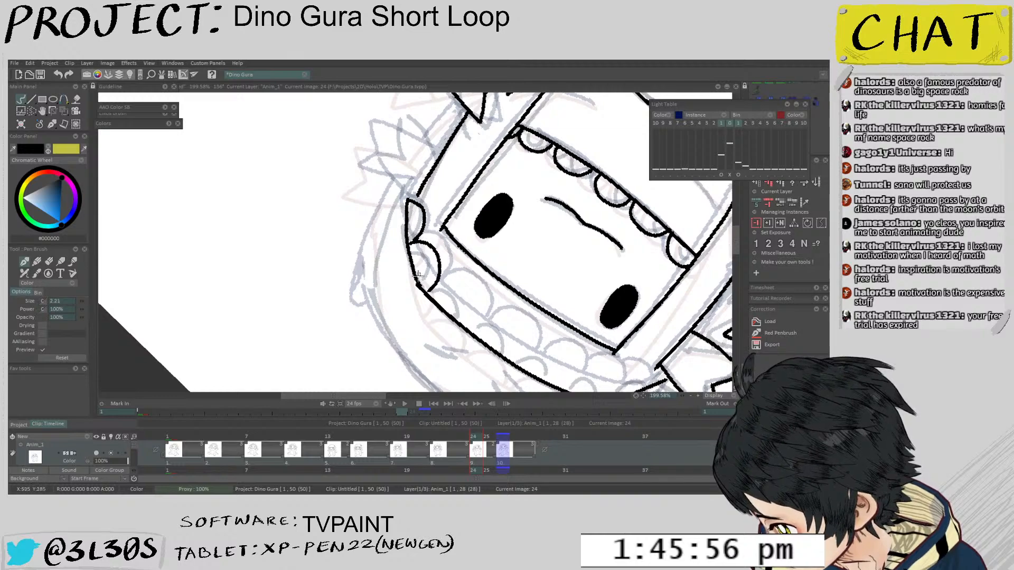
Ink the row of rounded upper teeth along the inside of the hood's front rim, following the sketch from end to end
mouse_move(418, 274)
mouse_down()
mouse_move(475, 253)
mouse_move(359, 238)
mouse_up()
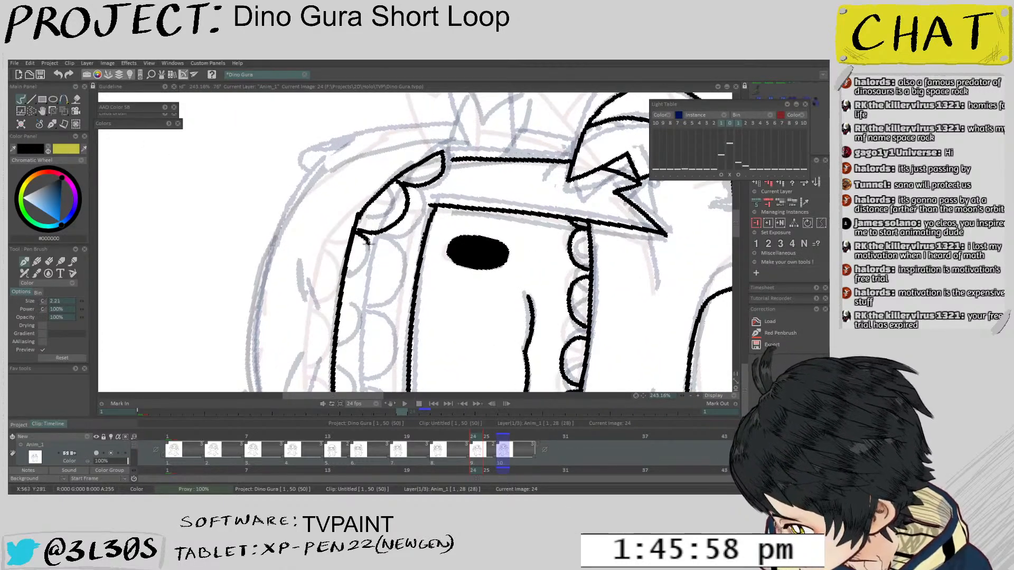
drag(389, 316, 405, 225)
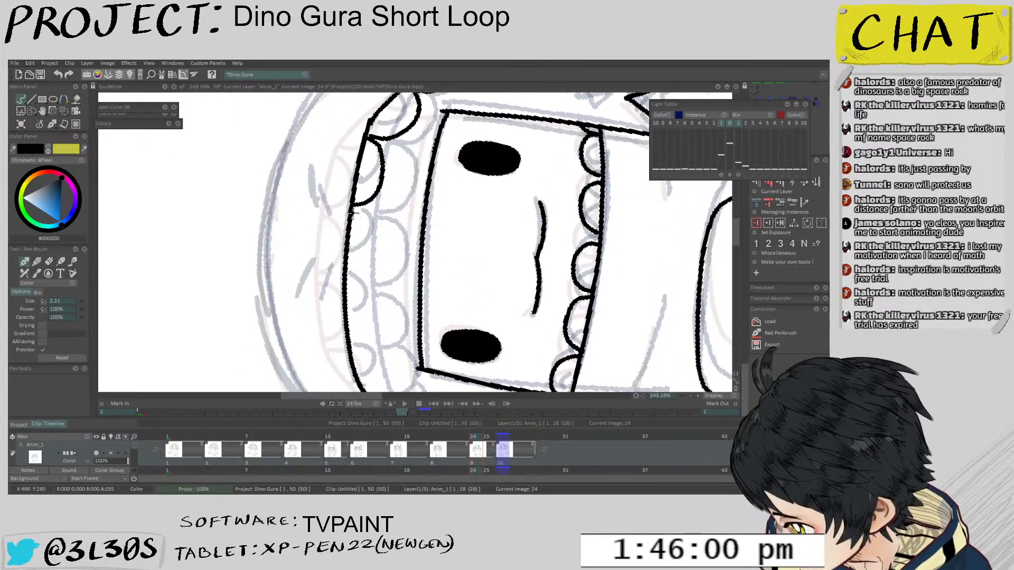
drag(396, 298, 391, 265)
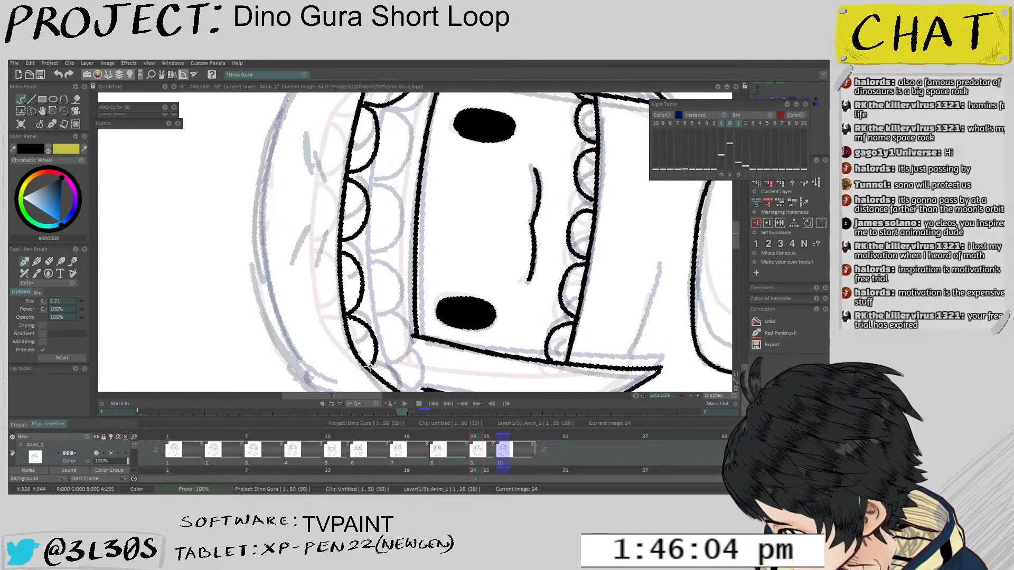
drag(370, 367, 375, 296)
Ink the two short slanted brow marks on the hood's forehead above the upper teeth
scroll(397, 312, down, 7)
drag(457, 159, 480, 296)
scroll(349, 293, up, 6)
scroll(359, 279, up, 3)
mouse_move(314, 286)
mouse_down()
mouse_move(378, 322)
mouse_move(371, 275)
mouse_move(349, 285)
mouse_up()
scroll(397, 199, down, 5)
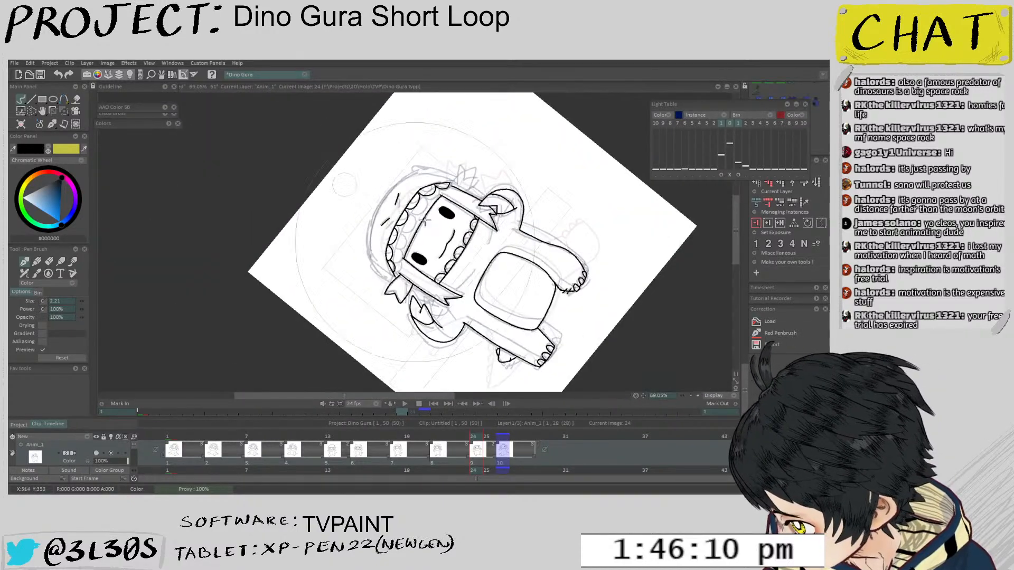
Try to ink the hood's outer left edge upward from the side fin, undoing each stroke
drag(397, 198, 370, 227)
scroll(356, 241, up, 4)
scroll(368, 295, up, 1)
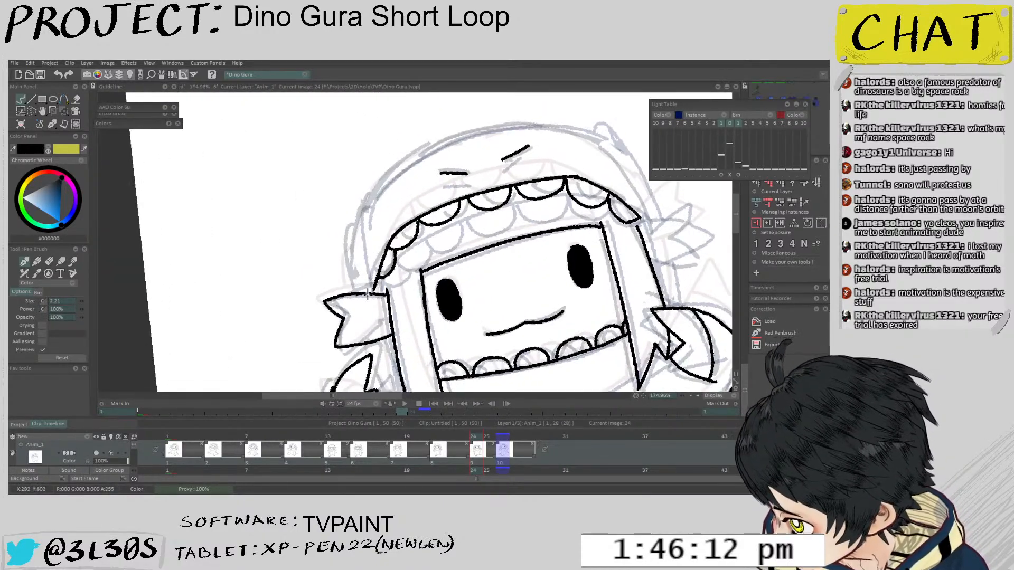
key(ctrl+z)
mouse_move(370, 296)
mouse_down()
mouse_move(356, 217)
mouse_move(337, 273)
mouse_move(369, 222)
mouse_up()
scroll(356, 217, up, 2)
key(ctrl+z)
scroll(348, 270, down, 8)
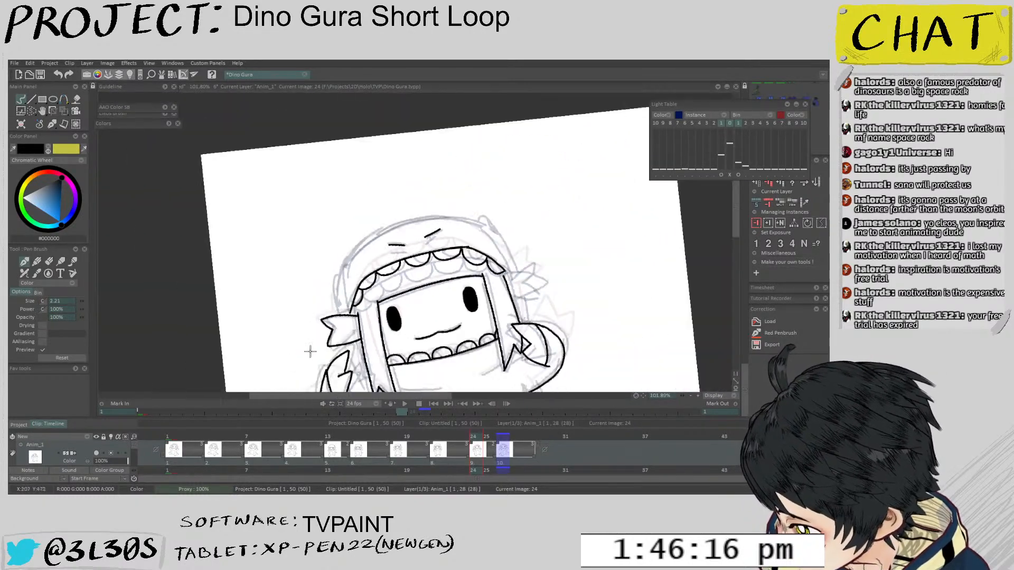
Flip between the drawings on frames 21, 24 and 26 to compare the hood's position
key(Left)
key(Right)
key(Right)
key(Left)
key(Left)
key(Left)
key(Left)
key(Left)
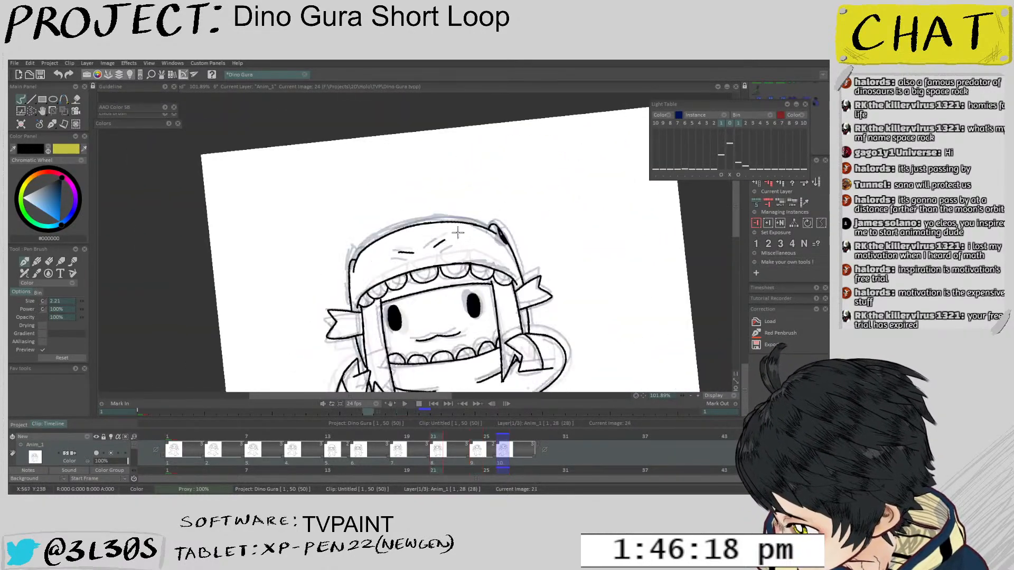
key(Right)
key(Right)
key(Right)
key(Right)
key(Right)
scroll(334, 286, up, 3)
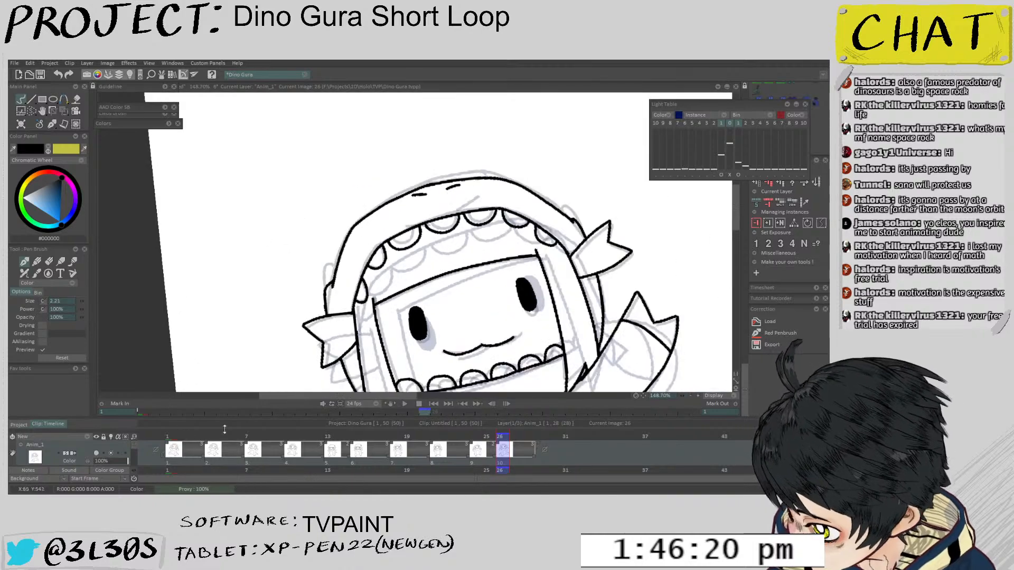
Ink the dark eye on the hood's right edge above the fin on frame 1
click(170, 437)
drag(584, 297, 441, 272)
scroll(570, 199, up, 2)
scroll(569, 199, up, 1)
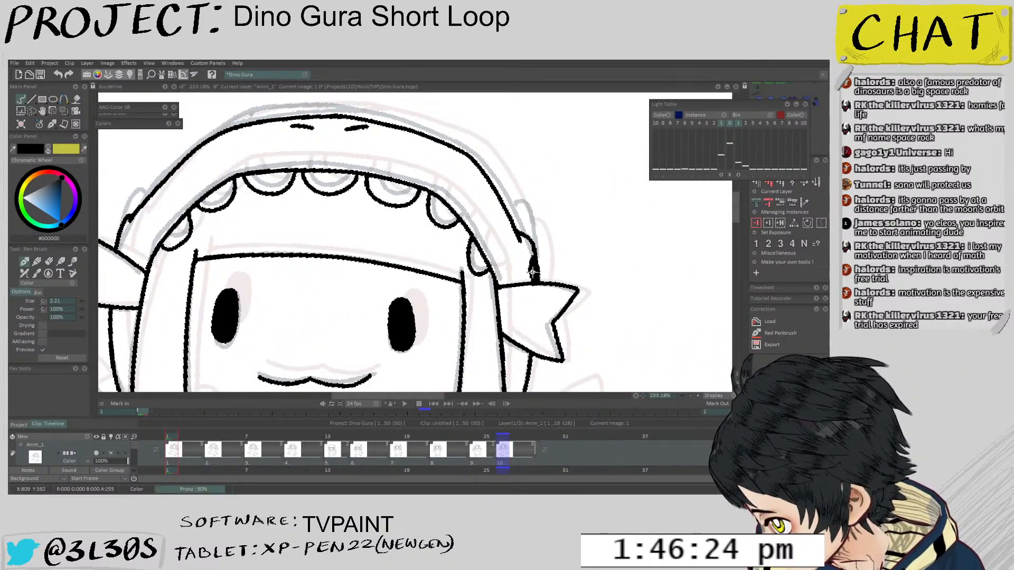
scroll(545, 255, down, 4)
scroll(515, 208, up, 3)
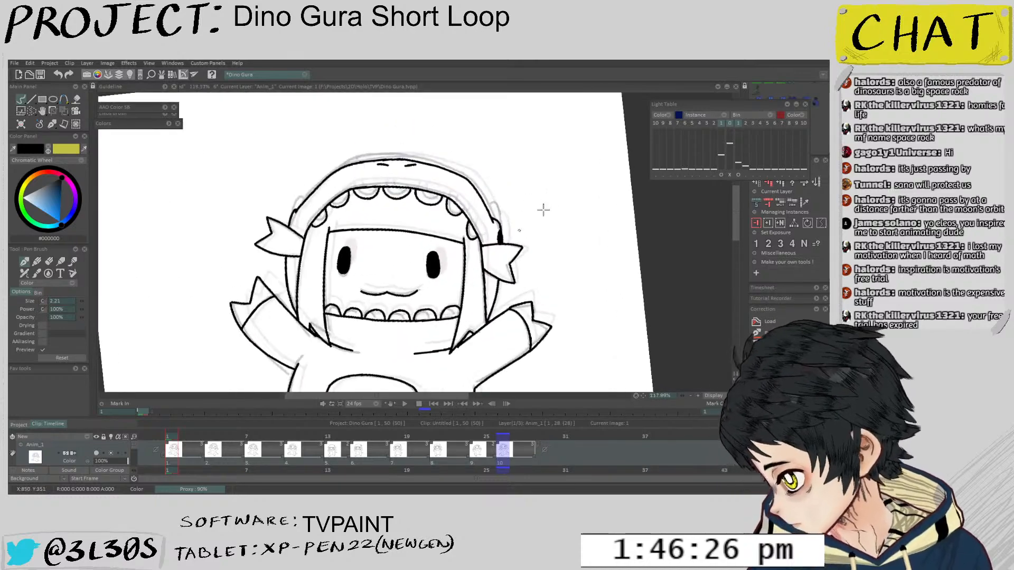
scroll(498, 220, up, 2)
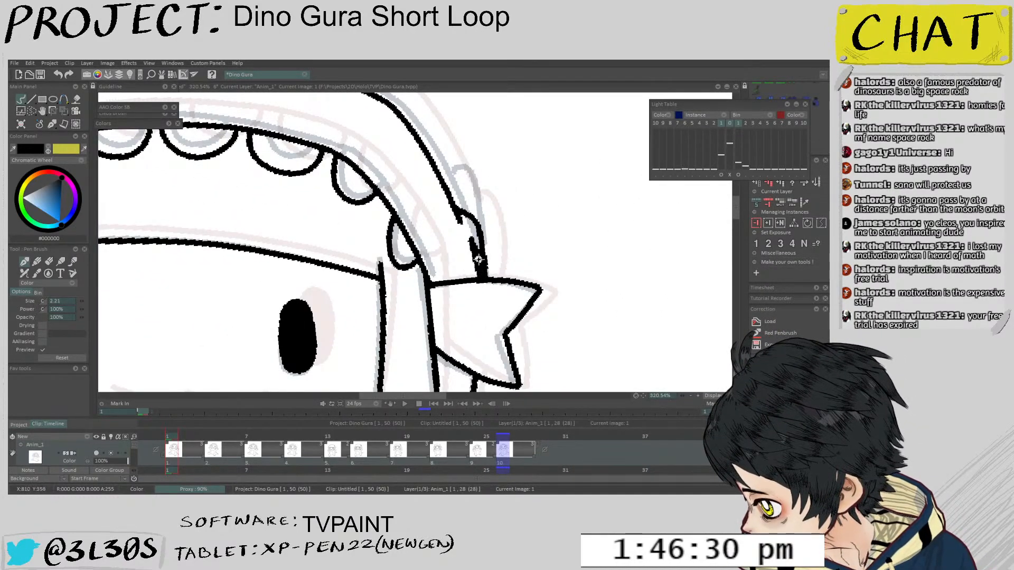
scroll(477, 258, down, 8)
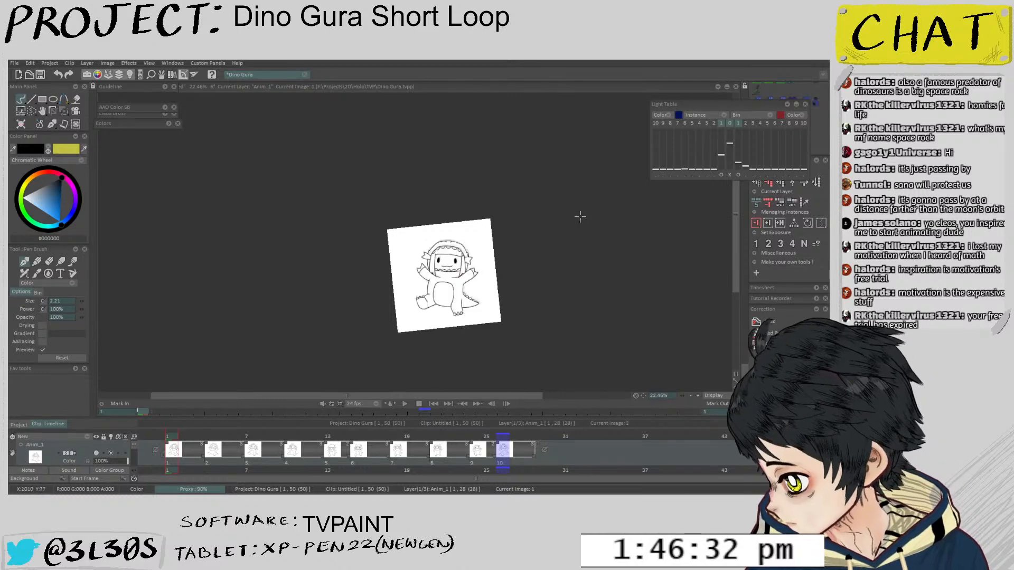
Add the black eye at the hood's right edge on the frame 4 drawing
key(Right)
key(Right)
key(Right)
scroll(504, 234, up, 6)
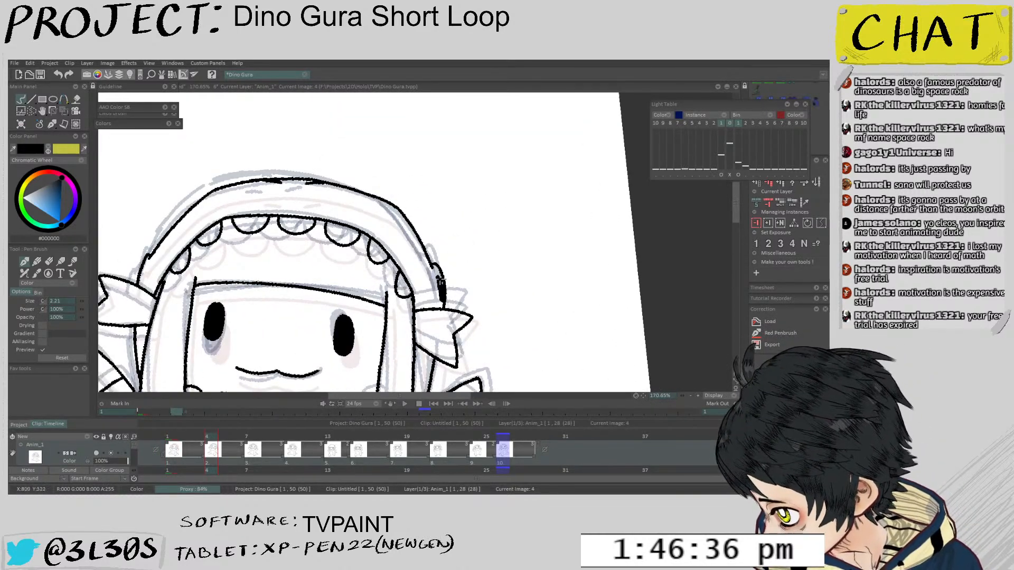
Draw the hood's right eye bump and dark eye on frame 7, checking it against the frame 4 drawing
key(Left)
key(Right)
key(Right)
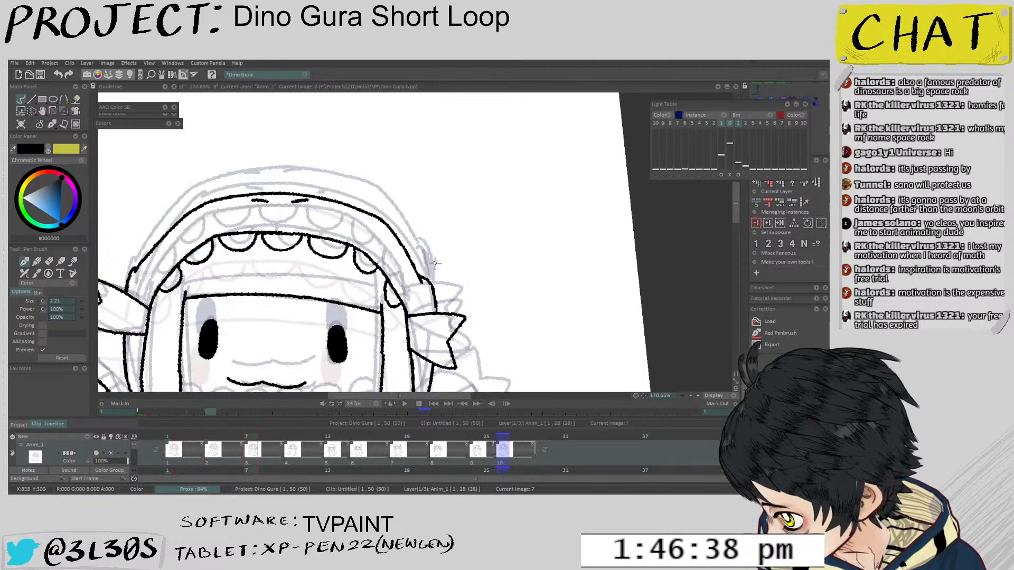
scroll(436, 265, up, 1)
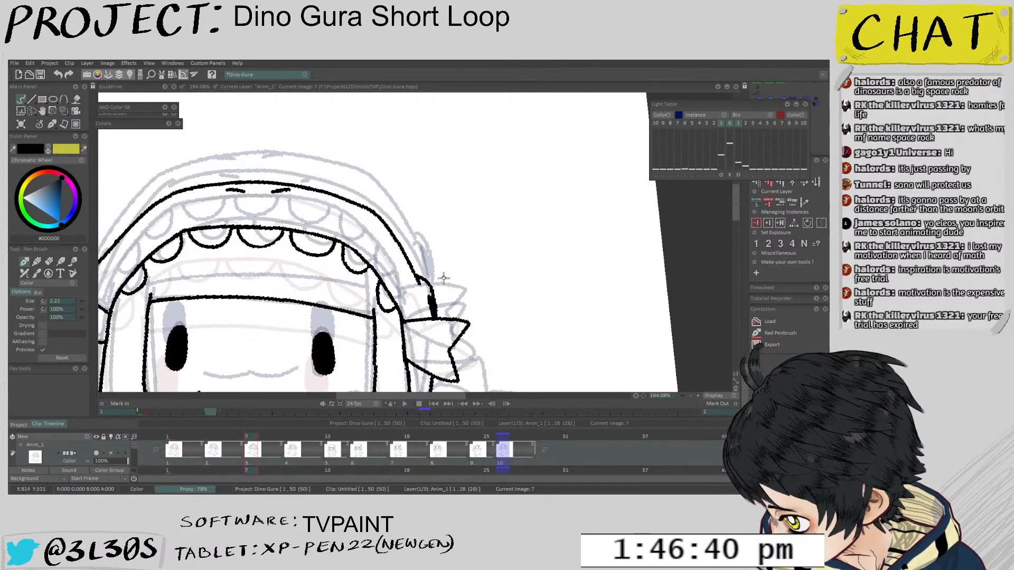
scroll(444, 278, down, 1)
Paste a copy of the frame 1 drawing at frame 27, directly after the frame 26 drawing
click(173, 461)
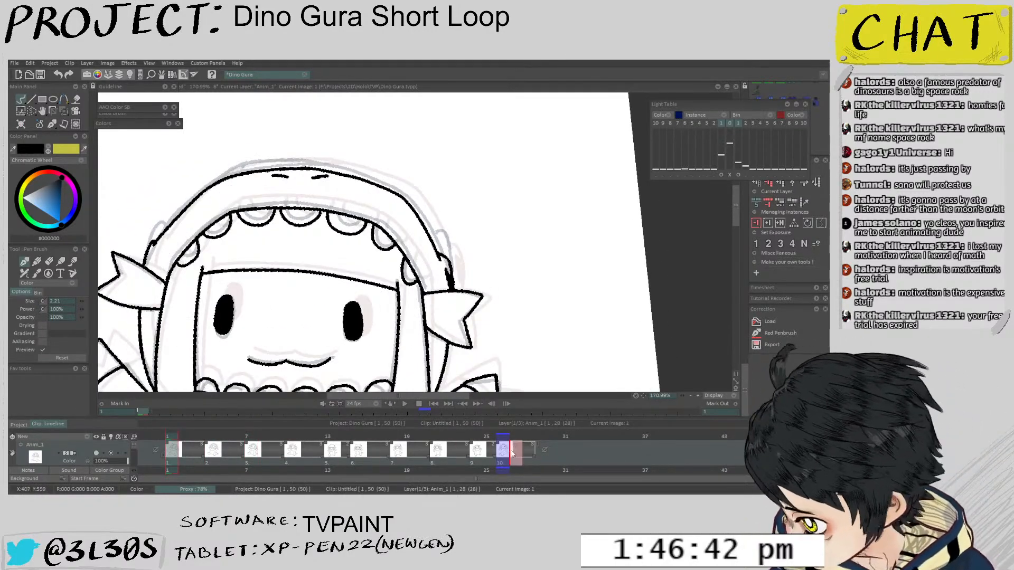
click(512, 453)
scroll(500, 297, down, 4)
Flip the copied drawing horizontally, shift it by -53 in X to line up with the frame 26 pose, and apply the transform
key(ctrl+t)
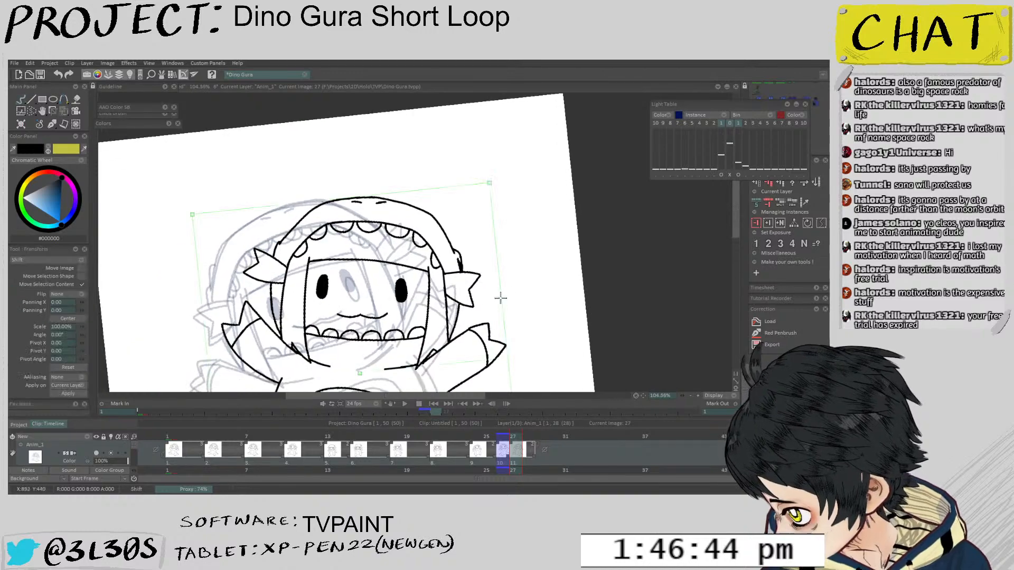
click(78, 294)
scroll(416, 267, up, 2)
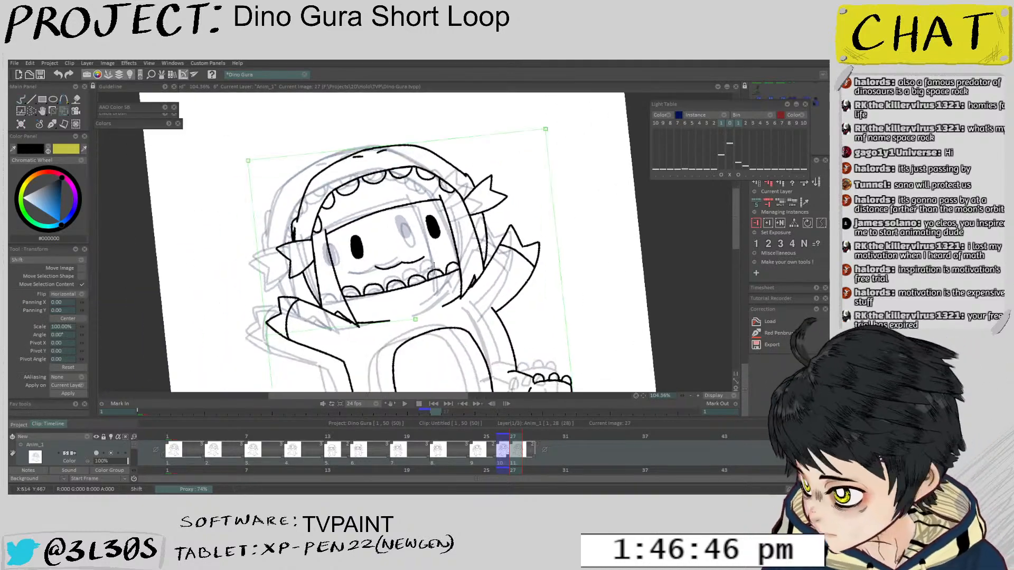
drag(416, 267, 401, 277)
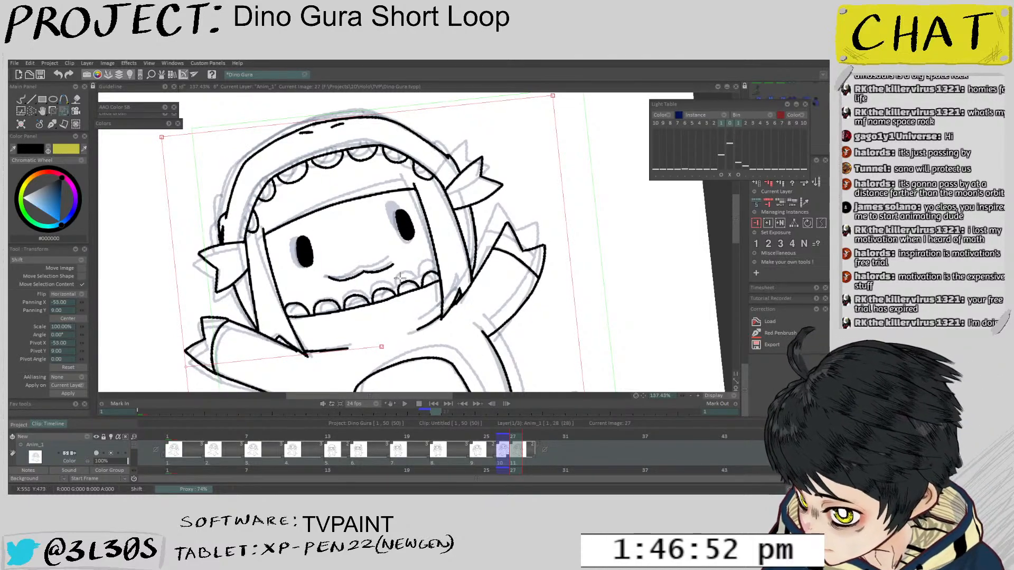
key(Return)
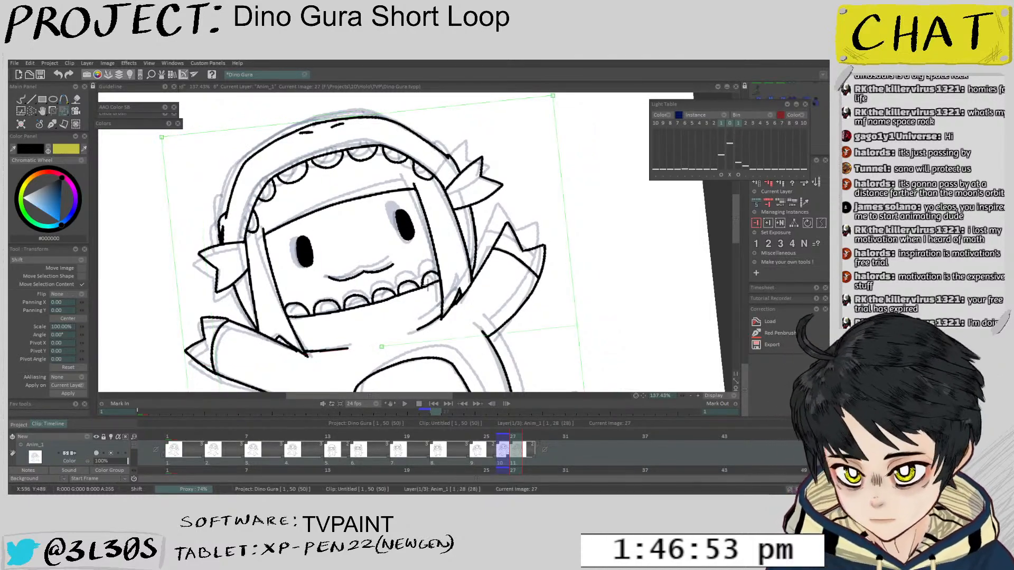
Replace the frame 26 drawing with the mirrored copy from frame 27
click(505, 450)
drag(511, 450, 499, 450)
drag(483, 248, 234, 427)
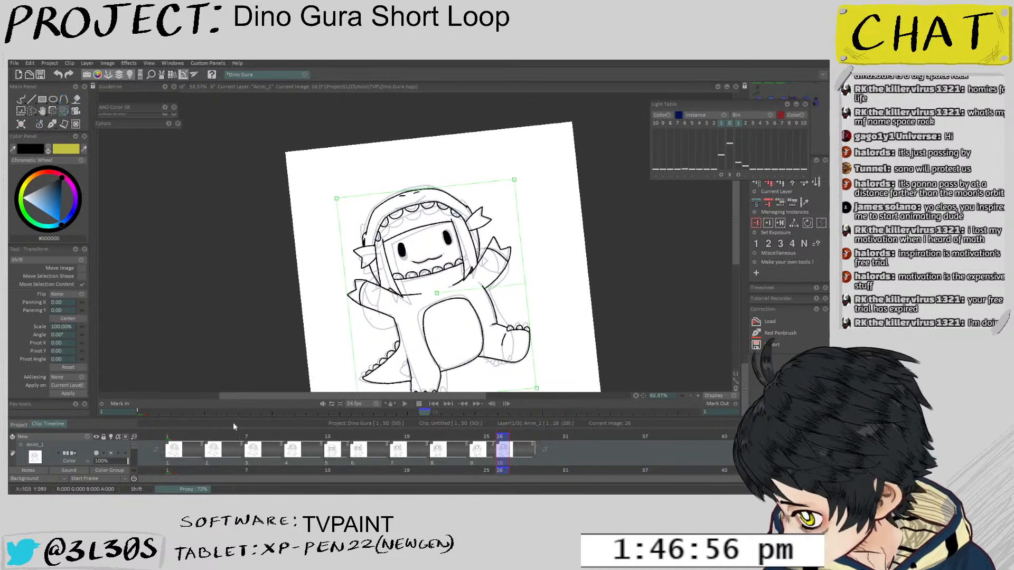
Play back the animation loop and step through its frames up to frame 24 to check the motion
key(KP_Enter)
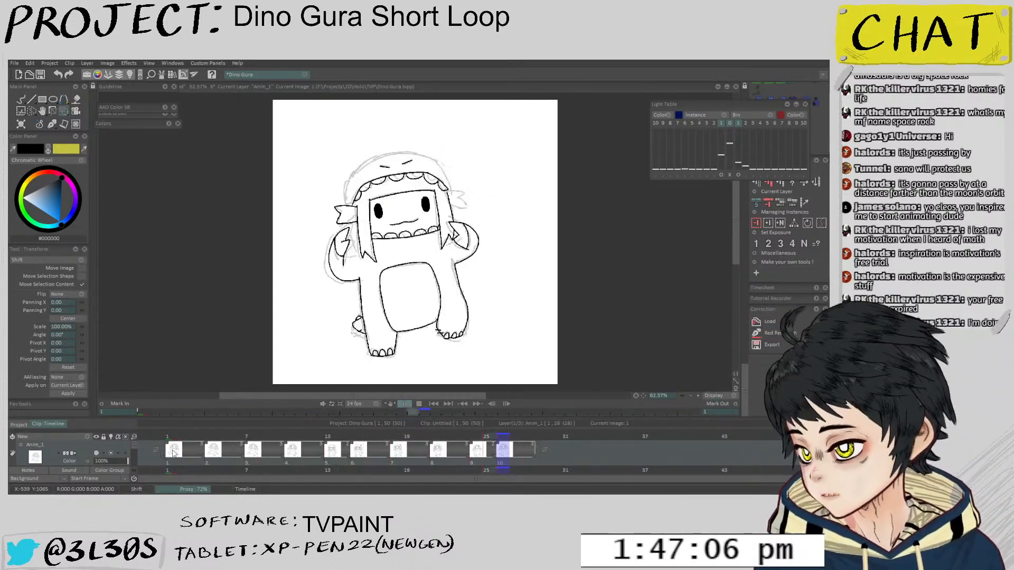
key(Return)
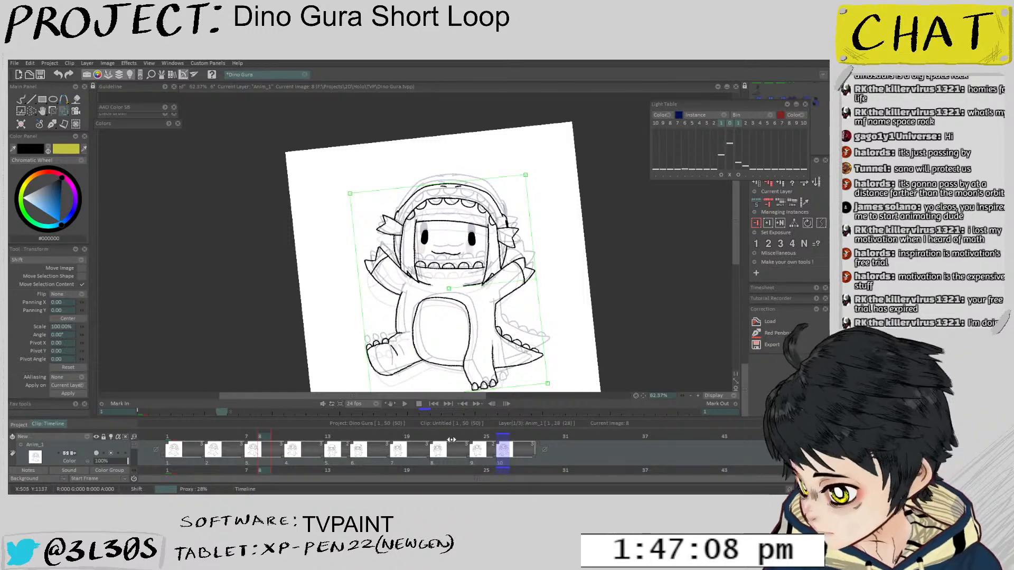
key(Right)
key(Right)
key(Right)
key(Right)
key(Right)
key(Right)
key(Right)
key(Right)
key(Right)
key(Right)
key(Right)
key(Right)
key(Right)
key(Right)
key(Right)
key(Right)
key(Right)
key(Right)
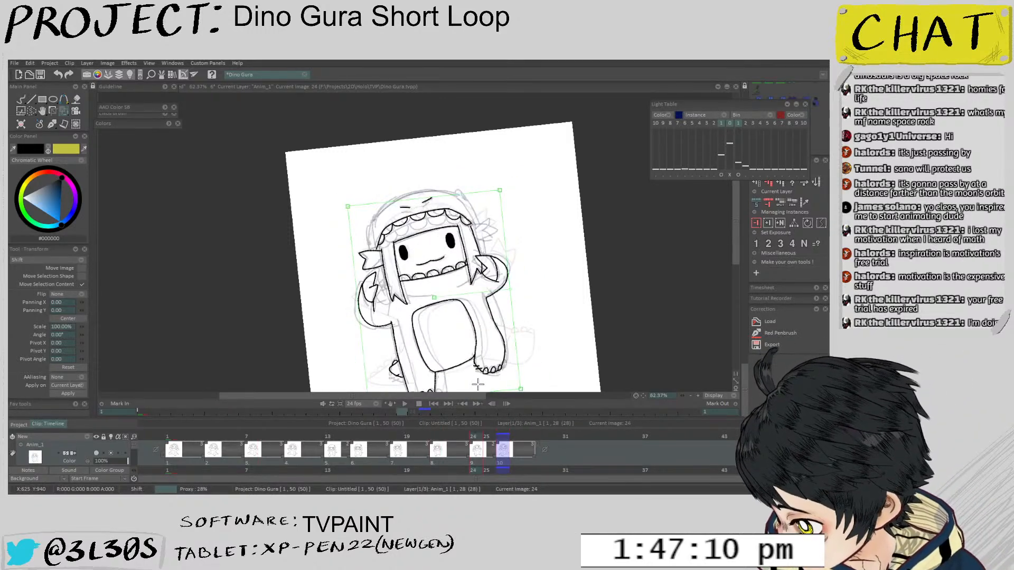
key(Return)
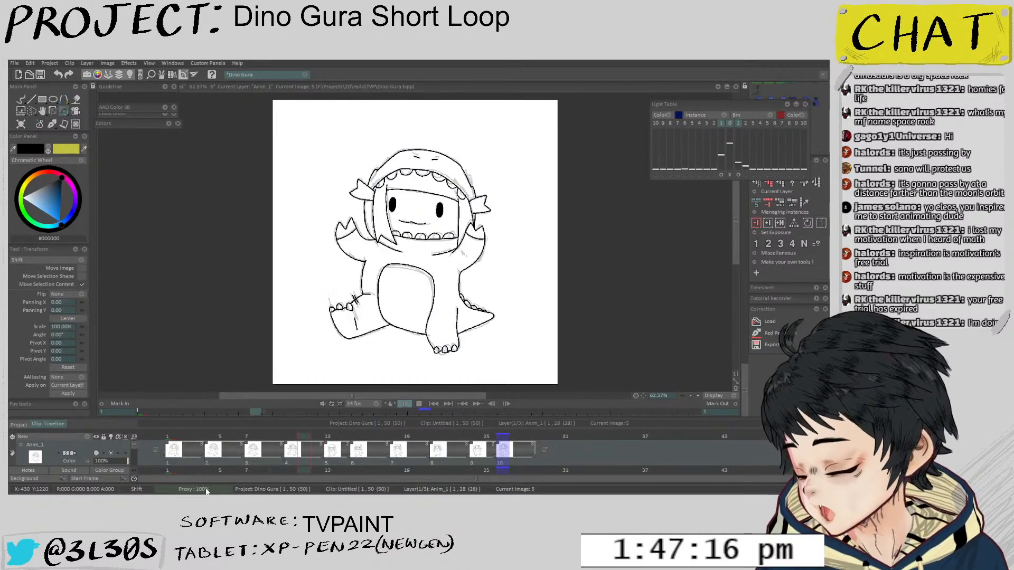
Switch back to the pen brush and flip through the drawings from frame 1 to frame 26 to compare the hood
click(474, 437)
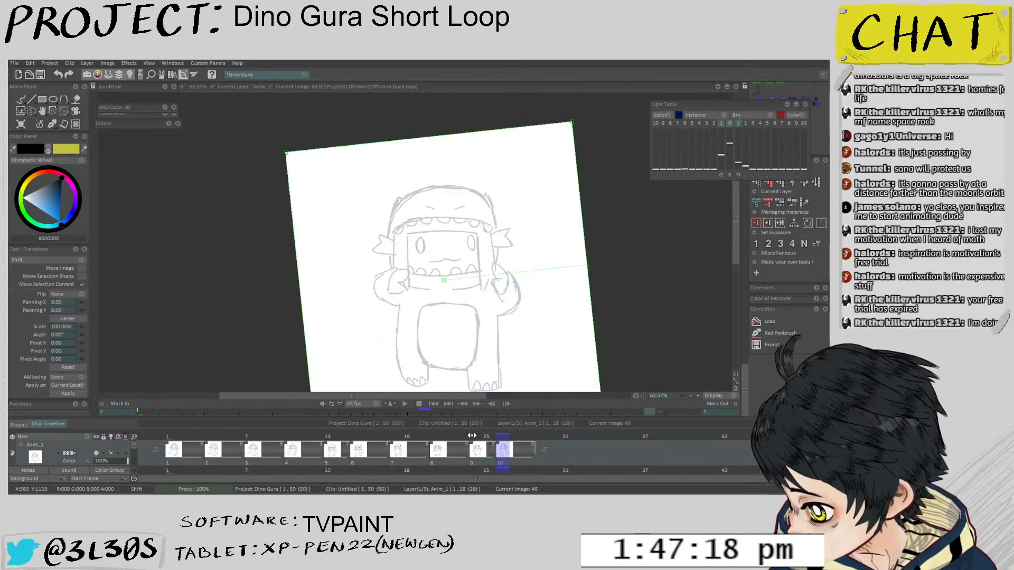
scroll(480, 223, up, 5)
key(b)
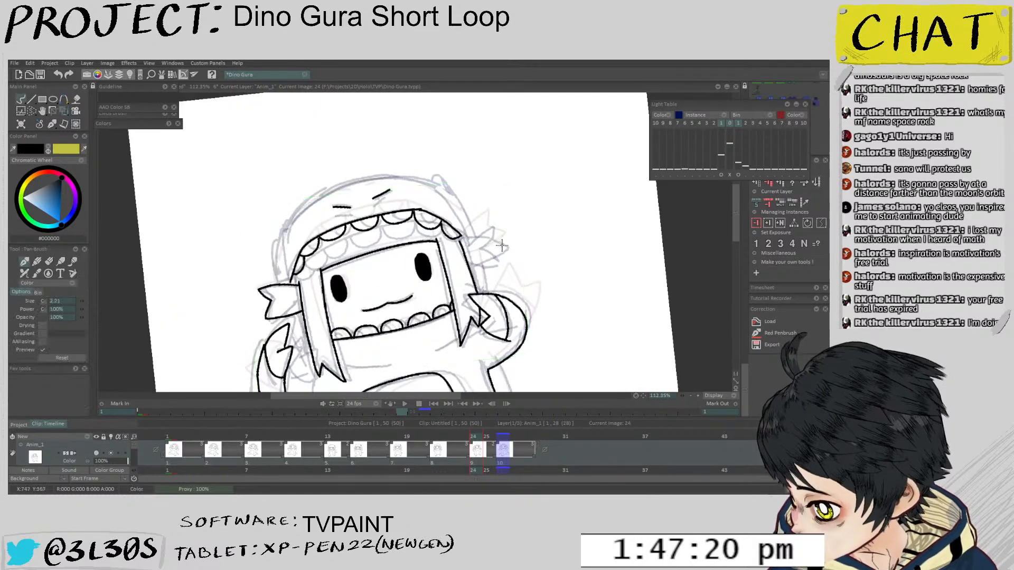
key(Right)
key(Left)
click(167, 452)
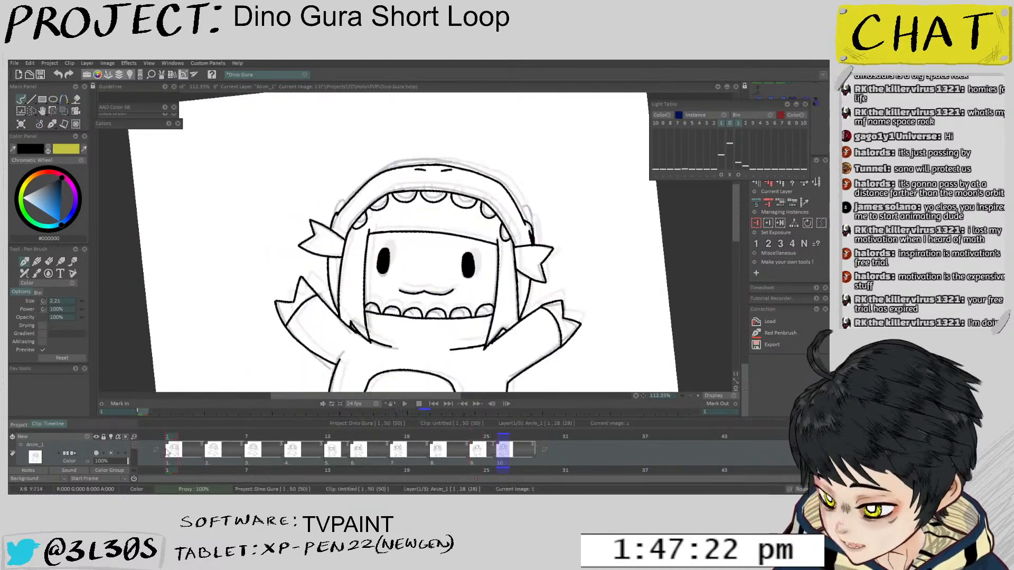
key(Right)
key(Right)
key(Right)
key(Left)
key(Left)
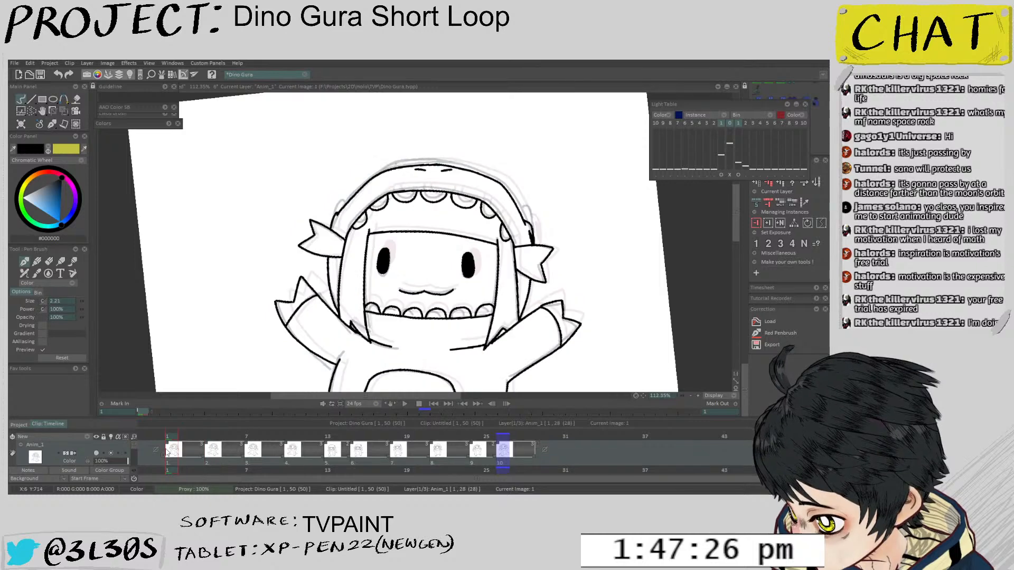
key(Right)
key(Right)
key(Right)
key(Right)
key(Right)
key(Right)
key(Right)
key(Right)
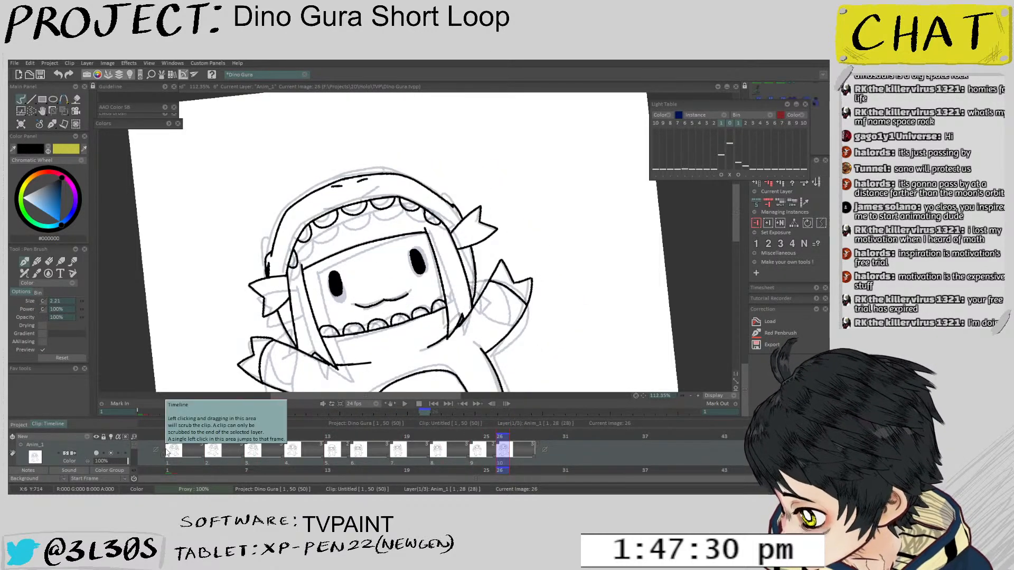
Ink the hood's left side and its curved top outline over the rough sketch on frame 24
key(Left)
scroll(340, 260, up, 3)
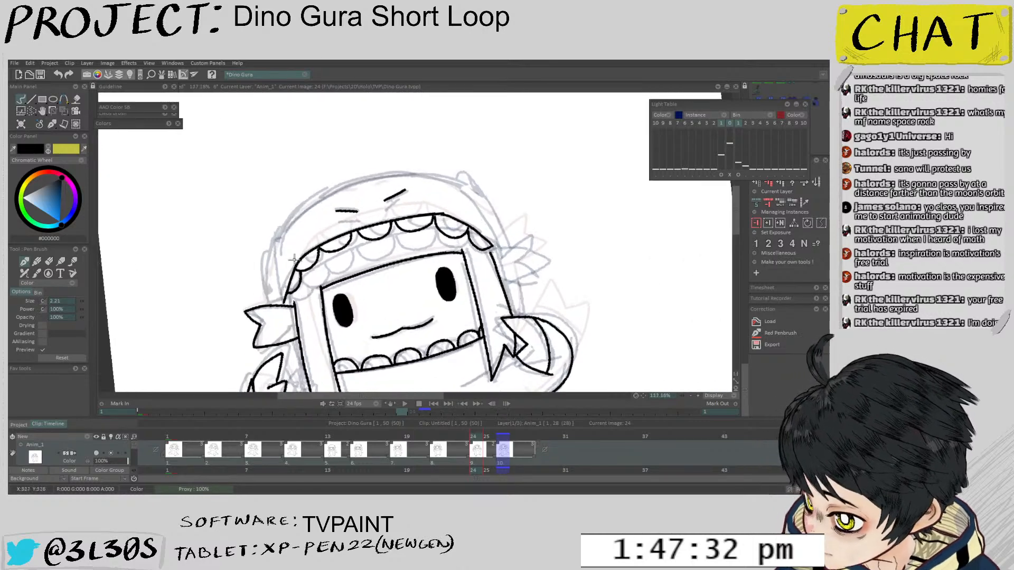
key(ctrl+z)
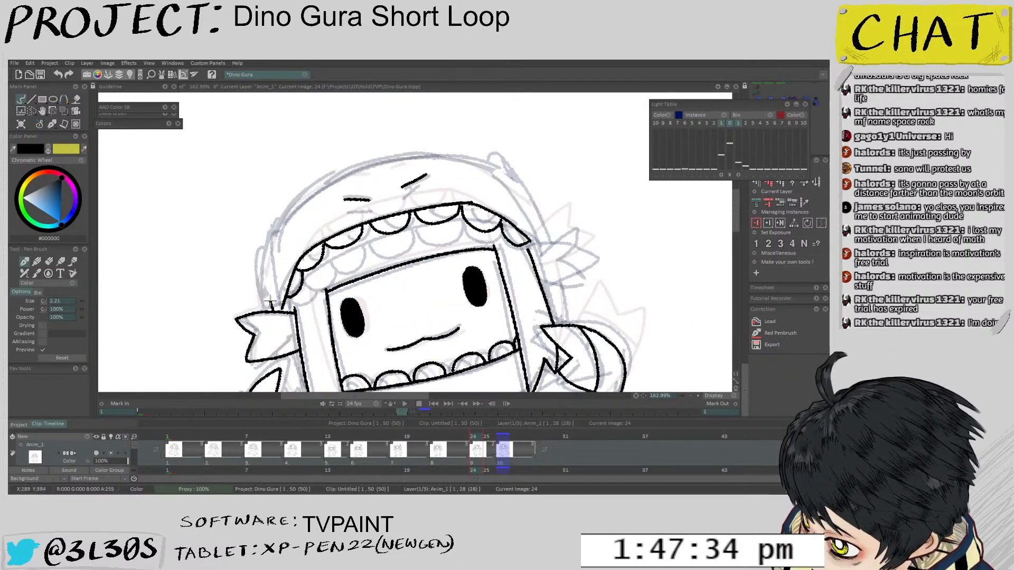
drag(288, 259, 322, 316)
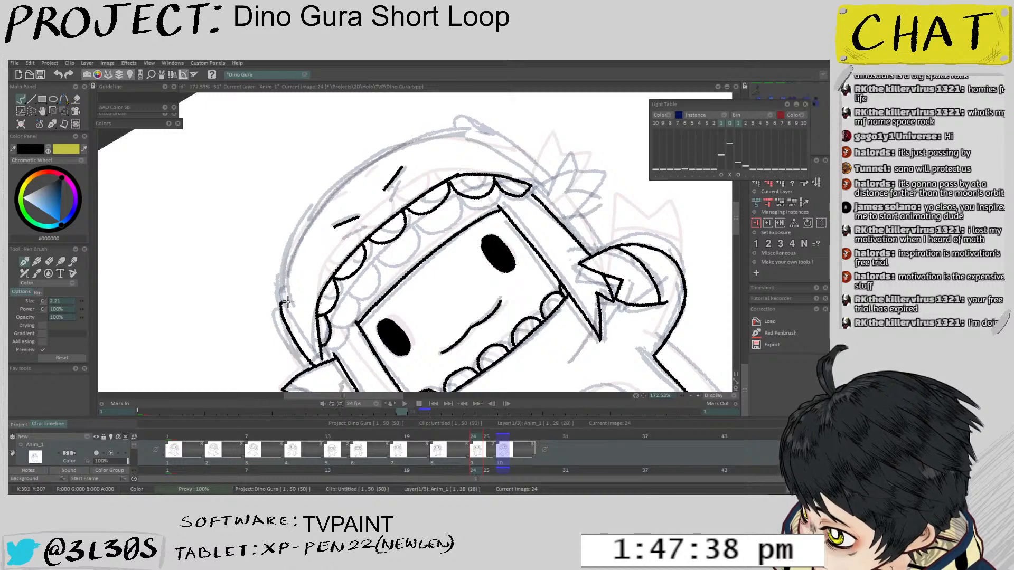
mouse_move(337, 195)
mouse_down()
mouse_move(383, 155)
mouse_move(348, 259)
mouse_move(421, 289)
mouse_move(398, 271)
mouse_move(349, 267)
mouse_move(336, 245)
mouse_move(334, 291)
mouse_move(310, 218)
mouse_move(311, 136)
mouse_up()
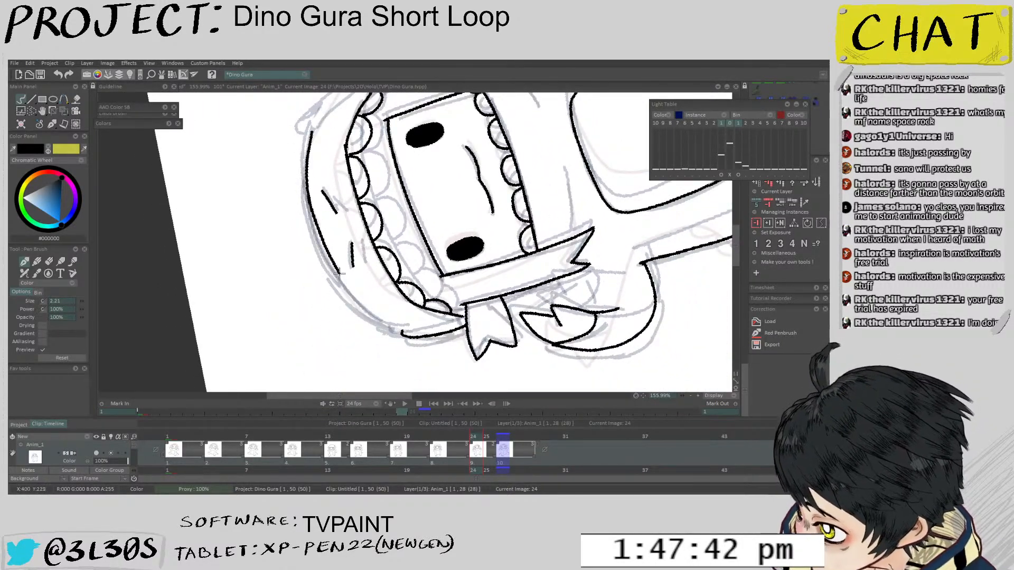
drag(396, 298, 400, 339)
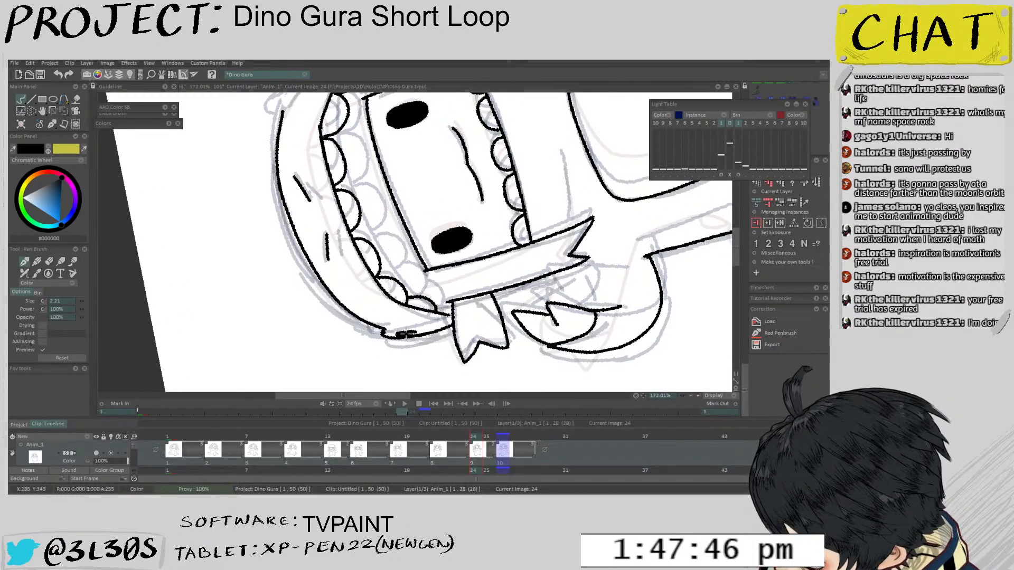
Ink the dark eye inside the hood's left bump above the fin on frame 24
mouse_move(393, 287)
mouse_down()
mouse_move(346, 287)
mouse_move(346, 312)
mouse_up()
key(e)
drag(318, 283, 322, 287)
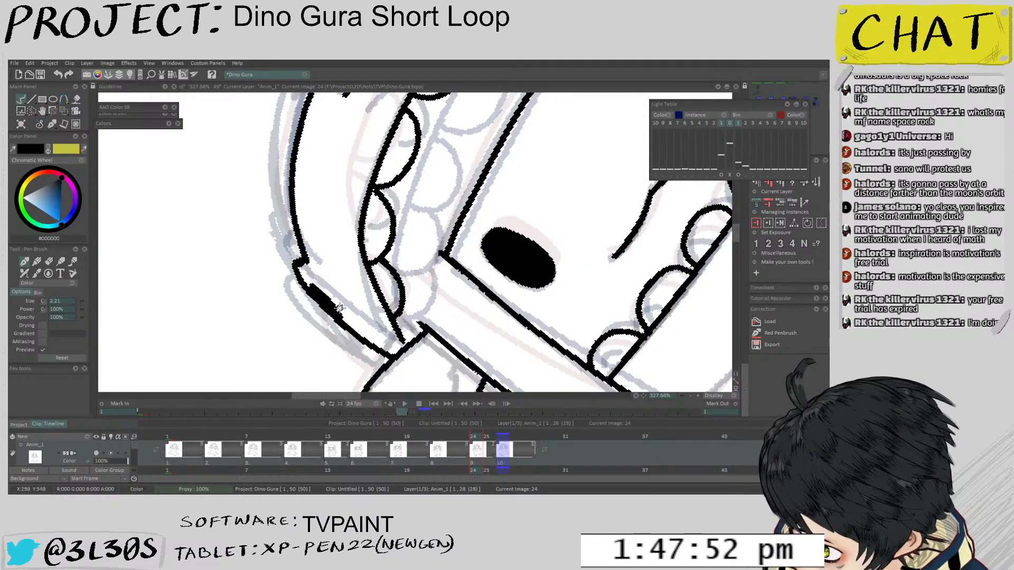
drag(339, 308, 489, 206)
Compare frame 24 with frame 21 and ink the right end of the hood's outline on frame 24
key(Left)
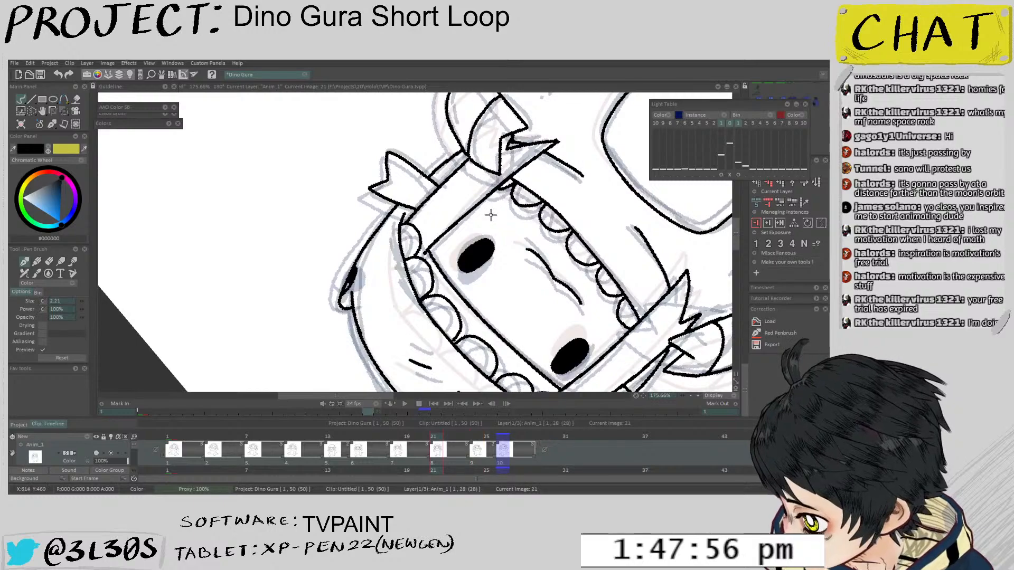
key(Right)
key(Left)
key(Right)
drag(370, 286, 392, 239)
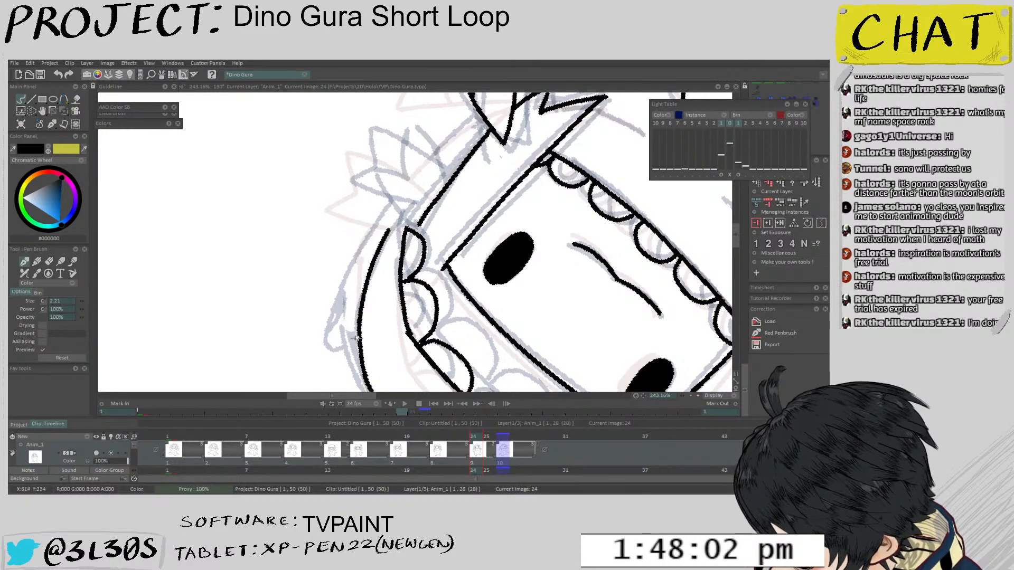
drag(401, 217, 558, 291)
Flip between the drawings on frames 18, 21 and 24 and examine the inked hood on frame 24 up close
key(Left)
key(Left)
key(Left)
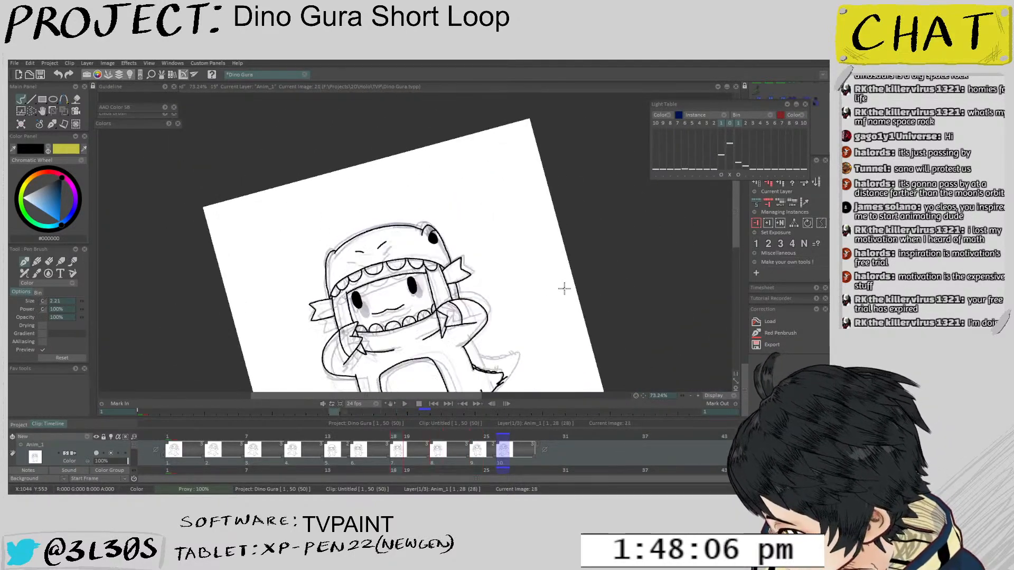
key(Right)
key(Right)
key(Right)
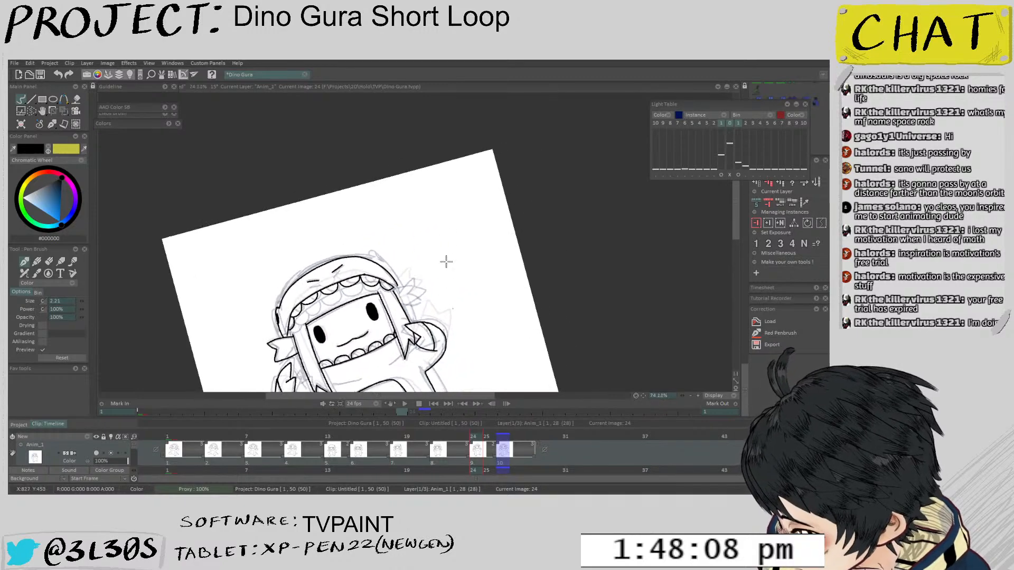
scroll(444, 255, up, 3)
drag(409, 296, 520, 324)
scroll(455, 289, up, 2)
scroll(467, 288, up, 2)
scroll(509, 272, down, 4)
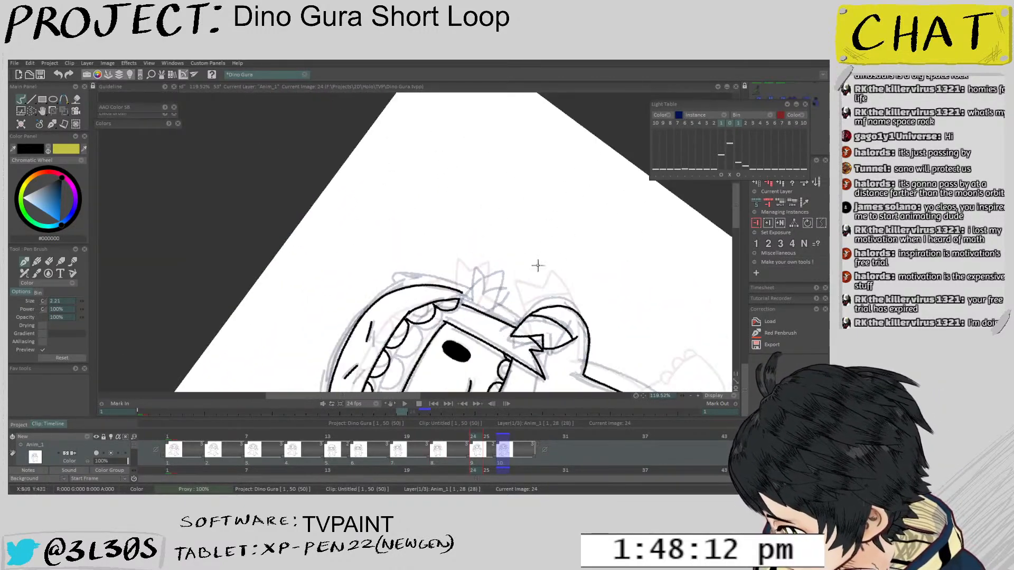
Ink the pointed fin on the hood beside the bump on frame 24, following the rough sketch
key(Left)
key(Right)
key(Left)
key(Right)
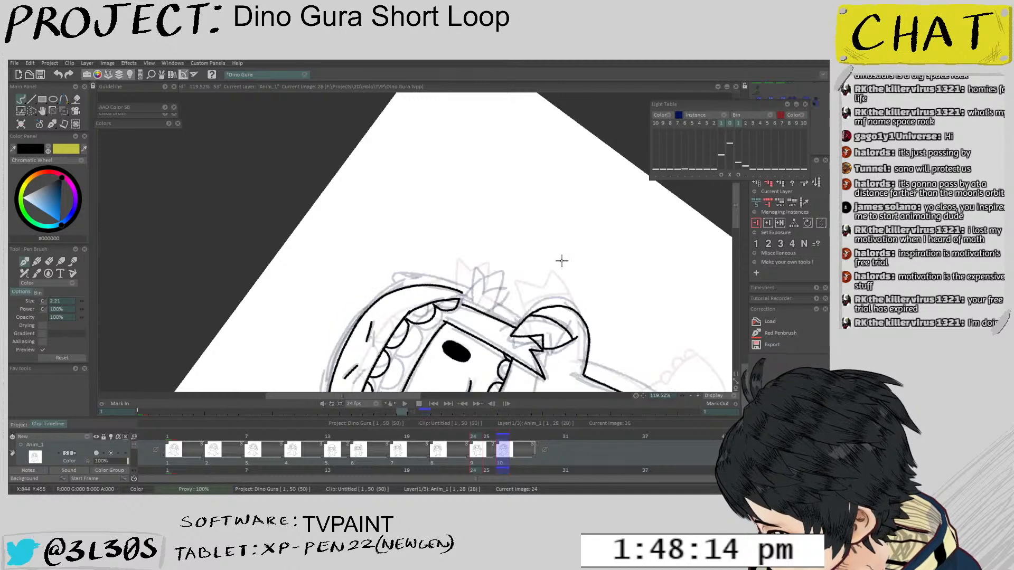
key(Left)
key(Right)
scroll(536, 268, up, 3)
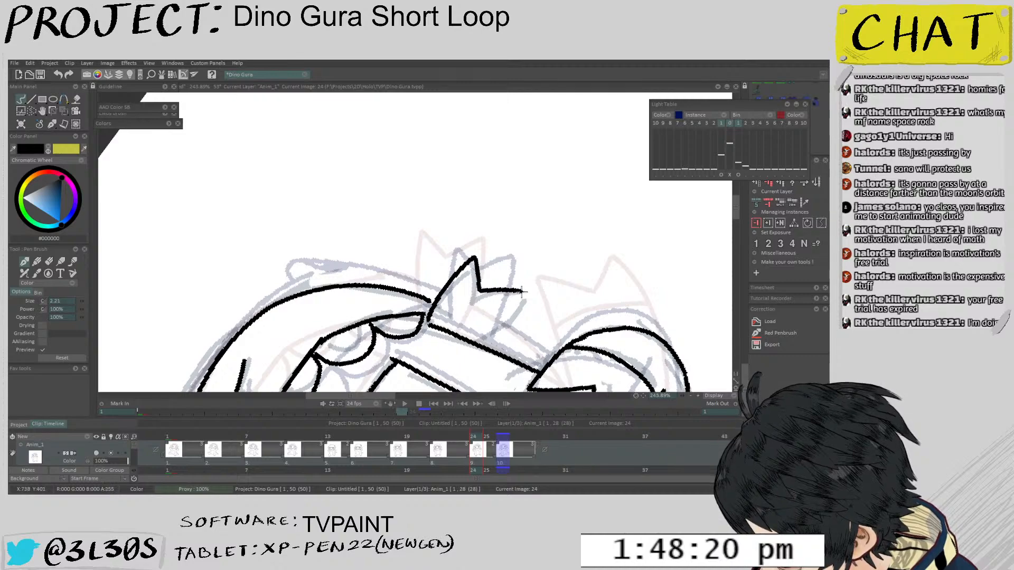
drag(451, 298, 370, 259)
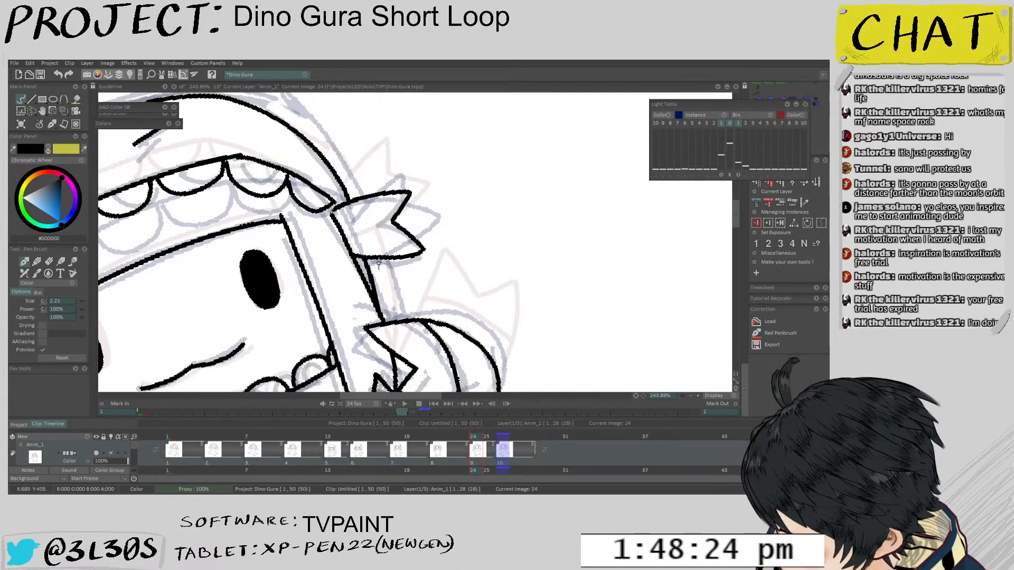
Copy drawings 2 to 9 of the Anim_1 layer in after frame 28 and flip the copies horizontally
scroll(380, 263, down, 4)
drag(430, 206, 370, 256)
scroll(380, 290, down, 1)
click(500, 438)
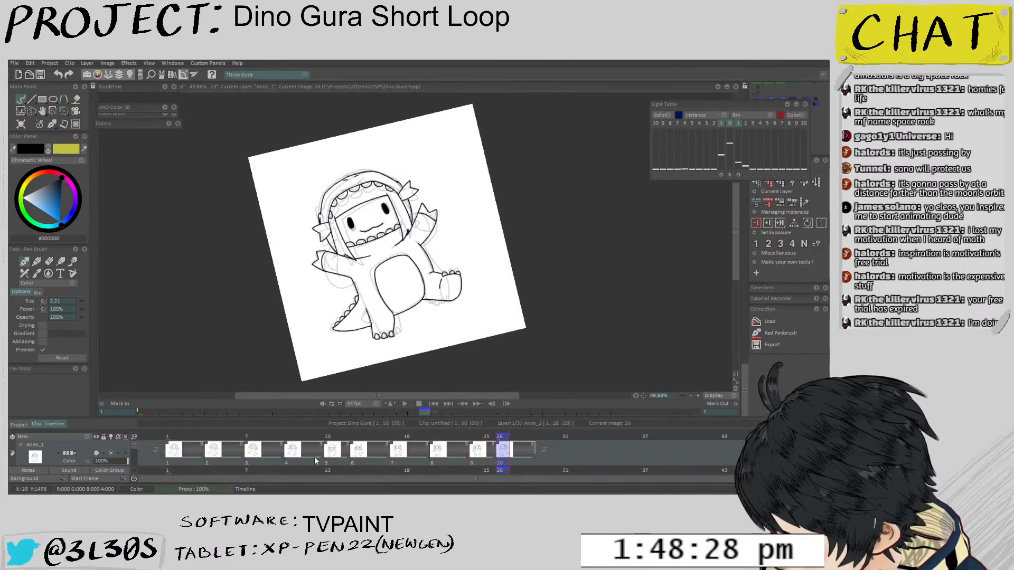
drag(217, 461, 555, 460)
key(t)
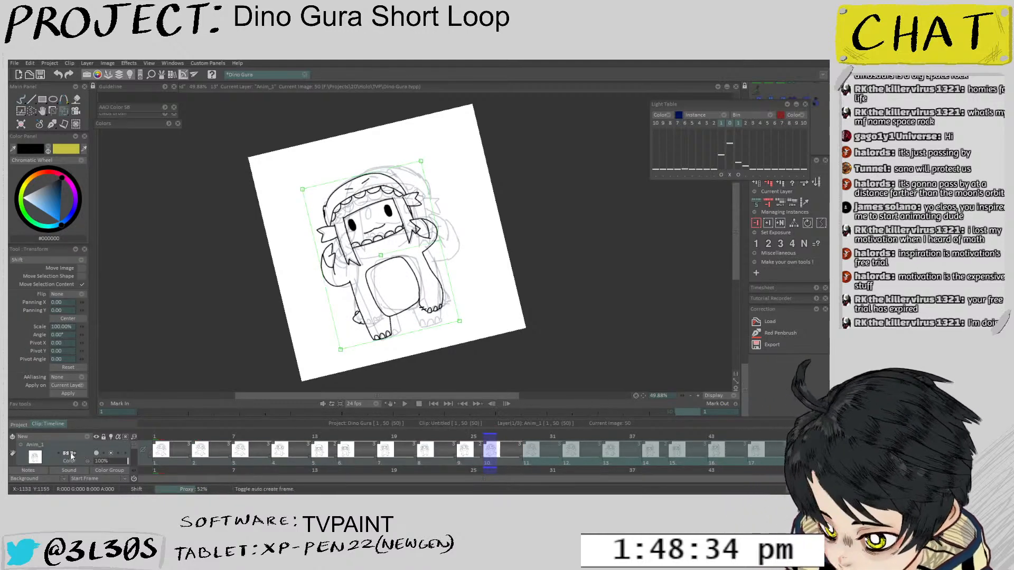
click(75, 294)
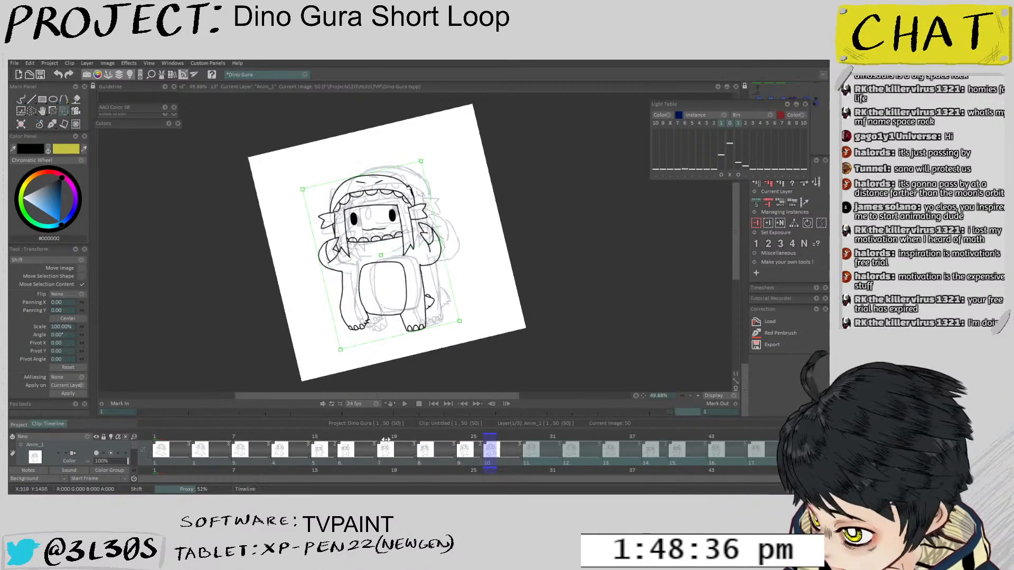
Hide the rough Anim_0 layer and clear the marks for the previous and next drawings in the Light Table
drag(426, 416, 475, 384)
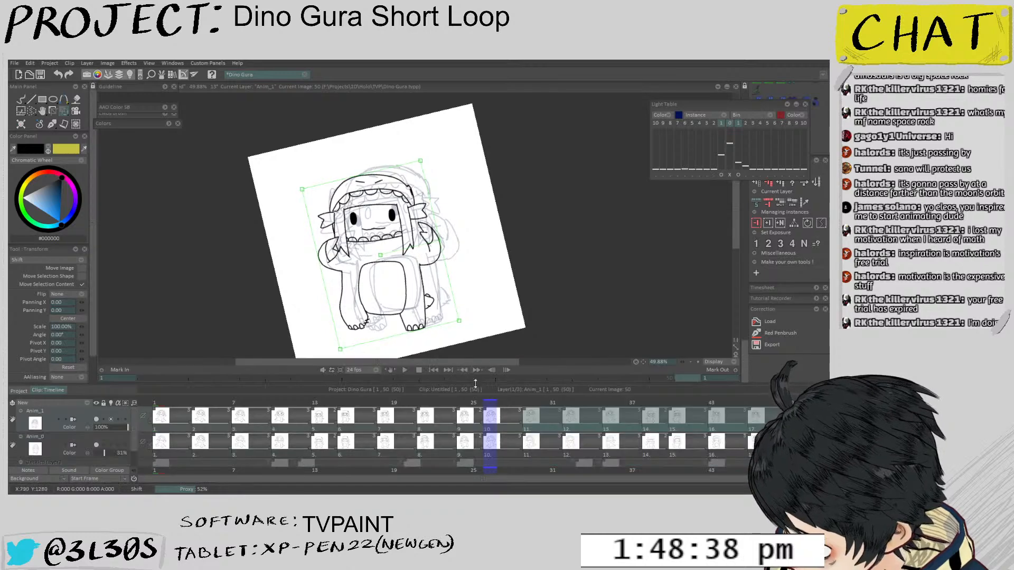
click(111, 419)
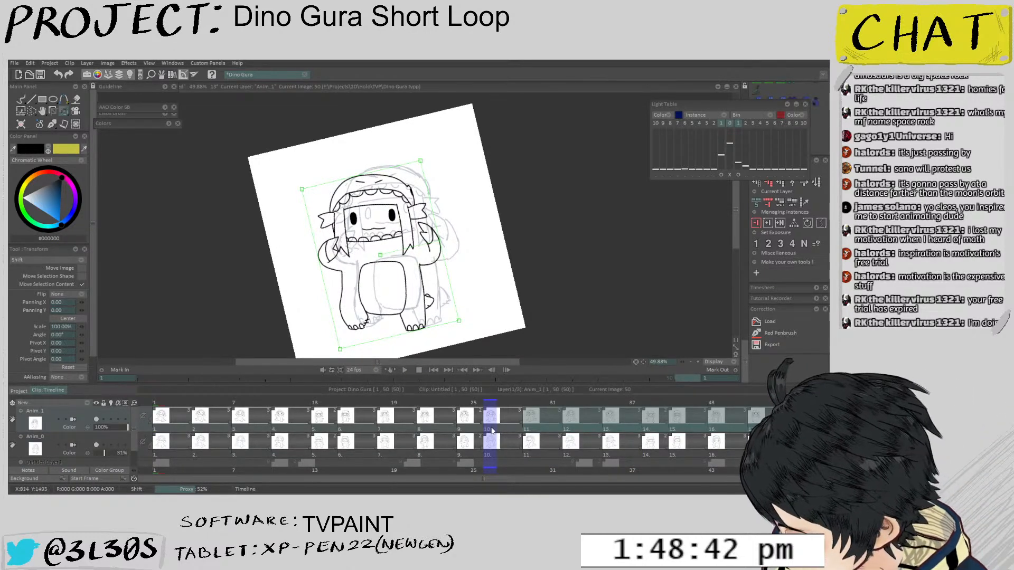
key(Return)
drag(470, 268, 331, 325)
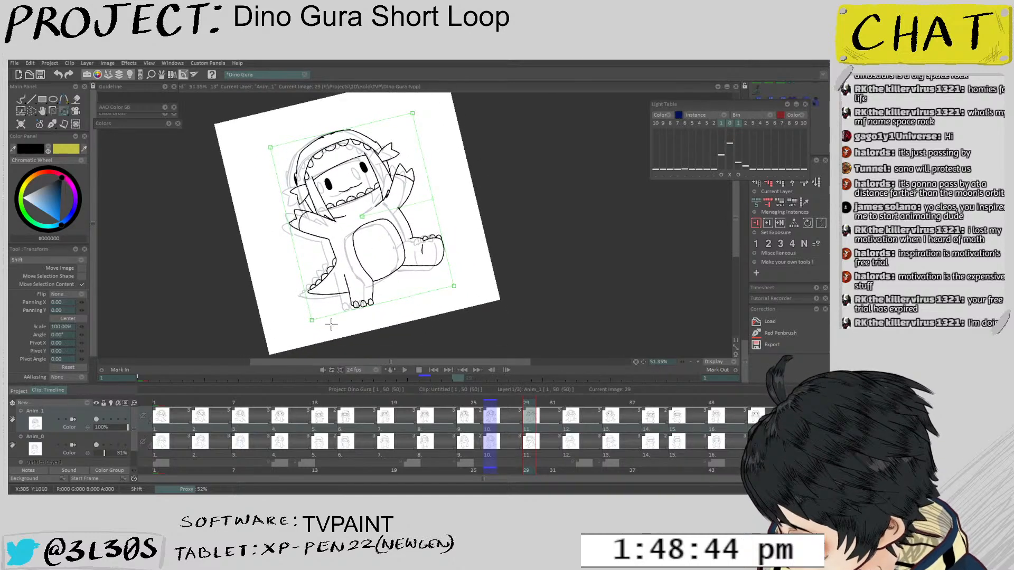
click(96, 445)
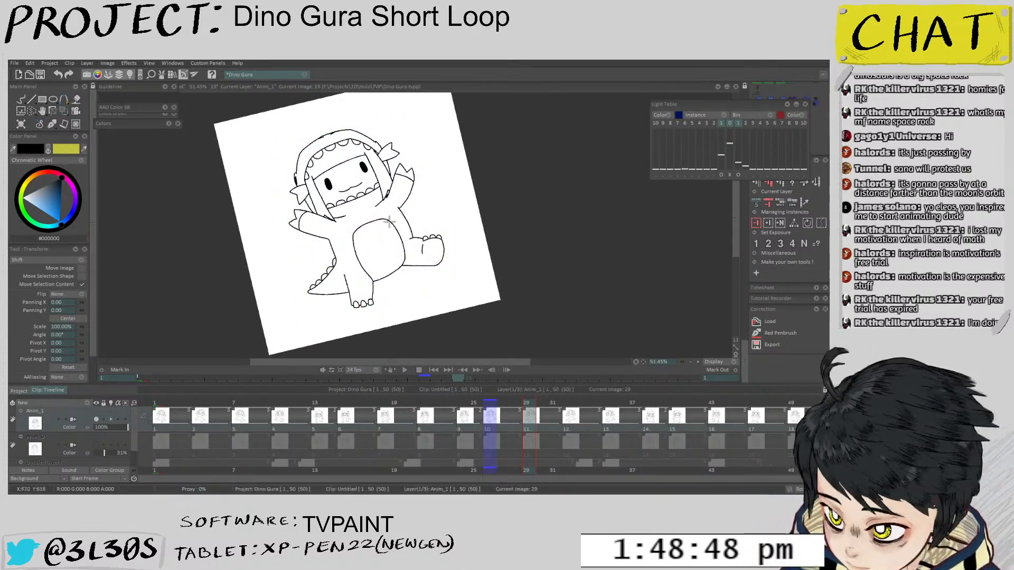
click(721, 176)
click(738, 175)
Shift the flipped drawing on frame 29 by X -44, Y 11 to line it up with the previous drawing
key(ctrl+Left)
key(ctrl+Right)
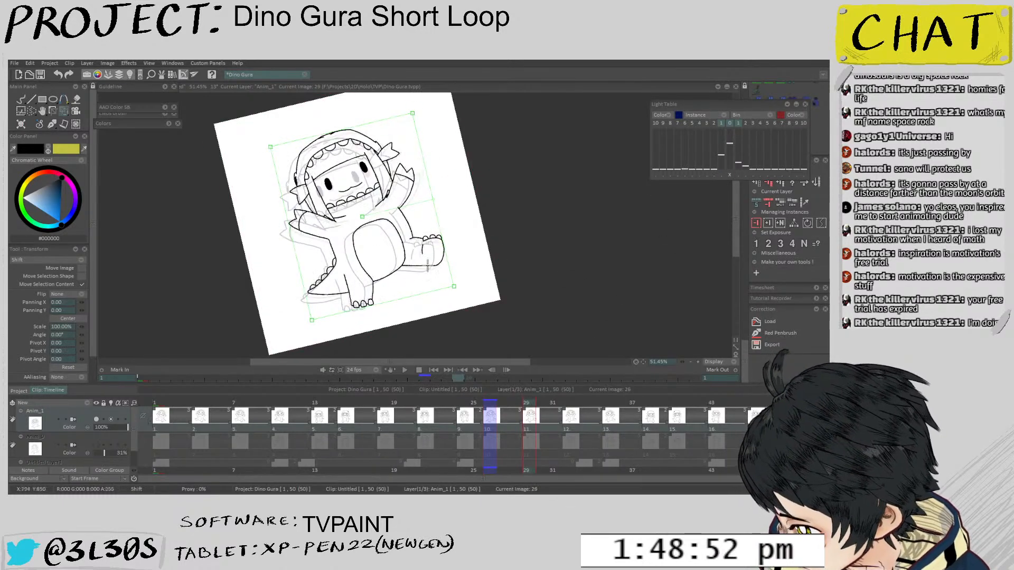
scroll(413, 232, up, 3)
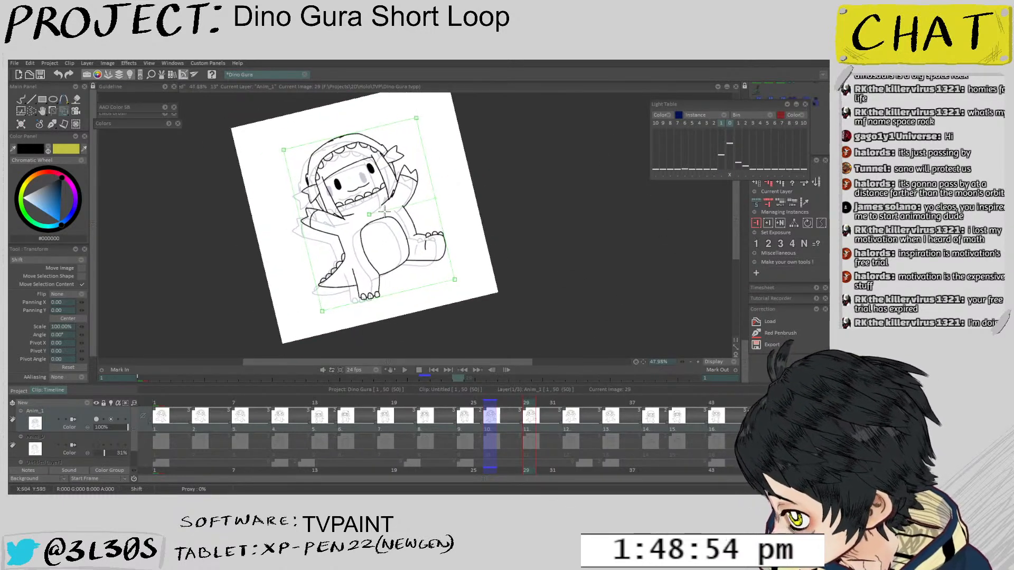
scroll(414, 232, up, 1)
drag(413, 232, 348, 276)
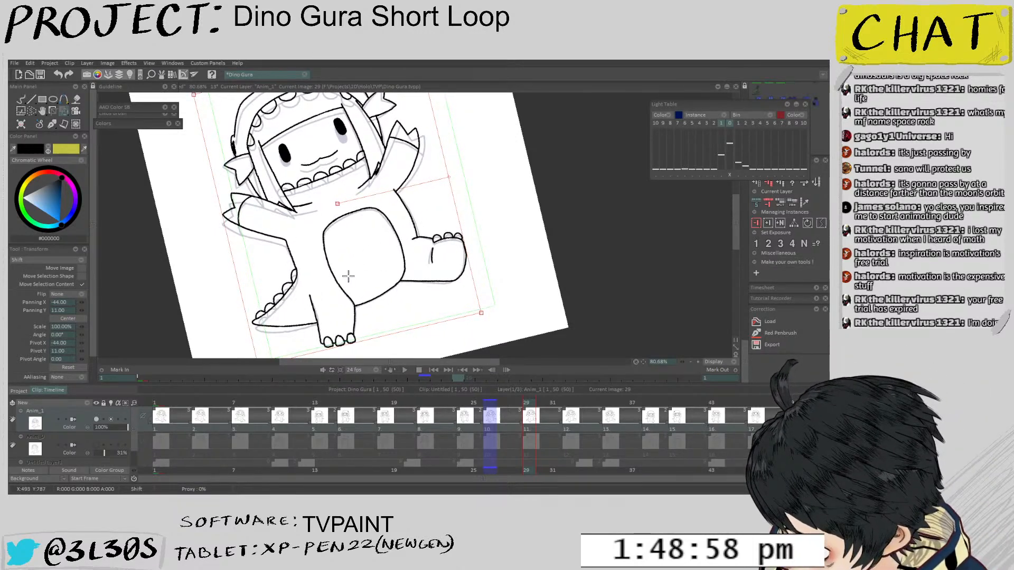
key(Return)
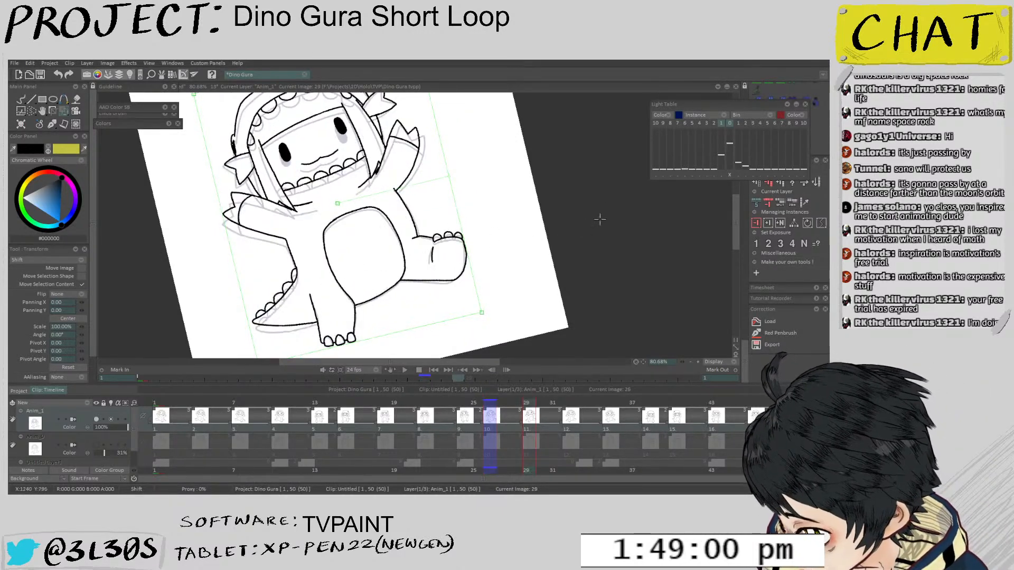
Shift the flipped drawing on frame 32 by X -41, Y 8 to match the drawing on frame 29
key(Right)
key(Right)
key(Right)
drag(393, 250, 363, 269)
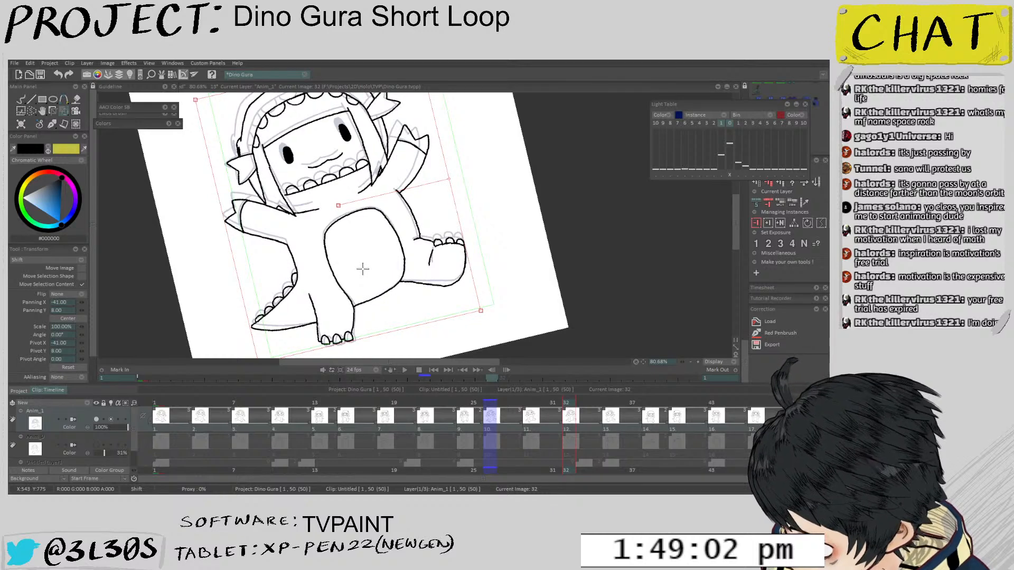
key(Return)
Shift the flipped drawing on frame 35 by X 6, Y 1 to match the drawing before it
key(Right)
key(Right)
key(Right)
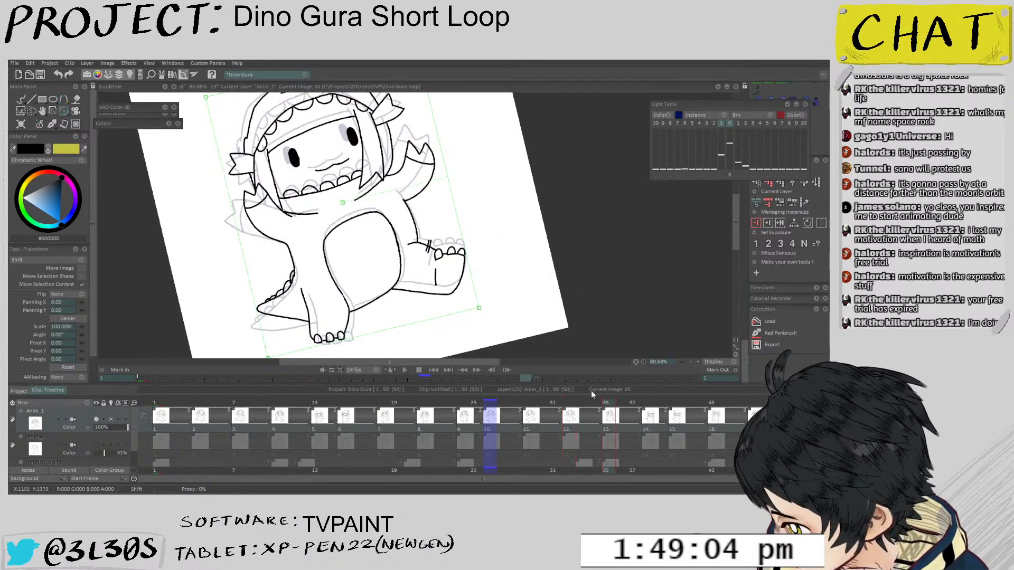
drag(411, 256, 412, 257)
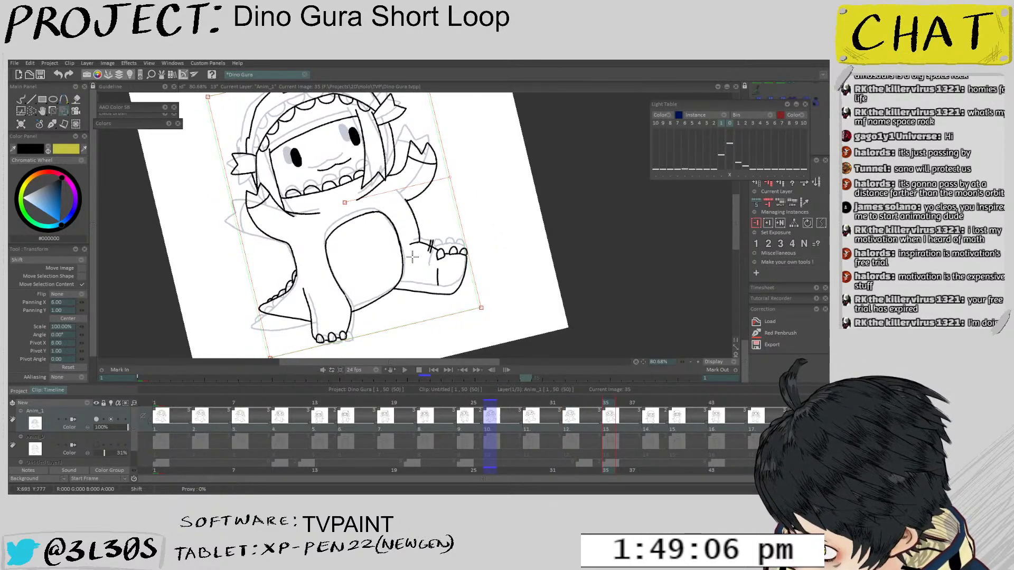
key(Return)
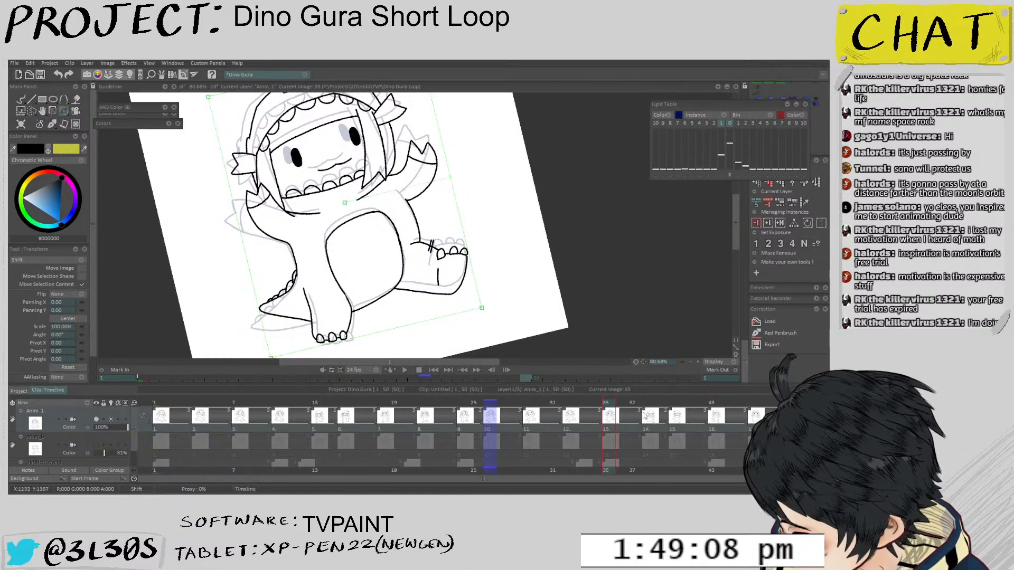
Nudge the flipped drawings on frames 38 and 40 to line up with the drawings before them
click(646, 405)
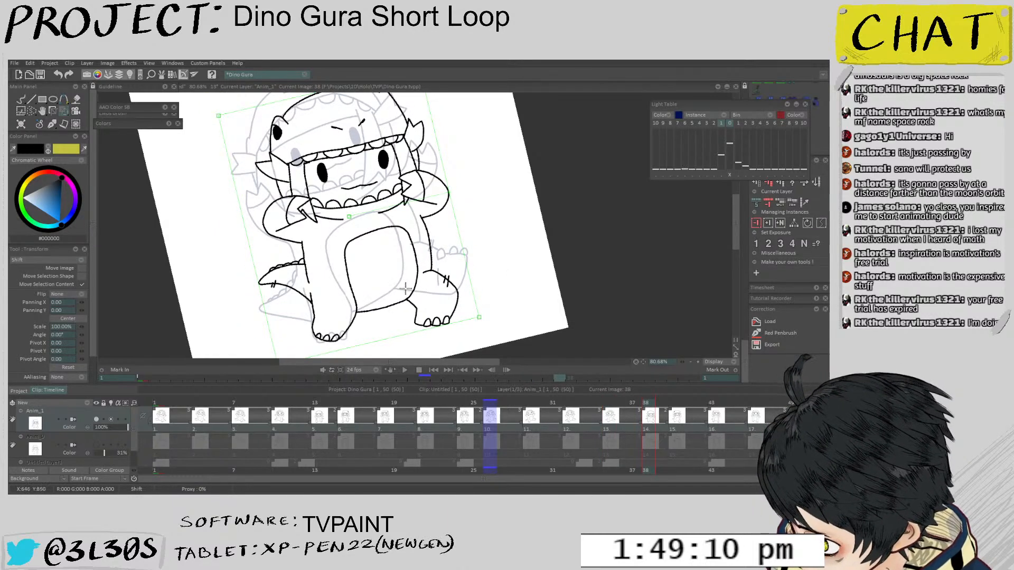
drag(405, 288, 405, 289)
click(672, 401)
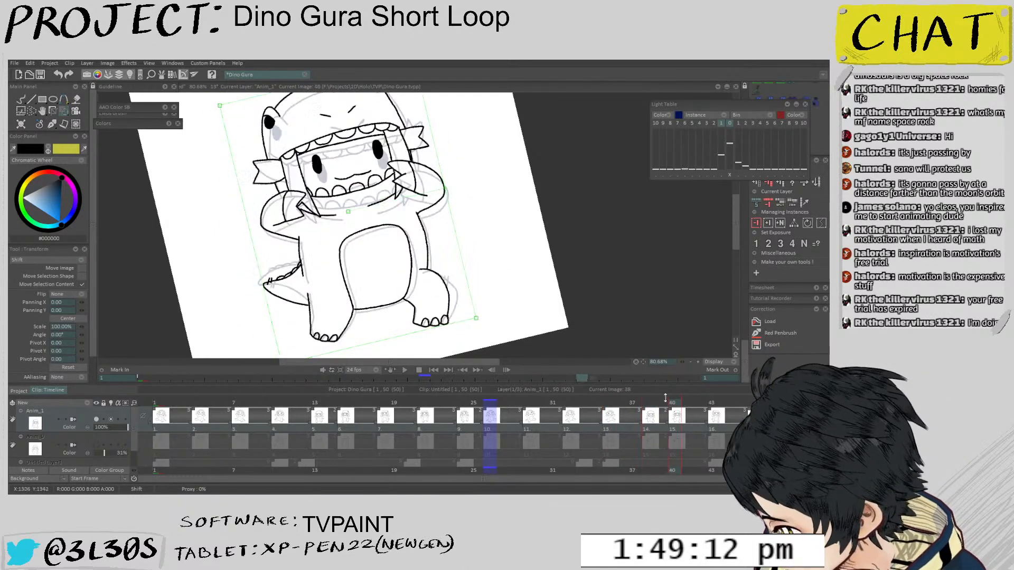
drag(498, 296, 500, 295)
Shift the drawing on frame 43 by X 24, Y 3 and the one on frame 49 by X 92, Y 8
click(711, 402)
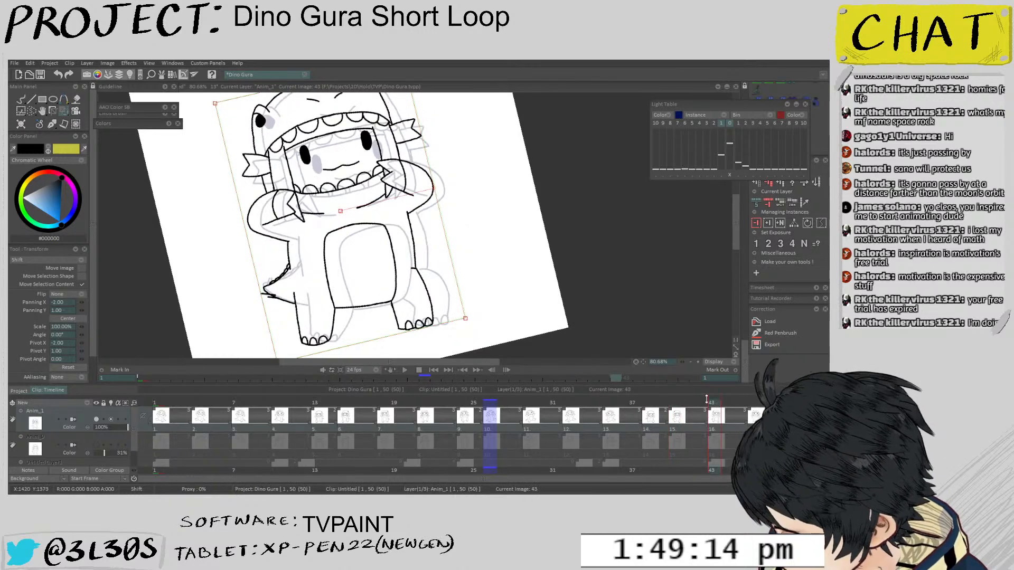
drag(415, 280, 423, 279)
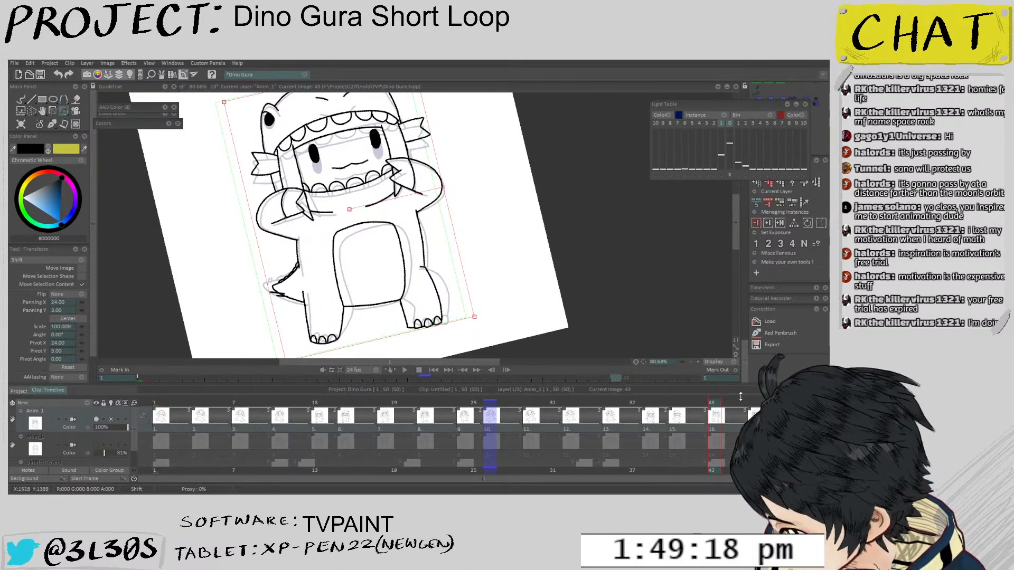
click(751, 402)
drag(409, 288, 459, 275)
key(Right)
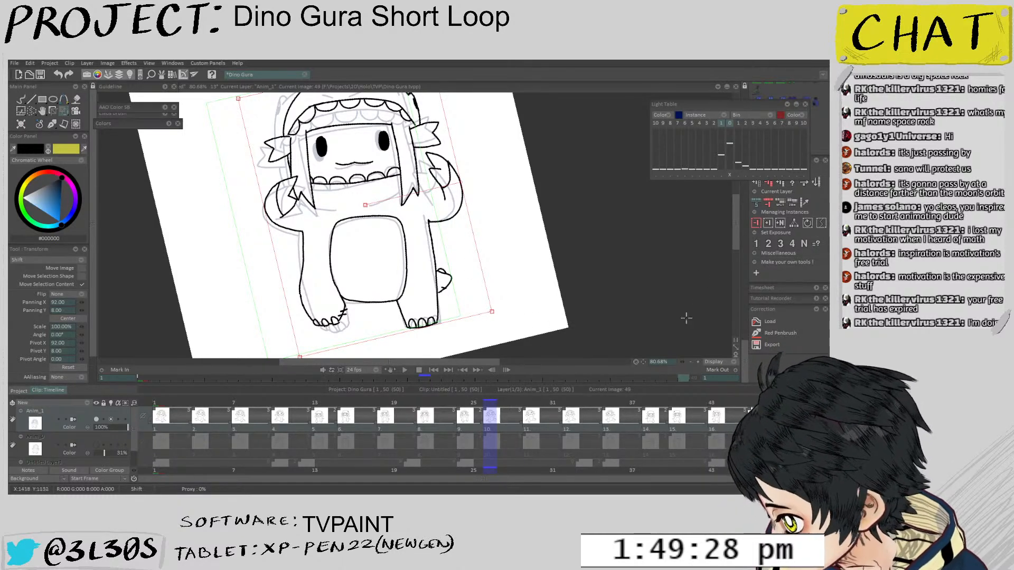
Shift the drawing on frame 46 by X -4, Y -3 to fit between its neighbouring drawings
mouse_move(428, 250)
mouse_down()
mouse_move(418, 247)
mouse_move(416, 275)
mouse_up()
key(Return)
key(Left)
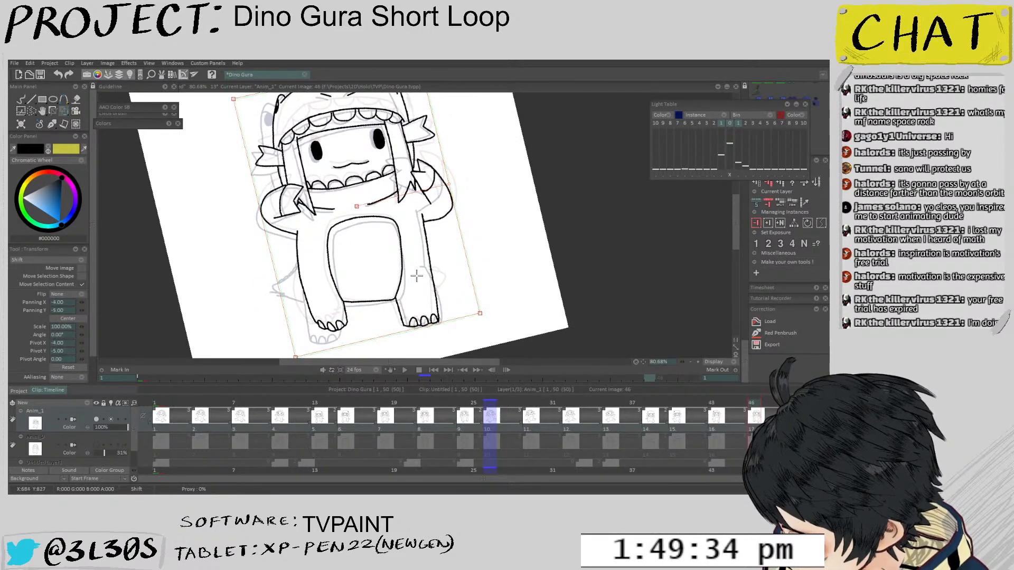
key(Return)
key(Left)
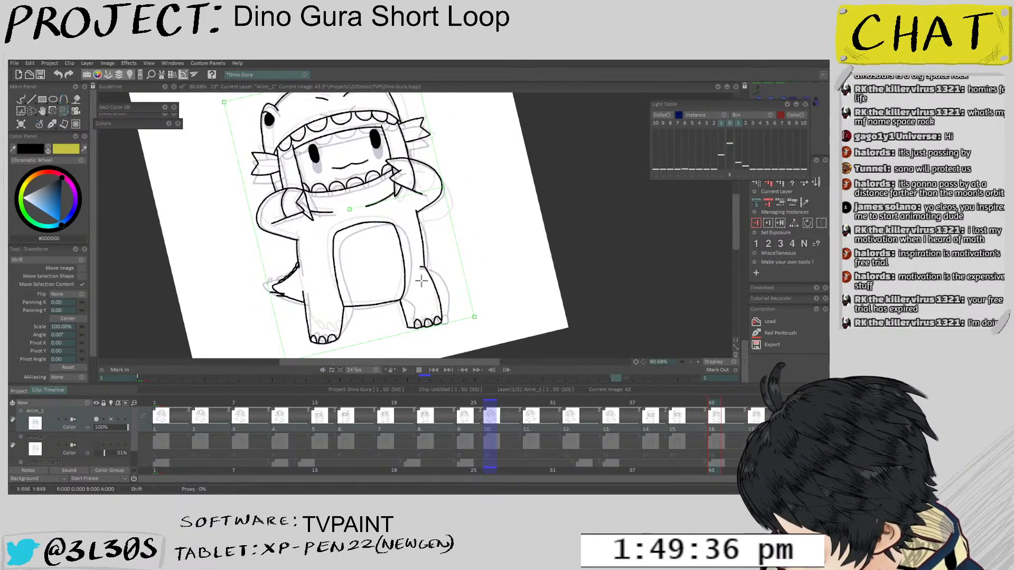
Nudge the drawing on frame 40 slightly again to align it with the neighbouring drawings and apply the move
click(670, 403)
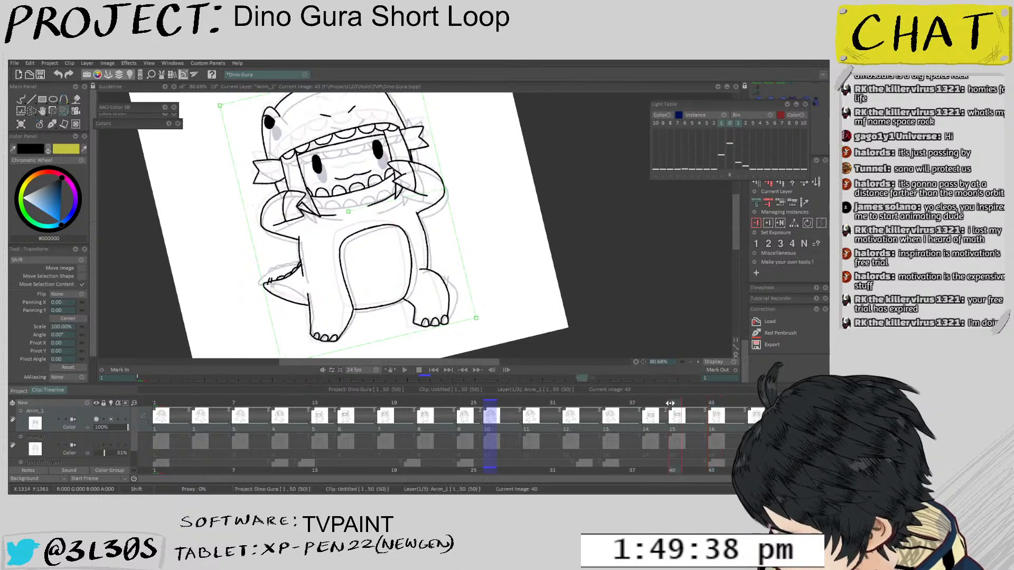
drag(425, 276, 424, 277)
key(Return)
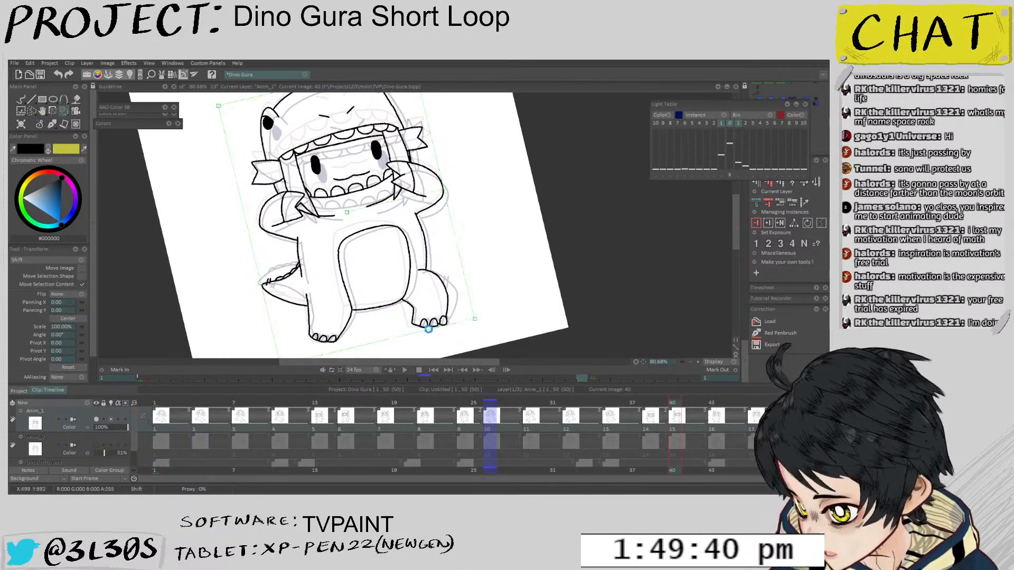
Play the full dance loop from frame 1 to check the alignment of the flipped drawings
click(157, 415)
drag(359, 340, 299, 392)
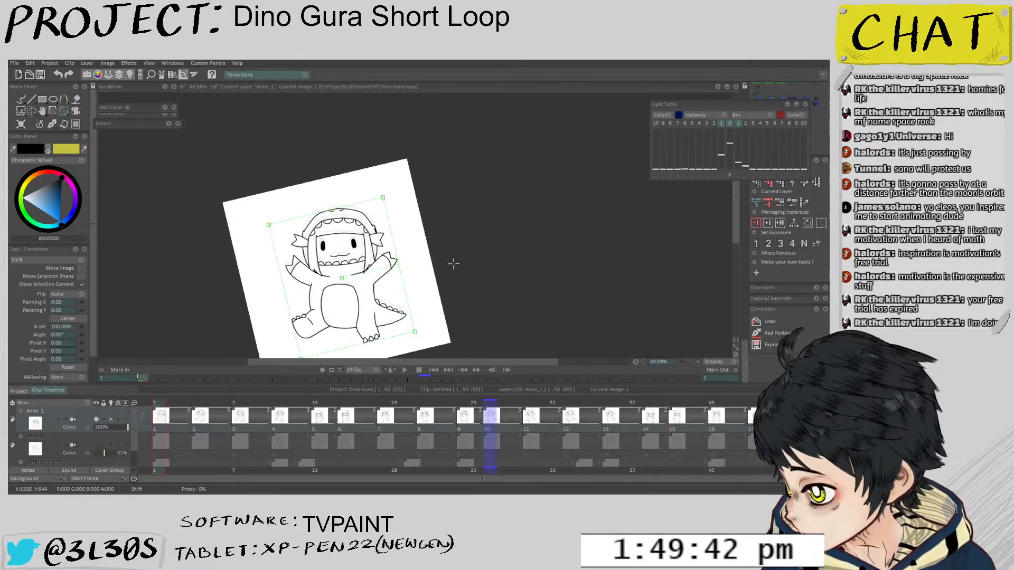
key(Return)
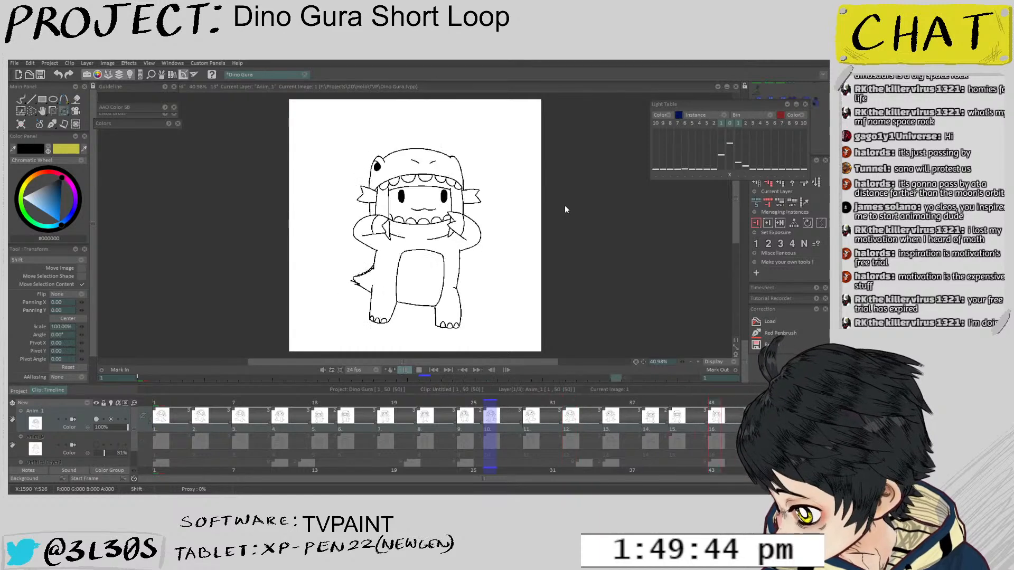
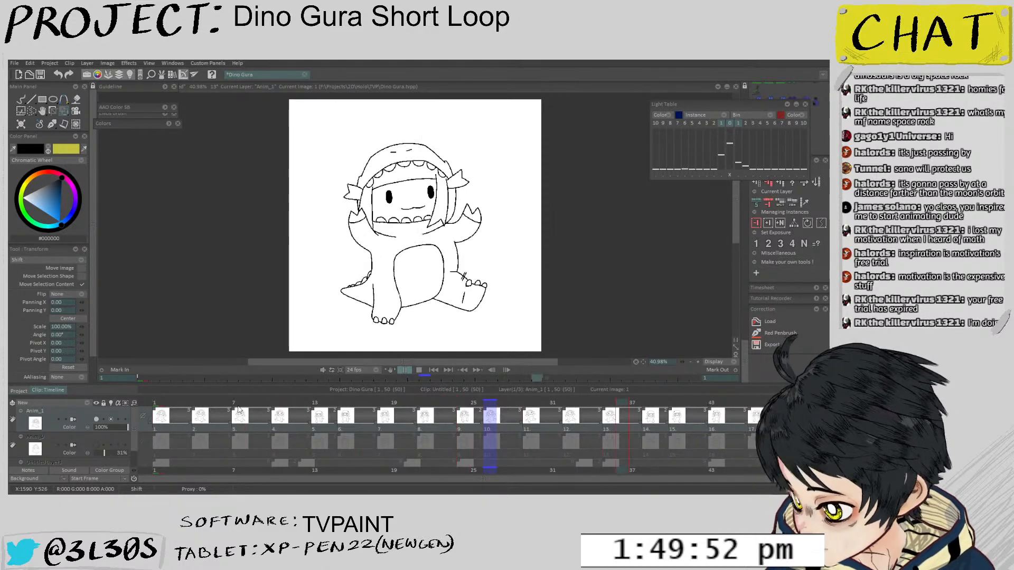
Duplicate the inked Anim_1 layer
click(27, 442)
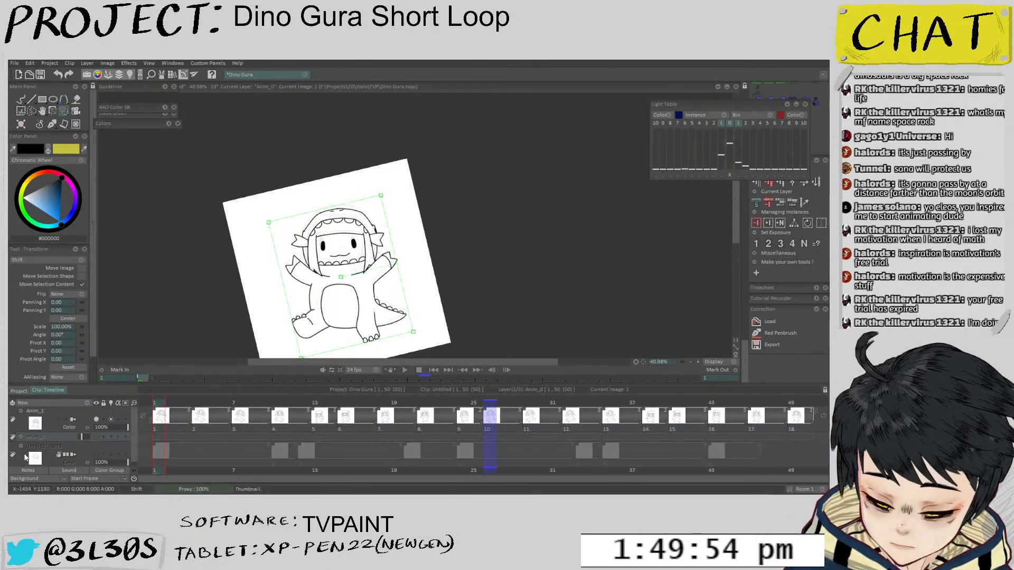
right_click(54, 410)
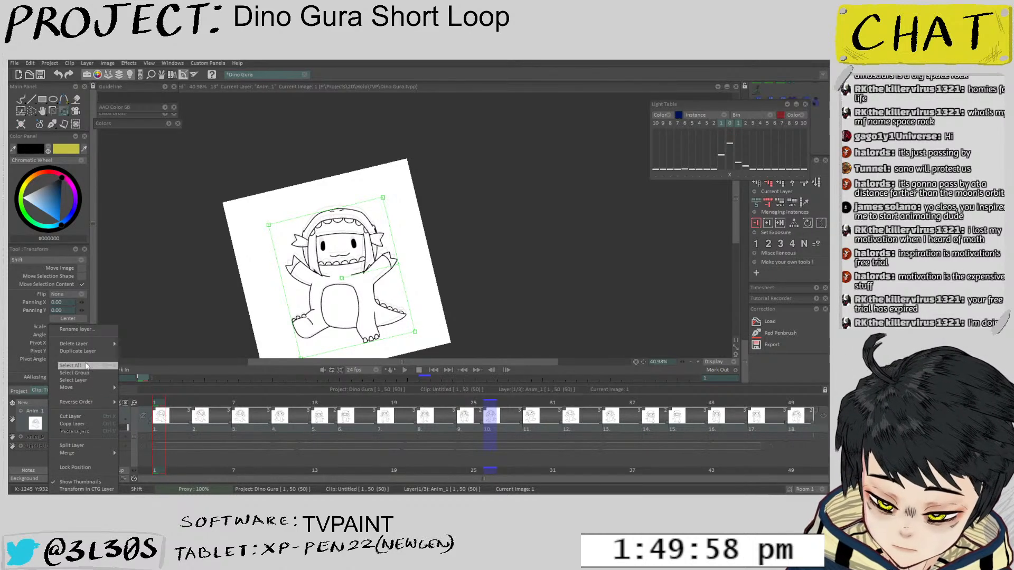
click(78, 351)
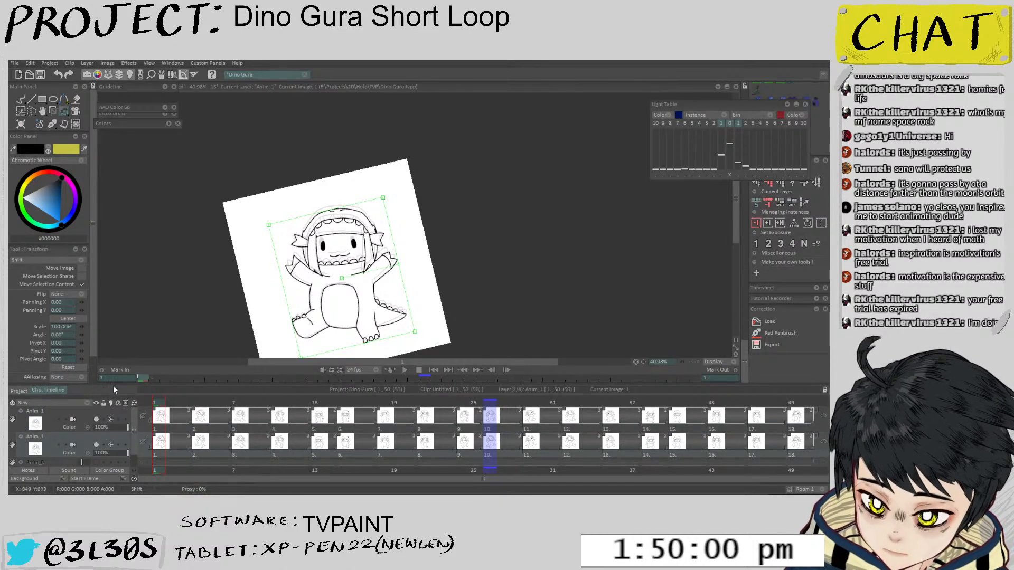
Choose the Paint bucket and set yellow-green #C7C876 as the active colour for the drawing on frame 1
drag(377, 244, 373, 206)
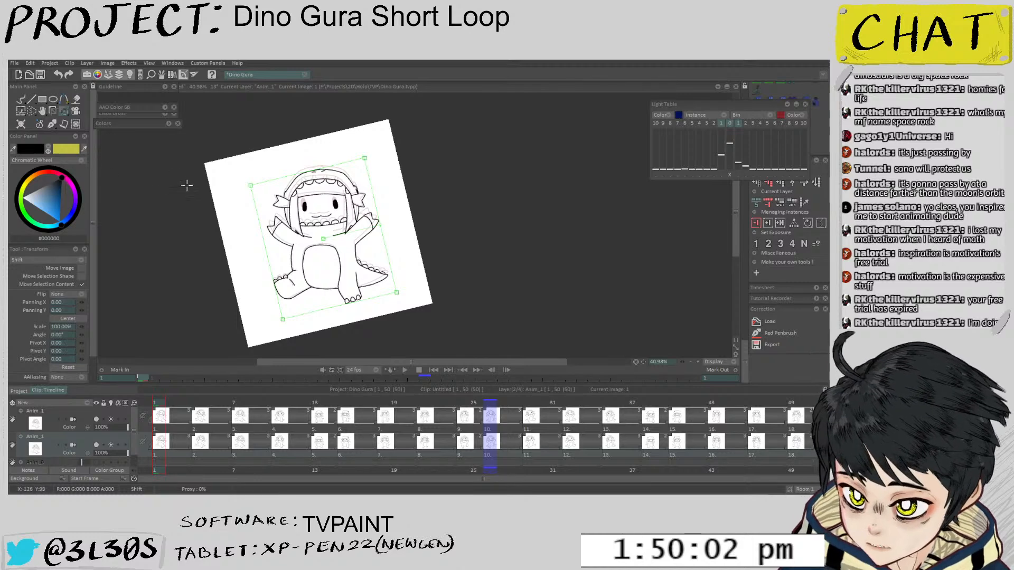
key(f)
key(n)
drag(52, 192, 50, 194)
drag(289, 243, 373, 242)
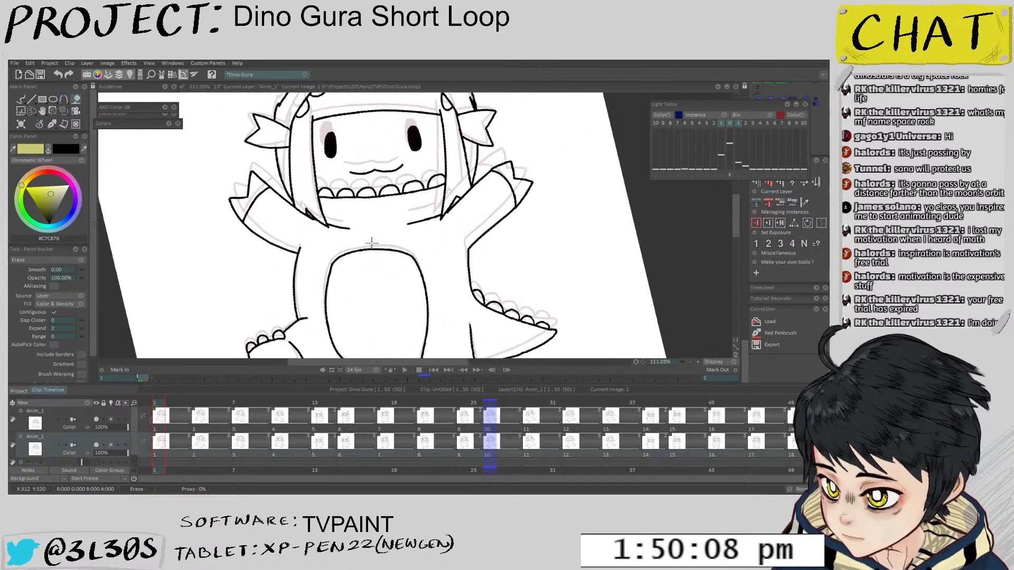
key(e)
click(383, 277)
drag(379, 288, 372, 247)
drag(370, 248, 195, 253)
key(ctrl+z)
click(56, 192)
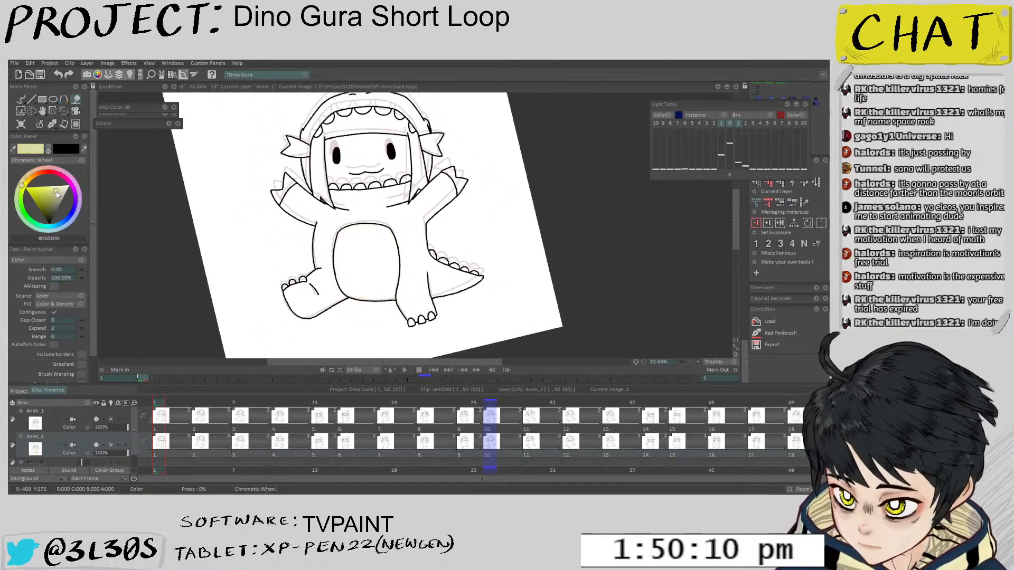
click(369, 259)
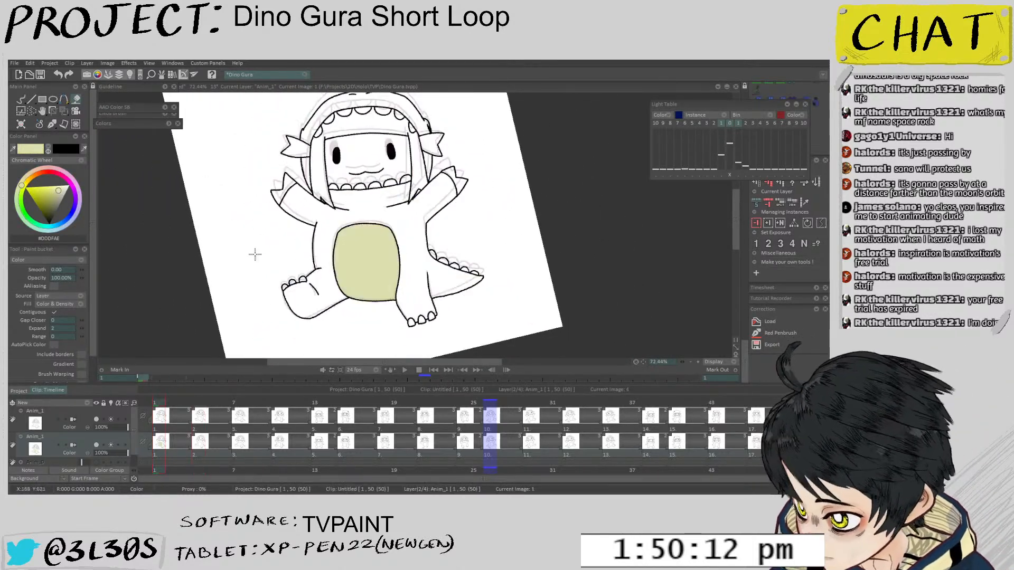
key(ctrl+z)
Set the active colour to light green #D9F2B1 and fill the dinosaur's belly on frames 1 and 4
mouse_move(59, 190)
mouse_down()
mouse_move(21, 186)
mouse_move(19, 195)
mouse_up()
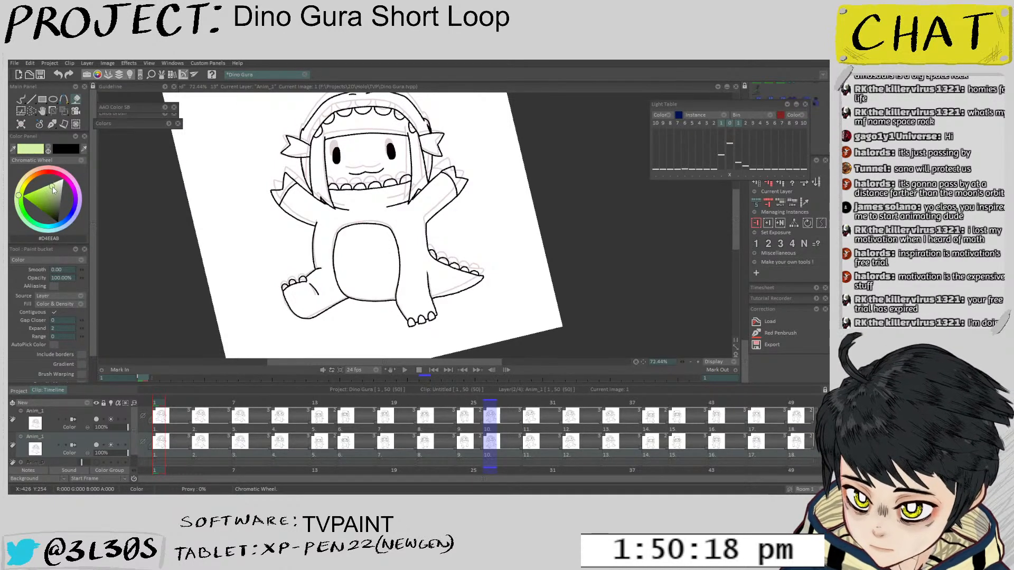
click(378, 254)
key(Right)
click(387, 248)
key(Right)
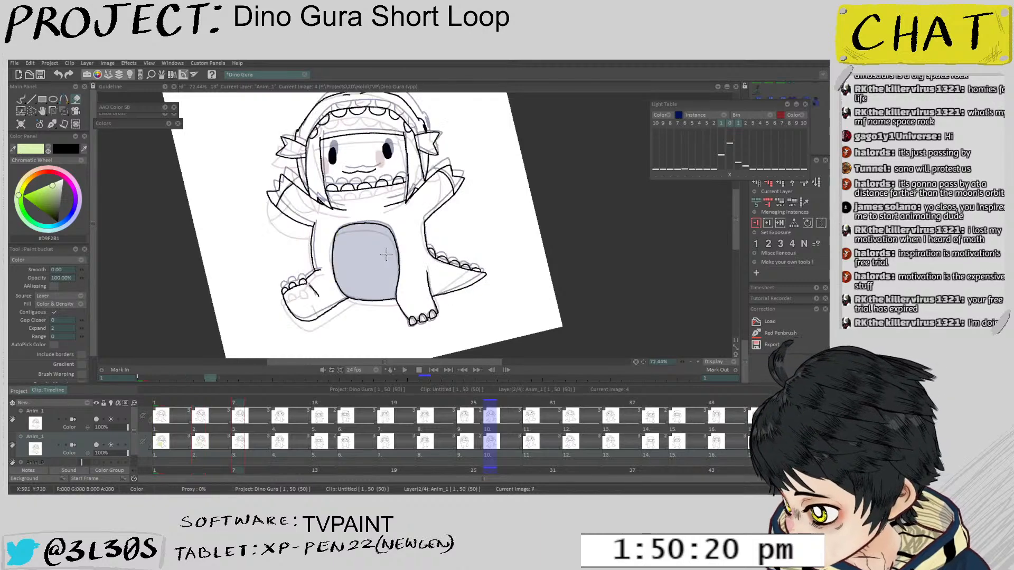
Fill the belly with the same light green on the drawings at frames 7, 10, 13 and 15
click(381, 260)
key(Right)
click(376, 248)
key(Right)
click(374, 269)
key(Right)
click(372, 272)
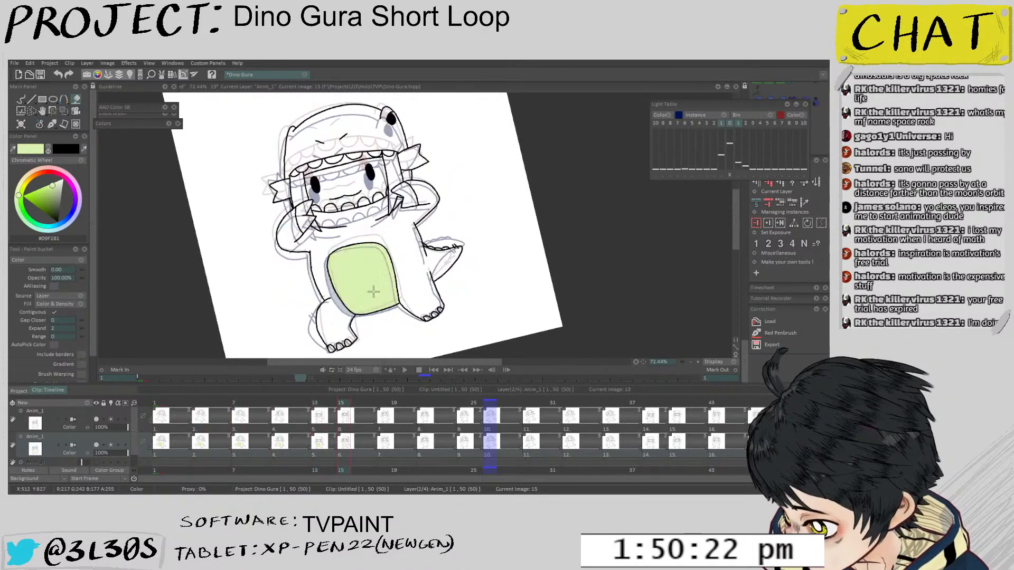
Fill the belly light green on the drawings at frames 18, 21, 24, 26, 29 and 32
key(Right)
key(Right)
click(377, 280)
key(Right)
click(377, 273)
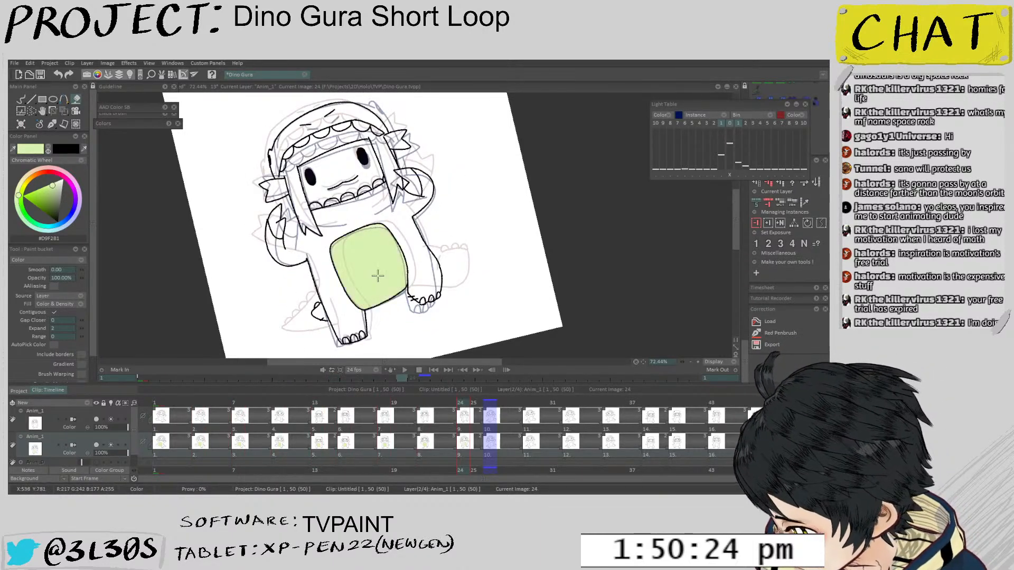
key(Right)
click(377, 268)
key(Right)
click(378, 267)
key(Right)
click(381, 267)
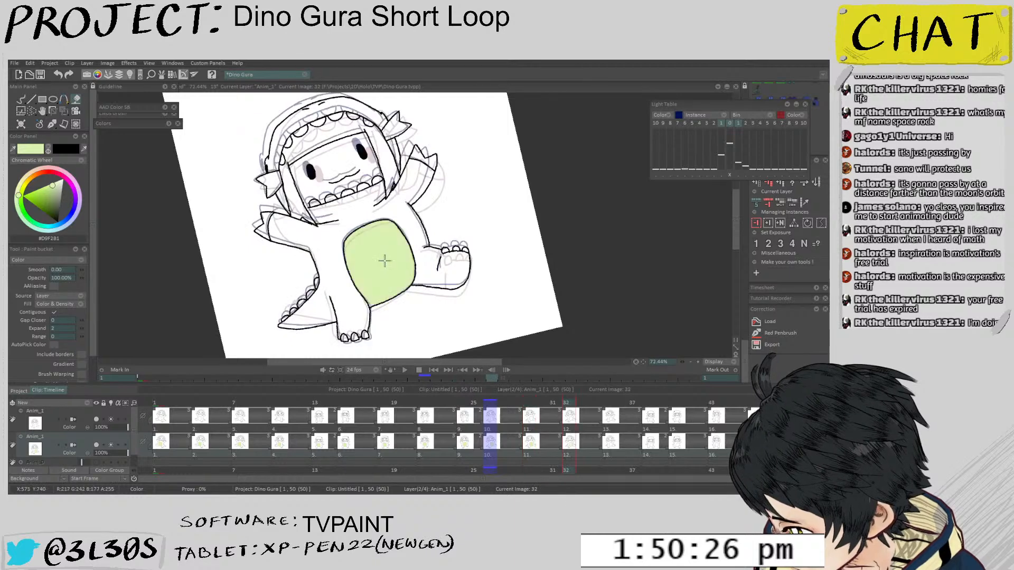
Fill the belly light green on the remaining drawings, frames 35, 38, 40, 43, 46 and 49, and return to frame 1
key(Right)
click(384, 266)
key(Right)
click(384, 267)
key(Right)
click(384, 267)
key(Right)
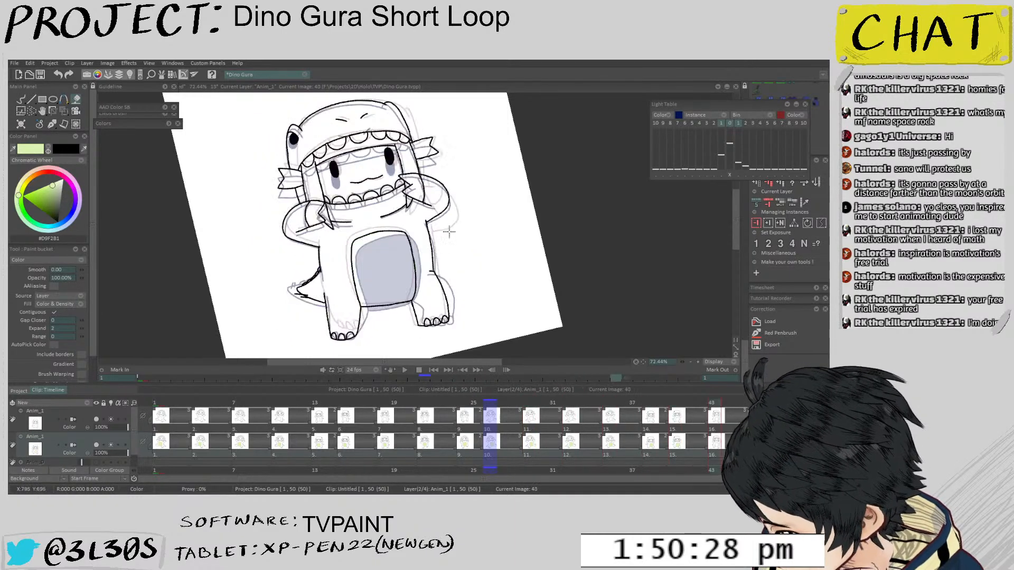
click(399, 263)
key(Right)
click(406, 257)
key(Right)
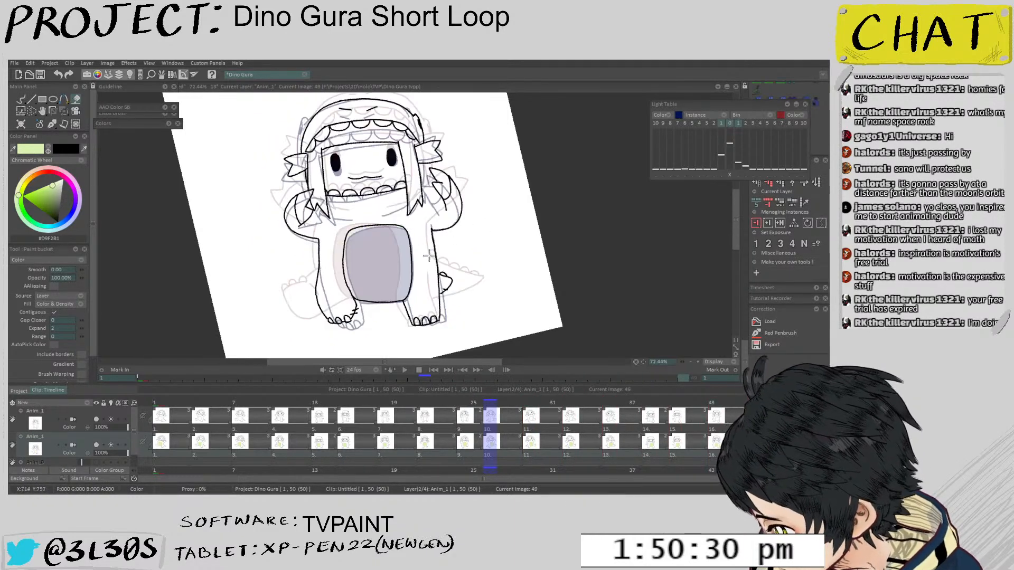
click(383, 264)
key(Right)
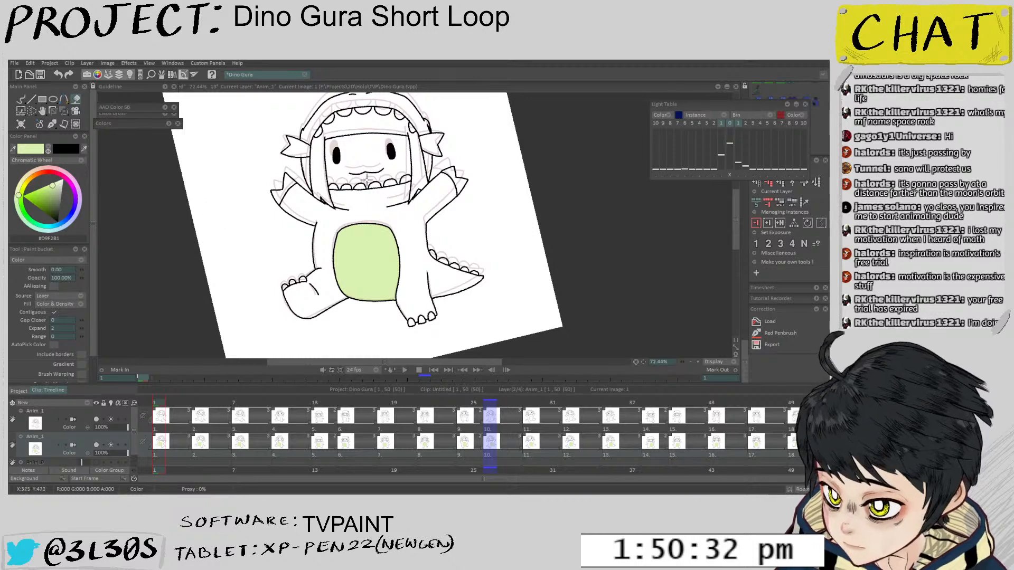
Set the active colour to pale blue #E6F6F7 and fill the hair around the face on frame 1
drag(366, 178, 370, 226)
drag(48, 228, 30, 184)
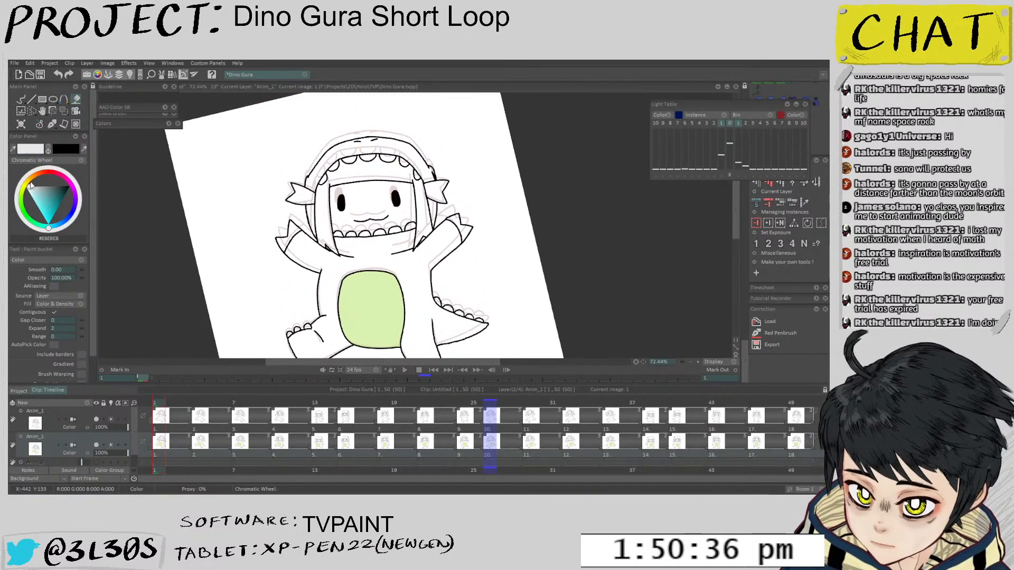
click(358, 170)
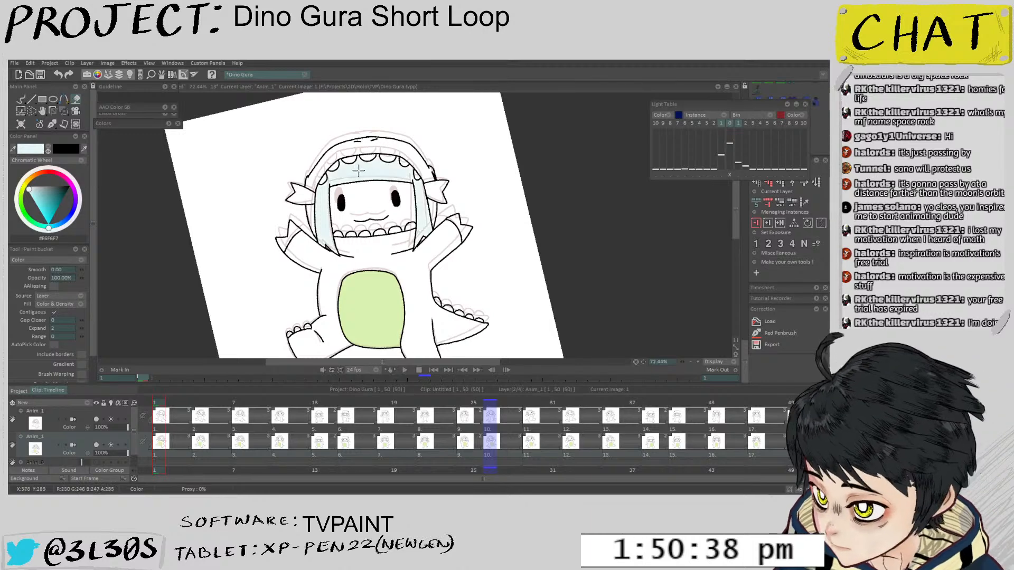
Fill the hair and side tufts on frame 4 with the pale blue and turn off the light table ghosts
key(Right)
key(Right)
key(Right)
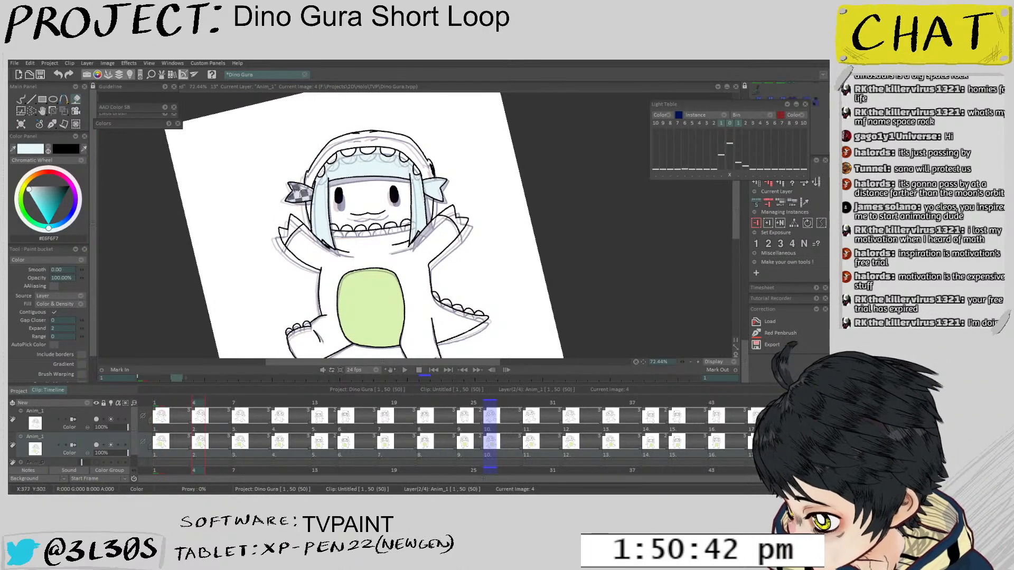
key(Right)
key(Right)
key(Right)
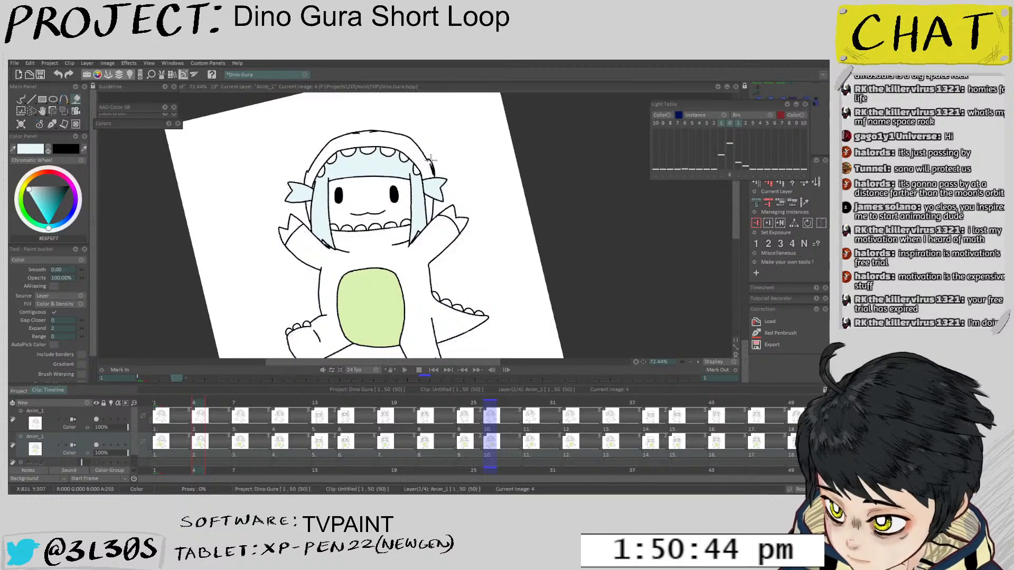
Fill the hair and side tufts with the pale blue on the drawings at frames 7, 10 and 13
click(387, 168)
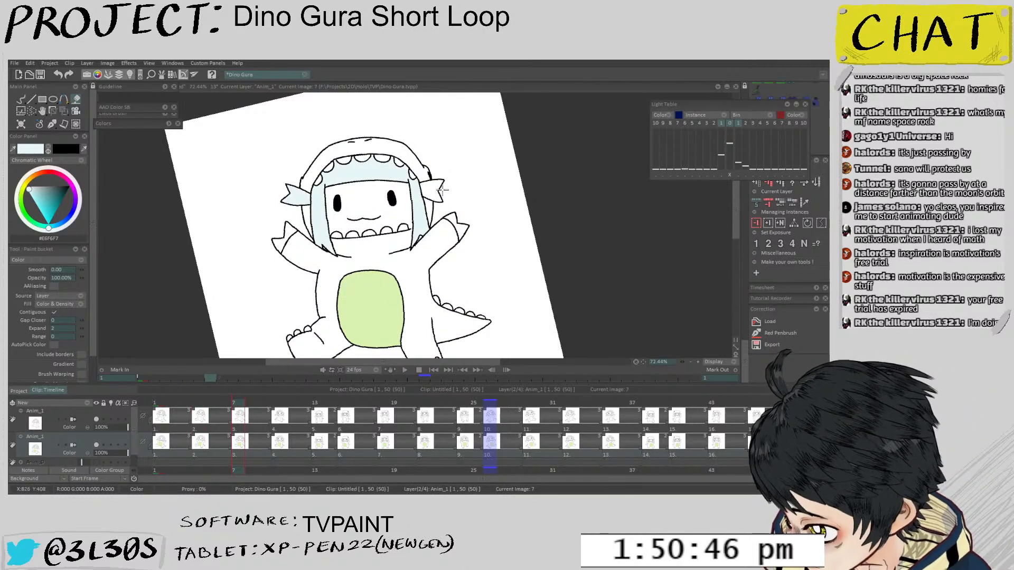
key(Right)
key(Right)
key(Right)
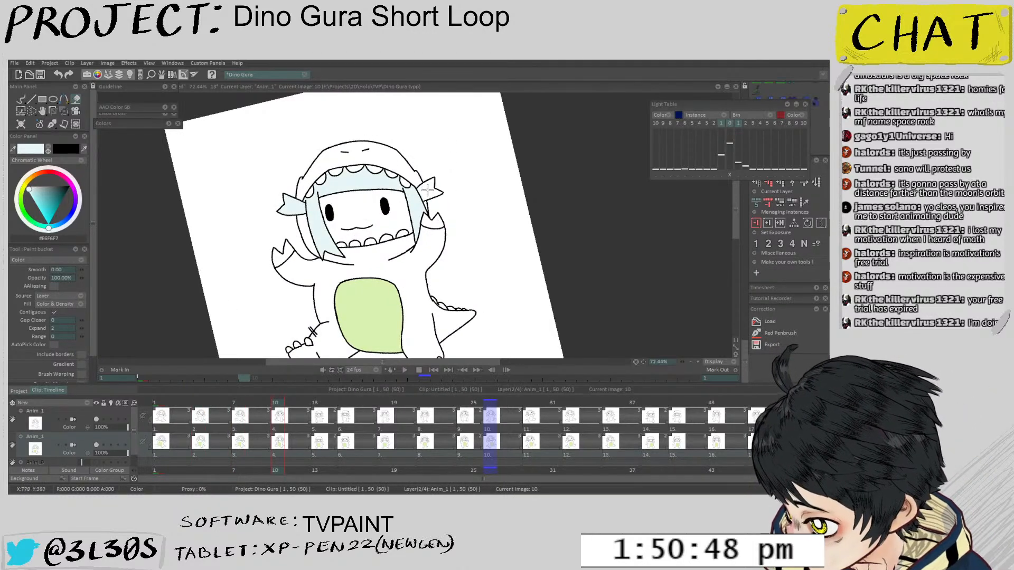
key(Right)
key(Right)
key(Right)
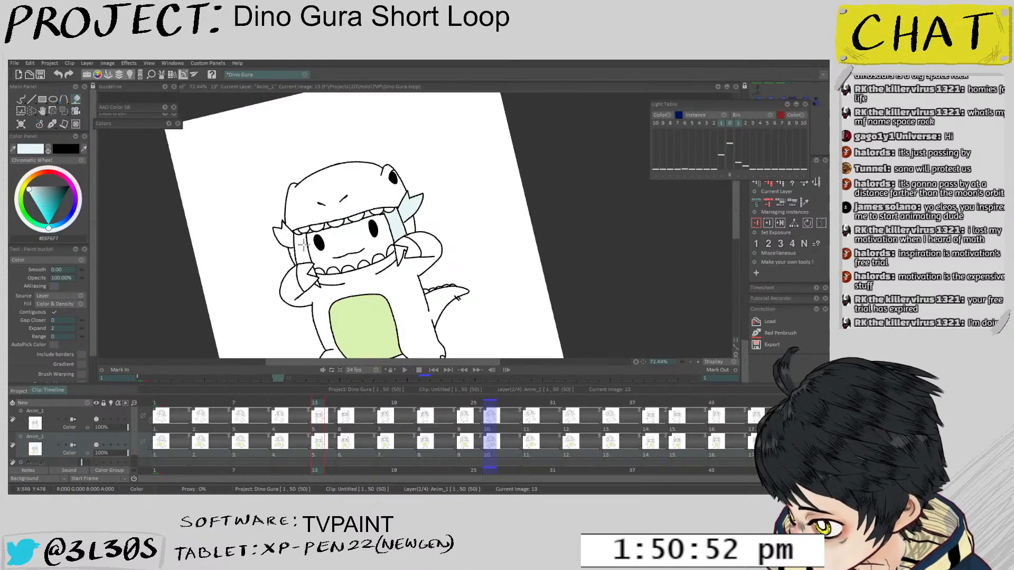
scroll(302, 257, up, 3)
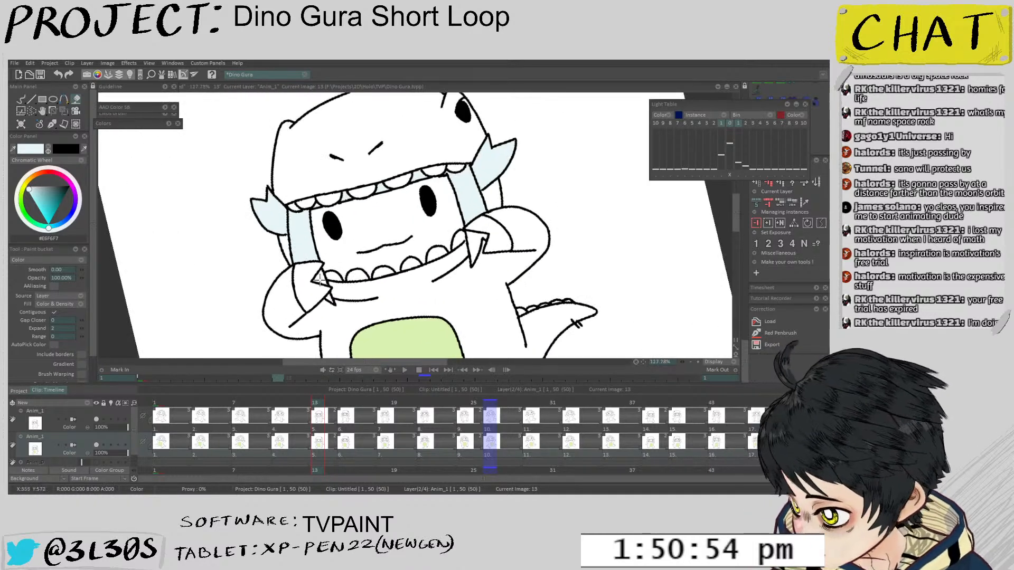
Fill the side locks, fringe and both hair tufts on frame 15 with the pale blue
key(Right)
key(Right)
click(304, 222)
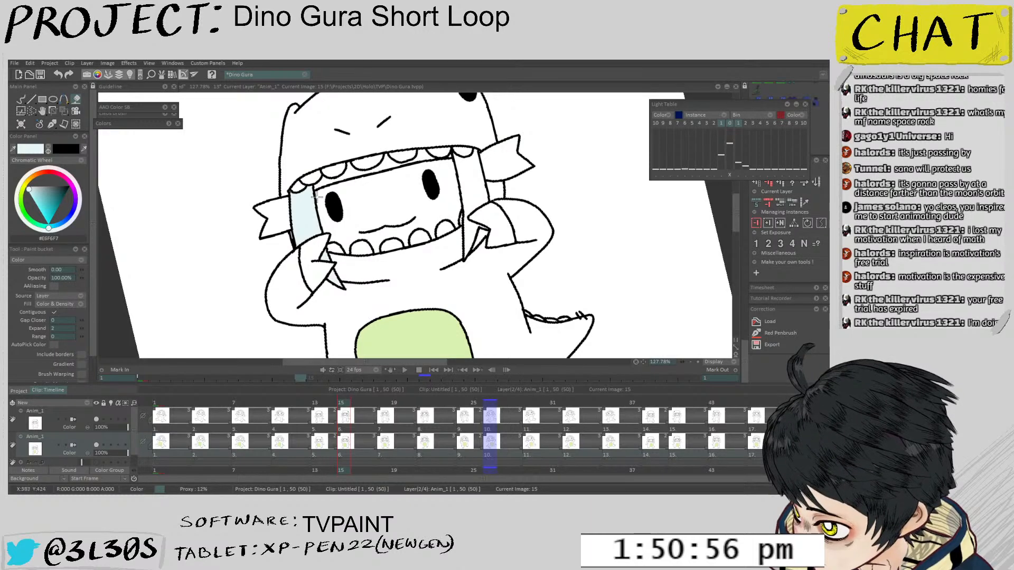
click(274, 219)
click(470, 188)
click(504, 158)
click(455, 152)
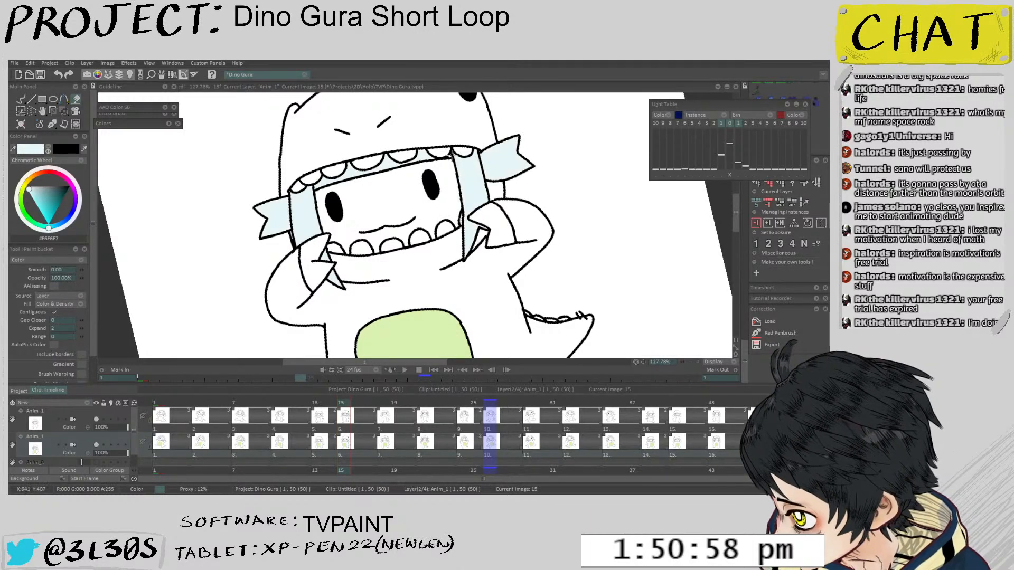
Fill the fringe, side locks and the hair tuft by the dinosaur's eye on frame 18 with the pale blue
key(Right)
key(Right)
key(Right)
click(470, 205)
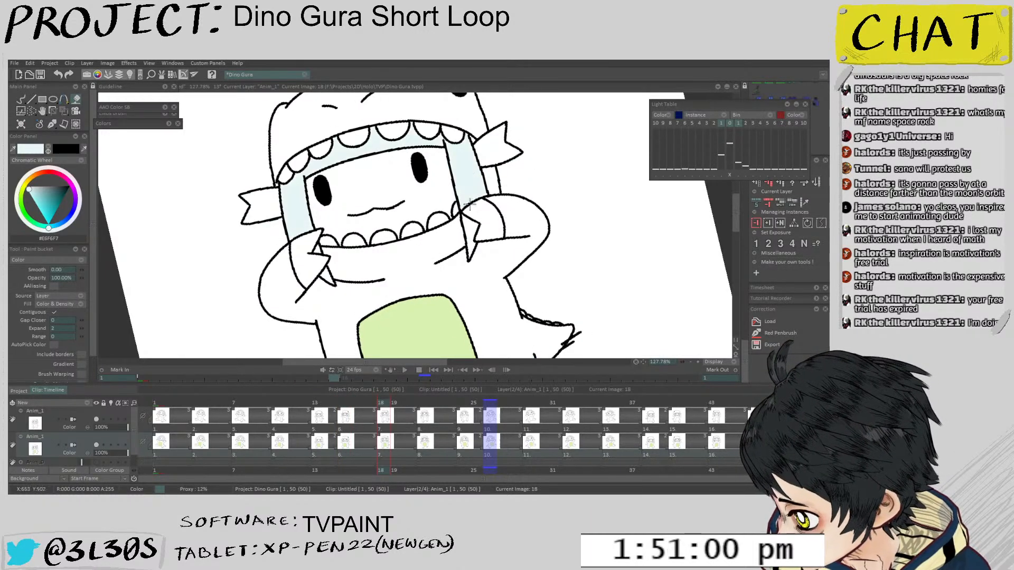
click(499, 145)
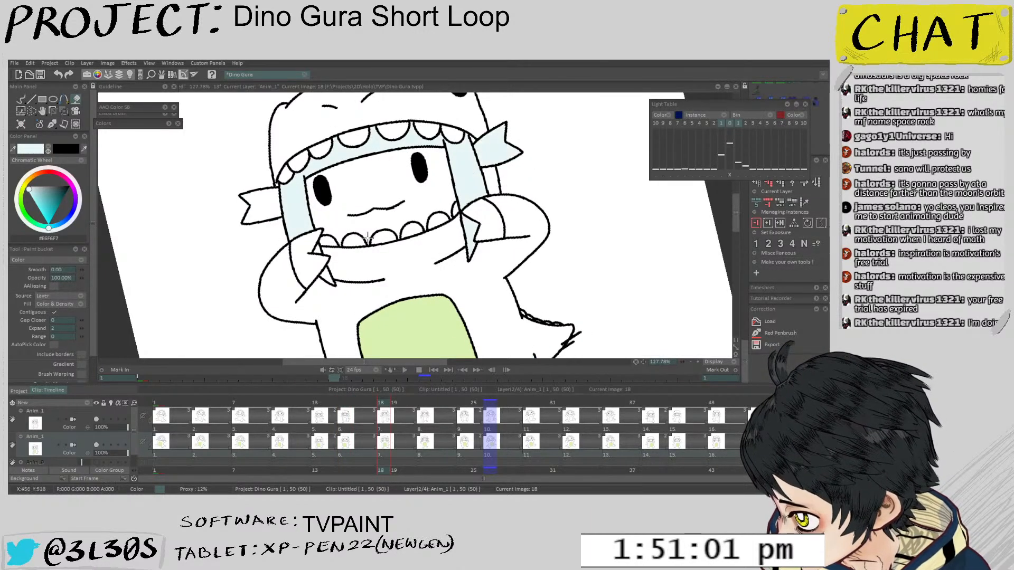
Fill the side lock, hair tuft and fringe on frame 21 with the pale blue
key(Right)
key(Right)
key(Right)
click(304, 227)
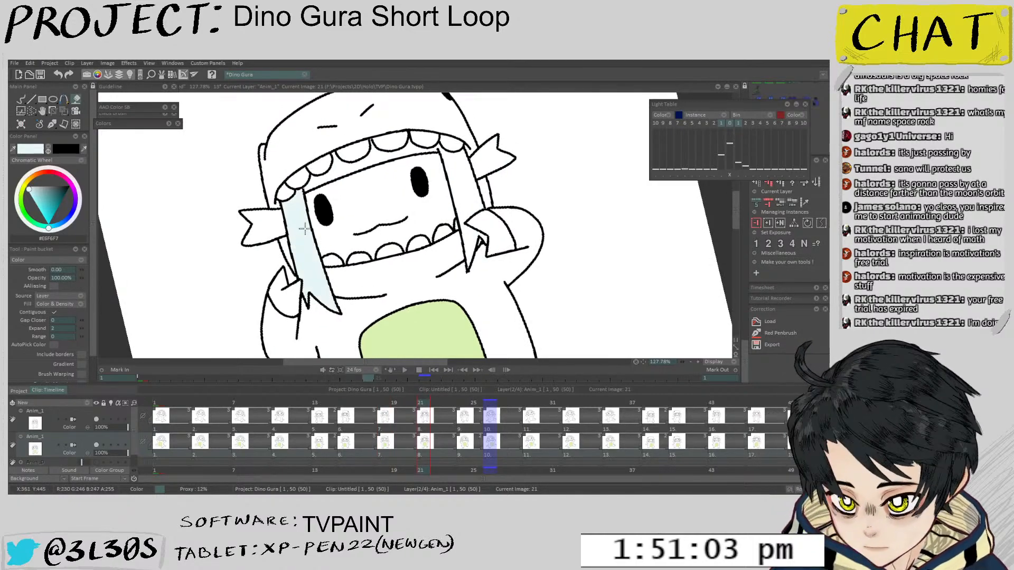
click(268, 225)
click(334, 175)
Try to fill the hair on frame 24 with the pale blue, then undo the fill
key(Right)
key(Right)
key(Right)
click(457, 157)
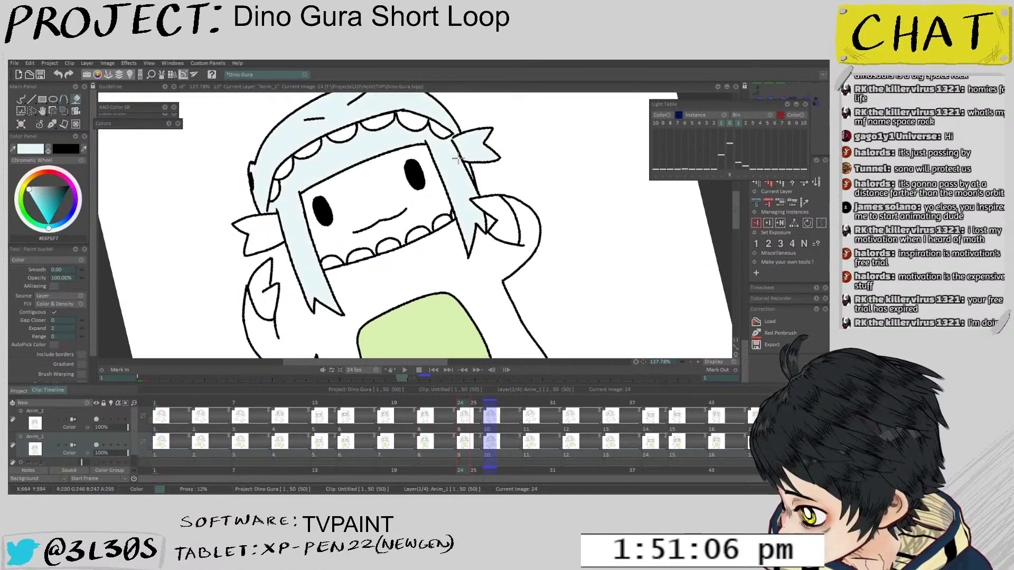
key(ctrl+z)
Patch the outline gap where the hood teeth meet the right hair tuft on frame 24 with the Pen Brush, testing with undone fills
scroll(467, 127, up, 5)
key(b)
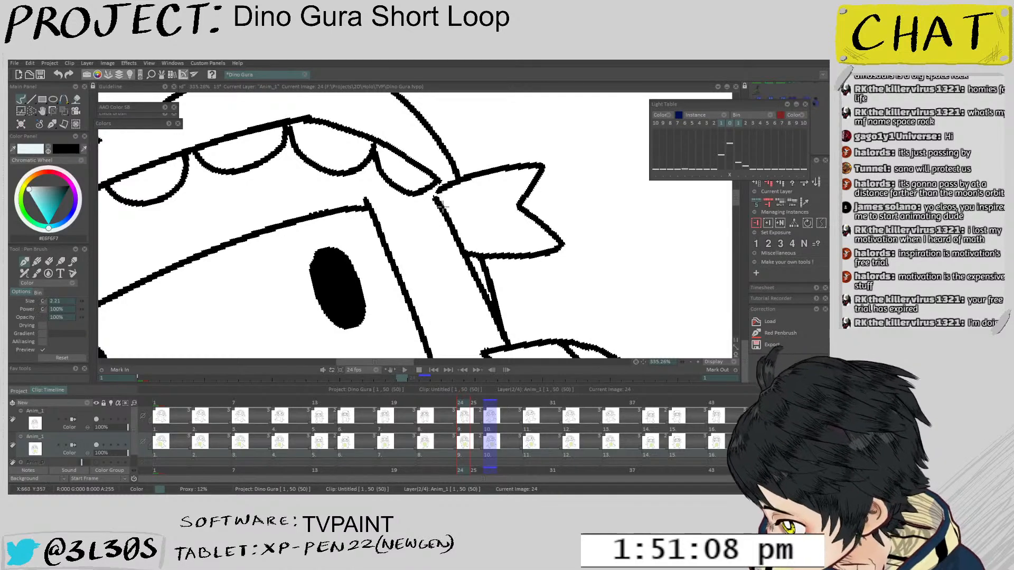
key(f)
click(431, 235)
key(ctrl+z)
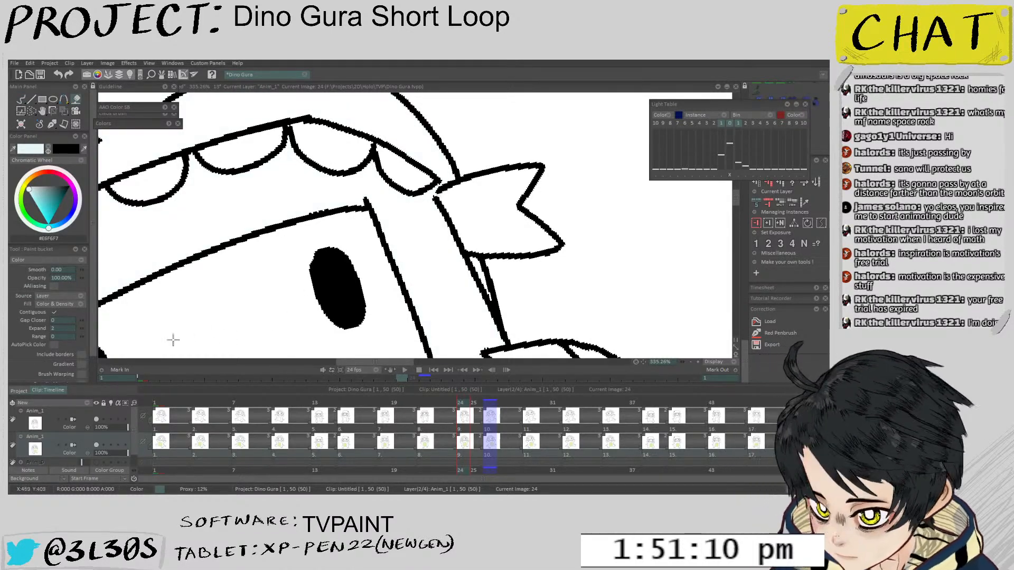
key(b)
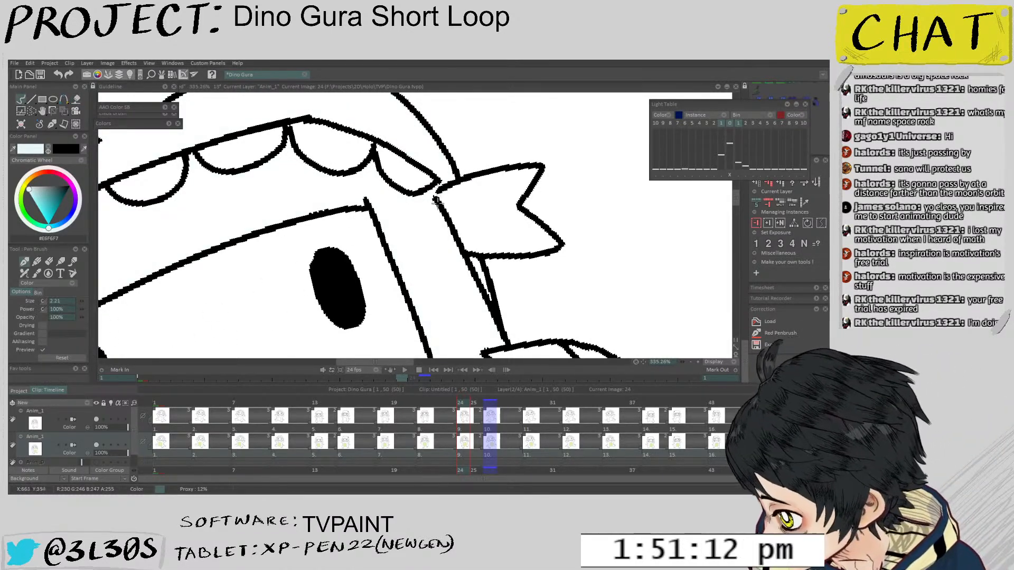
key(f)
click(430, 229)
key(ctrl+z)
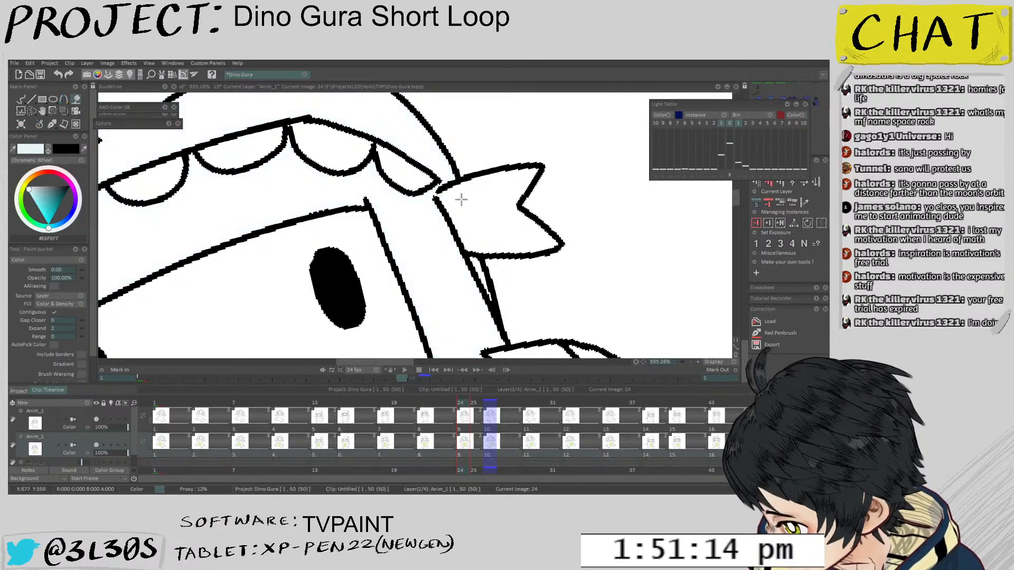
Close the outline gap beside the left hair tuft on frame 24 and fill the hair and that tuft with the pale blue
scroll(374, 261, down, 4)
scroll(253, 263, up, 3)
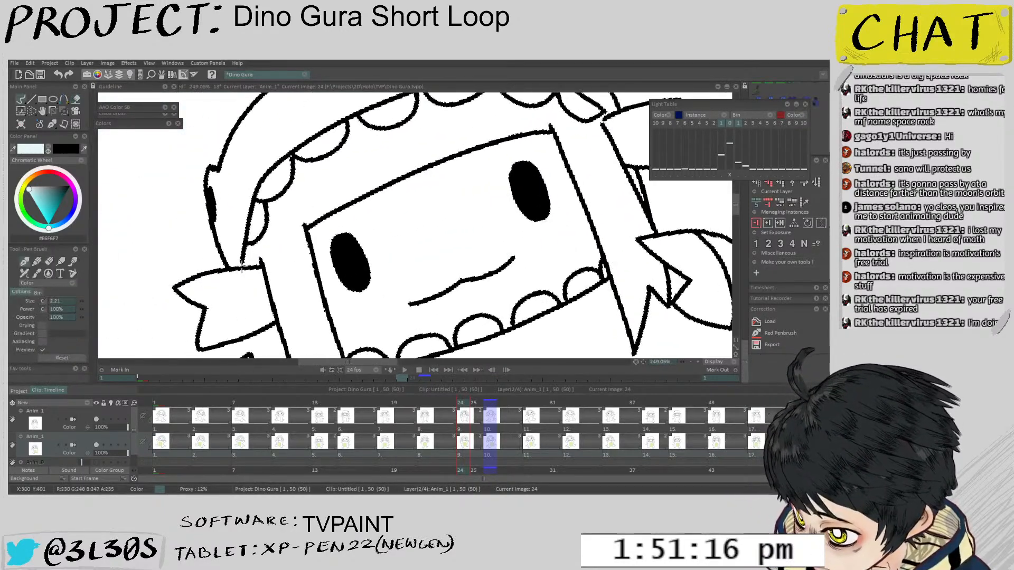
click(271, 266)
scroll(271, 267, down, 3)
scroll(344, 209, down, 4)
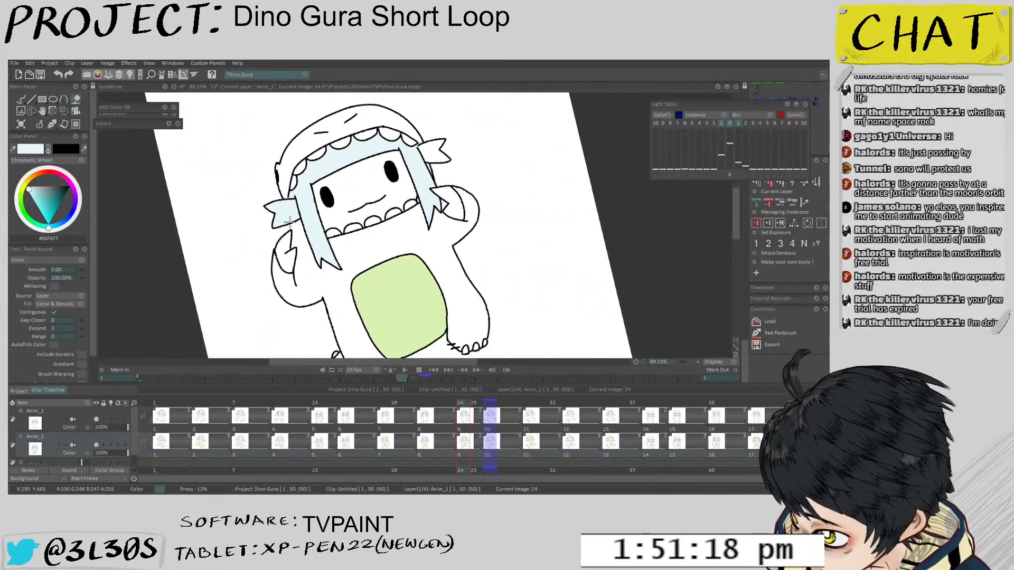
Draw the missing line joining the raised left arm to the hair on frame 24 with the black Pen Brush, erasing and redrawing as needed
key(b)
key(x)
scroll(295, 204, up, 3)
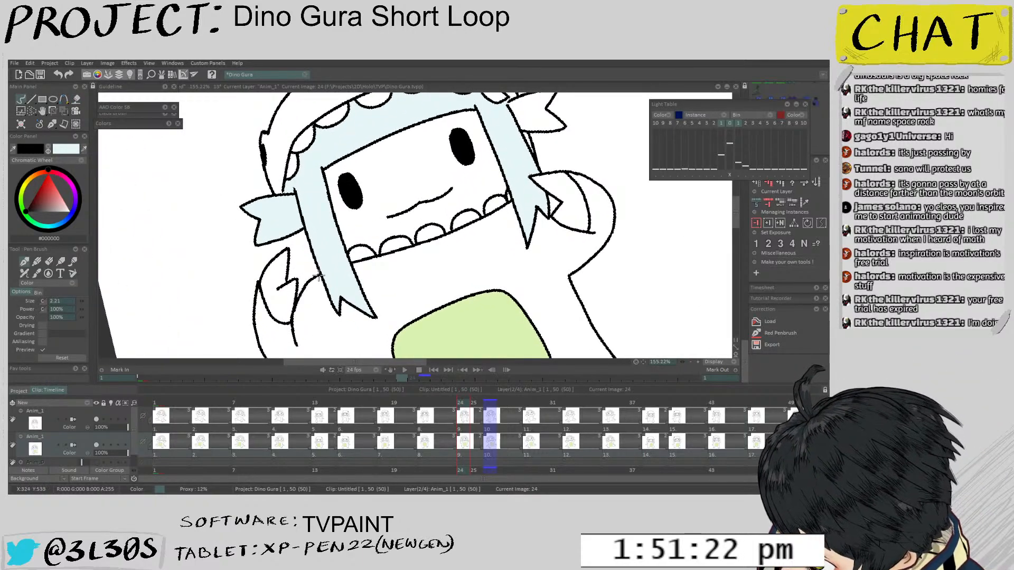
scroll(311, 268, down, 7)
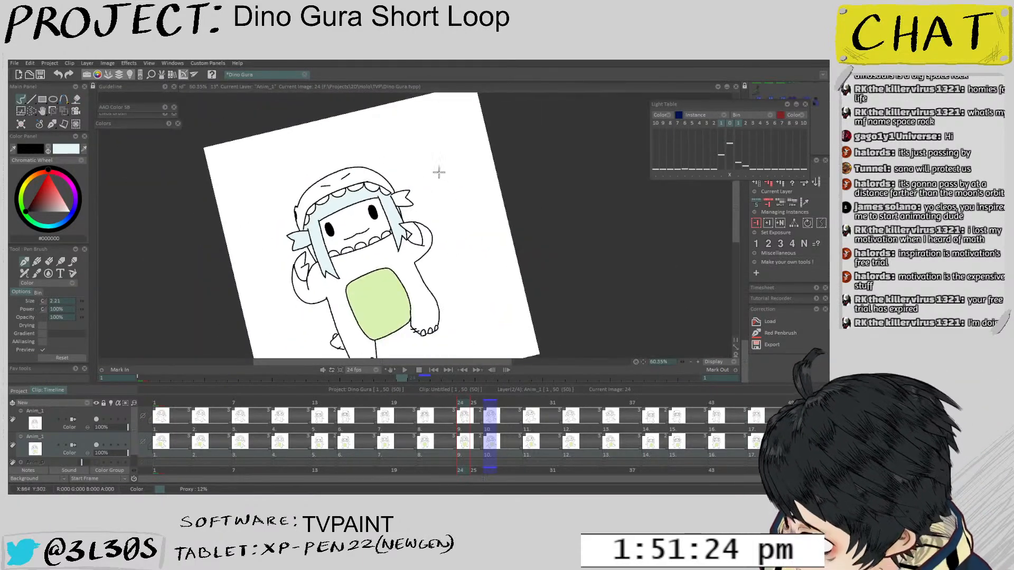
scroll(374, 211, up, 4)
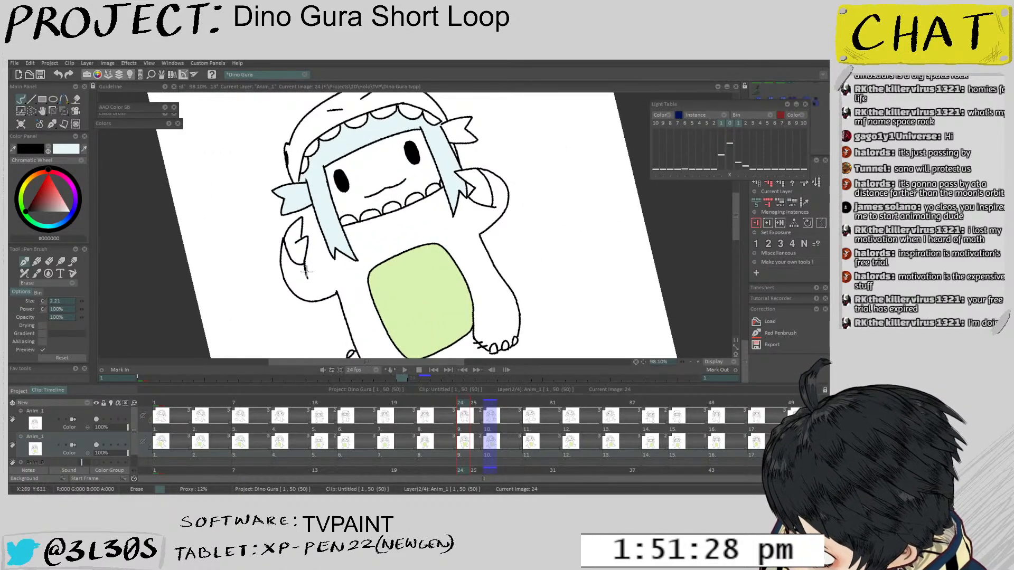
scroll(327, 237, up, 1)
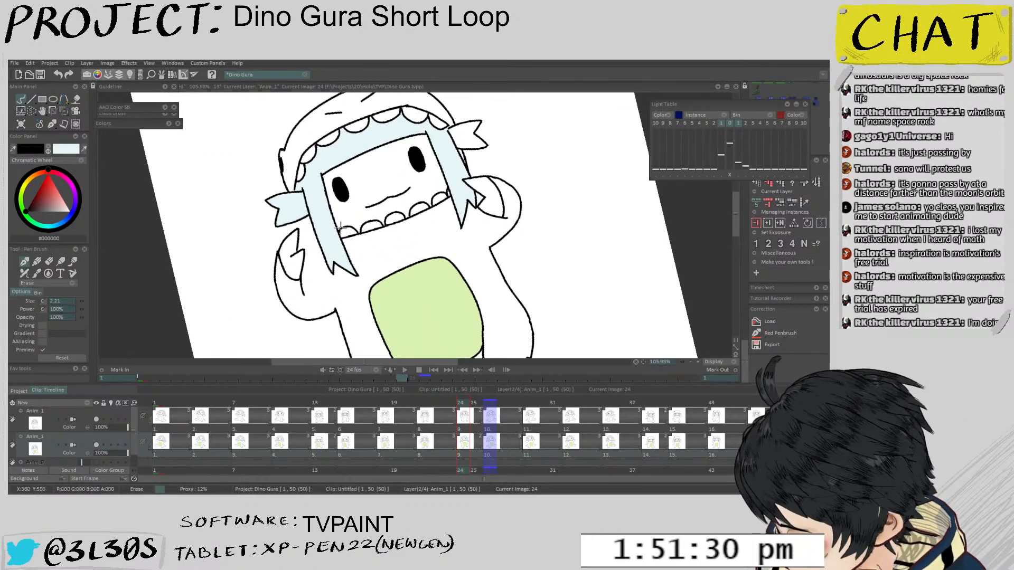
scroll(325, 240, up, 1)
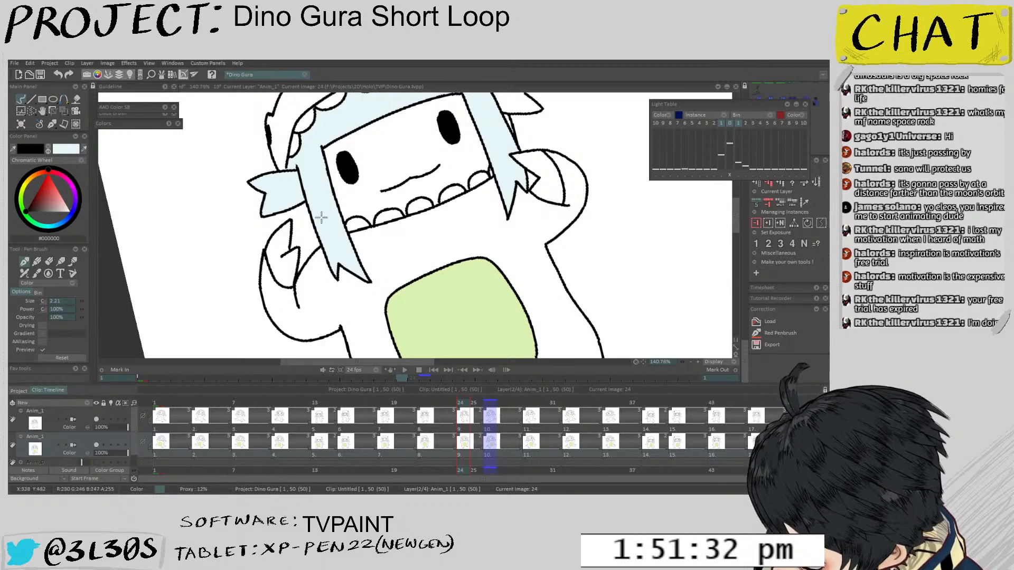
Copy the coloured drawing of frame 24 and paste it into frame 49 on the same layer
scroll(339, 182, down, 2)
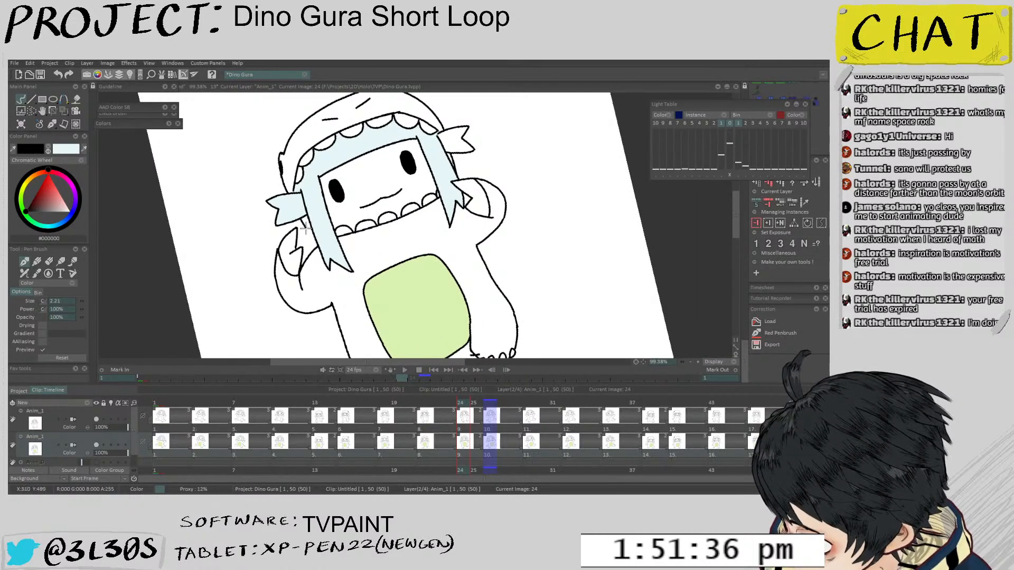
scroll(552, 283, down, 4)
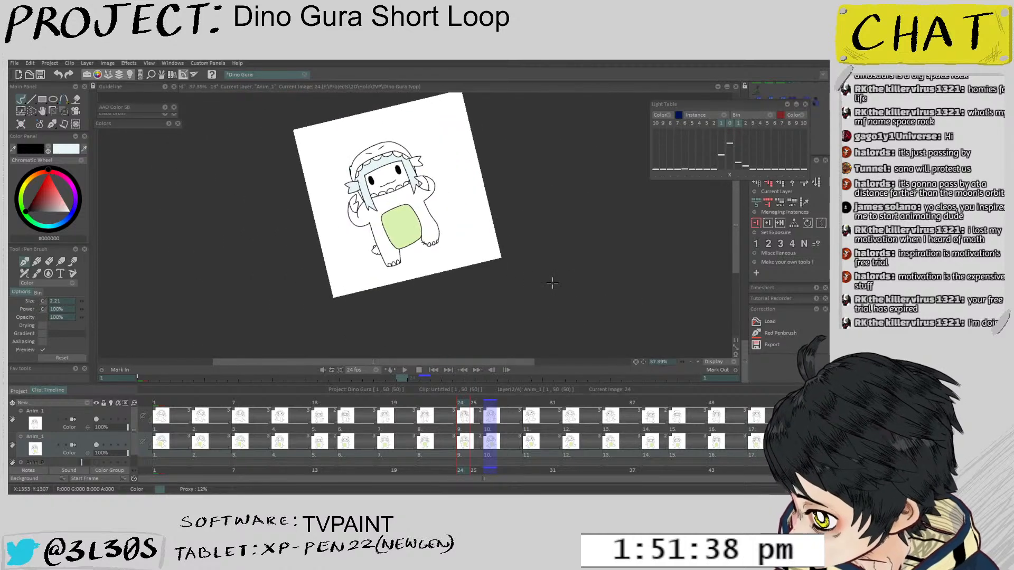
click(464, 449)
key(ctrl+c)
click(795, 446)
key(ctrl+v)
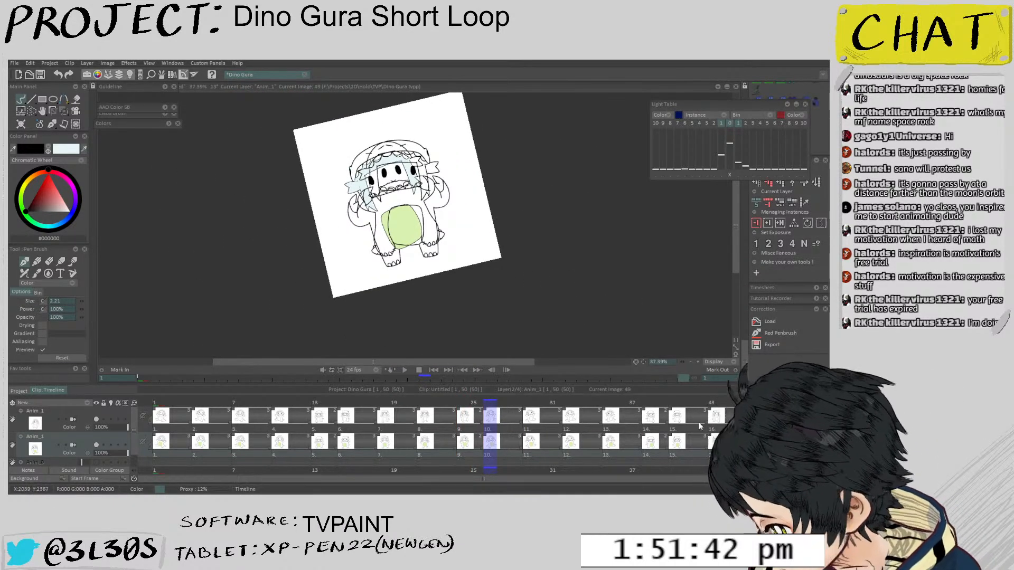
Flip the pasted drawing on frame 49 horizontally and shift it to panning X 76, Y -1 to match the pose
key(ctrl+t)
click(79, 295)
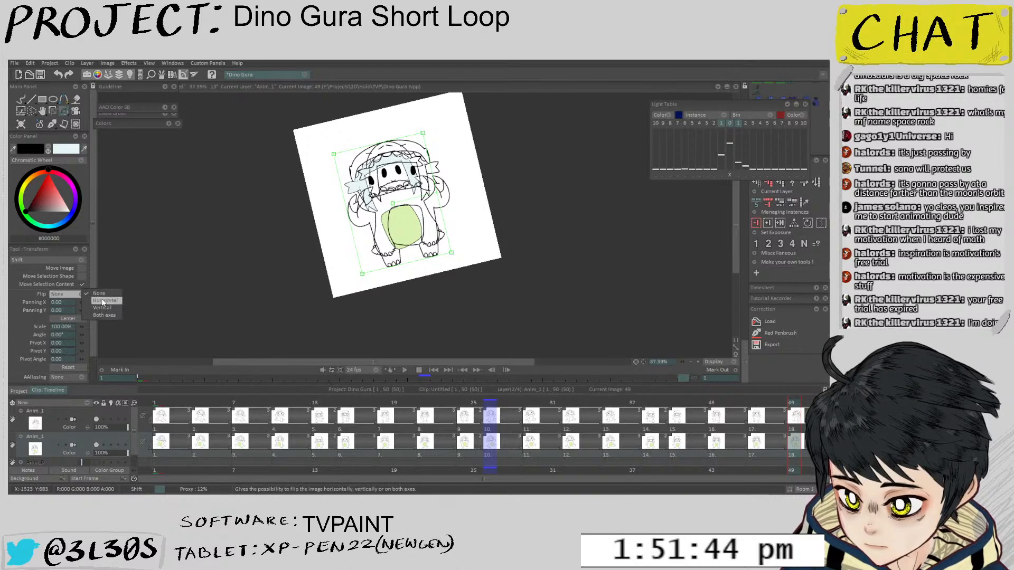
click(105, 305)
scroll(439, 206, up, 3)
drag(418, 207, 434, 202)
scroll(469, 240, up, 4)
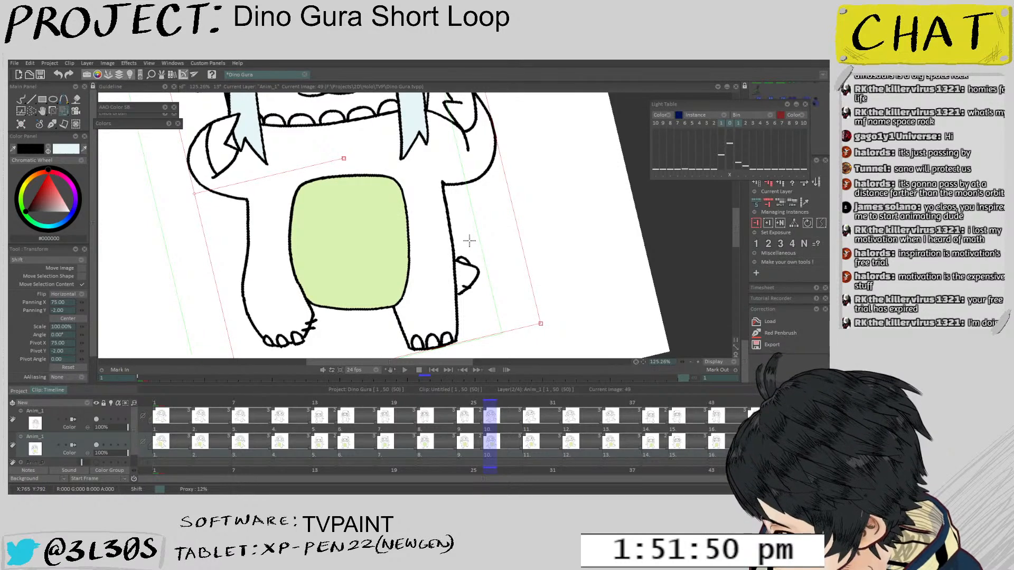
drag(469, 240, 469, 241)
scroll(405, 286, up, 1)
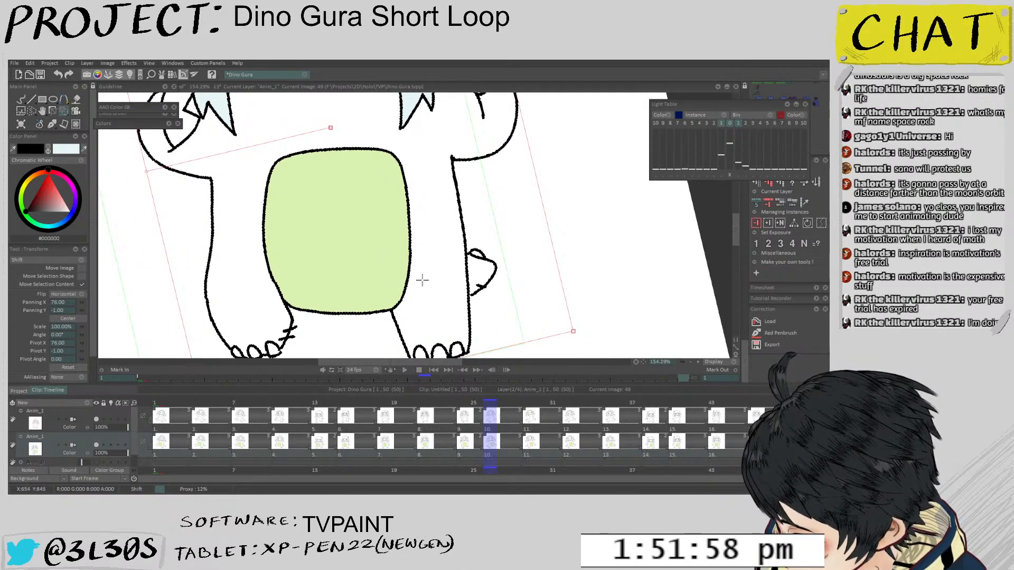
scroll(351, 271, up, 2)
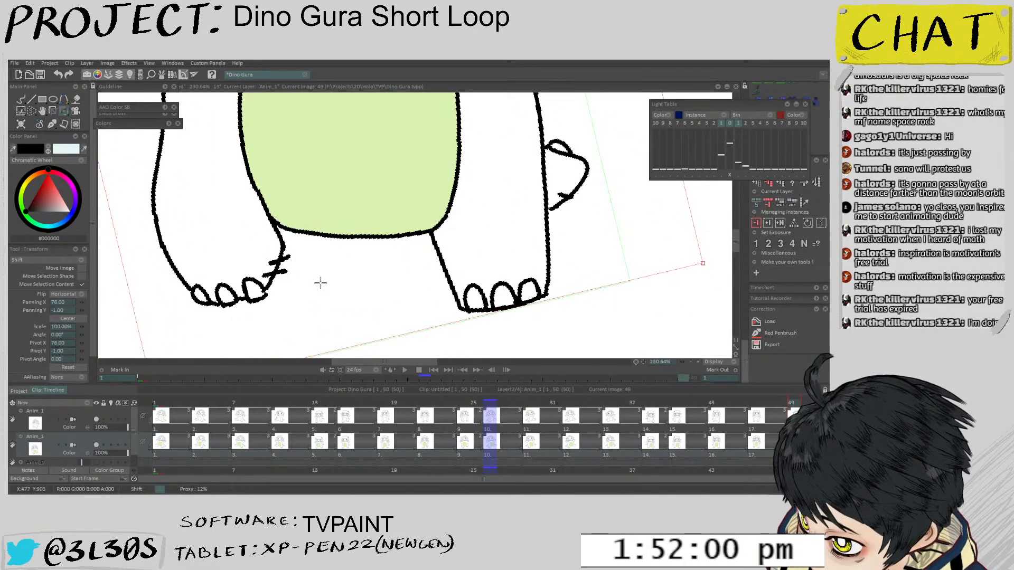
key(Left)
scroll(321, 283, down, 3)
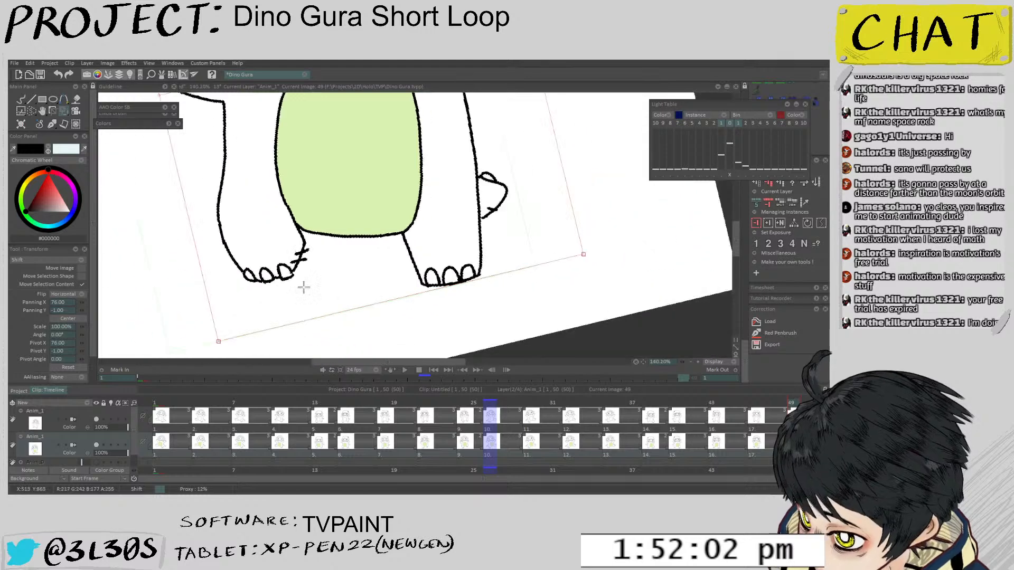
scroll(463, 173, down, 3)
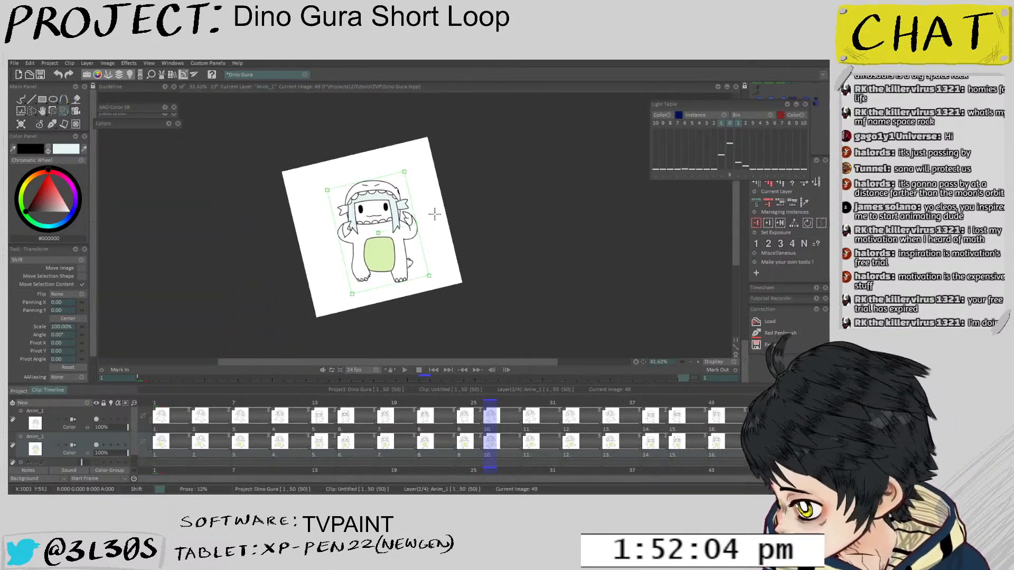
Set the paint bucket to pale blue #E6F6F7 and fill the hair and right tuft on frame 46
key(s)
key(f)
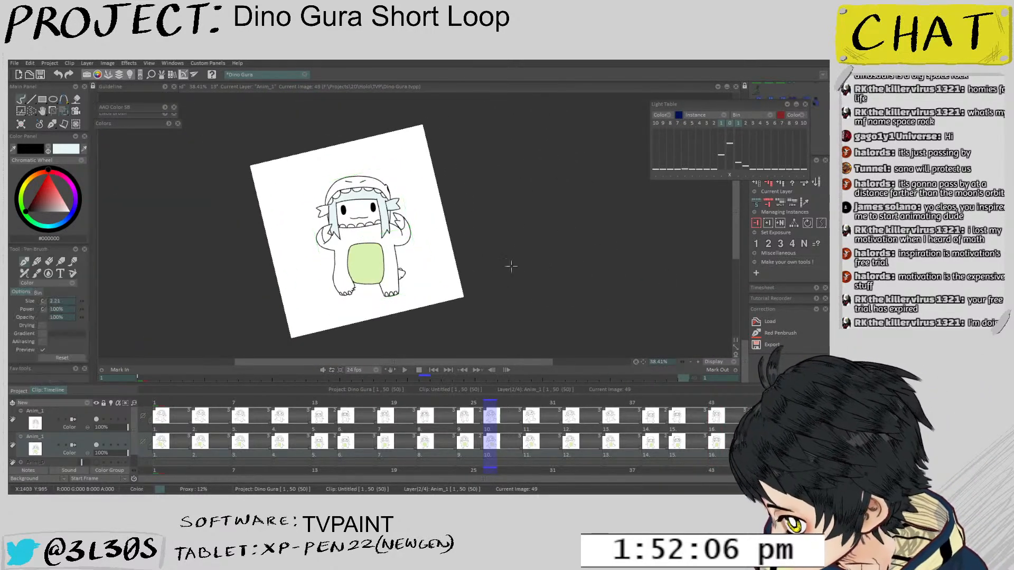
scroll(358, 203, up, 2)
key(n)
click(307, 244)
scroll(339, 219, up, 2)
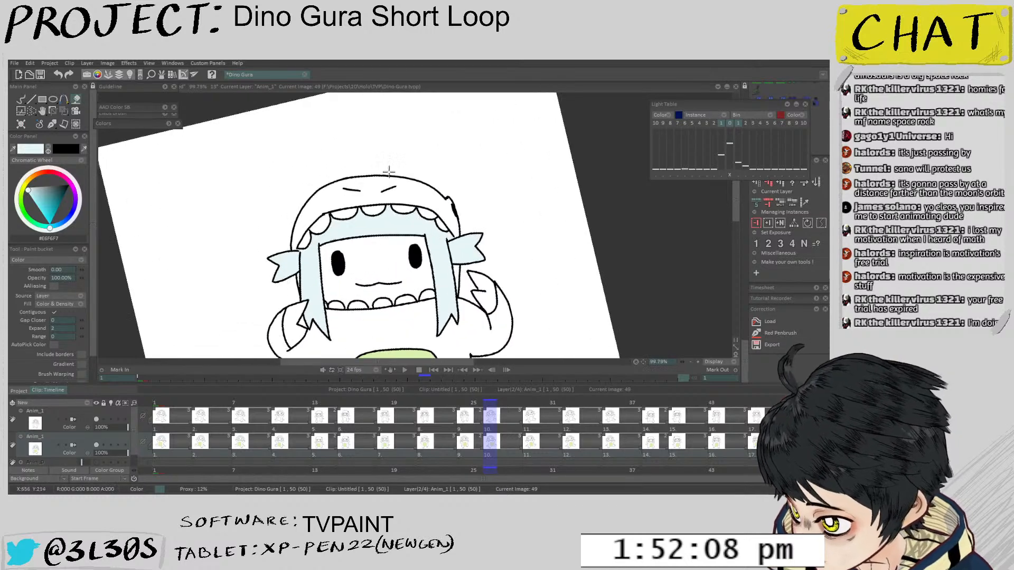
key(Left)
click(442, 264)
click(308, 285)
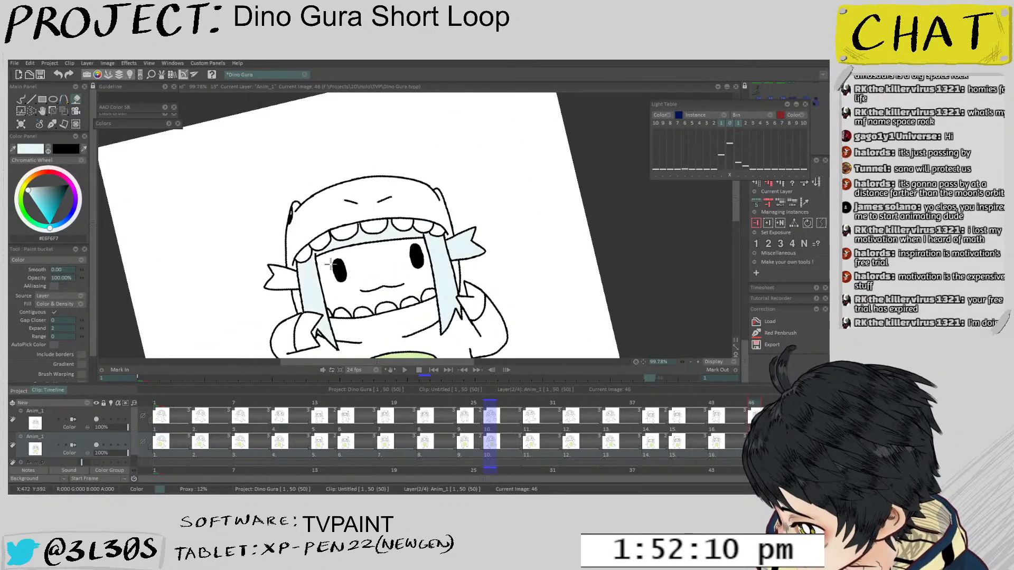
Fill the hair and both side tufts on frame 43 with the pale blue, comparing against frame 46
key(Left)
key(Left)
key(Left)
click(281, 285)
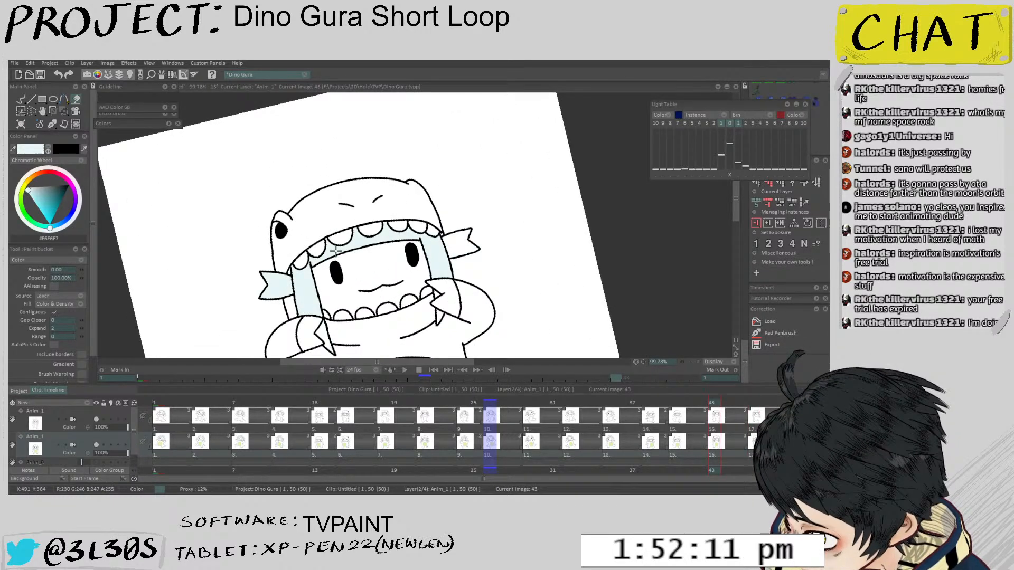
click(448, 252)
key(Right)
key(Right)
key(Right)
key(Left)
key(Left)
key(Left)
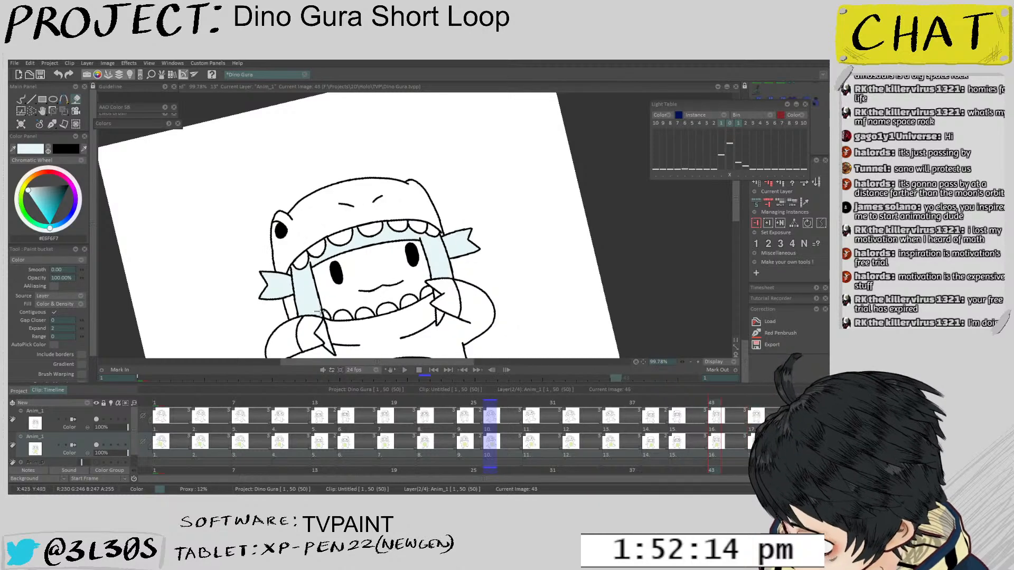
Fill the hair and both side tufts on frame 40 with the pale blue
key(Left)
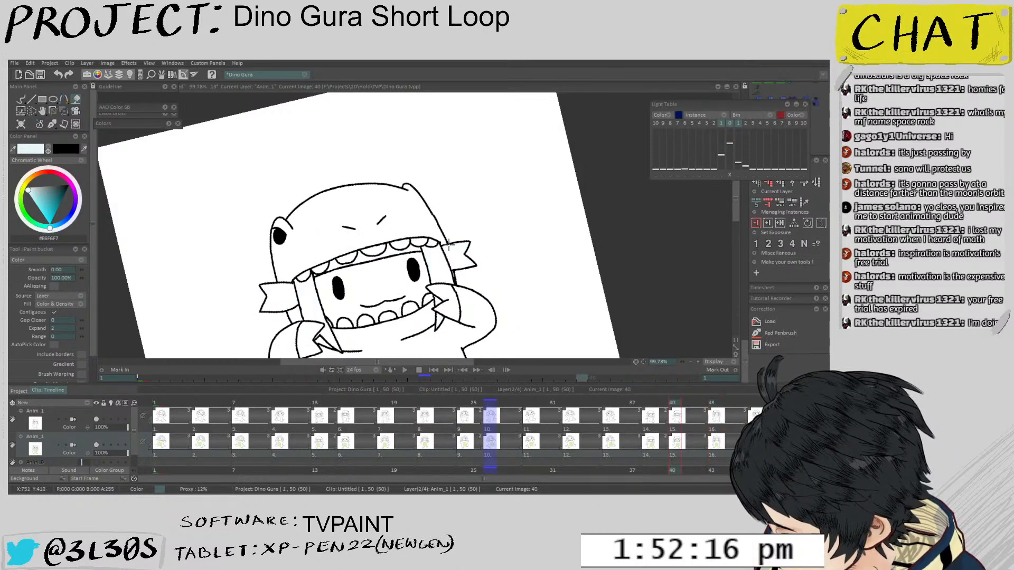
drag(453, 257, 445, 242)
click(430, 248)
click(449, 240)
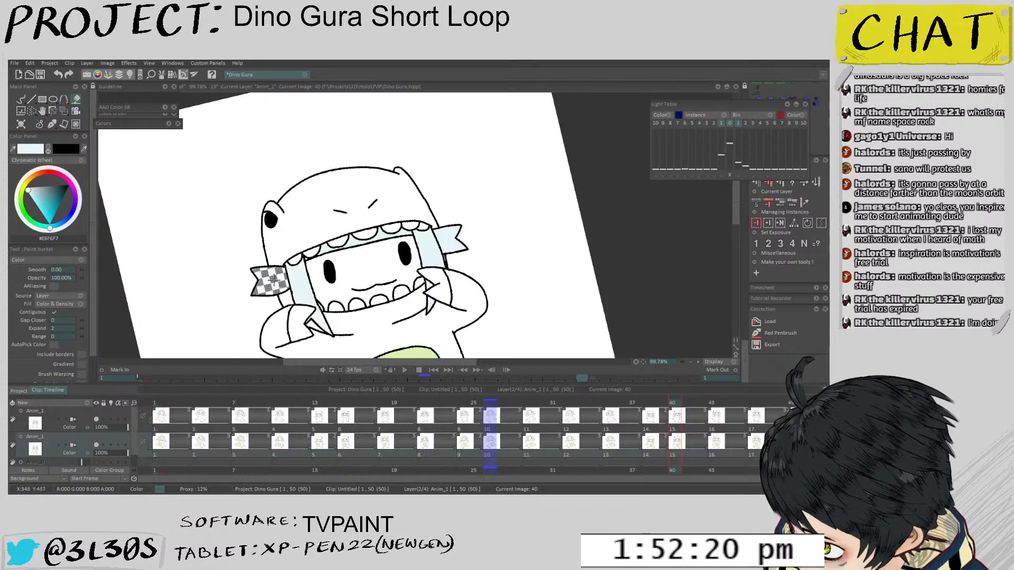
Fill the hair strands, the fringe and both side tufts on frame 38 with the pale blue
key(Left)
key(Left)
click(296, 266)
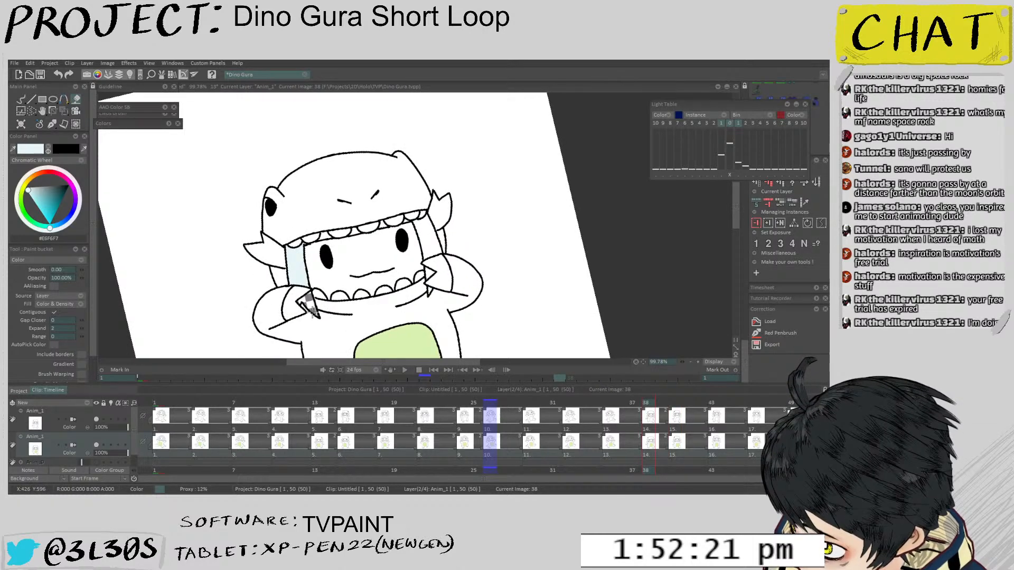
click(278, 256)
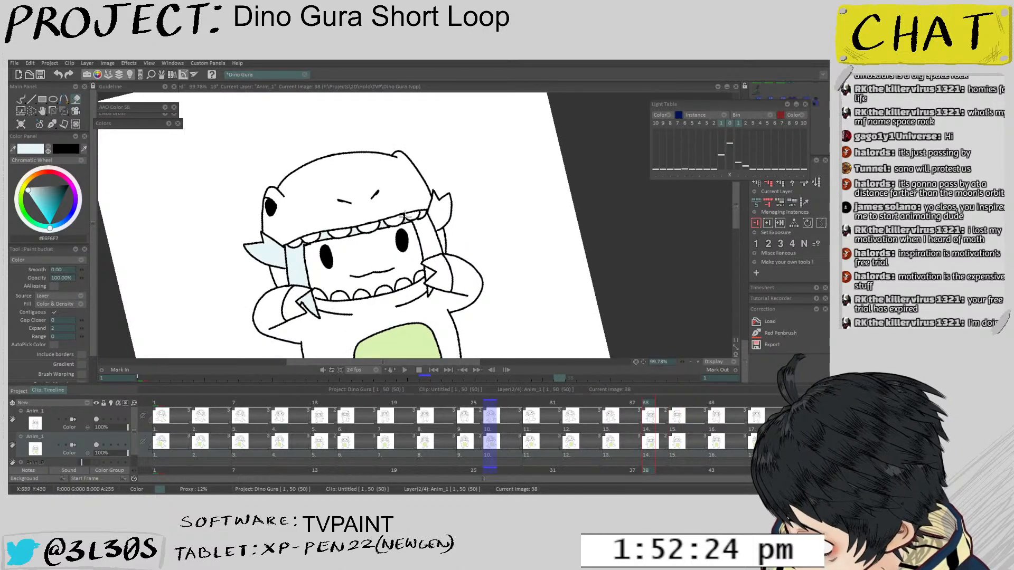
click(422, 228)
click(442, 211)
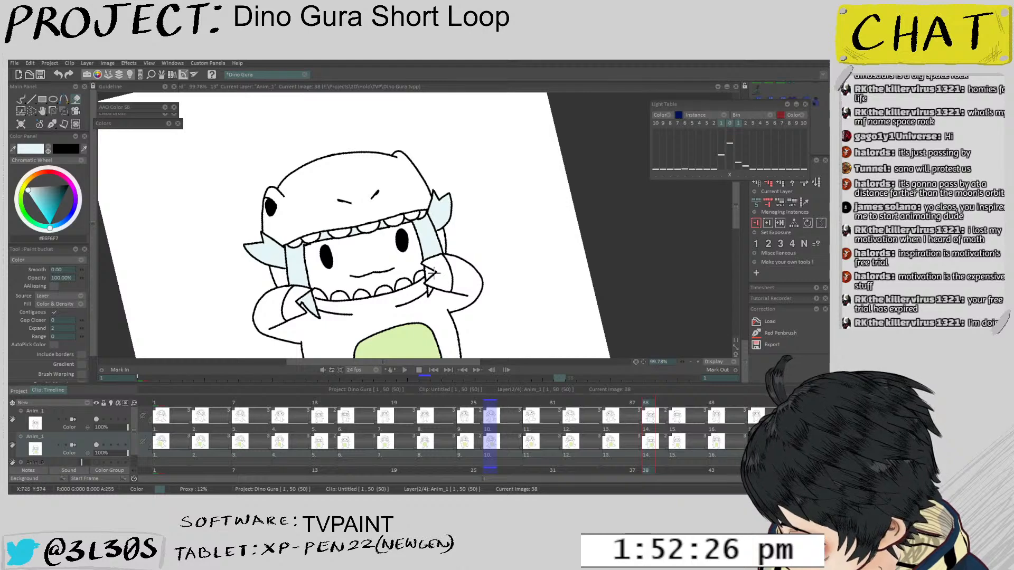
Fill the right tuft and hair on frame 35 and the hair on frame 32 with the pale blue
key(Left)
key(Left)
key(Left)
click(415, 177)
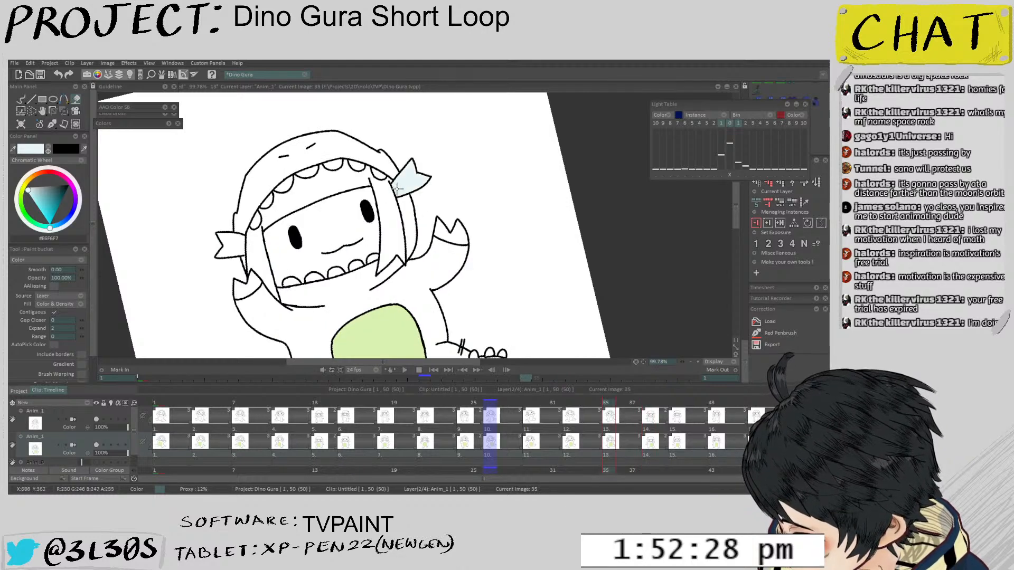
click(388, 208)
key(Left)
key(Left)
key(Left)
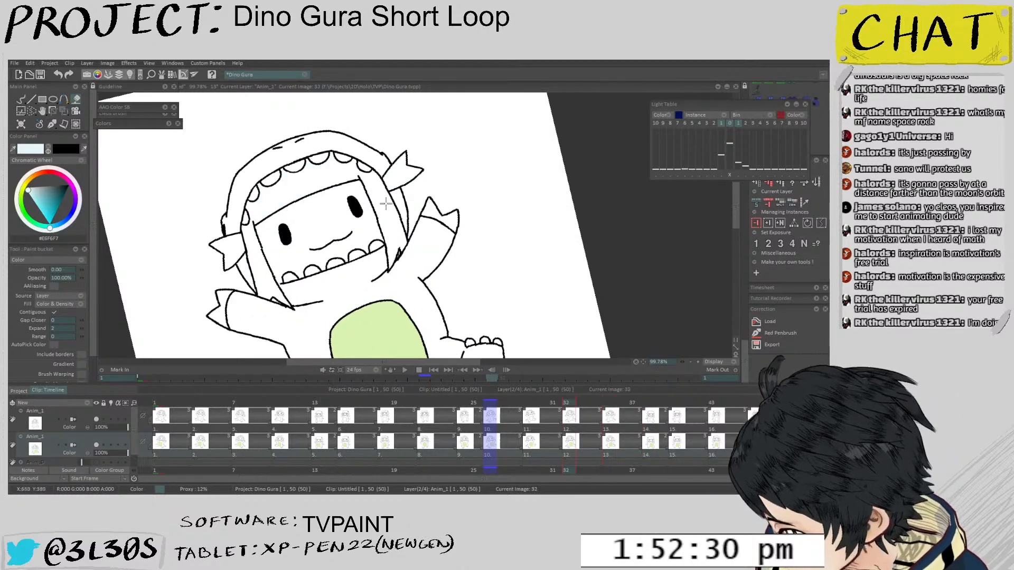
click(378, 191)
Fill the hair and both side tufts on frame 29 with the pale blue
key(Left)
key(Left)
key(Left)
click(257, 256)
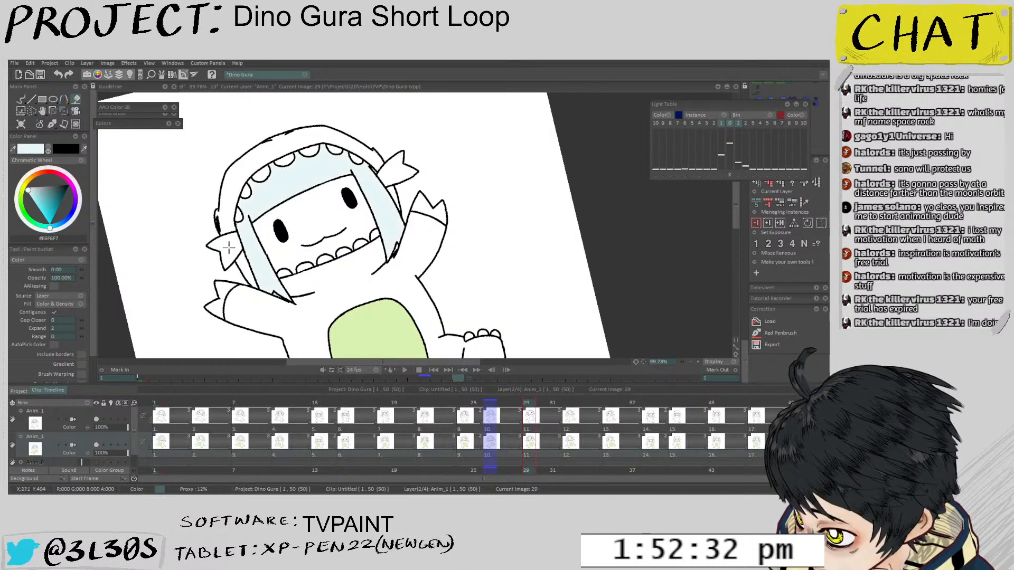
click(227, 250)
click(397, 177)
key(b)
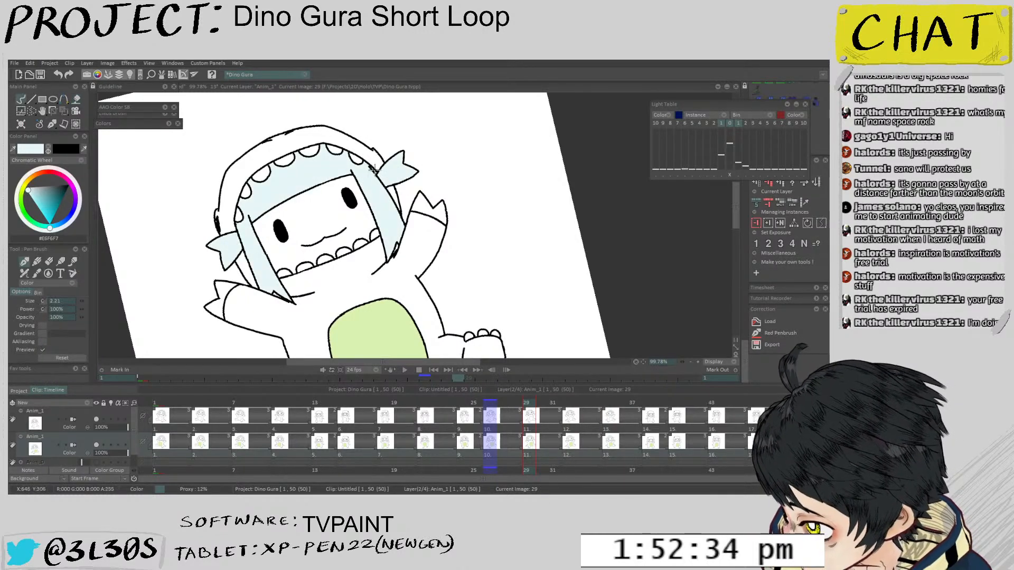
Fill the hair and both side tufts on frame 26 and the right tuft on frame 24 with the pale blue
key(Left)
key(Left)
key(Left)
key(f)
click(379, 203)
click(398, 172)
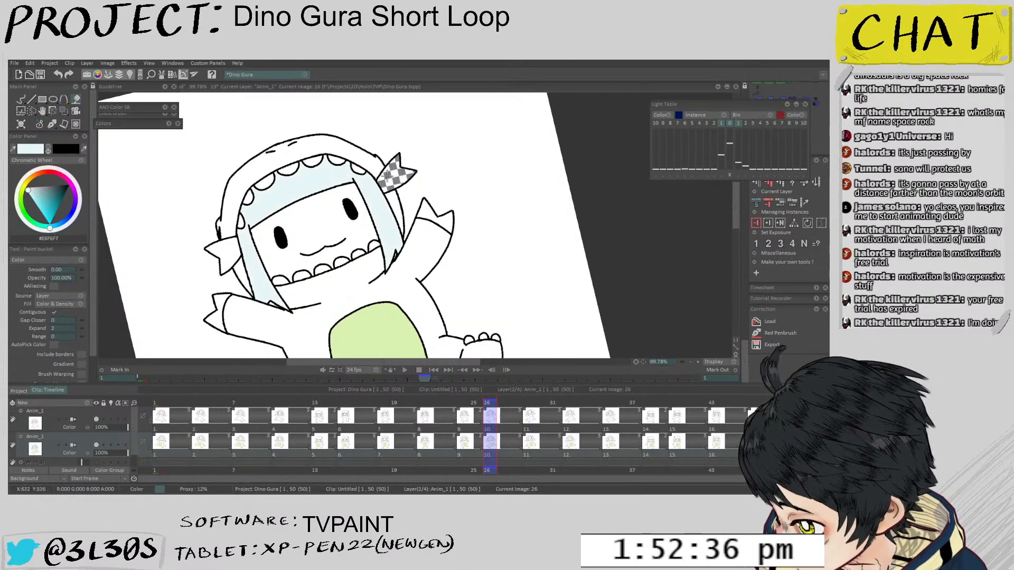
click(225, 253)
key(Left)
key(Left)
key(Left)
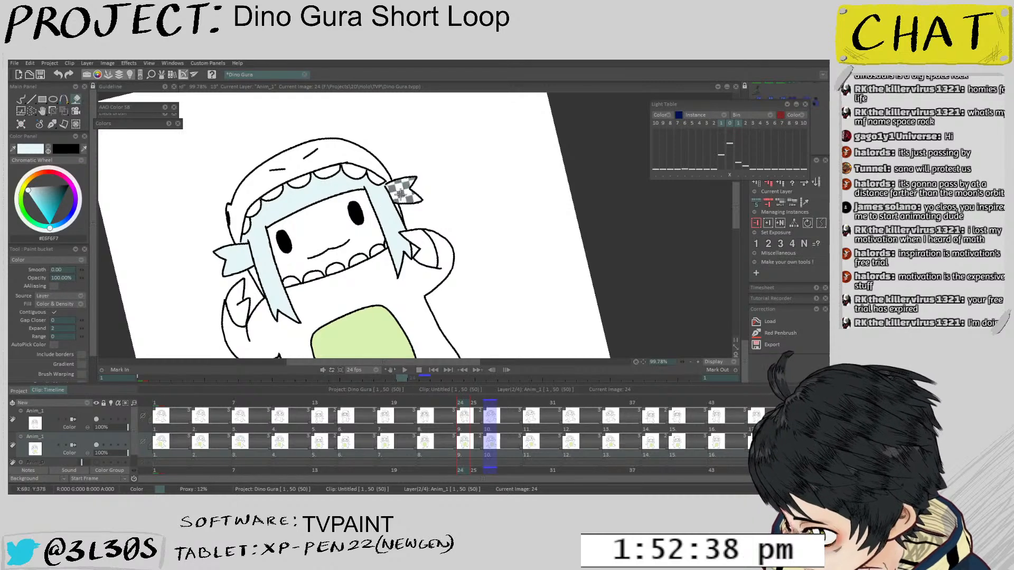
Examine the hair colouring frame by frame from frame 24 back to frame 1
key(Left)
key(Left)
key(Left)
key(Left)
key(Left)
key(Left)
key(Left)
key(Left)
key(Left)
key(Left)
key(Left)
key(Left)
key(Left)
key(Left)
key(Left)
key(Left)
key(Left)
key(Left)
key(Left)
key(Left)
key(Left)
key(Left)
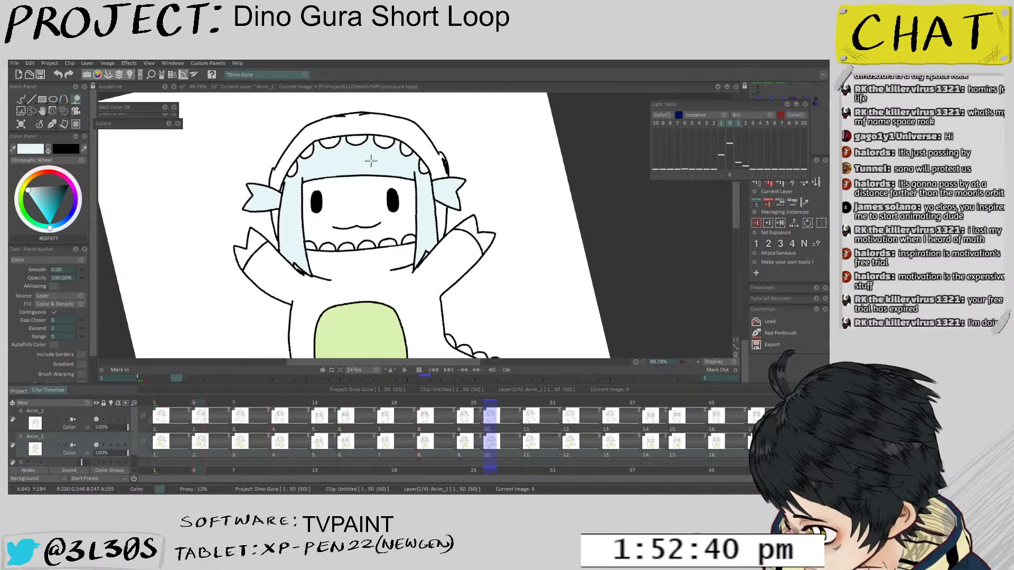
scroll(327, 215, down, 3)
key(Right)
key(Right)
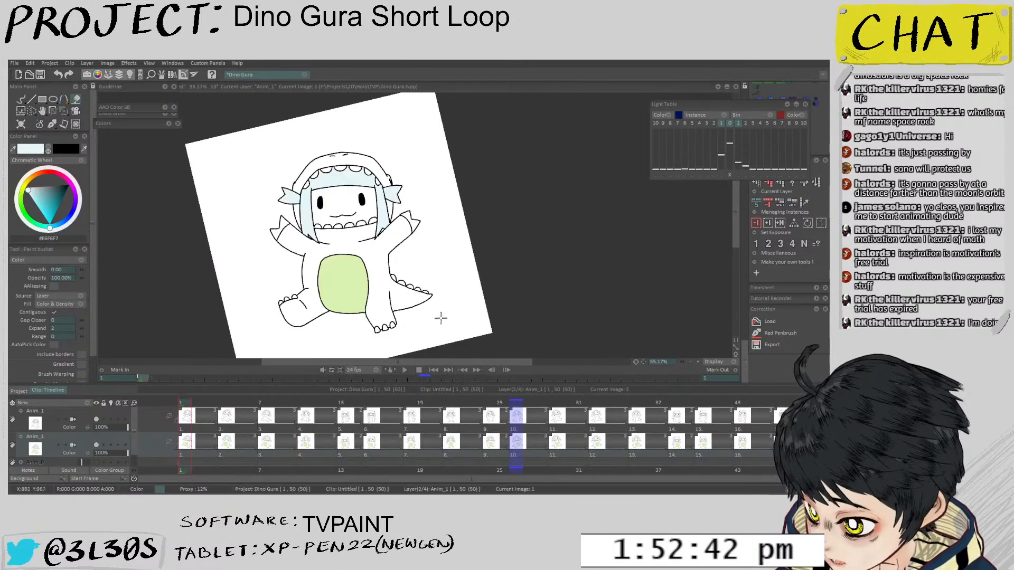
Mix a muted green for the dino costume, settling on #6B9264, and fill the body, arms and hood on frame 1
click(19, 205)
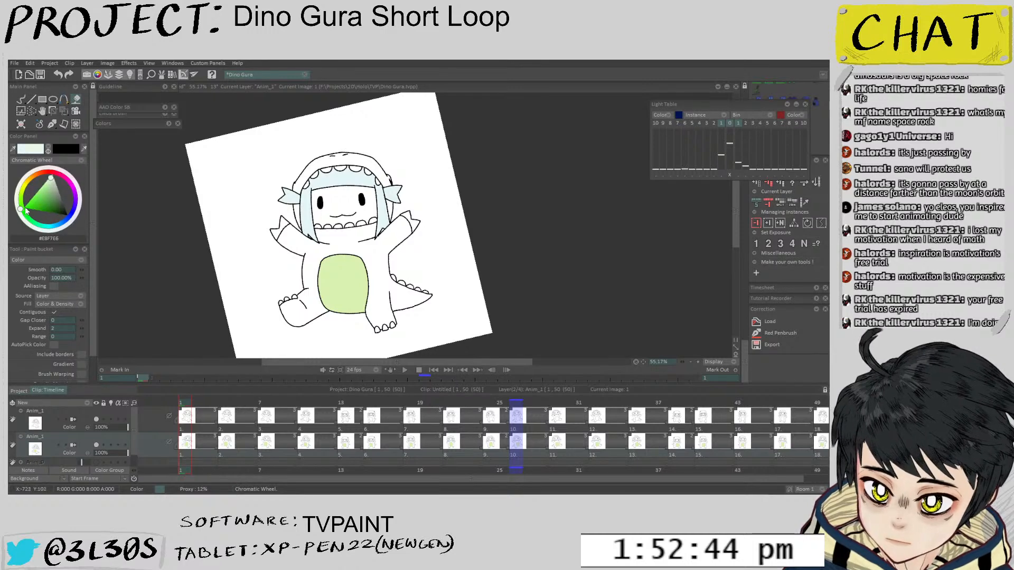
click(44, 205)
drag(44, 203, 53, 200)
click(396, 233)
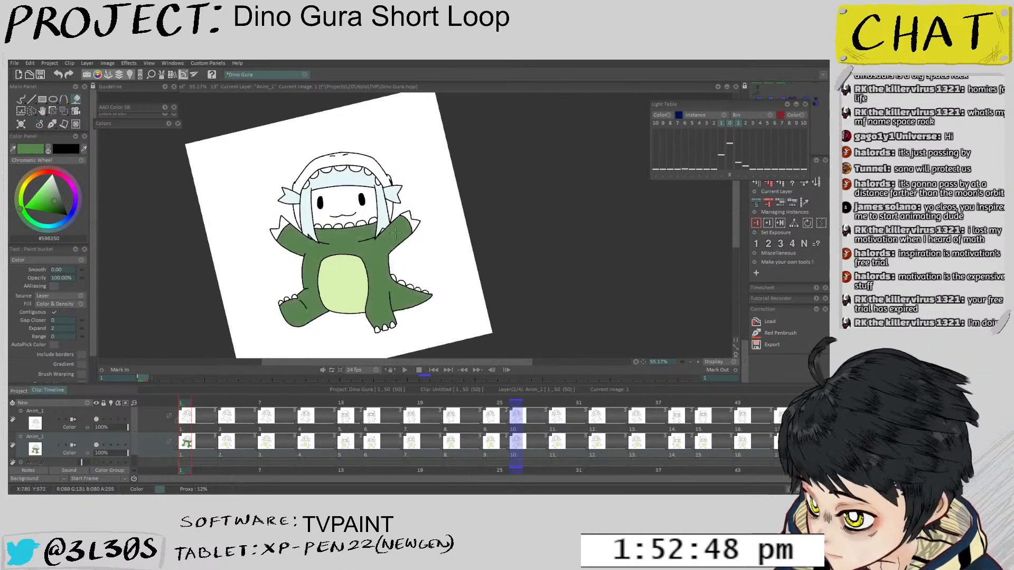
click(359, 160)
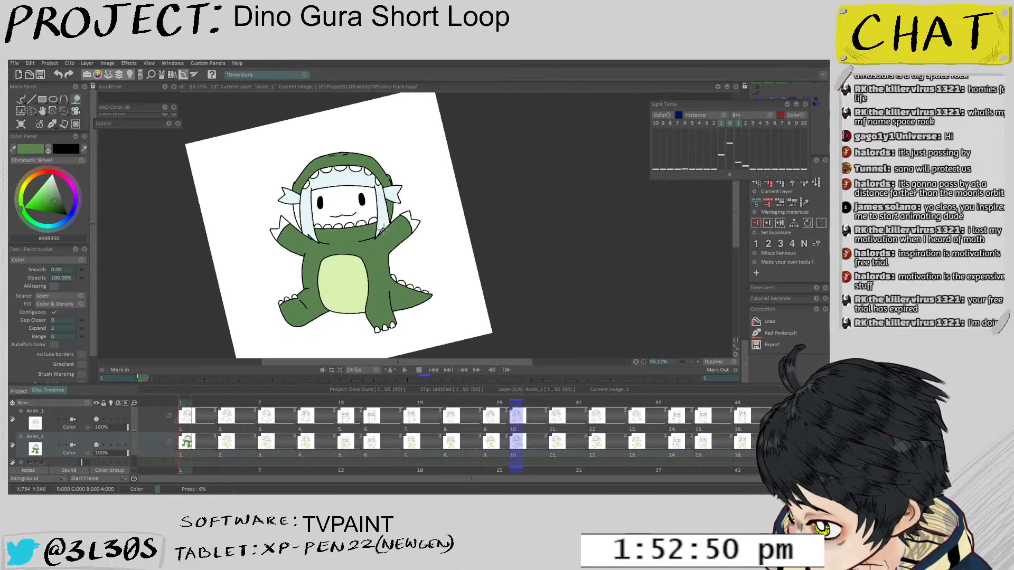
click(53, 198)
click(395, 213)
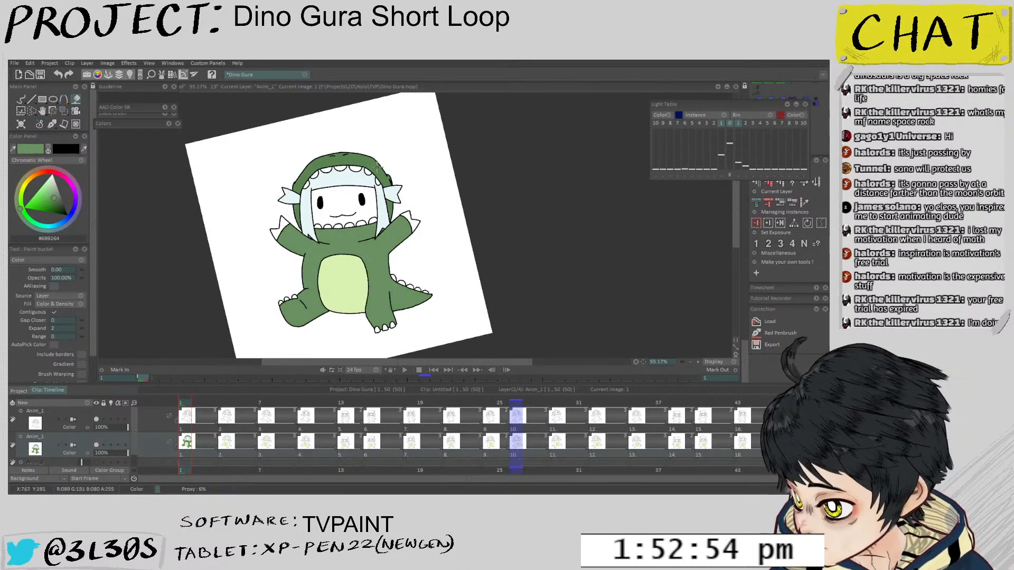
Clean up the small gap between the right hair lock's tip and the raised arm on frame 1, painting green behind the lines
scroll(377, 167, up, 3)
key(e)
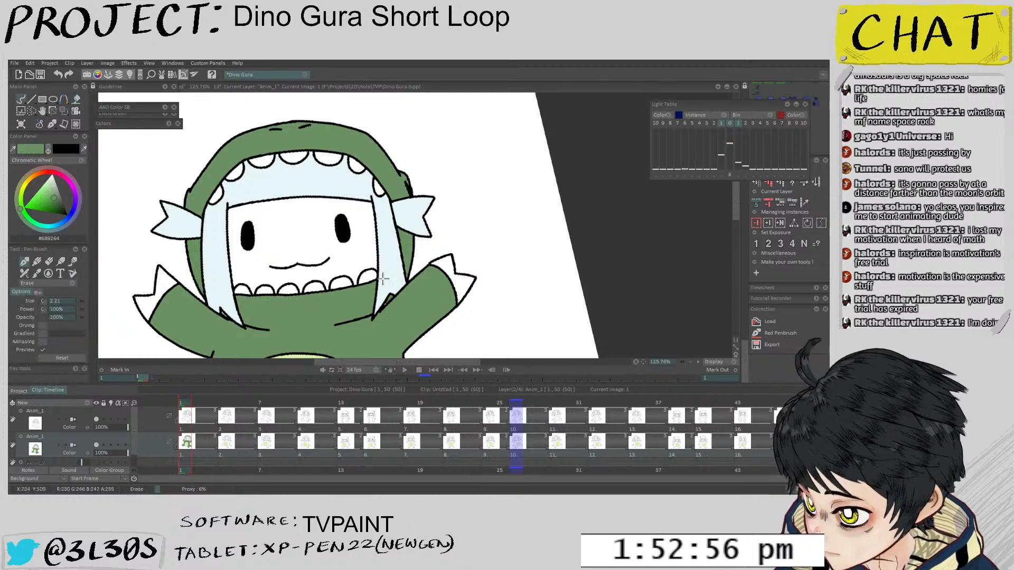
scroll(386, 302, up, 4)
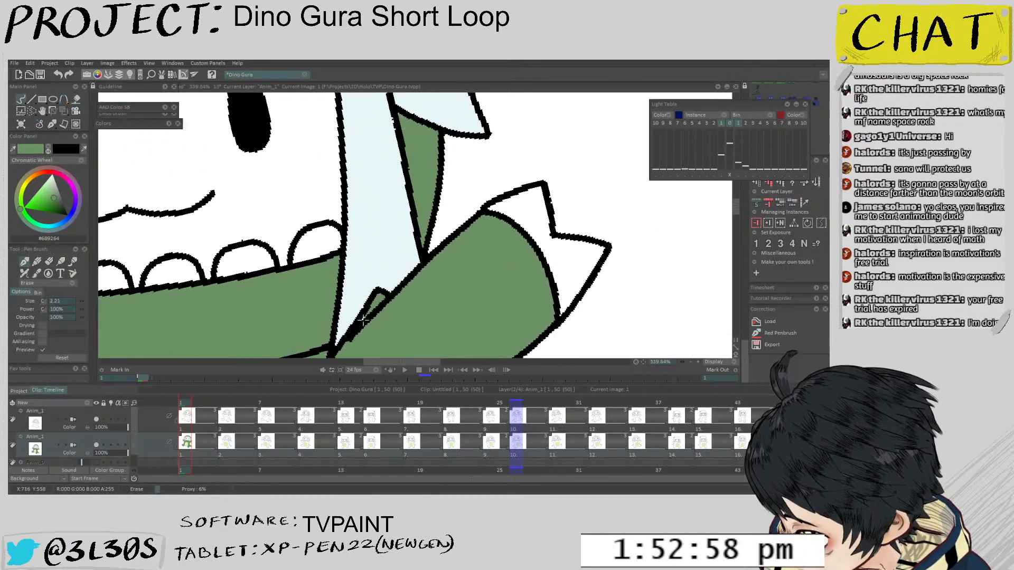
scroll(417, 260, down, 2)
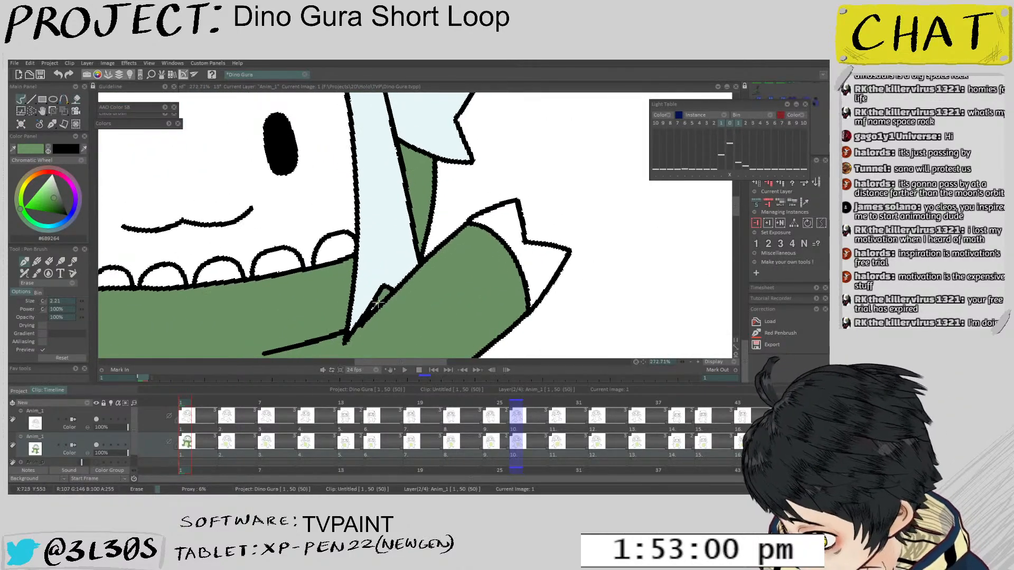
scroll(407, 289, up, 1)
scroll(406, 289, down, 1)
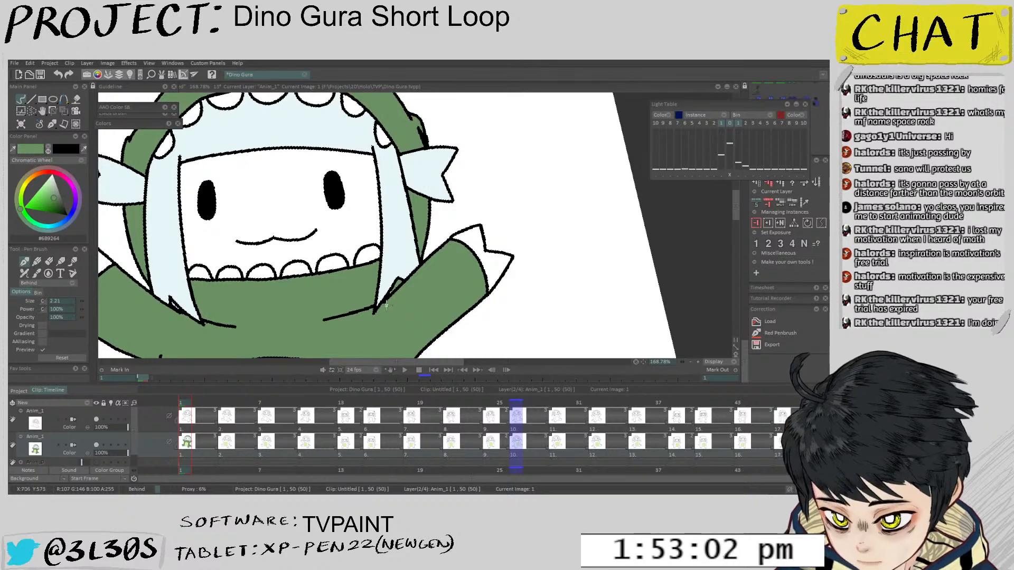
scroll(422, 266, down, 4)
Fill the dino costume's body, arms and hood on frame 4 with the costume green
key(Right)
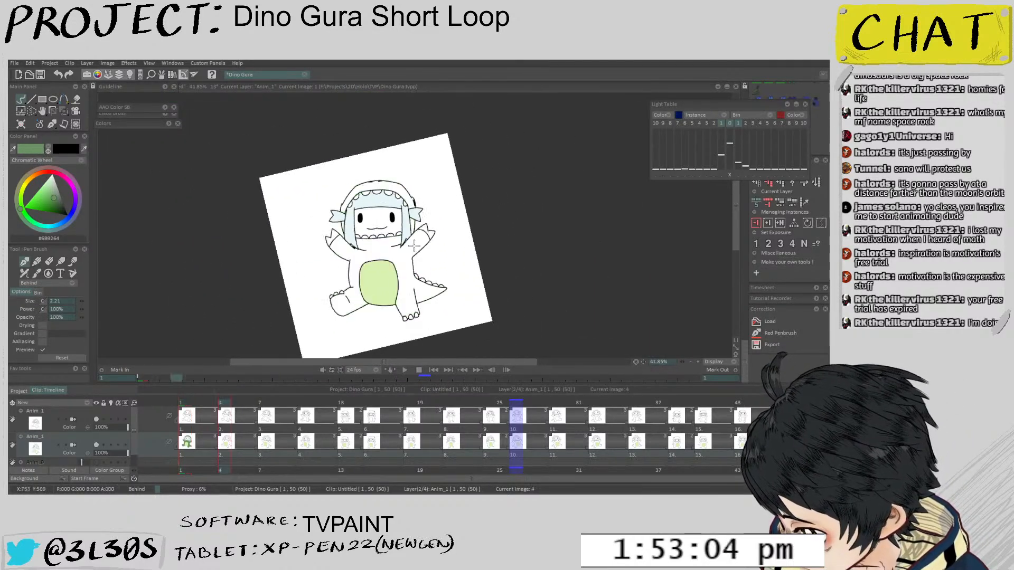
key(f)
click(398, 249)
click(397, 195)
scroll(399, 201, up, 3)
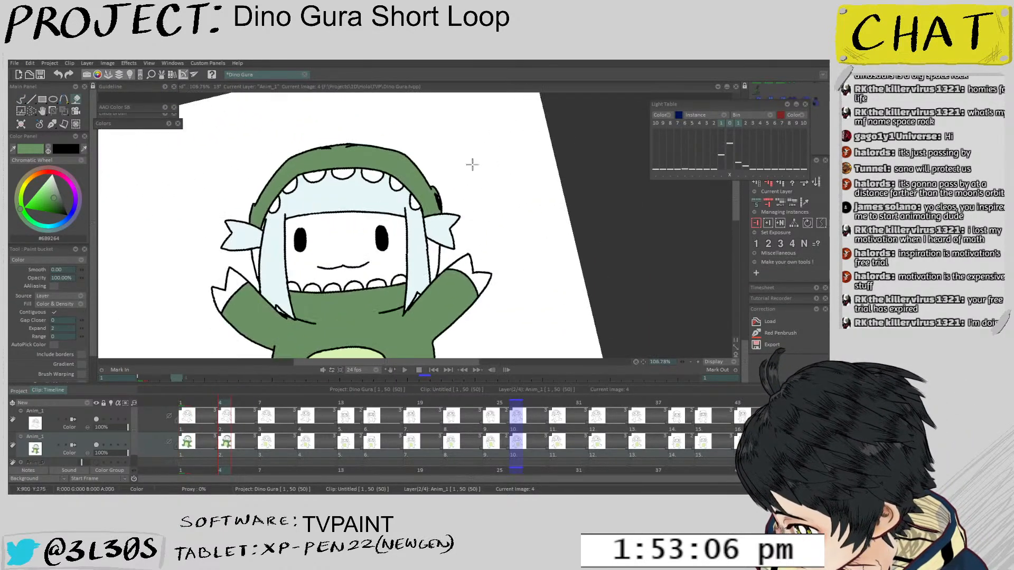
Touch up the missed spots by the right hair lock's tip and the hood on frame 4, painting green behind the lines
scroll(418, 282, up, 1)
key(e)
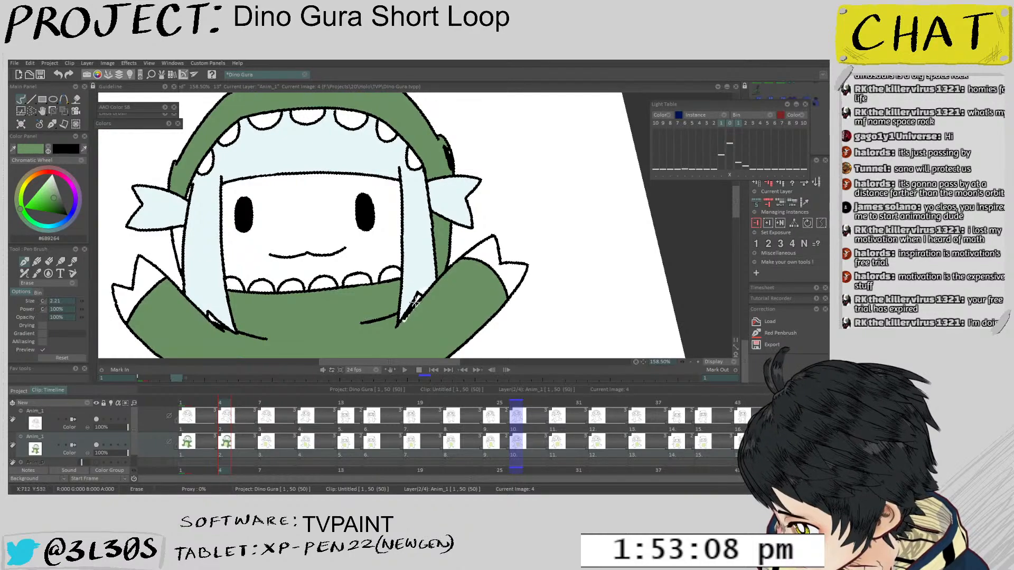
key(b)
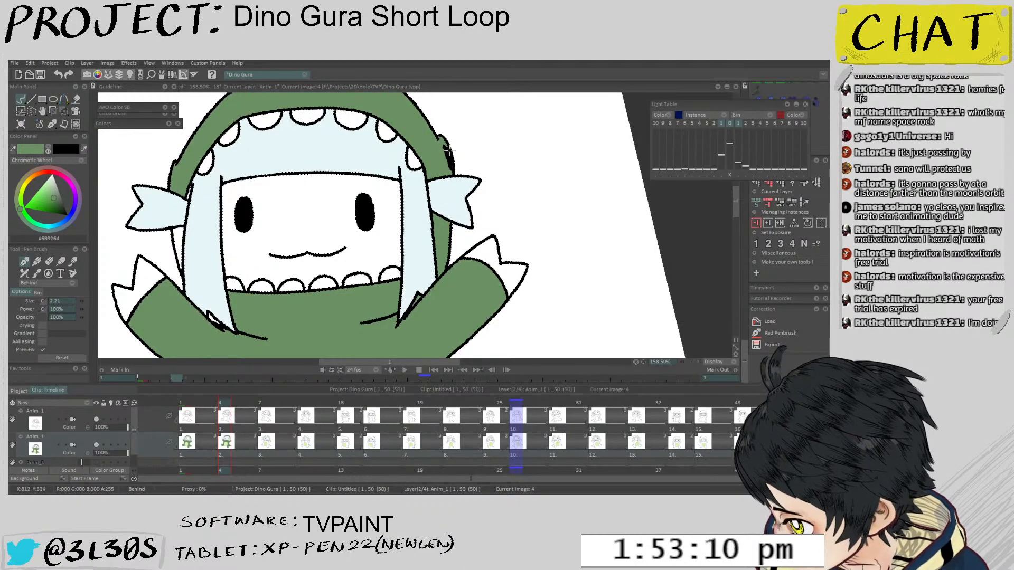
scroll(432, 267, down, 3)
scroll(327, 200, up, 3)
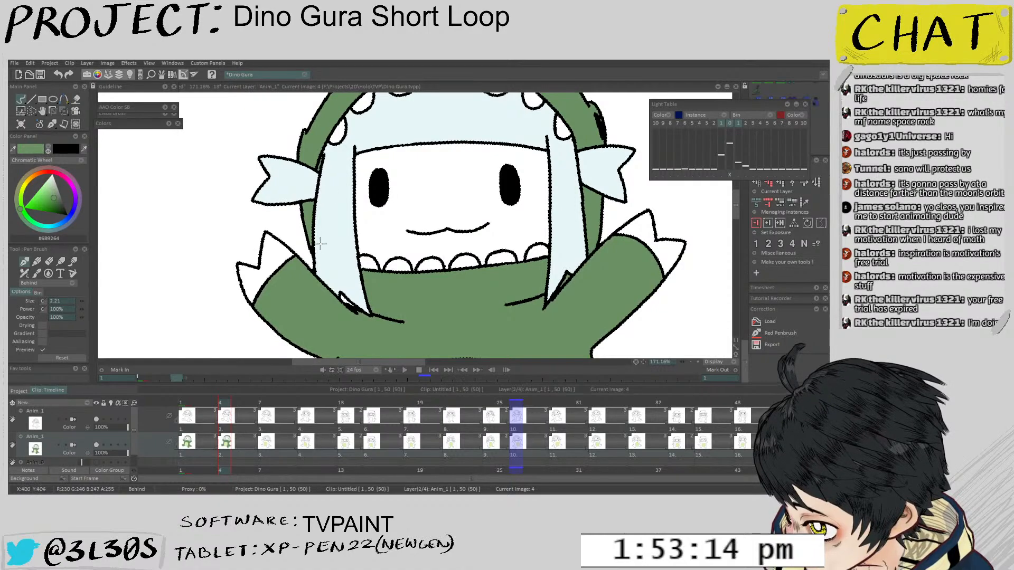
Fill the hood and its strip beside the left hair lock on frame 7 with the costume green
key(Right)
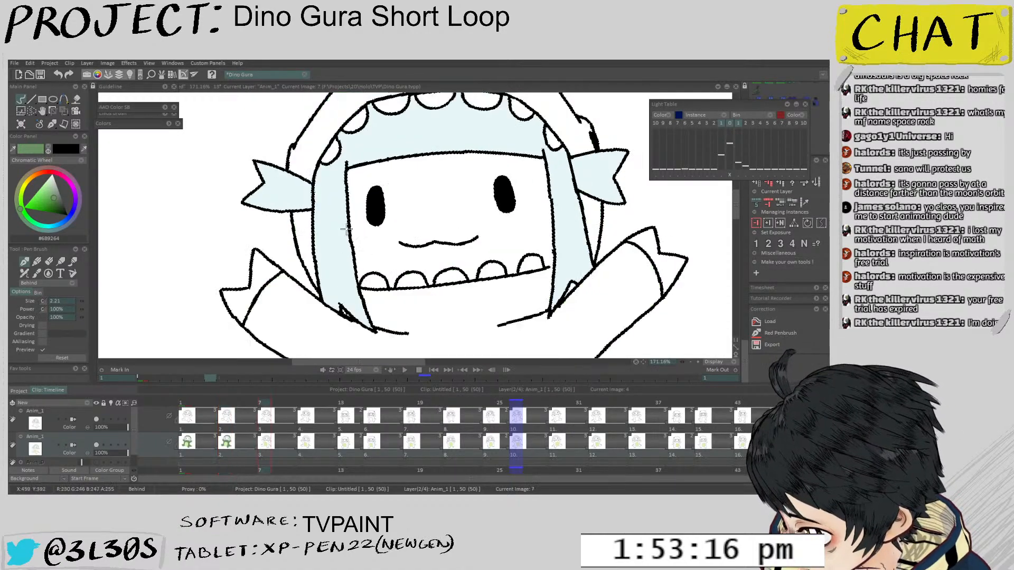
key(f)
click(306, 233)
click(308, 154)
scroll(335, 335, down, 3)
Undo the body fill that spills into the face on frame 7, close the outline gap, and refill the body and right hood strip
click(426, 315)
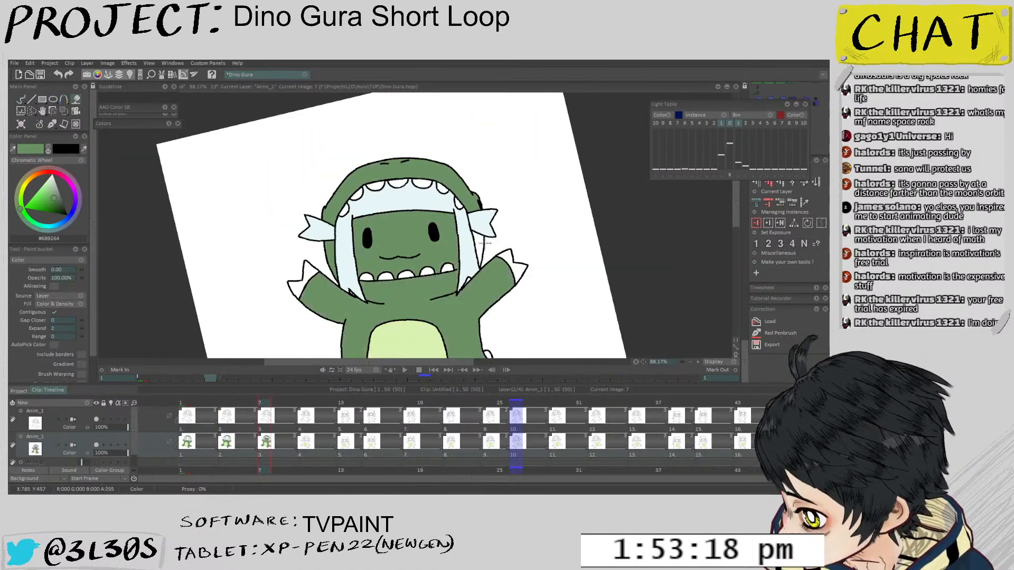
key(ctrl+z)
scroll(479, 258, up, 3)
key(b)
key(f)
click(461, 280)
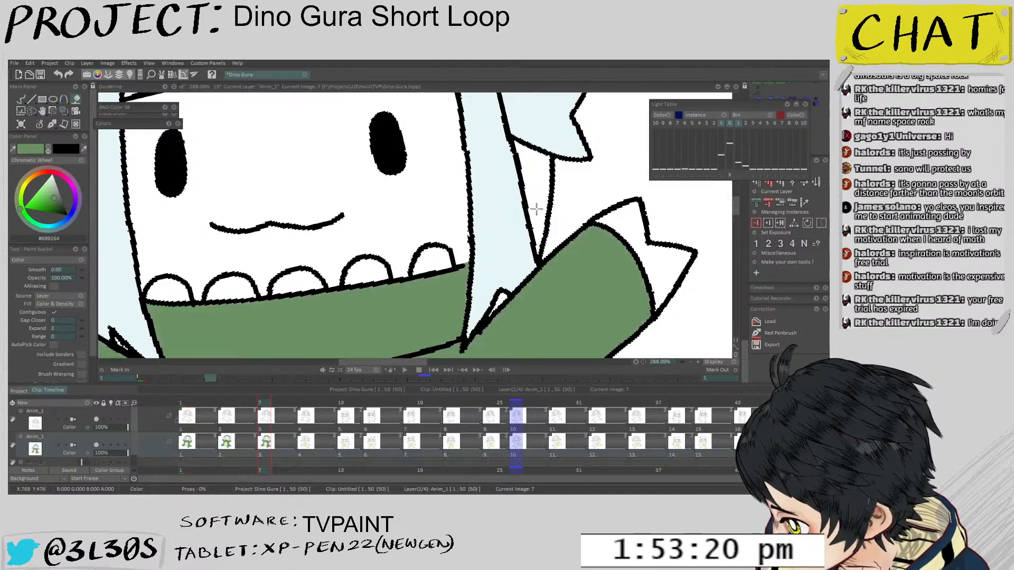
scroll(466, 271, down, 3)
scroll(484, 275, down, 2)
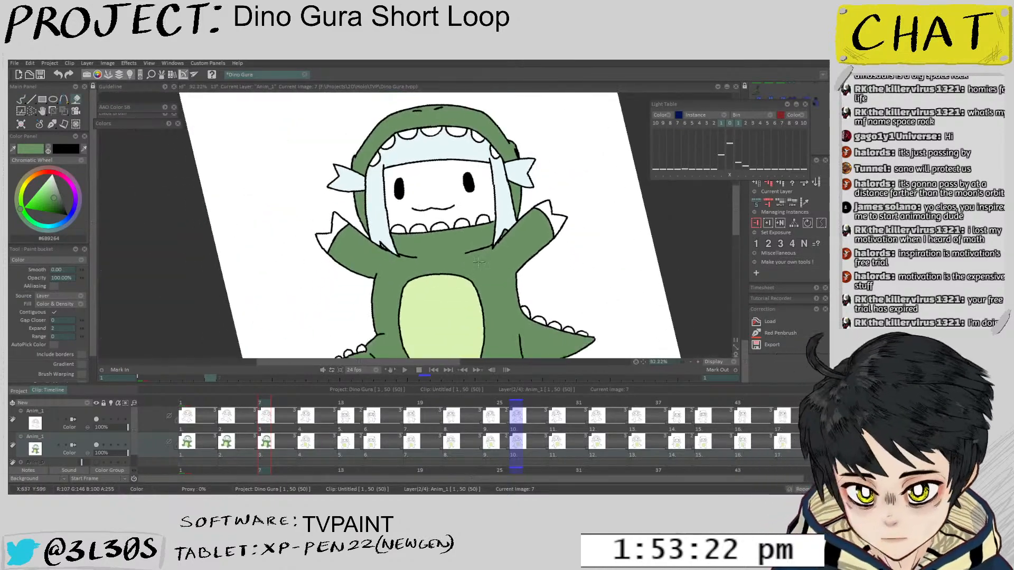
Fill the body, arms, hood and the hood's side strip on frame 10 with the costume green
key(Right)
scroll(489, 261, down, 2)
click(491, 255)
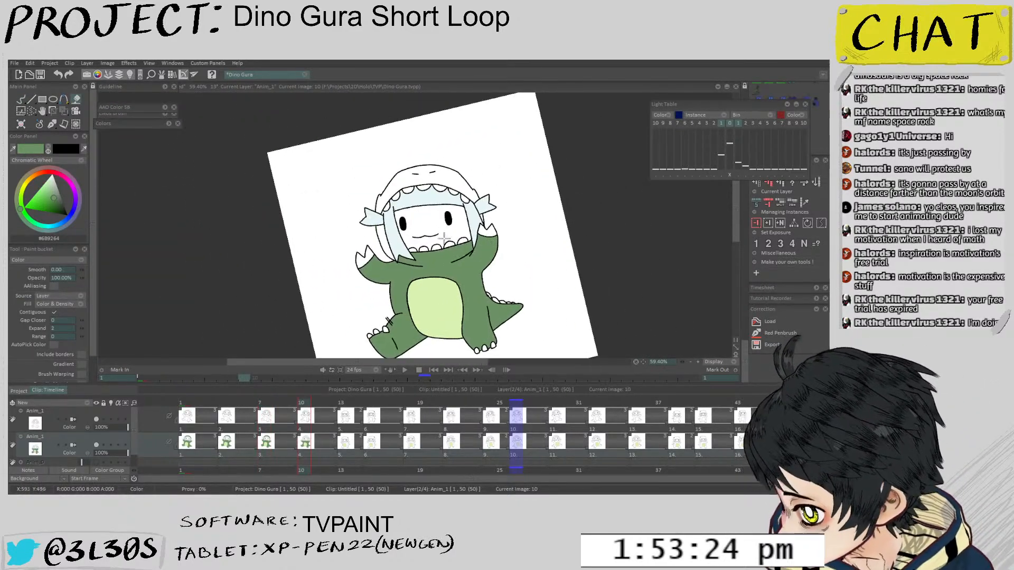
scroll(382, 231, up, 1)
click(378, 250)
click(410, 182)
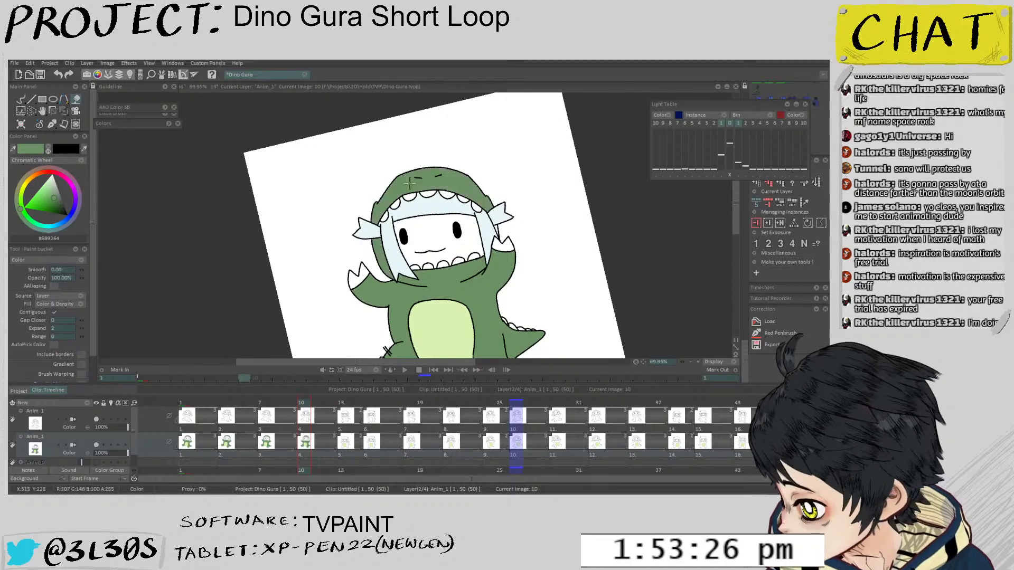
Fill the costume's body, arms and hood on frame 13 with the costume green
key(Right)
click(478, 314)
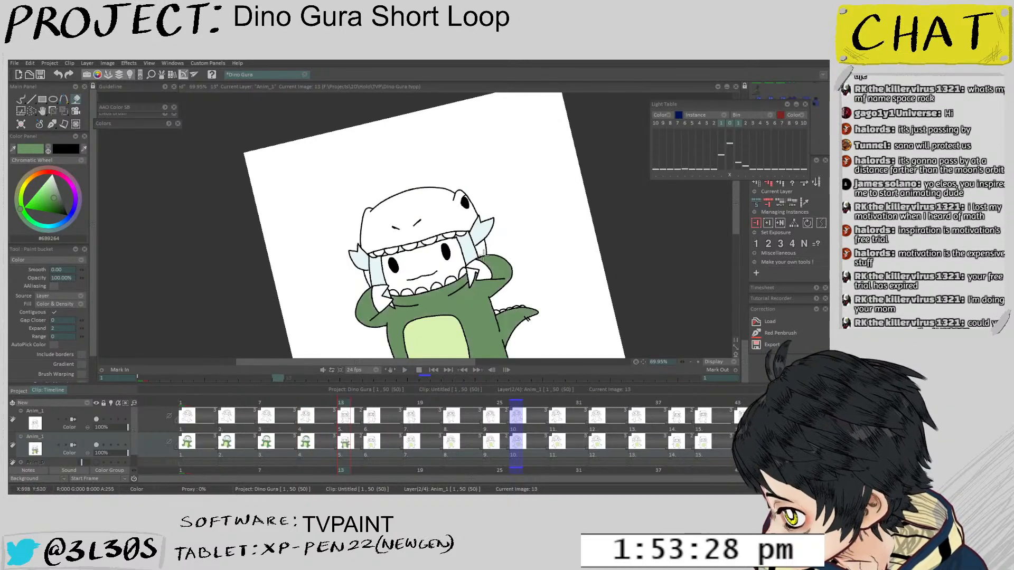
click(457, 214)
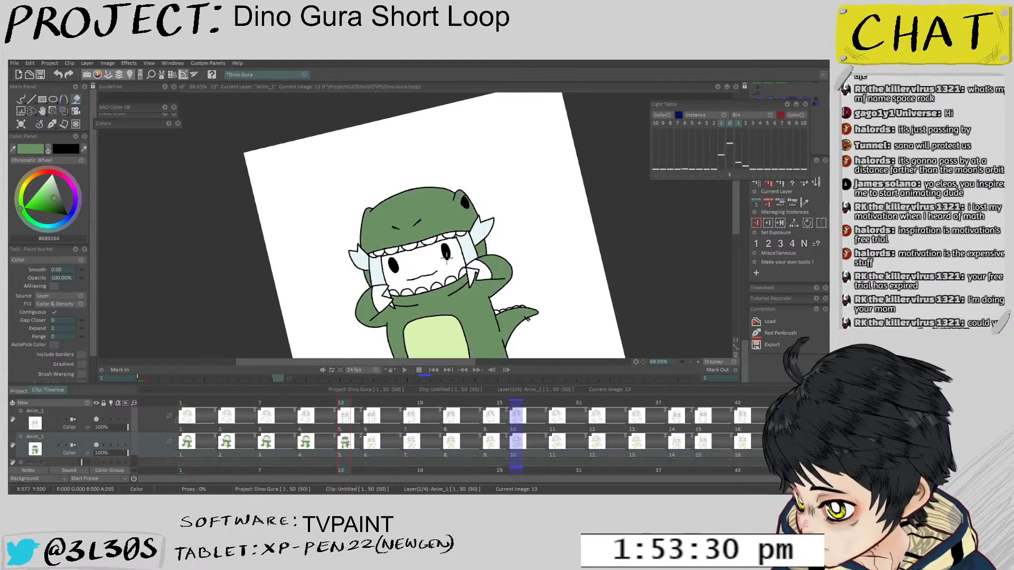
Fill the body, arms and hood on frame 15 with the costume green
key(Right)
scroll(433, 211, up, 1)
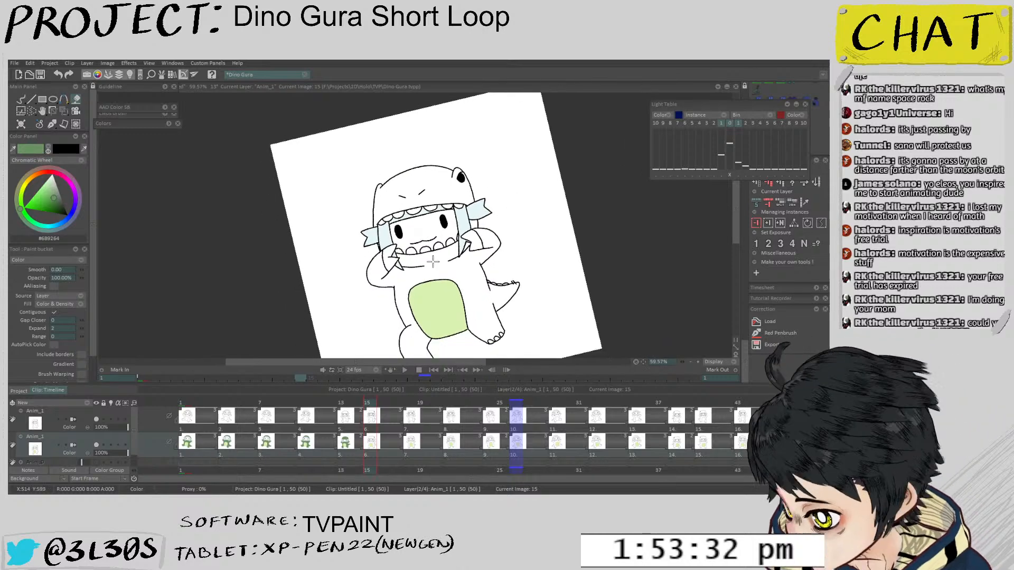
click(432, 232)
click(431, 190)
scroll(462, 213, up, 1)
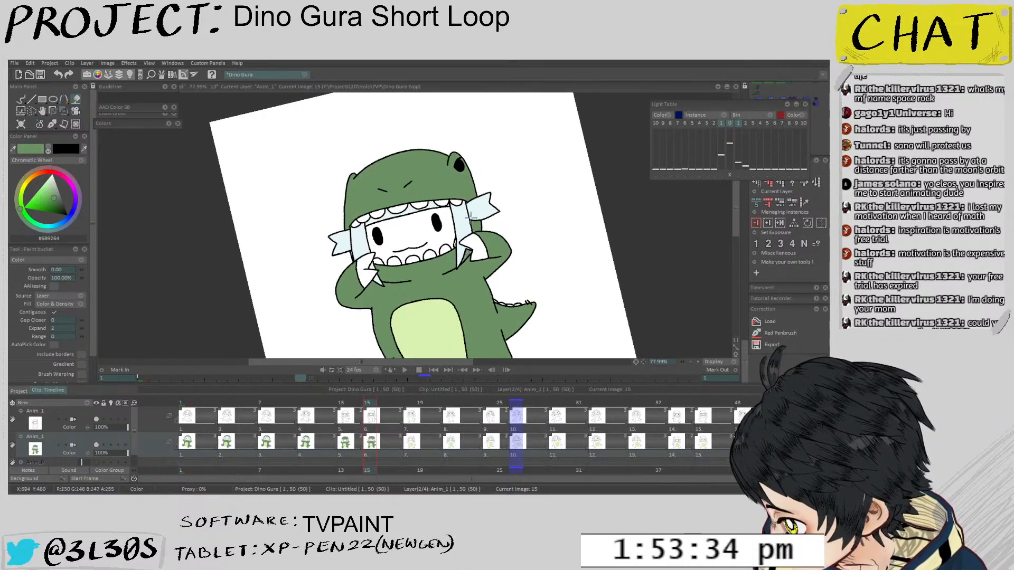
Paint green behind the lines in the small hood gap below the left hair tuft on frame 15
scroll(349, 256, up, 3)
scroll(346, 260, up, 2)
key(b)
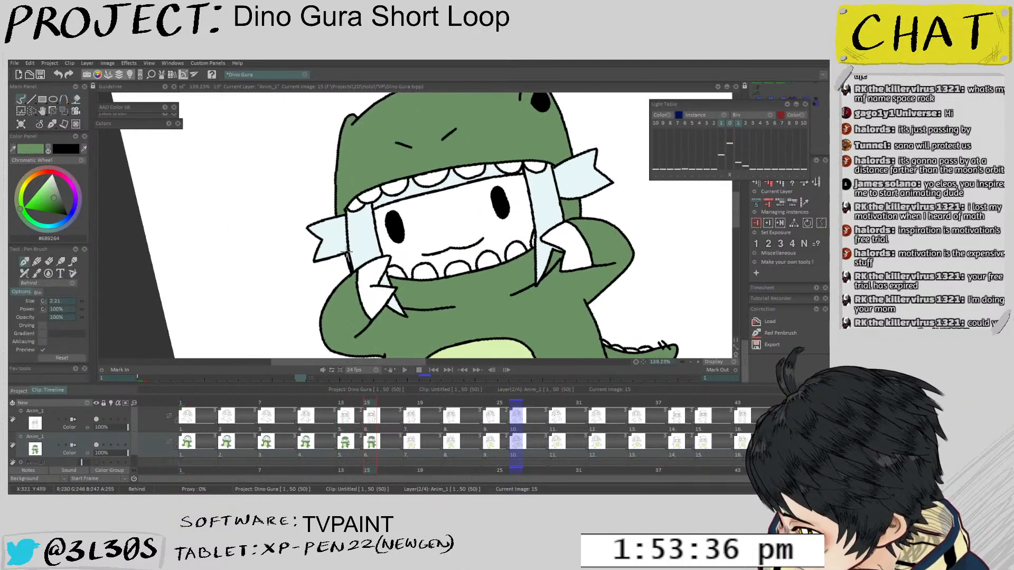
drag(348, 251, 352, 256)
scroll(322, 280, down, 8)
Fill the body, arms and hood on frame 18 with the costume green and touch up the small gaps behind the lines
key(Right)
key(f)
click(444, 225)
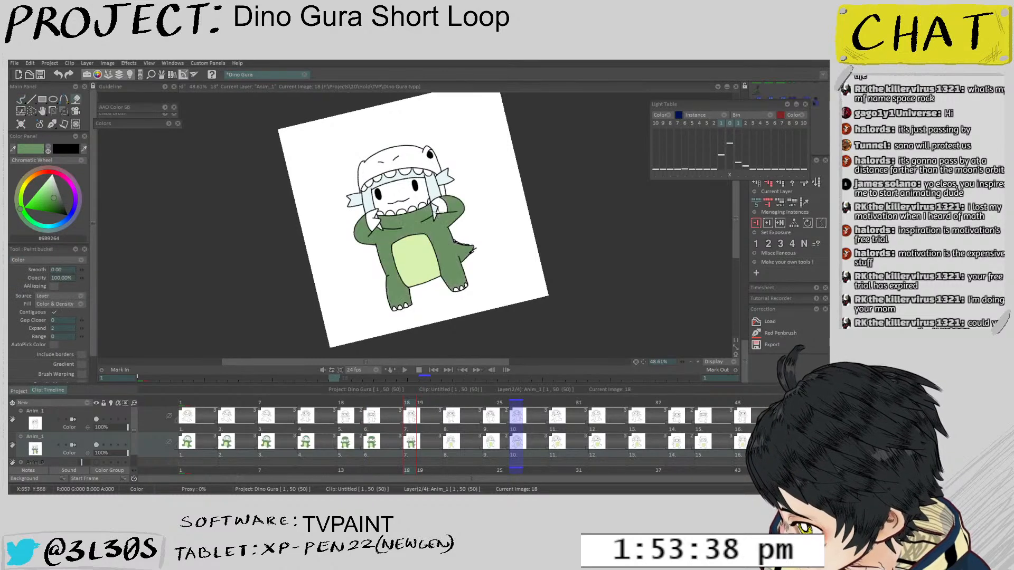
scroll(433, 212, up, 4)
click(422, 186)
scroll(346, 241, up, 2)
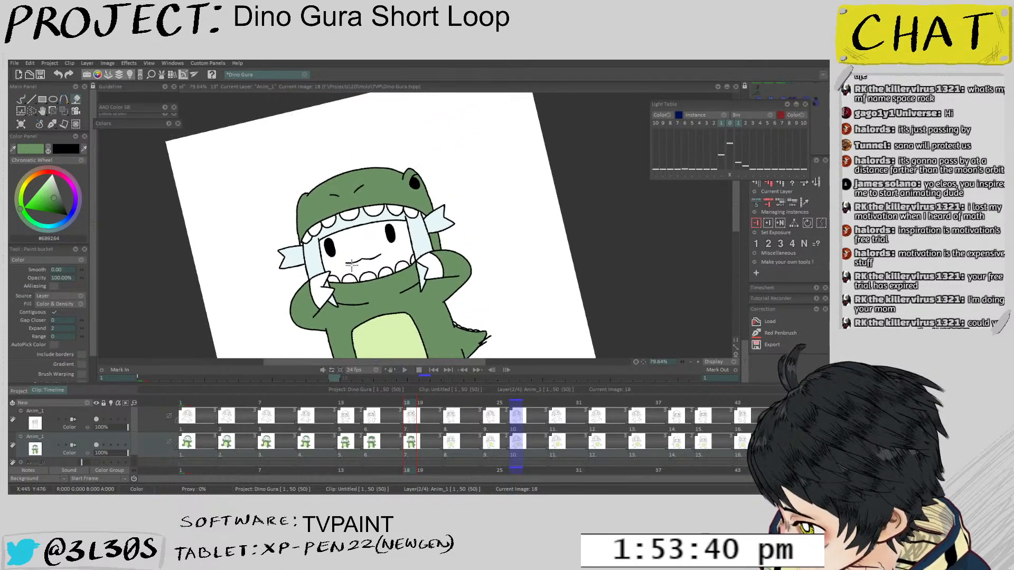
key(b)
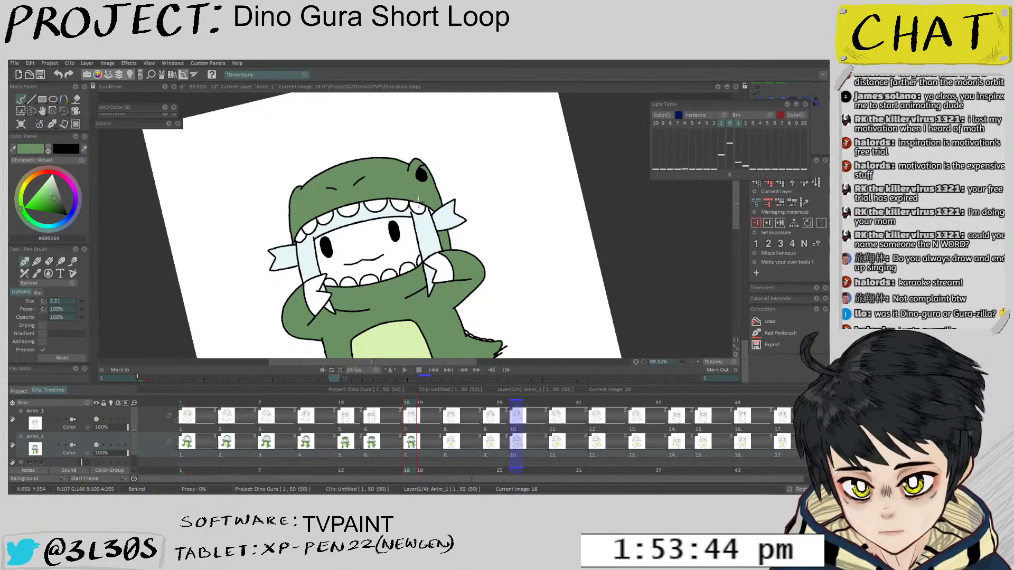
Fill the hood, its side strips, the body and the arms on frame 21 with the costume green
key(Right)
key(Right)
key(Right)
scroll(407, 177, up, 1)
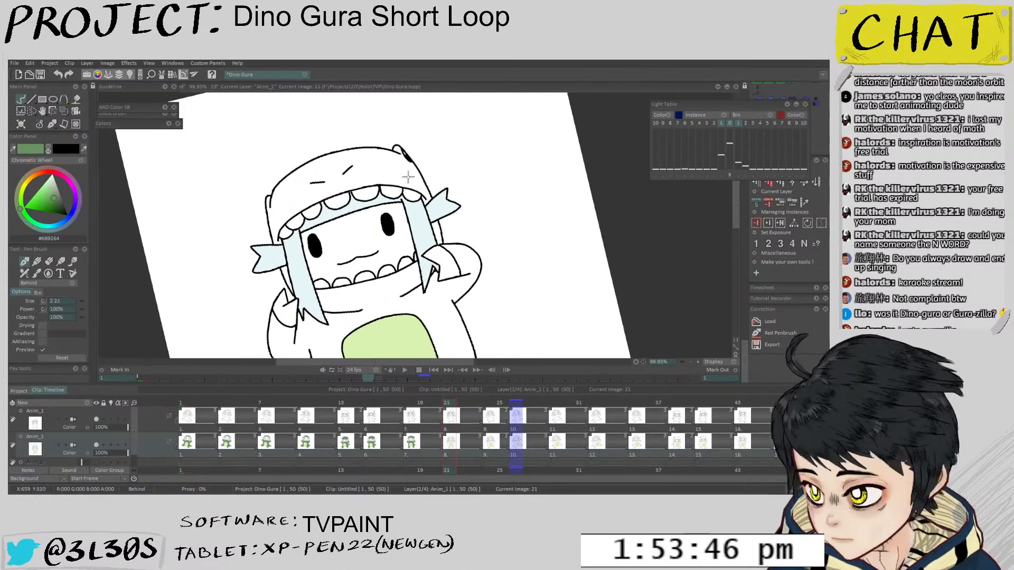
key(f)
click(408, 177)
click(282, 273)
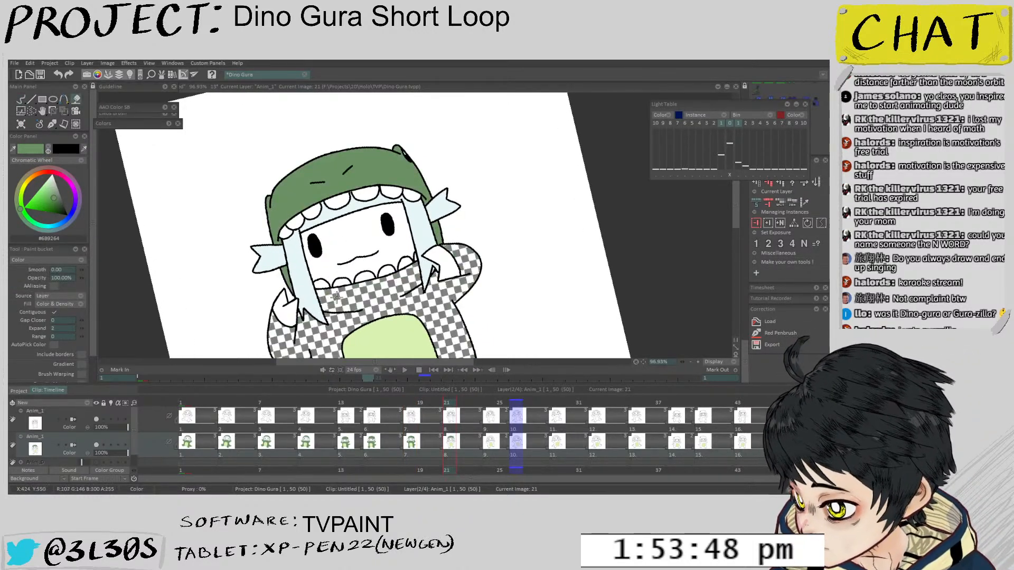
scroll(376, 225, down, 2)
scroll(376, 225, down, 2)
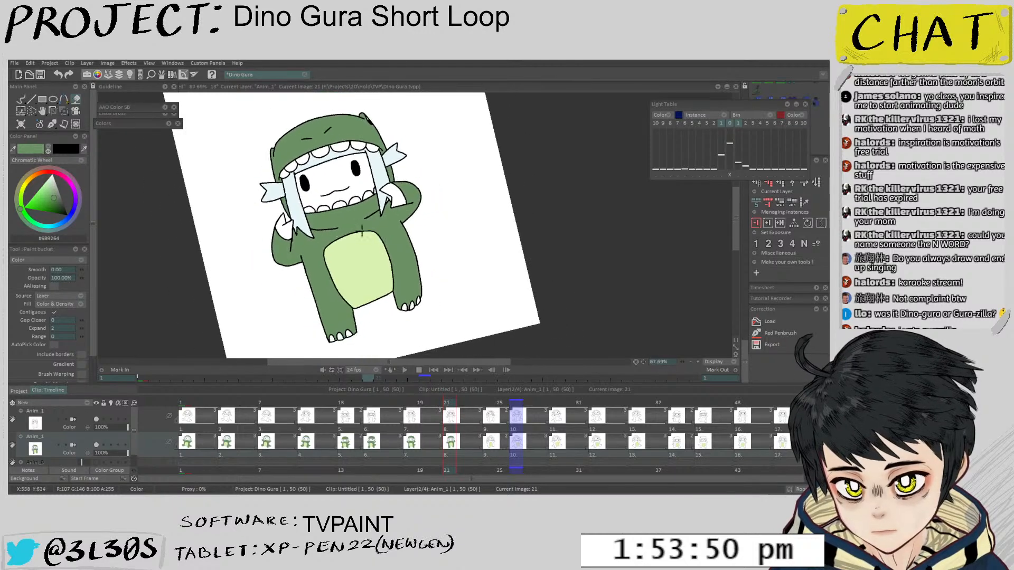
scroll(384, 186, up, 1)
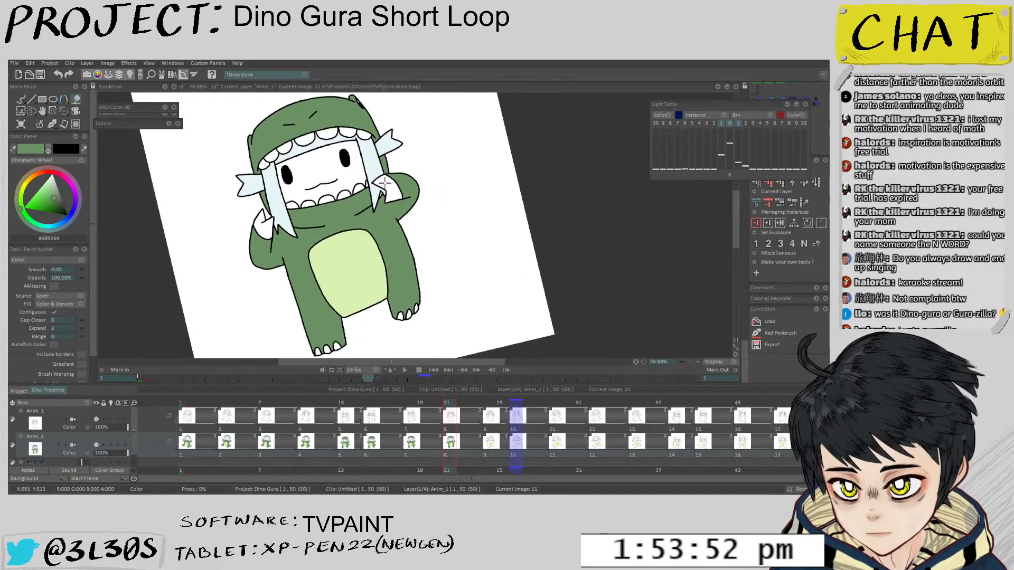
Fill the body, arms and hood on frame 24 with the costume green
key(Right)
key(Right)
key(Right)
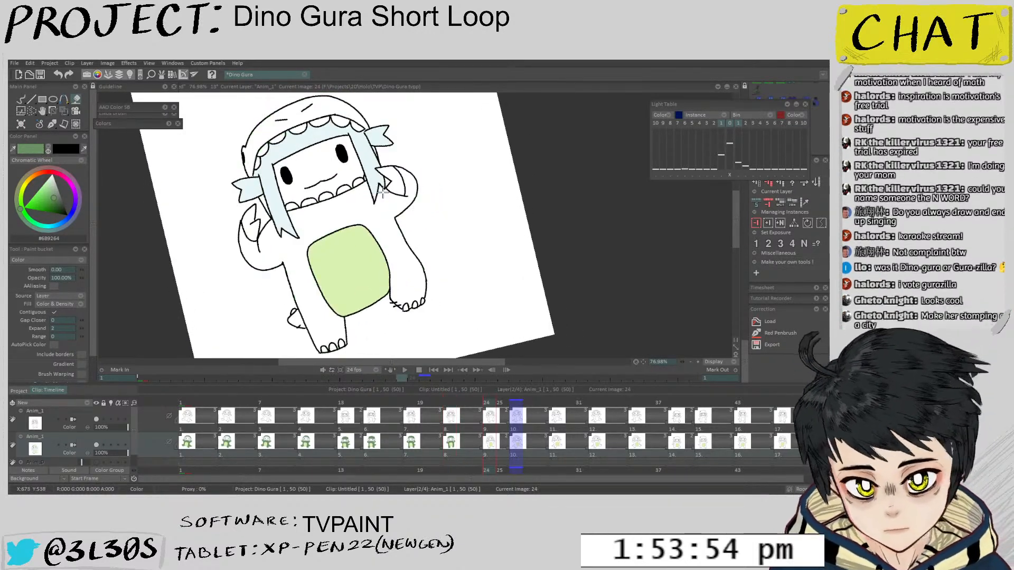
scroll(384, 204, up, 1)
click(383, 204)
scroll(377, 201, up, 3)
click(369, 198)
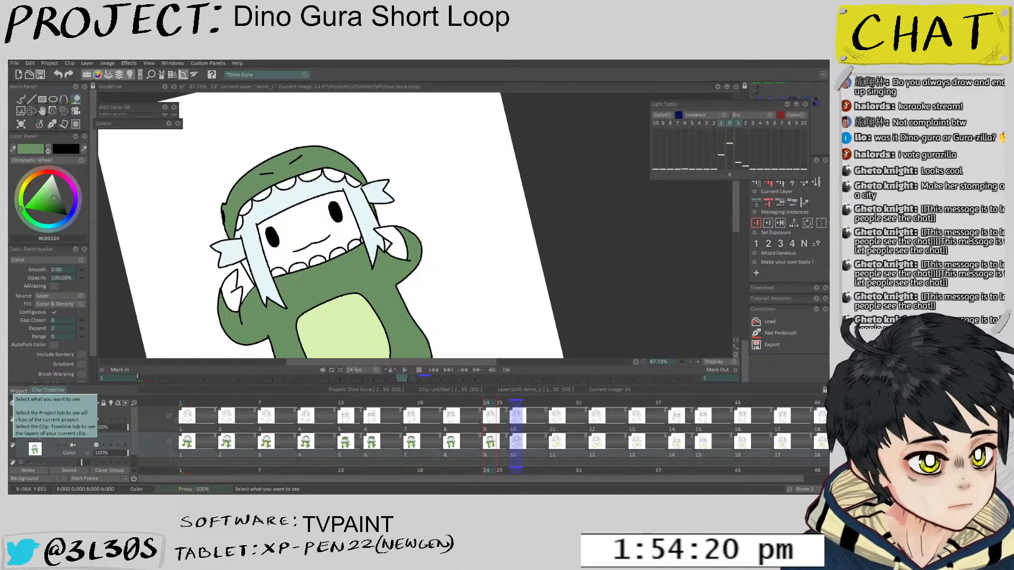
drag(427, 196, 424, 139)
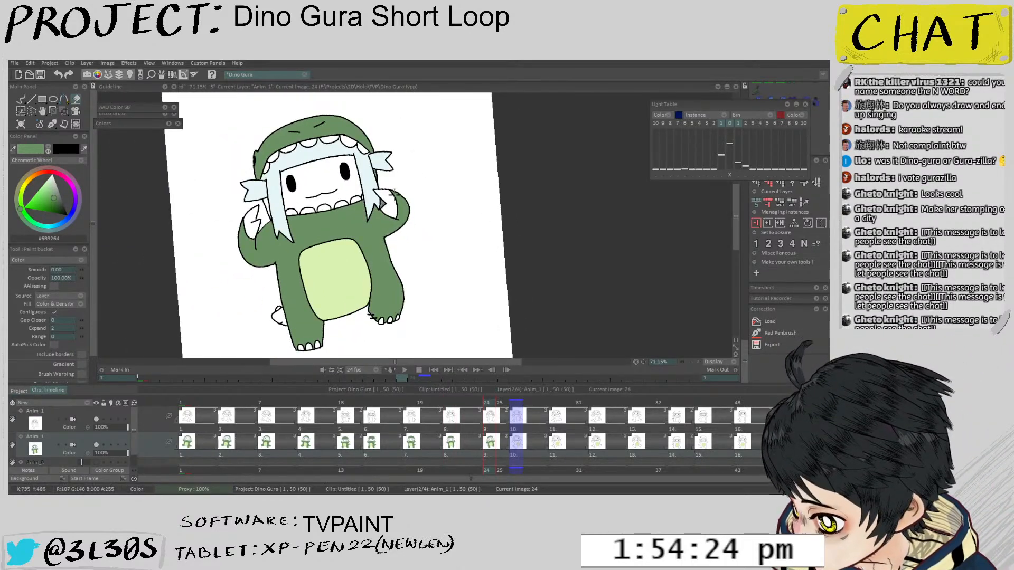
Examine the green costume fills from frame 24 back to frame 7, and up close on frame 21, for missed gaps
key(Left)
key(Left)
key(Left)
key(Left)
key(Left)
key(Left)
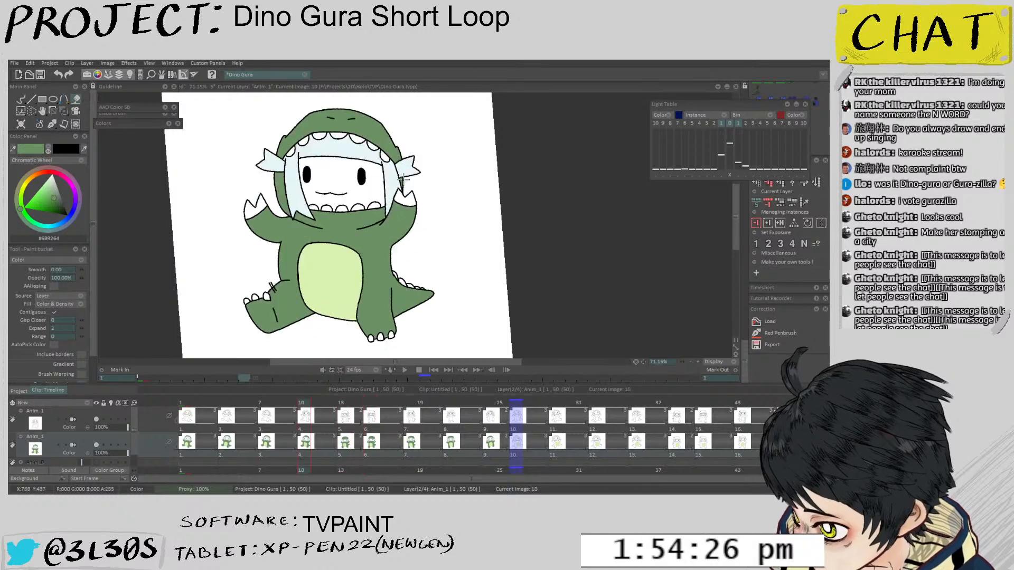
drag(297, 193, 318, 176)
key(b)
key(Return)
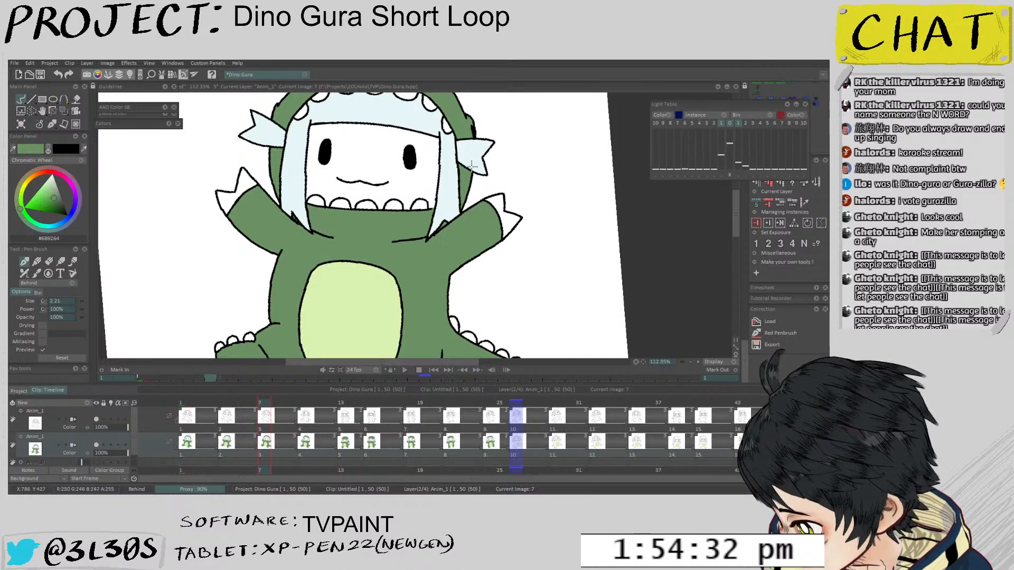
scroll(489, 125, down, 5)
key(Return)
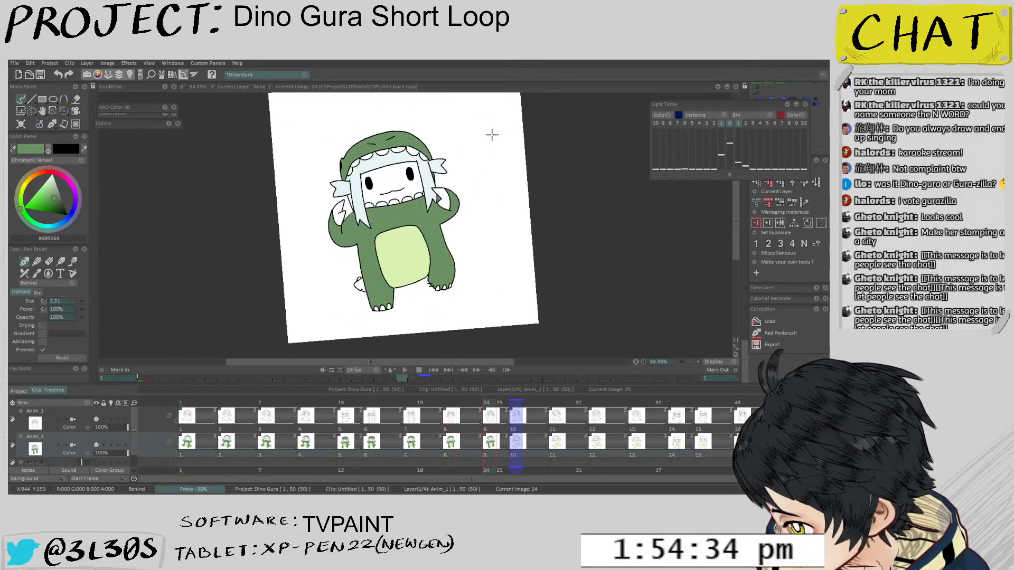
key(Left)
drag(423, 198, 511, 120)
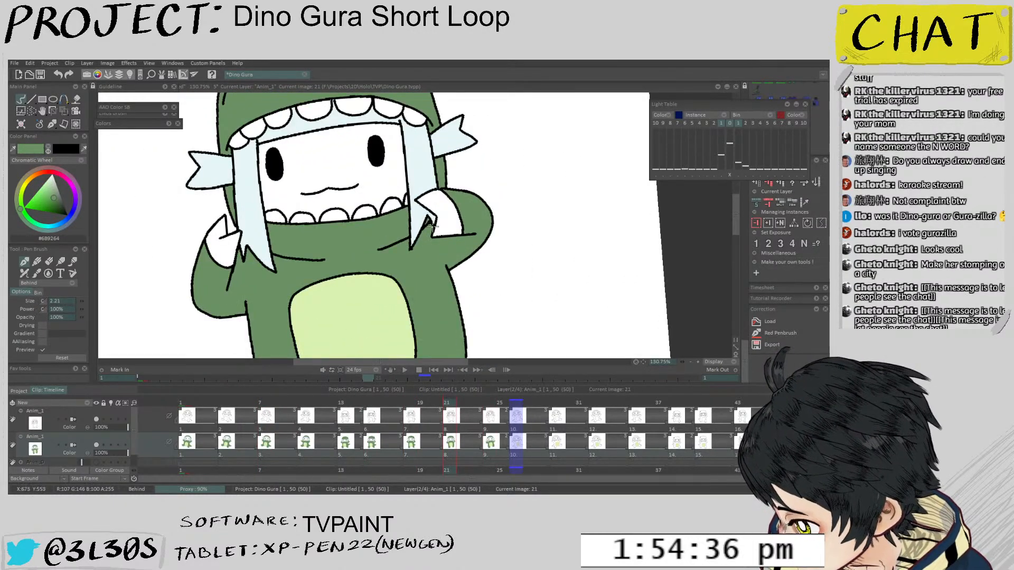
Fill the body, arms and one side strip of the hood on frame 26 with the costume green
key(Right)
scroll(439, 183, down, 3)
key(Right)
key(f)
click(441, 204)
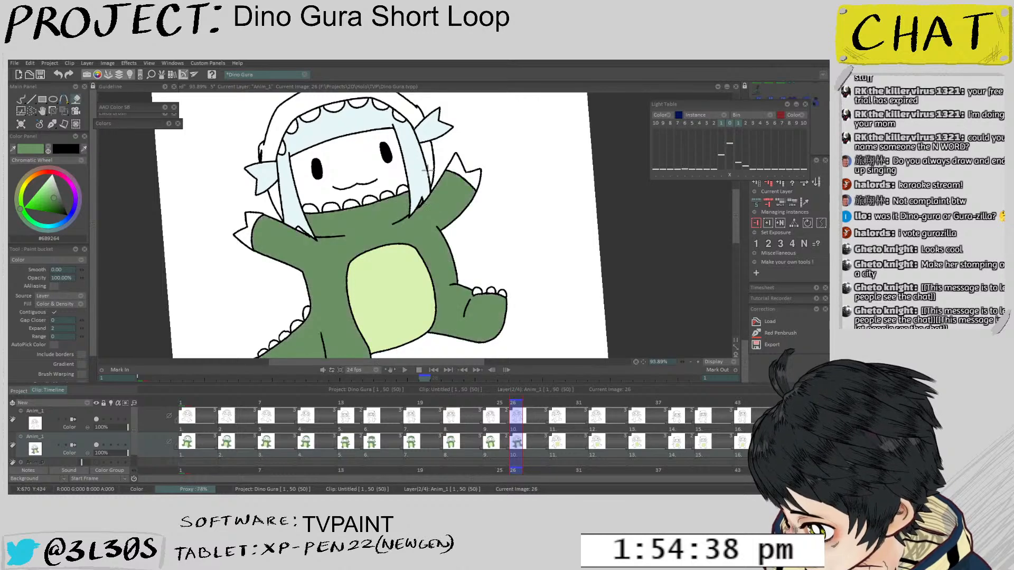
click(426, 170)
Fill the hood and its remaining side strip on frame 26 and touch up the small gaps beside the hair locks
scroll(414, 210, up, 1)
drag(427, 170, 407, 241)
key(b)
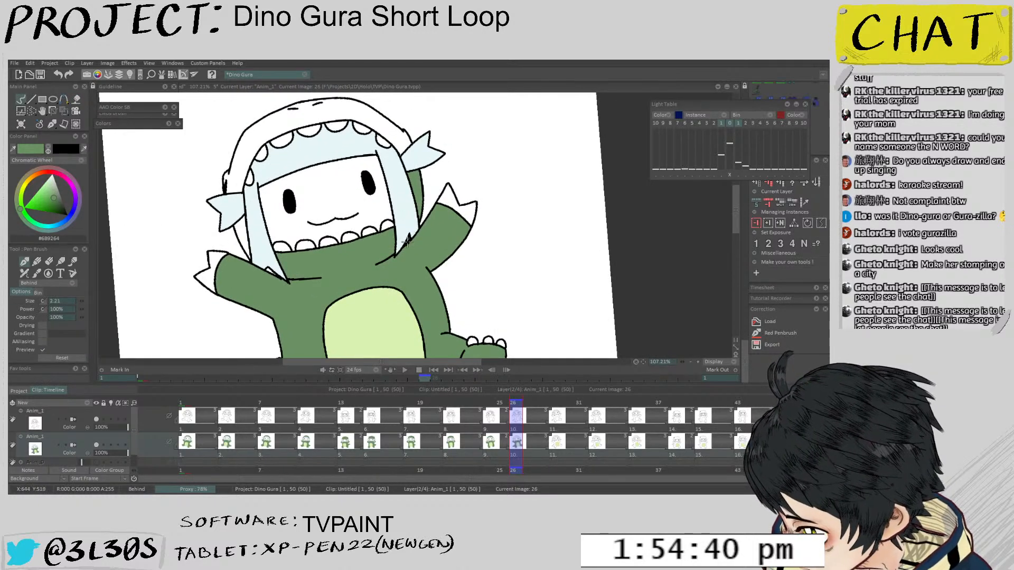
key(f)
click(247, 236)
click(271, 269)
key(b)
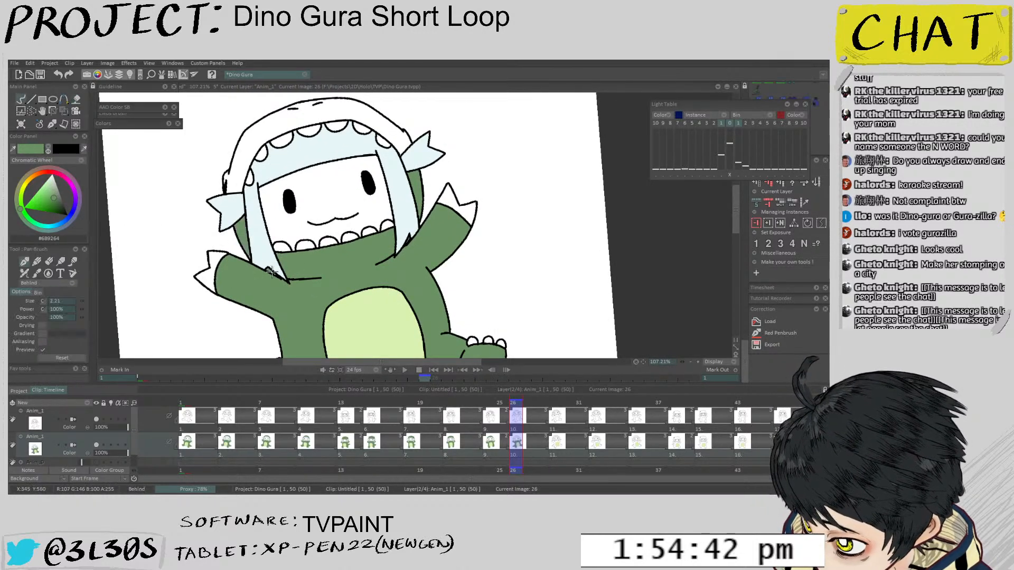
scroll(274, 259, down, 3)
Fill the body, arms, hood and side strips on frame 29 with the costume green and patch the gaps beside the hair locks
key(Right)
key(Right)
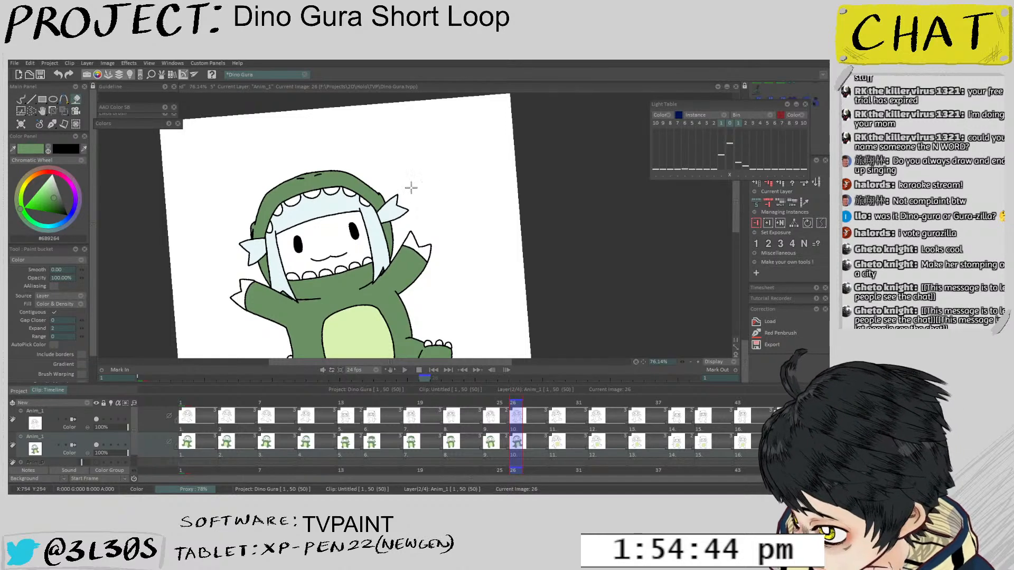
key(Right)
key(f)
scroll(389, 244, down, 2)
click(373, 204)
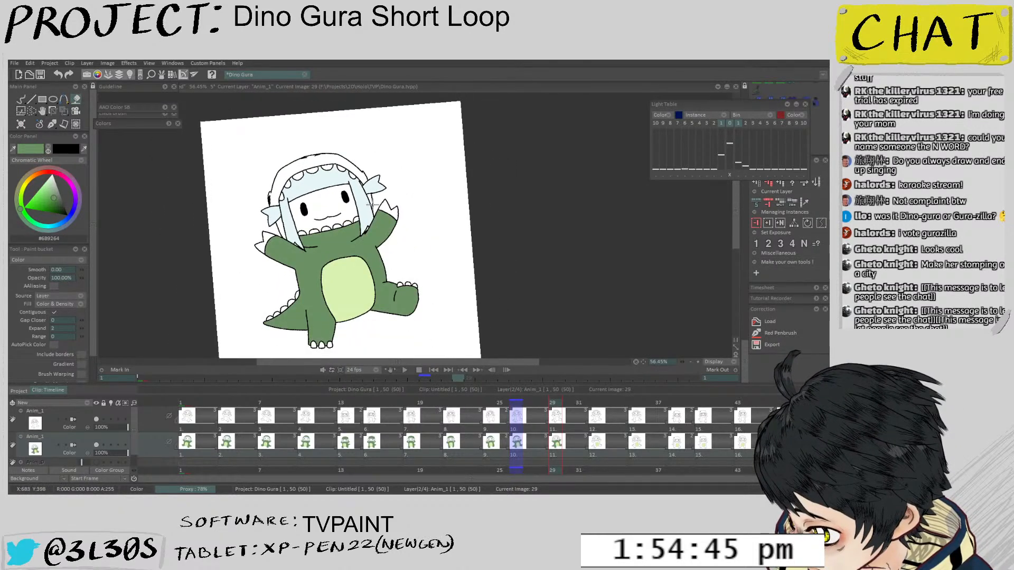
click(346, 162)
scroll(353, 190, up, 4)
key(b)
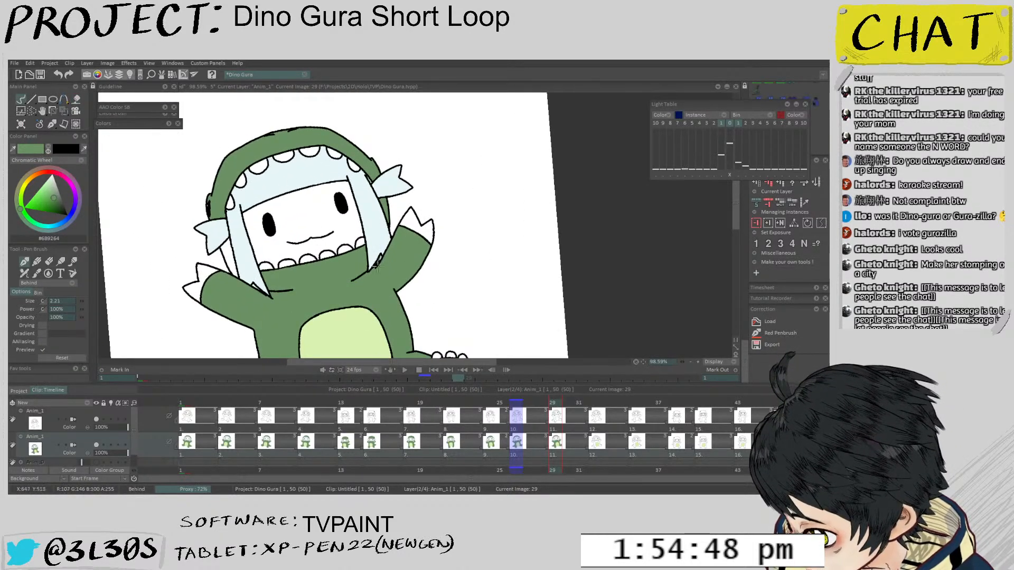
key(f)
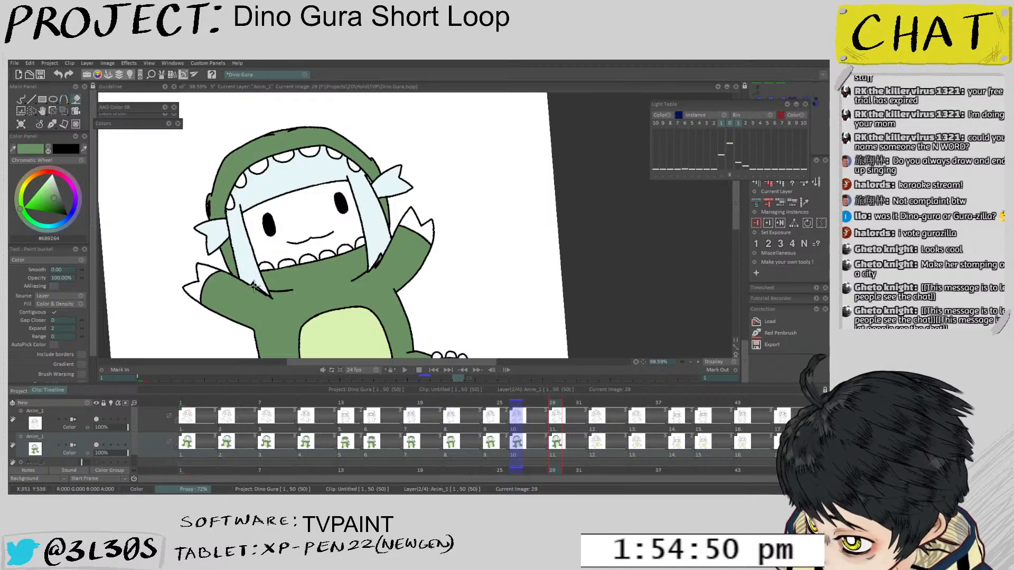
key(b)
Try to fill the body and arms on frame 32 with the costume green
key(Right)
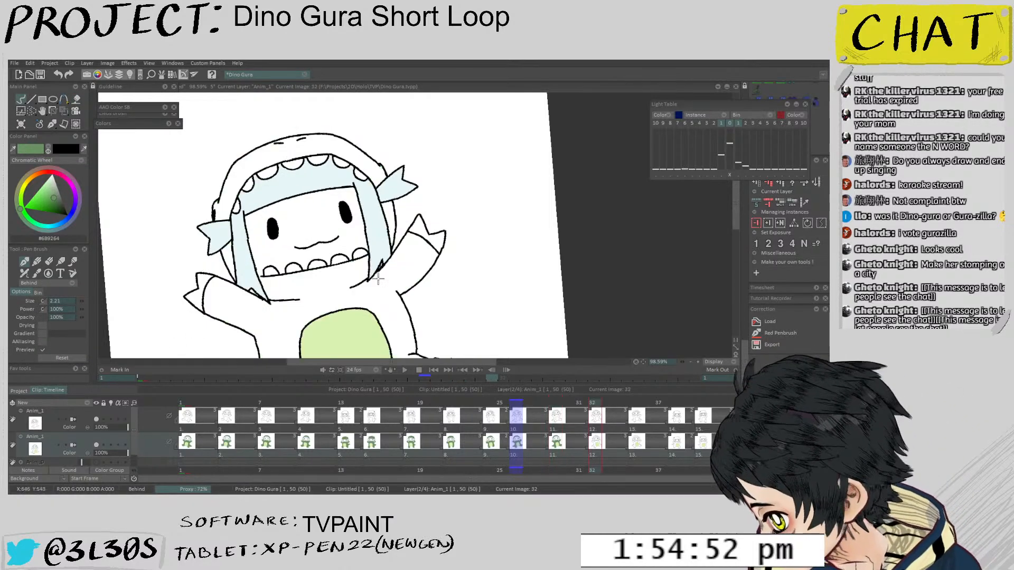
key(f)
mouse_move(364, 292)
mouse_down()
mouse_move(347, 247)
mouse_move(353, 196)
mouse_move(350, 213)
mouse_up()
click(349, 247)
key(b)
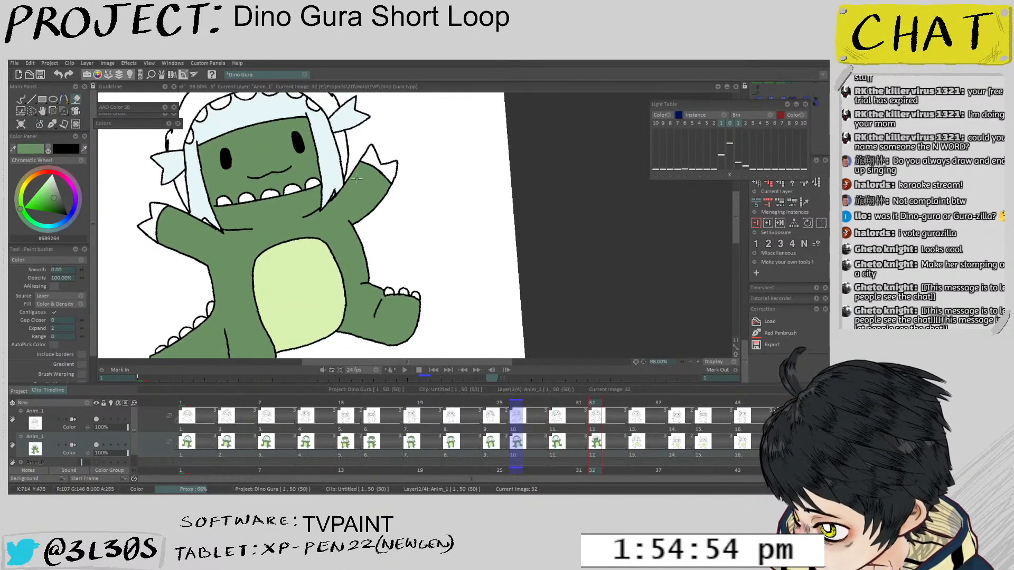
scroll(328, 210, up, 4)
mouse_move(356, 177)
mouse_down()
mouse_move(356, 205)
mouse_move(332, 243)
mouse_up()
Try to fill the hood and its side strips on frame 32 with the costume green
key(f)
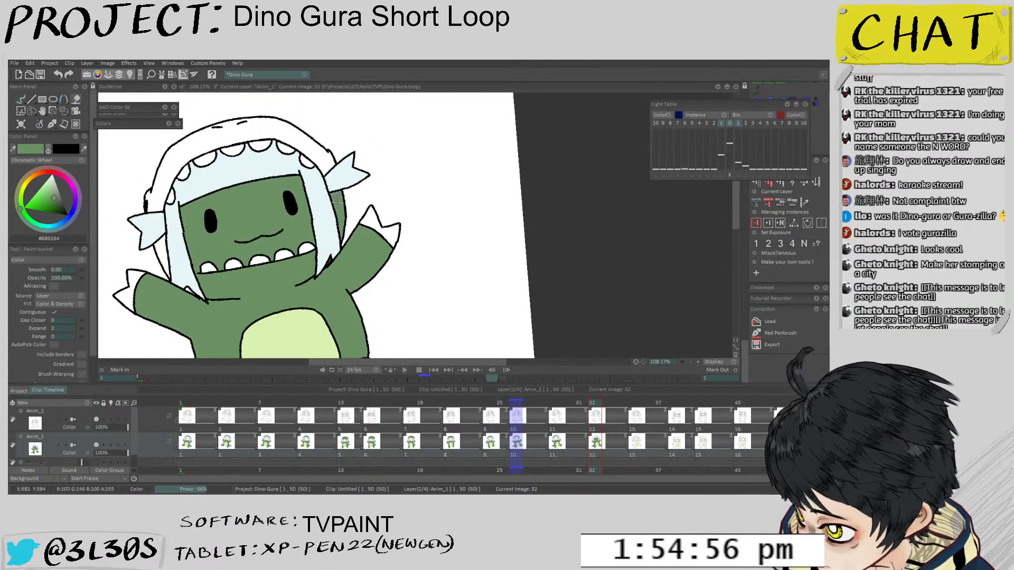
mouse_move(308, 193)
mouse_down()
mouse_move(336, 227)
mouse_move(428, 204)
mouse_up()
click(338, 177)
click(366, 238)
click(260, 255)
key(b)
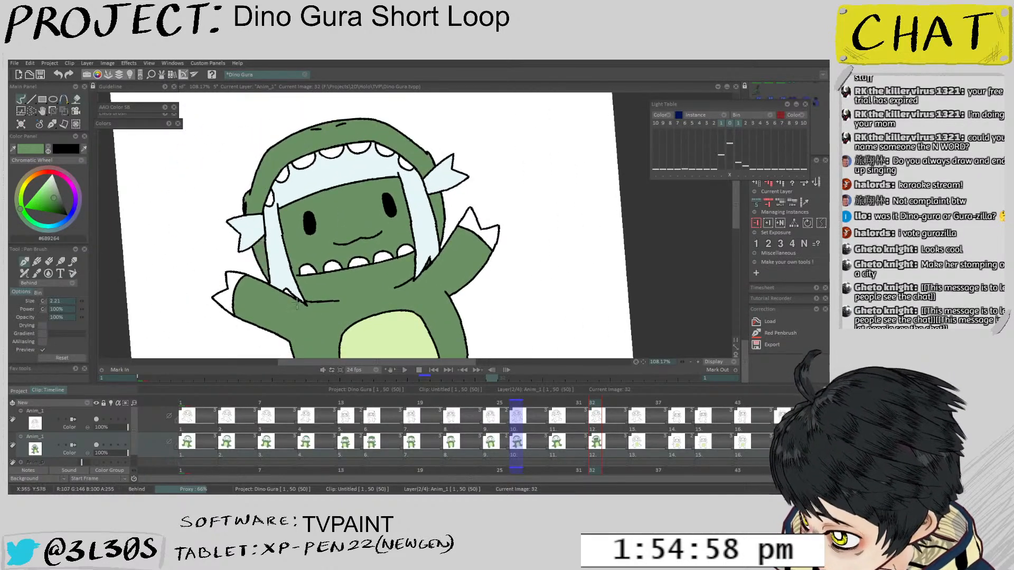
key(f)
drag(311, 312, 296, 288)
scroll(277, 232, down, 5)
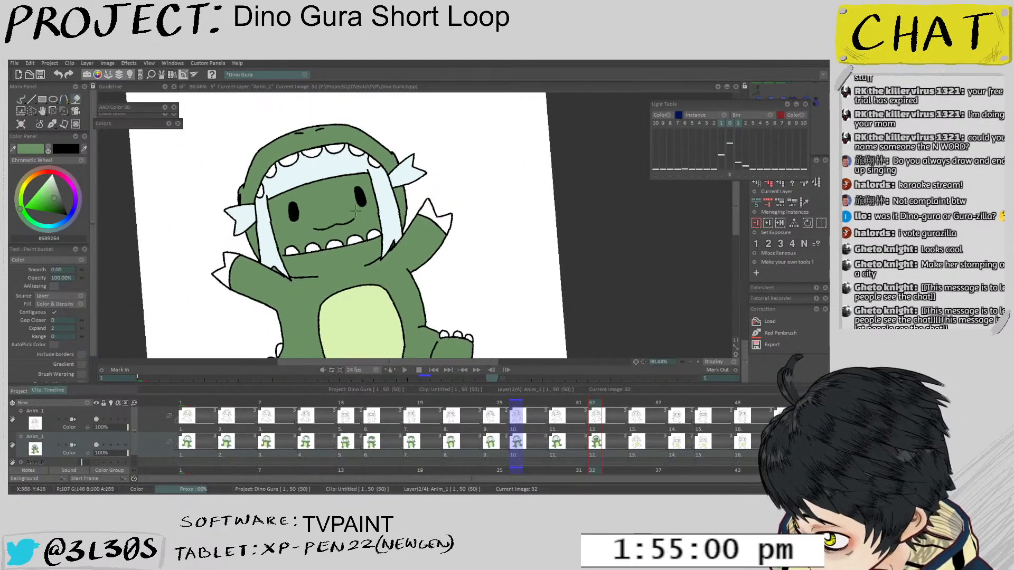
Erase the green fill that spilled into the face on frame 32 and patch the gap by the mouth line
key(Right)
key(Left)
key(Left)
key(Left)
key(b)
scroll(285, 255, up, 6)
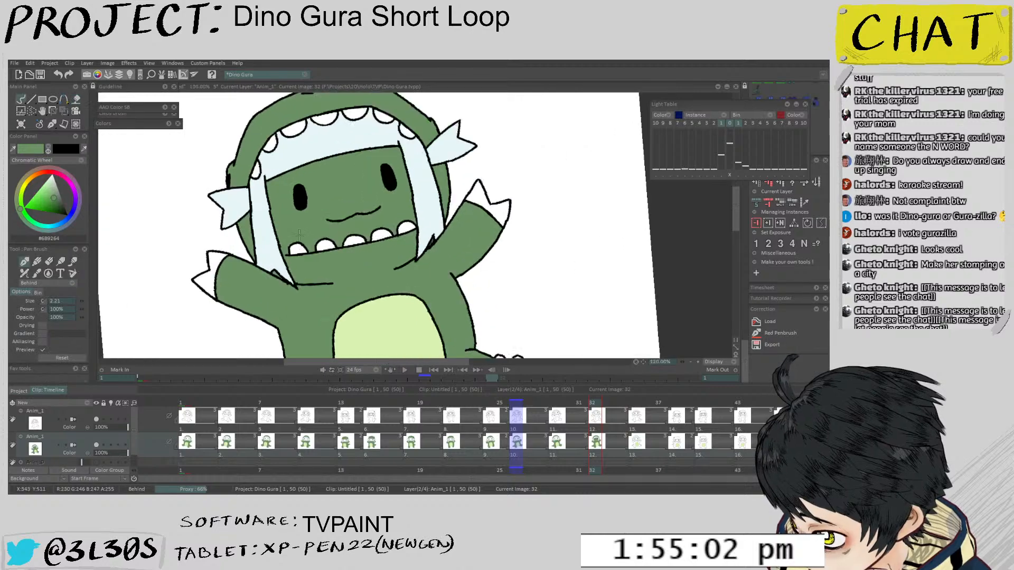
key(f)
click(327, 208)
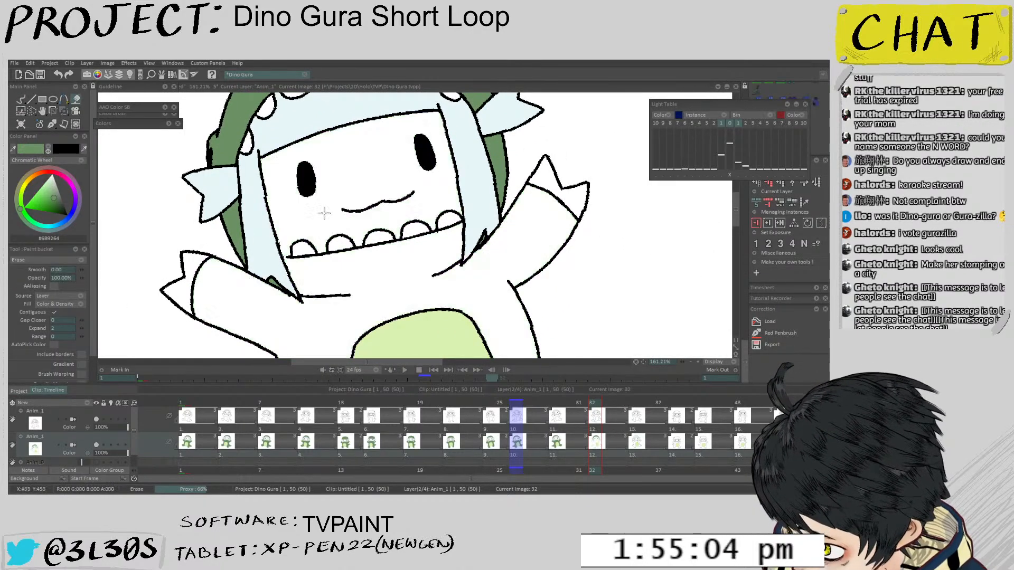
scroll(374, 209, down, 1)
scroll(374, 209, up, 1)
key(ctrl+z)
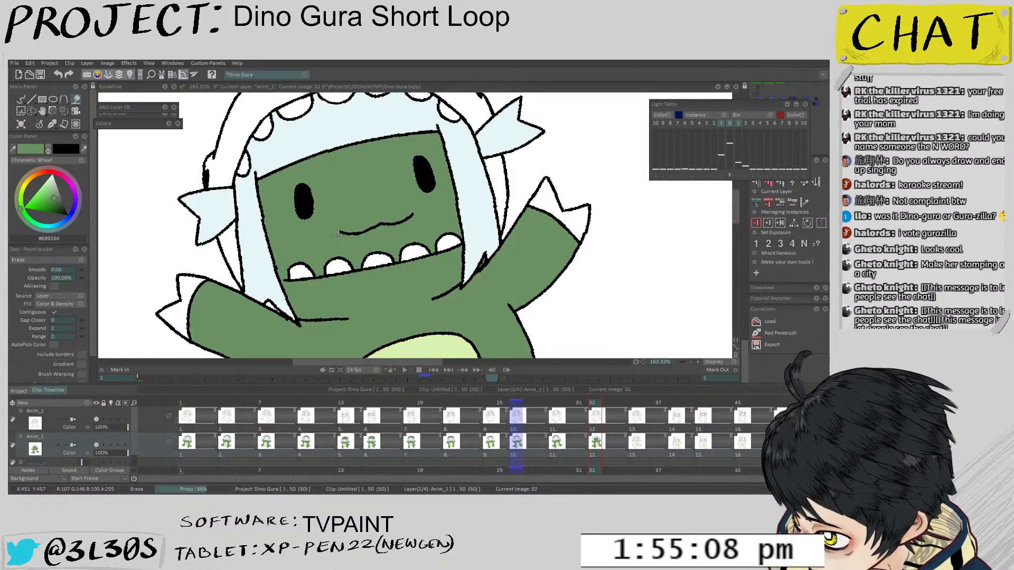
click(324, 249)
key(b)
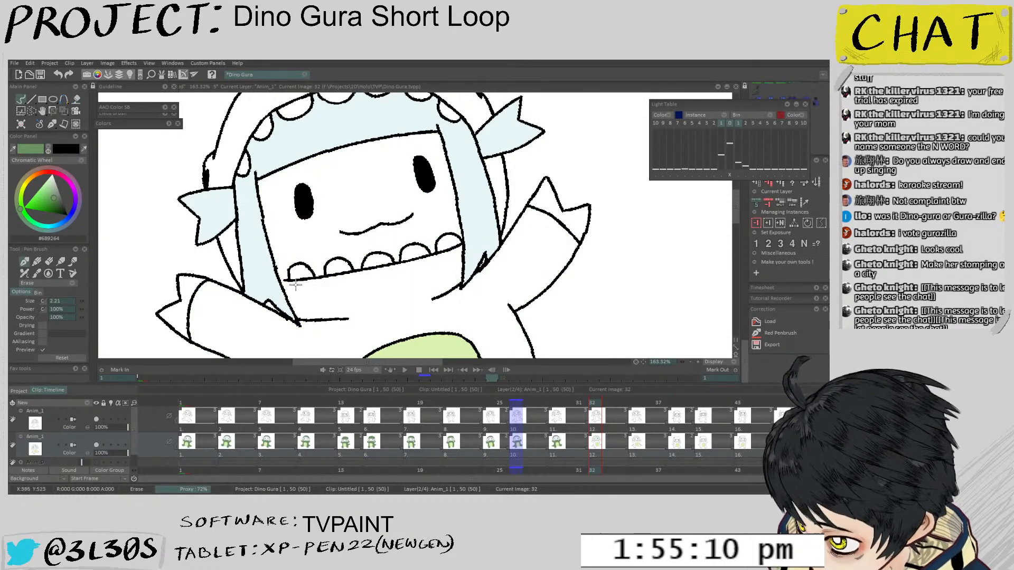
key(f)
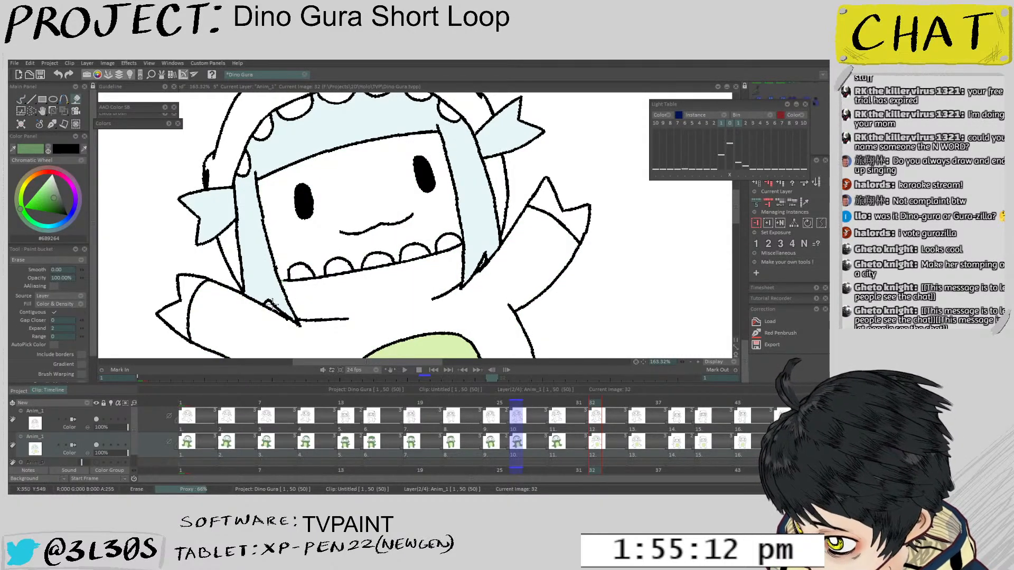
Refill the body, arms, side strips and hood on frame 32 with the costume green, keeping the face and hair clear
click(304, 297)
click(245, 264)
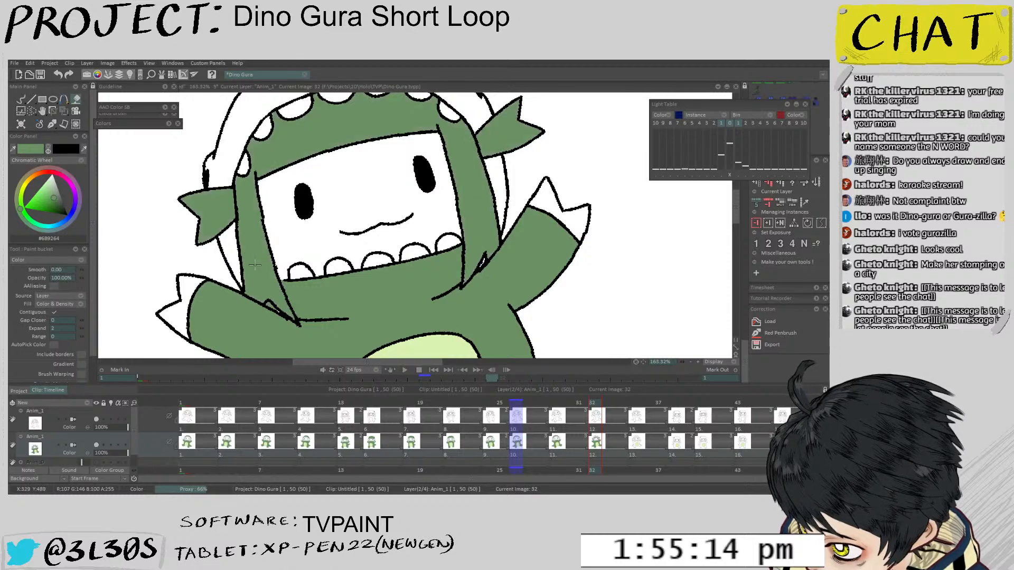
key(ctrl+z)
click(231, 258)
key(b)
click(225, 172)
scroll(257, 231, down, 10)
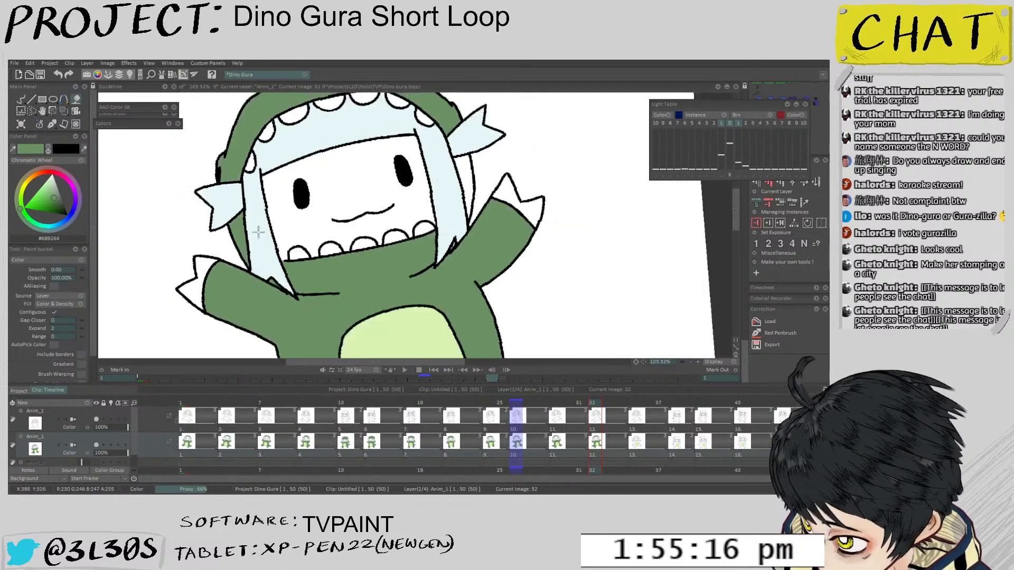
click(351, 181)
scroll(362, 200, up, 6)
scroll(363, 200, up, 5)
key(b)
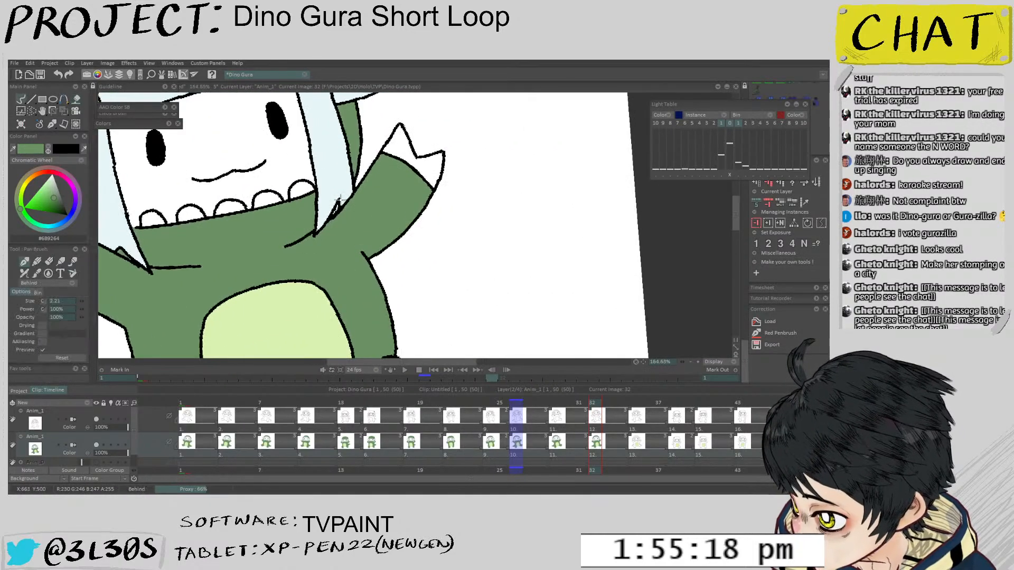
Fill the body, arms, side strips and hood on frame 35 with the costume green
key(Right)
key(Right)
key(Right)
scroll(338, 224, down, 3)
key(f)
click(348, 222)
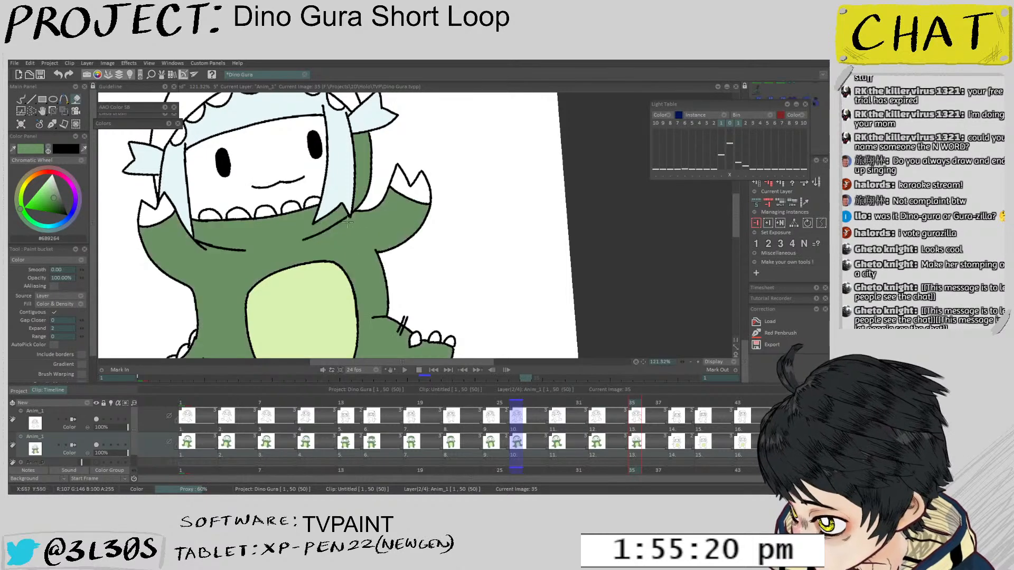
drag(334, 202, 349, 142)
scroll(341, 267, down, 2)
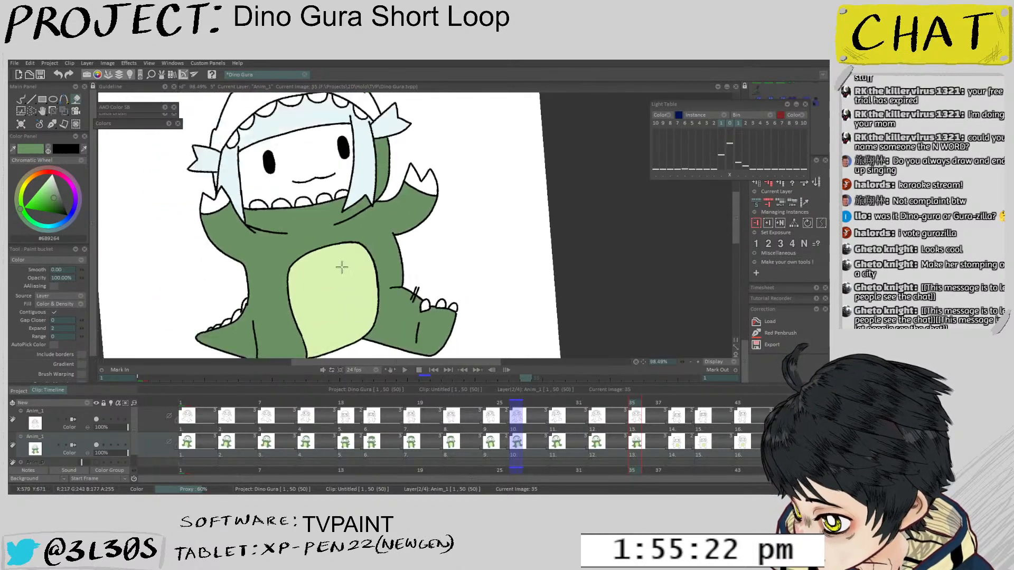
drag(341, 268, 374, 344)
click(254, 203)
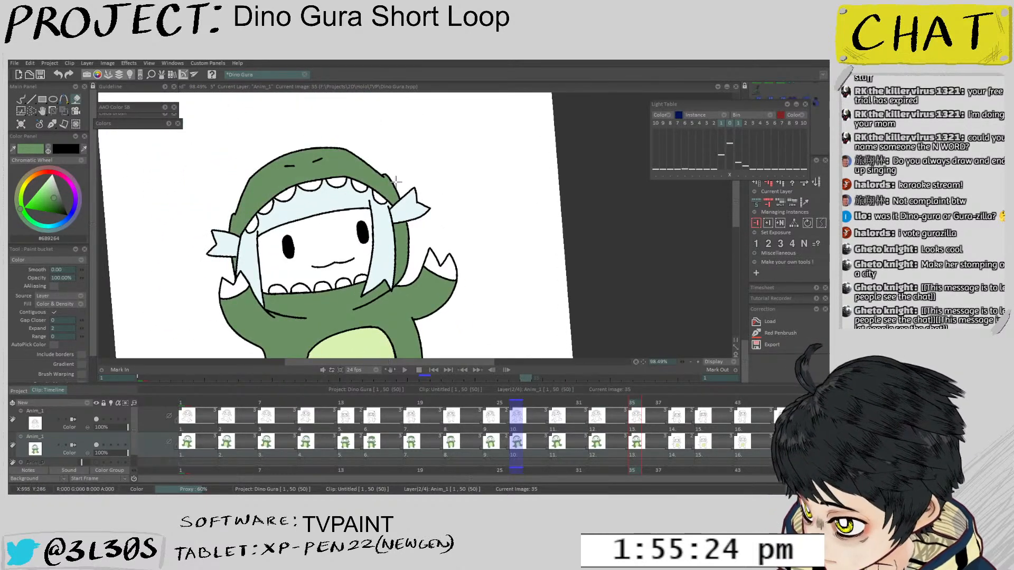
Fill the hood, body, arms and side strips on frame 38 with the costume green
key(Right)
key(Right)
key(Right)
click(342, 225)
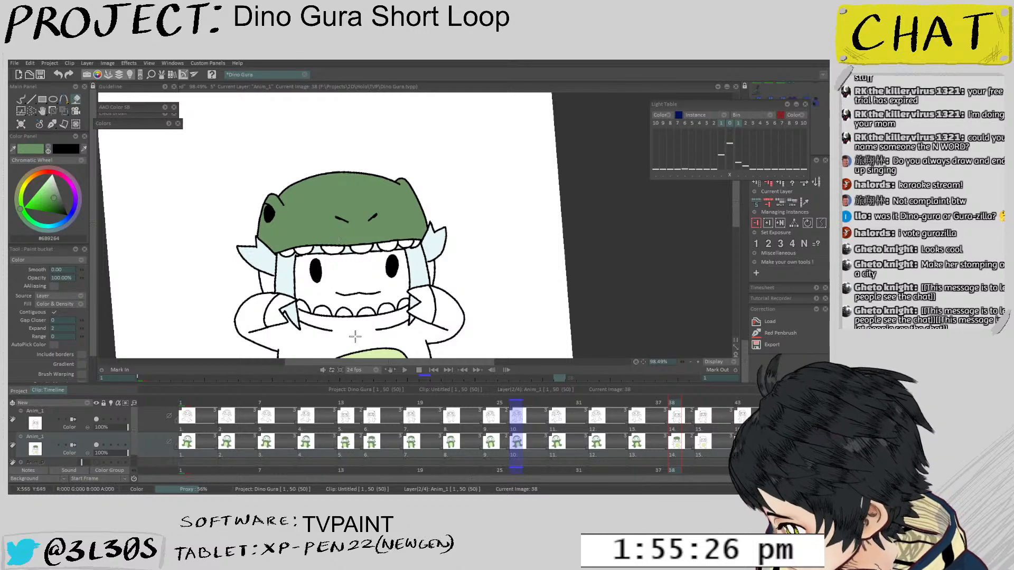
click(353, 338)
drag(427, 303, 392, 212)
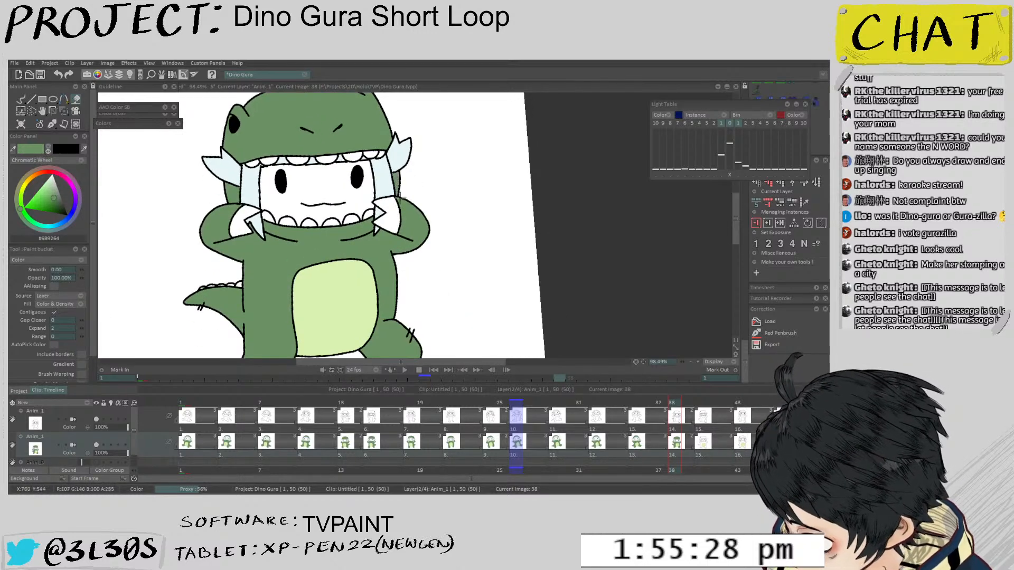
Fill the body, arms, hood and side strips on frame 40 with the costume green and touch up the gaps around the hands
scroll(400, 198, down, 2)
key(Right)
key(Right)
click(365, 211)
drag(362, 154, 355, 207)
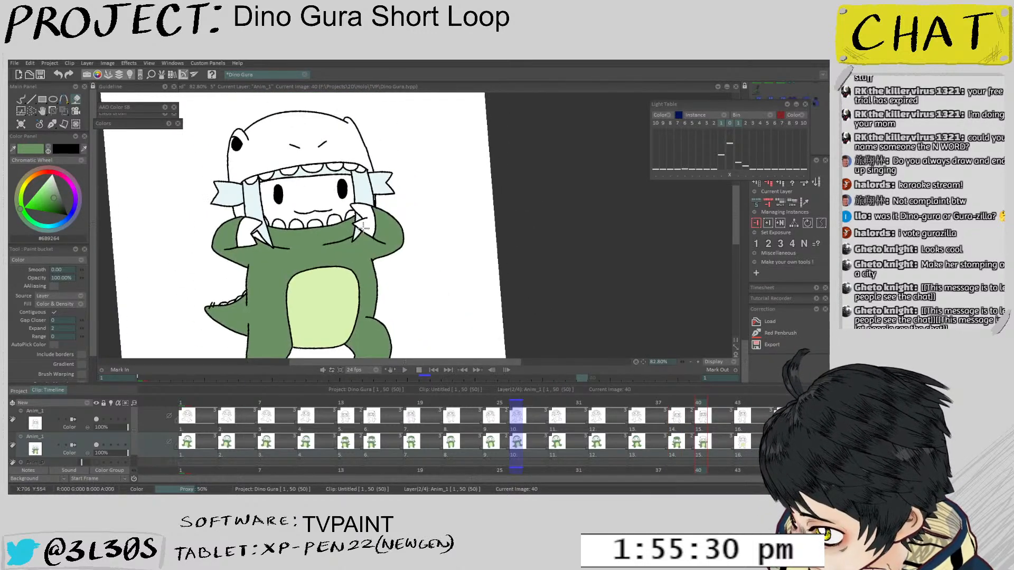
scroll(356, 204, up, 3)
key(b)
drag(346, 159, 350, 229)
key(f)
click(269, 182)
drag(264, 190, 359, 145)
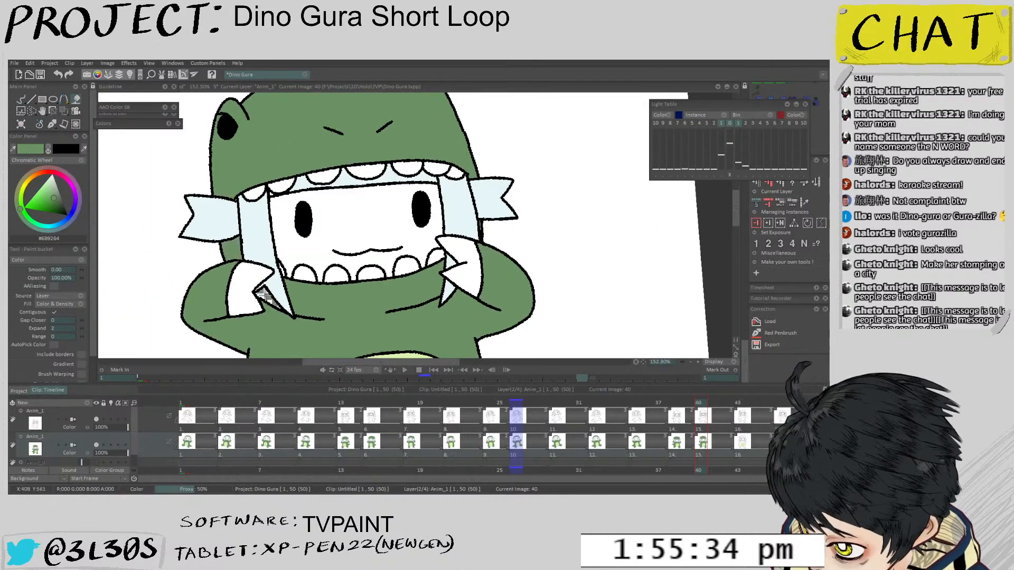
Fill the body, arms, hood and side strips on frame 43 with the costume green
key(Right)
key(Right)
key(Right)
scroll(391, 159, down, 3)
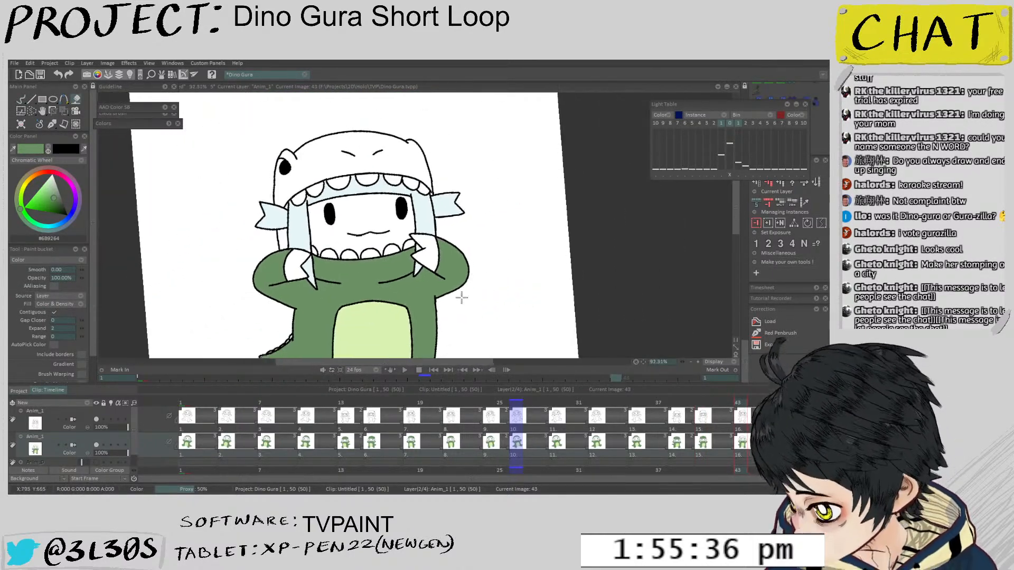
click(298, 159)
scroll(456, 190, down, 5)
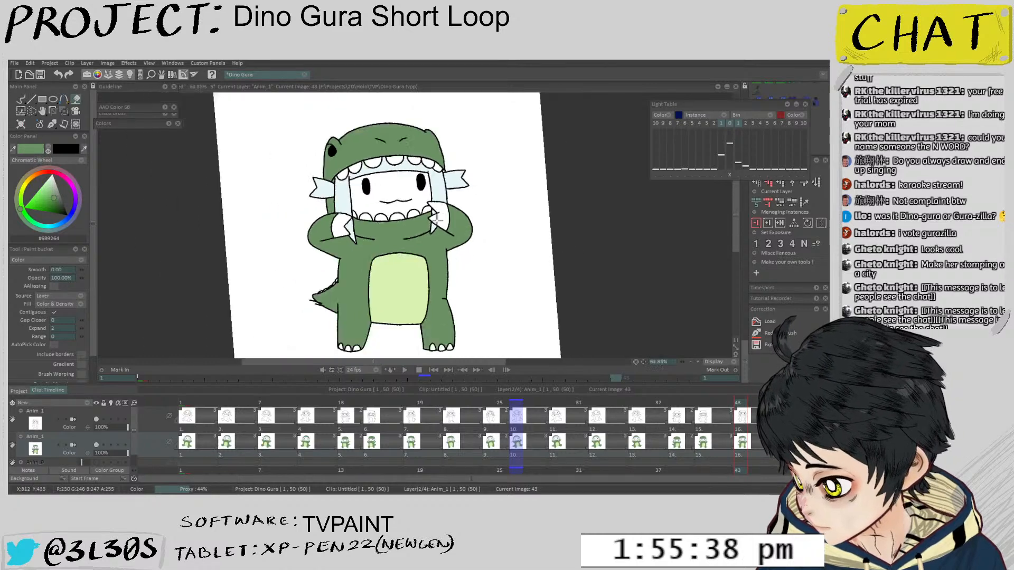
Fill the body, arms, side strips and hood on frame 46 with the costume green
scroll(490, 226, up, 2)
key(Right)
key(Right)
key(Right)
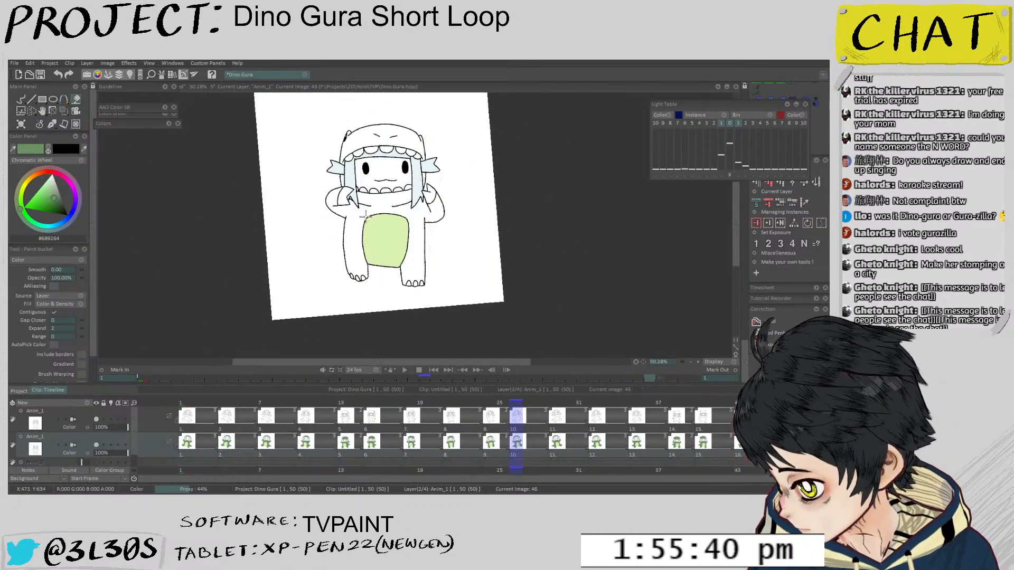
click(413, 206)
scroll(355, 161, up, 1)
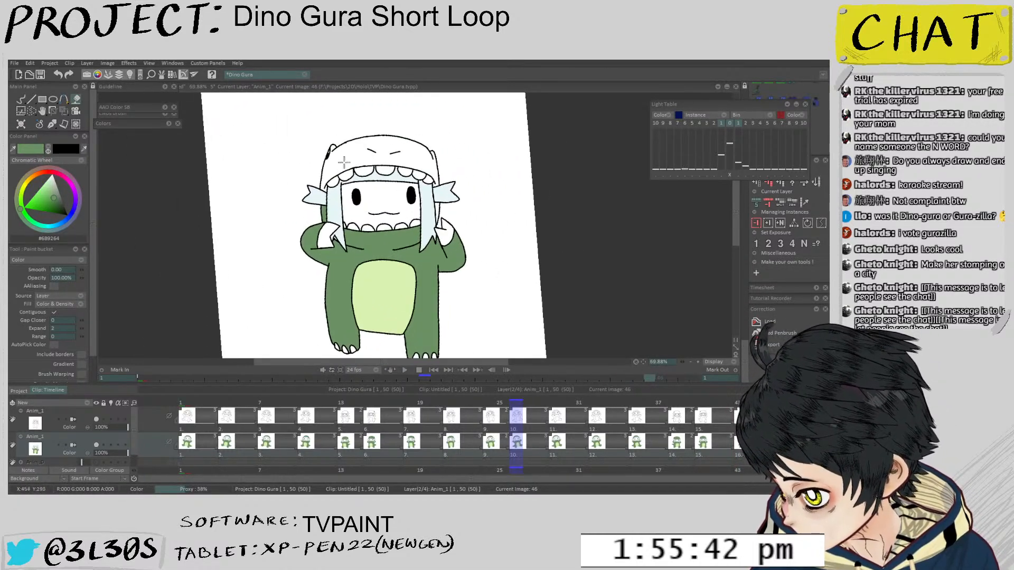
click(350, 142)
scroll(341, 124, up, 3)
scroll(341, 125, down, 4)
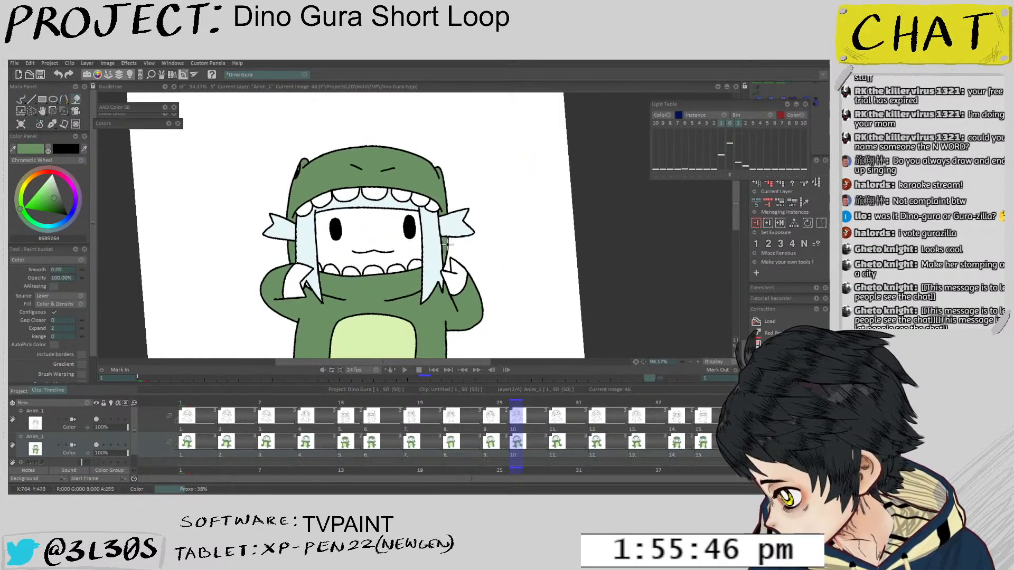
Fill the hood, side strips, body and arms on frame 49 with the costume green
key(Right)
key(Right)
key(Right)
click(446, 247)
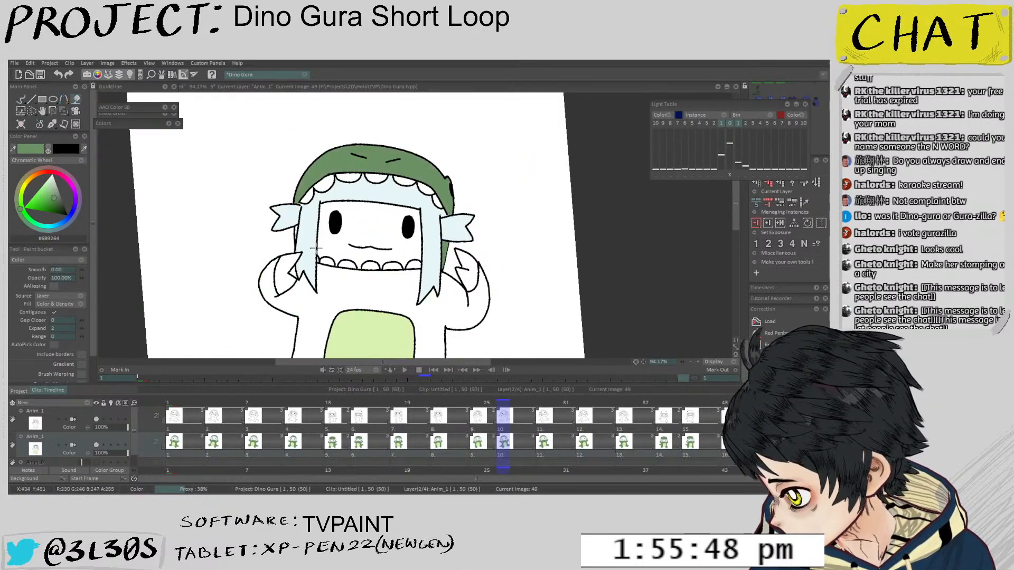
click(390, 294)
drag(389, 294, 397, 200)
Fill the small tail tip behind the leg on frame 49 with the costume green
scroll(370, 262, up, 1)
scroll(375, 239, down, 2)
scroll(441, 220, up, 4)
click(374, 284)
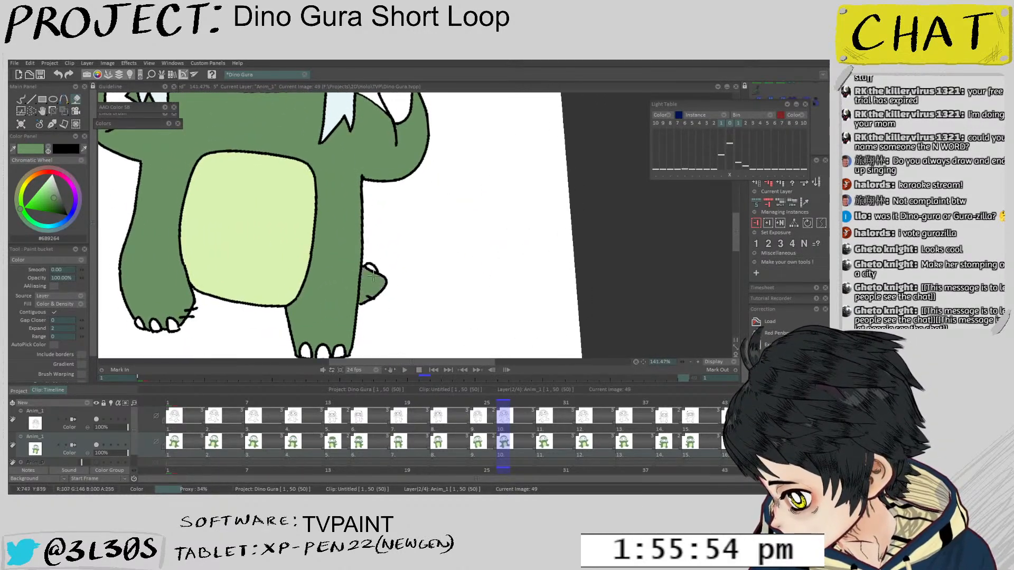
scroll(362, 265, down, 4)
scroll(361, 264, down, 1)
drag(361, 264, 371, 306)
key(Right)
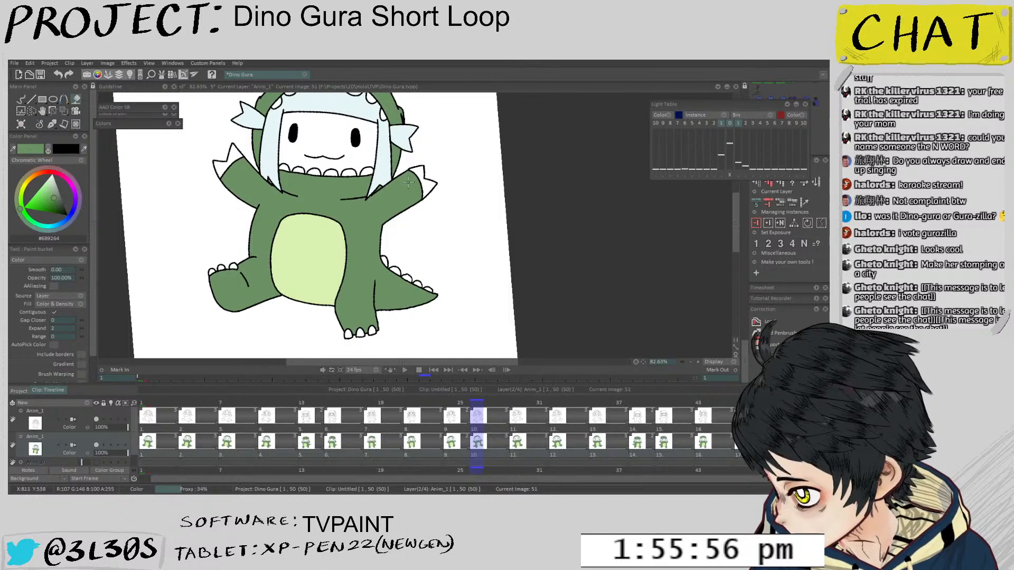
Play back the coloured dance loop from the first frame to check the costume fills
key(Right)
click(151, 404)
key(Return)
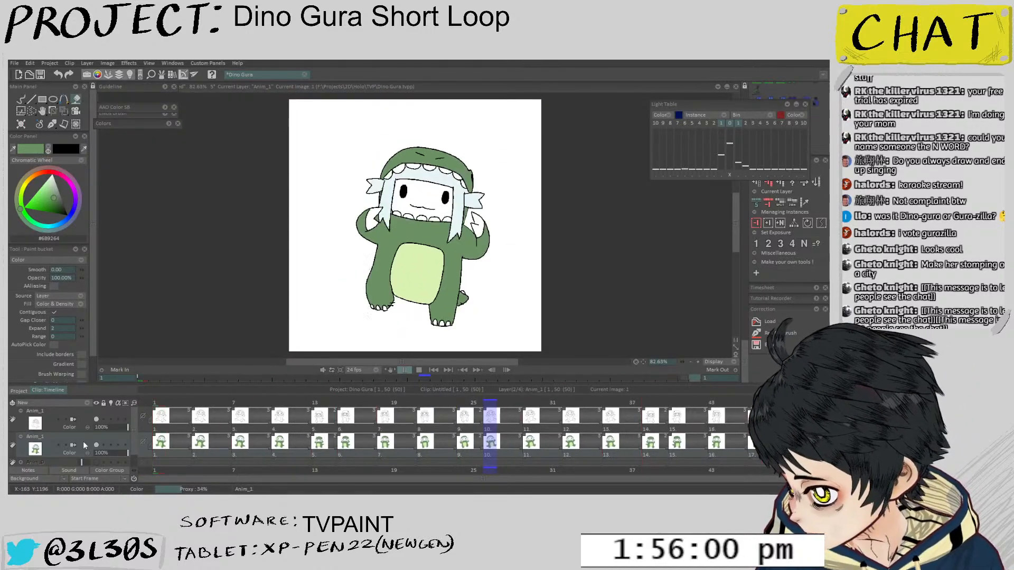
click(160, 401)
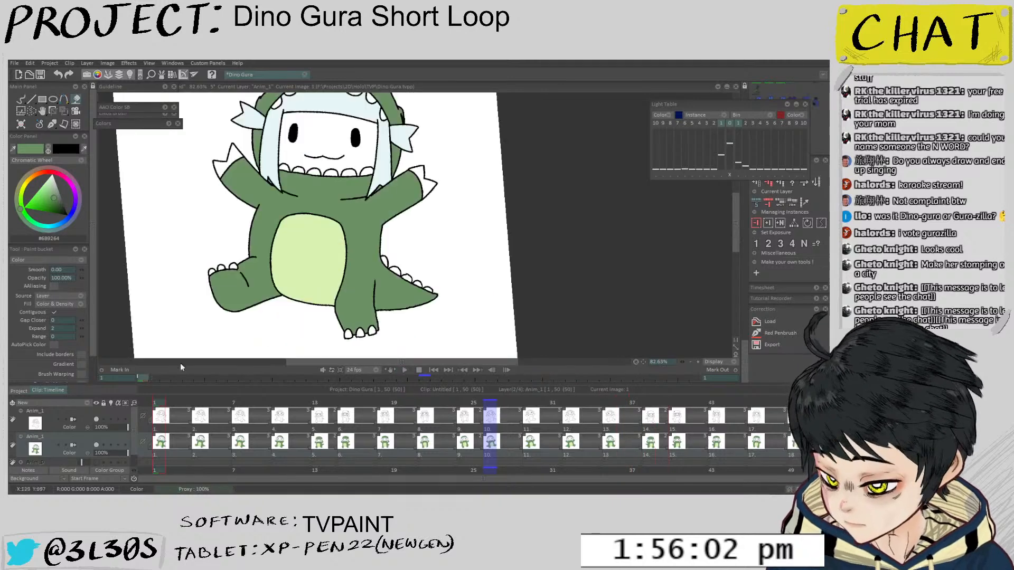
Step through the drawings from frame 1 to frame 24, checking the costume colouring for gaps
key(b)
scroll(272, 202, up, 3)
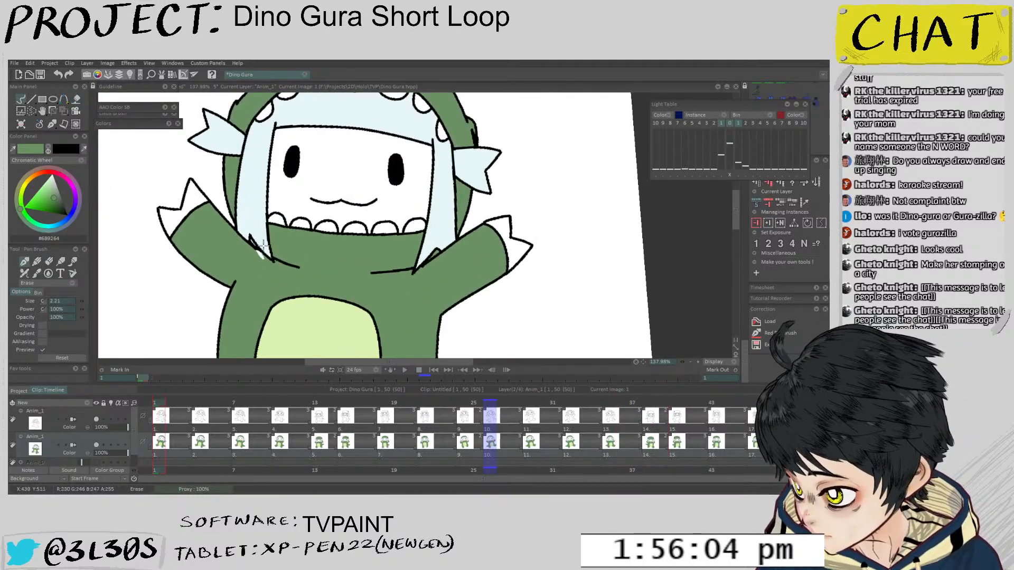
key(Right)
key(Right)
key(Right)
key(Right)
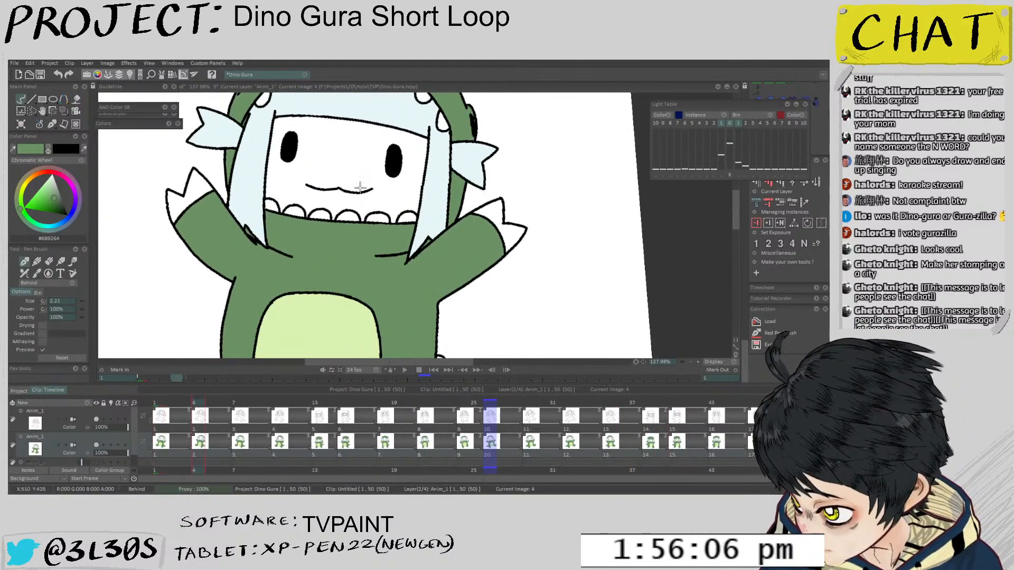
scroll(422, 165, down, 3)
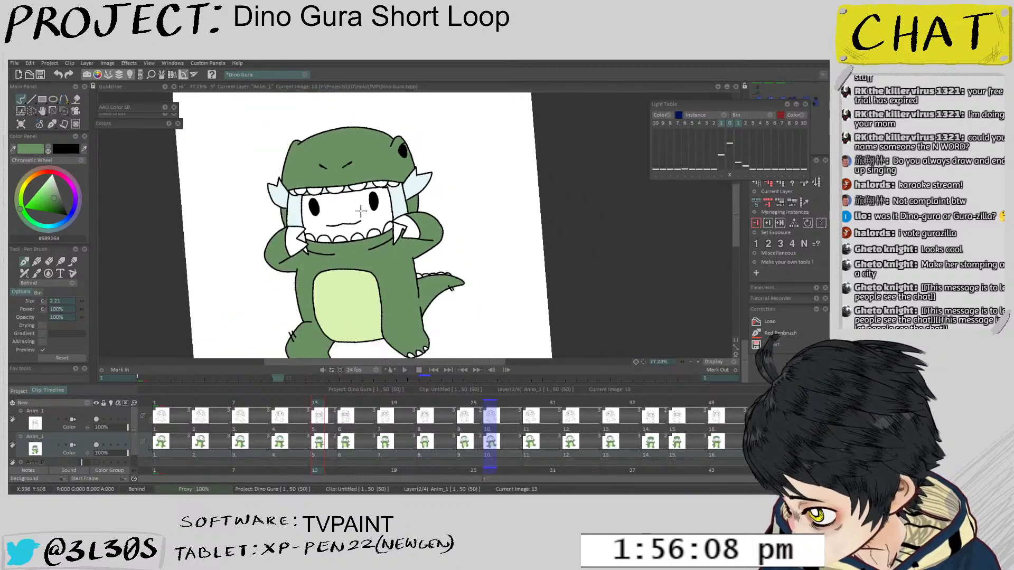
key(Right)
key(Right)
key(Right)
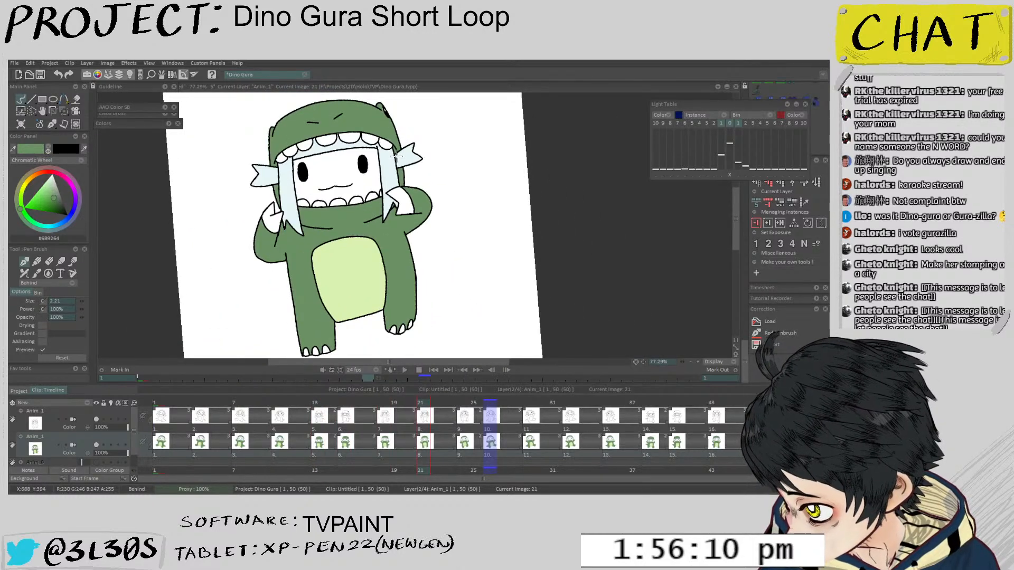
key(Right)
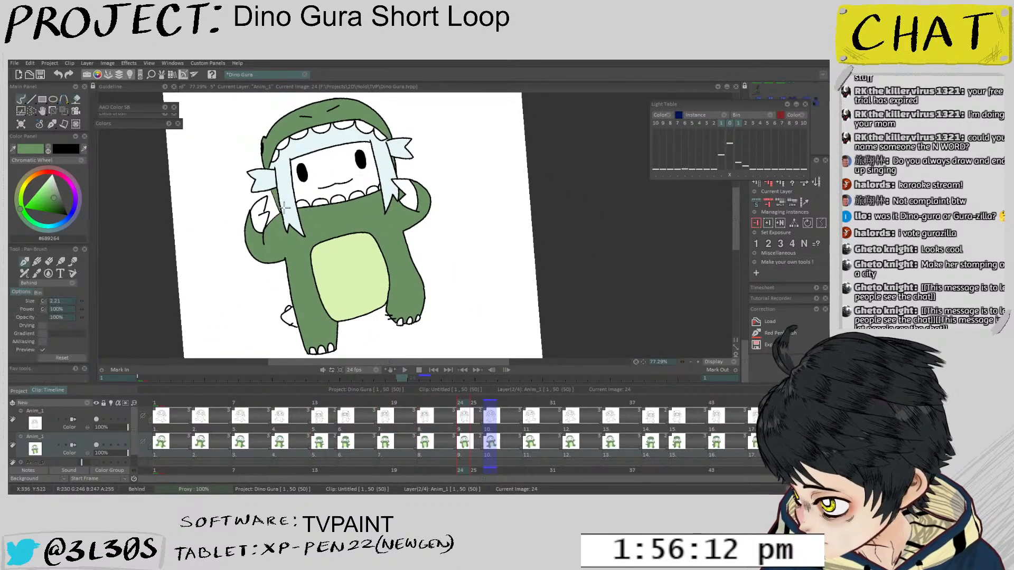
Examine the area between the side hair and the raised hand on frame 24 for missing colour
key(f)
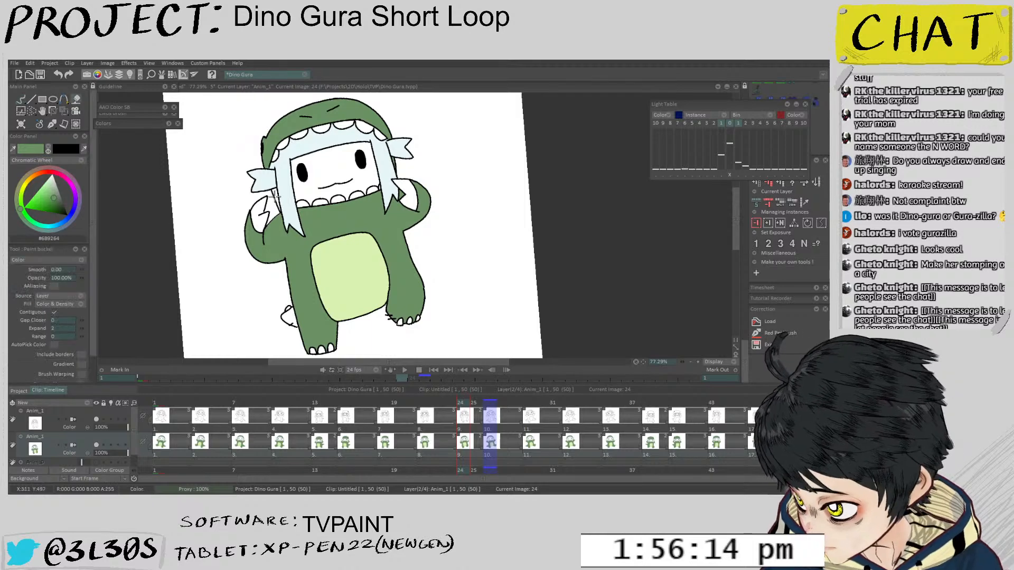
scroll(284, 179, up, 4)
key(b)
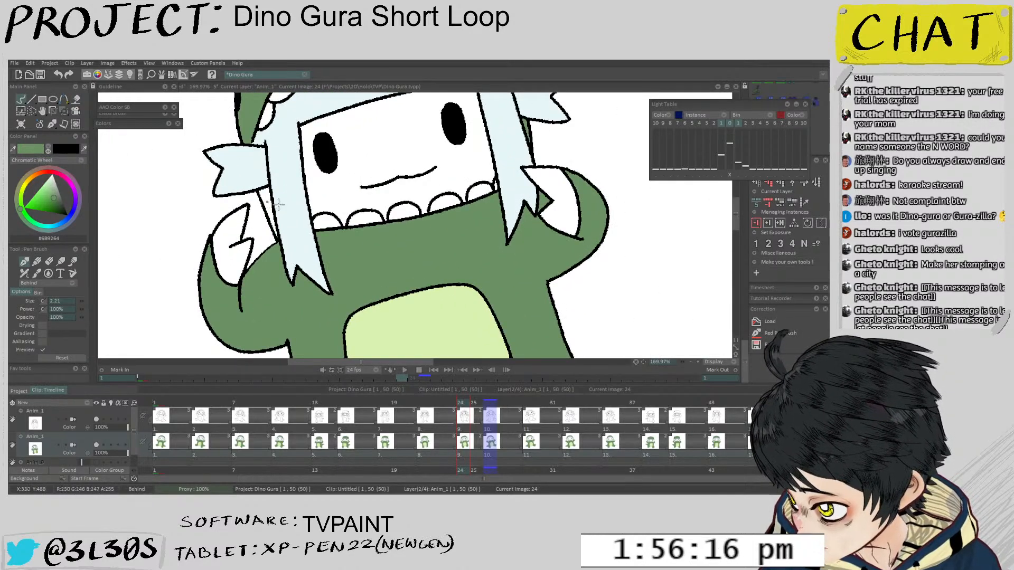
key(f)
key(b)
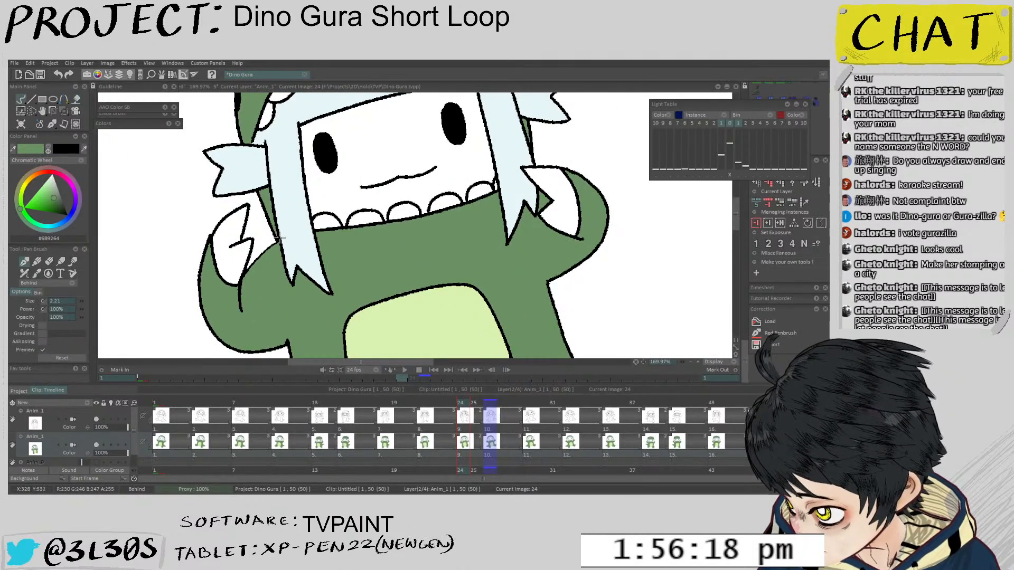
scroll(460, 113, down, 2)
key(Return)
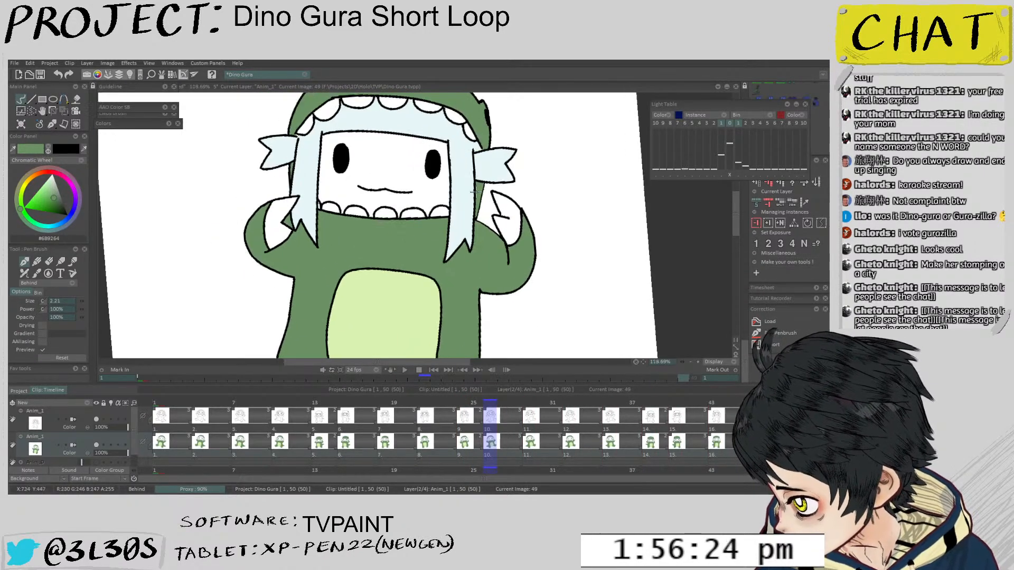
Copy the coloured drawing from frame 24 onto frame 49 of the colour layer
scroll(475, 182, up, 4)
scroll(518, 209, up, 2)
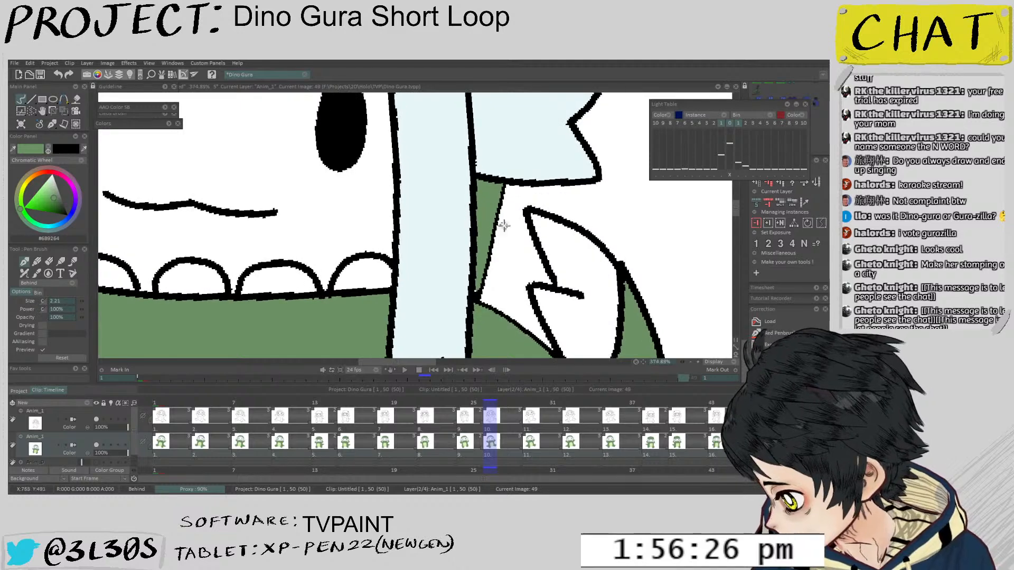
key(x)
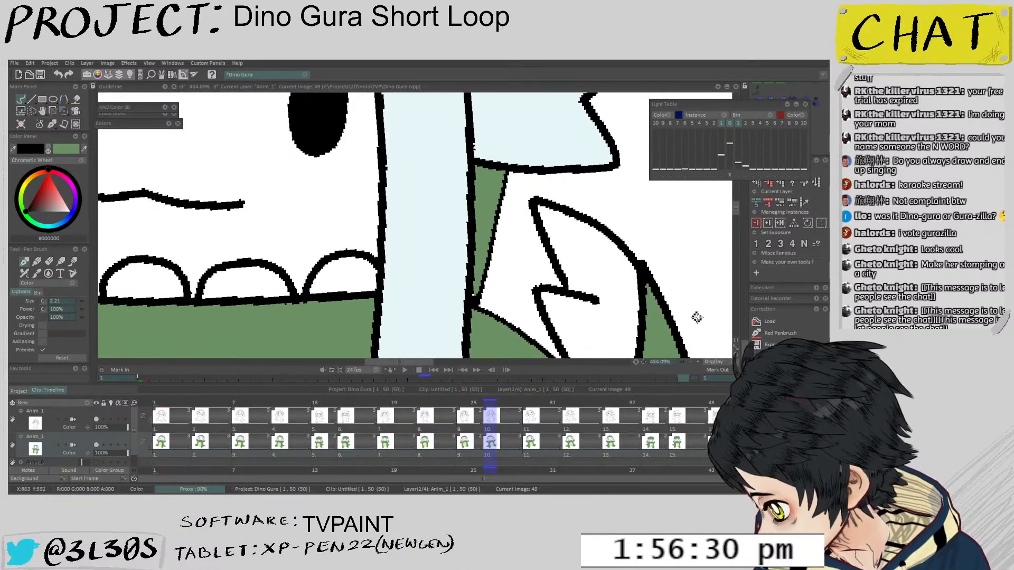
click(459, 462)
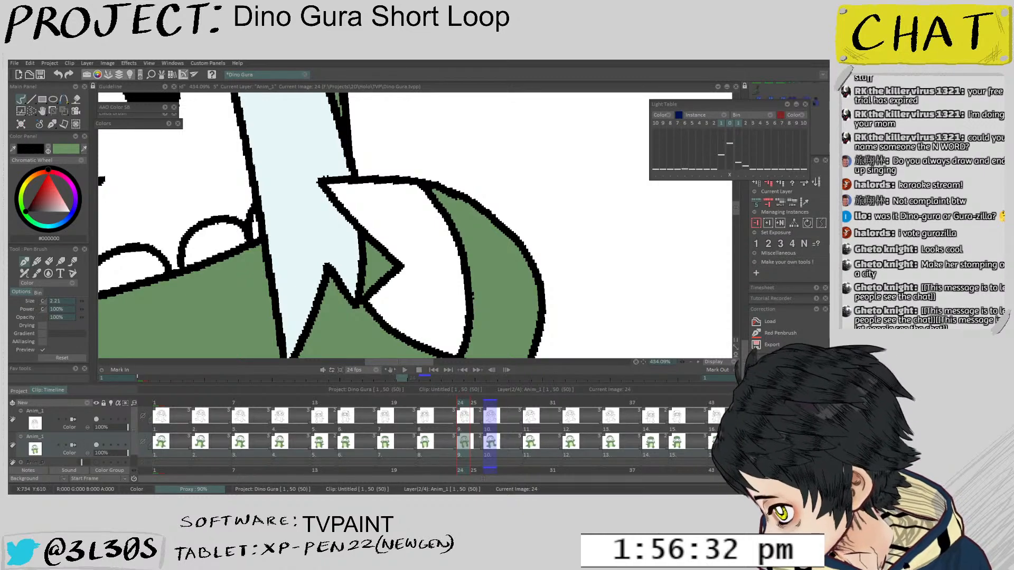
key(ctrl+z)
scroll(549, 302, down, 7)
Flip the copied drawing on frame 49 horizontally and shift it with an X panning of 75
key(ctrl+t)
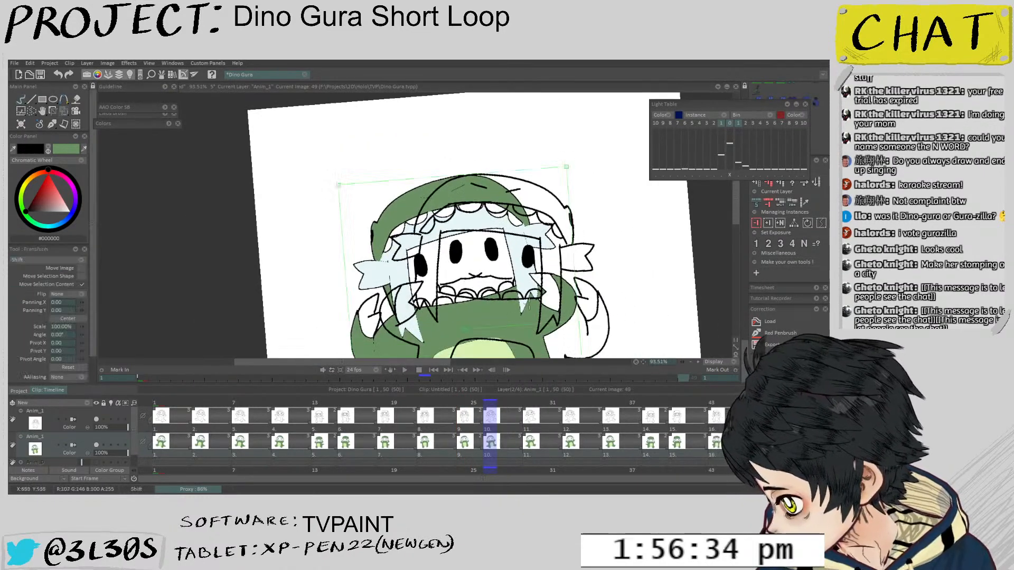
click(66, 294)
click(64, 302)
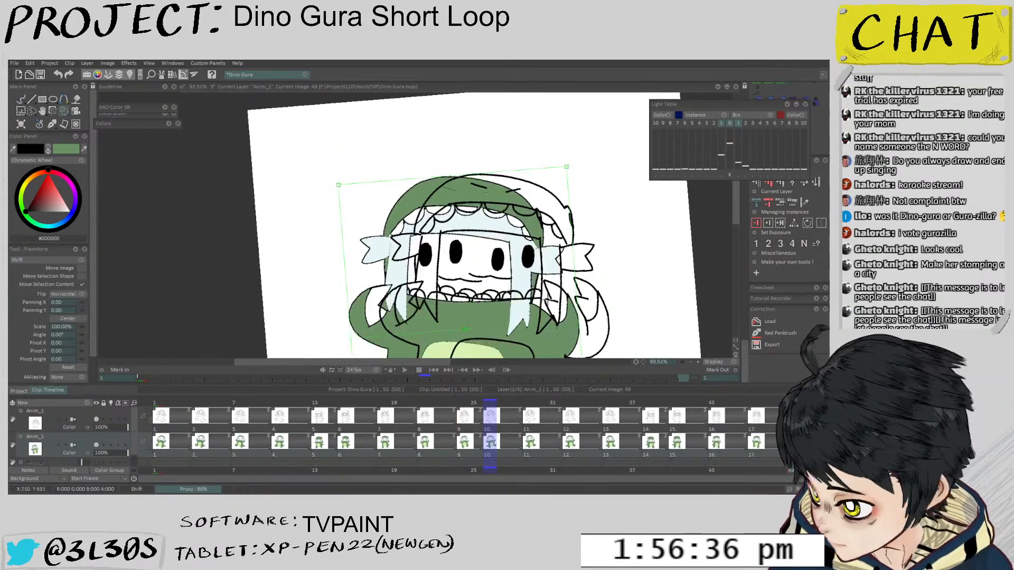
scroll(487, 266, up, 1)
mouse_move(83, 303)
mouse_down()
mouse_move(106, 298)
mouse_move(88, 307)
mouse_up()
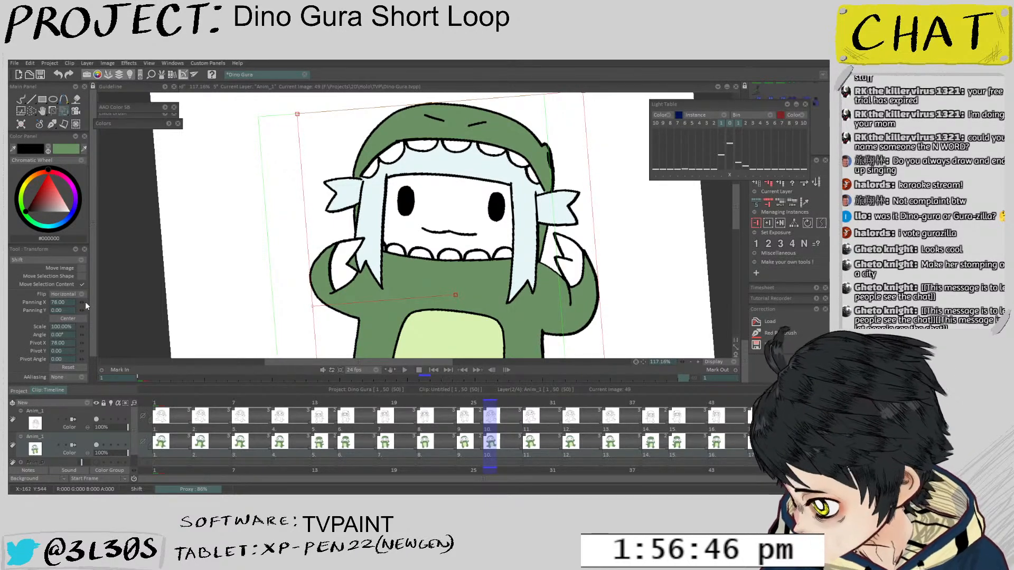
drag(85, 302, 80, 305)
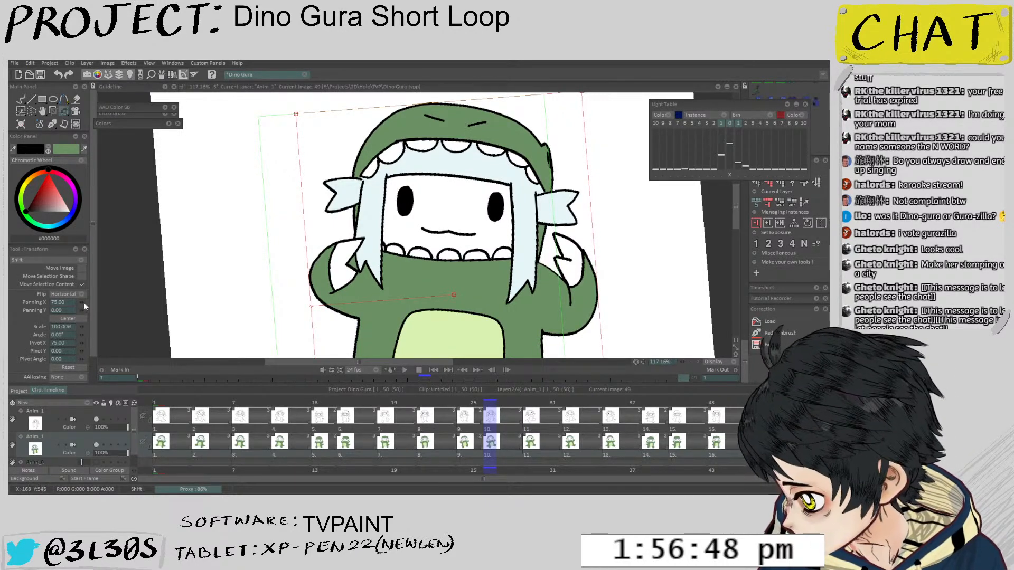
key(Return)
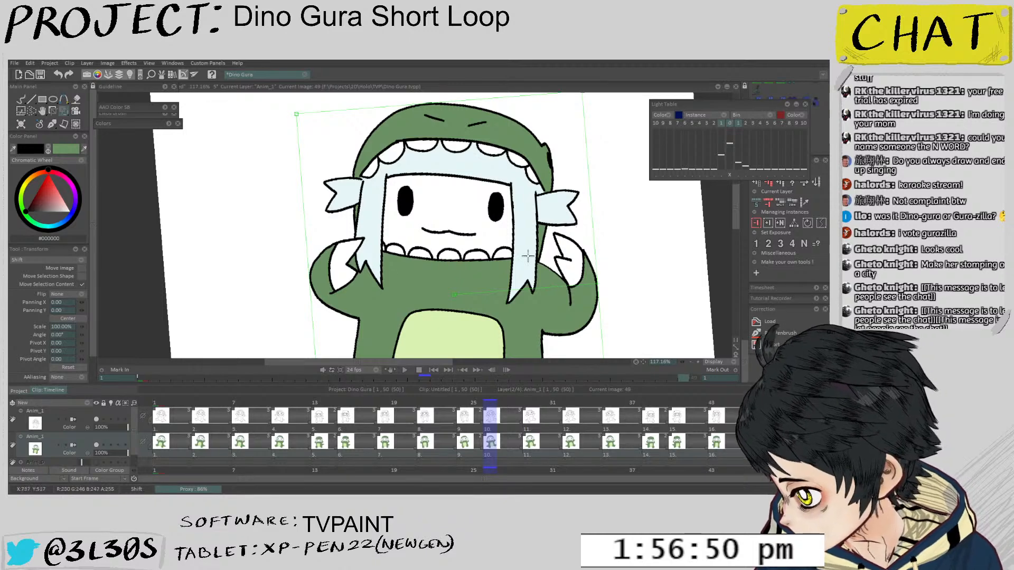
Fill the white tail tip behind the leg on frame 49 with the costume green, using Behind mode
scroll(555, 247, down, 3)
drag(555, 247, 464, 198)
key(b)
key(x)
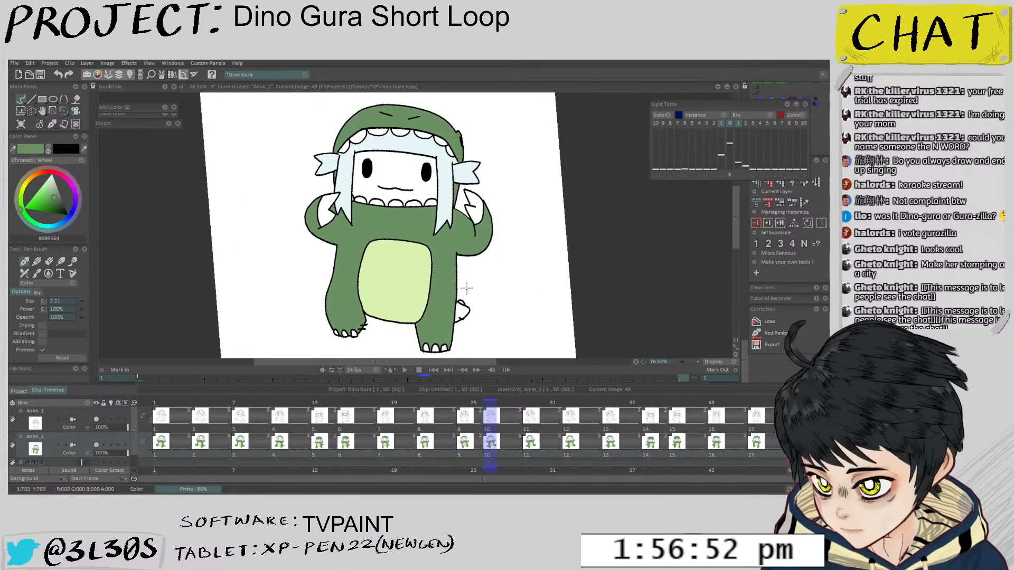
key(f)
click(462, 313)
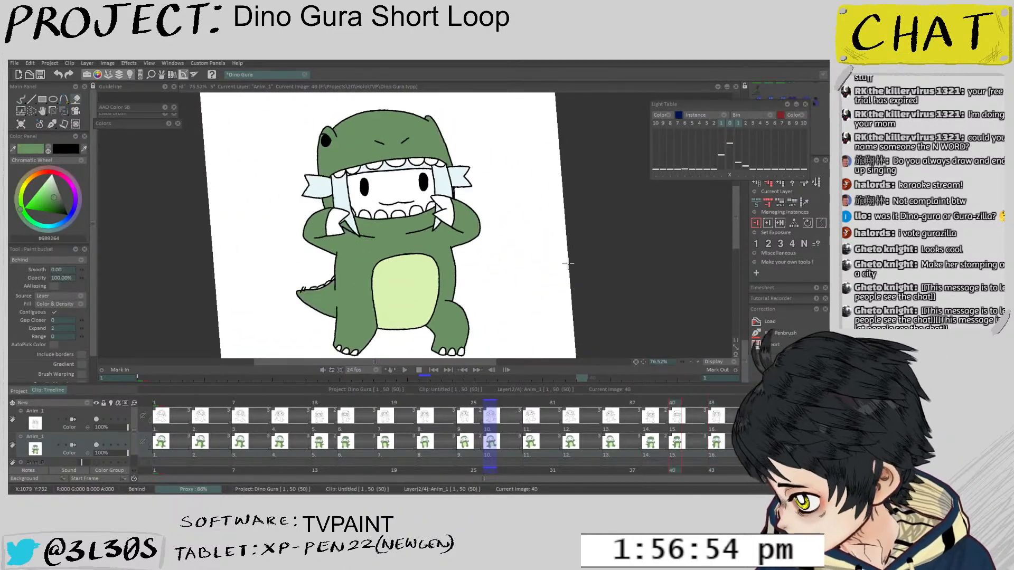
Flip back through the drawings to check the fills and save the project
key(Return)
key(Left)
key(Left)
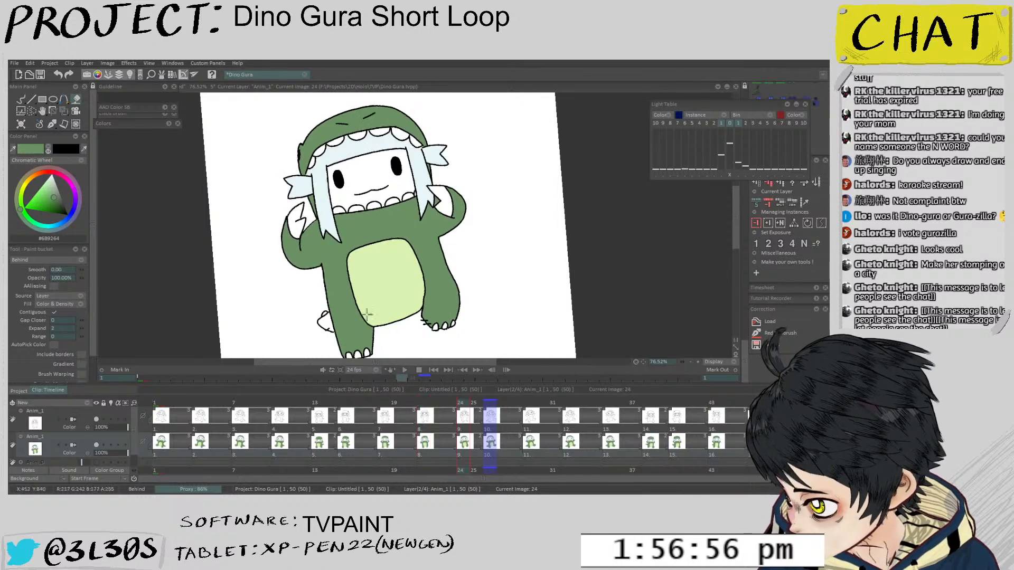
key(Return)
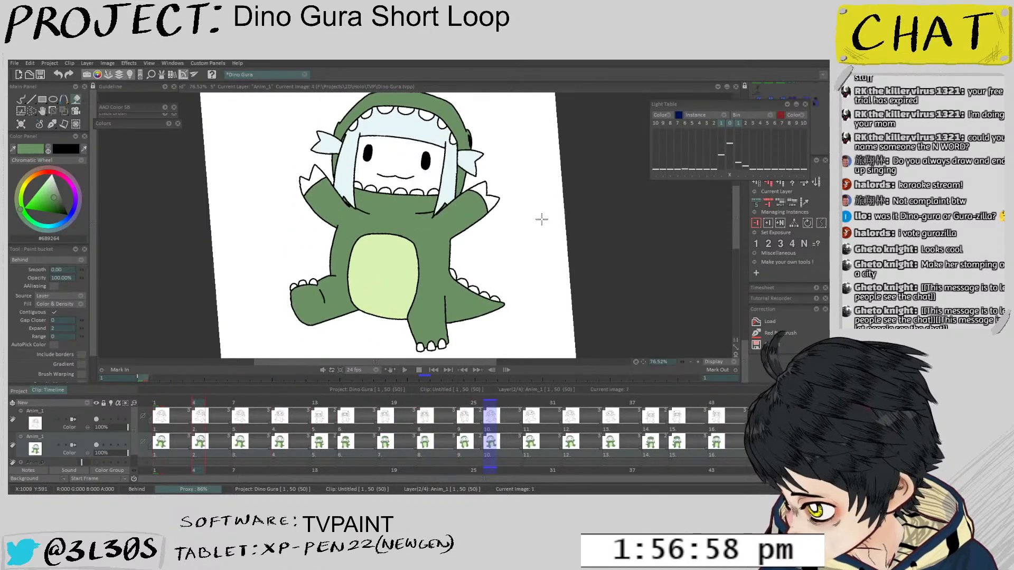
key(ctrl+s)
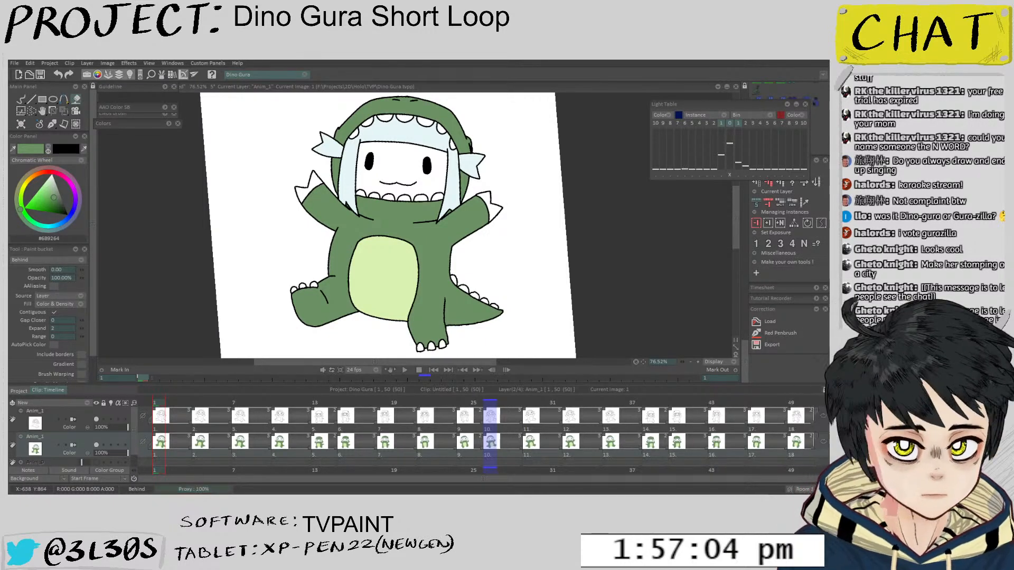
Play the whole loop again and return to frame 1
scroll(253, 271, down, 1)
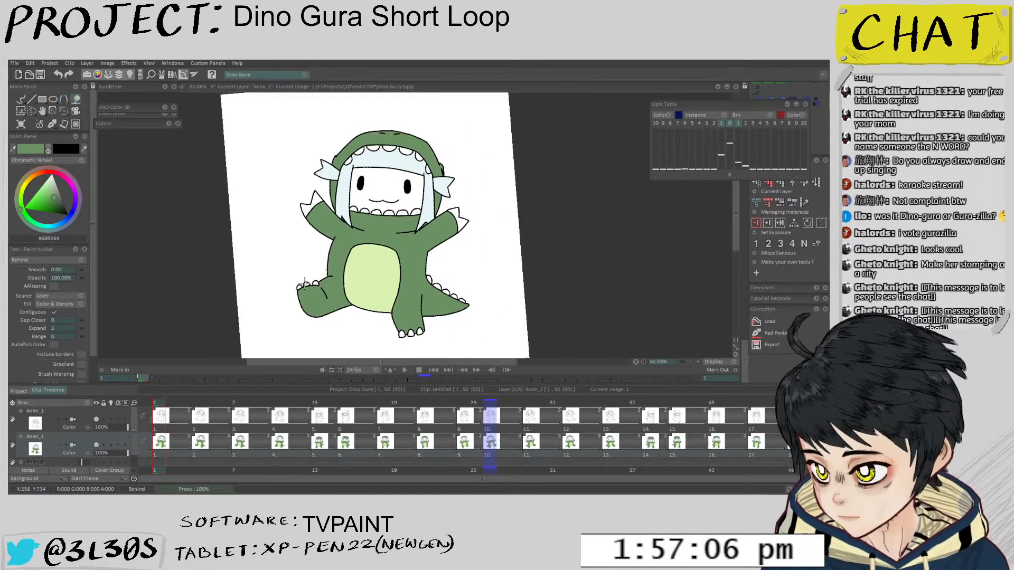
key(shift+f)
key(Return)
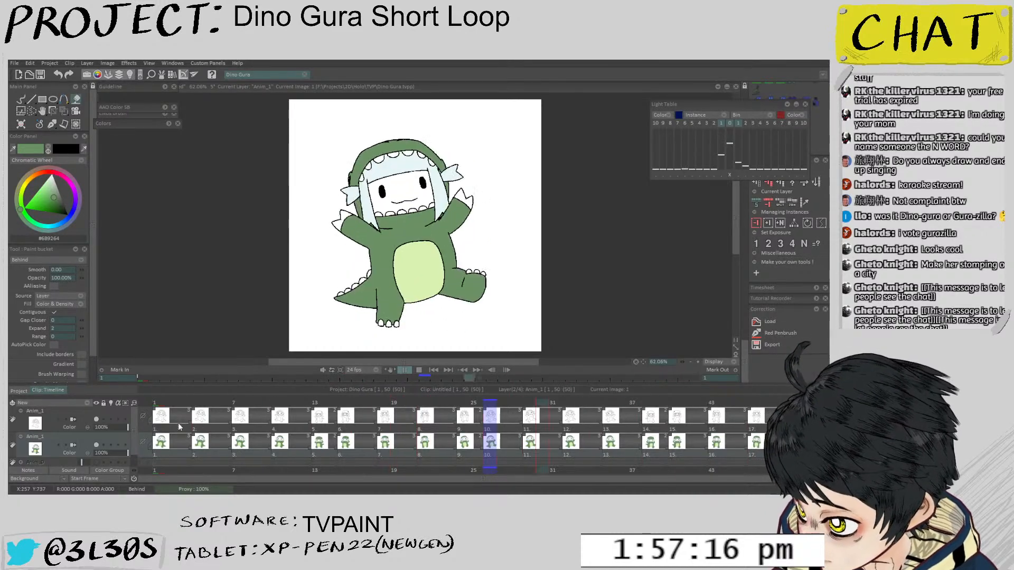
click(160, 401)
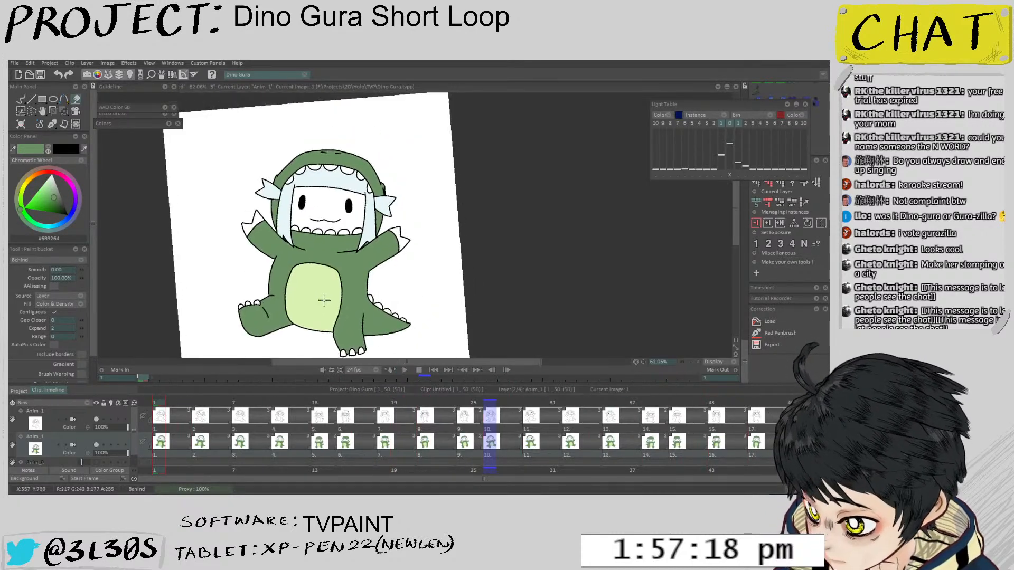
Choose the pale skin colour #FAE7BD from the saved swatches for the face on frame 1
scroll(370, 222, up, 3)
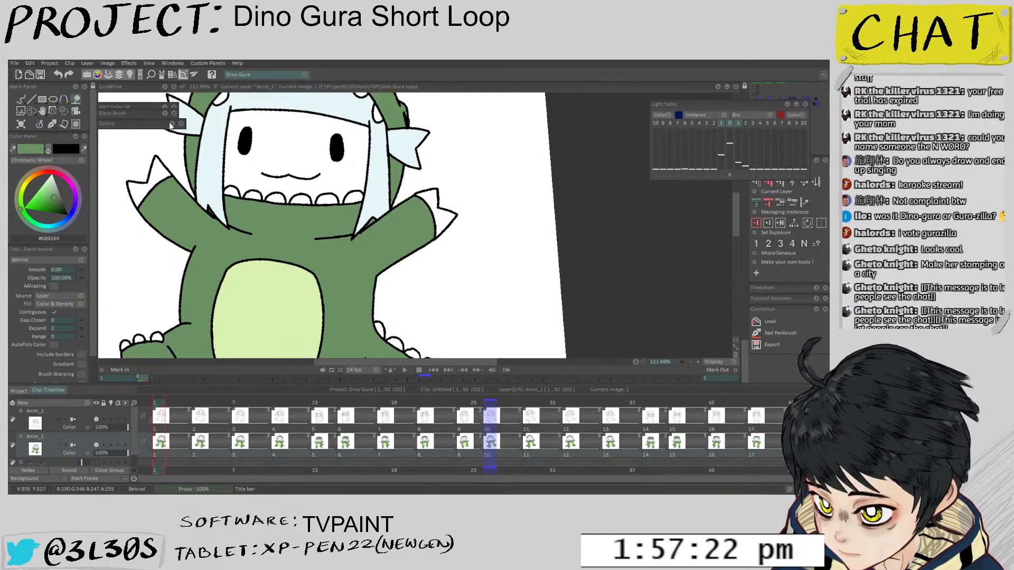
mouse_move(169, 123)
click(105, 136)
right_click(105, 205)
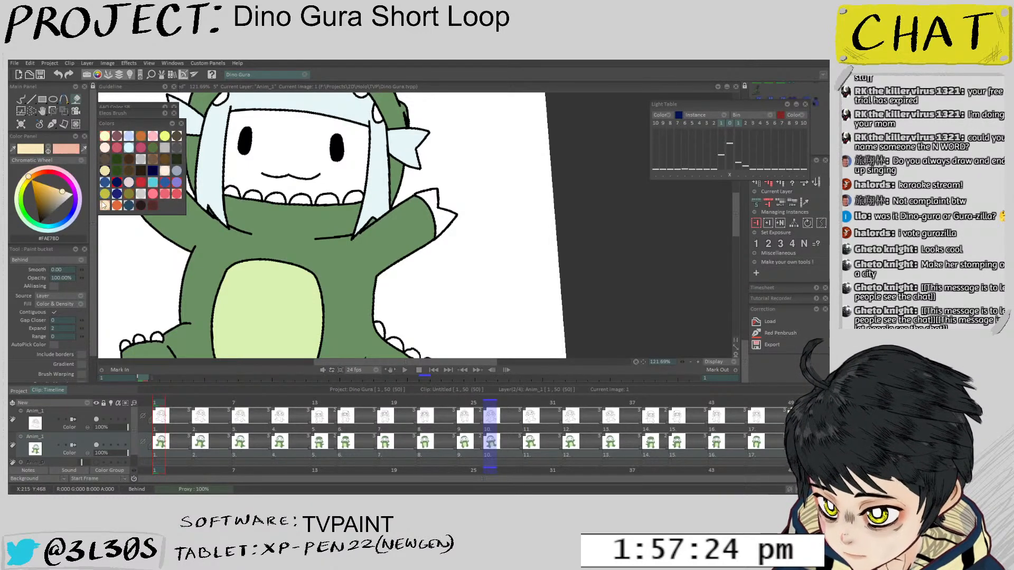
scroll(294, 215, up, 3)
scroll(294, 215, down, 3)
drag(242, 264, 239, 295)
drag(287, 262, 282, 312)
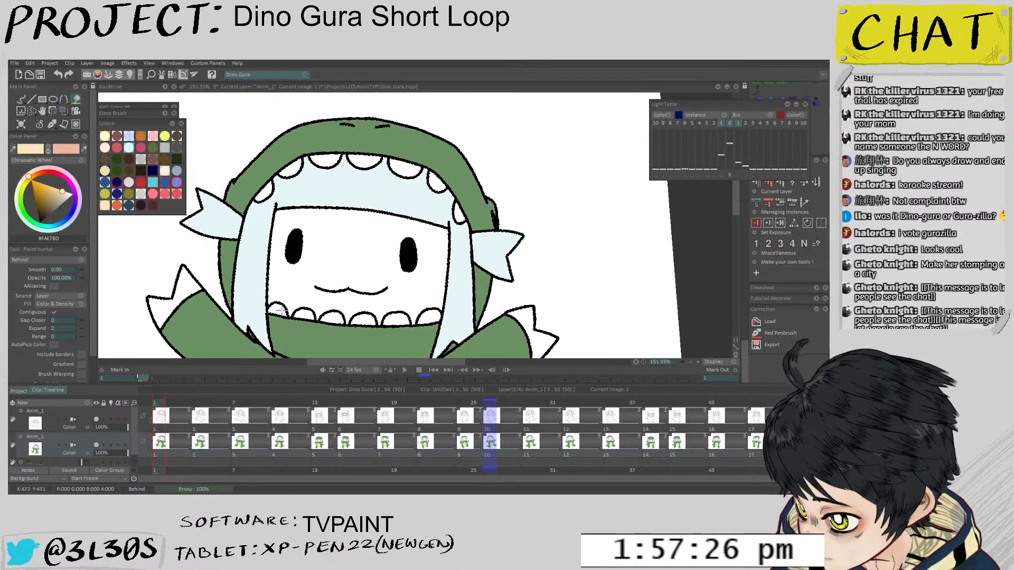
Try the skin colour on the frame 1 face, undo that fill and lighten the colour to #FFF5E1
click(347, 246)
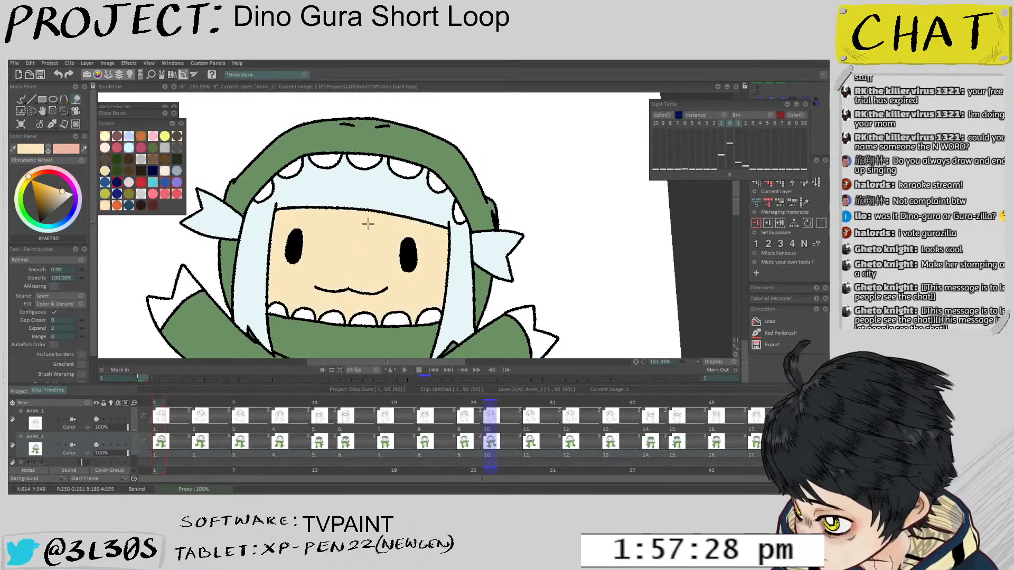
key(ctrl+z)
click(68, 197)
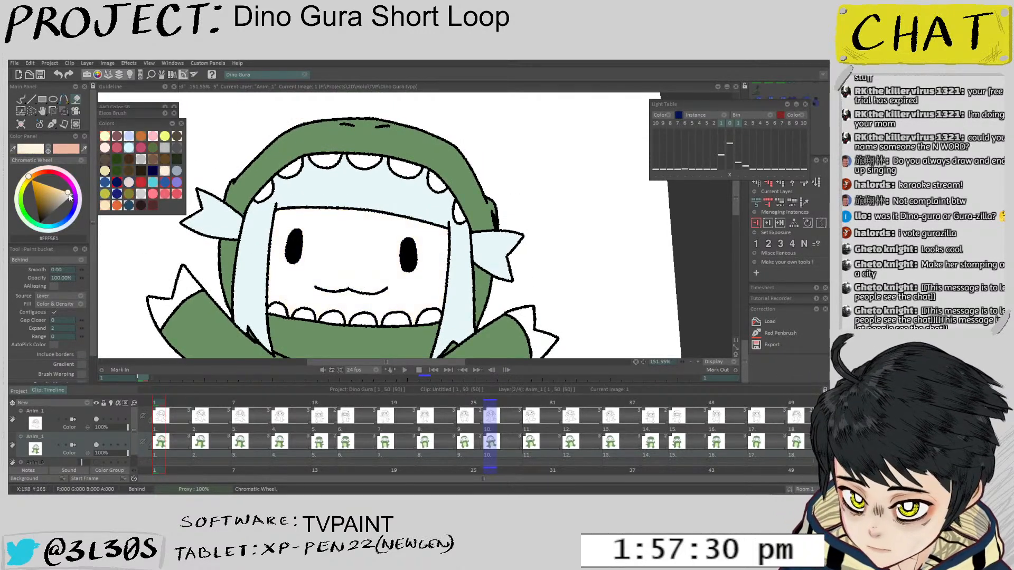
Fill the face on frames 1, 4, 7 and 10 with the light skin colour #FFF5E1
click(338, 245)
key(Right)
click(359, 221)
key(Right)
click(351, 236)
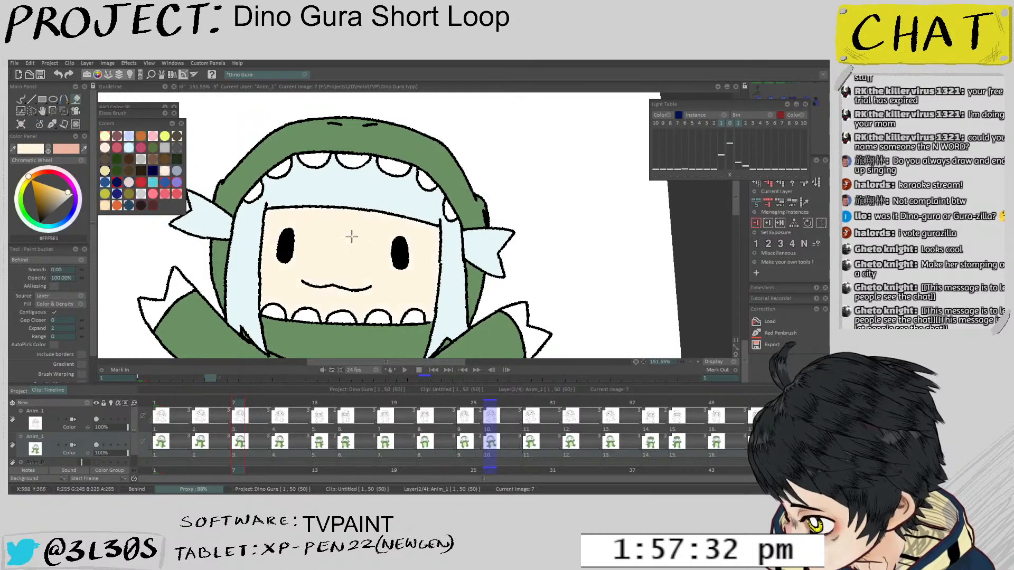
key(Right)
click(349, 255)
Fill the face on frames 13, 15, 18 and 21 with the same light skin colour
key(Right)
click(323, 316)
drag(324, 318, 312, 267)
scroll(311, 269, down, 3)
key(Right)
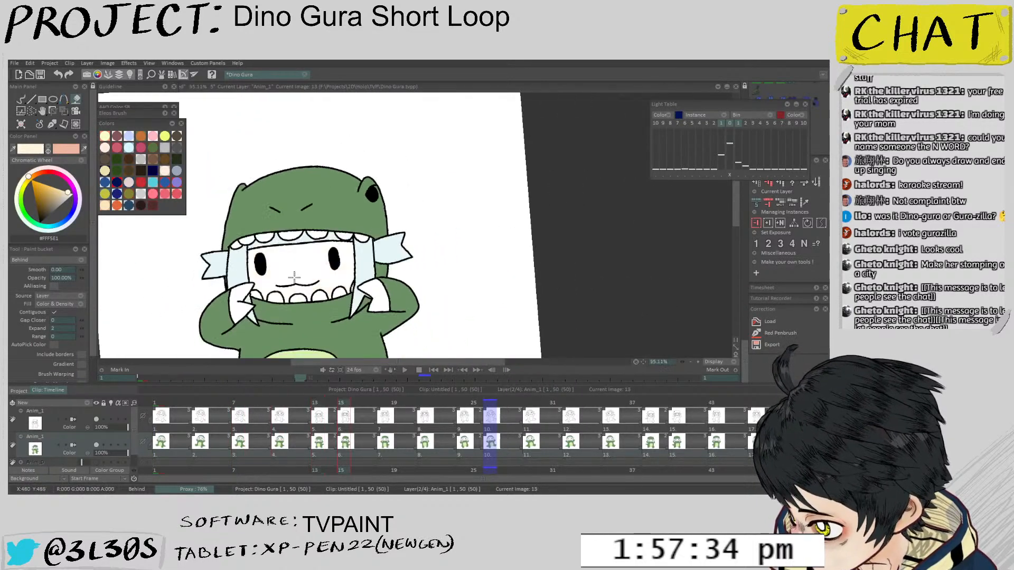
click(294, 276)
key(Right)
click(306, 261)
key(Right)
click(305, 258)
key(Right)
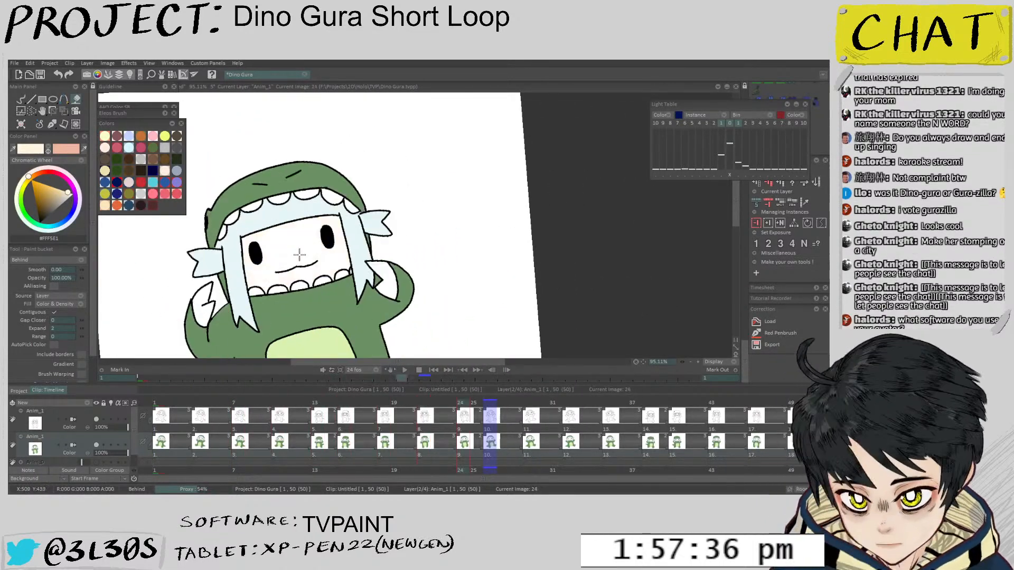
Fill the face on frames 24, 26, 29 and 32 with the light skin colour #FFF5E1
click(299, 255)
scroll(304, 235, up, 2)
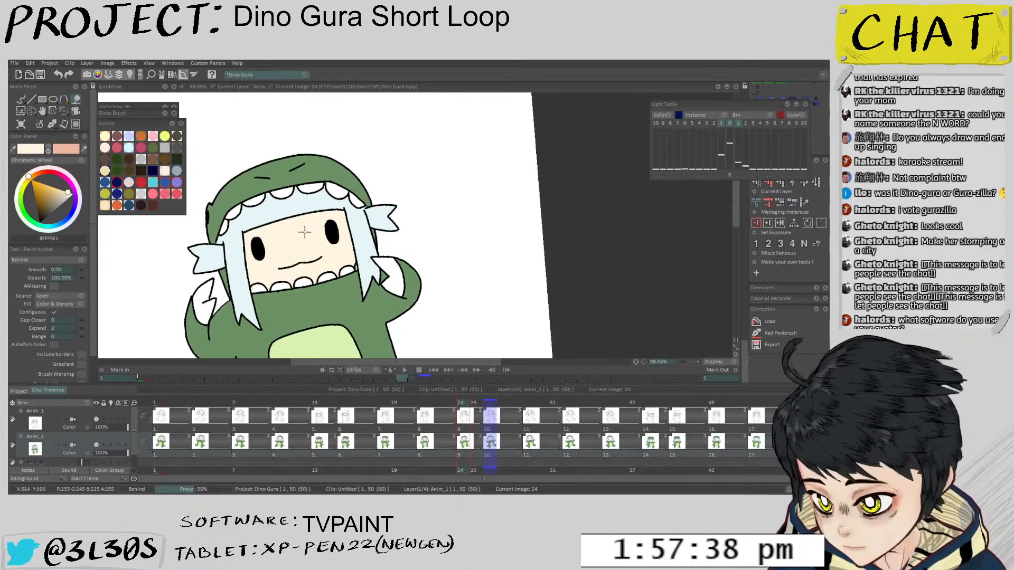
key(Right)
click(304, 230)
key(Right)
click(299, 210)
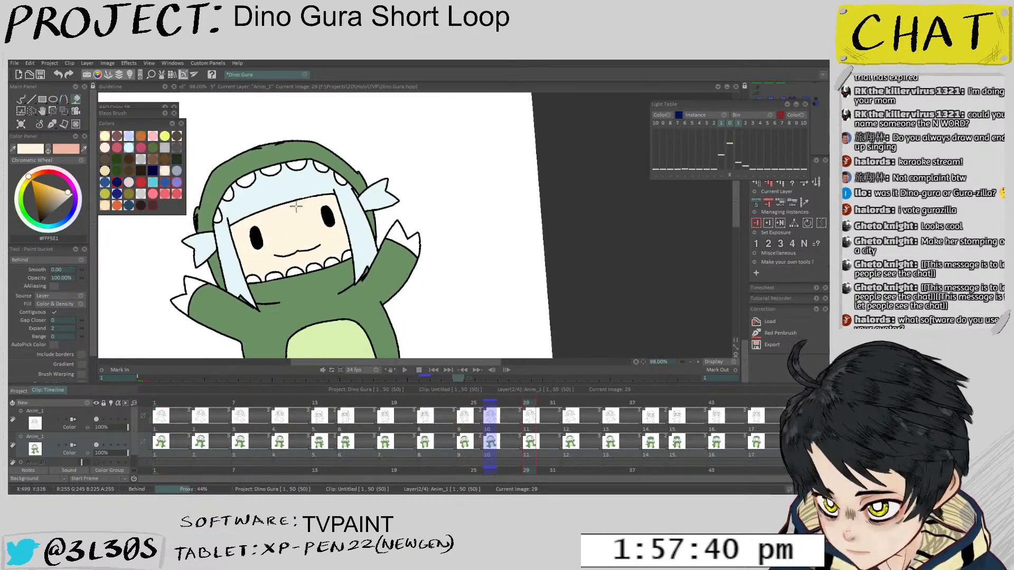
key(Right)
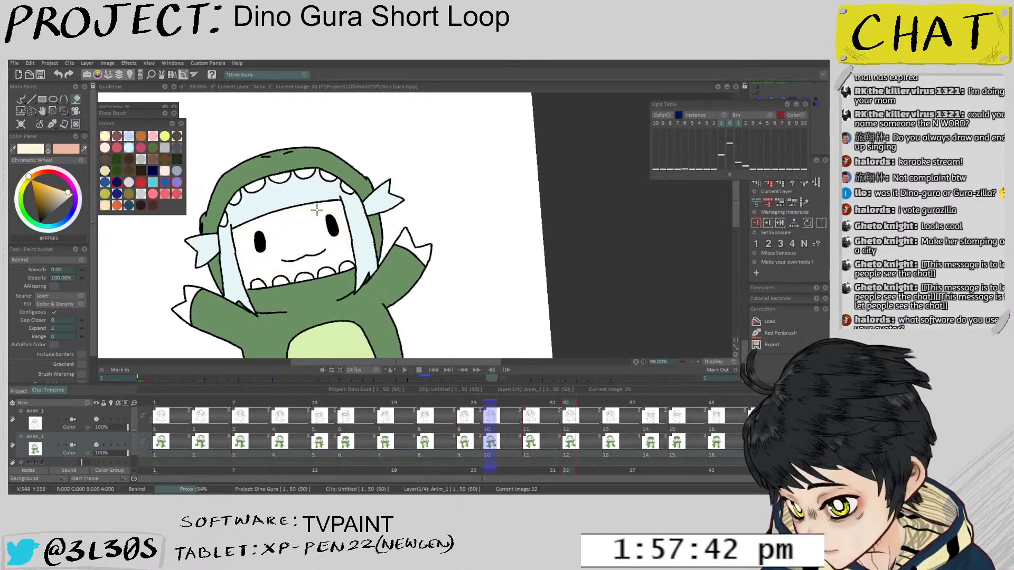
click(306, 225)
Touch up the hood and hair edge beside the side tuft on frame 29 with the sampled green #6B9264 and pale blue #E6F6F7
key(Left)
drag(366, 161, 355, 183)
scroll(356, 181, up, 5)
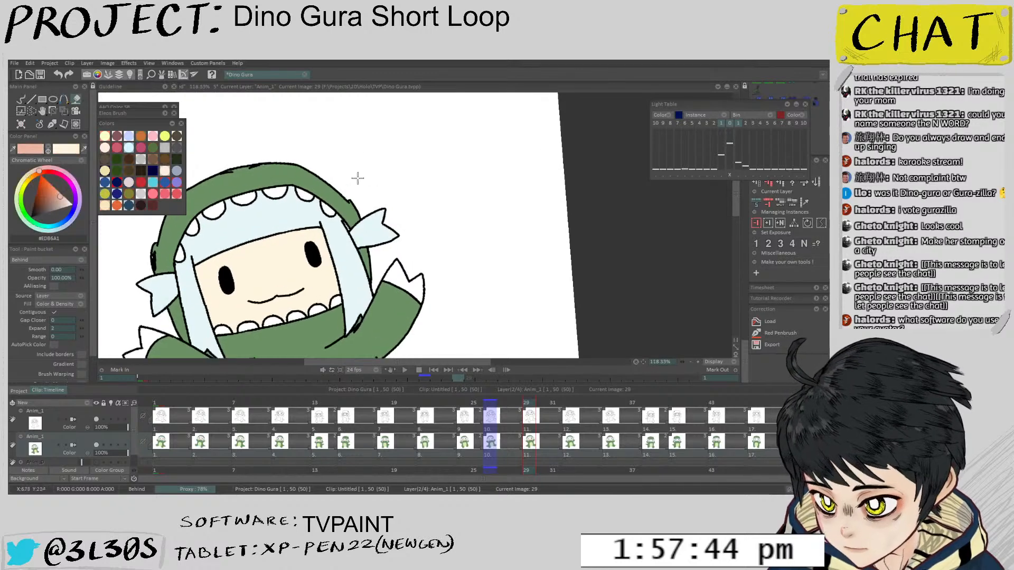
alt+click(355, 217)
scroll(353, 219, up, 1)
scroll(351, 216, up, 5)
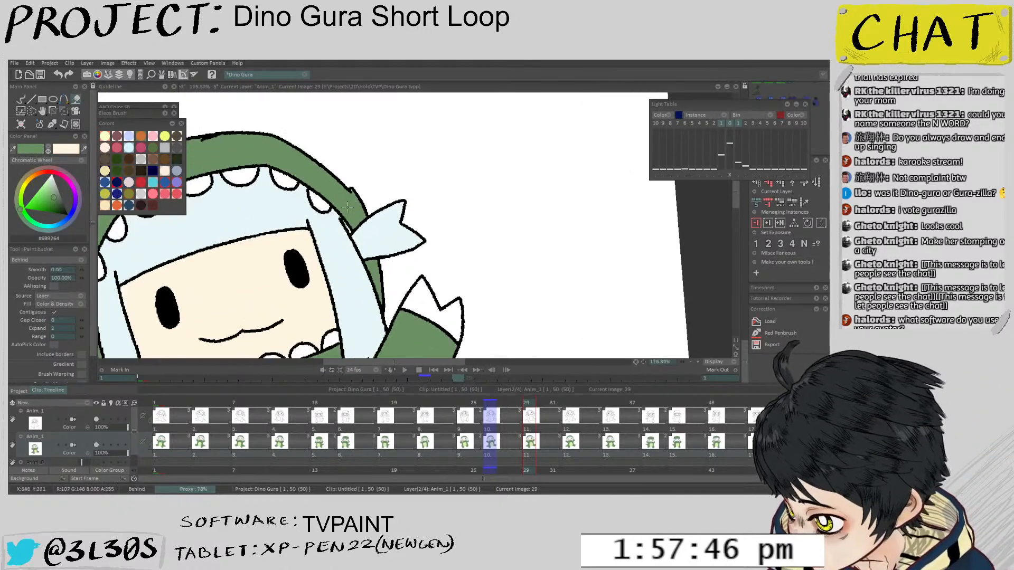
key(b)
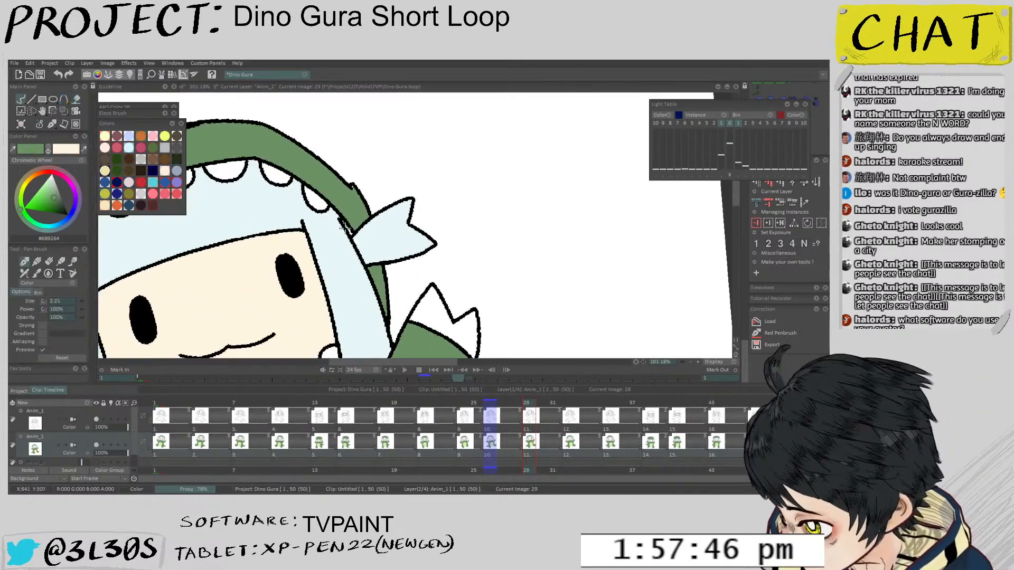
alt+click(381, 248)
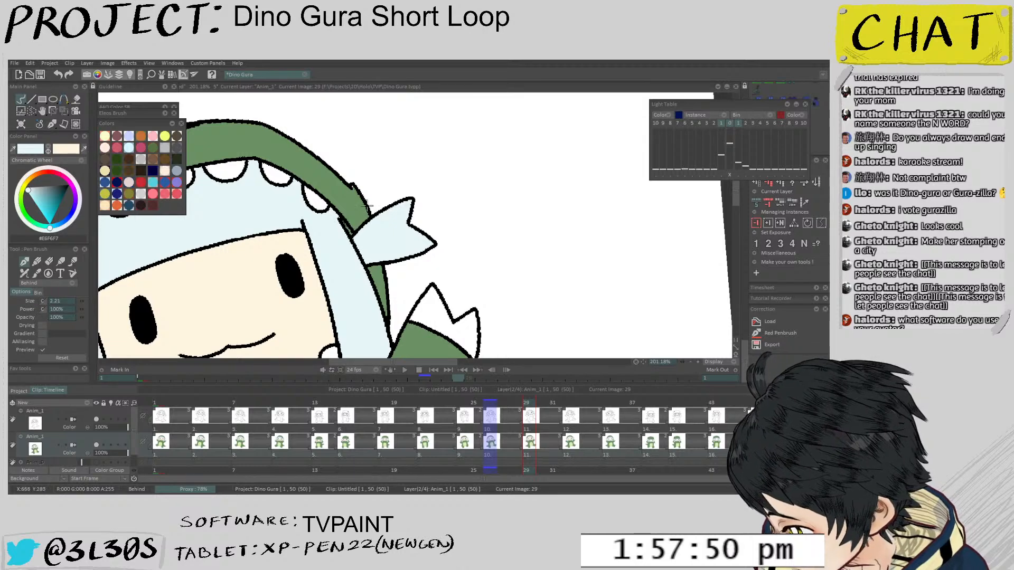
scroll(364, 249, down, 6)
key(x)
key(Right)
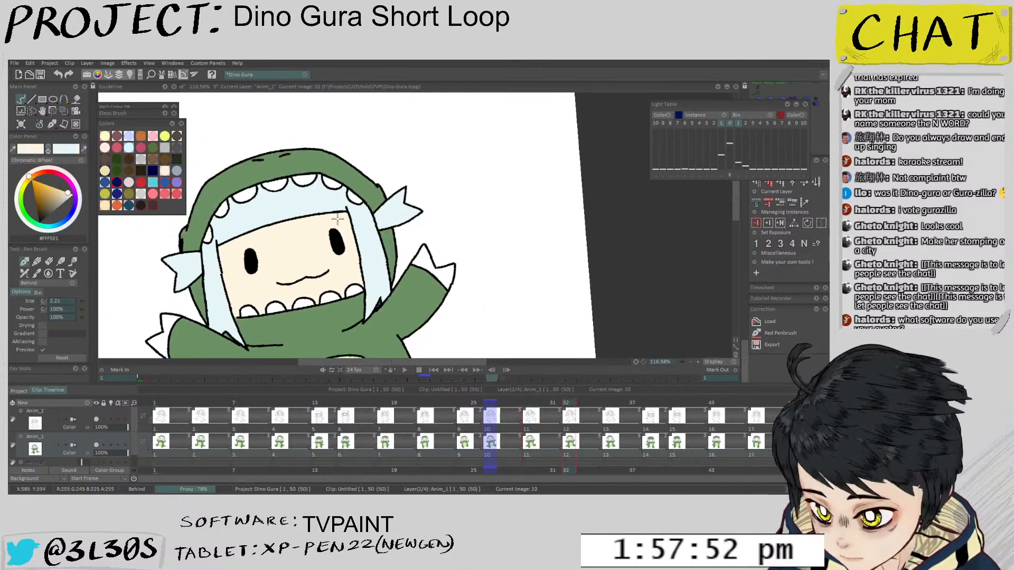
Fill the face on frames 35, 38, 40 and 43 with the light skin colour #FFF5E1
key(f)
key(Right)
click(331, 232)
key(Right)
key(Right)
key(Right)
key(Right)
key(Right)
key(Right)
key(Right)
key(Right)
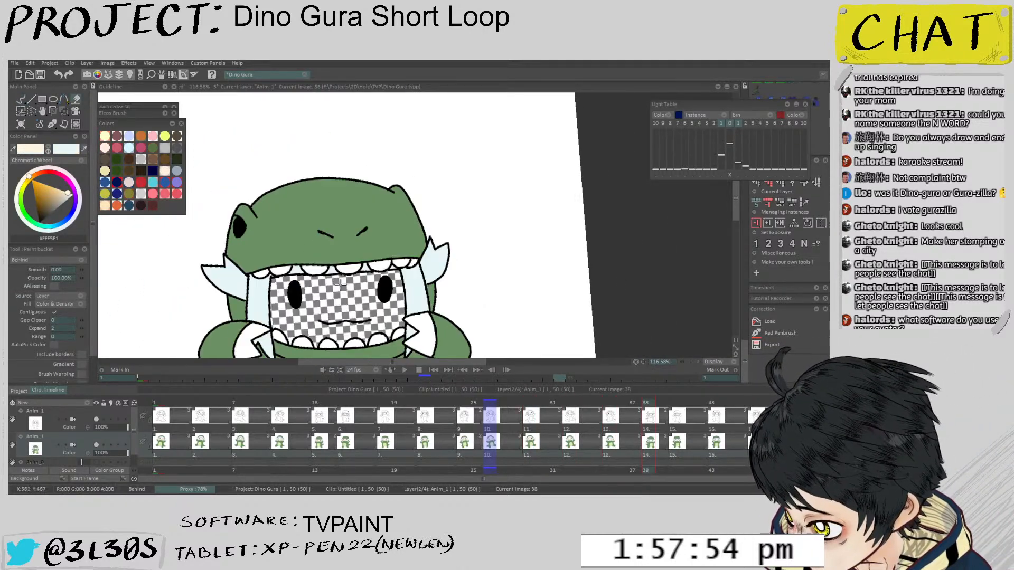
click(325, 239)
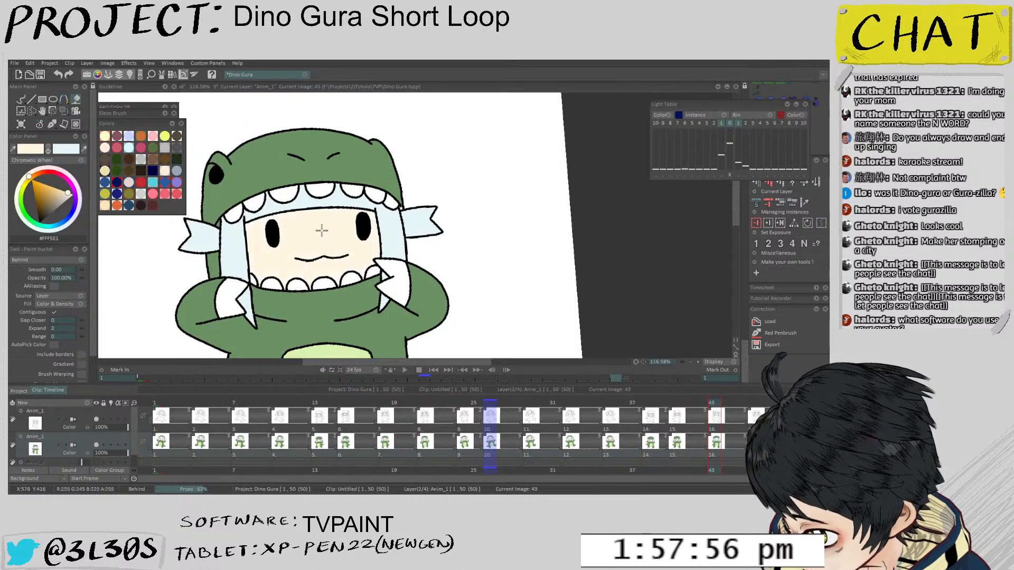
Fill the face on frames 46 and 49 with the same skin colour and check the neighbouring frames
key(Right)
click(323, 231)
key(Right)
click(327, 225)
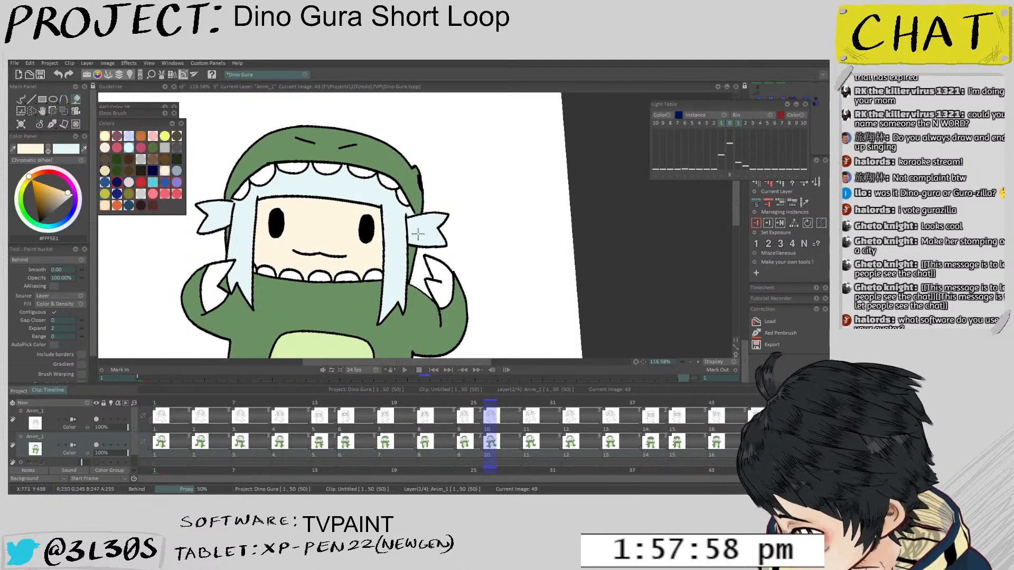
key(Left)
key(Left)
key(Left)
key(Right)
key(Right)
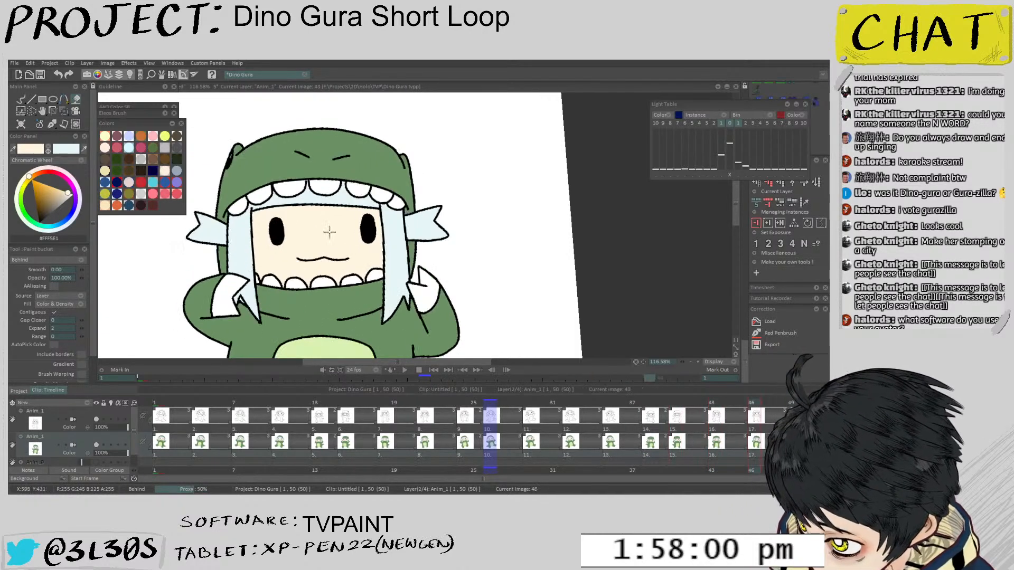
Touch up the costume fill around the collar on frame 46 with the sampled green #6B9264
drag(284, 283, 281, 302)
scroll(281, 301, up, 2)
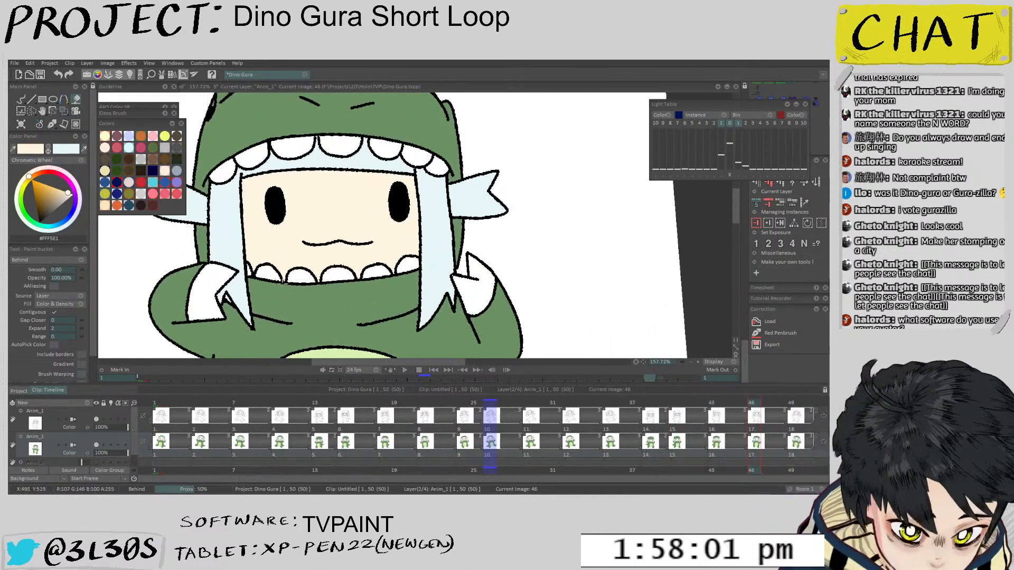
click(289, 294)
key(b)
scroll(237, 280, down, 2)
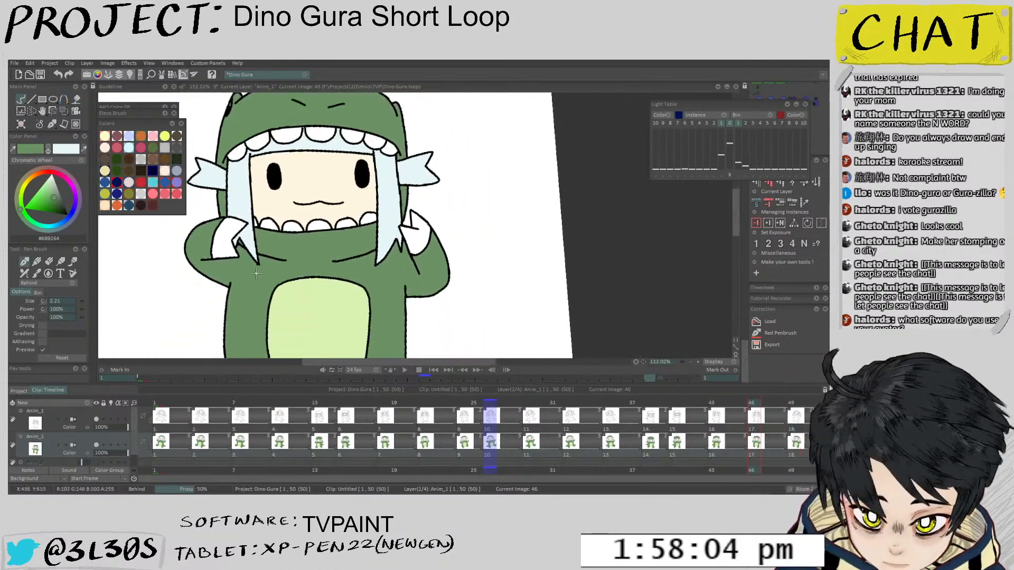
Sample the belly's light green #D9F2B1 and fill both raised paws on frame 46 with it
click(317, 299)
key(f)
click(229, 239)
scroll(302, 235, down, 2)
click(390, 228)
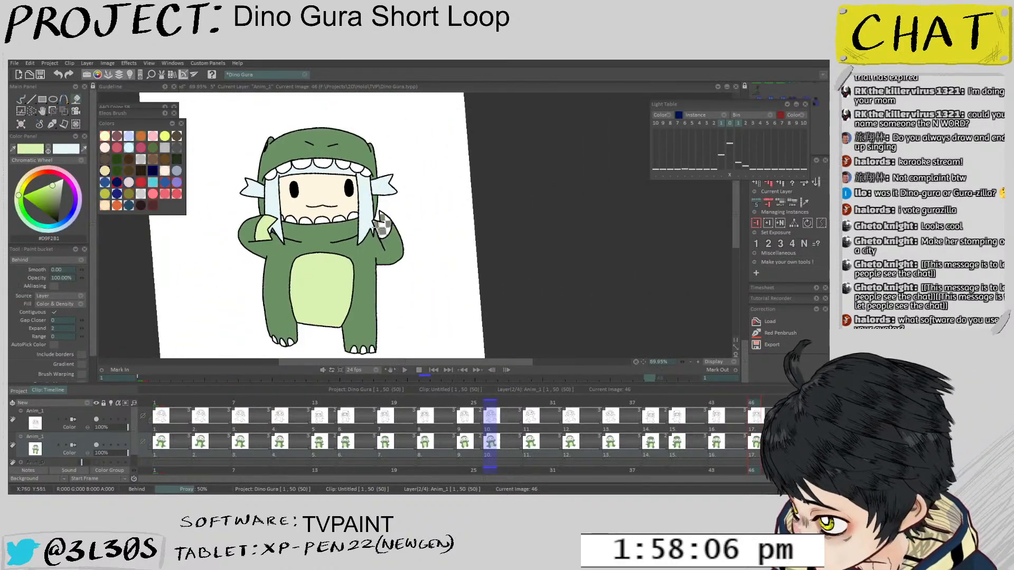
scroll(352, 233, down, 1)
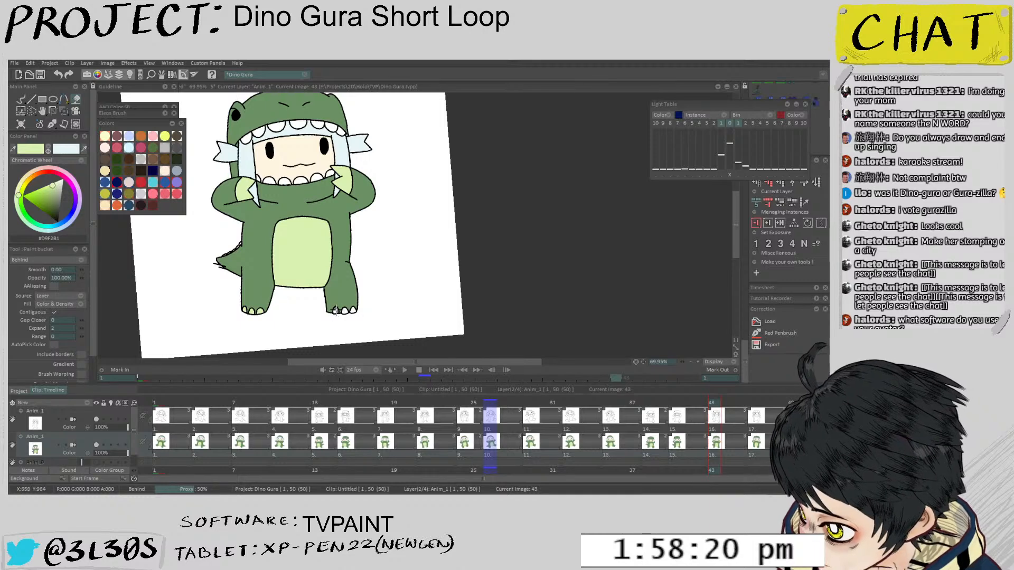
Colour the small spikes along the tail on frame 43 with light green #D9F2B1
scroll(259, 292, up, 4)
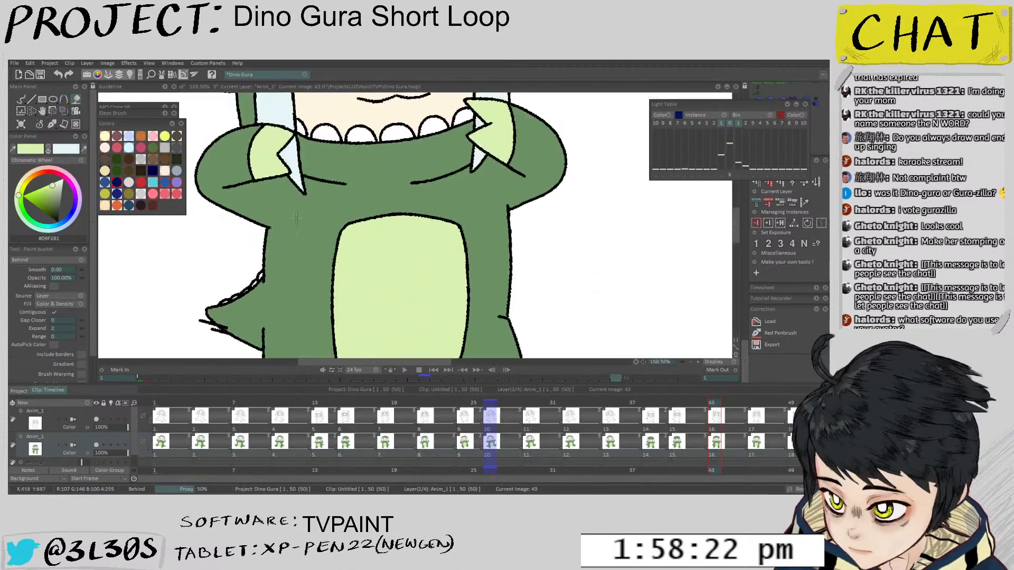
scroll(259, 280, up, 3)
key(b)
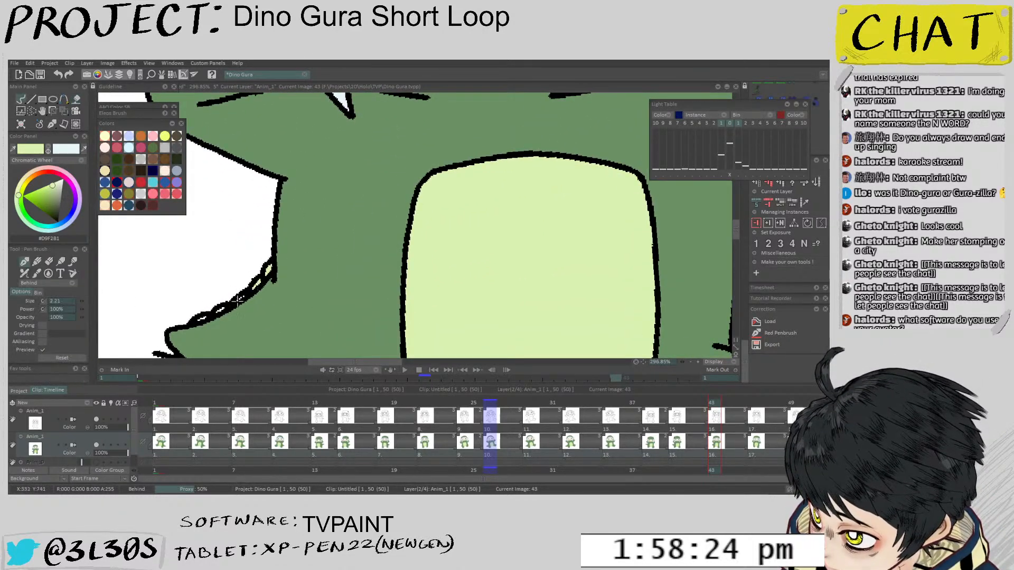
scroll(236, 269, down, 7)
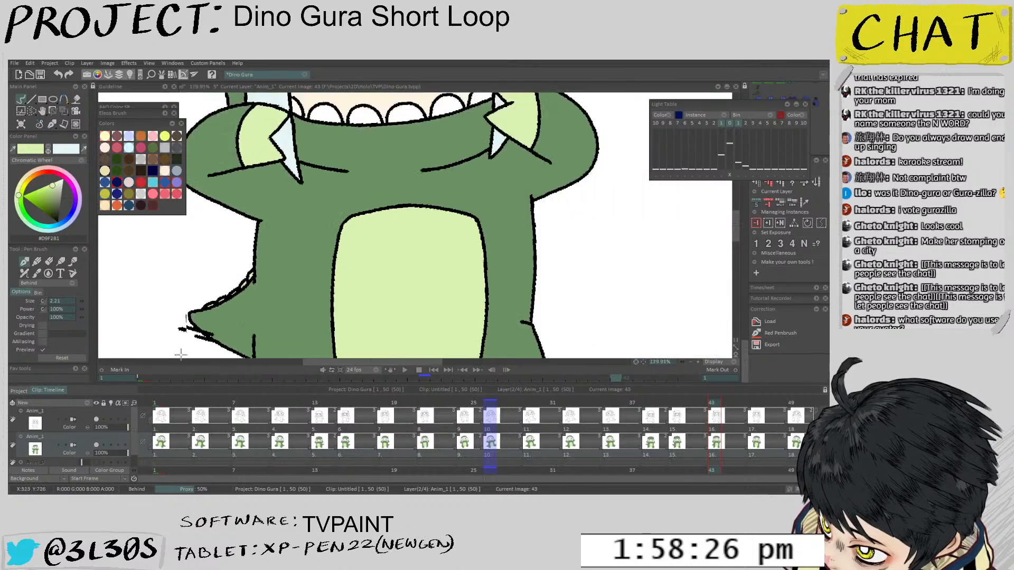
Colour the tail spikes and the toes on frame 40 with light green #D9F2B1
key(Left)
key(f)
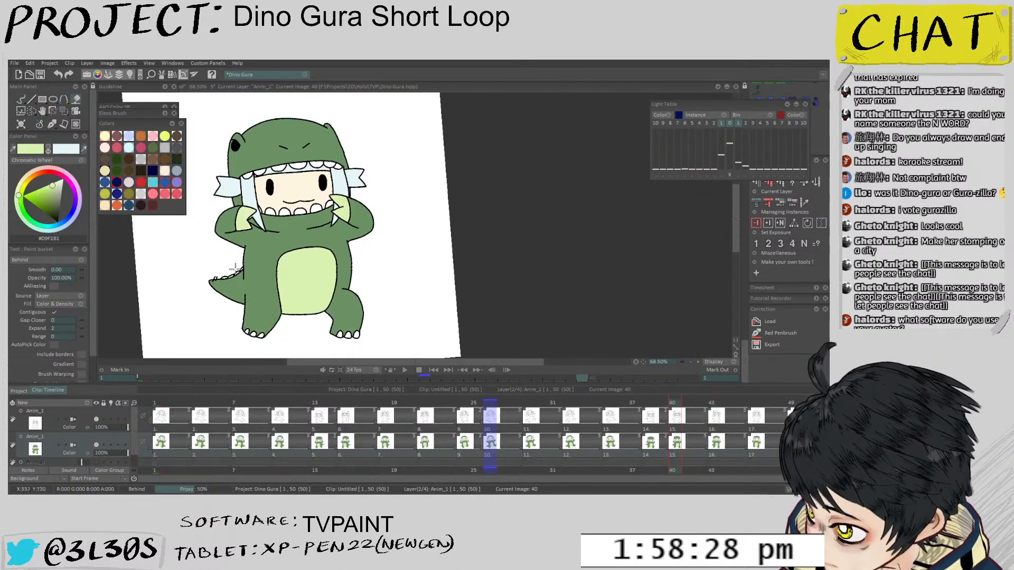
scroll(247, 231, up, 6)
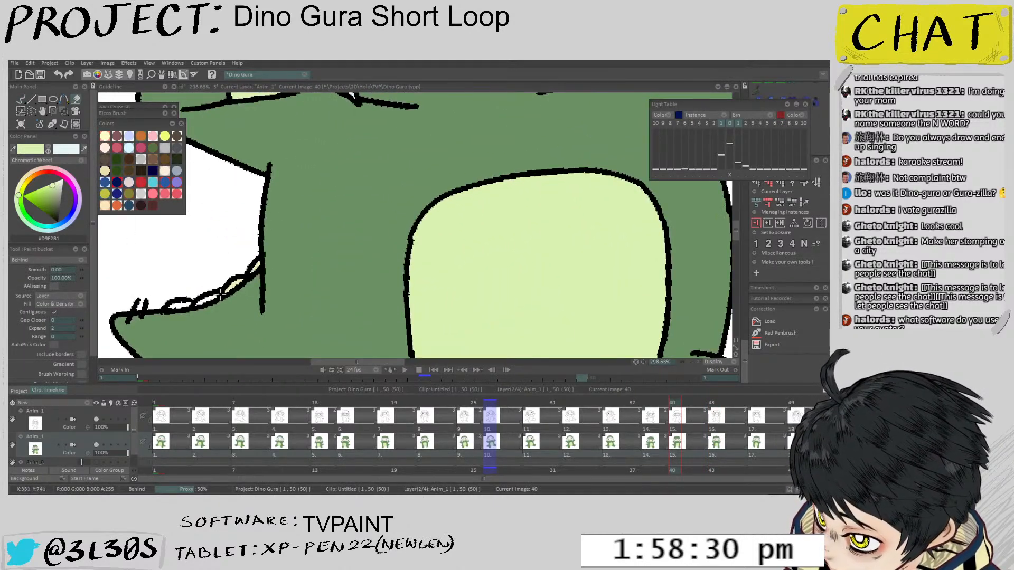
click(185, 303)
key(b)
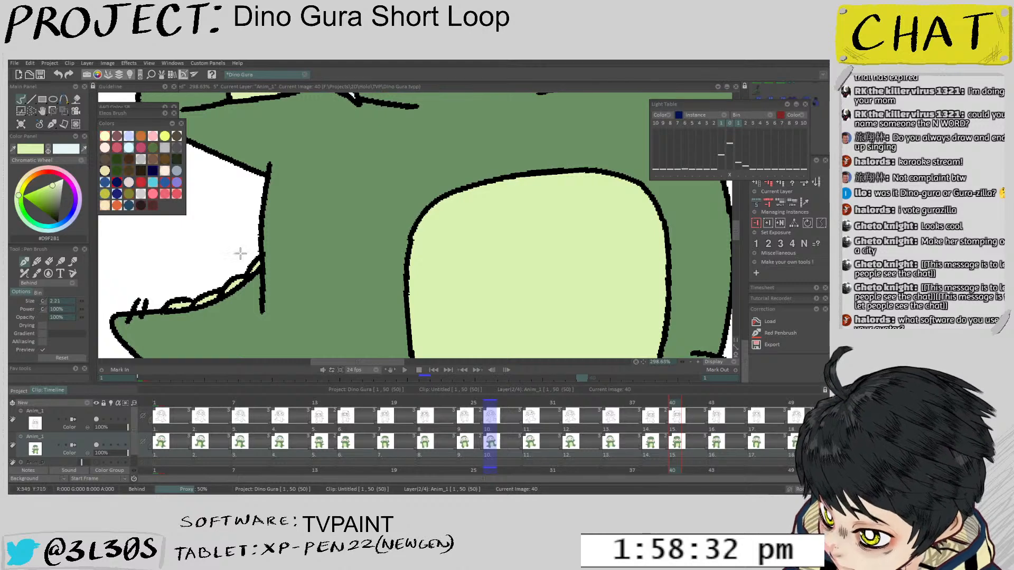
scroll(240, 254, down, 5)
key(f)
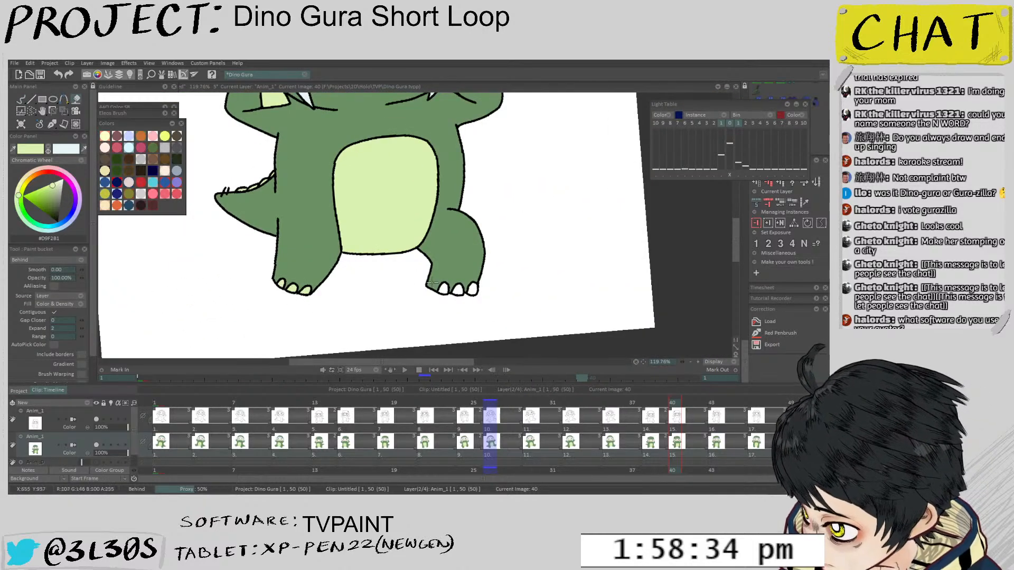
scroll(485, 216, down, 2)
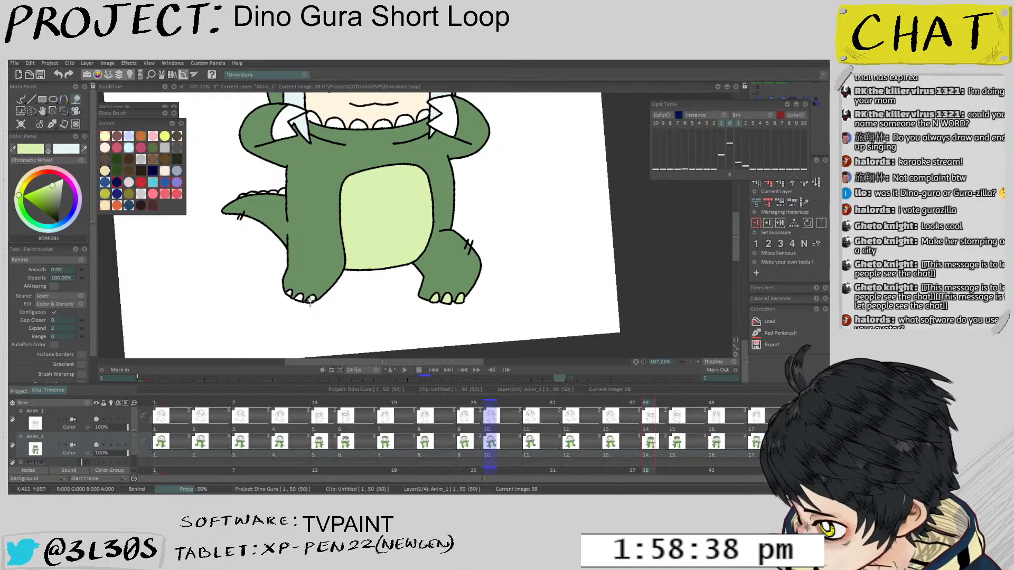
Fill the tail spikes and both paws on frame 38 with light green #D9F2B1, undoing one misplaced fill
scroll(290, 293, up, 5)
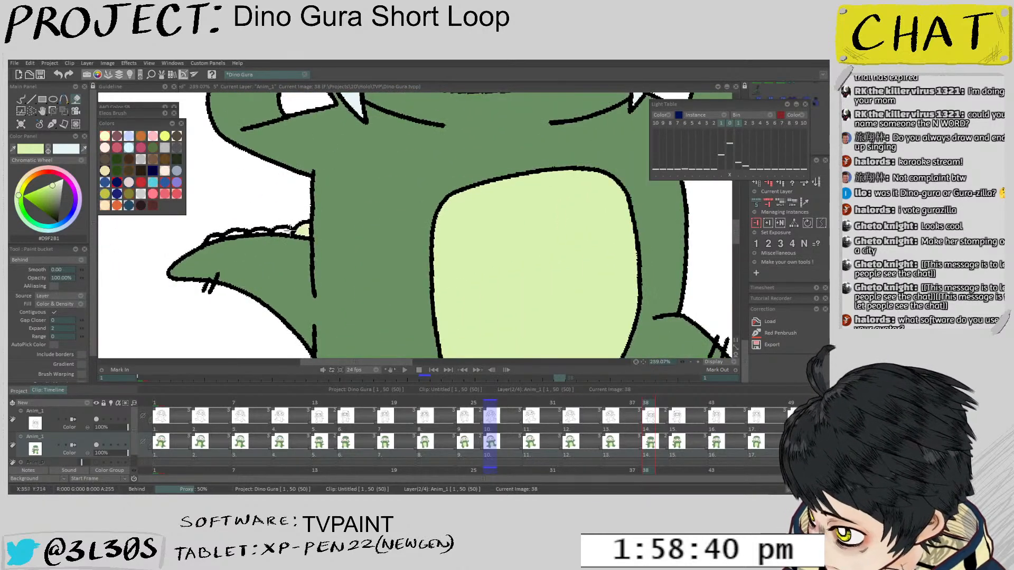
click(253, 225)
key(ctrl+z)
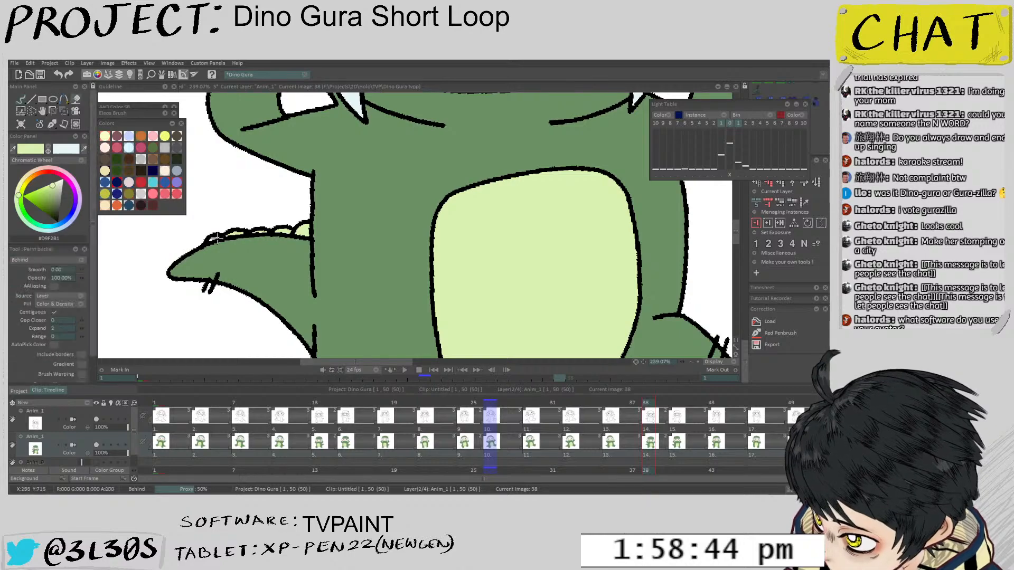
scroll(264, 176, down, 2)
drag(264, 176, 227, 319)
click(279, 247)
click(518, 249)
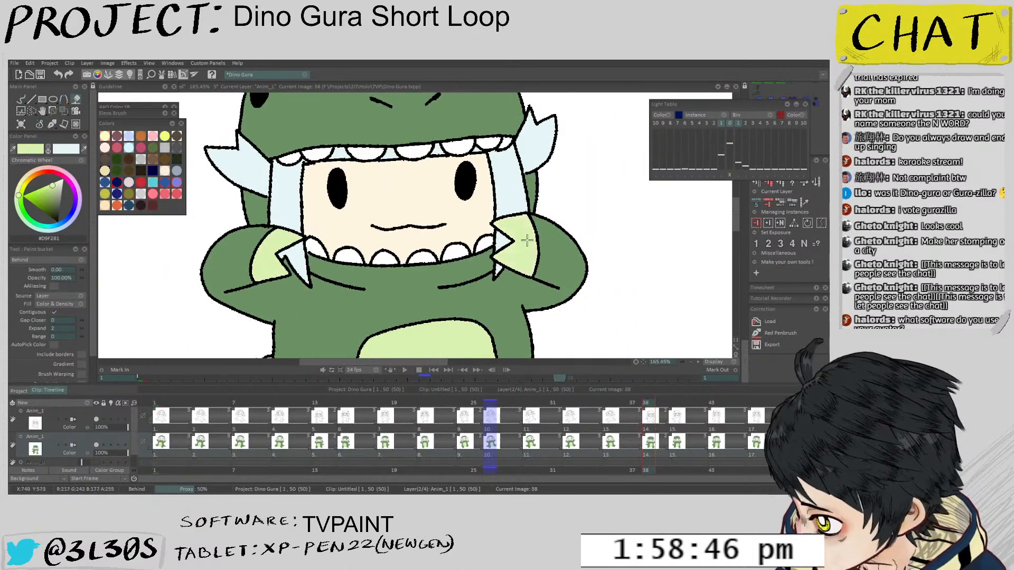
Colour both paws and the tail spikes on frame 35 with light green #D9F2B1
scroll(528, 243, down, 3)
key(Left)
scroll(369, 249, up, 4)
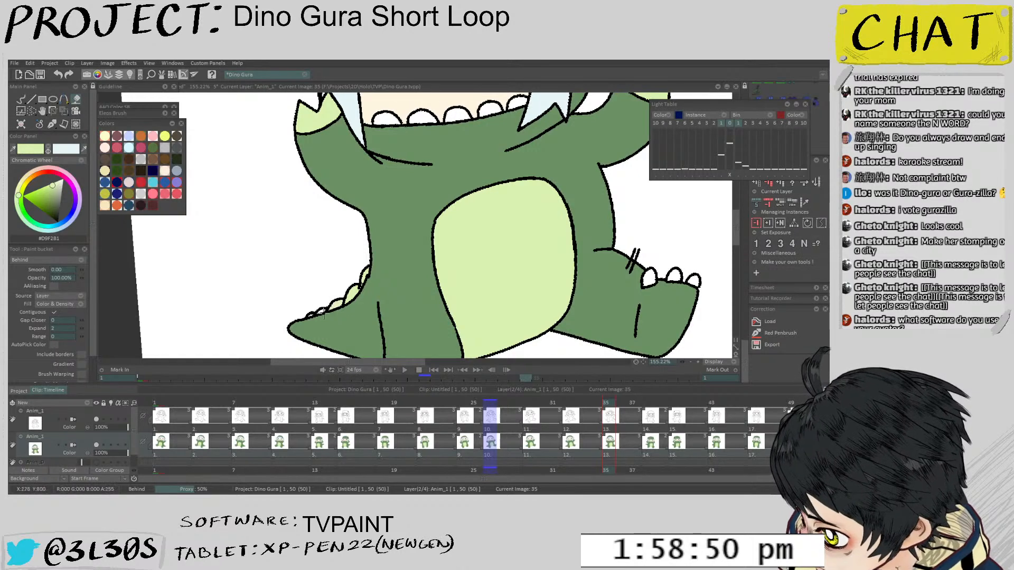
key(b)
scroll(361, 278, down, 5)
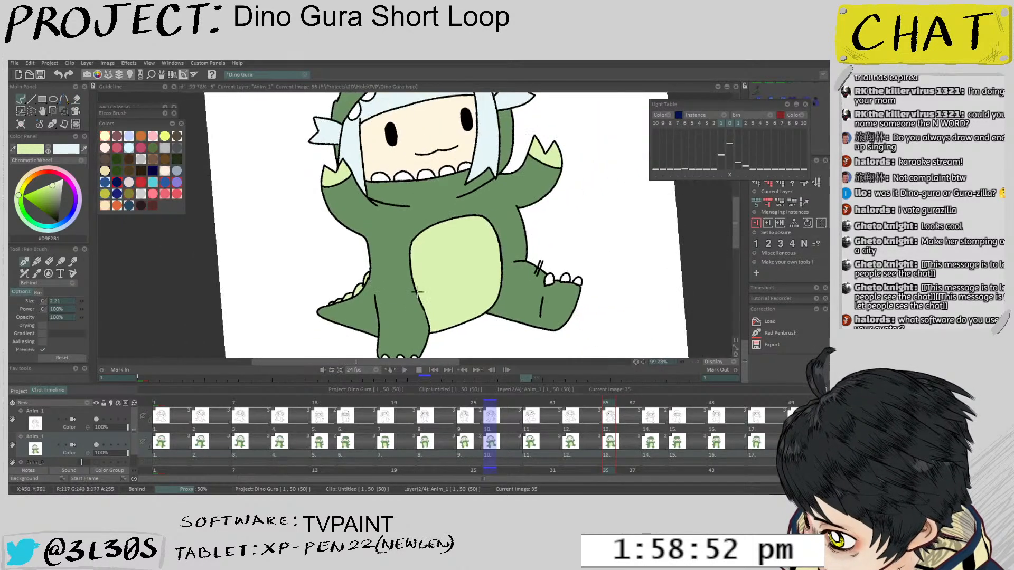
Fill the toes on both feet of frame 35 with light green and touch up the tail spikes
scroll(384, 348, up, 5)
key(f)
key(b)
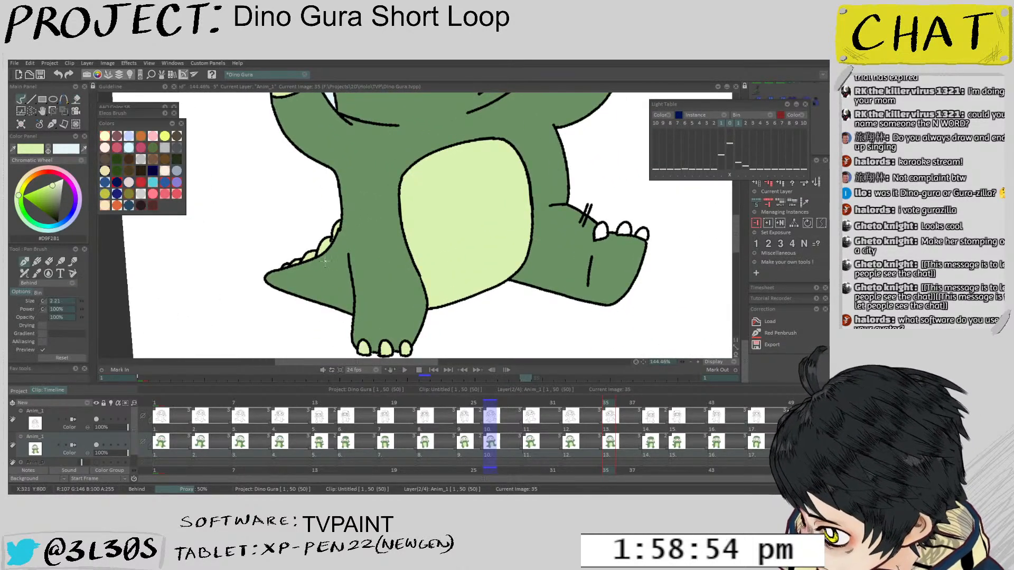
drag(572, 254, 502, 272)
key(f)
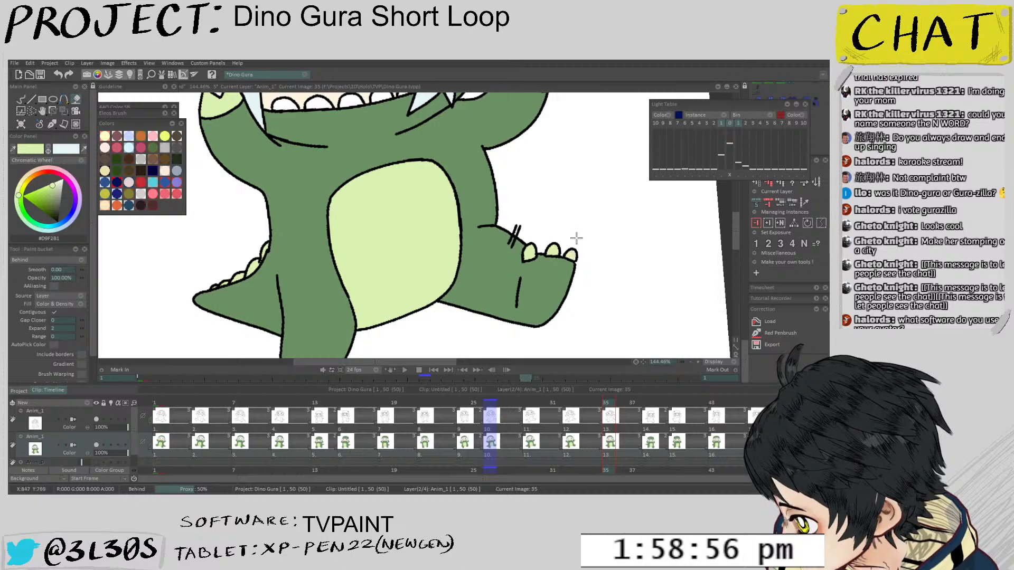
Fill the paws and the toes on both feet of frame 32 with light green #D9F2B1
scroll(575, 235, down, 5)
key(Left)
key(Left)
key(Left)
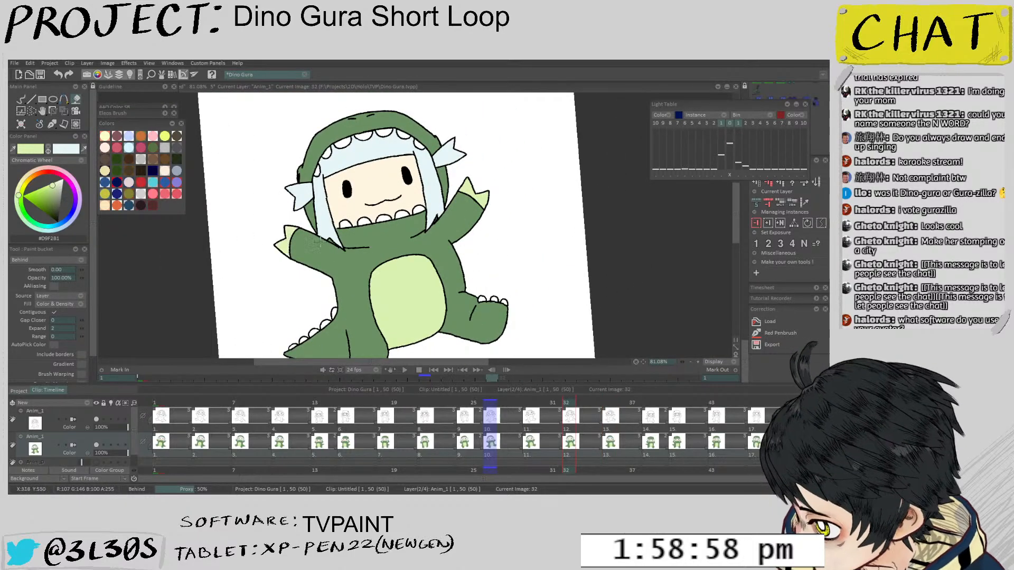
scroll(499, 309, up, 5)
scroll(520, 272, down, 4)
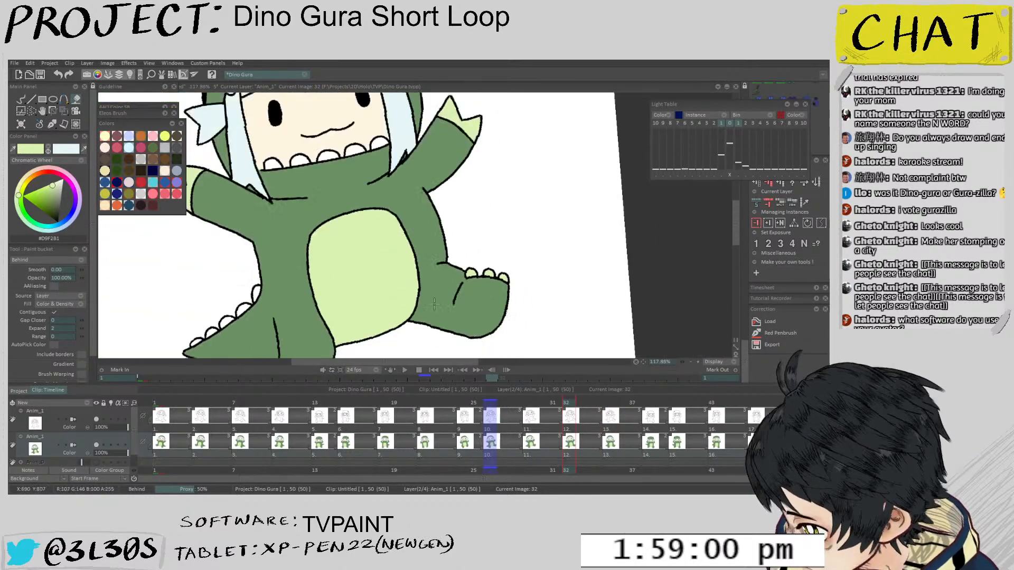
scroll(344, 208, up, 3)
scroll(326, 285, up, 2)
click(330, 283)
click(306, 283)
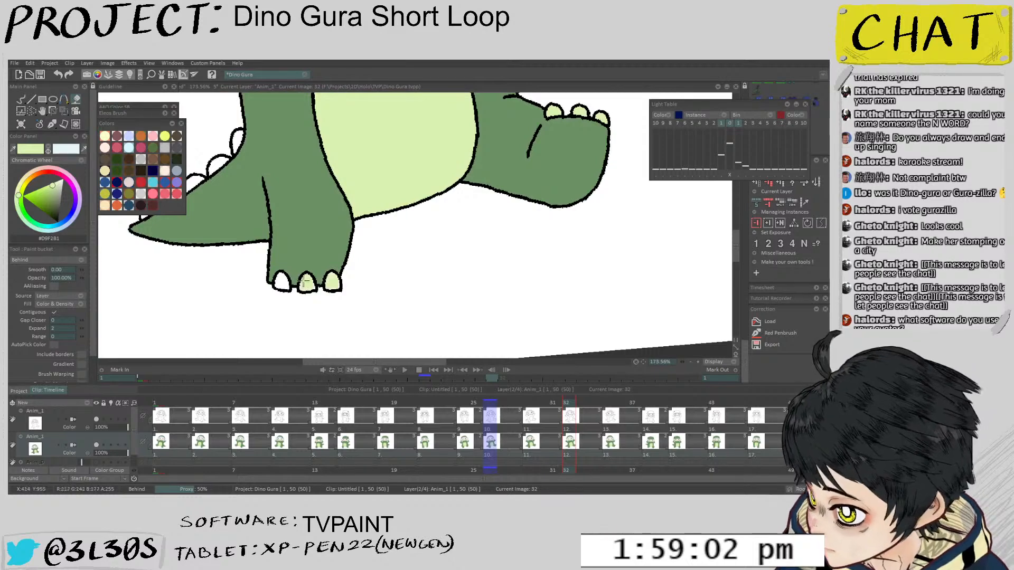
click(282, 282)
Fill the remaining toes and the tail spikes on frame 32 with light green #D9F2B1
drag(264, 211, 315, 286)
click(286, 219)
click(244, 257)
click(222, 272)
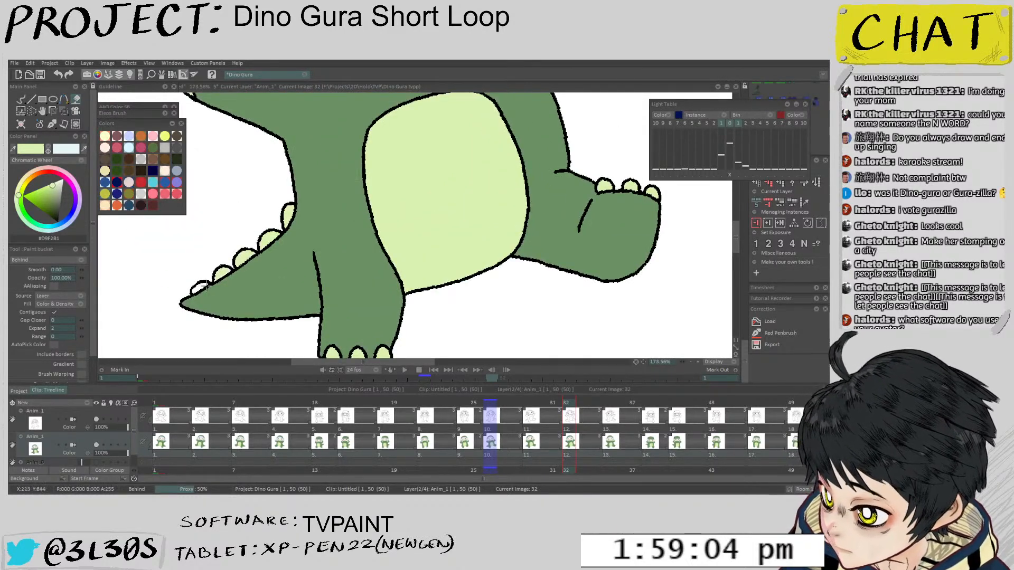
scroll(229, 248, down, 5)
Fill both paws, the tail spikes and the standing foot's toes on frame 29 with light green #D9F2B1
key(Left)
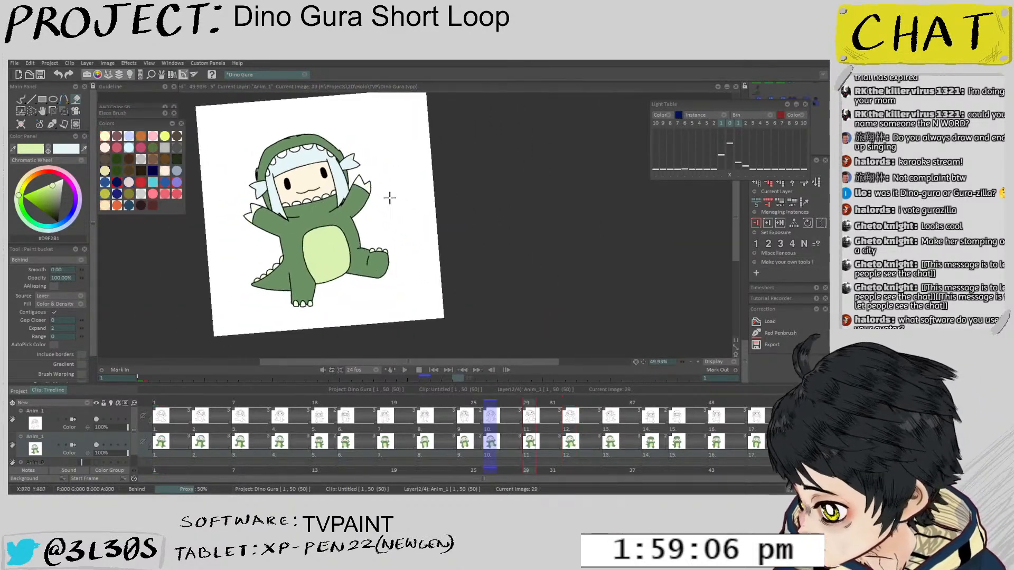
scroll(361, 173, up, 2)
click(359, 171)
click(211, 212)
click(207, 220)
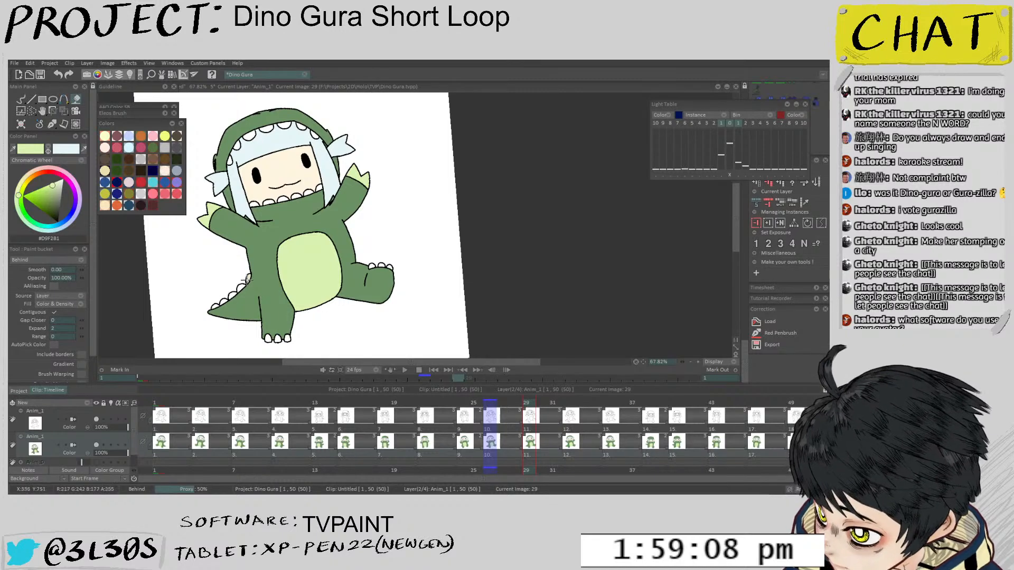
click(216, 307)
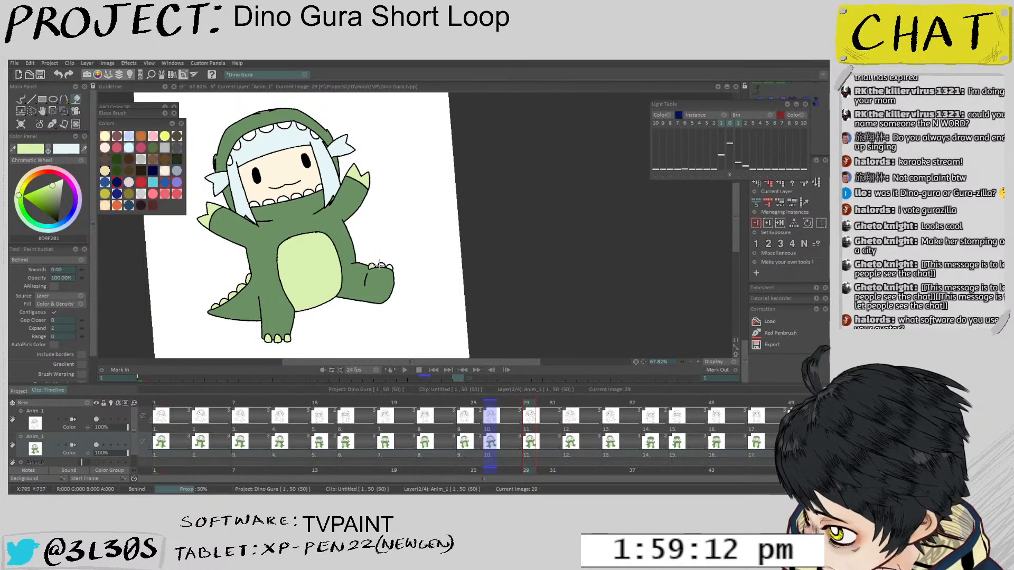
Fill the paws, toes and tail spikes on frame 26 with light green #D9F2B1
key(Left)
key(Left)
key(Left)
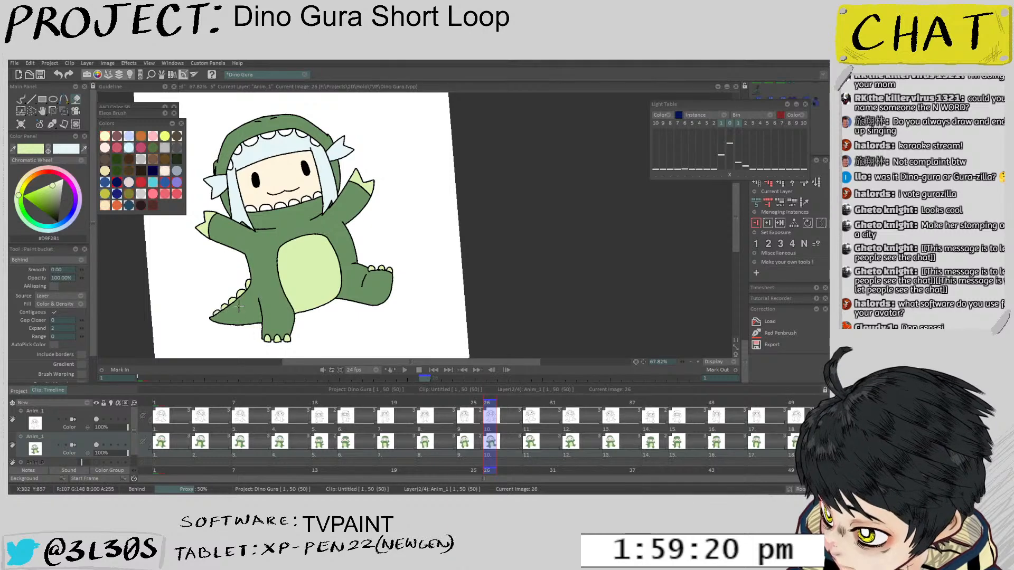
Colour both paws, the toes and the tail spikes on frame 1 with light green #D9F2B1
key(Home)
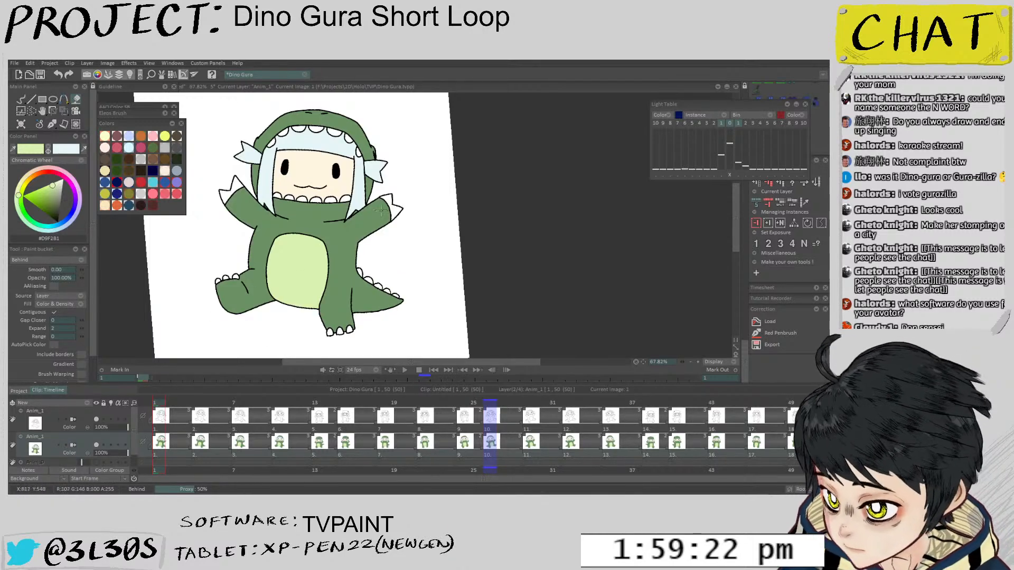
scroll(224, 268, up, 3)
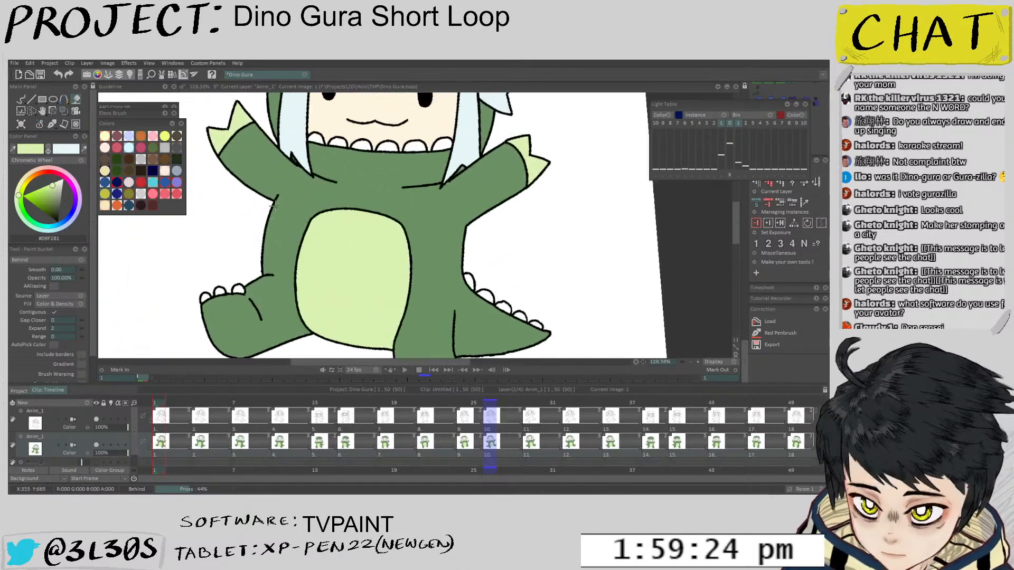
drag(332, 303, 275, 192)
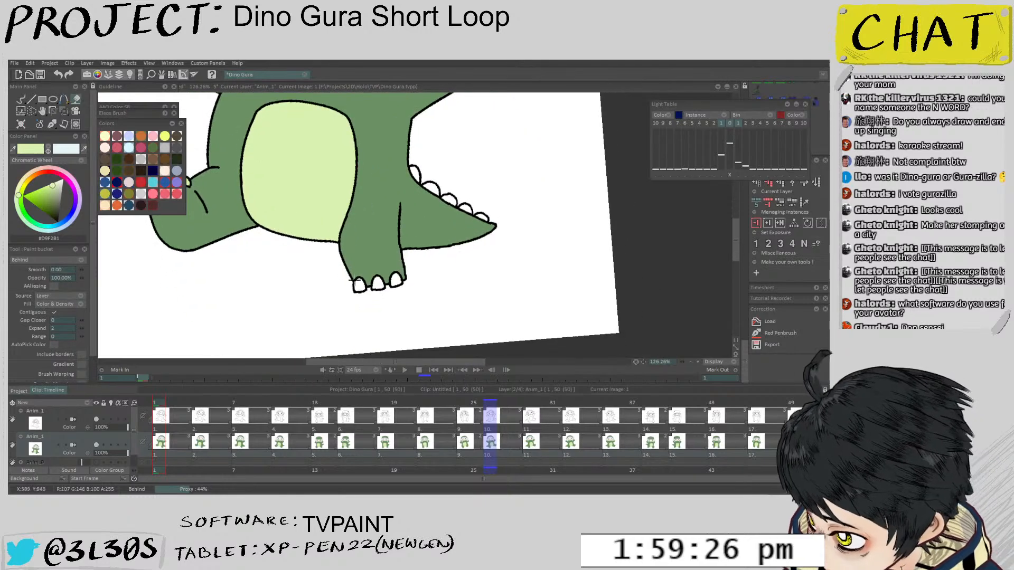
click(397, 282)
drag(416, 253, 357, 260)
click(357, 181)
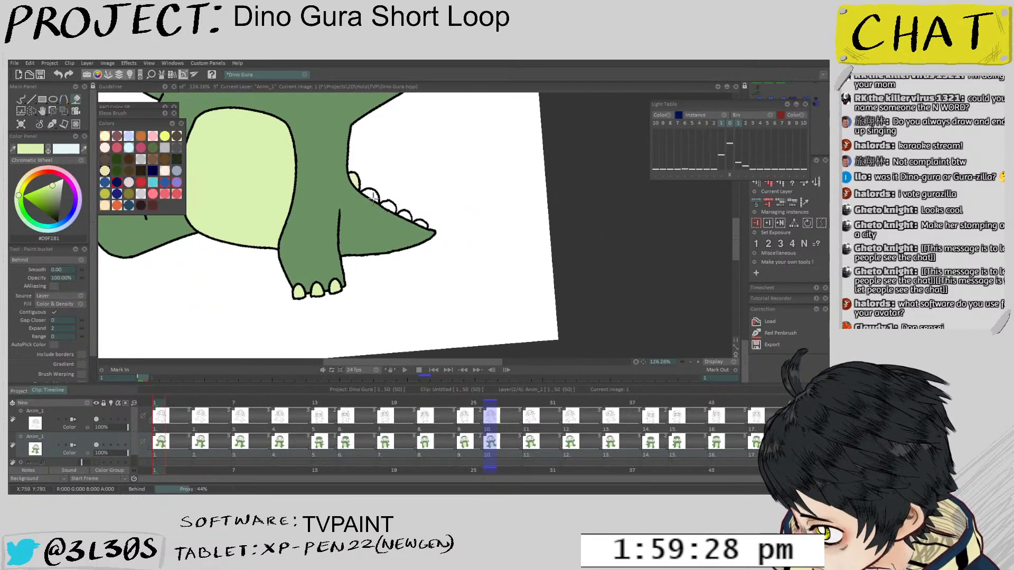
click(407, 216)
click(422, 226)
Fill the tail spikes and the standing foot's toes on frame 4 with light green #D9F2B1
key(Right)
key(Right)
key(Right)
click(421, 213)
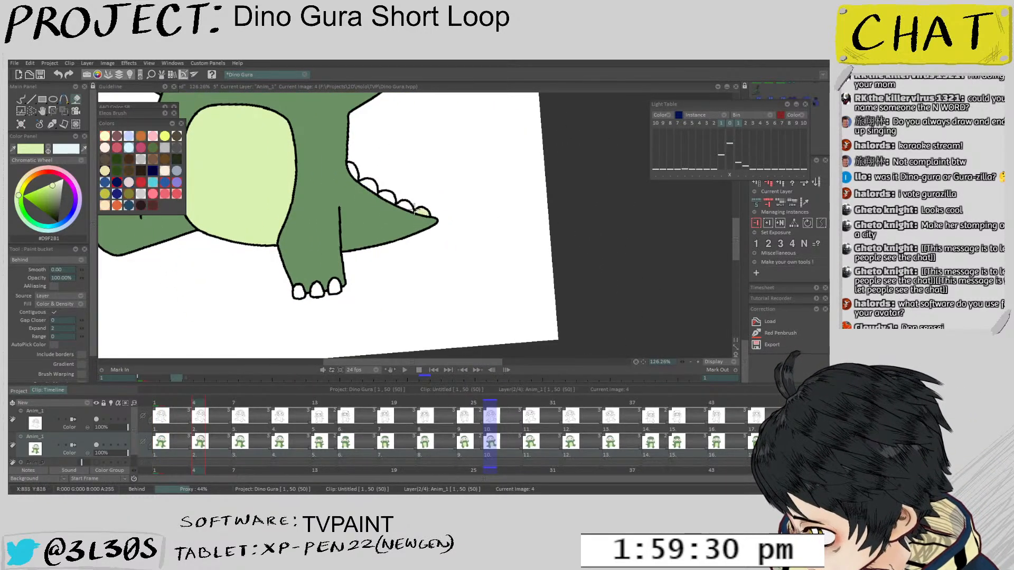
click(371, 186)
click(335, 286)
click(316, 289)
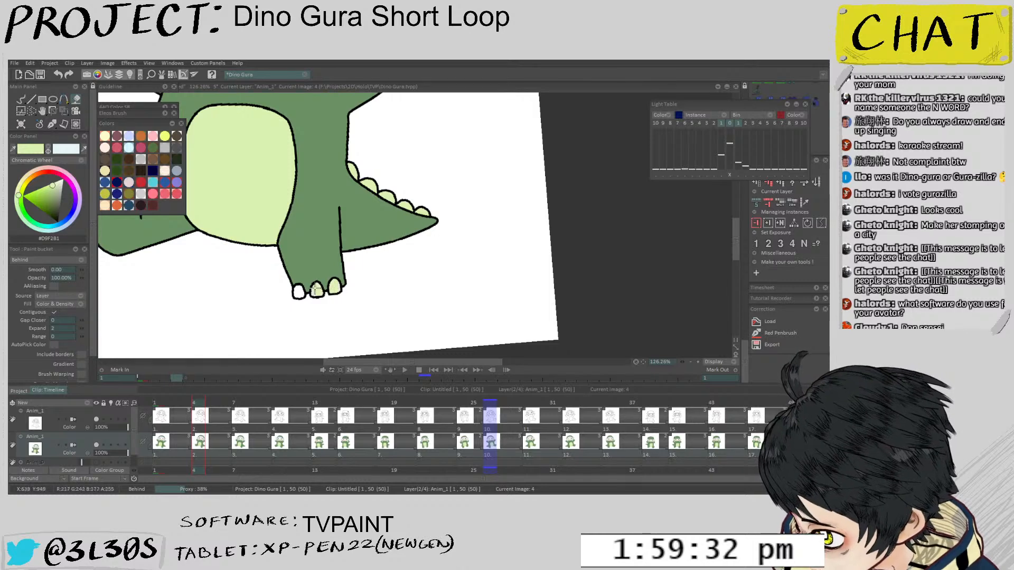
Fill the raised foot's toes and both paws on frame 4 with light green
scroll(290, 263, down, 3)
scroll(256, 256, up, 3)
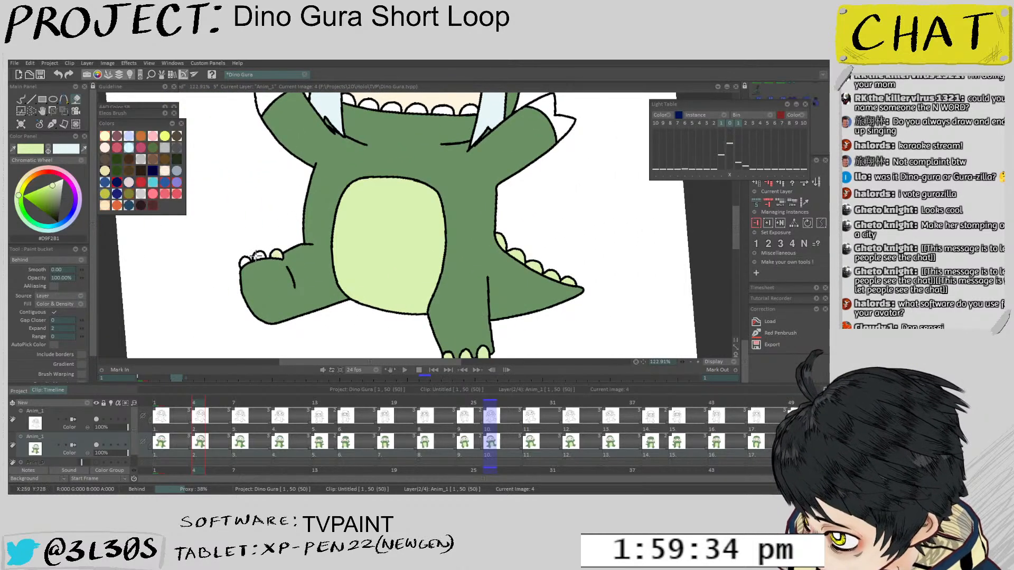
scroll(244, 260, down, 3)
drag(240, 246, 267, 341)
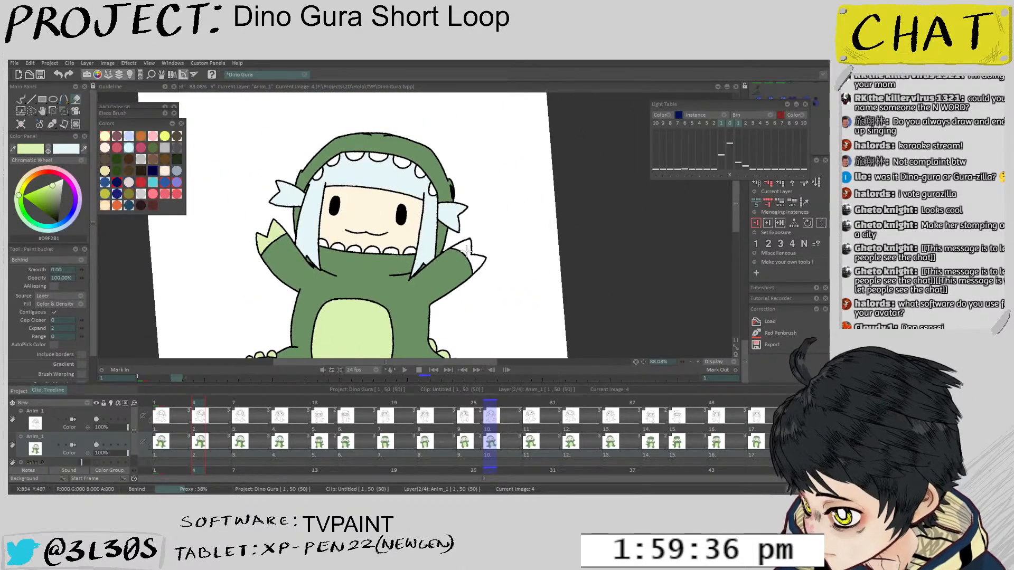
Colour both paws, the toes on both feet and the tail spikes on frame 7 with light green #D9F2B1
key(Right)
key(Right)
key(Right)
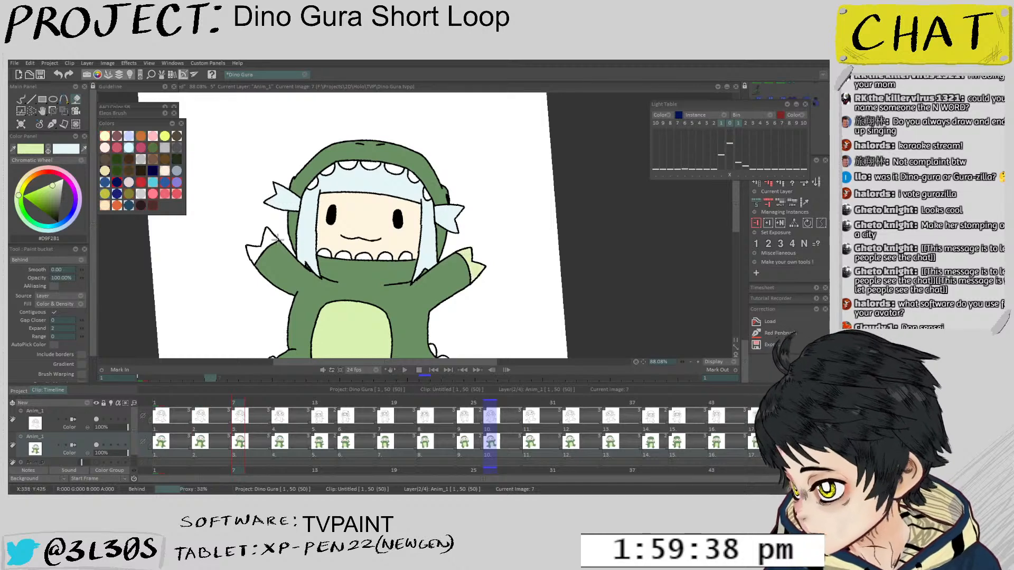
drag(300, 281, 274, 232)
scroll(274, 296, up, 2)
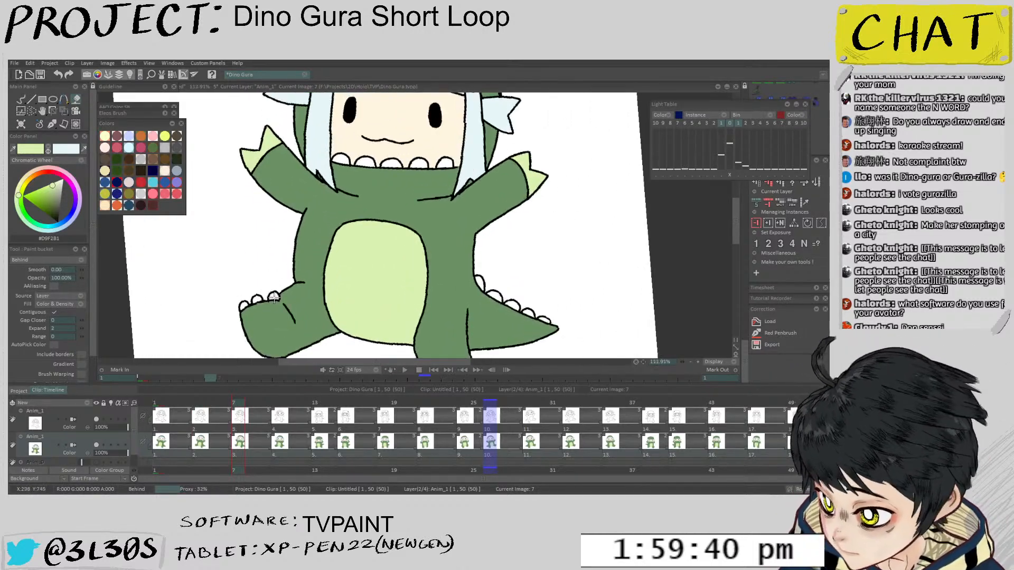
drag(284, 288, 436, 277)
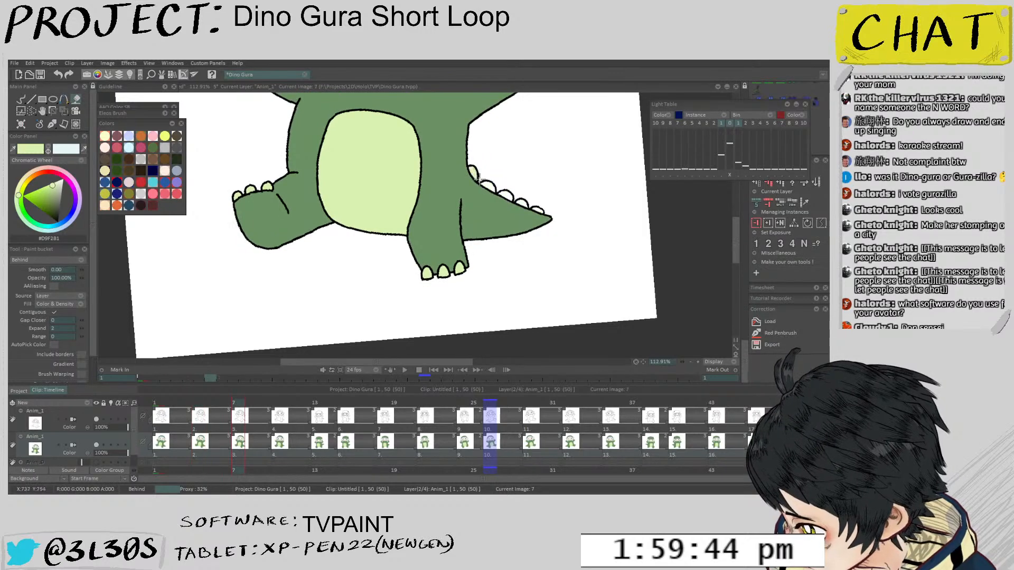
Fill the tail spikes on frame 10 with light green and touch up the small gaps with the Pen Brush
key(Right)
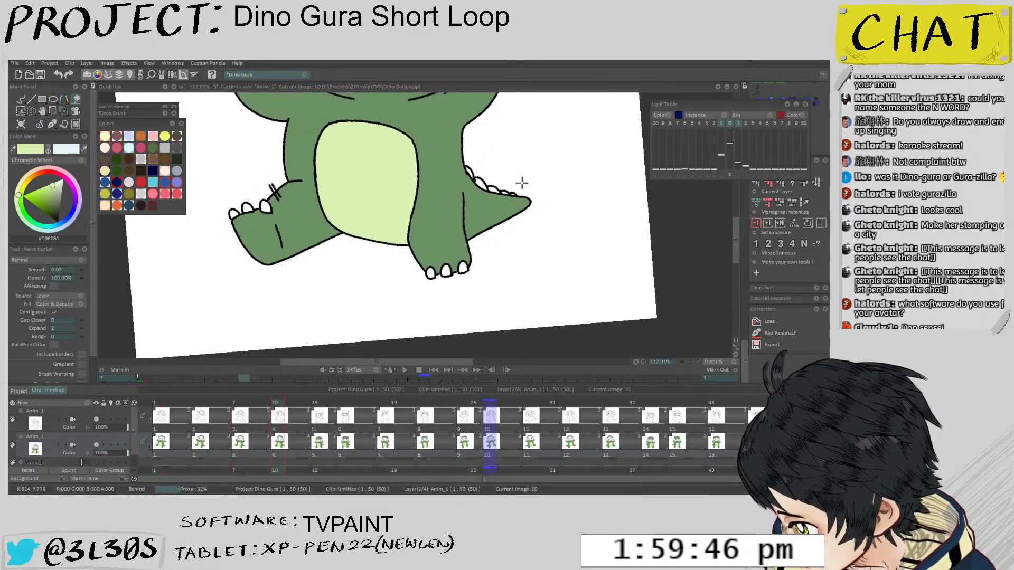
drag(520, 183, 450, 222)
click(401, 211)
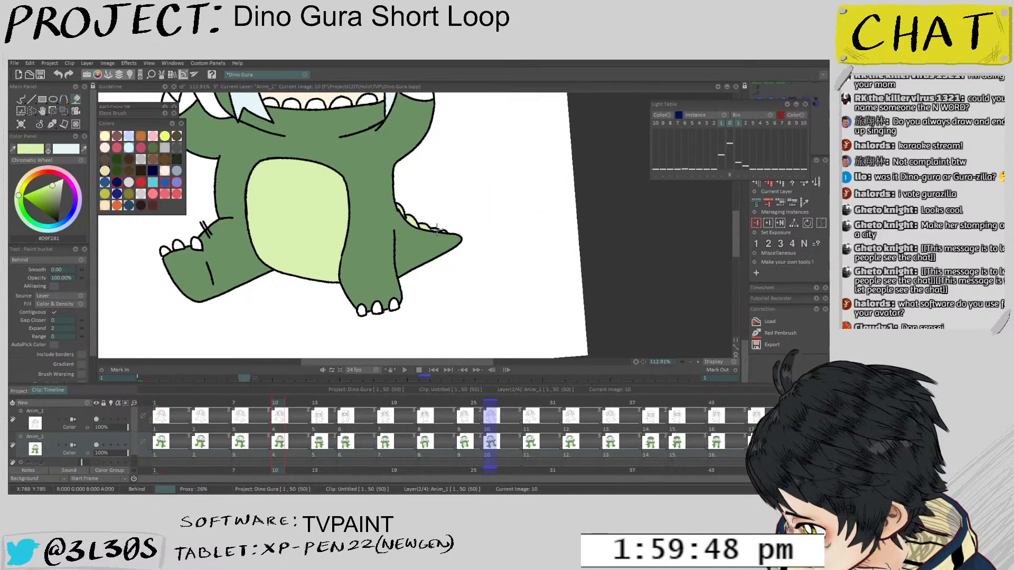
key(b)
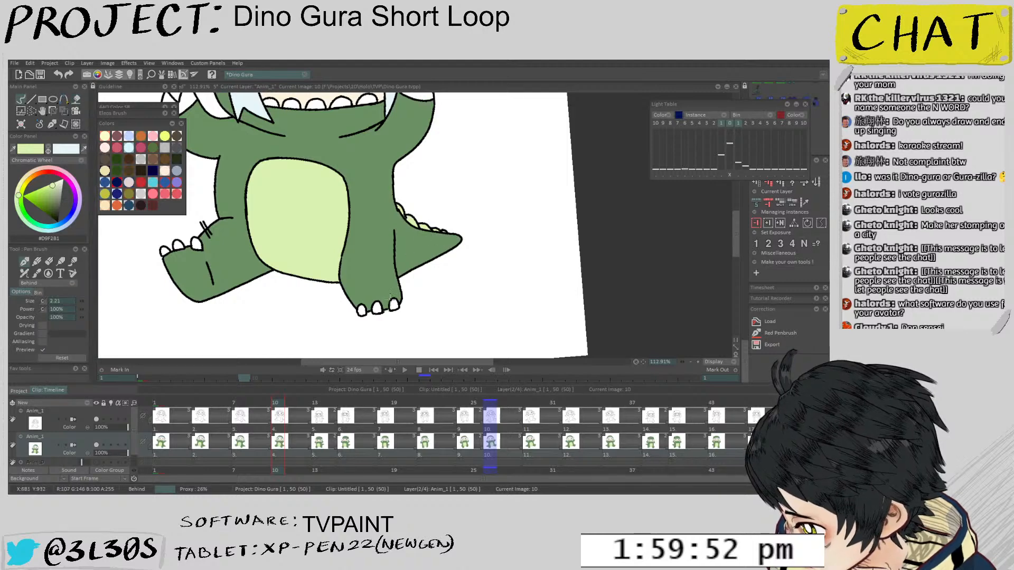
Fill the toes on both feet of frame 10 with light green #D9F2B1 using the Paint bucket
key(f)
click(361, 311)
drag(280, 276, 322, 315)
click(240, 282)
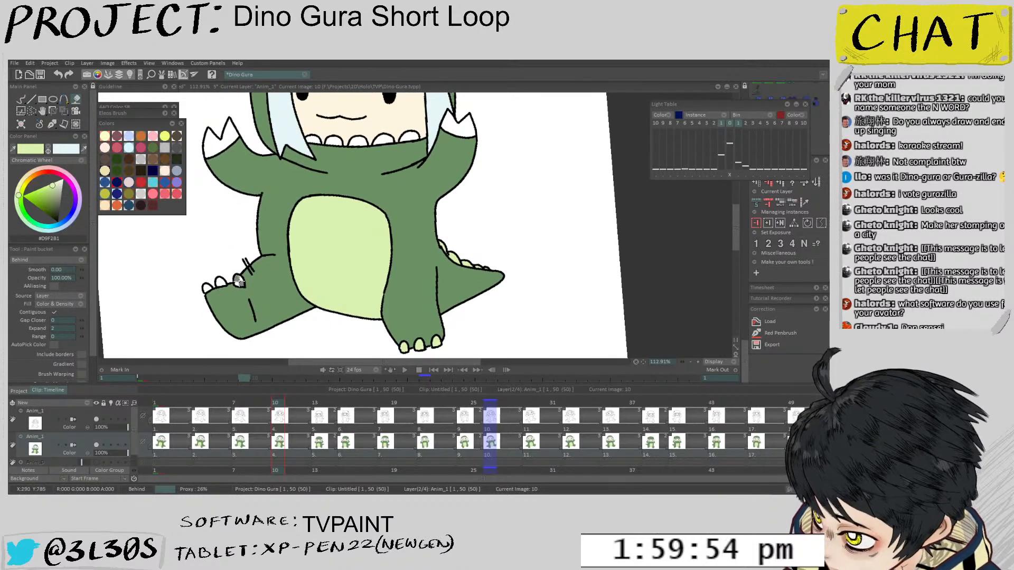
click(220, 282)
click(209, 287)
Fill both paws on frame 10 with light green #D9F2B1
drag(245, 260, 274, 331)
click(242, 212)
click(262, 199)
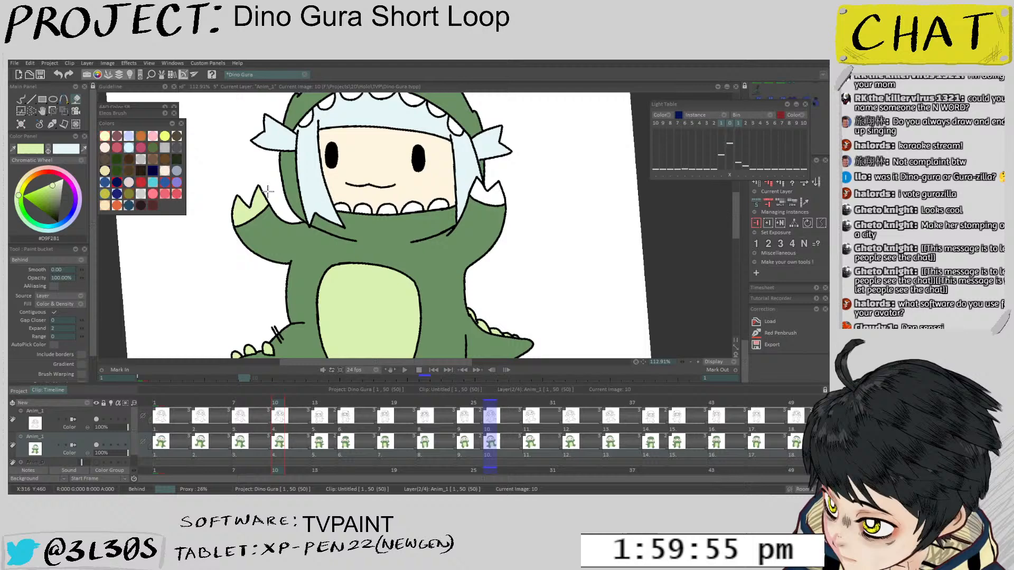
click(490, 194)
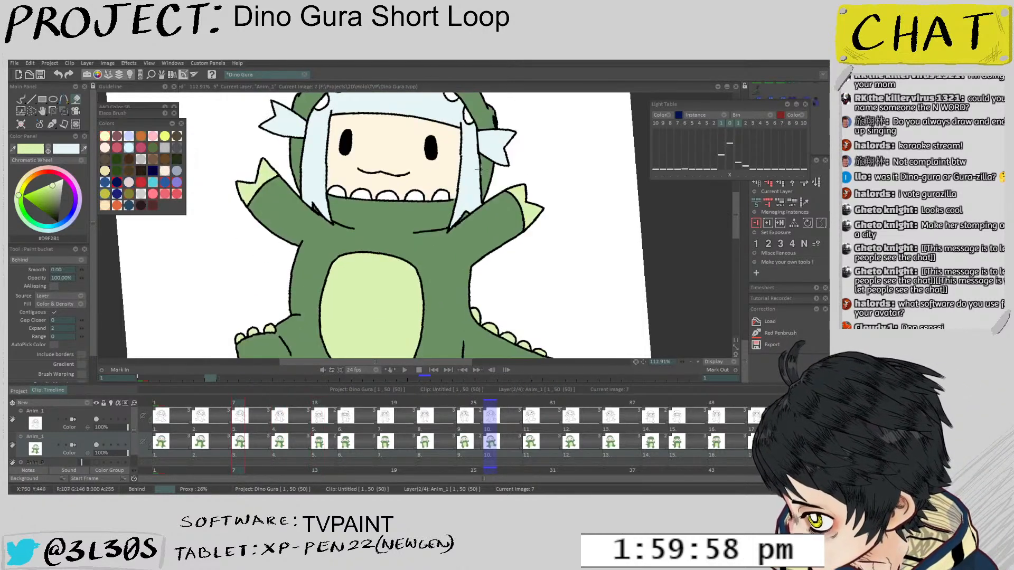
Fill both paws on frame 13 with light green and the hair tips beside them with the pale blue hair colour
scroll(380, 236, down, 2)
key(Right)
key(Right)
key(Right)
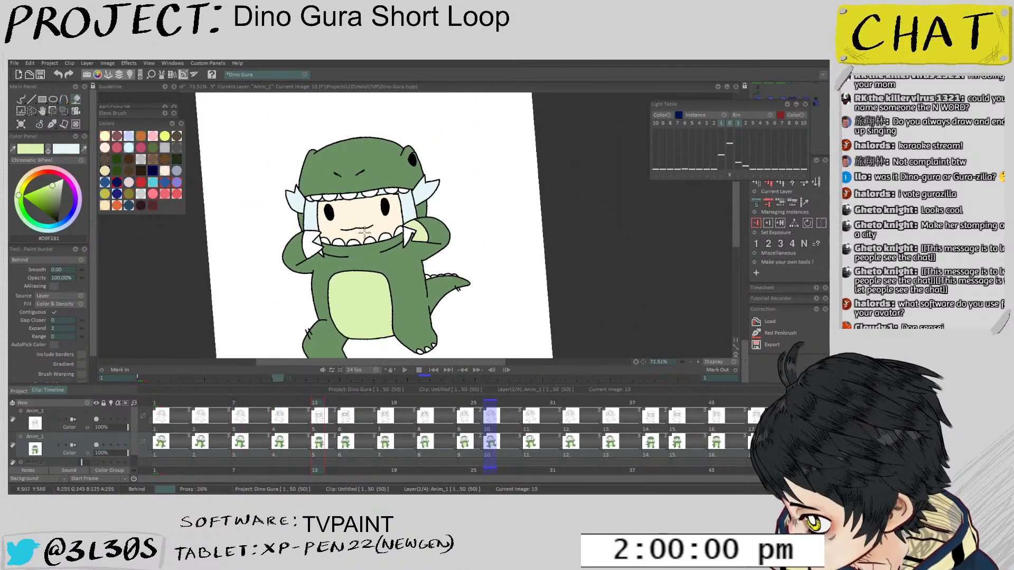
scroll(421, 191, up, 1)
key(x)
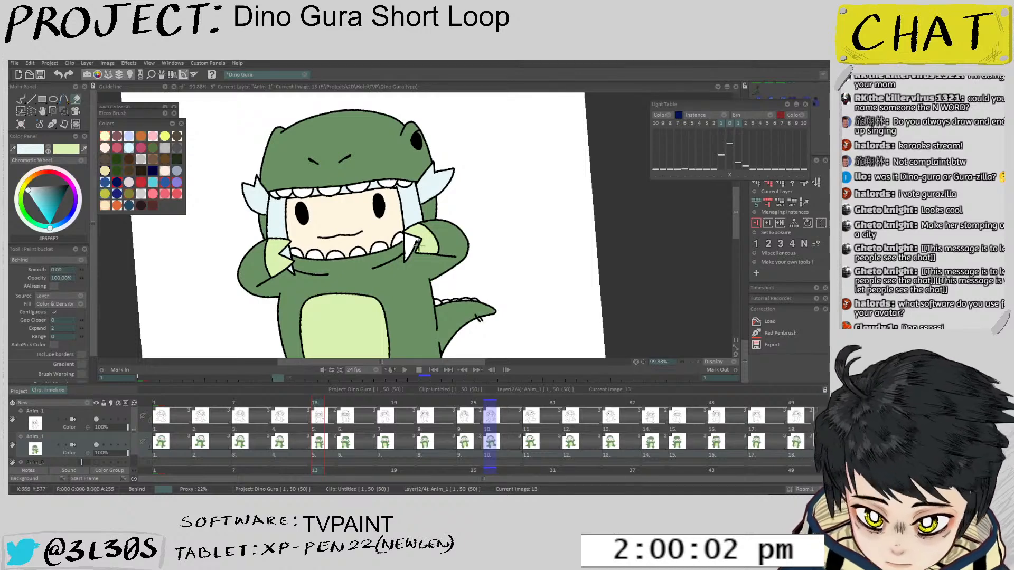
scroll(418, 183, up, 1)
Fill the tail spikes and the toes on both feet of frame 13 with light green, touching up the spikes with the Pen Brush
key(x)
scroll(435, 227, up, 3)
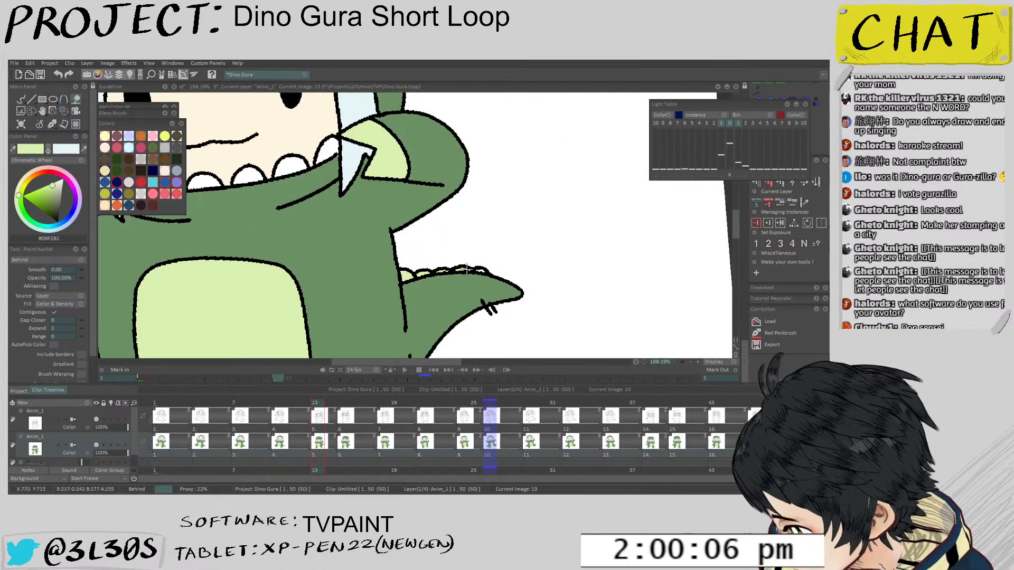
key(b)
scroll(435, 287, down, 2)
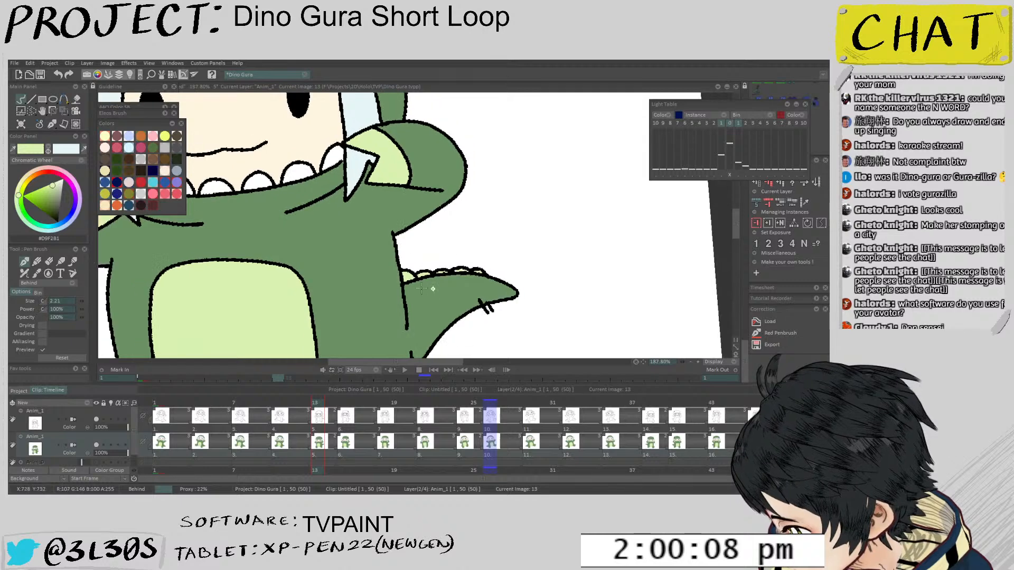
drag(363, 341, 368, 243)
key(f)
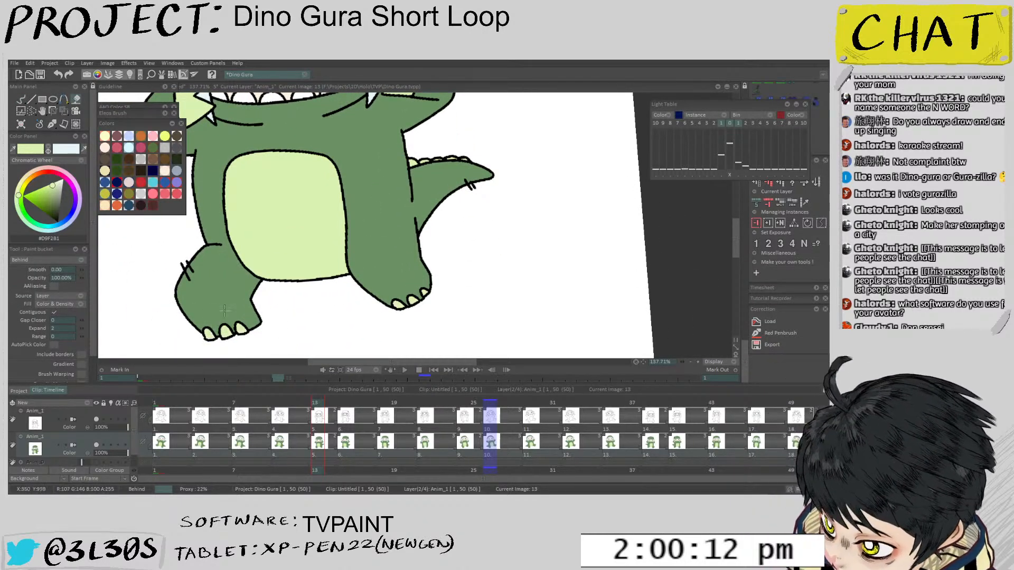
Fill the paws and the toes on both feet of frame 15 with light green #D9F2B1
key(Right)
key(Right)
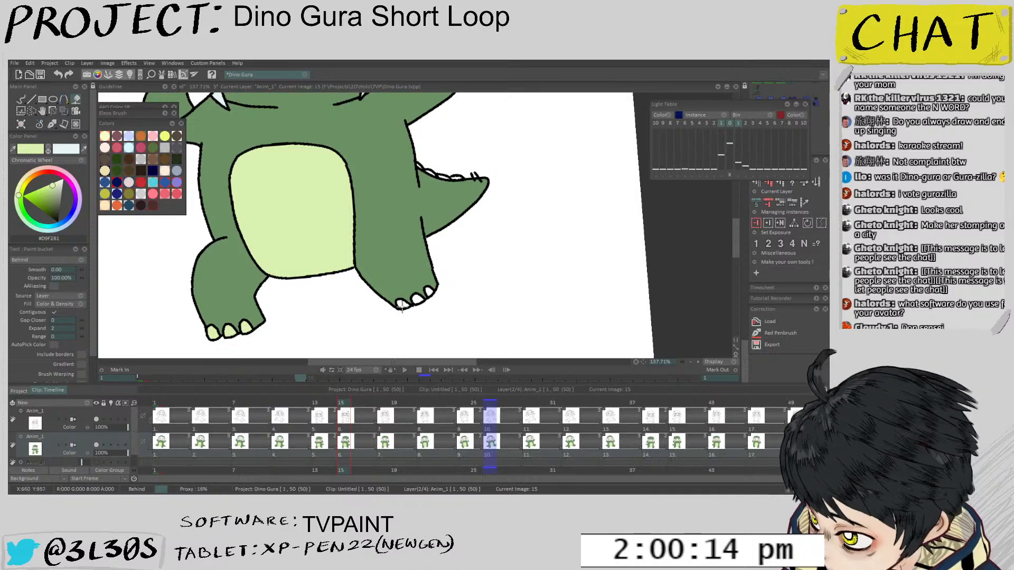
Fill both paws on frame 18 with light green #D9F2B1
key(Right)
key(Right)
key(Right)
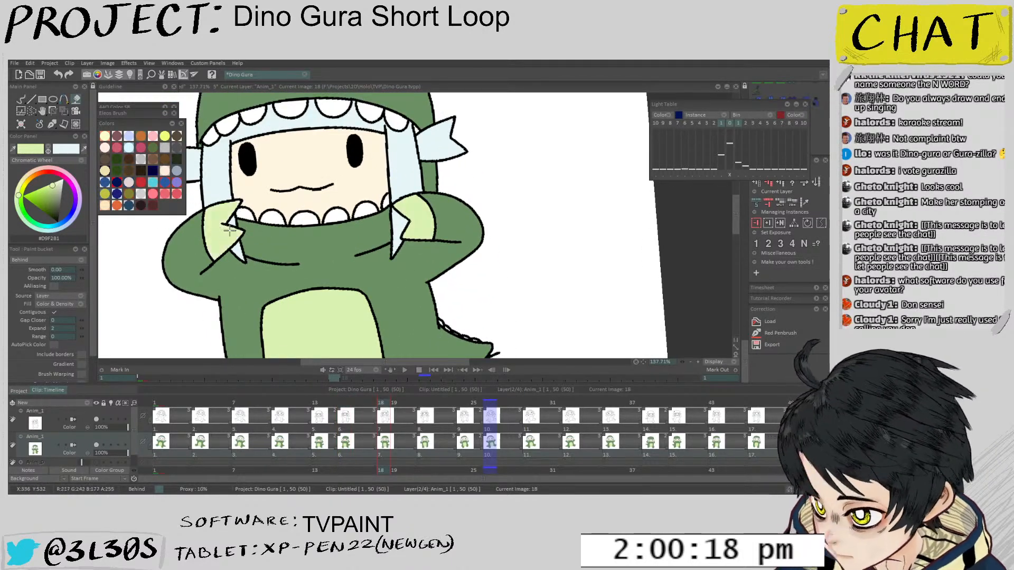
scroll(343, 222, down, 3)
scroll(291, 227, up, 3)
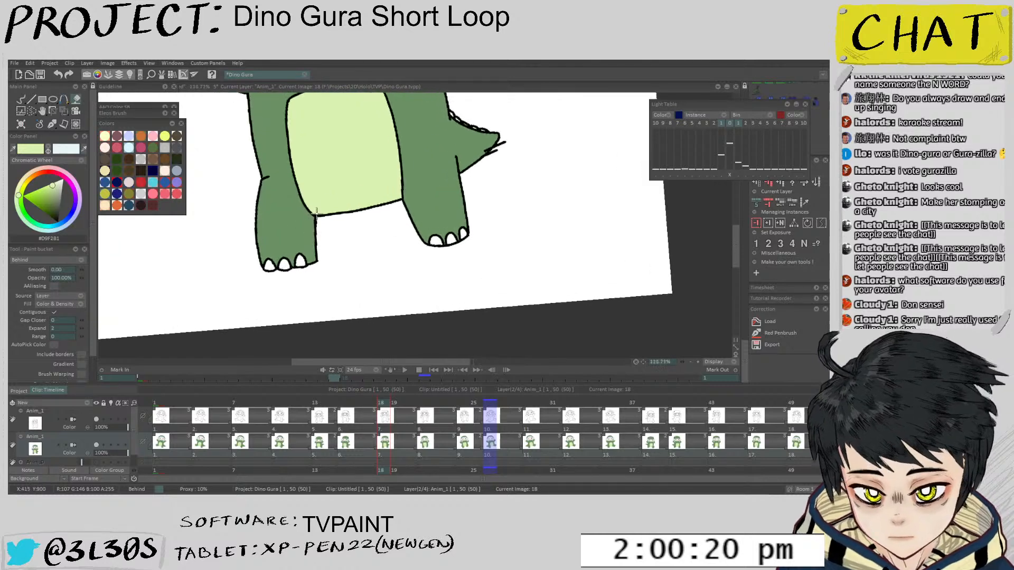
Fill the toes on both feet of frame 18 with light green #D9F2B1
click(303, 265)
click(282, 270)
click(482, 240)
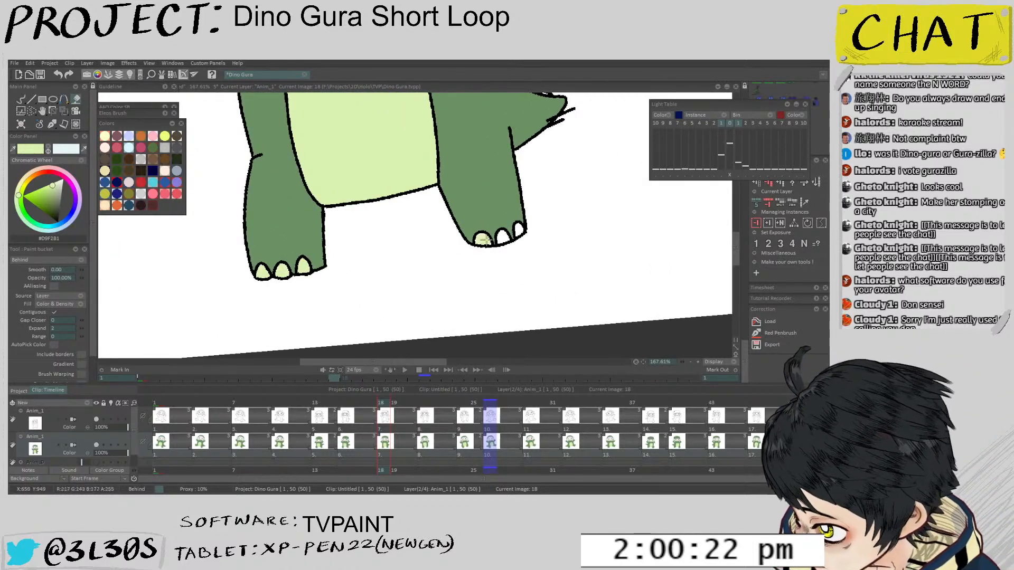
click(518, 229)
scroll(382, 223, down, 5)
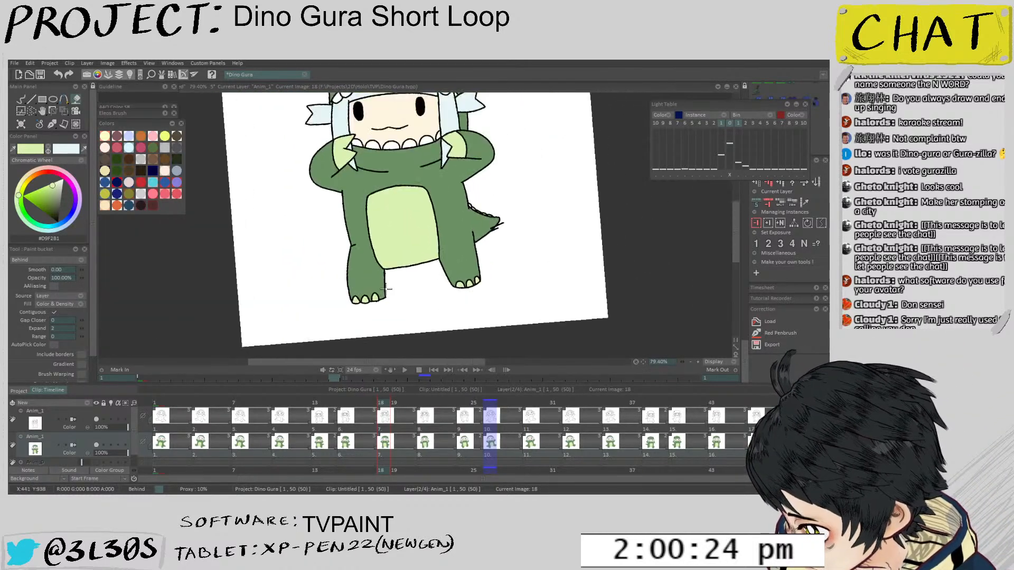
Colour the tail spikes on frame 15 with light green #D9F2B1 using the Pen Brush
scroll(381, 223, up, 5)
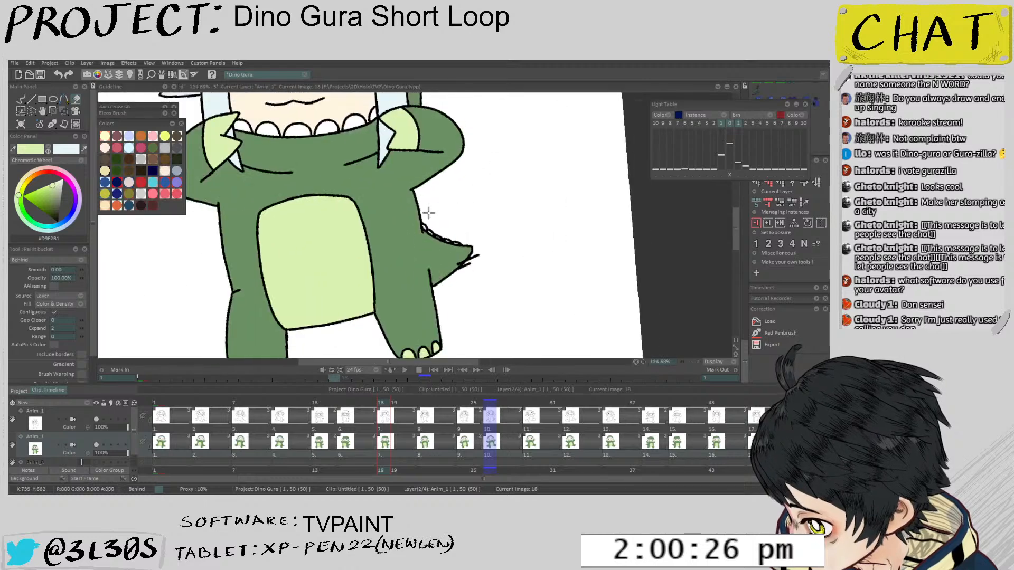
key(Left)
key(Left)
key(Left)
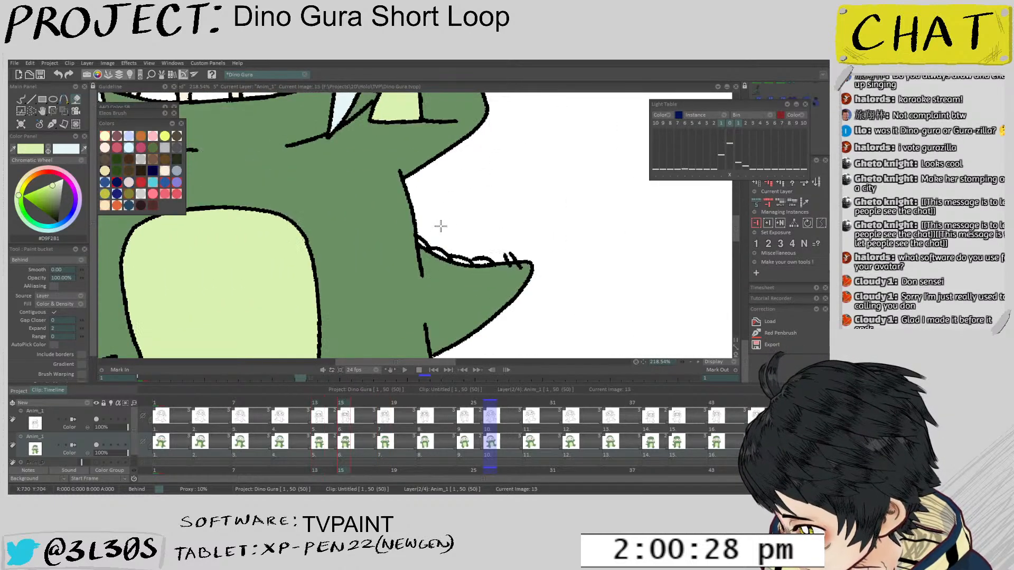
key(b)
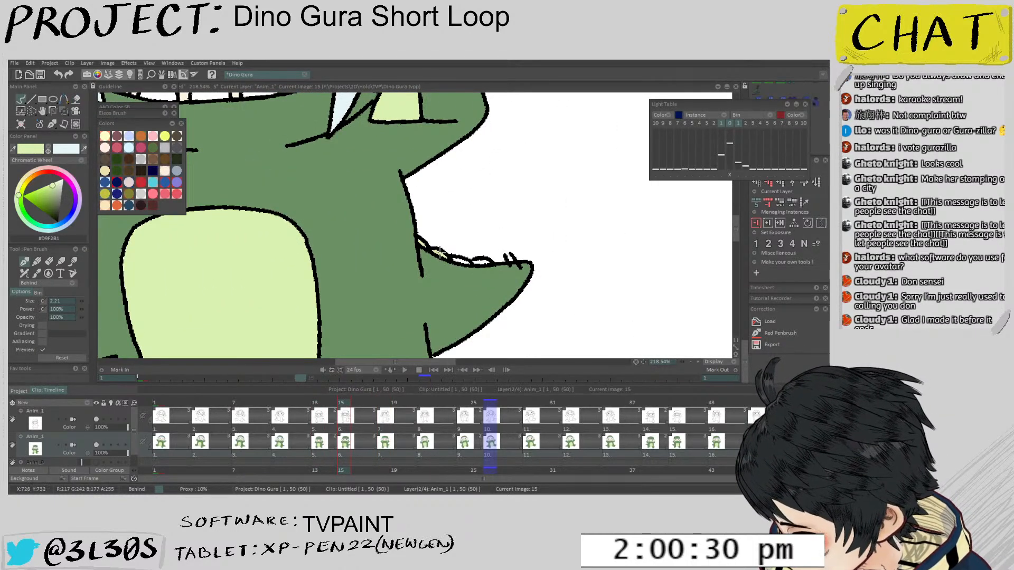
drag(458, 260, 465, 263)
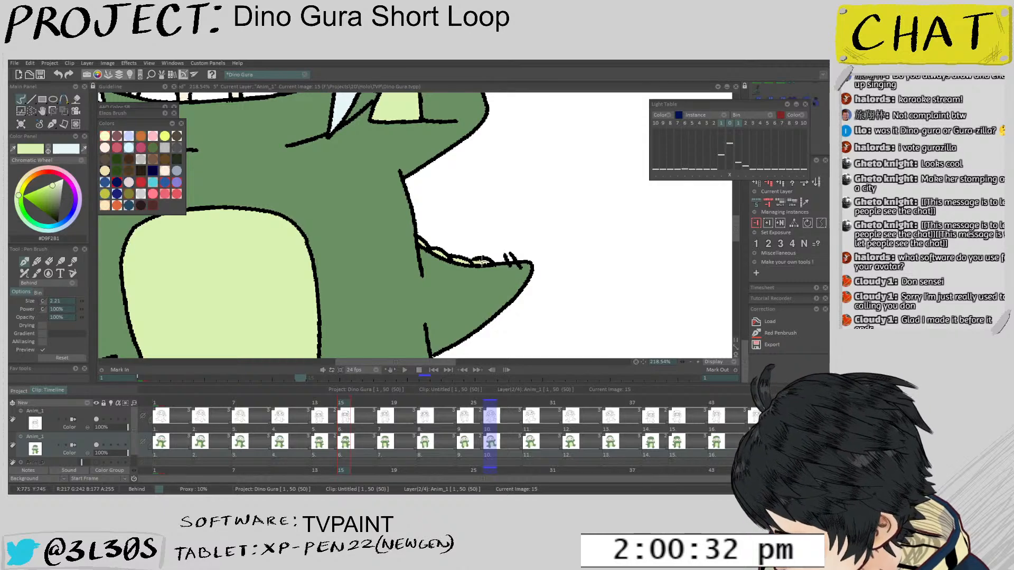
Paint the tail spikes on frame 18 with light green using the Pen Brush
key(Right)
scroll(444, 217, down, 3)
scroll(425, 209, up, 5)
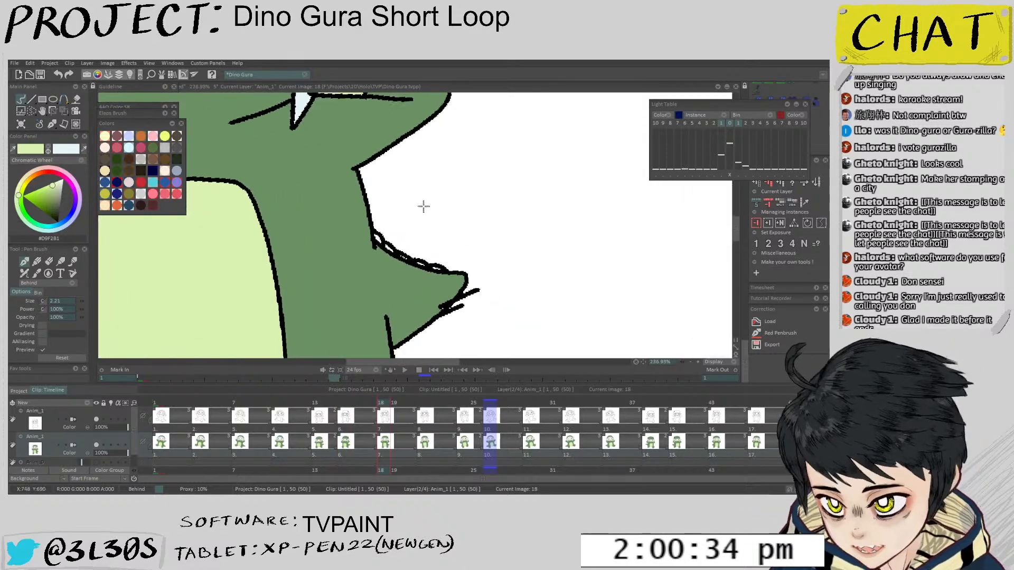
mouse_move(360, 238)
mouse_down()
mouse_move(377, 261)
mouse_move(443, 286)
mouse_up()
Fill the toes on both feet of frame 21 with light green #D9F2B1
key(Right)
key(Right)
key(Right)
scroll(447, 274, down, 7)
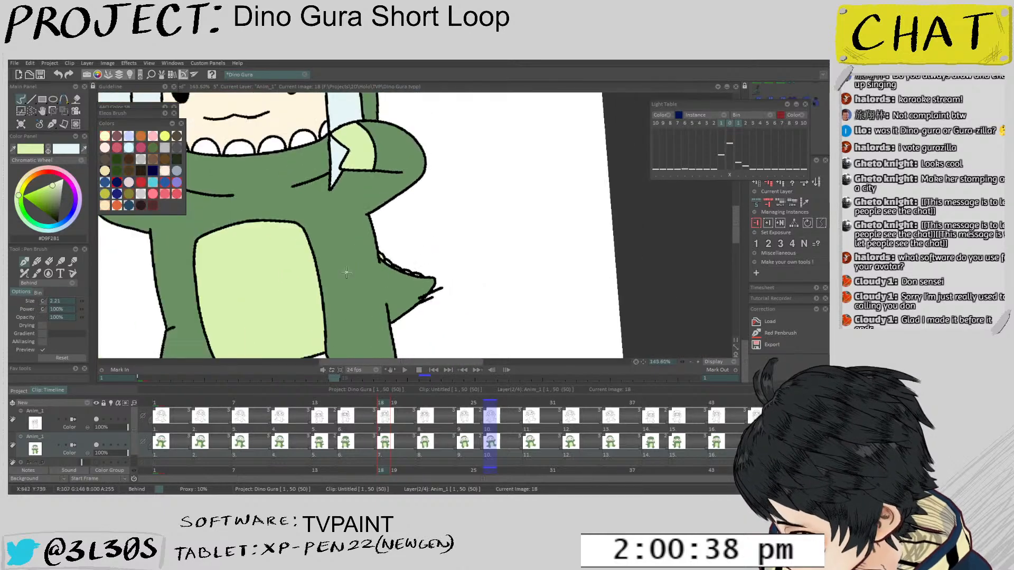
scroll(448, 237, up, 2)
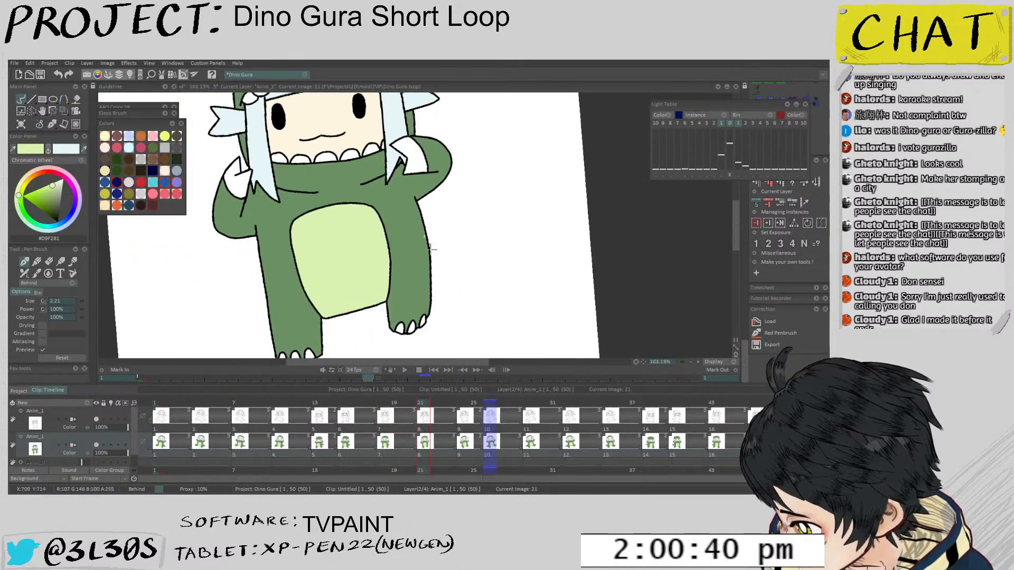
key(f)
click(391, 275)
click(376, 277)
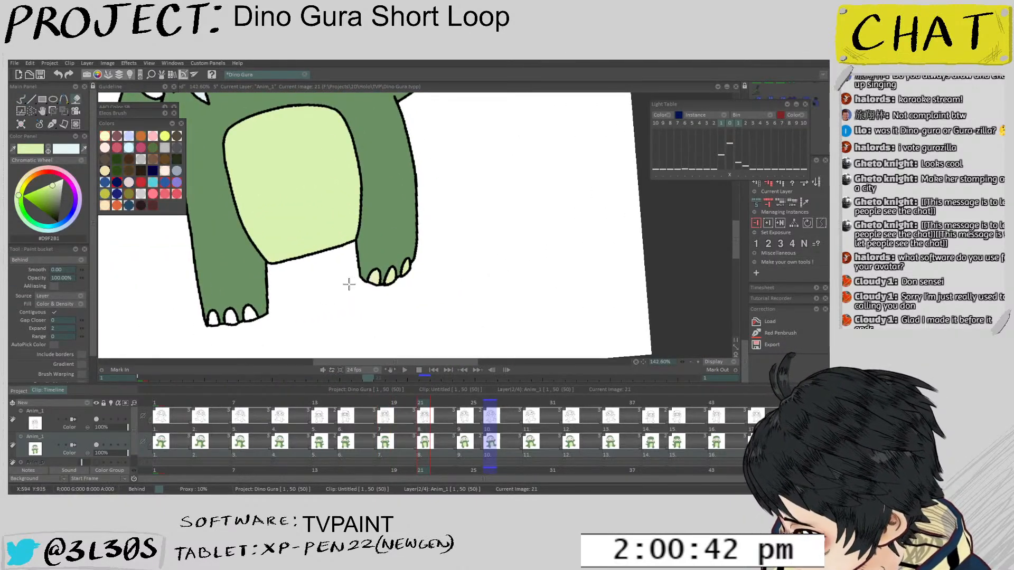
drag(347, 280, 429, 264)
click(334, 298)
click(316, 301)
click(298, 302)
scroll(299, 302, down, 4)
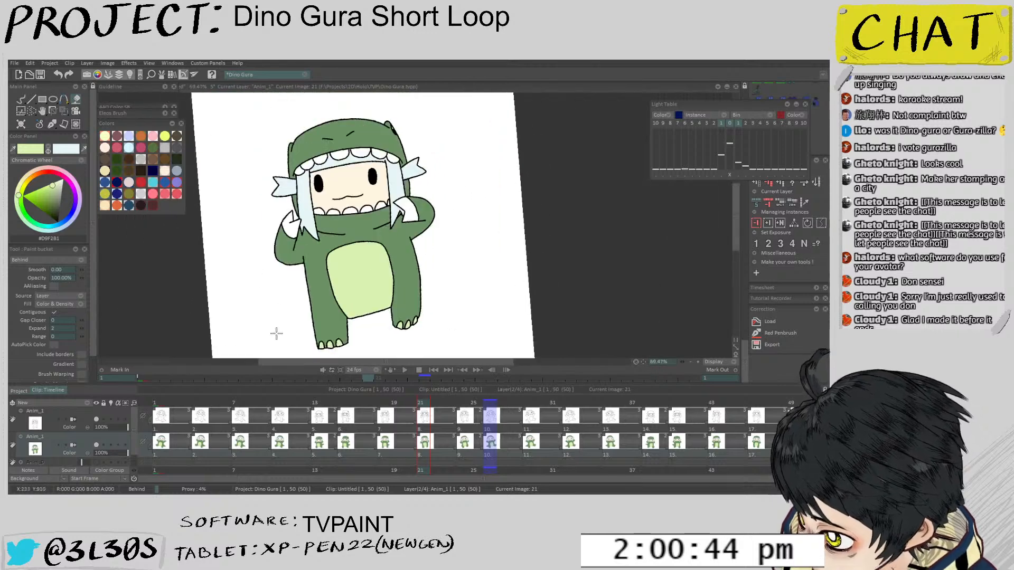
Fill both paws and the toes on both feet of frame 24 with light green #D9F2B1
click(408, 207)
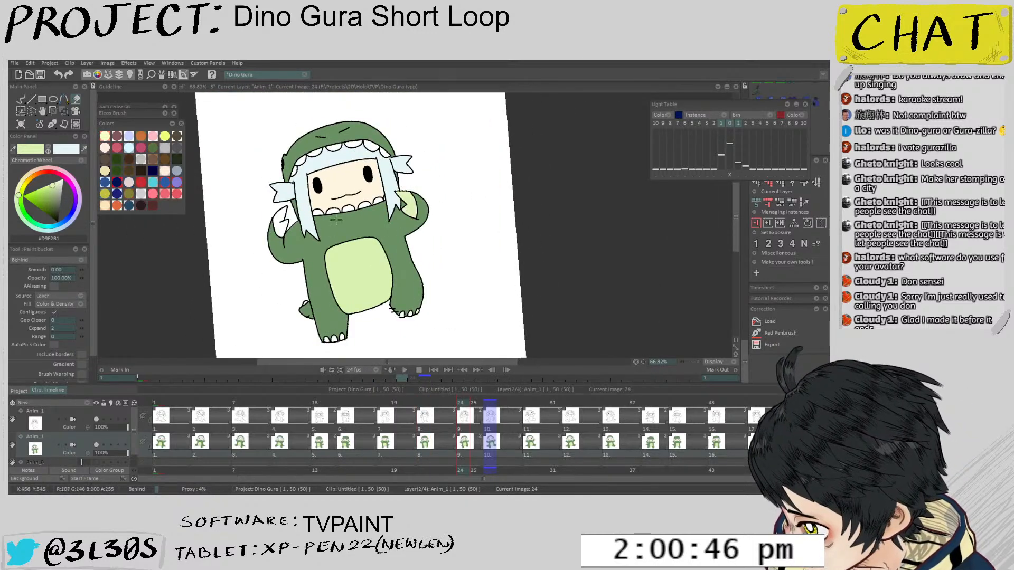
click(284, 224)
scroll(330, 254, up, 2)
drag(352, 326, 331, 256)
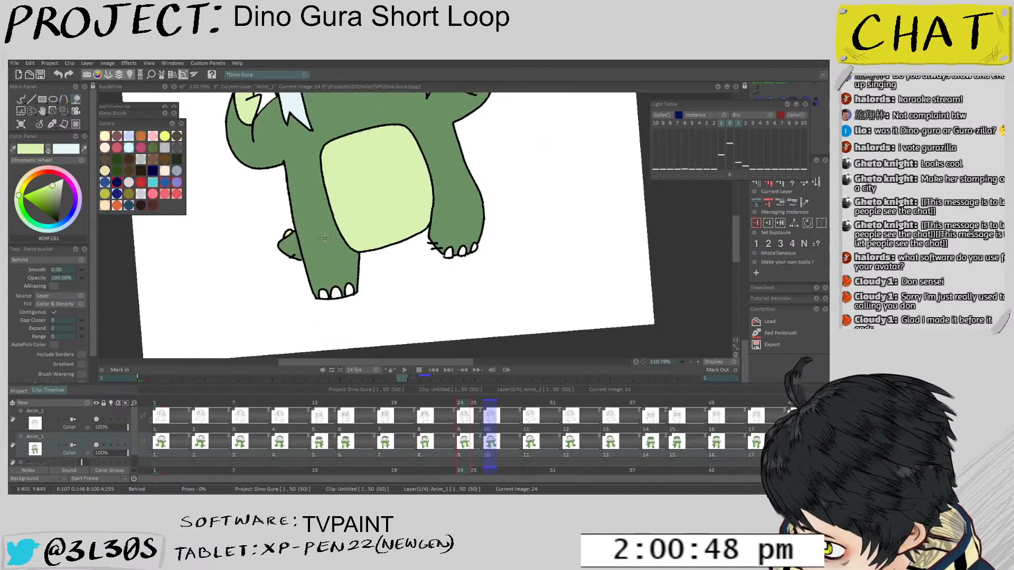
scroll(333, 256, up, 1)
click(350, 294)
click(335, 297)
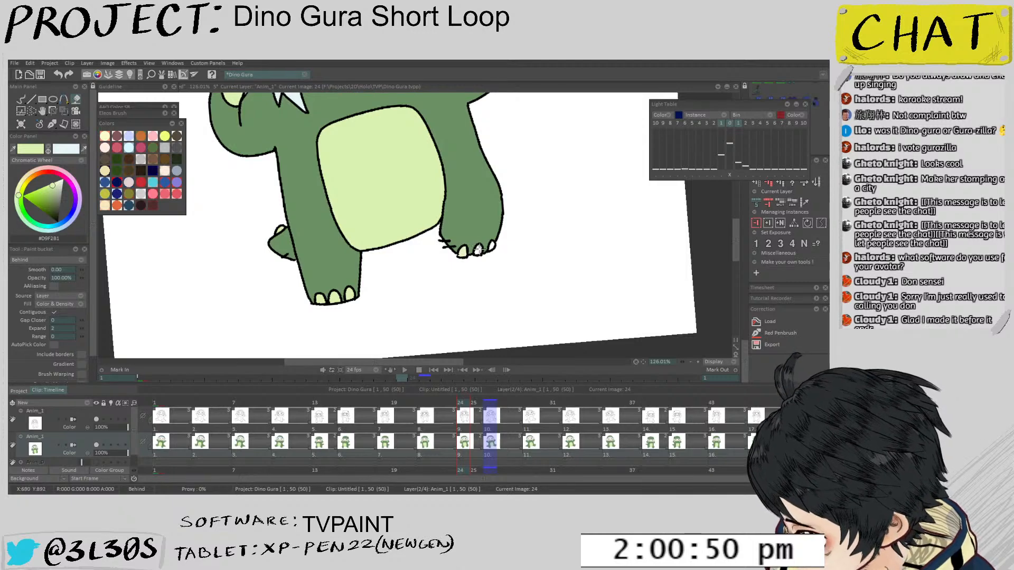
click(492, 246)
Try to fill the hood's upper teeth on frame 49 with light grey #CFCFCF
scroll(459, 256, down, 6)
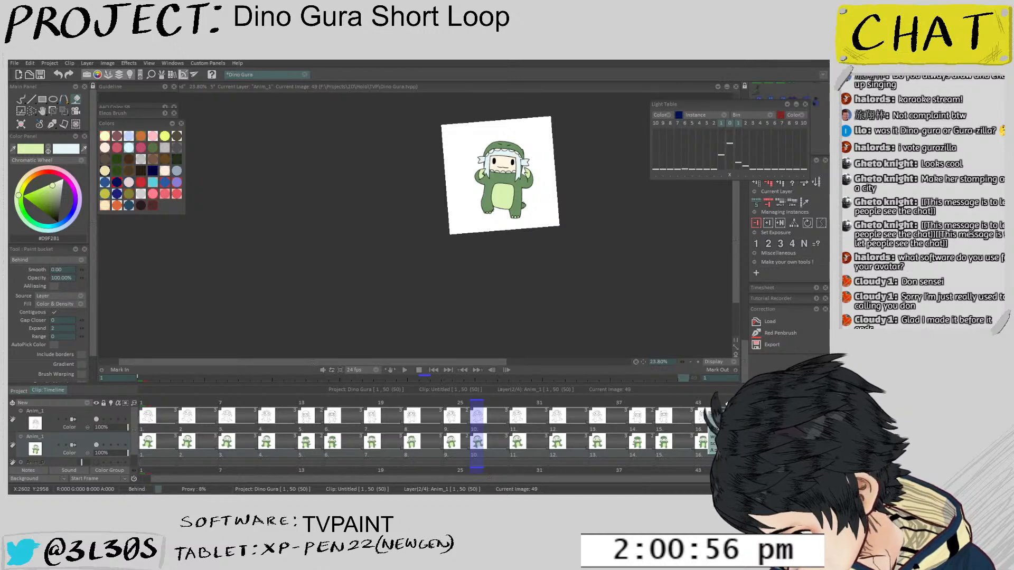
scroll(298, 200, up, 6)
scroll(299, 200, down, 3)
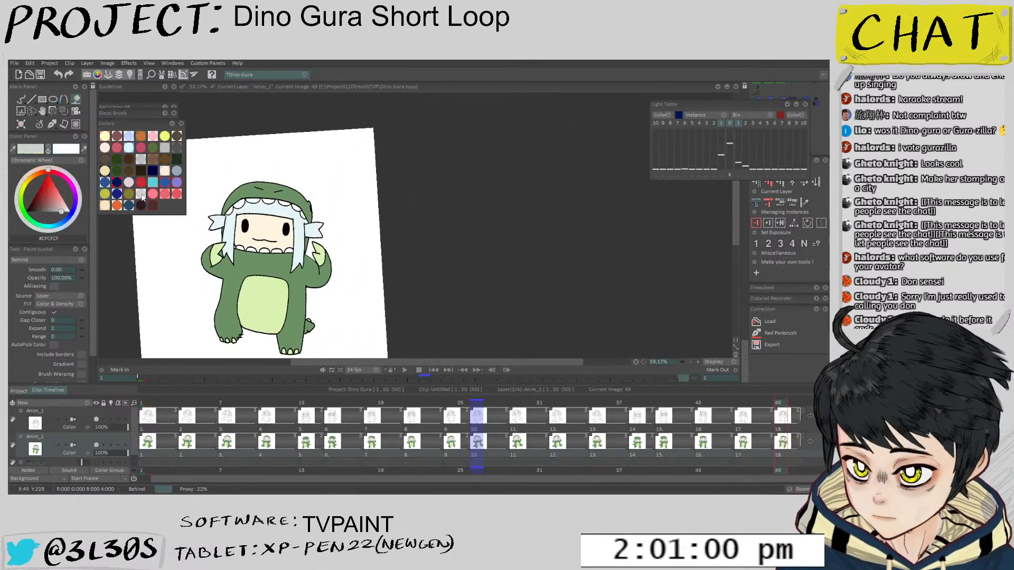
scroll(292, 188, up, 2)
scroll(292, 188, up, 2)
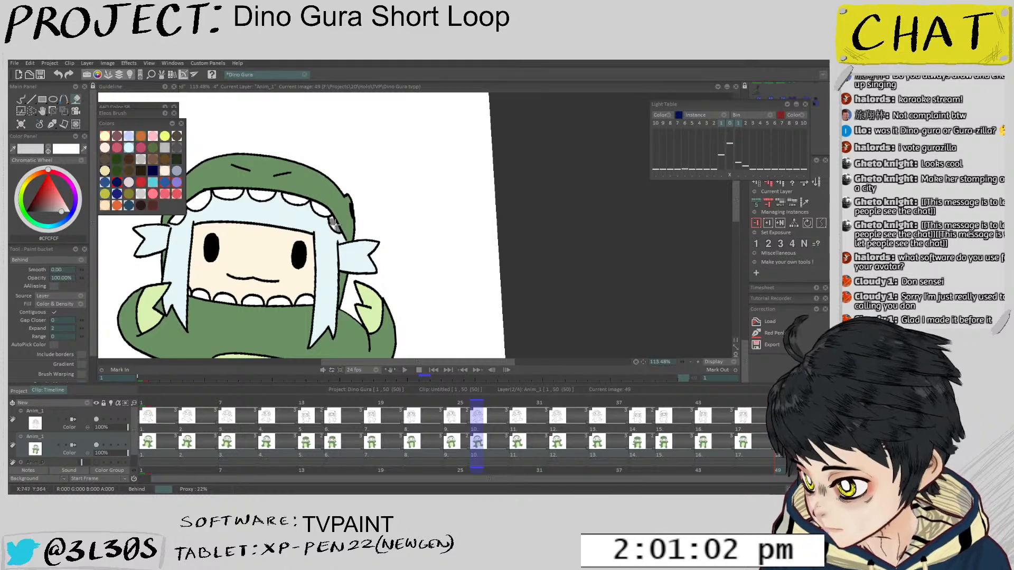
drag(318, 211, 376, 189)
click(356, 178)
click(320, 173)
click(285, 173)
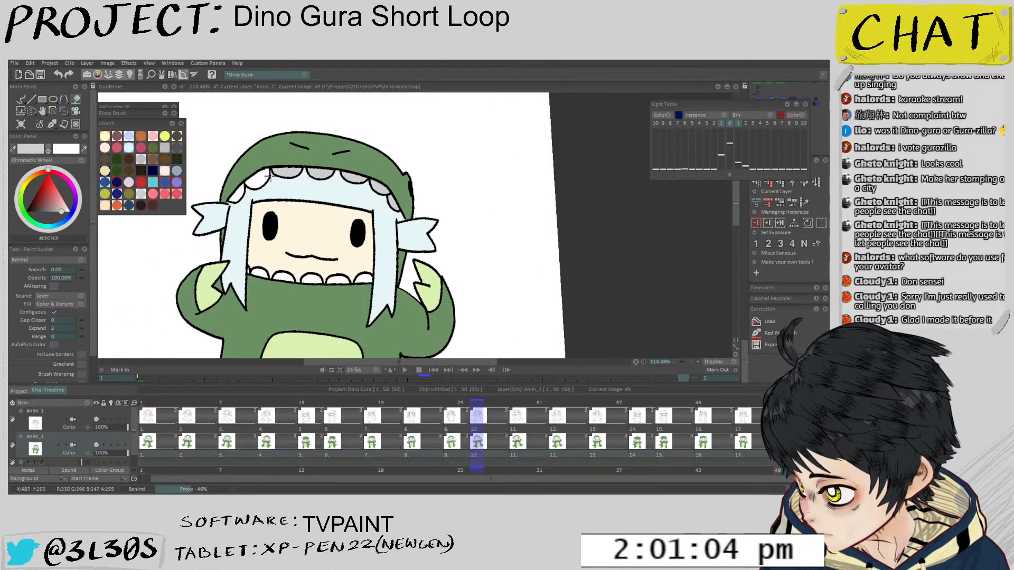
click(257, 179)
key(ctrl+z)
key(ctrl+z)
key(ctrl+z)
key(ctrl+z)
key(ctrl+z)
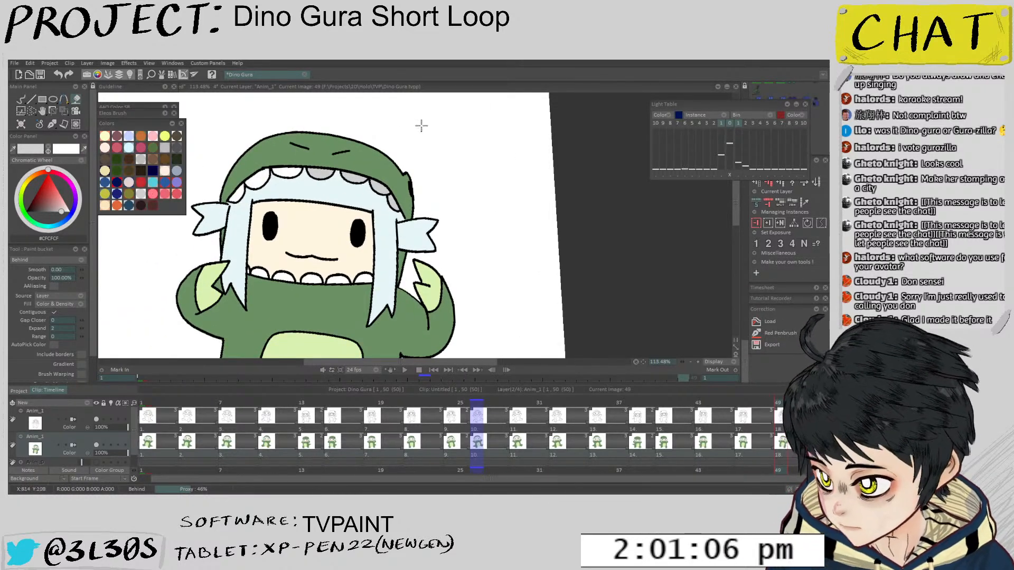
Switch the fill colour to white #FFFFFF and set the clip background to None
key(x)
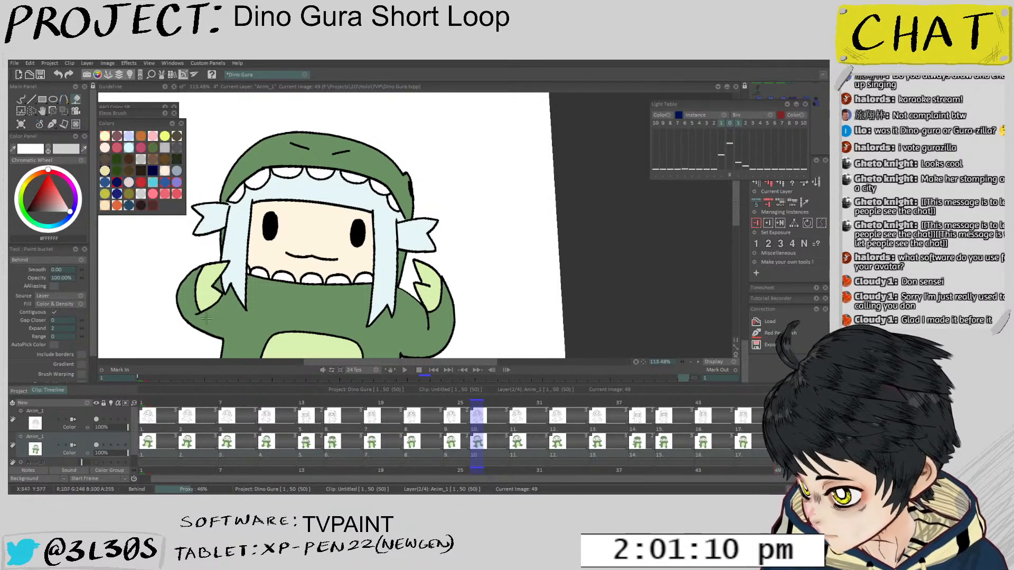
click(62, 478)
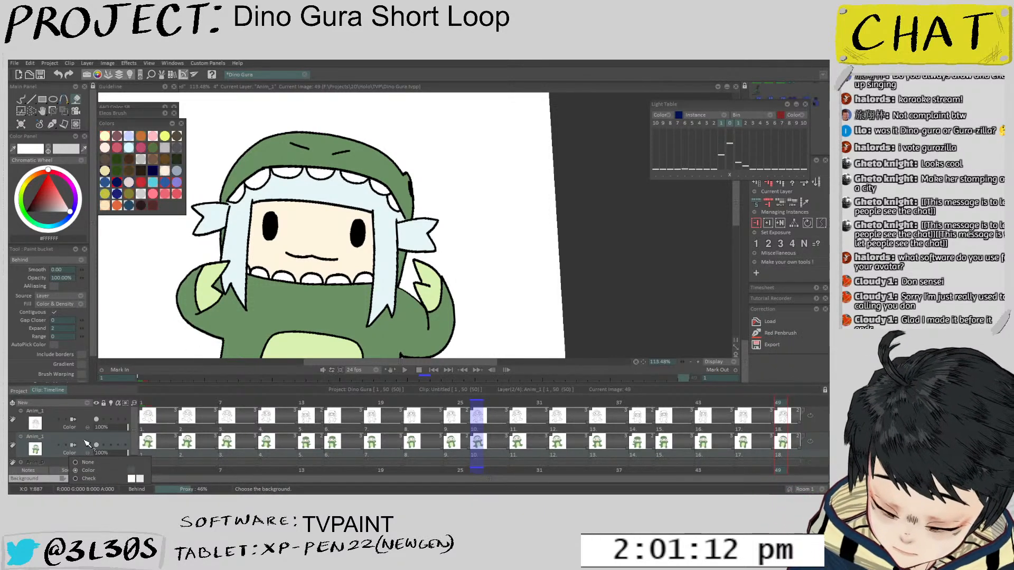
click(83, 463)
Fill the row of lower teeth under the face on frame 49 with white
click(257, 272)
scroll(257, 272, up, 4)
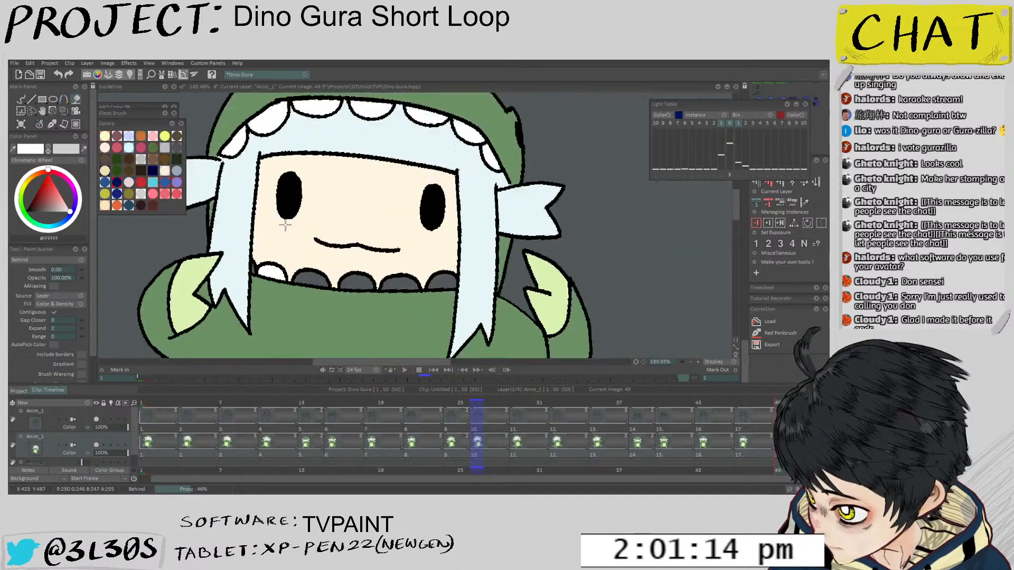
click(285, 277)
click(312, 279)
click(432, 287)
click(501, 285)
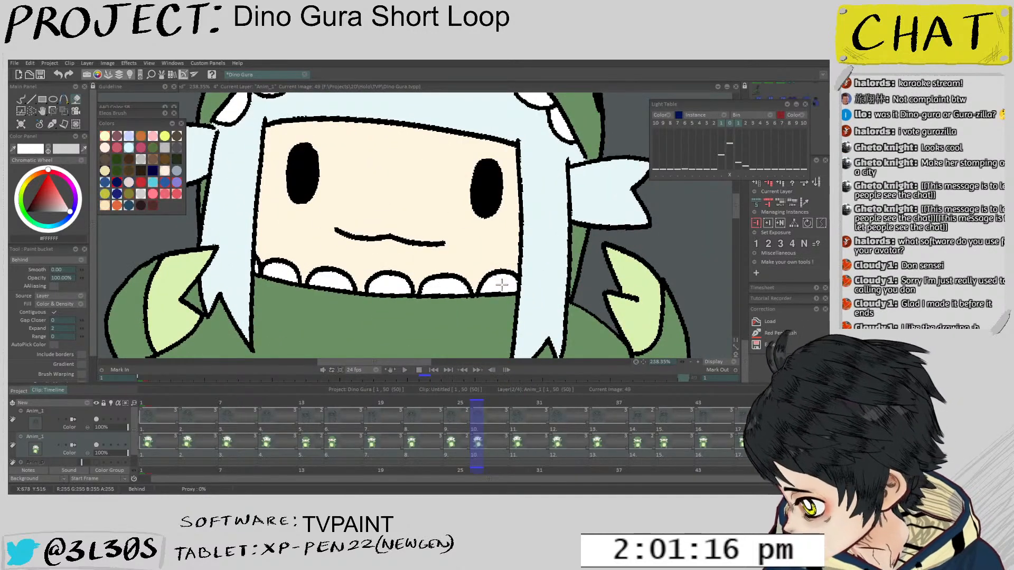
Fill the lower teeth on frame 46 with white
key(Left)
key(Left)
key(Left)
click(499, 285)
click(454, 293)
click(397, 295)
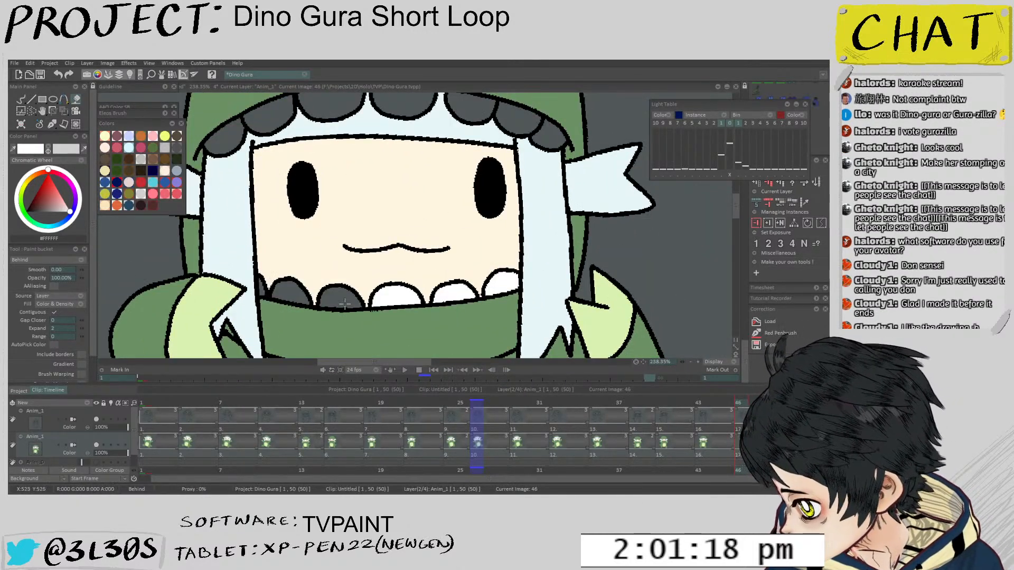
click(342, 298)
click(270, 289)
click(262, 288)
Touch up the lower teeth of frame 46 with the Pen Brush and fill its upper teeth with white
key(Left)
key(Right)
key(b)
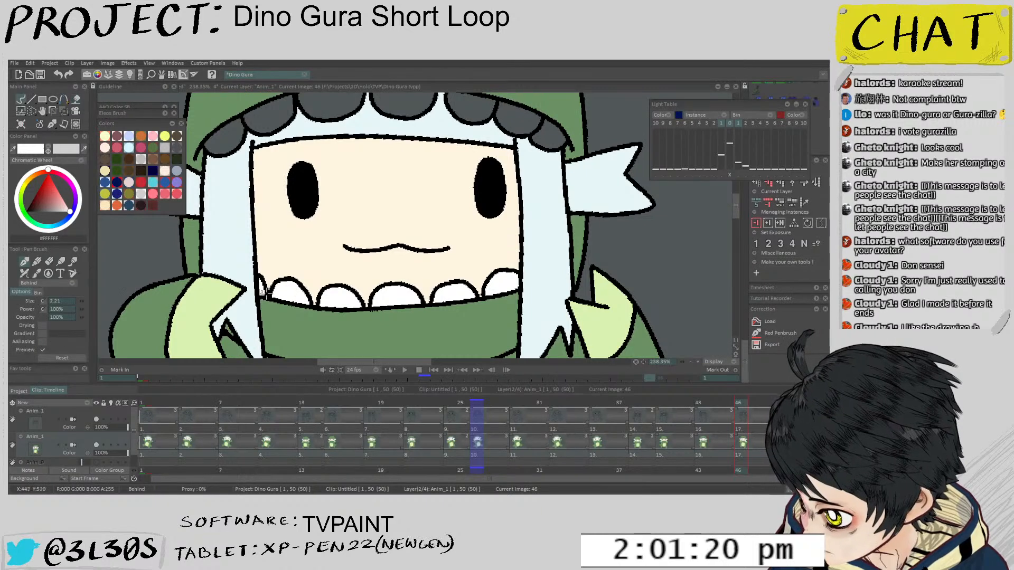
scroll(301, 242, down, 2)
key(f)
mouse_move(249, 161)
mouse_down()
mouse_move(330, 136)
mouse_move(390, 133)
mouse_move(481, 158)
mouse_move(417, 142)
mouse_move(285, 153)
mouse_move(263, 238)
mouse_up()
Fill the lower teeth on frame 43 with white and compare the result with frame 46
key(Left)
key(Left)
key(Left)
drag(296, 279, 451, 264)
key(Right)
key(Right)
key(Right)
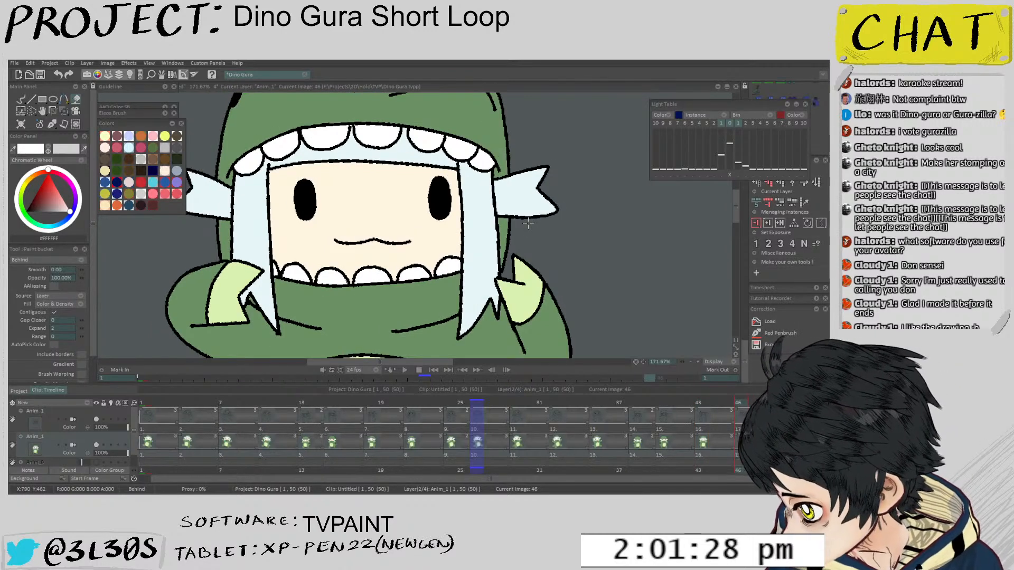
Fill the lower and upper teeth on frame 40 with white
key(Left)
key(Left)
key(Left)
key(Left)
key(Left)
key(Left)
click(299, 285)
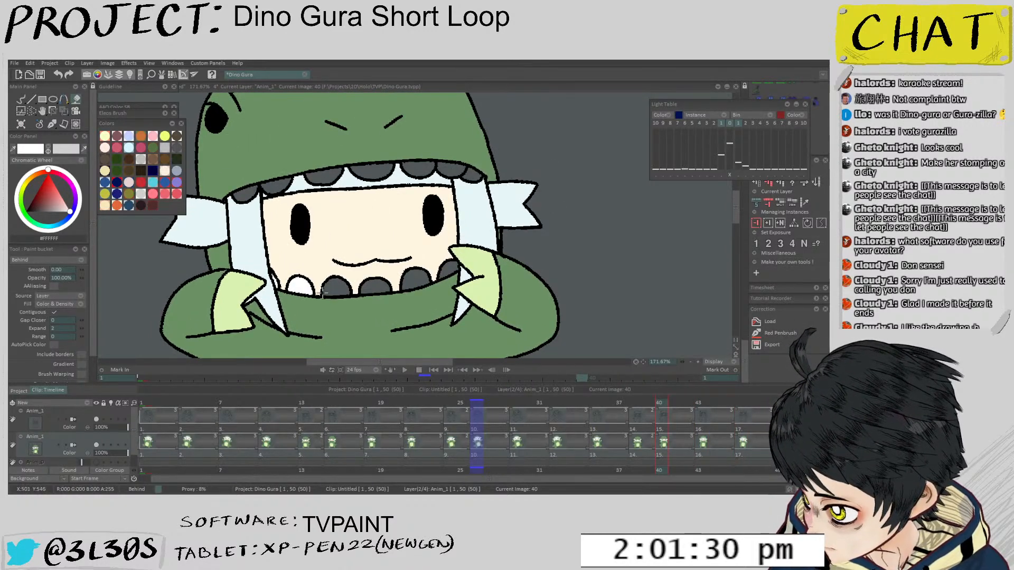
mouse_move(325, 291)
mouse_down()
mouse_move(406, 282)
mouse_move(367, 261)
mouse_move(378, 271)
mouse_move(427, 252)
mouse_up()
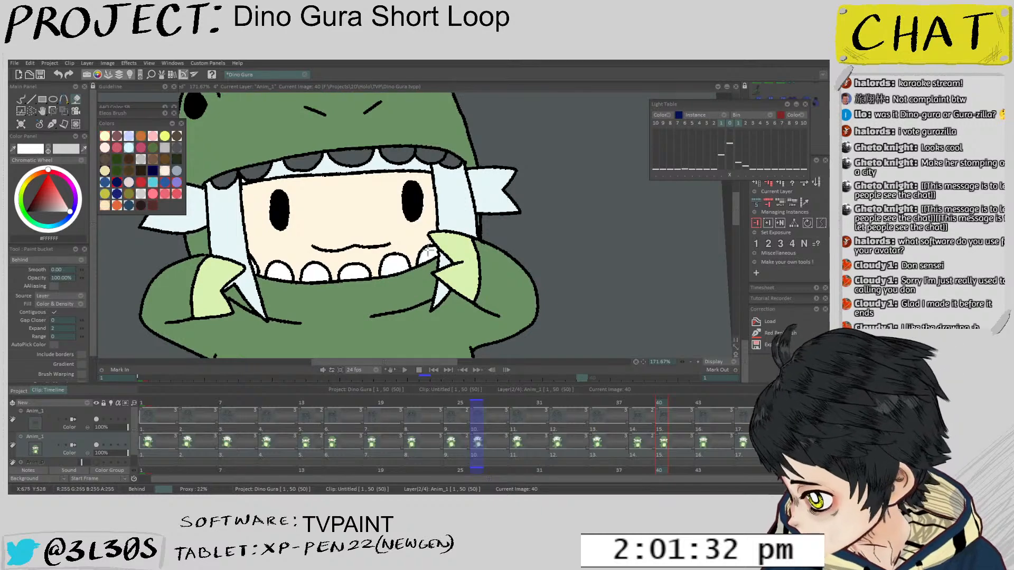
mouse_move(437, 153)
mouse_down()
mouse_move(301, 158)
mouse_move(224, 180)
mouse_up()
Fill the upper and lower teeth on frame 38 with white
scroll(338, 222, down, 4)
key(Left)
key(Left)
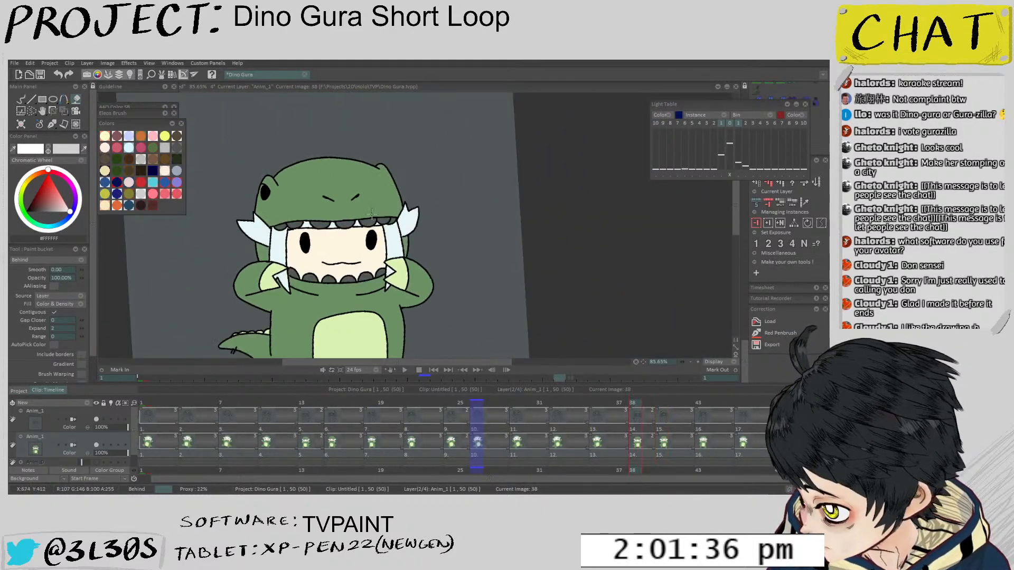
scroll(396, 221, up, 2)
drag(396, 220, 235, 226)
drag(277, 315, 383, 306)
Fill the teeth around the face on frame 35 with white
key(Left)
key(Left)
key(Left)
drag(323, 269, 206, 282)
mouse_move(191, 172)
mouse_down()
mouse_move(249, 198)
mouse_move(322, 164)
mouse_move(375, 165)
mouse_move(359, 152)
mouse_move(294, 154)
mouse_move(247, 171)
mouse_move(216, 212)
mouse_up()
Fill the teeth around the face on frame 32 with white
key(Left)
key(Left)
key(Left)
mouse_move(267, 306)
mouse_down()
mouse_move(354, 293)
mouse_move(394, 262)
mouse_move(348, 283)
mouse_move(257, 295)
mouse_up()
Fill the teeth around the face on frame 29 with white
key(Left)
key(Left)
key(Left)
mouse_move(211, 207)
mouse_down()
mouse_move(226, 177)
mouse_move(257, 152)
mouse_move(344, 143)
mouse_up()
Fill the upper and lower teeth on frames 26, 24 and 21 with white
key(Left)
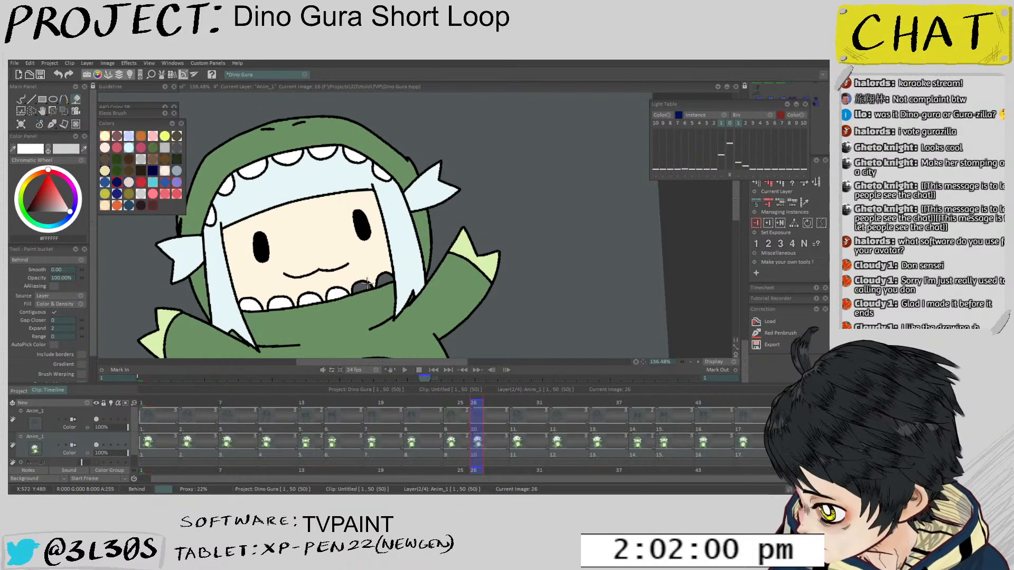
key(Left)
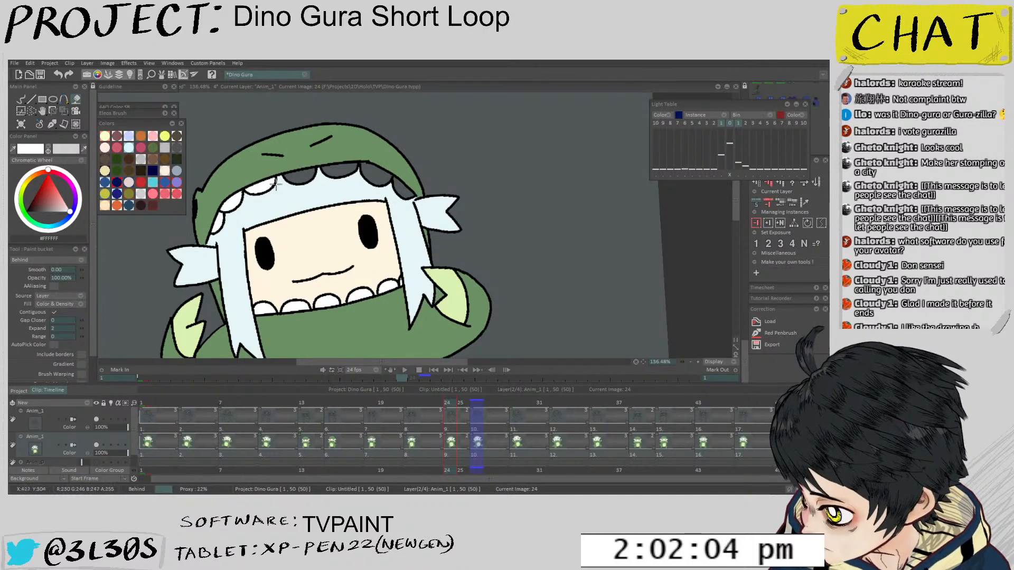
key(Left)
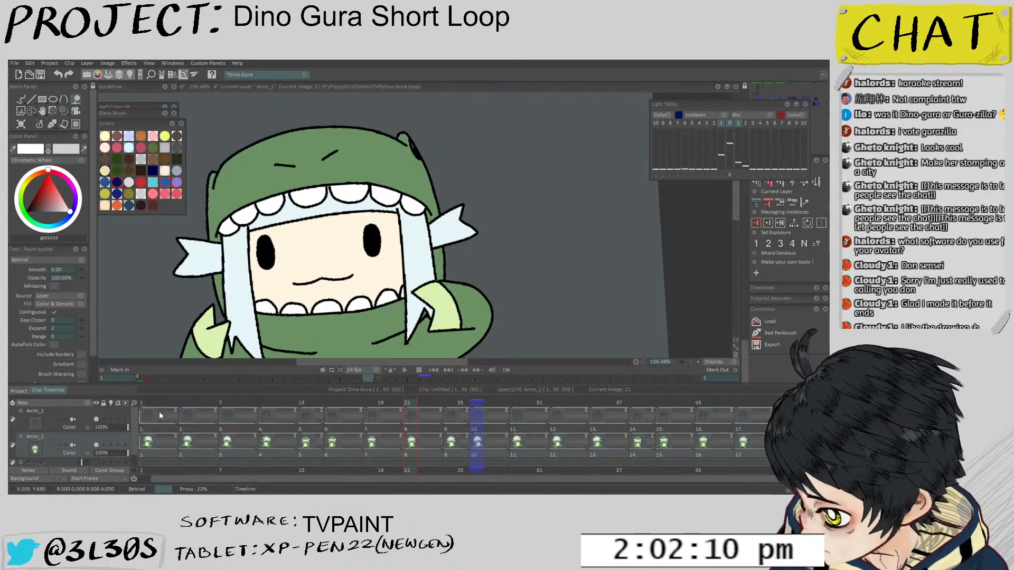
Return to frame 1 and fill the upper and lower teeth with white on frames 1, 4 and 7
click(149, 441)
drag(321, 203, 398, 231)
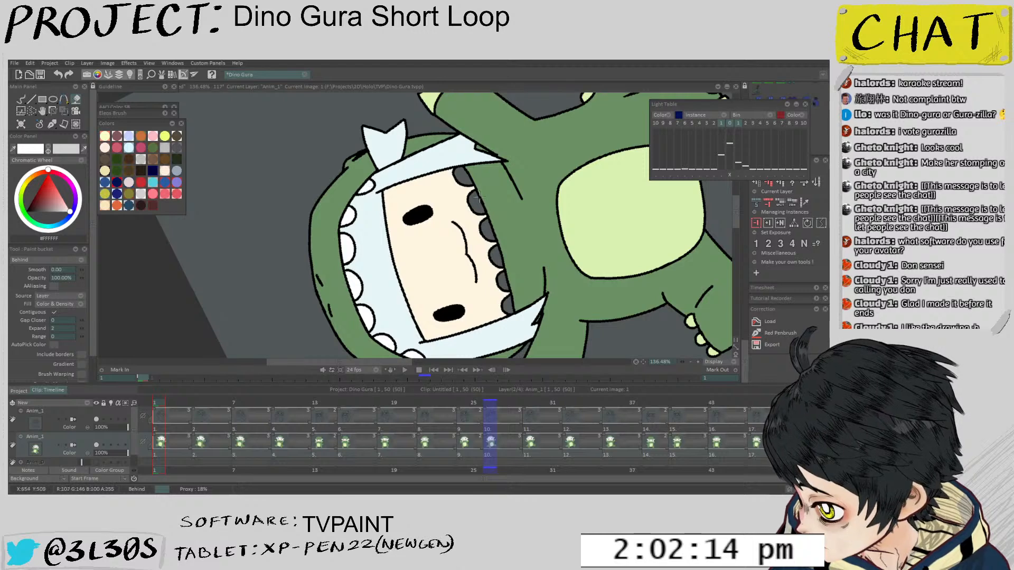
click(508, 304)
key(Right)
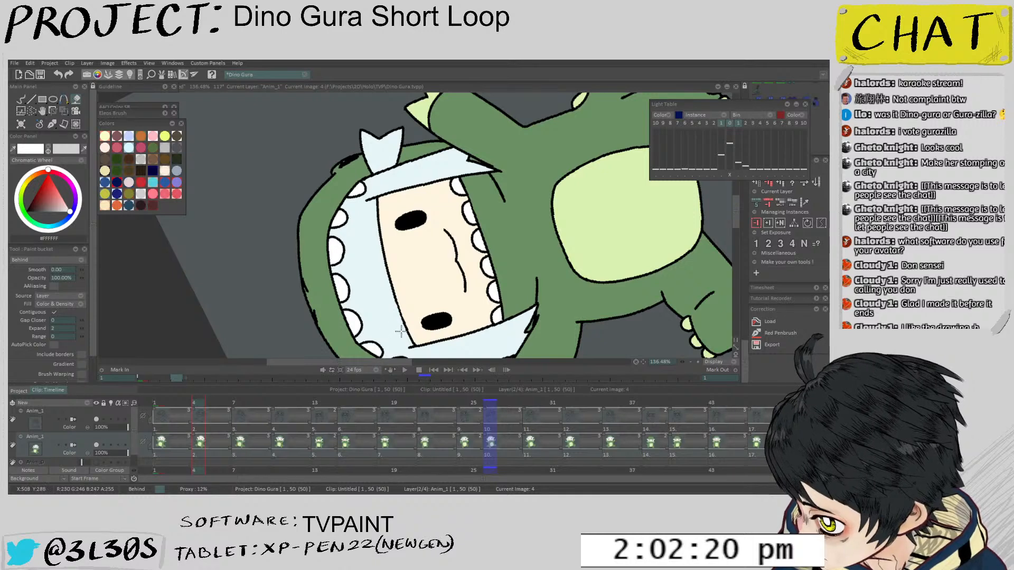
key(Right)
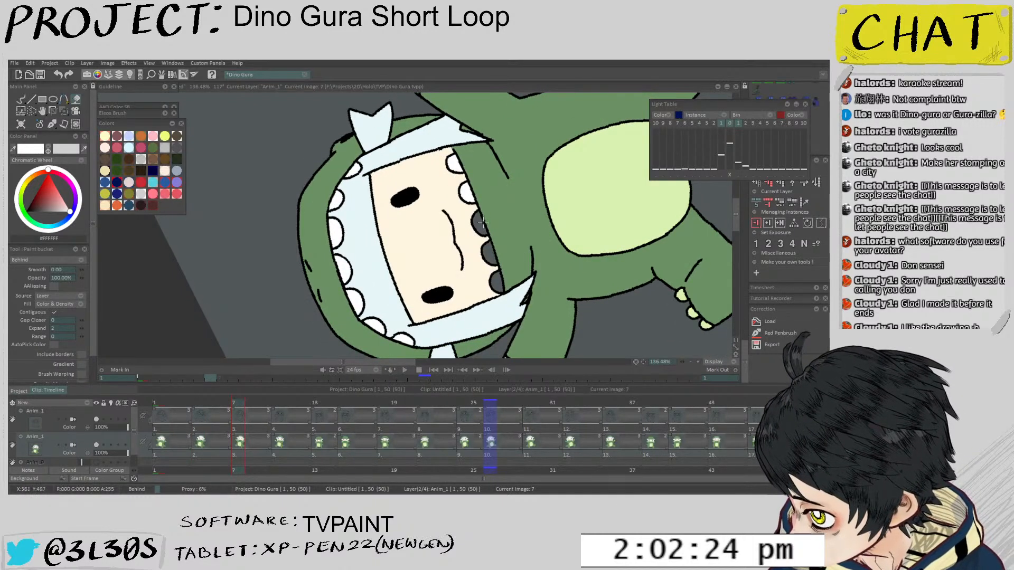
Fill the upper and lower teeth around the face on frame 10 with white
key(Right)
click(505, 244)
click(495, 217)
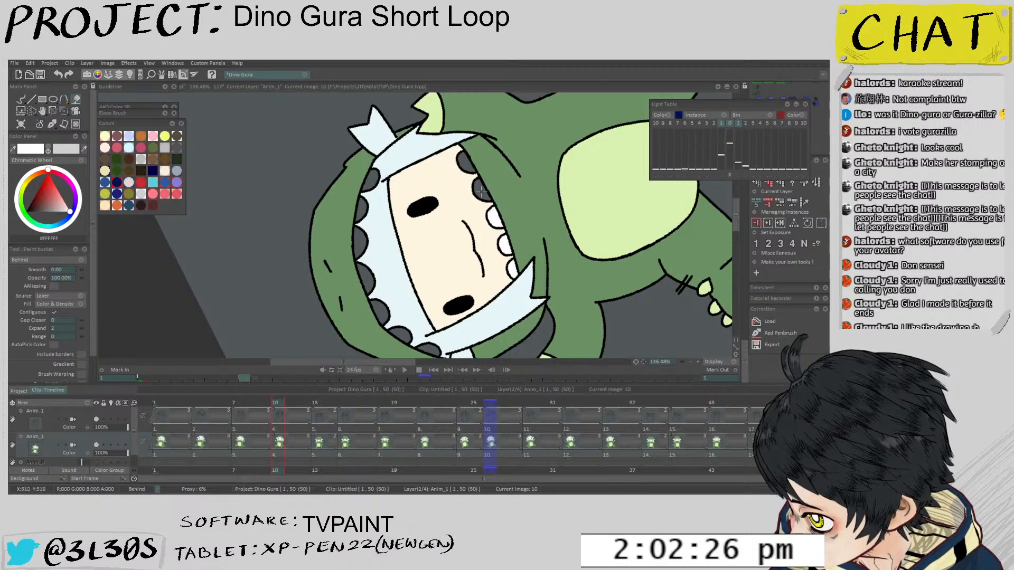
click(483, 190)
click(467, 164)
click(370, 182)
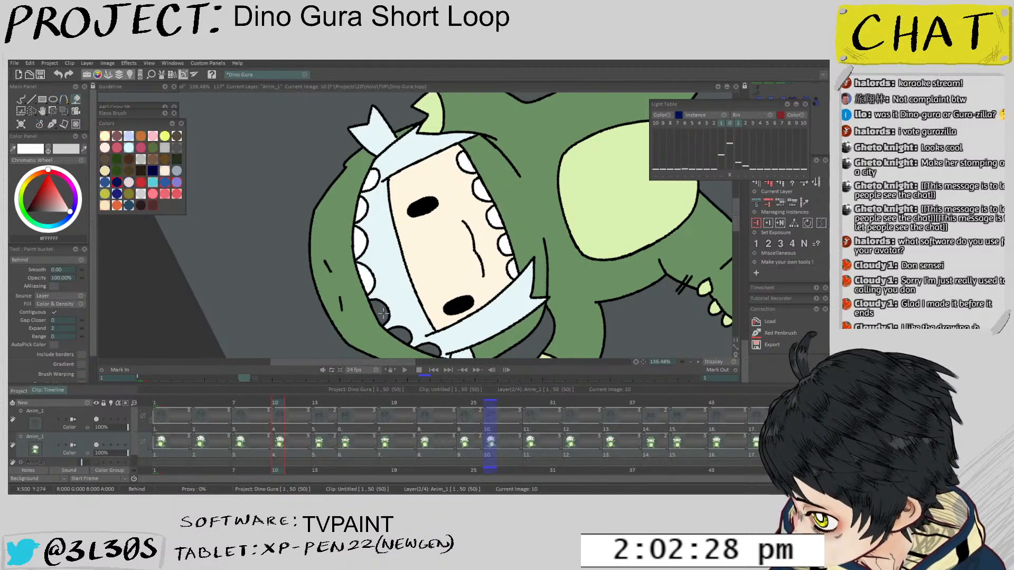
click(421, 347)
Fill the upper and lower teeth around the face on frames 13 and 15 with white
key(Right)
drag(493, 340, 468, 293)
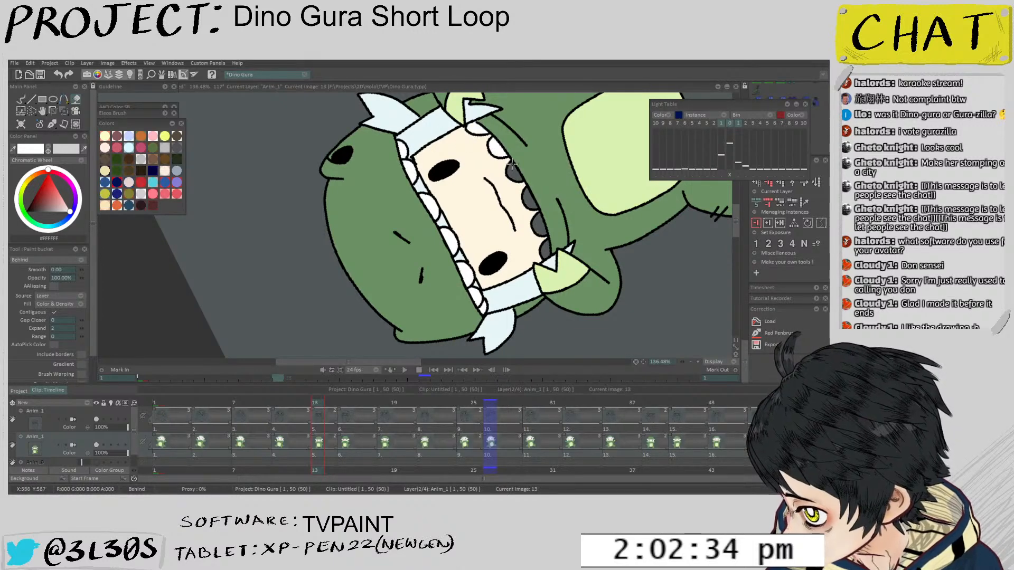
scroll(537, 189, down, 4)
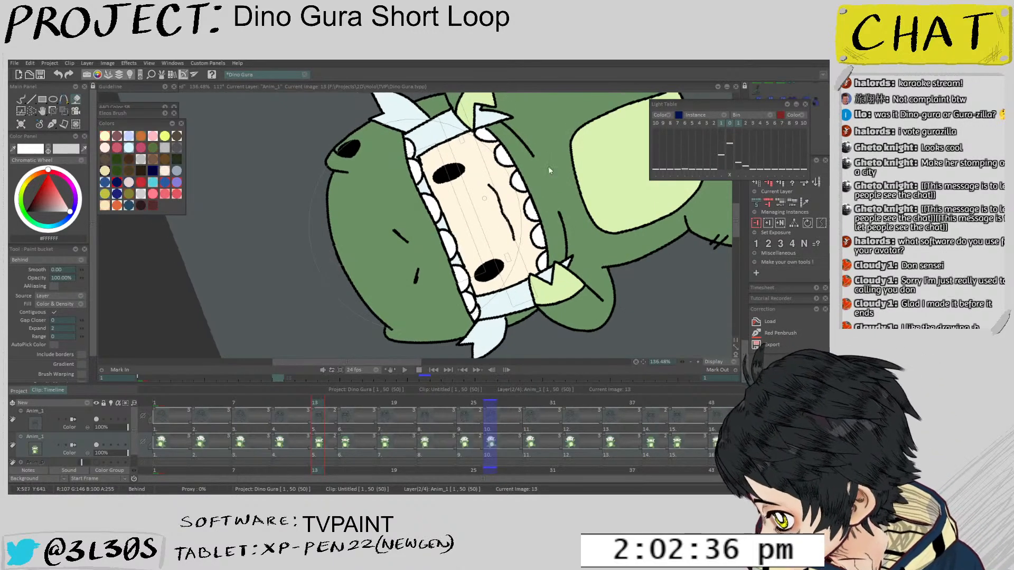
key(Right)
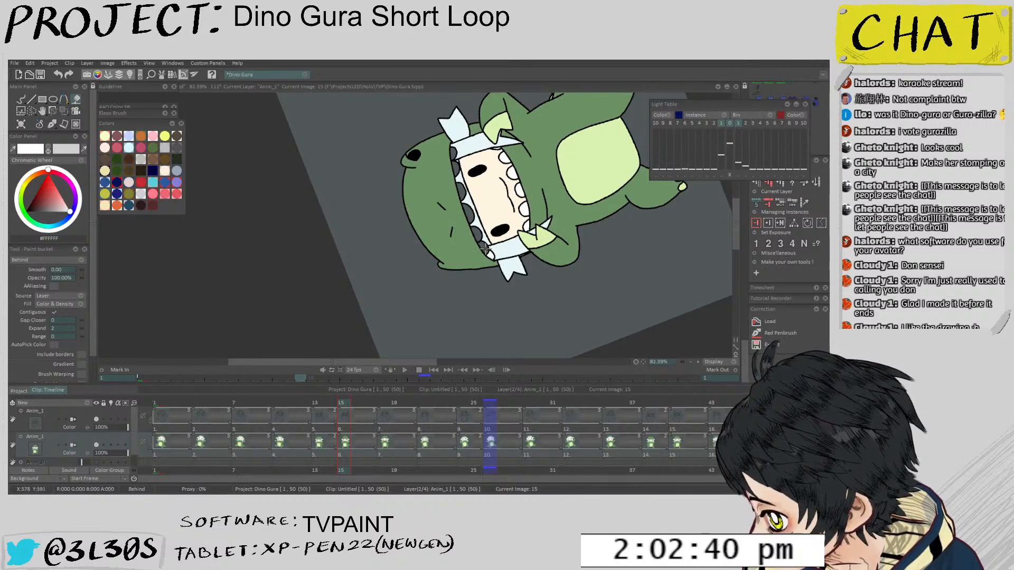
Restore white as the fill colour and fill the upper and lower teeth on frame 18
key(Right)
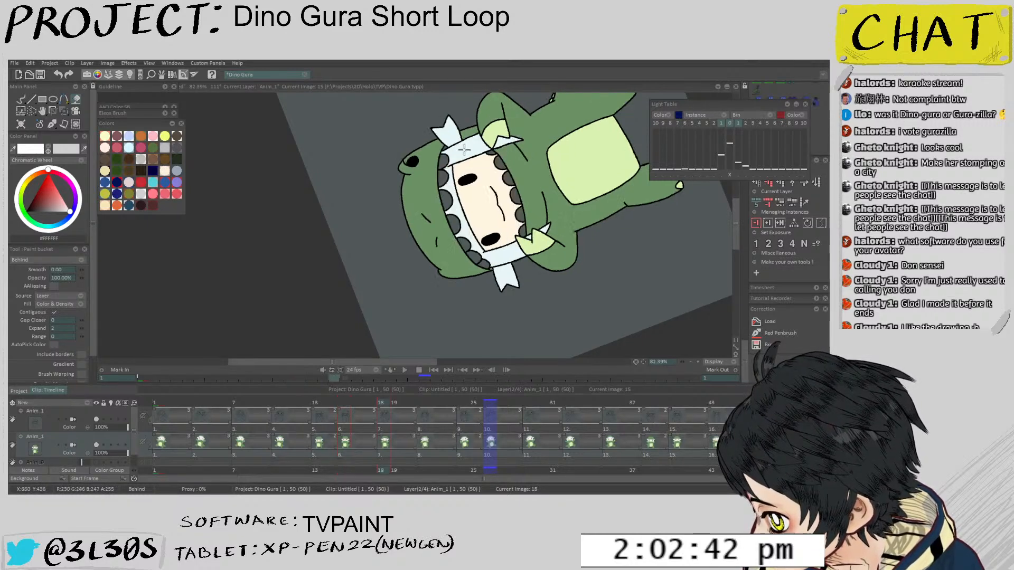
scroll(448, 165, up, 3)
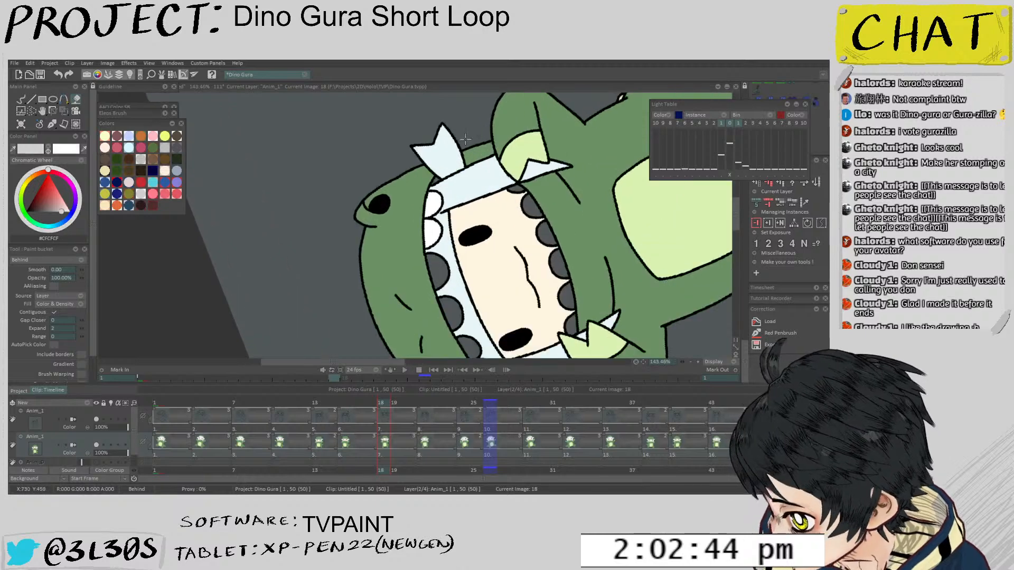
ctrl+click(417, 181)
key(x)
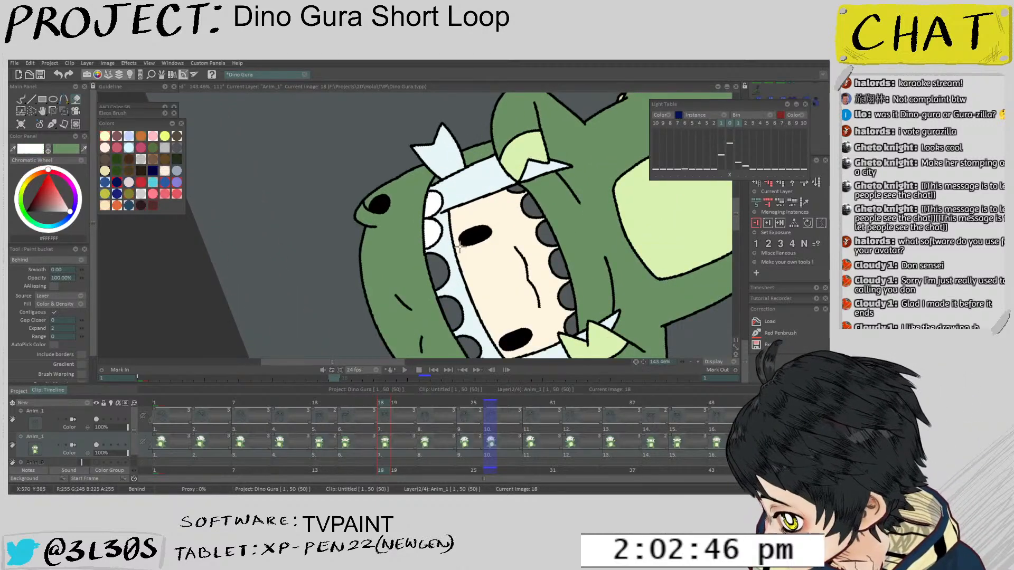
drag(446, 237, 429, 197)
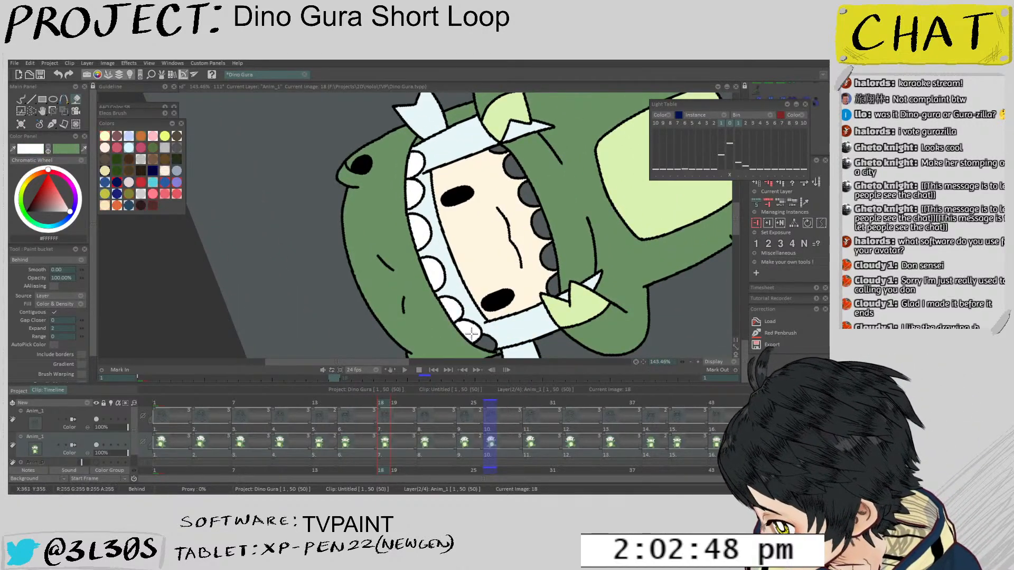
click(512, 166)
Check the teeth on the following frames up to frame 29, then play the whole loop from frame 1
key(Right)
key(Right)
key(Right)
key(Right)
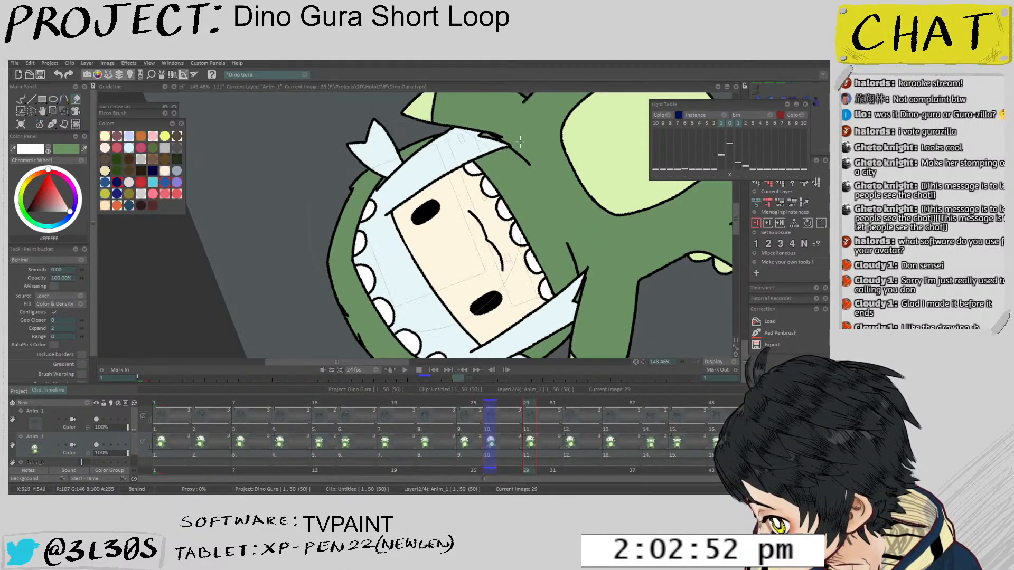
scroll(550, 197, down, 3)
drag(550, 197, 431, 247)
scroll(431, 247, down, 2)
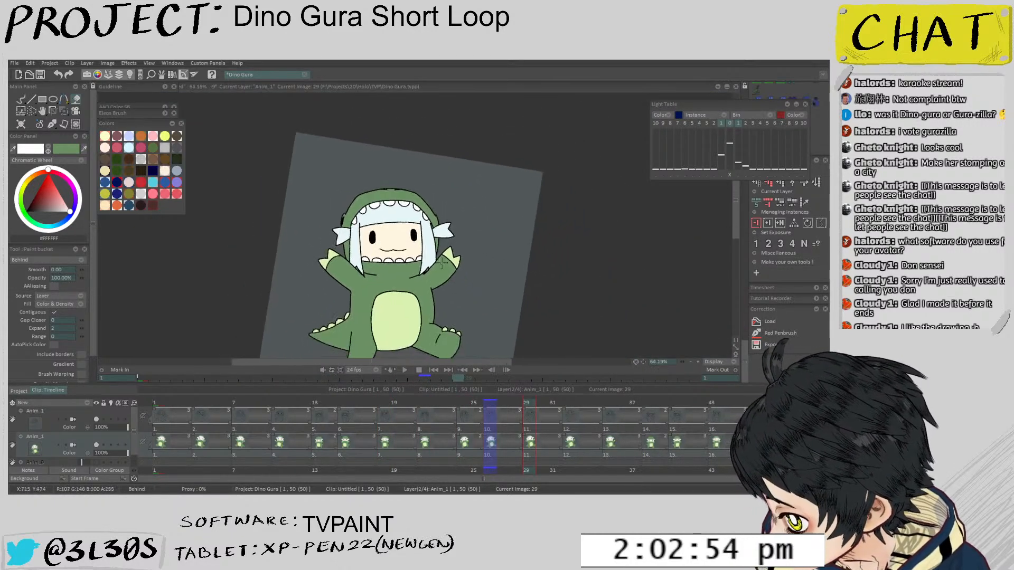
click(154, 433)
key(Return)
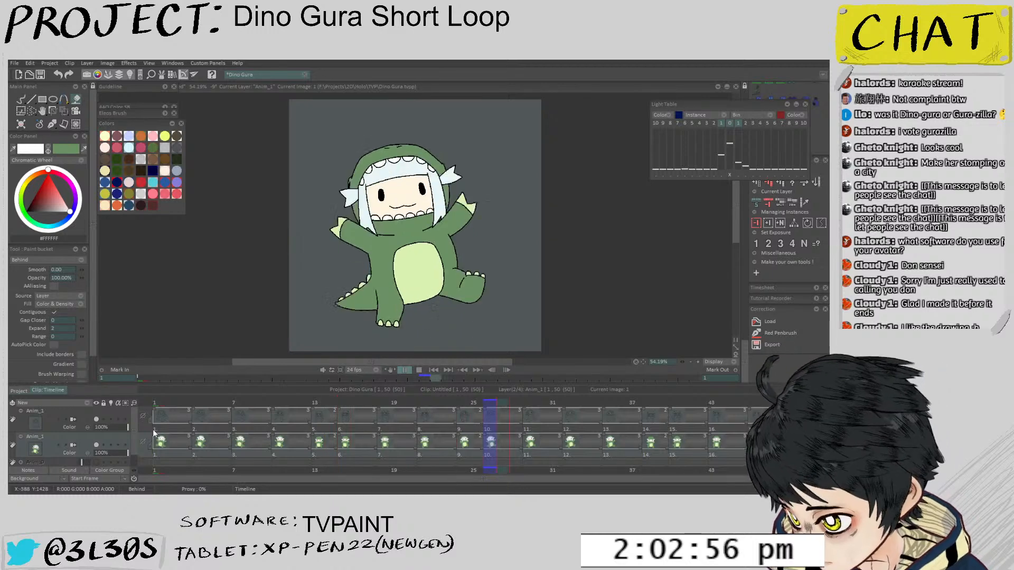